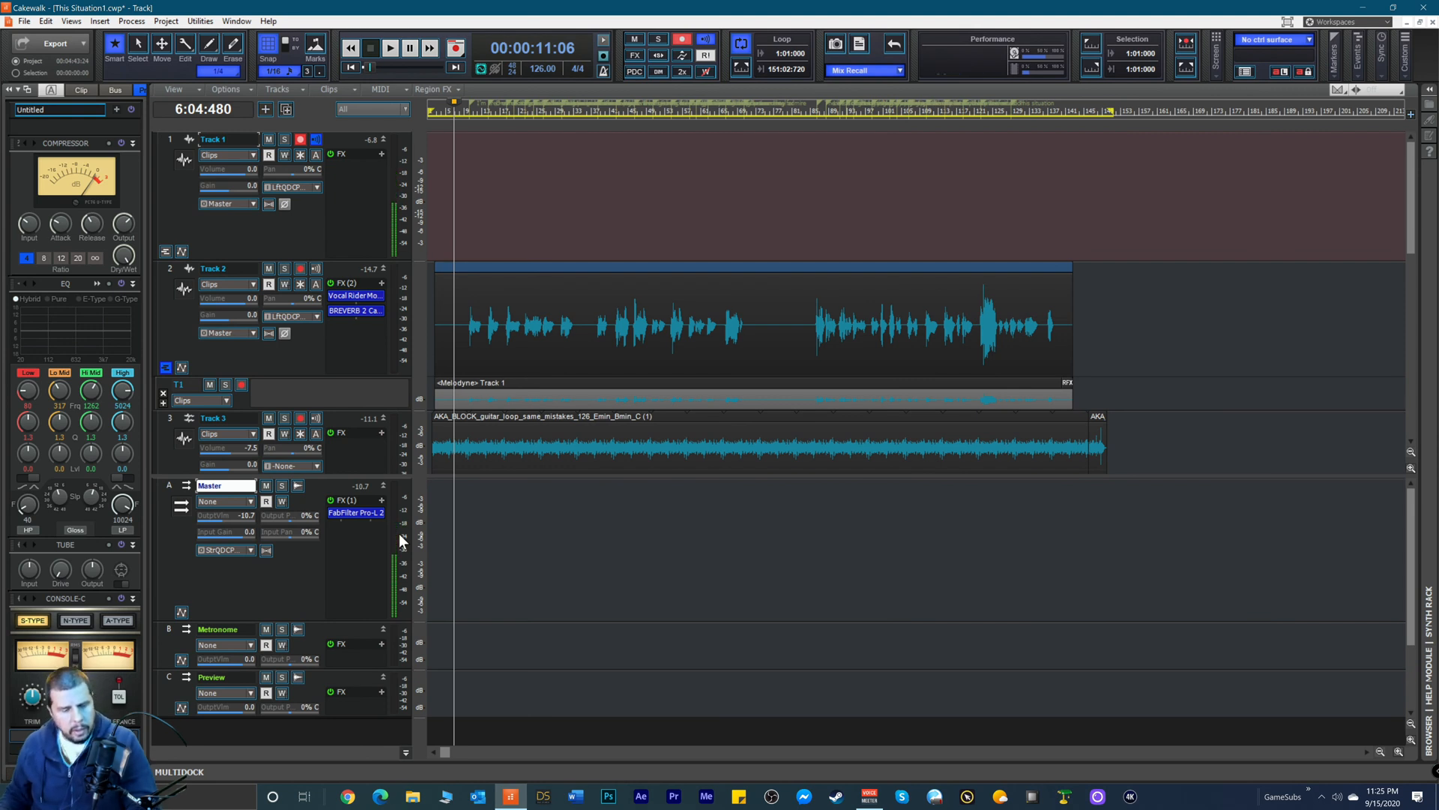
Step: Turn off input monitoring on Track 1 and raise the Master bus output volume to -1.1
{"action": "left_click", "coordinate": [316, 148]}
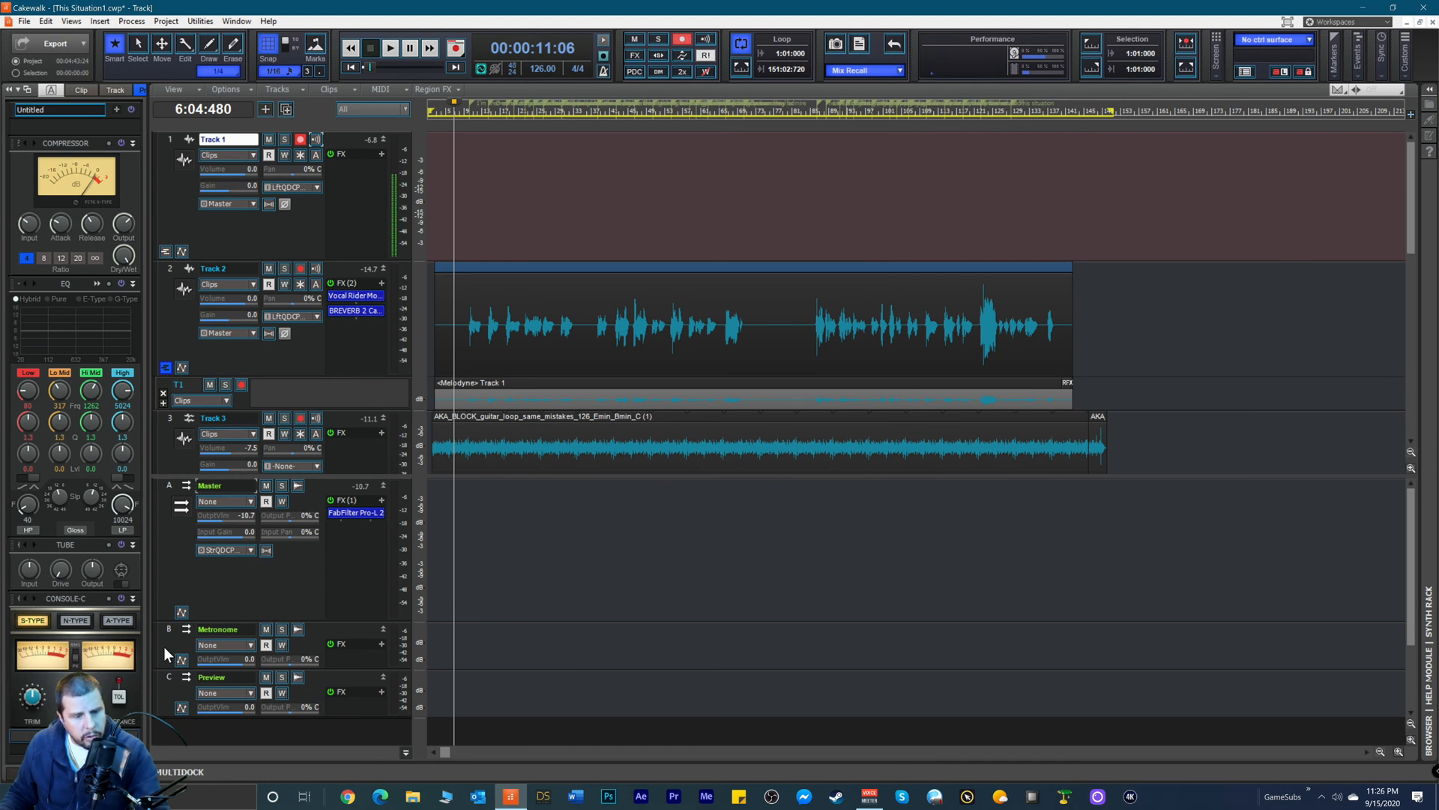
{"action": "mouse_move", "coordinate": [240, 517]}
{"action": "left_mouse_down"}
{"action": "mouse_move", "coordinate": [259, 517]}
{"action": "mouse_move", "coordinate": [225, 517]}
{"action": "mouse_move", "coordinate": [238, 517]}
{"action": "left_mouse_up"}
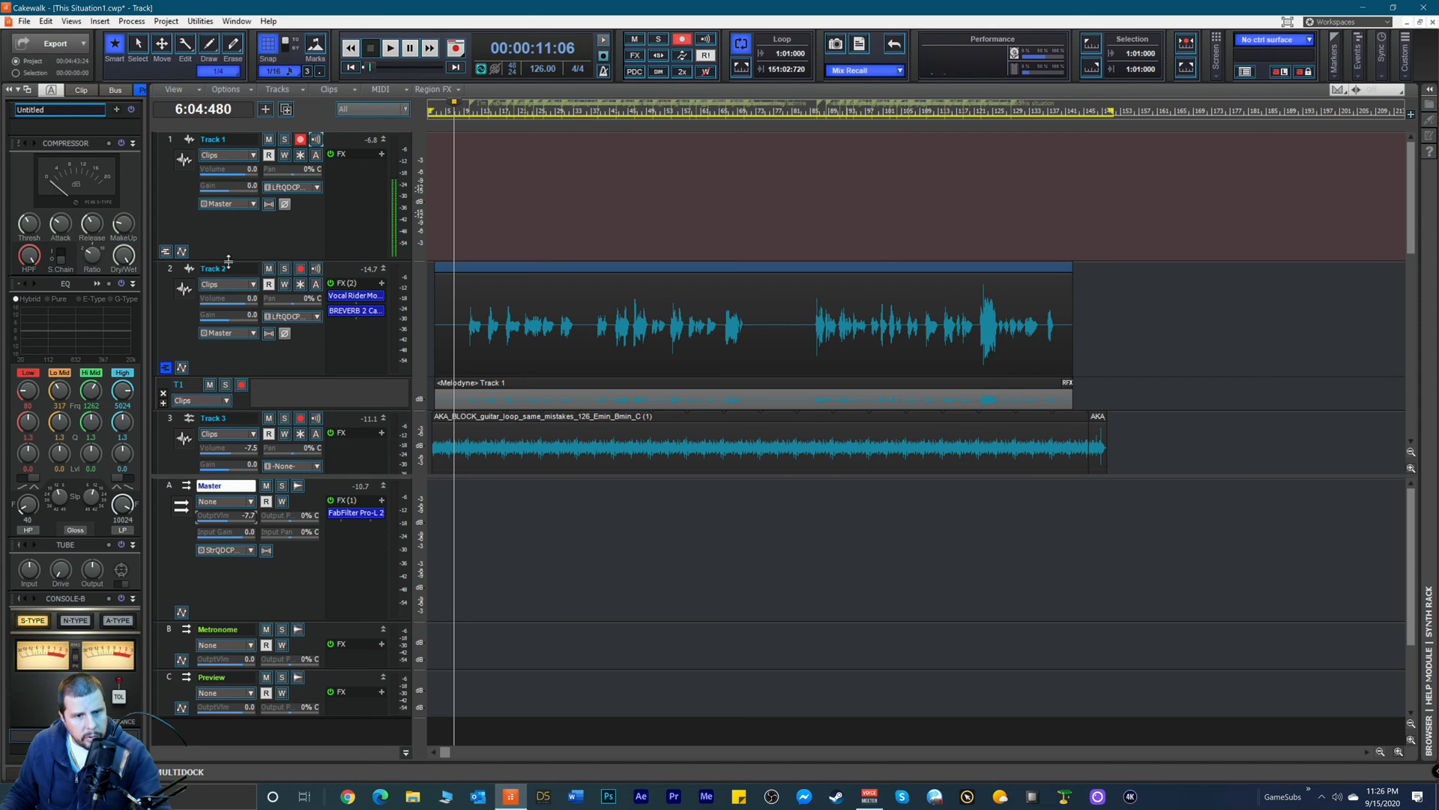
{"action": "left_click_drag", "start_coordinate": [248, 518], "coordinate": [250, 517]}
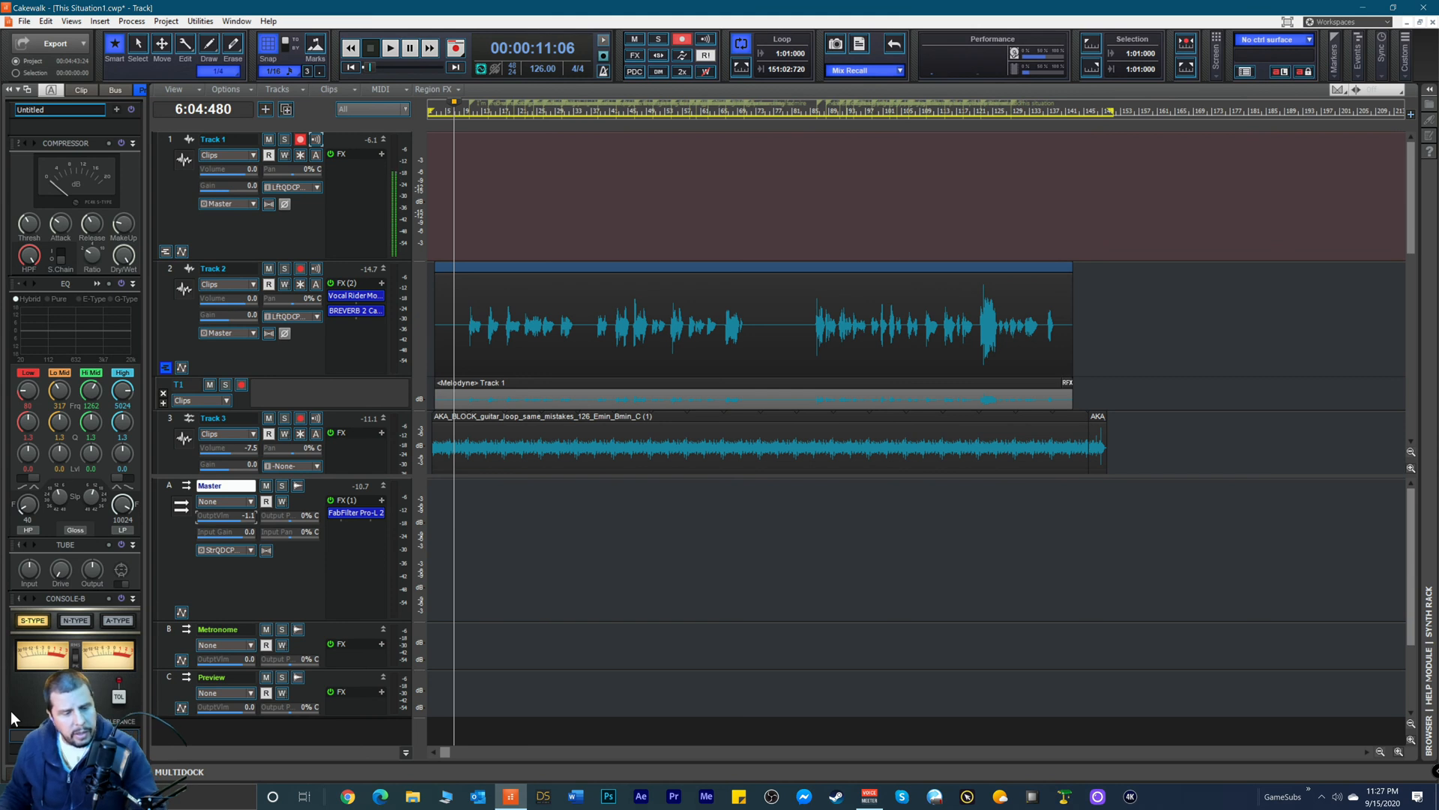
{"action": "left_click", "coordinate": [235, 226]}
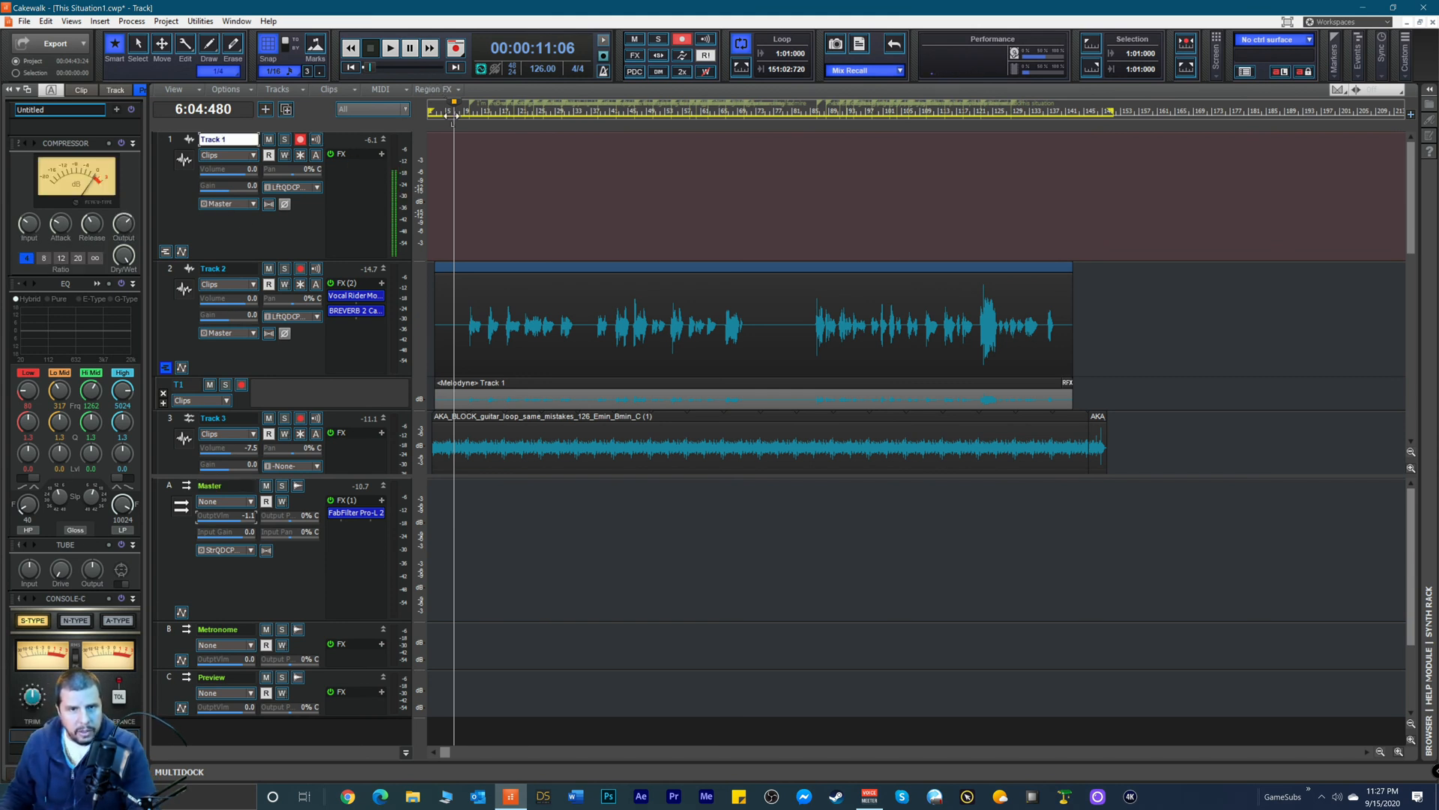
Step: Return to the start of the project and play the mix through to about measure 26
{"action": "key", "text": "w"}
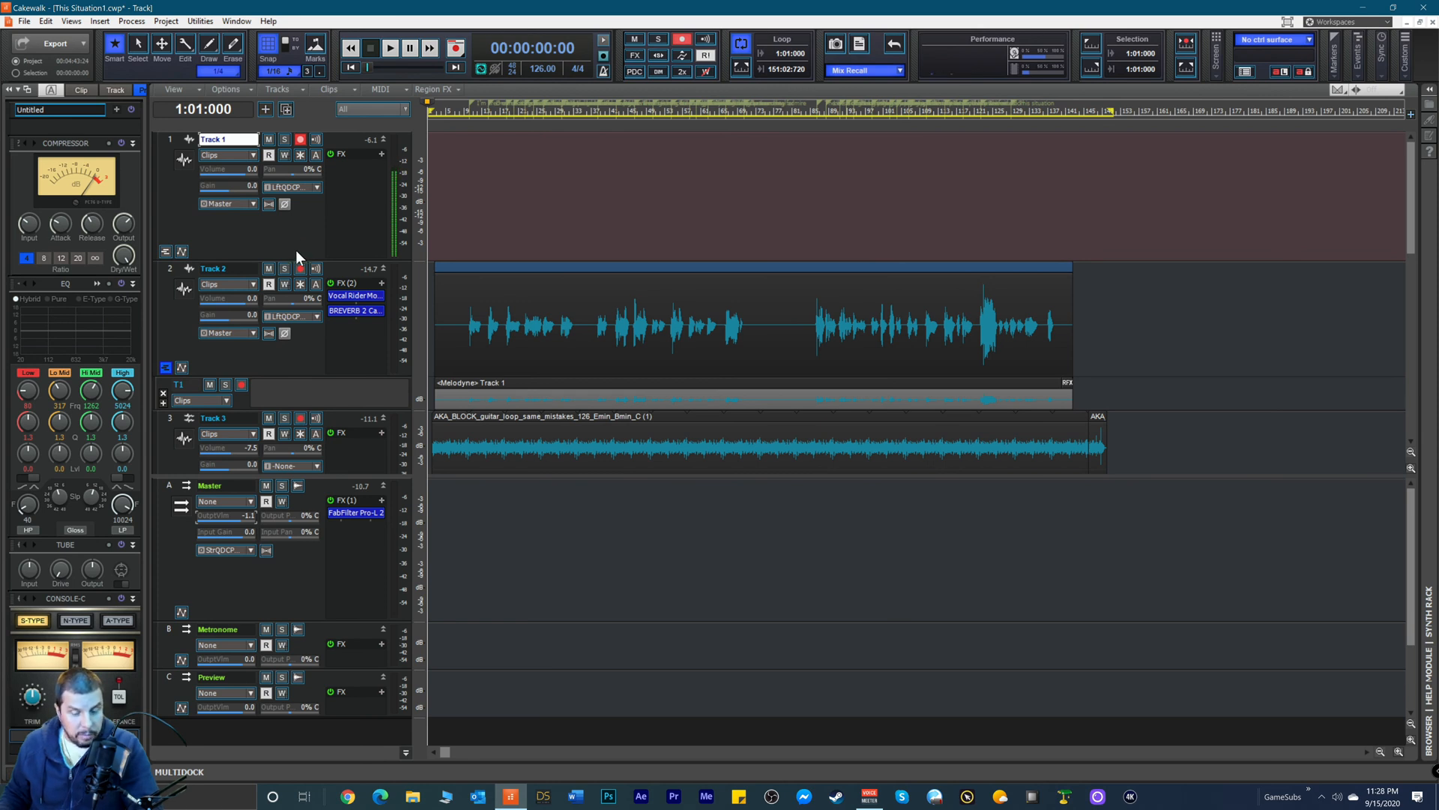
{"action": "left_click", "coordinate": [300, 268]}
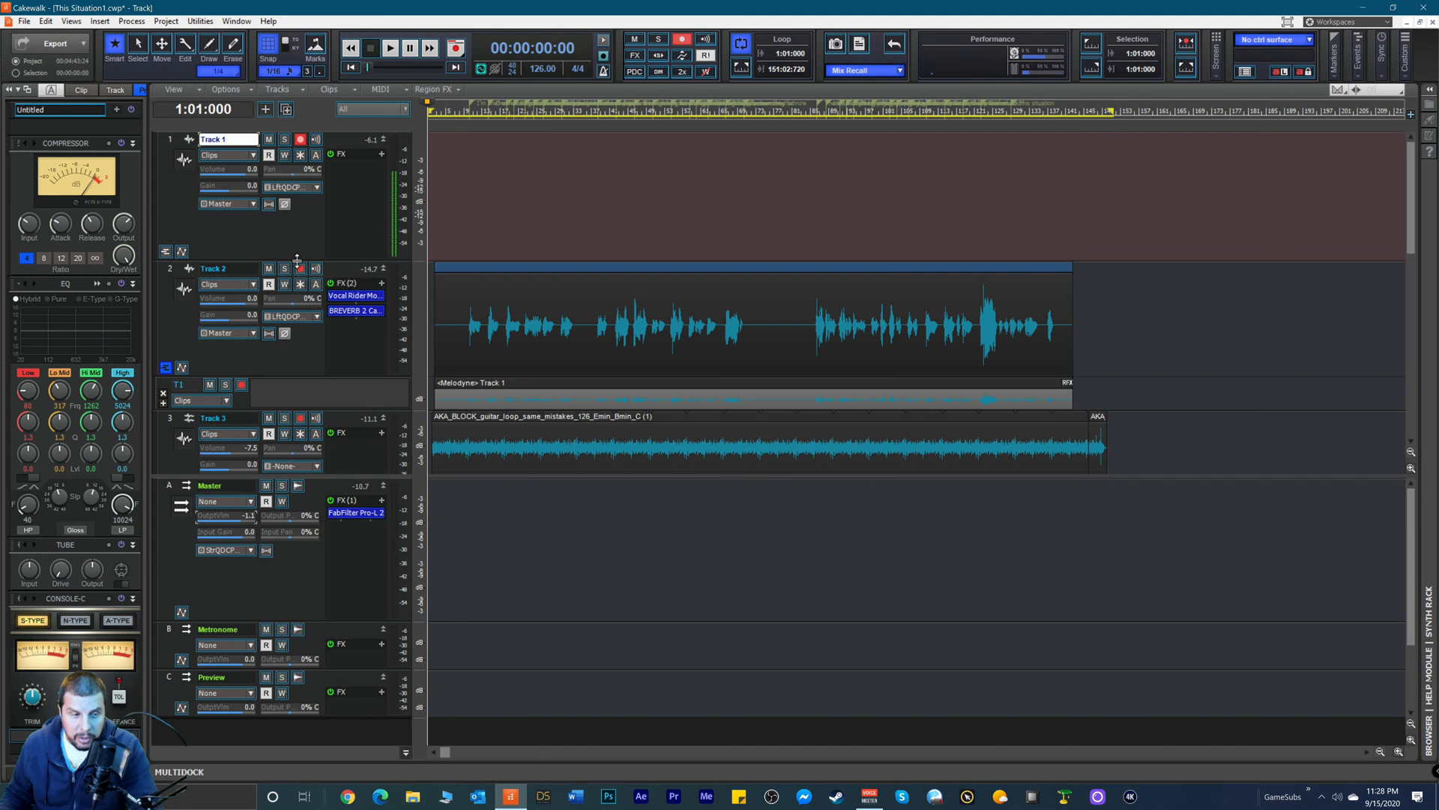
{"action": "left_click", "coordinate": [300, 268]}
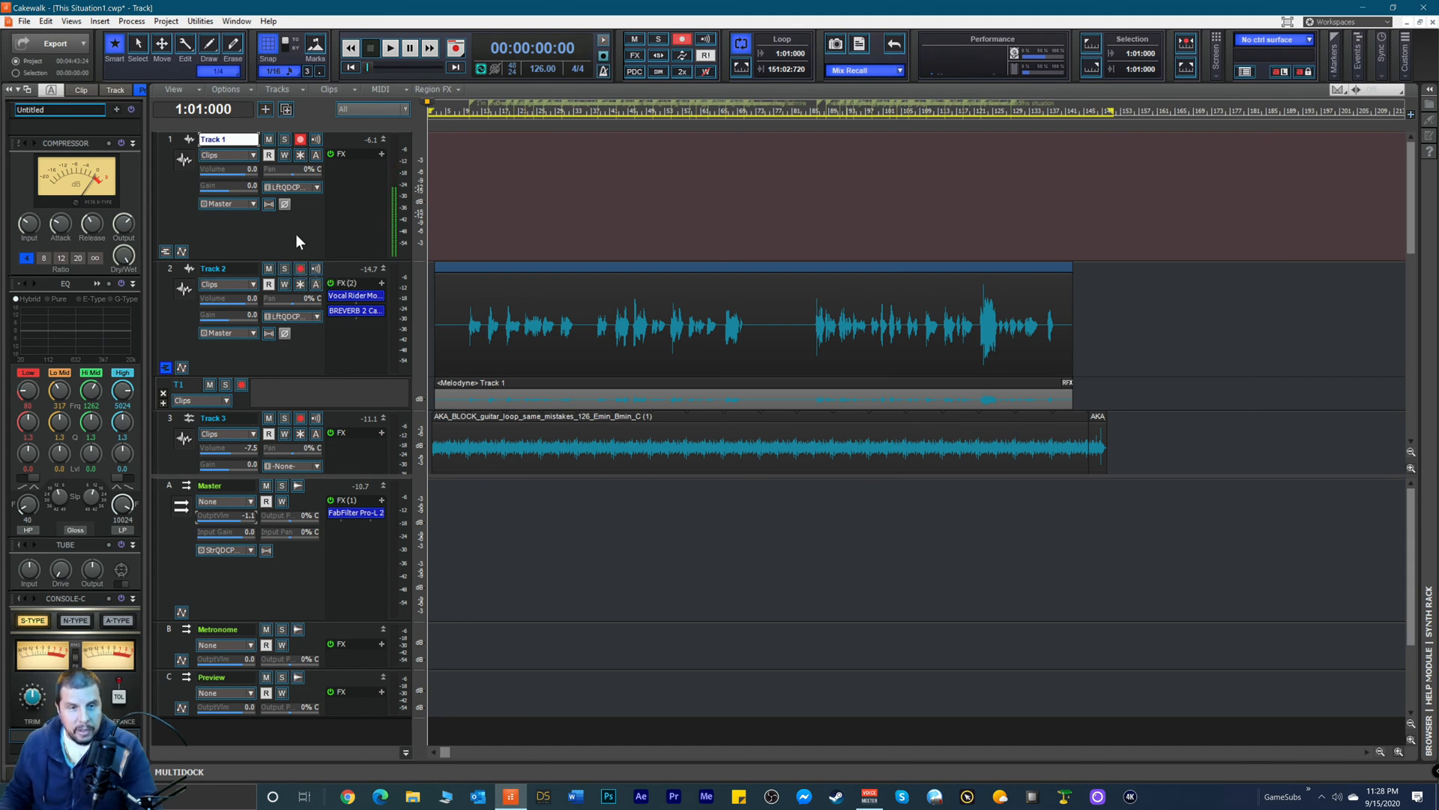
{"action": "key", "text": "space"}
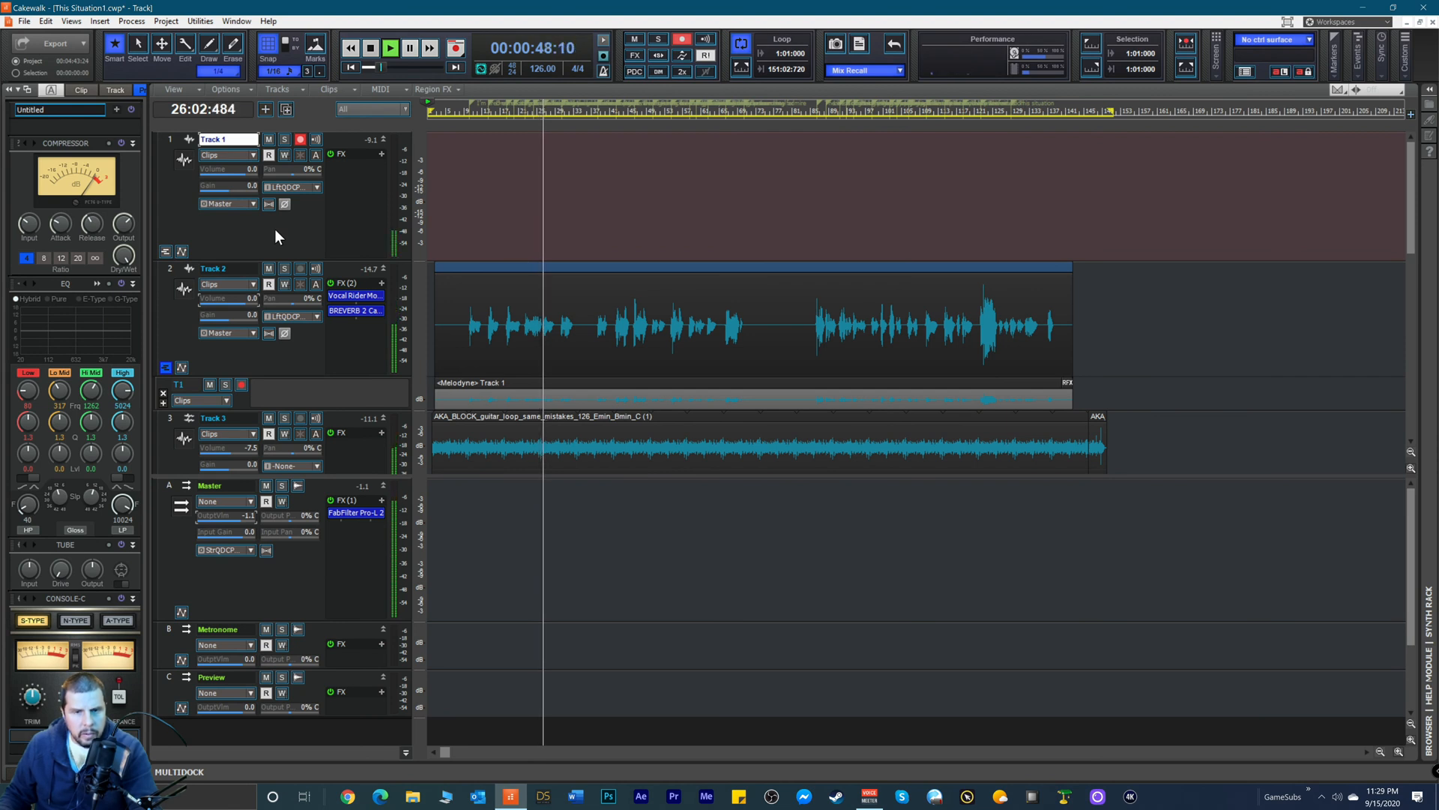
{"action": "key", "text": "space"}
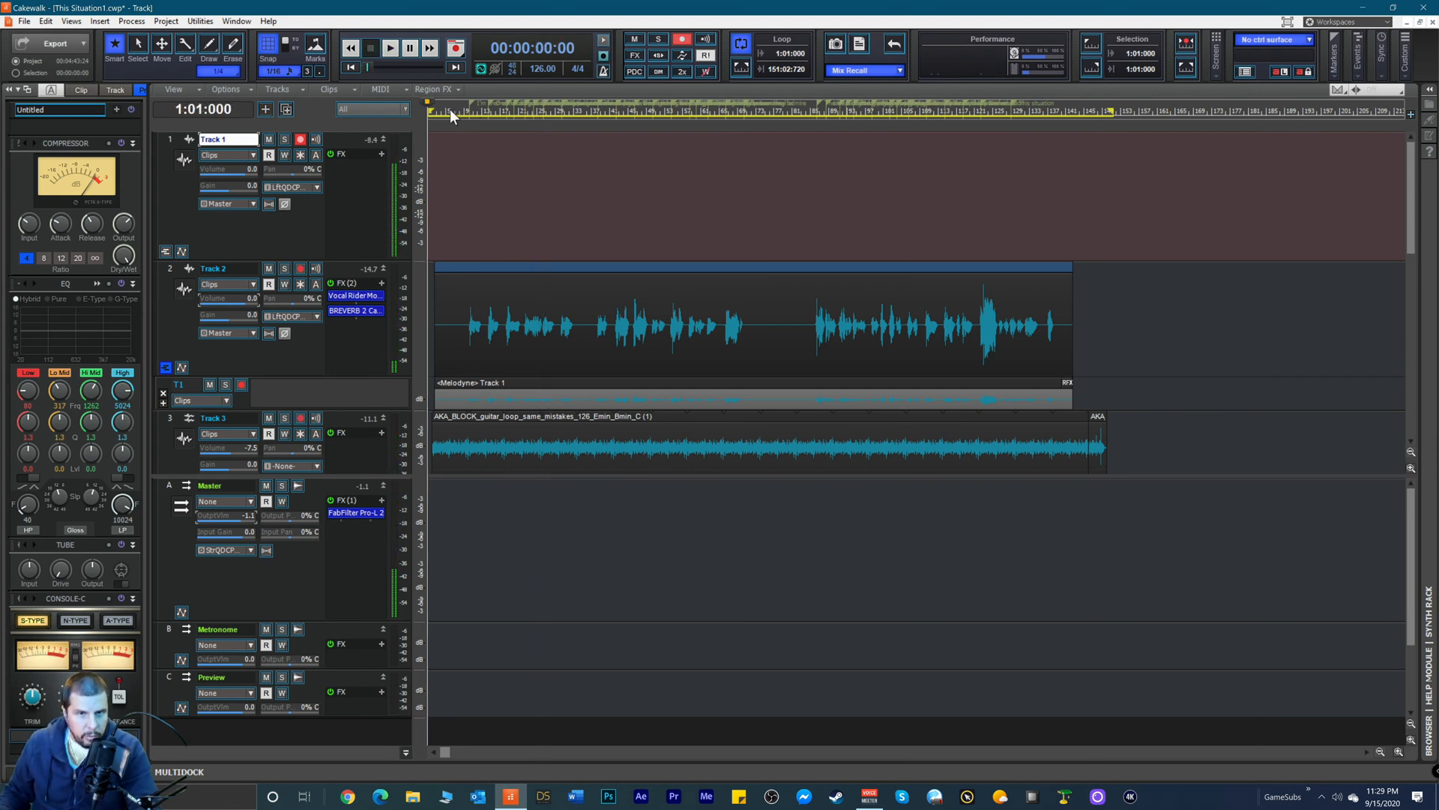
Step: Move the playhead to measure 6 and briefly play the project from there
{"action": "left_click", "coordinate": [450, 109]}
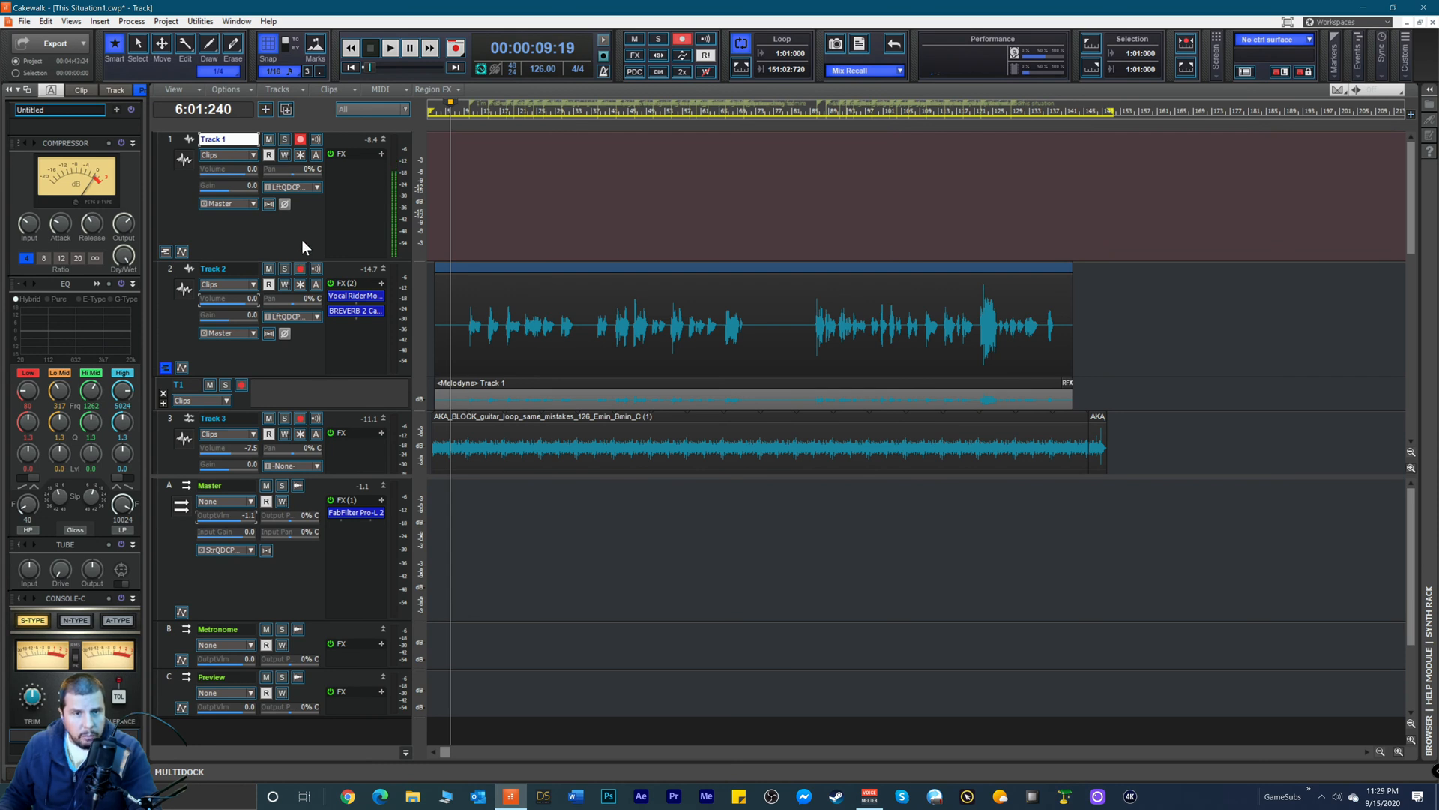
{"action": "key", "text": "space"}
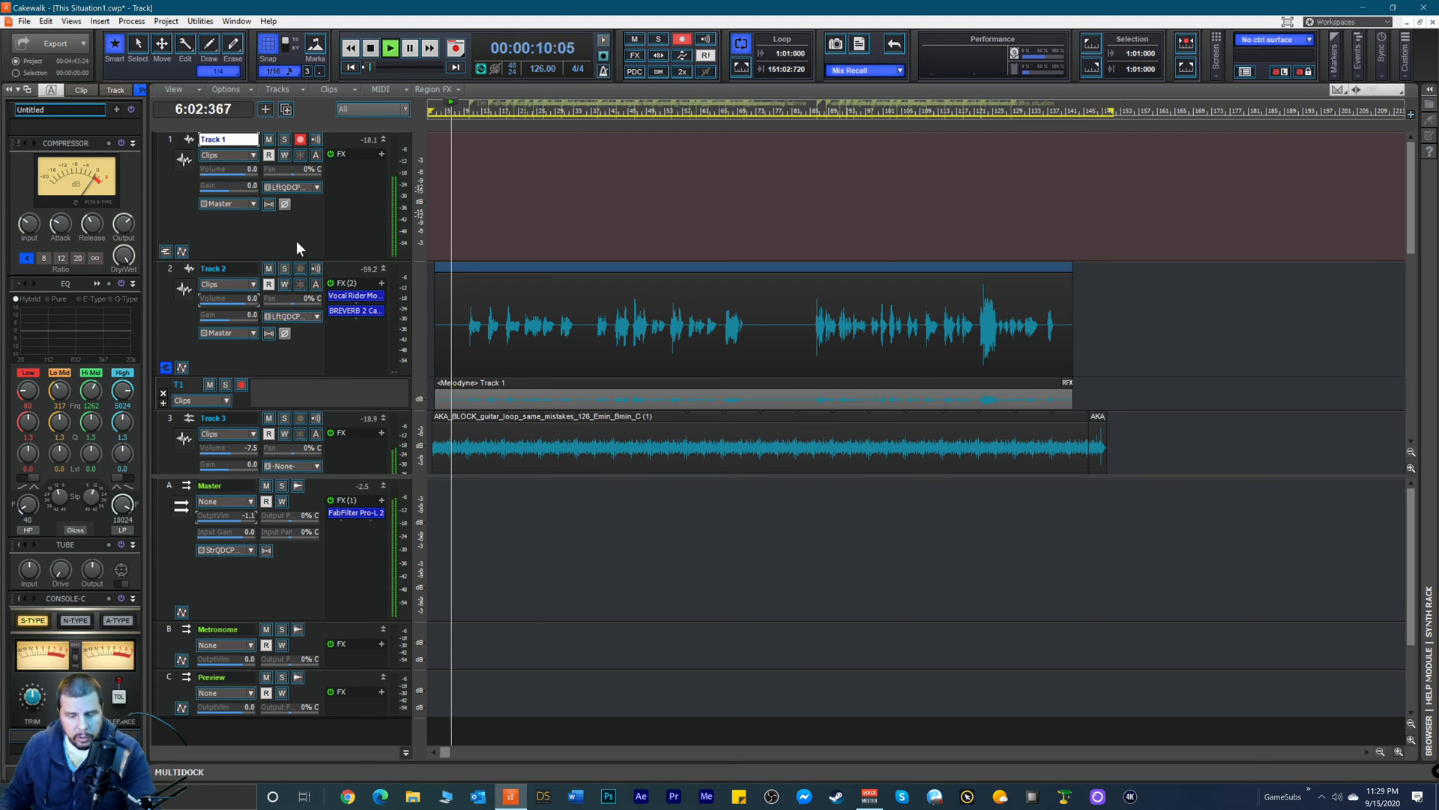
{"action": "key", "text": "space"}
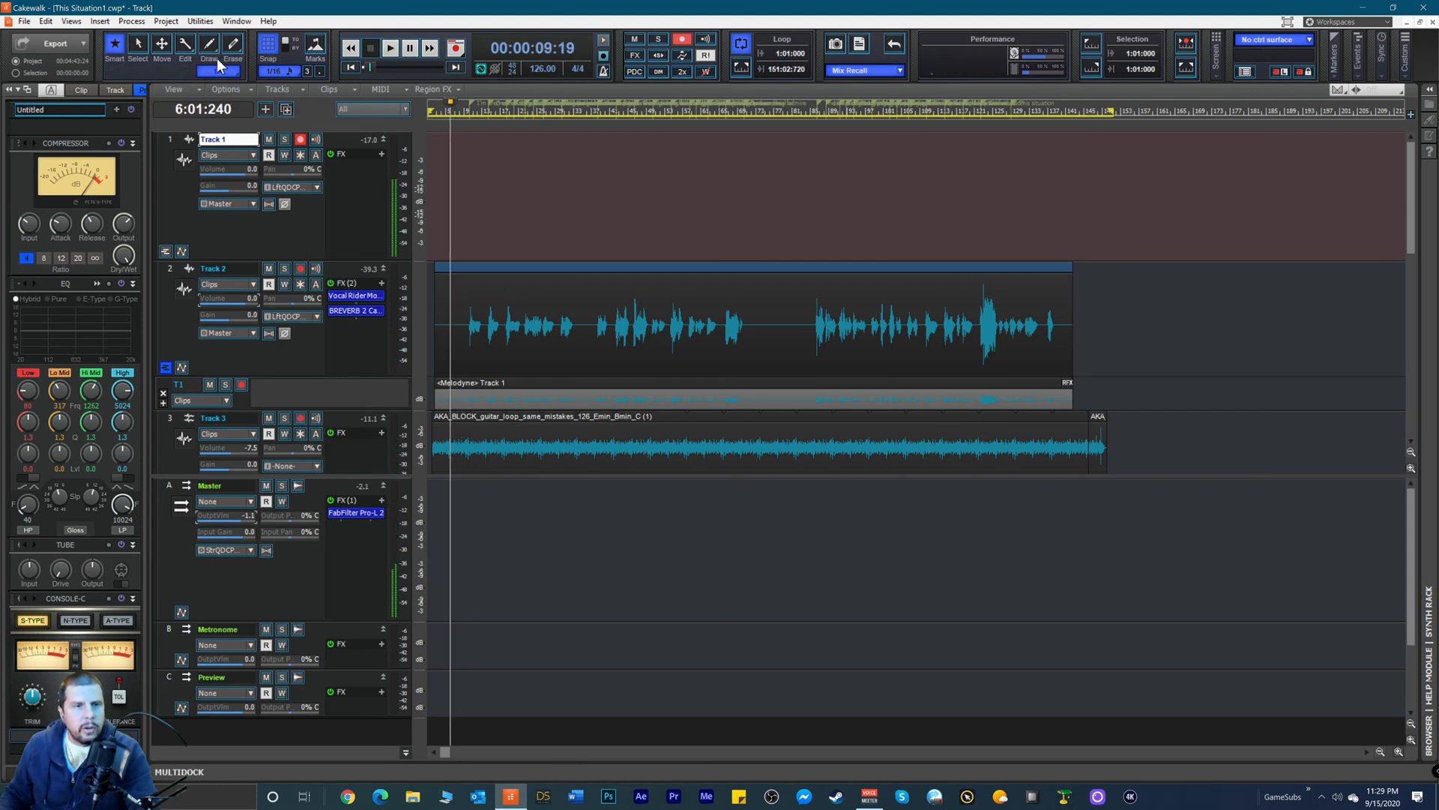
Step: Review the driver, audio playback and recording, and metronome settings in the preferences
{"action": "left_click", "coordinate": [46, 21]}
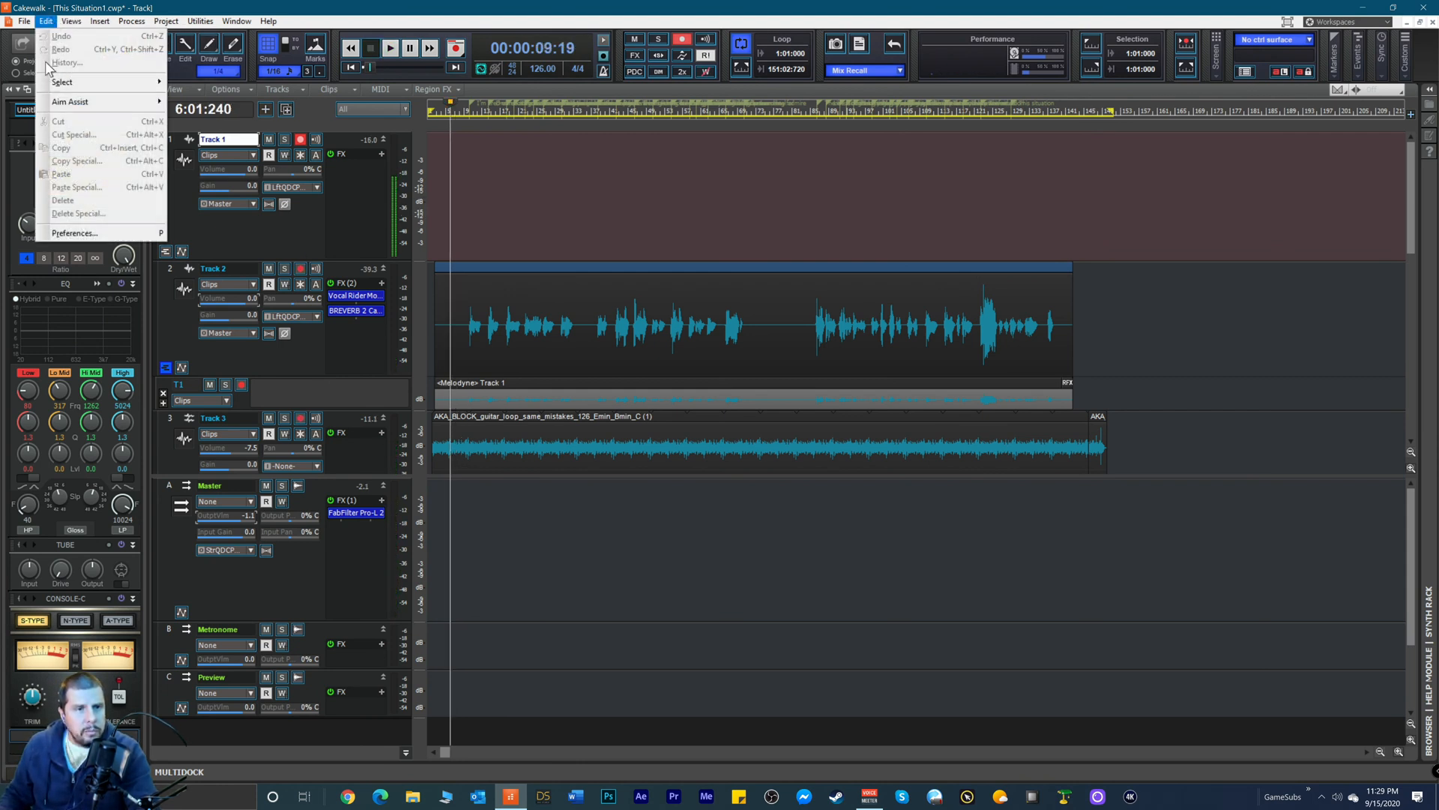
{"action": "left_click", "coordinate": [71, 234]}
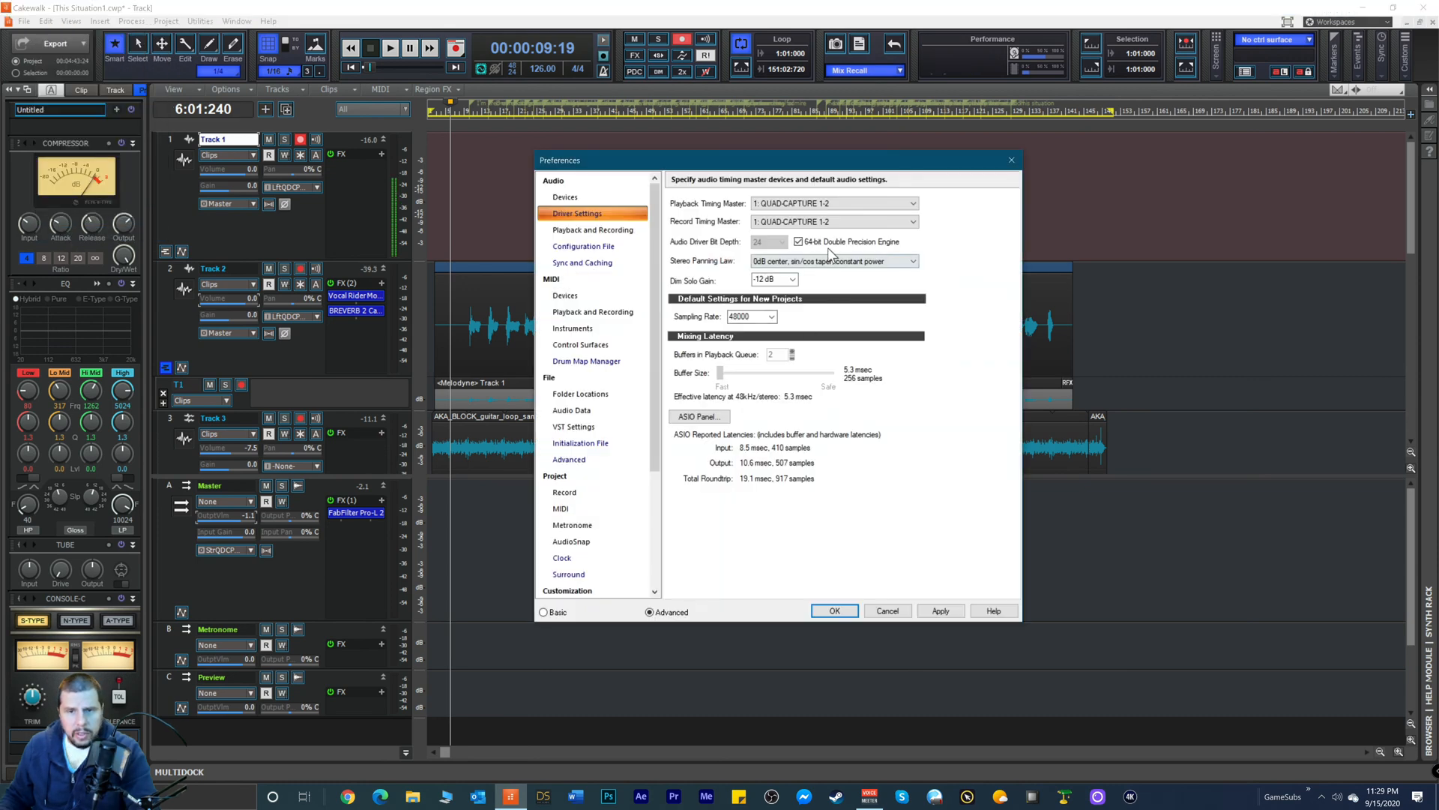
{"action": "left_click", "coordinate": [573, 232]}
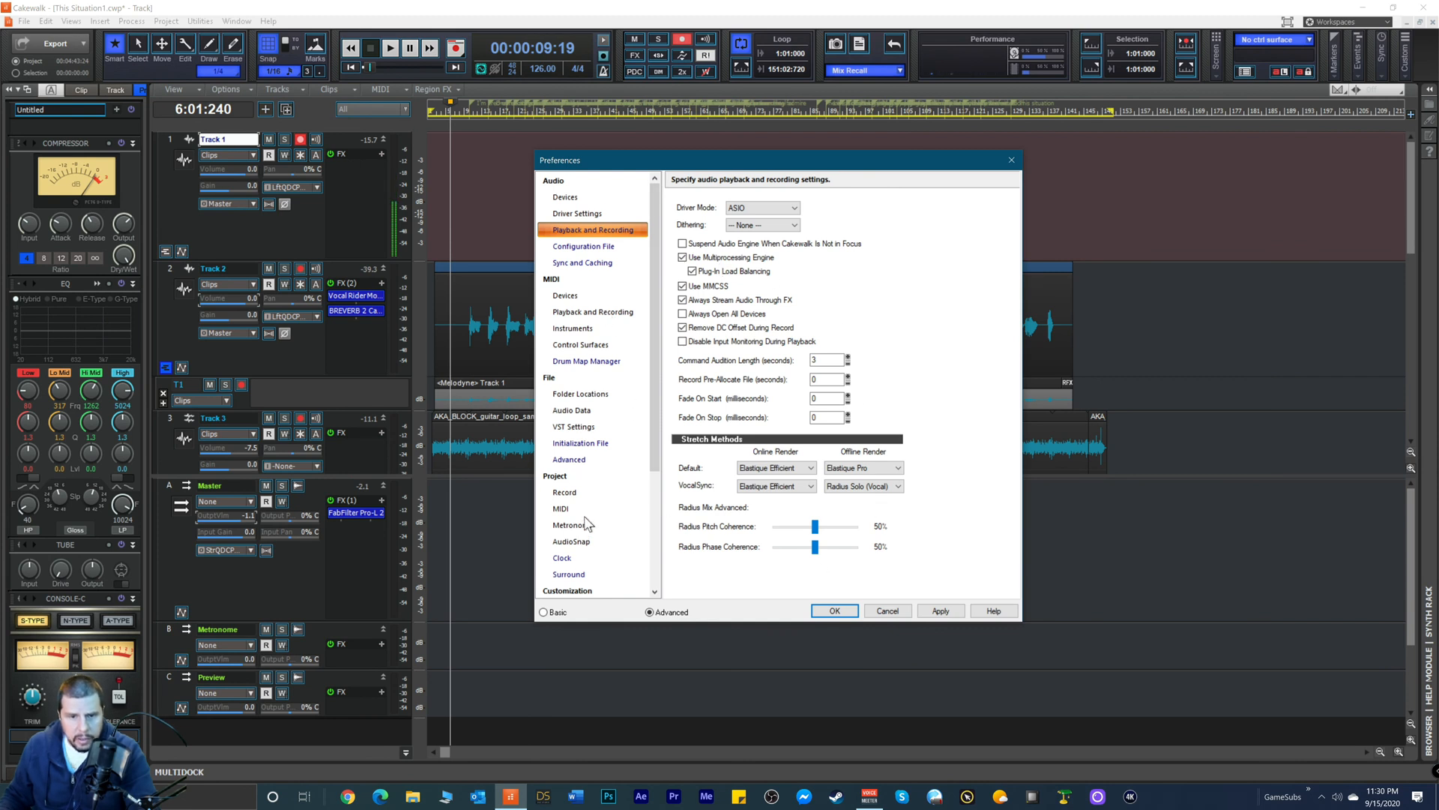
{"action": "scroll", "coordinate": [584, 521], "scroll_direction": "down", "scroll_amount": 2}
{"action": "left_click", "coordinate": [578, 427]}
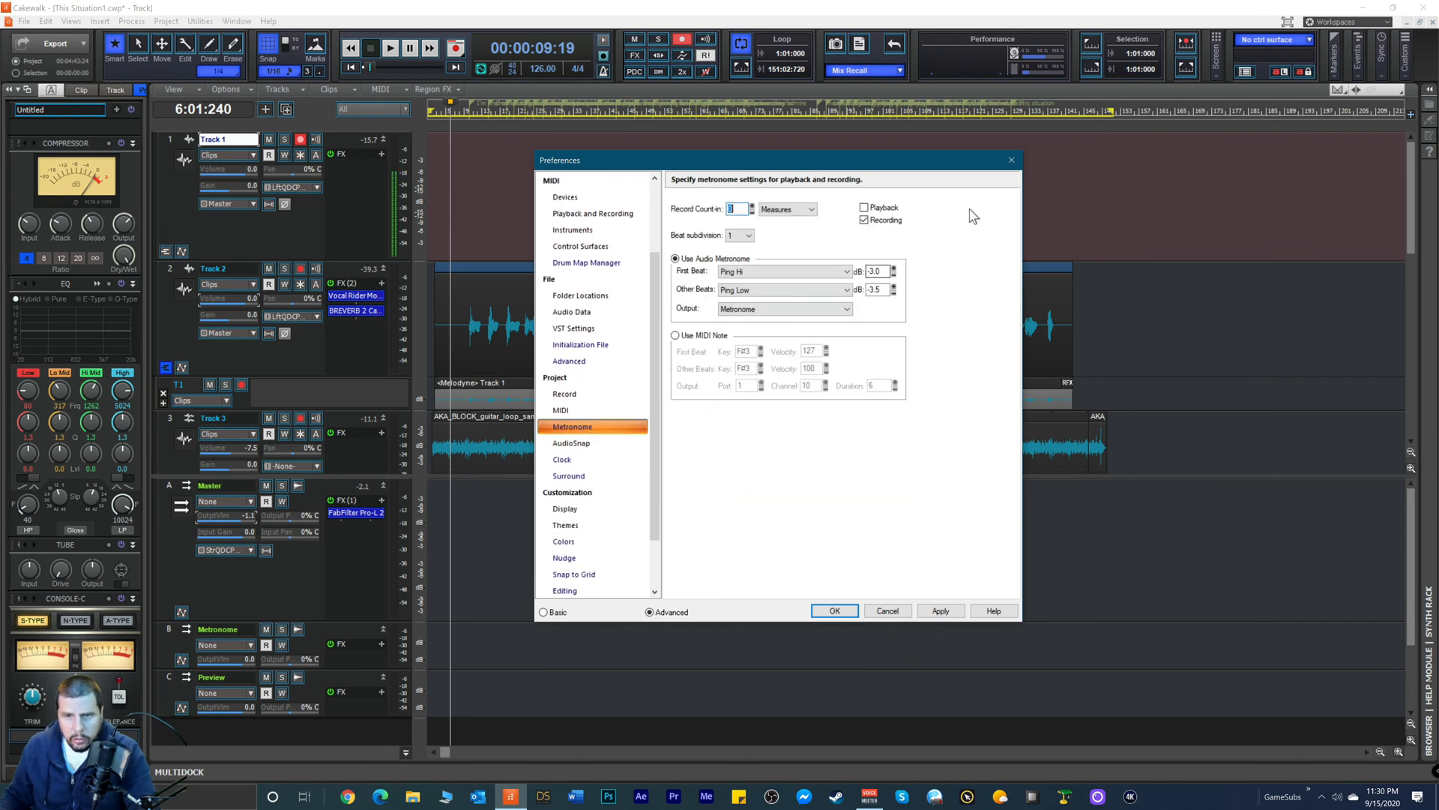
{"action": "left_click", "coordinate": [833, 612]}
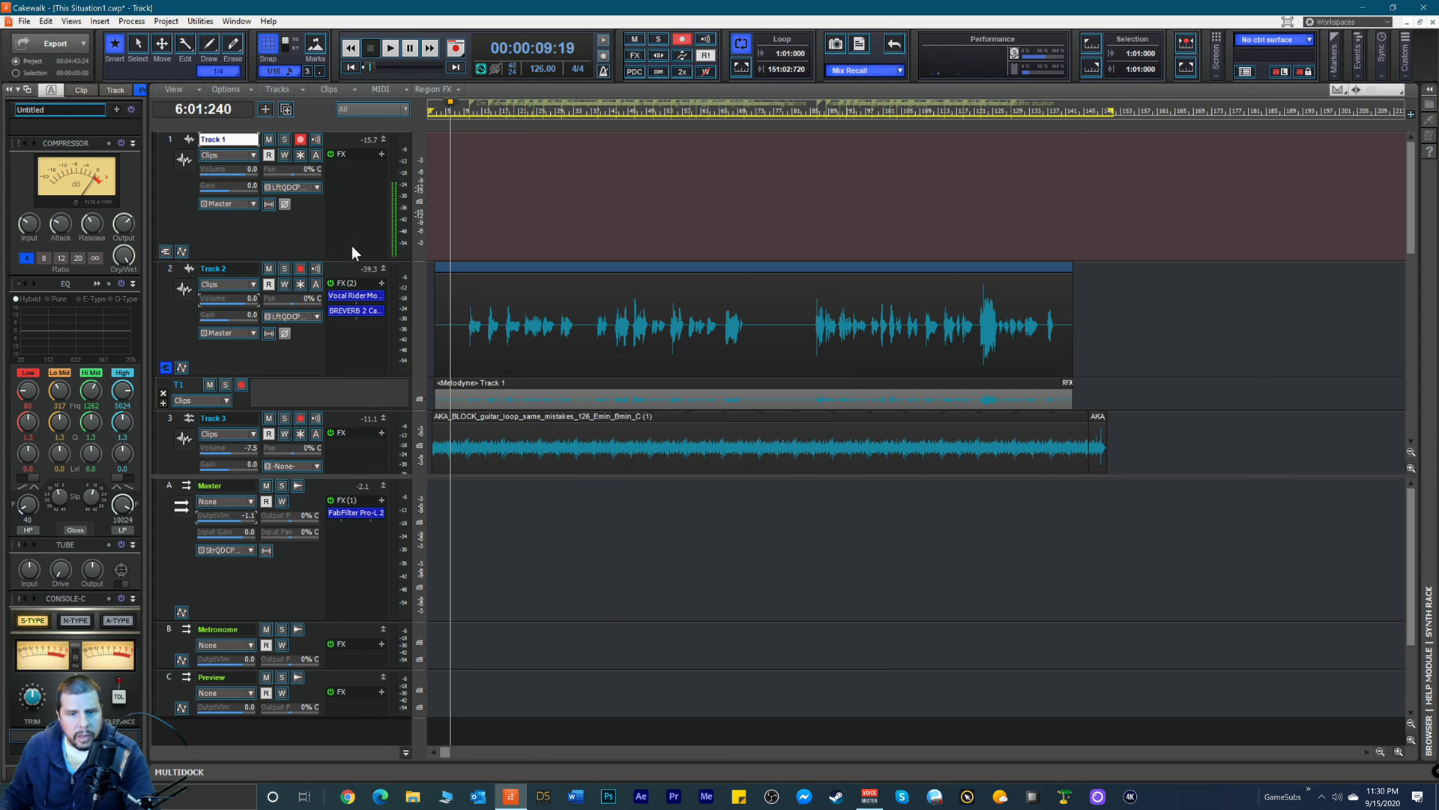
Step: Record a take on Track 1 until about measure 26 and play it back from measure 6
{"action": "key", "text": "space"}
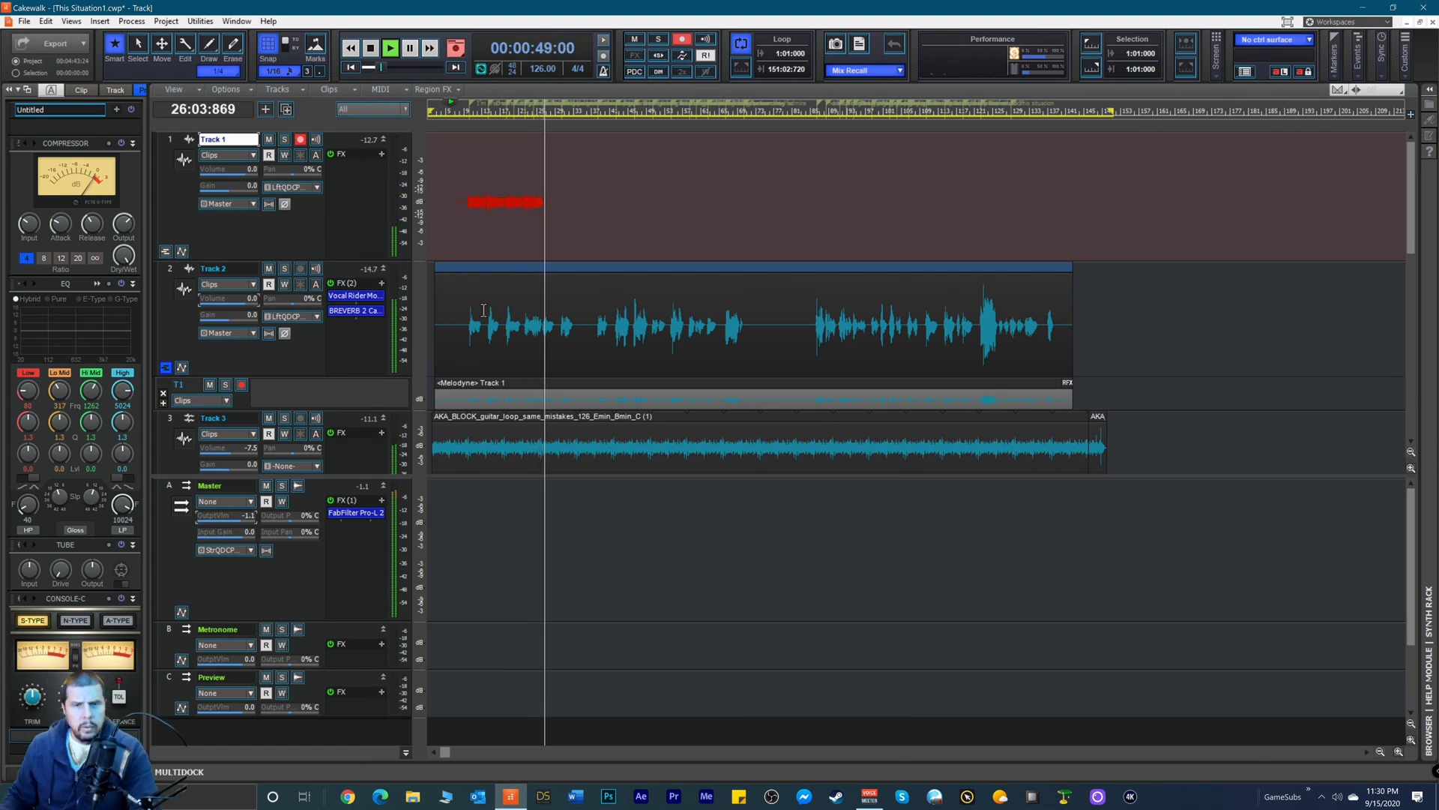
{"action": "key", "text": "space"}
{"action": "key", "text": "space"}
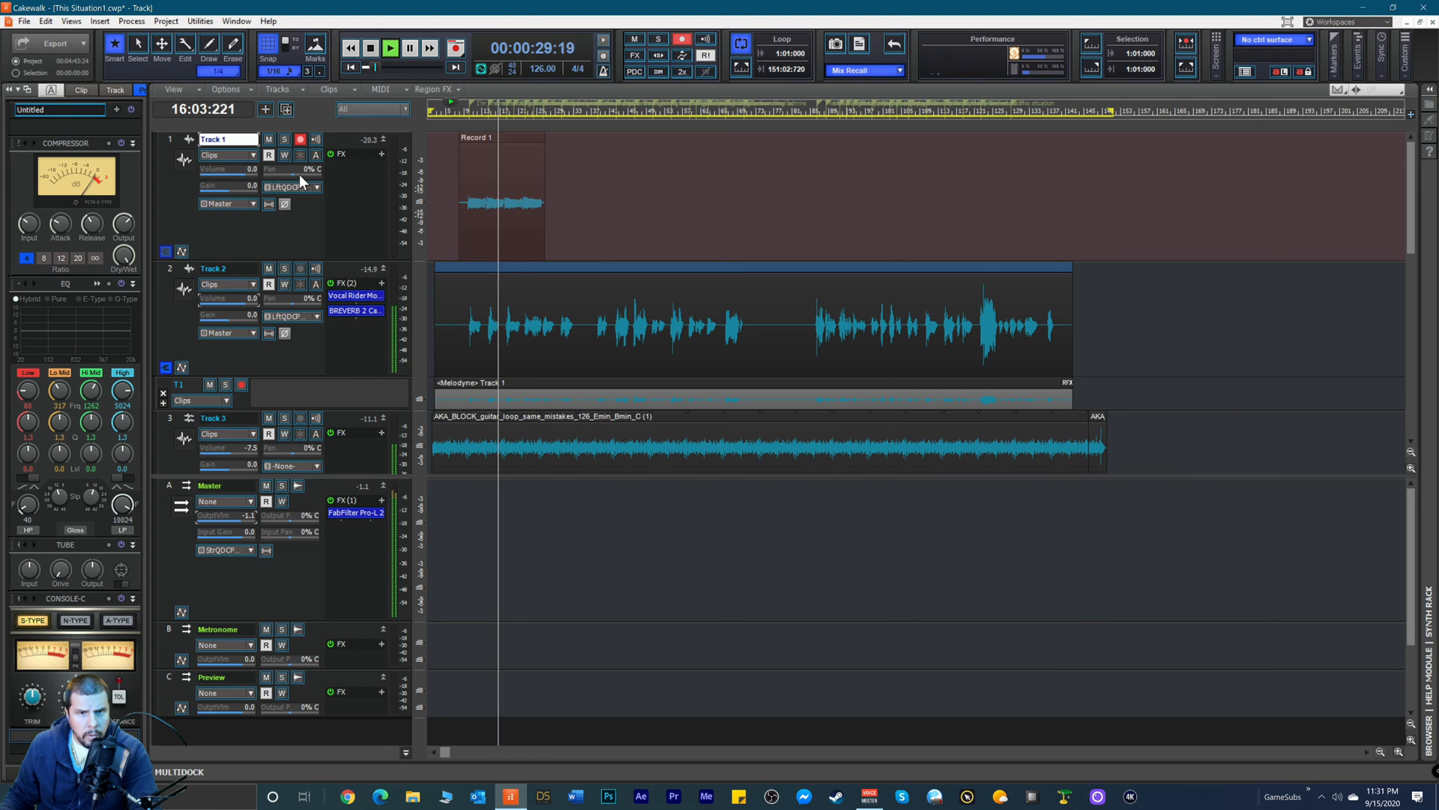
{"action": "key", "text": "space"}
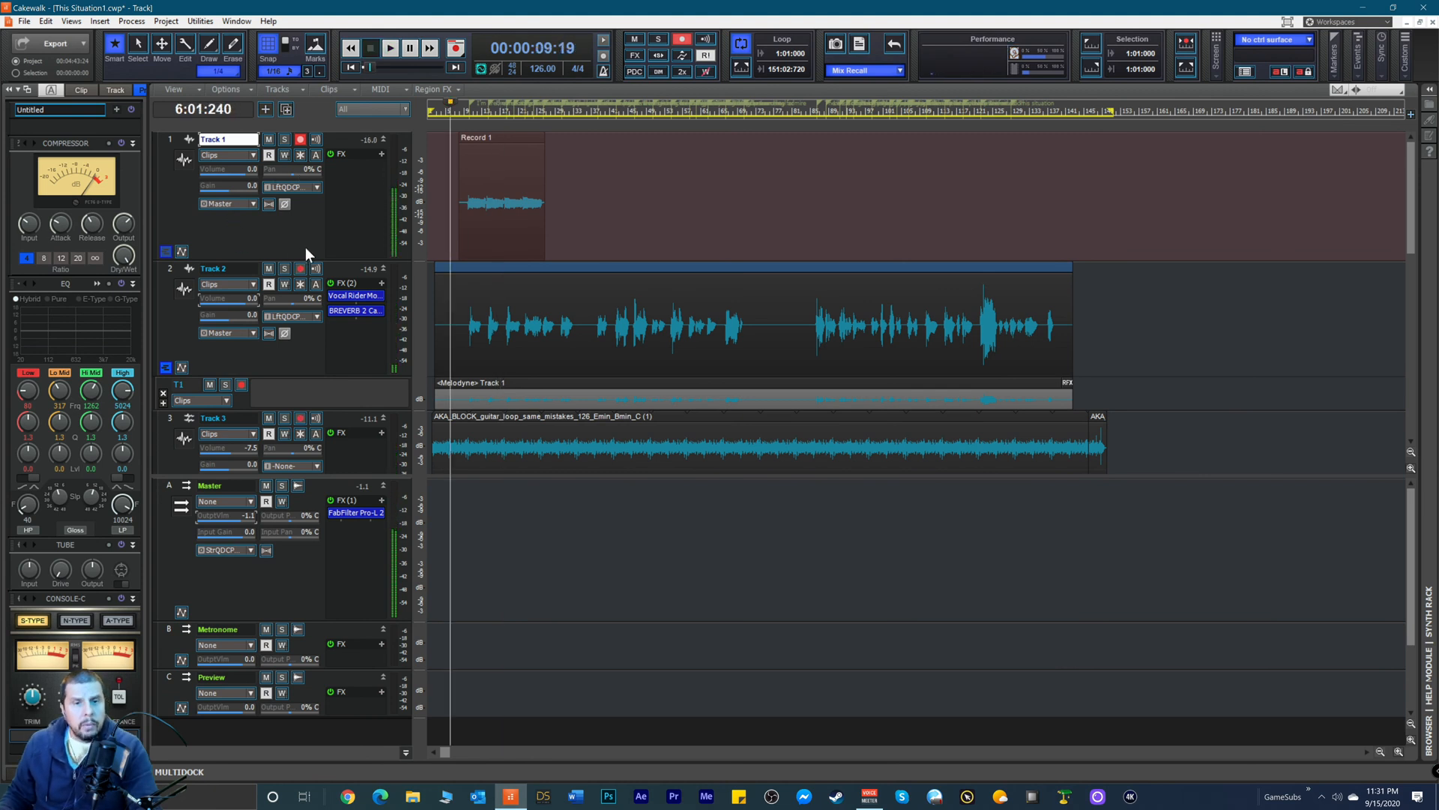
Step: Pan Track 1 to 100% left, and insert a new audio track above it as the record-armed track
{"action": "left_click_drag", "start_coordinate": [288, 174], "coordinate": [248, 174]}
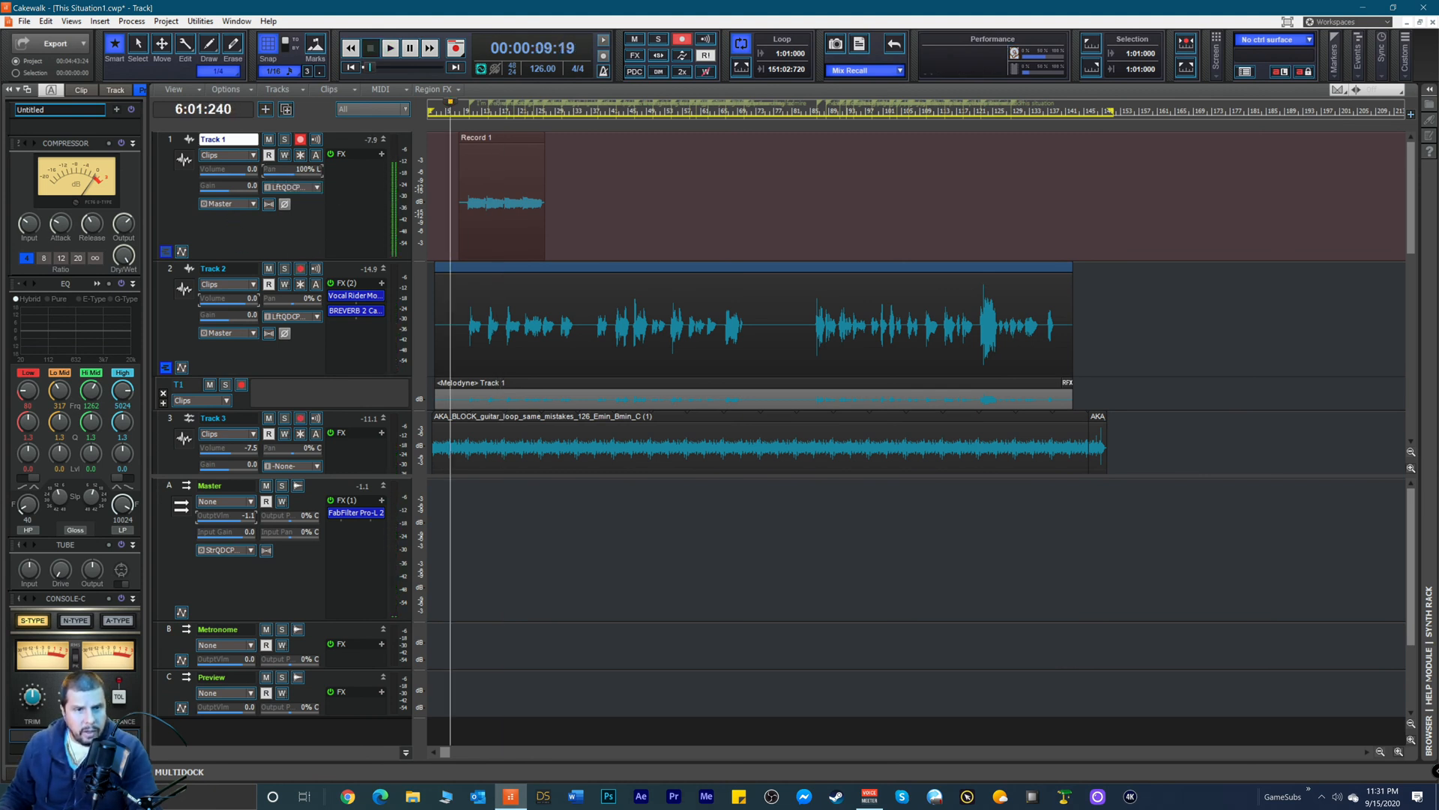
{"action": "right_click", "coordinate": [346, 137]}
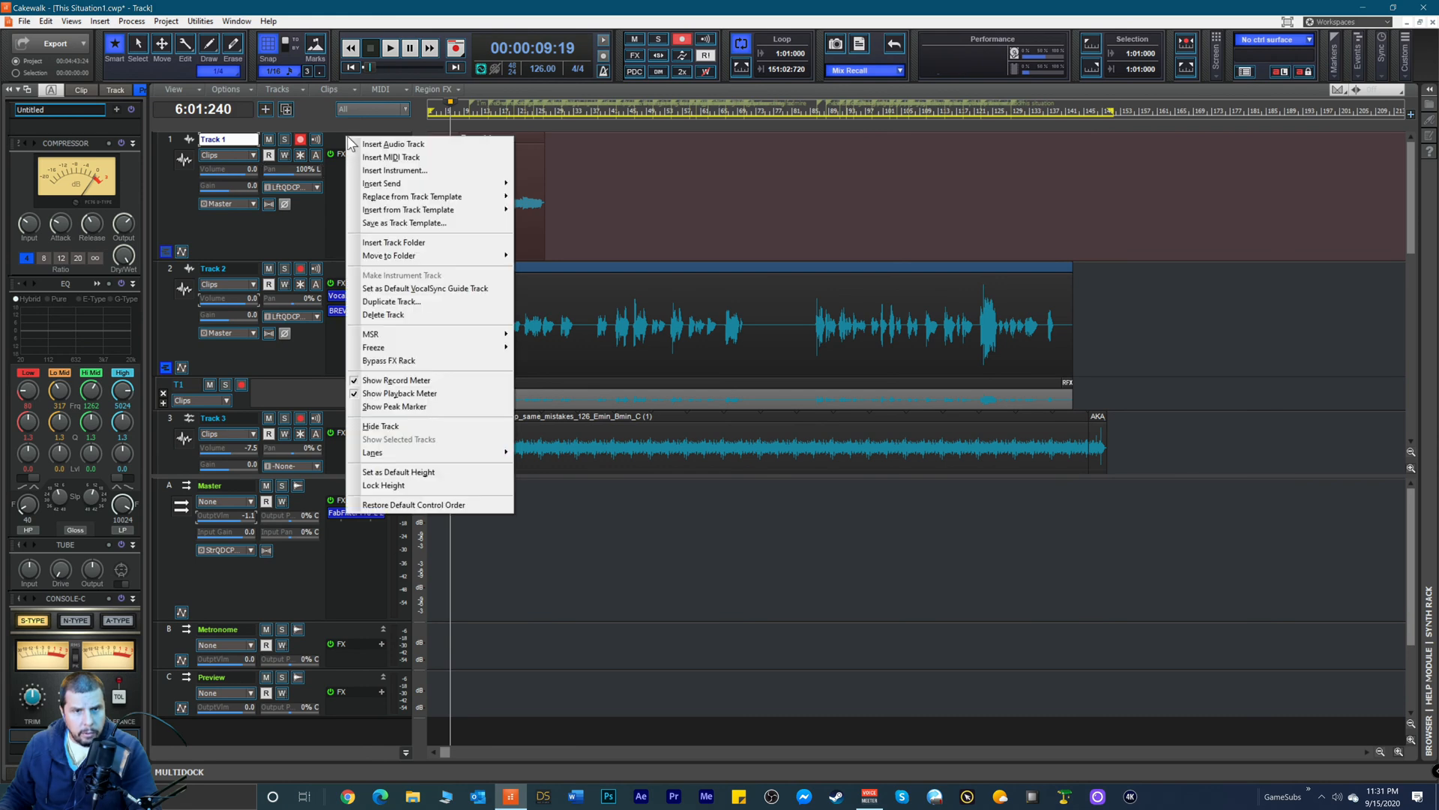
{"action": "left_click", "coordinate": [382, 142]}
{"action": "left_click", "coordinate": [299, 155]}
{"action": "left_click", "coordinate": [300, 140]}
{"action": "left_click_drag", "start_coordinate": [300, 147], "coordinate": [328, 232]}
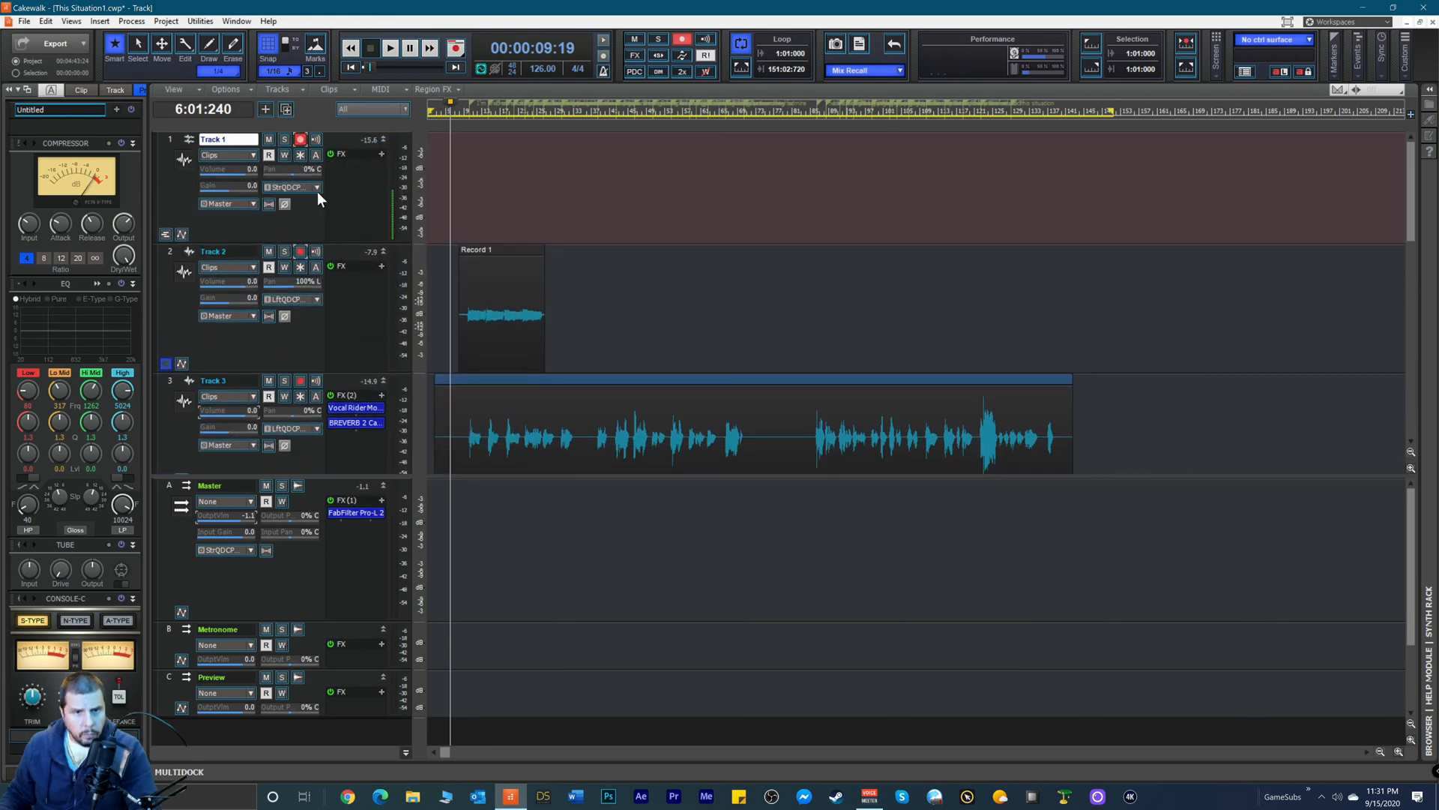
Step: Set the new track's input to Left QUAD-CAPTURE 1-2 and pan it 100% right
{"action": "left_click", "coordinate": [313, 186]}
{"action": "mouse_move", "coordinate": [370, 219]}
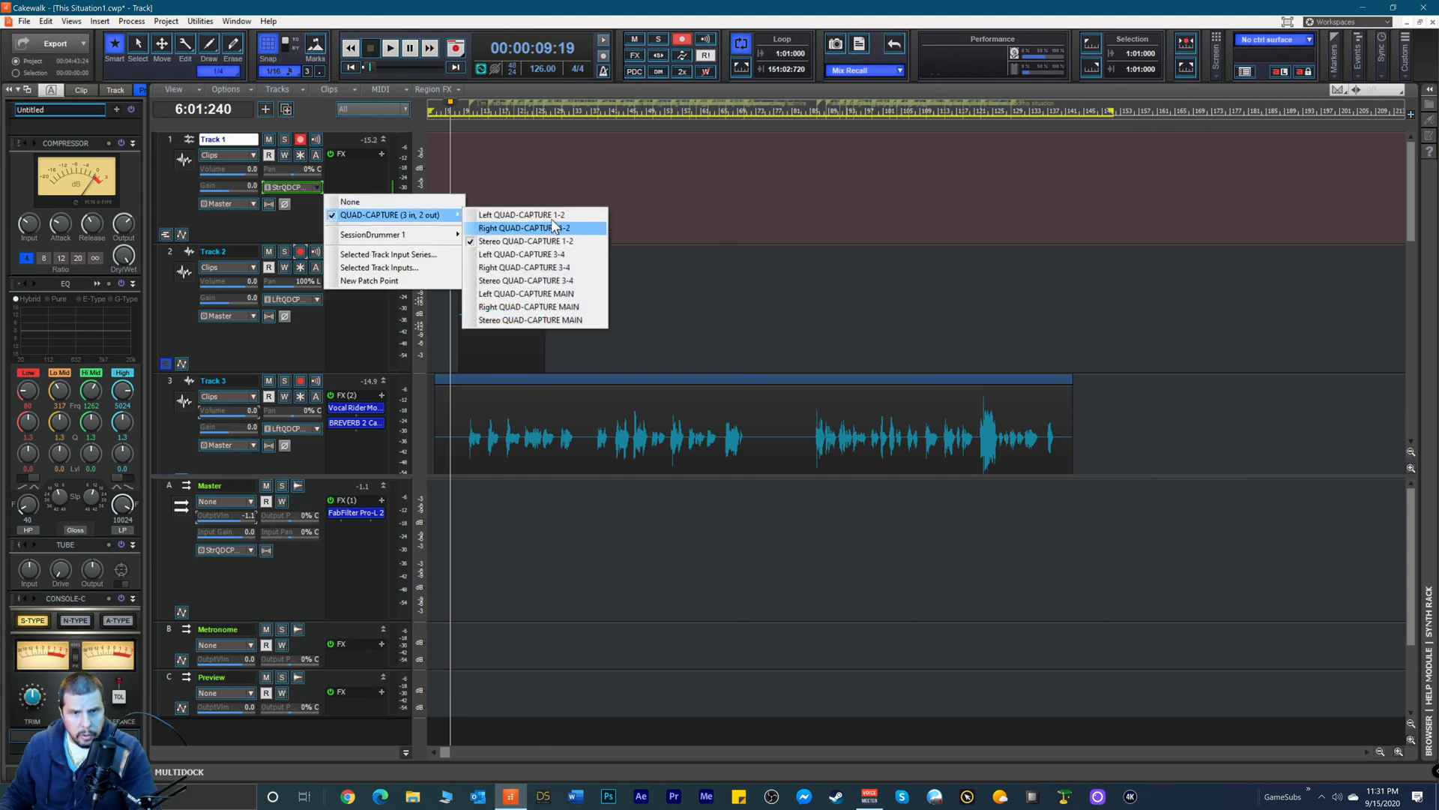
{"action": "left_click", "coordinate": [521, 215]}
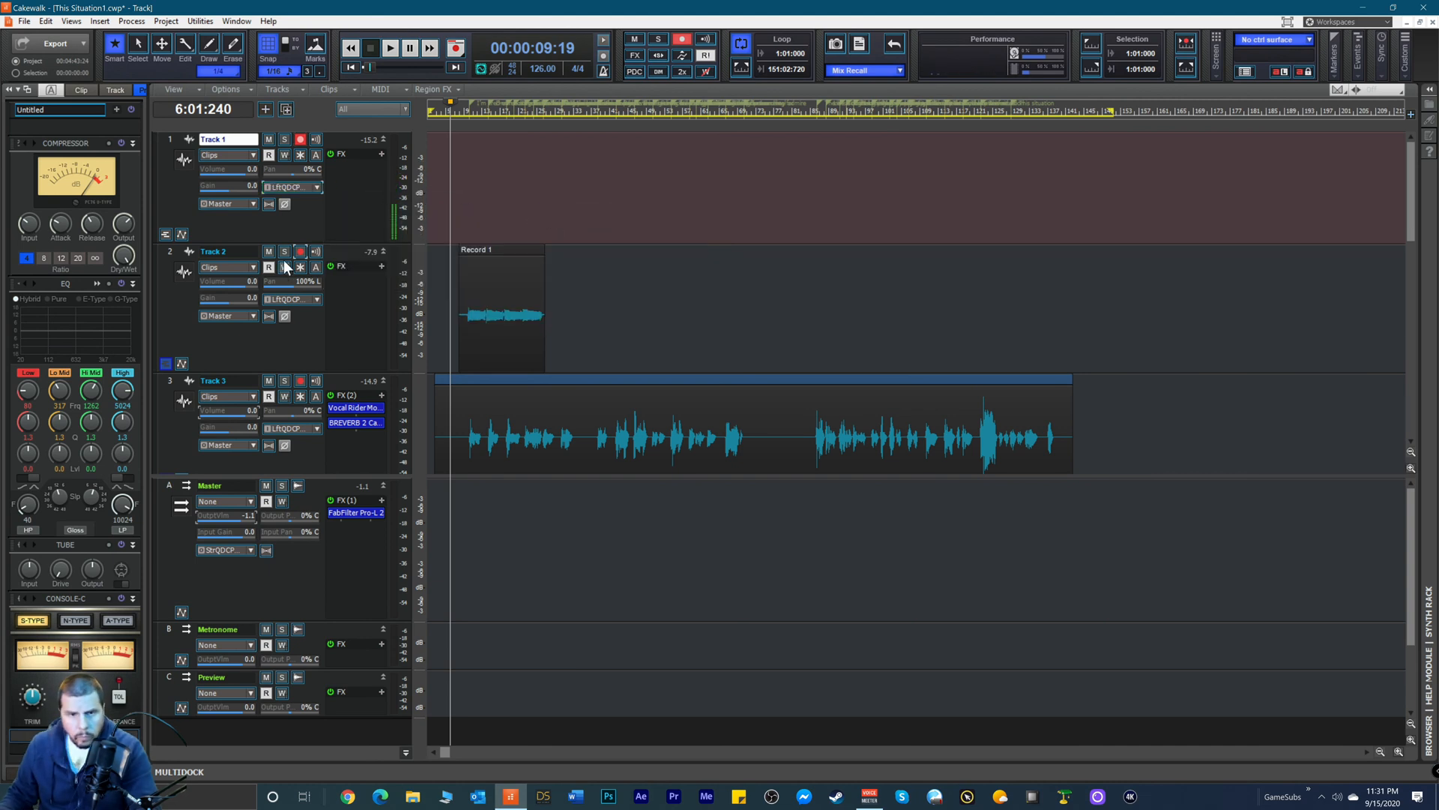
{"action": "left_click_drag", "start_coordinate": [300, 171], "coordinate": [322, 170]}
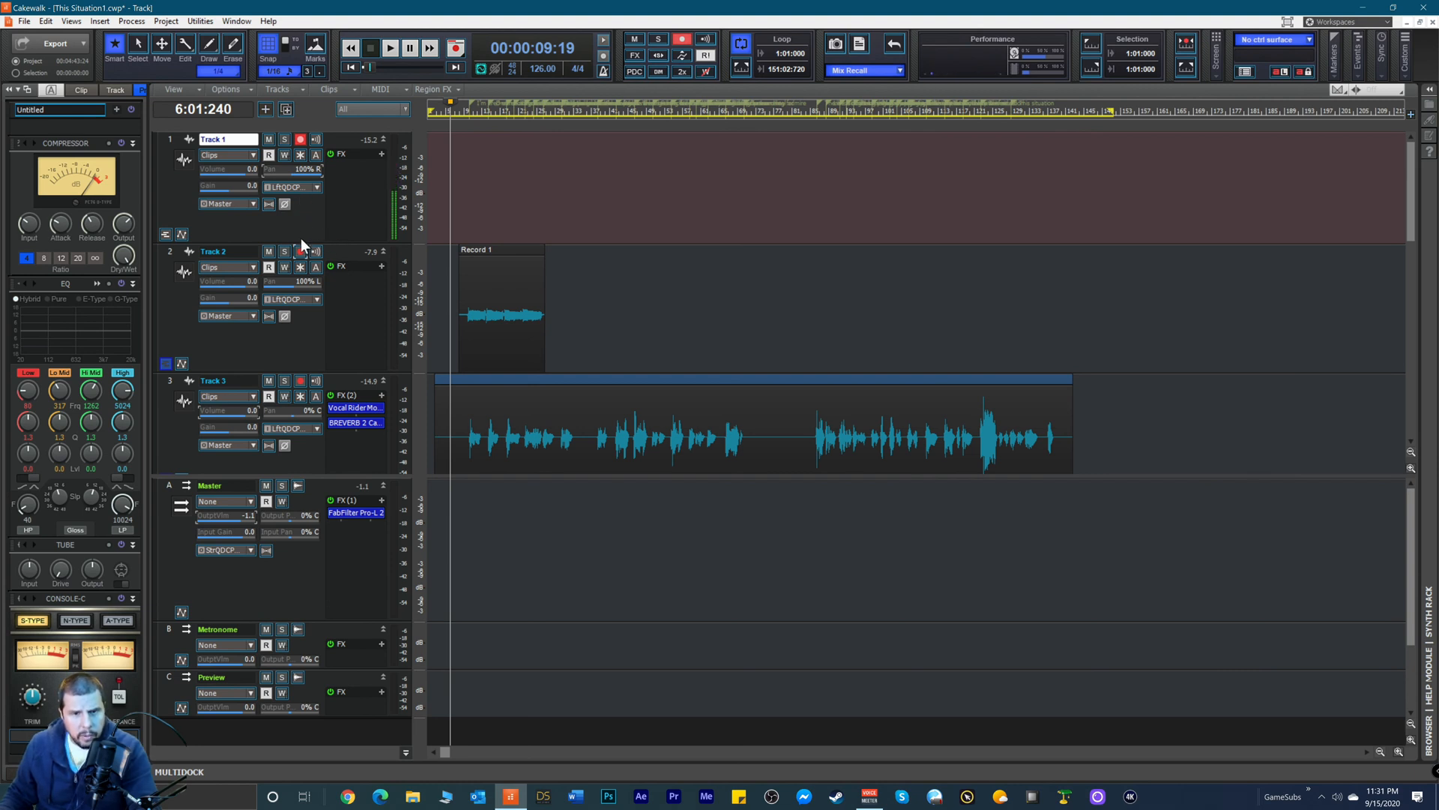
Step: Record a take on the right-panned track from measure 6 to about measure 26, and delete its clip
{"action": "key", "text": "space"}
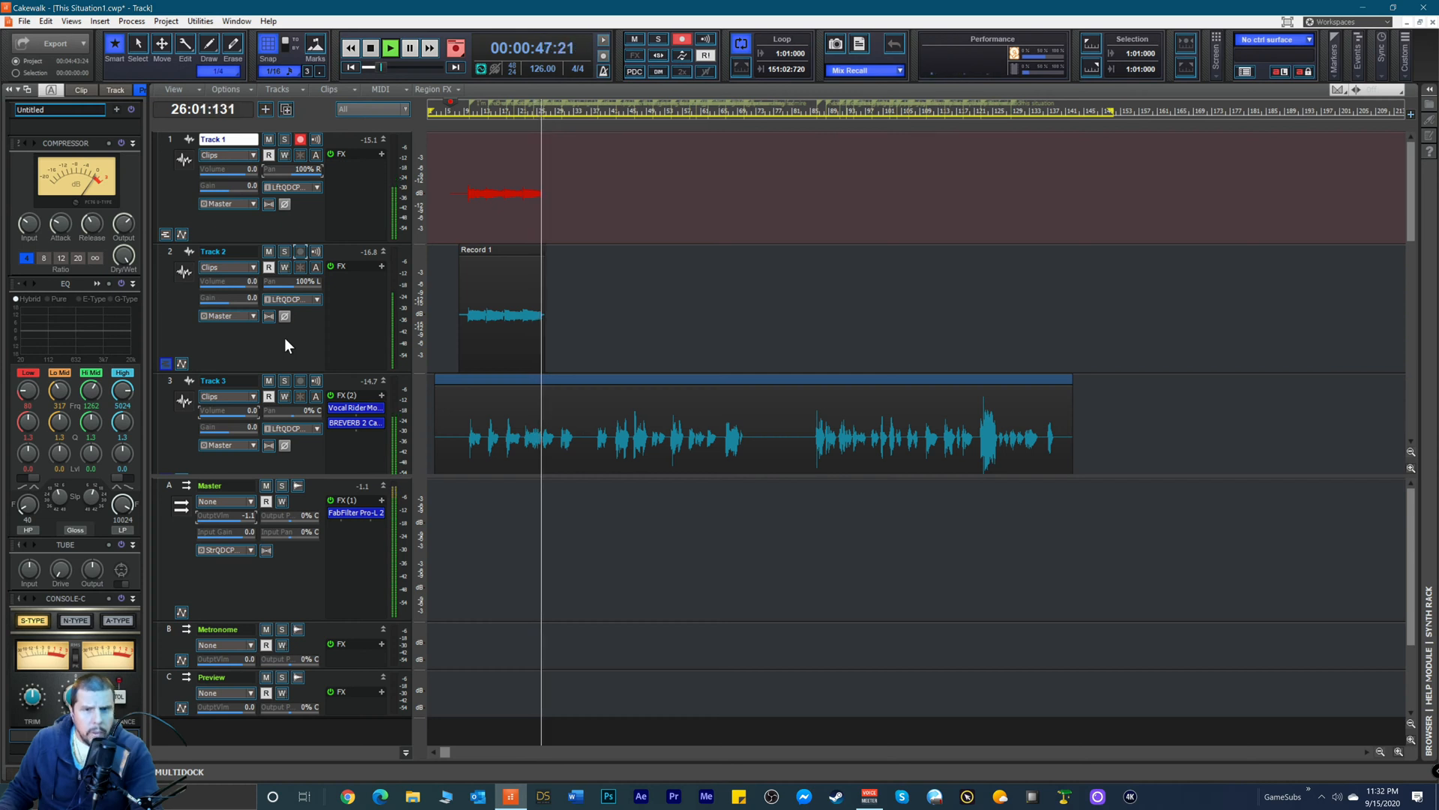
{"action": "key", "text": "r"}
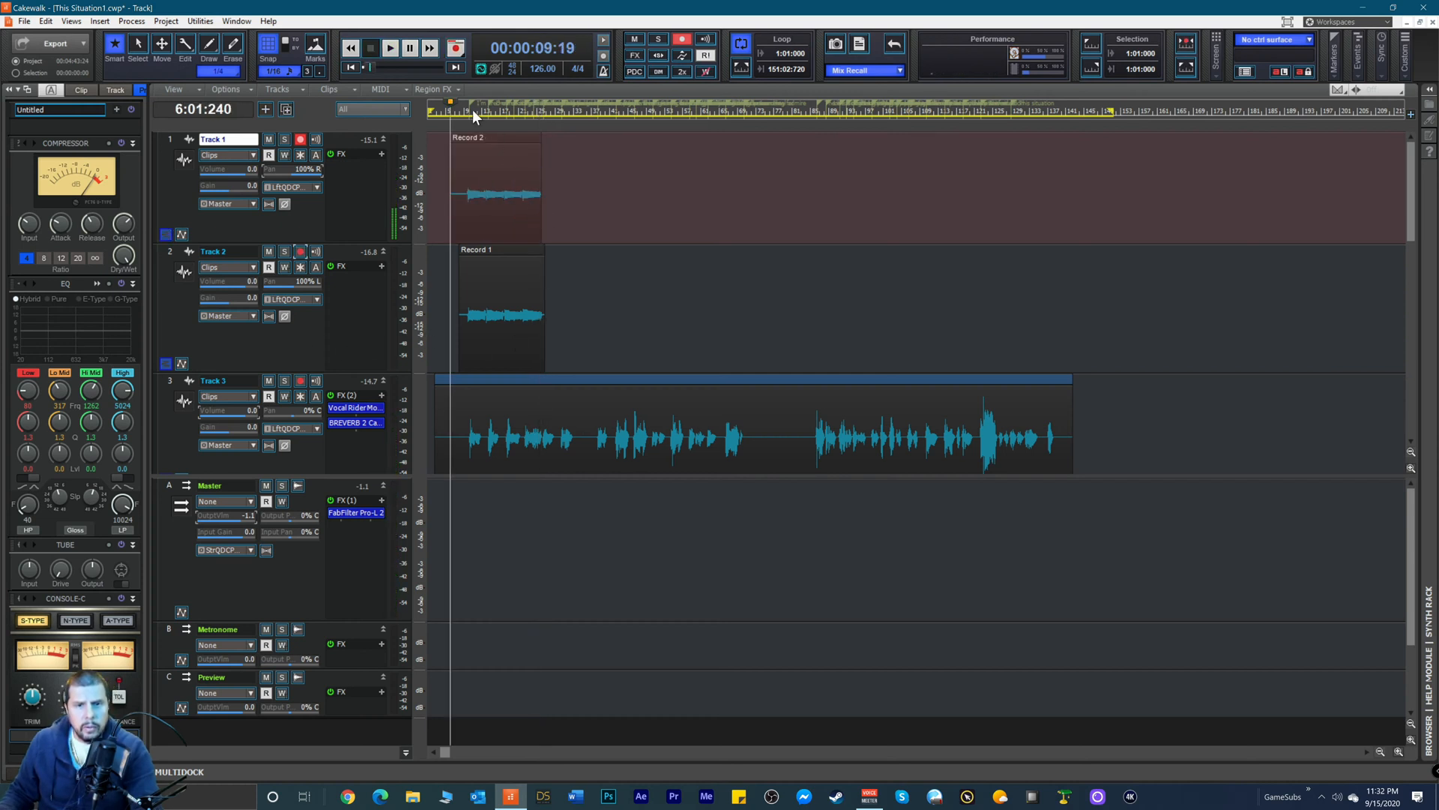
{"action": "left_click", "coordinate": [511, 110]}
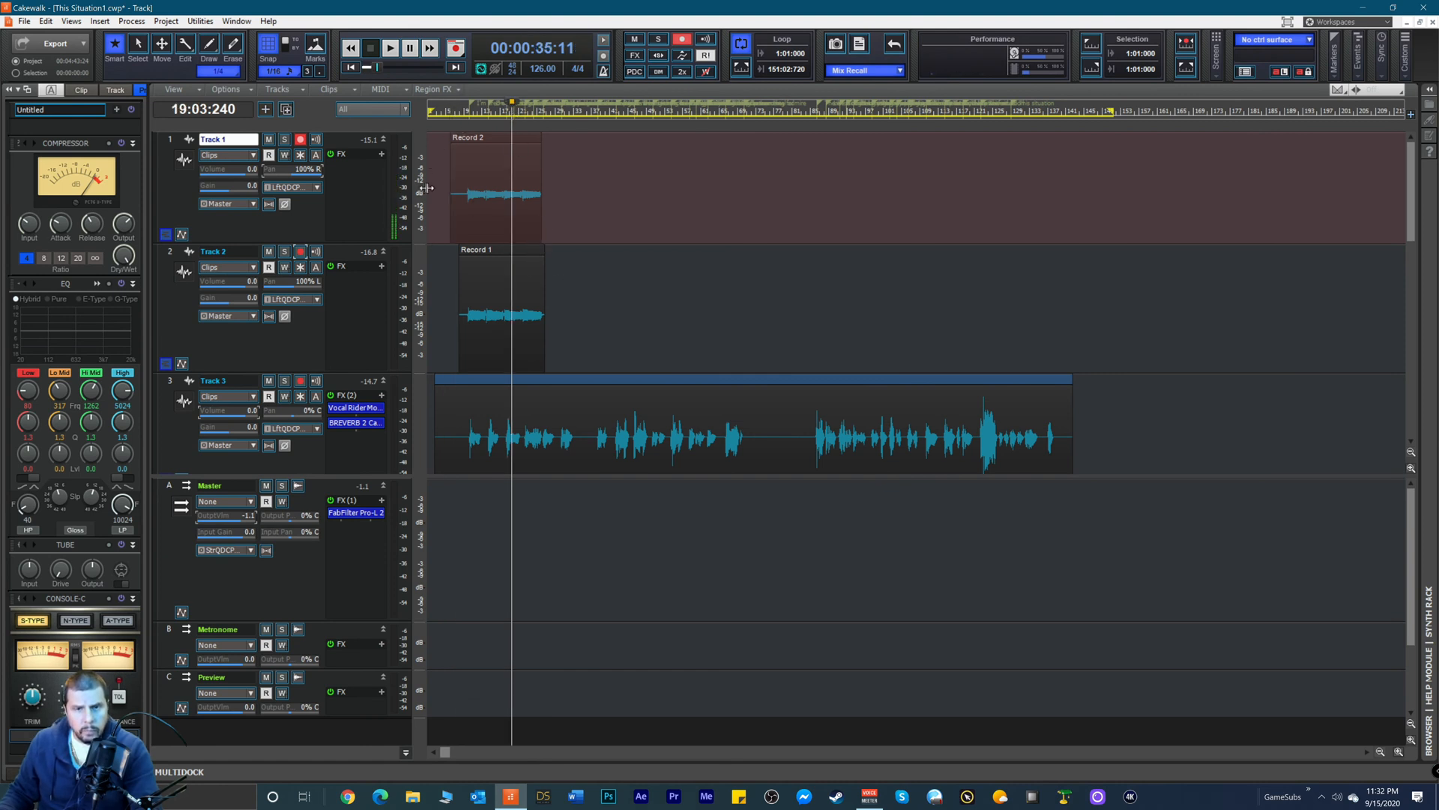
{"action": "left_click", "coordinate": [476, 144]}
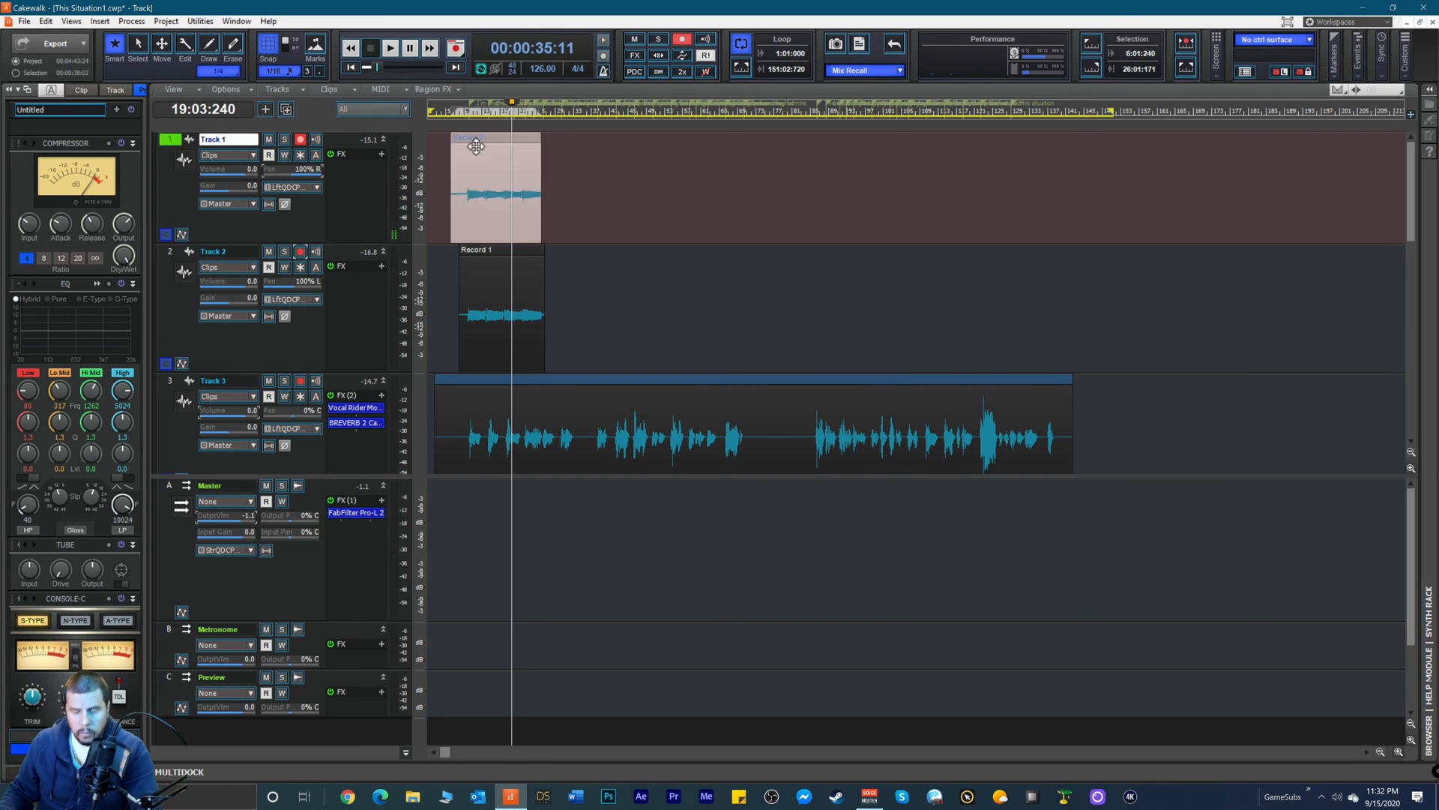
{"action": "key", "text": "Delete"}
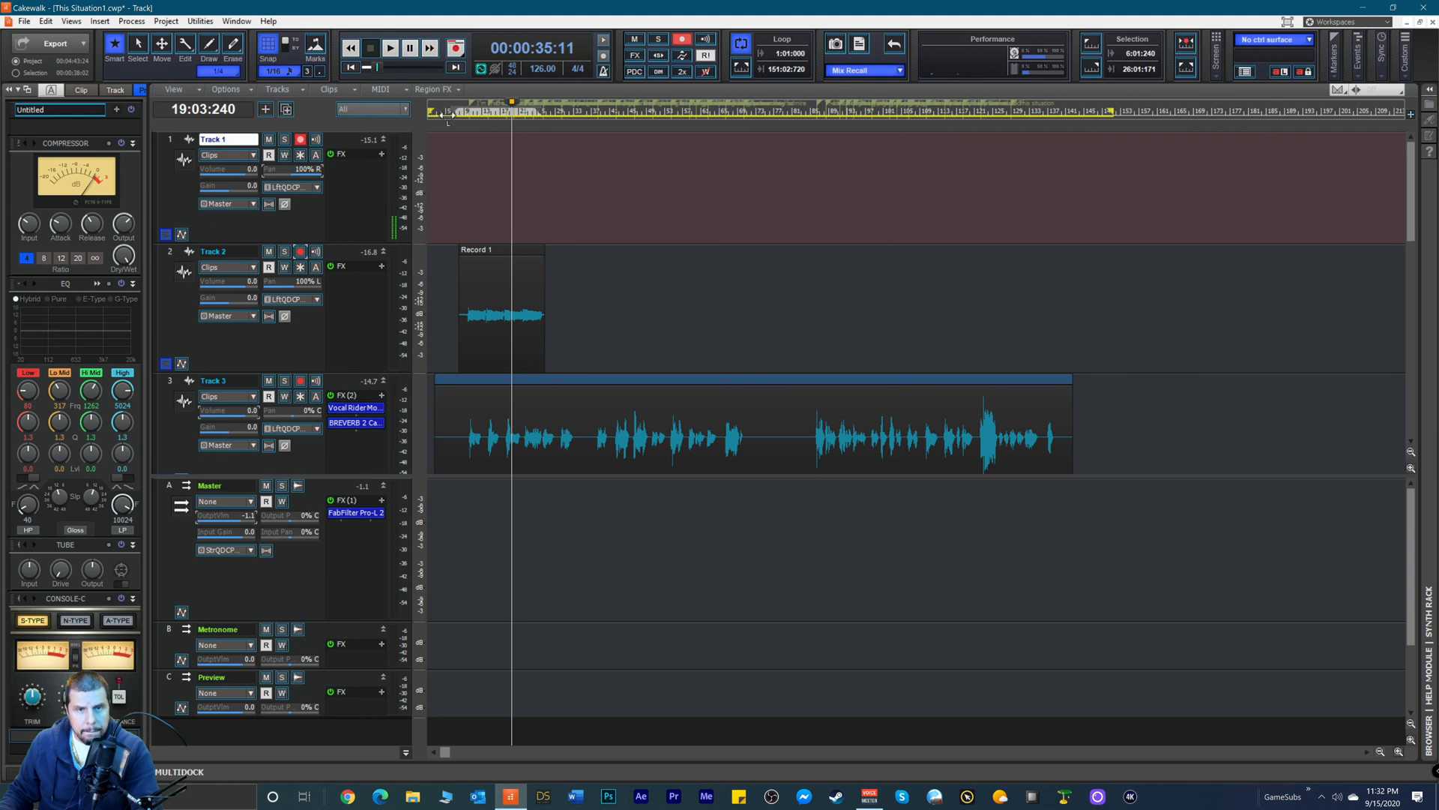
Step: Record a take on the right-panned track from measure 4 to about measure 26 and save the project
{"action": "left_click", "coordinate": [442, 111]}
{"action": "key", "text": "space"}
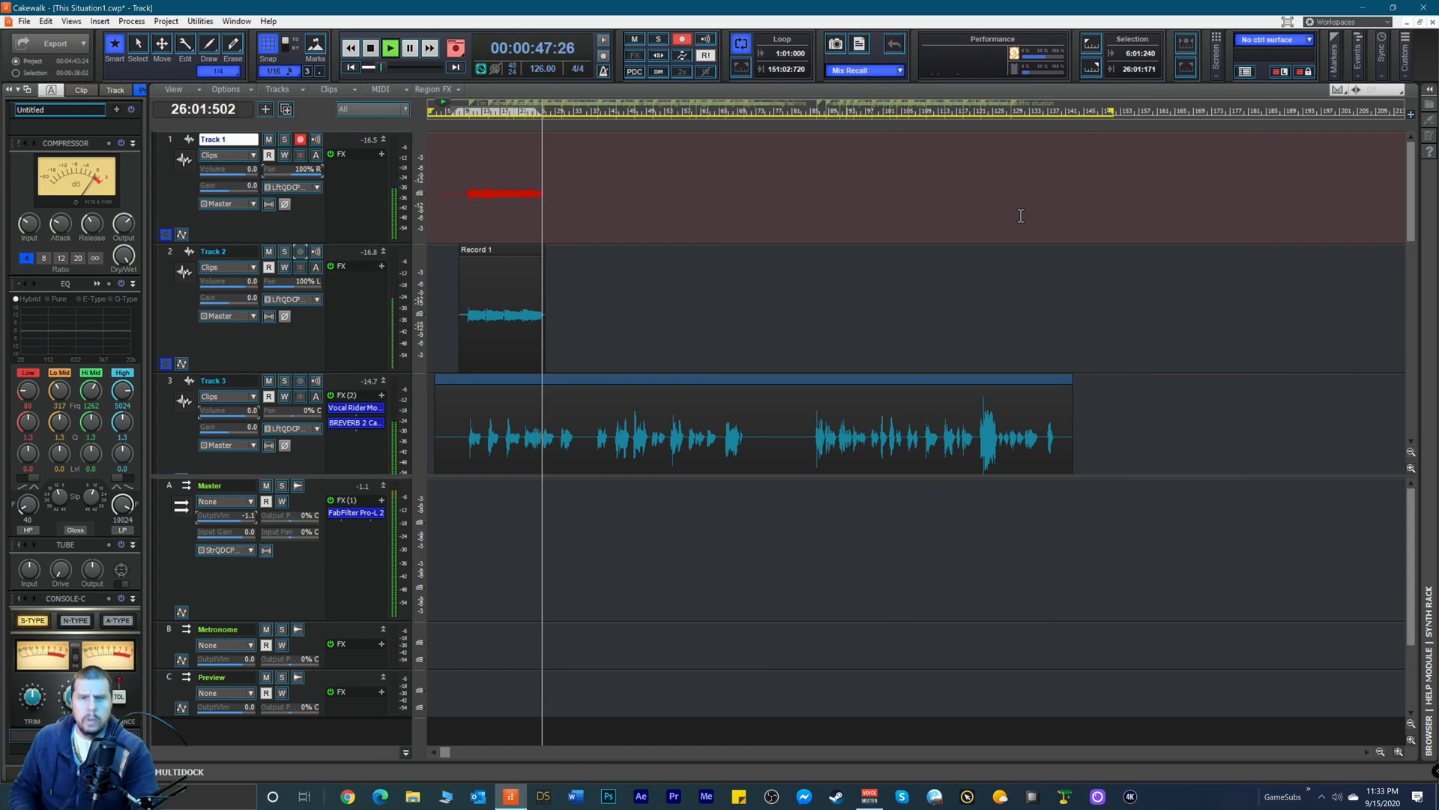
{"action": "key", "text": "space"}
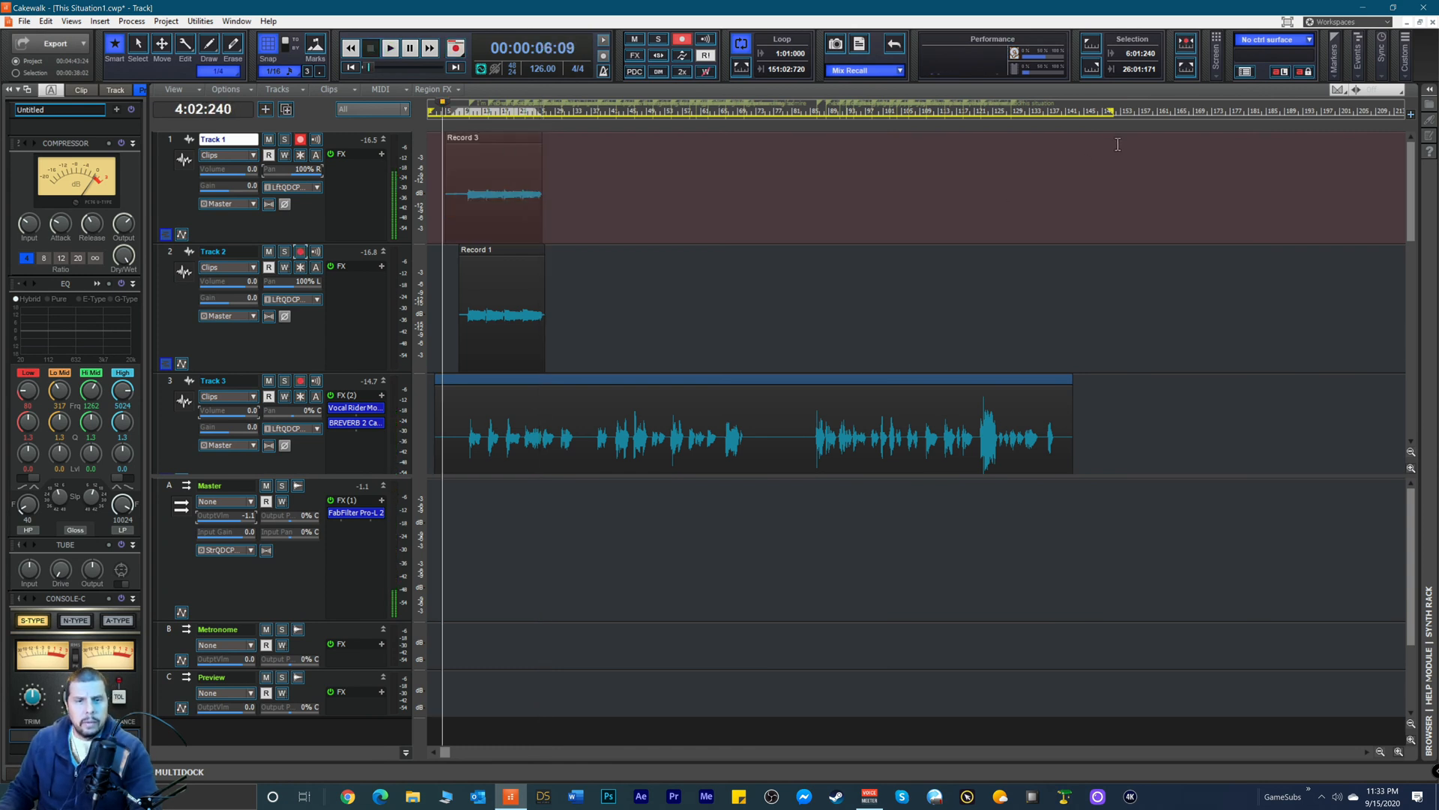
{"action": "key", "text": "ctrl+s"}
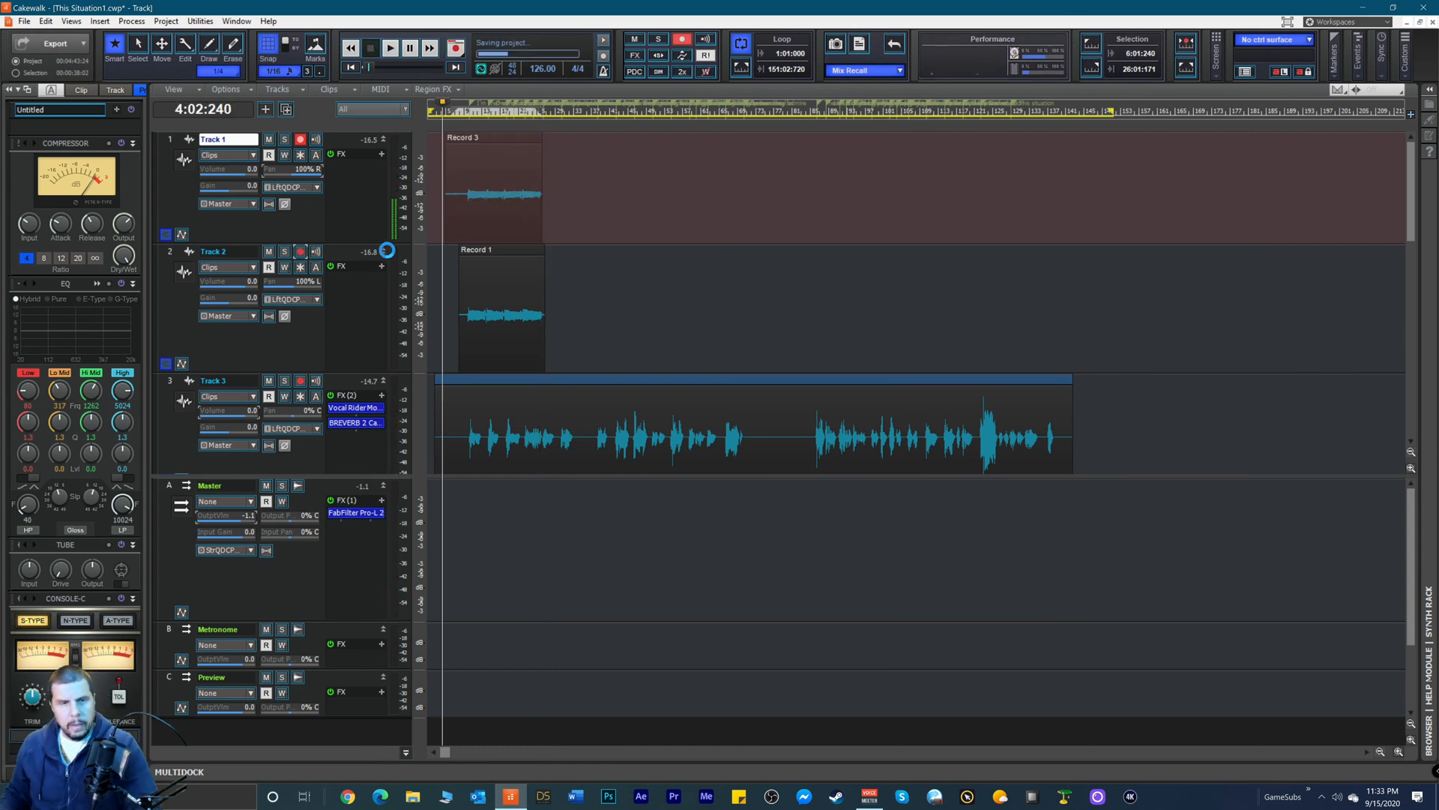
Step: Disarm the right-panned track and insert another audio track above it
{"action": "left_click", "coordinate": [297, 142]}
{"action": "right_click", "coordinate": [313, 199]}
{"action": "left_click", "coordinate": [356, 210]}
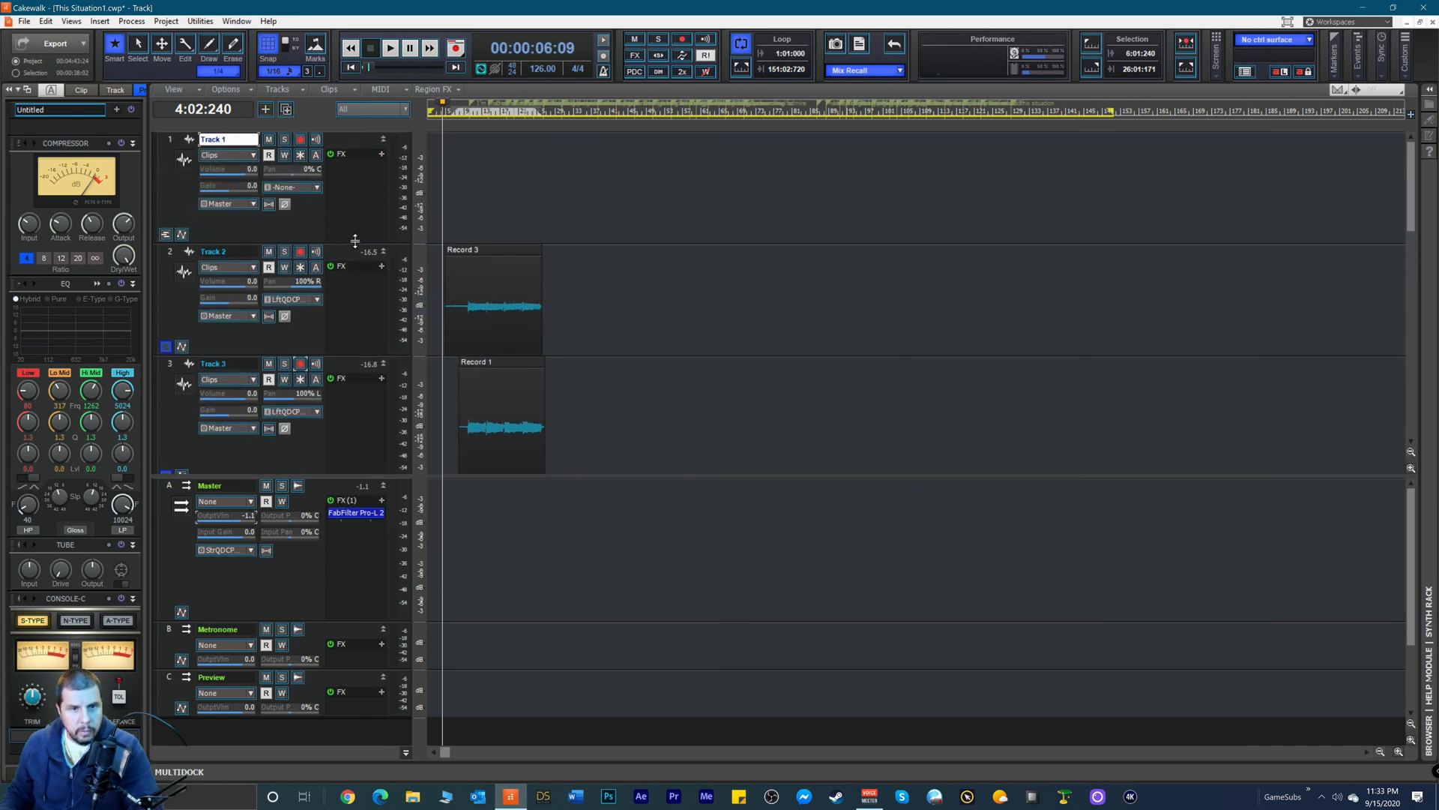
Step: Arm the new top track panned 100% left for recording, and set the Master bus output gain to 0.0
{"action": "left_click", "coordinate": [301, 140]}
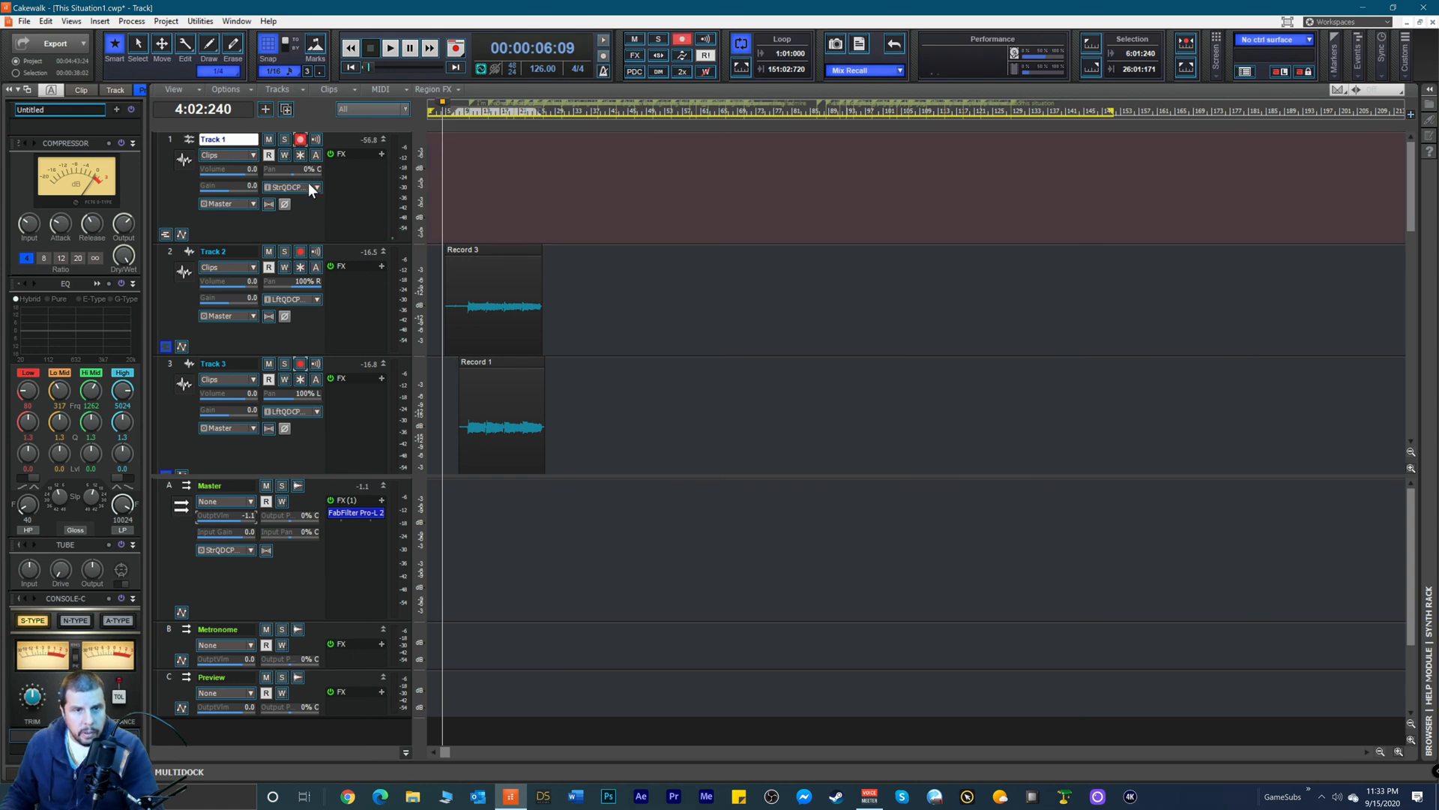
{"action": "left_click_drag", "start_coordinate": [297, 171], "coordinate": [264, 172]}
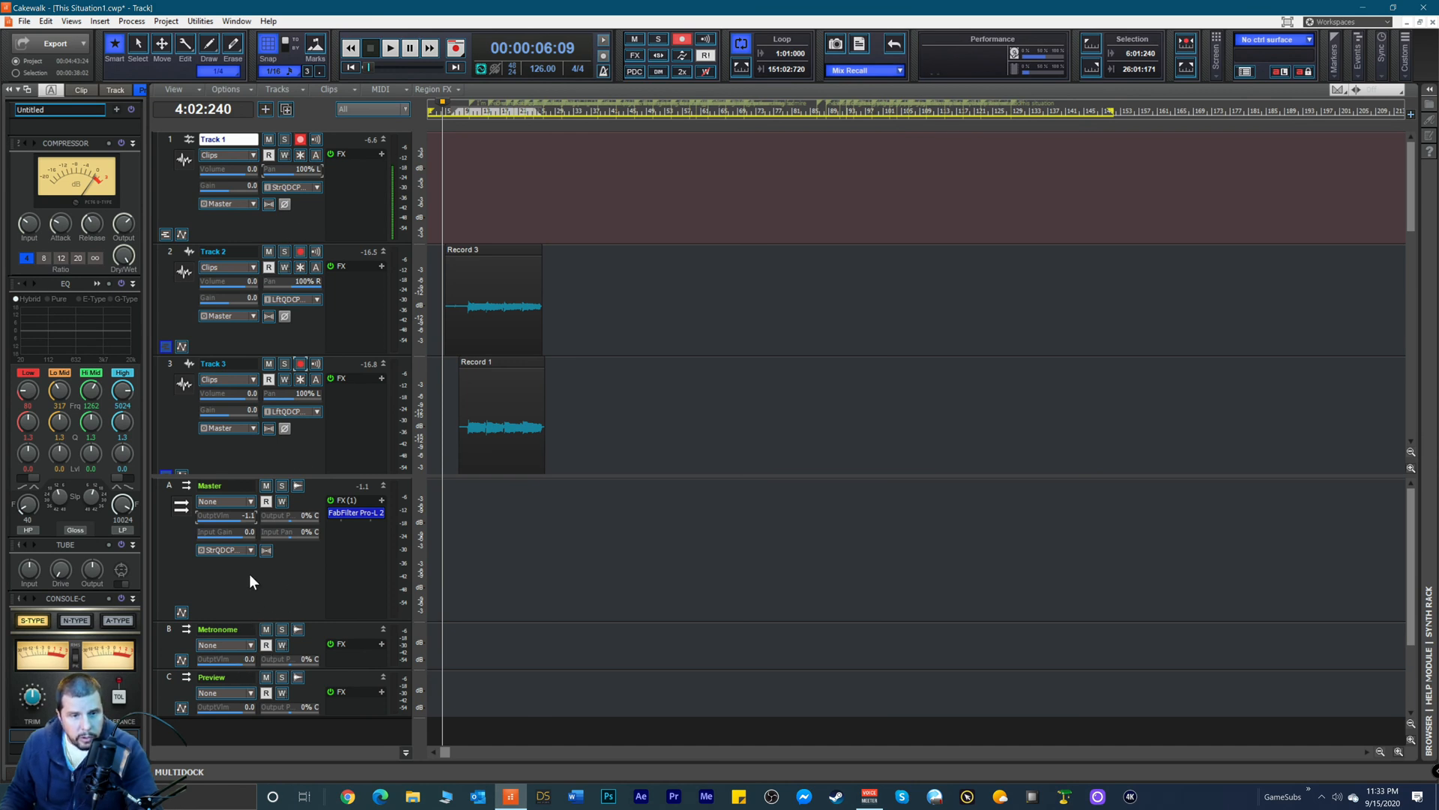
{"action": "left_click", "coordinate": [250, 516]}
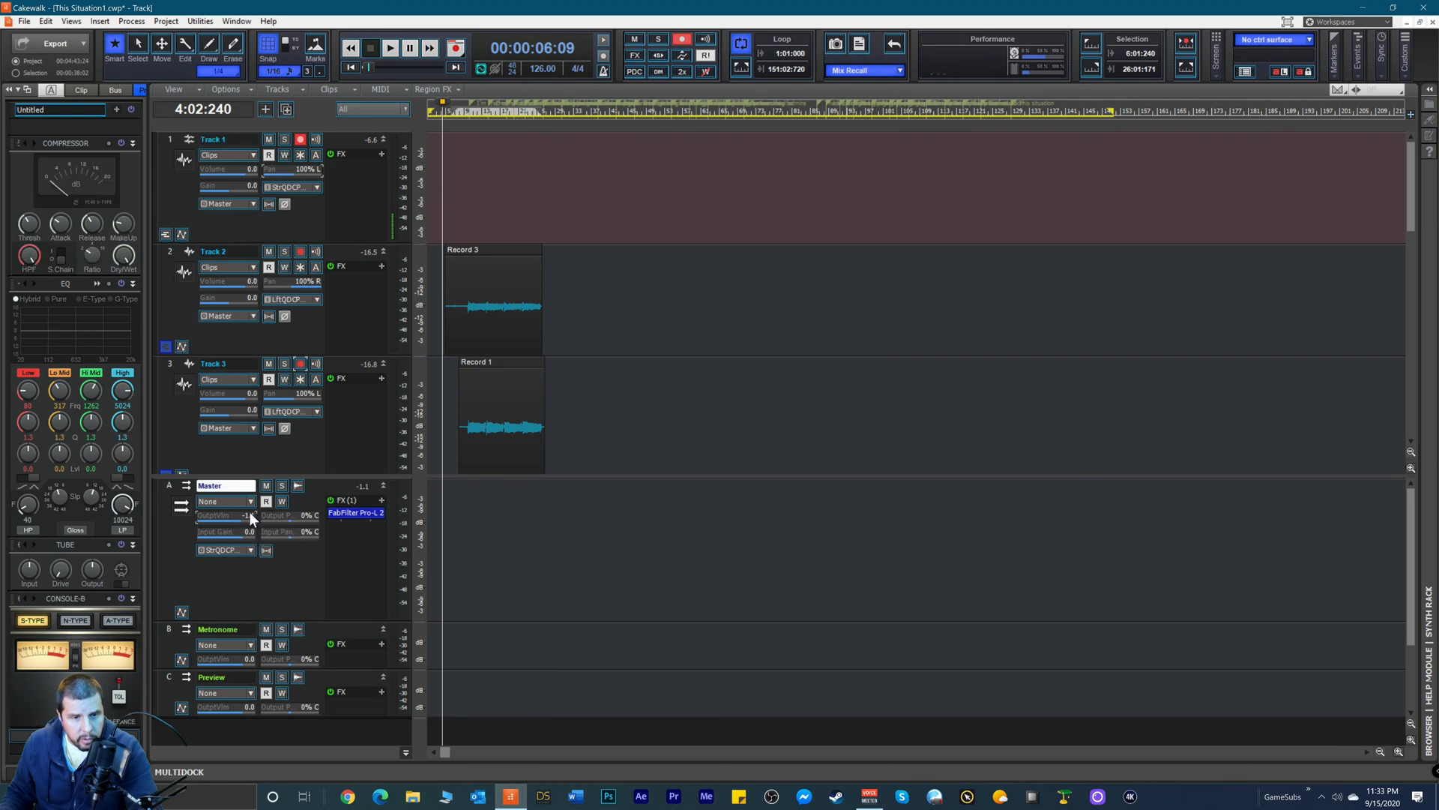
{"action": "left_click", "coordinate": [303, 177]}
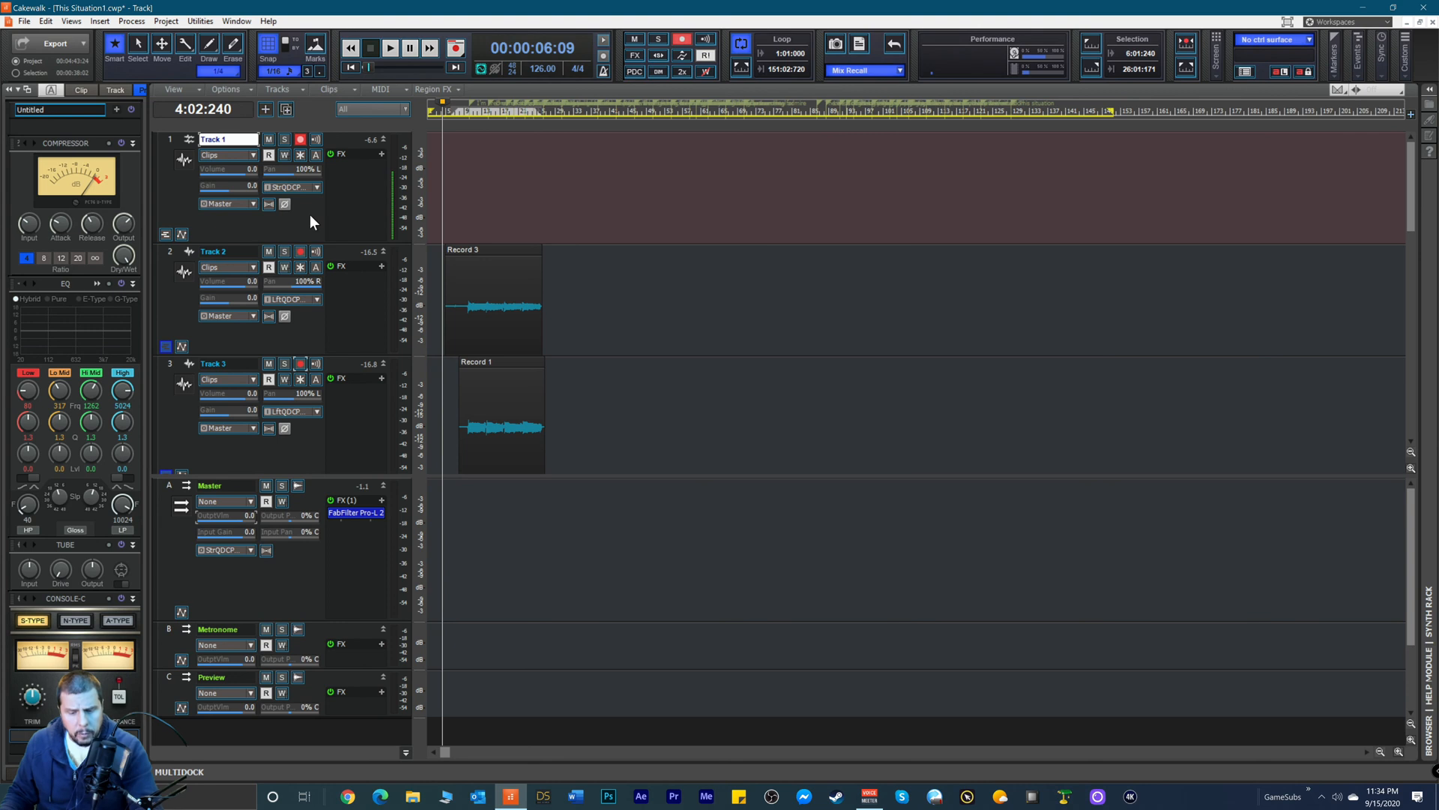
{"action": "key", "text": "space"}
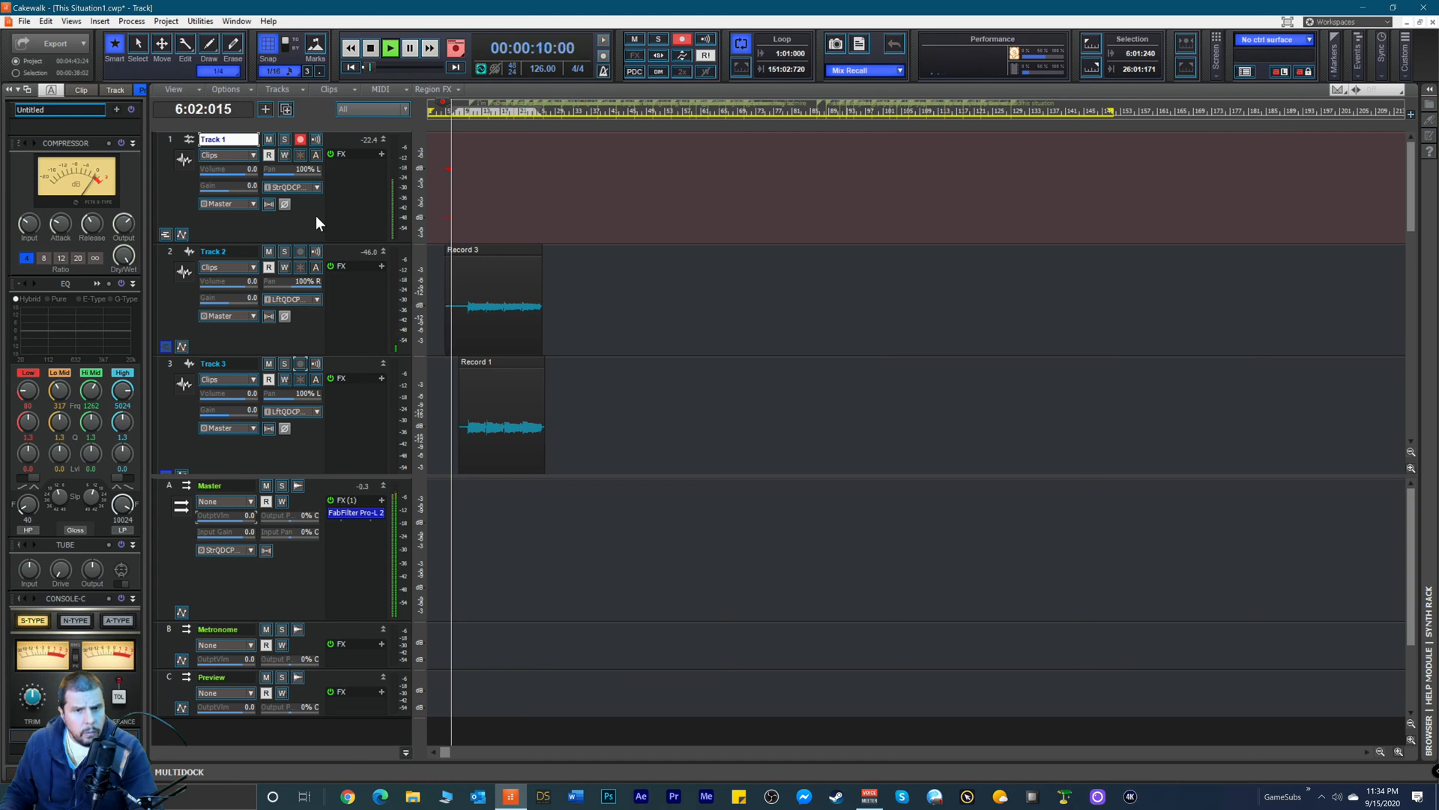
{"action": "key", "text": "space"}
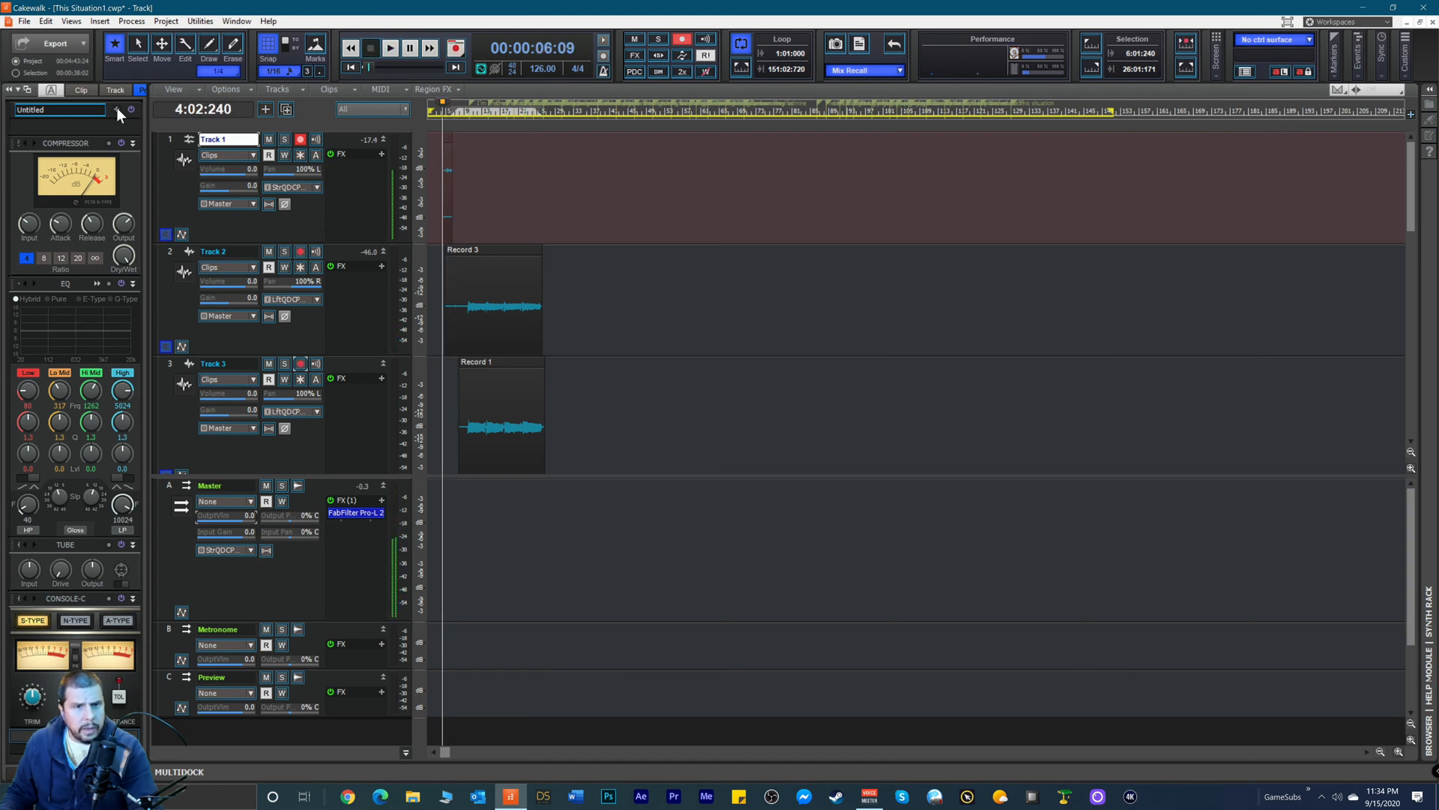
{"action": "left_click", "coordinate": [43, 20]}
{"action": "left_click", "coordinate": [63, 33]}
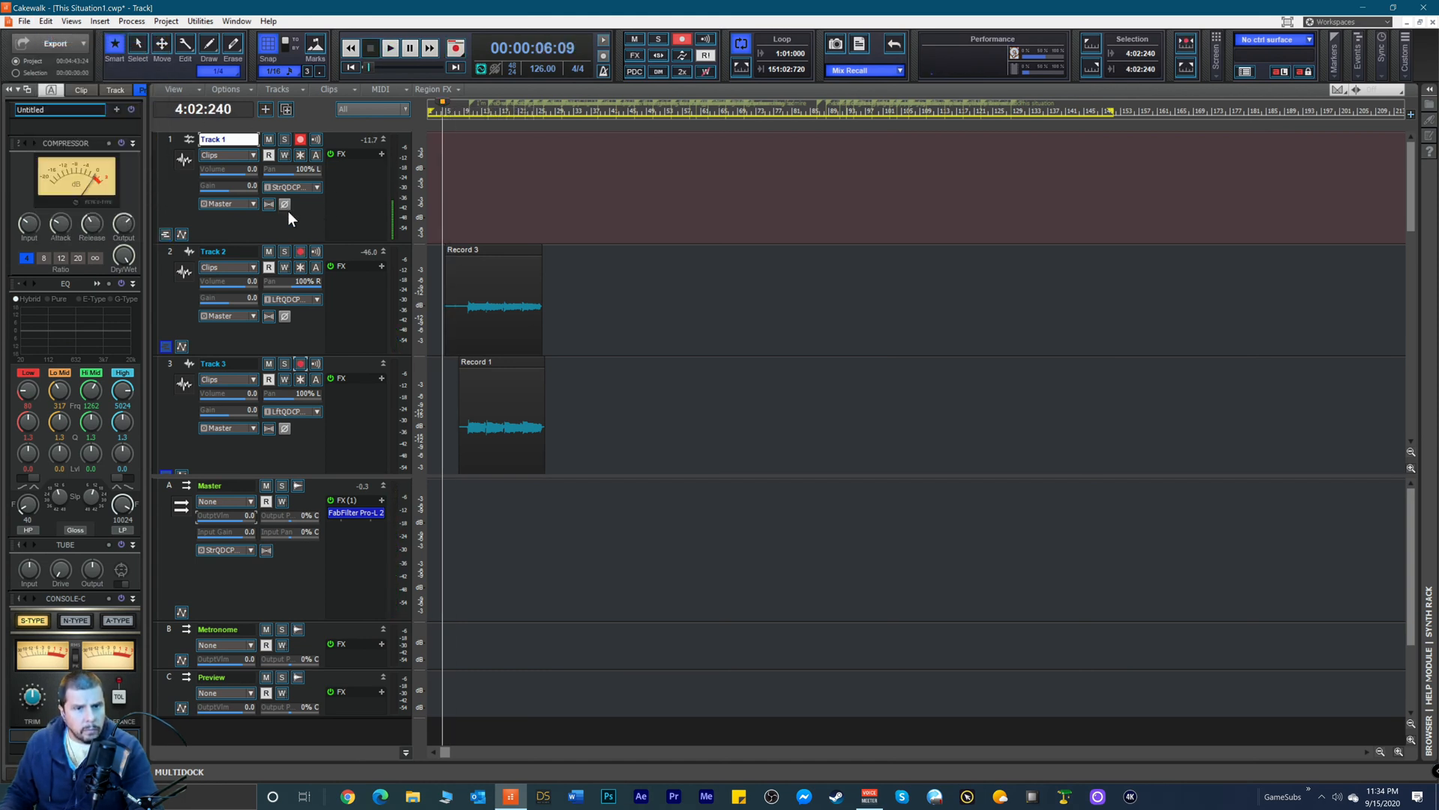
Step: Set the armed top track's input to Left QUAD-CAPTURE 1-2
{"action": "left_click", "coordinate": [300, 186]}
{"action": "mouse_move", "coordinate": [420, 215]}
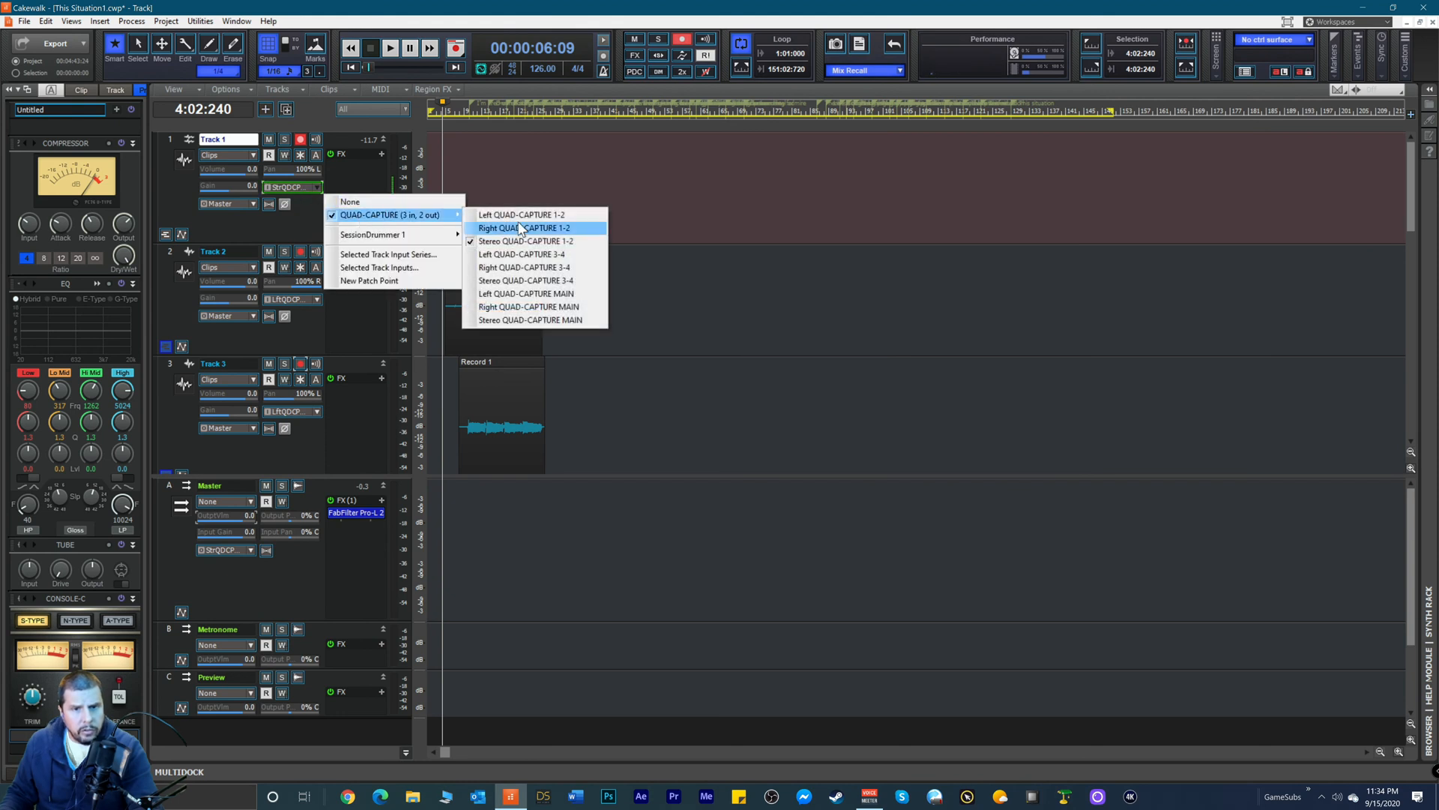
{"action": "left_click", "coordinate": [526, 227]}
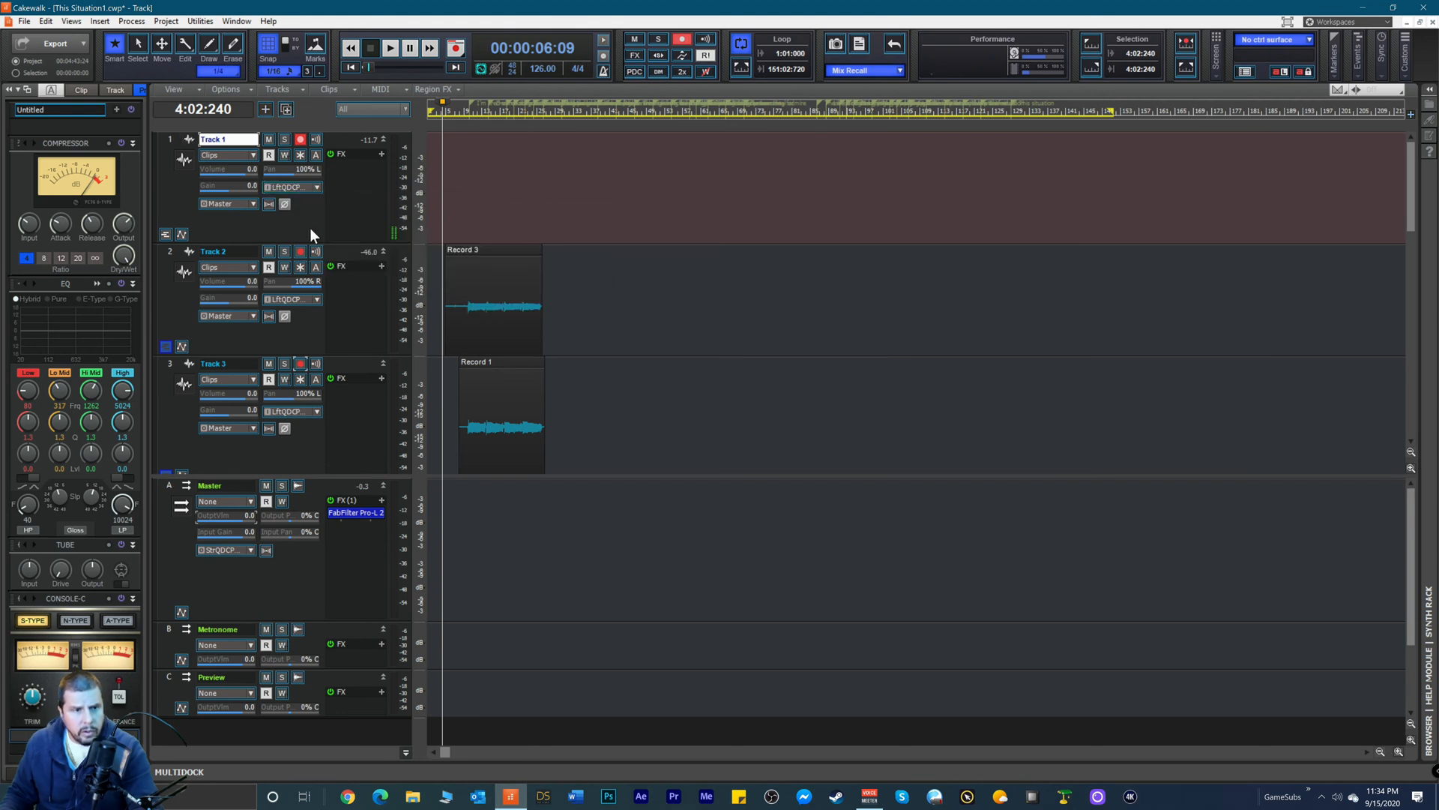
Step: Record a take on the left-panned top track from measure 4 to about measure 26 and save the project
{"action": "key", "text": "space"}
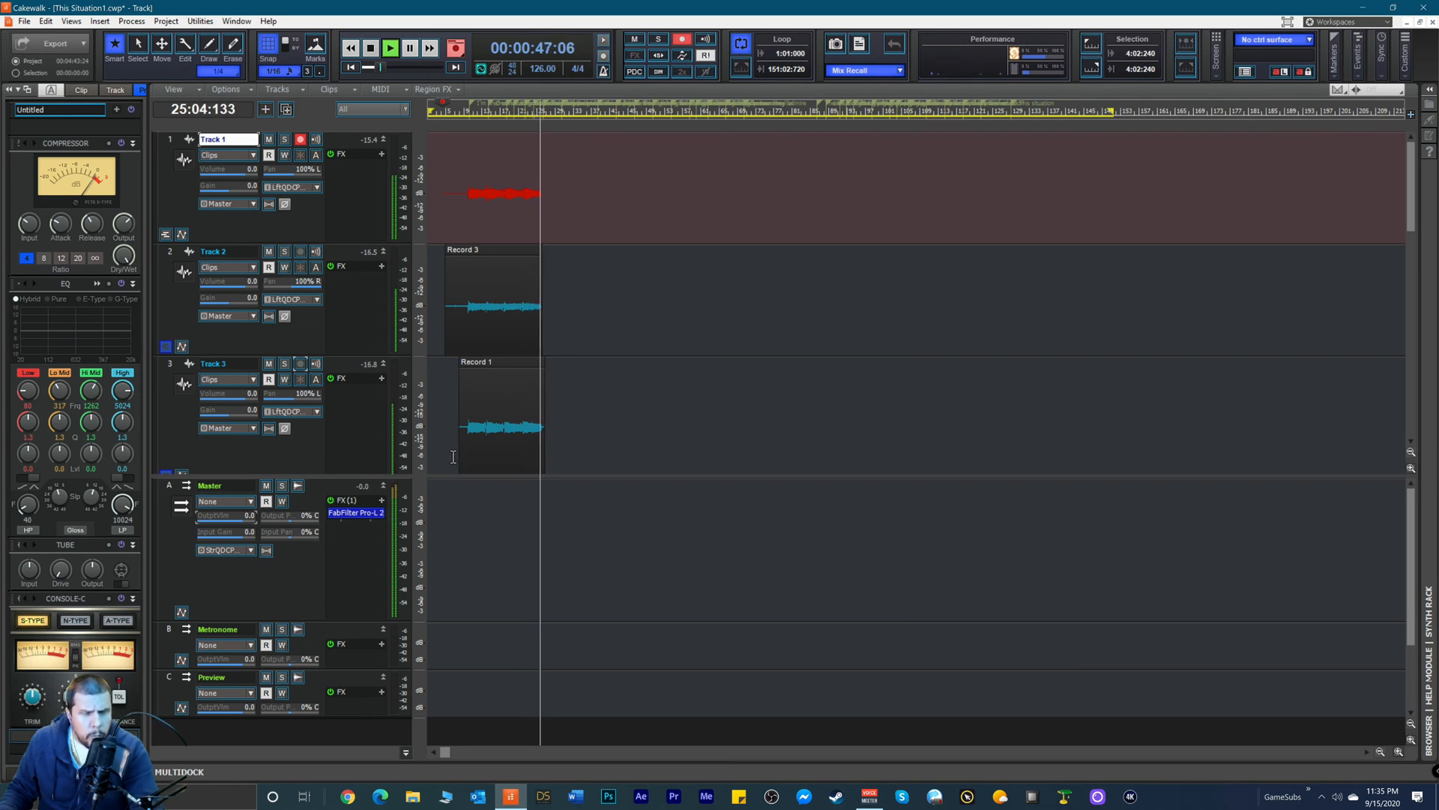
{"action": "key", "text": "r"}
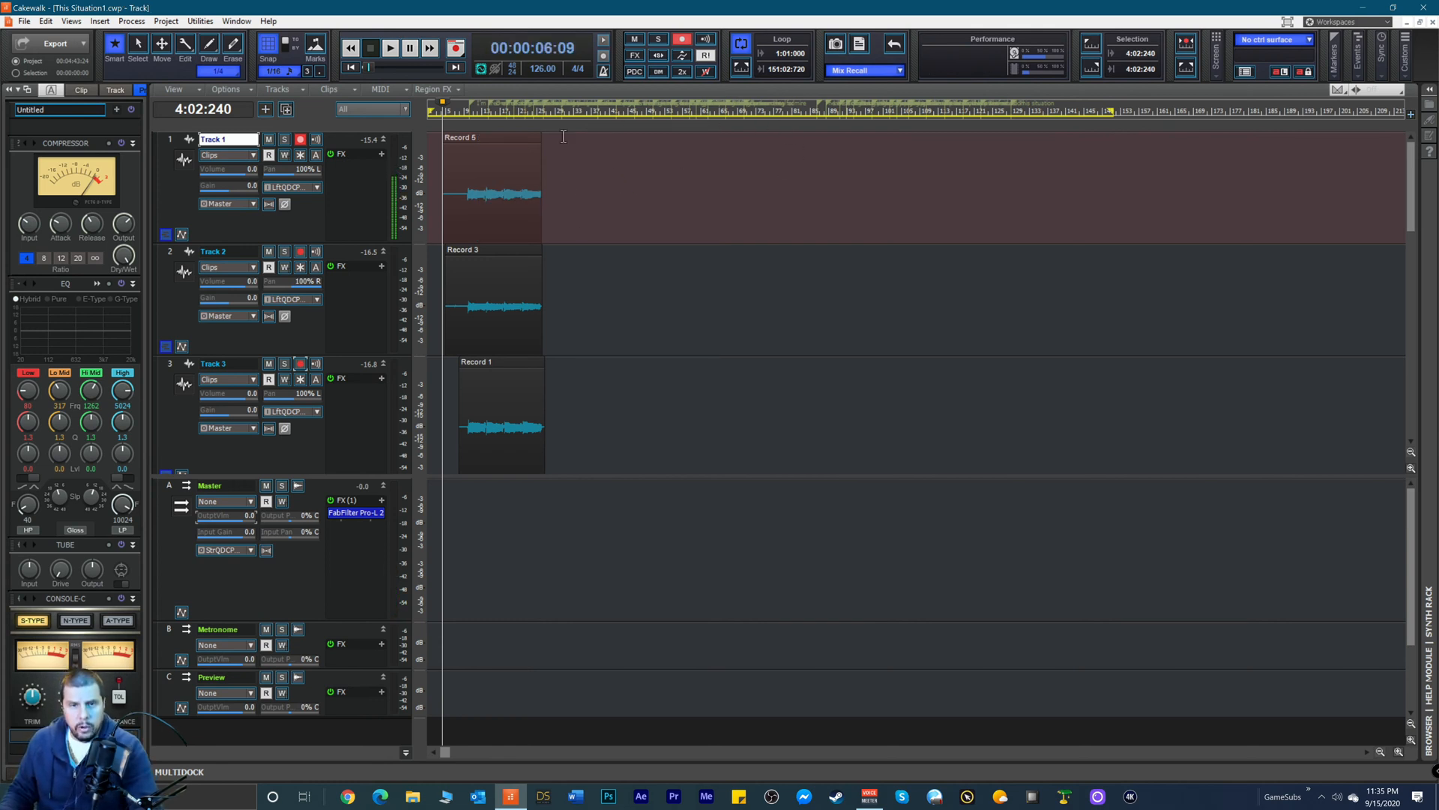
{"action": "left_click", "coordinate": [529, 110]}
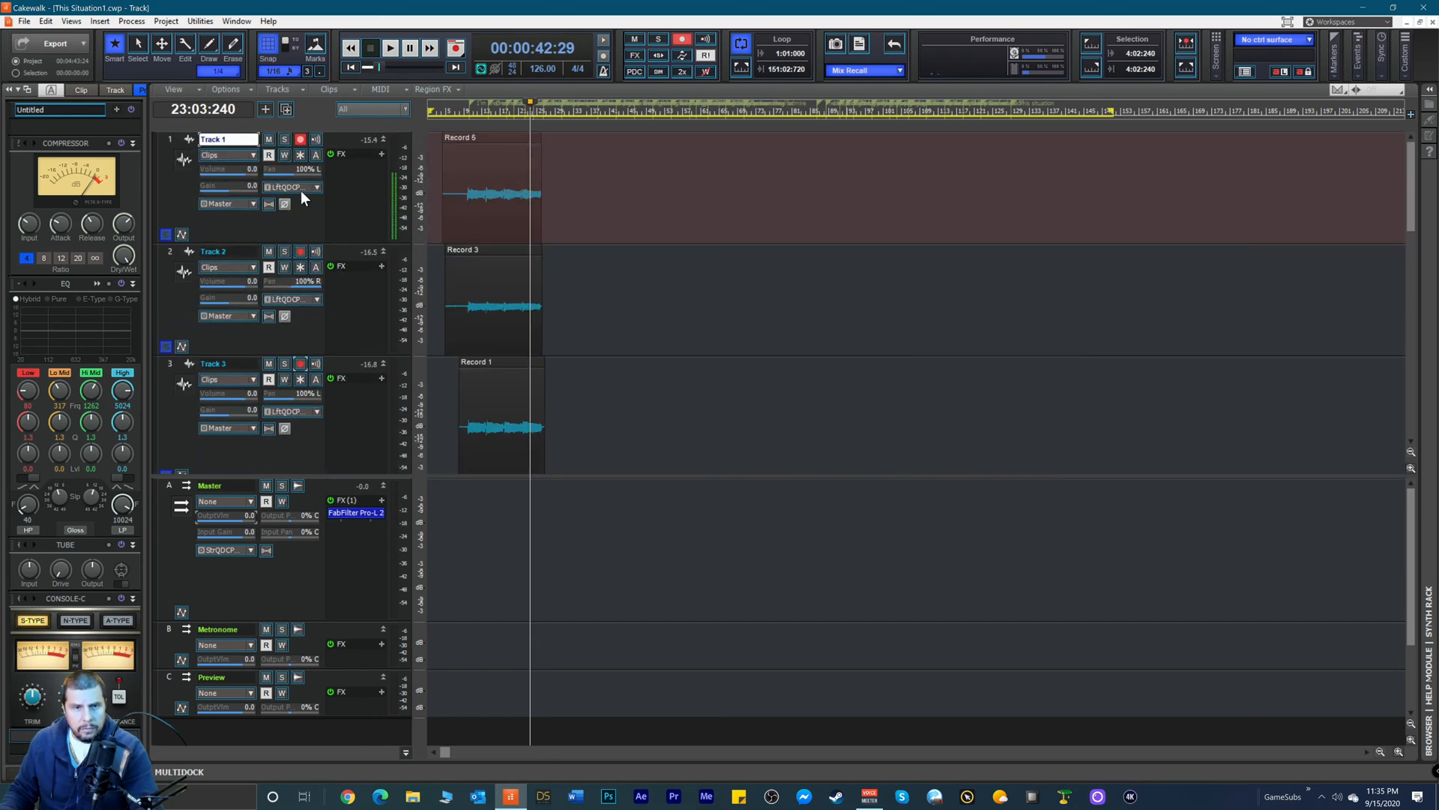
Step: Rename track 1 as "Ooo high"
{"action": "double_click", "coordinate": [238, 139]}
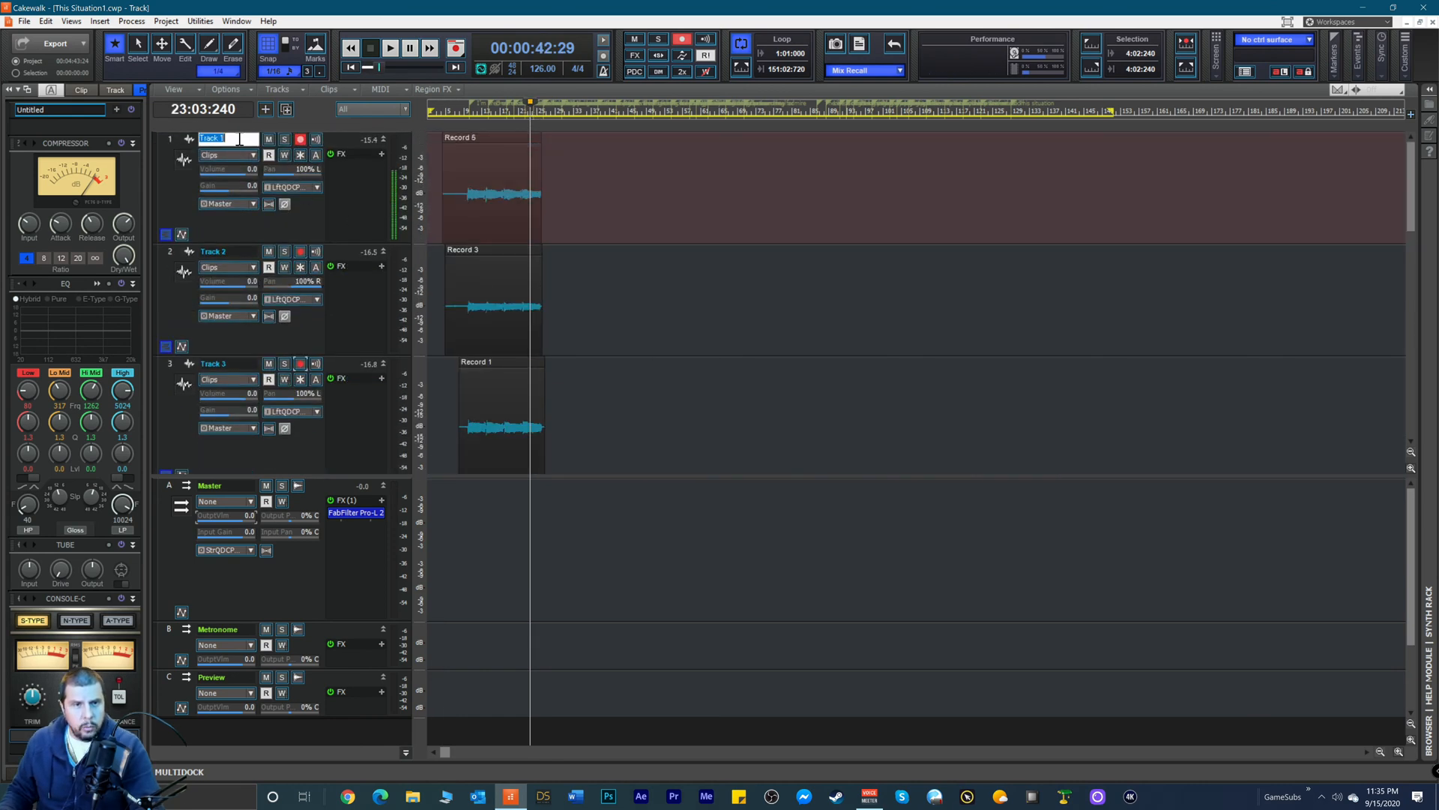
{"action": "type", "text": "Ooo"}
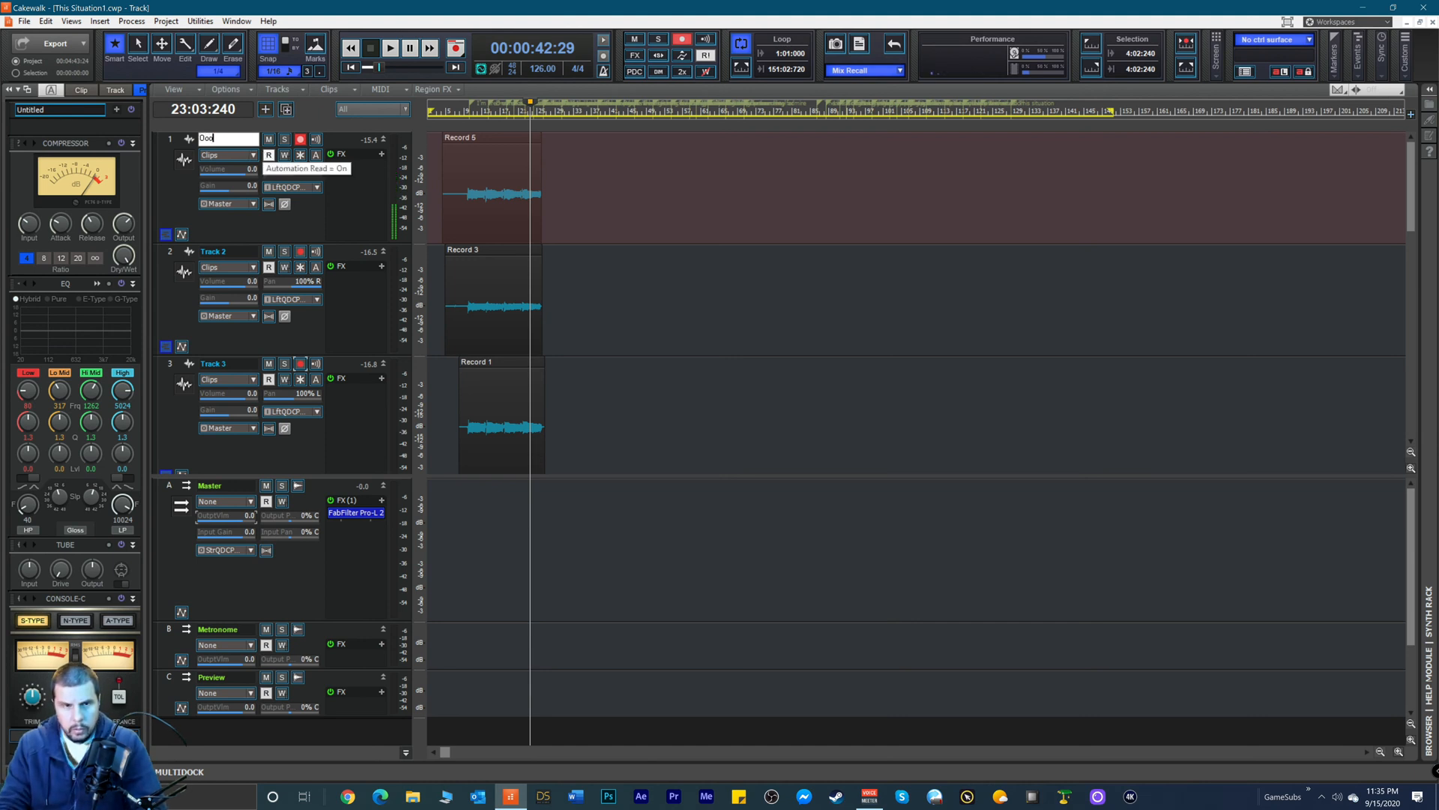
{"action": "type", "text": " high"}
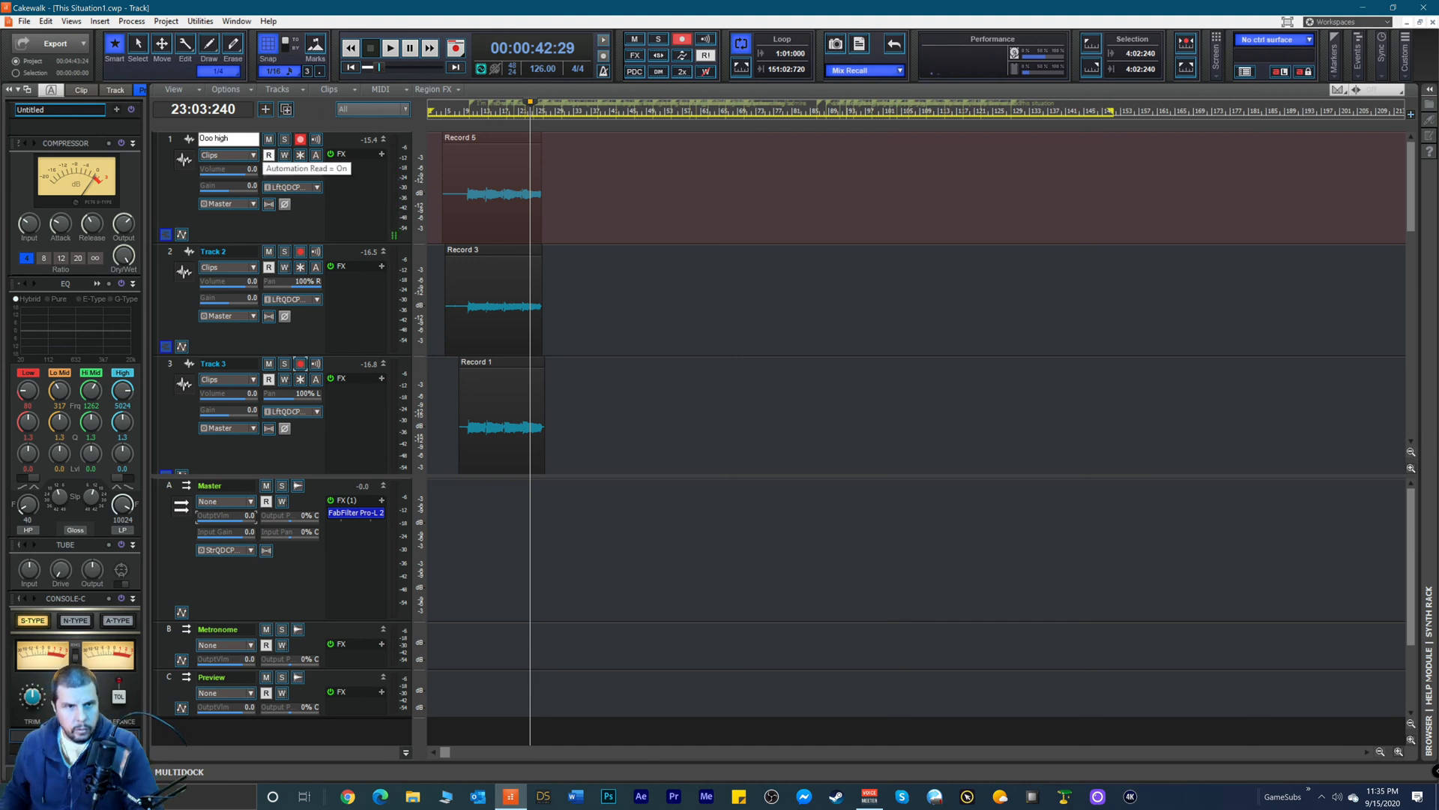
Step: Rename track 2 as "Ooo mid"
{"action": "double_click", "coordinate": [241, 251]}
{"action": "type", "text": "Ooo"}
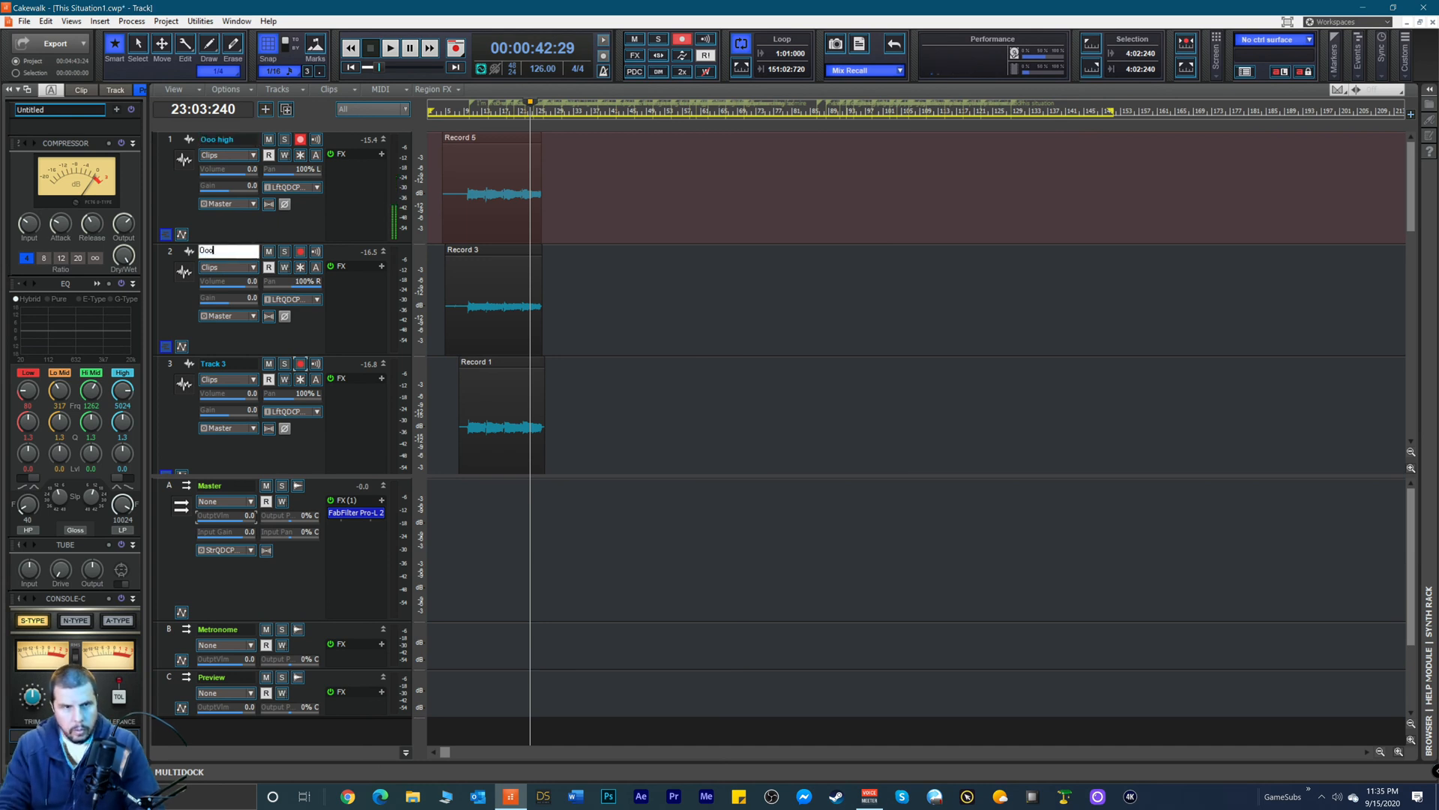
{"action": "key", "text": "BackSpace"}
{"action": "key", "text": "BackSpace"}
{"action": "key", "text": "BackSpace"}
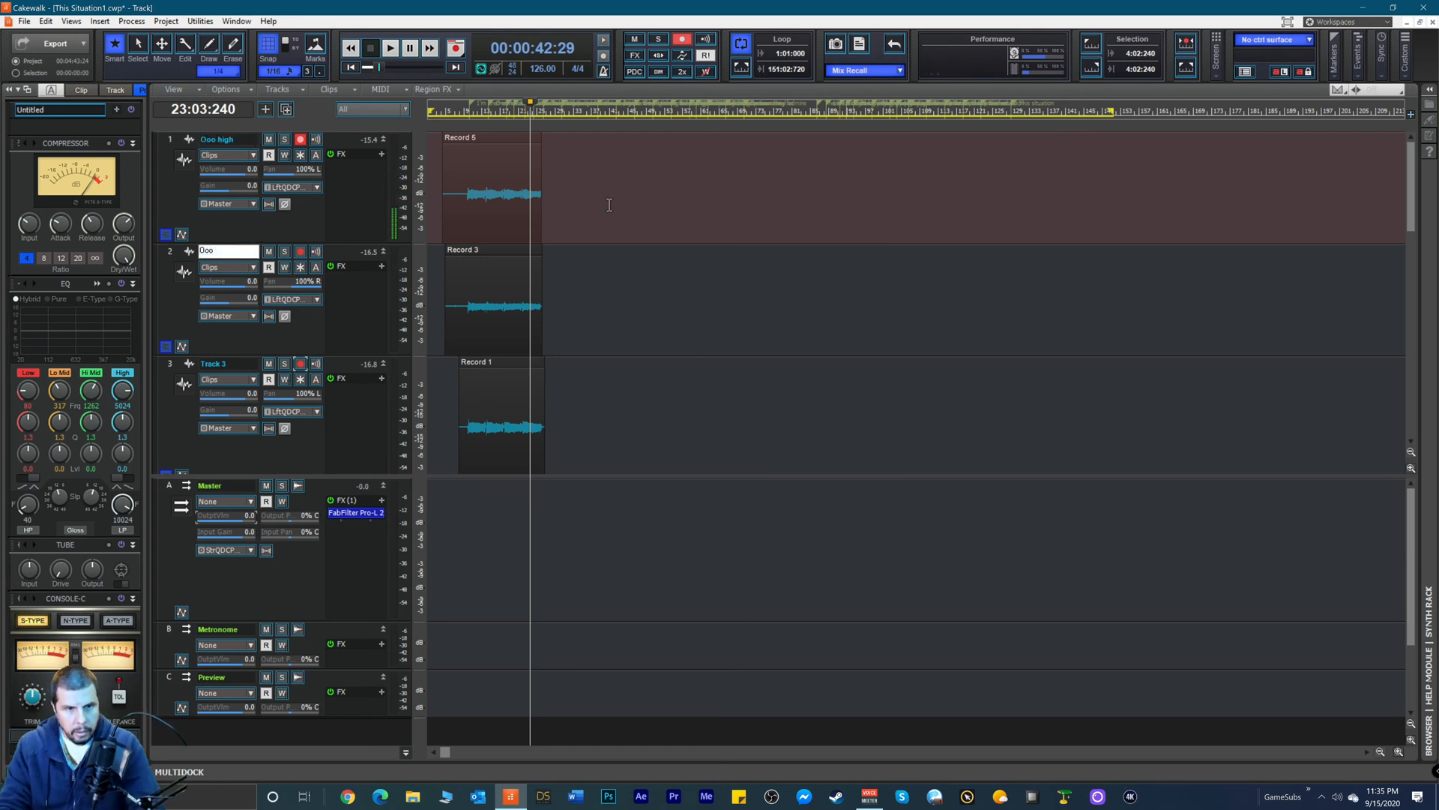
{"action": "type", "text": "mid"}
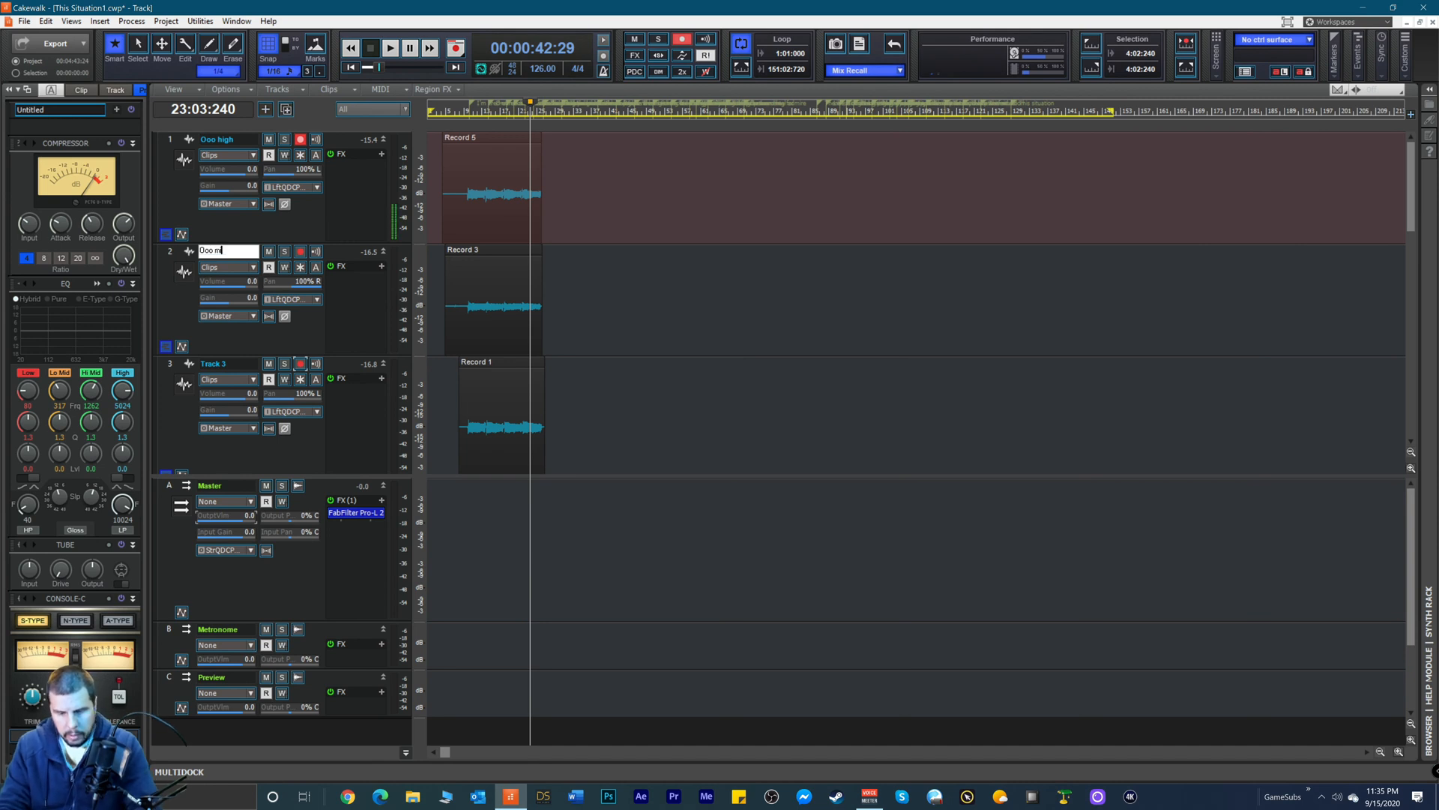
Step: Rename track 3 as "Ooo low"
{"action": "double_click", "coordinate": [236, 367]}
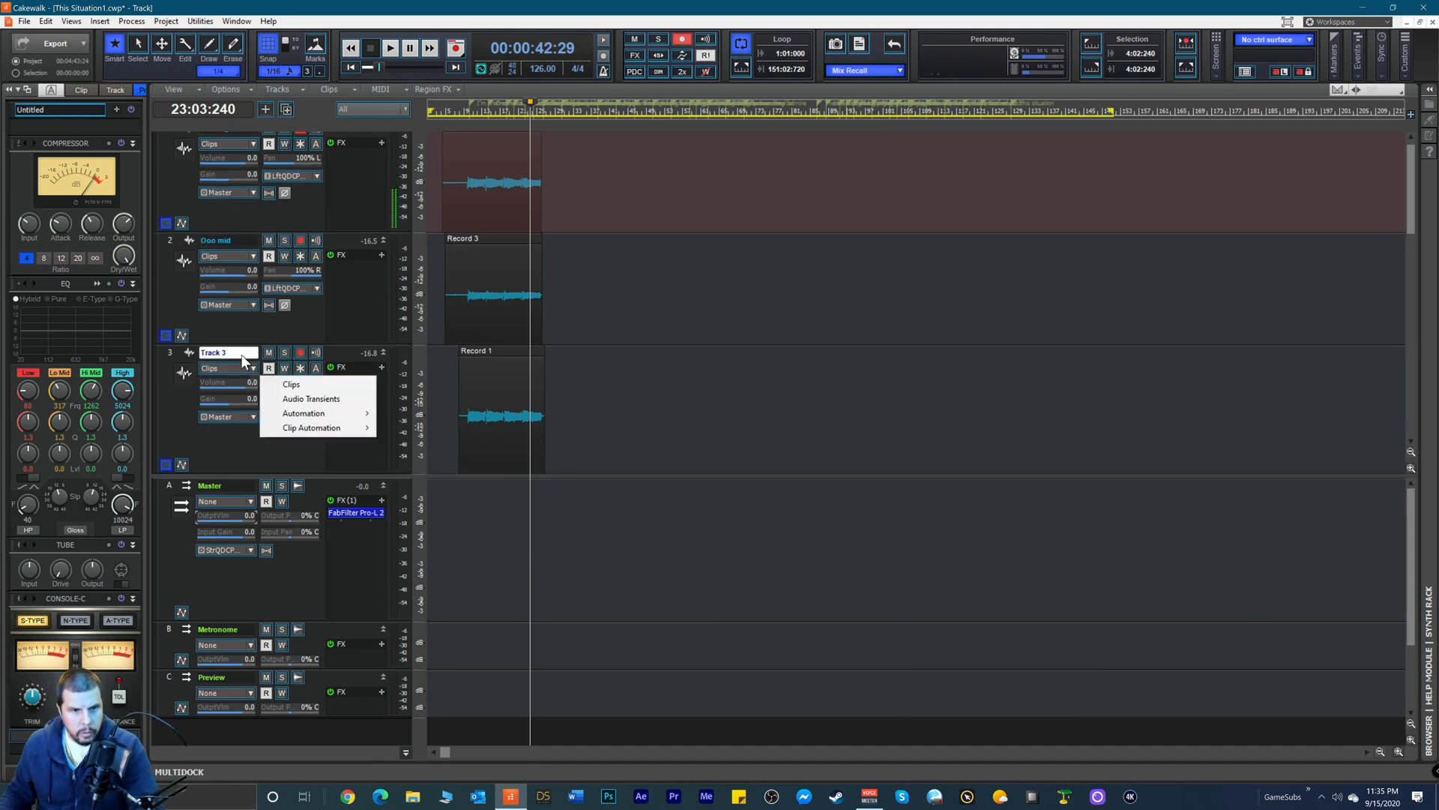
{"action": "double_click", "coordinate": [239, 350]}
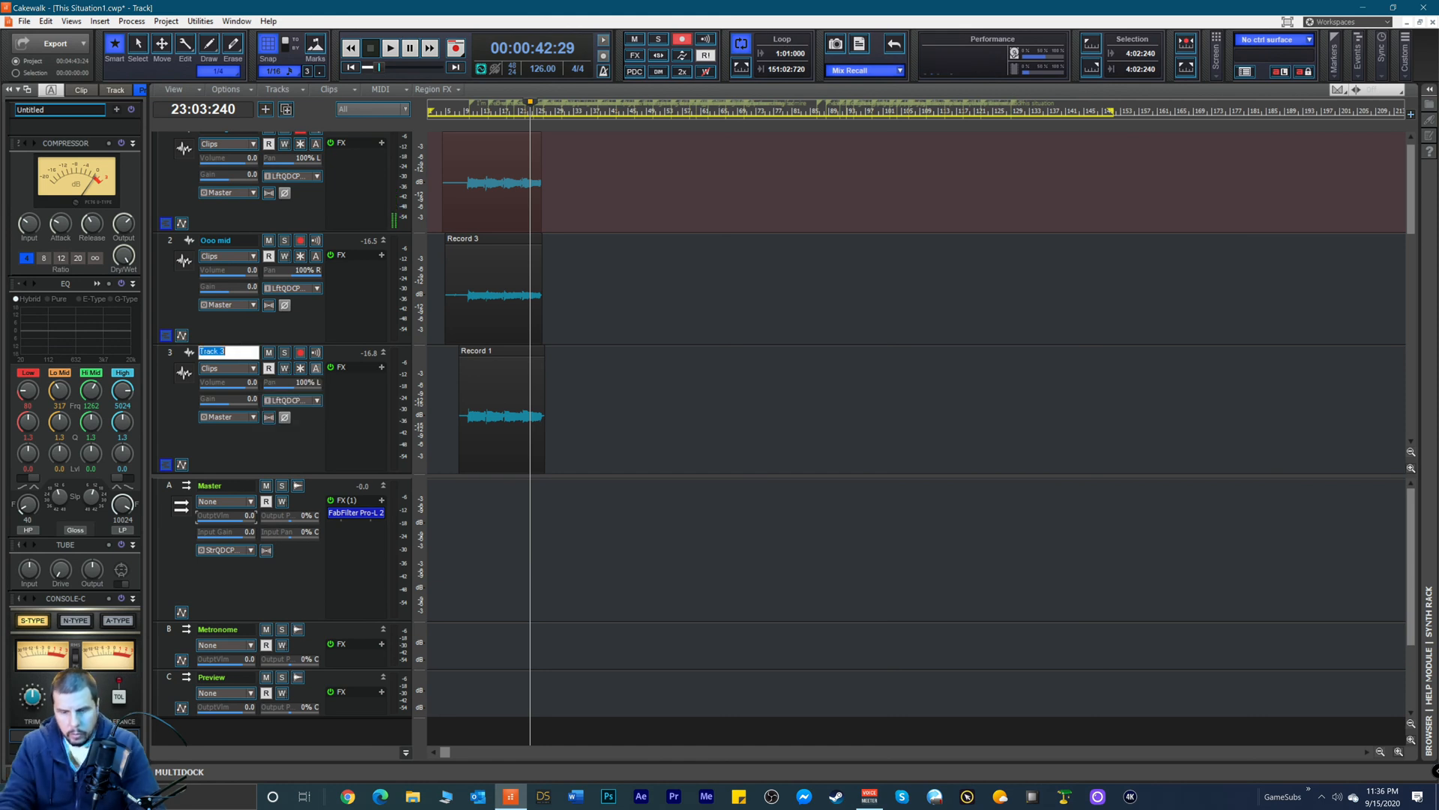
{"action": "type", "text": "Ooo low"}
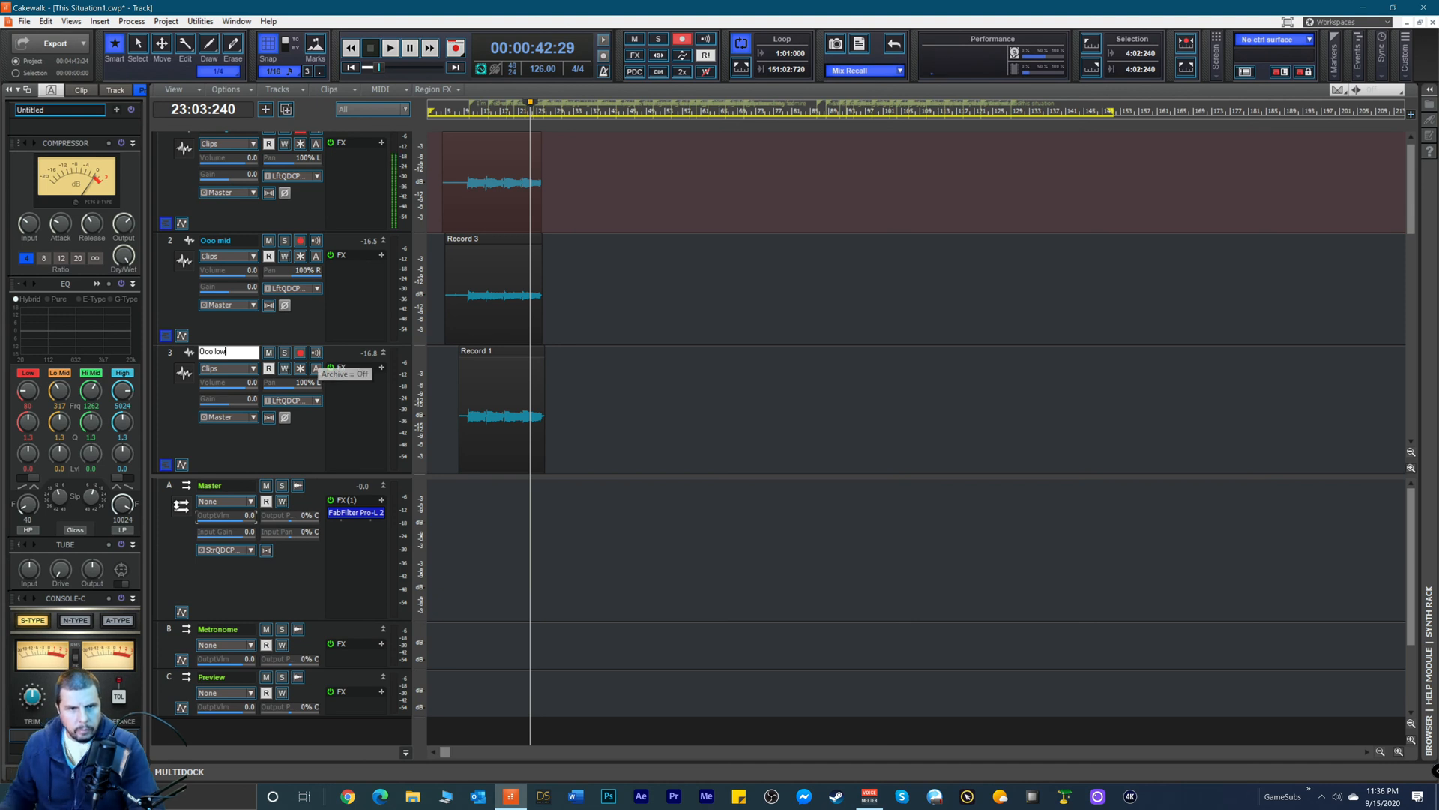
{"action": "scroll", "coordinate": [349, 343], "scroll_direction": "up", "scroll_amount": 1}
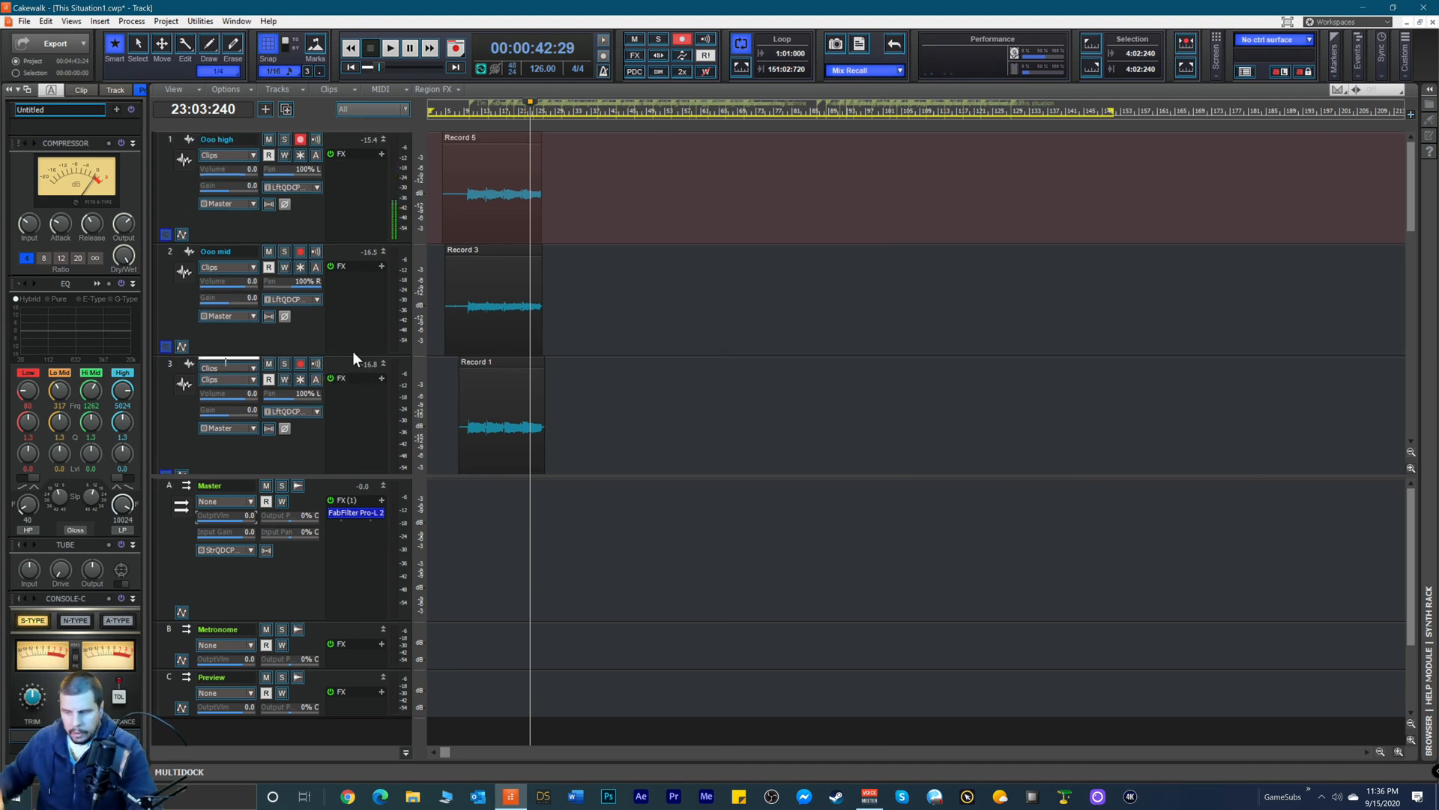
Step: Disarm the Ooo high track, insert a new audio track above it, and enlarge the new track's height to show all its controls
{"action": "left_click", "coordinate": [300, 139]}
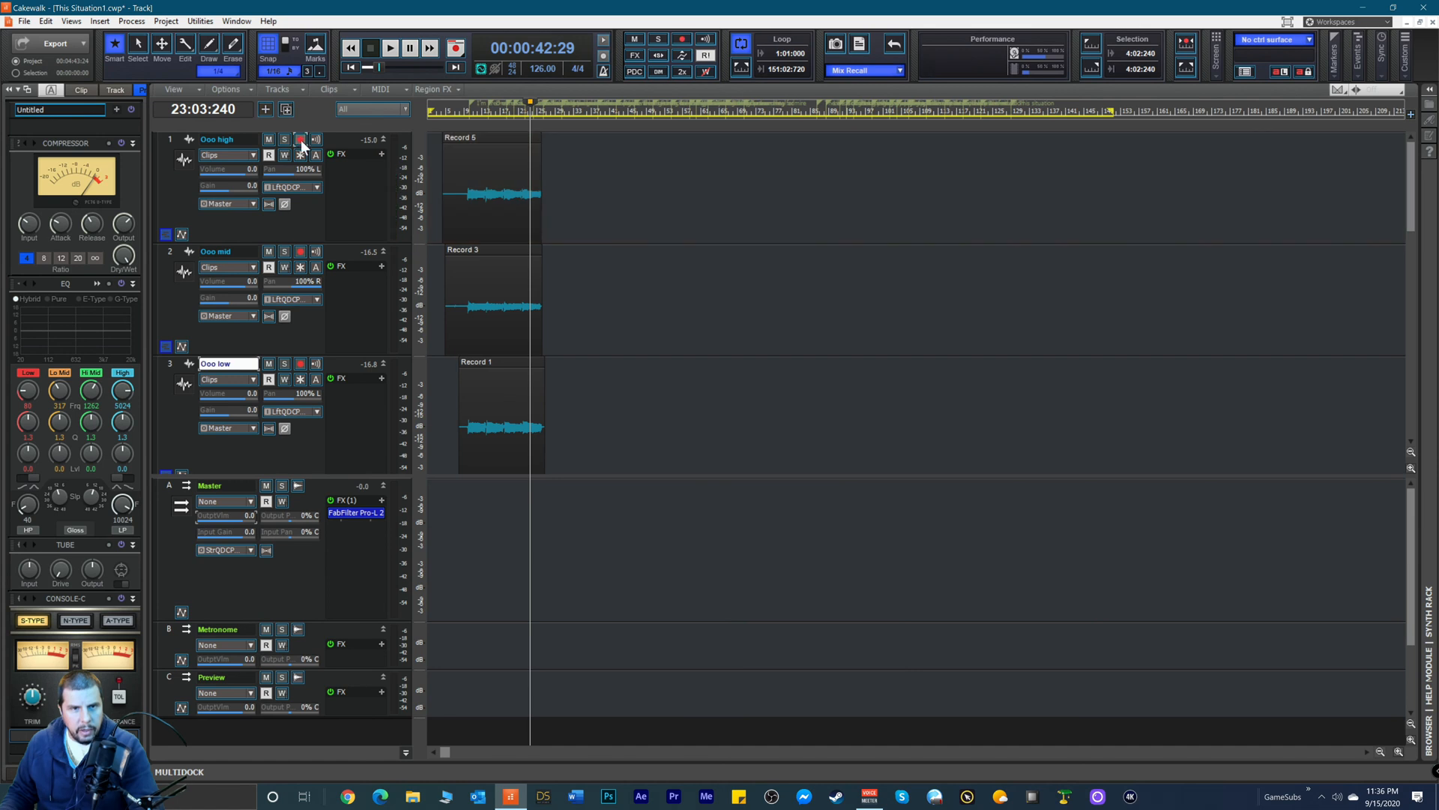
{"action": "right_click", "coordinate": [342, 138]}
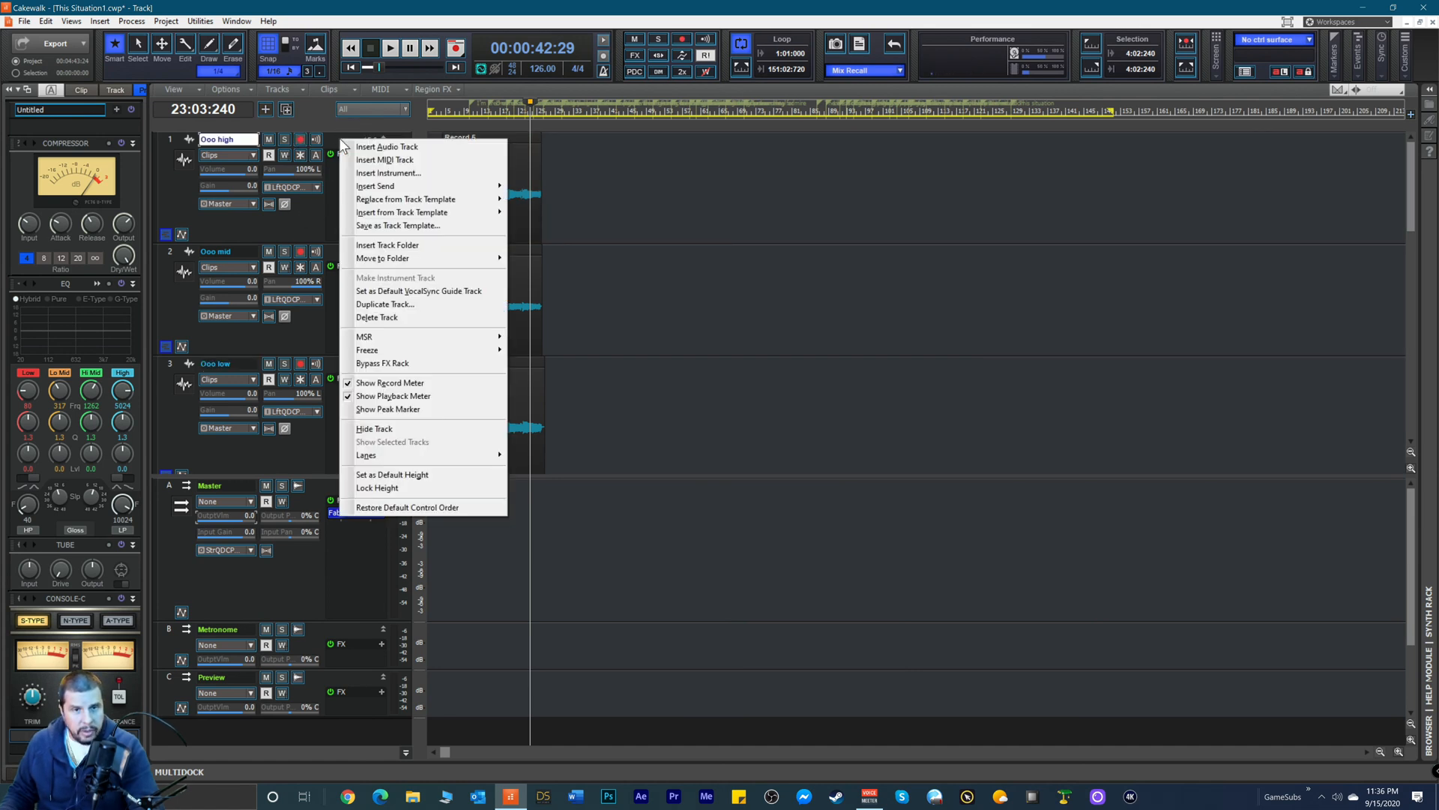
{"action": "left_click", "coordinate": [387, 147]}
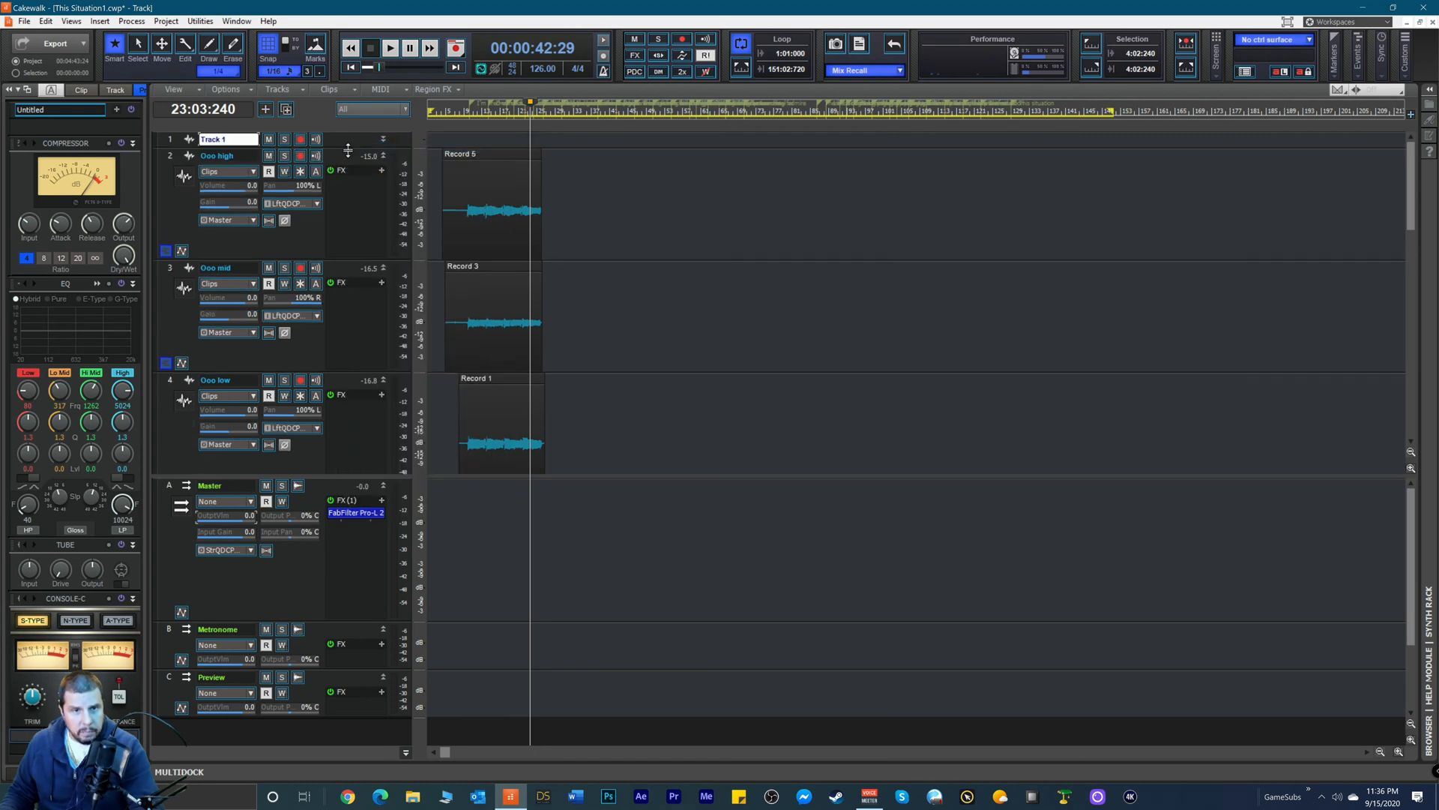
{"action": "left_click_drag", "start_coordinate": [348, 151], "coordinate": [364, 187]}
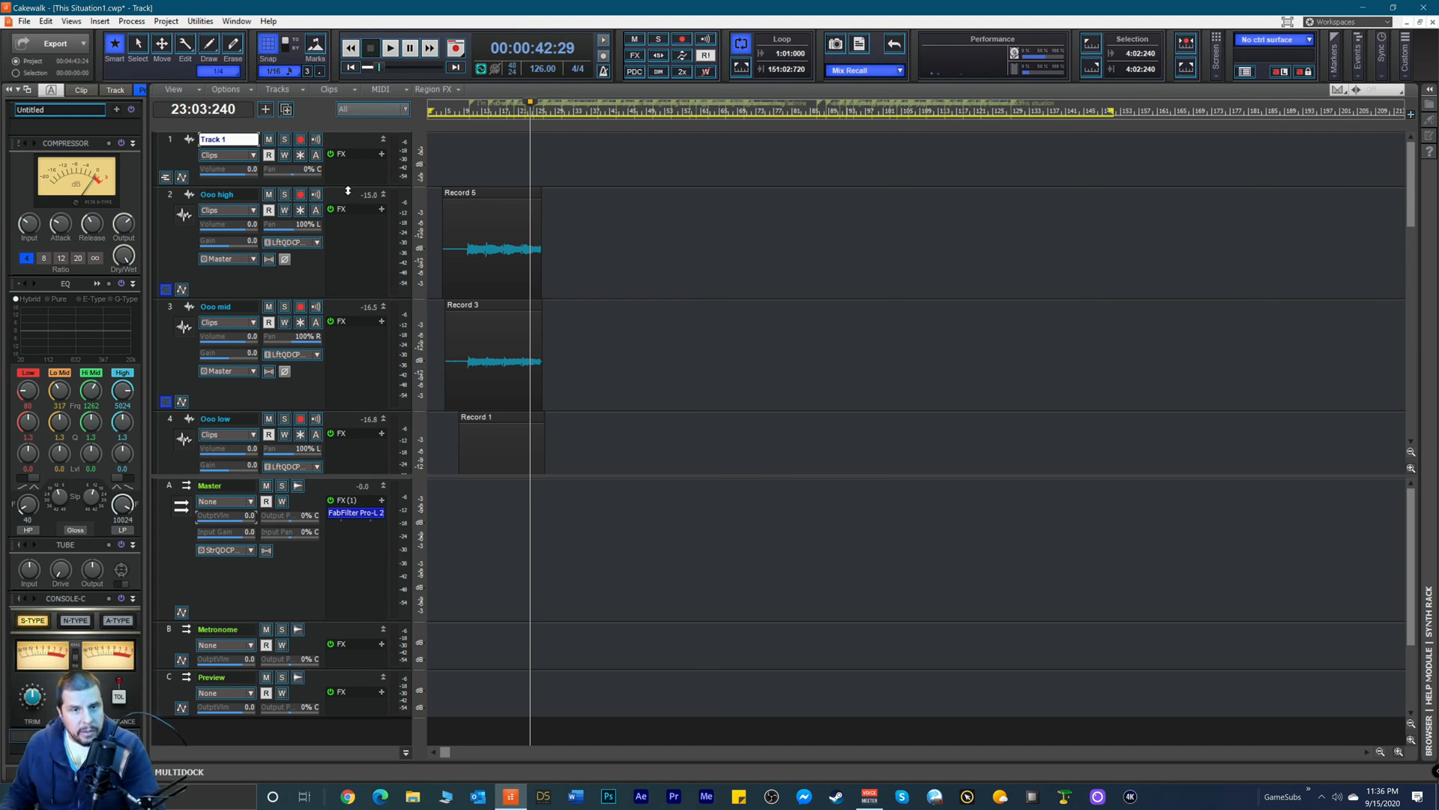
{"action": "left_click_drag", "start_coordinate": [348, 188], "coordinate": [348, 262]}
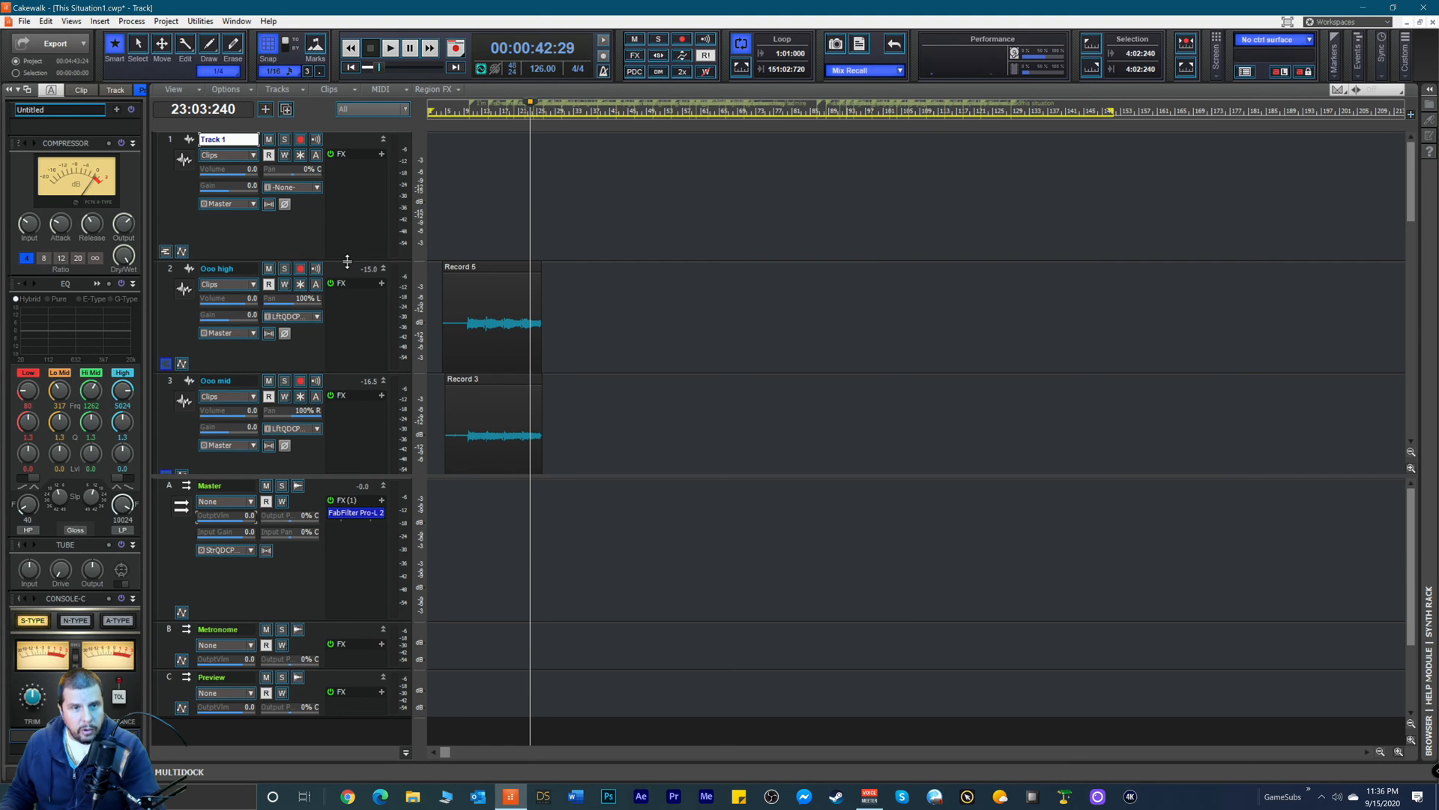
Step: Rename the new top track as "Harmony1"
{"action": "double_click", "coordinate": [235, 140]}
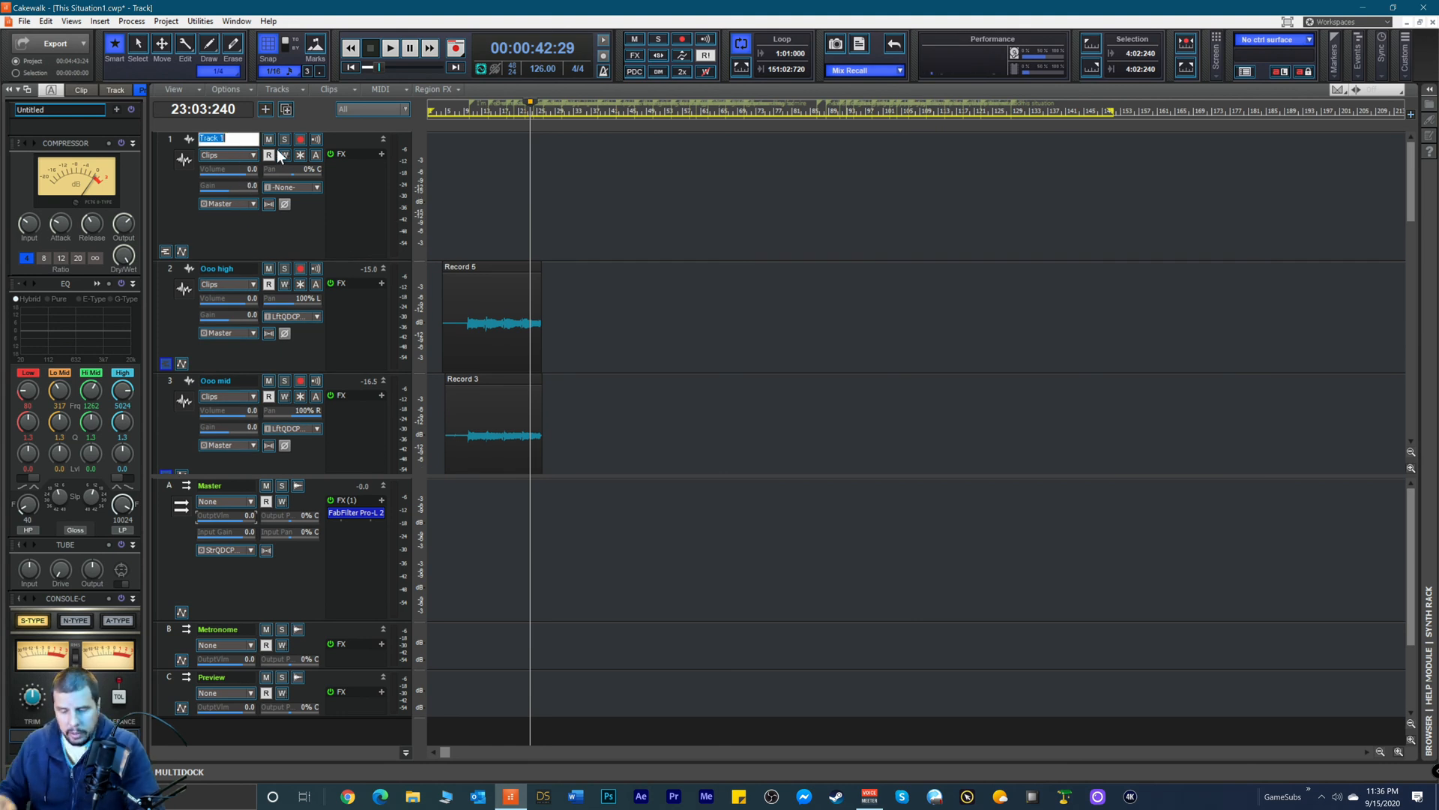
{"action": "type", "text": "Harm"}
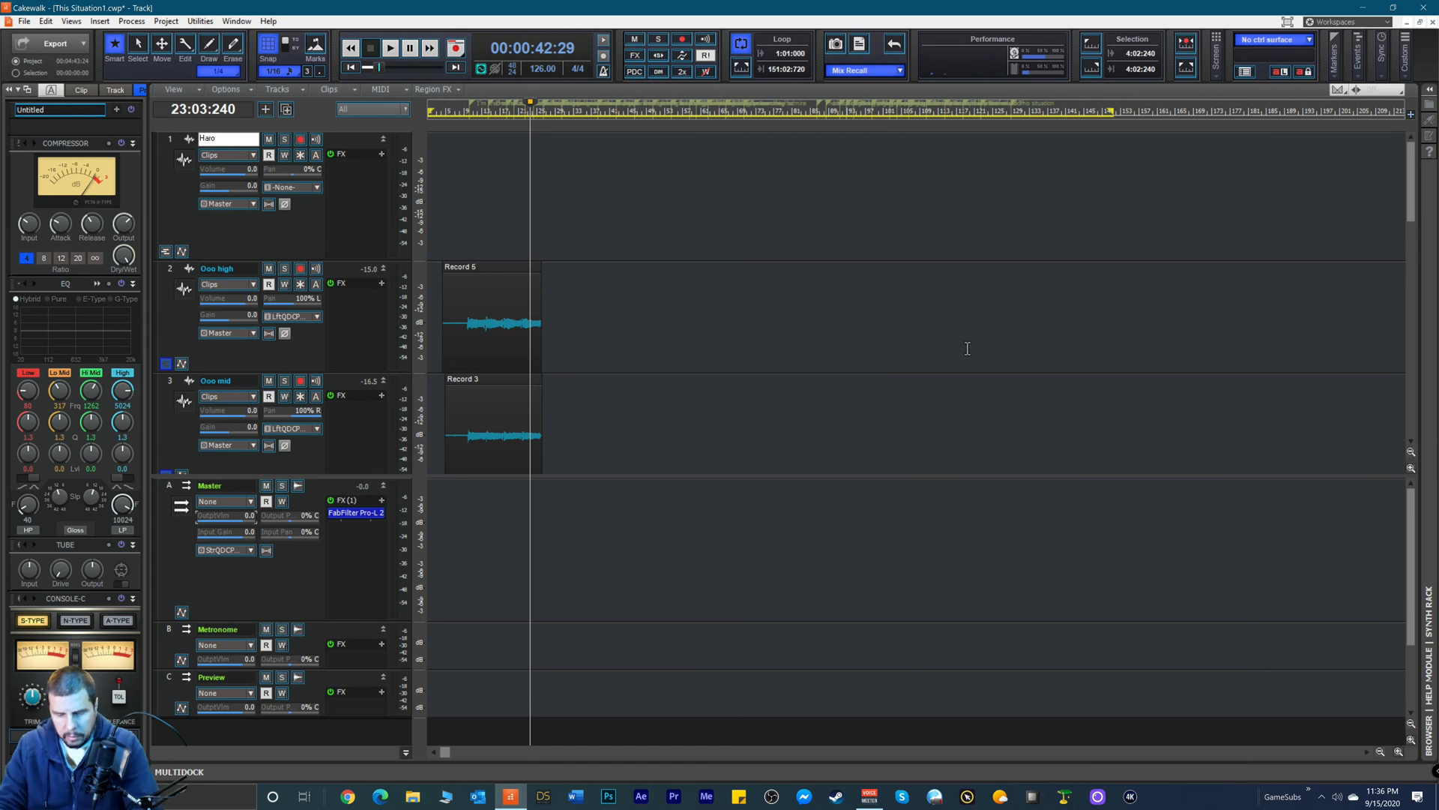
{"action": "type", "text": "ony1"}
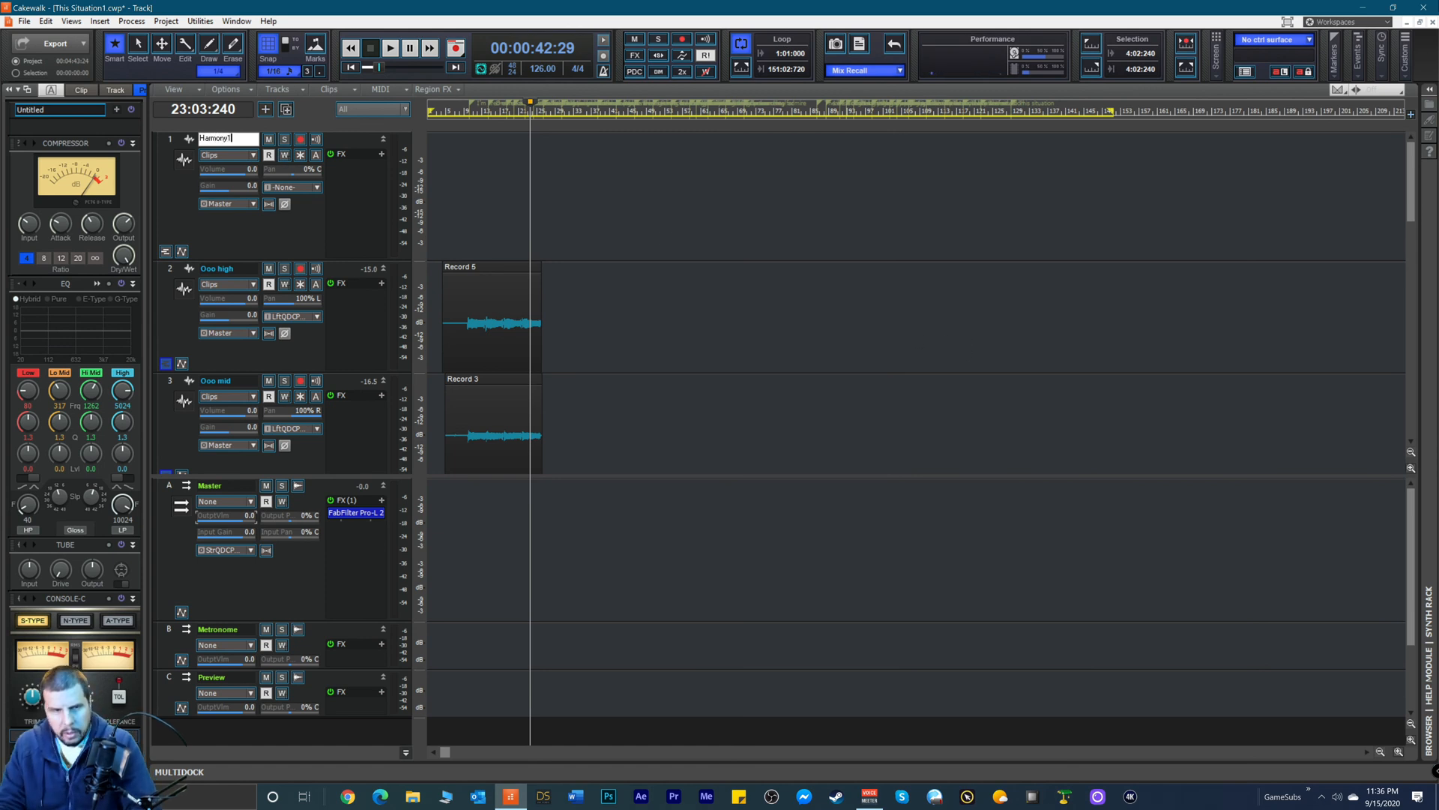
{"action": "key", "text": "Return"}
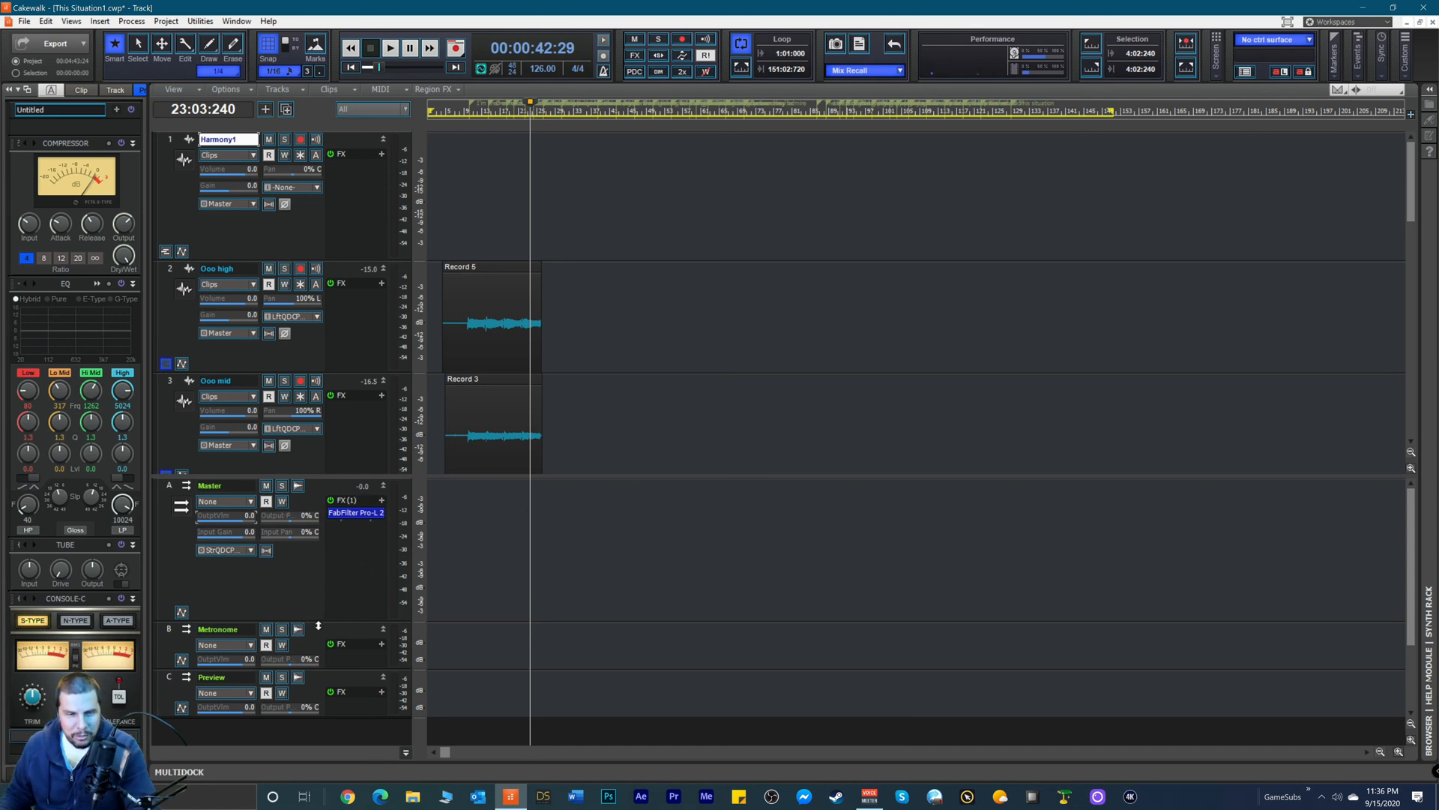
Step: Reduce the heights of the Master bus and the Ooo high track, and enlarge the track area above the buses
{"action": "left_click_drag", "start_coordinate": [314, 619], "coordinate": [317, 561]}
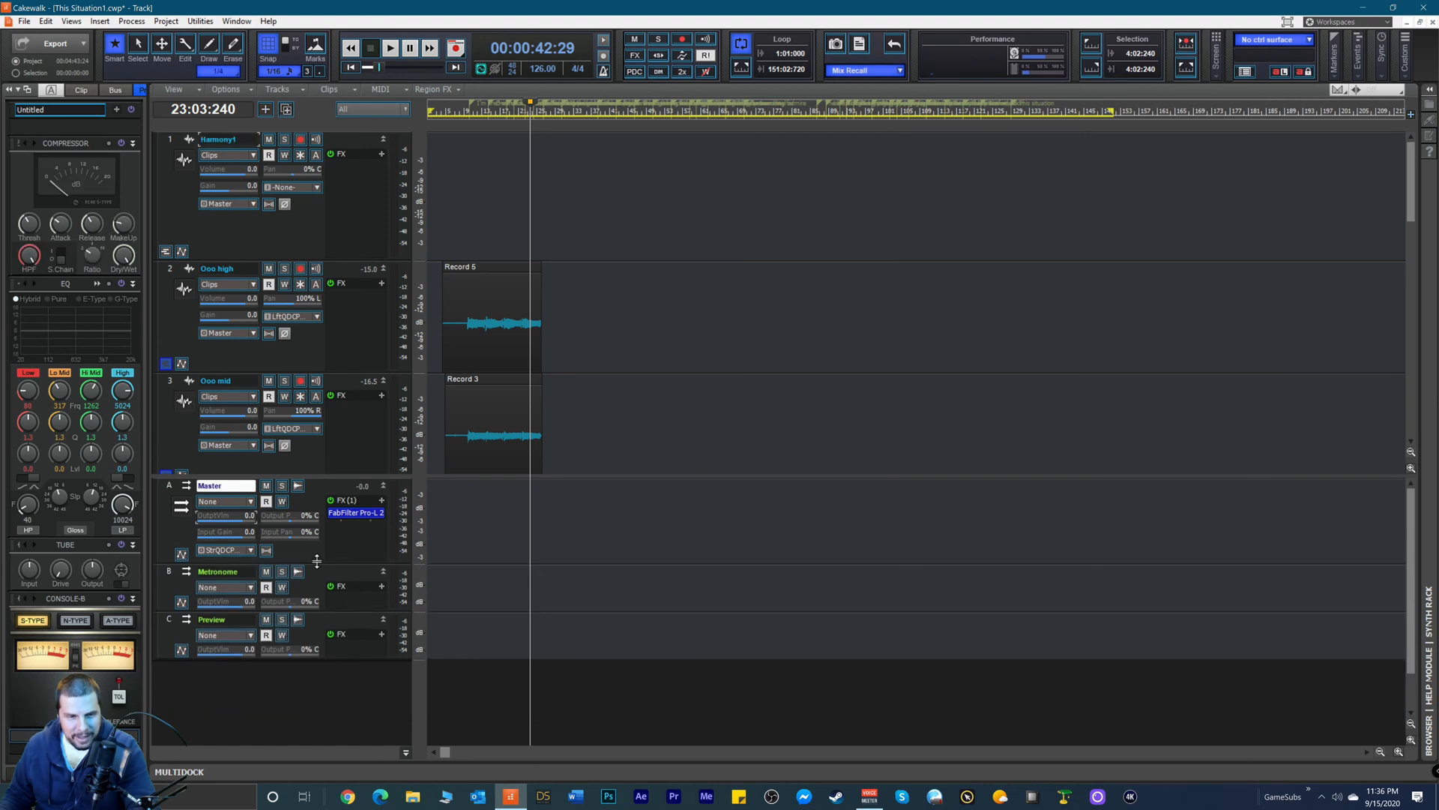
{"action": "left_click_drag", "start_coordinate": [335, 474], "coordinate": [324, 554]}
{"action": "scroll", "coordinate": [335, 434], "scroll_direction": "down", "scroll_amount": 2}
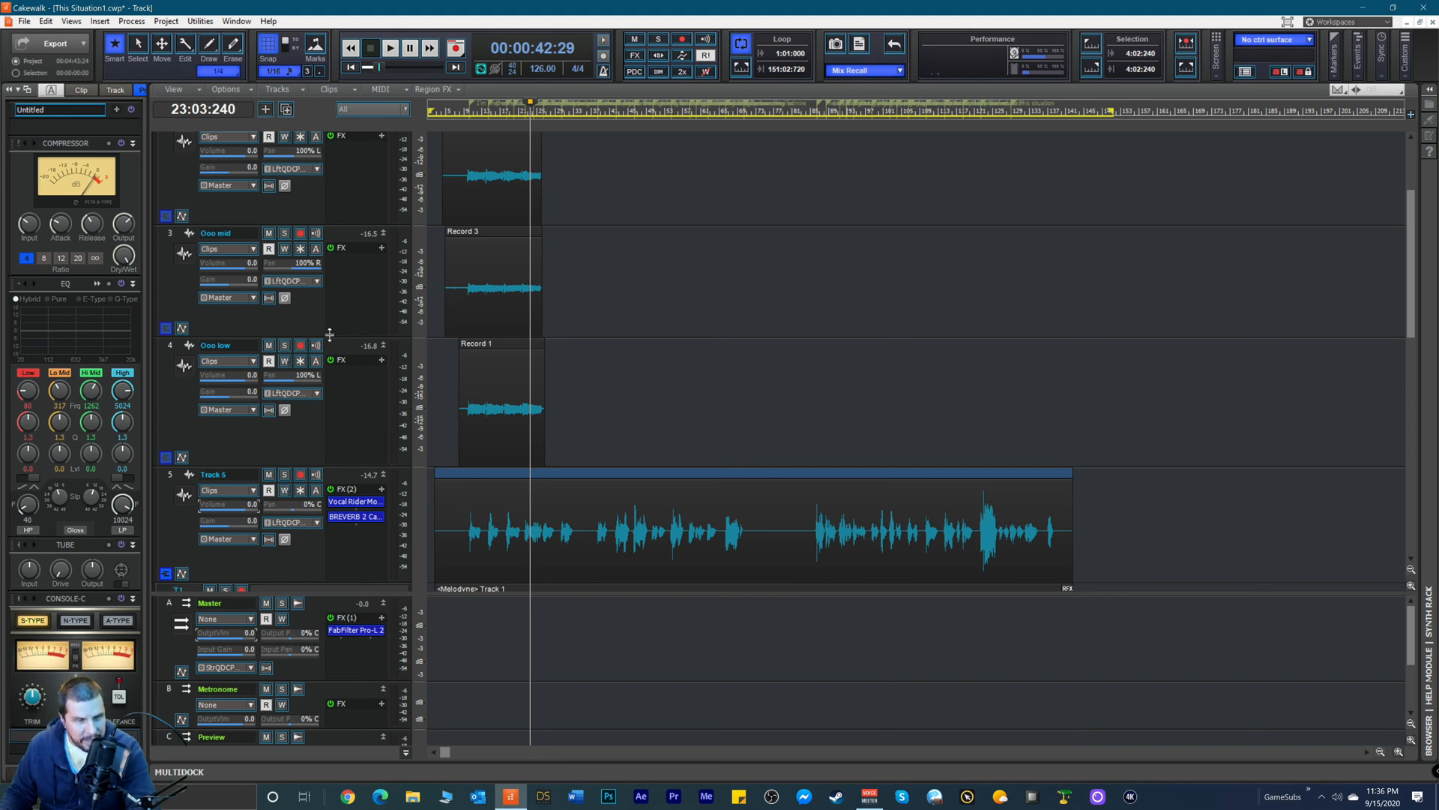
{"action": "scroll", "coordinate": [343, 315], "scroll_direction": "up", "scroll_amount": 2}
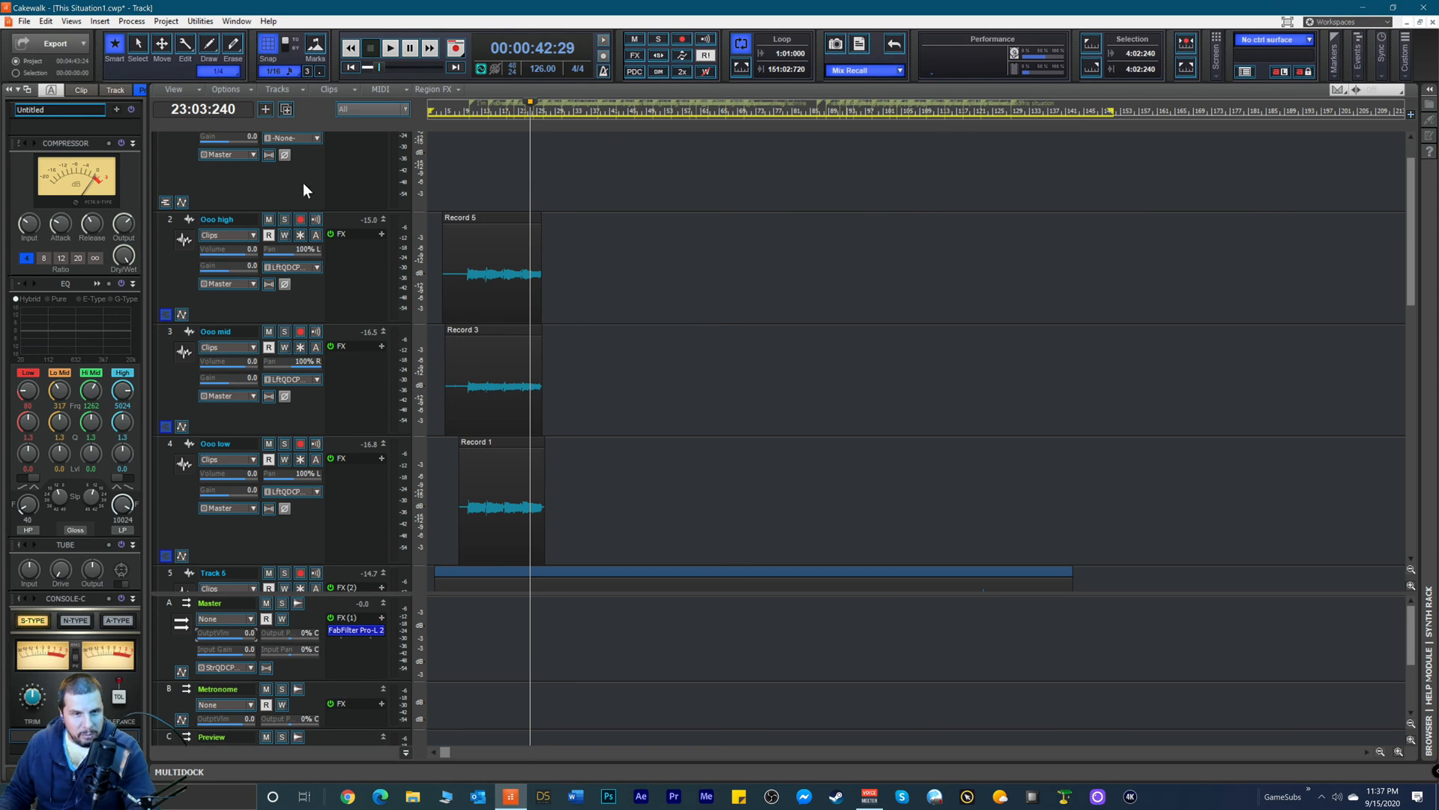
{"action": "left_click_drag", "start_coordinate": [311, 320], "coordinate": [311, 306]}
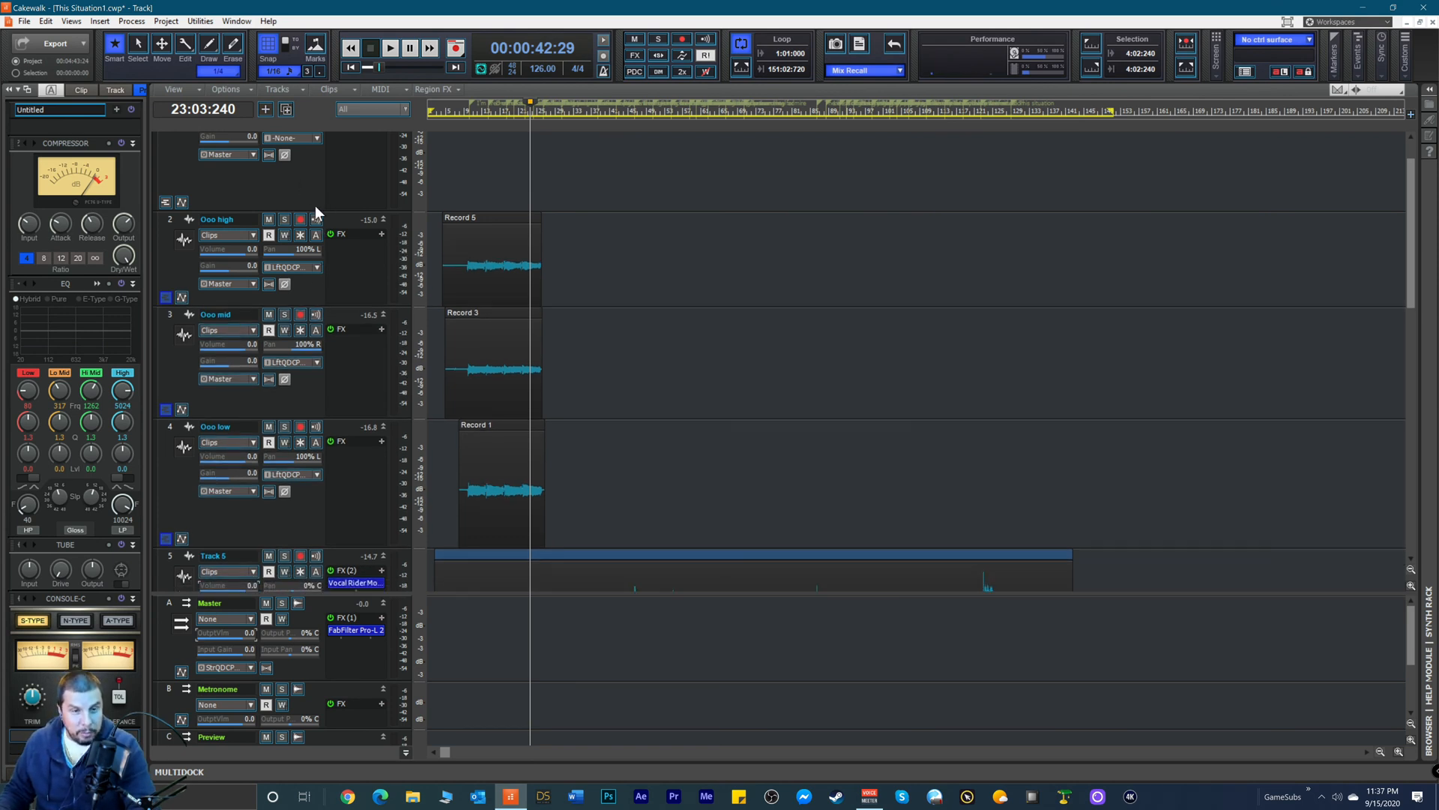
Step: Reduce the Harmony1 track's height and arm it for recording with its input set to Left QUAD-CAPTURE 1-2
{"action": "scroll", "coordinate": [311, 193], "scroll_direction": "up", "scroll_amount": 1}
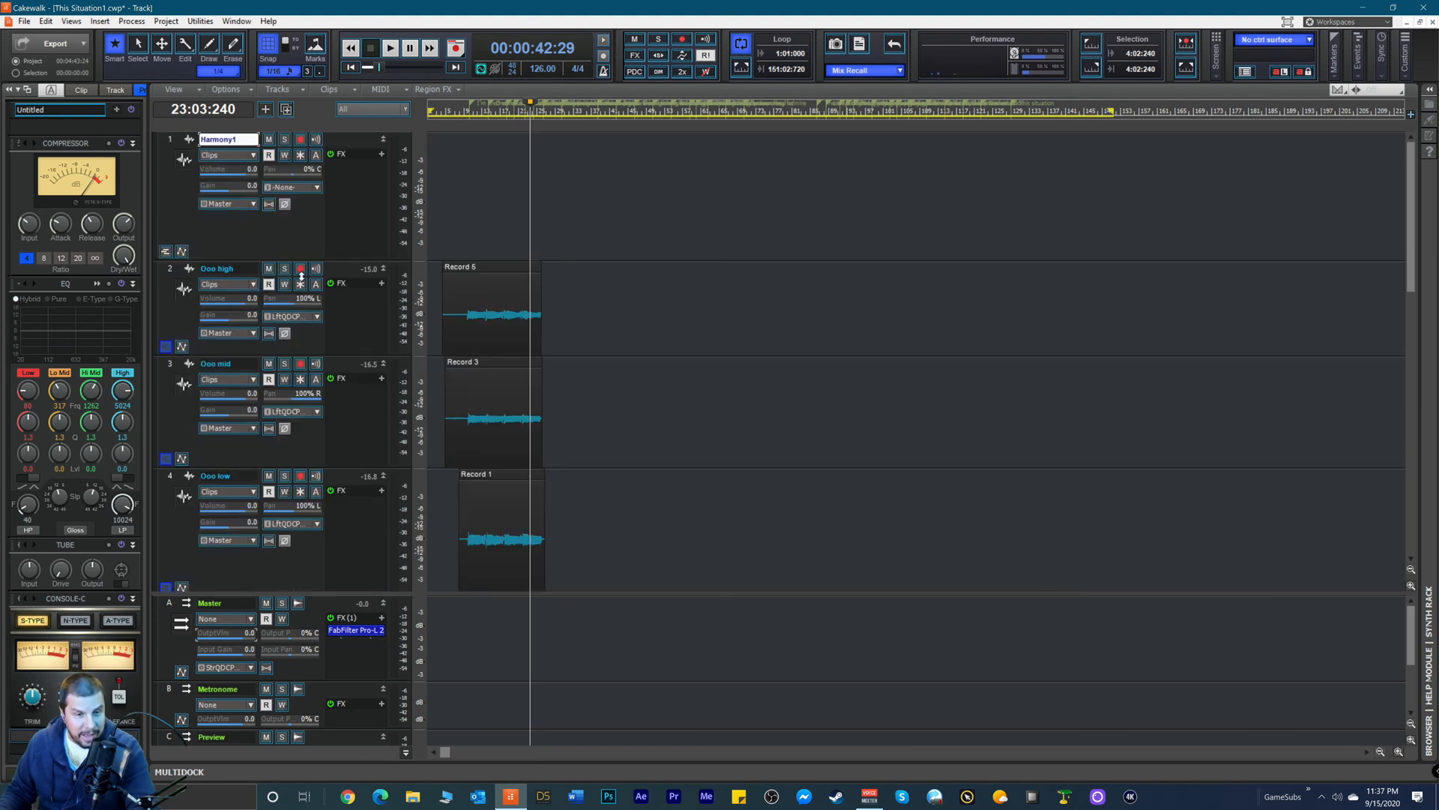
{"action": "left_click_drag", "start_coordinate": [316, 258], "coordinate": [314, 230]}
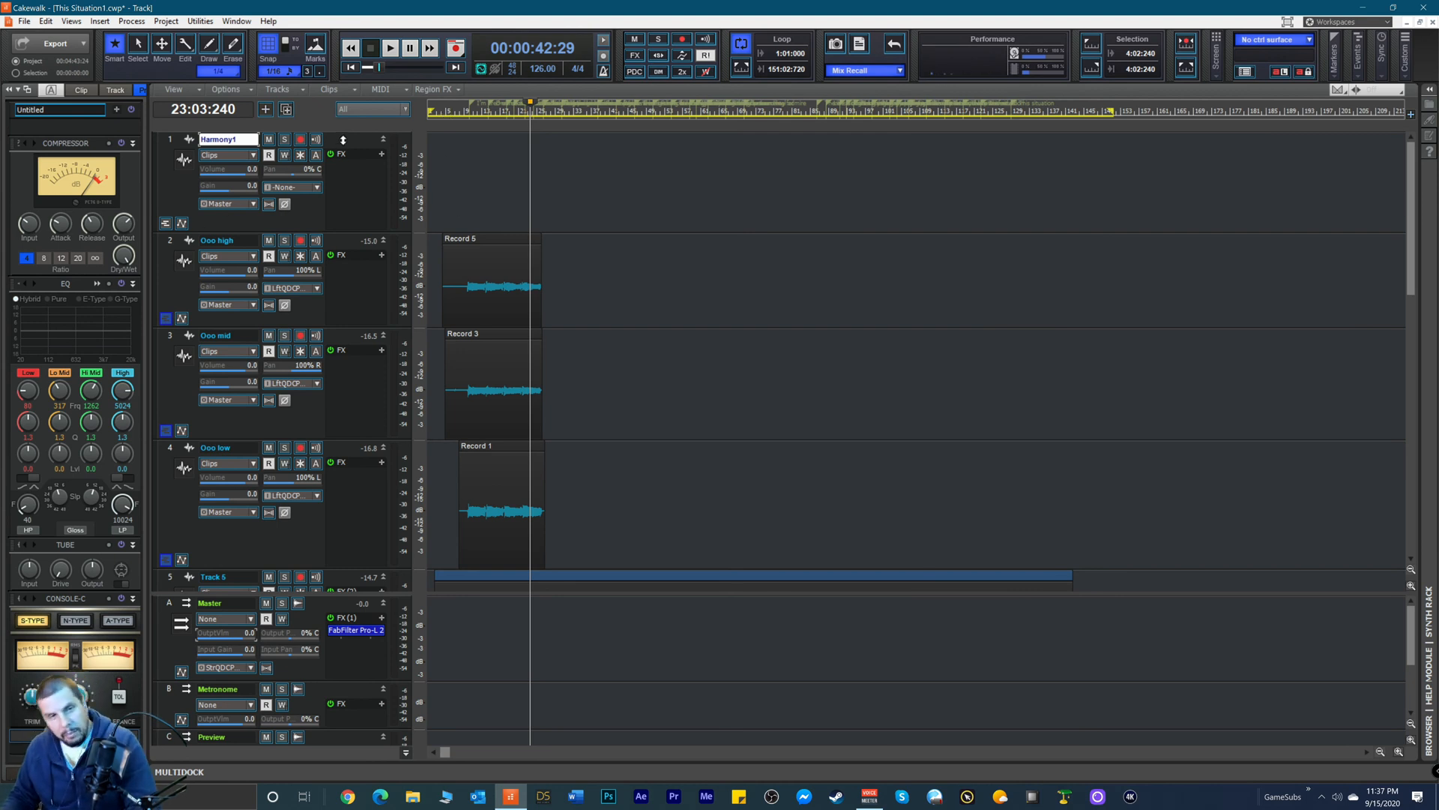
{"action": "left_click", "coordinate": [299, 140]}
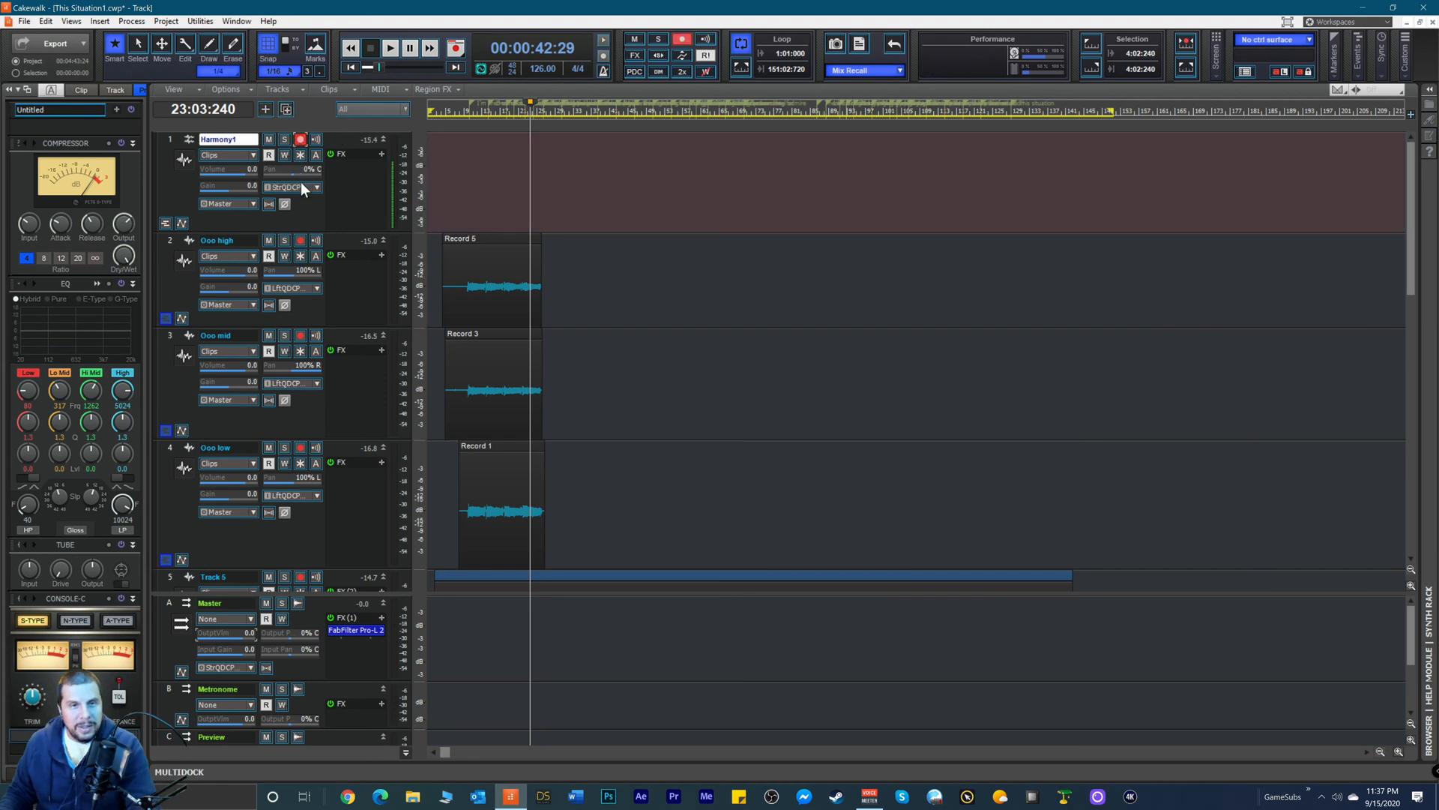
{"action": "left_click", "coordinate": [316, 187]}
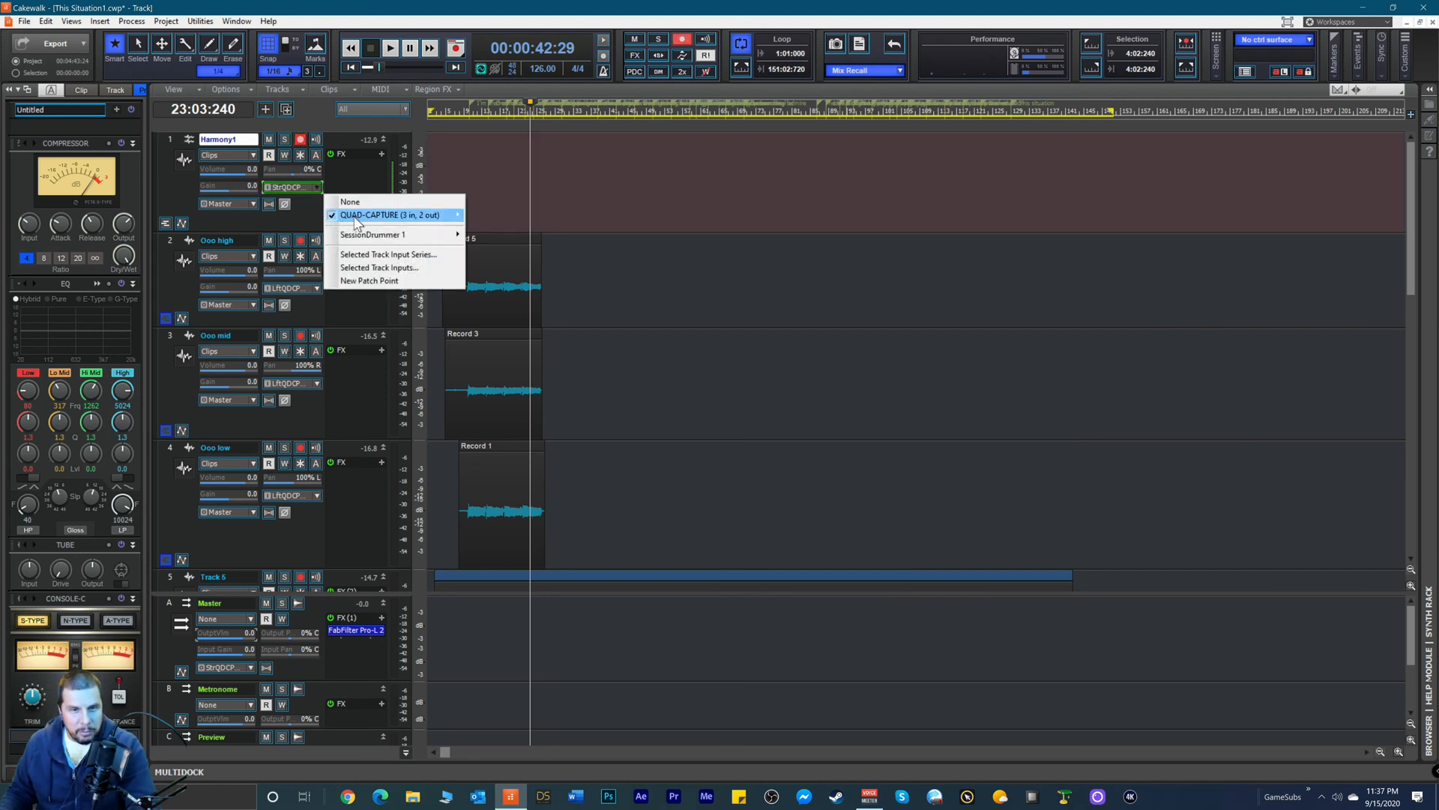
{"action": "left_click", "coordinate": [521, 215]}
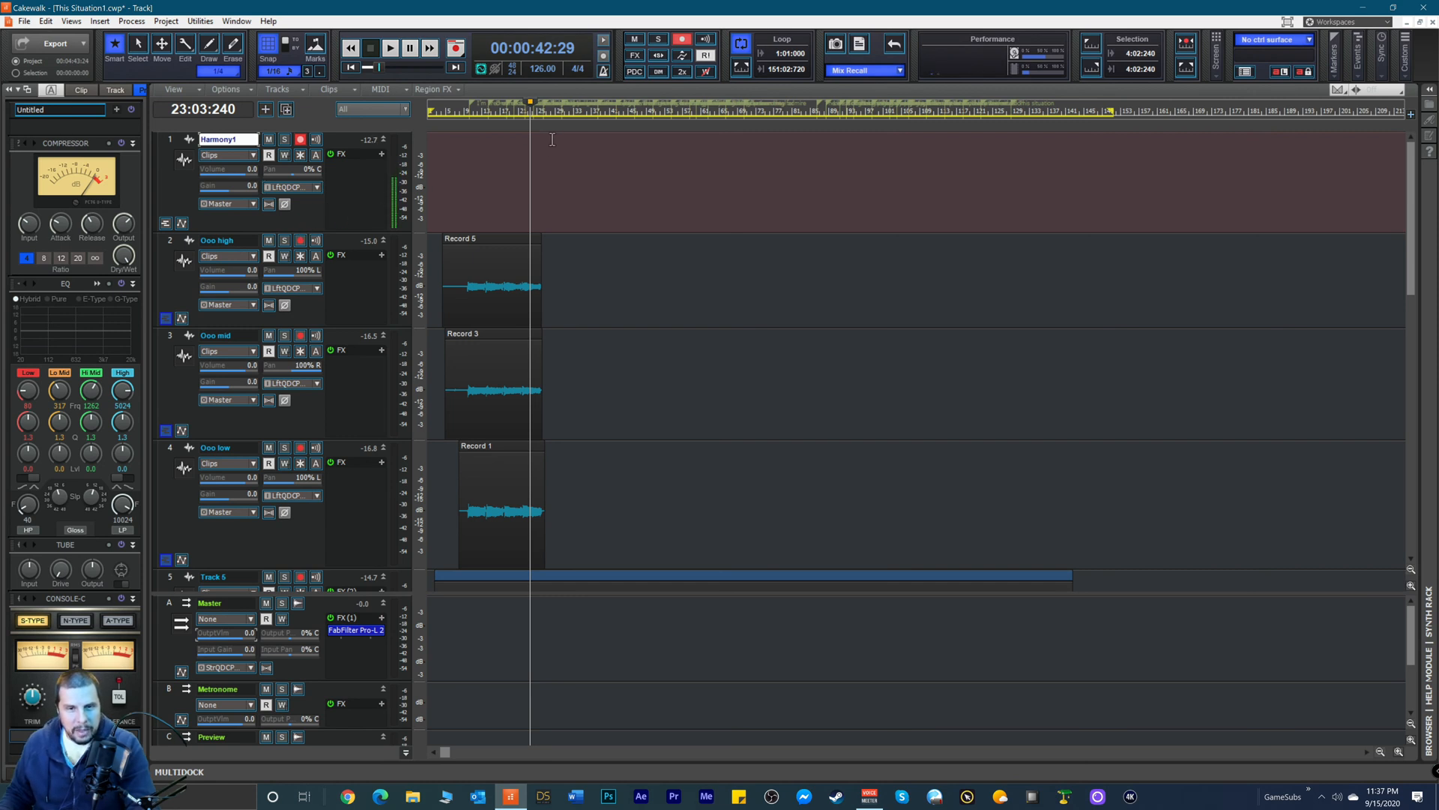
Step: Play the song from 23:03:240 and move the lead vocal track, Track 5, directly beneath Harmony1
{"action": "key", "text": "space"}
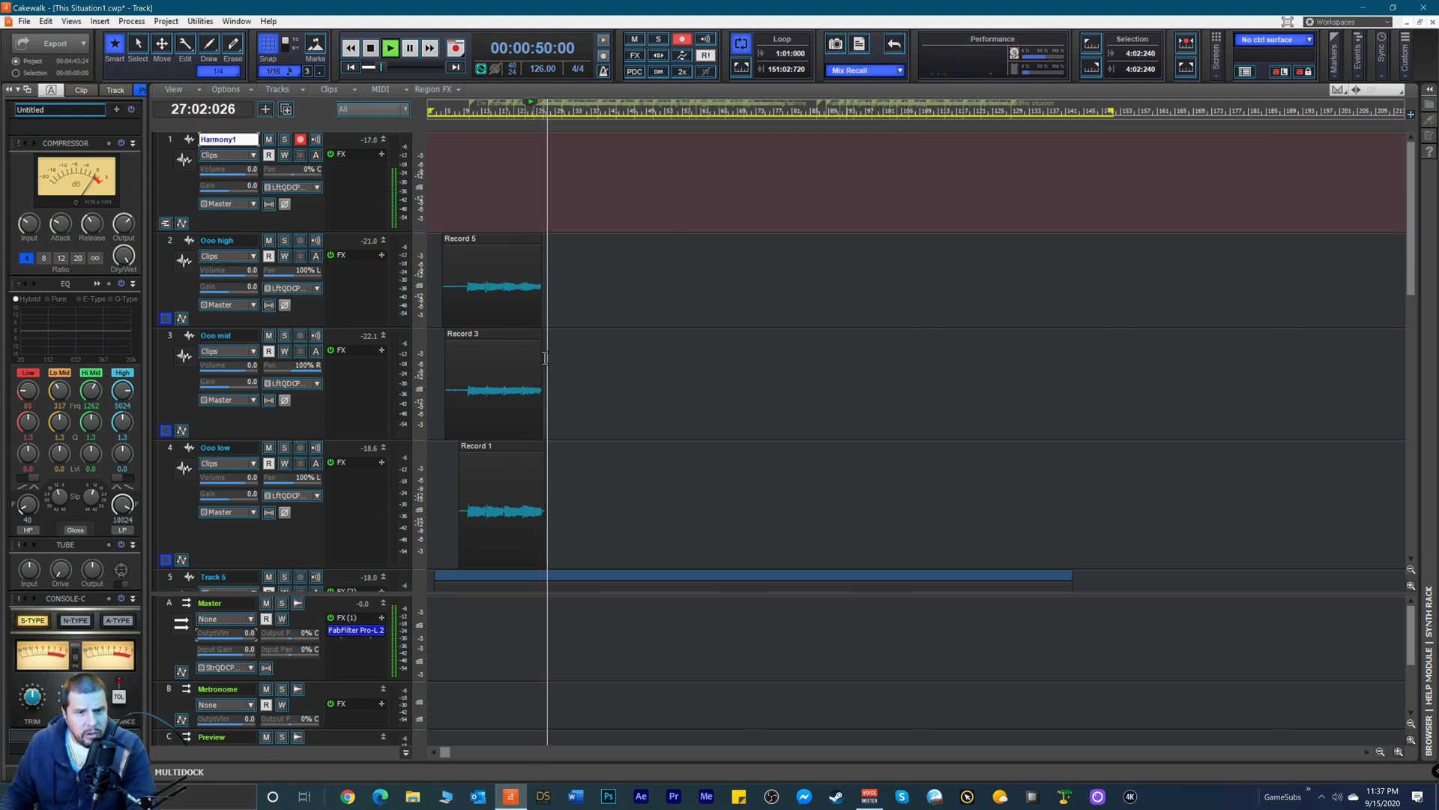
{"action": "key", "text": "space"}
{"action": "scroll", "coordinate": [545, 333], "scroll_direction": "down", "scroll_amount": 3}
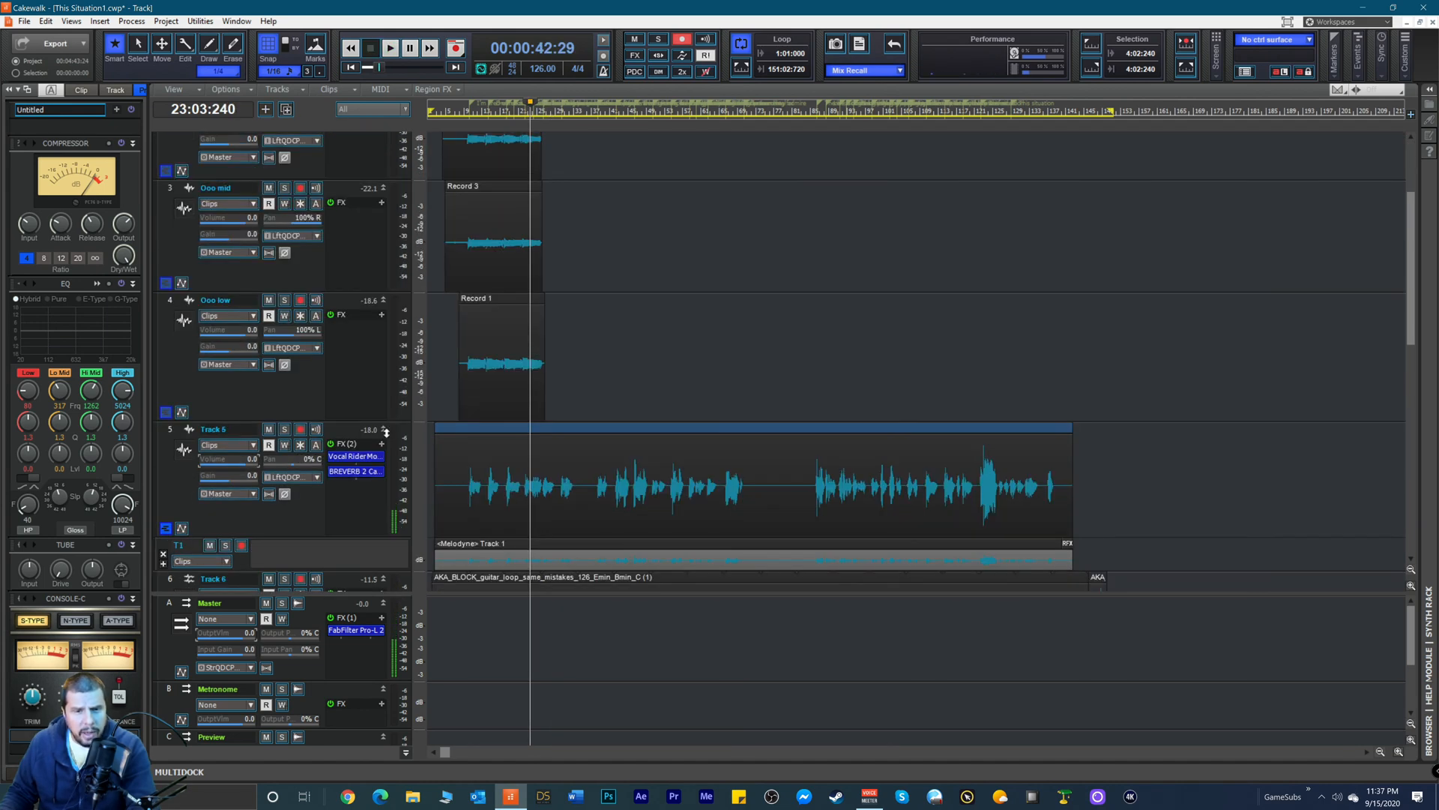
{"action": "scroll", "coordinate": [348, 415], "scroll_direction": "up", "scroll_amount": 3}
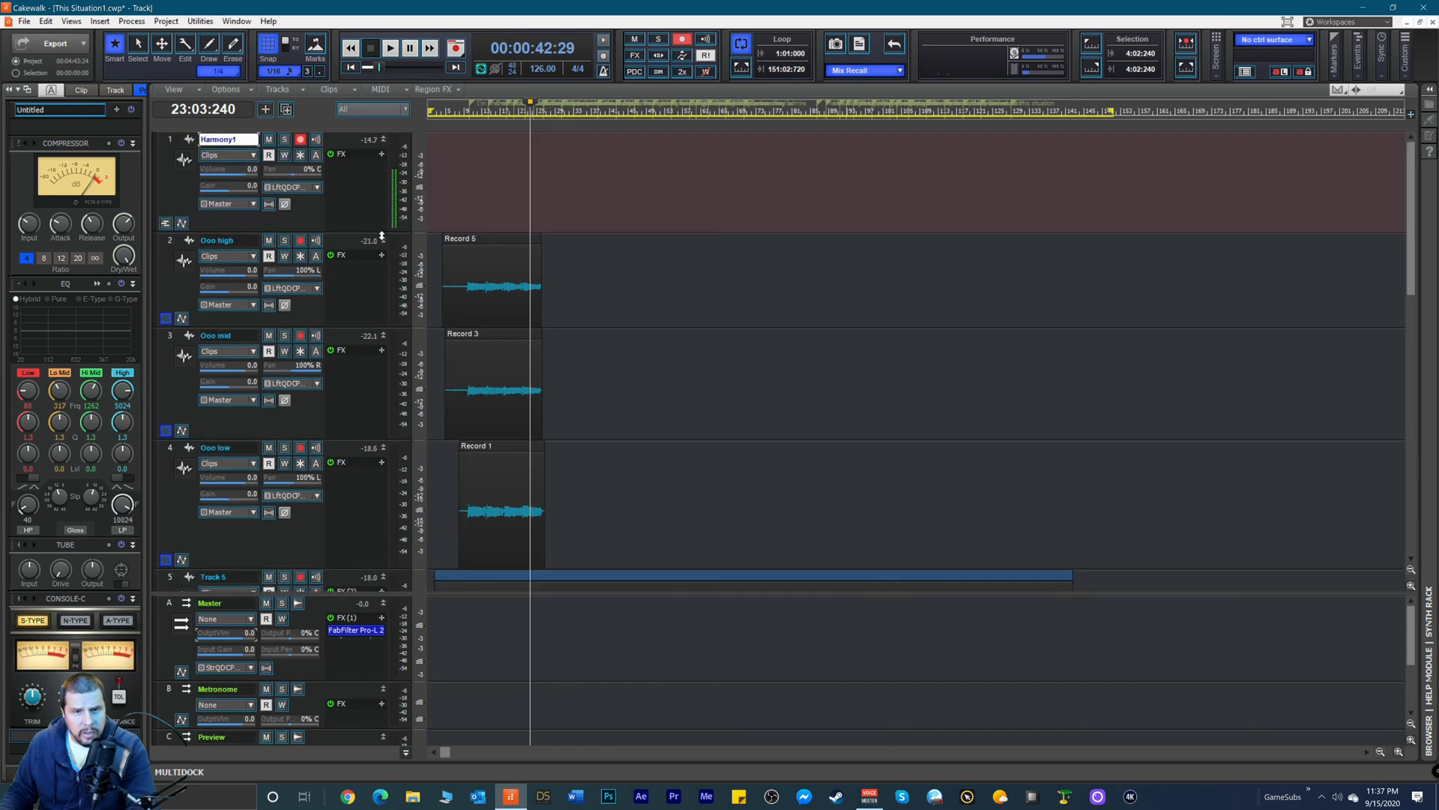
{"action": "left_click_drag", "start_coordinate": [381, 251], "coordinate": [382, 250]}
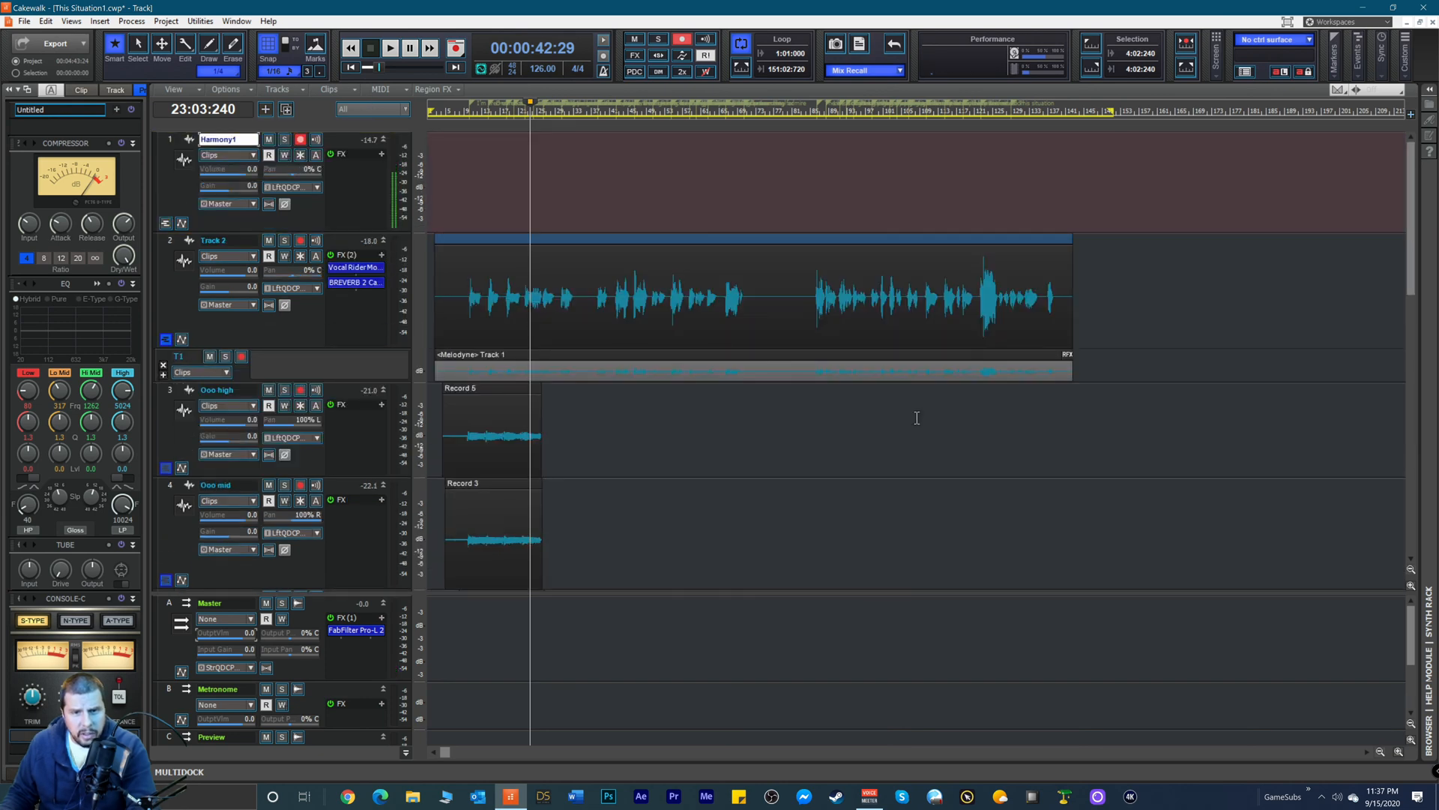
Step: Record a harmony phrase on Harmony1 around measures 26 to 28, starting playback at 23:03:240
{"action": "left_click", "coordinate": [1401, 752]}
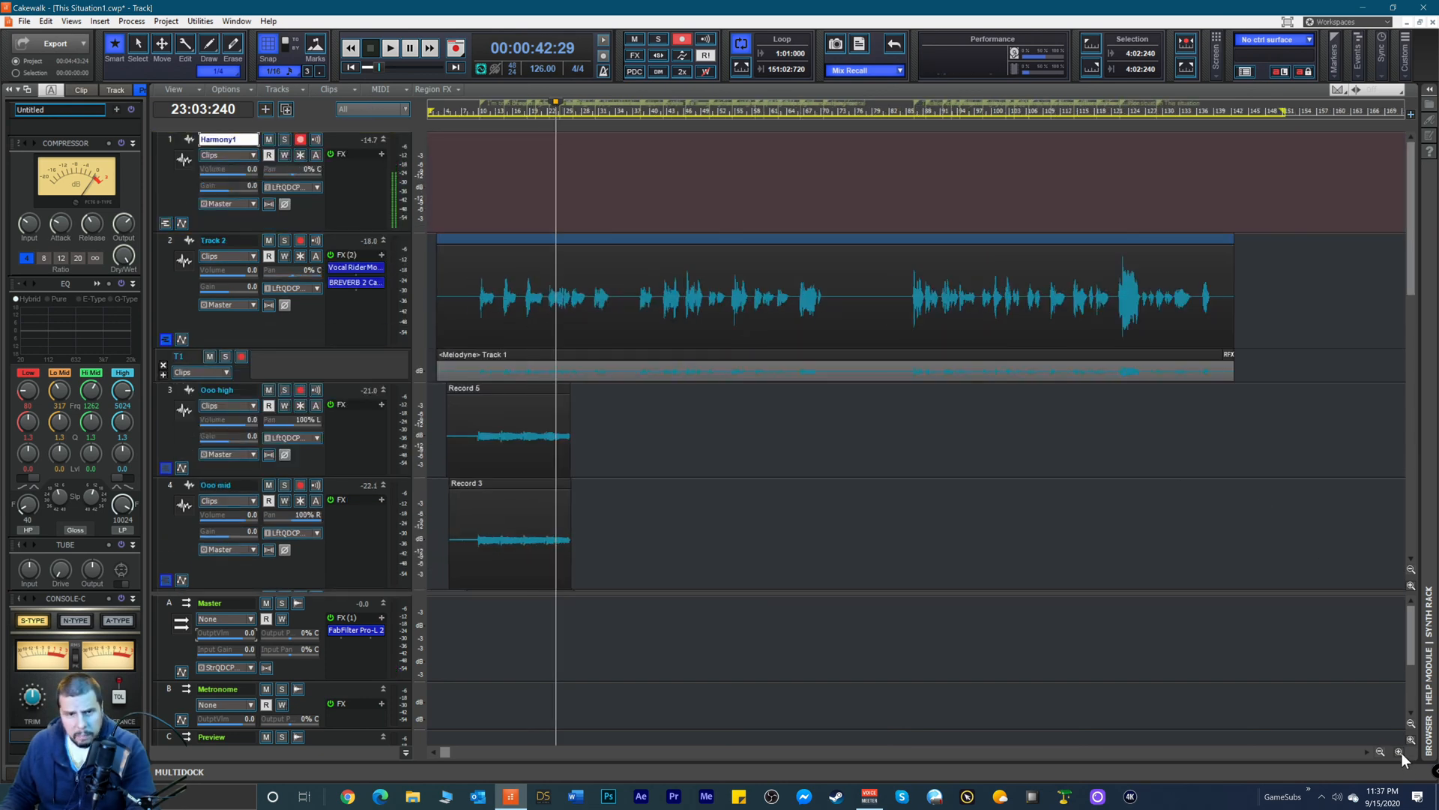
{"action": "left_click", "coordinate": [1402, 752]}
{"action": "key", "text": "space"}
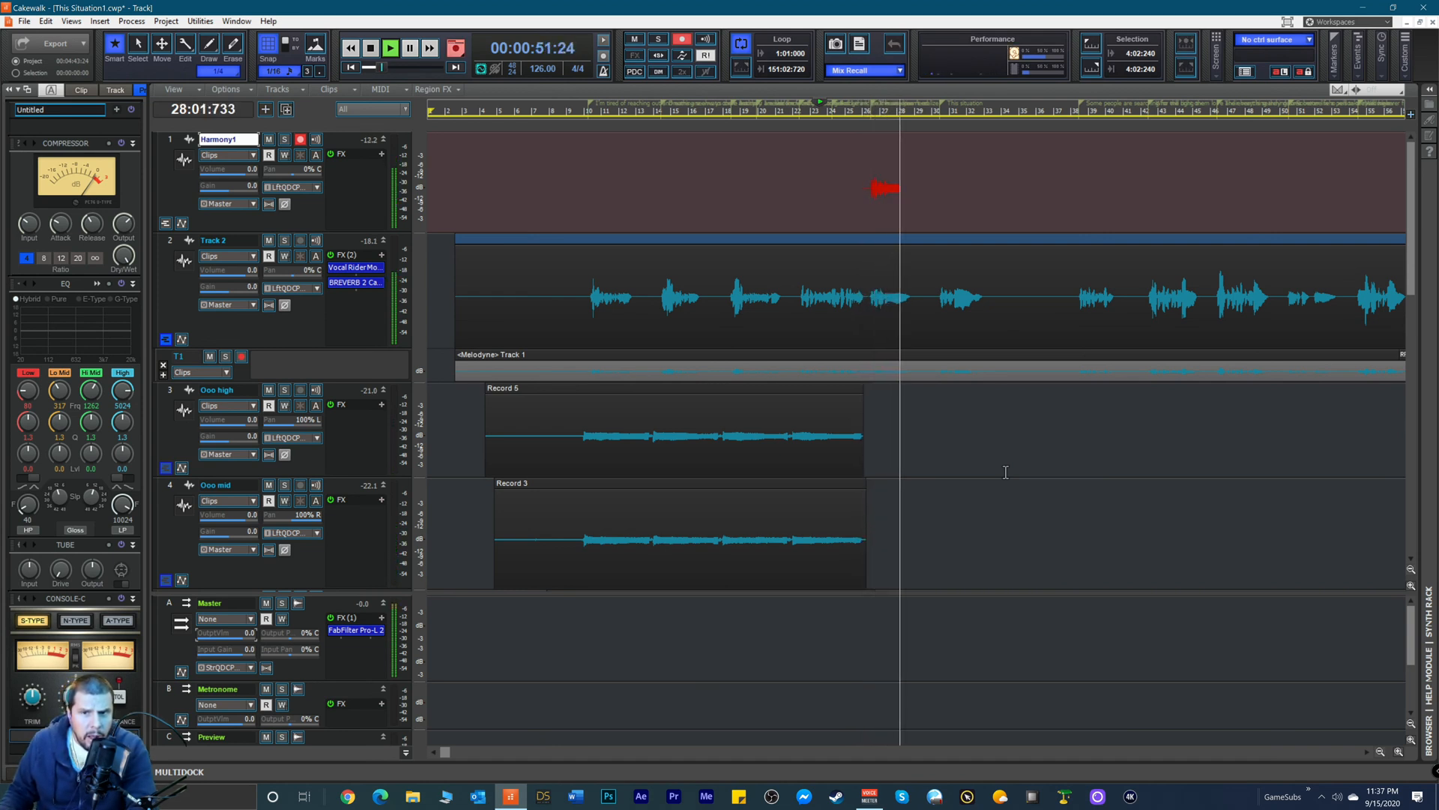
{"action": "key", "text": "space"}
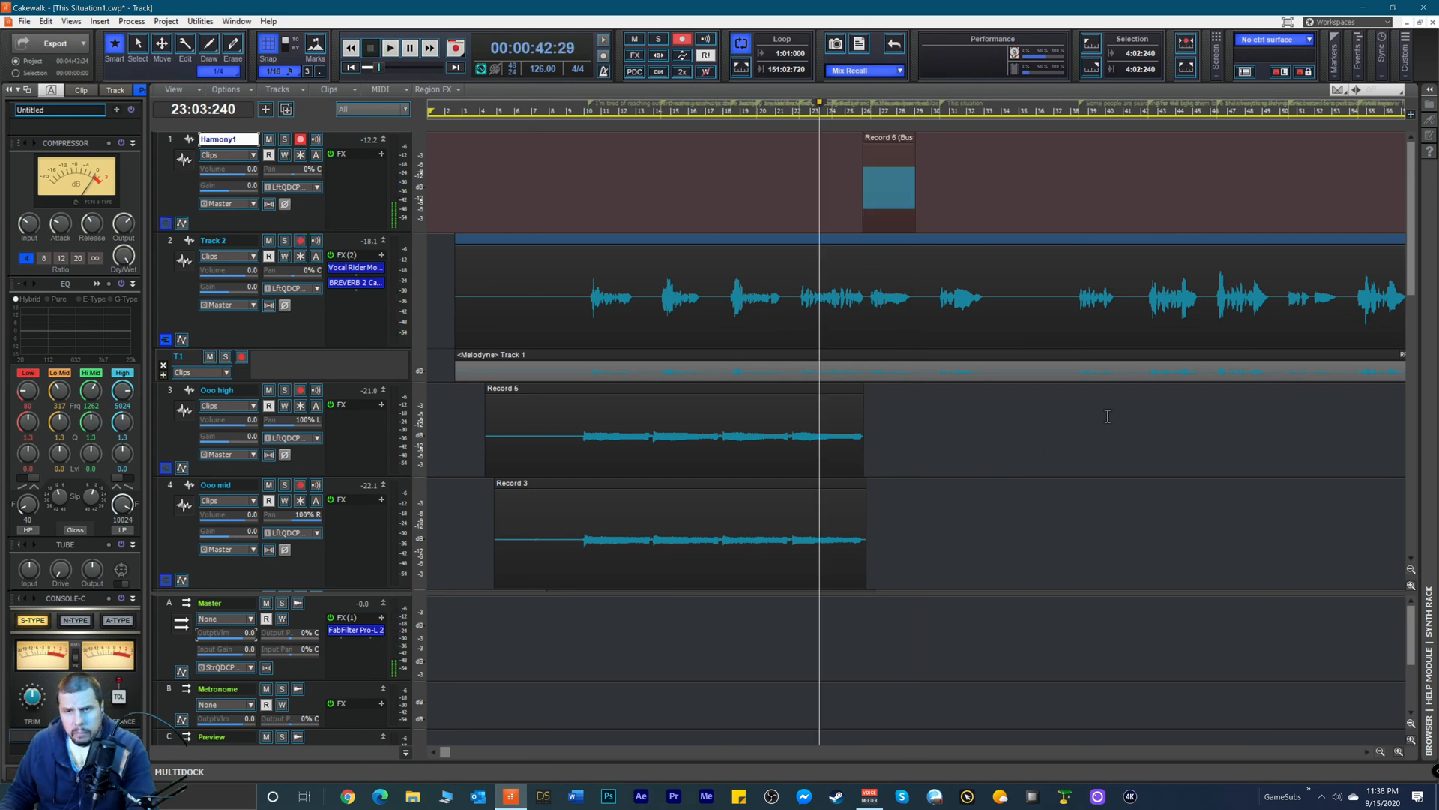
Step: Start playback from 29:03:480 and record a second harmony phrase on Harmony1 around measures 30 to 33
{"action": "left_click", "coordinate": [924, 113]}
{"action": "key", "text": "space"}
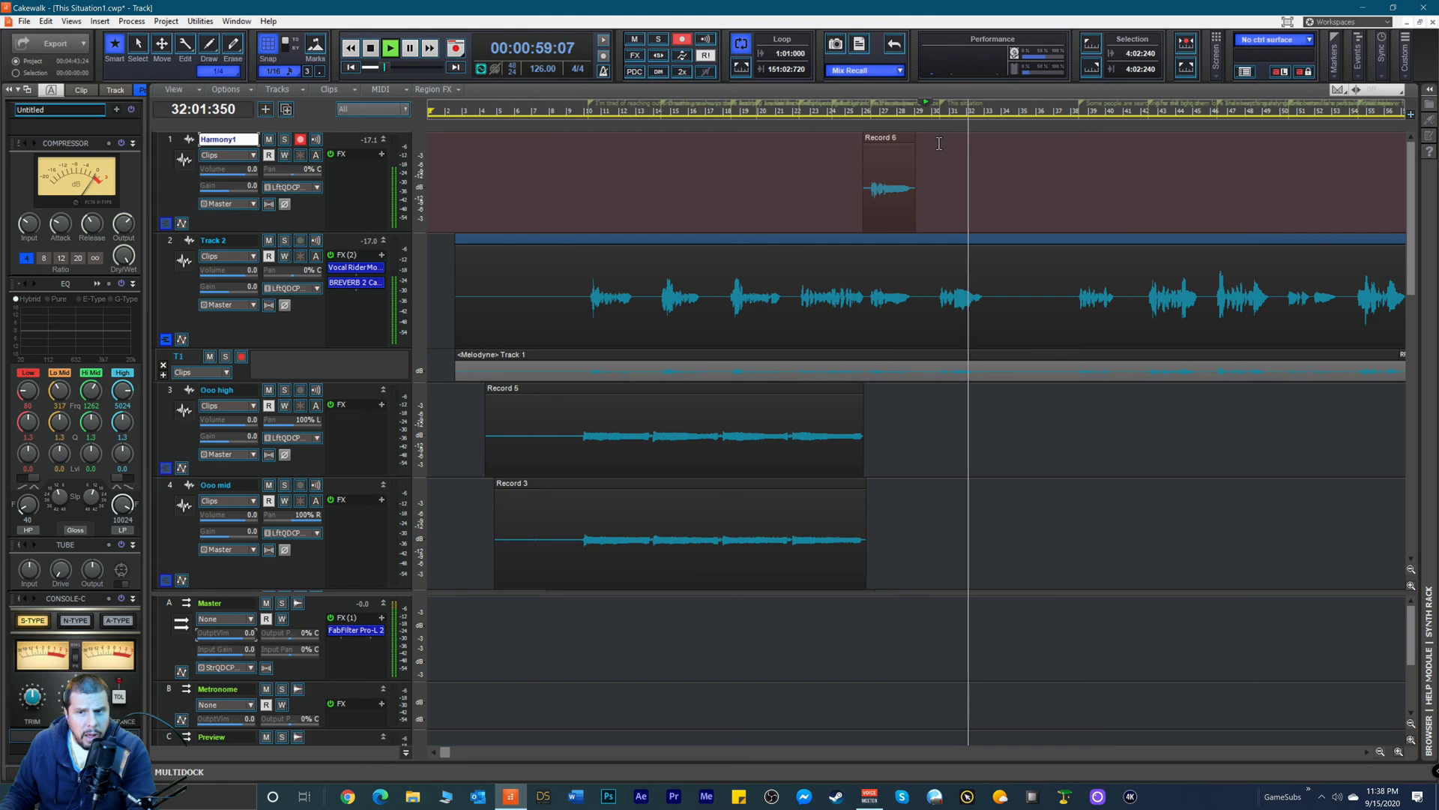
{"action": "key", "text": "r"}
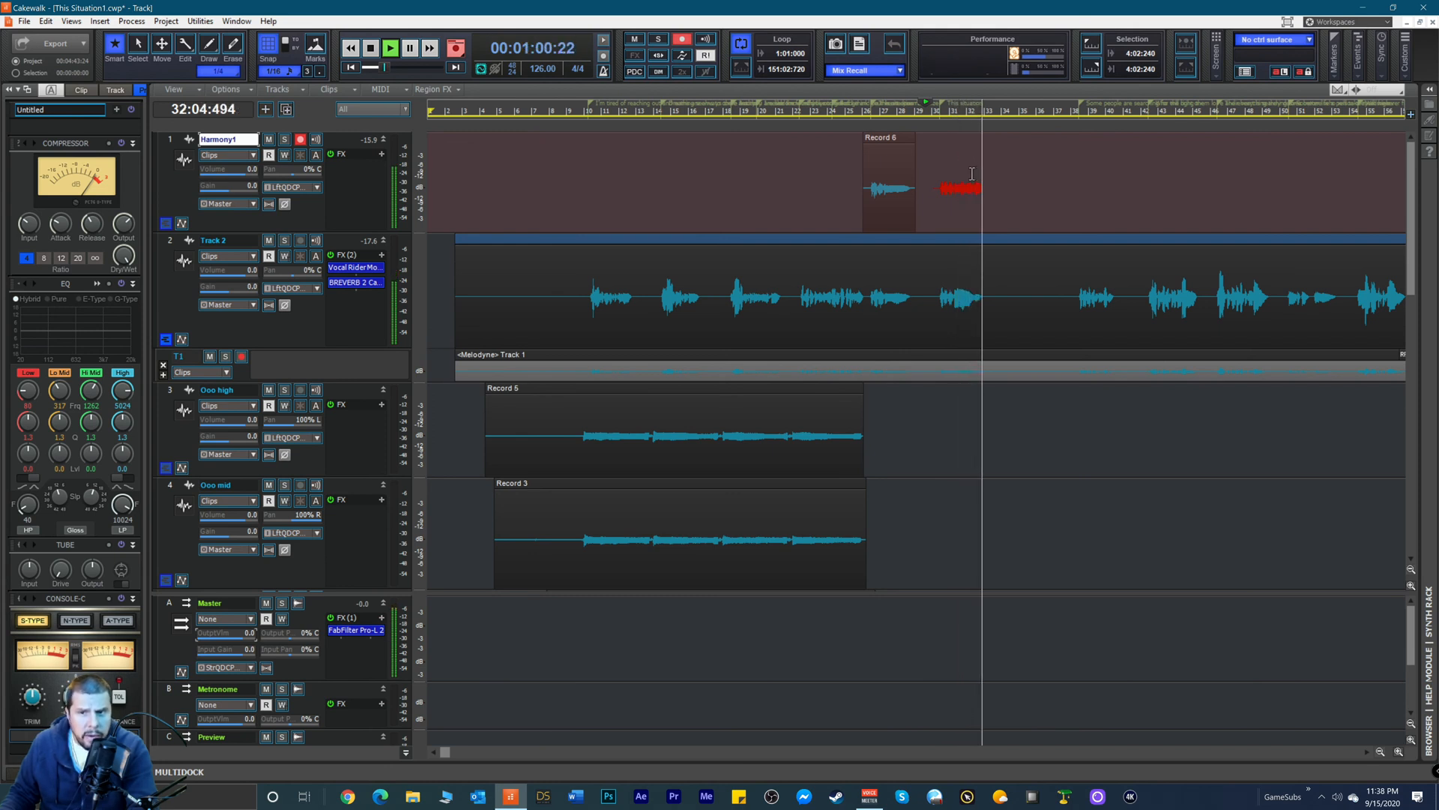
{"action": "key", "text": "space"}
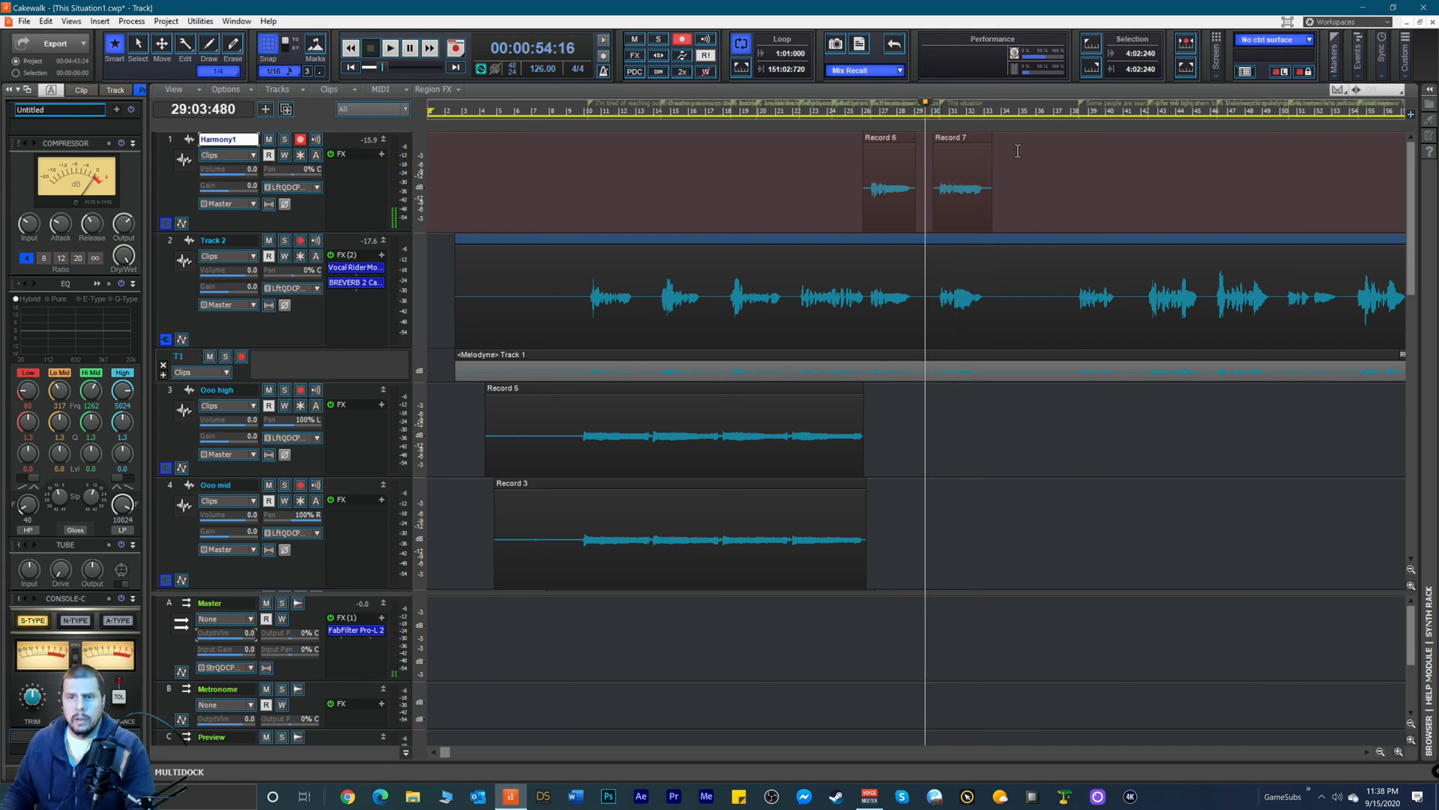
Step: Pan Harmony1 to 100% L while playing back its second recorded phrase
{"action": "key", "text": "space"}
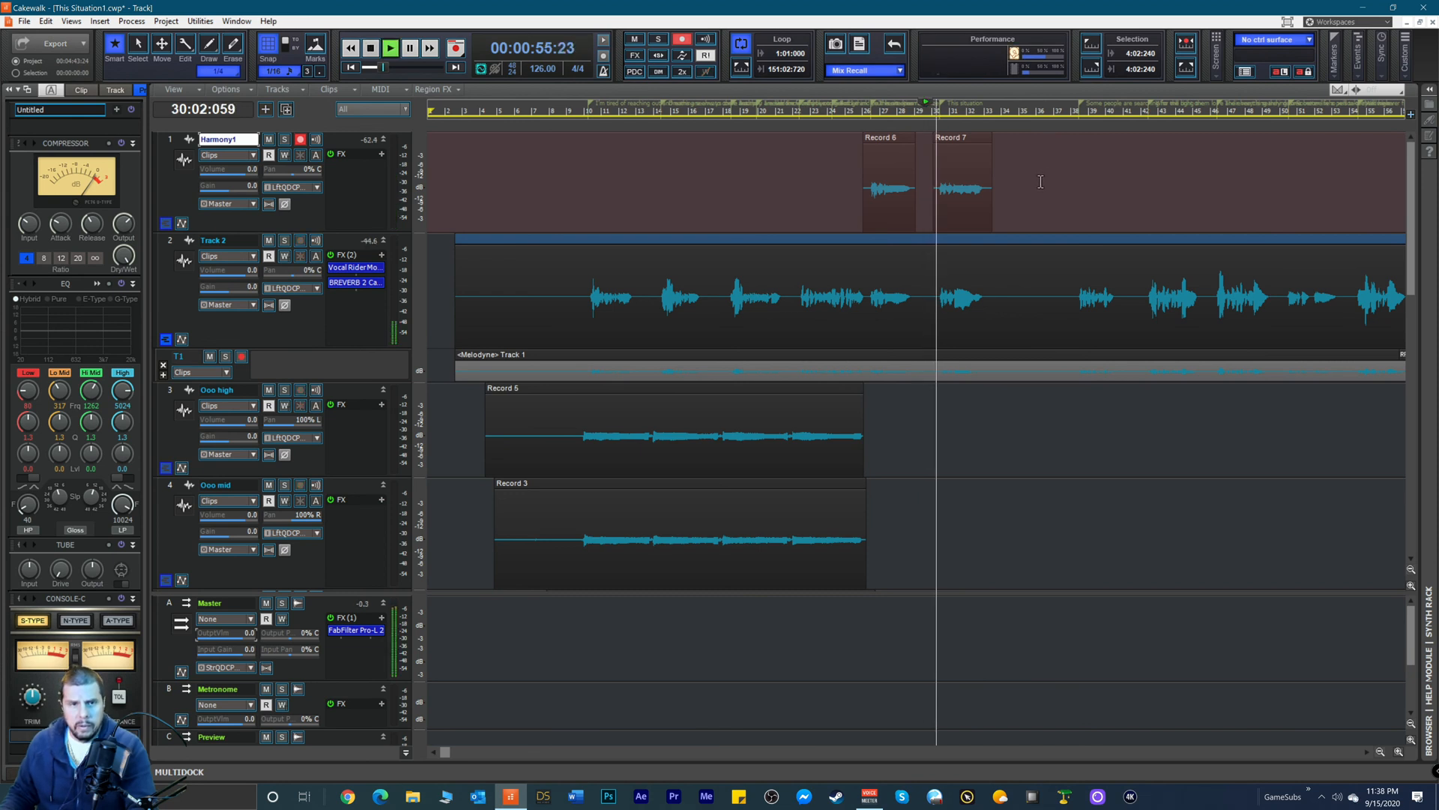
{"action": "left_click_drag", "start_coordinate": [291, 172], "coordinate": [258, 173]}
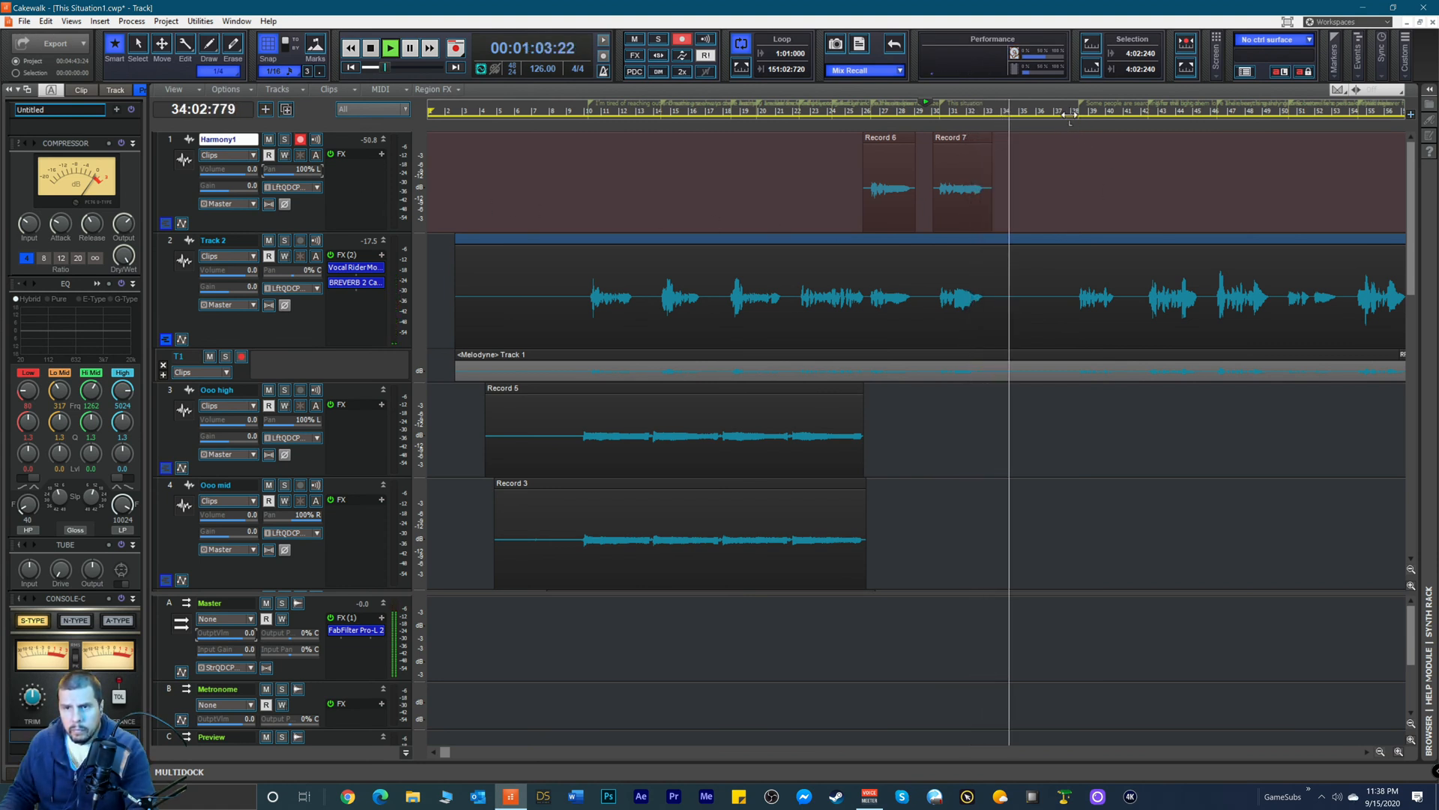
{"action": "key", "text": "space"}
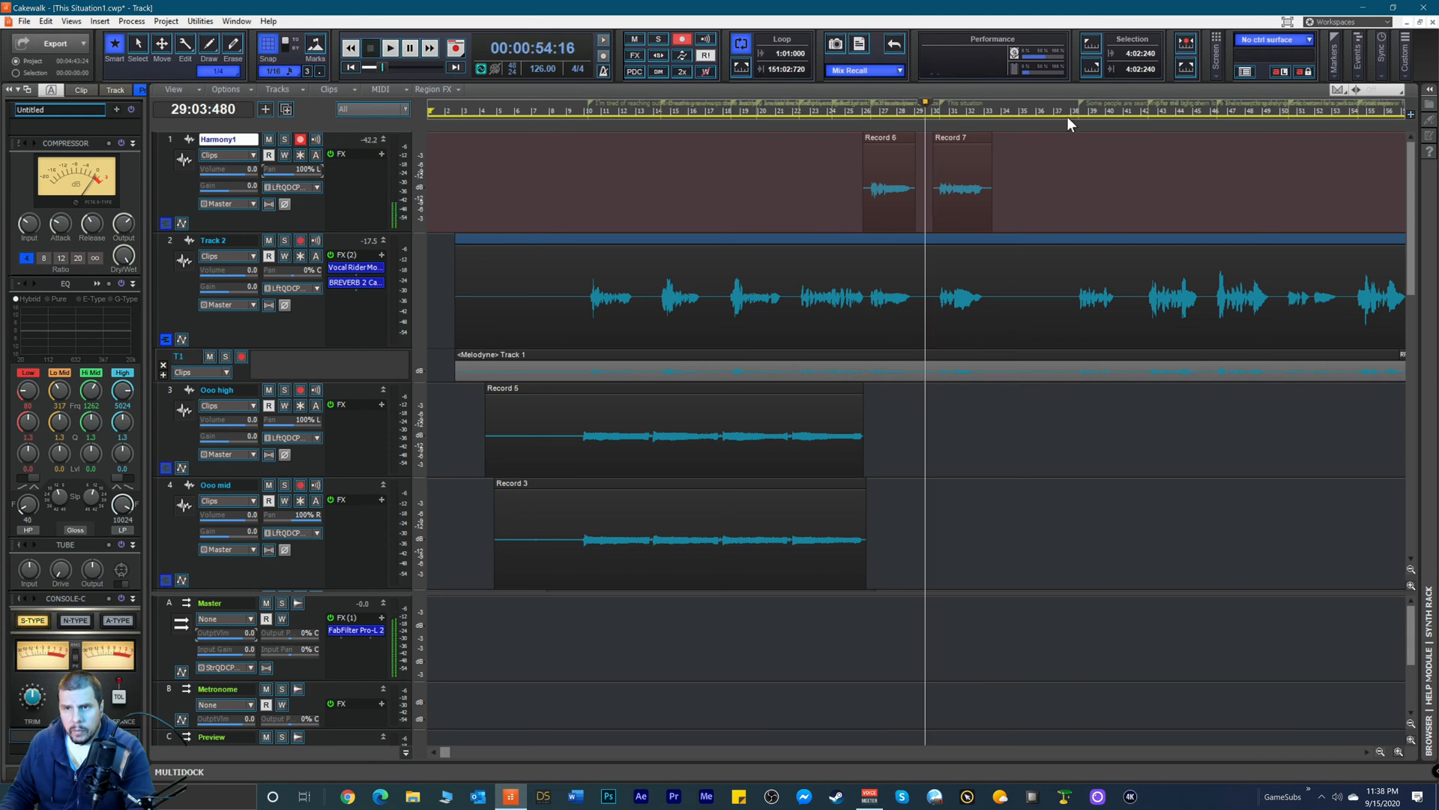
Step: Audition the lead vocal from 38:01:000 and from 50:02:720 to find the next backing vocal entry
{"action": "left_click", "coordinate": [1072, 111]}
{"action": "key", "text": "space"}
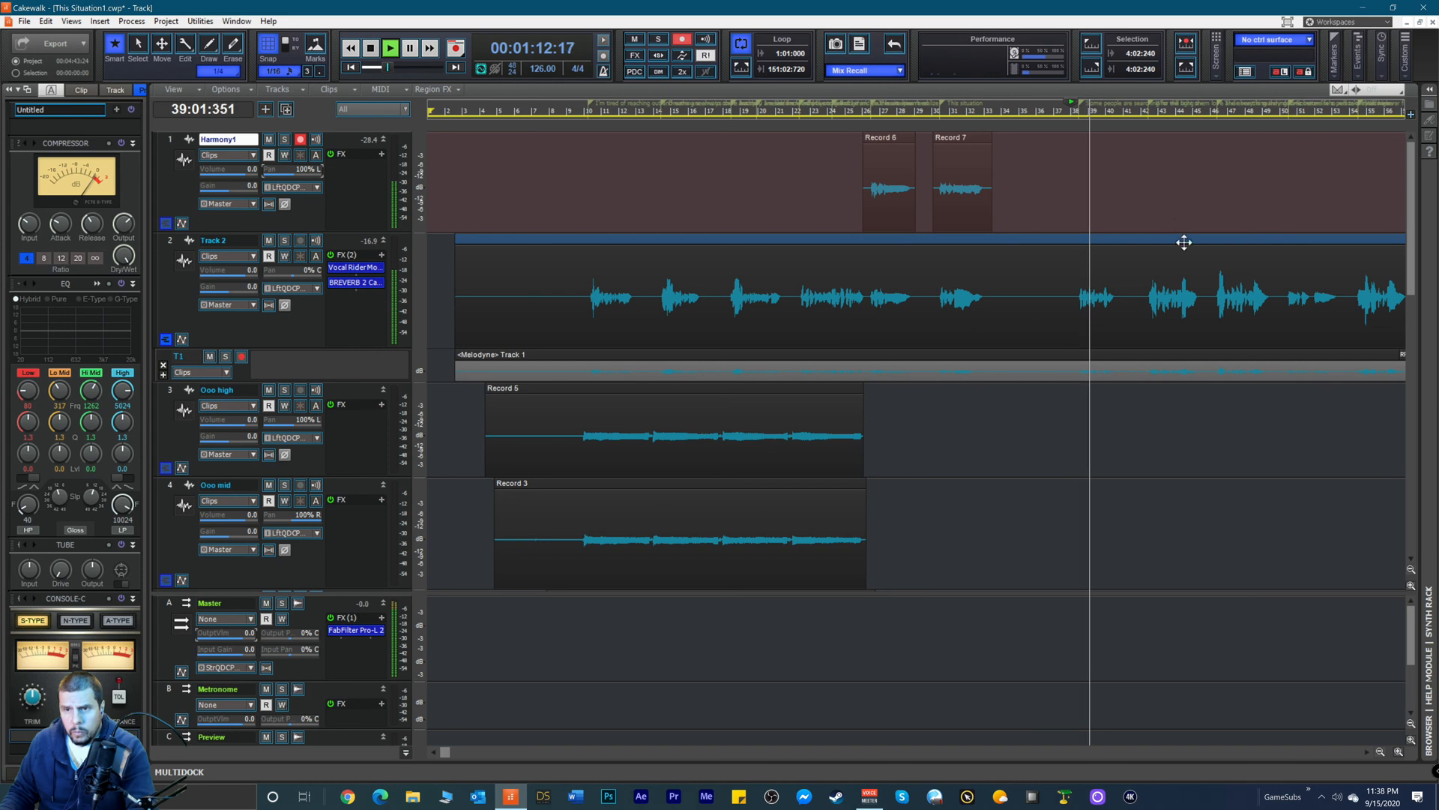
{"action": "key", "text": "space"}
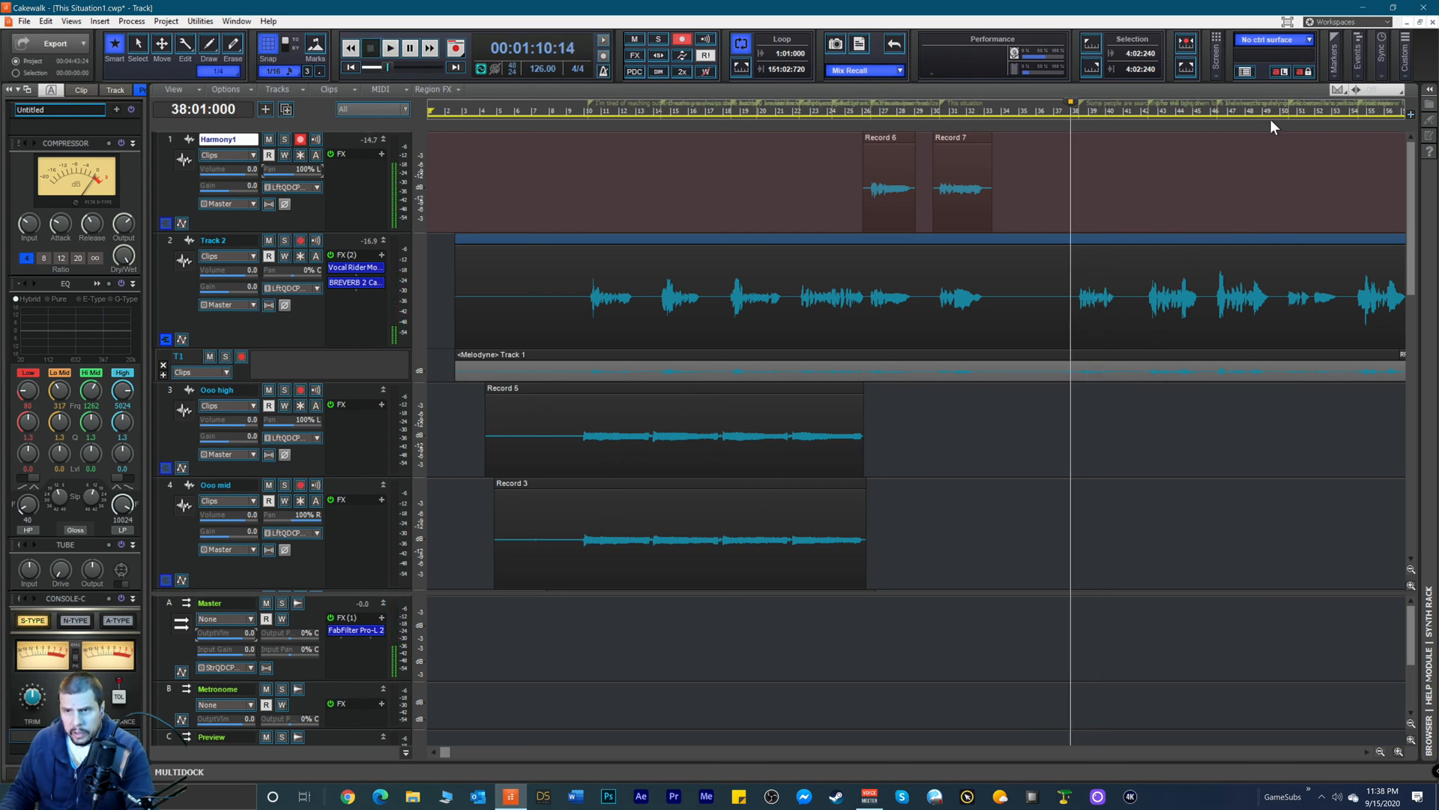
{"action": "left_click", "coordinate": [1288, 110]}
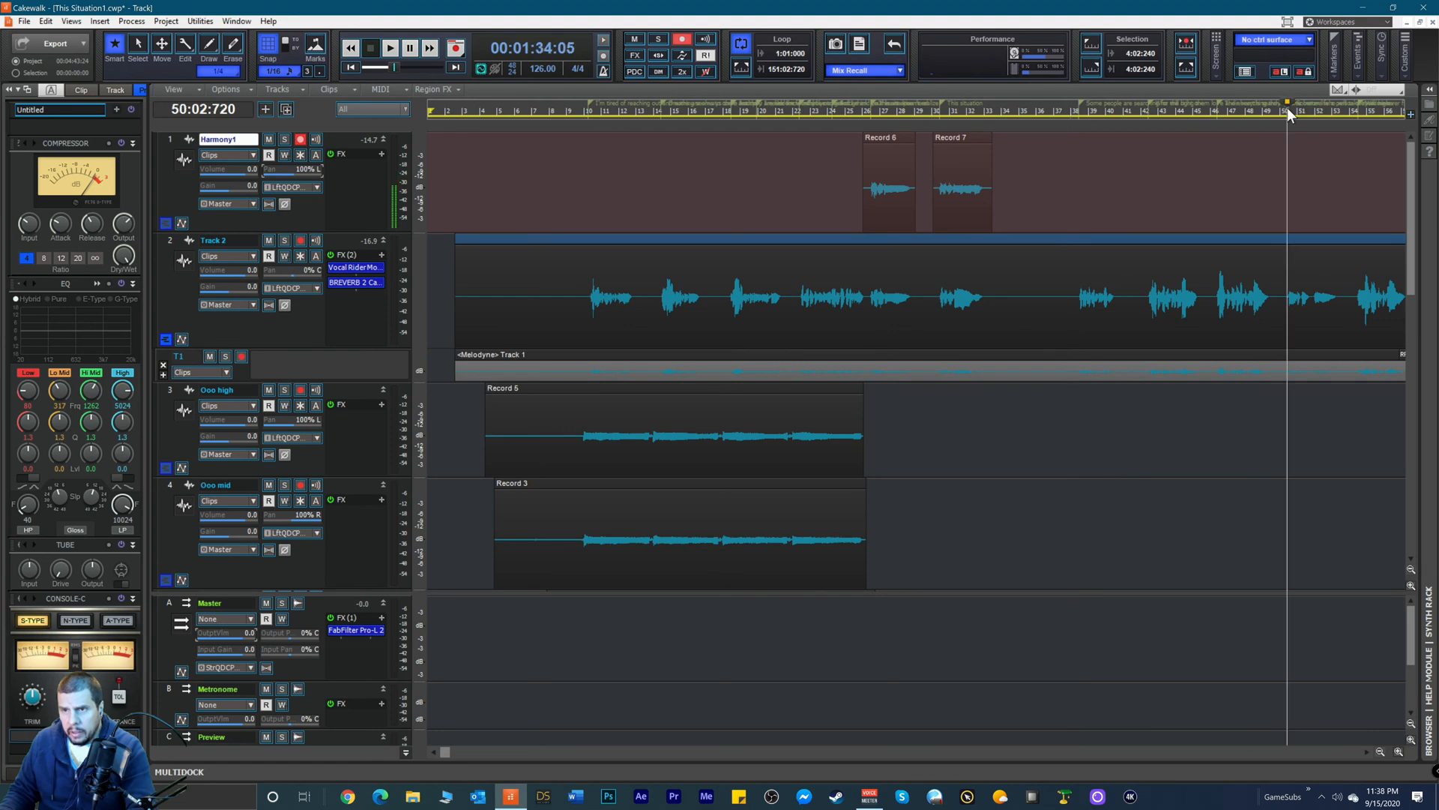
{"action": "key", "text": "space"}
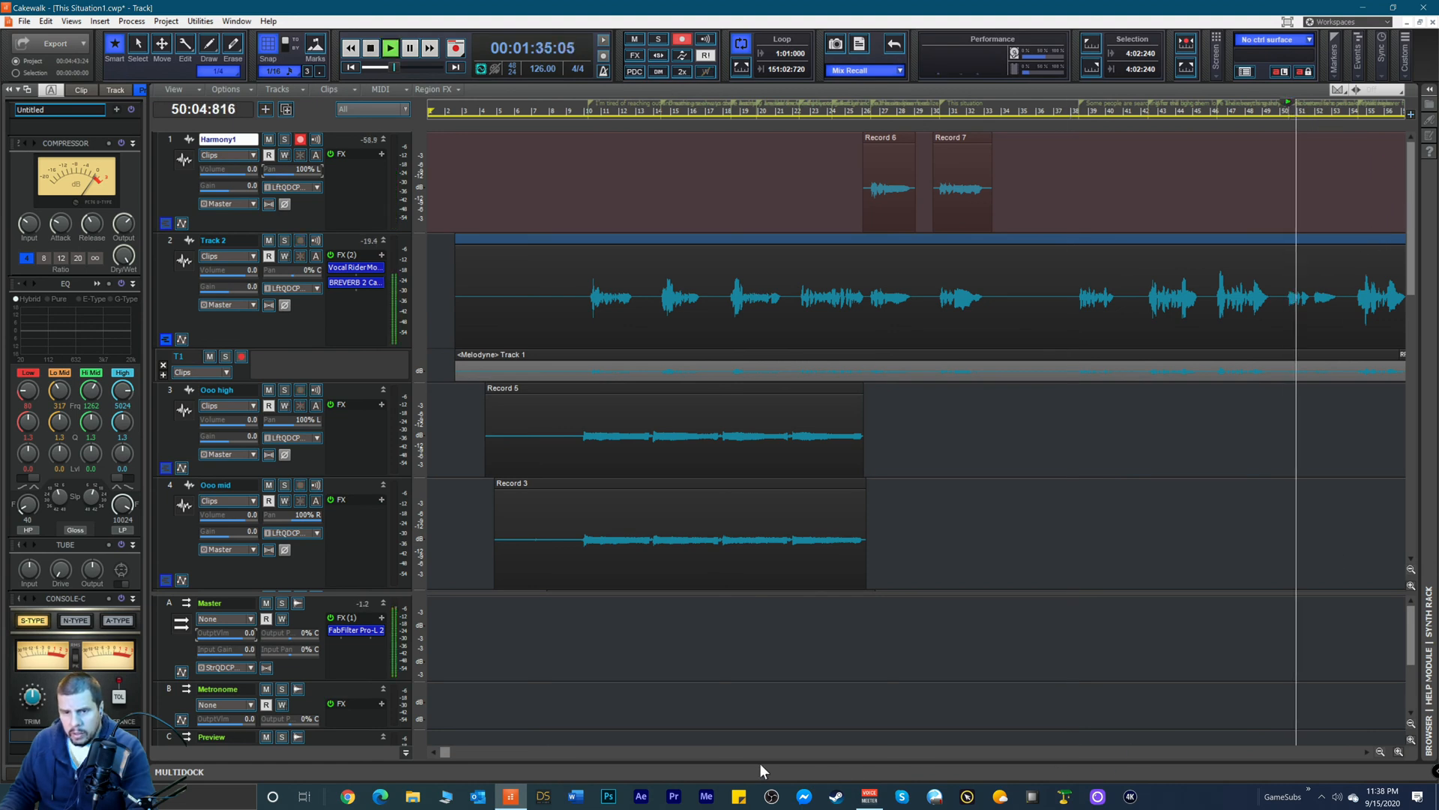
{"action": "left_click", "coordinate": [447, 754]}
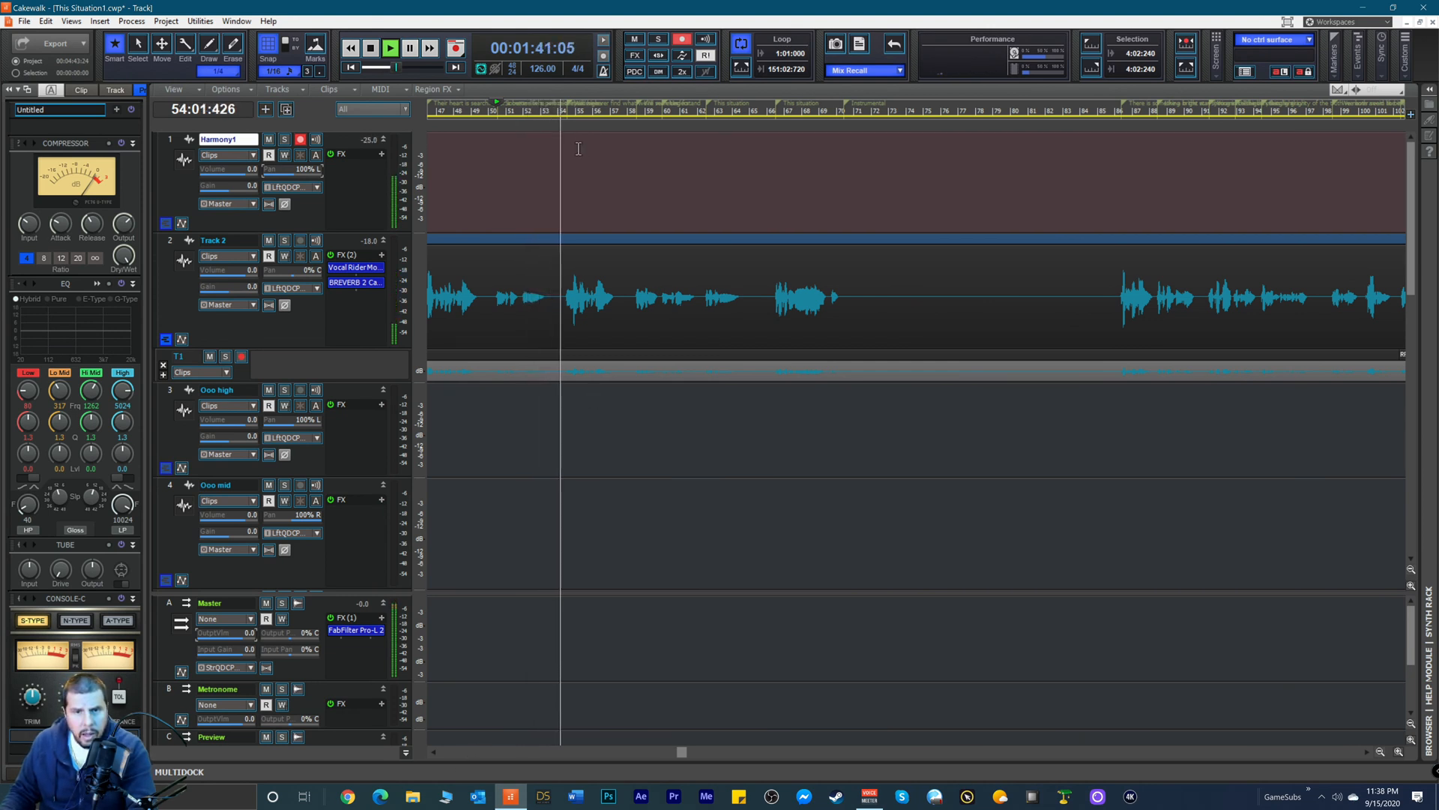
Step: Set the playback start to 54:01:480 and audition the passage from there
{"action": "left_click", "coordinate": [560, 112]}
{"action": "scroll", "coordinate": [537, 236], "scroll_direction": "down", "scroll_amount": 2}
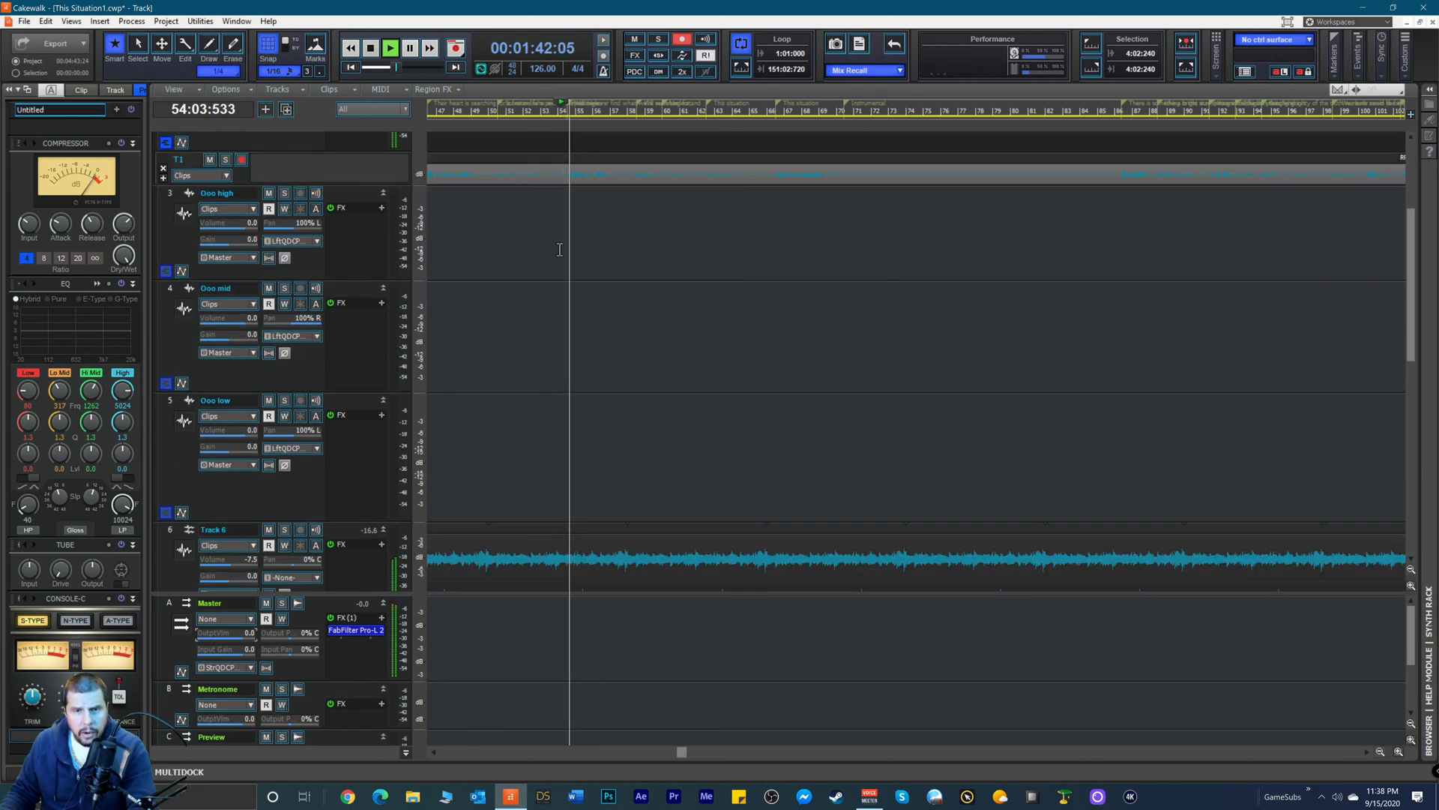
{"action": "key", "text": "space"}
{"action": "scroll", "coordinate": [553, 322], "scroll_direction": "down", "scroll_amount": 2}
{"action": "scroll", "coordinate": [552, 322], "scroll_direction": "down", "scroll_amount": 1}
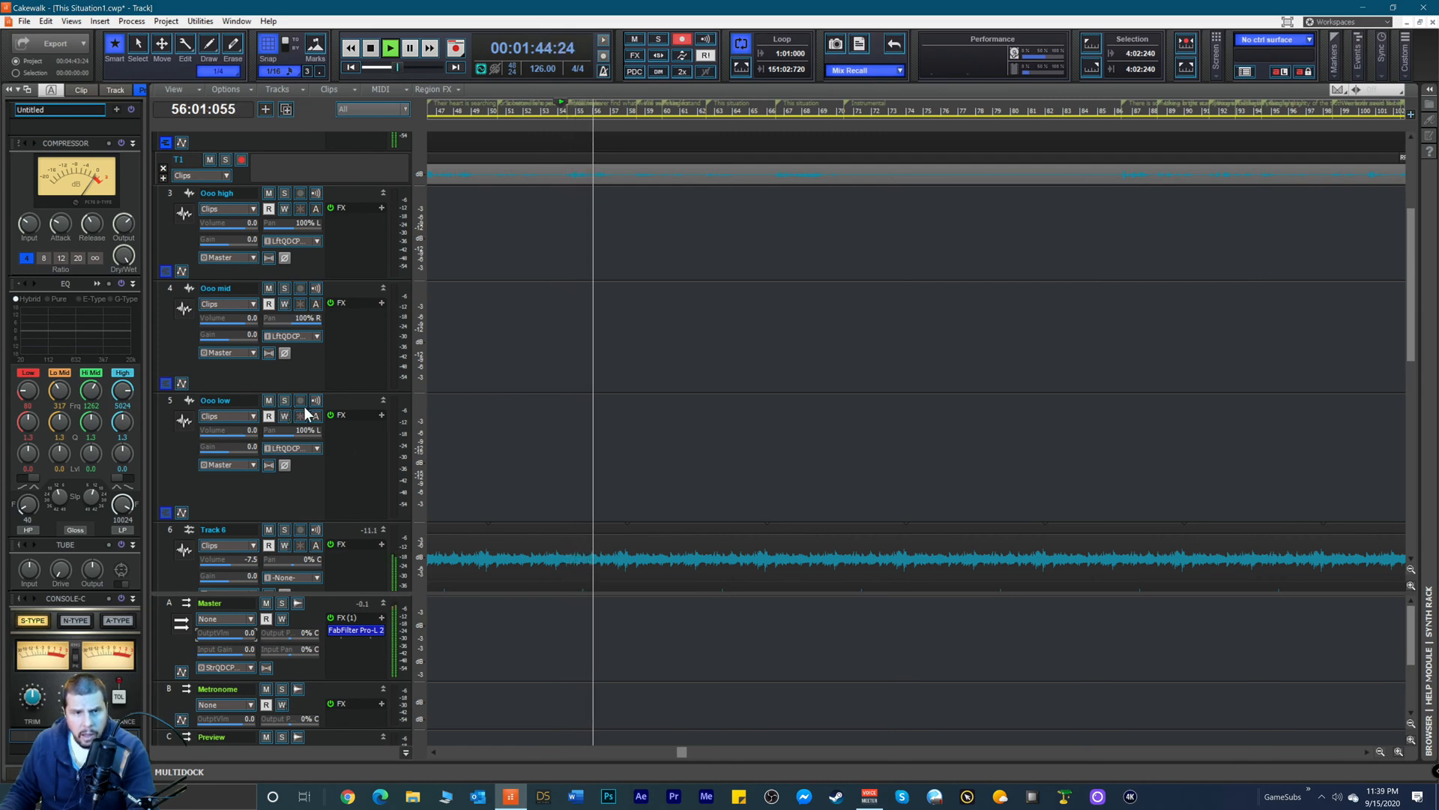
{"action": "key", "text": "space"}
Step: Disarm Harmony1, insert a new audio track above Ooo high, and name it "Ahh low"
{"action": "scroll", "coordinate": [300, 360], "scroll_direction": "up", "scroll_amount": 2}
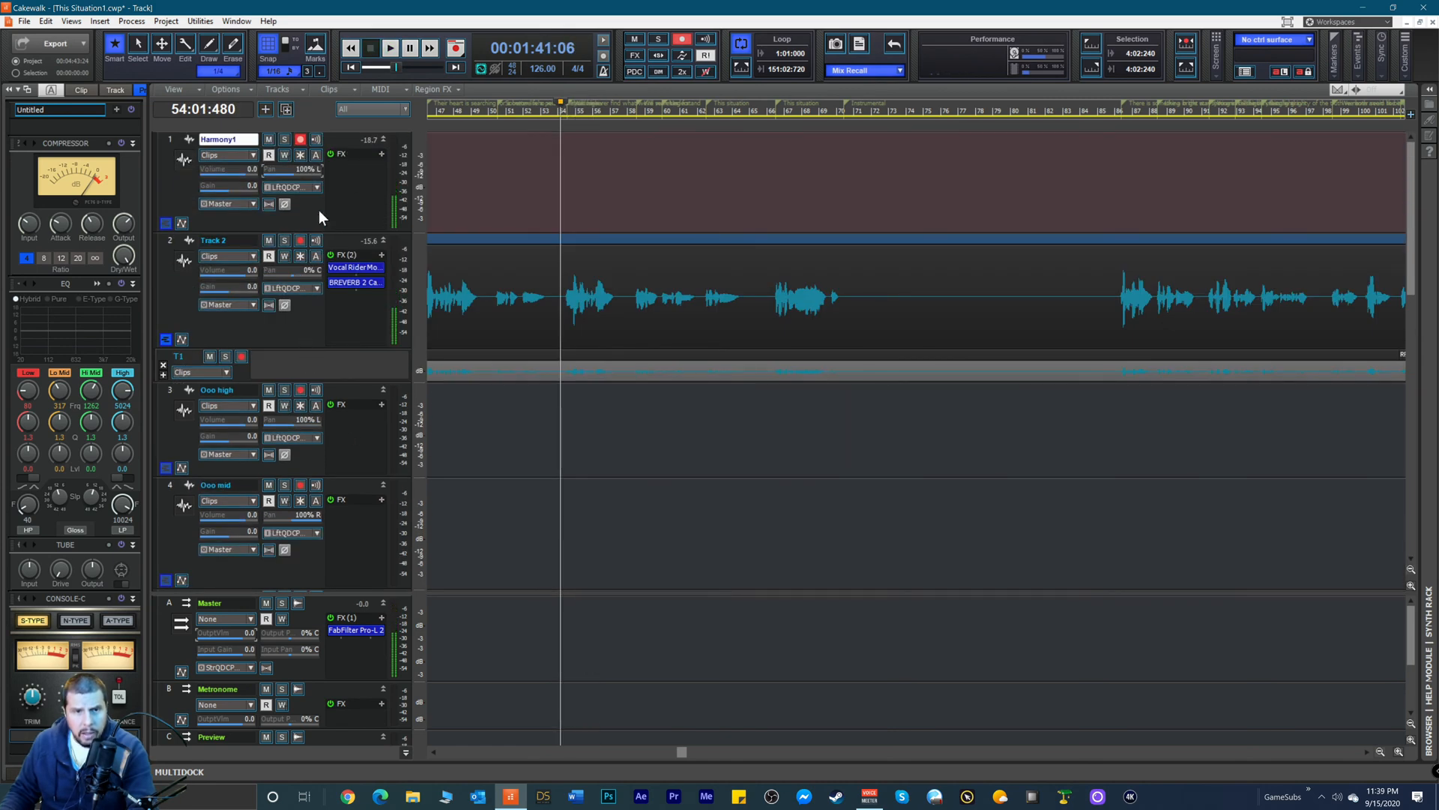
{"action": "left_click", "coordinate": [300, 139]}
{"action": "scroll", "coordinate": [293, 259], "scroll_direction": "down", "scroll_amount": 4}
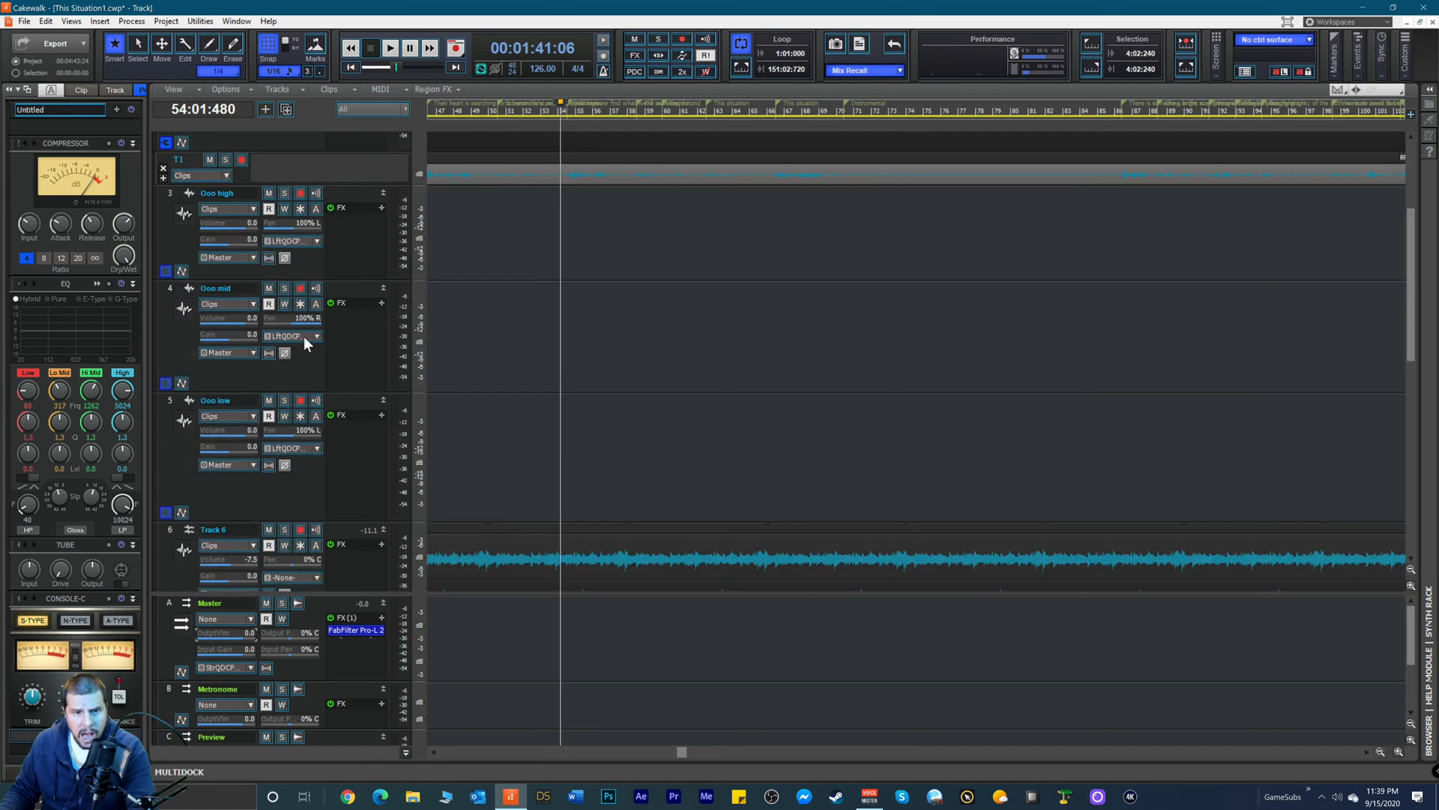
{"action": "scroll", "coordinate": [307, 367], "scroll_direction": "up", "scroll_amount": 2}
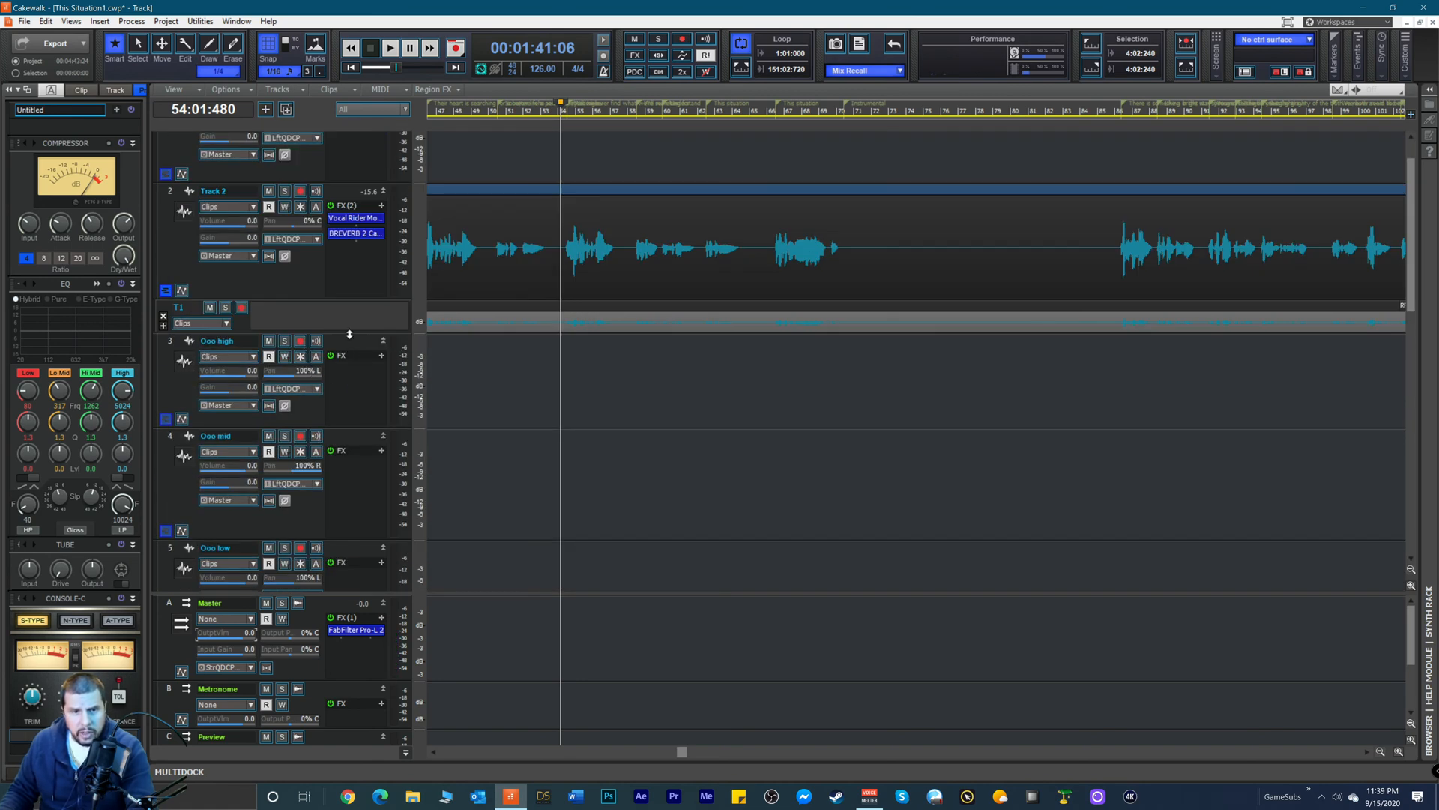
{"action": "right_click", "coordinate": [343, 341]}
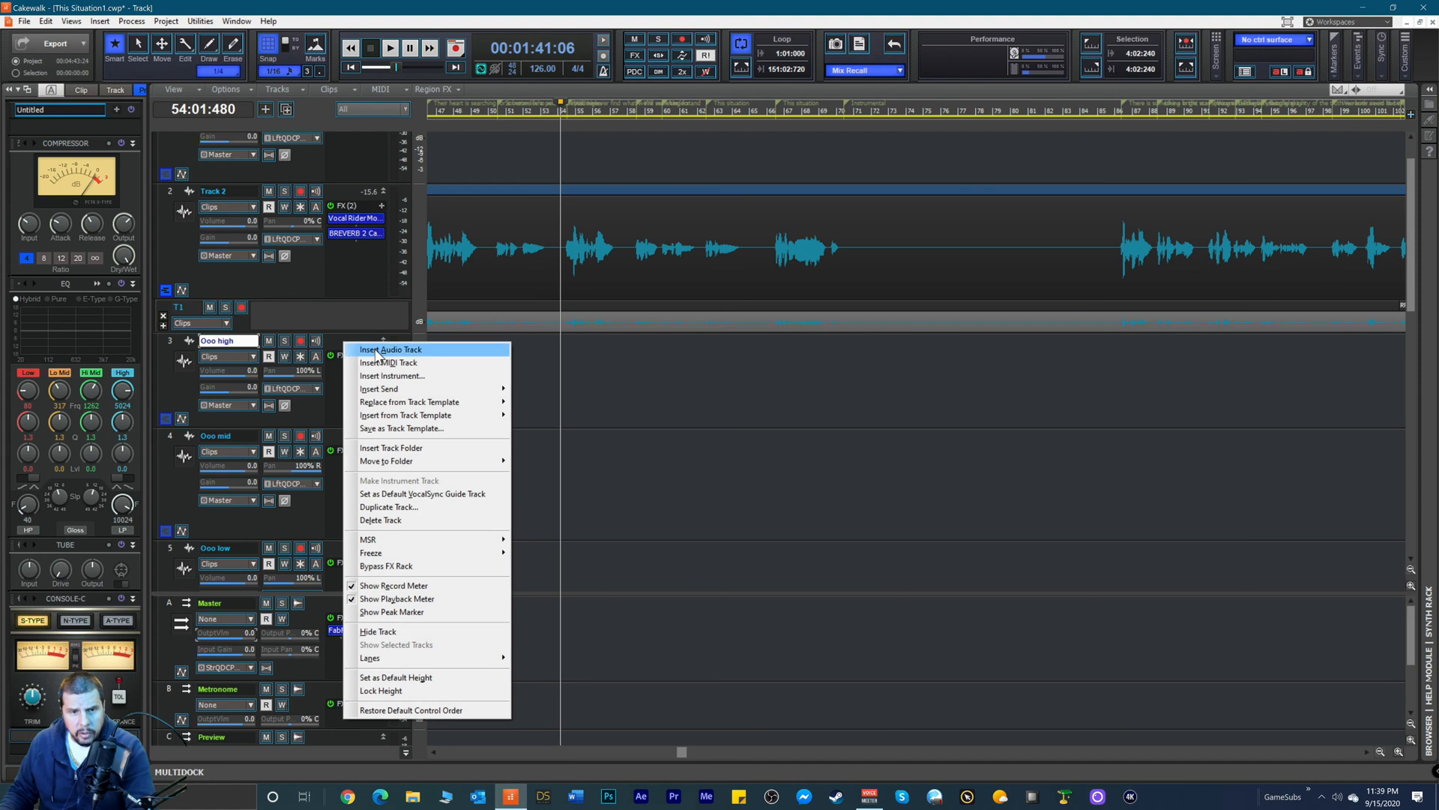
{"action": "left_click", "coordinate": [374, 348]}
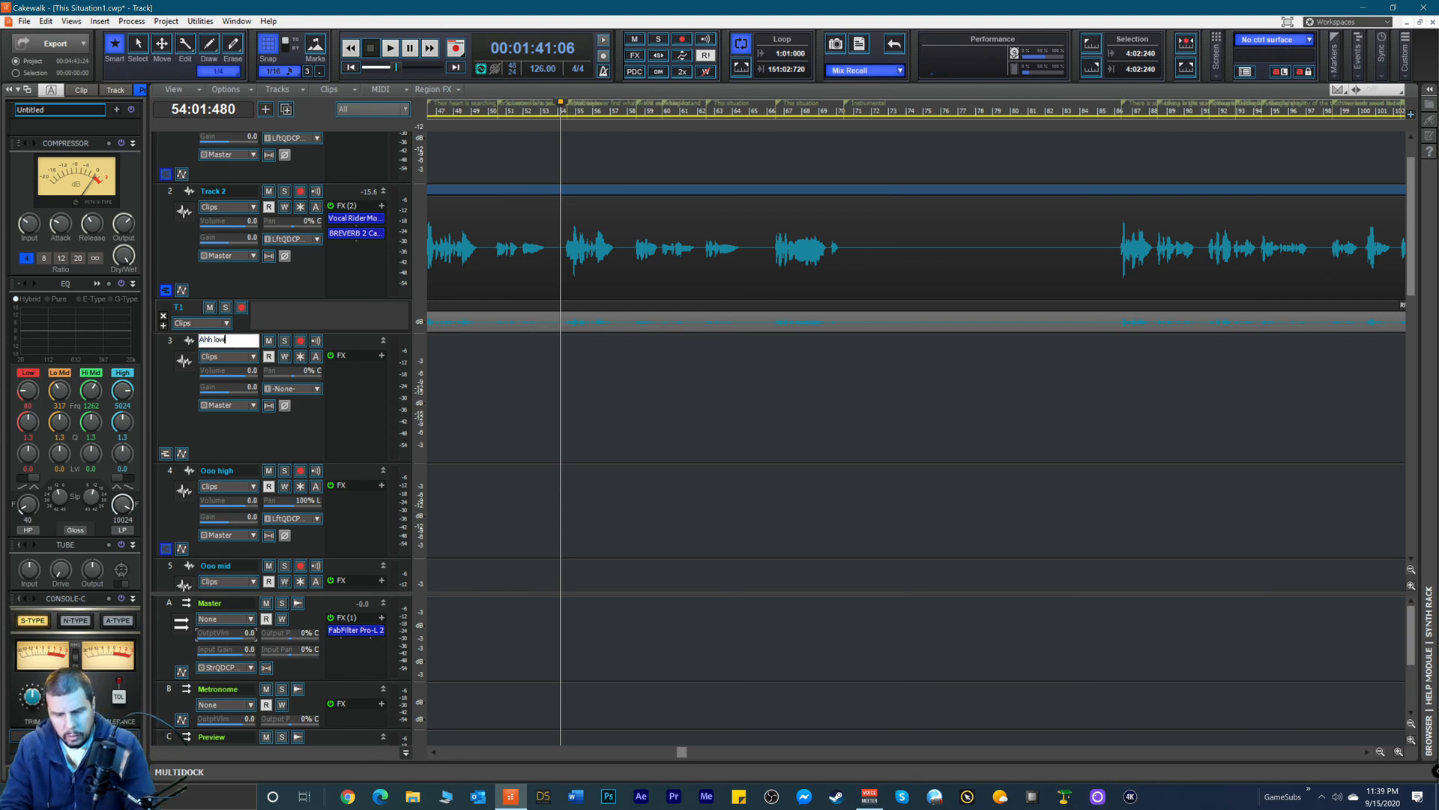
Step: Preview the passage at 54:01:480, and arm Ahh low for recording with its input set to Left QUAD-CAPTURE 1-2
{"action": "key", "text": "space"}
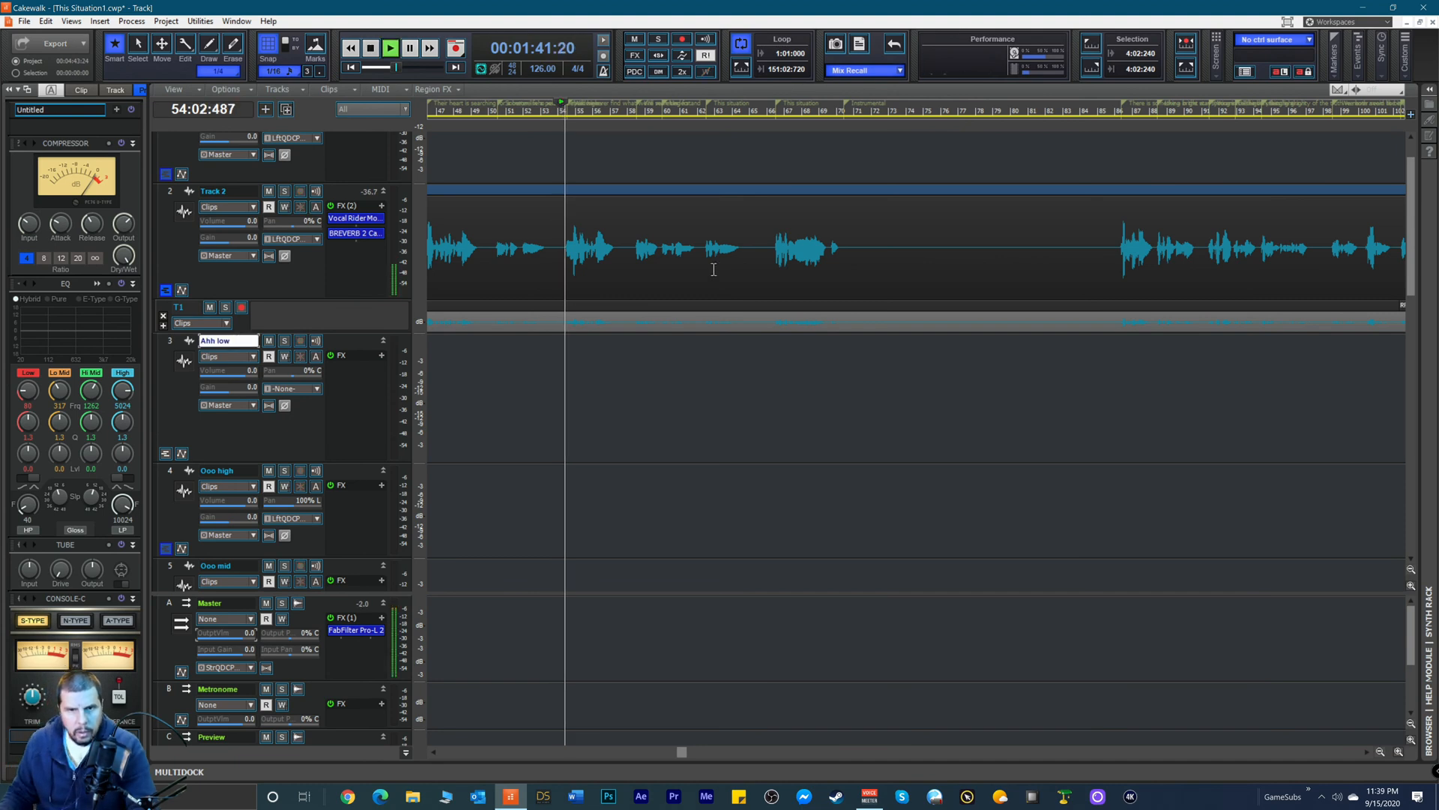
{"action": "key", "text": "space"}
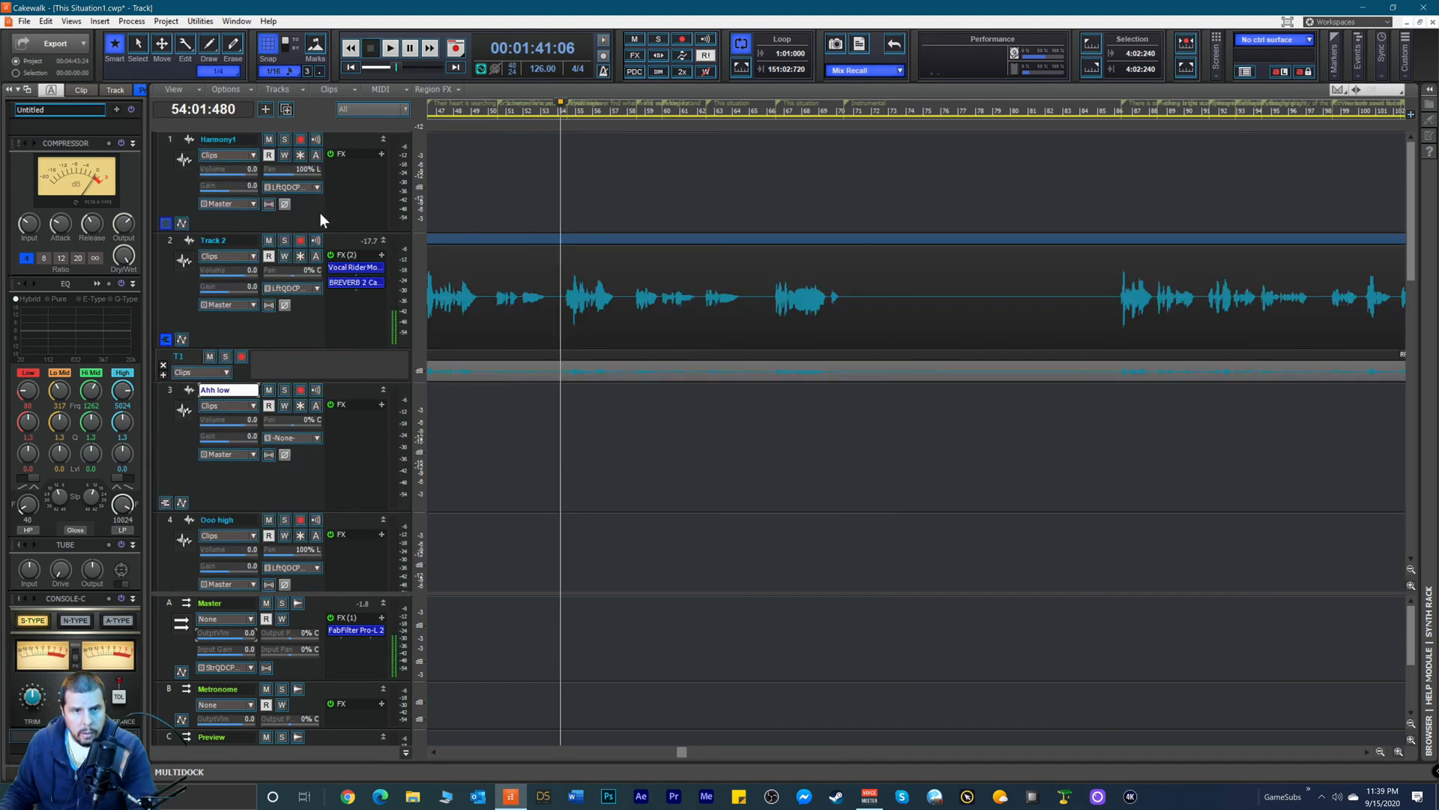
{"action": "scroll", "coordinate": [300, 258], "scroll_direction": "down", "scroll_amount": 2}
{"action": "left_click", "coordinate": [300, 242]}
{"action": "left_click", "coordinate": [312, 287]}
{"action": "mouse_move", "coordinate": [367, 320]}
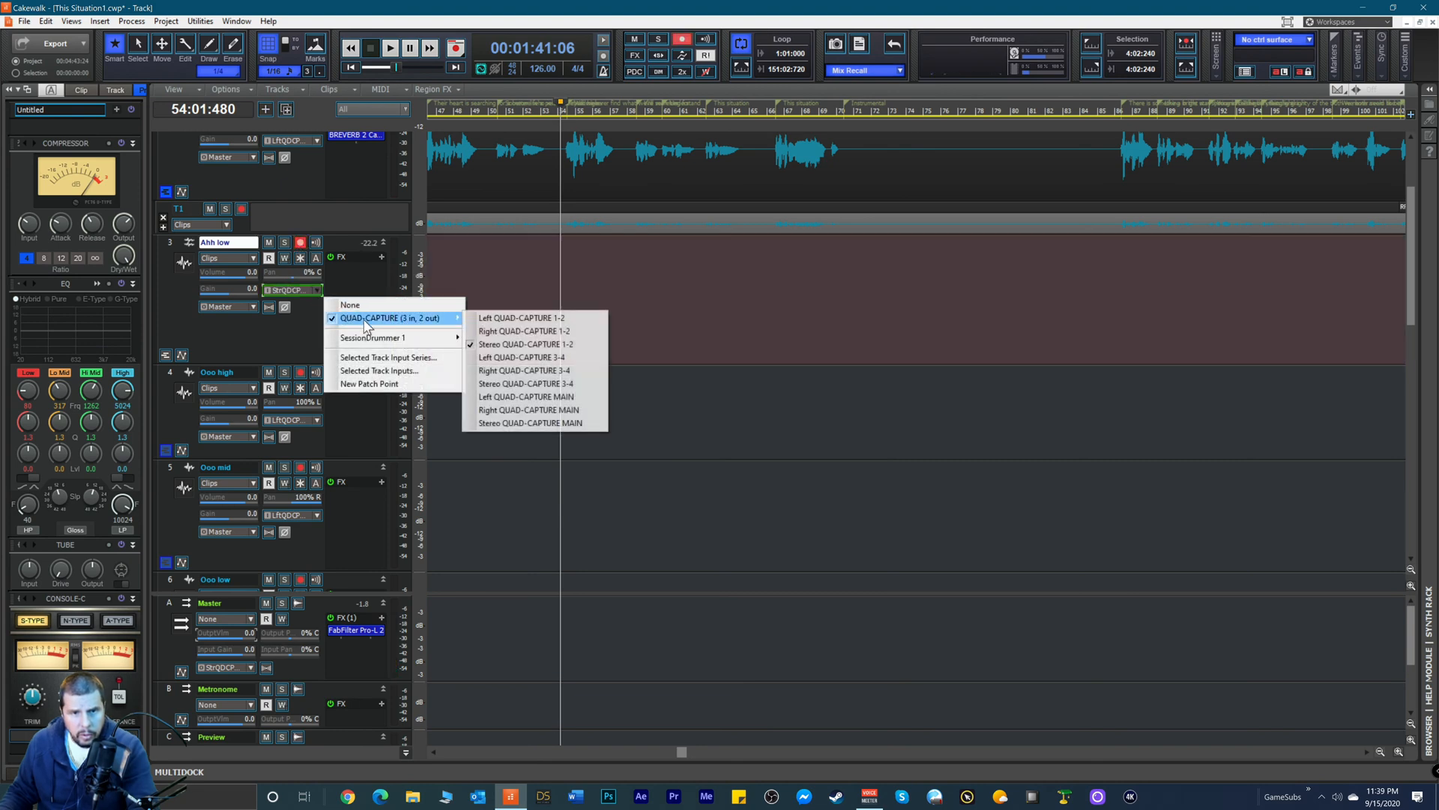
{"action": "left_click", "coordinate": [489, 318]}
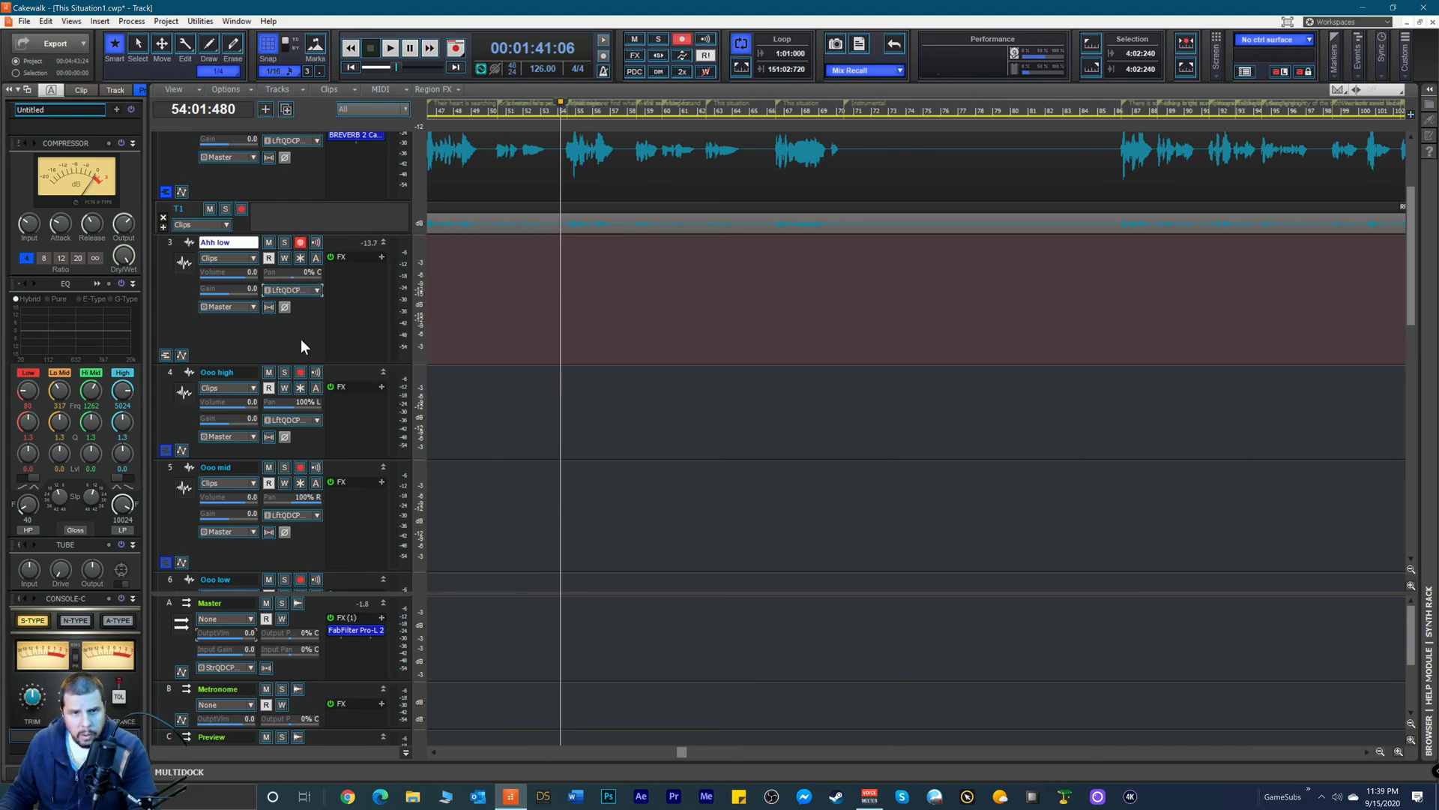
{"action": "scroll", "coordinate": [300, 329], "scroll_direction": "up", "scroll_amount": 2}
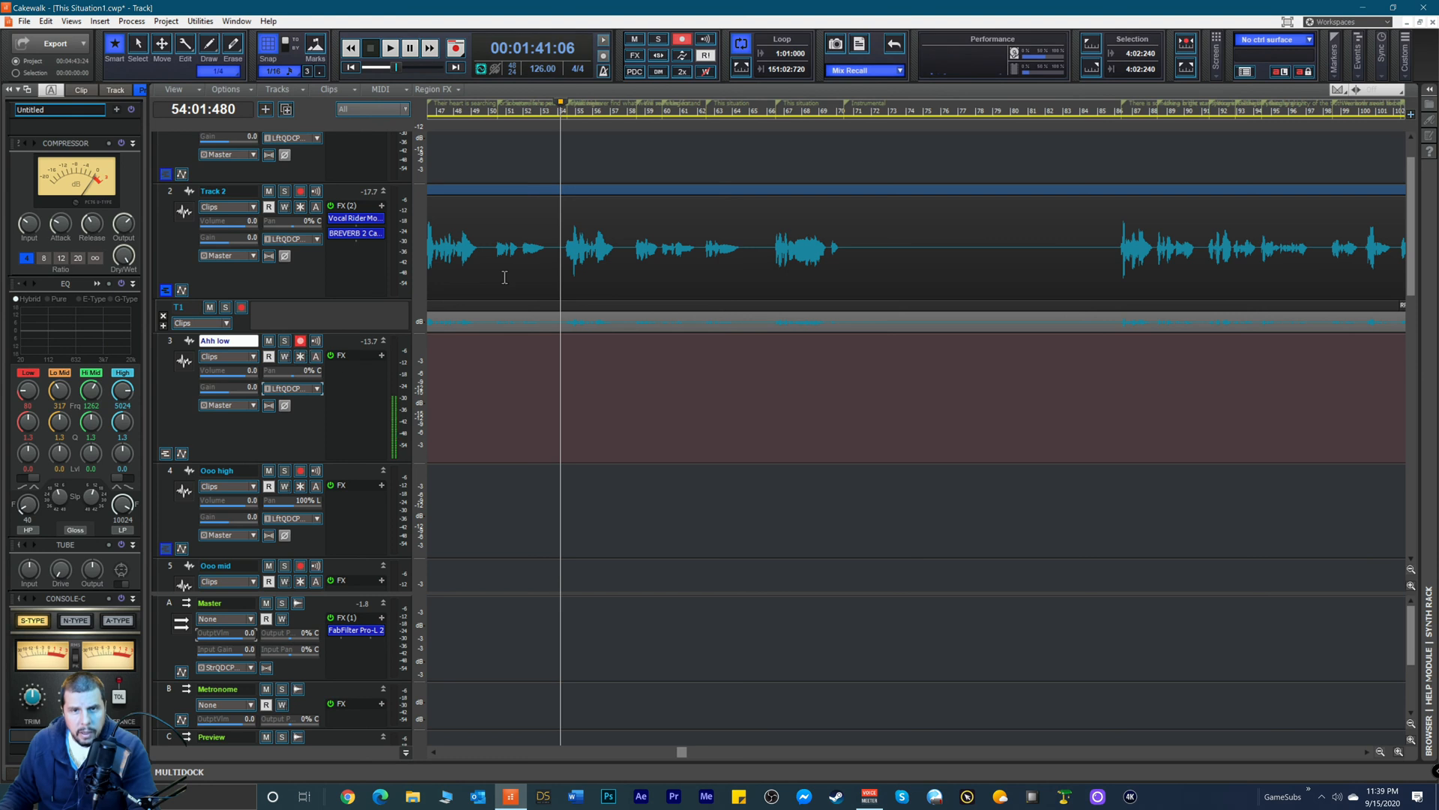
Step: Preview the passage just before bar 54 and set the playback start to 53:02:480
{"action": "left_click", "coordinate": [547, 114]}
{"action": "key", "text": "space"}
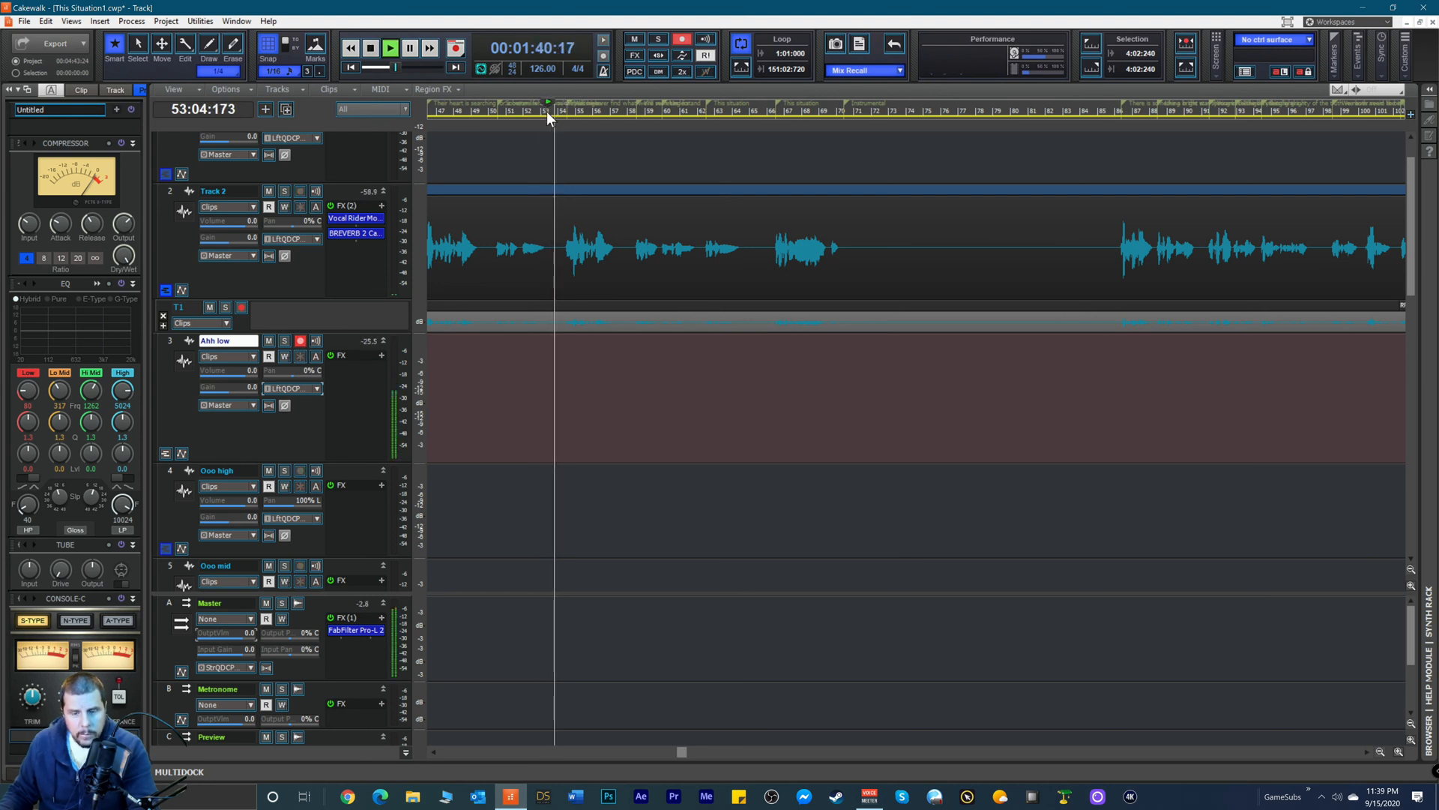
{"action": "left_click", "coordinate": [547, 125]}
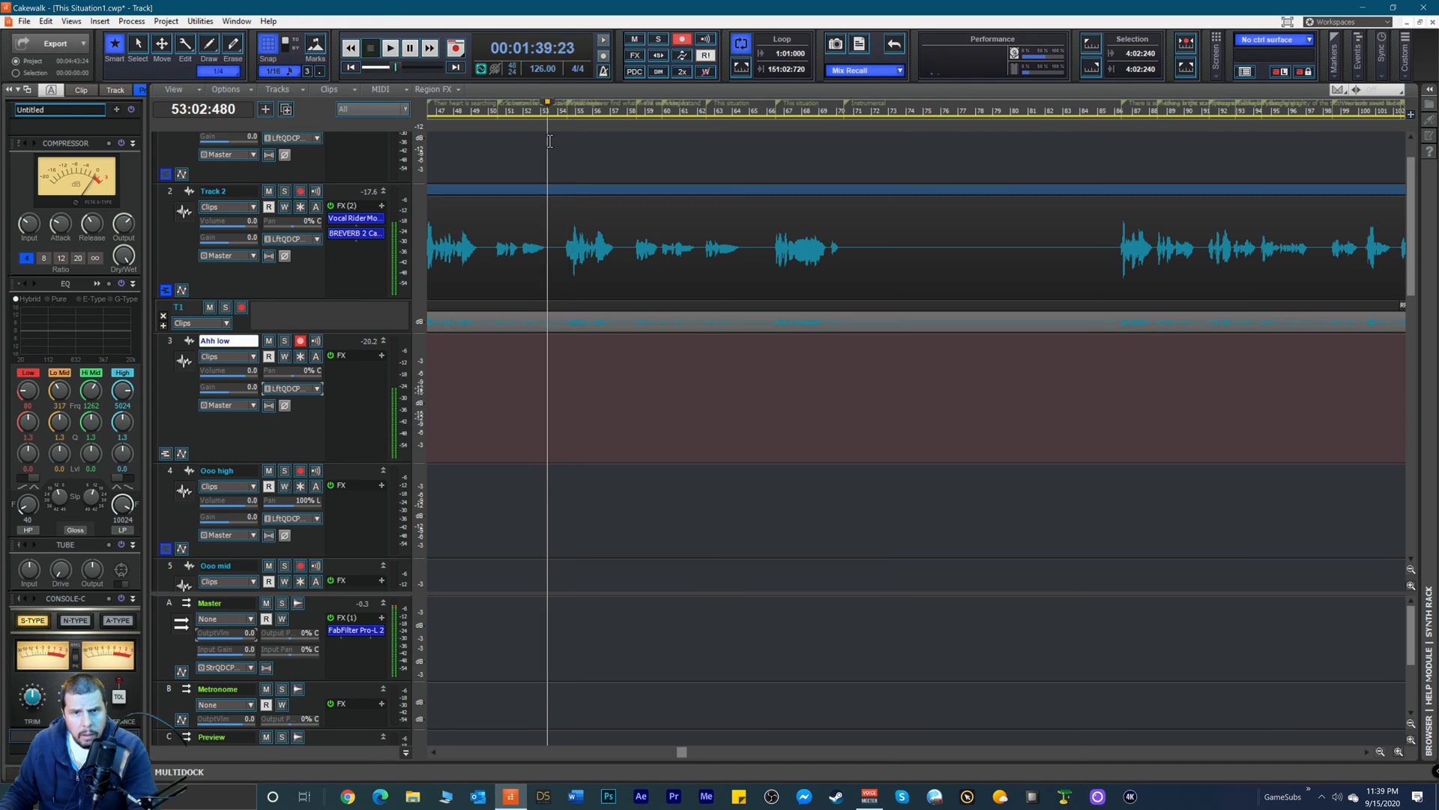
{"action": "key", "text": "r"}
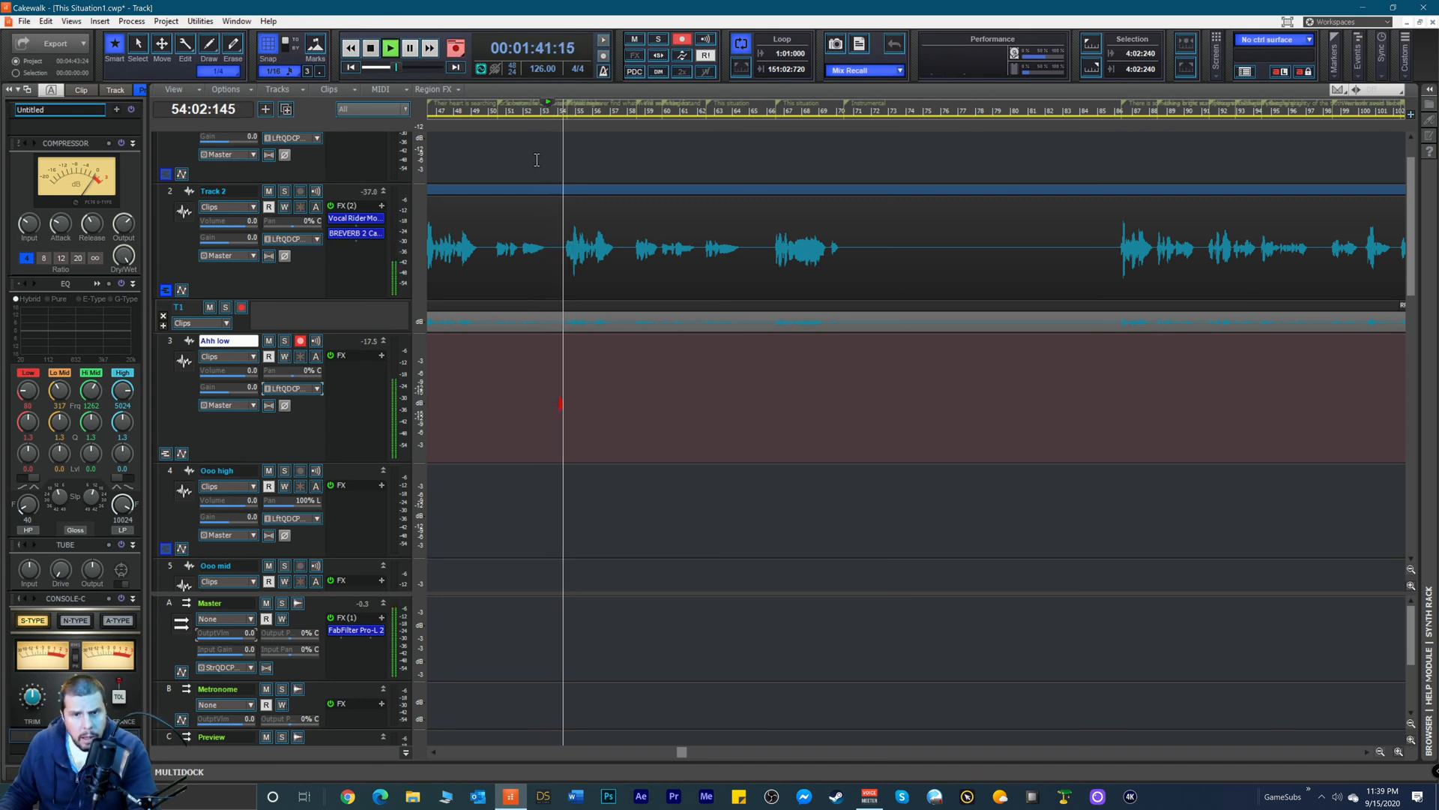
{"action": "key", "text": "space"}
{"action": "left_click", "coordinate": [47, 21]}
{"action": "left_click", "coordinate": [66, 45]}
Step: Record a take on Ahh low from 53:02:480, and audition the passage from 61:04:480
{"action": "key", "text": "space"}
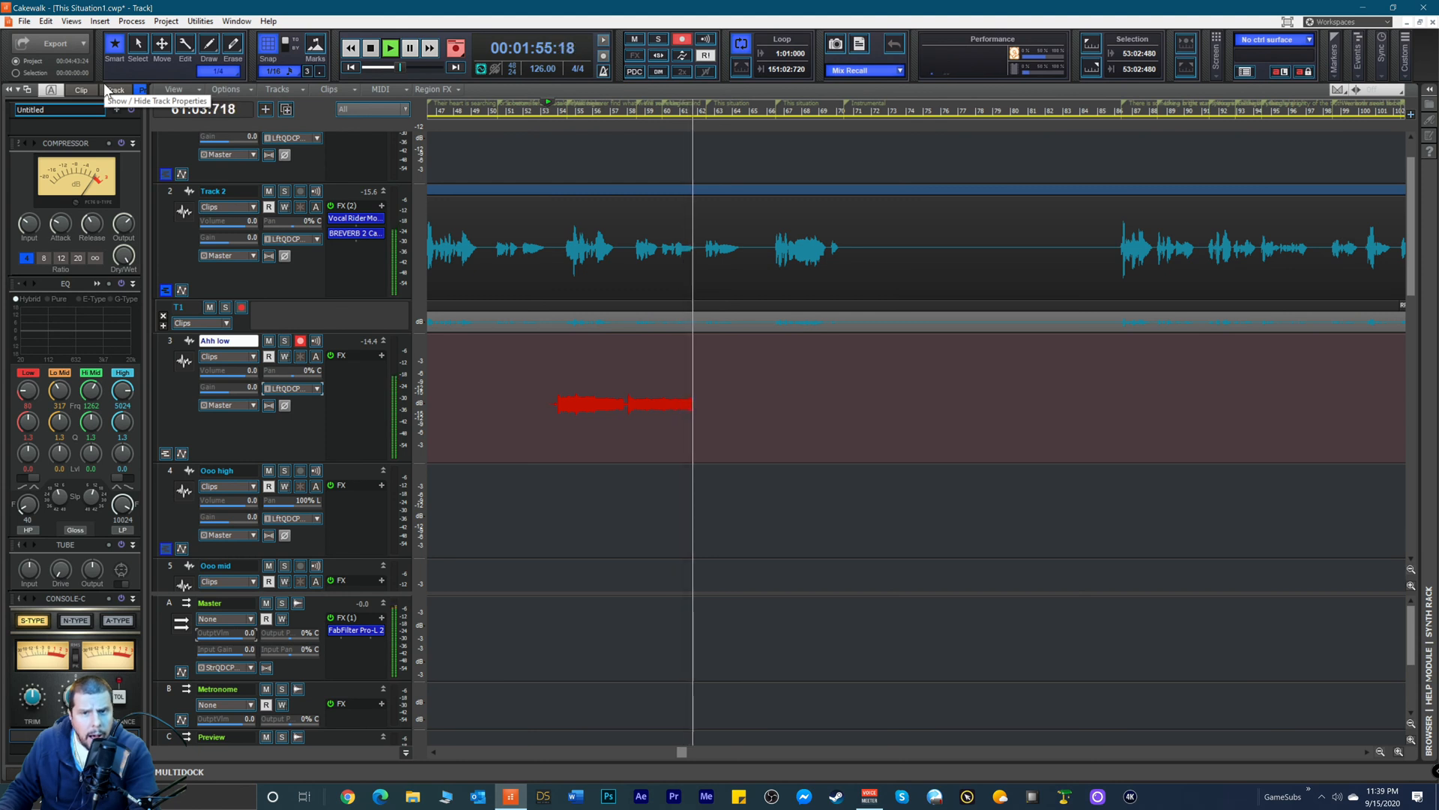
{"action": "key", "text": "space"}
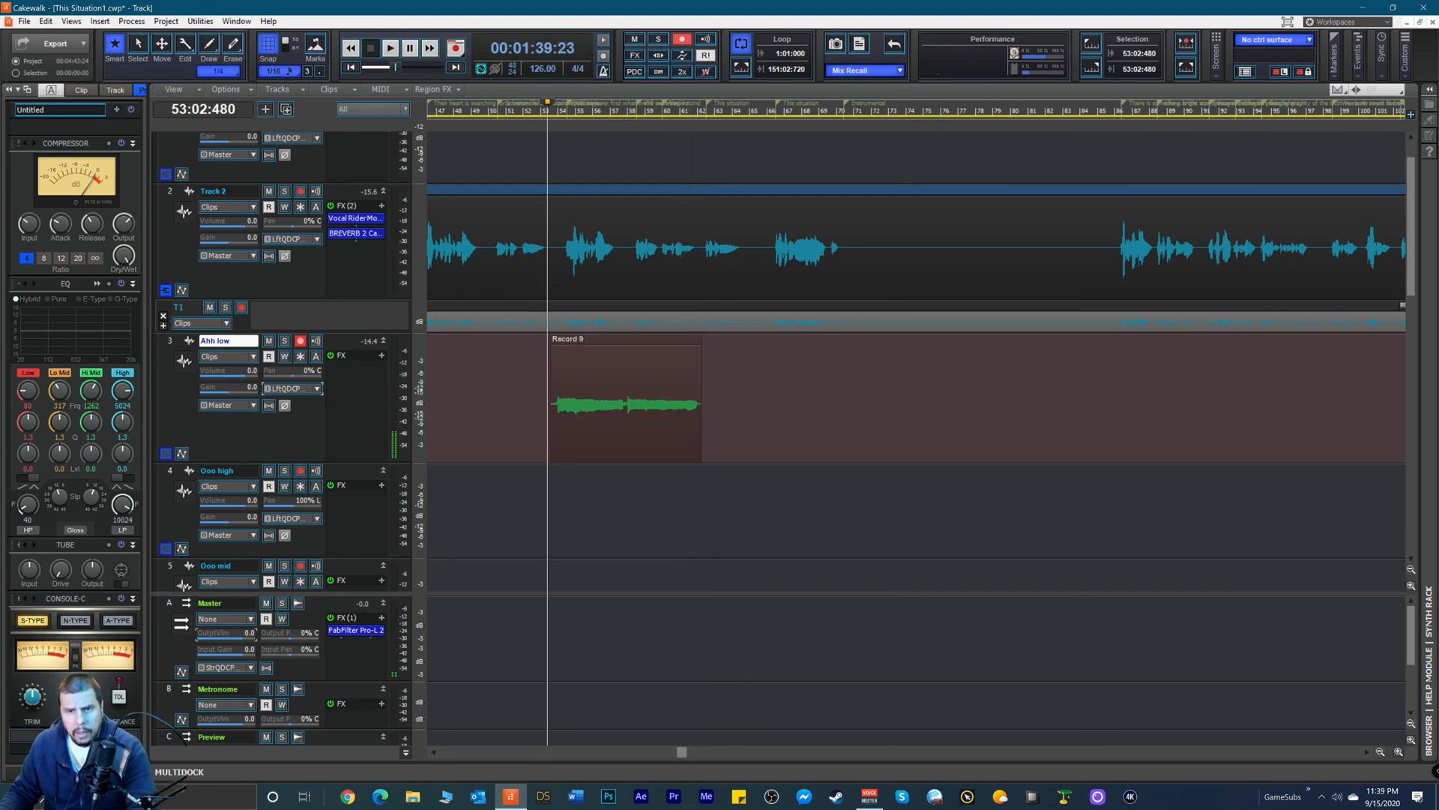
{"action": "left_click", "coordinate": [694, 111]}
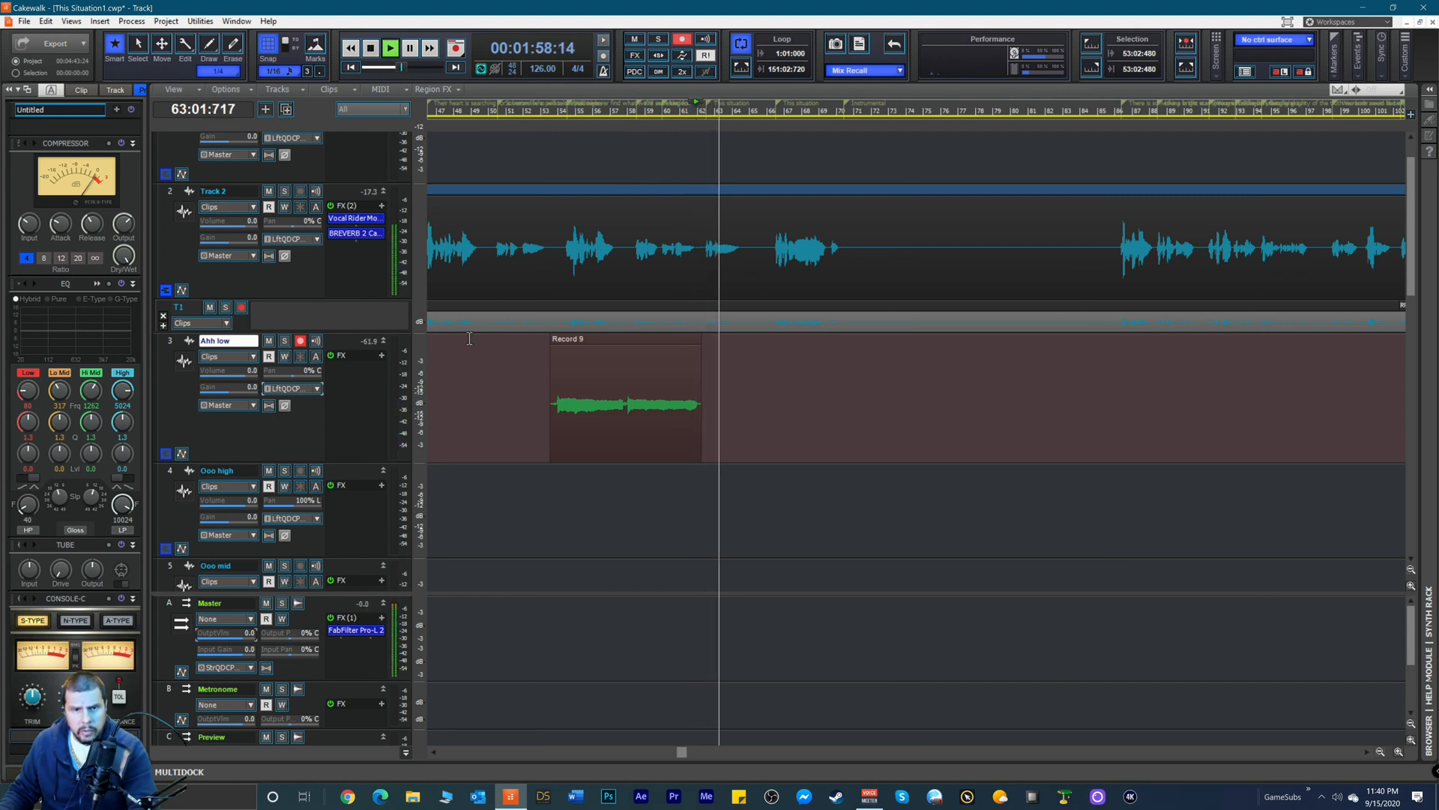
{"action": "key", "text": "space"}
Step: Disarm Ahh low, insert a new audio track above it, and pan Ahh low 100% left
{"action": "left_click", "coordinate": [300, 341]}
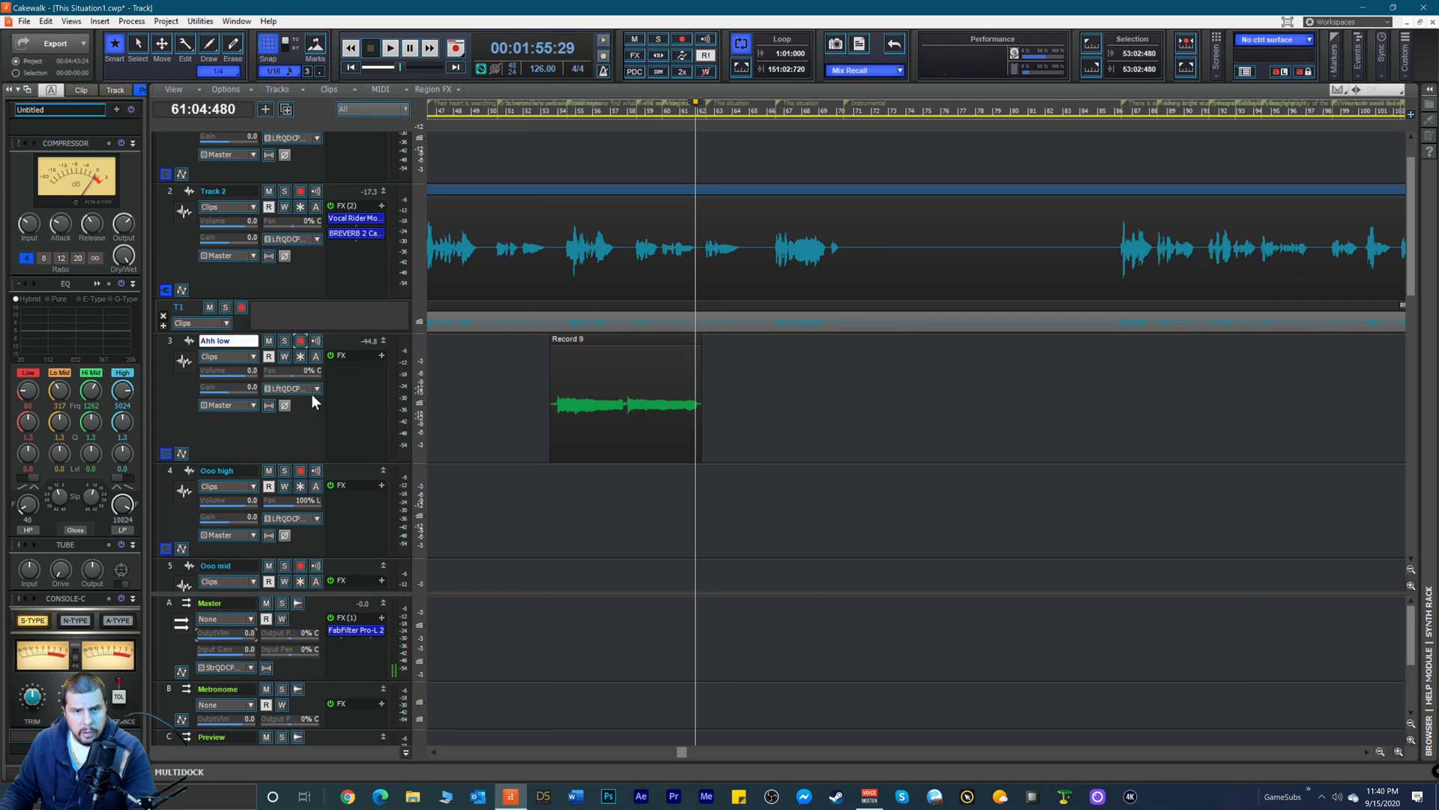
{"action": "right_click", "coordinate": [340, 342]}
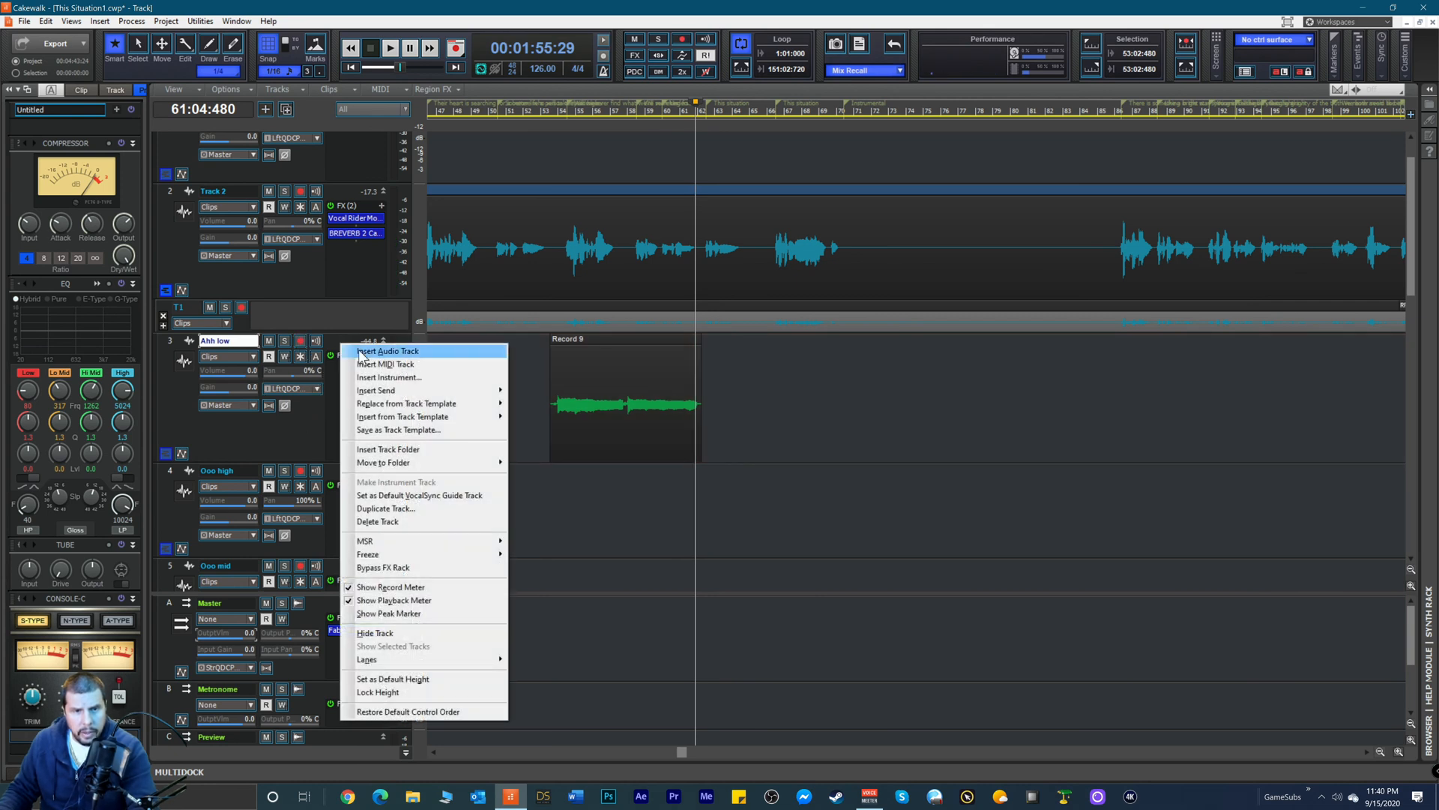
{"action": "left_click", "coordinate": [388, 352]}
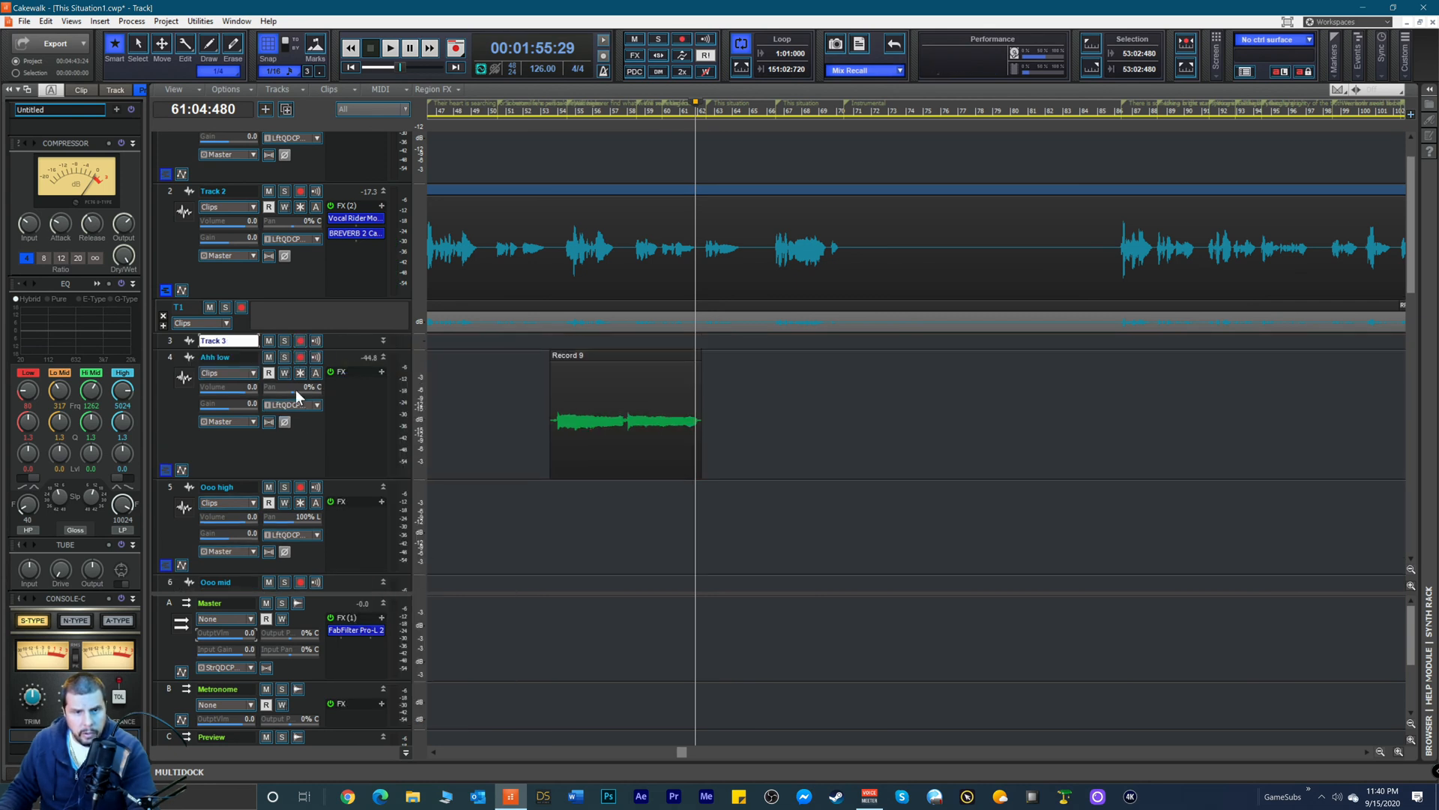
{"action": "left_click_drag", "start_coordinate": [296, 389], "coordinate": [341, 435]}
Step: Arm Track 3 for recording and set its input to Left QUAD-CAPTURE 1-2
{"action": "left_click", "coordinate": [300, 340]}
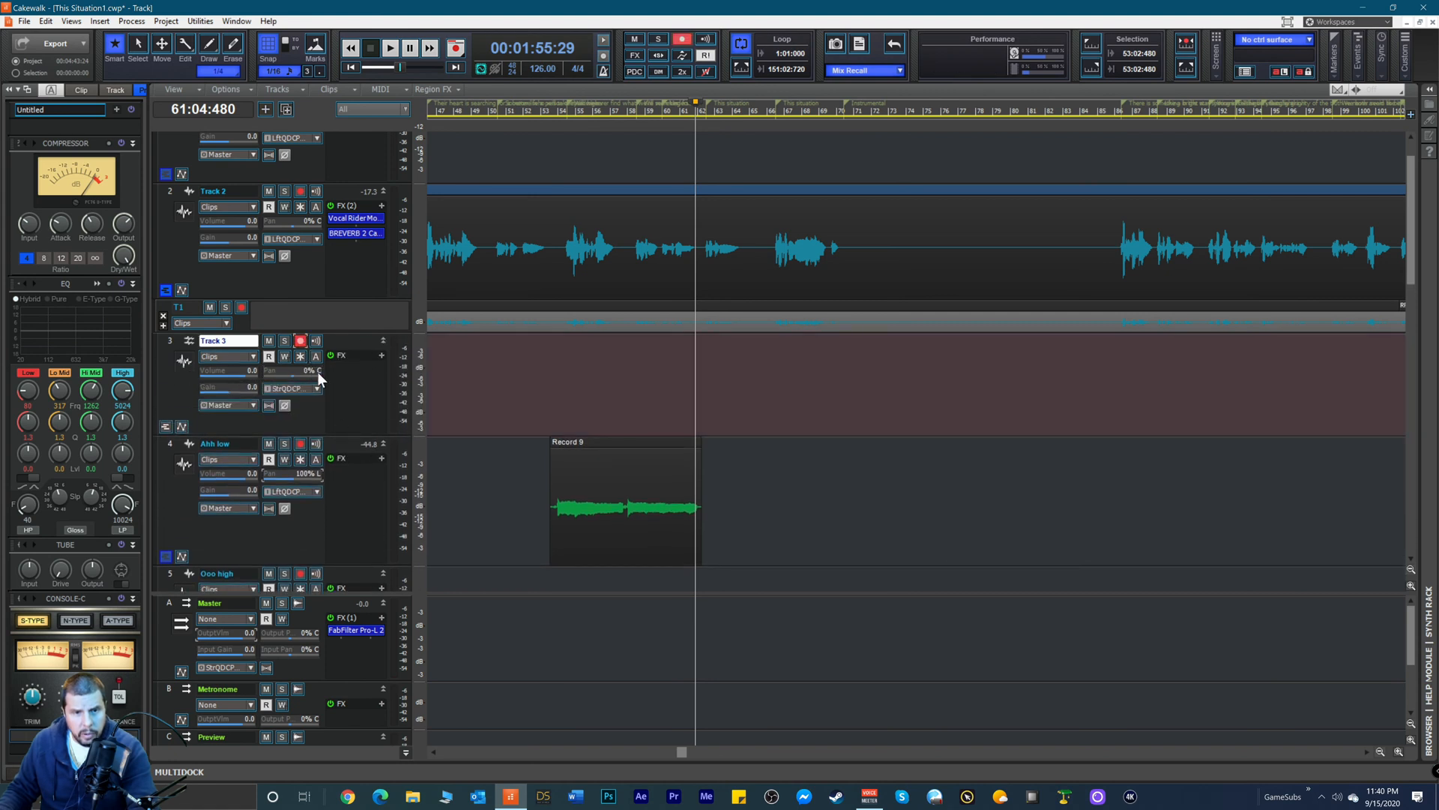
{"action": "left_click", "coordinate": [314, 389]}
{"action": "mouse_move", "coordinate": [444, 426]}
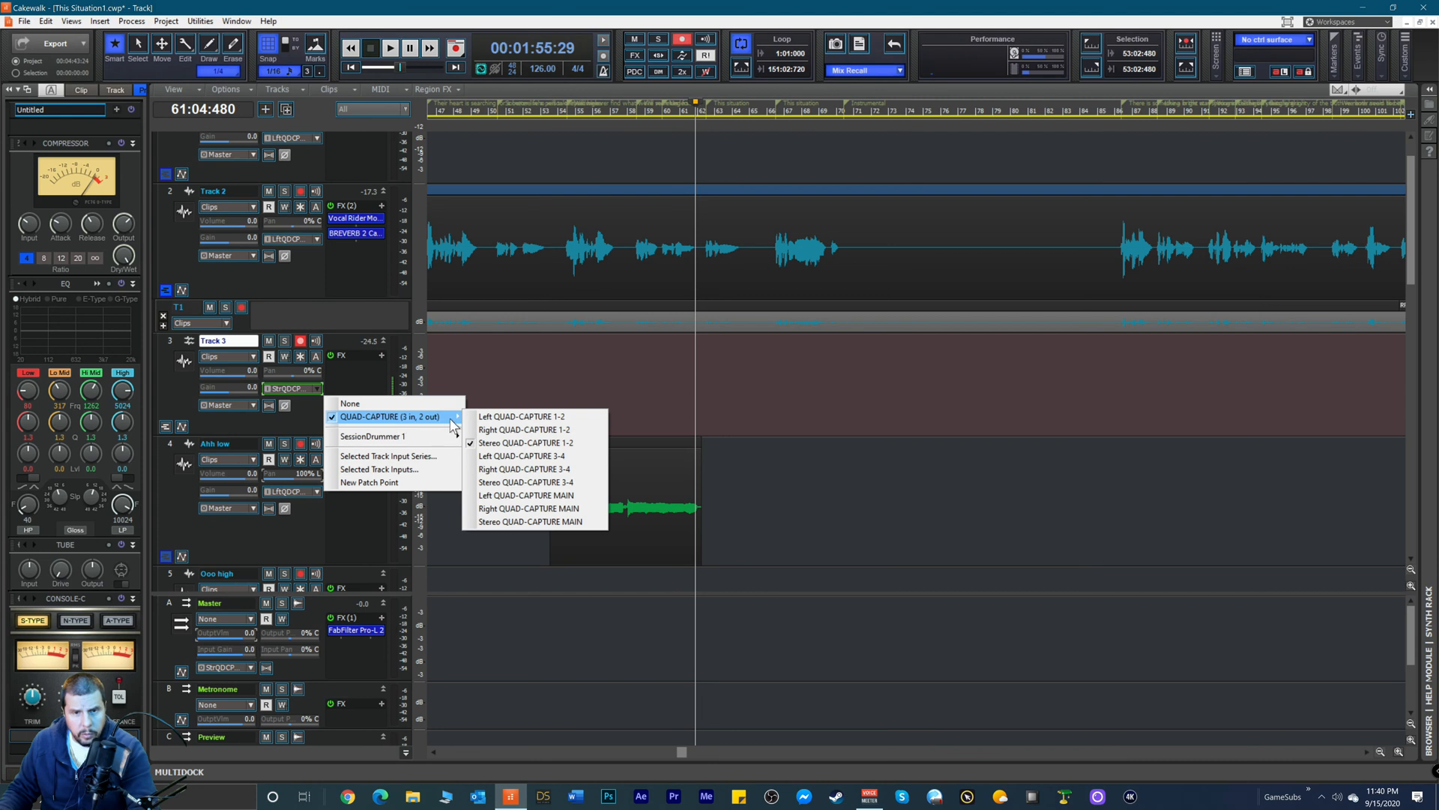
{"action": "left_click", "coordinate": [494, 420]}
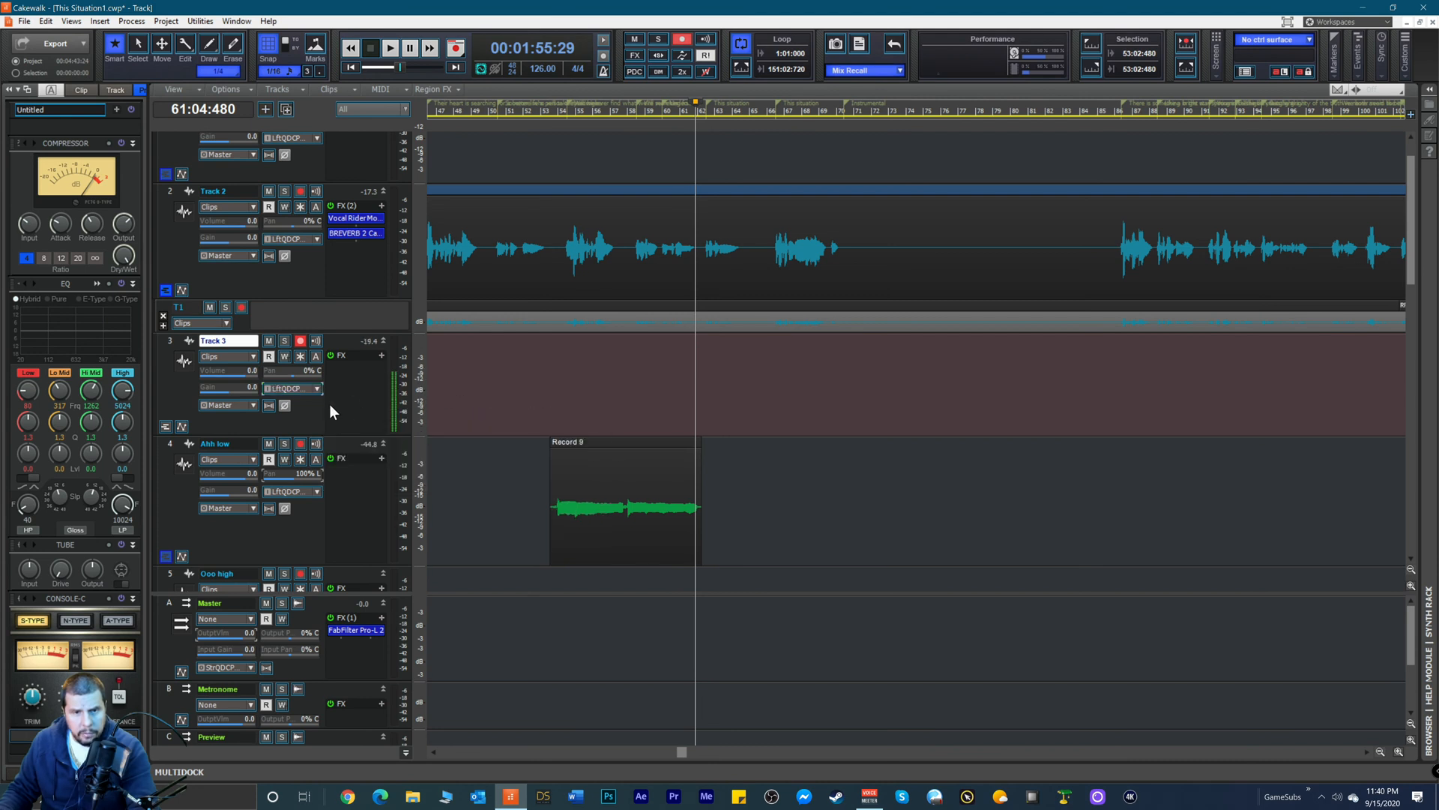
Step: Record a take on Track 3 from 53:01:720, and disarm the track
{"action": "left_click", "coordinate": [544, 111]}
{"action": "key", "text": "space"}
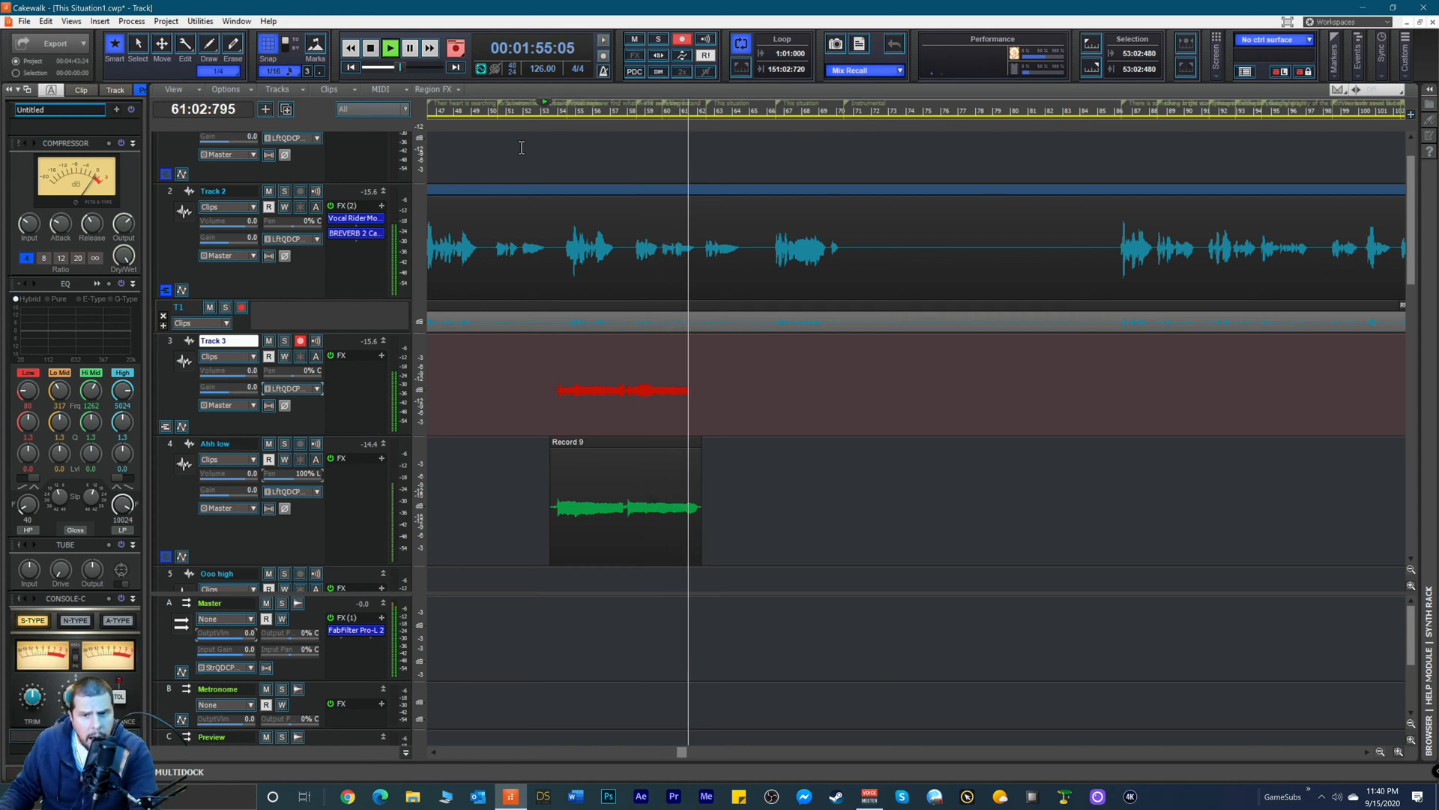
{"action": "key", "text": "space"}
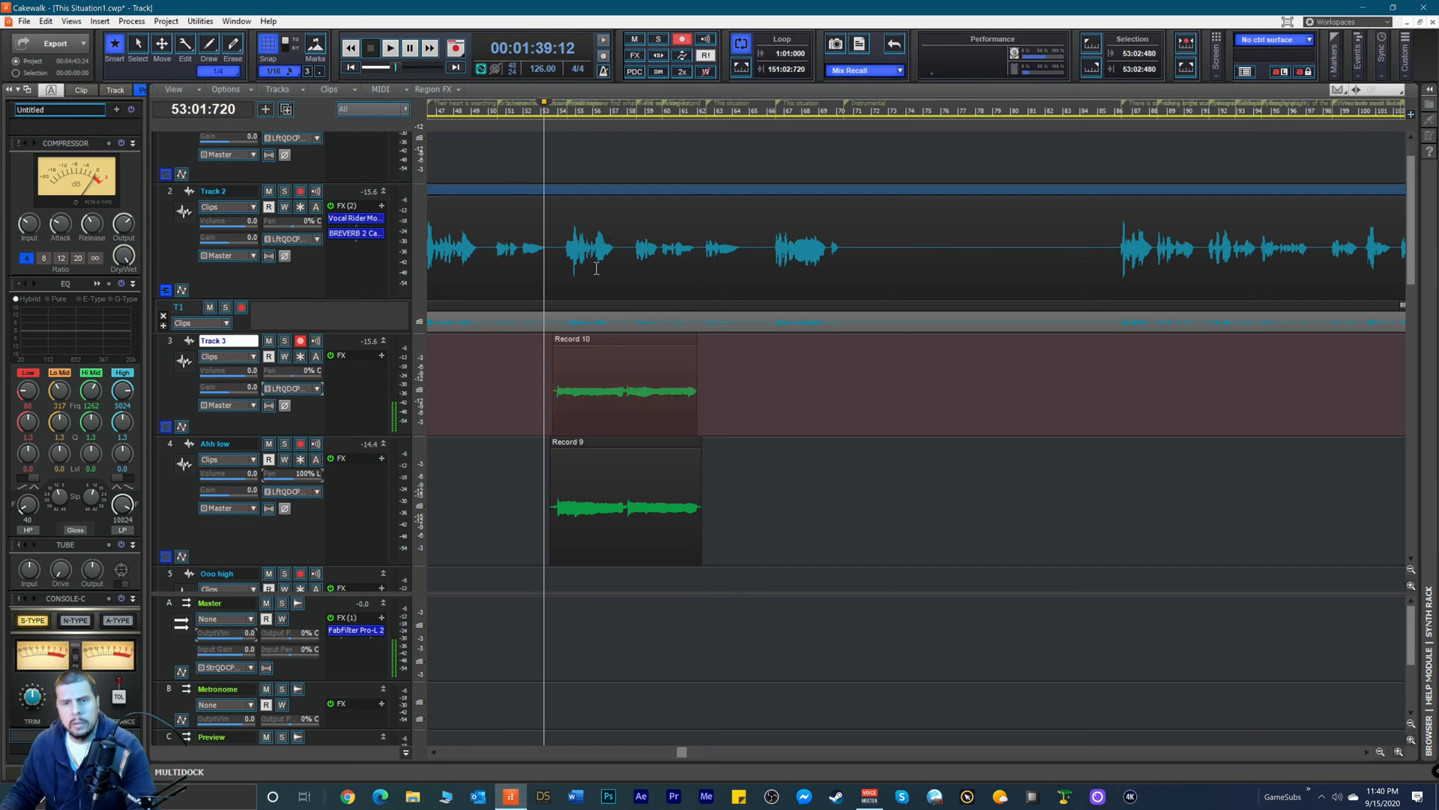
{"action": "left_click", "coordinate": [300, 342]}
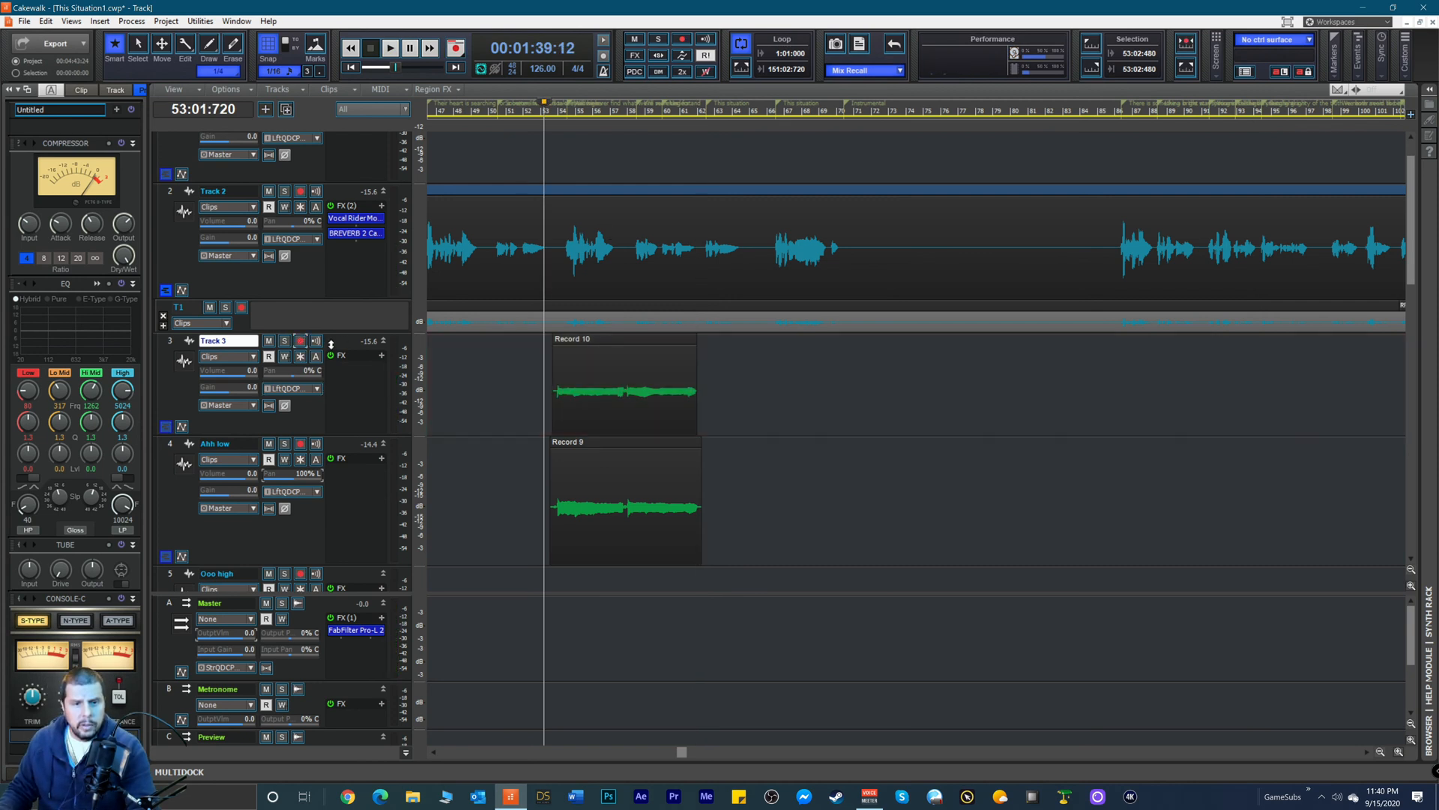
Step: Enlarge the T1 take lane of Track 2 and rename Track 3 as "Ahh mid"
{"action": "left_click_drag", "start_coordinate": [339, 331], "coordinate": [323, 395]}
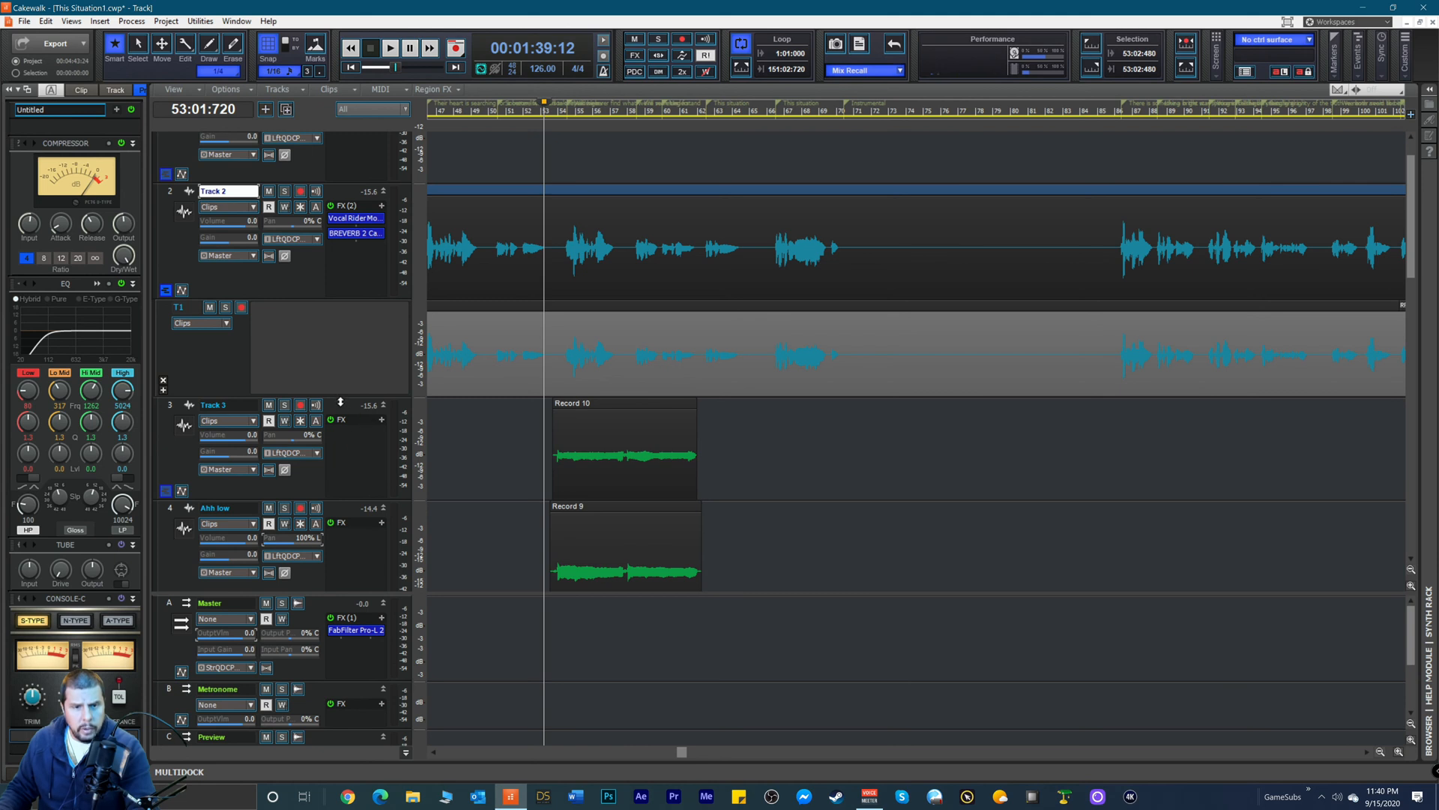
{"action": "right_click", "coordinate": [342, 403]}
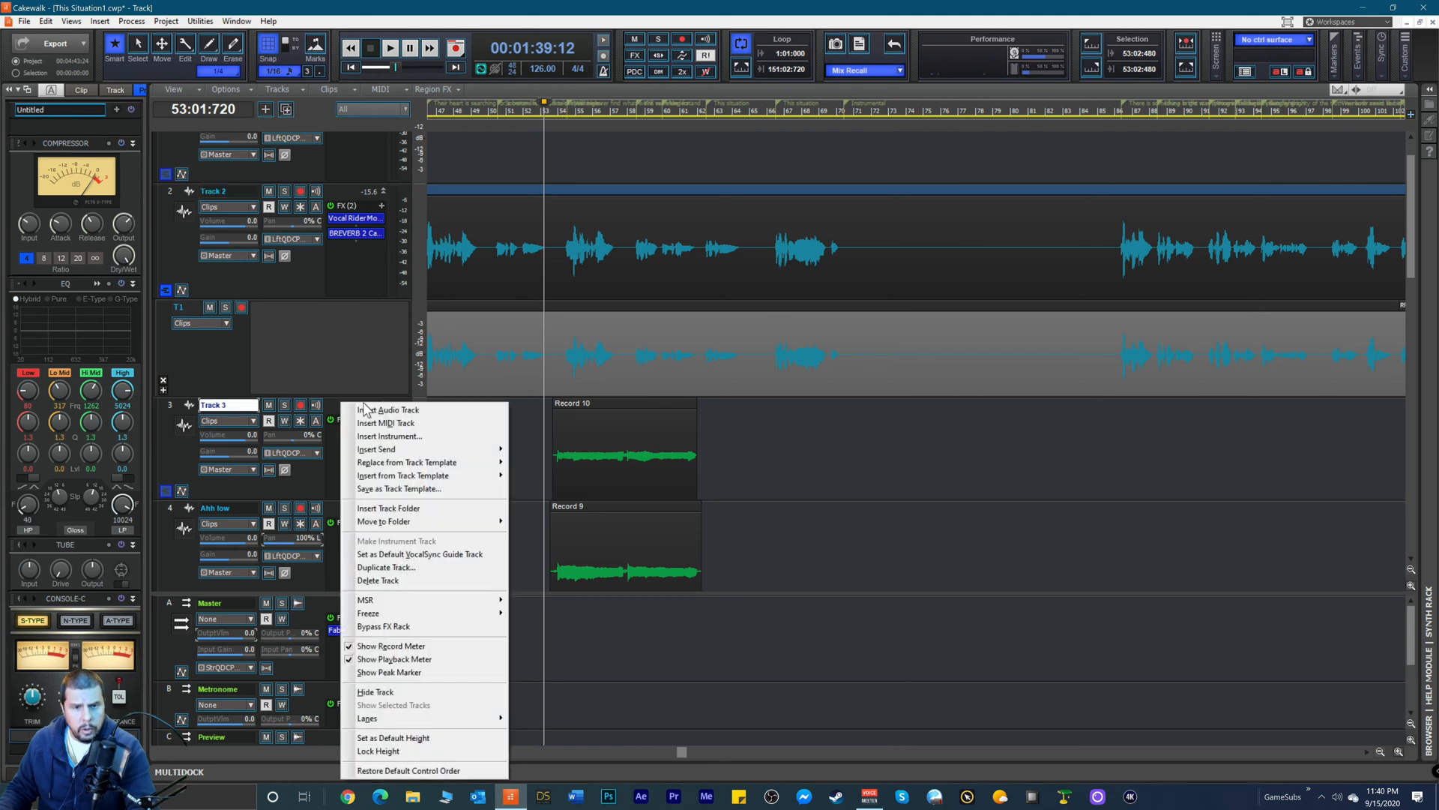
{"action": "left_click", "coordinate": [248, 405]}
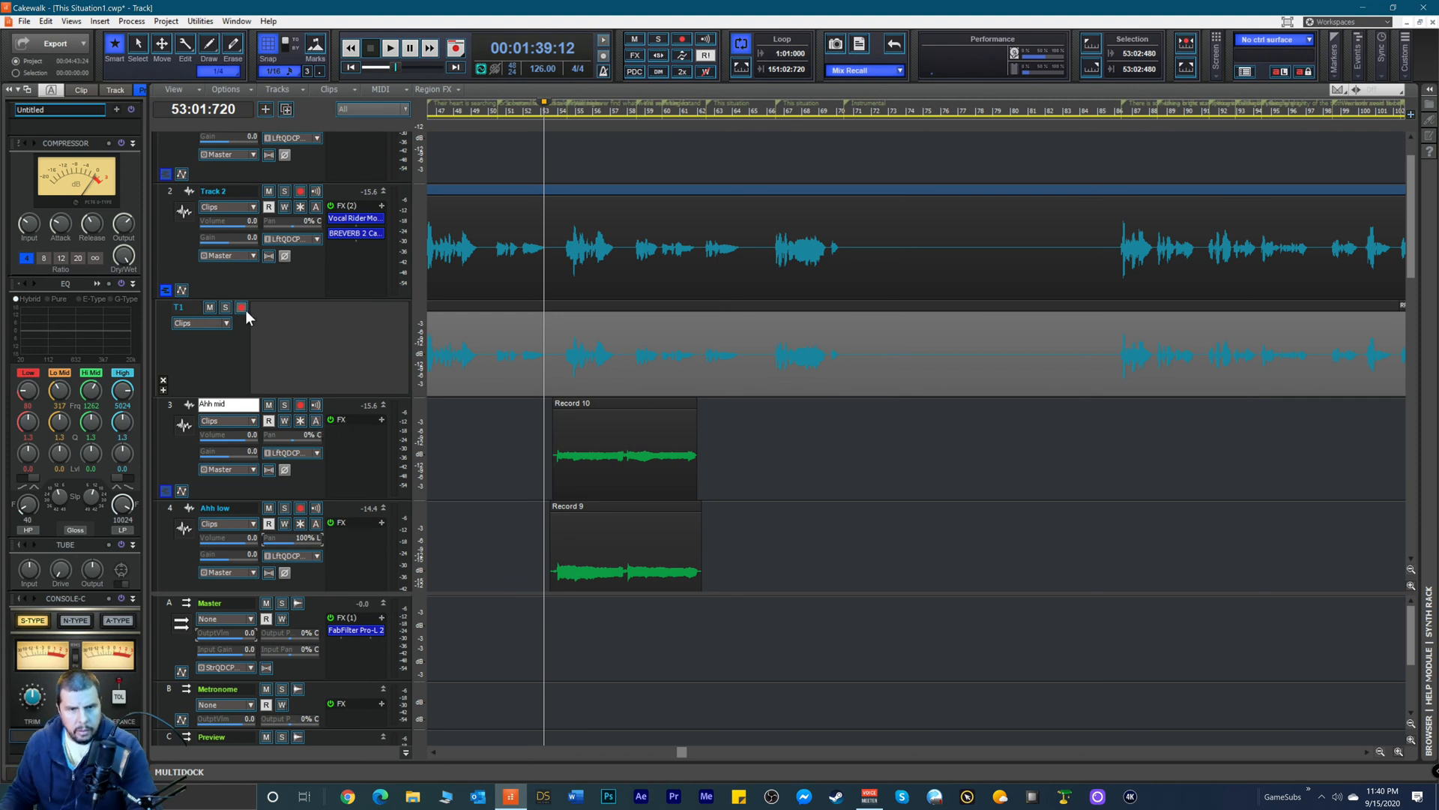
Step: Insert a new audio track named "Ahh high" above Ahh mid and pan it 100% right
{"action": "right_click", "coordinate": [339, 407]}
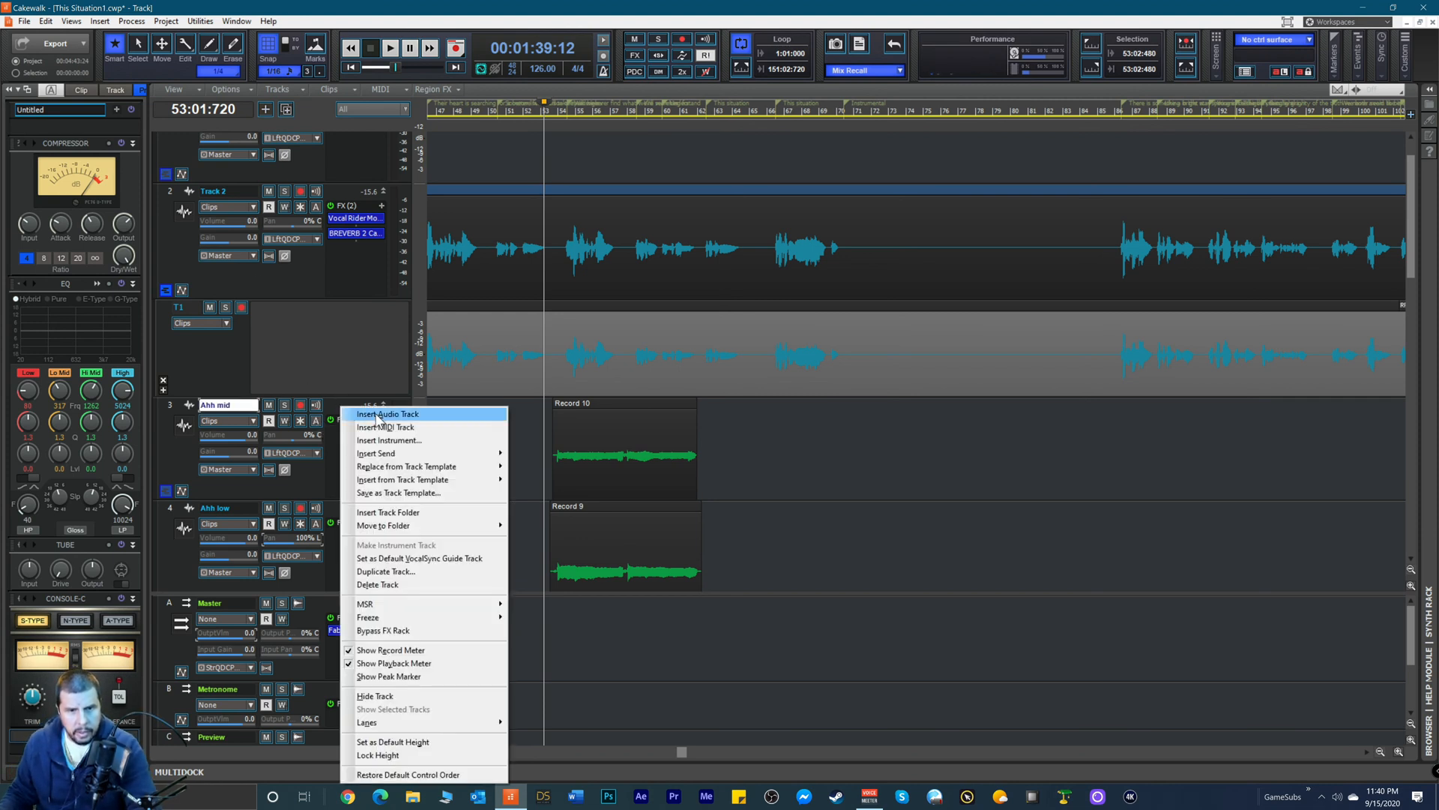
{"action": "left_click", "coordinate": [365, 413]}
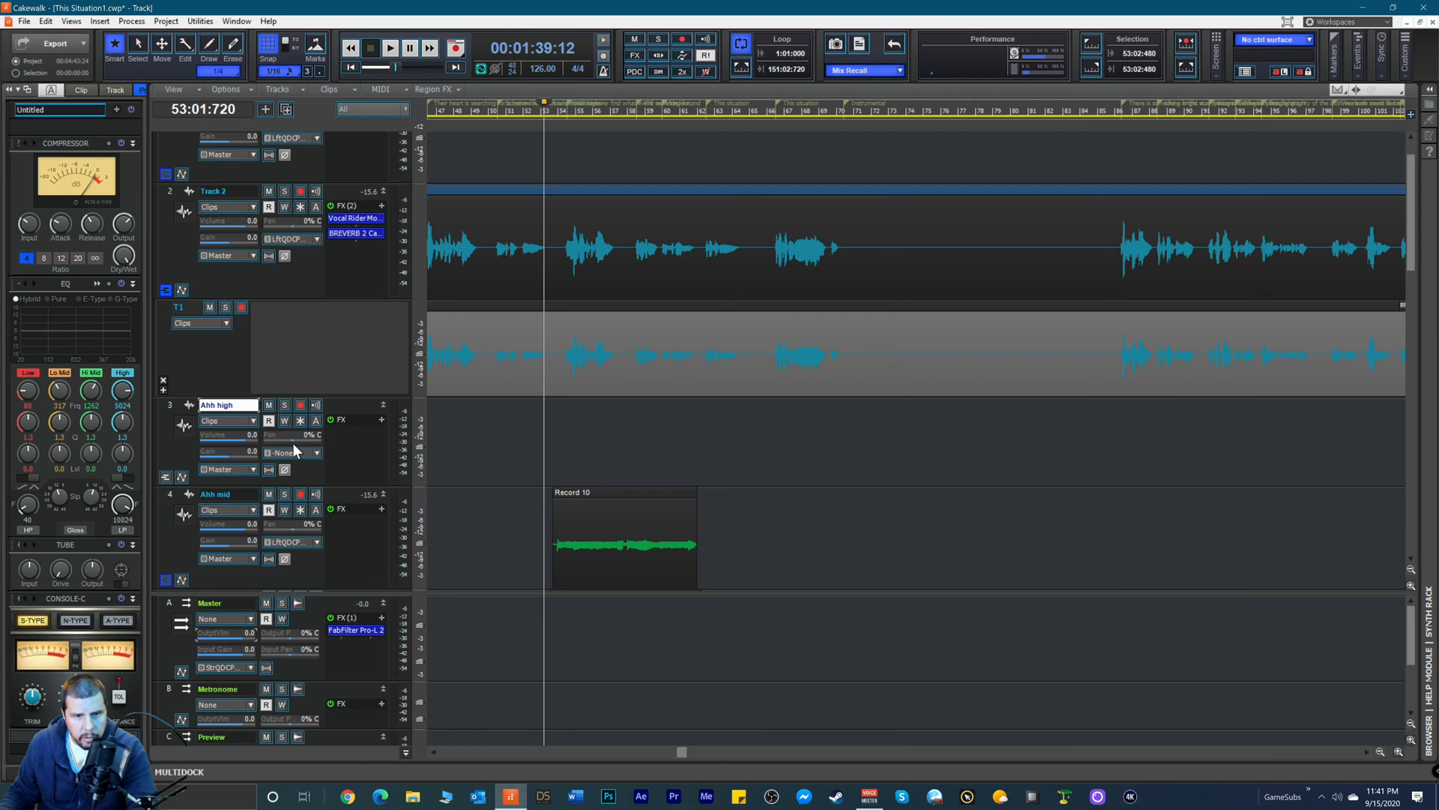
{"action": "left_click_drag", "start_coordinate": [291, 441], "coordinate": [315, 441]}
Step: Audition the passage from 53:01:720 and arm Ahh high for recording
{"action": "key", "text": "space"}
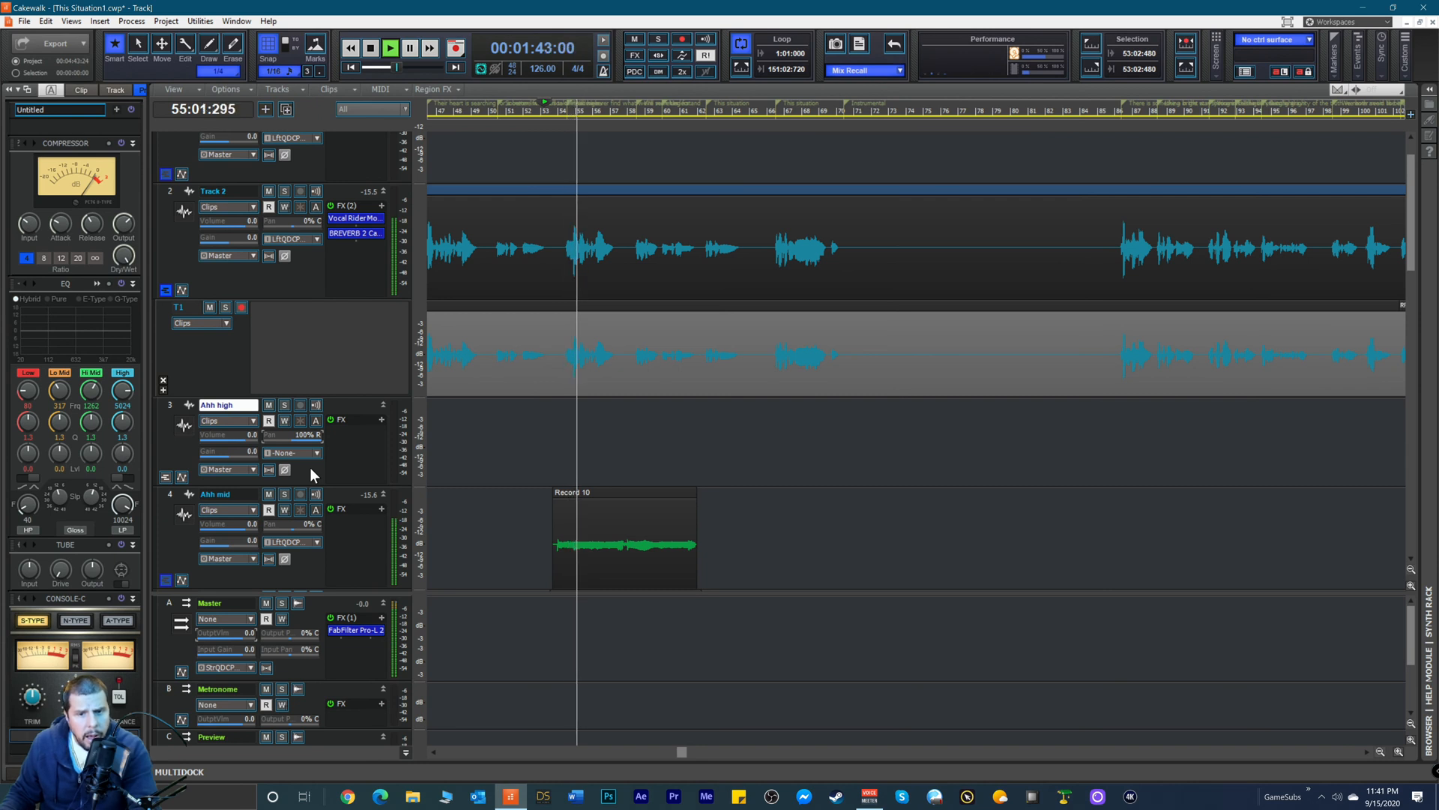
{"action": "key", "text": "space"}
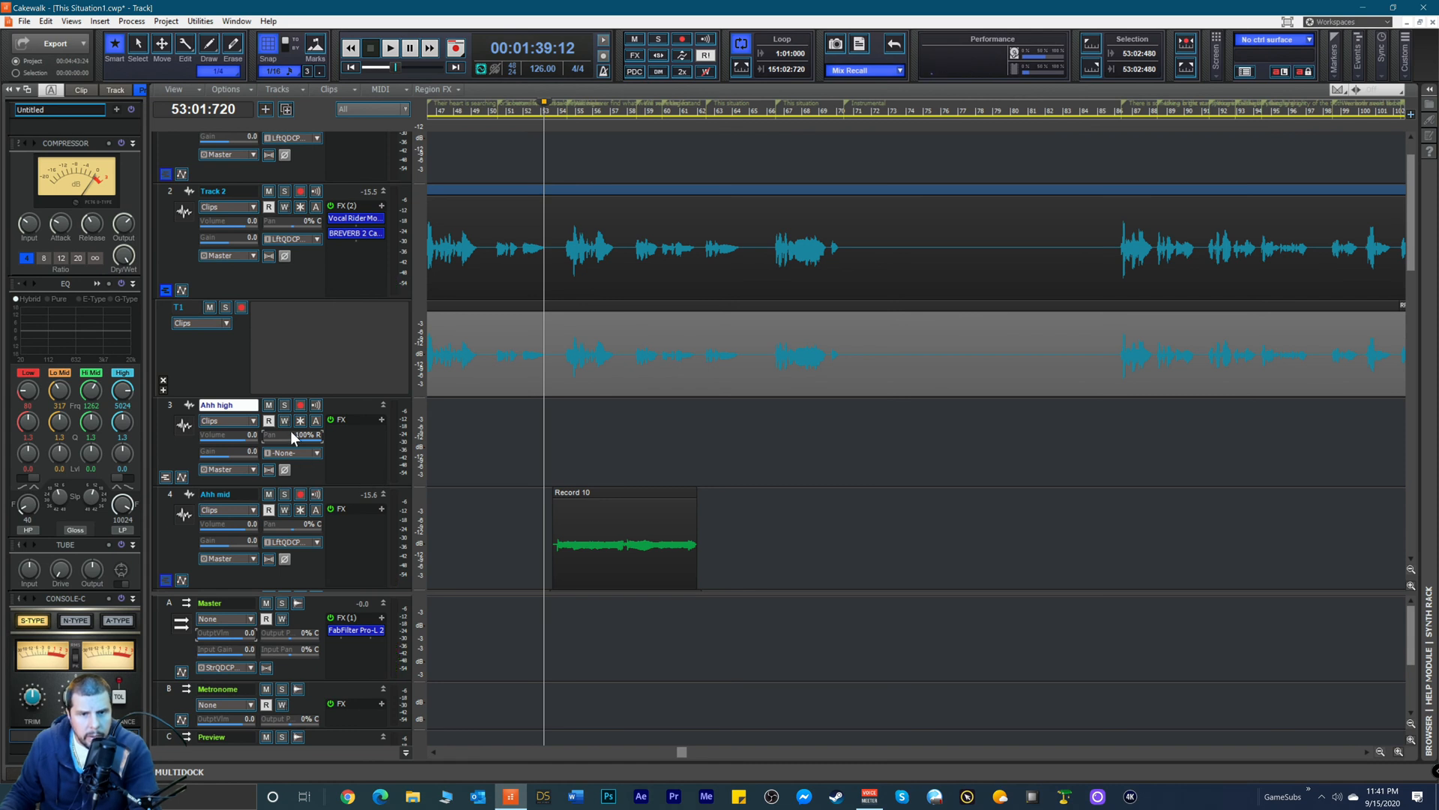
{"action": "left_click", "coordinate": [299, 405]}
{"action": "key", "text": "space"}
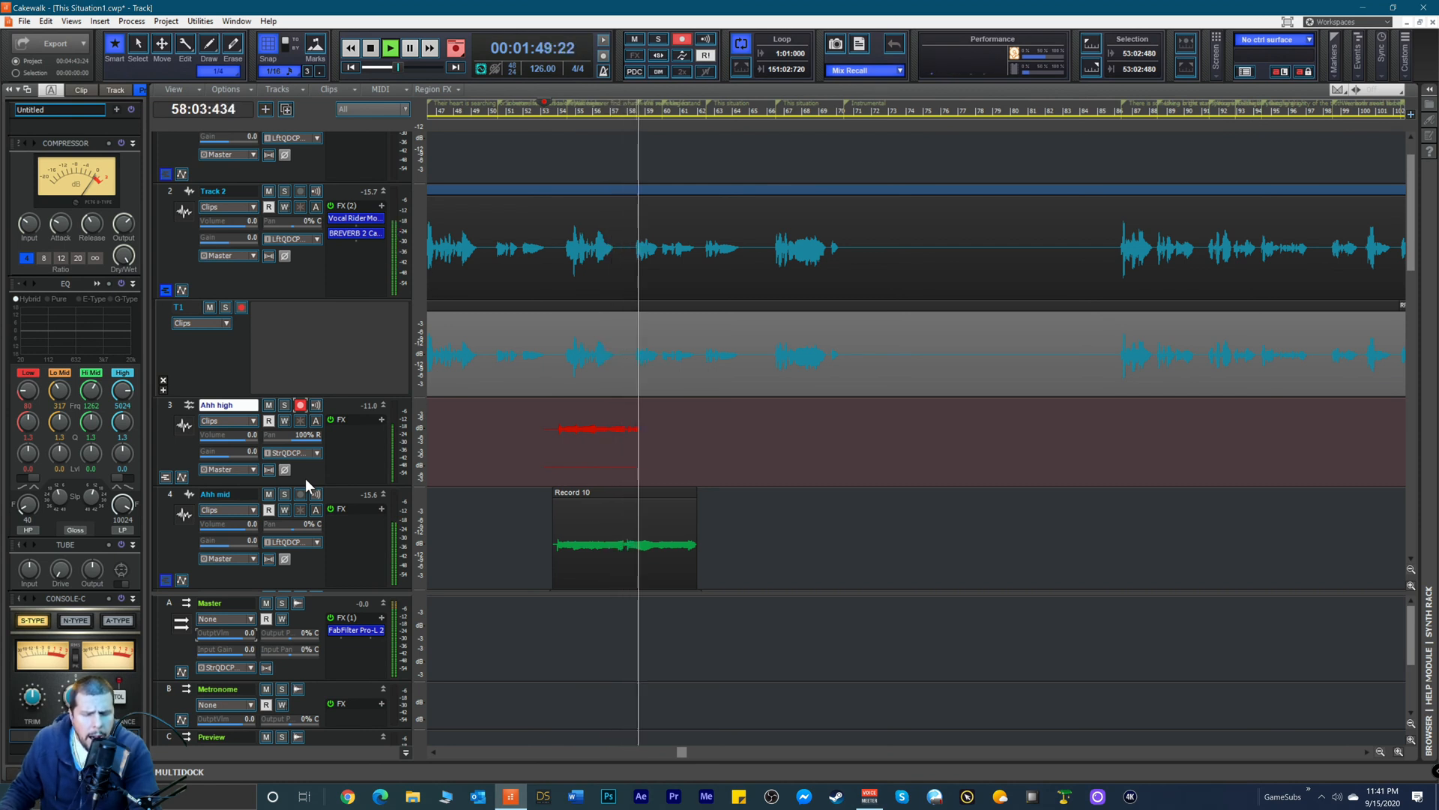
{"action": "key", "text": "space"}
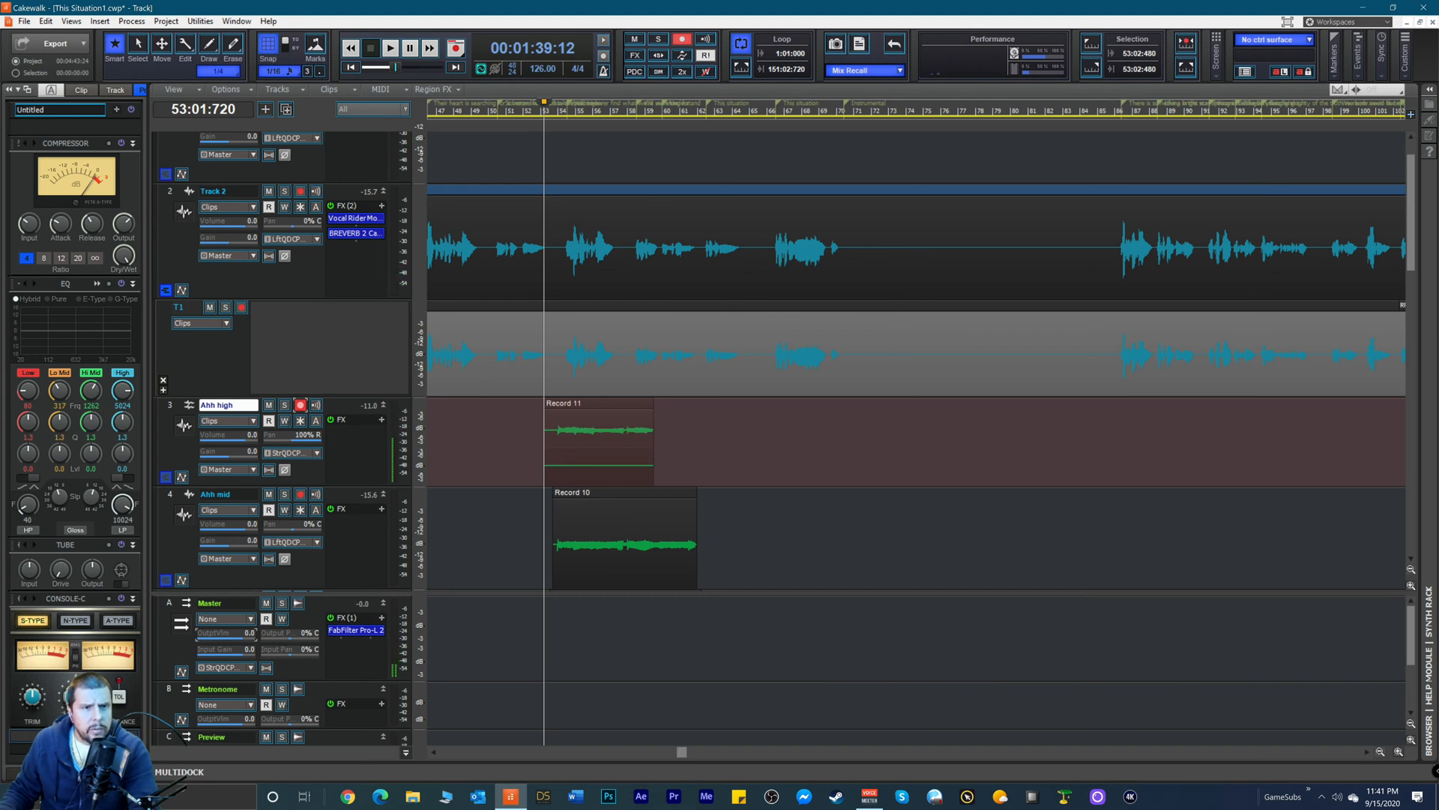
{"action": "left_click", "coordinate": [46, 21]}
{"action": "left_click", "coordinate": [61, 36]}
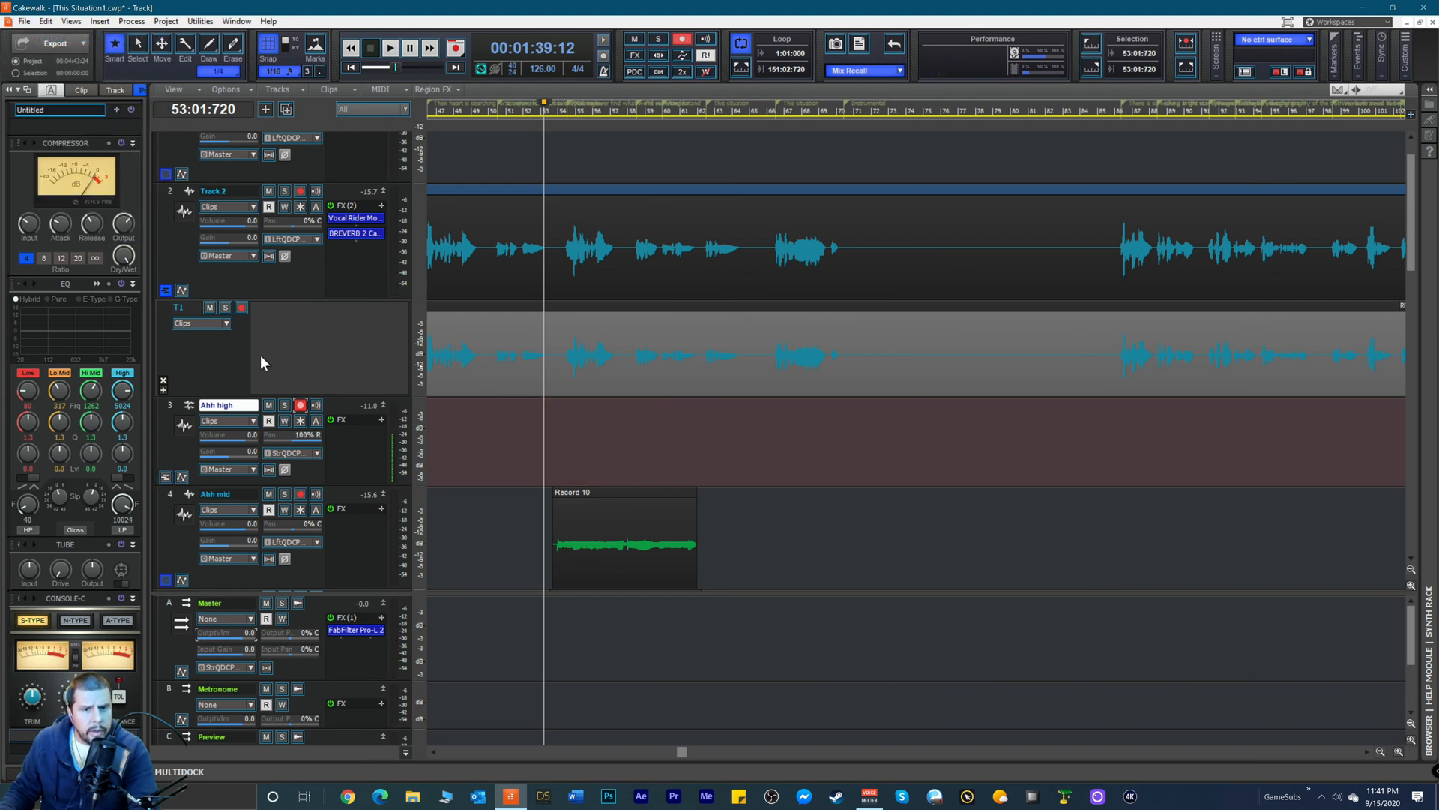
Step: Set the Ahh high track's input to Left QUAD-CAPTURE 1-2
{"action": "left_click", "coordinate": [320, 452]}
{"action": "mouse_move", "coordinate": [450, 481]}
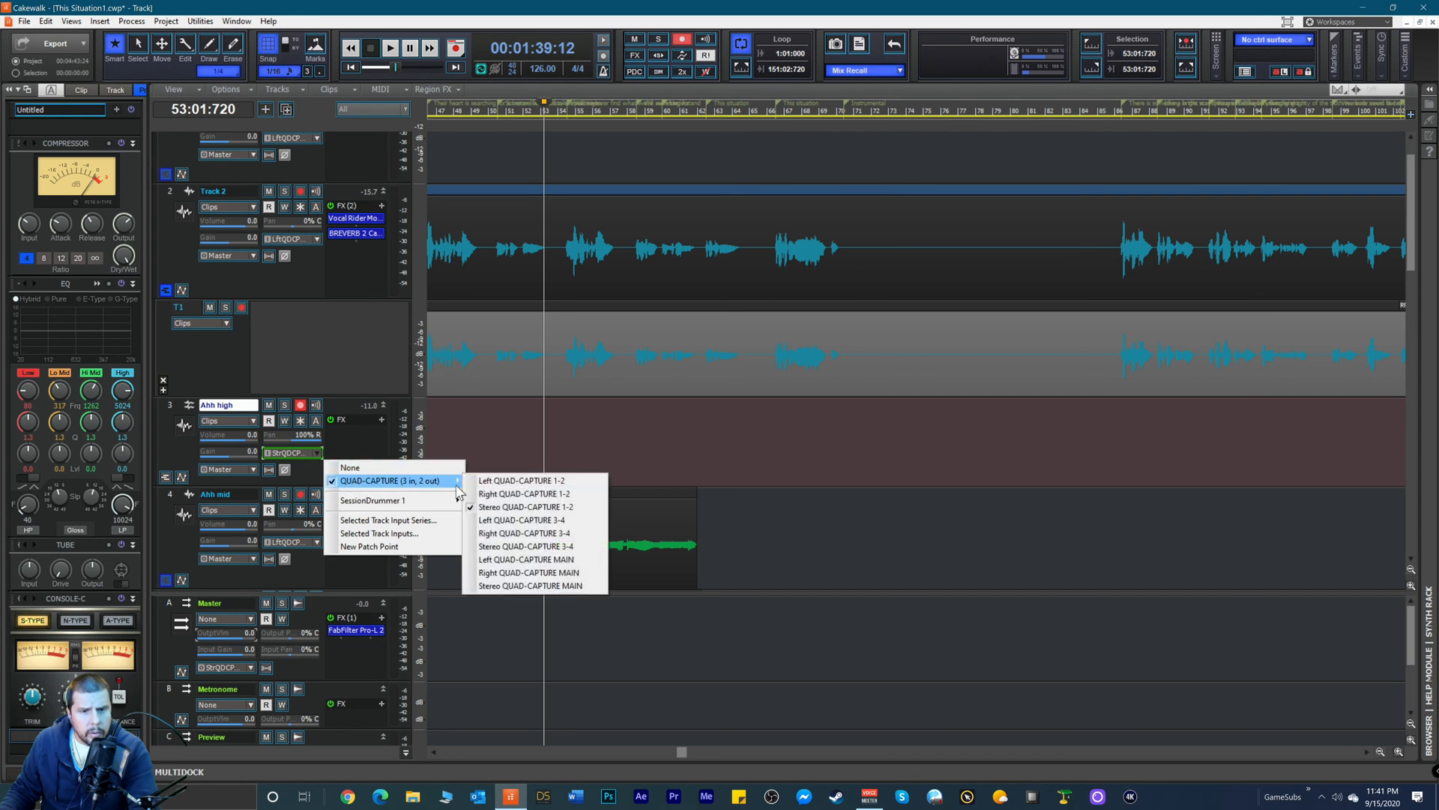
{"action": "left_click", "coordinate": [524, 481]}
Step: Record a take on Ahh high from 53:01:720, save the project, and disarm the track
{"action": "key", "text": "space"}
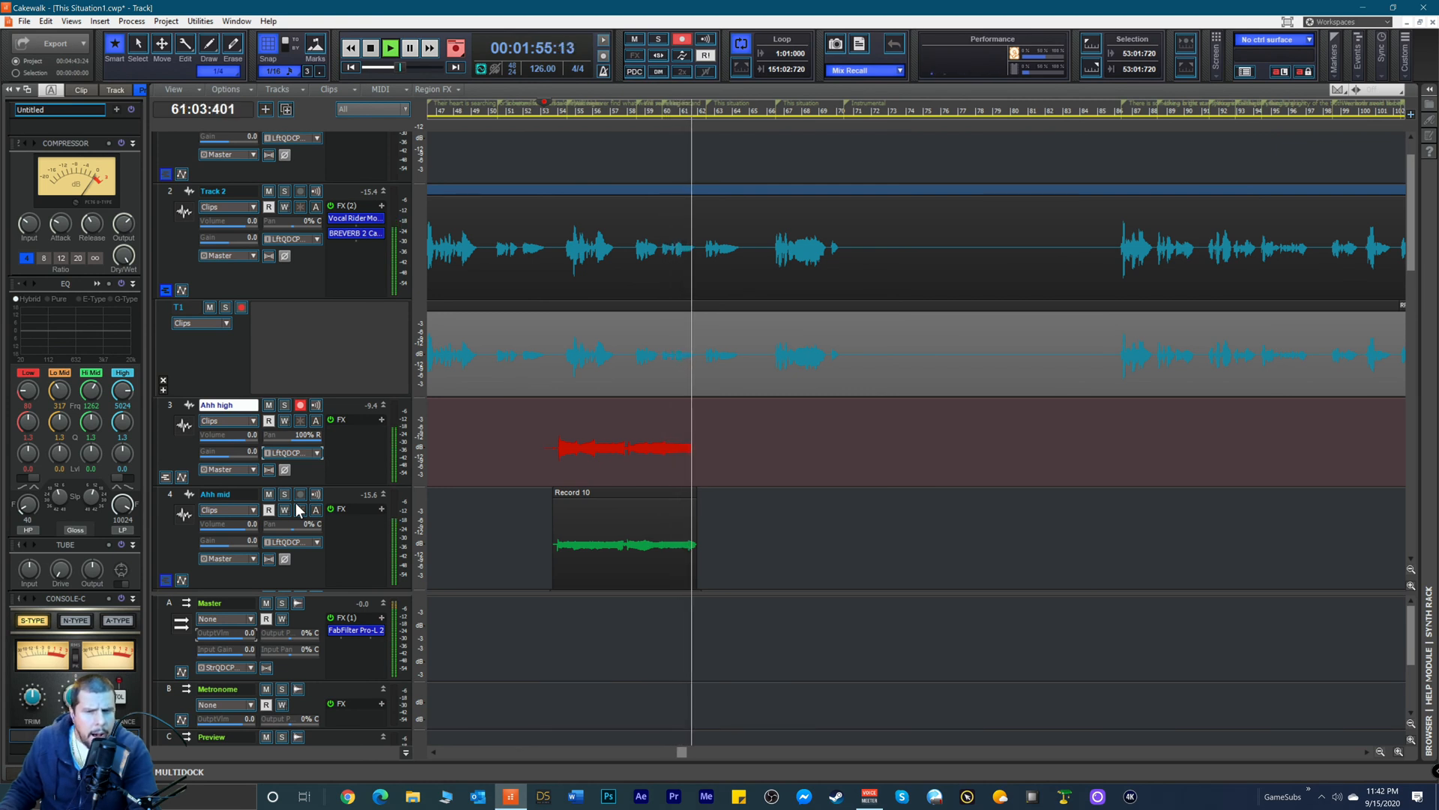
{"action": "key", "text": "space"}
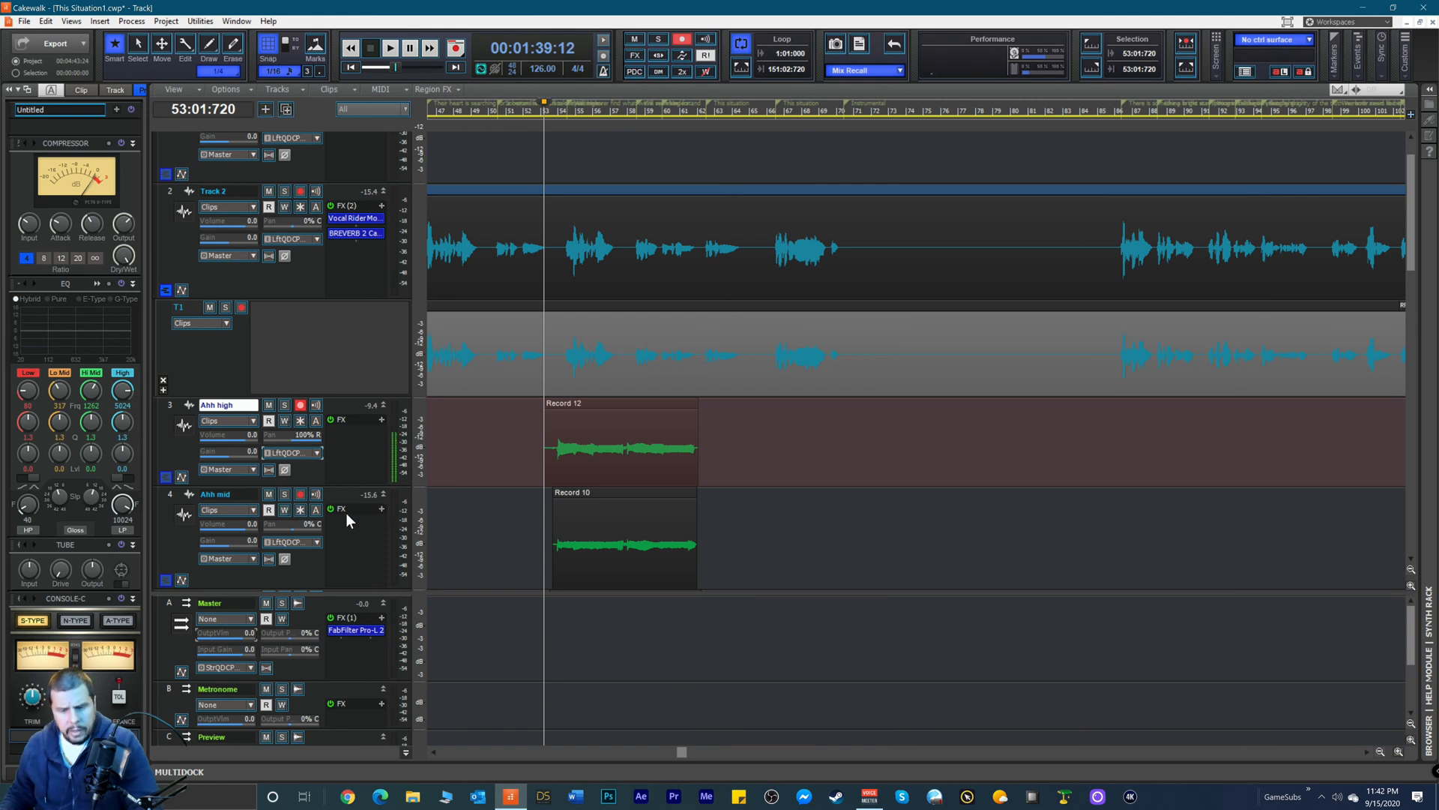
{"action": "key", "text": "space"}
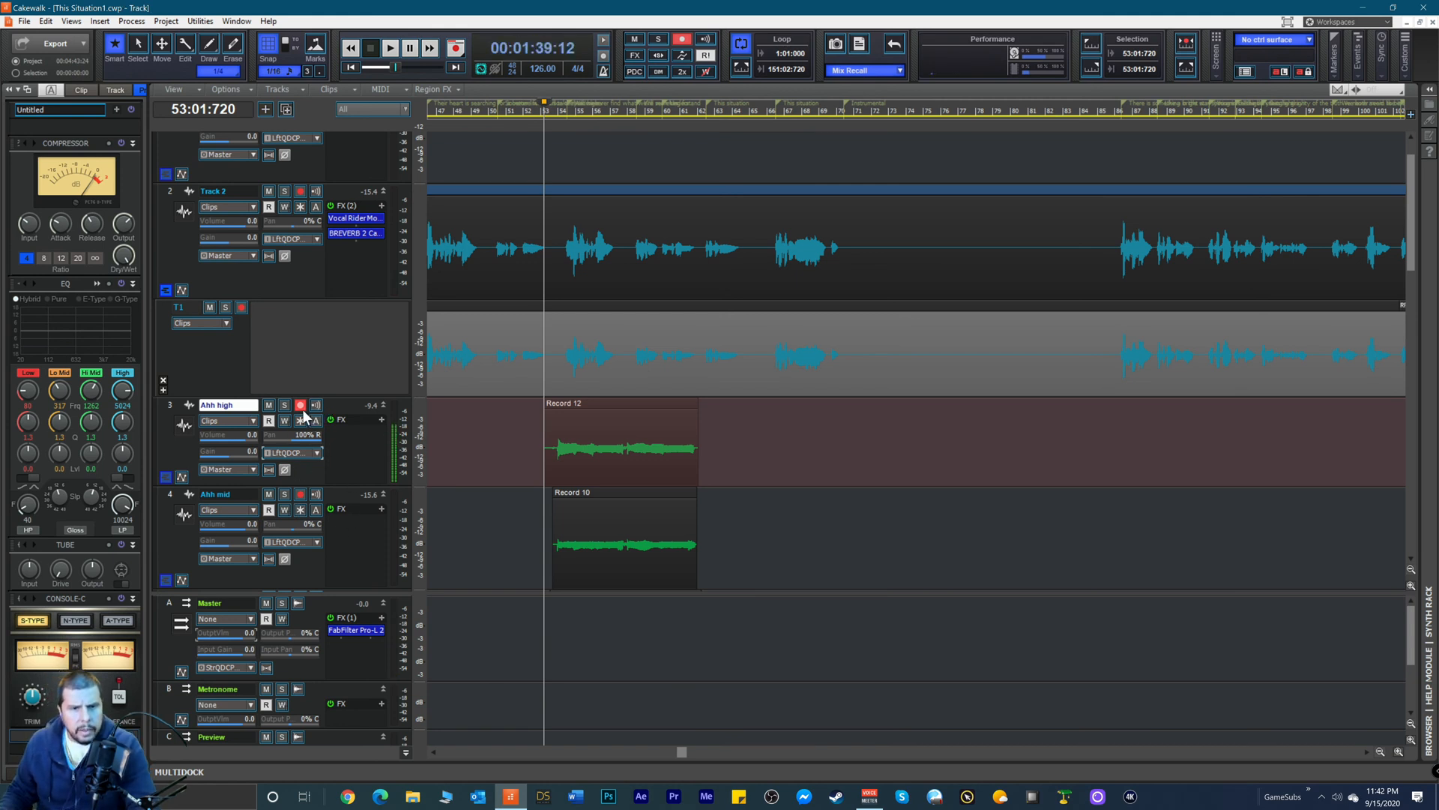
{"action": "left_click", "coordinate": [301, 407]}
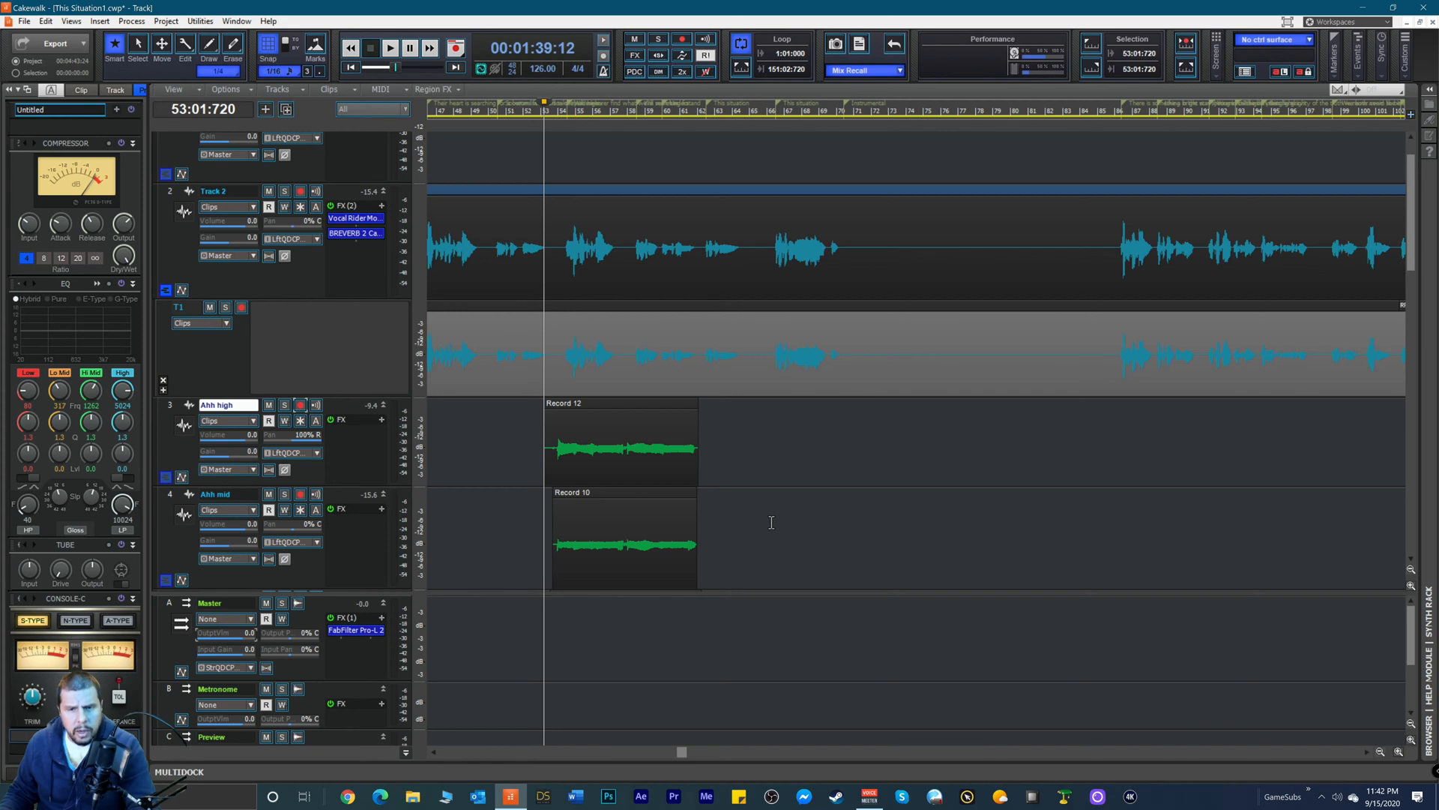
Step: Audition the layered Ahh tracks from 53:01:720 and the lead vocal from 61:04:480
{"action": "key", "text": "space"}
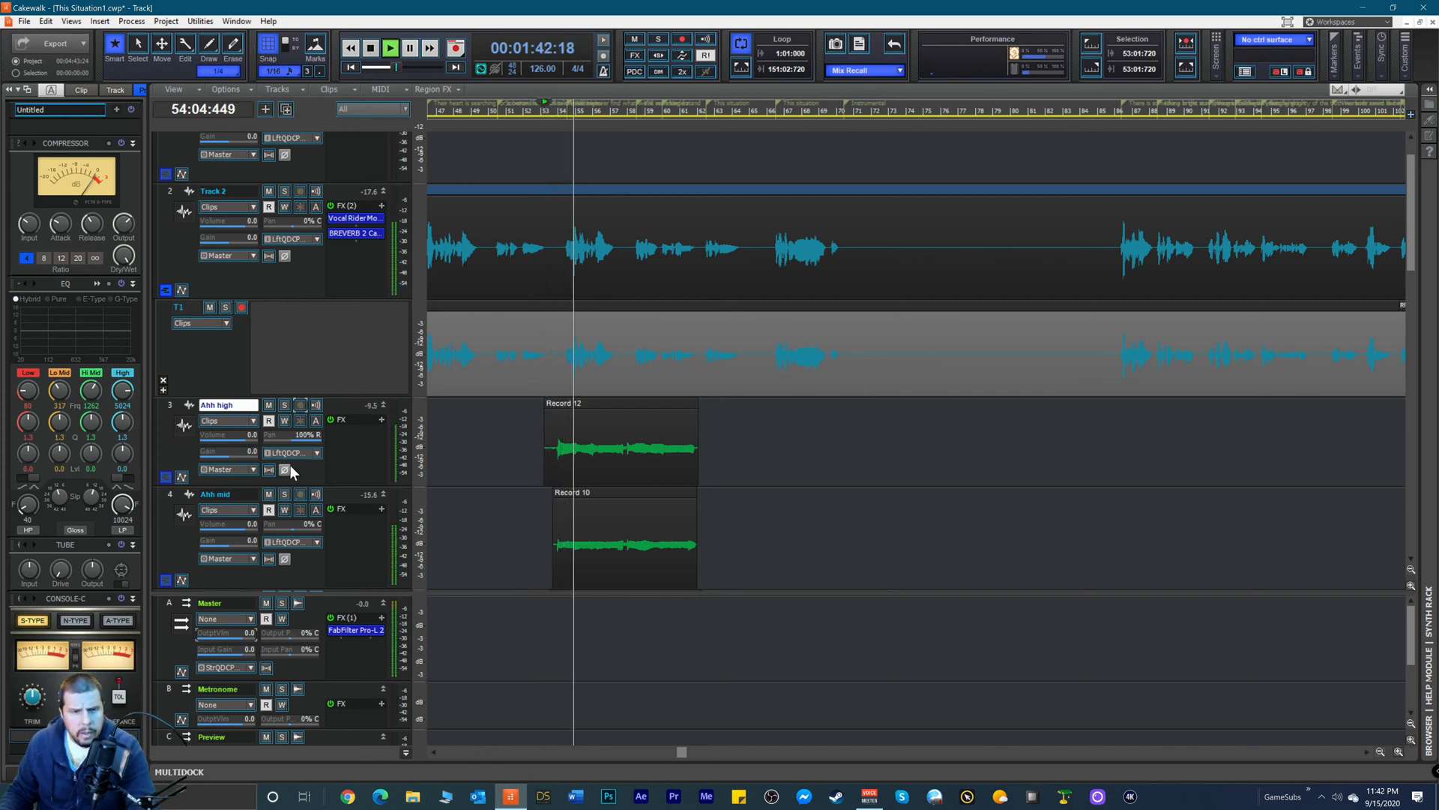
{"action": "key", "text": "space"}
{"action": "left_click", "coordinate": [696, 107]}
{"action": "key", "text": "space"}
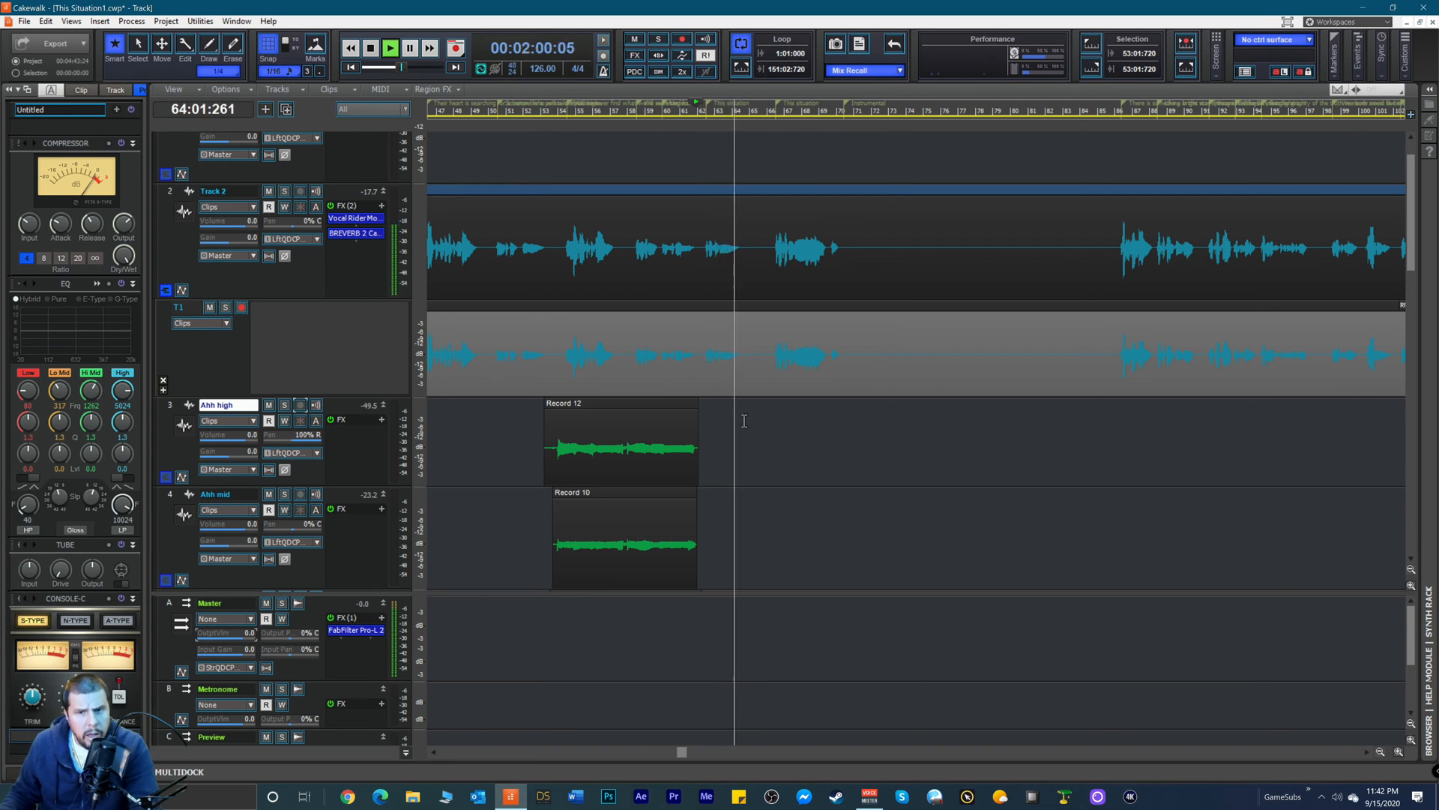
{"action": "key", "text": "space"}
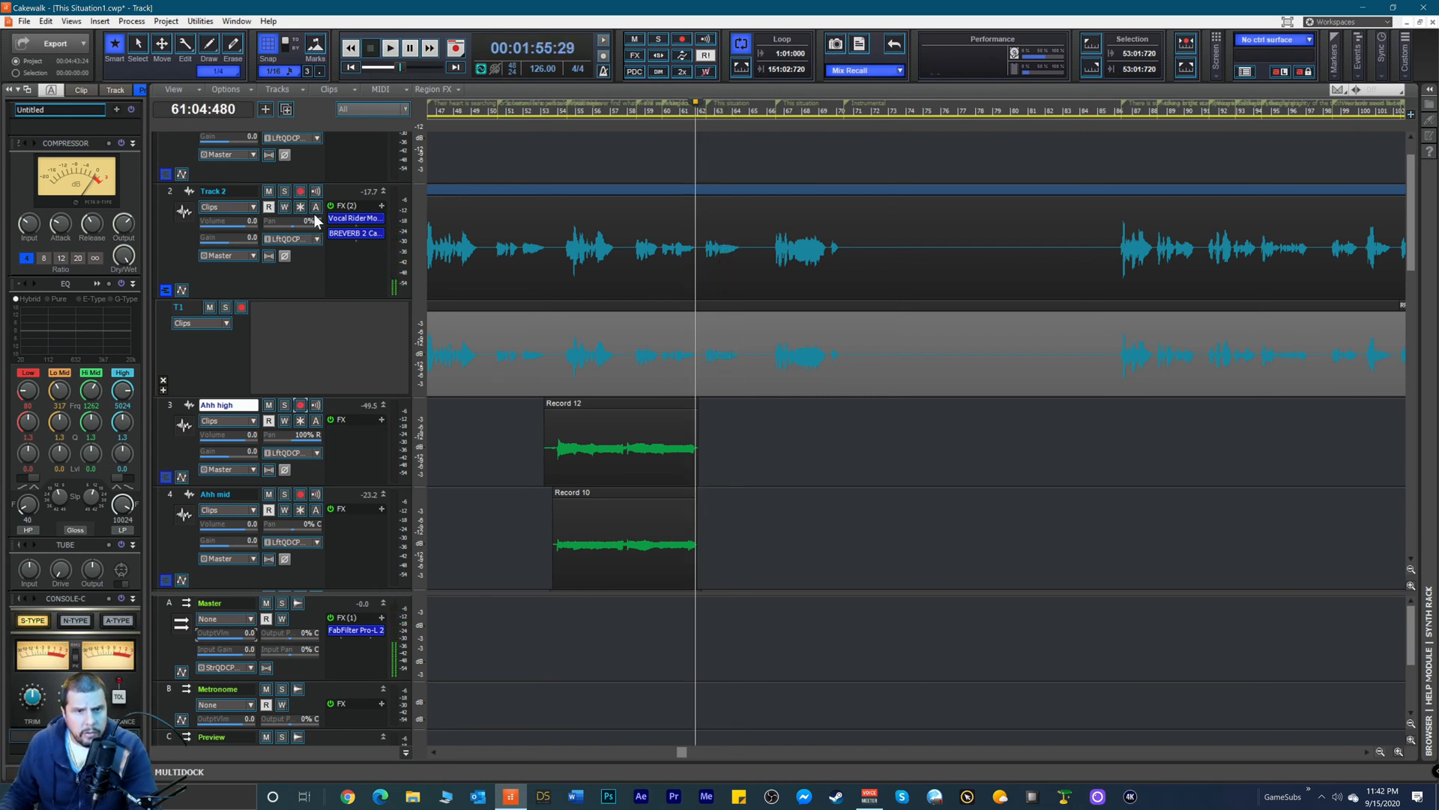
Step: Arm the Harmony1 track and record a harmony take from 61:04:480
{"action": "scroll", "coordinate": [320, 156], "scroll_direction": "up", "scroll_amount": 1}
{"action": "left_click", "coordinate": [302, 140]}
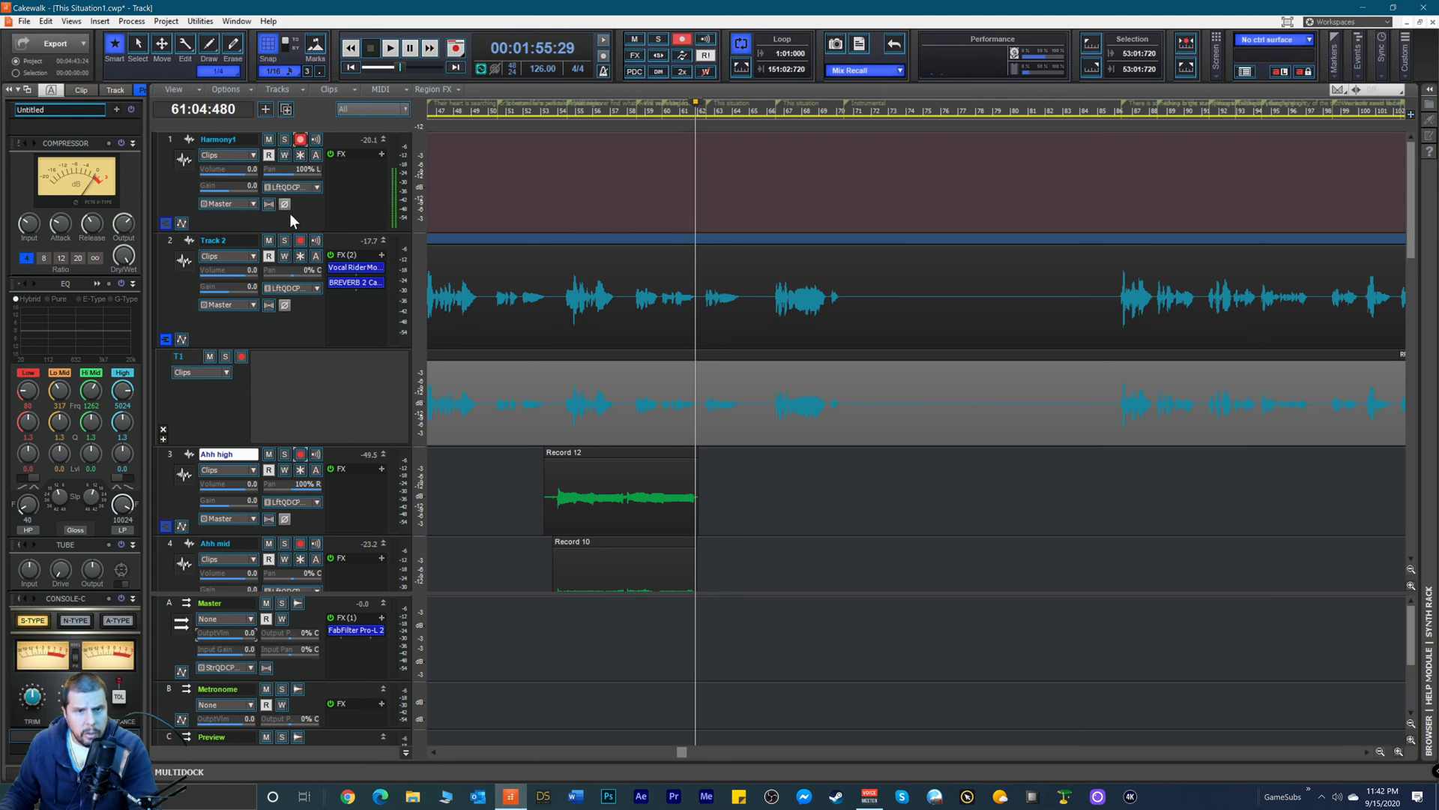
{"action": "key", "text": "space"}
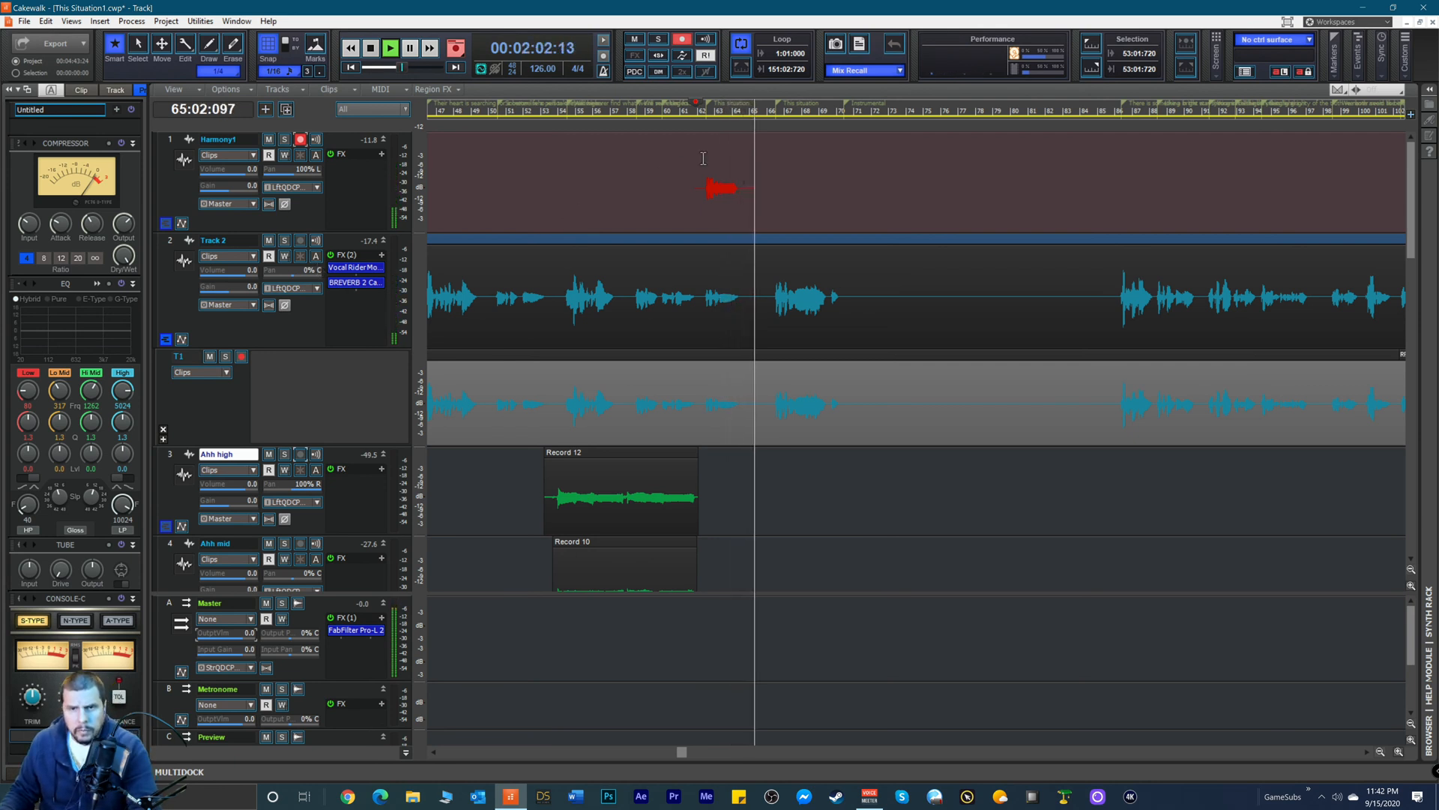
{"action": "key", "text": "space"}
Step: Audition the lead vocal phrase around measure 66 and record its harmony on Harmony1 from 65:03:000
{"action": "left_click", "coordinate": [764, 113]}
{"action": "key", "text": "space"}
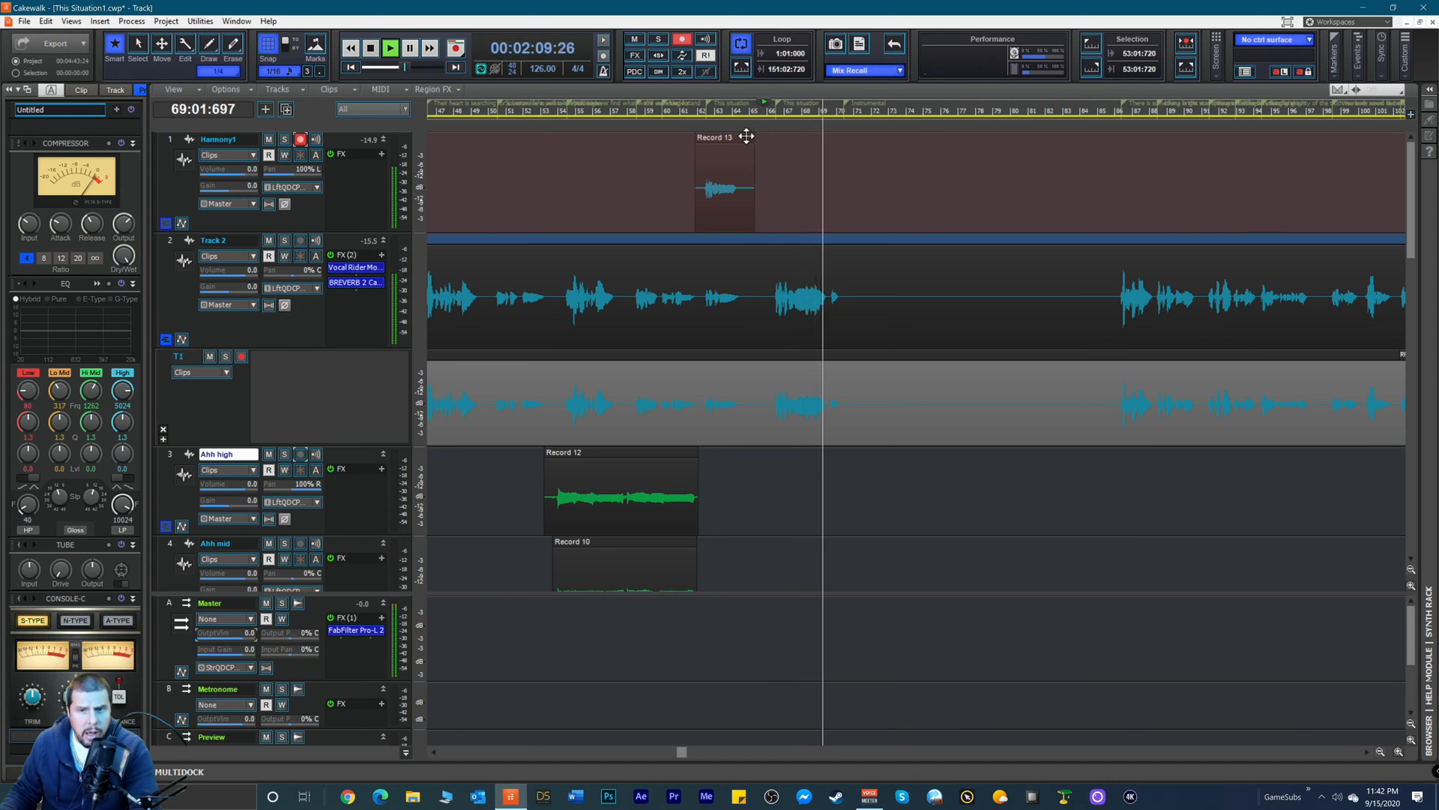
{"action": "key", "text": "space"}
{"action": "left_click", "coordinate": [761, 110]}
{"action": "key", "text": "space"}
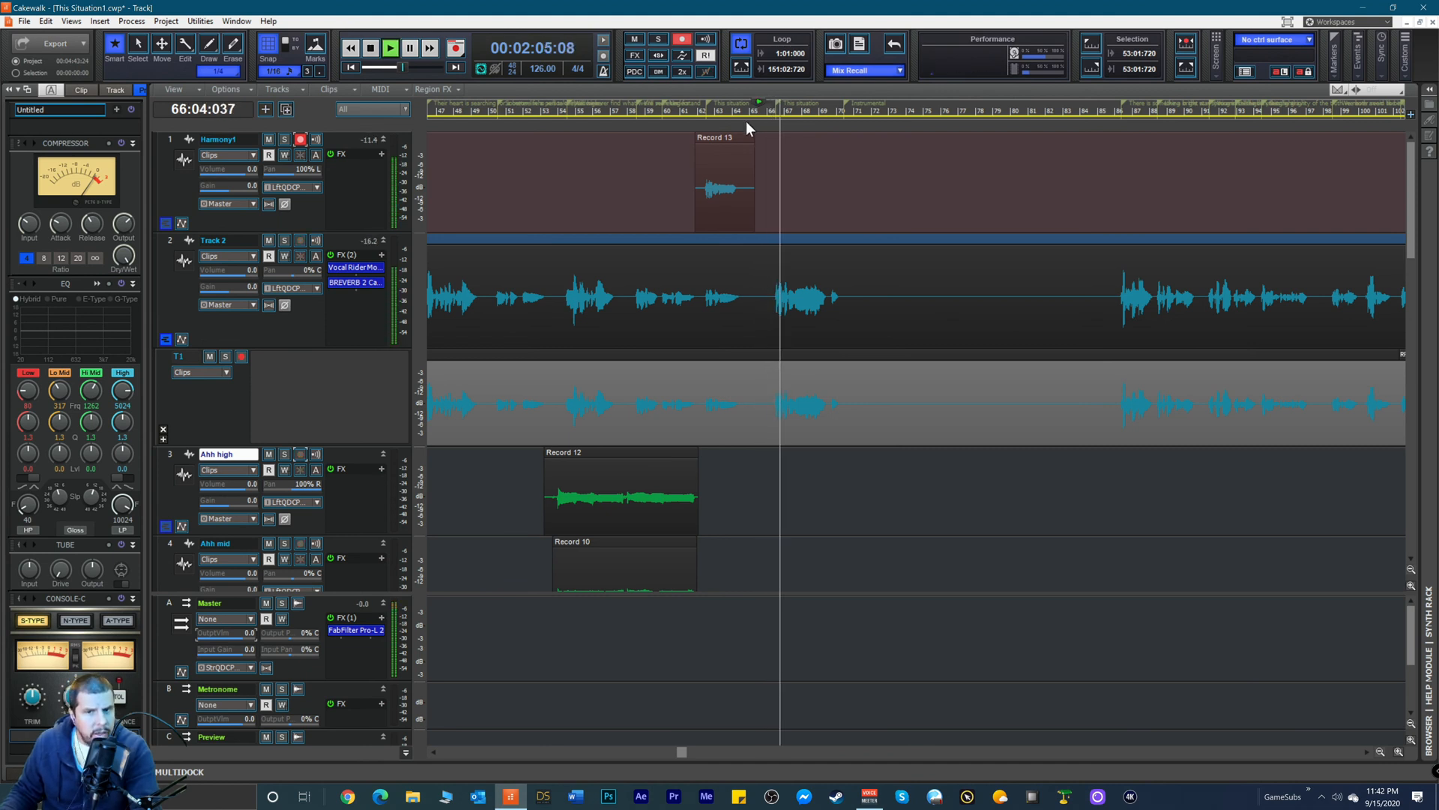
{"action": "key", "text": "space"}
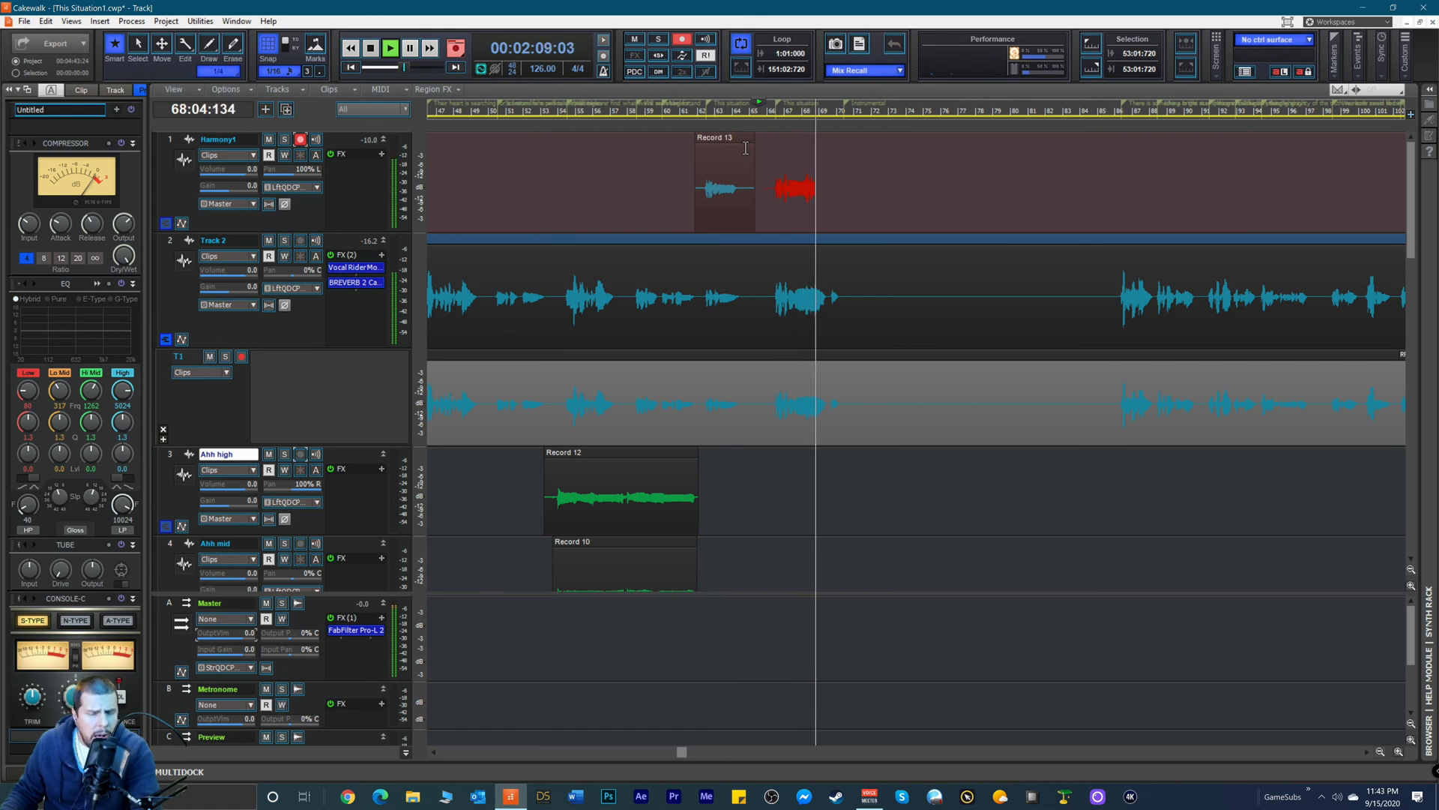
{"action": "key", "text": "space"}
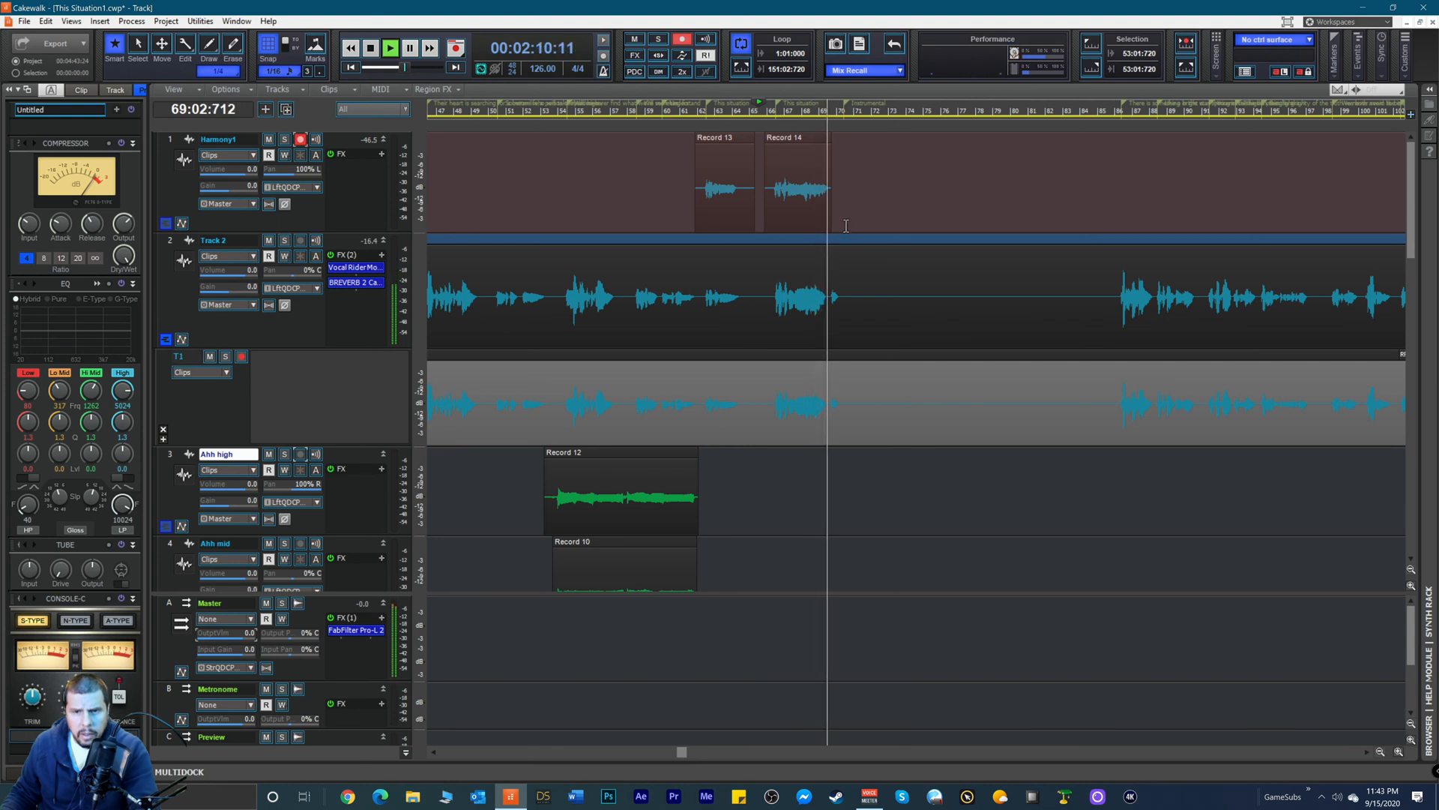
Step: Audition the second Harmony1 take against the lead vocal from 65:03:000
{"action": "key", "text": "space"}
{"action": "key", "text": "space"}
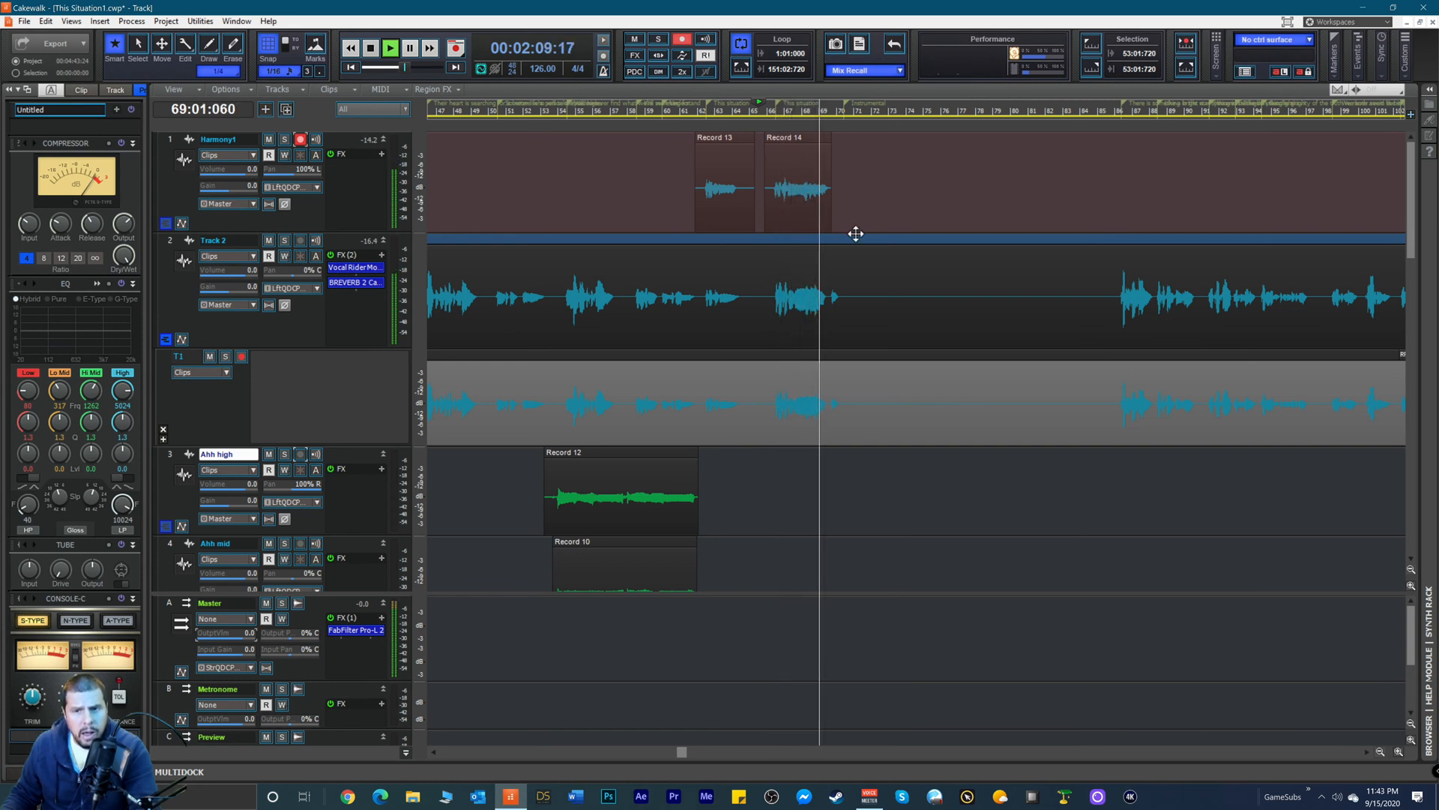
{"action": "key", "text": "space"}
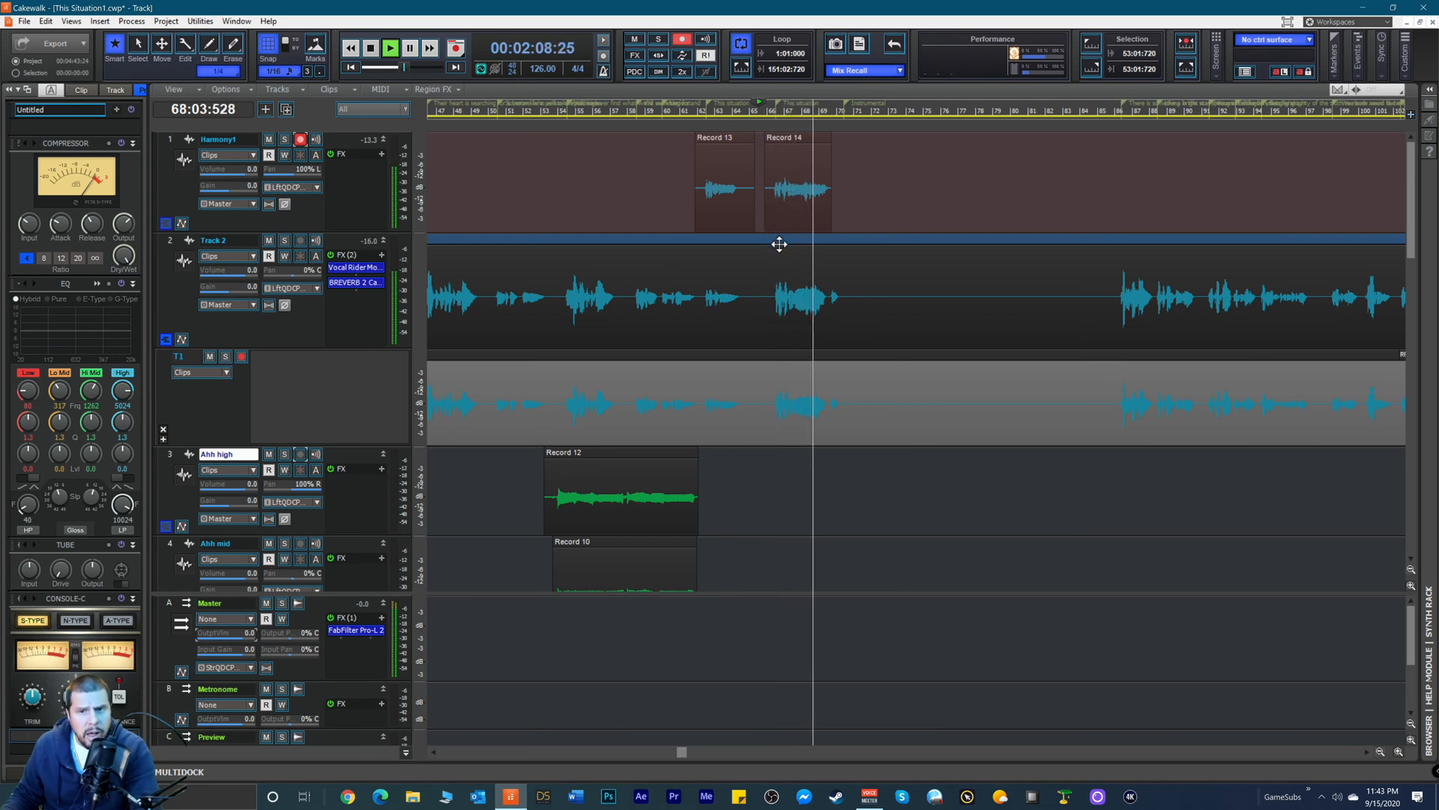
{"action": "key", "text": "space"}
{"action": "key", "text": "space"}
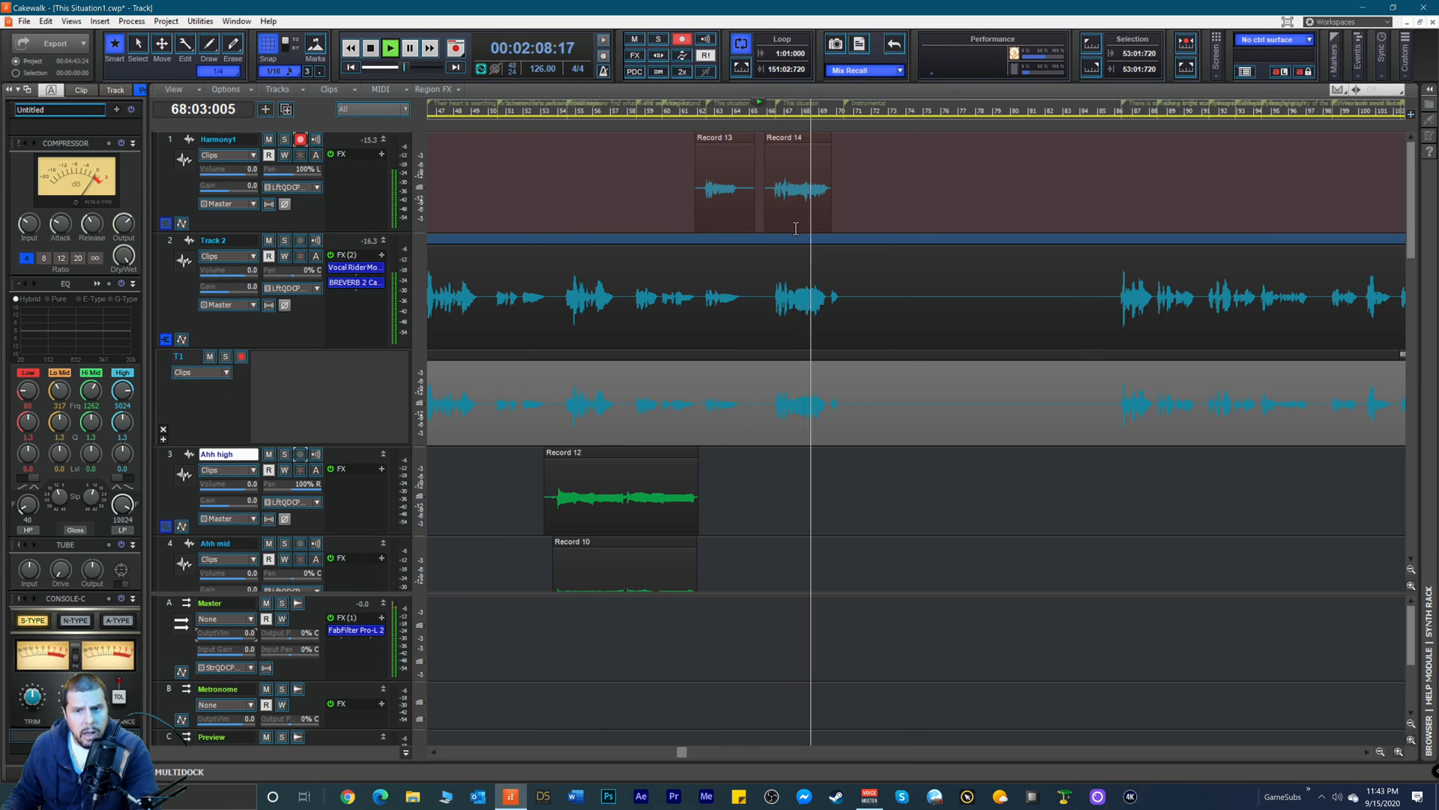
{"action": "key", "text": "space"}
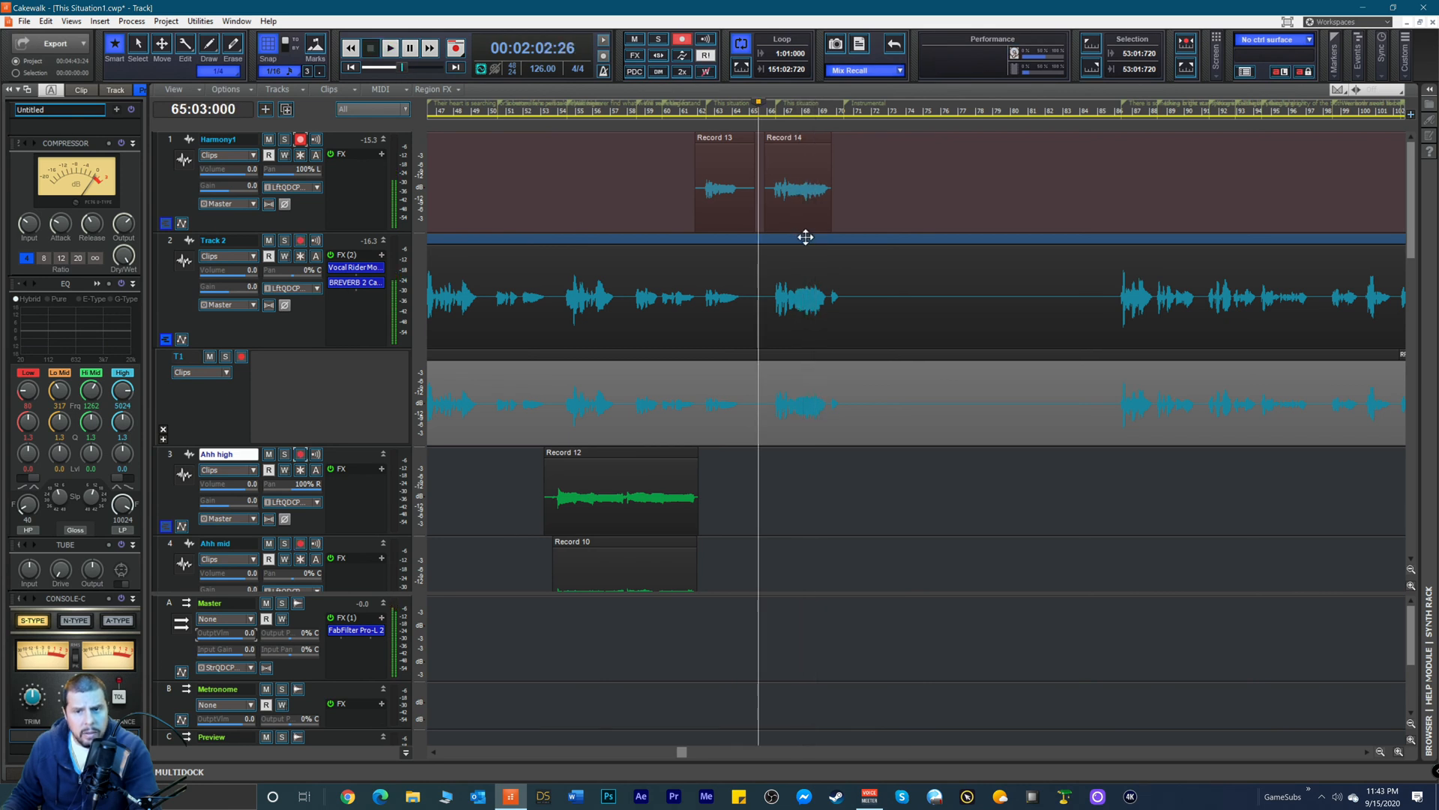
Step: Disarm Harmony1, insert a new audio track above it, and enlarge the new track's height
{"action": "left_click", "coordinate": [300, 140]}
{"action": "right_click", "coordinate": [332, 141]}
{"action": "left_click", "coordinate": [360, 149]}
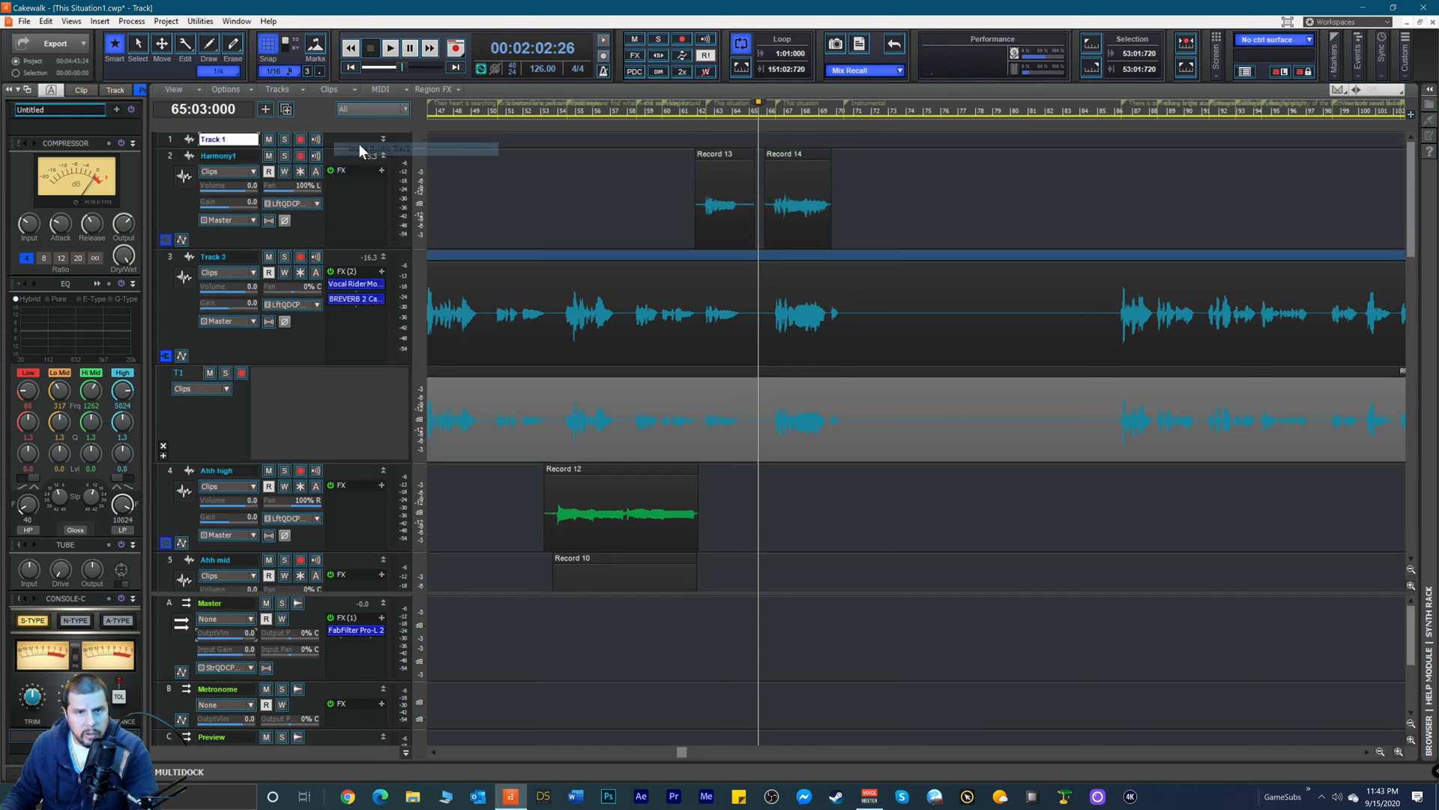
{"action": "left_click_drag", "start_coordinate": [339, 147], "coordinate": [338, 229]}
Step: Arm the new Track 1 with the Left QUAD-CAPTURE 1-2 input and pan it 100% right
{"action": "left_click", "coordinate": [302, 140]}
{"action": "left_click", "coordinate": [318, 186]}
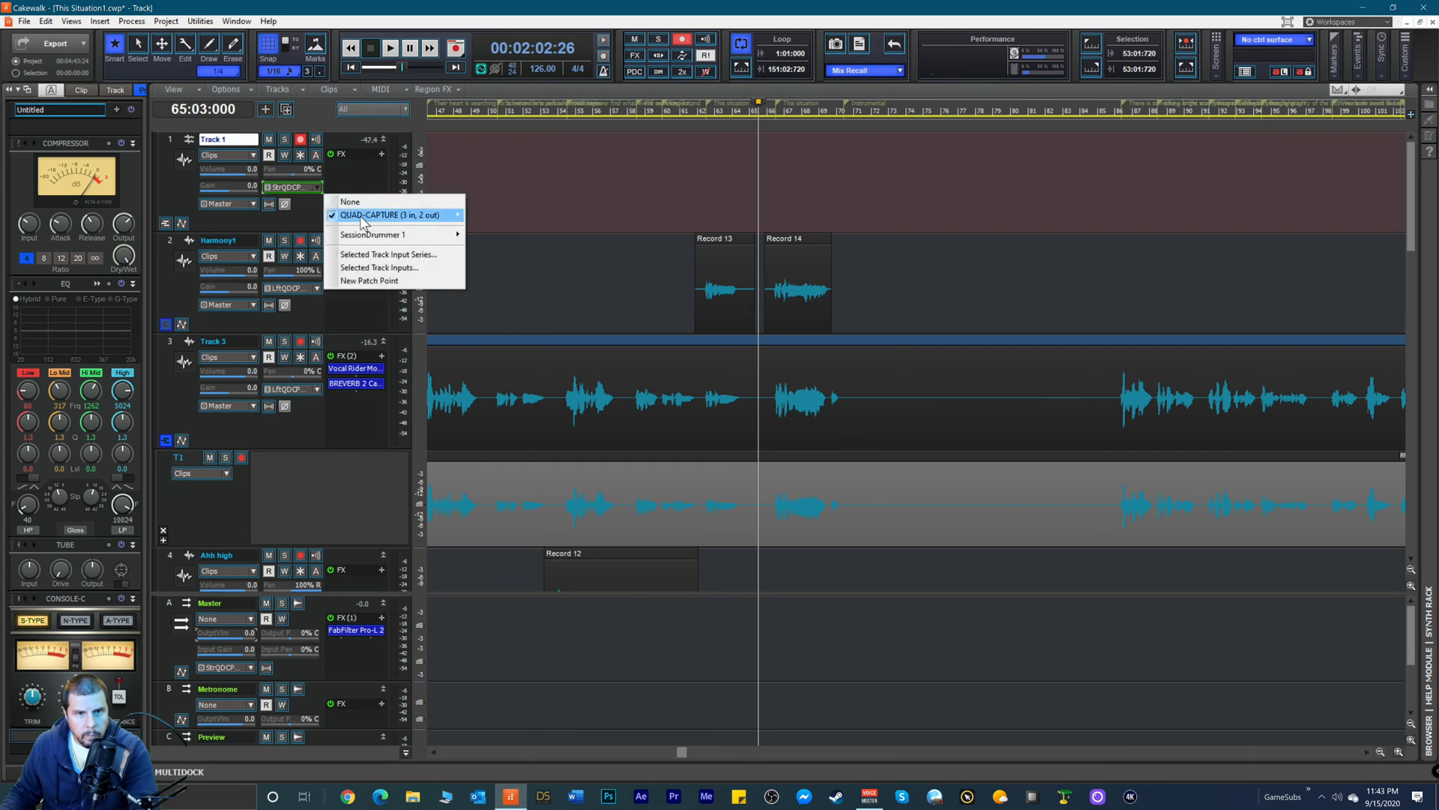
{"action": "mouse_move", "coordinate": [363, 216]}
{"action": "left_click", "coordinate": [492, 216]}
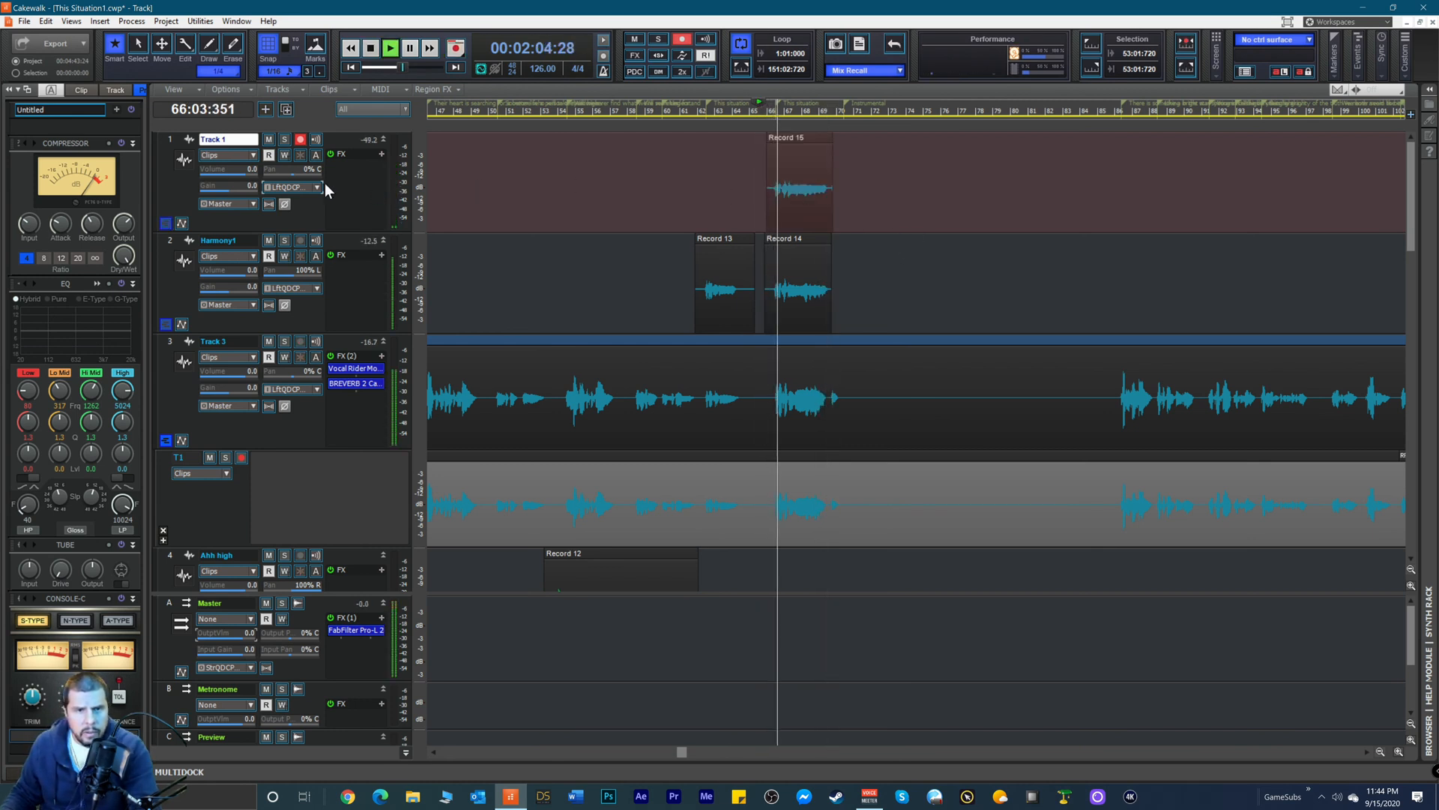
{"action": "left_click_drag", "start_coordinate": [298, 169], "coordinate": [329, 174]}
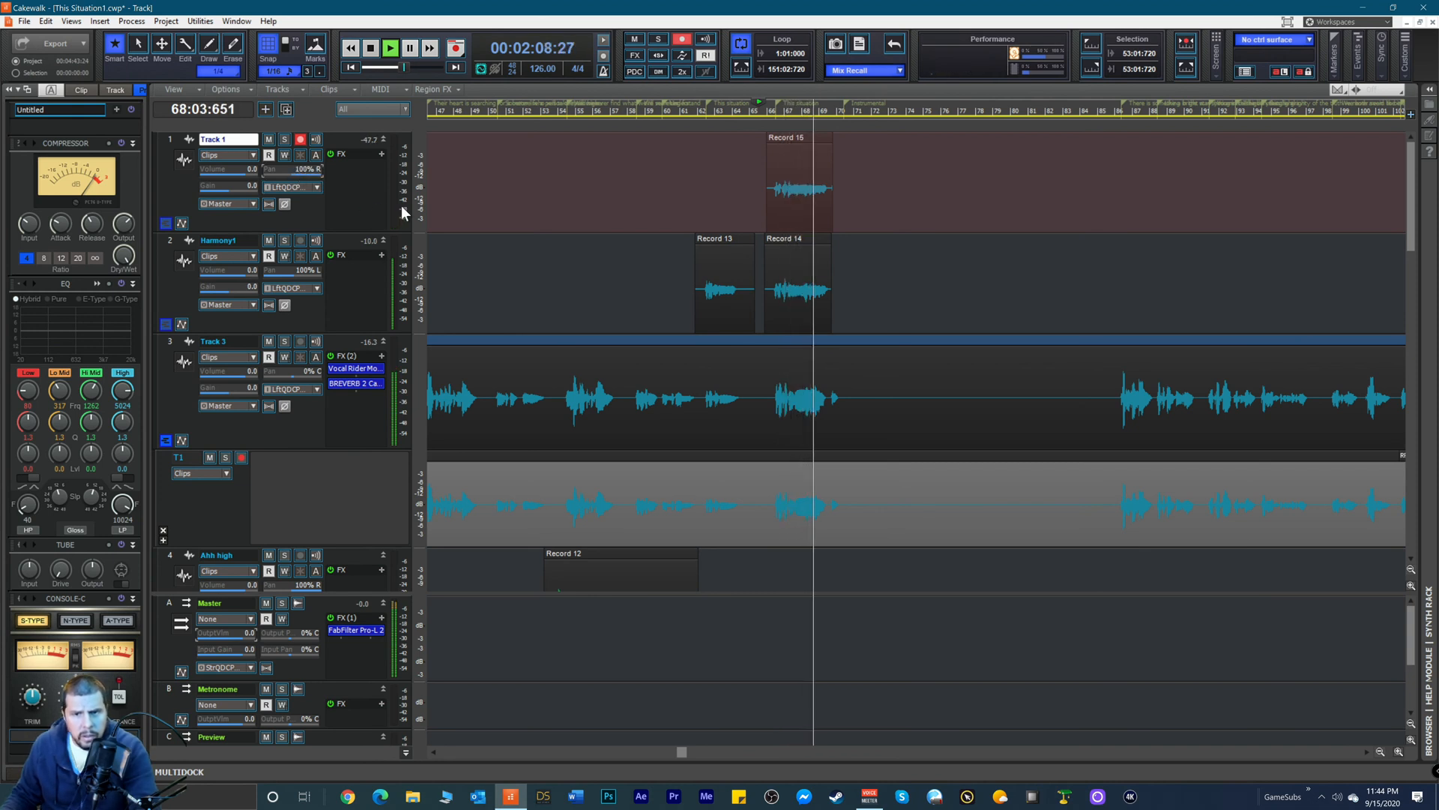
{"action": "key", "text": "space"}
Step: Audition the harmony passage repeatedly from 61:03:000 to rehearse the doubled part for Track 1
{"action": "left_click", "coordinate": [685, 110]}
{"action": "key", "text": "space"}
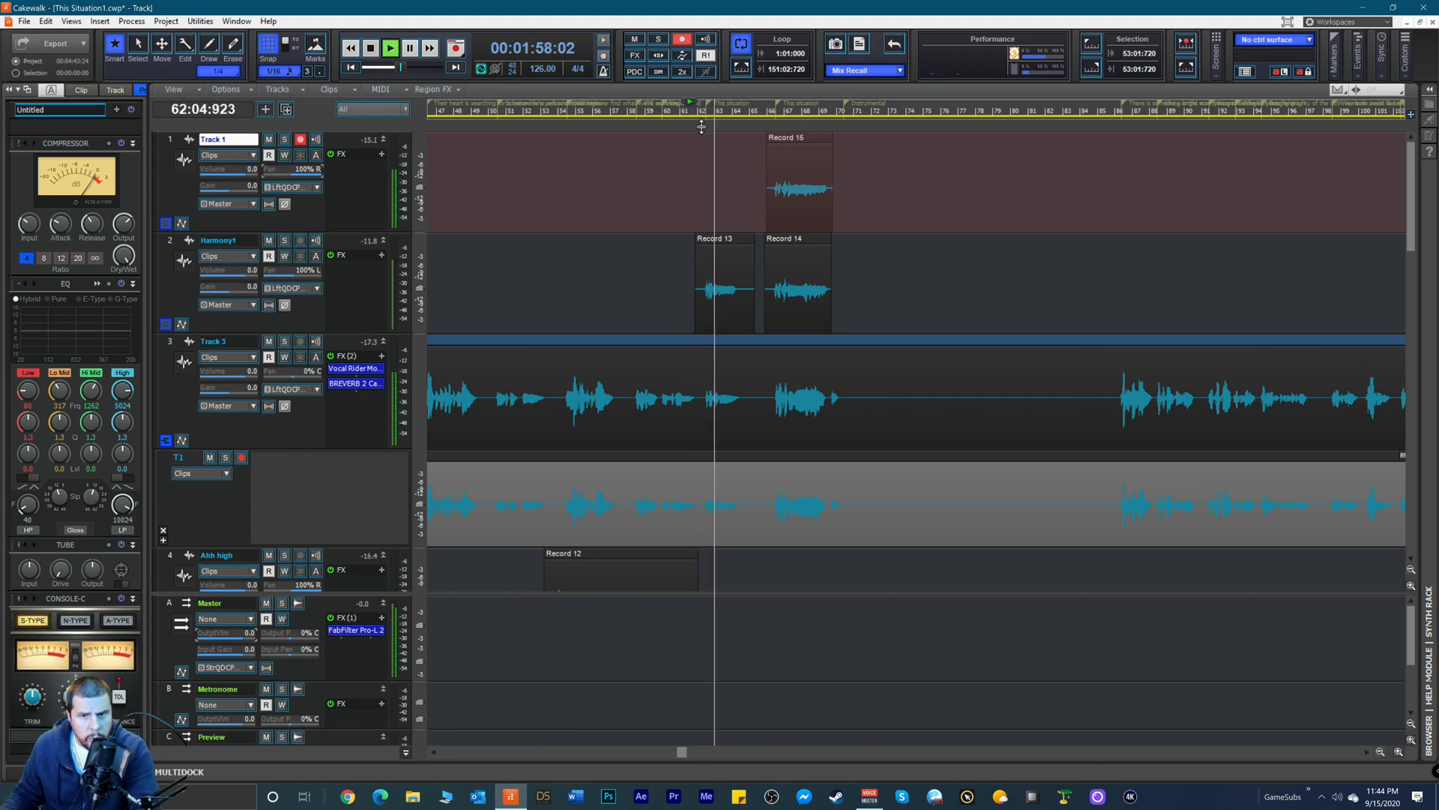
{"action": "key", "text": "space"}
{"action": "key", "text": "space"}
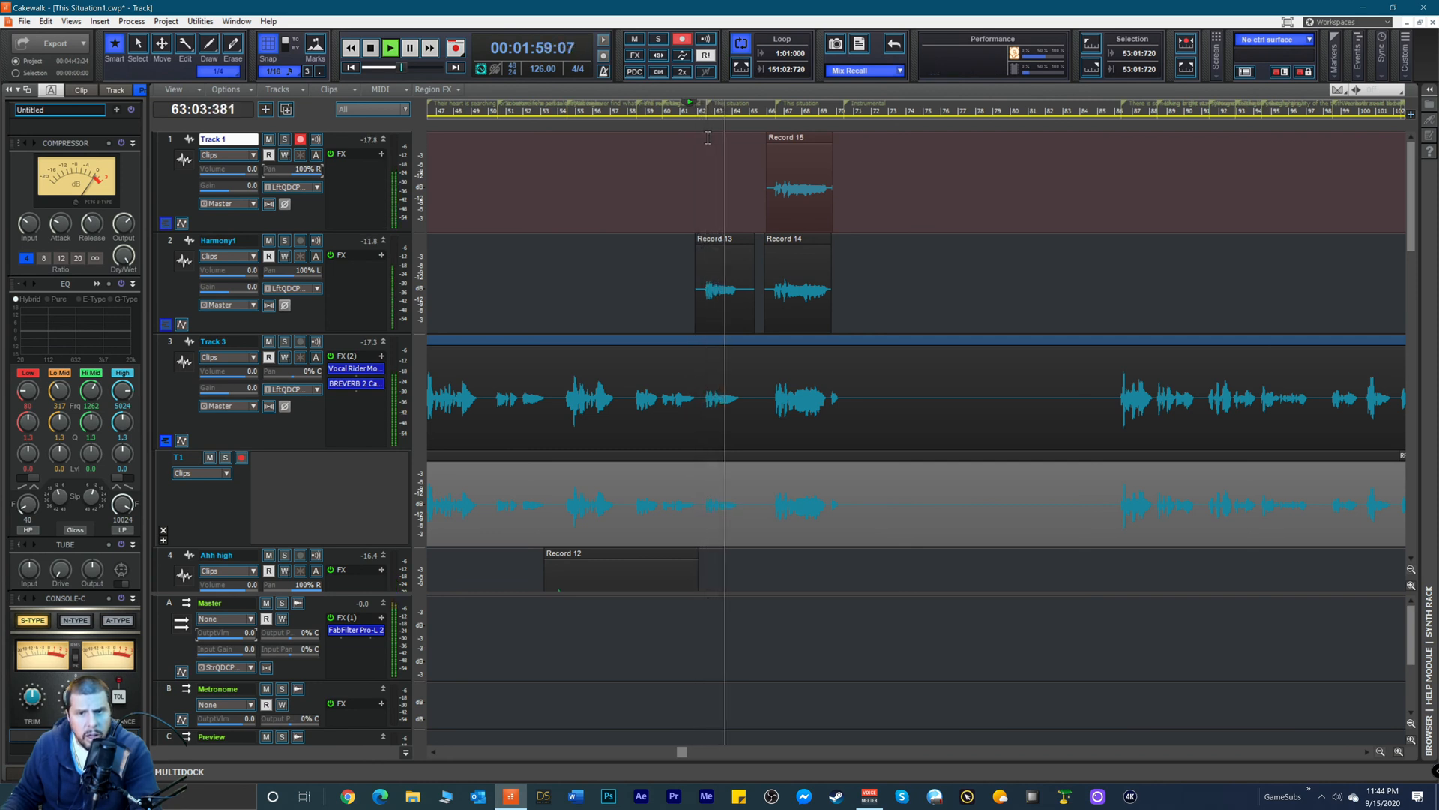
{"action": "key", "text": "space"}
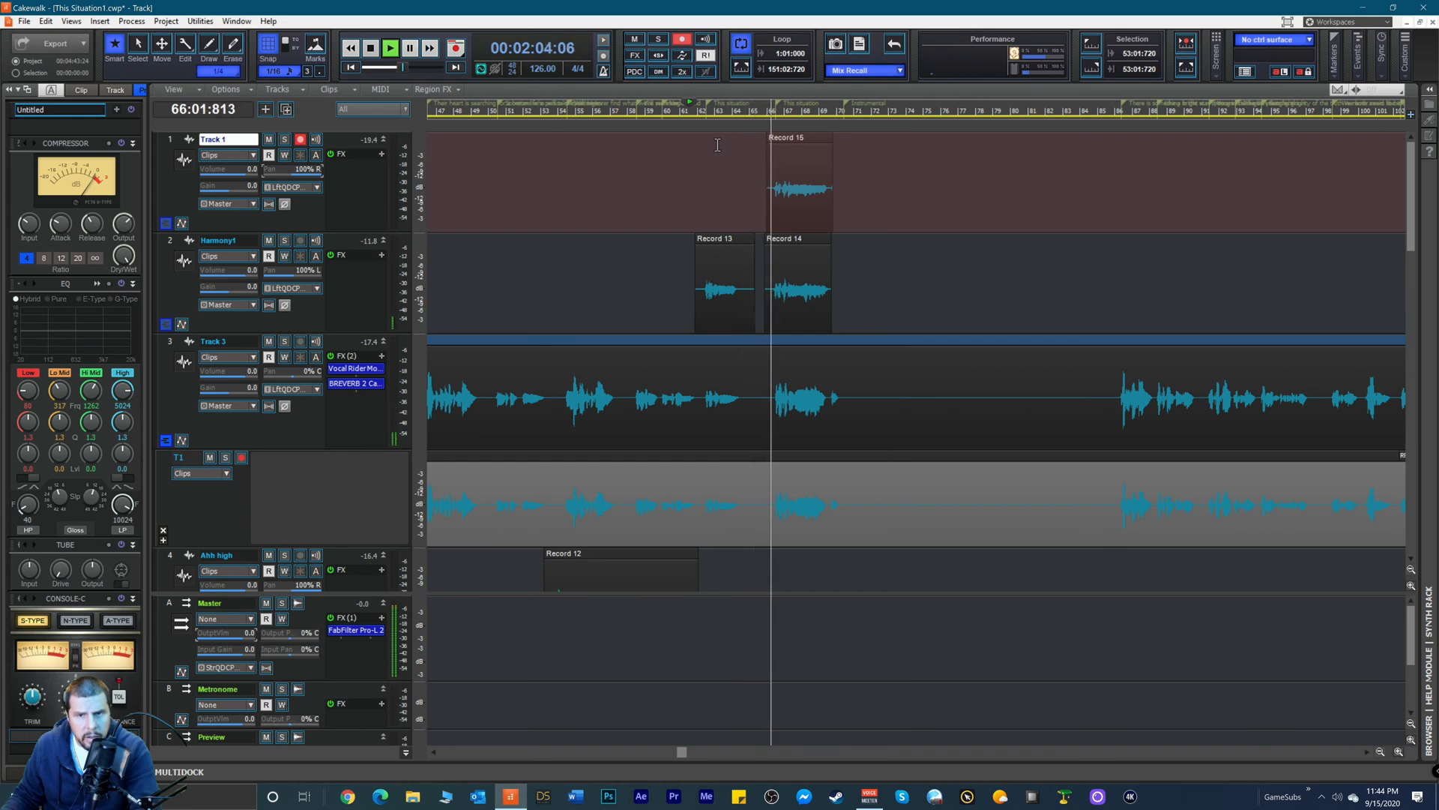
{"action": "key", "text": "space"}
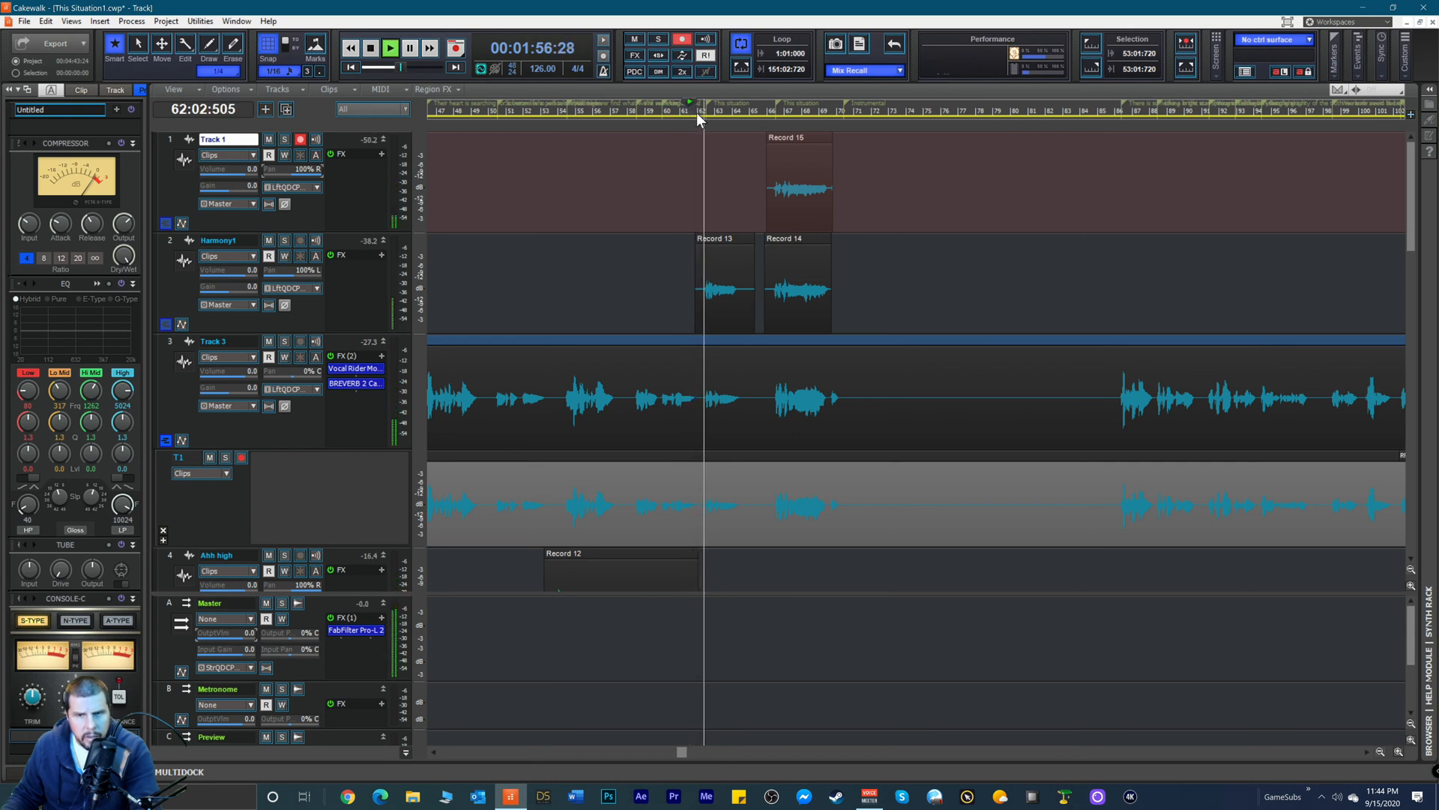
{"action": "key", "text": "space"}
{"action": "key", "text": "space"}
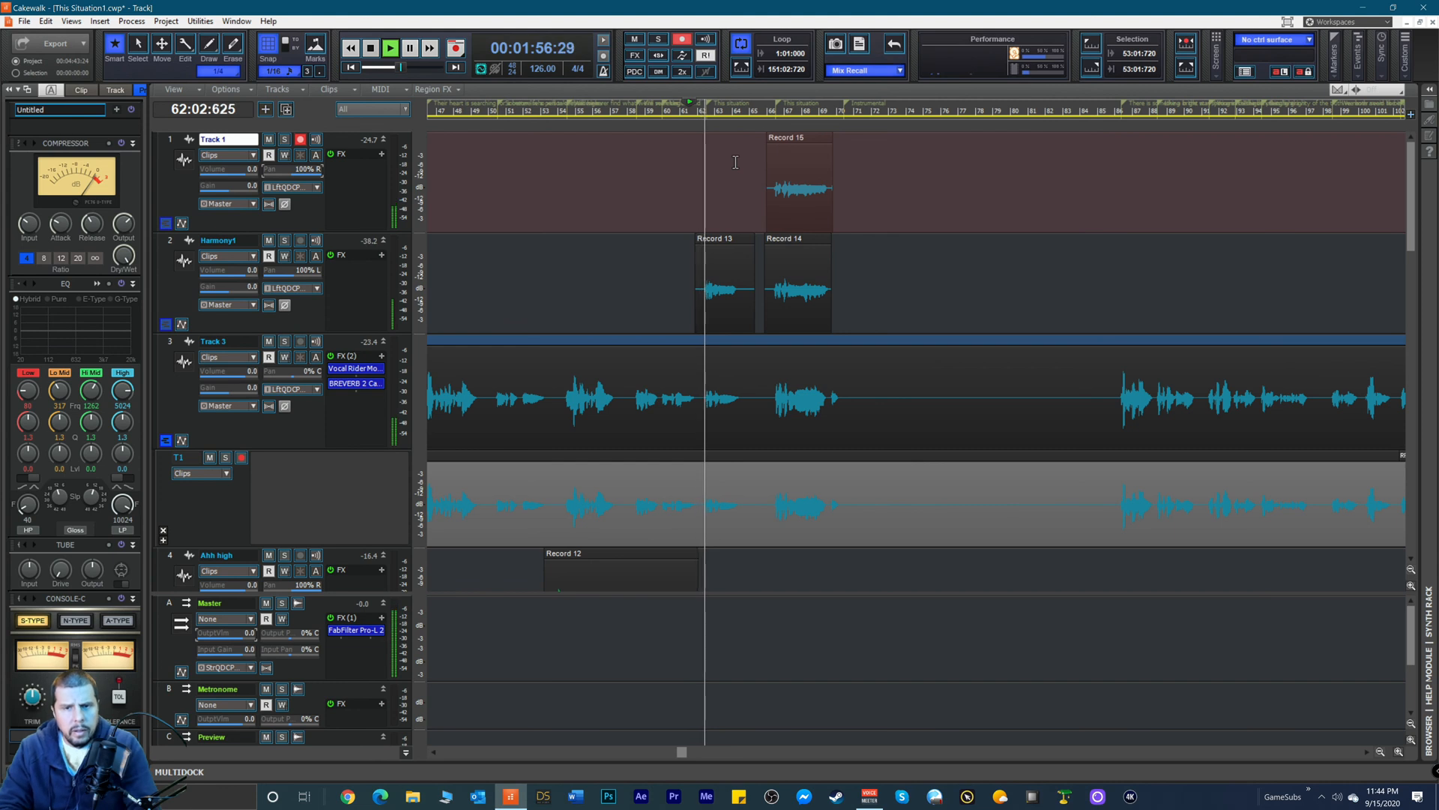
{"action": "key", "text": "space"}
{"action": "key", "text": "space"}
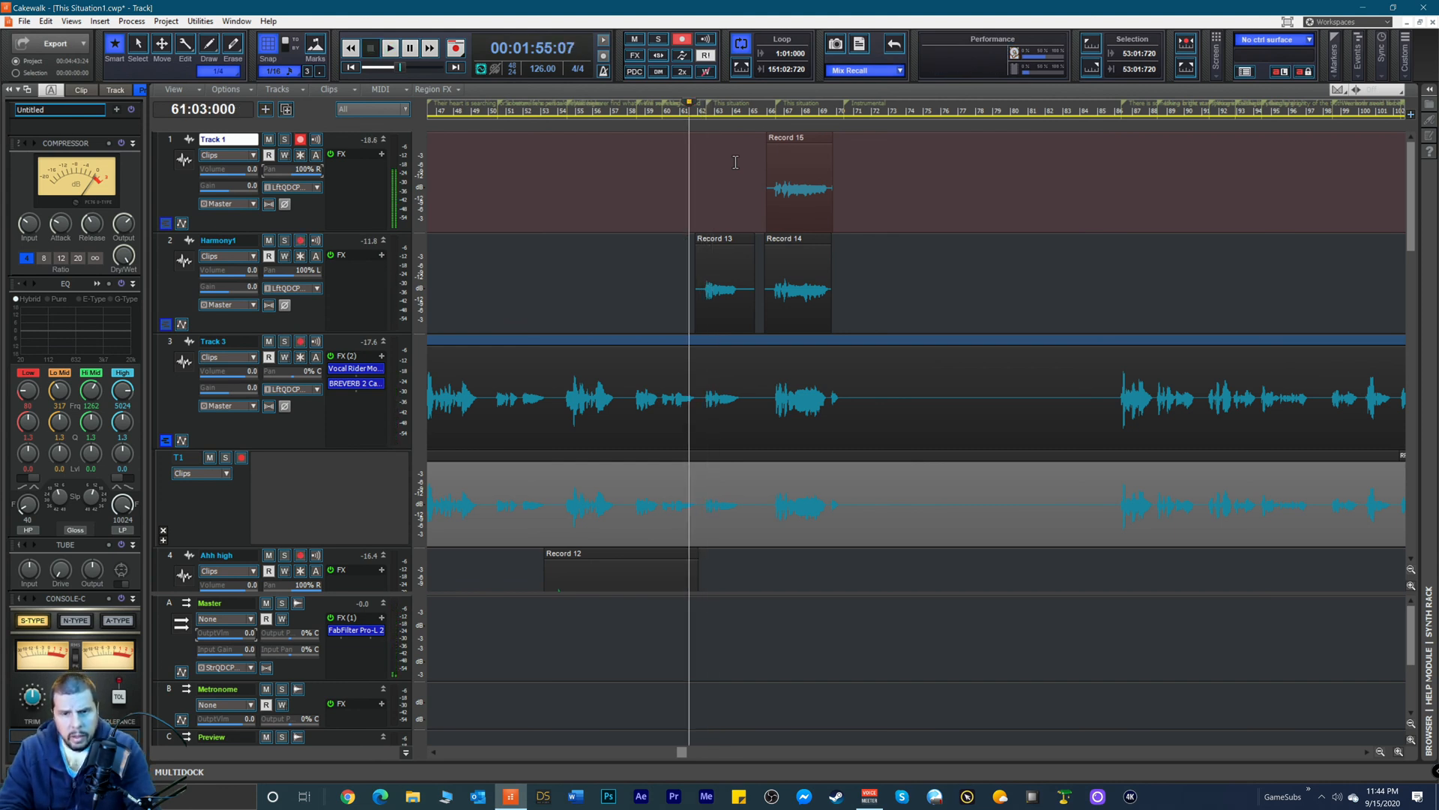
{"action": "key", "text": "space"}
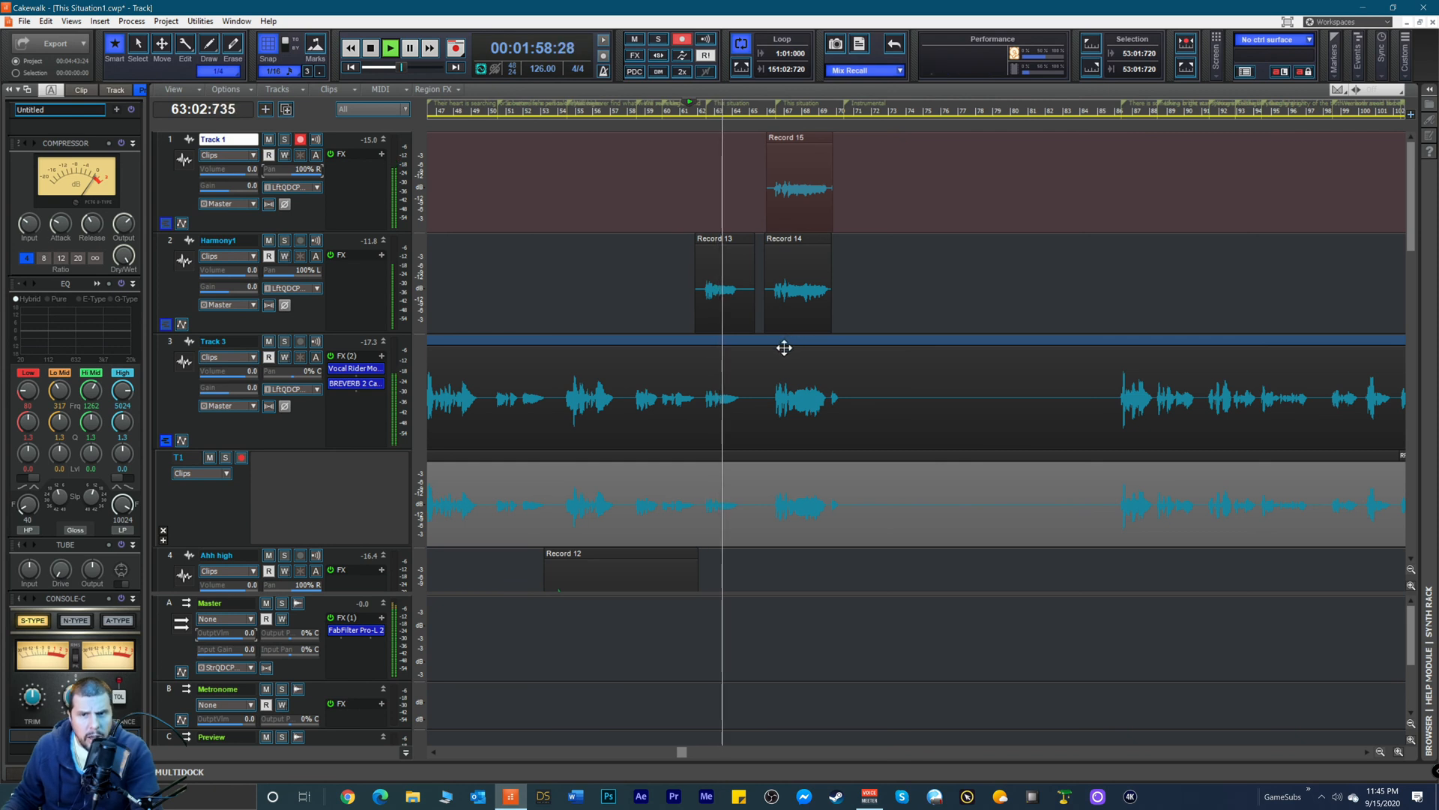
Step: Record a doubled harmony take on Track 1 from 61:03:000
{"action": "key", "text": "space"}
{"action": "key", "text": "r"}
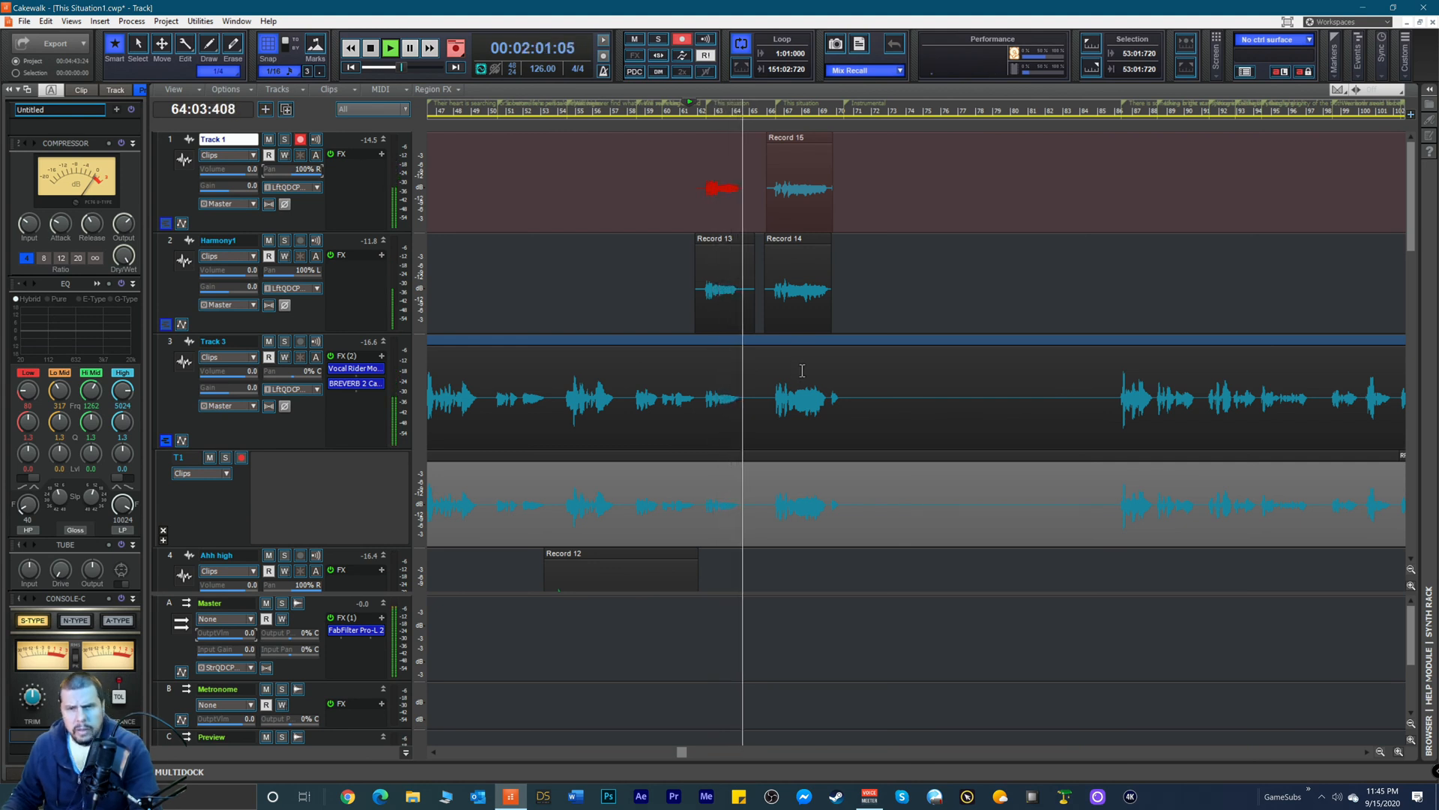
{"action": "key", "text": "space"}
Step: Audition the doubled harmonies on Track 1 and Harmony1 from 61:03:000 and from 66:01:480
{"action": "key", "text": "space"}
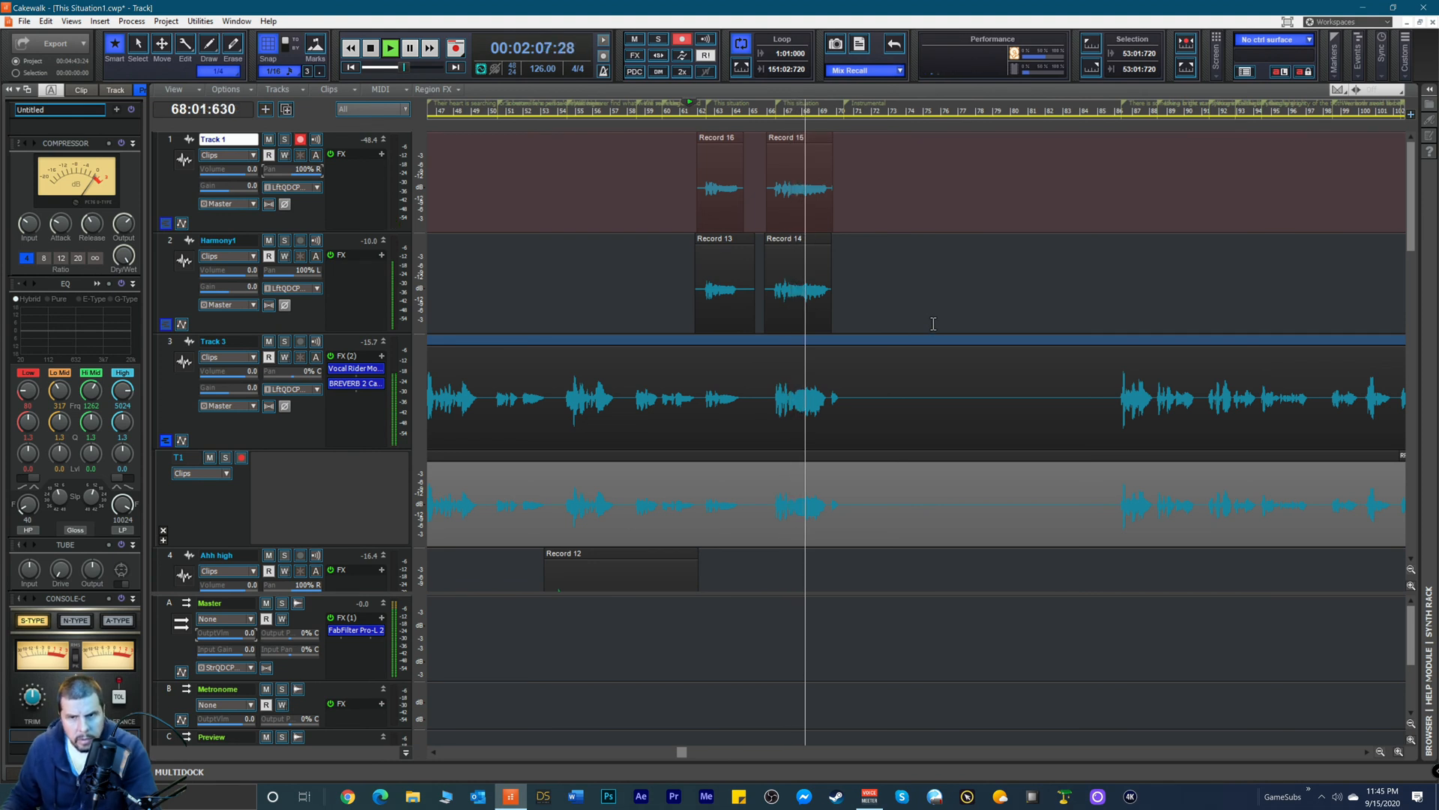
{"action": "key", "text": "space"}
{"action": "left_click", "coordinate": [767, 109]}
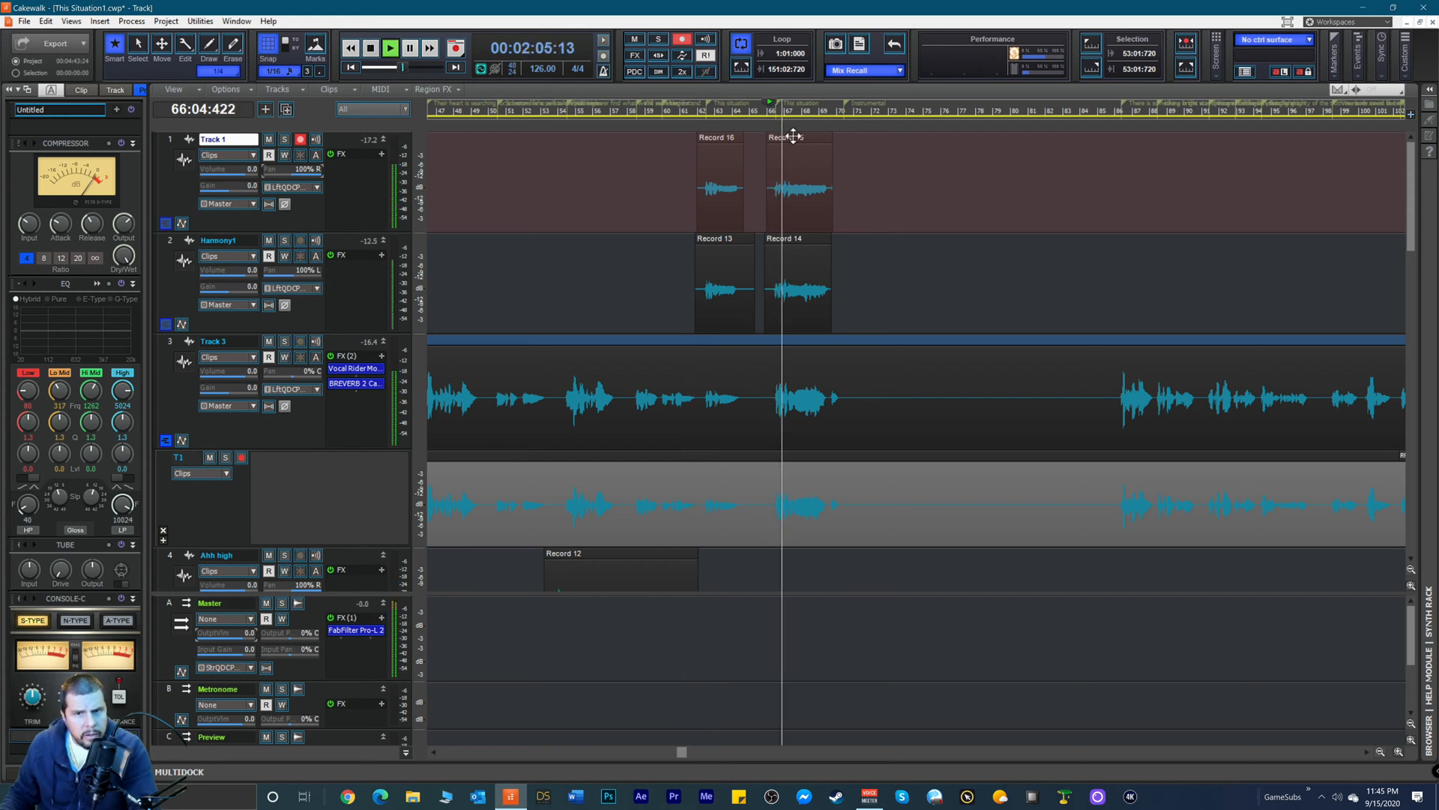
{"action": "key", "text": "space"}
{"action": "key", "text": "space"}
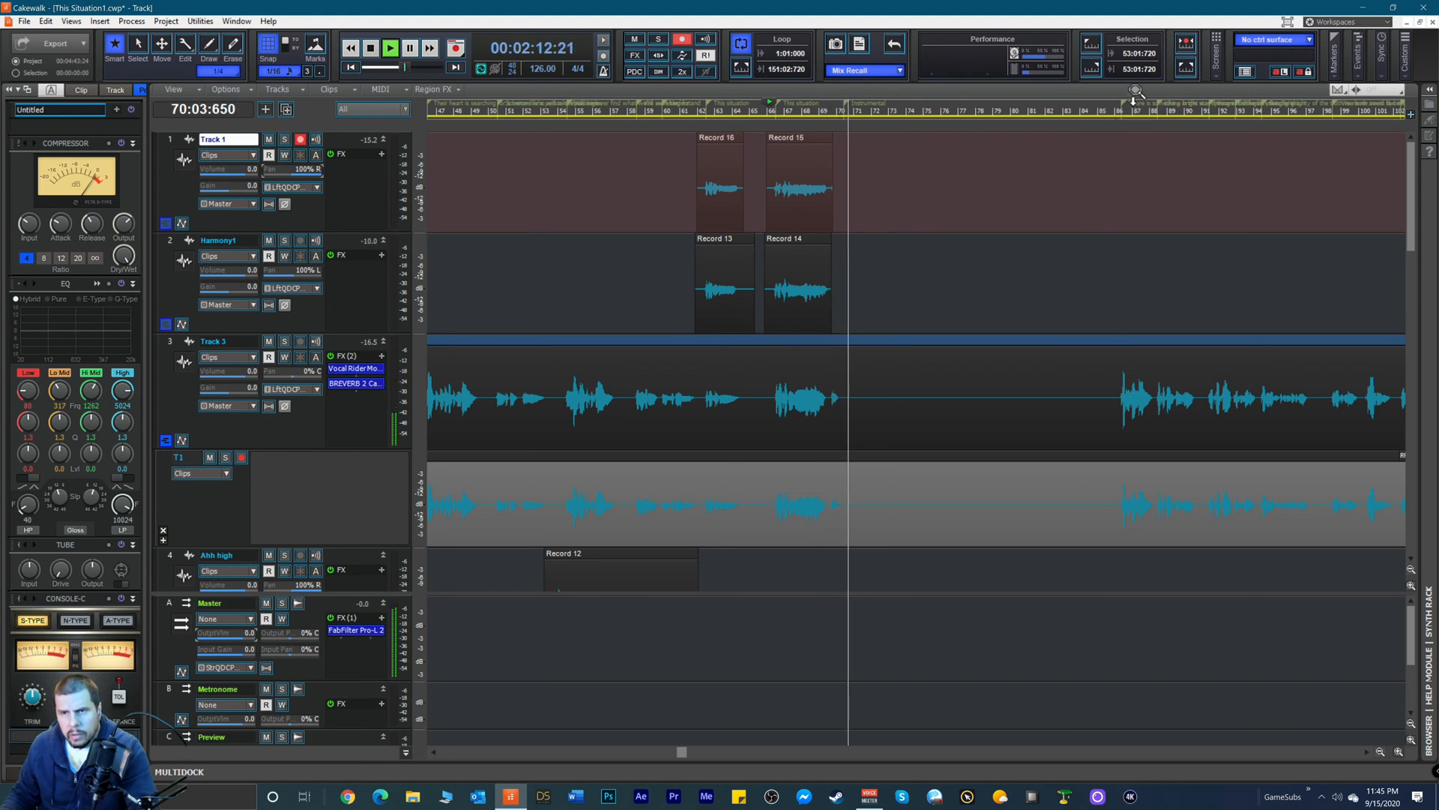
{"action": "key", "text": "space"}
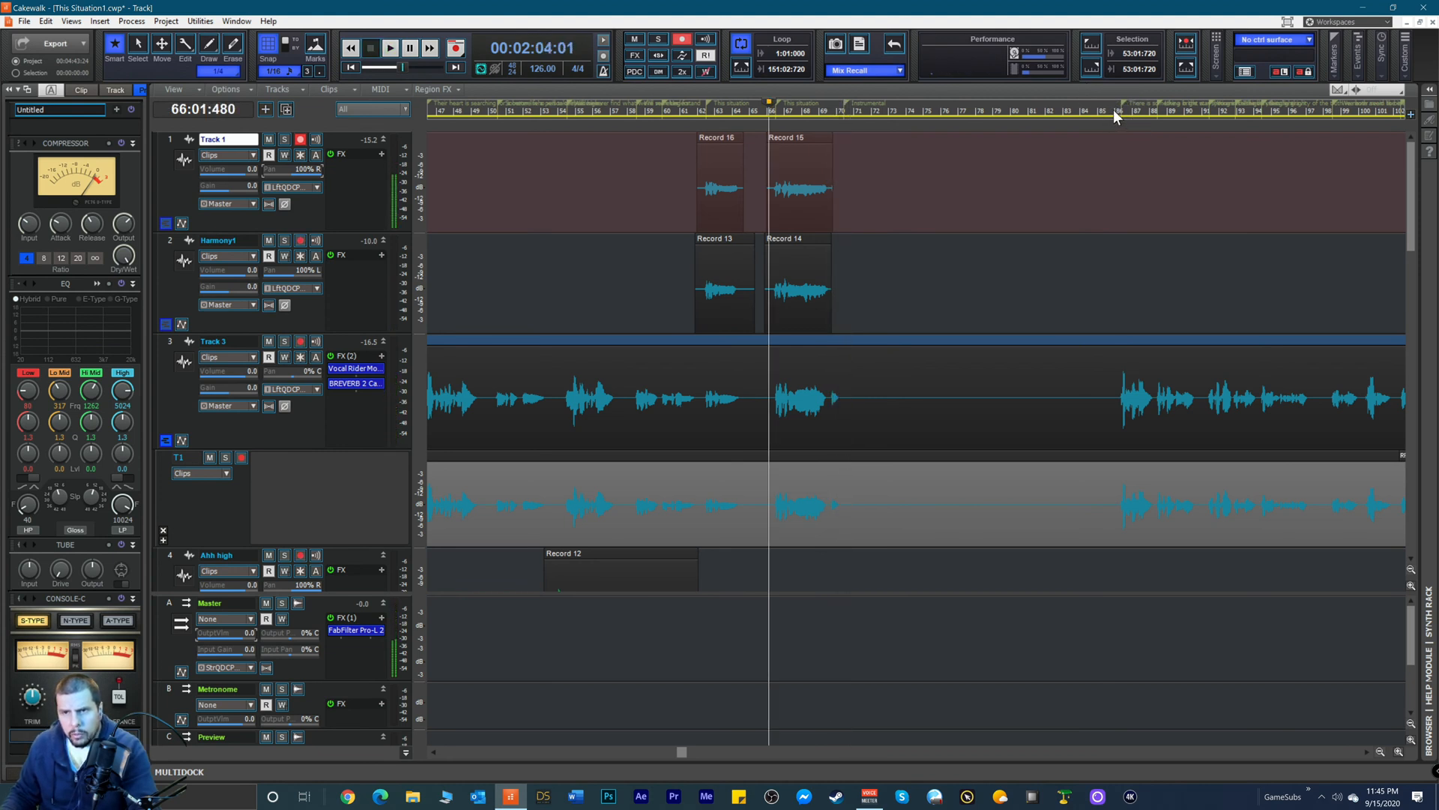
Step: Audition the next lead vocal section from about measure 86
{"action": "left_click", "coordinate": [1108, 110]}
{"action": "key", "text": "space"}
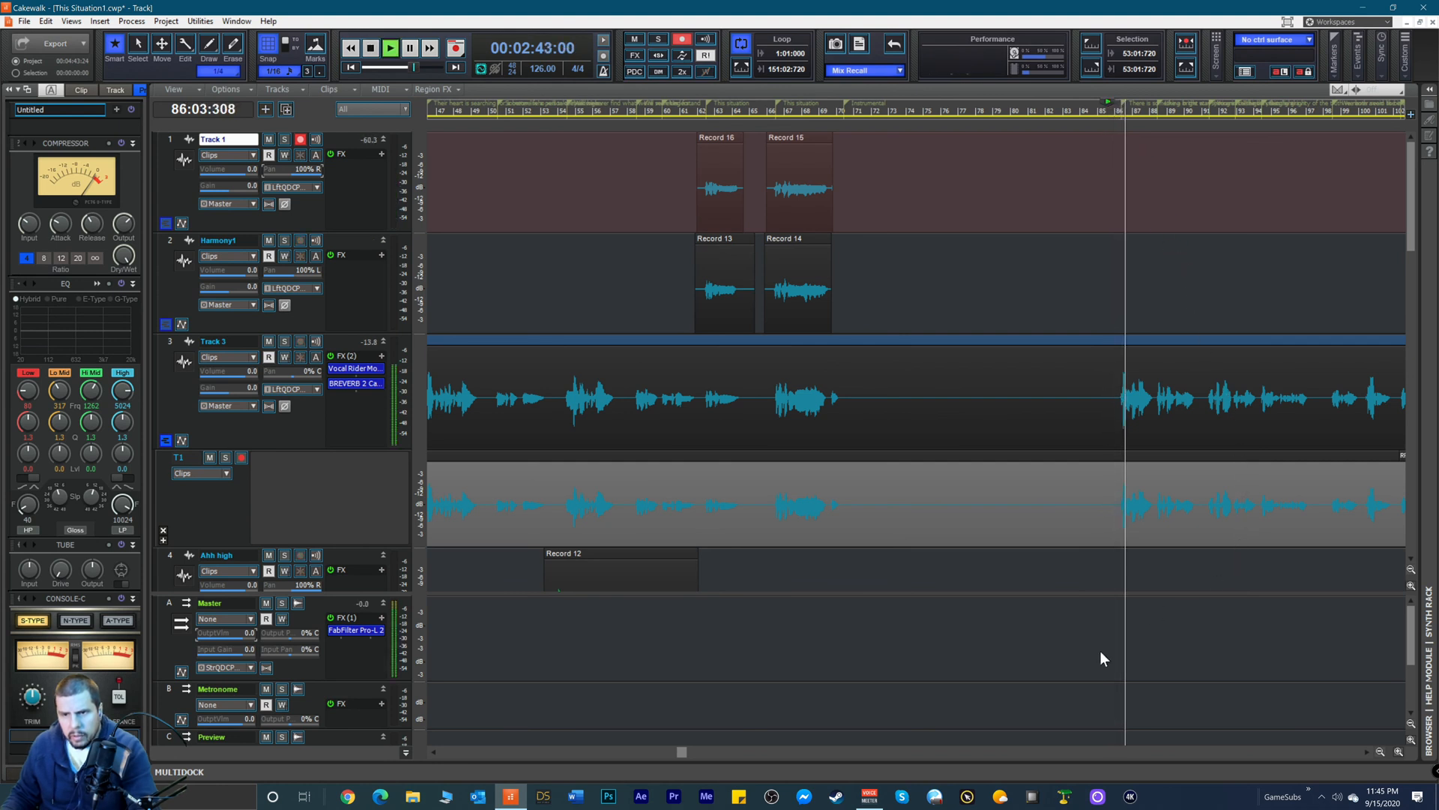
{"action": "left_click_drag", "start_coordinate": [681, 753], "coordinate": [825, 772]}
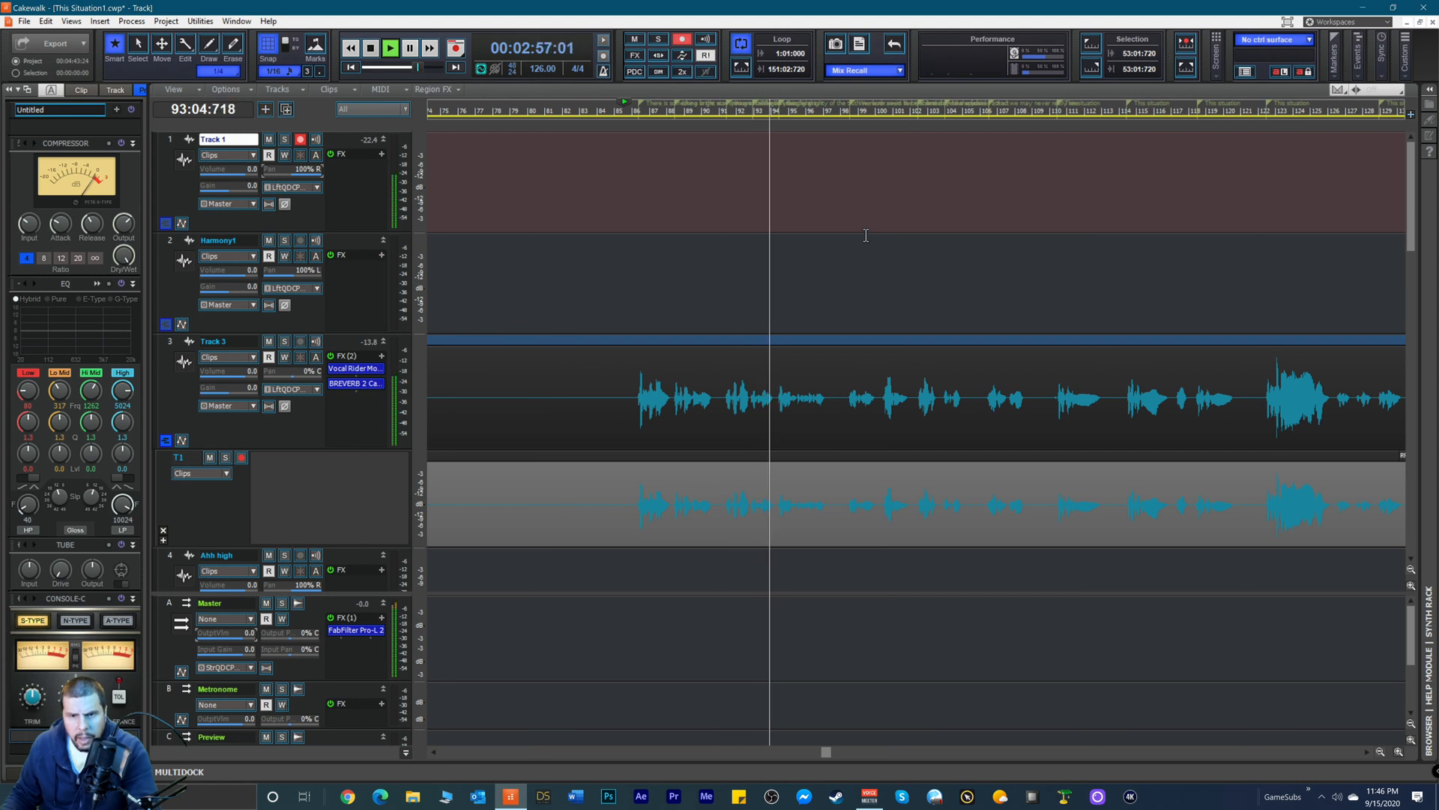
Step: Audition the phrase from 92:02:240 and record a short harmony take for it on Track 1
{"action": "left_click", "coordinate": [741, 111]}
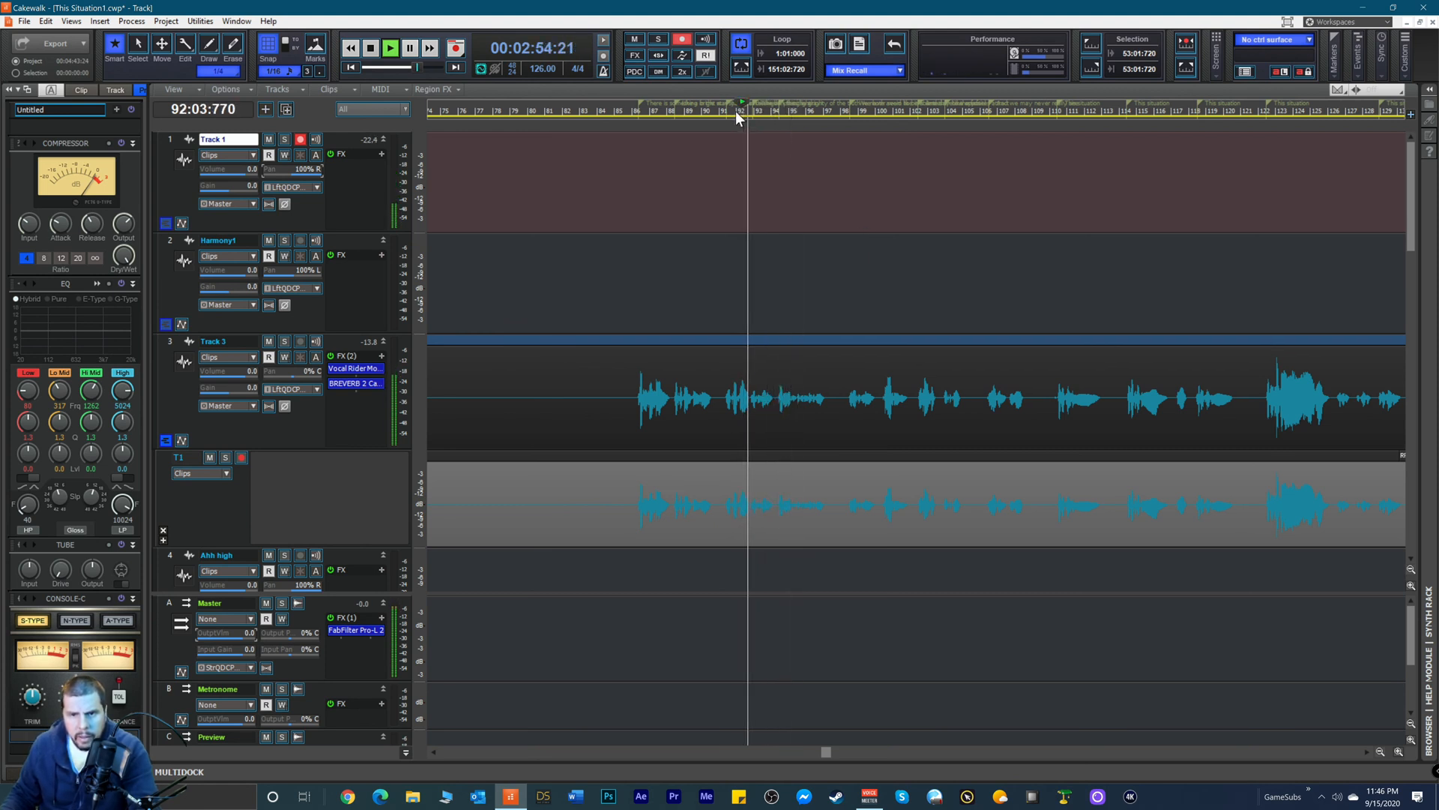
{"action": "left_click", "coordinate": [736, 111]}
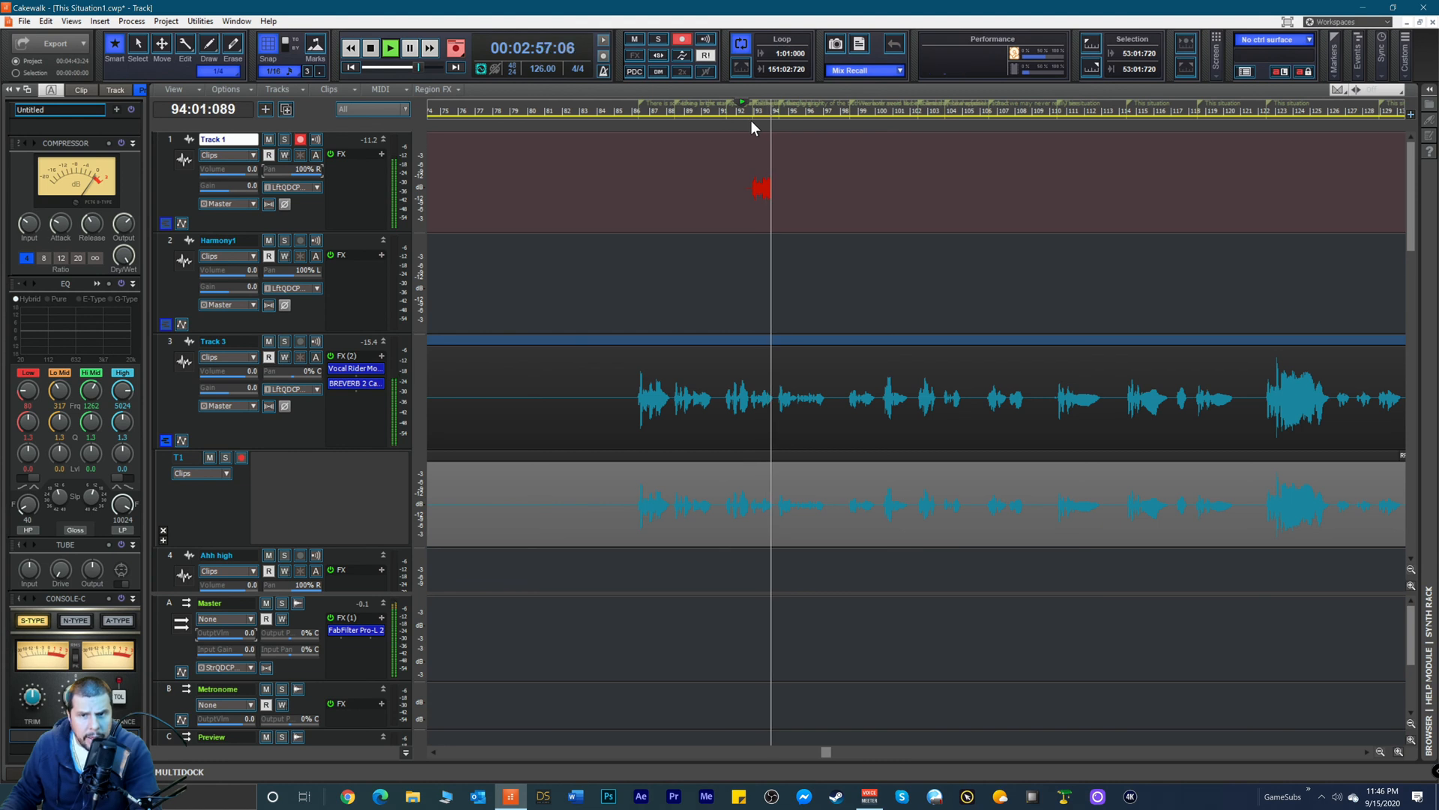
{"action": "key", "text": "space"}
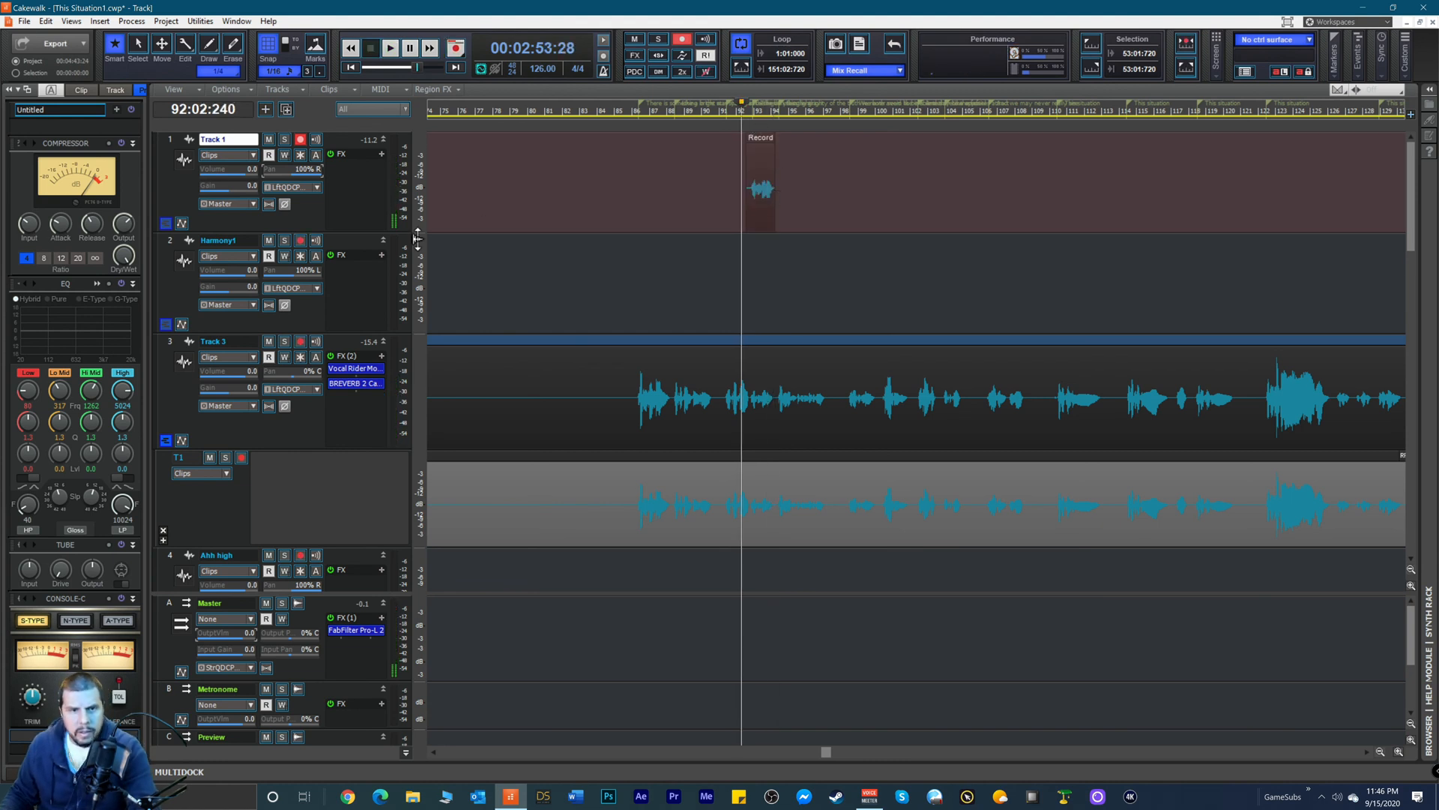
Step: Switch record arming from Track 1 to Harmony1 and record a matching take from 92:02:240
{"action": "left_click", "coordinate": [299, 140]}
{"action": "left_click", "coordinate": [301, 238]}
{"action": "key", "text": "space"}
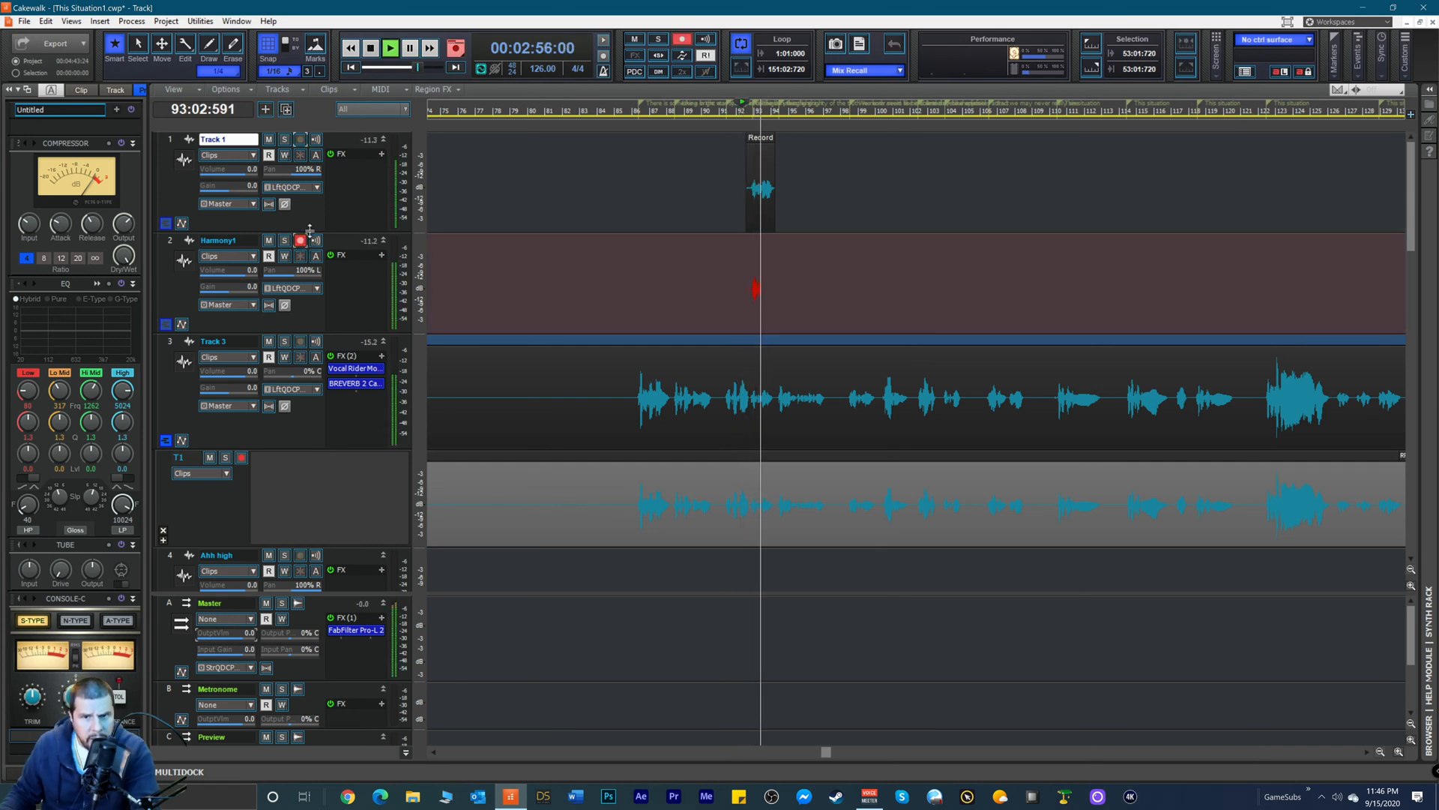
{"action": "key", "text": "space"}
Step: Finish the Harmony1 take and audition the doubled harmony from 92:02:240 through the following lead vocal phrases
{"action": "key", "text": "space"}
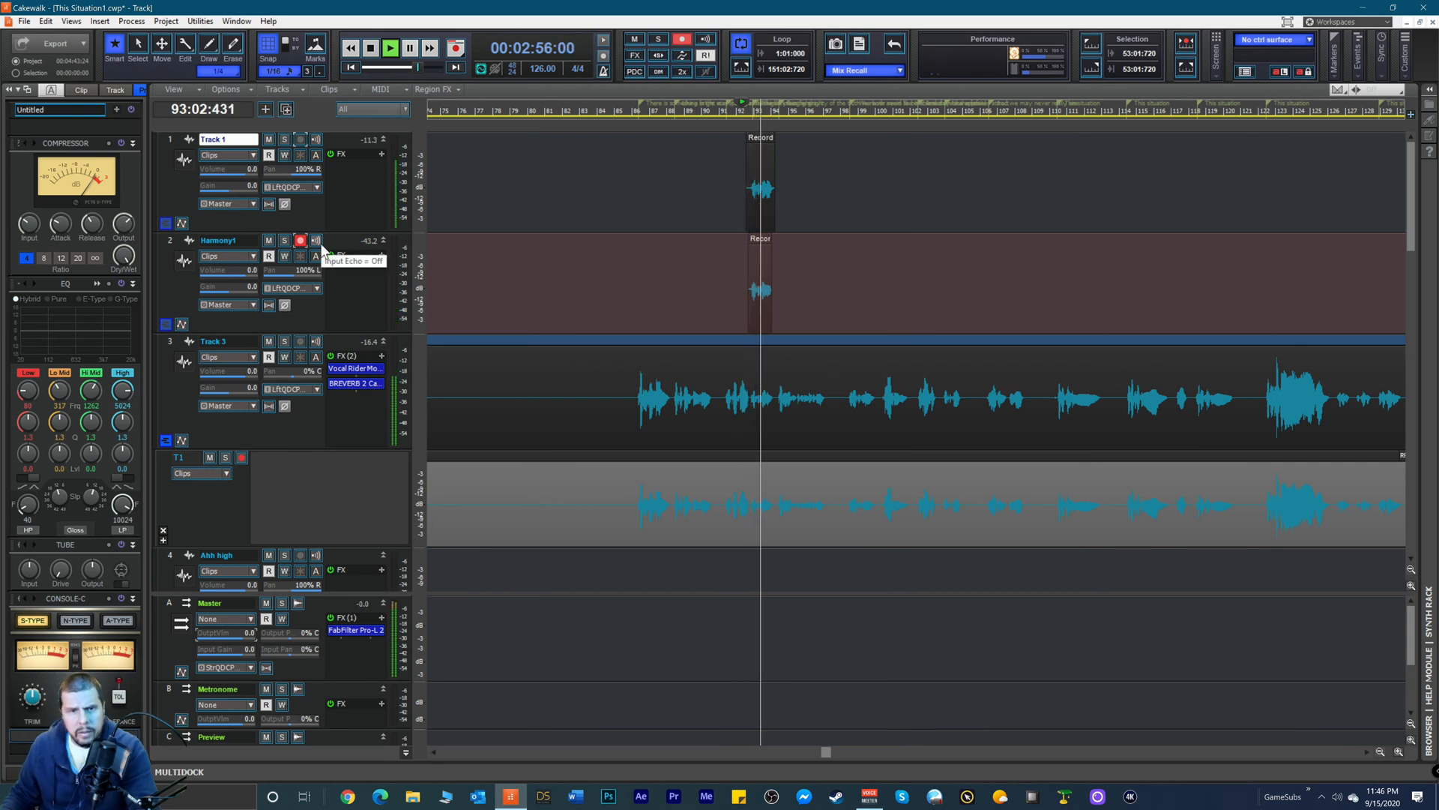
{"action": "key", "text": "space"}
{"action": "key", "text": "space"}
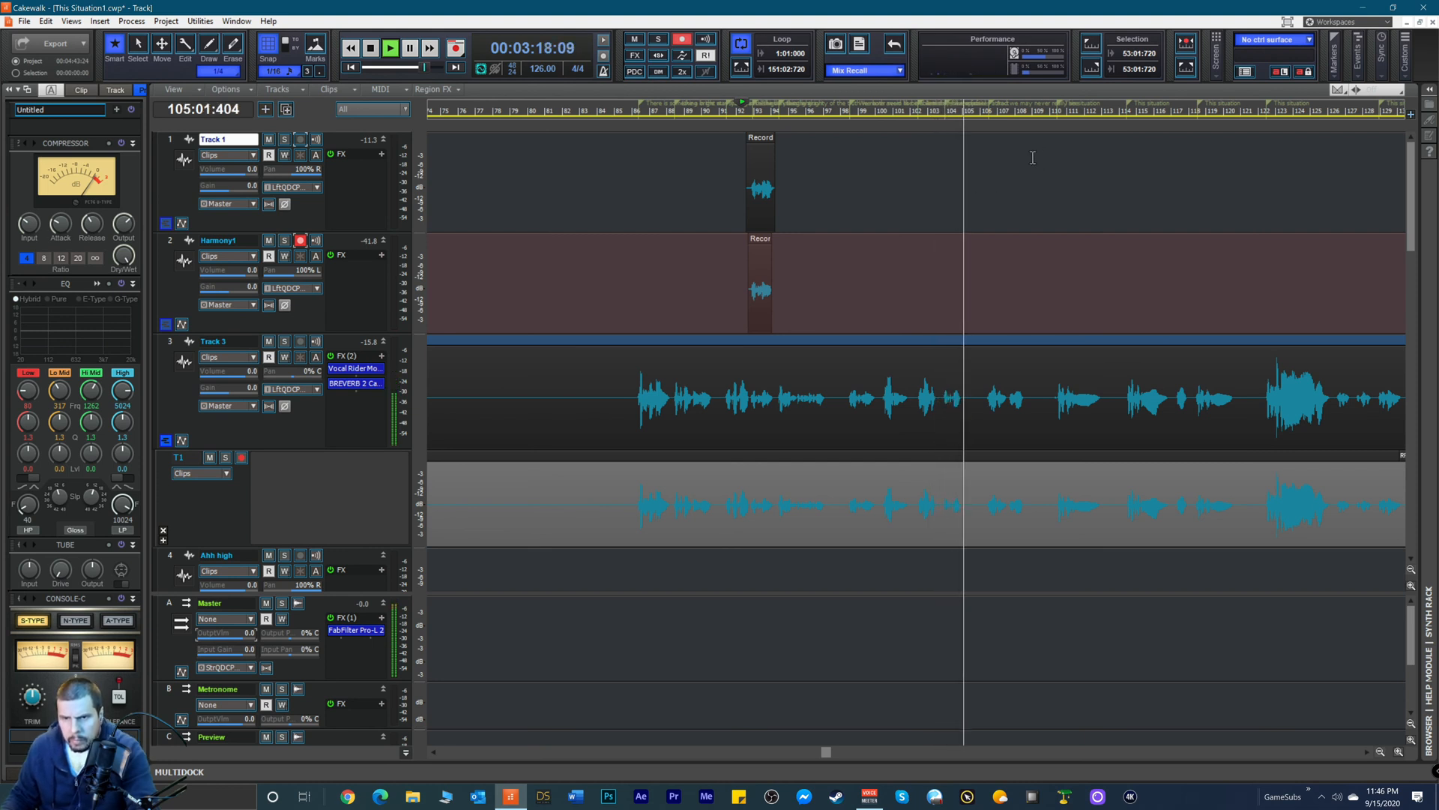
{"action": "key", "text": "space"}
Step: Cue the lead vocal phrase at 102:03:240 and record a short harmony take for it on Harmony1
{"action": "left_click", "coordinate": [928, 112]}
{"action": "left_click", "coordinate": [919, 113]}
{"action": "key", "text": "space"}
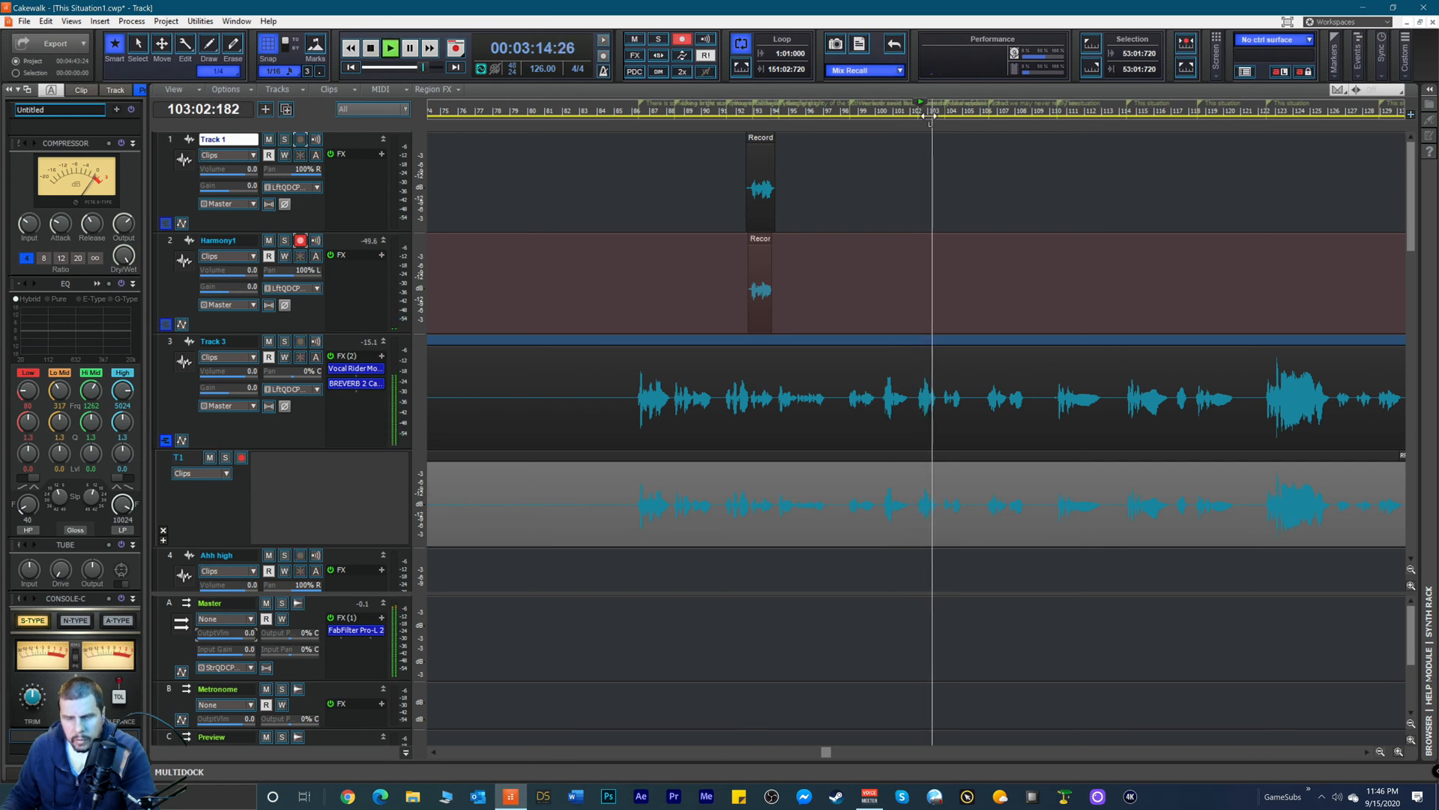
{"action": "key", "text": "r"}
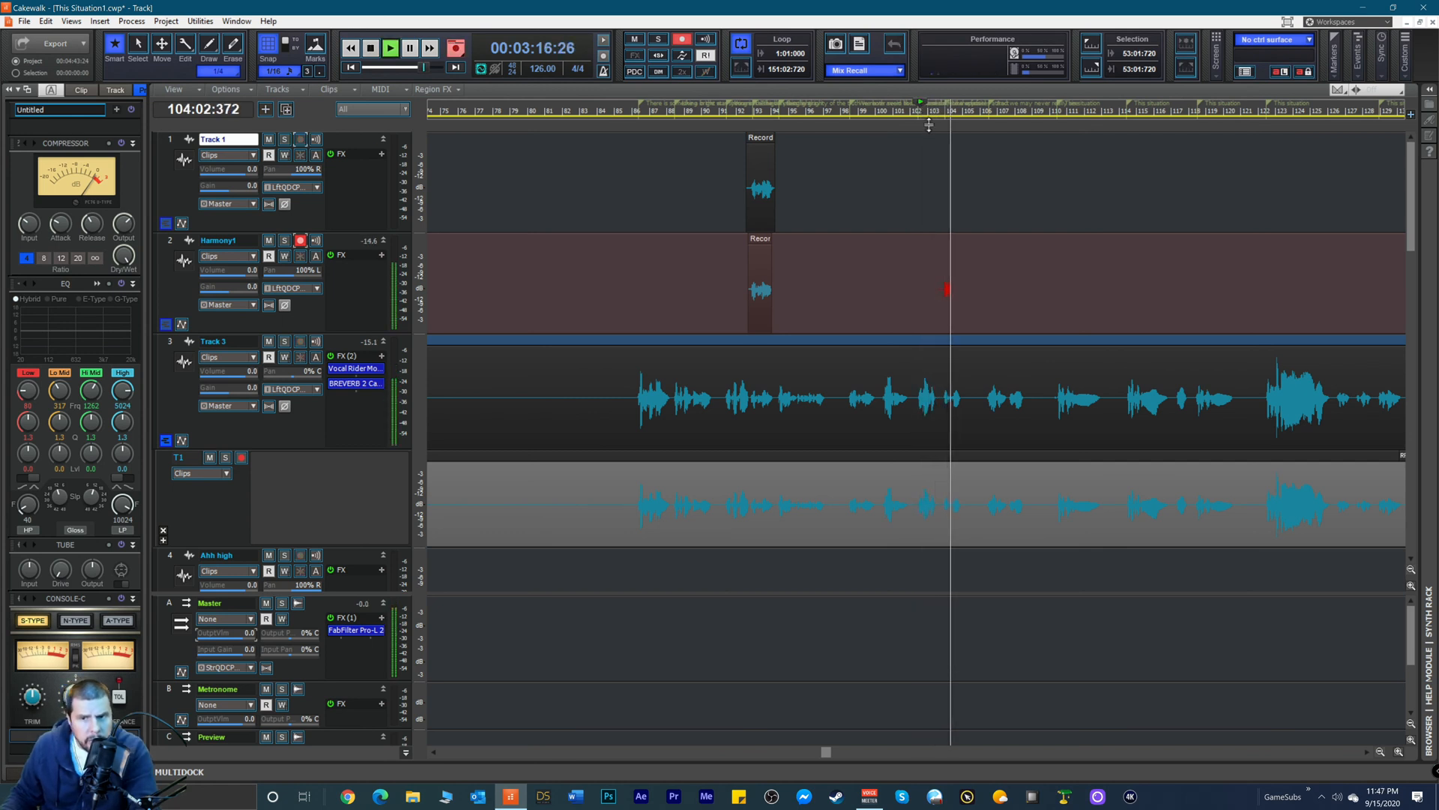
{"action": "key", "text": "space"}
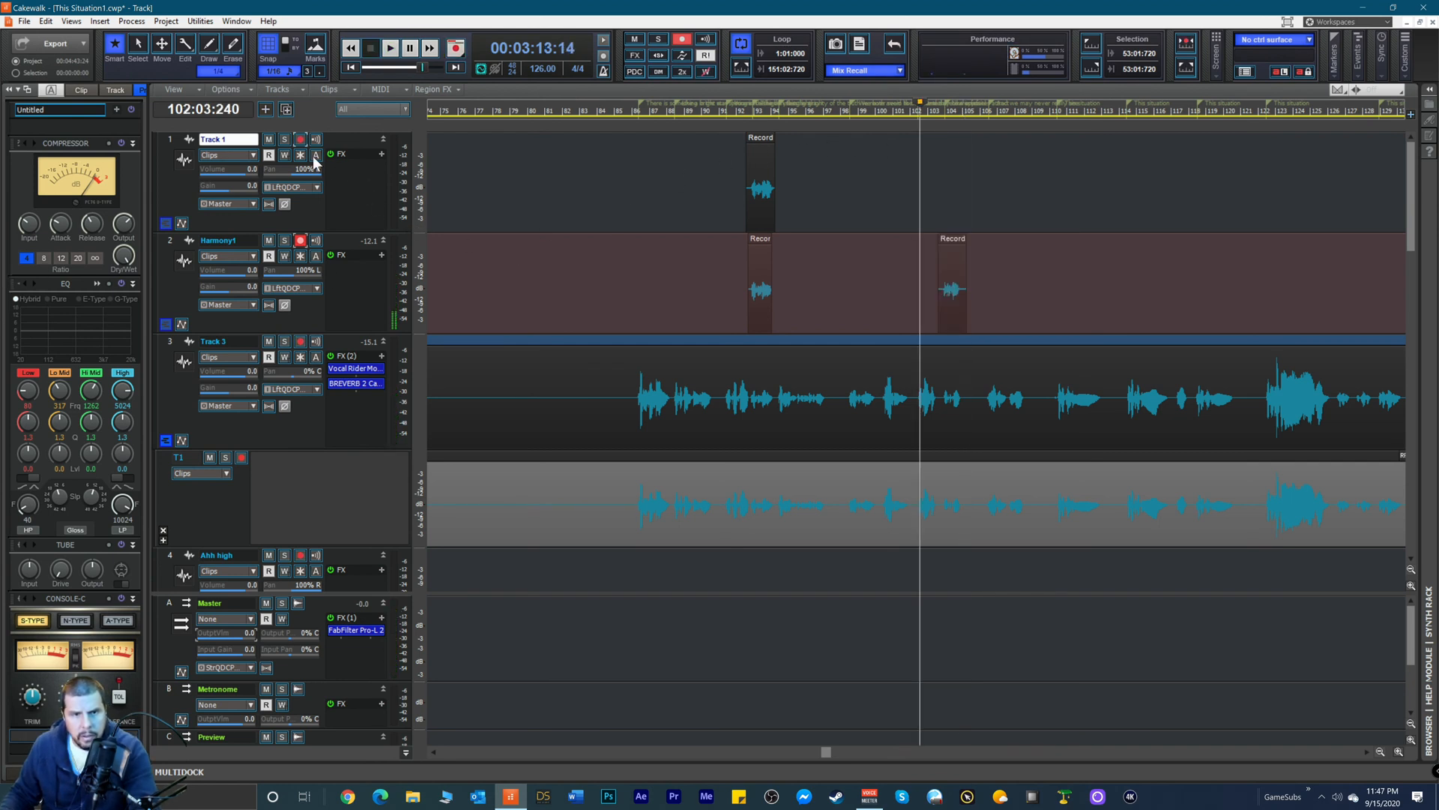
Step: Switch record arming from Harmony1 to Track 1 and record a matching take for the phrase cued at 102:03:240
{"action": "left_click", "coordinate": [300, 241]}
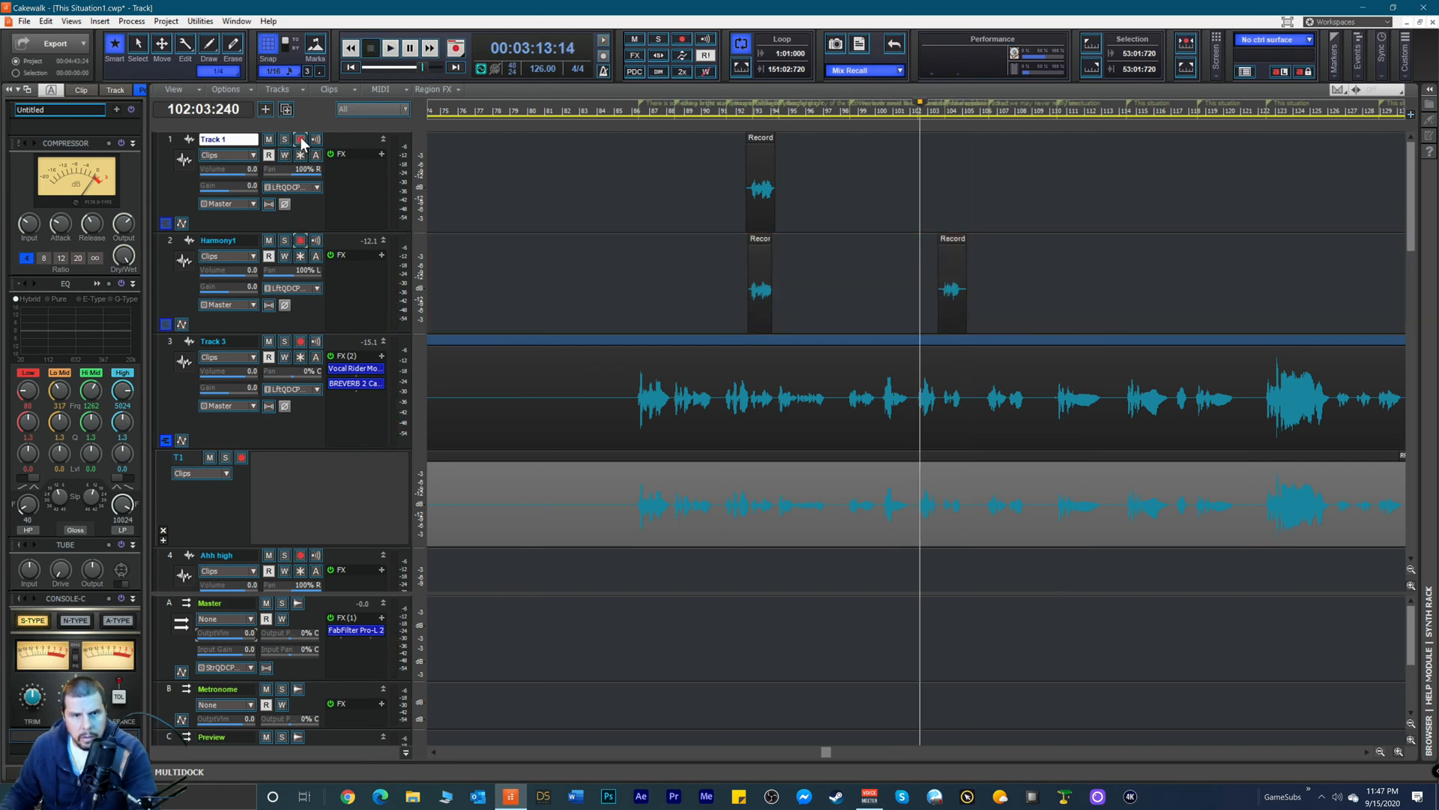
{"action": "left_click", "coordinate": [300, 139]}
{"action": "key", "text": "space"}
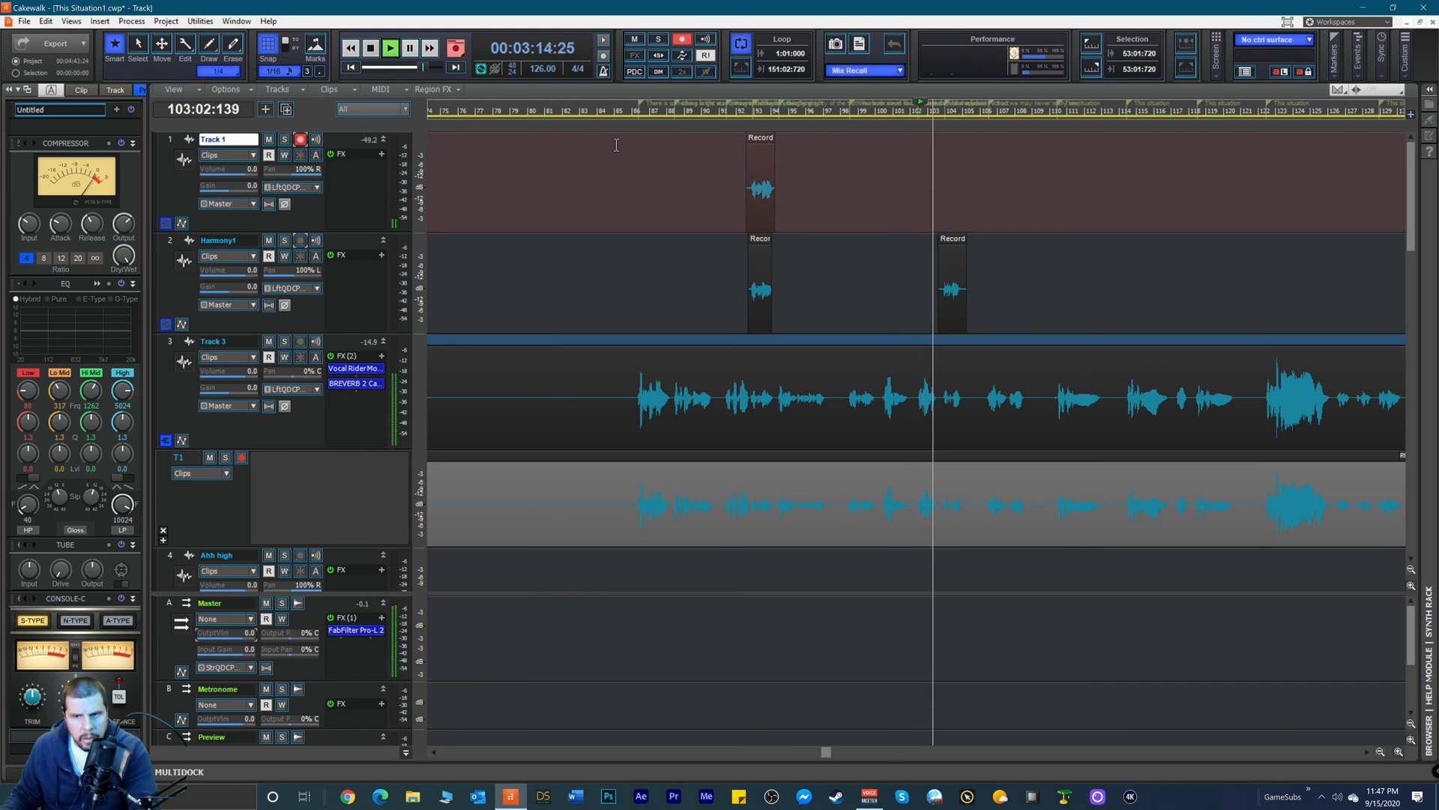
{"action": "key", "text": "r"}
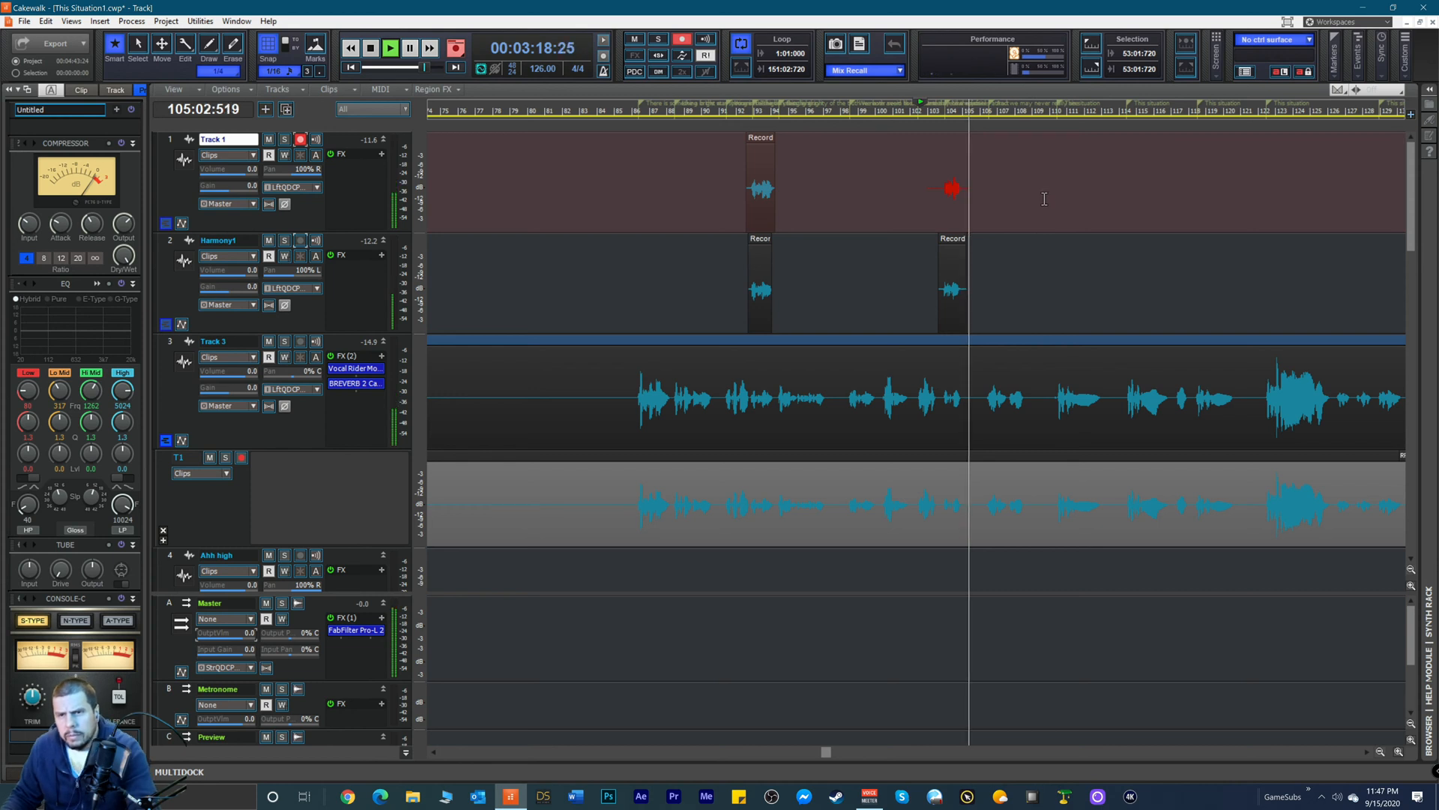
{"action": "key", "text": "space"}
Step: Audition the next lead phrase from about measure 107 and record a harmony take on Track 1 from 109:01:480
{"action": "left_click", "coordinate": [1006, 110]}
{"action": "key", "text": "space"}
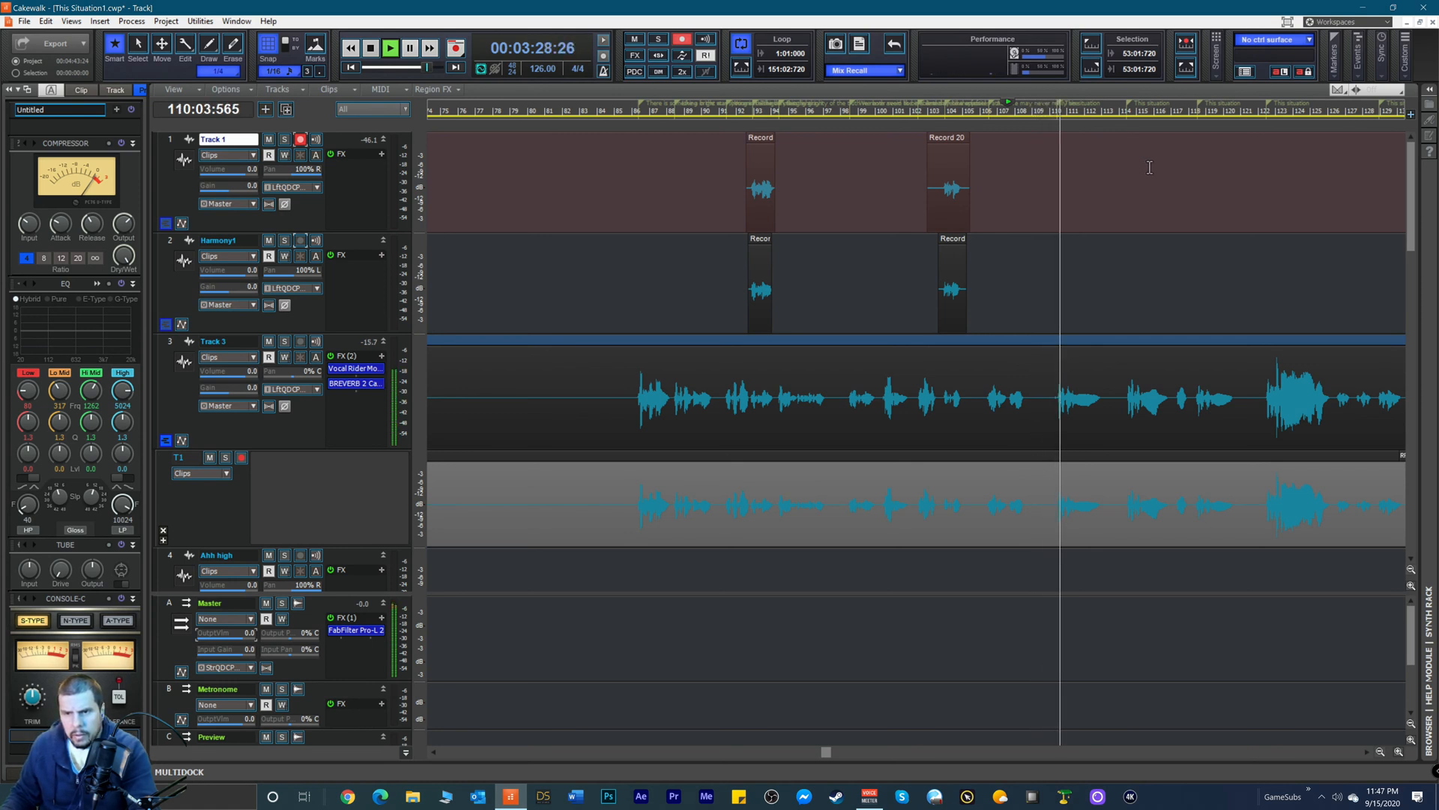
{"action": "left_click", "coordinate": [1034, 113]}
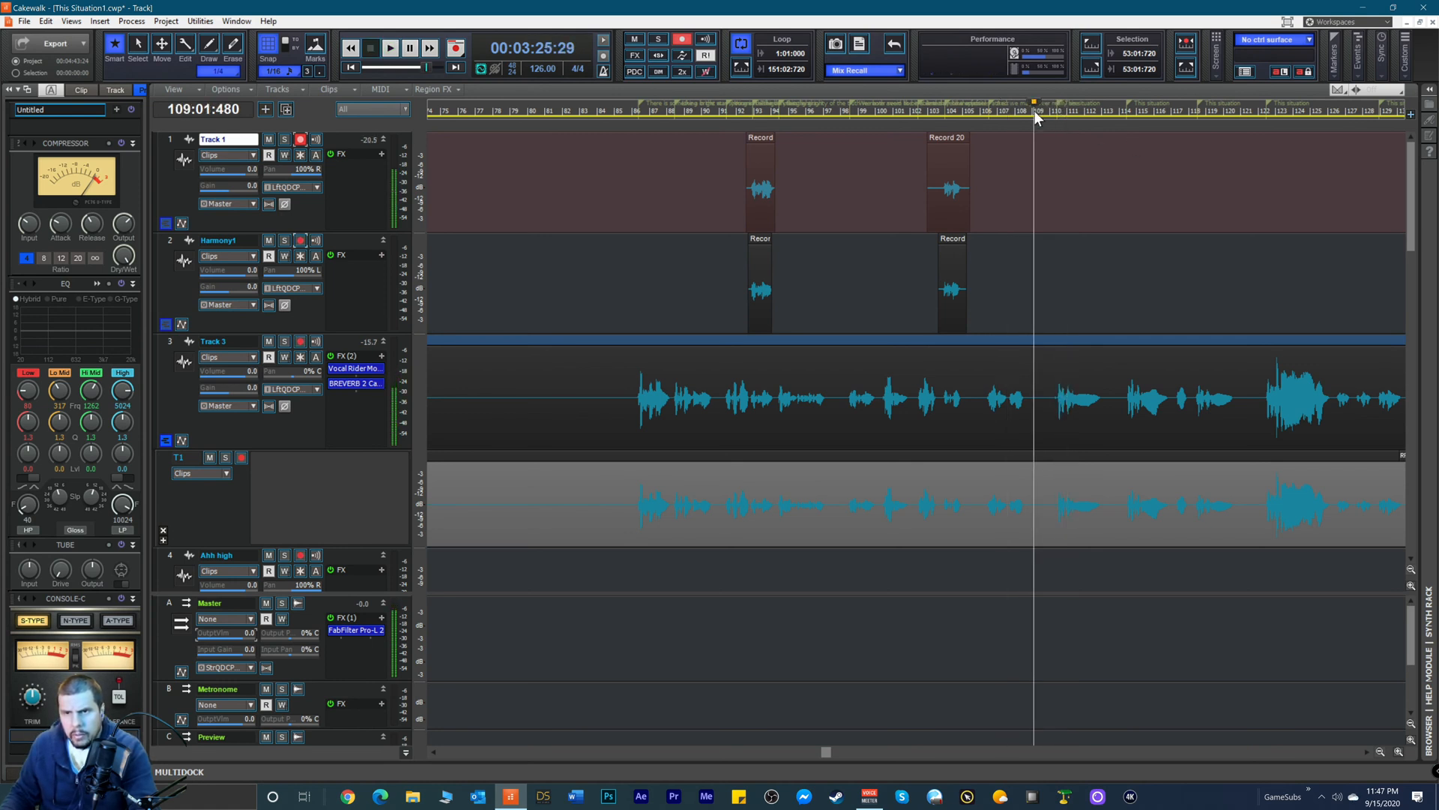
{"action": "key", "text": "space"}
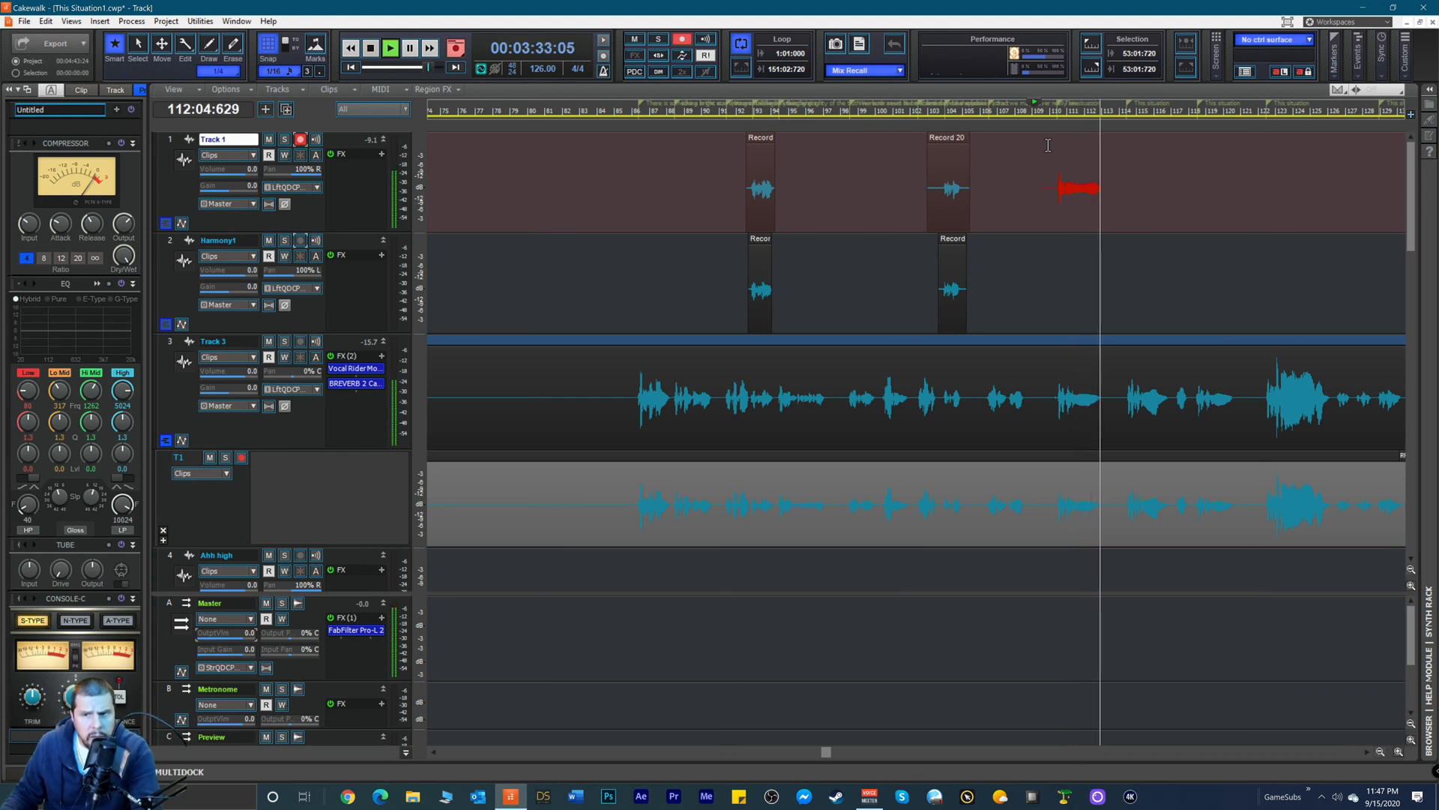
{"action": "key", "text": "space"}
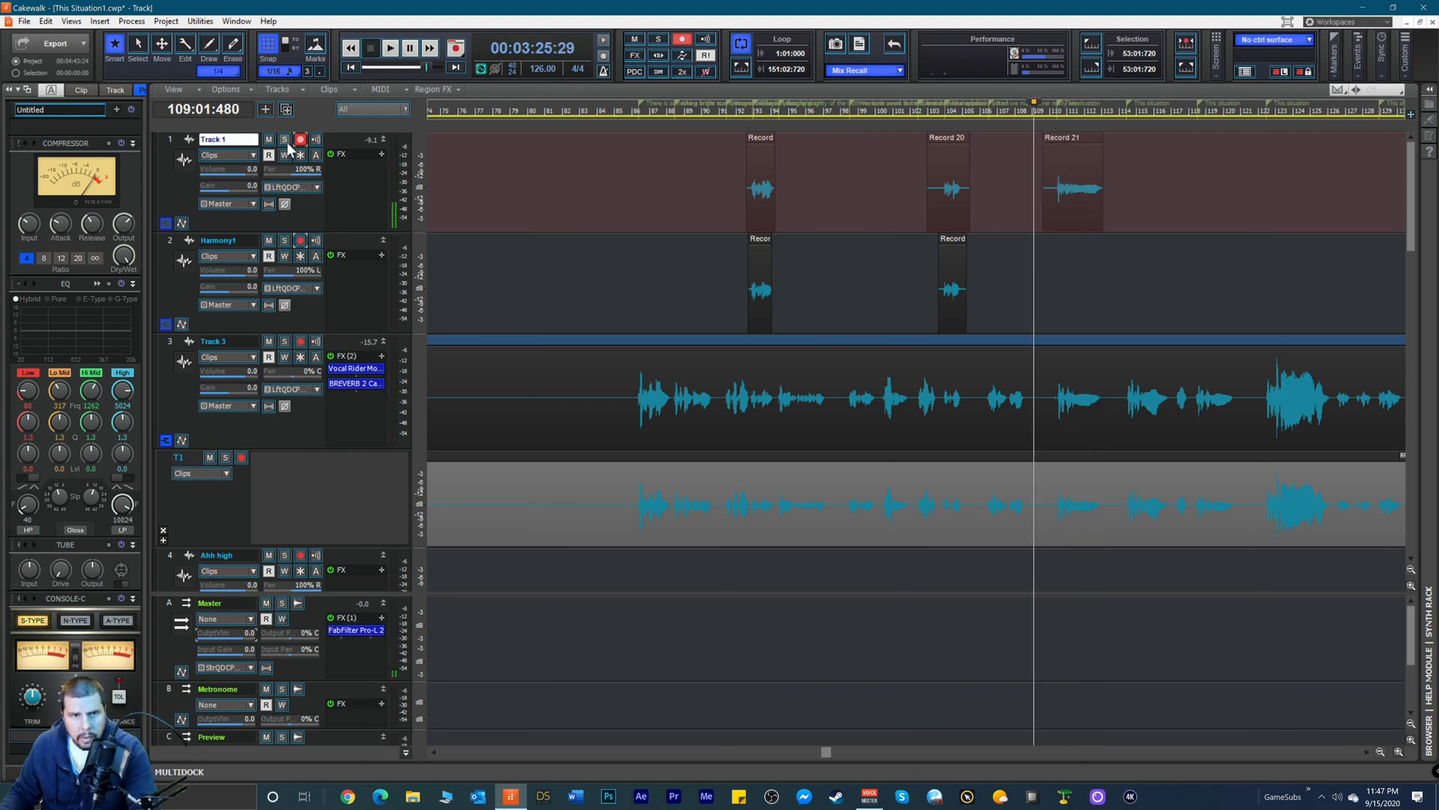
Step: Switch record arming from Track 1 to Harmony1 and record a matching take from 109:01:480
{"action": "left_click", "coordinate": [300, 141]}
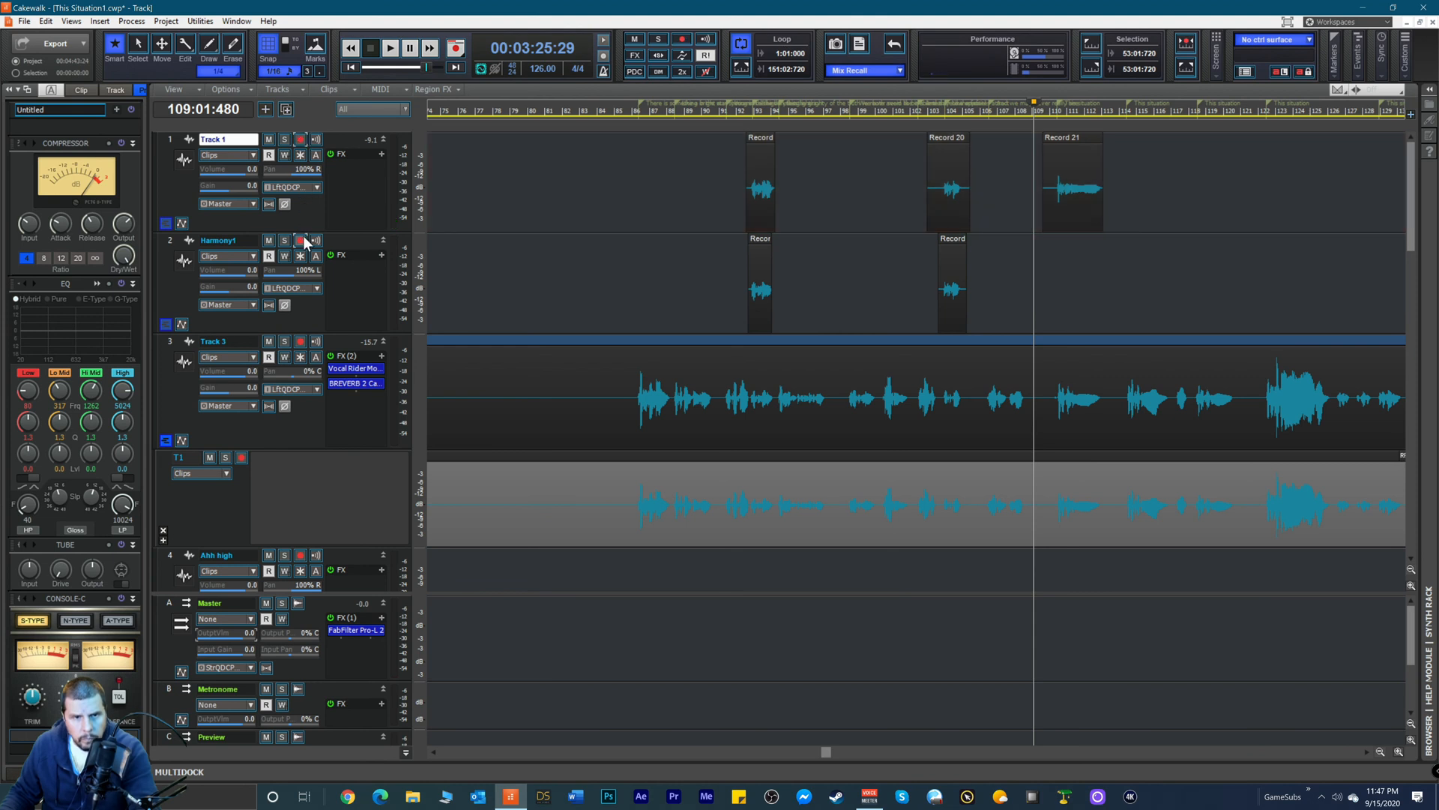
{"action": "left_click", "coordinate": [303, 239]}
{"action": "key", "text": "space"}
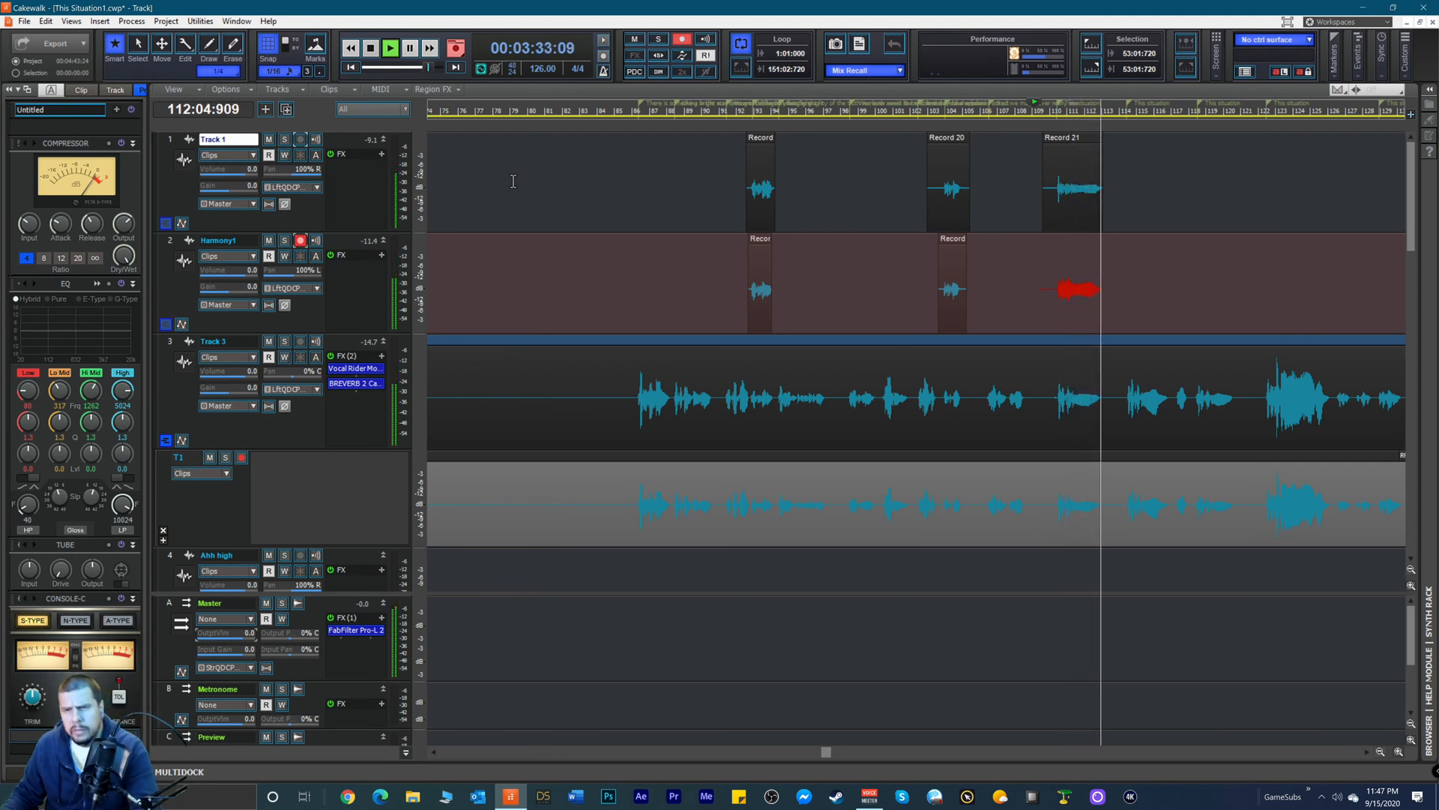
{"action": "key", "text": "space"}
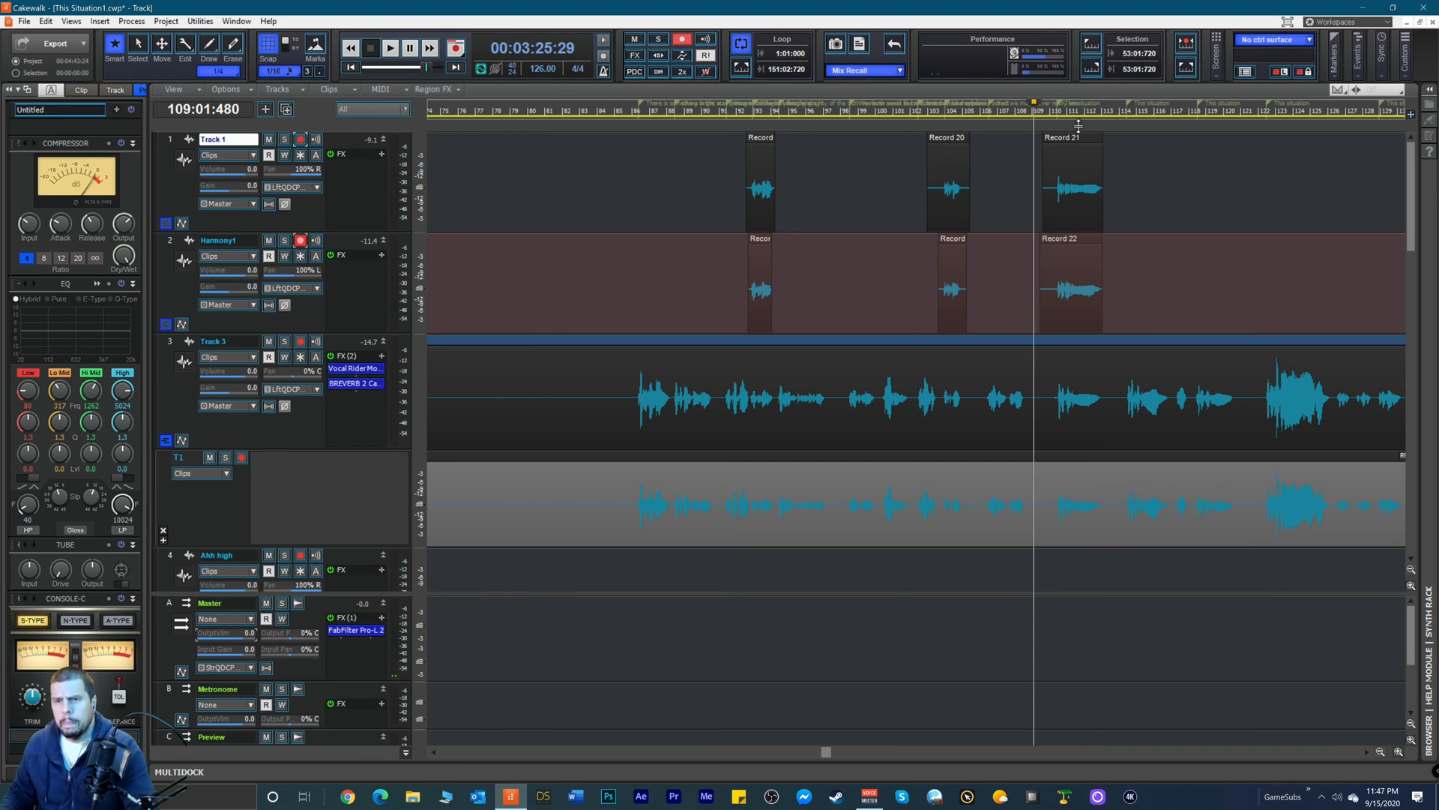
Step: Audition the doubled harmonies from 109:01:480 and record the next phrase's harmony on Harmony1 from 114:01:480
{"action": "key", "text": "space"}
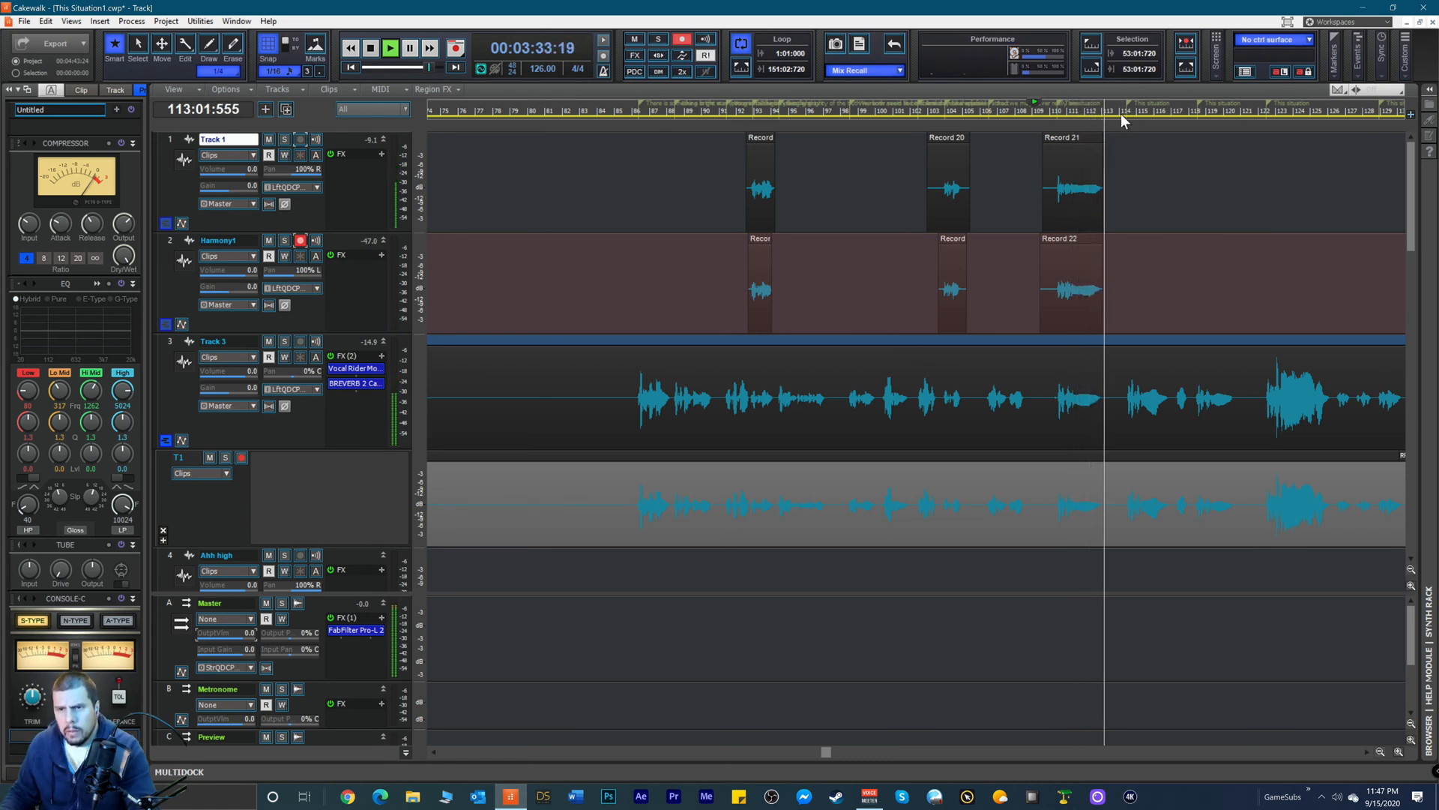
{"action": "left_click", "coordinate": [1121, 111]}
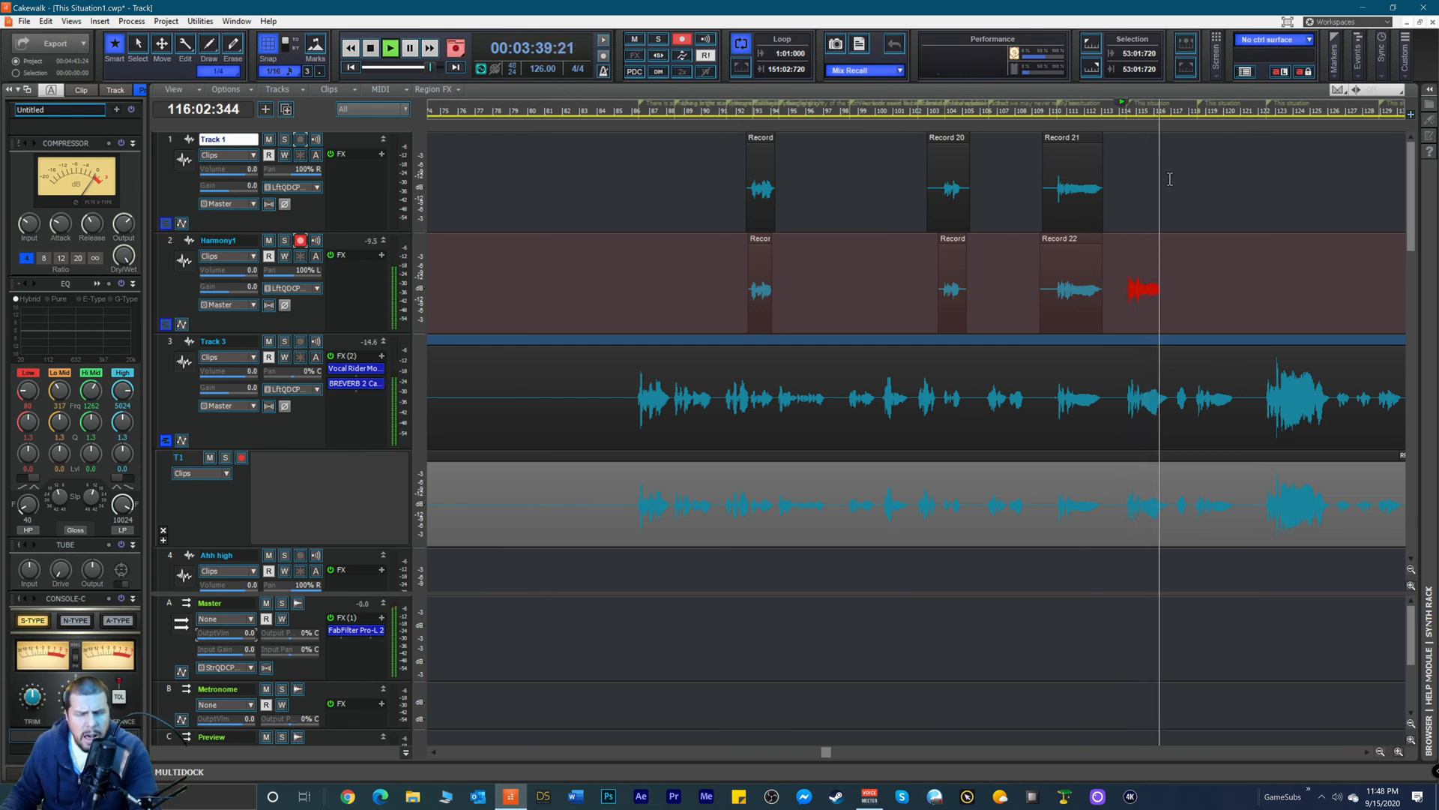
{"action": "key", "text": "space"}
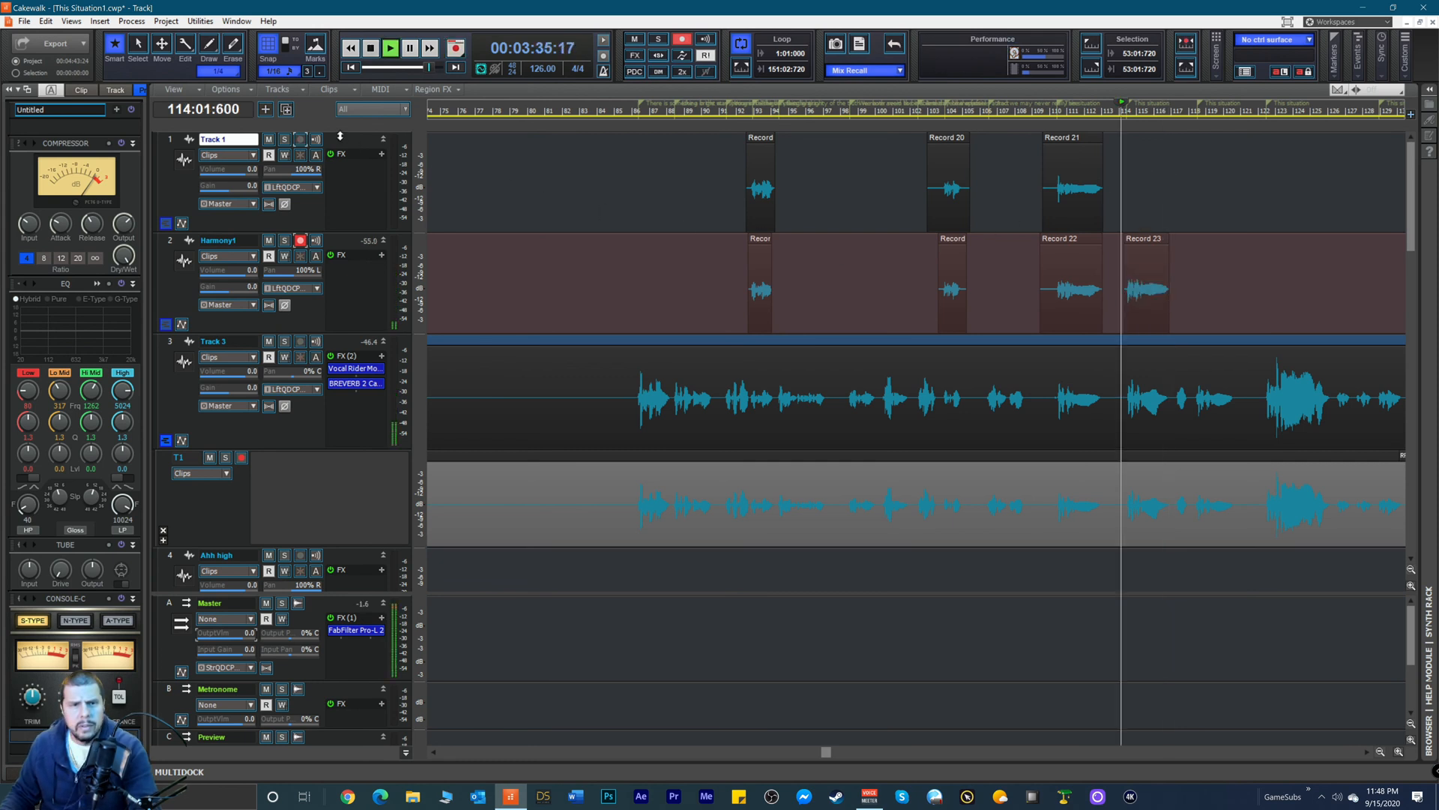
Step: Switch record arming from Harmony1 to Track 1 and record the matching harmony take with a run-in from about measure 113
{"action": "left_click", "coordinate": [301, 139]}
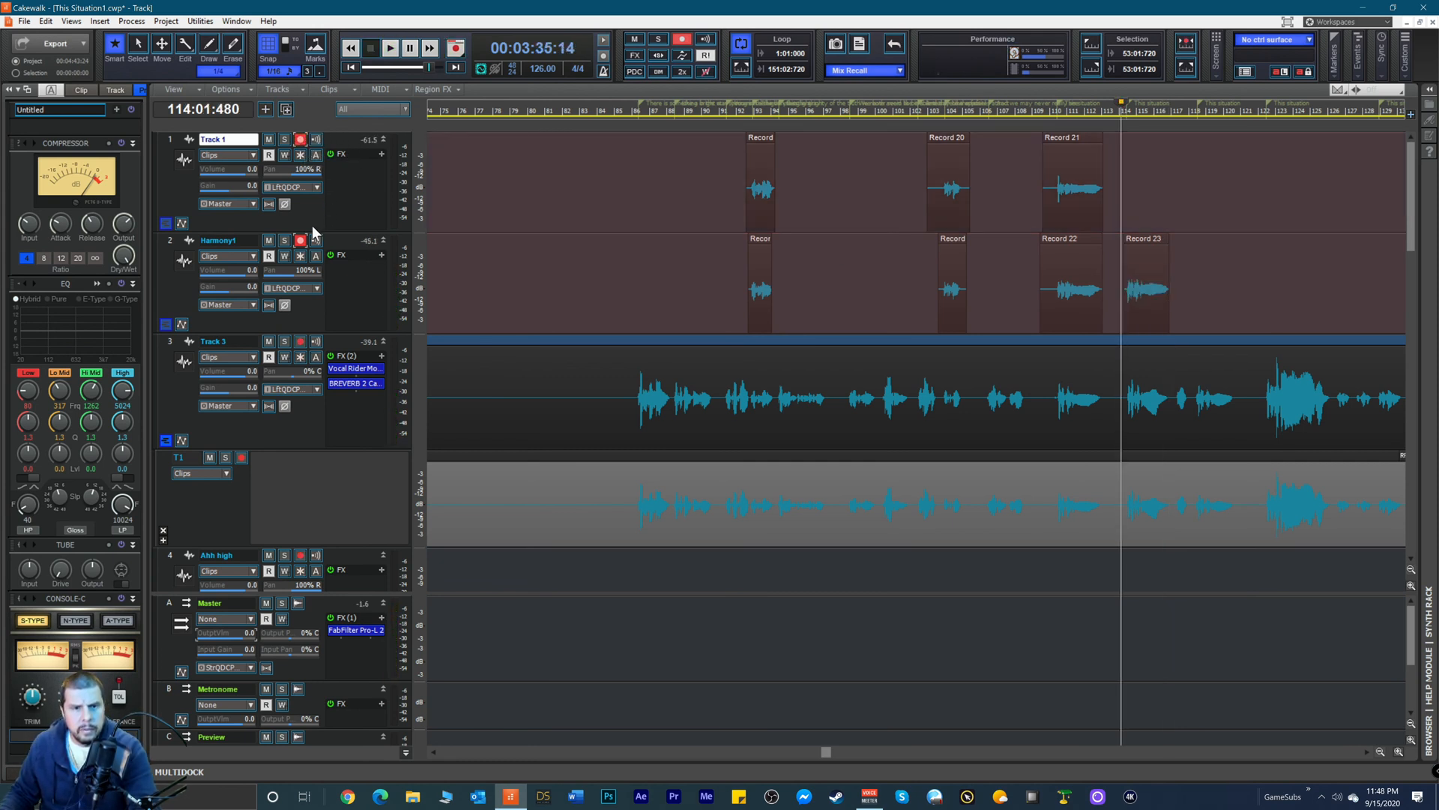
{"action": "left_click", "coordinate": [301, 240]}
{"action": "key", "text": "space"}
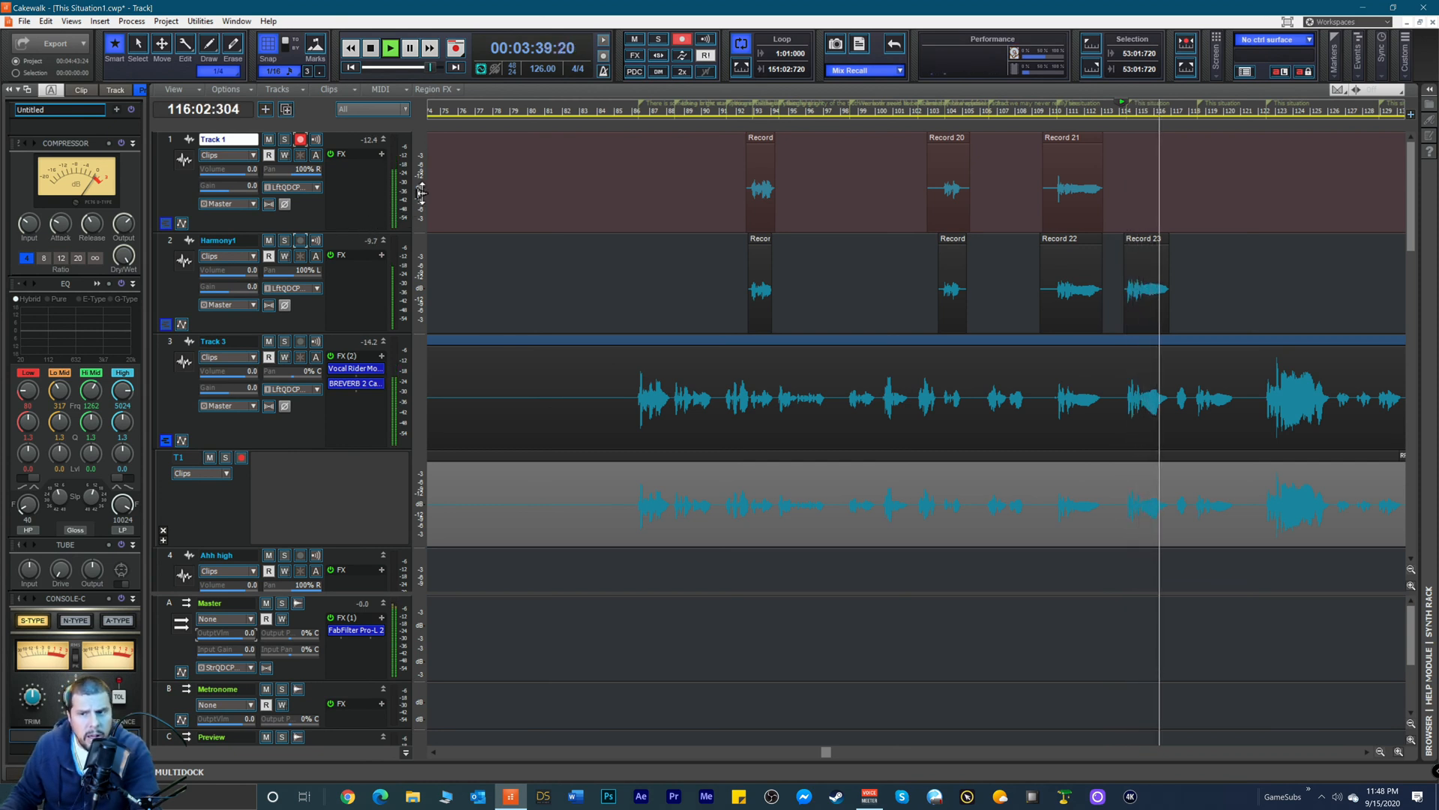
{"action": "key", "text": "space"}
{"action": "key", "text": "space"}
{"action": "key", "text": "space"}
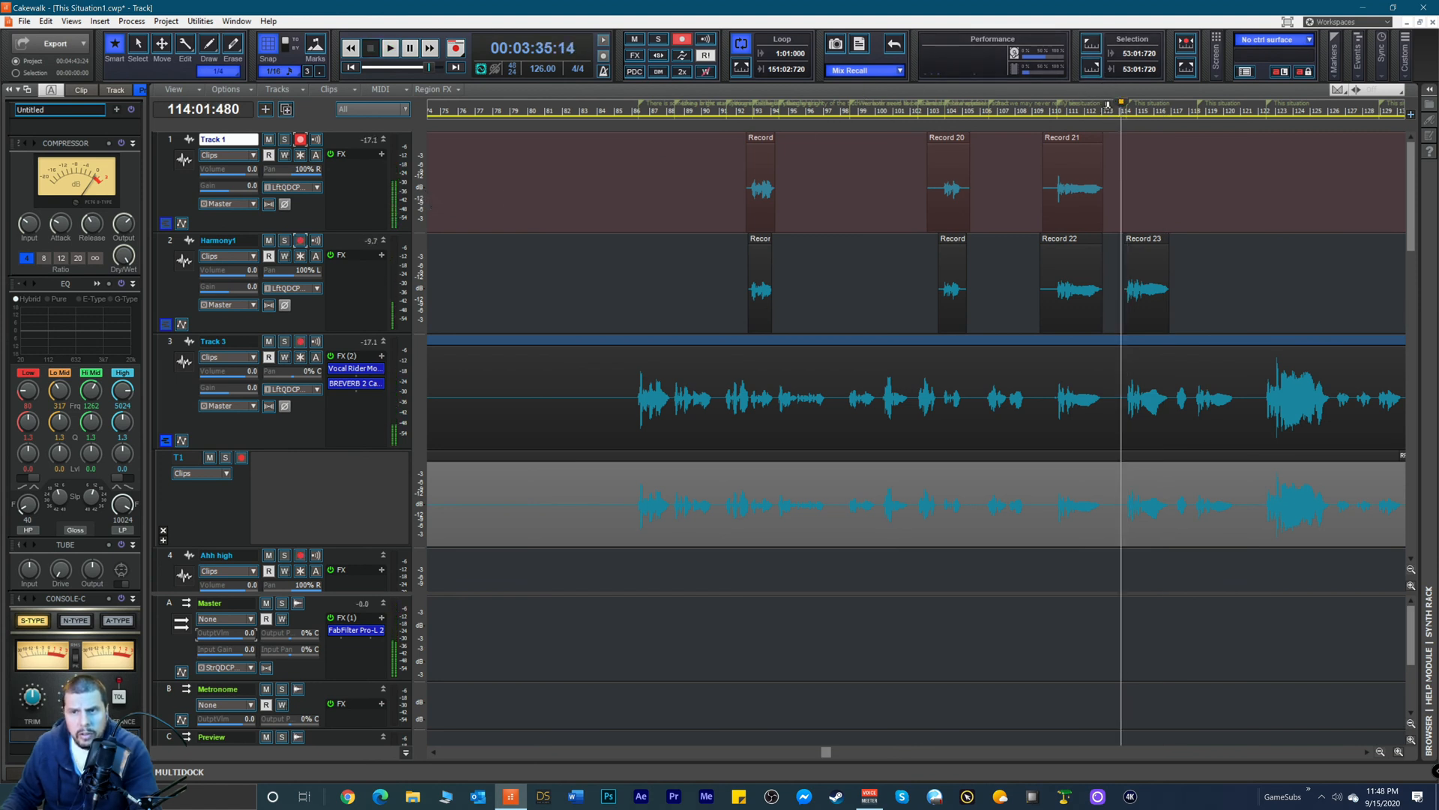
{"action": "left_click", "coordinate": [1108, 106]}
{"action": "left_click", "coordinate": [1105, 111]}
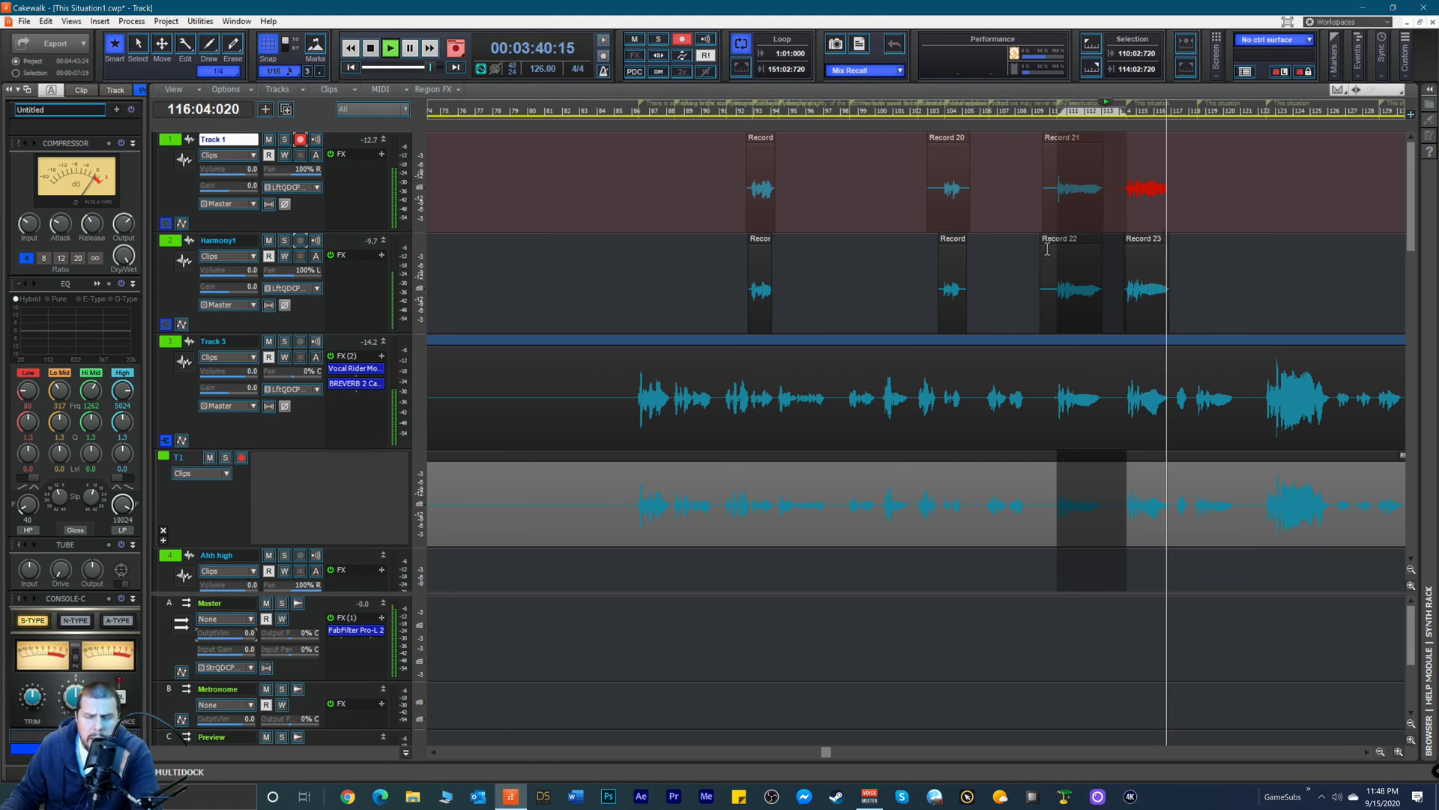
{"action": "key", "text": "space"}
Step: Audition the new doubled phrase and record a harmony take for the next one on Track 1 from 117:04:720
{"action": "key", "text": "space"}
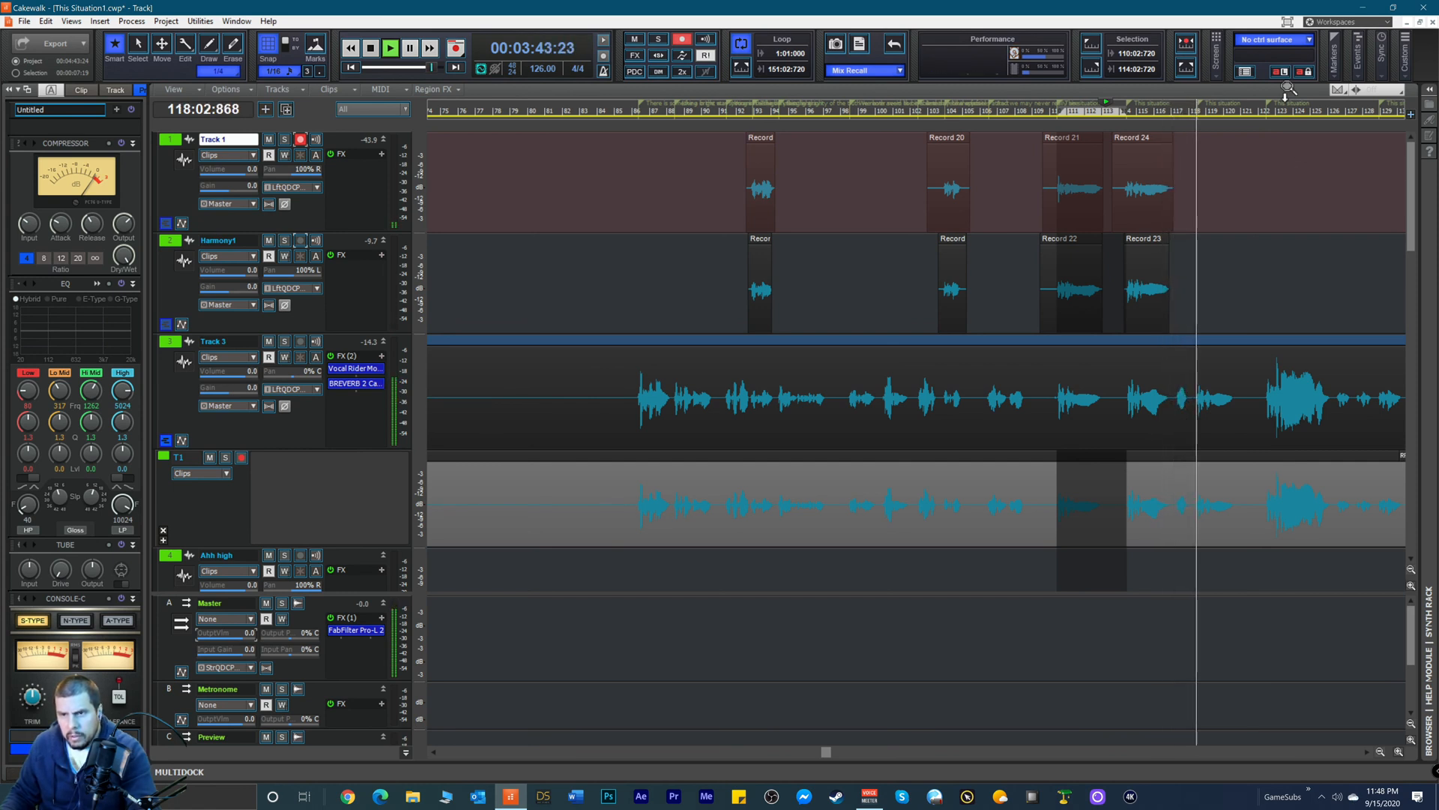
{"action": "left_click", "coordinate": [1186, 113]}
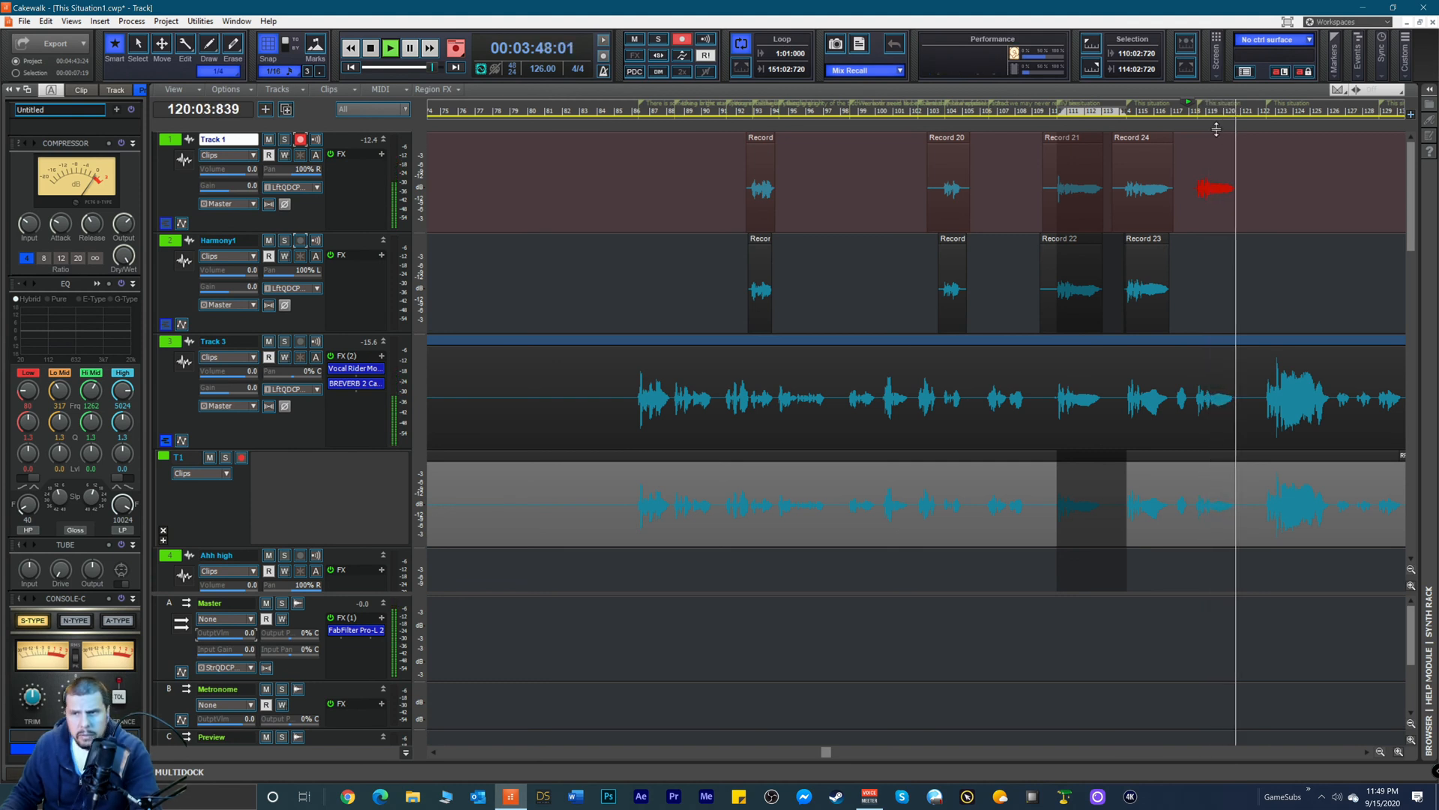
{"action": "key", "text": "space"}
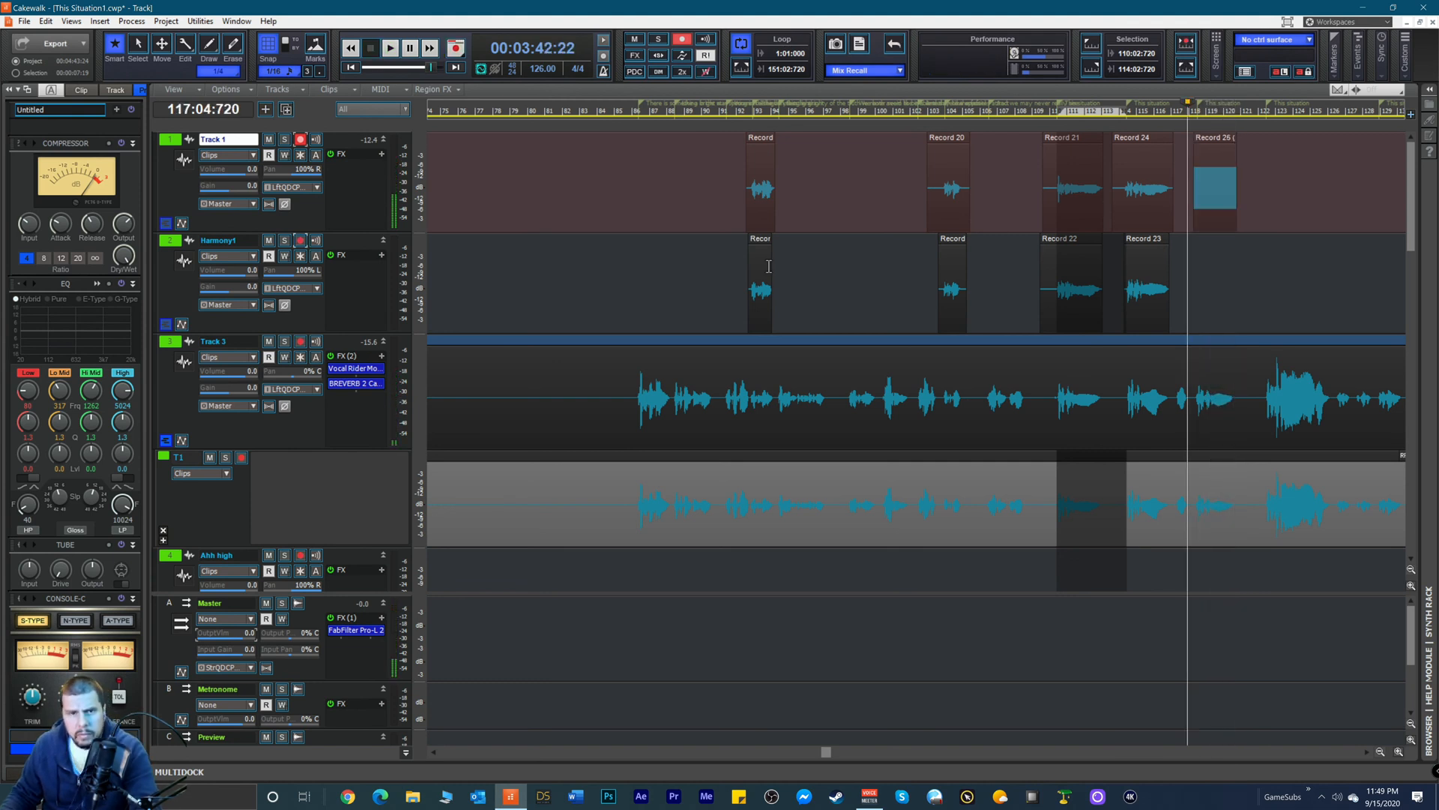
Step: Switch record arming from Track 1 to Harmony1 and record a matching take from 117:04:720
{"action": "left_click", "coordinate": [303, 239]}
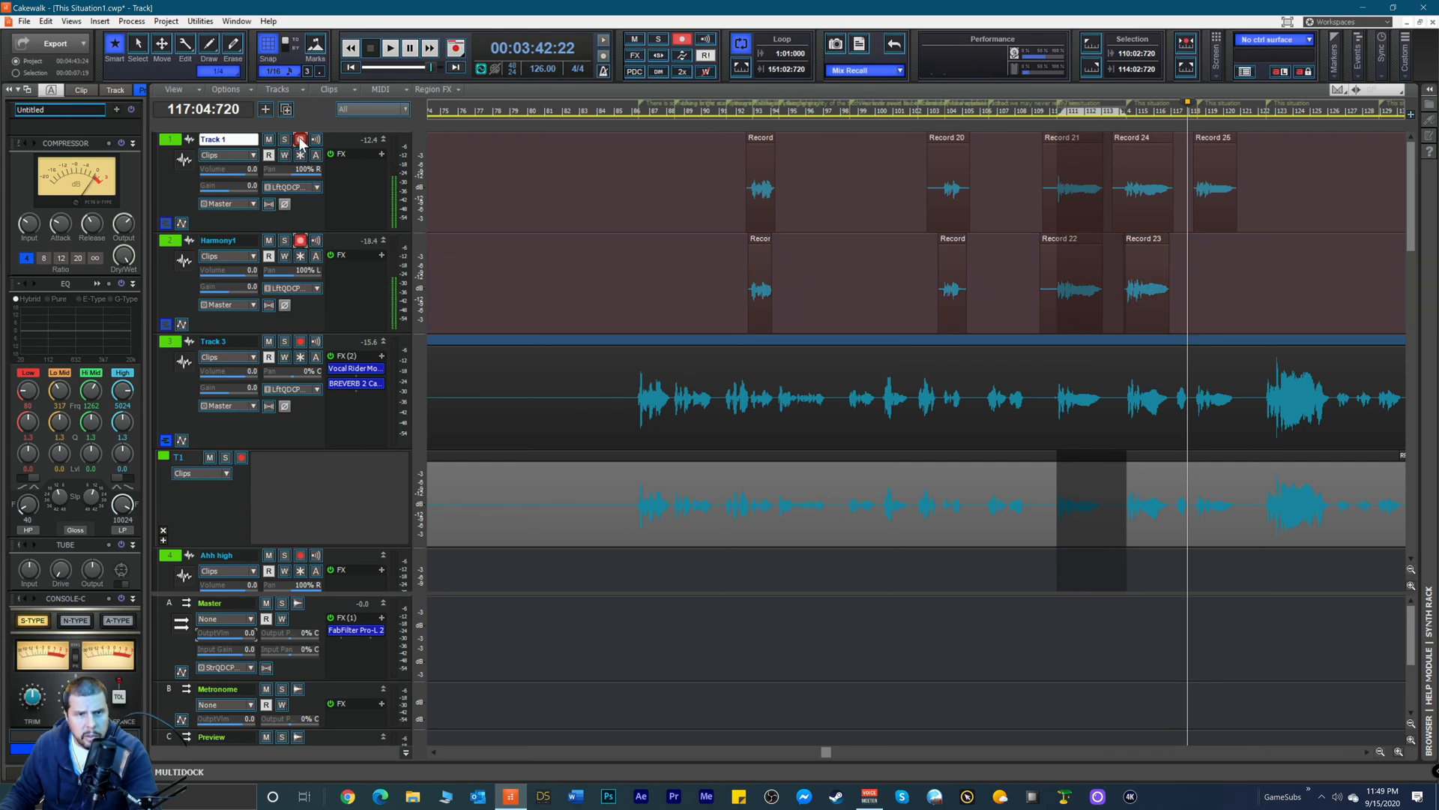
{"action": "left_click", "coordinate": [299, 139]}
{"action": "key", "text": "r"}
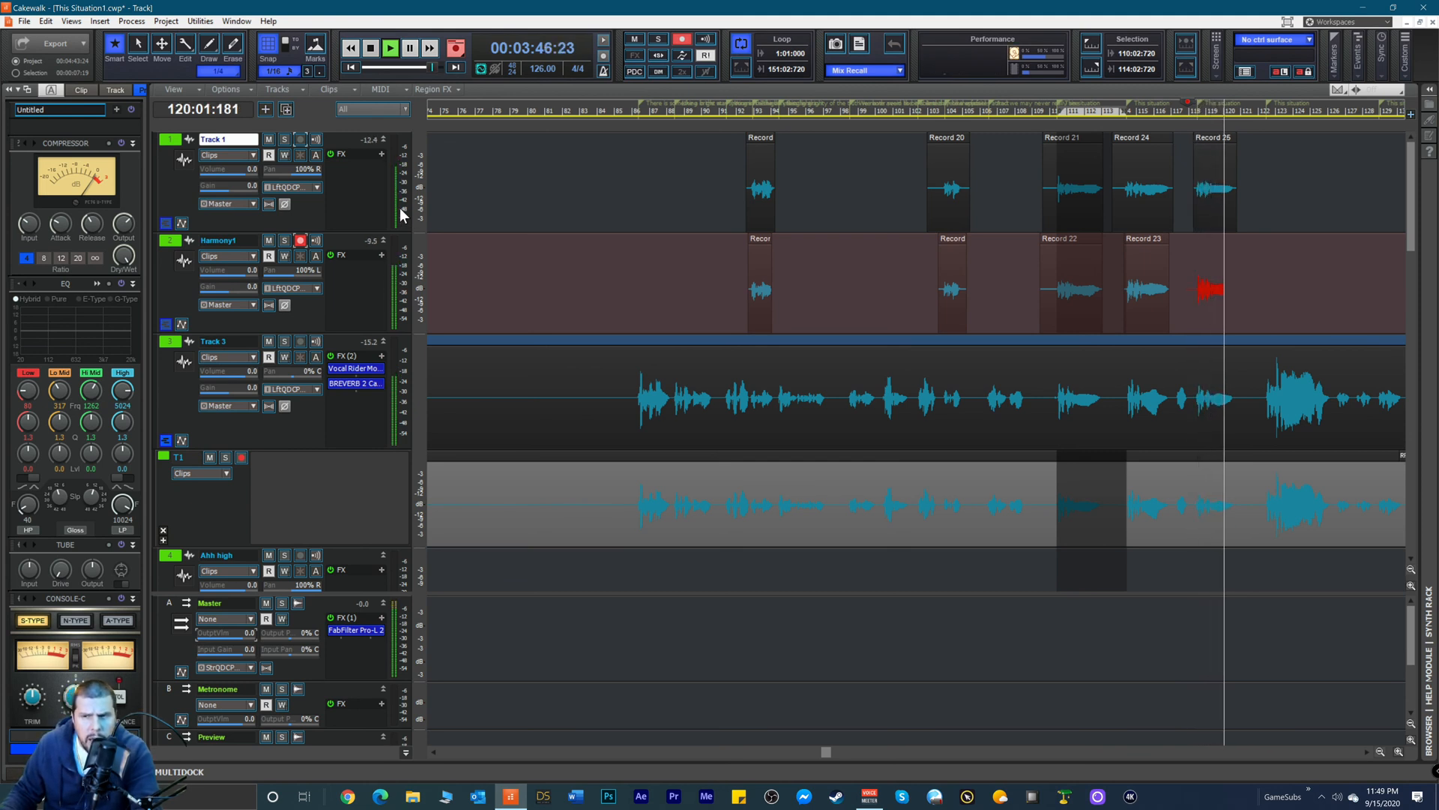
{"action": "key", "text": "space"}
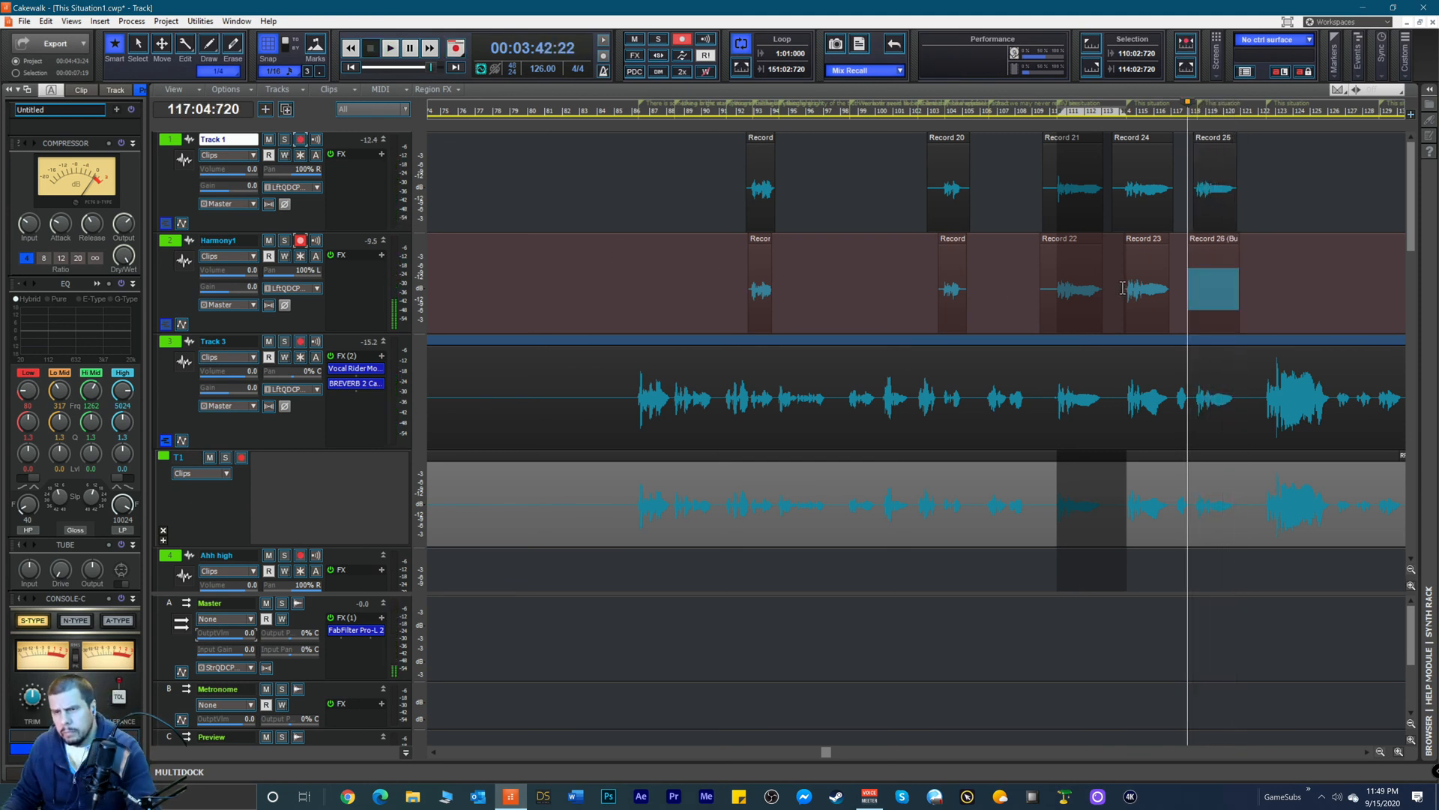
Step: Audition the doubled phrase from 117:04:720 and the loud lead vocal phrase around measure 123
{"action": "key", "text": "space"}
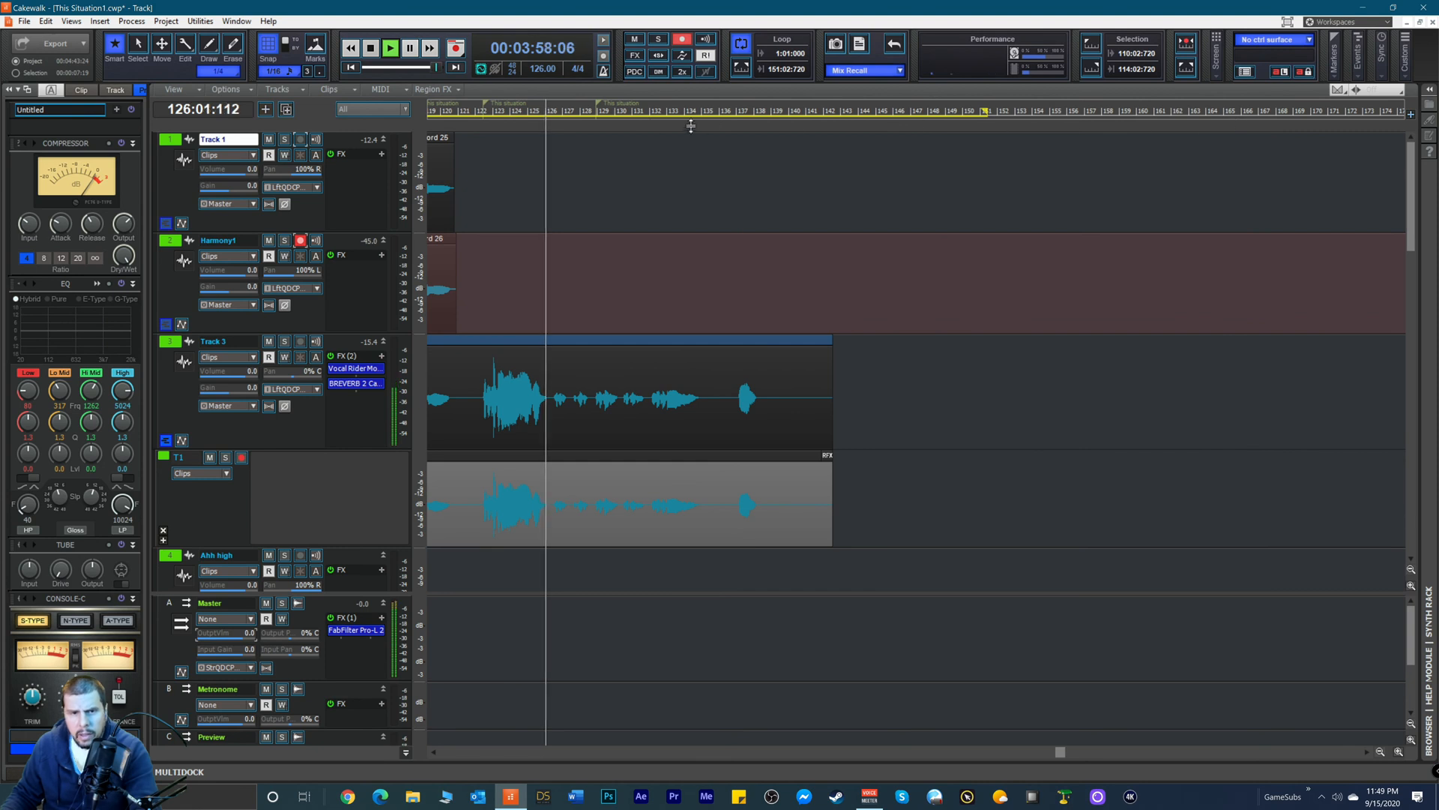
{"action": "left_click", "coordinate": [494, 114]}
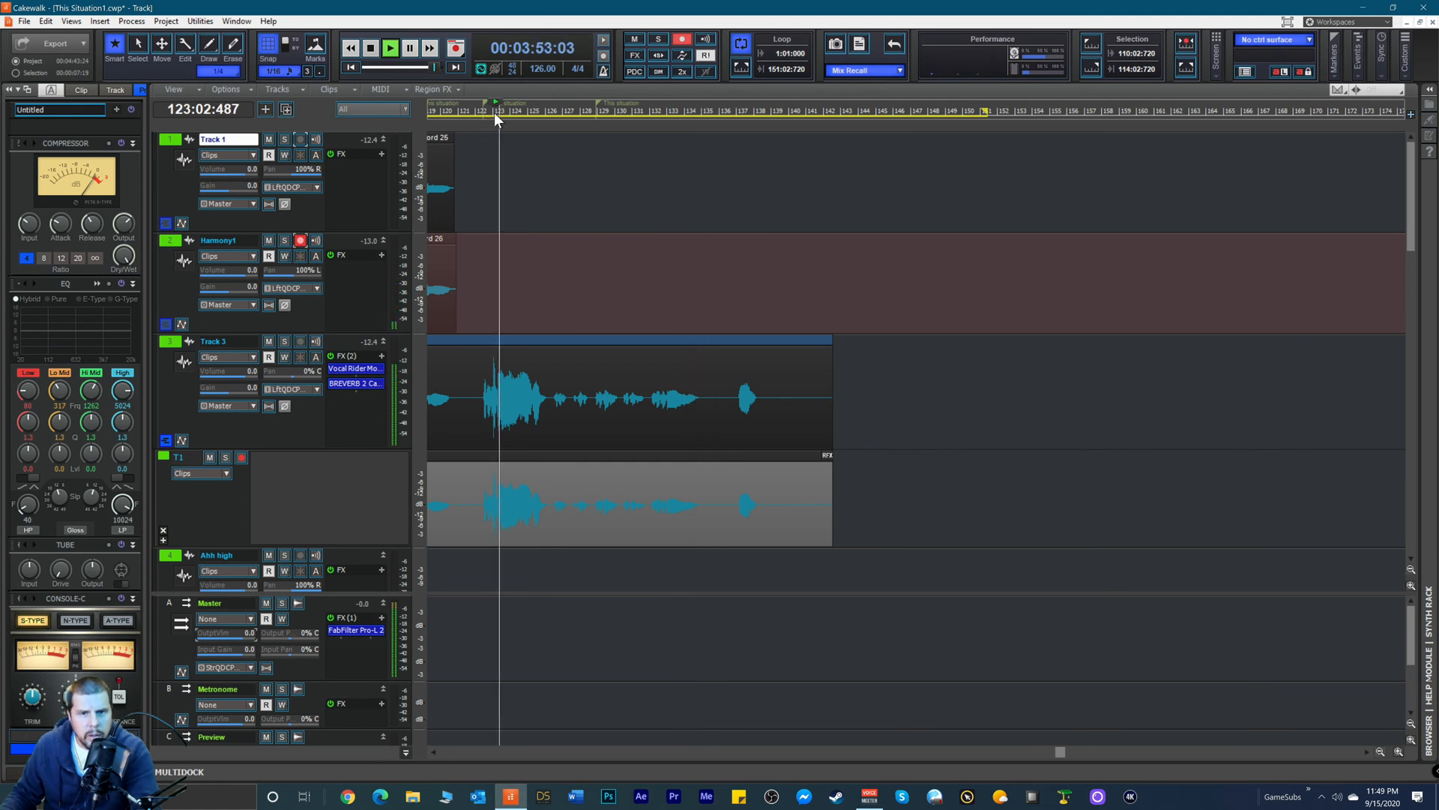
{"action": "key", "text": "space"}
Step: Rehearse against the lead vocal from 121:01:480 and record a long harmony take for that phrase on Harmony1
{"action": "left_click", "coordinate": [460, 110]}
{"action": "key", "text": "space"}
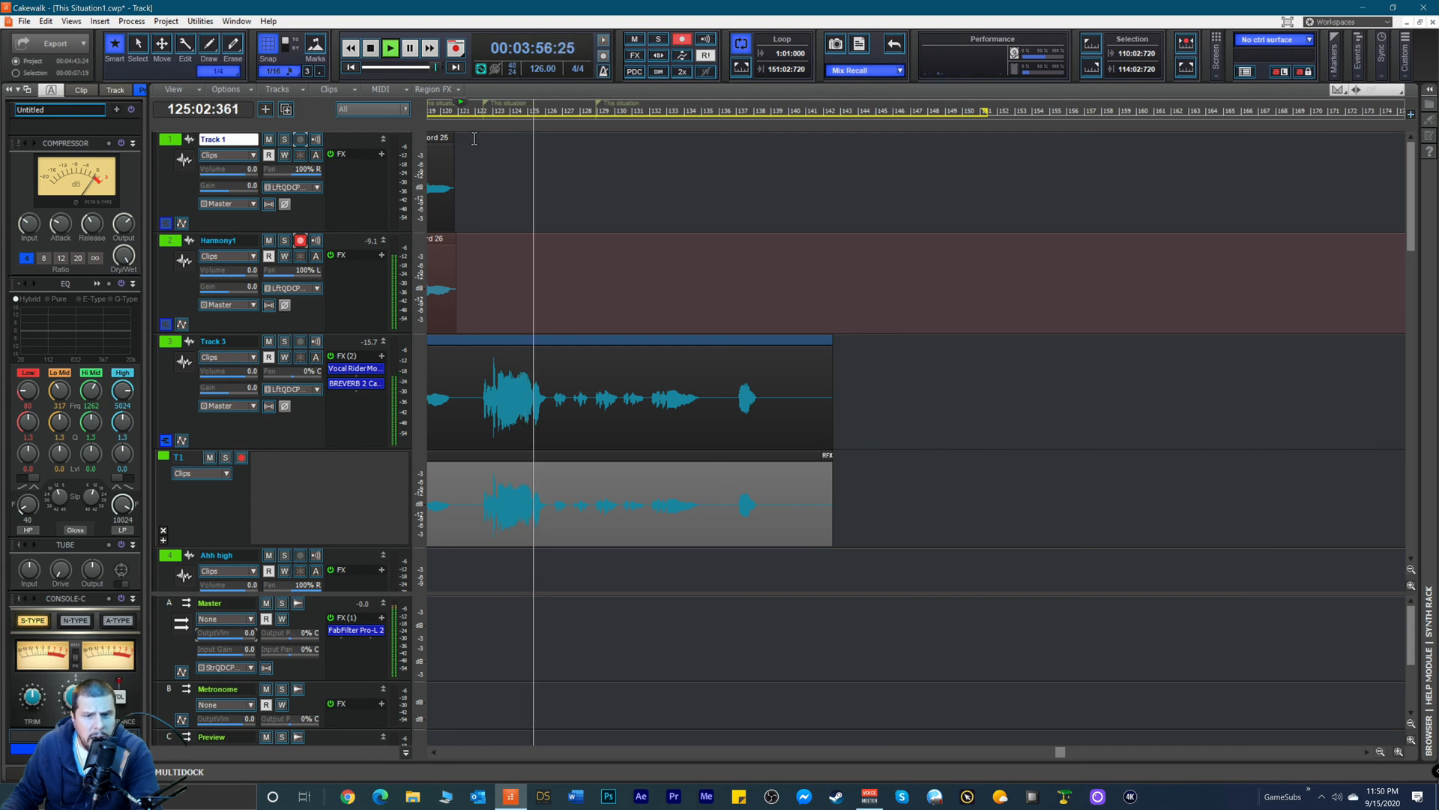
{"action": "key", "text": "space"}
{"action": "key", "text": "space"}
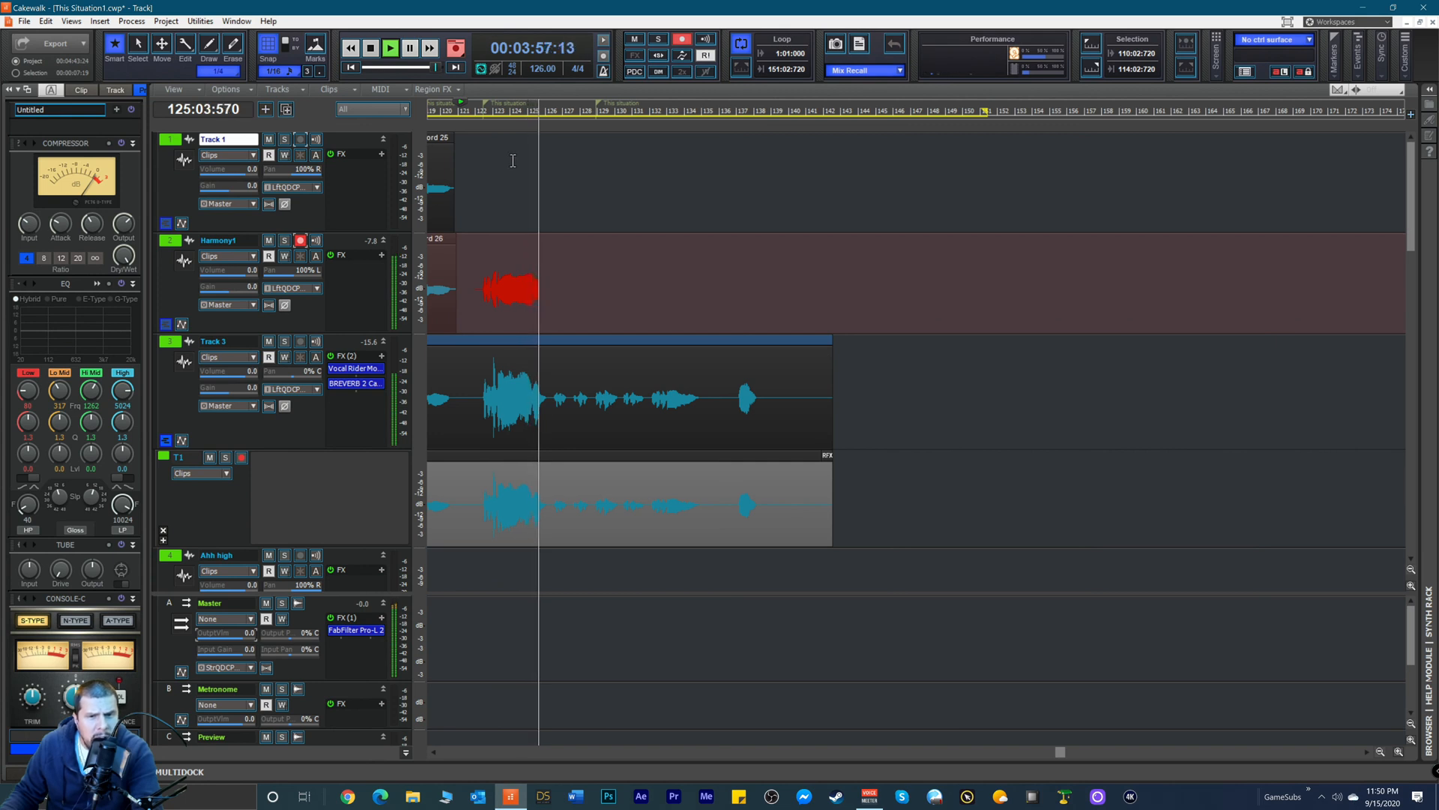
{"action": "key", "text": "space"}
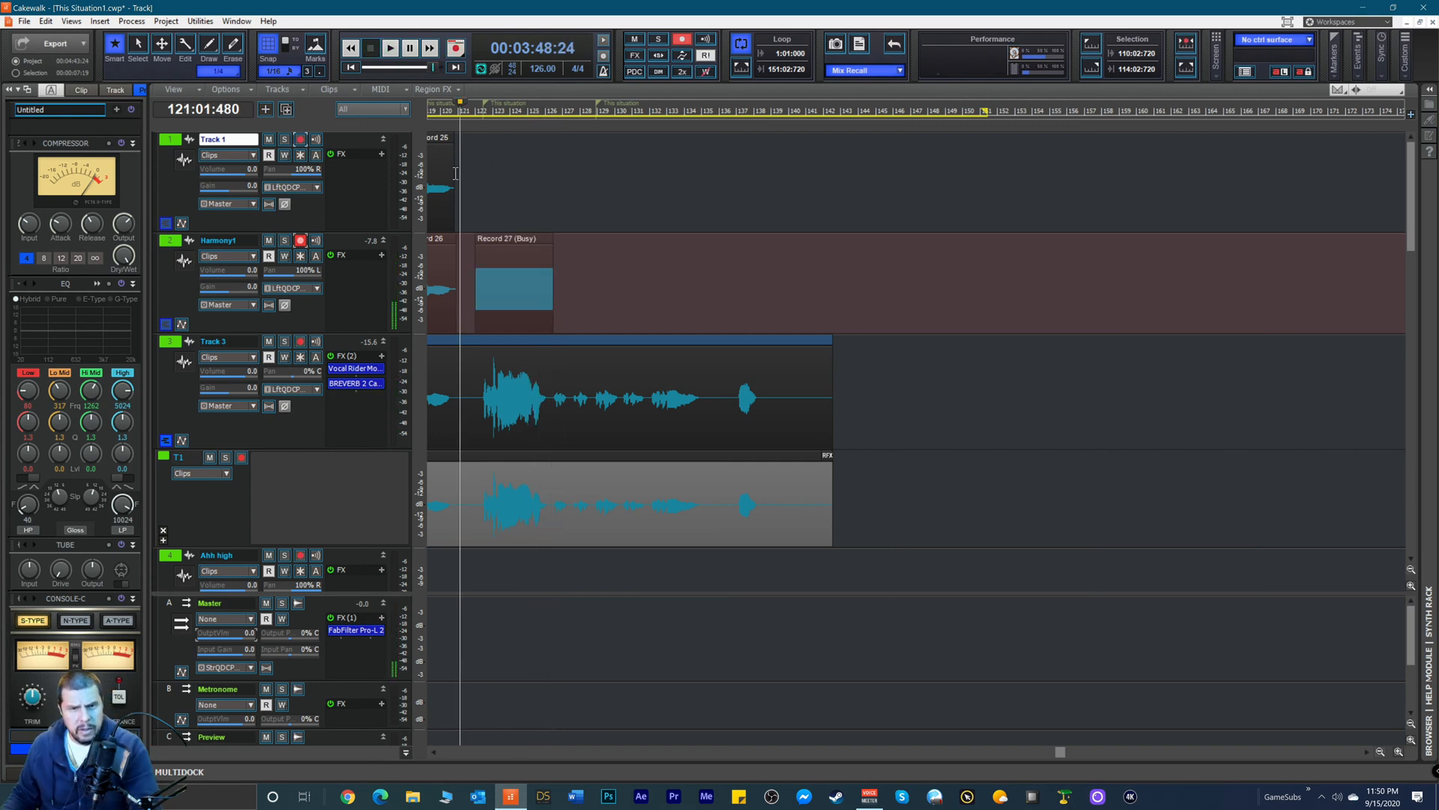
Step: Switch record arming from Harmony1 to Track 1, rehearse the phrase, and record a matching take from 121:01:480
{"action": "left_click", "coordinate": [302, 241]}
{"action": "left_click", "coordinate": [301, 140]}
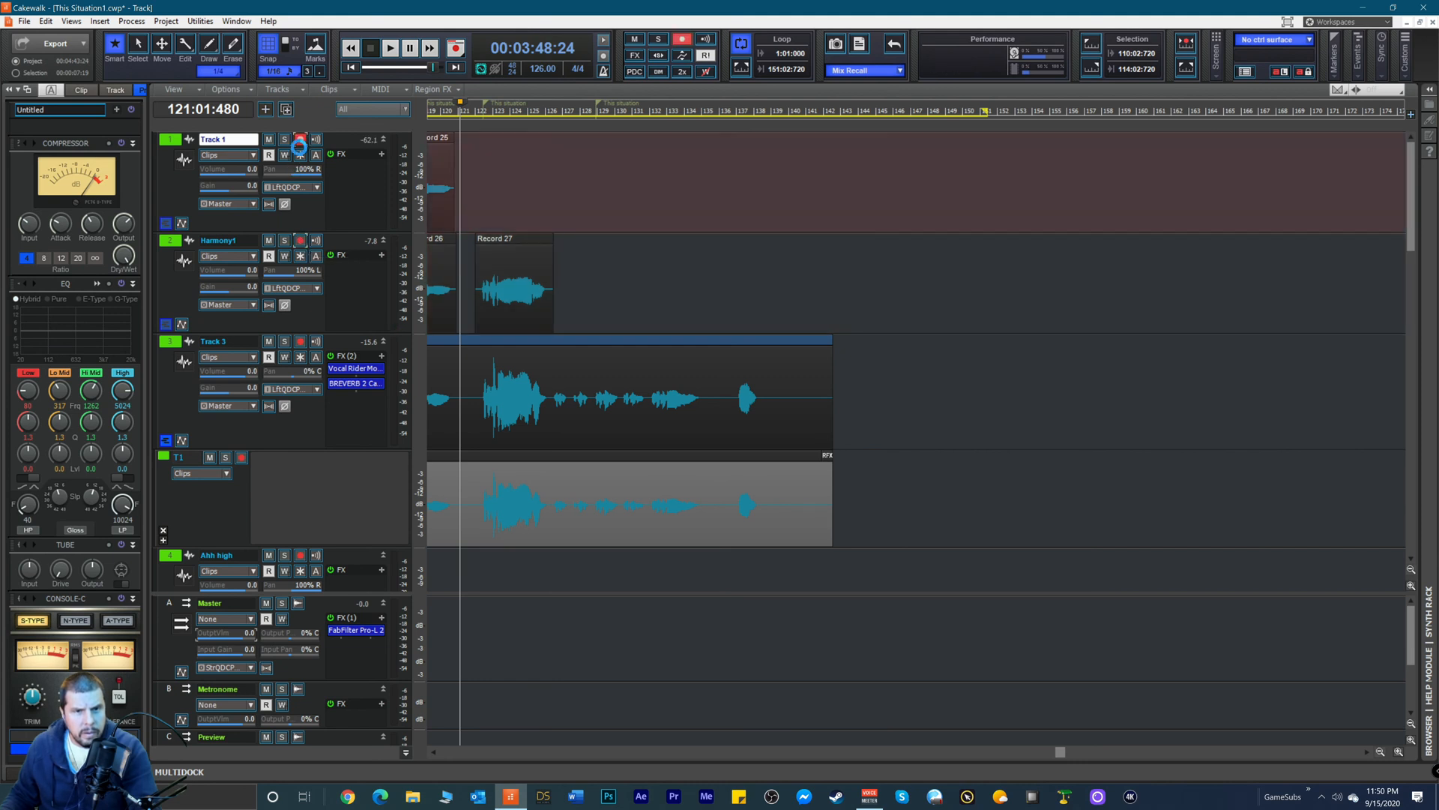
{"action": "key", "text": "space"}
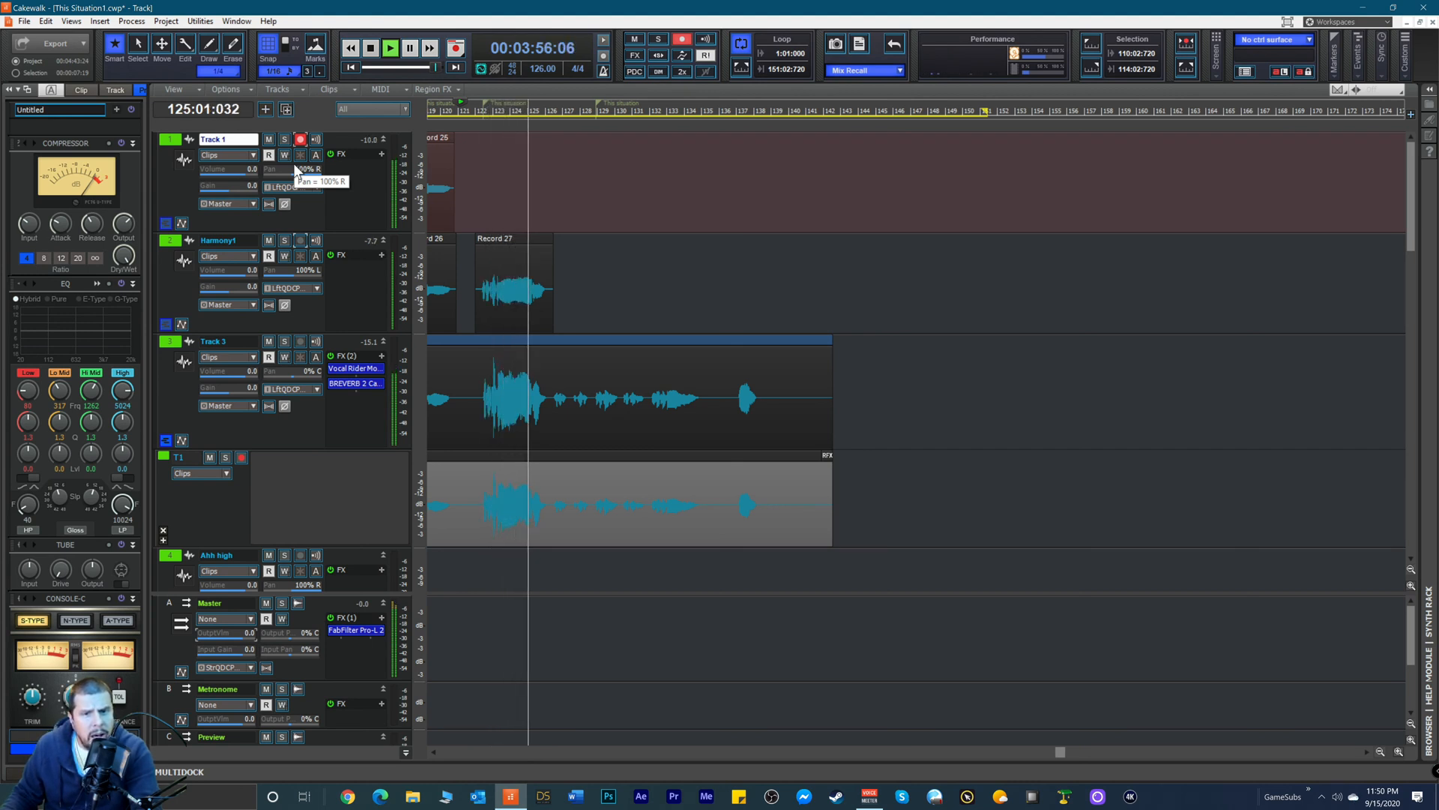
{"action": "key", "text": "space"}
{"action": "key", "text": "space"}
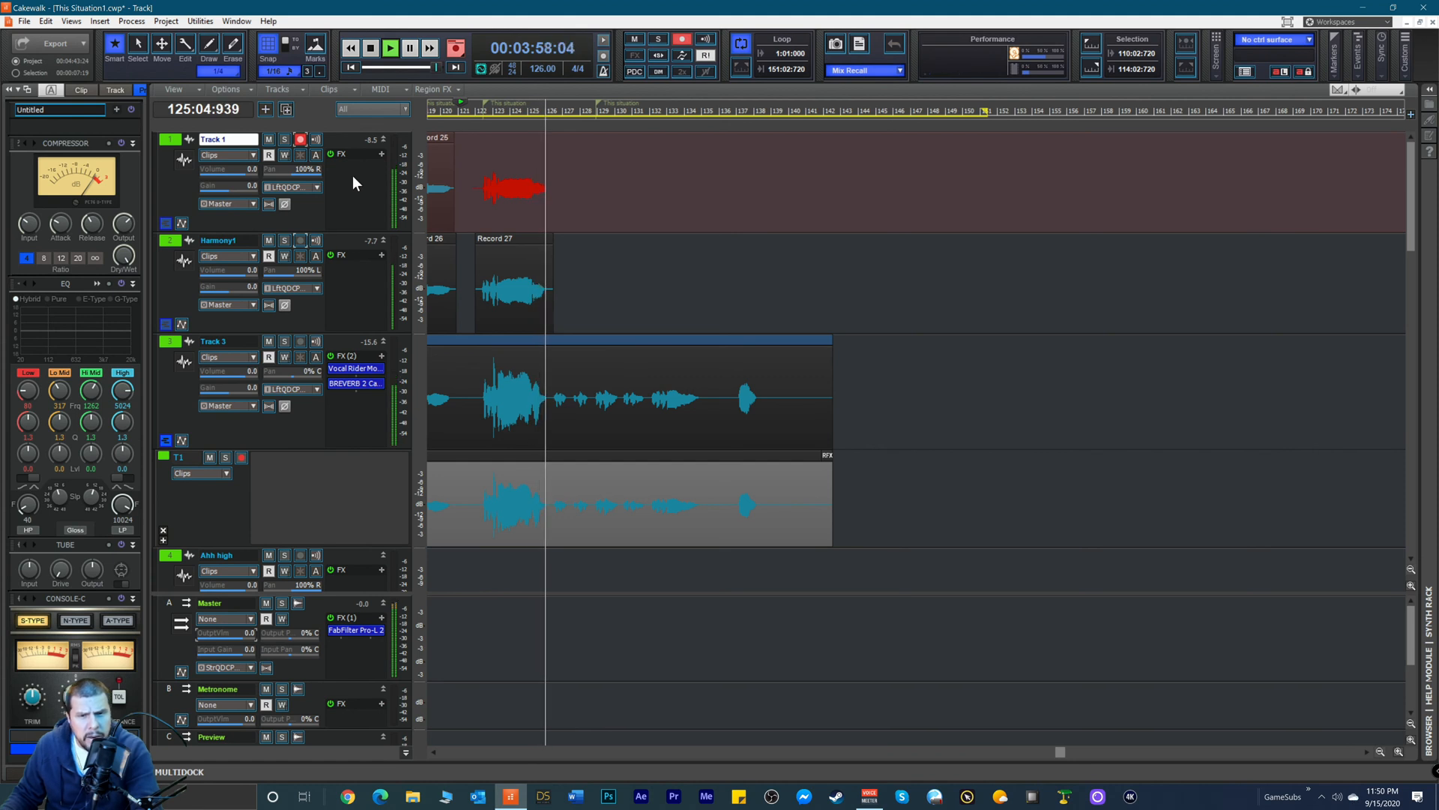
{"action": "key", "text": "space"}
Step: Audition the doubled phrase from 121:01:480 and record a take of the closing phrases on Track 1 up to about measure 138
{"action": "key", "text": "space"}
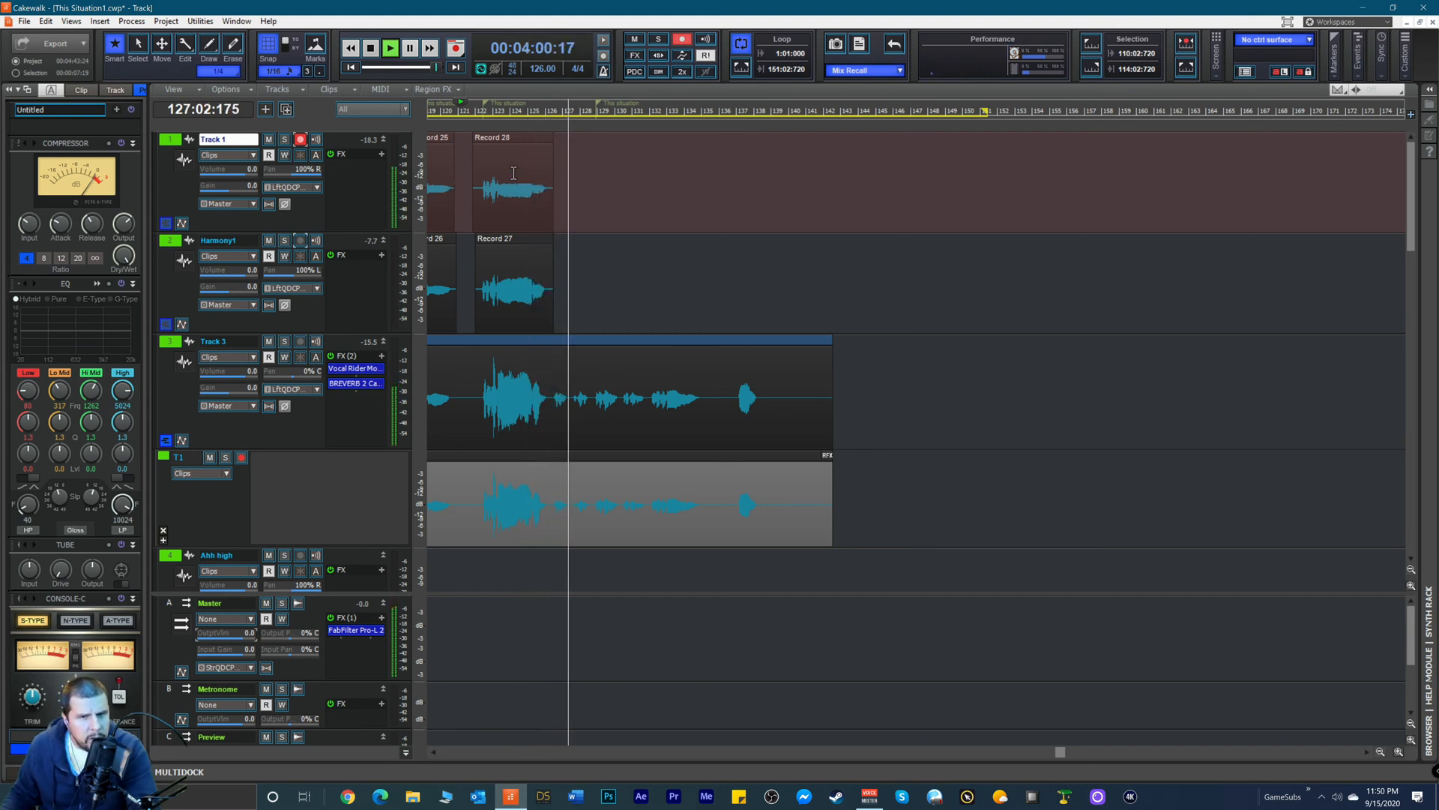
{"action": "key", "text": "space"}
{"action": "left_click", "coordinate": [305, 140]}
{"action": "key", "text": "space"}
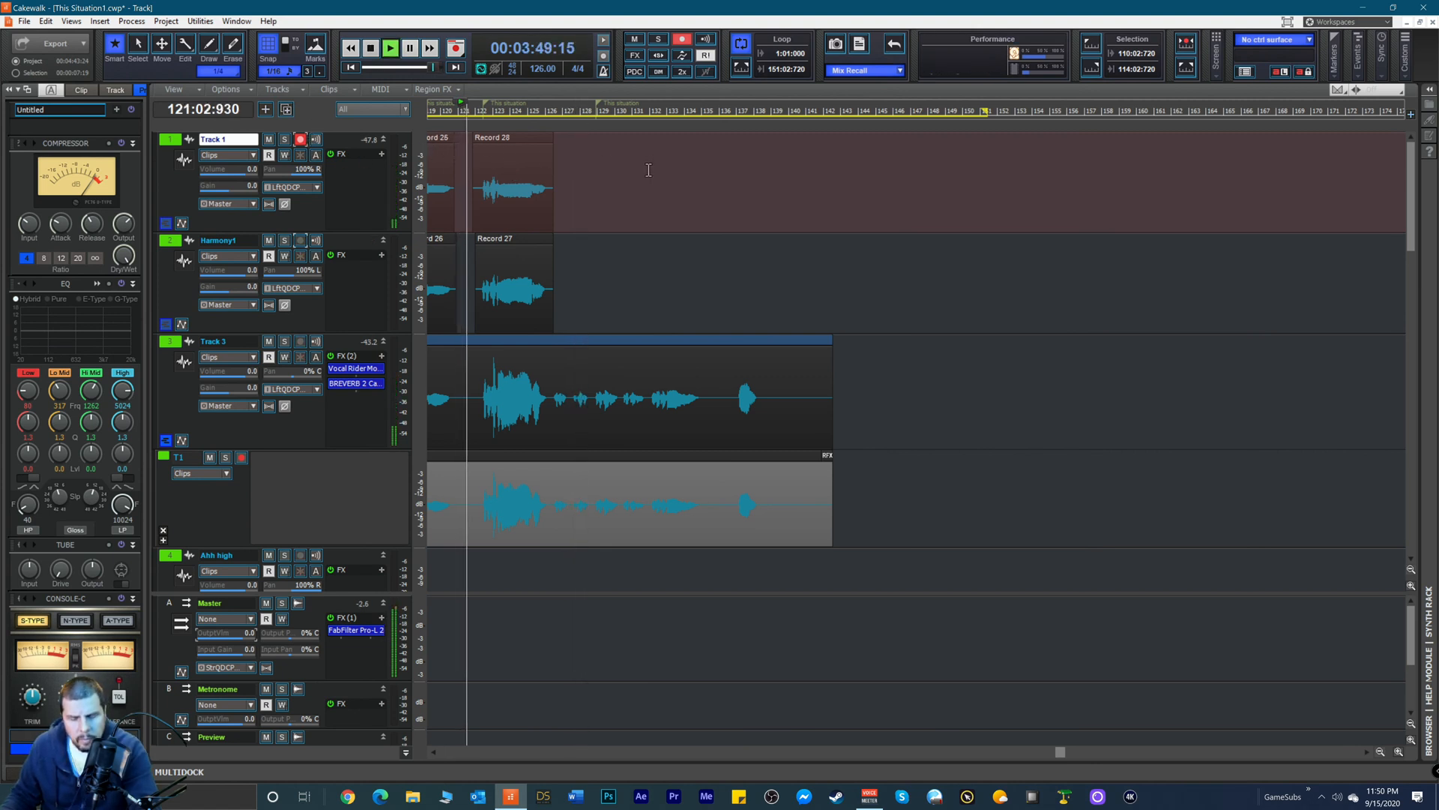
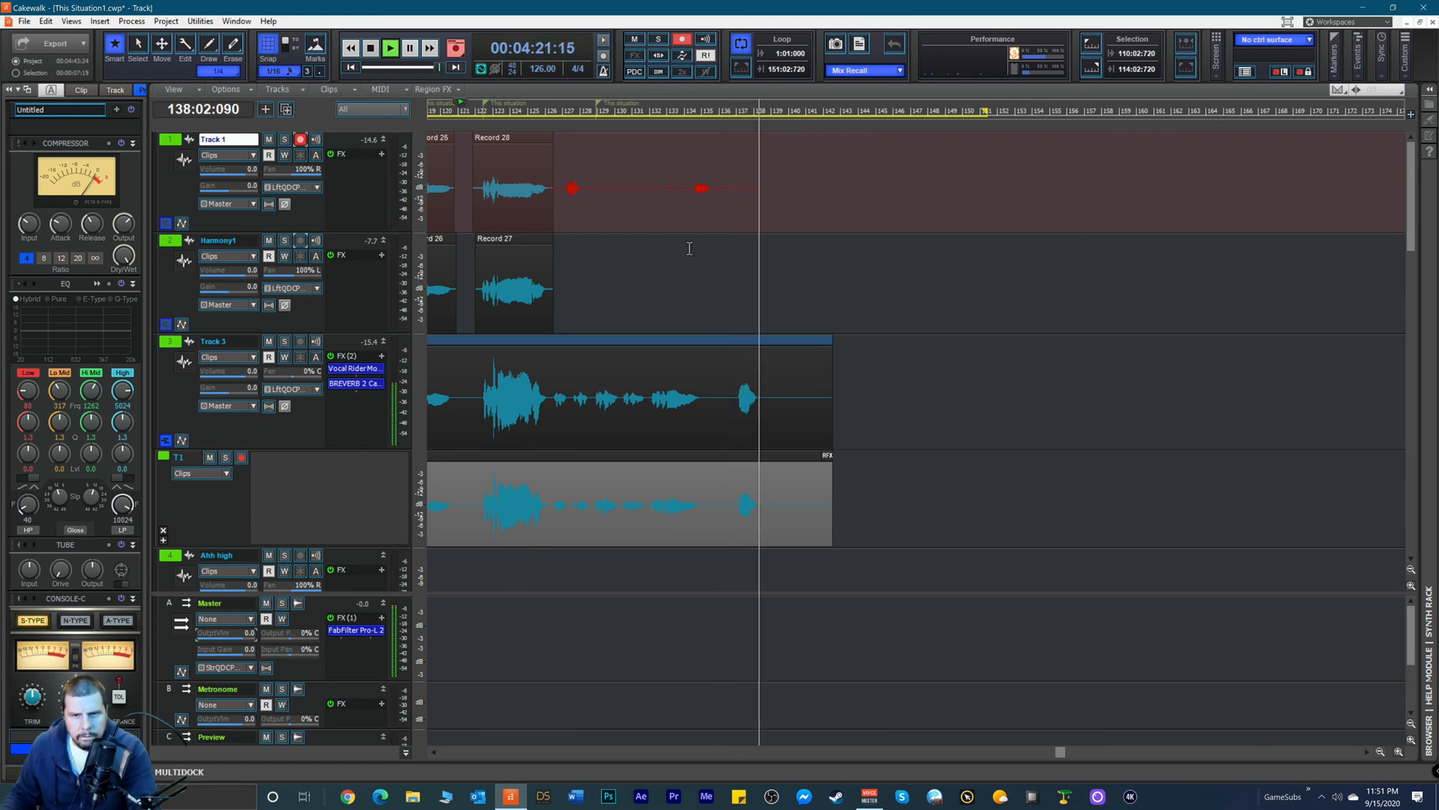
{"action": "key", "text": "space"}
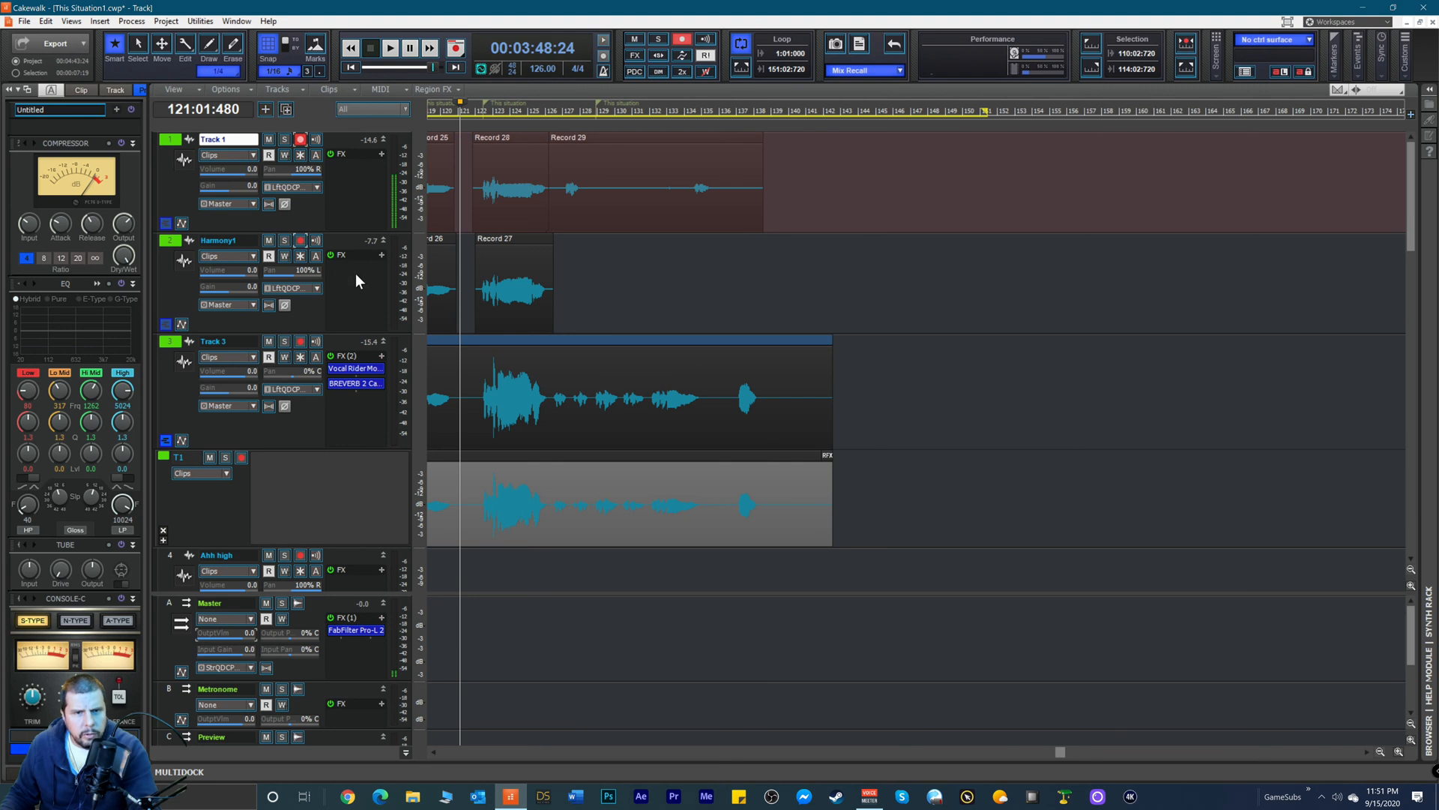
Step: Switch record arming from Track 1 to Harmony1 and record a matching take of the closing phrases, starting playback at 126:02:720
{"action": "left_click", "coordinate": [301, 241]}
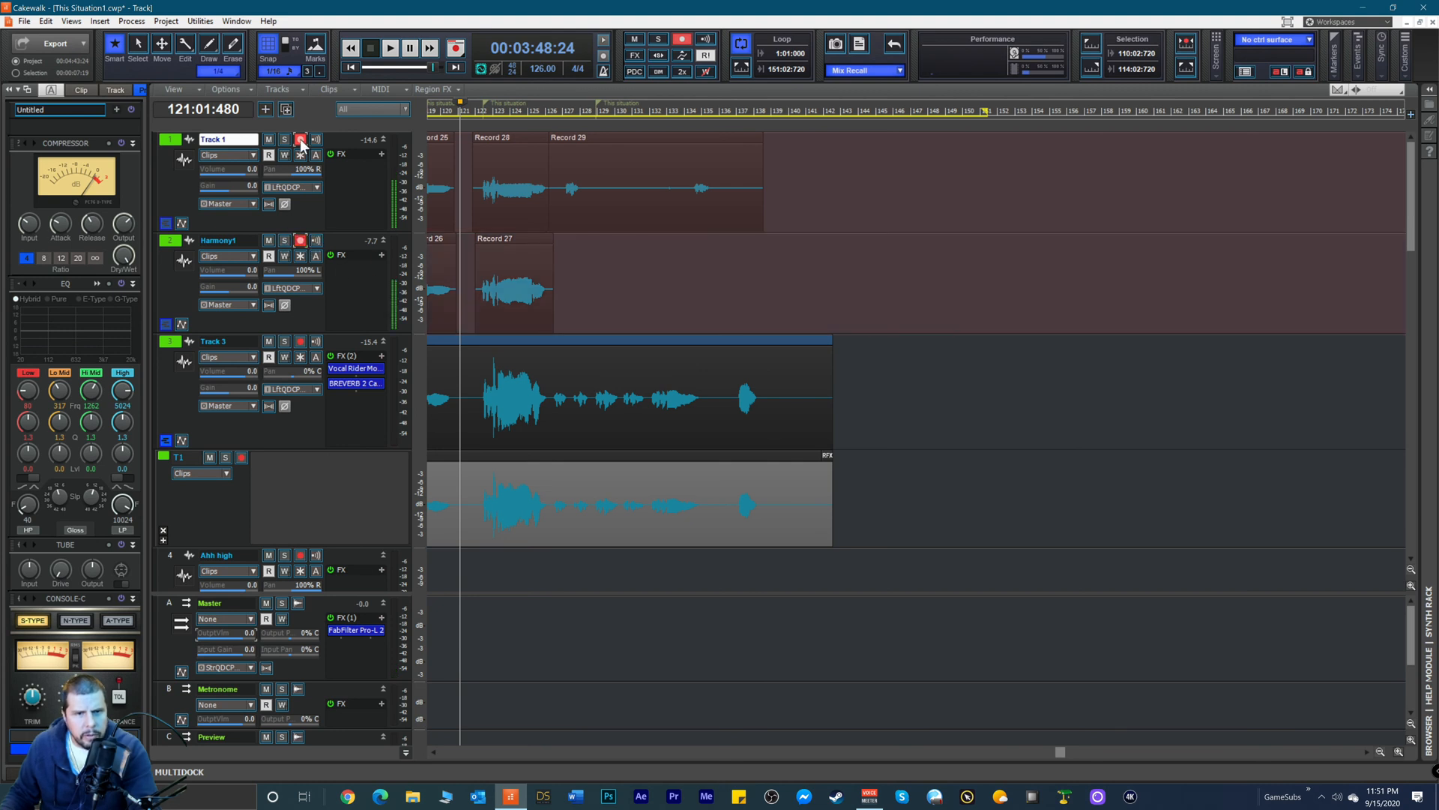
{"action": "left_click", "coordinate": [300, 140]}
{"action": "key", "text": "space"}
{"action": "key", "text": "space"}
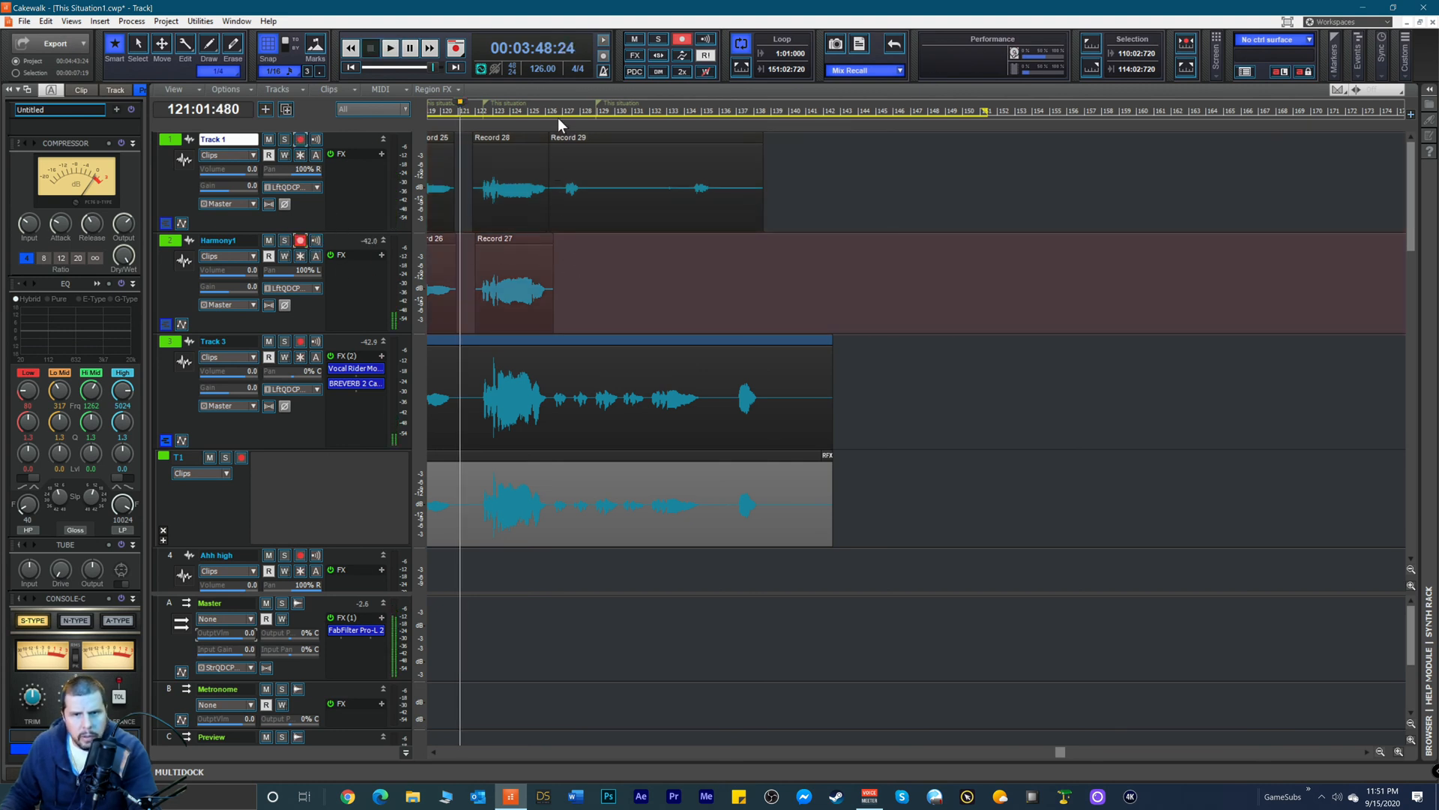
{"action": "double_click", "coordinate": [551, 107]}
{"action": "left_click", "coordinate": [552, 110]}
{"action": "key", "text": "space"}
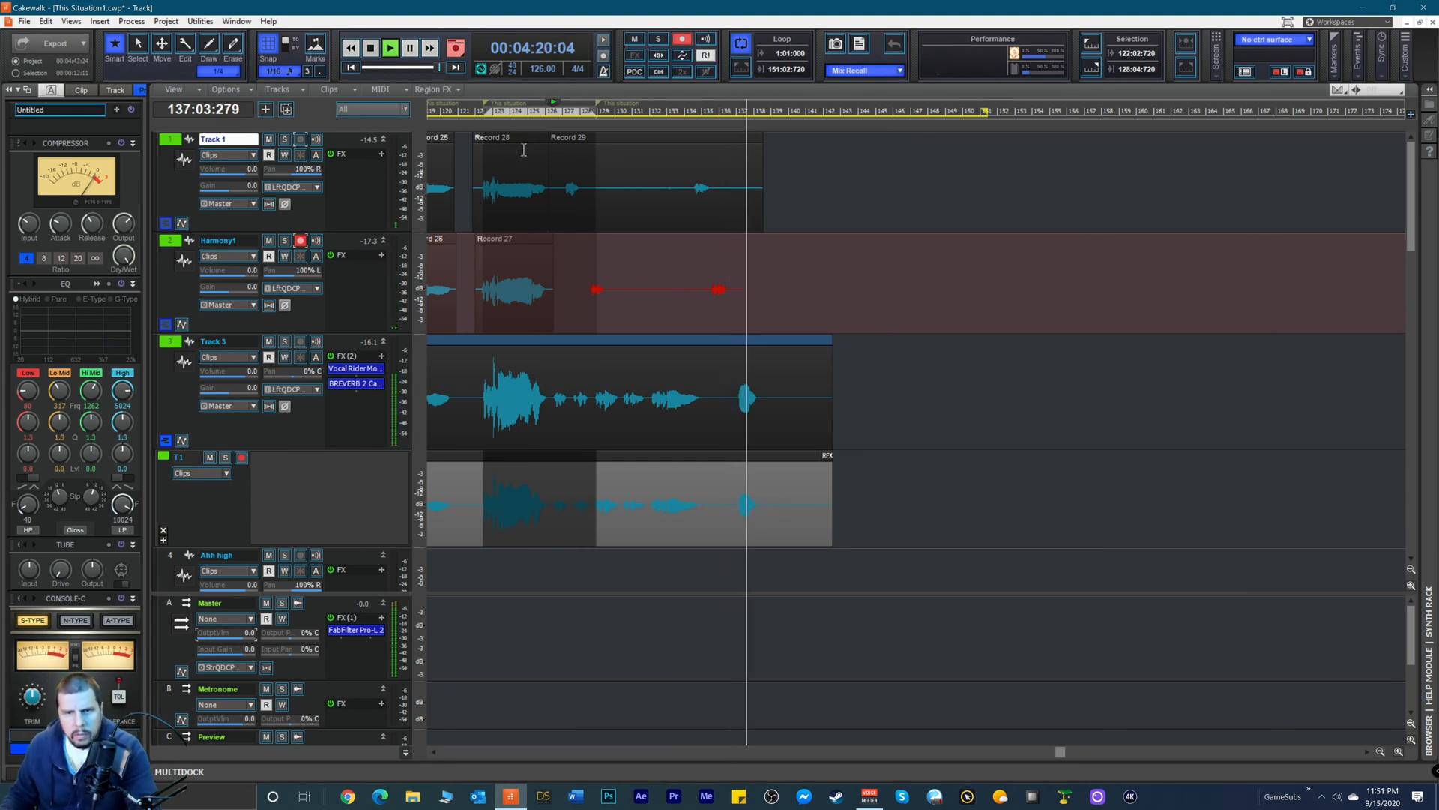
{"action": "key", "text": "space"}
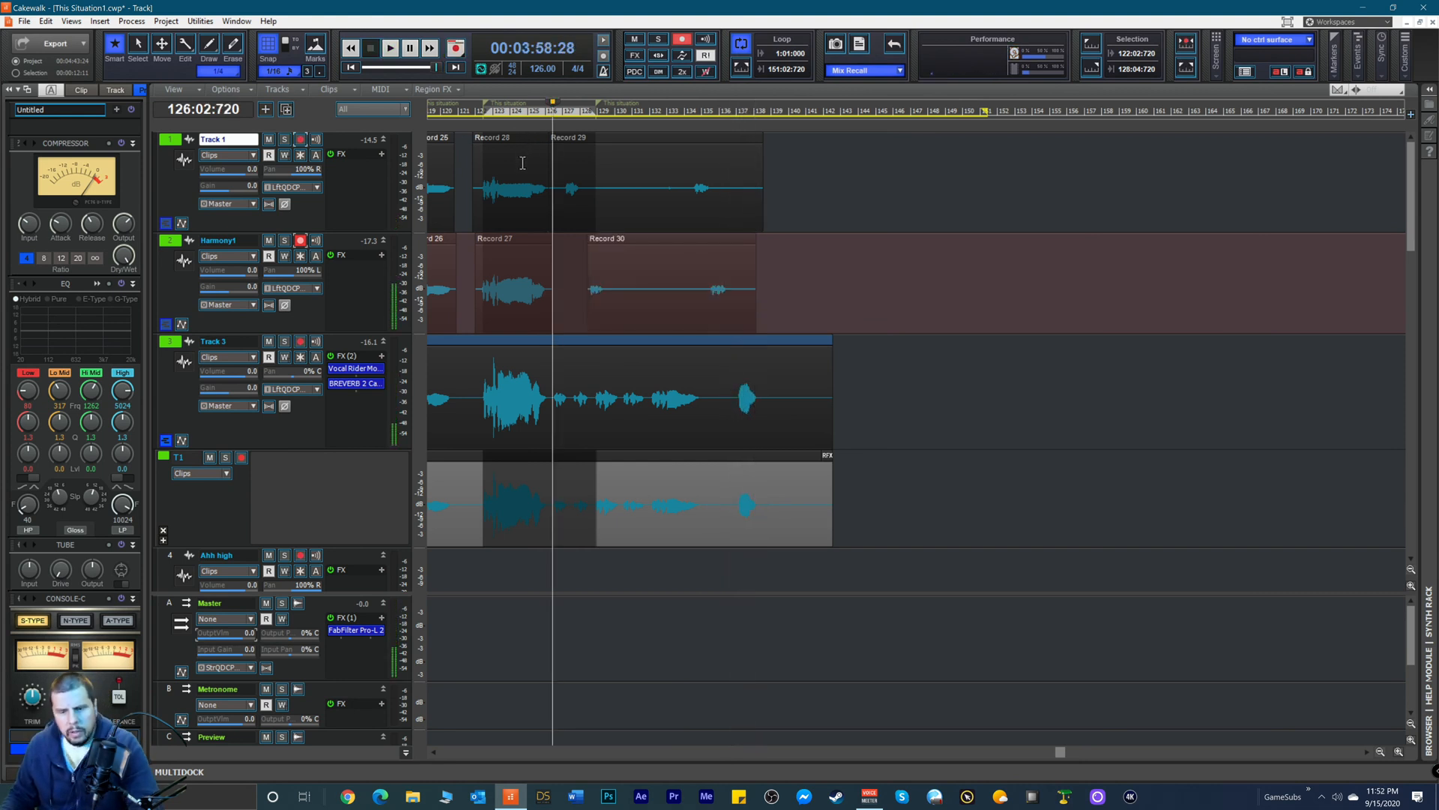
Step: Review the recorded clips on Track 1 and Harmony1 against the lead vocal through the end of the song
{"action": "left_click", "coordinate": [571, 112]}
{"action": "left_click", "coordinate": [815, 282]}
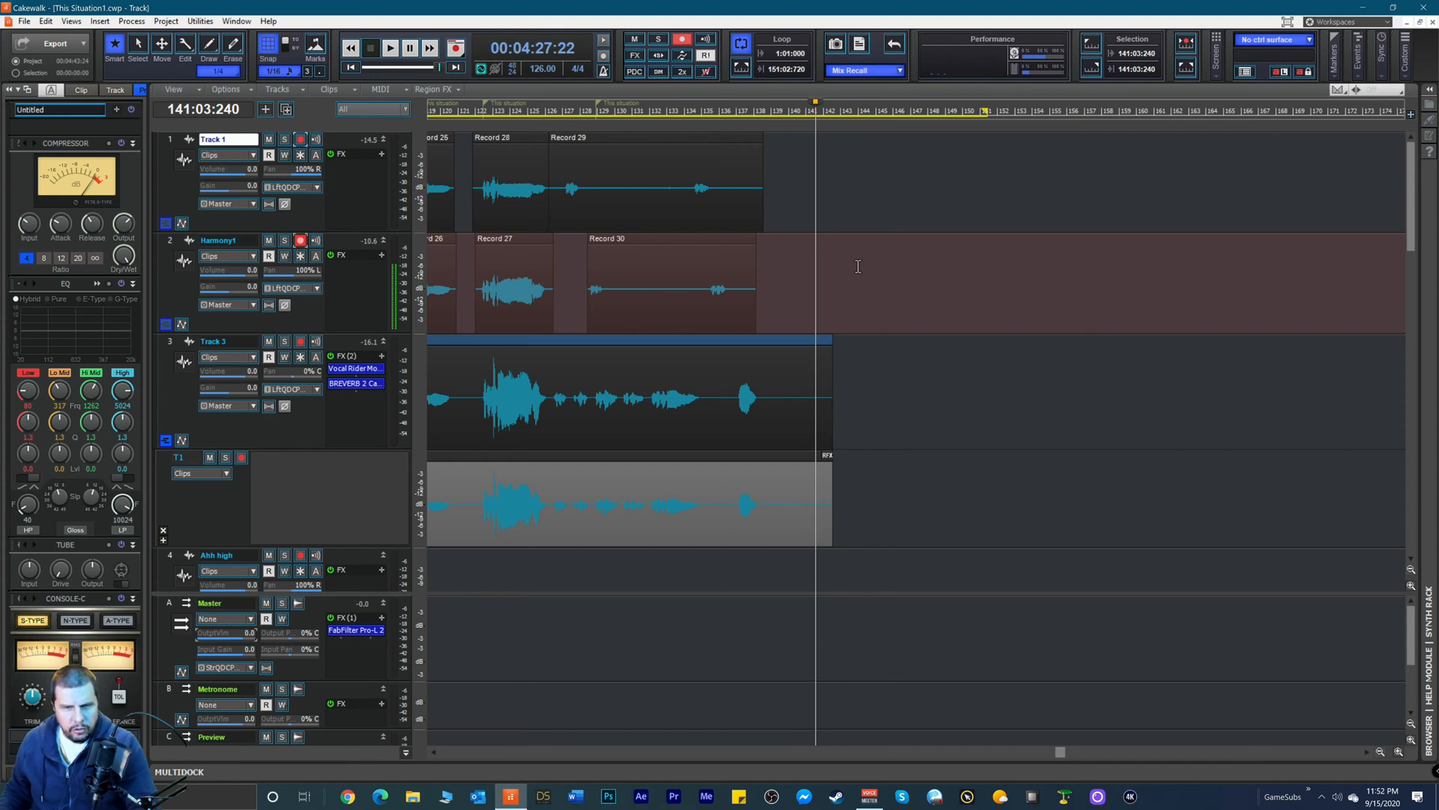
{"action": "left_click_drag", "start_coordinate": [1057, 752], "coordinate": [829, 754]}
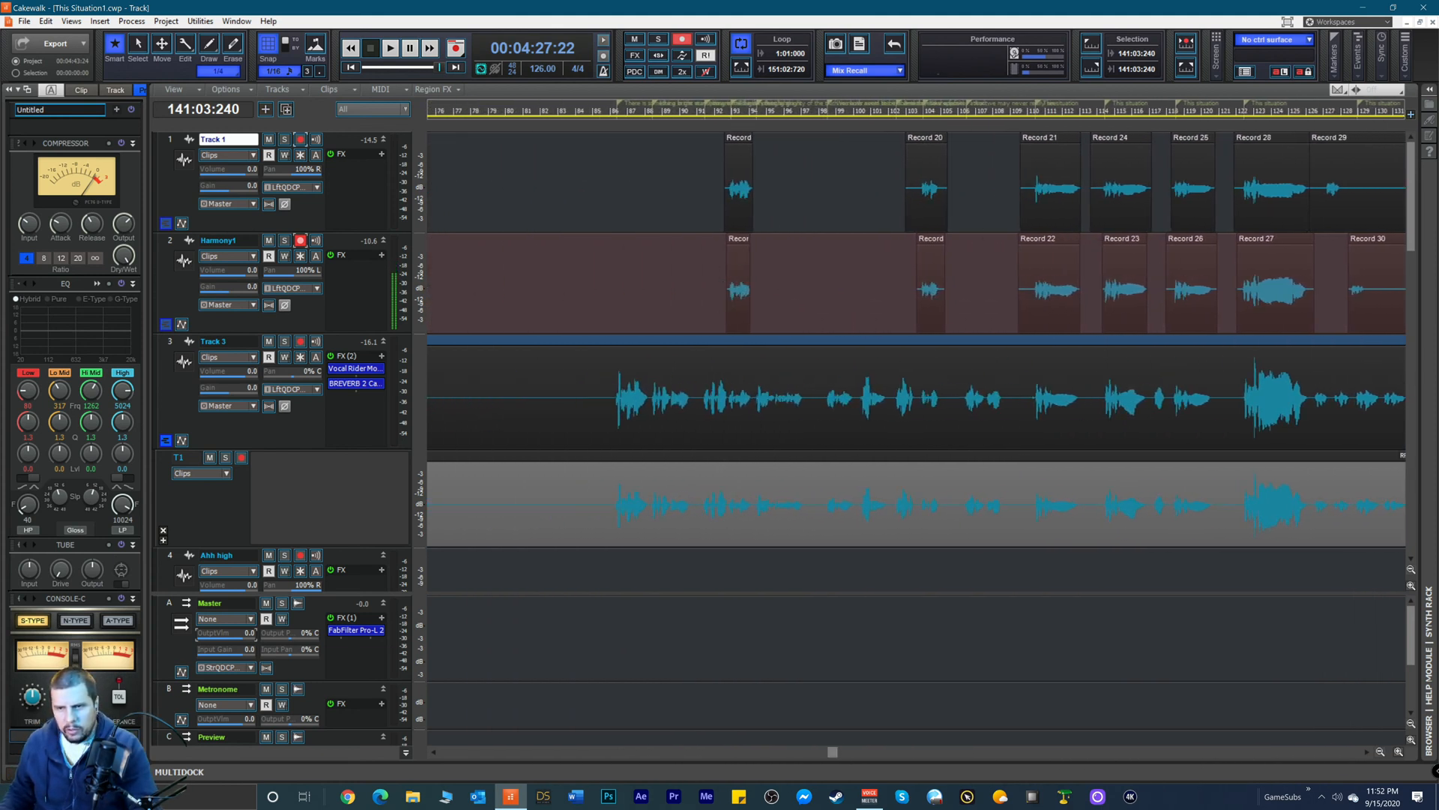
{"action": "left_click_drag", "start_coordinate": [835, 754], "coordinate": [956, 752]}
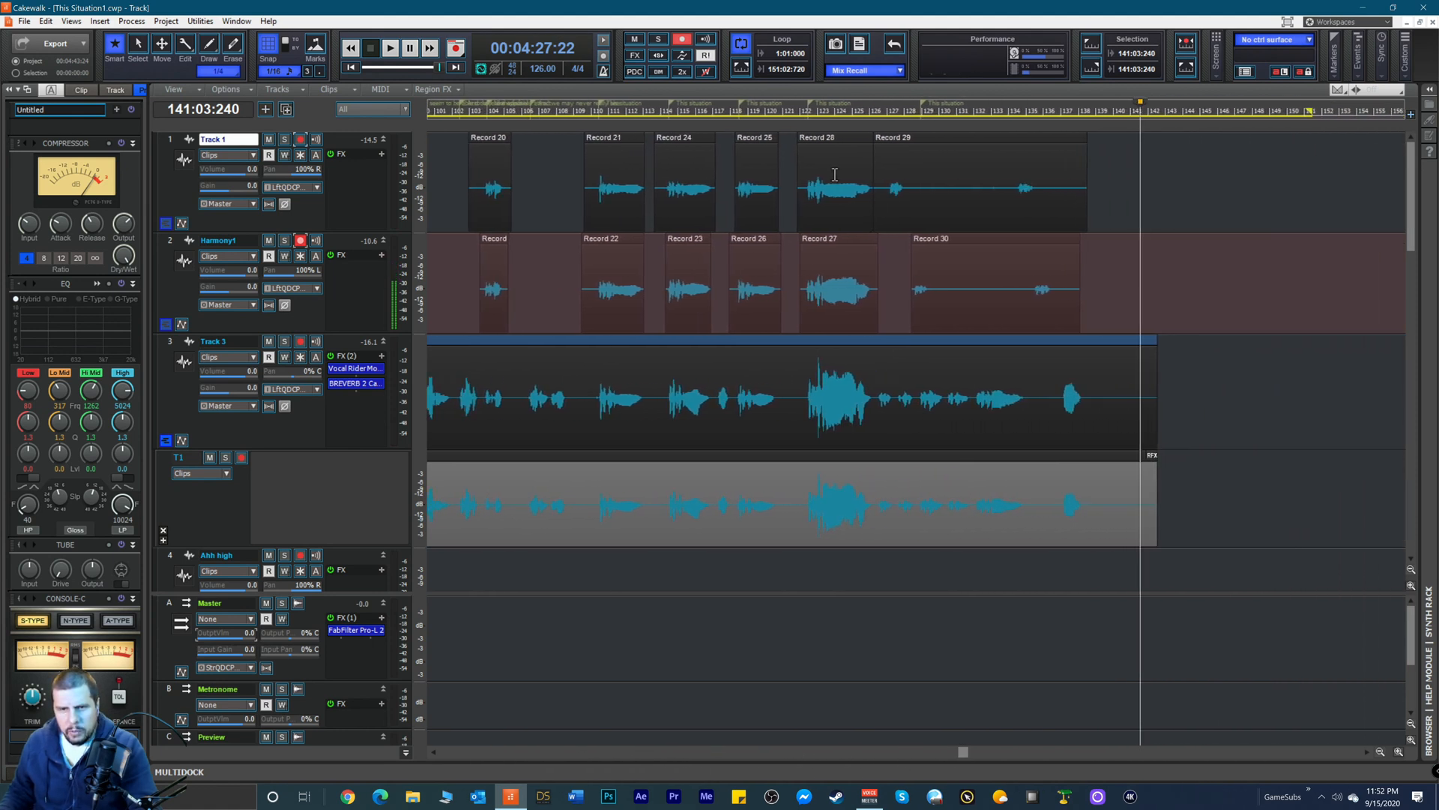
{"action": "left_click", "coordinate": [794, 109]}
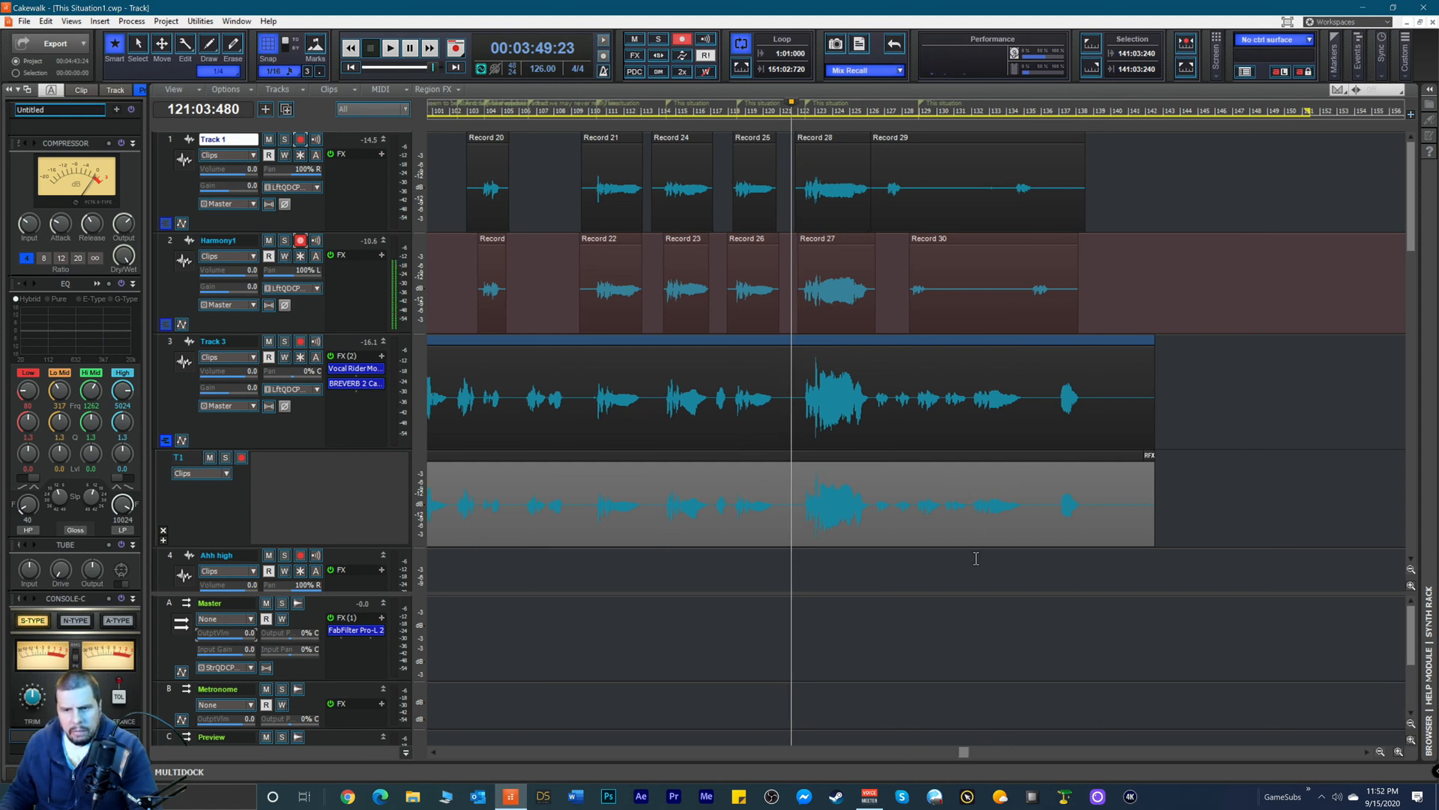
{"action": "scroll", "coordinate": [940, 460], "scroll_direction": "down", "scroll_amount": 3}
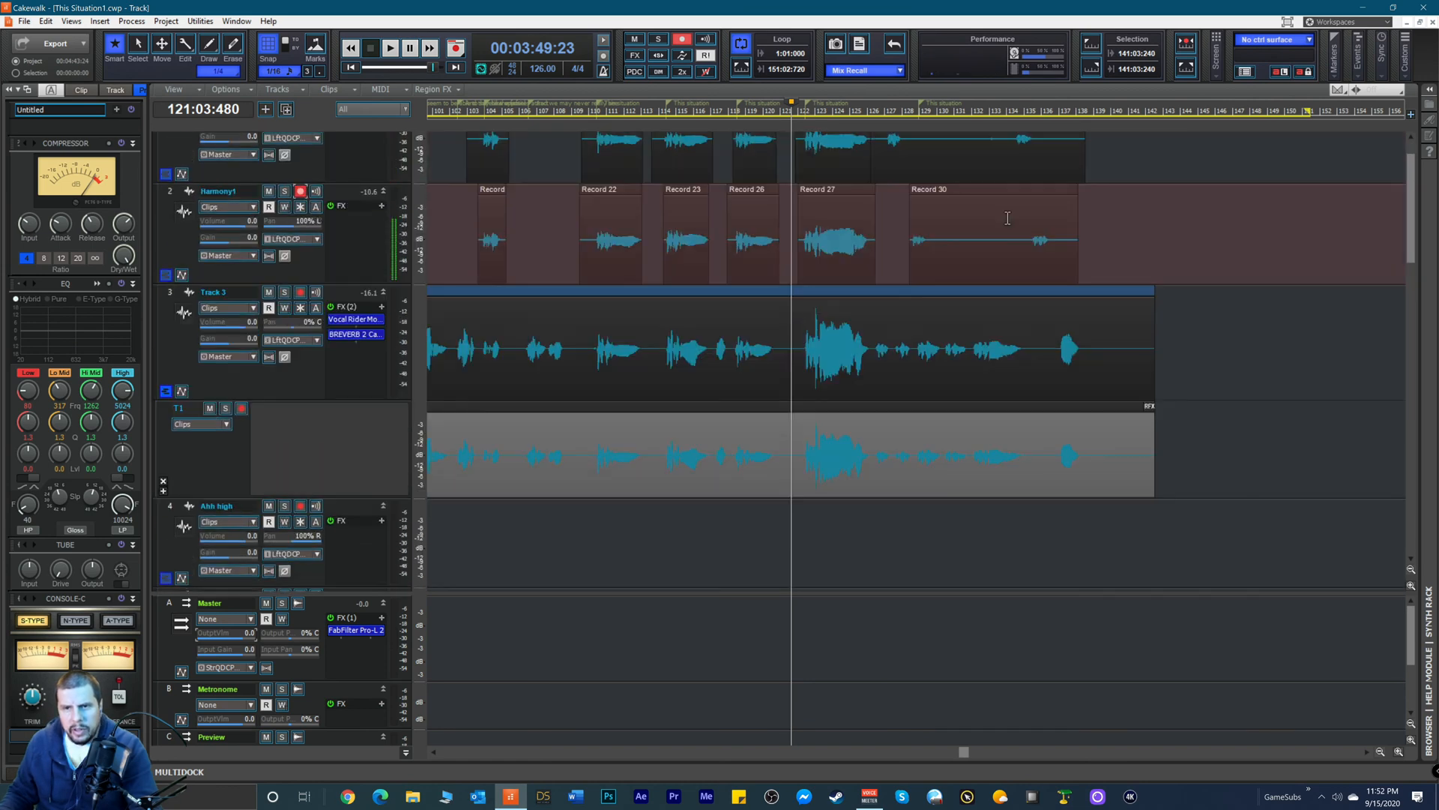
{"action": "scroll", "coordinate": [1012, 277], "scroll_direction": "up", "scroll_amount": 4}
{"action": "scroll", "coordinate": [927, 575], "scroll_direction": "down", "scroll_amount": 1}
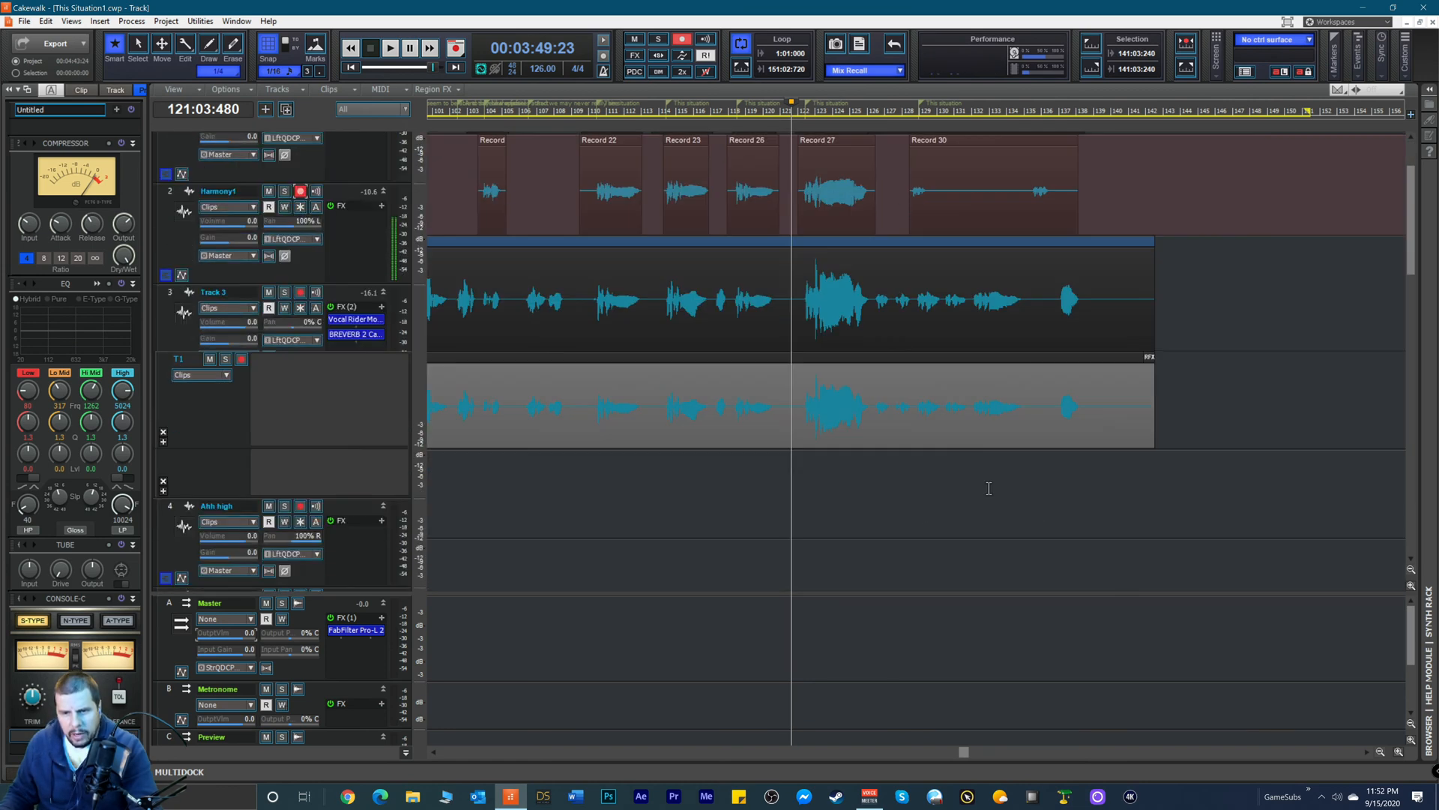
Step: Audition the layered Ahh high, mid and low backing vocals from 53:03:480
{"action": "left_click_drag", "start_coordinate": [964, 752], "coordinate": [412, 742]}
{"action": "left_click_drag", "start_coordinate": [326, 733], "coordinate": [582, 752]}
{"action": "left_click", "coordinate": [881, 107]}
{"action": "key", "text": "space"}
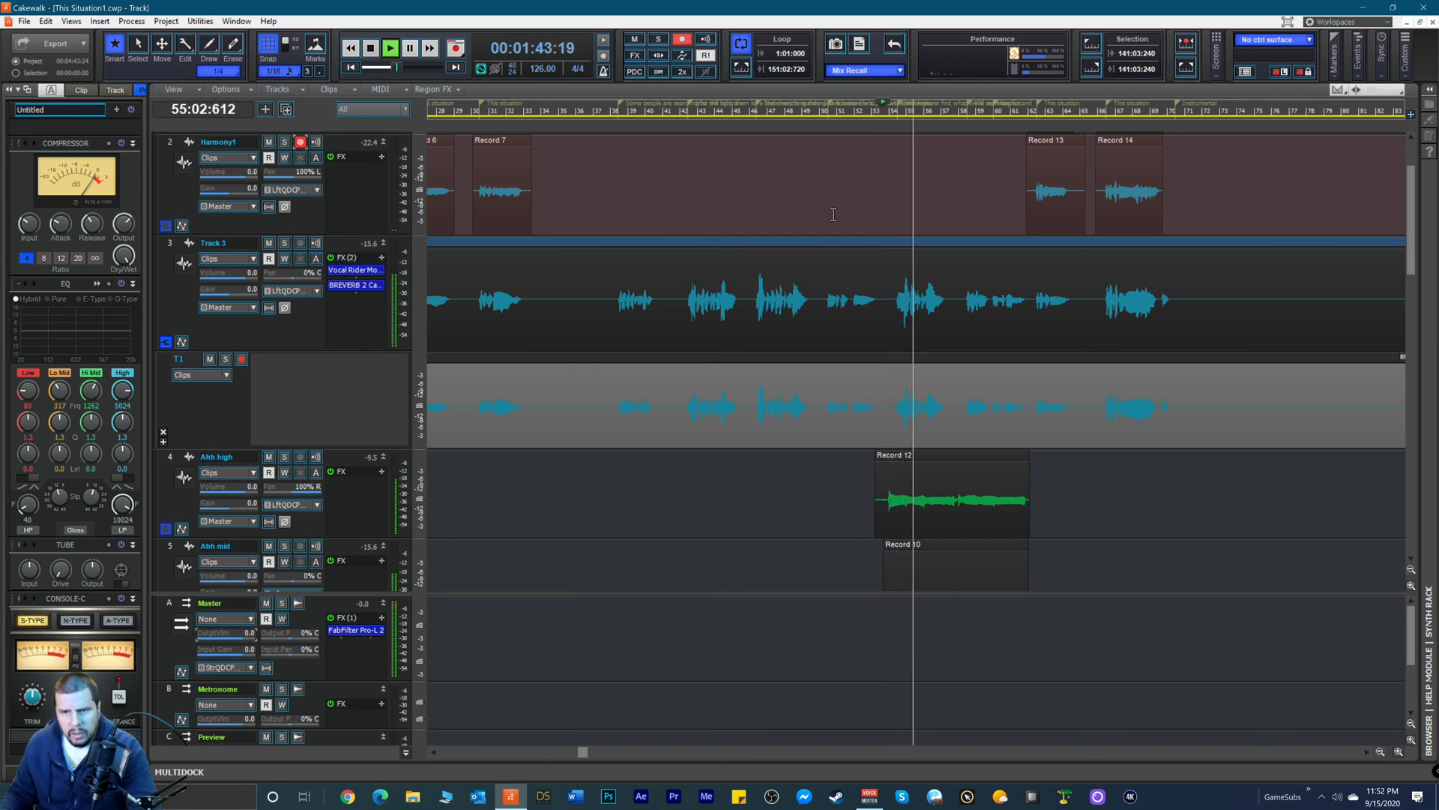
{"action": "scroll", "coordinate": [648, 345], "scroll_direction": "down", "scroll_amount": 1}
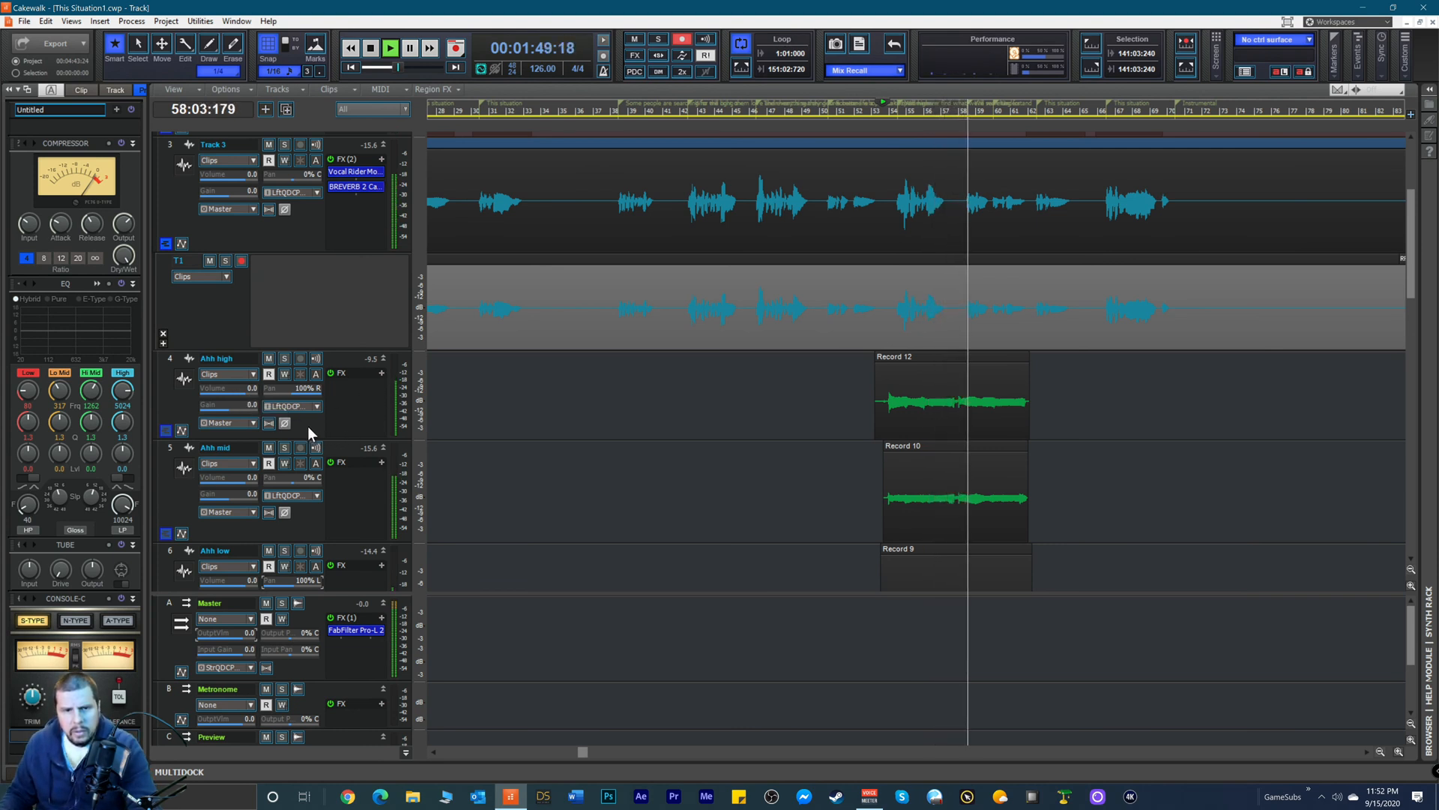
{"action": "key", "text": "space"}
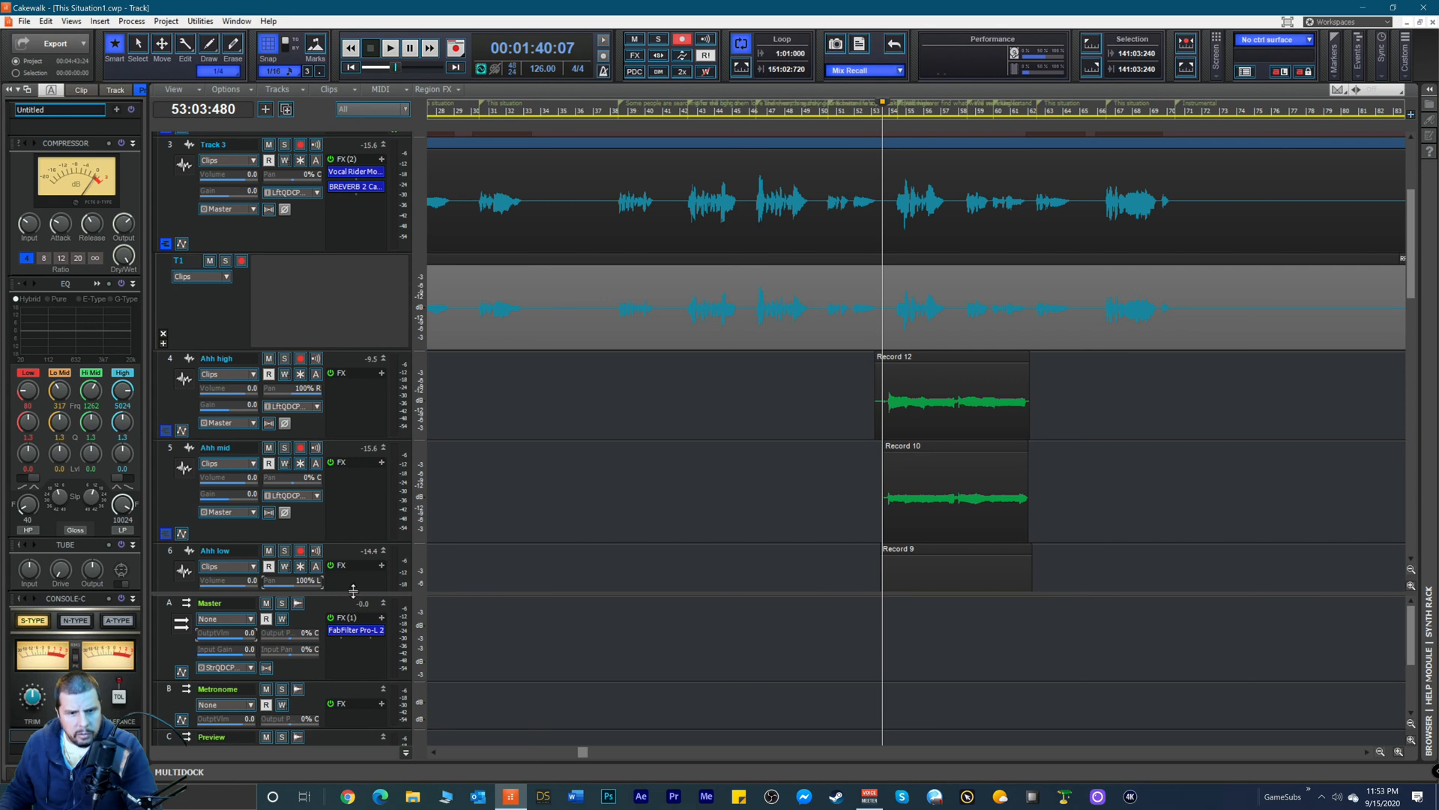
Step: Make more room for the buses and insert a stereo bus named Ahhhs
{"action": "left_click_drag", "start_coordinate": [353, 592], "coordinate": [355, 291]}
{"action": "right_click", "coordinate": [223, 502]}
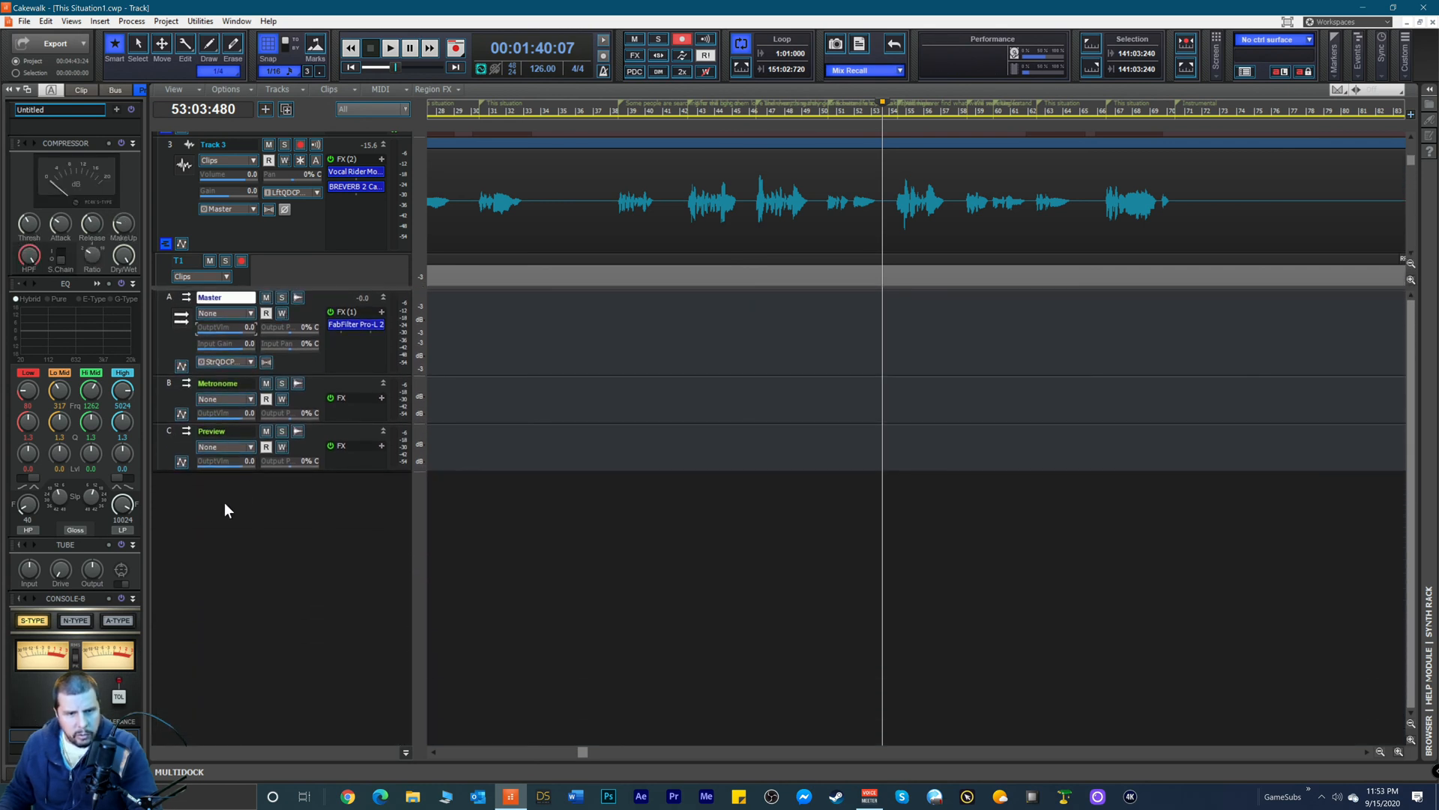
{"action": "left_click", "coordinate": [274, 511]}
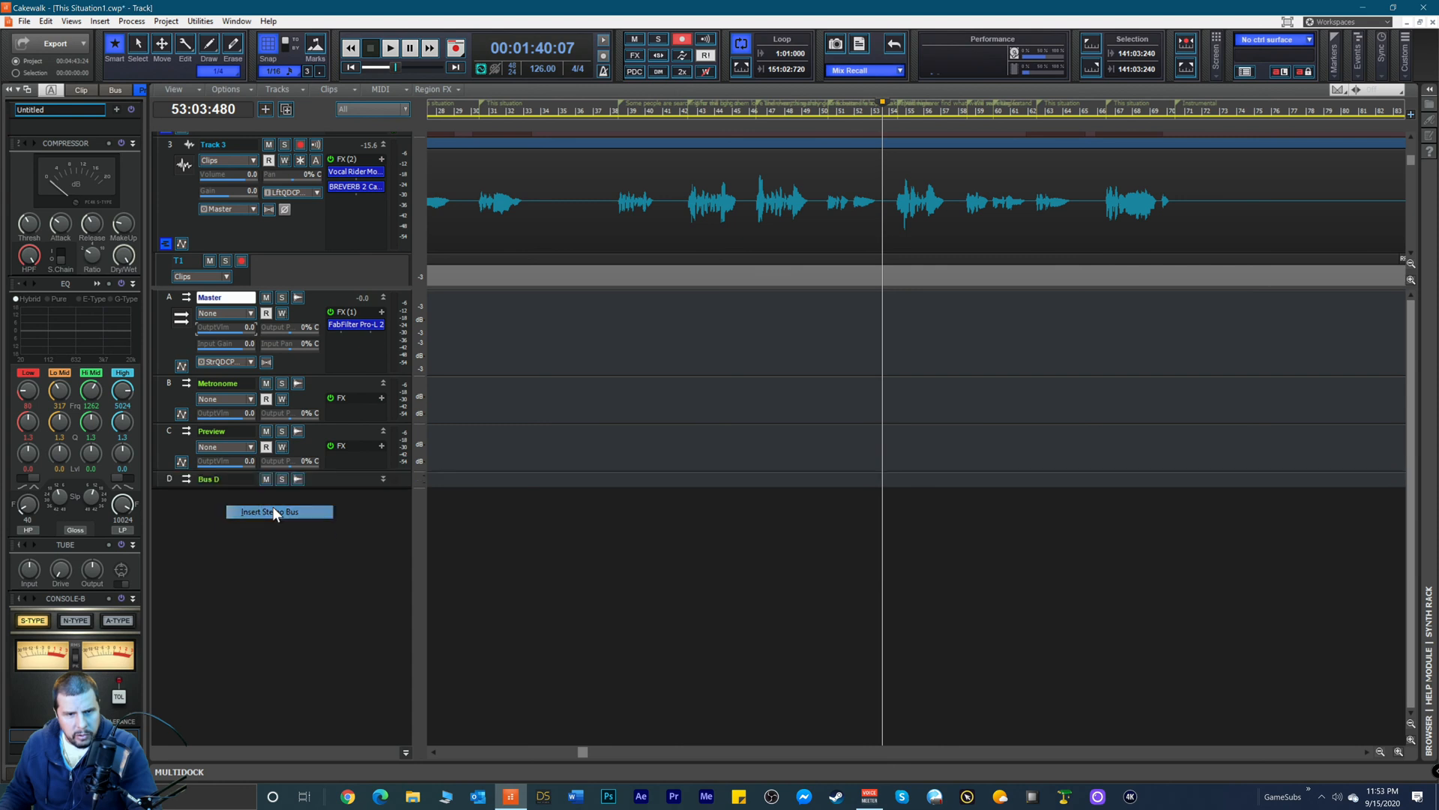
{"action": "double_click", "coordinate": [241, 478]}
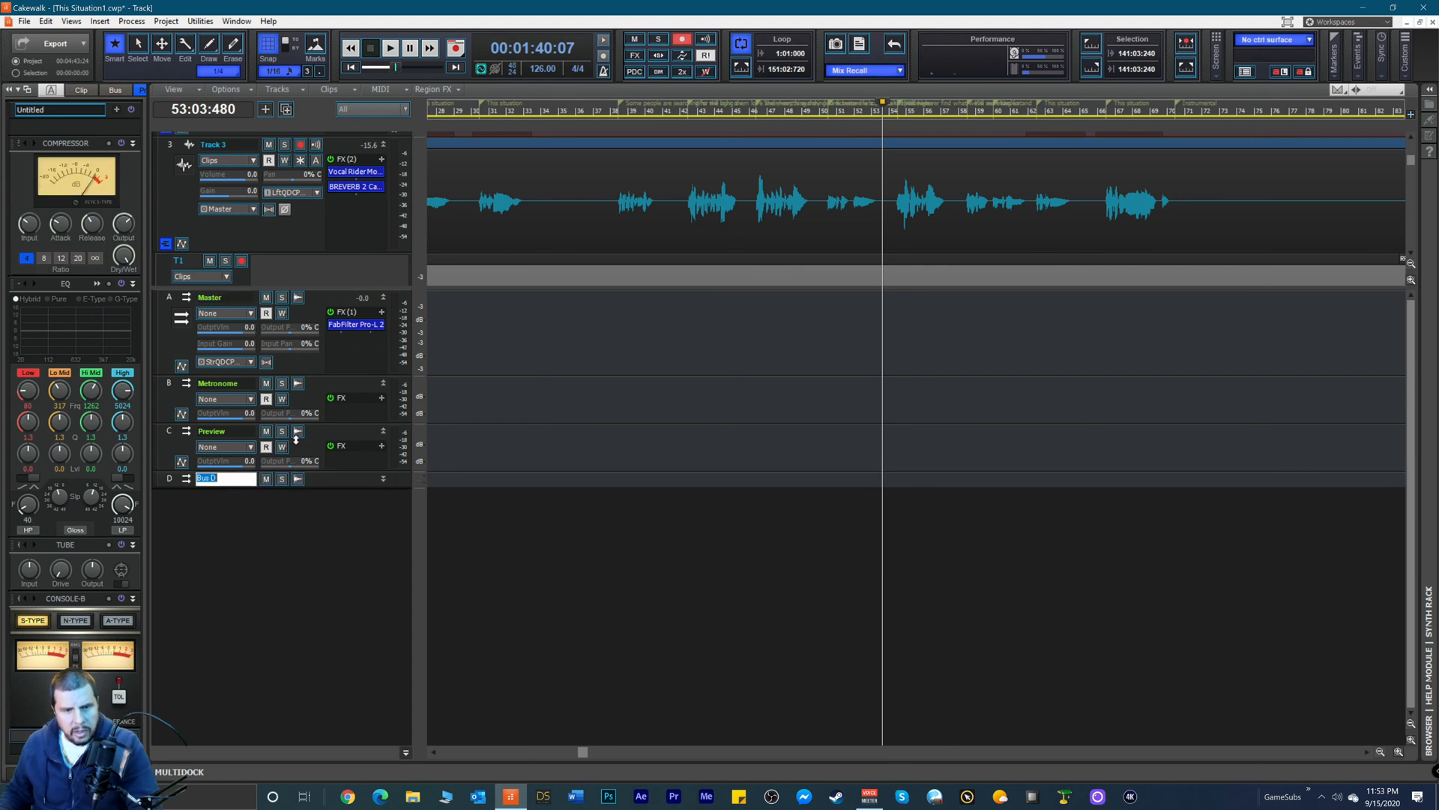
{"action": "type", "text": "AHhhs"}
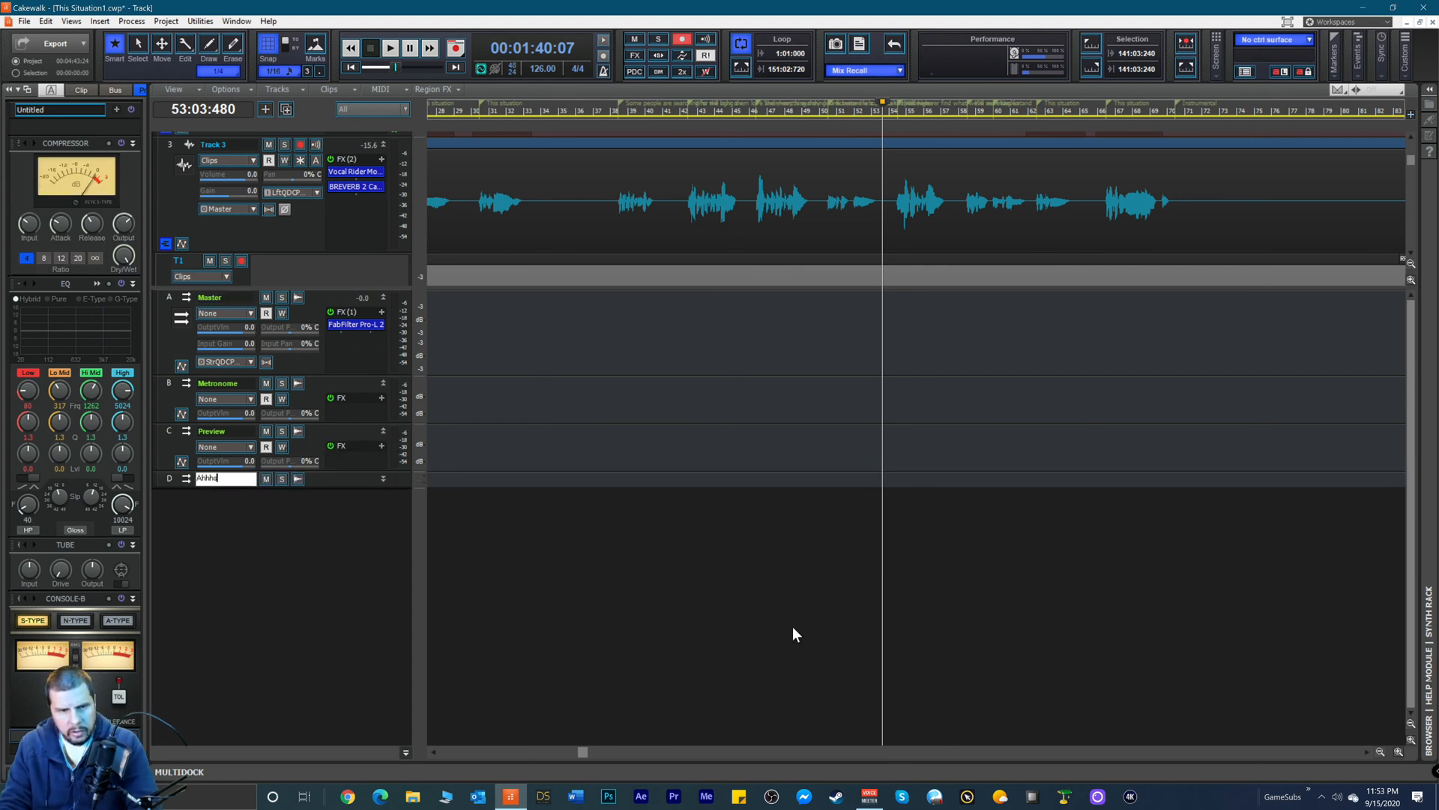
Step: Insert another stereo bus below Ahhhs and name it Ooos
{"action": "right_click", "coordinate": [250, 519]}
{"action": "left_click", "coordinate": [291, 528]}
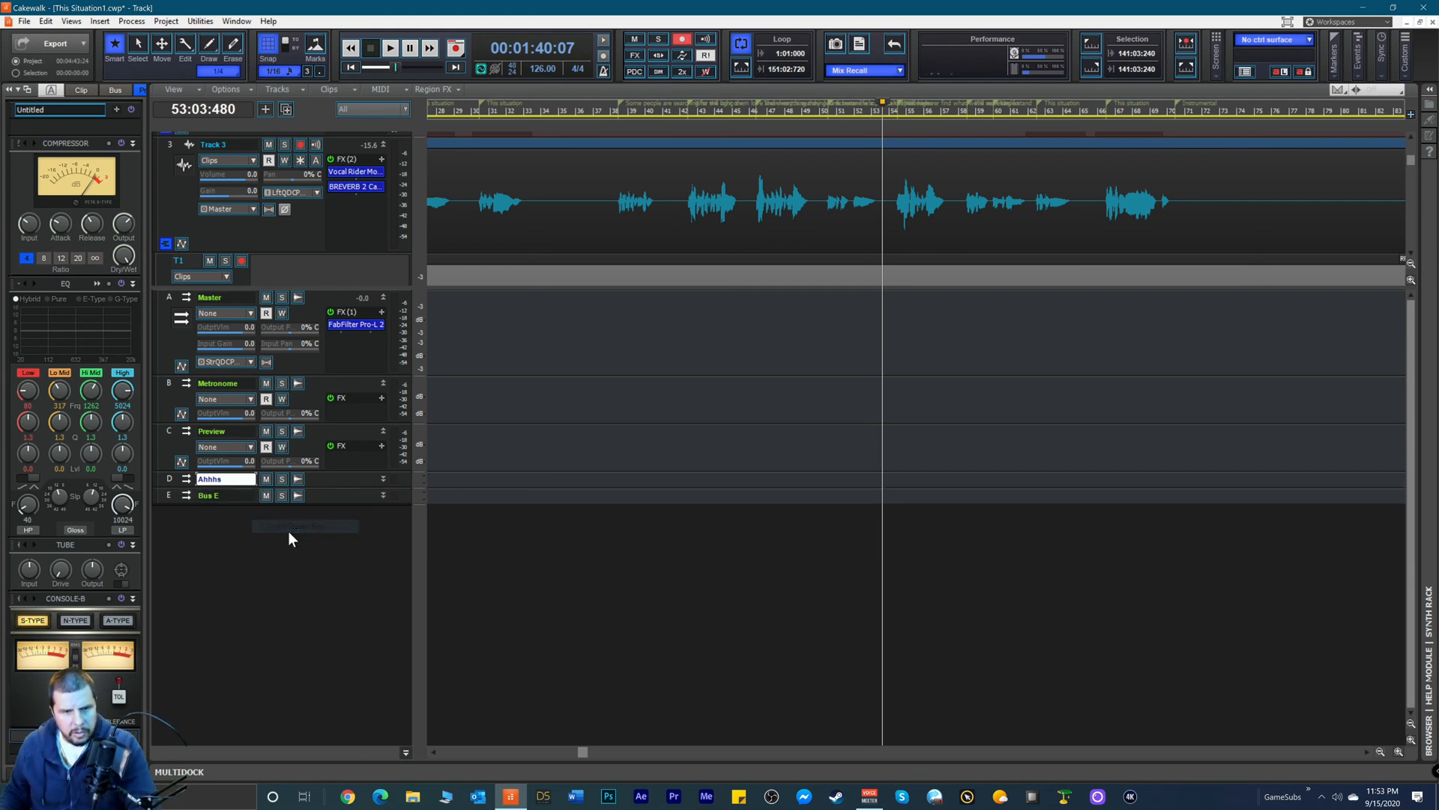
{"action": "double_click", "coordinate": [235, 498]}
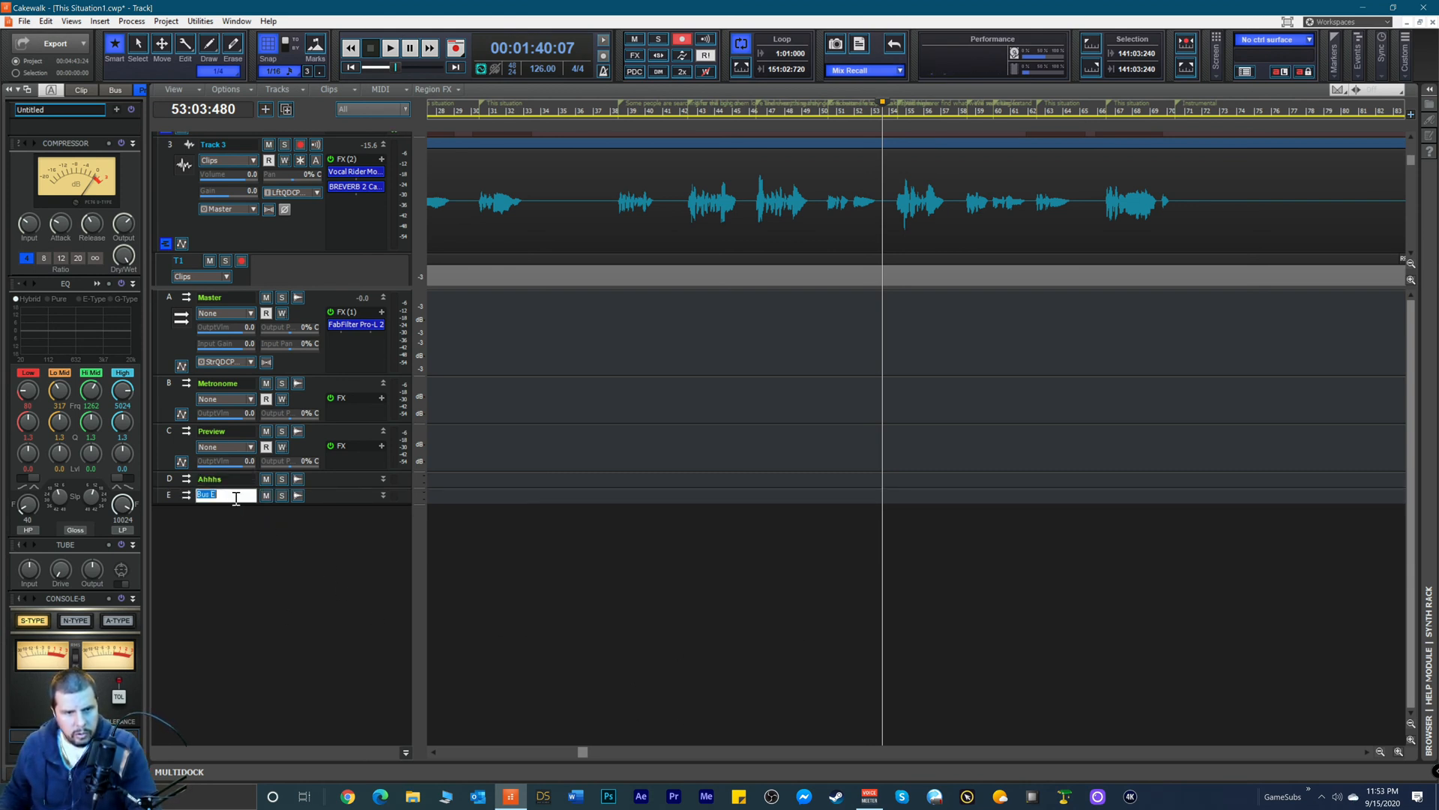
{"action": "type", "text": "Ooo"}
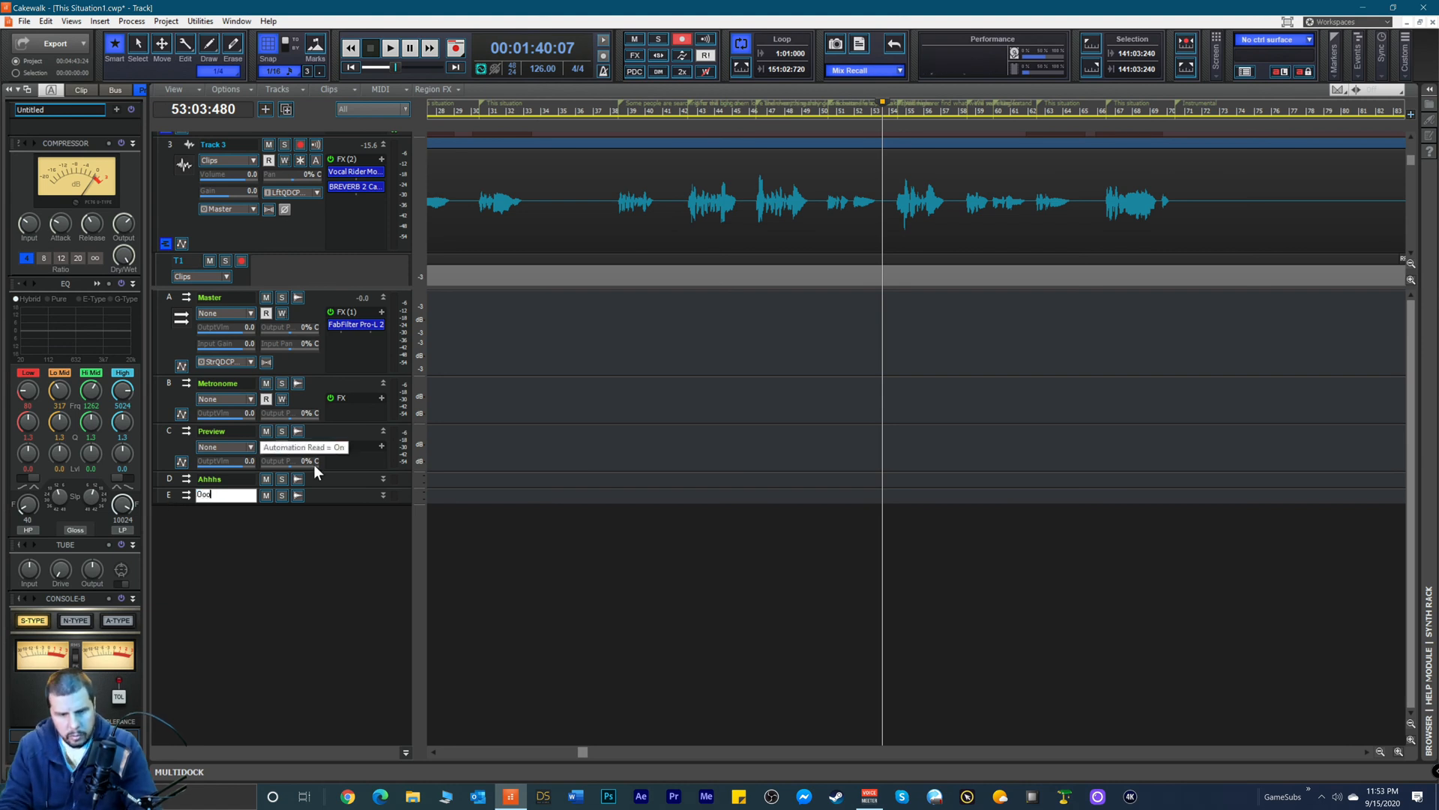
{"action": "type", "text": "s"}
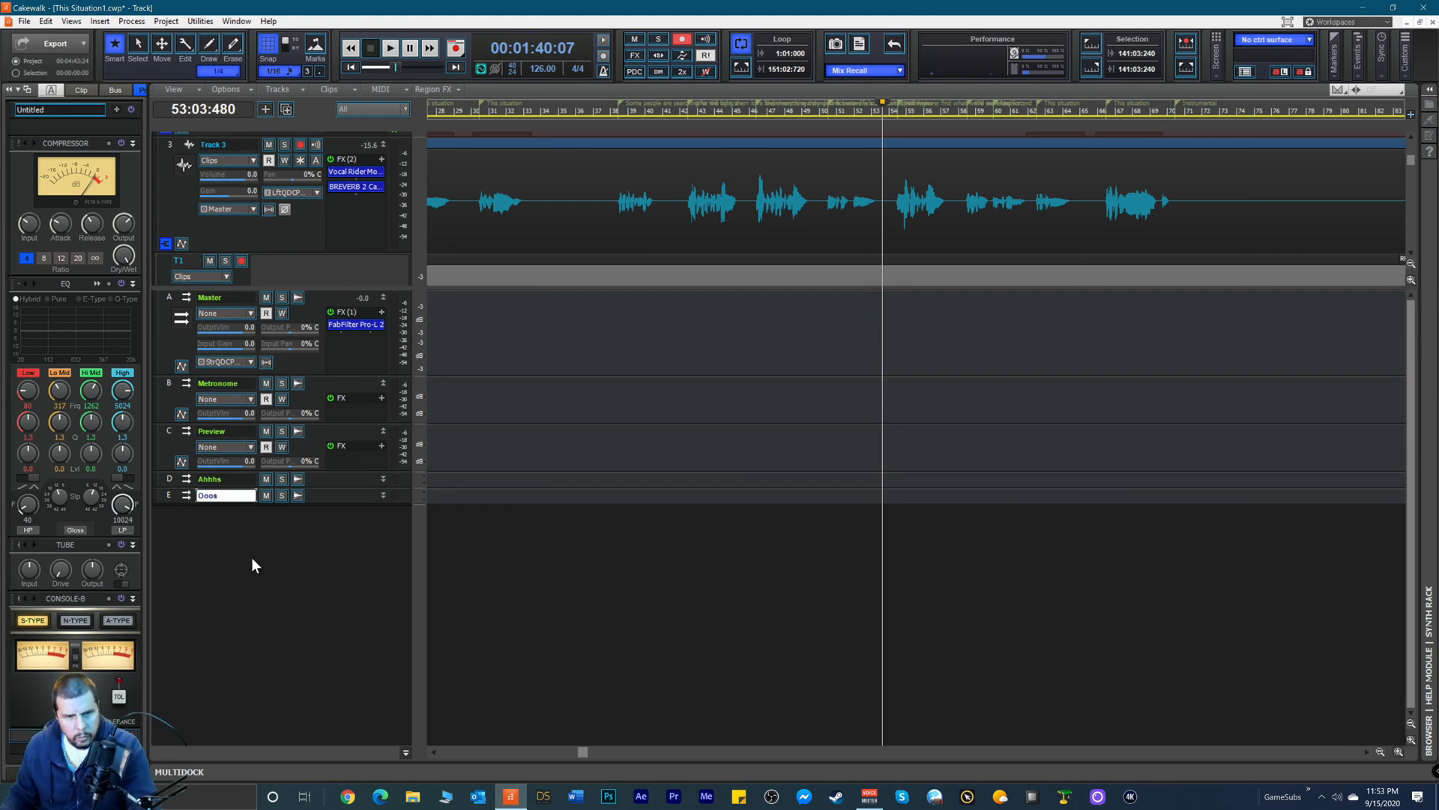
Step: Insert a third stereo bus below Ooos and name it Harmonies
{"action": "right_click", "coordinate": [216, 510]}
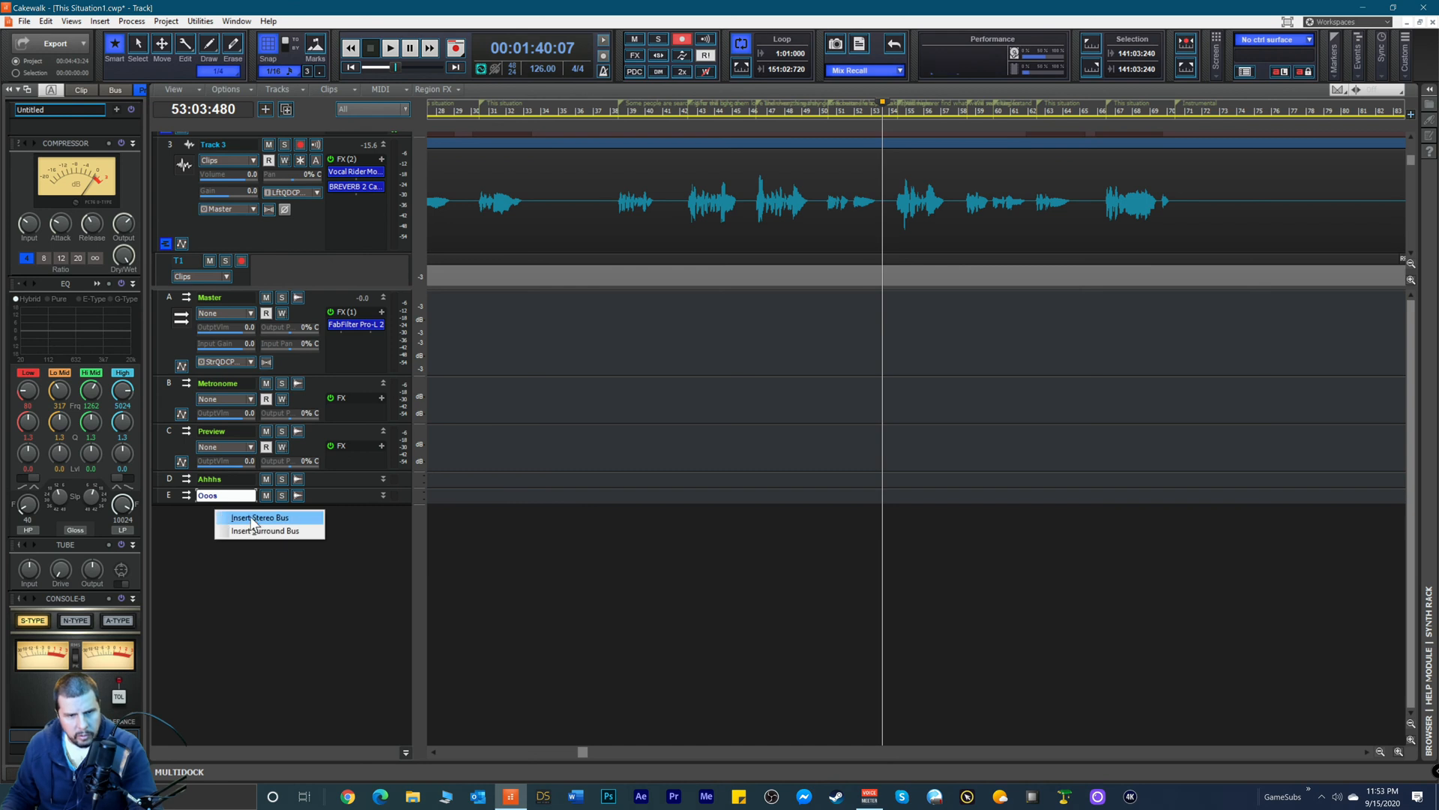
{"action": "left_click", "coordinate": [239, 514]}
{"action": "double_click", "coordinate": [235, 510]}
{"action": "type", "text": "Harmonies"}
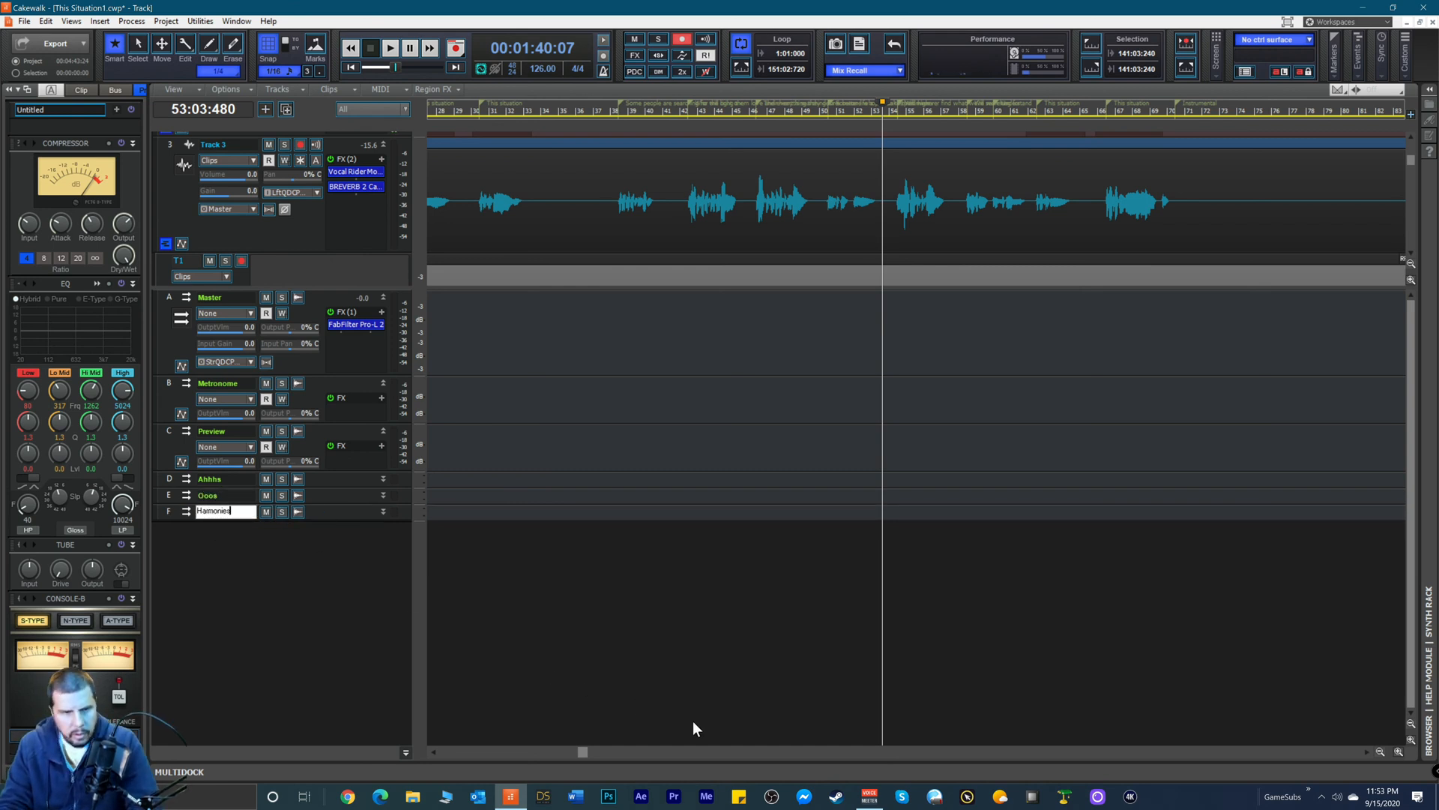
{"action": "key", "text": "Return"}
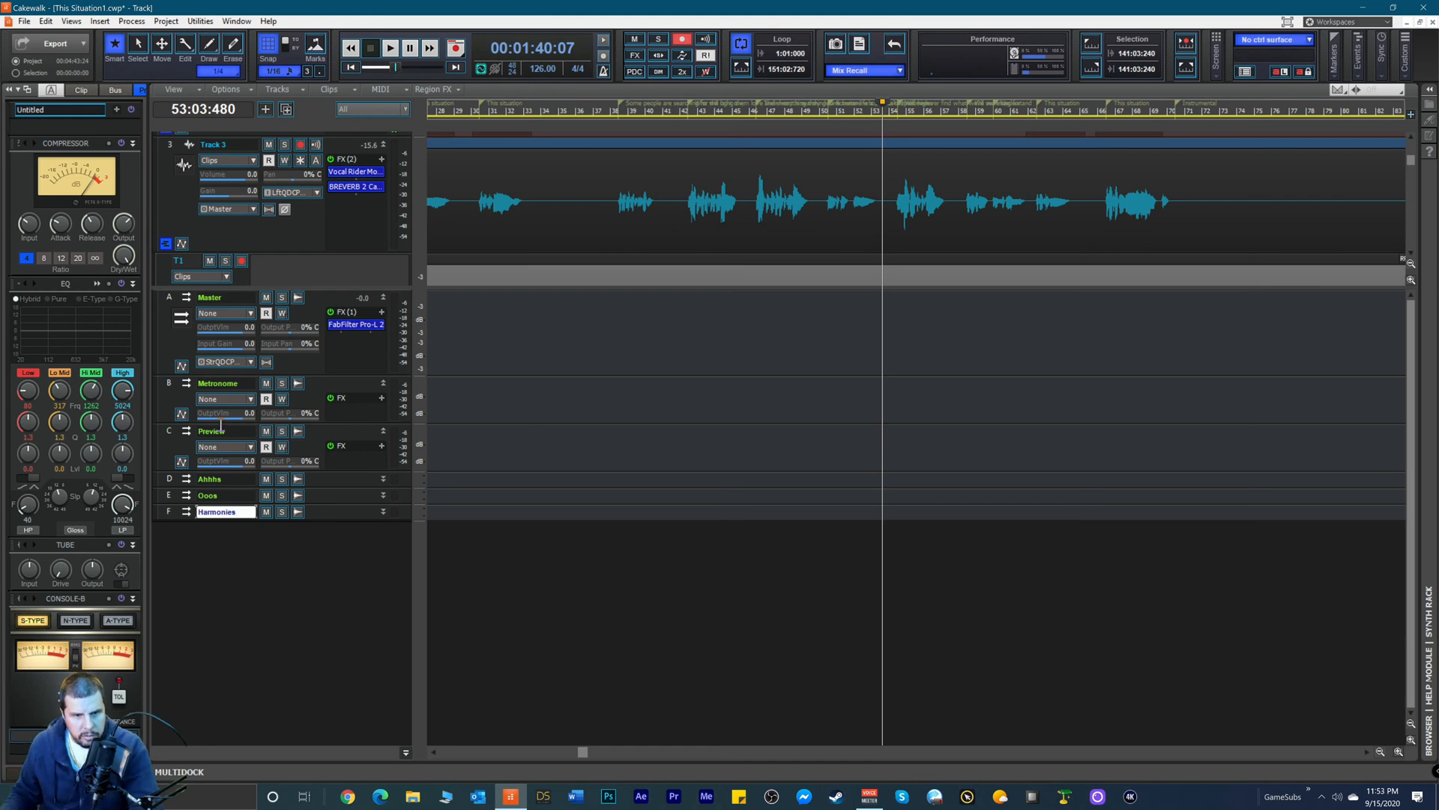
Step: Rename Track 1 as Harmony 2 and route its output to the Harmonies bus
{"action": "left_click_drag", "start_coordinate": [362, 288], "coordinate": [351, 434]}
{"action": "scroll", "coordinate": [367, 267], "scroll_direction": "up", "scroll_amount": 4}
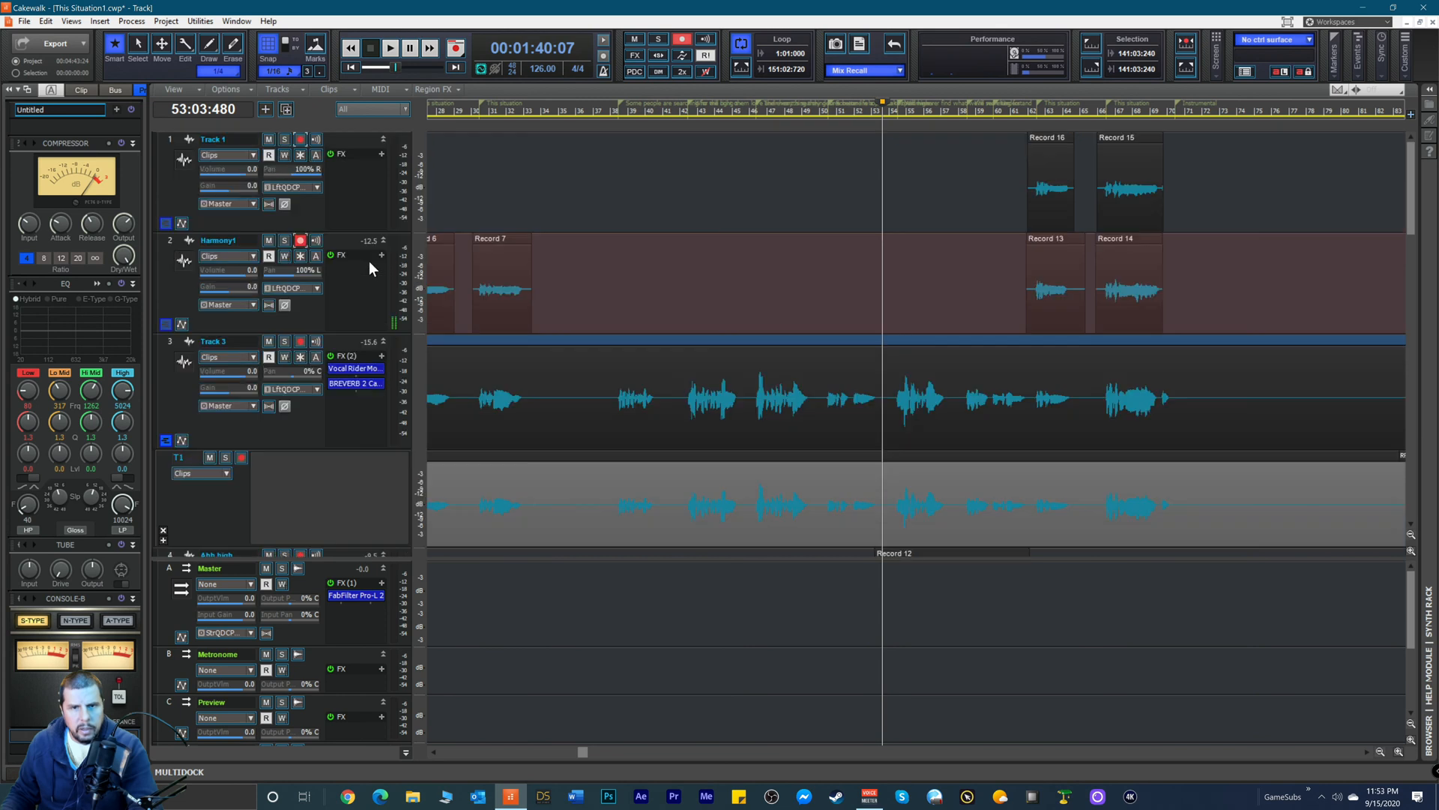
{"action": "double_click", "coordinate": [232, 137]}
{"action": "type", "text": "Halmony 2"}
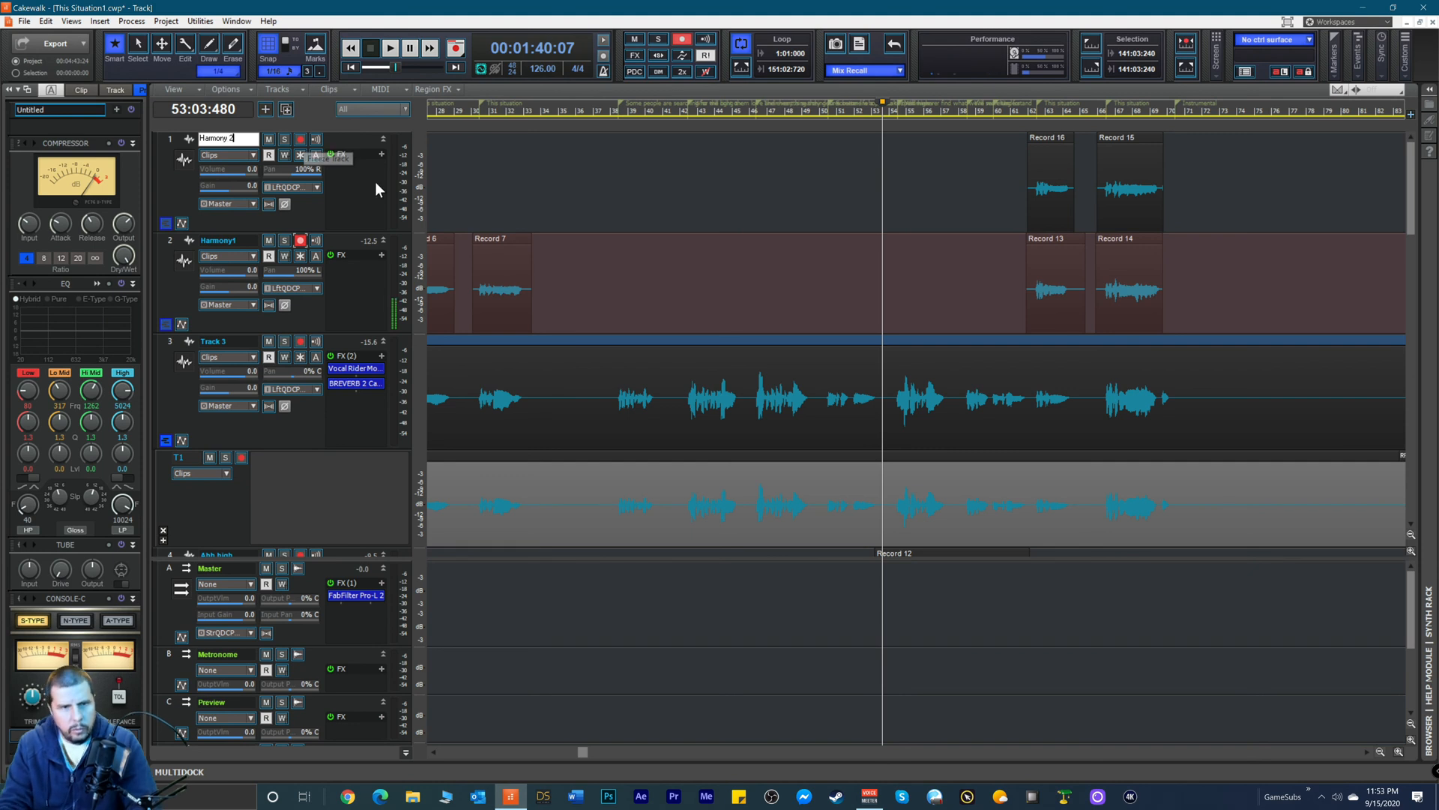
{"action": "left_click", "coordinate": [254, 200]}
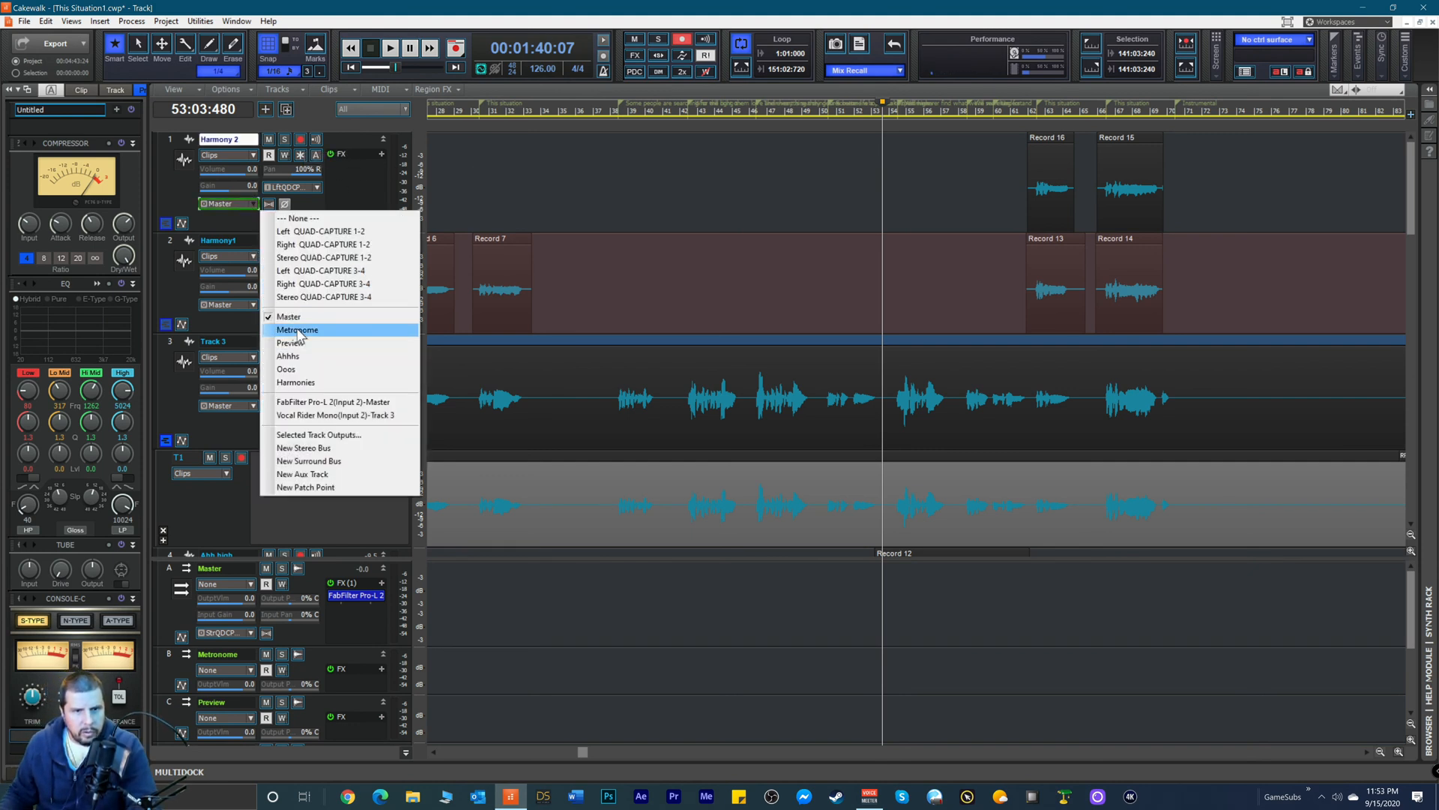
{"action": "left_click", "coordinate": [306, 384]}
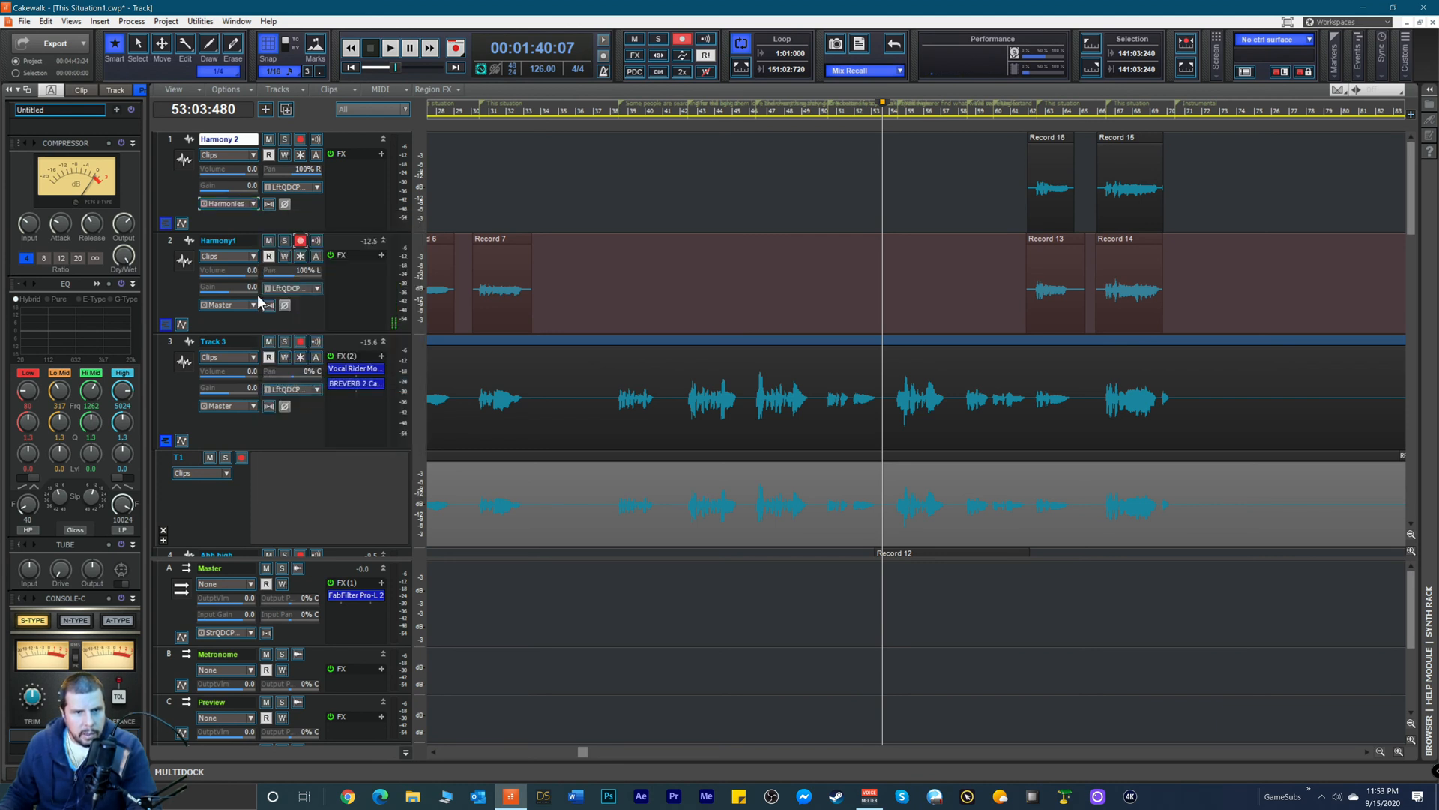
Step: Route the output of the Harmony1 track to the Harmonies bus
{"action": "left_click", "coordinate": [253, 304]}
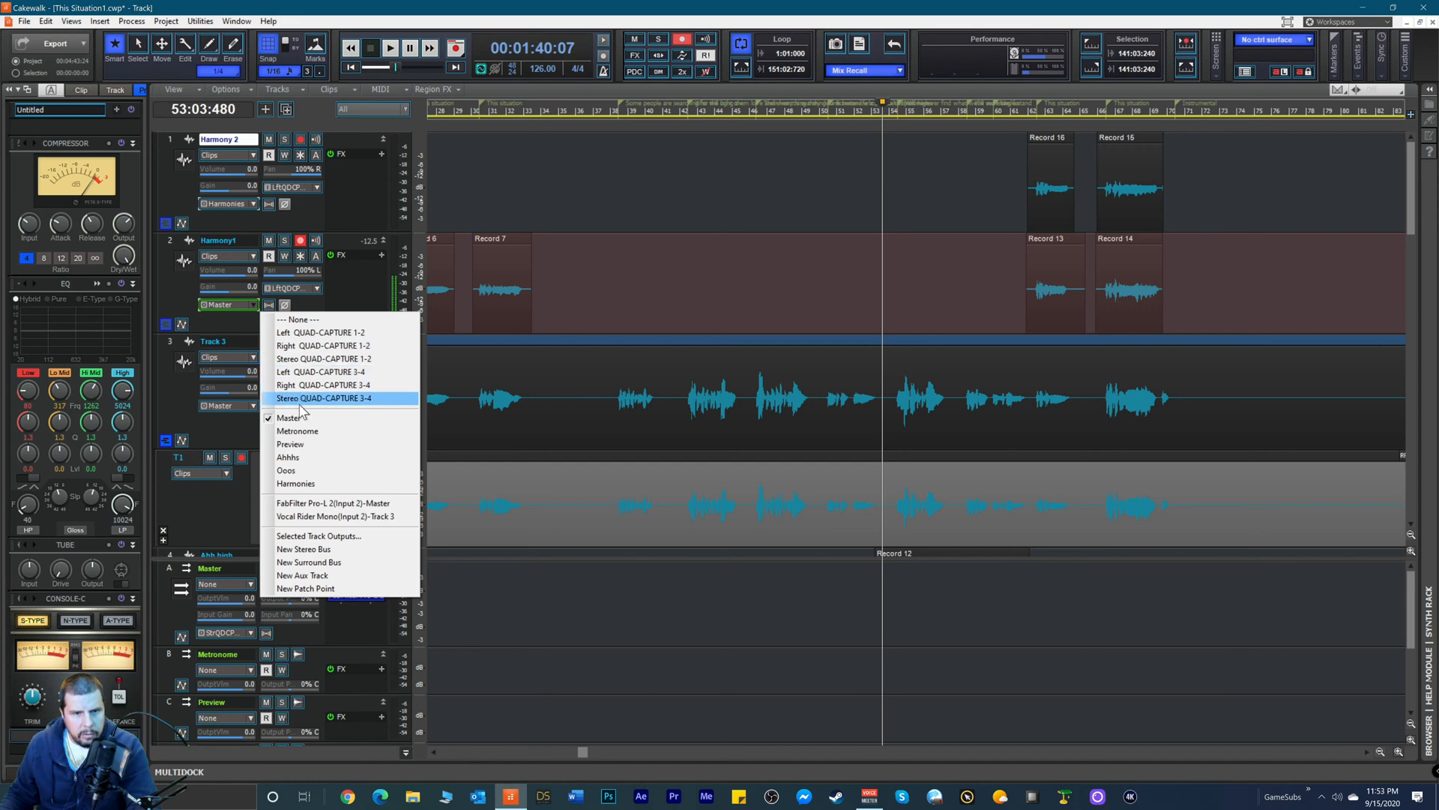
{"action": "left_click", "coordinate": [304, 483]}
Step: Rename Track 3 as Lead Vocal, with a capital L
{"action": "scroll", "coordinate": [269, 300], "scroll_direction": "down", "scroll_amount": 1}
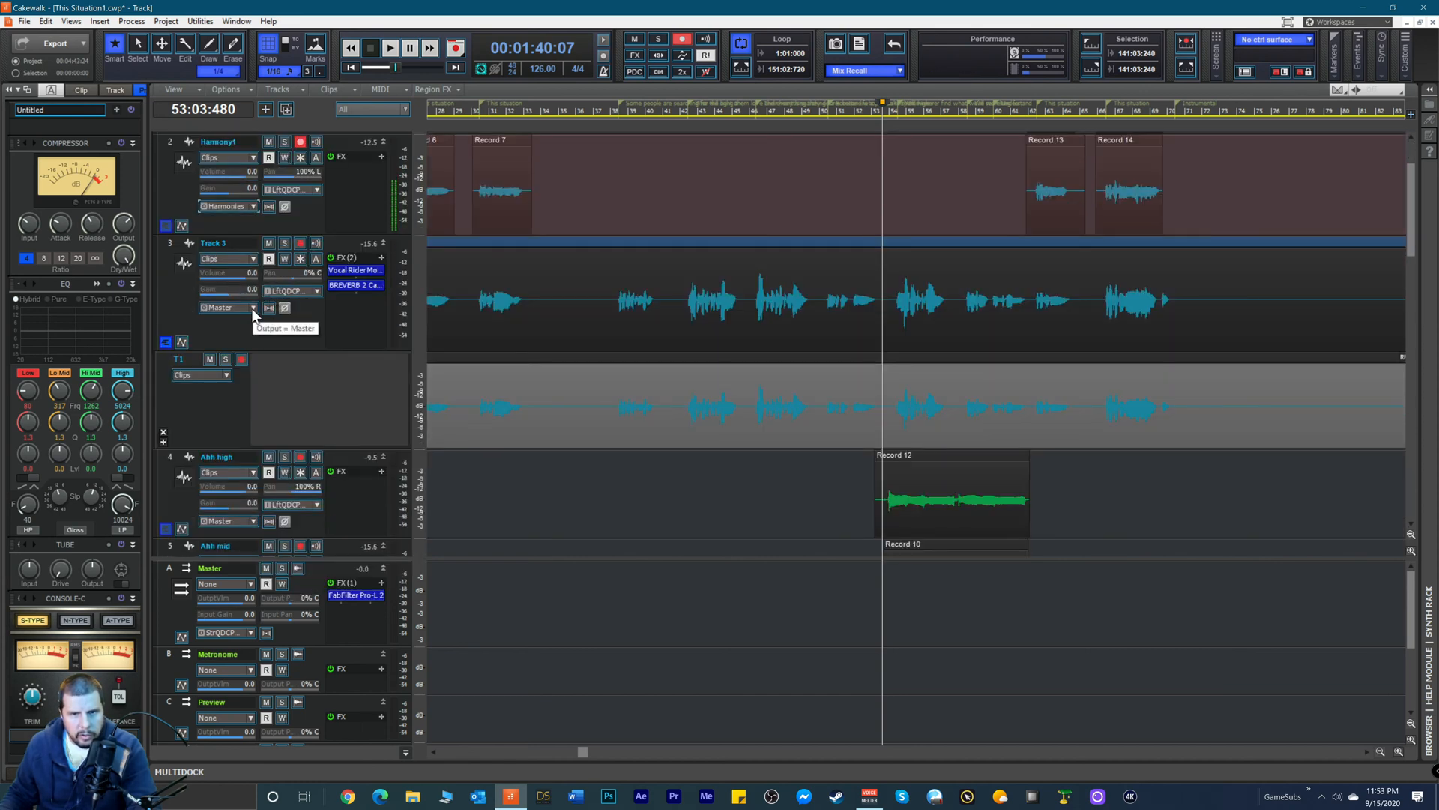
{"action": "double_click", "coordinate": [224, 243]}
{"action": "type", "text": "lead Vocal"}
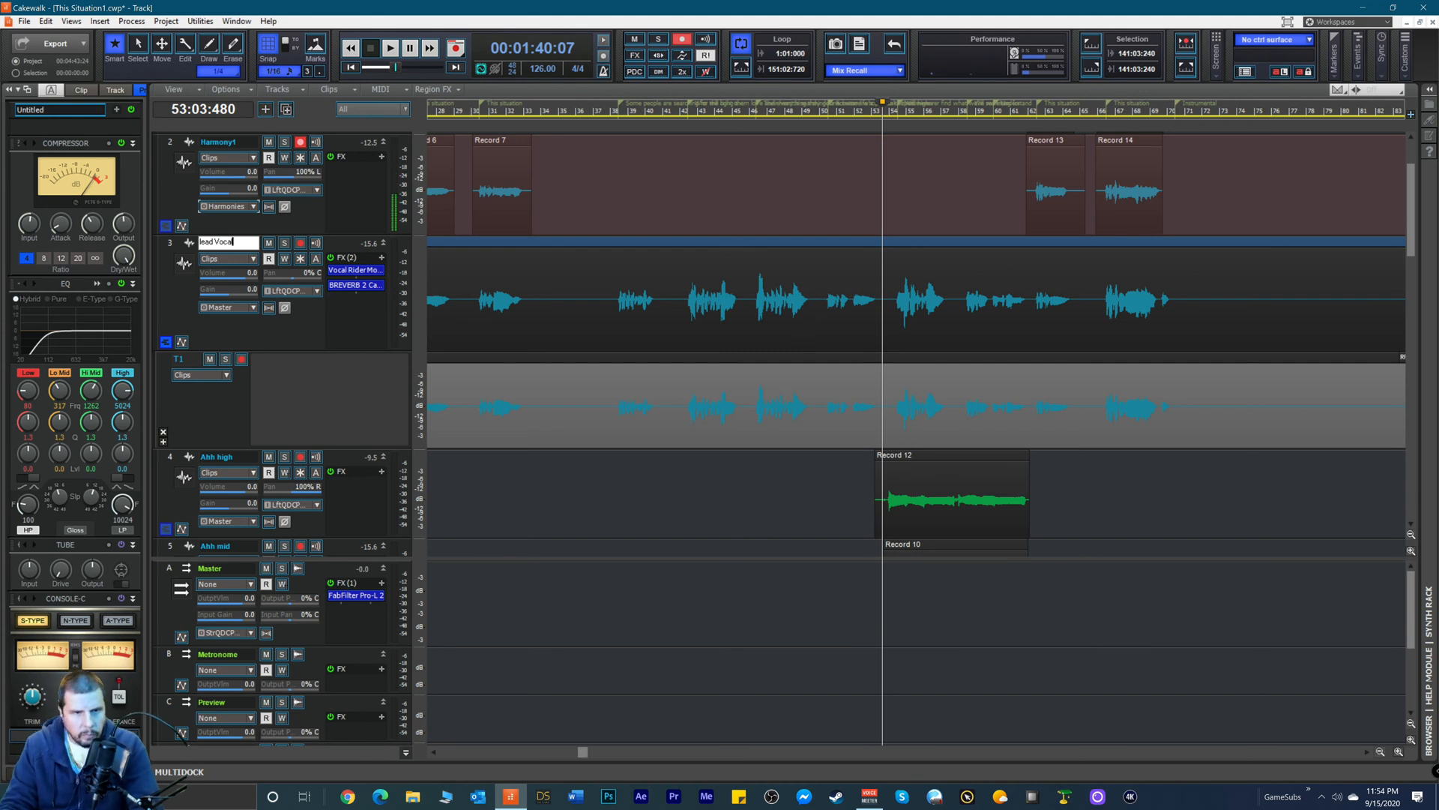
{"action": "key", "text": "Return"}
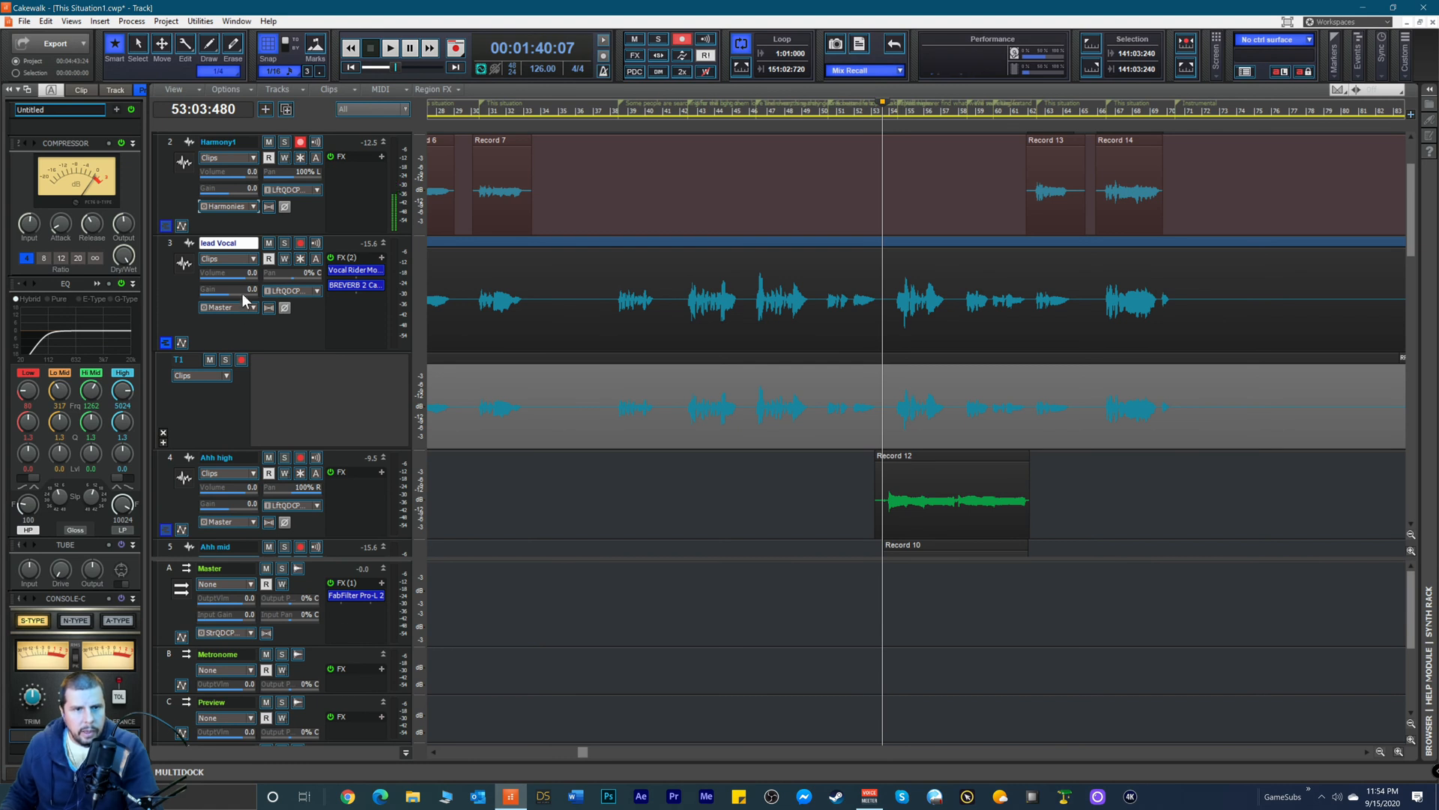
{"action": "double_click", "coordinate": [219, 243]}
{"action": "left_click", "coordinate": [205, 244]}
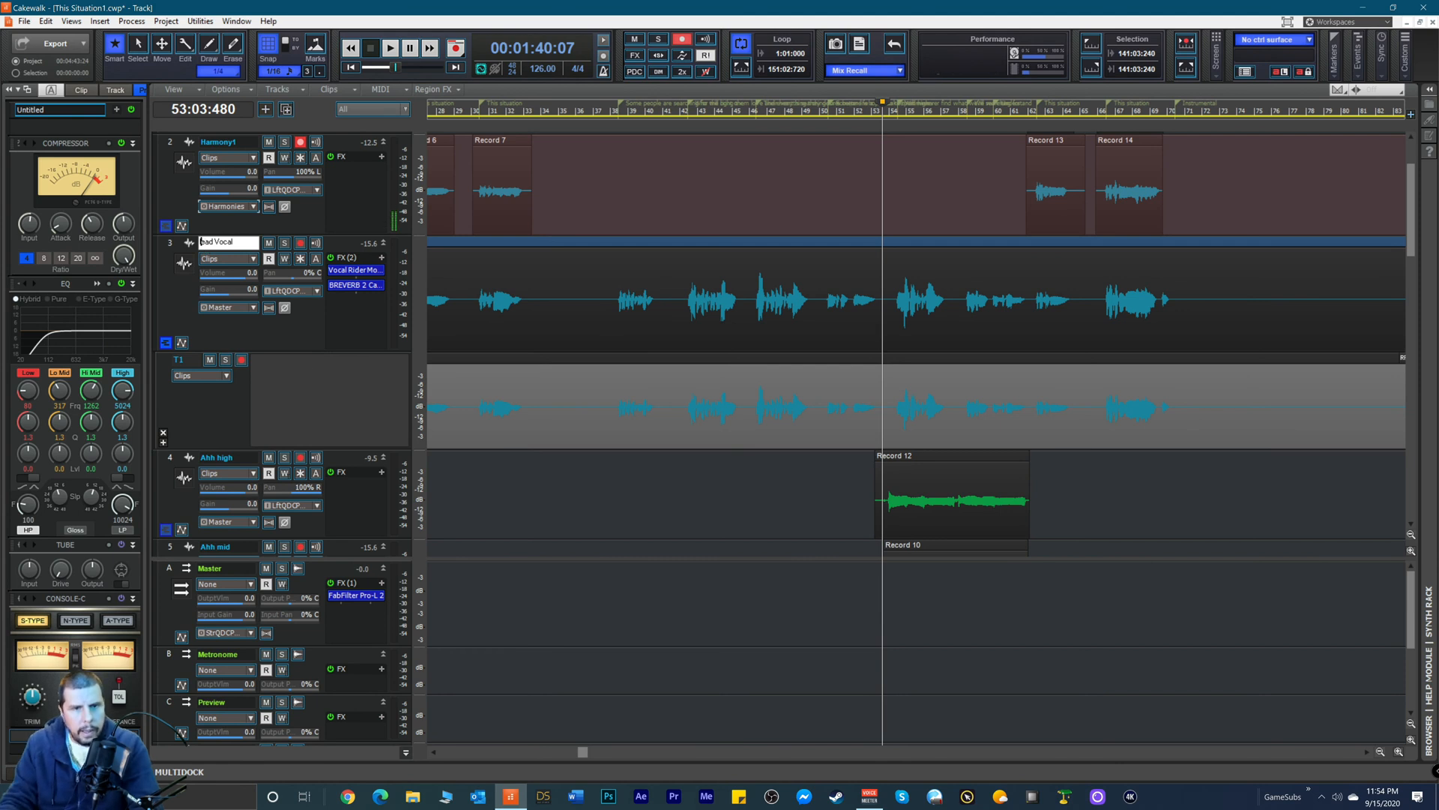
{"action": "type", "text": "L"}
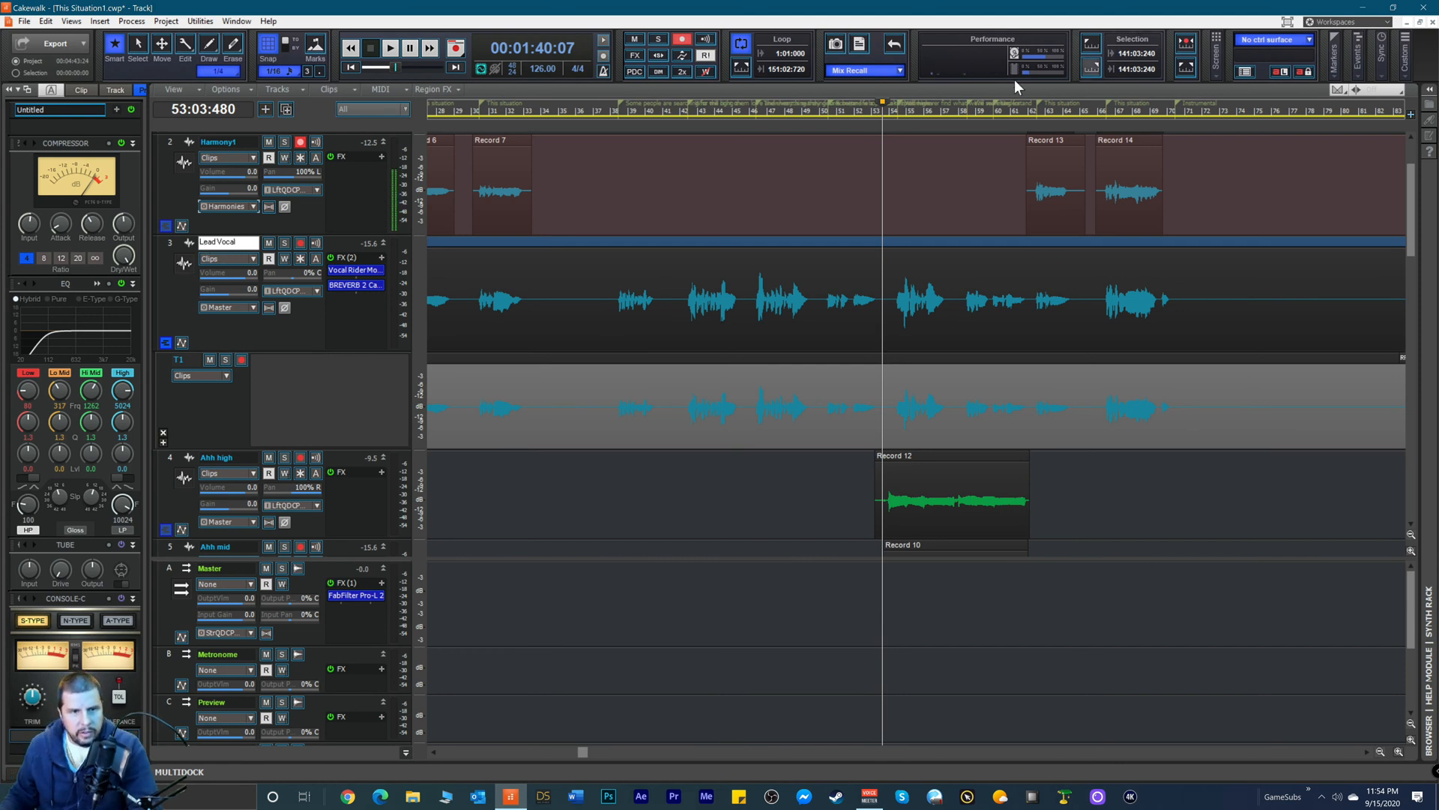
Step: Route the outputs of the Ahh high, Ahh mid and Ahh low tracks to the Ahhhs bus
{"action": "scroll", "coordinate": [294, 331], "scroll_direction": "down", "scroll_amount": 1}
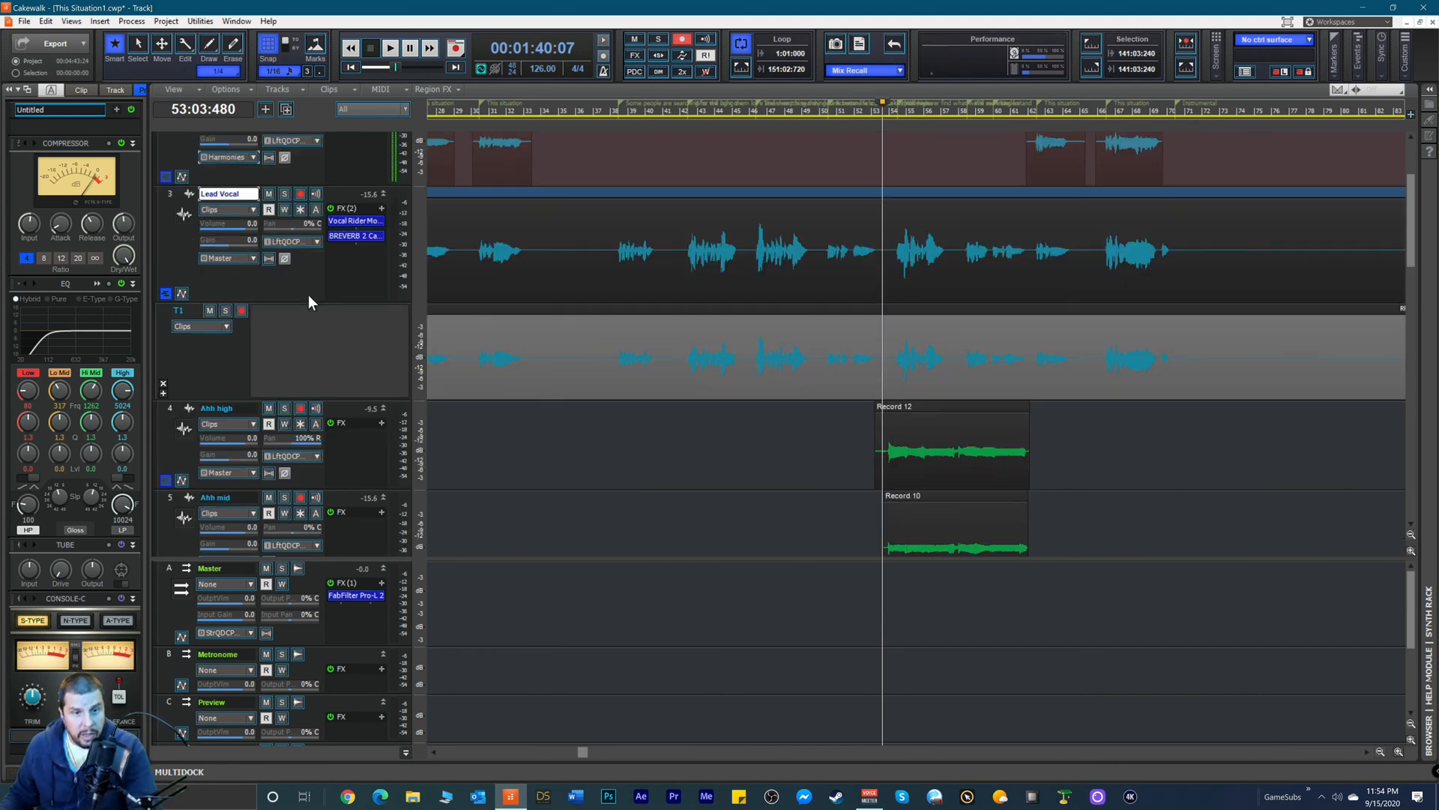
{"action": "scroll", "coordinate": [309, 302], "scroll_direction": "down", "scroll_amount": 2}
{"action": "scroll", "coordinate": [312, 289], "scroll_direction": "down", "scroll_amount": 1}
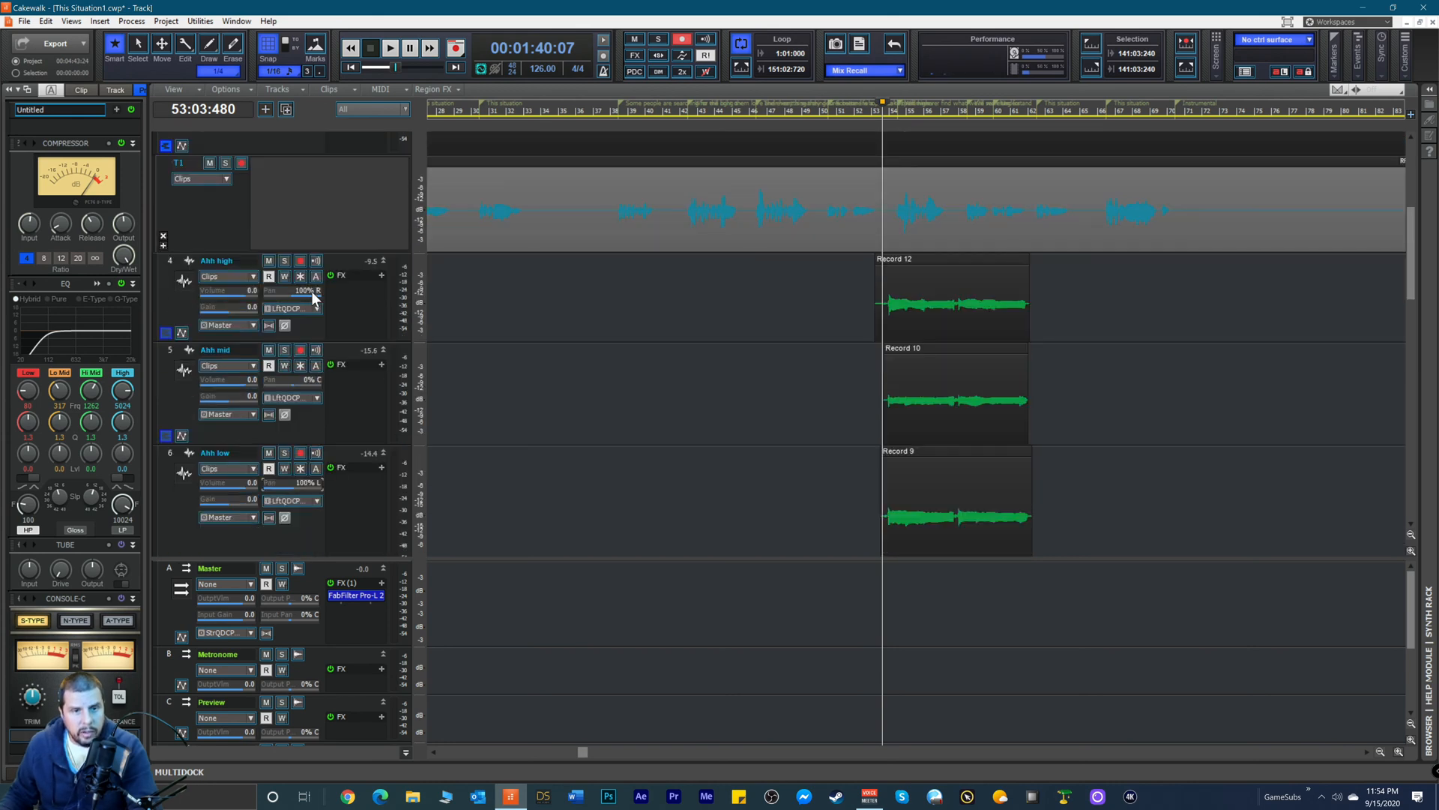
{"action": "left_click", "coordinate": [249, 324]}
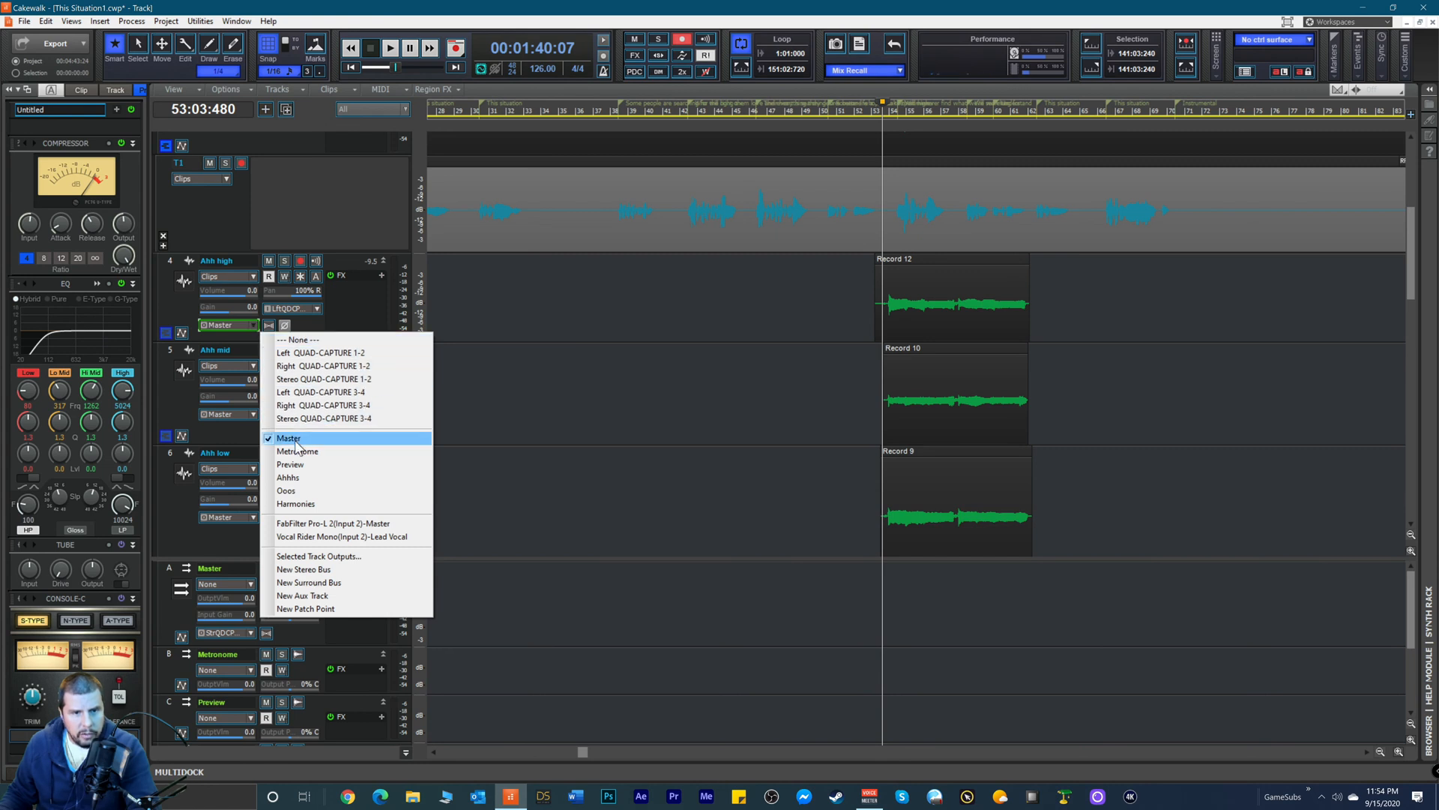
{"action": "left_click", "coordinate": [295, 480]}
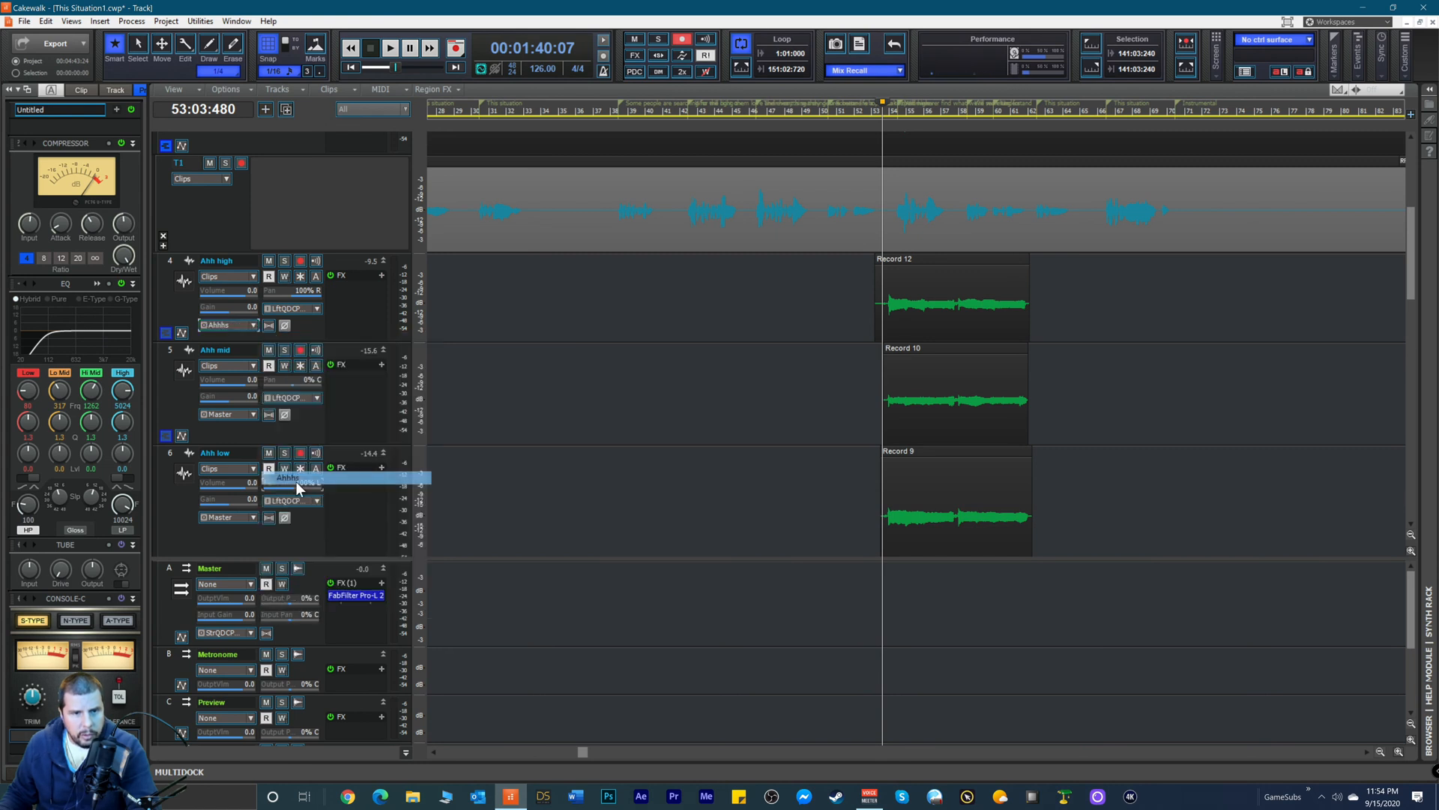
{"action": "left_click", "coordinate": [254, 413]}
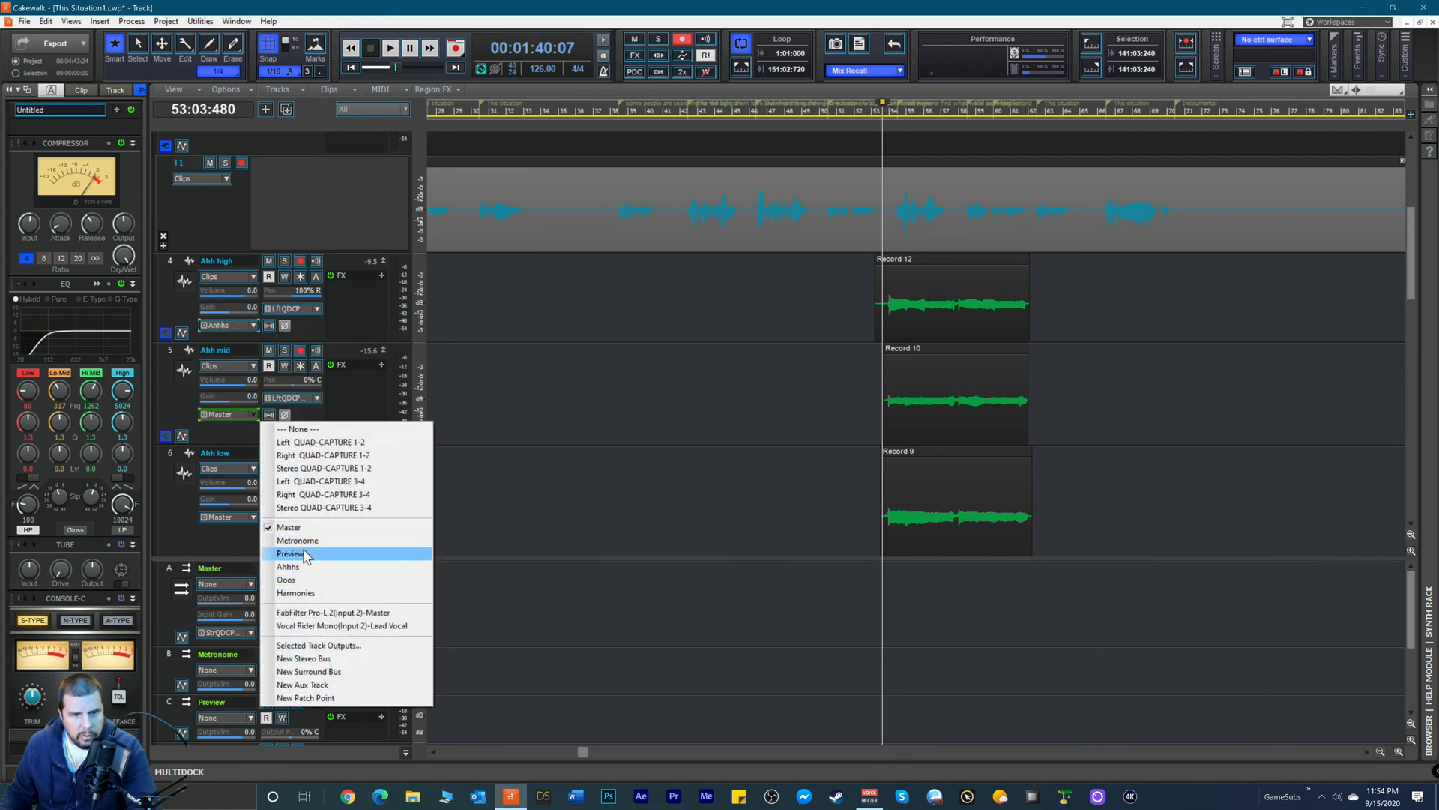
{"action": "left_click", "coordinate": [288, 566]}
{"action": "scroll", "coordinate": [286, 462], "scroll_direction": "down", "scroll_amount": 2}
{"action": "left_click", "coordinate": [254, 414]}
{"action": "left_click", "coordinate": [304, 571]}
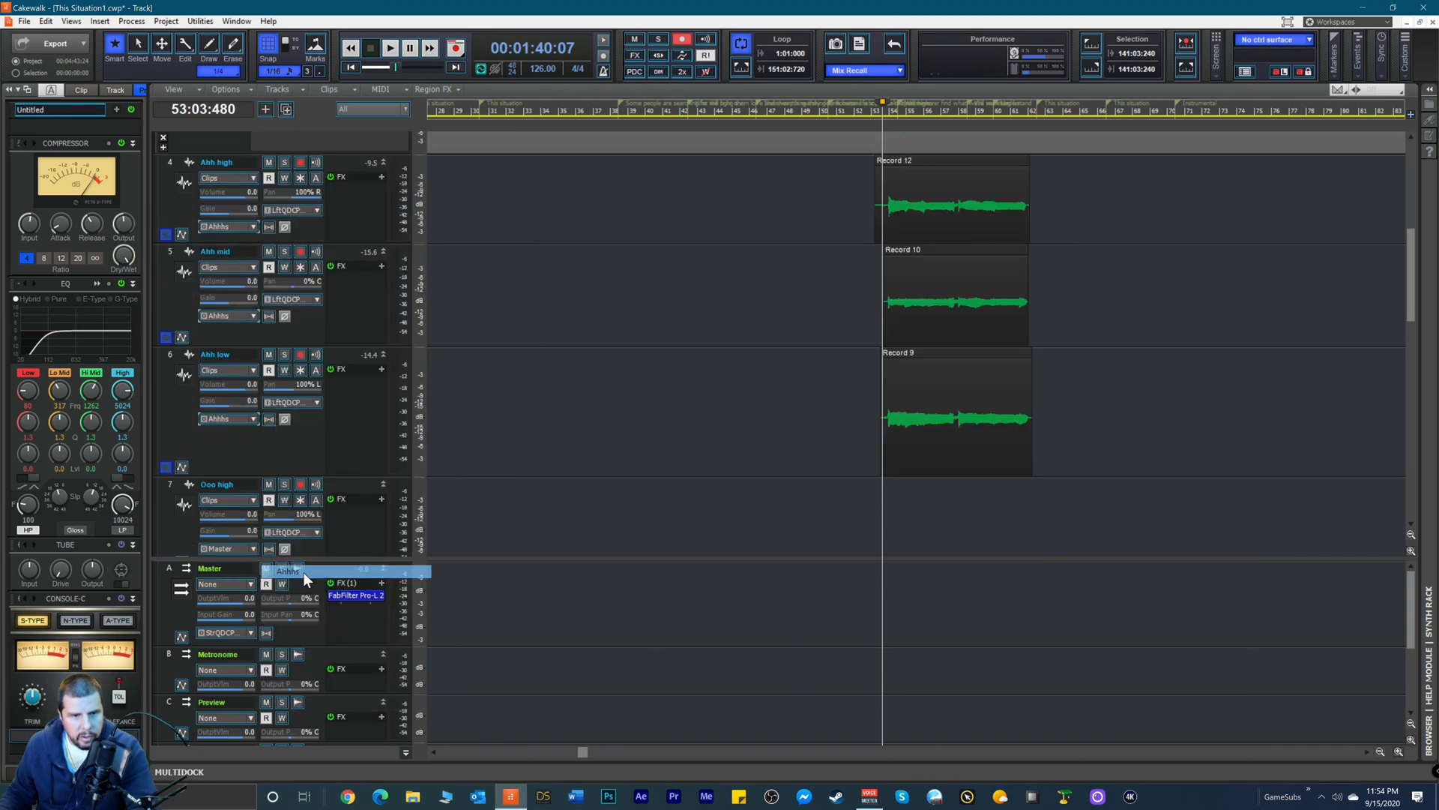
Step: Route the outputs of the Ooo high, Ooo mid and Ooo low tracks to the Ooos bus
{"action": "scroll", "coordinate": [282, 448], "scroll_direction": "down", "scroll_amount": 3}
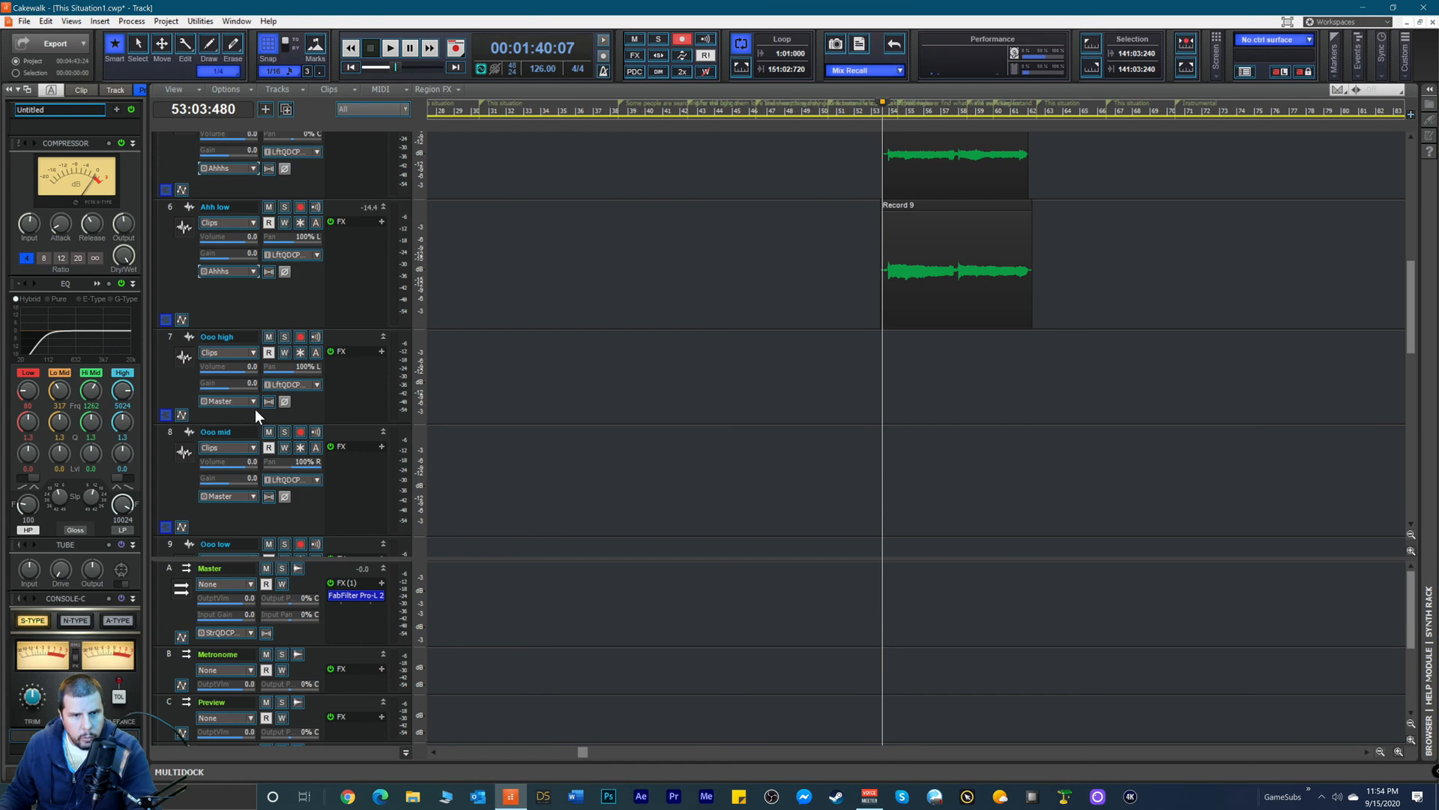
{"action": "left_click", "coordinate": [253, 401]}
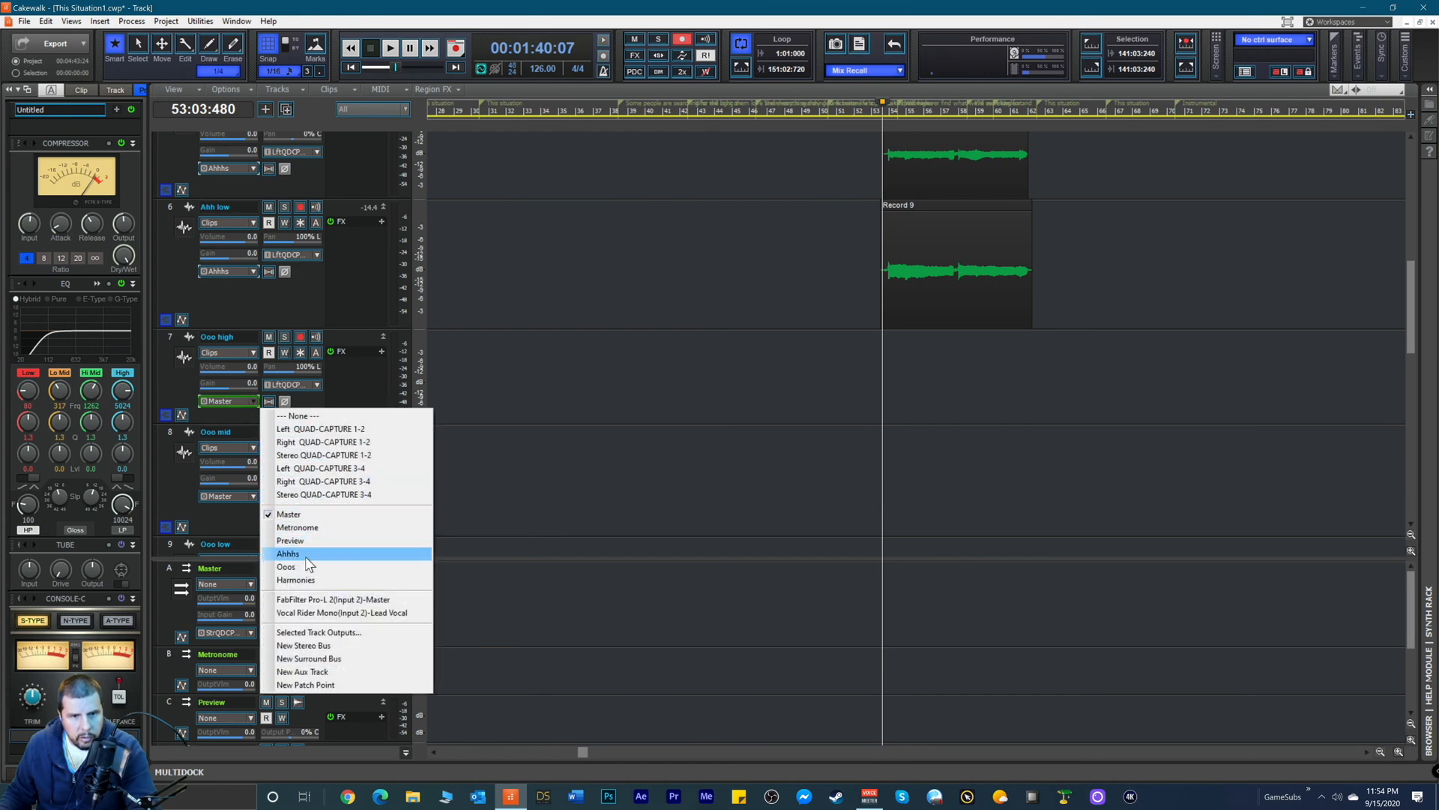
{"action": "left_click", "coordinate": [289, 568]}
{"action": "scroll", "coordinate": [252, 439], "scroll_direction": "down", "scroll_amount": 1}
{"action": "left_click", "coordinate": [251, 443]}
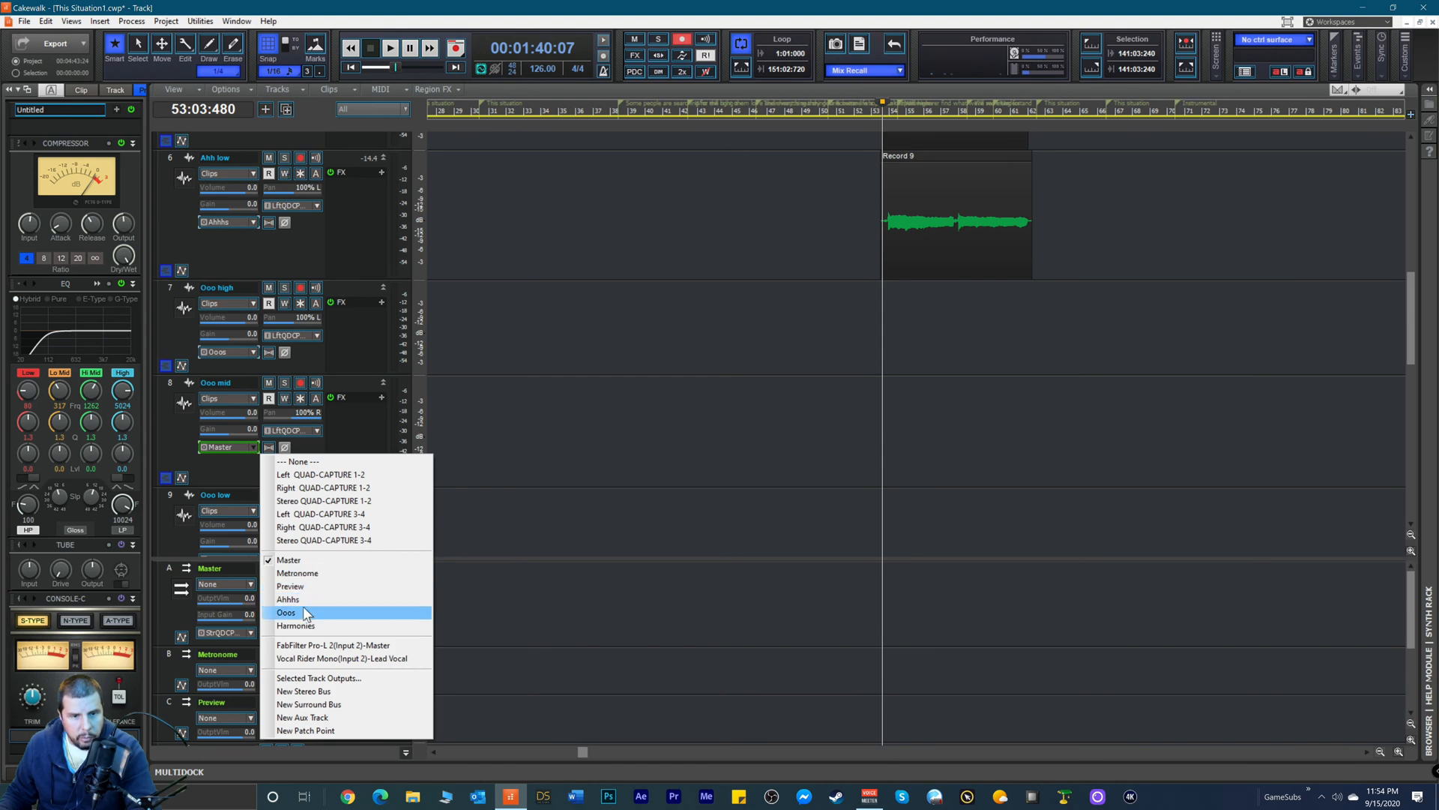
{"action": "left_click", "coordinate": [303, 611]}
{"action": "scroll", "coordinate": [284, 465], "scroll_direction": "down", "scroll_amount": 2}
{"action": "left_click", "coordinate": [251, 458]}
{"action": "left_click", "coordinate": [309, 620]}
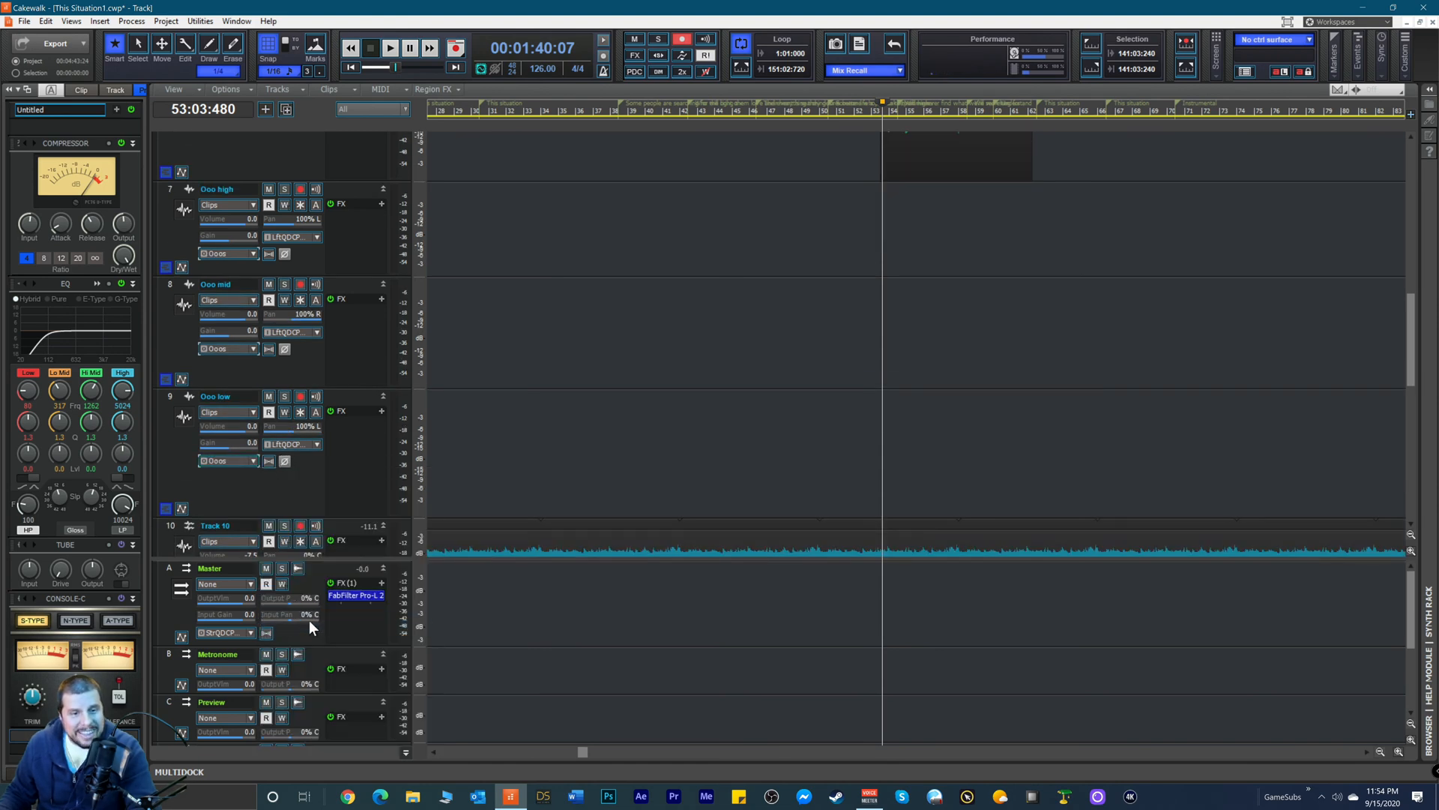
{"action": "left_click", "coordinate": [304, 489]}
Step: Play Track 10 soloed to identify its audio, and stop playback with the solo turned off
{"action": "scroll", "coordinate": [309, 468], "scroll_direction": "down", "scroll_amount": 2}
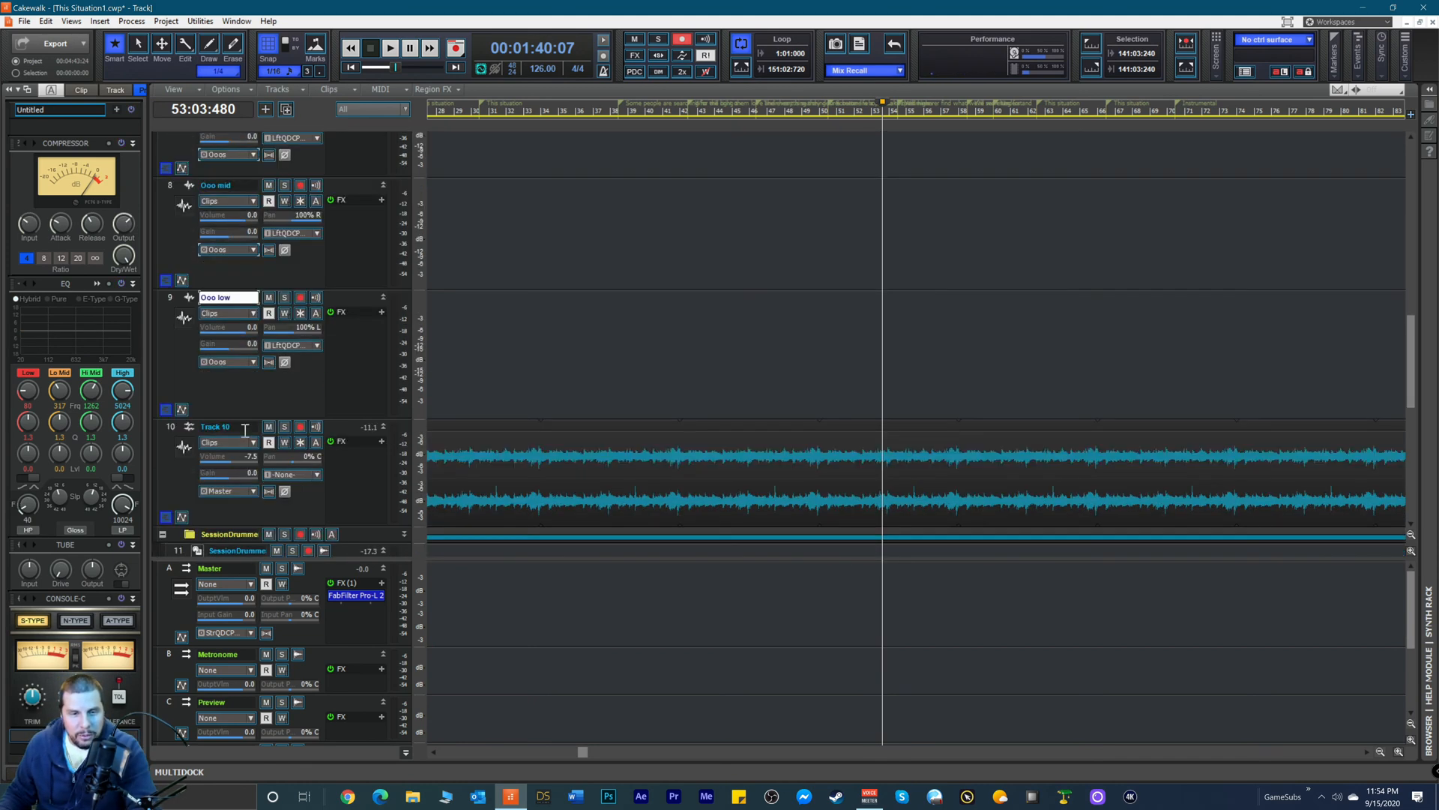
{"action": "scroll", "coordinate": [246, 420], "scroll_direction": "down", "scroll_amount": 2}
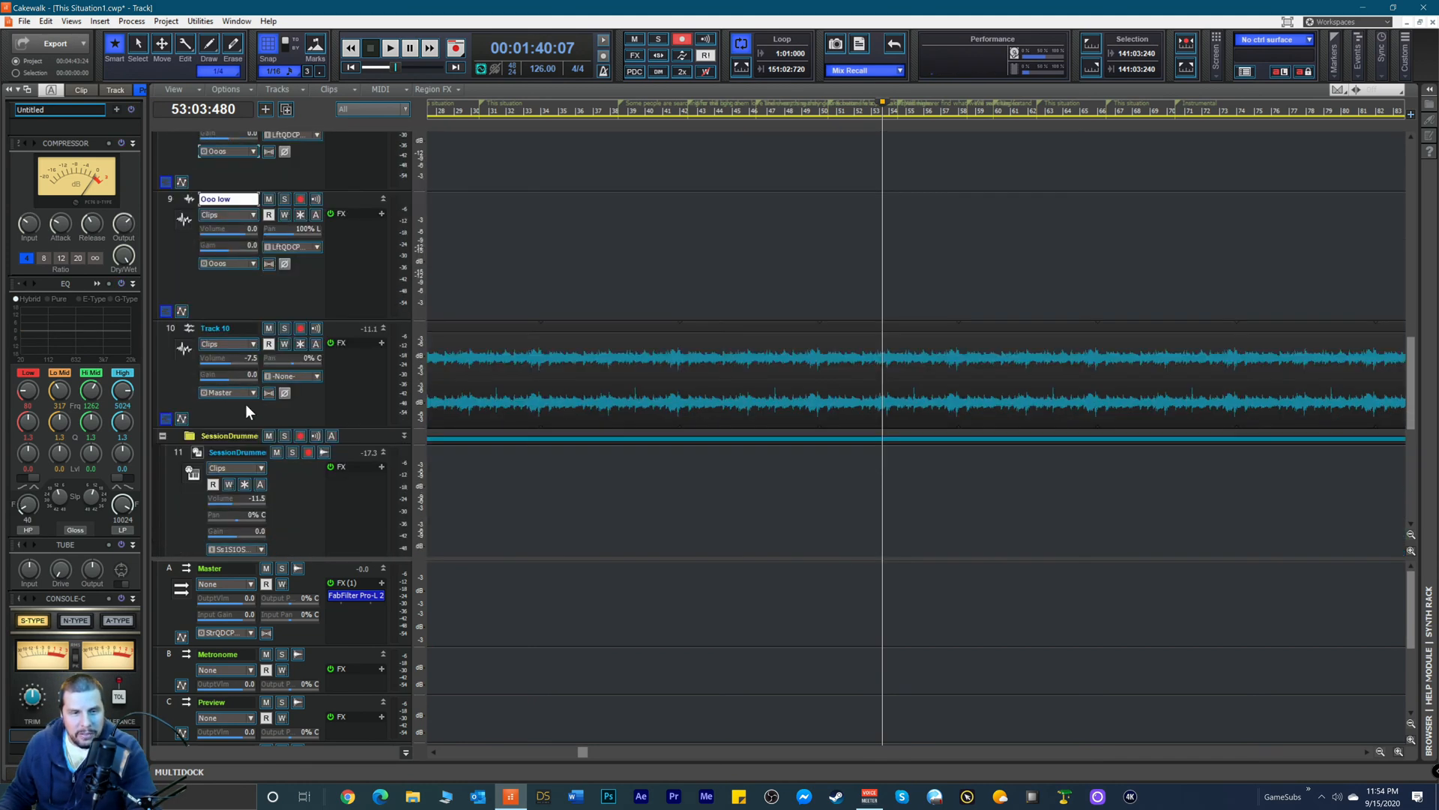
{"action": "key", "text": "space"}
{"action": "left_click", "coordinate": [285, 330]}
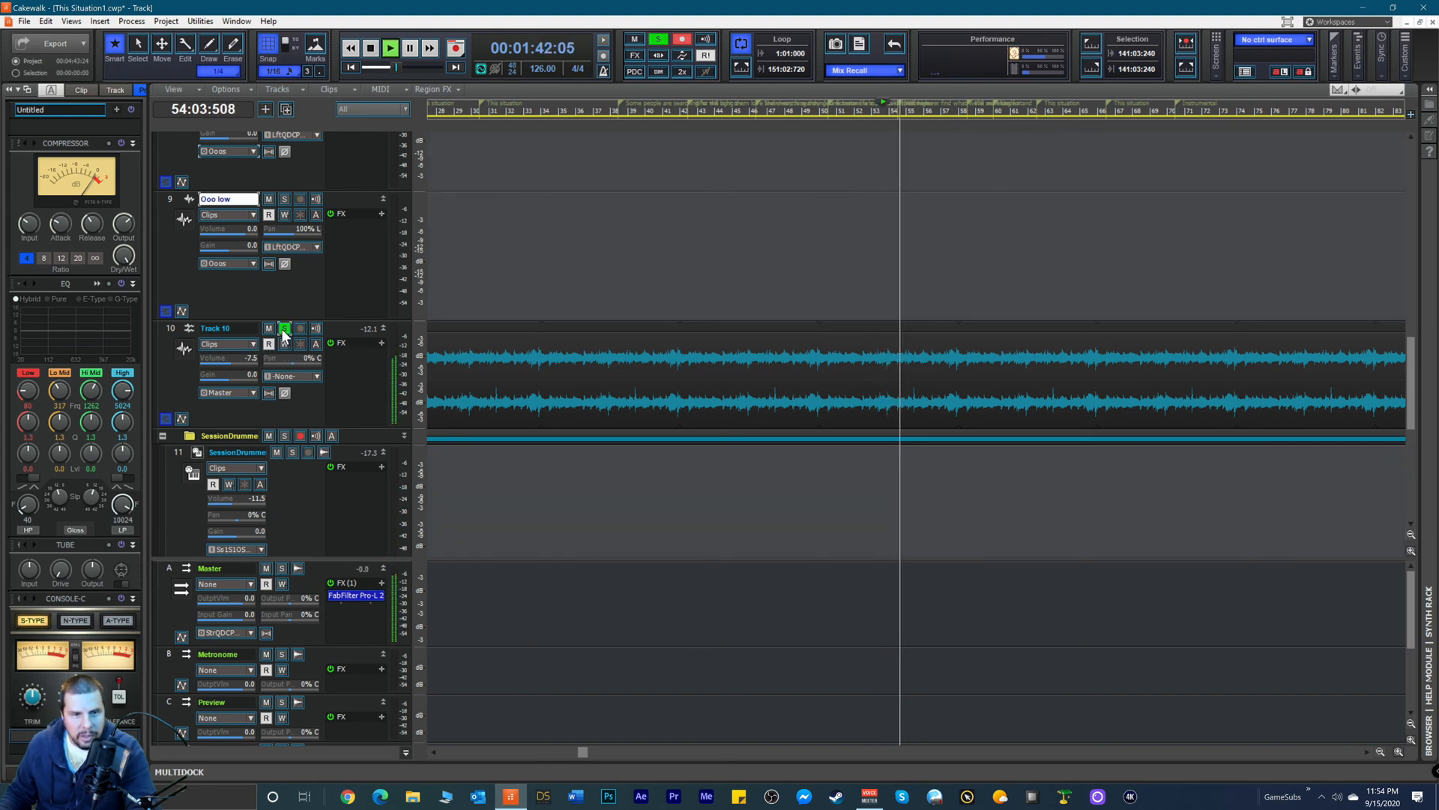
{"action": "left_click", "coordinate": [285, 328]}
{"action": "key", "text": "space"}
Step: Rename Track 10 as Music loop
{"action": "double_click", "coordinate": [241, 324]}
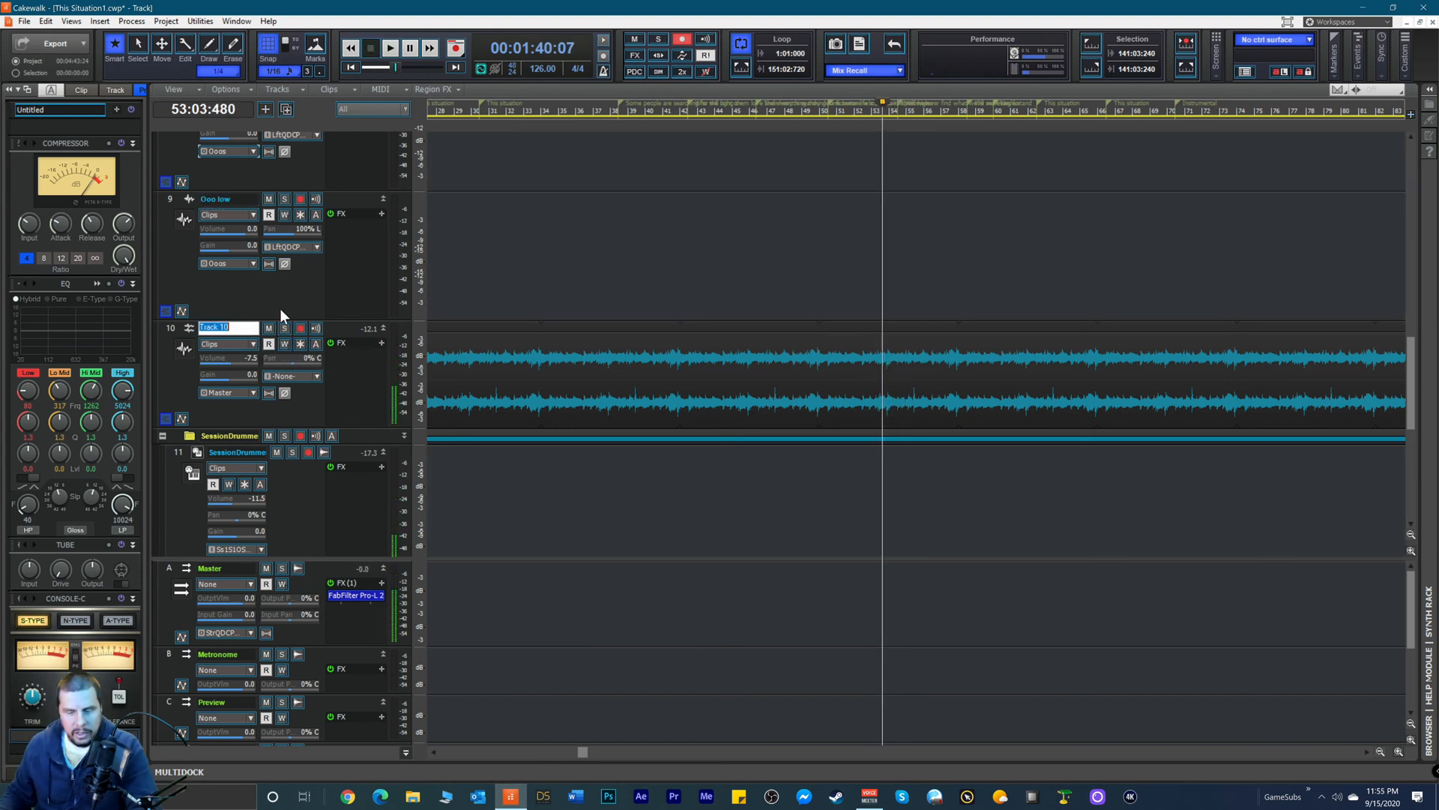
{"action": "type", "text": "L"}
{"action": "key", "text": "BackSpace"}
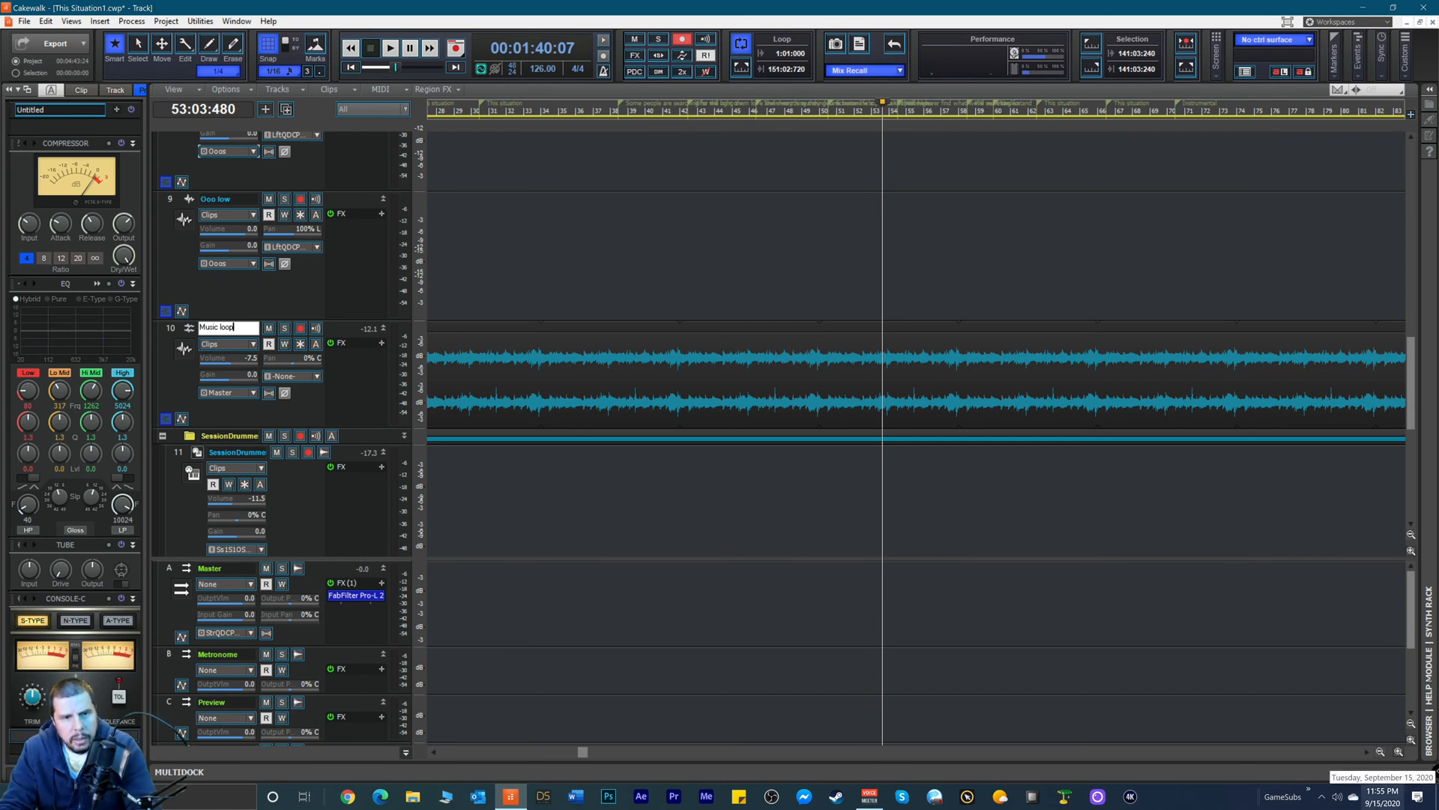
{"action": "key", "text": "Return"}
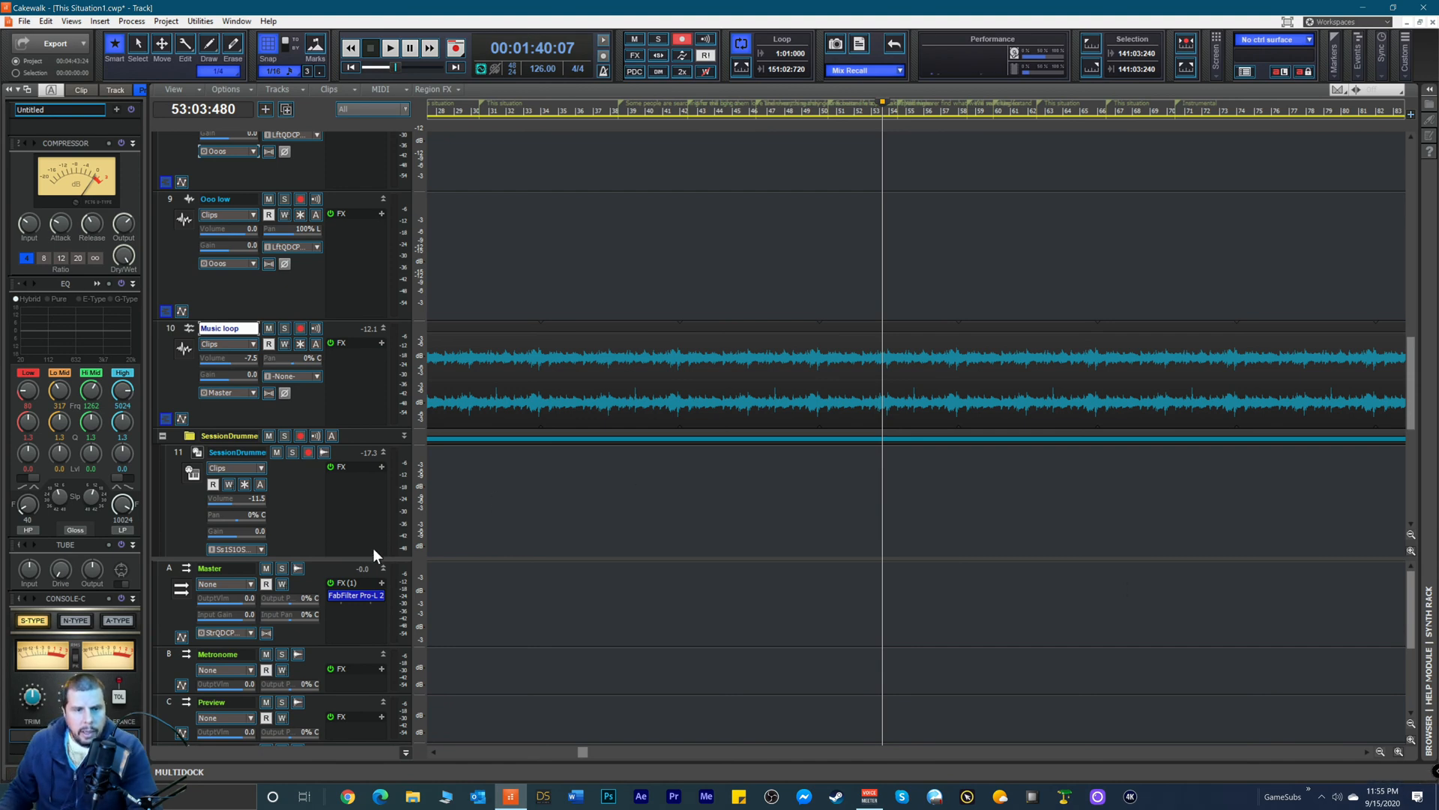
Step: Check the session drummer's audio track in solo during playback and lower its volume to -16.2
{"action": "scroll", "coordinate": [308, 472], "scroll_direction": "down", "scroll_amount": 1}
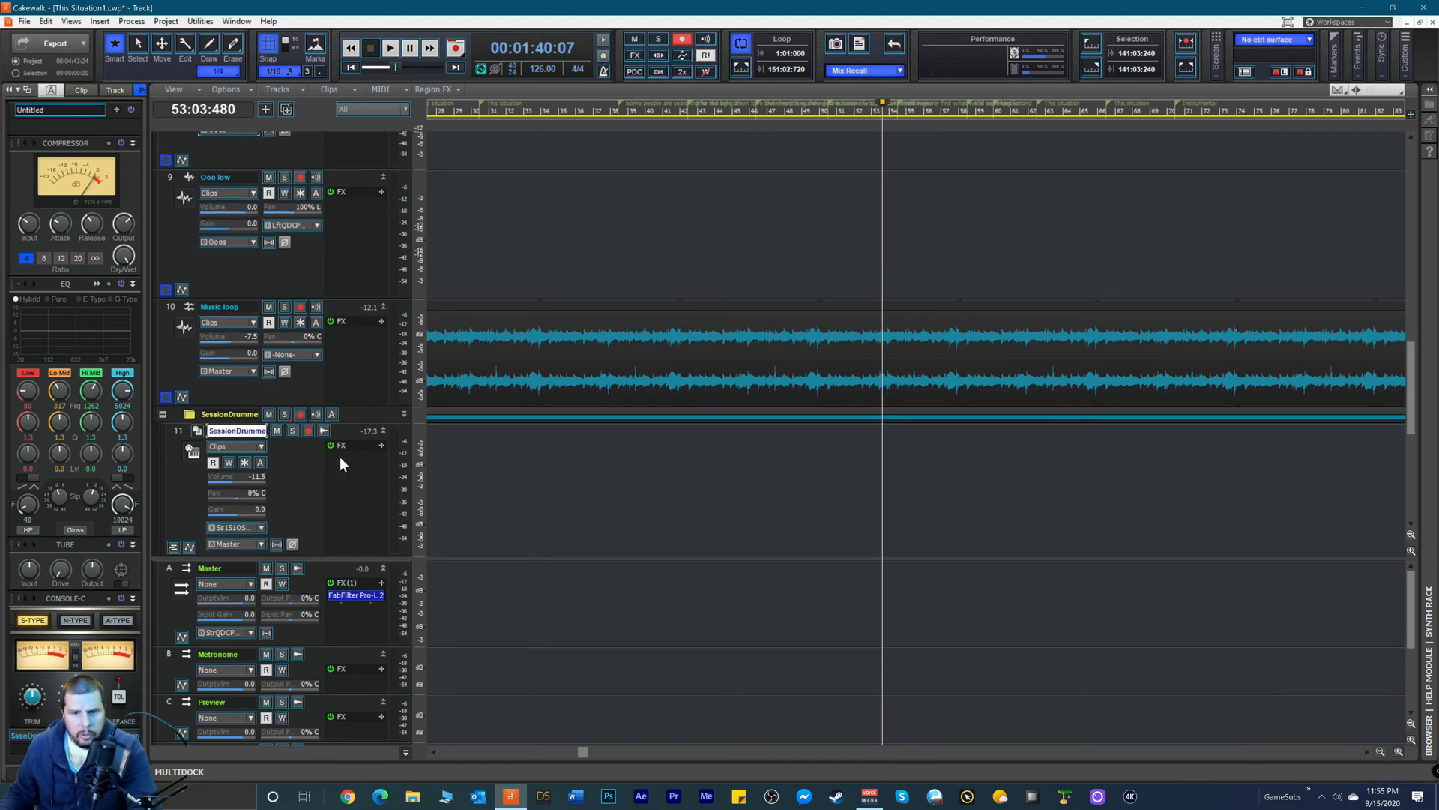
{"action": "scroll", "coordinate": [293, 465], "scroll_direction": "up", "scroll_amount": 5}
{"action": "scroll", "coordinate": [313, 472], "scroll_direction": "down", "scroll_amount": 5}
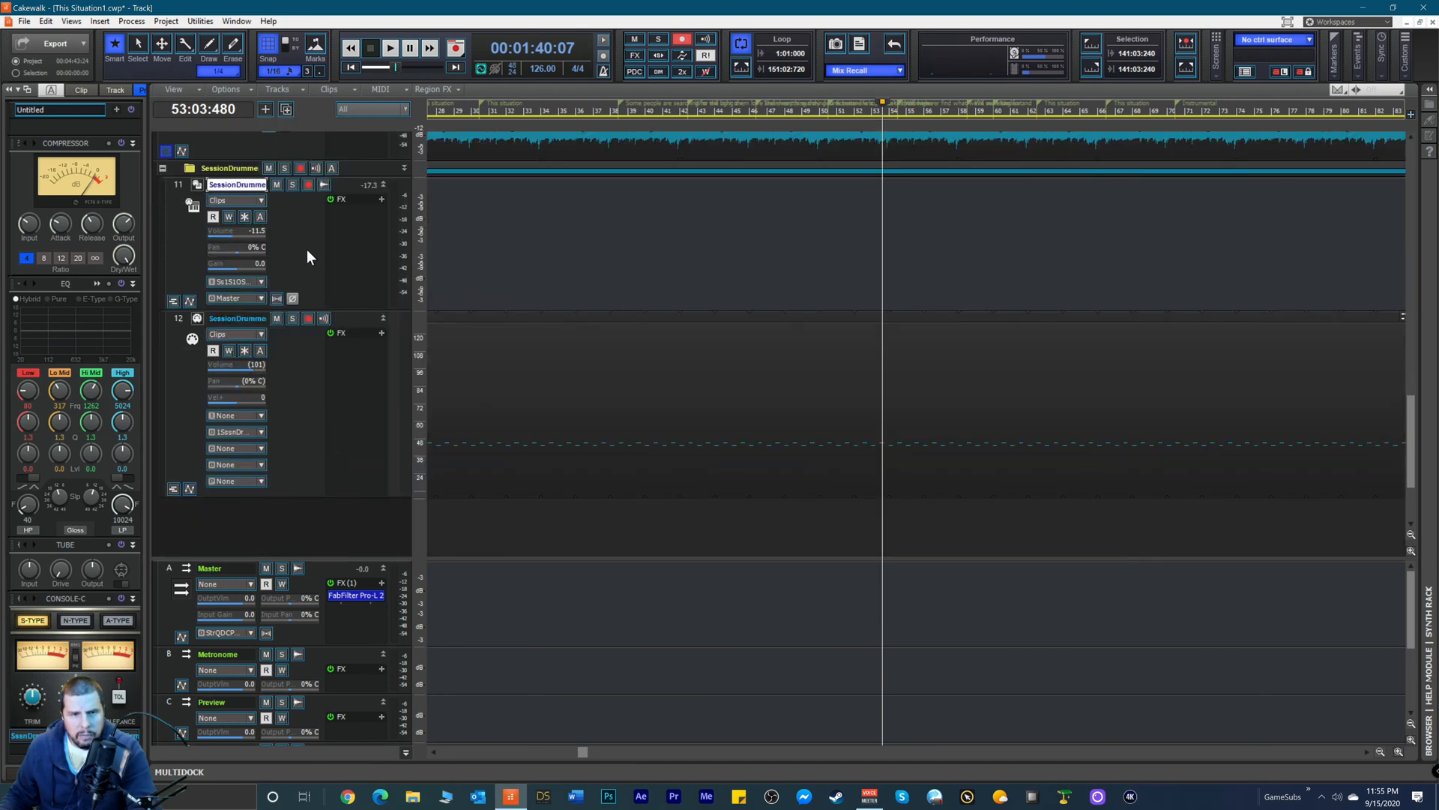
{"action": "left_click", "coordinate": [292, 184]}
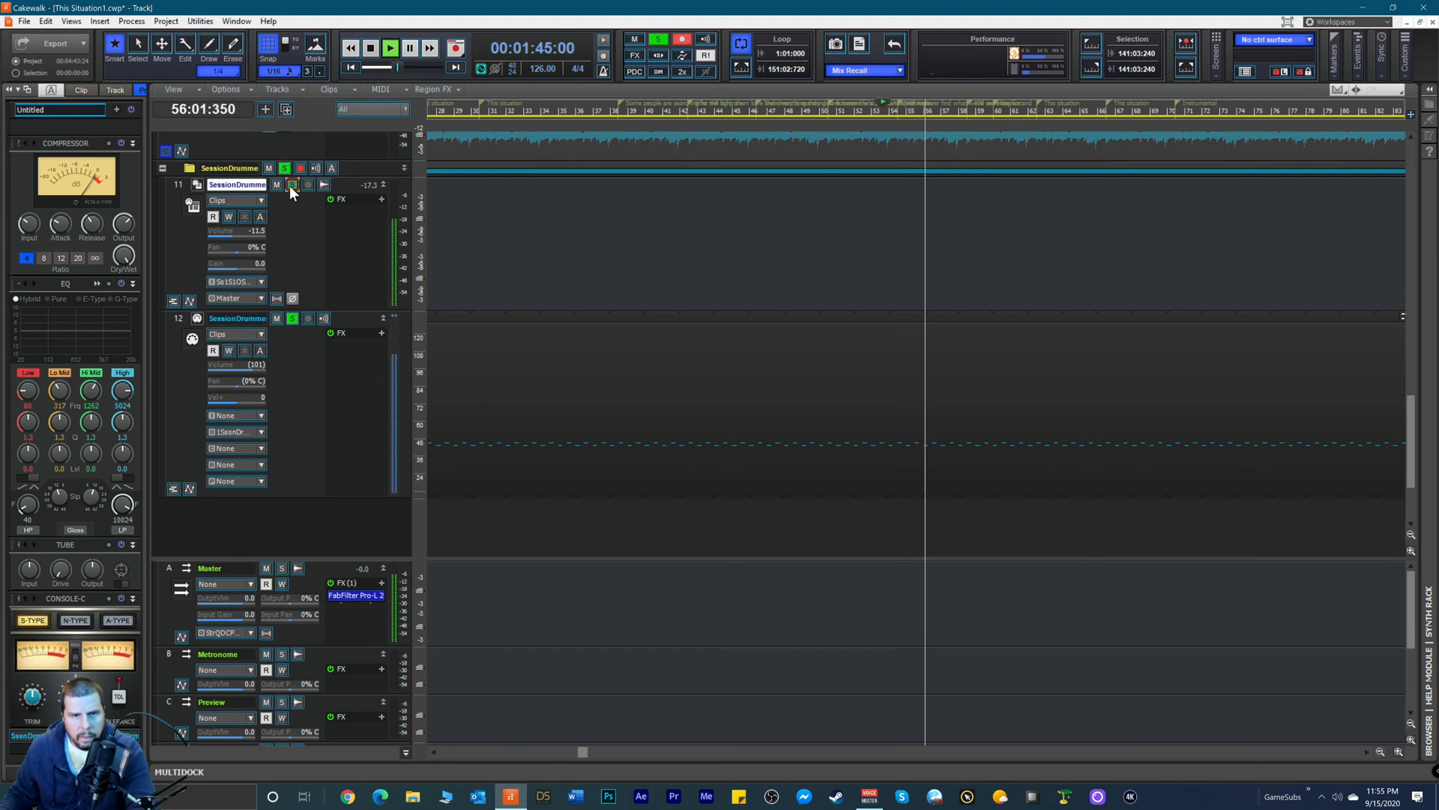
{"action": "left_click", "coordinate": [292, 184]}
{"action": "left_click_drag", "start_coordinate": [241, 231], "coordinate": [242, 230]}
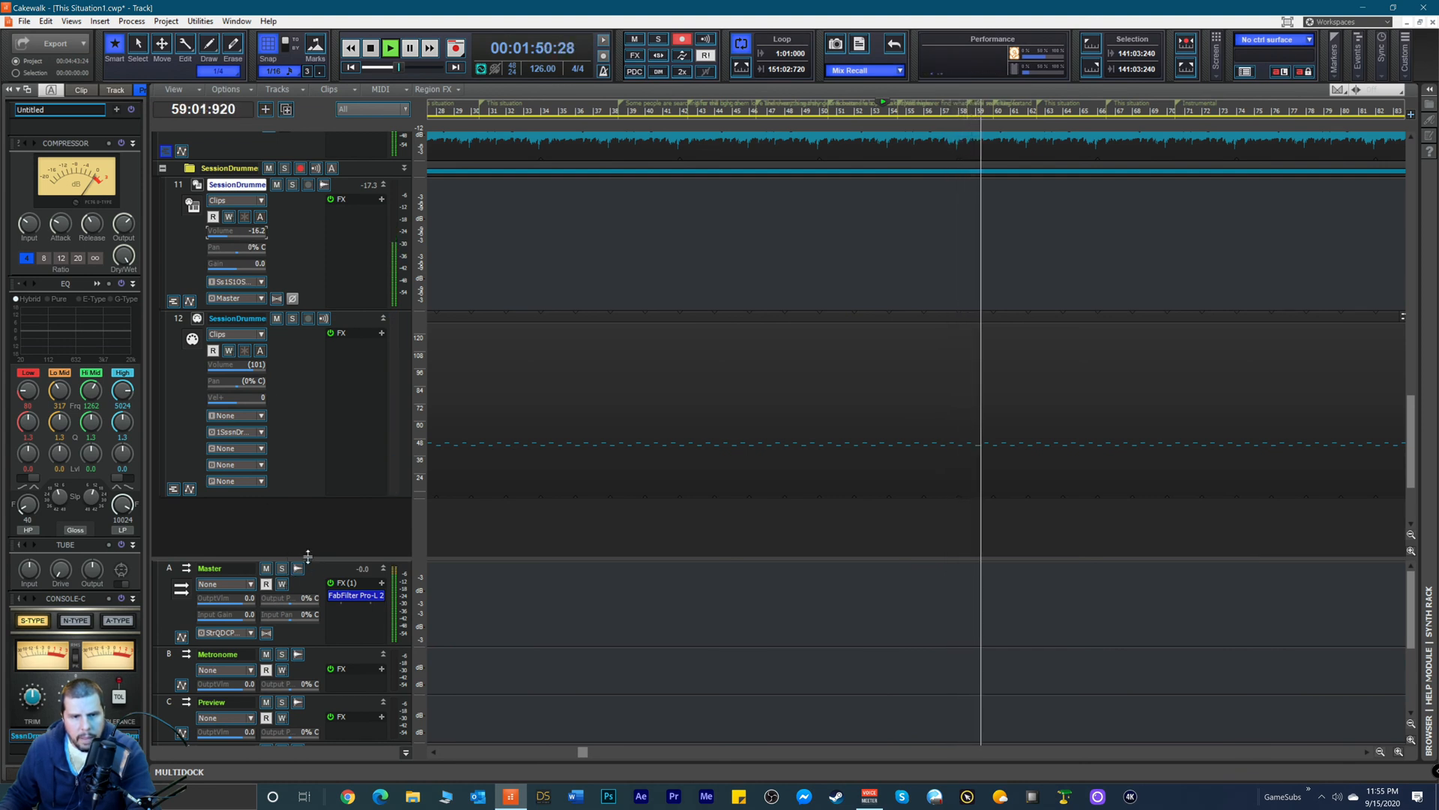
Step: Enlarge the bus area, expand the Ahhhs bus and lower its output volume to -13.6 during playback
{"action": "left_click_drag", "start_coordinate": [306, 557], "coordinate": [364, 298]}
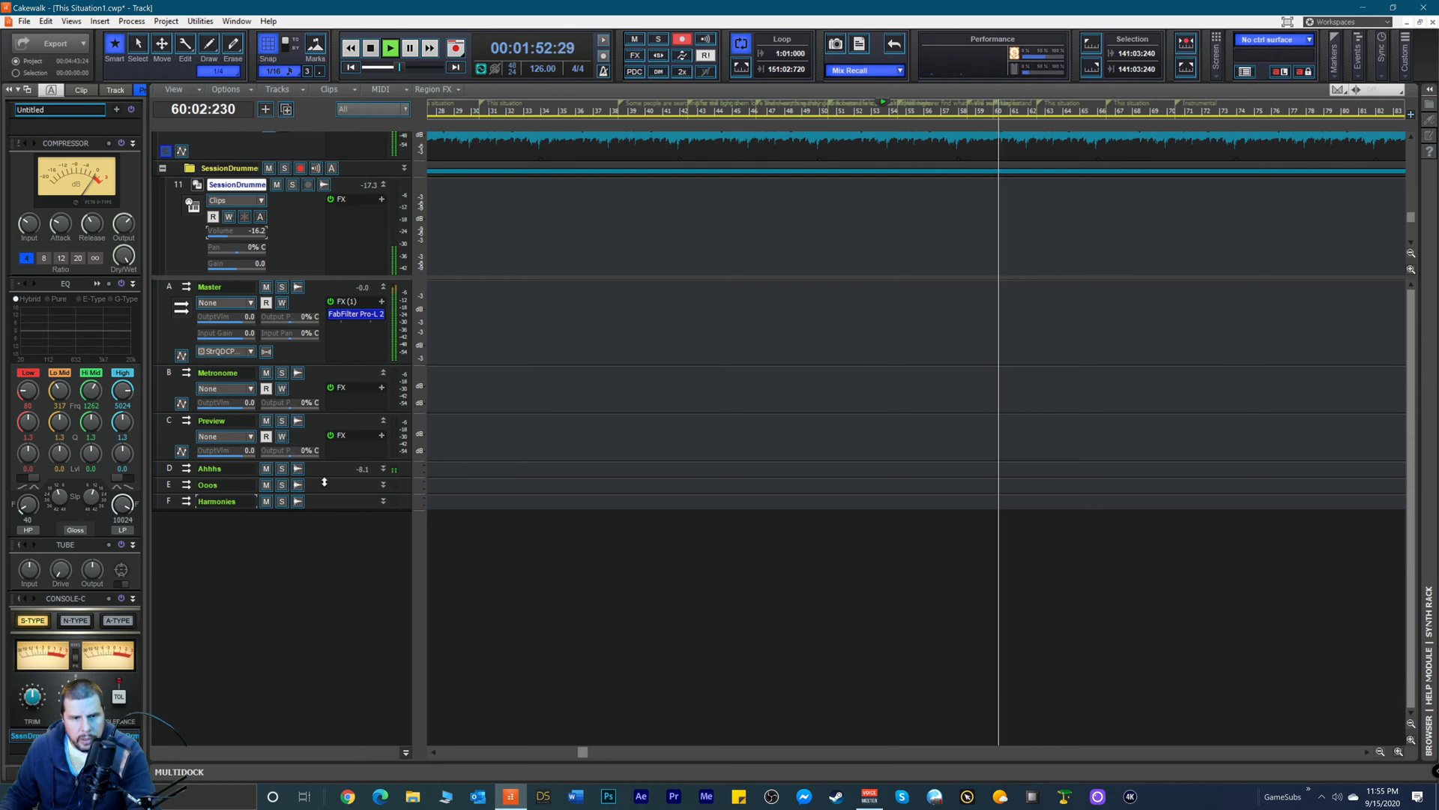
{"action": "key", "text": "space"}
{"action": "left_click_drag", "start_coordinate": [329, 477], "coordinate": [332, 583]}
{"action": "key", "text": "space"}
{"action": "key", "text": "space"}
{"action": "left_click_drag", "start_coordinate": [245, 492], "coordinate": [230, 502]}
{"action": "key", "text": "space"}
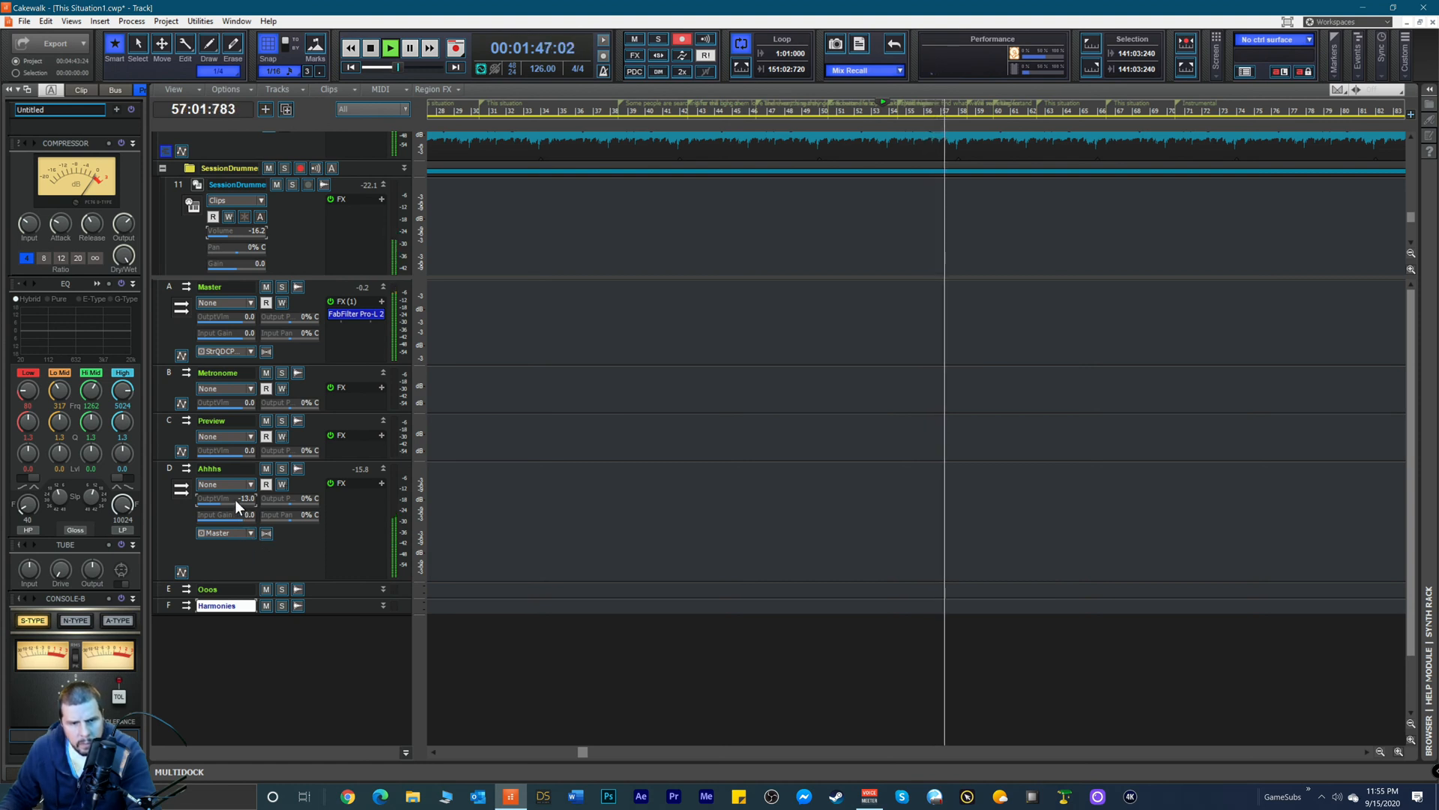
{"action": "left_click_drag", "start_coordinate": [233, 497], "coordinate": [232, 497]}
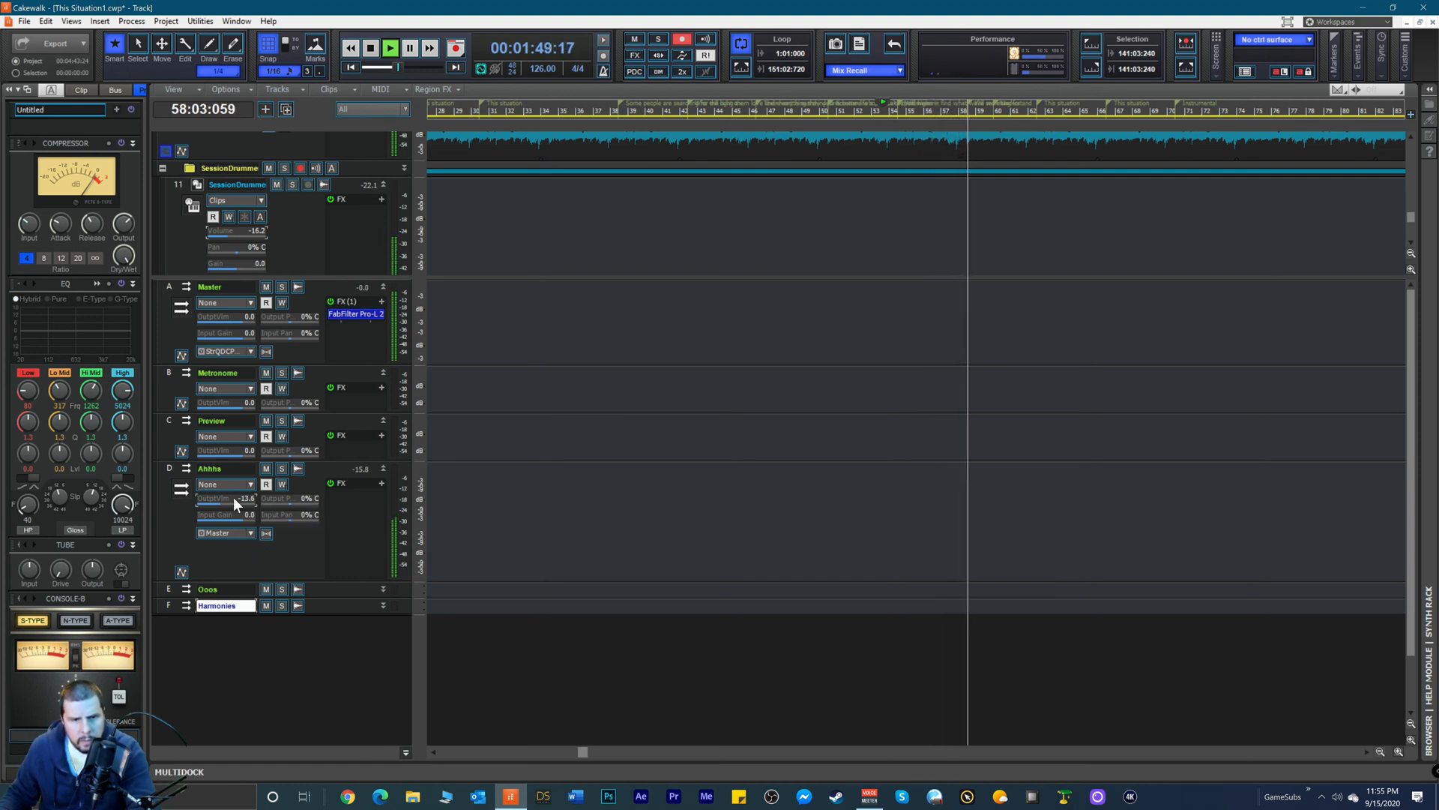
Step: Expand the Ooos bus and lower its output volume to -10.1
{"action": "left_click", "coordinate": [326, 595]}
{"action": "left_click_drag", "start_coordinate": [326, 595], "coordinate": [323, 679]}
{"action": "left_click_drag", "start_coordinate": [243, 618], "coordinate": [228, 619]}
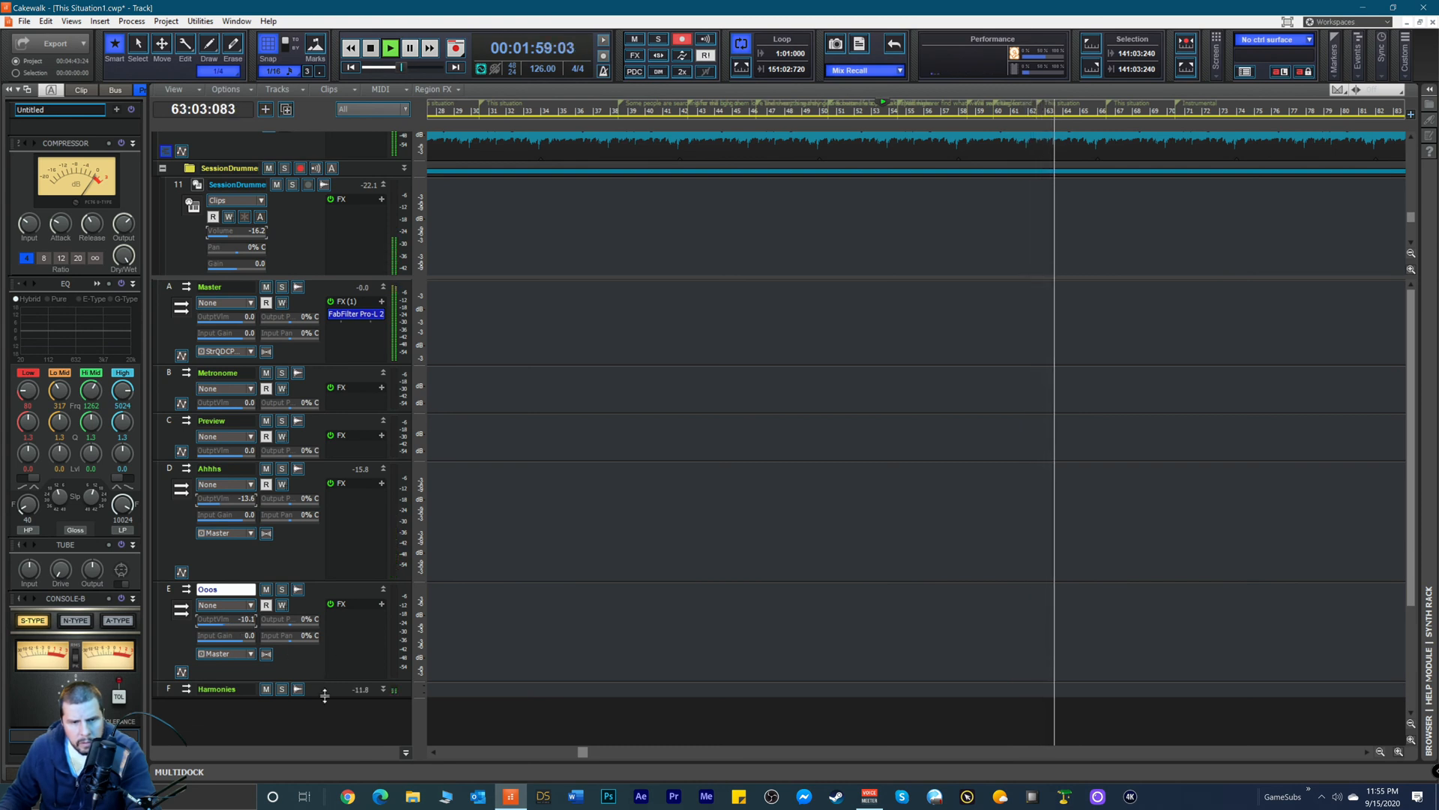
Step: Expand the Harmonies bus, lower its output volume to -8.1 and stop playback
{"action": "left_click_drag", "start_coordinate": [320, 697], "coordinate": [322, 746]}
{"action": "scroll", "coordinate": [318, 697], "scroll_direction": "down", "scroll_amount": 3}
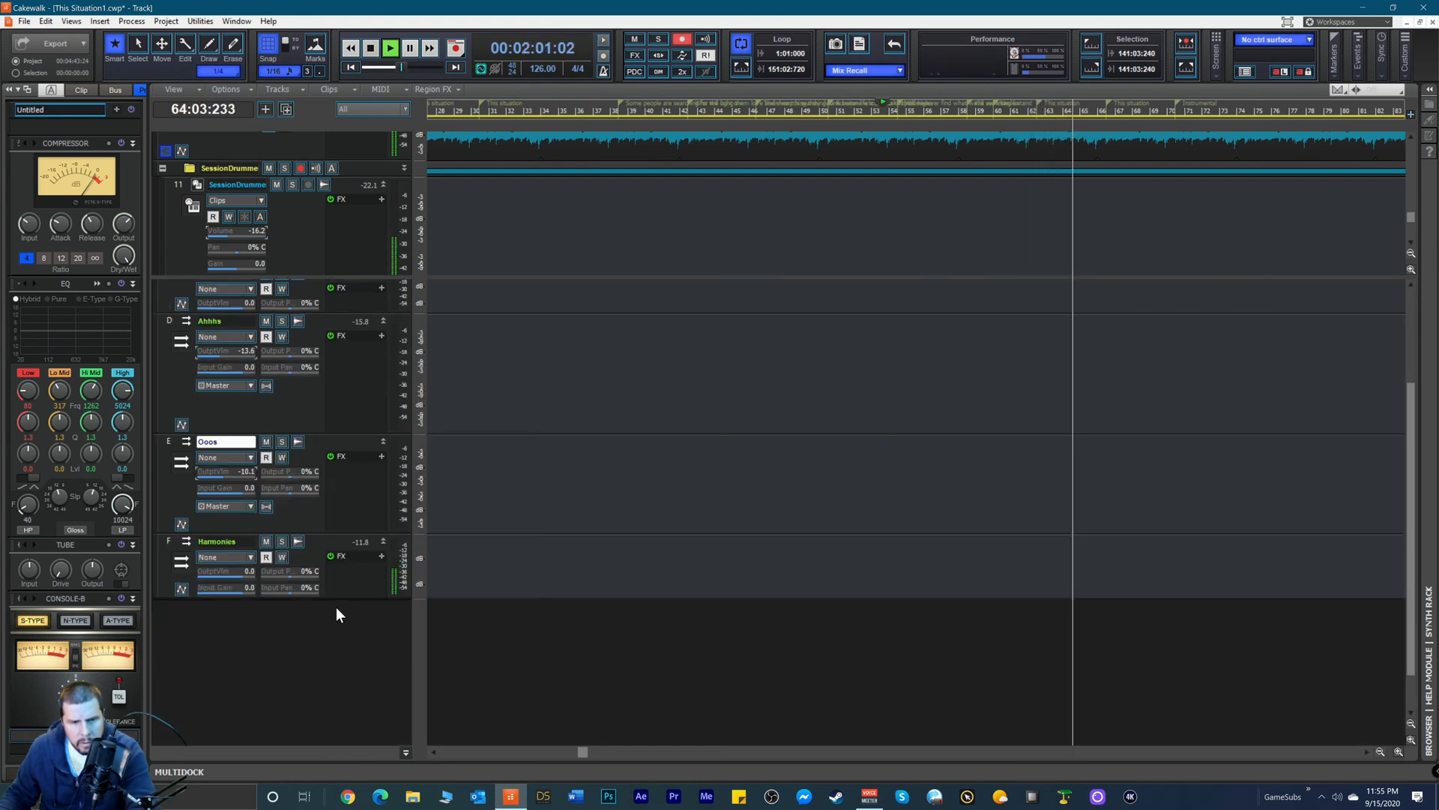
{"action": "left_click_drag", "start_coordinate": [336, 600], "coordinate": [337, 647]}
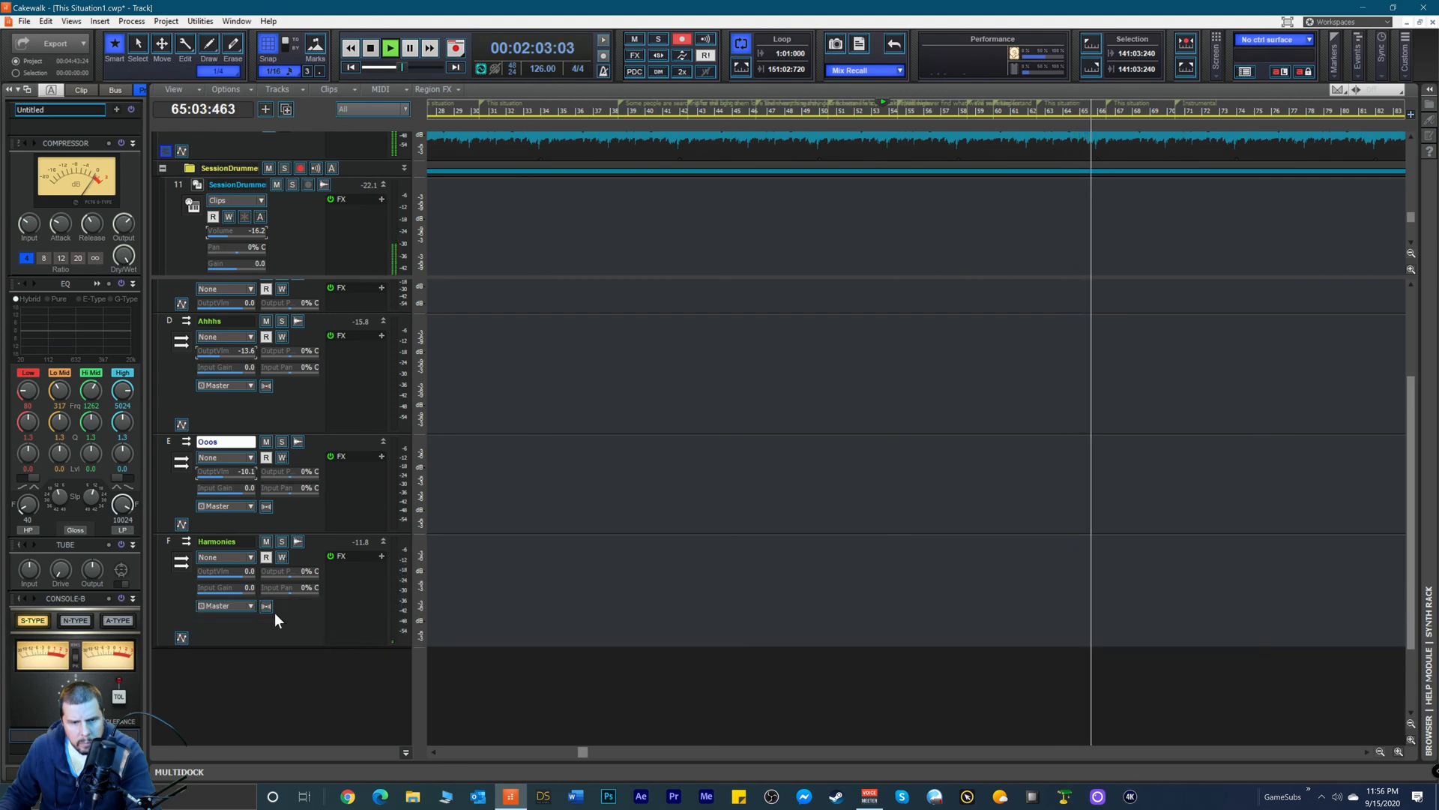
{"action": "left_click_drag", "start_coordinate": [237, 570], "coordinate": [237, 569]}
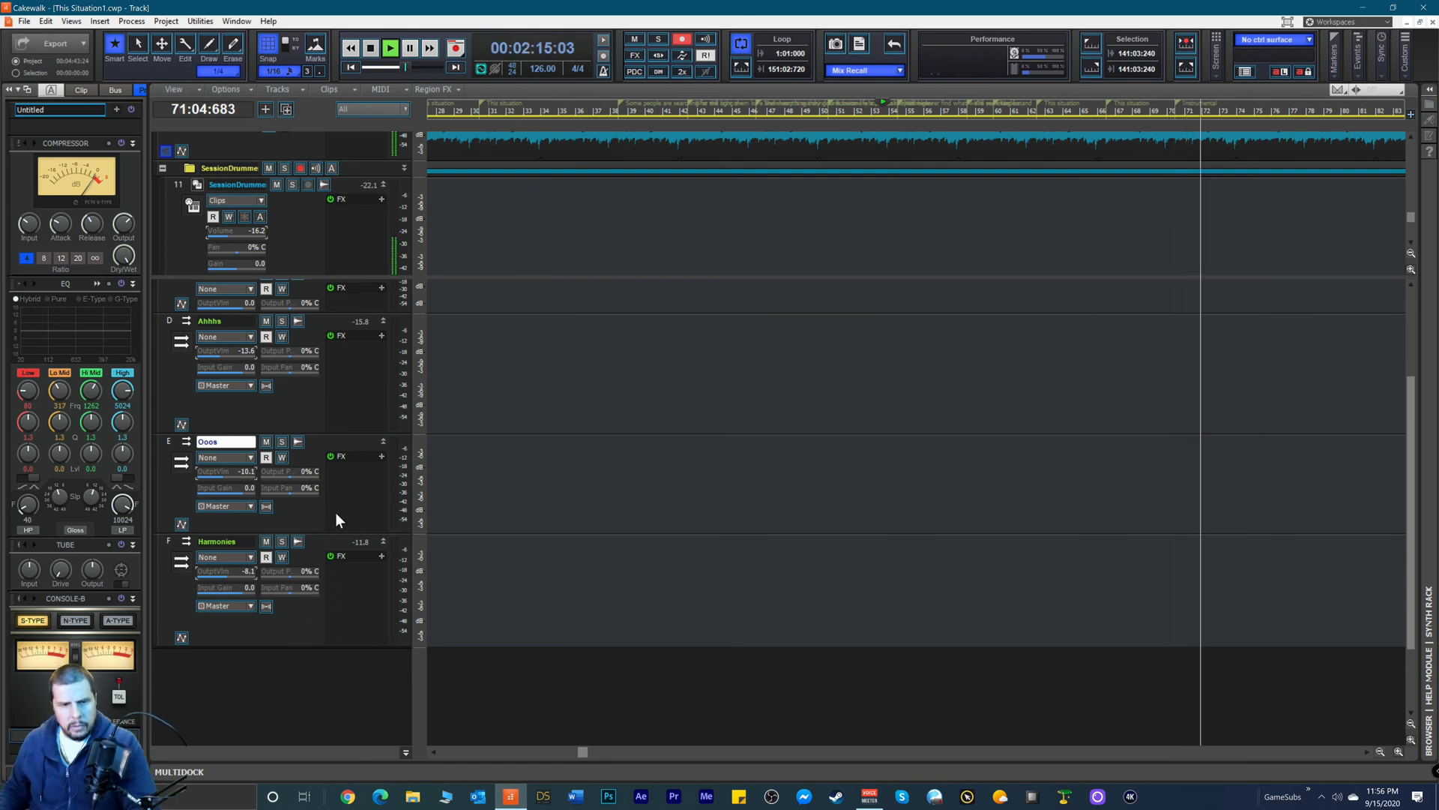
{"action": "key", "text": "space"}
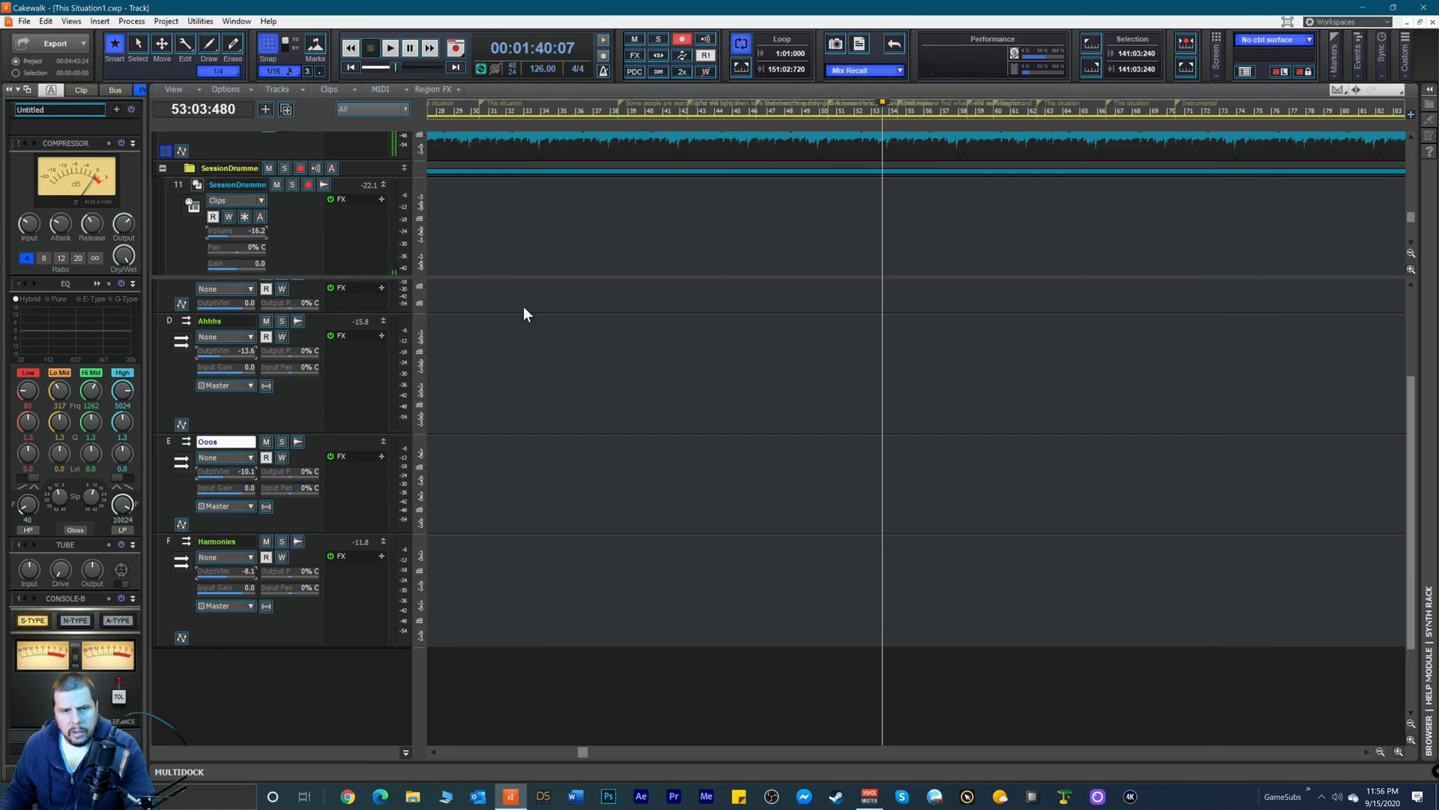
{"action": "scroll", "coordinate": [564, 234], "scroll_direction": "up", "scroll_amount": 8}
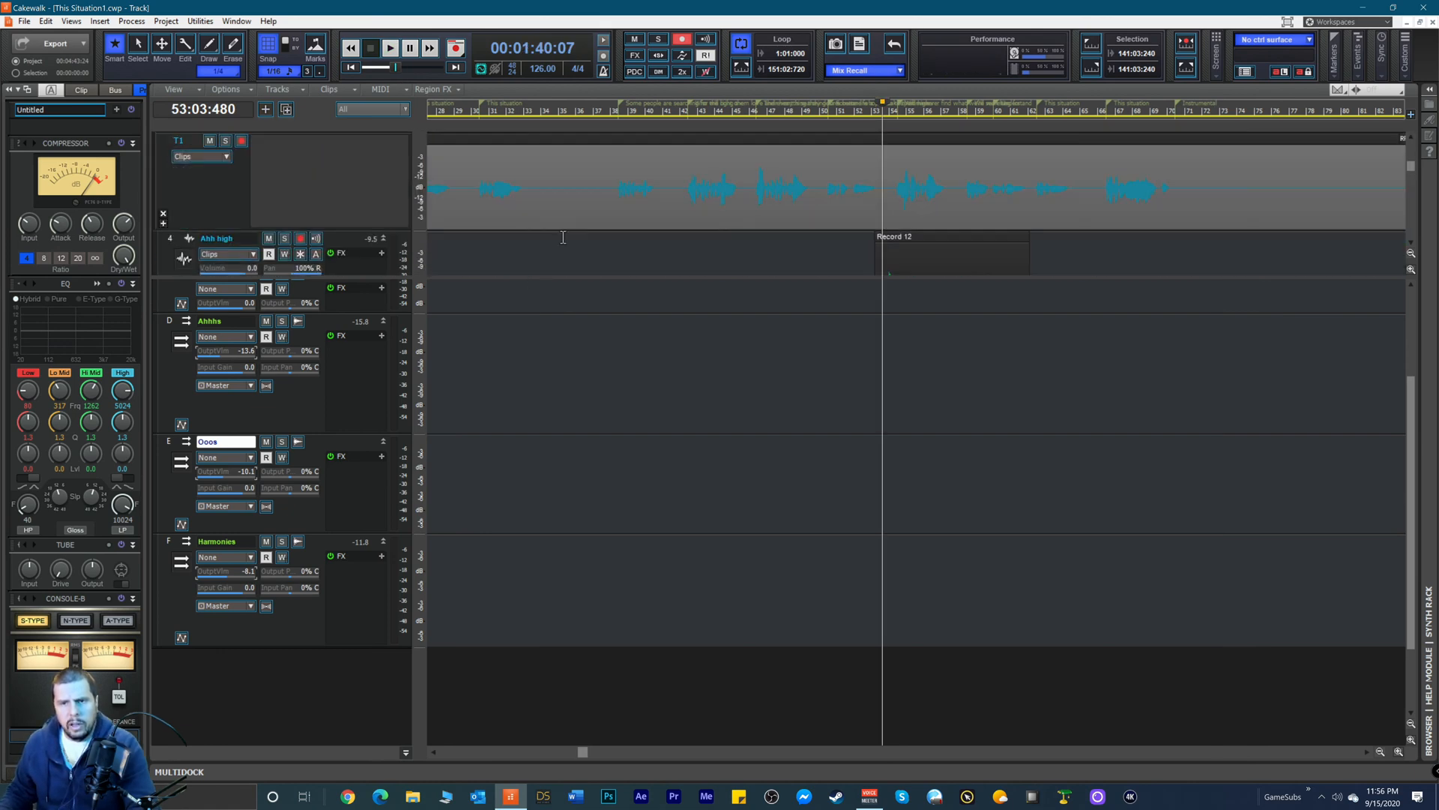
Step: Shrink the bus area to give the tracks more room and start playback from measure 6 at the Ooo clips
{"action": "scroll", "coordinate": [628, 210], "scroll_direction": "down", "scroll_amount": 2}
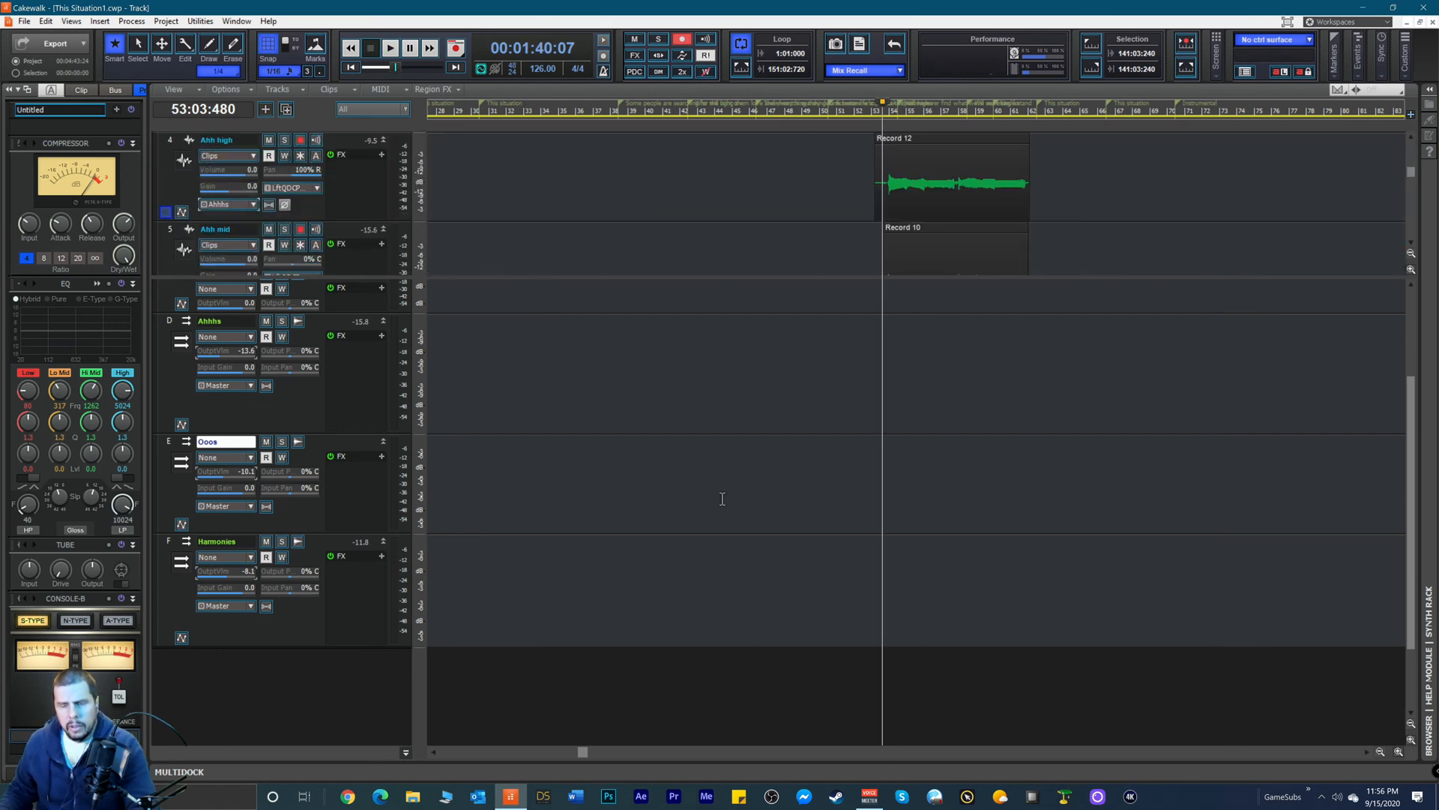
{"action": "left_click", "coordinate": [1380, 751]}
{"action": "left_click", "coordinate": [1380, 751]}
{"action": "left_click", "coordinate": [1379, 751]}
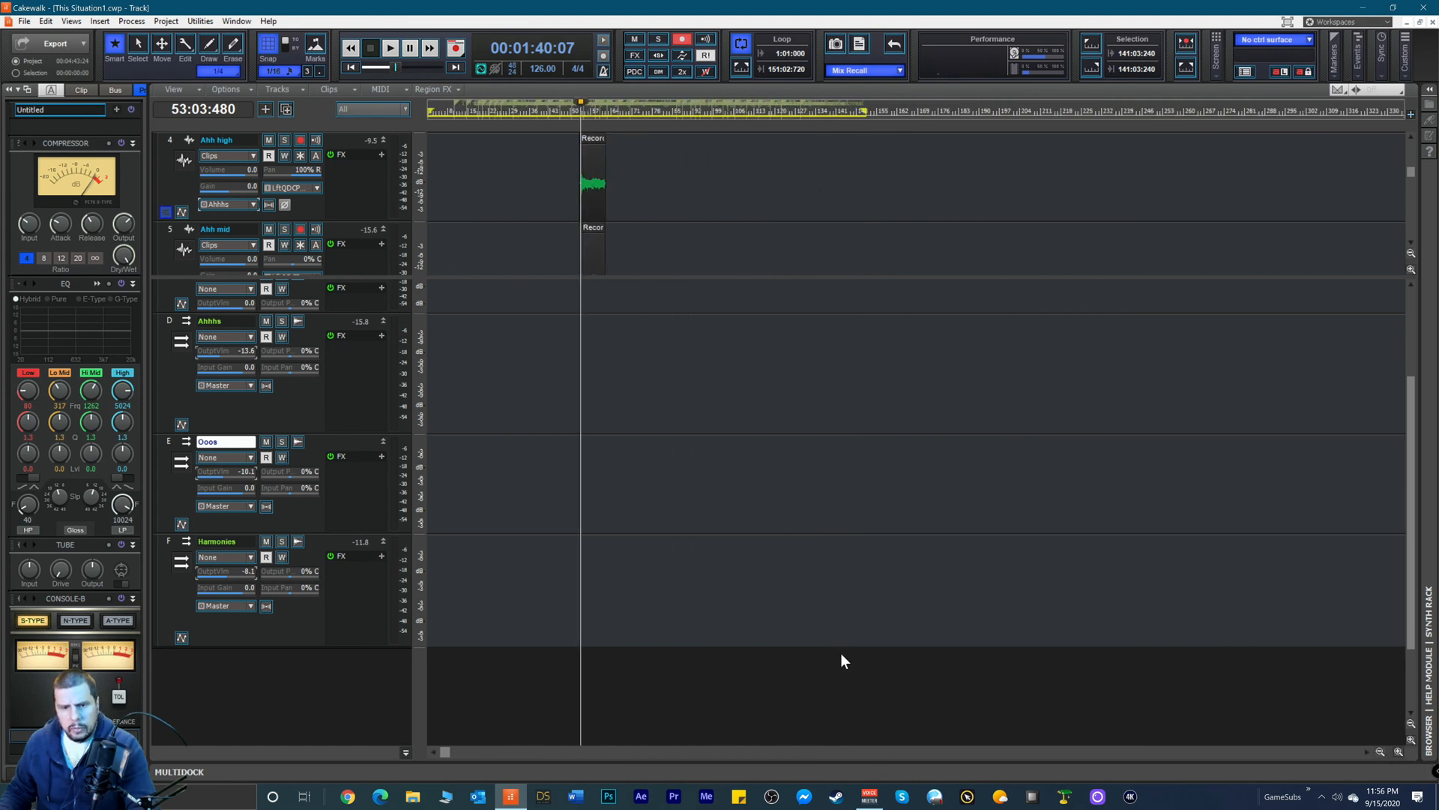
{"action": "scroll", "coordinate": [268, 389], "scroll_direction": "up", "scroll_amount": 3}
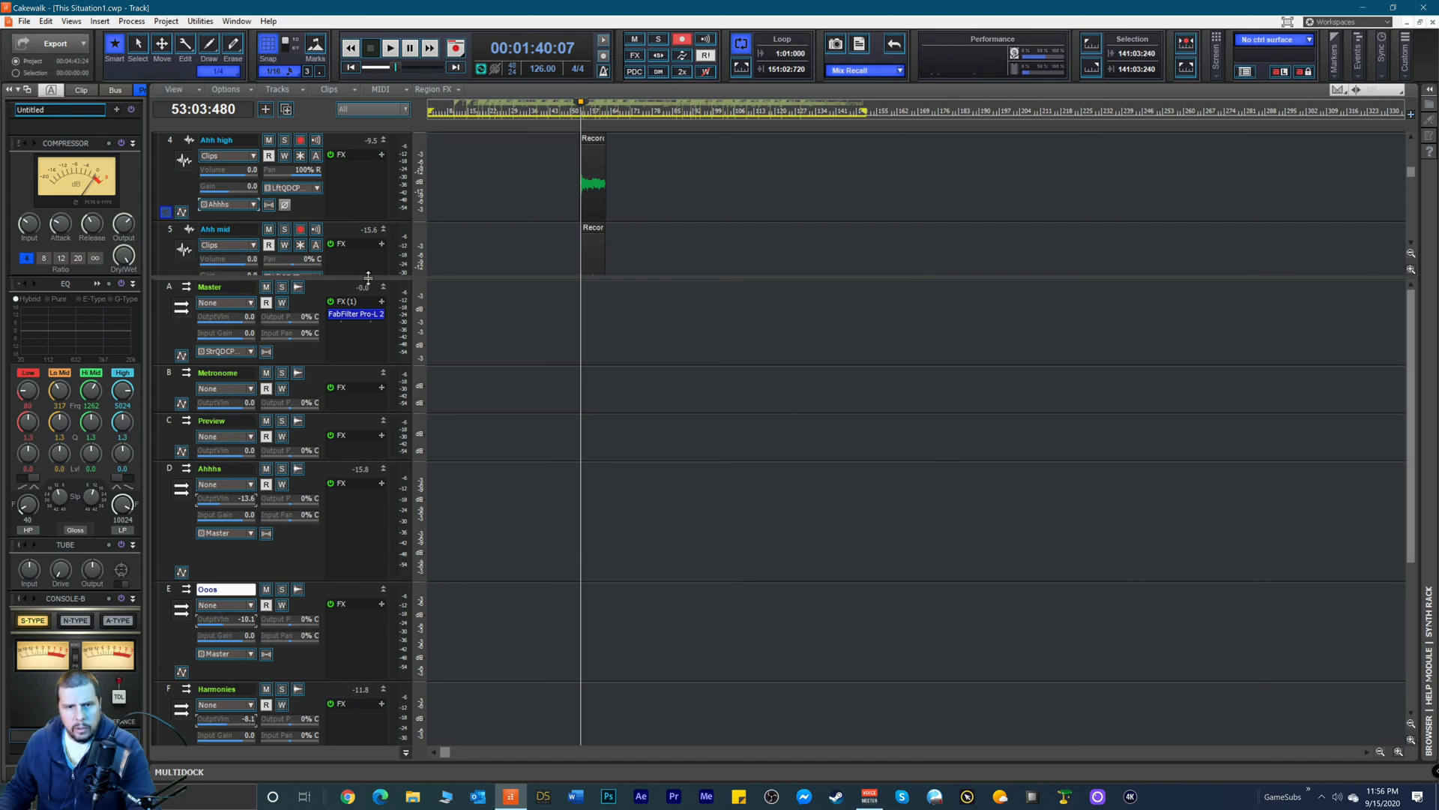
{"action": "left_click_drag", "start_coordinate": [366, 276], "coordinate": [315, 556]}
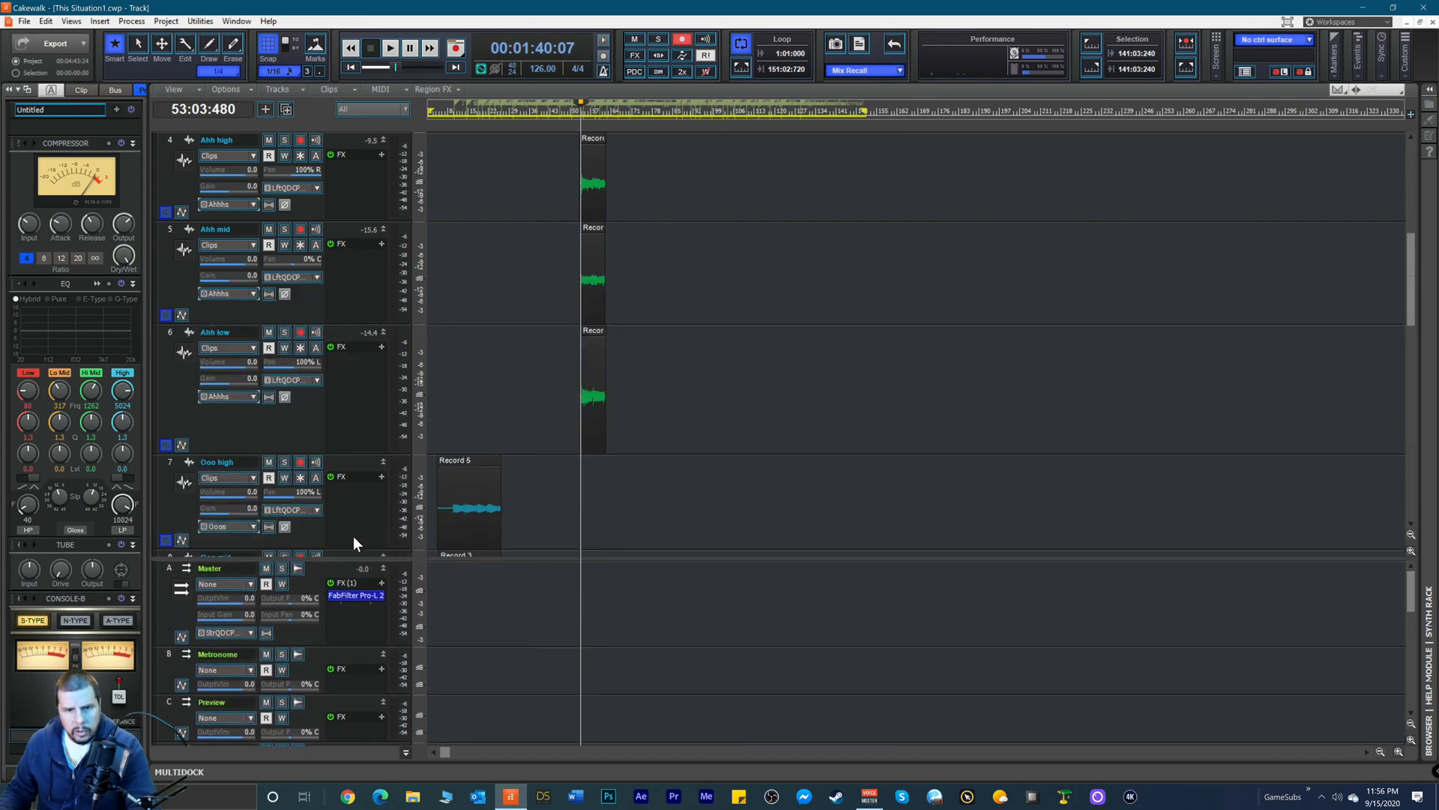
{"action": "scroll", "coordinate": [457, 419], "scroll_direction": "down", "scroll_amount": 5}
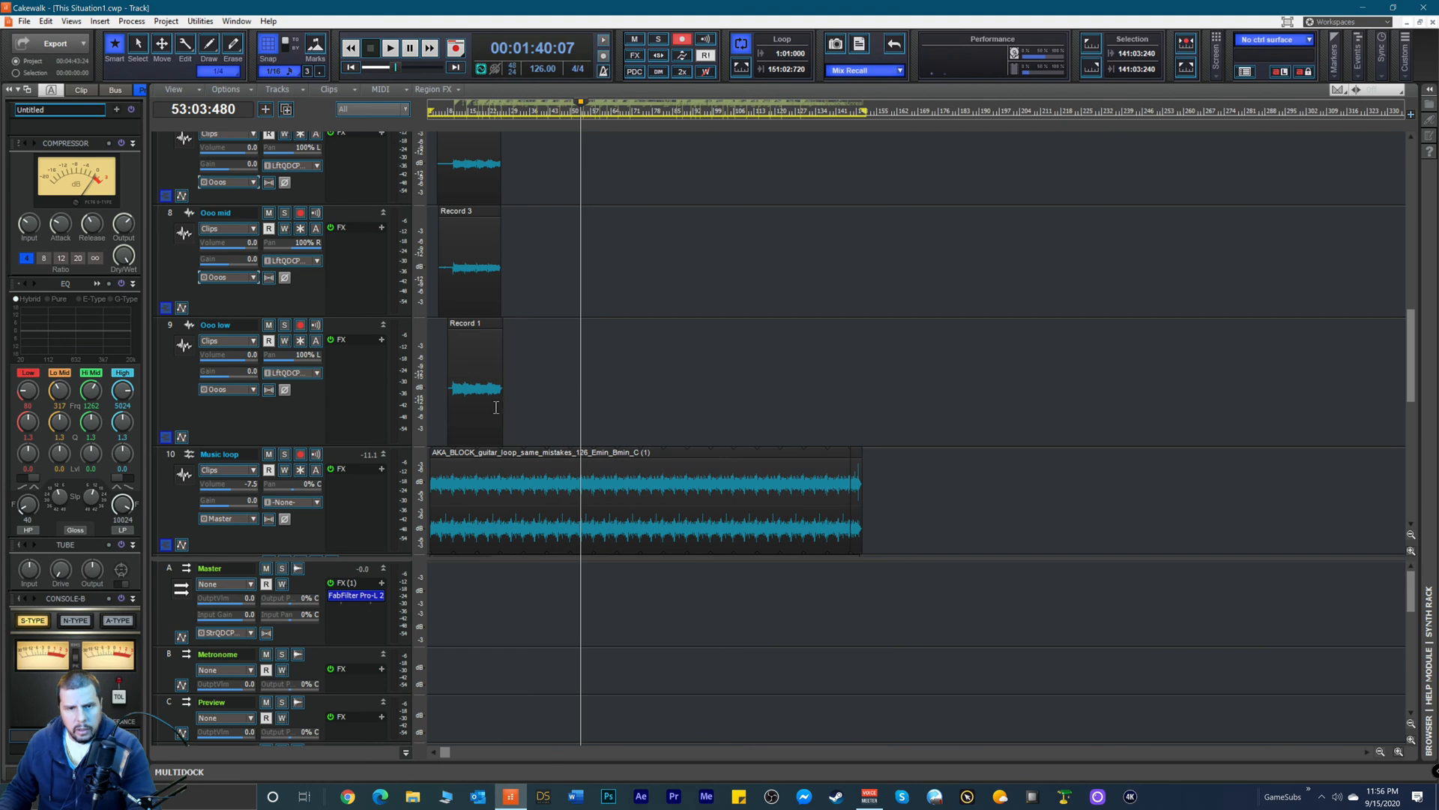
{"action": "left_click", "coordinate": [443, 111]}
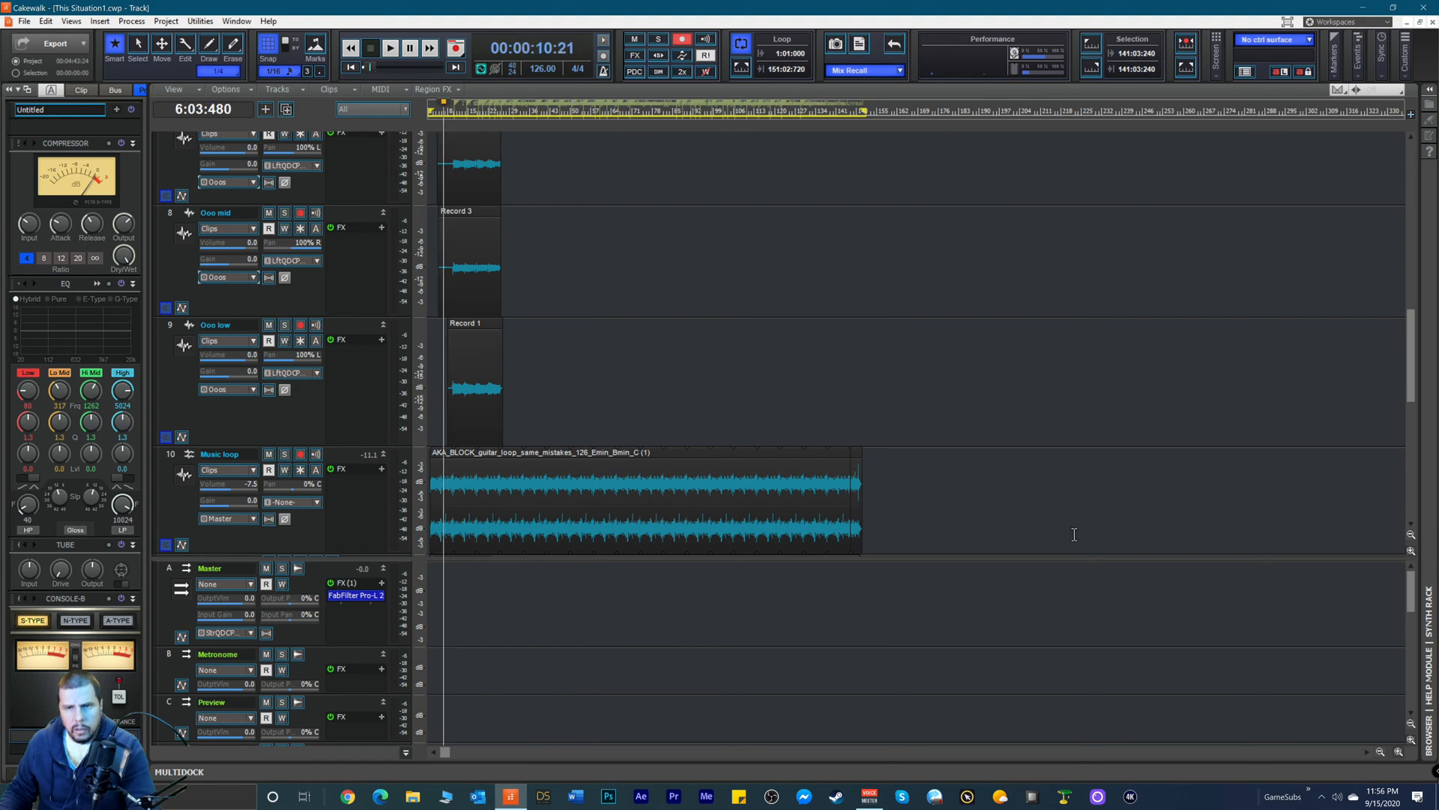
{"action": "key", "text": "space"}
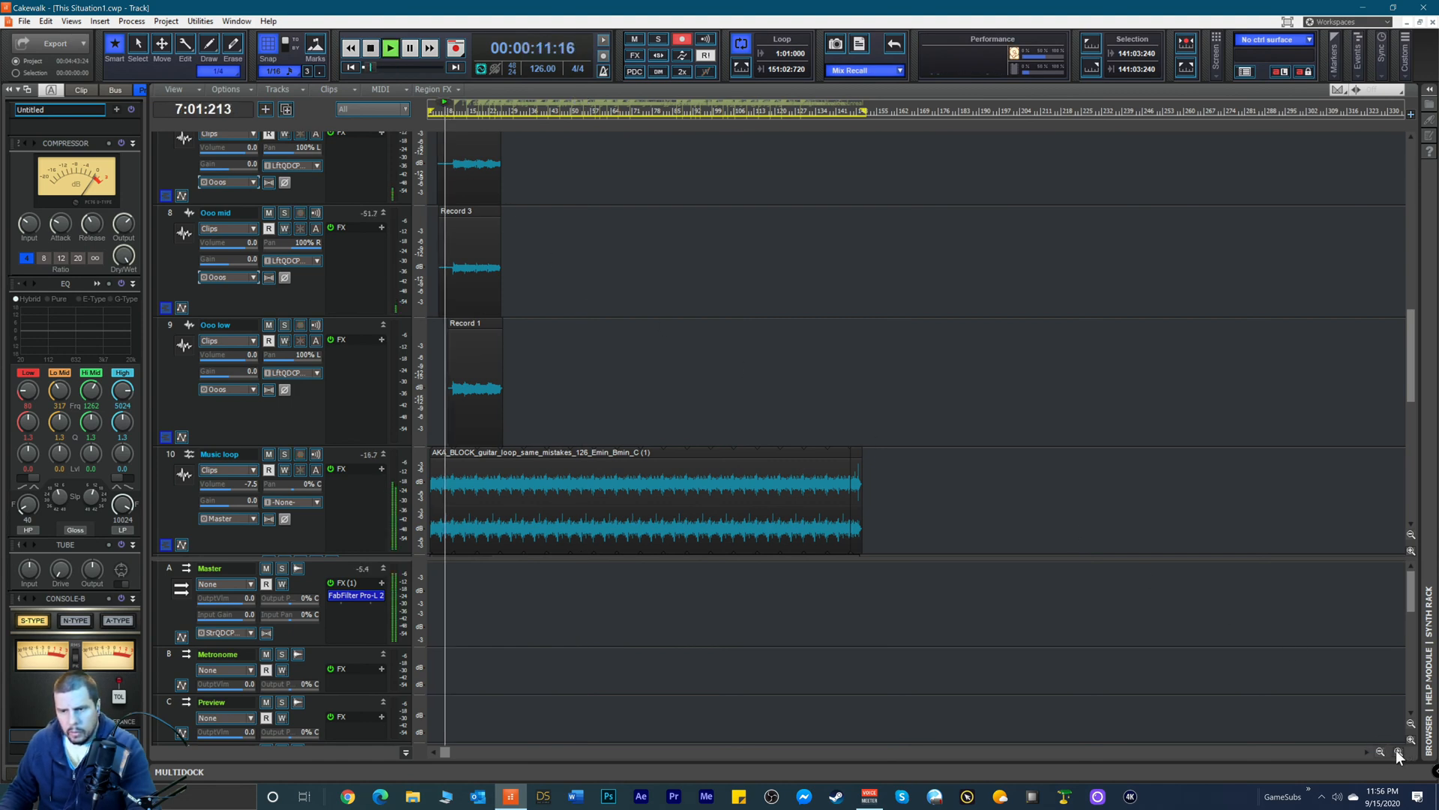
Step: Trim the silent starts of the Ooo high, mid and low clips to just before measure 10, stopping playback
{"action": "left_click", "coordinate": [1396, 750]}
{"action": "left_click", "coordinate": [1397, 750]}
{"action": "left_click", "coordinate": [1397, 750]}
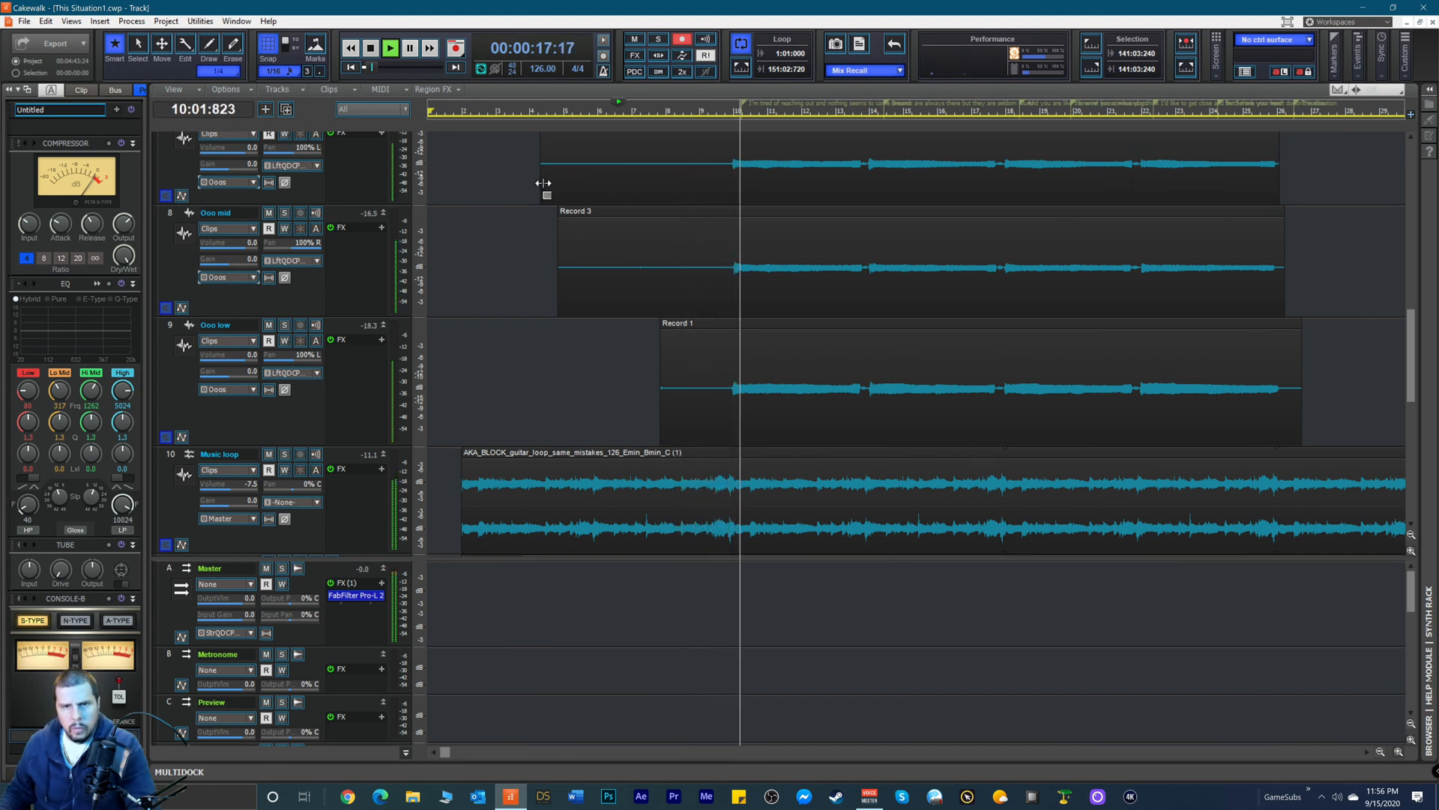
{"action": "left_click_drag", "start_coordinate": [548, 184], "coordinate": [722, 204]}
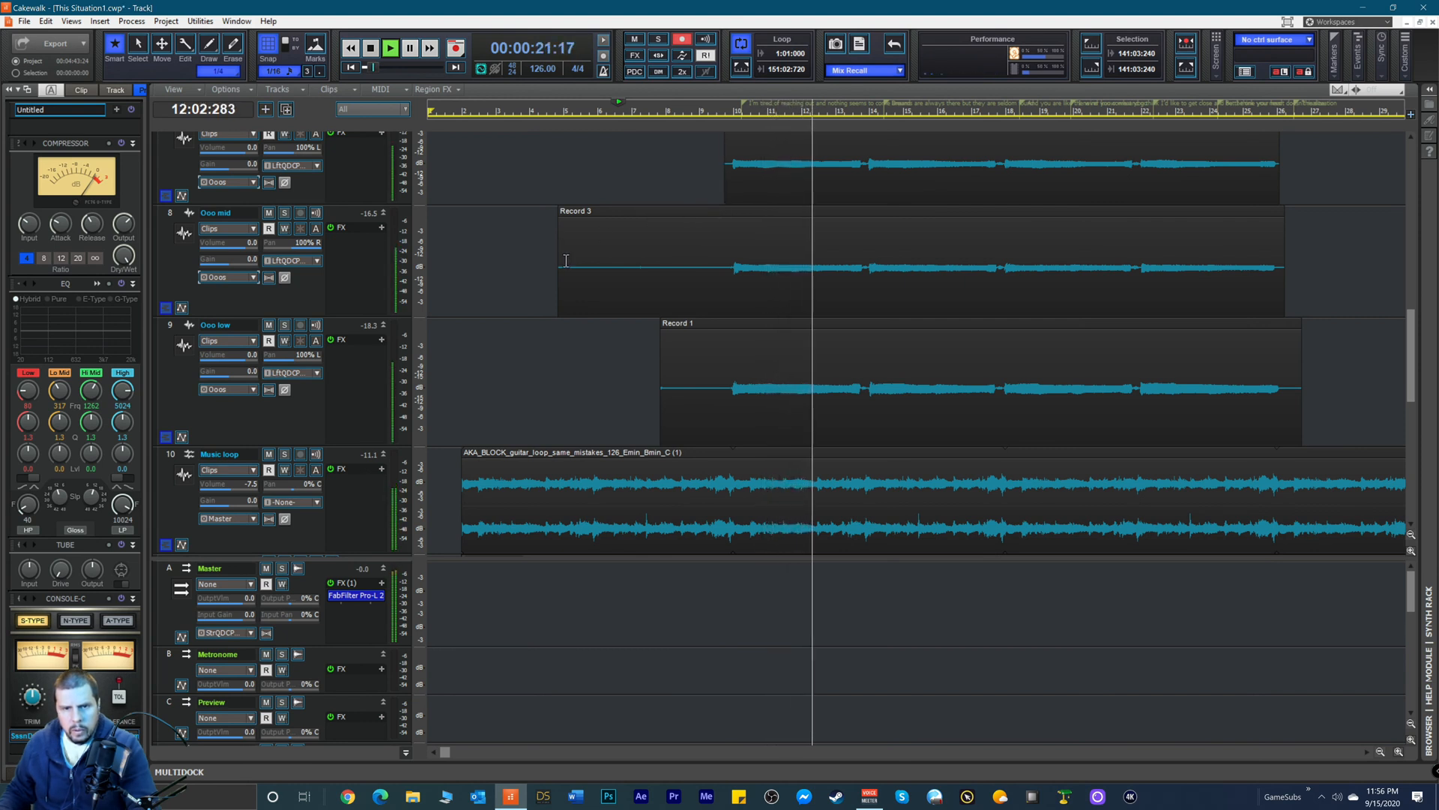
{"action": "key", "text": "space"}
{"action": "key", "text": "space"}
{"action": "key", "text": "space"}
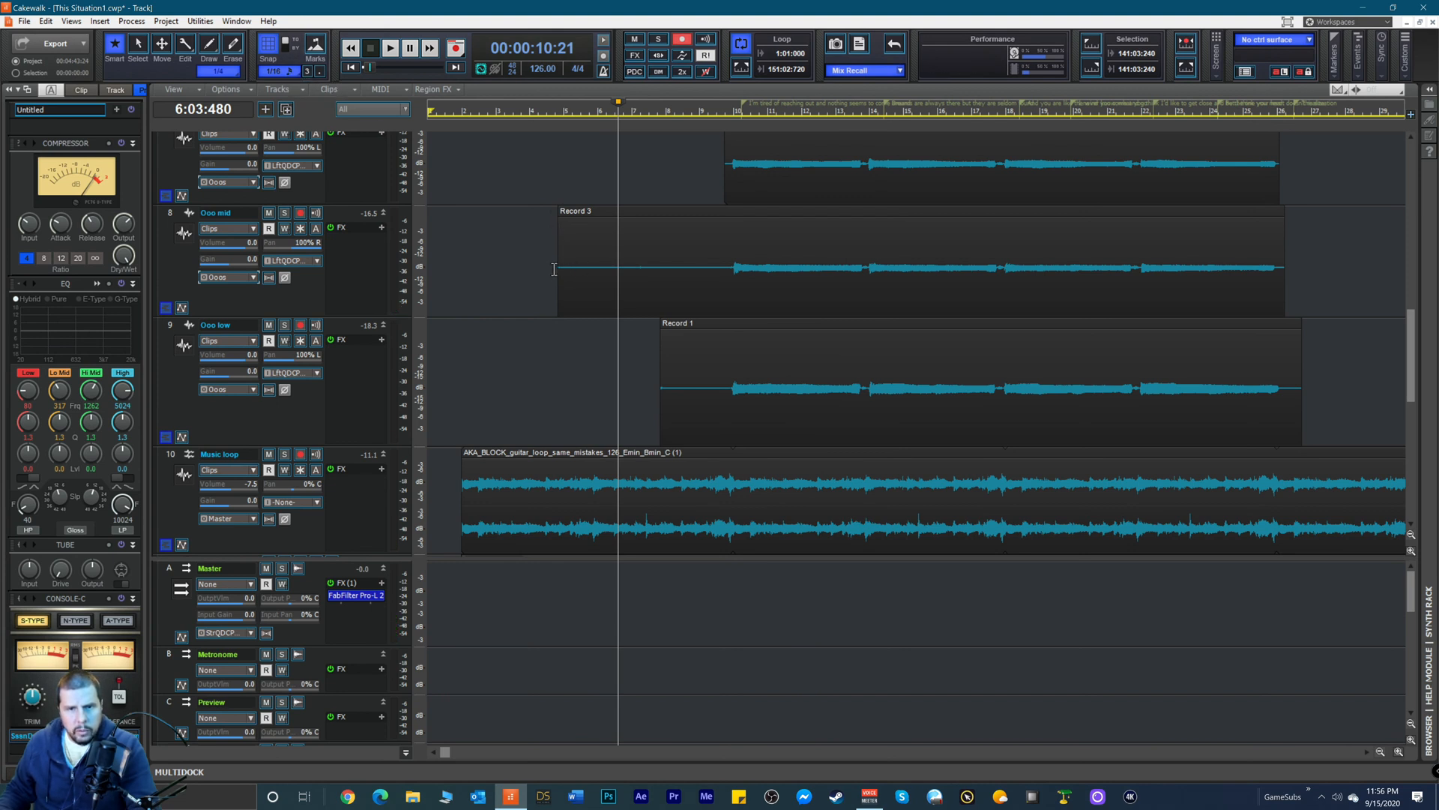
{"action": "left_click_drag", "start_coordinate": [558, 272], "coordinate": [724, 266]}
{"action": "left_click_drag", "start_coordinate": [664, 396], "coordinate": [722, 396]}
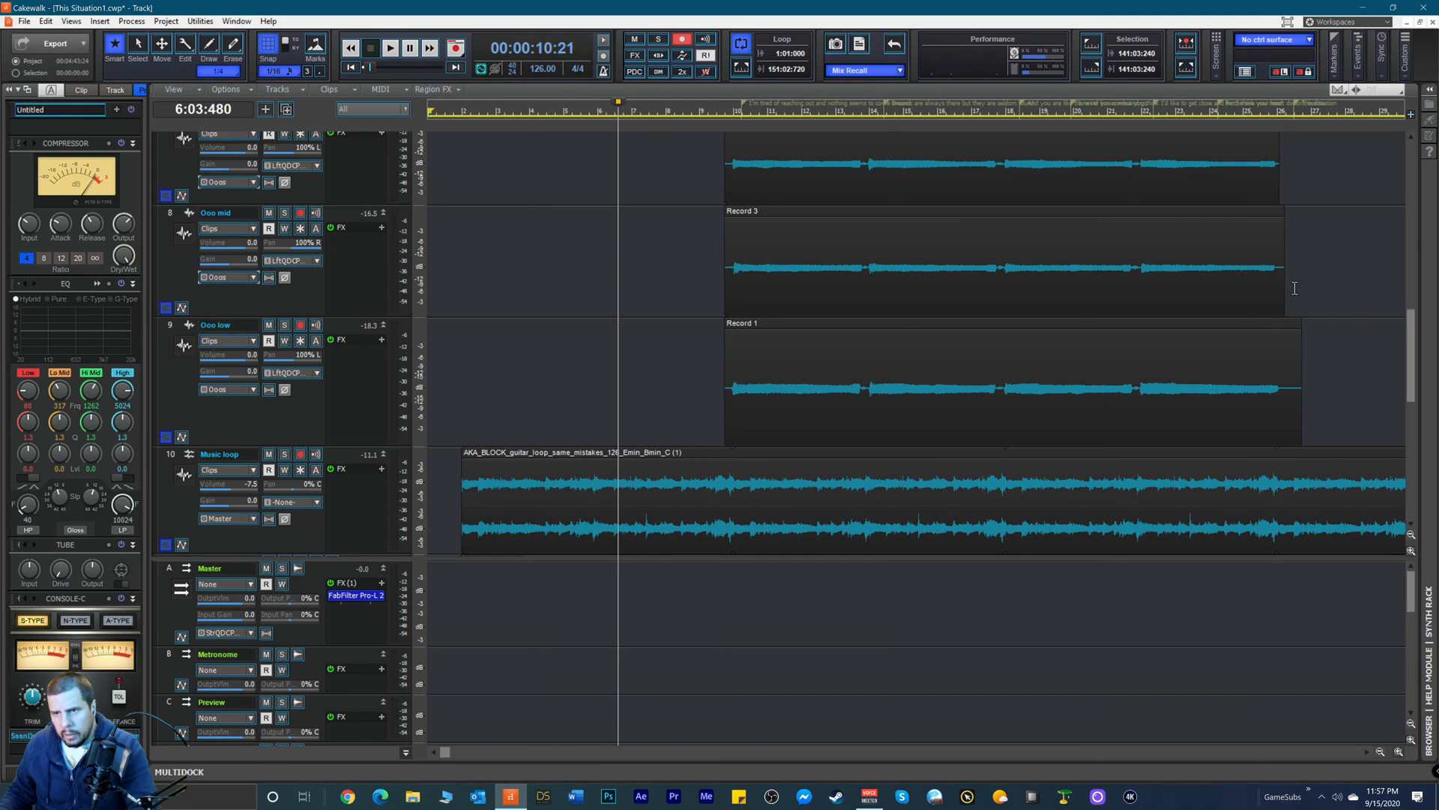
Step: Trim the ends of the Ooo low, mid and high clips to line up just after measure 26
{"action": "left_click_drag", "start_coordinate": [1298, 374], "coordinate": [1287, 411]}
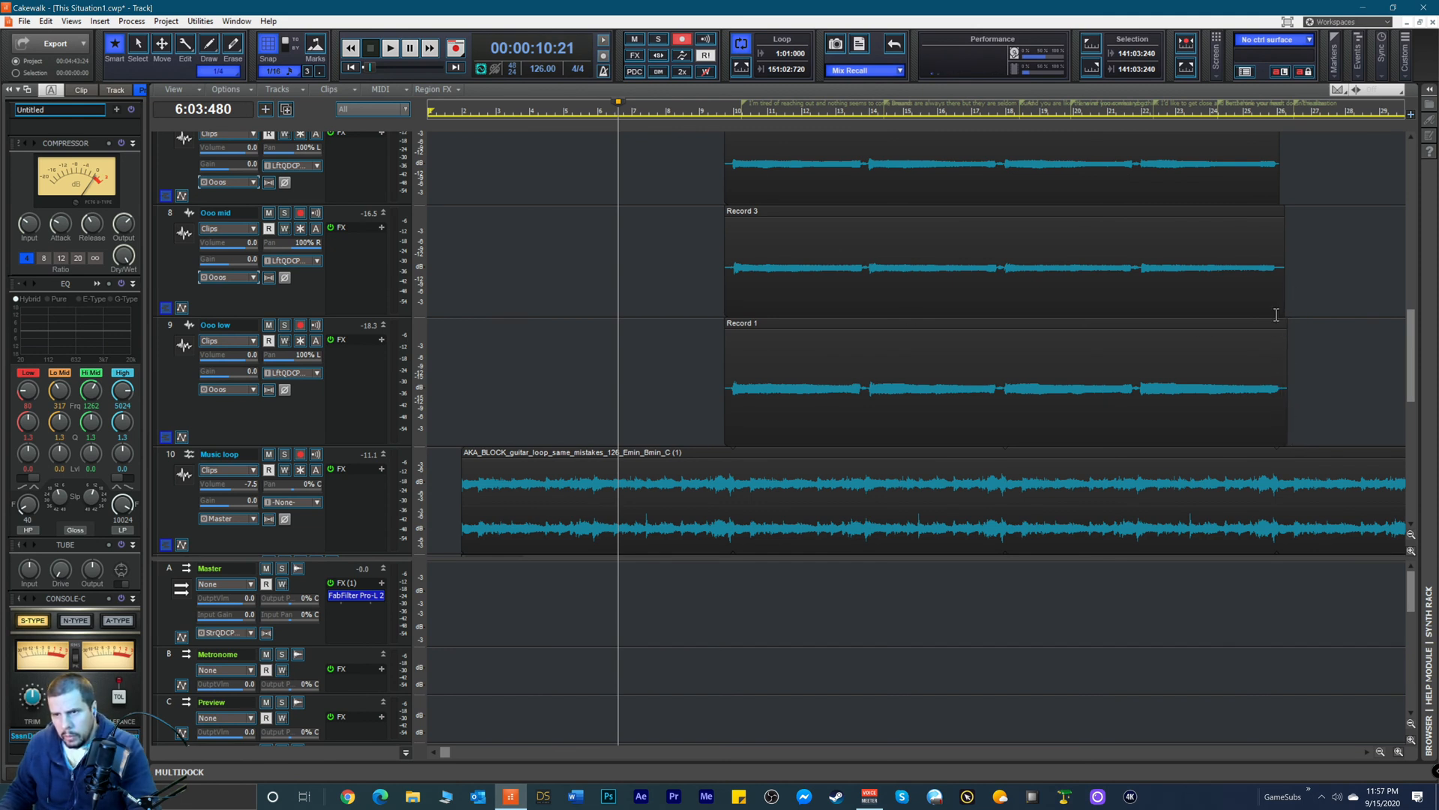
{"action": "left_click_drag", "start_coordinate": [1280, 296], "coordinate": [1283, 315]}
{"action": "left_click_drag", "start_coordinate": [1282, 193], "coordinate": [1287, 197]}
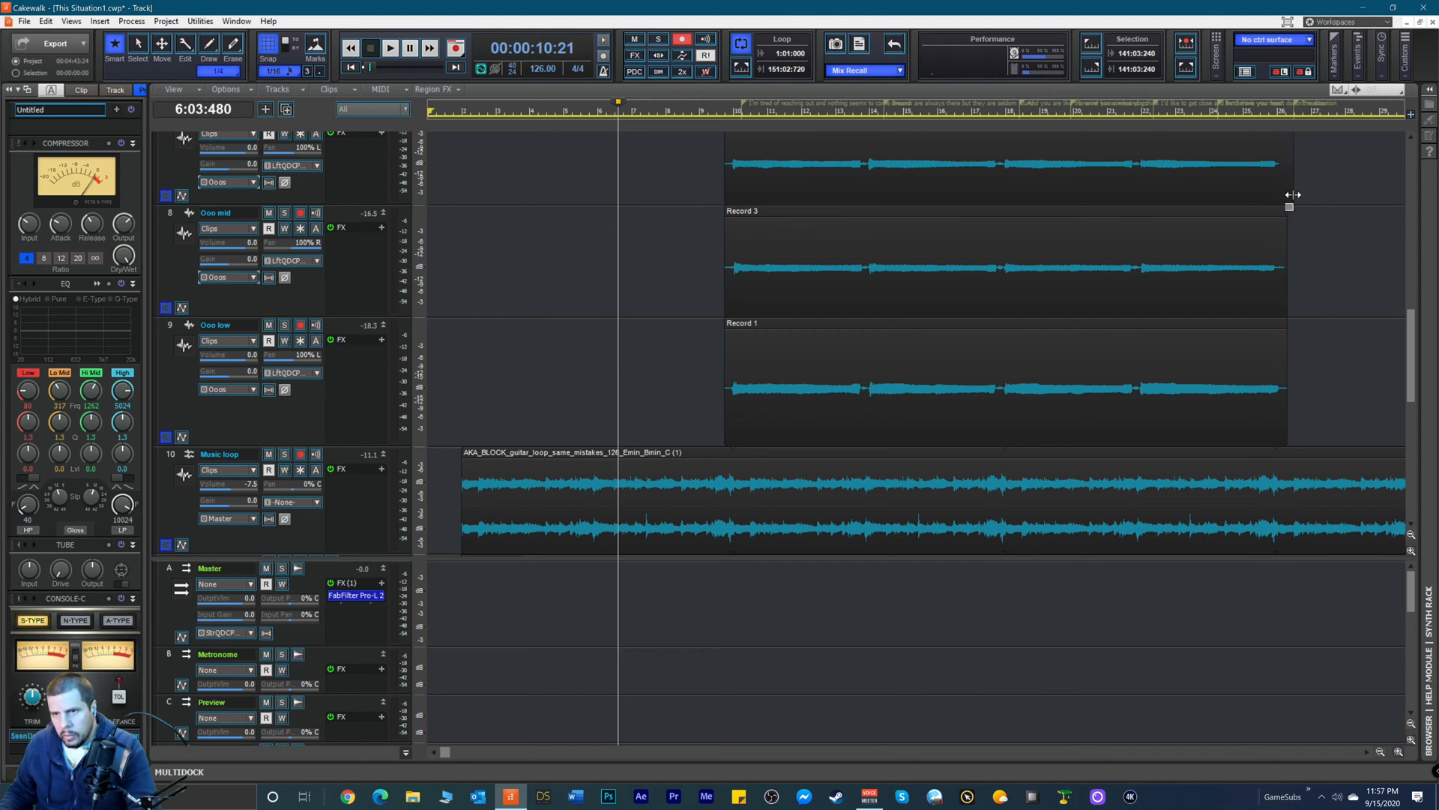
Step: Create a Melodyne region effect on the Ooo low clip and open it in the Melodyne editor
{"action": "left_click", "coordinate": [1316, 304]}
{"action": "left_click_drag", "start_coordinate": [1314, 380], "coordinate": [737, 407]}
{"action": "right_click", "coordinate": [777, 416]}
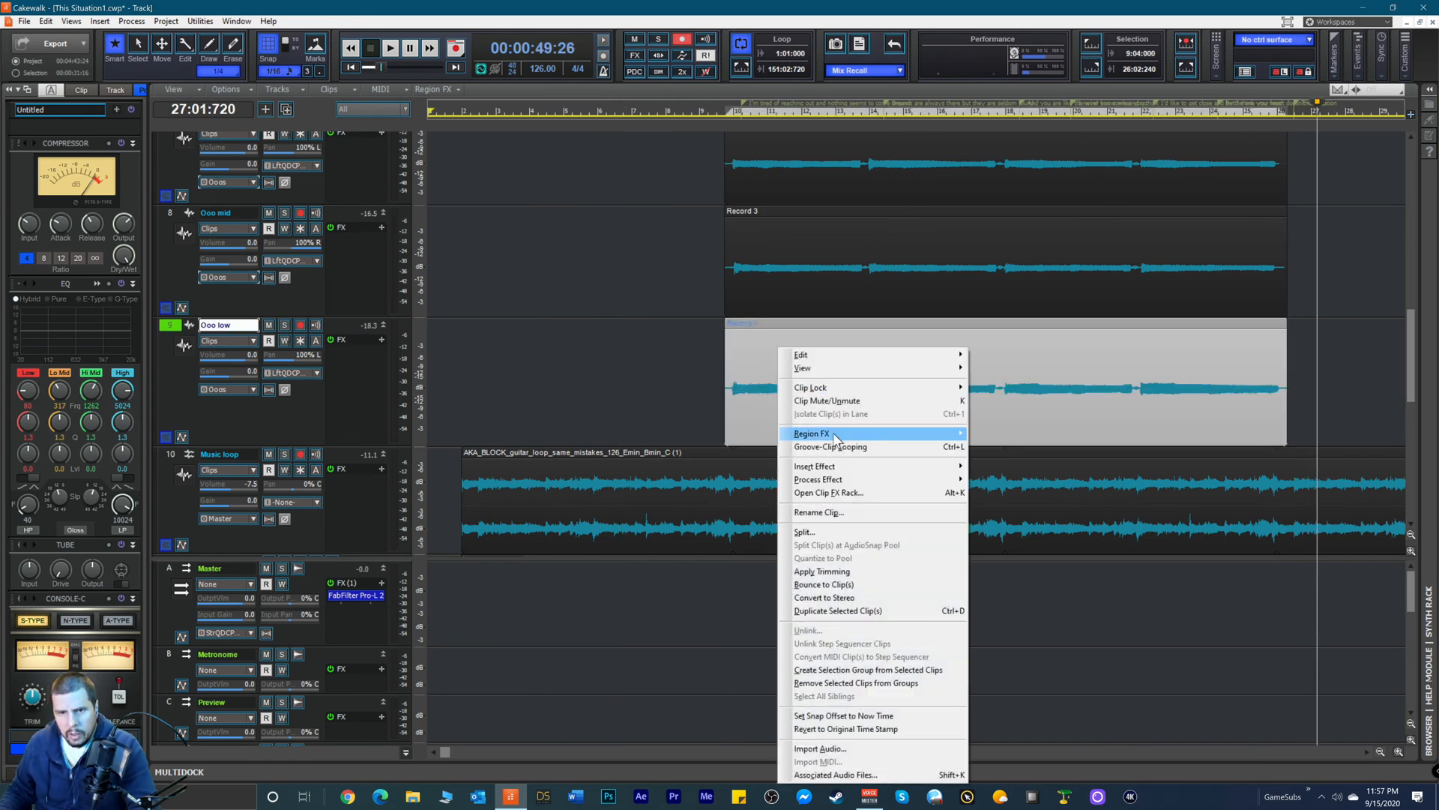
{"action": "mouse_move", "coordinate": [892, 440]}
{"action": "mouse_move", "coordinate": [1013, 452]}
{"action": "left_click", "coordinate": [1096, 456]}
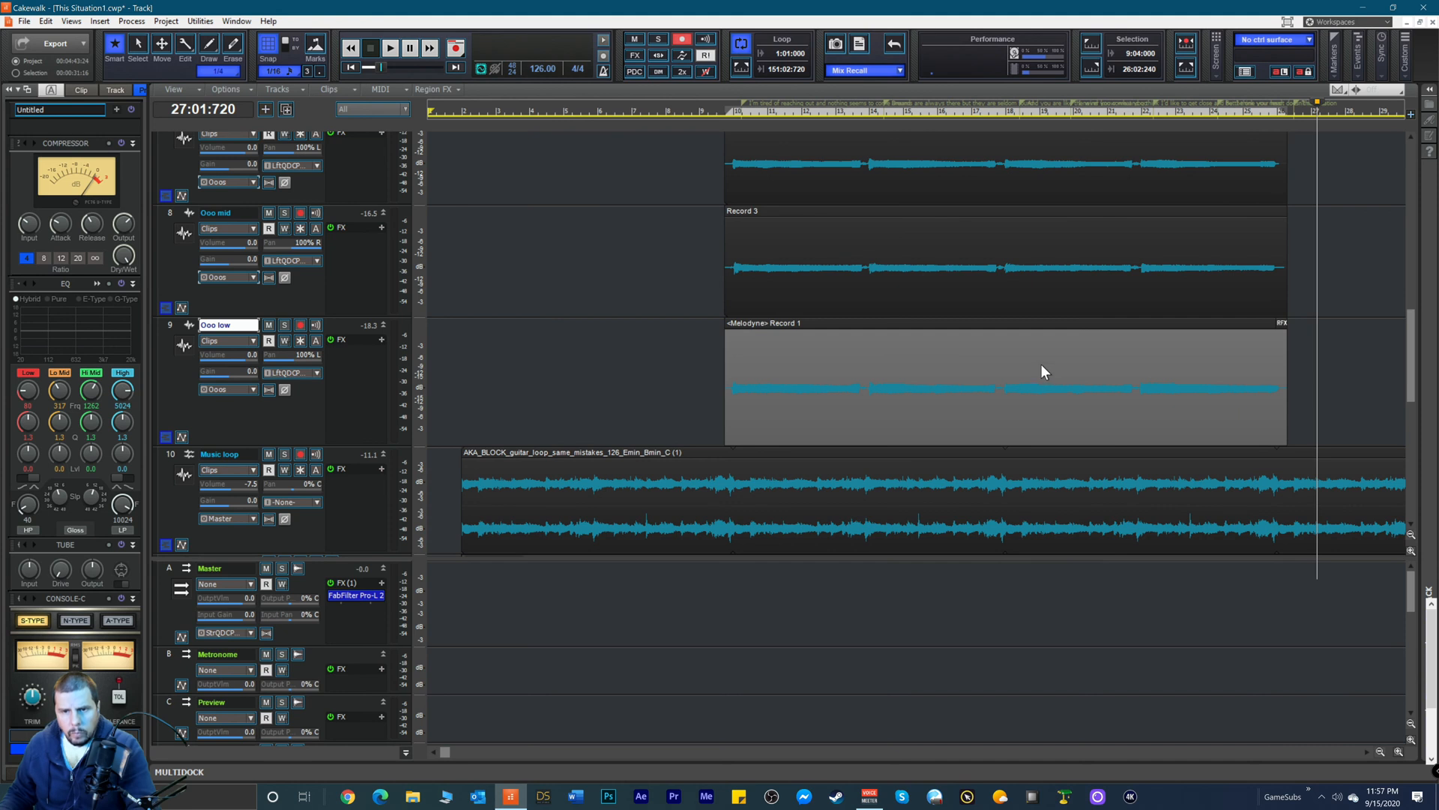
{"action": "double_click", "coordinate": [1051, 353]}
Step: Select the Ooo mid clip and create a Melodyne region effect on it
{"action": "left_click_drag", "start_coordinate": [1314, 265], "coordinate": [743, 259]}
{"action": "right_click", "coordinate": [799, 271]}
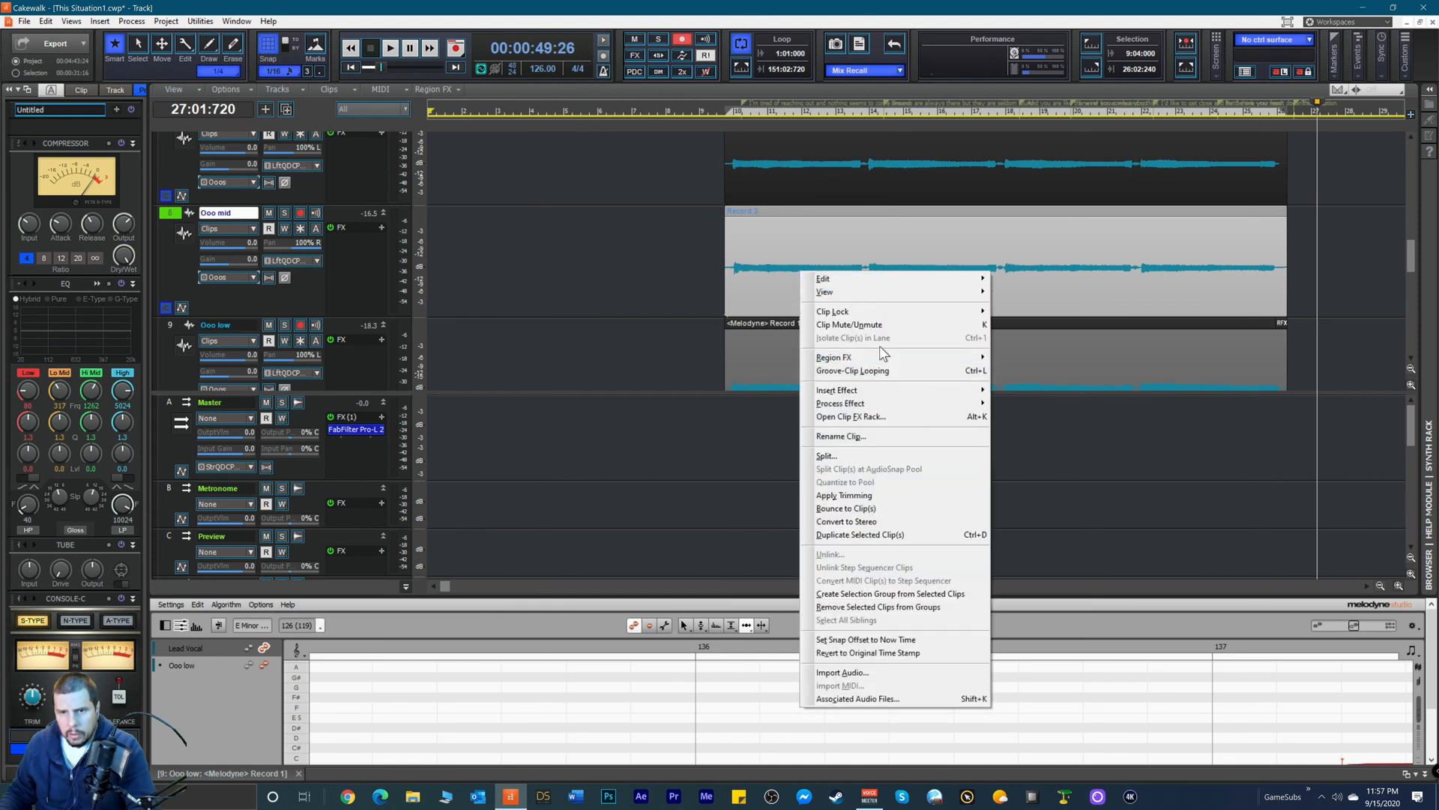
{"action": "mouse_move", "coordinate": [906, 363]}
{"action": "mouse_move", "coordinate": [1023, 379]}
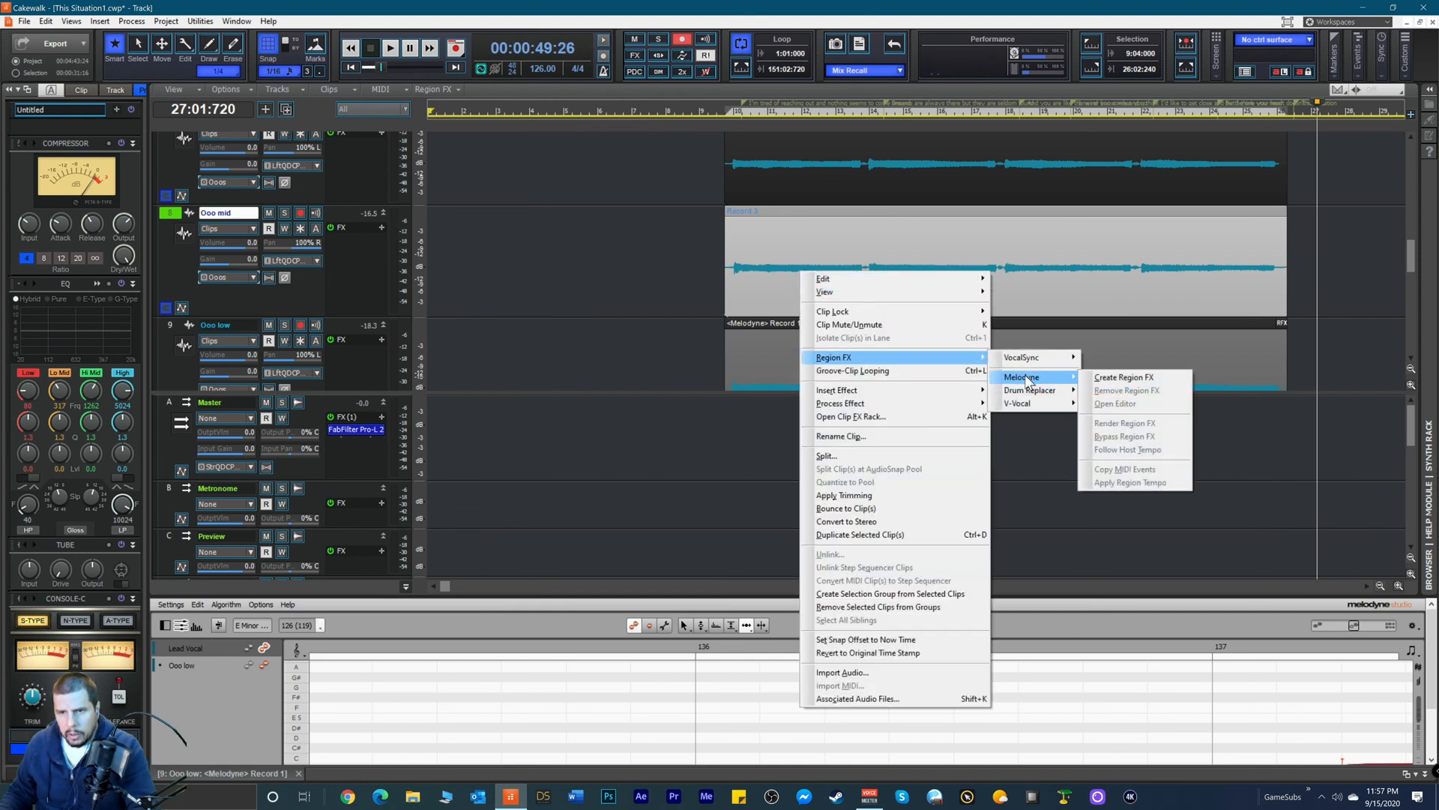
{"action": "left_click", "coordinate": [1129, 377]}
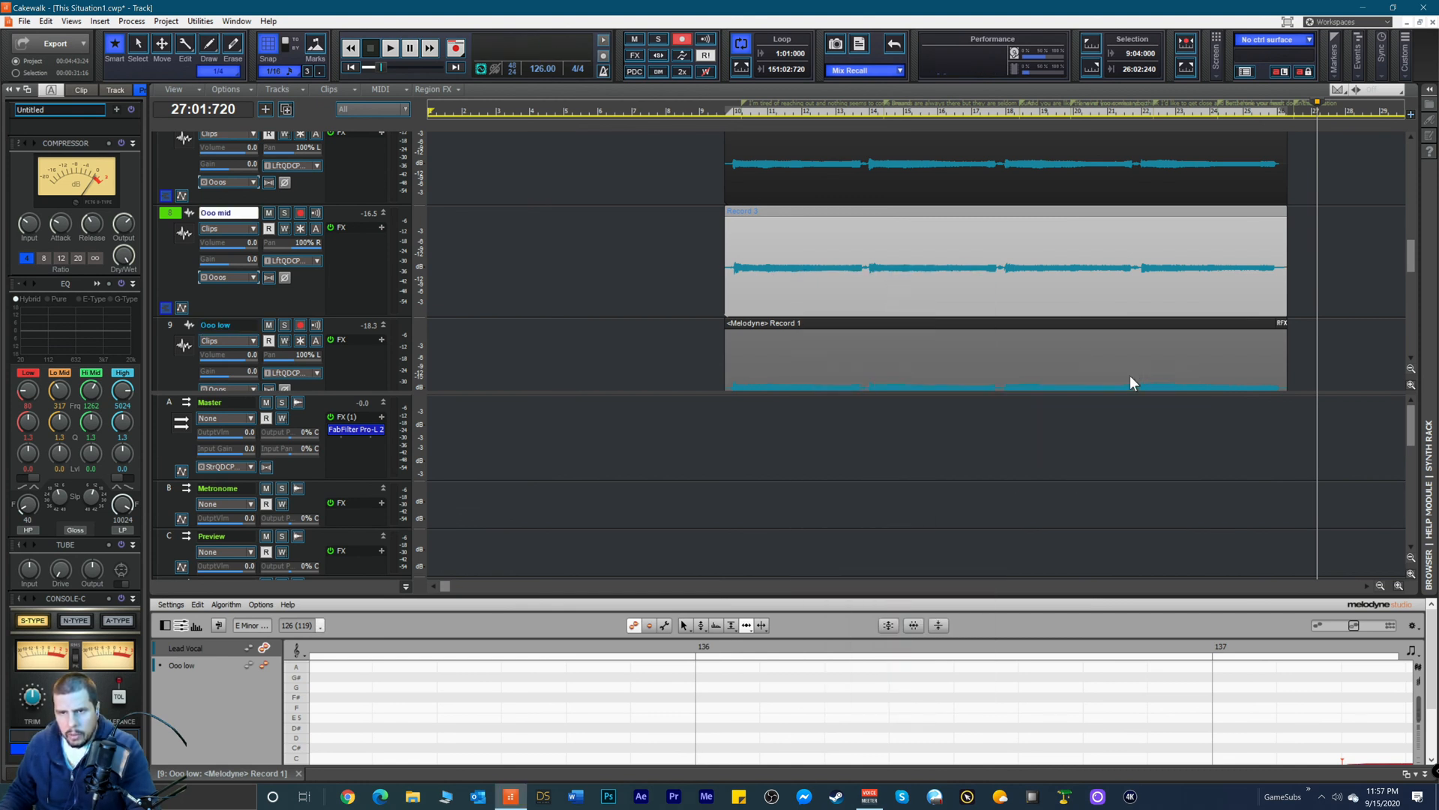
Step: Select the Ooo high clip and create a Melodyne region effect on it
{"action": "scroll", "coordinate": [1199, 257], "scroll_direction": "up", "scroll_amount": 1}
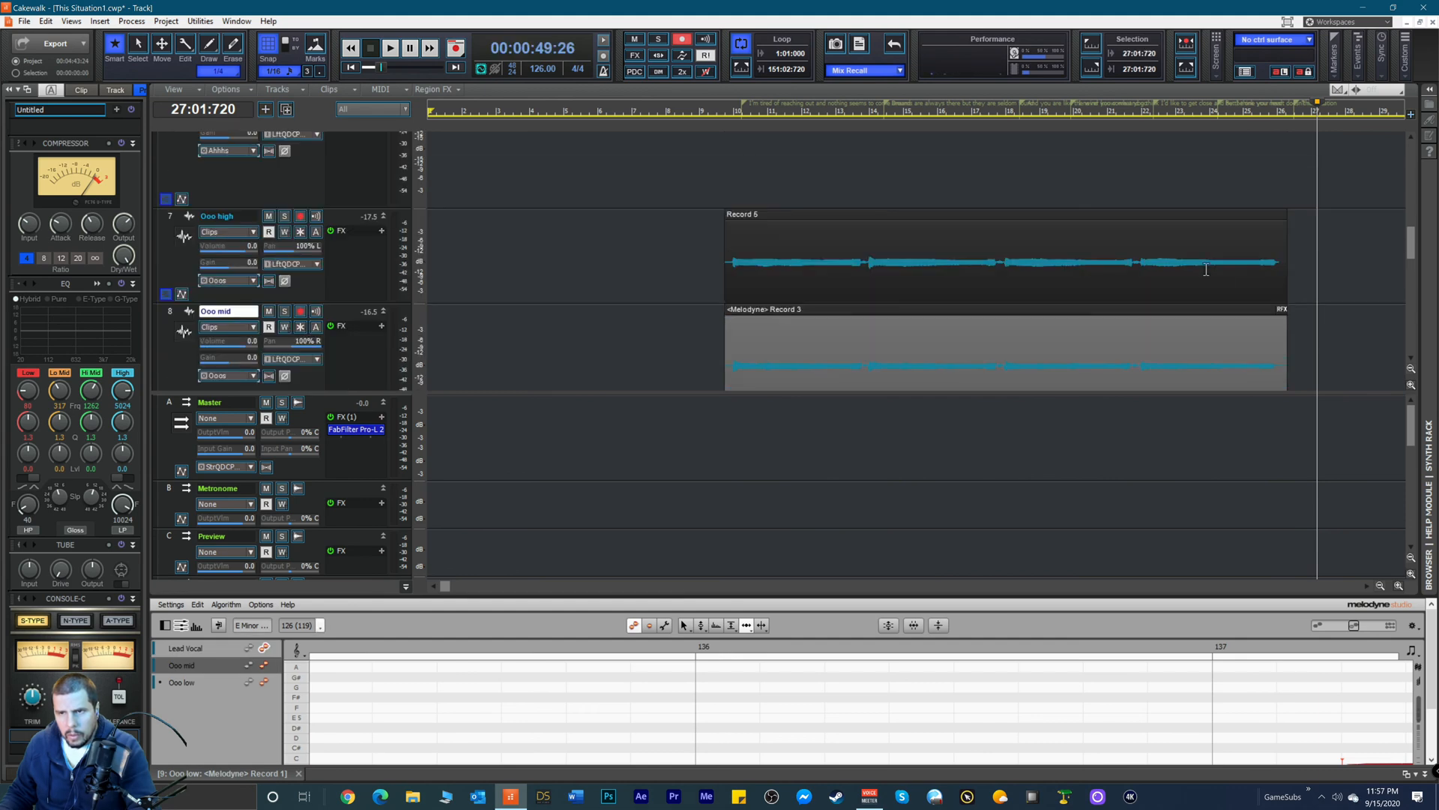
{"action": "left_click", "coordinate": [738, 259]}
{"action": "right_click", "coordinate": [827, 261]}
{"action": "mouse_move", "coordinate": [926, 342]}
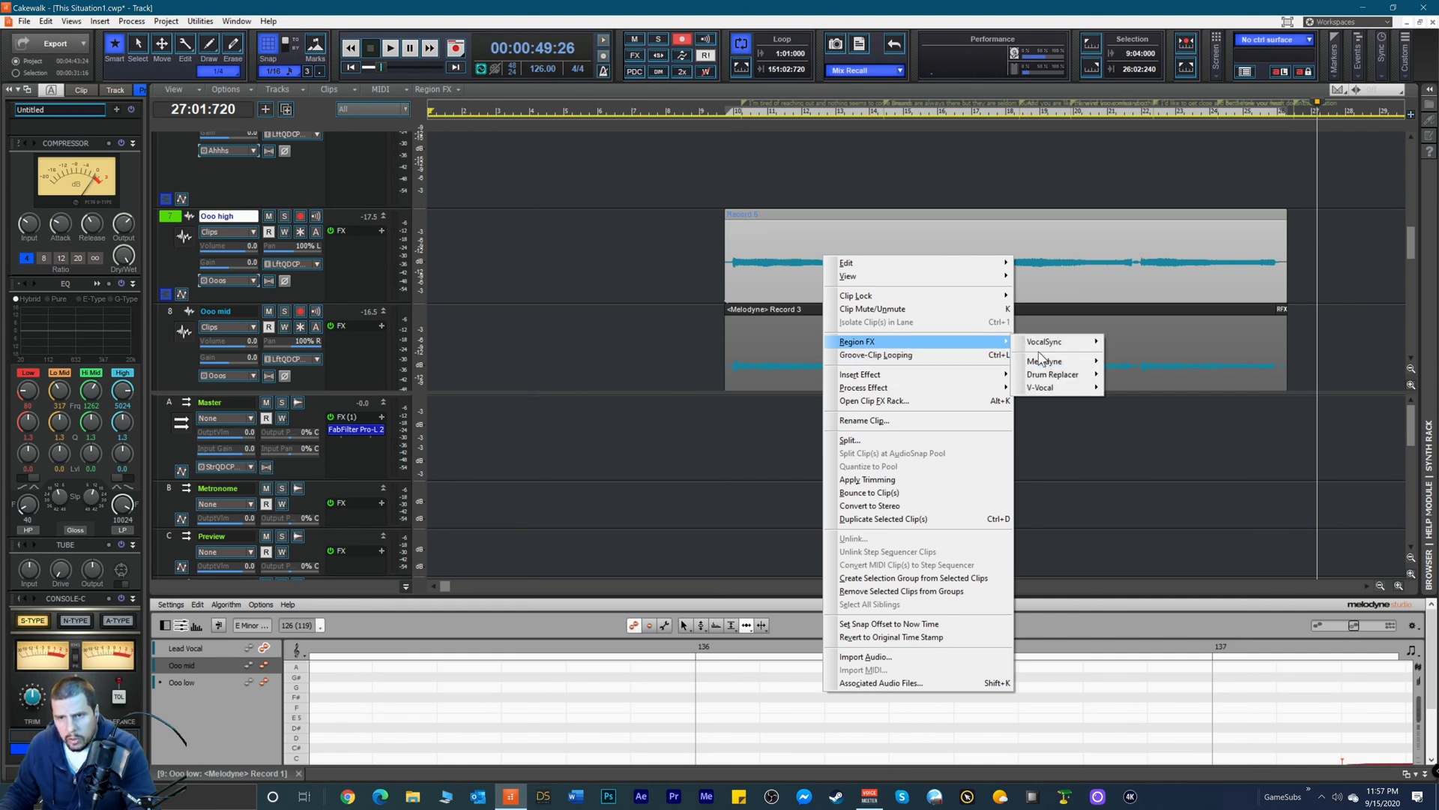
{"action": "mouse_move", "coordinate": [1047, 365]}
{"action": "left_click", "coordinate": [1128, 362]}
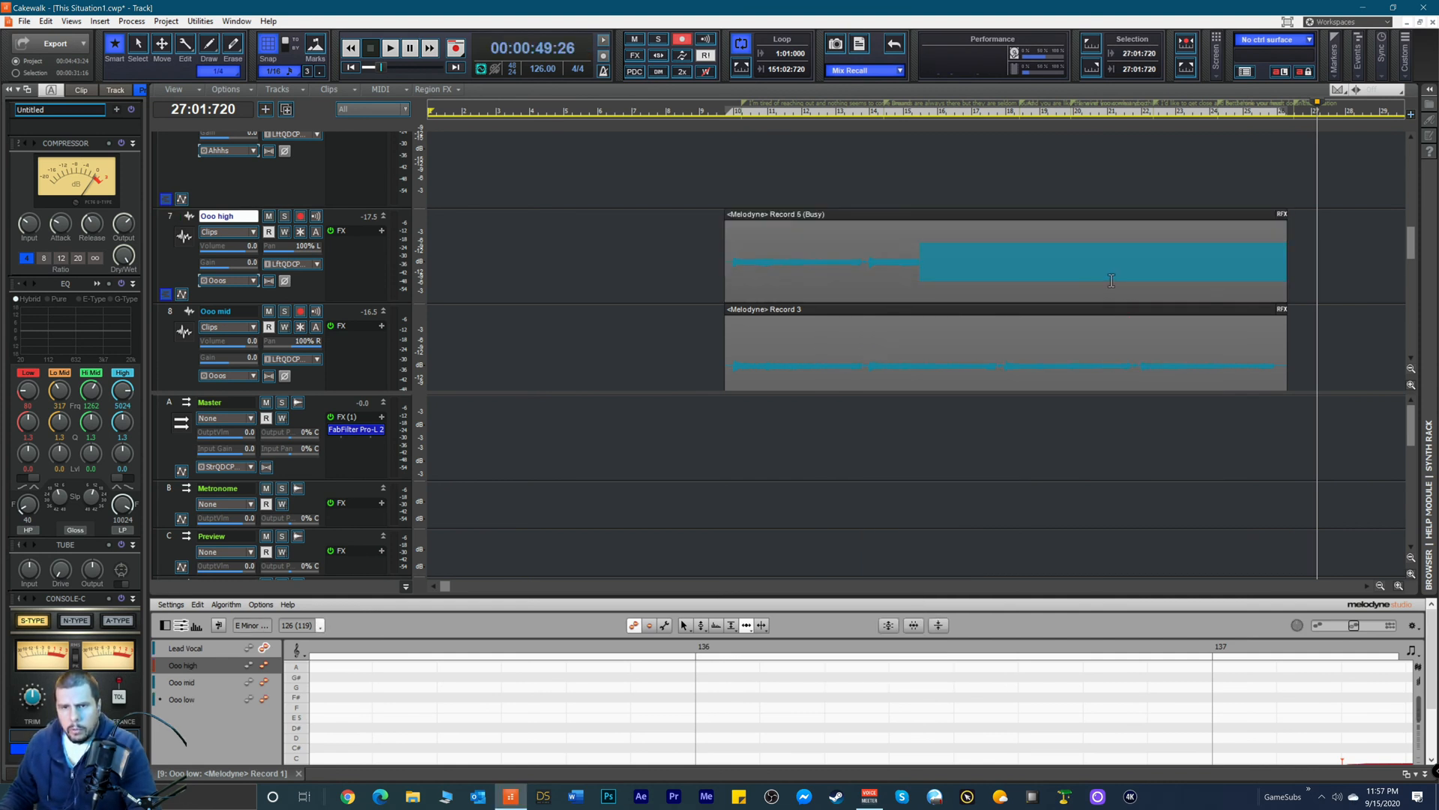
Step: Select Ooo high in Melodyne's track list, move the playhead to about measure 10 and toggle that track's edit mode
{"action": "scroll", "coordinate": [1095, 247], "scroll_direction": "up", "scroll_amount": 3}
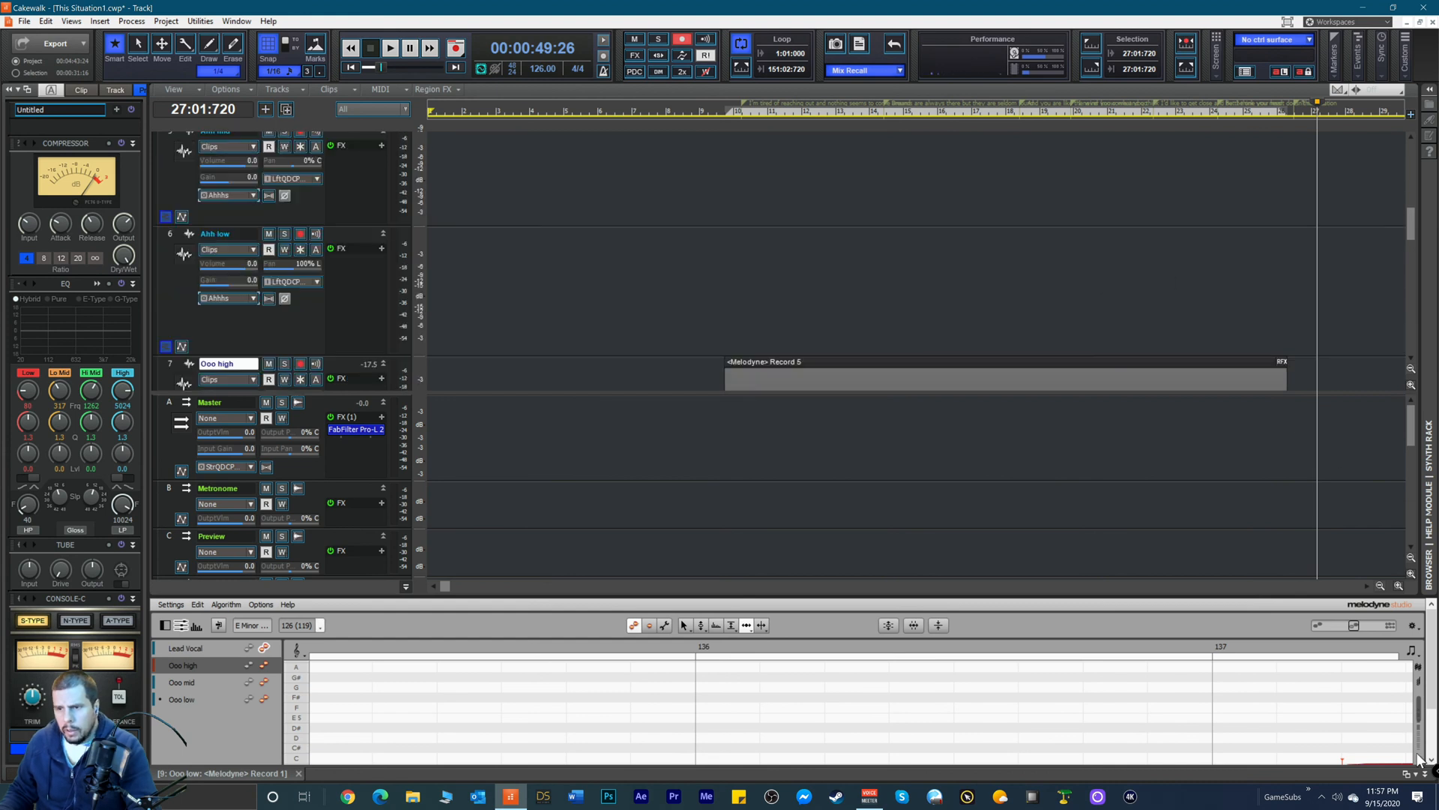
{"action": "left_click", "coordinate": [1382, 586]}
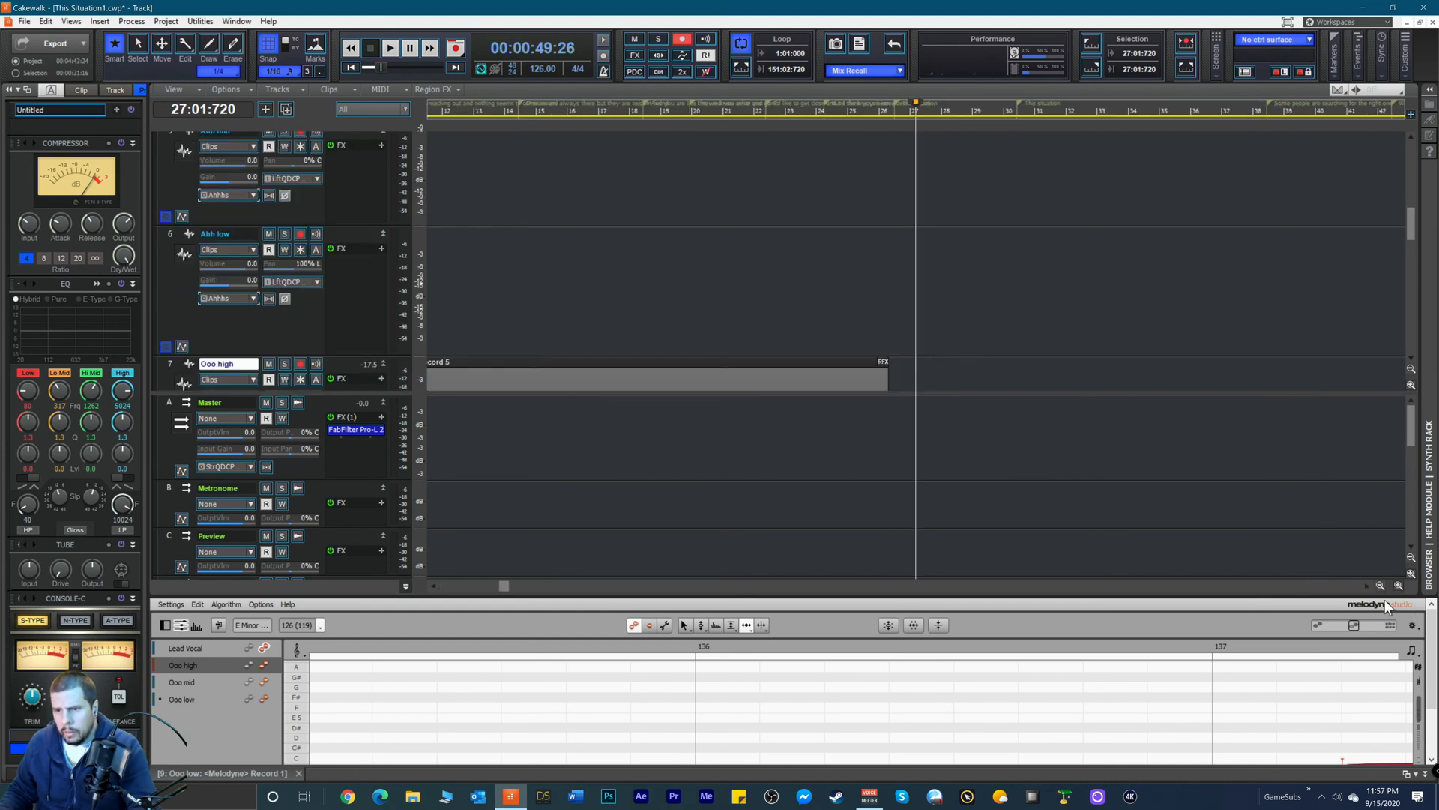
{"action": "left_click", "coordinate": [1381, 587]}
{"action": "left_click", "coordinate": [1382, 586]}
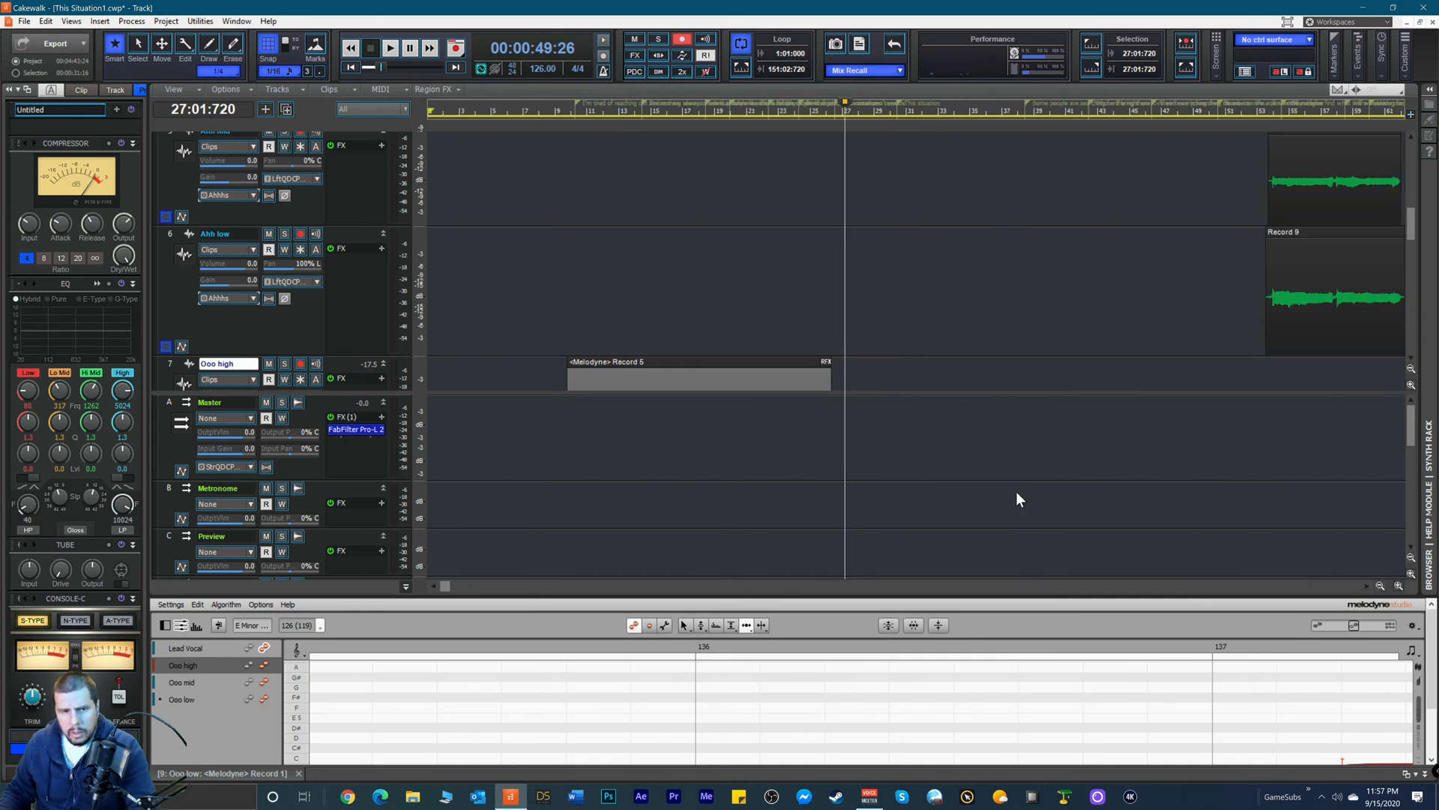
{"action": "left_click", "coordinate": [206, 701]}
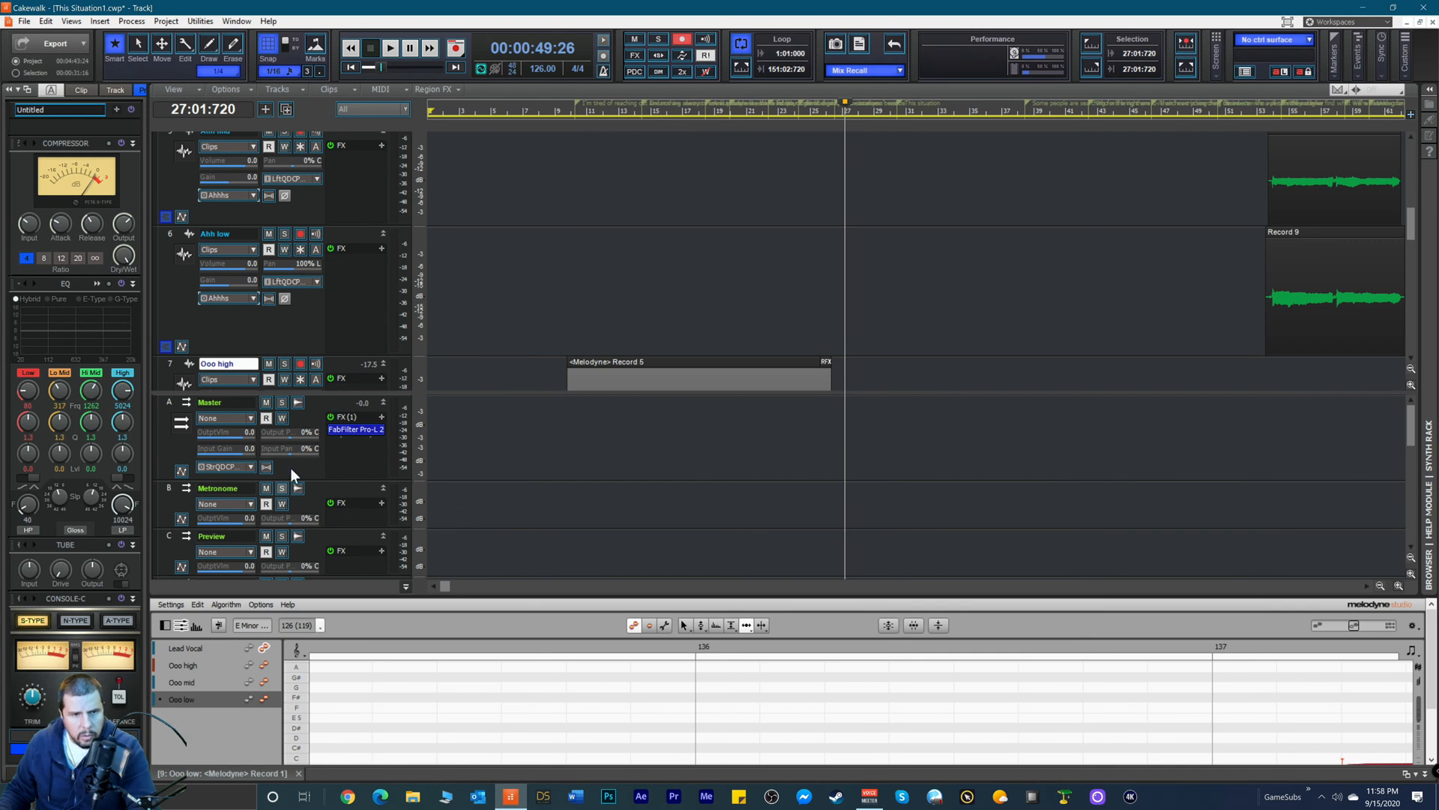
{"action": "scroll", "coordinate": [296, 270], "scroll_direction": "down", "scroll_amount": 2}
{"action": "left_click", "coordinate": [186, 664]}
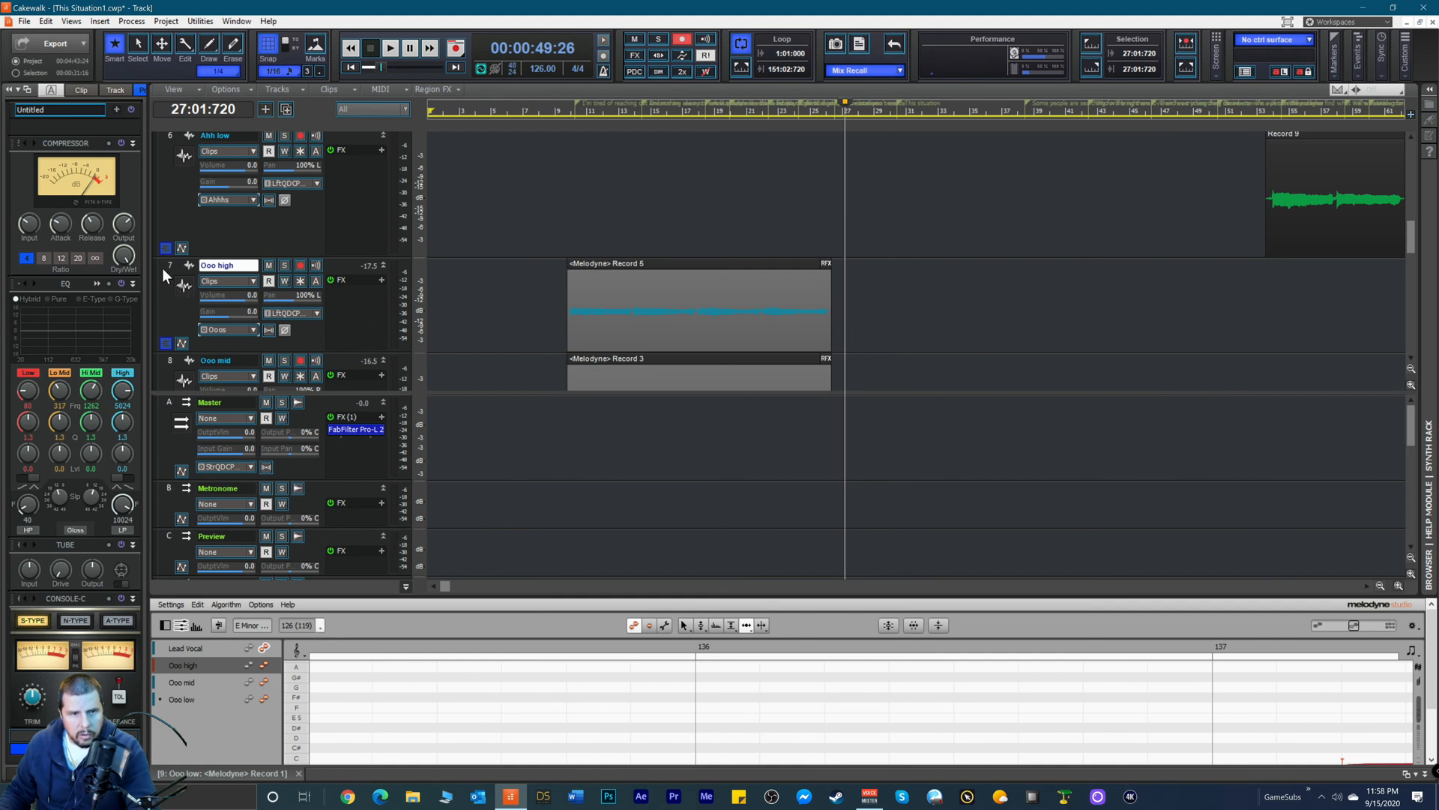
{"action": "scroll", "coordinate": [165, 322], "scroll_direction": "down", "scroll_amount": 1}
{"action": "left_click", "coordinate": [169, 352]}
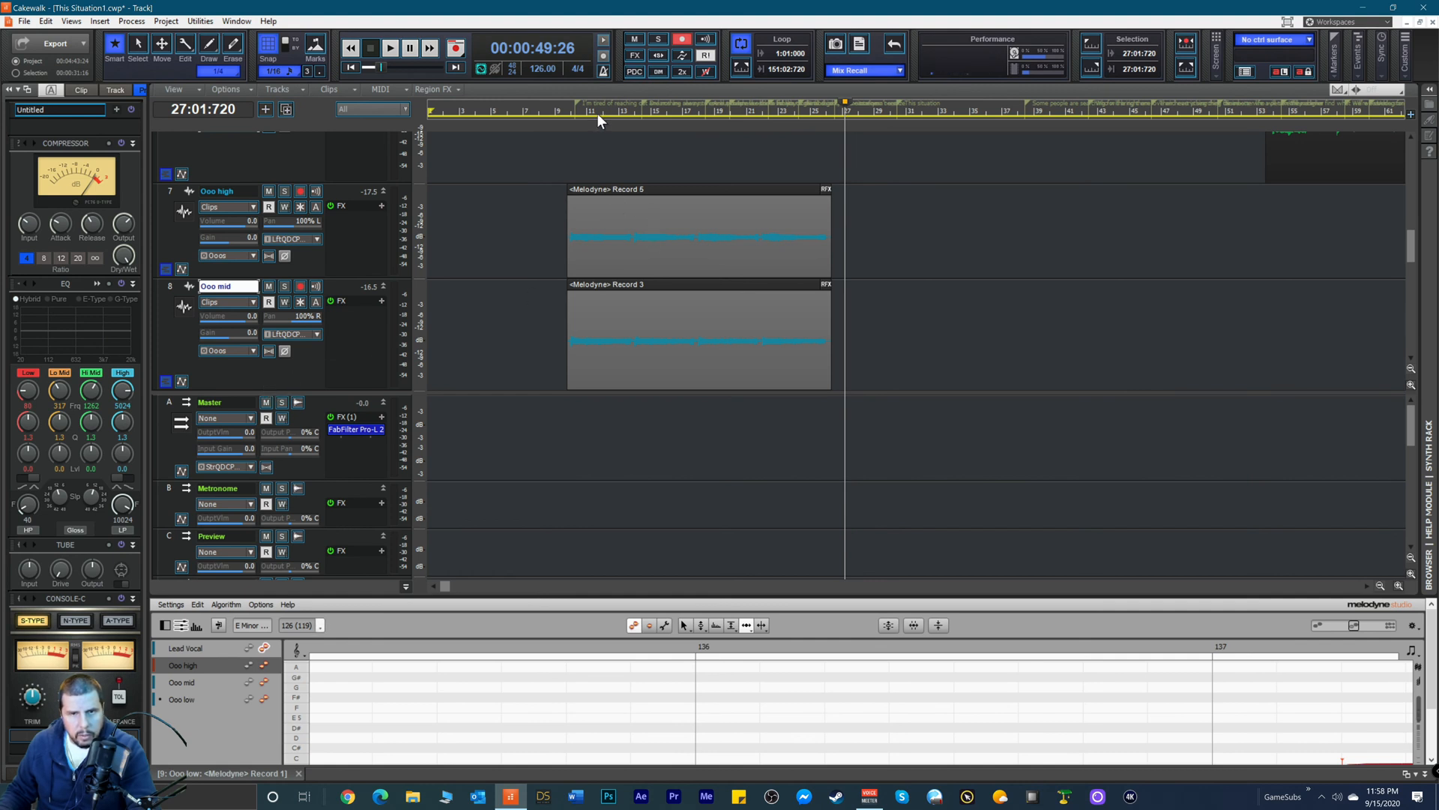
{"action": "left_click", "coordinate": [579, 111]}
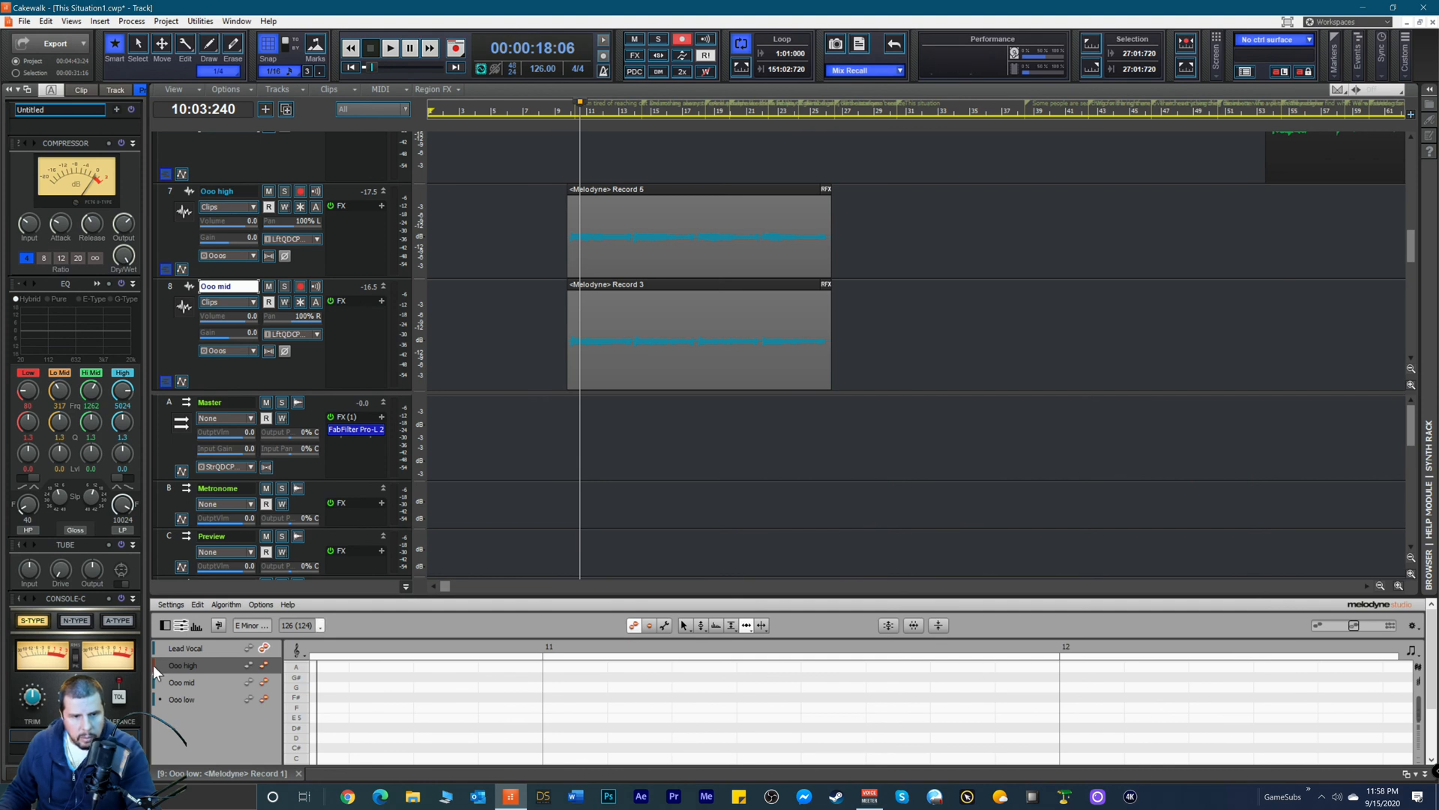
{"action": "left_click", "coordinate": [265, 664]}
{"action": "left_click", "coordinate": [263, 664]}
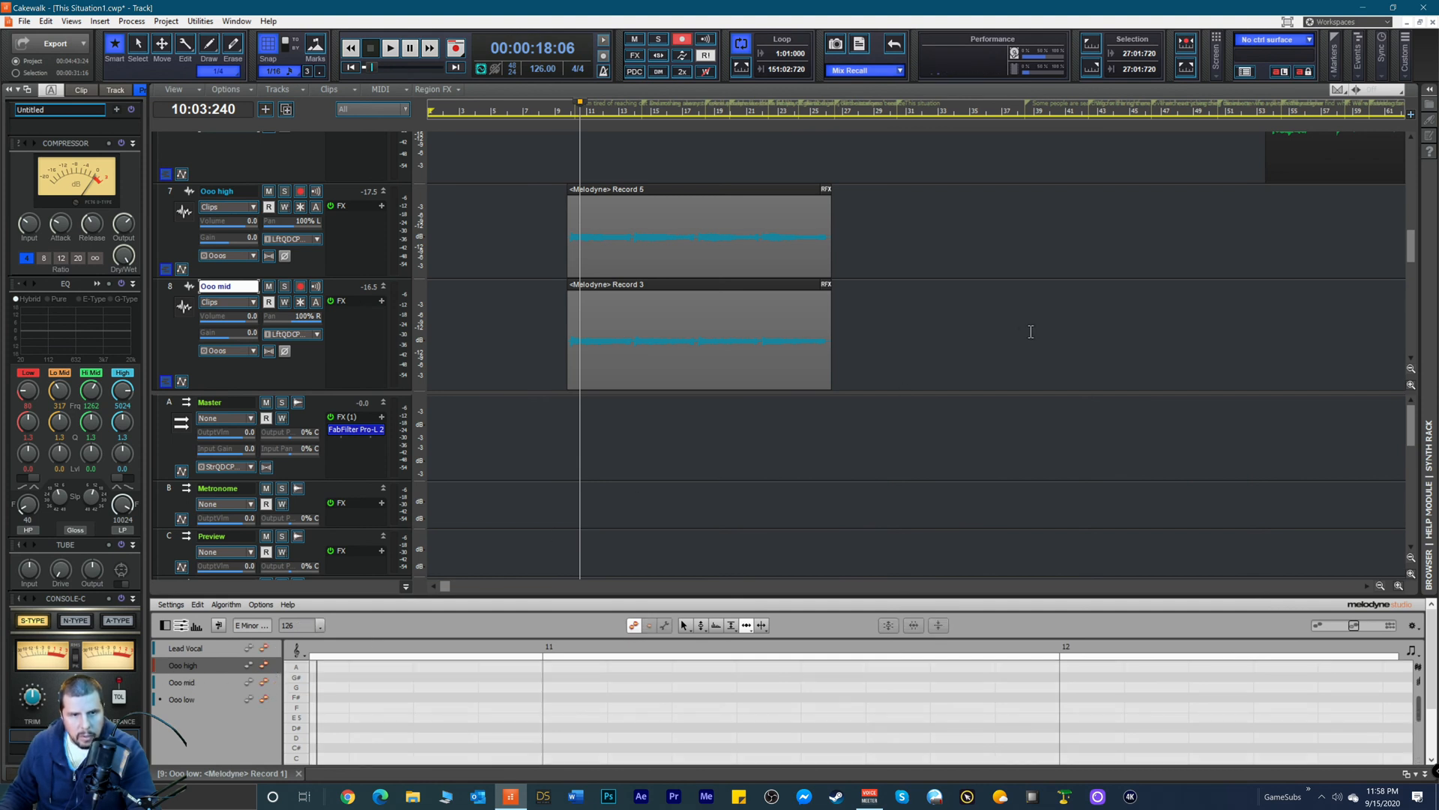
Step: Trim the starts of the Ahh mid and Ahh low clips to line up just before measure 54
{"action": "scroll", "coordinate": [1055, 305], "scroll_direction": "up", "scroll_amount": 2}
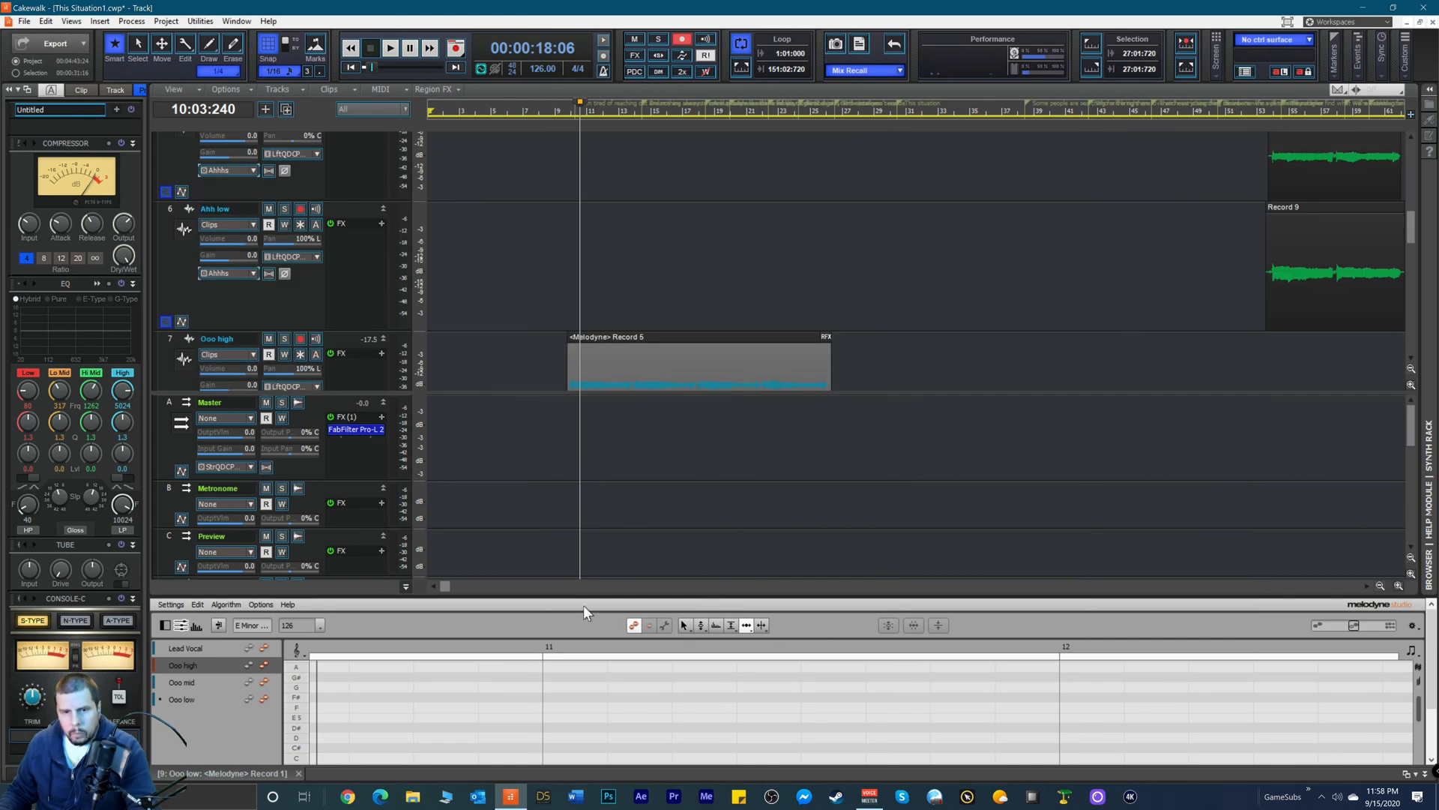
{"action": "left_click_drag", "start_coordinate": [448, 586], "coordinate": [654, 586]}
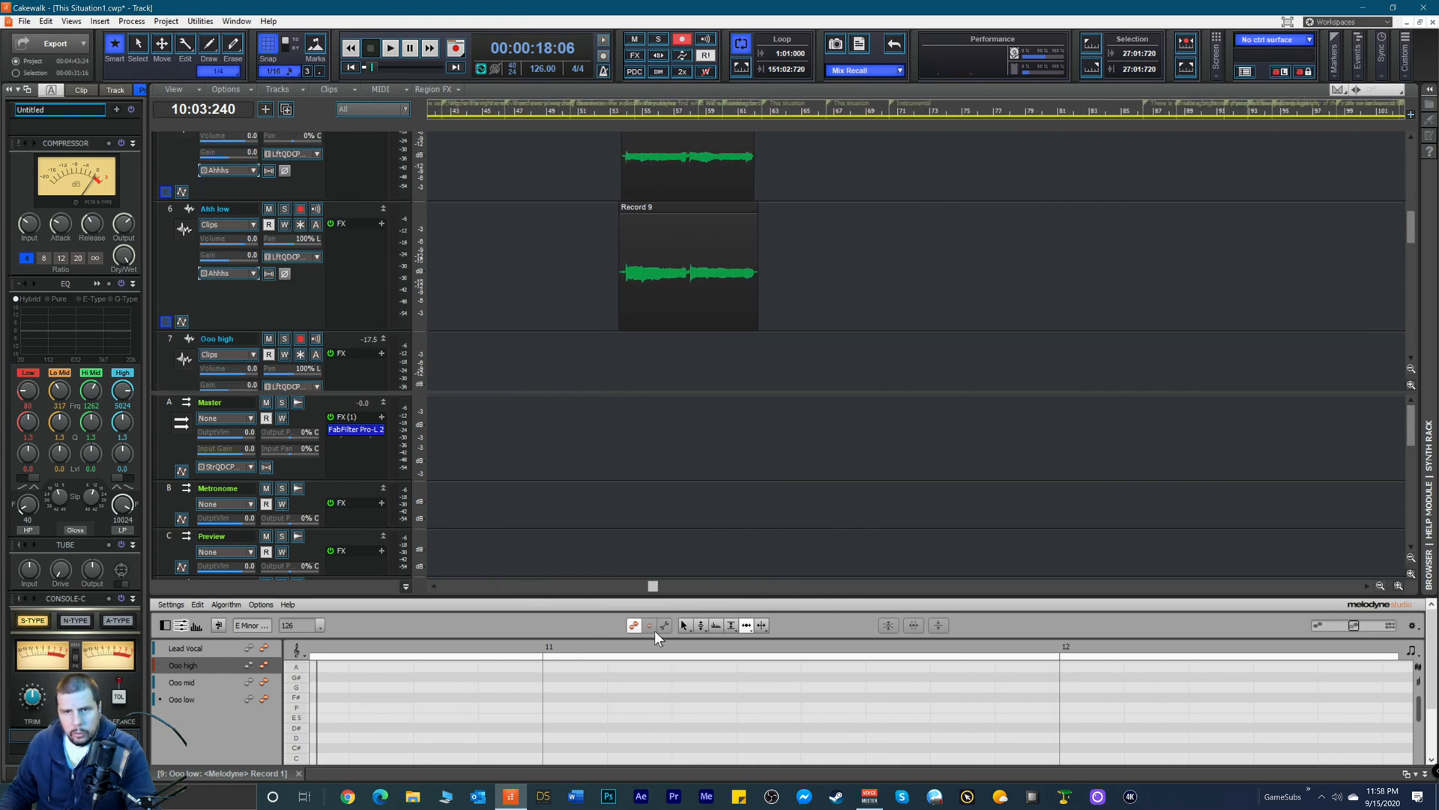
{"action": "left_click", "coordinate": [614, 111]}
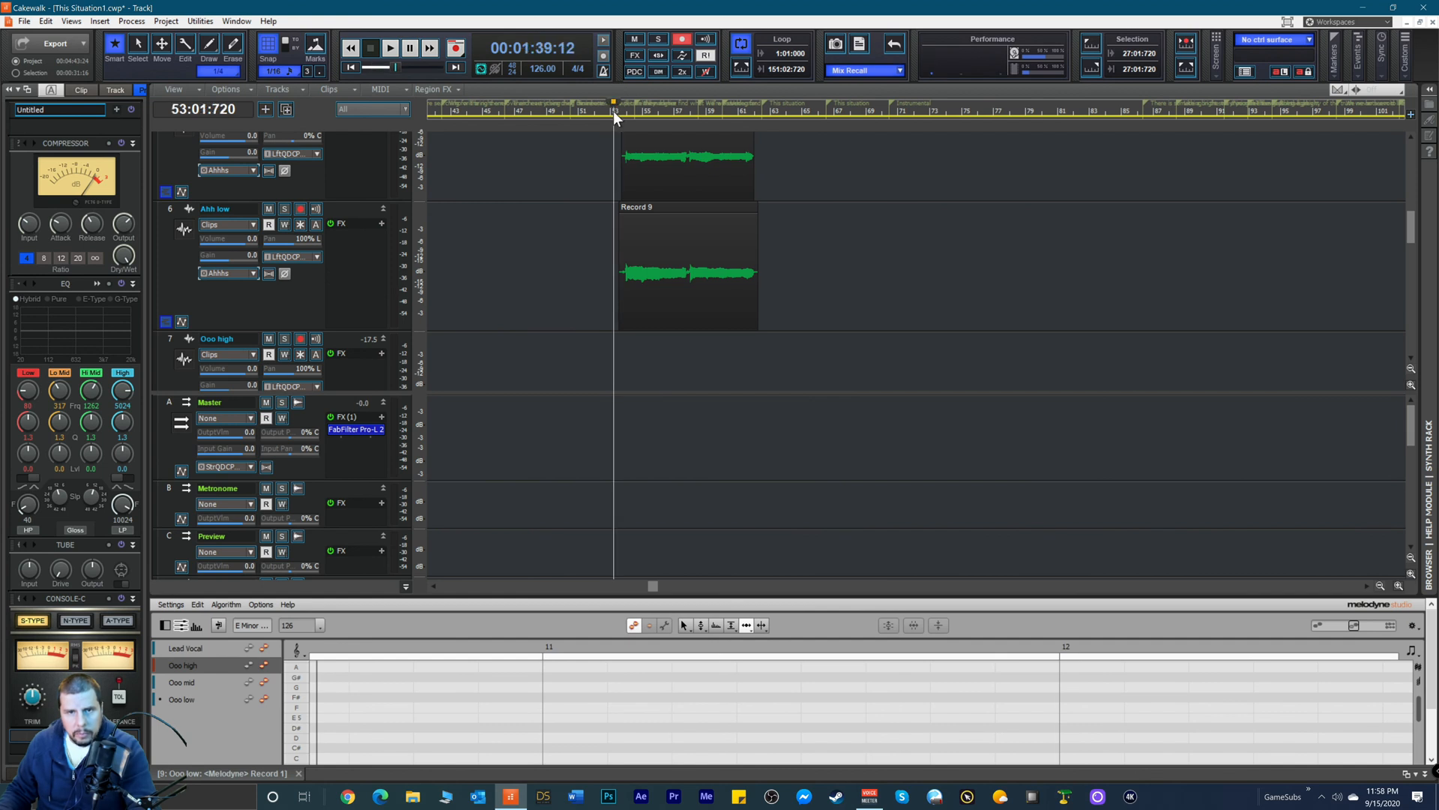
{"action": "left_click", "coordinate": [1399, 586]}
{"action": "left_click", "coordinate": [1399, 585]}
{"action": "left_click", "coordinate": [1399, 585]}
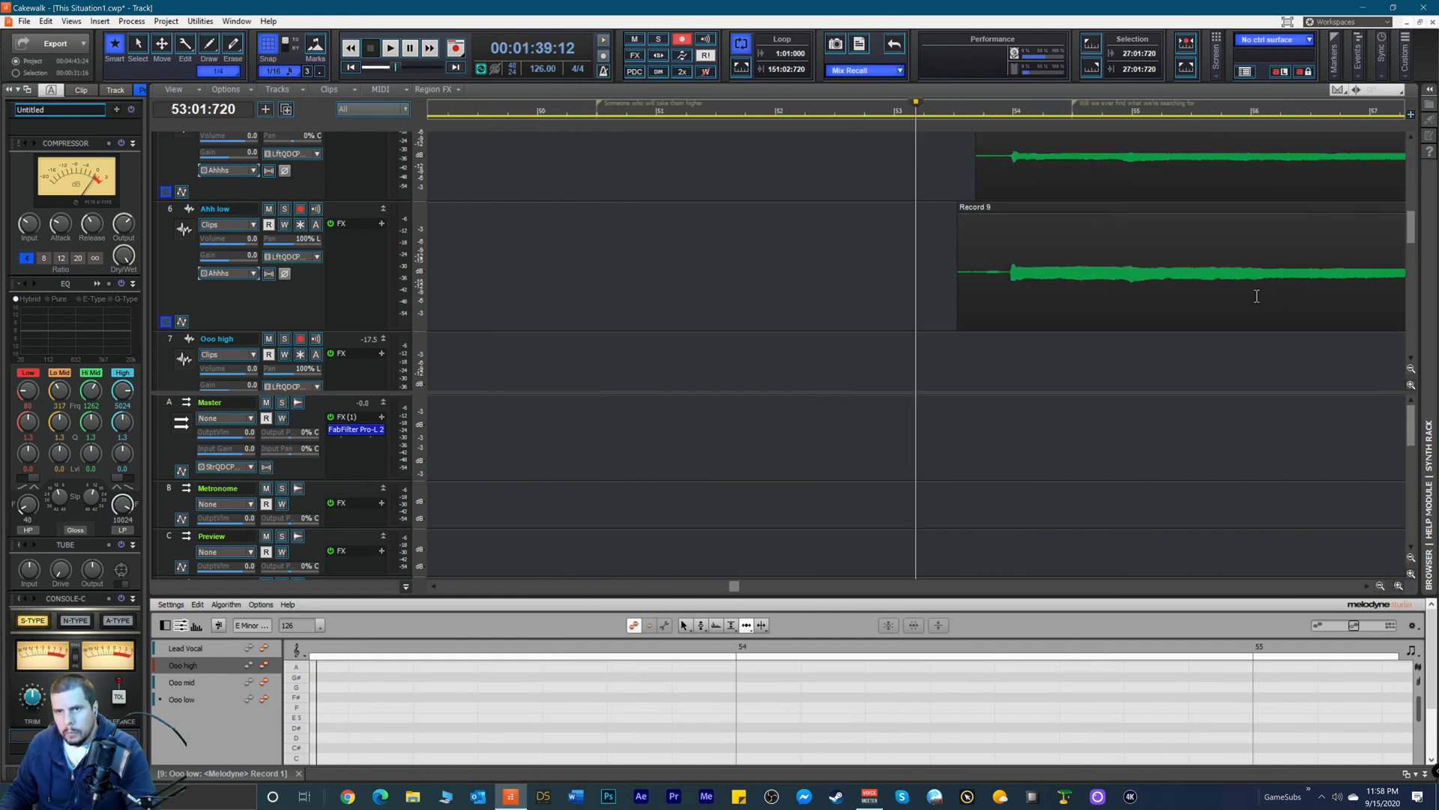
{"action": "left_click_drag", "start_coordinate": [976, 170], "coordinate": [983, 174]}
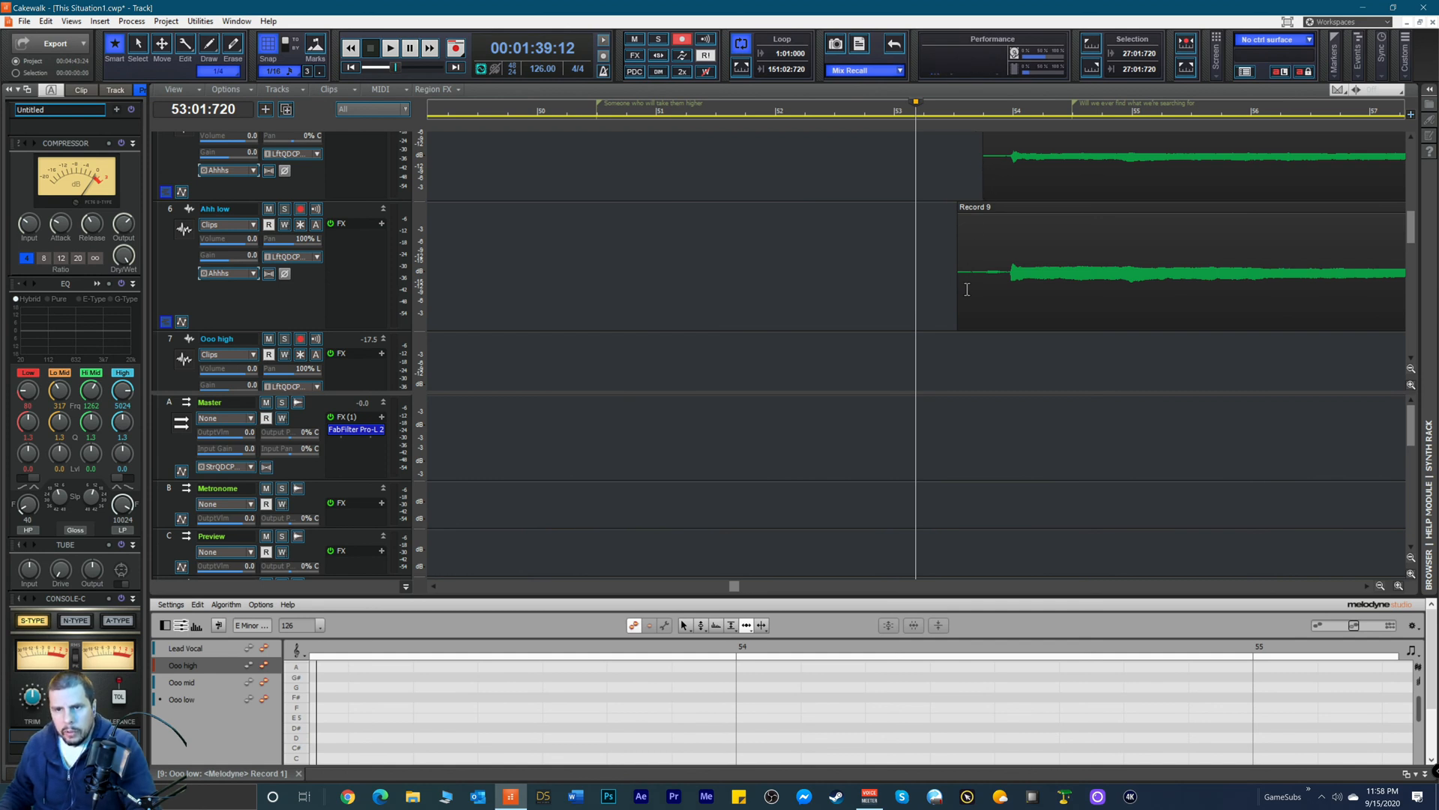
{"action": "left_click_drag", "start_coordinate": [961, 294], "coordinate": [984, 315]}
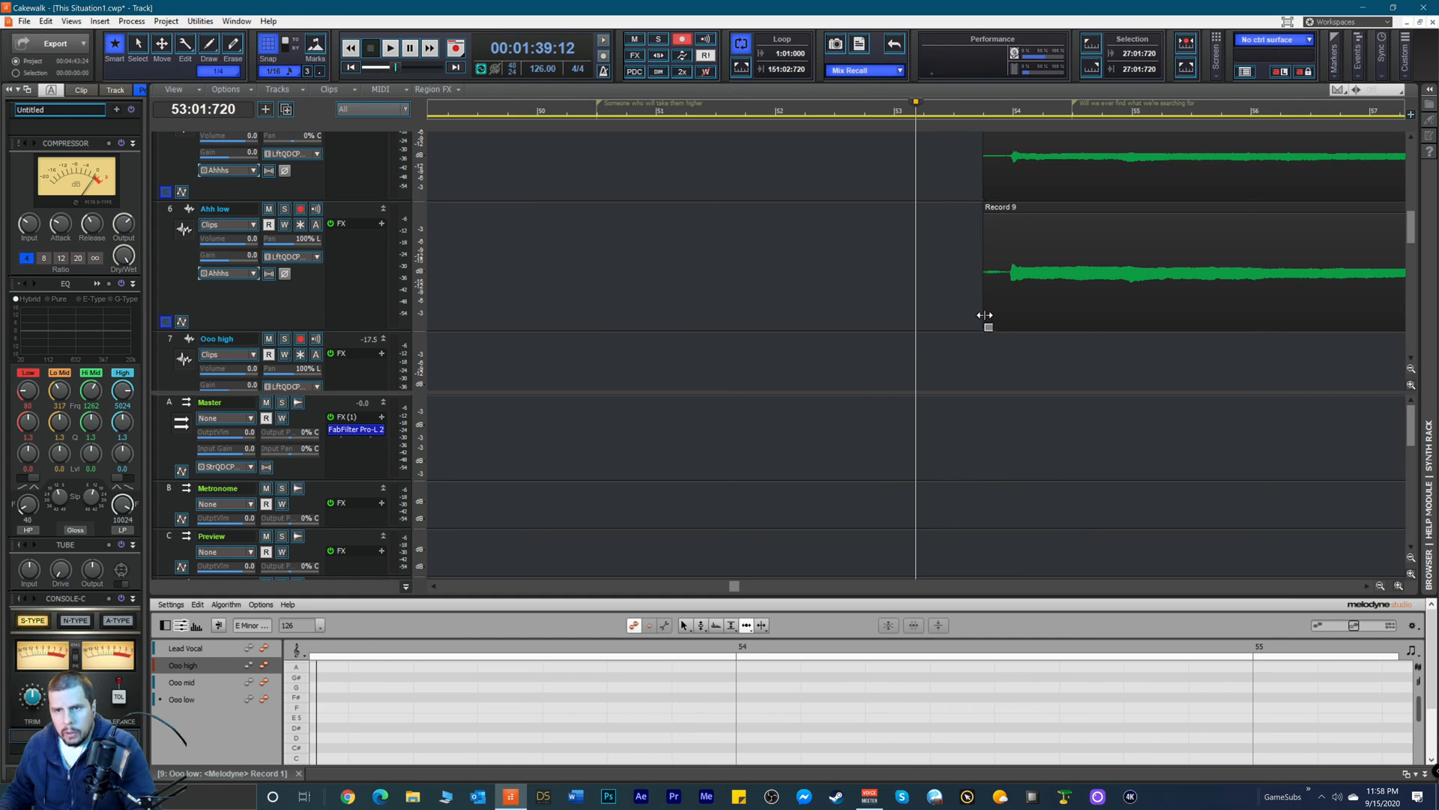
Step: Trim the start of the Ahh high clip to line up with the Ahh mid clip just before measure 54
{"action": "scroll", "coordinate": [988, 294], "scroll_direction": "up", "scroll_amount": 3}
{"action": "scroll", "coordinate": [944, 322], "scroll_direction": "down", "scroll_amount": 1}
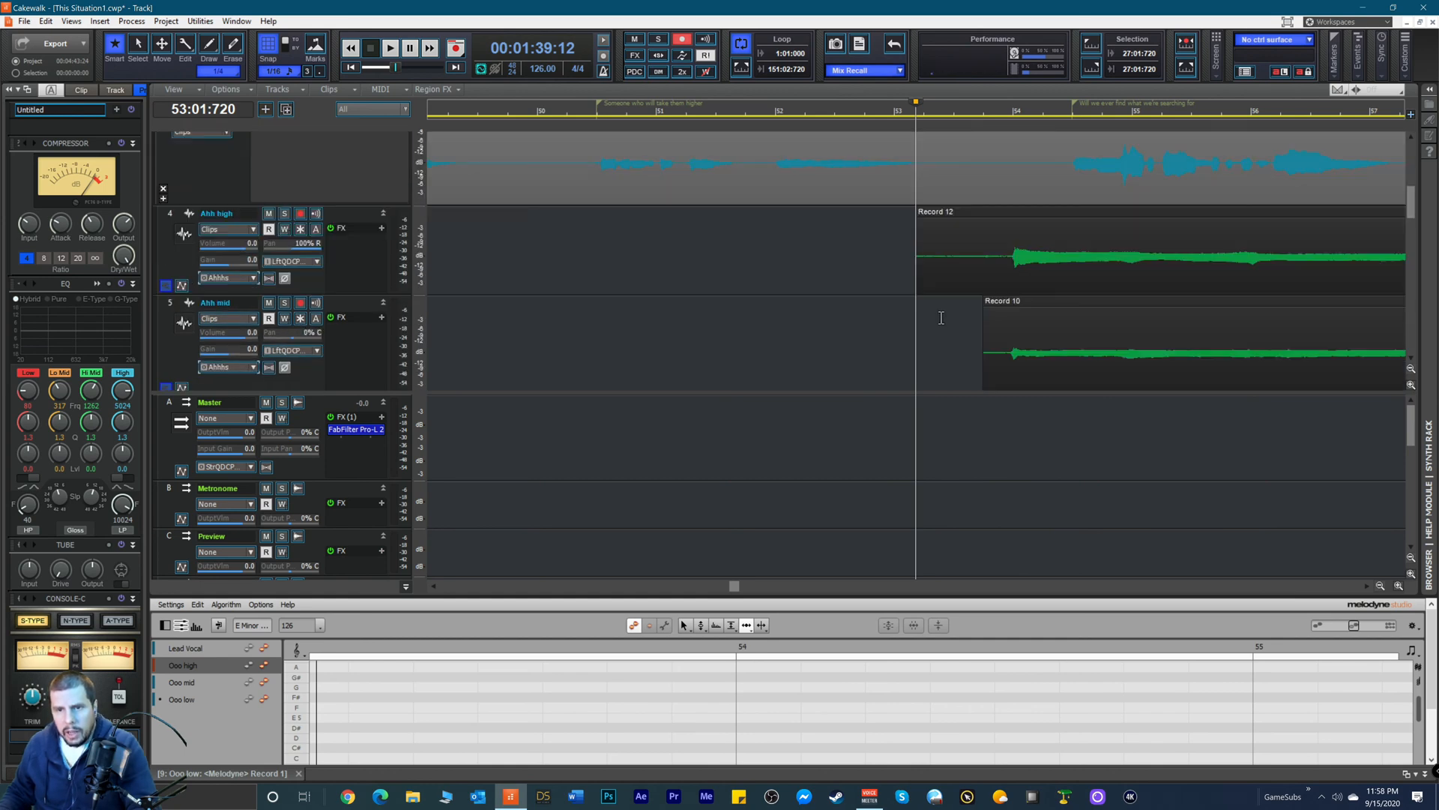
{"action": "left_click_drag", "start_coordinate": [917, 273], "coordinate": [979, 329]}
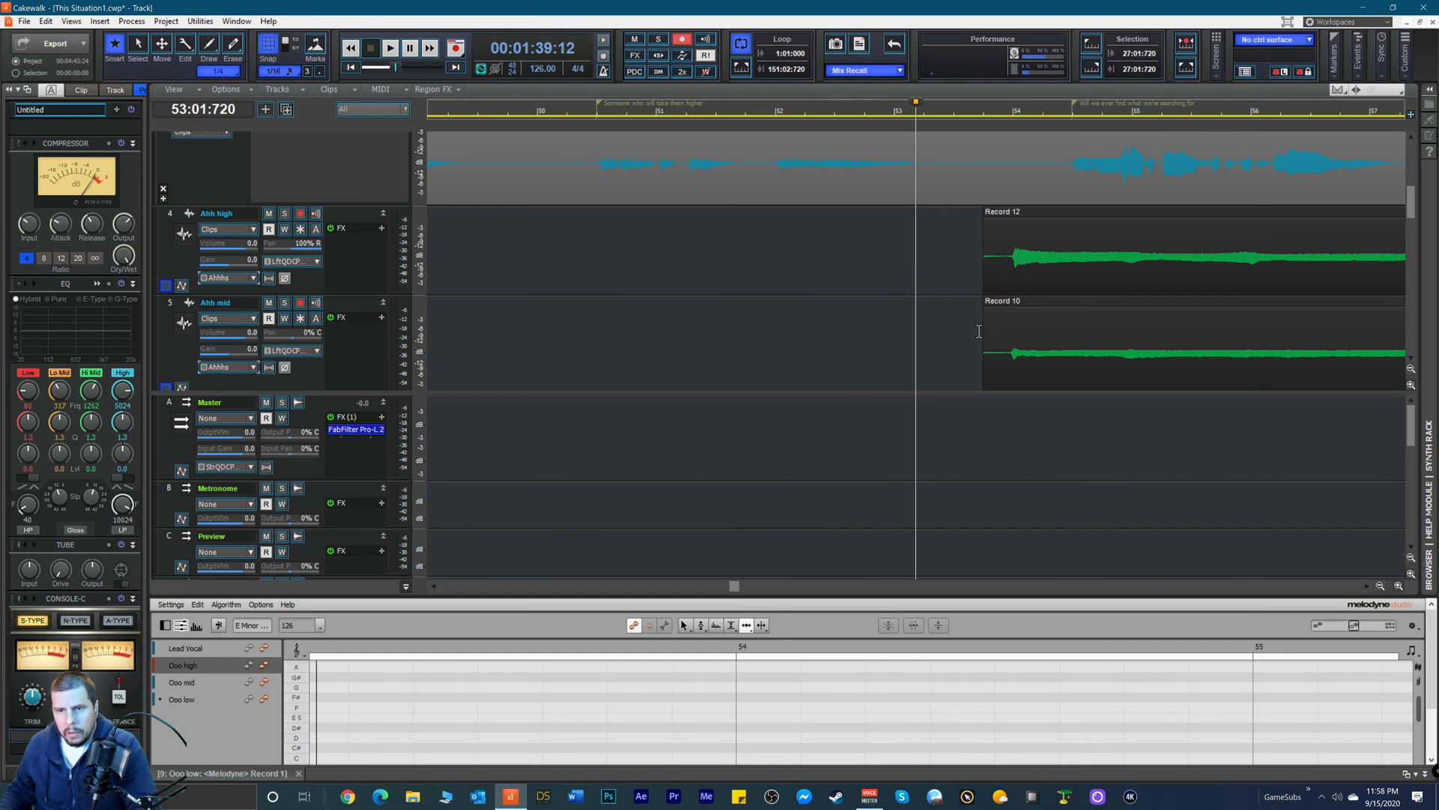
Step: Adjust the ends of the Ahh high, Ahh mid and Ahh low clips to line up just after measure 62
{"action": "left_click_drag", "start_coordinate": [733, 586], "coordinate": [785, 594]}
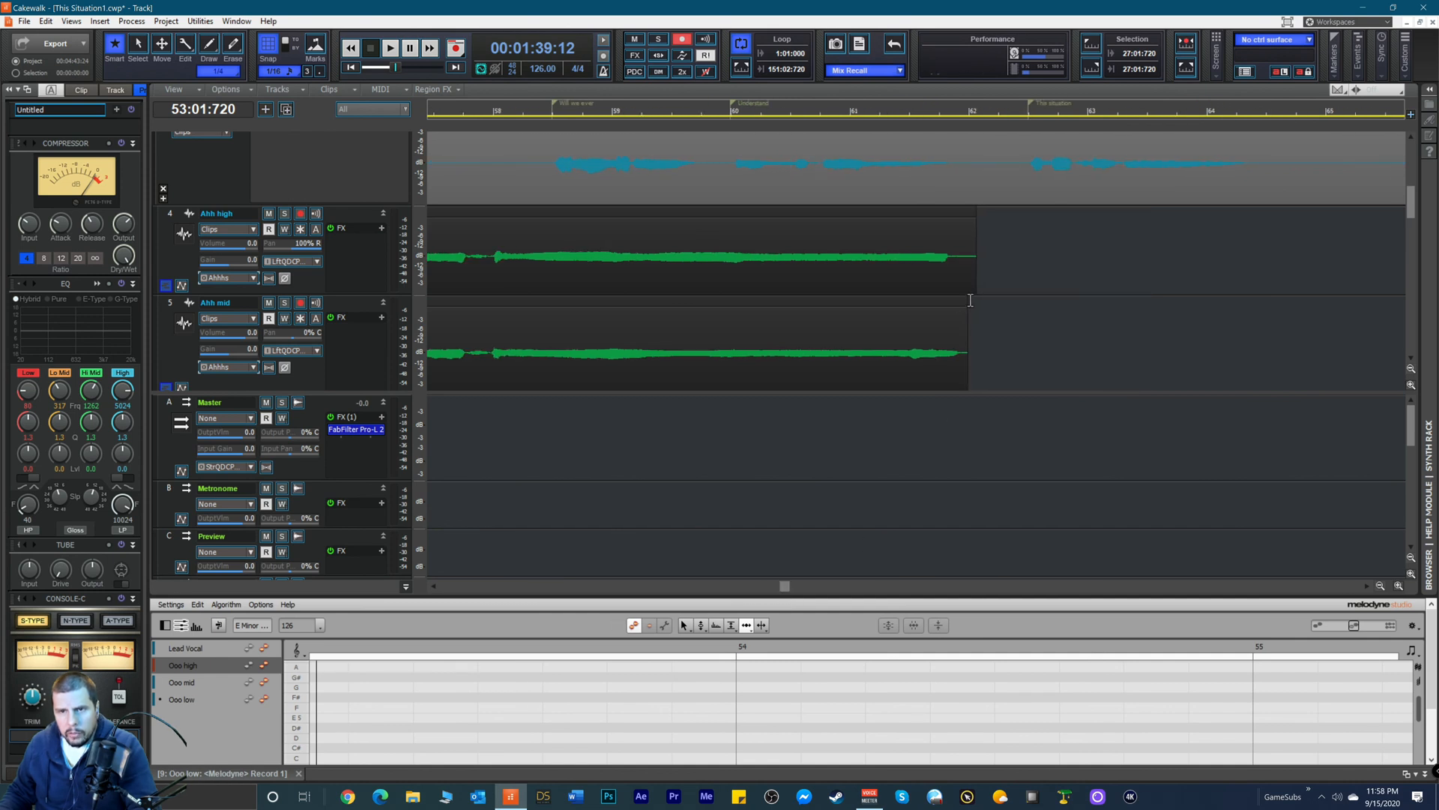
{"action": "left_click_drag", "start_coordinate": [974, 266], "coordinate": [980, 274]}
{"action": "left_click_drag", "start_coordinate": [962, 325], "coordinate": [982, 334]}
{"action": "scroll", "coordinate": [989, 315], "scroll_direction": "down", "scroll_amount": 3}
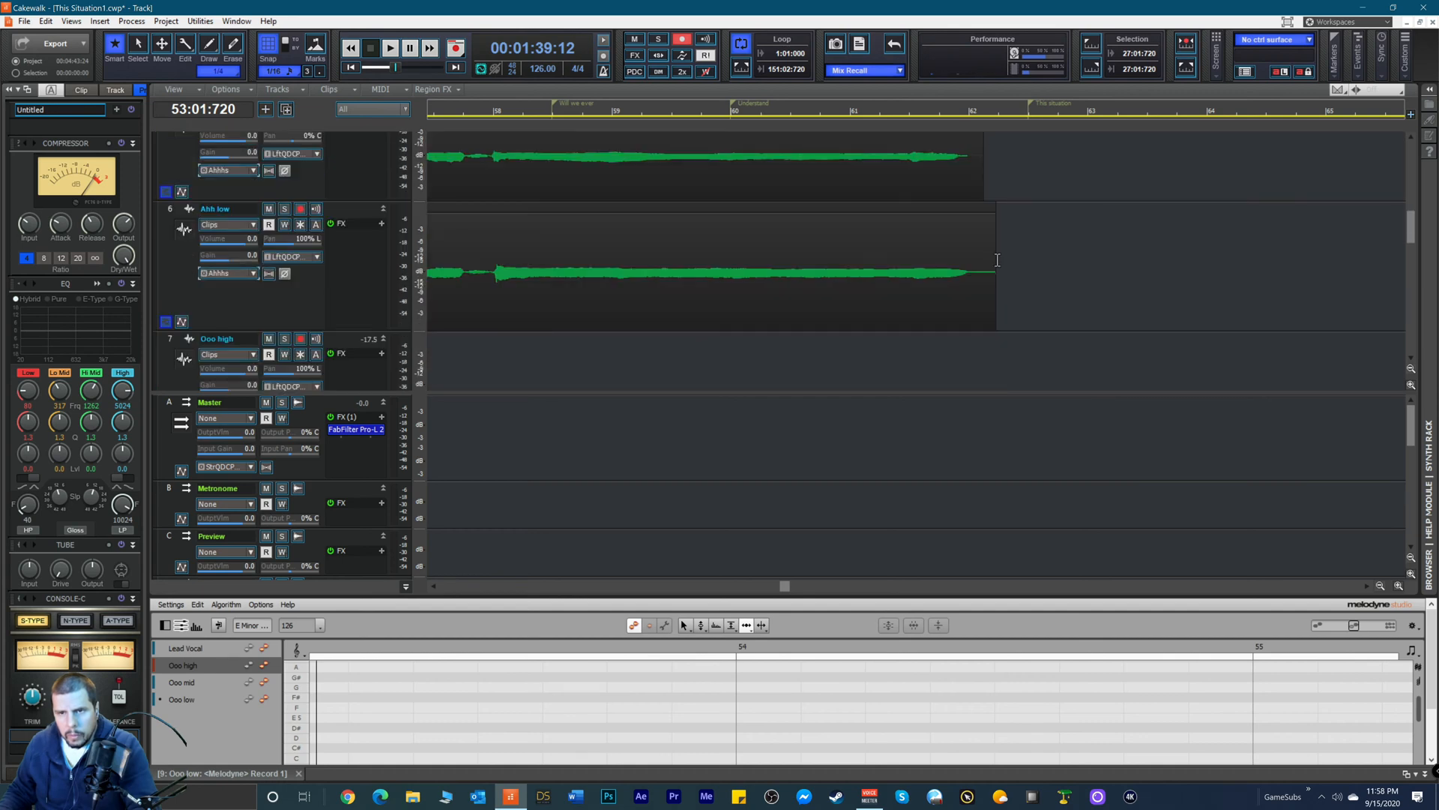
{"action": "mouse_move", "coordinate": [993, 258]}
{"action": "left_mouse_down"}
{"action": "mouse_move", "coordinate": [972, 270]}
{"action": "mouse_move", "coordinate": [982, 281]}
{"action": "mouse_move", "coordinate": [459, 245]}
{"action": "mouse_move", "coordinate": [347, 302]}
{"action": "mouse_move", "coordinate": [420, 299]}
{"action": "left_mouse_up"}
Step: Create a Melodyne region effect on the Ahh low clip
{"action": "right_click", "coordinate": [560, 284]}
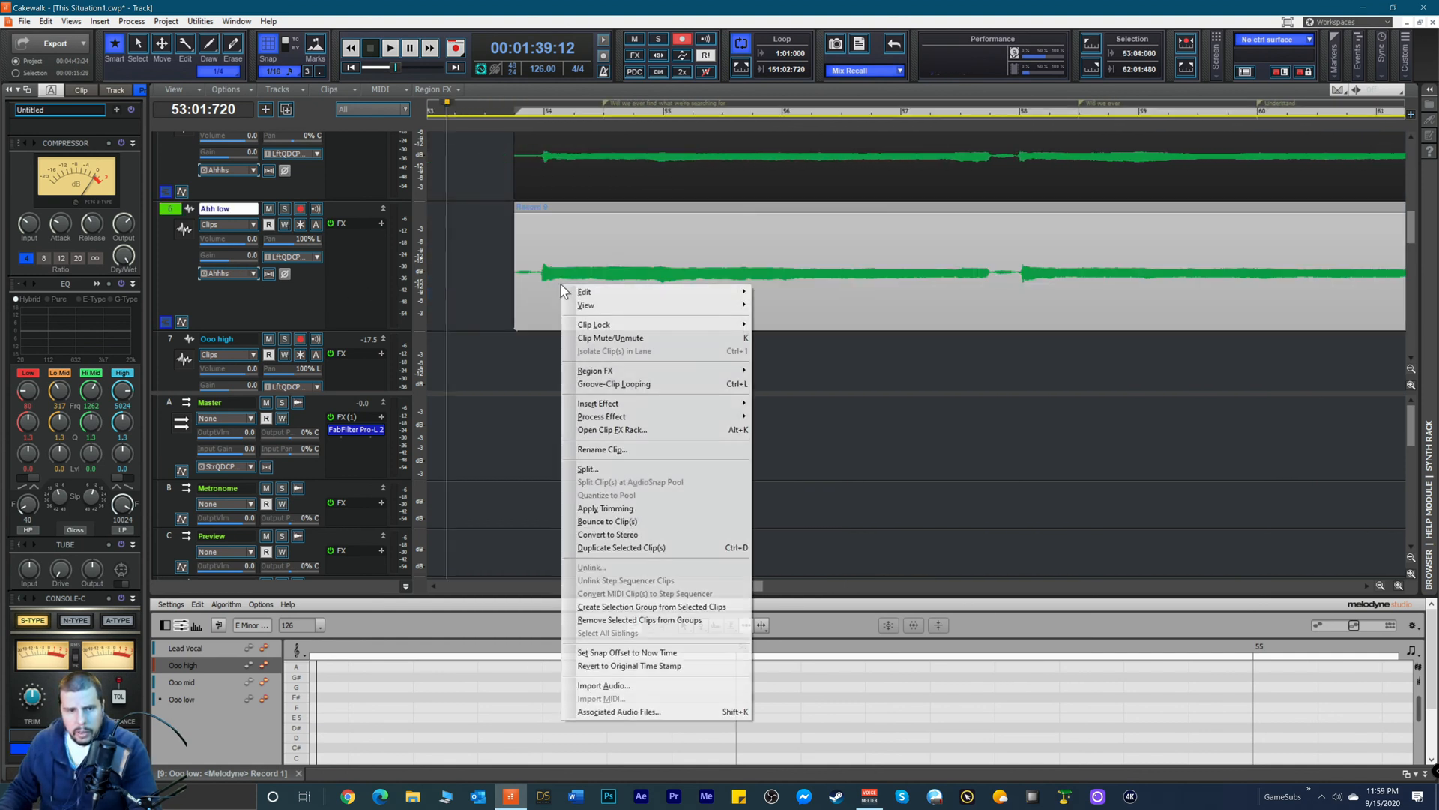
{"action": "mouse_move", "coordinate": [667, 372]}
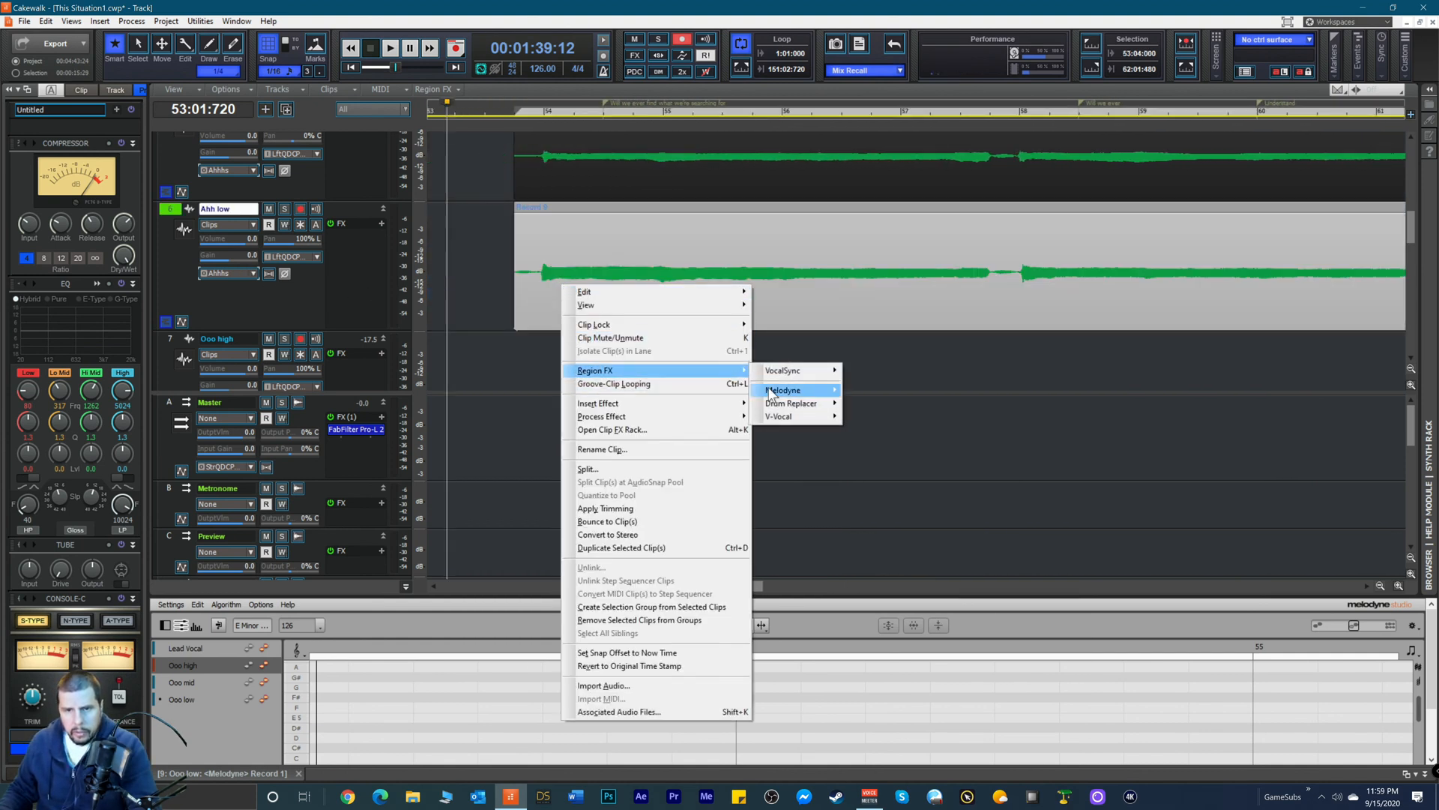
{"action": "mouse_move", "coordinate": [787, 391]}
{"action": "left_click", "coordinate": [868, 395]}
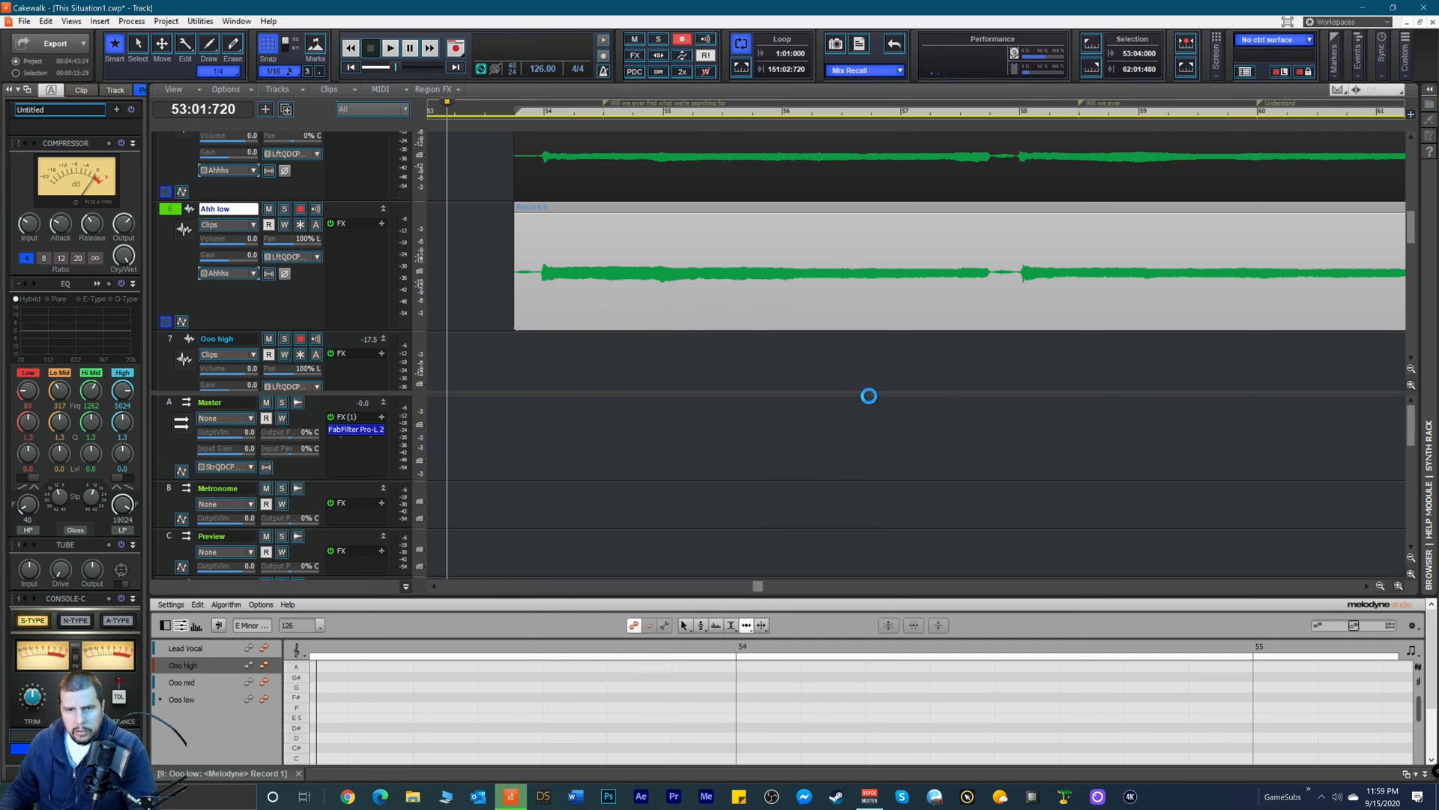
Step: Select the Ahh mid clip and create a Melodyne region effect on it
{"action": "scroll", "coordinate": [750, 338], "scroll_direction": "up", "scroll_amount": 1}
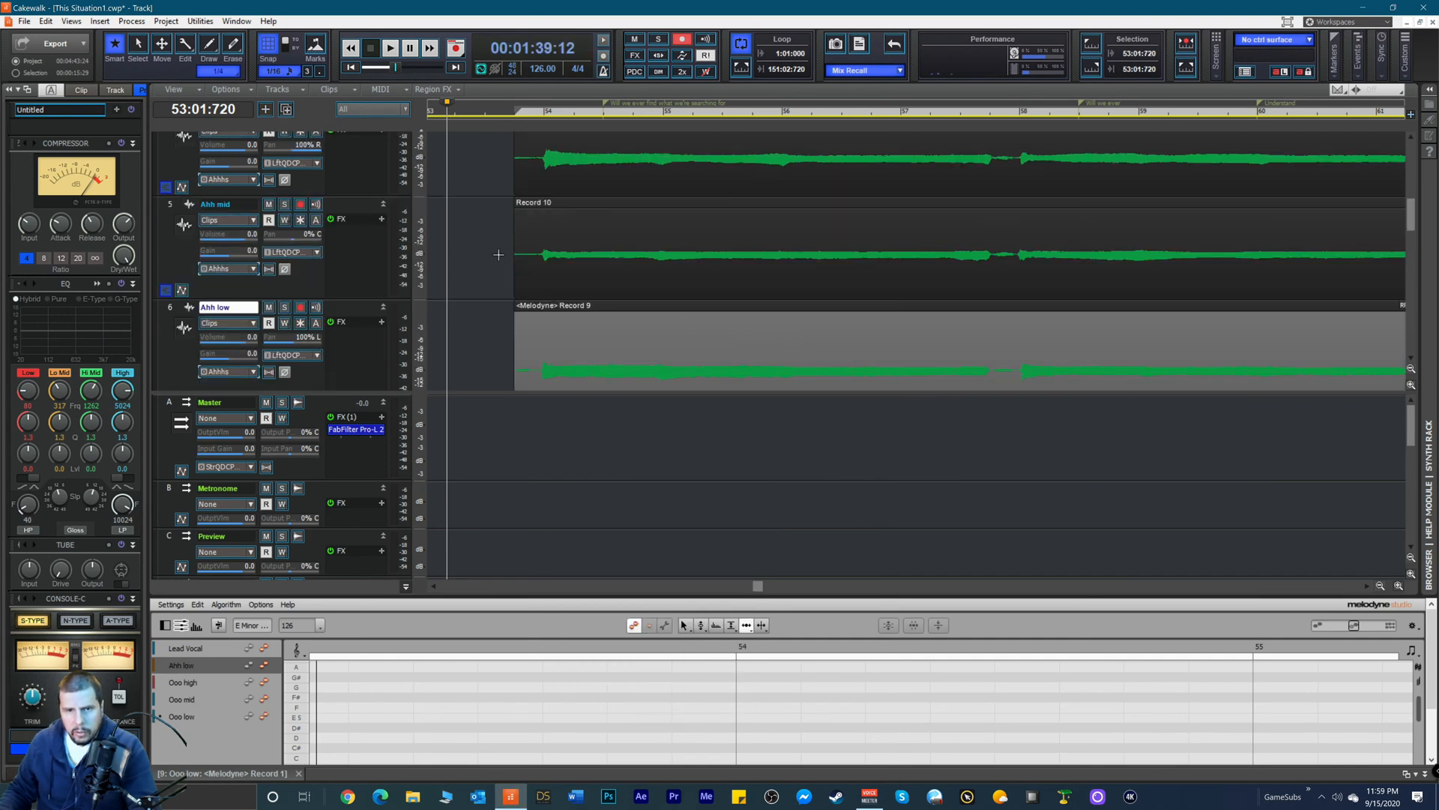
{"action": "left_click", "coordinate": [673, 266]}
{"action": "right_click", "coordinate": [677, 245]}
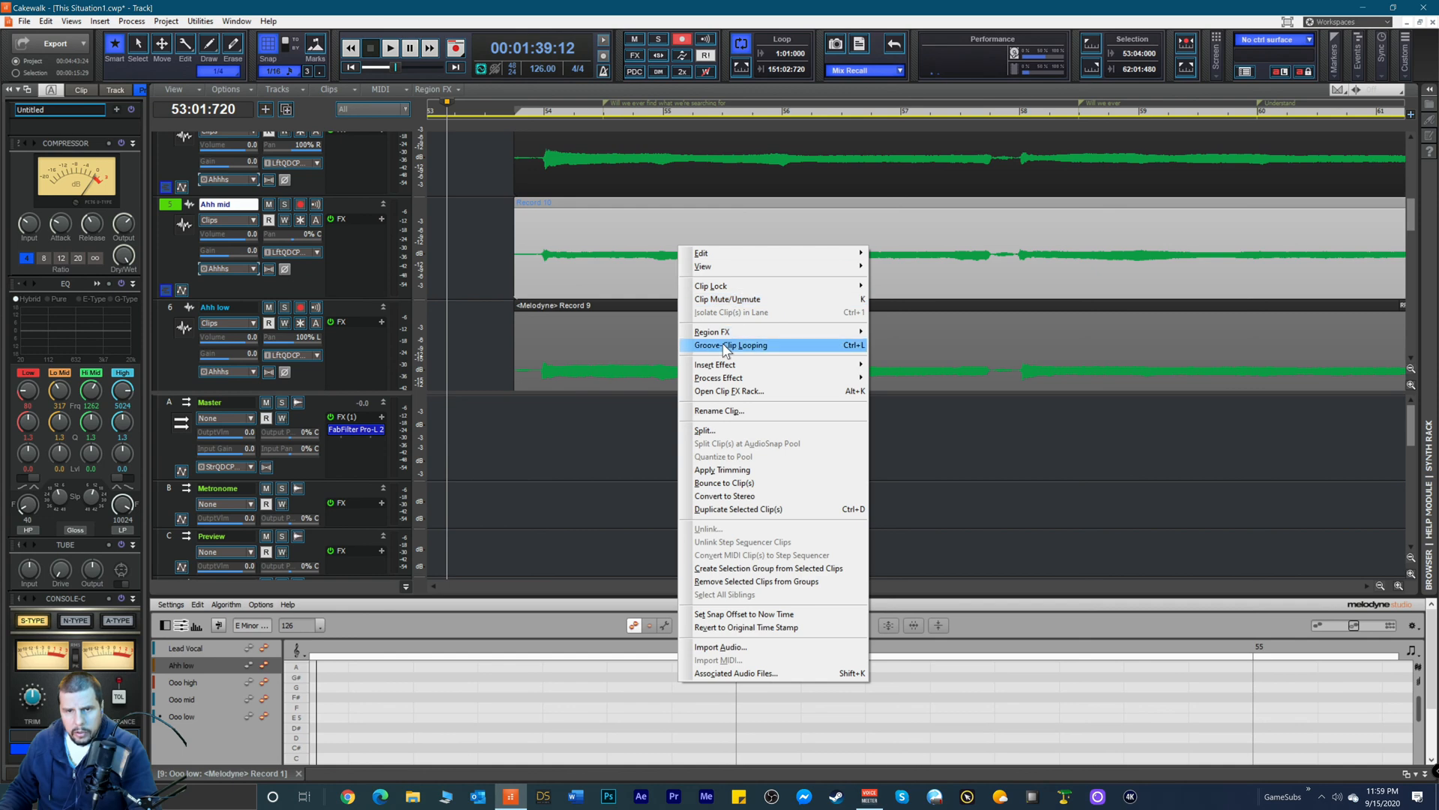
{"action": "mouse_move", "coordinate": [739, 333]}
{"action": "mouse_move", "coordinate": [888, 352]}
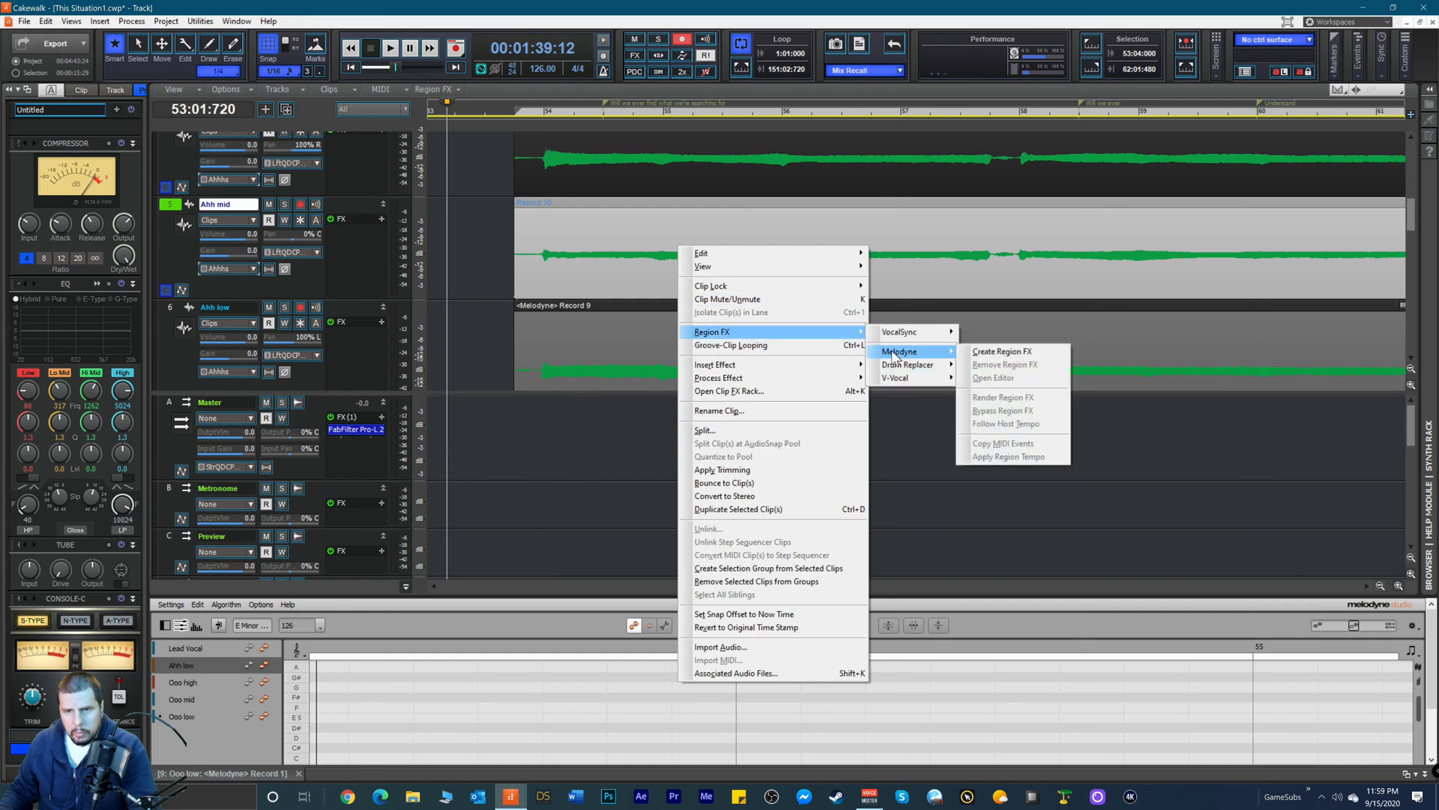
{"action": "left_click", "coordinate": [982, 354]}
Step: Select the Ahh high clip and create a Melodyne region effect on it
{"action": "scroll", "coordinate": [859, 308], "scroll_direction": "up", "scroll_amount": 2}
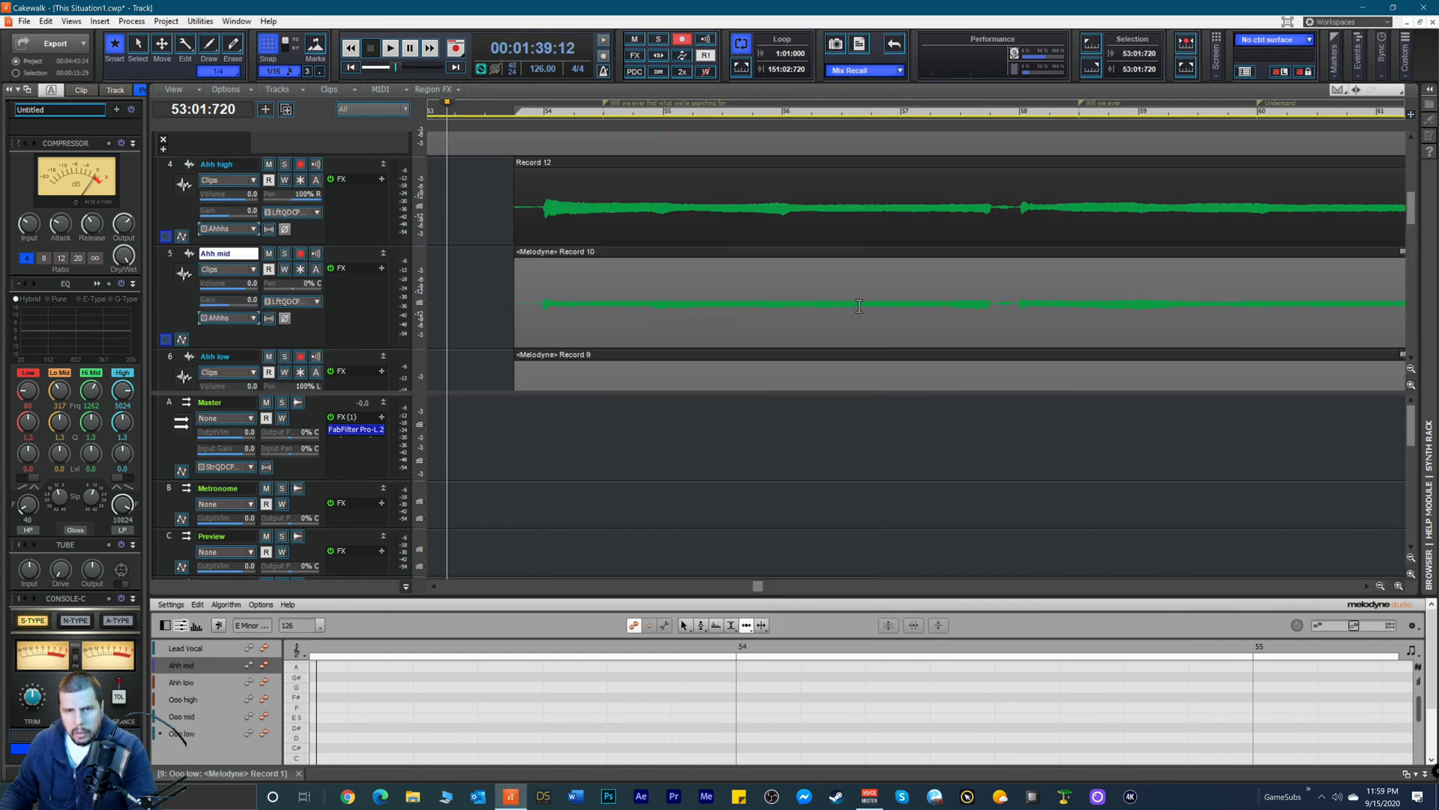
{"action": "left_click_drag", "start_coordinate": [472, 235], "coordinate": [651, 247]}
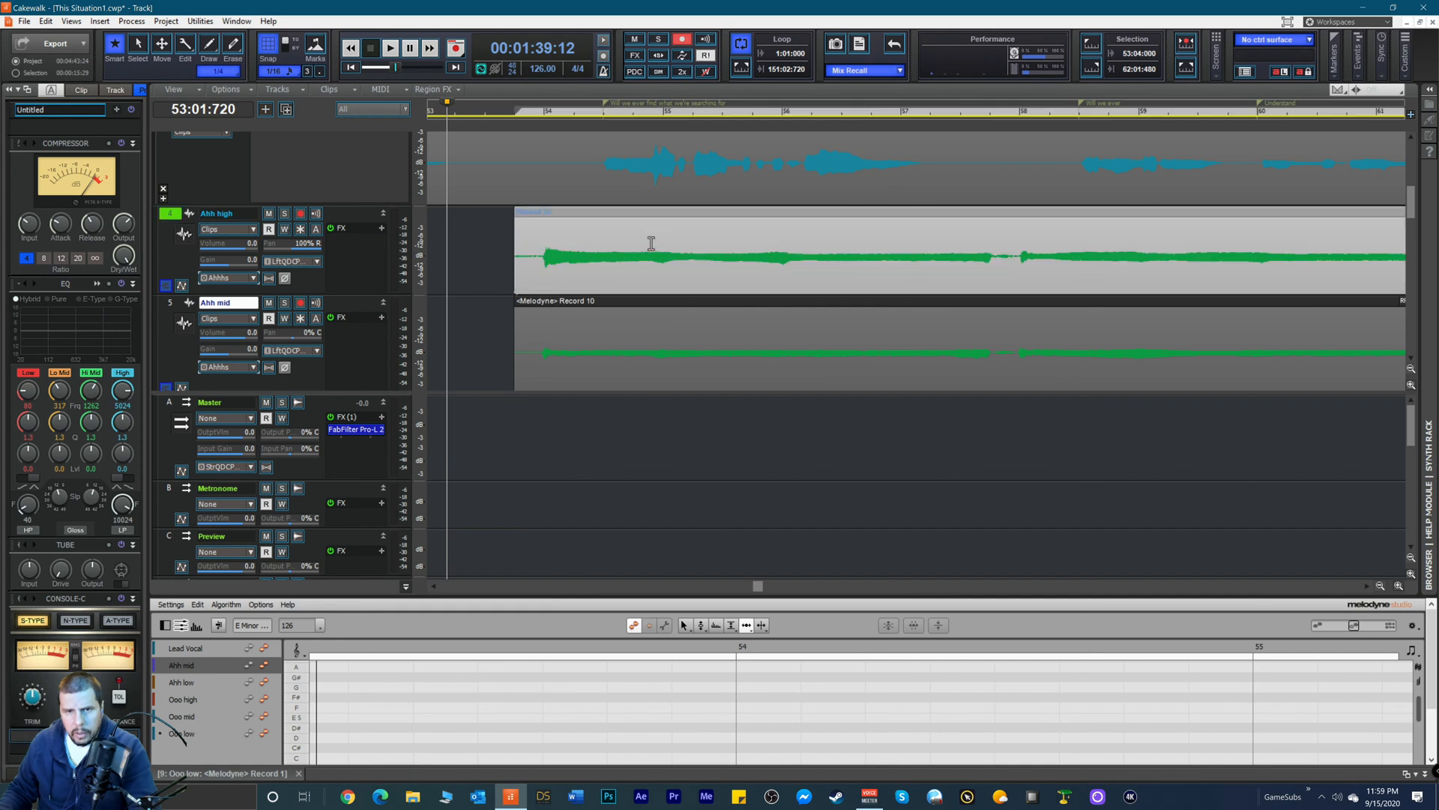
{"action": "right_click", "coordinate": [652, 246]}
{"action": "mouse_move", "coordinate": [699, 332]}
{"action": "mouse_move", "coordinate": [866, 351]}
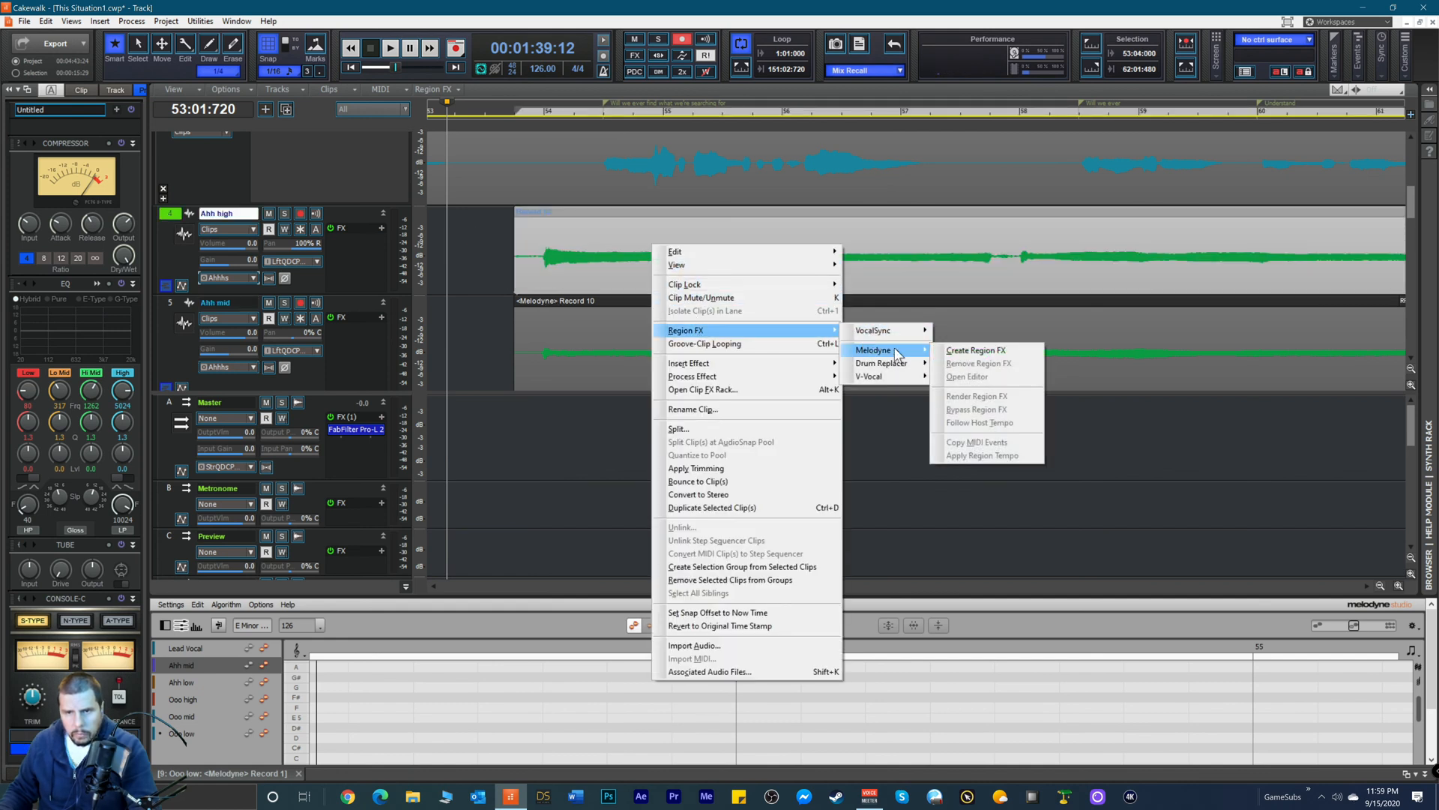
{"action": "left_click", "coordinate": [946, 350]}
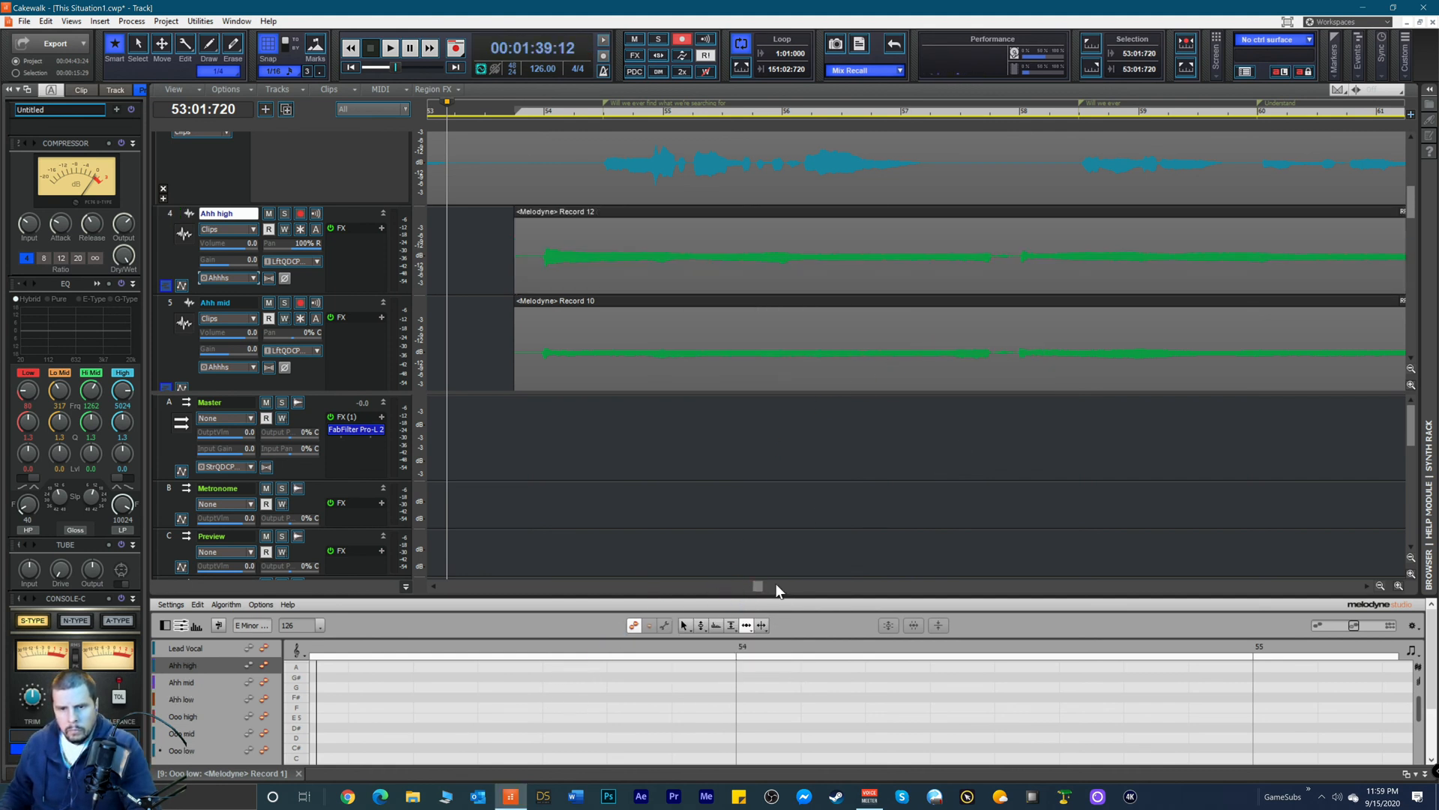
Step: Select all the clips on the Harmony1 track across the whole song
{"action": "left_click_drag", "start_coordinate": [757, 586], "coordinate": [800, 558]}
{"action": "scroll", "coordinate": [858, 375], "scroll_direction": "up", "scroll_amount": 5}
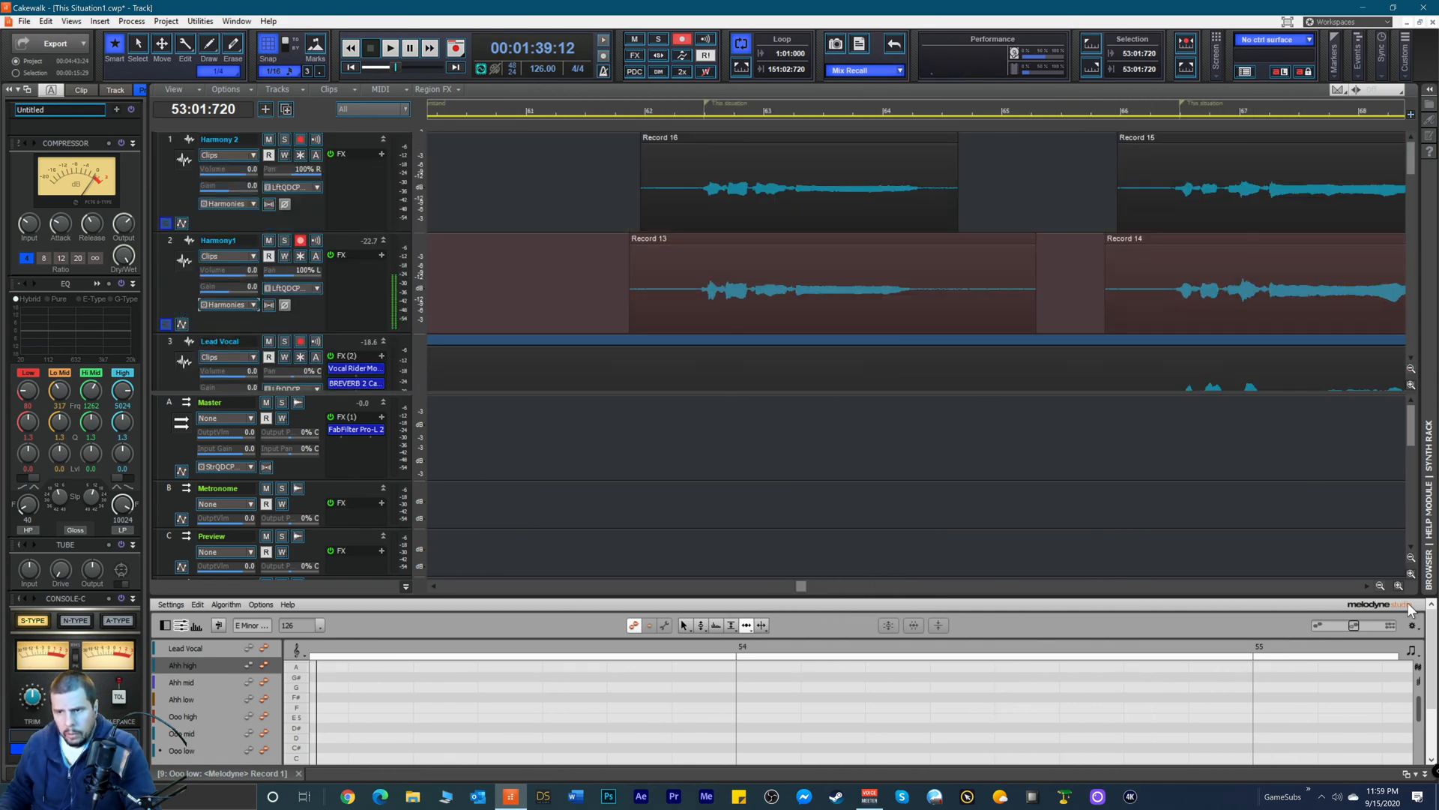
{"action": "left_click", "coordinate": [1380, 585]}
{"action": "left_click", "coordinate": [1380, 585]}
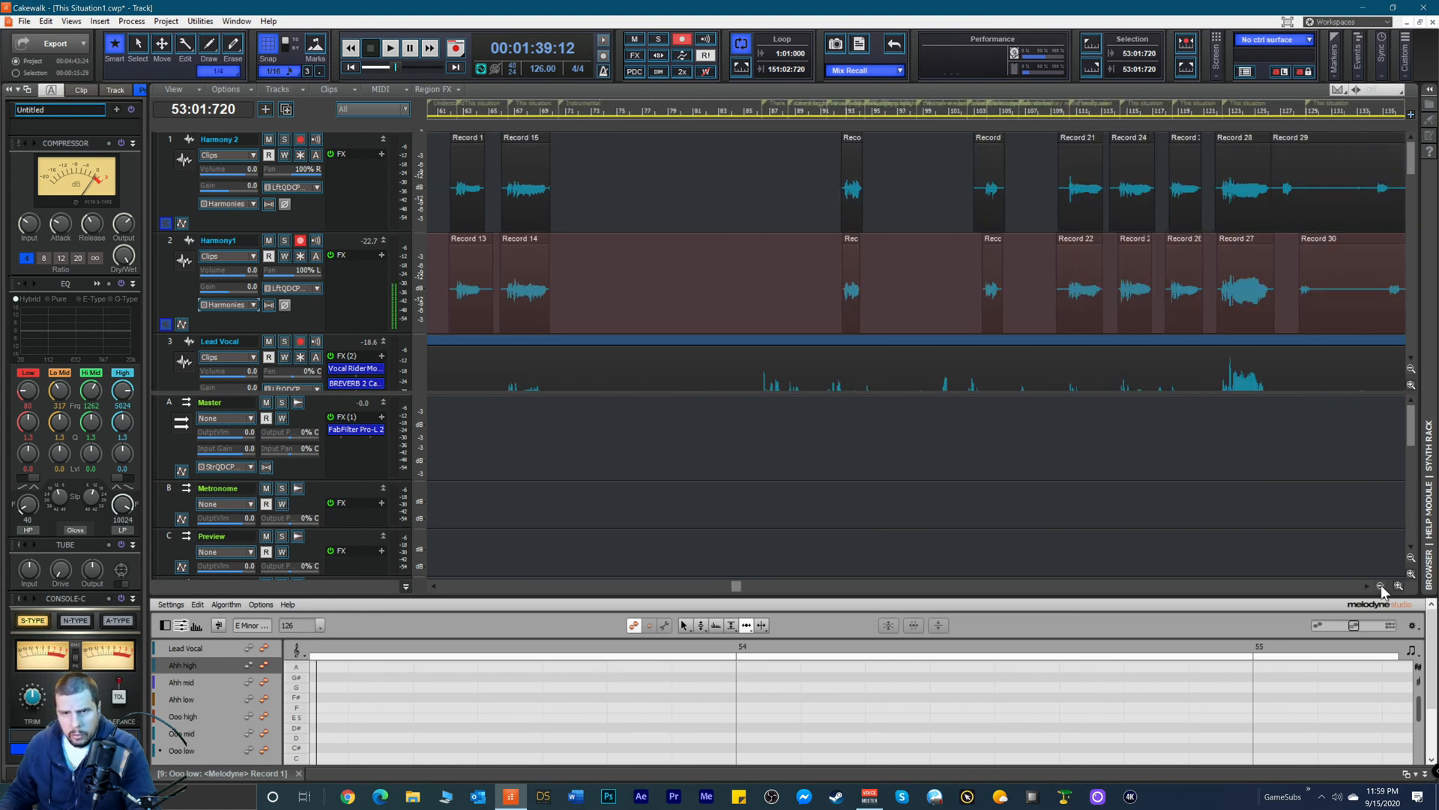
{"action": "left_click", "coordinate": [1380, 586]}
{"action": "left_click_drag", "start_coordinate": [1078, 271], "coordinate": [3, 297]}
{"action": "scroll", "coordinate": [619, 172], "scroll_direction": "down", "scroll_amount": 1}
{"action": "scroll", "coordinate": [630, 144], "scroll_direction": "up", "scroll_amount": 1}
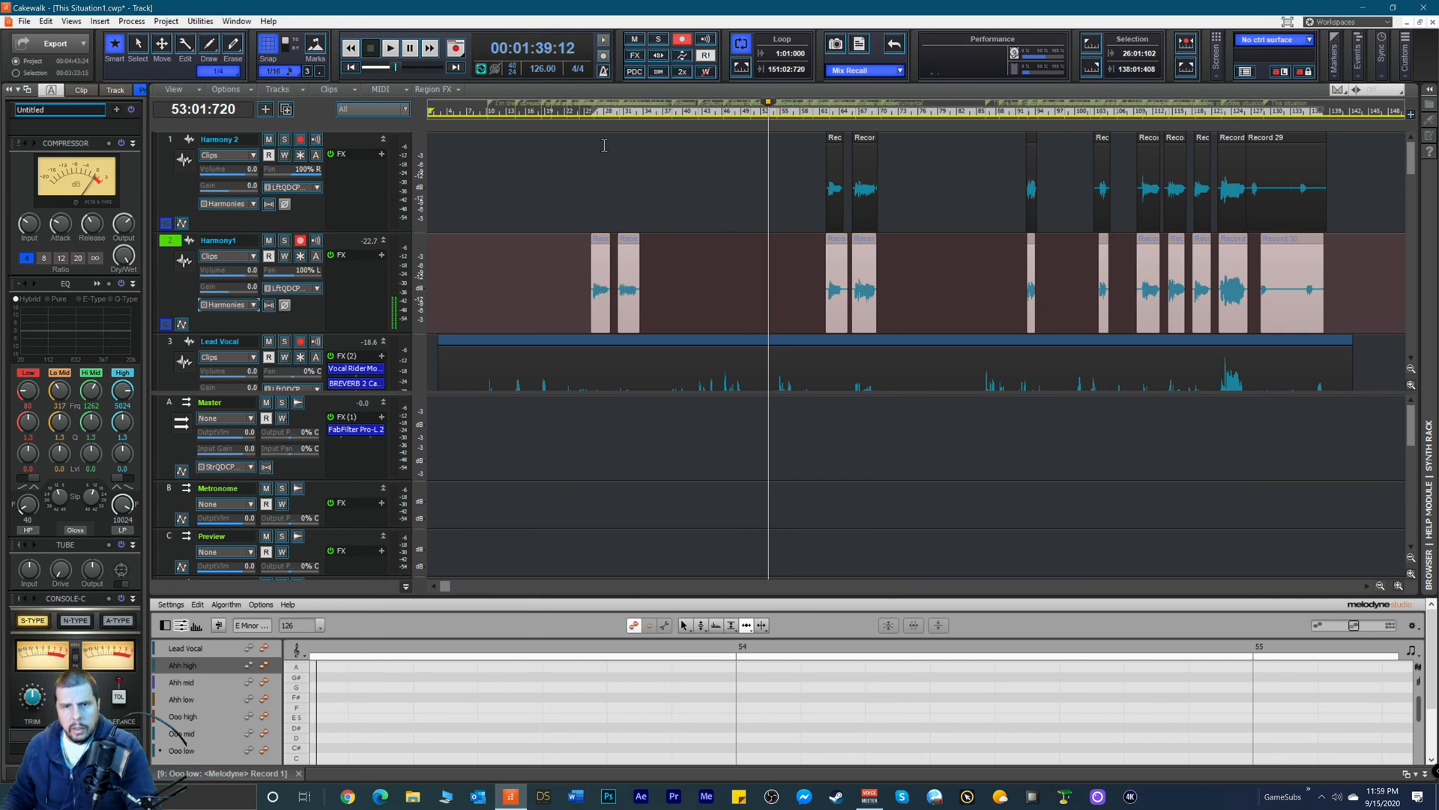
Step: Move the playhead to about measure 25 and extend Harmony1's first two clips toward each other just before measure 30
{"action": "left_click", "coordinate": [582, 109]}
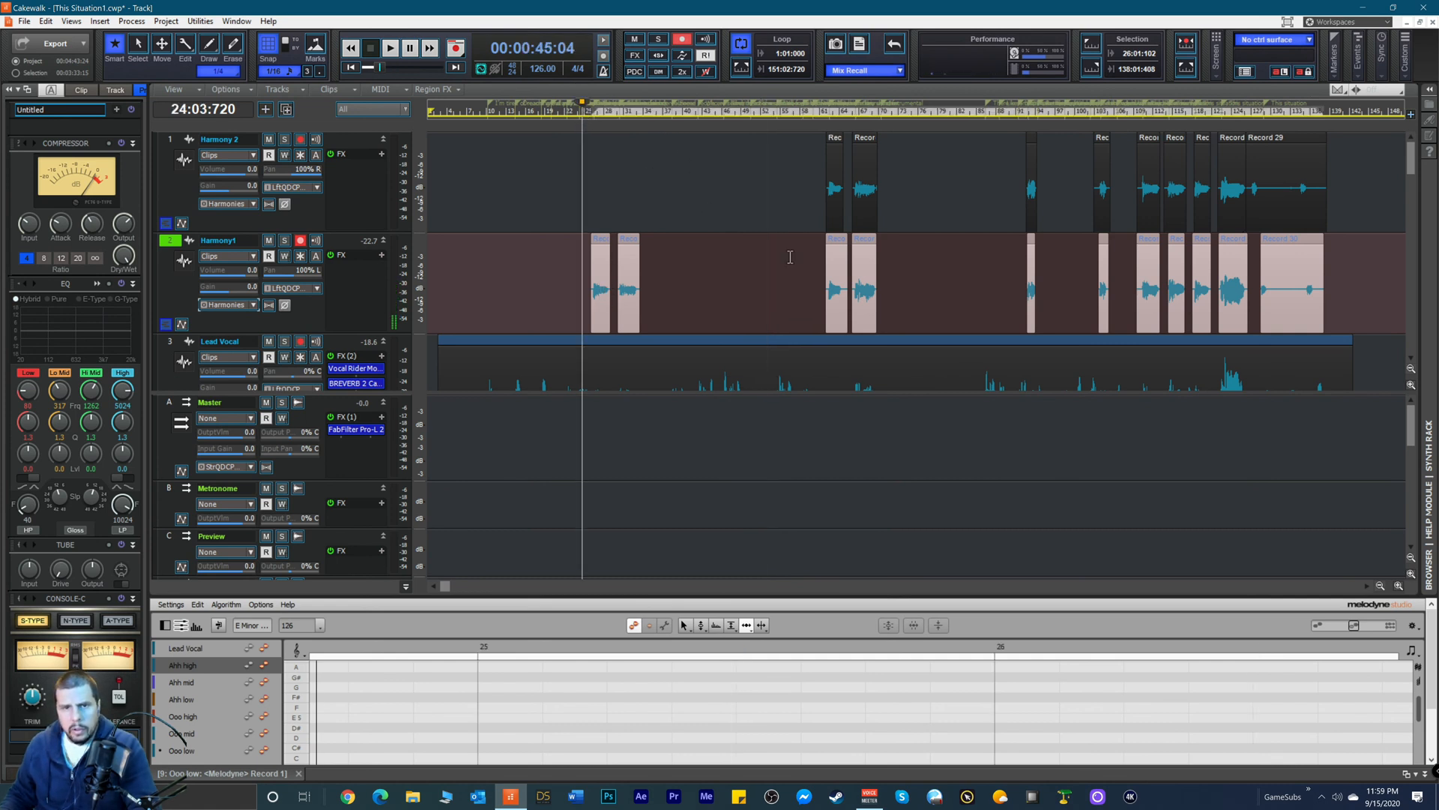
{"action": "left_click", "coordinate": [1399, 585]}
{"action": "left_click", "coordinate": [1399, 586]}
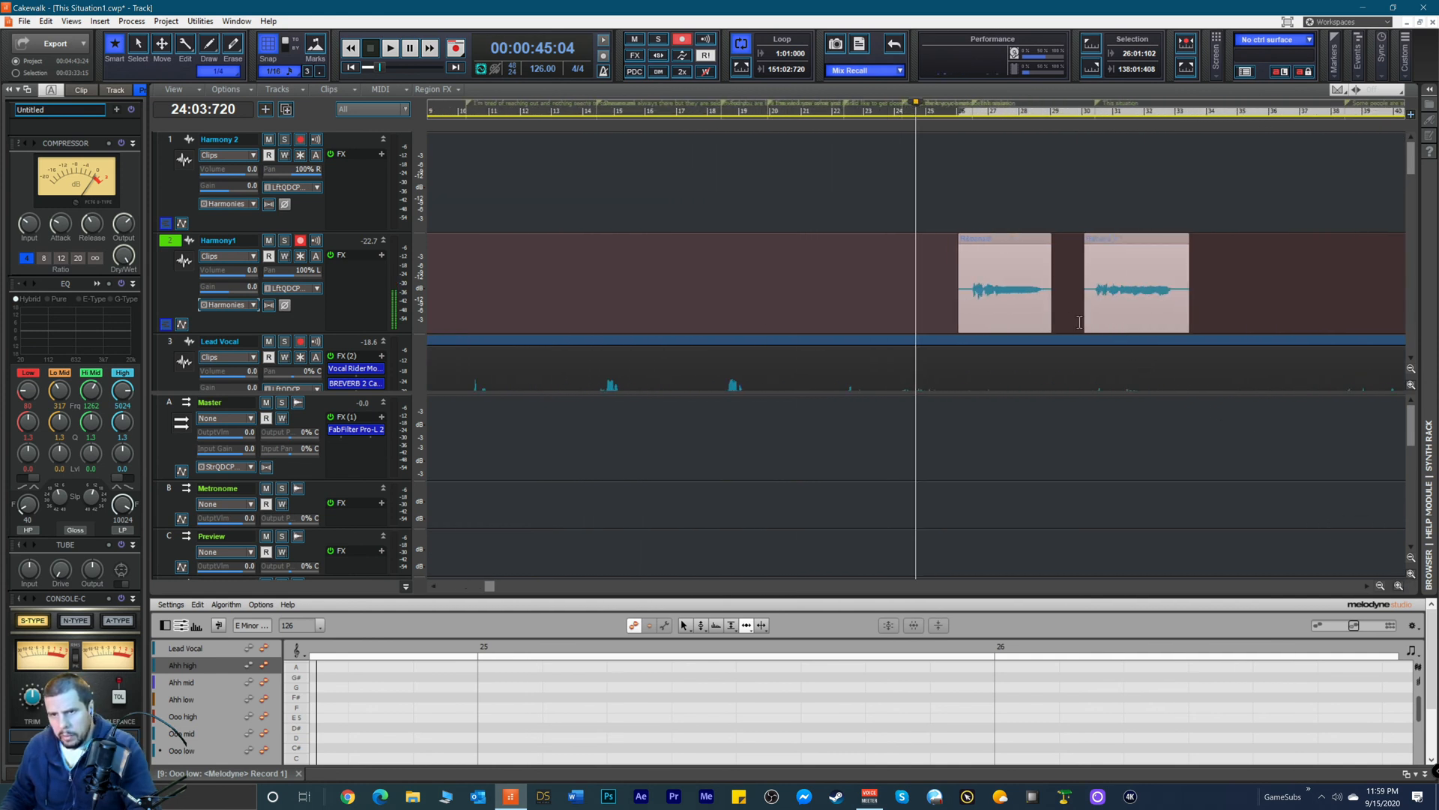
{"action": "left_click_drag", "start_coordinate": [1051, 314], "coordinate": [1082, 314]}
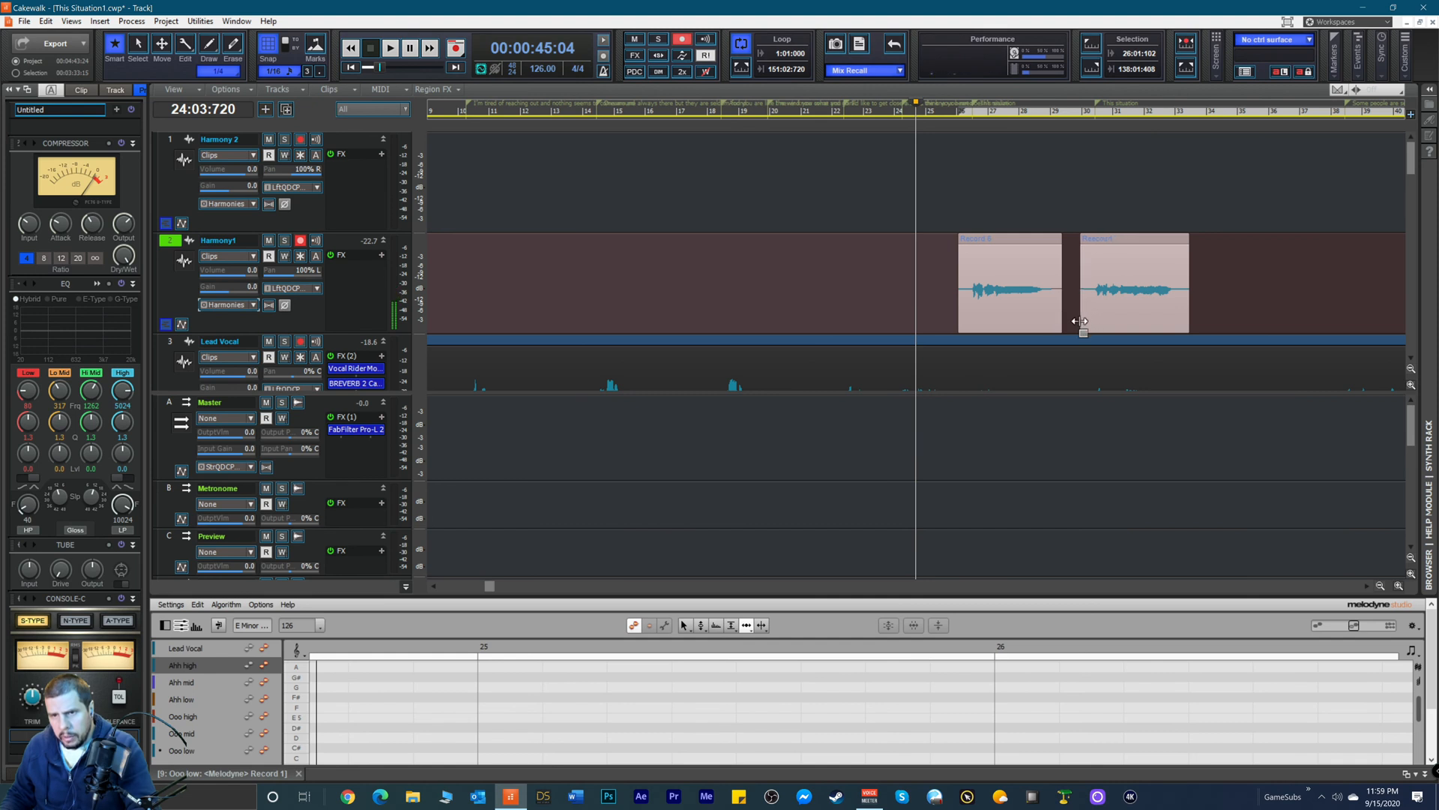
Step: Extend the end of Harmony1's Record 14 clip, and widen its clips near measures 93 and 104 at both ends
{"action": "left_click_drag", "start_coordinate": [492, 583], "coordinate": [757, 618]}
{"action": "left_click_drag", "start_coordinate": [824, 305], "coordinate": [837, 314]}
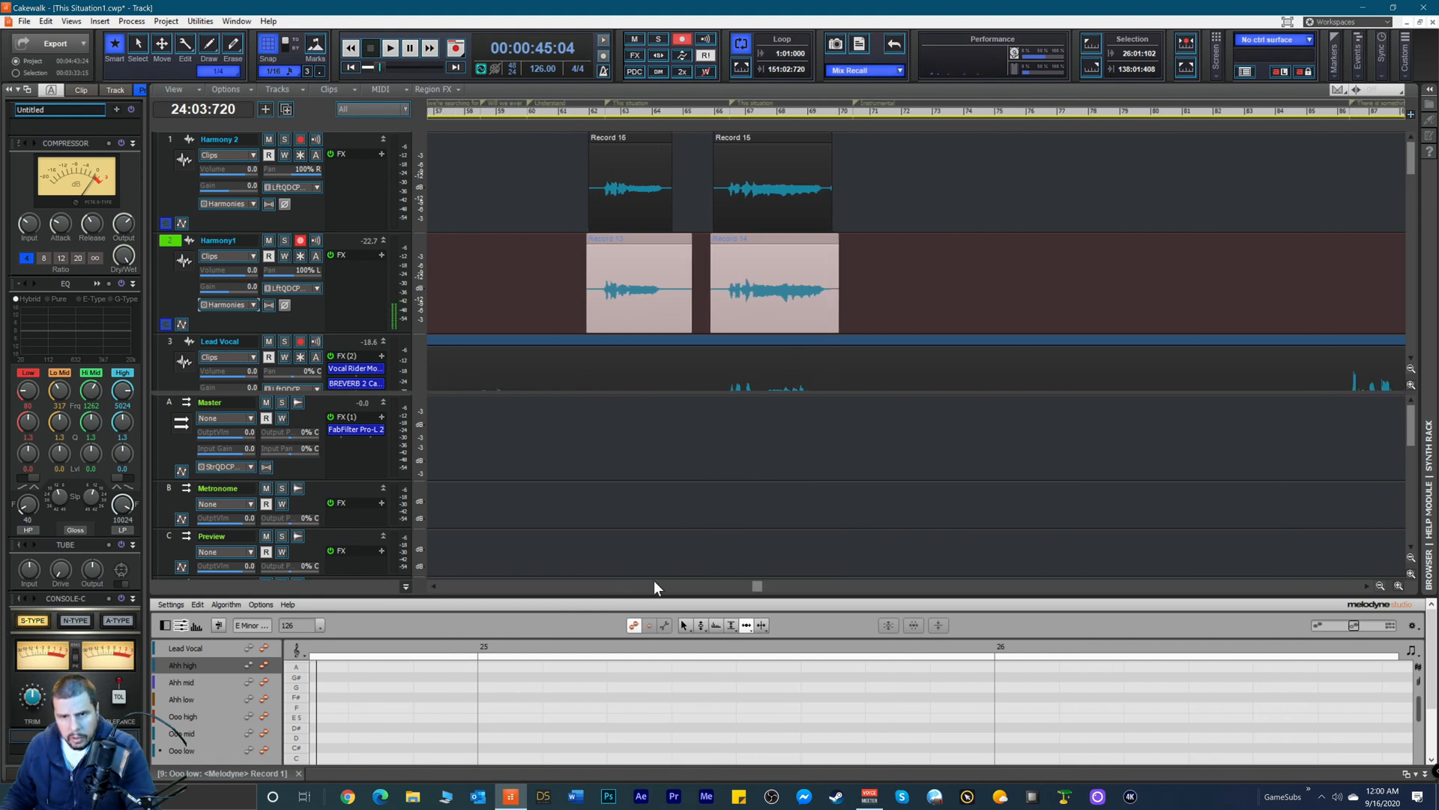
{"action": "left_click_drag", "start_coordinate": [755, 586], "coordinate": [872, 586]}
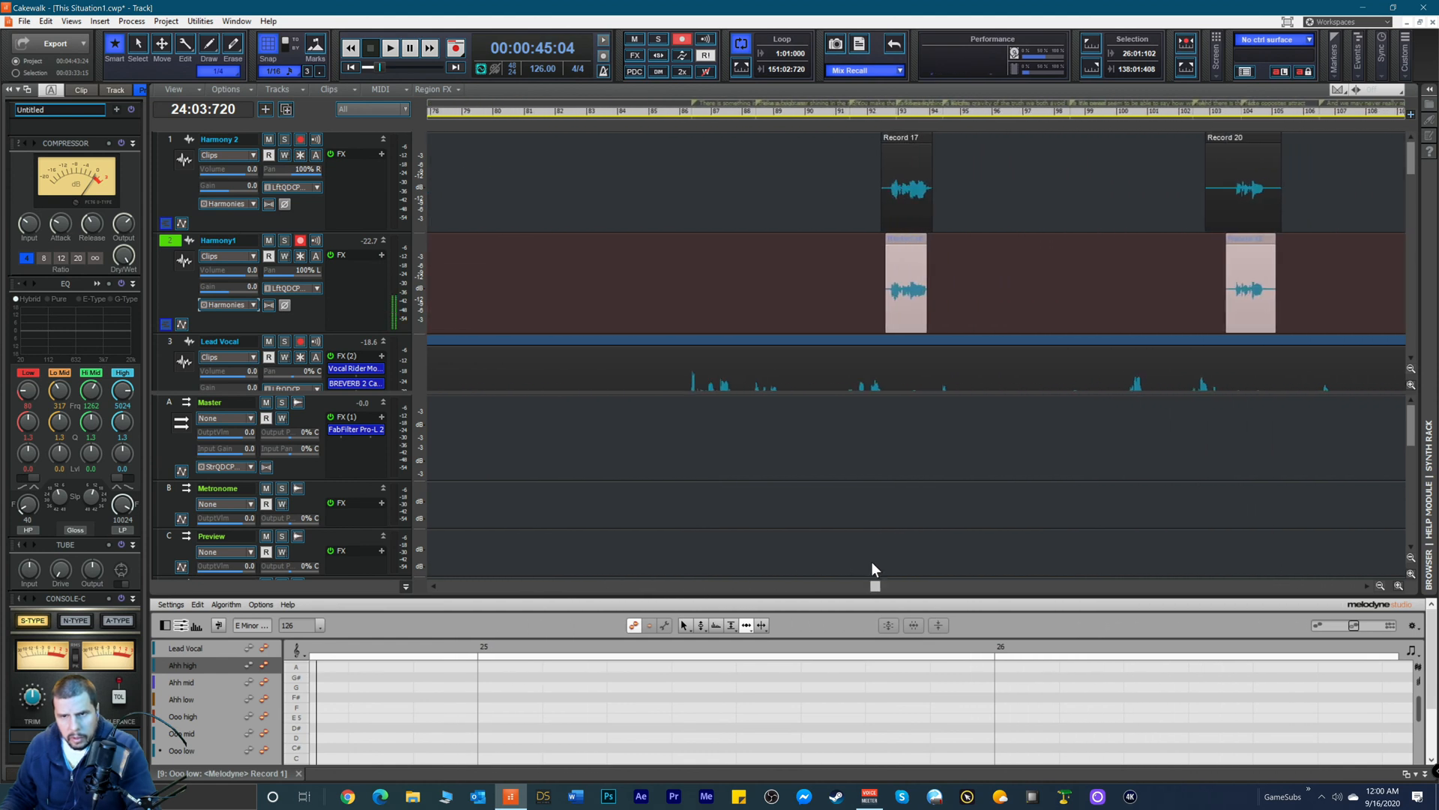
{"action": "left_click_drag", "start_coordinate": [940, 312], "coordinate": [895, 318]}
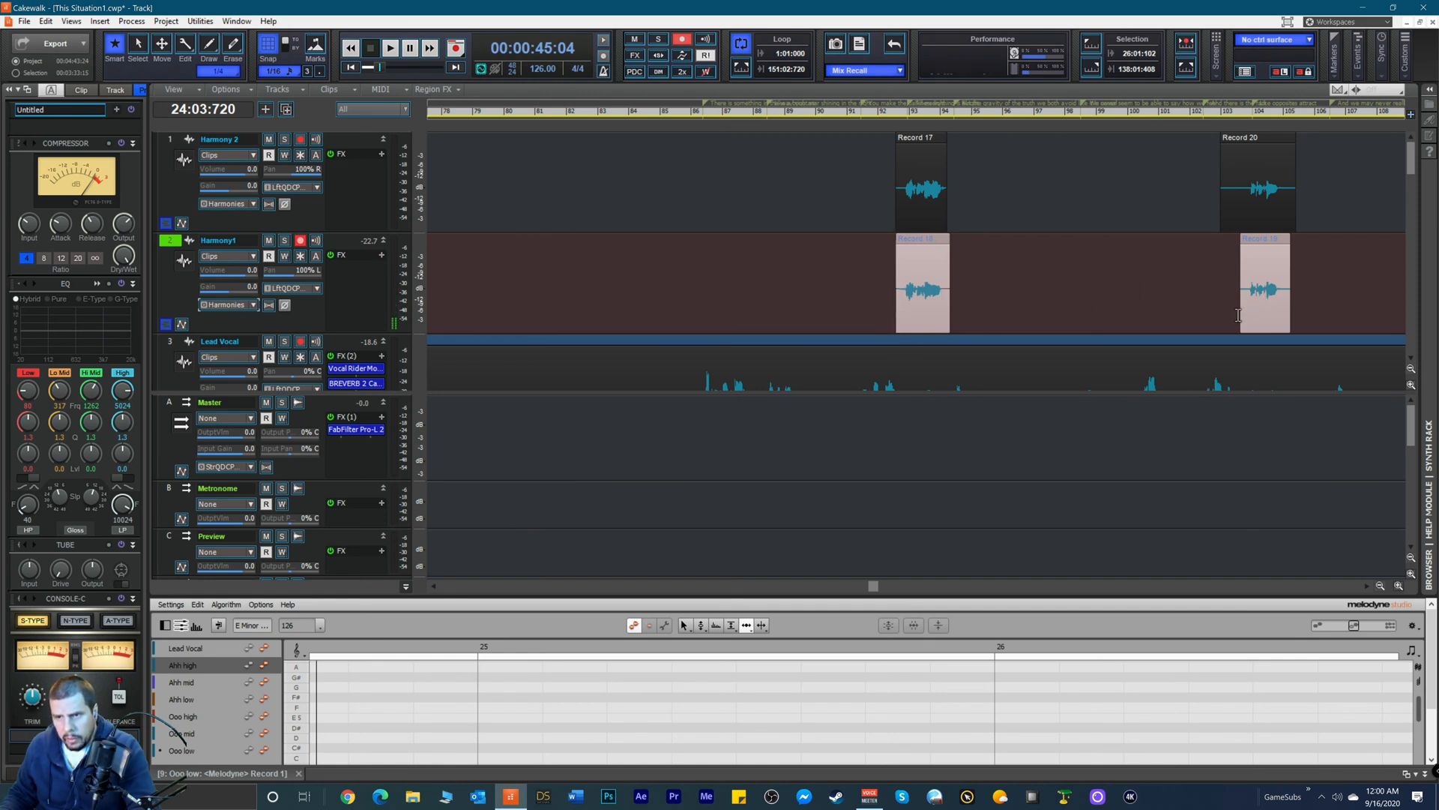
{"action": "left_click_drag", "start_coordinate": [1237, 315], "coordinate": [1305, 314]}
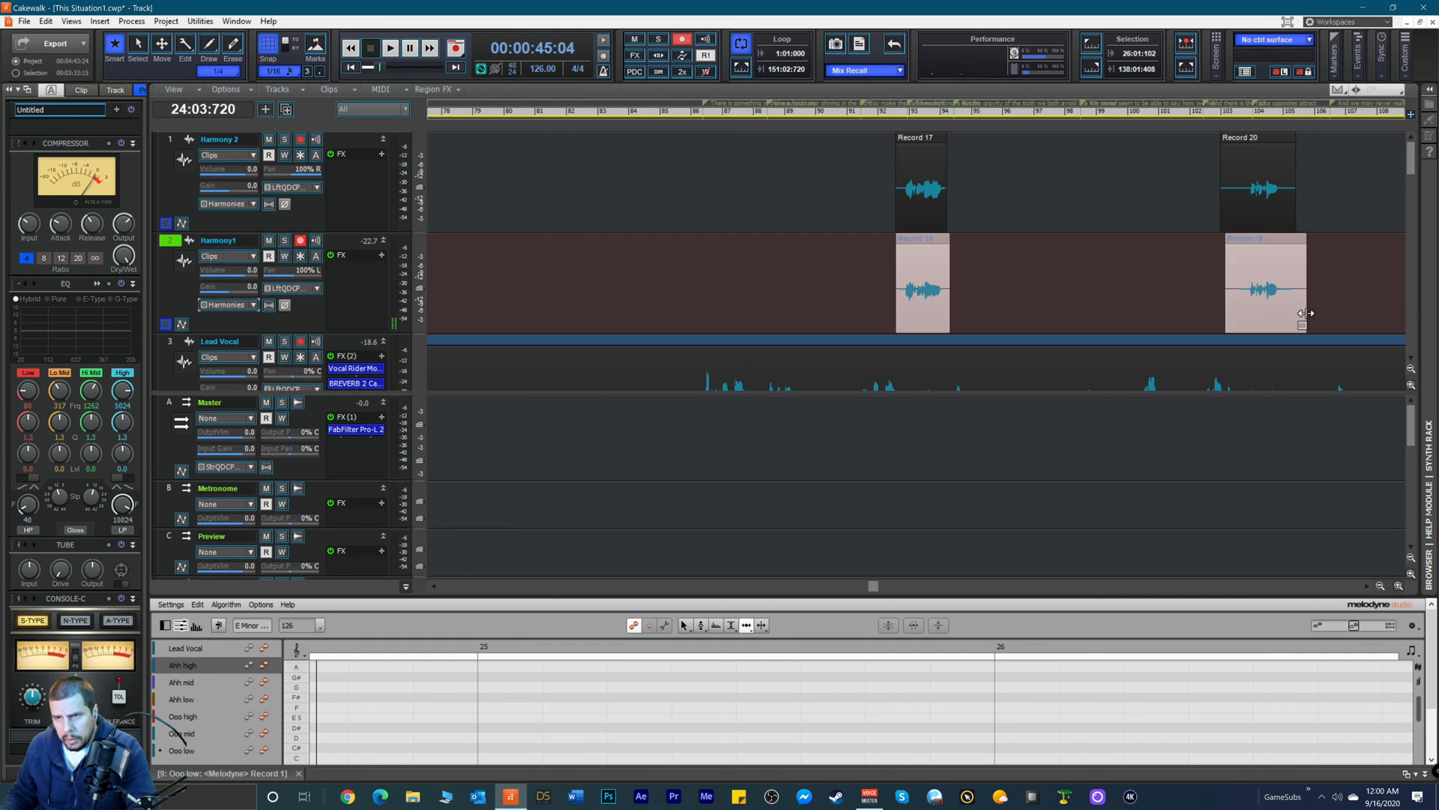
Step: Extend the ends of Harmony1's Record 22, 23 and 26 clips, and pull the start of Record 30 back to meet Record 27
{"action": "left_click_drag", "start_coordinate": [871, 586], "coordinate": [999, 588]}
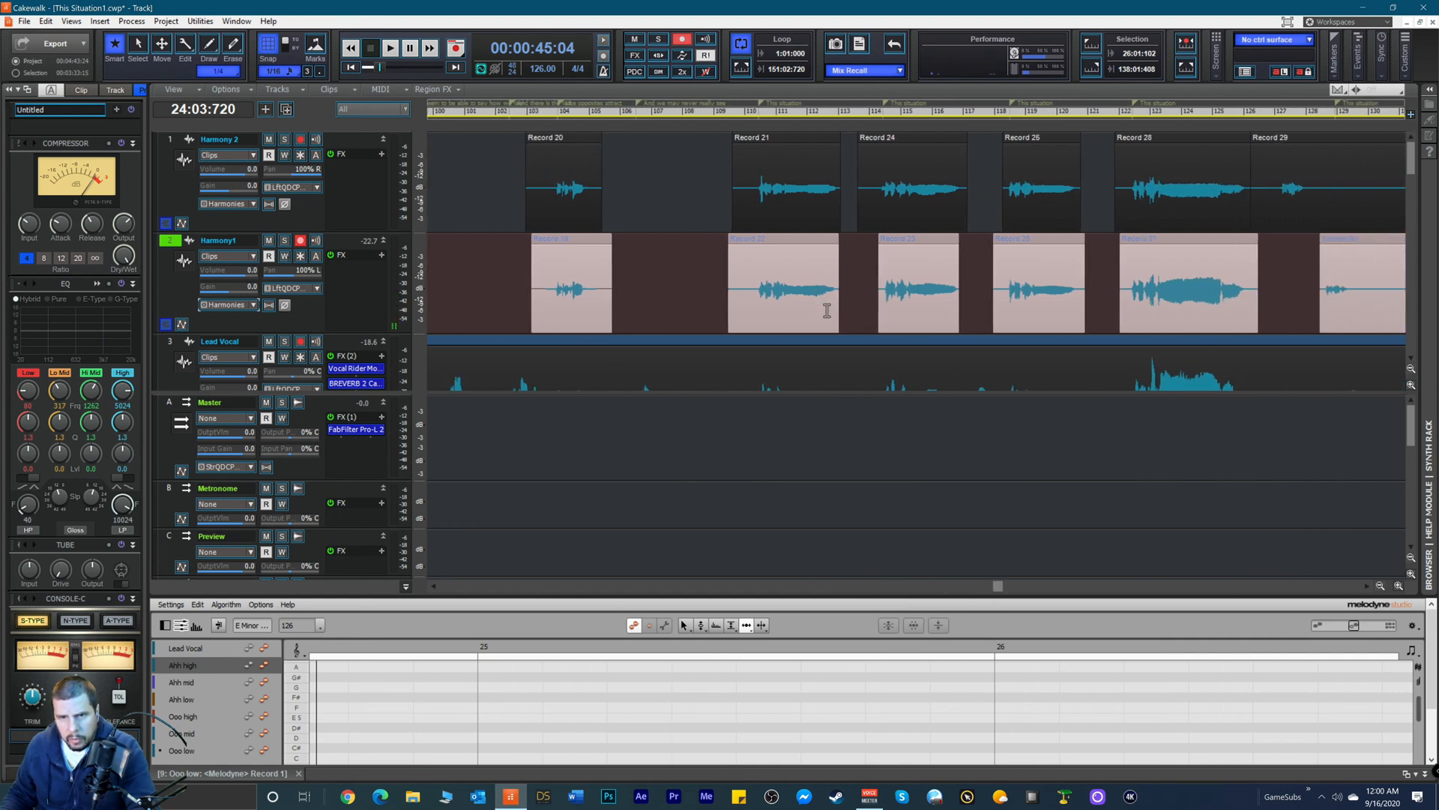
{"action": "left_click_drag", "start_coordinate": [838, 312], "coordinate": [854, 334]}
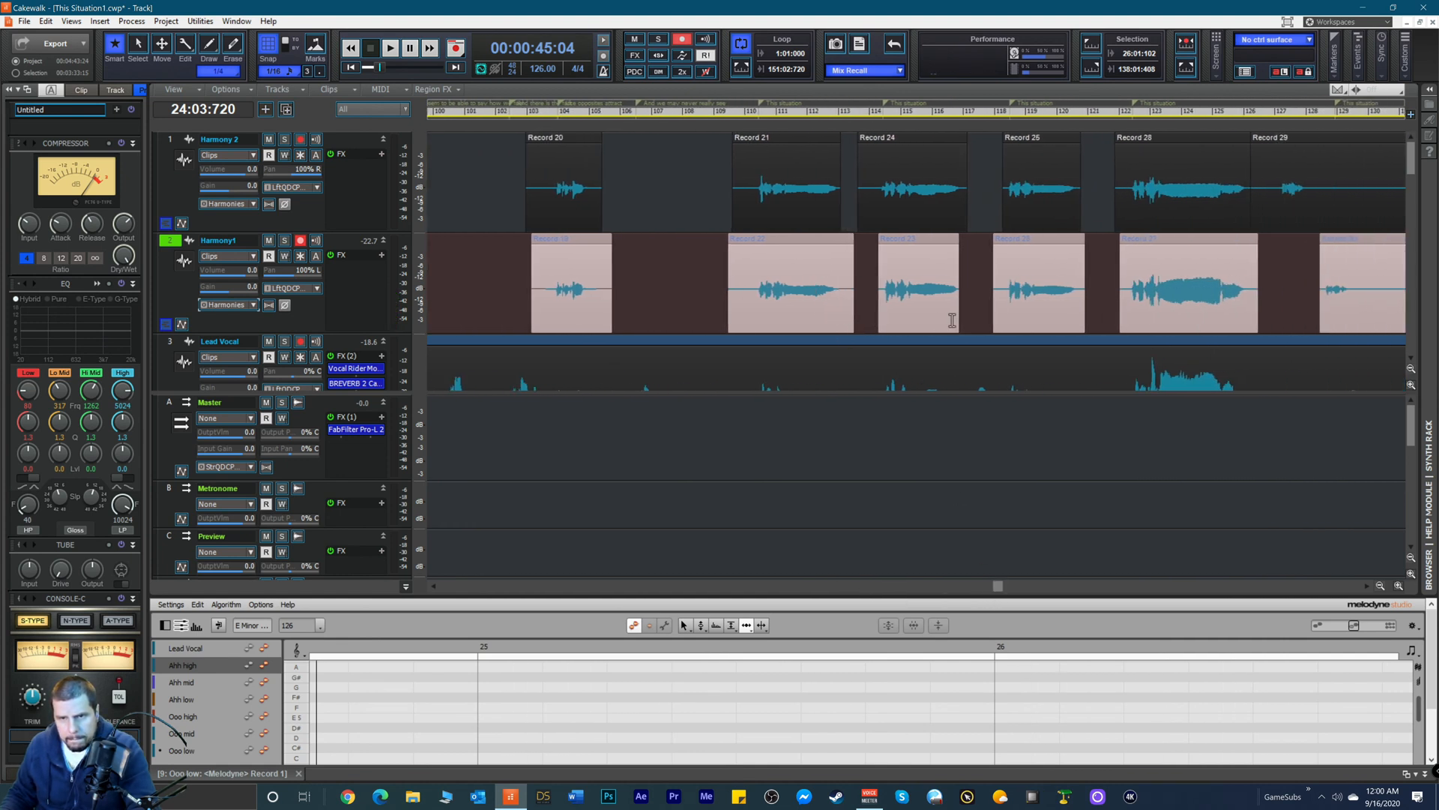
{"action": "left_click_drag", "start_coordinate": [955, 312], "coordinate": [979, 315]}
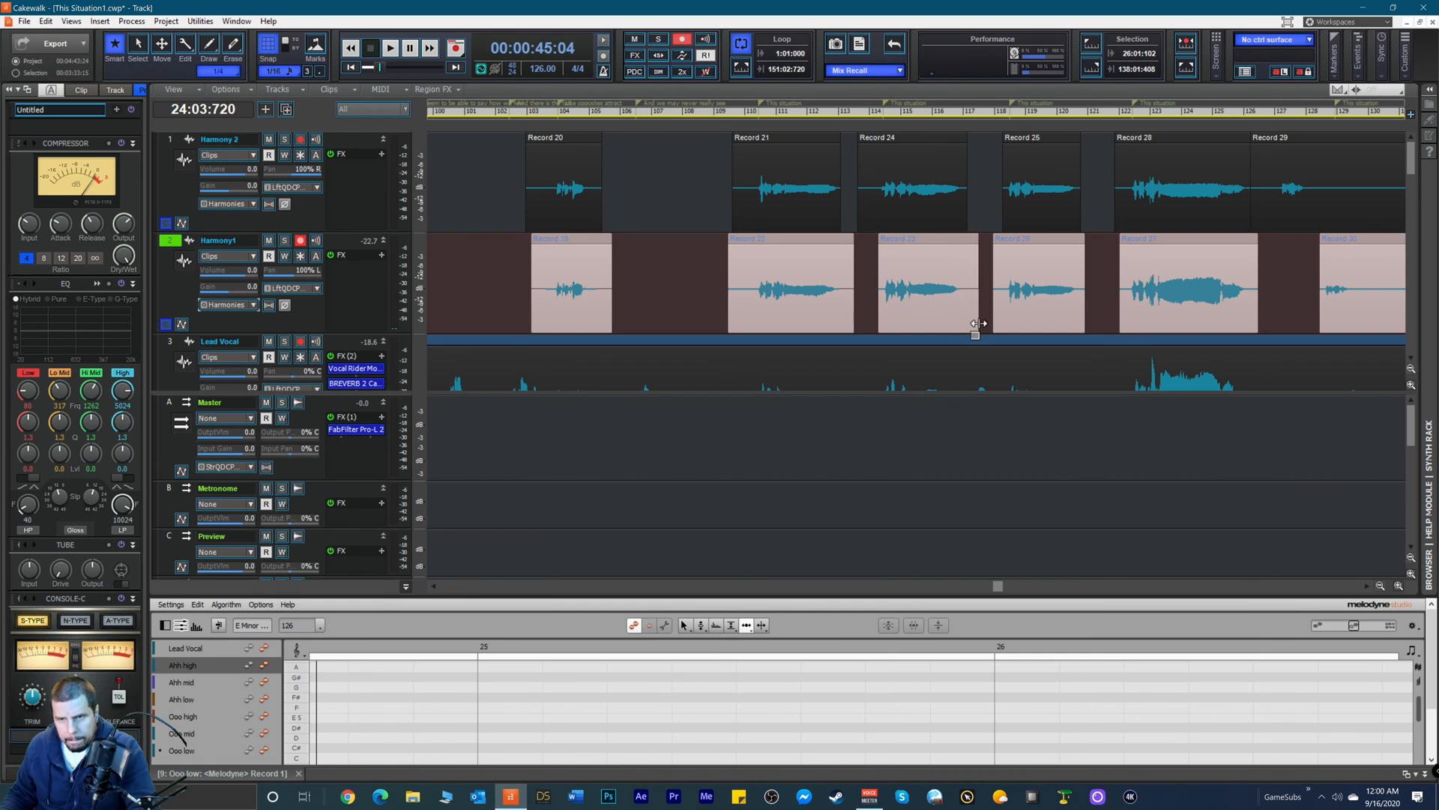
{"action": "left_click", "coordinate": [1079, 308]}
{"action": "left_click_drag", "start_coordinate": [1080, 307], "coordinate": [1107, 312]}
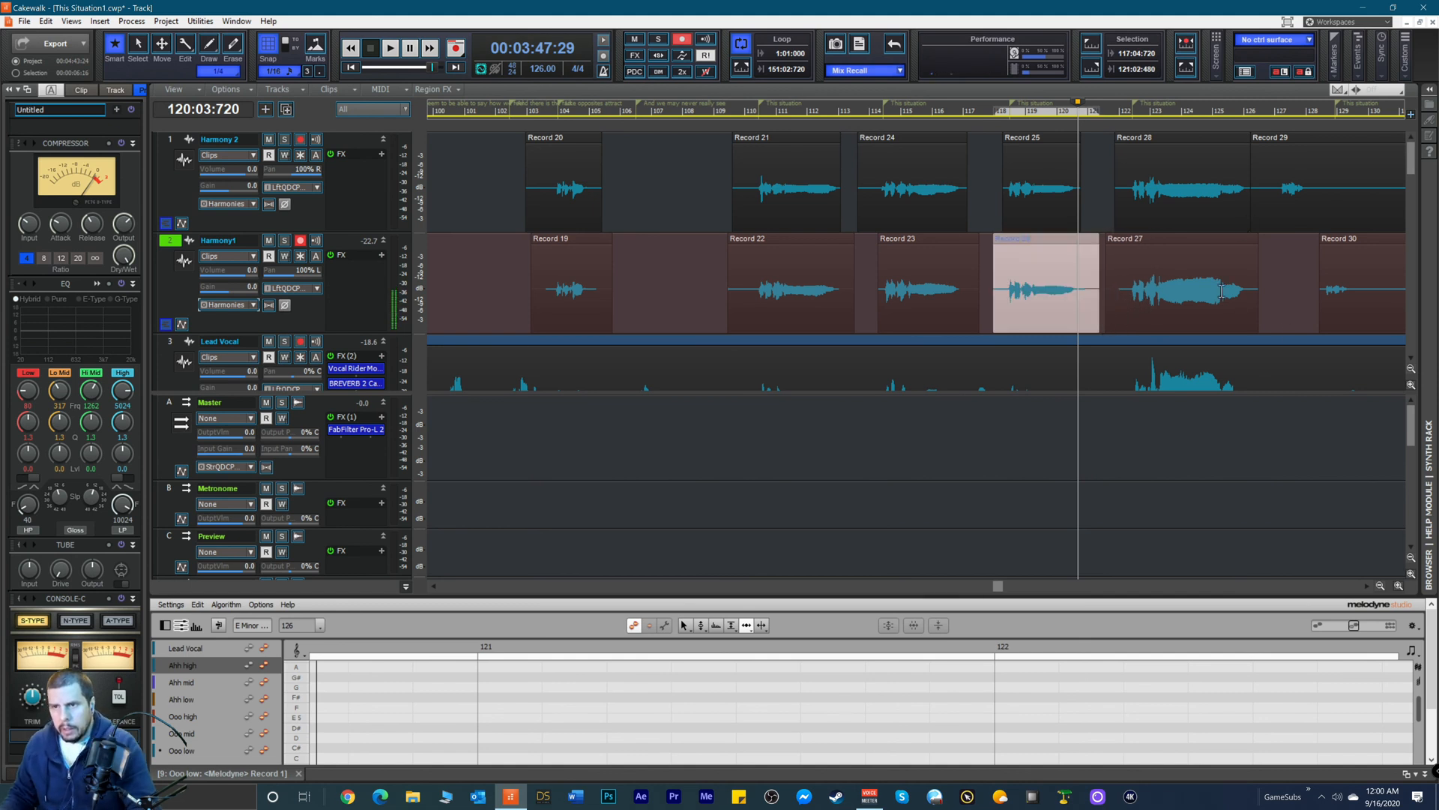
{"action": "left_click_drag", "start_coordinate": [1319, 306], "coordinate": [1257, 319]}
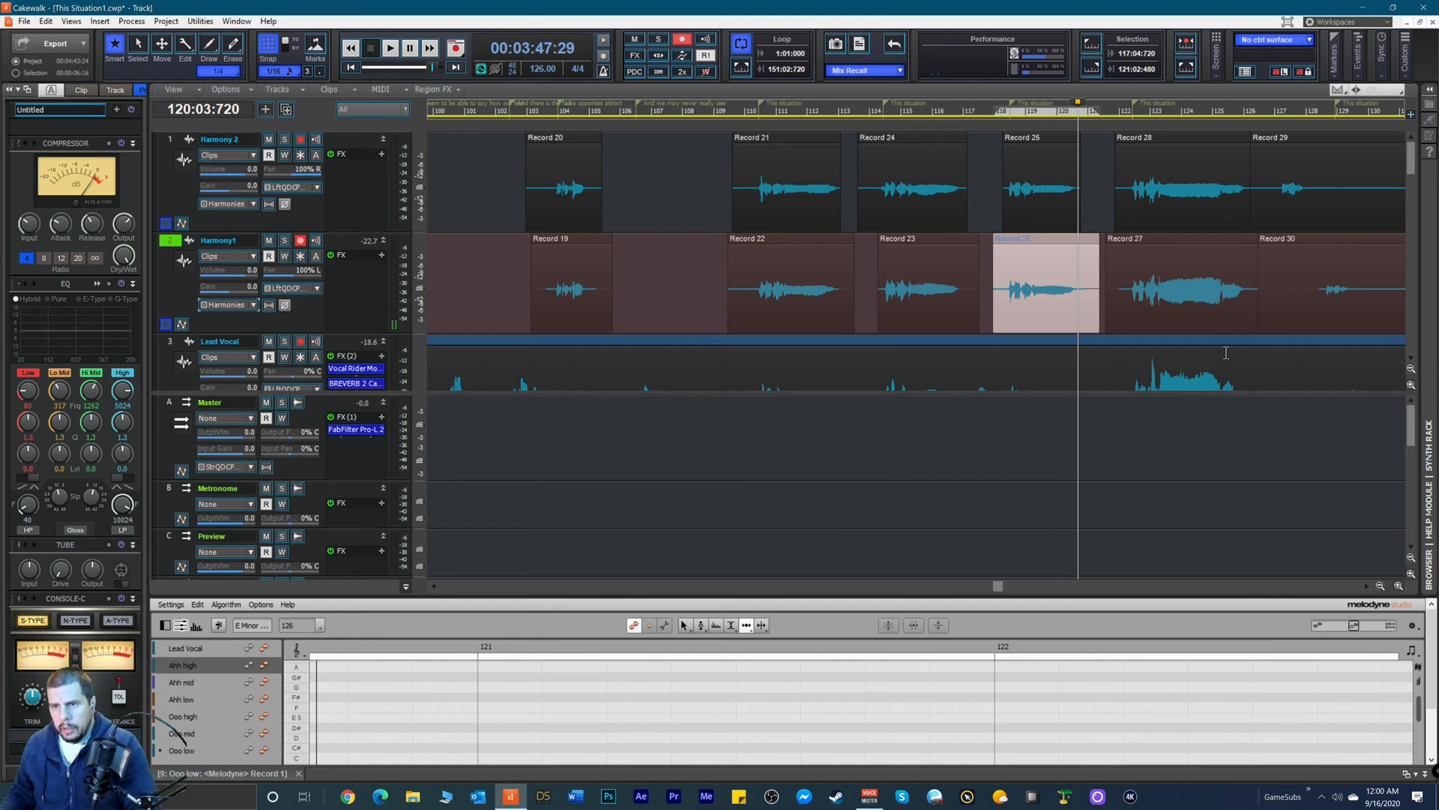
Step: Extend the ends of Record 30 on Harmony1 and Record 29 on Harmony 2 past measure 139, and the start of Record 28 slightly earlier
{"action": "left_click_drag", "start_coordinate": [994, 588], "coordinate": [1103, 589]}
{"action": "left_click_drag", "start_coordinate": [1021, 316], "coordinate": [1077, 326]}
{"action": "left_click_drag", "start_coordinate": [1032, 229], "coordinate": [1070, 221]}
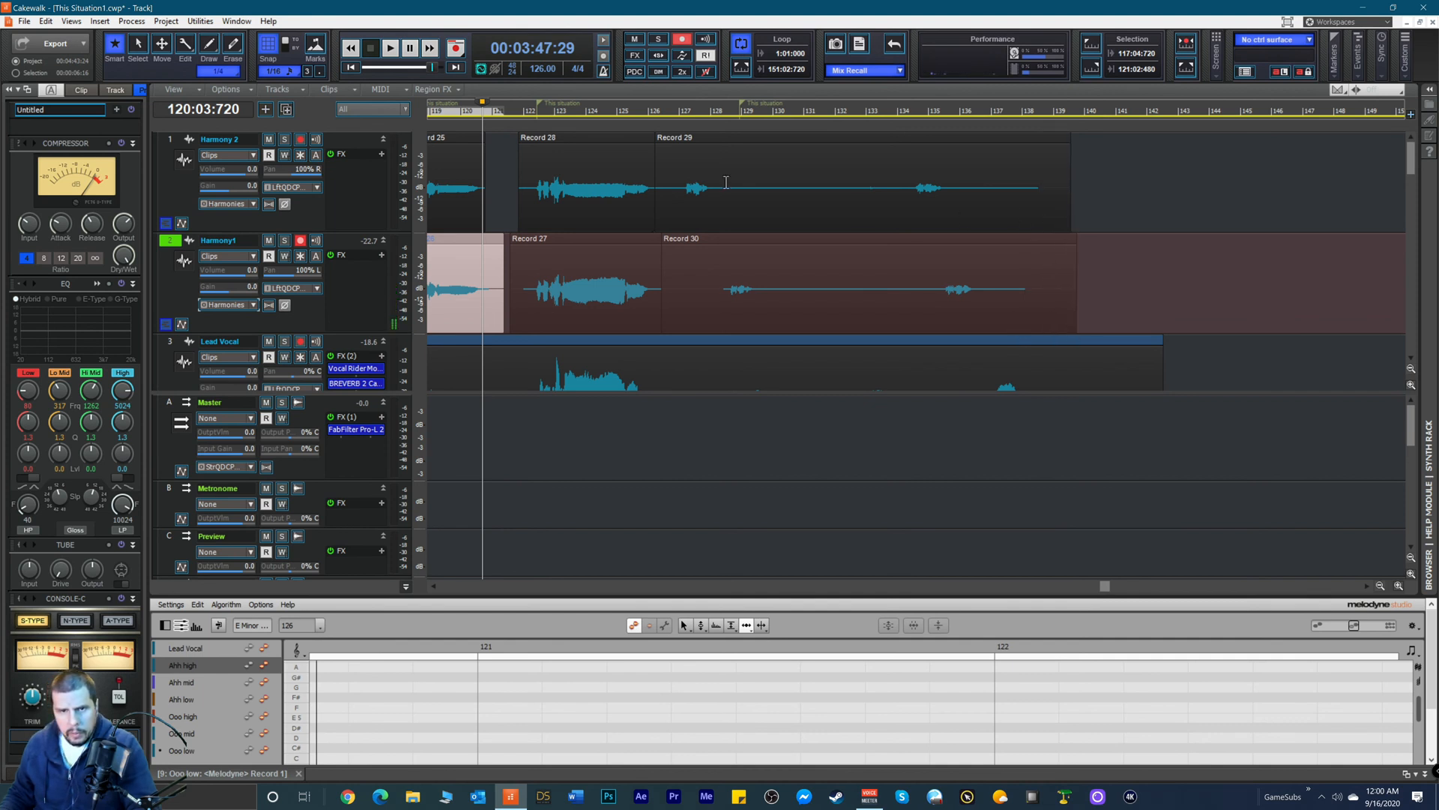
{"action": "left_click_drag", "start_coordinate": [518, 212], "coordinate": [503, 219]}
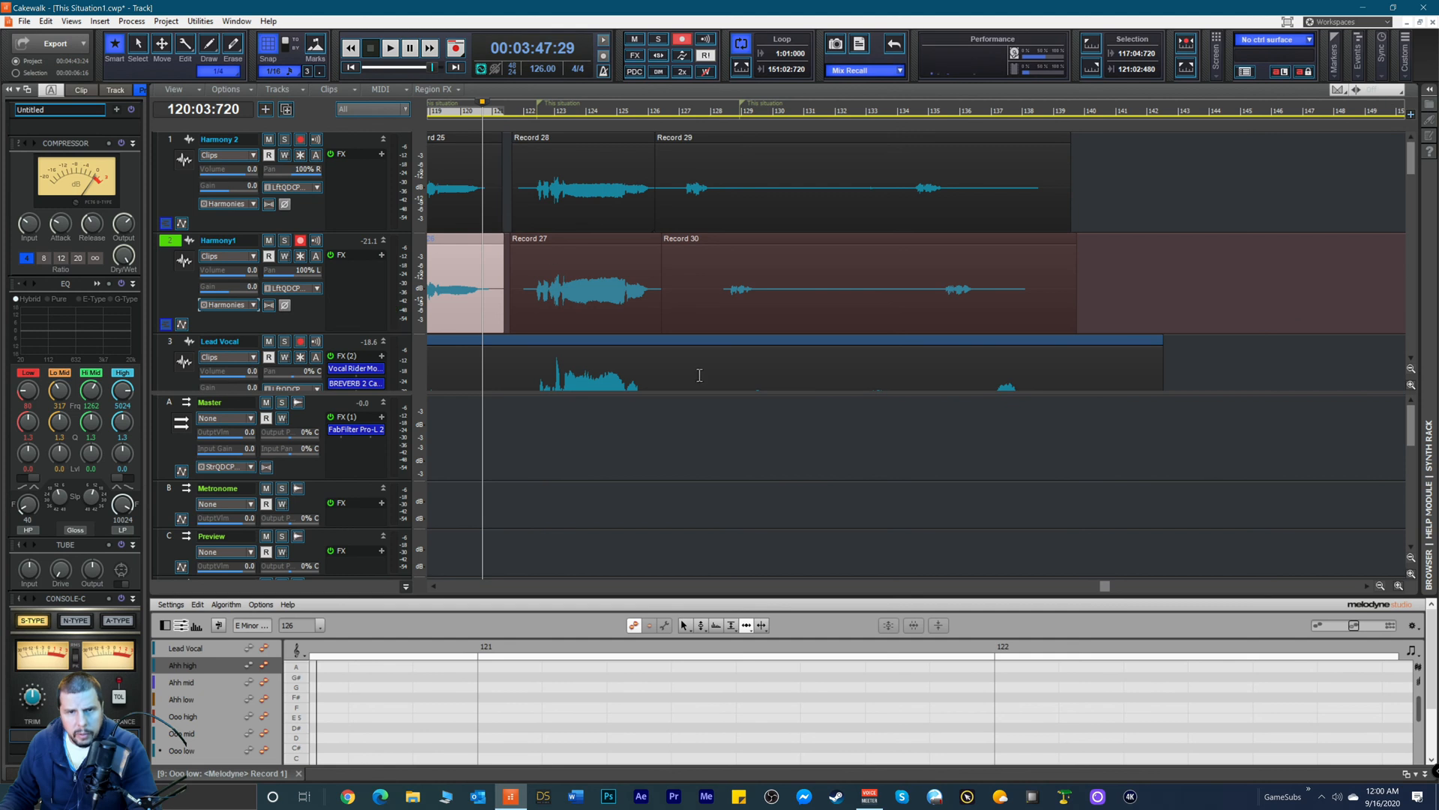
Step: Extend the edges of Harmony 2's Record 21, 24 and 25 clips to close or narrow the gaps between them
{"action": "left_click_drag", "start_coordinate": [1102, 587], "coordinate": [998, 591]}
{"action": "left_click_drag", "start_coordinate": [994, 191], "coordinate": [973, 221]}
{"action": "left_click_drag", "start_coordinate": [827, 213], "coordinate": [850, 225]}
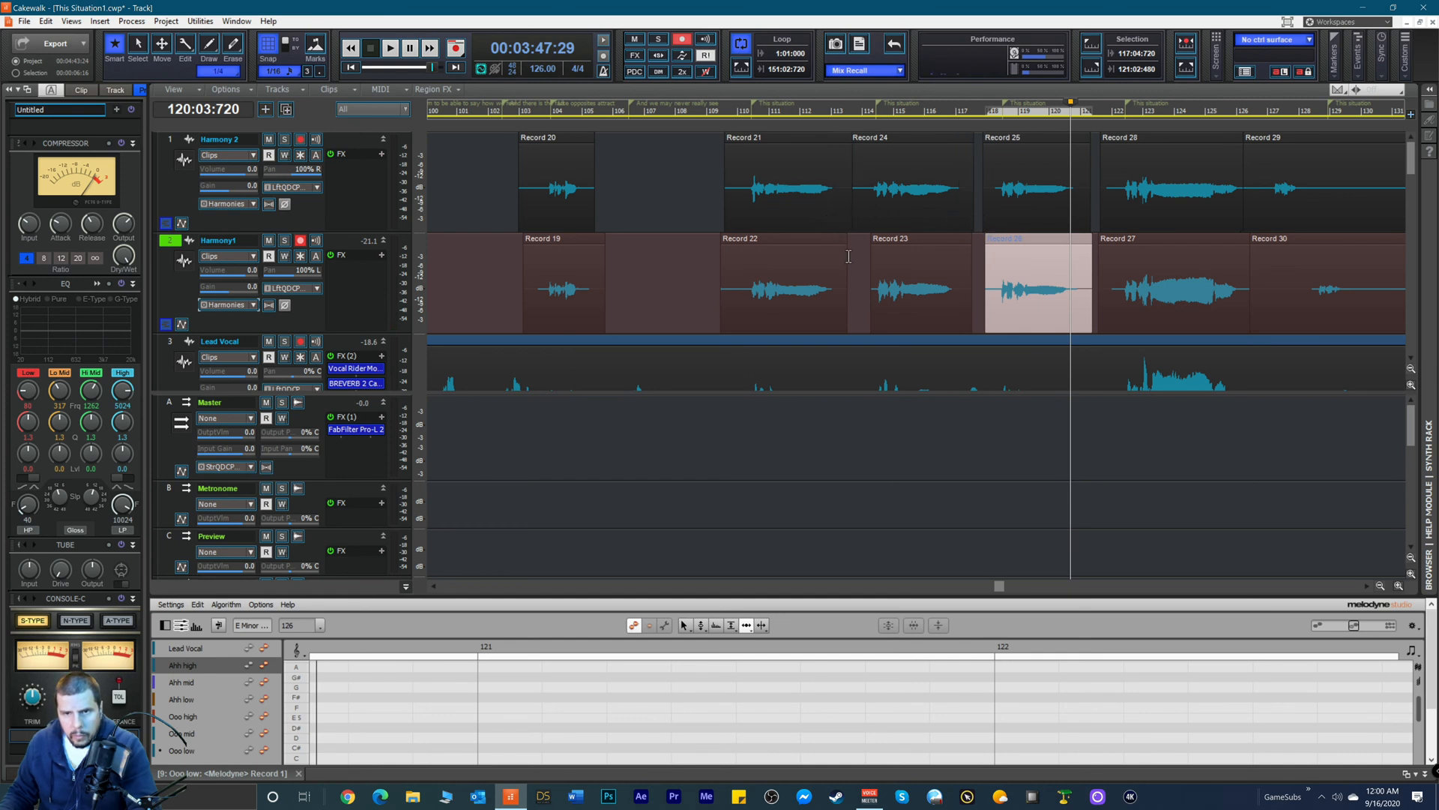
Step: Extend the ends of Record 22 on Harmony1 and Record 20 on Harmony 2, and align Record 19's start with Record 20's
{"action": "left_click_drag", "start_coordinate": [845, 278], "coordinate": [857, 286]}
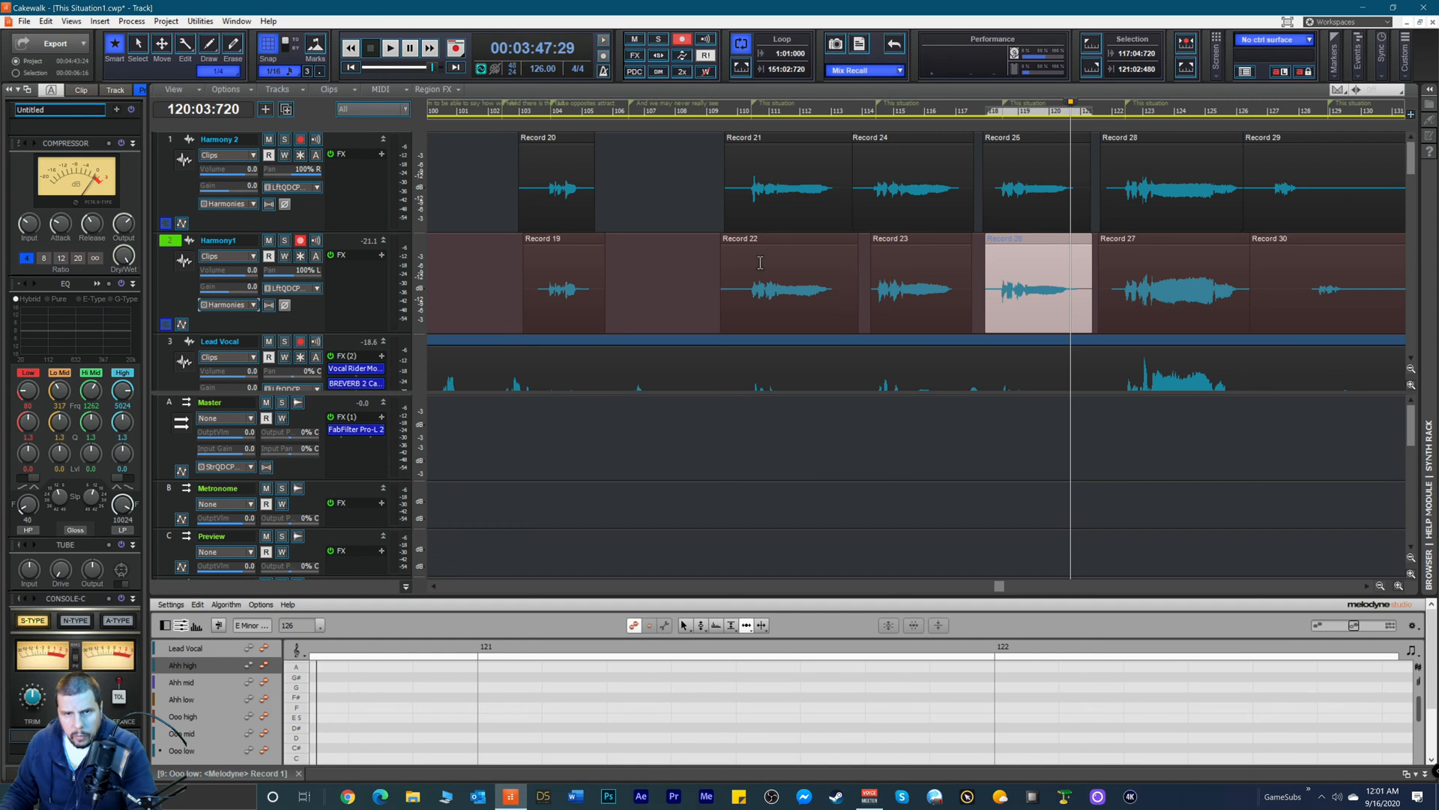
{"action": "left_click_drag", "start_coordinate": [592, 217], "coordinate": [615, 219]}
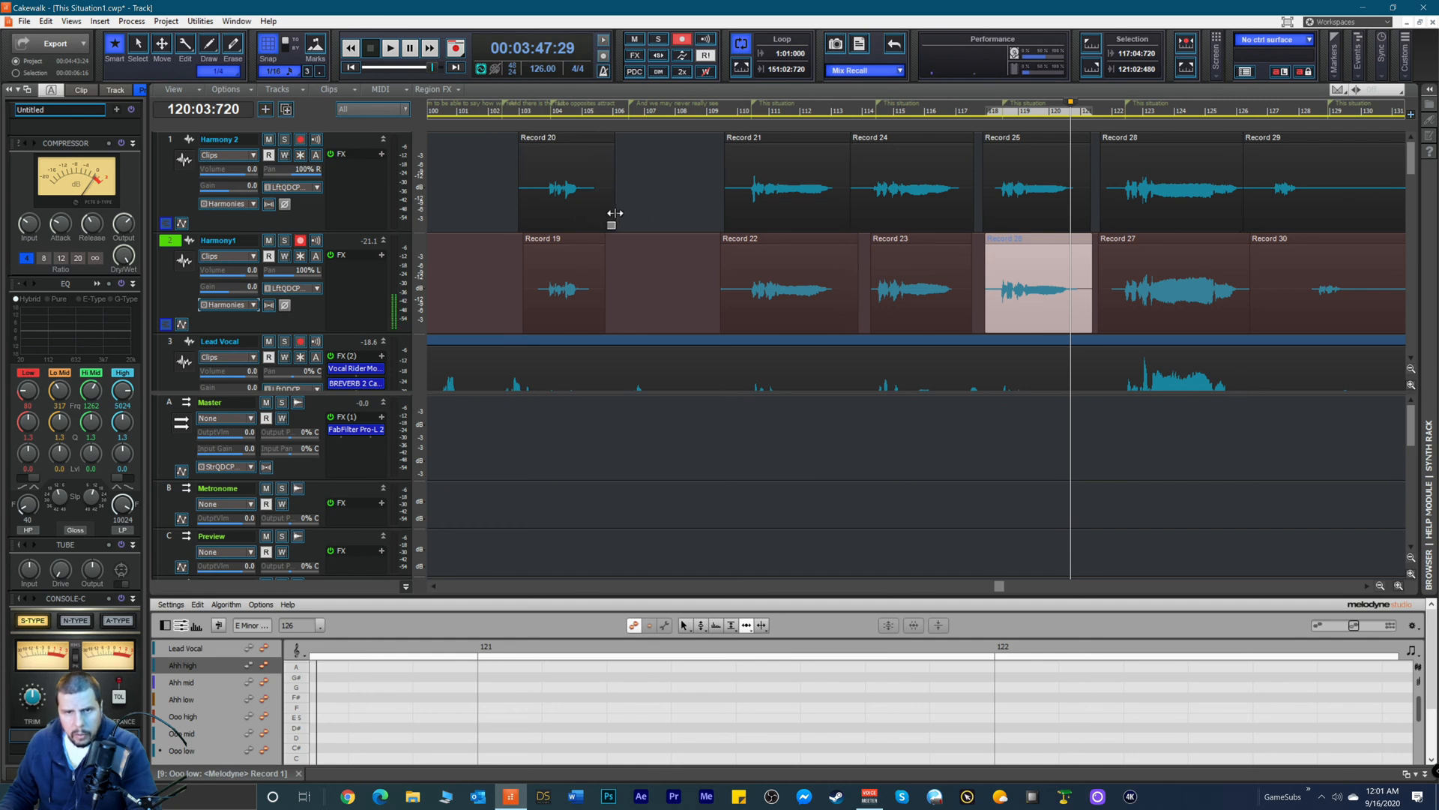
{"action": "left_click_drag", "start_coordinate": [524, 284], "coordinate": [517, 322]}
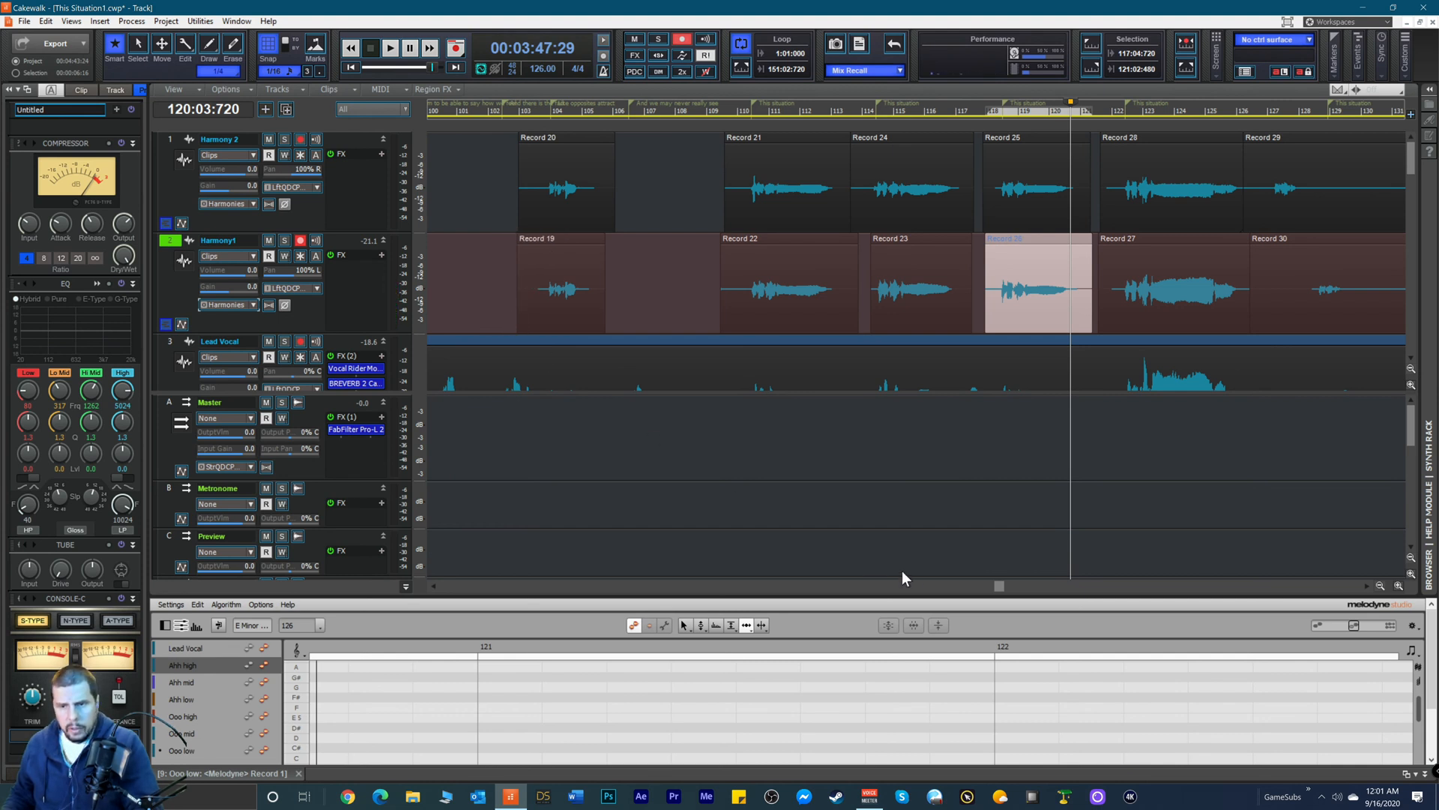
Step: Extend both ends of Record 17 on Harmony 2 and Record 18 on Harmony1 so their edges roughly line up
{"action": "left_click_drag", "start_coordinate": [999, 586], "coordinate": [886, 614]}
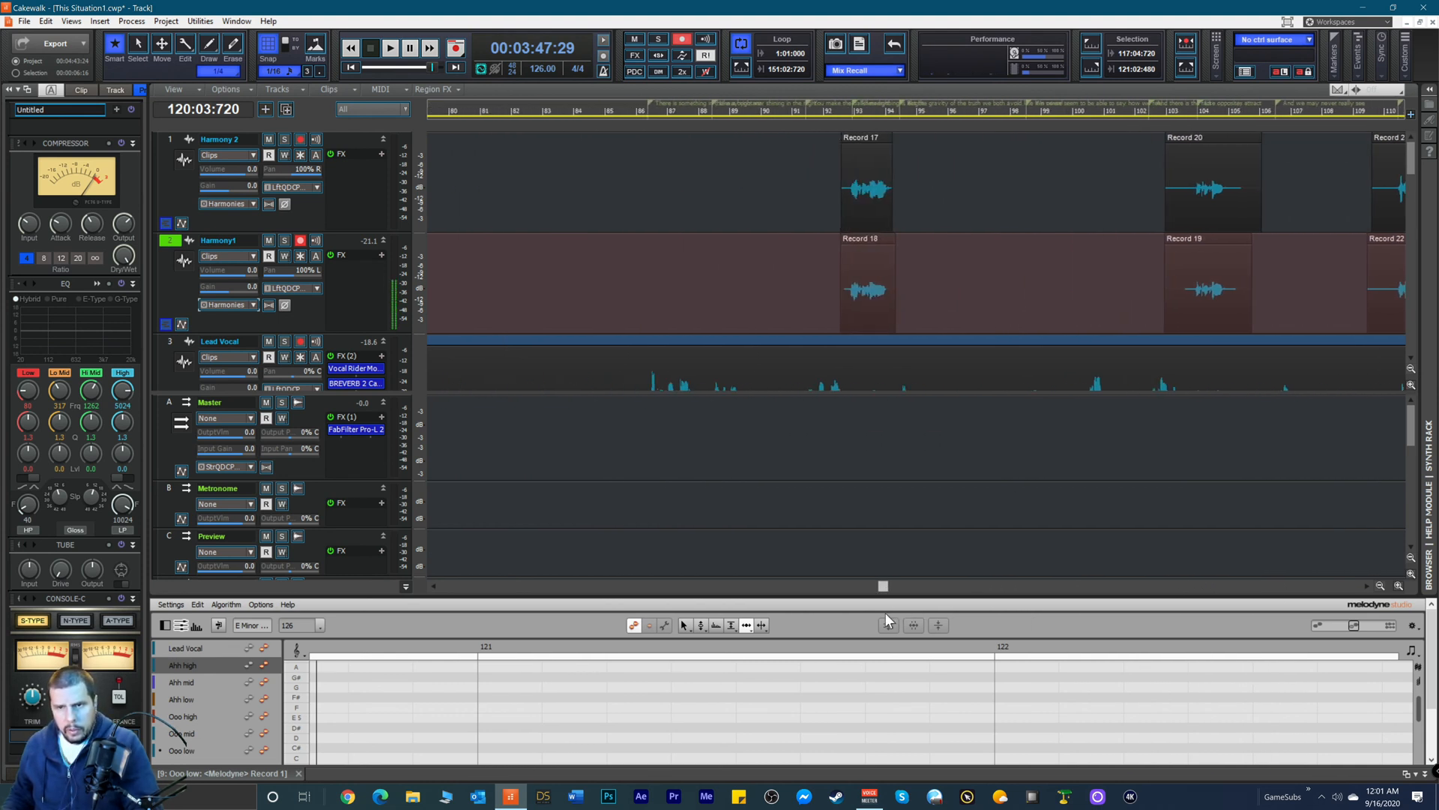
{"action": "left_click_drag", "start_coordinate": [887, 208], "coordinate": [909, 273]}
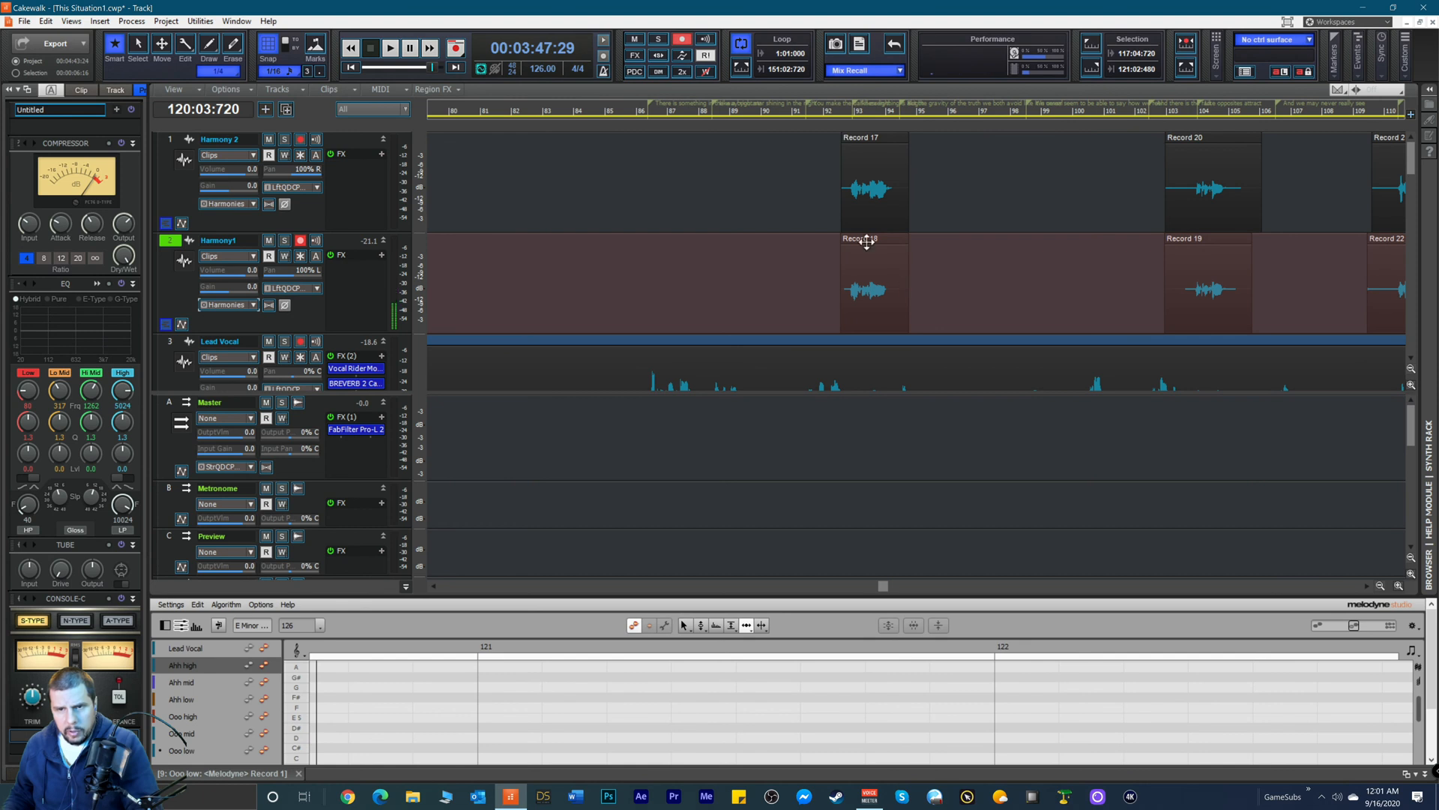
{"action": "left_click_drag", "start_coordinate": [845, 210], "coordinate": [828, 224]}
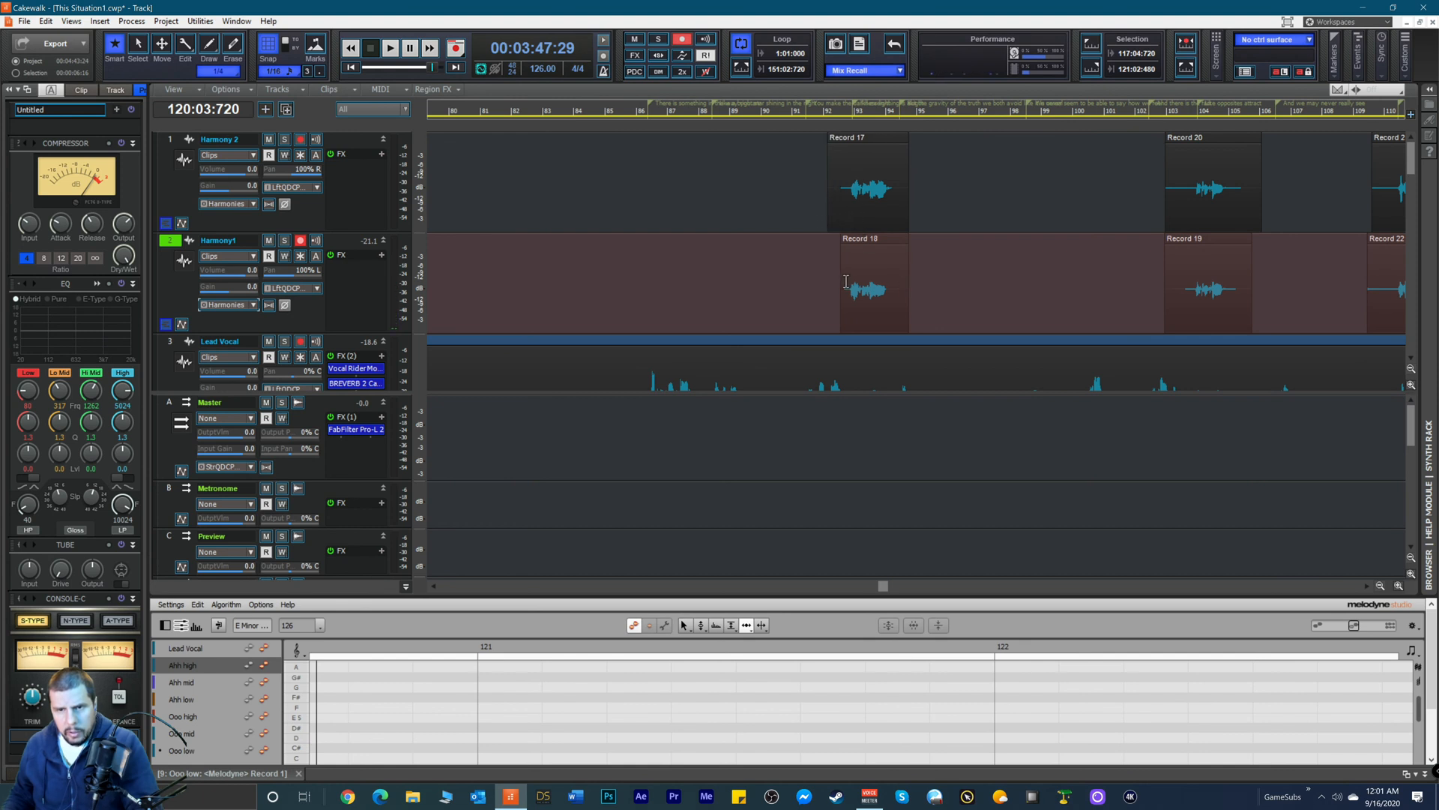
{"action": "left_click_drag", "start_coordinate": [841, 276], "coordinate": [830, 303]}
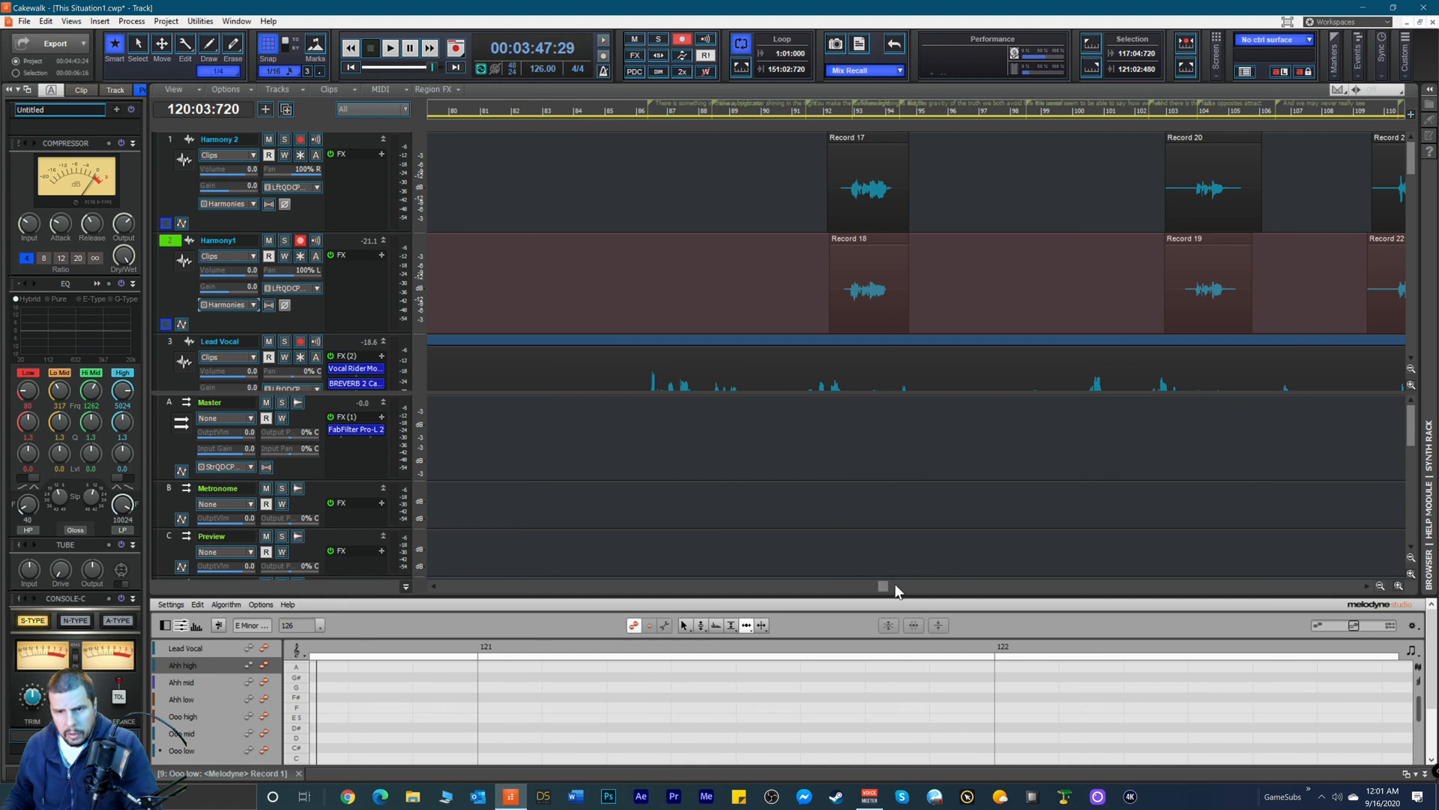
Step: Close the gap between Record 6 and Record 7 on Harmony1 by extending their facing edges until they meet
{"action": "left_click", "coordinate": [875, 586]}
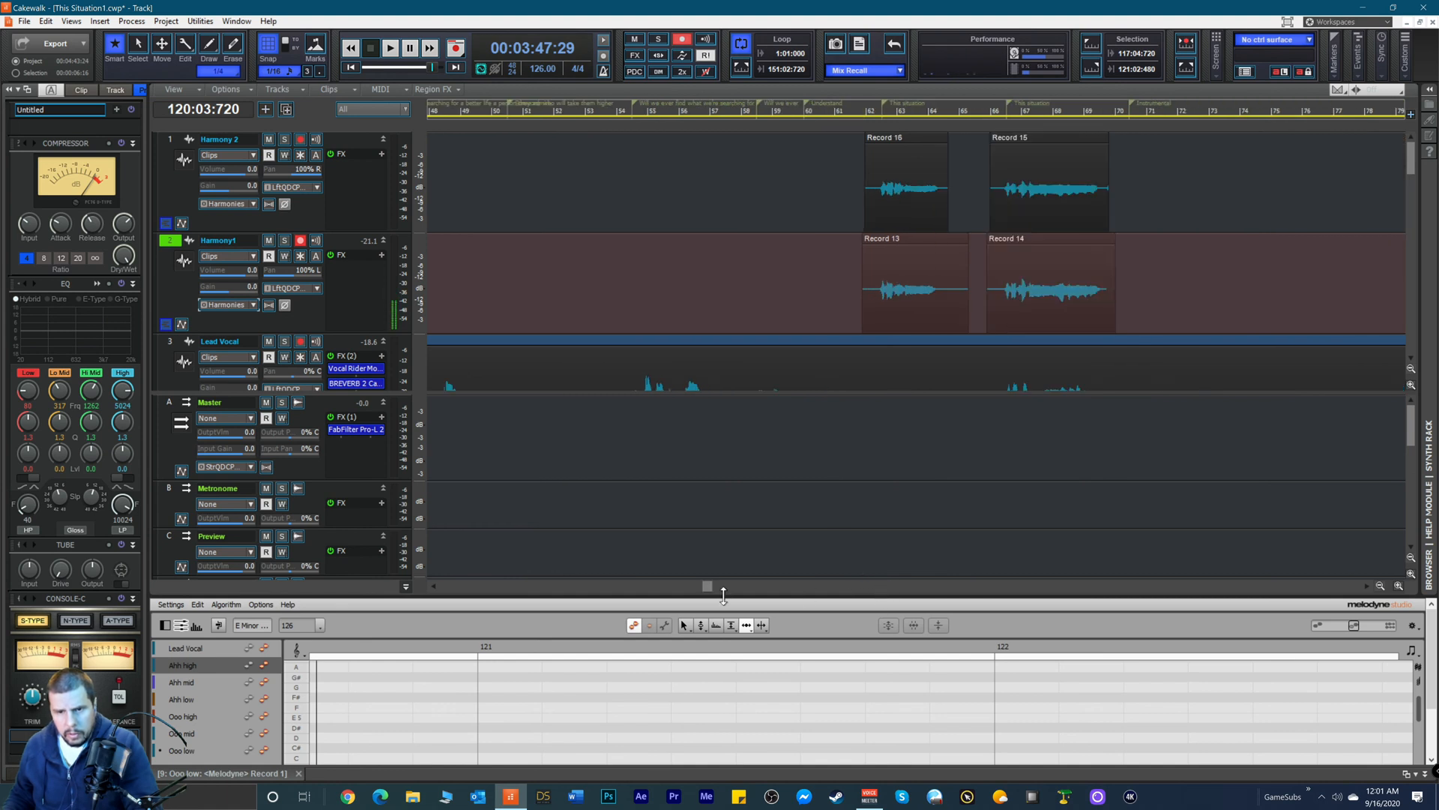
{"action": "left_click_drag", "start_coordinate": [709, 586], "coordinate": [524, 584]}
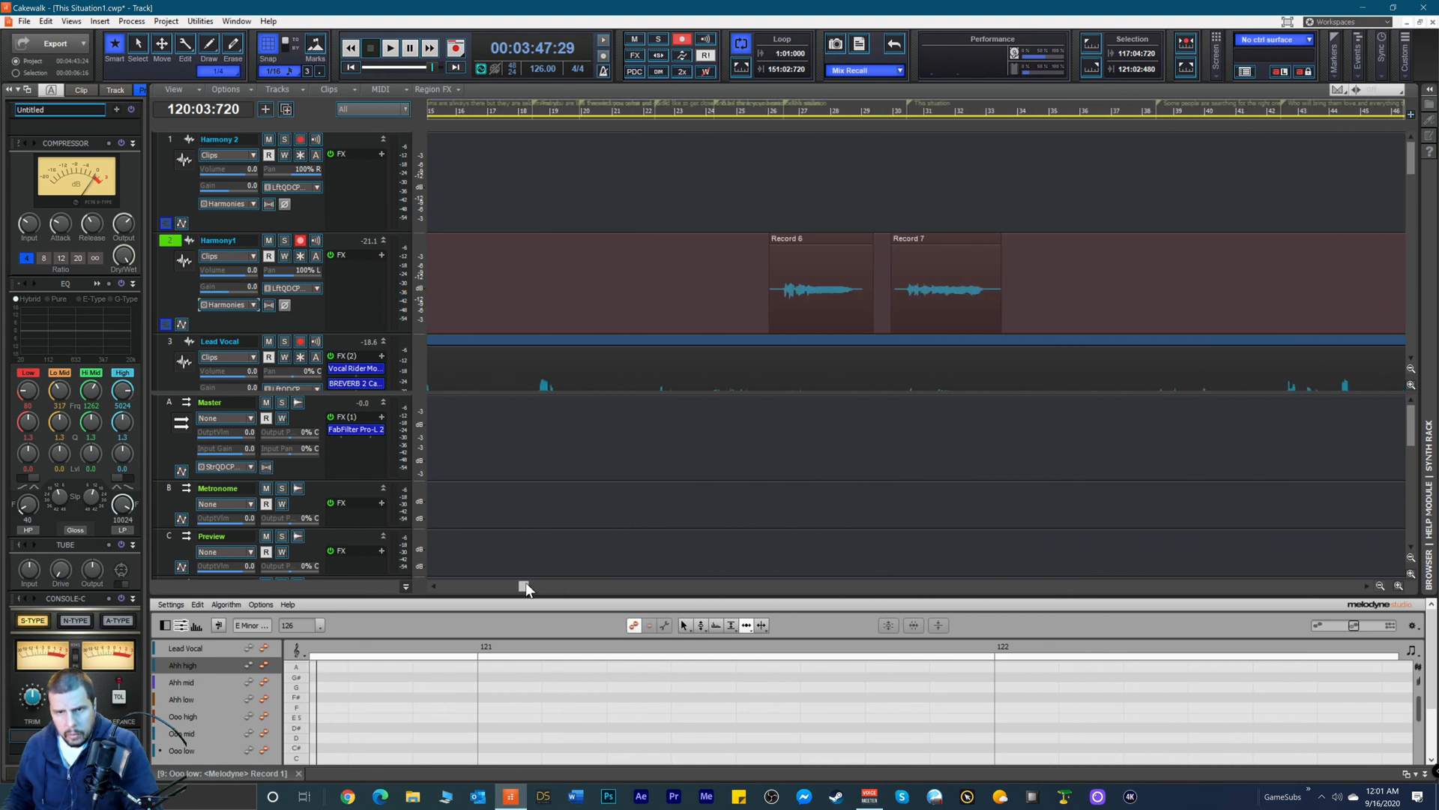
{"action": "mouse_move", "coordinate": [894, 313]}
{"action": "left_mouse_down"}
{"action": "mouse_move", "coordinate": [874, 315]}
{"action": "mouse_move", "coordinate": [883, 322]}
{"action": "left_mouse_up"}
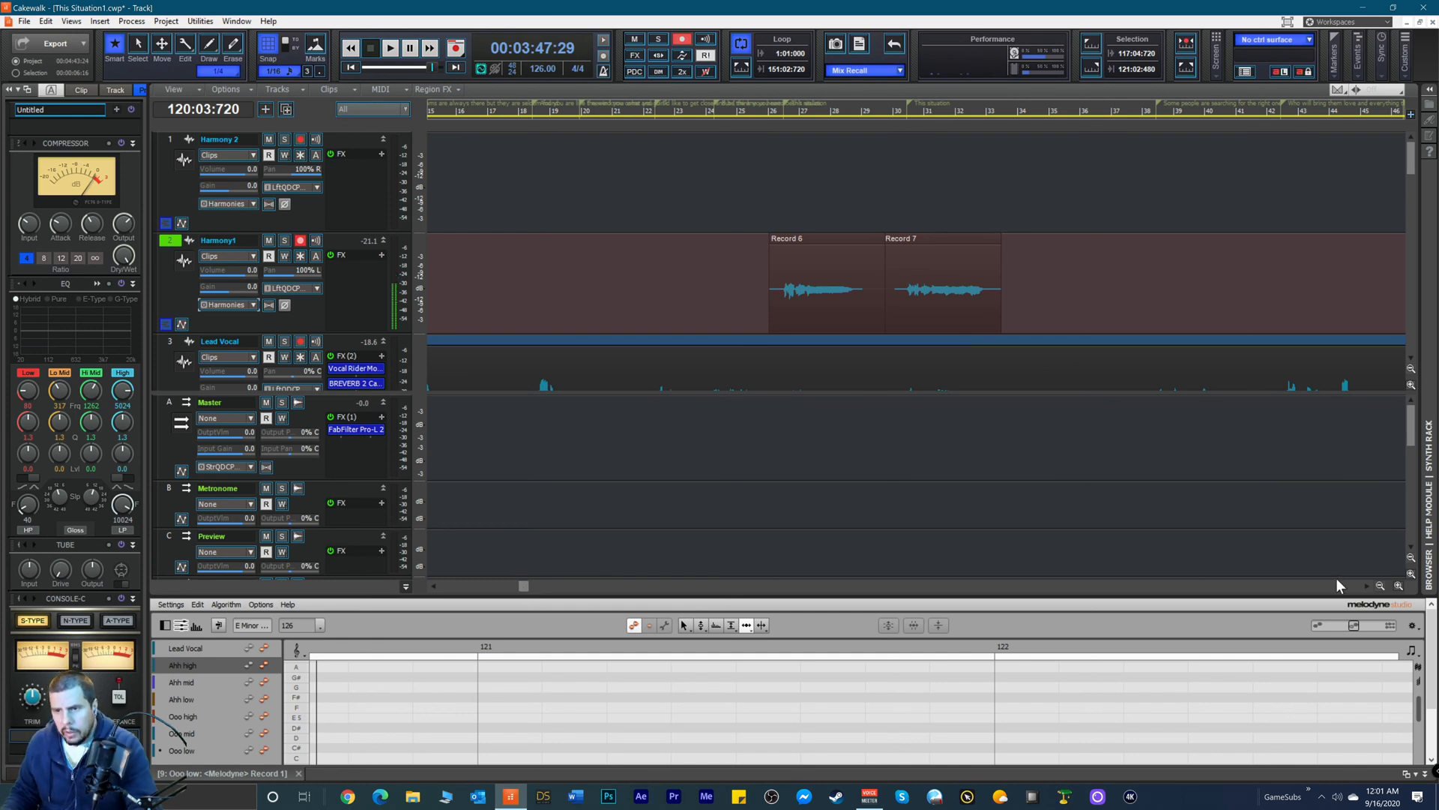
Step: Select all the clips on Harmony1 and apply a Melodyne region effect to them
{"action": "left_click", "coordinate": [1381, 586]}
{"action": "left_click", "coordinate": [1381, 586]}
{"action": "left_click", "coordinate": [1380, 586]}
{"action": "left_click", "coordinate": [1380, 585]}
{"action": "left_click", "coordinate": [1381, 586]}
{"action": "left_click_drag", "start_coordinate": [797, 294], "coordinate": [397, 276]}
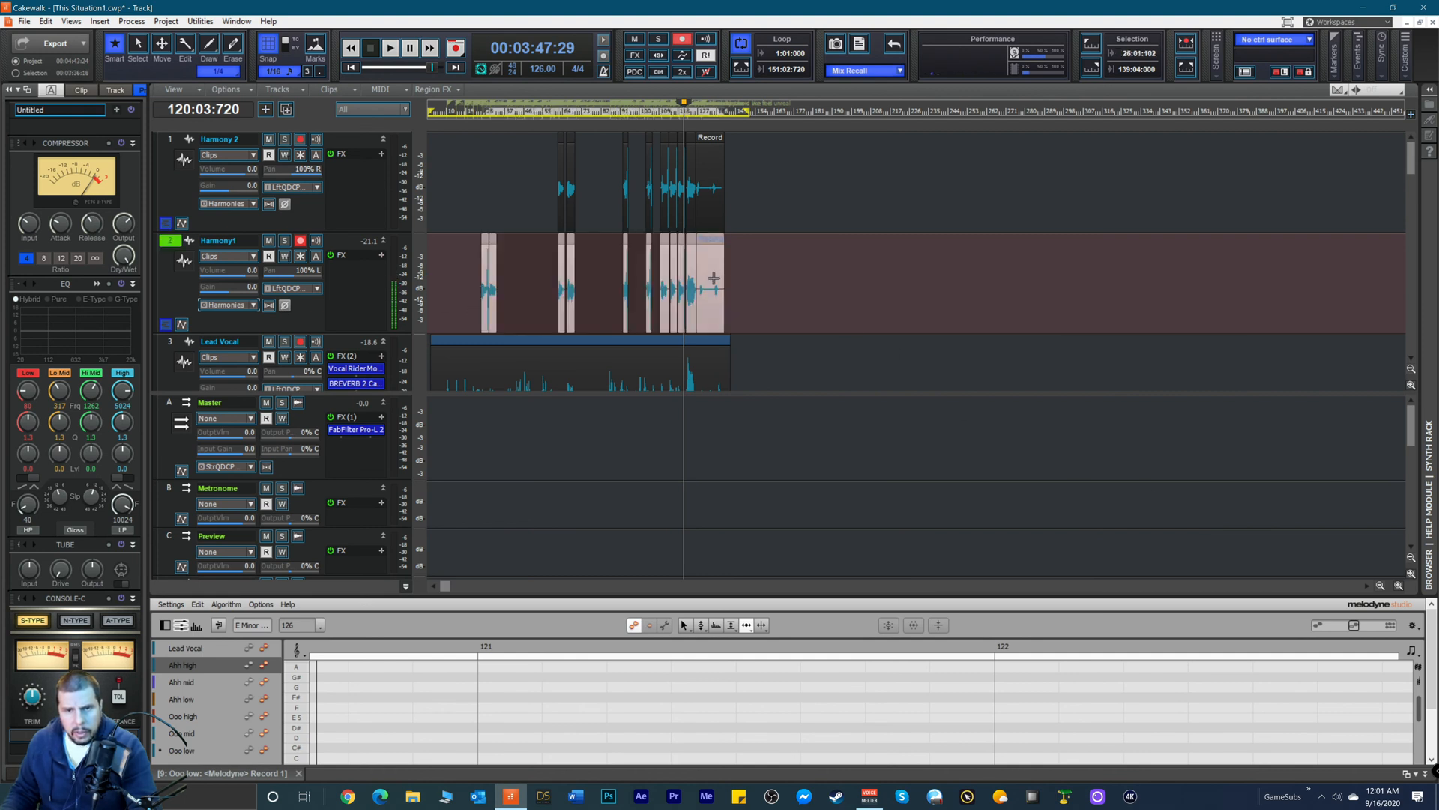
{"action": "right_click", "coordinate": [713, 278]}
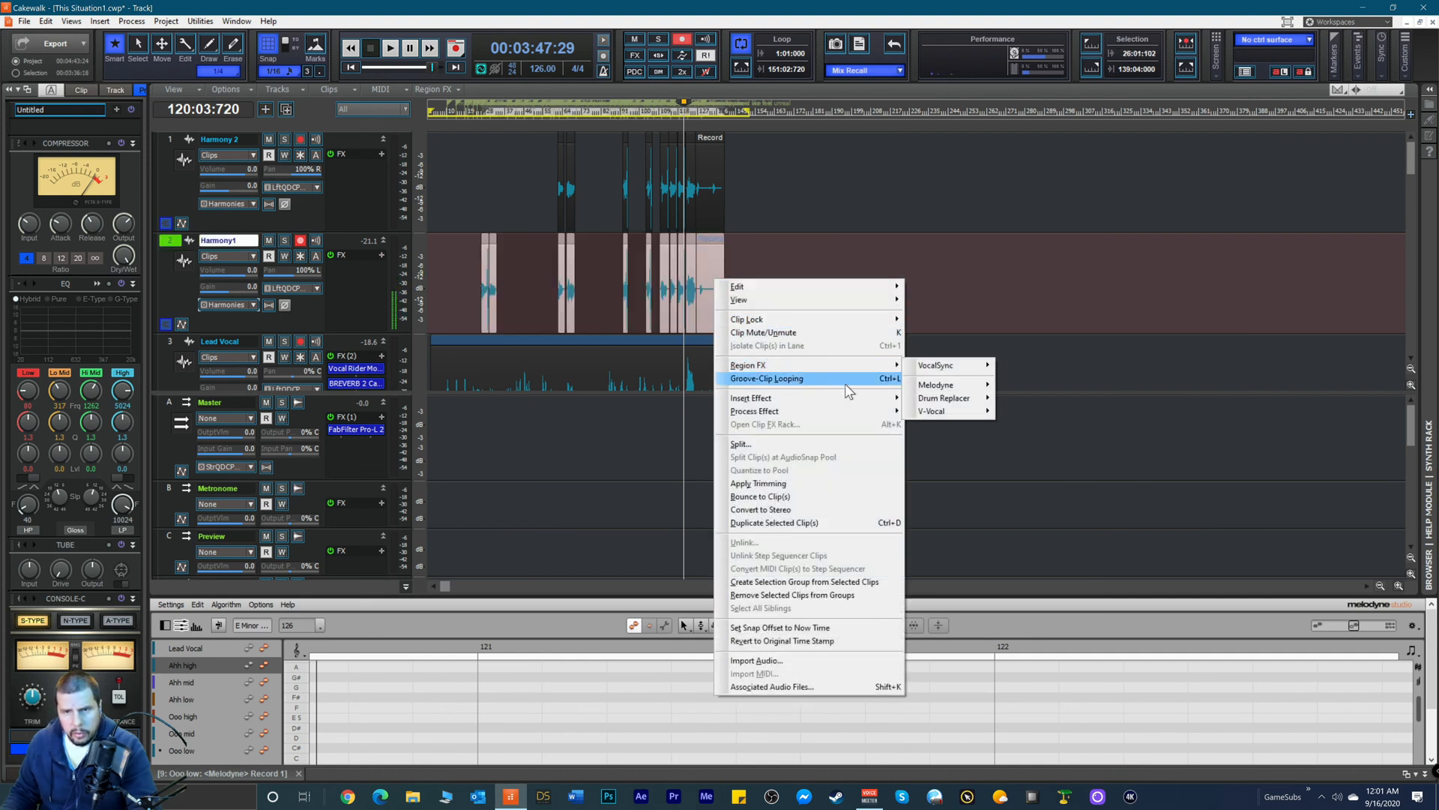
{"action": "mouse_move", "coordinate": [937, 382]}
{"action": "left_click", "coordinate": [1042, 385]}
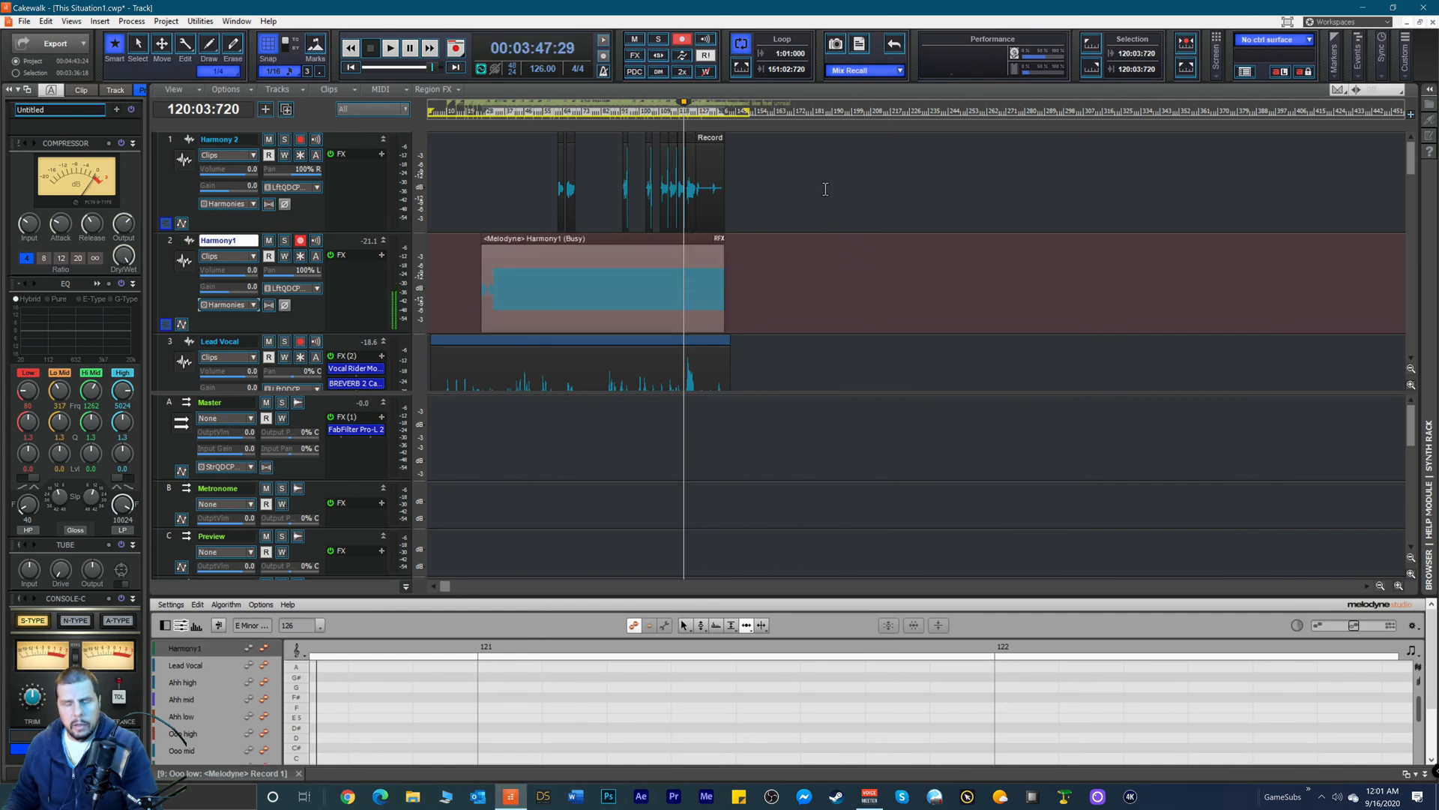
Step: Select all the clips on Harmony 2 and apply a Melodyne region effect to them
{"action": "left_click_drag", "start_coordinate": [819, 190], "coordinate": [485, 176]}
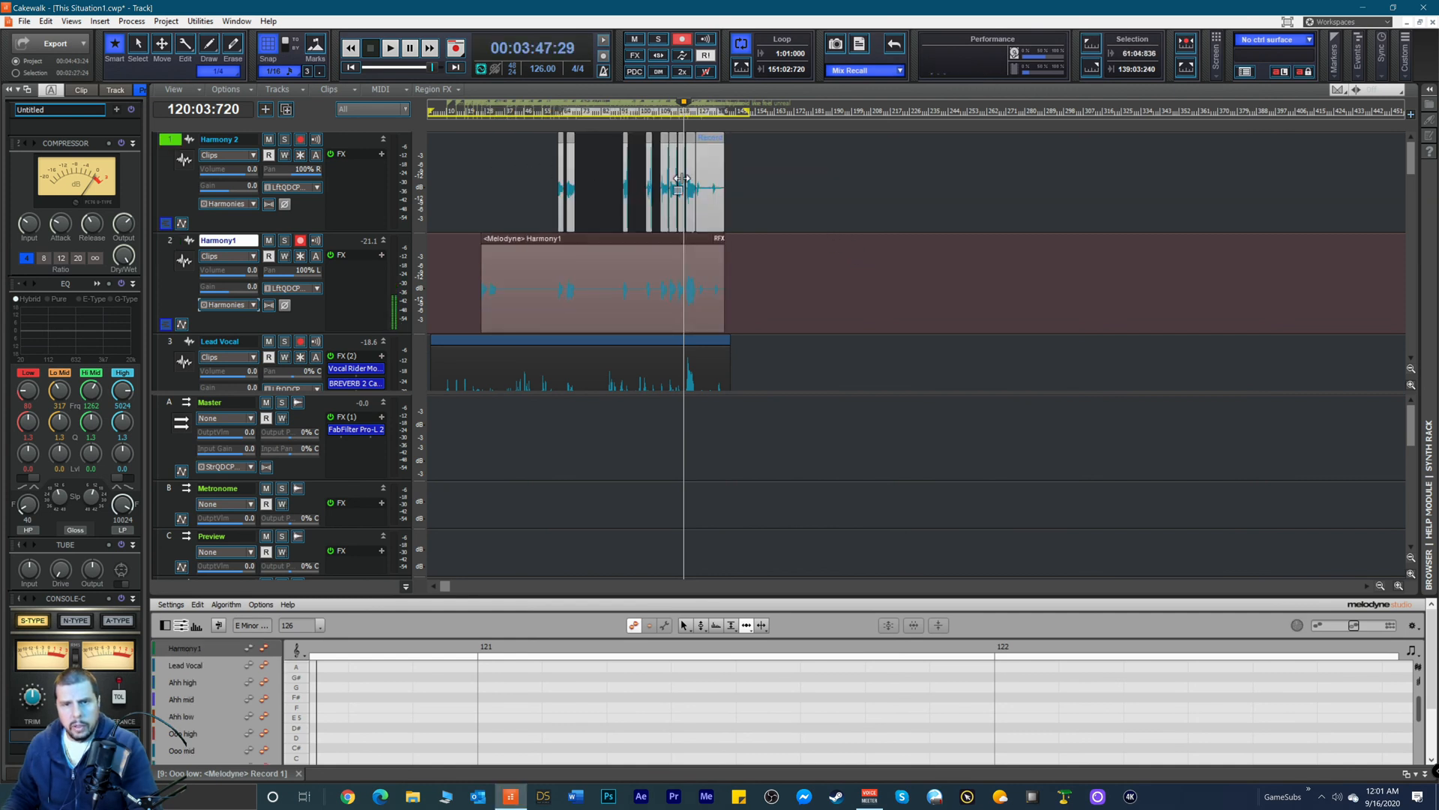
{"action": "left_click", "coordinate": [723, 197]}
{"action": "left_click_drag", "start_coordinate": [783, 190], "coordinate": [557, 187]}
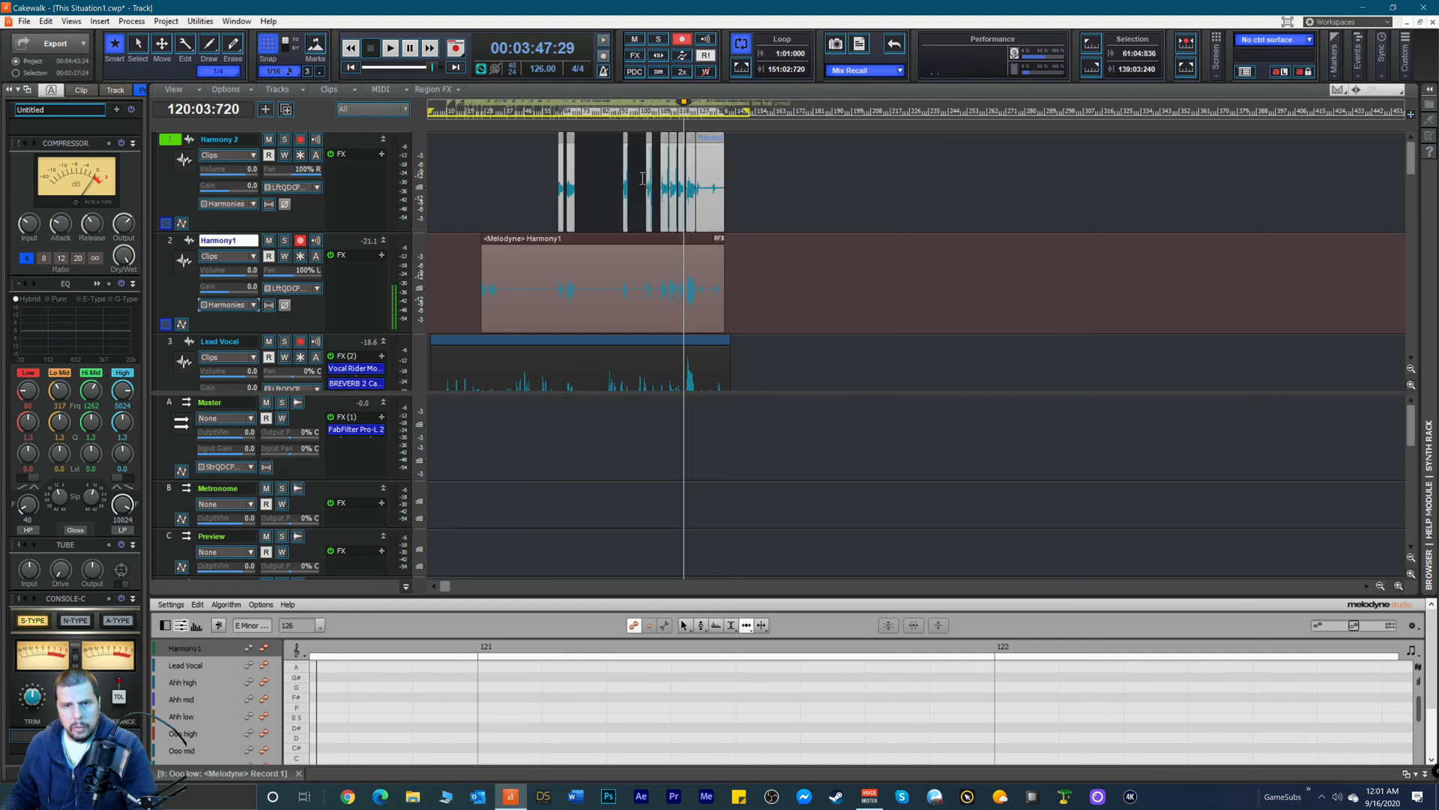
{"action": "right_click", "coordinate": [712, 190]}
{"action": "mouse_move", "coordinate": [869, 279]}
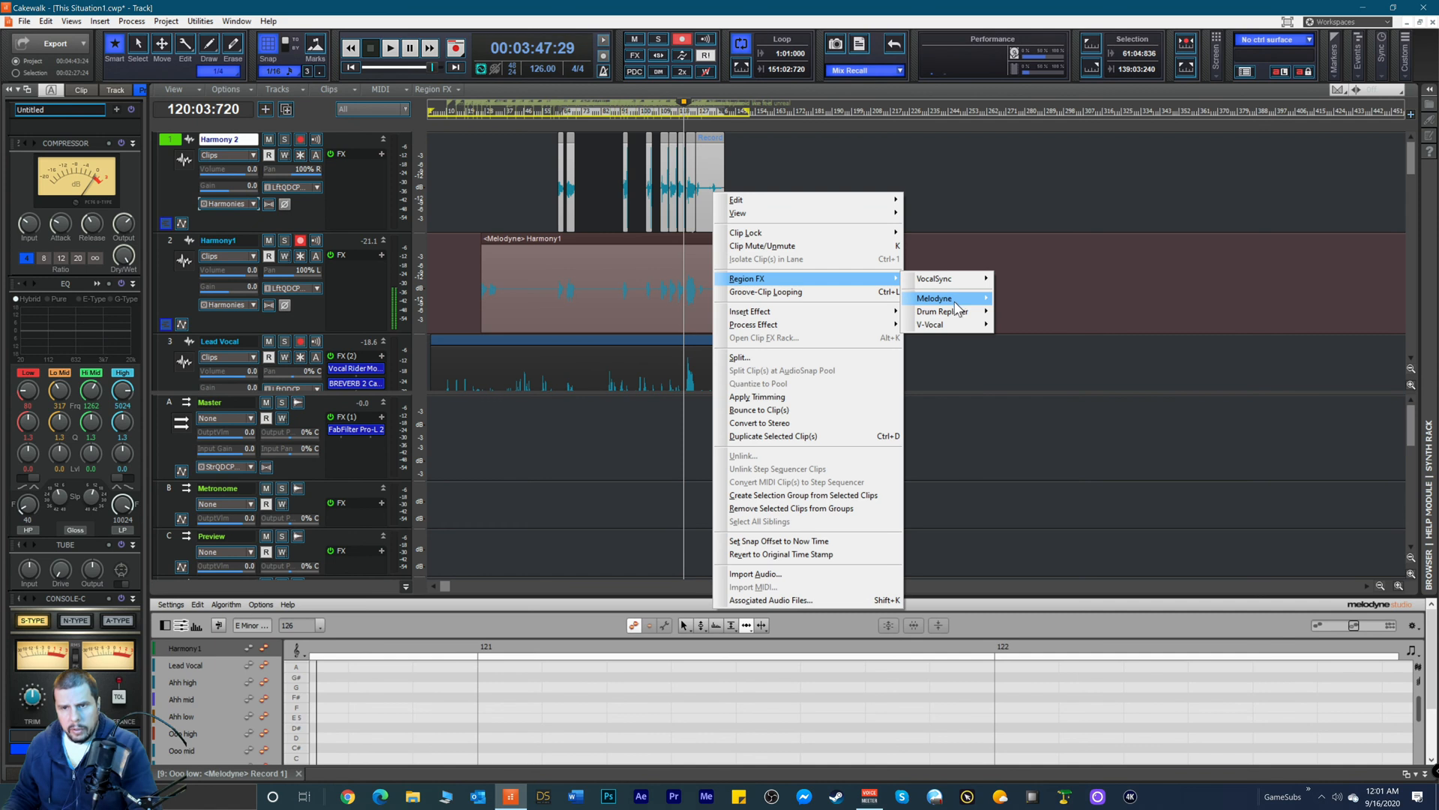
{"action": "mouse_move", "coordinate": [956, 300]}
{"action": "left_click", "coordinate": [1008, 299]}
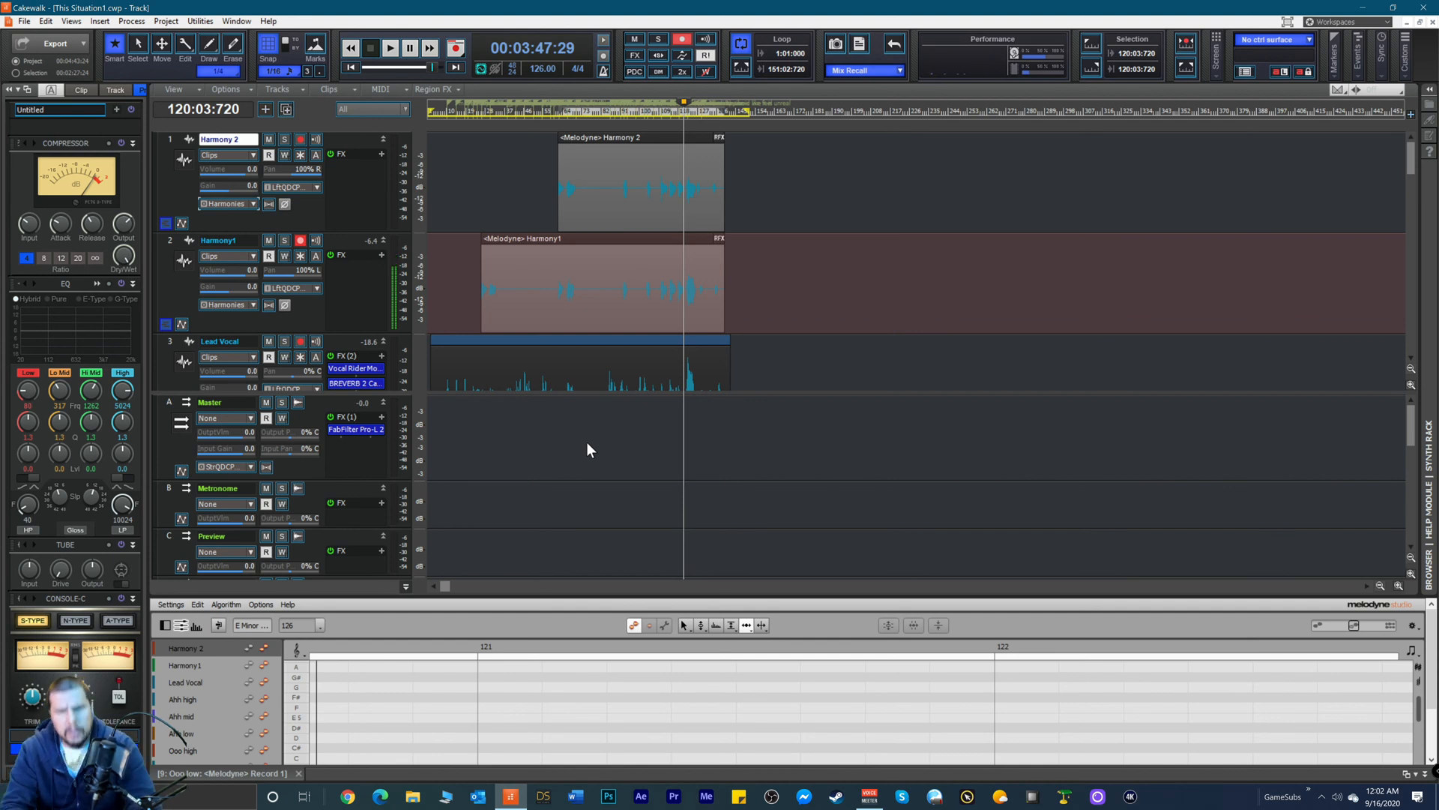
Step: Place the playhead in measure 9, just before the Ooo clips, and select Ooo low's Melodyne clip
{"action": "scroll", "coordinate": [808, 232], "scroll_direction": "down", "scroll_amount": 3}
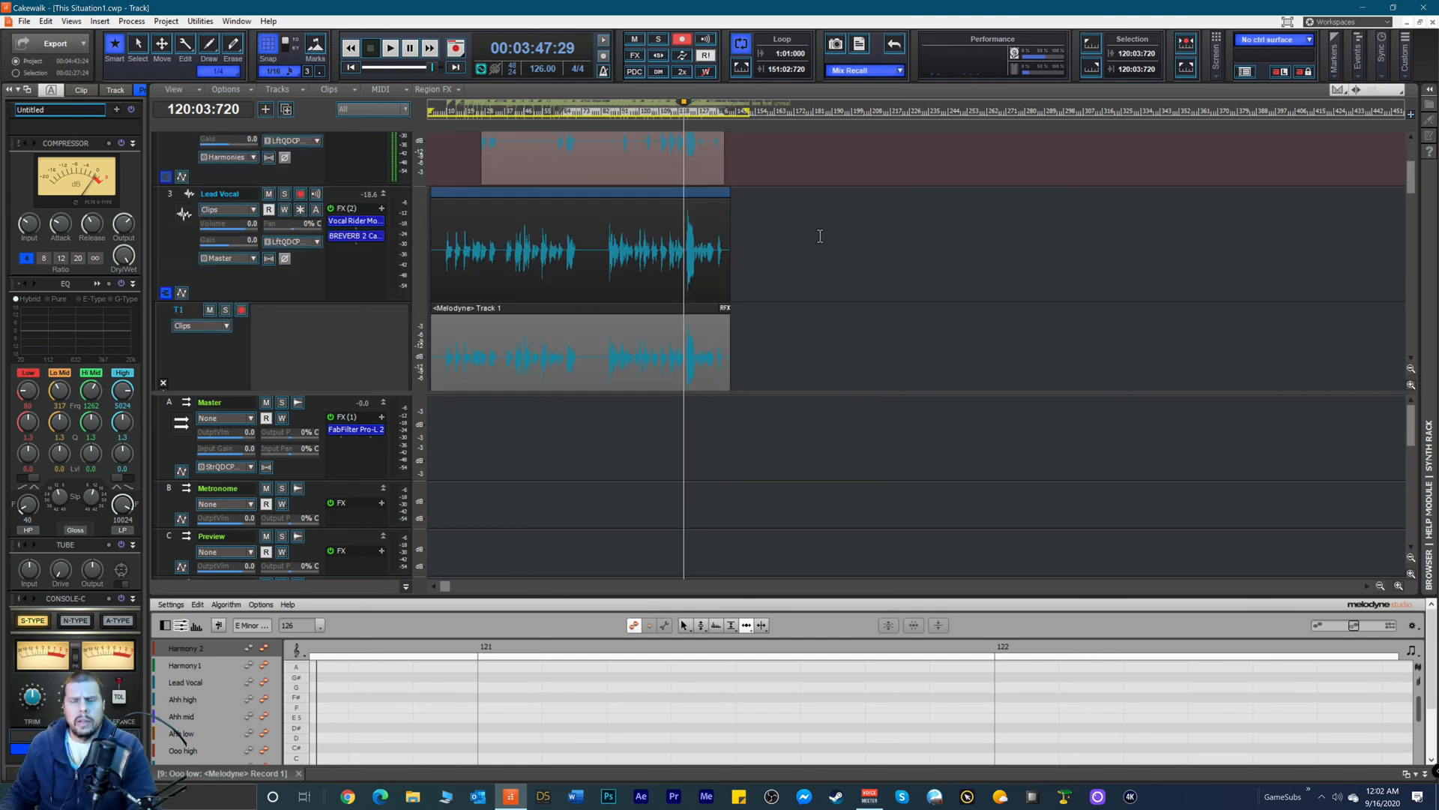
{"action": "scroll", "coordinate": [809, 233], "scroll_direction": "down", "scroll_amount": 10}
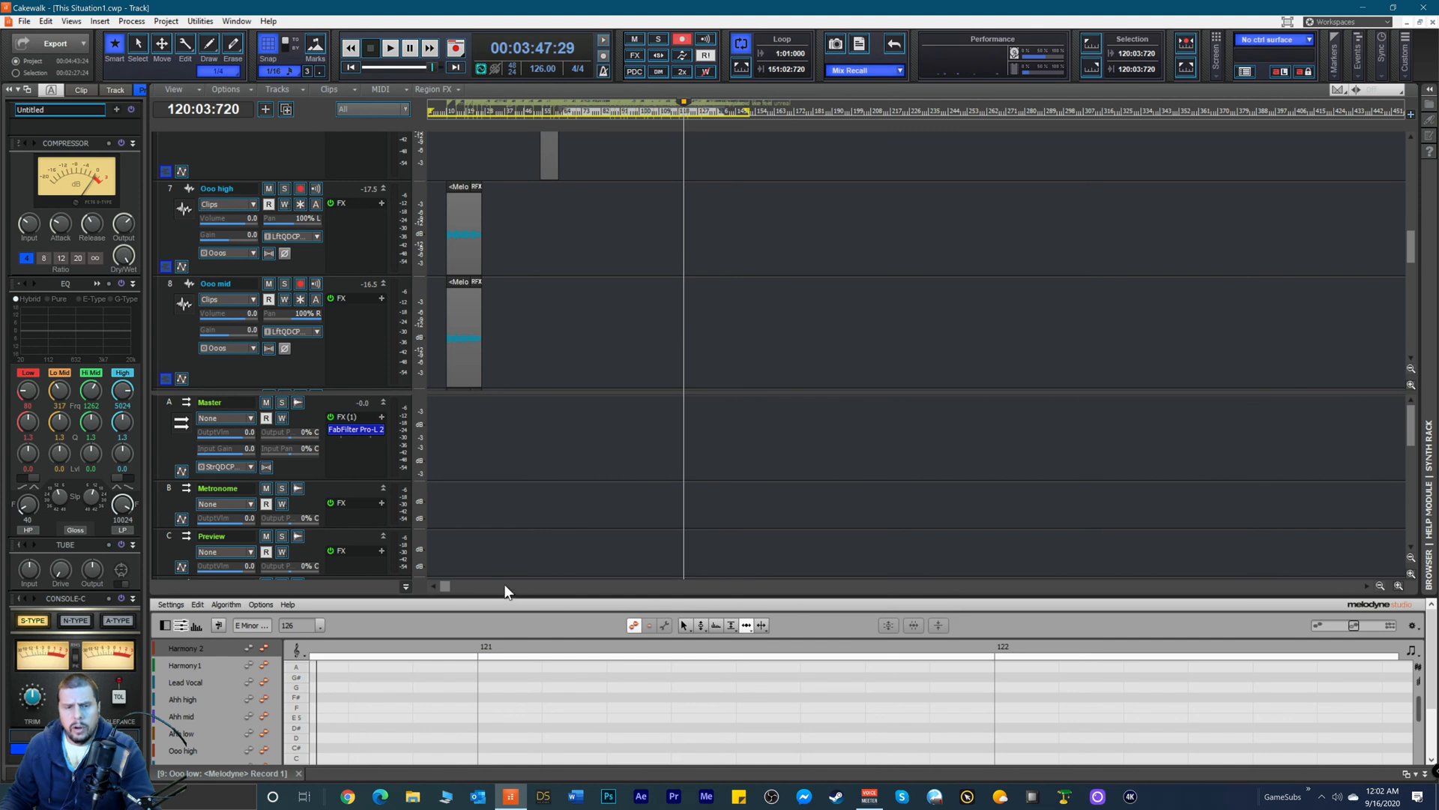
{"action": "left_click", "coordinate": [1399, 585]}
{"action": "left_click", "coordinate": [1399, 586]}
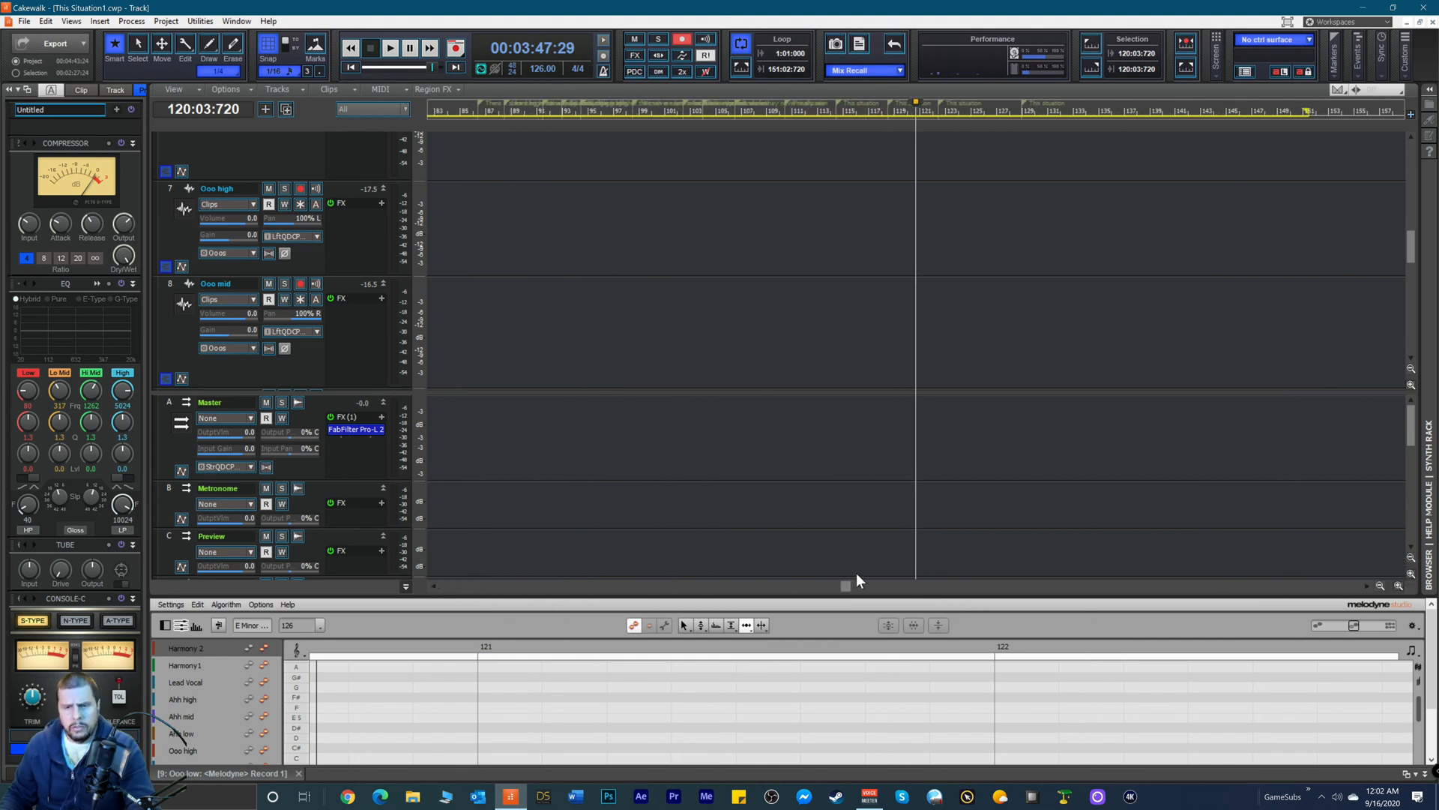
{"action": "left_click_drag", "start_coordinate": [839, 579], "coordinate": [349, 568]}
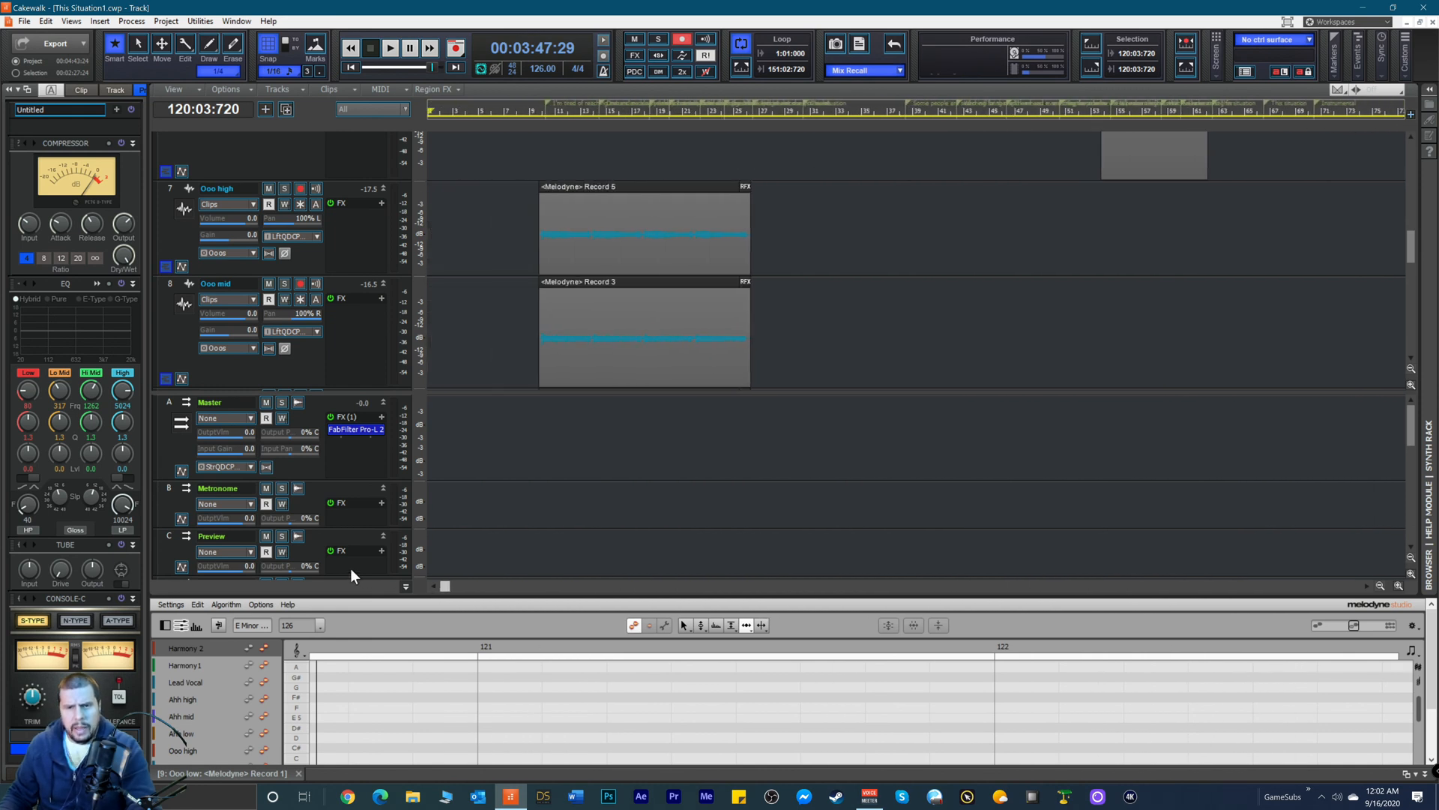
{"action": "scroll", "coordinate": [492, 301], "scroll_direction": "down", "scroll_amount": 2}
{"action": "scroll", "coordinate": [516, 245], "scroll_direction": "up", "scroll_amount": 1}
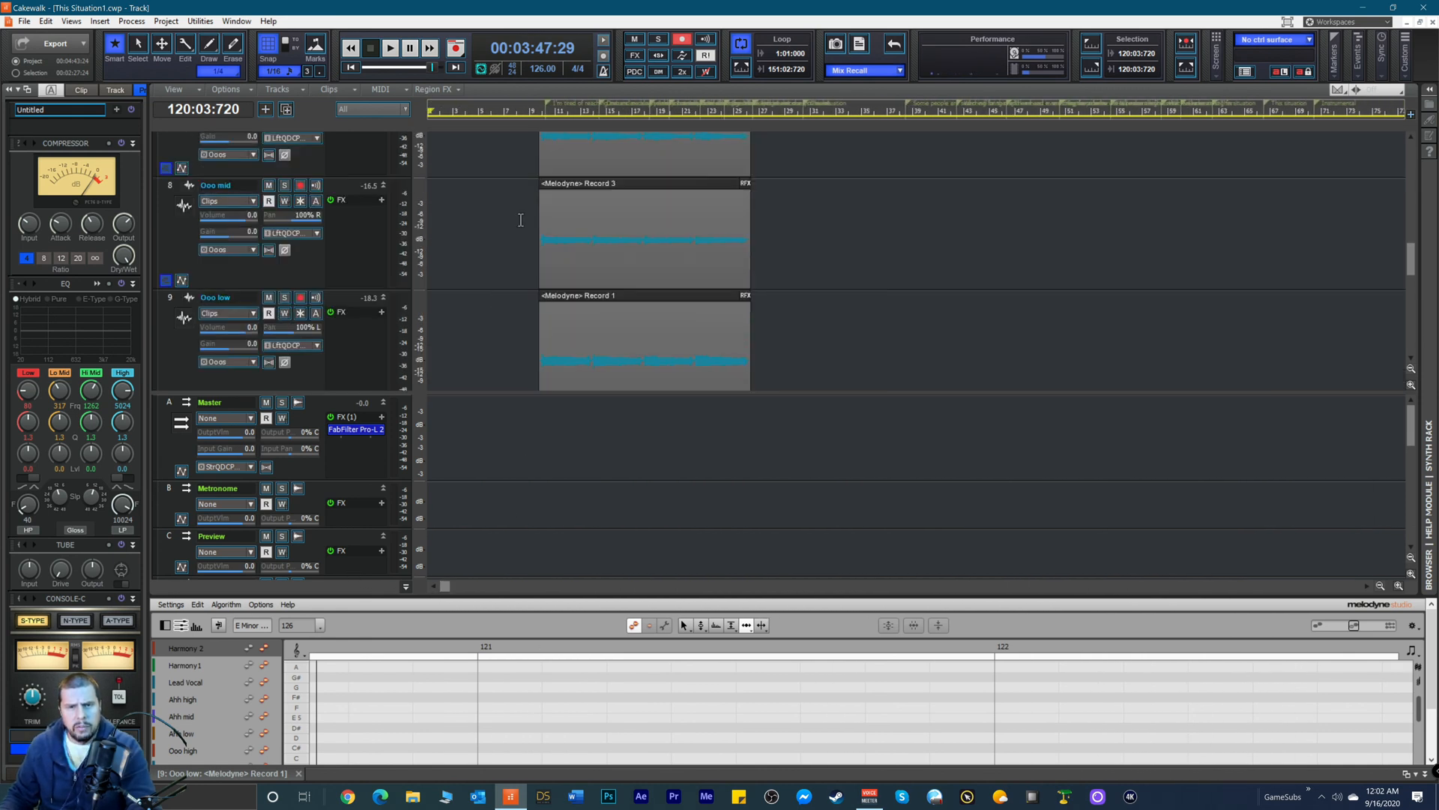
{"action": "left_click", "coordinate": [529, 113]}
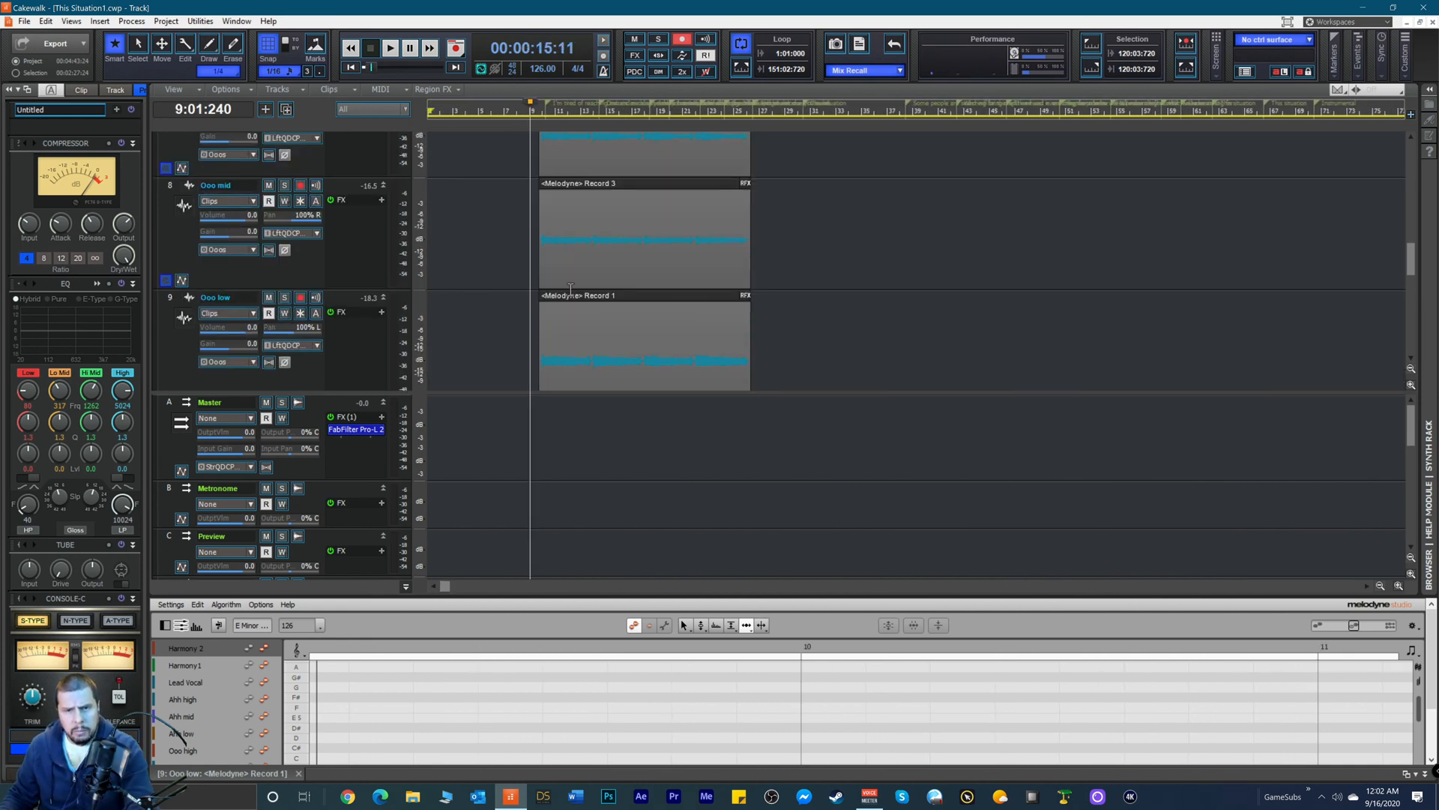
{"action": "left_click", "coordinate": [602, 300]}
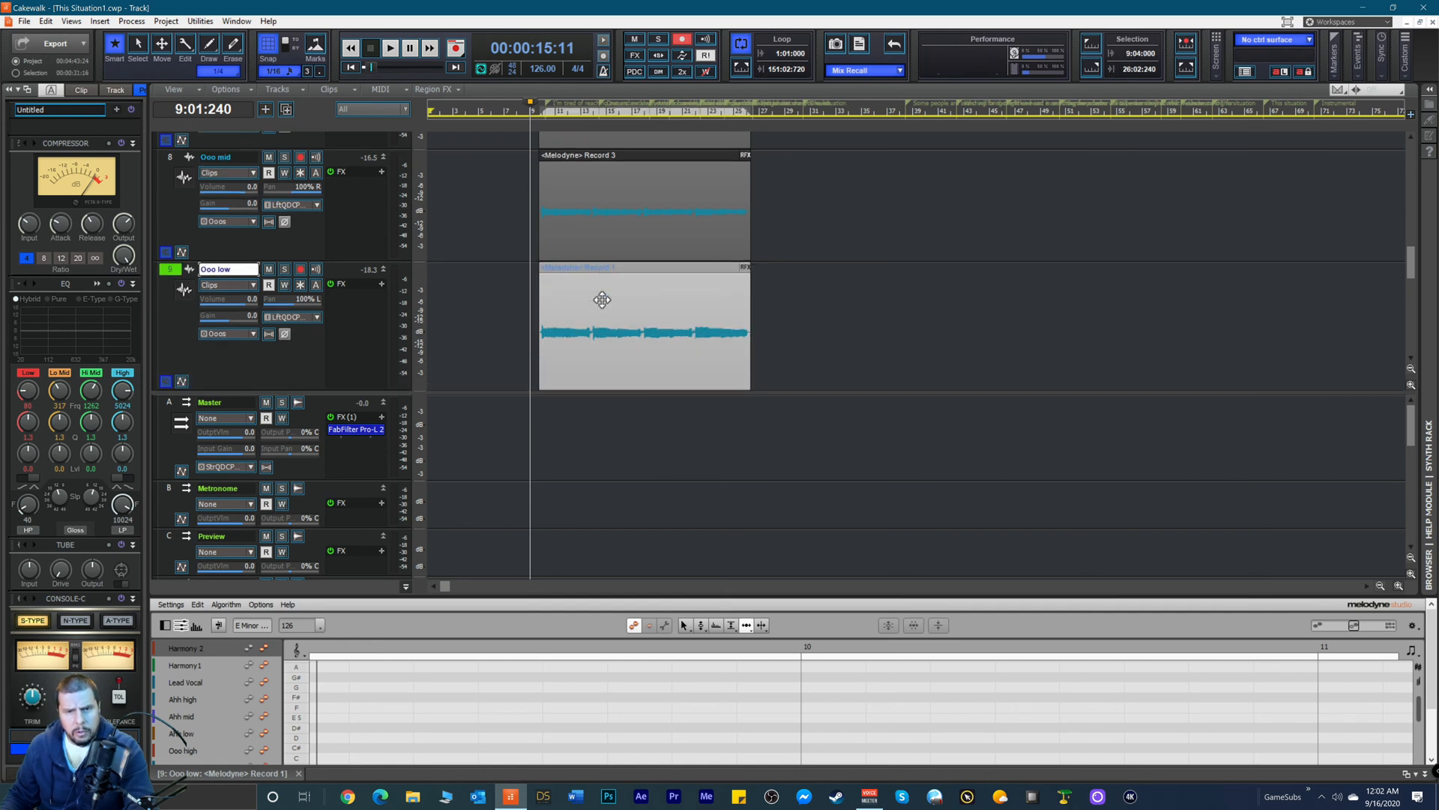
Step: Enlarge the Melodyne editor to full height and enable editing of Ooo low, Ooo mid and Ooo high together
{"action": "left_click_drag", "start_coordinate": [483, 594], "coordinate": [483, 91]}
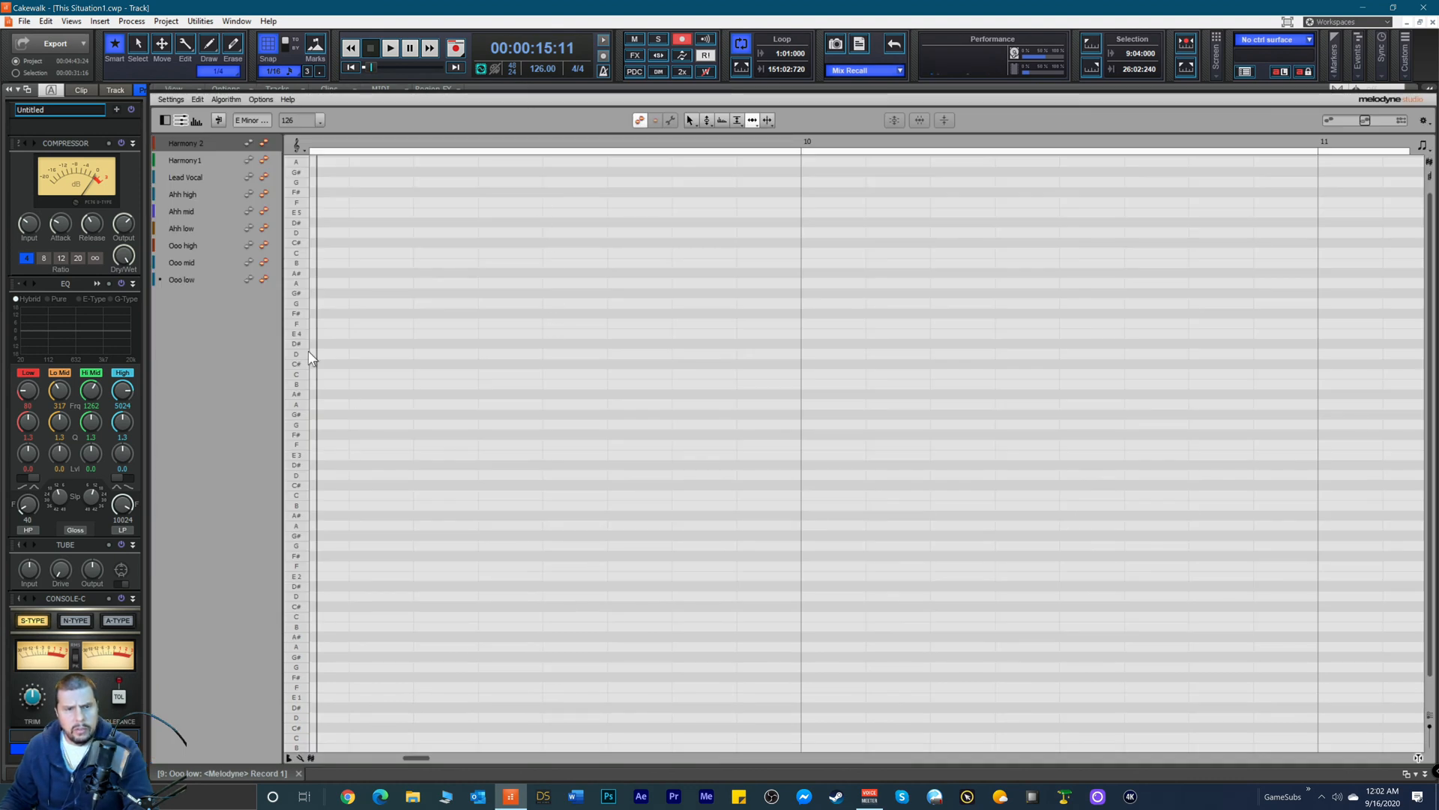
{"action": "left_click", "coordinate": [267, 279]}
{"action": "left_click", "coordinate": [268, 259]}
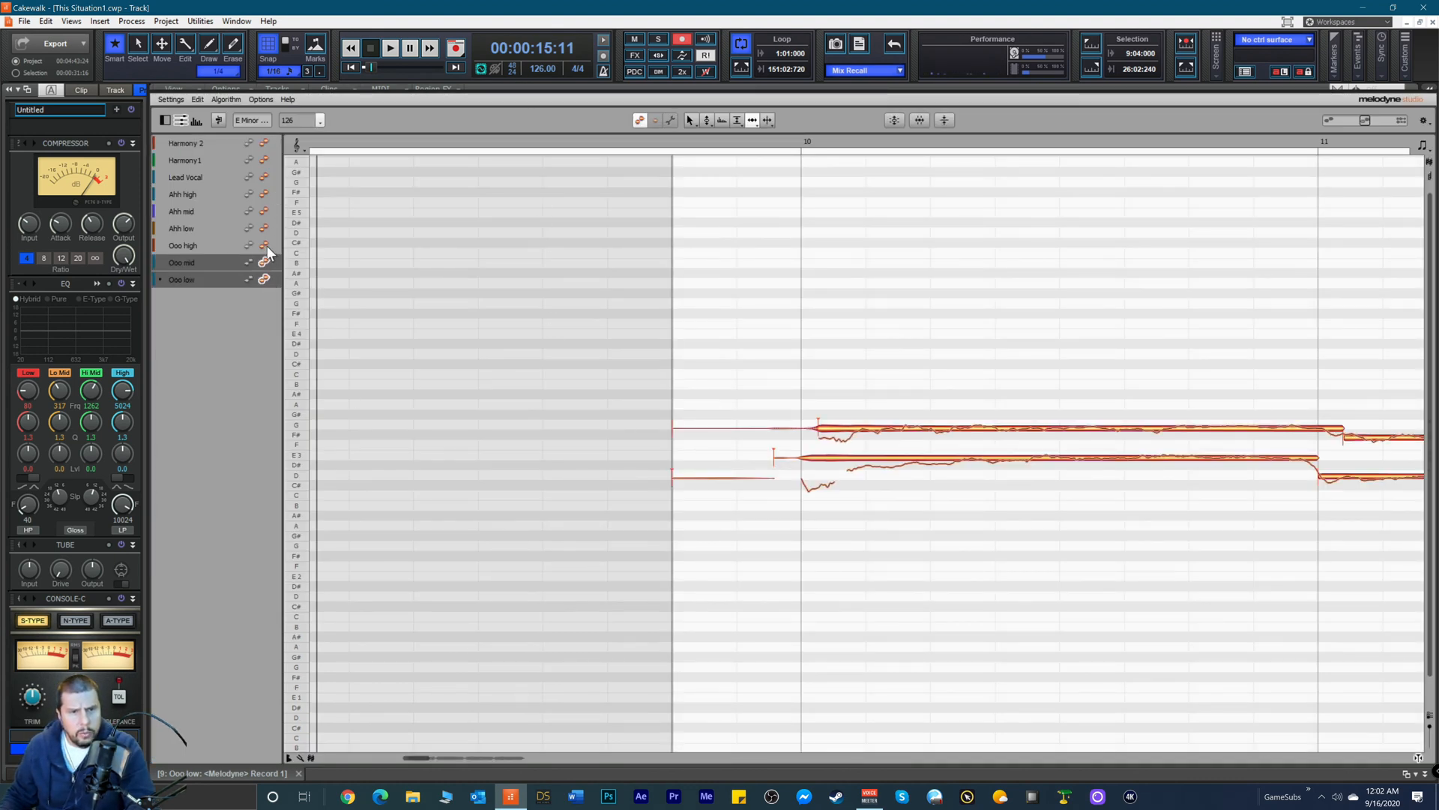
{"action": "left_click", "coordinate": [265, 245]}
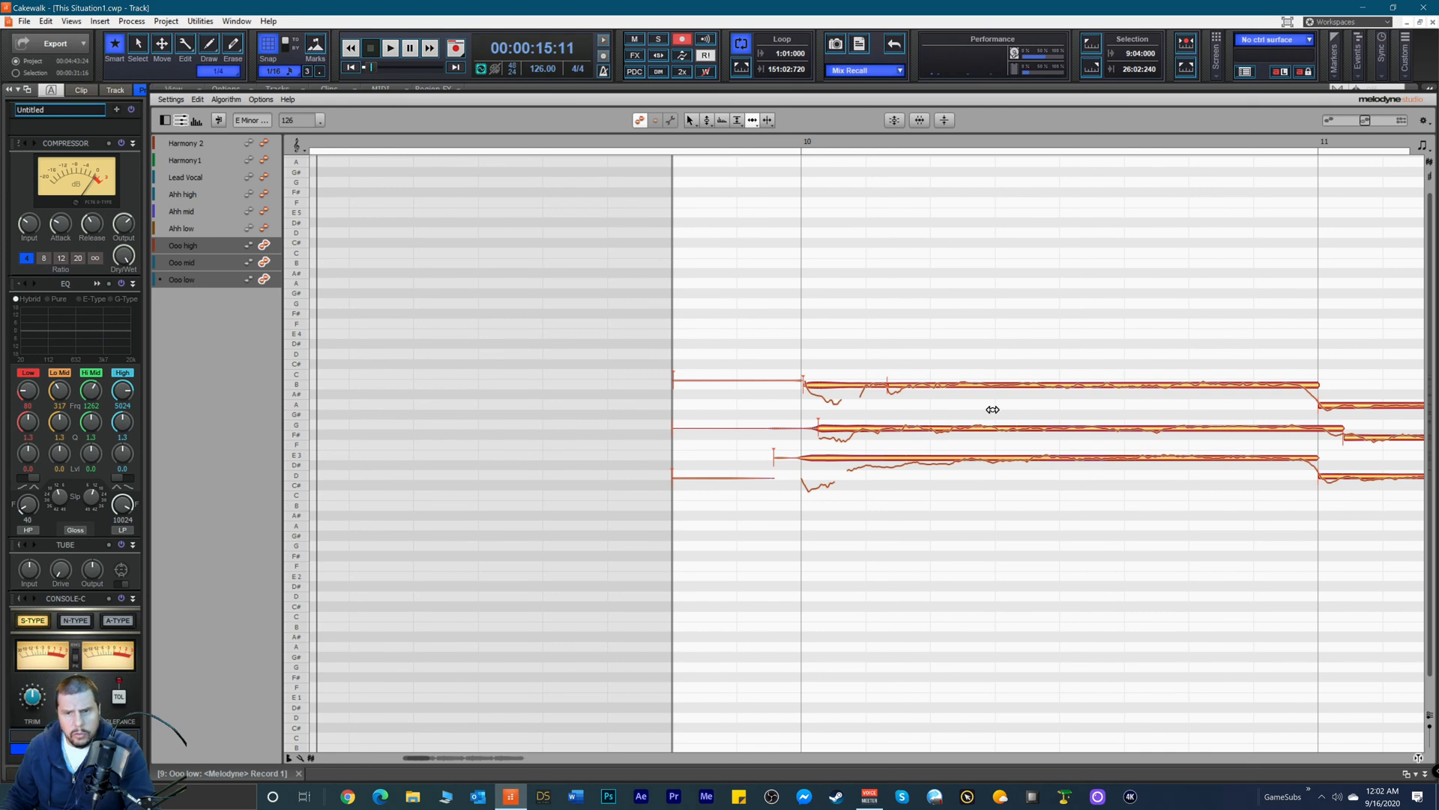
Step: Separate the short opening notes from the sustained ones just after measure 10 on Ooo high, Ooo mid and Ooo low
{"action": "right_click", "coordinate": [889, 389]}
{"action": "left_click", "coordinate": [904, 389]}
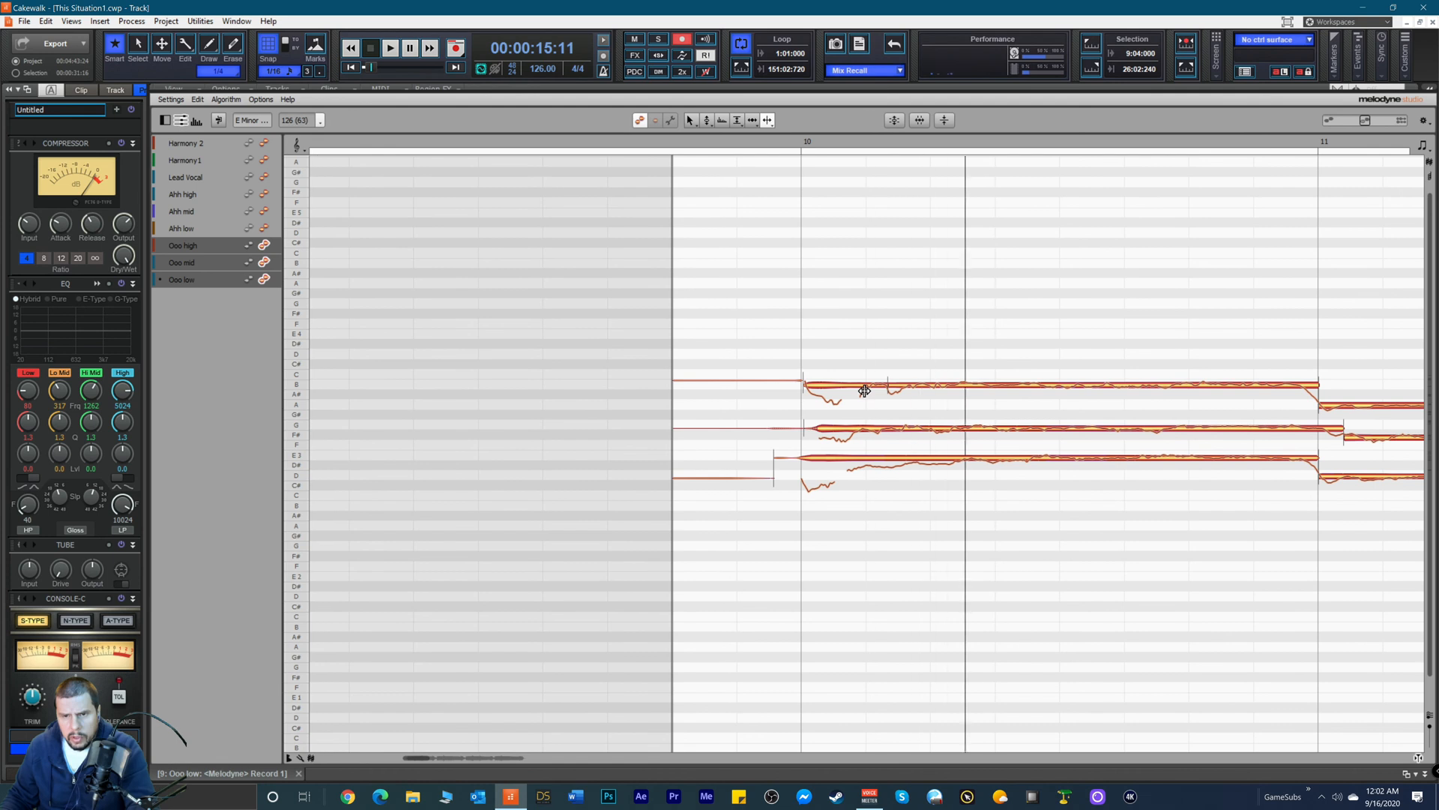
{"action": "double_click", "coordinate": [862, 388]}
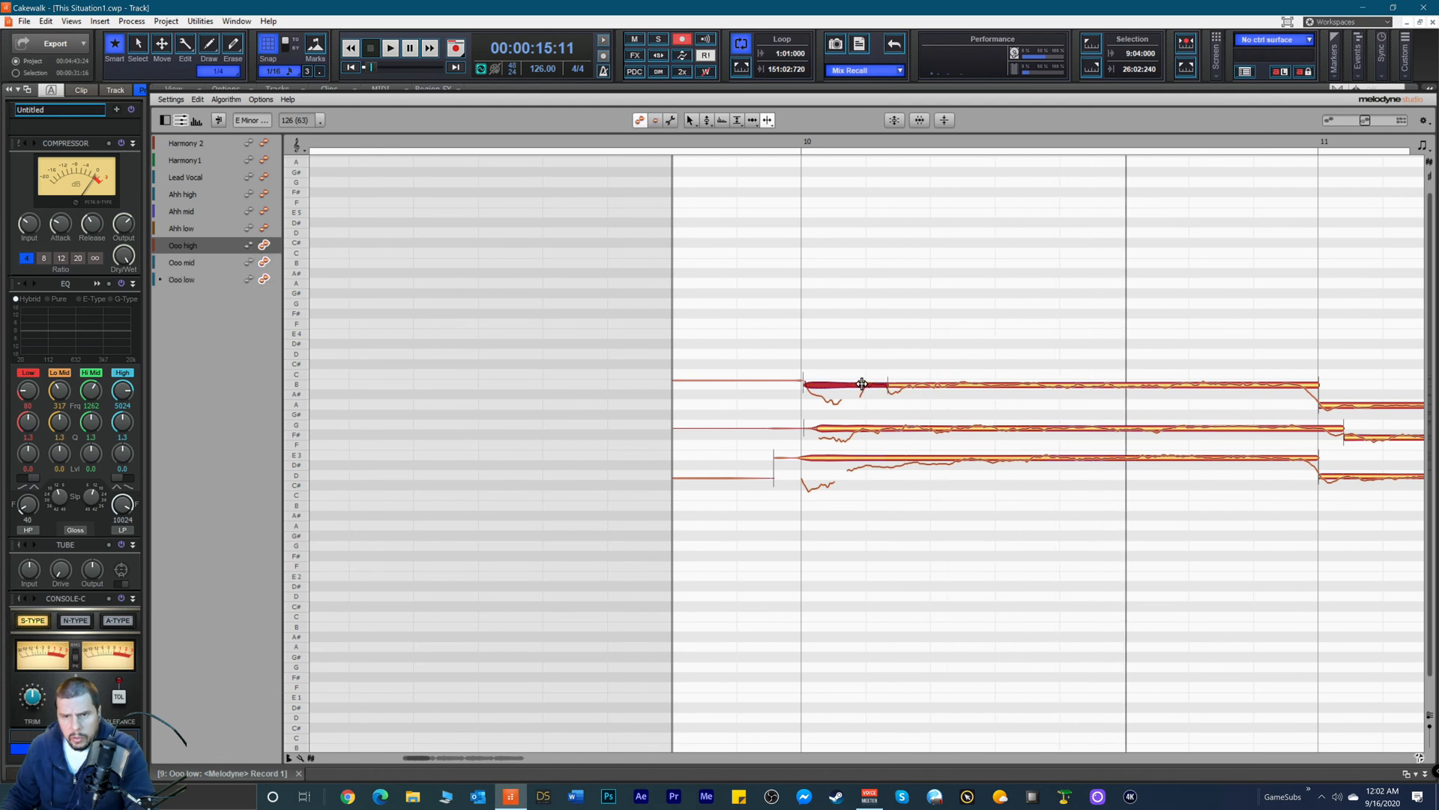
{"action": "double_click", "coordinate": [858, 433]}
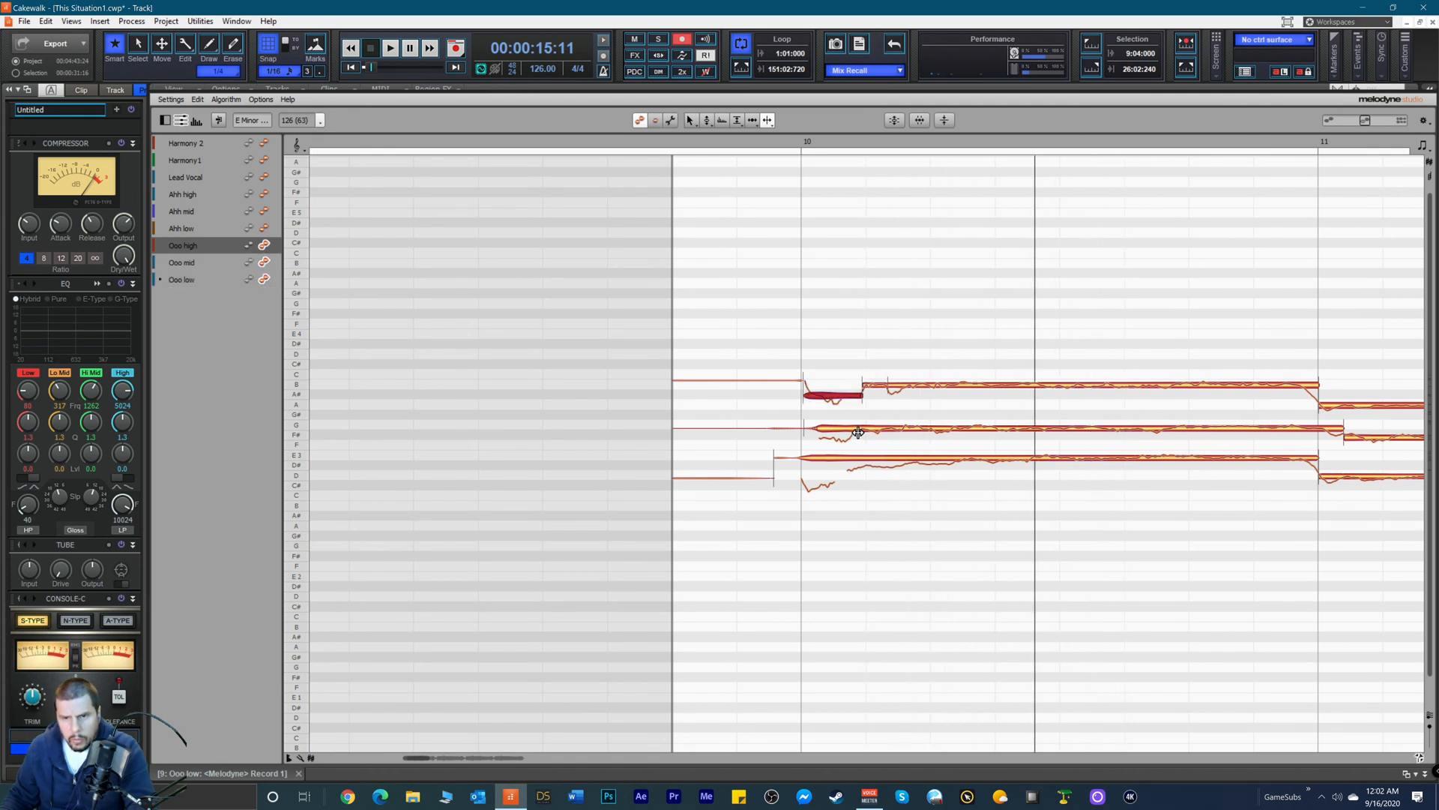
{"action": "double_click", "coordinate": [858, 429]}
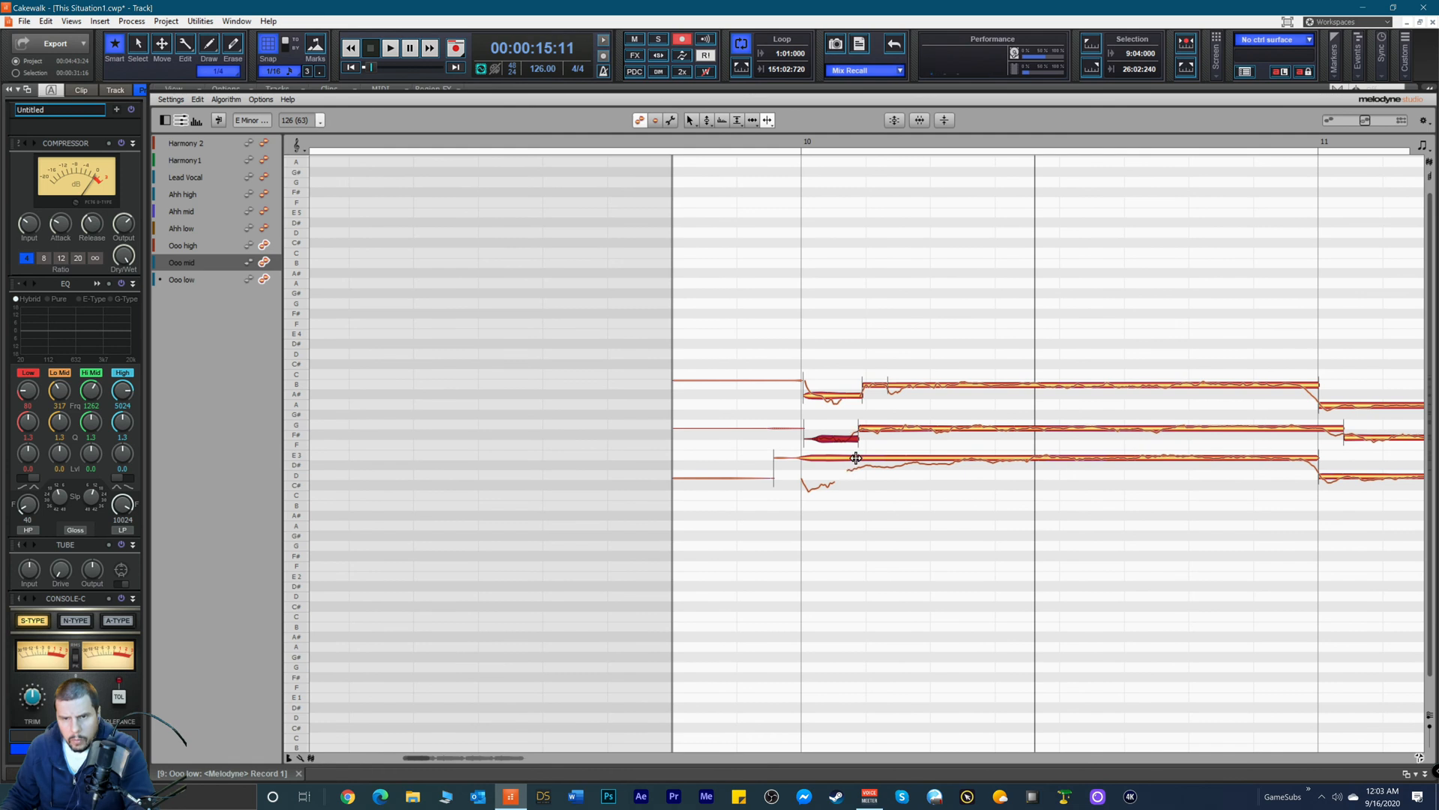
{"action": "double_click", "coordinate": [856, 457]}
Step: Switch to the timing tool and pull the start of Ooo mid's short opening note back to measure 10
{"action": "right_click", "coordinate": [851, 494]}
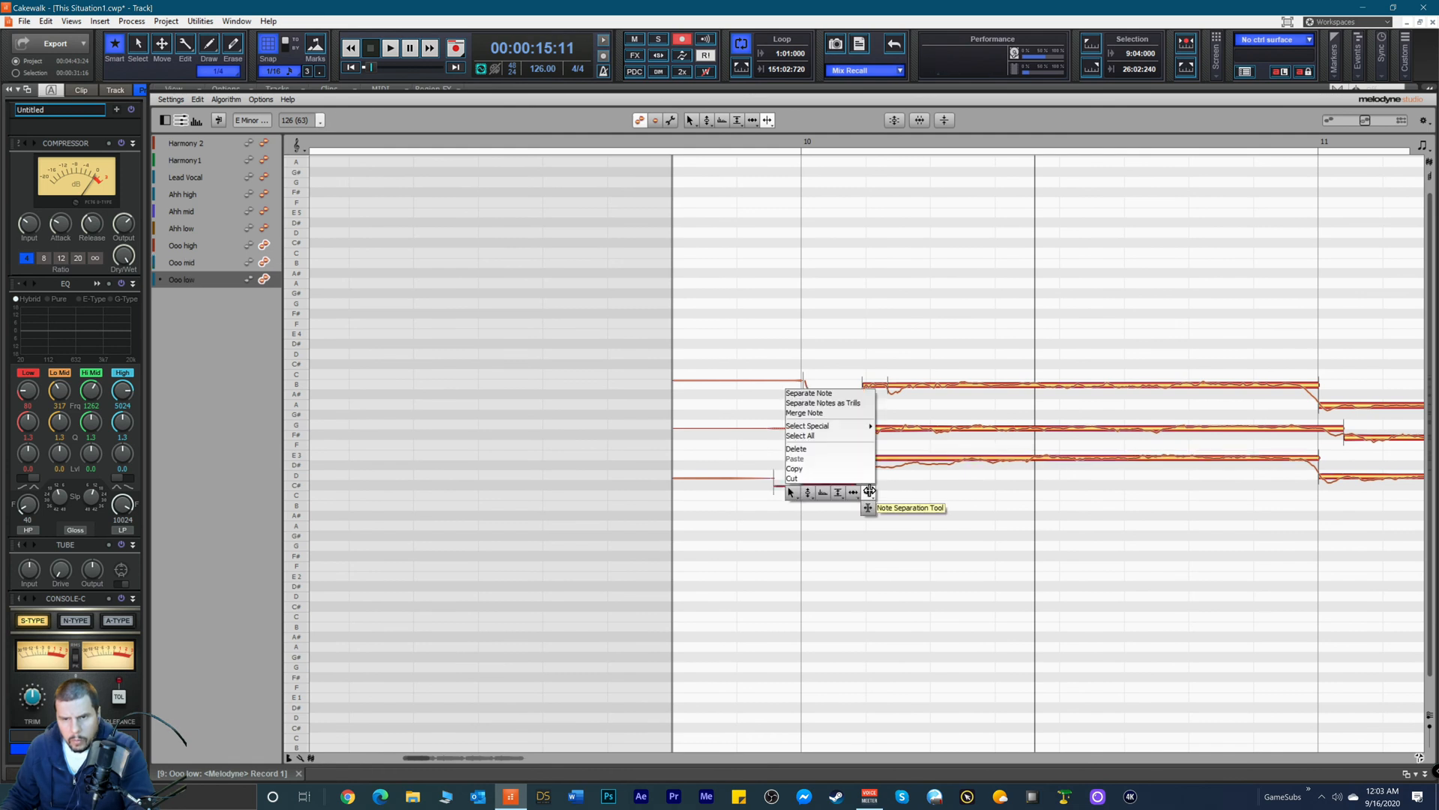
{"action": "left_click", "coordinate": [850, 495]}
{"action": "right_click", "coordinate": [777, 311]}
{"action": "left_click", "coordinate": [778, 311]}
{"action": "left_click", "coordinate": [809, 393]}
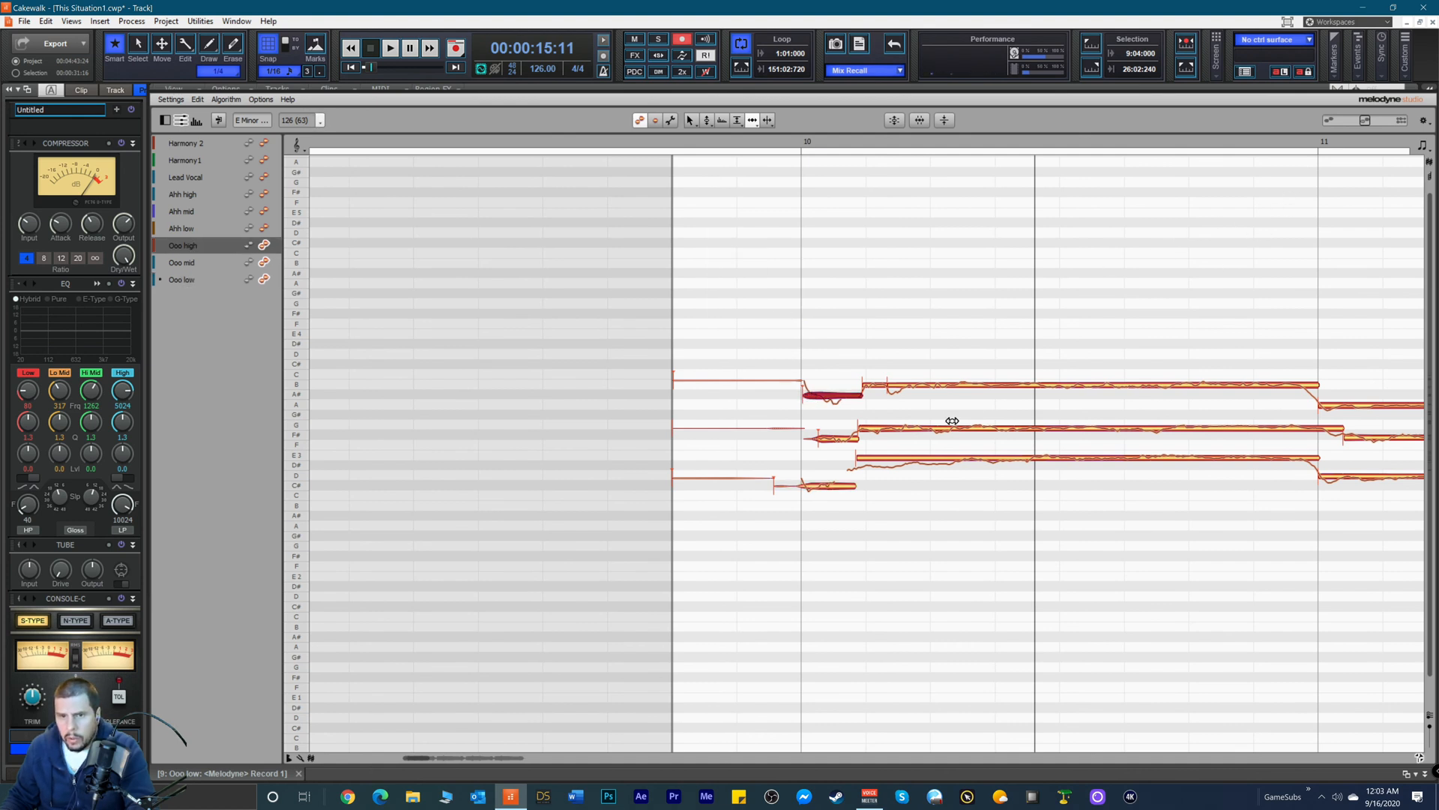
{"action": "left_click_drag", "start_coordinate": [829, 440], "coordinate": [807, 452]}
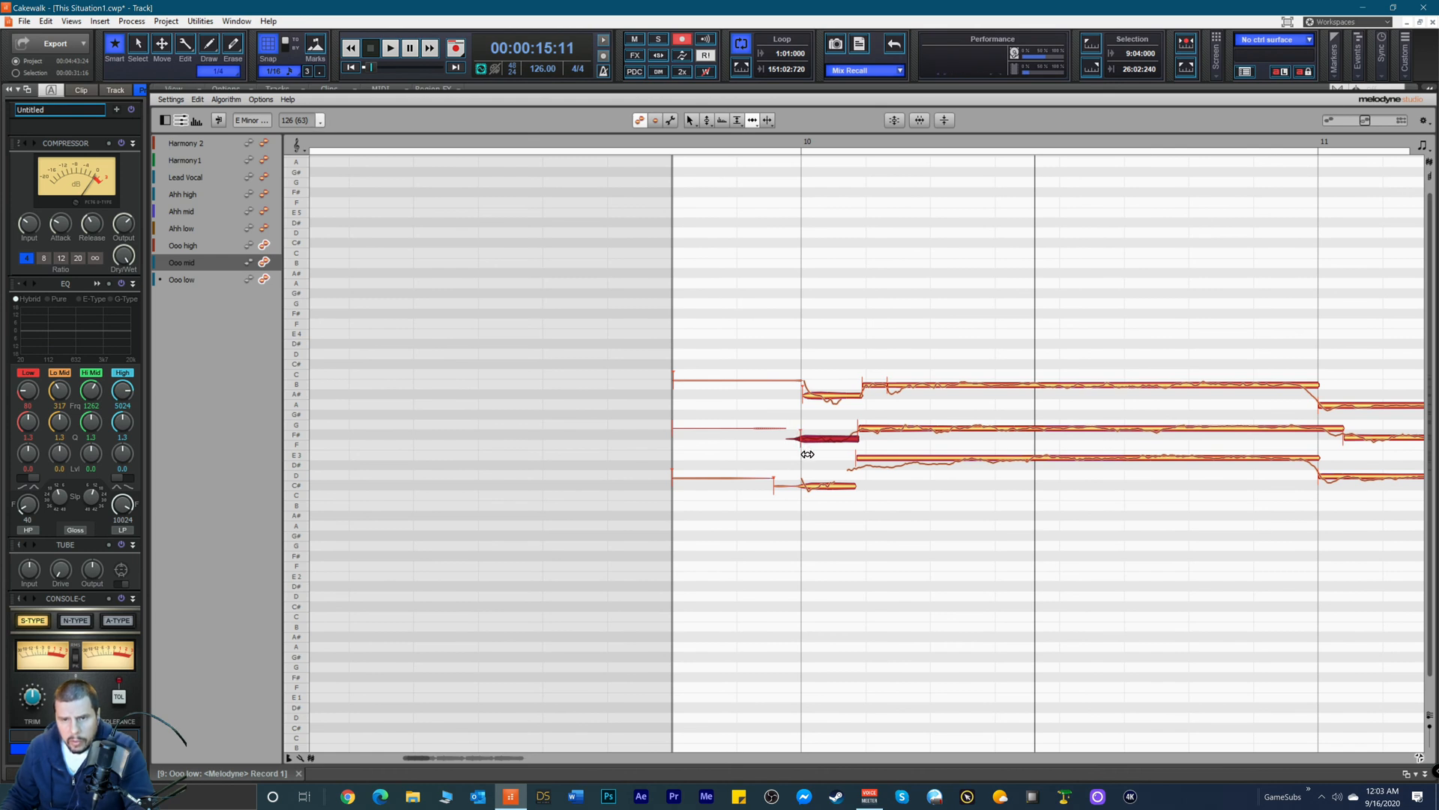
Step: Shift the starts of the sustained notes on Ooo low, Ooo mid and Ooo high slightly later to align on the same beat
{"action": "left_click", "coordinate": [872, 460]}
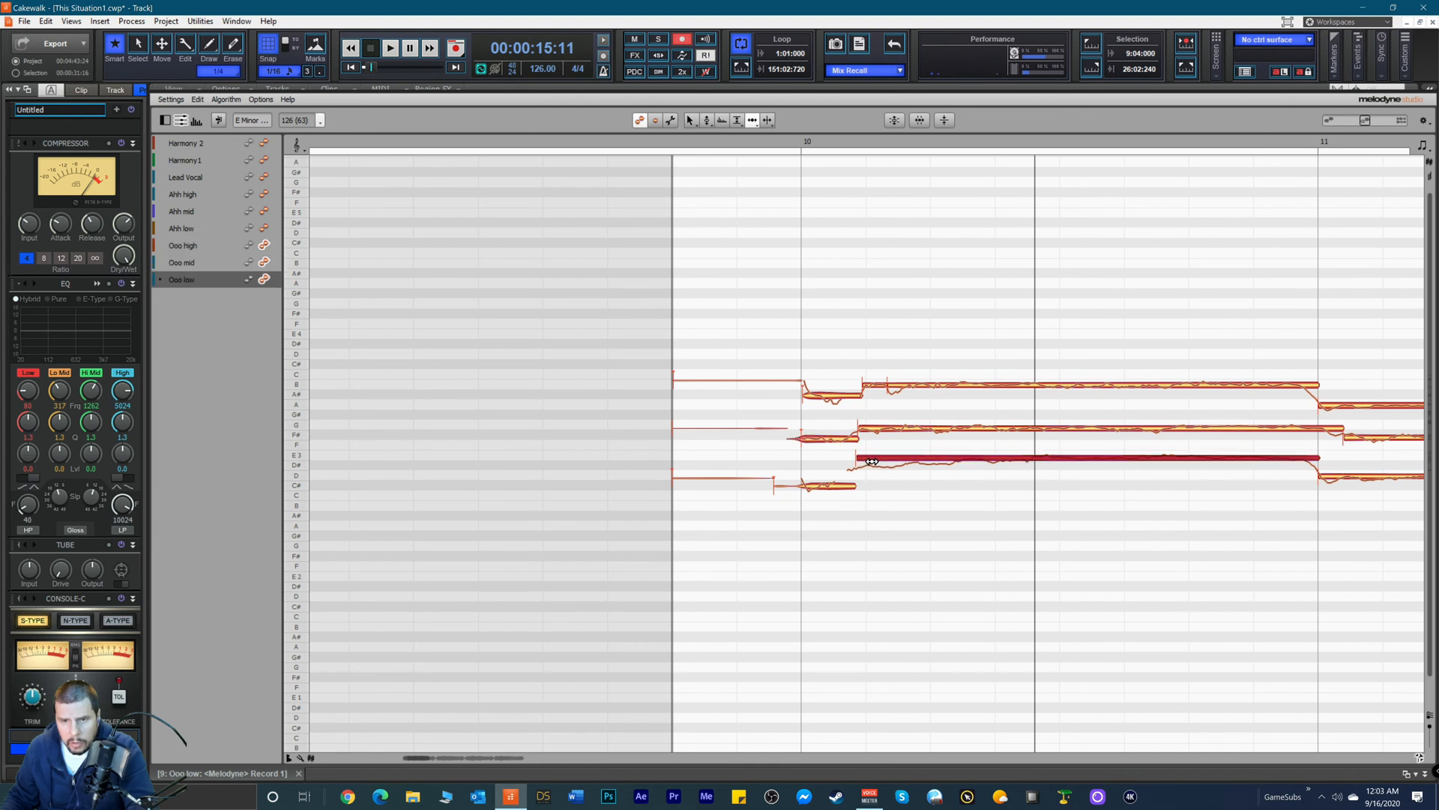
{"action": "left_click_drag", "start_coordinate": [860, 464], "coordinate": [873, 426]}
{"action": "left_click", "coordinate": [867, 424]}
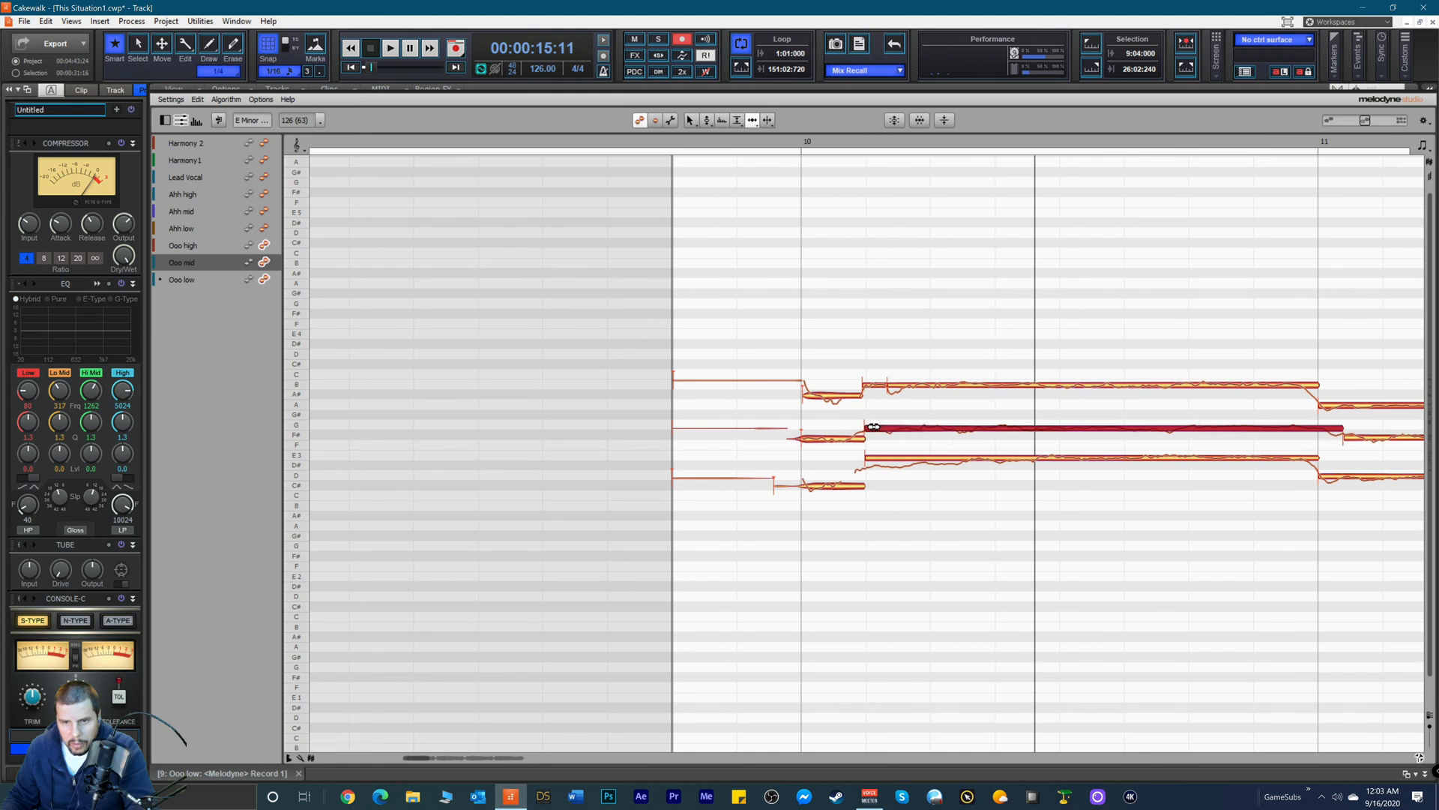
{"action": "left_click", "coordinate": [874, 386]}
{"action": "left_click", "coordinate": [902, 383]}
Step: Play the Ooo parts from just before measure 10 to check the retimed notes, with Ooo high's opening note selected
{"action": "left_click", "coordinate": [756, 141]}
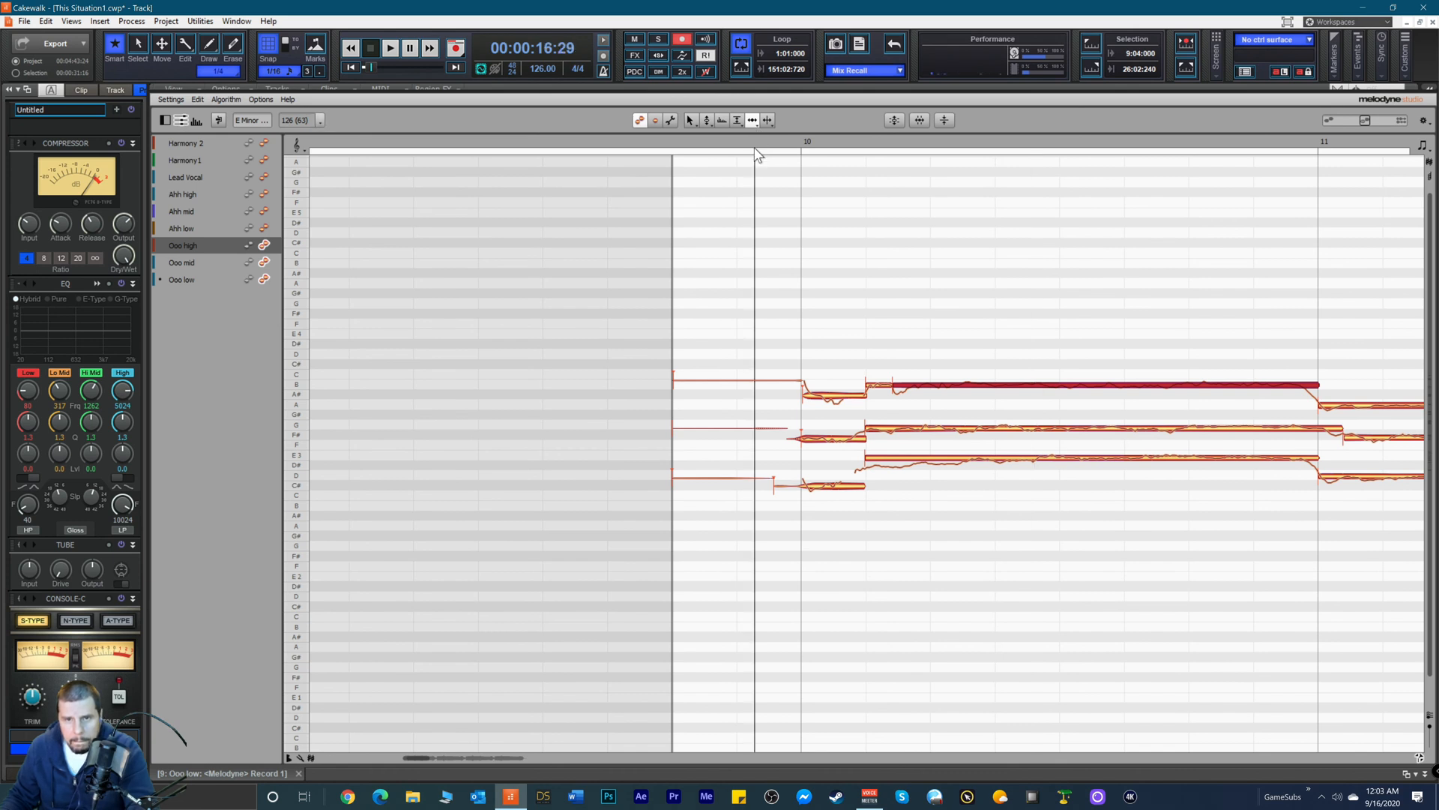
{"action": "left_click", "coordinate": [817, 393]}
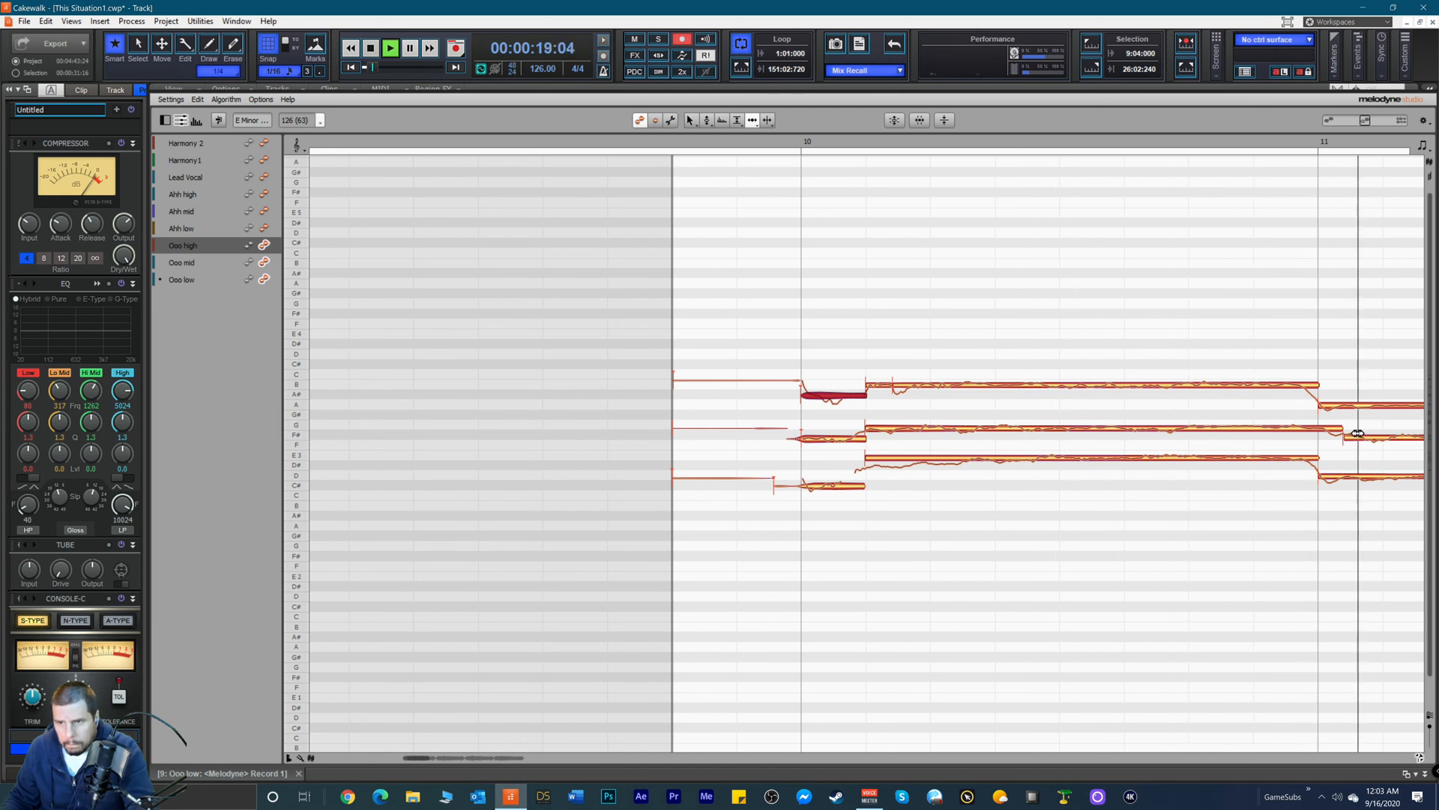
{"action": "key", "text": "space"}
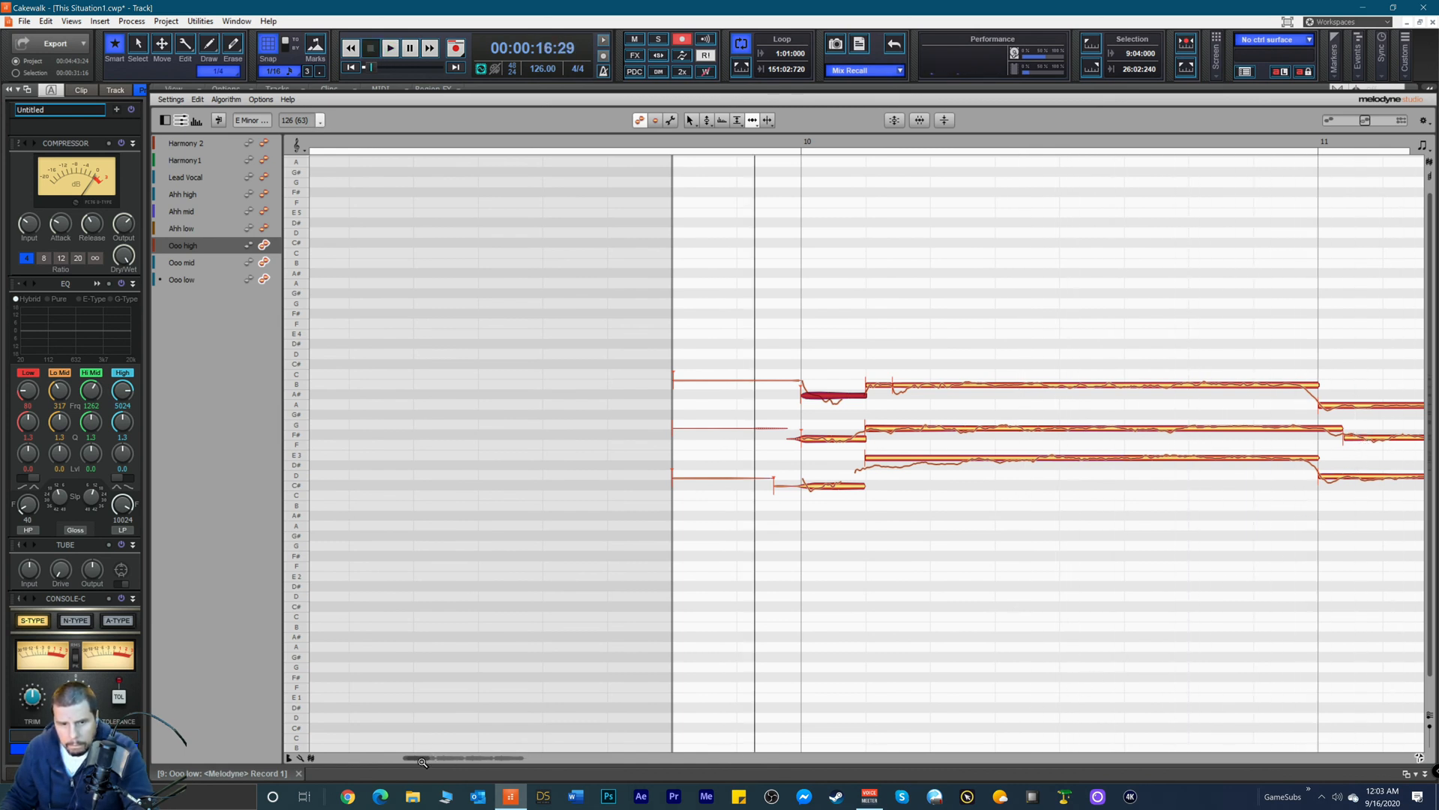
Step: Split the Ooo low note just after bar 12 with the Note Separation tool, isolating its short flat opening
{"action": "scroll", "coordinate": [427, 759], "scroll_direction": "down", "scroll_amount": 5}
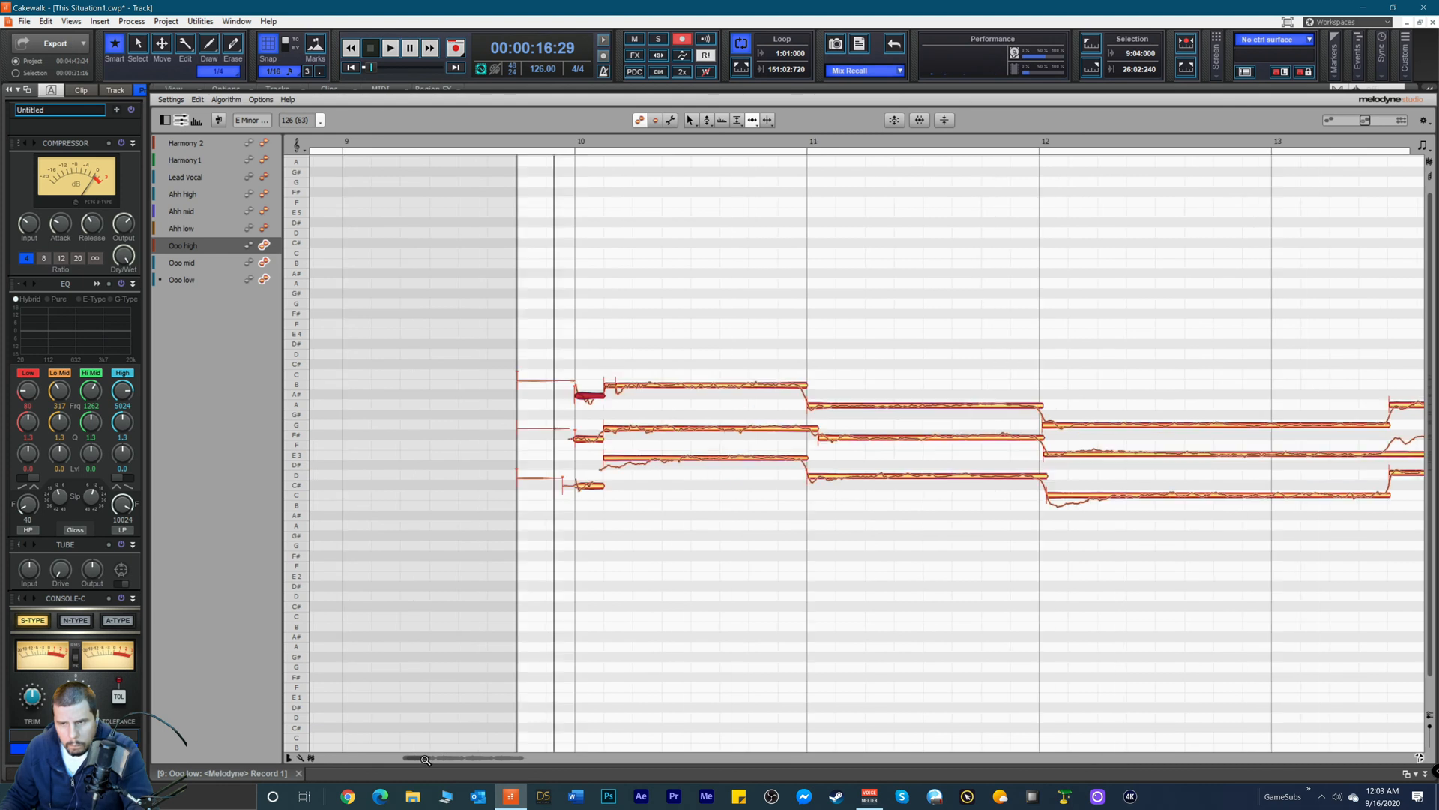
{"action": "right_click", "coordinate": [912, 472]}
{"action": "left_click", "coordinate": [932, 453]}
{"action": "left_click", "coordinate": [919, 500]}
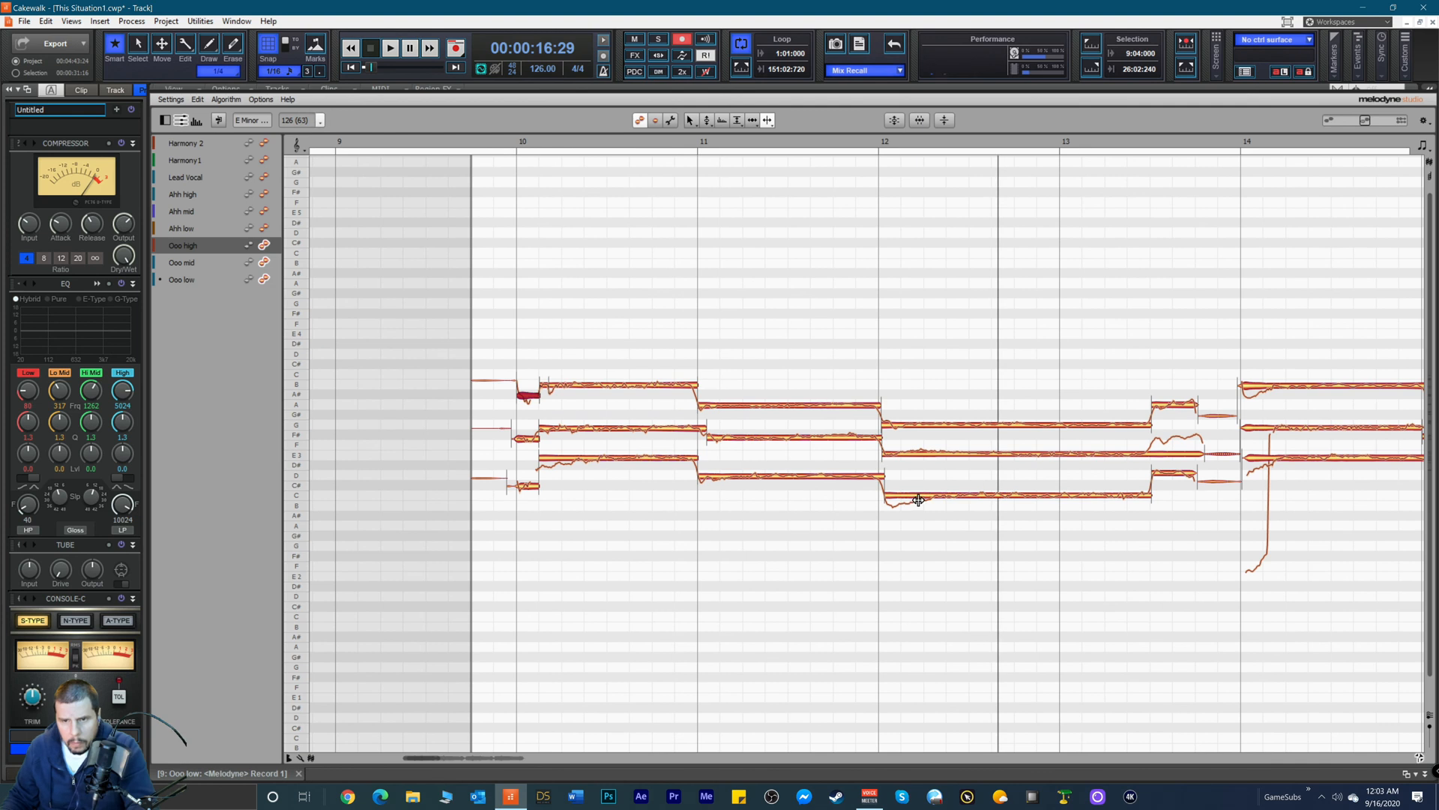
{"action": "left_click", "coordinate": [918, 500]}
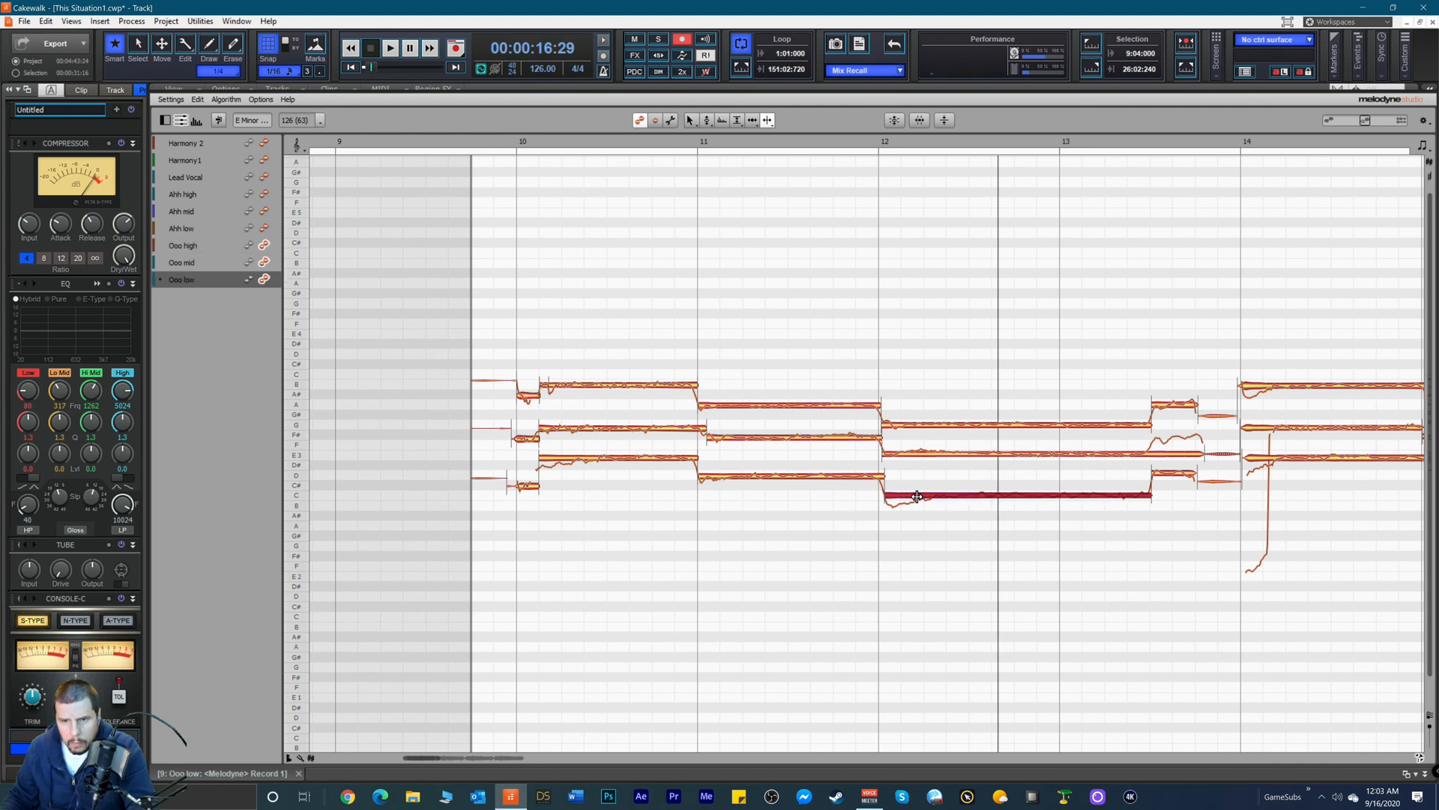
Step: Align the Ooo low note boundary at bar 12 and the Ooo mid note boundaries at bars 11 and 12 using the Time tool
{"action": "right_click", "coordinate": [811, 467]}
{"action": "left_click", "coordinate": [762, 477]}
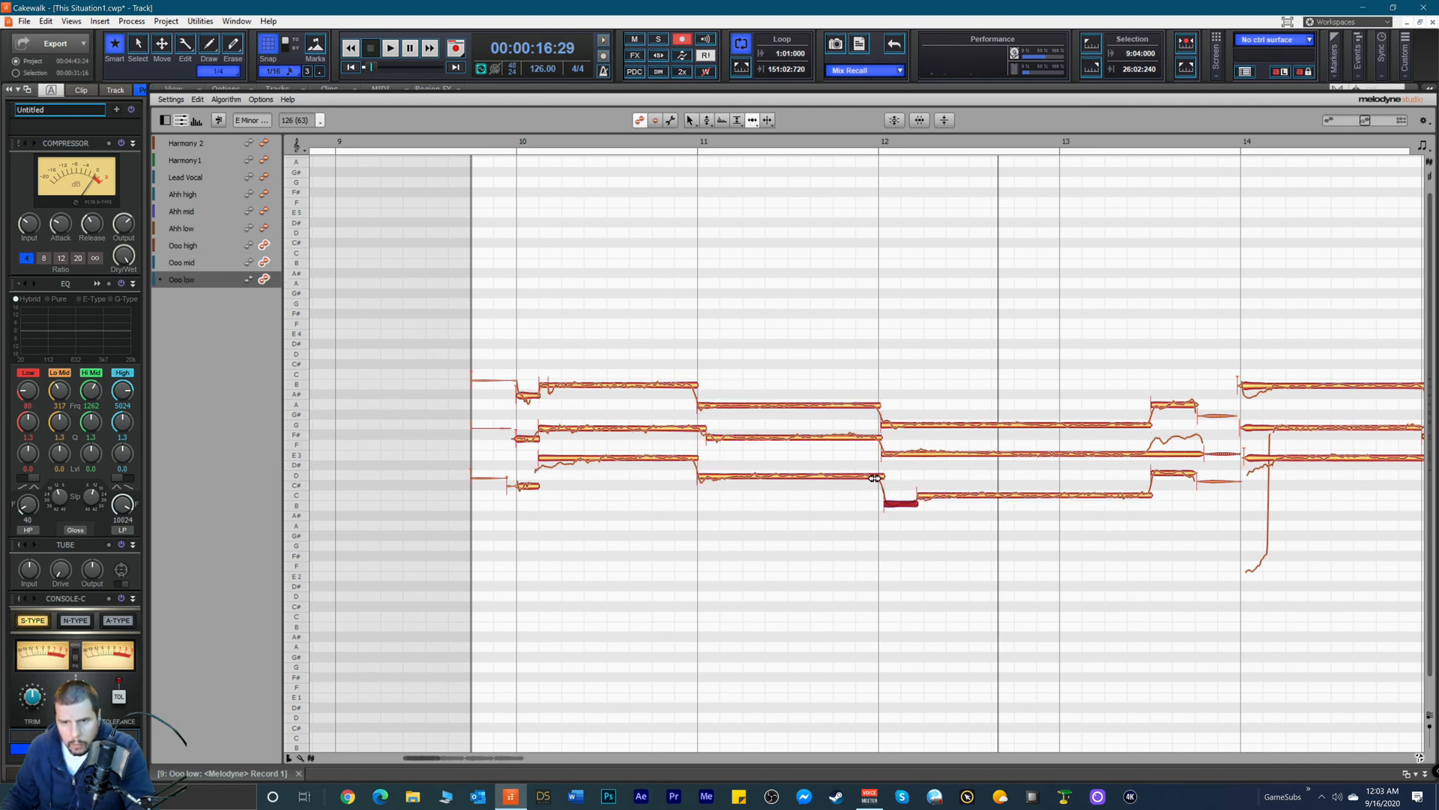
{"action": "left_click_drag", "start_coordinate": [883, 477], "coordinate": [878, 480]}
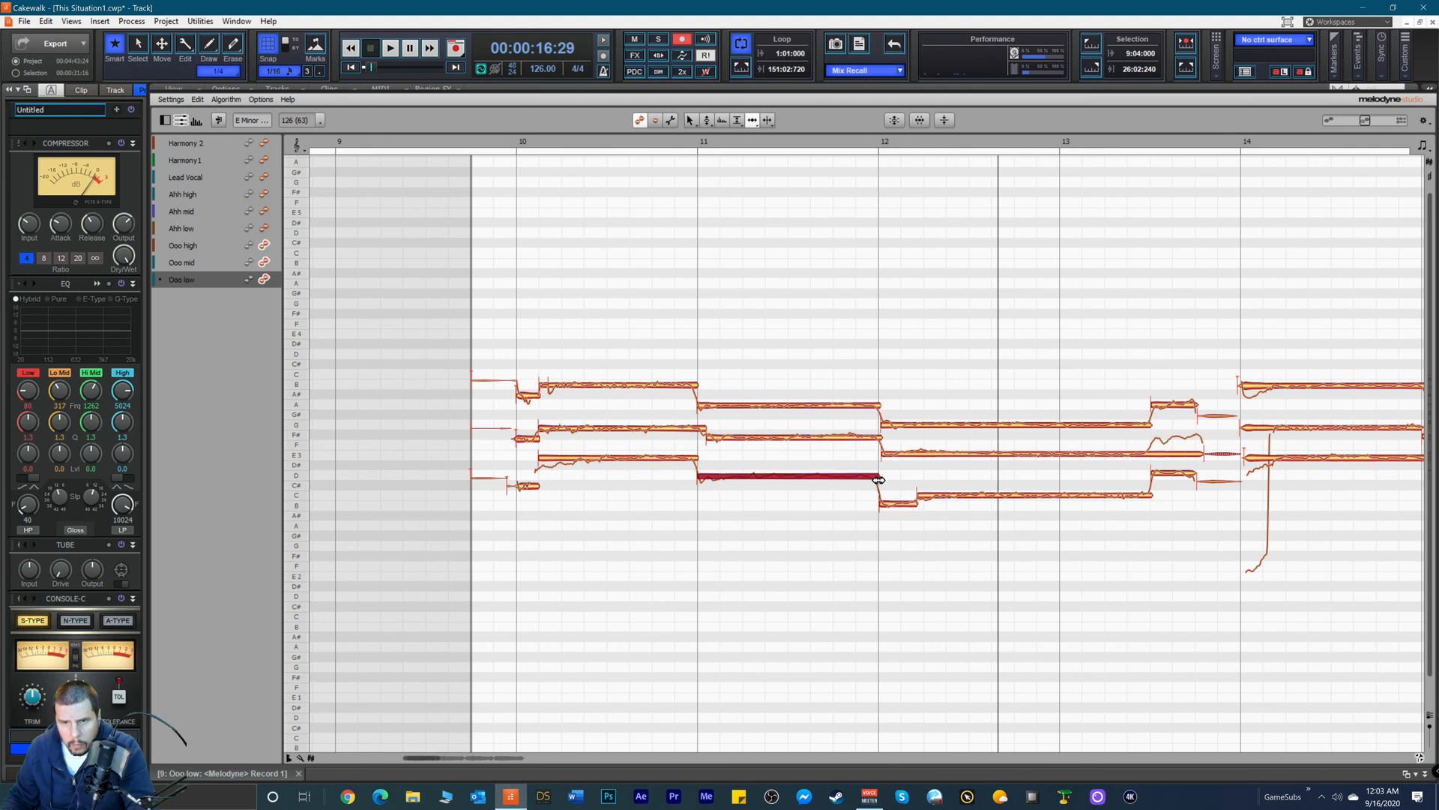
{"action": "left_click", "coordinate": [881, 436]}
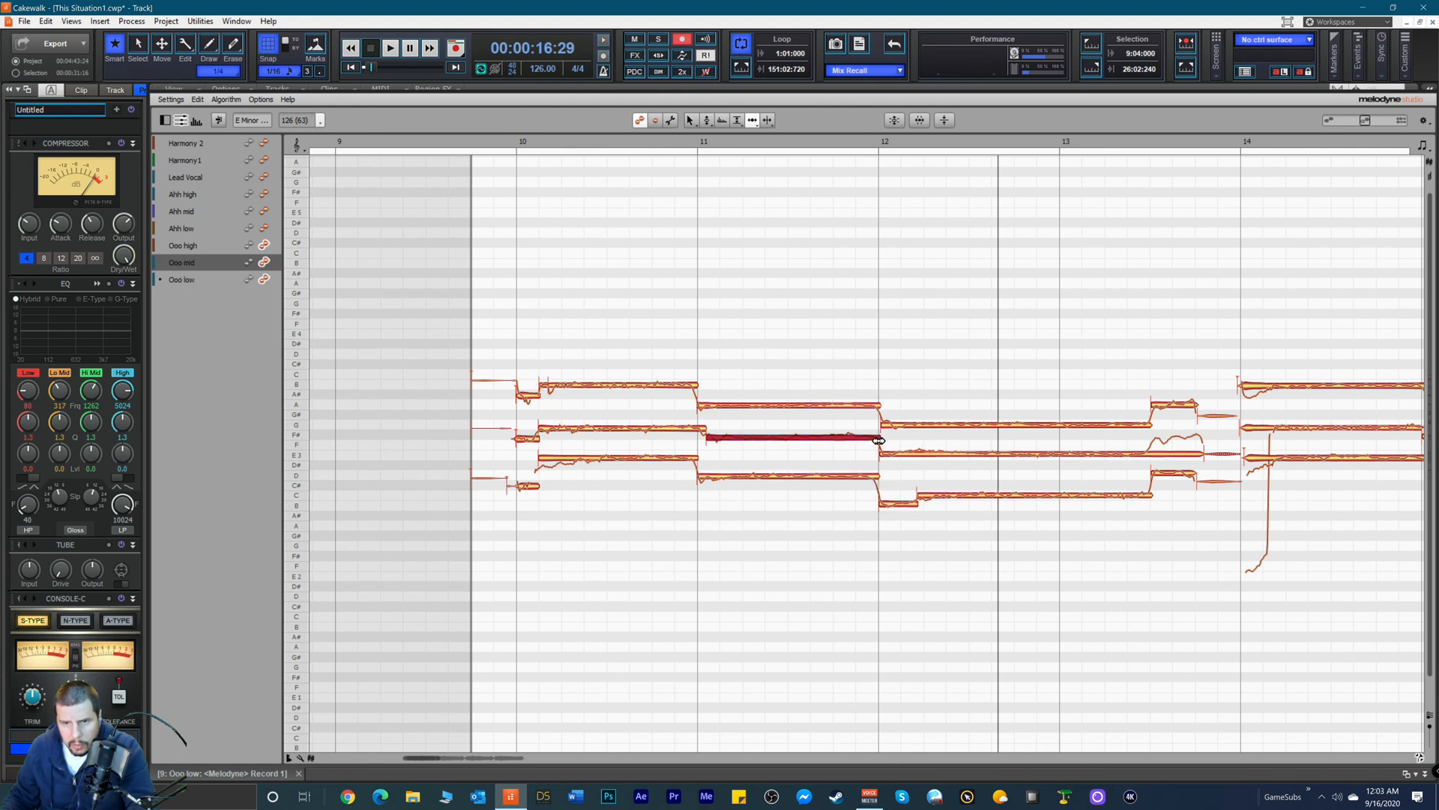
{"action": "left_click", "coordinate": [697, 429]}
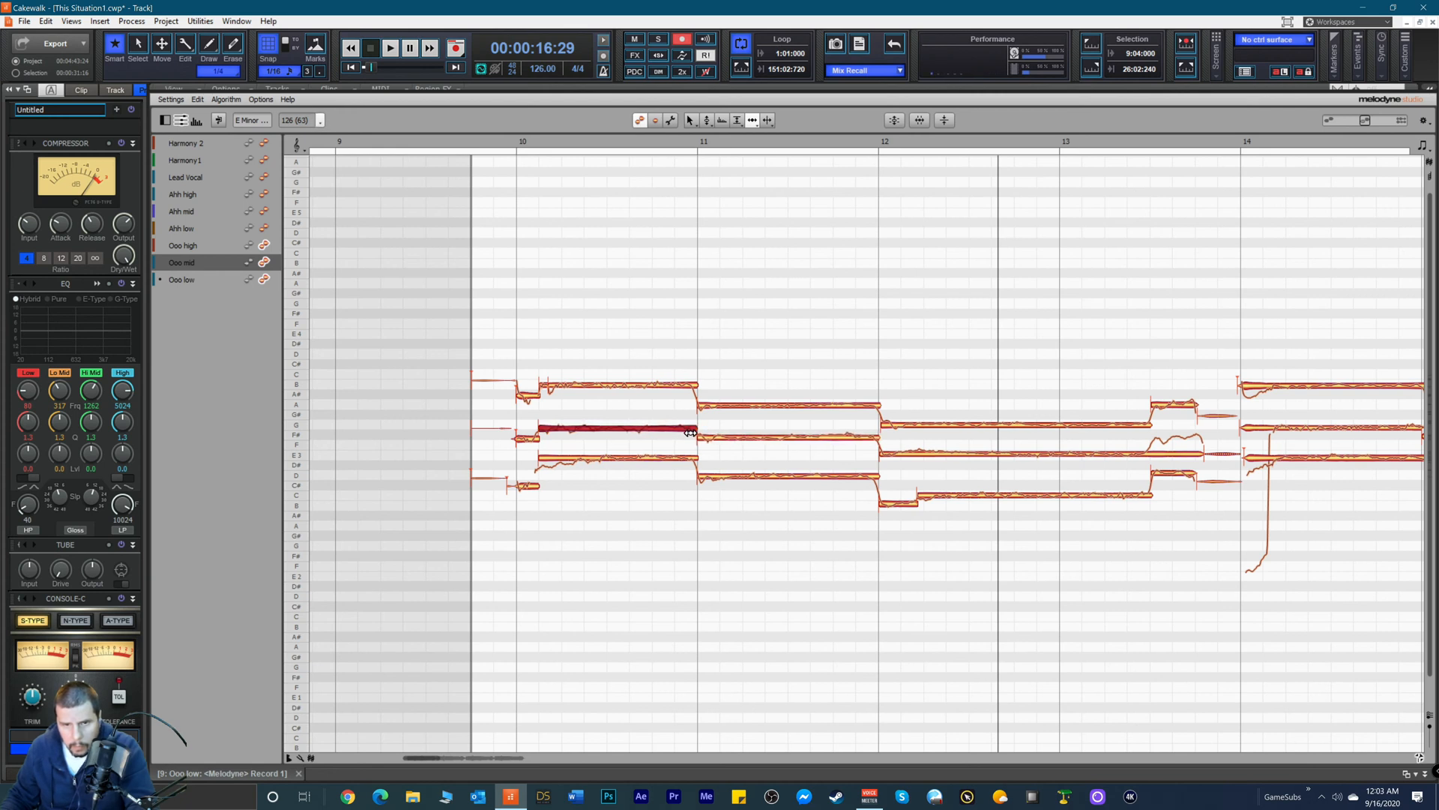
Step: Adjust the pitch drift of the long Ooo low, mid and high notes in bar 10 with the Pitch Drift tool
{"action": "right_click", "coordinate": [521, 371]}
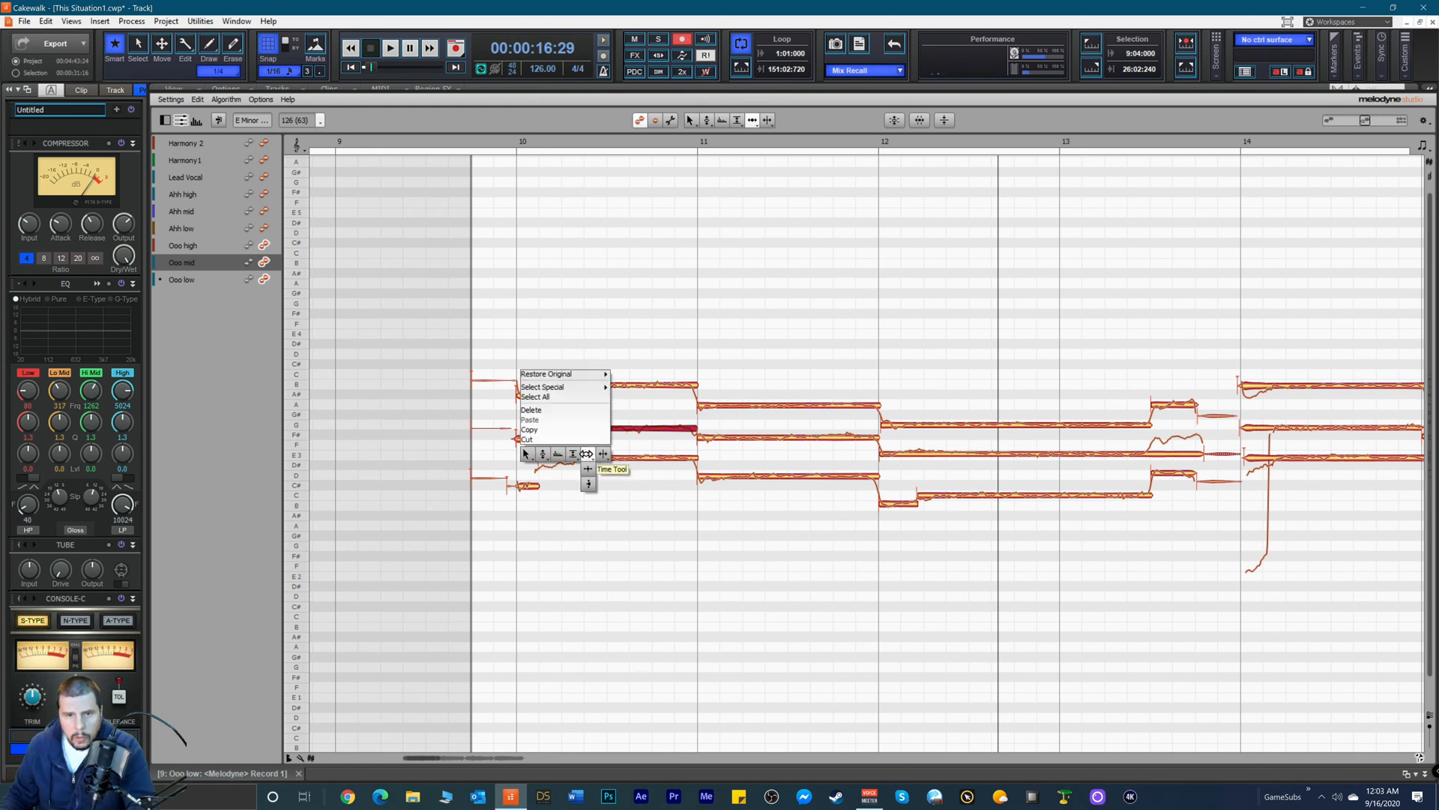
{"action": "left_click", "coordinate": [544, 484]}
{"action": "left_click_drag", "start_coordinate": [559, 464], "coordinate": [551, 571]}
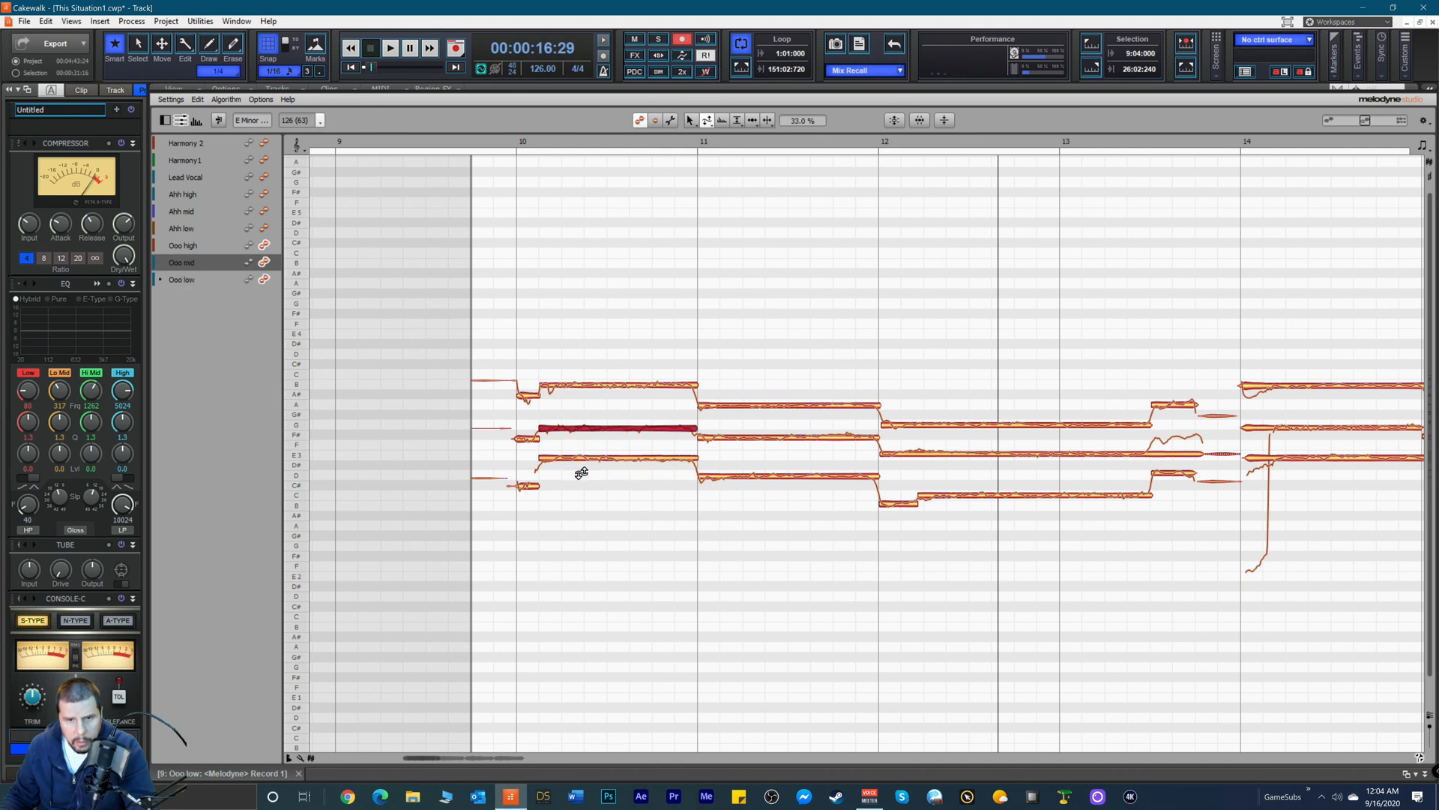
{"action": "left_click", "coordinate": [597, 385]}
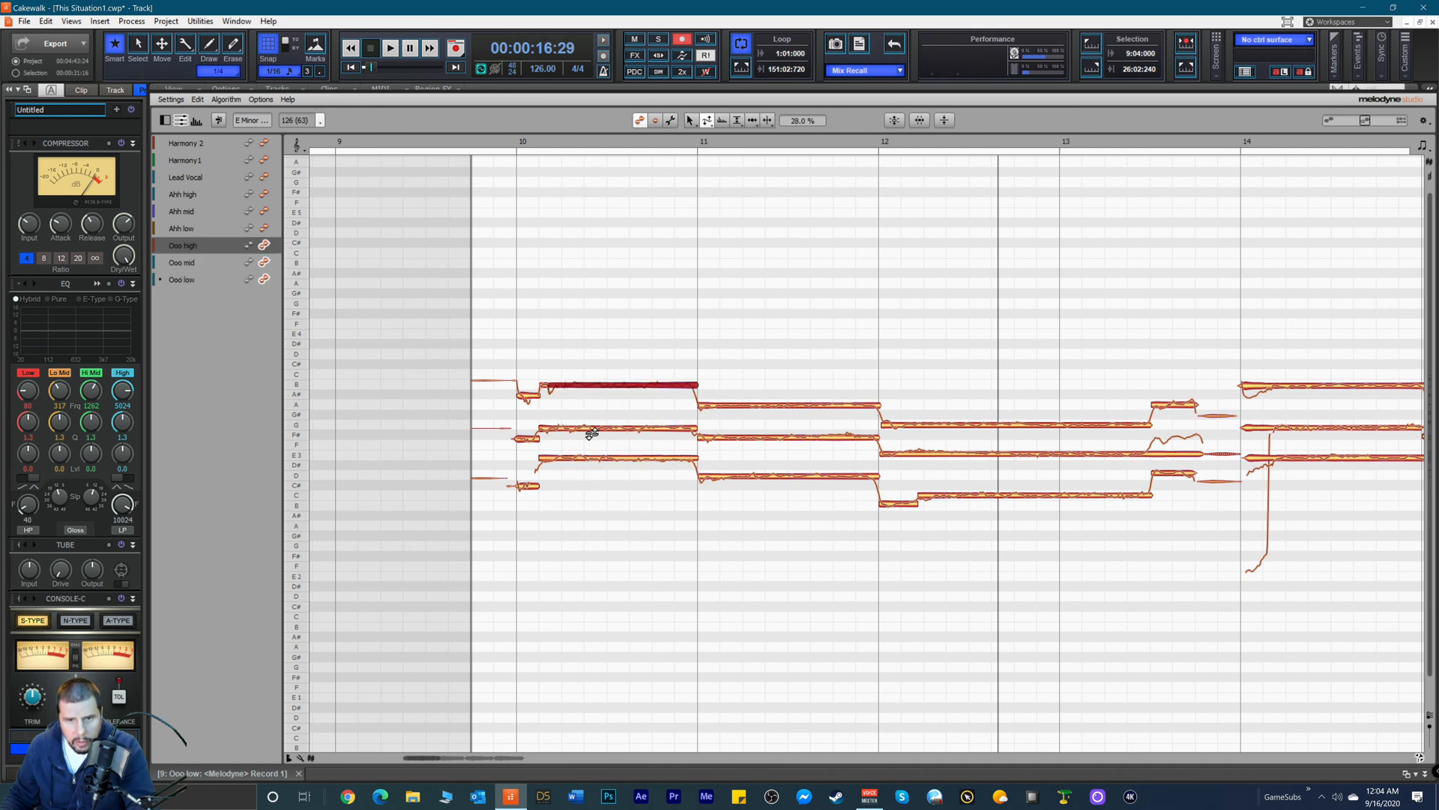
Step: Adjust the pitch drift of the three Ooo notes in bar 11 and the Ooo low and mid notes in bar 12
{"action": "left_click", "coordinate": [755, 405]}
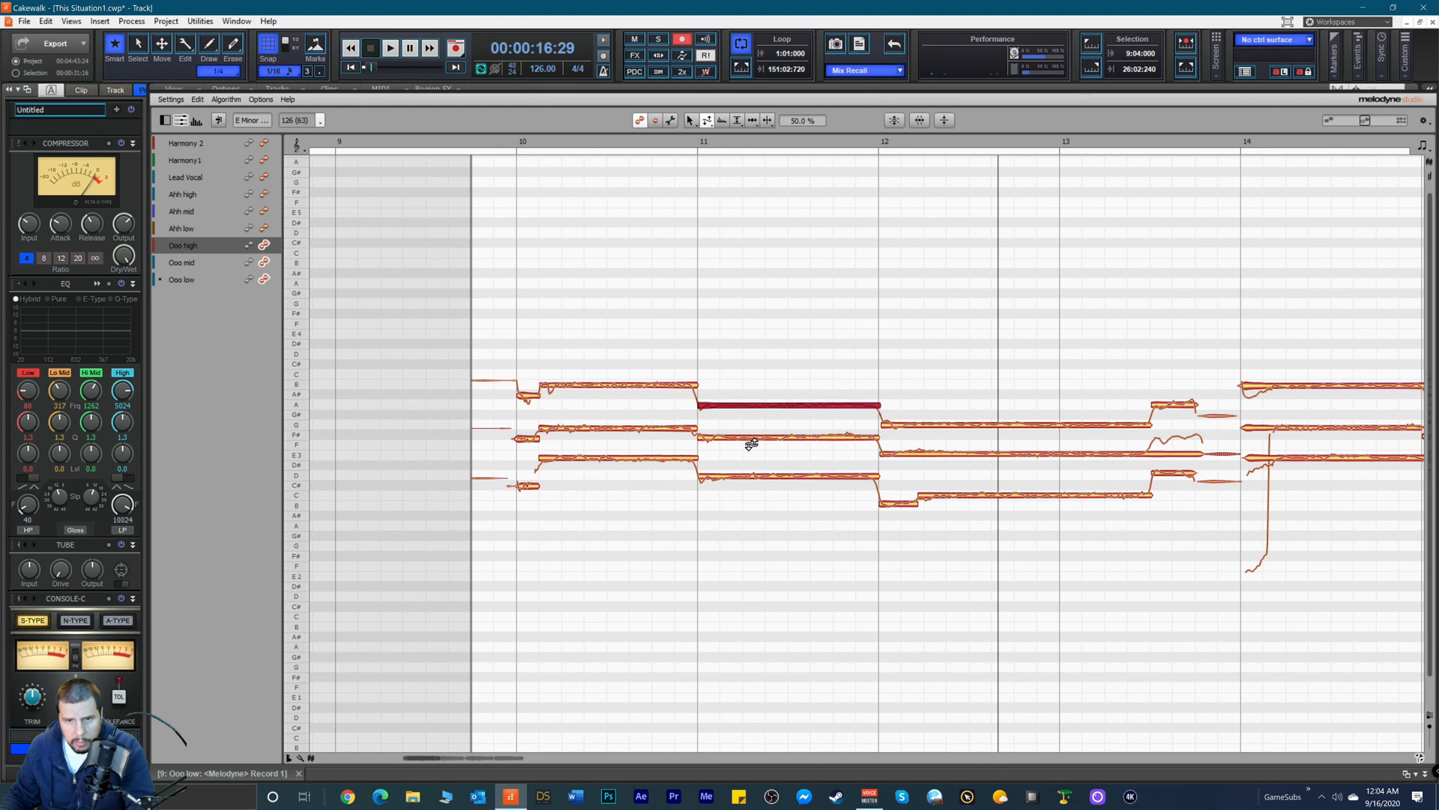
{"action": "left_click", "coordinate": [749, 438]}
{"action": "left_click", "coordinate": [755, 477]}
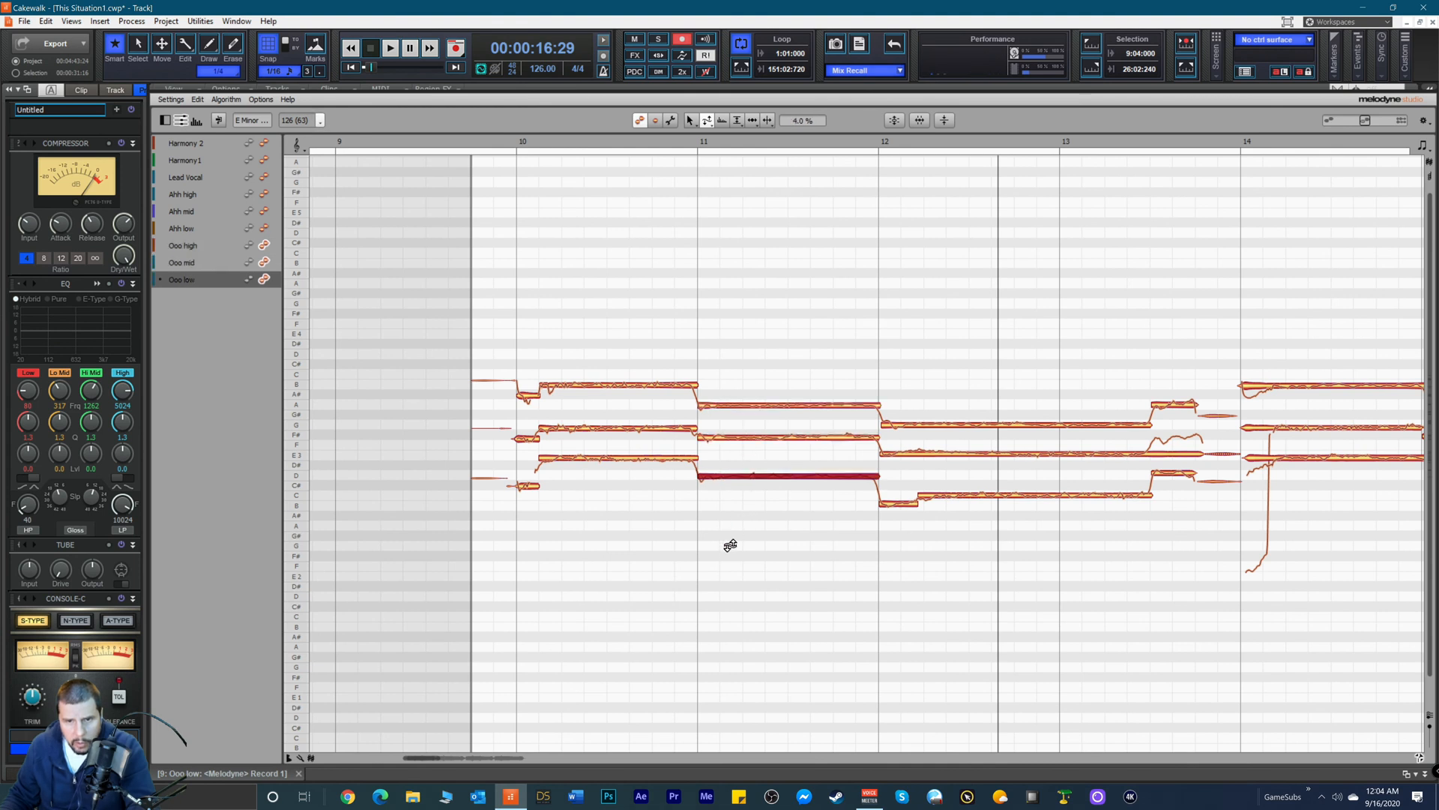
{"action": "left_click", "coordinate": [957, 495]}
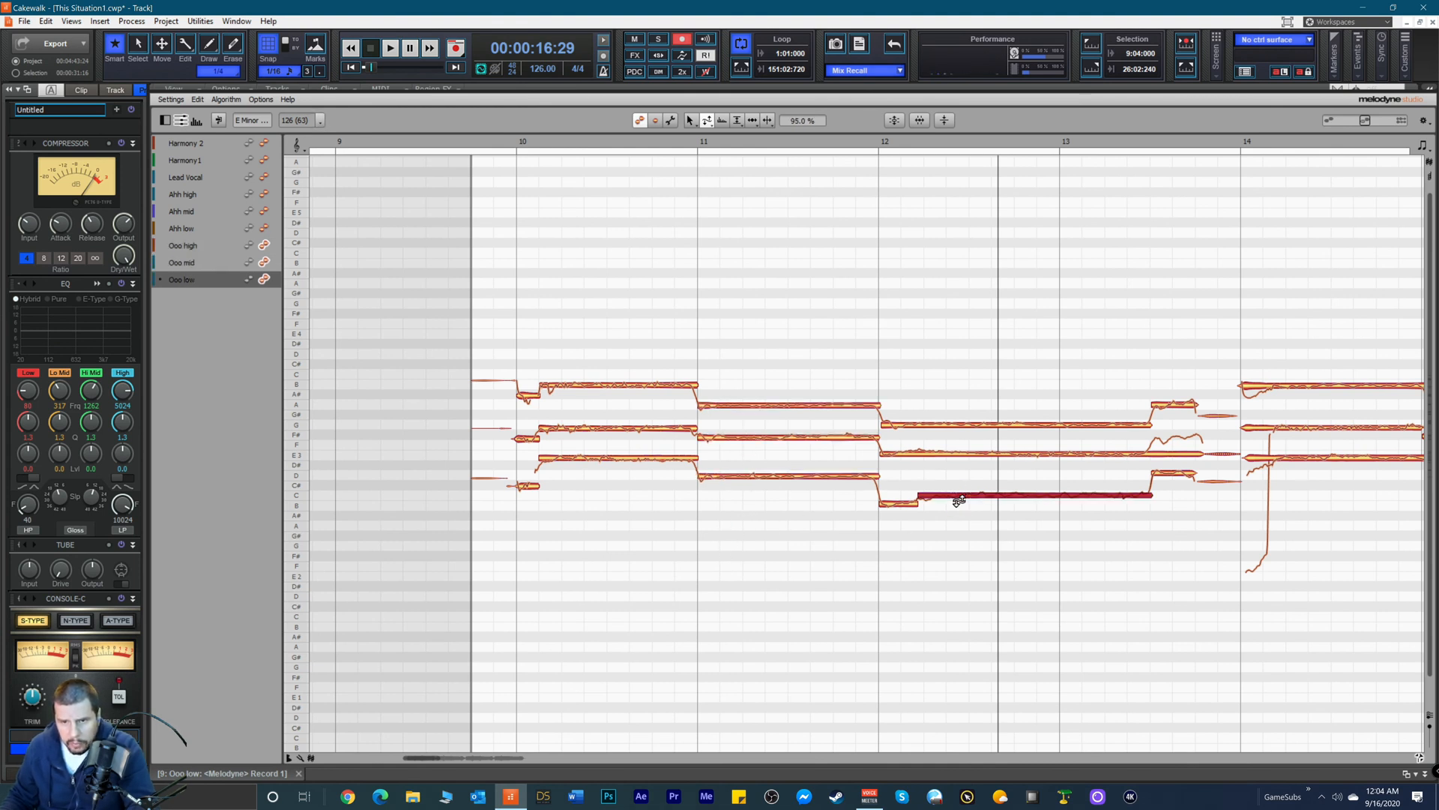
{"action": "left_click", "coordinate": [924, 453]}
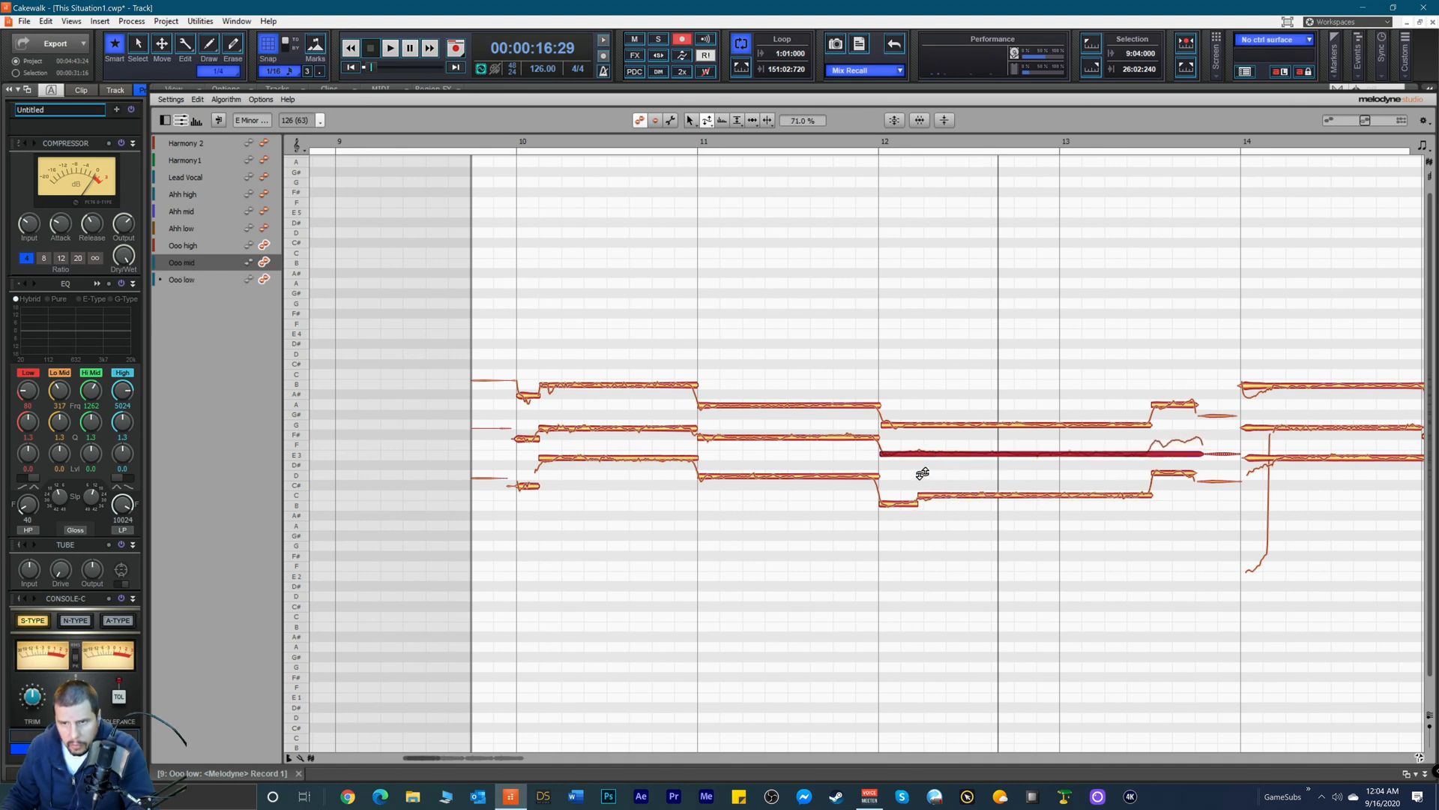
Step: Undo the last note edit in Melodyne
{"action": "right_click", "coordinate": [1219, 380]}
{"action": "key", "text": "Escape"}
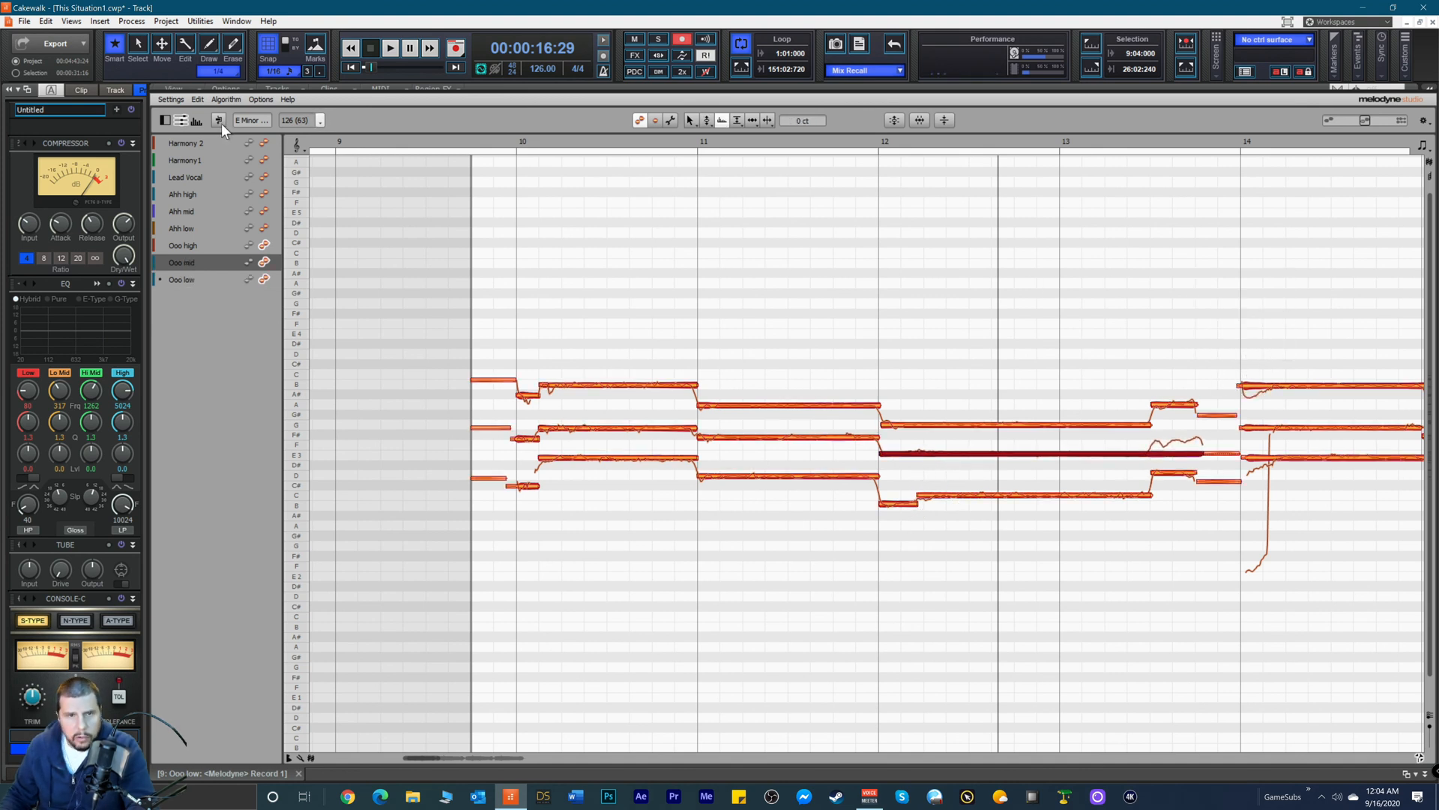
{"action": "left_click", "coordinate": [198, 99]}
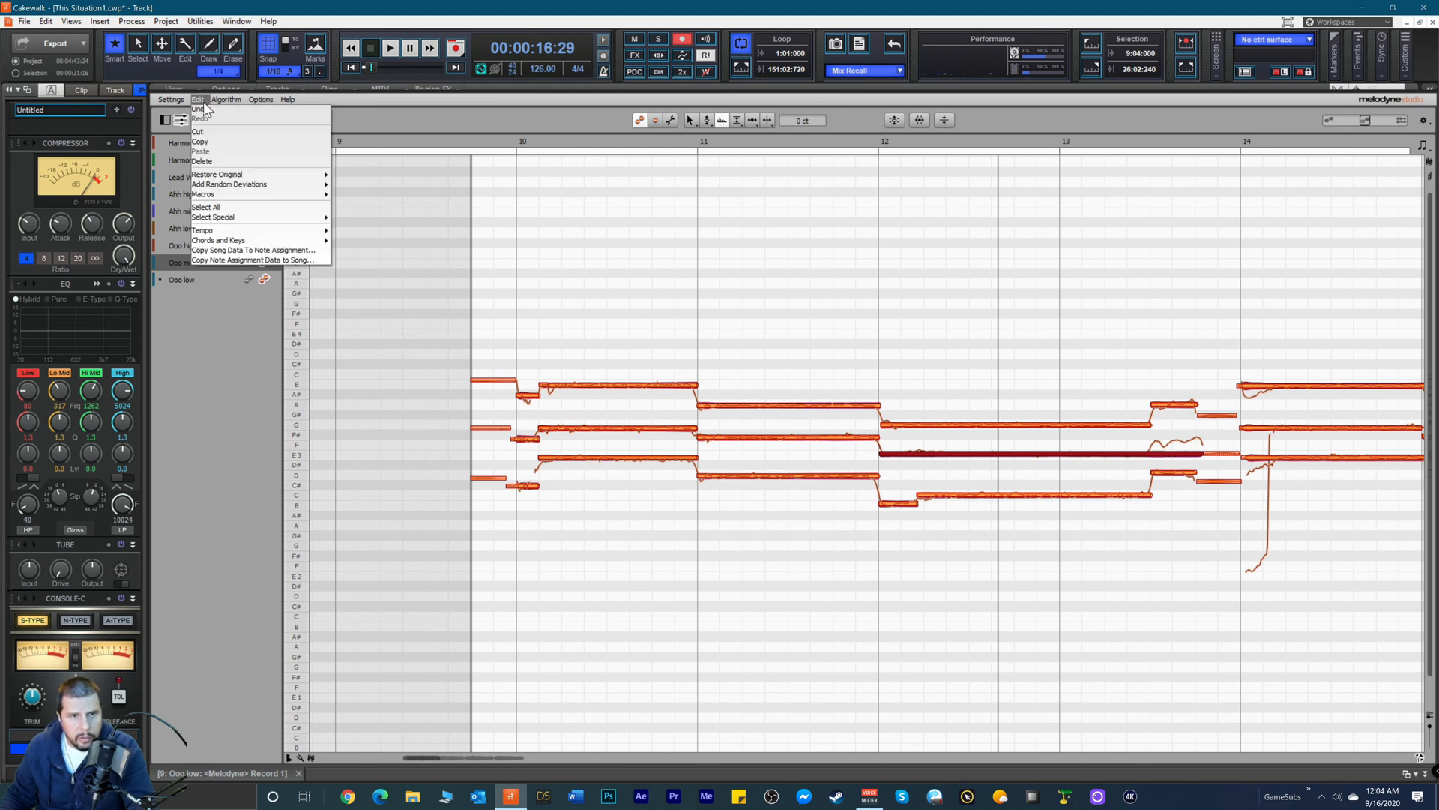
{"action": "left_click", "coordinate": [201, 109]}
Step: Split the long Ooo mid note midway through bar 13, where the high and low parts change pitch
{"action": "right_click", "coordinate": [1164, 449]}
{"action": "left_click", "coordinate": [1209, 448]}
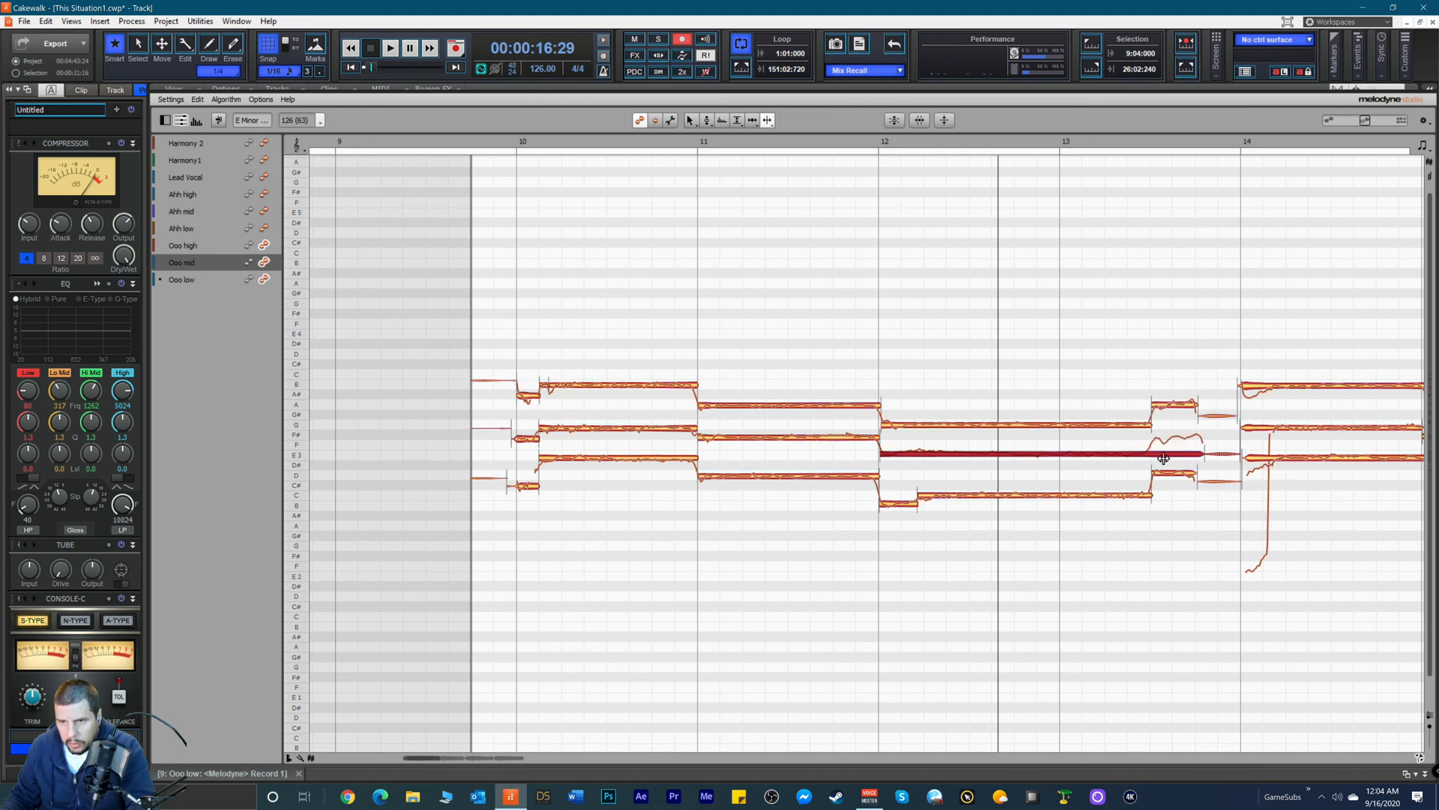
{"action": "double_click", "coordinate": [1151, 453]}
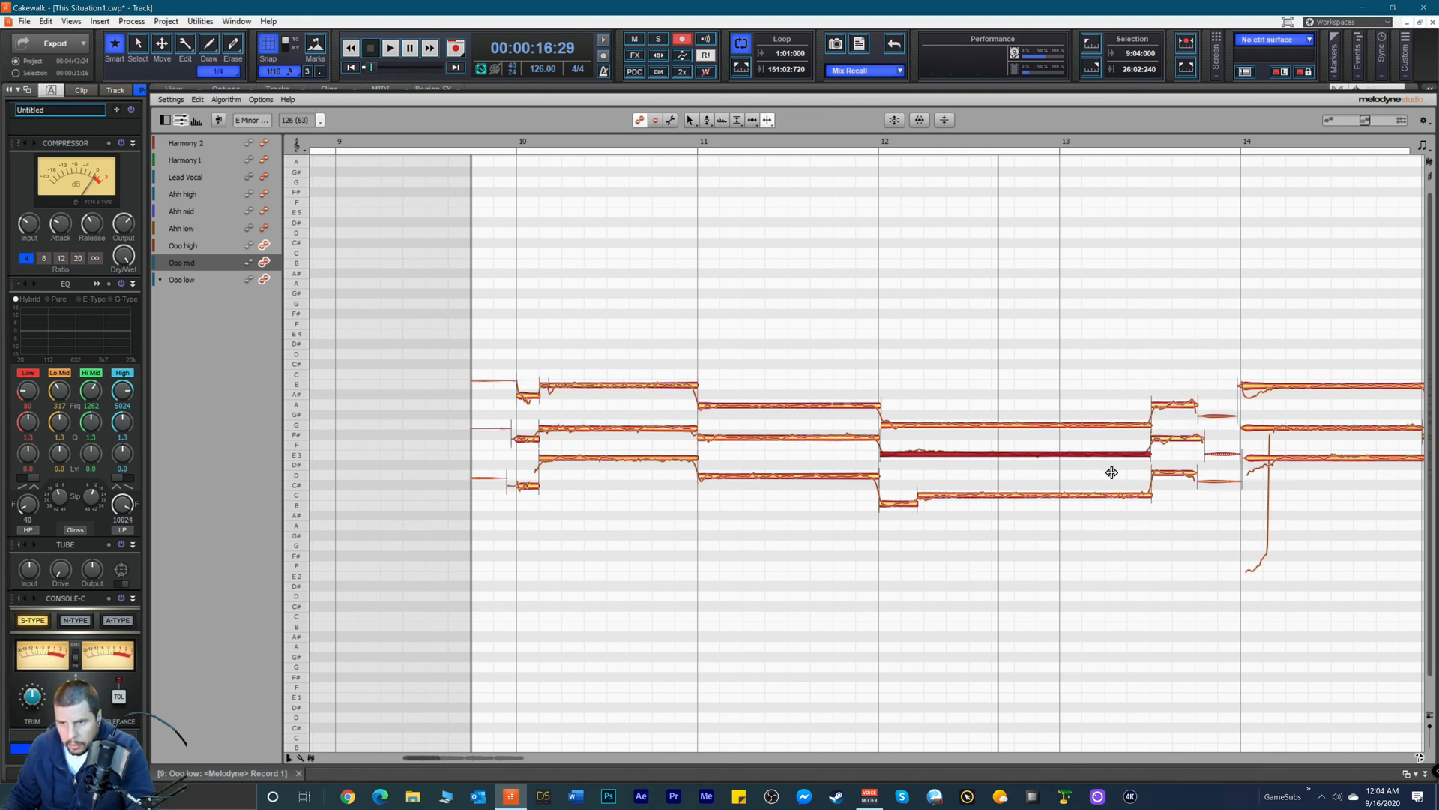
Step: Tune the two split Ooo mid notes to F#3 and E3 at 0 ct with the Pitch tool
{"action": "right_click", "coordinate": [1088, 471]}
{"action": "left_click", "coordinate": [1025, 471]}
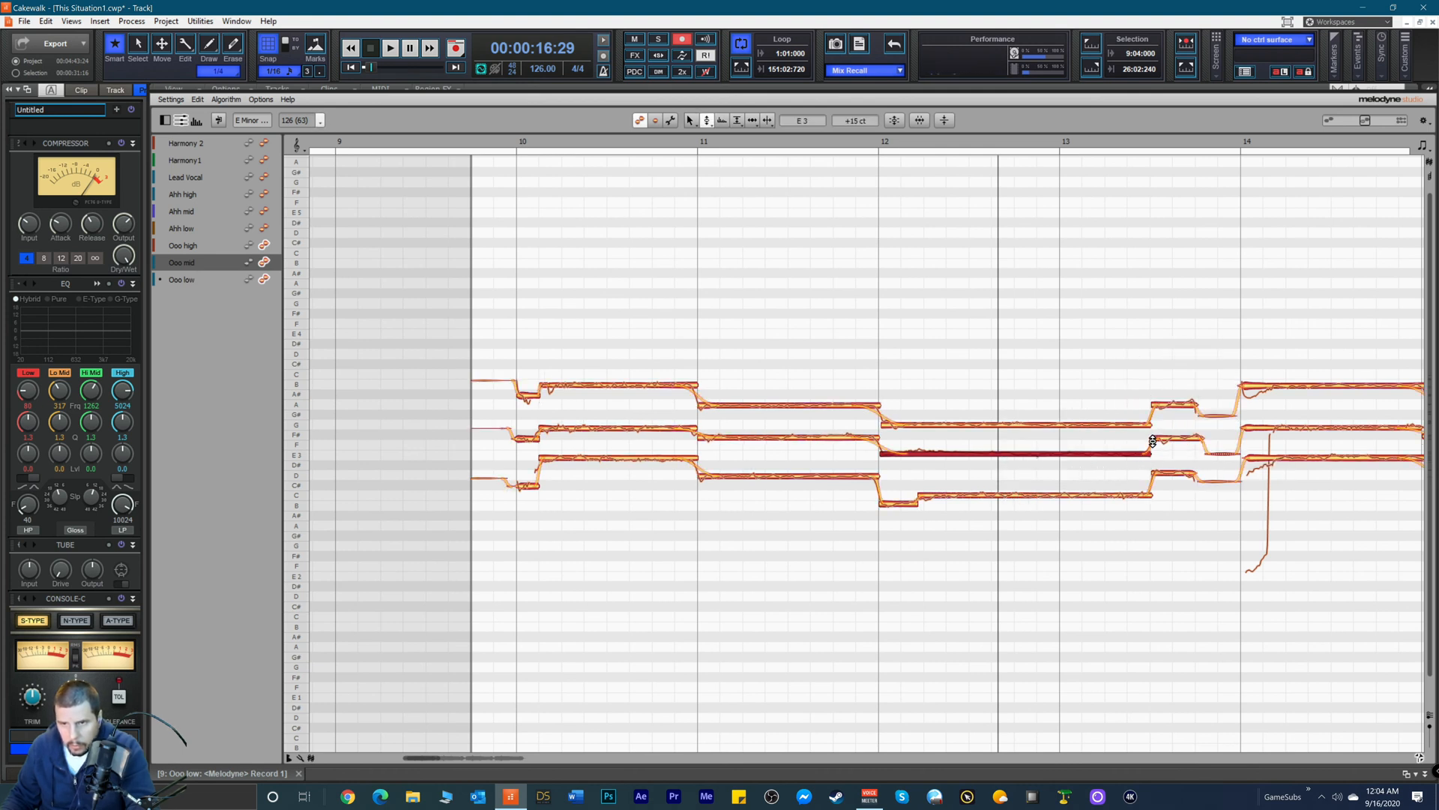
{"action": "left_click", "coordinate": [1173, 436]}
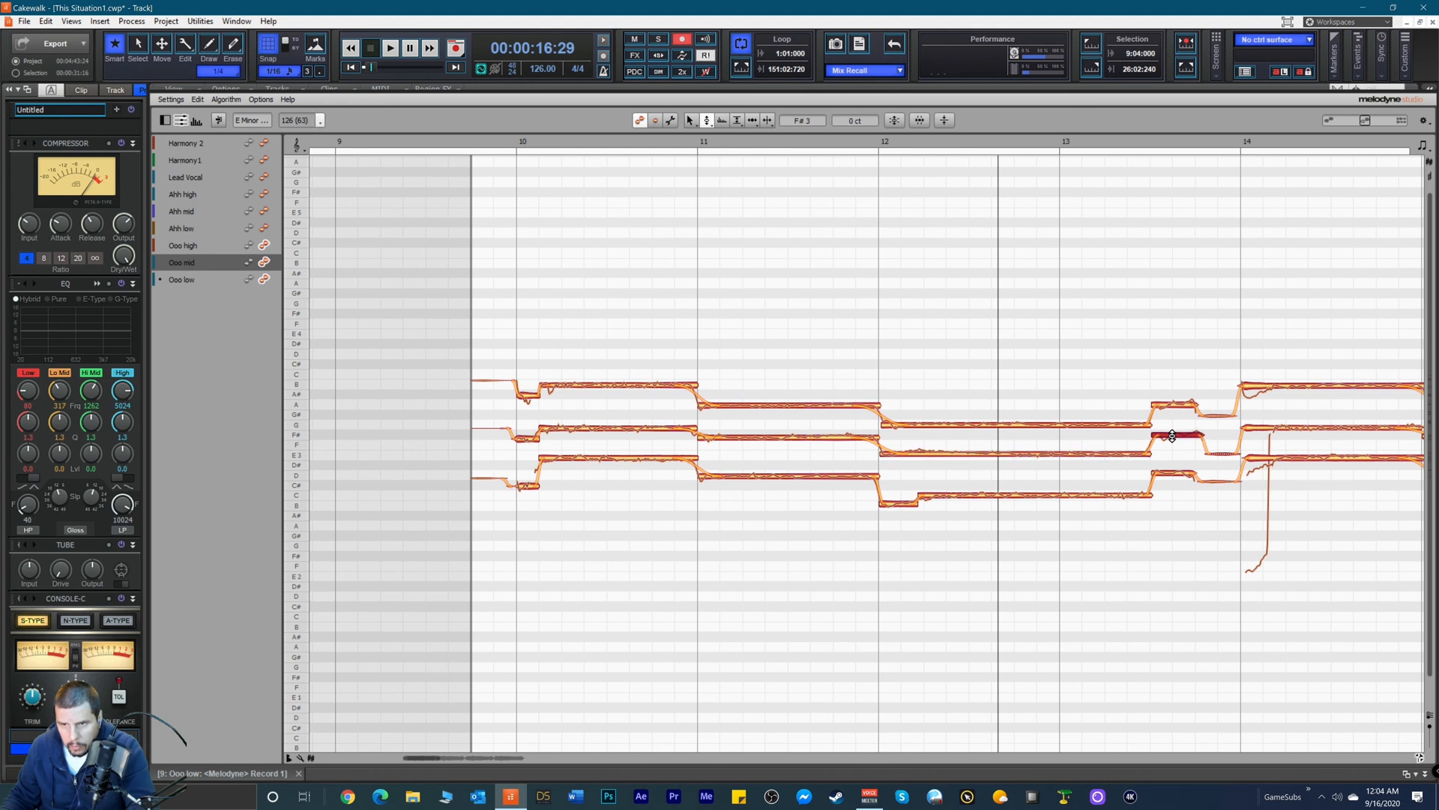
{"action": "left_click", "coordinate": [988, 452]}
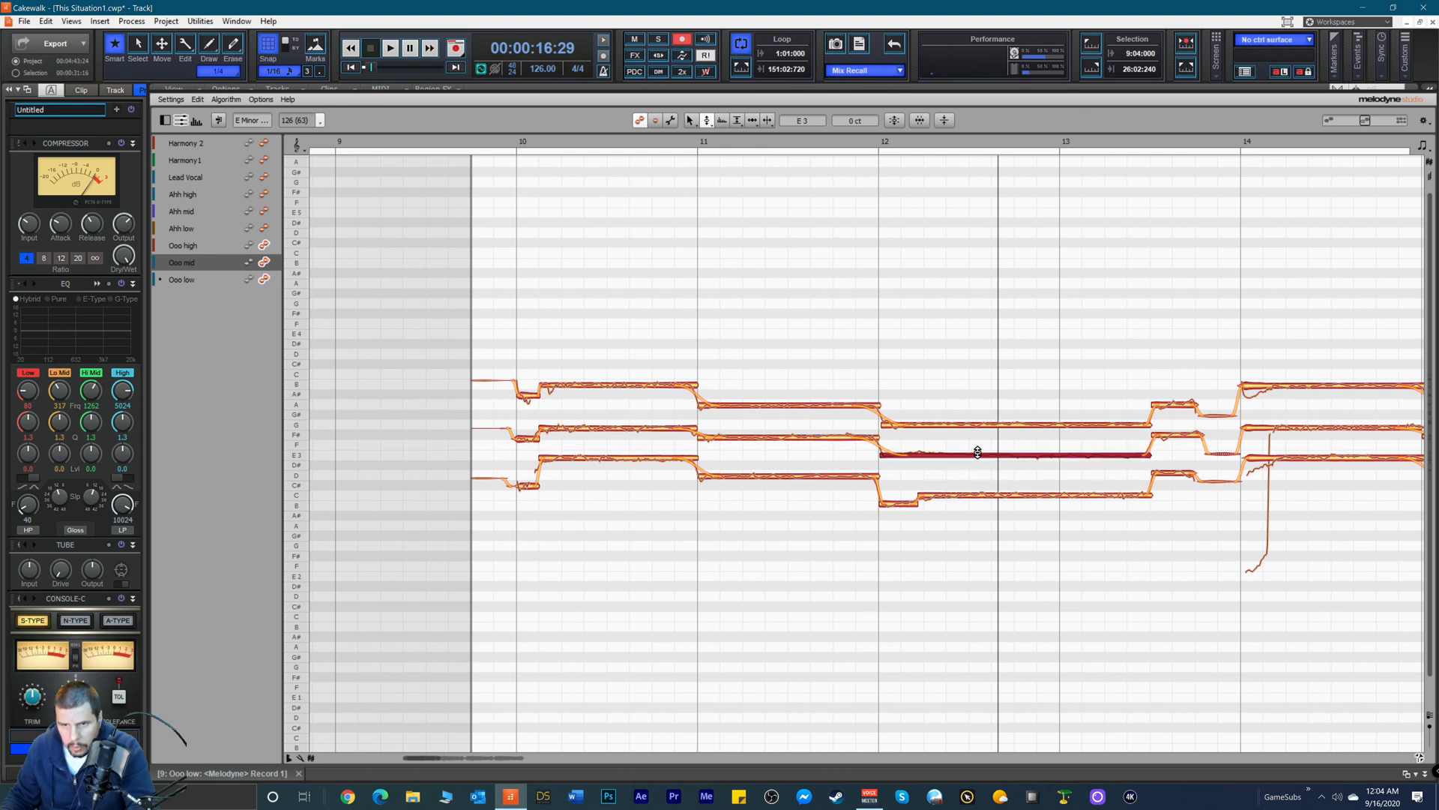
Step: Snap all notes of the three Ooo tracks to the nearest semitone at 0 ct with the Pitch tool
{"action": "key", "text": "ctrl+a"}
{"action": "right_click", "coordinate": [593, 314]}
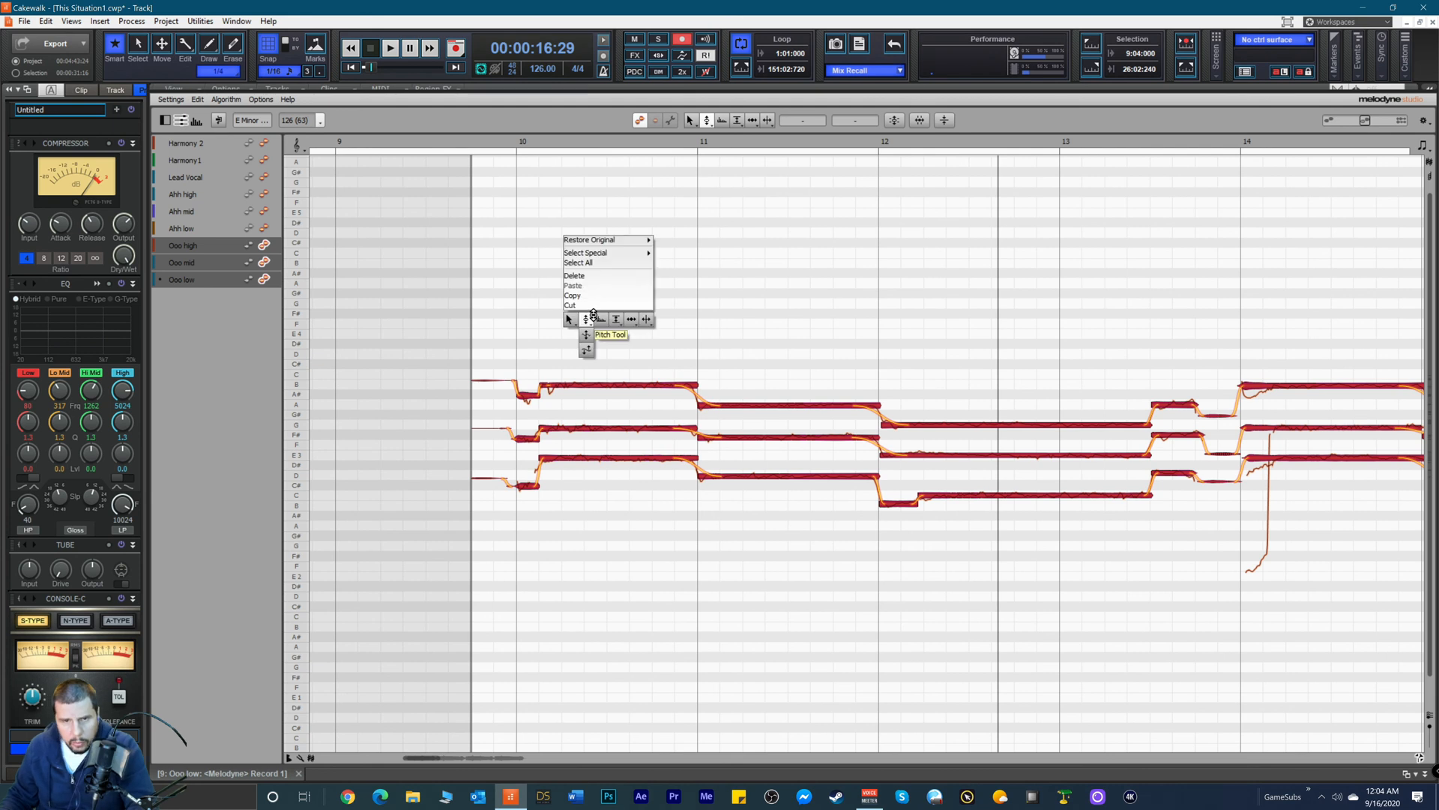
{"action": "left_click", "coordinate": [587, 318]}
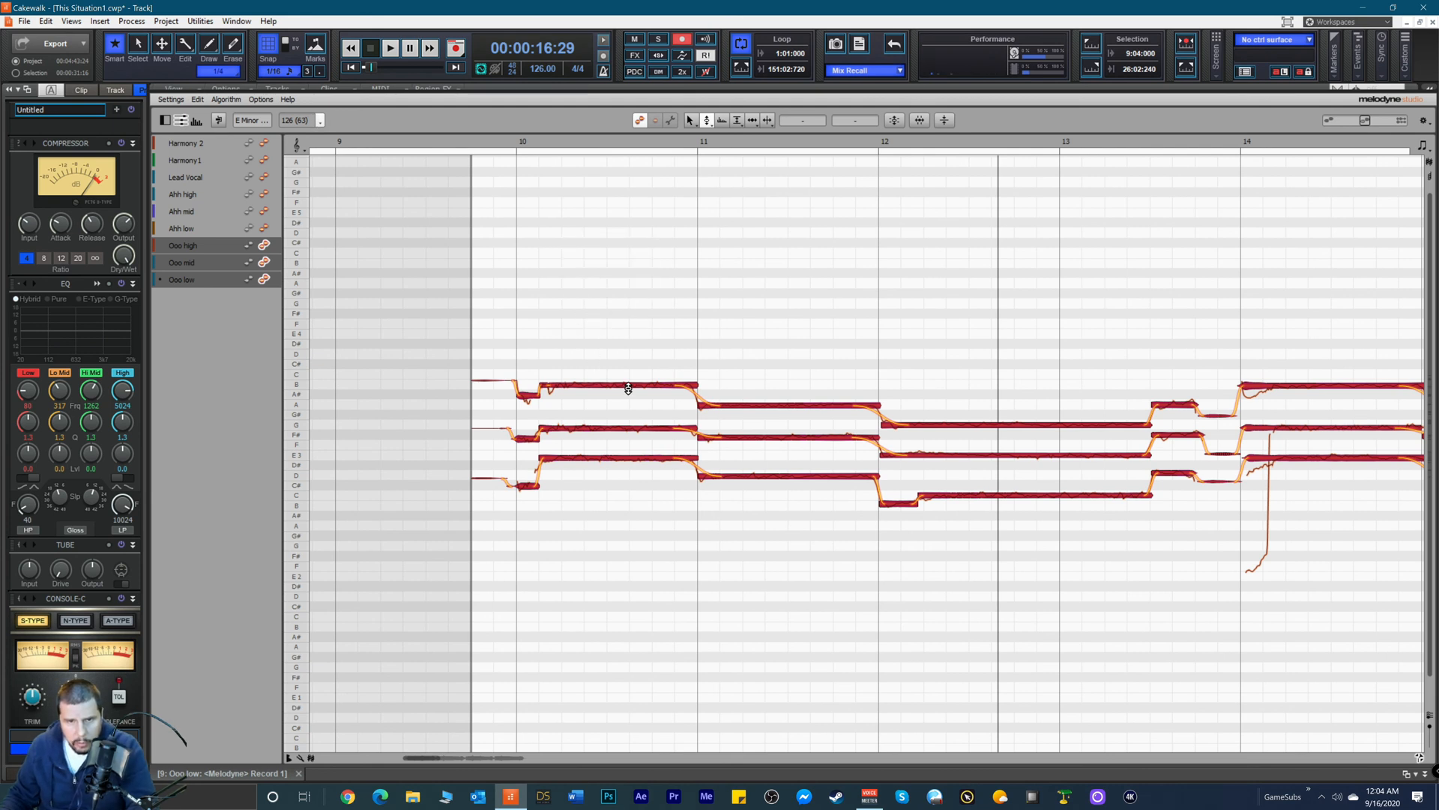
{"action": "double_click", "coordinate": [628, 387]}
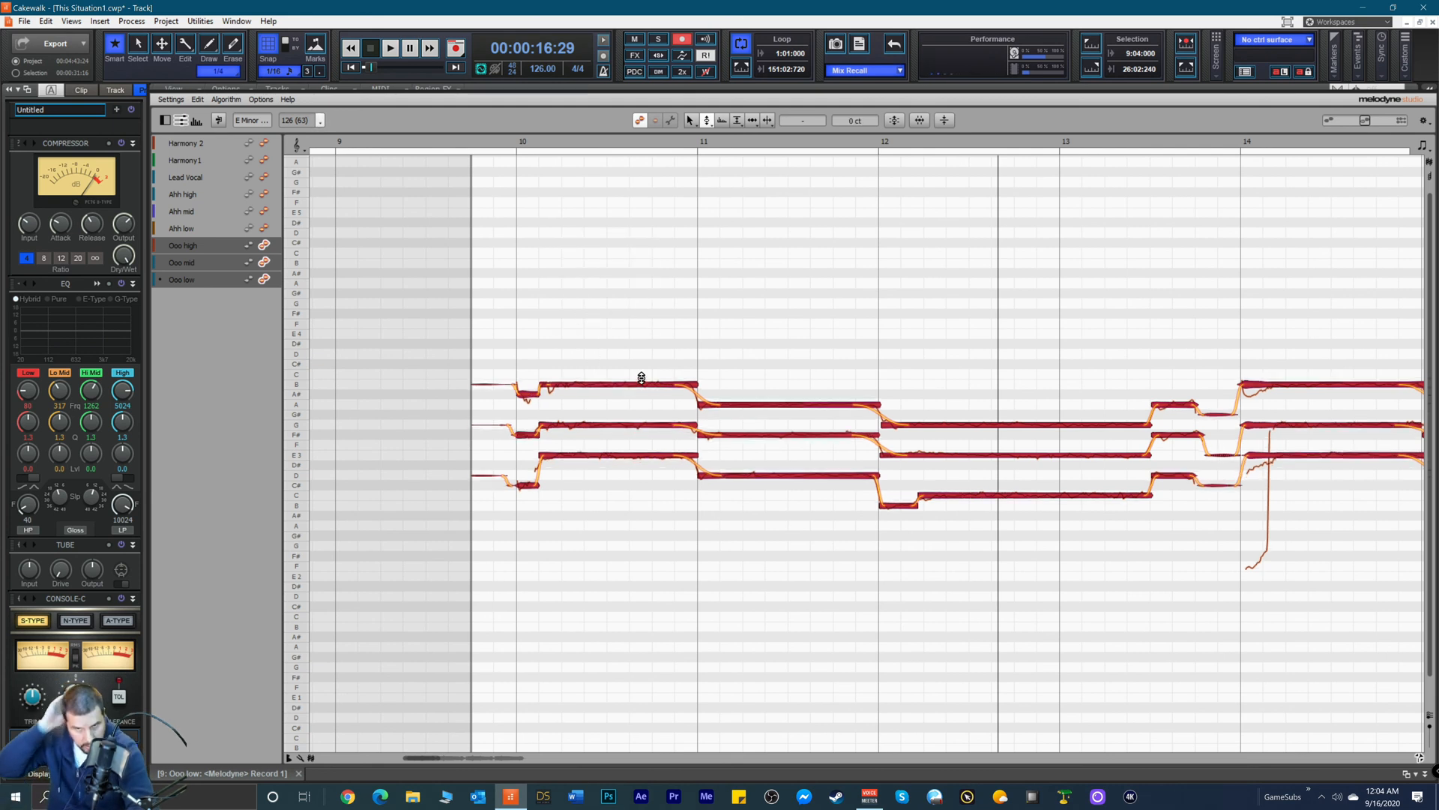
Step: Shift all selected Ooo notes slightly earlier with the Time tool
{"action": "right_click", "coordinate": [996, 352]}
{"action": "left_click", "coordinate": [961, 412]}
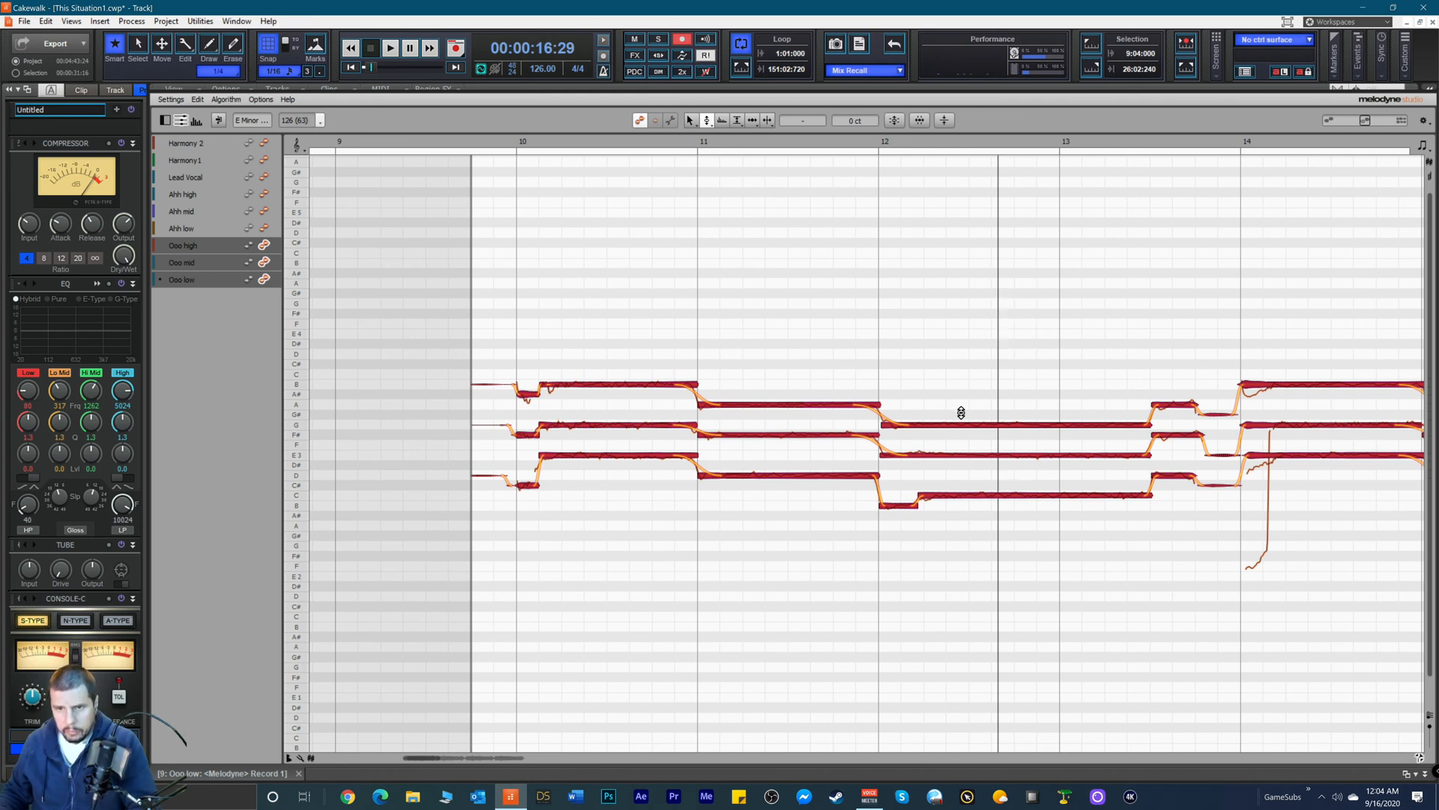
{"action": "right_click", "coordinate": [947, 414]}
{"action": "left_click", "coordinate": [1001, 418]}
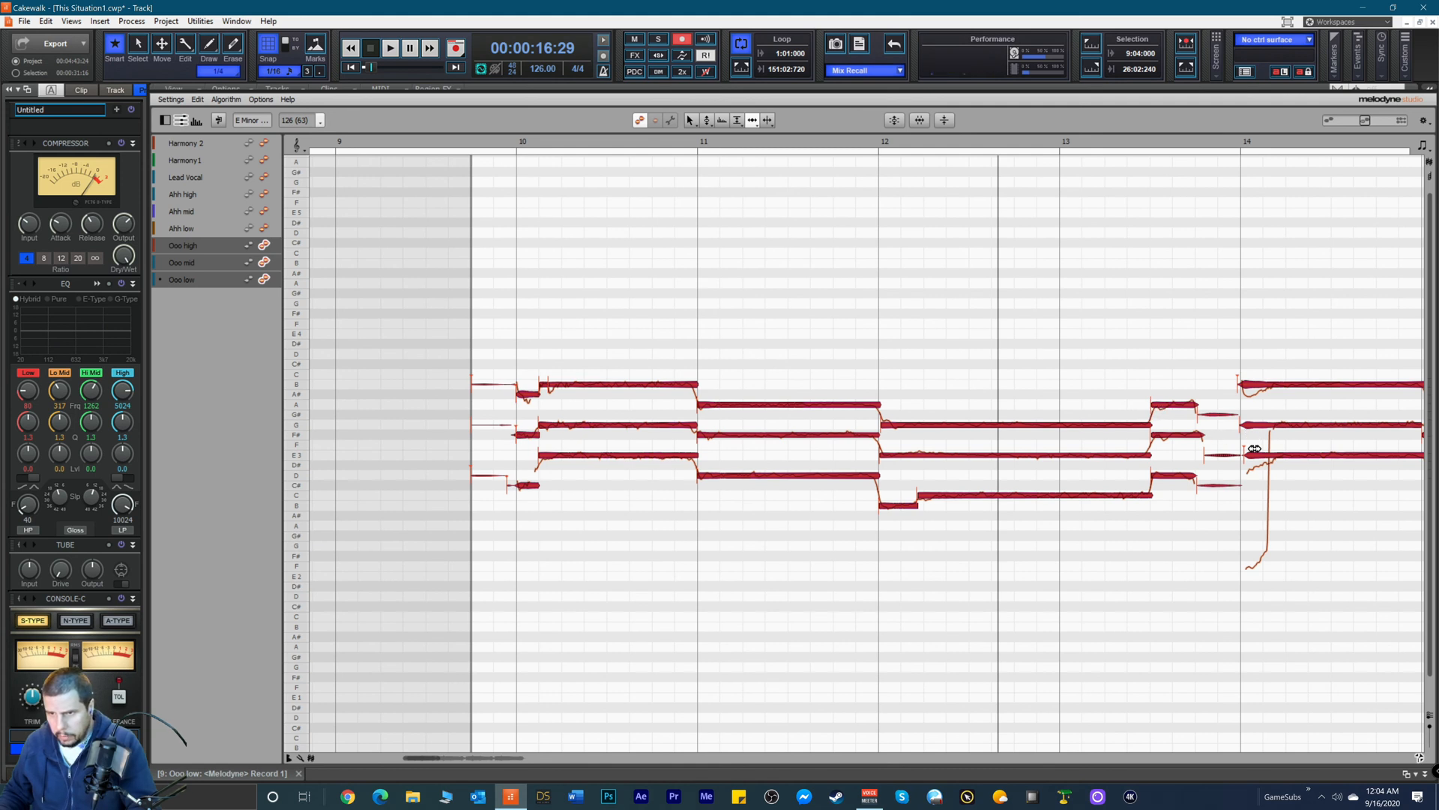
{"action": "left_click_drag", "start_coordinate": [1255, 457], "coordinate": [1251, 457]}
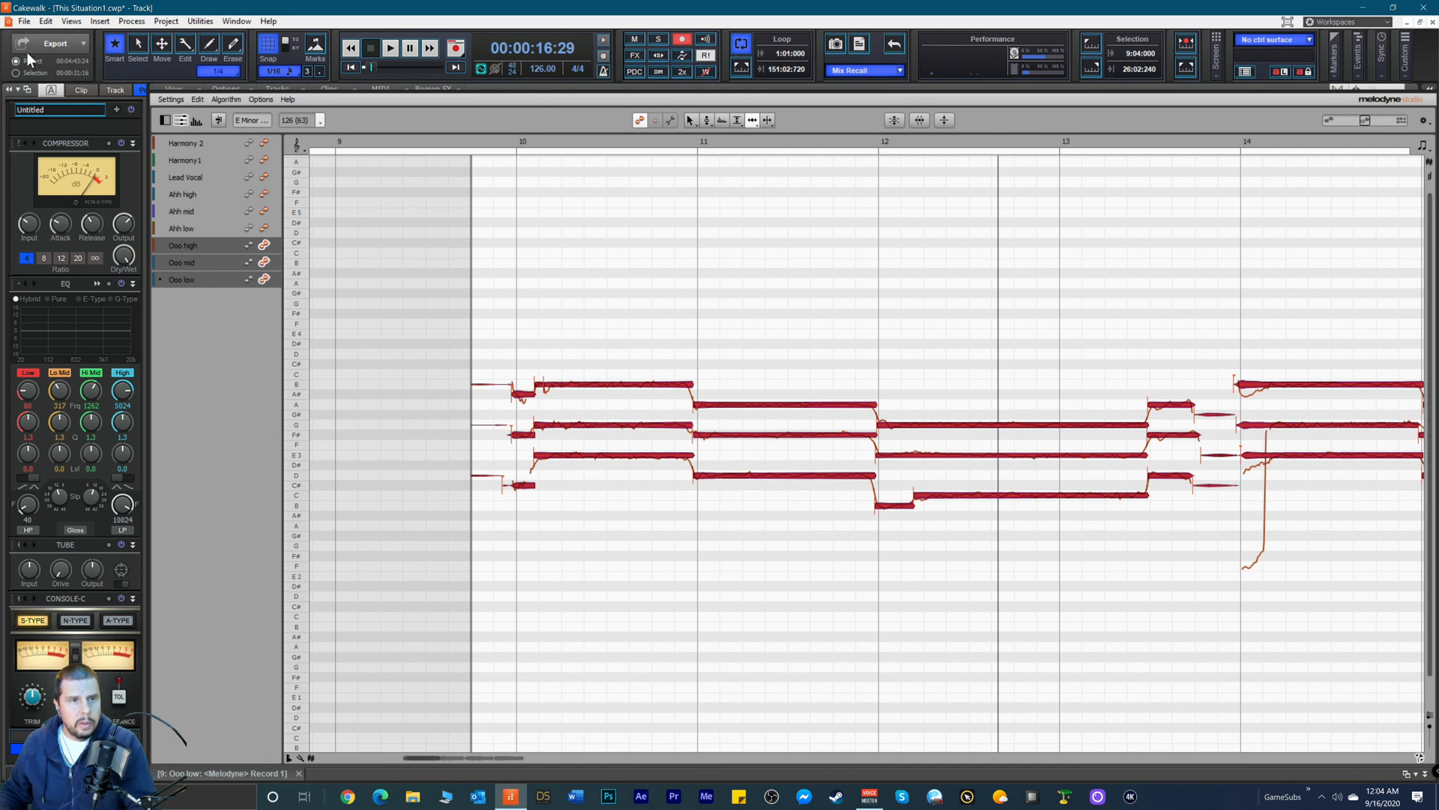
Step: Undo the last project-level Create Region FX action and redo it to restore the Harmony 2 track in Melodyne
{"action": "left_click", "coordinate": [45, 21]}
{"action": "left_click", "coordinate": [49, 36]}
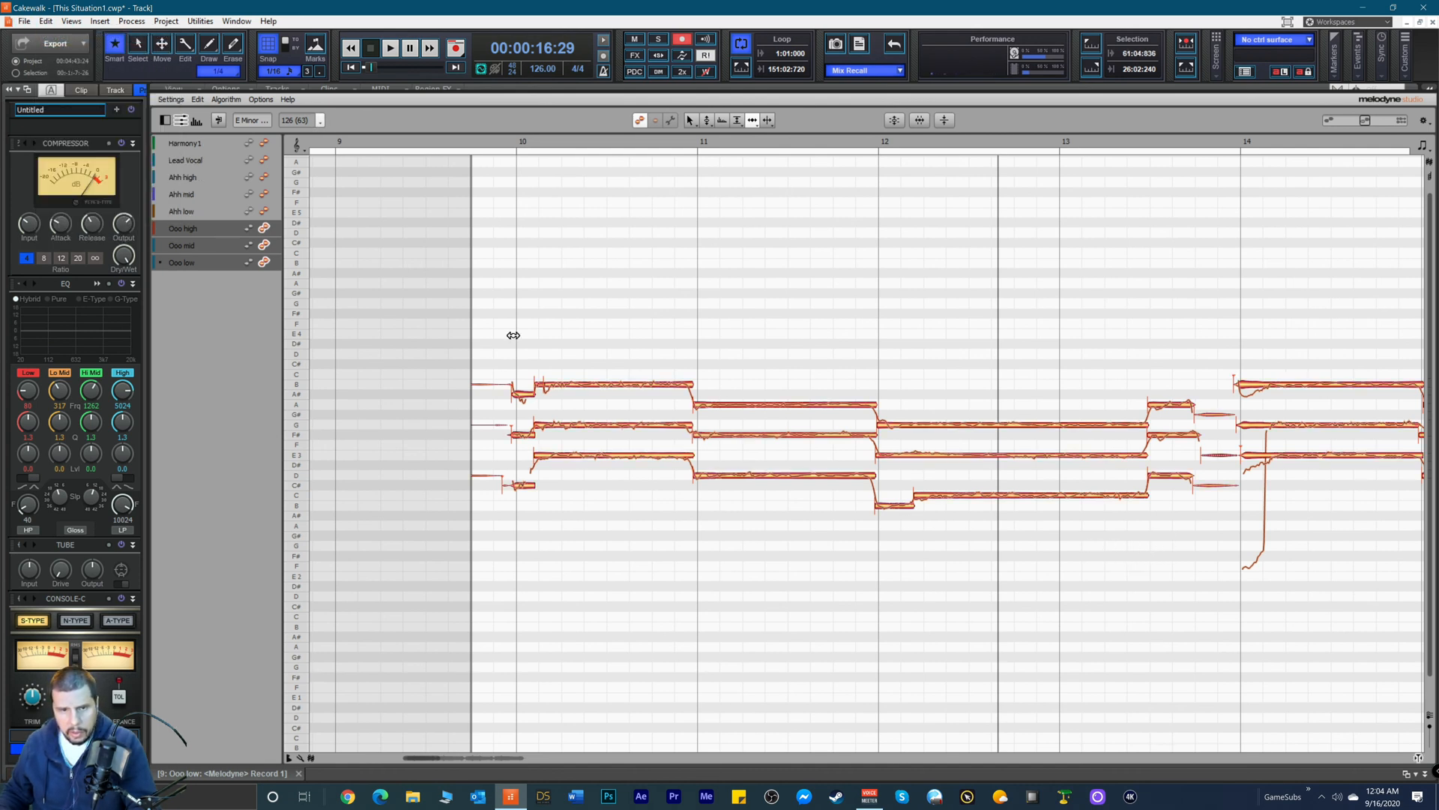
{"action": "left_click", "coordinate": [48, 21]}
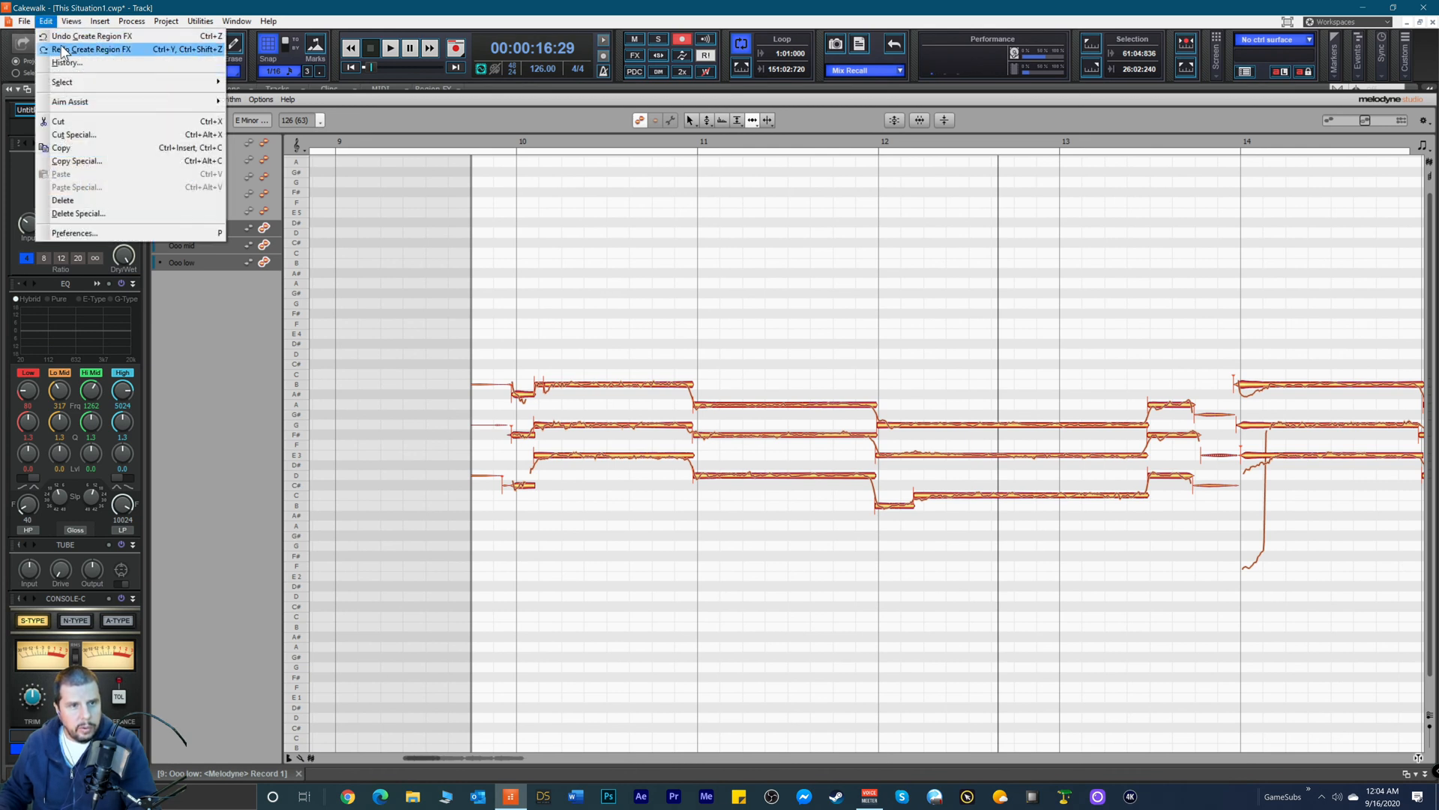
{"action": "left_click", "coordinate": [60, 38]}
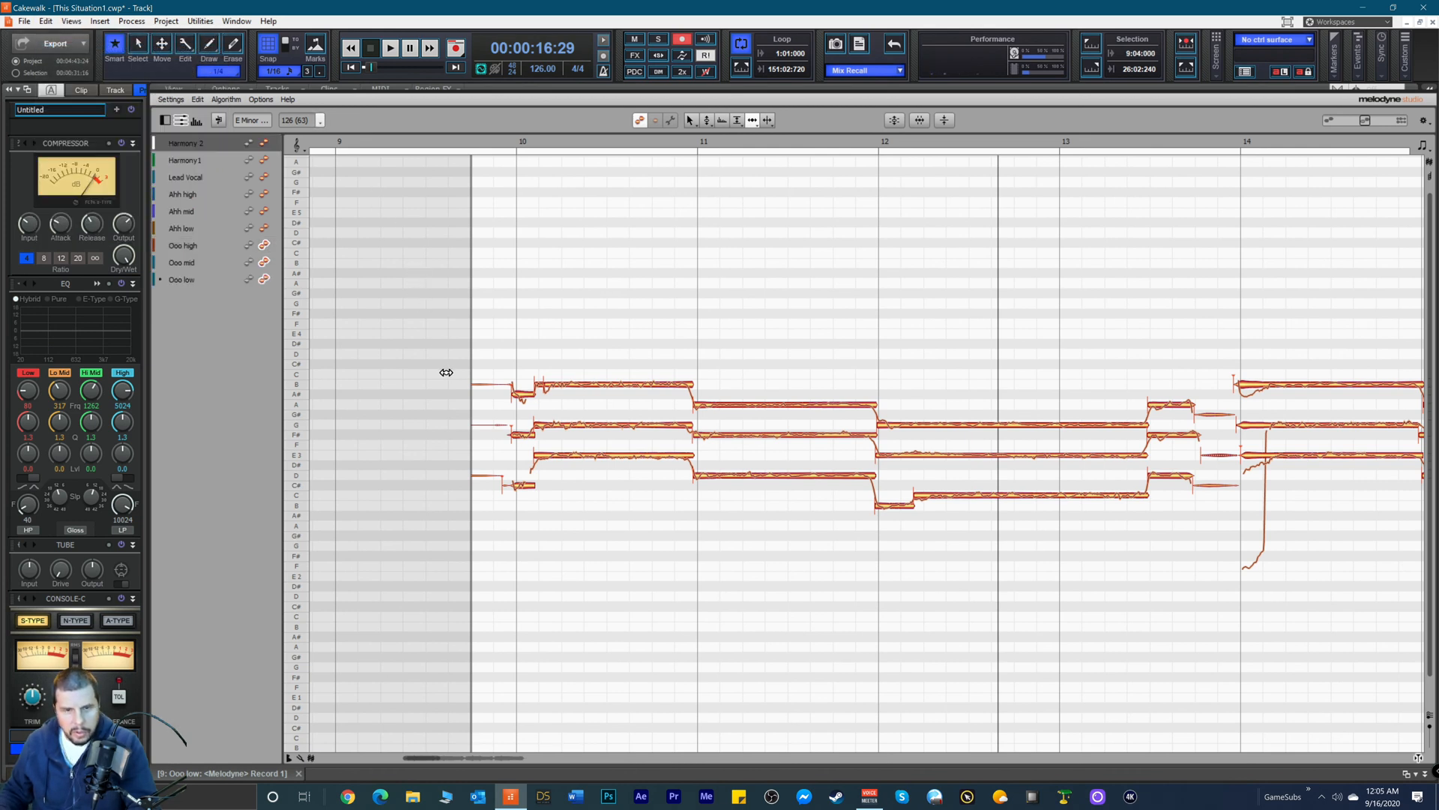
Step: Try to undo the time shift of the Ooo notes within Melodyne
{"action": "left_click", "coordinate": [200, 100]}
{"action": "left_click", "coordinate": [204, 107]}
{"action": "left_click", "coordinate": [572, 276]}
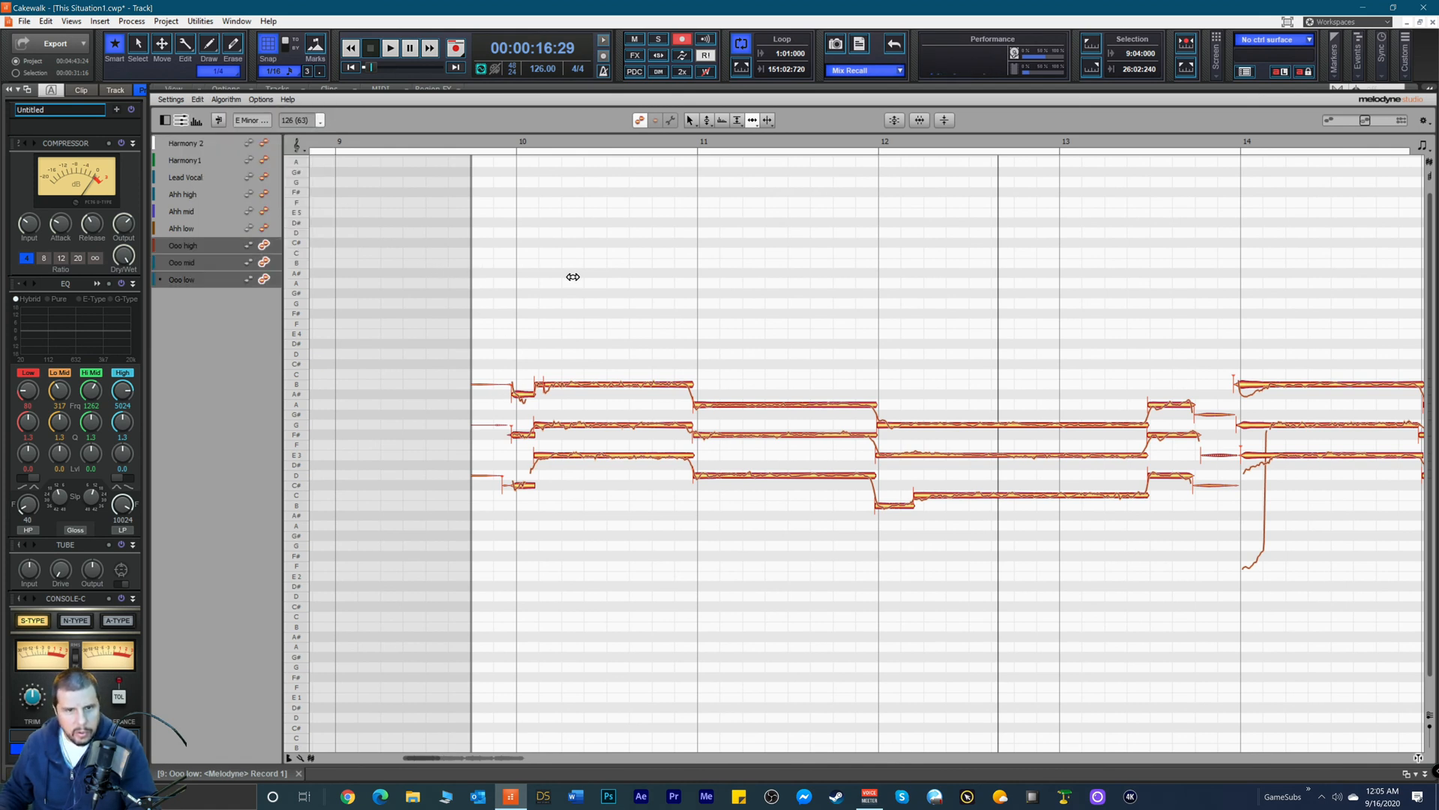
{"action": "left_click", "coordinate": [197, 99]}
{"action": "left_click", "coordinate": [204, 111]}
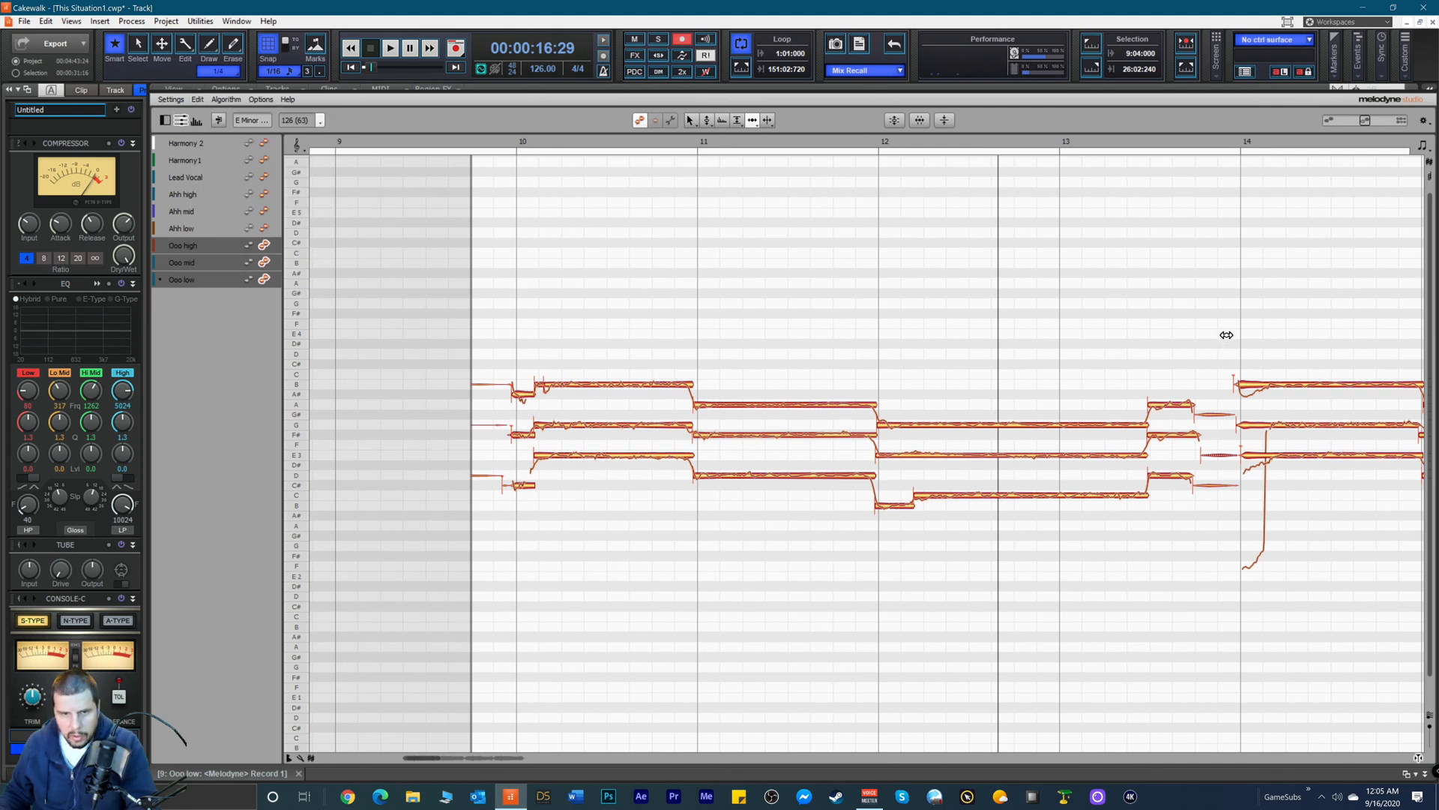
Step: Select all the Ooo notes in bars 10 through 14 and shift them slightly later to line up with the bar lines
{"action": "left_click_drag", "start_coordinate": [456, 261], "coordinate": [1366, 614]}
{"action": "left_click_drag", "start_coordinate": [1285, 385], "coordinate": [1293, 385]}
{"action": "left_click", "coordinate": [630, 596]}
Step: Nudge the Ooo mid note at bar 10 and the starts of the three Ooo notes at bar 12 onto the bar lines
{"action": "left_click", "coordinate": [525, 435]}
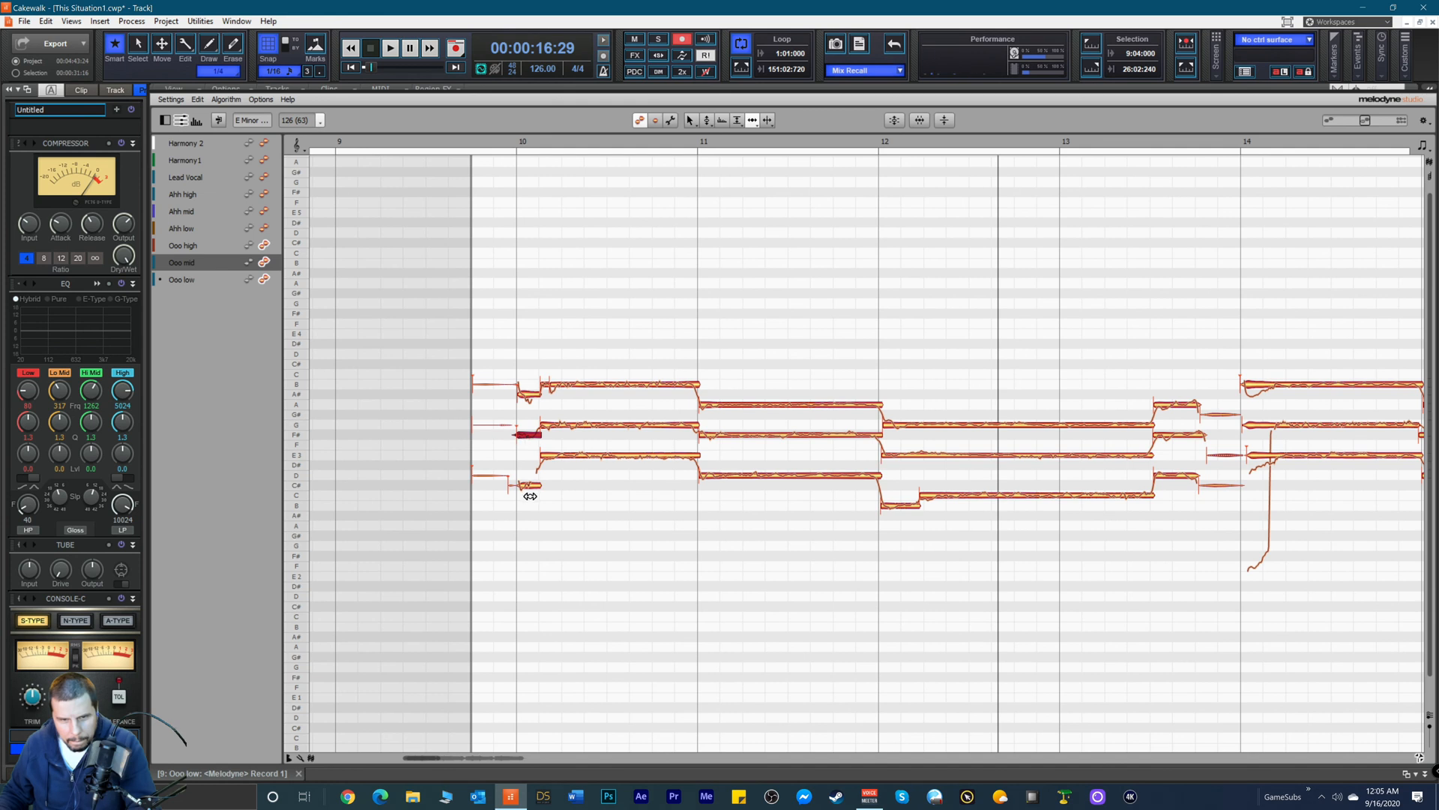
{"action": "left_click", "coordinate": [884, 453]}
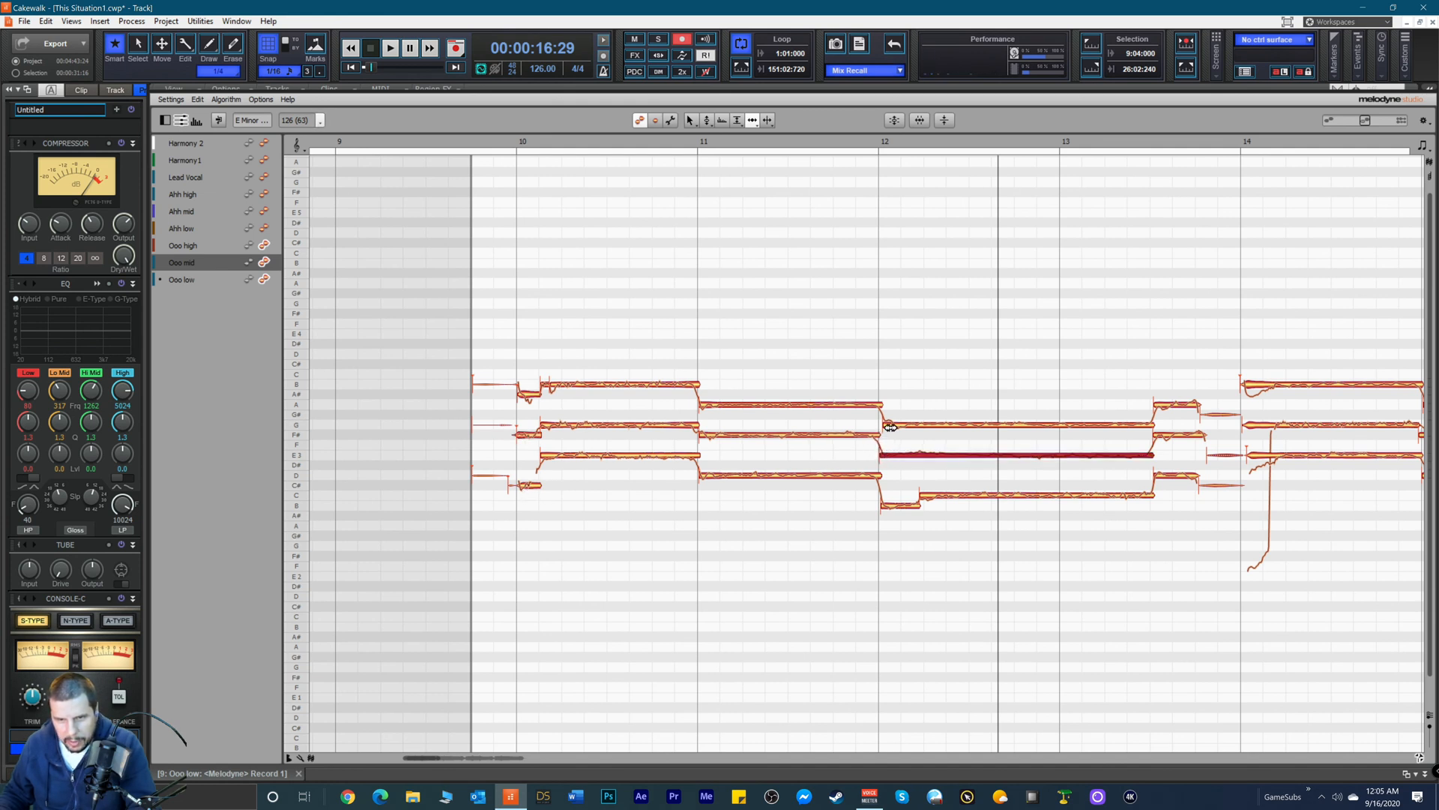
{"action": "left_click", "coordinate": [886, 426]}
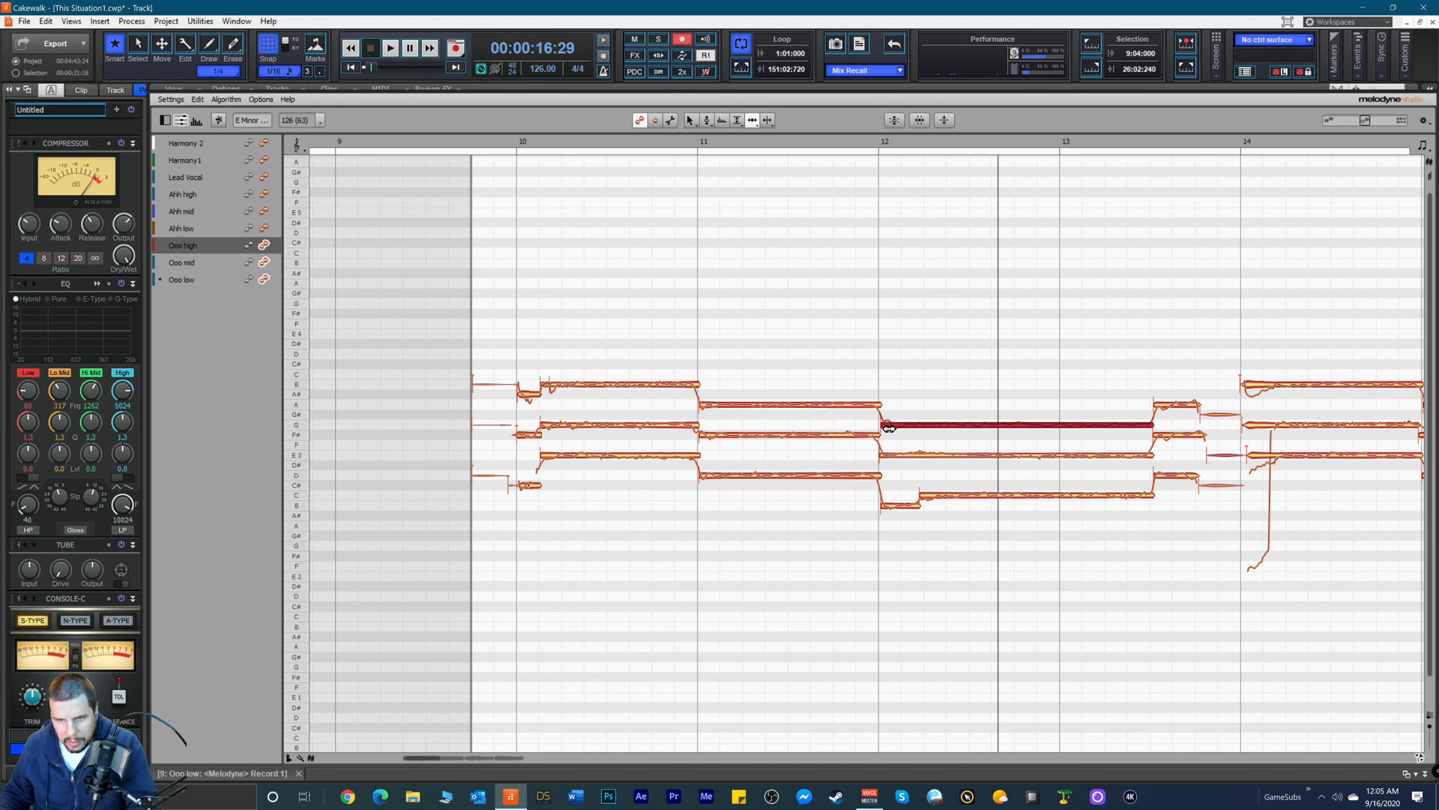
{"action": "left_click", "coordinate": [889, 506]}
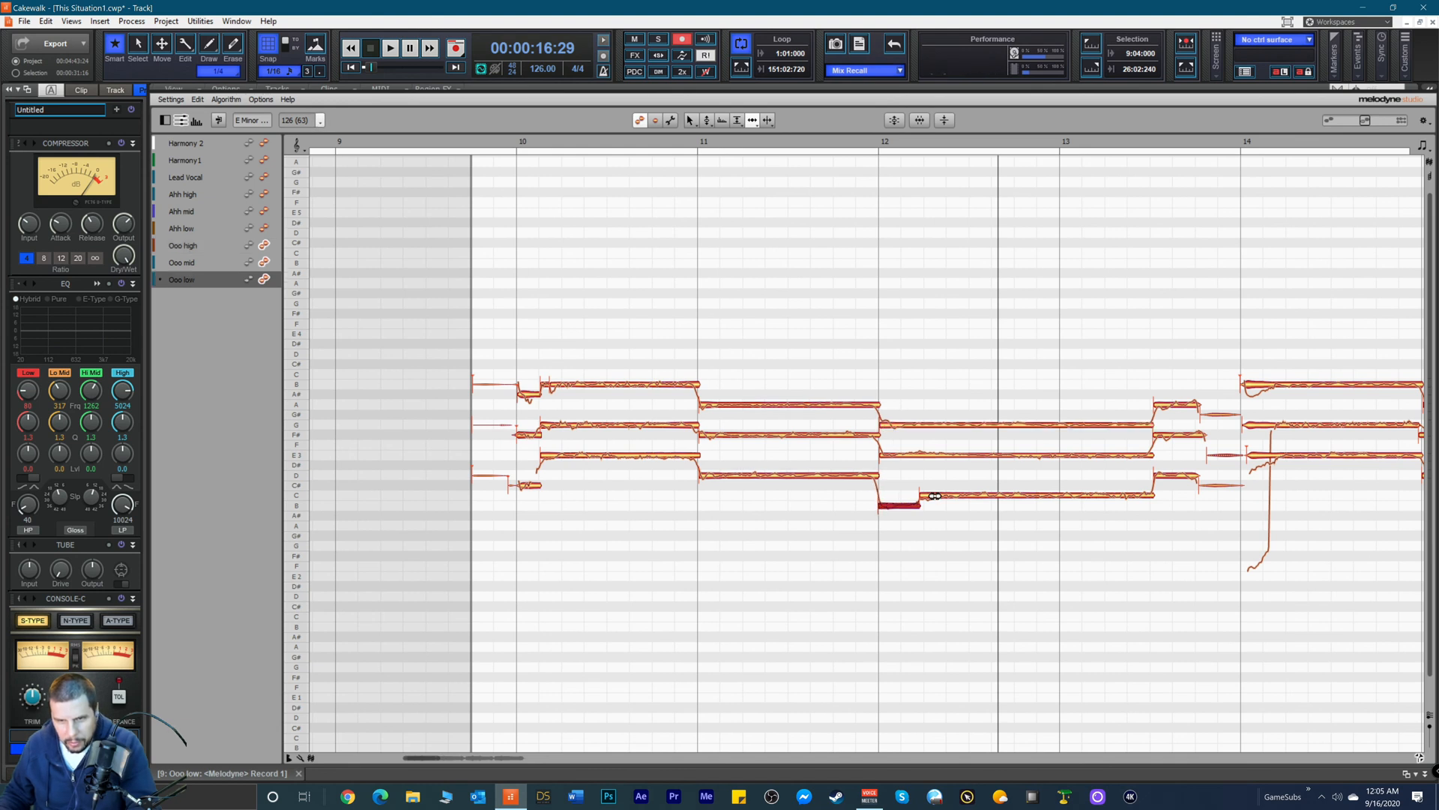
Step: Switch all Ooo notes to the Pitch tool and play them back from just before bar 10 through bar 12
{"action": "right_click", "coordinate": [592, 335]}
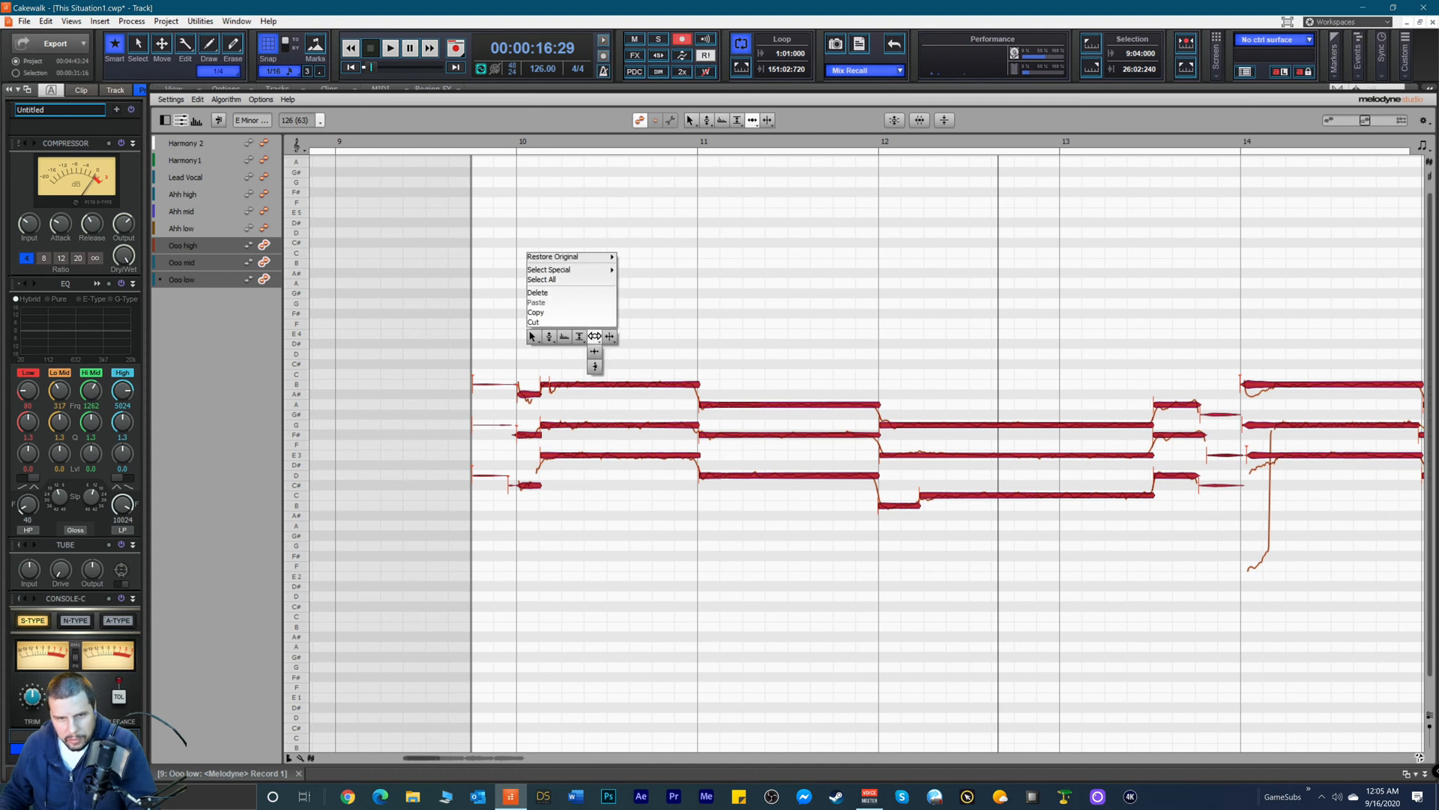
{"action": "left_click", "coordinate": [553, 333]}
{"action": "left_click", "coordinate": [596, 376]}
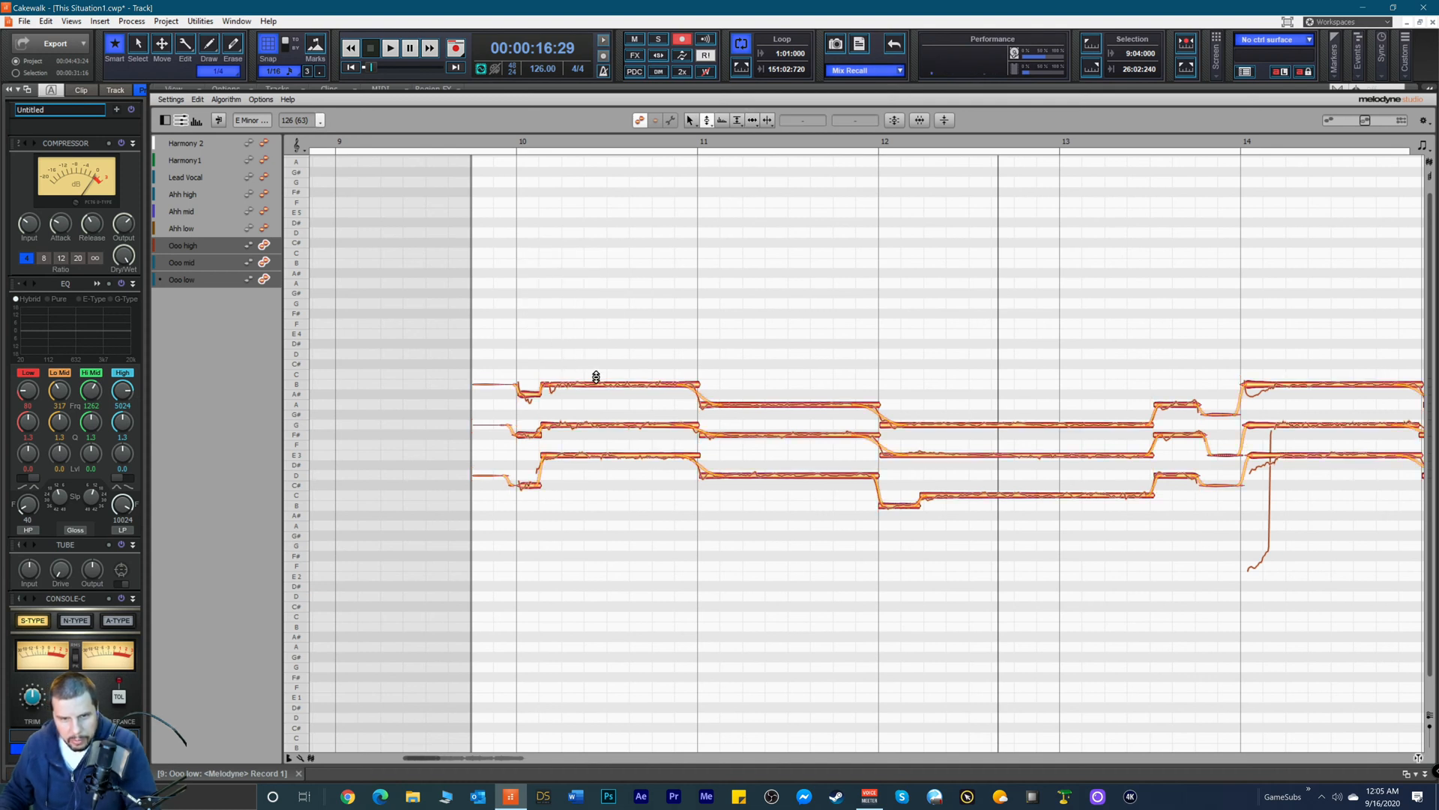
{"action": "key", "text": "ctrl+a"}
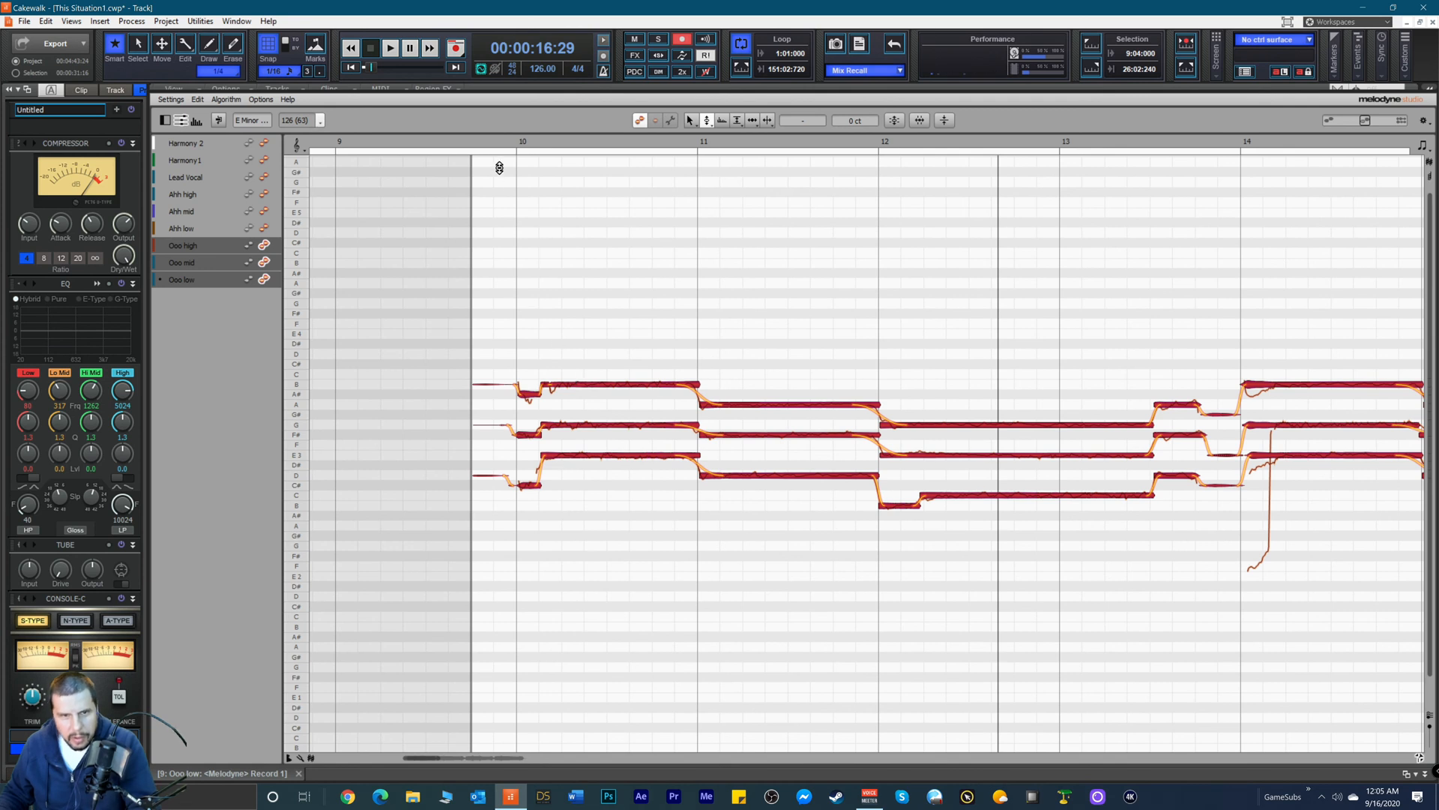
{"action": "left_click", "coordinate": [483, 145]}
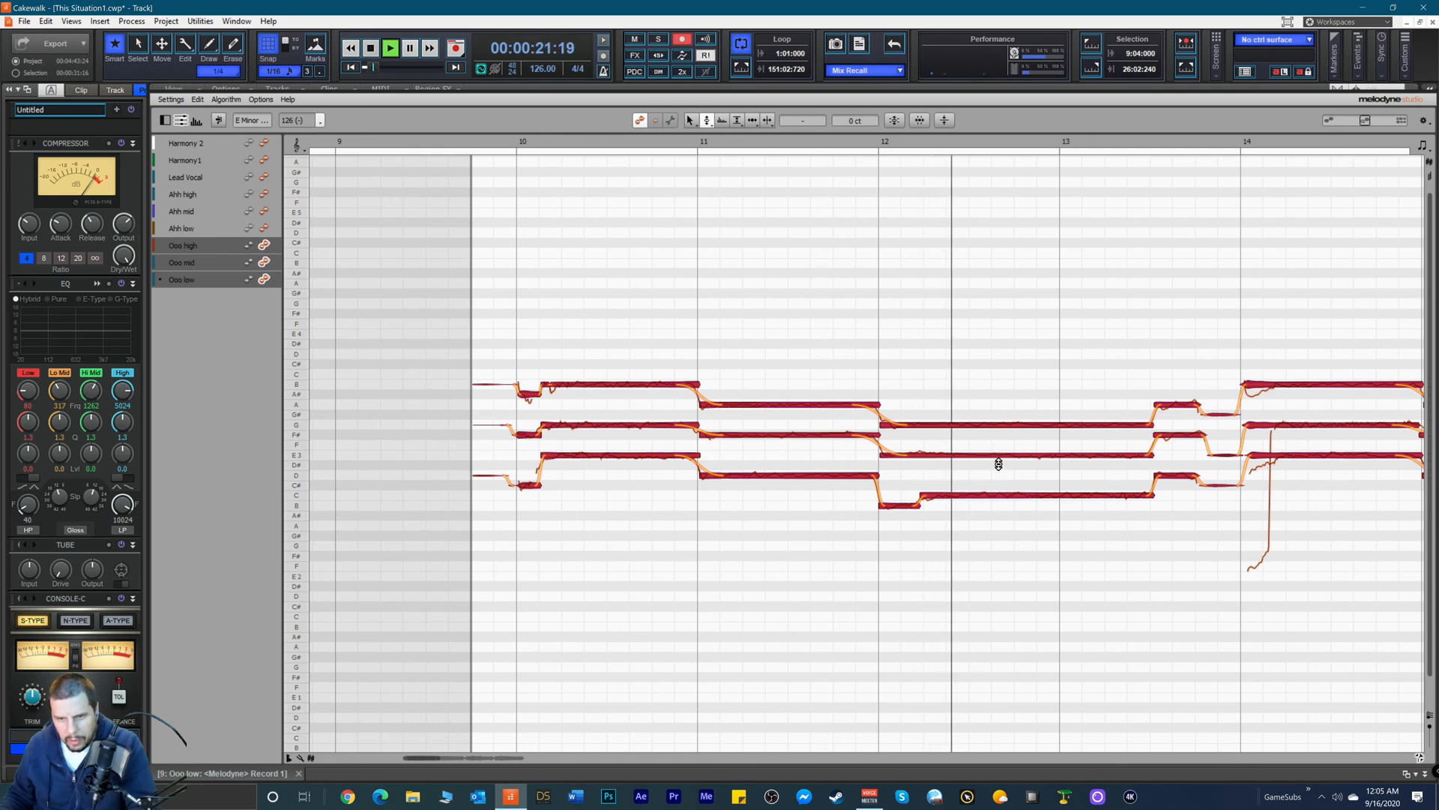
{"action": "key", "text": "space"}
Step: Raise the short Ooo low note at the start of bar 12 to an exact C 3 and replay the passage
{"action": "left_click", "coordinate": [912, 486]}
{"action": "left_click_drag", "start_coordinate": [902, 499], "coordinate": [908, 491]}
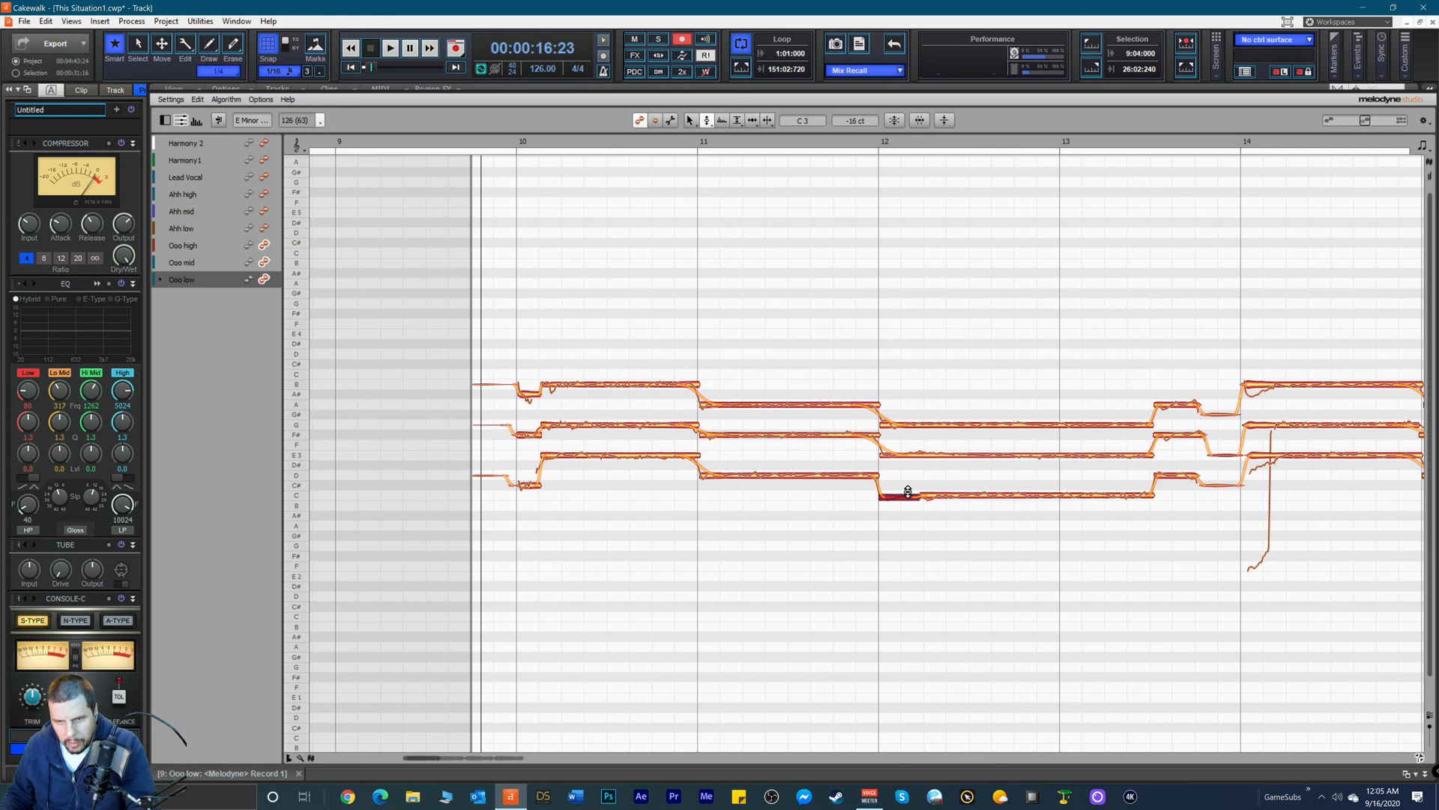
{"action": "double_click", "coordinate": [895, 498]}
{"action": "key", "text": "space"}
{"action": "left_click", "coordinate": [838, 137]}
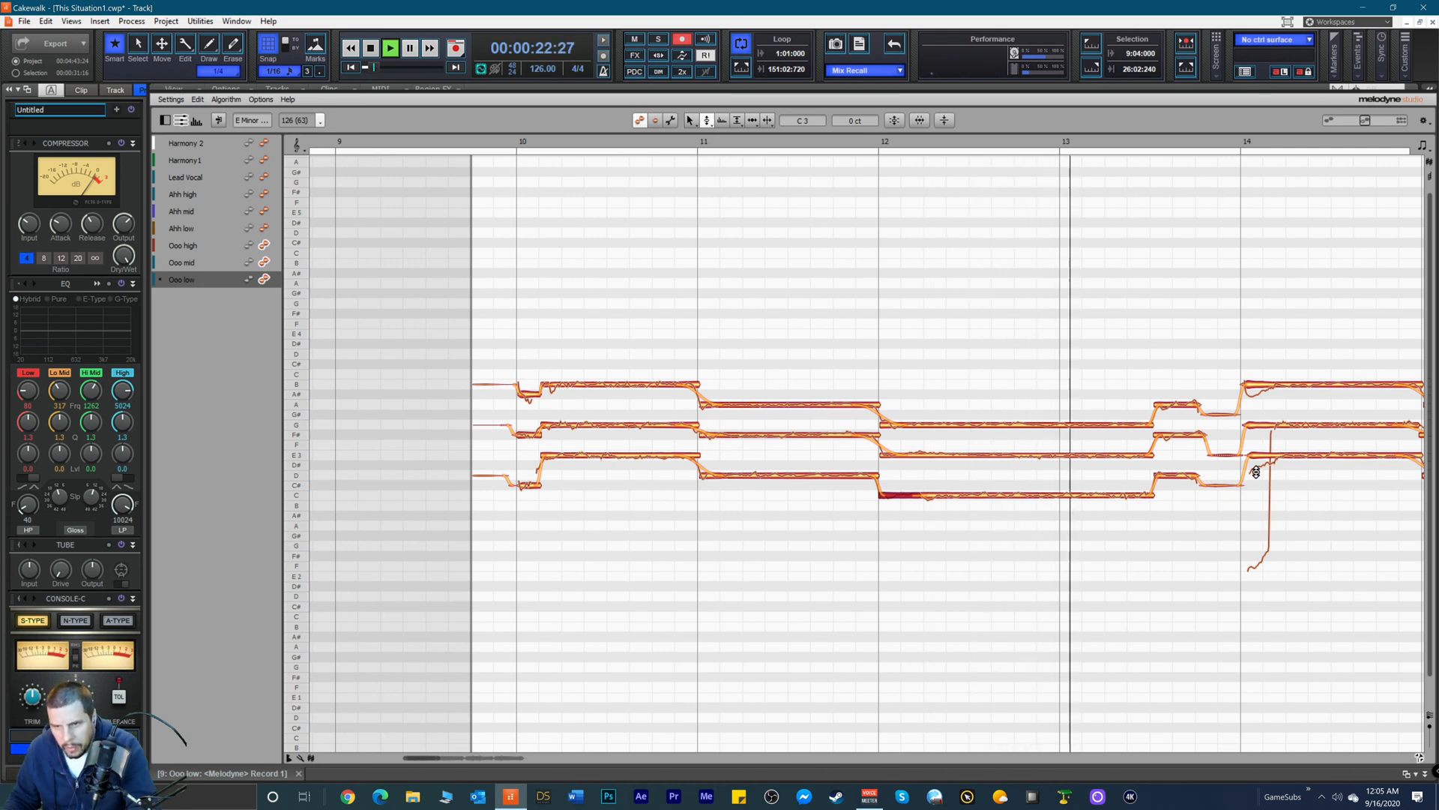
{"action": "key", "text": "space"}
Step: Use the Time tool to align the Ooo mid and Ooo low notes at bar 14, including the breath before them, with the bar line
{"action": "right_click", "coordinate": [1293, 504]}
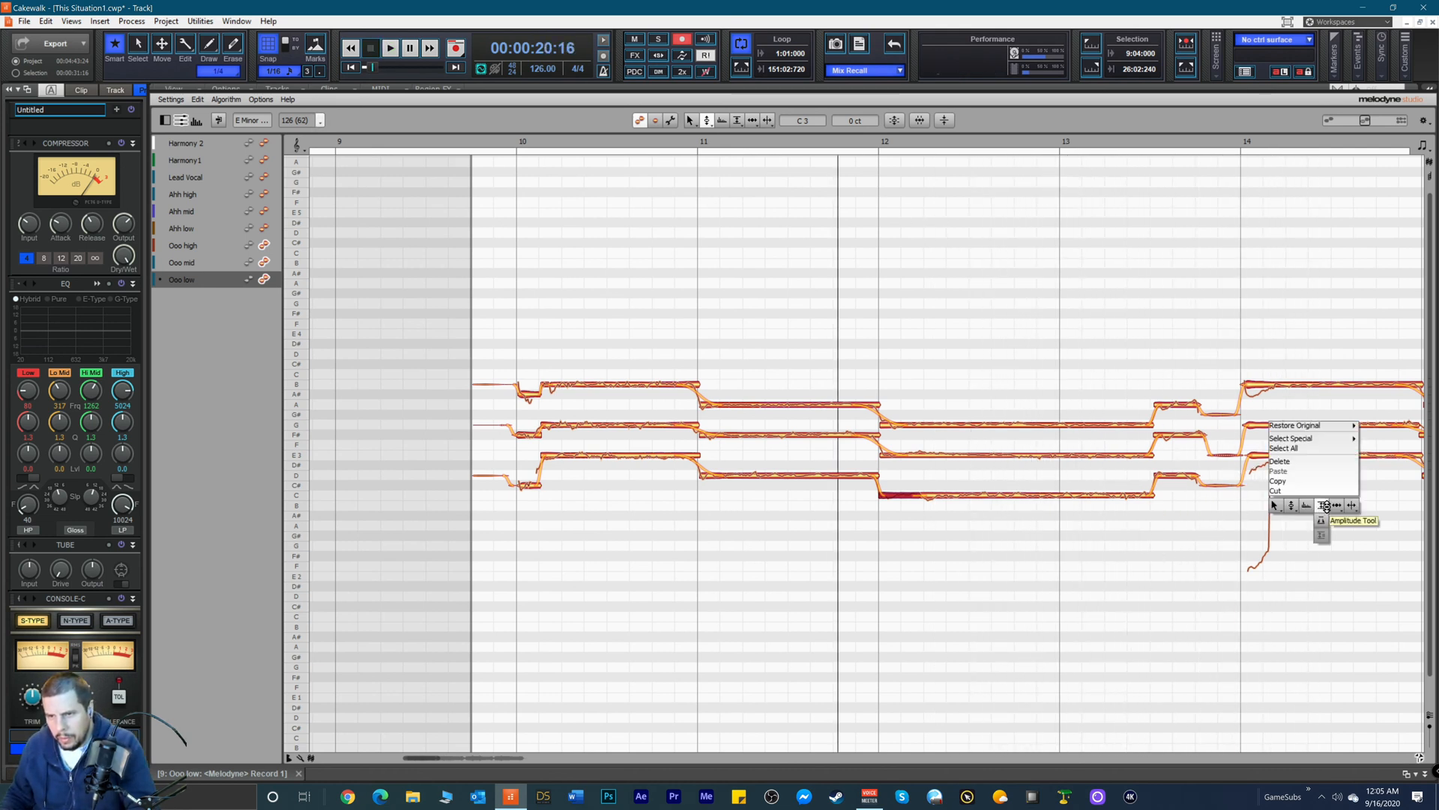
{"action": "left_click", "coordinate": [1335, 508]}
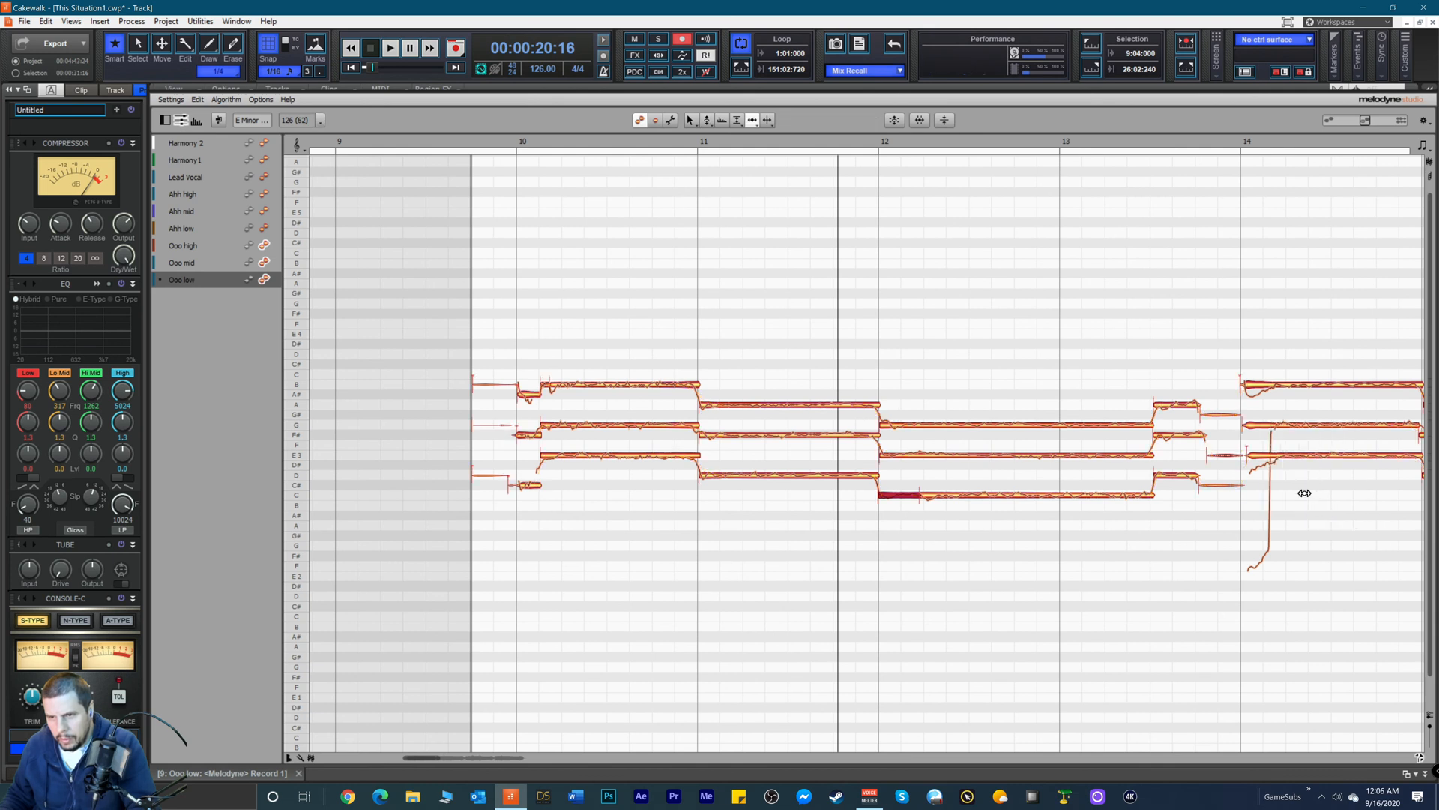
{"action": "right_click", "coordinate": [1260, 416]}
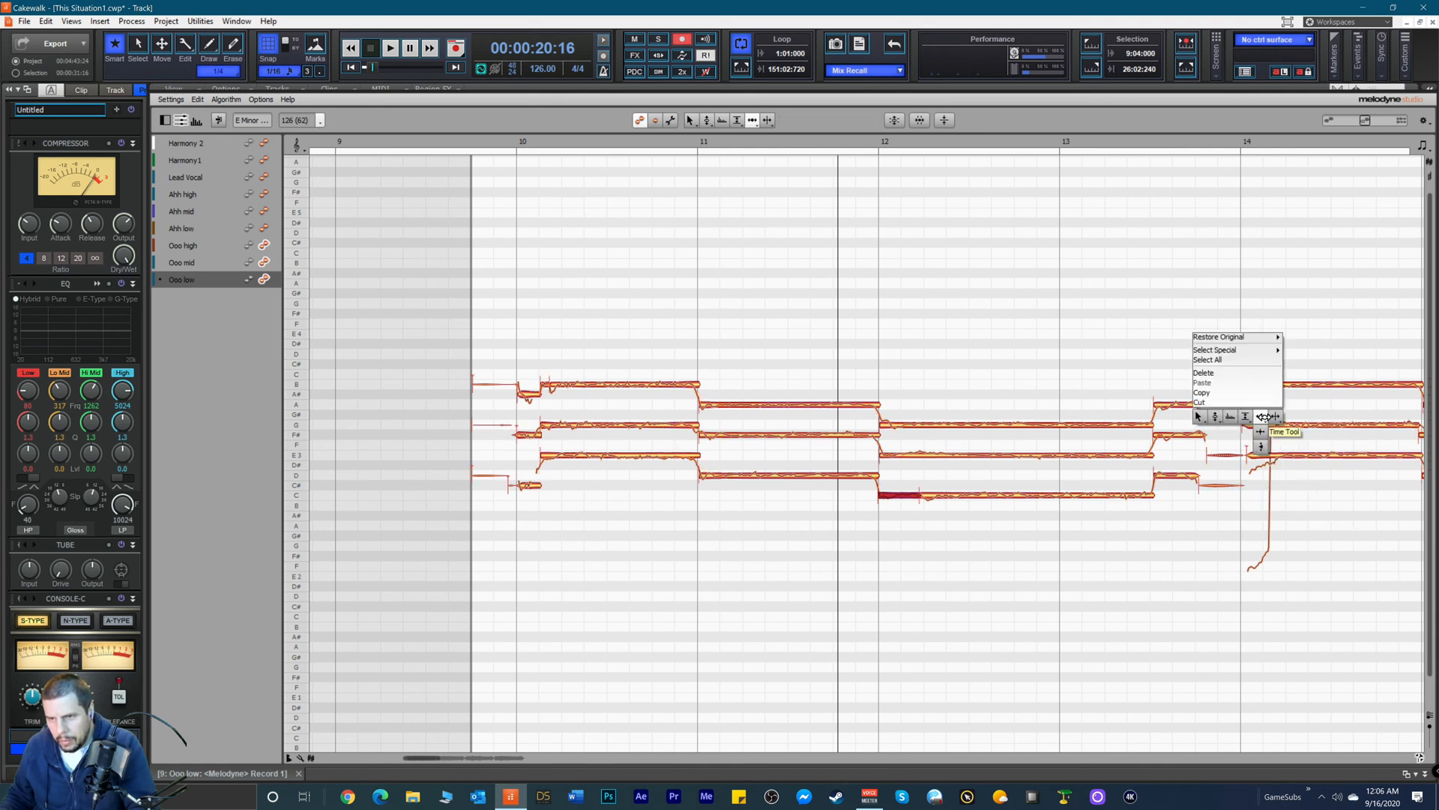
{"action": "left_click", "coordinate": [1266, 418]}
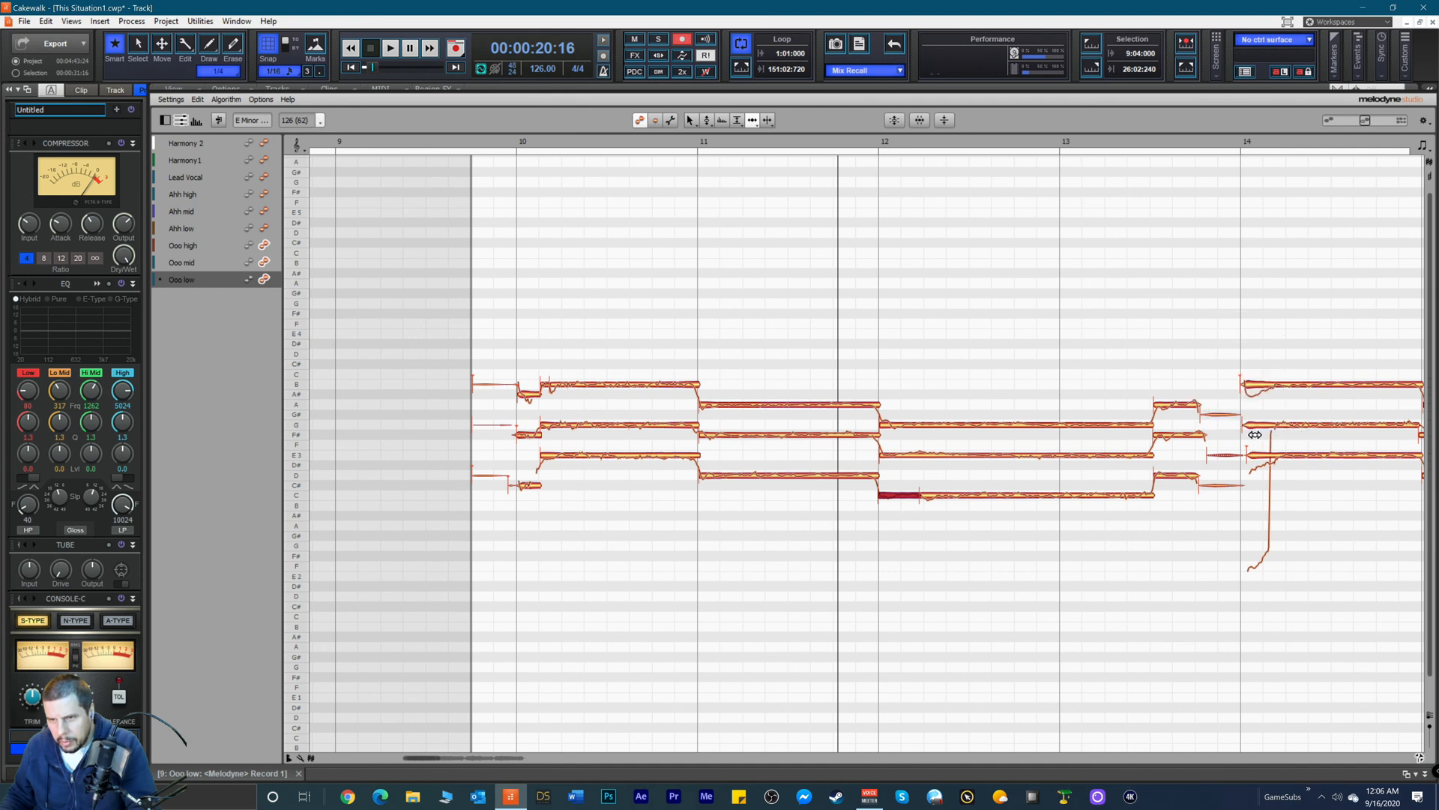
{"action": "left_click", "coordinate": [1251, 426]}
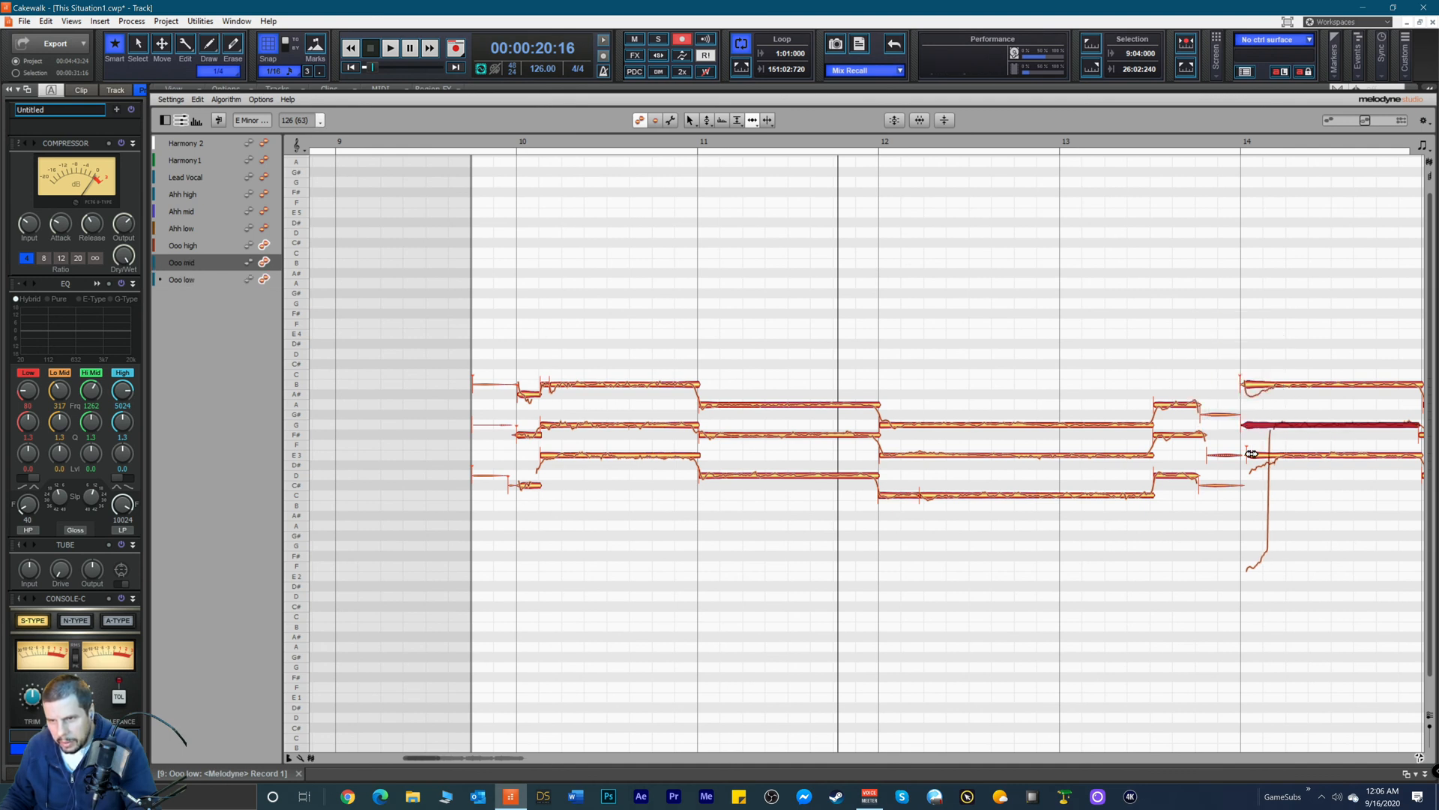
{"action": "left_click", "coordinate": [1250, 455]}
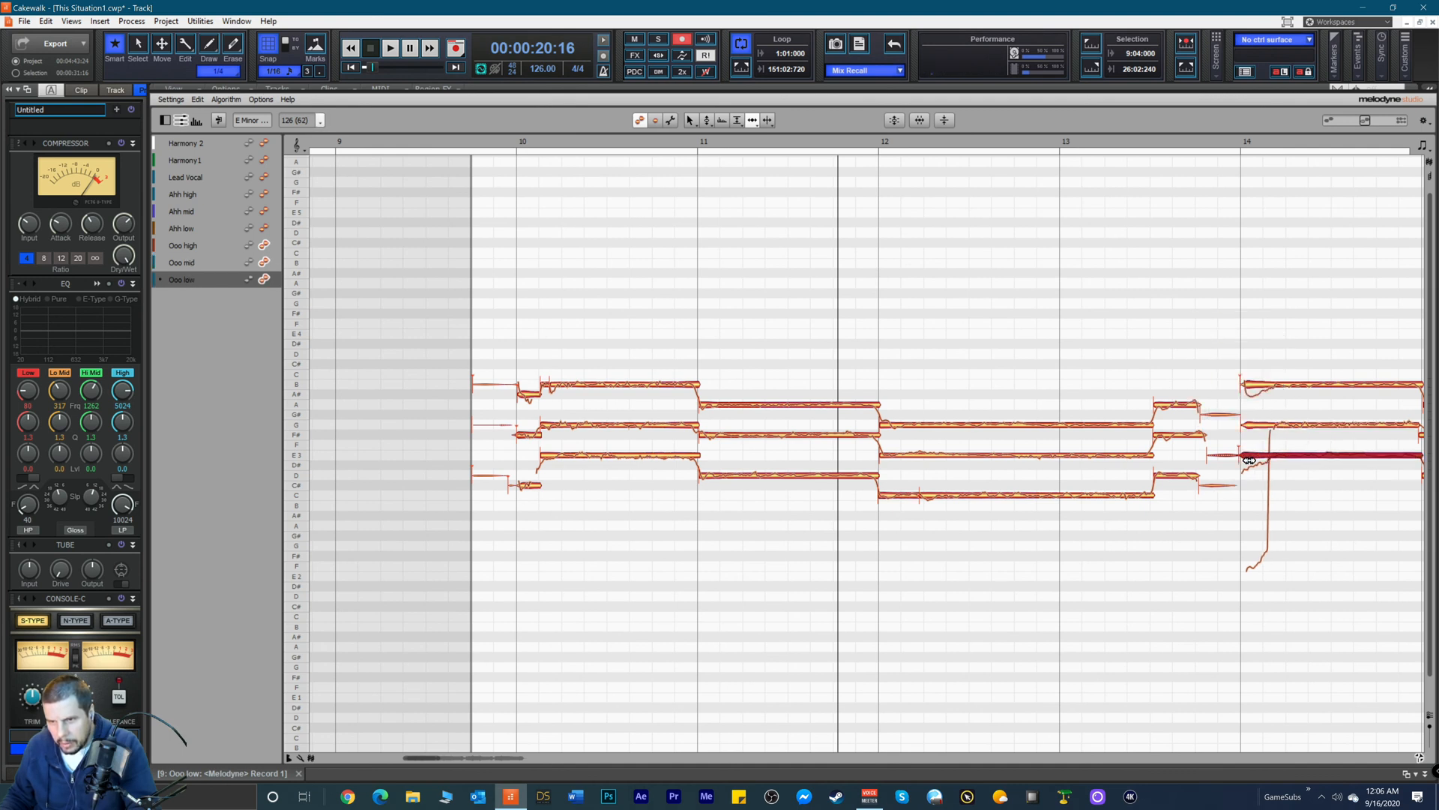
{"action": "left_click", "coordinate": [1211, 455]}
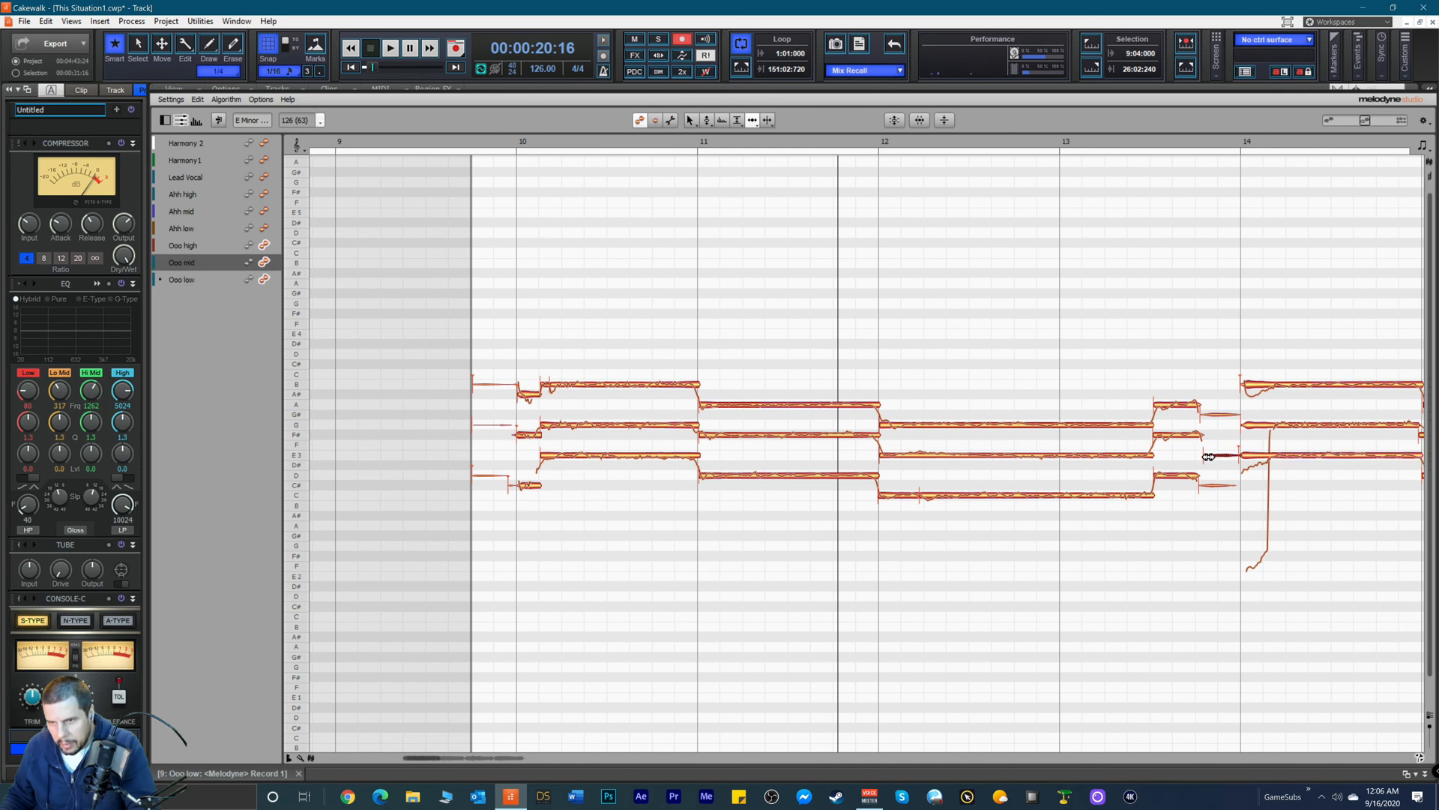
Step: Mute the breaths of all three Ooo tracks just before bar 14 and just before bar 10 with the Amplitude tool
{"action": "left_click_drag", "start_coordinate": [1218, 365], "coordinate": [1233, 513]}
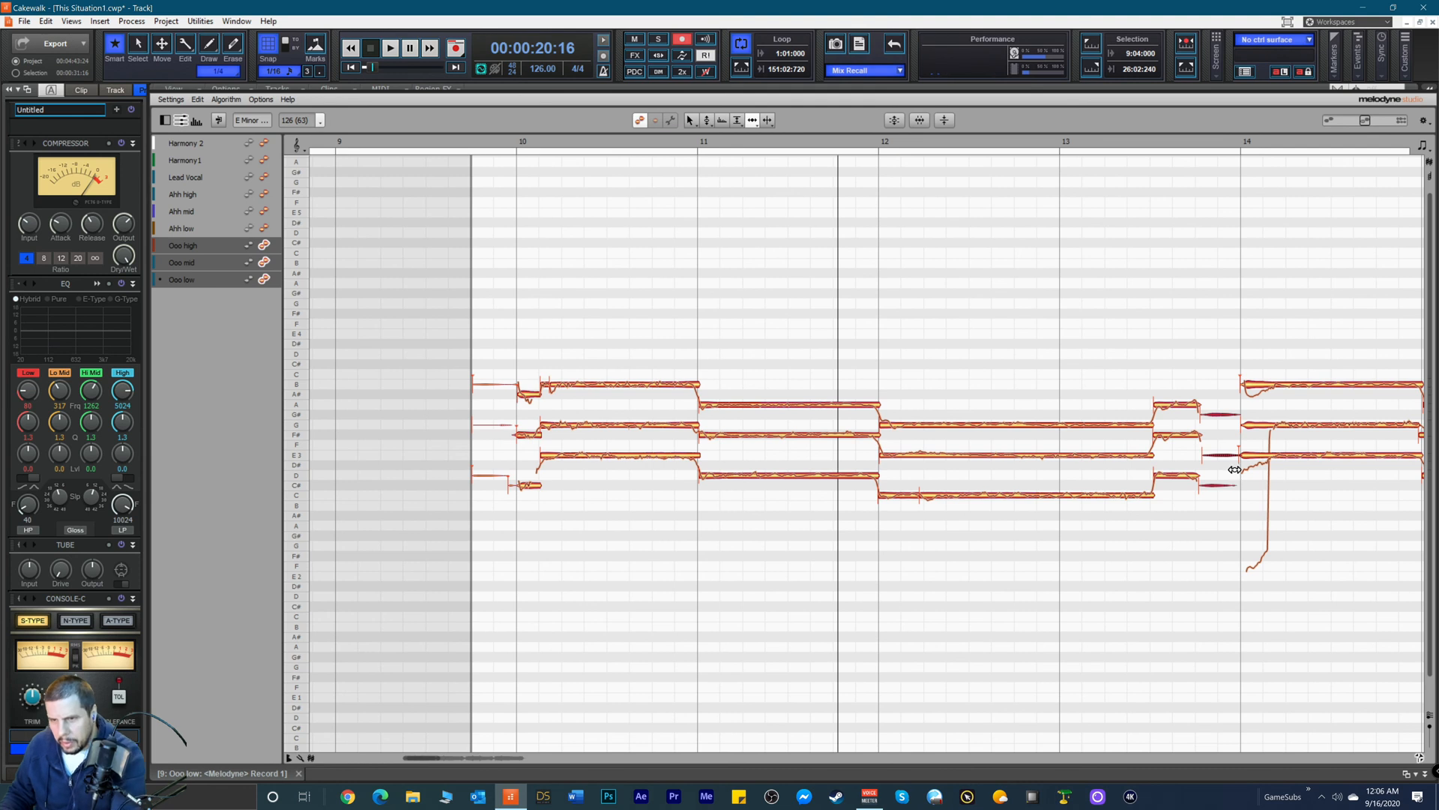
{"action": "right_click", "coordinate": [1212, 417]}
{"action": "left_click", "coordinate": [1213, 418]}
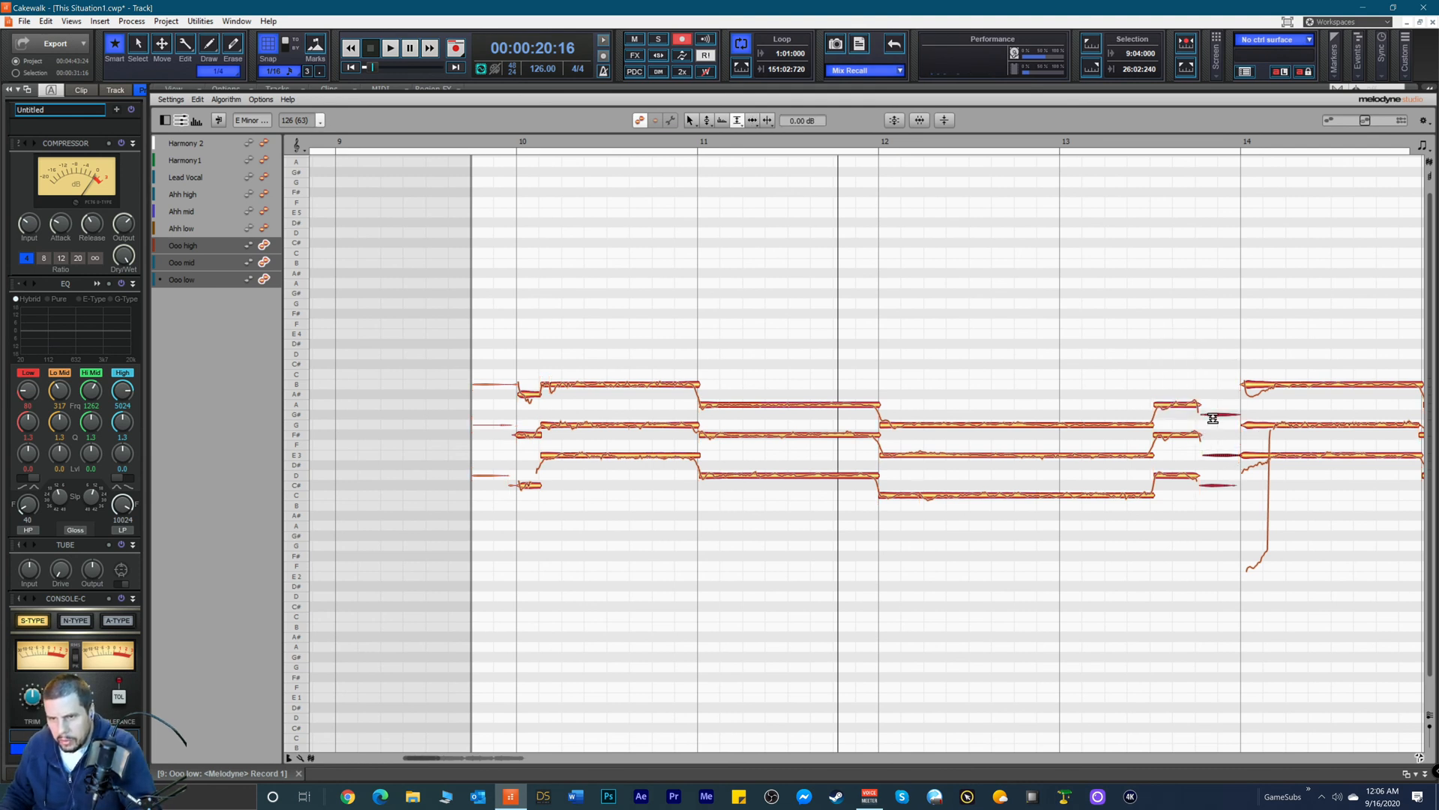
{"action": "left_click", "coordinate": [1219, 415]}
{"action": "left_click_drag", "start_coordinate": [465, 363], "coordinate": [500, 538]}
{"action": "left_click_drag", "start_coordinate": [455, 355], "coordinate": [495, 510]}
{"action": "left_click", "coordinate": [488, 472]}
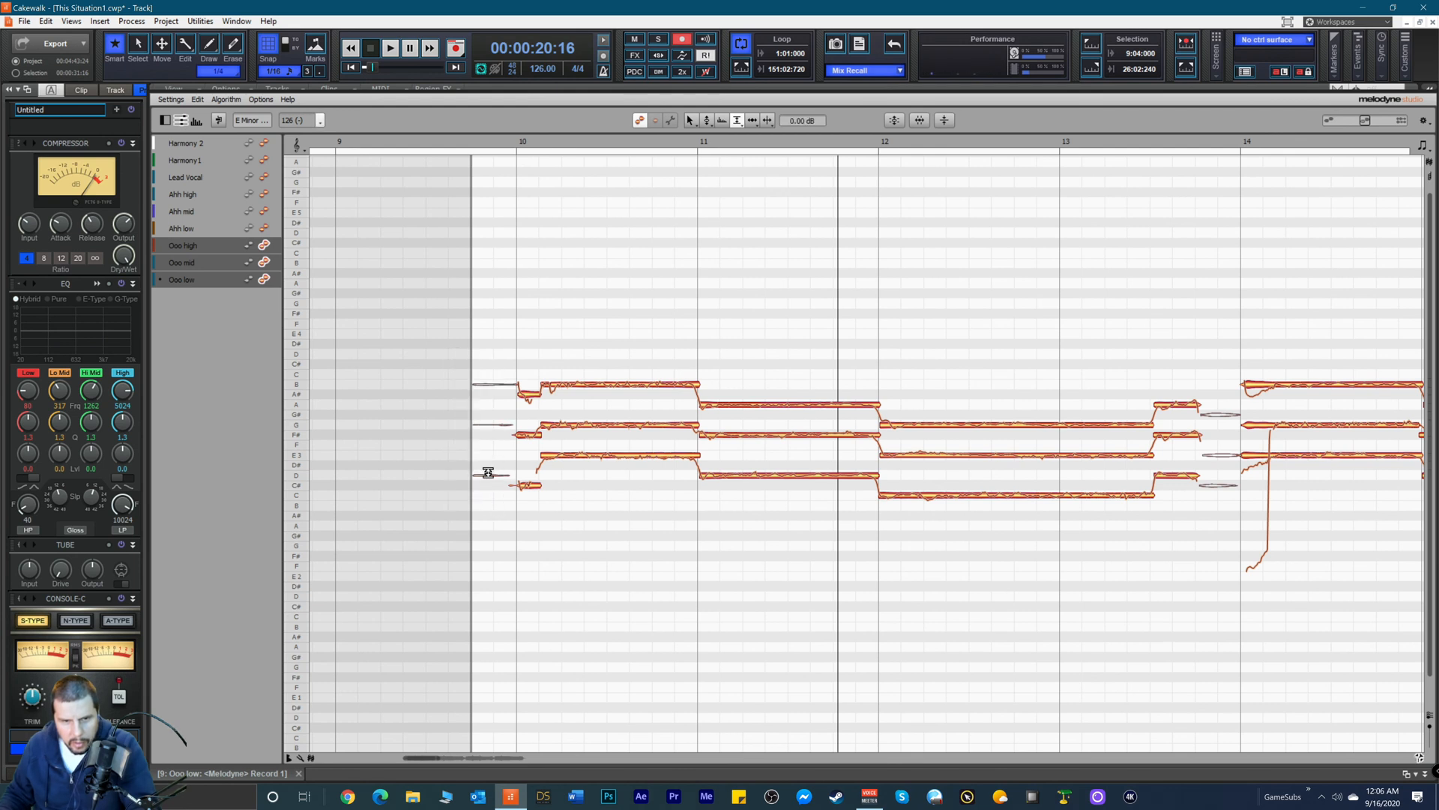
Step: Play the Ooo harmonies with the muted breaths from just before bar 10 into bar 14
{"action": "left_click", "coordinate": [495, 141]}
{"action": "key", "text": "space"}
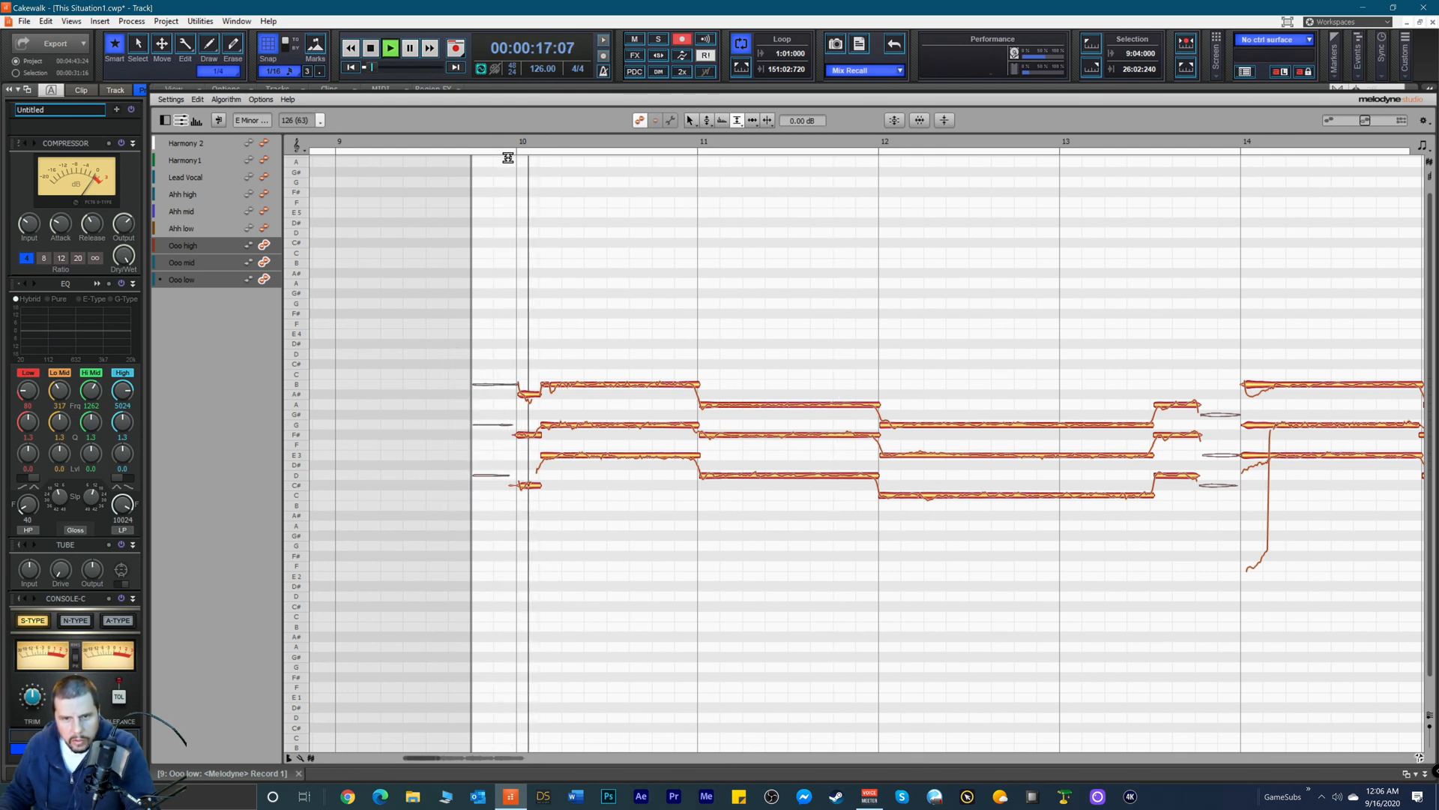
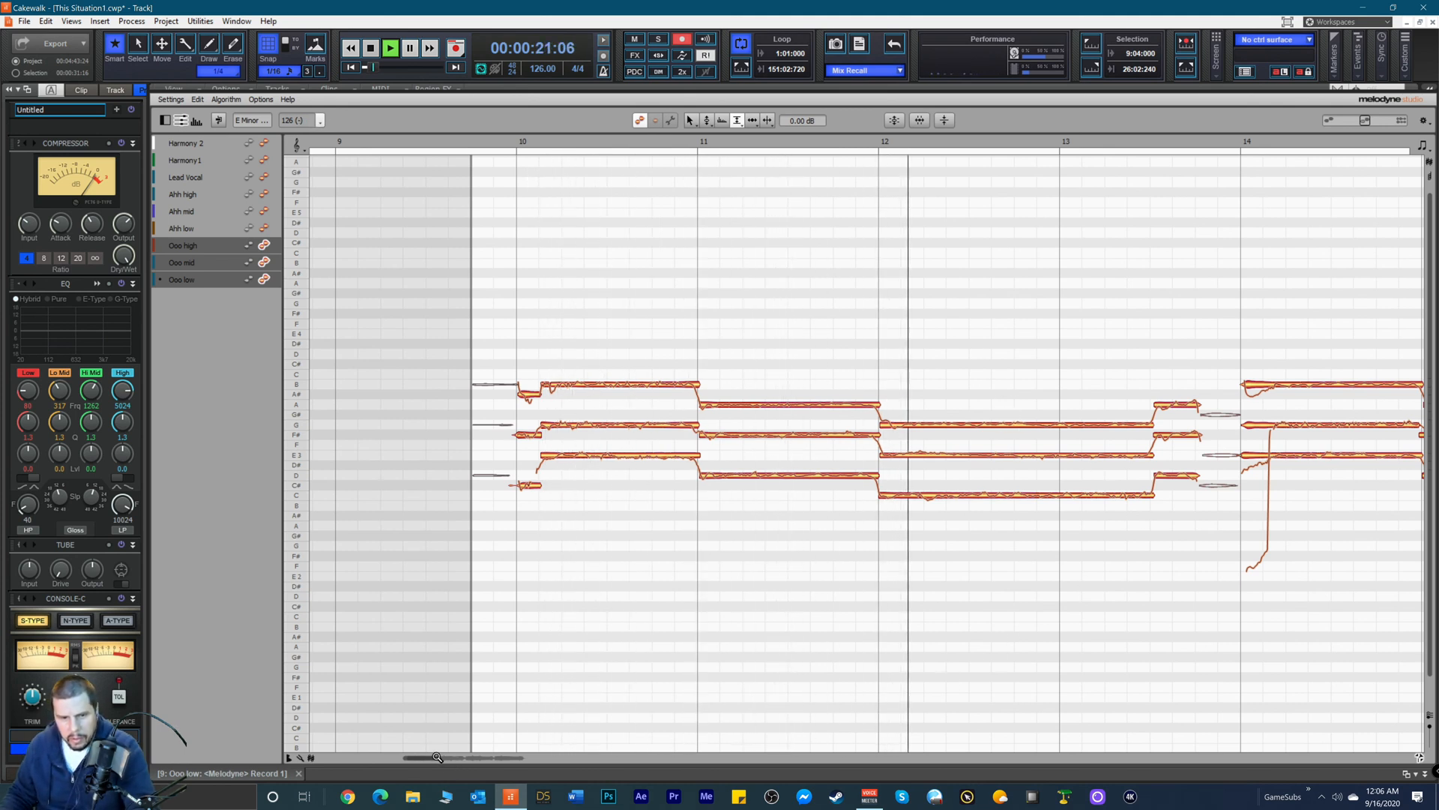
{"action": "left_click_drag", "start_coordinate": [431, 758], "coordinate": [479, 753]}
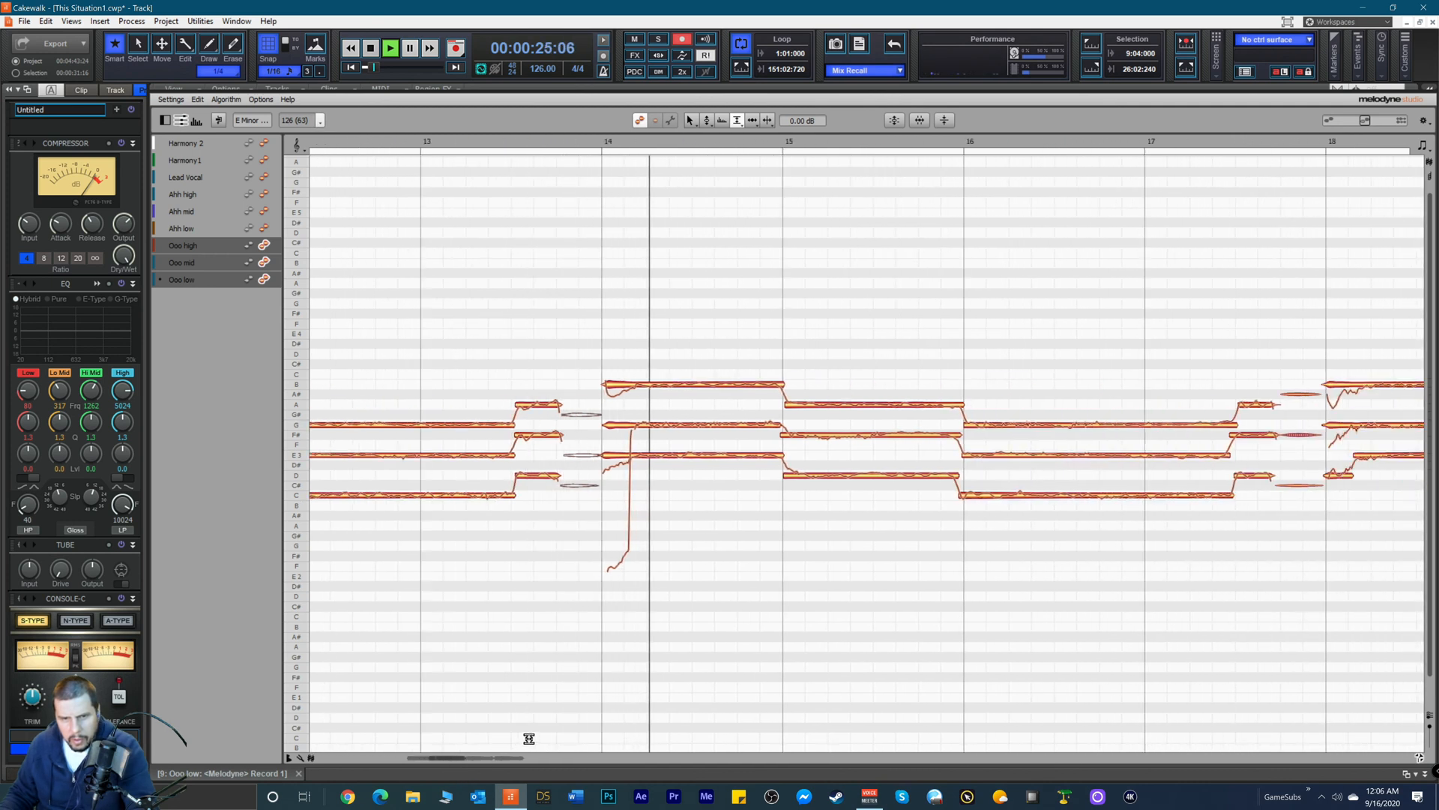
Step: Stop playback and align the starts of the Ooo low and Ooo mid notes at bar 16 with the bar line using the Time tool
{"action": "right_click", "coordinate": [1012, 525]}
{"action": "left_click", "coordinate": [1021, 524]}
{"action": "key", "text": "space"}
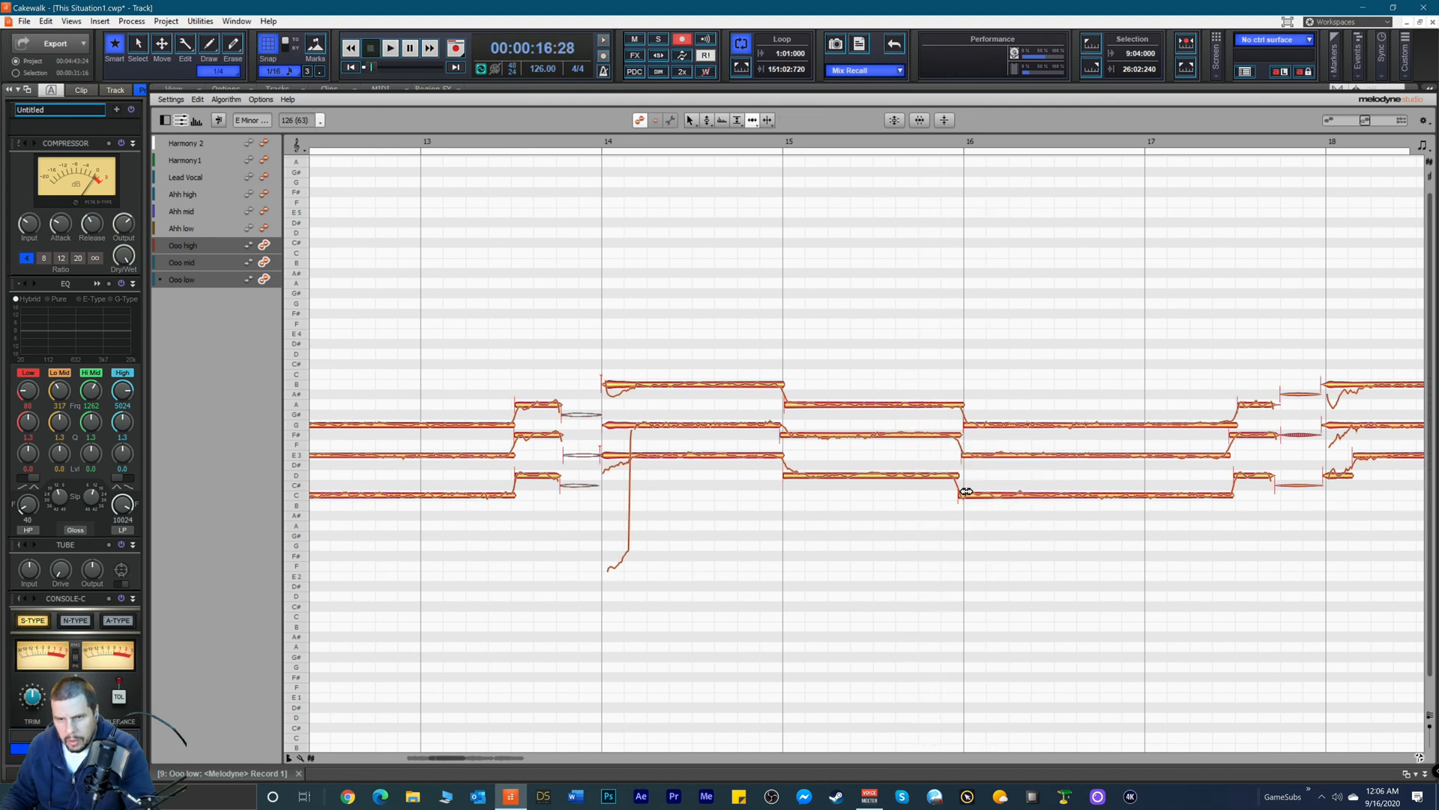
{"action": "left_click", "coordinate": [966, 492]}
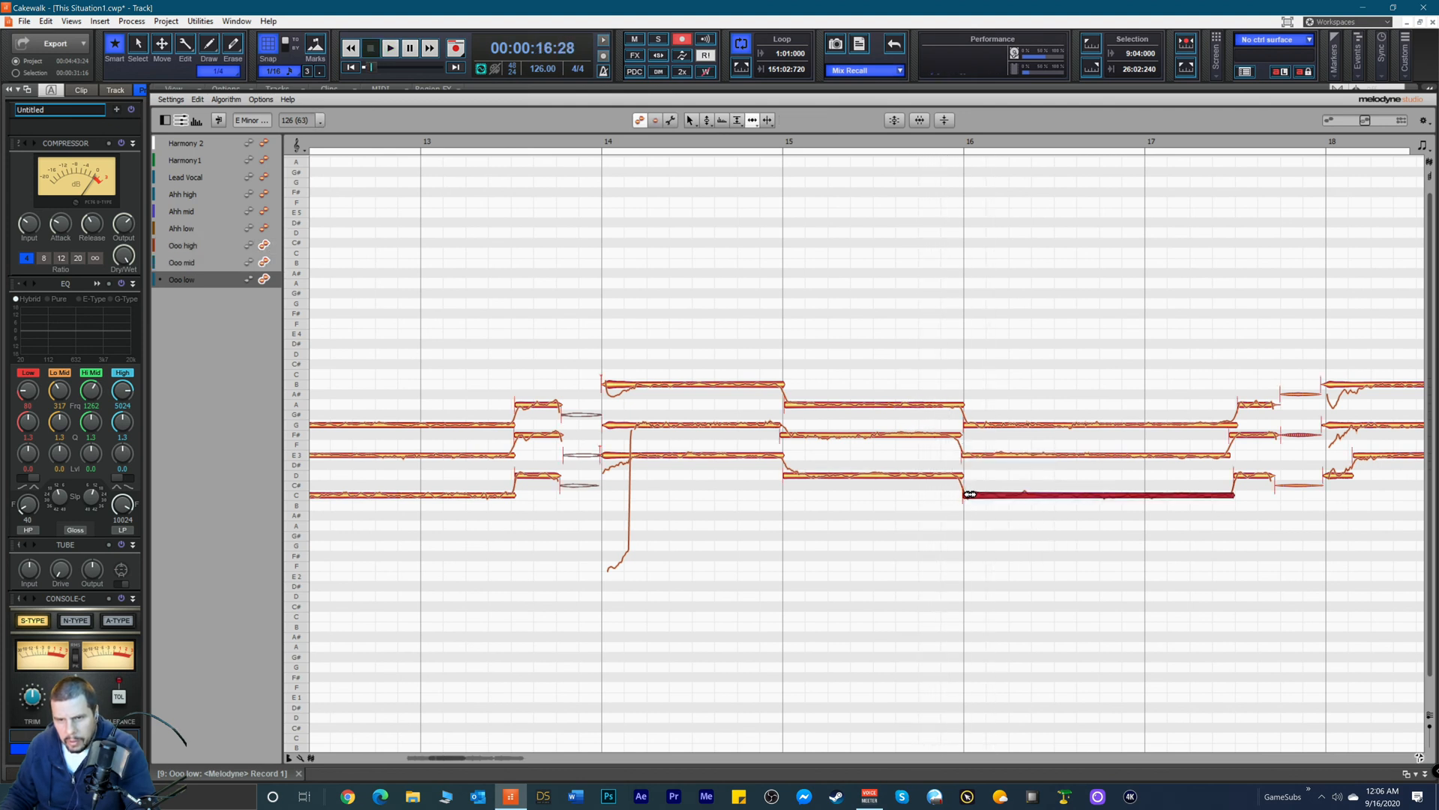
{"action": "left_click", "coordinate": [966, 455]}
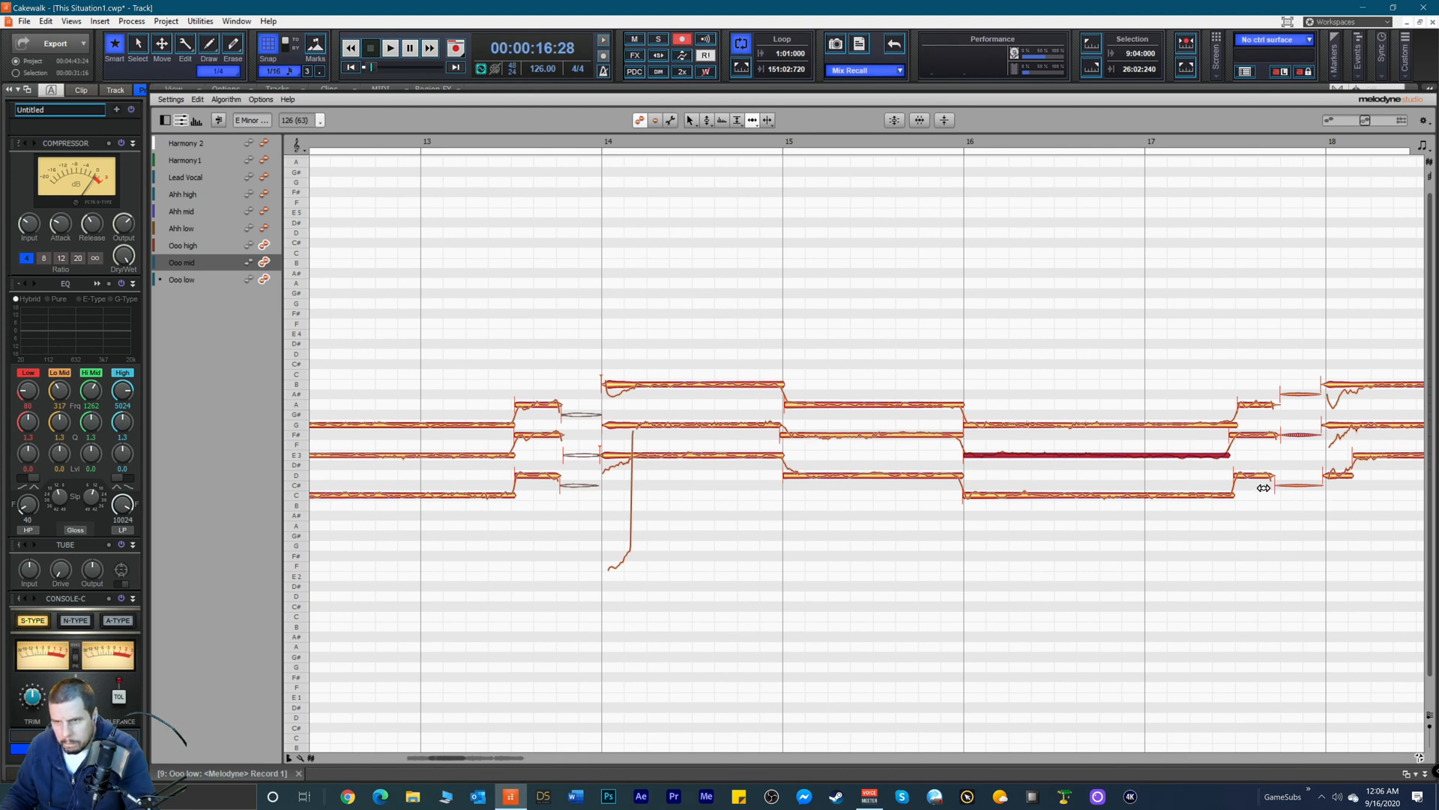
Step: Mute the breaths of all three Ooo tracks just before bar 18 with the Amplitude tool
{"action": "left_click_drag", "start_coordinate": [1295, 343], "coordinate": [1315, 498]}
{"action": "right_click", "coordinate": [1280, 471]}
{"action": "left_click", "coordinate": [1279, 470]}
{"action": "left_click", "coordinate": [1304, 485]}
Step: Split the opening Ooo high and Ooo mid notes at bar 18 shortly after the bar line with the Note Separation tool
{"action": "right_click", "coordinate": [1314, 409]}
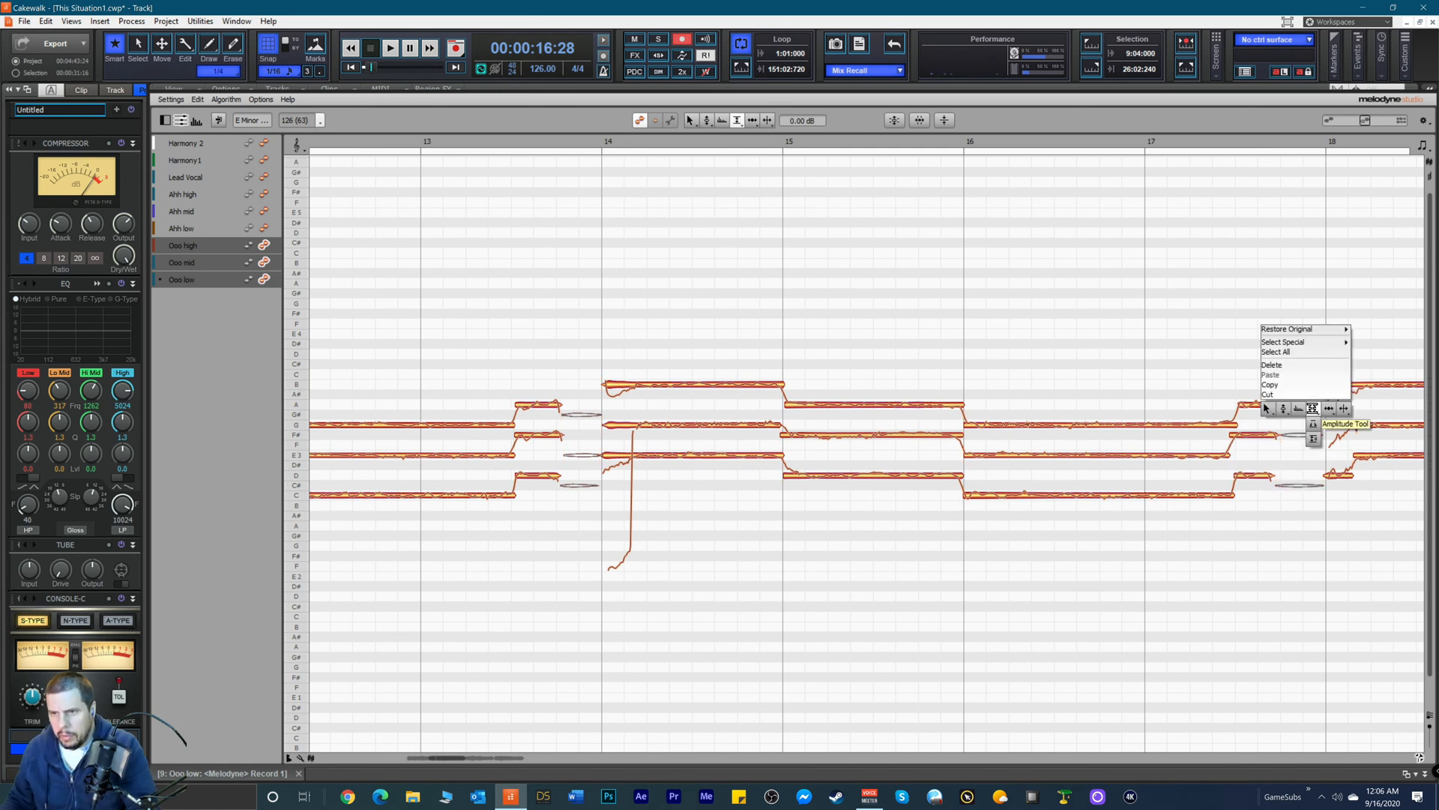
{"action": "left_click", "coordinate": [1329, 408]}
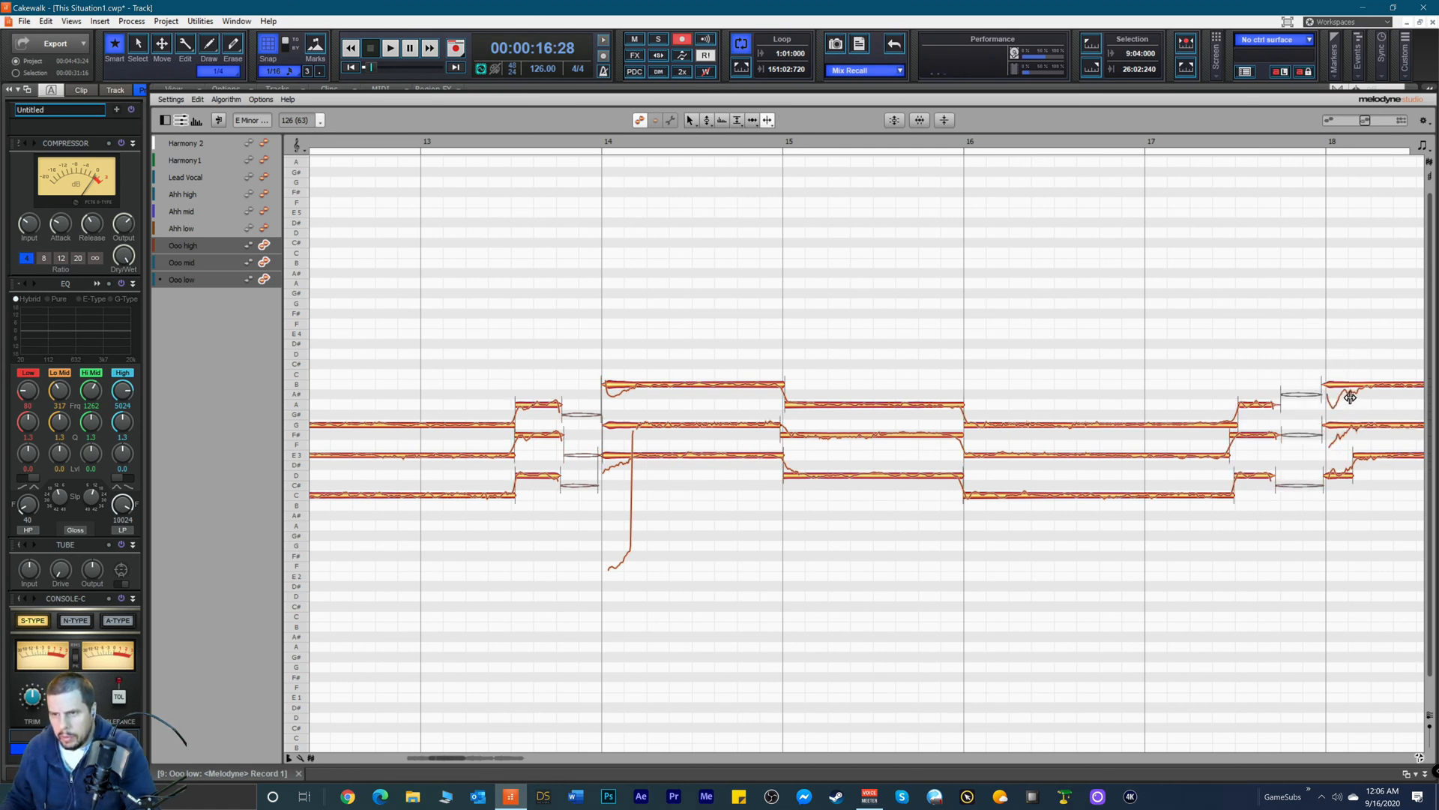
{"action": "left_click", "coordinate": [1352, 384]}
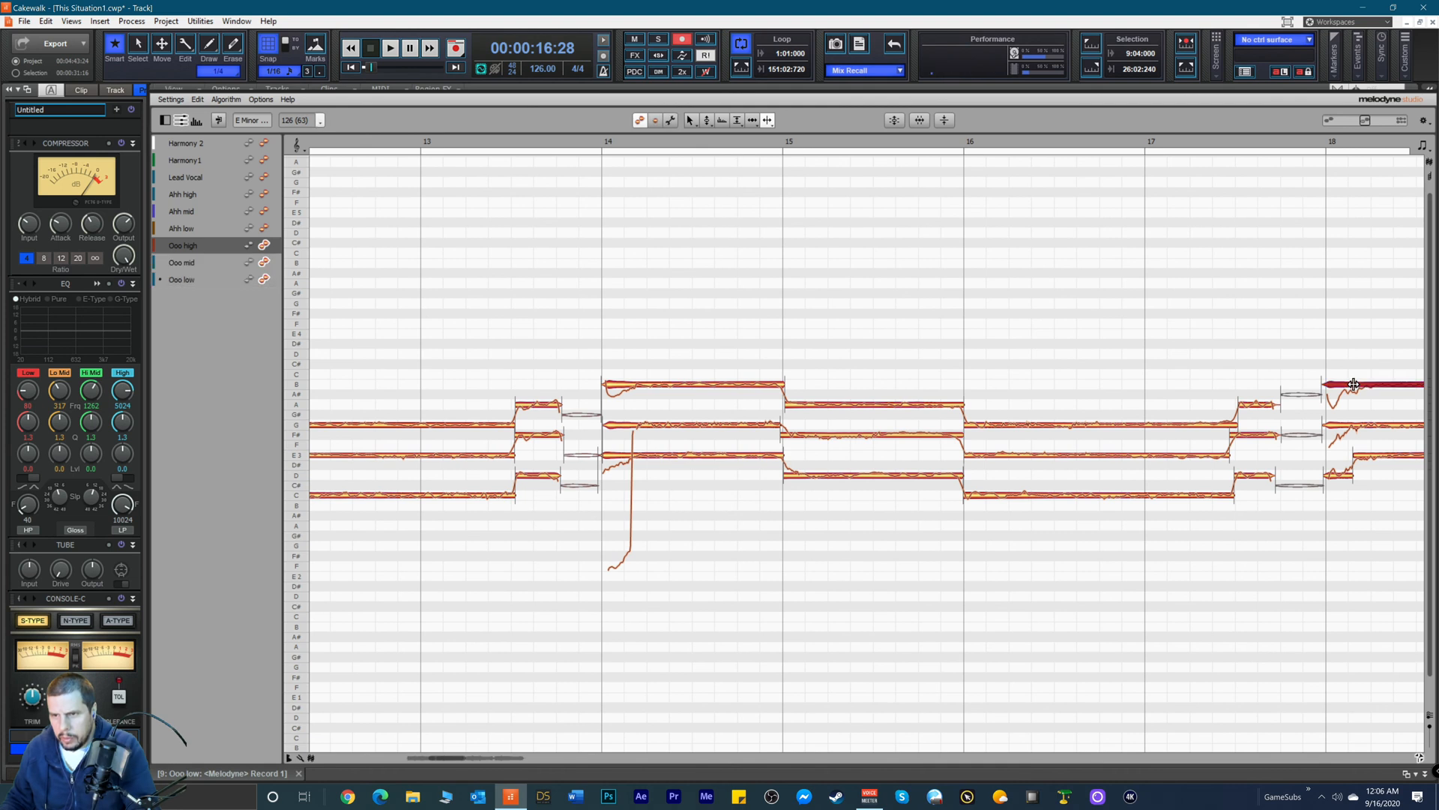
{"action": "double_click", "coordinate": [1355, 383]}
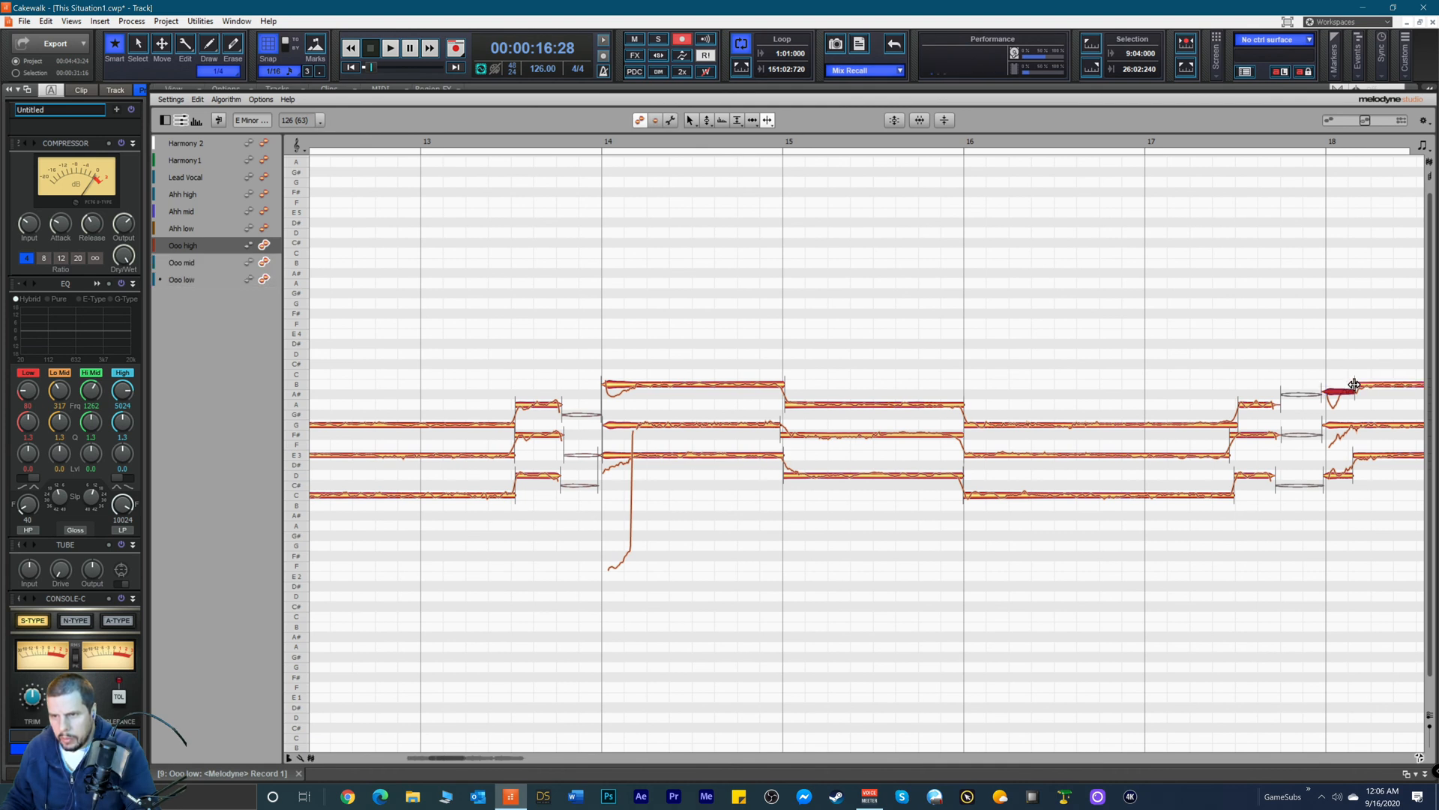
{"action": "left_click", "coordinate": [1351, 429]}
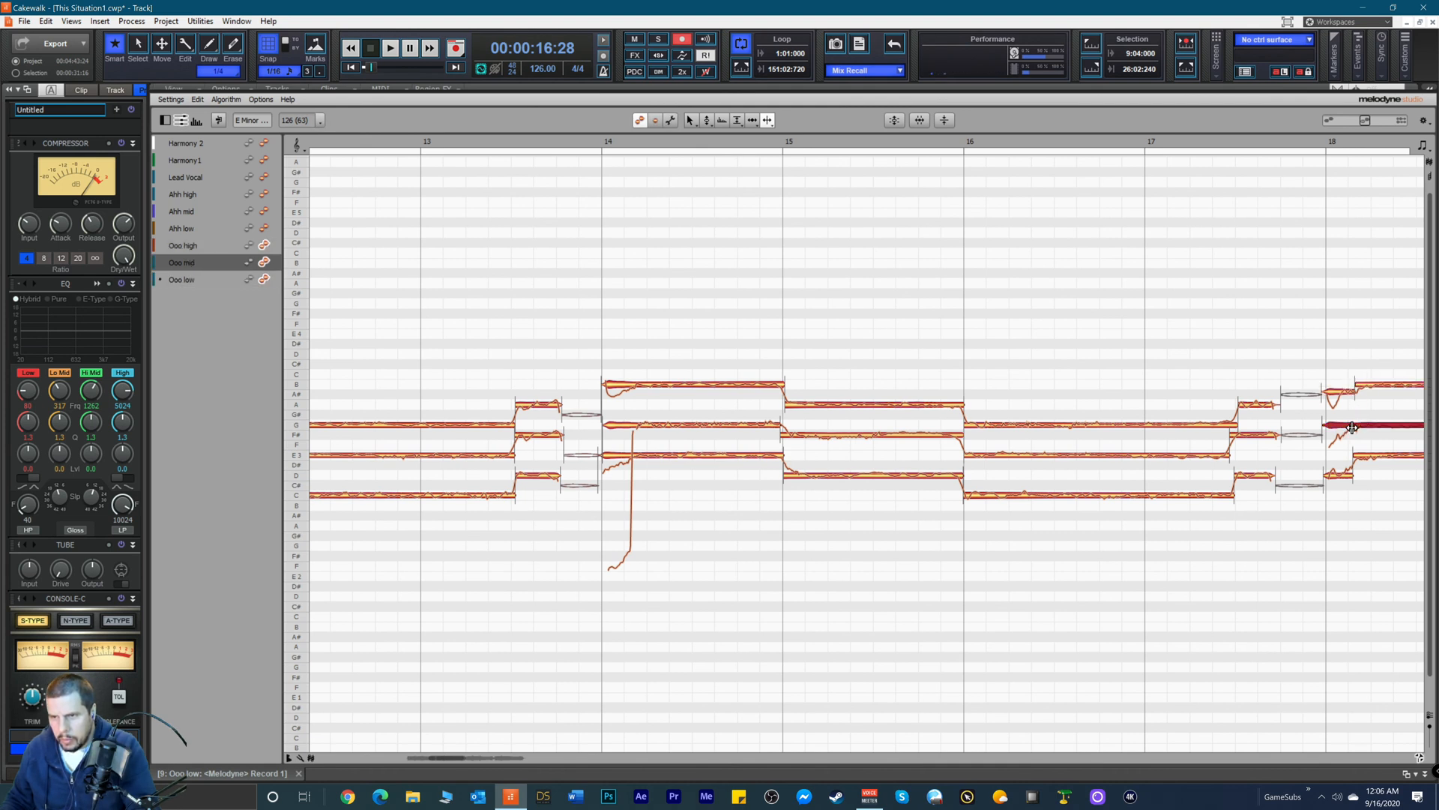
Step: Snap the short Ooo high, mid and low notes at bar 18 to A# 3, F# 3 and D 3 with the Pitch tool
{"action": "right_click", "coordinate": [1292, 442]}
{"action": "left_click", "coordinate": [1227, 444]}
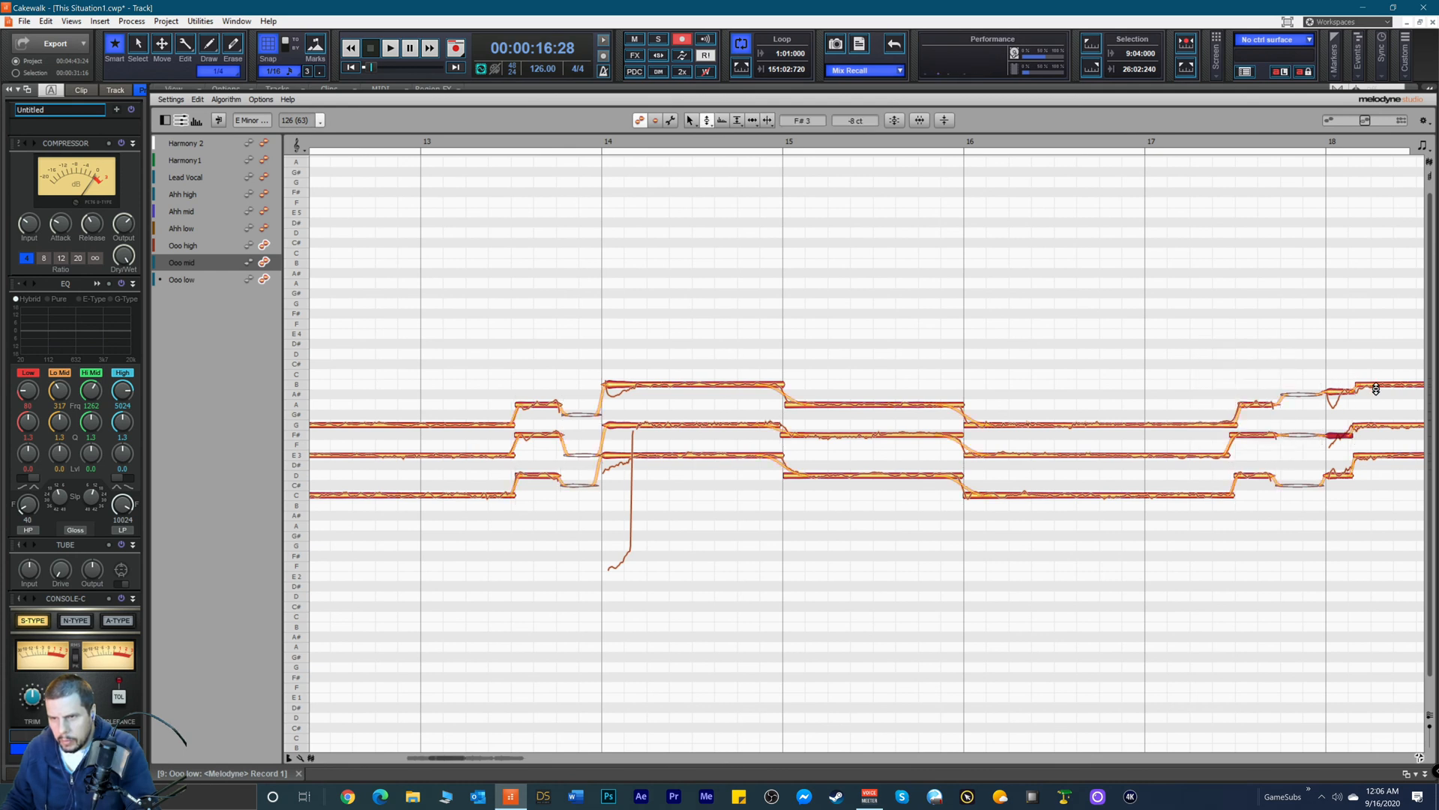
{"action": "left_click", "coordinate": [1335, 392]}
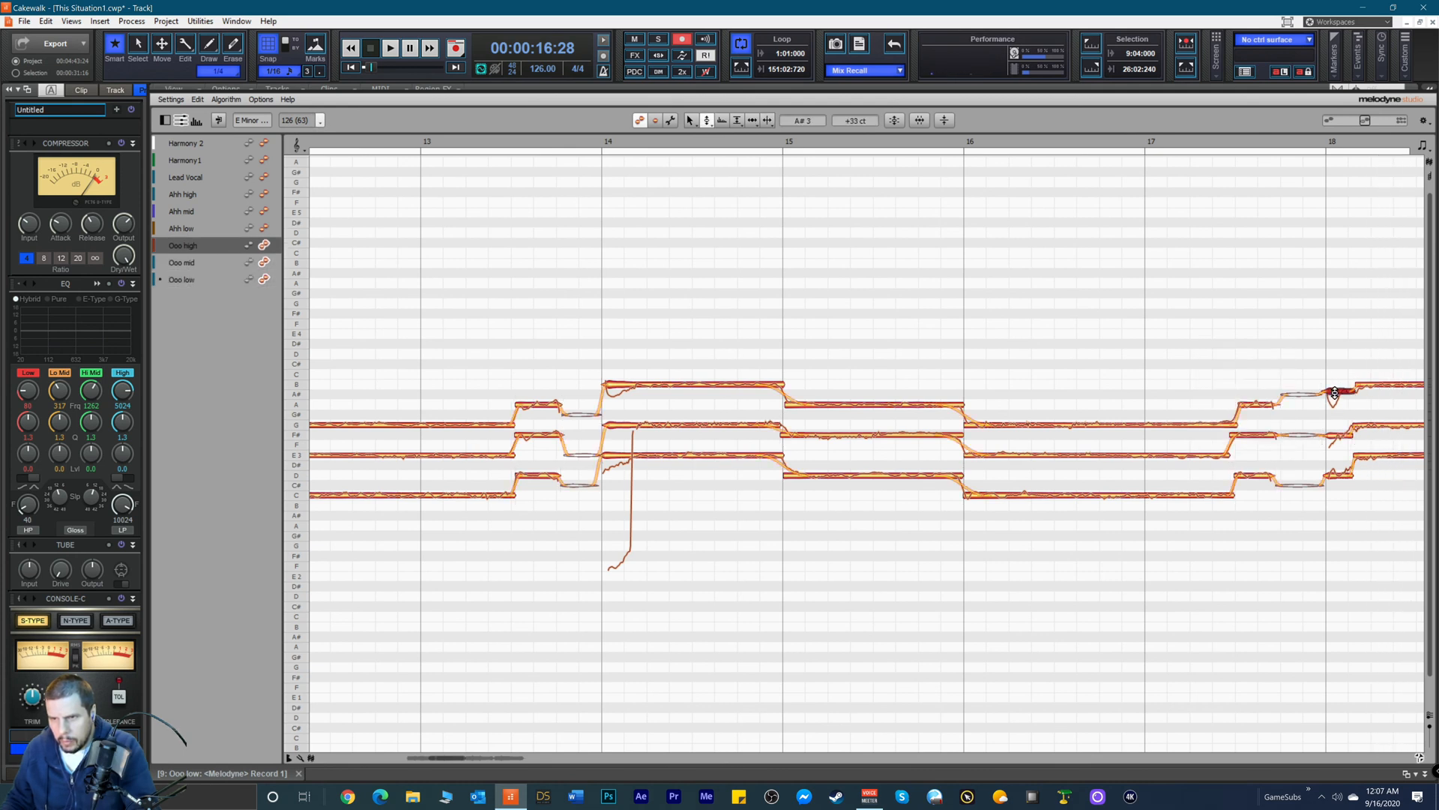
{"action": "left_click", "coordinate": [1334, 435]}
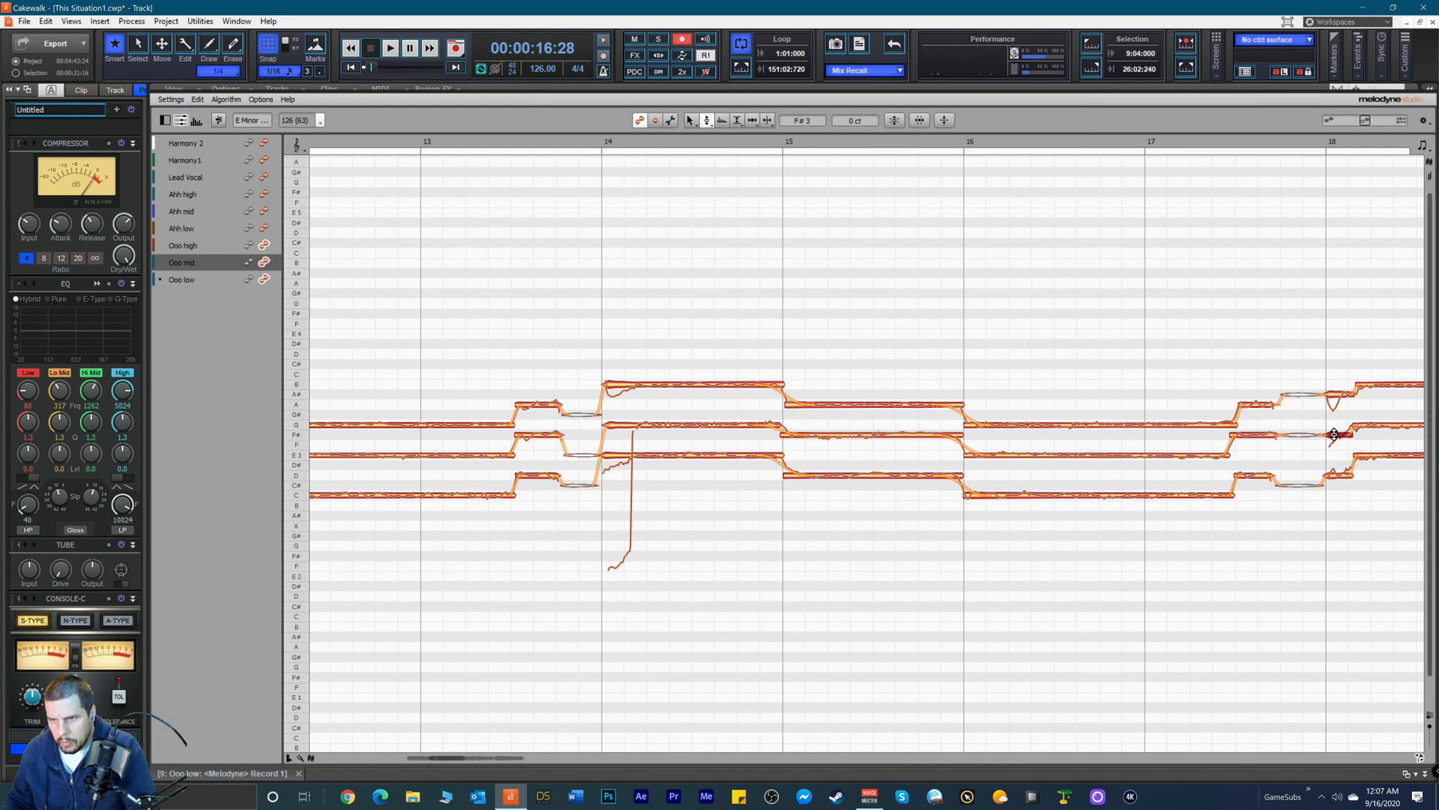
{"action": "left_click", "coordinate": [1339, 475]}
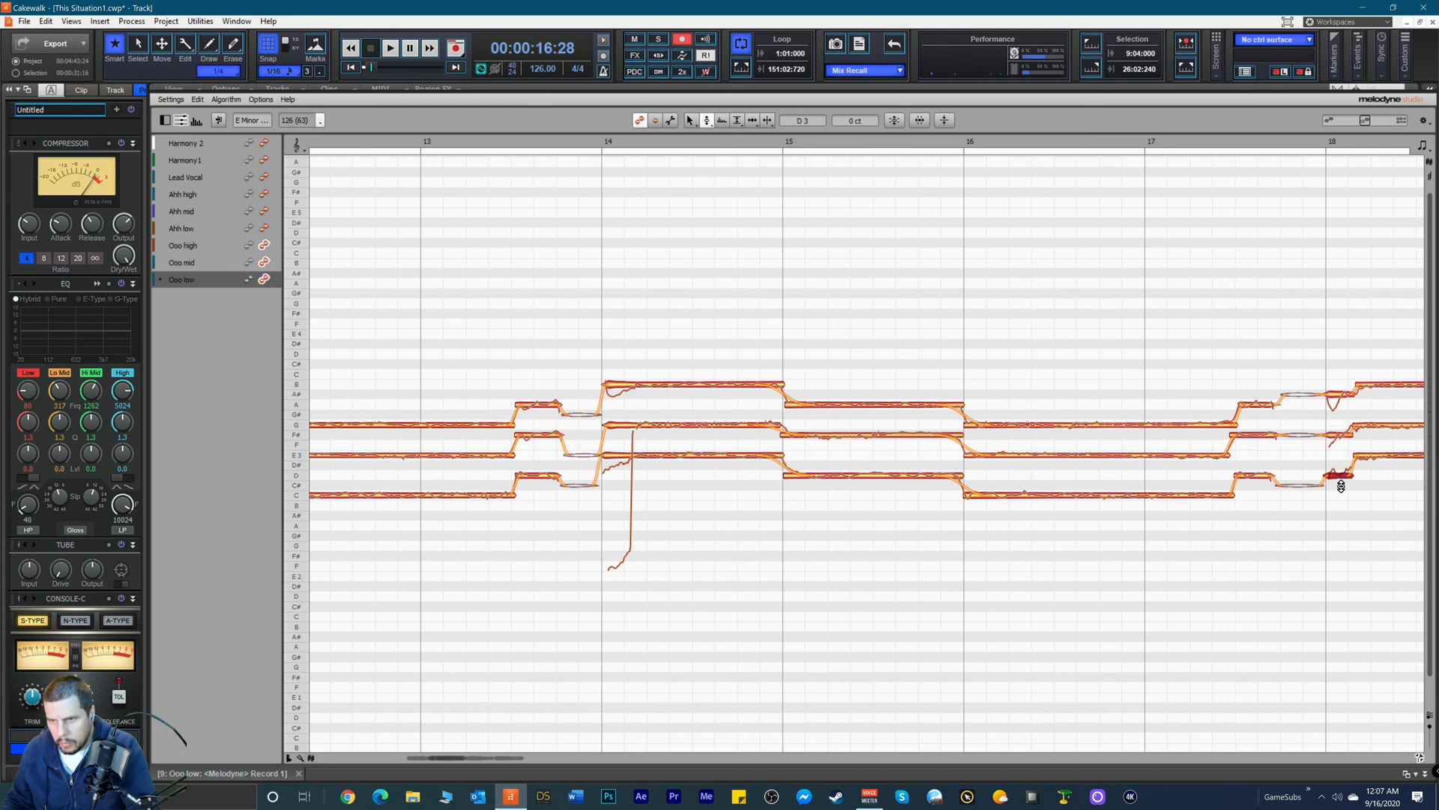
Step: Reduce the pitch modulation of the Ooo low, mid and high notes at bar 15 to -45%, 2% and 49%
{"action": "right_click", "coordinate": [873, 451]}
{"action": "left_click", "coordinate": [870, 456]}
{"action": "left_click_drag", "start_coordinate": [875, 474], "coordinate": [874, 562]}
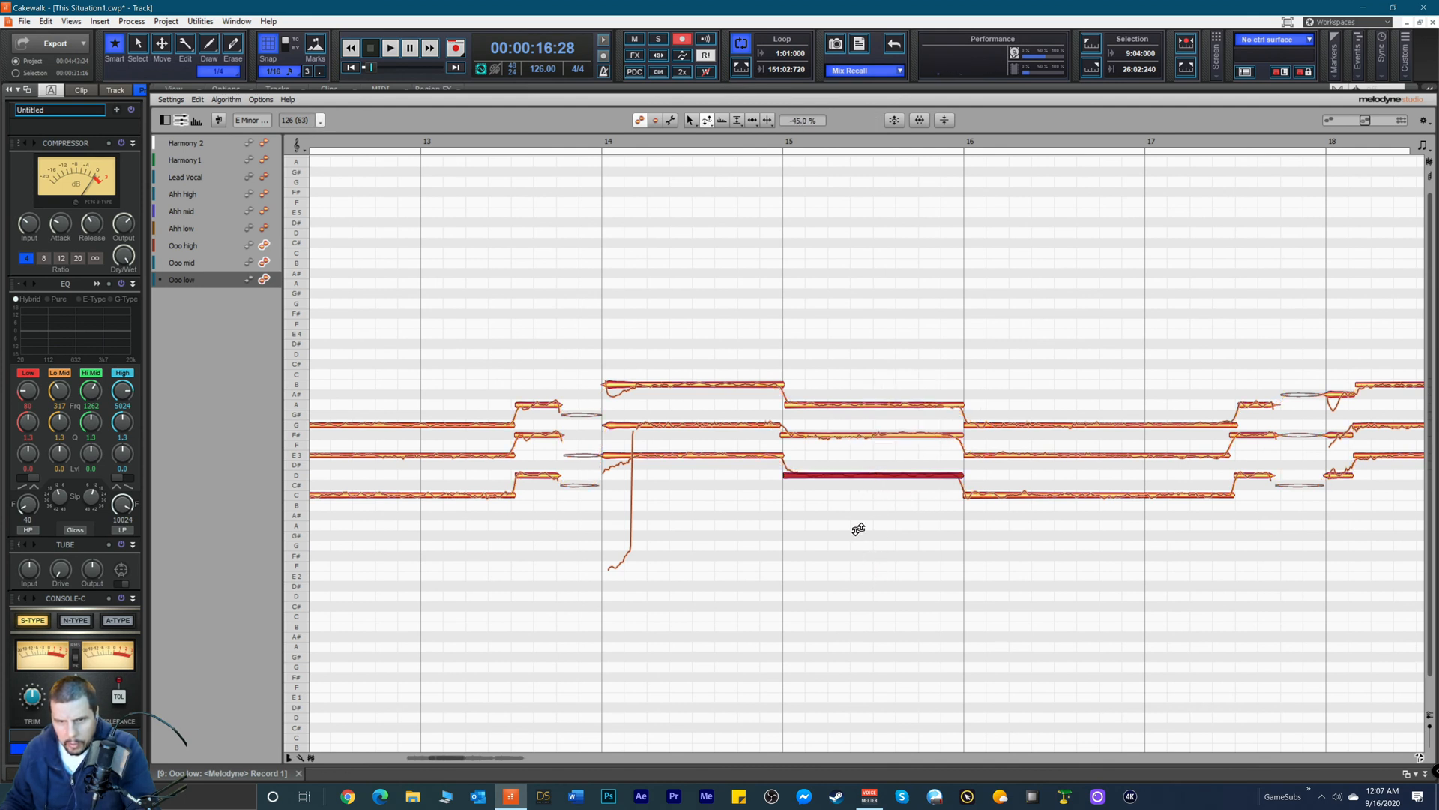
{"action": "mouse_move", "coordinate": [870, 435]}
{"action": "left_mouse_down"}
{"action": "mouse_move", "coordinate": [867, 504]}
{"action": "mouse_move", "coordinate": [862, 435]}
{"action": "left_mouse_up"}
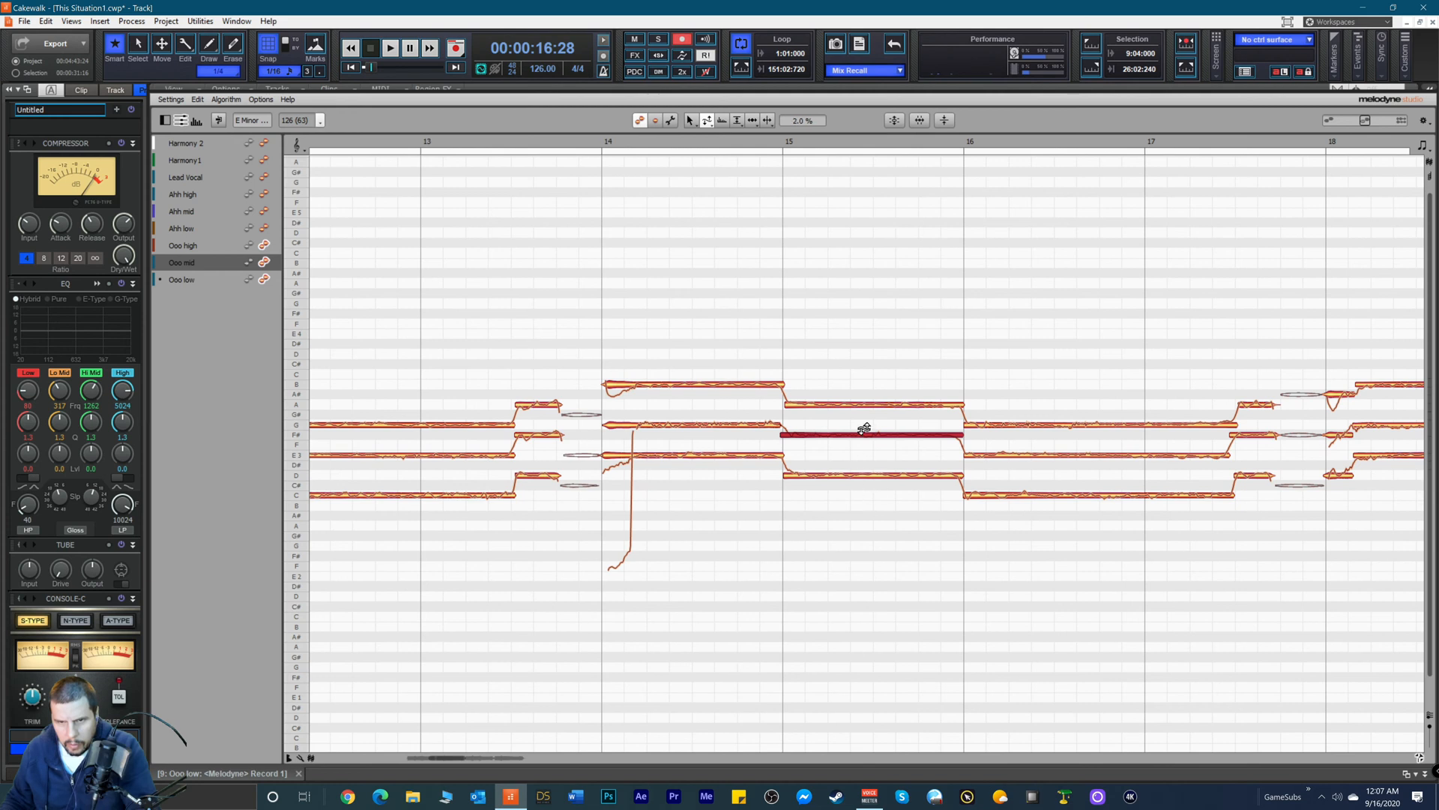
{"action": "left_click", "coordinate": [871, 406]}
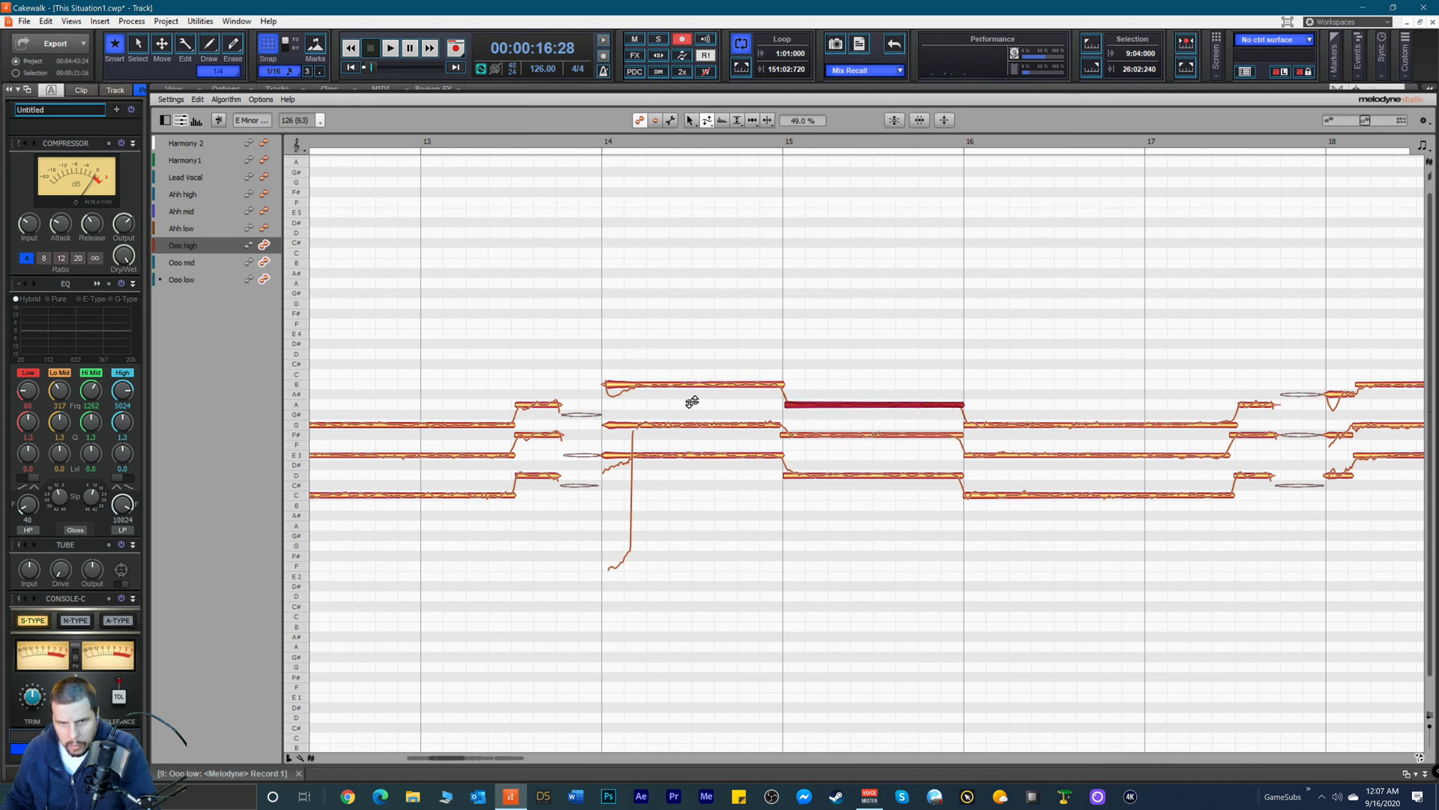
Step: Set the pitch modulation of the Ooo high, mid and low notes at bar 16 to 37%, -5% and 28%, and start playback just before that bar
{"action": "left_click", "coordinate": [1065, 426]}
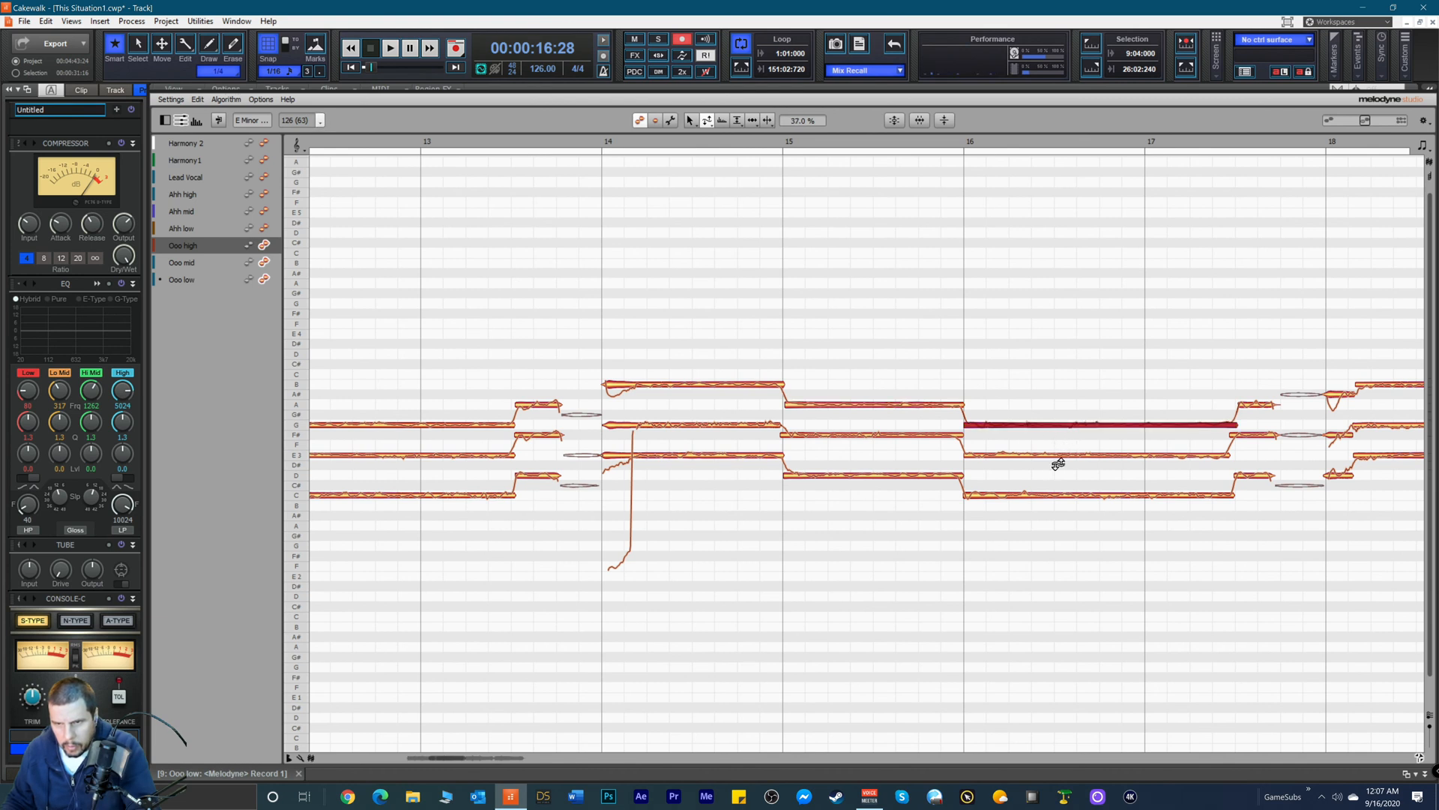
{"action": "left_click", "coordinate": [1065, 456]}
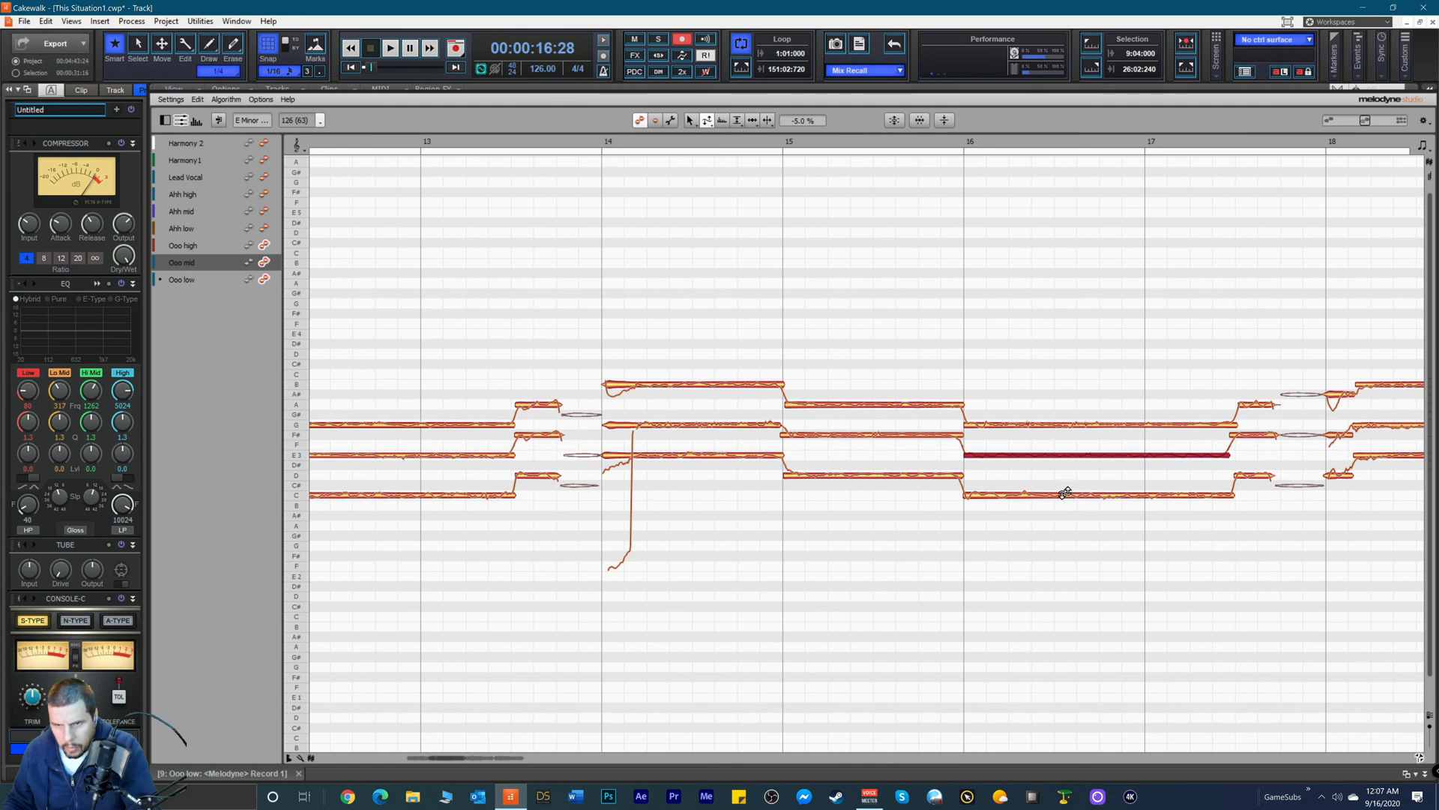
{"action": "left_click", "coordinate": [1065, 494]}
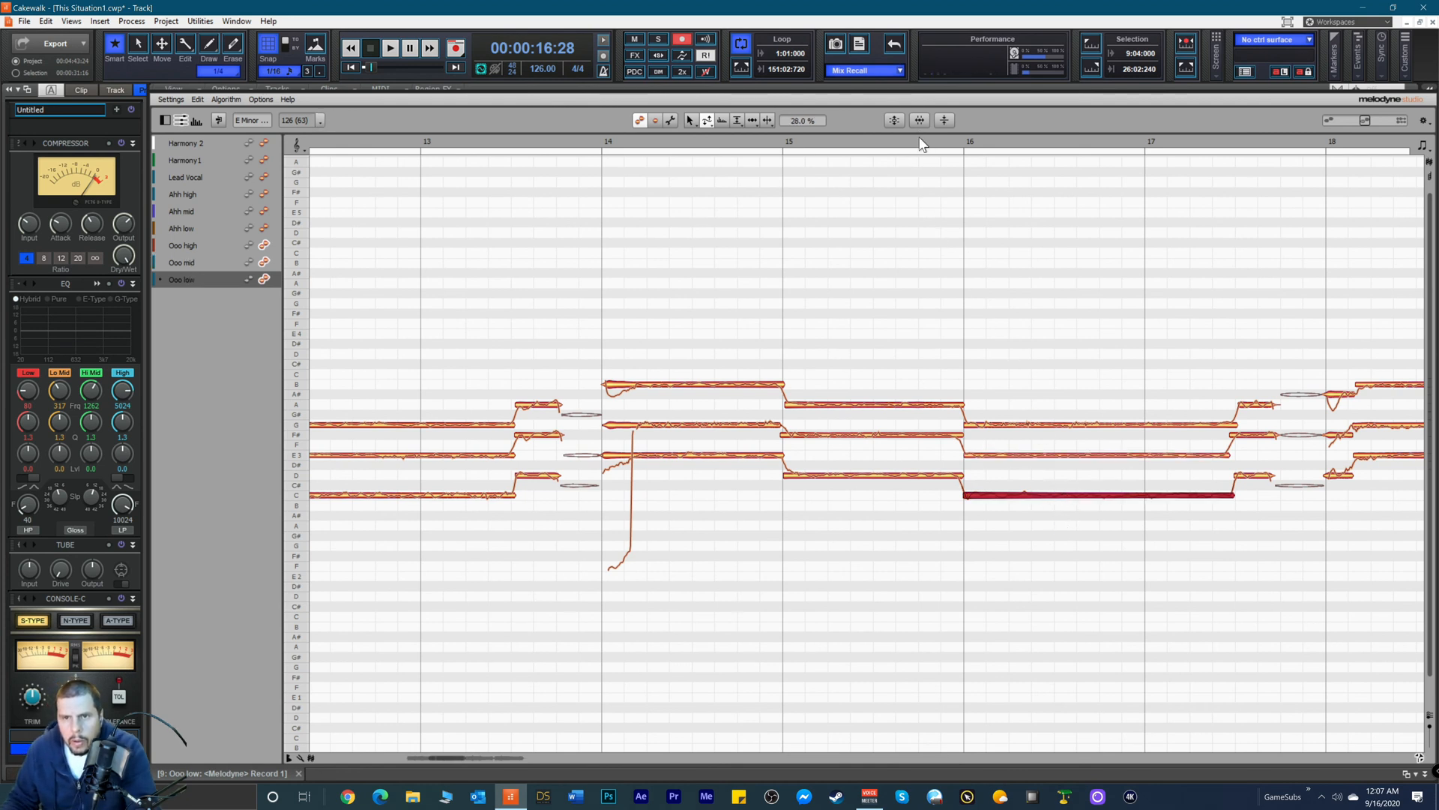
{"action": "left_click", "coordinate": [919, 136]}
{"action": "key", "text": "space"}
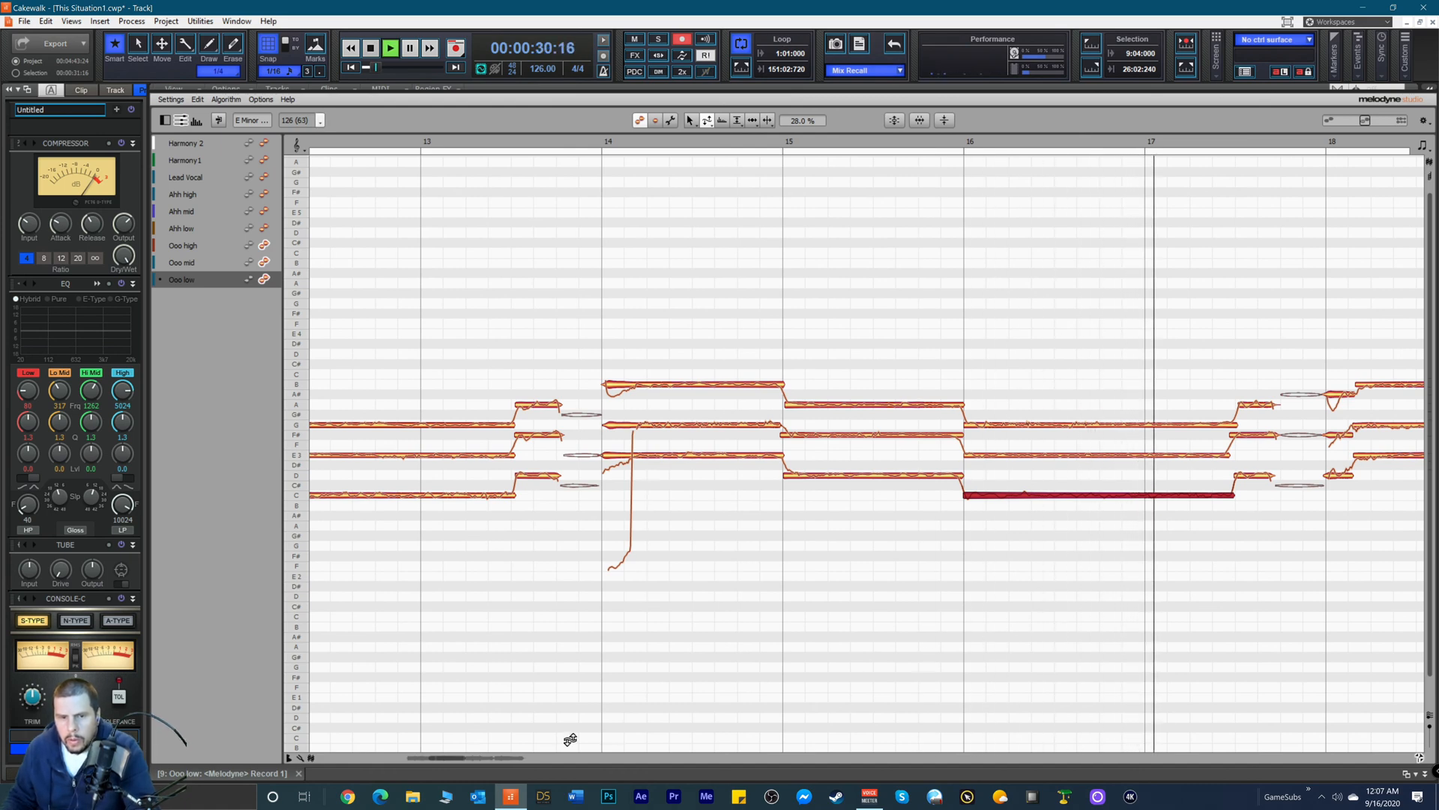
Step: Stop playback and reduce the pitch modulation of the held Ooo mid and Ooo low notes in bar 18 to 7% and 13%
{"action": "mouse_move", "coordinate": [446, 755]}
{"action": "left_mouse_down"}
{"action": "mouse_move", "coordinate": [488, 765]}
{"action": "mouse_move", "coordinate": [466, 763]}
{"action": "left_mouse_up"}
{"action": "key", "text": "space"}
{"action": "left_click", "coordinate": [937, 425]}
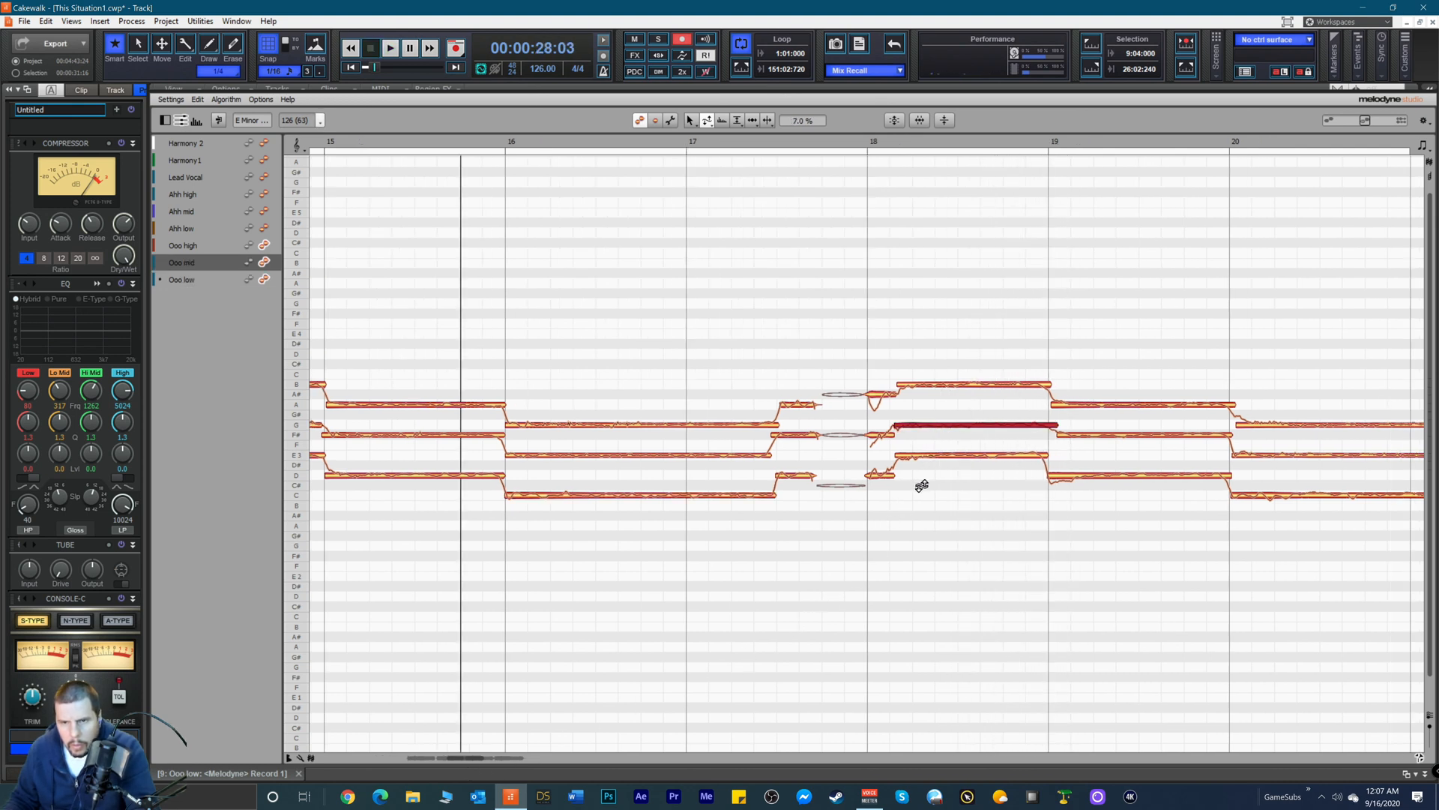
{"action": "left_click", "coordinate": [944, 454]}
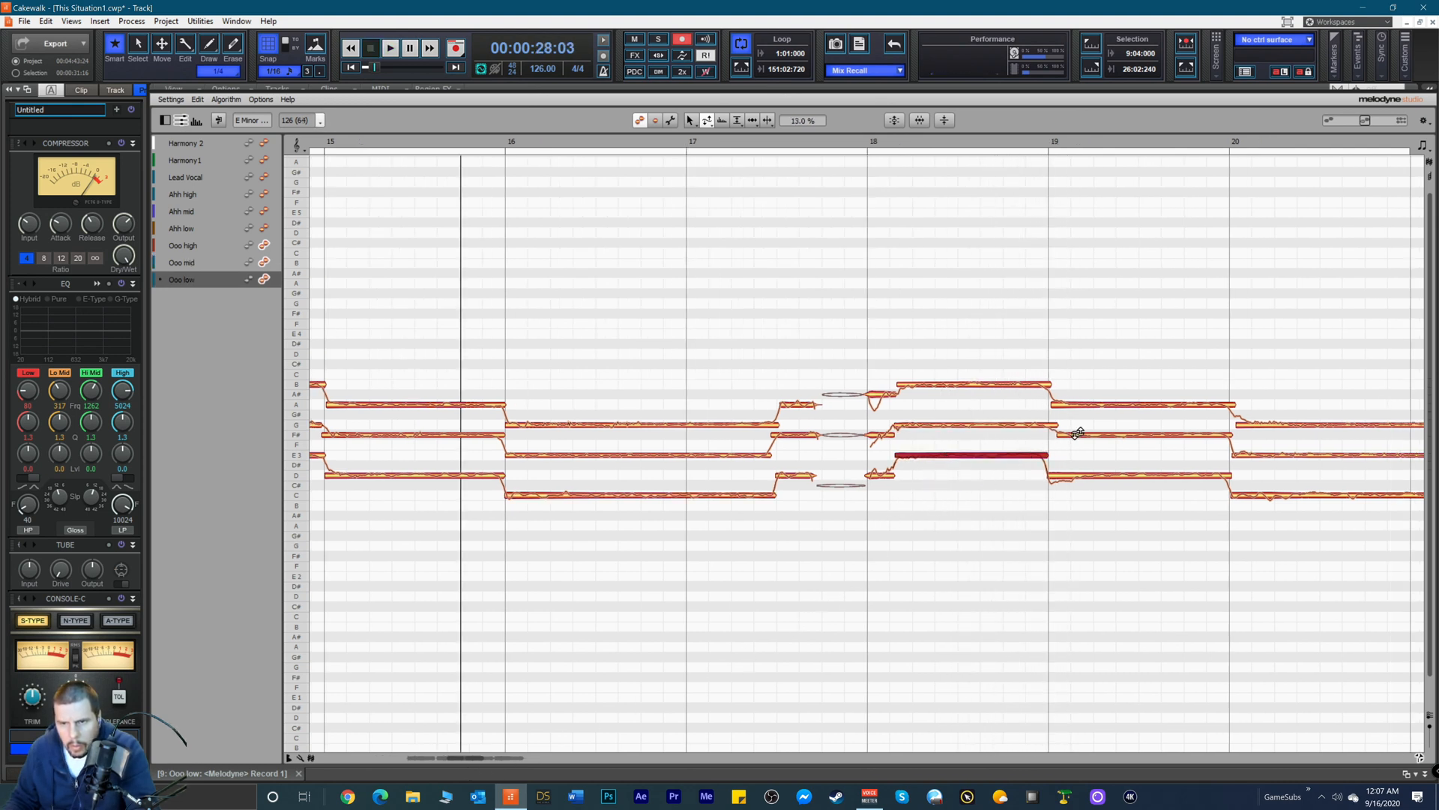
Step: Align the start of the Ooo mid note at bar 19 with the bar line using the Time tool
{"action": "right_click", "coordinate": [1102, 349]}
{"action": "left_click", "coordinate": [1153, 321]}
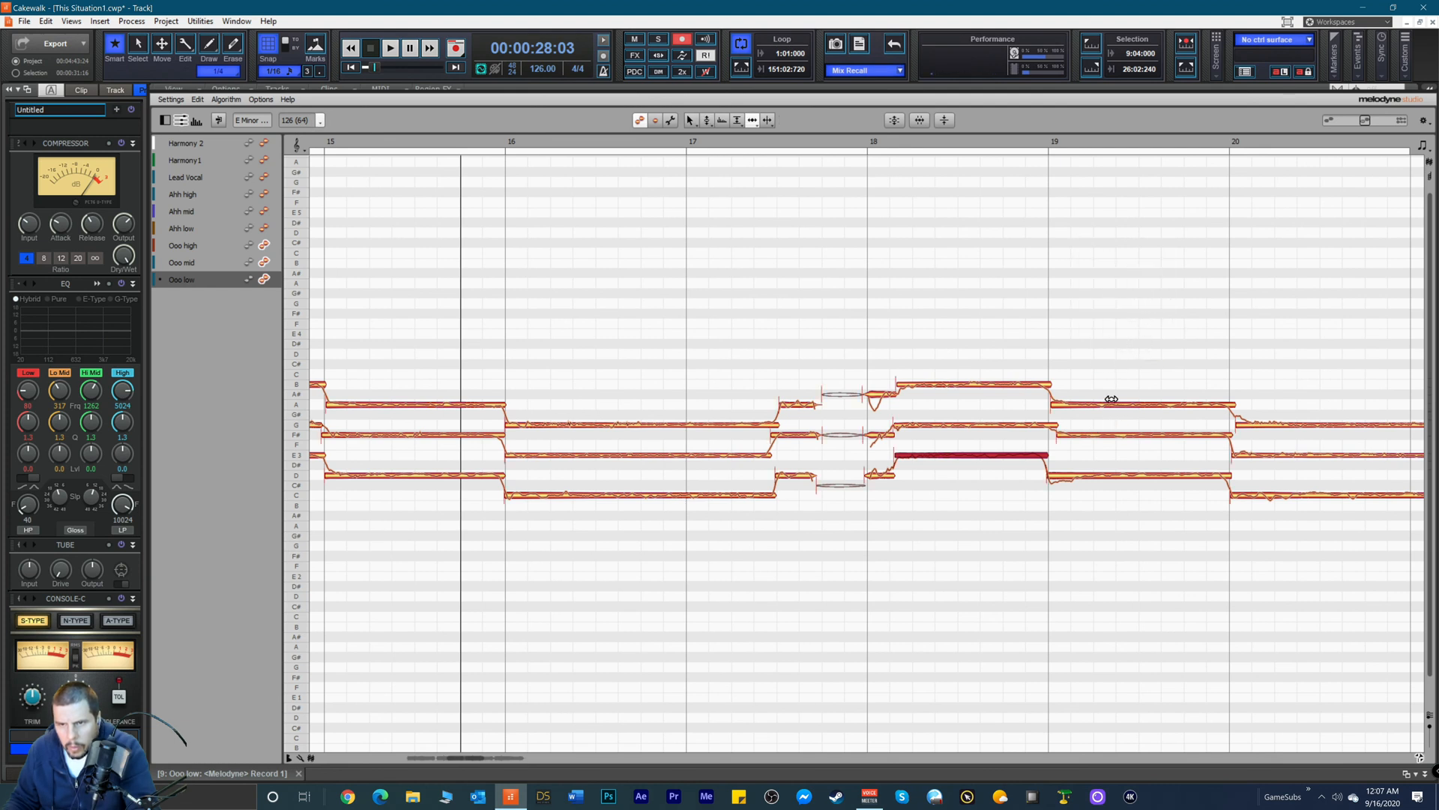
{"action": "left_click", "coordinate": [1065, 435]}
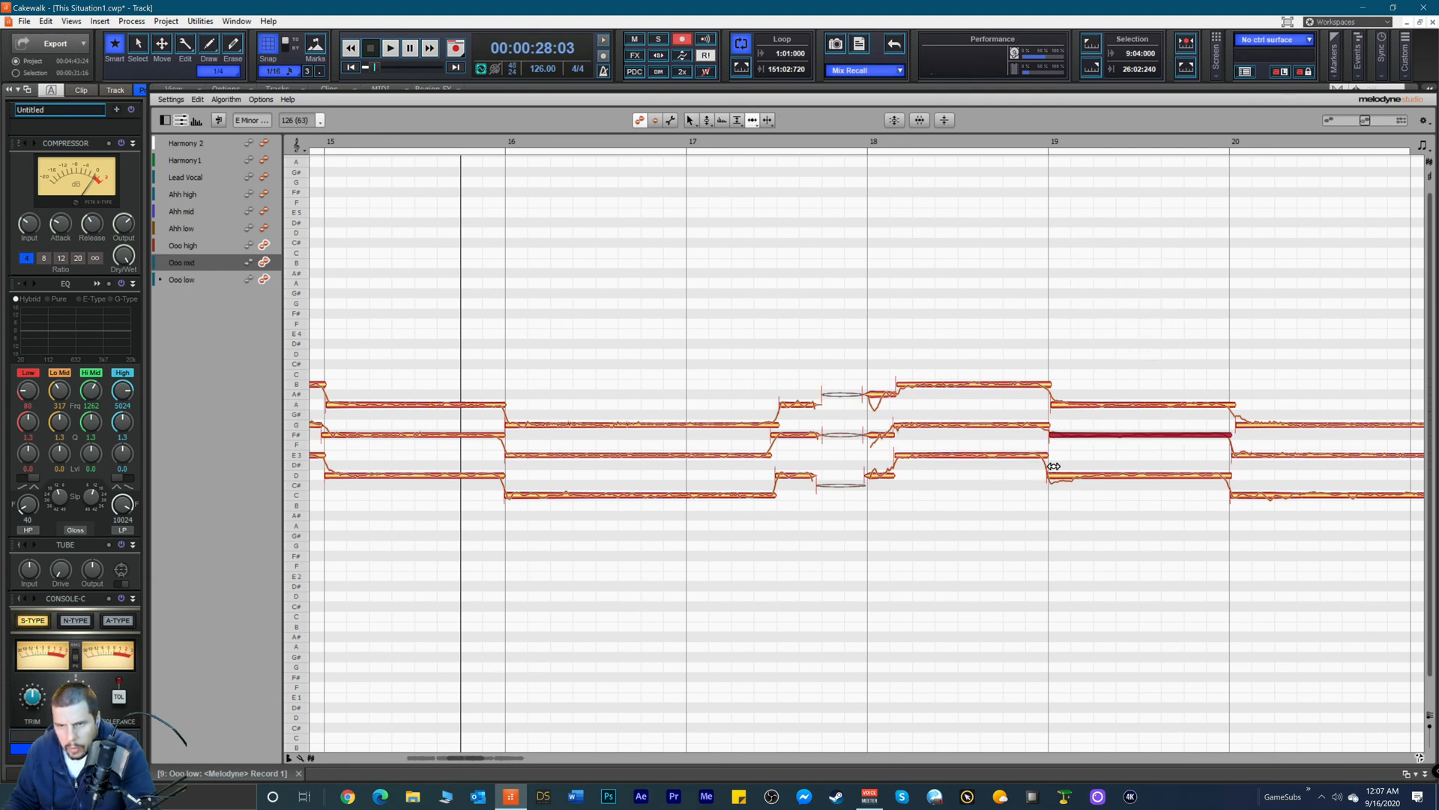
Step: Reduce the pitch modulation of the Ooo notes at bar 19, with Ooo mid at 65%, and of the held Ooo high note in bar 18 to 44%
{"action": "right_click", "coordinate": [1092, 460]}
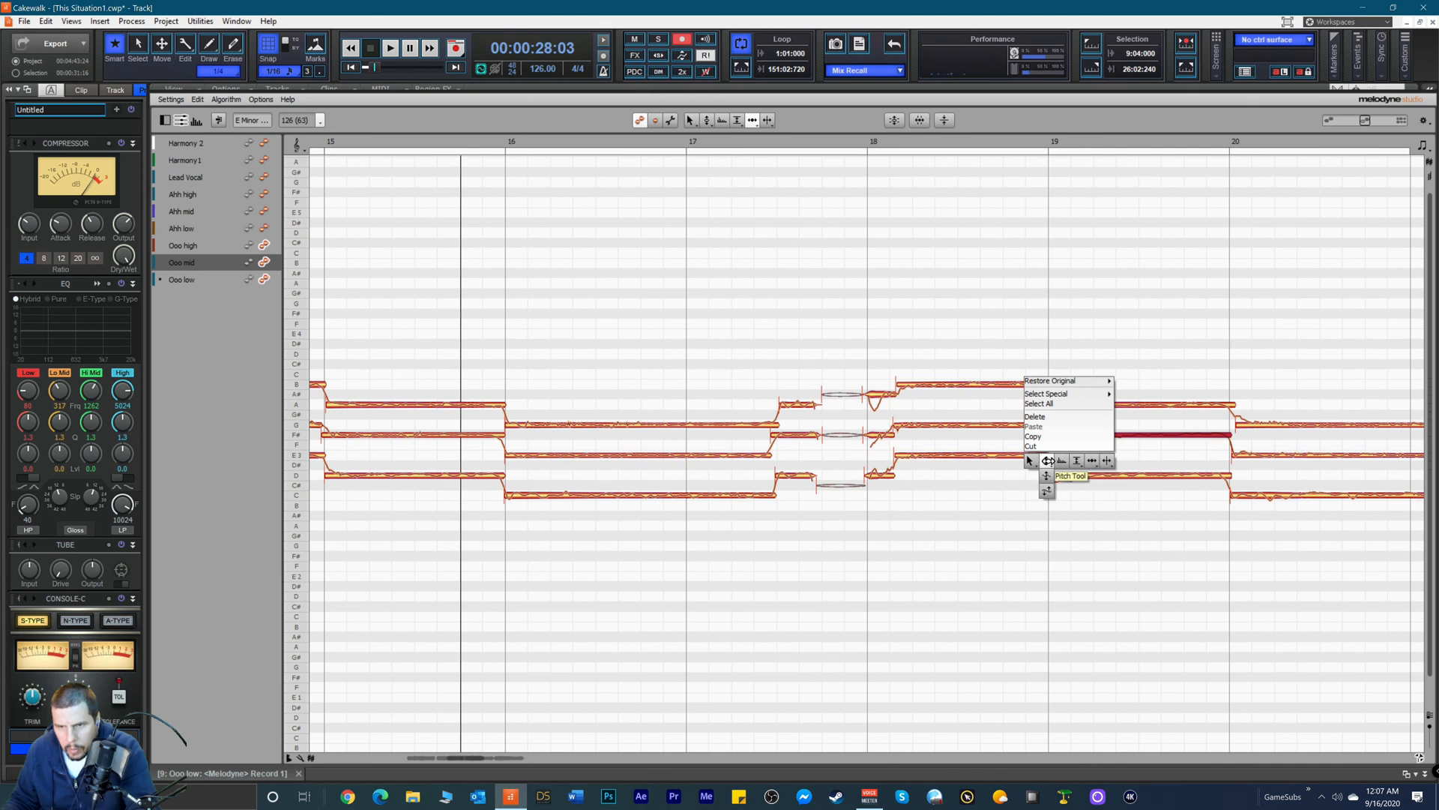
{"action": "left_click", "coordinate": [1053, 483]}
{"action": "left_click_drag", "start_coordinate": [1054, 486], "coordinate": [1059, 555]}
{"action": "left_click_drag", "start_coordinate": [1078, 407], "coordinate": [1093, 457]}
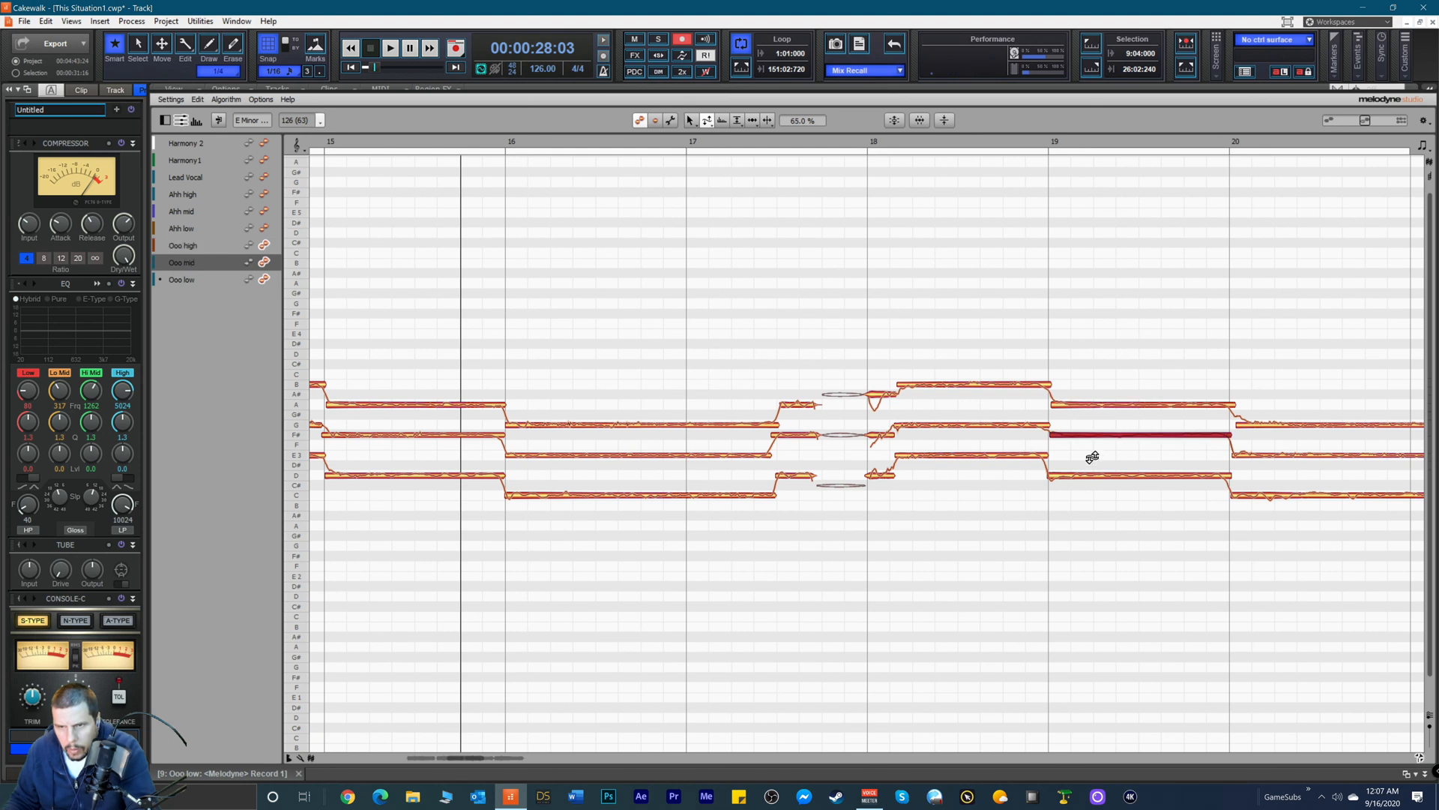
{"action": "left_click_drag", "start_coordinate": [967, 384], "coordinate": [954, 422]}
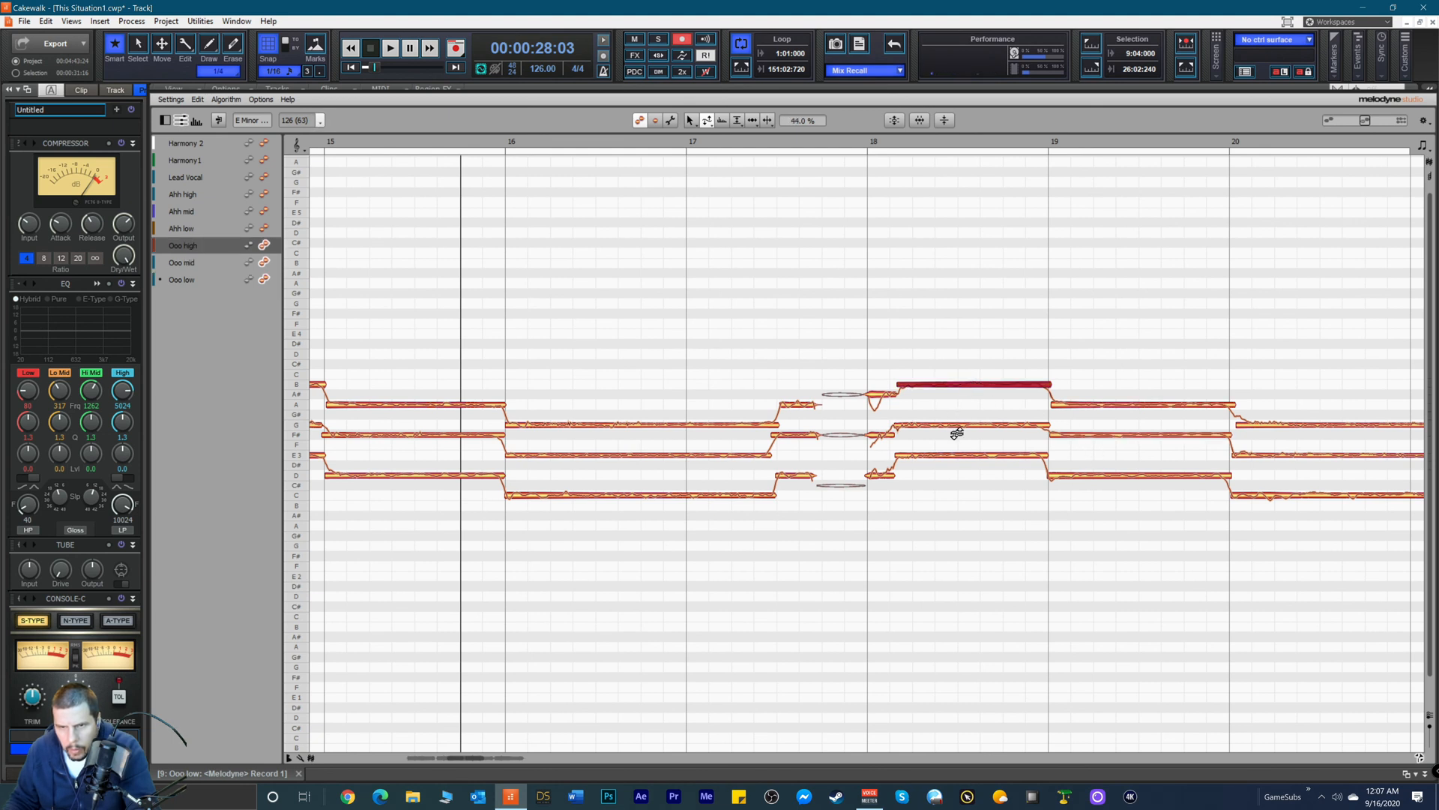
Step: Play back from just before bar 18, stop, and align the starts of the Ooo high and Ooo mid notes at bar 20 with the Time tool
{"action": "double_click", "coordinate": [841, 140]}
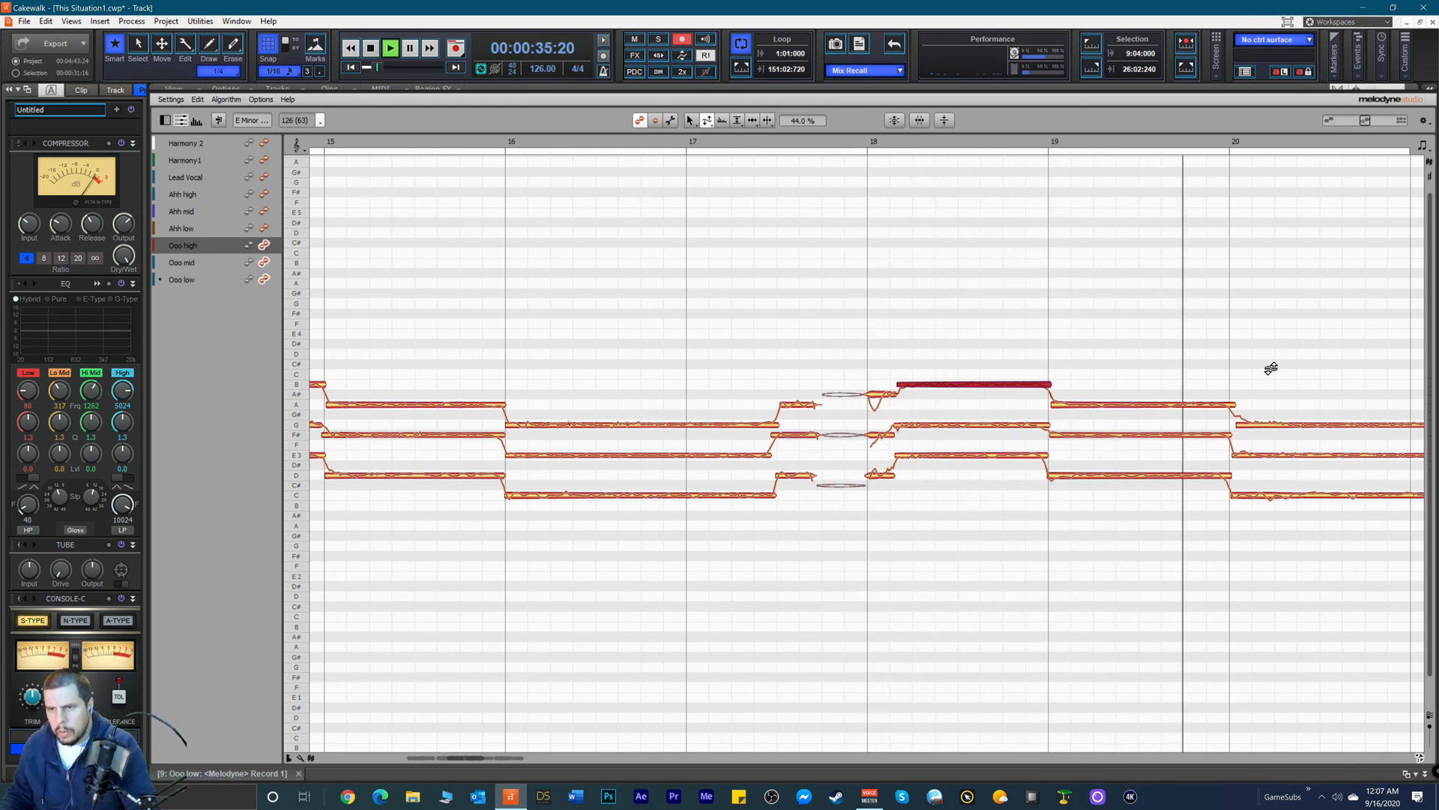
{"action": "right_click", "coordinate": [1305, 311]}
{"action": "left_click", "coordinate": [1353, 311]}
{"action": "key", "text": "space"}
{"action": "left_click_drag", "start_coordinate": [1251, 426], "coordinate": [1245, 425]}
{"action": "left_click", "coordinate": [1242, 454]}
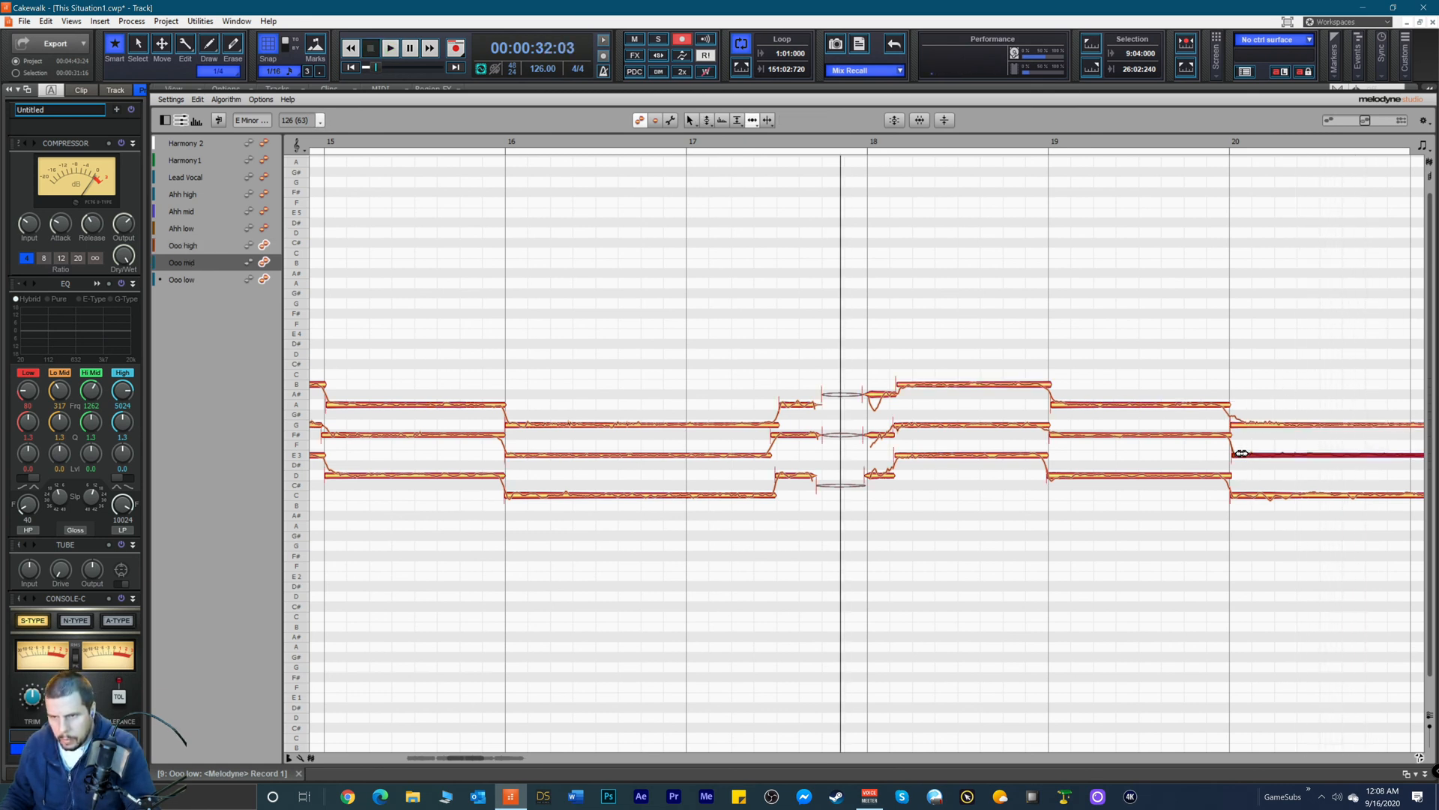
Step: Reduce the pitch modulation of the long Ooo high note at bar 20 and set the Ooo low note there to 23%
{"action": "right_click", "coordinate": [1261, 383]}
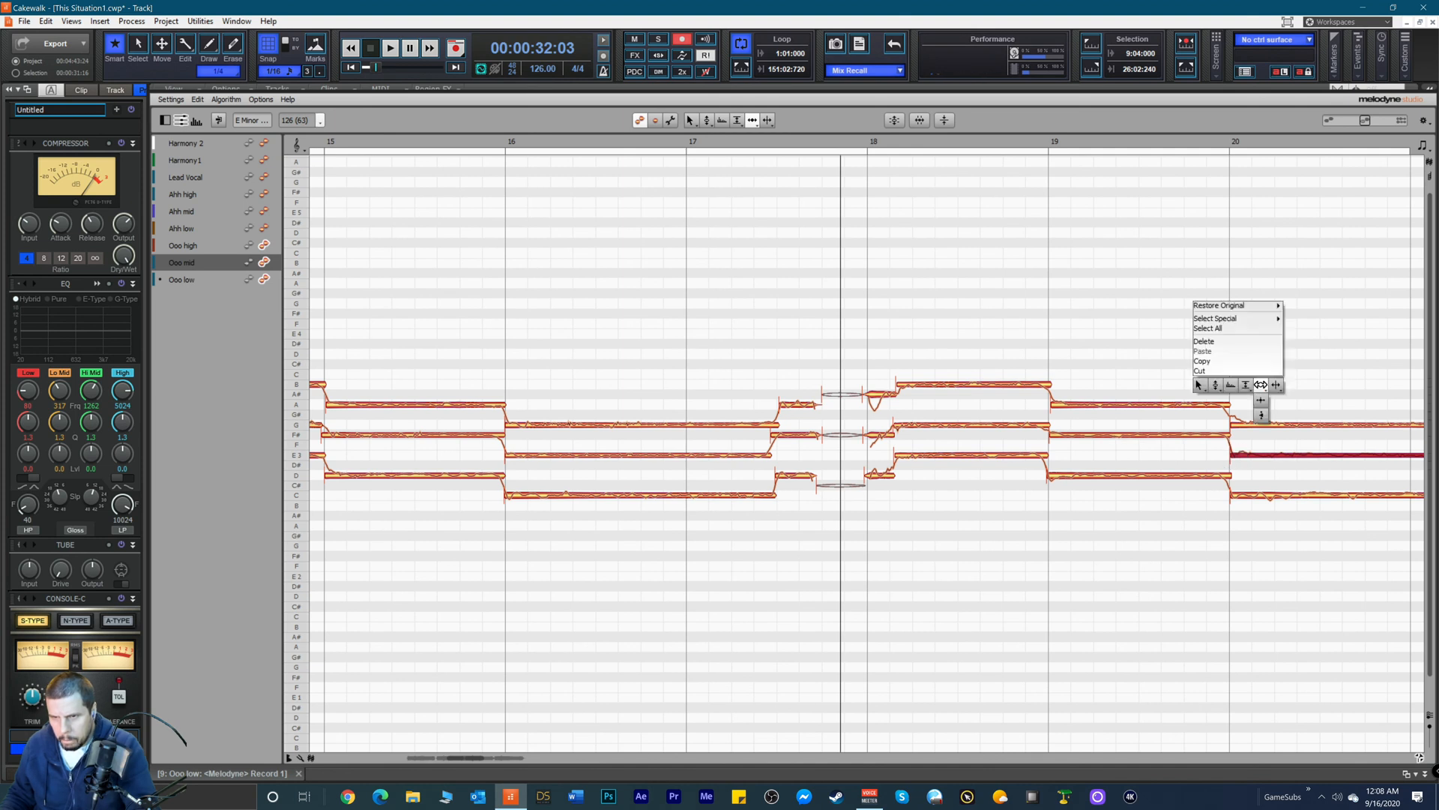
{"action": "left_click", "coordinate": [1215, 388]}
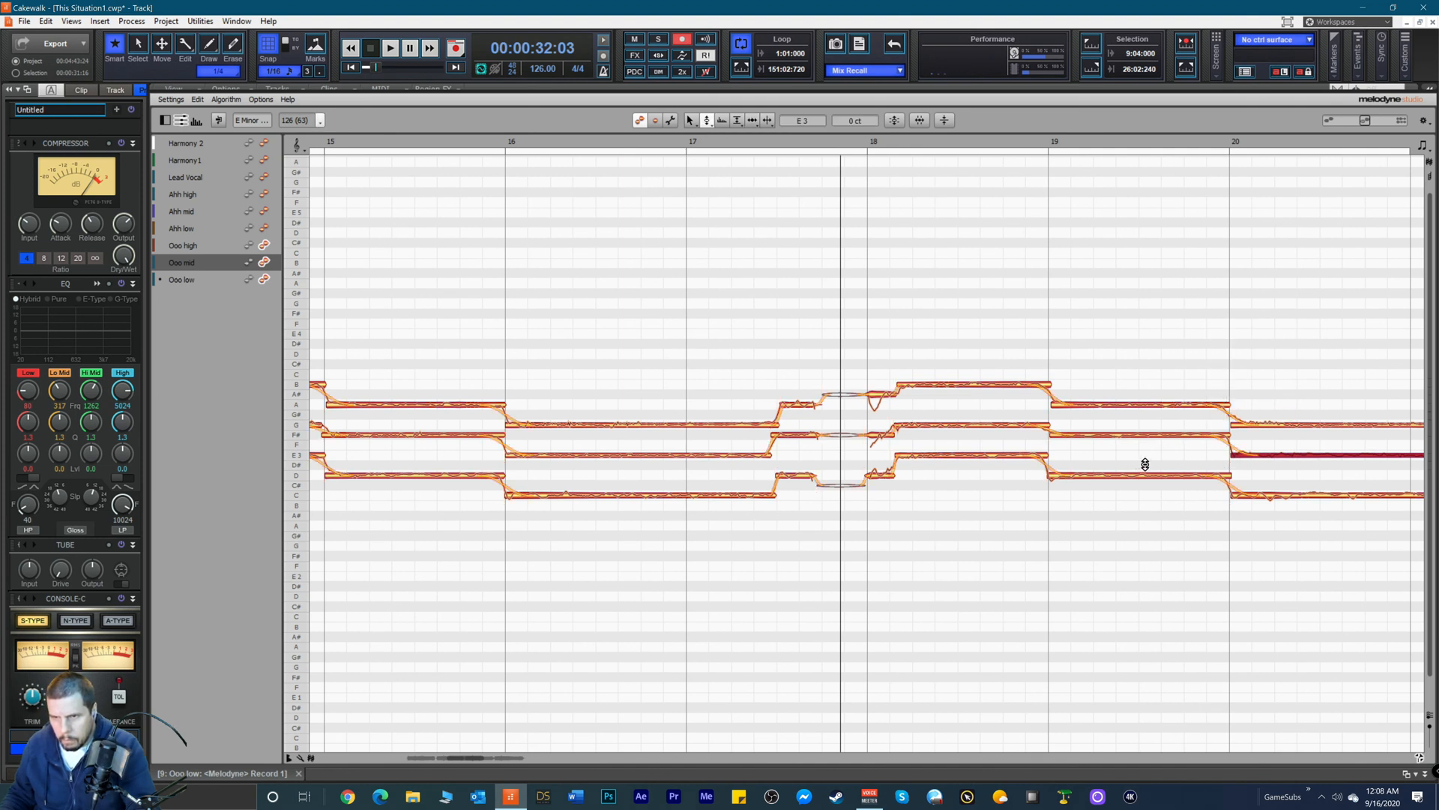
{"action": "left_click_drag", "start_coordinate": [468, 758], "coordinate": [484, 767]}
{"action": "right_click", "coordinate": [870, 395]}
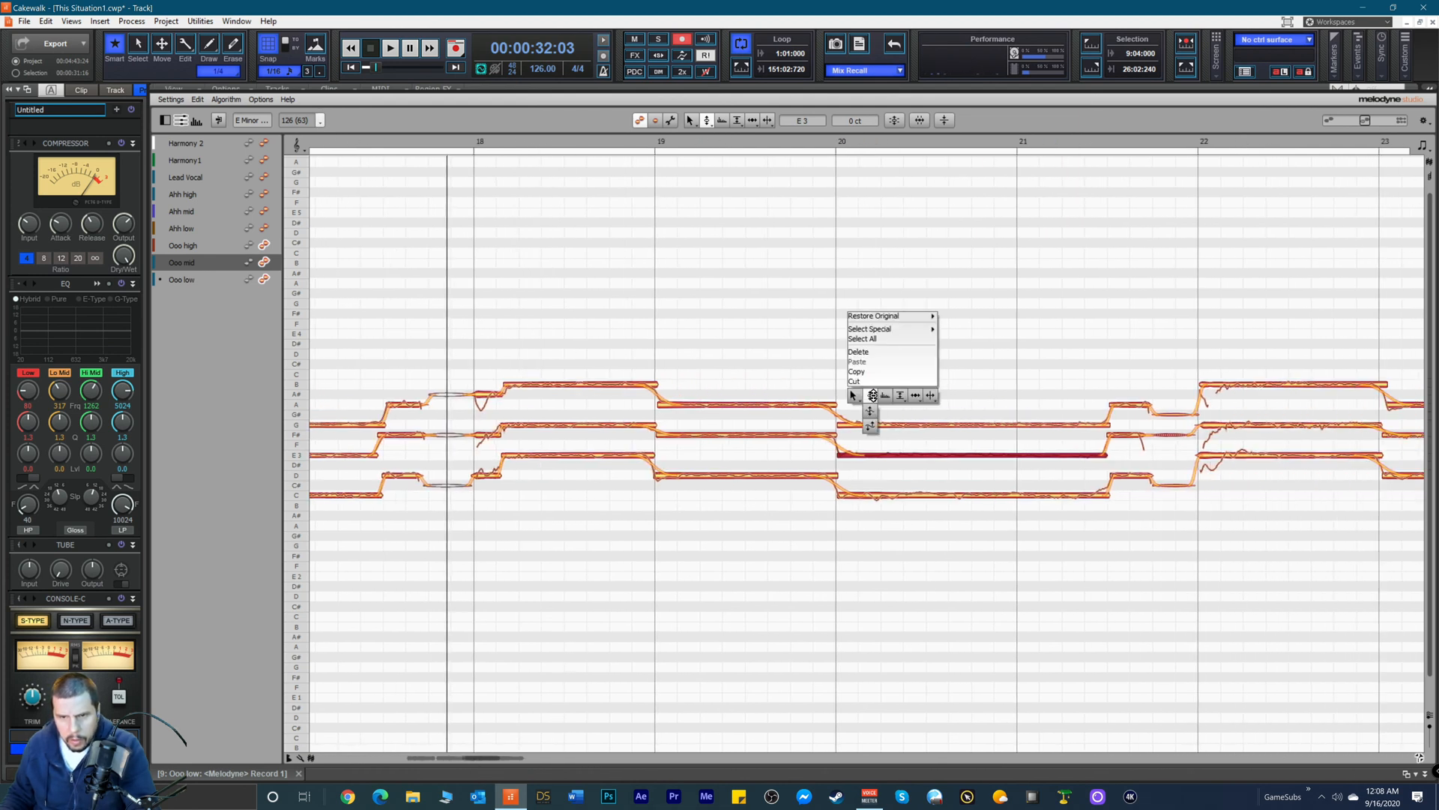
{"action": "left_click", "coordinate": [870, 425]}
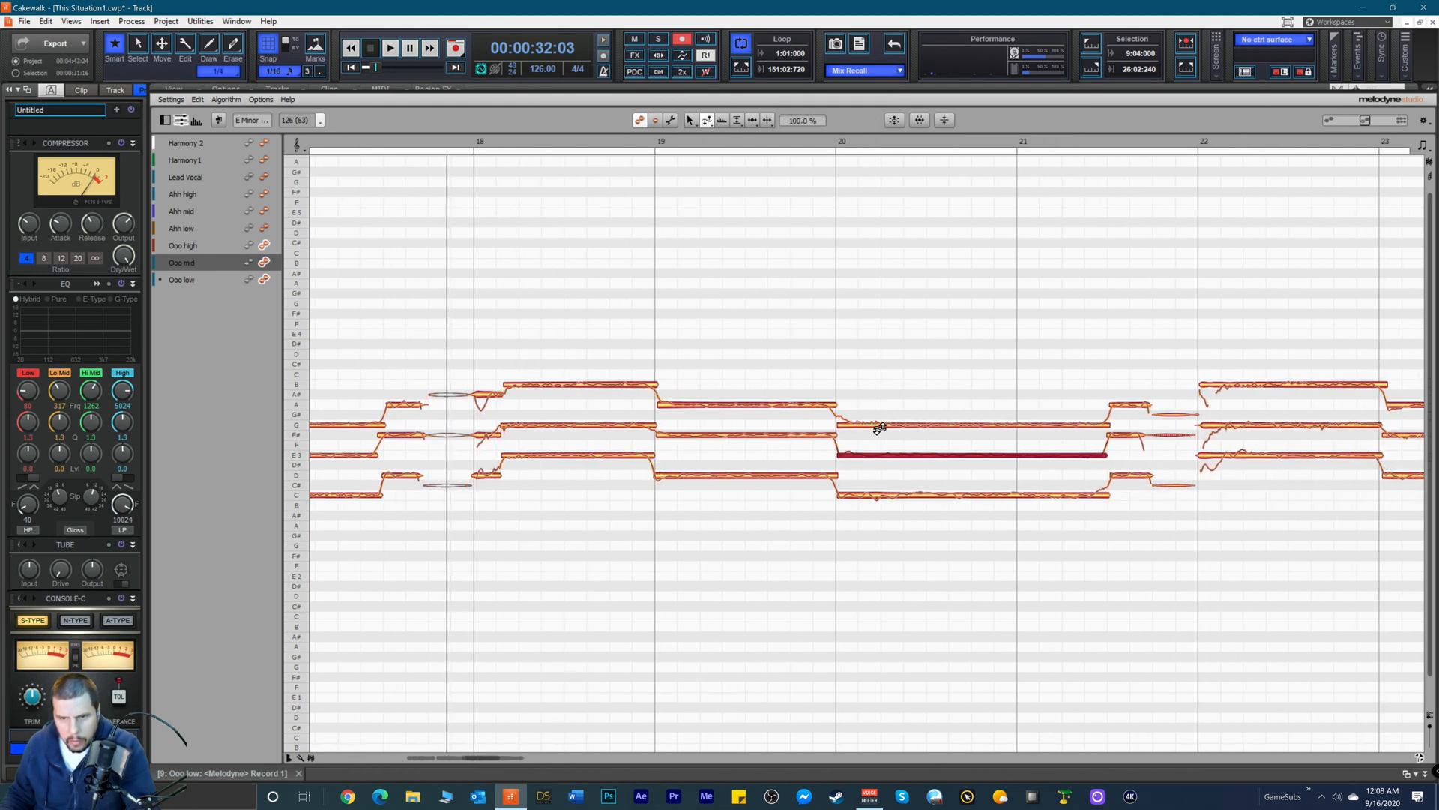
{"action": "left_click", "coordinate": [878, 426]}
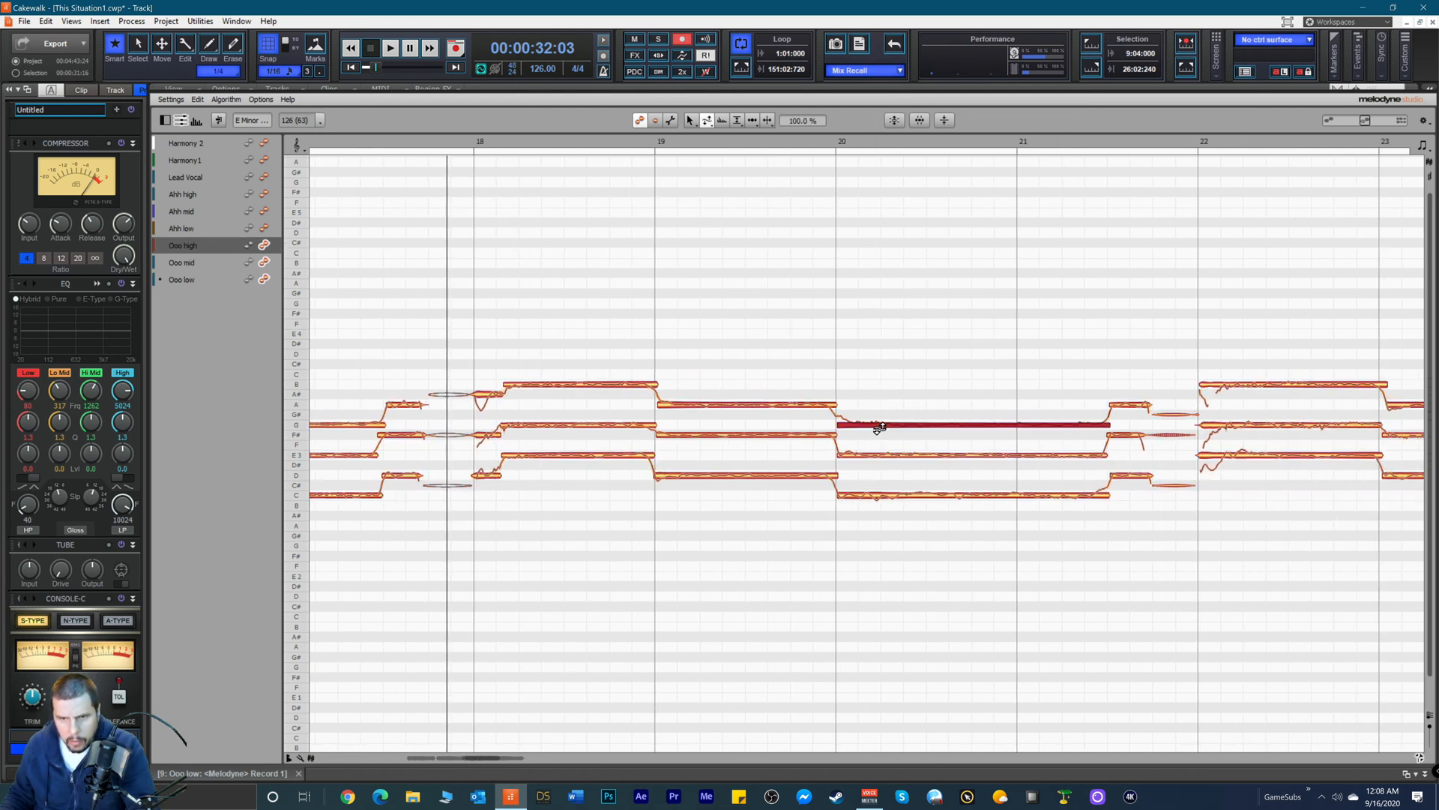
{"action": "left_click", "coordinate": [899, 494]}
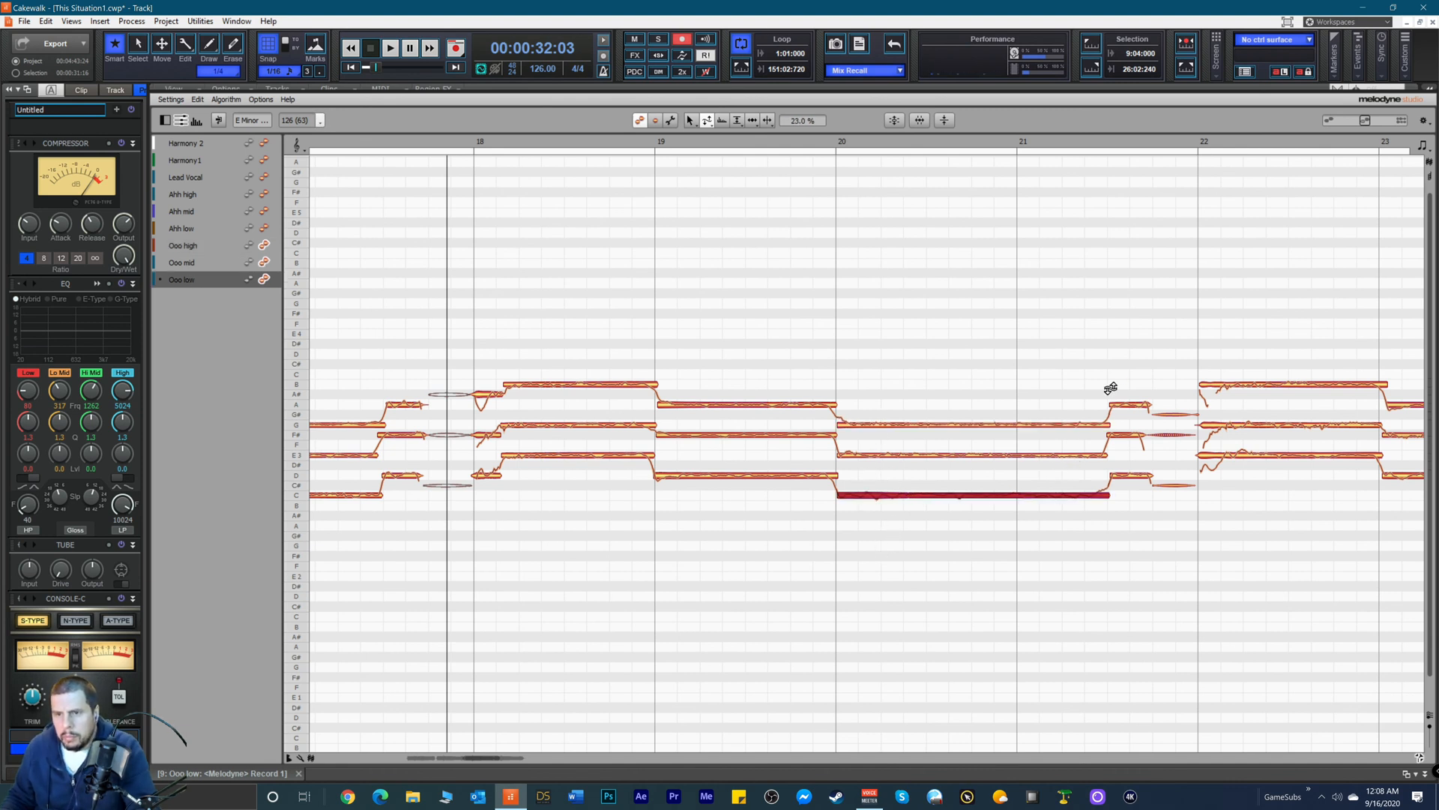
Step: Align the short Ooo low and Ooo high notes in bar 21 and adjust the start of the following Ooo mid breath with the Time tool
{"action": "right_click", "coordinate": [1112, 335]}
{"action": "left_click", "coordinate": [1160, 304]}
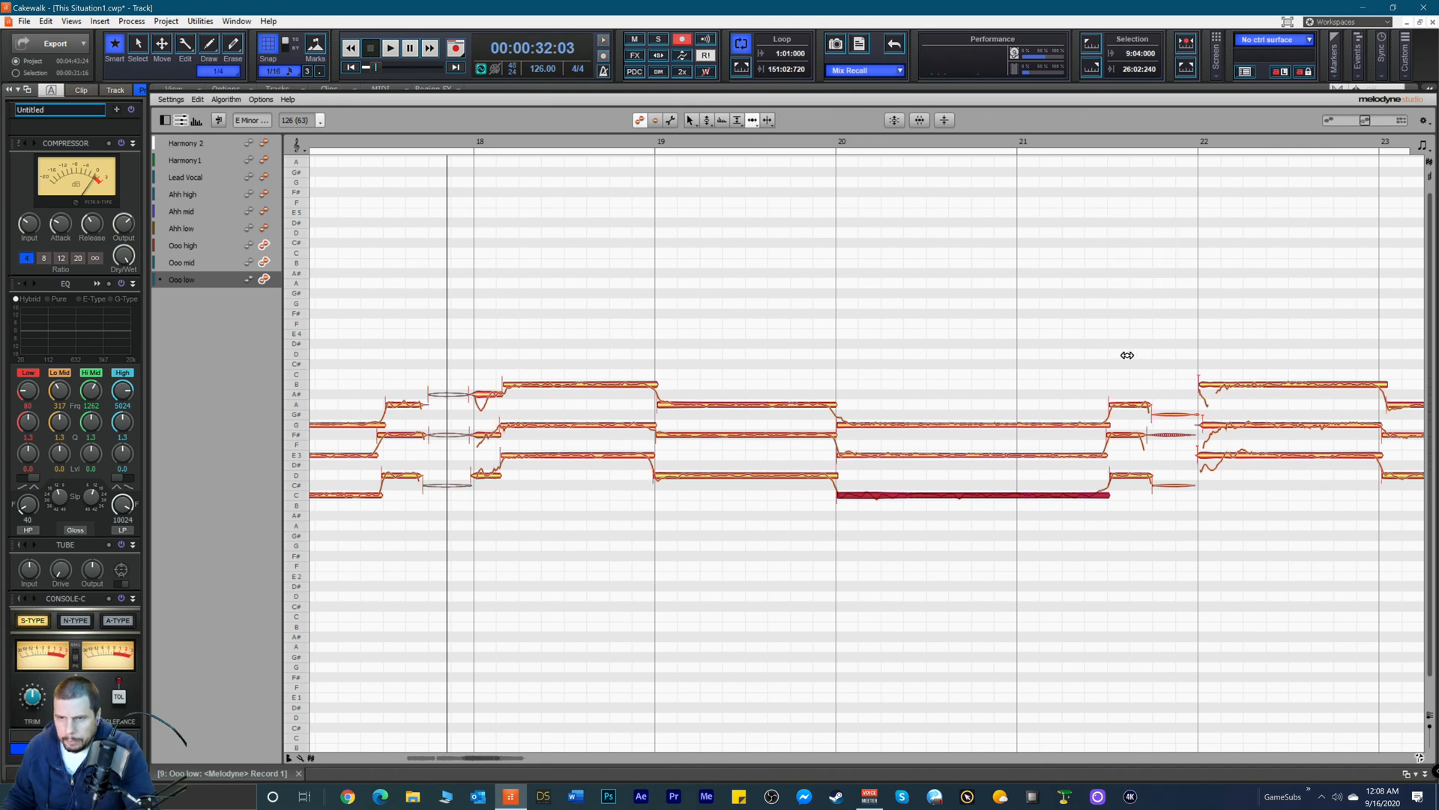
{"action": "left_click", "coordinate": [1119, 473]}
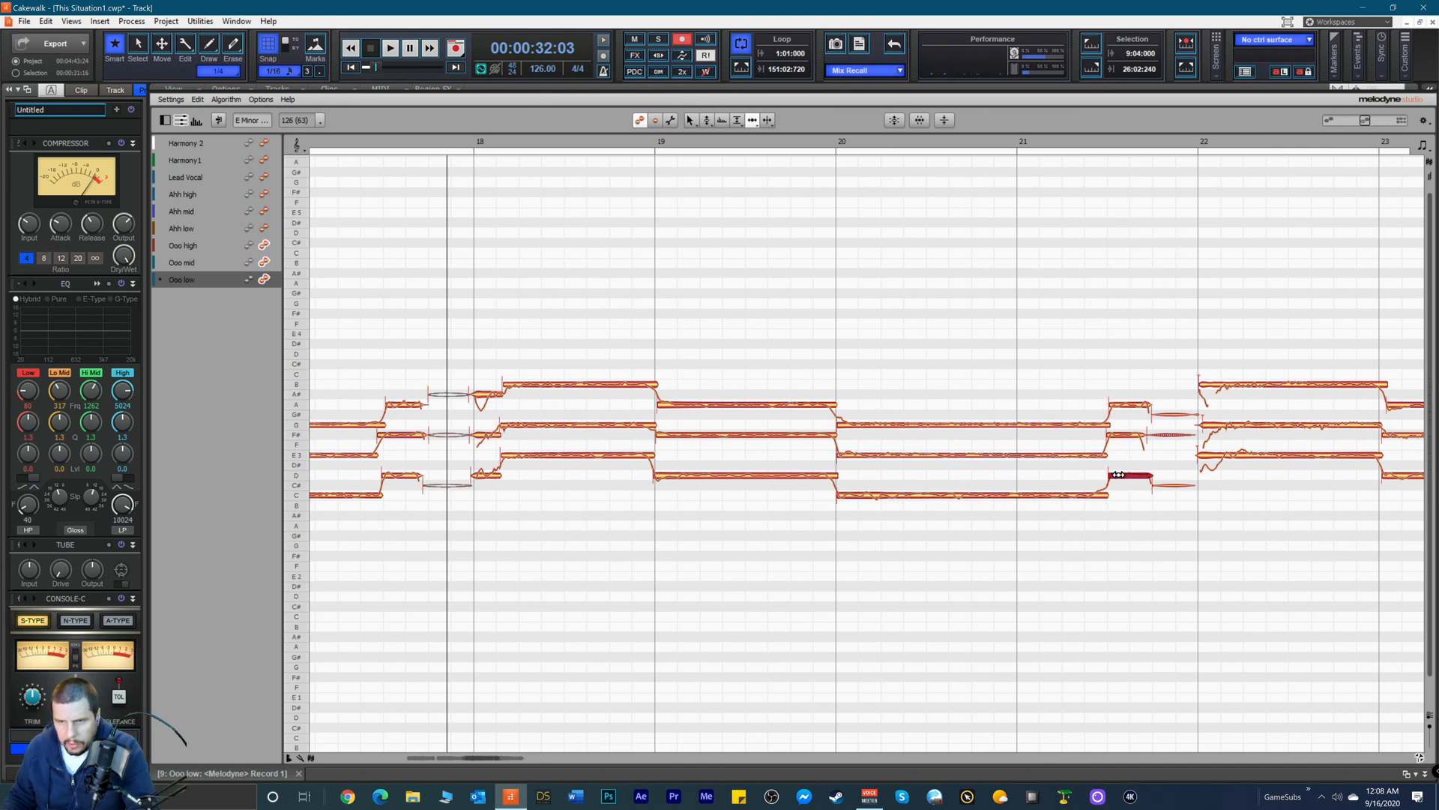
{"action": "left_click", "coordinate": [1119, 403]}
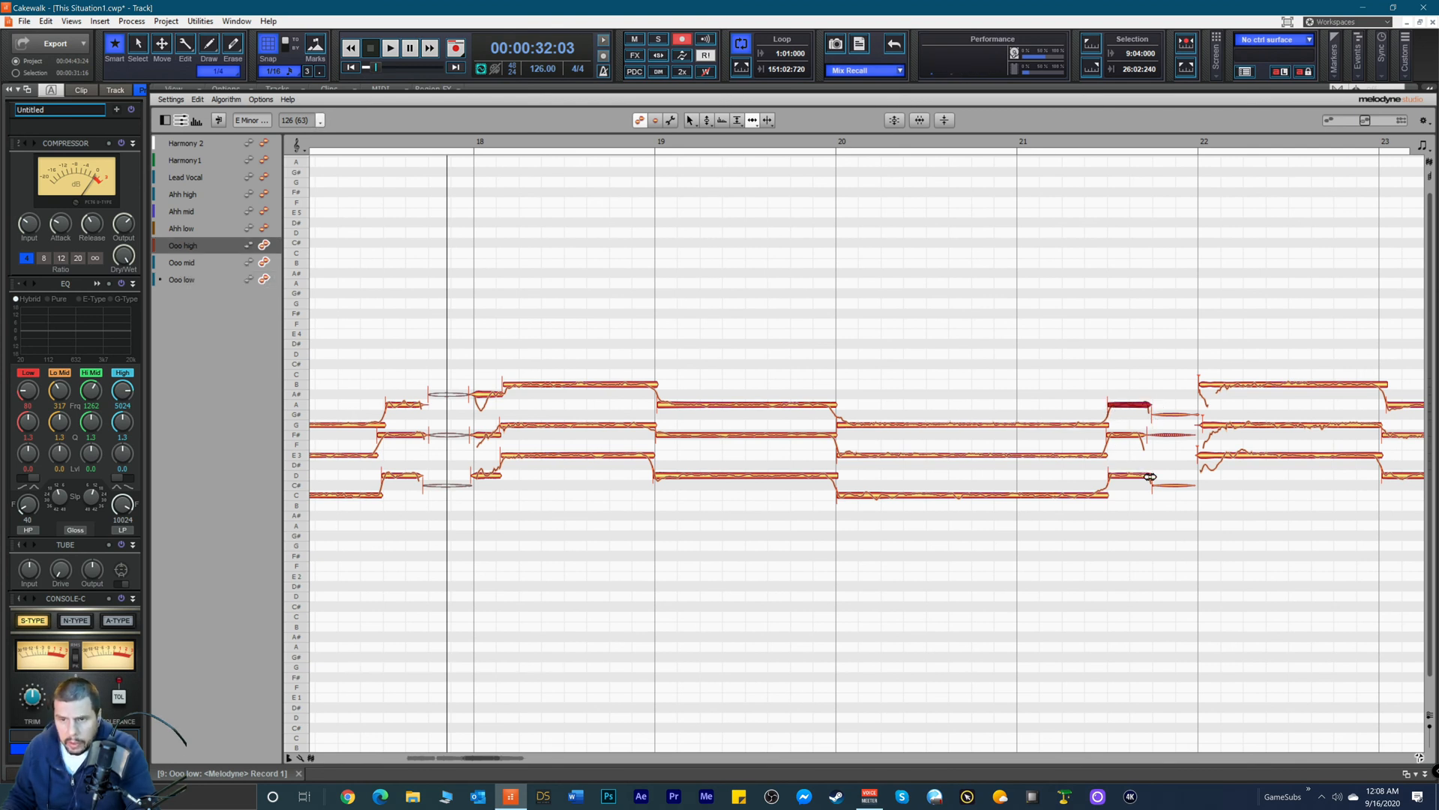
{"action": "left_click", "coordinate": [1148, 434]}
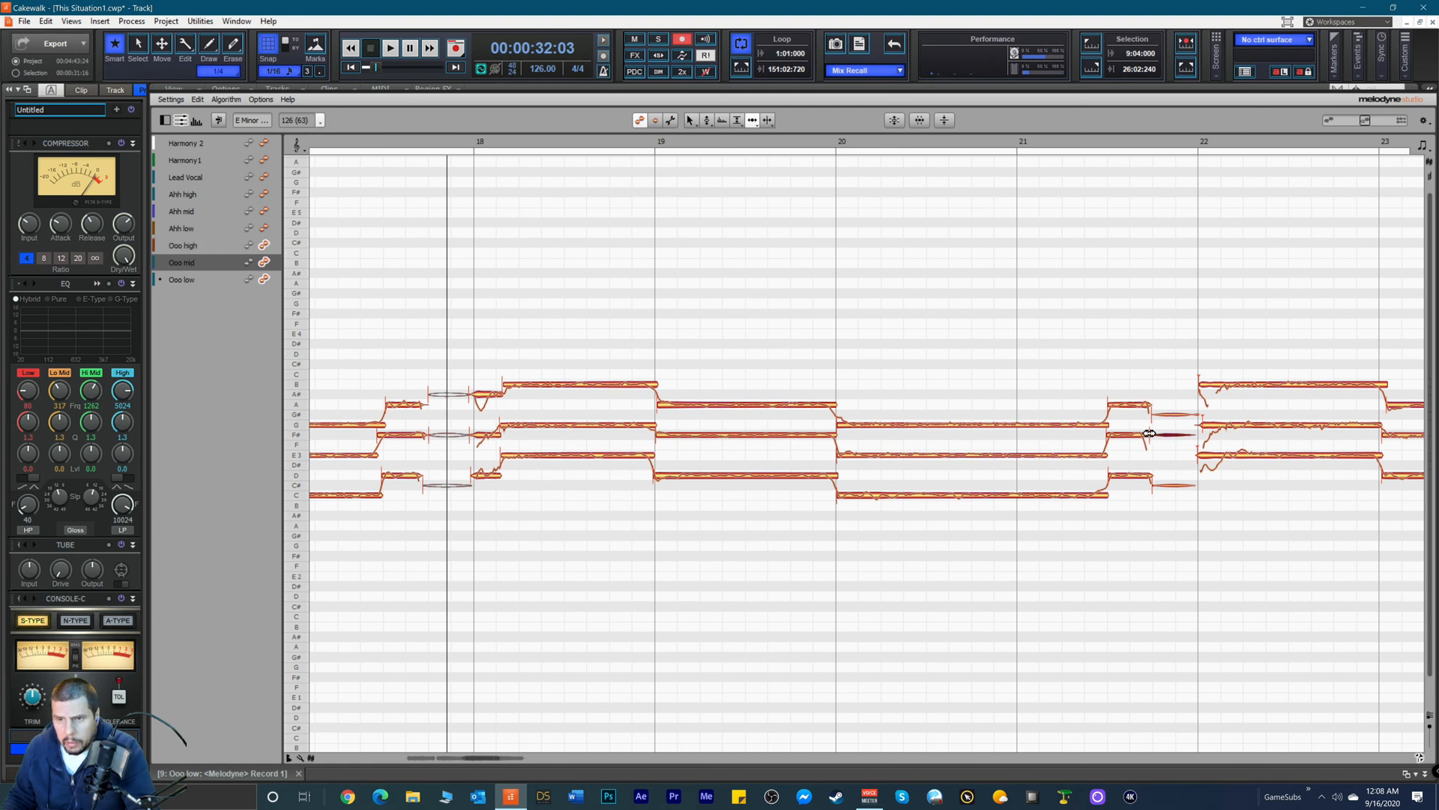
Step: Mute the breaths of all three Ooo tracks just before bar 22 with the Amplitude tool
{"action": "left_click_drag", "start_coordinate": [1169, 385], "coordinate": [1173, 506]}
{"action": "right_click", "coordinate": [1173, 507]}
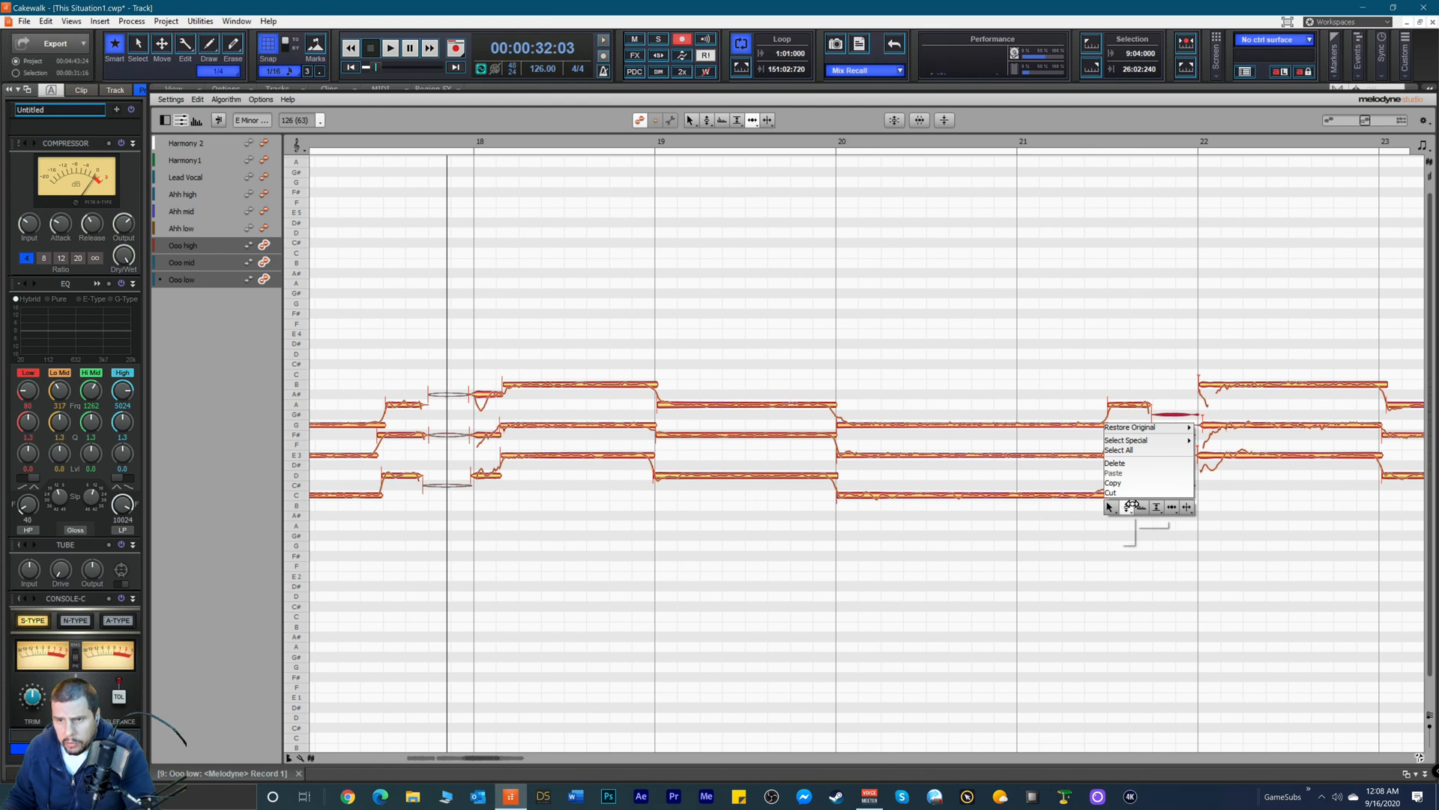
{"action": "left_click", "coordinate": [1153, 506]}
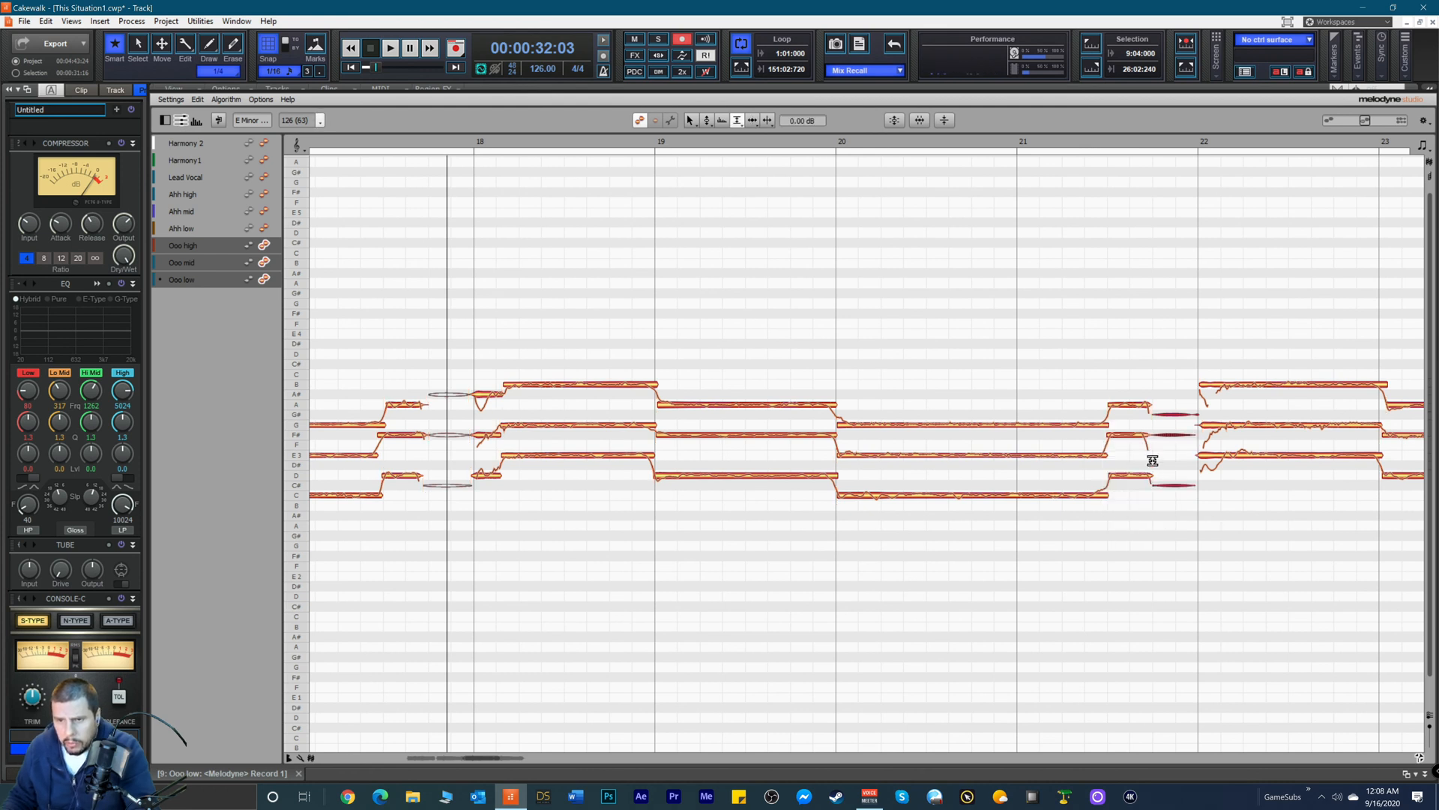
{"action": "double_click", "coordinate": [1170, 416]}
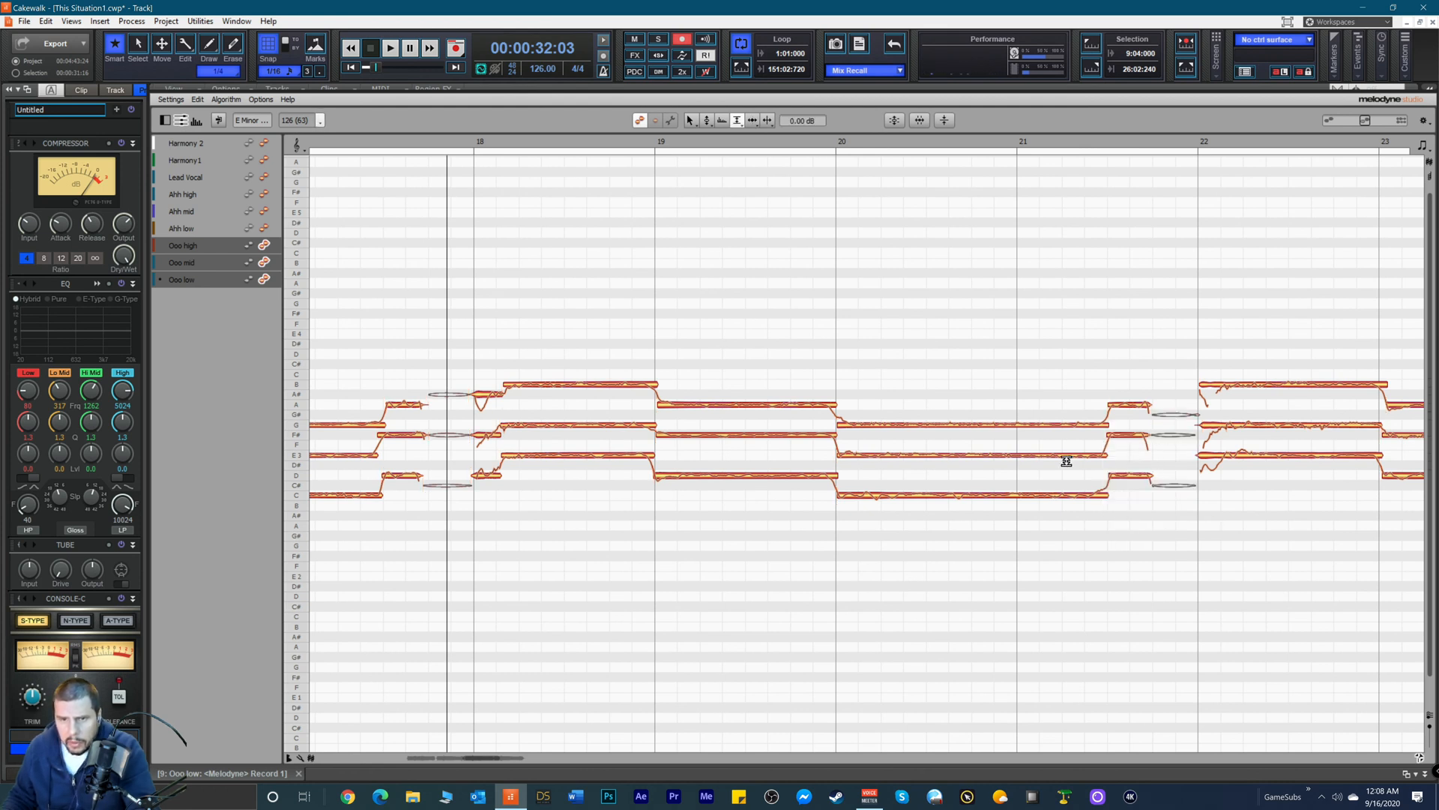
Step: Fine-tune the start of the Ooo high note at bar 19 and the short Ooo mid note at bar 18 with the Time tool
{"action": "right_click", "coordinate": [703, 337]}
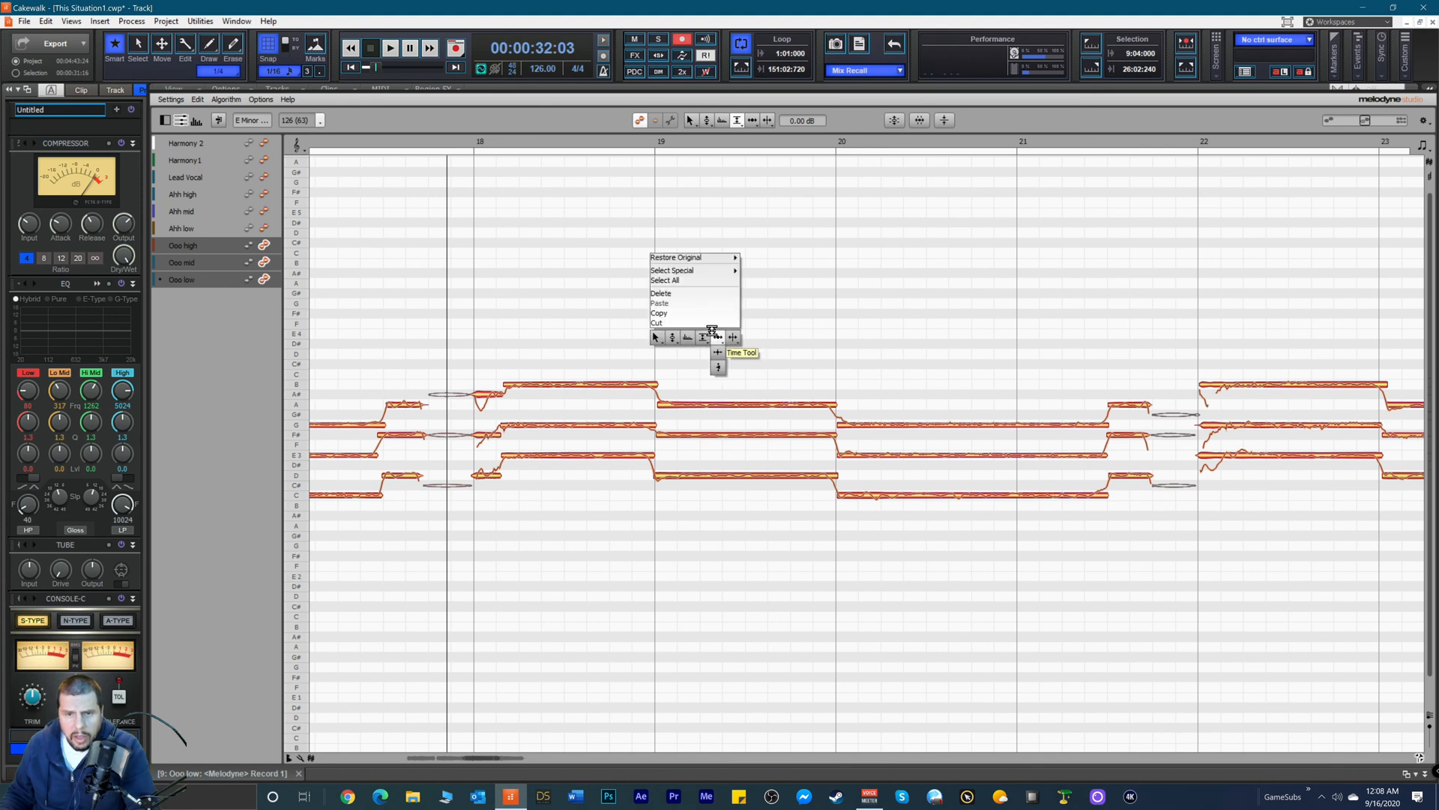
{"action": "left_click", "coordinate": [715, 349]}
{"action": "left_click", "coordinate": [666, 404]}
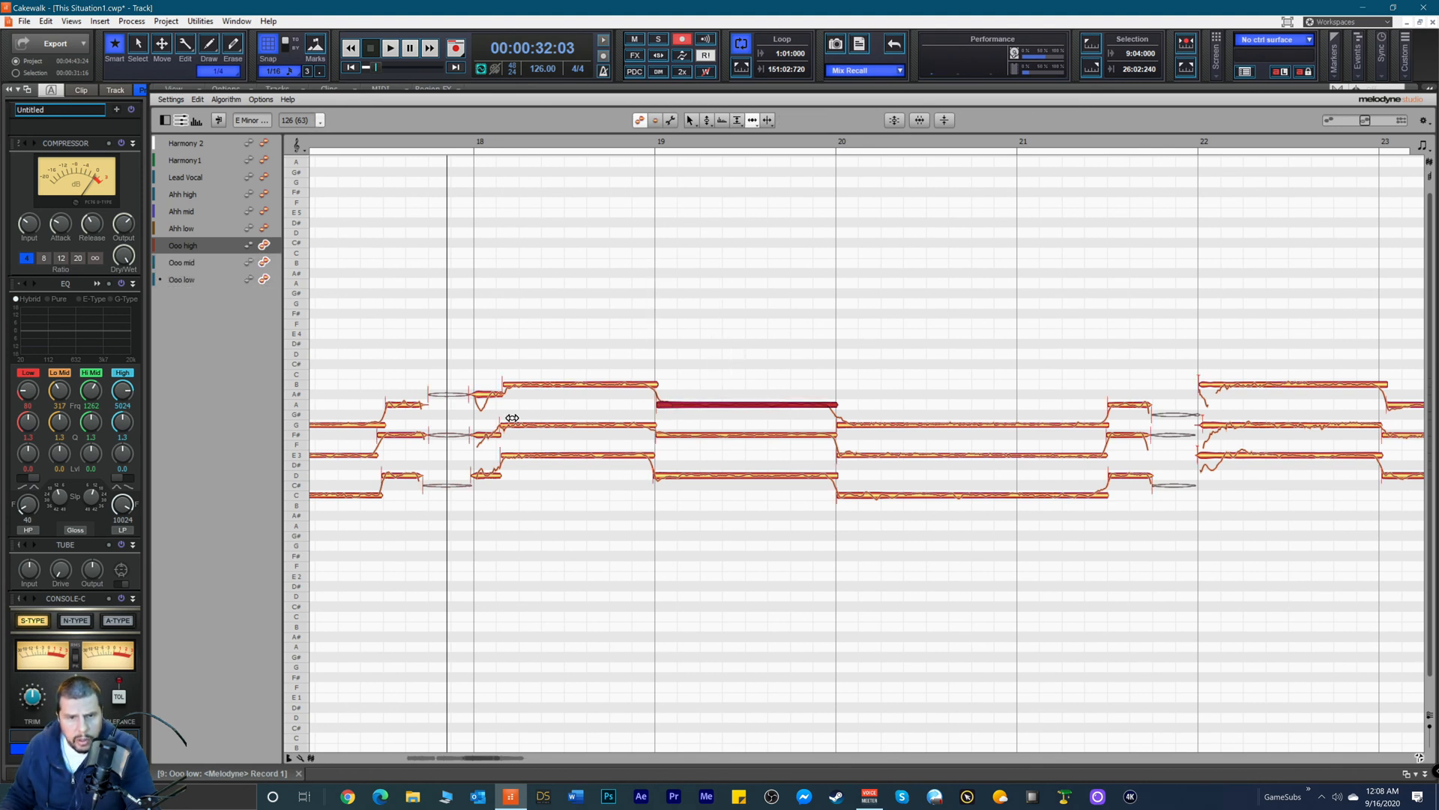
{"action": "left_click", "coordinate": [478, 437]}
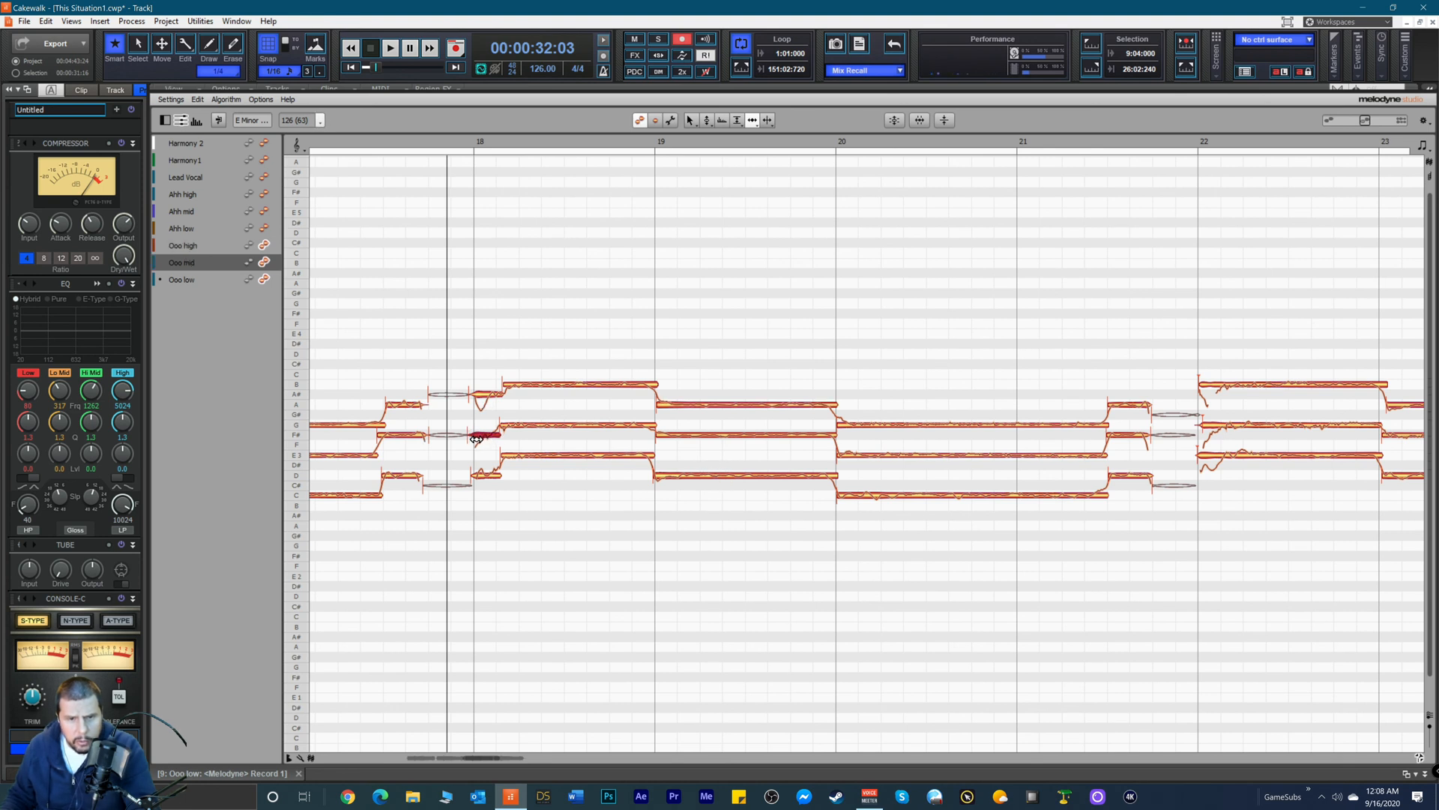
Step: Align the start of the Ooo mid note at bar 22 with the bar line
{"action": "right_click", "coordinate": [1231, 339]}
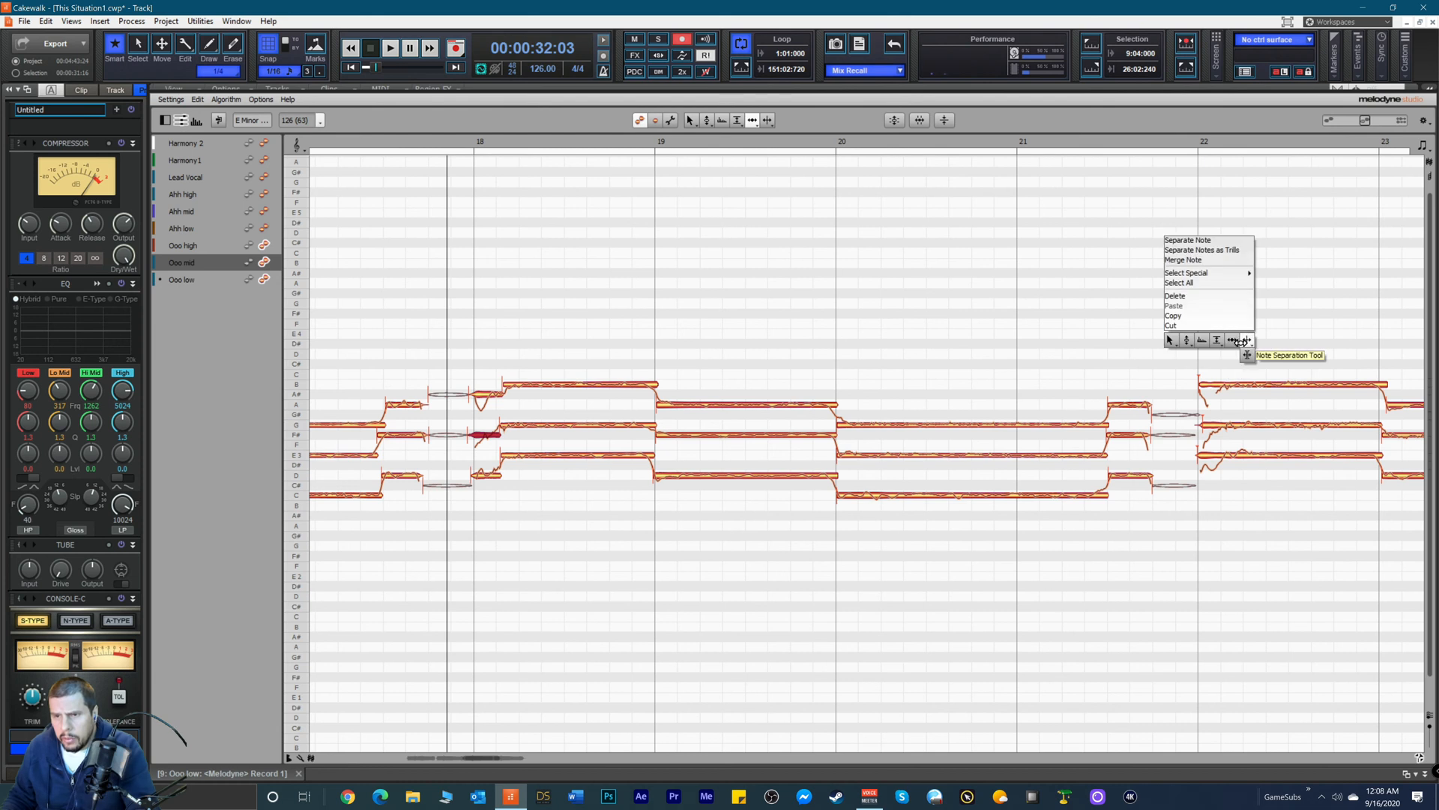
{"action": "left_click", "coordinate": [1166, 409]}
{"action": "left_click", "coordinate": [1209, 425]}
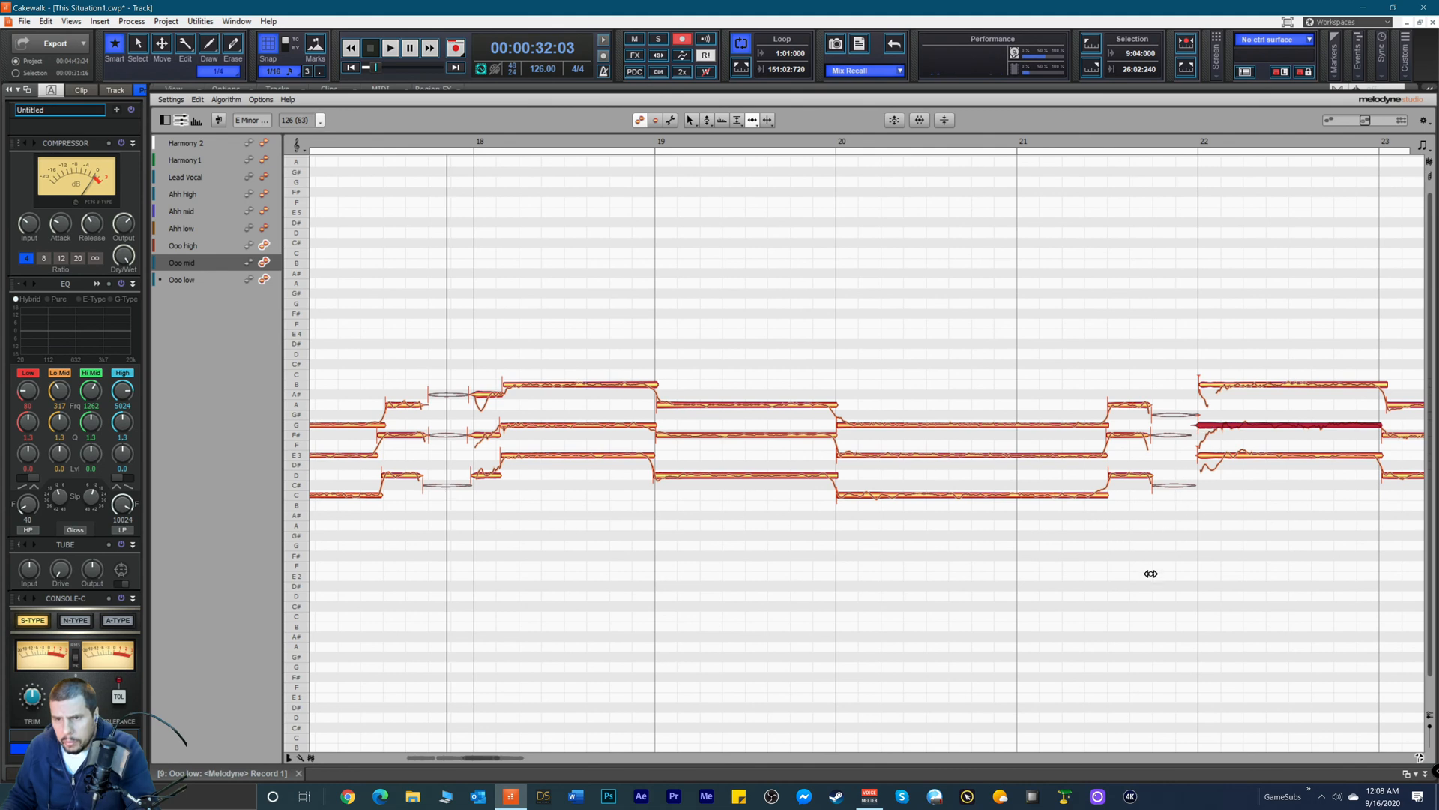
Step: Separate the Ooo low note shortly after bar 22 and snap the short part to D#3 and the longer part to E3
{"action": "left_click_drag", "start_coordinate": [480, 758], "coordinate": [510, 758]}
{"action": "right_click", "coordinate": [504, 529]}
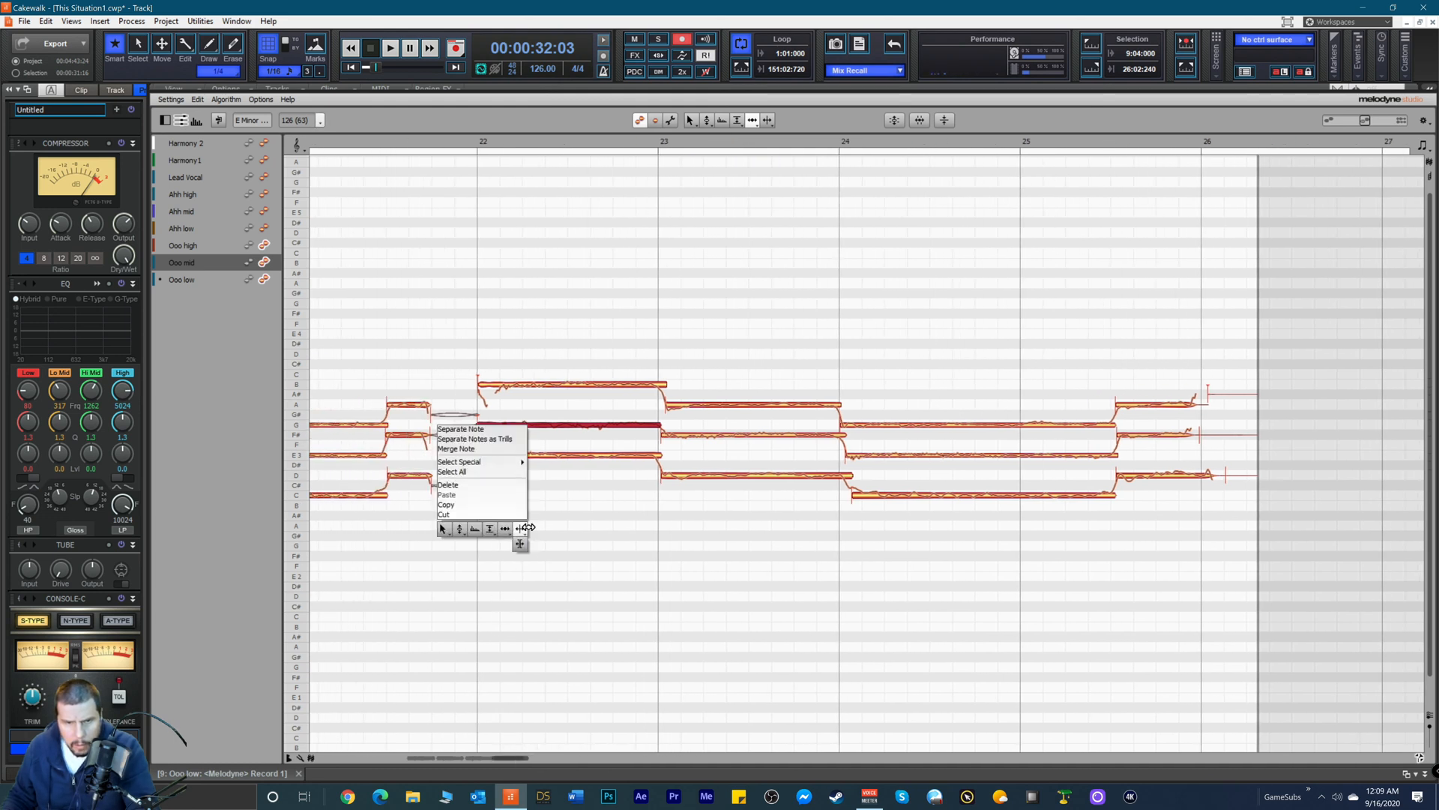
{"action": "left_click", "coordinate": [522, 528]}
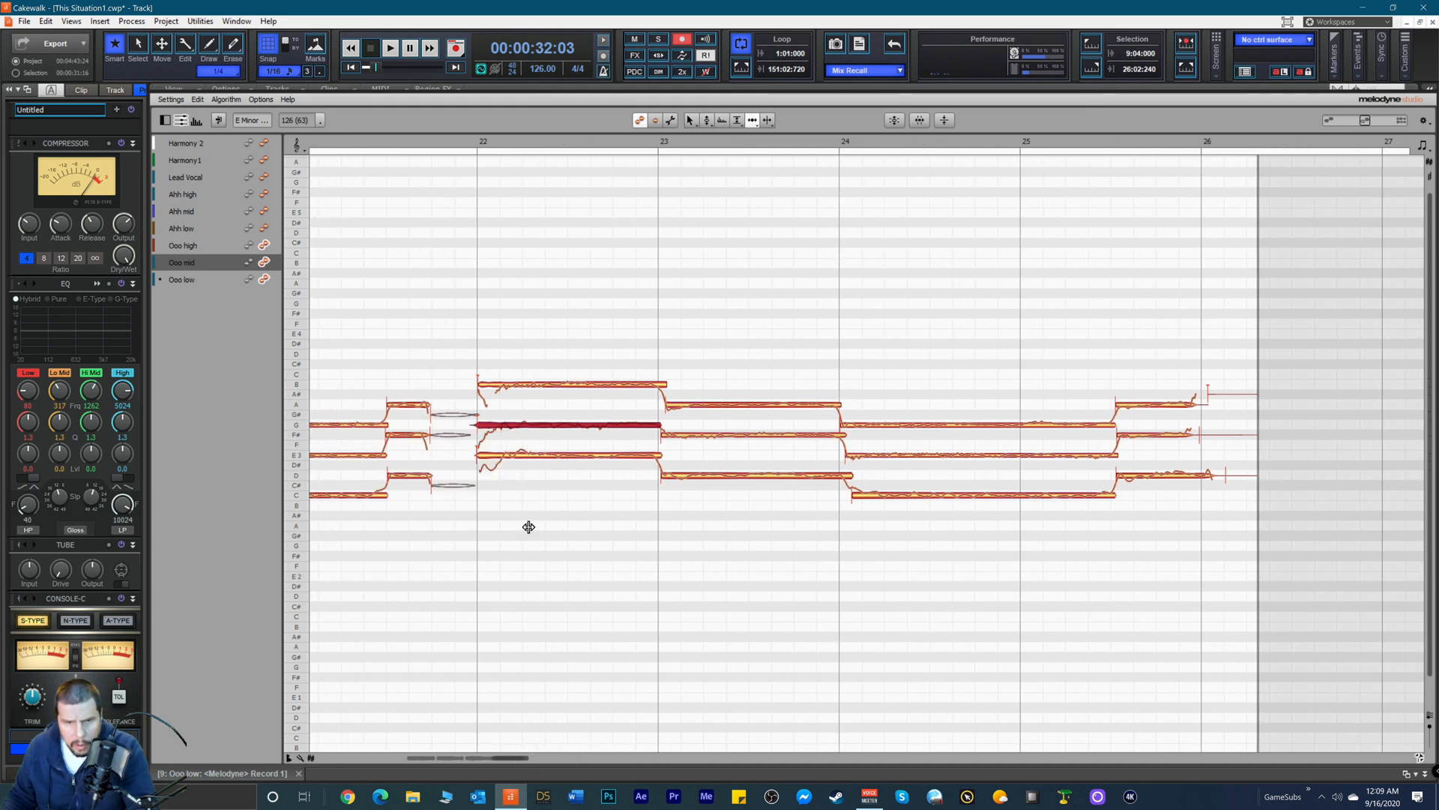
{"action": "double_click", "coordinate": [502, 453]}
{"action": "right_click", "coordinate": [467, 467]}
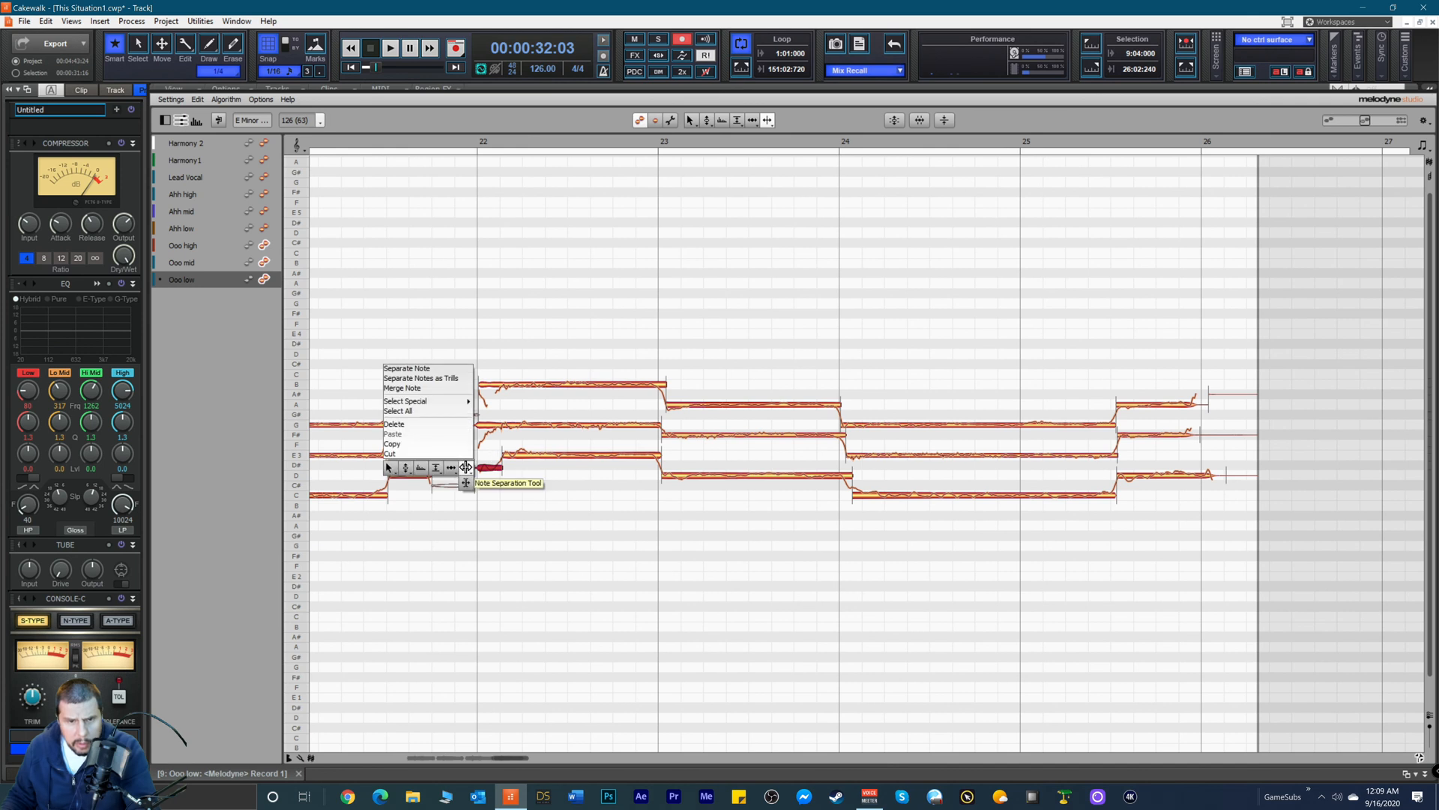
{"action": "left_click", "coordinate": [412, 471]}
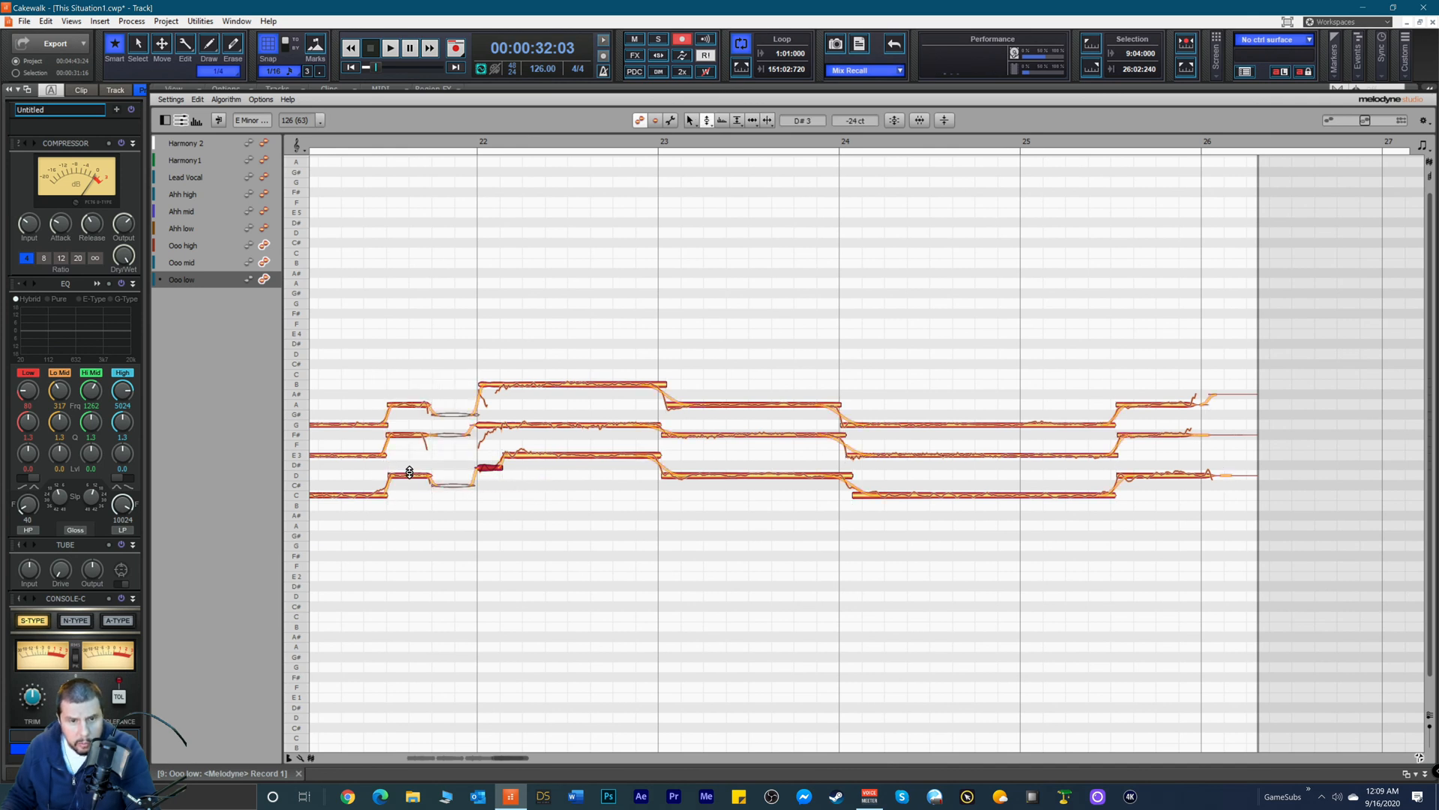
{"action": "double_click", "coordinate": [485, 470]}
{"action": "left_click", "coordinate": [549, 450]}
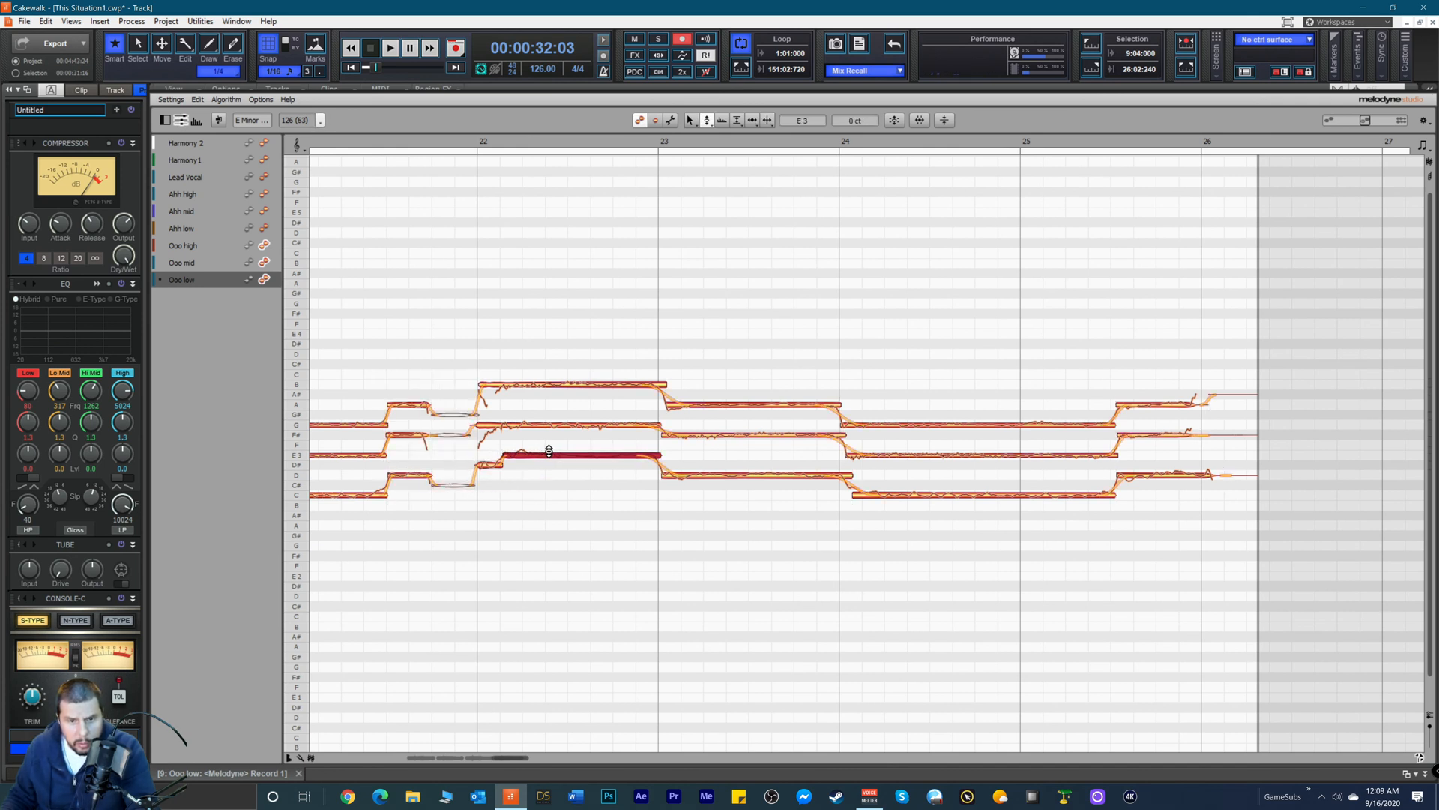
Step: Smooth the bar 23 notes with the Pitch Drift tool, setting Ooo low to 26% and Ooo mid to 51%
{"action": "right_click", "coordinate": [706, 478]}
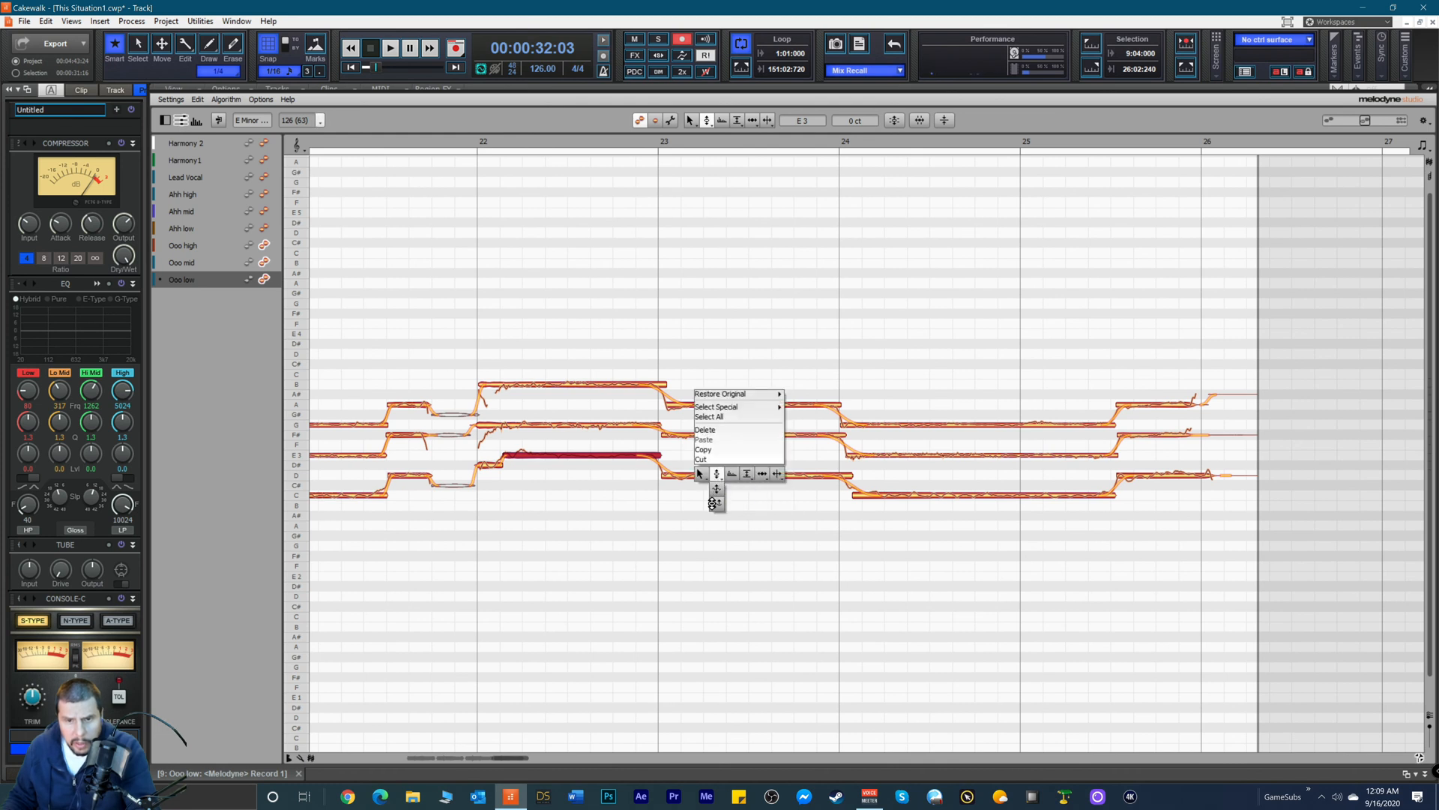
{"action": "left_click", "coordinate": [716, 485]}
{"action": "left_click", "coordinate": [719, 478]}
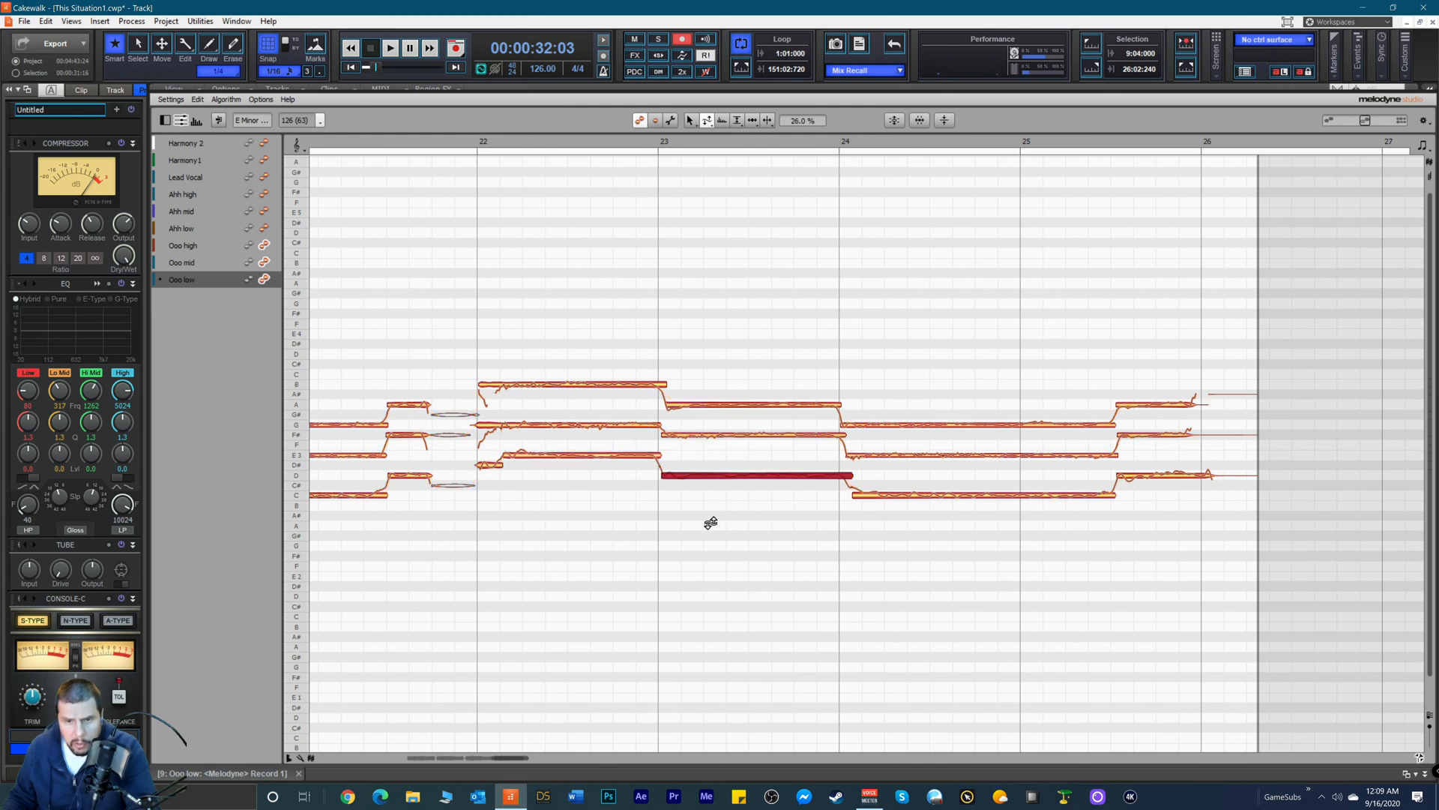
{"action": "left_click", "coordinate": [720, 437]}
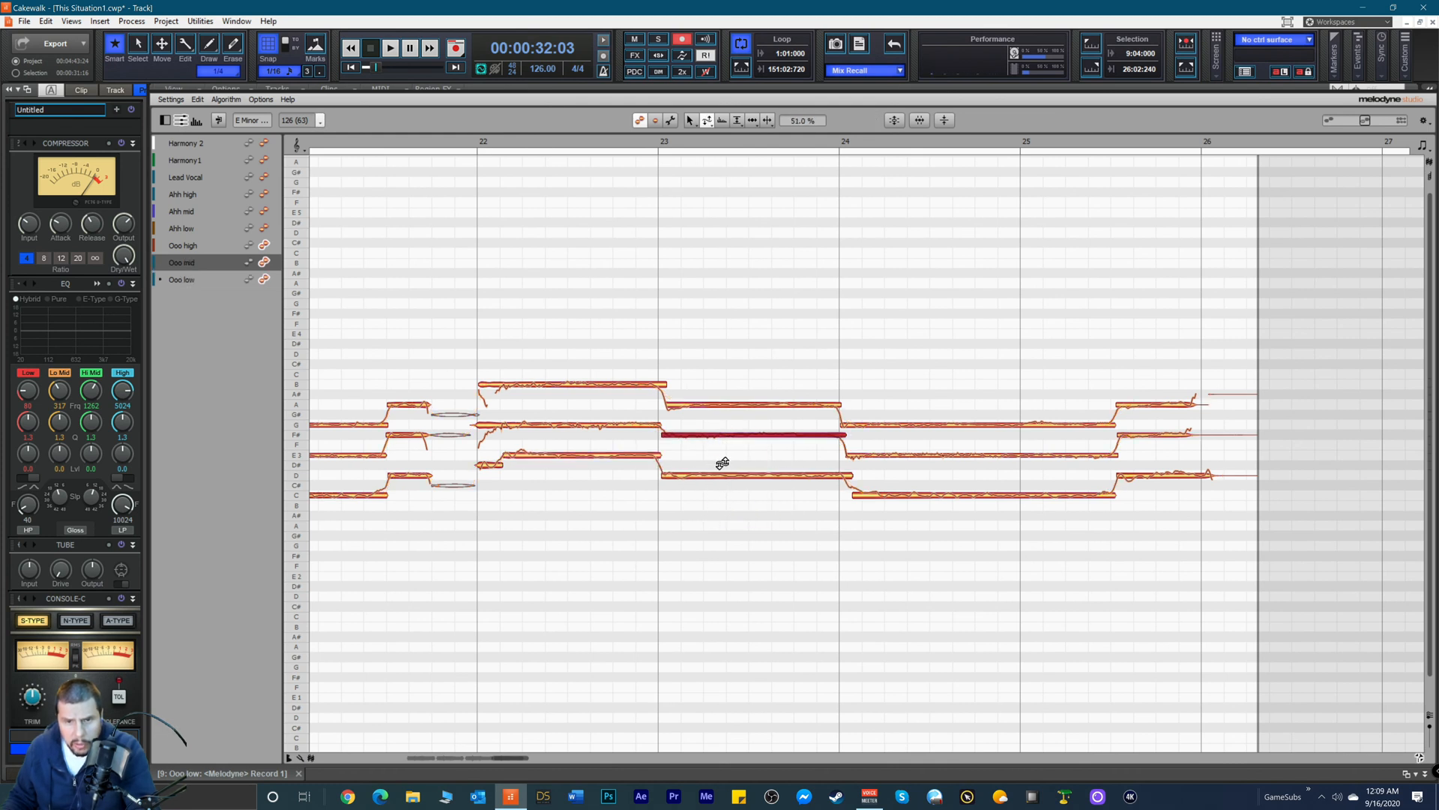
Step: Separate the Ooo mid note shortly after bar 22 and snap the short part to F# and the longer part to G
{"action": "right_click", "coordinate": [501, 422]}
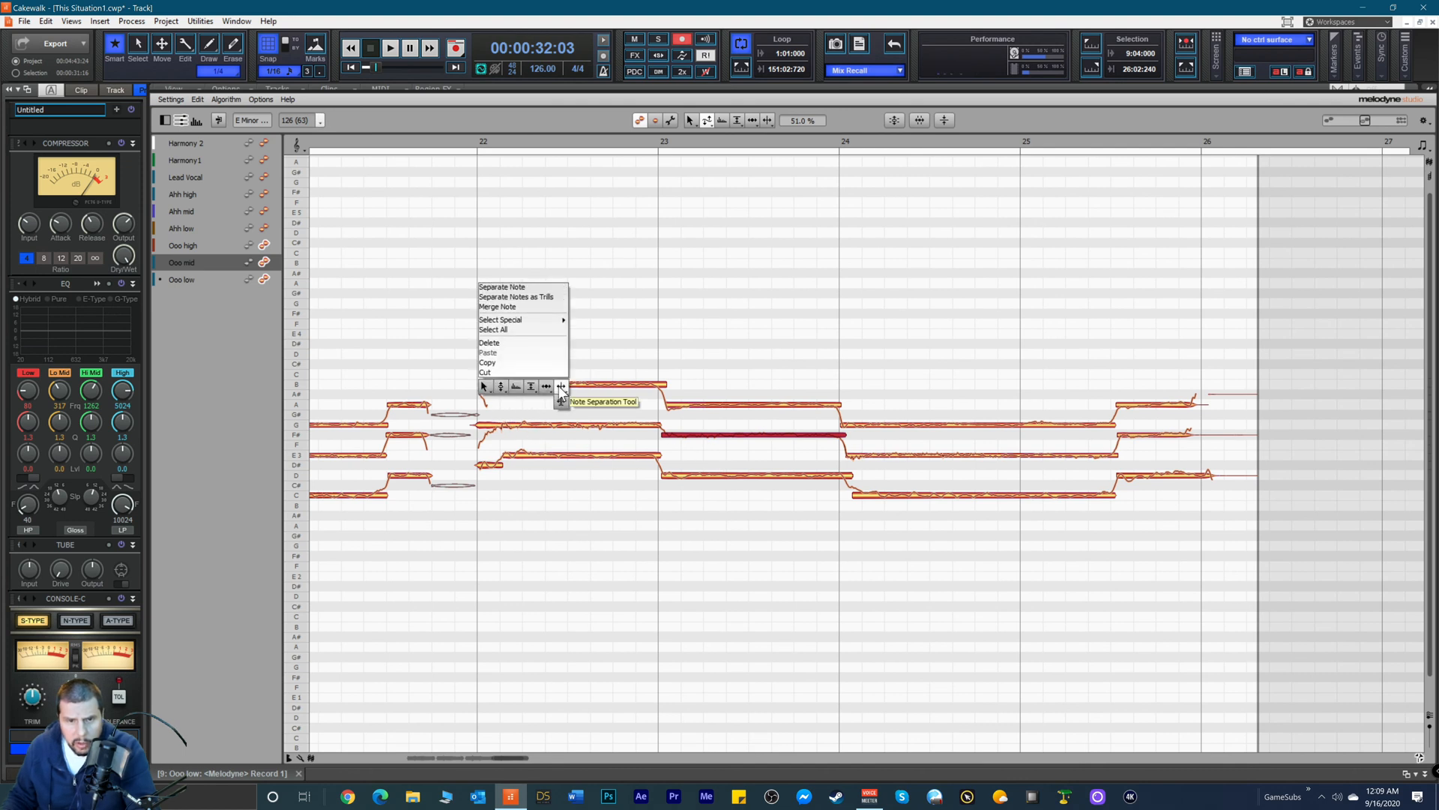
{"action": "left_click", "coordinate": [557, 387]}
{"action": "left_click", "coordinate": [501, 425]}
{"action": "left_click", "coordinate": [486, 428]}
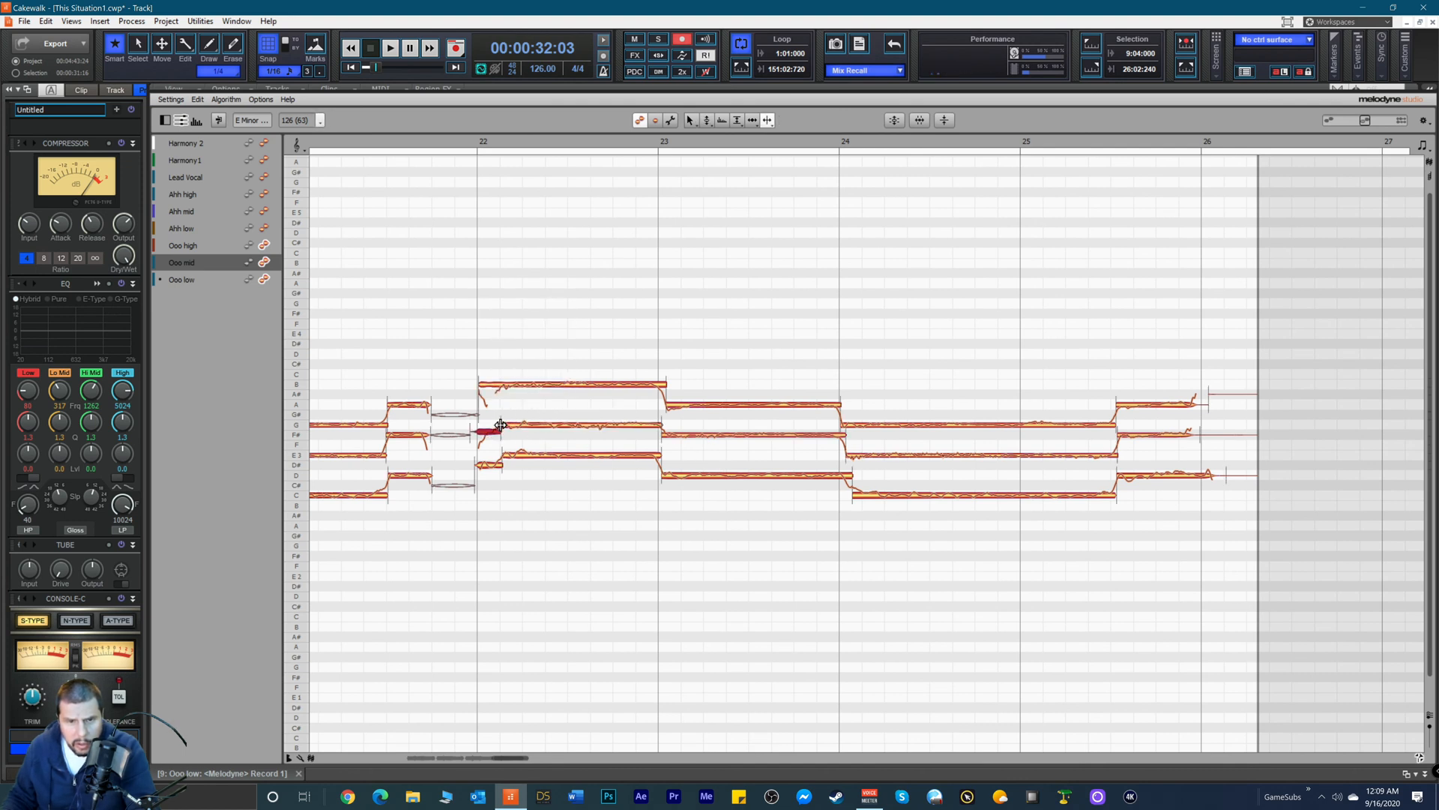
{"action": "right_click", "coordinate": [480, 418]}
{"action": "left_click", "coordinate": [418, 416]}
{"action": "double_click", "coordinate": [489, 431]}
{"action": "left_click", "coordinate": [548, 427]}
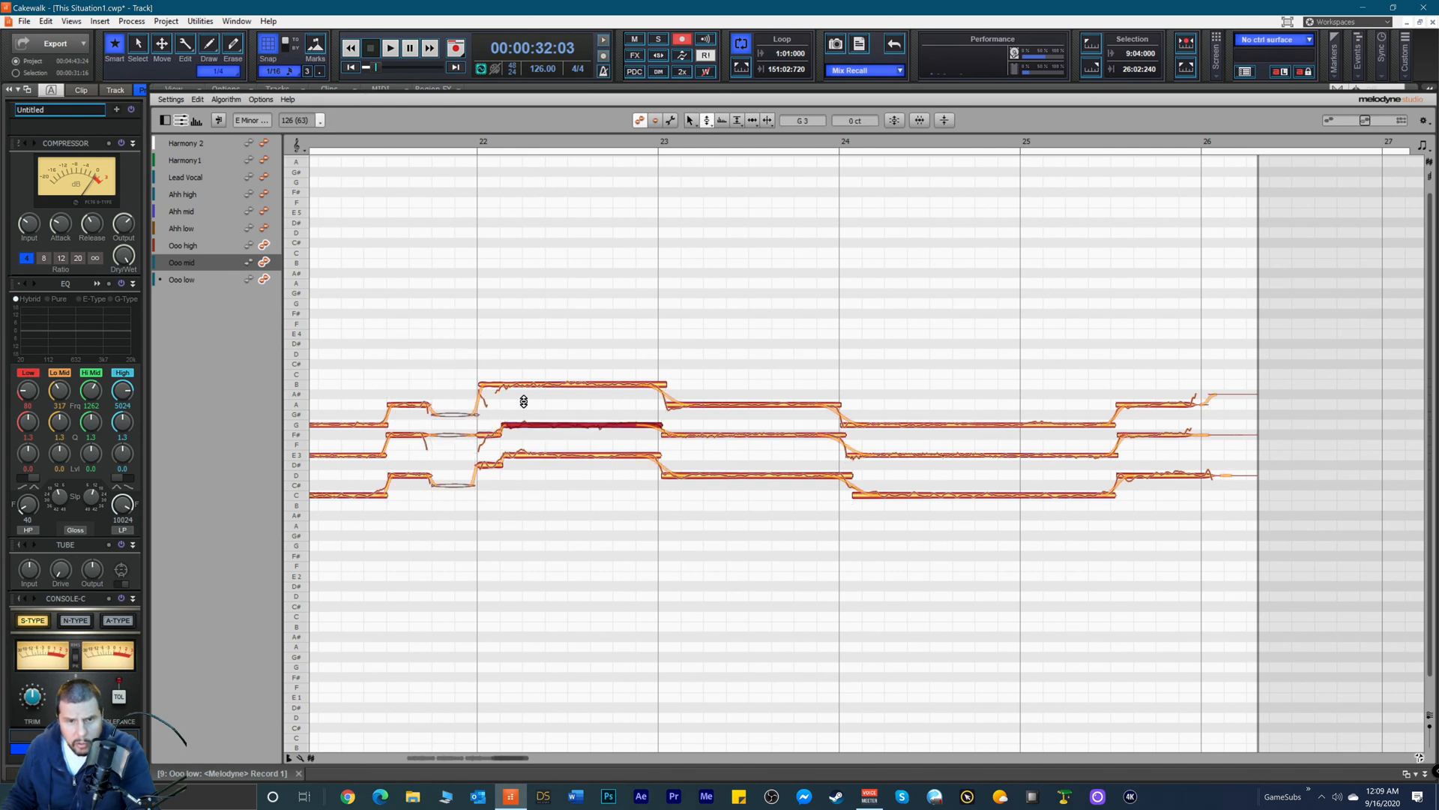
Step: Separate the Ooo high note shortly after bar 22 and snap the short part to A#3 and the longer part to B3
{"action": "right_click", "coordinate": [515, 373]}
{"action": "left_click", "coordinate": [499, 381]}
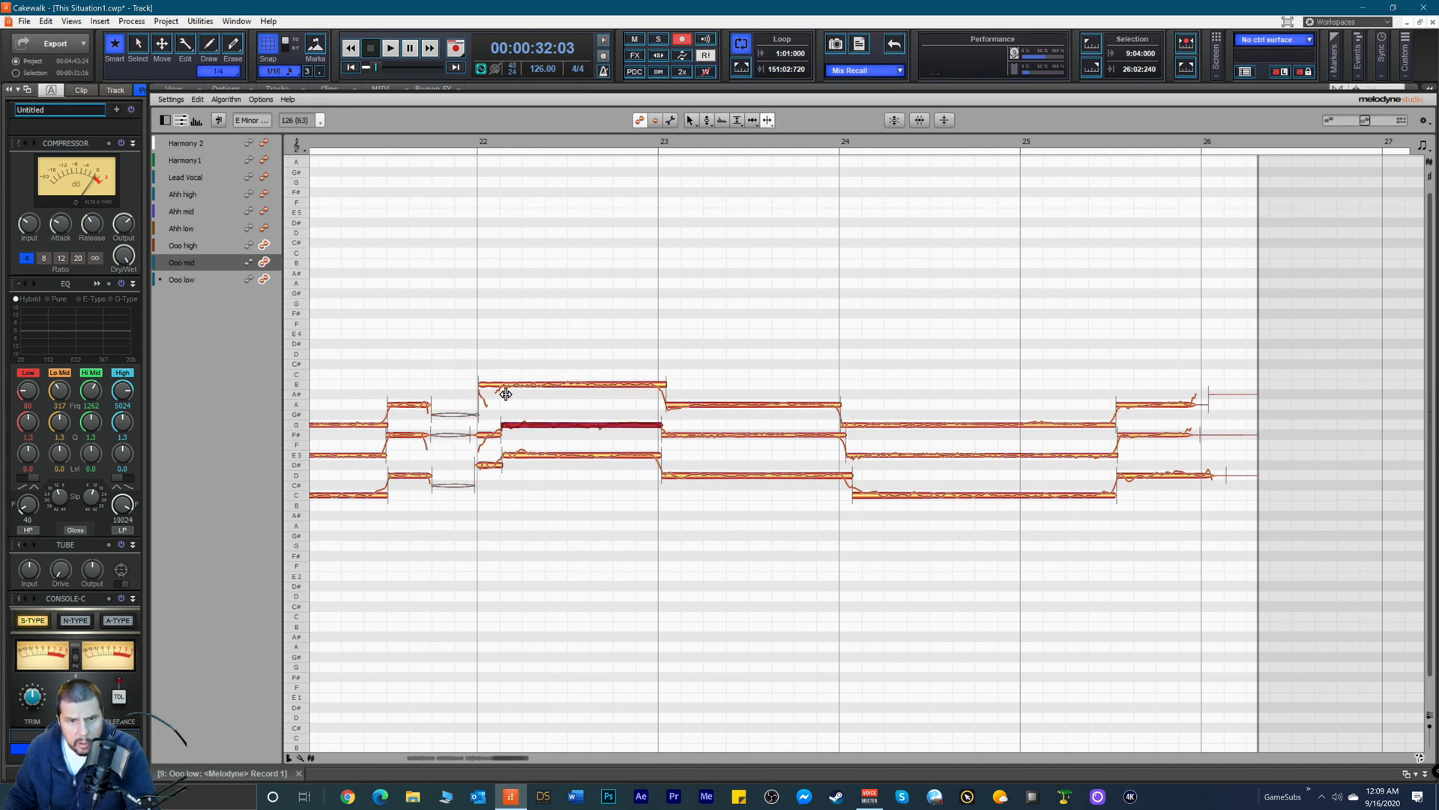
{"action": "double_click", "coordinate": [500, 386]}
{"action": "right_click", "coordinate": [469, 373]}
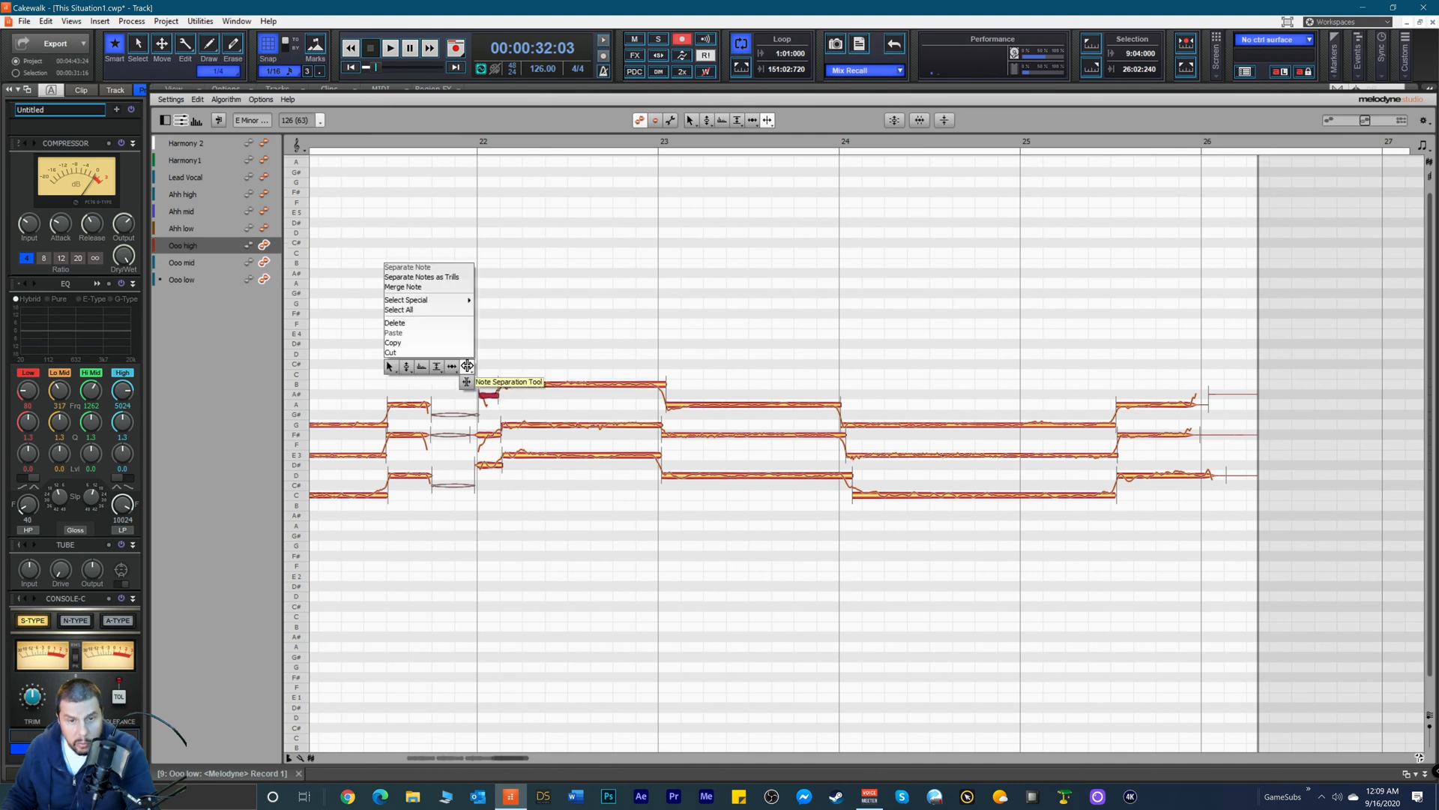
{"action": "left_click", "coordinate": [406, 366]}
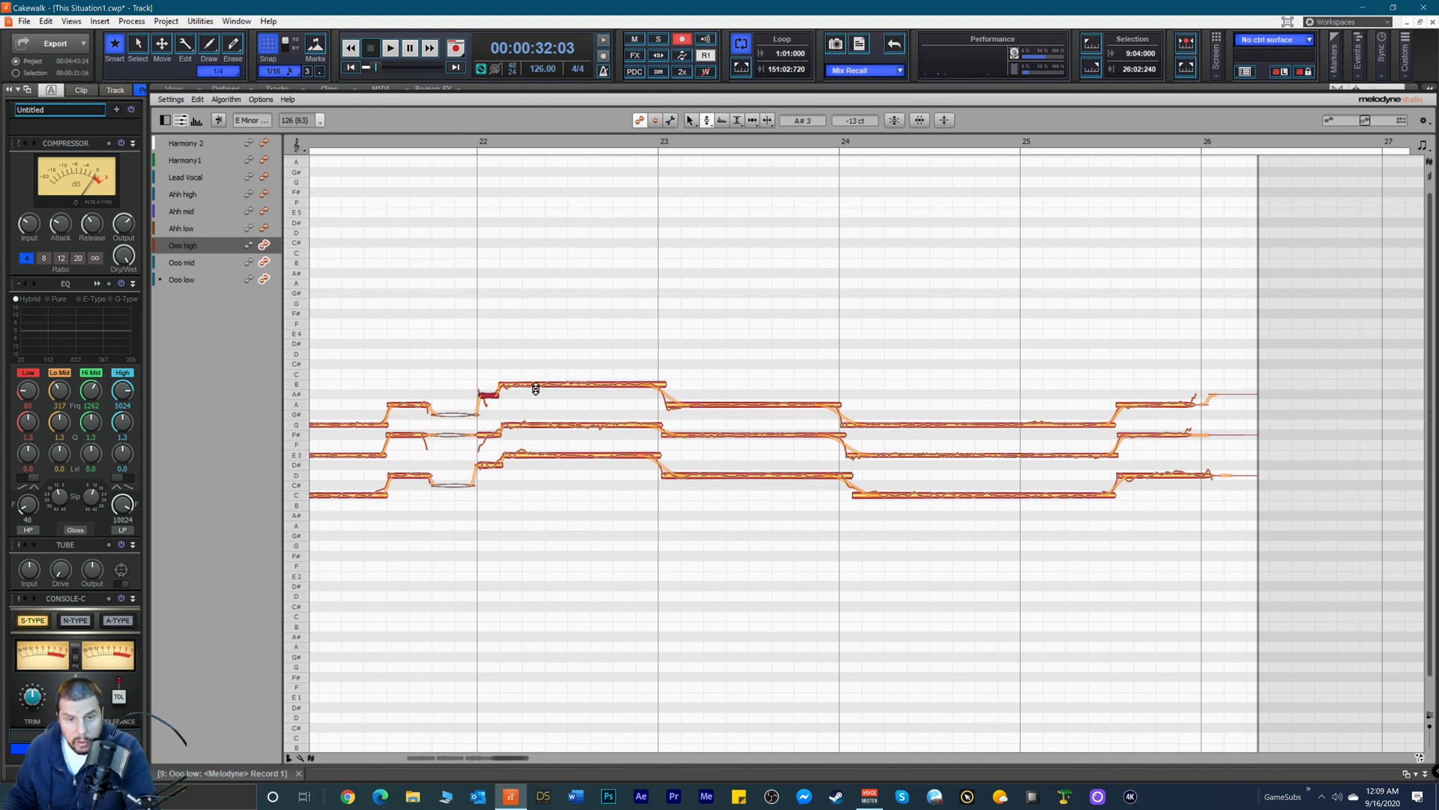
{"action": "double_click", "coordinate": [487, 396]}
{"action": "left_click", "coordinate": [550, 387]}
Step: Adjust the pitch drift of the long Ooo high notes to 34% in bar 22 and -79% in bar 23
{"action": "right_click", "coordinate": [546, 388]}
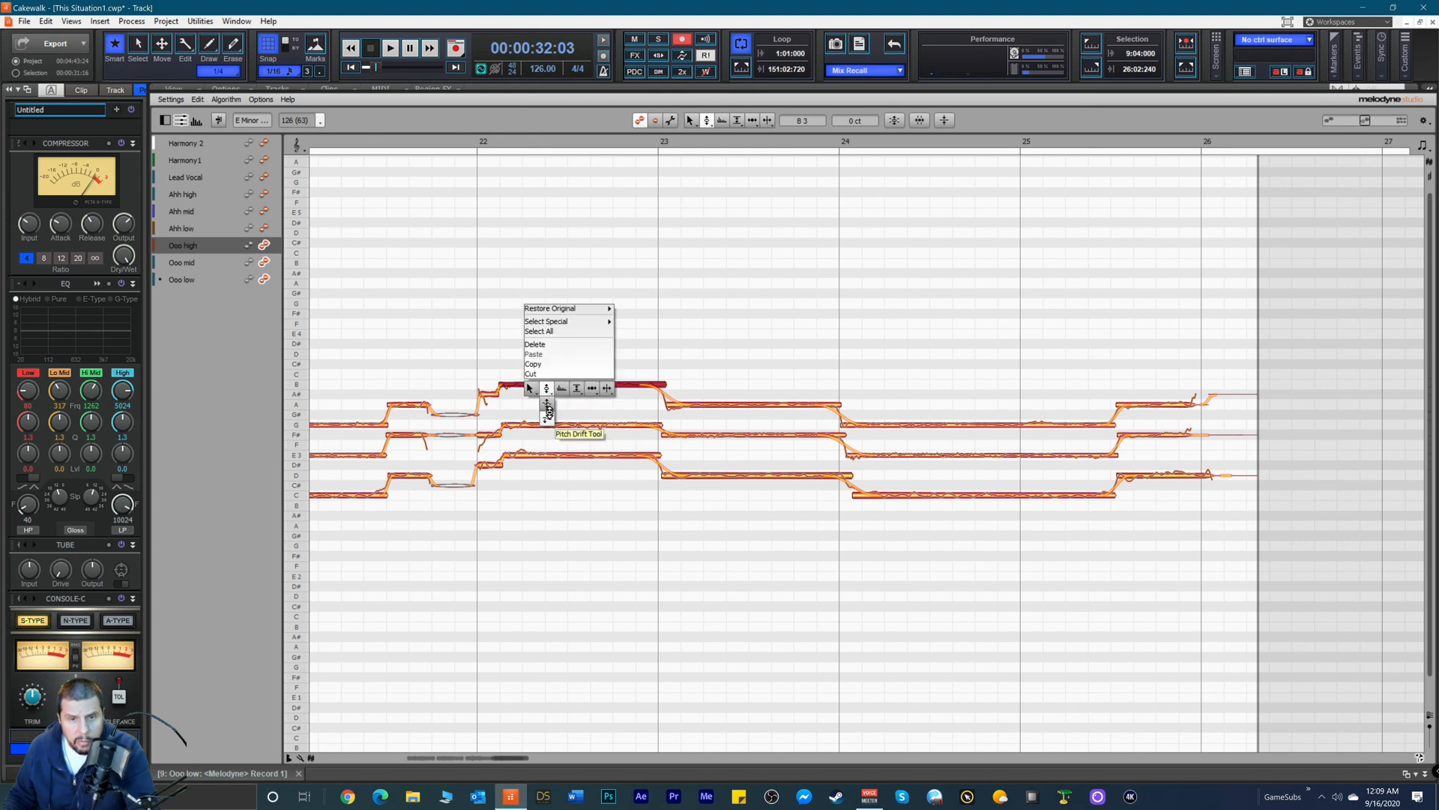
{"action": "left_click", "coordinate": [548, 411]}
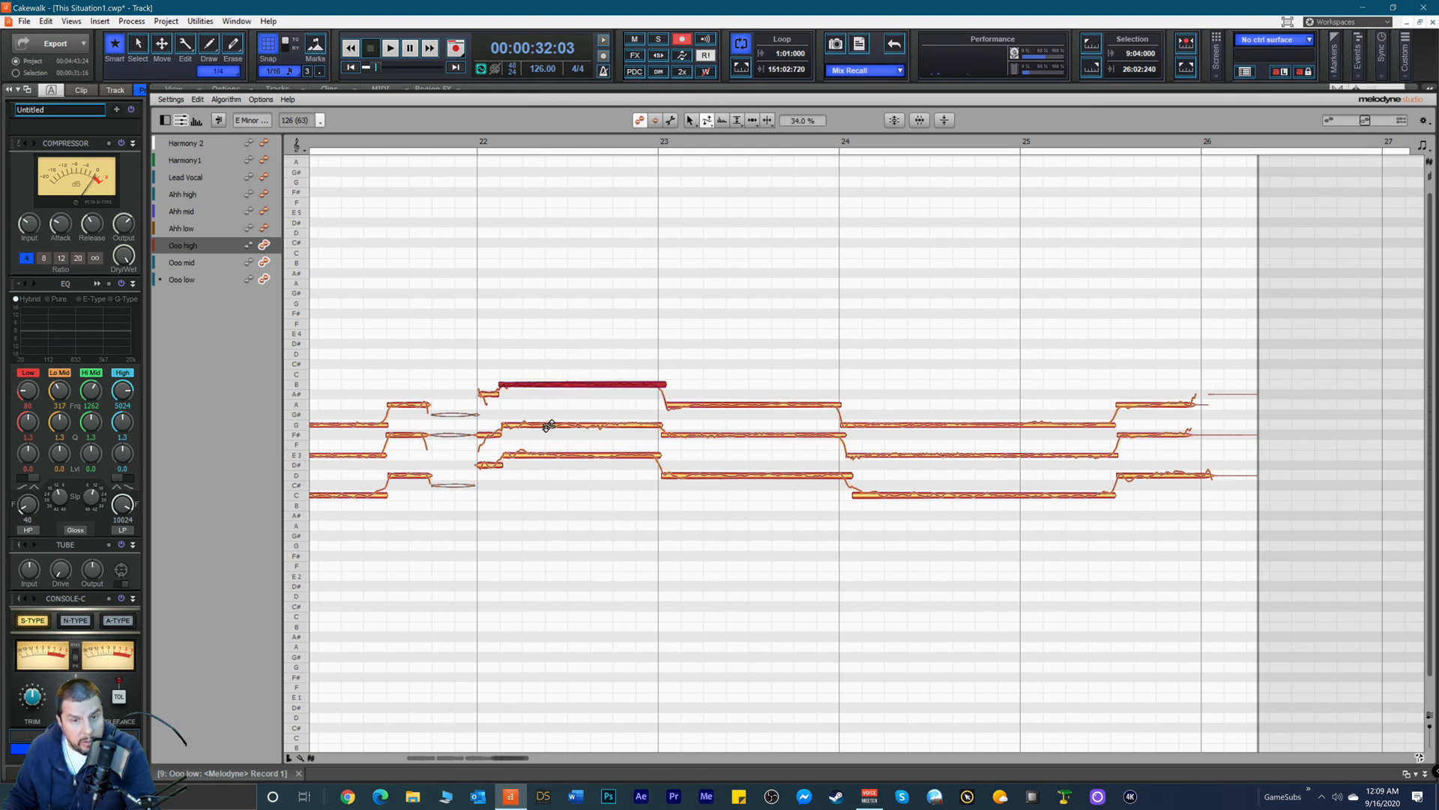
{"action": "left_click", "coordinate": [710, 409]}
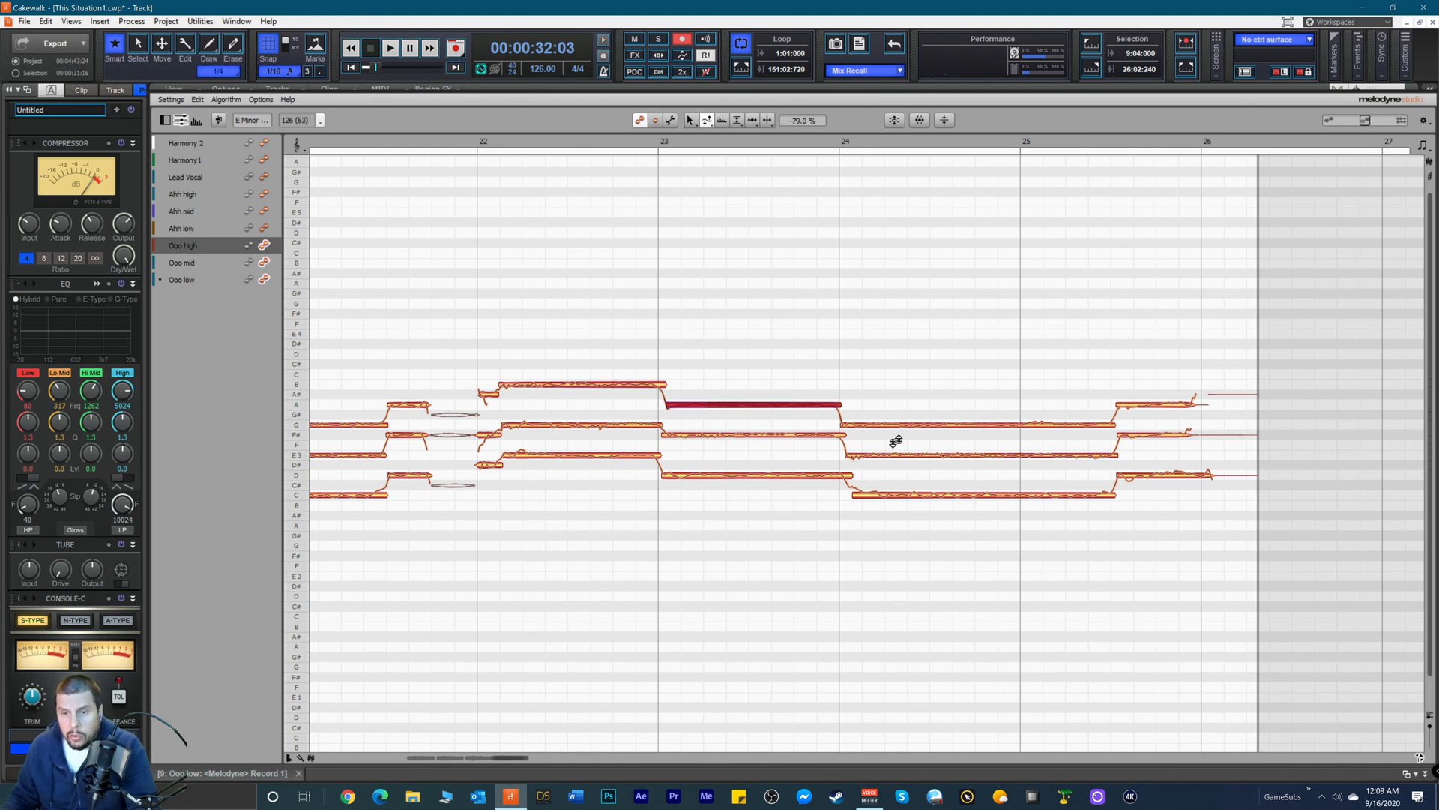
Step: Align the starts of the Ooo mid and Ooo low notes at bar 24 with the bar line using the Time tool
{"action": "right_click", "coordinate": [883, 363]}
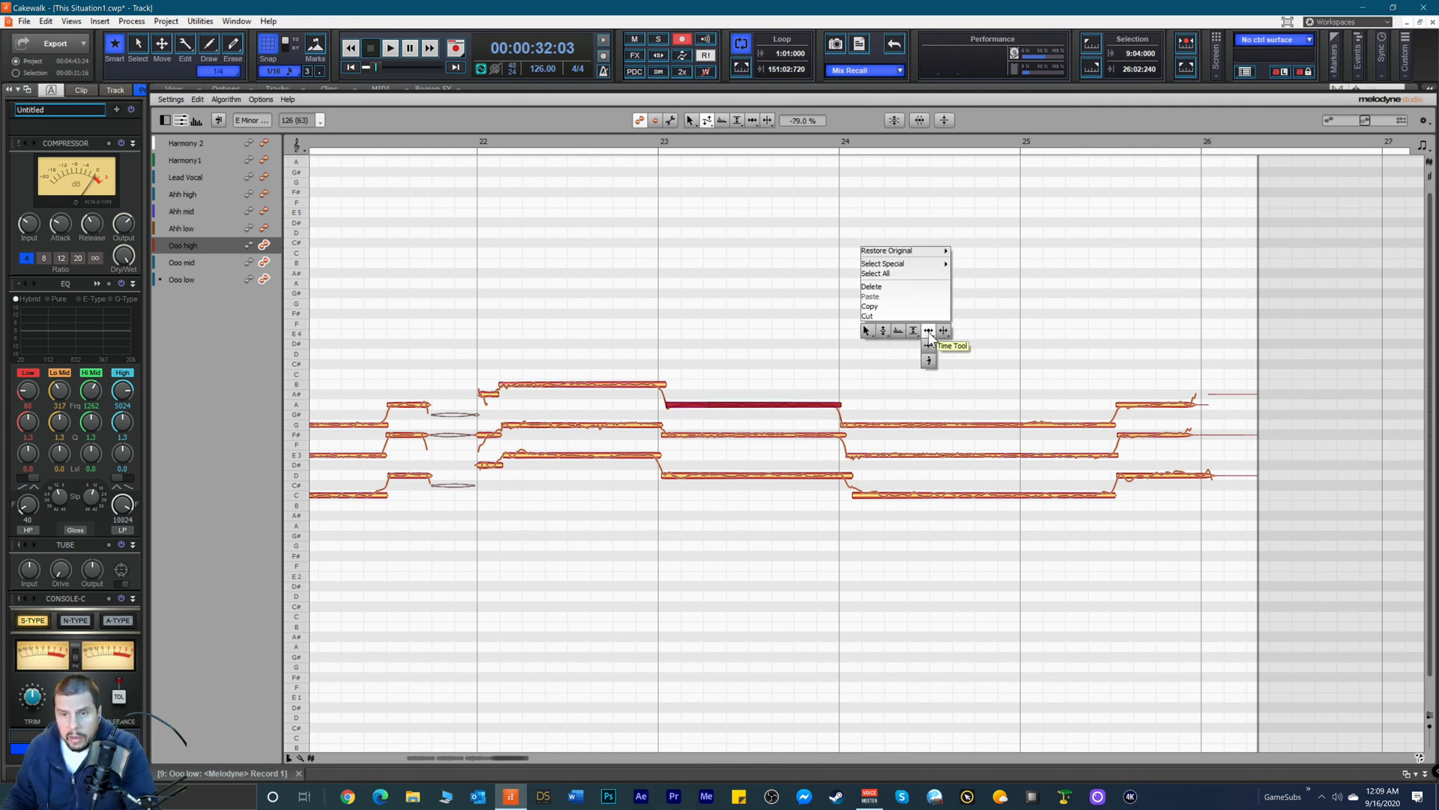
{"action": "left_click", "coordinate": [928, 331]}
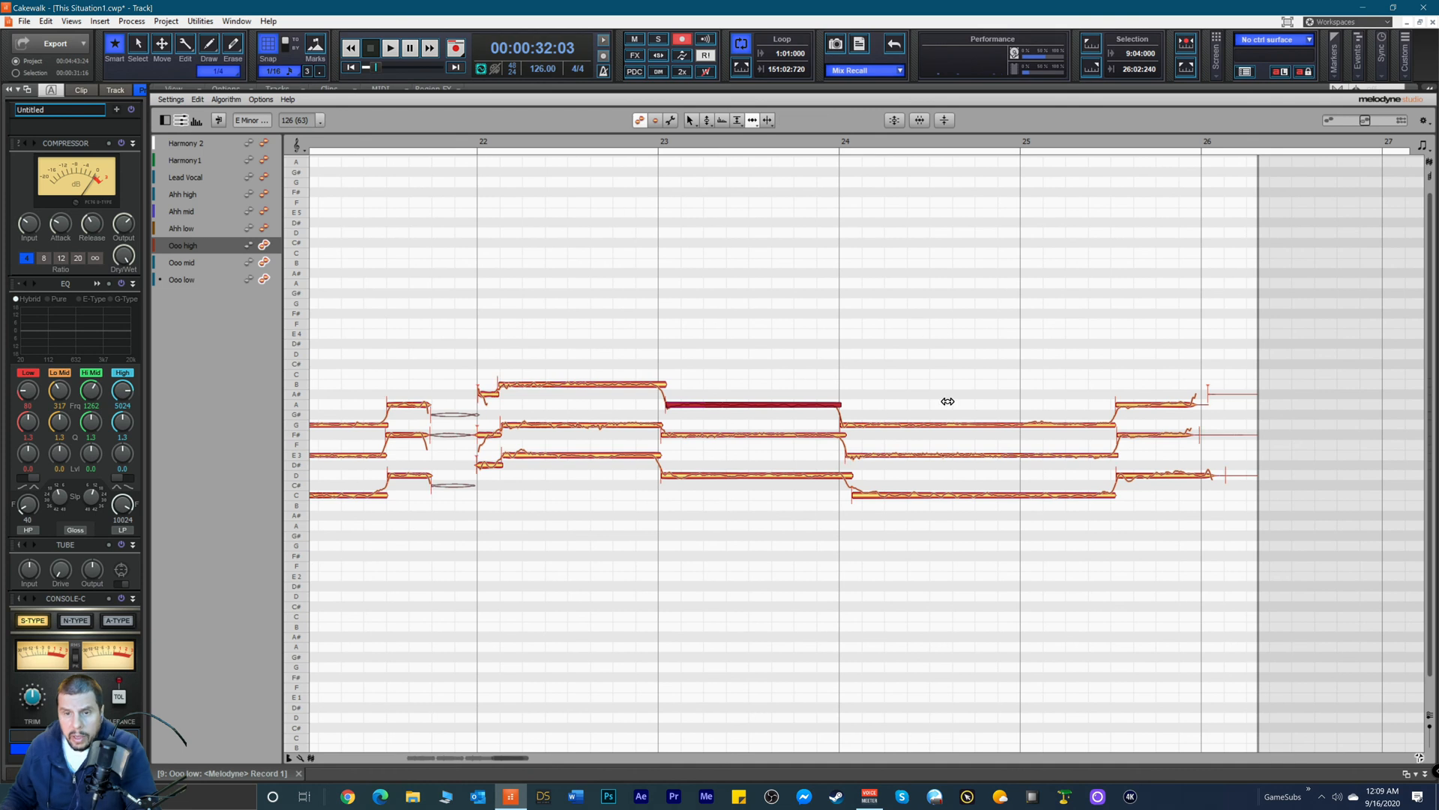
{"action": "left_click", "coordinate": [857, 454]}
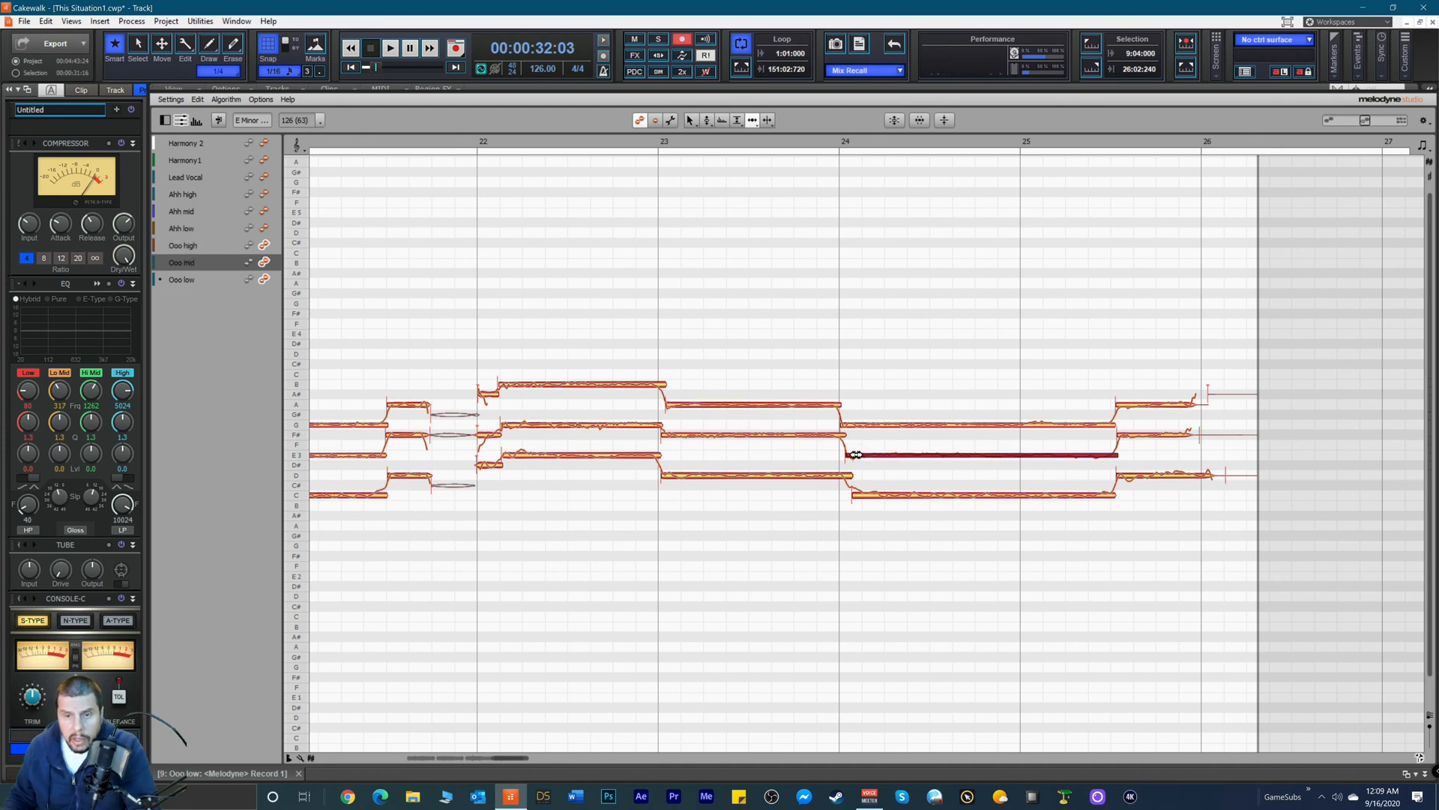
{"action": "left_click", "coordinate": [861, 492]}
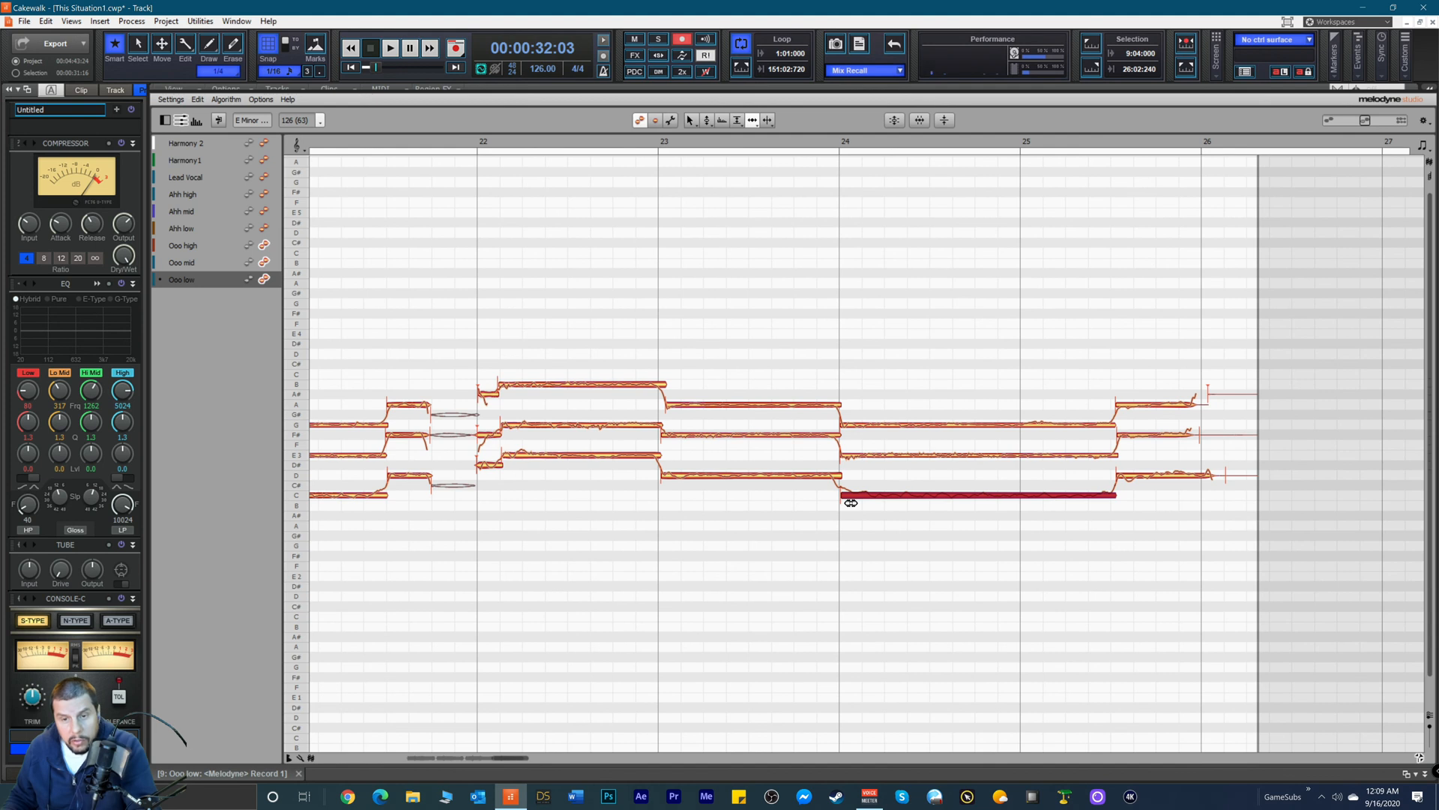
Step: Move the starts of the last Ooo low, mid and high notes in mid-bar 25 slightly earlier so they line up
{"action": "left_click", "coordinate": [1125, 478]}
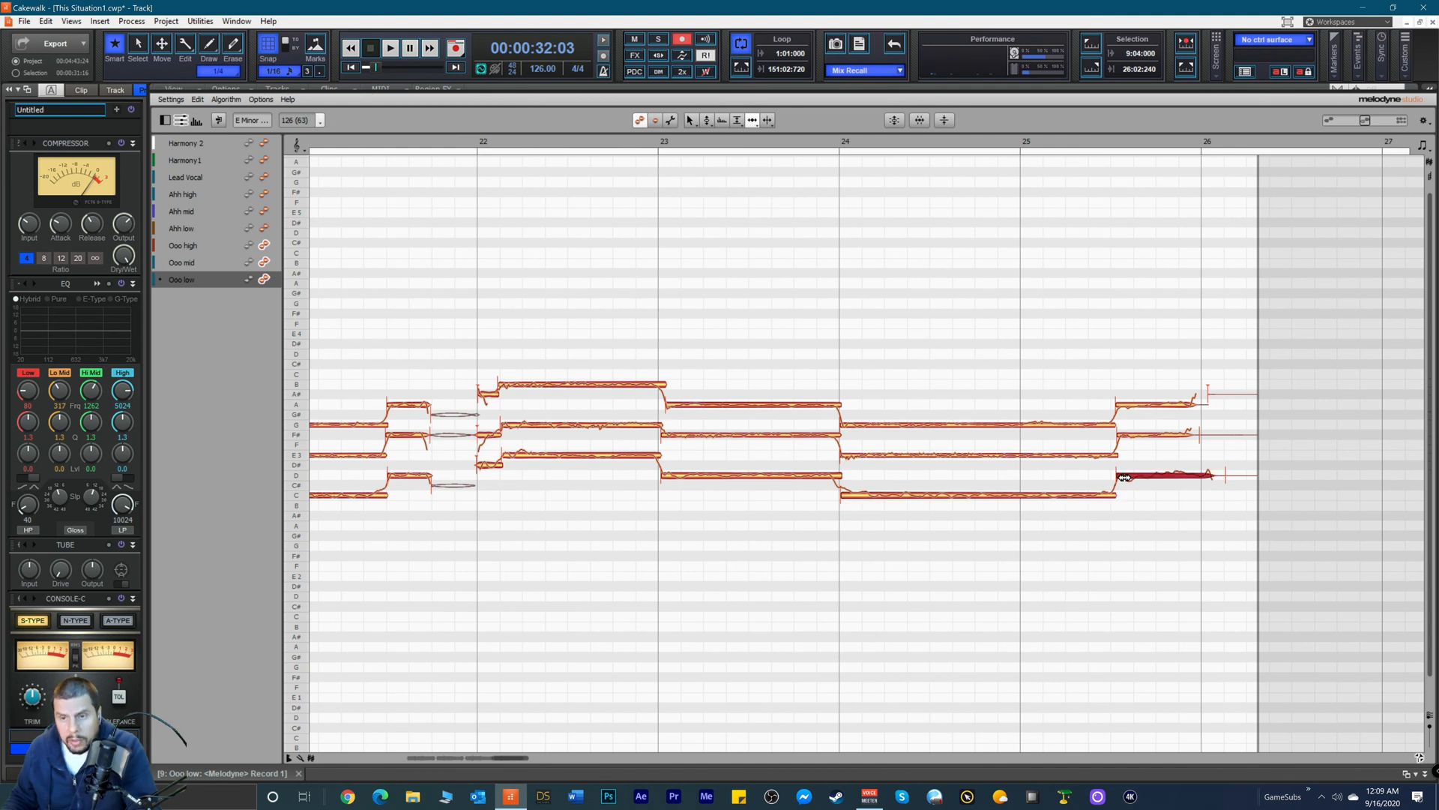
{"action": "left_click_drag", "start_coordinate": [1124, 478], "coordinate": [1120, 479]}
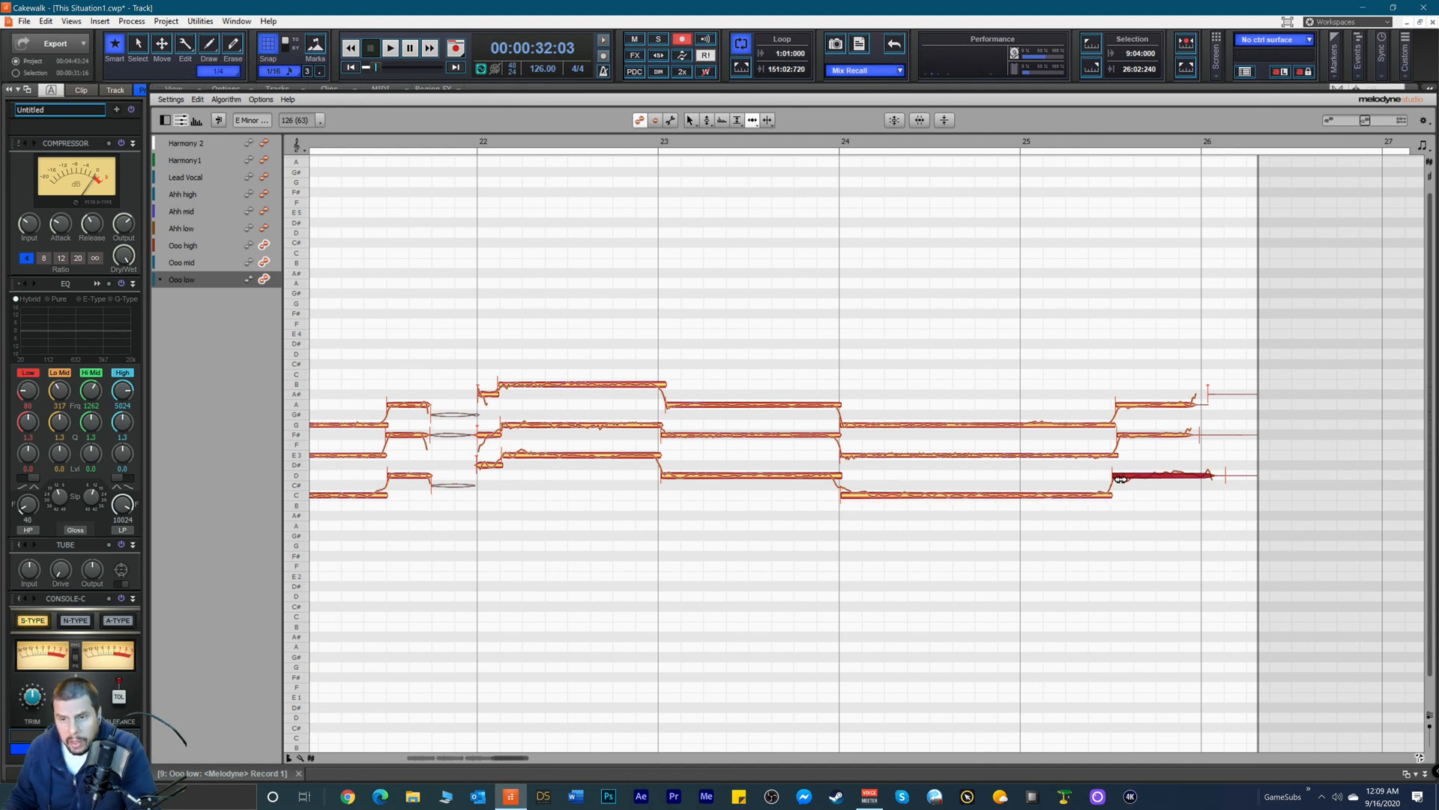
{"action": "left_click", "coordinate": [1130, 436]}
{"action": "left_click_drag", "start_coordinate": [1127, 439], "coordinate": [1127, 440]}
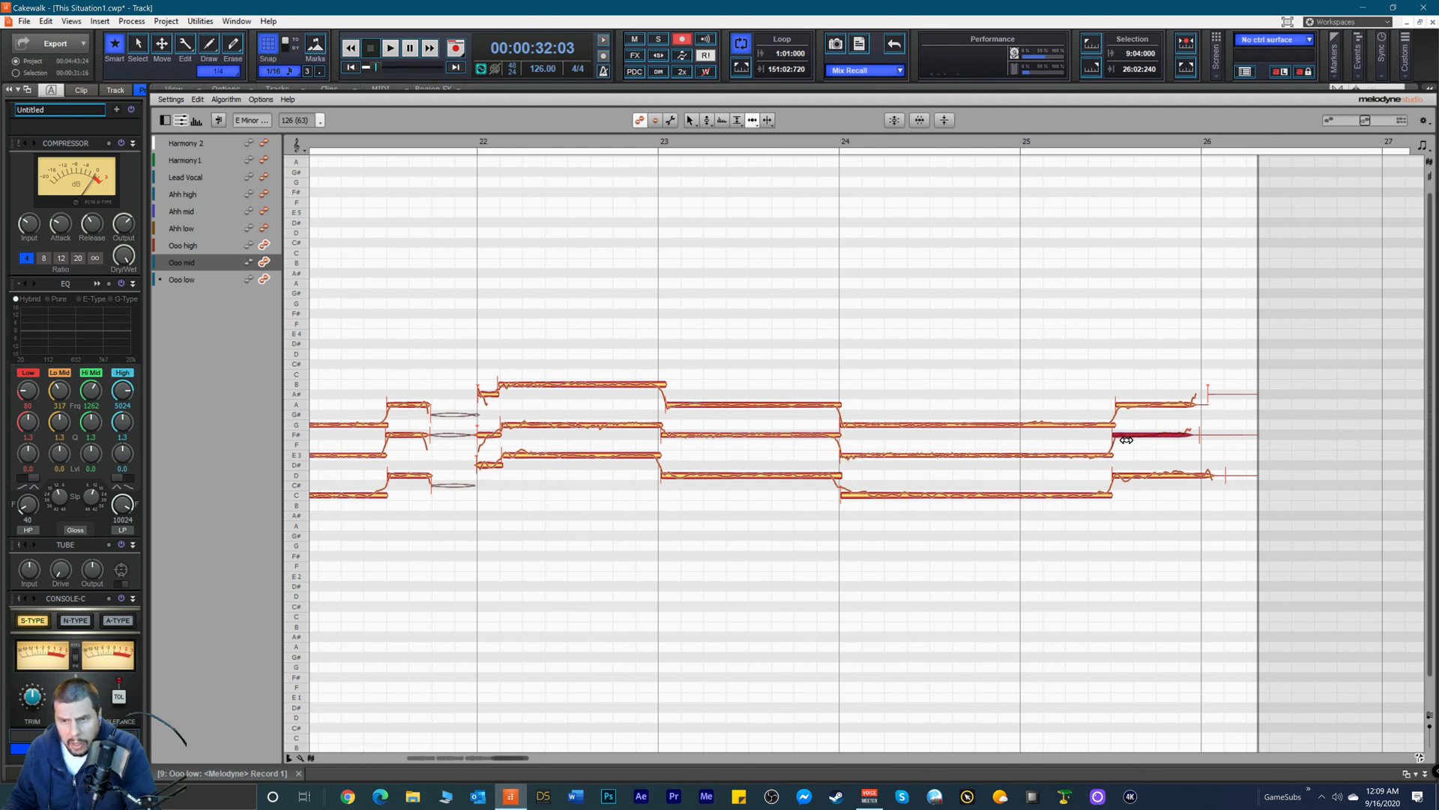
{"action": "left_click", "coordinate": [1128, 401]}
{"action": "left_click_drag", "start_coordinate": [1128, 401], "coordinate": [1125, 407]}
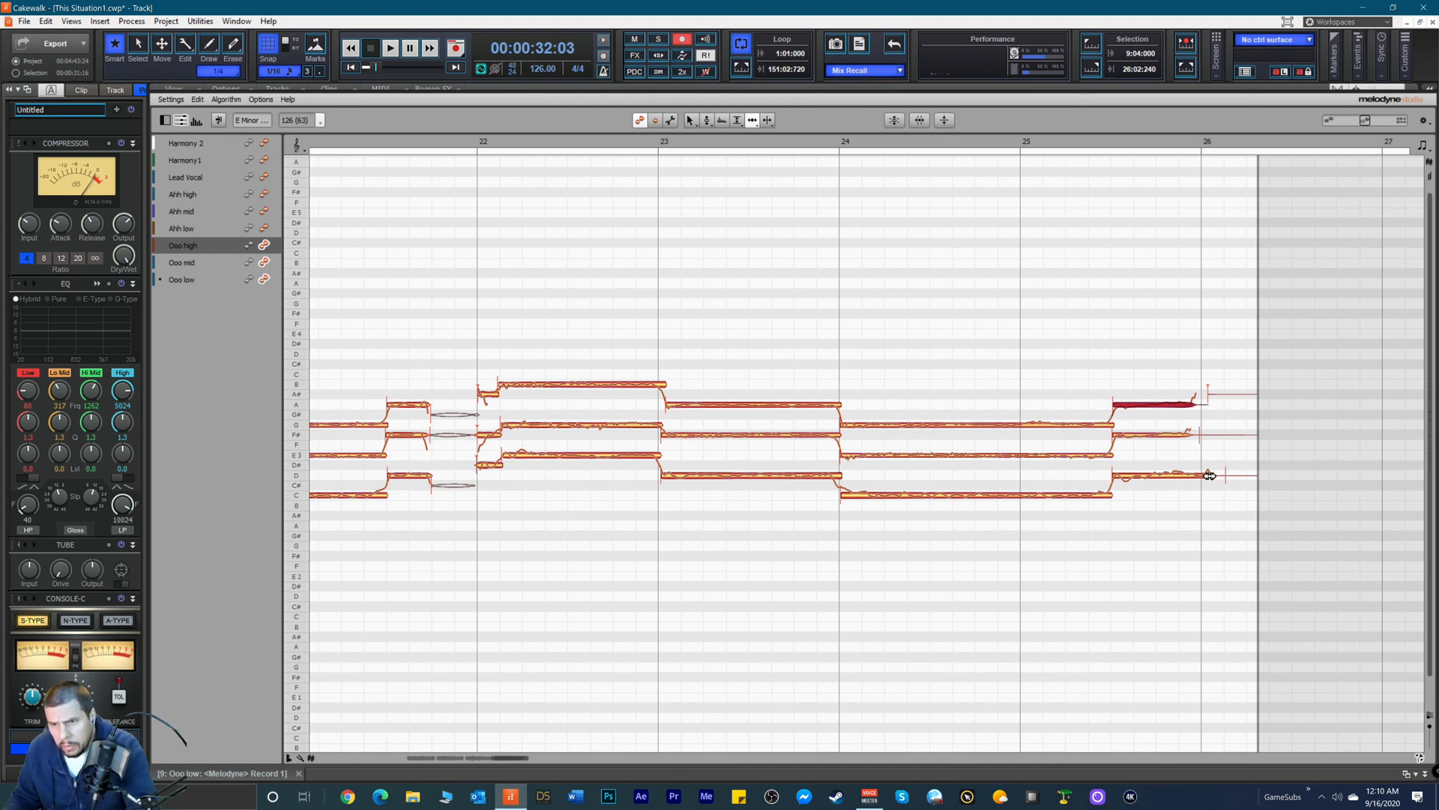
Step: Adjust the ends of the last Ooo low, mid and high notes so they finish together around bar 26
{"action": "mouse_move", "coordinate": [1212, 476]}
{"action": "left_mouse_down"}
{"action": "mouse_move", "coordinate": [1193, 480]}
{"action": "mouse_move", "coordinate": [1202, 474]}
{"action": "left_mouse_up"}
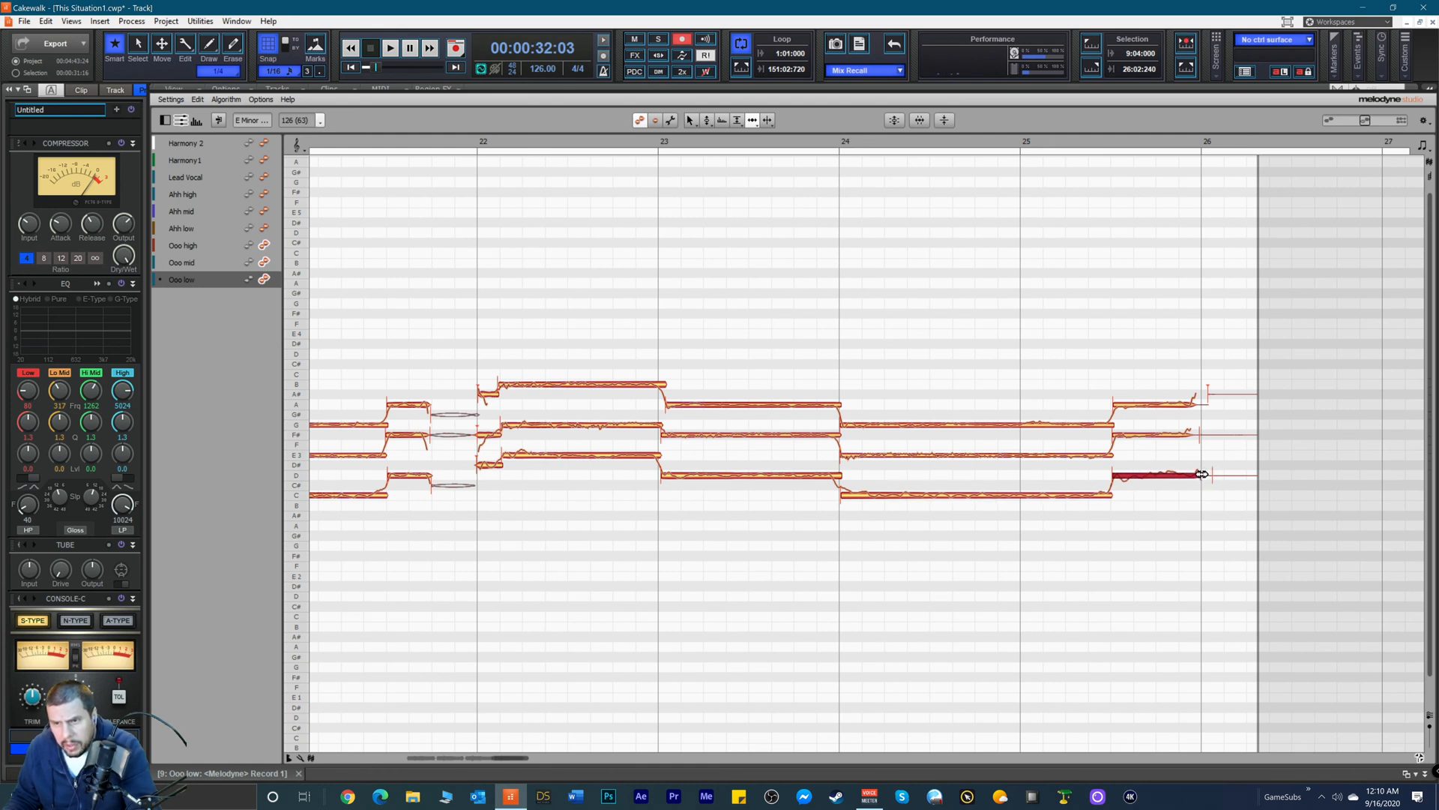
{"action": "left_click", "coordinate": [1196, 433]}
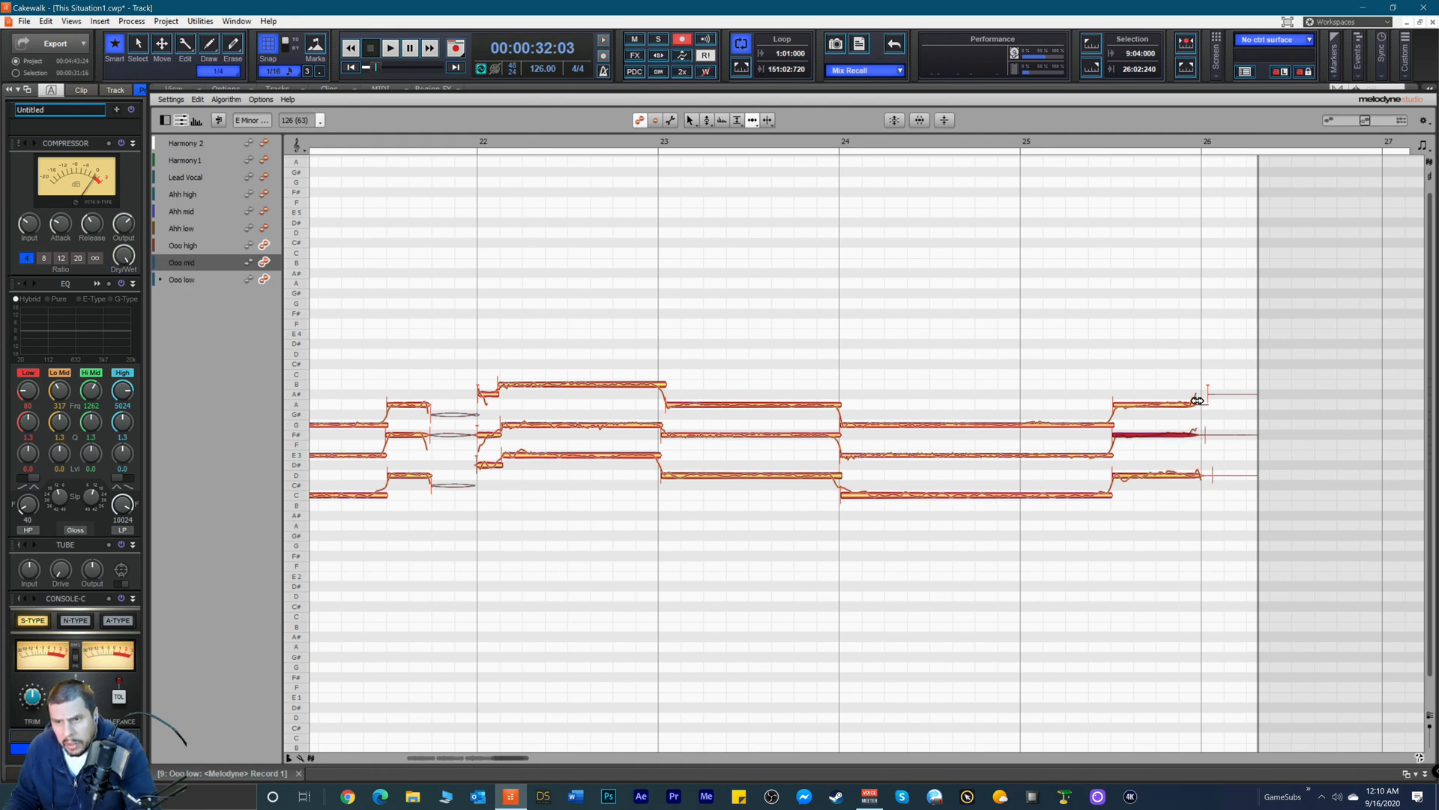
{"action": "left_click", "coordinate": [1197, 399]}
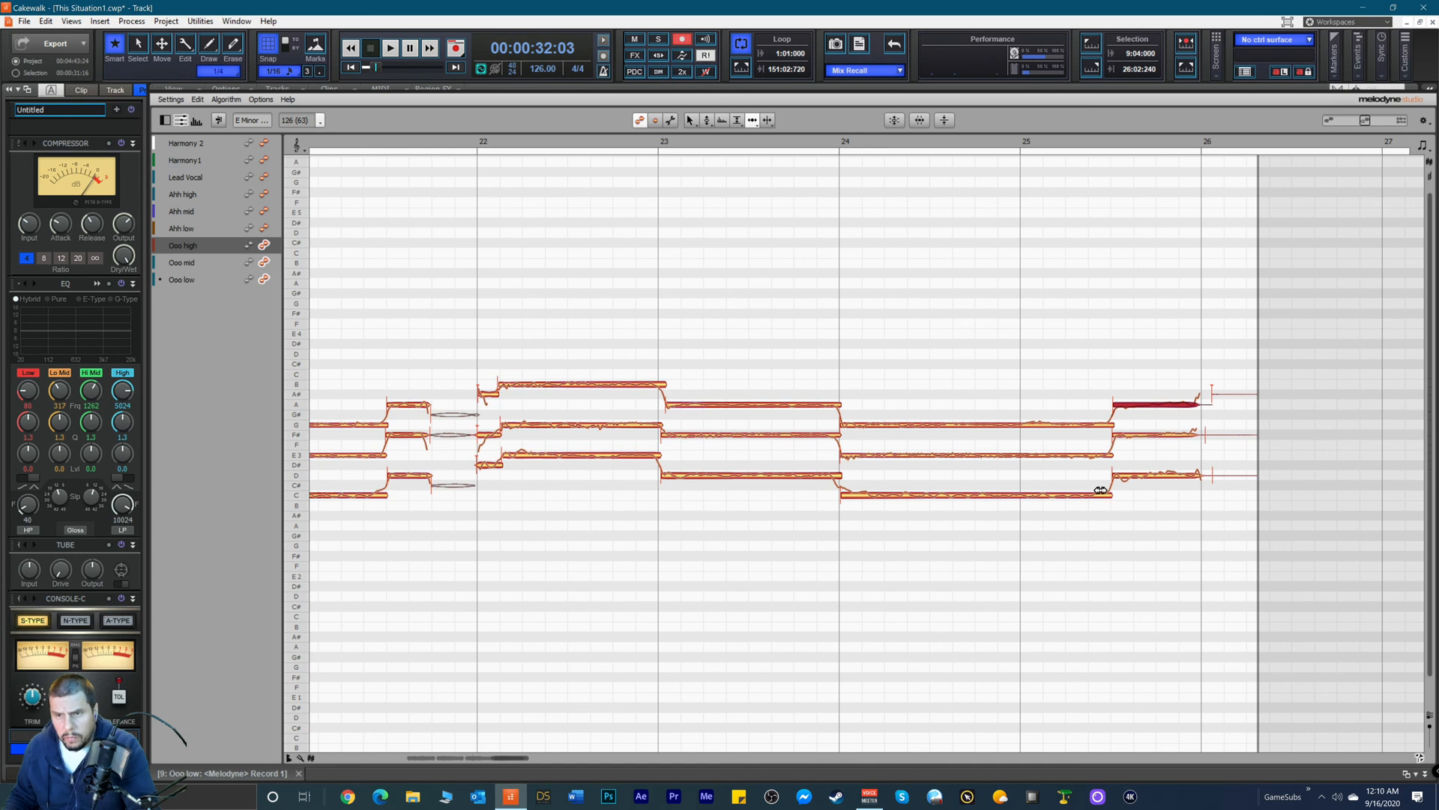
Step: Smooth the pitch drift of the three last Ooo notes, with mid at -27% and high at -25%, and the bar 24 Ooo high note at -41%
{"action": "right_click", "coordinate": [1147, 472]}
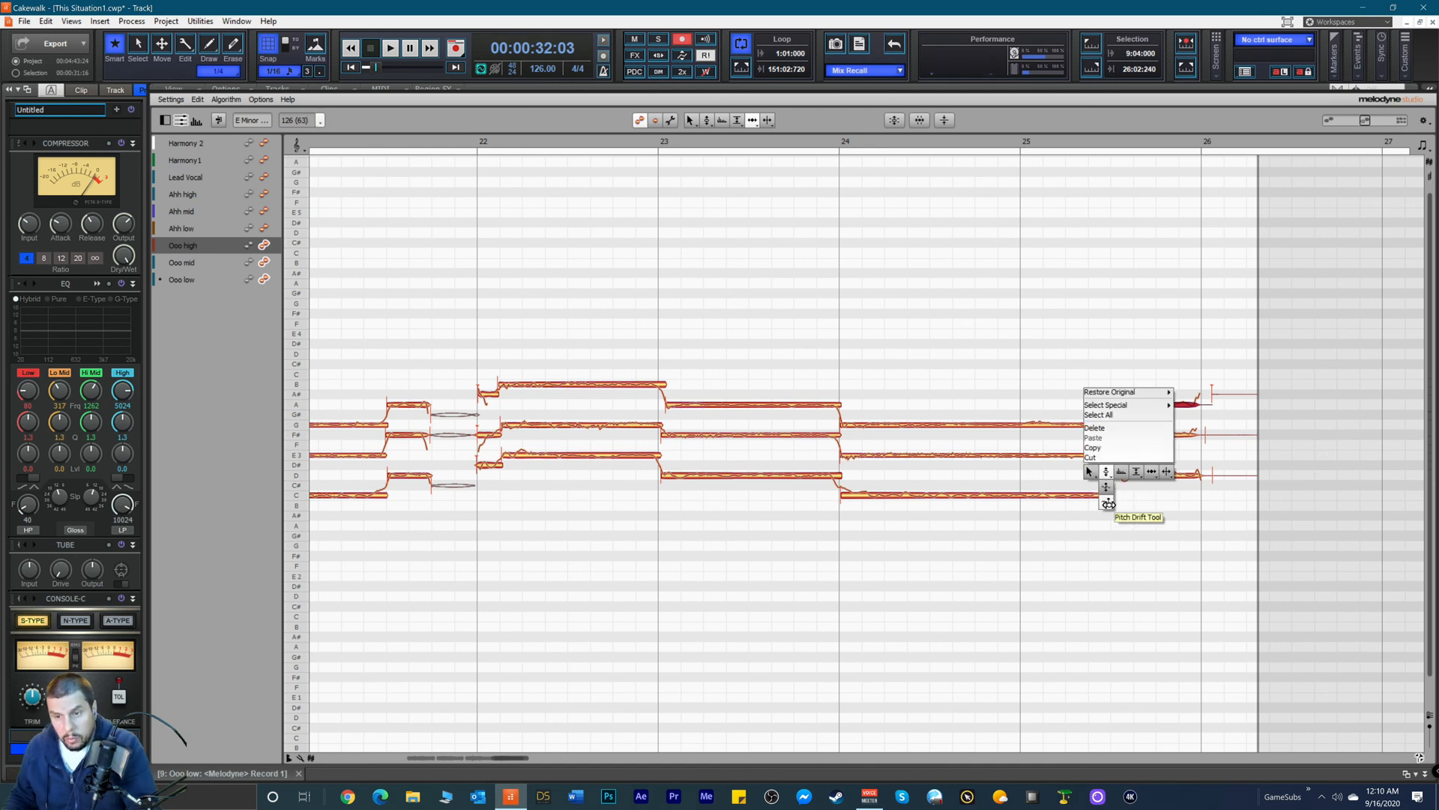
{"action": "left_click", "coordinate": [1108, 480]}
{"action": "left_click_drag", "start_coordinate": [1145, 481], "coordinate": [1122, 579]}
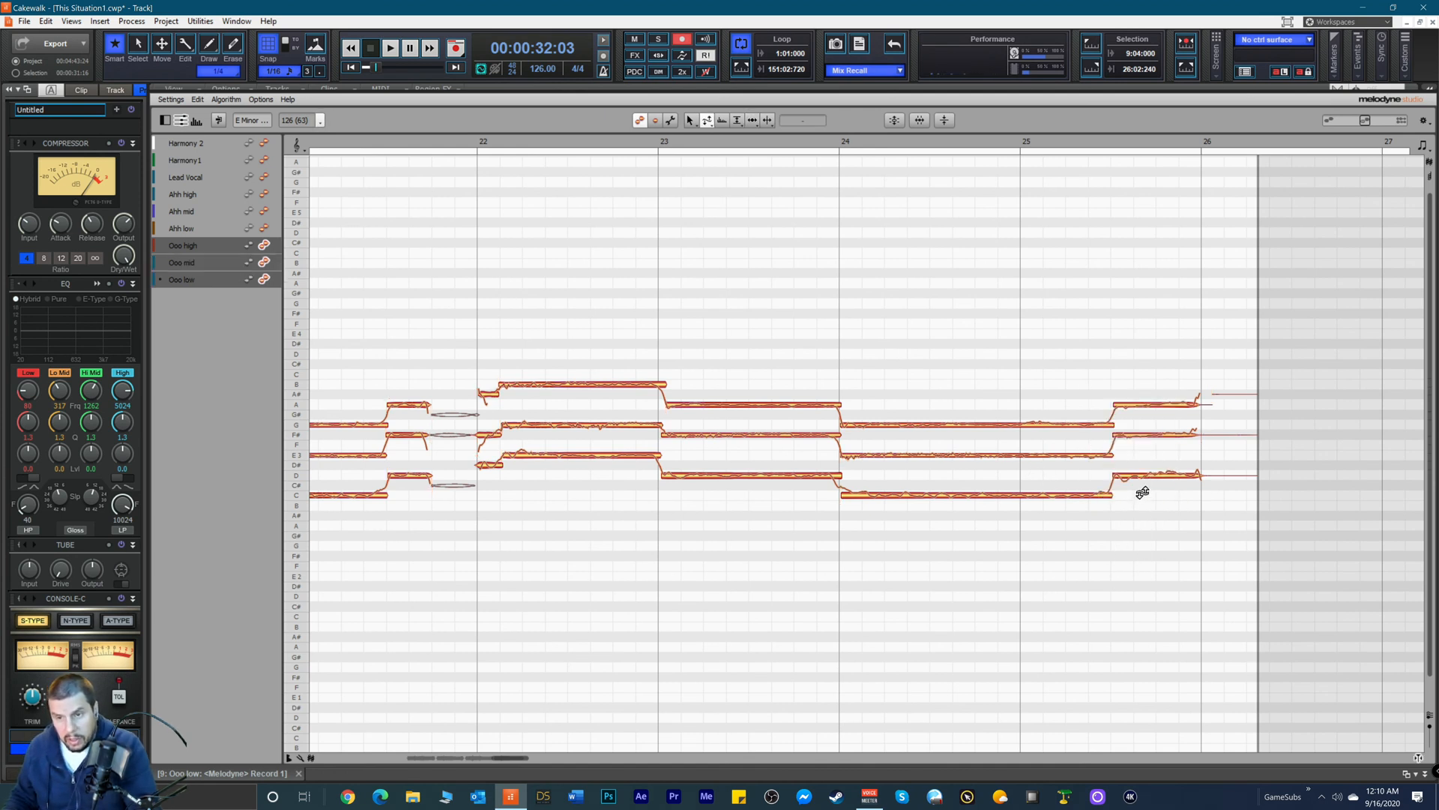
{"action": "left_click", "coordinate": [1153, 434]}
{"action": "left_click_drag", "start_coordinate": [1153, 453], "coordinate": [1140, 514]}
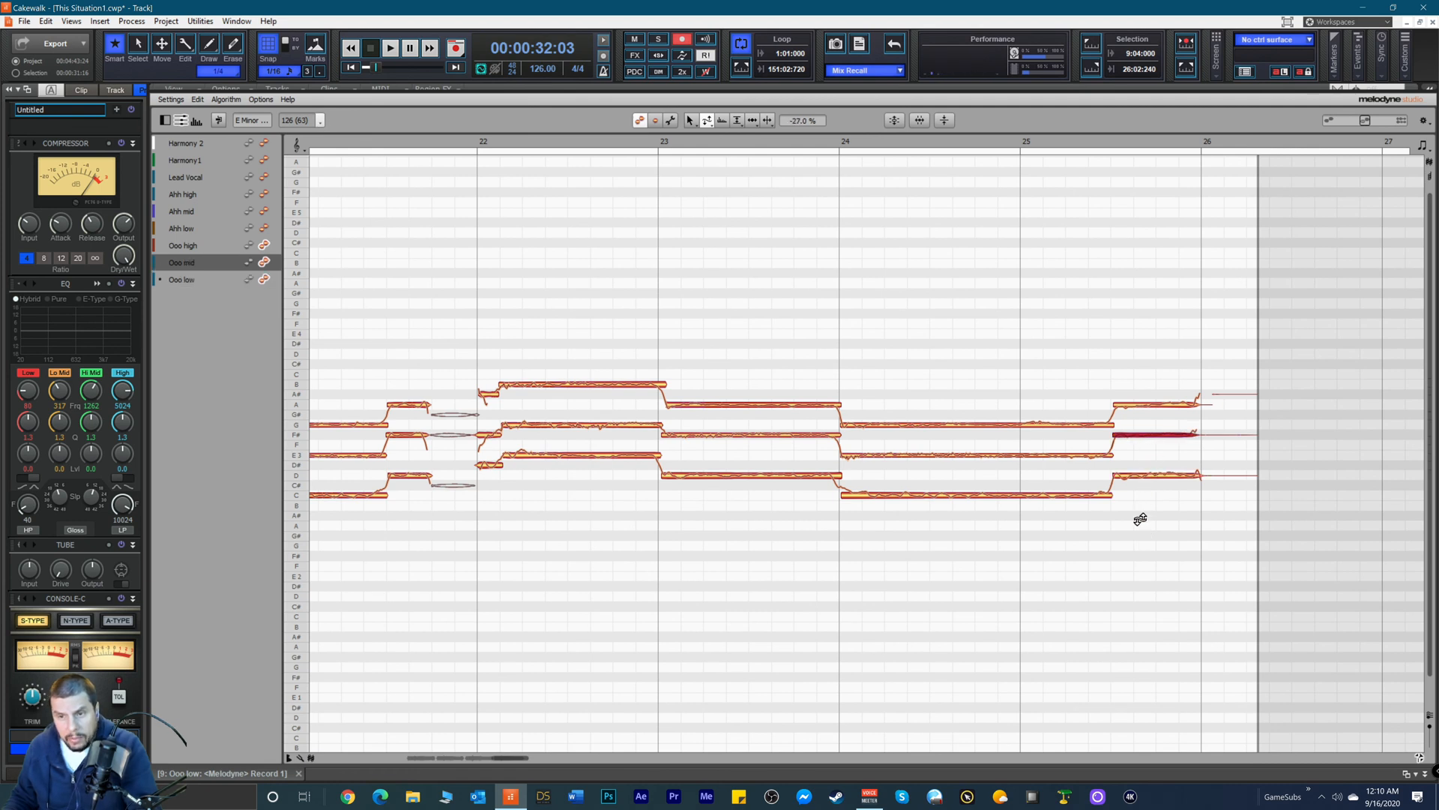
{"action": "left_click_drag", "start_coordinate": [1156, 406], "coordinate": [1083, 498]}
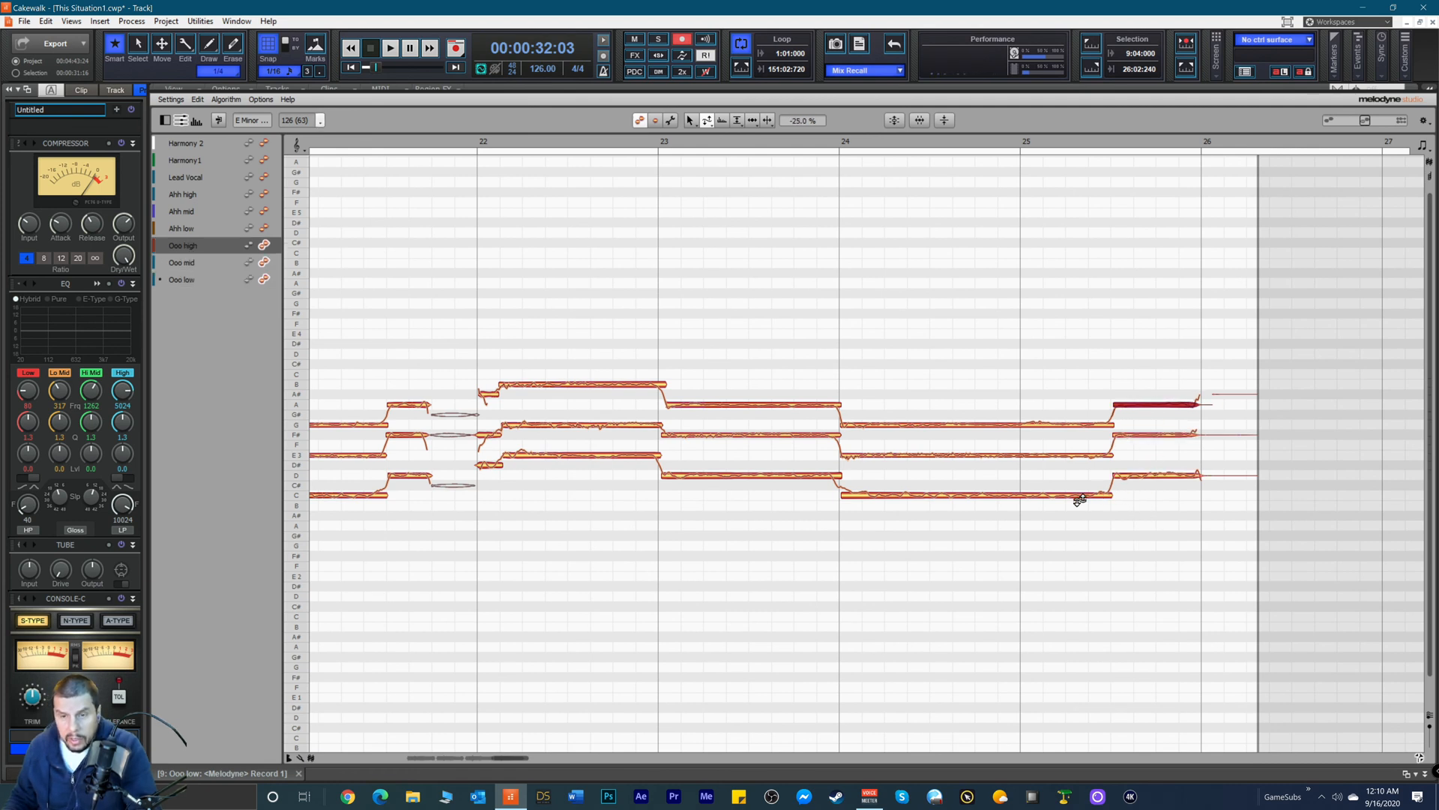
{"action": "left_click", "coordinate": [1035, 424]}
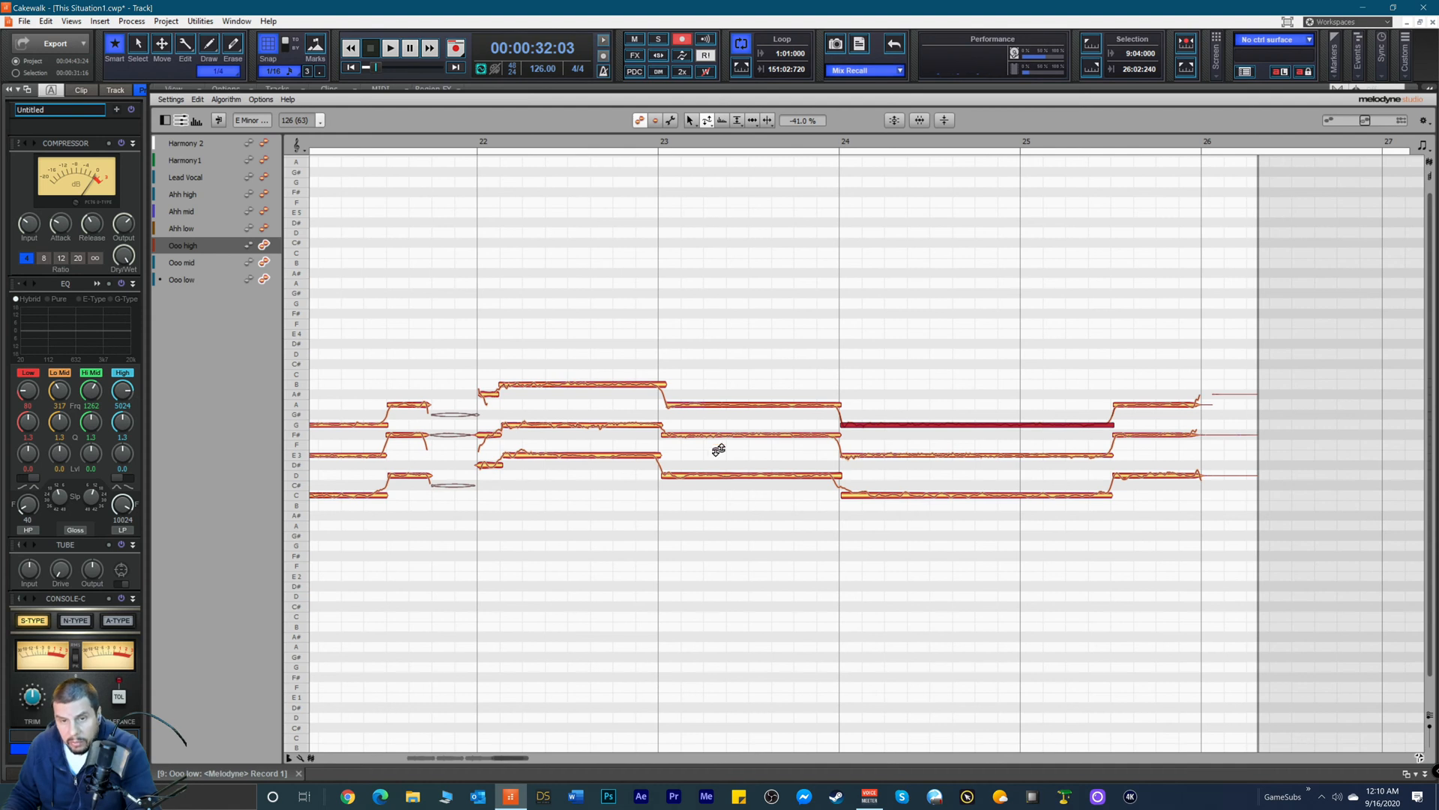
Step: Align the start of the Ooo mid note at bar 23 with the bar line using the Time tool
{"action": "right_click", "coordinate": [686, 418]}
{"action": "left_click", "coordinate": [737, 390]}
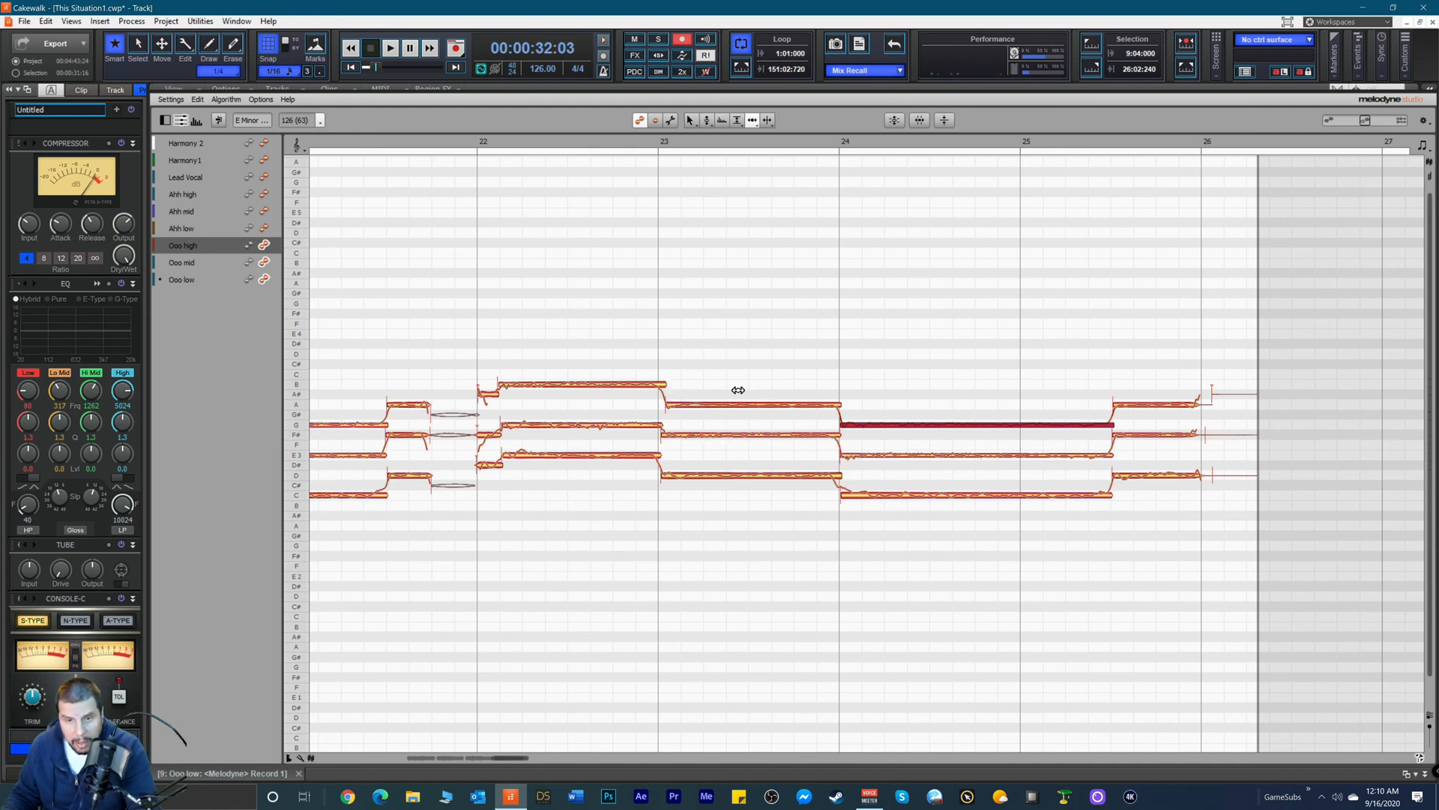
{"action": "left_click", "coordinate": [670, 434]}
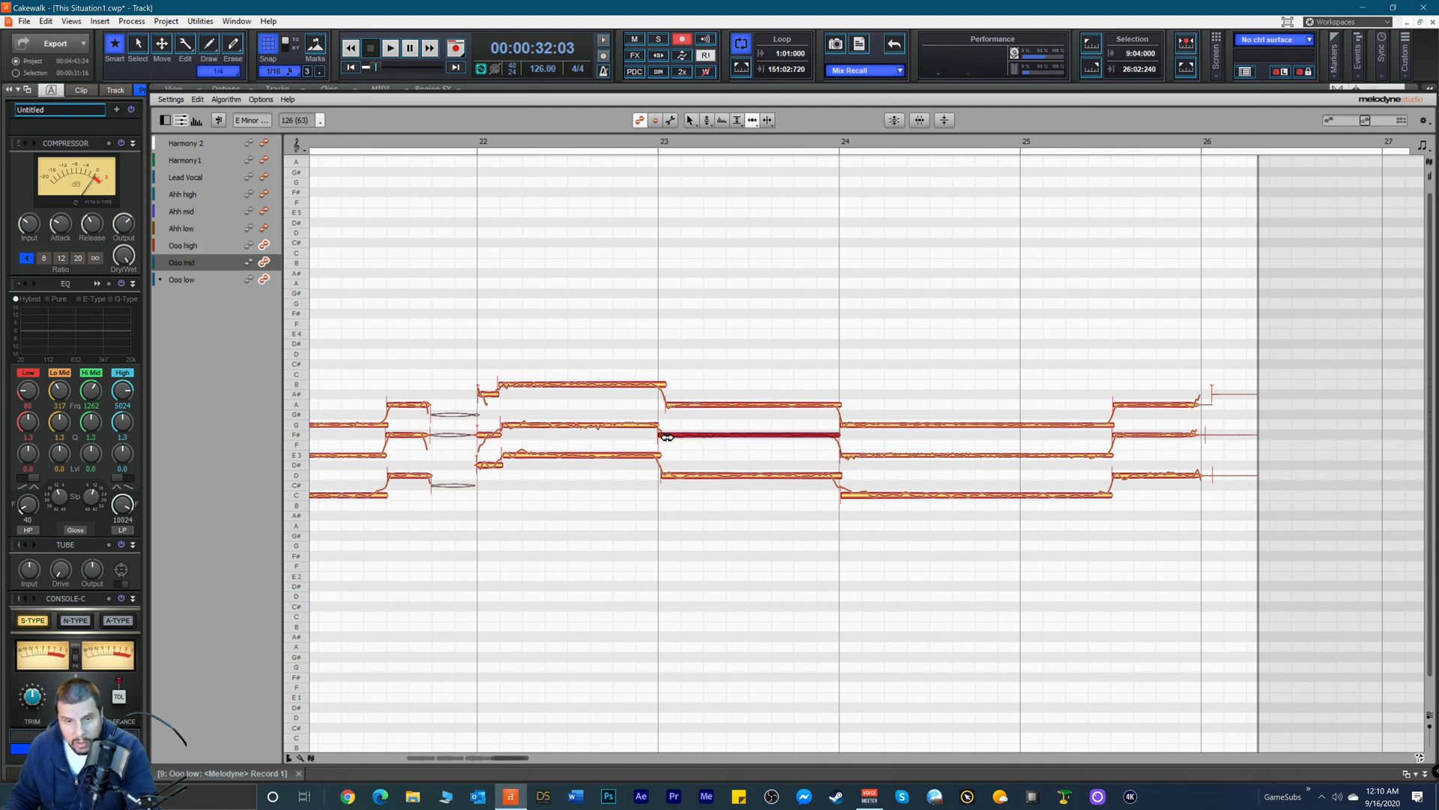
Step: Align the start of the Ooo high note with bar 23 and smooth the Ooo mid note at bar 24 to -46% pitch drift
{"action": "left_click", "coordinate": [674, 404]}
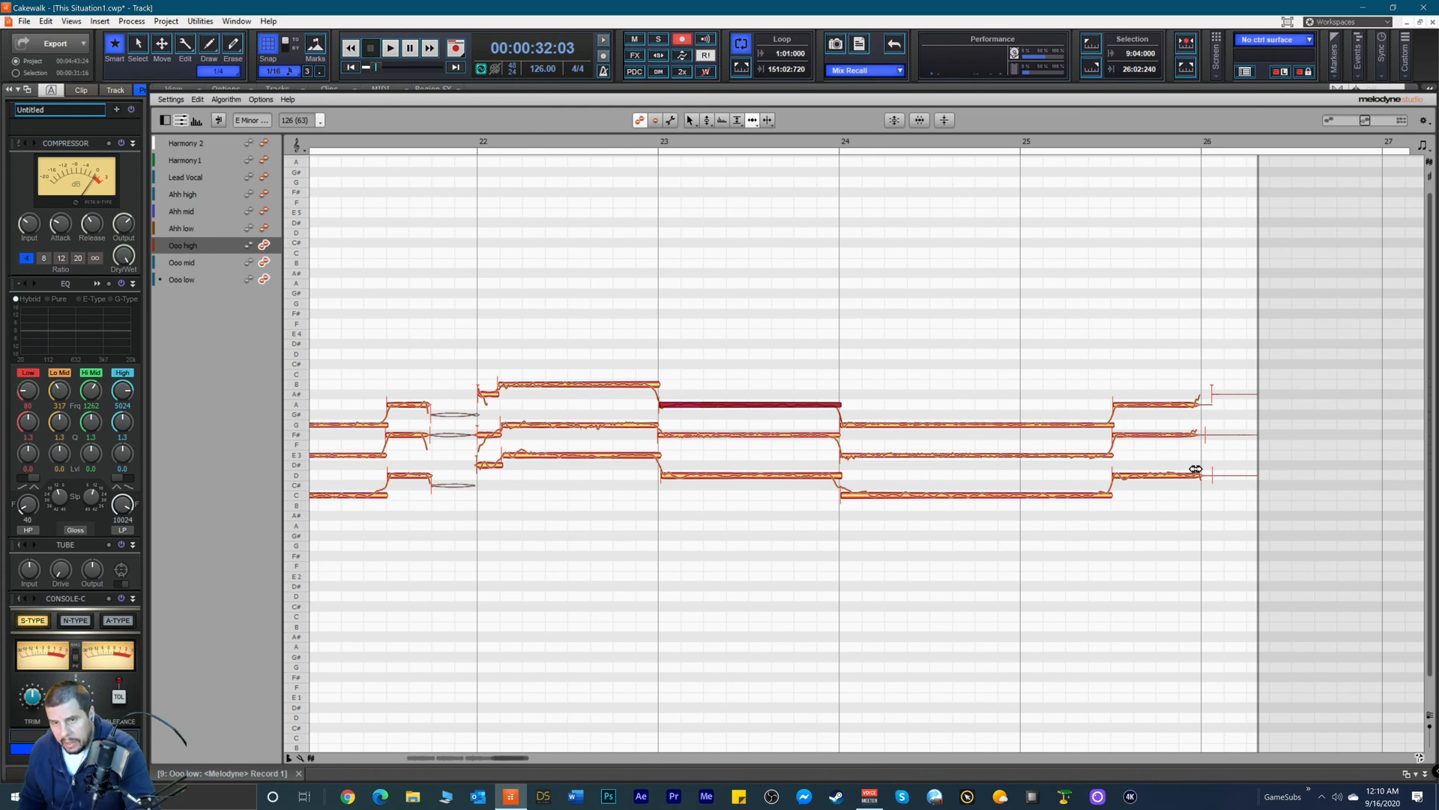
{"action": "right_click", "coordinate": [859, 454]}
{"action": "mouse_move", "coordinate": [813, 454]}
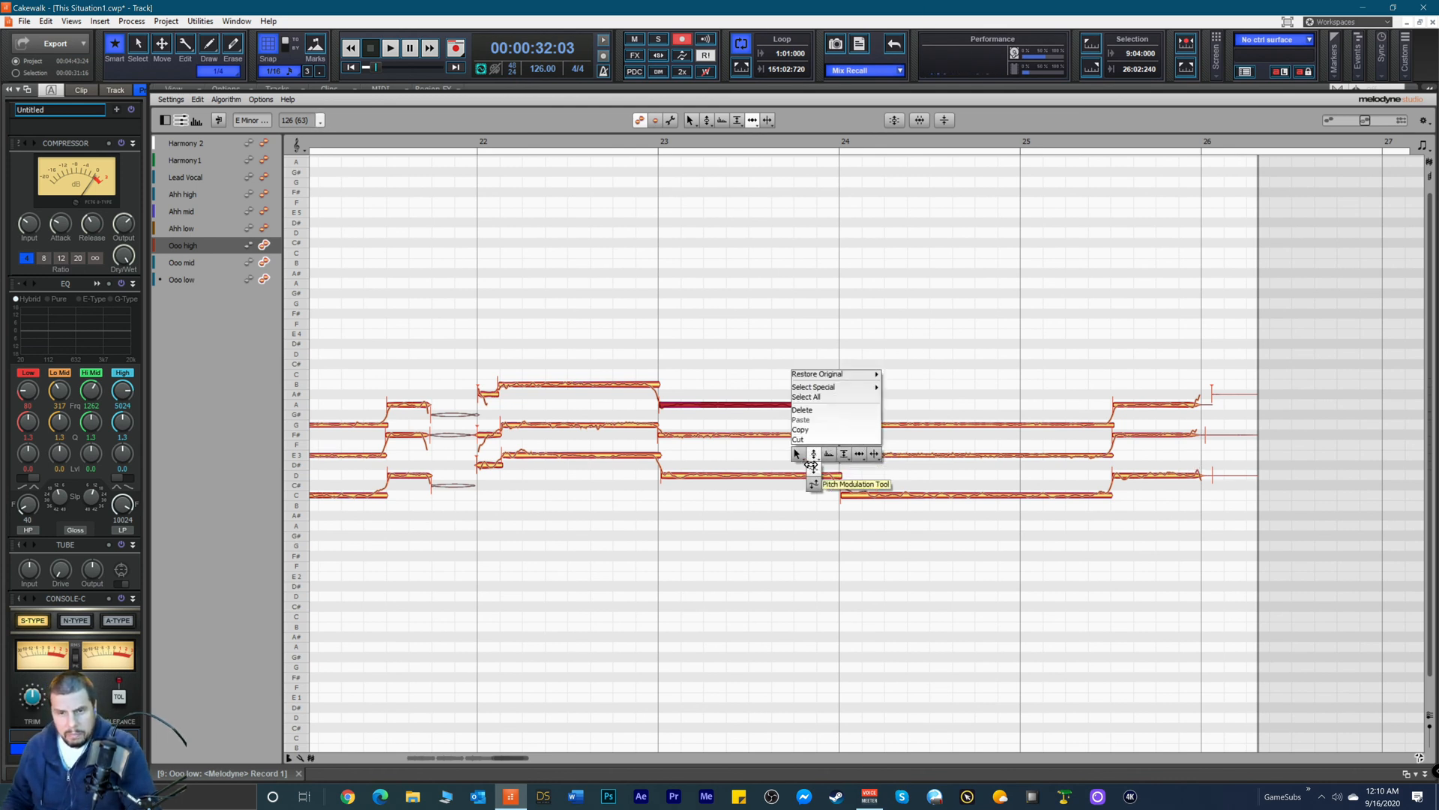
{"action": "left_click", "coordinate": [815, 487]}
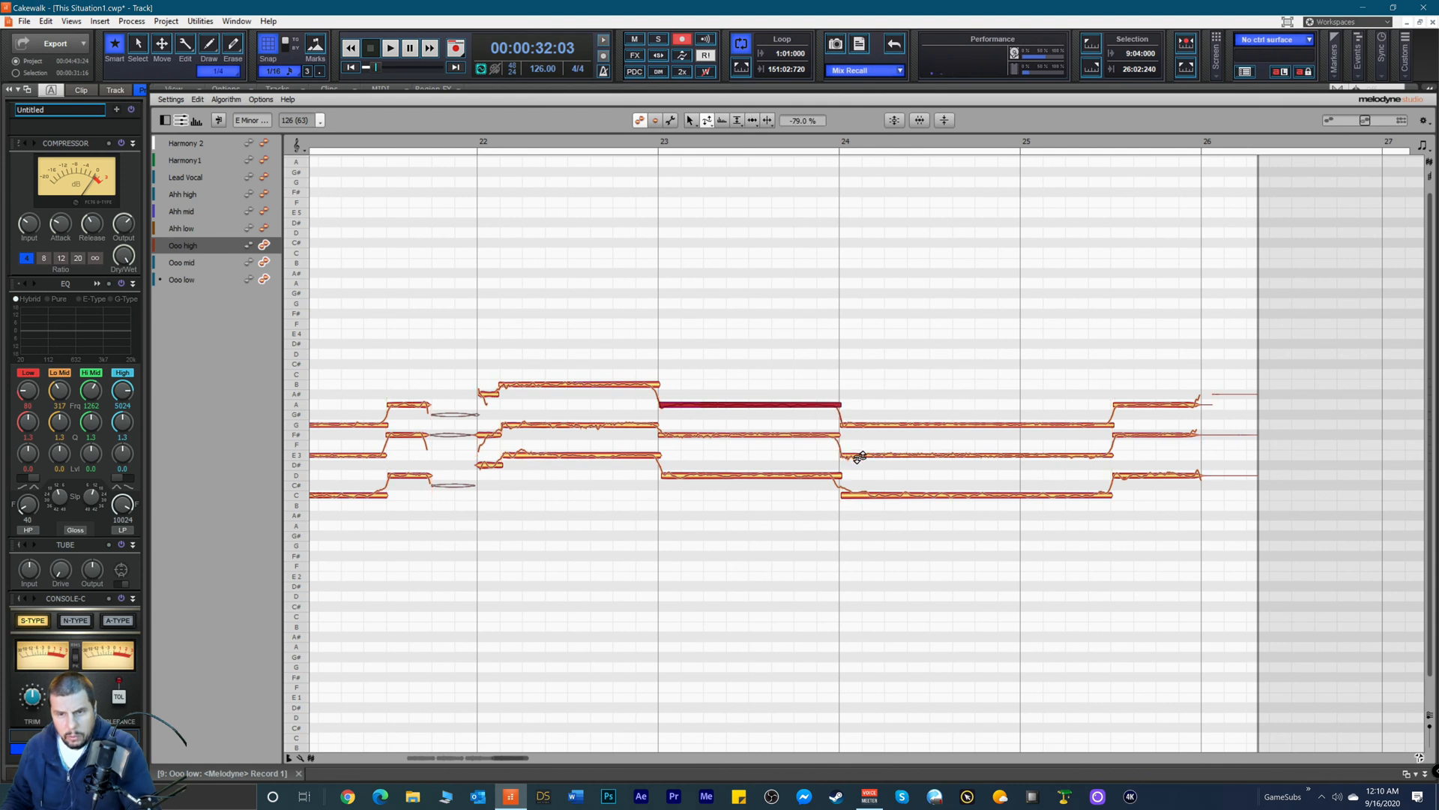
{"action": "left_click", "coordinate": [858, 455]}
{"action": "left_click_drag", "start_coordinate": [865, 549], "coordinate": [874, 501]}
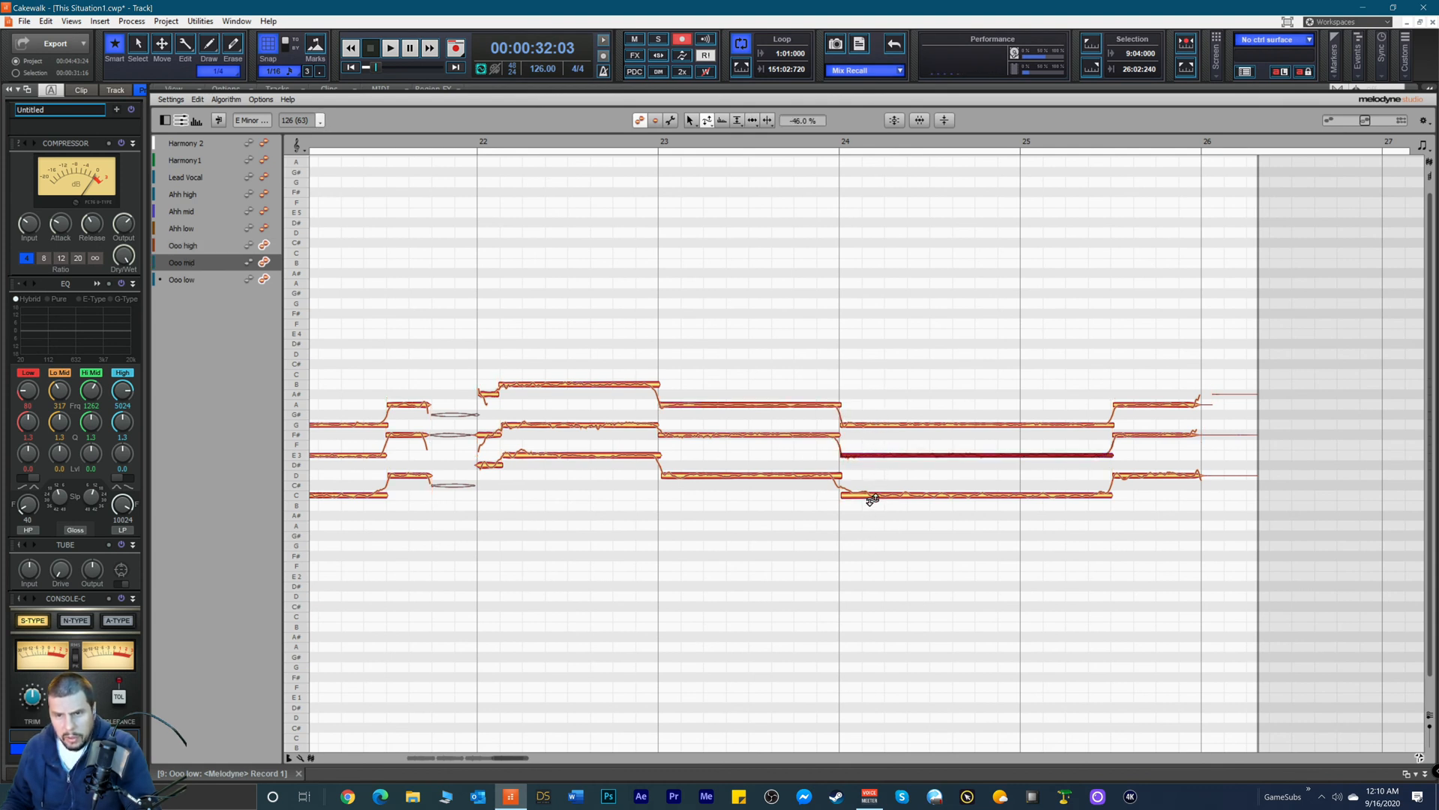
Step: Play back the Ooo harmonies from just before bar 22 through their end after bar 26
{"action": "left_click", "coordinate": [453, 144]}
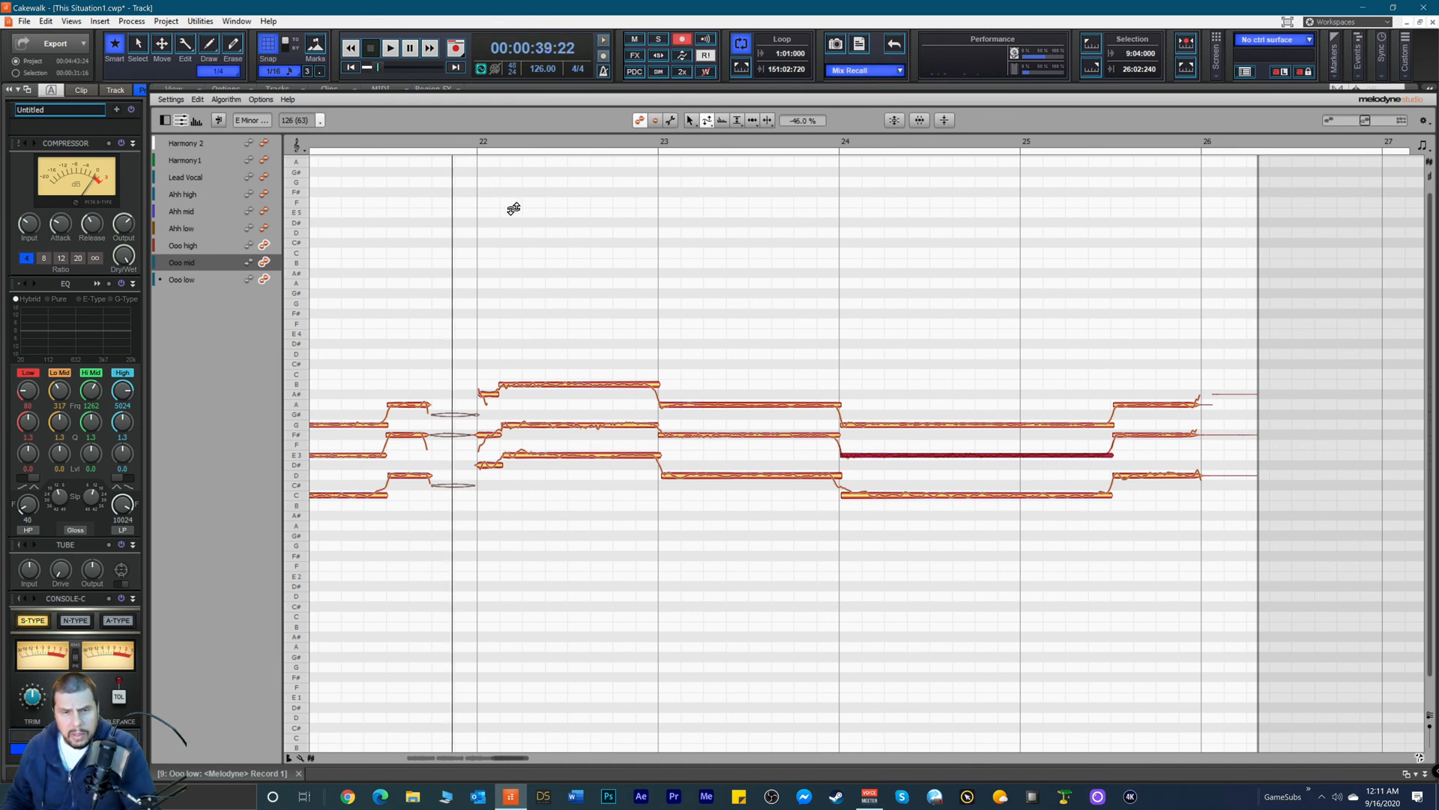
{"action": "key", "text": "space"}
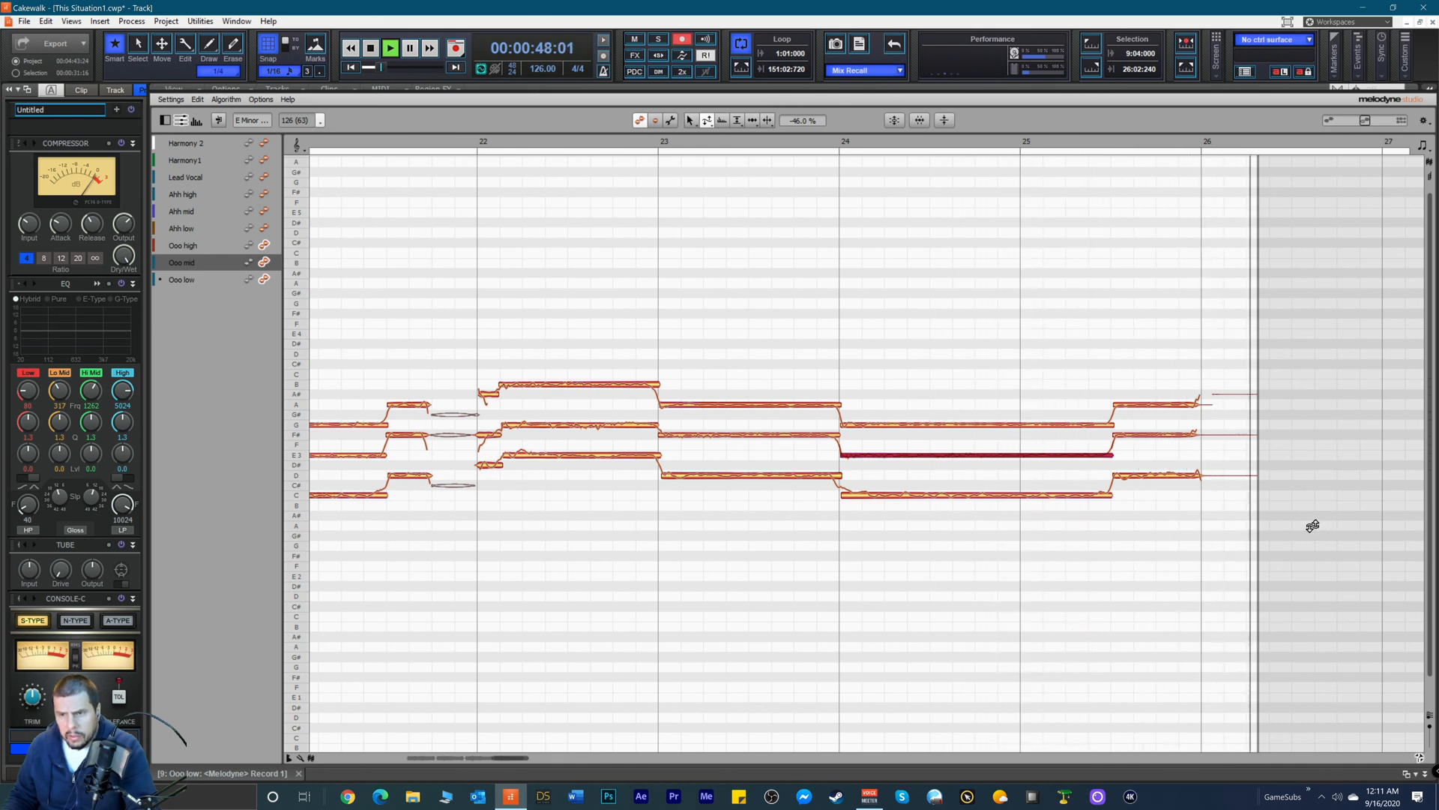
{"action": "key", "text": "space"}
Step: Mute the short trailing notes after bar 26 in all three Ooo parts with the Amplitude tool
{"action": "left_click_drag", "start_coordinate": [1237, 350], "coordinate": [1242, 555]}
{"action": "right_click", "coordinate": [1224, 471]}
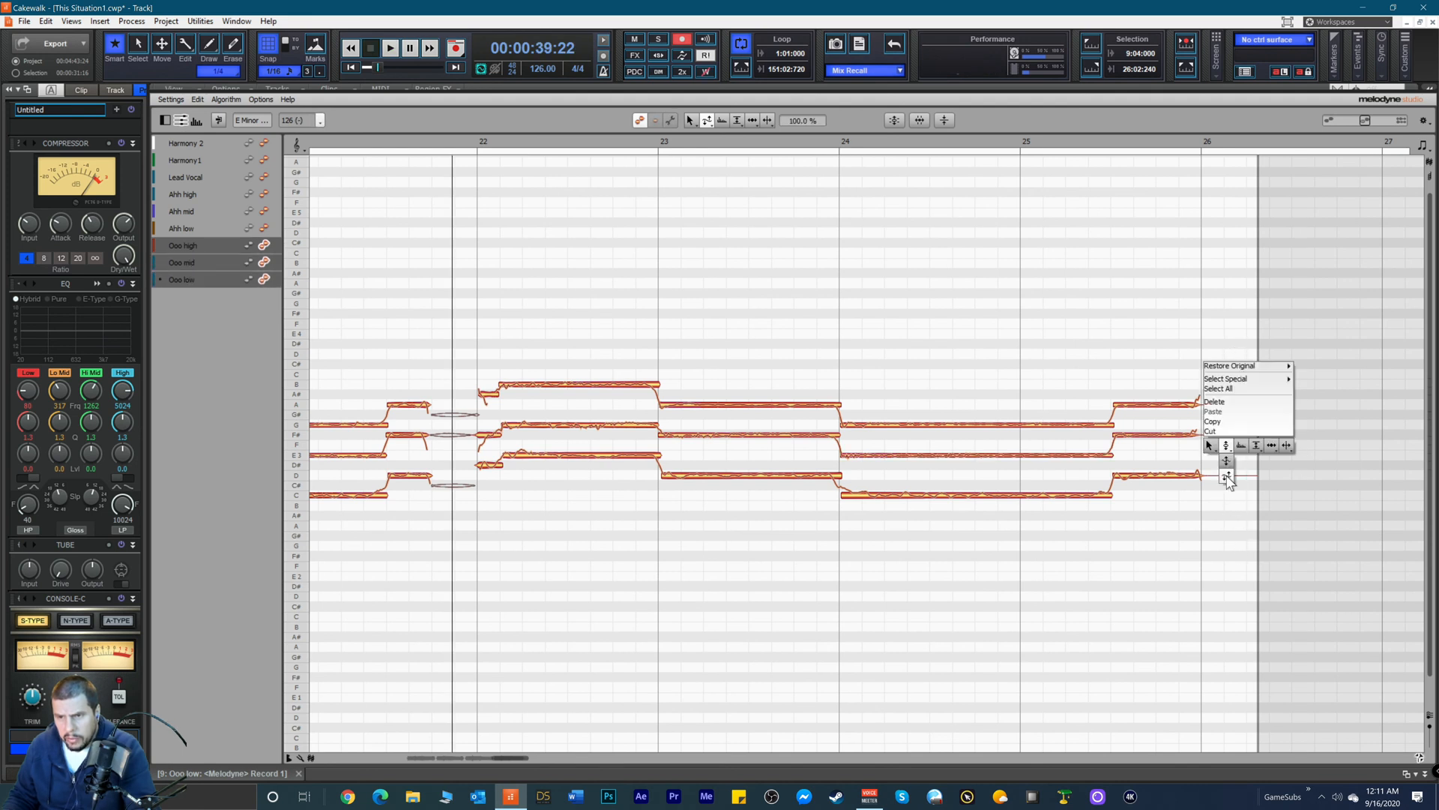
{"action": "left_click", "coordinate": [1256, 447]}
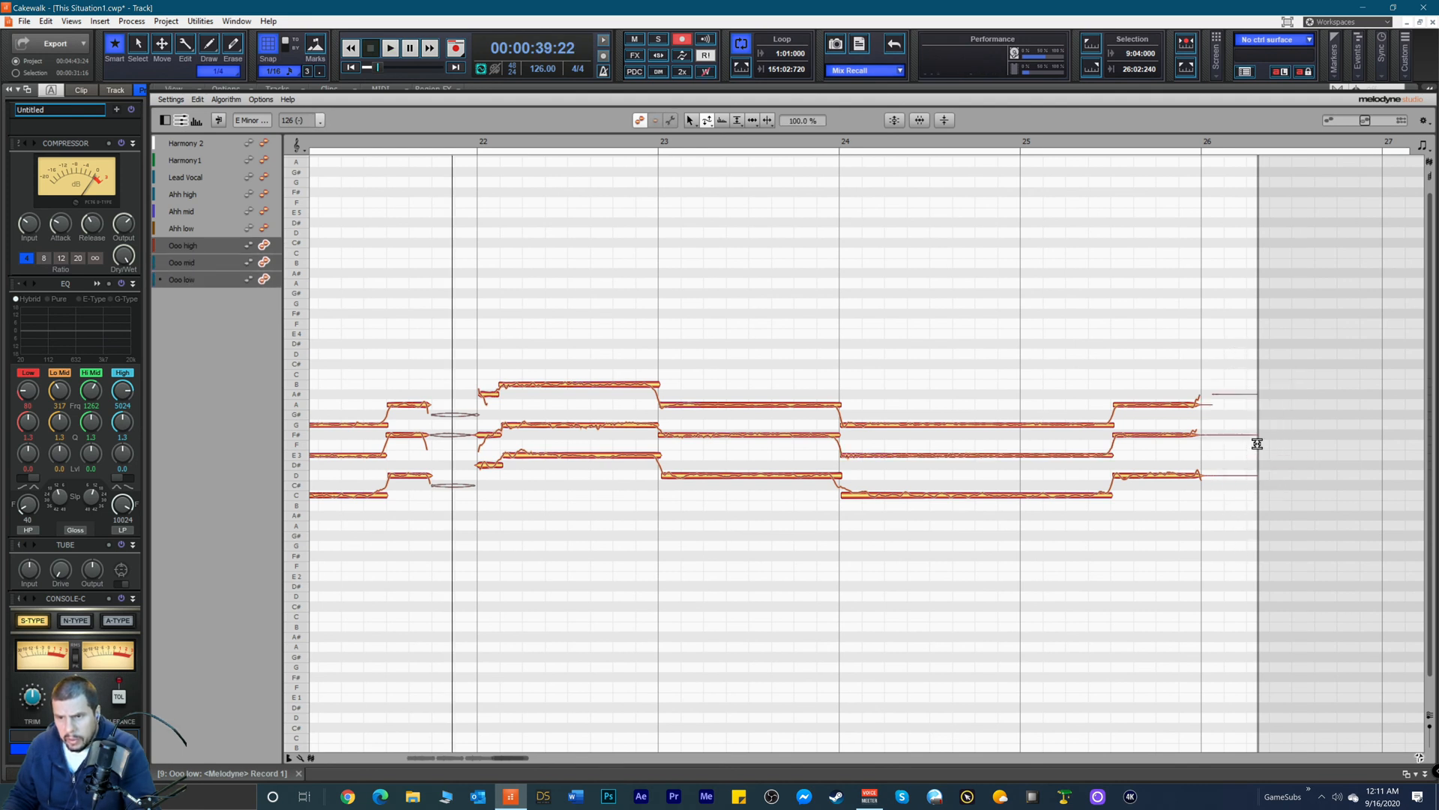
{"action": "double_click", "coordinate": [1236, 479]}
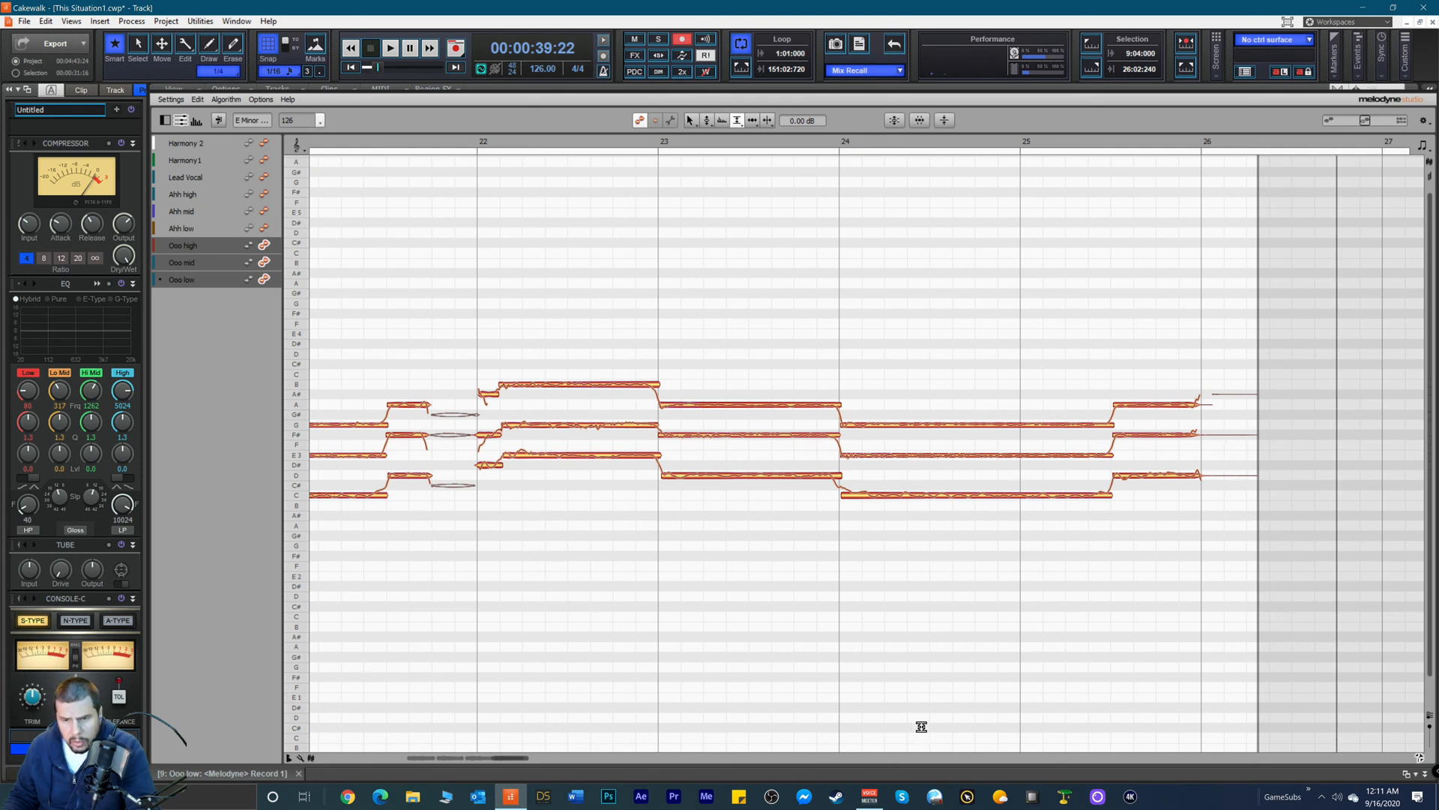
Step: Separate the short scooped onsets from the long Ooo high, mid and low notes at bar 14
{"action": "left_click_drag", "start_coordinate": [506, 757], "coordinate": [445, 791]}
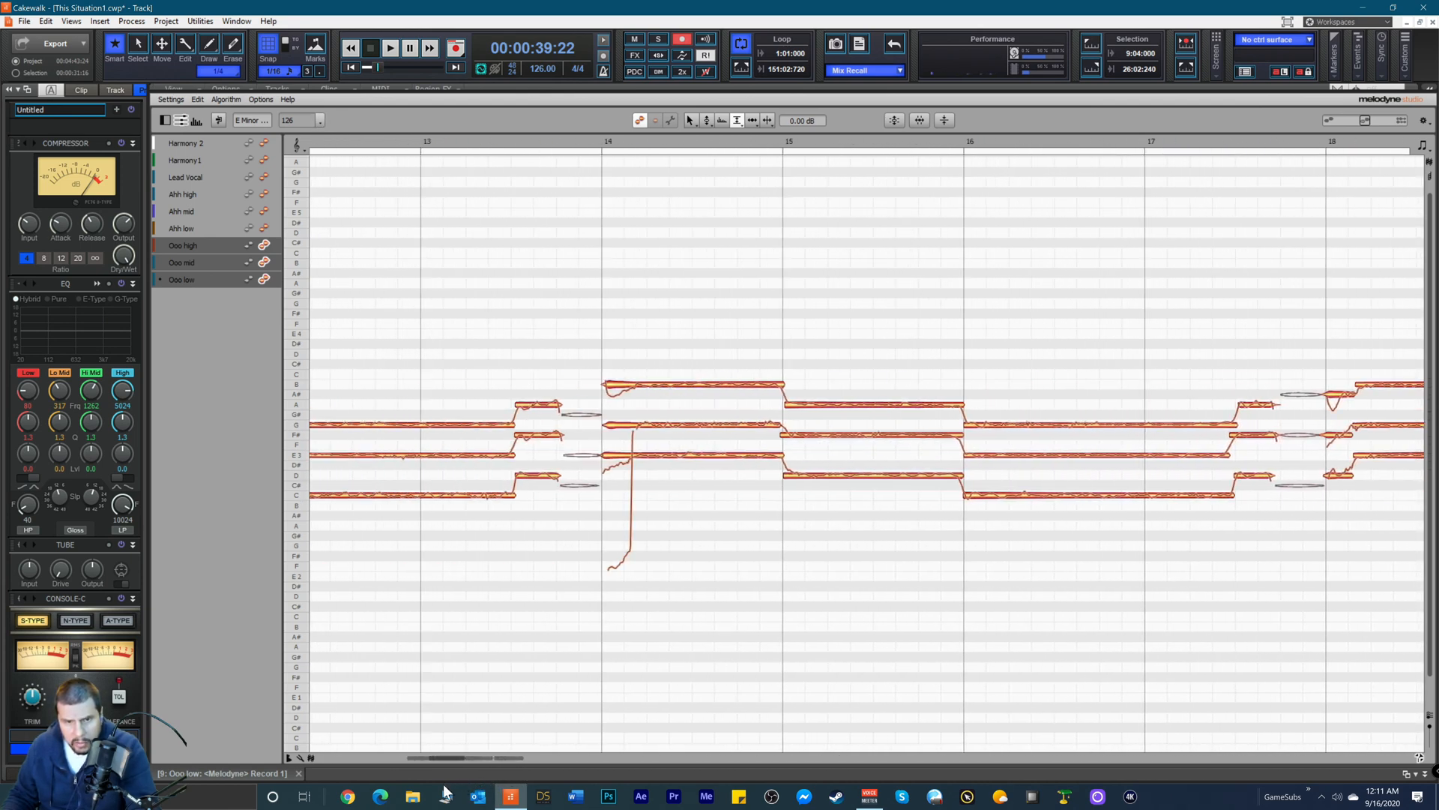
{"action": "right_click", "coordinate": [662, 291]}
{"action": "left_click", "coordinate": [692, 293]}
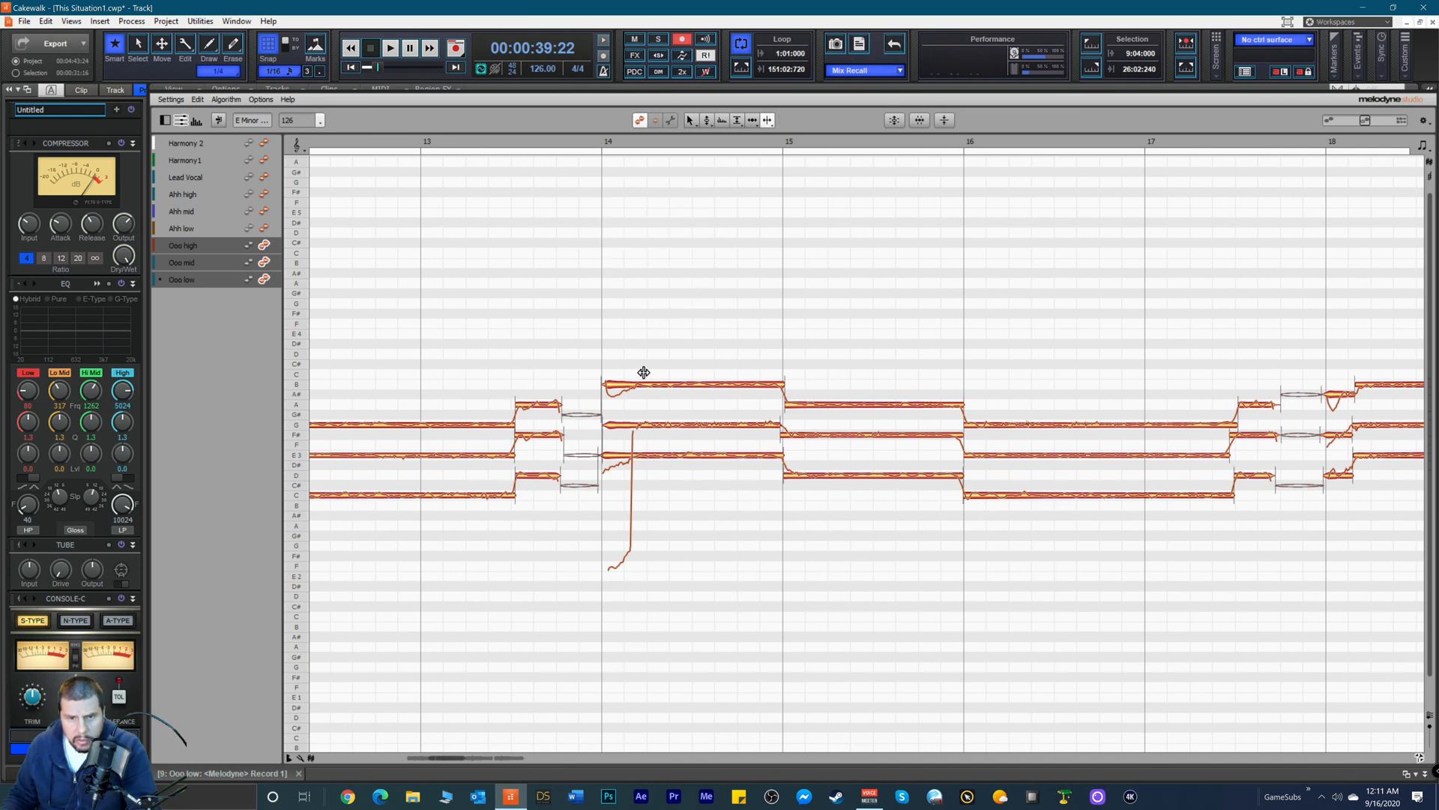
{"action": "left_click", "coordinate": [629, 385]}
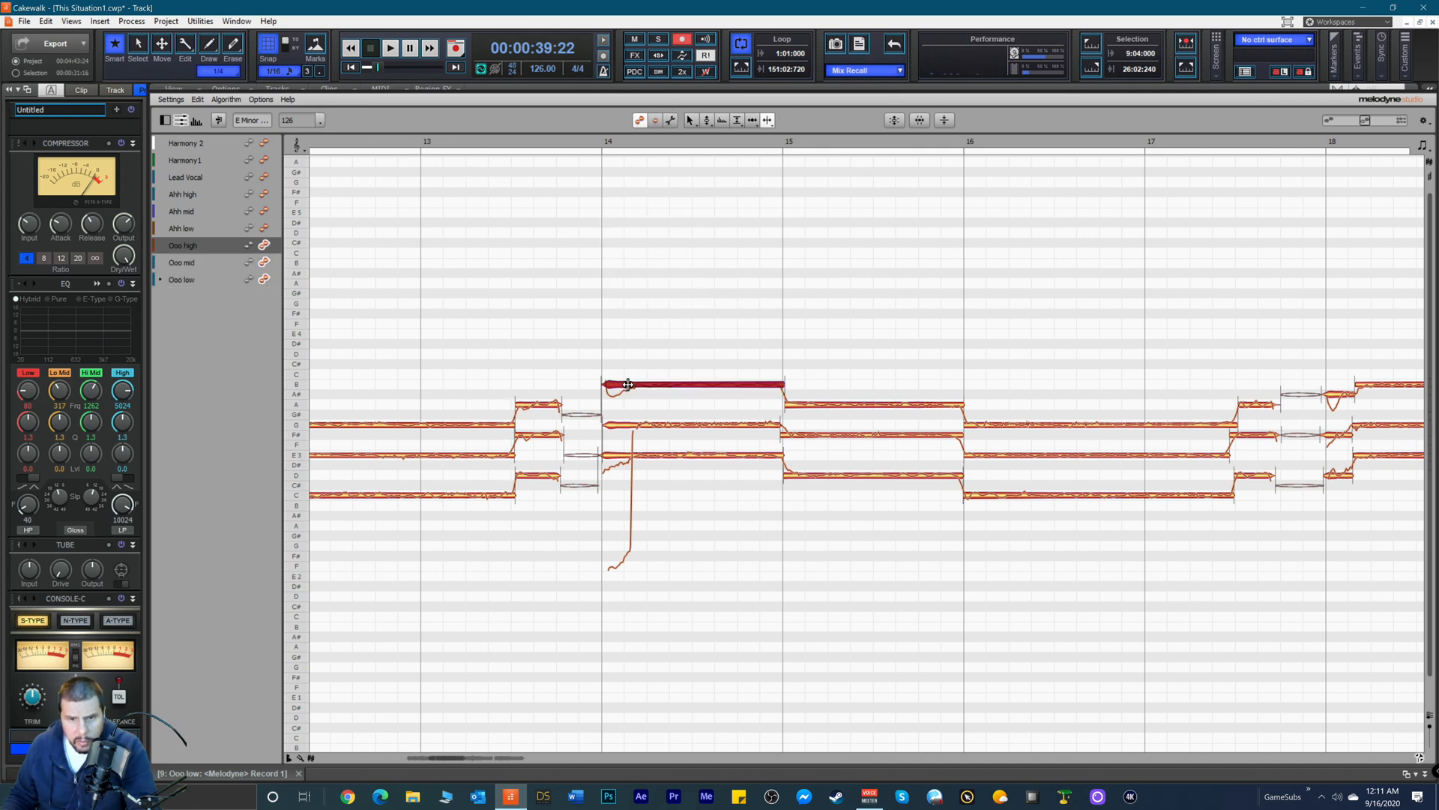
{"action": "left_click", "coordinate": [629, 426]}
{"action": "left_click", "coordinate": [629, 425]}
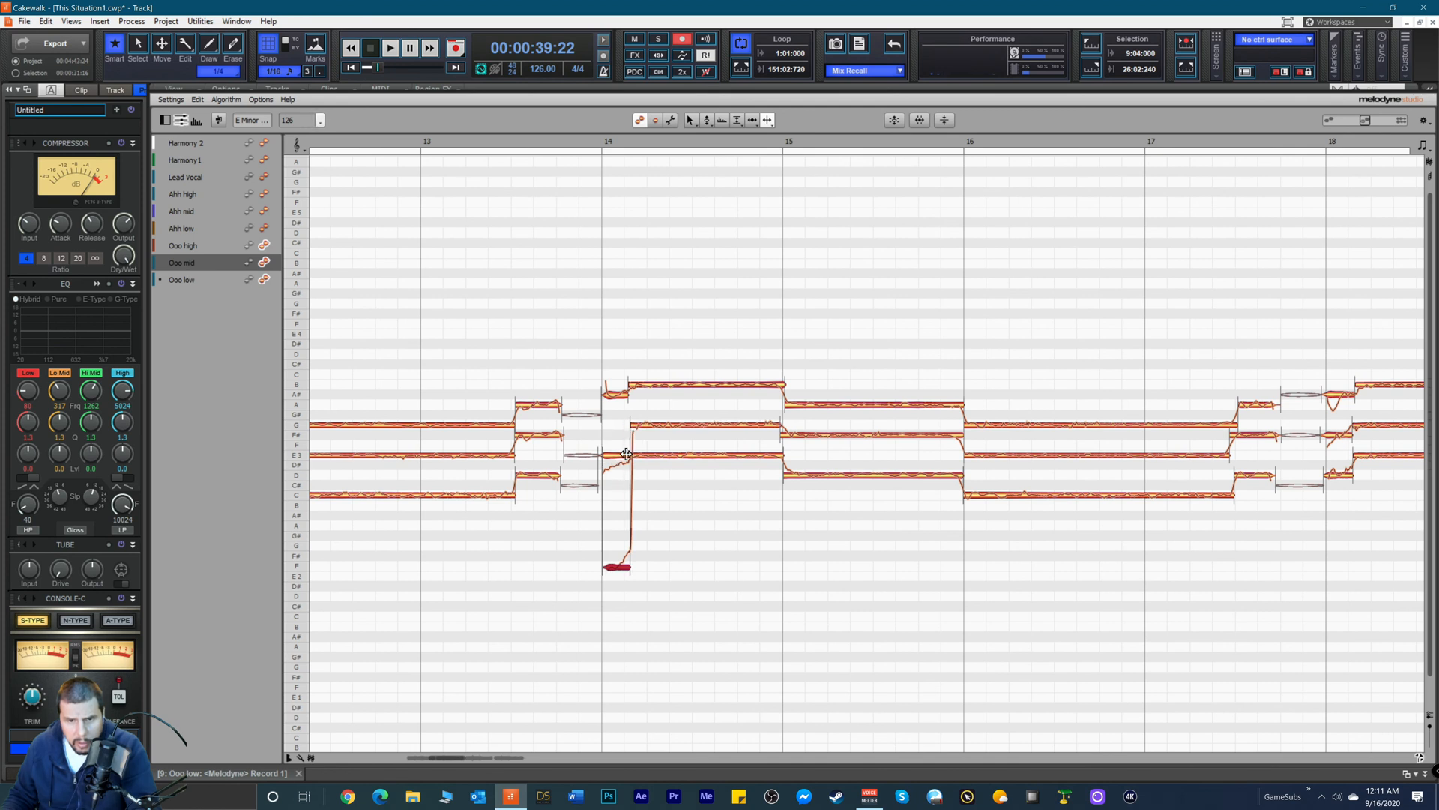
{"action": "left_click", "coordinate": [624, 458]}
{"action": "left_click", "coordinate": [623, 459]}
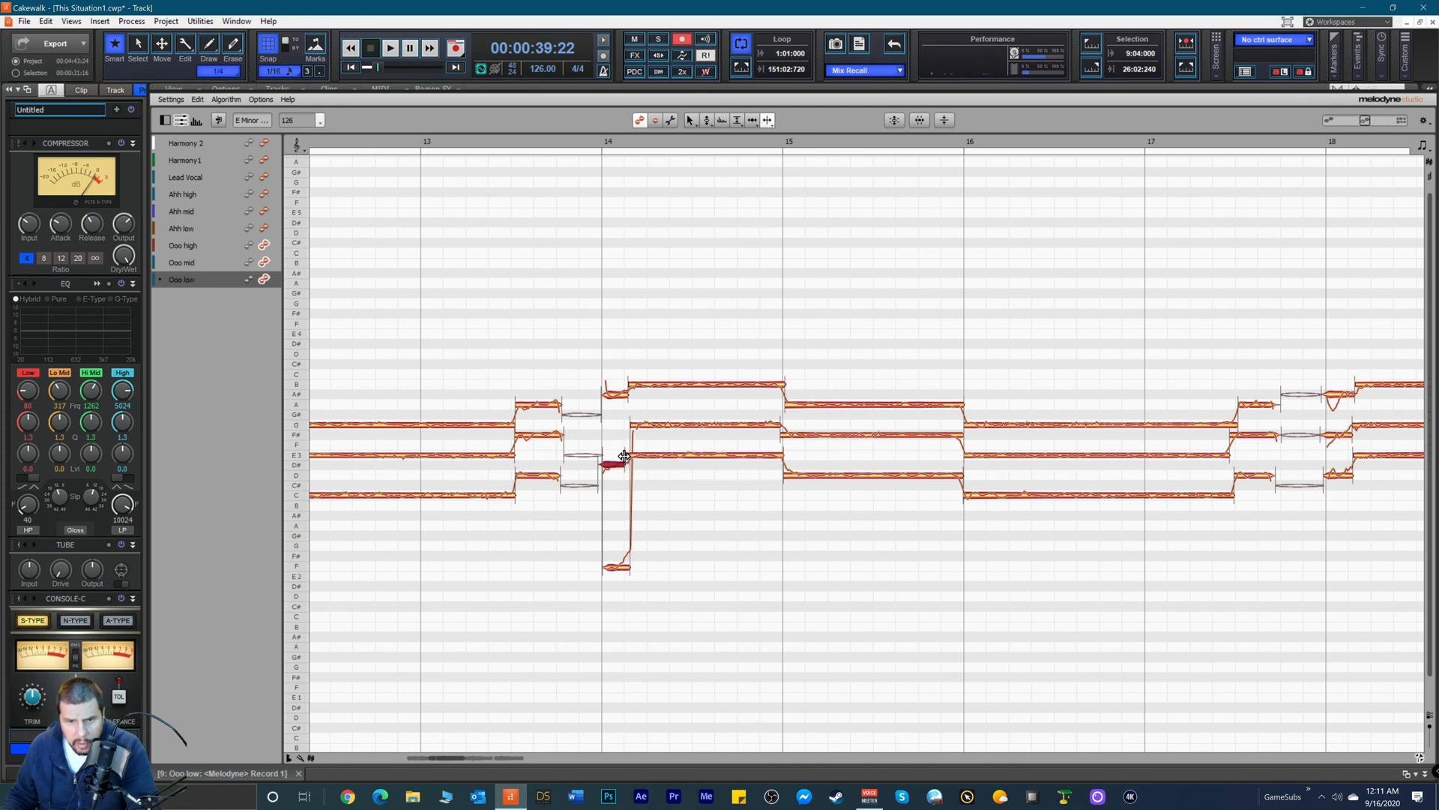
Step: Snap the three short separated Ooo onset notes at bar 14 to their nearest semitones with the Pitch tool
{"action": "right_click", "coordinate": [571, 509]}
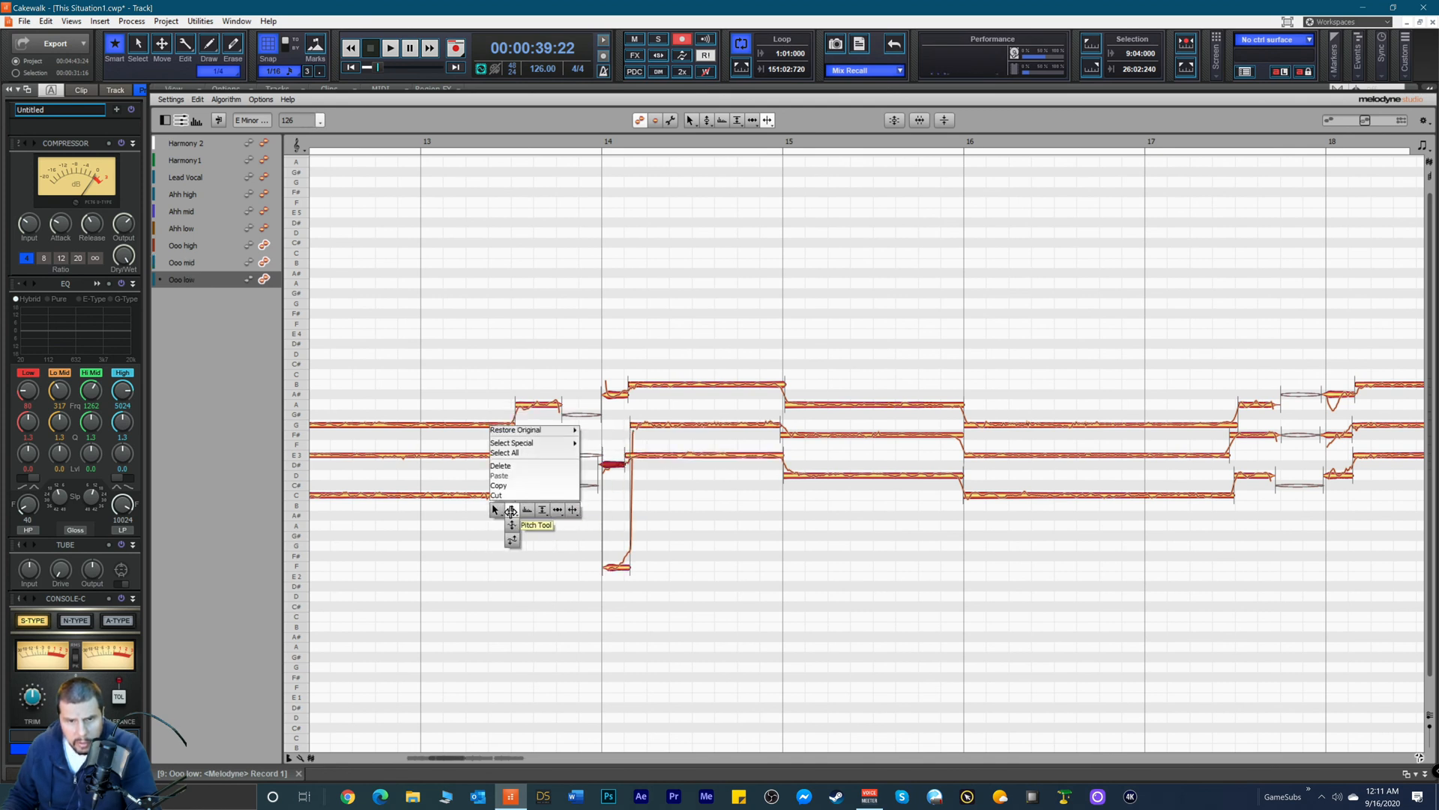
{"action": "left_click", "coordinate": [512, 509]}
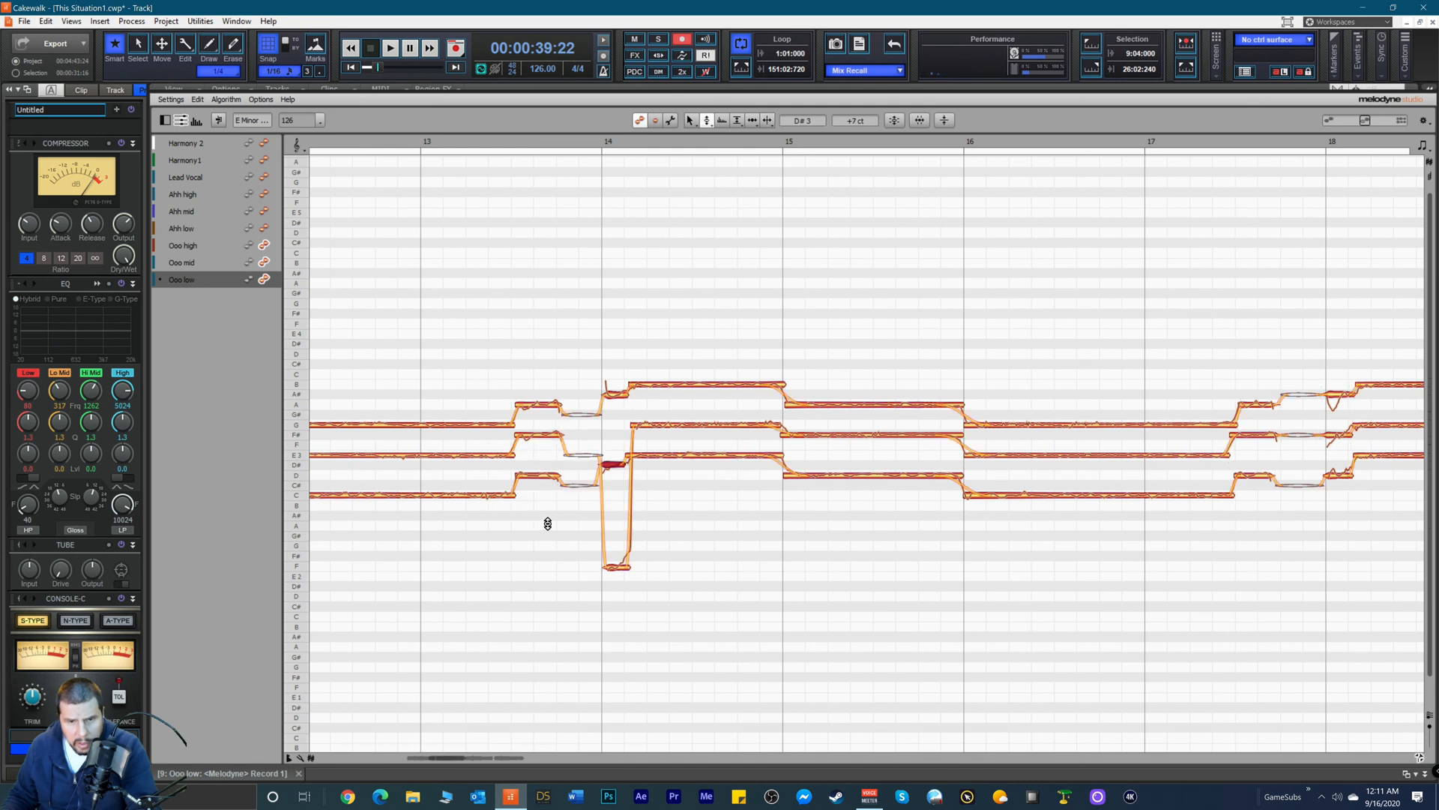
{"action": "double_click", "coordinate": [619, 569]}
{"action": "left_click", "coordinate": [615, 464]}
{"action": "left_click", "coordinate": [613, 392]}
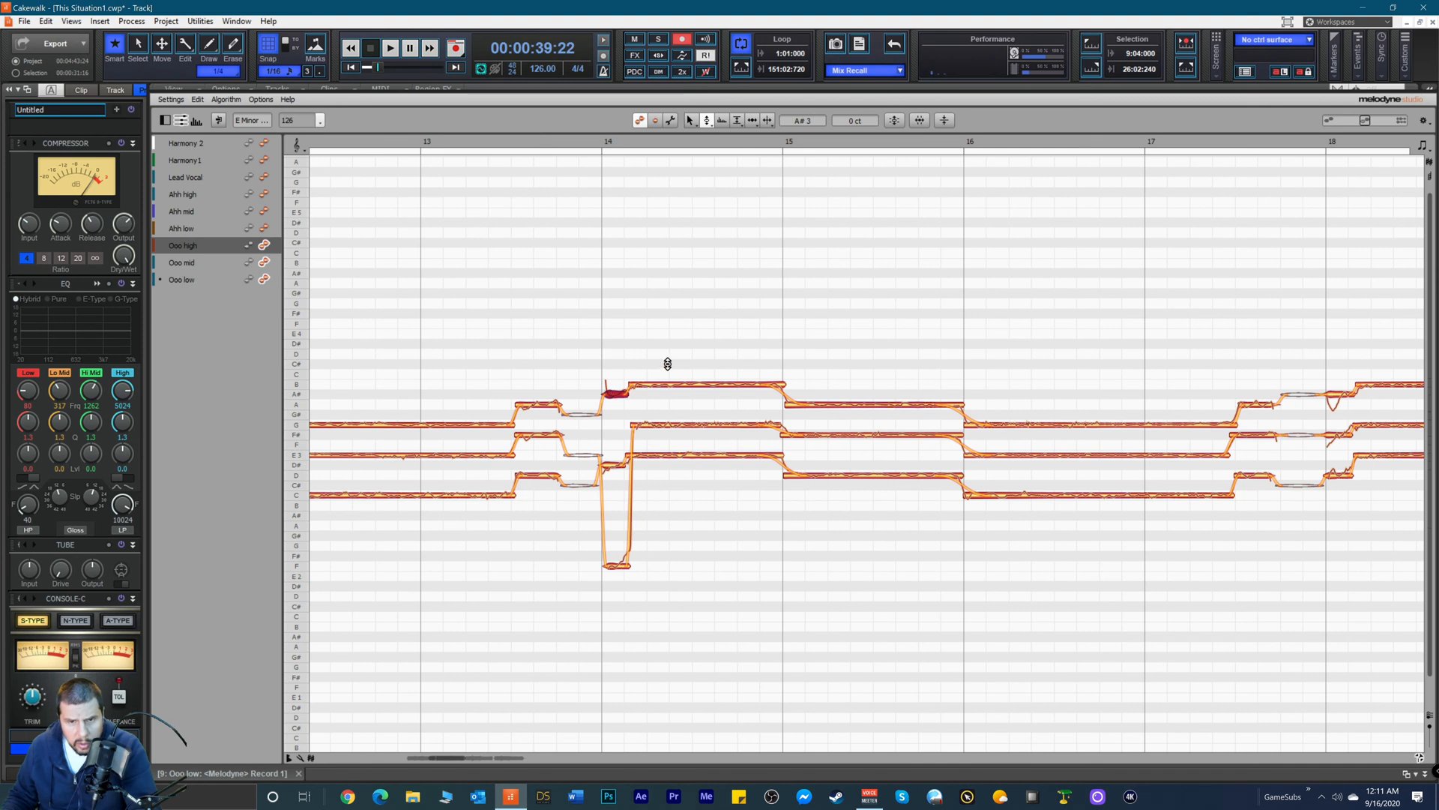
Step: Adjust the pitch drift of the long bar 14 Ooo notes to 15% low, 23% high and 57% mid, and play back the passage
{"action": "right_click", "coordinate": [653, 428]}
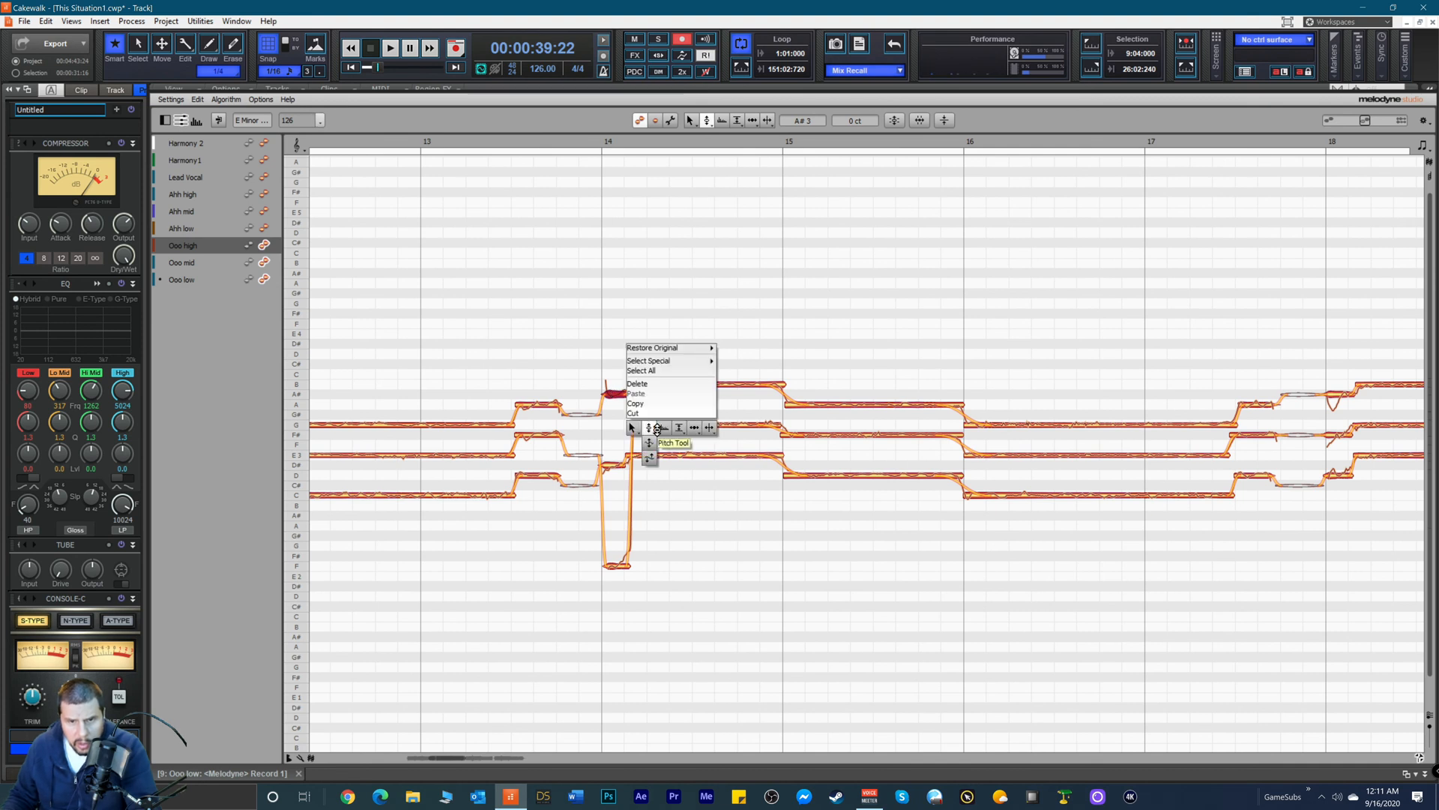
{"action": "left_click", "coordinate": [652, 465]}
{"action": "left_click", "coordinate": [674, 455]}
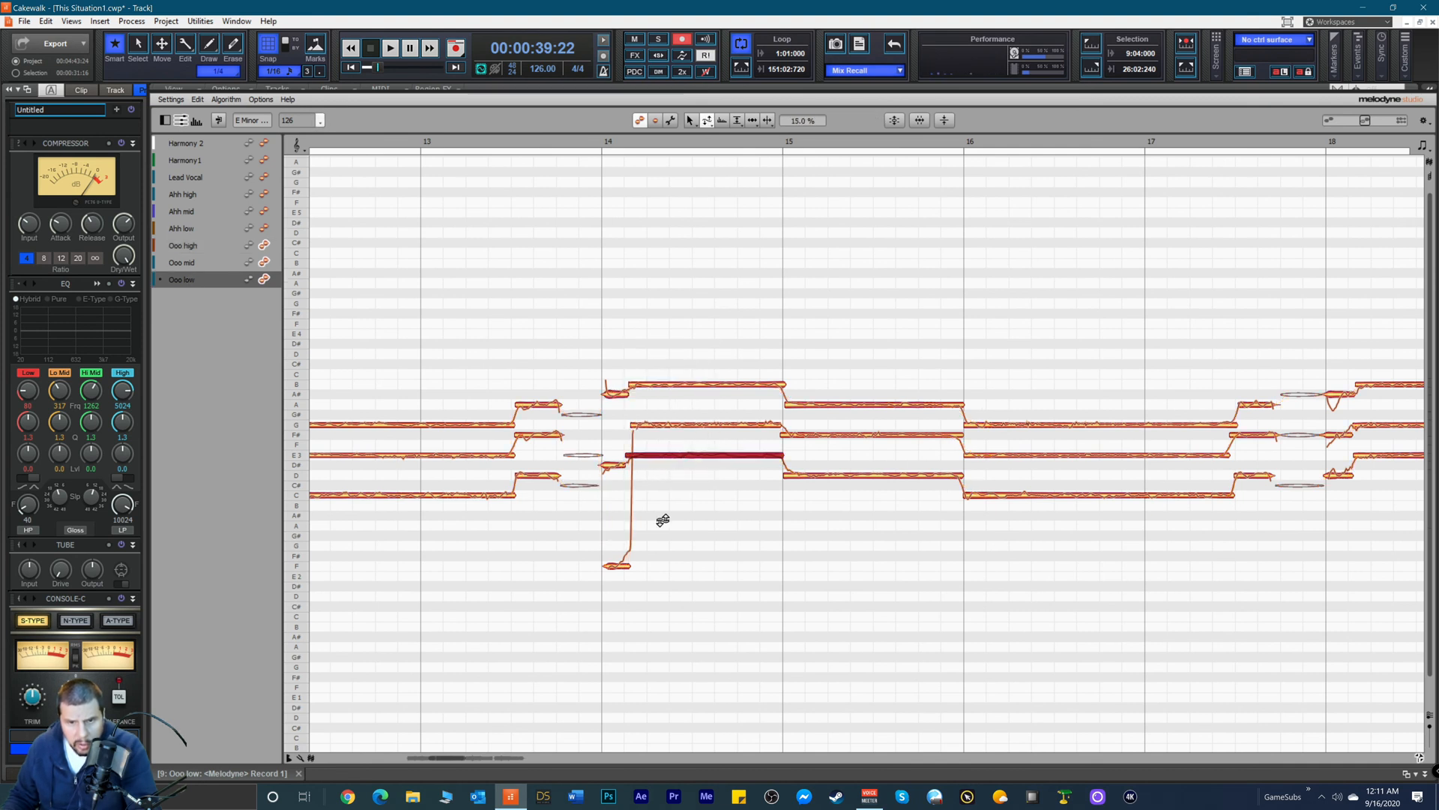
{"action": "left_click", "coordinate": [678, 427]}
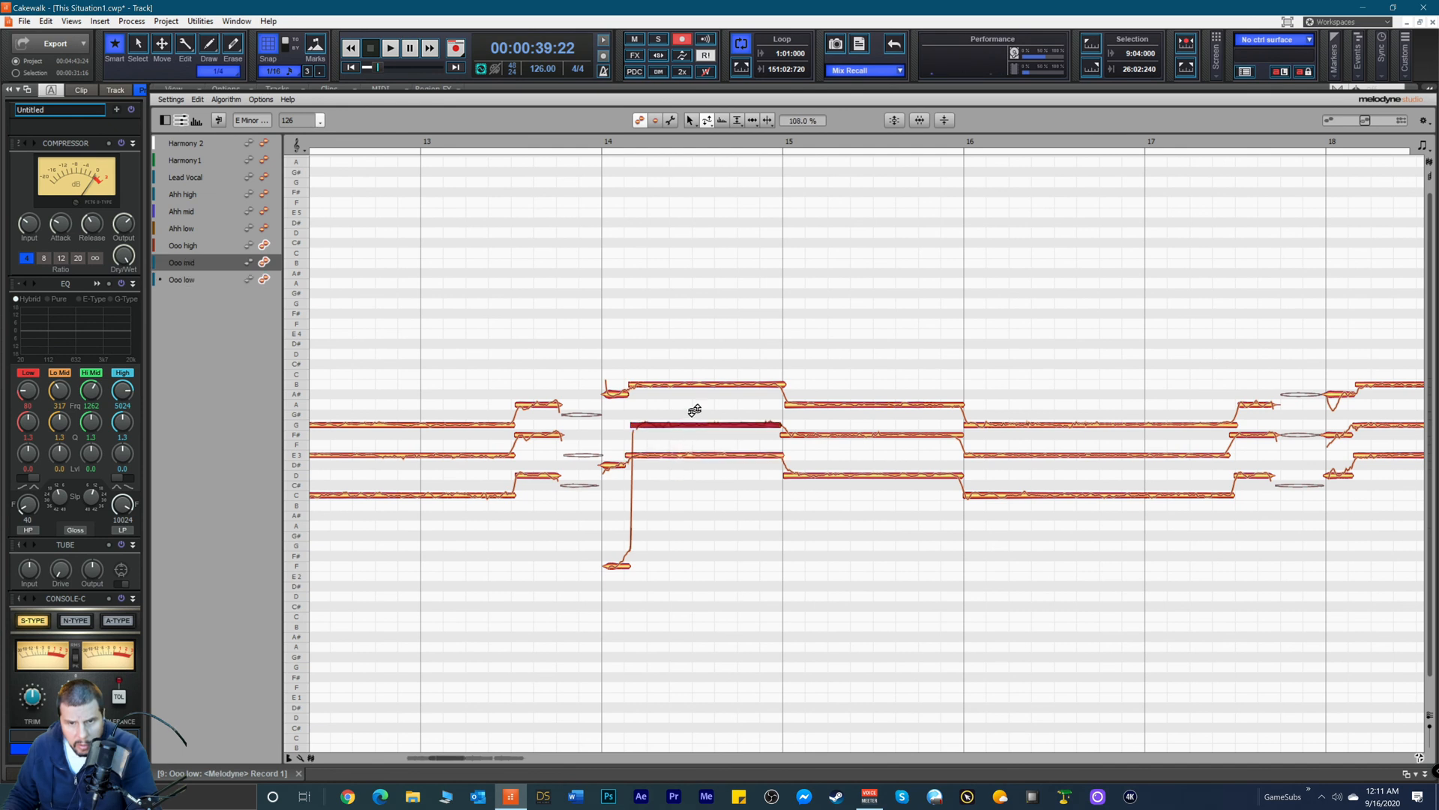
{"action": "left_click", "coordinate": [689, 384]}
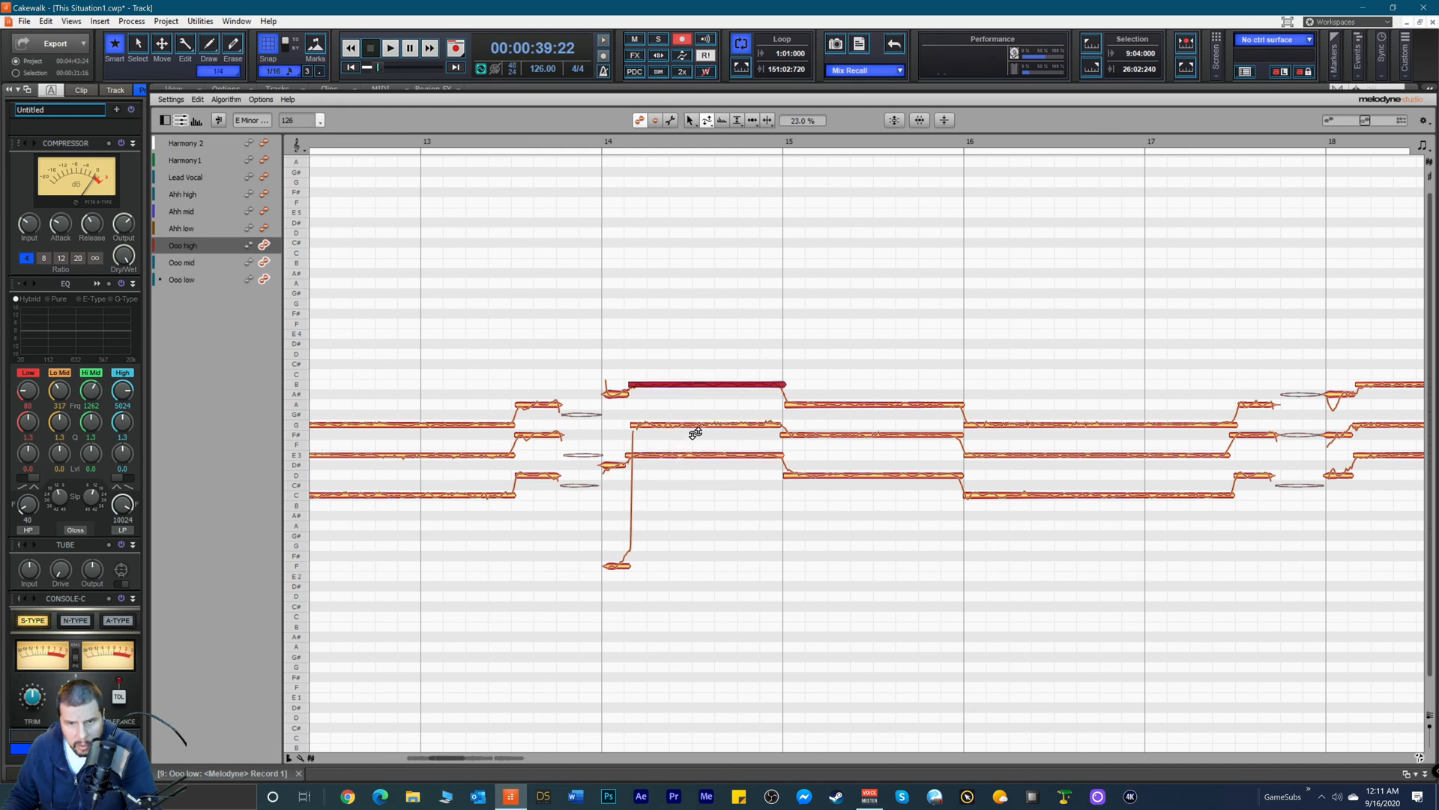
{"action": "left_click", "coordinate": [716, 426]}
{"action": "left_click_drag", "start_coordinate": [716, 426], "coordinate": [715, 448]}
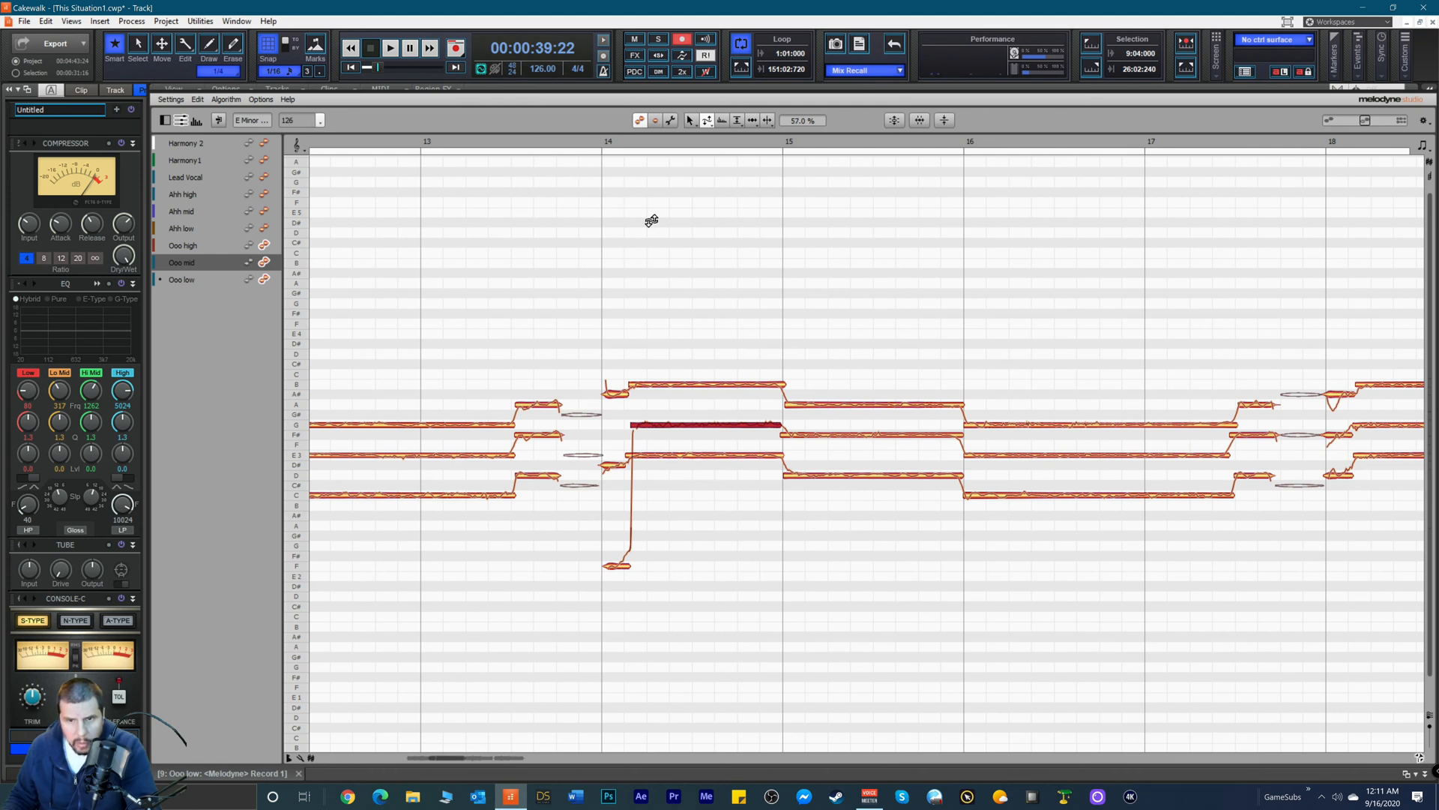
{"action": "left_click", "coordinate": [558, 144]}
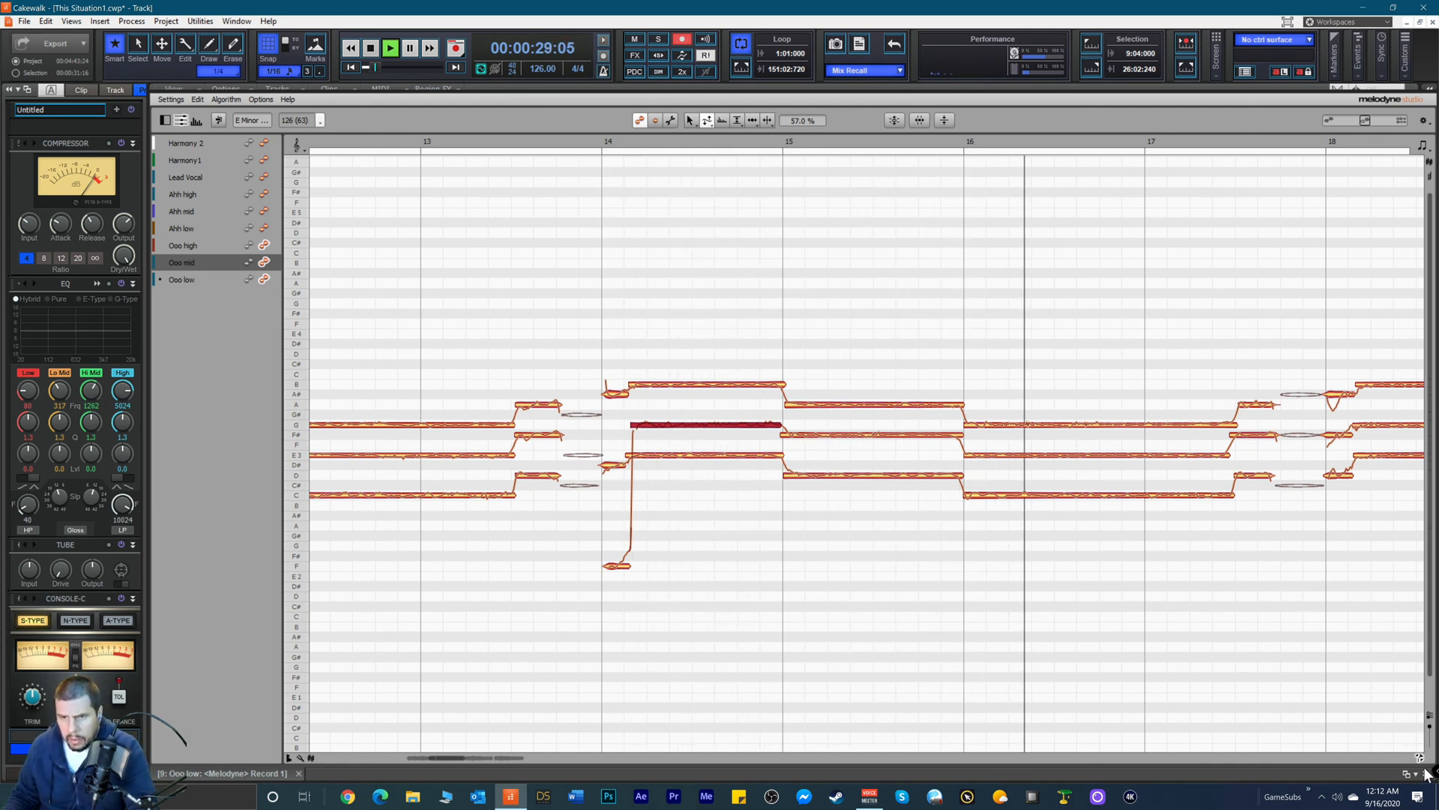
{"action": "key", "text": "space"}
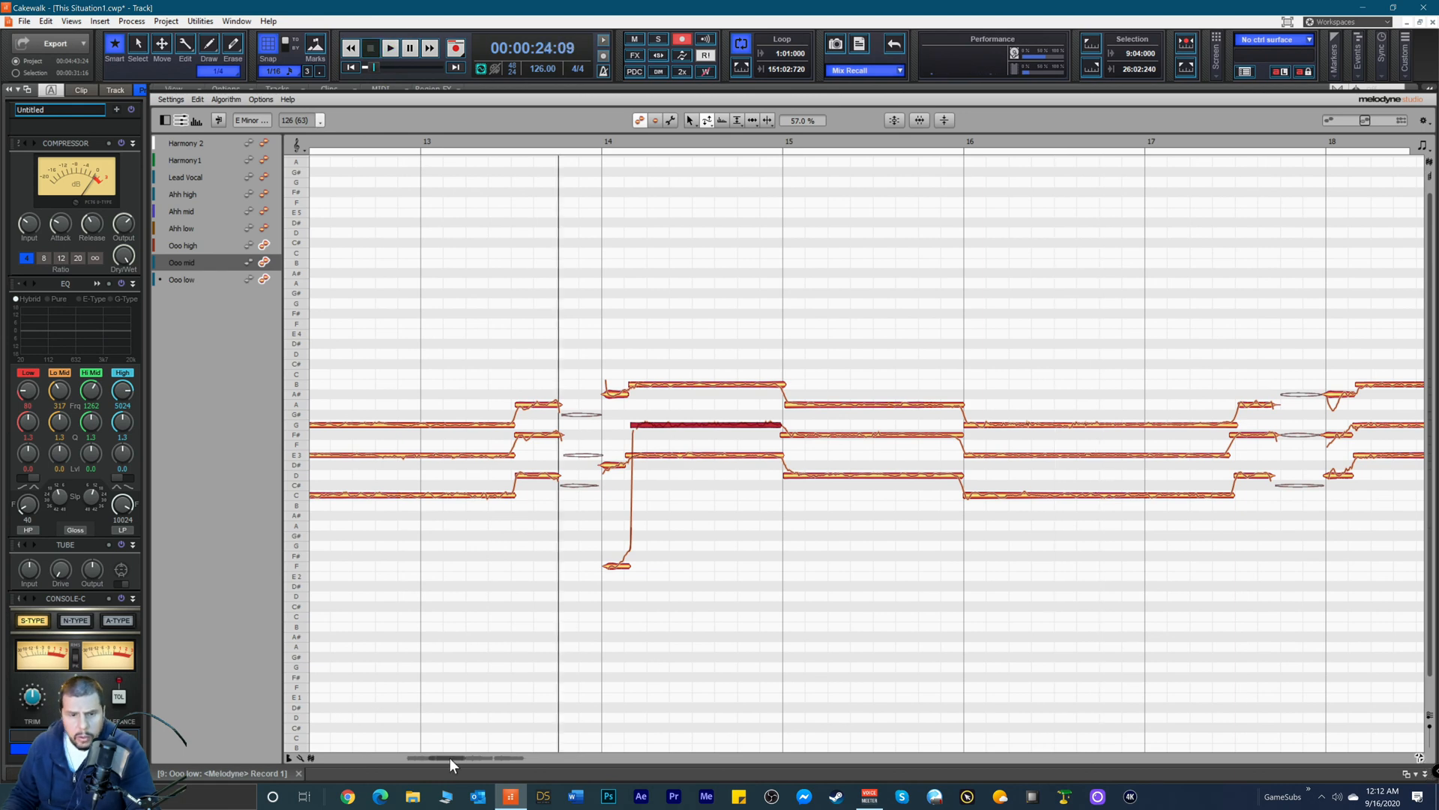
Step: Show the Ahh low, mid and high tracks together for editing and go to their first notes at bar 54
{"action": "left_click_drag", "start_coordinate": [452, 754], "coordinate": [708, 775]}
{"action": "left_click_drag", "start_coordinate": [506, 776], "coordinate": [472, 705]}
{"action": "left_click", "coordinate": [263, 230]}
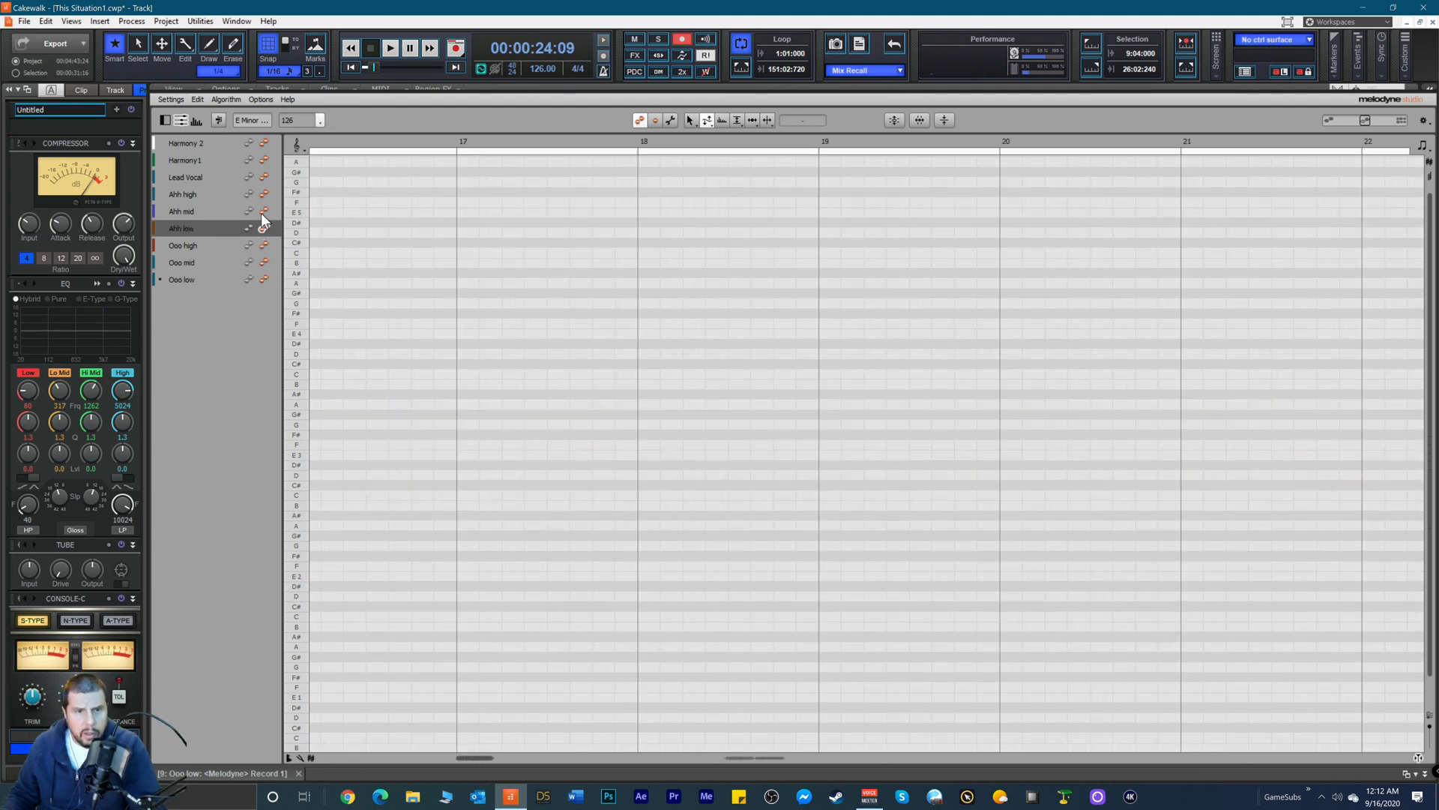
{"action": "left_click", "coordinate": [260, 210], "text": "ctrl"}
{"action": "left_click", "coordinate": [264, 195], "text": "ctrl"}
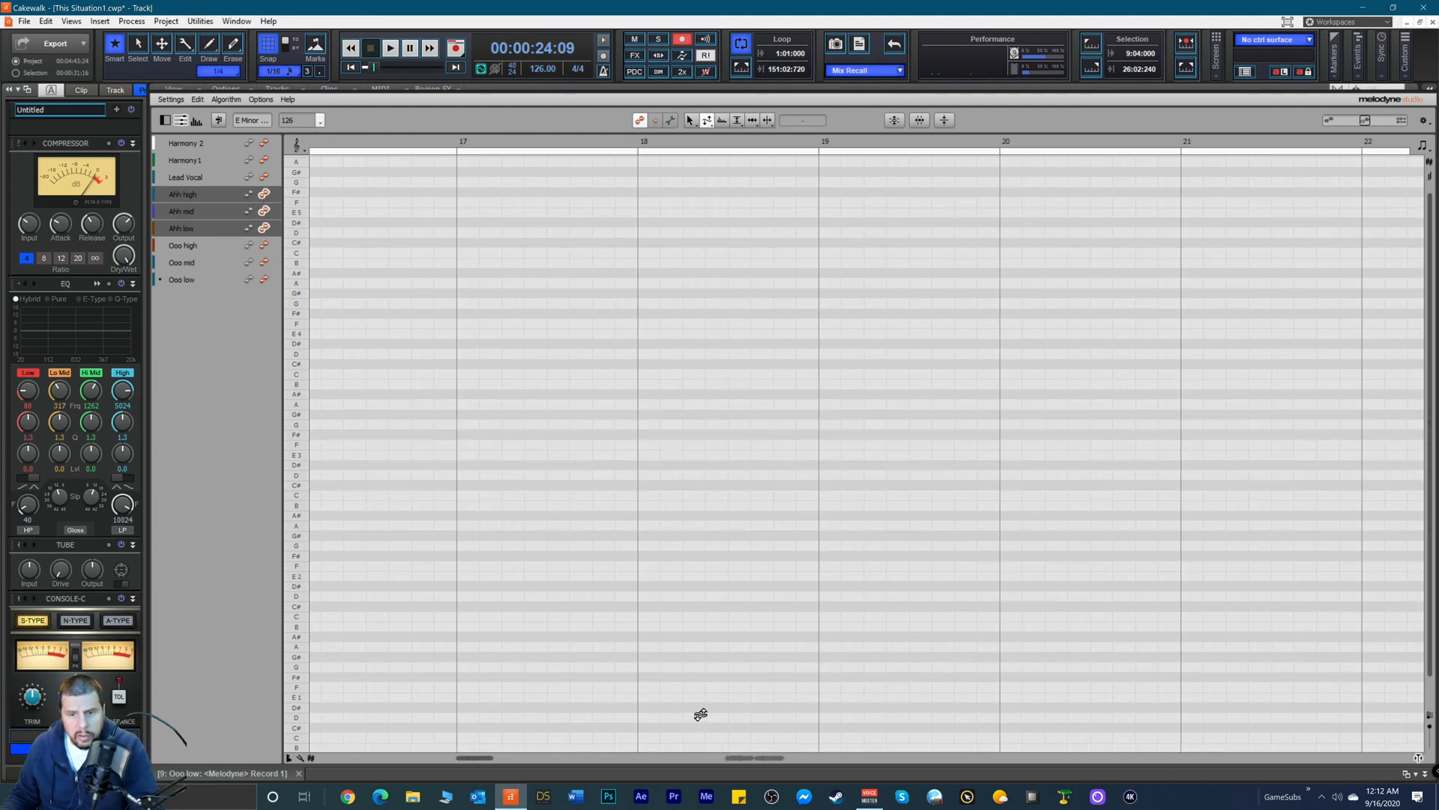
{"action": "left_click_drag", "start_coordinate": [475, 757], "coordinate": [733, 747]}
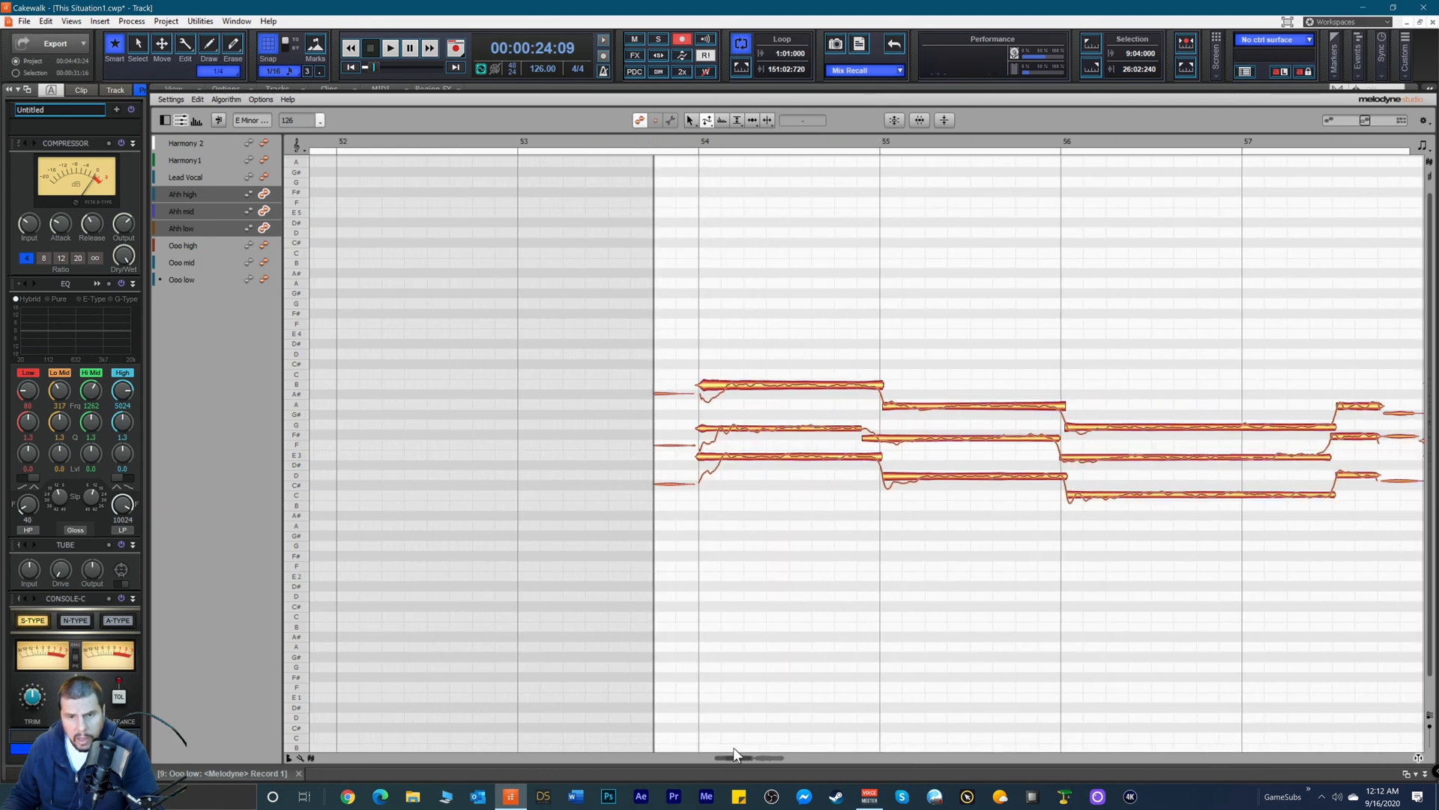
Step: Separate the short scooped onsets from the long Ahh high, mid and low notes at bar 54
{"action": "right_click", "coordinate": [775, 367]}
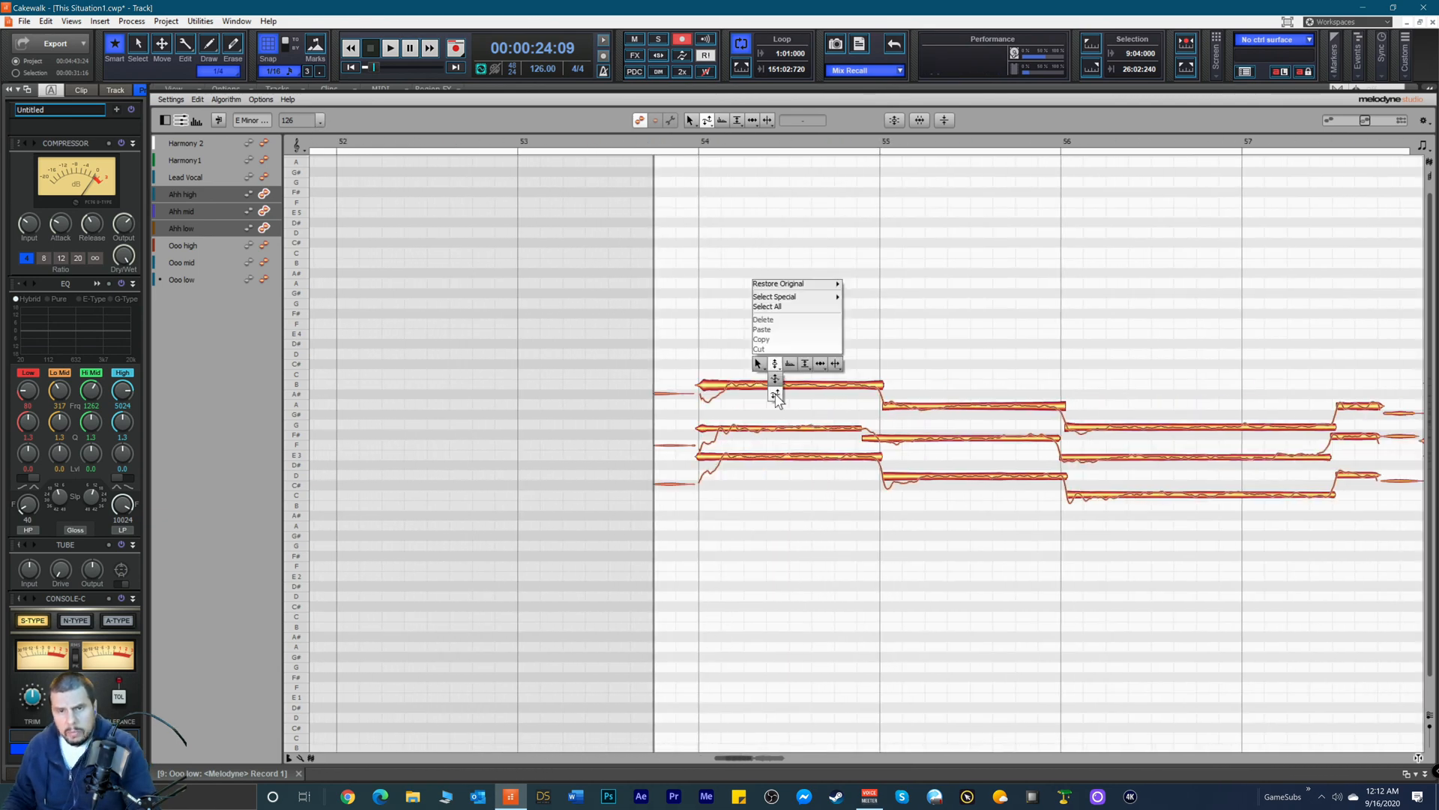
{"action": "left_click", "coordinate": [835, 363]}
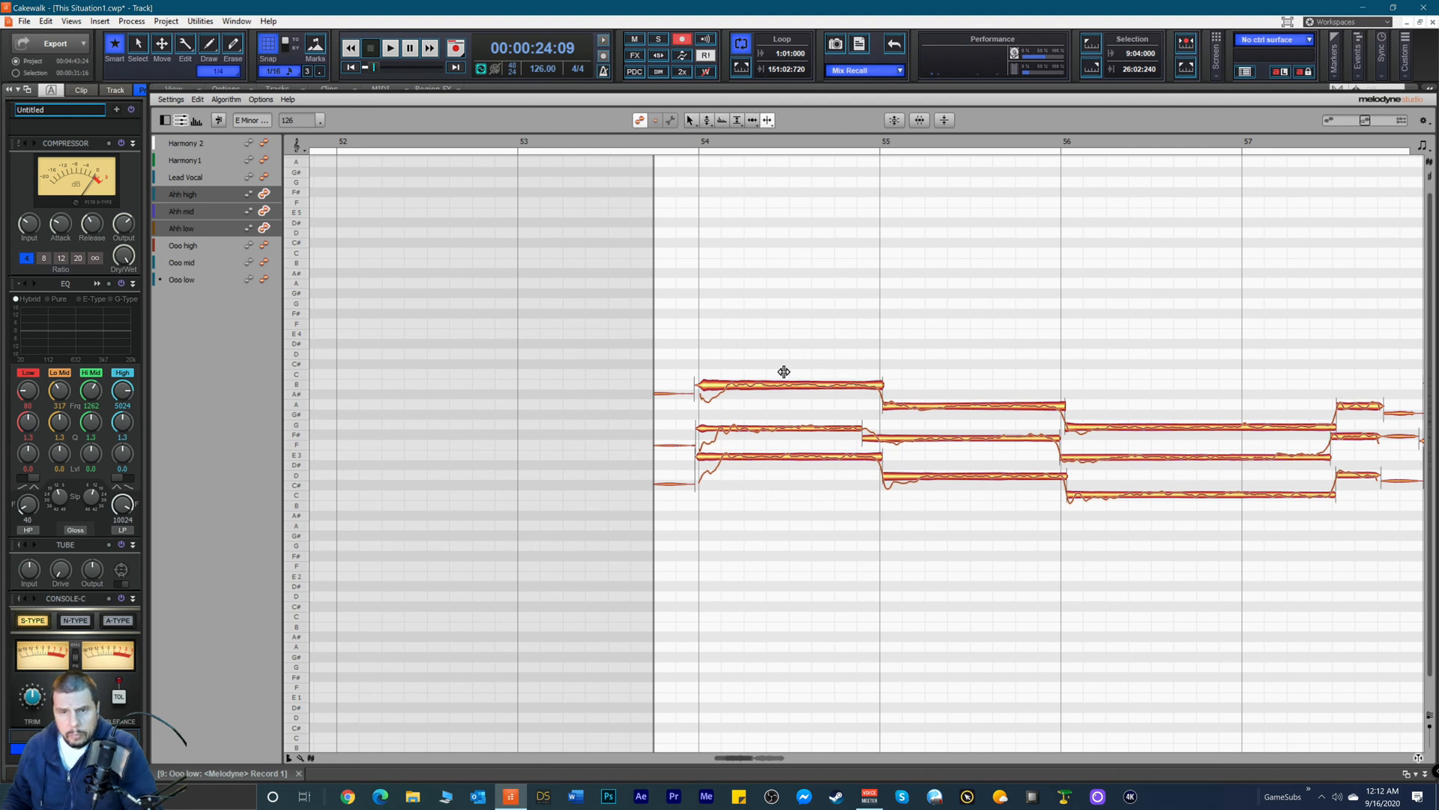
{"action": "double_click", "coordinate": [724, 385]}
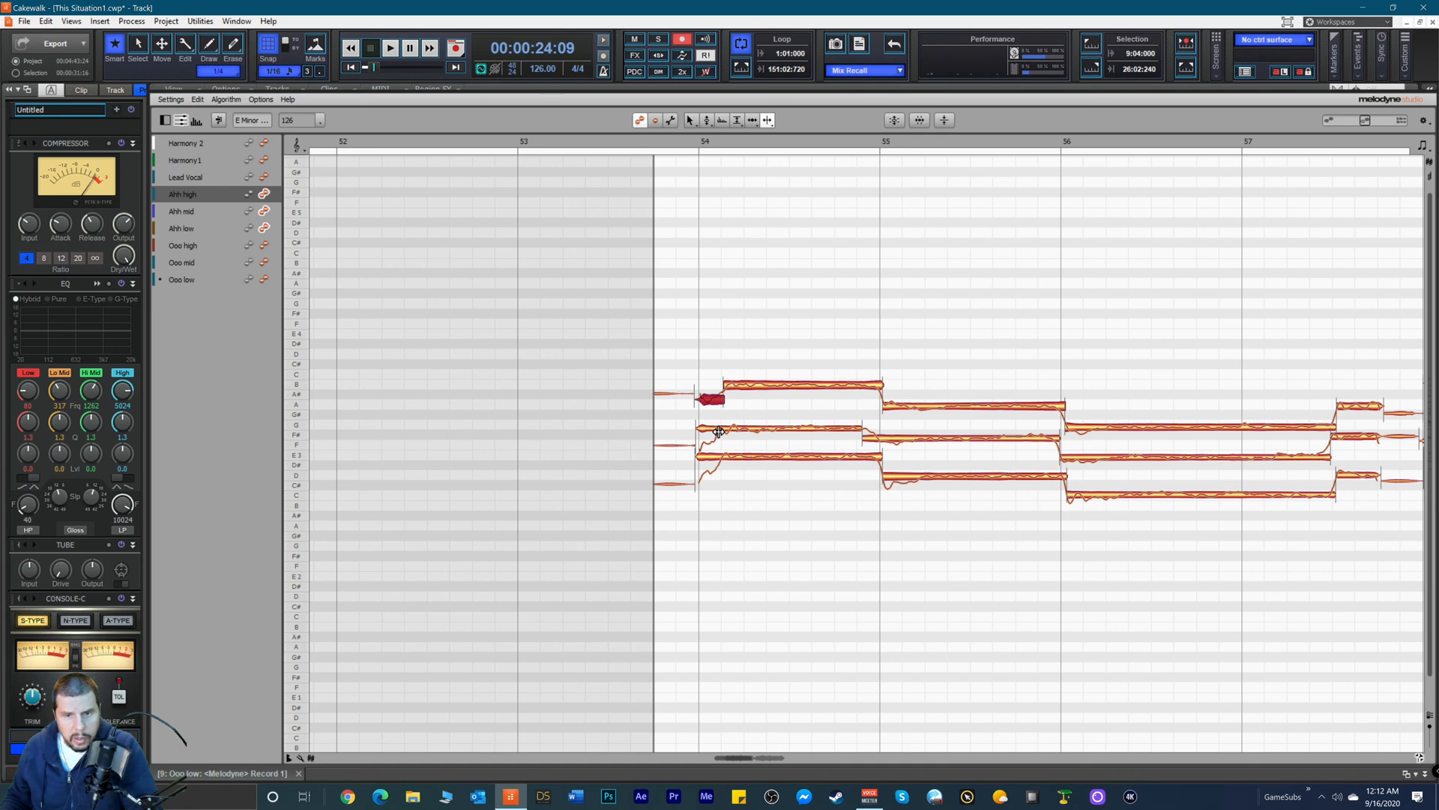
{"action": "double_click", "coordinate": [718, 432]}
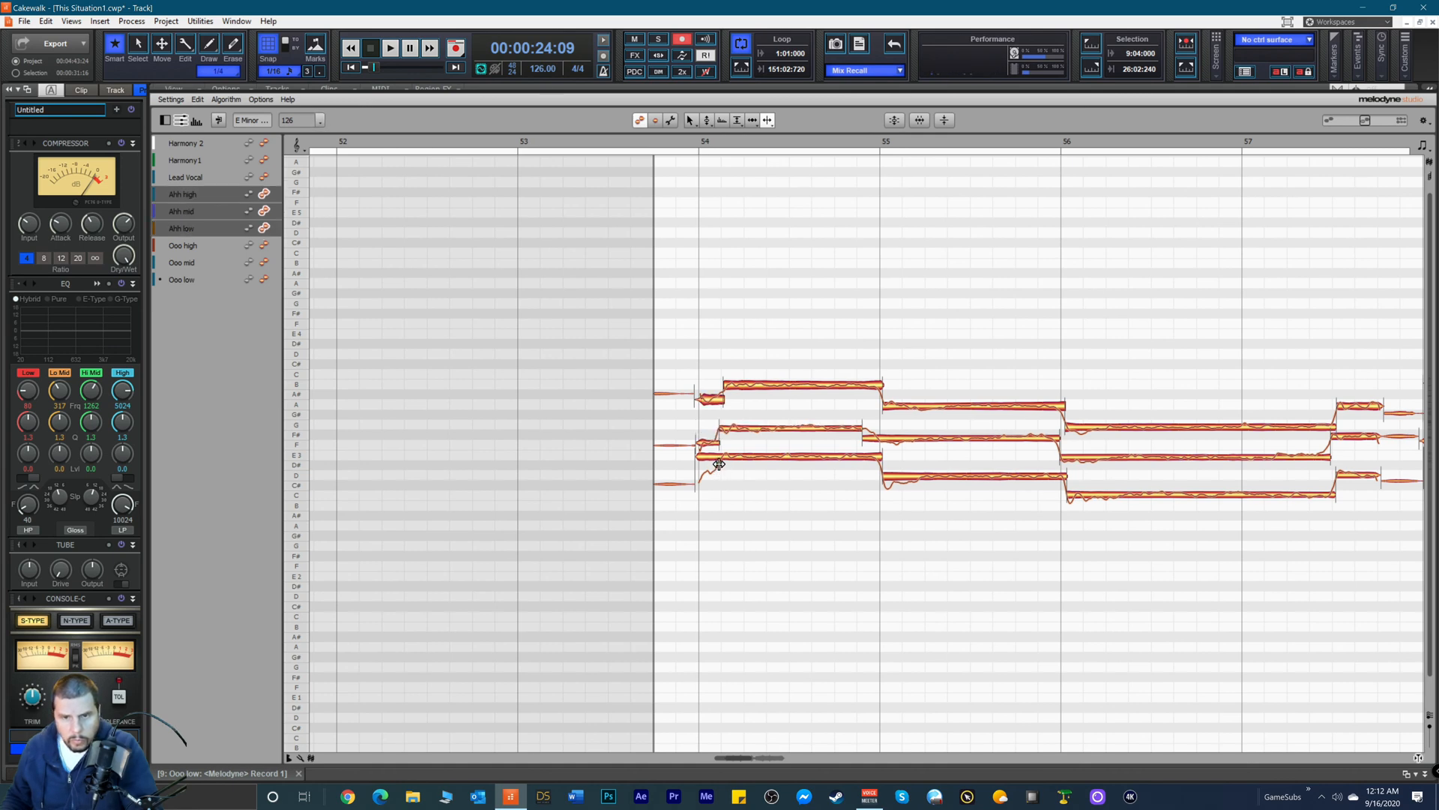
{"action": "double_click", "coordinate": [719, 459]}
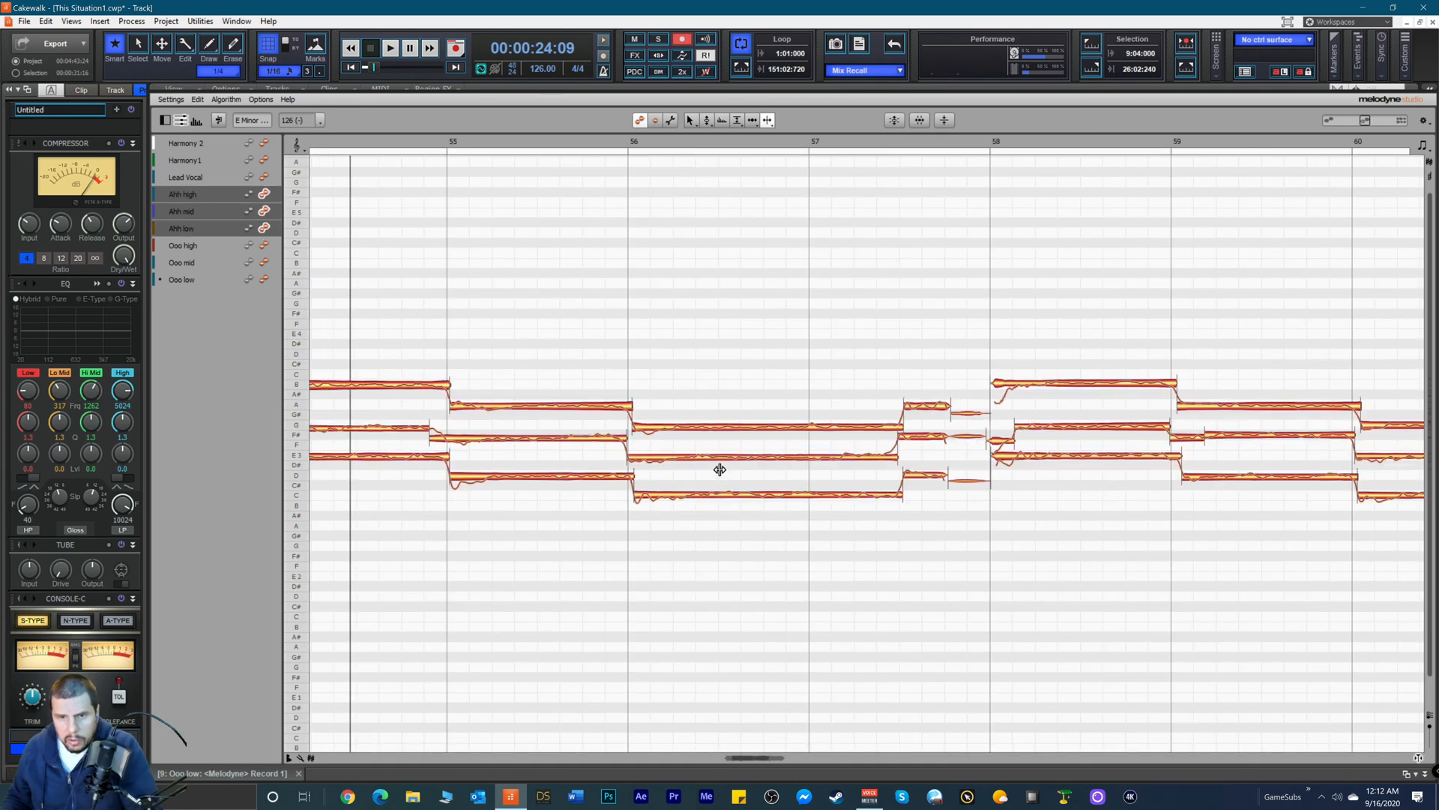
{"action": "left_click", "coordinate": [649, 704]}
{"action": "left_click_drag", "start_coordinate": [746, 757], "coordinate": [721, 757]}
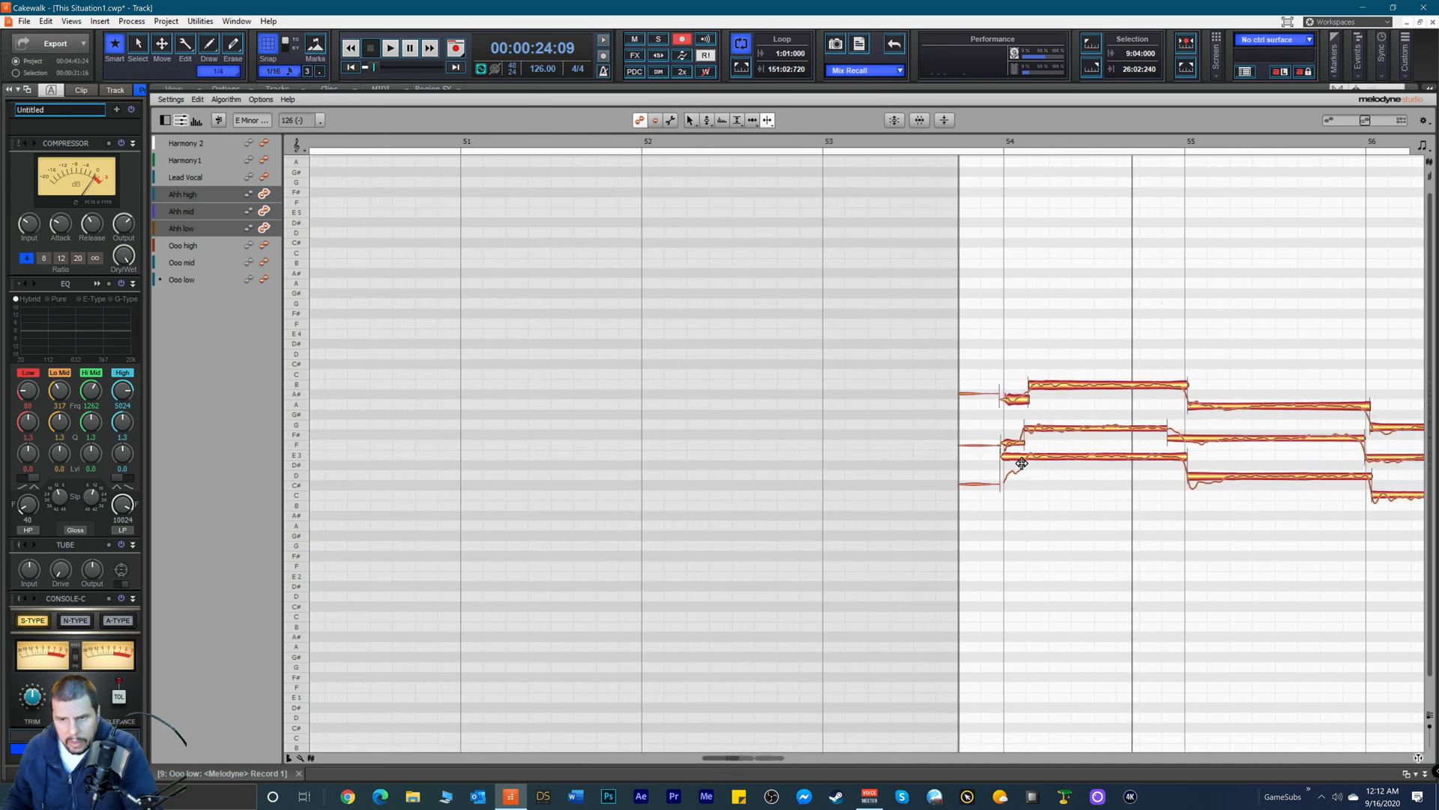
{"action": "left_click_drag", "start_coordinate": [1024, 457], "coordinate": [997, 495]}
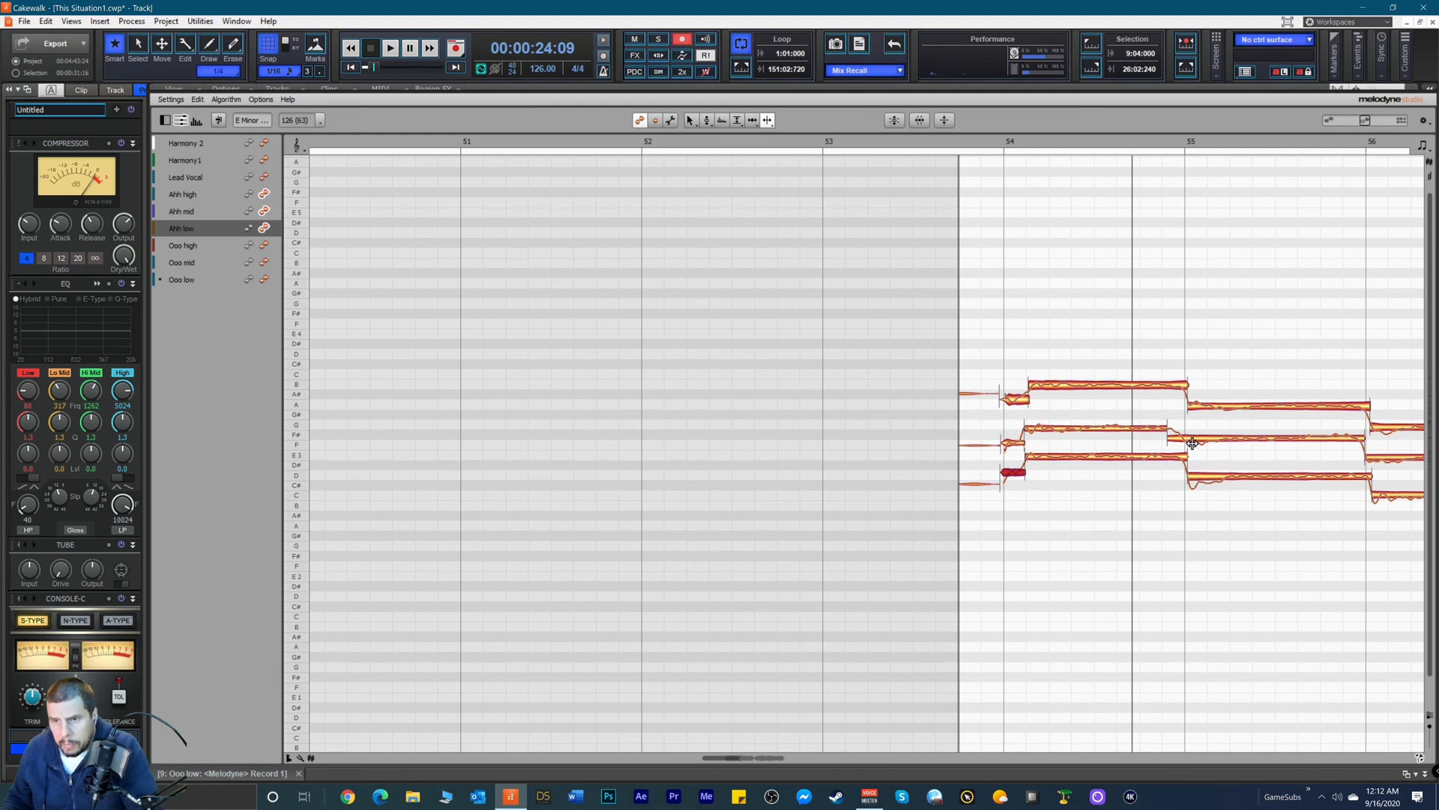
Step: Move the separation at the end of the long Ahh mid note in bar 54 closer to the bar 55 line
{"action": "right_click", "coordinate": [1152, 440]}
{"action": "left_click", "coordinate": [1153, 438]}
{"action": "left_click", "coordinate": [1170, 439]}
{"action": "left_click", "coordinate": [1171, 429]}
Step: Shift the Ahh mid and low note transitions at bar 55 with the Time tool so they line up with the bar line
{"action": "right_click", "coordinate": [1140, 448]}
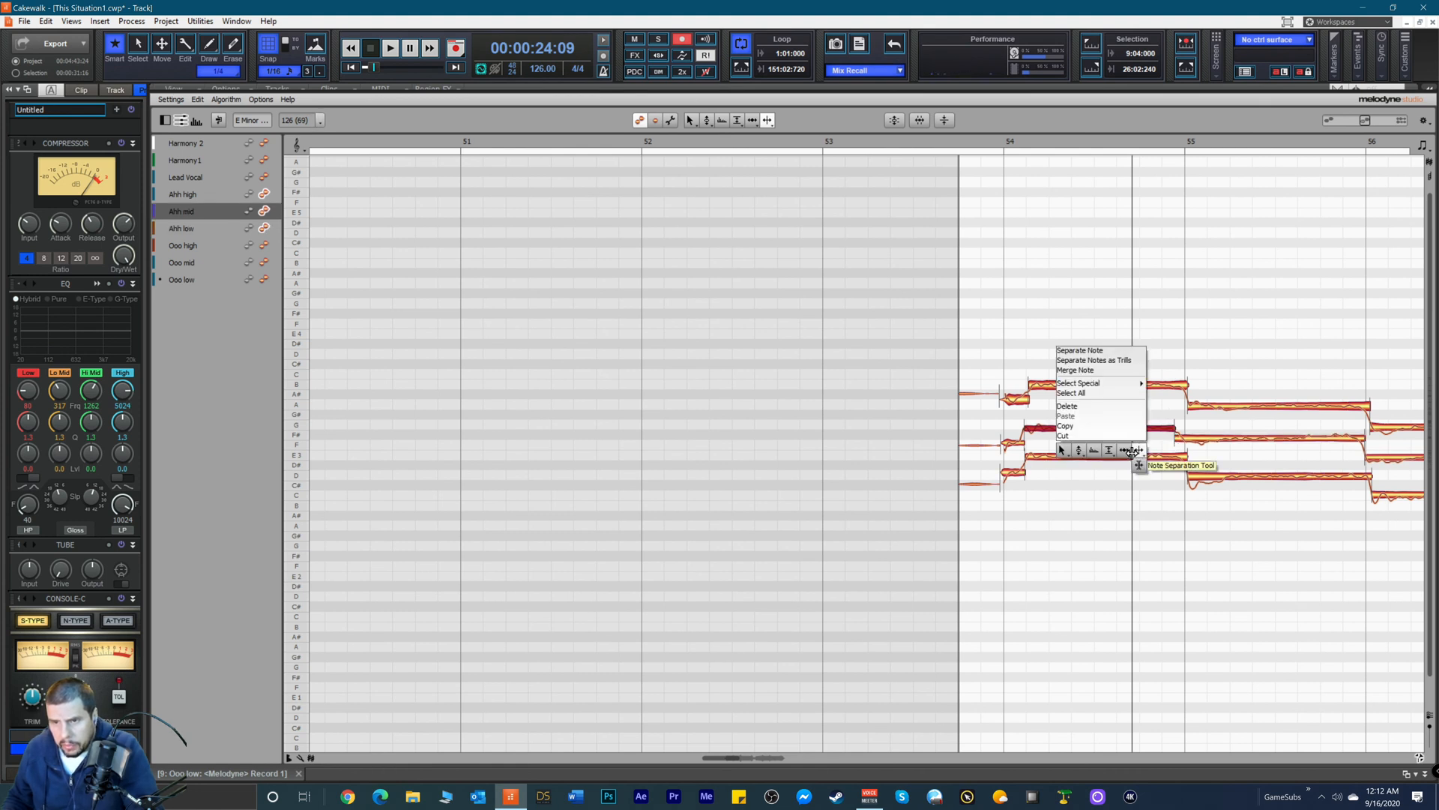
{"action": "left_click", "coordinate": [1129, 453]}
{"action": "left_click", "coordinate": [1180, 440]}
{"action": "left_click_drag", "start_coordinate": [1180, 439], "coordinate": [1161, 476]}
{"action": "left_click", "coordinate": [1190, 474]}
Step: Adjust the timing of the short Ahh mid, high and low onset notes at the start of bar 54 so they begin together
{"action": "left_click", "coordinate": [1007, 444]}
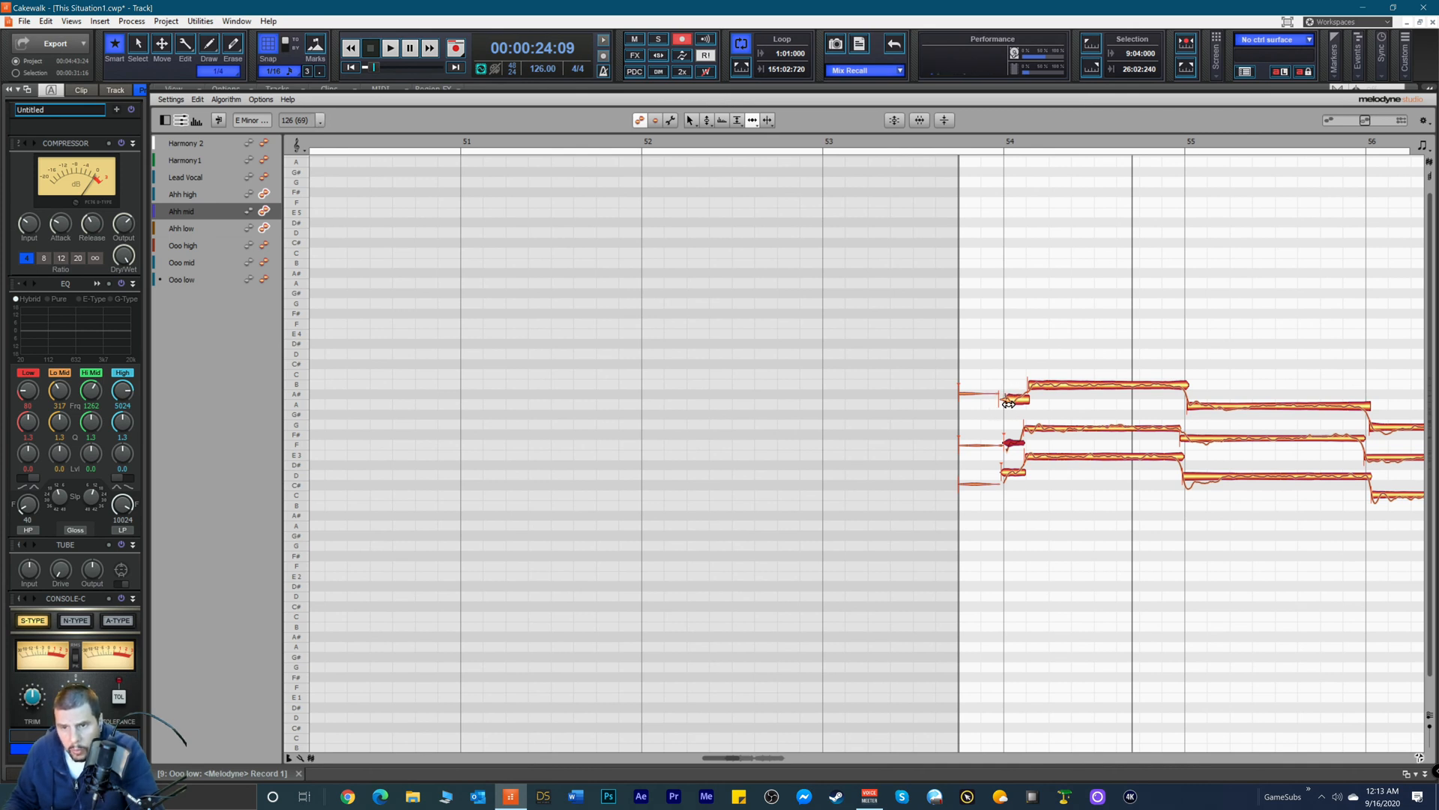
{"action": "left_click", "coordinate": [1007, 401]}
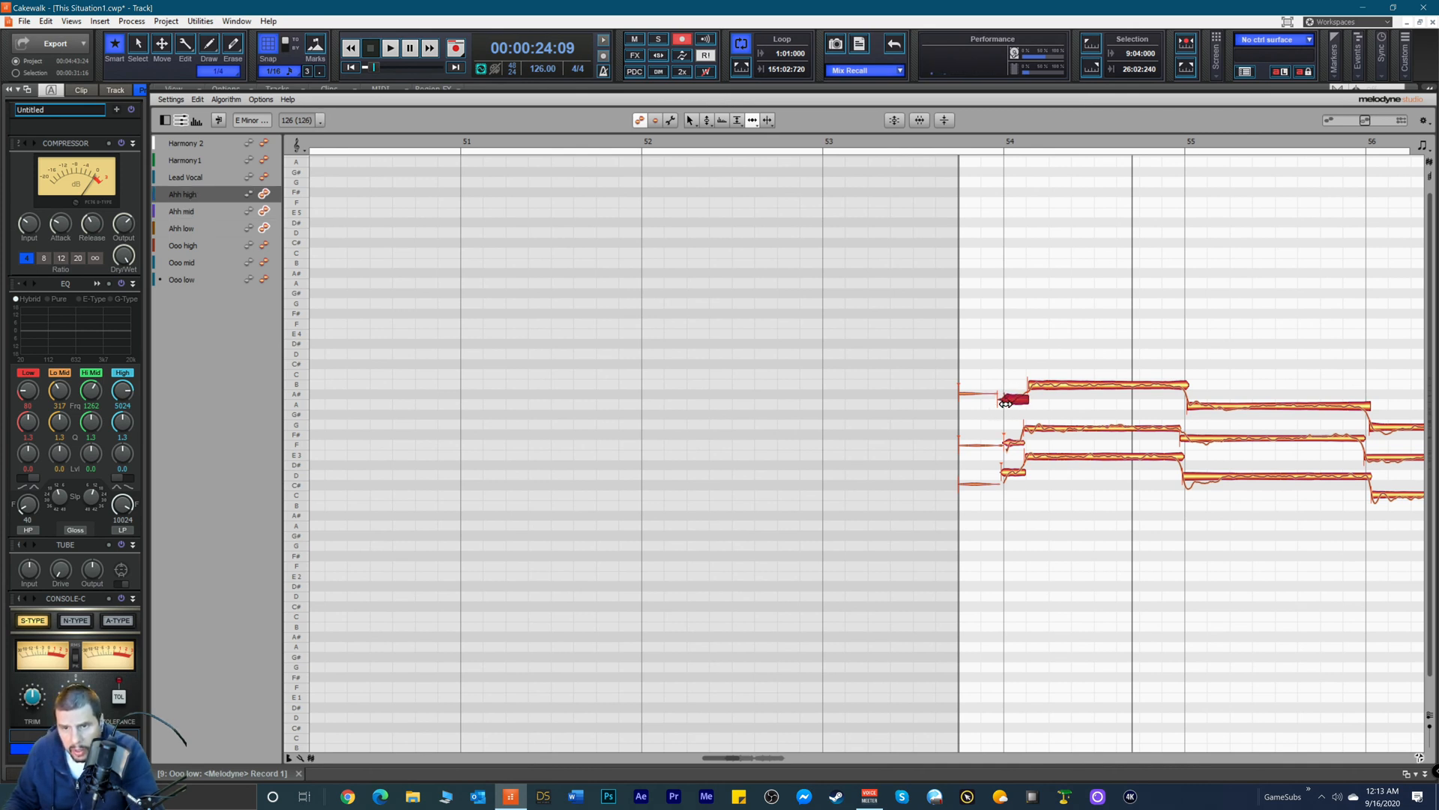
{"action": "left_click", "coordinate": [1007, 474]}
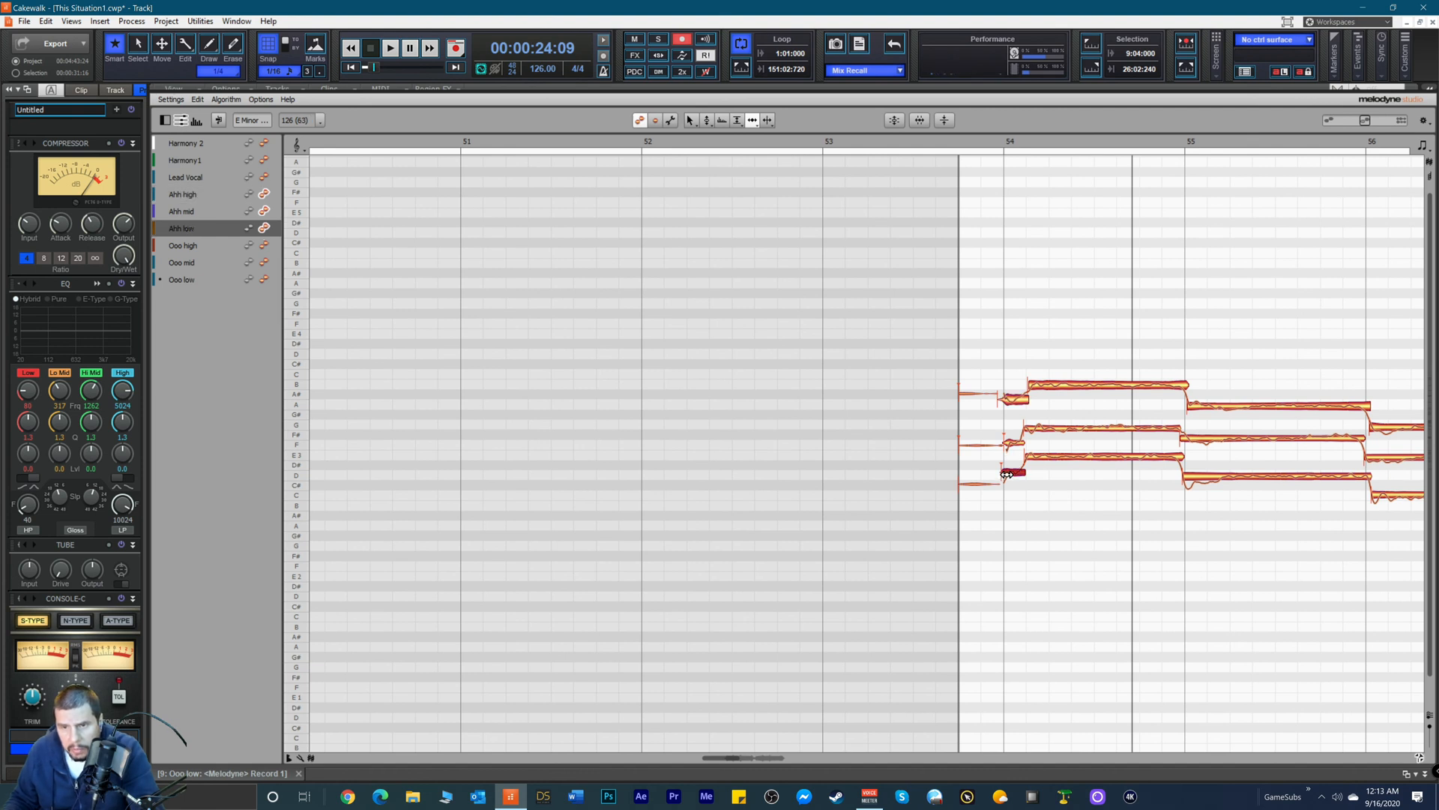
{"action": "left_click_drag", "start_coordinate": [1007, 474], "coordinate": [1010, 478]}
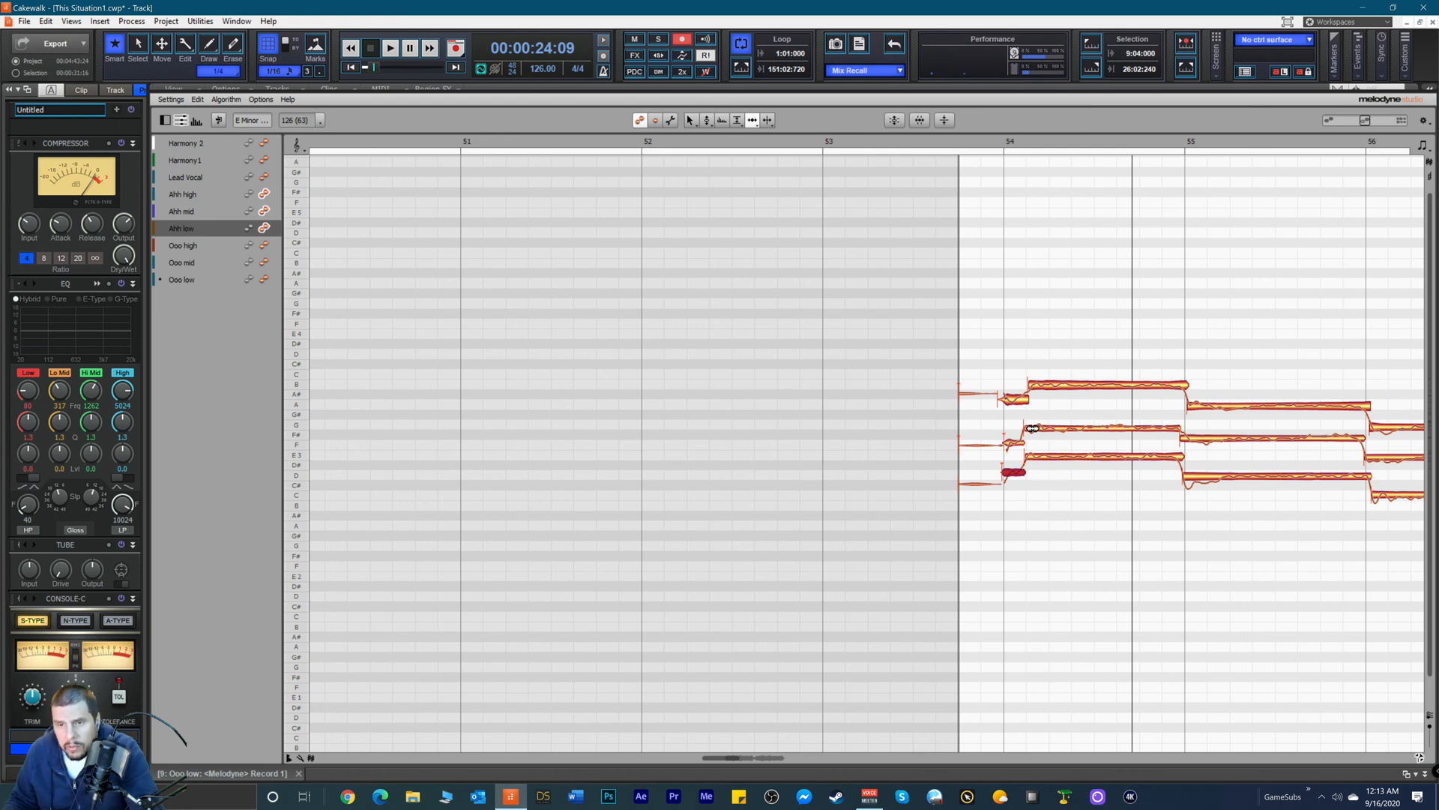
Step: Align the starts of the long Ahh high, mid and low notes in bar 54 with each other
{"action": "left_click", "coordinate": [1035, 387]}
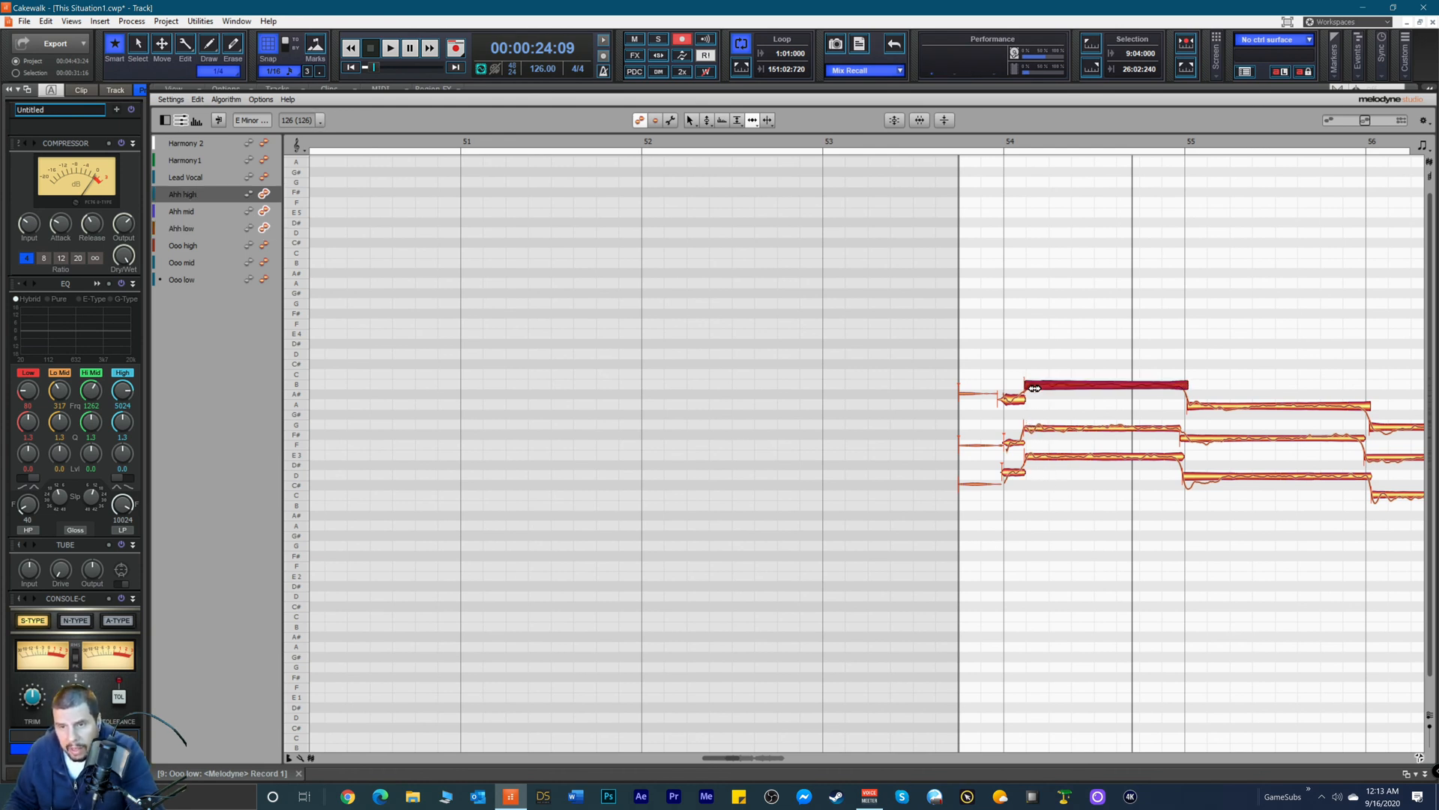
{"action": "left_click_drag", "start_coordinate": [1034, 387], "coordinate": [1038, 389]}
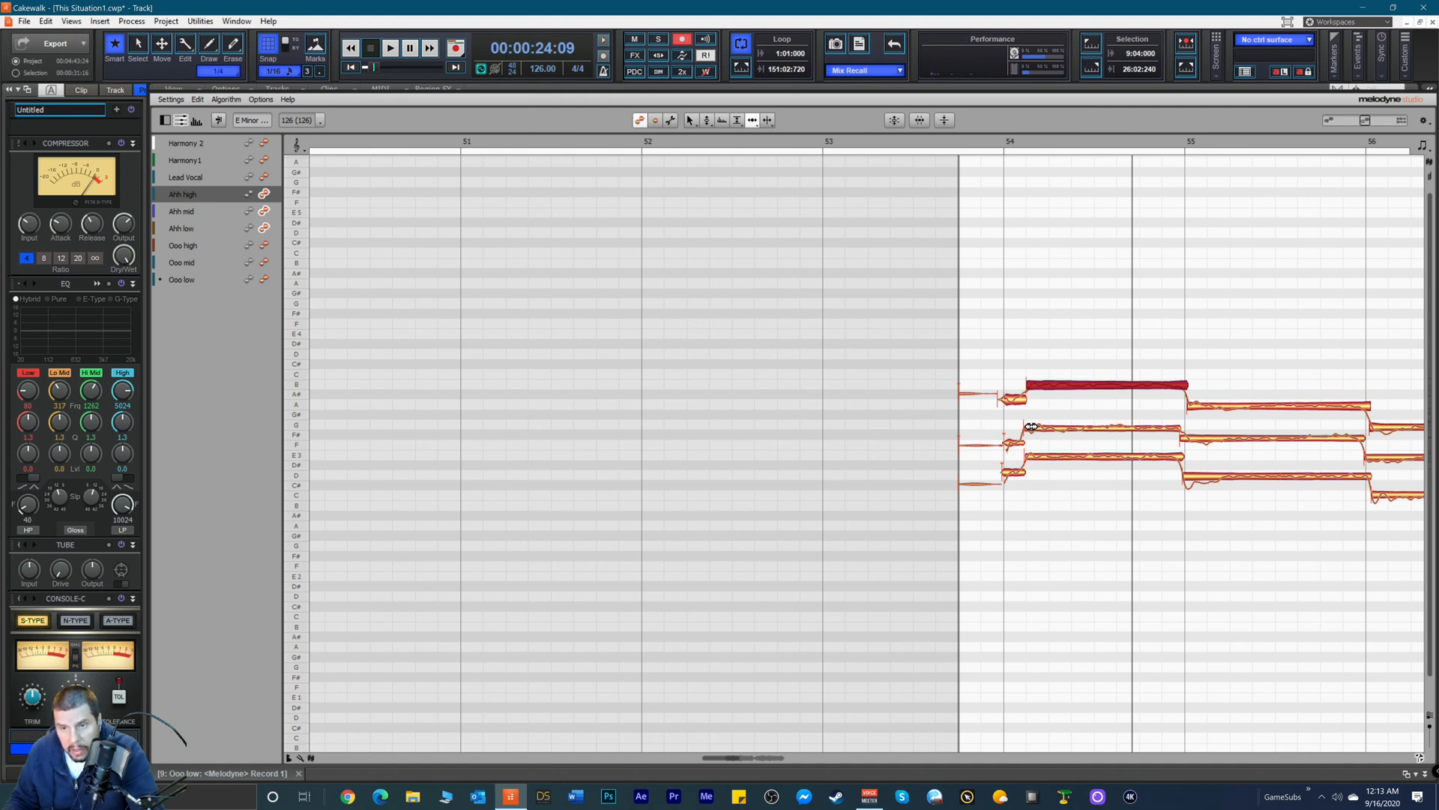
{"action": "left_click", "coordinate": [1033, 428]}
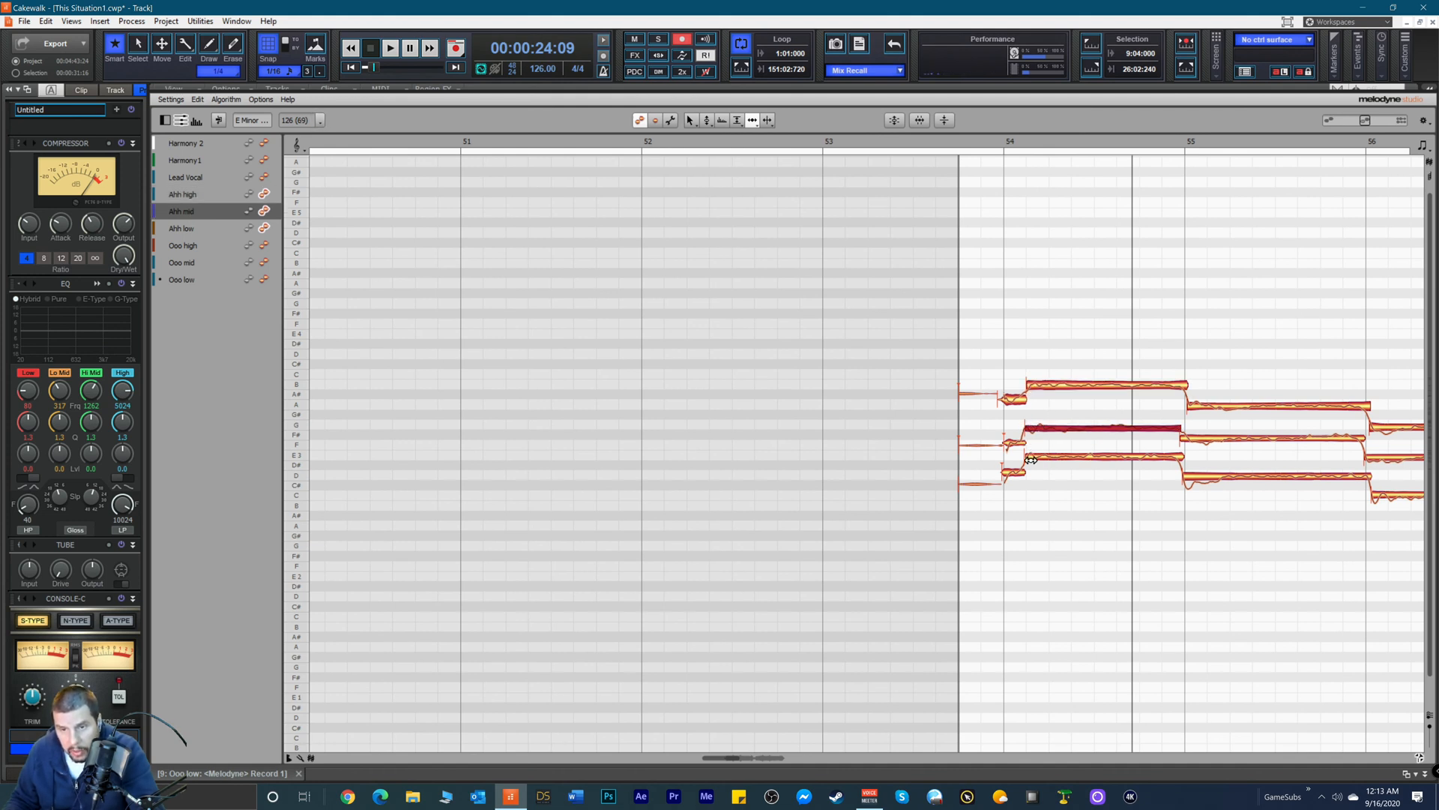
{"action": "left_click", "coordinate": [1033, 459]}
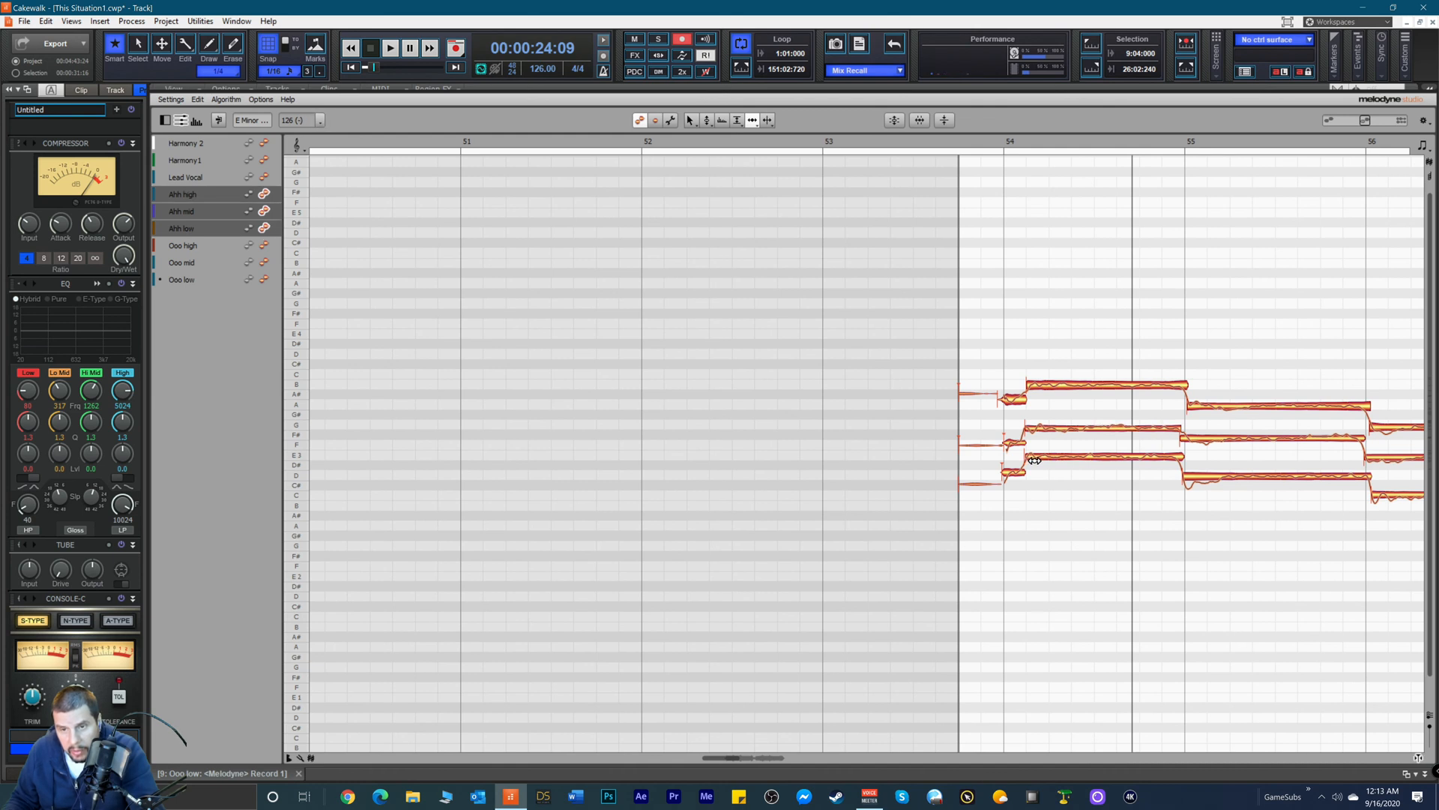
{"action": "left_click", "coordinate": [1027, 455]}
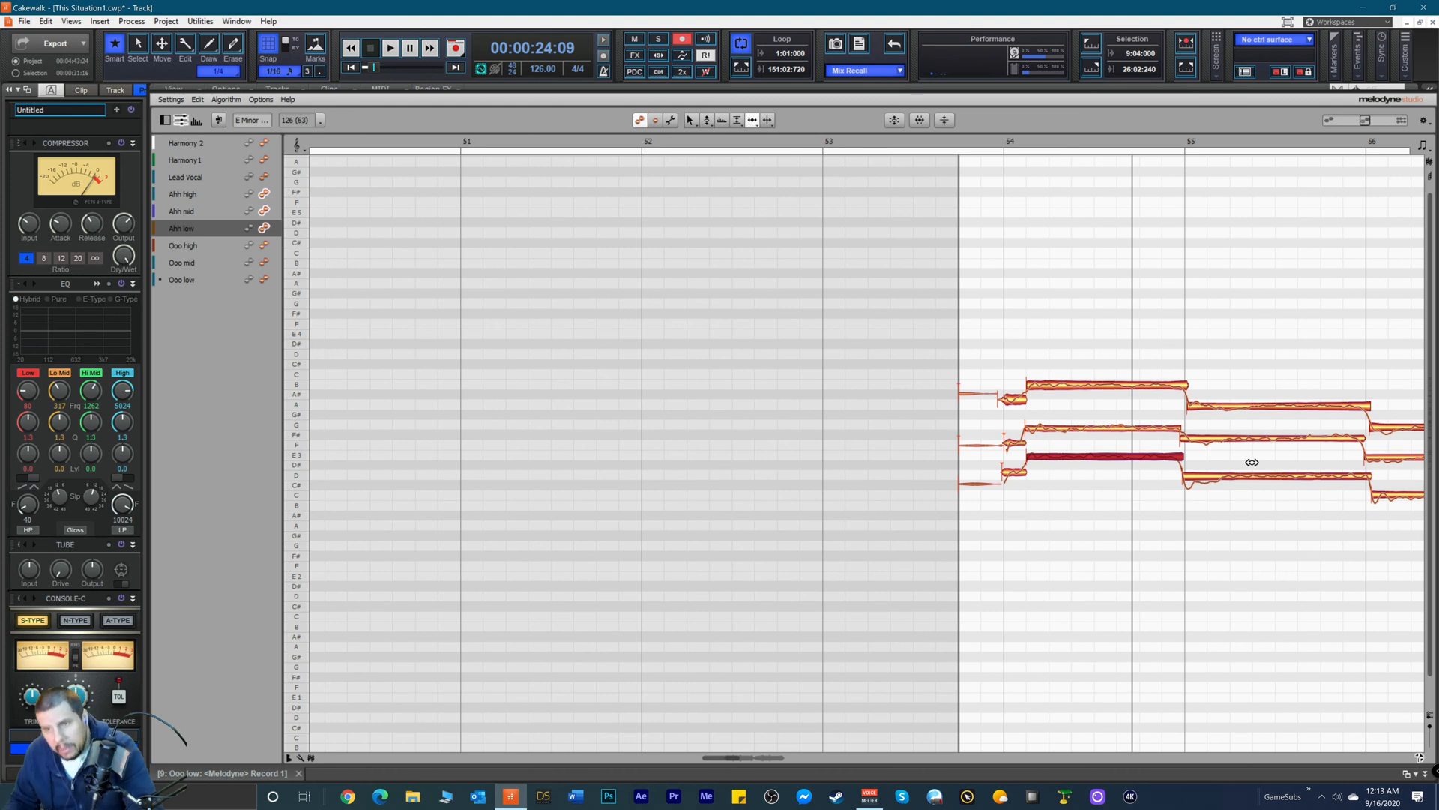
Step: Adjust the Ahh pitch drift to -6% high and -68% low in bar 55, and 30% low and -17% mid in bar 54
{"action": "right_click", "coordinate": [1038, 391]}
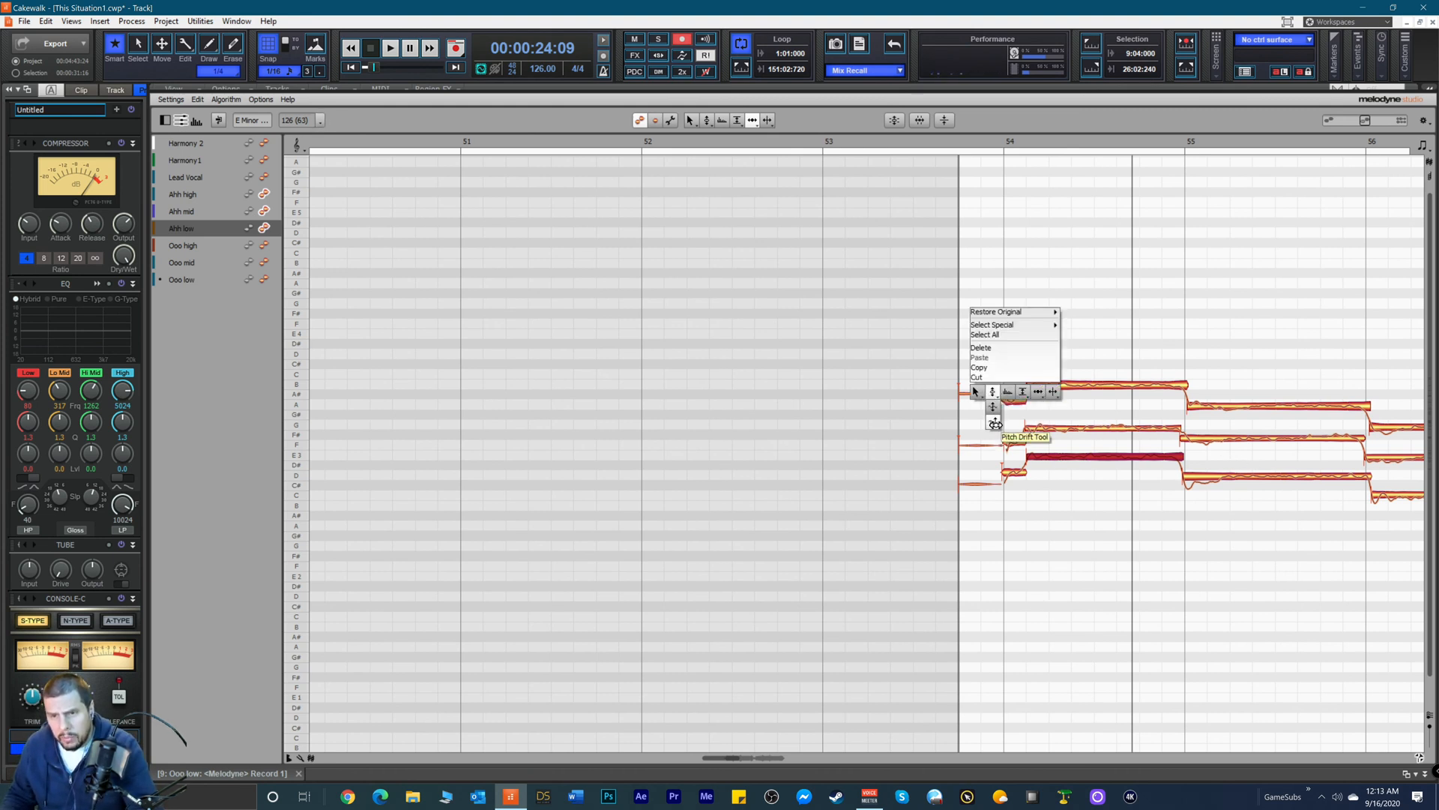
{"action": "left_click", "coordinate": [993, 422]}
{"action": "left_click_drag", "start_coordinate": [1188, 438], "coordinate": [1213, 474]}
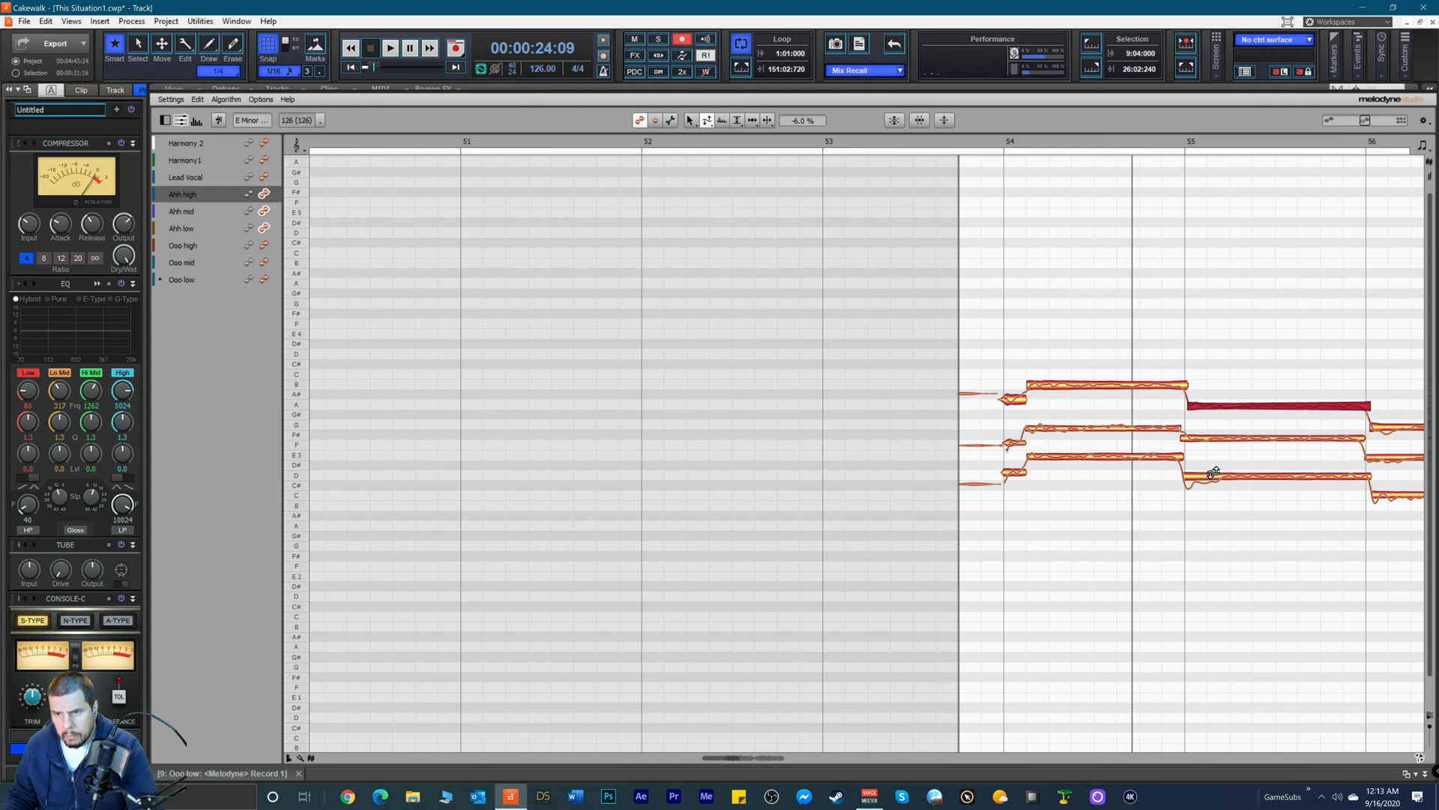
{"action": "right_click", "coordinate": [1212, 474]}
{"action": "key", "text": "Escape"}
{"action": "right_click", "coordinate": [1212, 470]}
{"action": "key", "text": "Escape"}
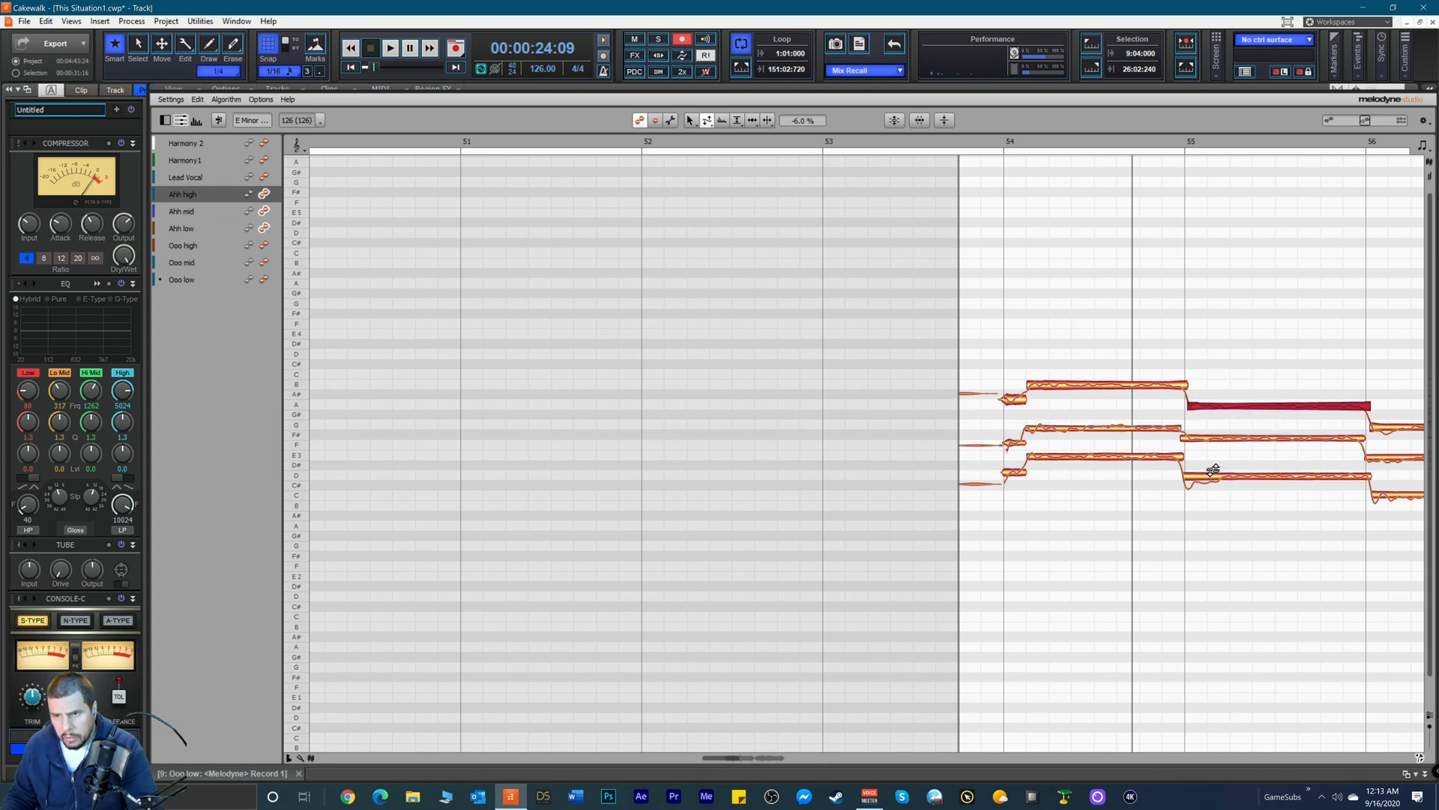
{"action": "left_click", "coordinate": [1212, 474]}
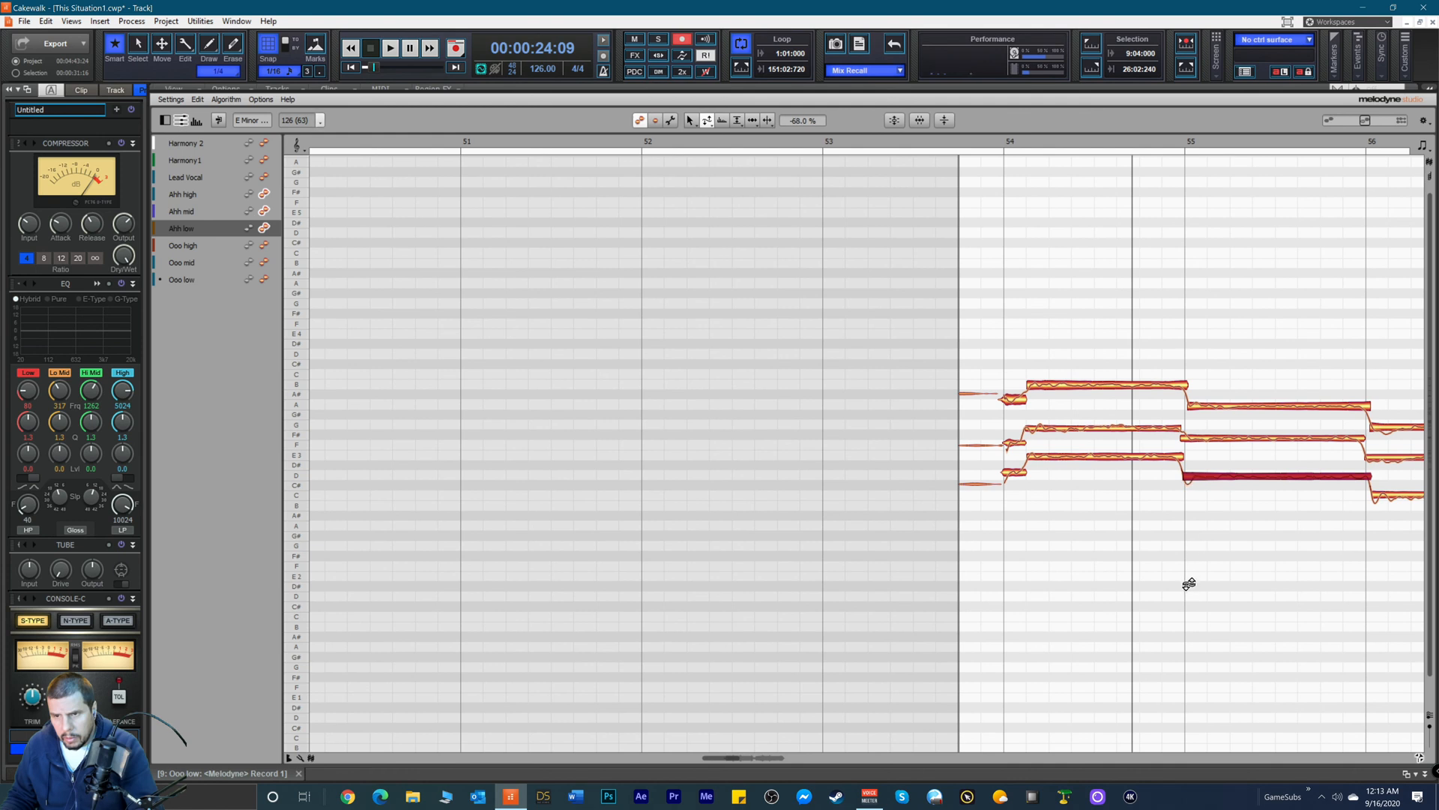
{"action": "left_click", "coordinate": [1085, 457]}
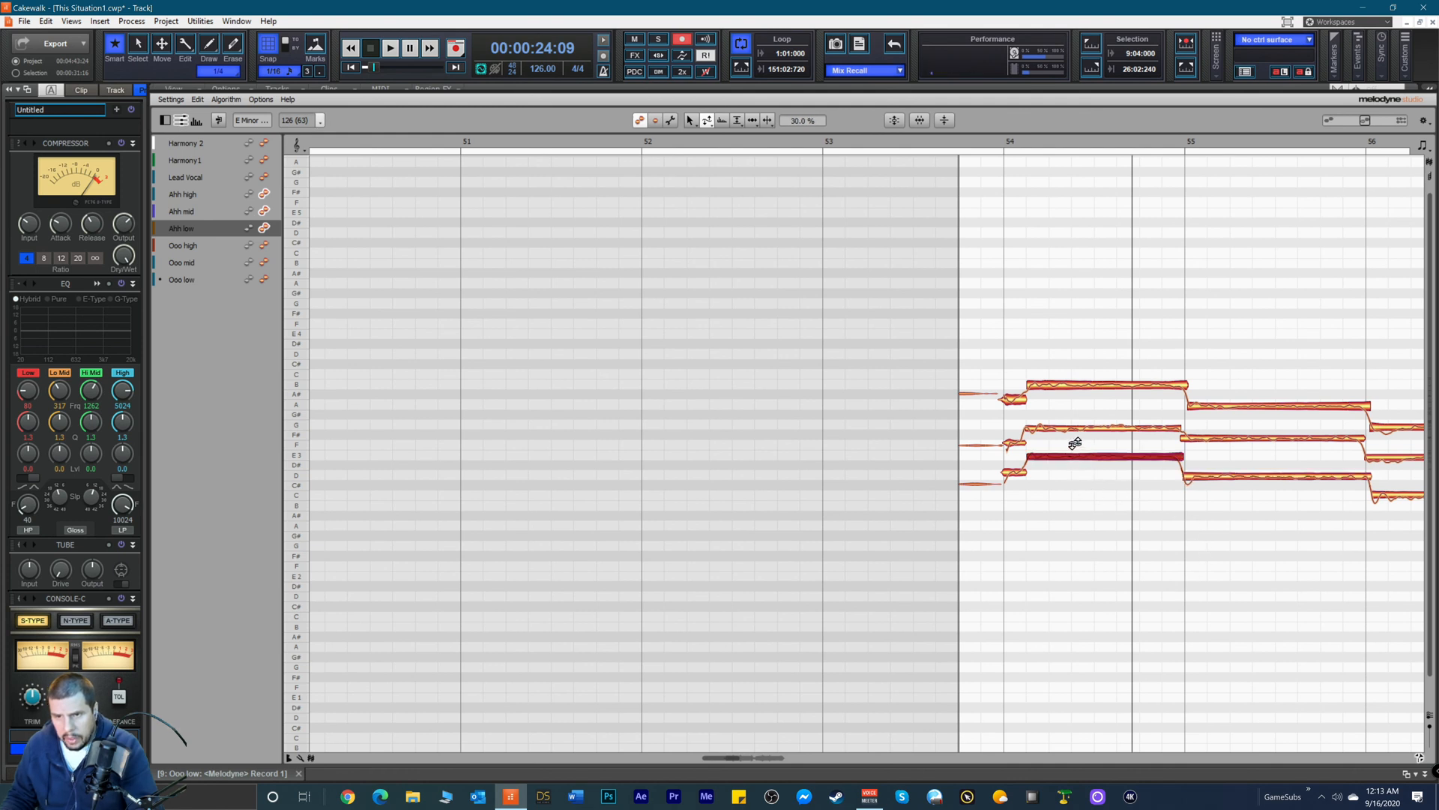
{"action": "left_click", "coordinate": [1081, 431]}
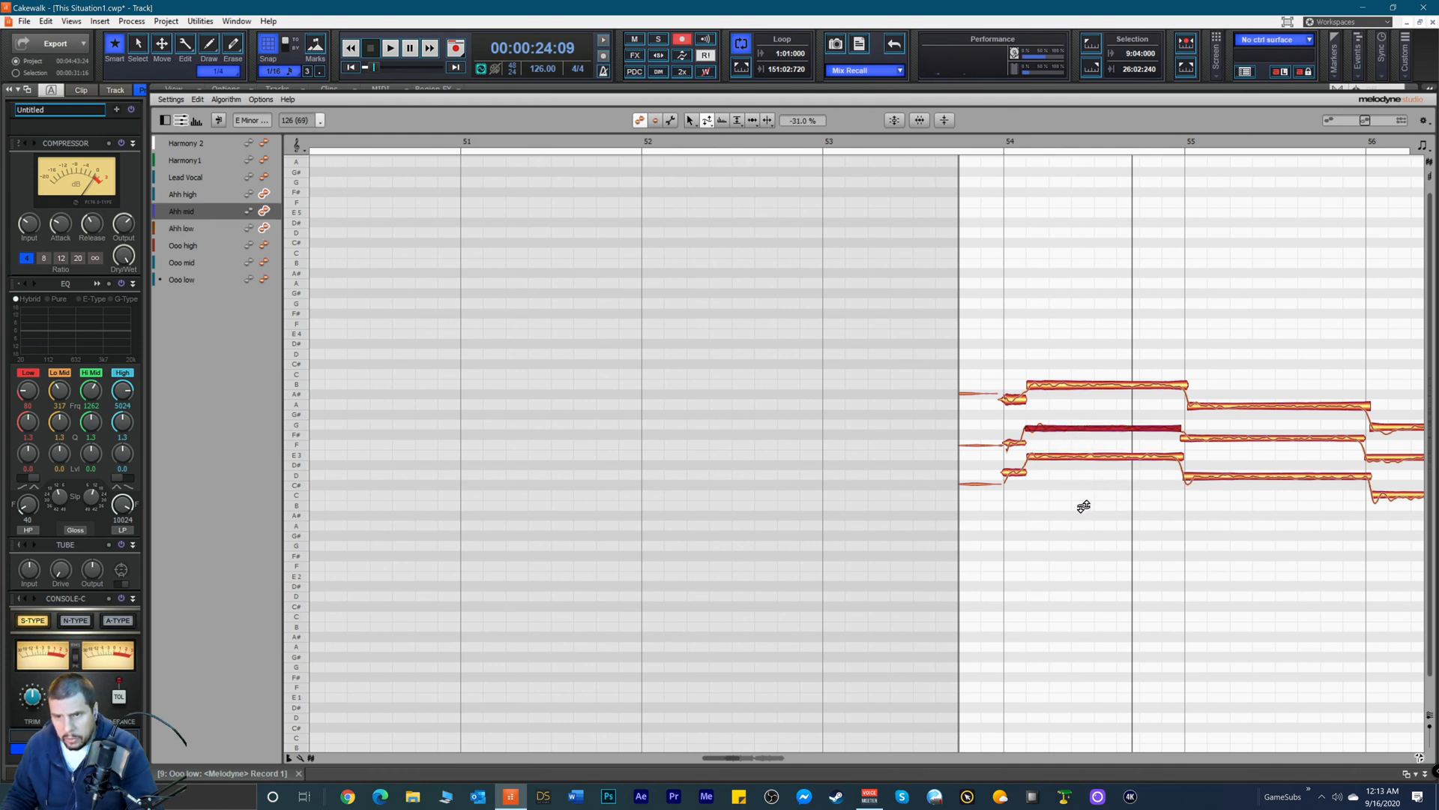
Step: Snap all the Ahh high, mid and low notes to their nearest semitones with the Pitch tool and play back from just before bar 54
{"action": "left_click", "coordinate": [907, 142]}
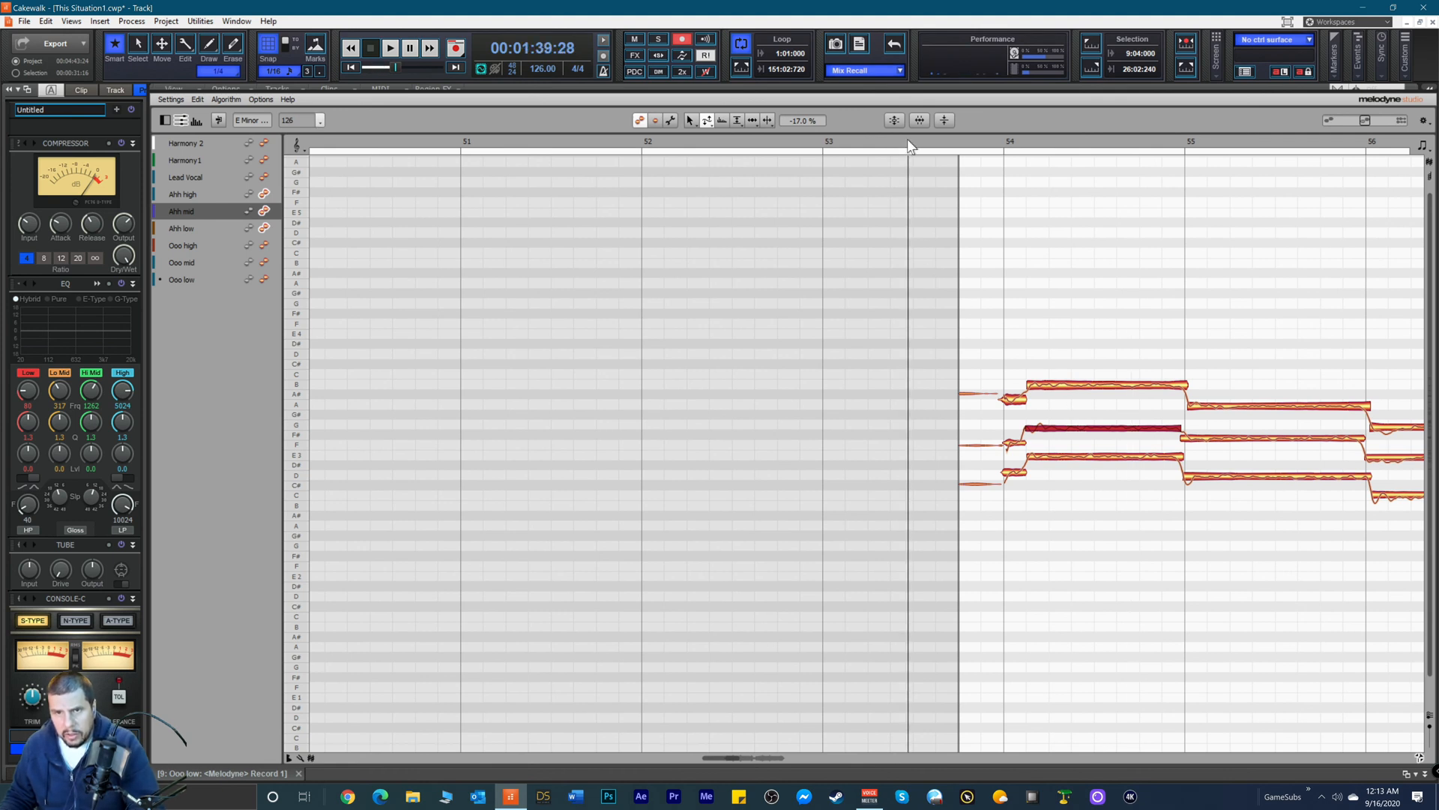
{"action": "right_click", "coordinate": [991, 293]}
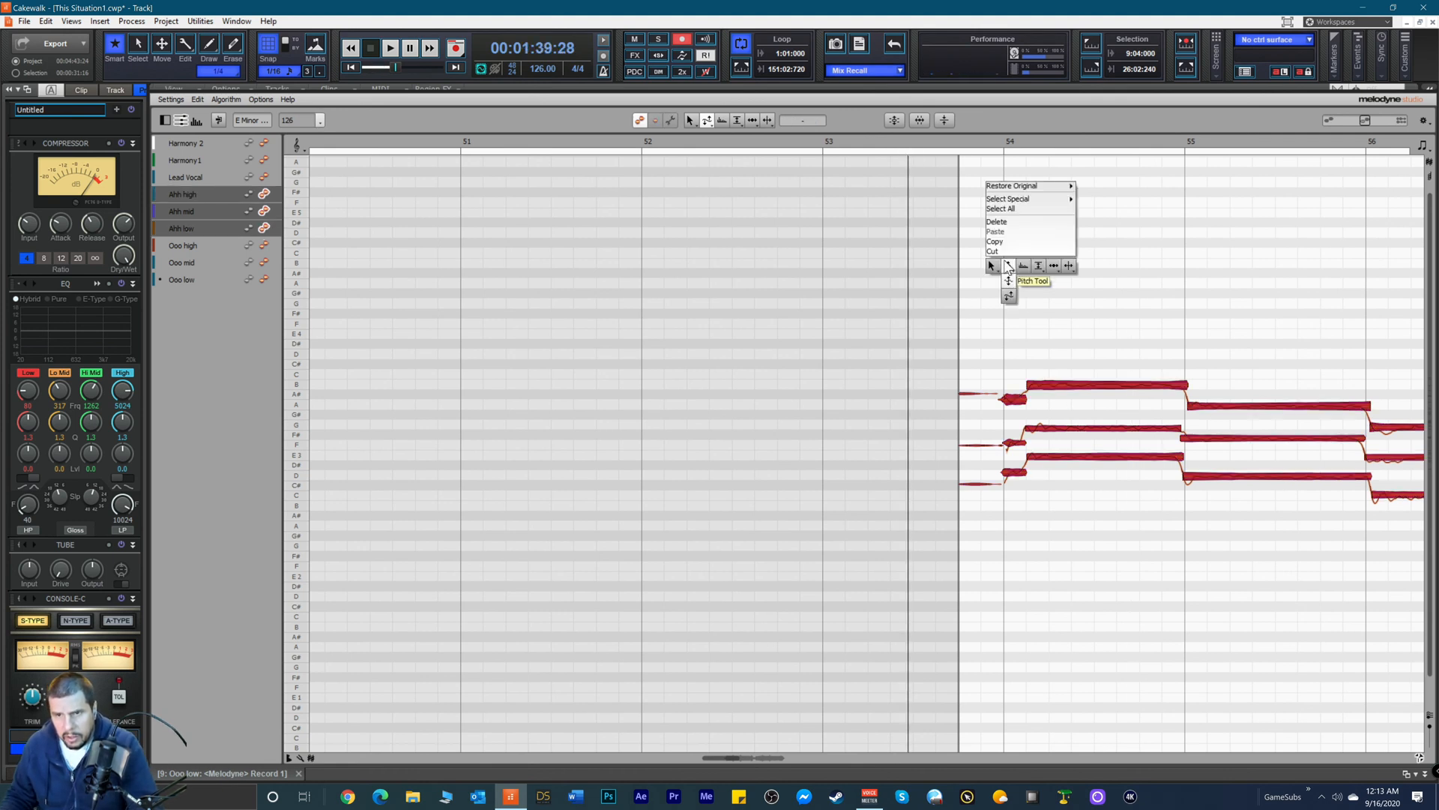
{"action": "left_click", "coordinate": [1008, 284]}
{"action": "left_click", "coordinate": [1070, 386]}
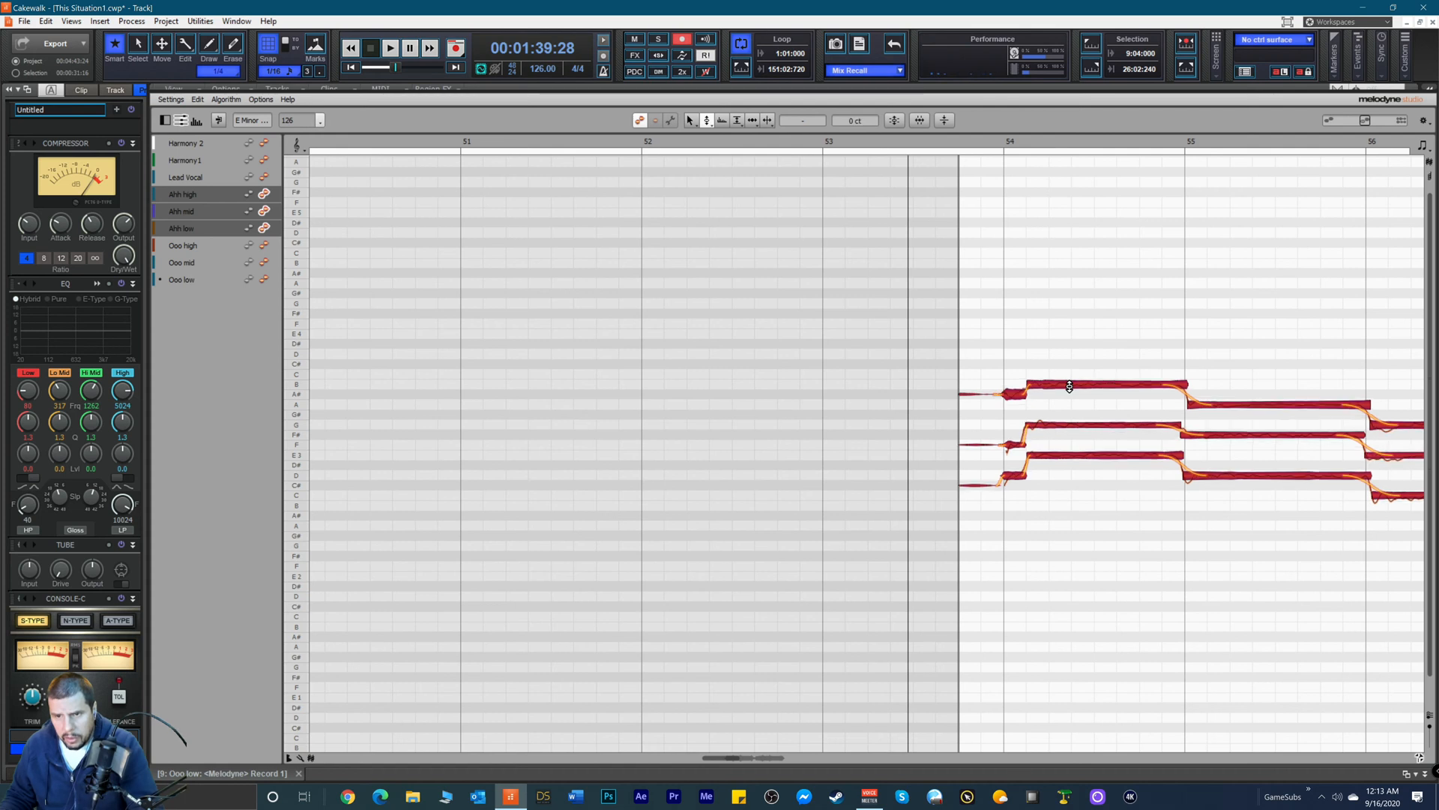
{"action": "left_click", "coordinate": [931, 142]}
{"action": "key", "text": "space"}
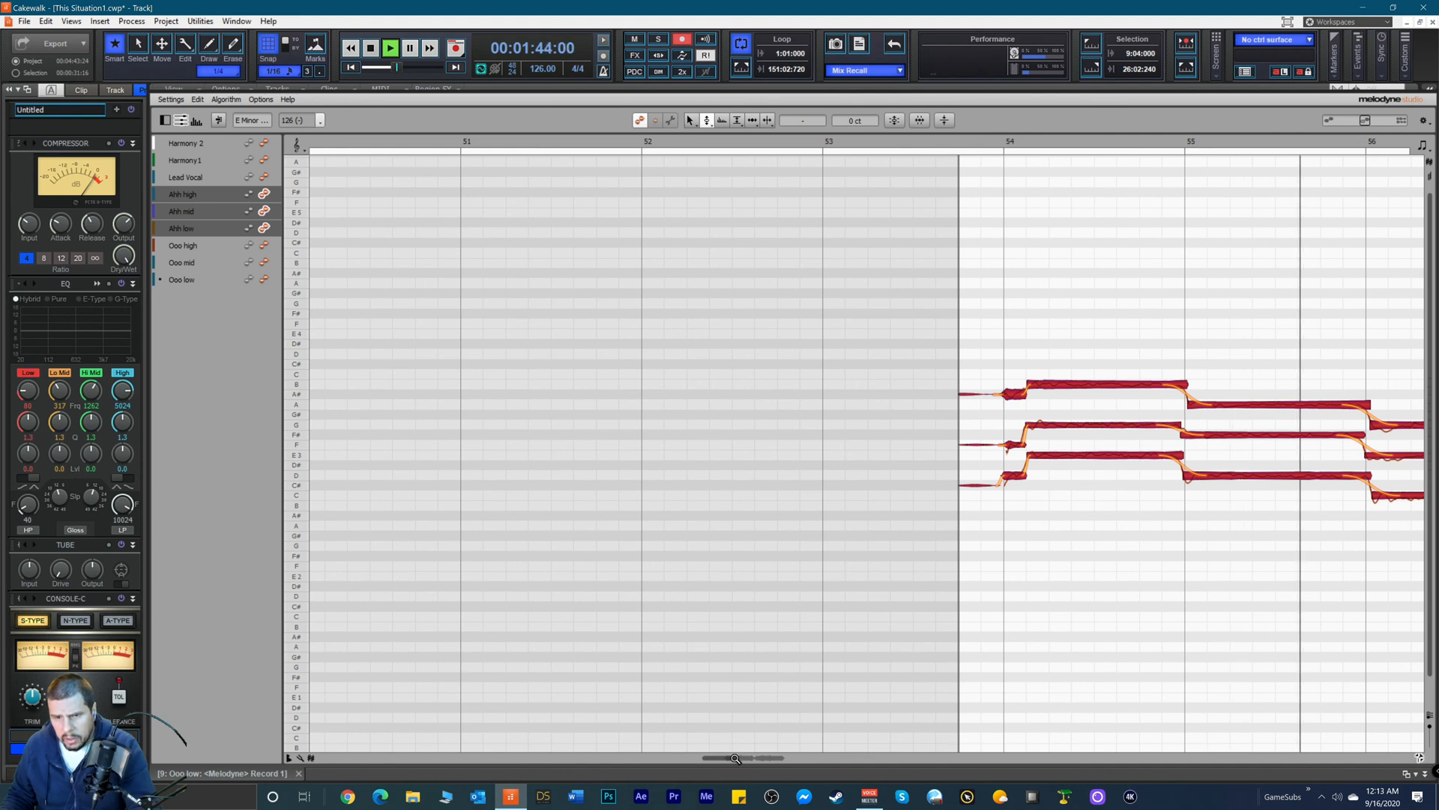
{"action": "left_click_drag", "start_coordinate": [724, 759], "coordinate": [745, 761]}
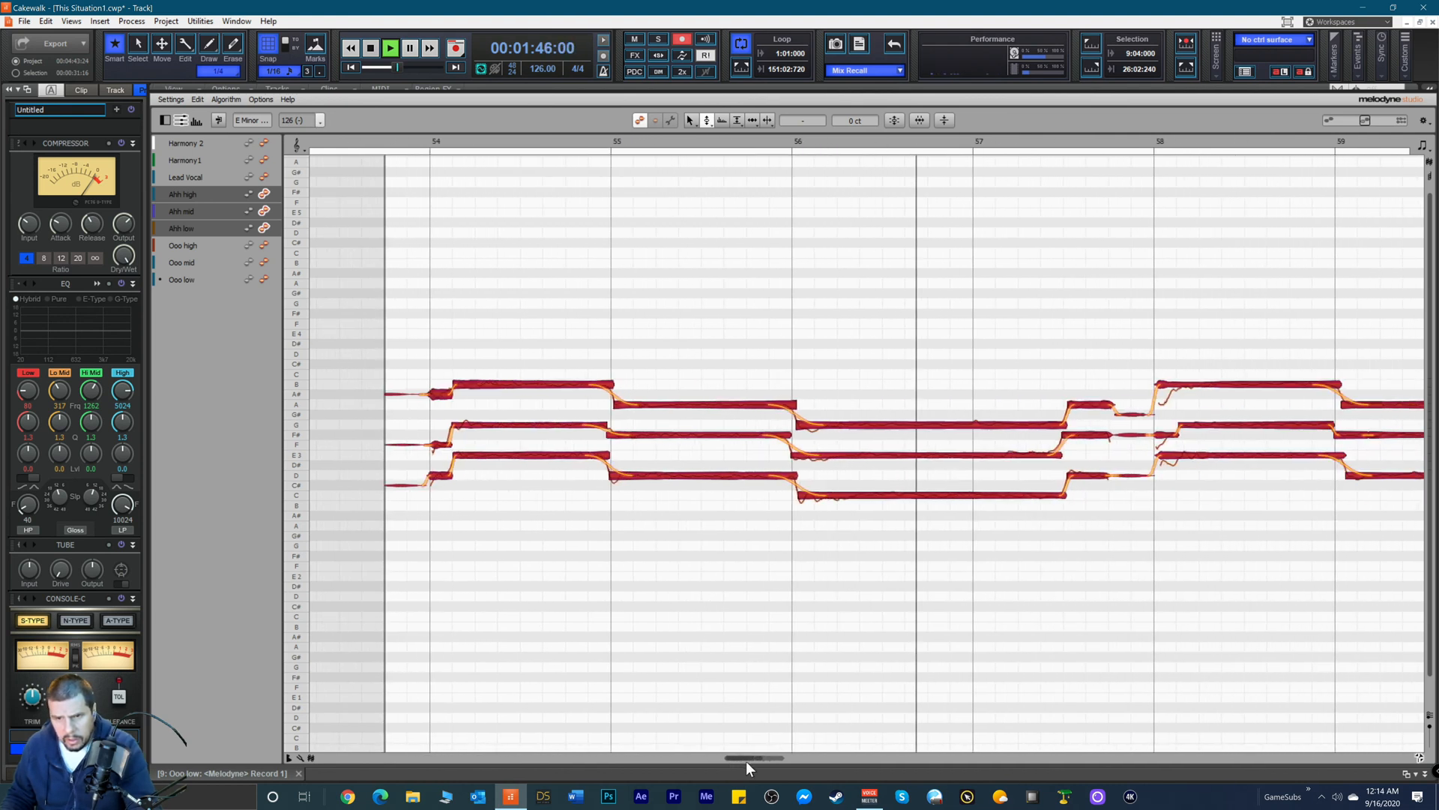
{"action": "key", "text": "space"}
Step: Set the pitch drift of the long Ahh notes at bar 56 to -20% low, 23% mid and 11% high
{"action": "right_click", "coordinate": [905, 461]}
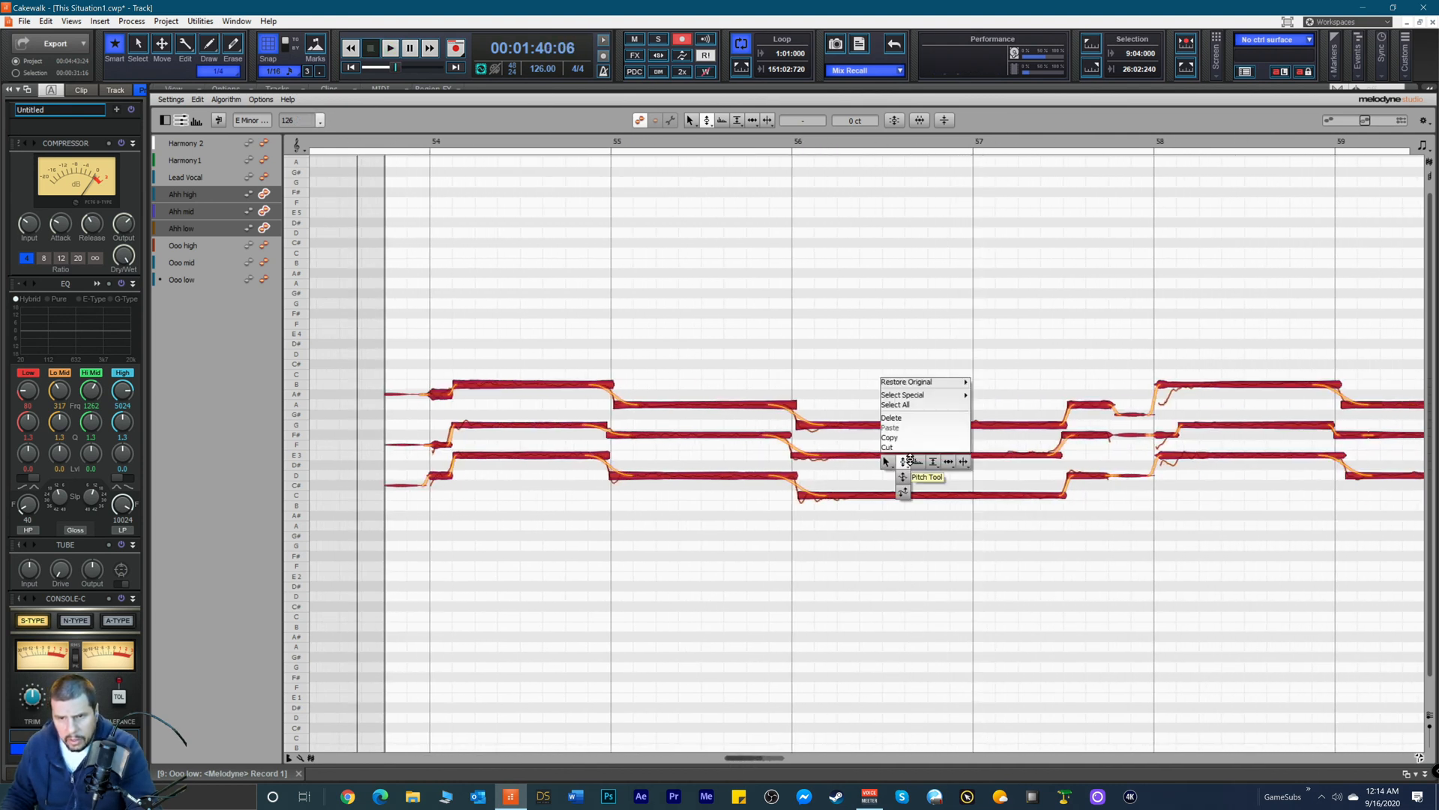
{"action": "left_click", "coordinate": [906, 461]}
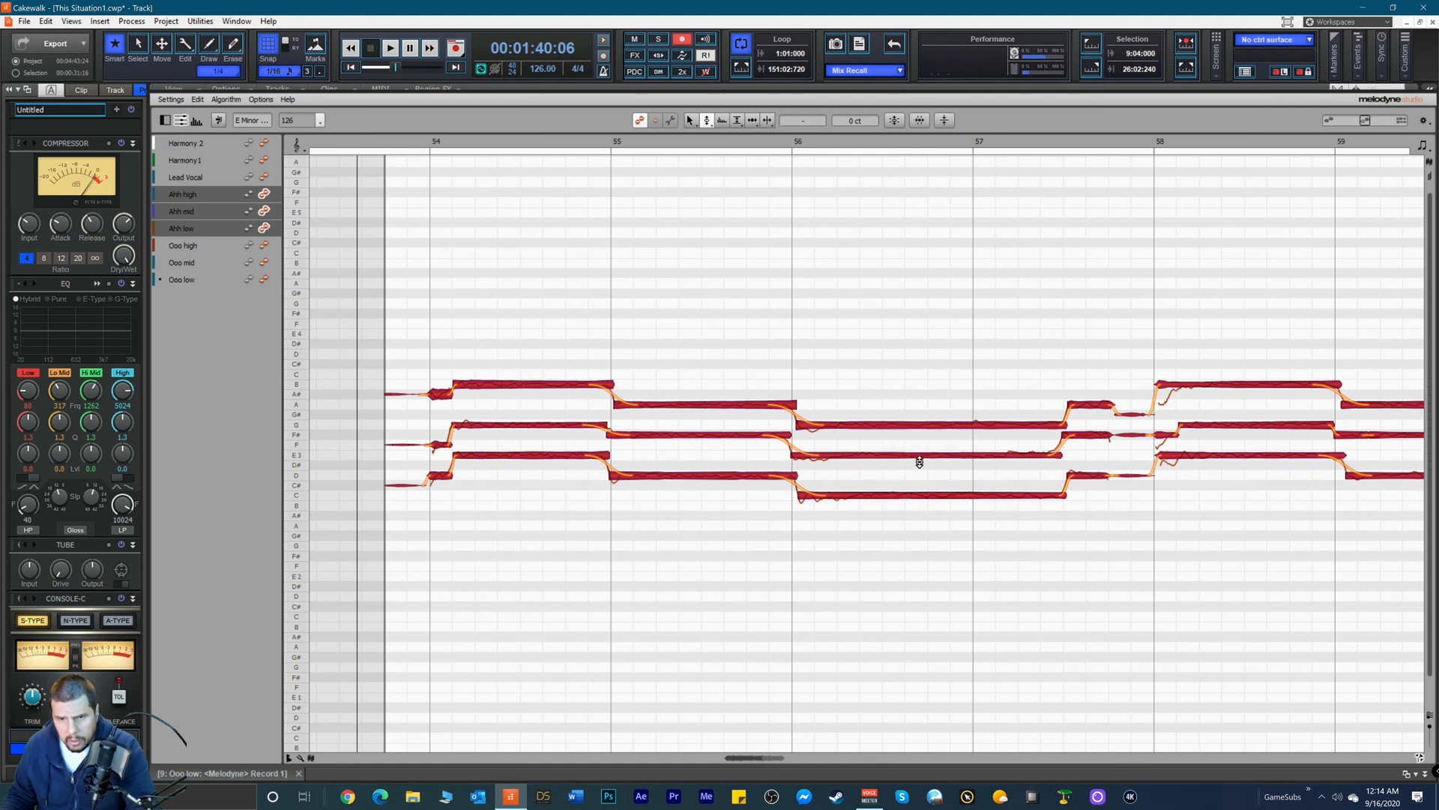
{"action": "left_click", "coordinate": [910, 475]}
{"action": "left_click", "coordinate": [890, 495]}
{"action": "right_click", "coordinate": [887, 497]}
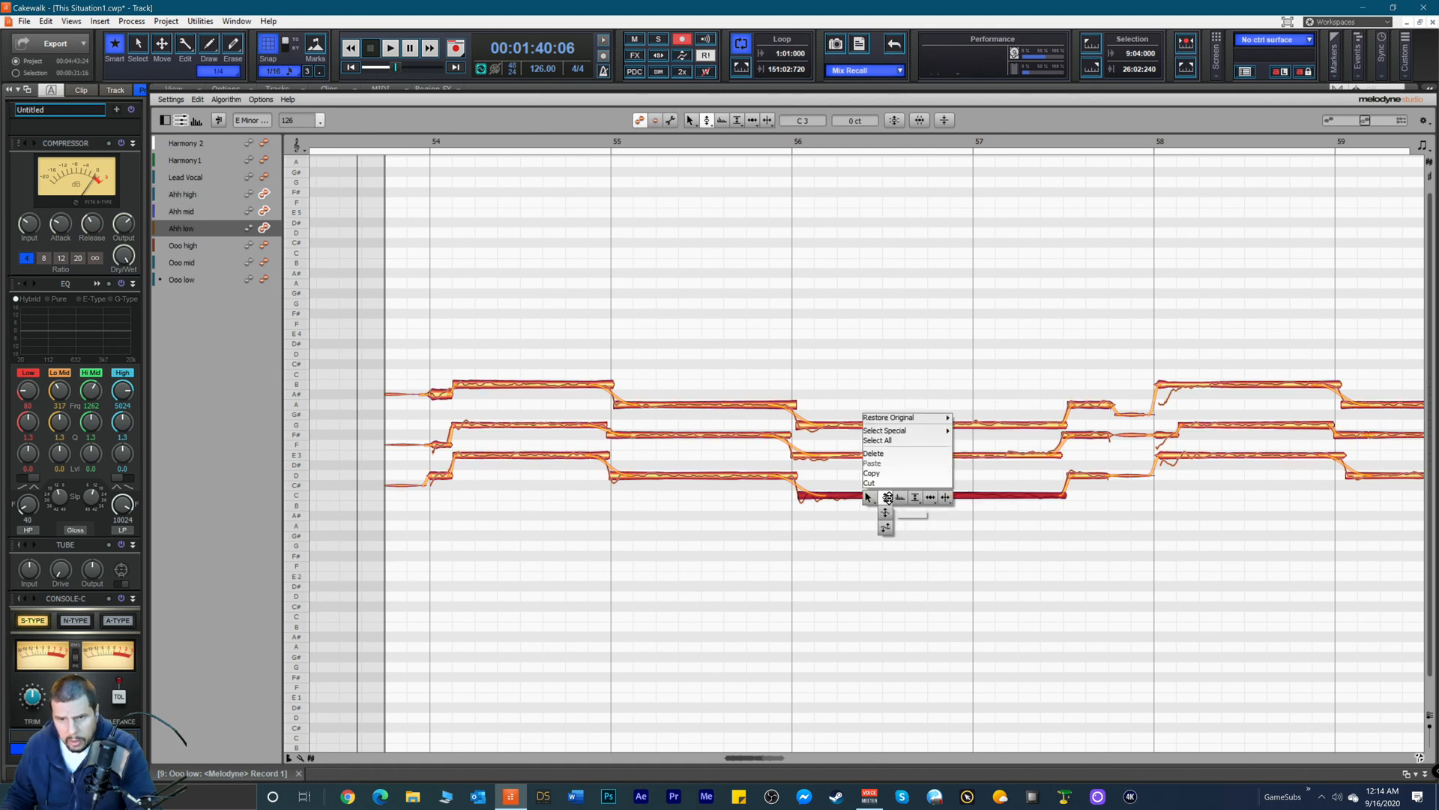
{"action": "left_click", "coordinate": [886, 512]}
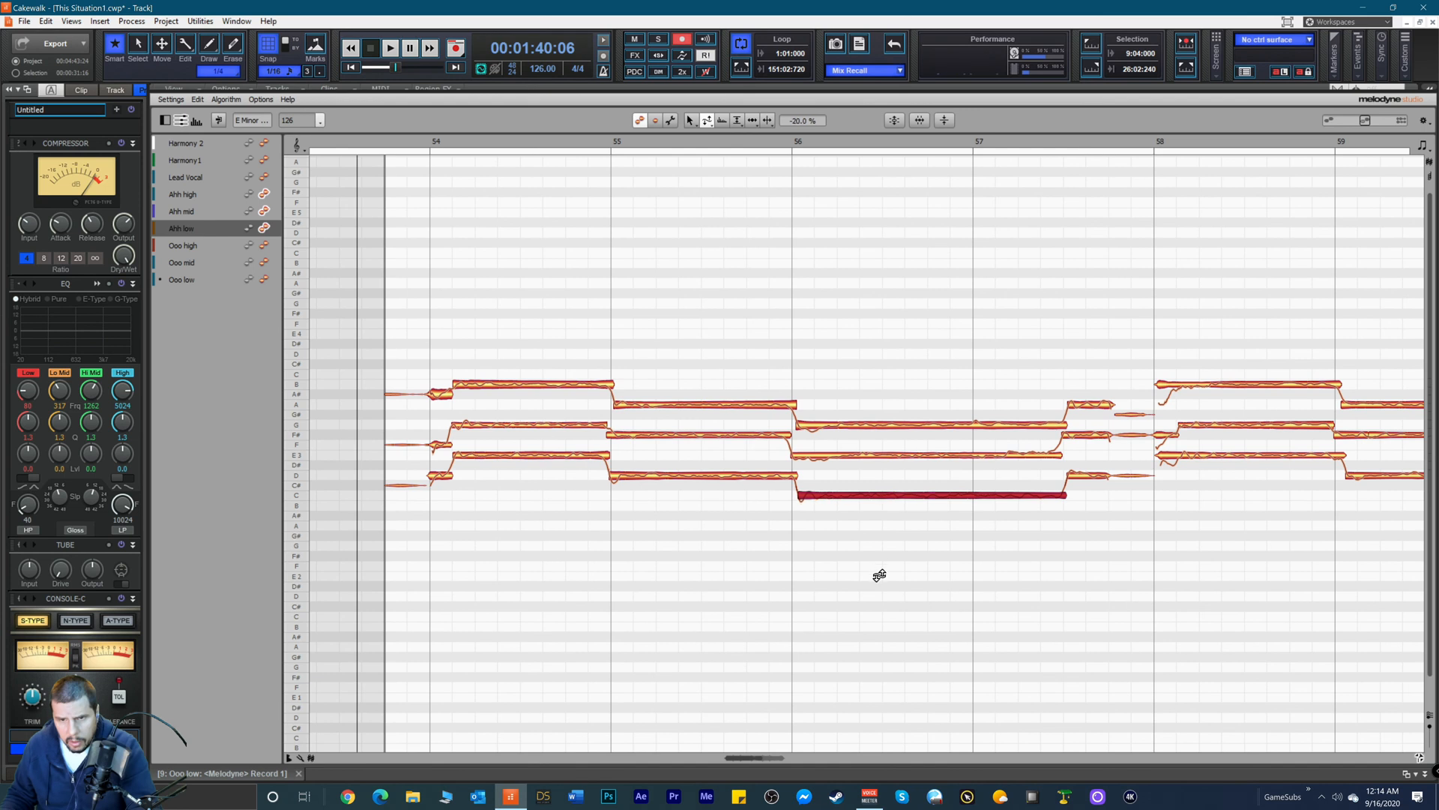
{"action": "left_click", "coordinate": [893, 455]}
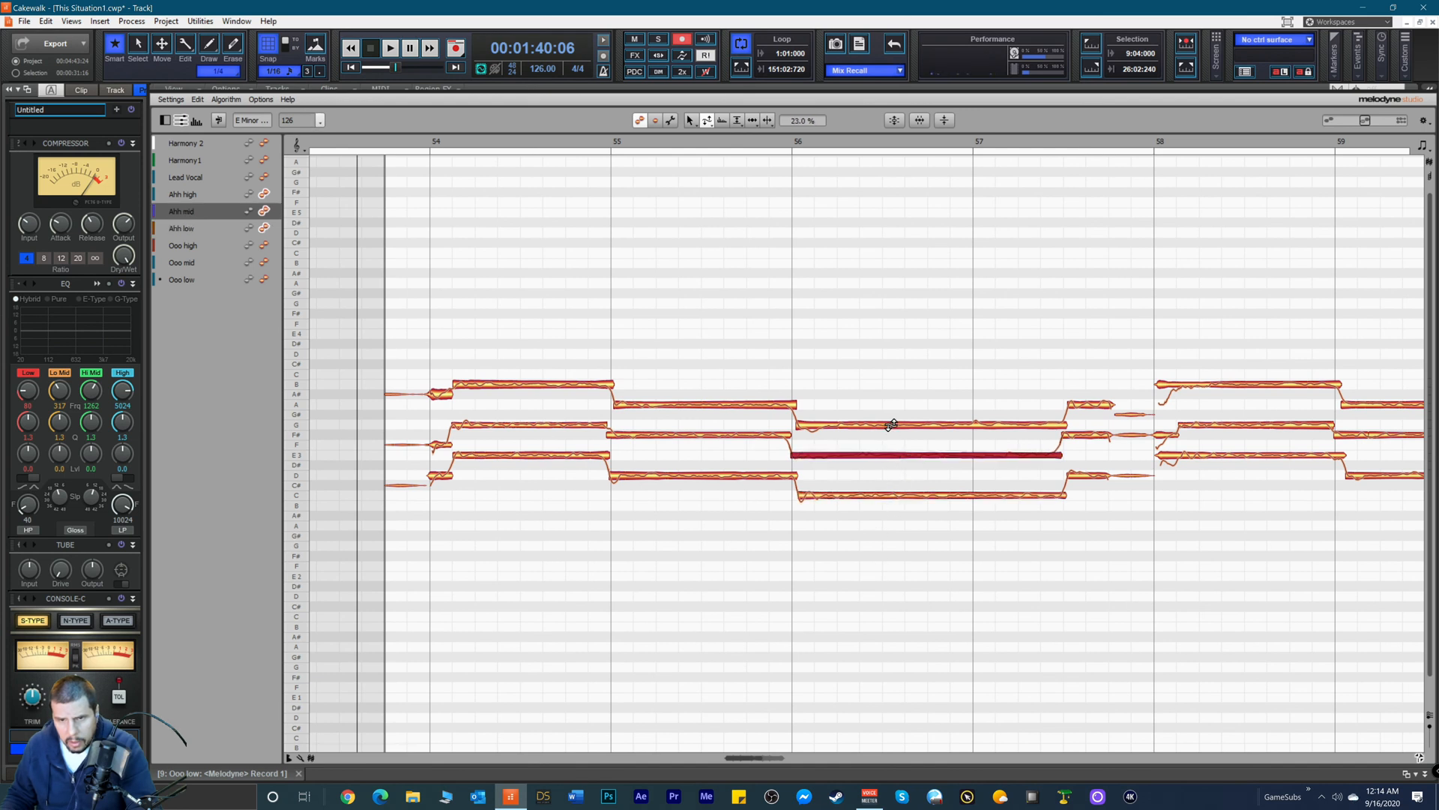
{"action": "left_click", "coordinate": [891, 424]}
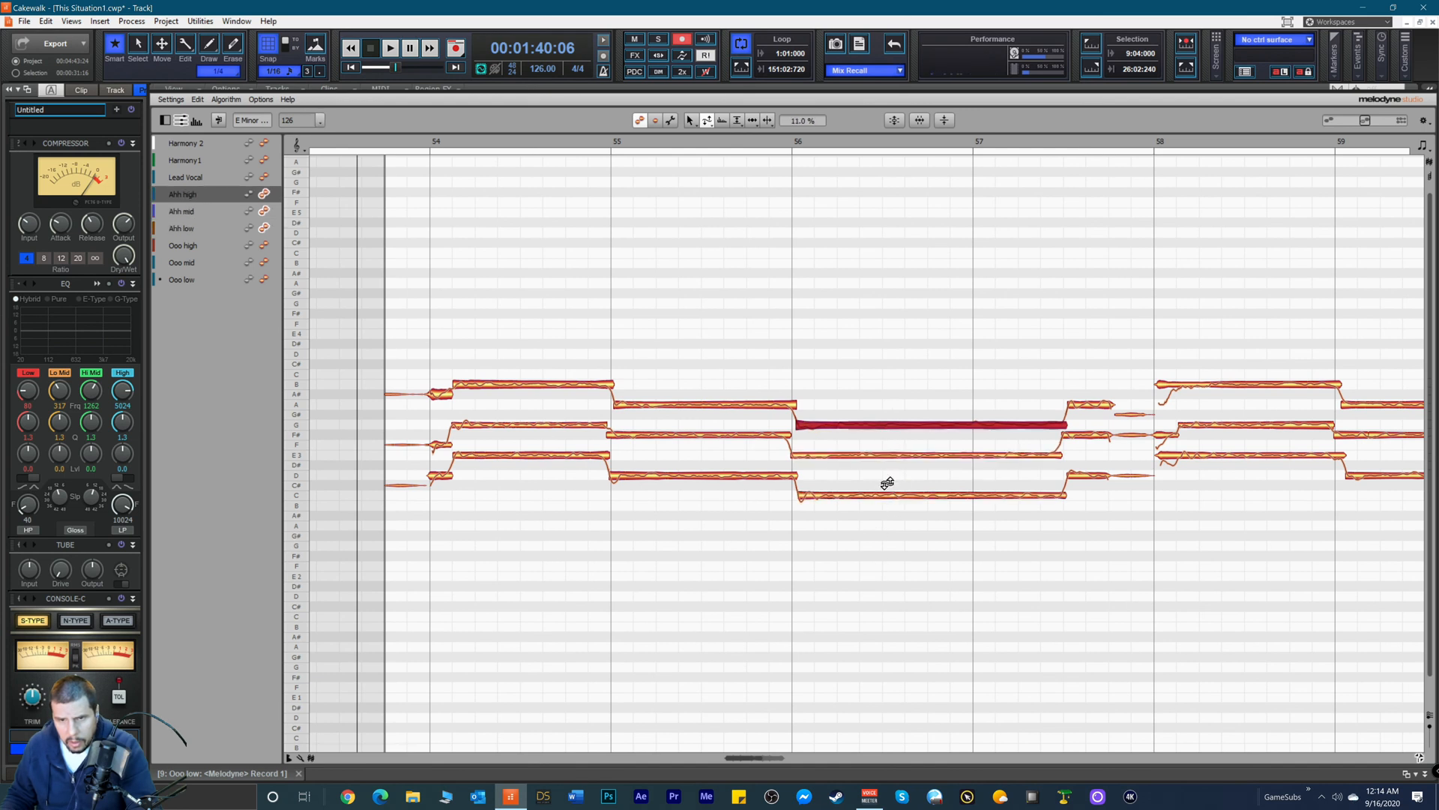
Step: Align the Ahh high note start in mid-bar 57 and the high and low note starts at bars 56 and 55 with the Time tool
{"action": "right_click", "coordinate": [1075, 324]}
{"action": "left_click", "coordinate": [1117, 298]}
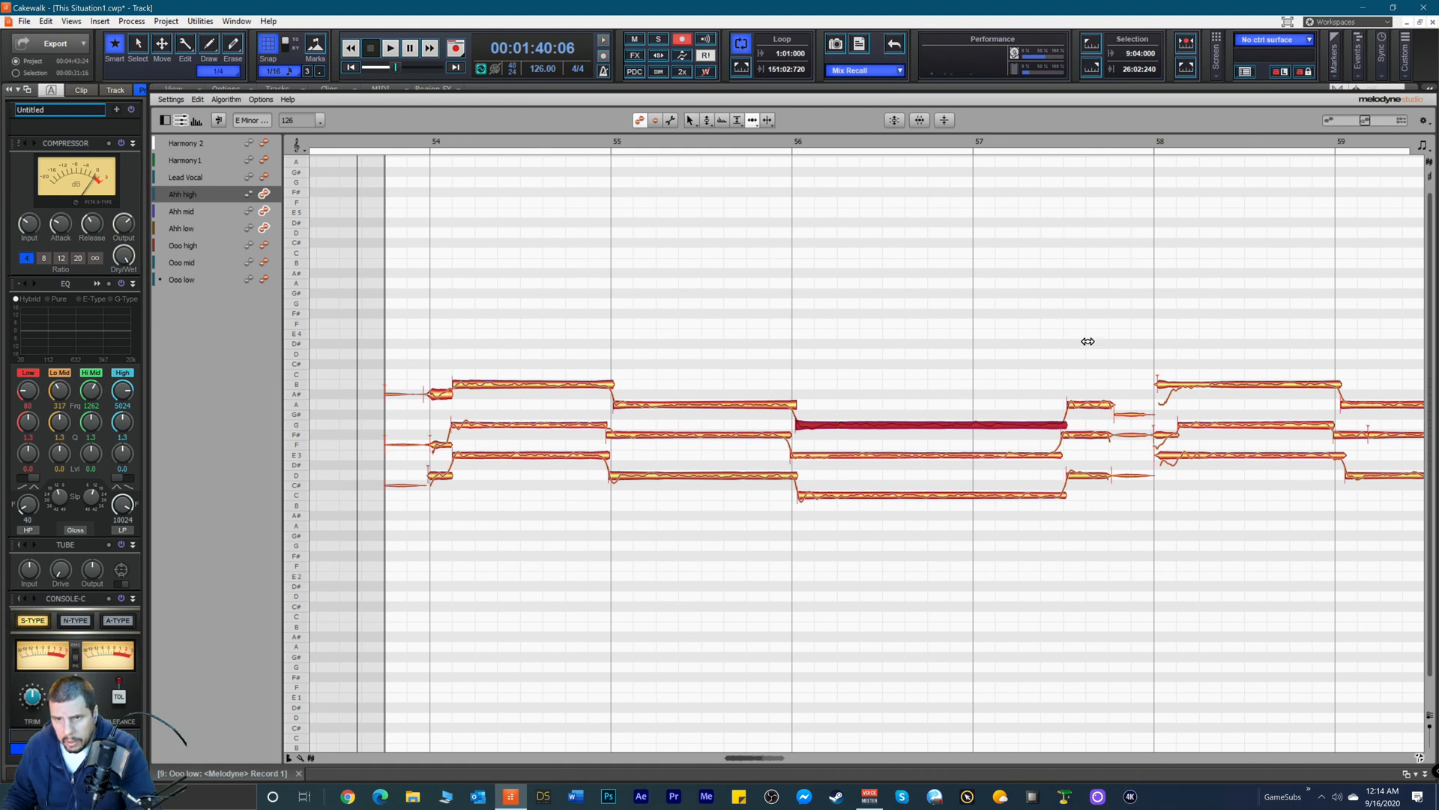
{"action": "left_click", "coordinate": [1073, 407]}
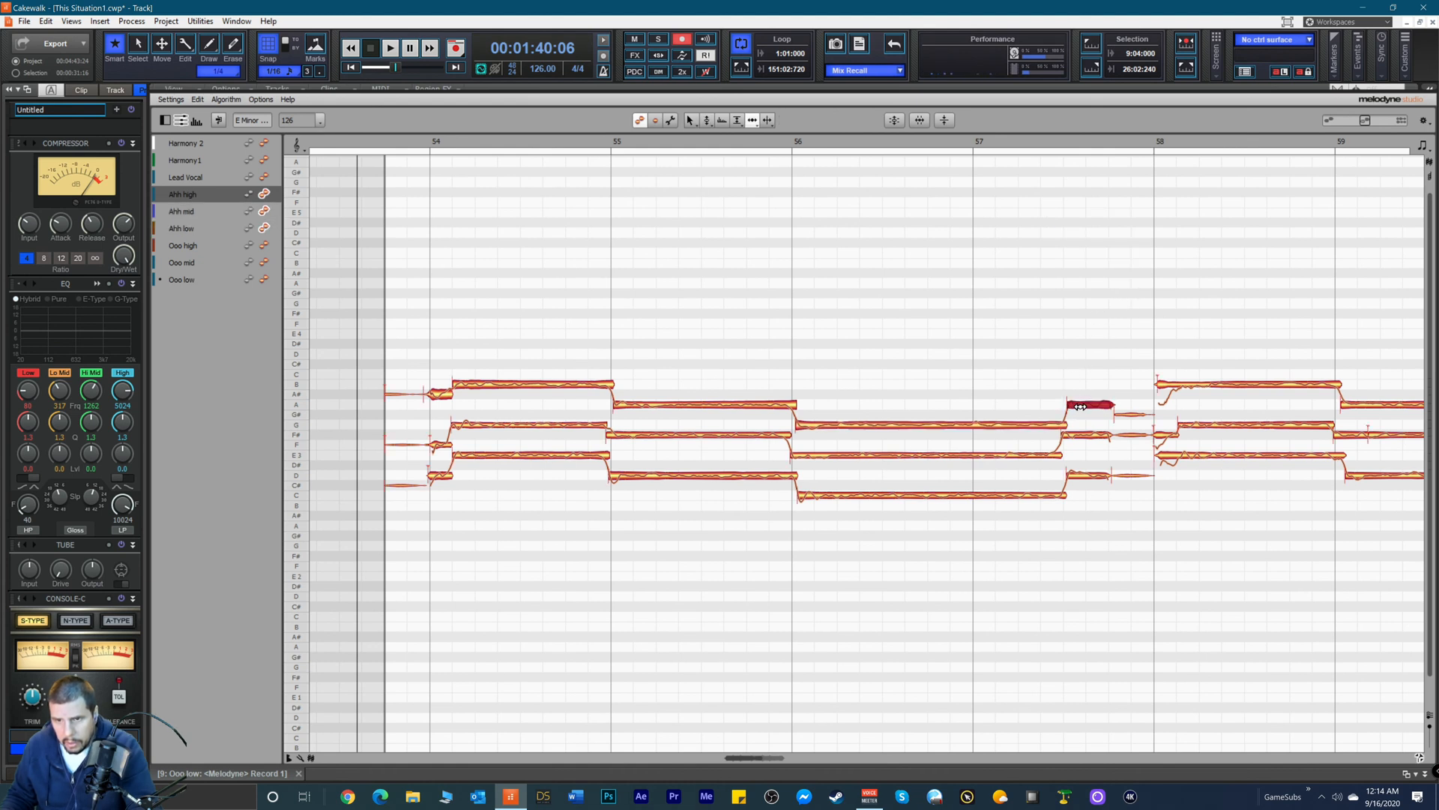
{"action": "left_click", "coordinate": [807, 422]}
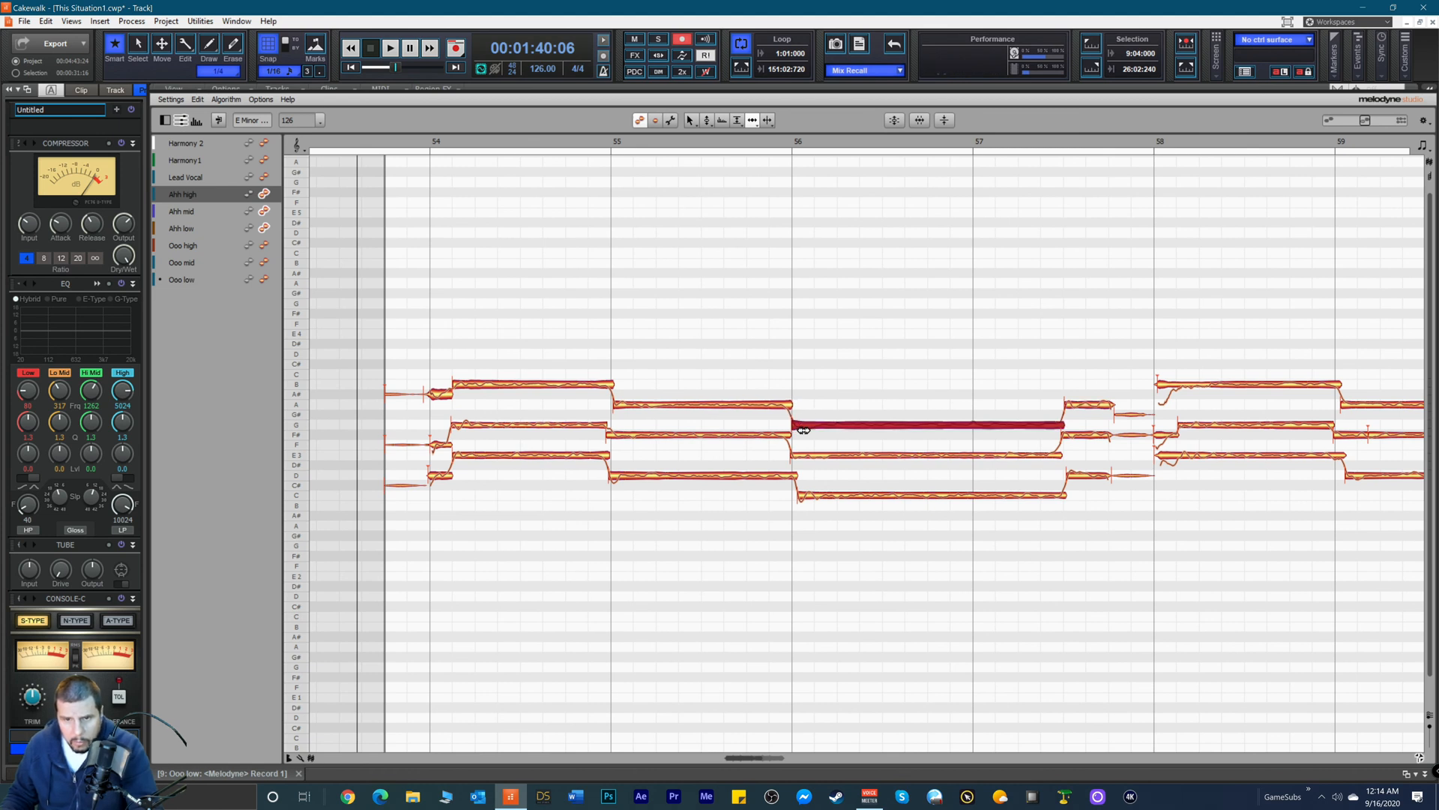
{"action": "left_click", "coordinate": [809, 495]}
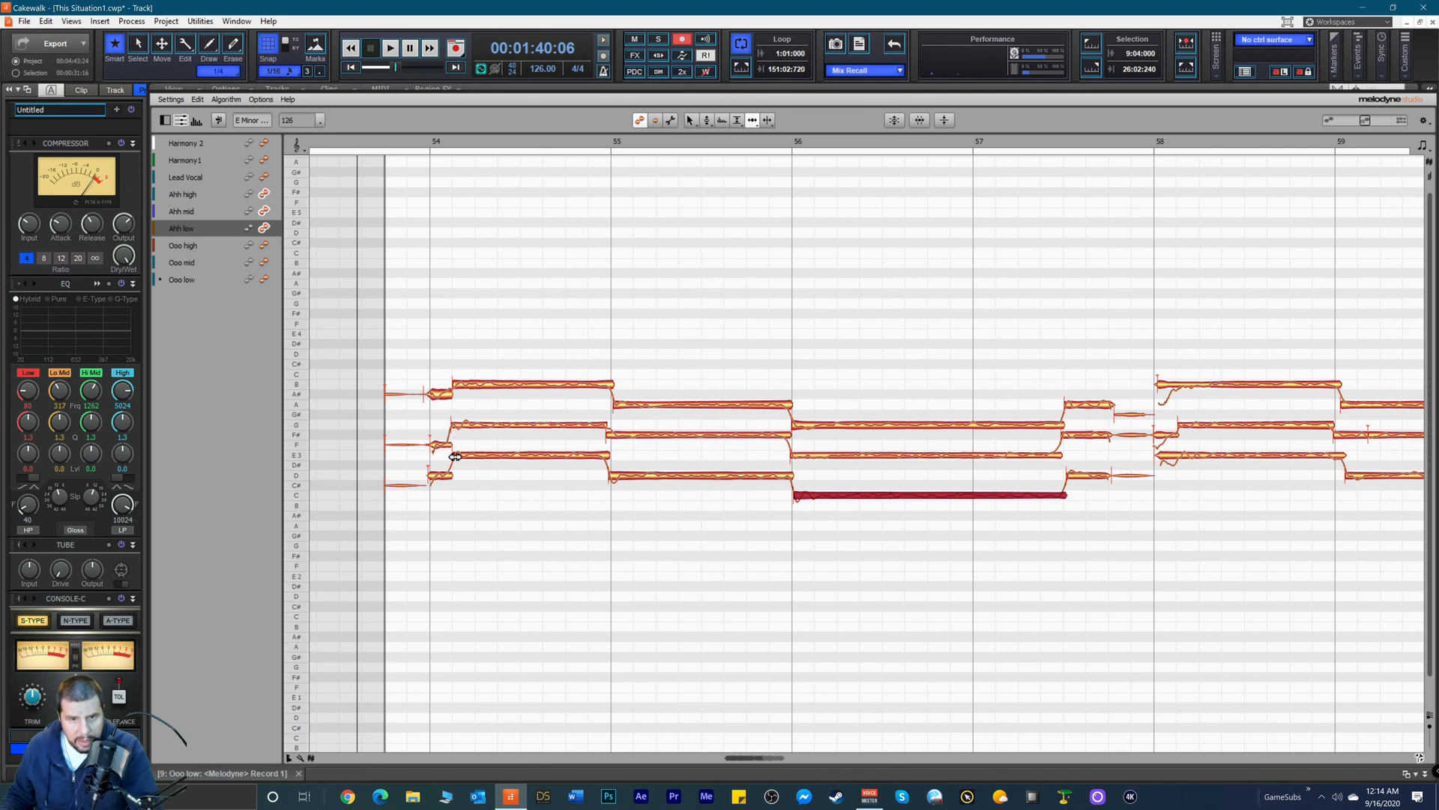
{"action": "left_click", "coordinate": [614, 478]}
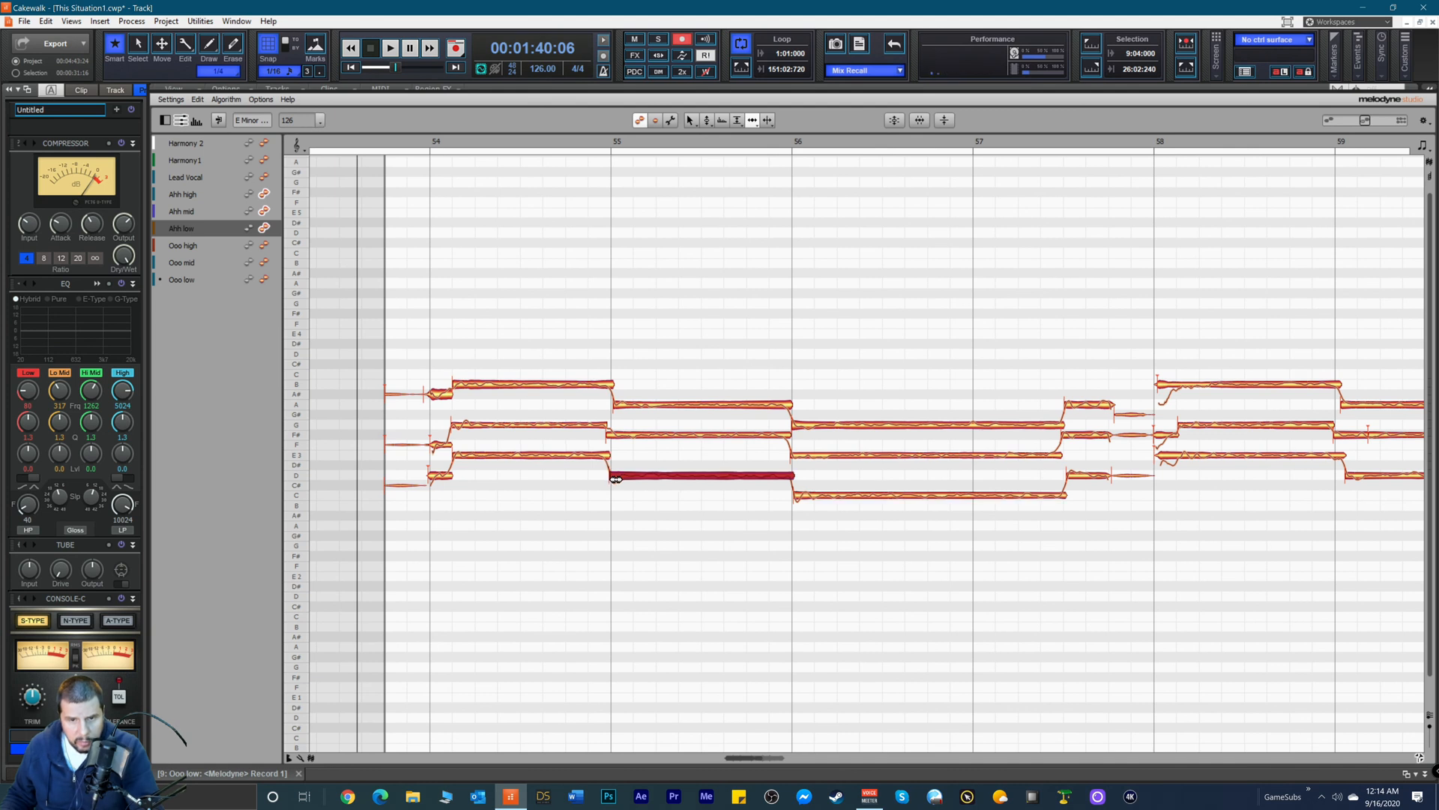
{"action": "left_click", "coordinate": [615, 404]}
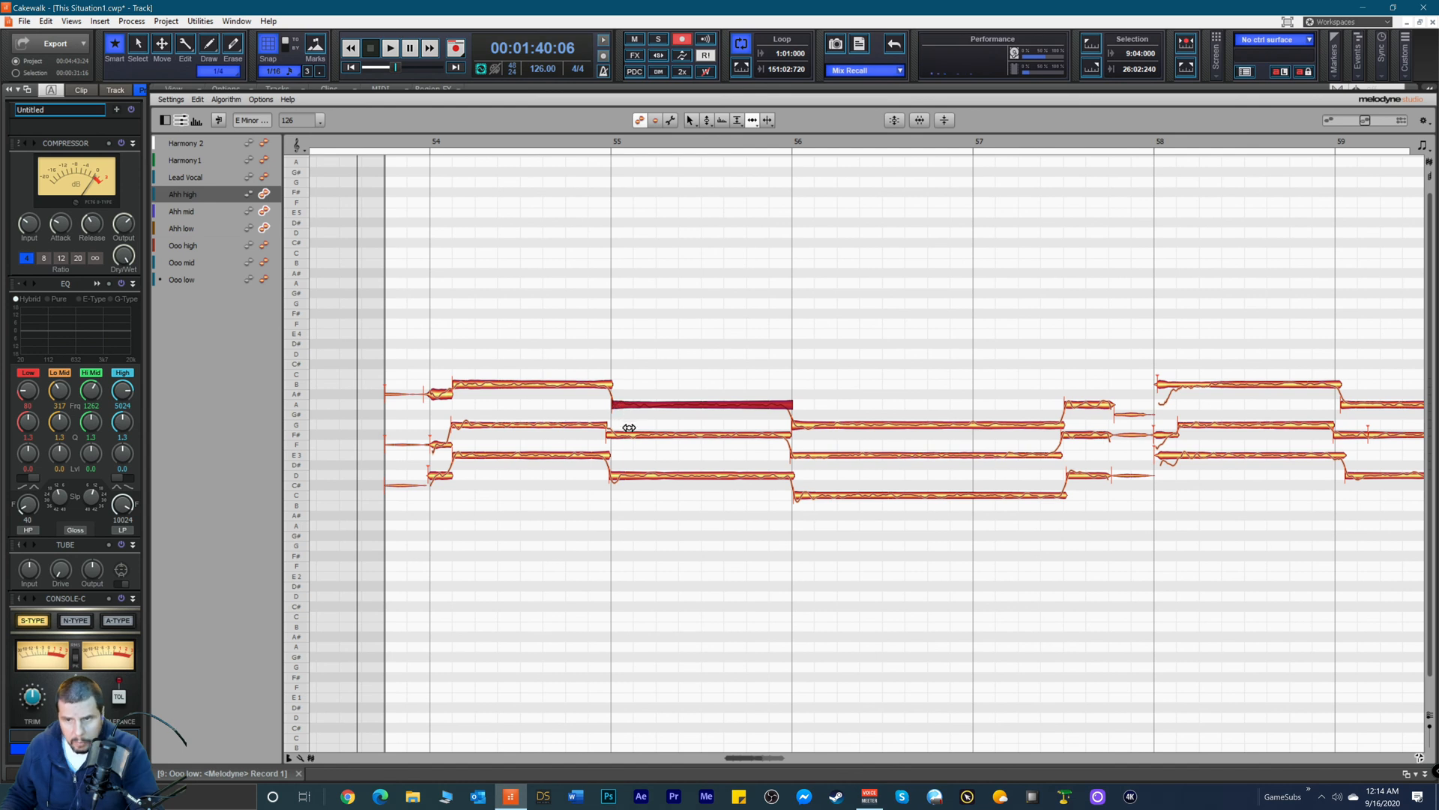
Step: Separate the breath from the end of the short Ahh mid note just before bar 58 with the Note Separation tool
{"action": "left_click_drag", "start_coordinate": [1127, 392], "coordinate": [1125, 517]}
{"action": "right_click", "coordinate": [1131, 372]}
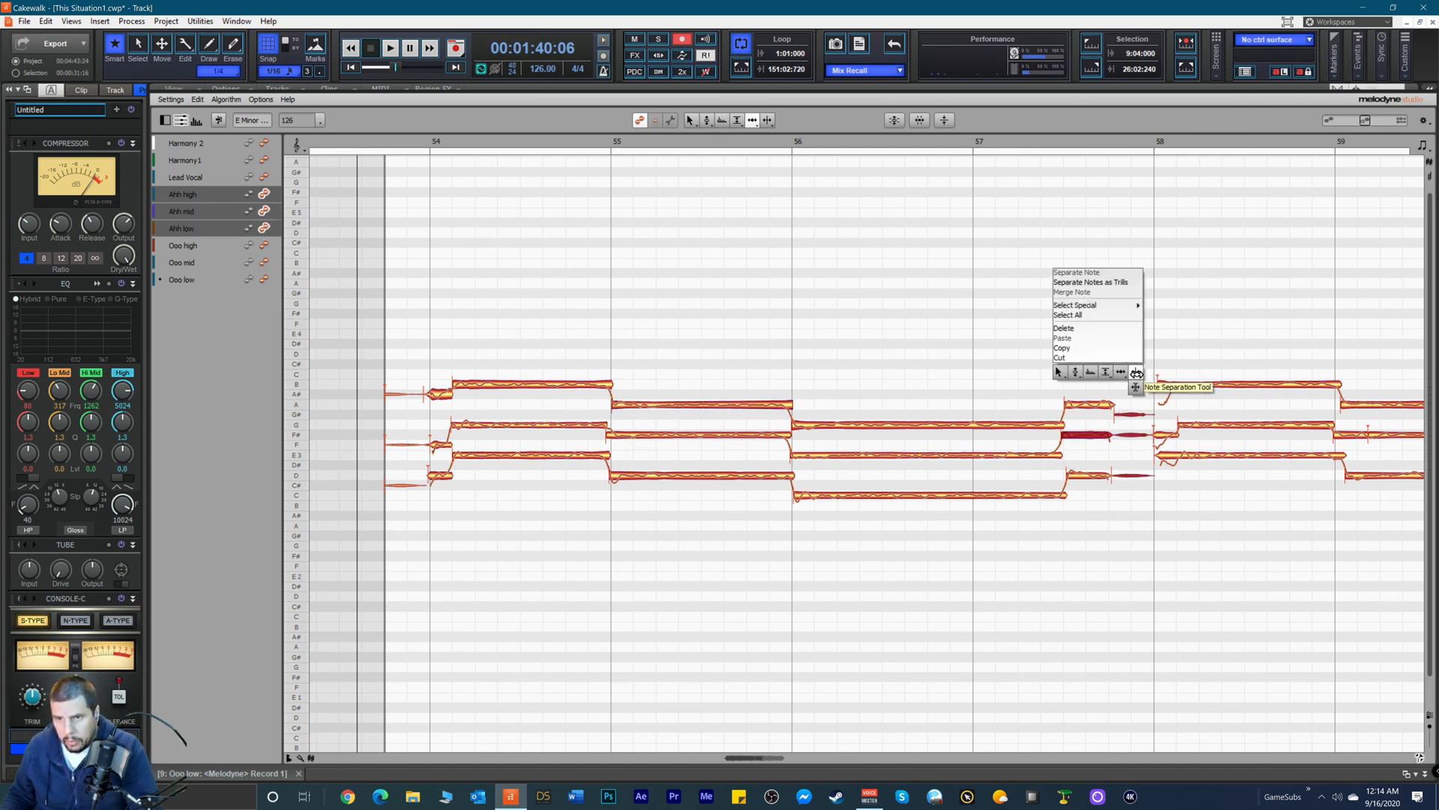
{"action": "left_click", "coordinate": [1136, 372]}
{"action": "left_click", "coordinate": [1117, 515]}
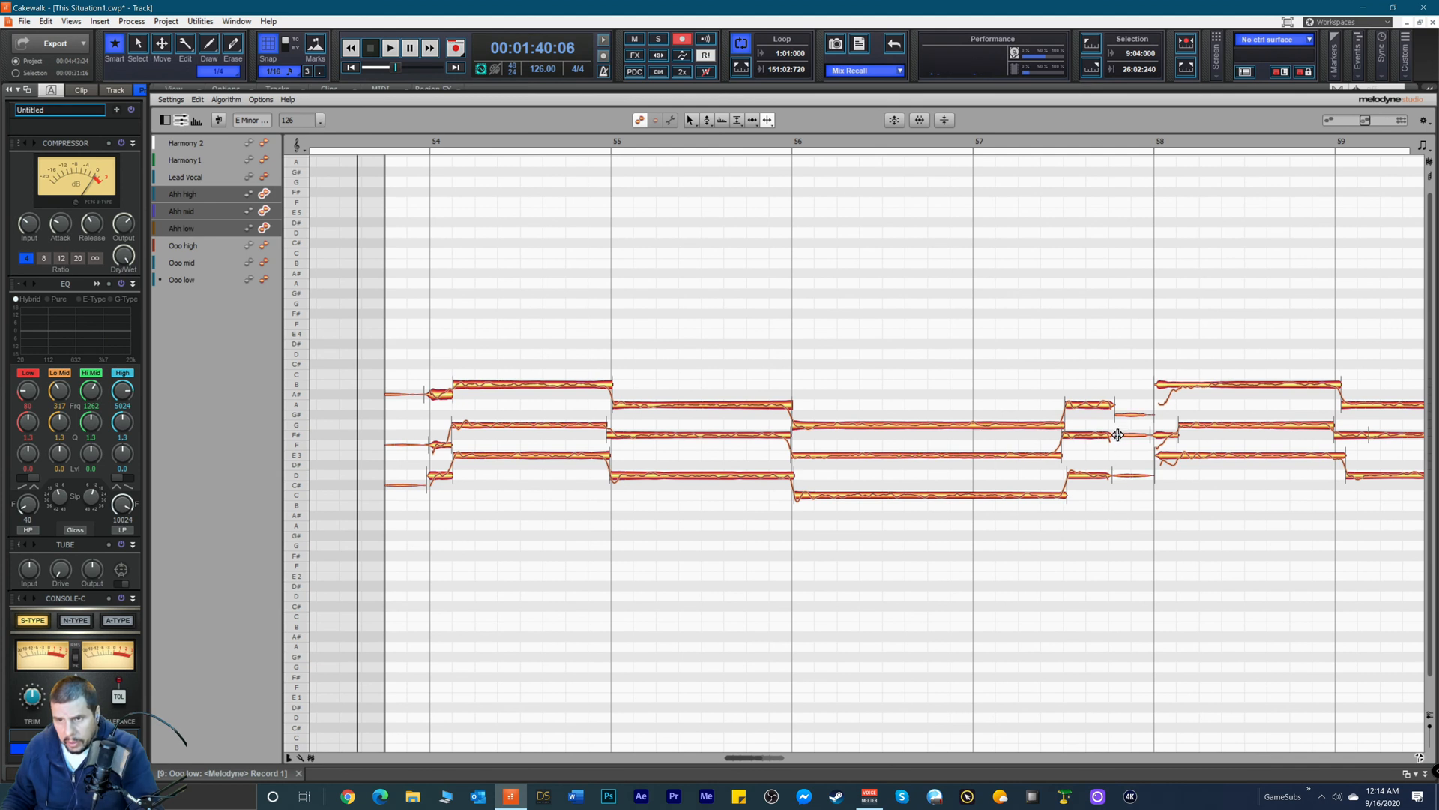
{"action": "double_click", "coordinate": [1113, 435]}
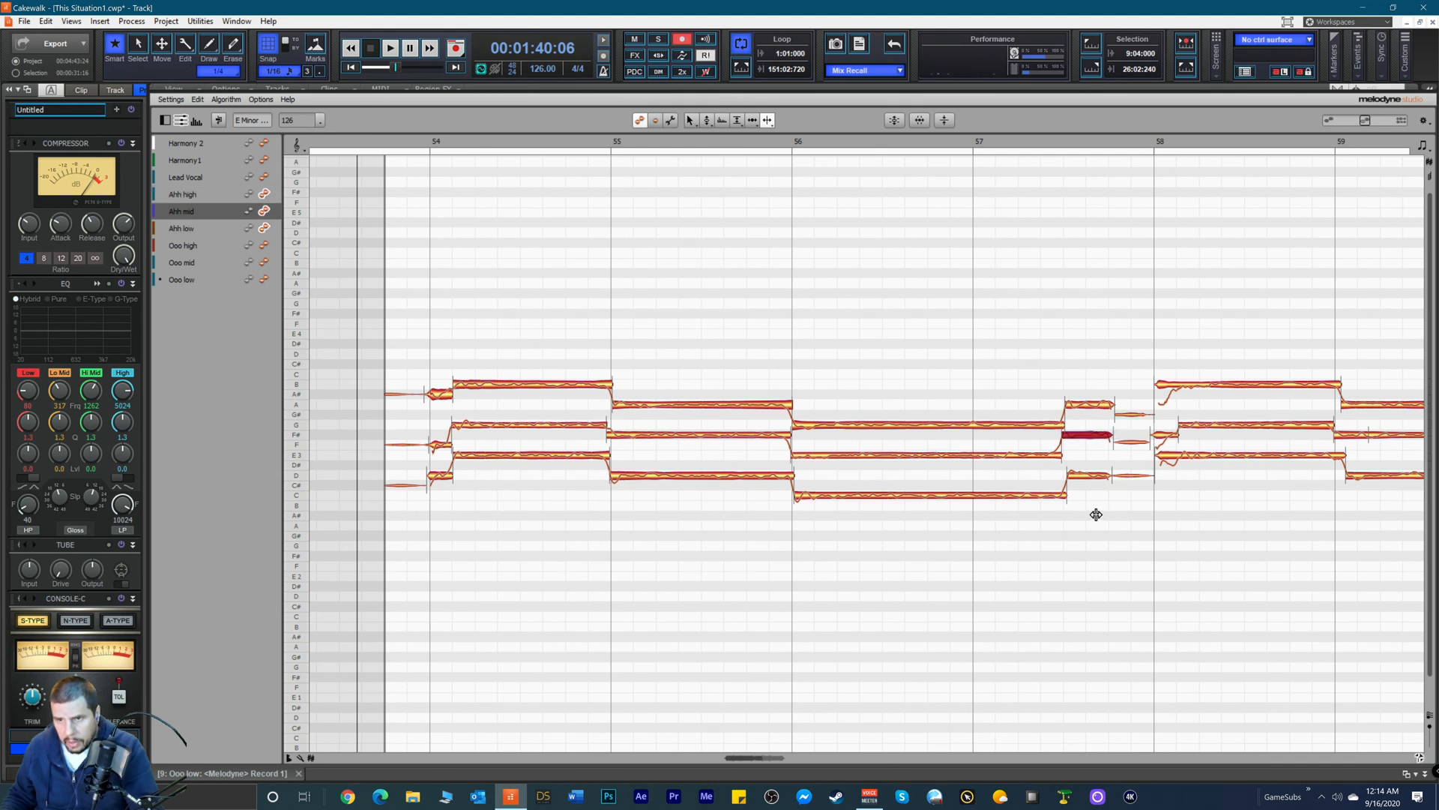
Step: Mute the Ahh high, mid and low breaths just before bar 58
{"action": "left_click_drag", "start_coordinate": [1130, 398], "coordinate": [1137, 523]}
{"action": "right_click", "coordinate": [1137, 522]}
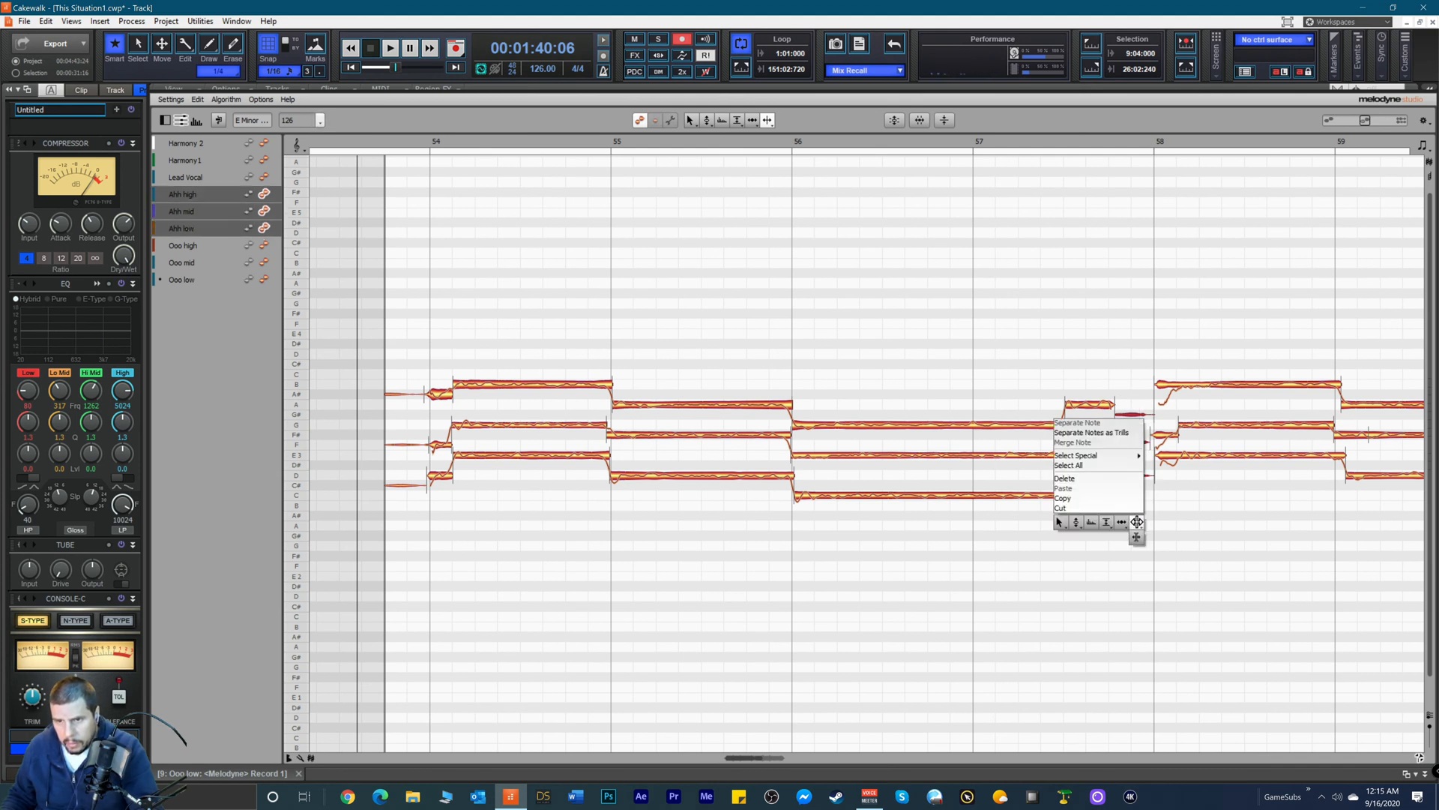
{"action": "left_click", "coordinate": [1108, 522]}
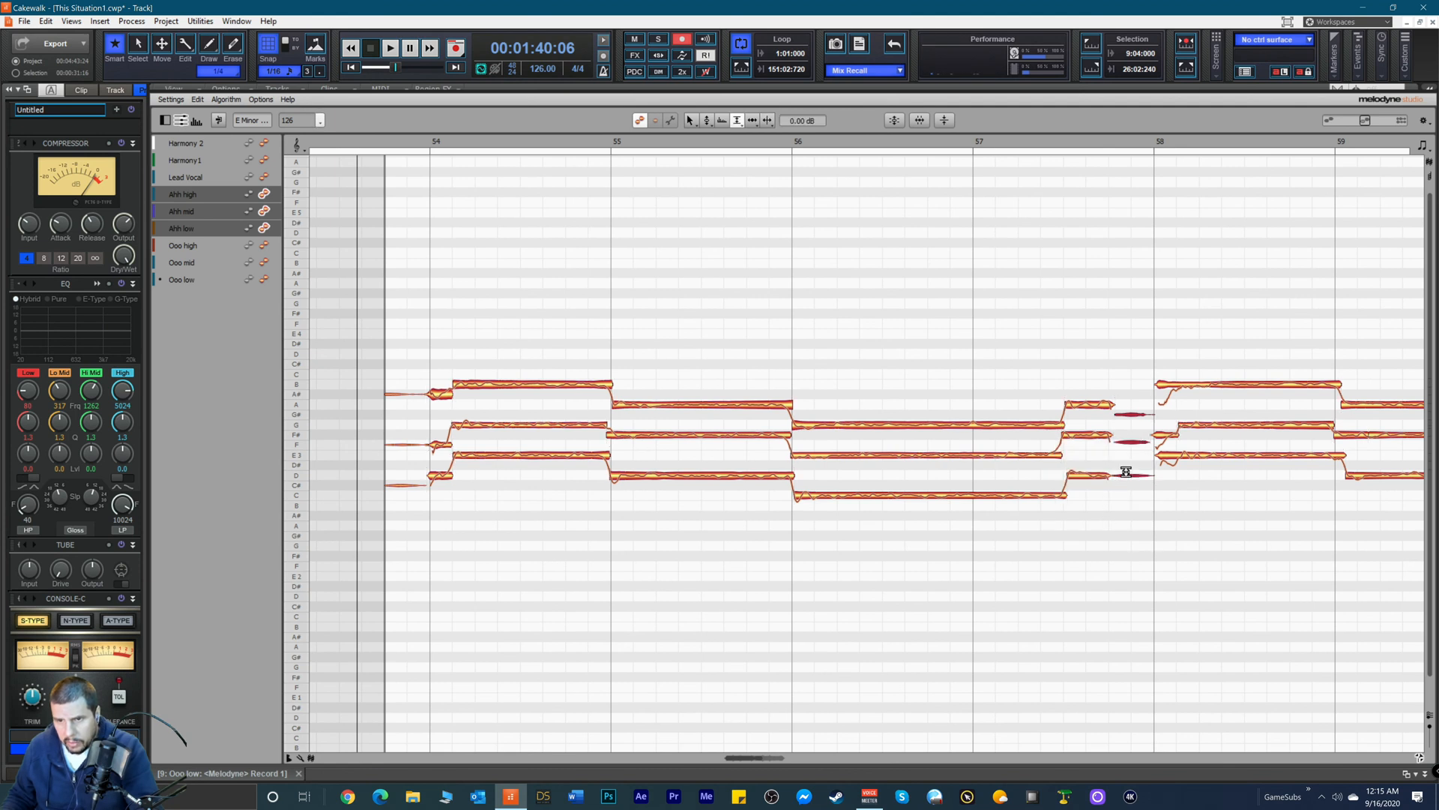
Step: Align the ends and starts of the short Ahh high, mid and low notes late in bar 57 with the Time tool
{"action": "right_click", "coordinate": [1104, 506]}
{"action": "left_click", "coordinate": [1117, 504]}
{"action": "left_click", "coordinate": [1111, 438]}
{"action": "left_click_drag", "start_coordinate": [1109, 438], "coordinate": [1107, 439]}
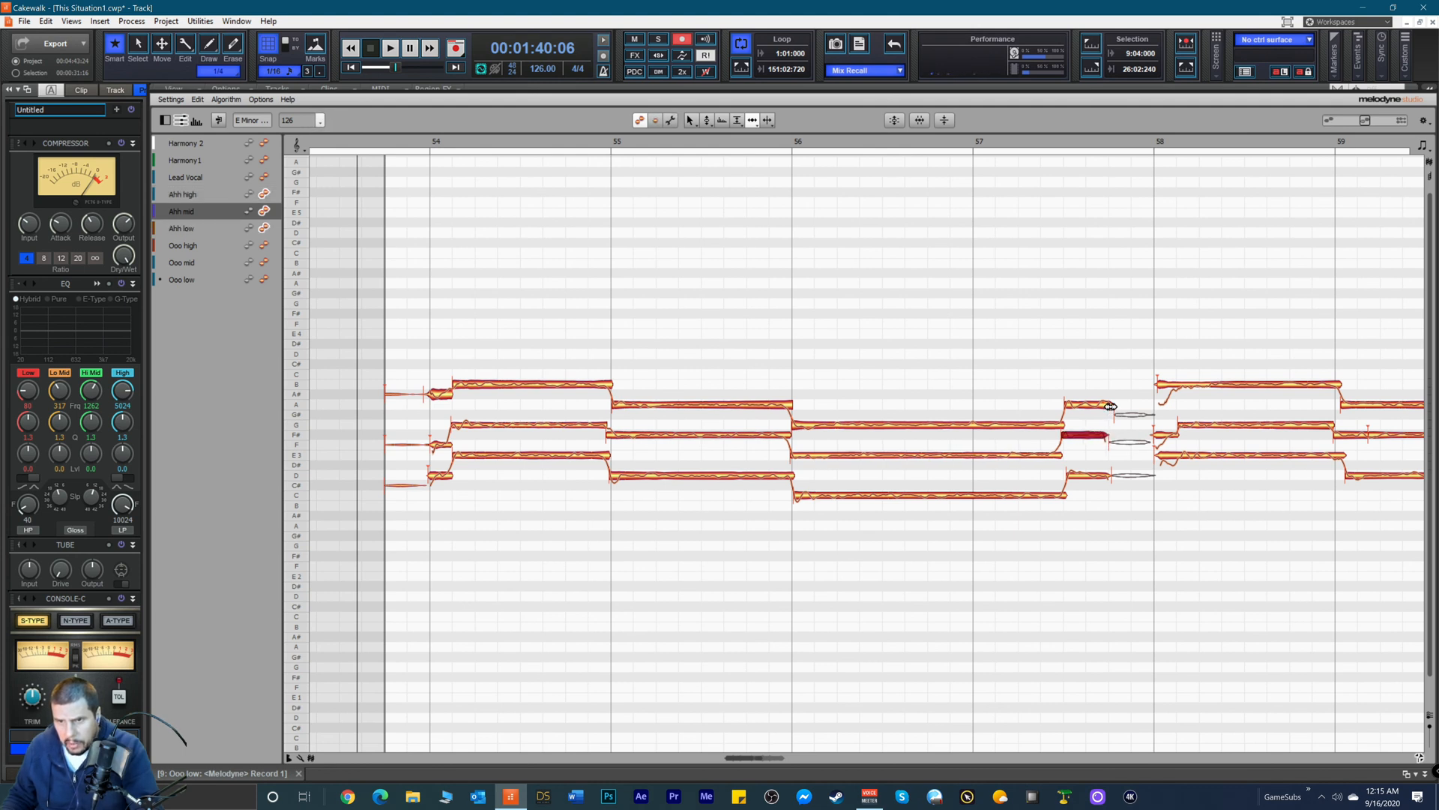
{"action": "left_click", "coordinate": [1111, 407]}
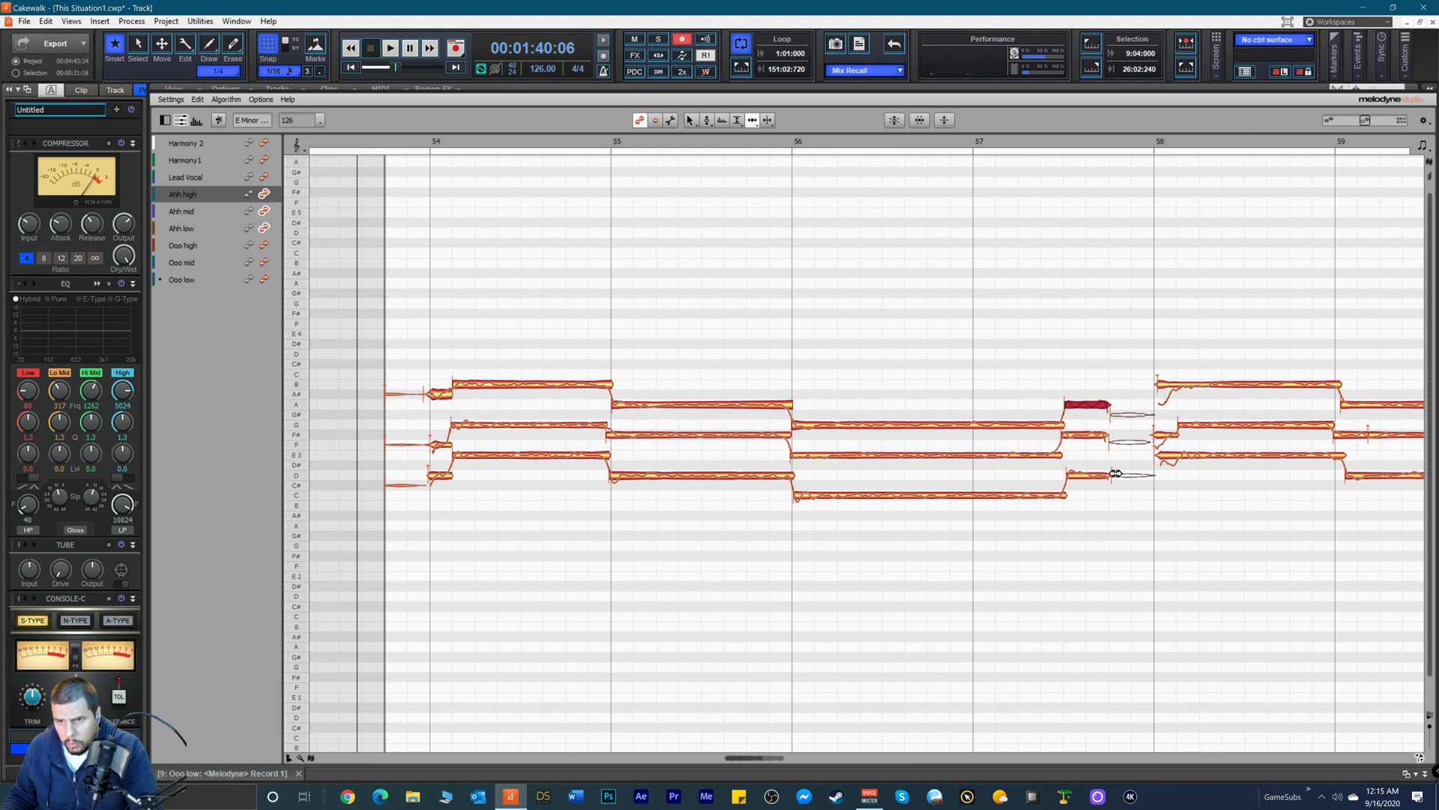
{"action": "left_click", "coordinate": [1087, 476]}
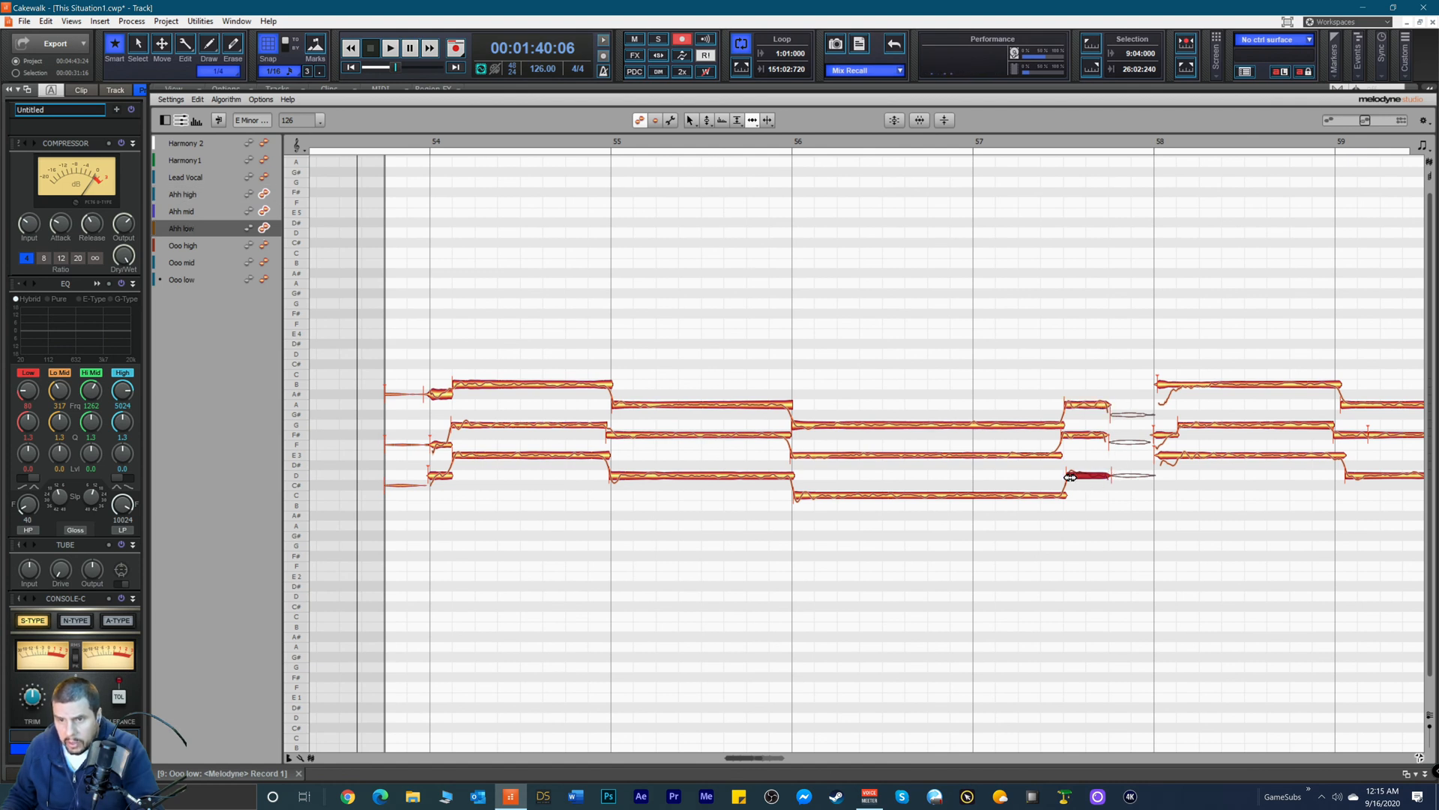
{"action": "left_click", "coordinate": [1067, 437]}
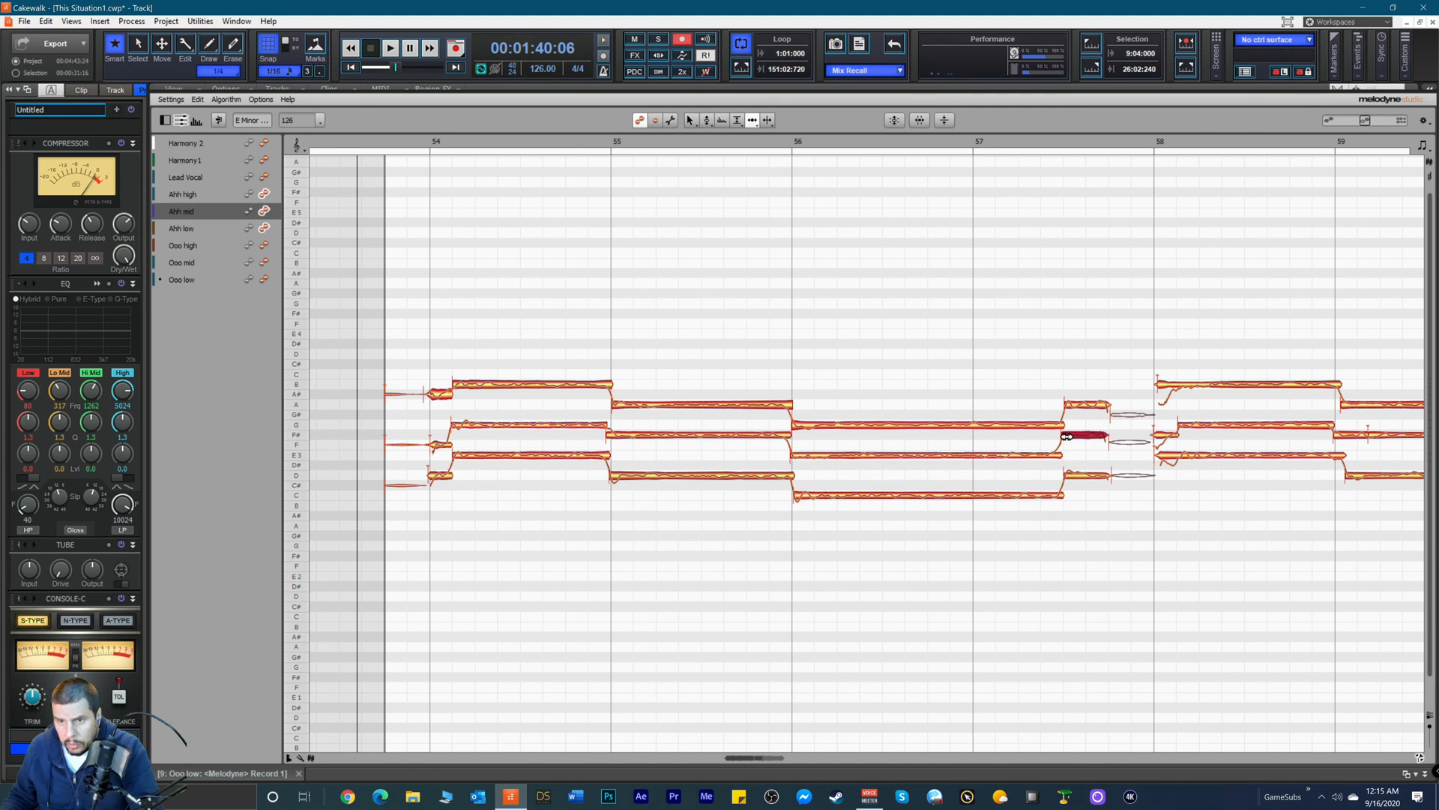
{"action": "left_click_drag", "start_coordinate": [1068, 438], "coordinate": [1071, 438]}
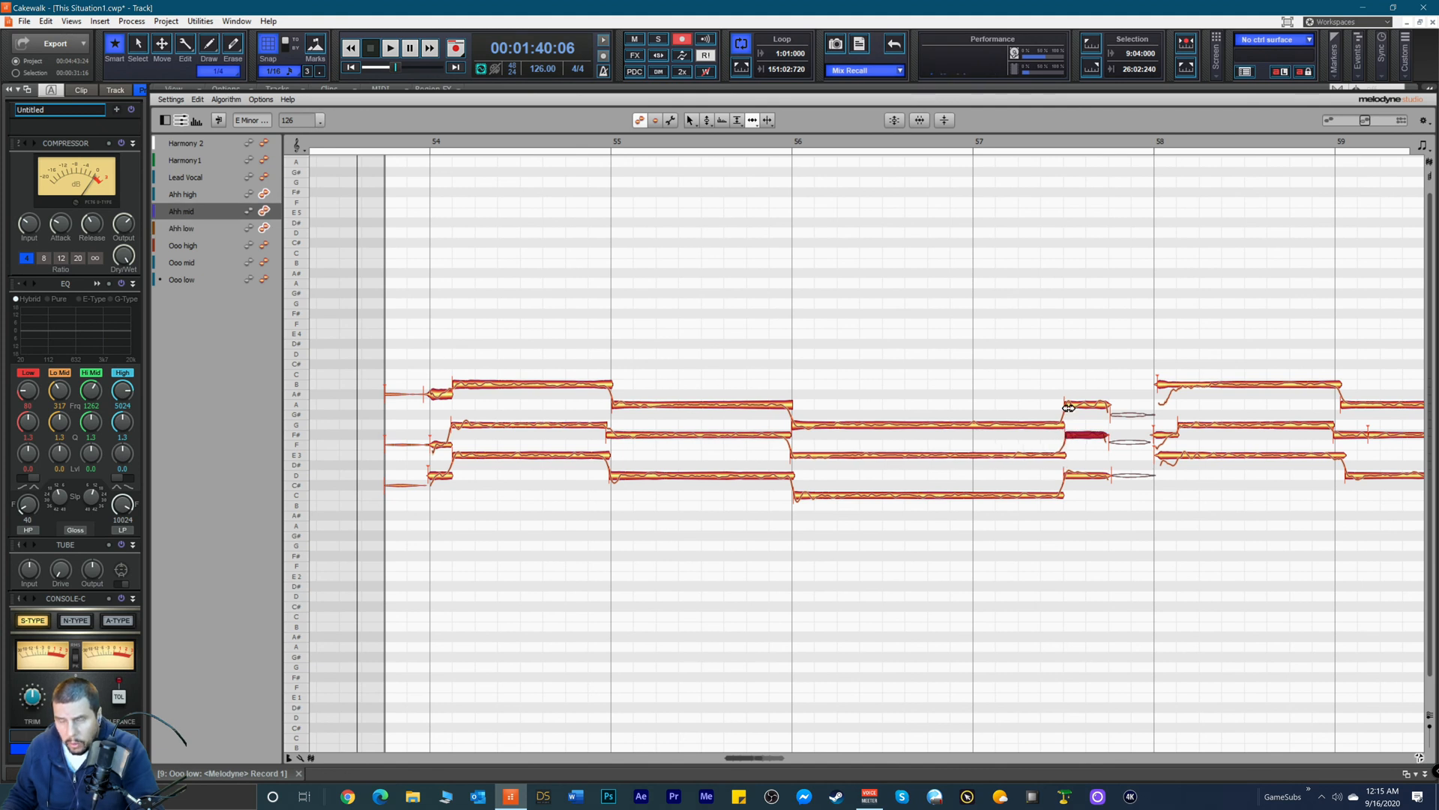
Step: Set the pitch drift of the long Ahh notes at bar 56 to -71% high and -9% mid
{"action": "right_click", "coordinate": [829, 386]}
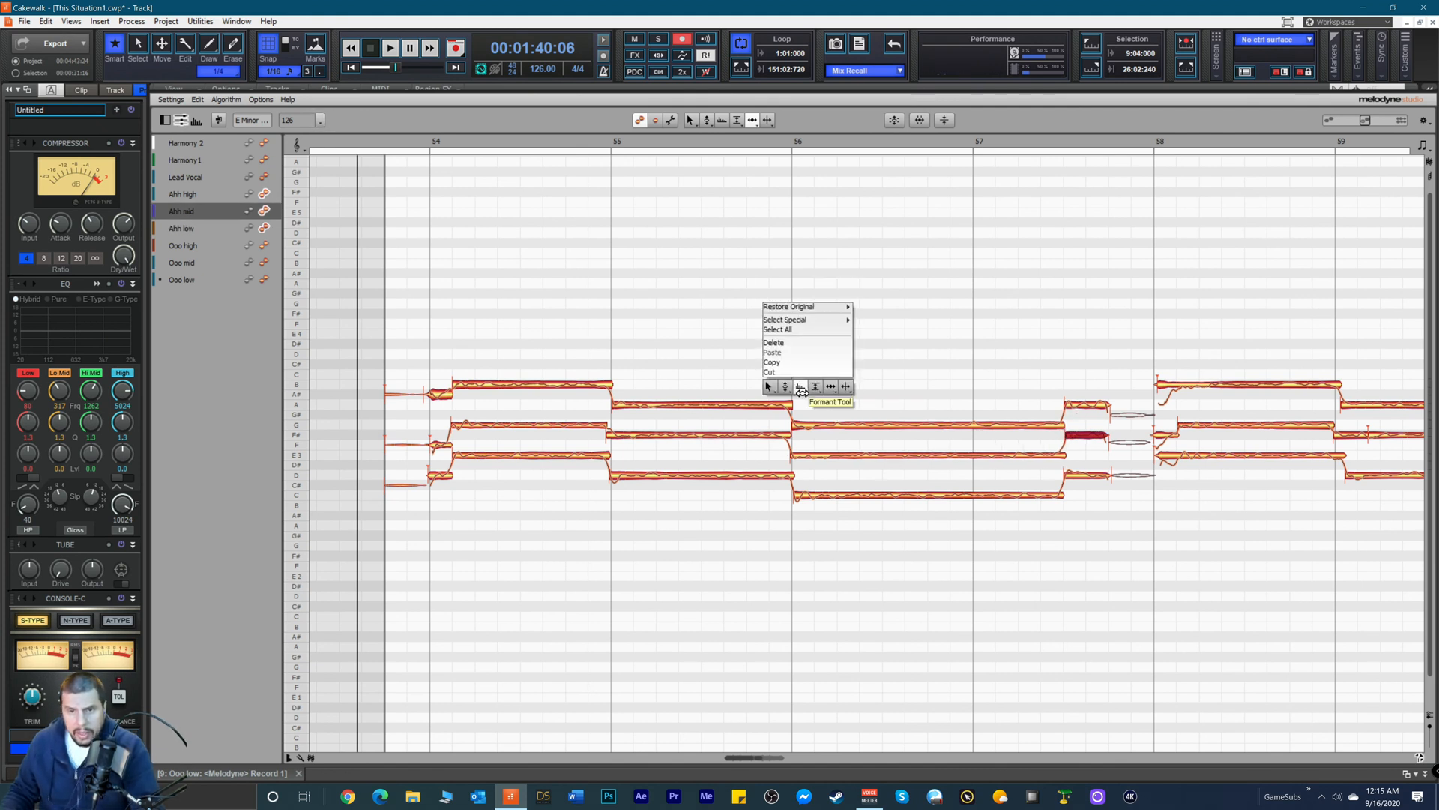
{"action": "left_click", "coordinate": [784, 386]}
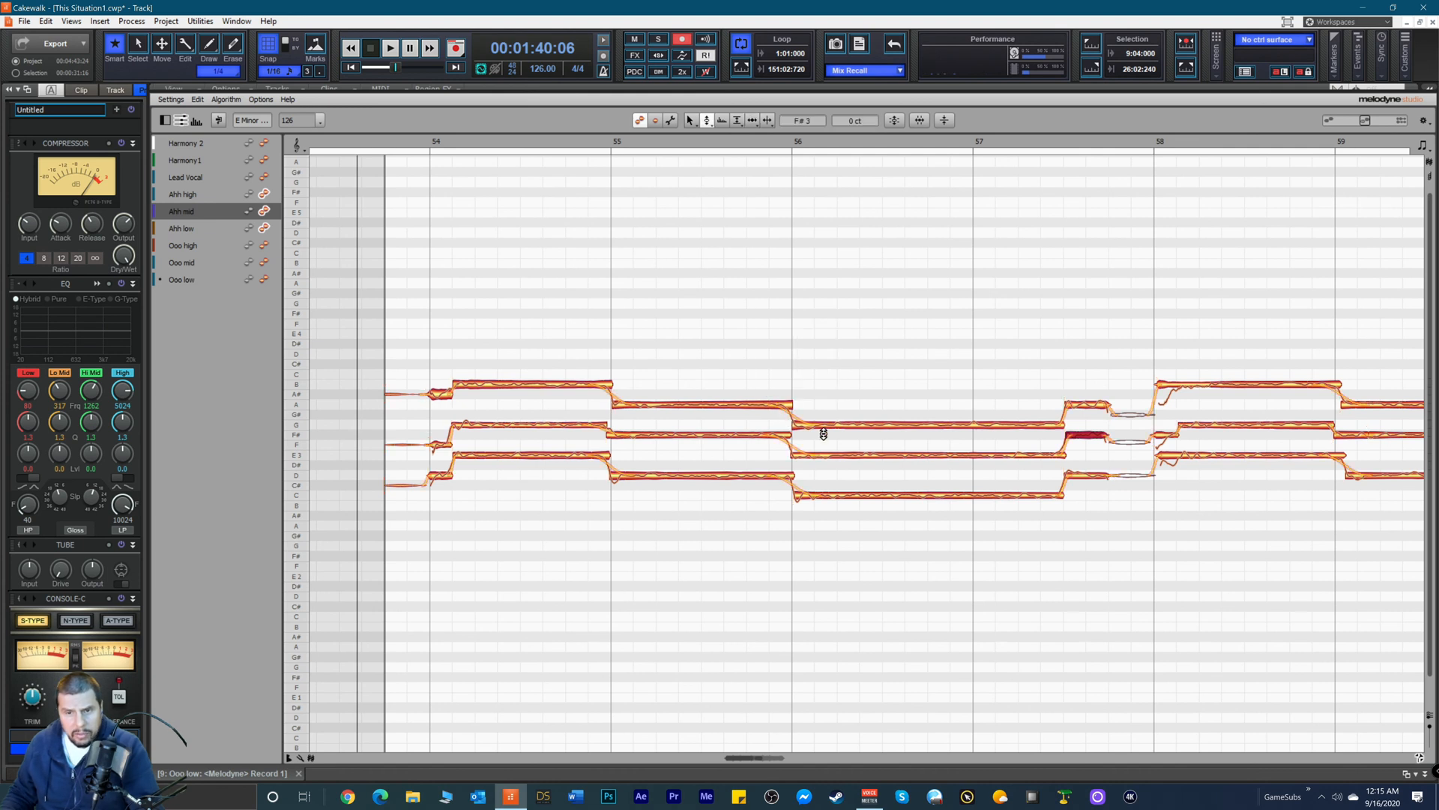
{"action": "right_click", "coordinate": [825, 434]}
{"action": "left_click", "coordinate": [823, 438]}
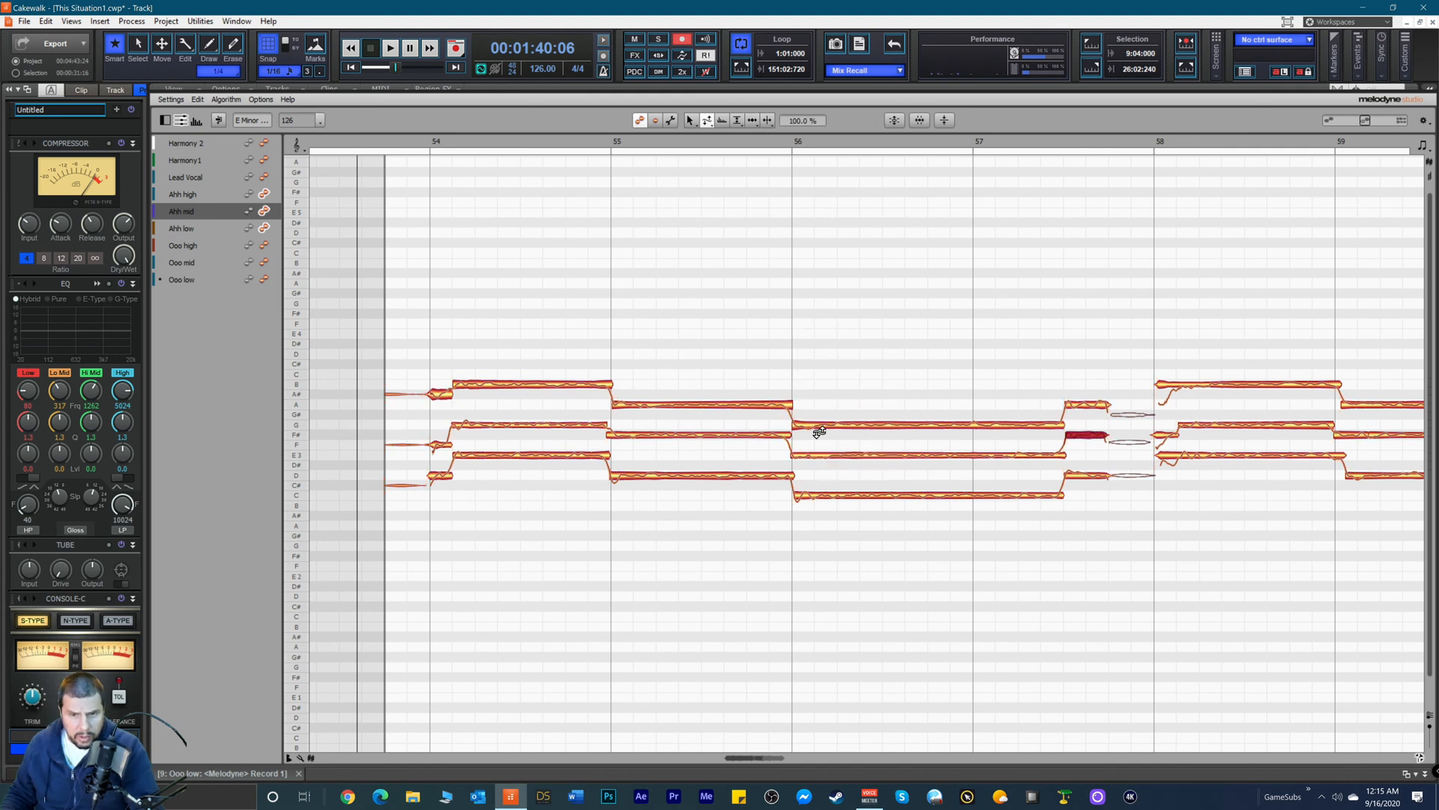
{"action": "left_click_drag", "start_coordinate": [816, 425], "coordinate": [796, 488]}
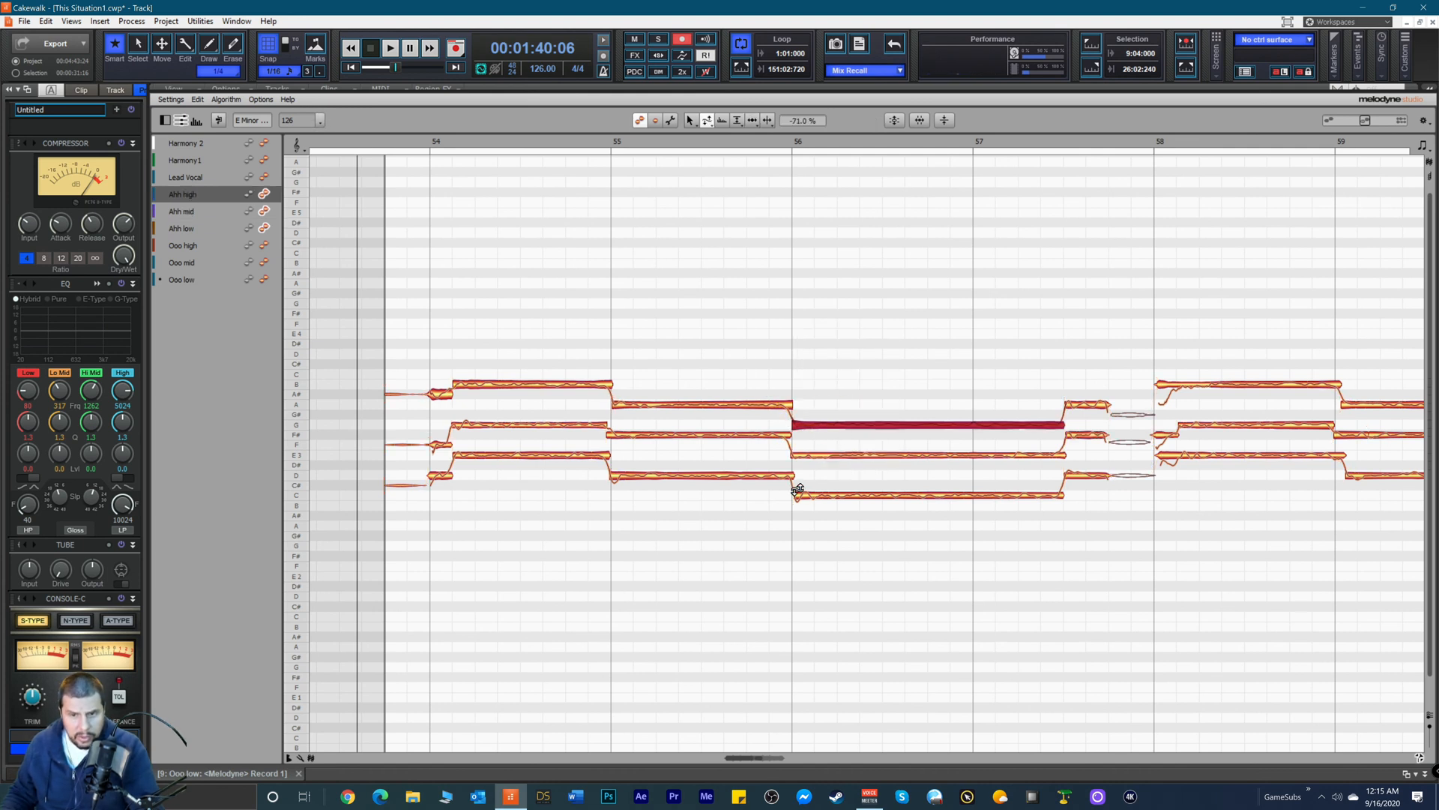
{"action": "left_click", "coordinate": [831, 455]}
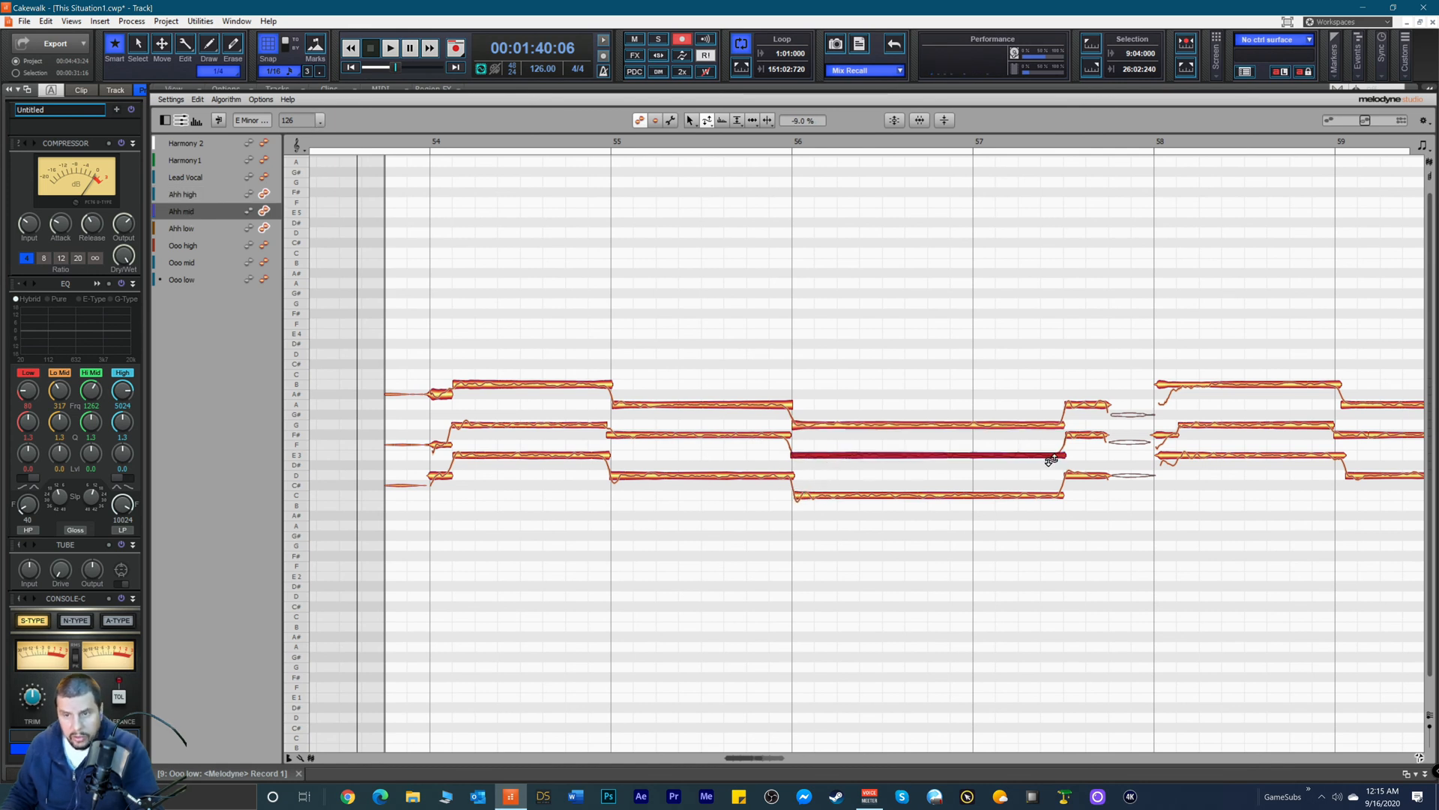
Step: Separate the opening scoop of the Ahh low note at bar 58 and snap it to D#3
{"action": "right_click", "coordinate": [1208, 447]}
{"action": "left_click", "coordinate": [1272, 412]}
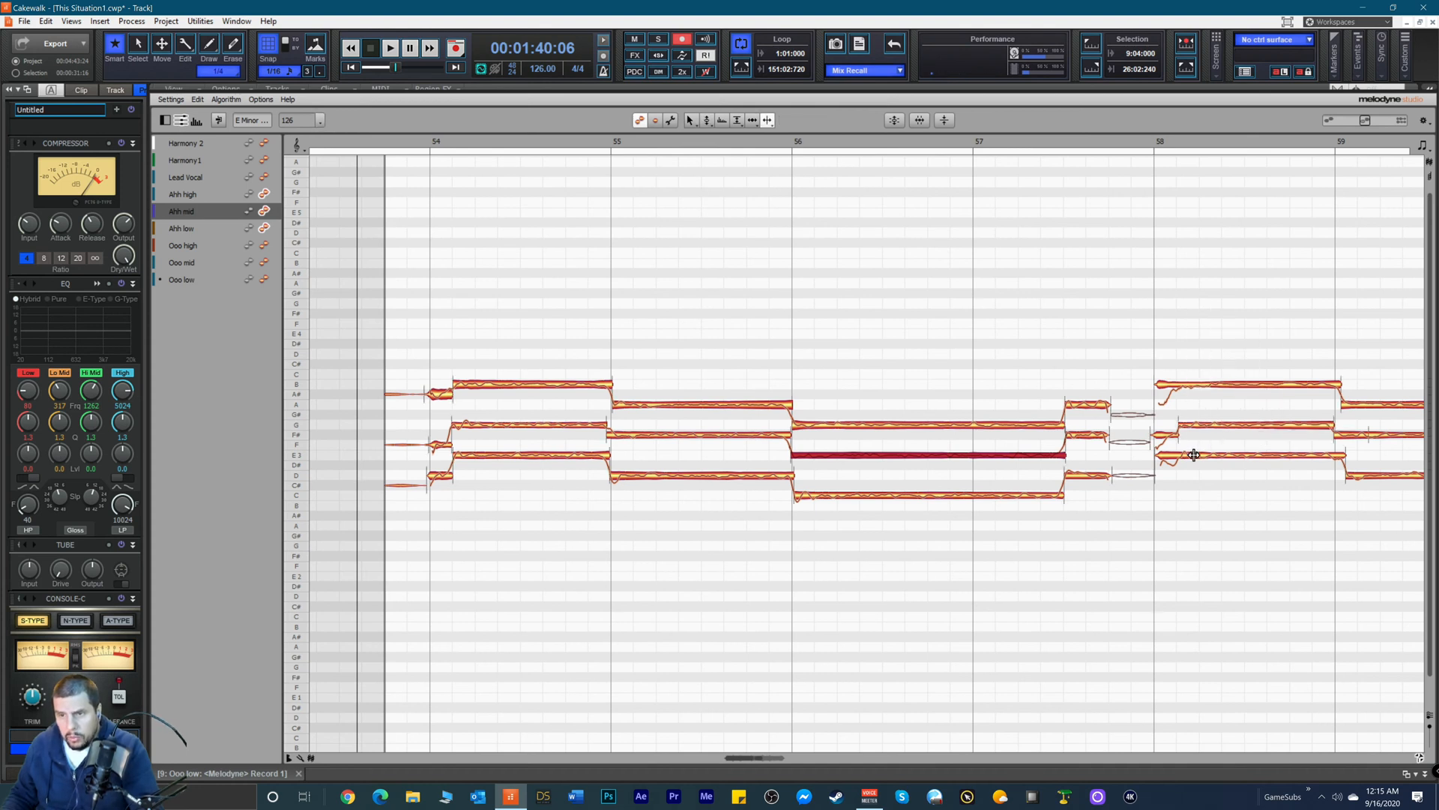
{"action": "left_click", "coordinate": [1179, 458]}
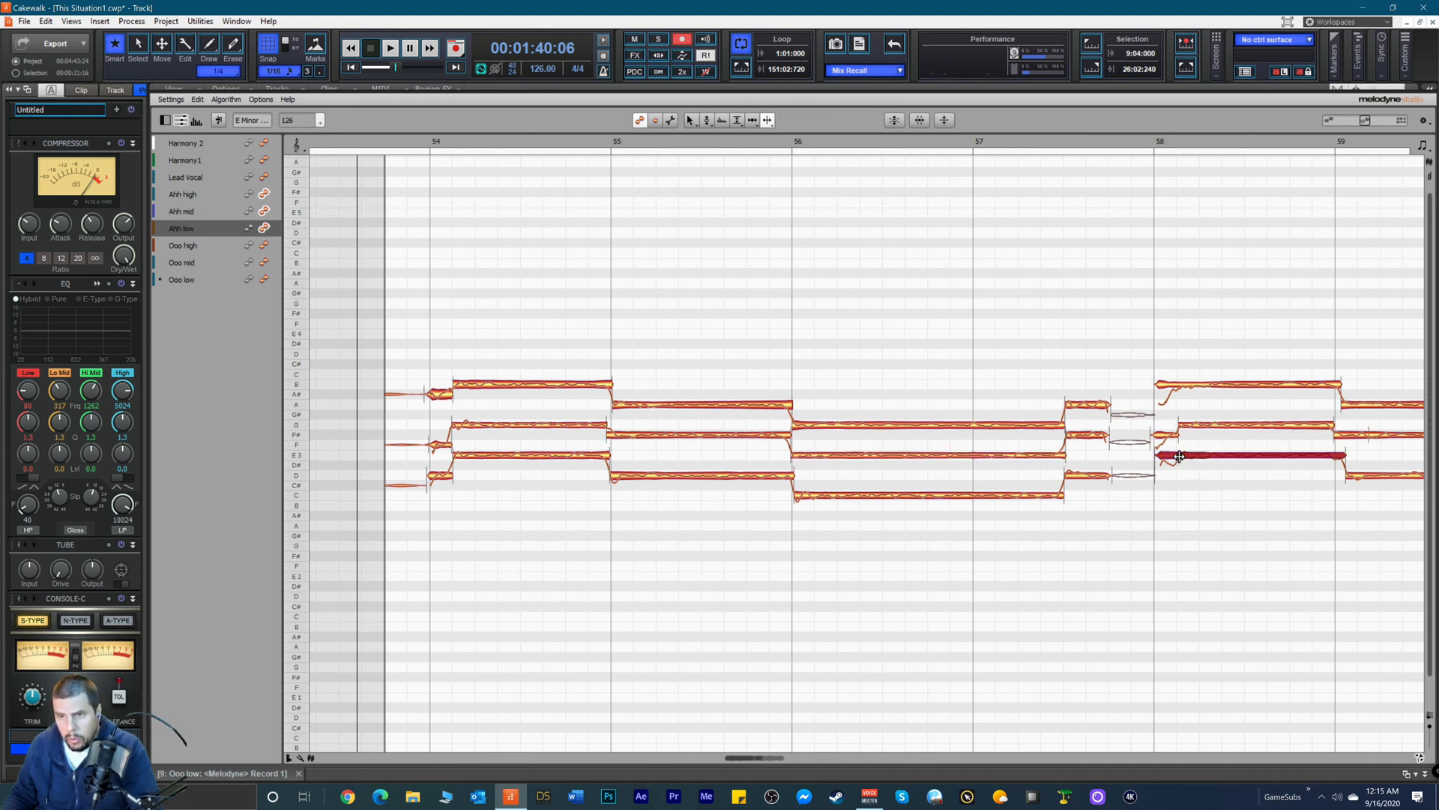
{"action": "right_click", "coordinate": [1083, 471]}
{"action": "left_click", "coordinate": [1019, 471]}
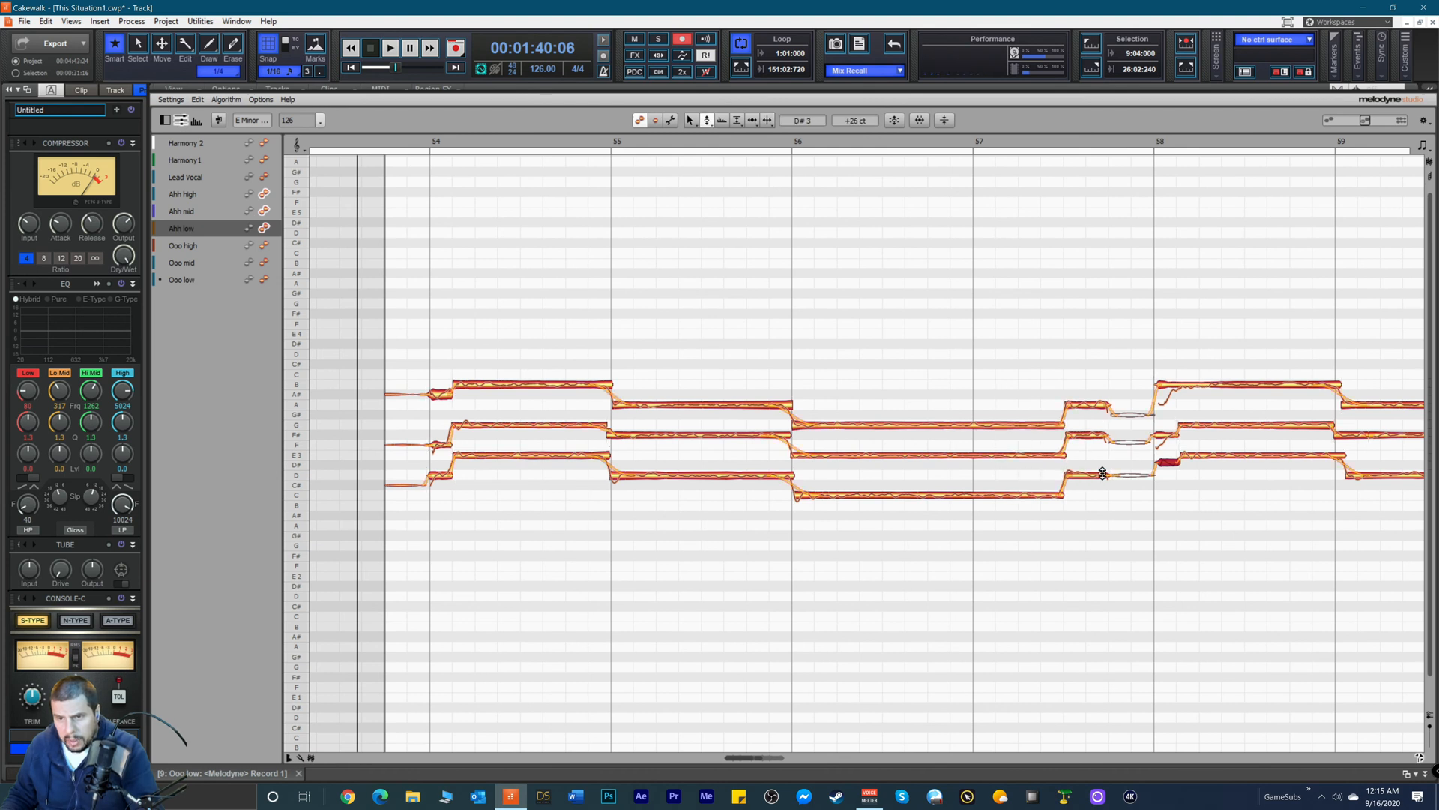
{"action": "double_click", "coordinate": [1168, 463]}
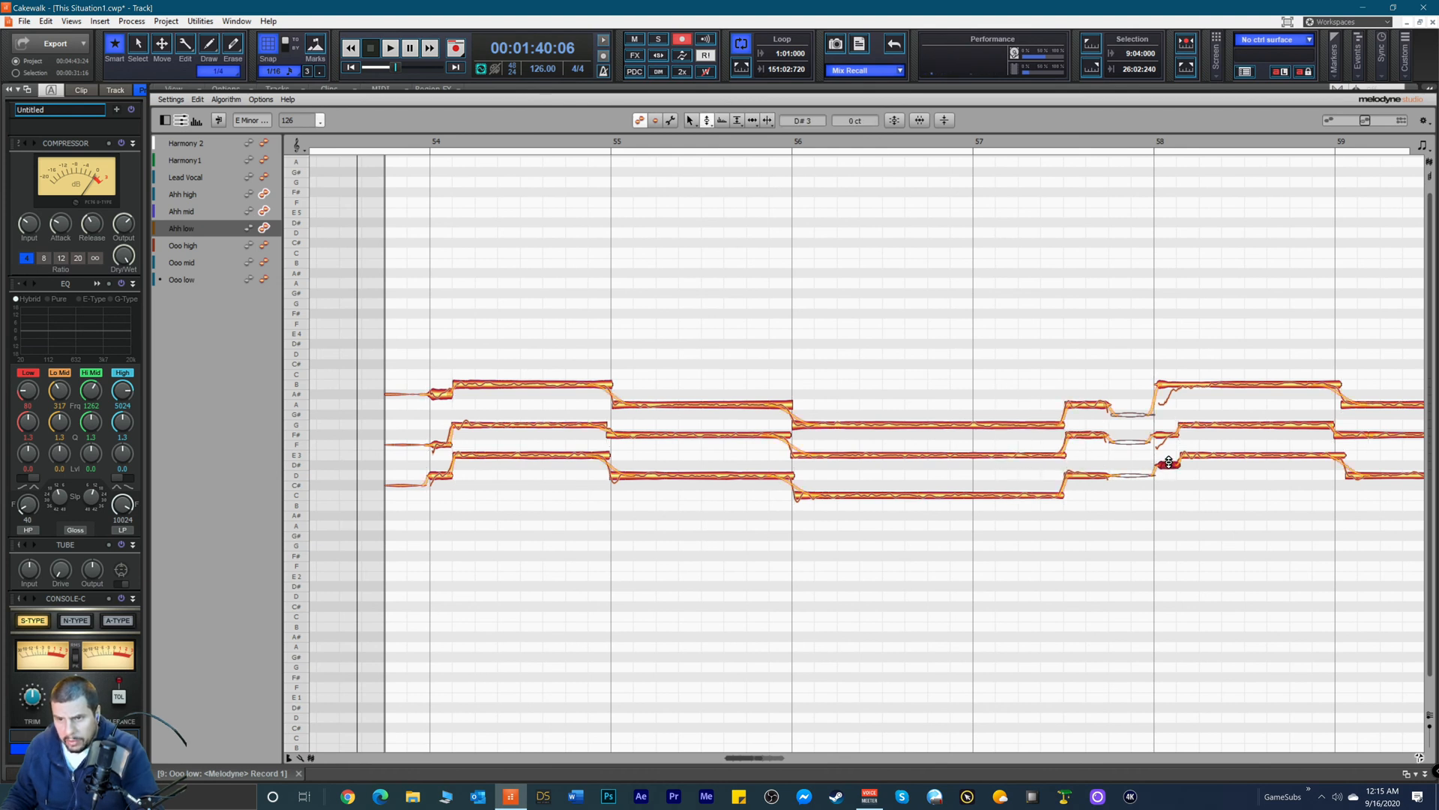
Step: Separate the opening scoop of the Ahh high note at bar 58, then snap it to A3 and the remaining note to B3
{"action": "right_click", "coordinate": [1167, 393]}
{"action": "left_click", "coordinate": [1200, 391]}
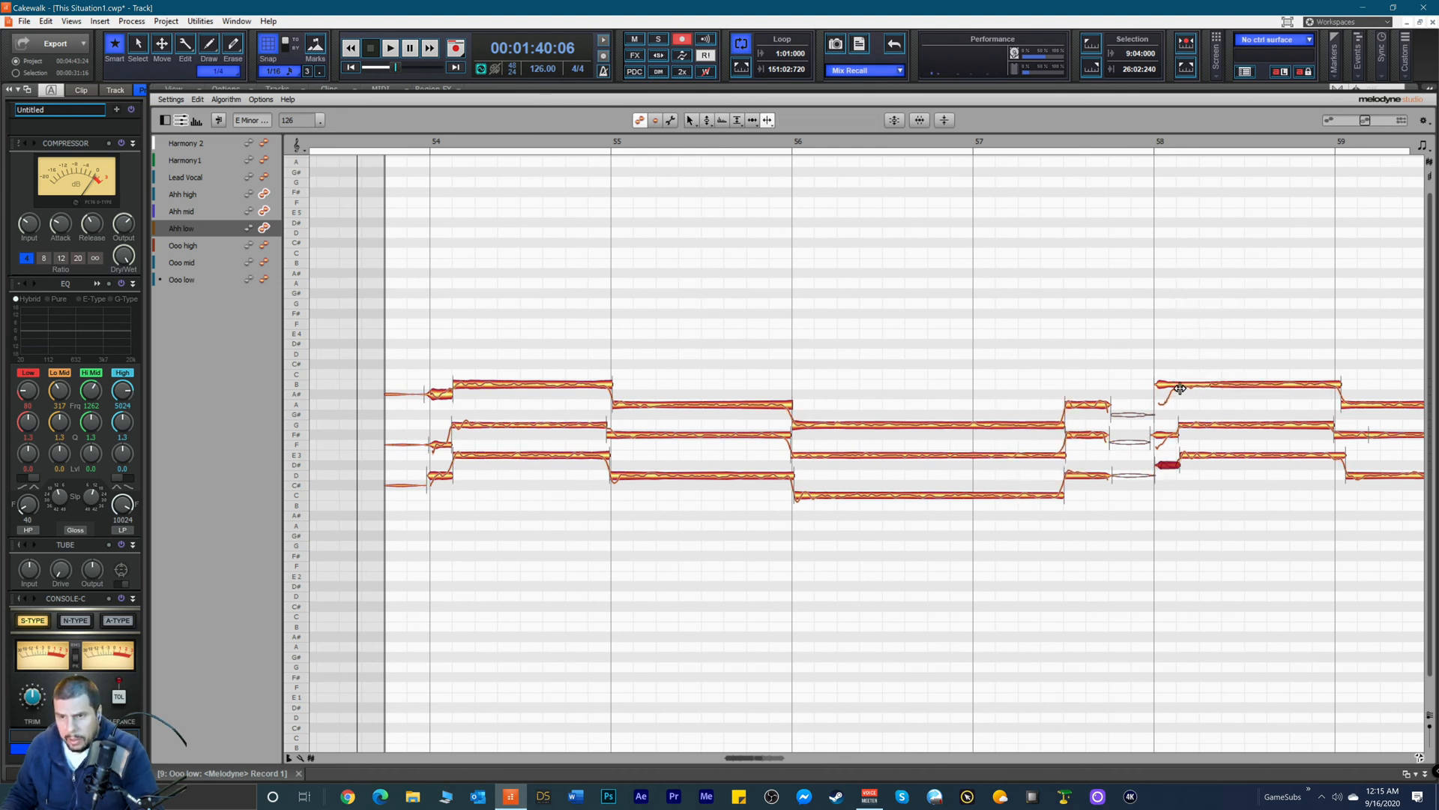
{"action": "left_click", "coordinate": [1176, 385]}
{"action": "right_click", "coordinate": [1029, 375]}
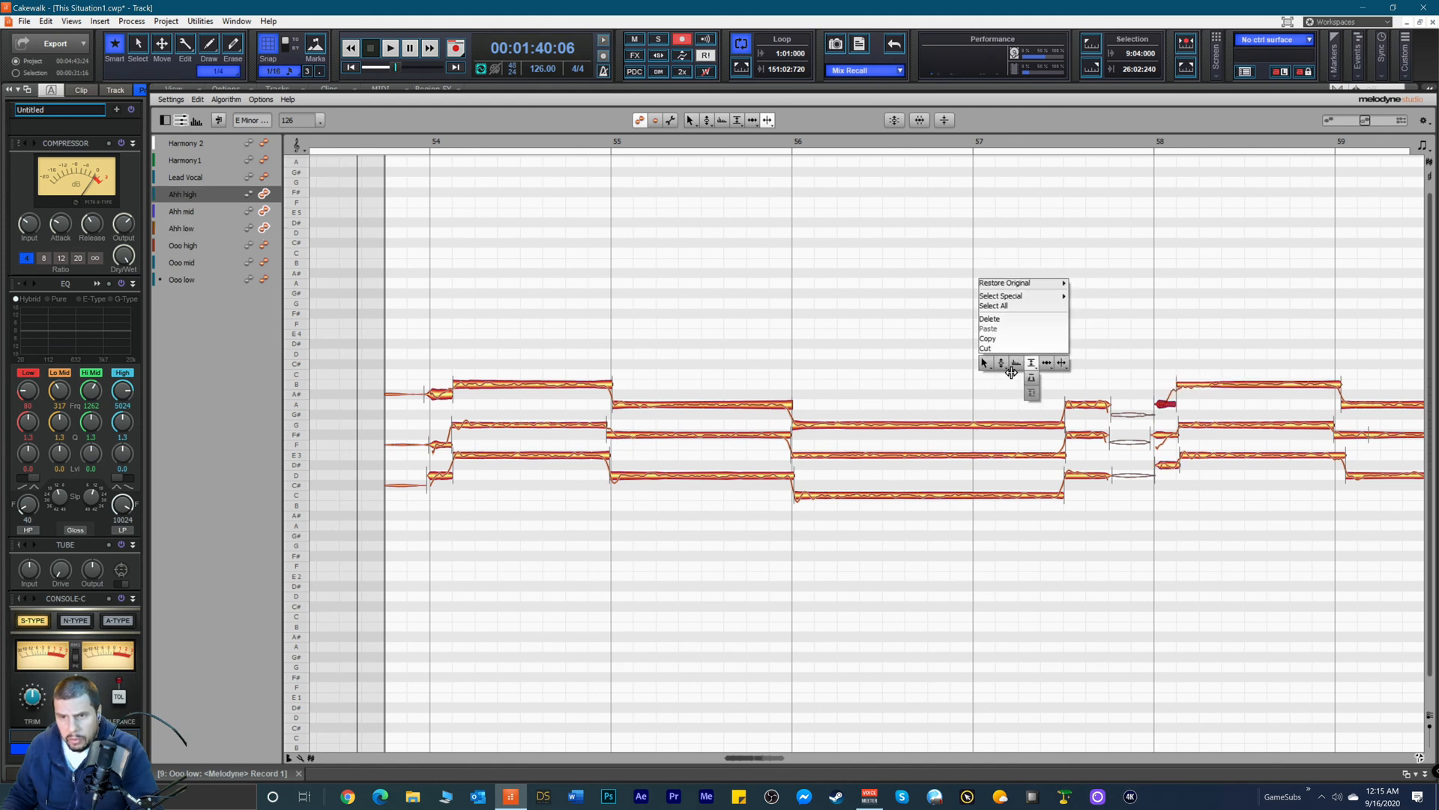
{"action": "left_click", "coordinate": [1010, 377]}
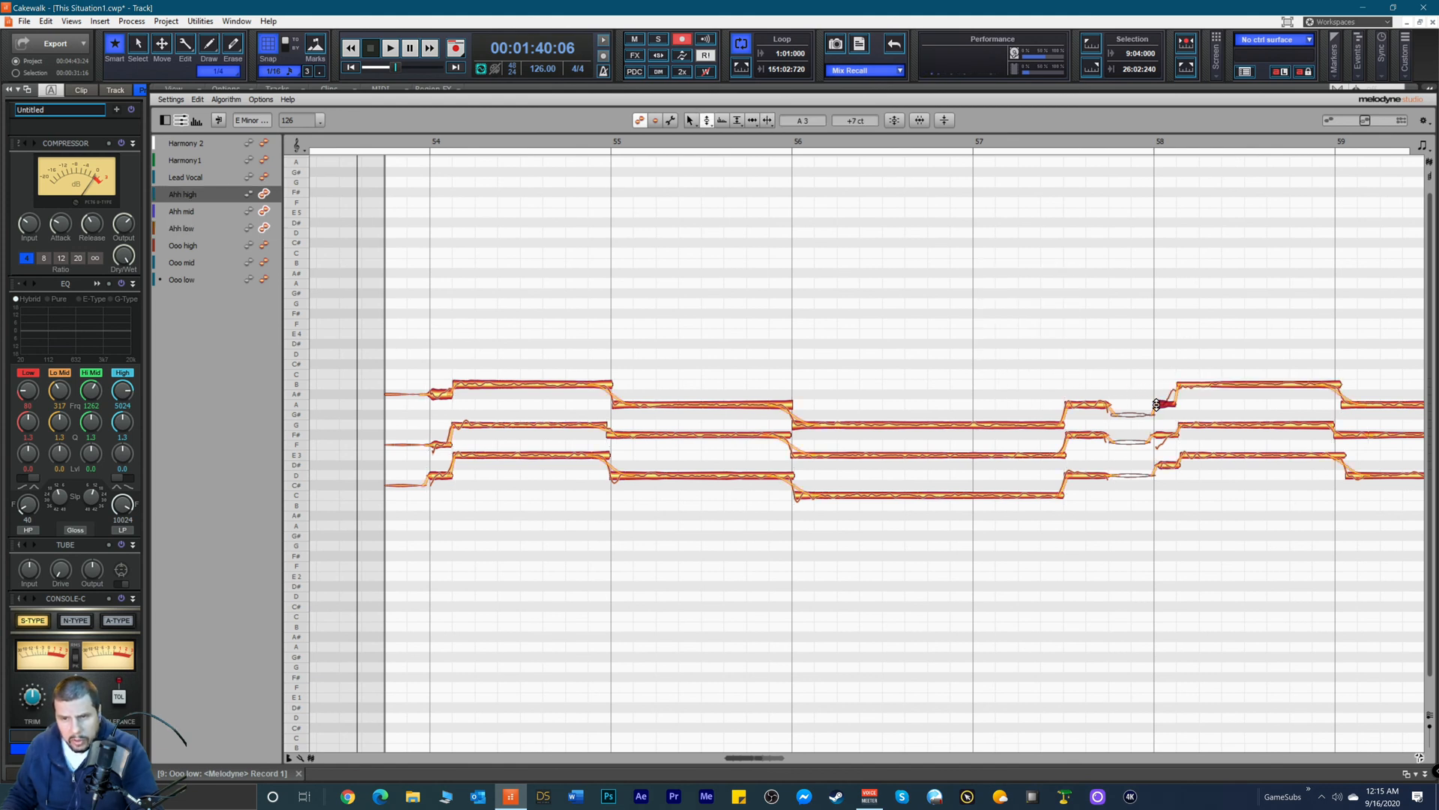
{"action": "left_click_drag", "start_coordinate": [1167, 406], "coordinate": [1183, 404]}
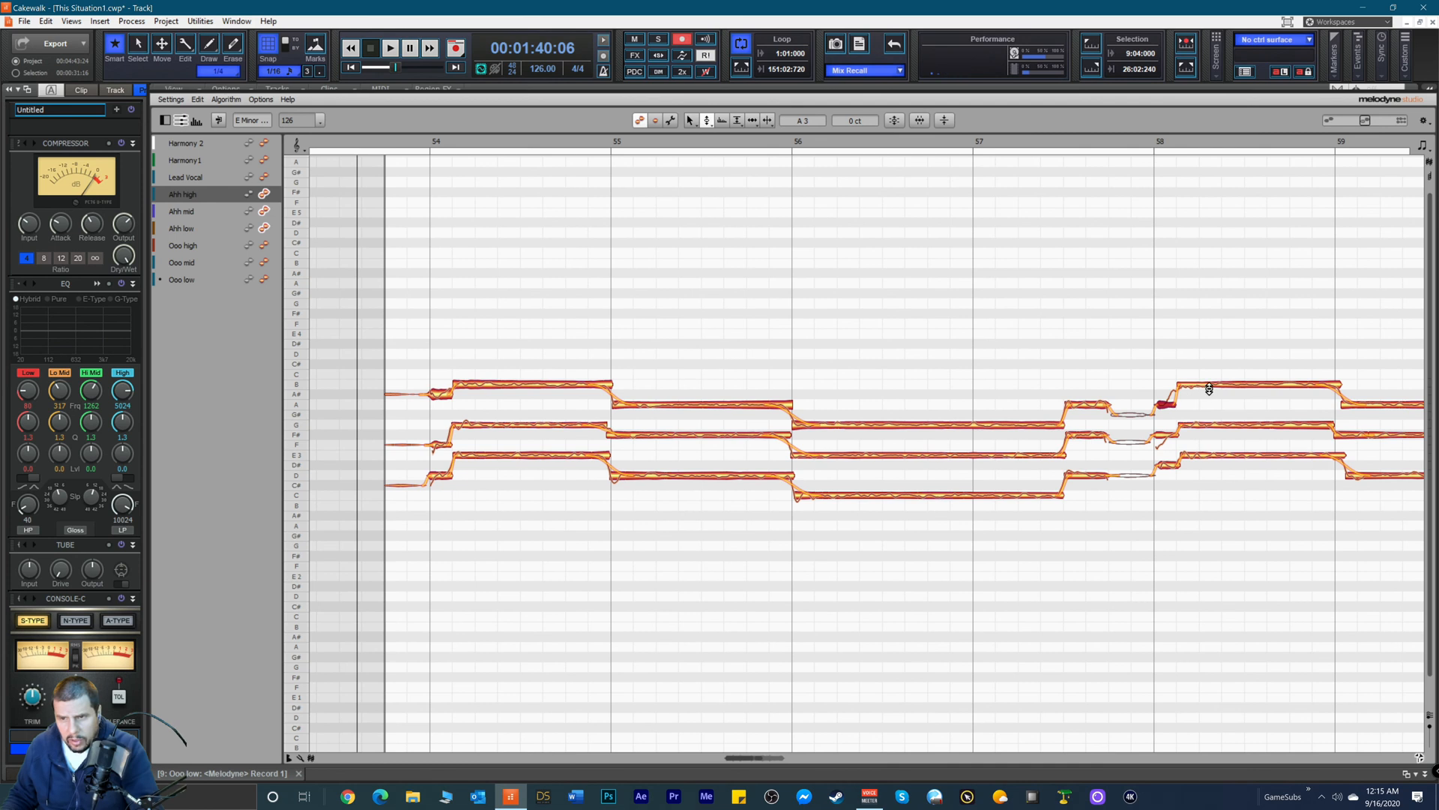
{"action": "left_click", "coordinate": [1210, 387]}
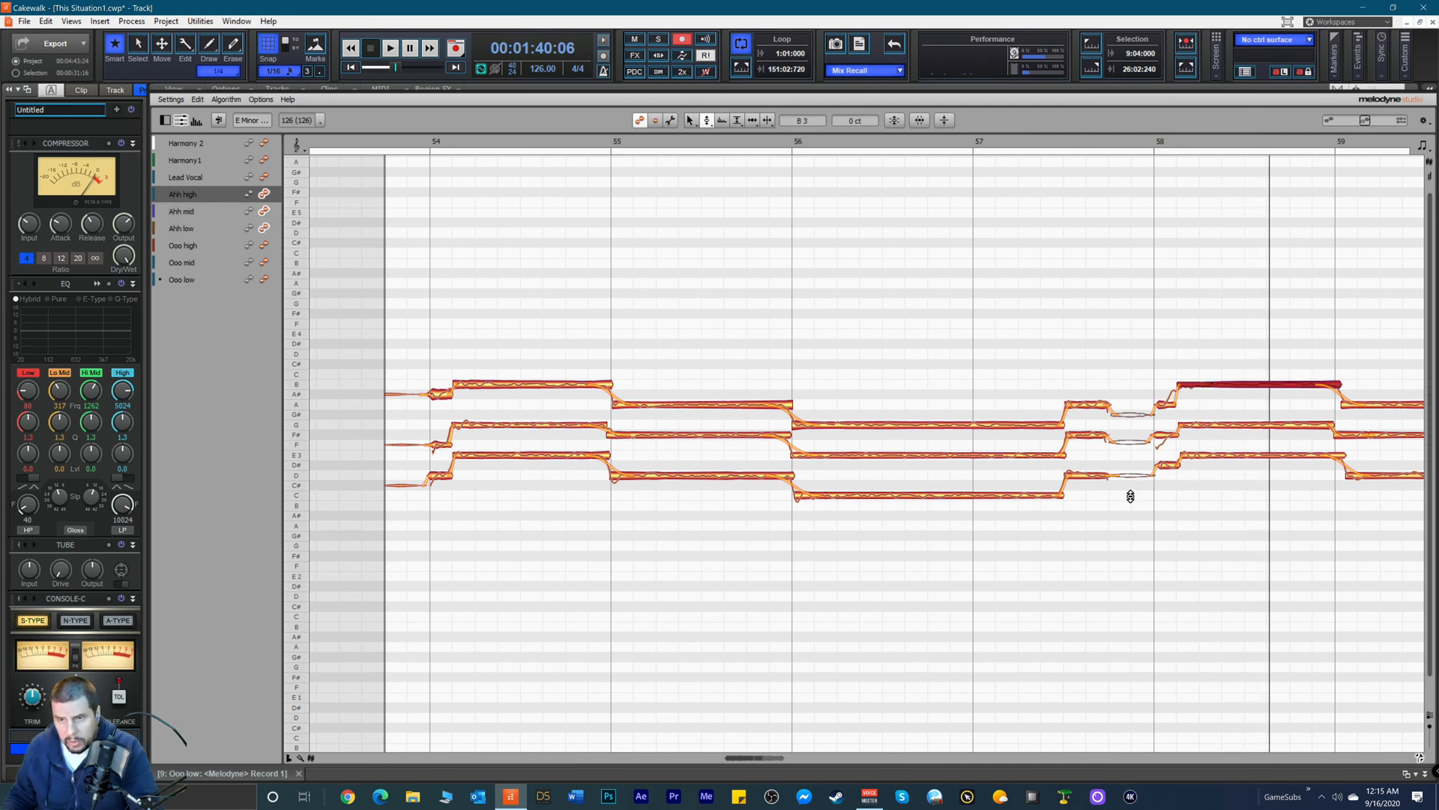
Step: Mute the Ahh high, mid and low breaths just before bar 54
{"action": "left_click", "coordinate": [381, 377]}
{"action": "left_click_drag", "start_coordinate": [382, 377], "coordinate": [398, 530]}
{"action": "right_click", "coordinate": [394, 528]}
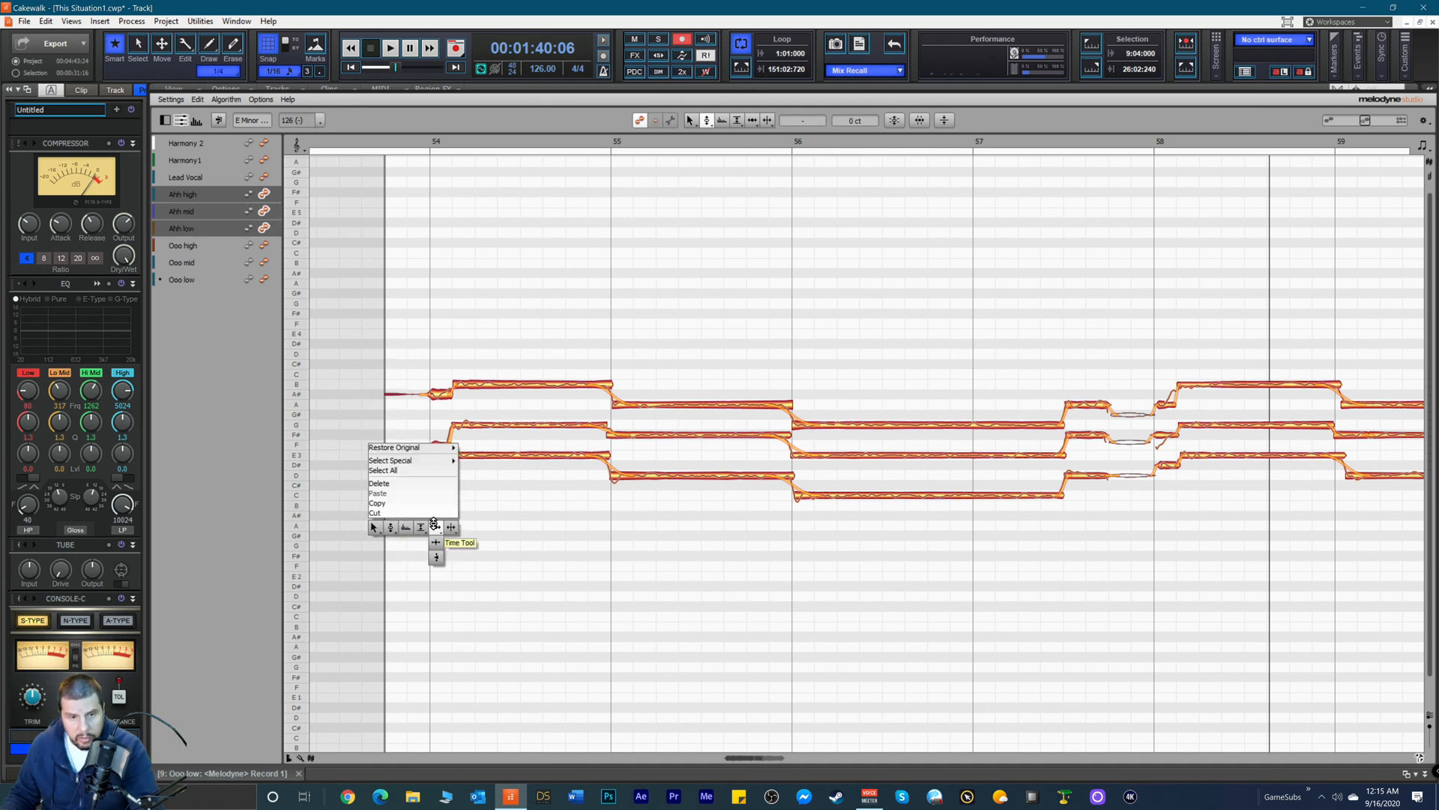
{"action": "left_click", "coordinate": [421, 527]}
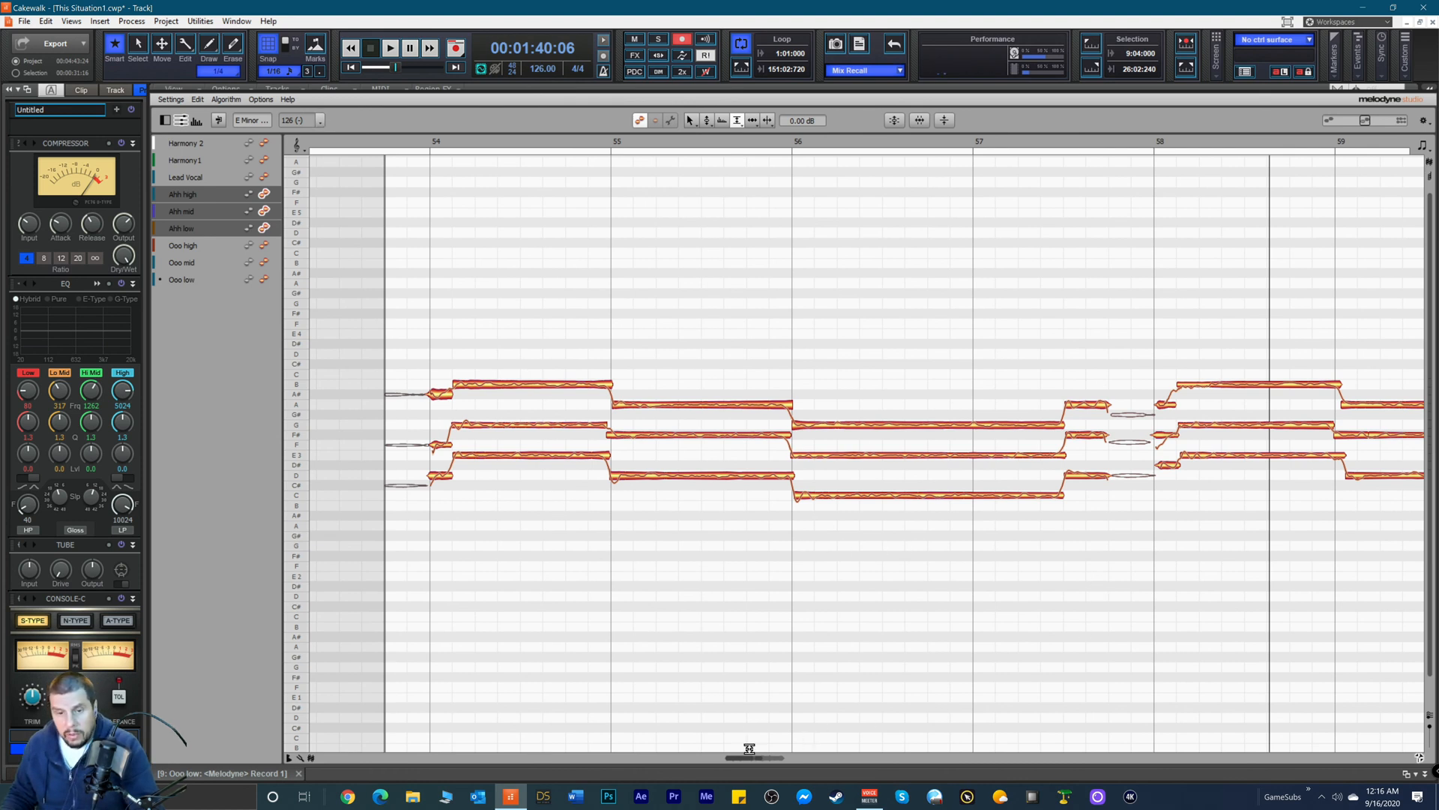
Step: Align the starts of the short Ahh notes at bar 58 and the long Ahh low note after them with the Time tool
{"action": "scroll", "coordinate": [743, 757], "scroll_direction": "down", "scroll_amount": 5}
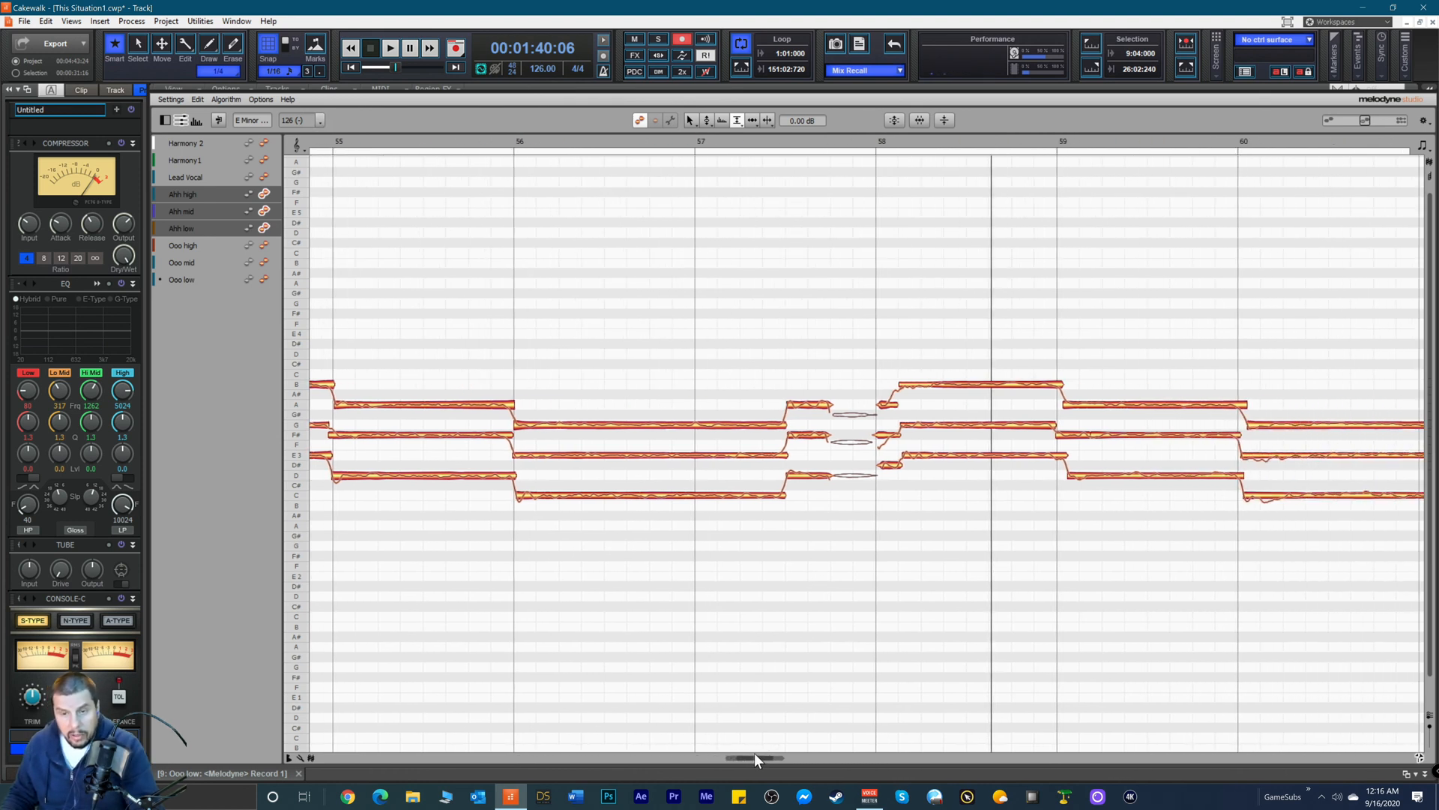
{"action": "right_click", "coordinate": [942, 497]}
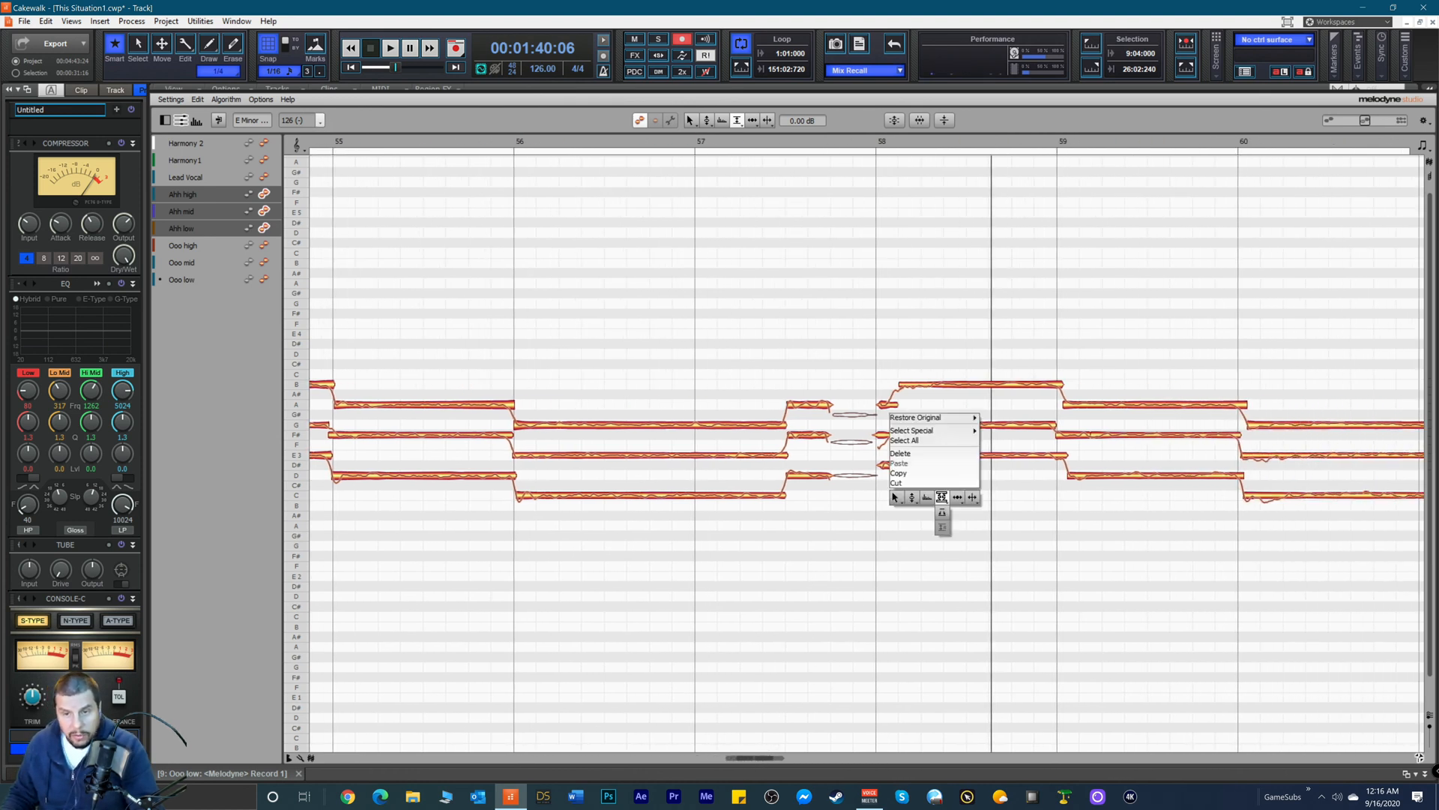
{"action": "left_click", "coordinate": [957, 497]}
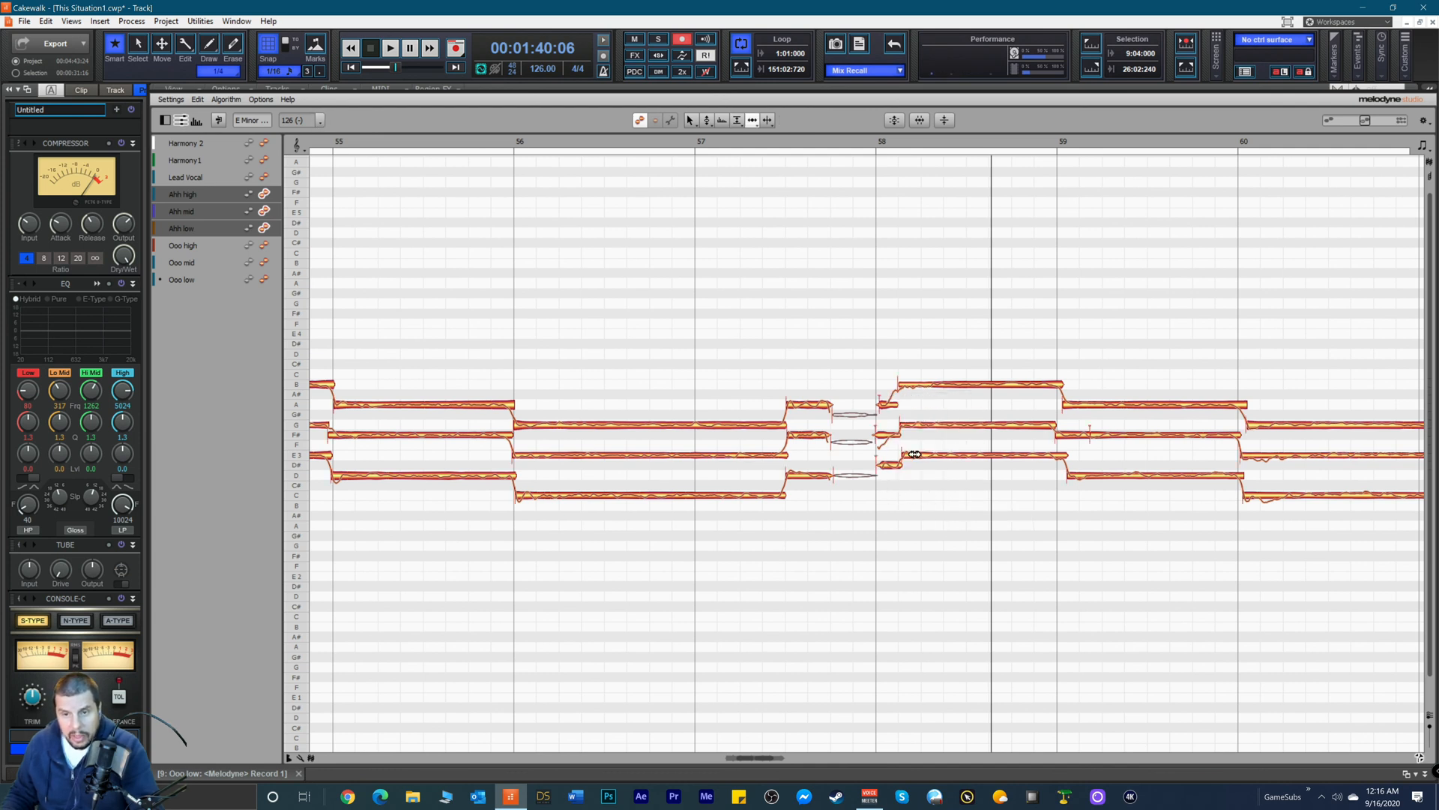
{"action": "left_click", "coordinate": [914, 455]}
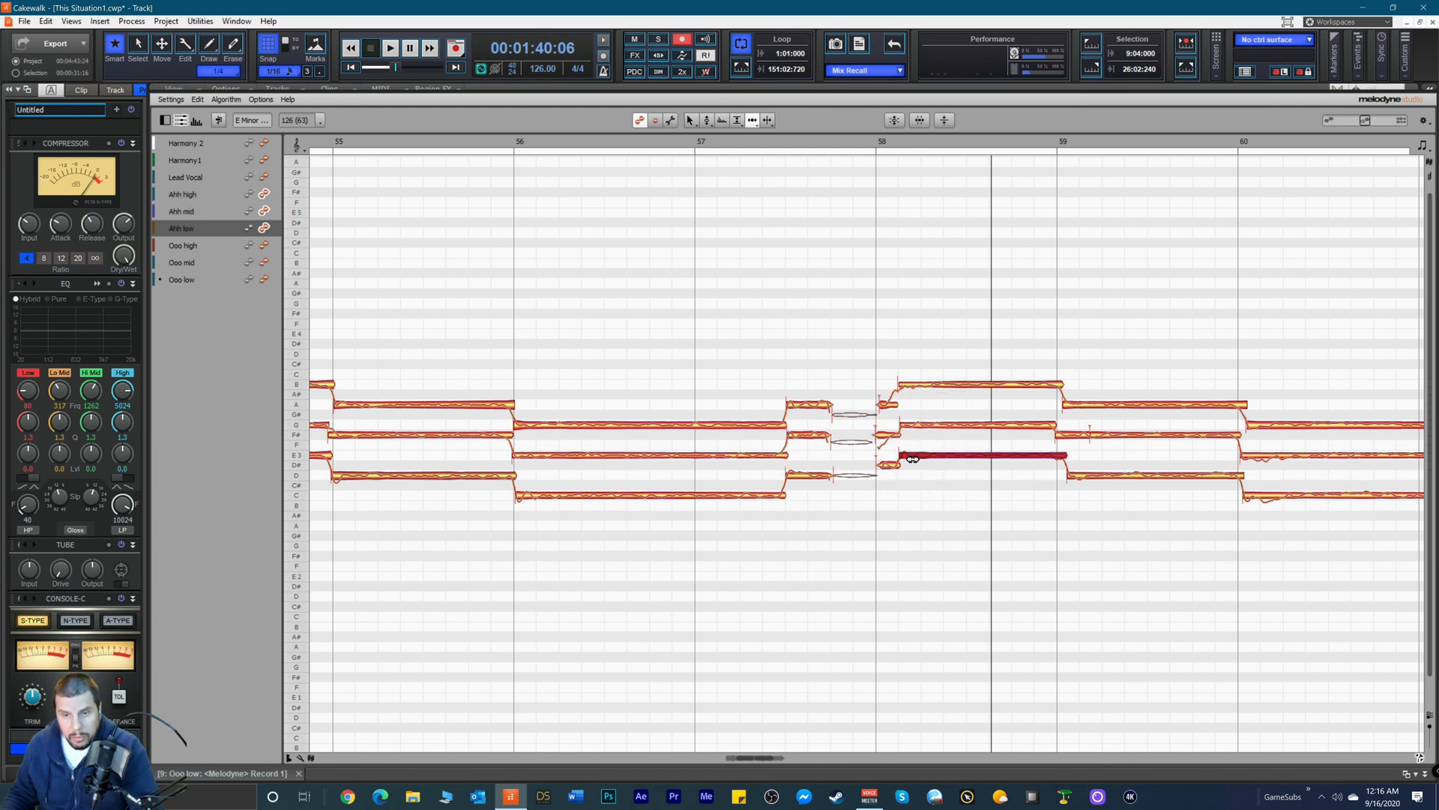
{"action": "left_click", "coordinate": [889, 466]}
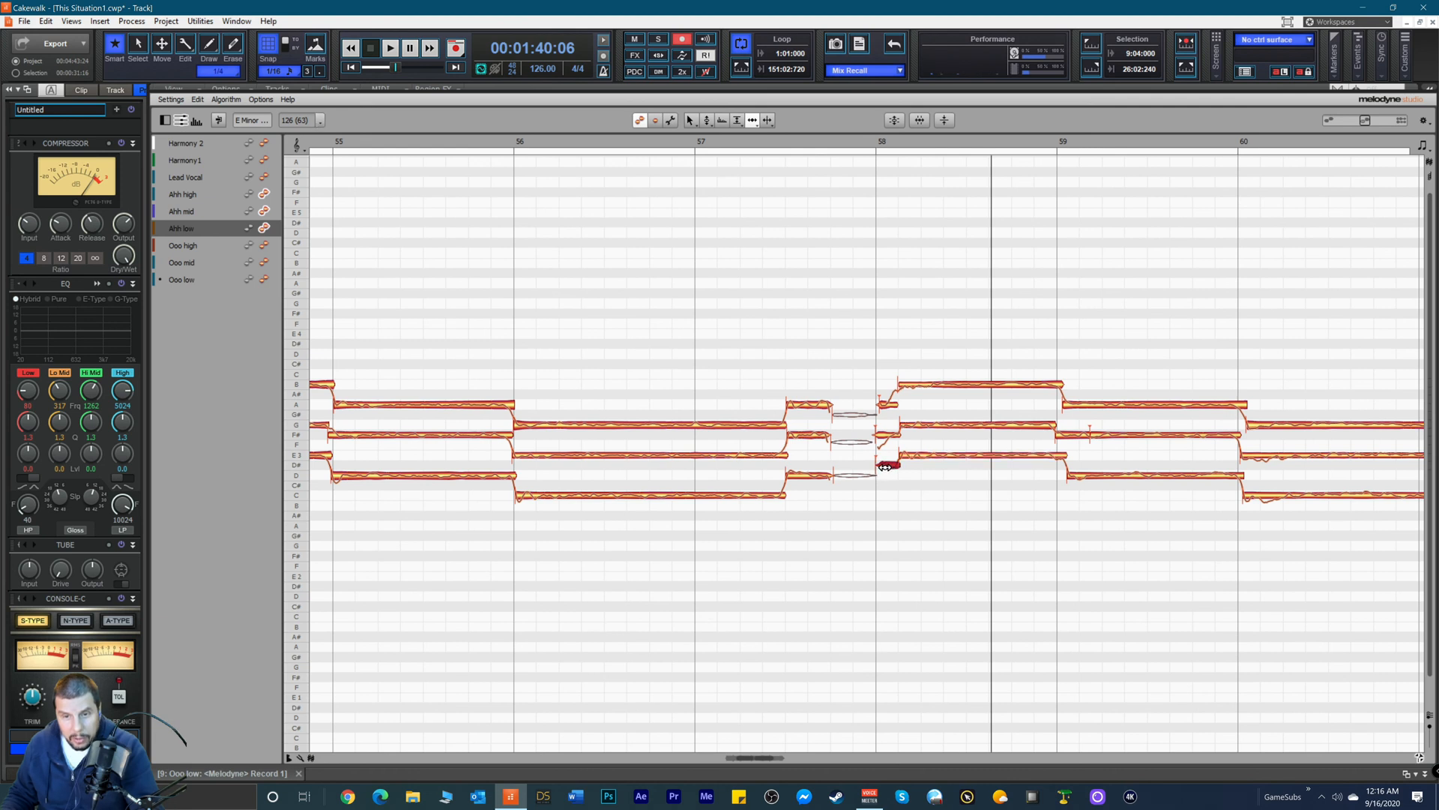
{"action": "left_click", "coordinate": [881, 434]}
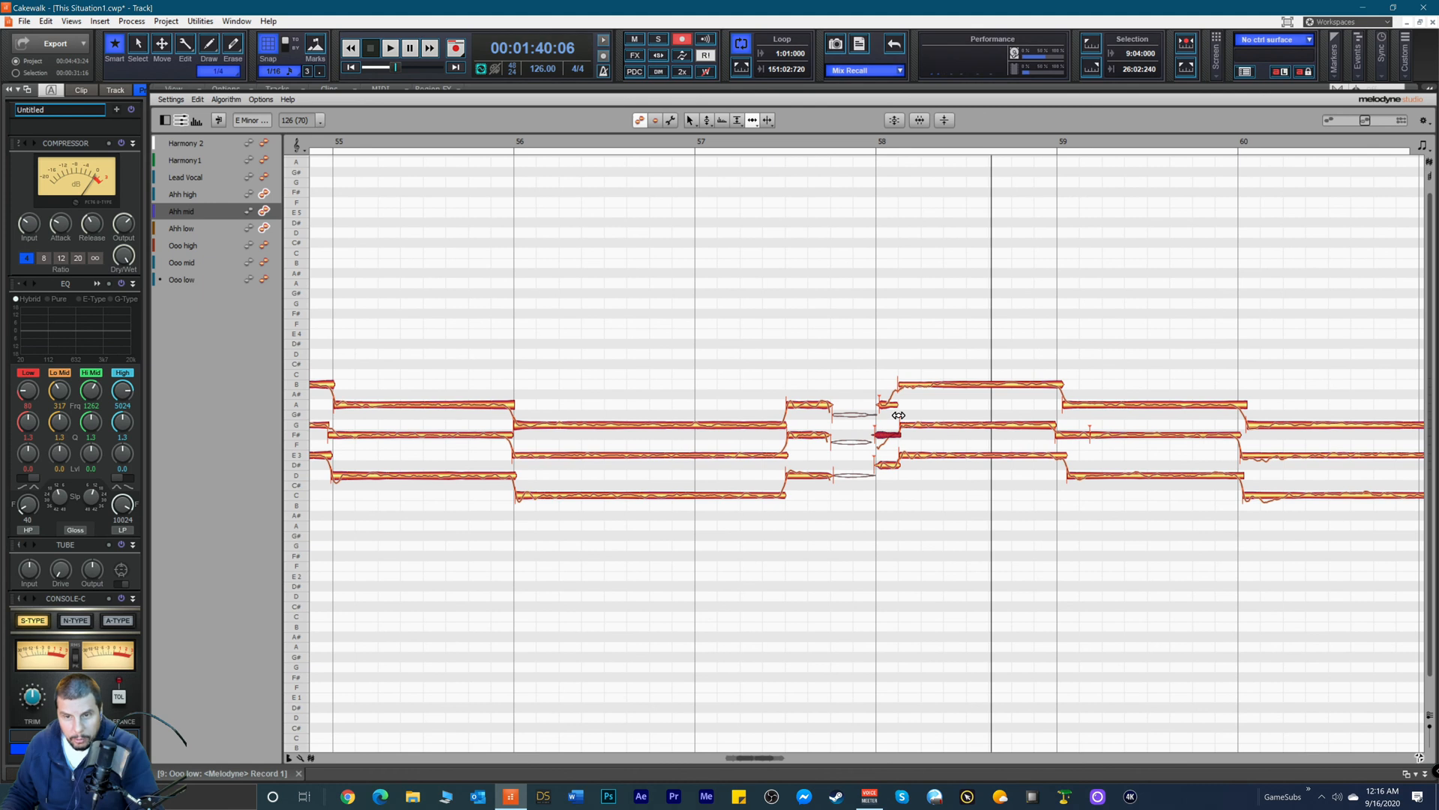
{"action": "left_click", "coordinate": [884, 405]}
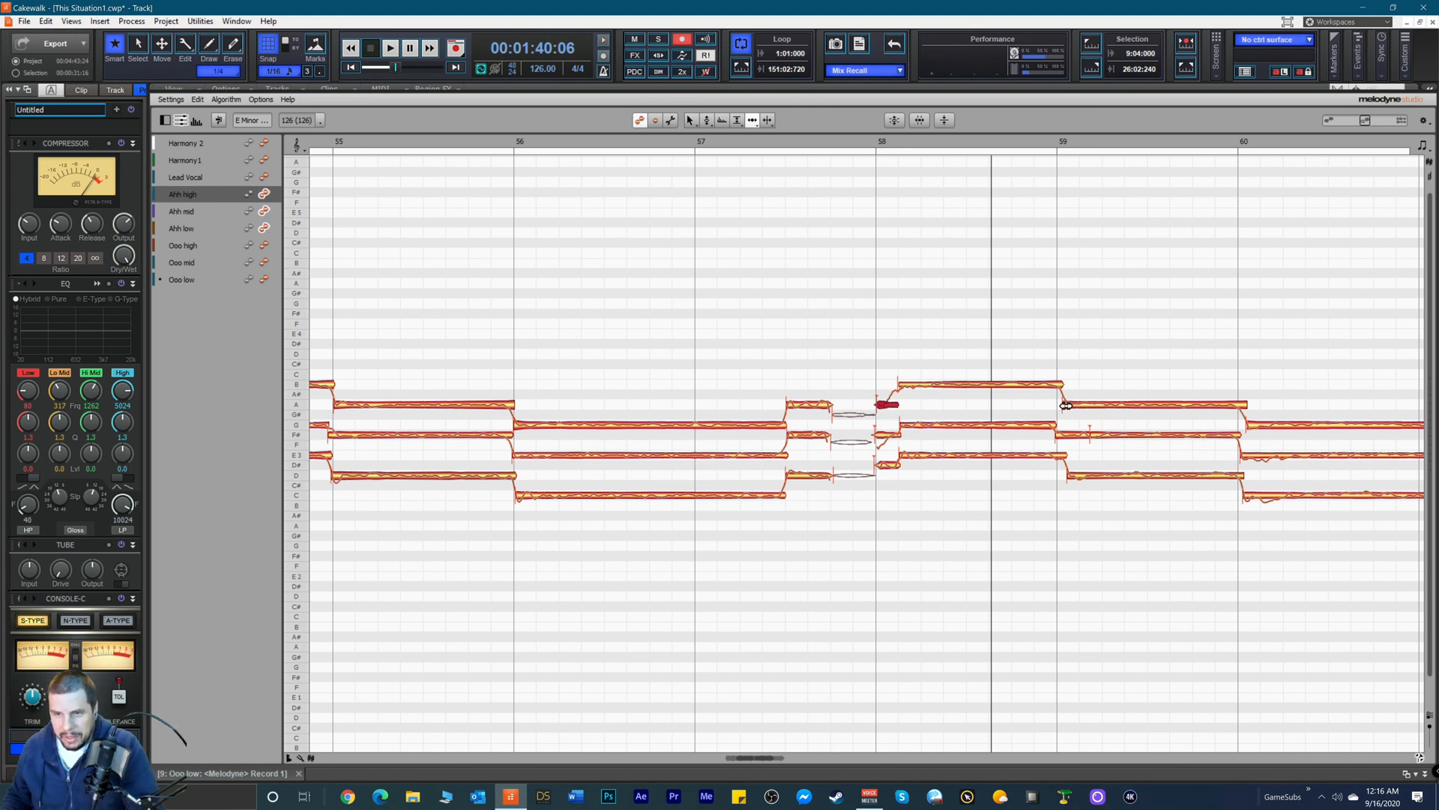
Step: Align the starts of the Ahh high, mid and low notes at bars 59 and 60 with the Time tool
{"action": "left_click_drag", "start_coordinate": [1070, 405], "coordinate": [1065, 413]}
{"action": "left_click_drag", "start_coordinate": [1074, 478], "coordinate": [1064, 477]}
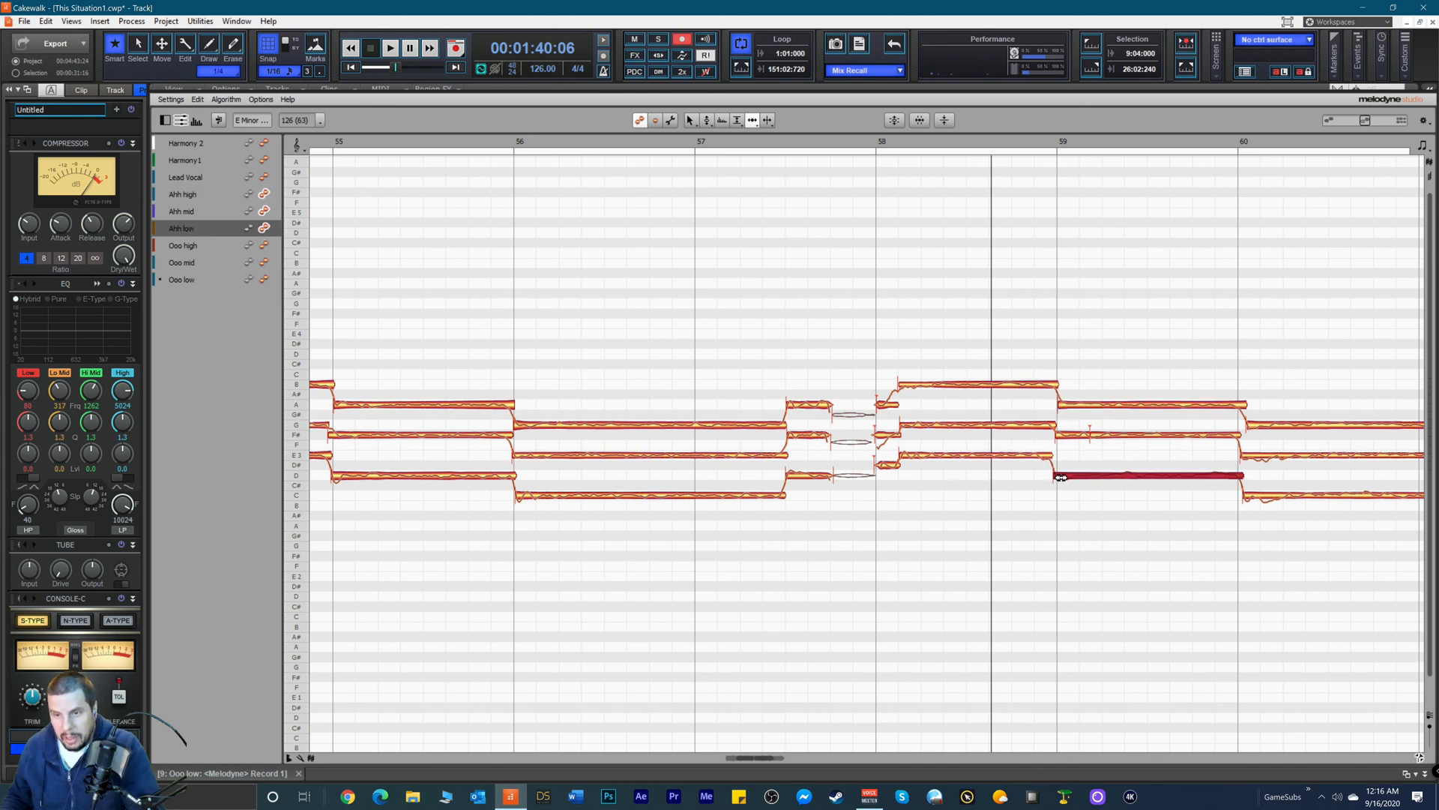
{"action": "left_click", "coordinate": [1255, 456]}
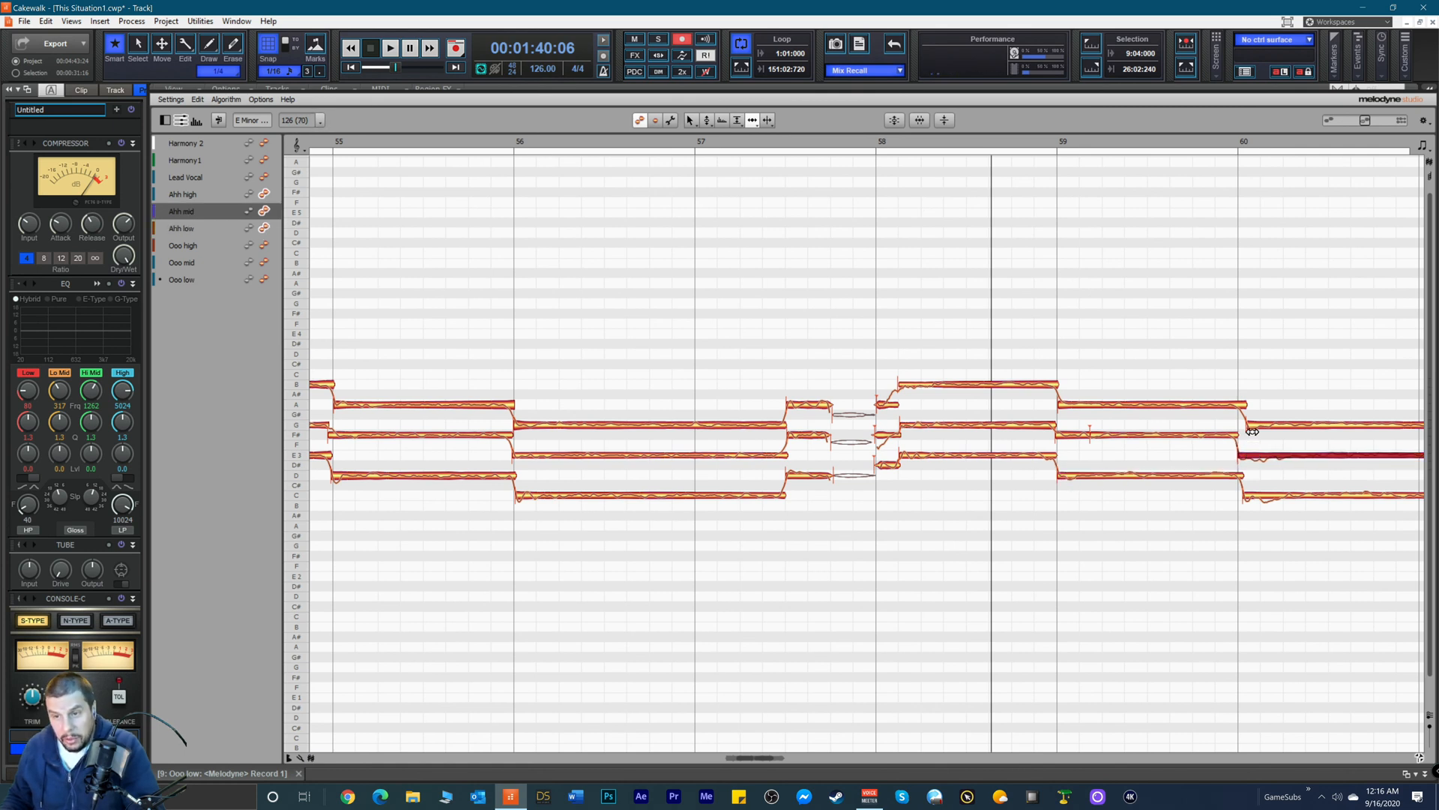
{"action": "left_click_drag", "start_coordinate": [1252, 426], "coordinate": [1245, 427]}
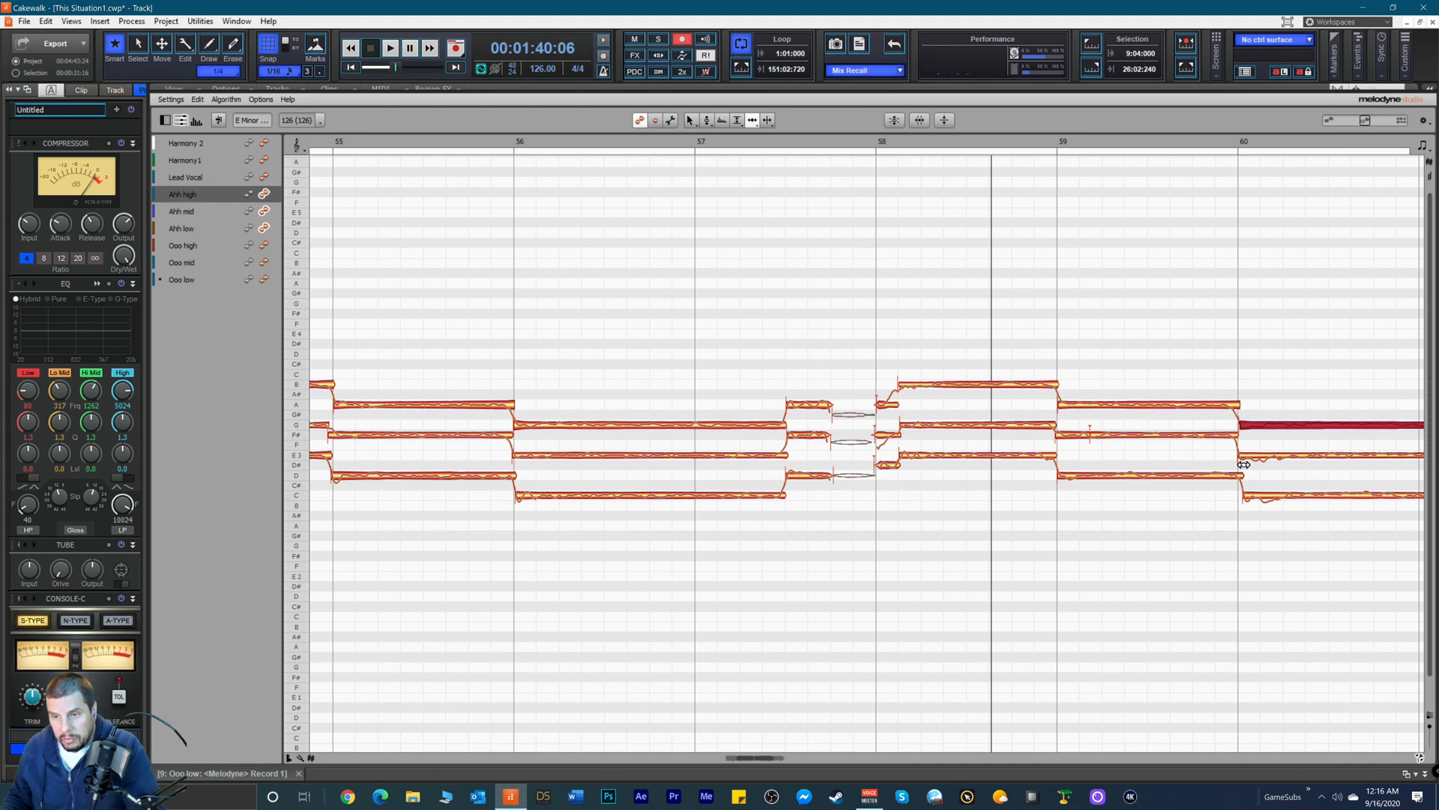
{"action": "left_click", "coordinate": [1249, 497]}
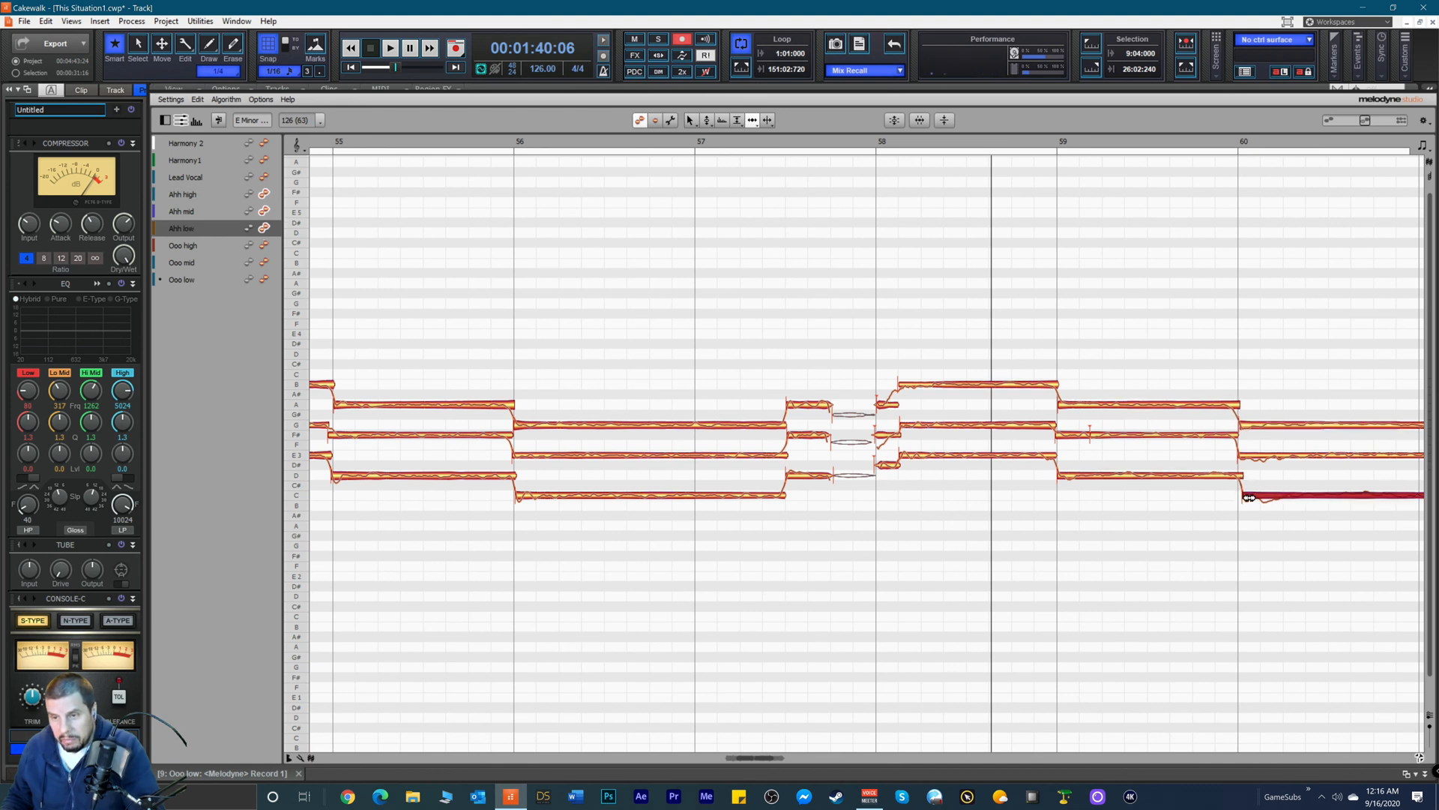
Step: Smooth the pitch drift of the Ahh low note at bar 59 and the Ahh high, mid and low notes at bar 60
{"action": "right_click", "coordinate": [1087, 480]}
{"action": "mouse_move", "coordinate": [1042, 481]}
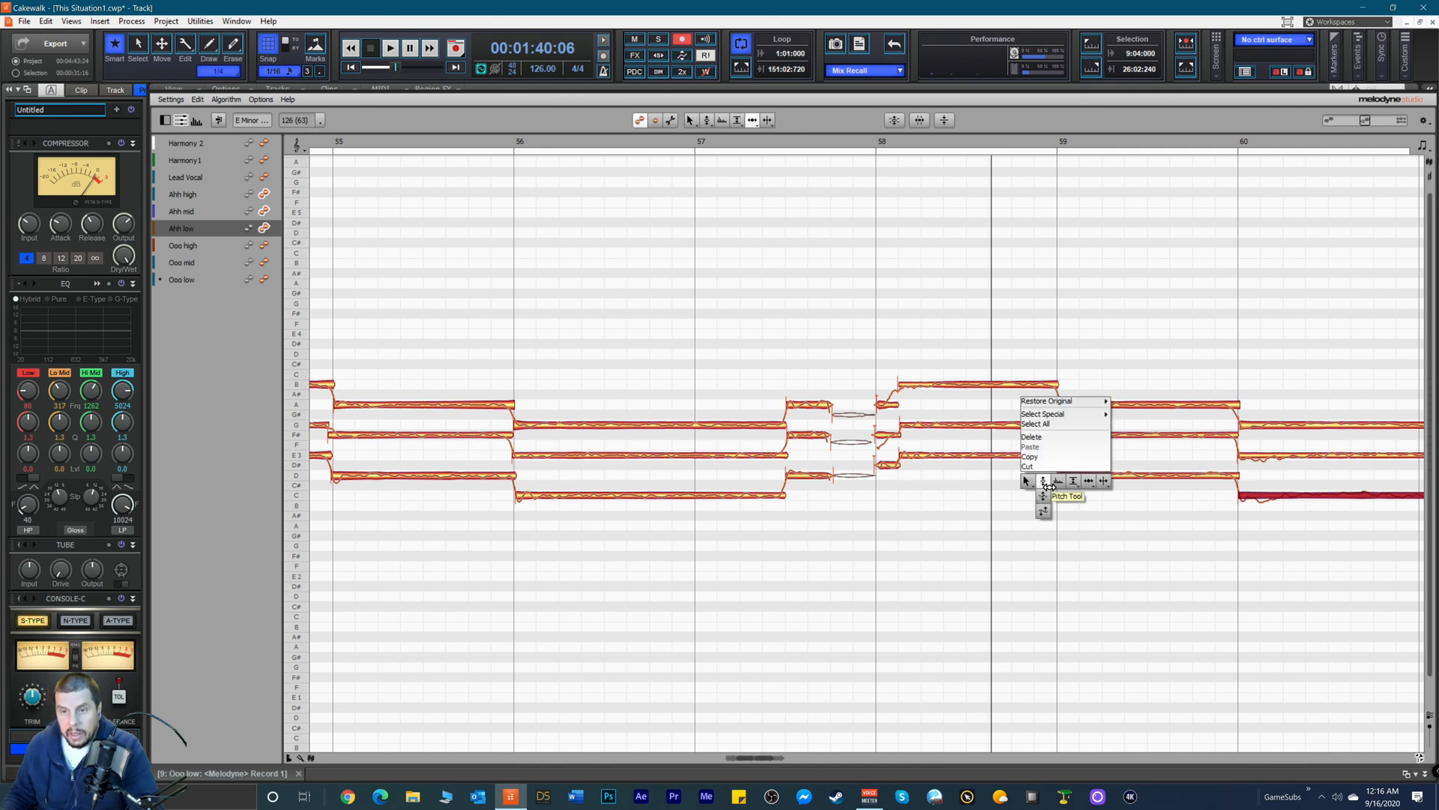
{"action": "left_click", "coordinate": [1045, 512]}
{"action": "left_click_drag", "start_coordinate": [1122, 472], "coordinate": [1103, 548]}
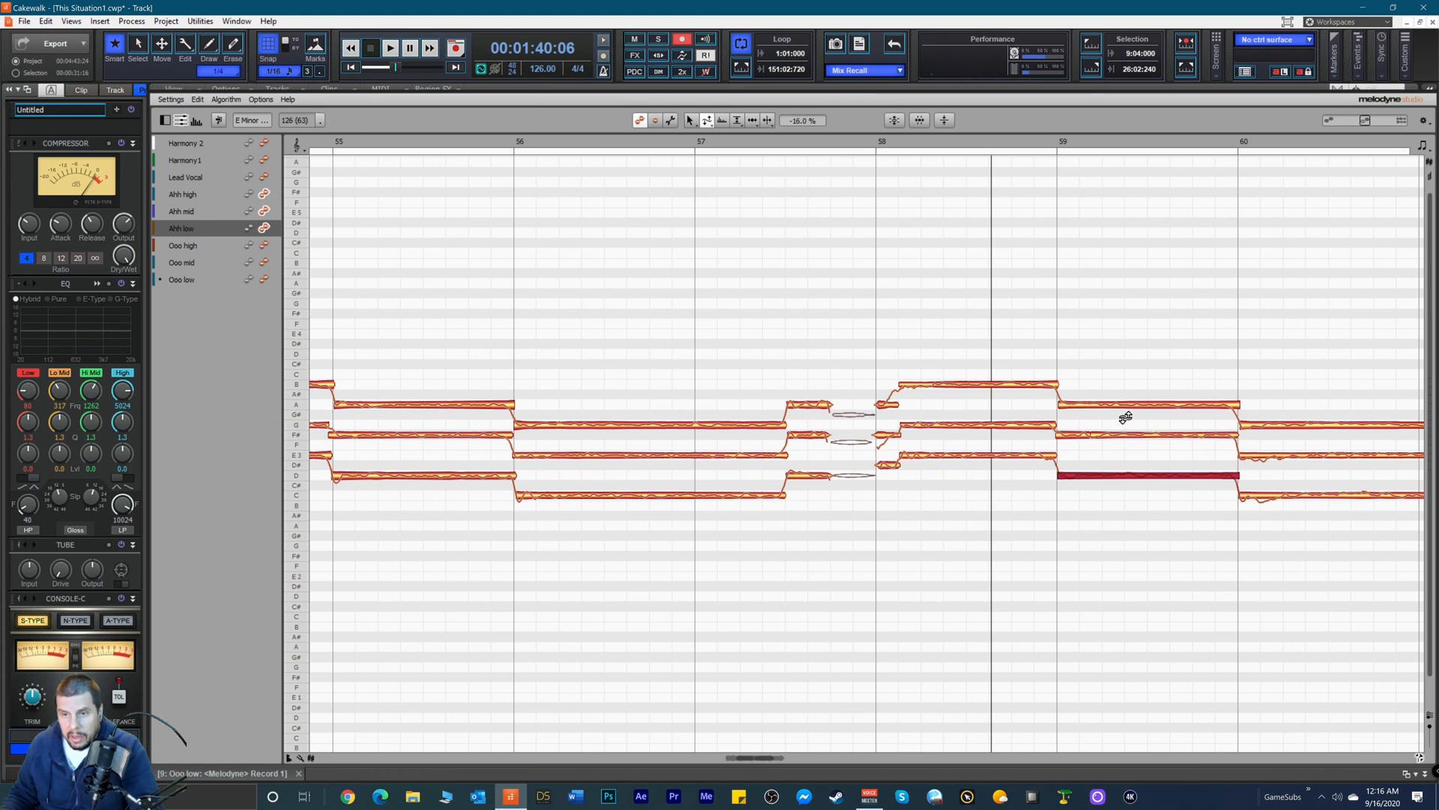
{"action": "left_click", "coordinate": [1269, 426]}
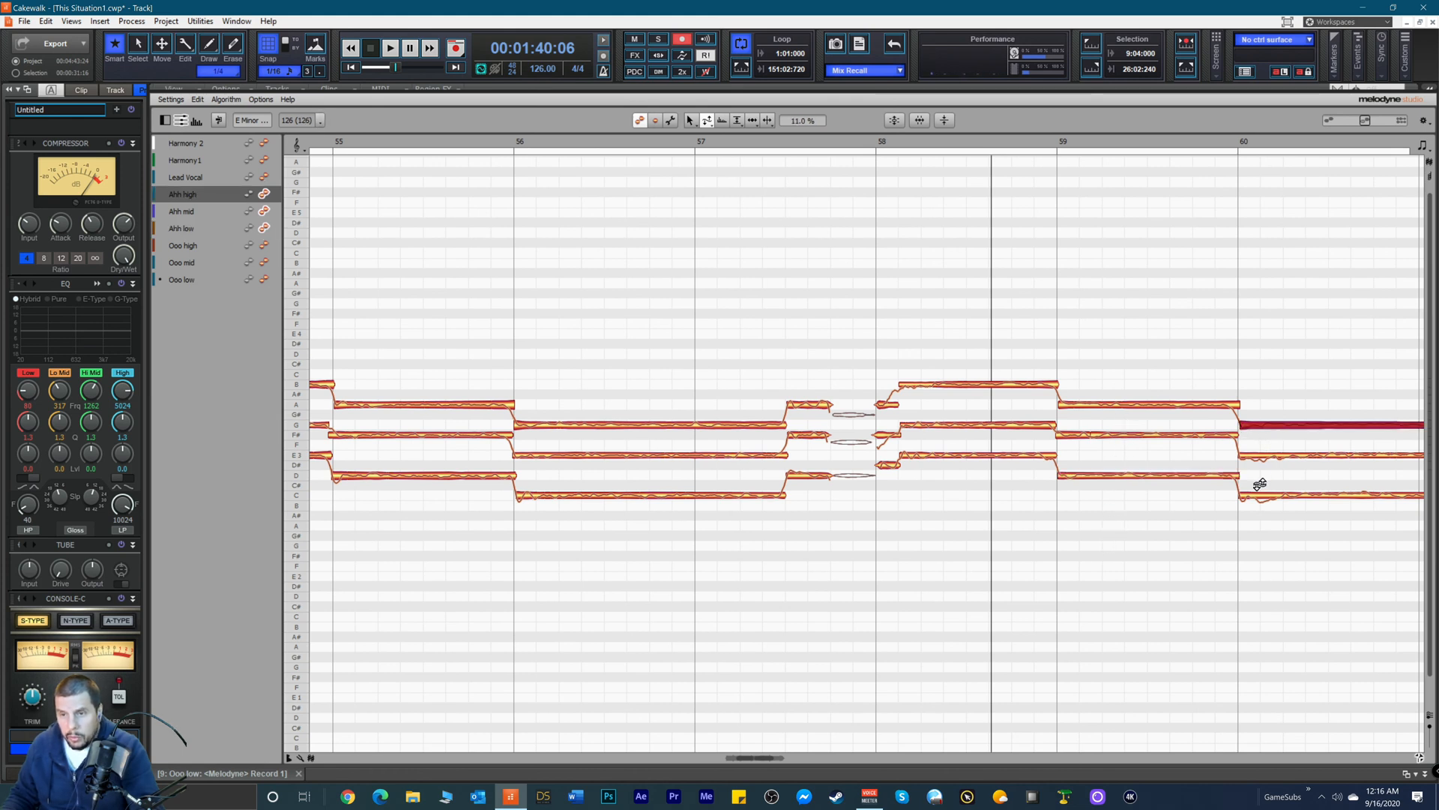
{"action": "left_click_drag", "start_coordinate": [1267, 458], "coordinate": [1244, 555]}
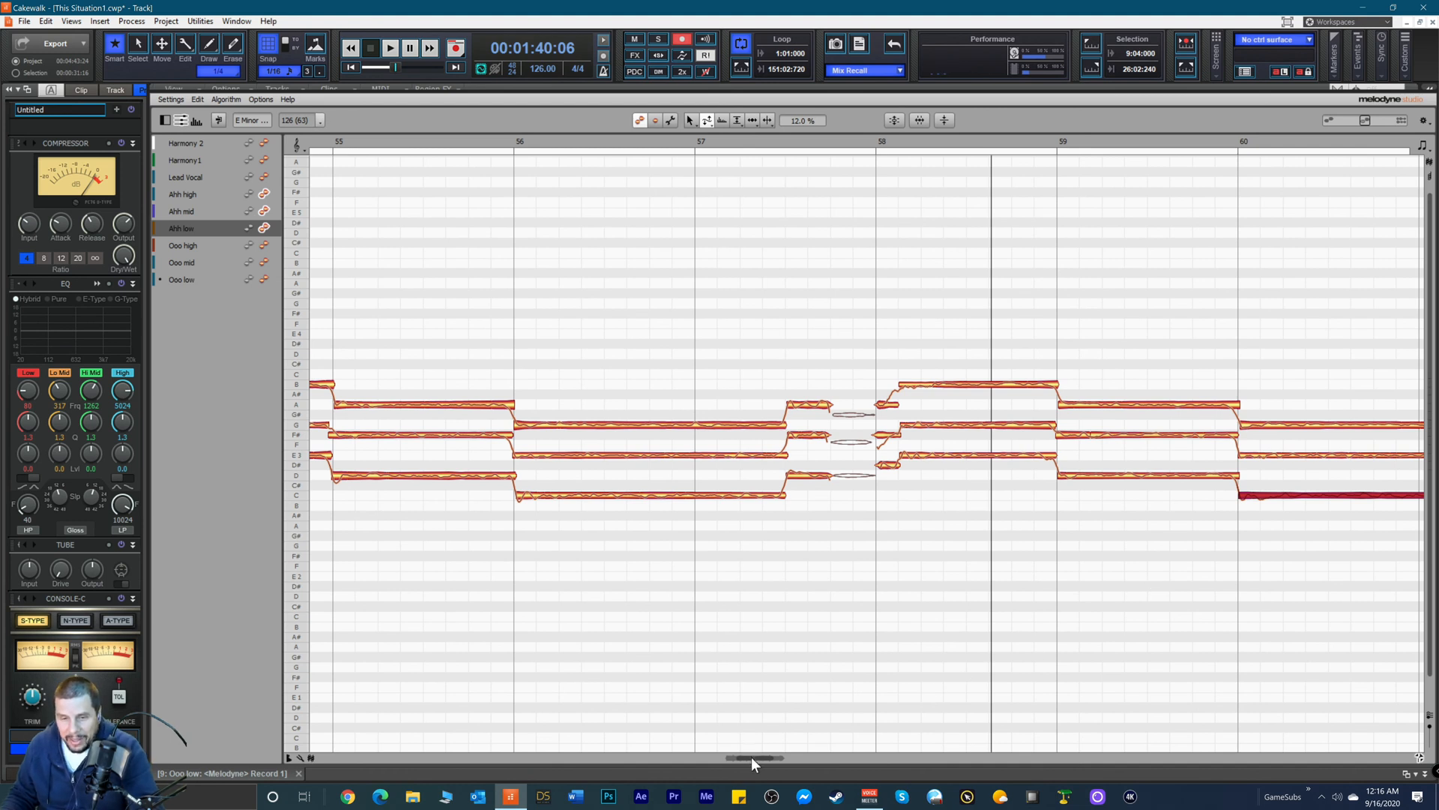
Step: Align the starts and ends of the final Ahh high, mid and low notes before bar 62 with the Time tool
{"action": "left_click_drag", "start_coordinate": [753, 758], "coordinate": [802, 757]}
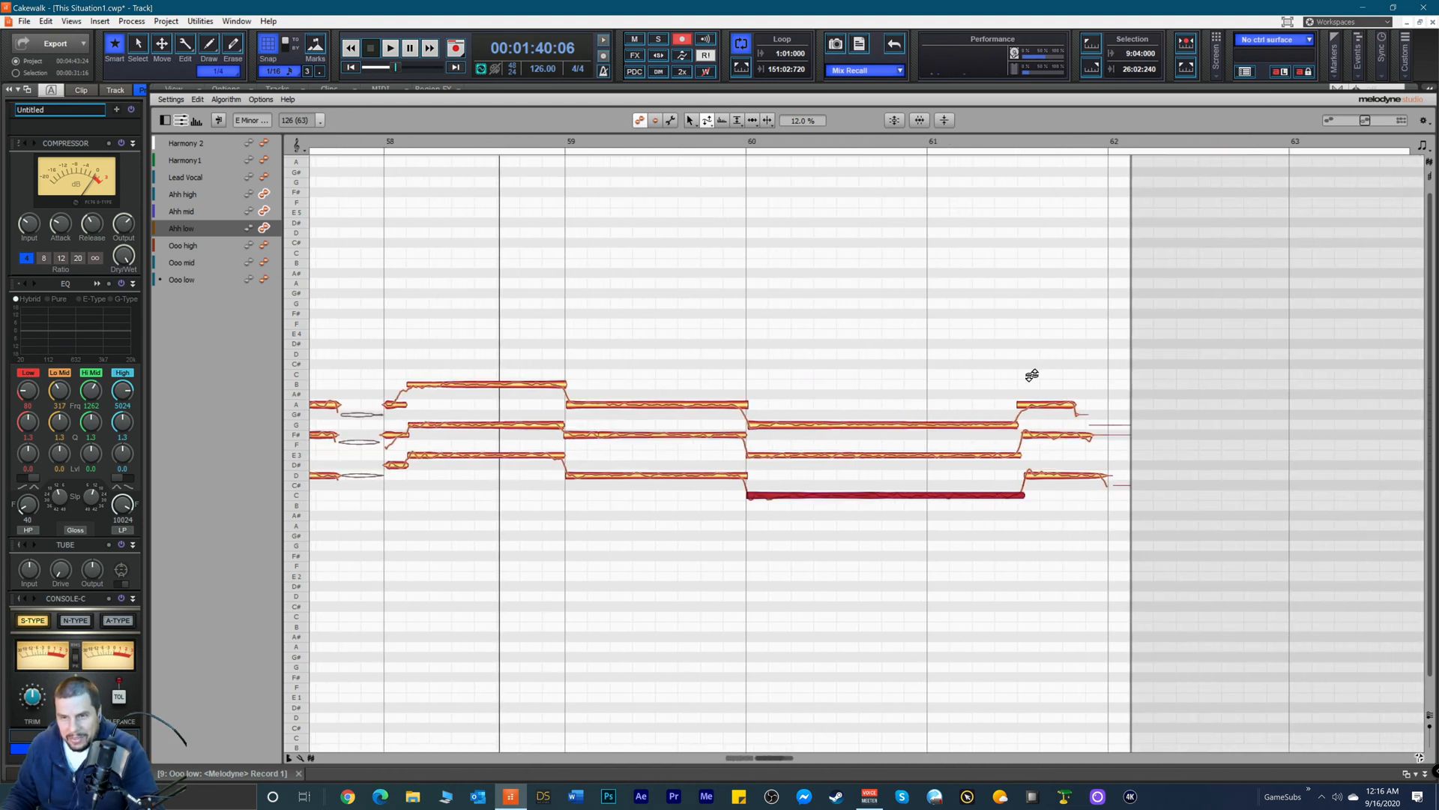
{"action": "right_click", "coordinate": [1035, 348]}
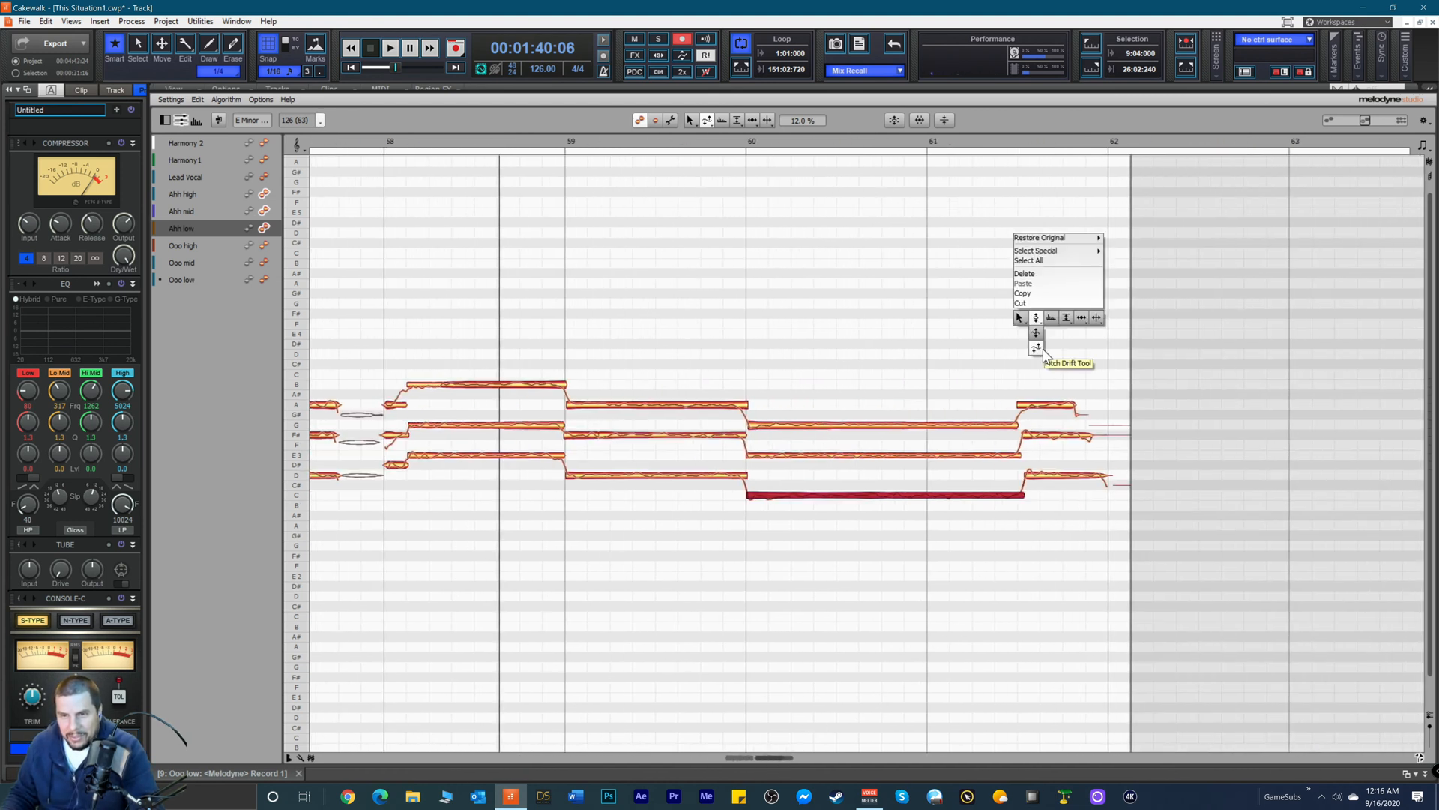
{"action": "left_click", "coordinate": [1081, 317]}
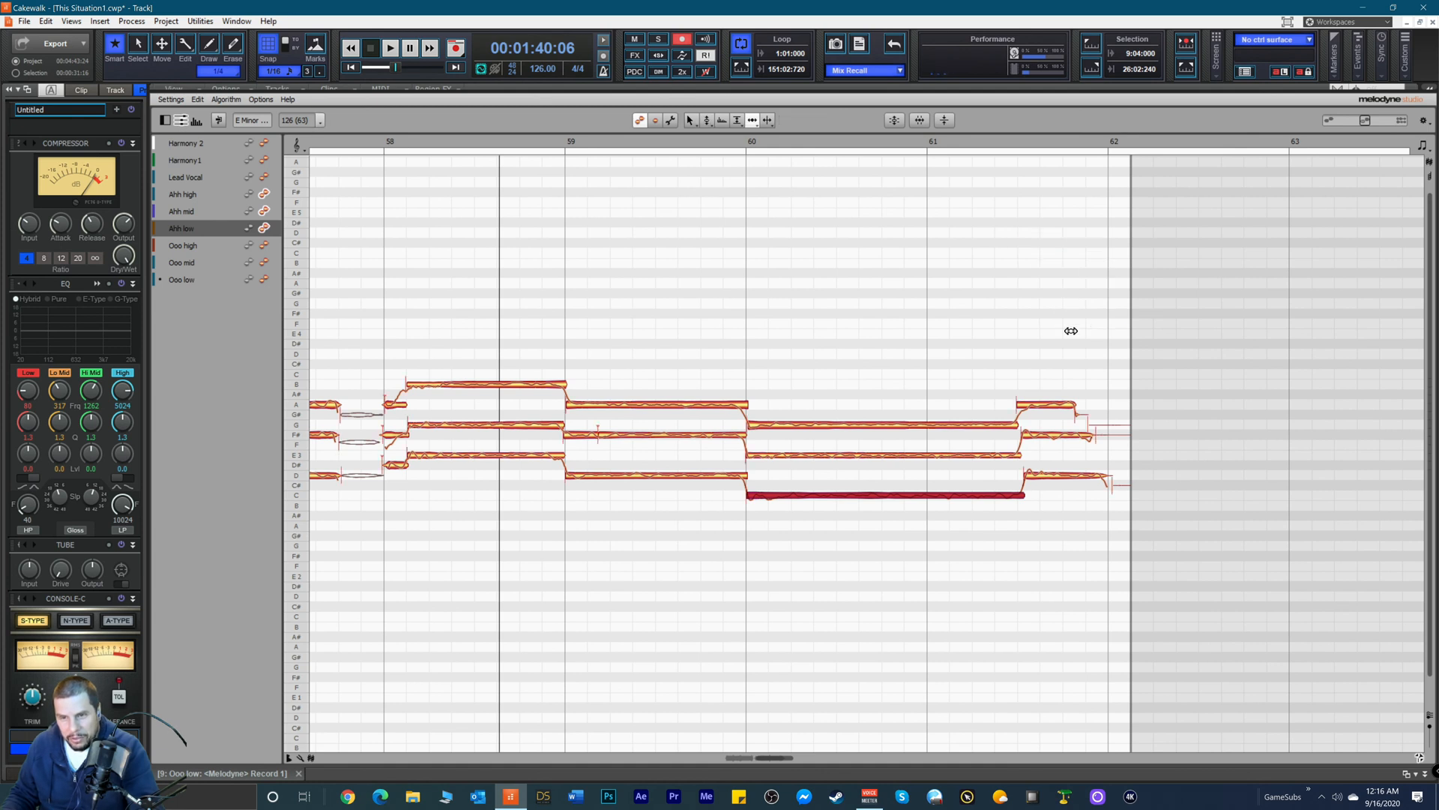
{"action": "left_click", "coordinate": [1032, 434]}
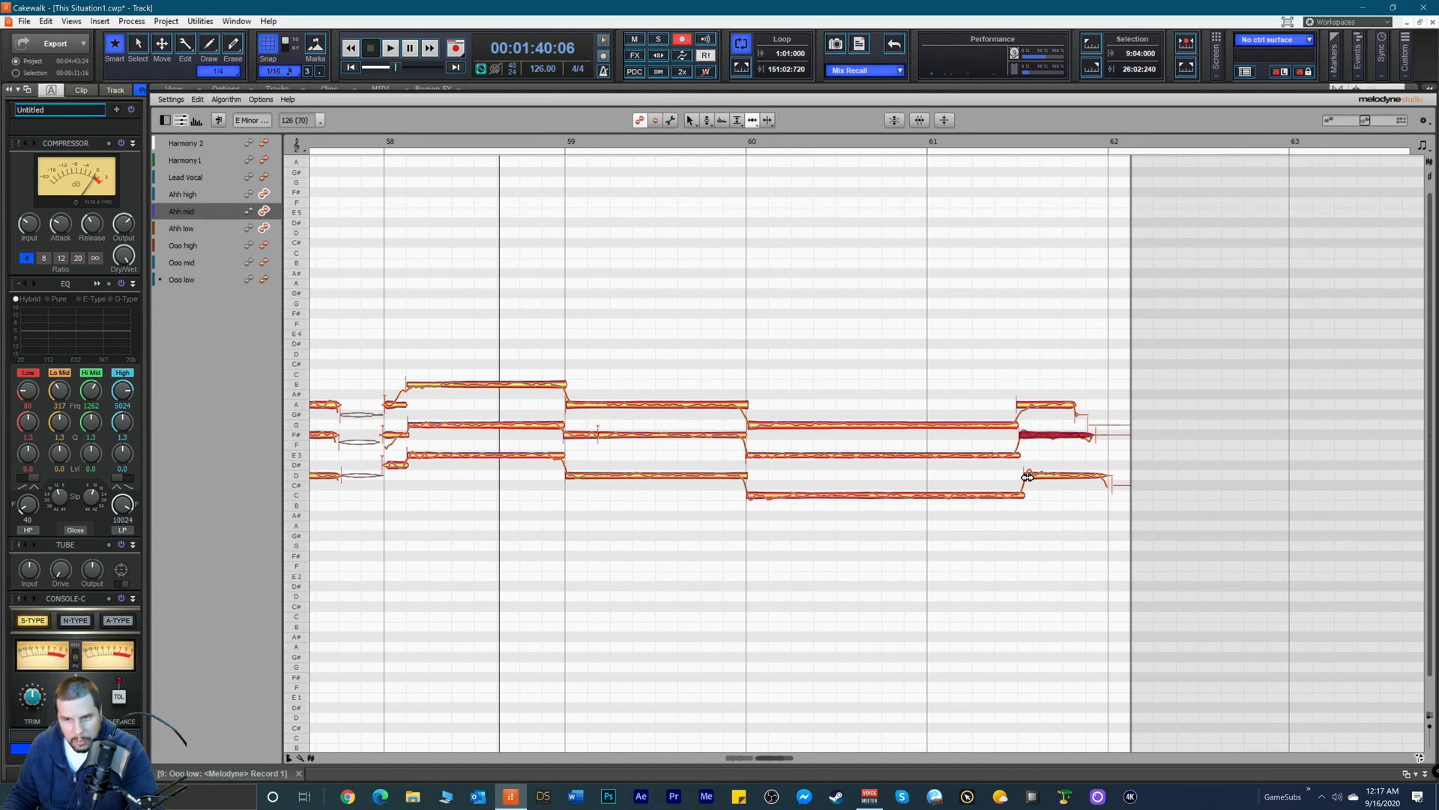
{"action": "left_click_drag", "start_coordinate": [1032, 477], "coordinate": [1029, 480]}
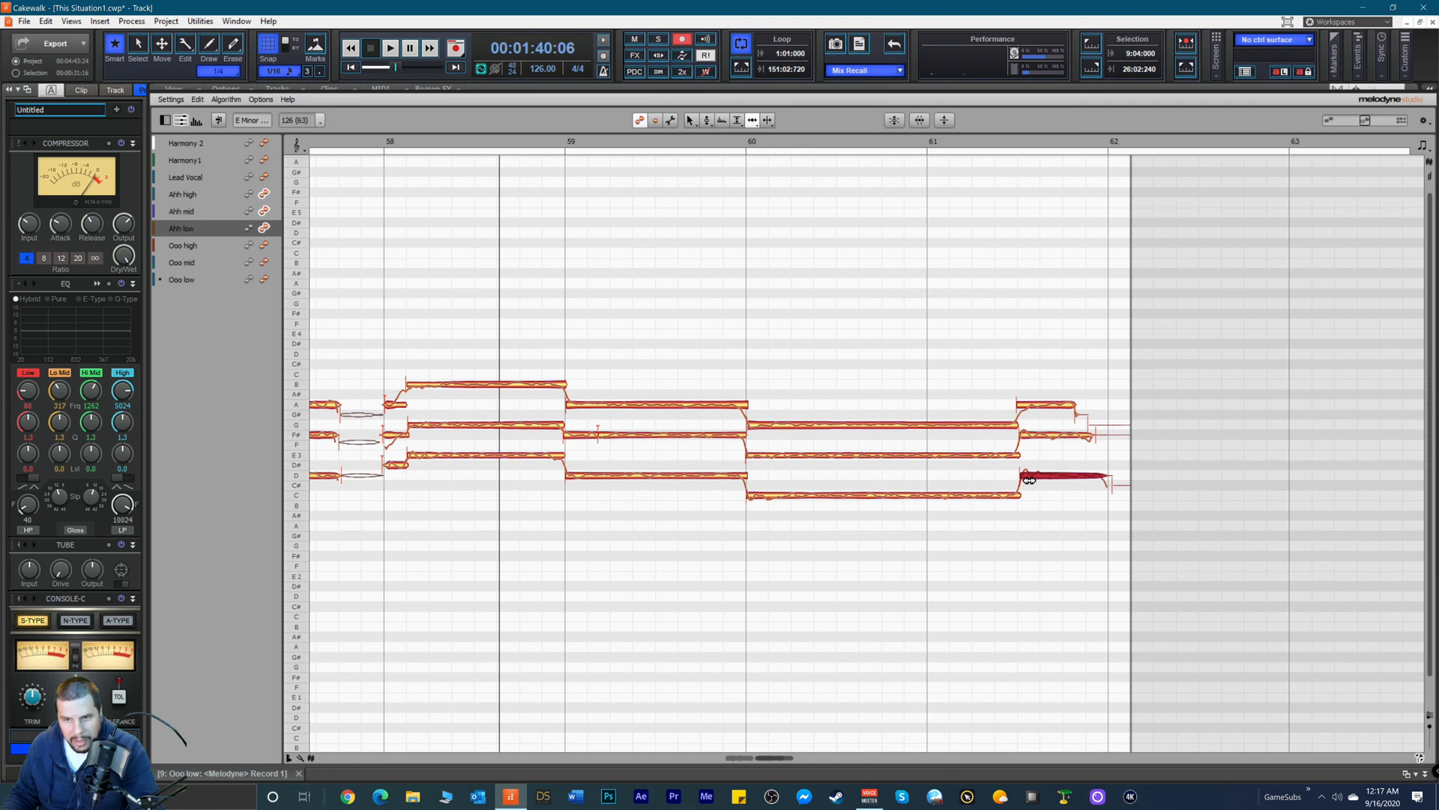
{"action": "left_click", "coordinate": [1075, 408]}
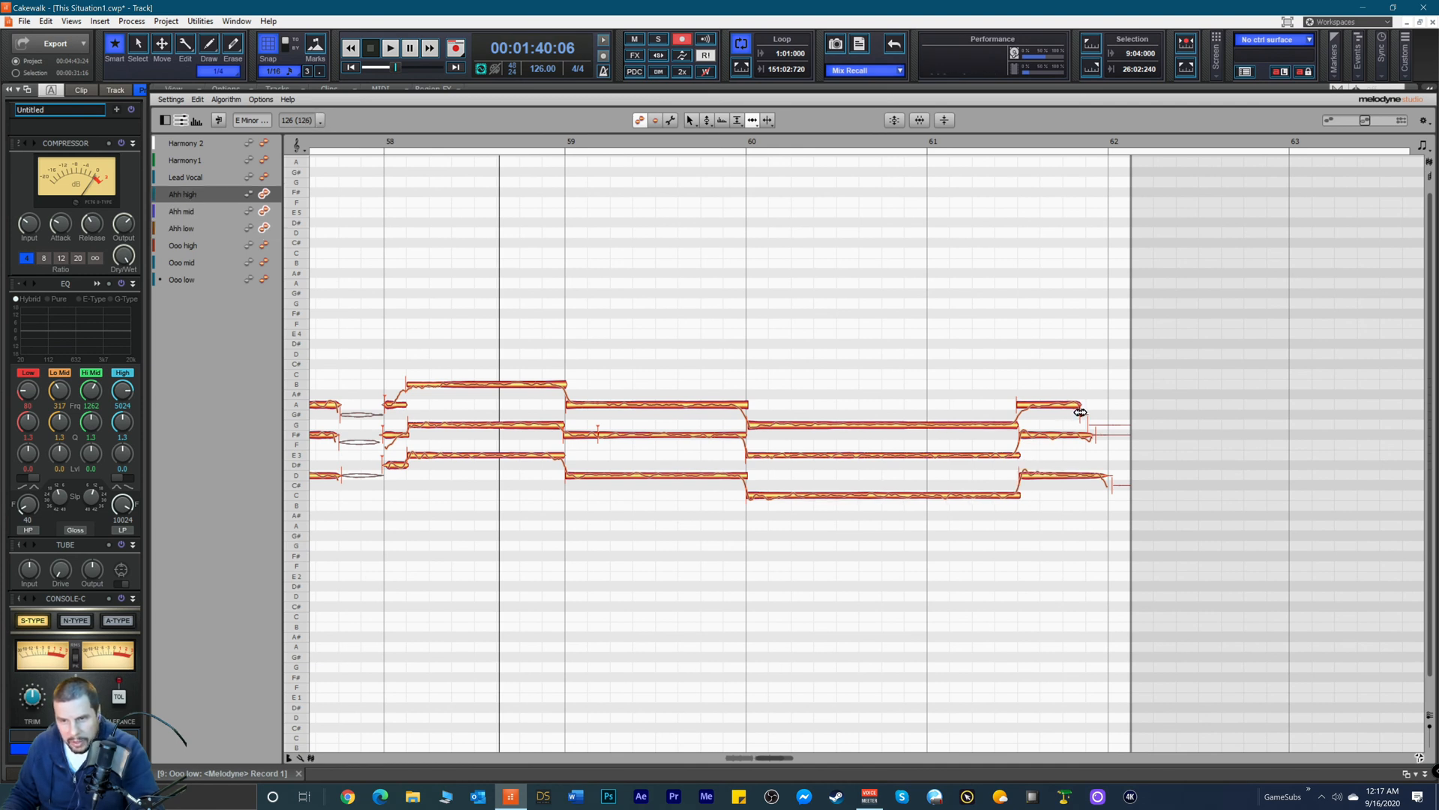
{"action": "left_click_drag", "start_coordinate": [1106, 475], "coordinate": [1082, 476]}
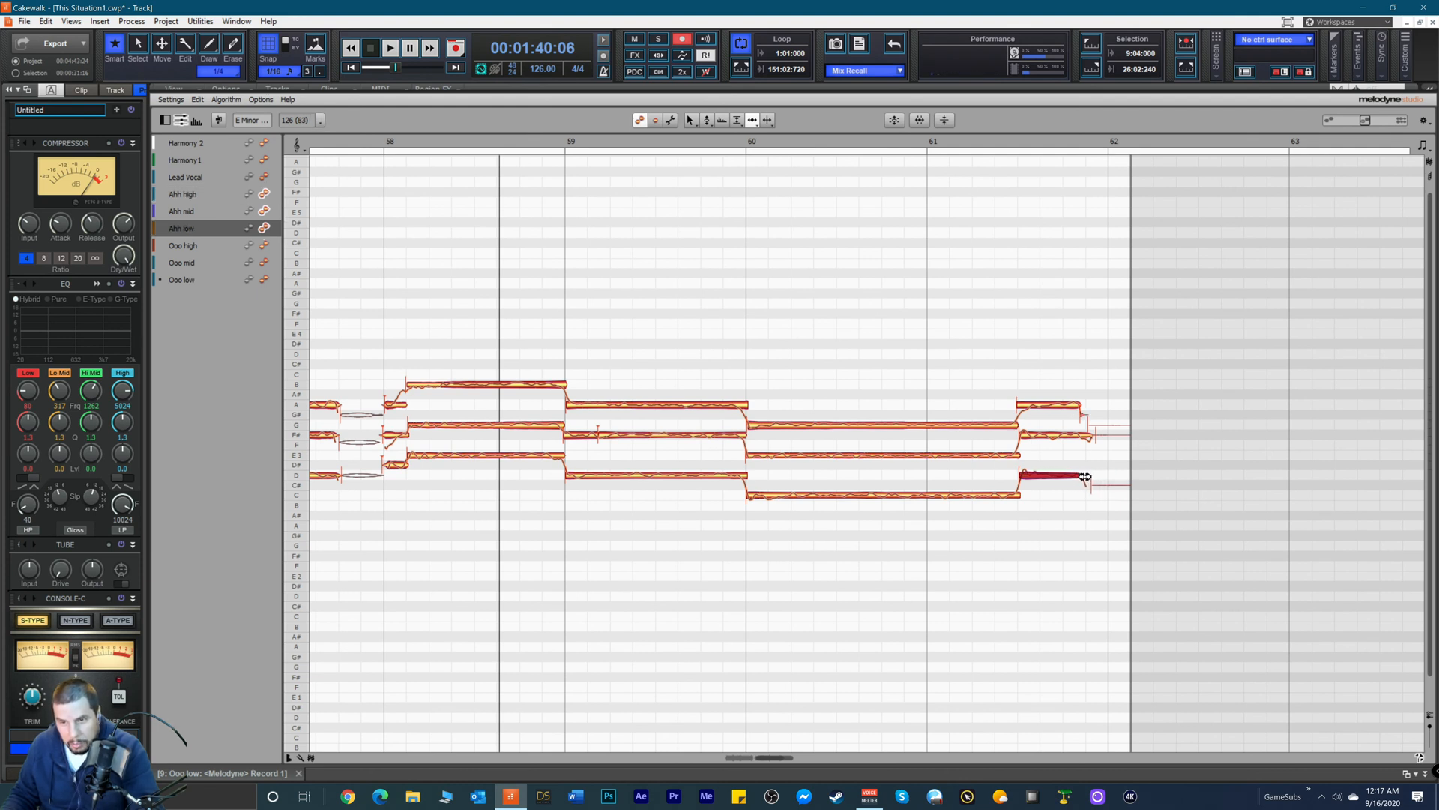
{"action": "left_click", "coordinate": [1092, 436]}
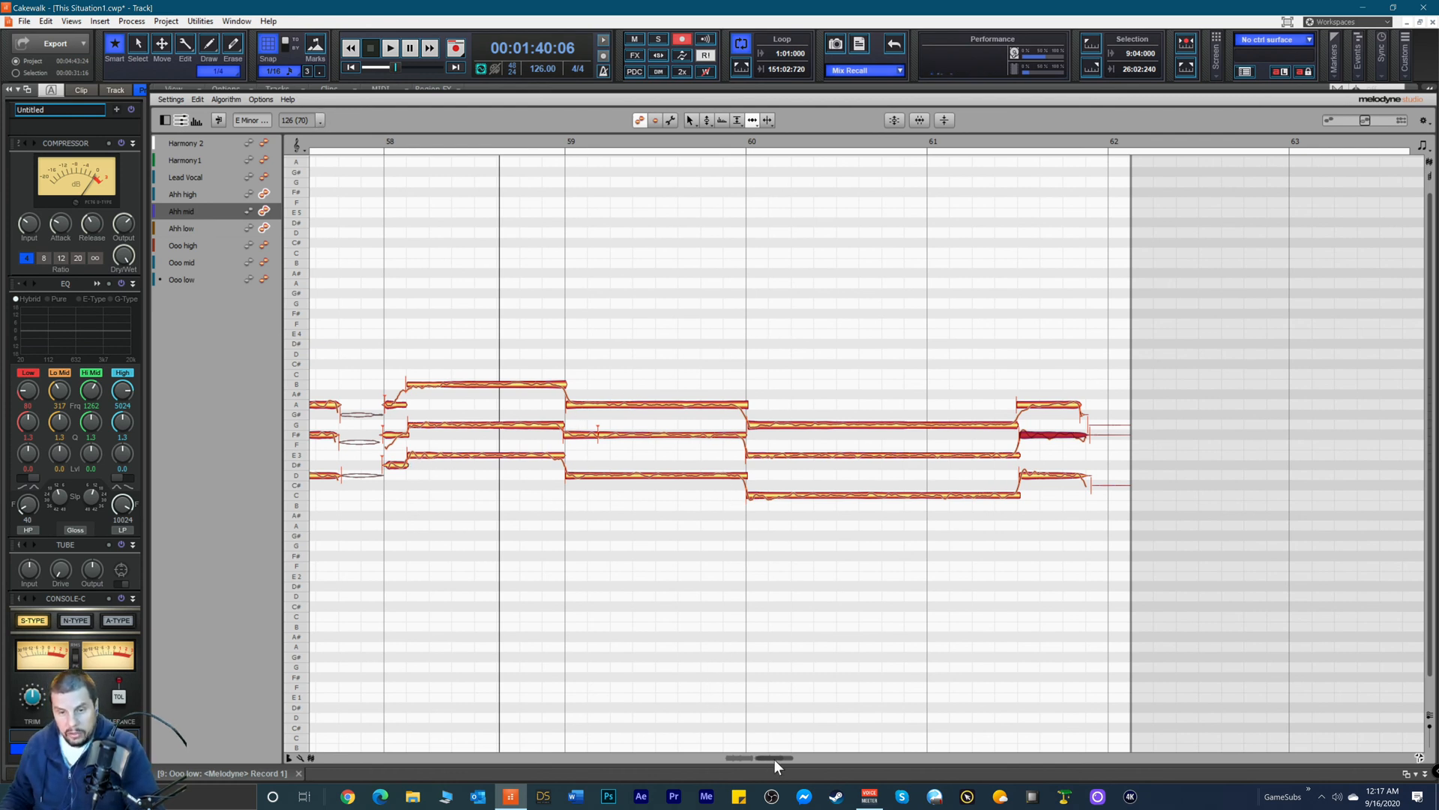
Step: Show the Harmony1 and Harmony 2 notes together in the Melodyne editor at bar 26
{"action": "mouse_move", "coordinate": [775, 758]}
{"action": "left_mouse_down"}
{"action": "mouse_move", "coordinate": [739, 768]}
{"action": "mouse_move", "coordinate": [799, 758]}
{"action": "mouse_move", "coordinate": [735, 758]}
{"action": "mouse_move", "coordinate": [793, 766]}
{"action": "left_mouse_up"}
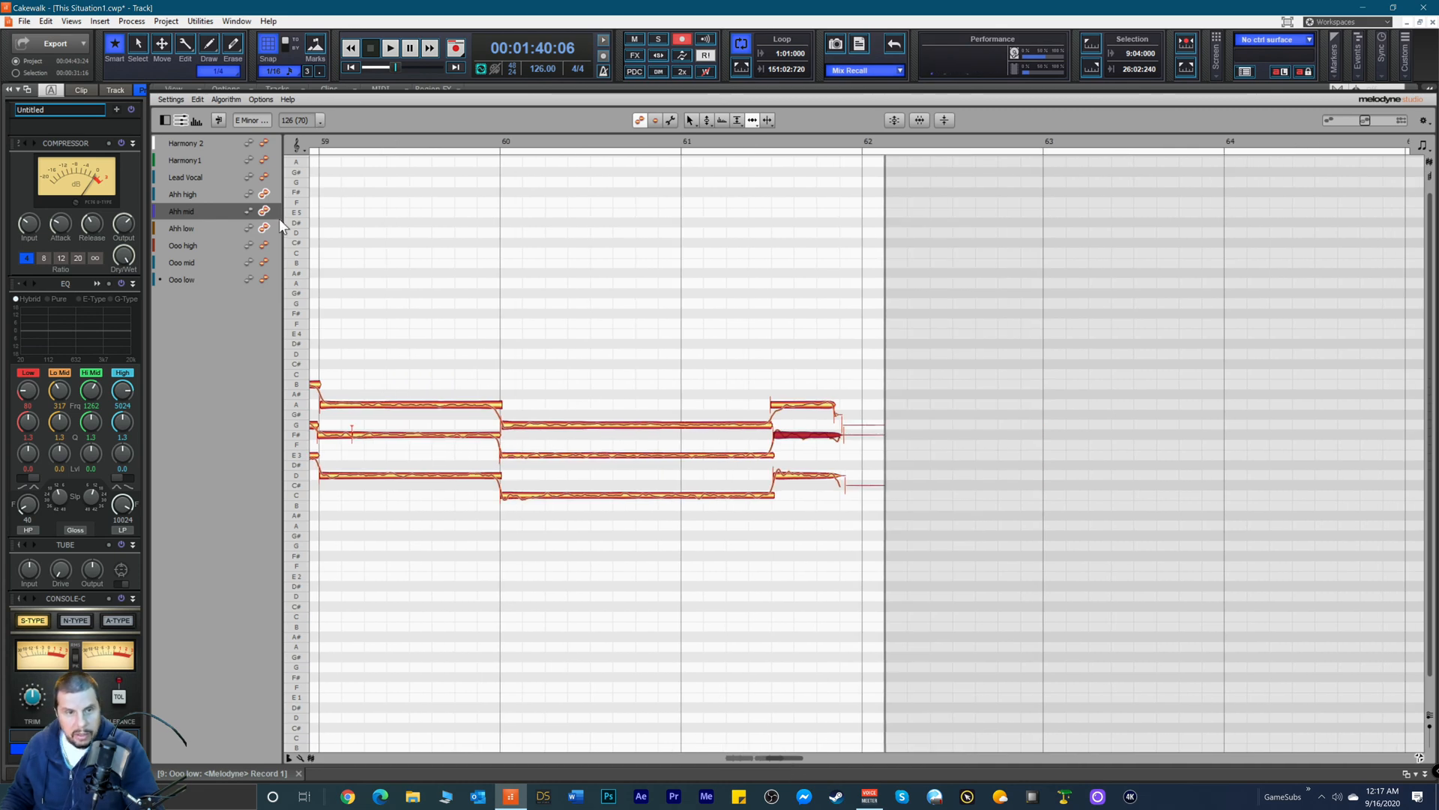
{"action": "left_click", "coordinate": [263, 179]}
{"action": "left_click", "coordinate": [264, 157]}
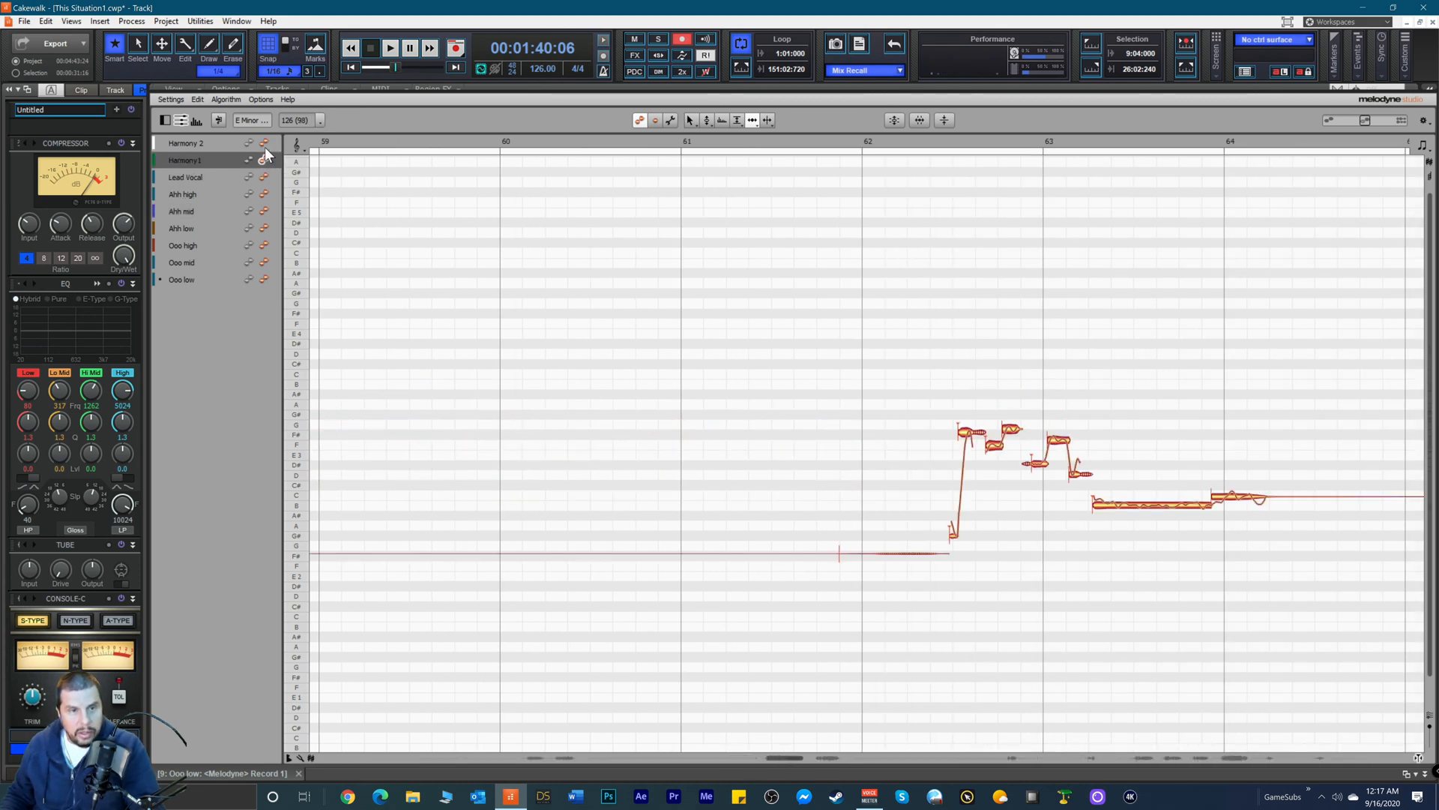
{"action": "left_click", "coordinate": [263, 143], "text": "ctrl"}
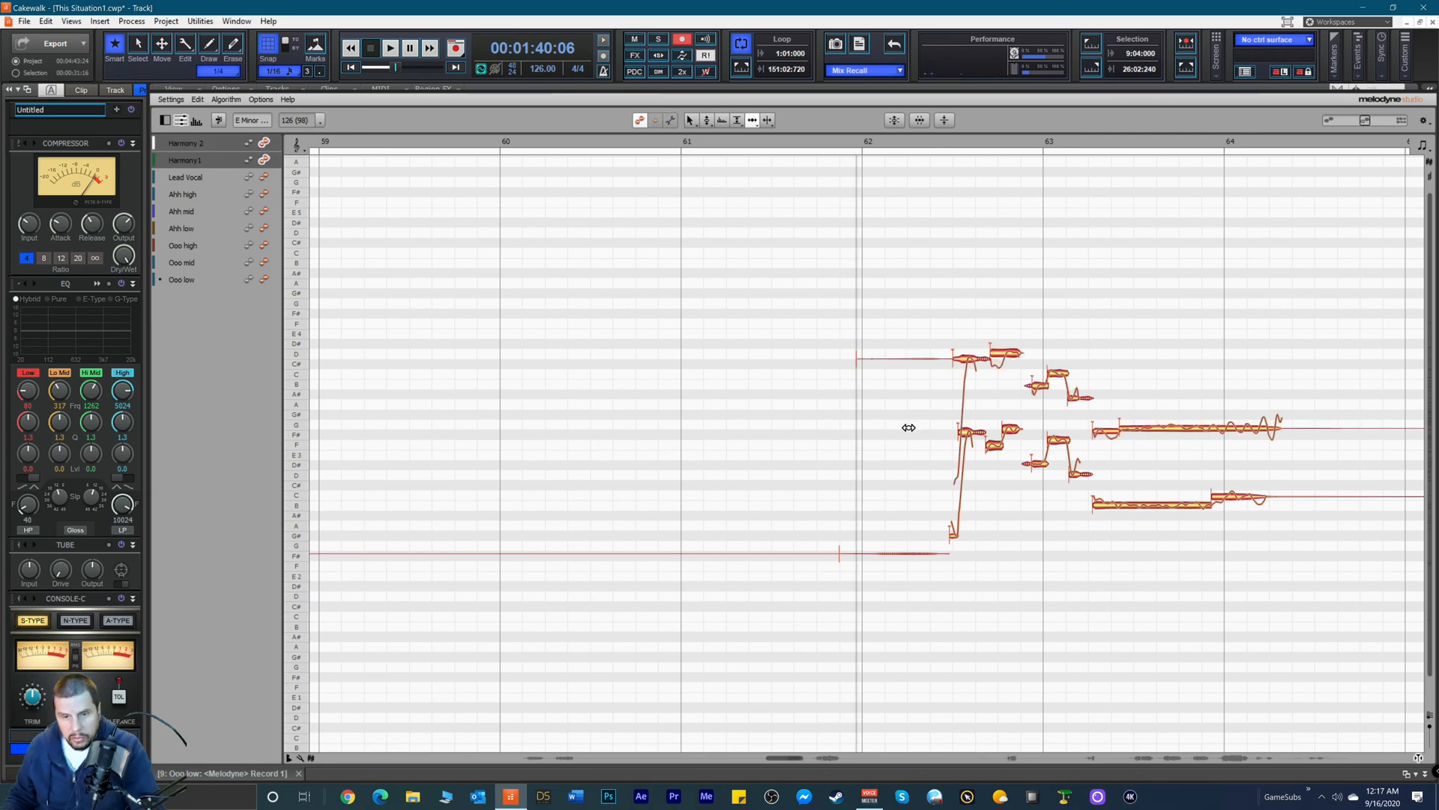
{"action": "left_click_drag", "start_coordinate": [790, 757], "coordinate": [545, 758]}
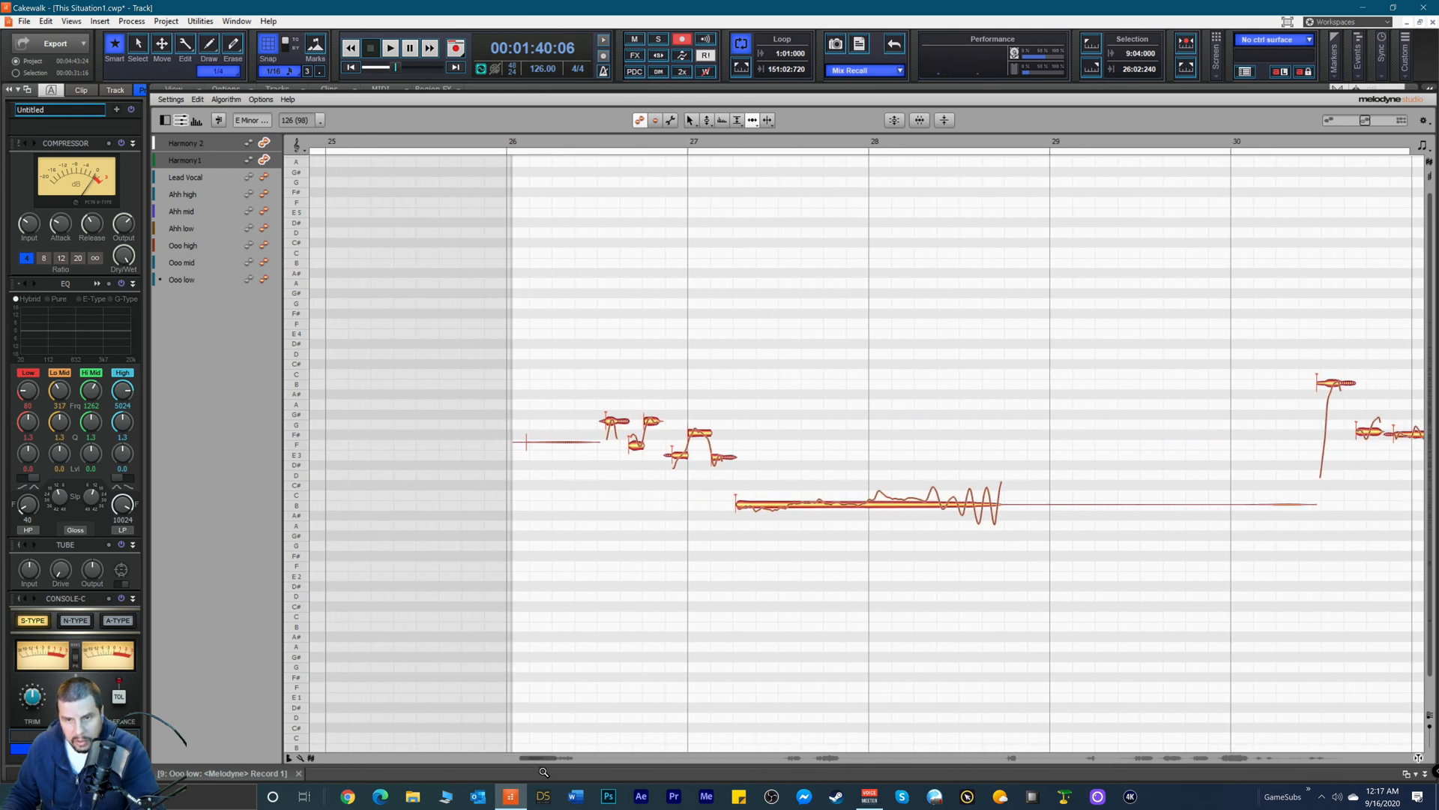
Step: Play the Harmony1 phrase from just after bar 26 and close the Melodyne editor to return to the tracks
{"action": "left_click", "coordinate": [548, 144]}
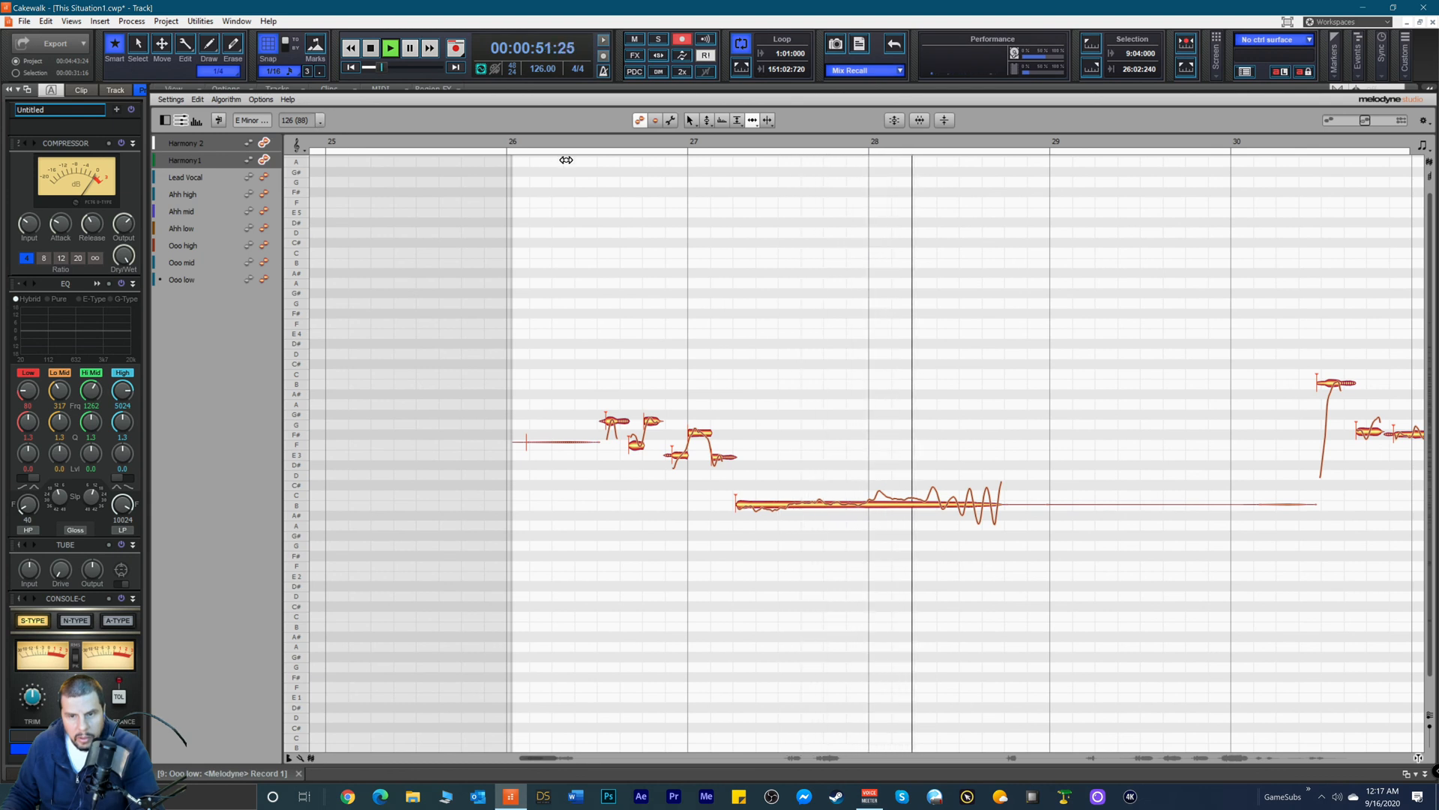
{"action": "key", "text": "space"}
{"action": "right_click", "coordinate": [928, 364]}
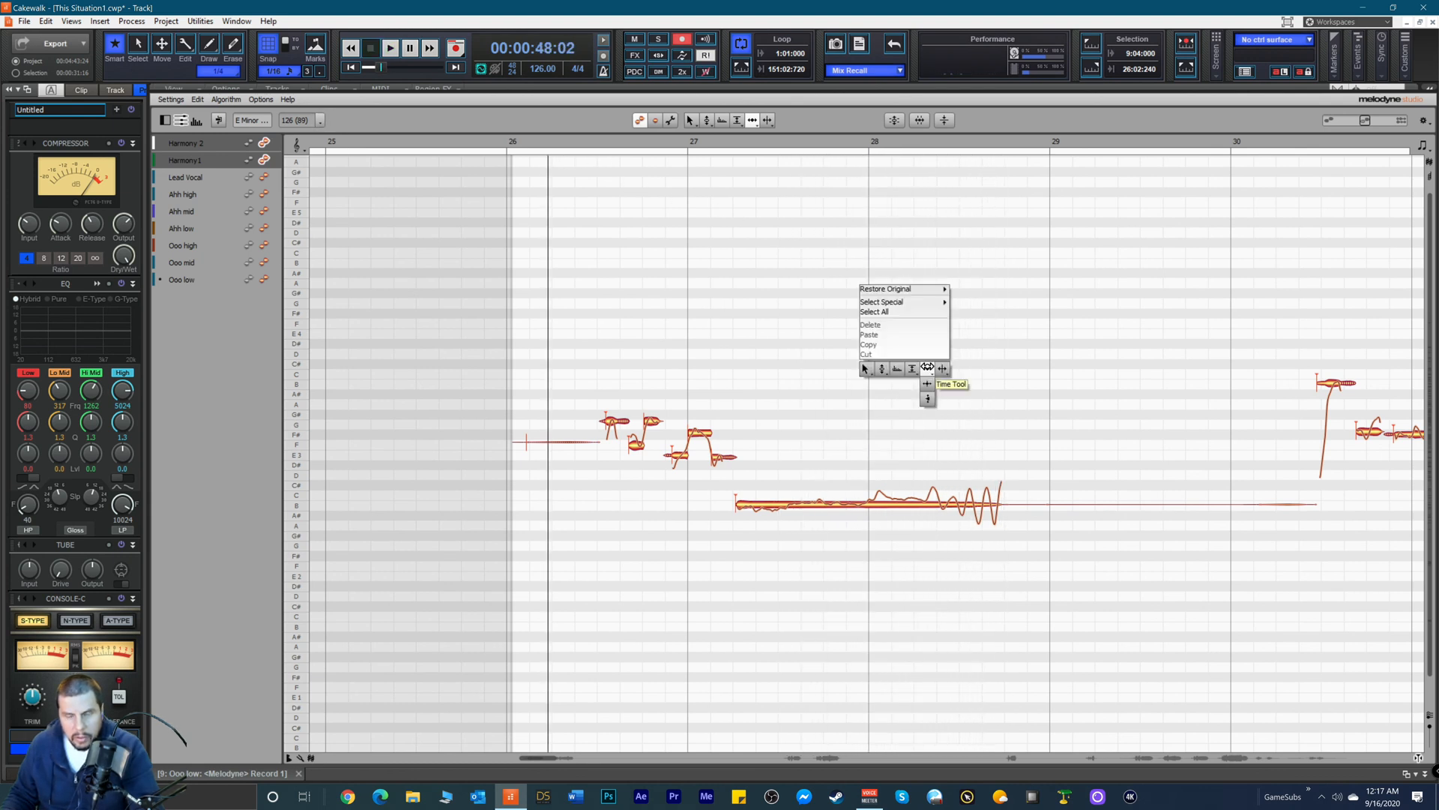
{"action": "left_click", "coordinate": [547, 141]}
{"action": "key", "text": "space"}
{"action": "left_click", "coordinate": [1423, 776]}
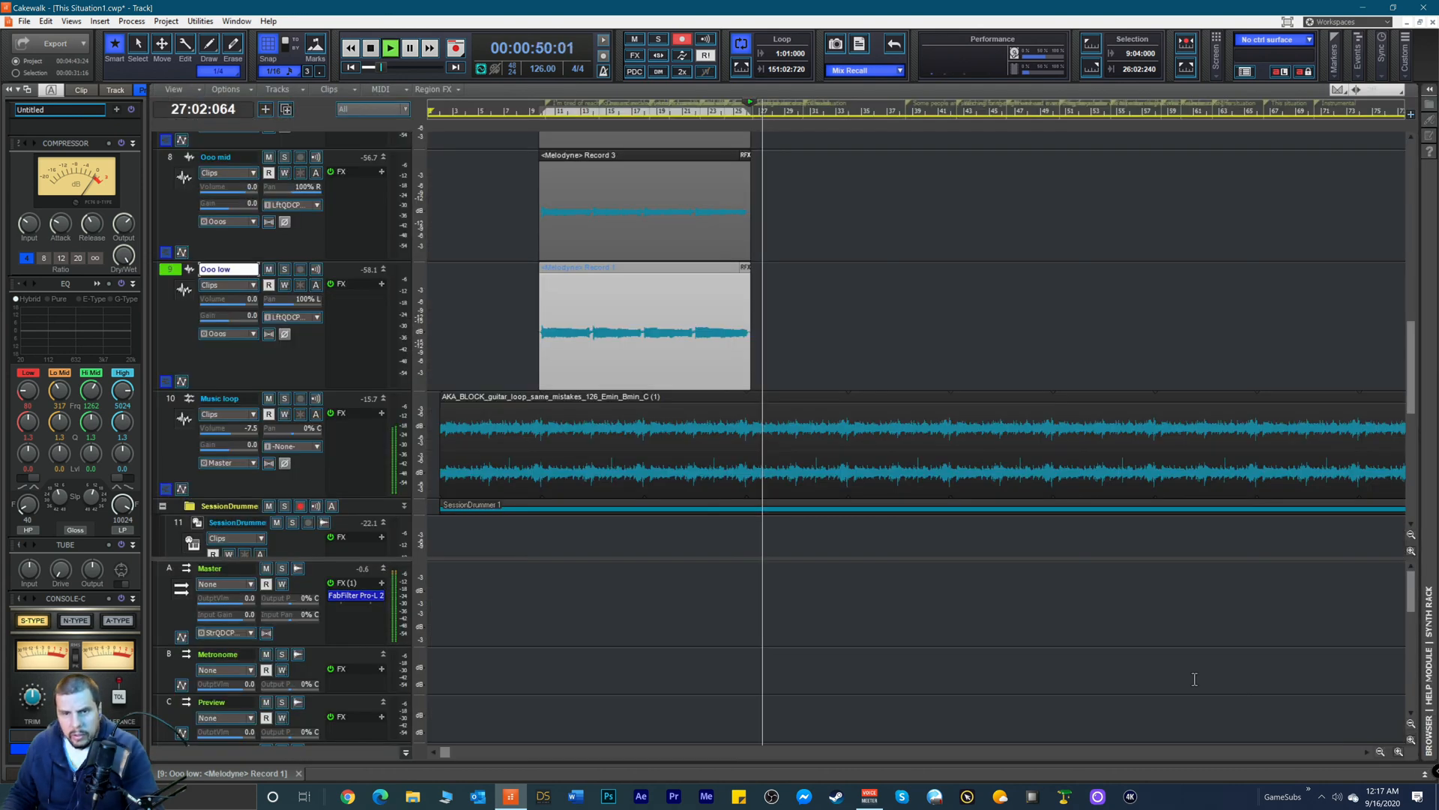
{"action": "key", "text": "space"}
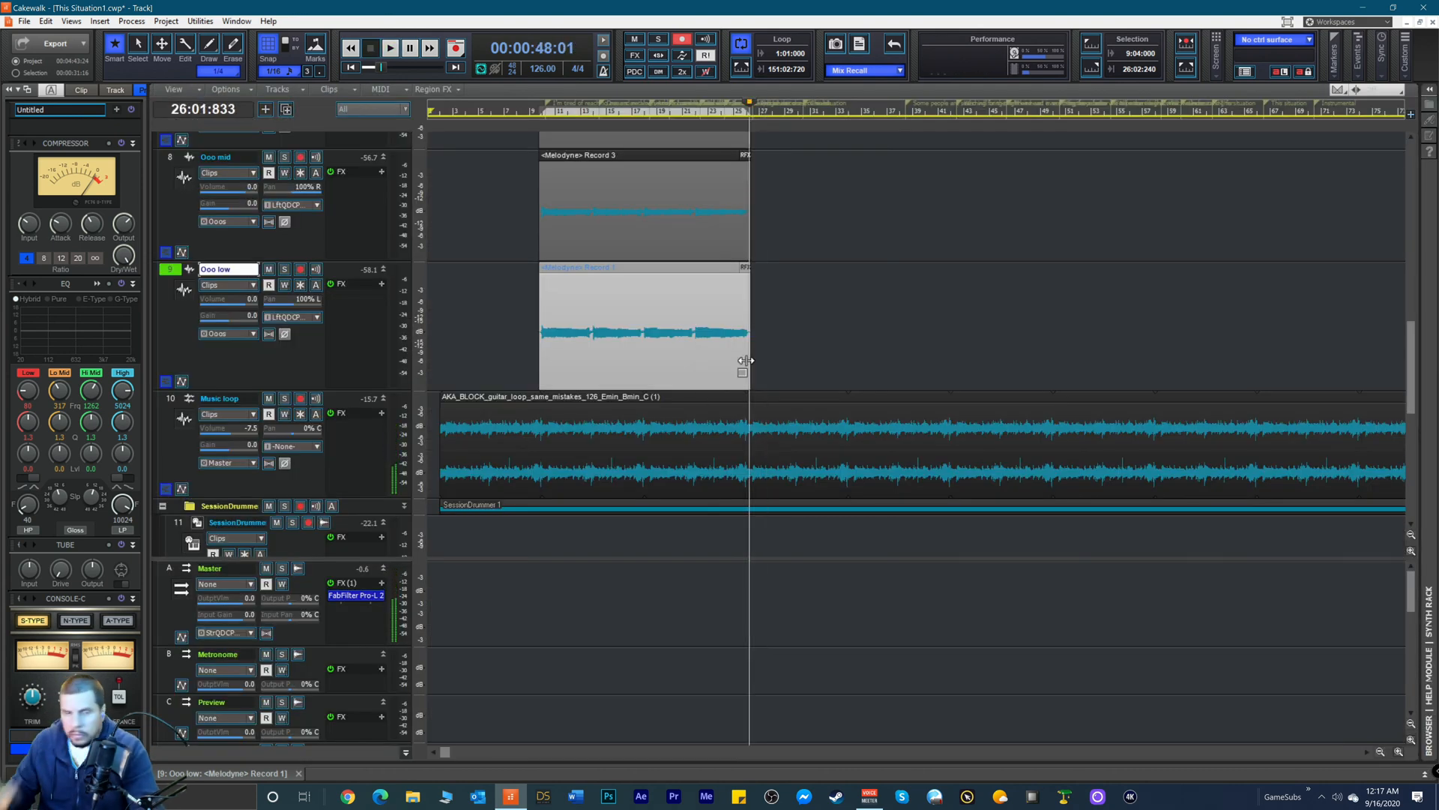
Step: Play the Harmony1 and Lead Vocal tracks in the arrangement from bar 25 to review the first harmony phrase
{"action": "scroll", "coordinate": [536, 197], "scroll_direction": "up", "scroll_amount": 4}
{"action": "scroll", "coordinate": [537, 197], "scroll_direction": "up", "scroll_amount": 6}
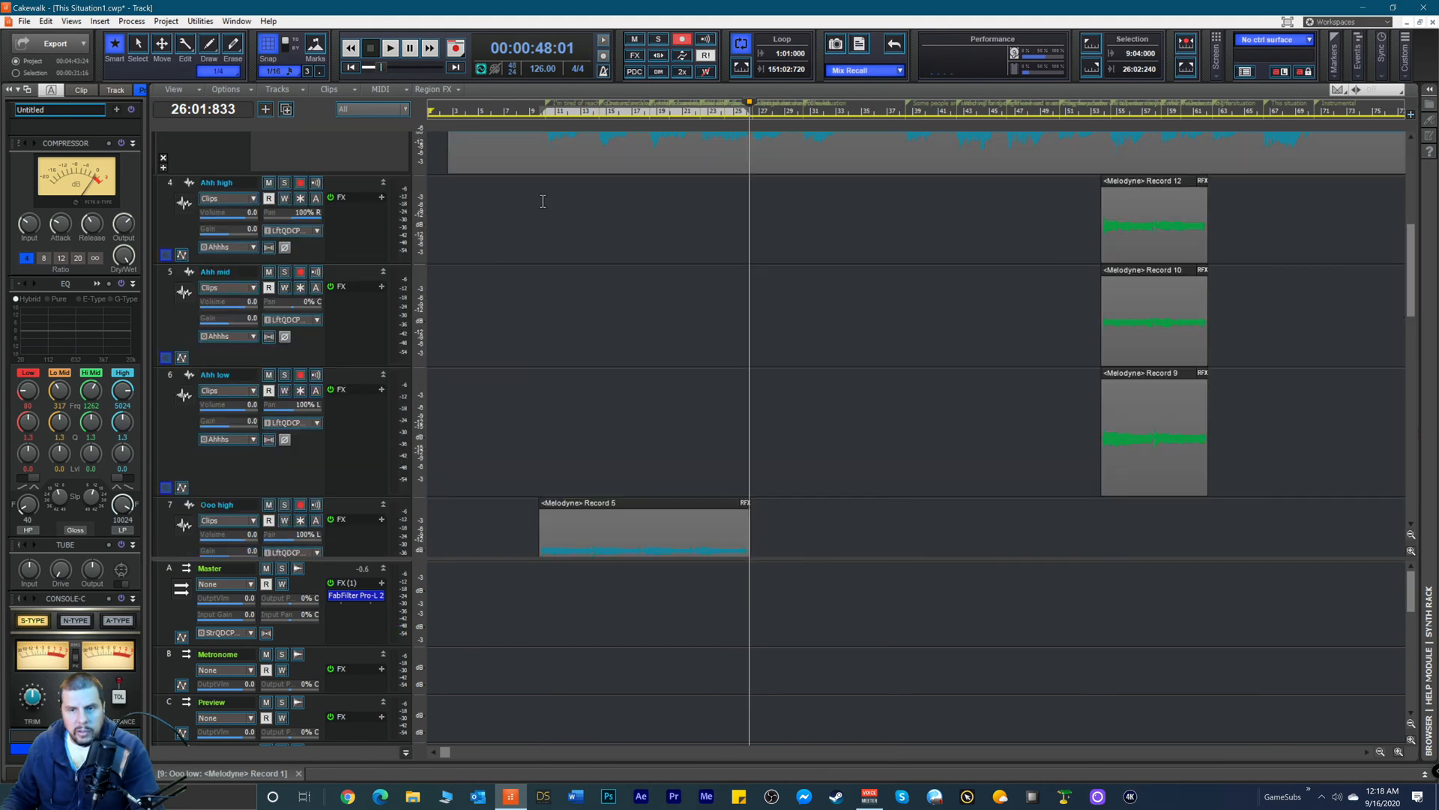
{"action": "scroll", "coordinate": [569, 236], "scroll_direction": "up", "scroll_amount": 6}
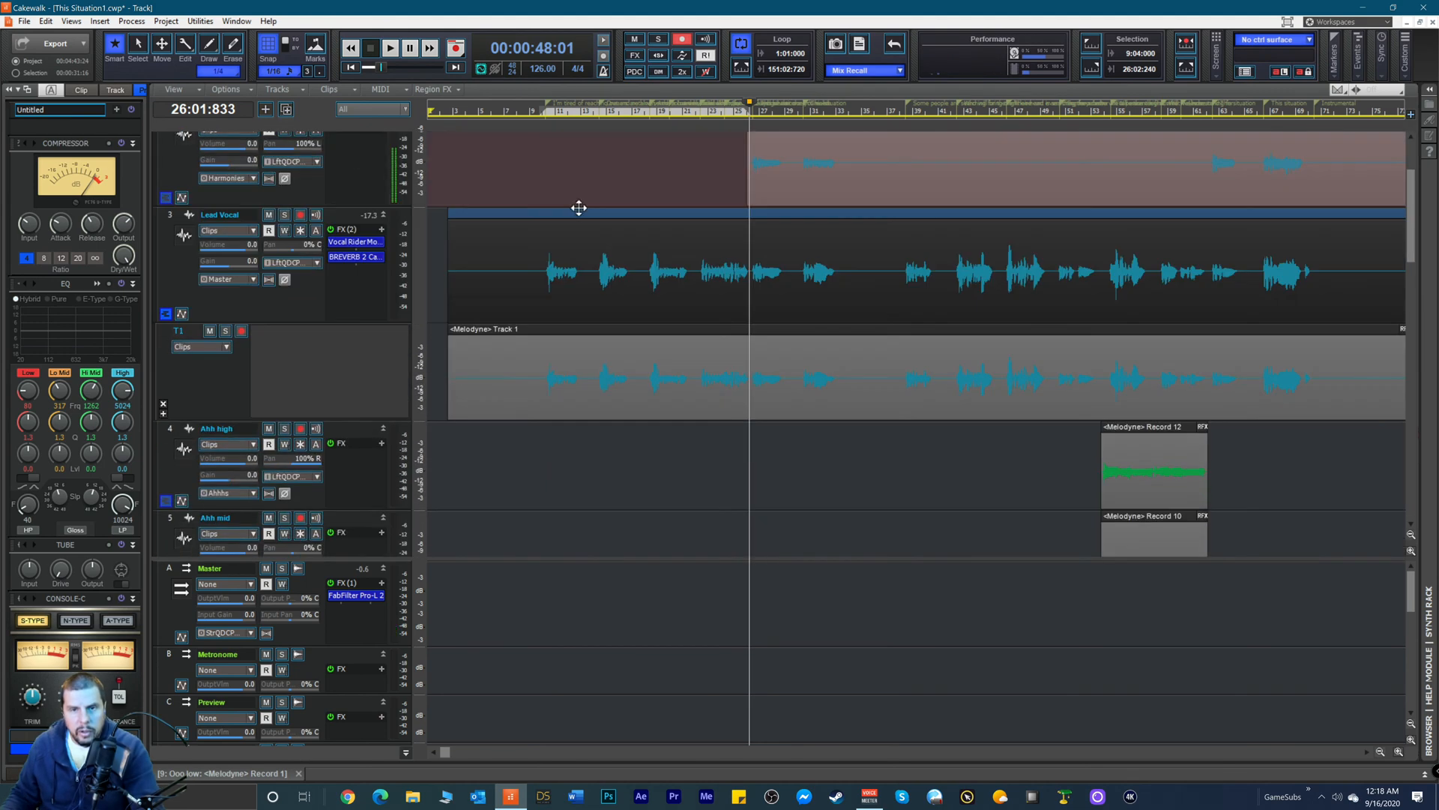
{"action": "left_click", "coordinate": [740, 114]}
{"action": "key", "text": "space"}
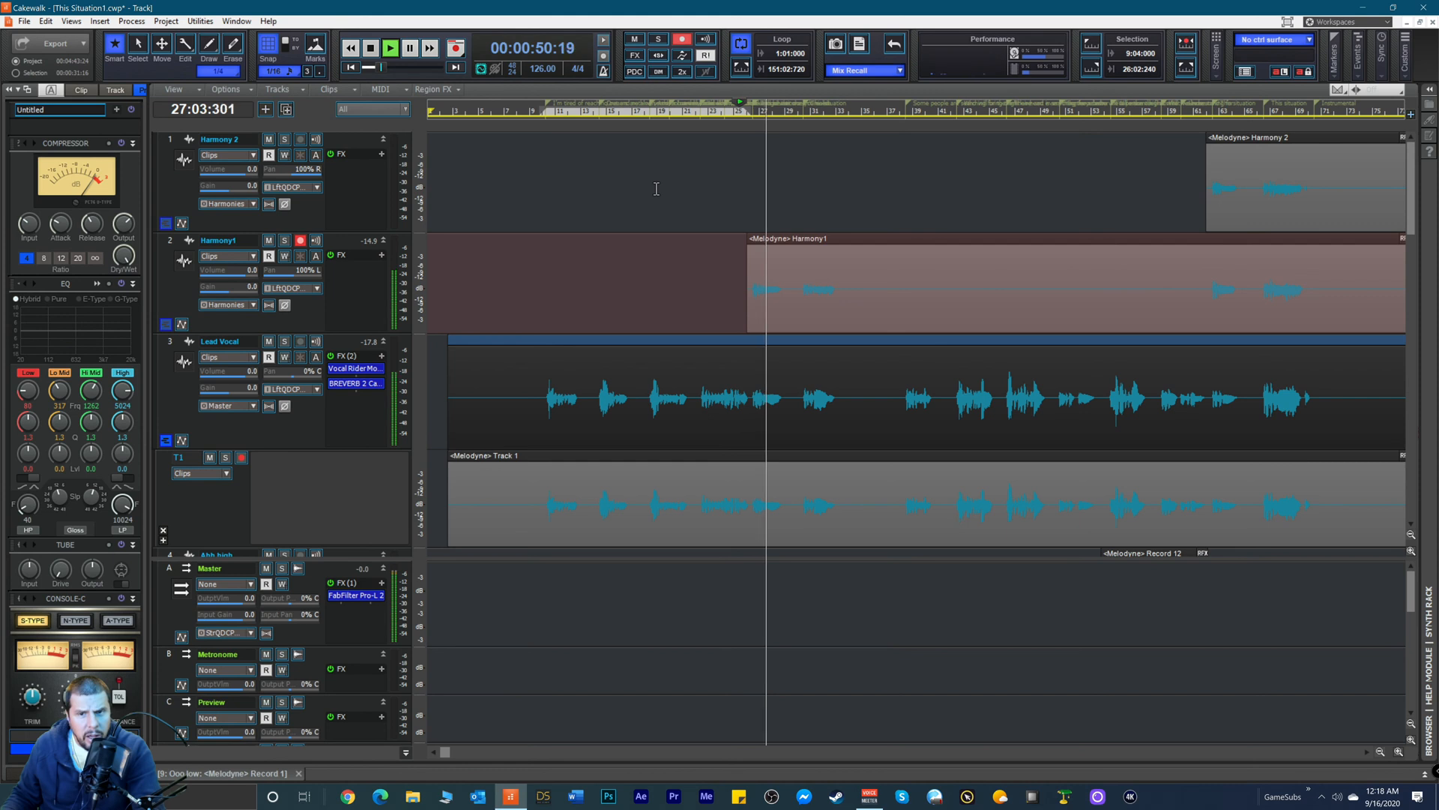
{"action": "key", "text": "space"}
{"action": "key", "text": "space"}
{"action": "key", "text": "space"}
Step: Record a Harmony 2 take from bar 25 with only that track armed, and trim its end to keep just the first phrase
{"action": "left_click", "coordinate": [300, 240]}
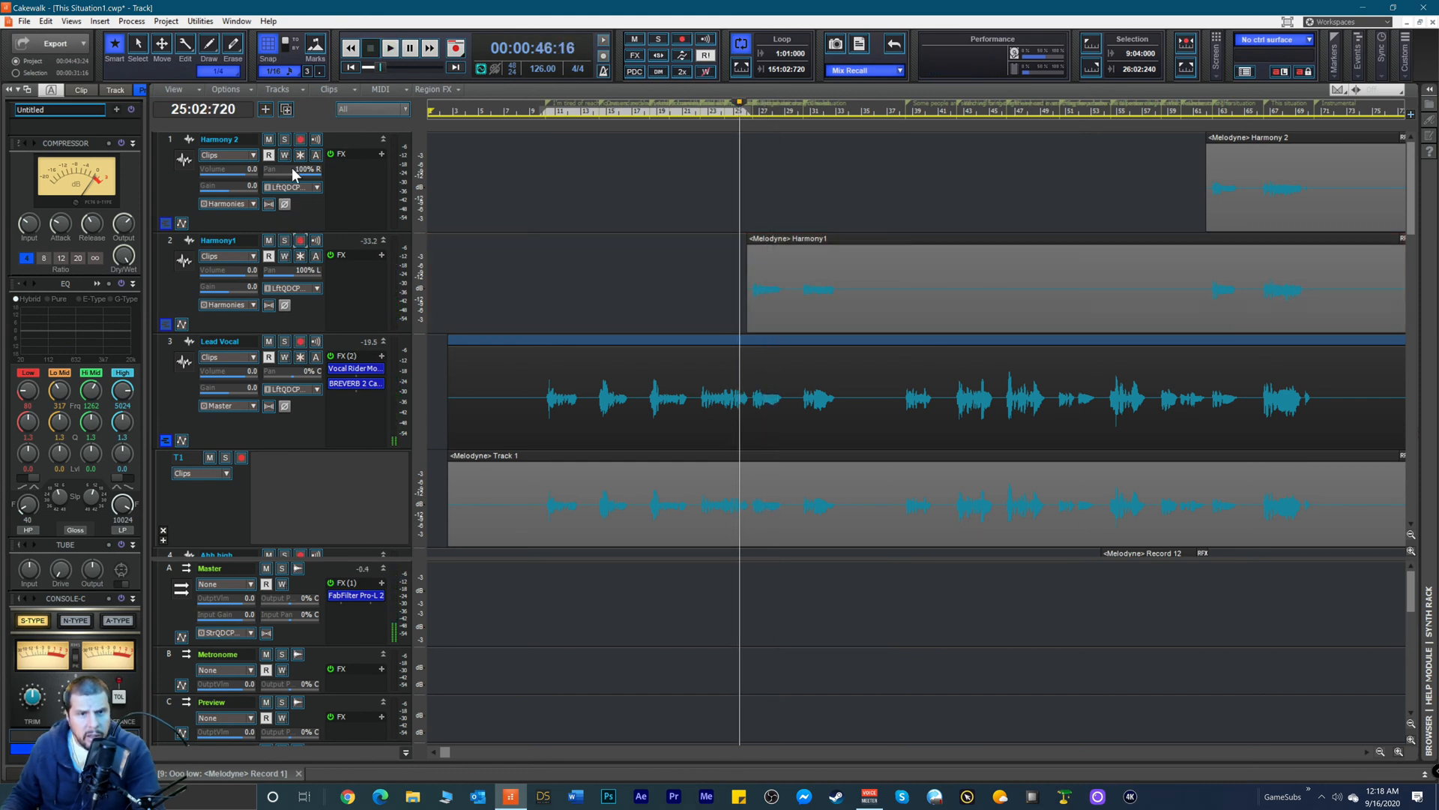
{"action": "left_click", "coordinate": [300, 140]}
{"action": "key", "text": "space"}
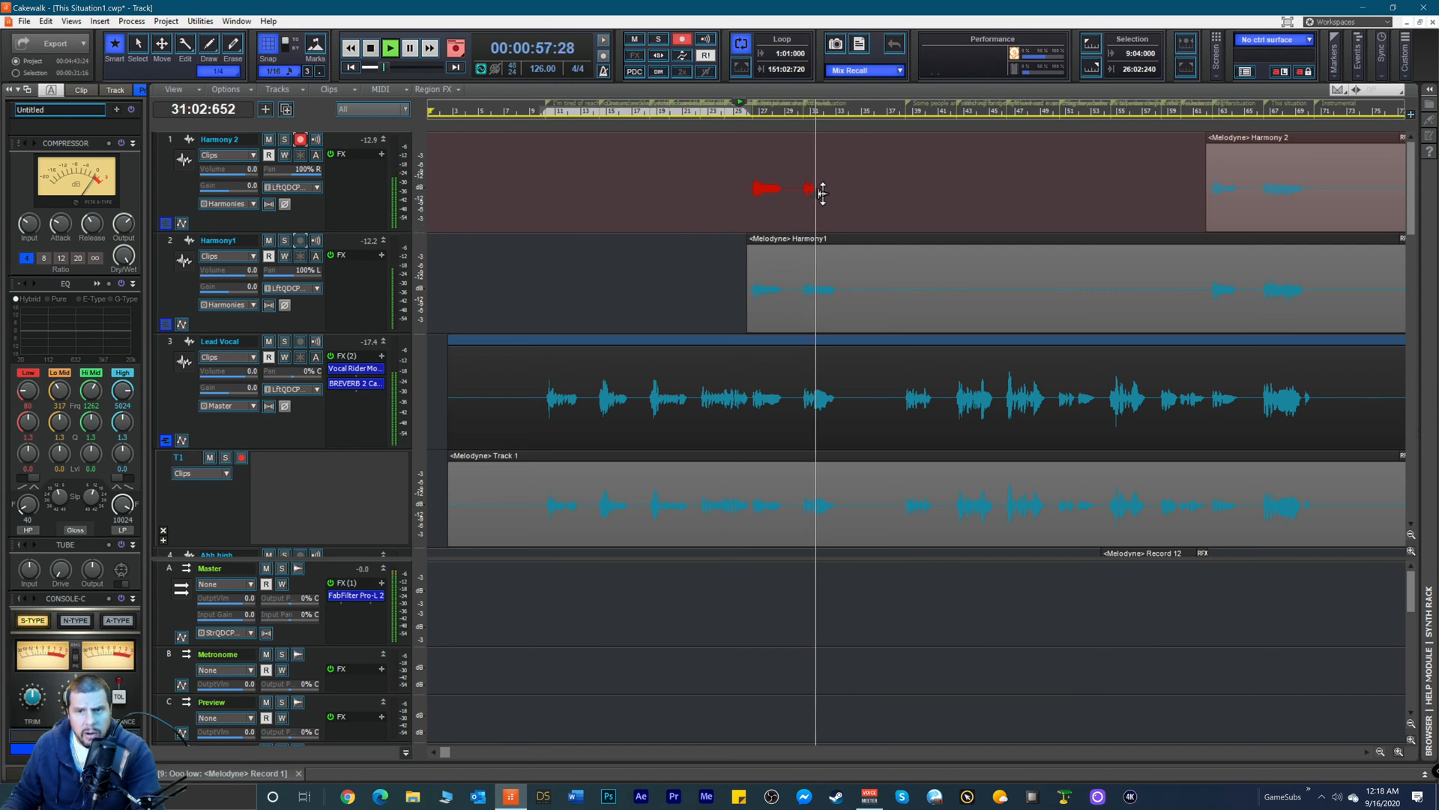
{"action": "key", "text": "space"}
{"action": "left_click_drag", "start_coordinate": [813, 179], "coordinate": [792, 213]}
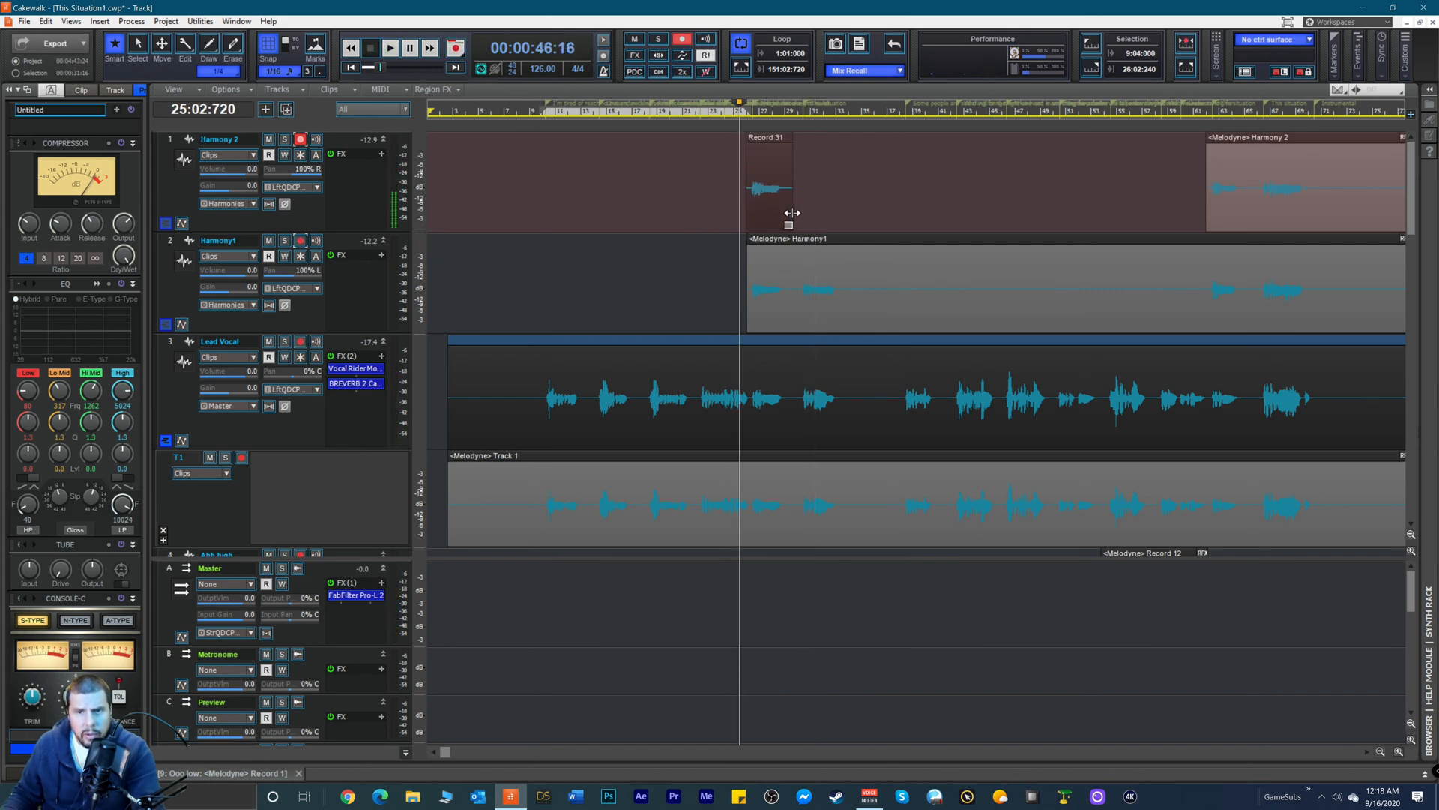
Step: Rehearse the second harmony phrase with playback from just before bar 30 and record it as a new take on Harmony 2
{"action": "left_click", "coordinate": [793, 113]}
{"action": "key", "text": "space"}
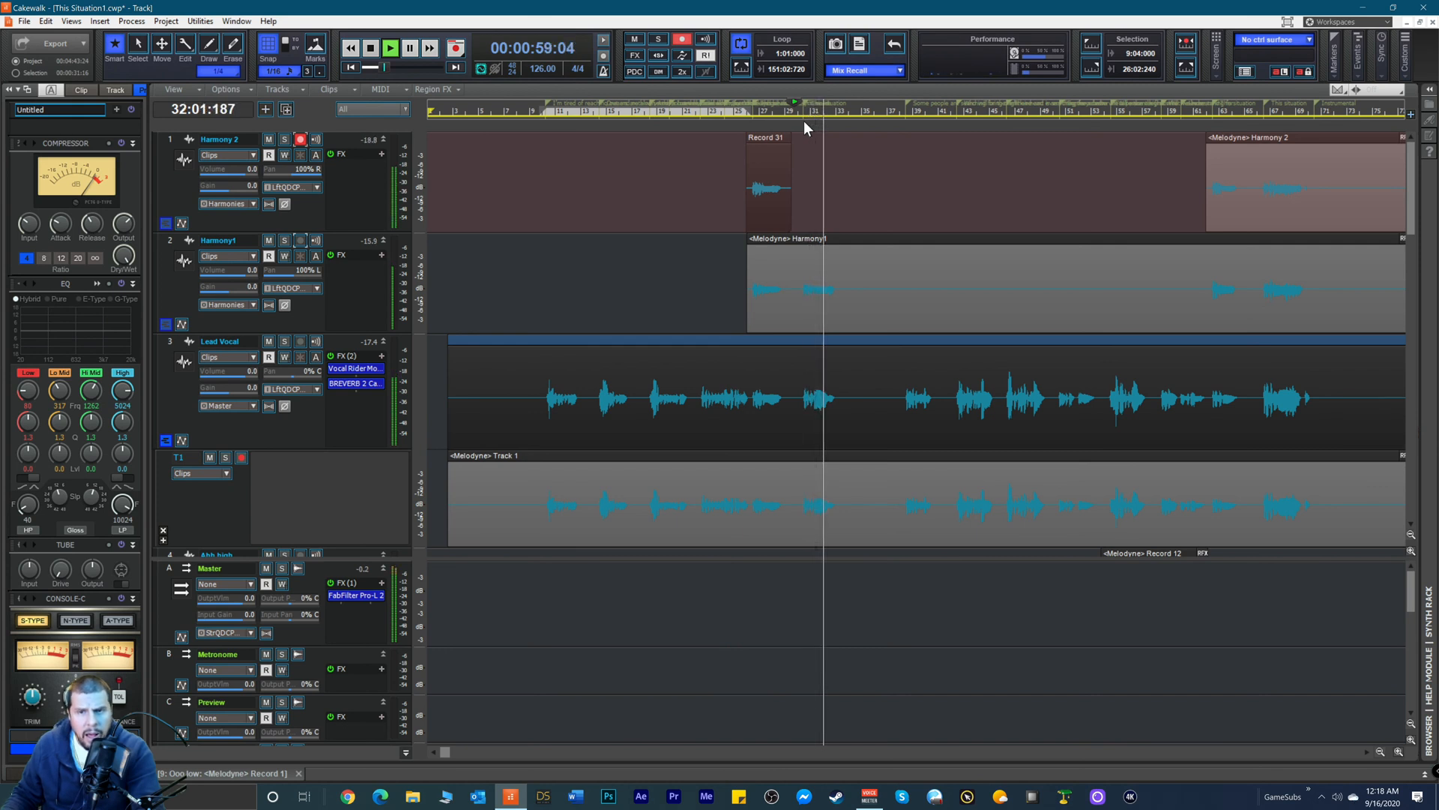
{"action": "key", "text": "space"}
{"action": "key", "text": "space"}
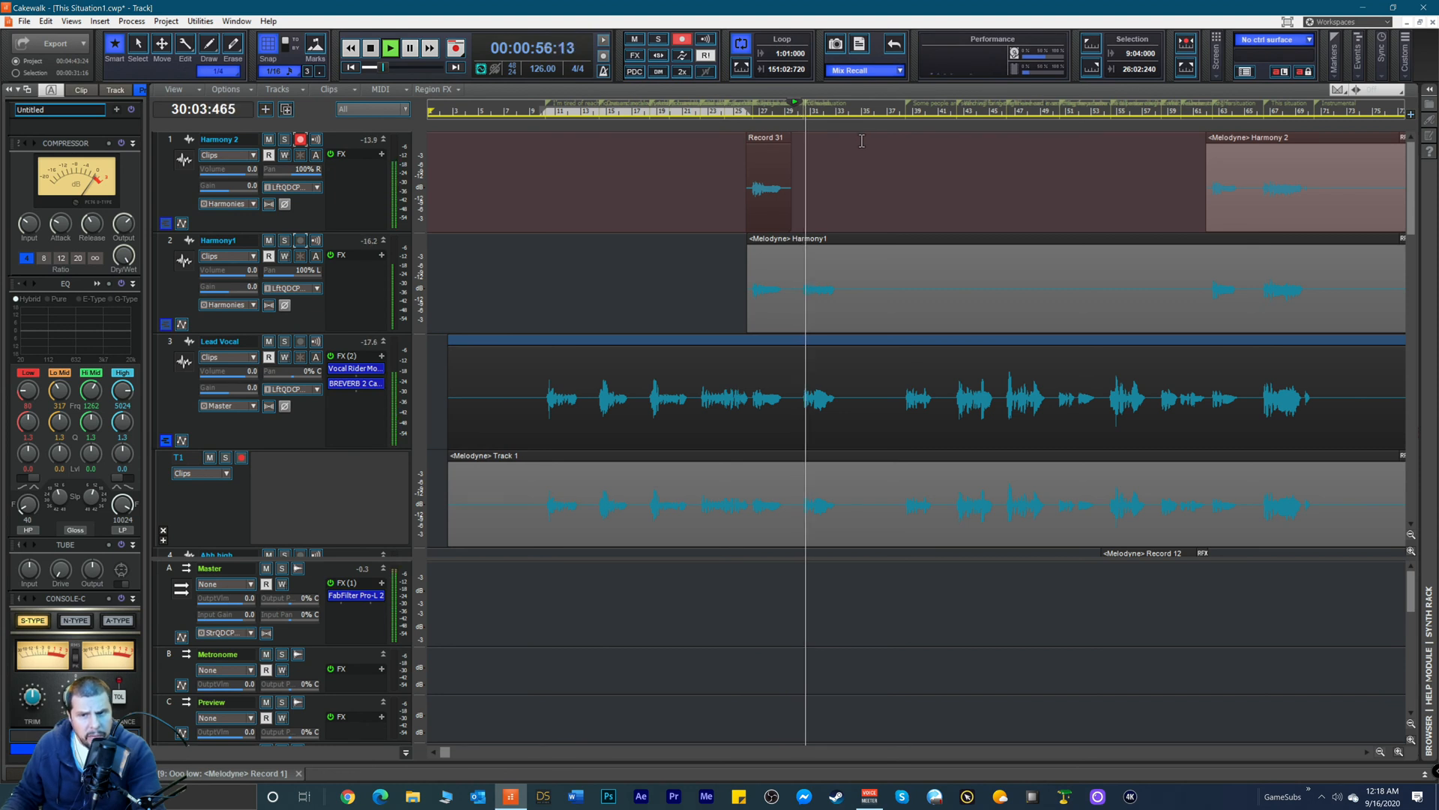
{"action": "key", "text": "space"}
{"action": "key", "text": "space"}
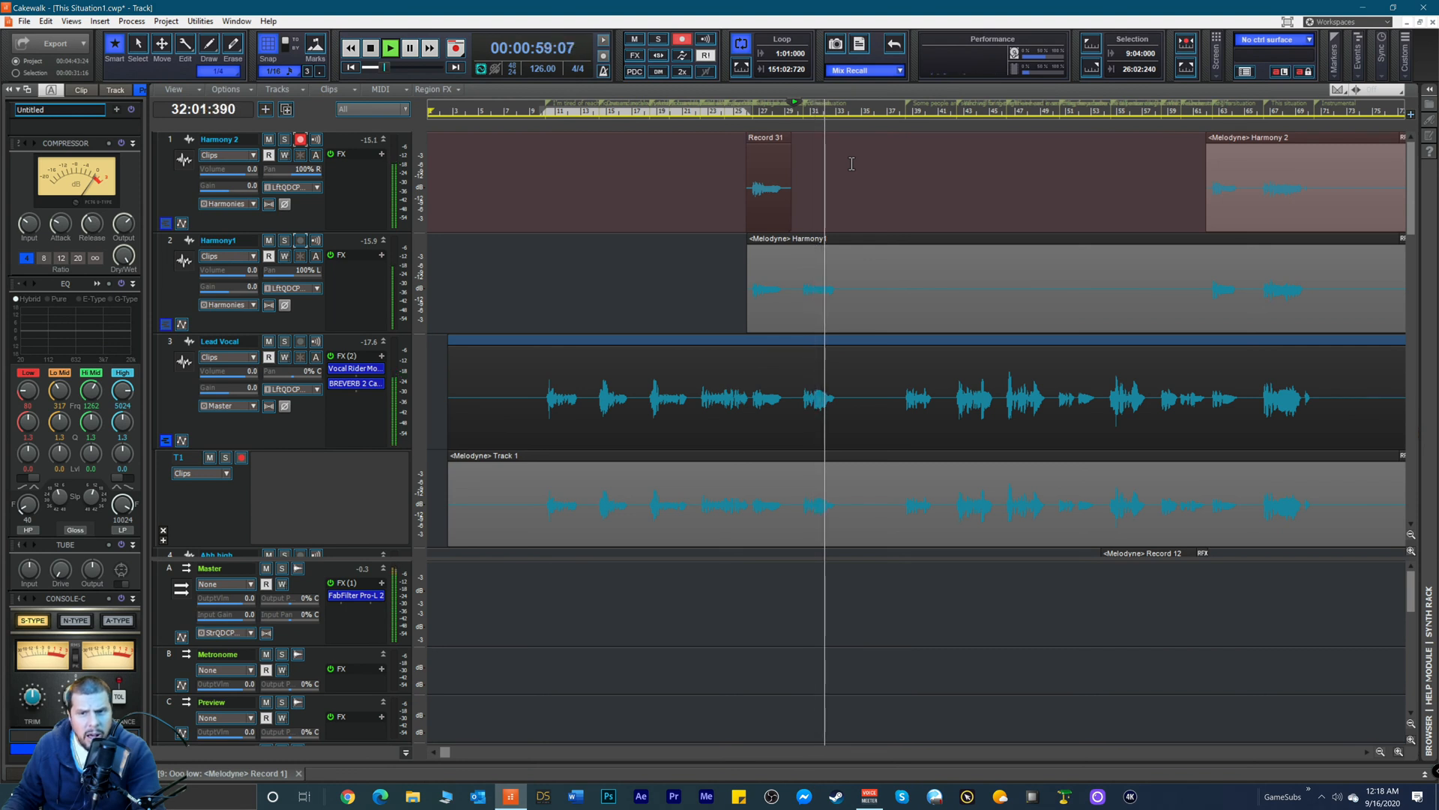
{"action": "key", "text": "space"}
{"action": "key", "text": "space"}
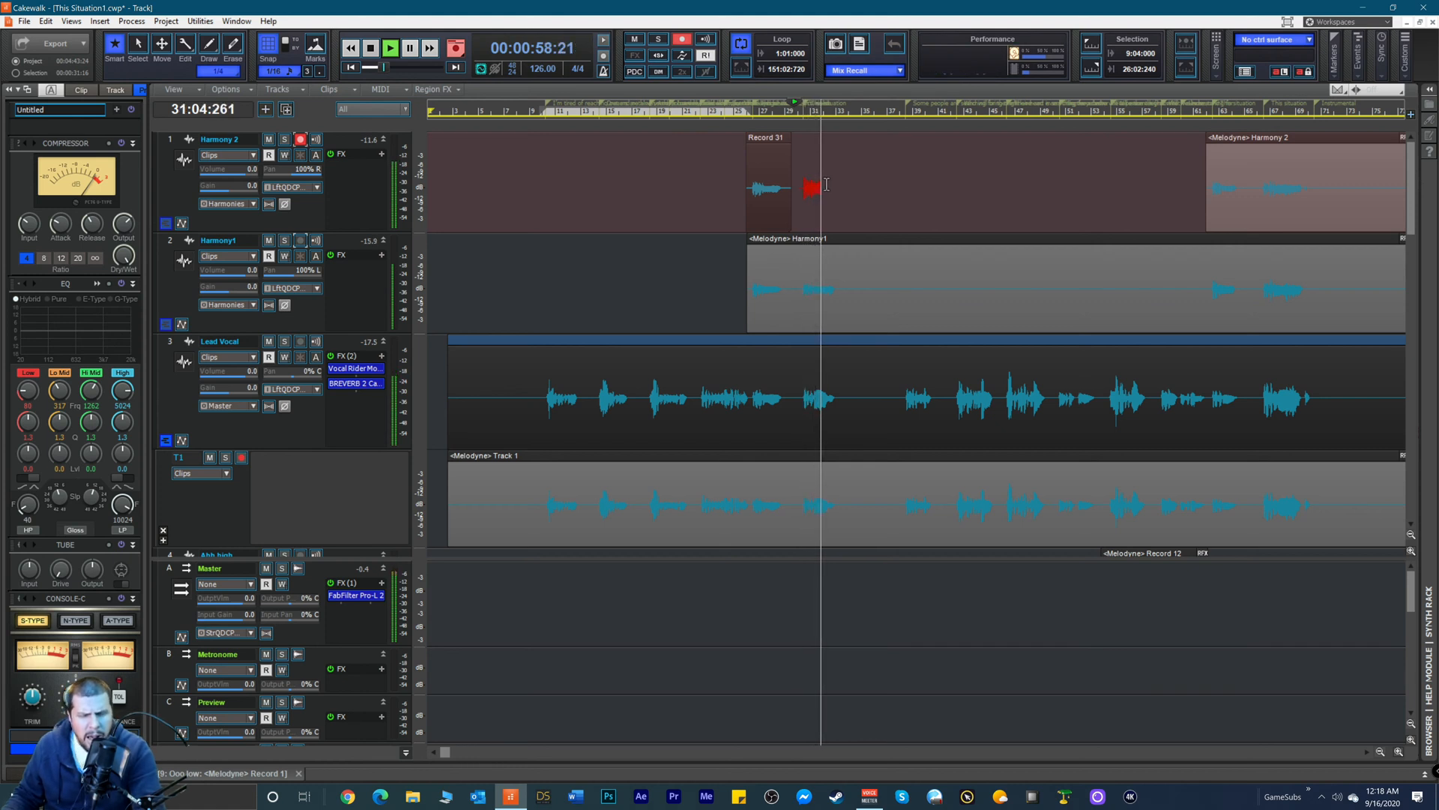
{"action": "key", "text": "space"}
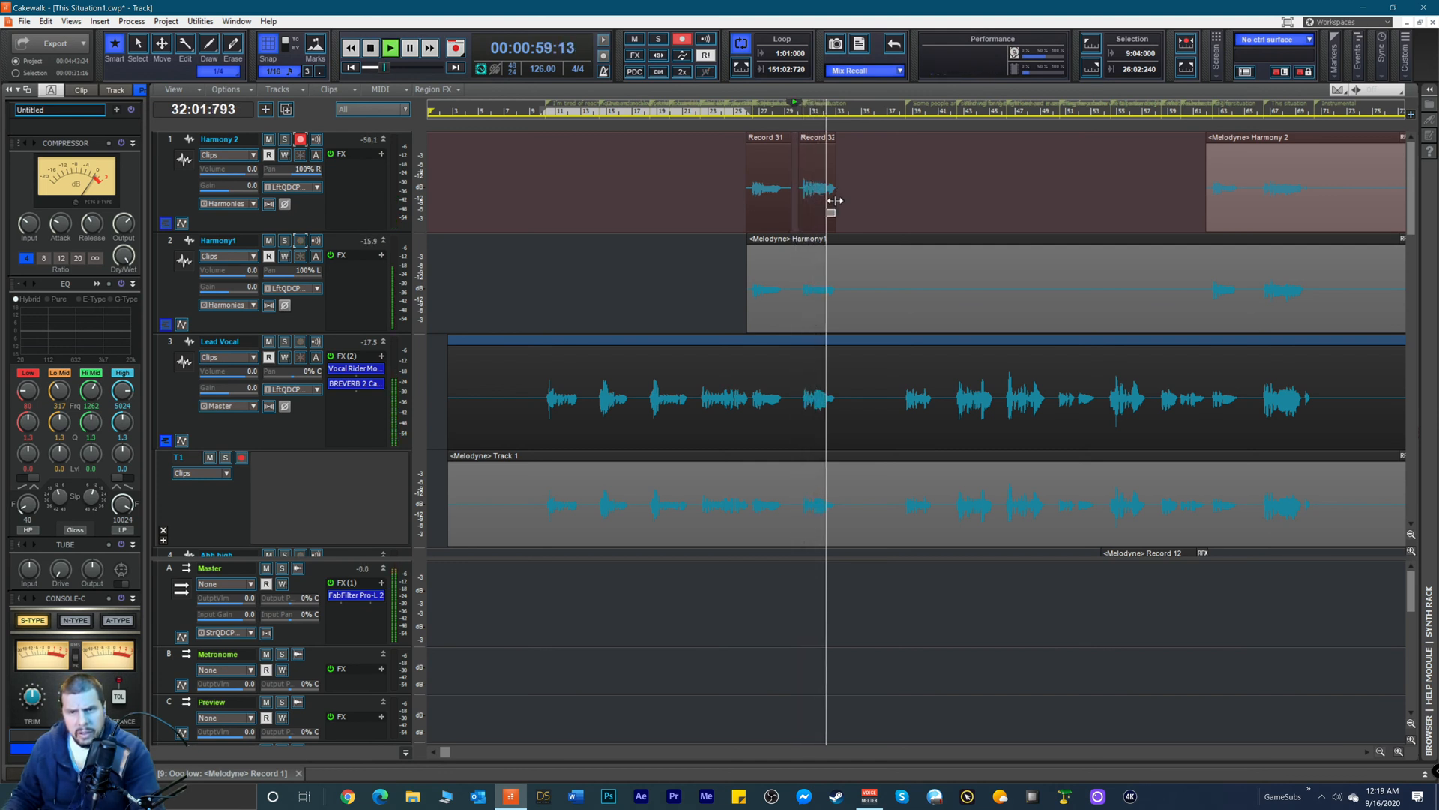
Step: Stop the Harmony 2 recording and extend the two new clips' starts so the second adjoins the first and the first begins at bar 25
{"action": "key", "text": "space"}
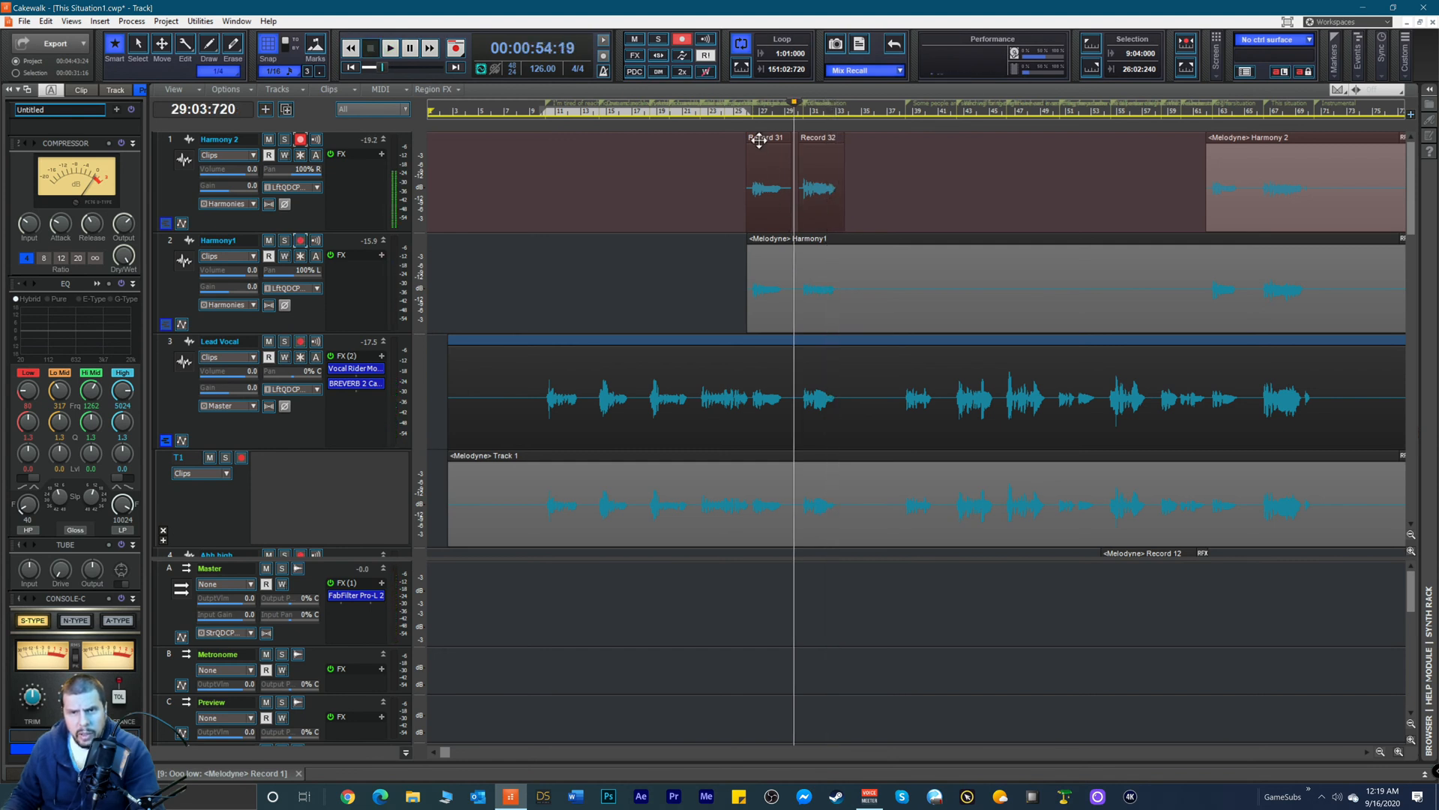
{"action": "left_click", "coordinate": [742, 113]}
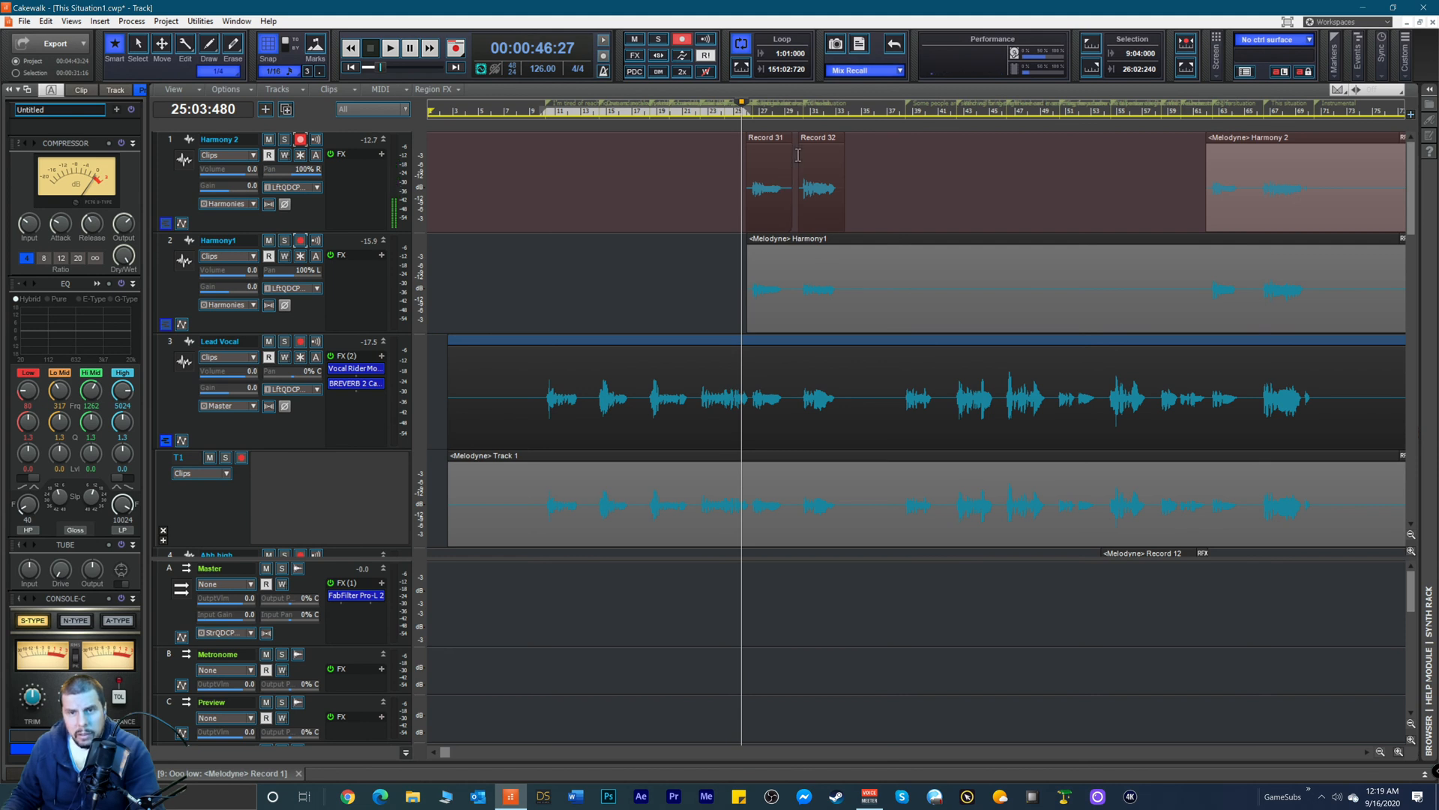
{"action": "left_click_drag", "start_coordinate": [800, 163], "coordinate": [794, 164]}
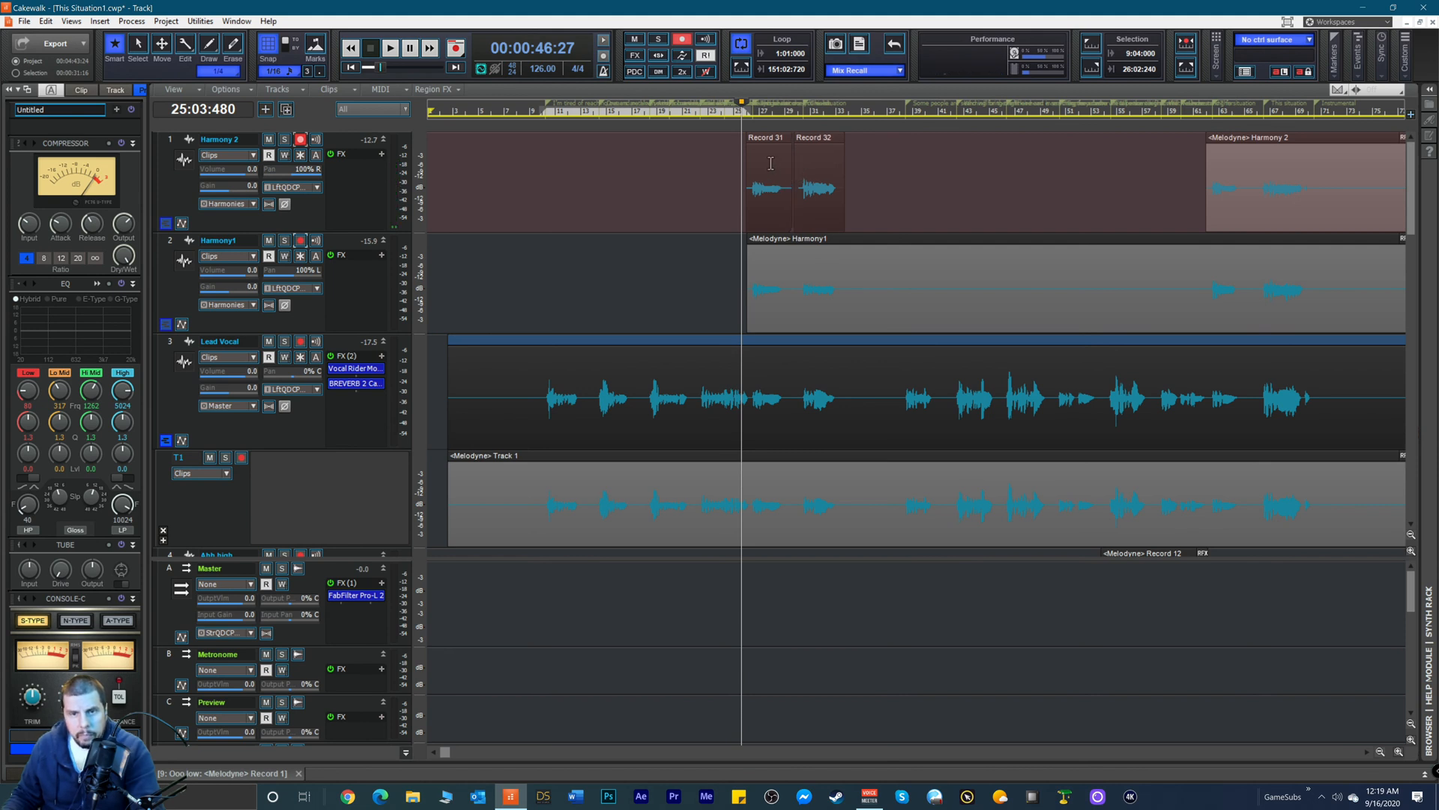
{"action": "left_click_drag", "start_coordinate": [747, 166], "coordinate": [739, 166]}
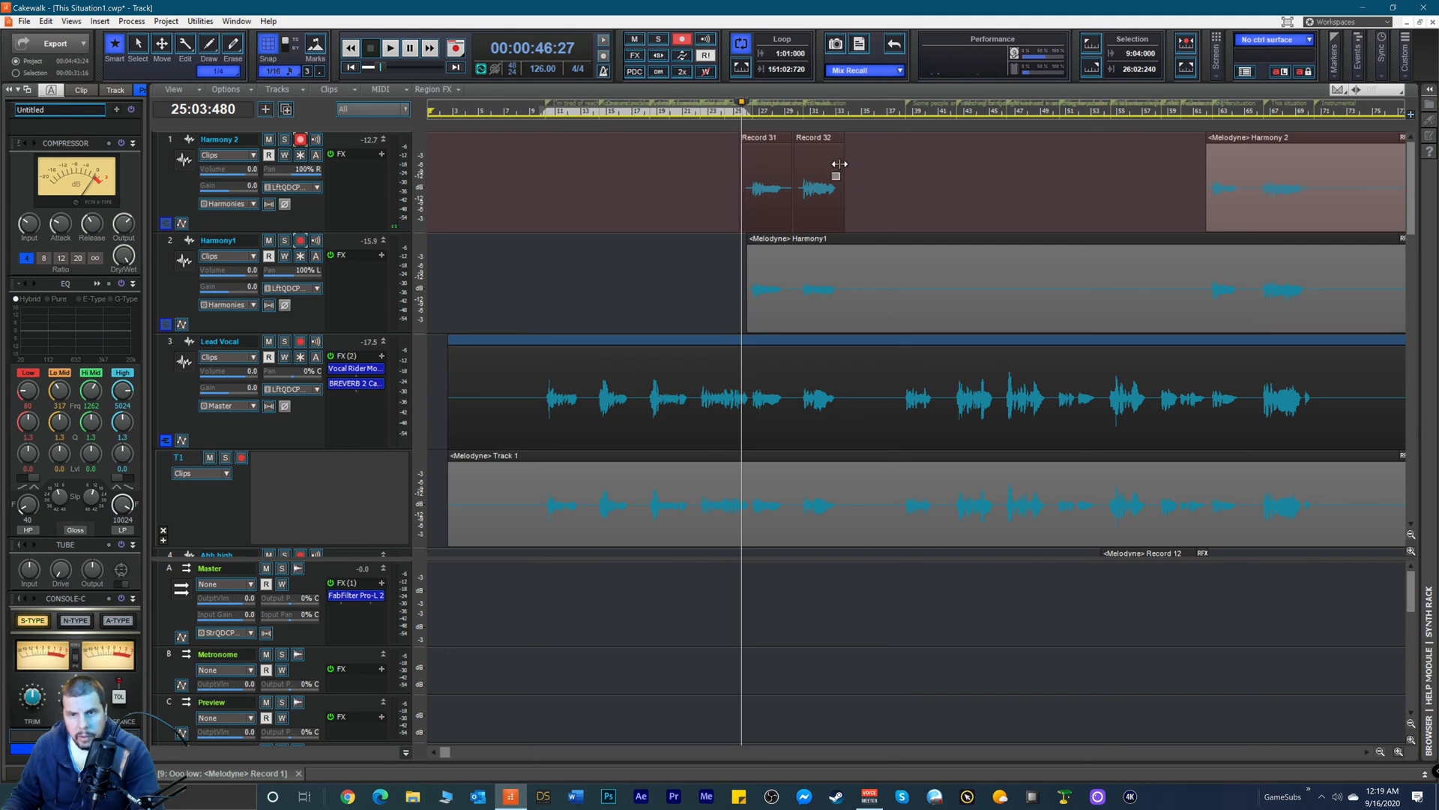
Step: Create a Melodyne Region FX on the two newly recorded Harmony 2 clips together
{"action": "left_click_drag", "start_coordinate": [711, 155], "coordinate": [873, 199]}
{"action": "right_click", "coordinate": [782, 187]}
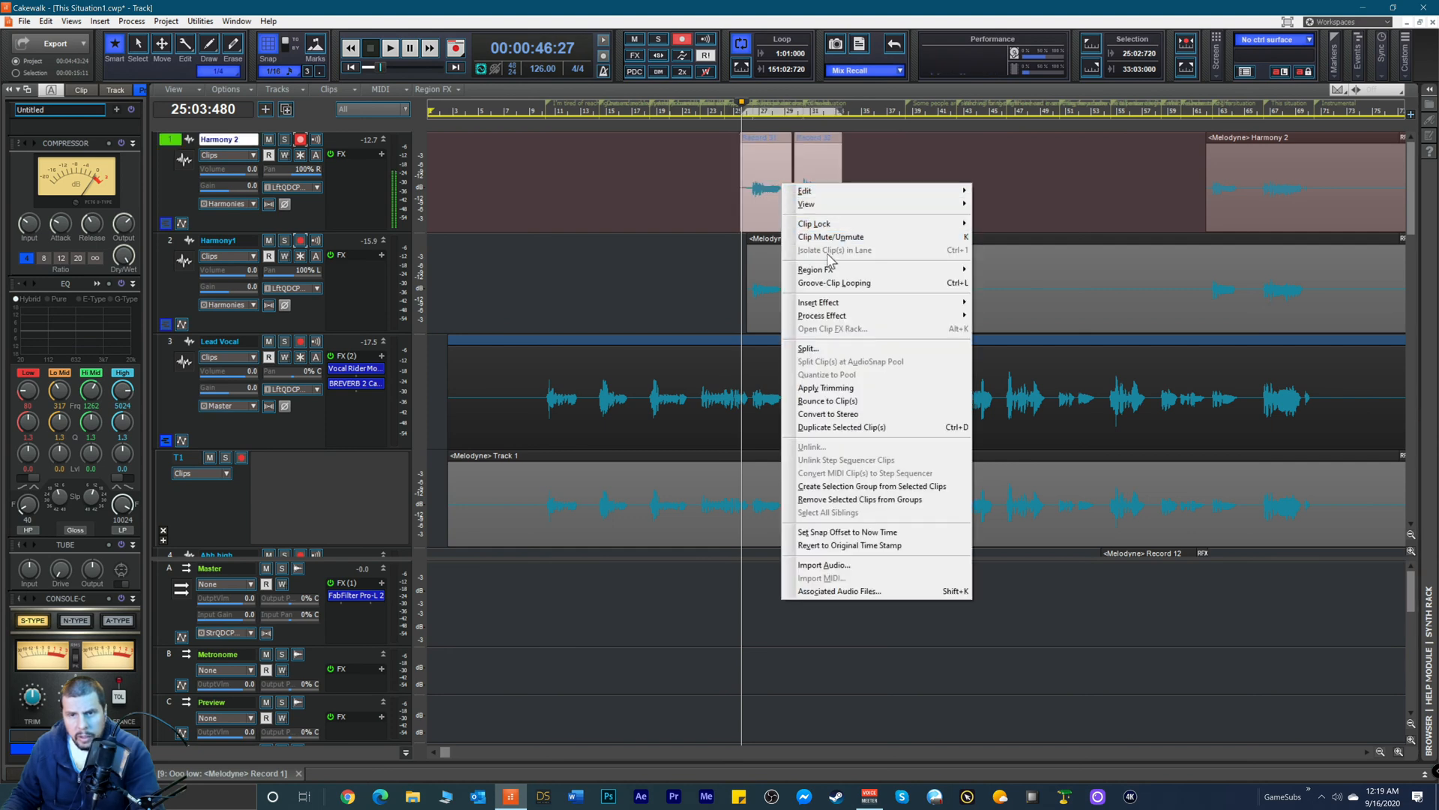
{"action": "mouse_move", "coordinate": [832, 269]}
{"action": "mouse_move", "coordinate": [1031, 290]}
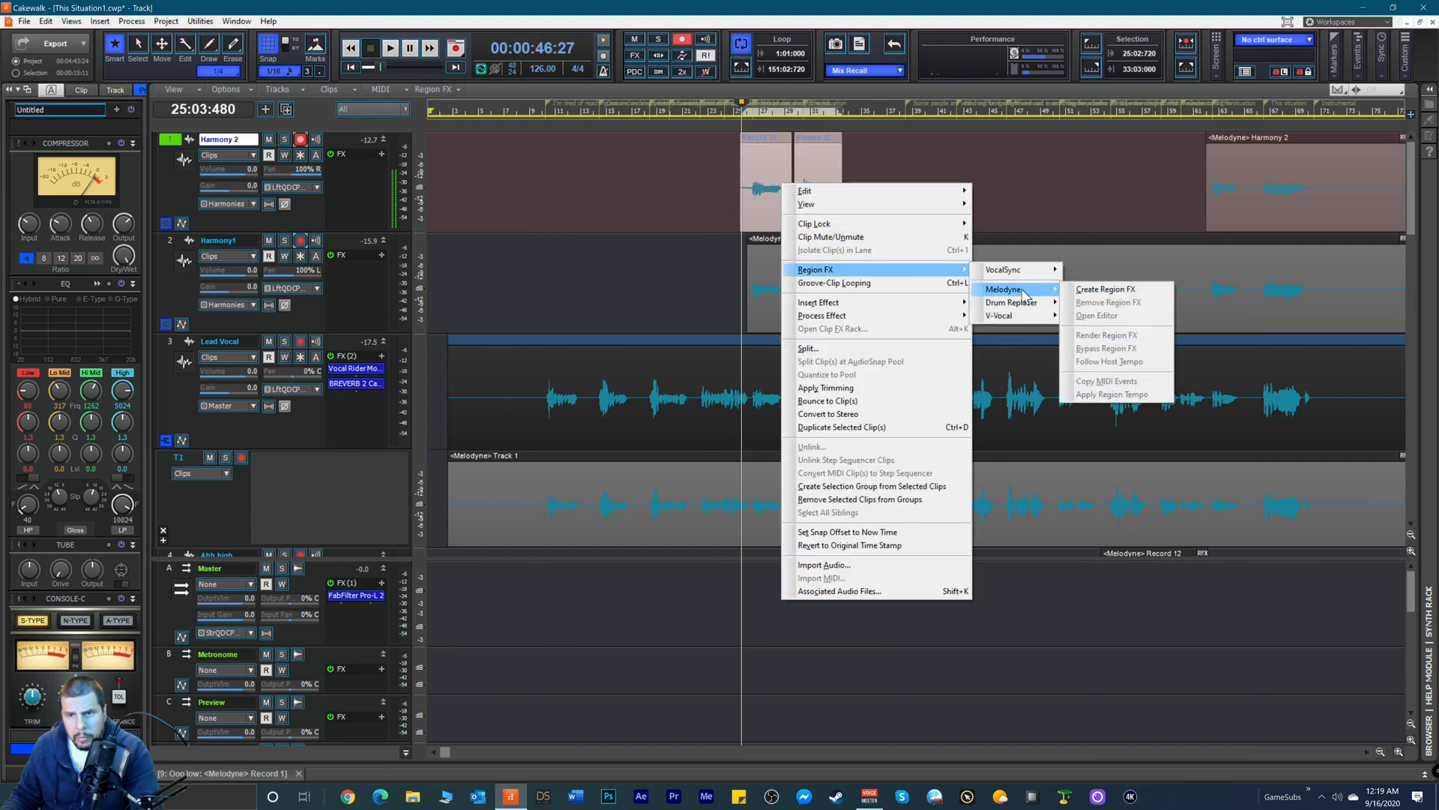
{"action": "left_click", "coordinate": [1077, 290]}
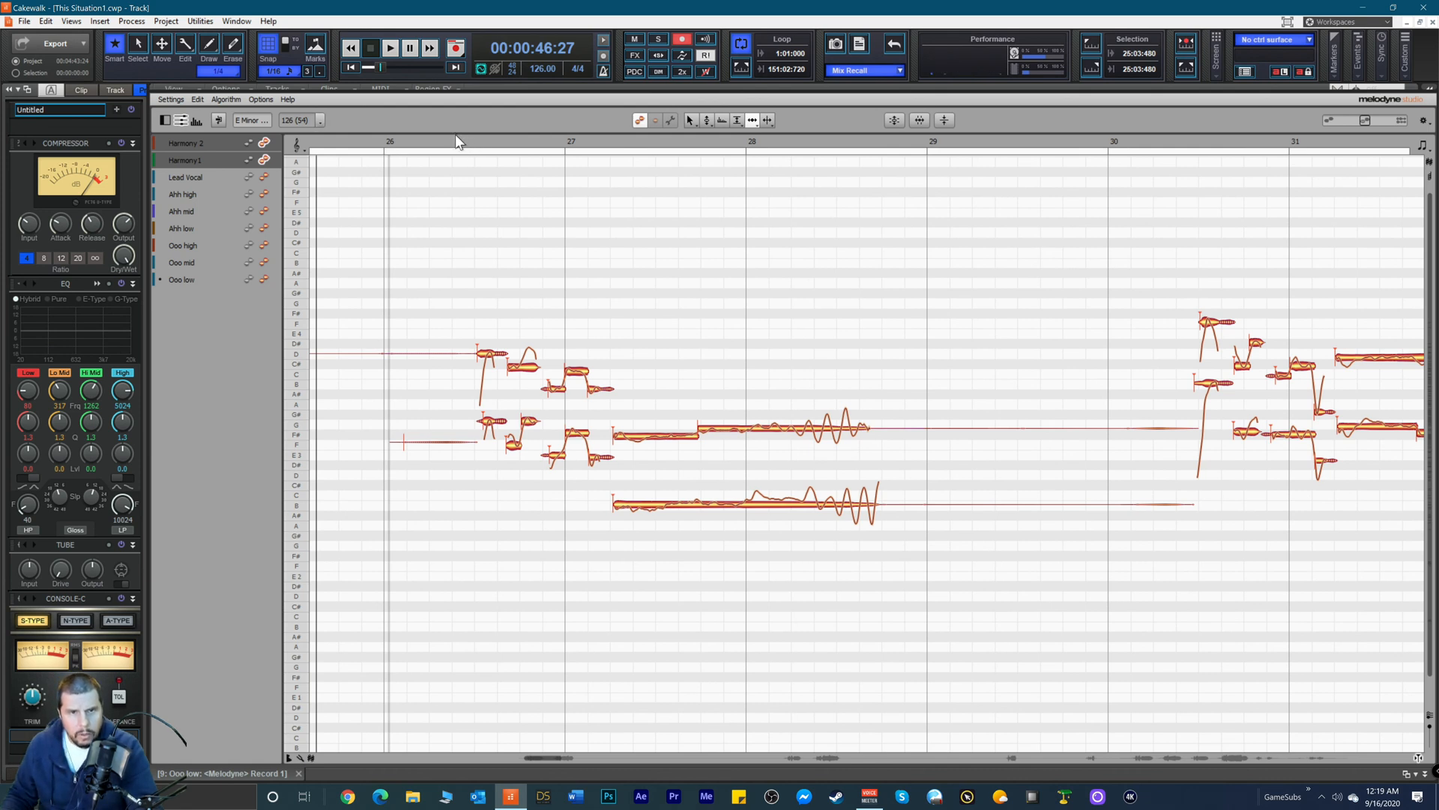
Step: Play the harmony phrase from just after bar 26 in Melodyne and show the Lead Vocal notes as a reference
{"action": "left_click", "coordinate": [445, 142]}
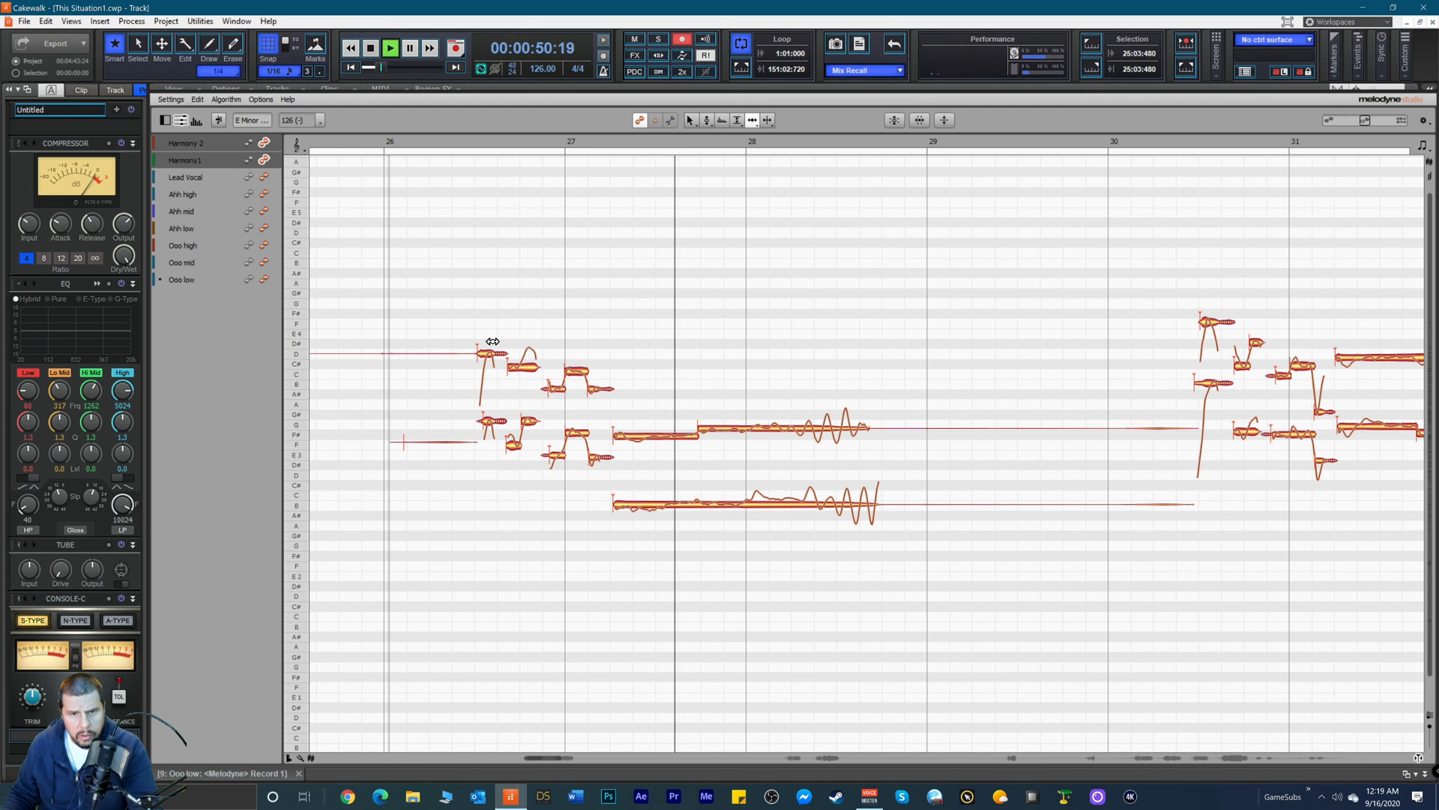
{"action": "key", "text": "space"}
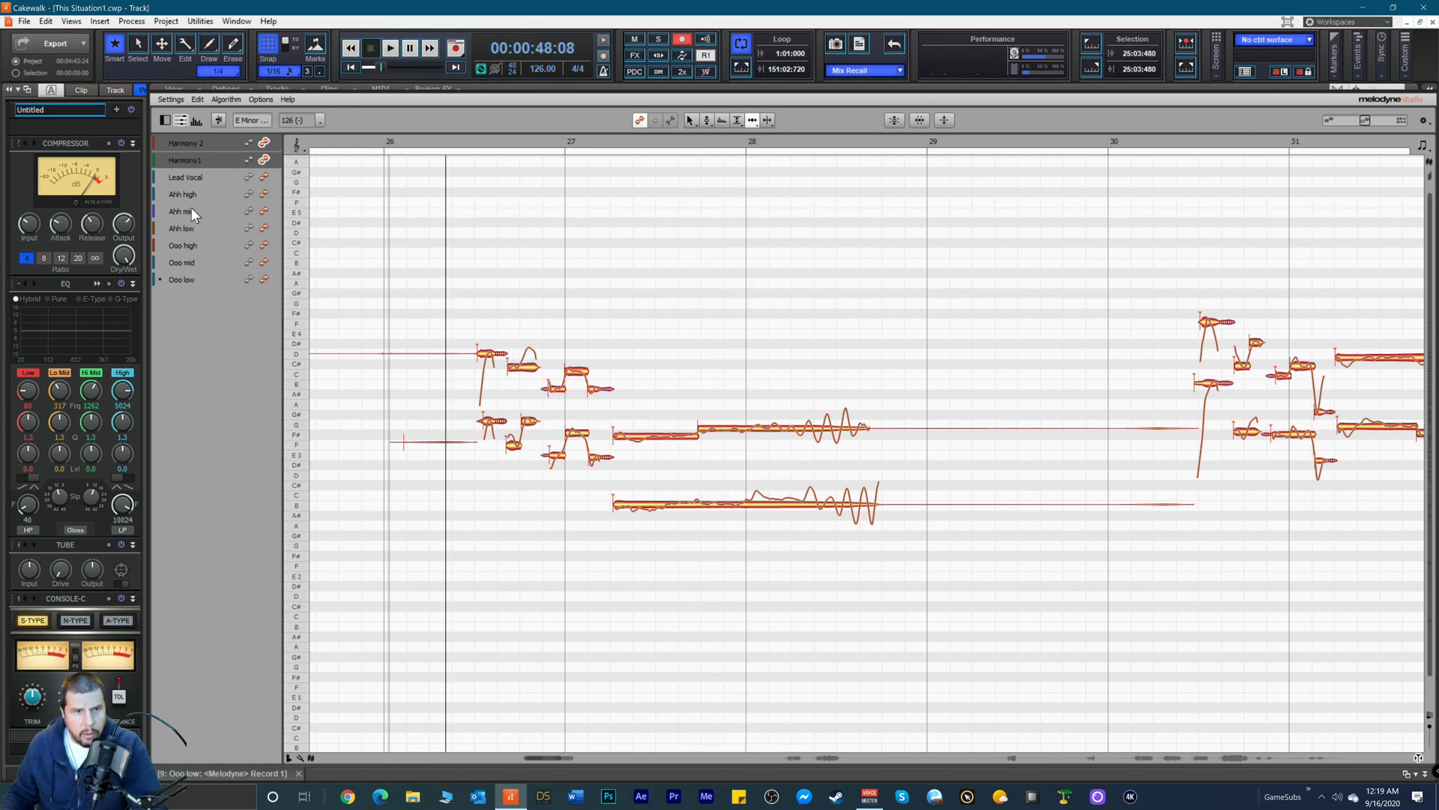
{"action": "left_click", "coordinate": [249, 176]}
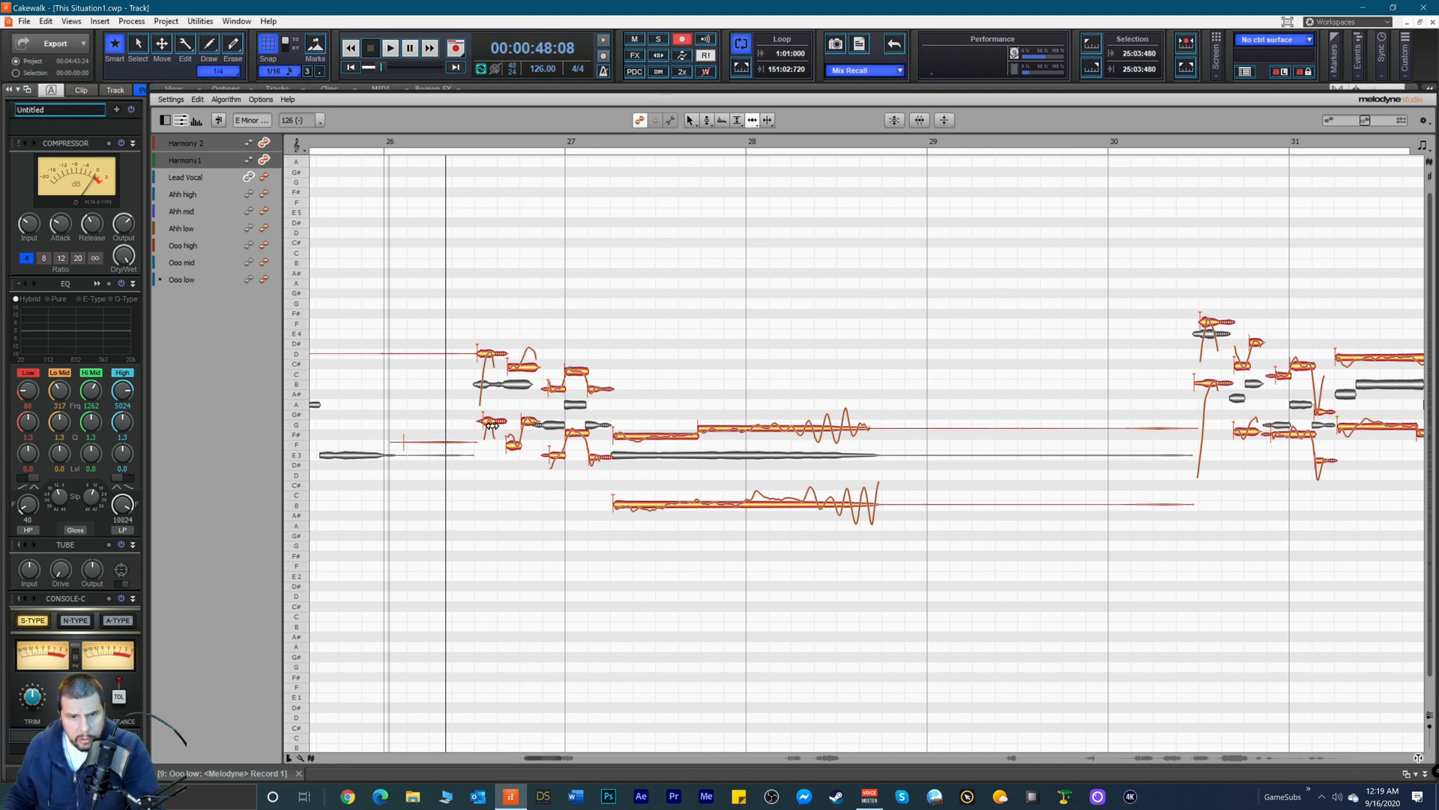
Step: Mute the faint noise segments before the first harmony phrase at bar 26 using the Amplitude tool
{"action": "left_click_drag", "start_coordinate": [406, 320], "coordinate": [441, 464]}
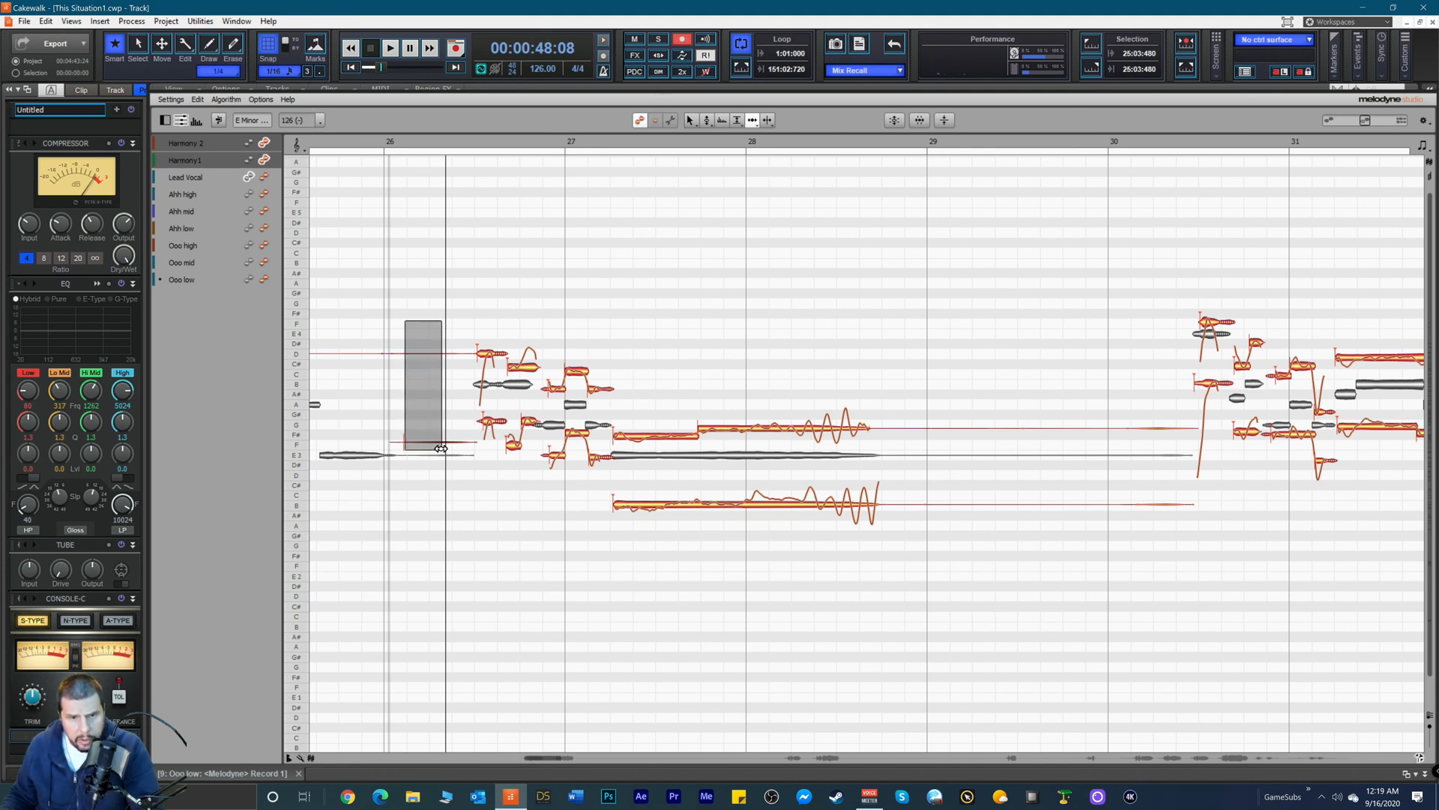
{"action": "right_click", "coordinate": [424, 434]}
{"action": "left_click", "coordinate": [418, 434]}
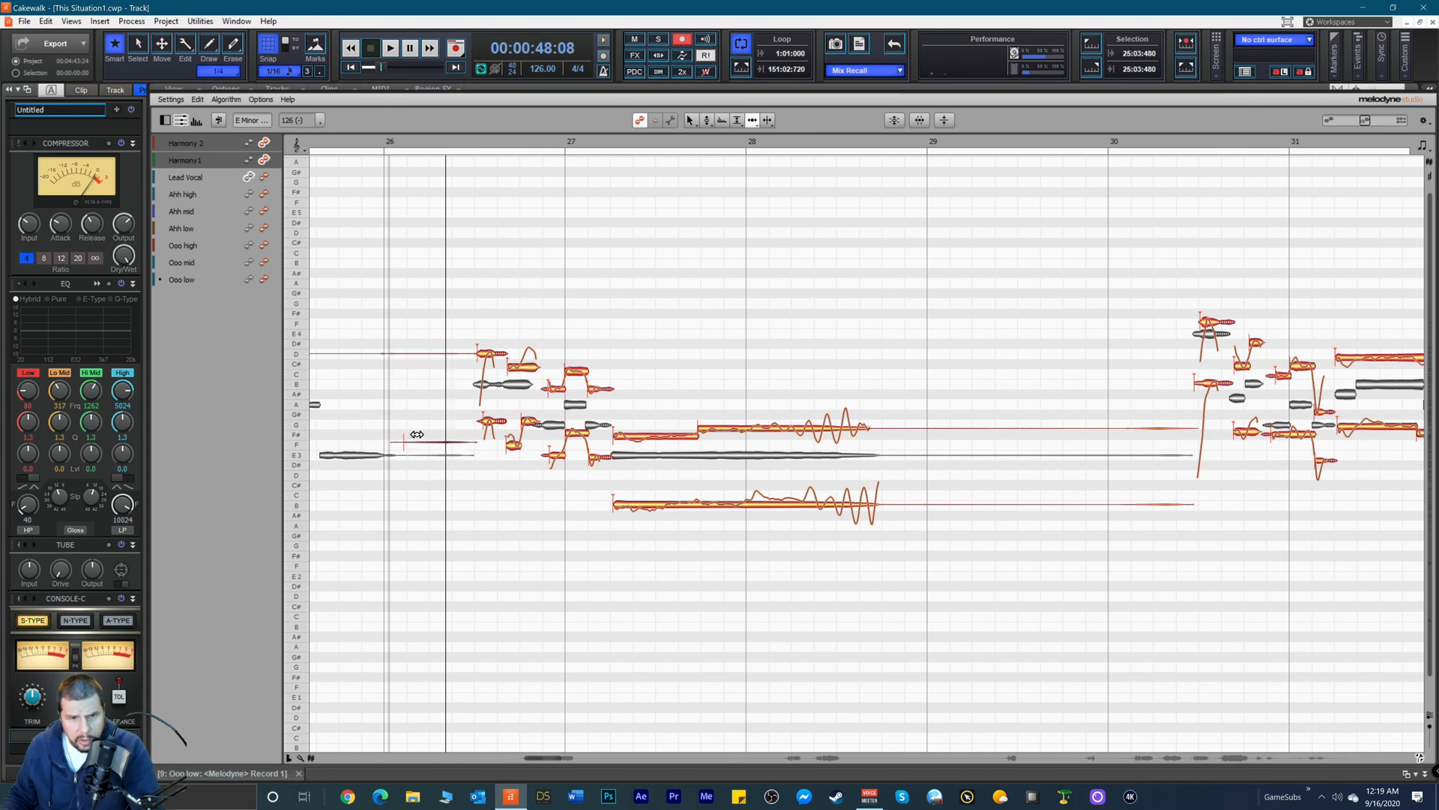
{"action": "right_click", "coordinate": [416, 351]}
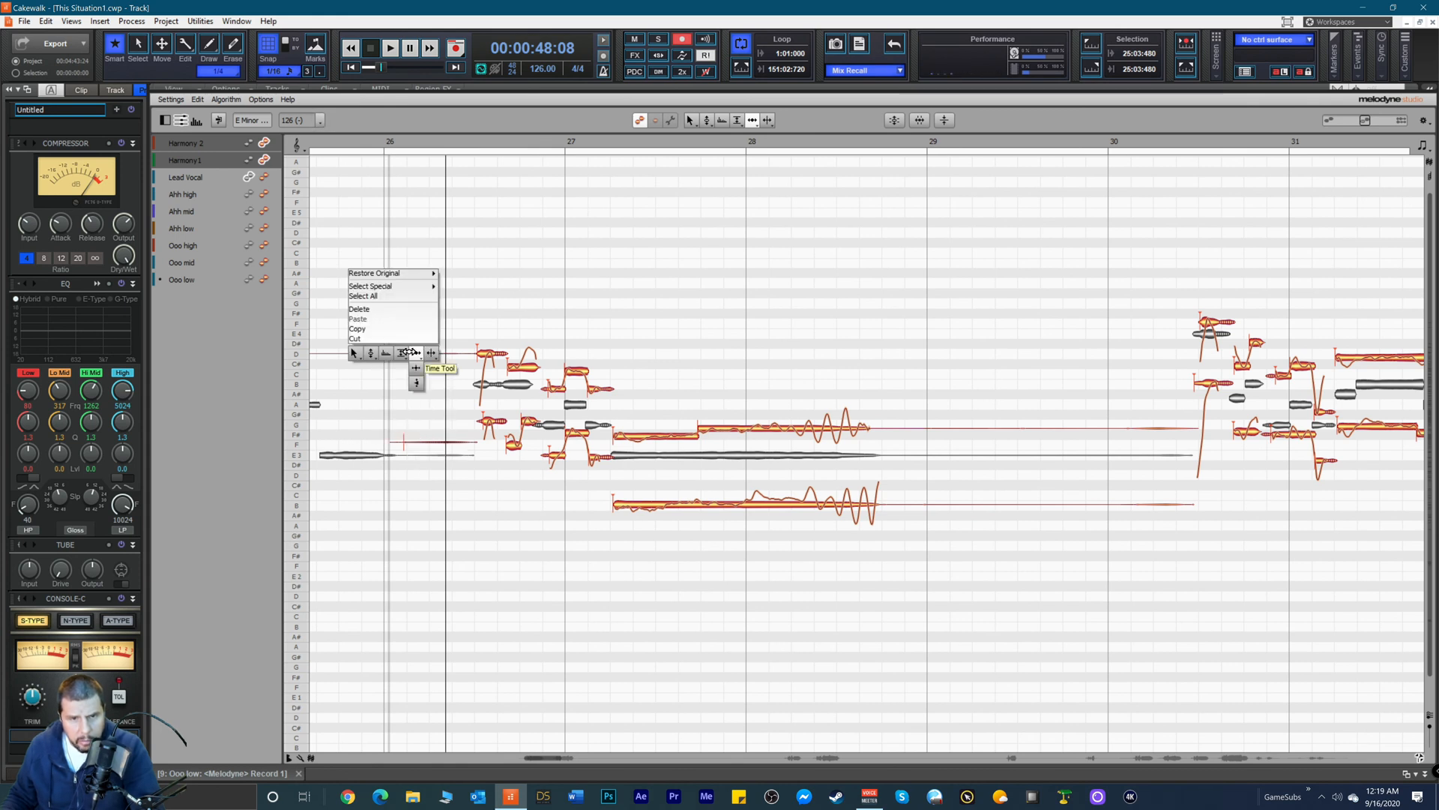
{"action": "left_click", "coordinate": [417, 361]}
{"action": "left_click", "coordinate": [411, 347]}
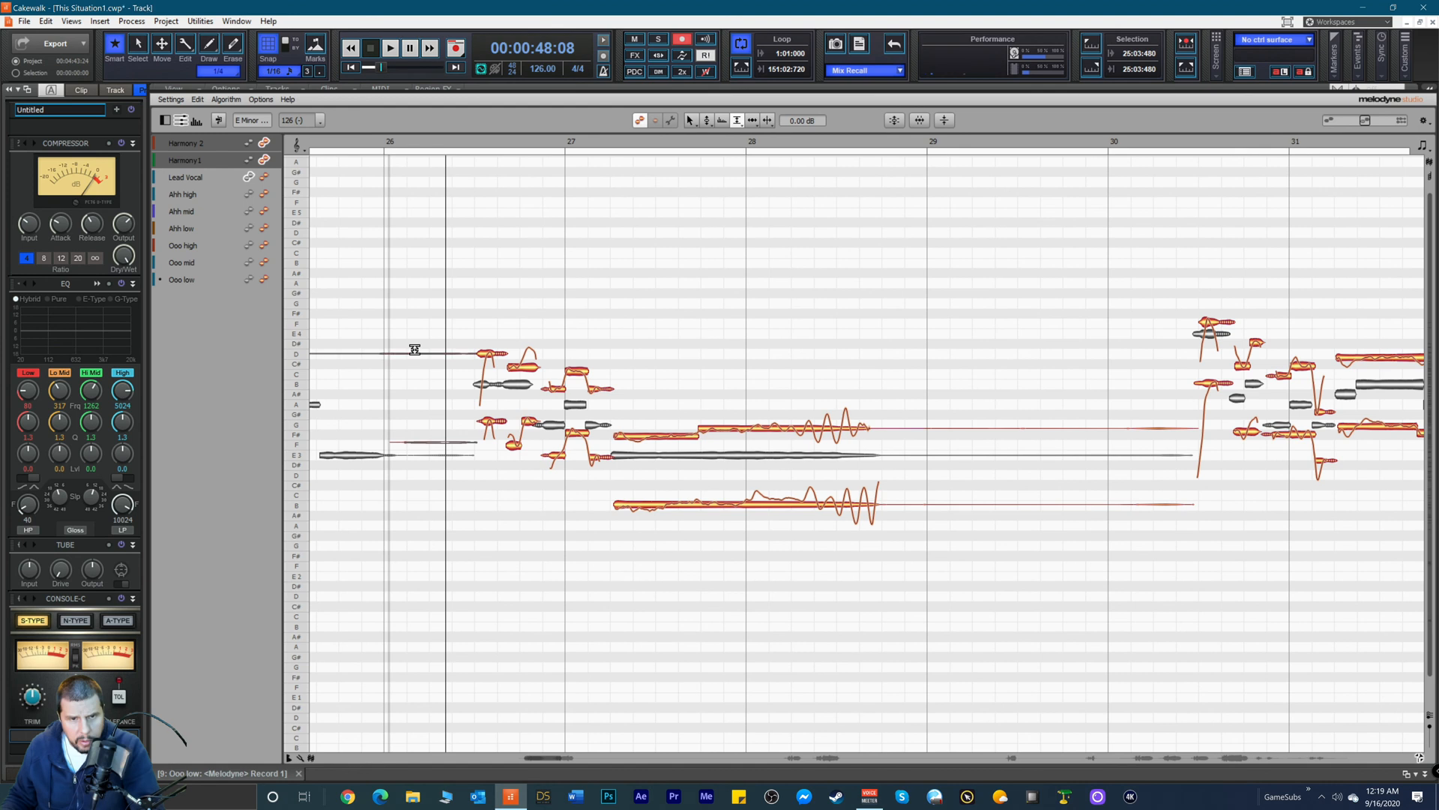
Step: Align the first notes of both harmonies between bars 26 and 27 to the lead vocal with the Time tool
{"action": "right_click", "coordinate": [470, 315]}
{"action": "left_click", "coordinate": [485, 286]}
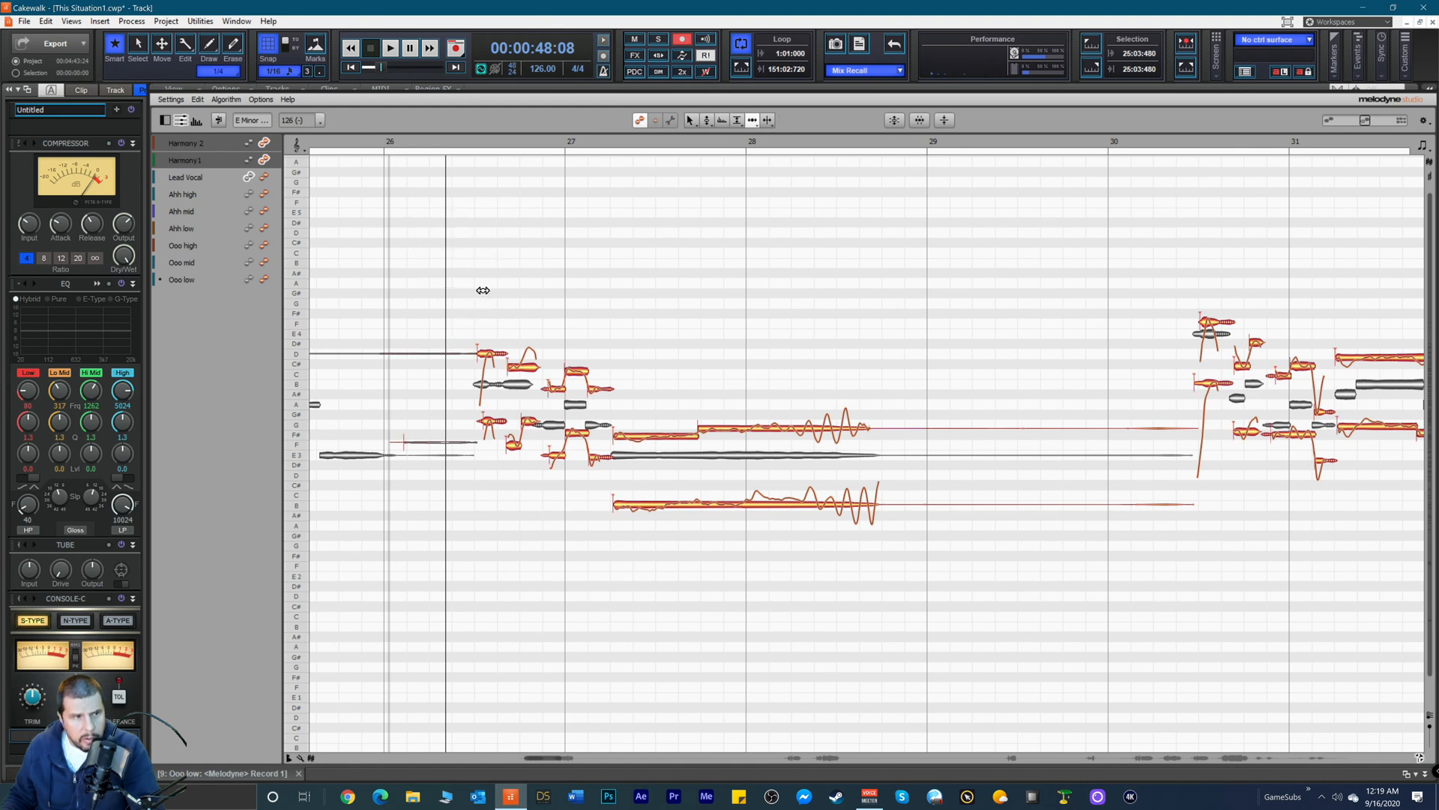
{"action": "left_click", "coordinate": [482, 353]}
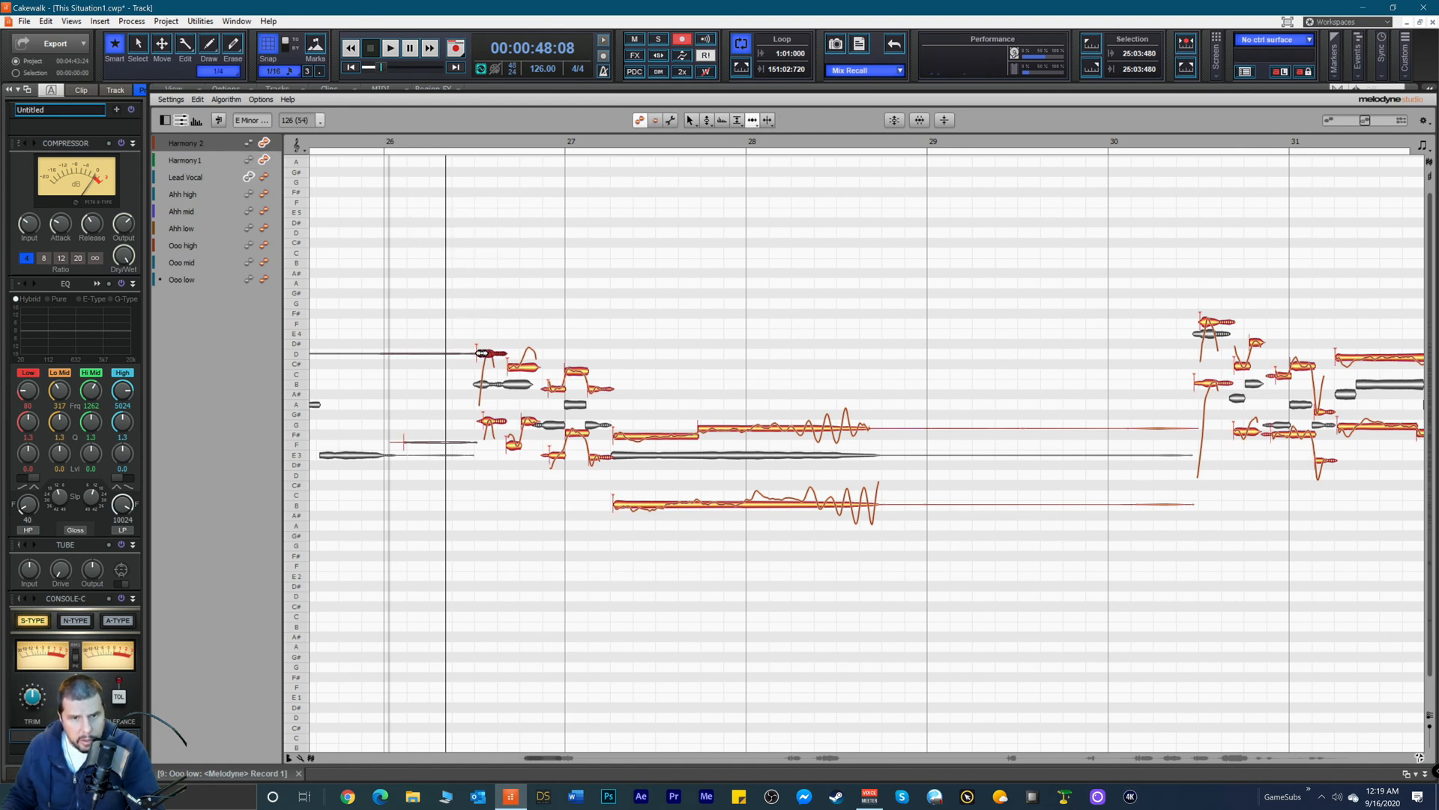
{"action": "left_click", "coordinate": [487, 422]}
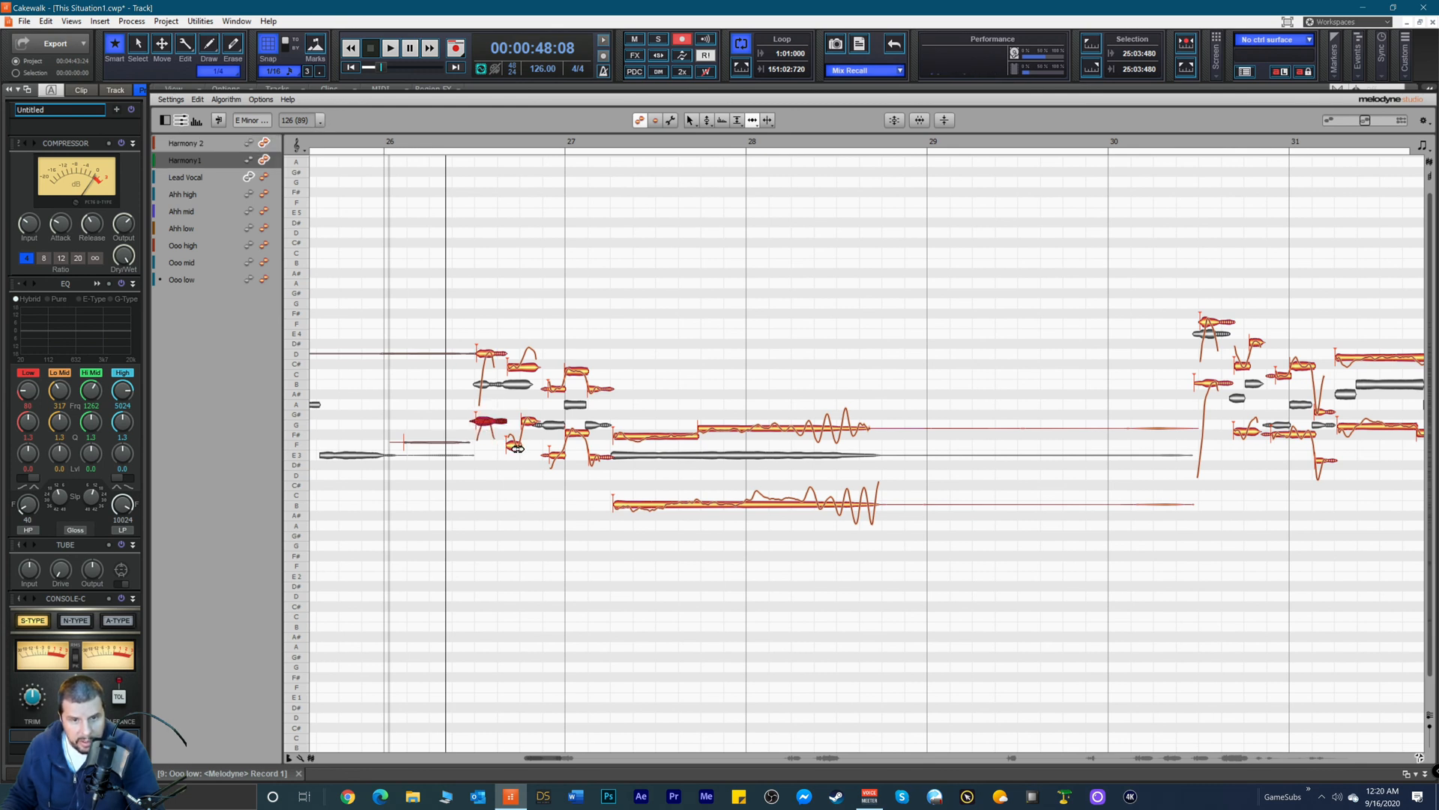
{"action": "left_click", "coordinate": [513, 445]}
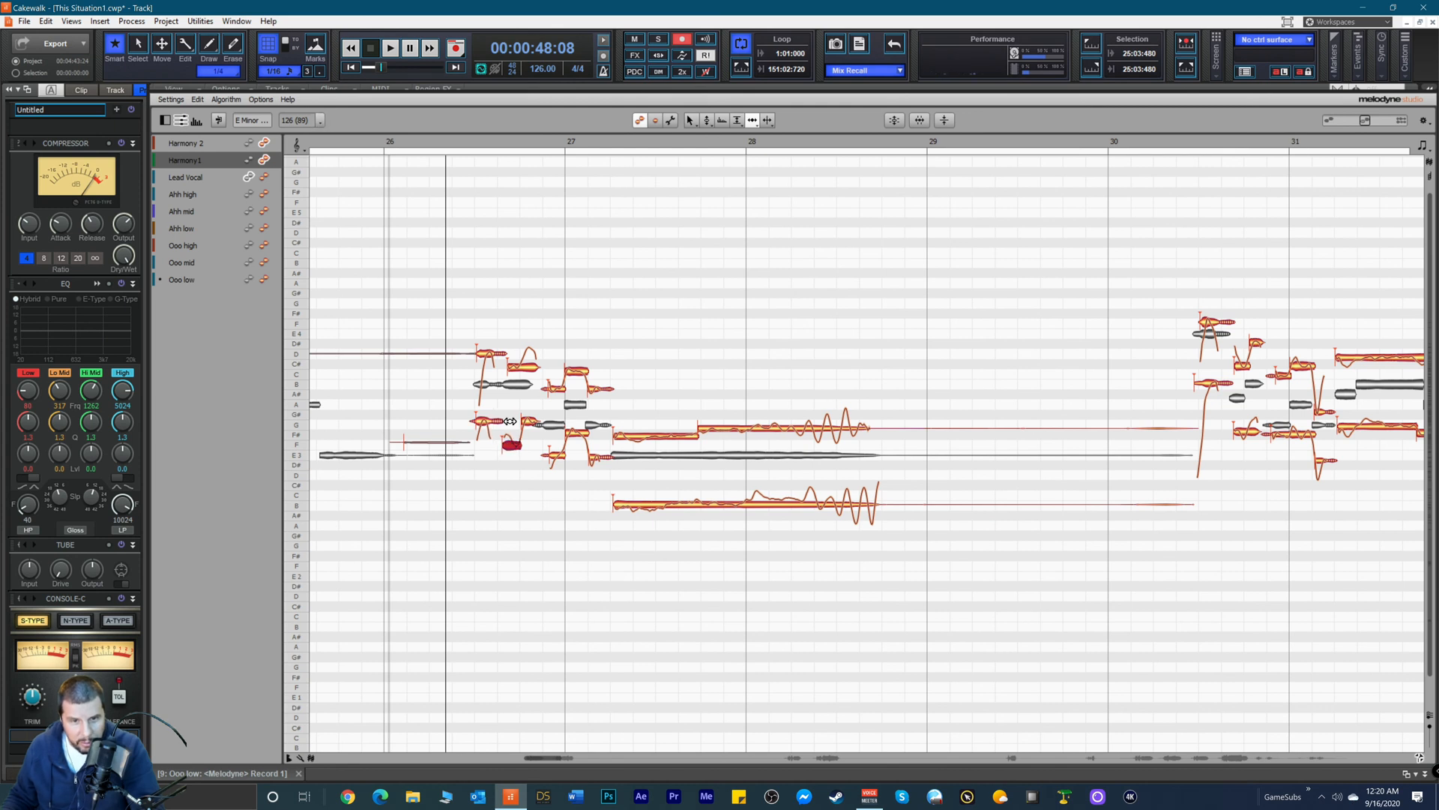
{"action": "left_click", "coordinate": [516, 368]}
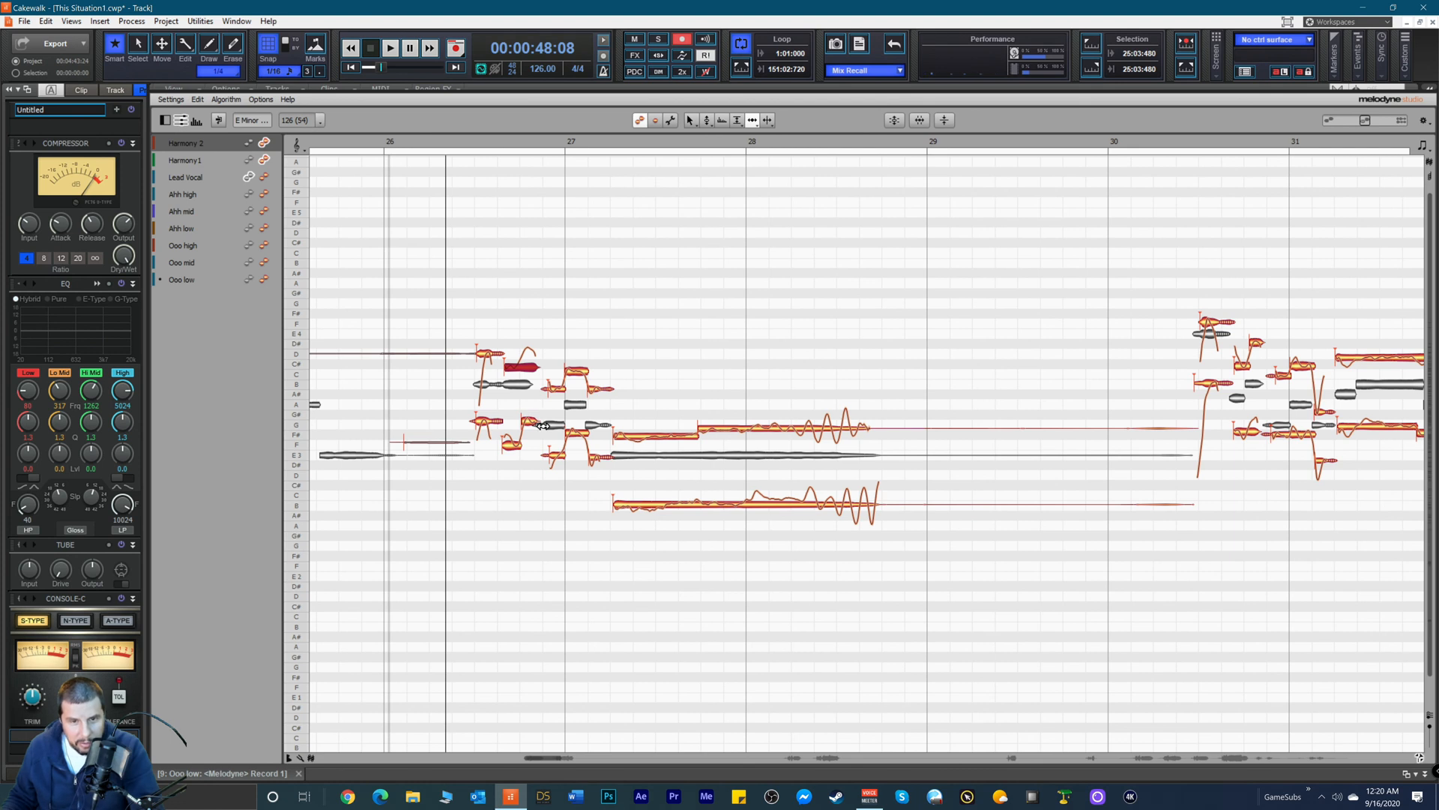
Step: Shift the harmony notes just before bar 27 and the long notes starting after it to match the lead vocal's timing
{"action": "left_click", "coordinate": [554, 456]}
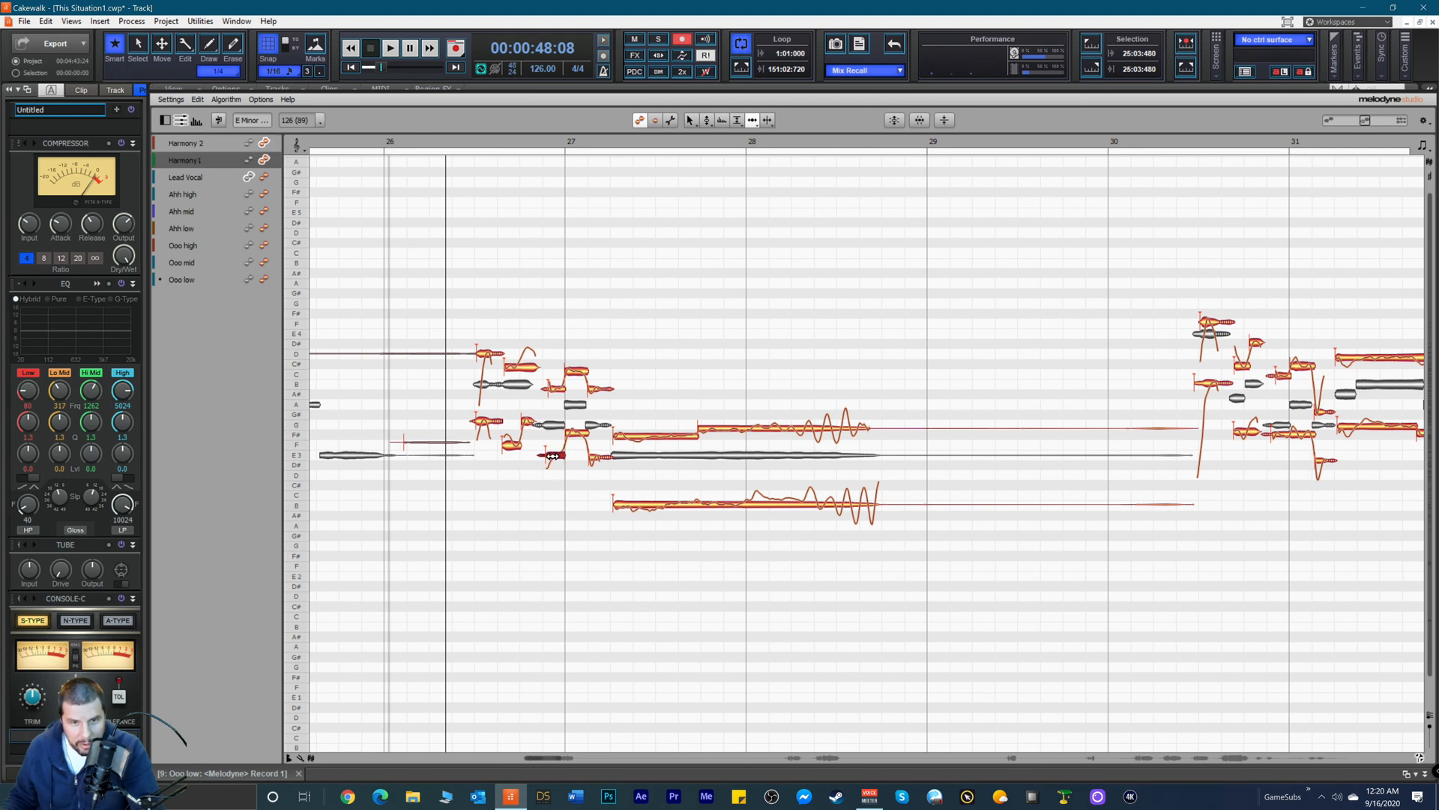
{"action": "left_click", "coordinate": [553, 390]}
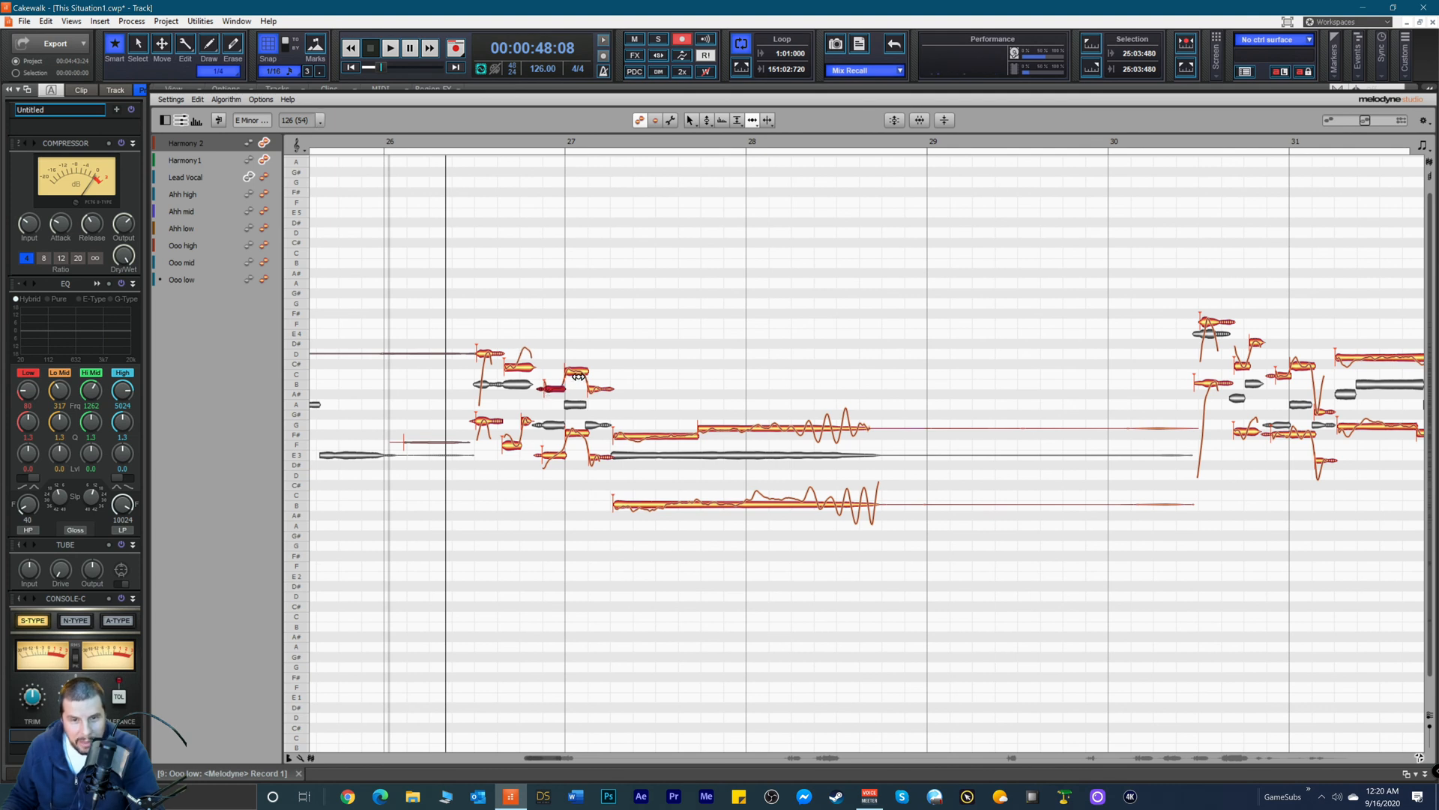
{"action": "left_click", "coordinate": [627, 506]}
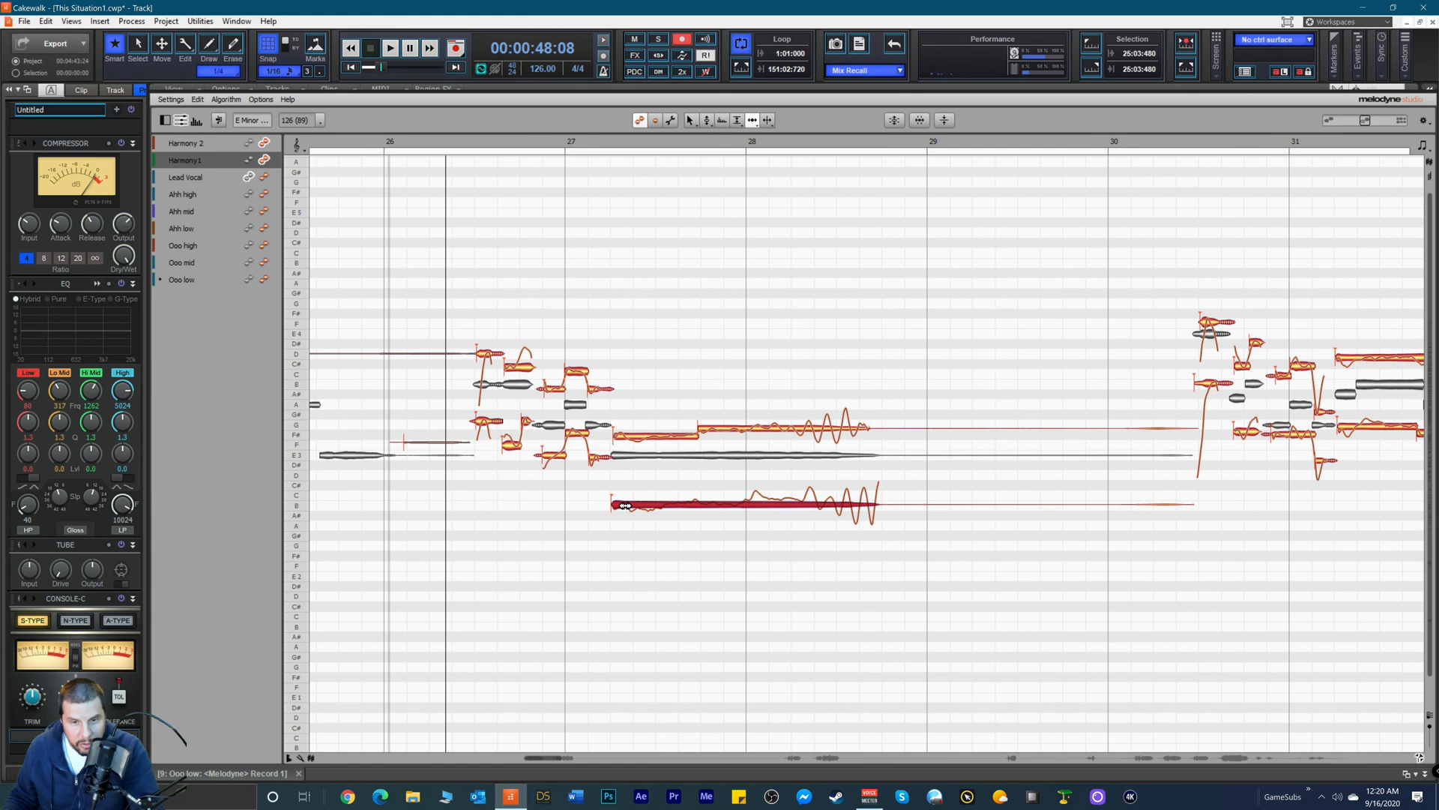
{"action": "left_click", "coordinate": [623, 438]}
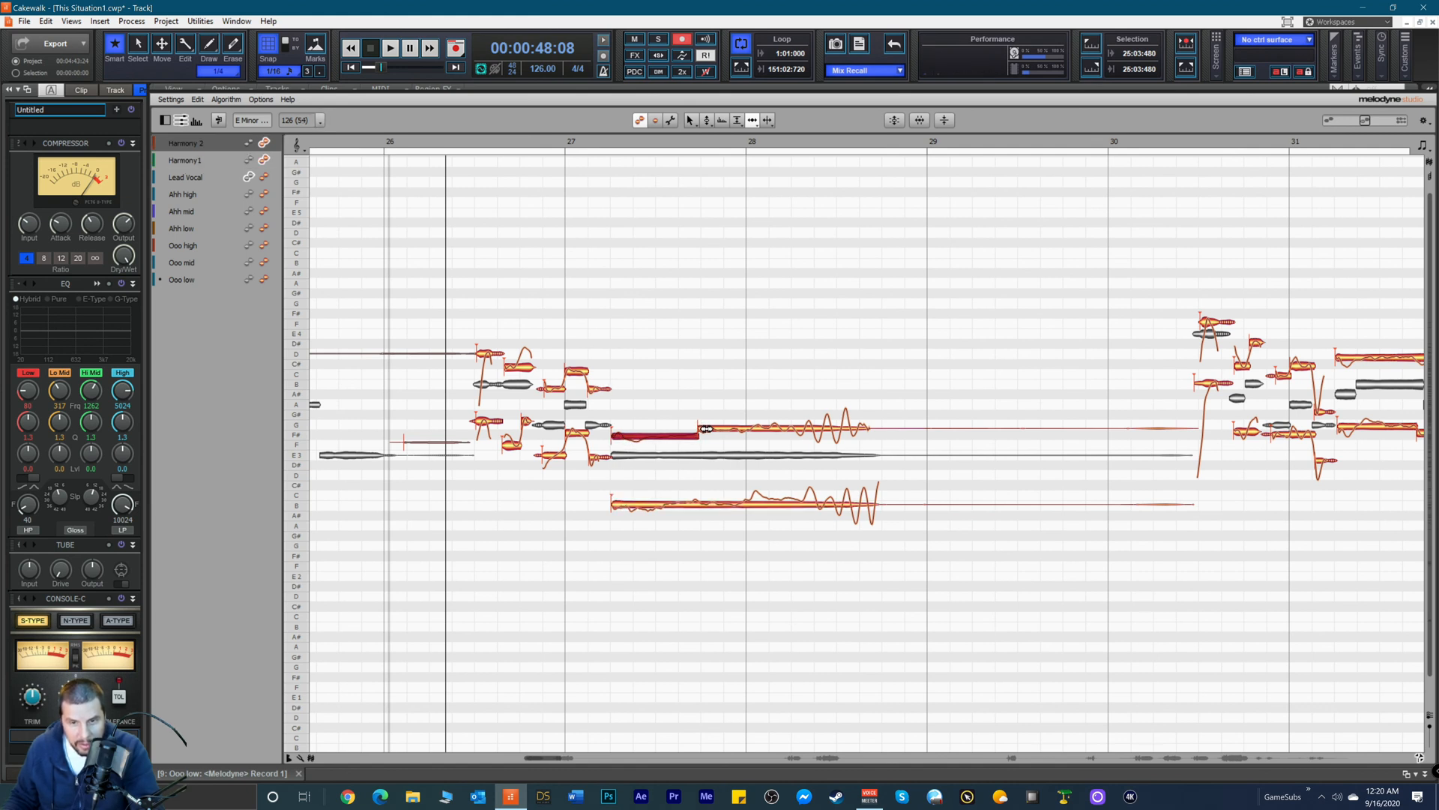
Step: Split Harmony1's long sustained note just after bar 28 with the Note Separation tool
{"action": "right_click", "coordinate": [773, 471]}
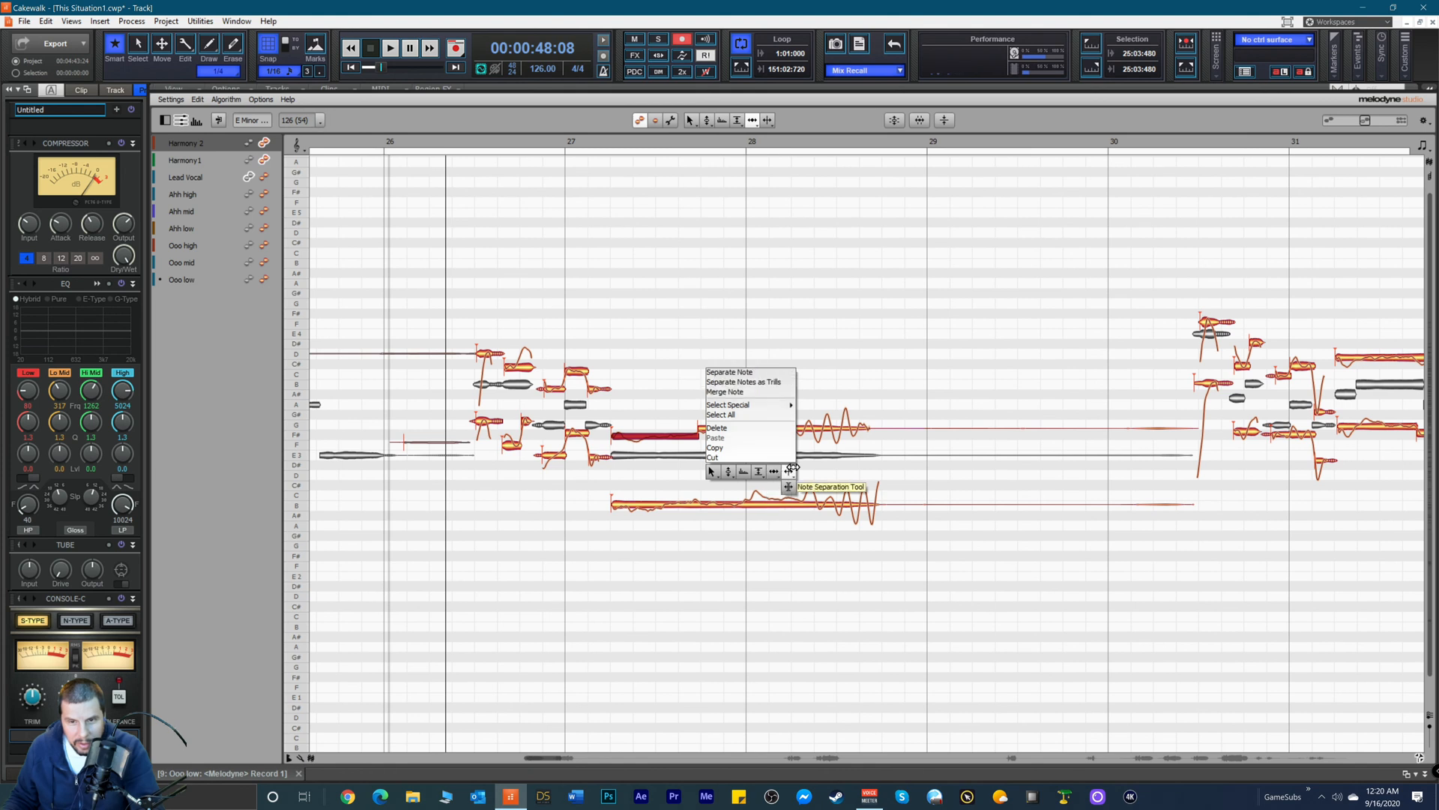
{"action": "left_click", "coordinate": [754, 492]}
{"action": "left_click", "coordinate": [752, 503]}
{"action": "double_click", "coordinate": [752, 506]}
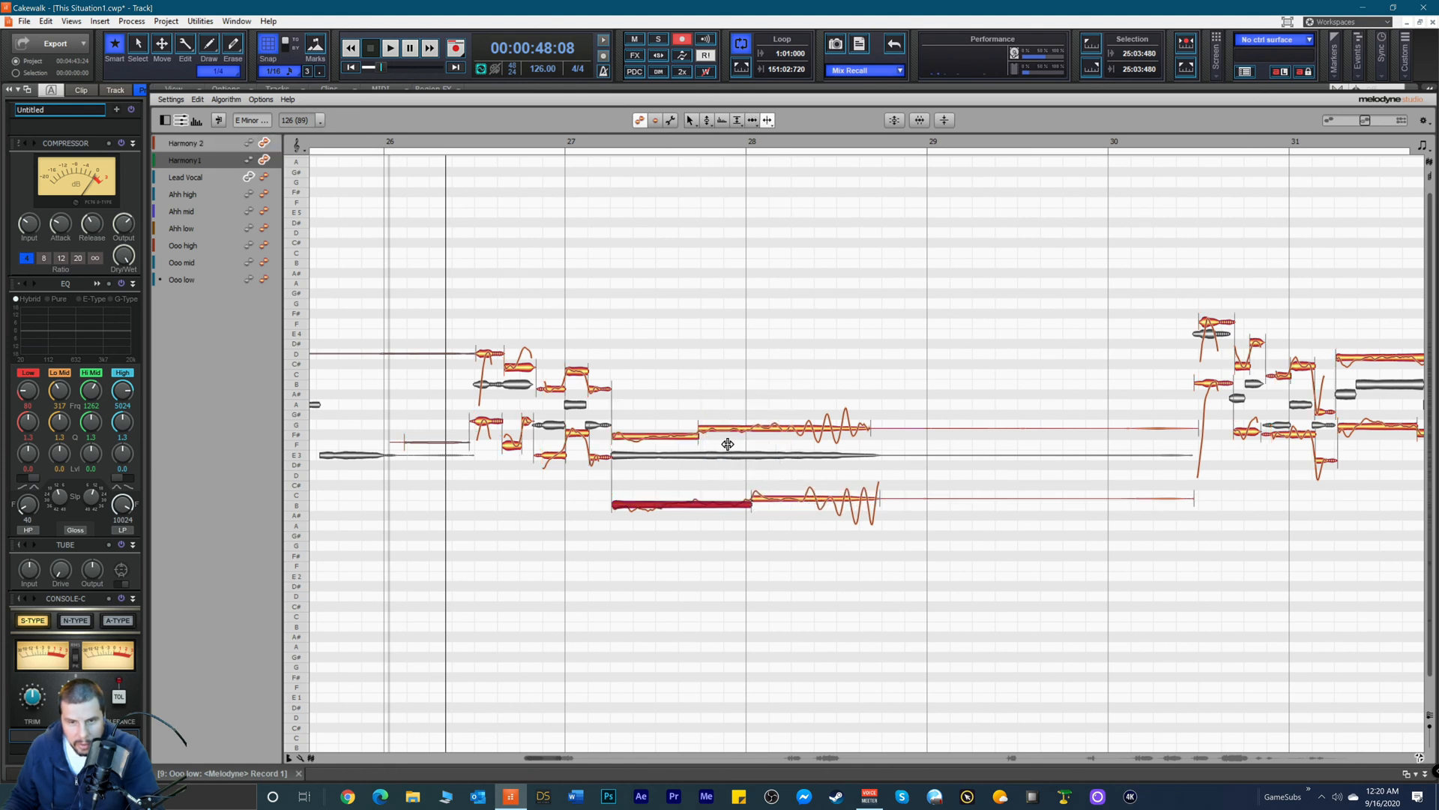
Step: Snap all notes of both harmonies' first phrase to their nearest semitones and play the phrase from just after bar 26
{"action": "left_click_drag", "start_coordinate": [457, 230], "coordinate": [939, 615]}
{"action": "right_click", "coordinate": [653, 486]}
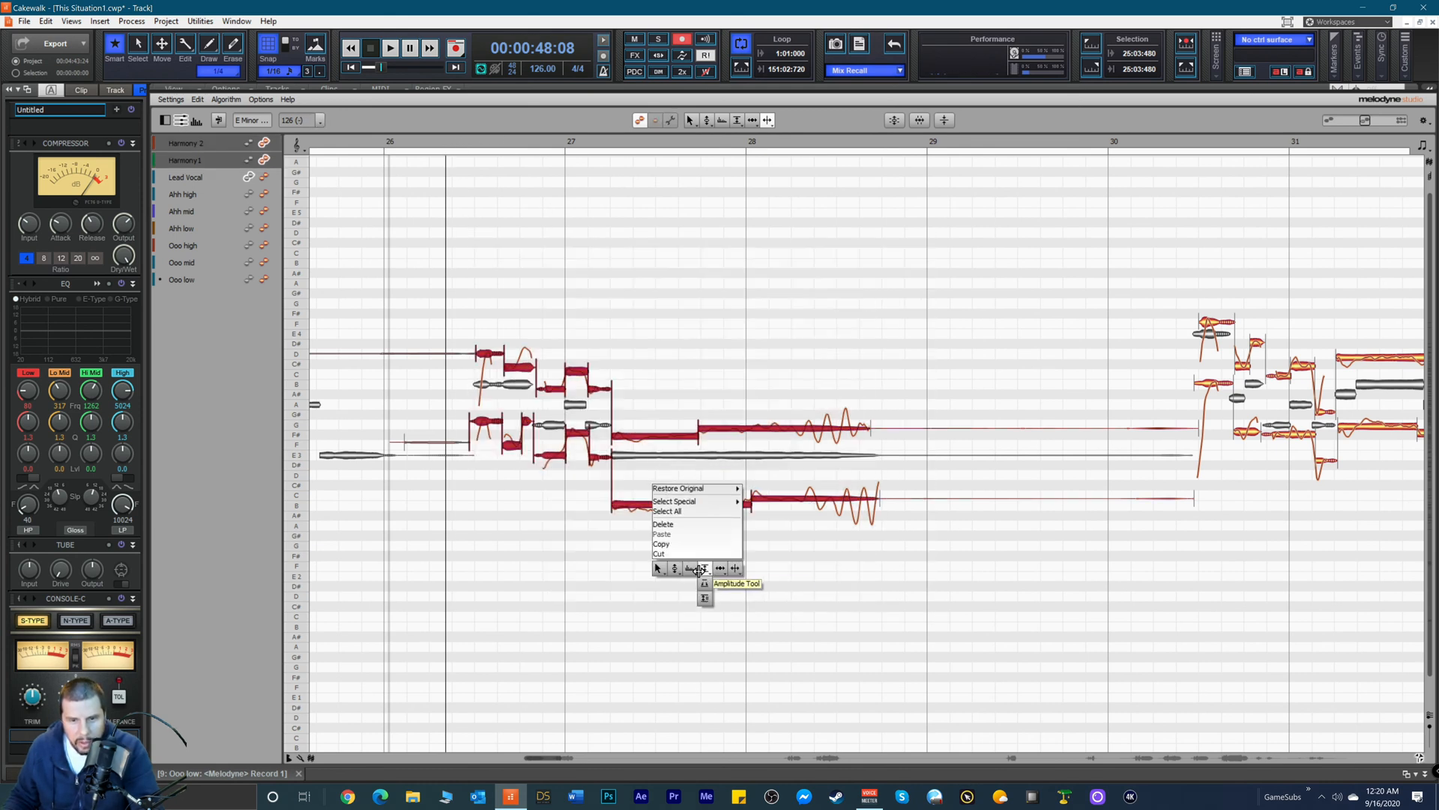
{"action": "left_click", "coordinate": [674, 568]}
{"action": "double_click", "coordinate": [494, 353]}
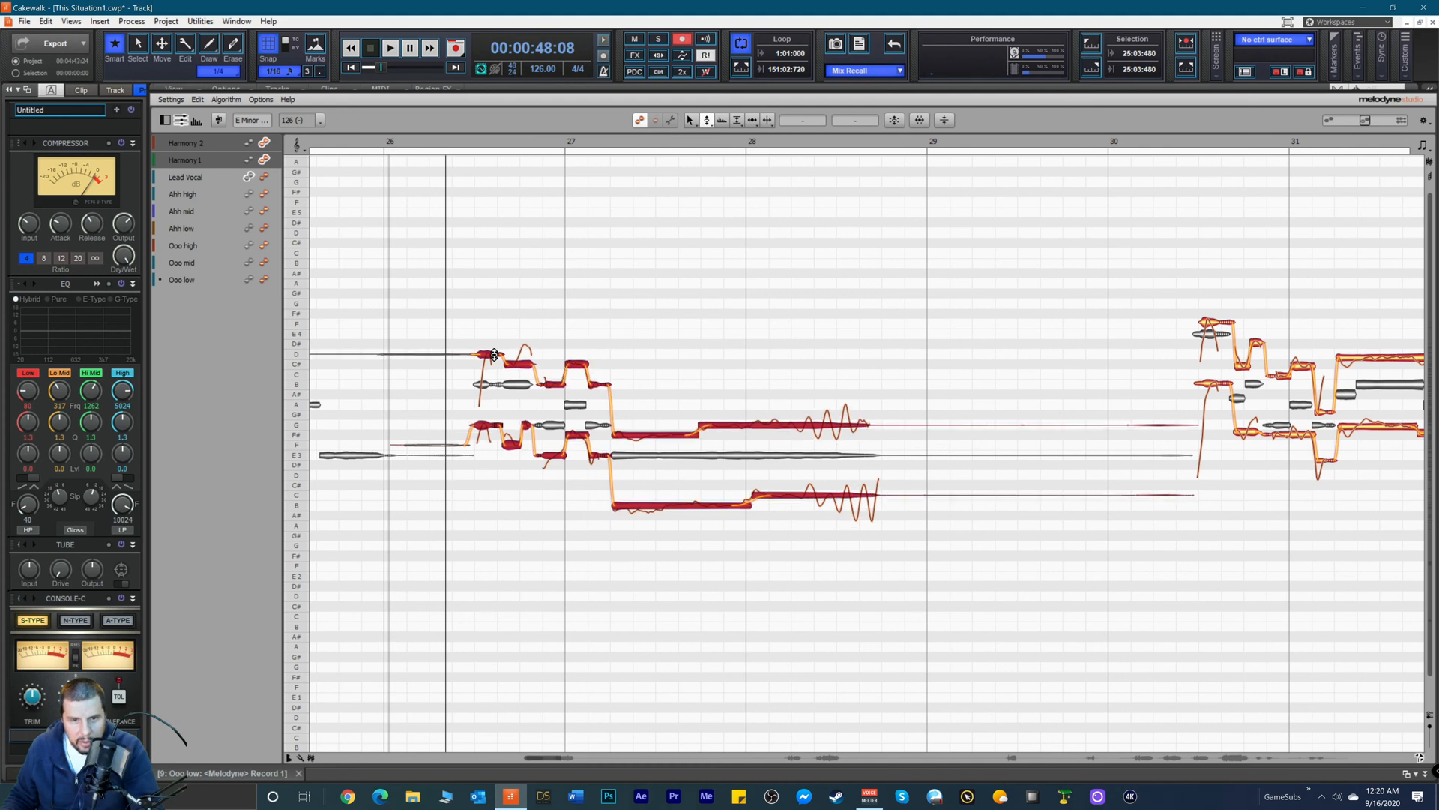
{"action": "left_click", "coordinate": [447, 141]}
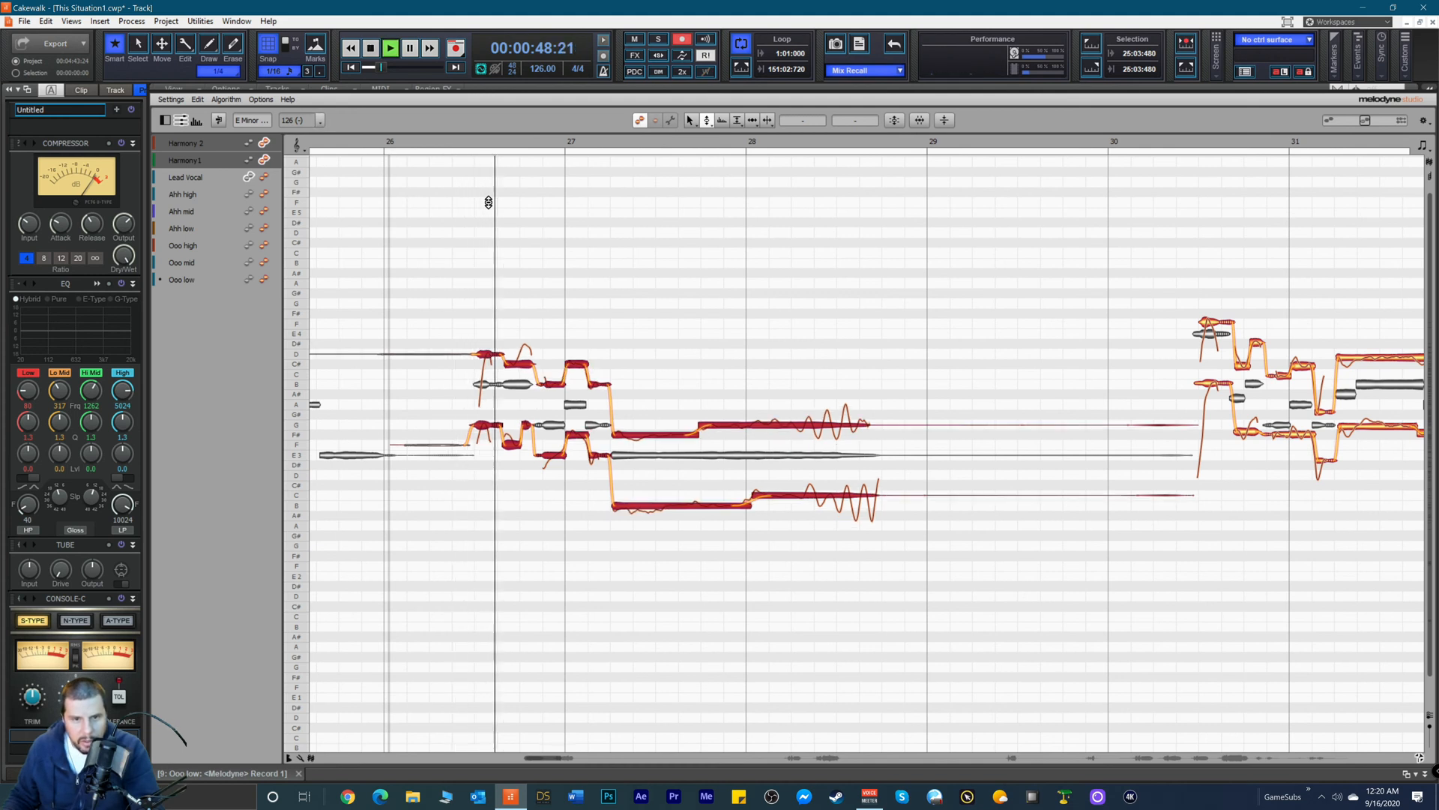
{"action": "key", "text": "space"}
{"action": "left_click", "coordinate": [461, 289]}
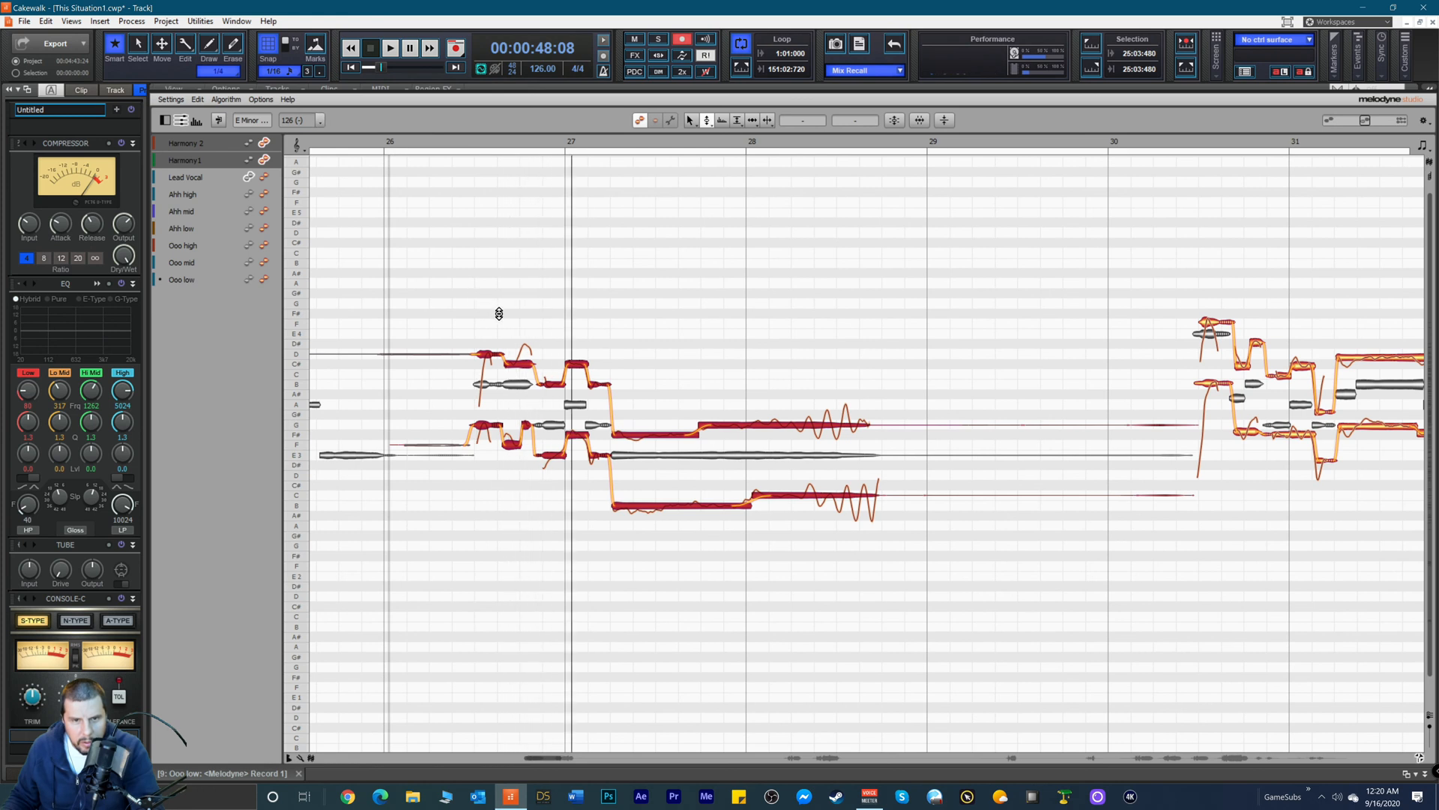
Step: Separate Harmony 2's second note before bar 27 where its pitch curve rises
{"action": "right_click", "coordinate": [525, 335]}
{"action": "left_click", "coordinate": [584, 314]}
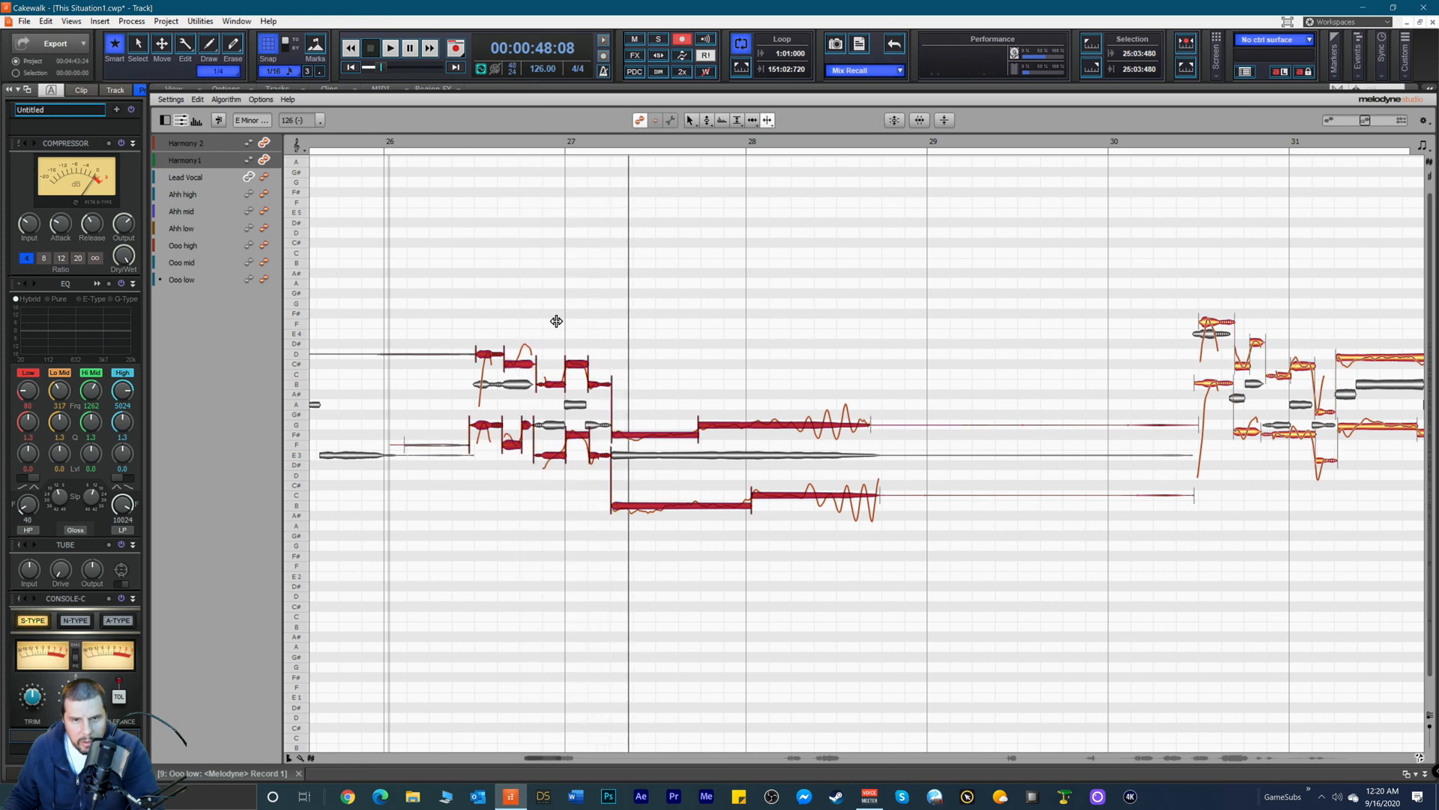
{"action": "left_click", "coordinate": [518, 358]}
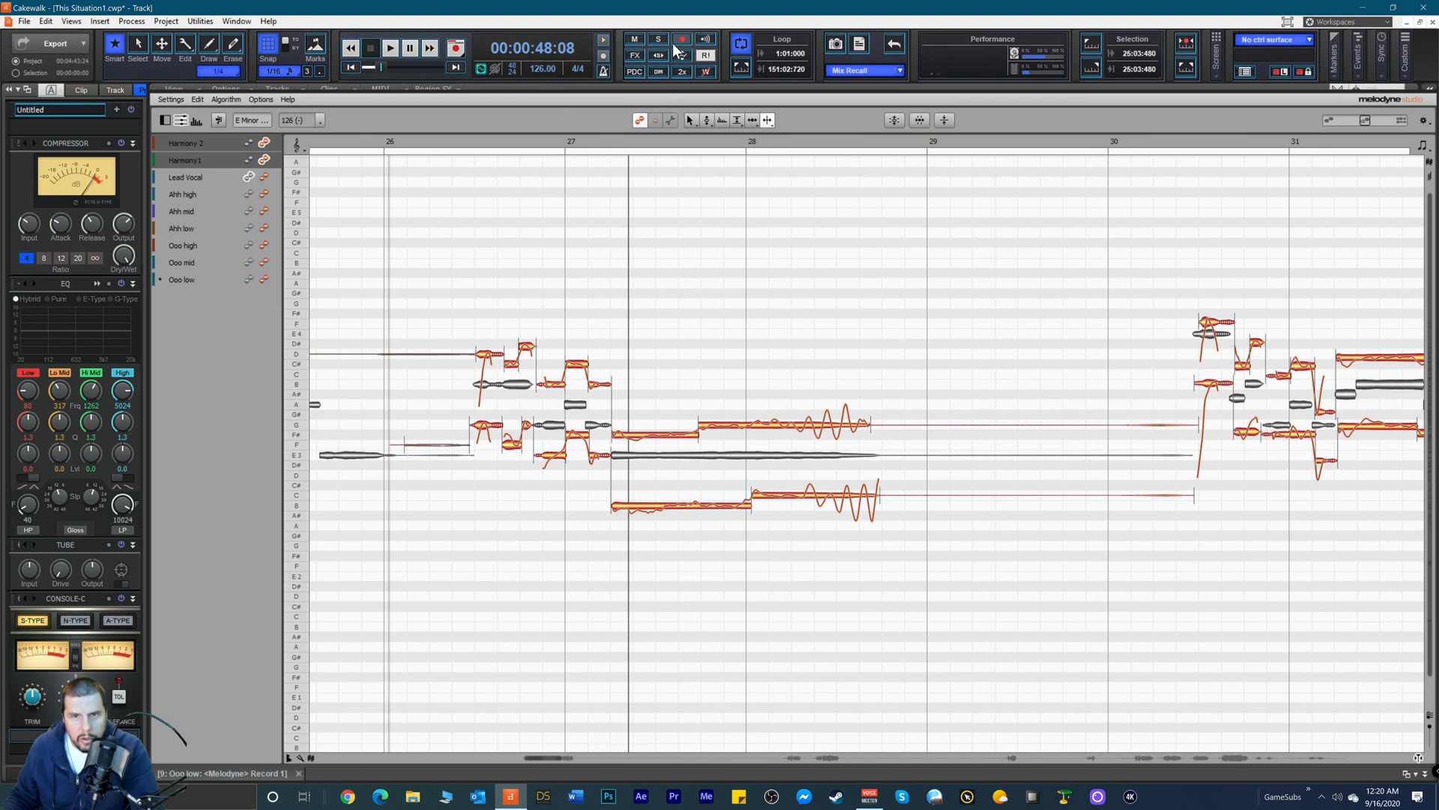
Step: Raise the split-off Harmony 2 note before bar 27 and the phrase's first note to E4 with the Pitch tool
{"action": "right_click", "coordinate": [525, 324]}
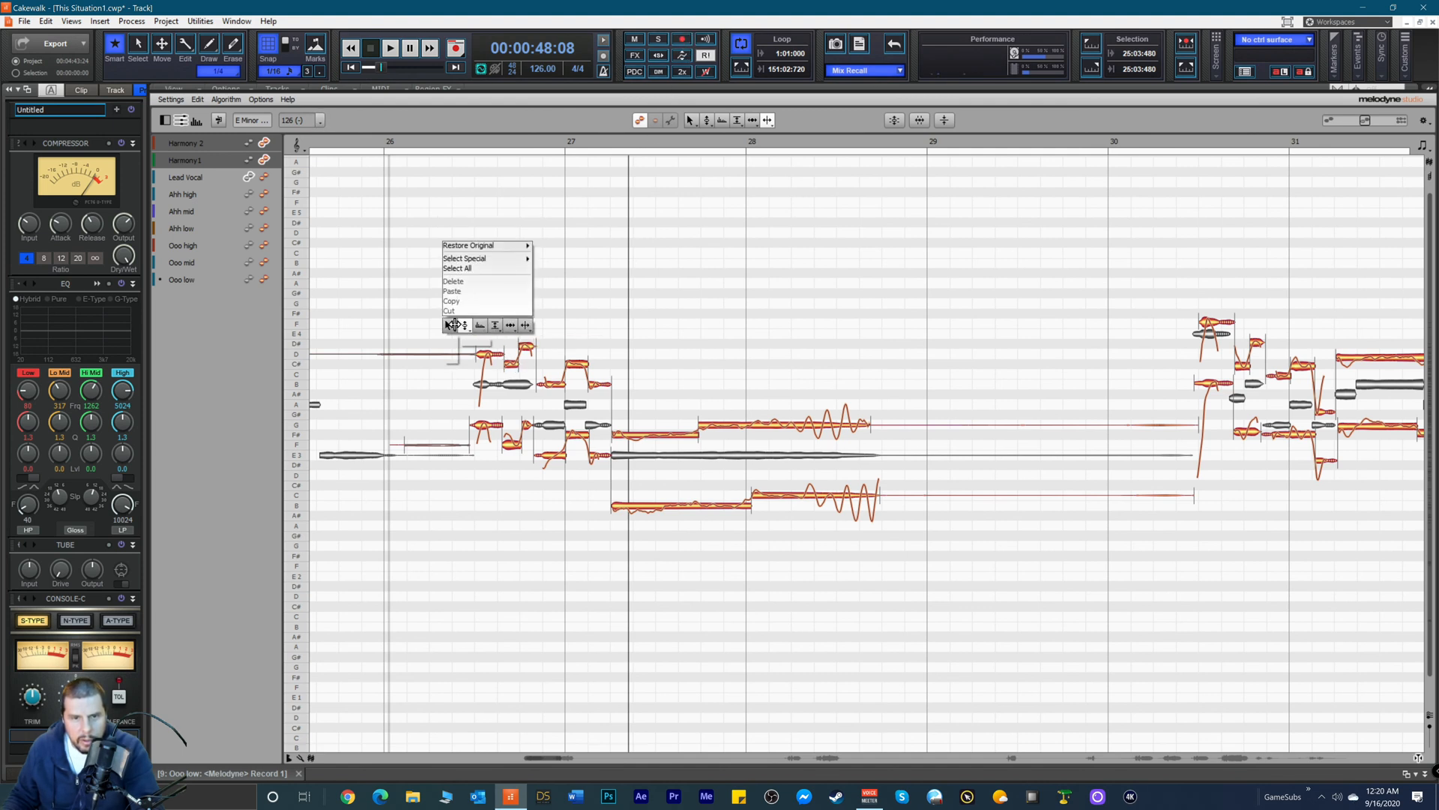
{"action": "left_click", "coordinate": [498, 357]}
{"action": "left_click", "coordinate": [528, 345]}
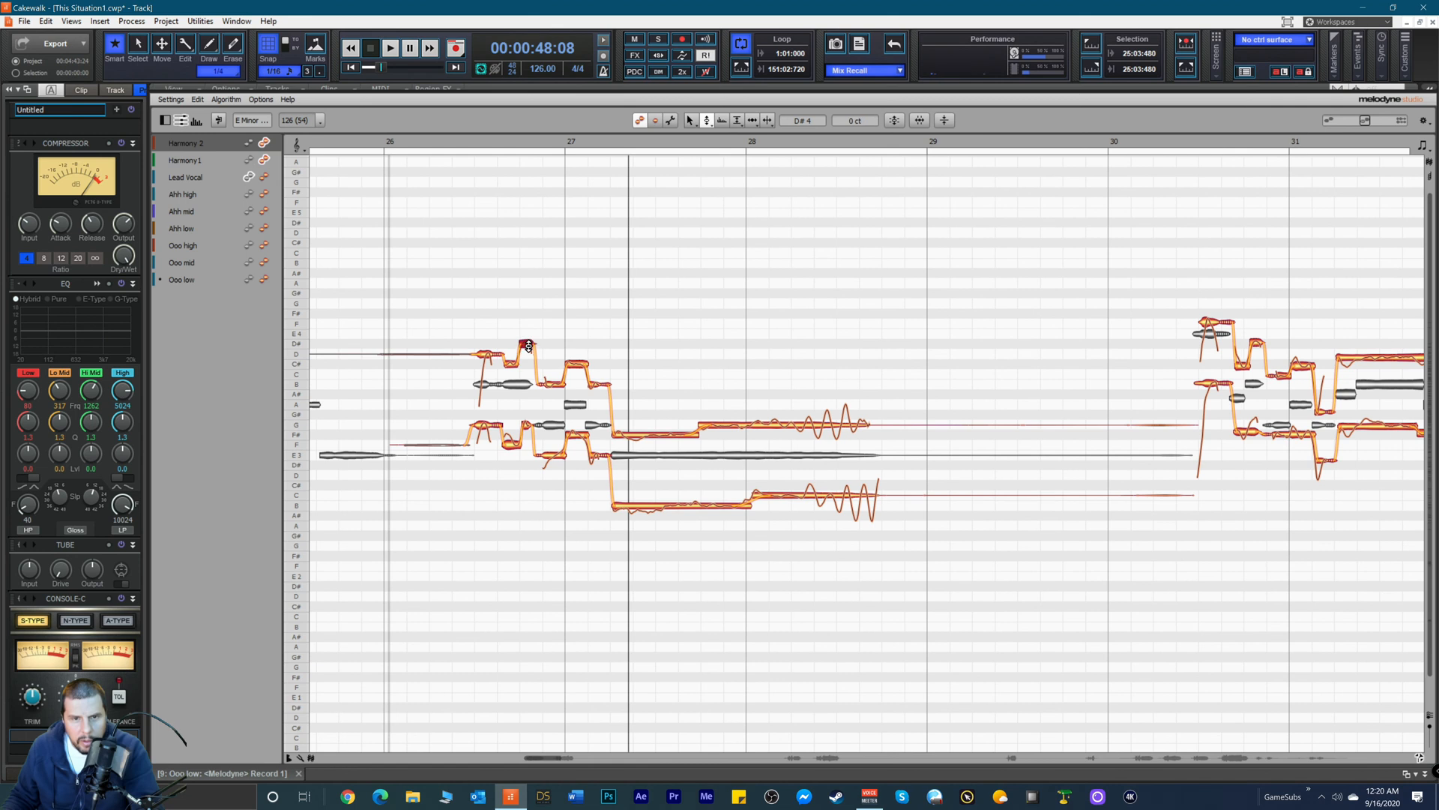
{"action": "double_click", "coordinate": [529, 353]}
{"action": "left_click", "coordinate": [530, 353]}
{"action": "left_click", "coordinate": [527, 342]}
{"action": "left_click_drag", "start_coordinate": [527, 341], "coordinate": [527, 333]}
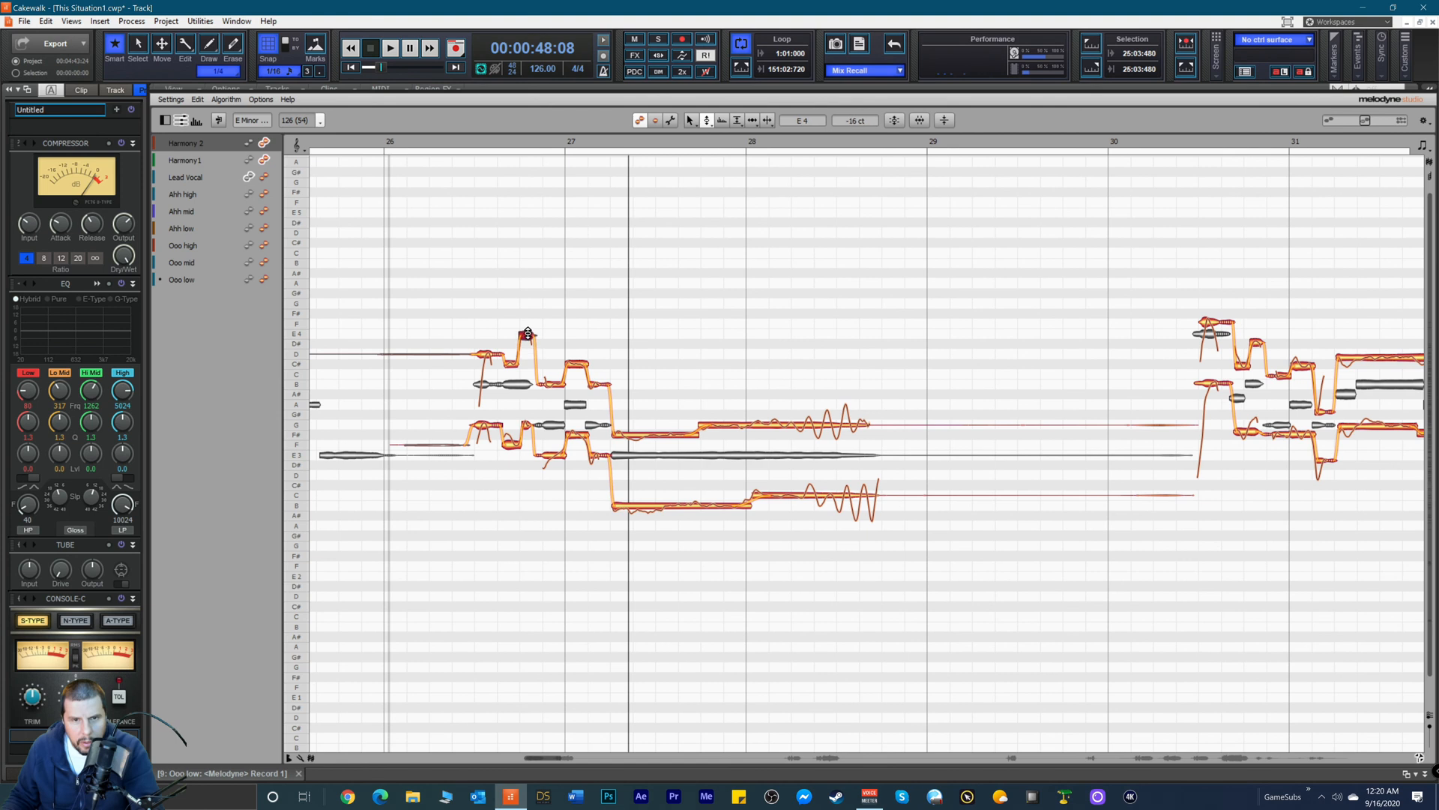
{"action": "left_click", "coordinate": [486, 352]}
{"action": "left_click_drag", "start_coordinate": [485, 352], "coordinate": [488, 332]}
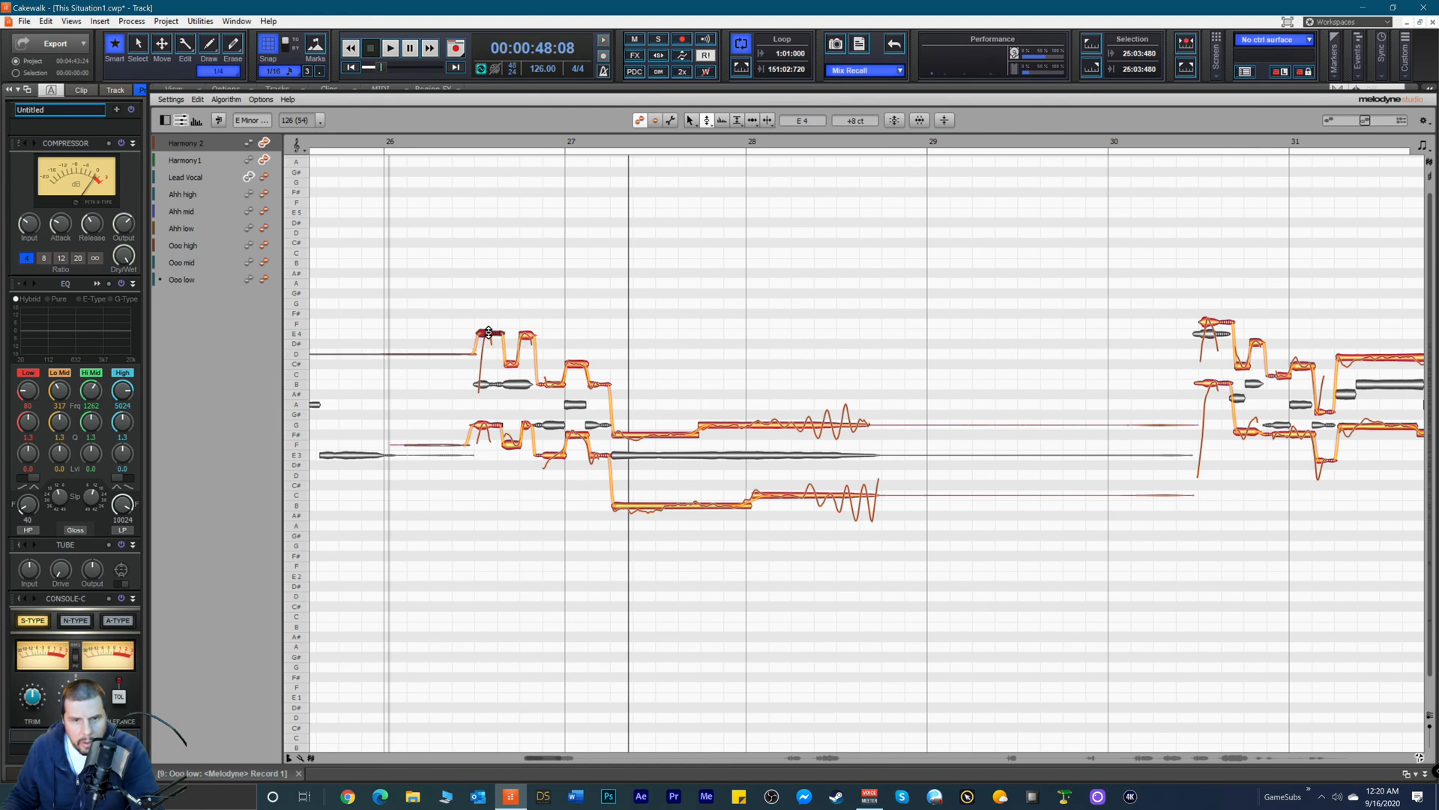
Step: Raise Harmony 2's note at bar 27 to D4 and play back the phrase
{"action": "key", "text": "space"}
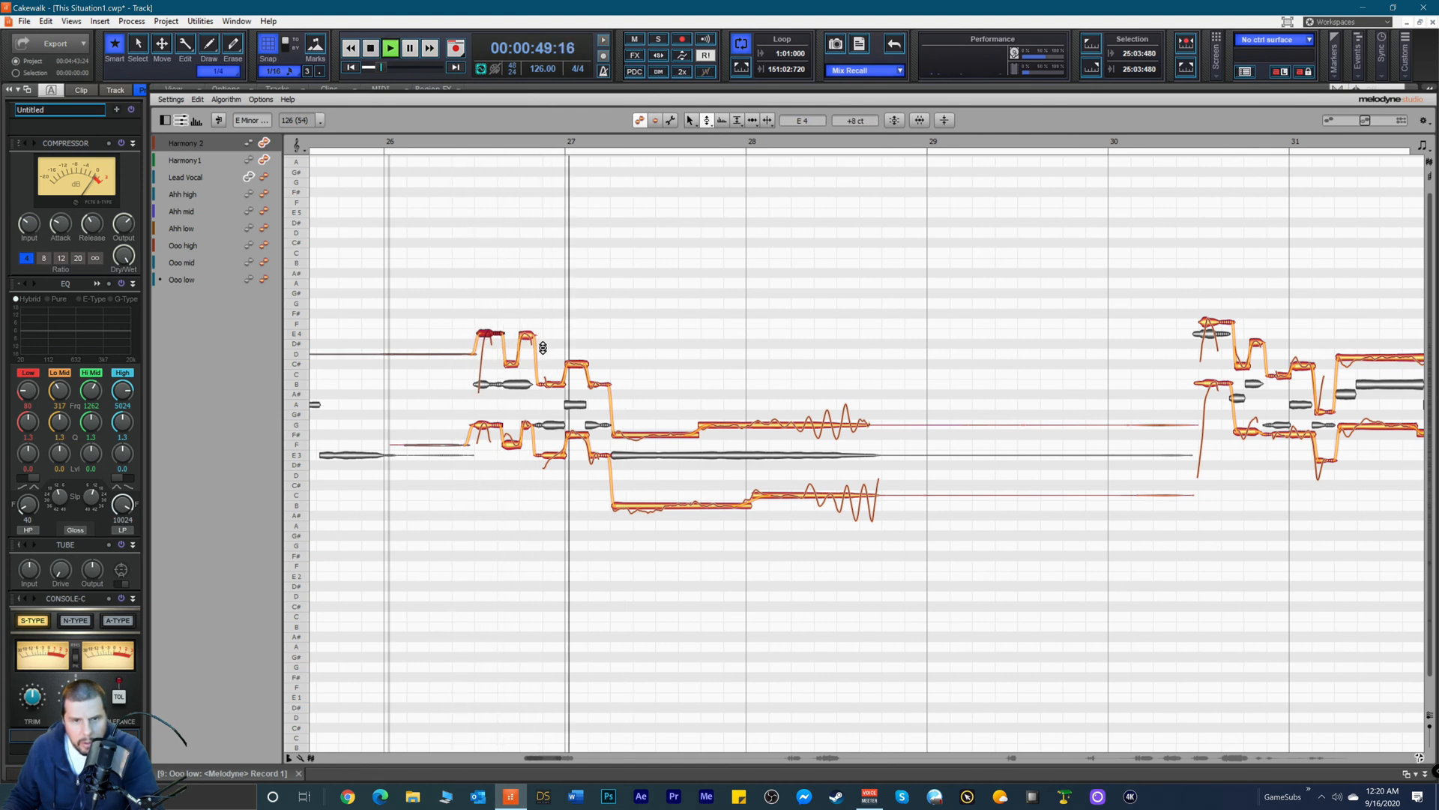
{"action": "key", "text": "space"}
{"action": "left_click", "coordinate": [574, 366]}
{"action": "left_click_drag", "start_coordinate": [575, 366], "coordinate": [568, 353]}
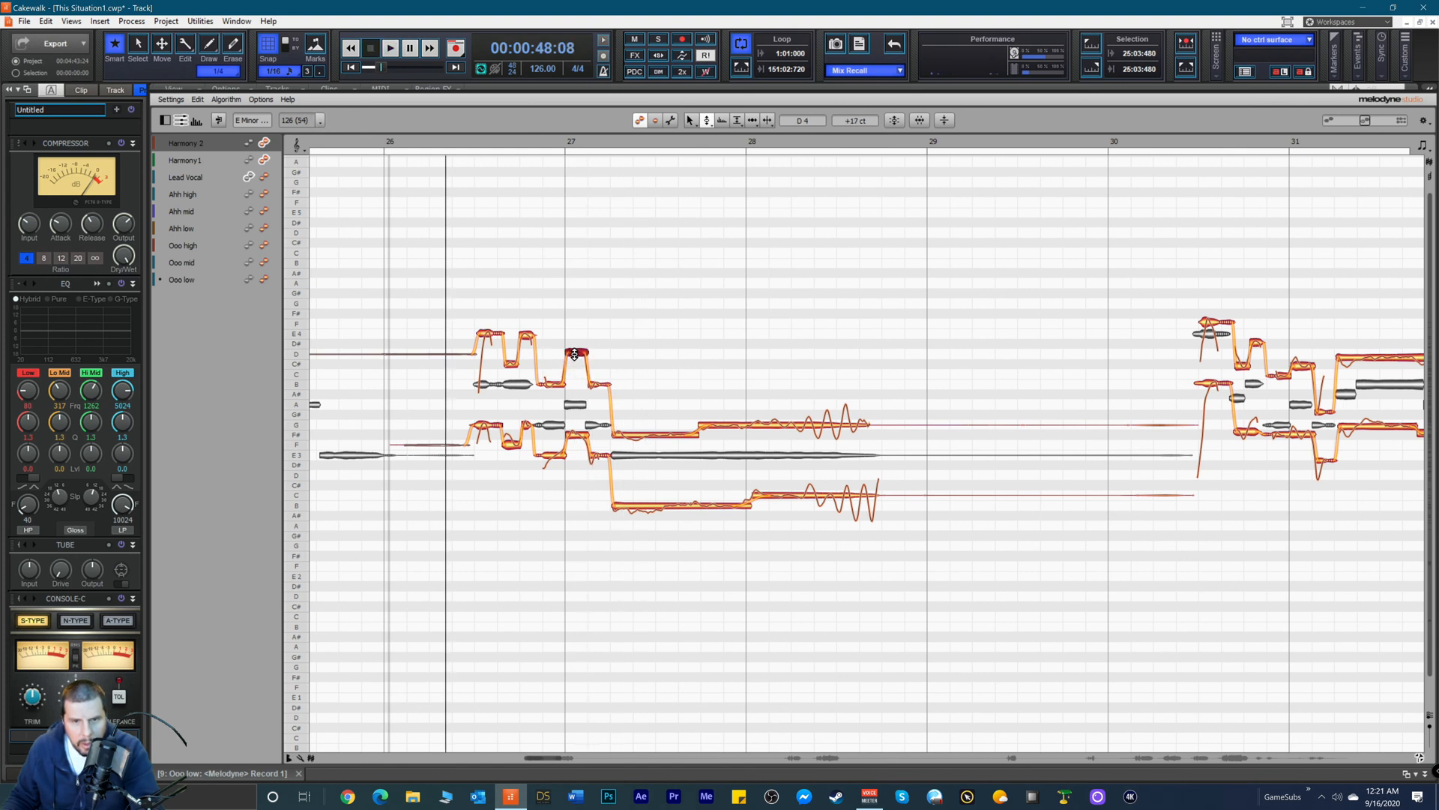
{"action": "key", "text": "space"}
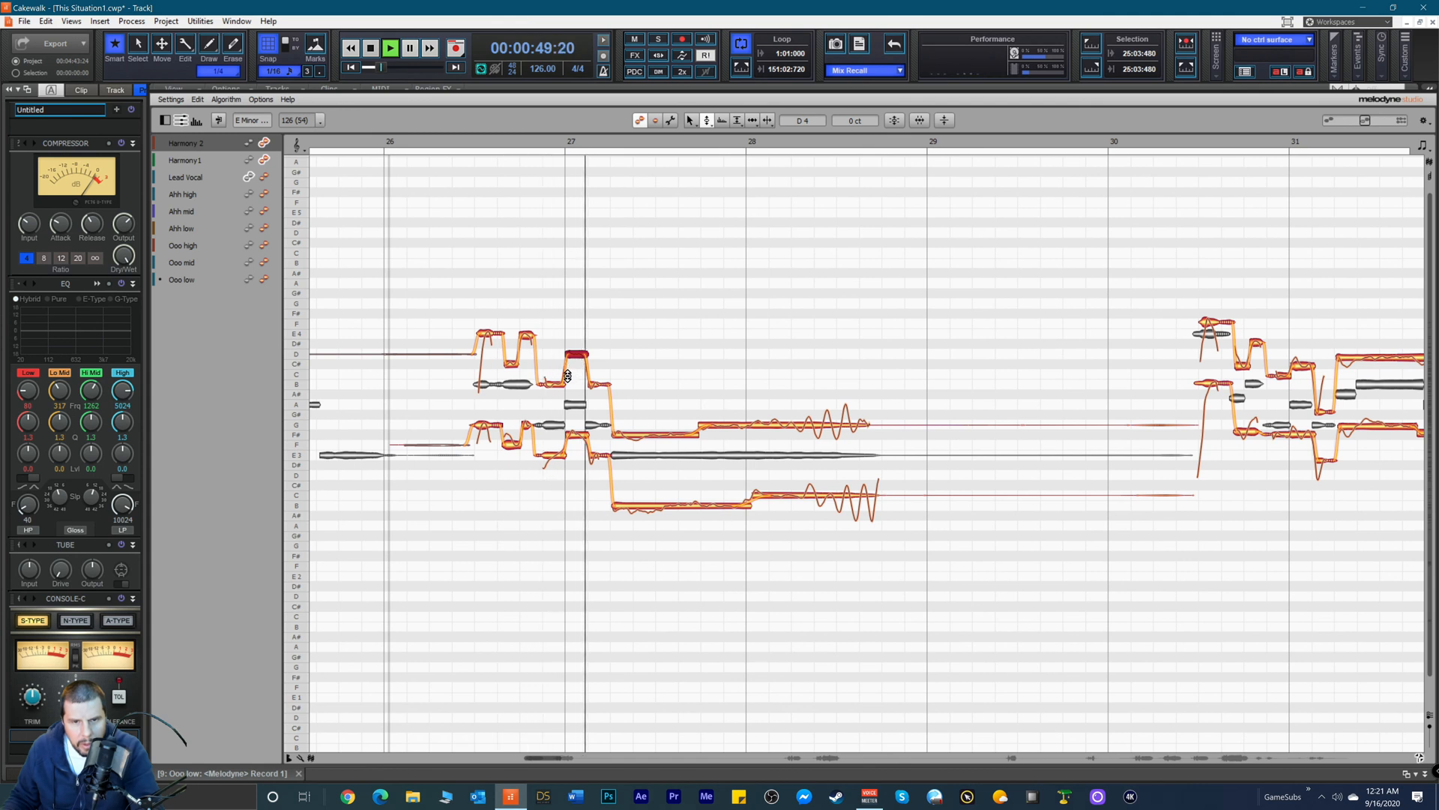
{"action": "key", "text": "space"}
Step: Snap Harmony 2's sustained F#3 note just after bar 27 to its exact semitone and play the phrase
{"action": "left_click", "coordinate": [632, 431]}
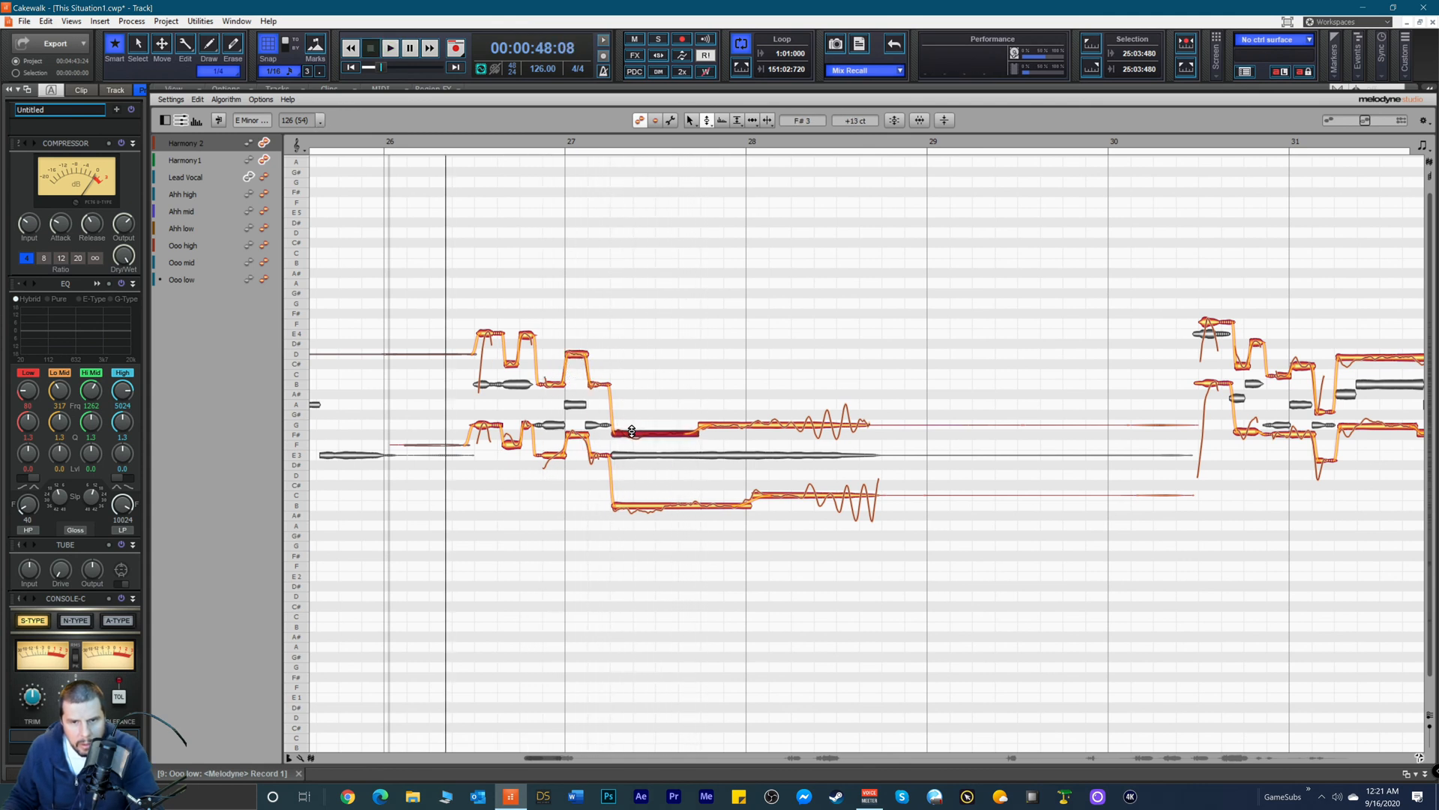
{"action": "left_click_drag", "start_coordinate": [631, 429], "coordinate": [628, 432]}
{"action": "double_click", "coordinate": [629, 432]}
{"action": "key", "text": "space"}
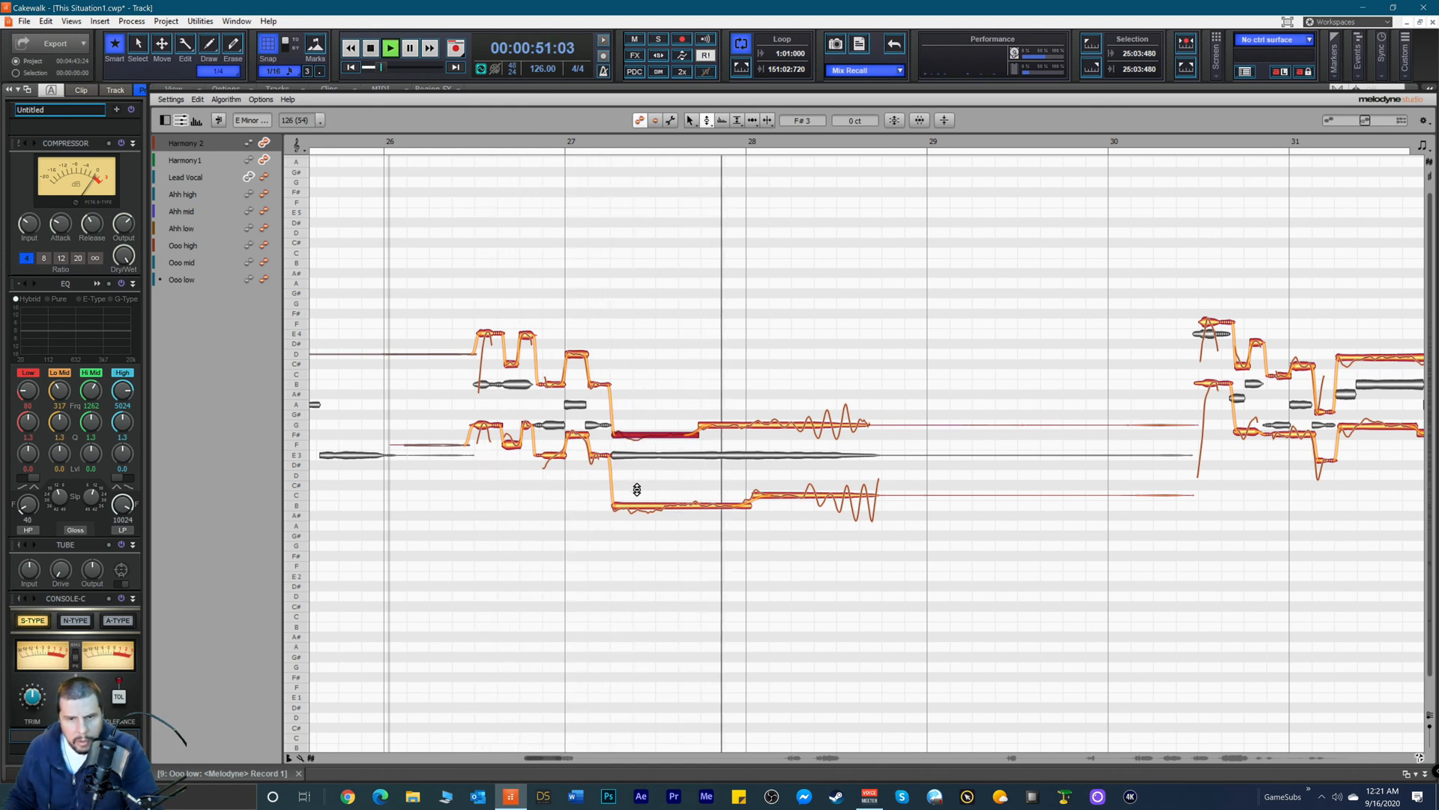
{"action": "key", "text": "space"}
{"action": "key", "text": "space"}
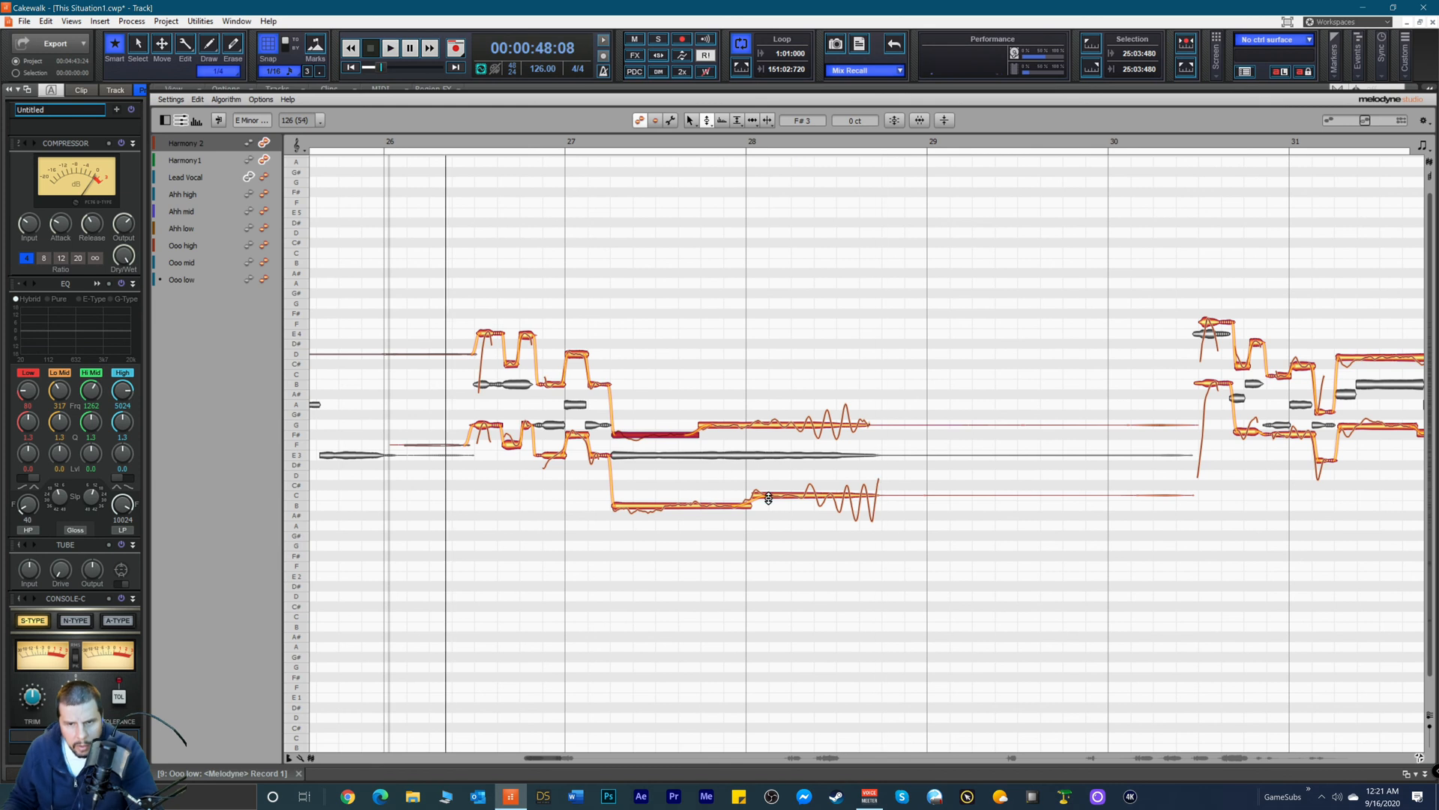
Step: Move the start of Harmony1's C3 note slightly earlier to bar 28 with the Timing Tool
{"action": "left_click", "coordinate": [769, 492]}
{"action": "key", "text": "space"}
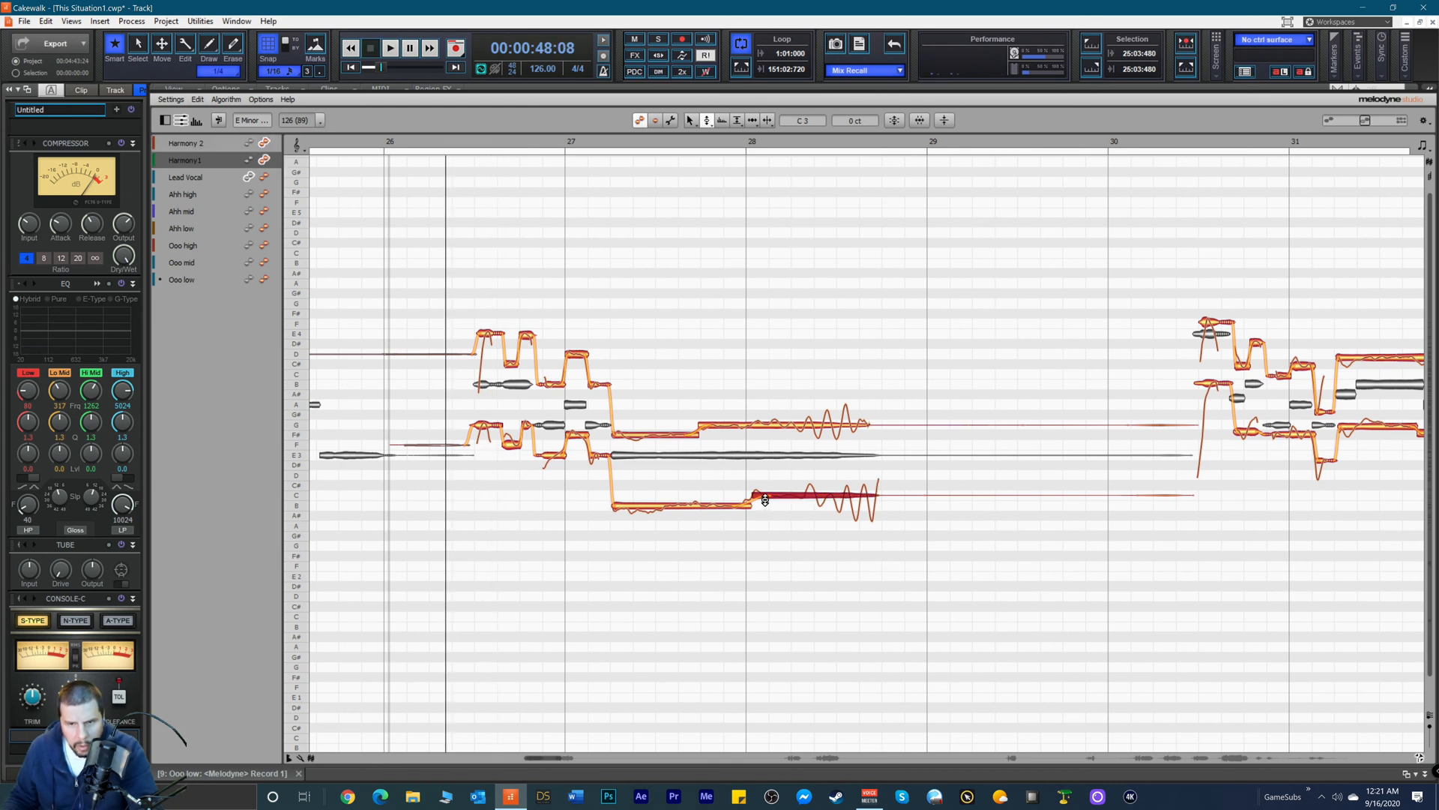
{"action": "right_click", "coordinate": [764, 500]}
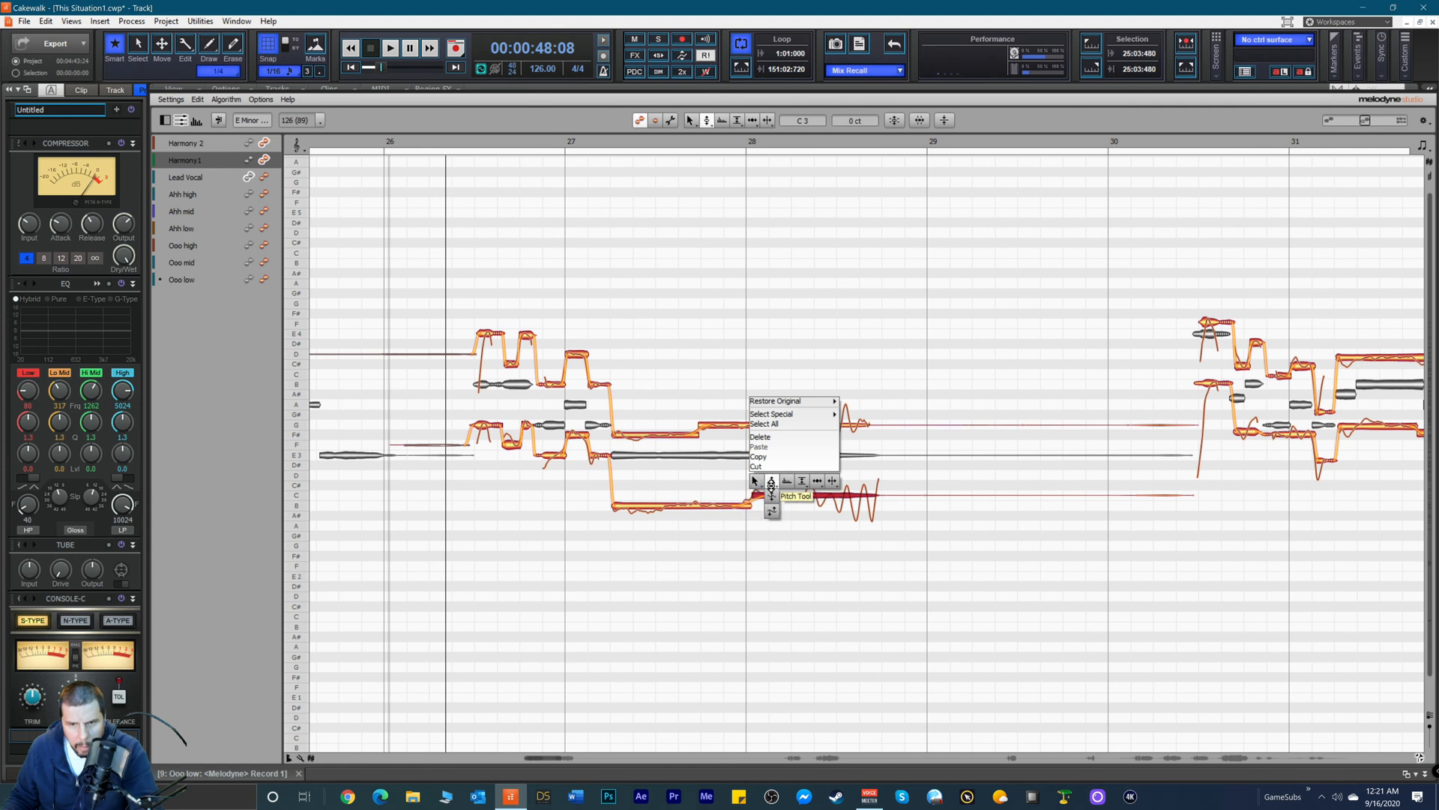
{"action": "left_click", "coordinate": [818, 484]}
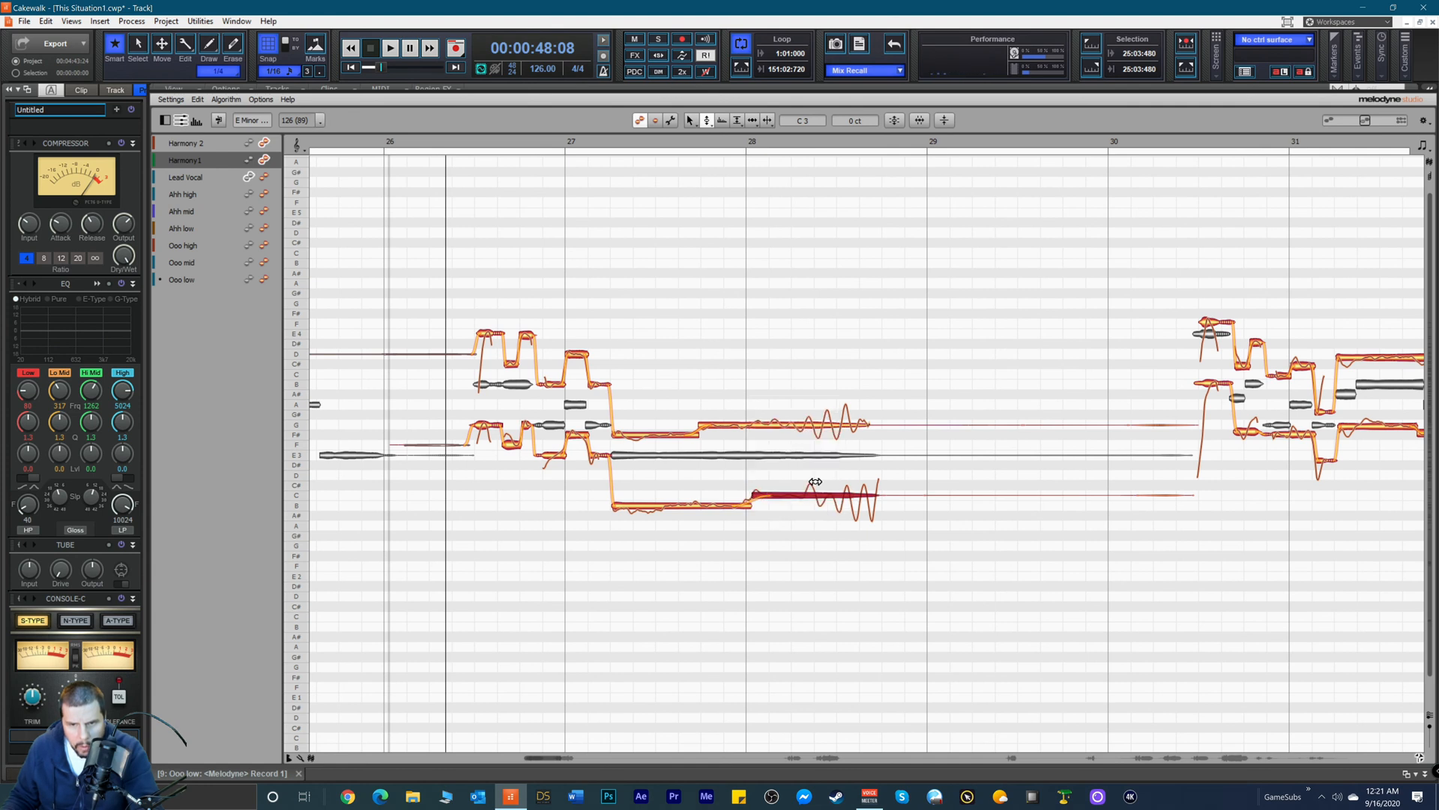
{"action": "left_click_drag", "start_coordinate": [765, 495], "coordinate": [758, 497]}
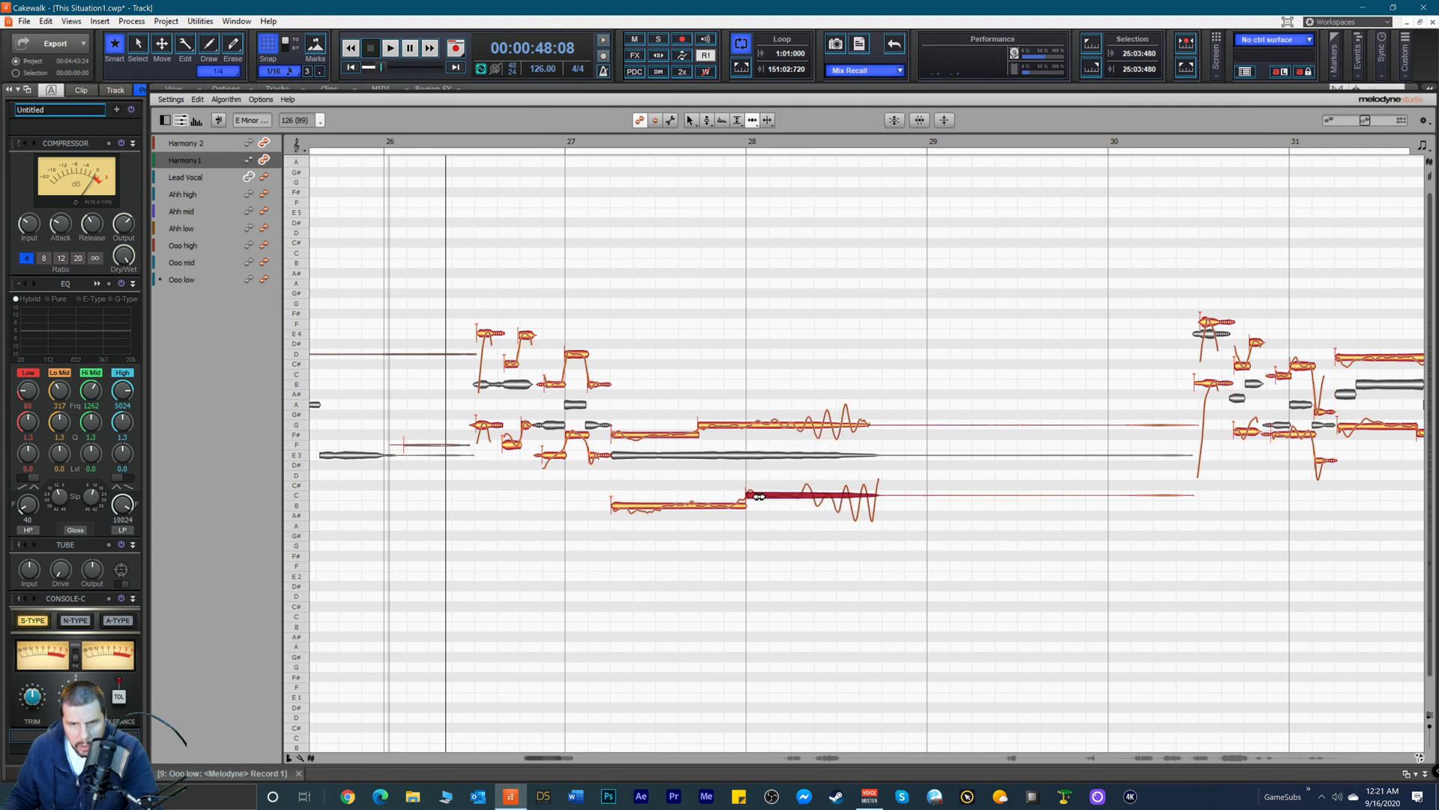
Step: Set pitch modulation to -33% on Harmony1's sustained B2 note after bar 27, 76% on Harmony 2's F#3 and 80% on its following G3
{"action": "right_click", "coordinate": [646, 507]}
{"action": "mouse_move", "coordinate": [598, 507]}
{"action": "left_click", "coordinate": [599, 543]}
{"action": "left_click_drag", "start_coordinate": [646, 515], "coordinate": [621, 596]}
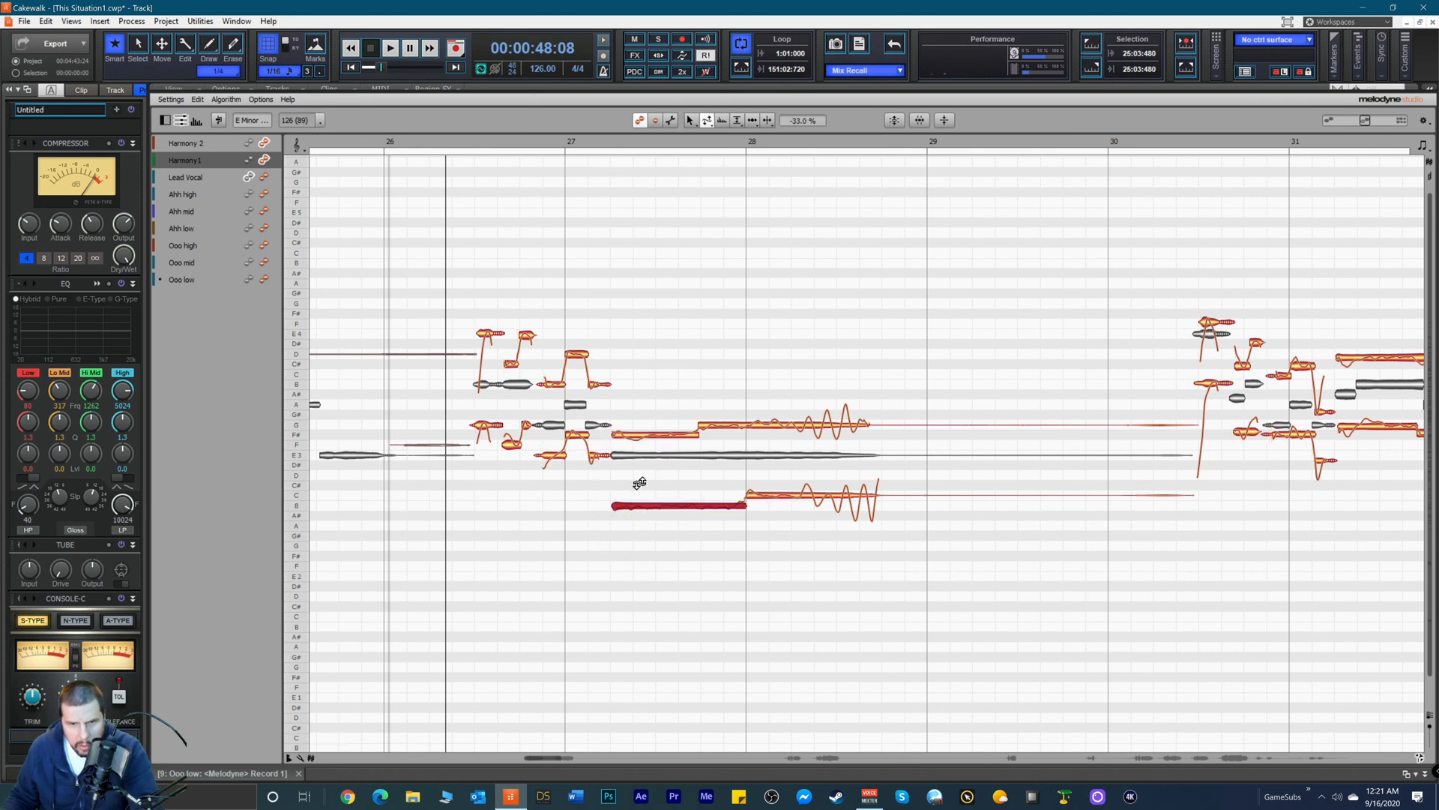
{"action": "left_click", "coordinate": [641, 437]}
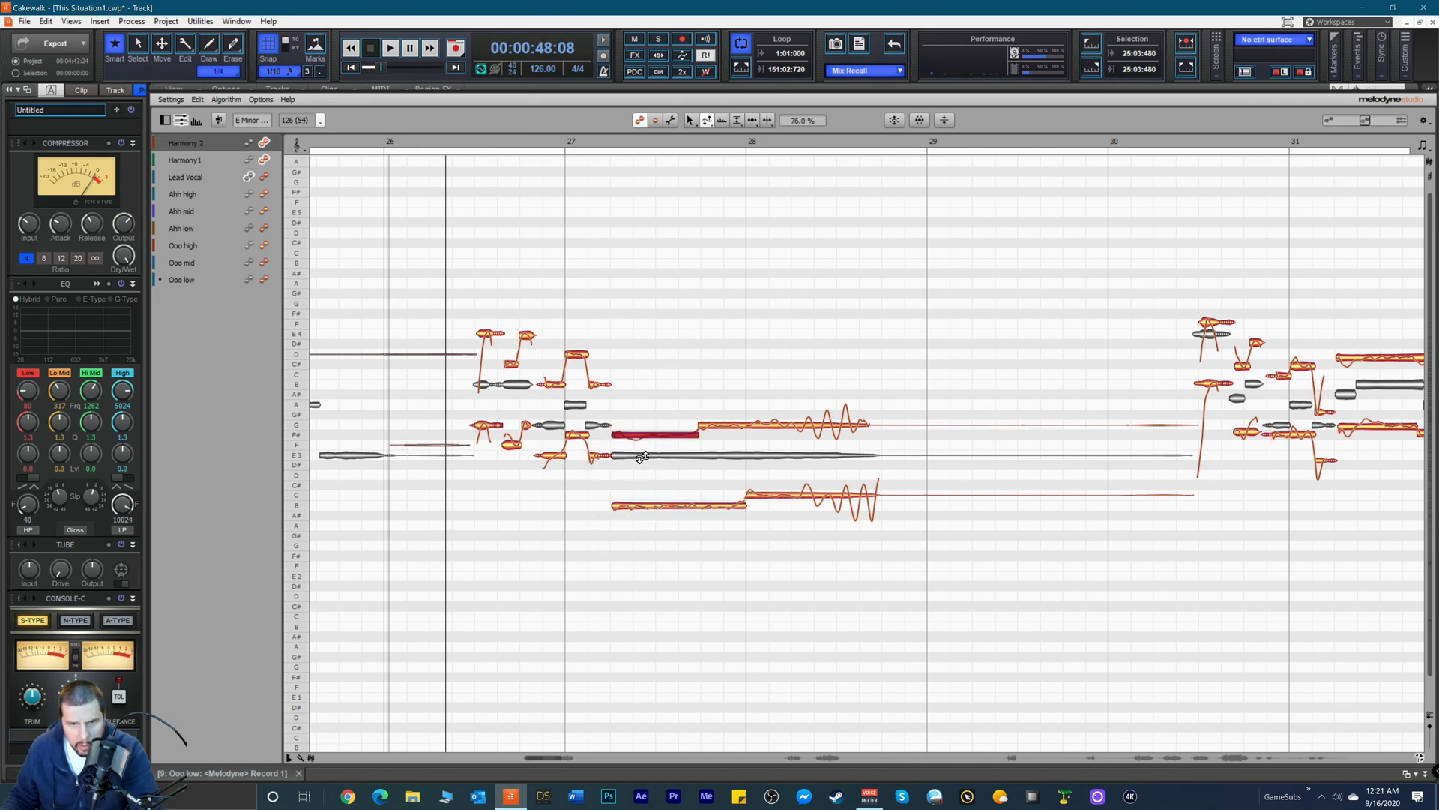
{"action": "left_click", "coordinate": [723, 444]}
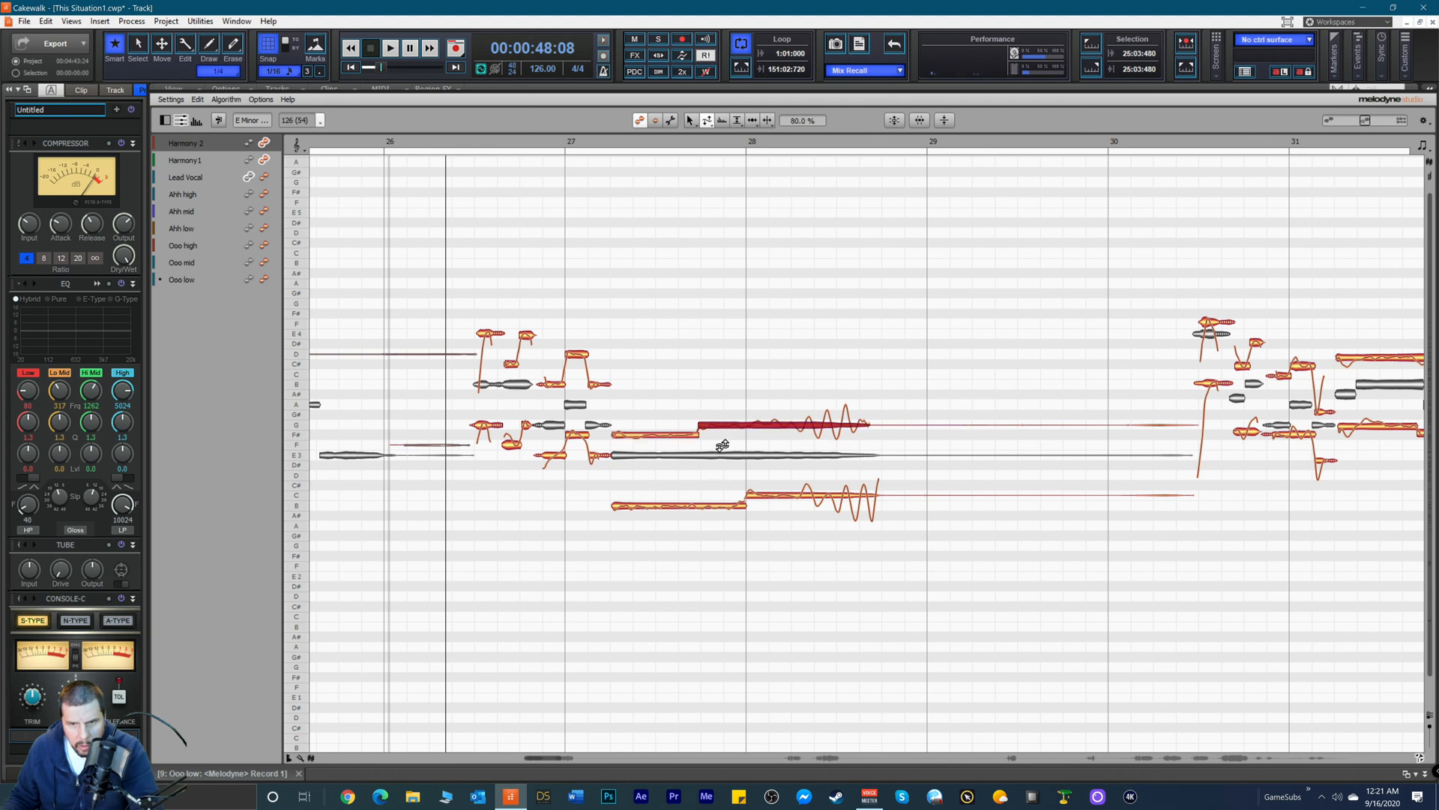
Step: Set the pitch modulation of Harmony1's C3 note at bar 28 to 19% and play back the phrase
{"action": "left_click", "coordinate": [759, 497]}
{"action": "left_click_drag", "start_coordinate": [749, 570], "coordinate": [751, 550]}
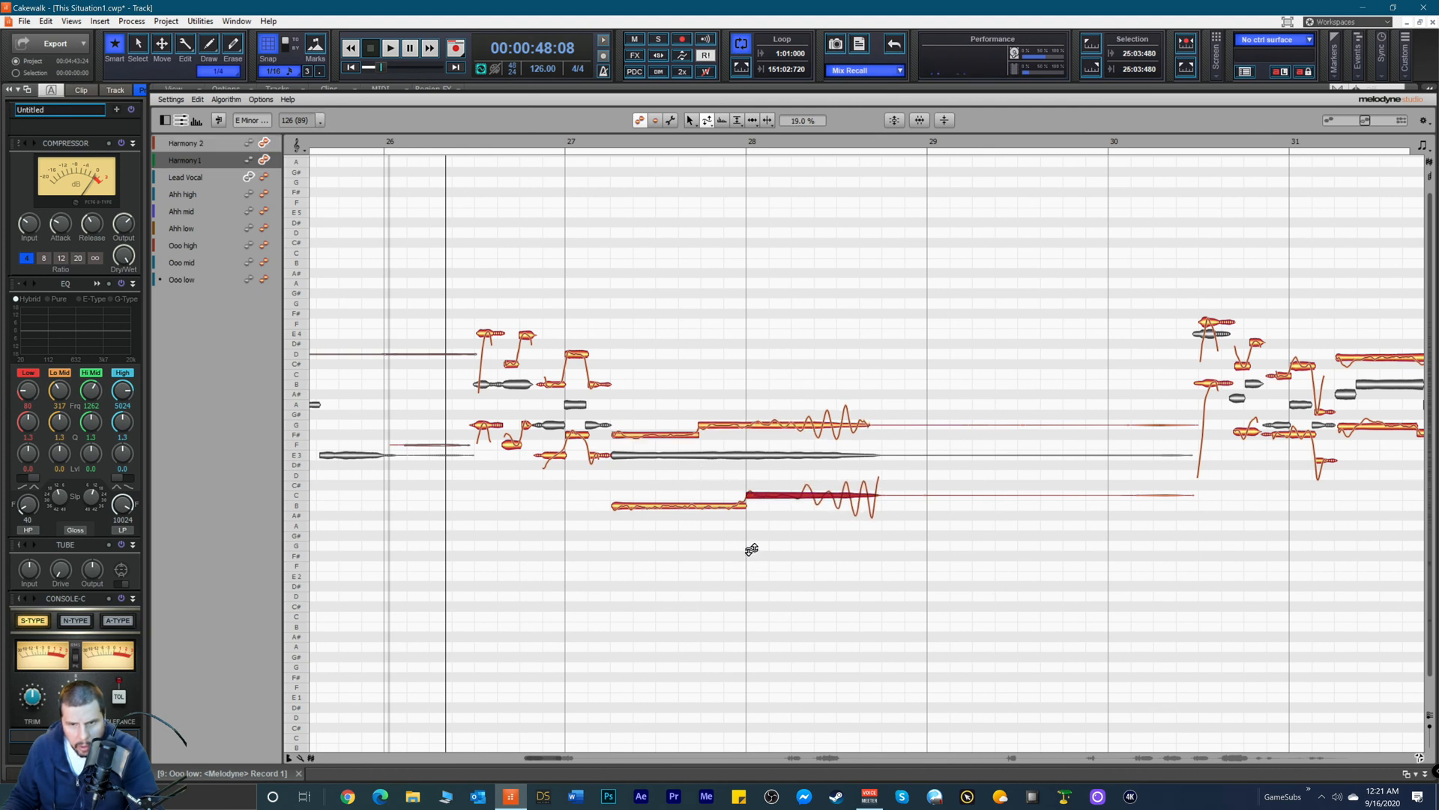
{"action": "key", "text": "space"}
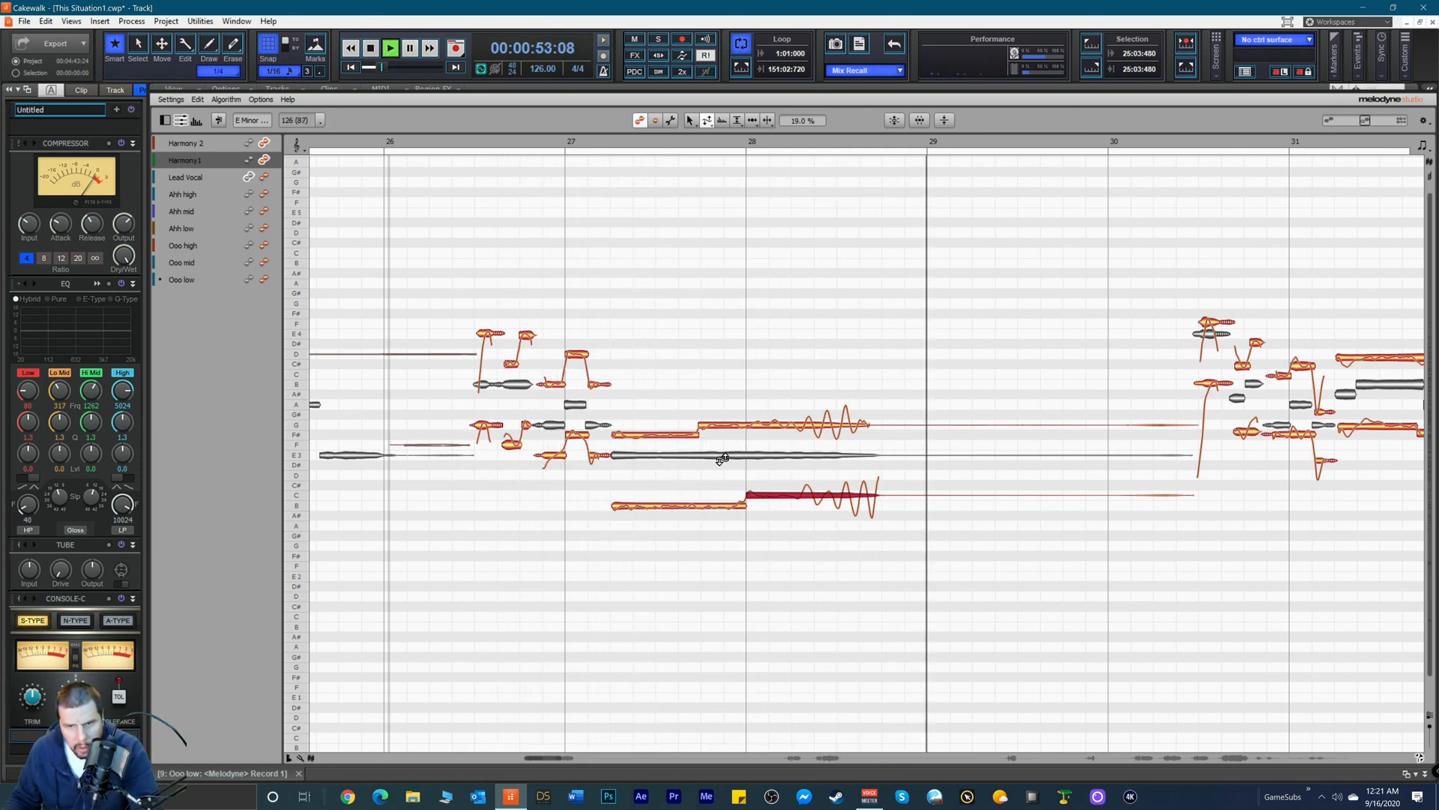
{"action": "key", "text": "space"}
{"action": "key", "text": "space"}
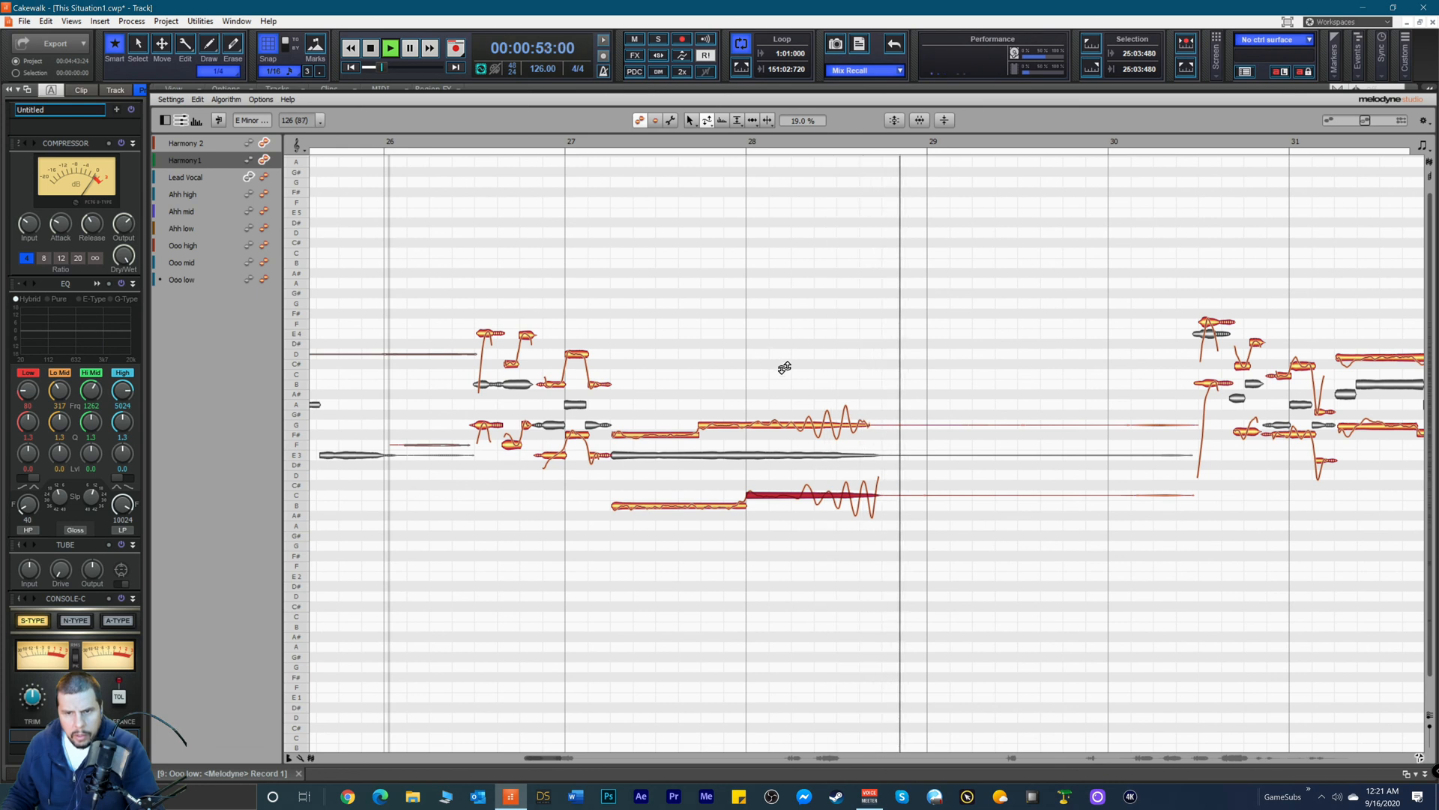
{"action": "key", "text": "space"}
Step: Mute both harmonies' low-level residual notes between bars 28 and 30 with the Amplitude Tool and play that passage
{"action": "left_click_drag", "start_coordinate": [1000, 366], "coordinate": [1069, 513]}
{"action": "right_click", "coordinate": [1036, 501]}
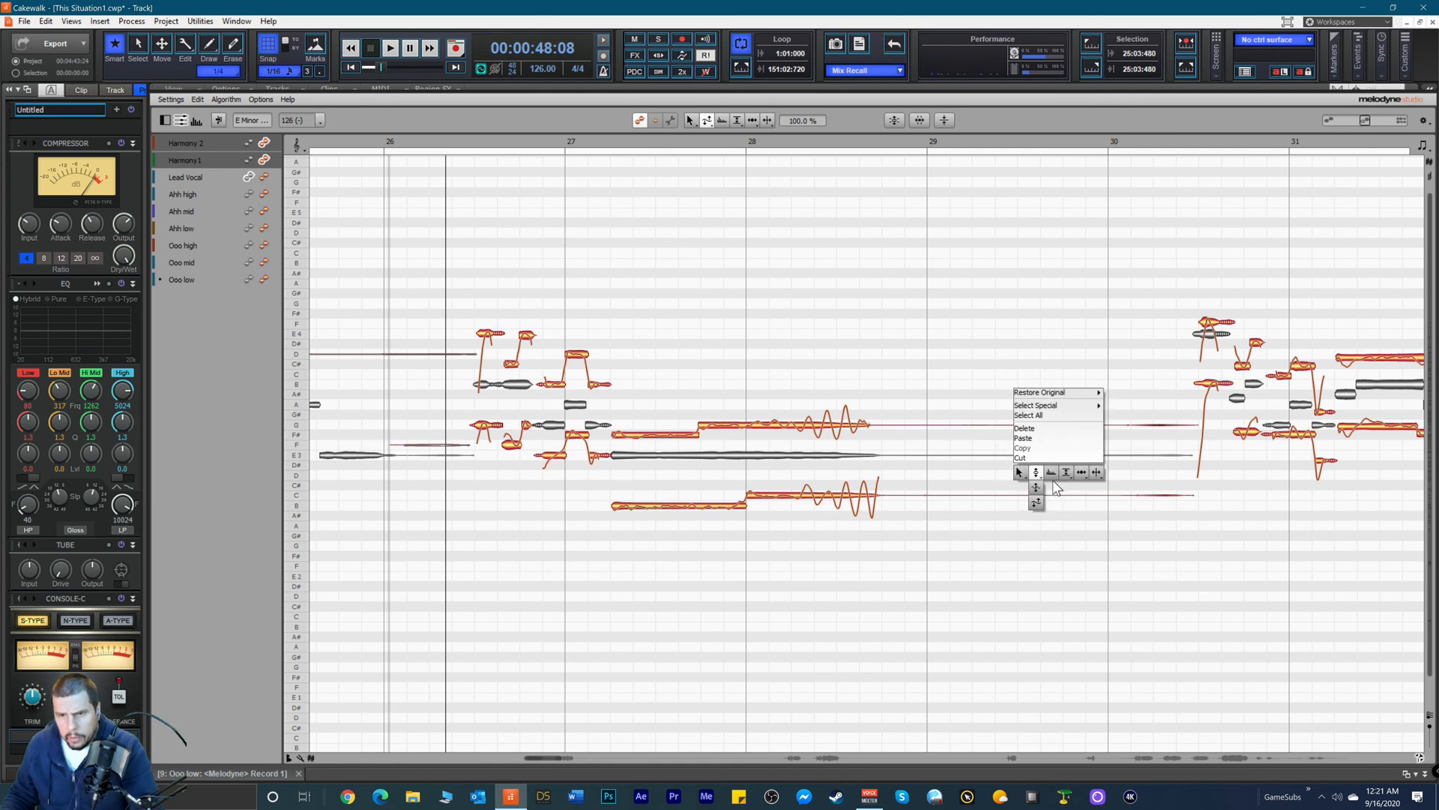
{"action": "left_click", "coordinate": [1067, 474]}
{"action": "double_click", "coordinate": [1048, 494]}
{"action": "left_click", "coordinate": [818, 146]}
{"action": "key", "text": "space"}
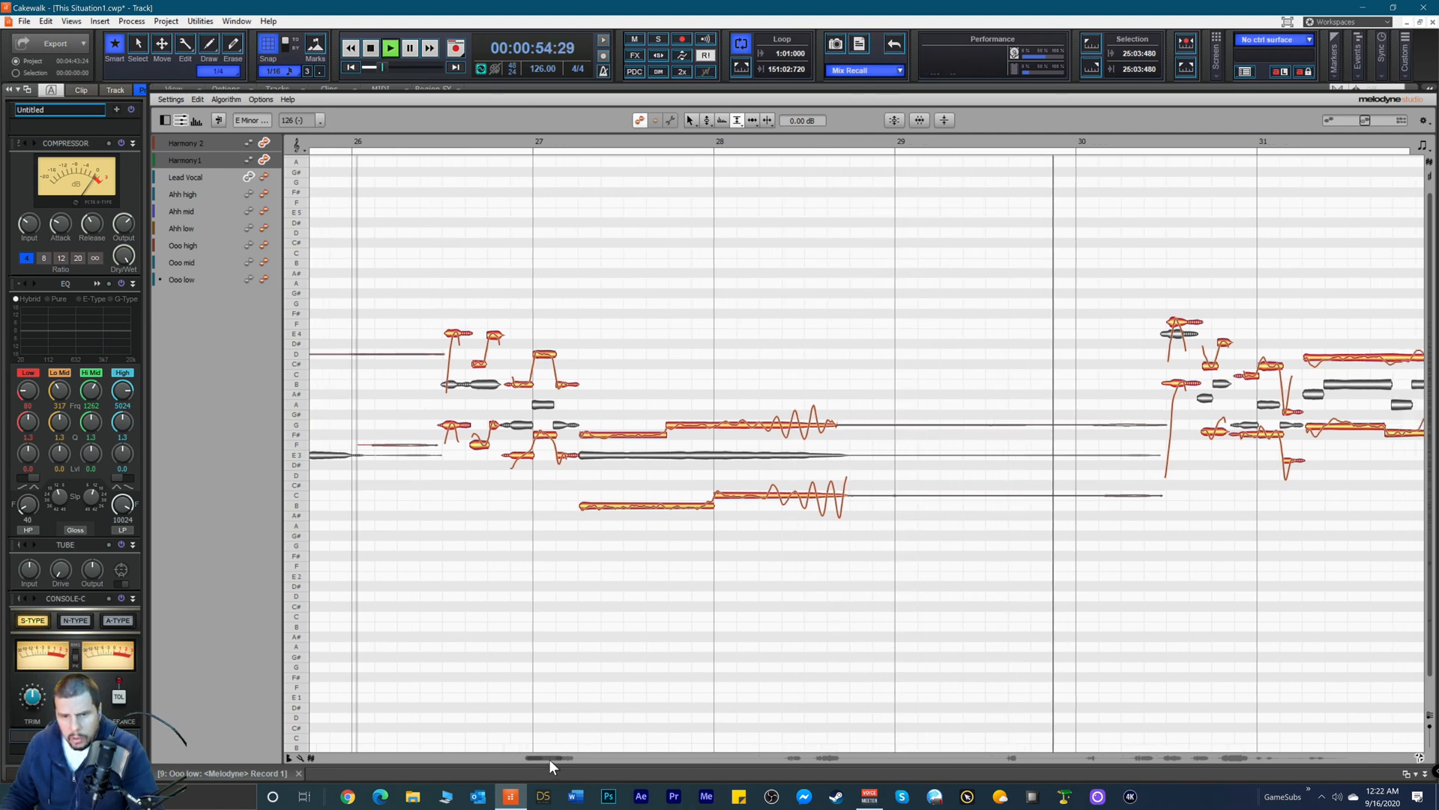
{"action": "key", "text": "space"}
Step: Snap all notes of both harmonies' phrase between bars 30 and 33 to their nearest semitones with the Pitch Tool and play it
{"action": "left_click_drag", "start_coordinate": [508, 242], "coordinate": [946, 620]}
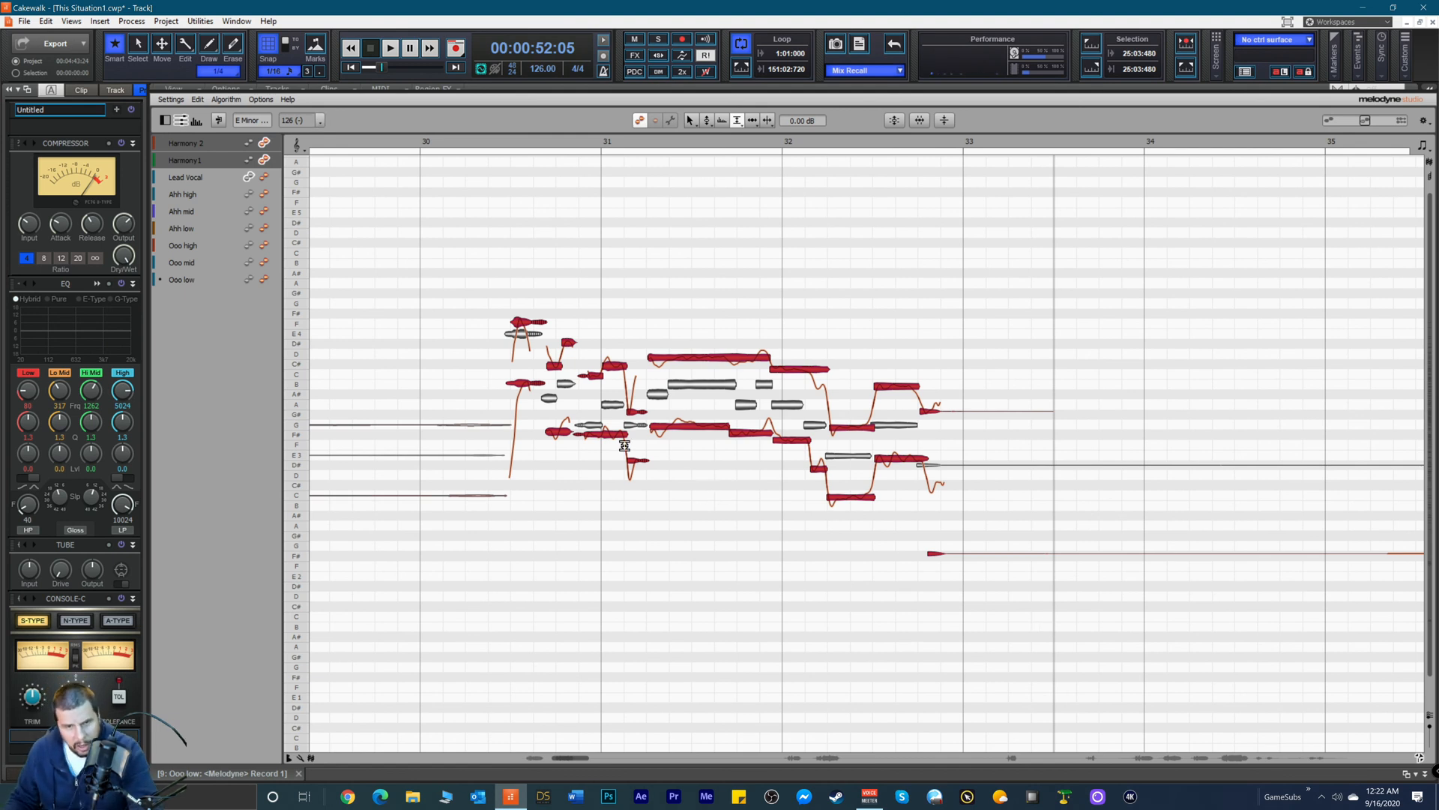
{"action": "right_click", "coordinate": [567, 275]}
{"action": "mouse_move", "coordinate": [588, 275]}
{"action": "mouse_move", "coordinate": [542, 279]}
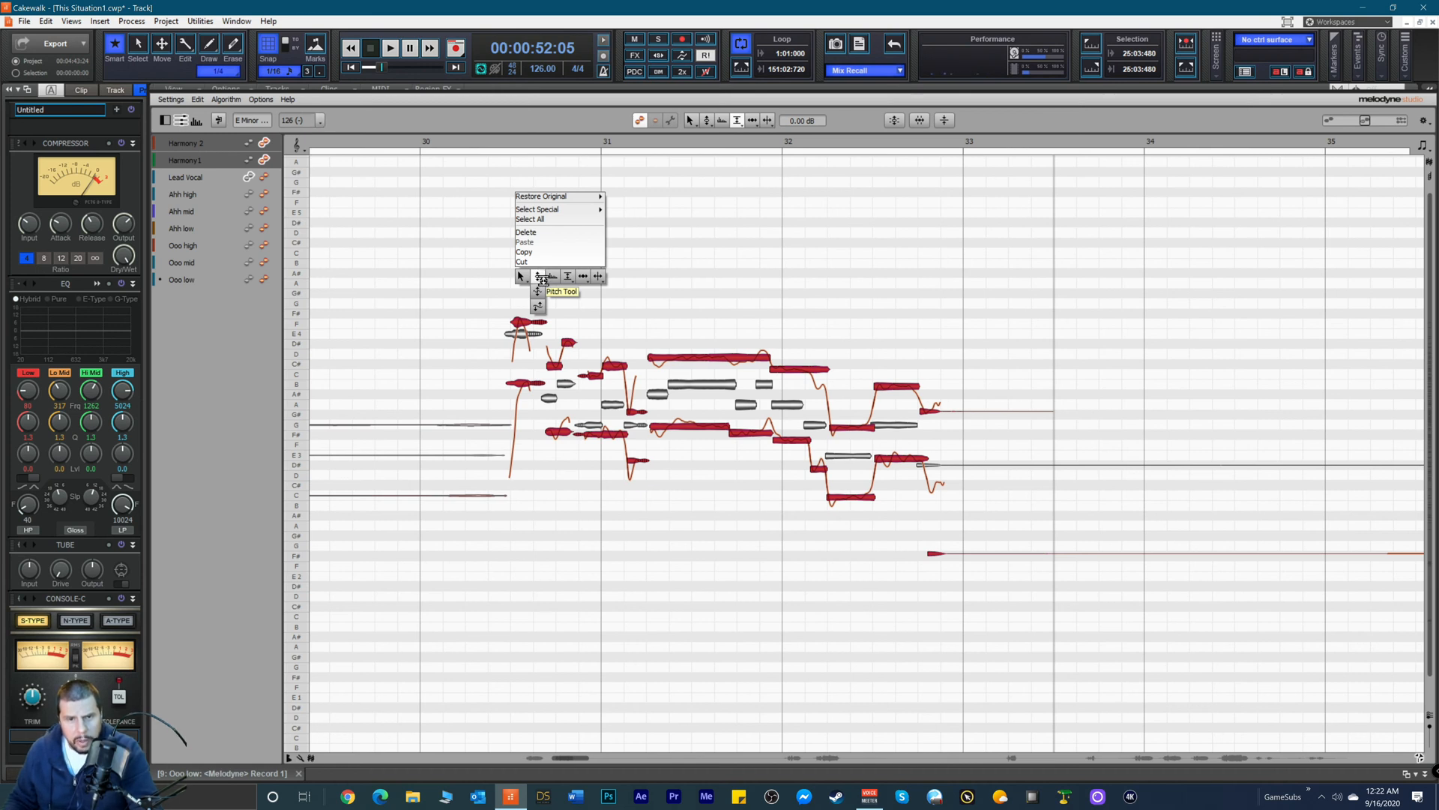
{"action": "left_click", "coordinate": [542, 279]}
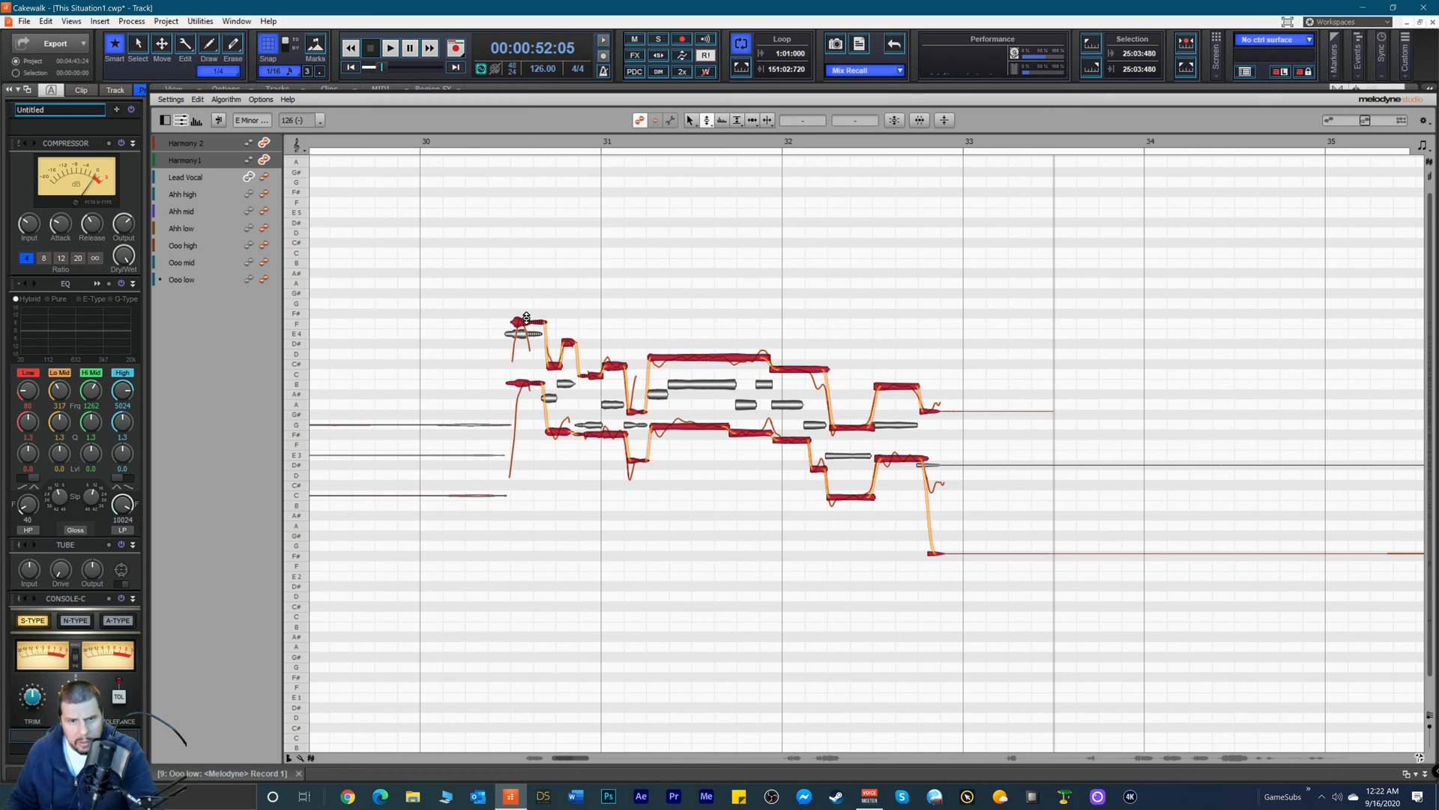
{"action": "key", "text": "space"}
{"action": "key", "text": "space"}
{"action": "left_click", "coordinate": [470, 138]}
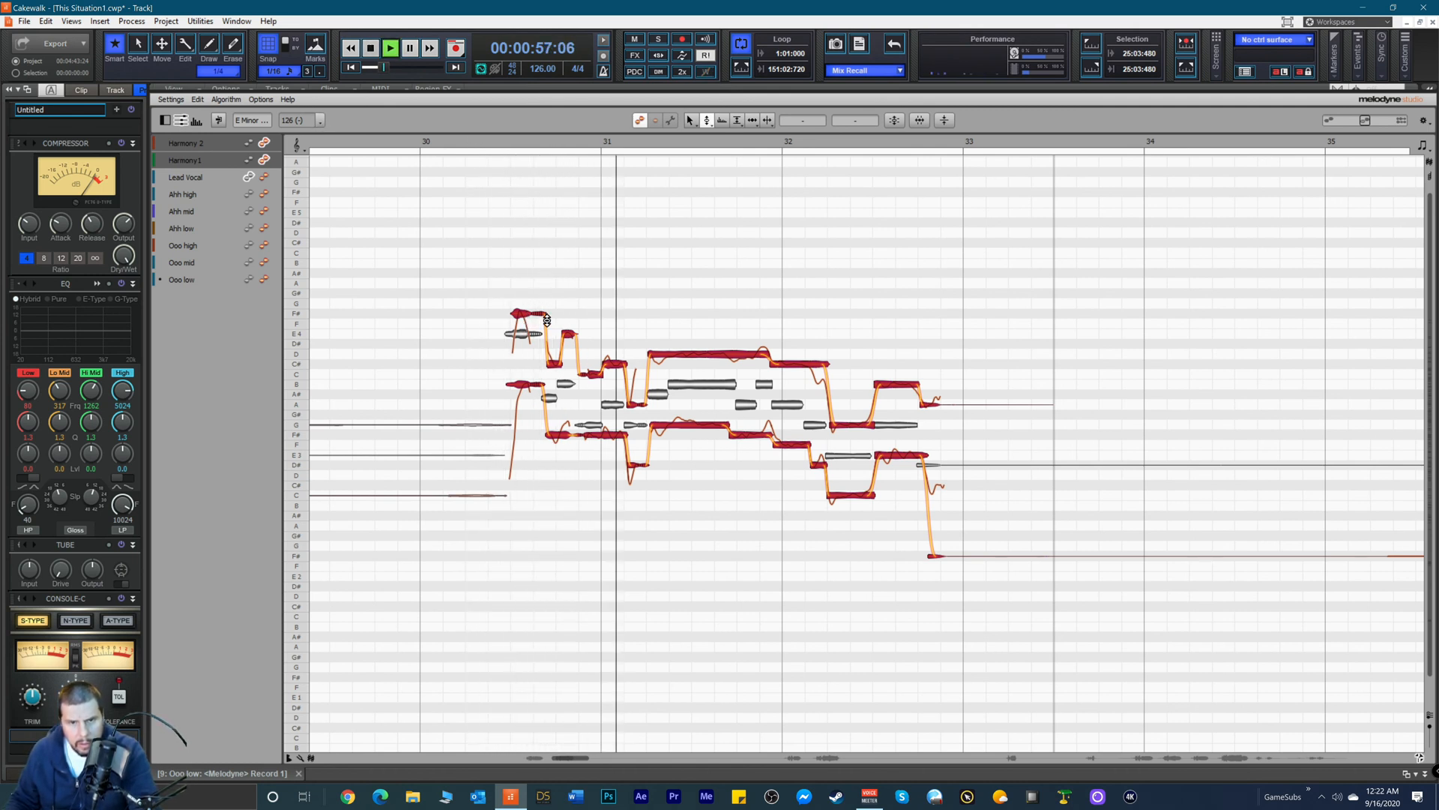
{"action": "key", "text": "space"}
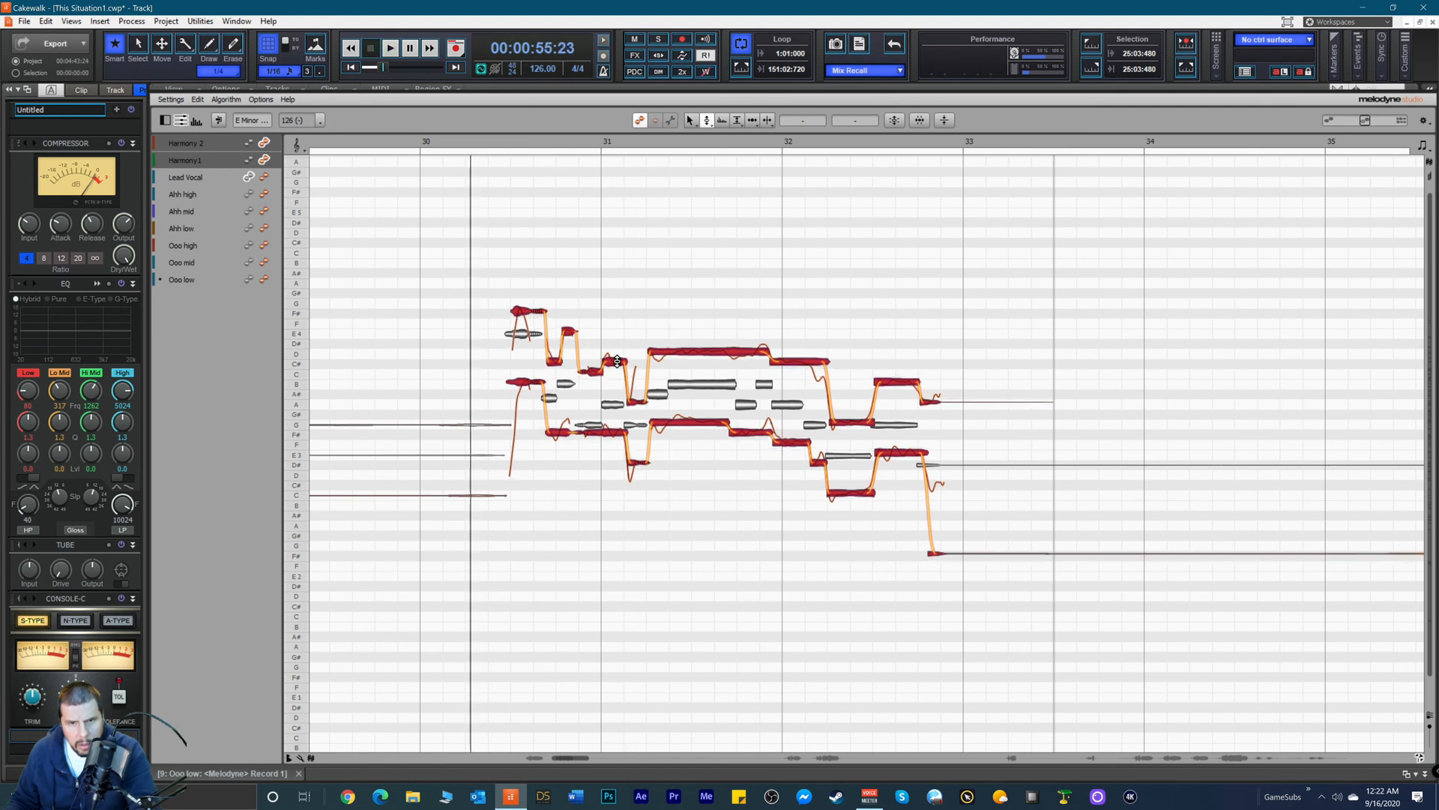
Step: Undo the accidental pitch shift of the selected phrase and raise Harmony 2's note at bar 31 to D4, checking it by playback
{"action": "left_click", "coordinate": [200, 100]}
{"action": "left_click", "coordinate": [202, 112]}
{"action": "left_click", "coordinate": [599, 261]}
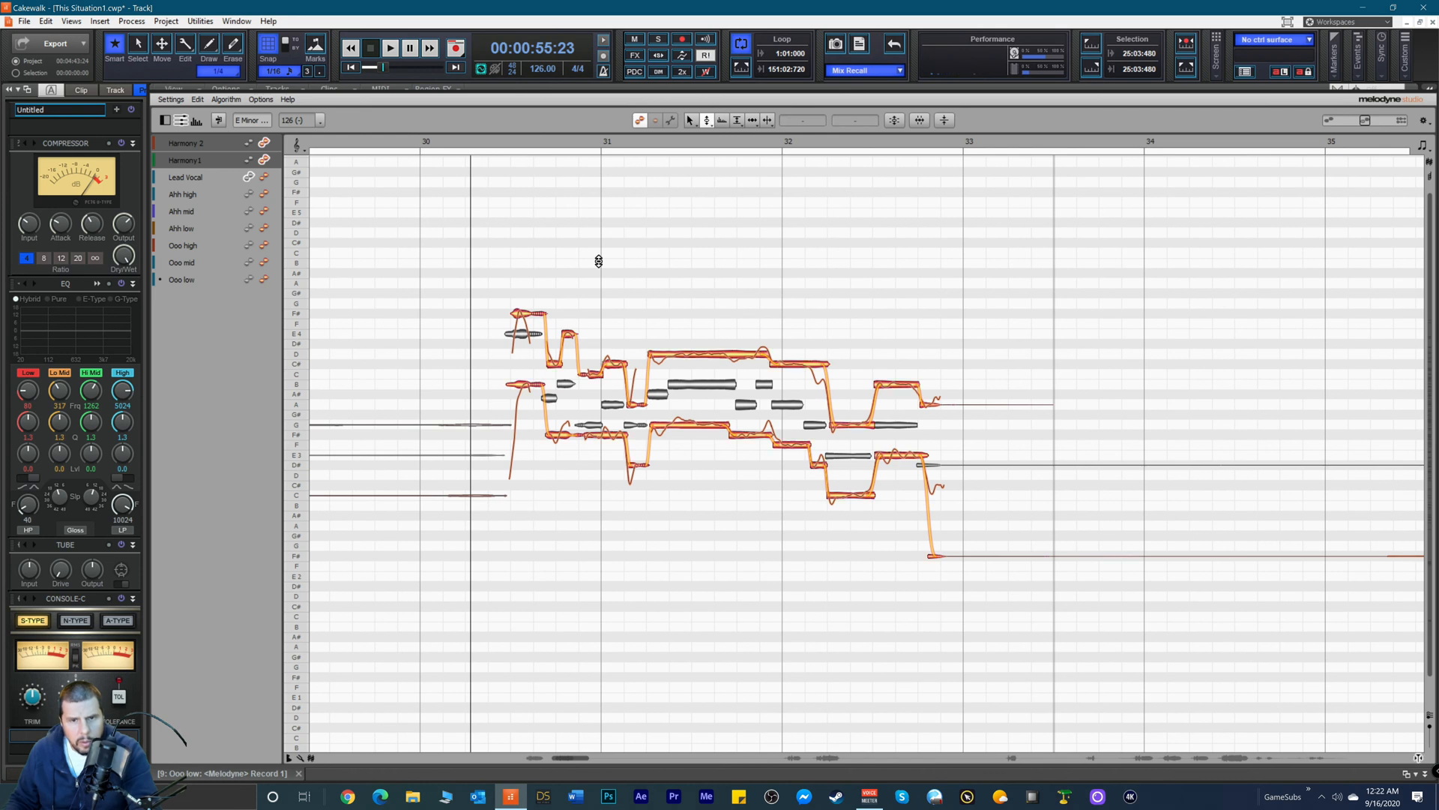
{"action": "left_click_drag", "start_coordinate": [610, 366], "coordinate": [611, 357]}
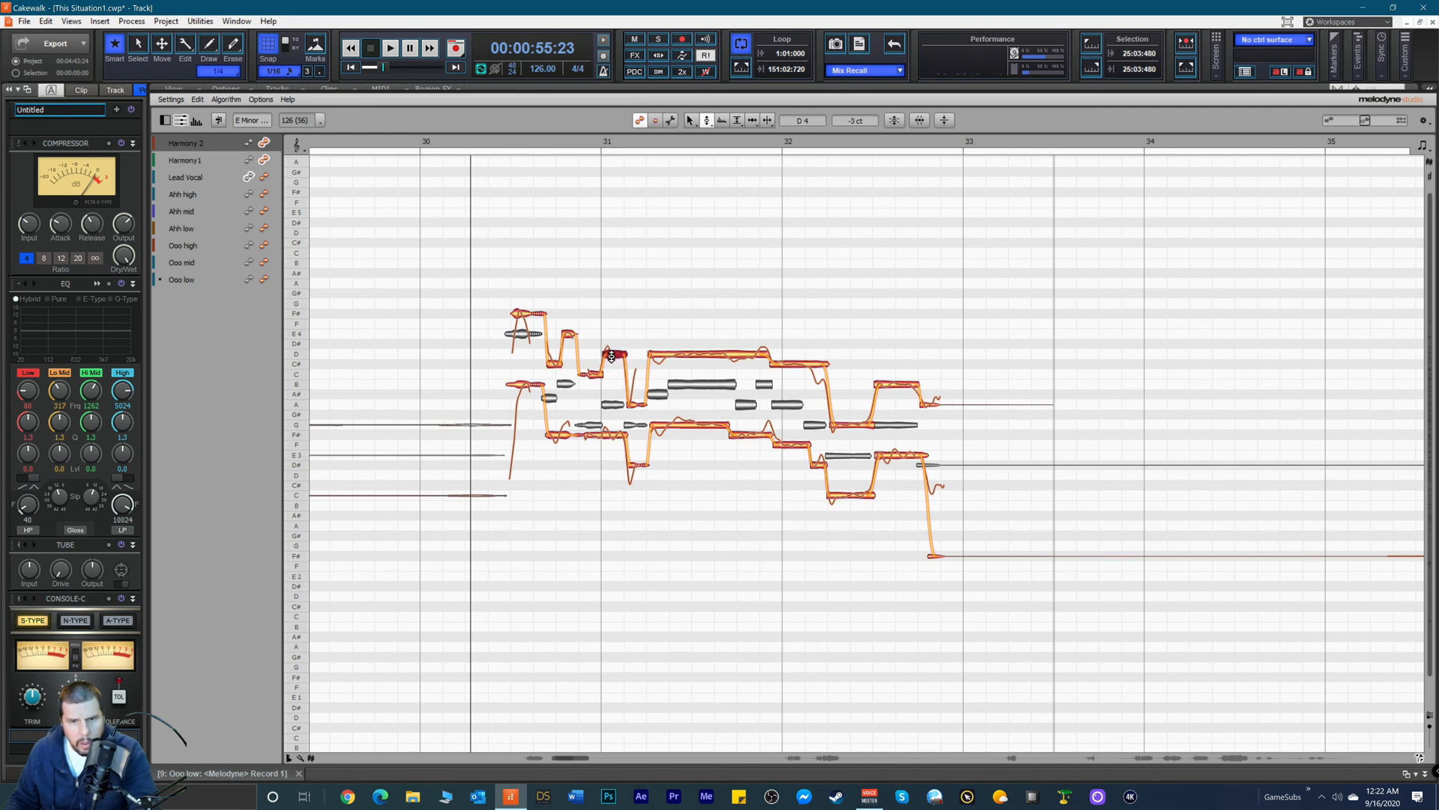
{"action": "key", "text": "space"}
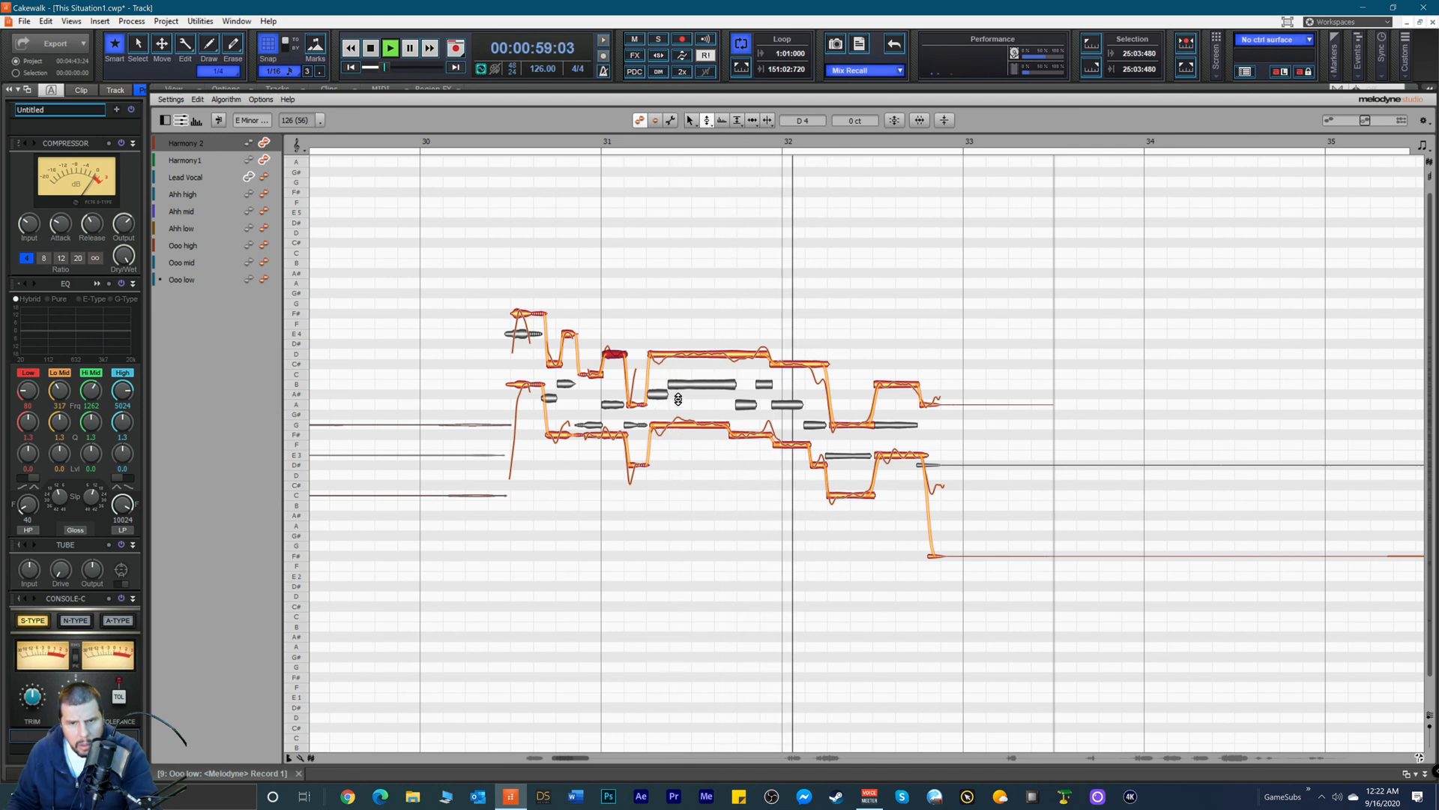
{"action": "key", "text": "space"}
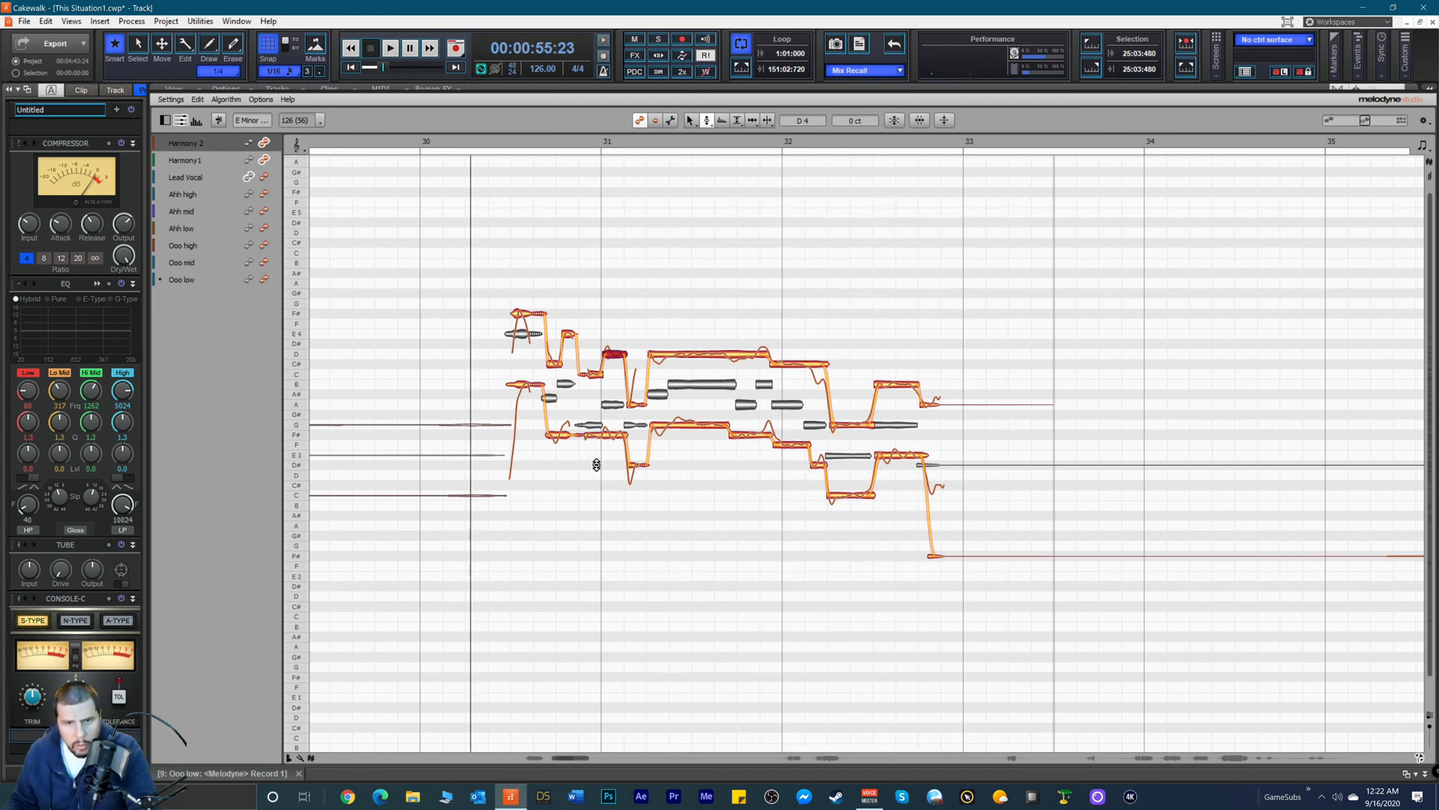
Step: Move the starts of the second note in both harmonies' phrase before bar 31 slightly earlier with the Timing Tool
{"action": "right_click", "coordinate": [566, 405]}
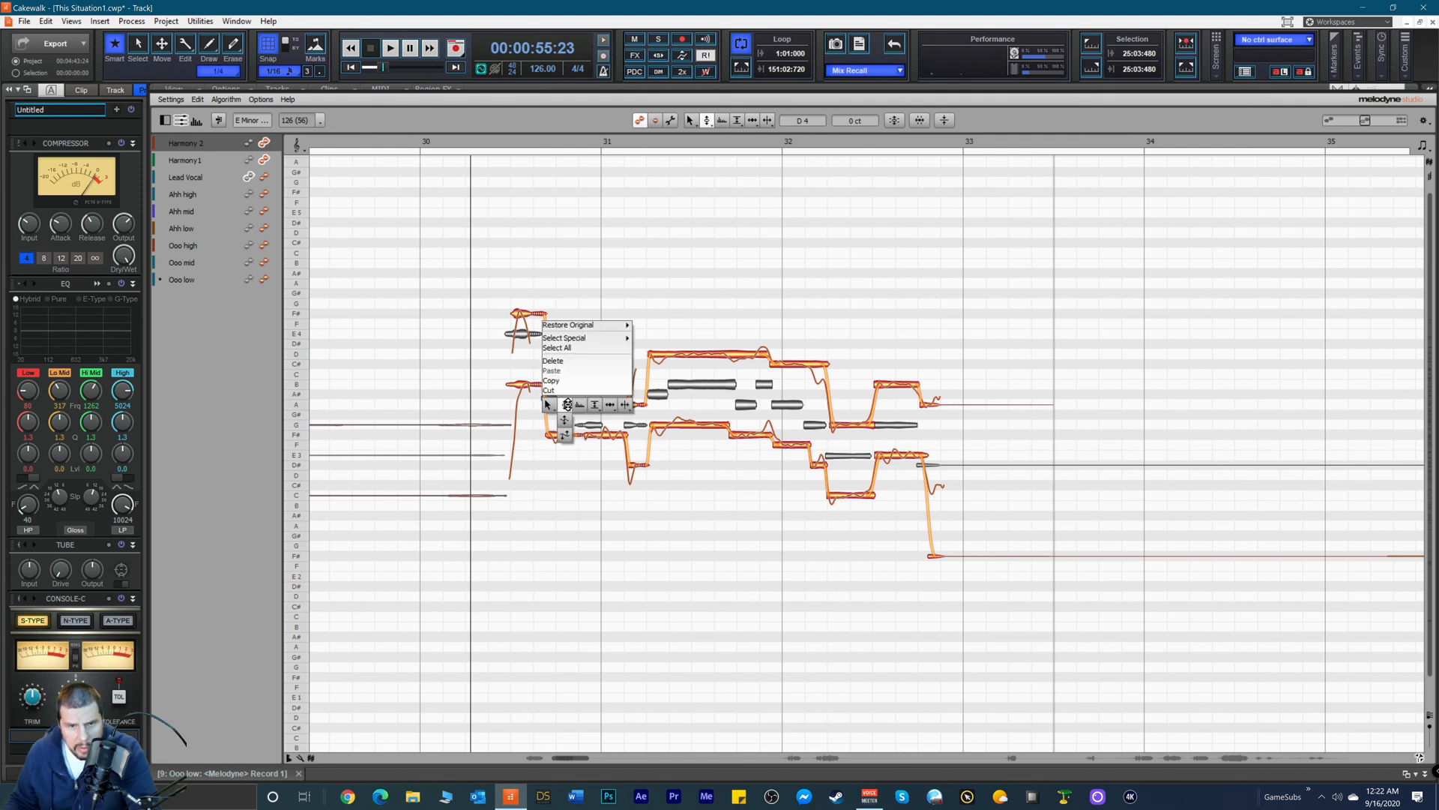
{"action": "left_click", "coordinate": [608, 402]}
{"action": "left_click", "coordinate": [517, 313]}
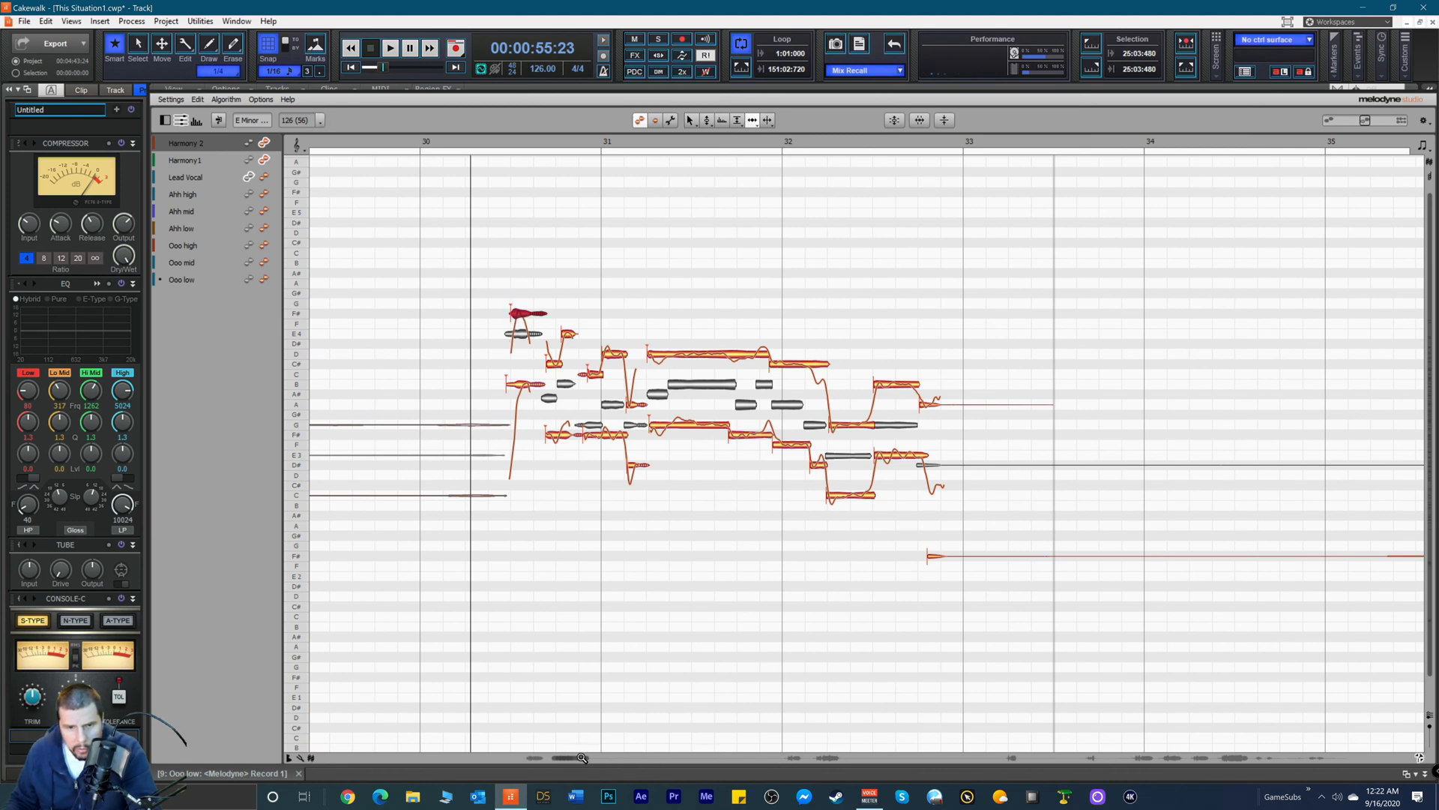
{"action": "left_click_drag", "start_coordinate": [582, 758], "coordinate": [557, 758]}
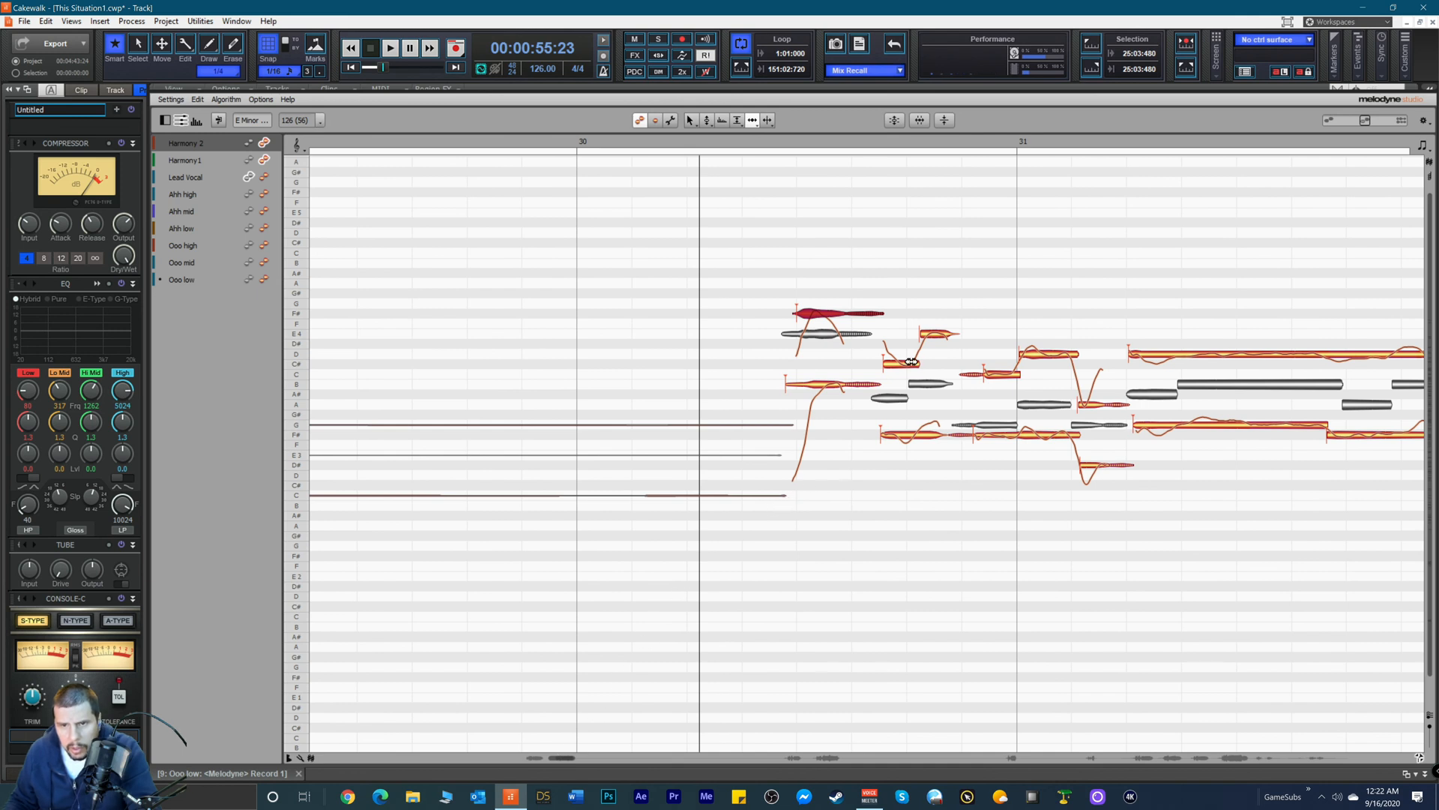
{"action": "left_click_drag", "start_coordinate": [886, 362], "coordinate": [875, 362]}
{"action": "left_click_drag", "start_coordinate": [886, 438], "coordinate": [877, 435]}
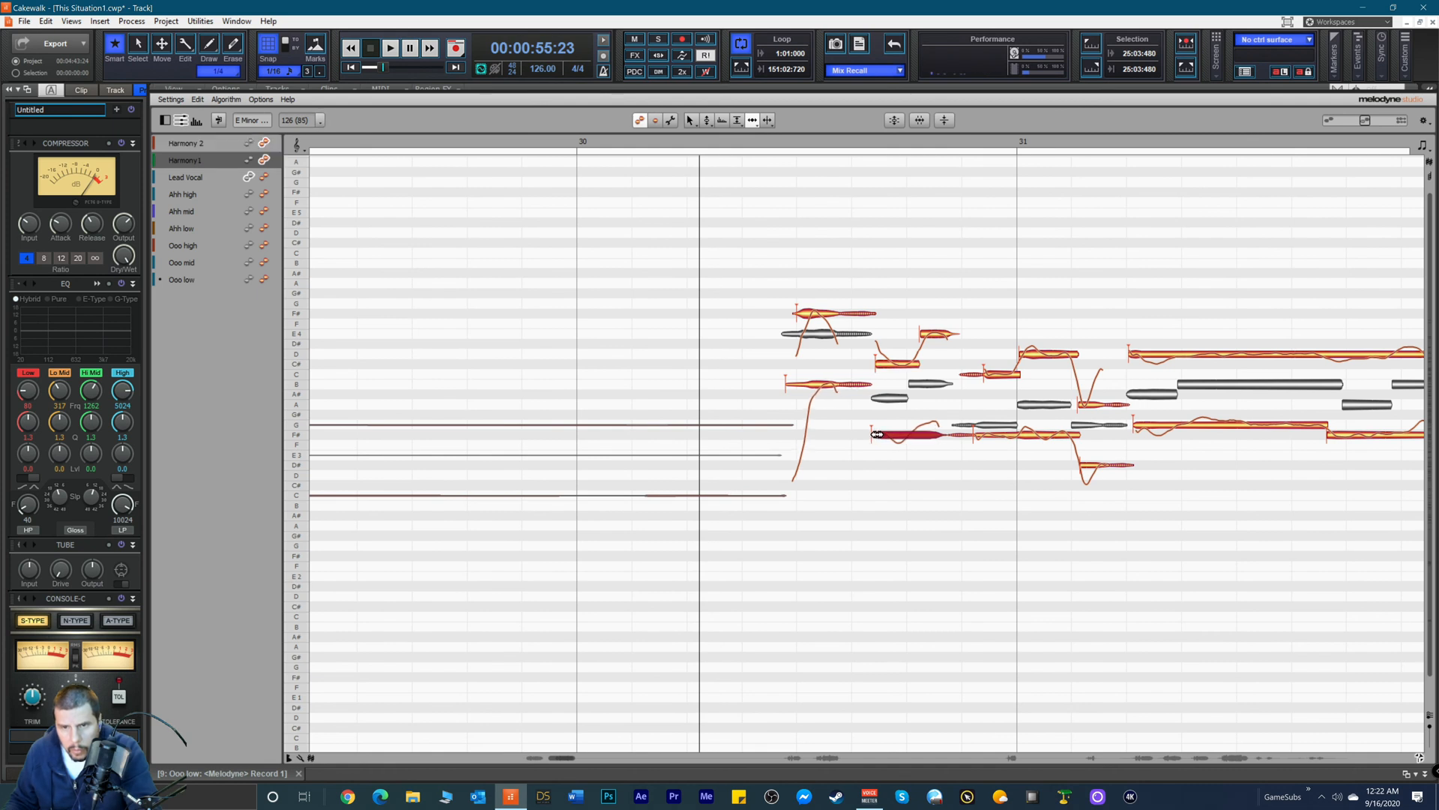
Step: Shift the start of Harmony1's first note before bar 31 slightly later and Harmony 2's E4 note slightly earlier
{"action": "left_click", "coordinate": [796, 386]}
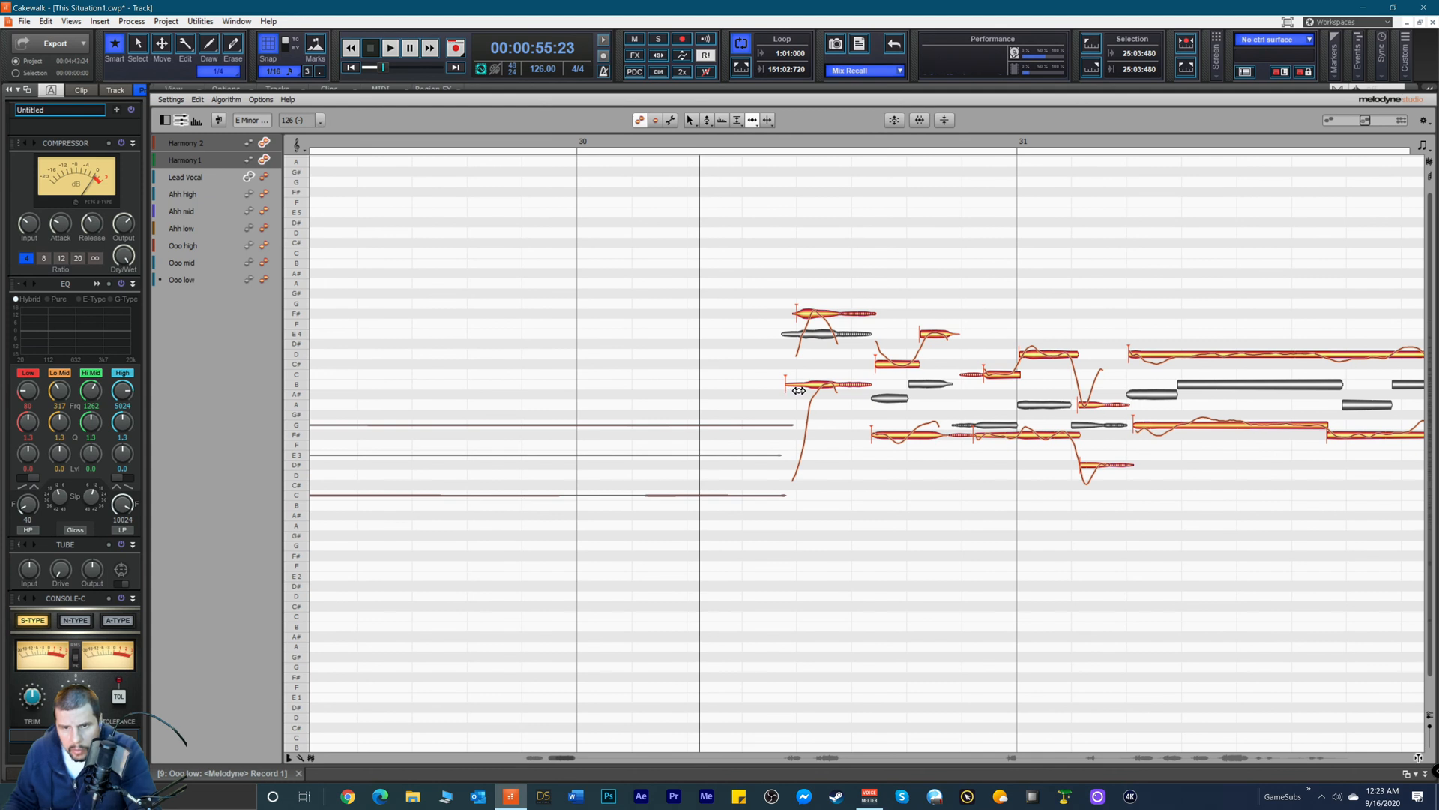
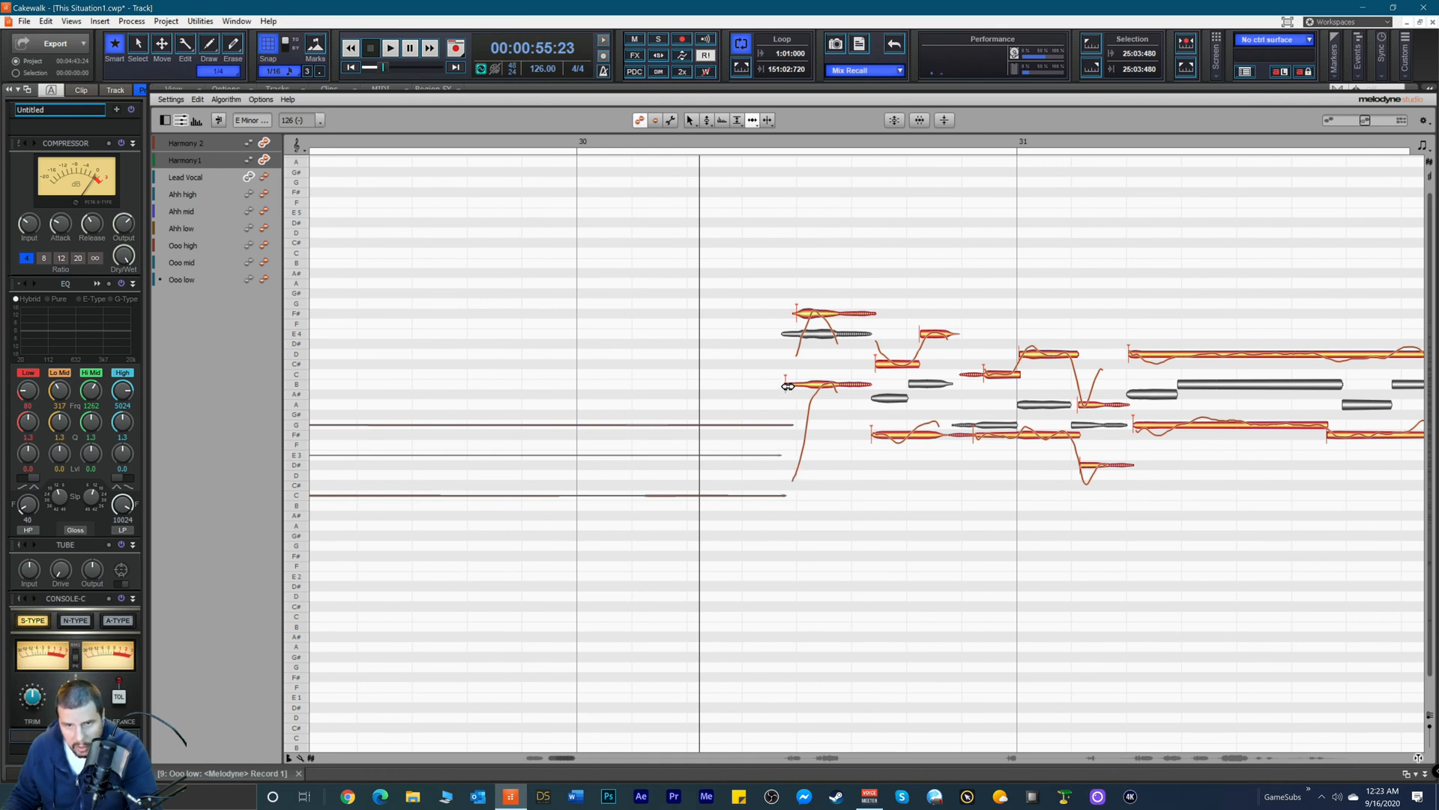
{"action": "left_click_drag", "start_coordinate": [787, 386], "coordinate": [792, 391]}
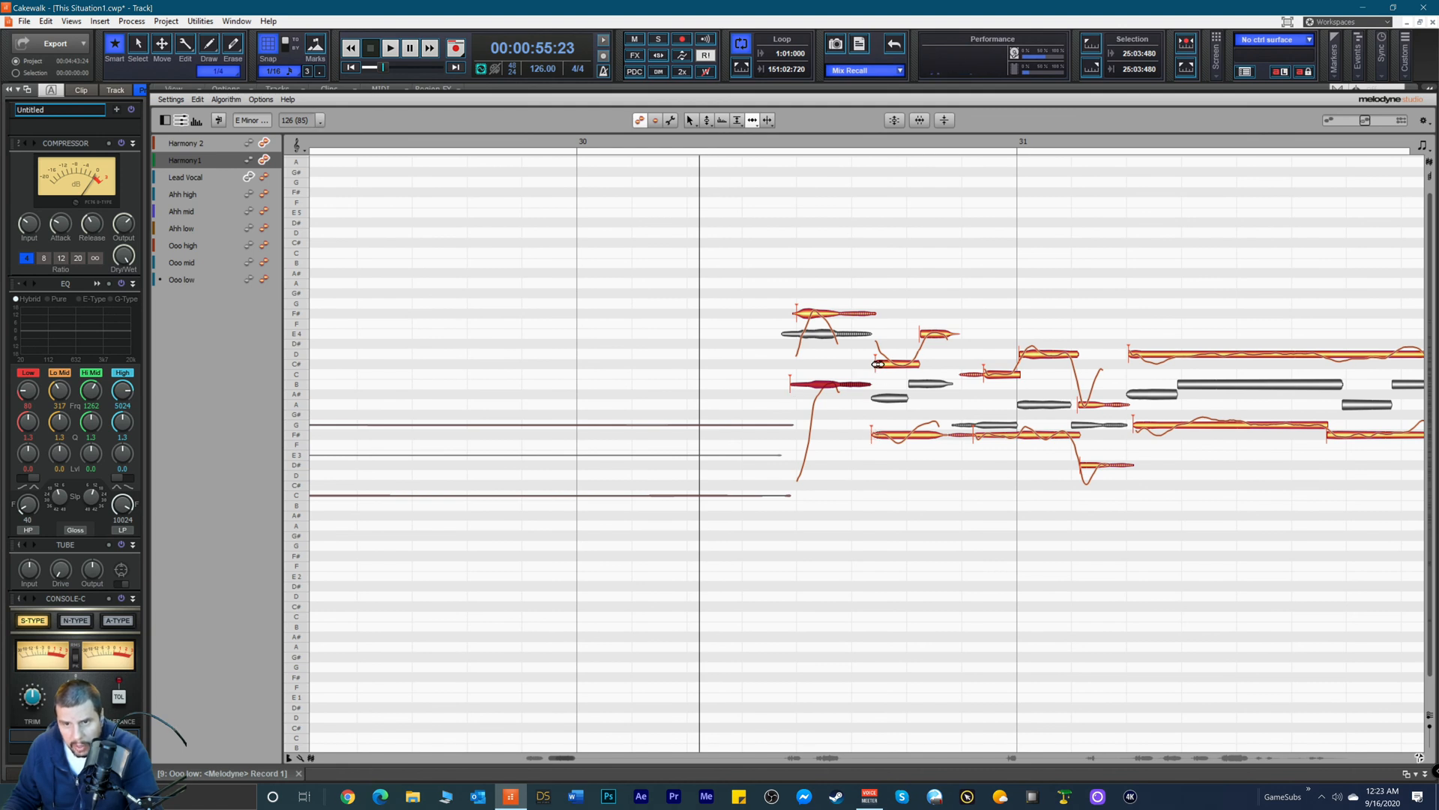
{"action": "left_click_drag", "start_coordinate": [926, 330], "coordinate": [918, 333]}
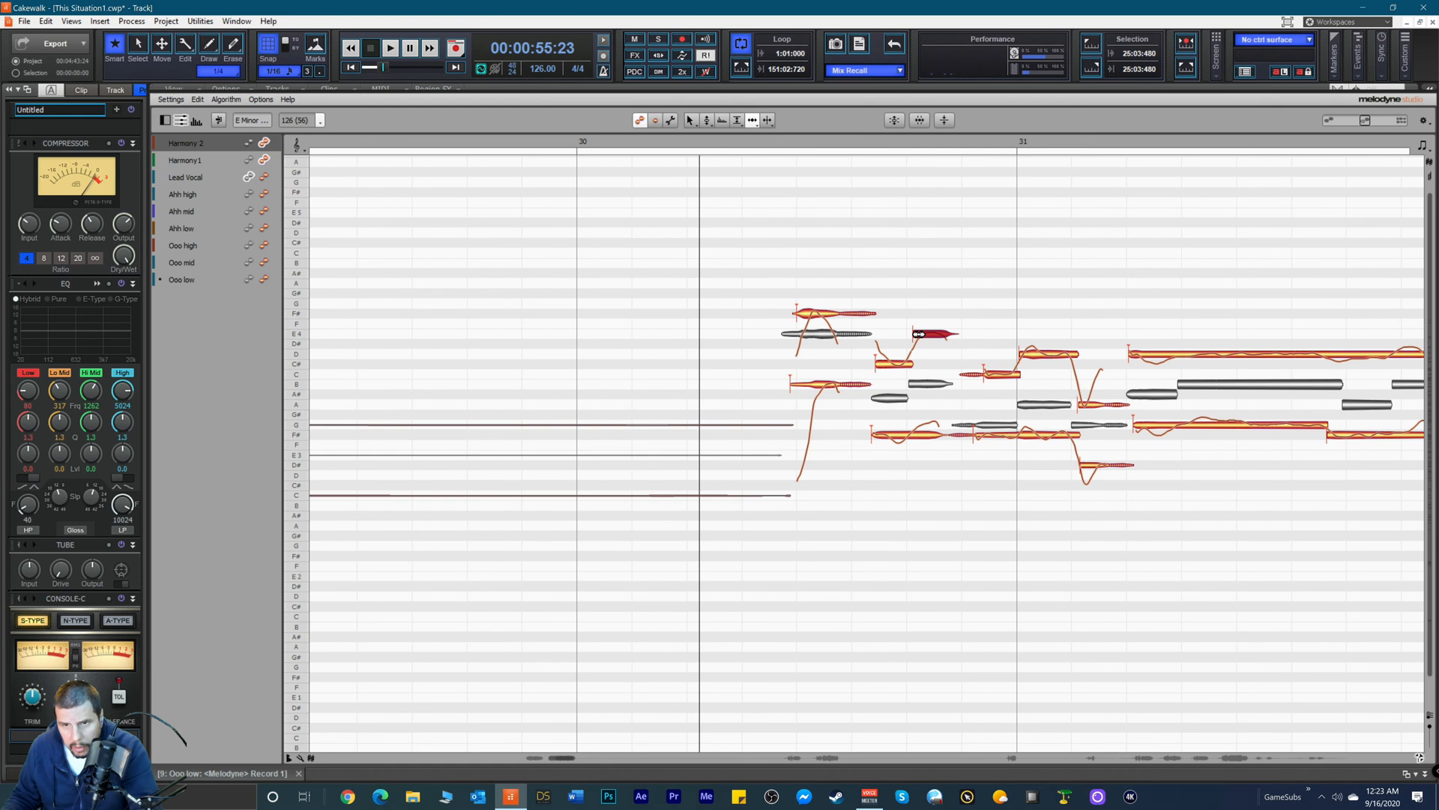
Step: Split Harmony1's F#3 note before bar 31 where its pitch rises and move the new G note's start slightly earlier
{"action": "right_click", "coordinate": [919, 425]}
{"action": "left_click", "coordinate": [907, 433]}
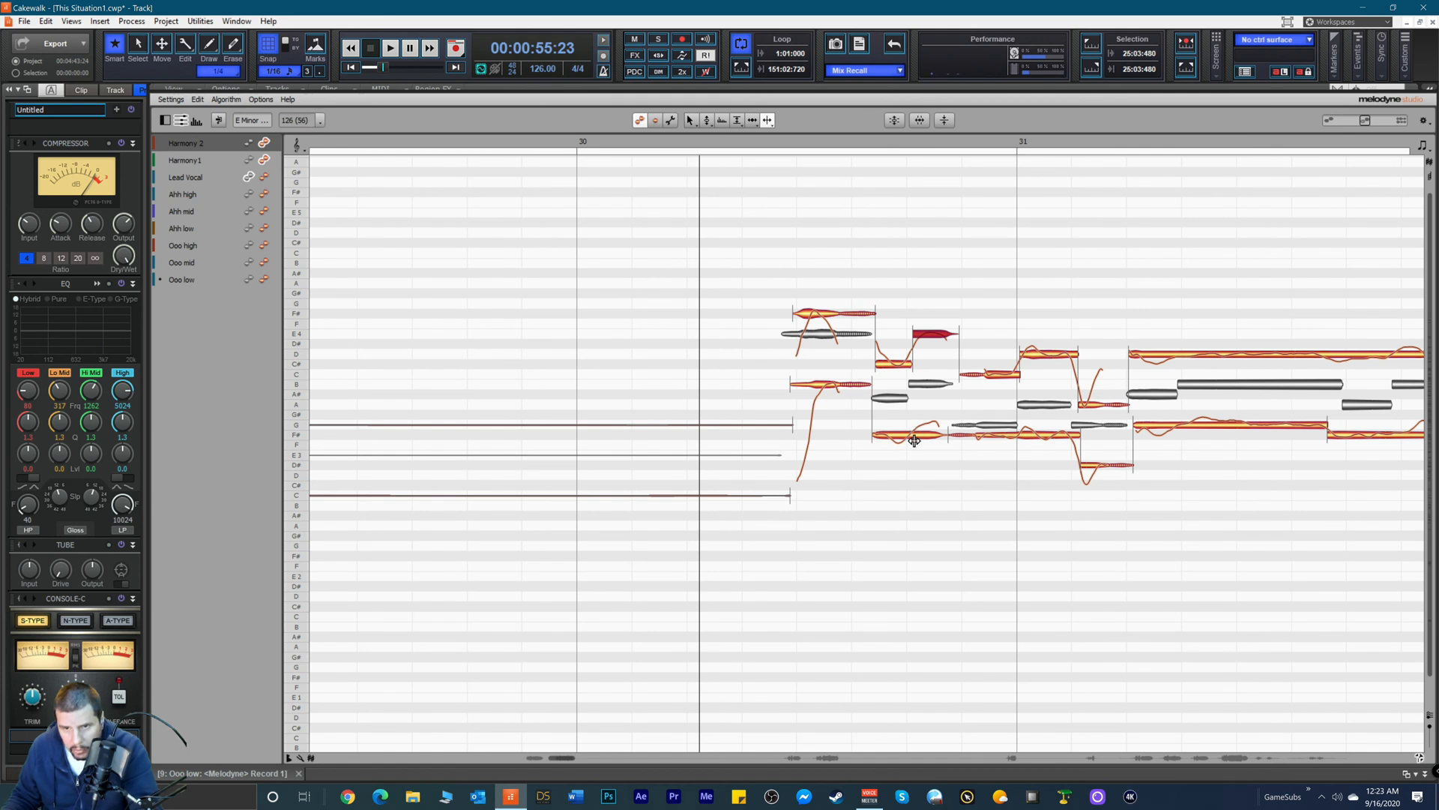
{"action": "left_click", "coordinate": [913, 436]}
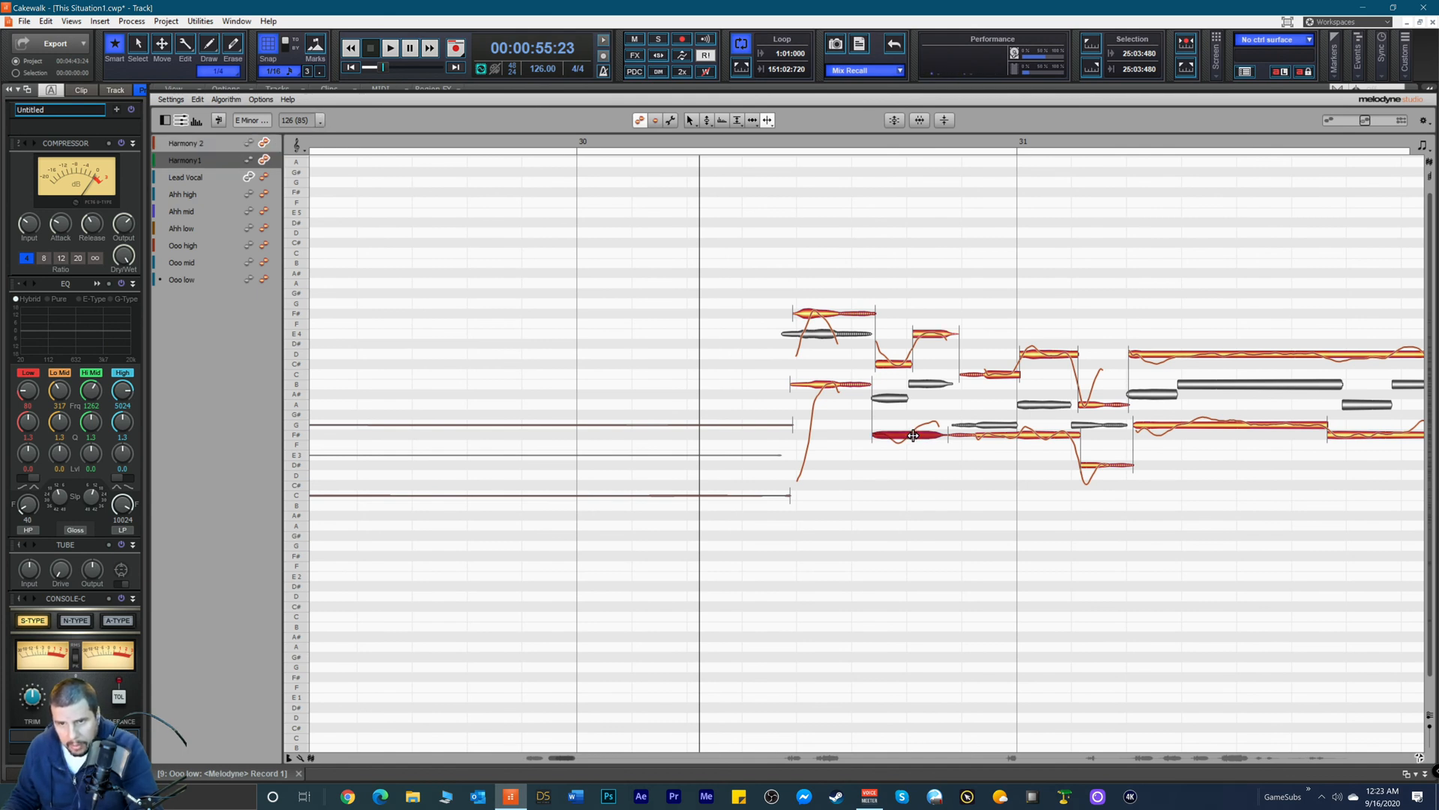
{"action": "right_click", "coordinate": [901, 475]}
{"action": "left_click", "coordinate": [897, 475]}
{"action": "left_click", "coordinate": [916, 424]}
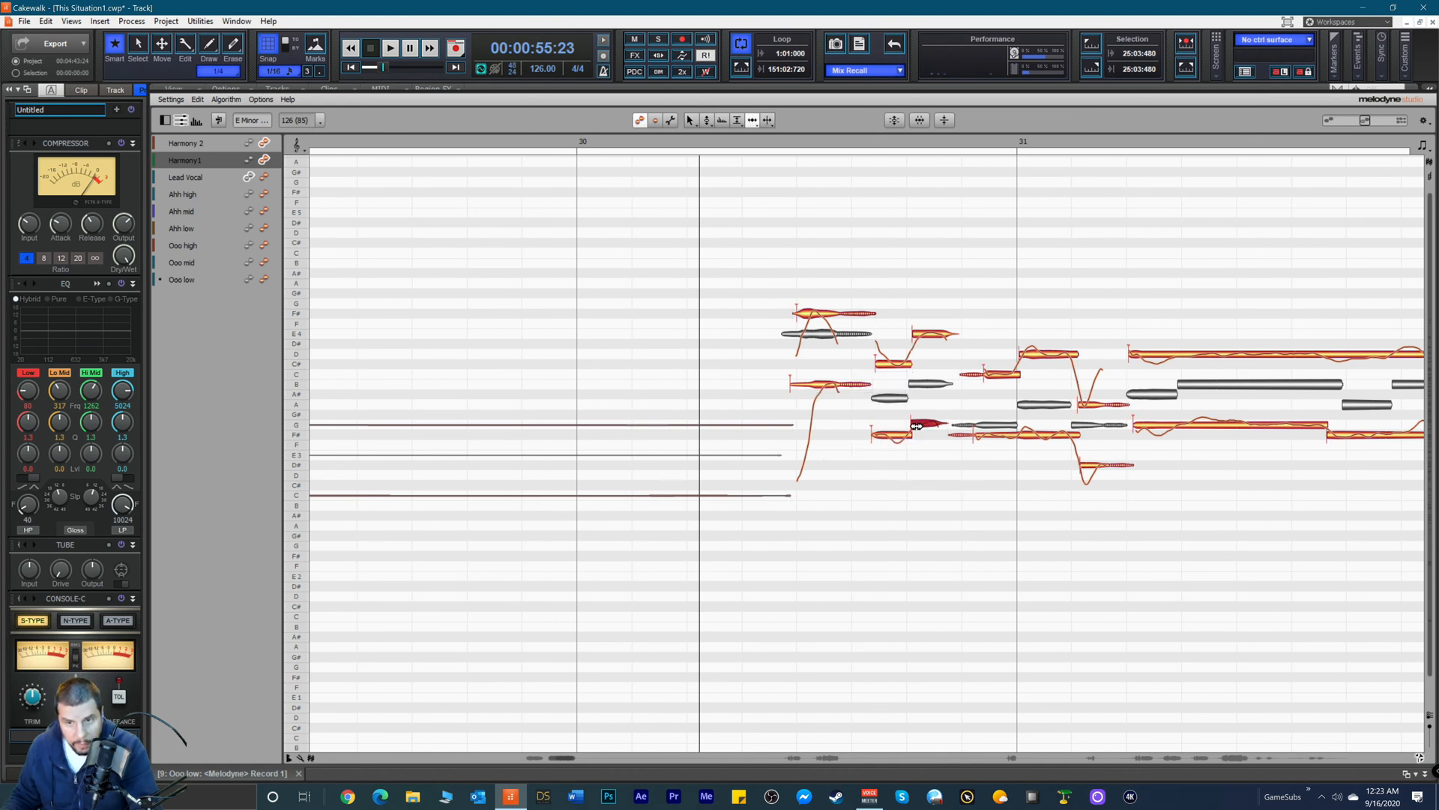
Step: Align the starts of both harmonies' notes leading into bar 31 with small timing nudges and play the phrase from before them
{"action": "left_click", "coordinate": [975, 438]}
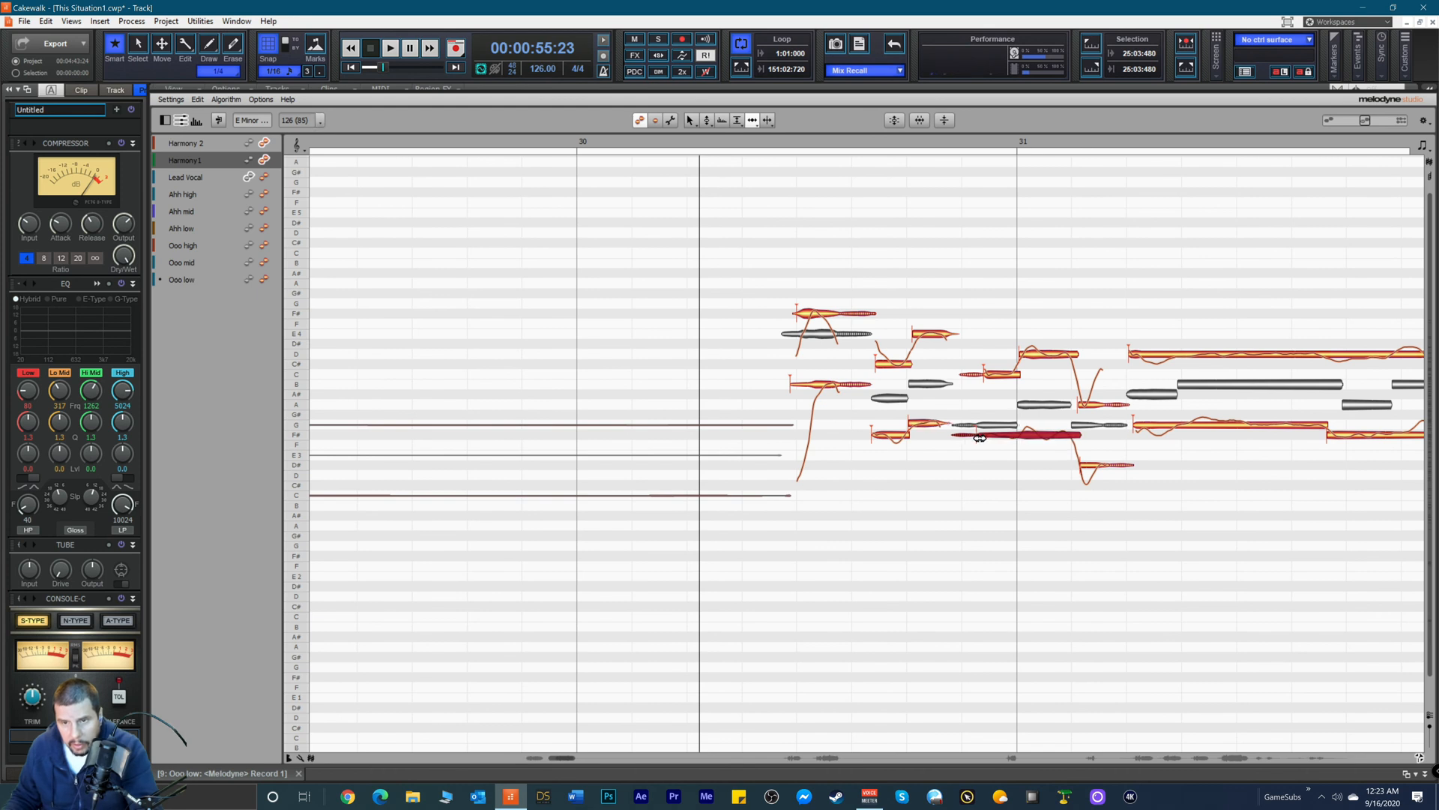
{"action": "left_click", "coordinate": [987, 374]}
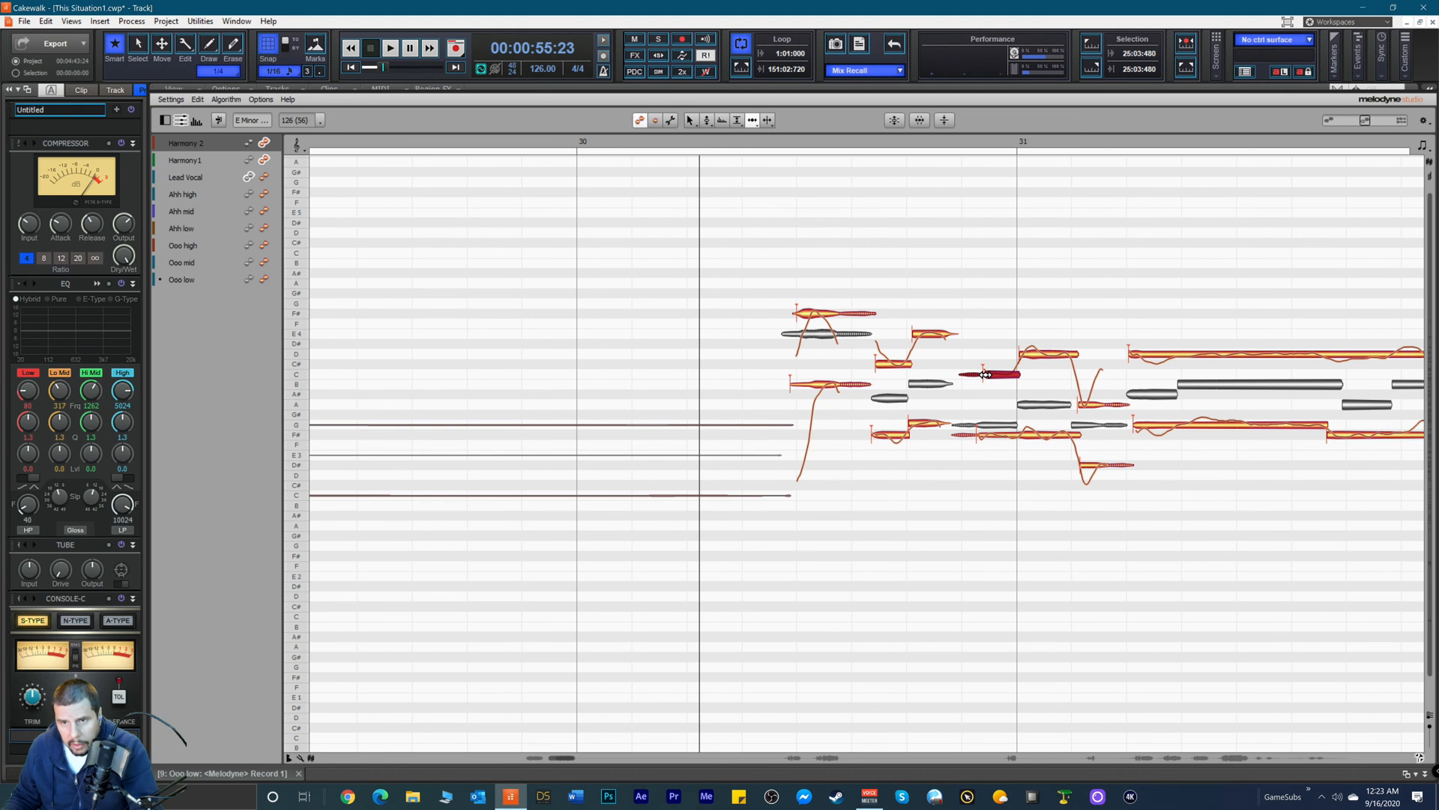
{"action": "double_click", "coordinate": [749, 148]}
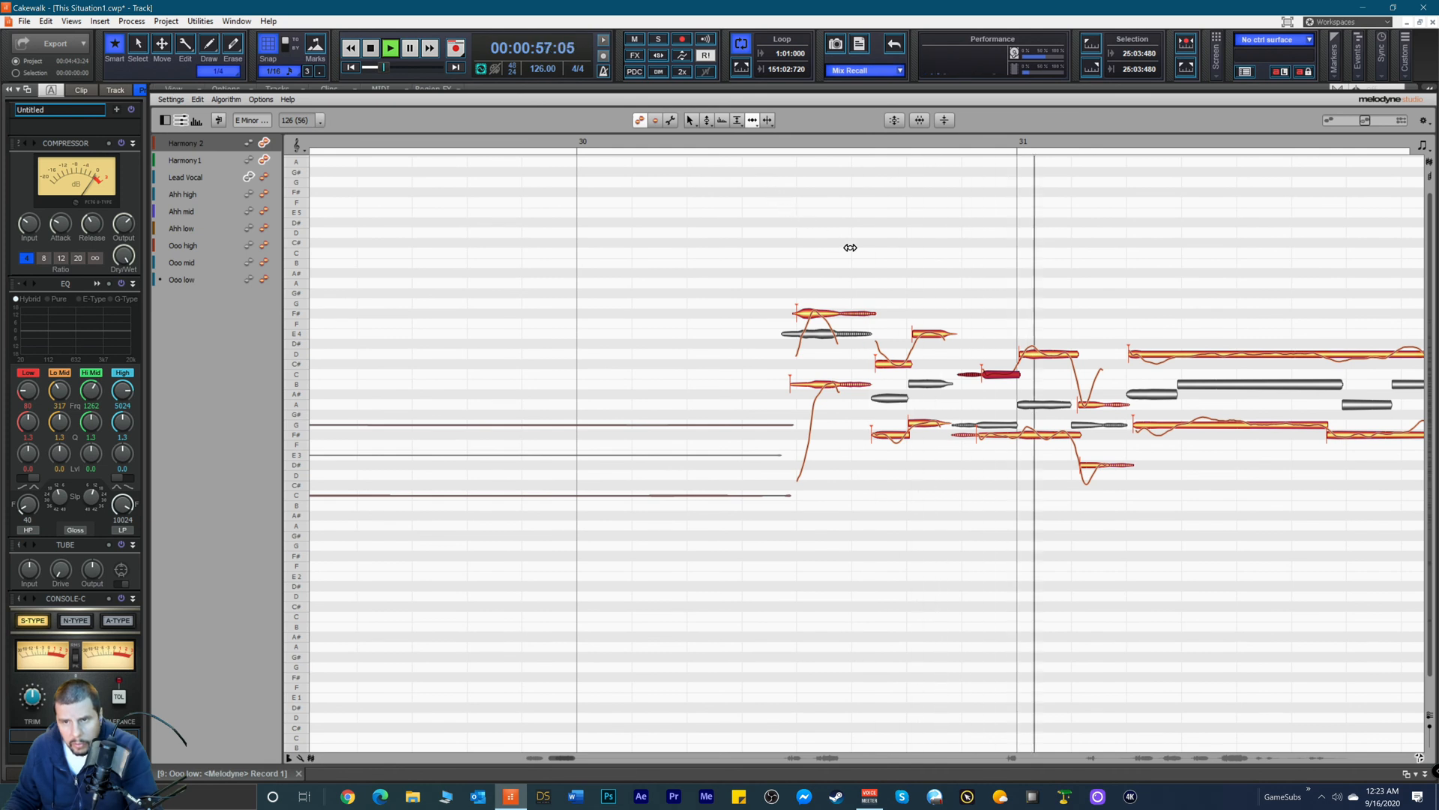
{"action": "key", "text": "space"}
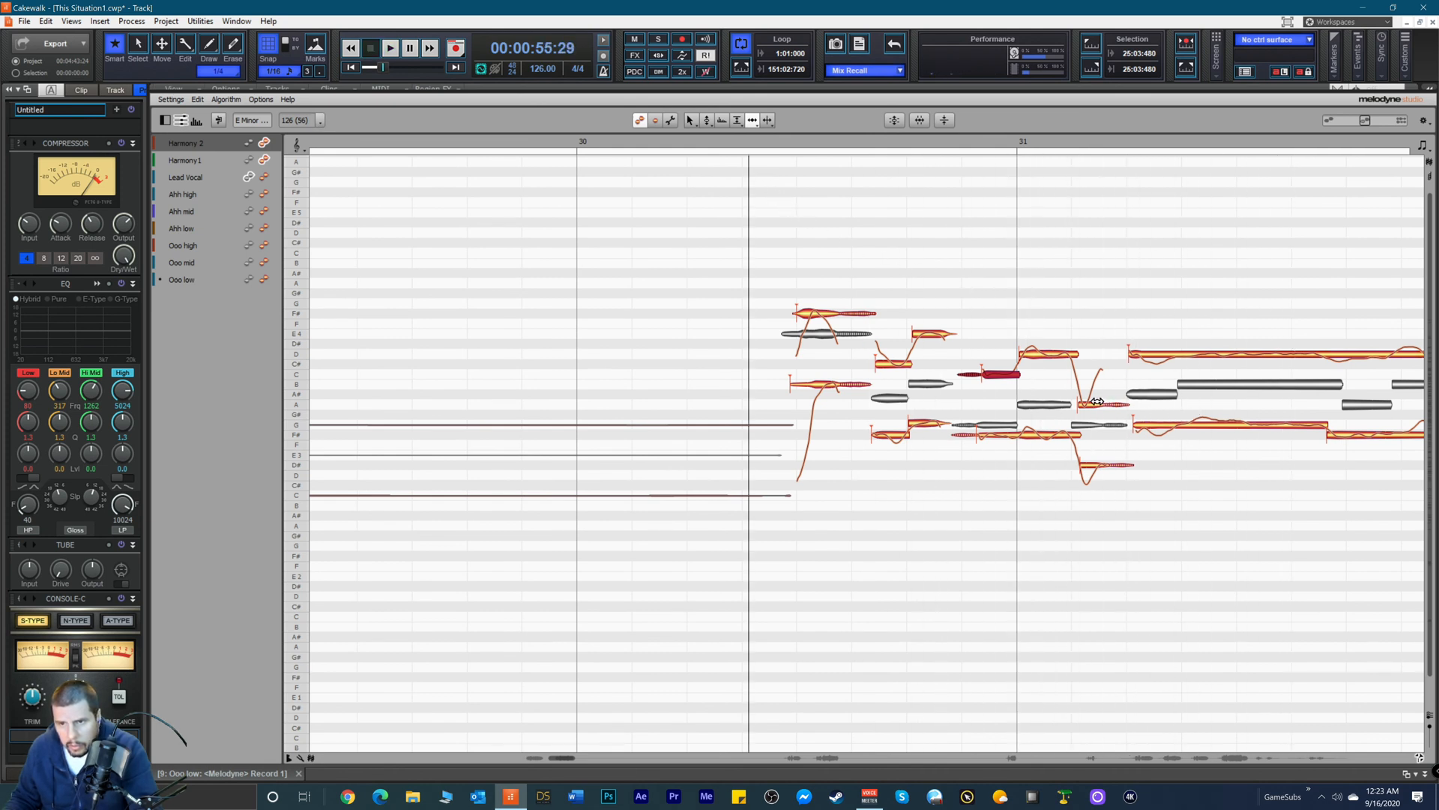
Step: Move the starts of both harmonies' low notes after bar 31 and of Harmony1's following long G note slightly earlier
{"action": "left_click_drag", "start_coordinate": [1087, 403], "coordinate": [1082, 404]}
{"action": "left_click_drag", "start_coordinate": [1089, 456], "coordinate": [1083, 468]}
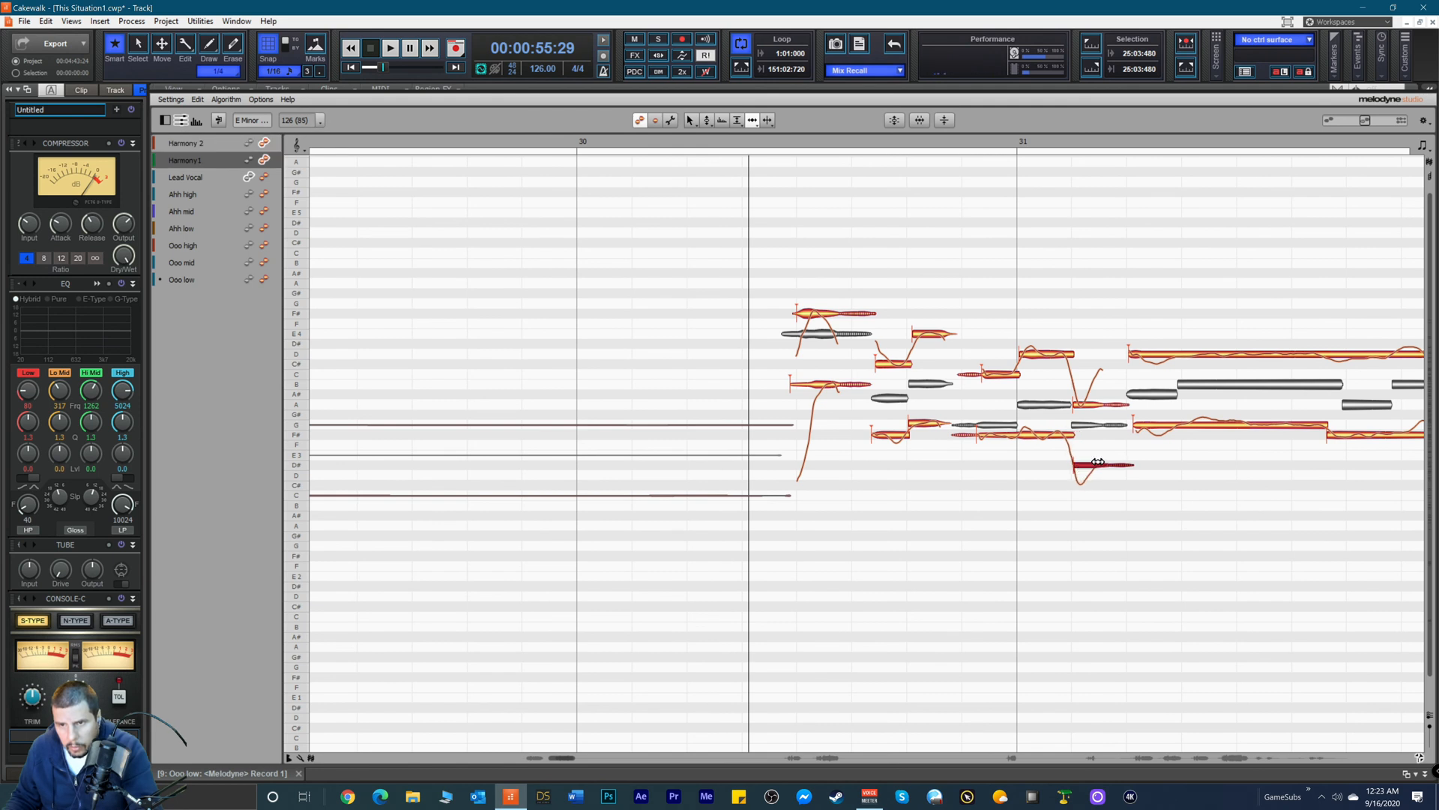
{"action": "left_click_drag", "start_coordinate": [1148, 427], "coordinate": [1142, 427]}
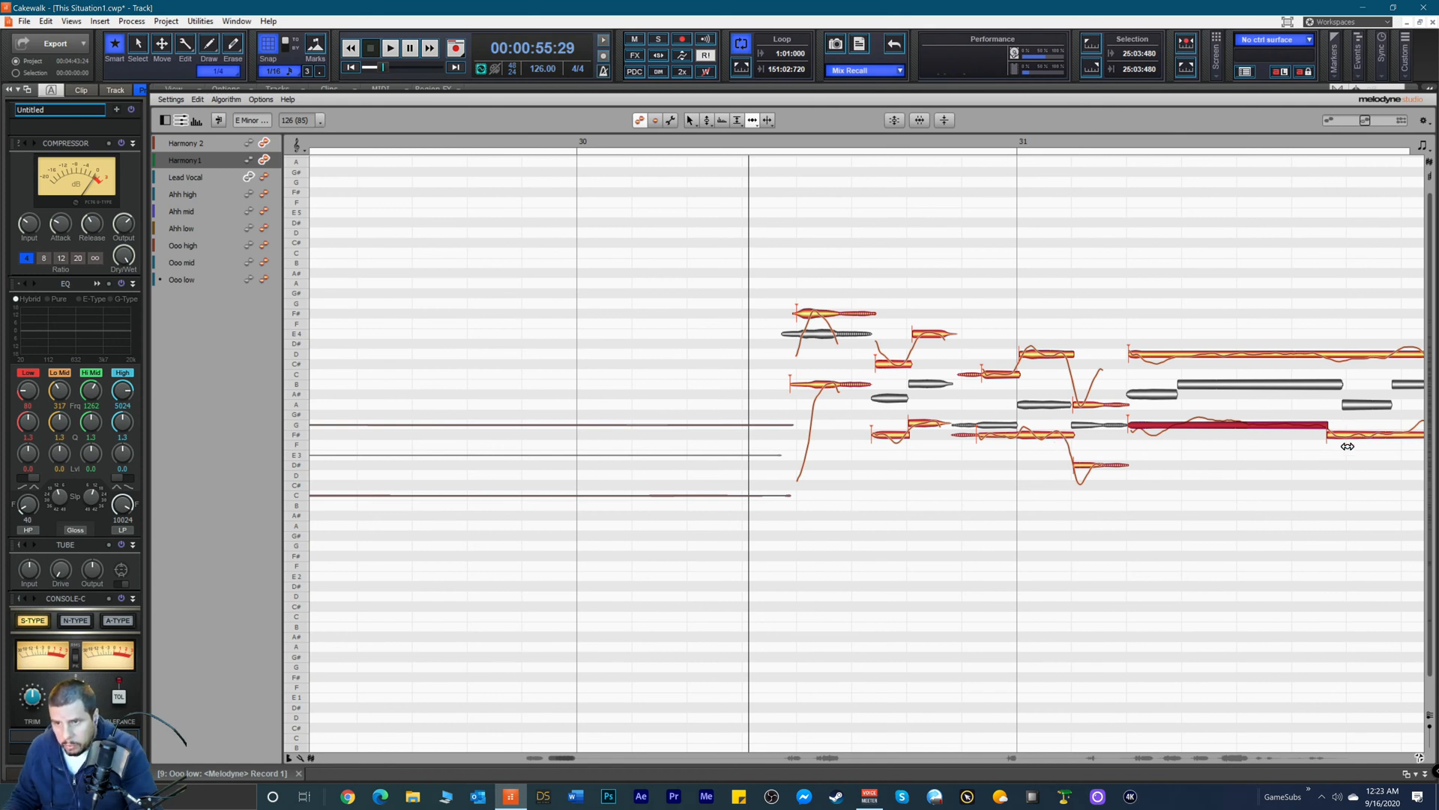
Step: Split Harmony 2's long D4 note after bar 31 at its two later pitch changes and activate the Pitch Tool
{"action": "right_click", "coordinate": [1336, 302]}
{"action": "left_click", "coordinate": [1352, 303]}
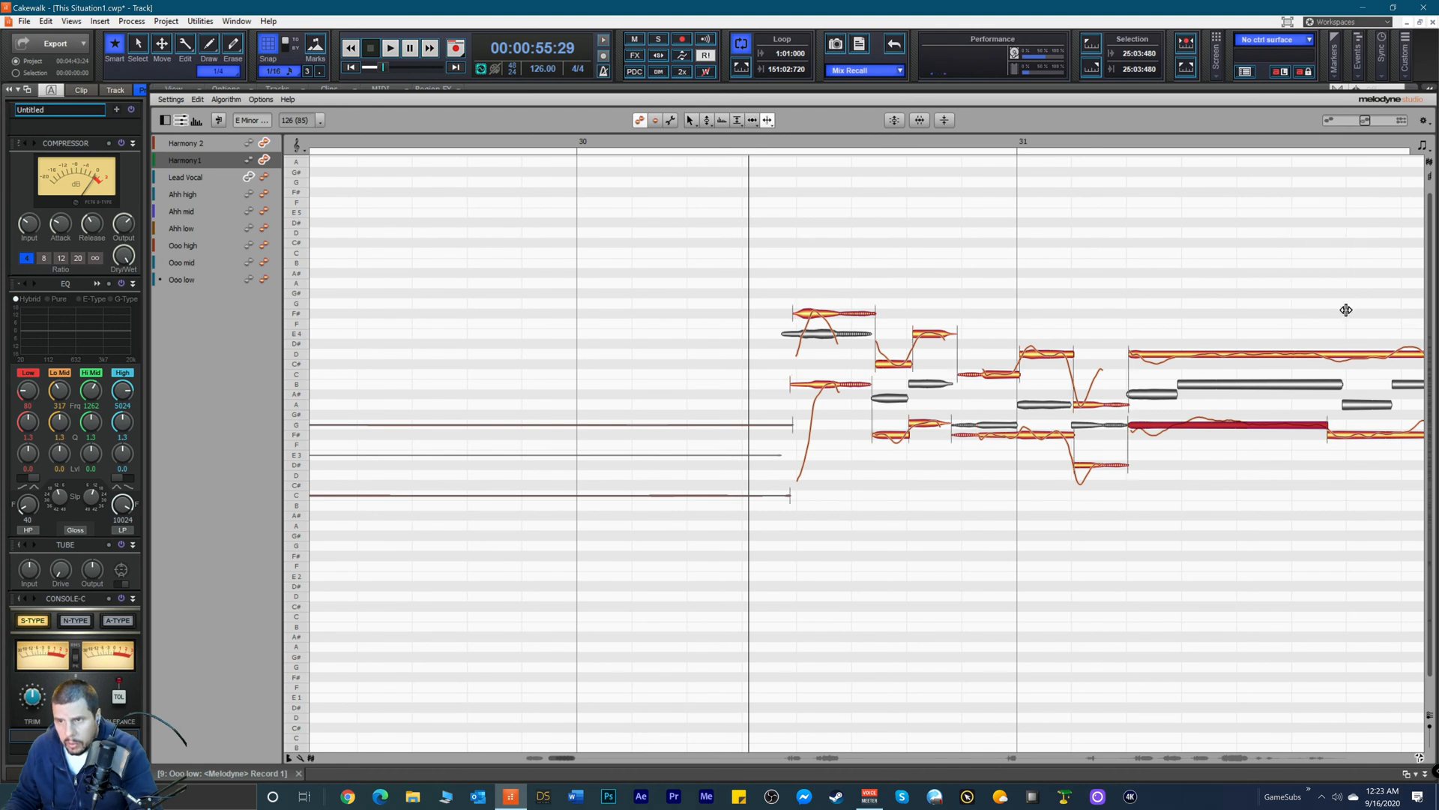
{"action": "left_click", "coordinate": [1328, 358]}
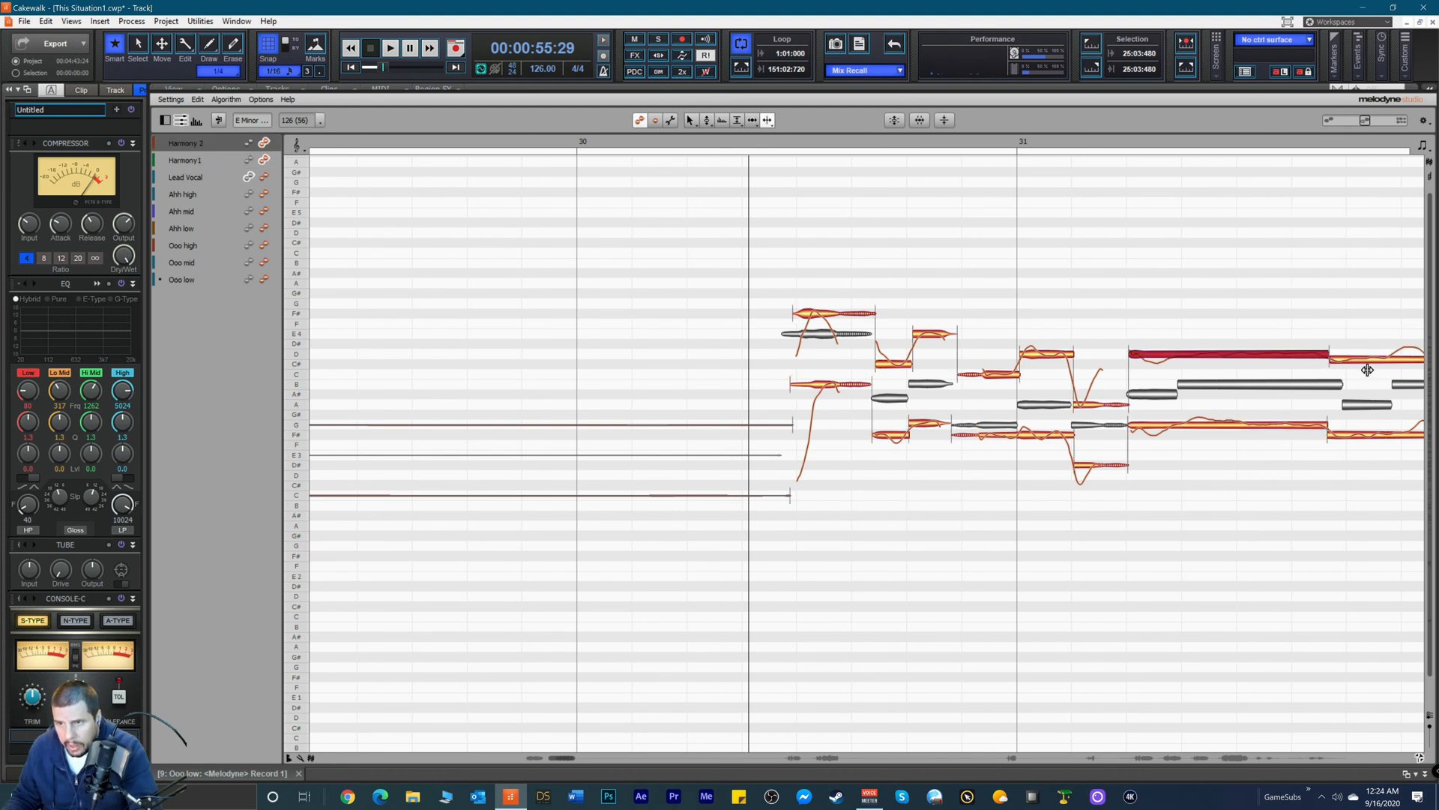
{"action": "double_click", "coordinate": [1391, 359]}
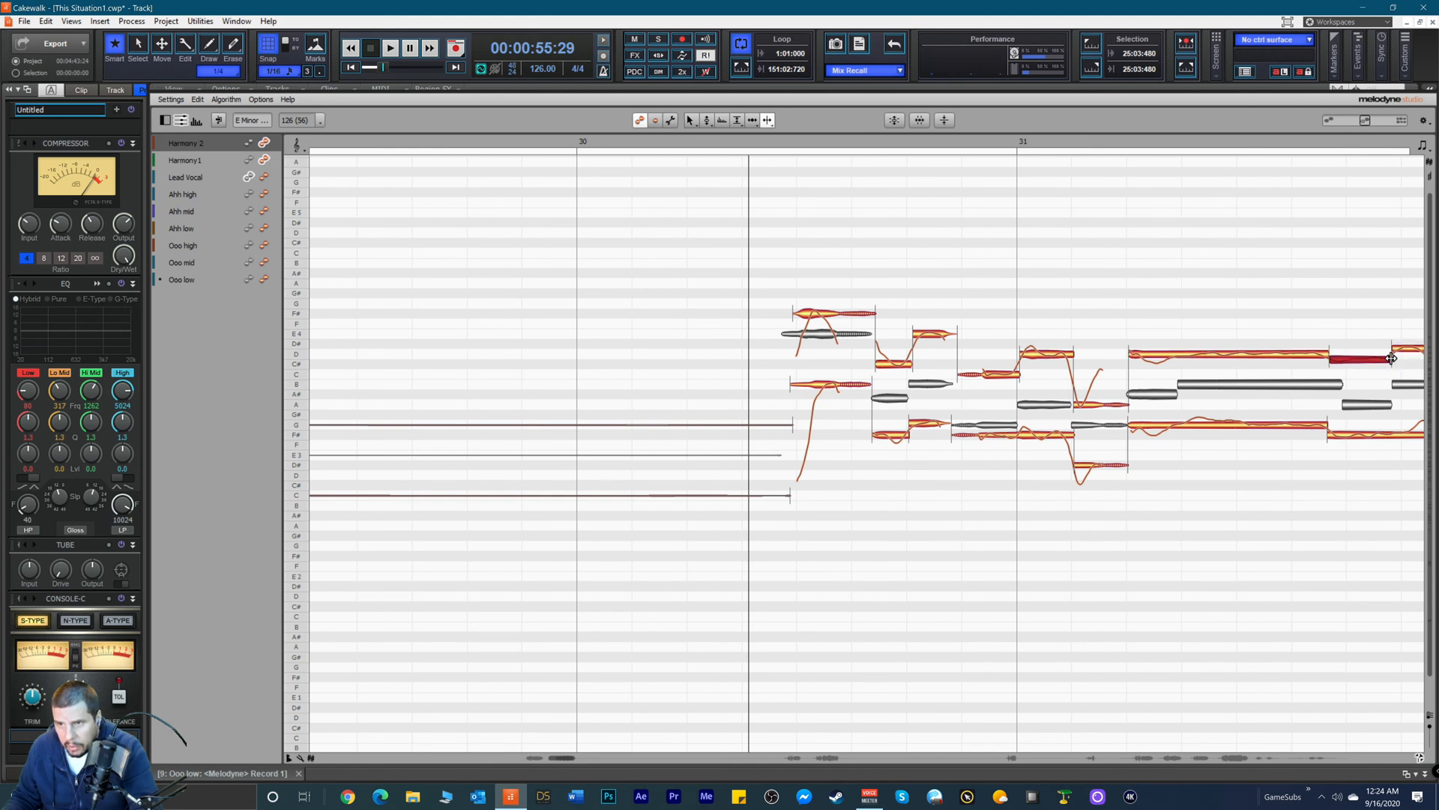
{"action": "right_click", "coordinate": [1337, 348]}
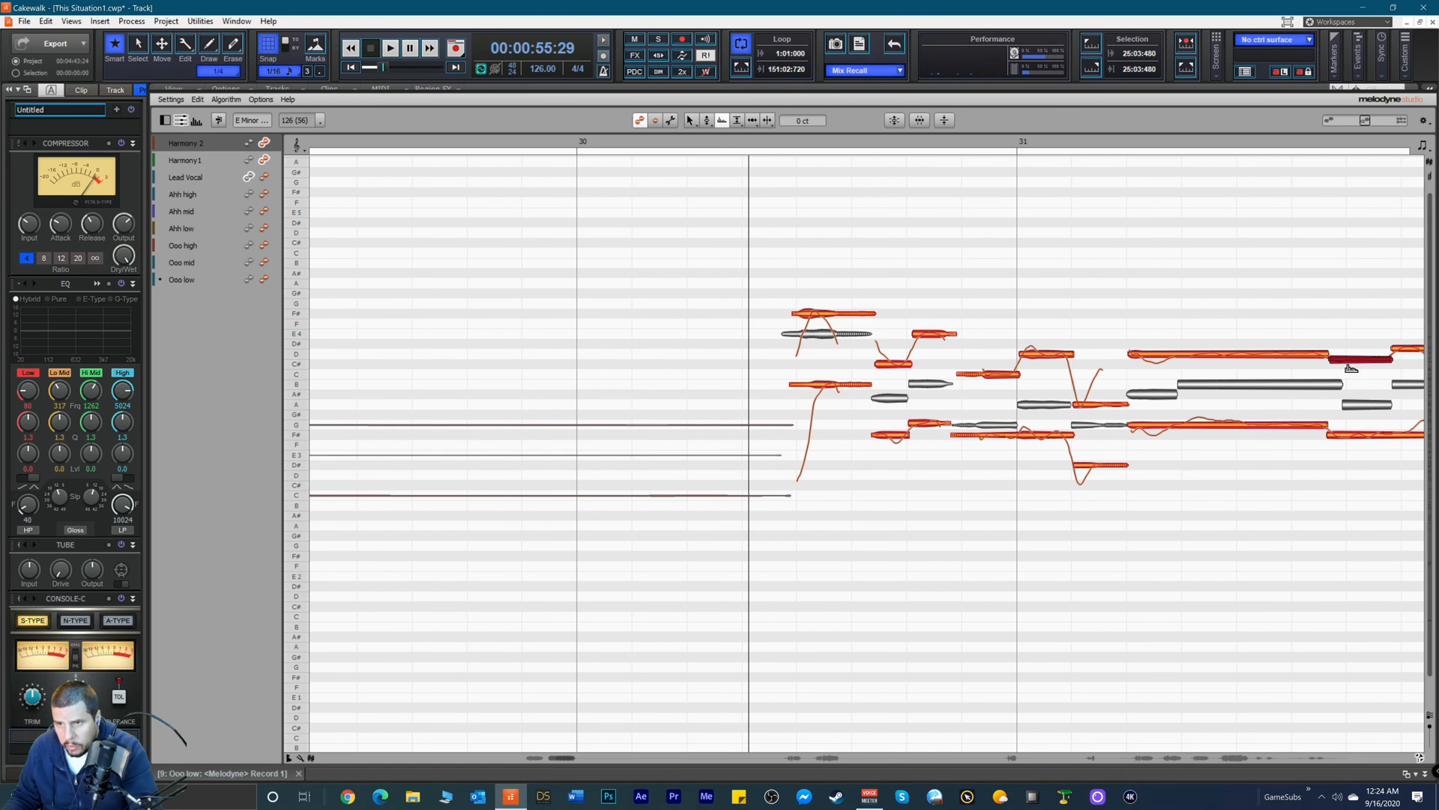
{"action": "right_click", "coordinate": [1347, 370]}
{"action": "left_click", "coordinate": [1332, 369]}
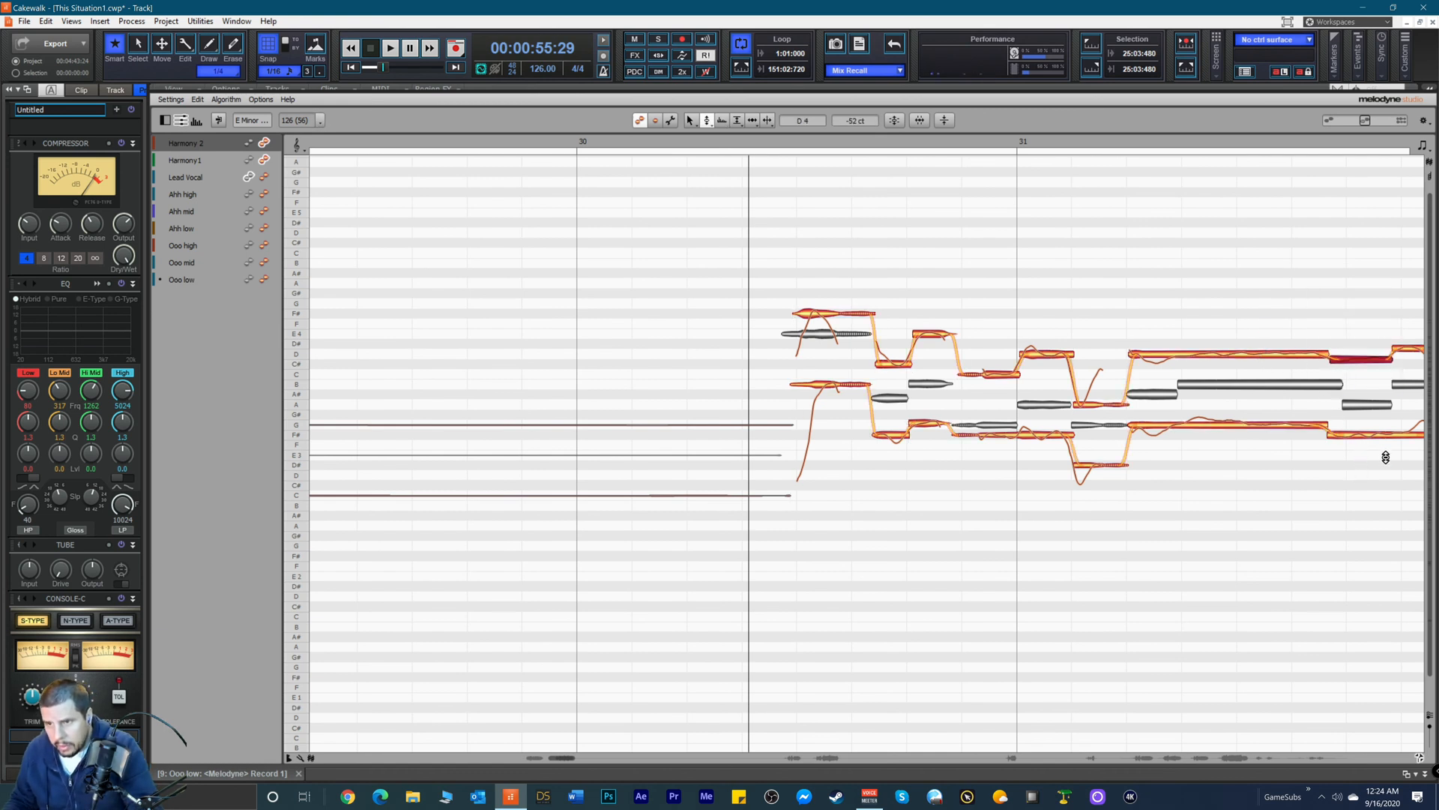
Step: Split Harmony1's F#3 note before bar 32 where its pitch rises and play the phrase from just after bar 31
{"action": "right_click", "coordinate": [1422, 470]}
{"action": "left_click", "coordinate": [1410, 446]}
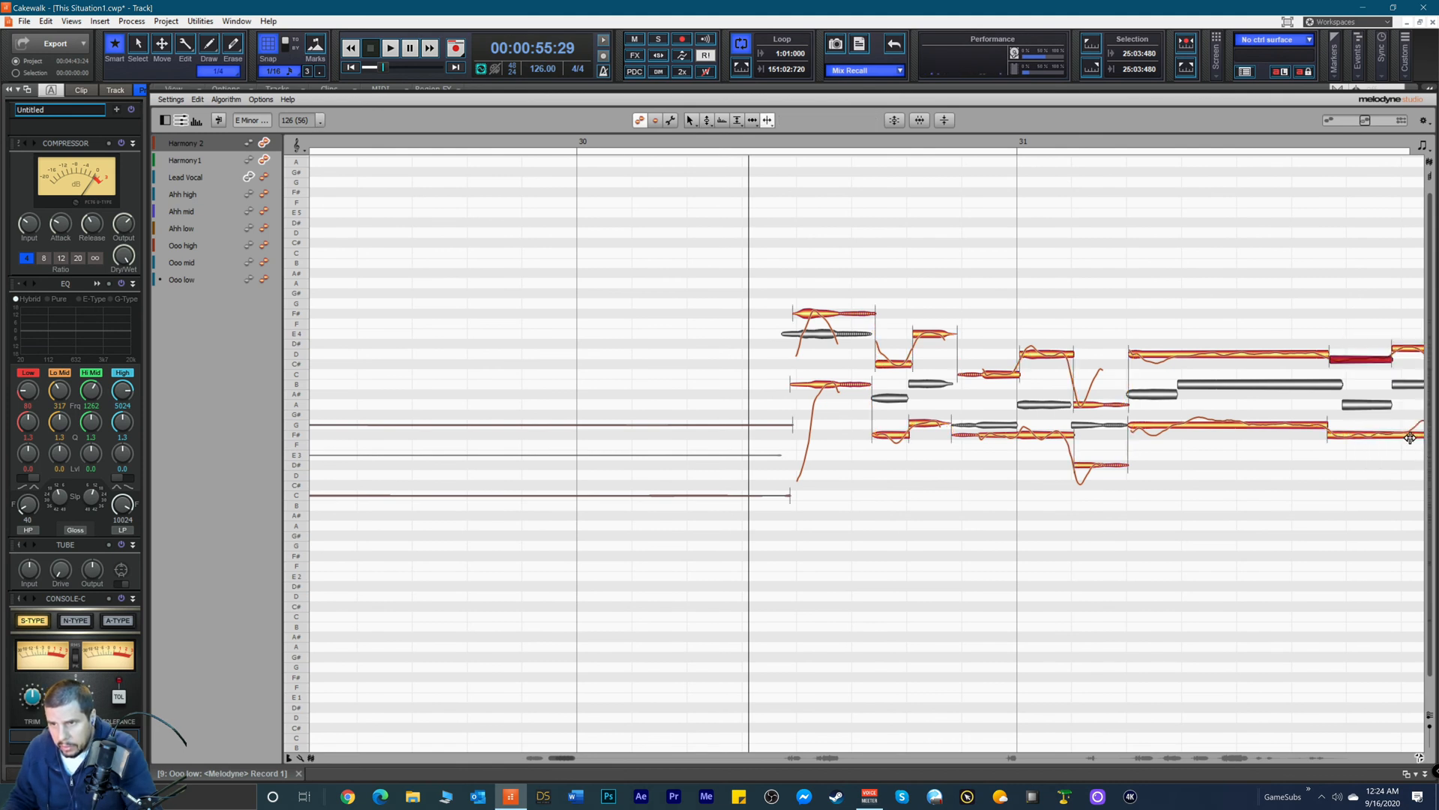
{"action": "left_click", "coordinate": [1410, 435]}
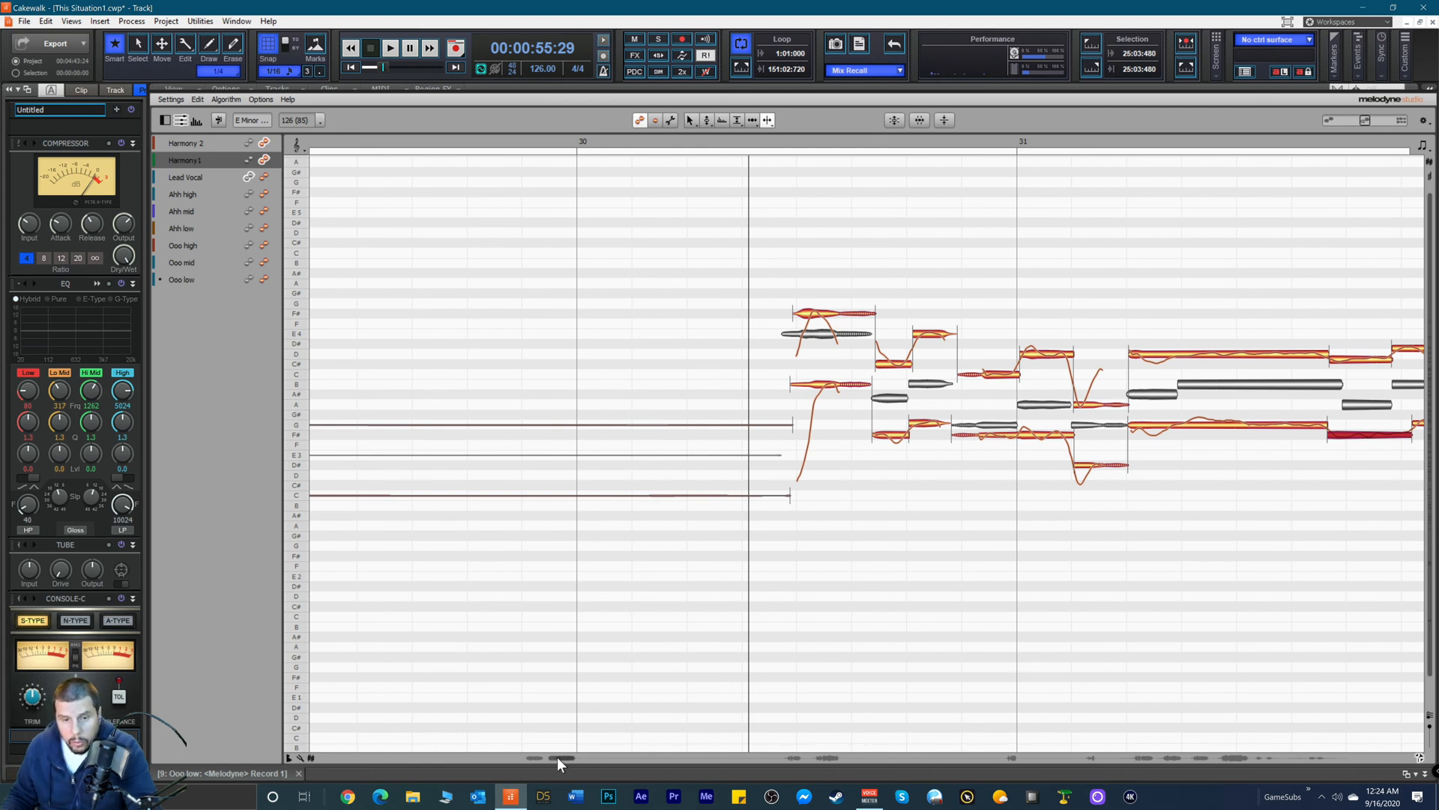
{"action": "left_click_drag", "start_coordinate": [556, 757], "coordinate": [562, 758]}
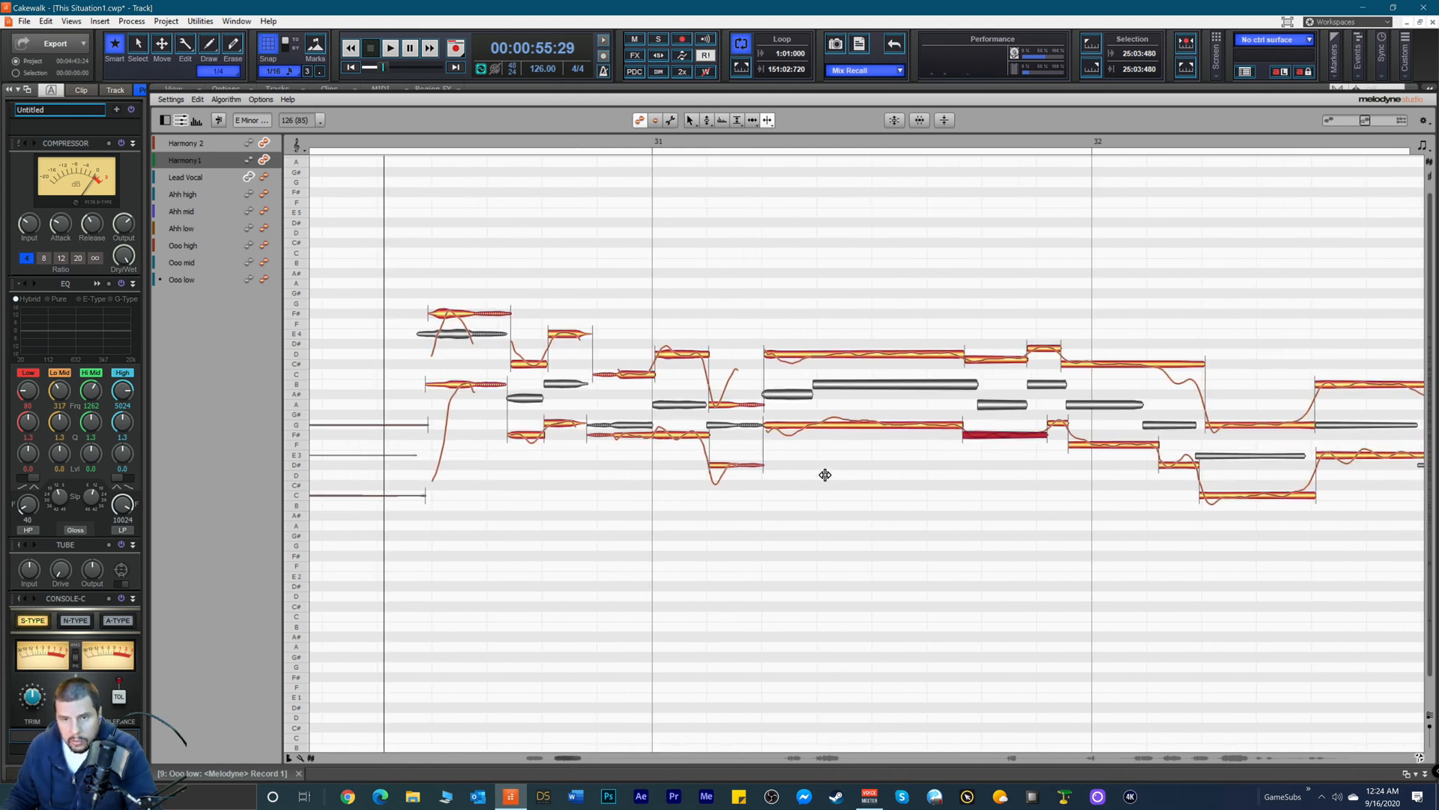
{"action": "left_click", "coordinate": [744, 146]}
{"action": "key", "text": "space"}
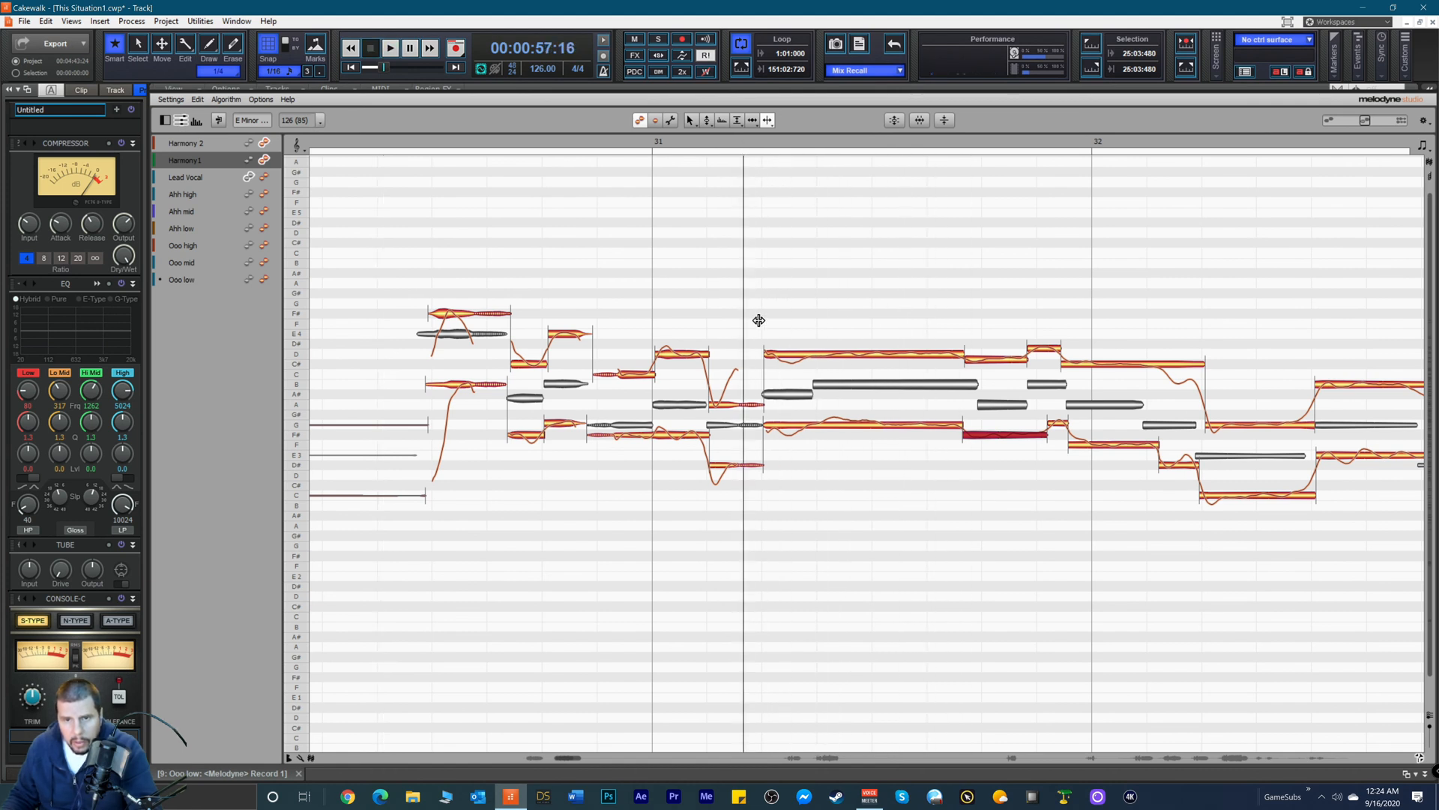
Step: Separate two short notes from the start of the long note after bar 31 in both Harmony 2 and Harmony1
{"action": "left_click", "coordinate": [777, 356]}
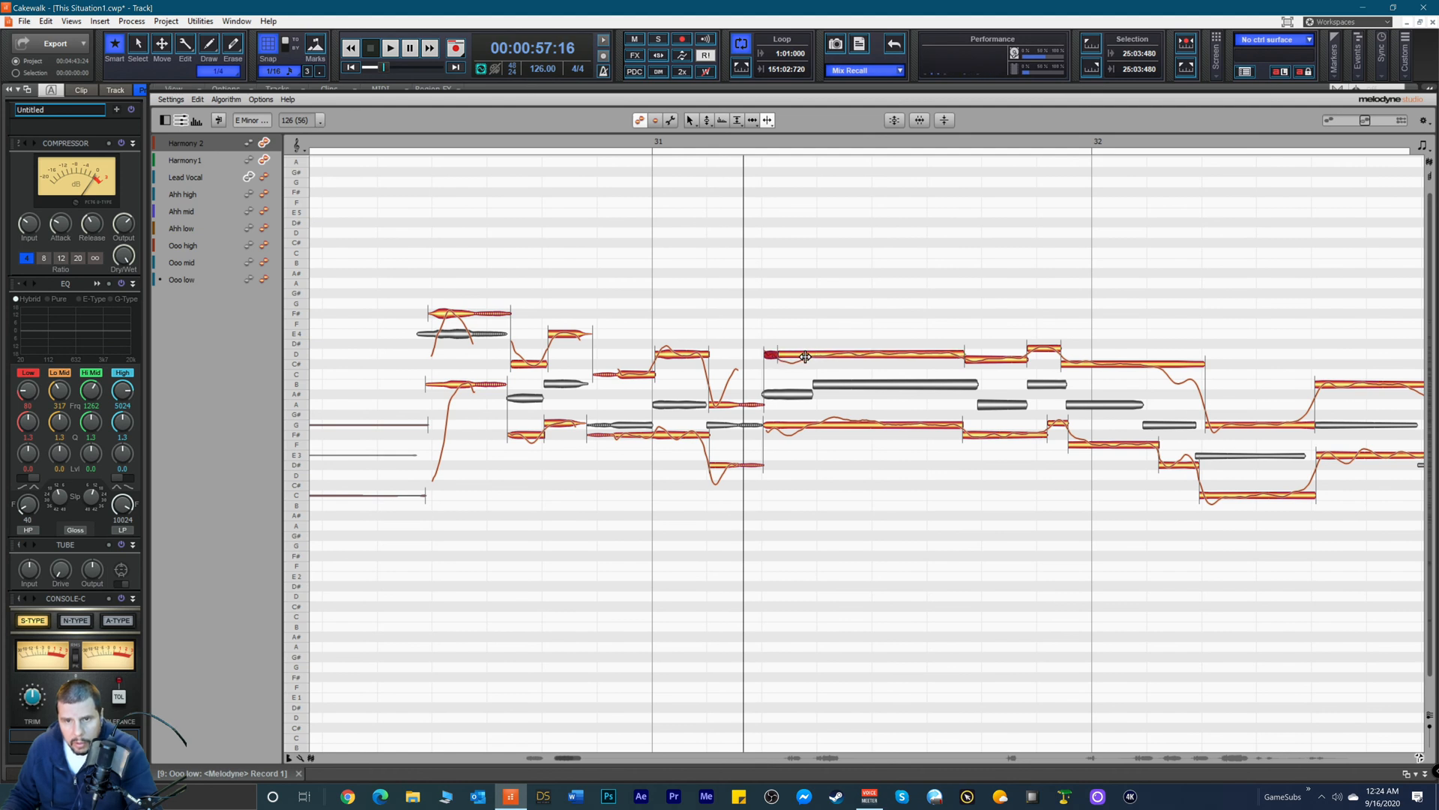
{"action": "left_click", "coordinate": [806, 357]}
{"action": "right_click", "coordinate": [777, 332]}
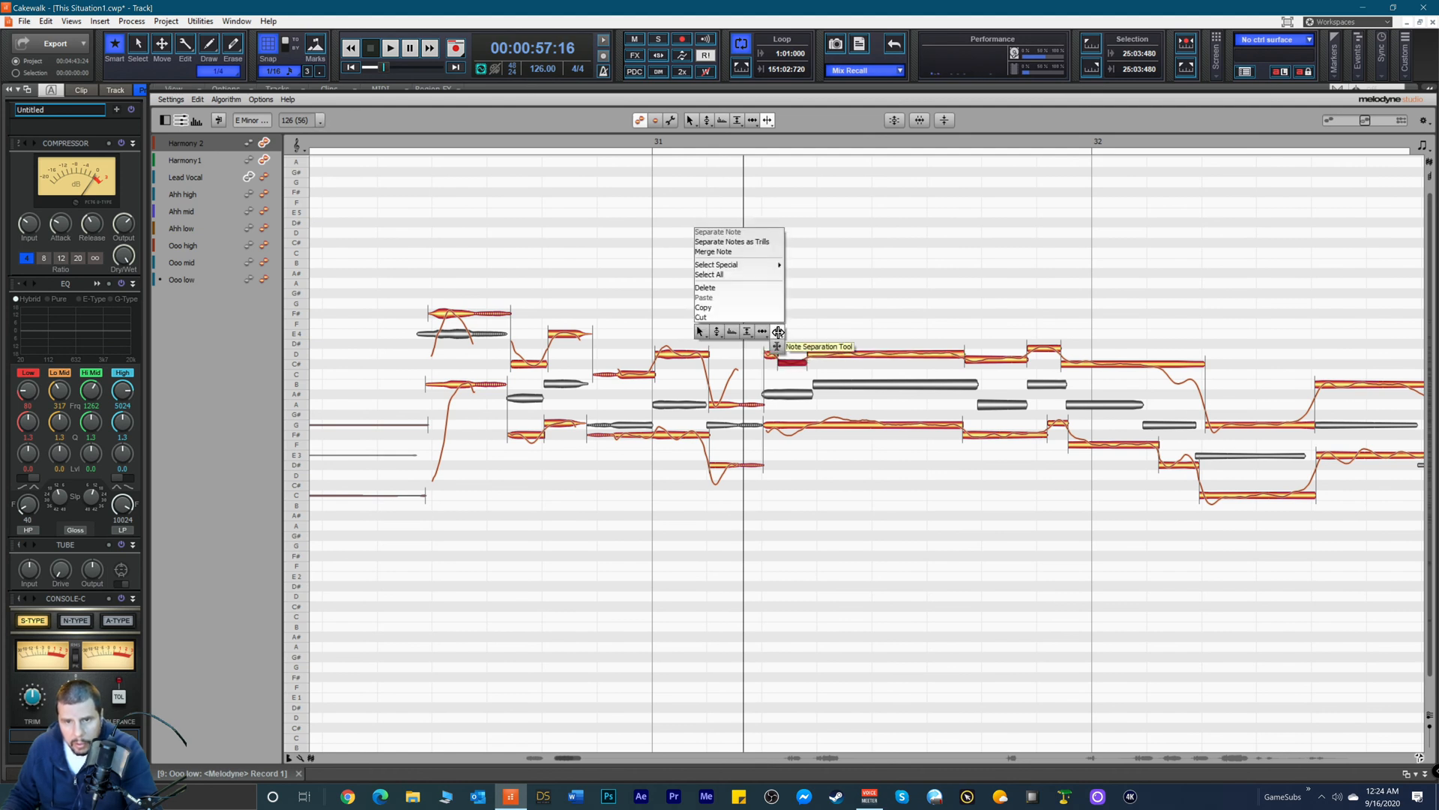
{"action": "left_click", "coordinate": [817, 307]}
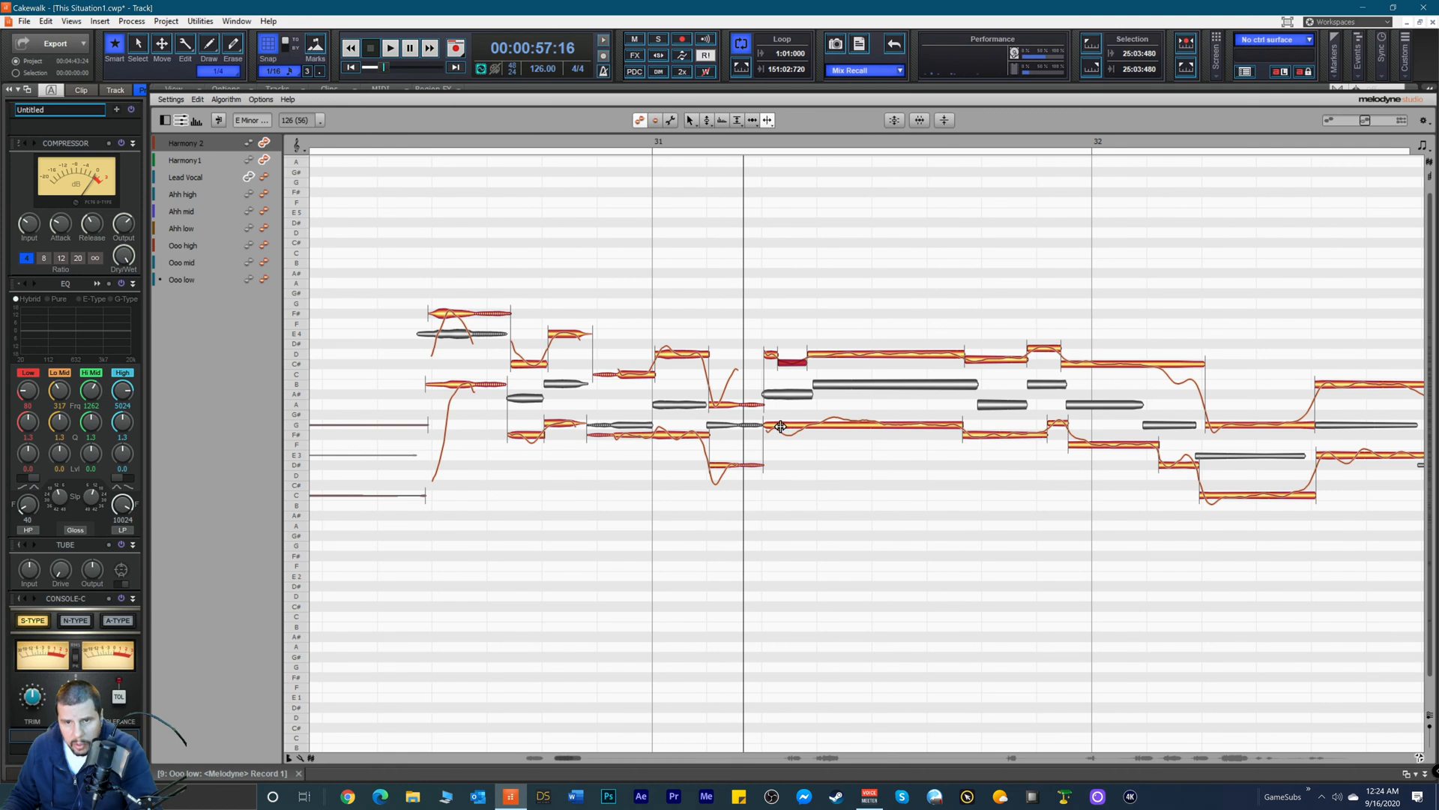
{"action": "left_click", "coordinate": [778, 425]}
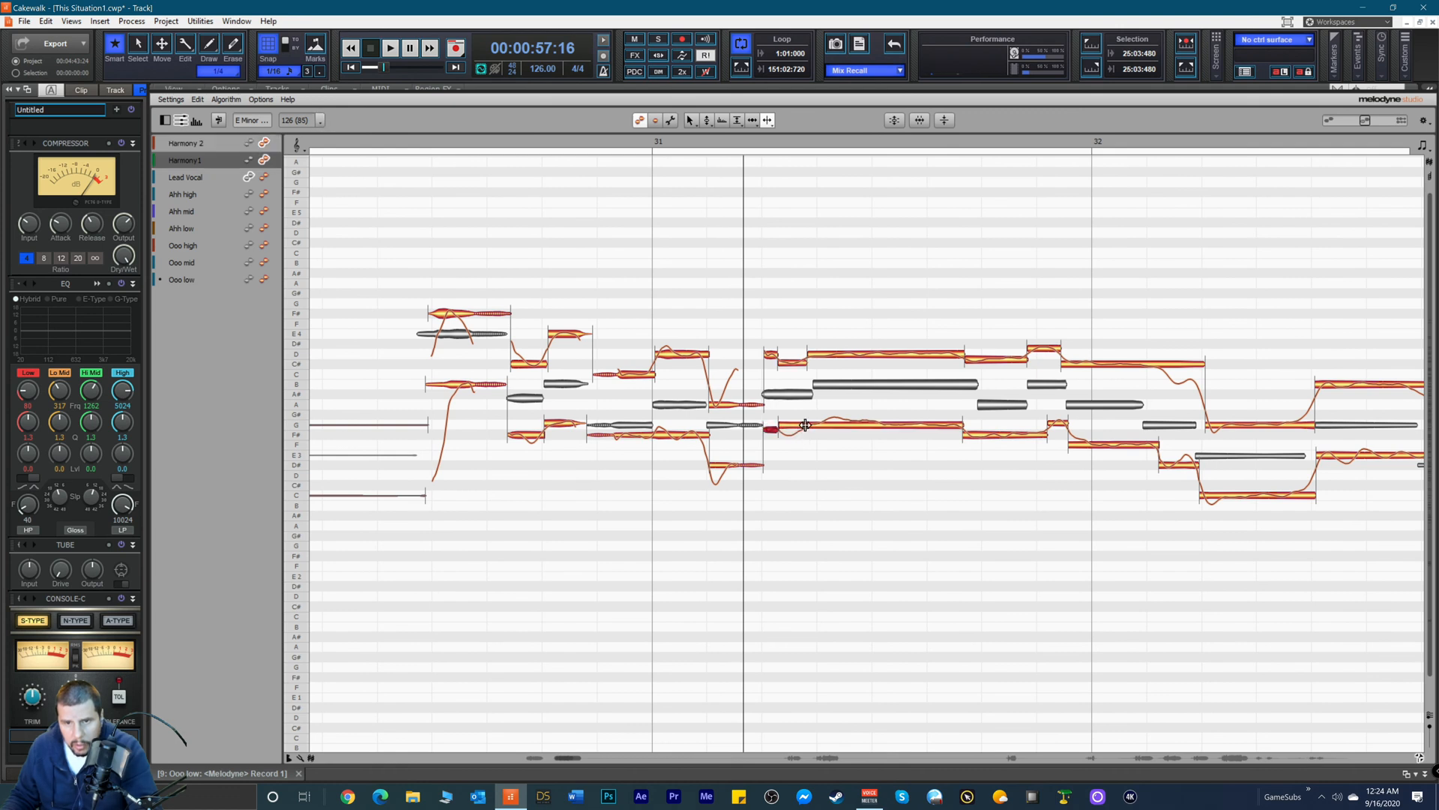
{"action": "left_click", "coordinate": [807, 422]}
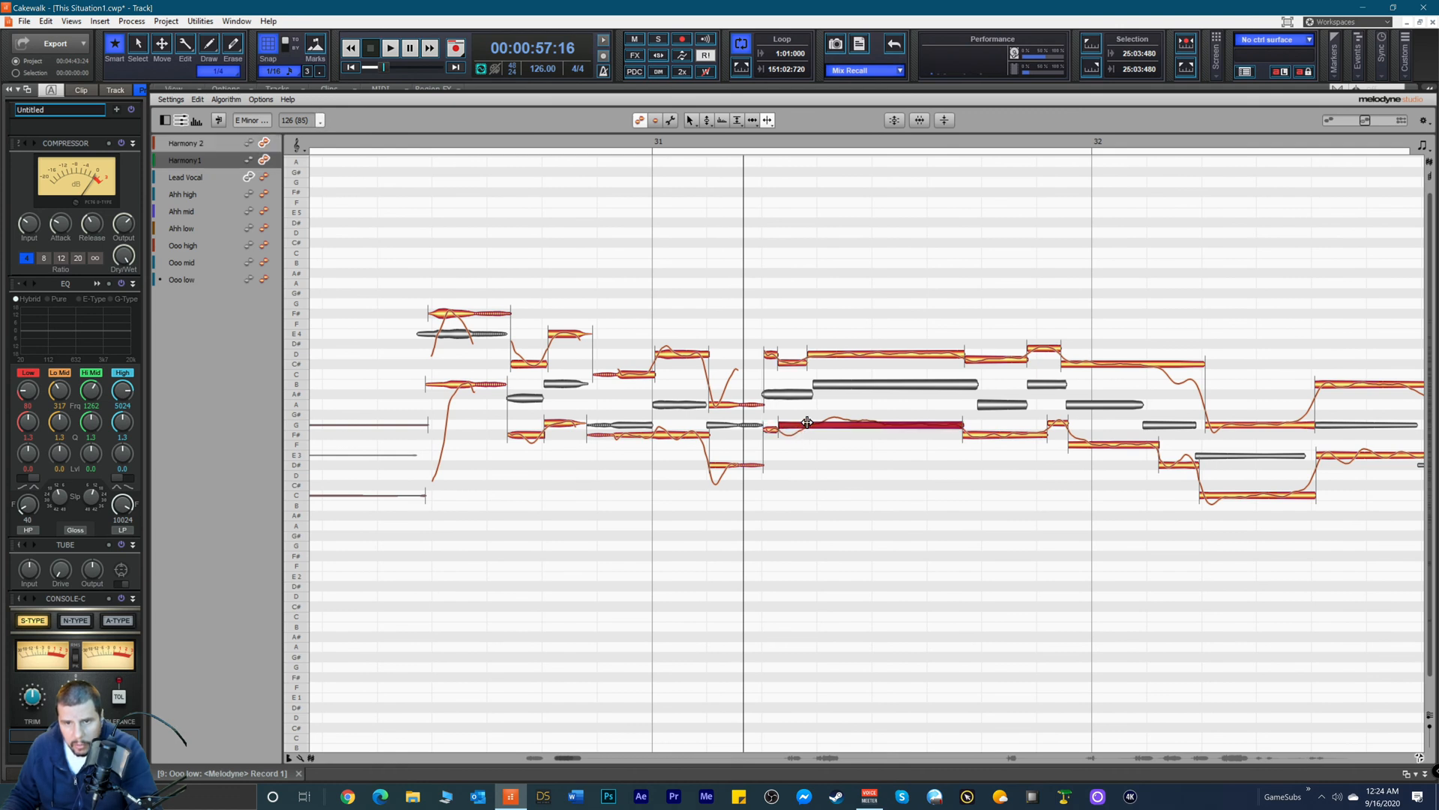
Step: Tune Harmony1's two new short notes to G3 and F#3 and Harmony 2's second one to C#4, checking by playback
{"action": "right_click", "coordinate": [724, 468]}
{"action": "left_click", "coordinate": [665, 467]}
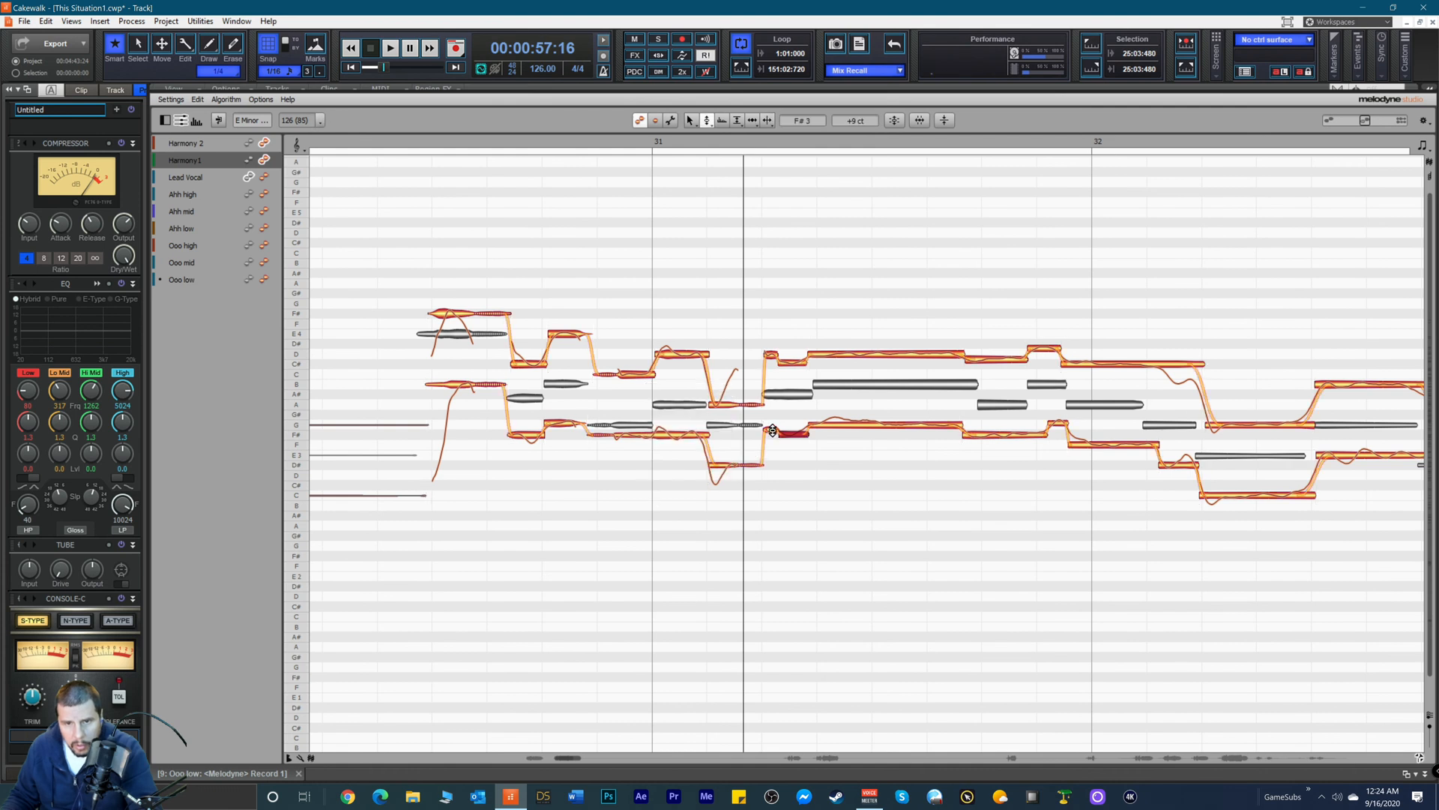
{"action": "left_click_drag", "start_coordinate": [773, 431], "coordinate": [772, 426]}
{"action": "left_click", "coordinate": [801, 432]}
{"action": "left_click", "coordinate": [797, 366]}
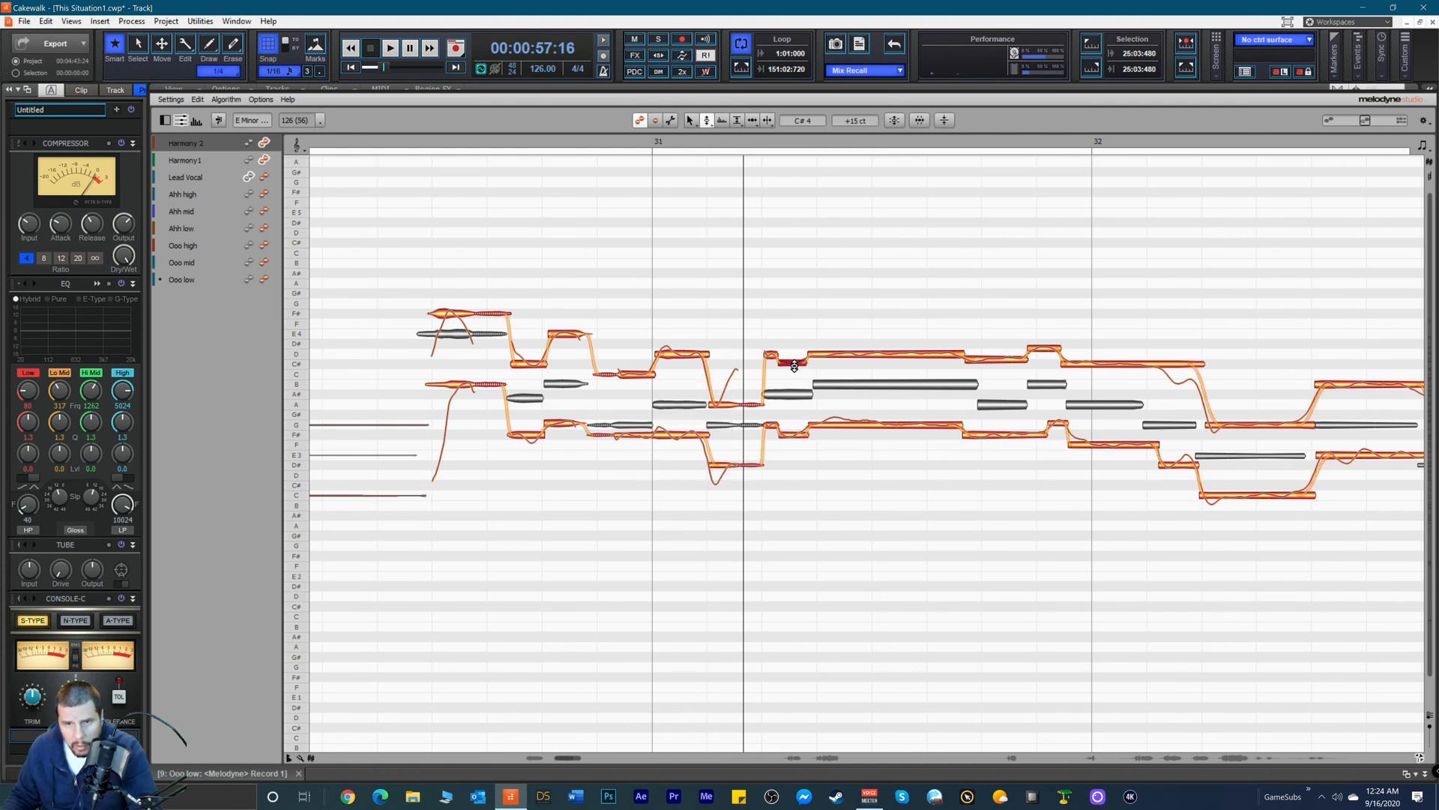
{"action": "key", "text": "space"}
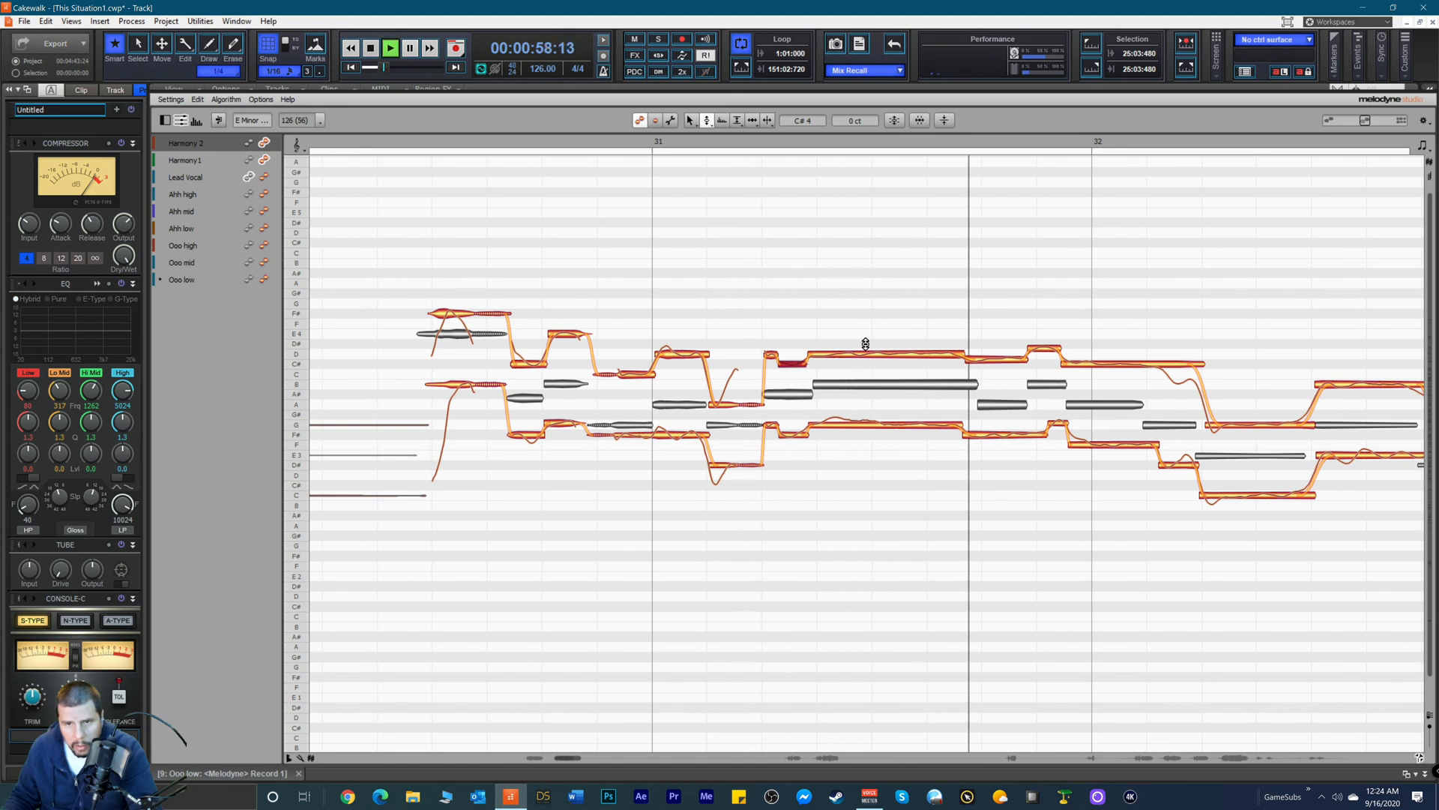
{"action": "key", "text": "space"}
Step: Snap Harmony 2's note after the long D4, just before bar 32, to C#4 and play the phrase
{"action": "left_click", "coordinate": [1001, 356]}
{"action": "double_click", "coordinate": [1001, 357]}
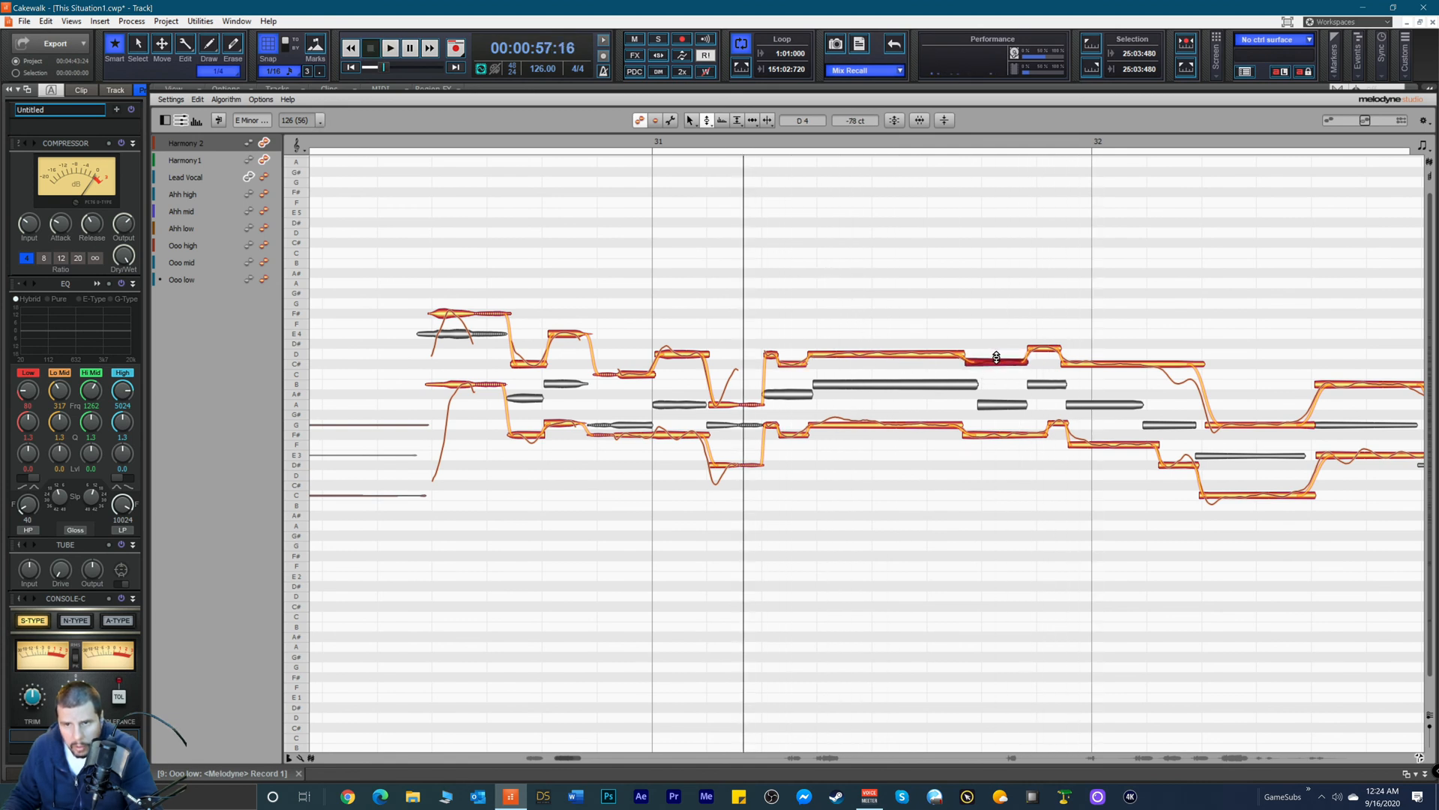
{"action": "left_click_drag", "start_coordinate": [1004, 358], "coordinate": [997, 358]}
{"action": "double_click", "coordinate": [1006, 365]}
{"action": "left_click", "coordinate": [1003, 365]}
{"action": "double_click", "coordinate": [997, 357]}
{"action": "key", "text": "space"}
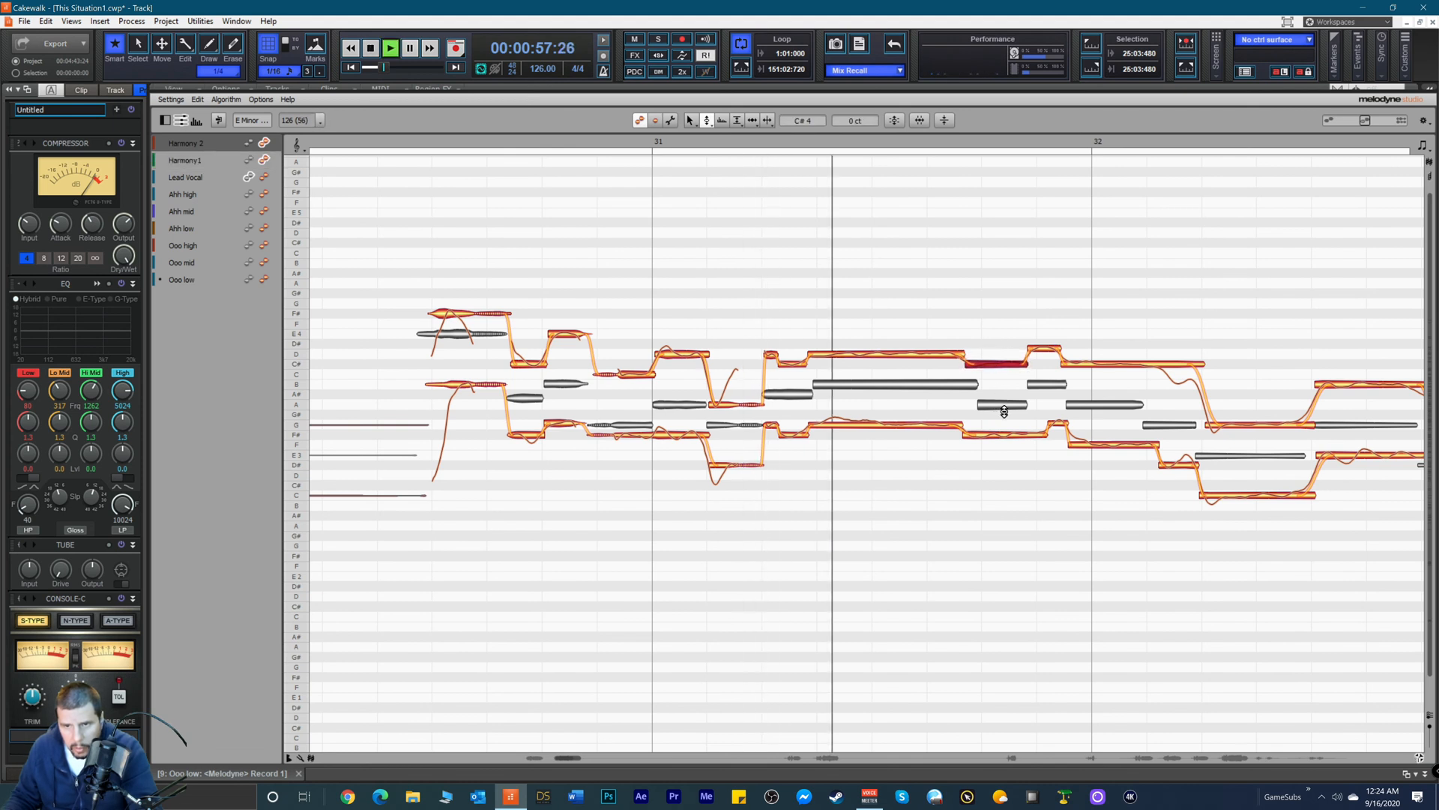
{"action": "key", "text": "space"}
{"action": "key", "text": "space"}
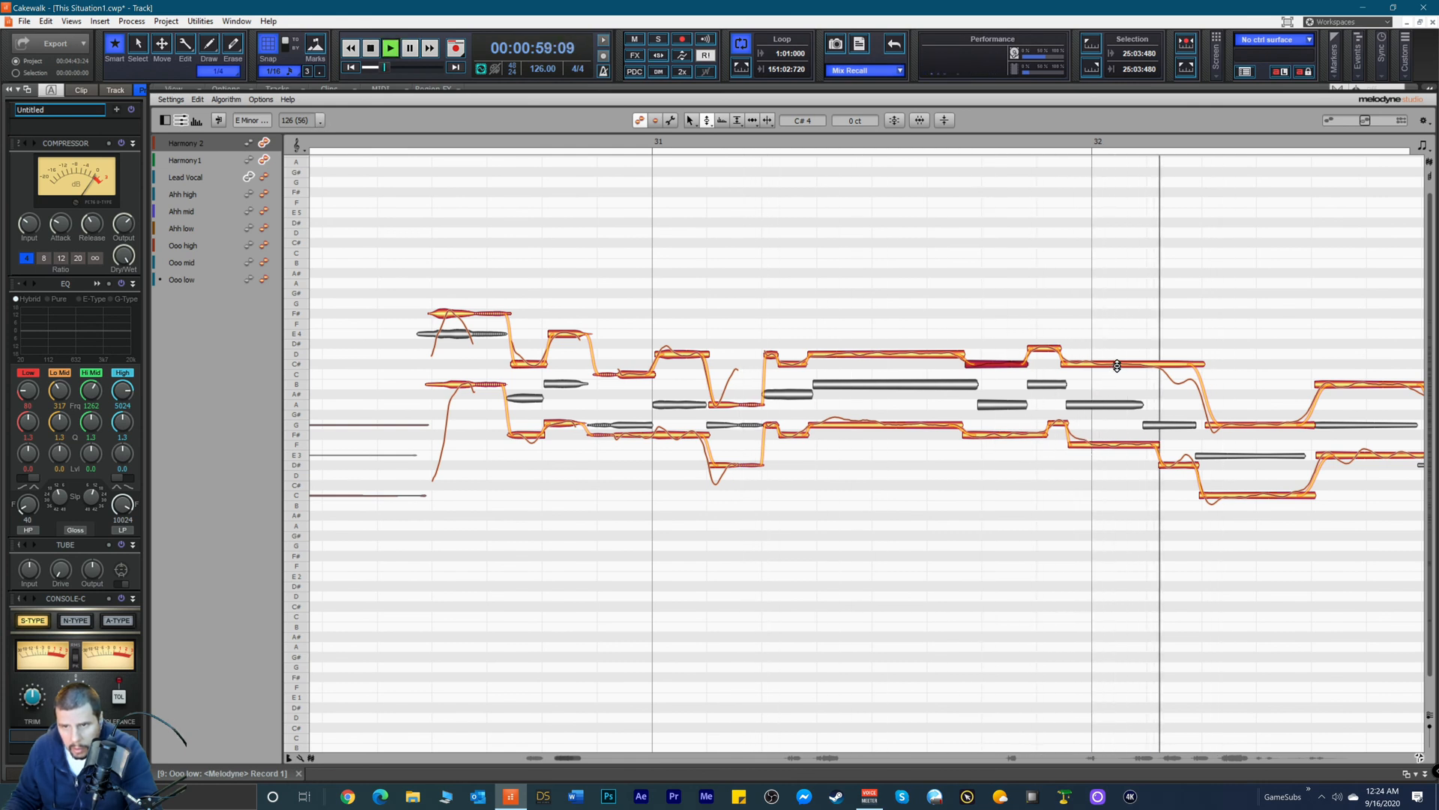
{"action": "key", "text": "space"}
Step: Split Harmony 2's C#4 note after bar 32 where its pitch drops and separate the tail of Harmony1's E3 note before bar 33
{"action": "right_click", "coordinate": [1210, 340]}
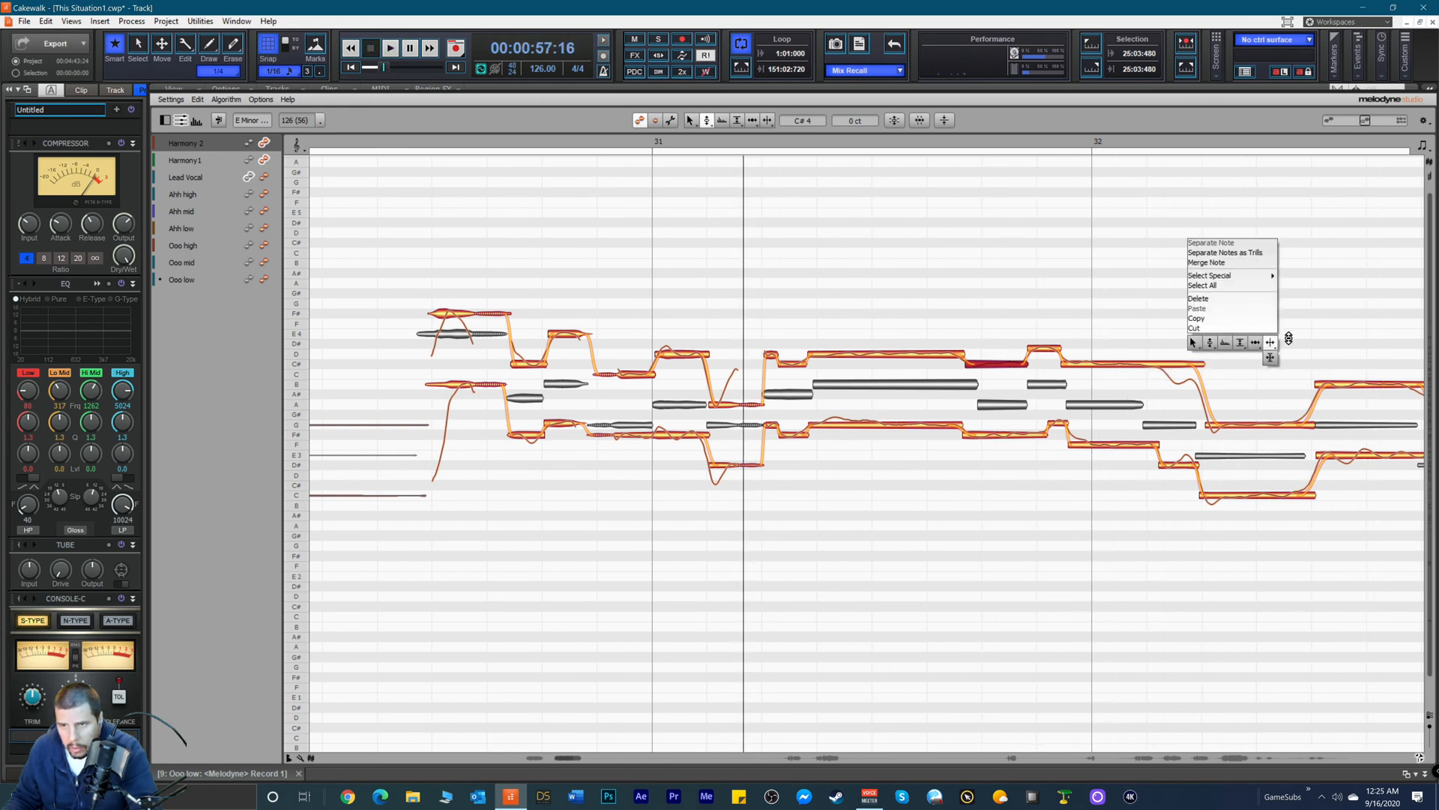
{"action": "left_click", "coordinate": [1255, 342]}
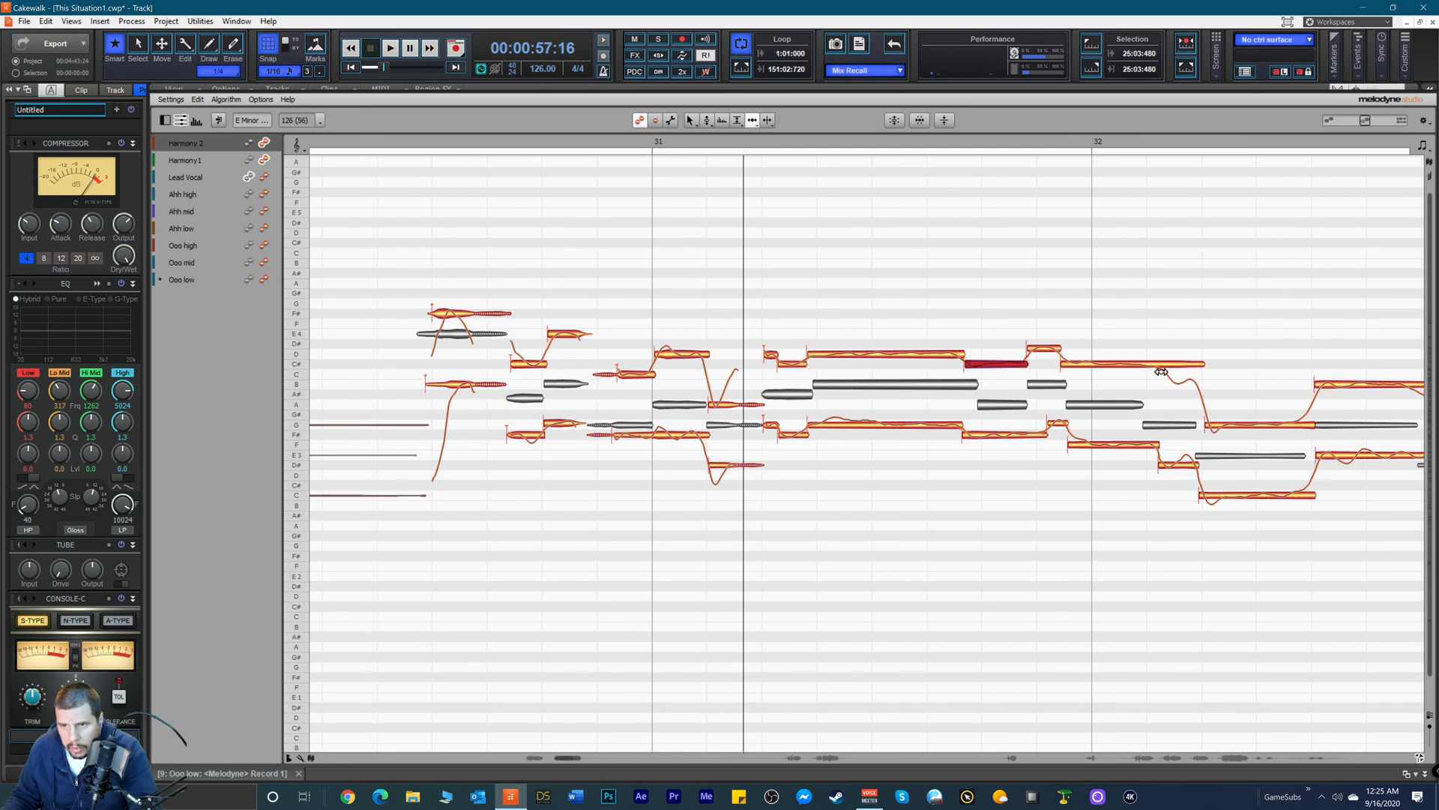
{"action": "right_click", "coordinate": [1171, 371]}
{"action": "left_click", "coordinate": [1171, 372]}
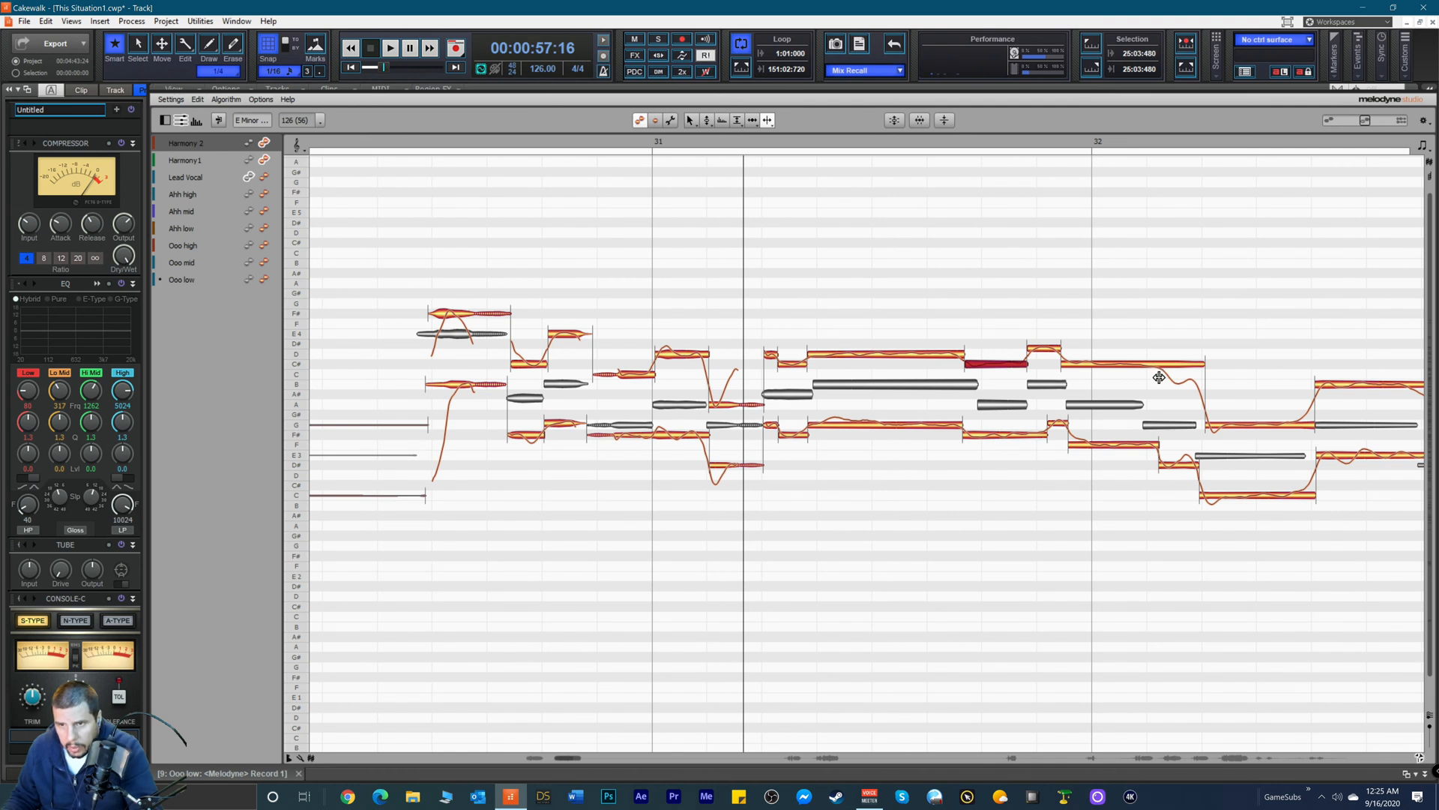
{"action": "left_click", "coordinate": [1160, 371]}
{"action": "double_click", "coordinate": [1162, 371]}
{"action": "key", "text": "space"}
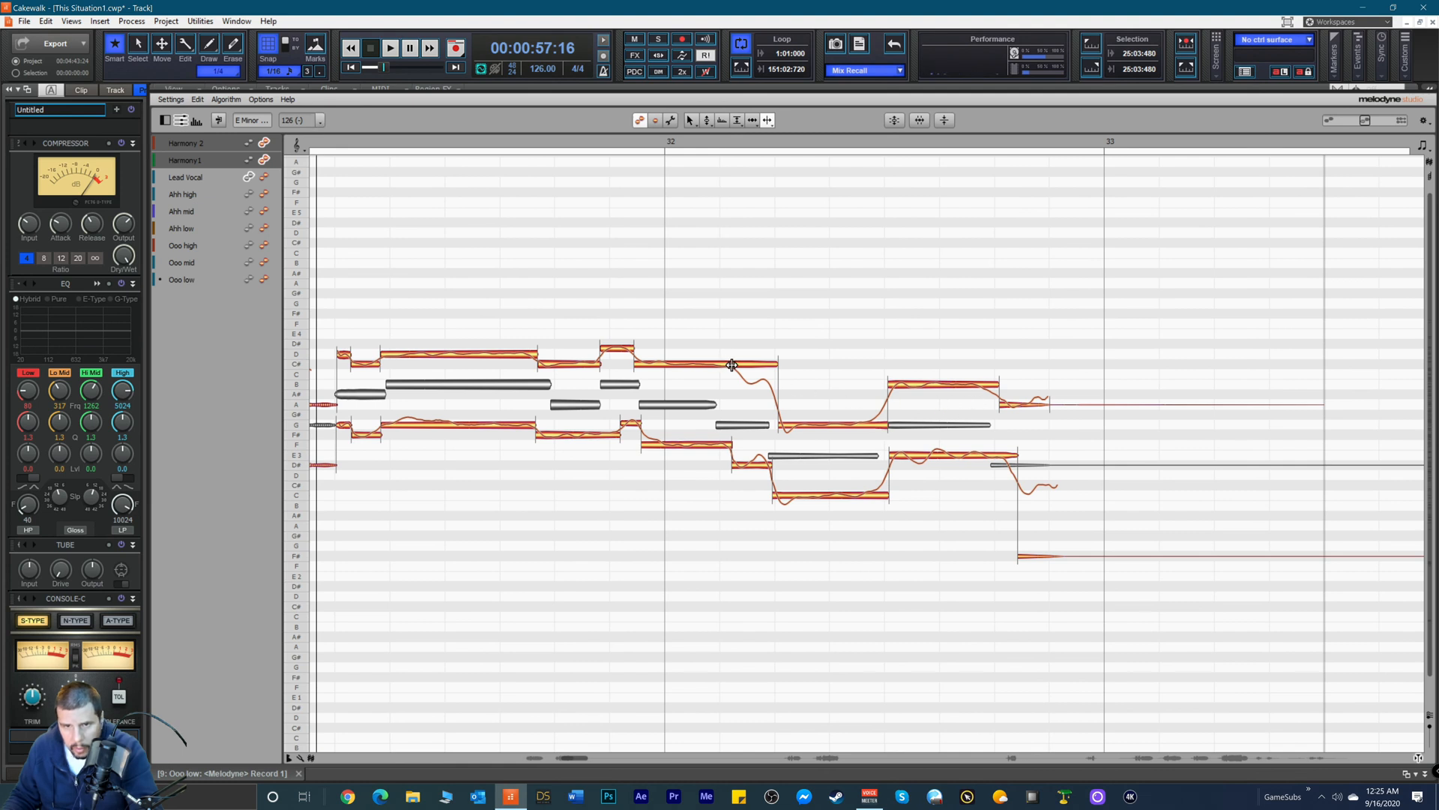
{"action": "double_click", "coordinate": [731, 365]}
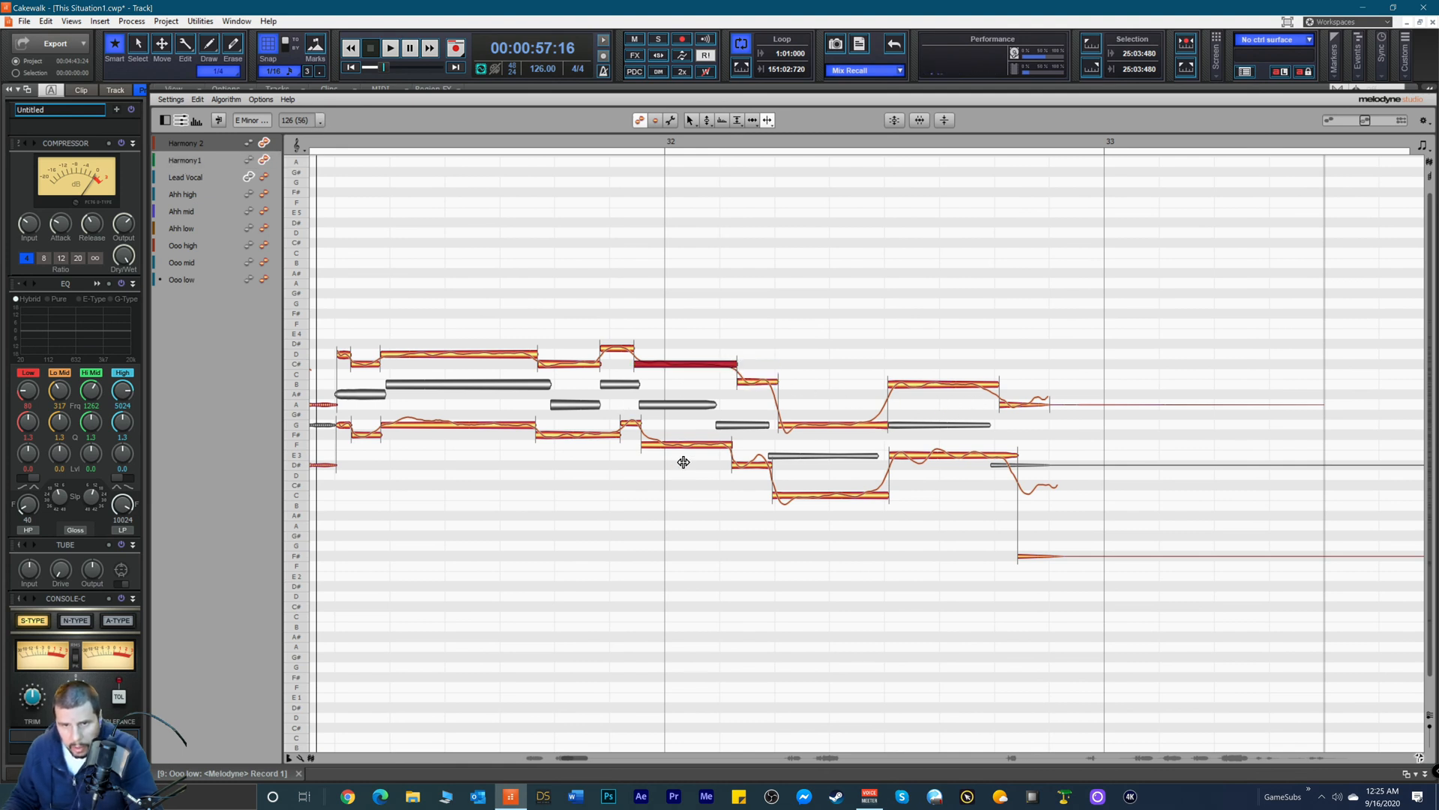
{"action": "left_click", "coordinate": [1002, 459]}
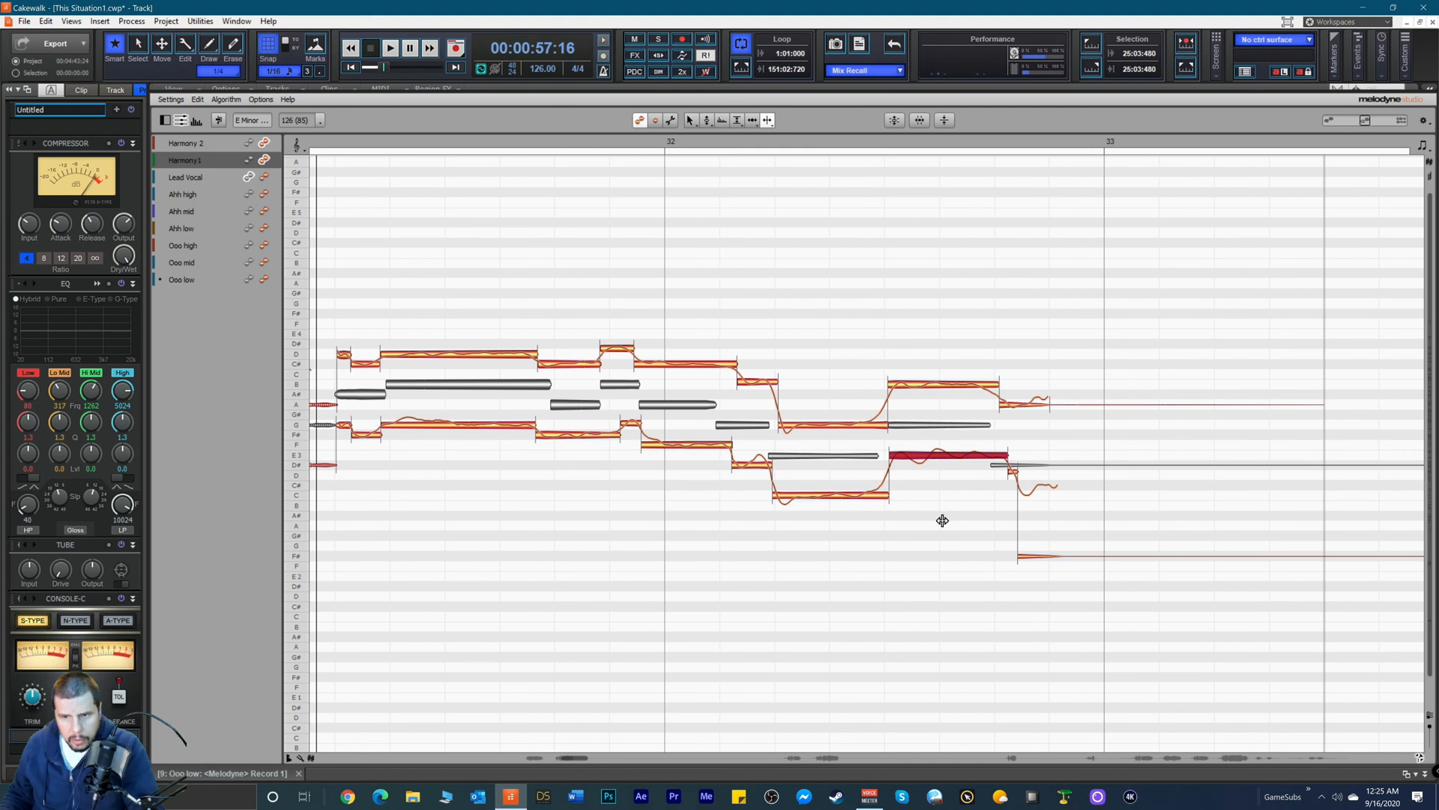
Step: Move the start of Harmony1's short G3 note before bar 32 earlier with the Timing Tool to match Harmony 2
{"action": "right_click", "coordinate": [721, 537]}
{"action": "left_click", "coordinate": [695, 537]}
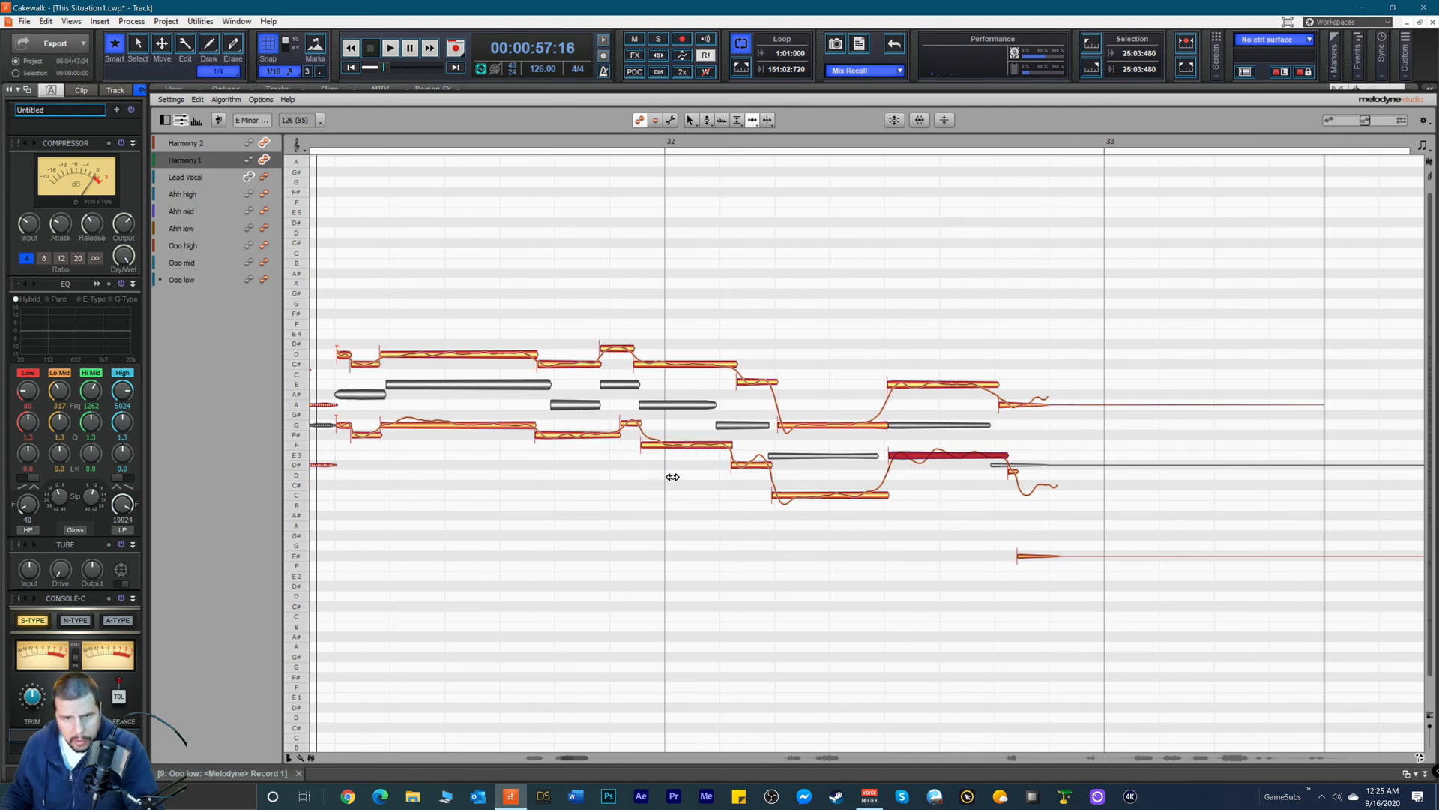
{"action": "left_click_drag", "start_coordinate": [626, 423], "coordinate": [615, 426]}
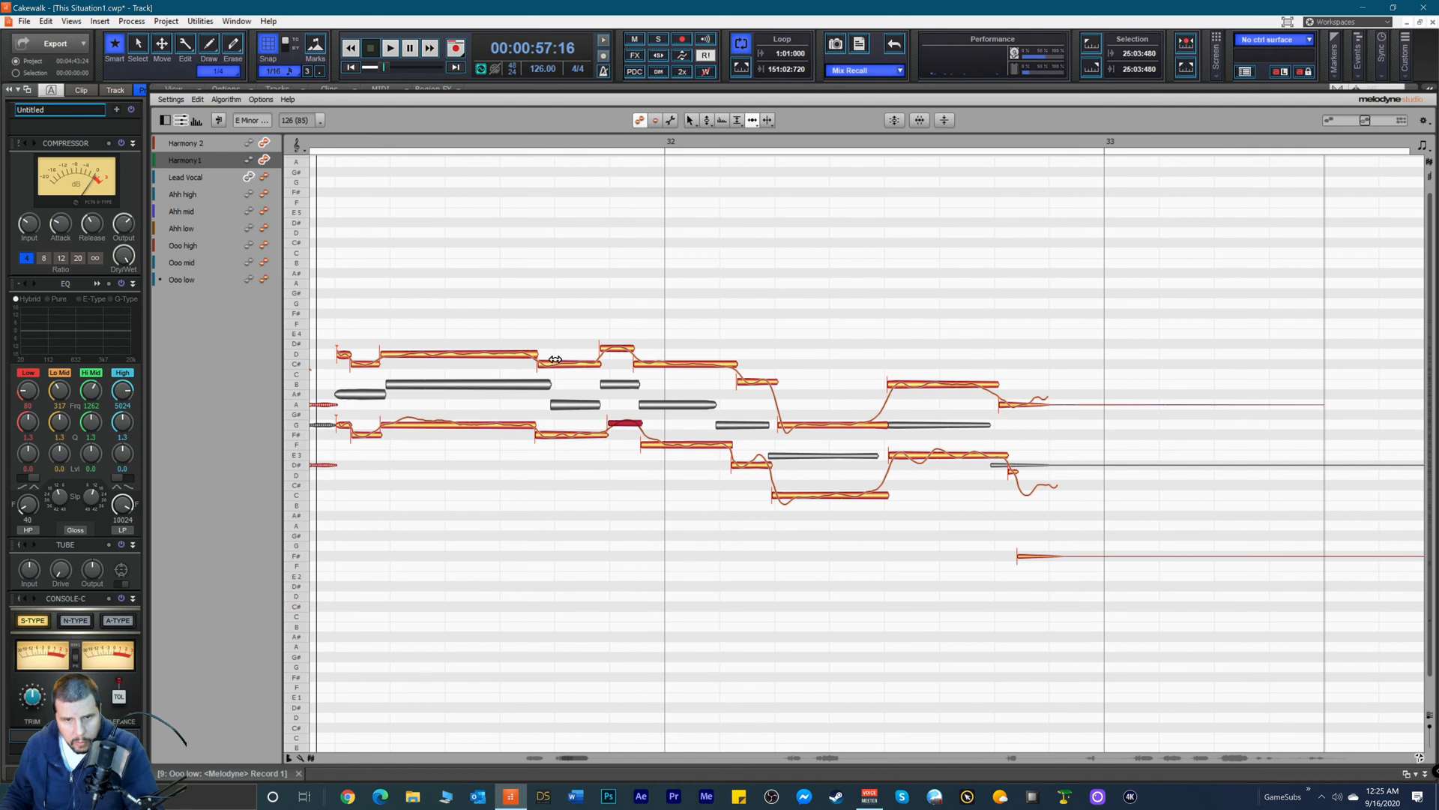
Step: Align the starts of the long held note and the following lower note in both harmonies with the lead vocal, and audition the phrase
{"action": "left_click_drag", "start_coordinate": [549, 360], "coordinate": [560, 362]}
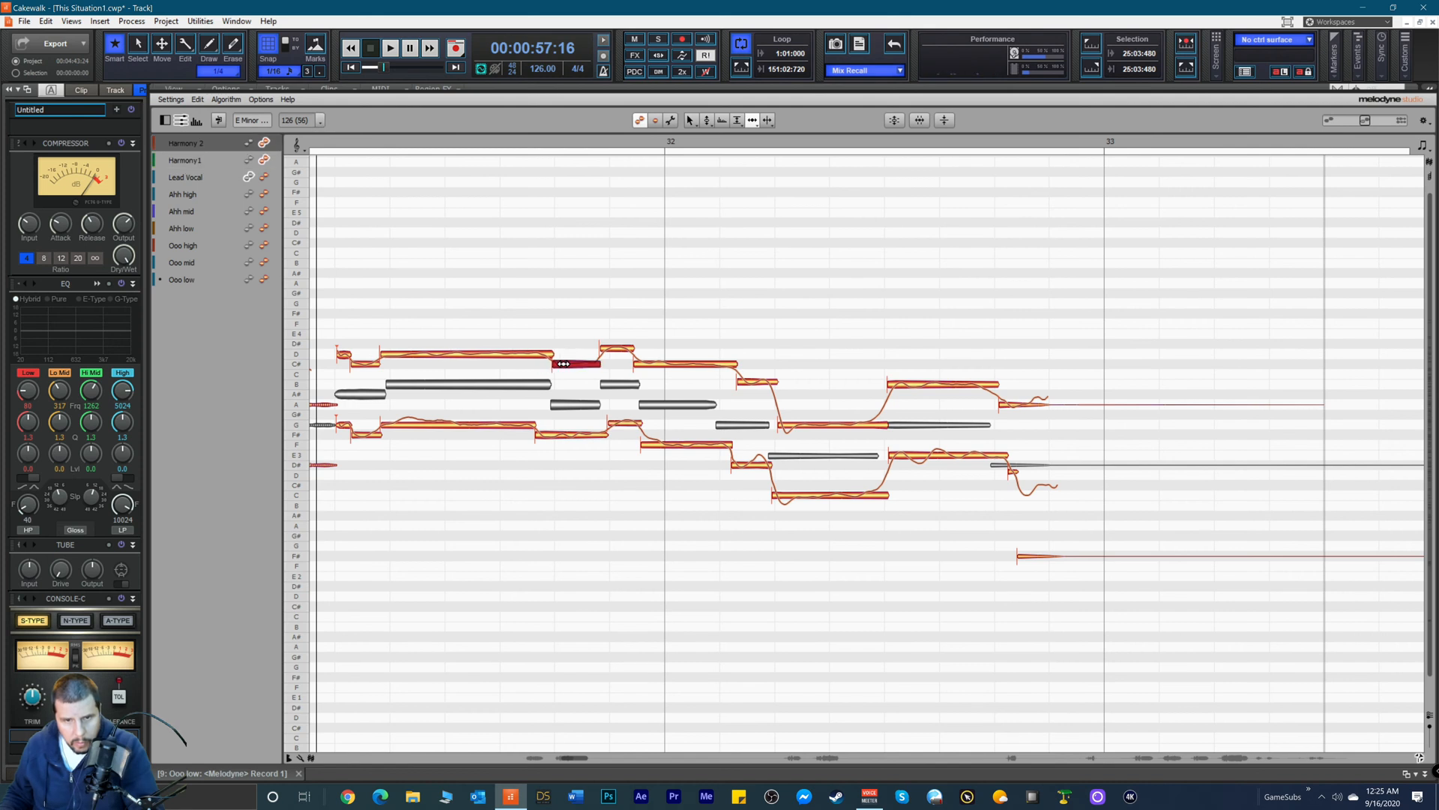
{"action": "left_click_drag", "start_coordinate": [553, 438], "coordinate": [561, 439]}
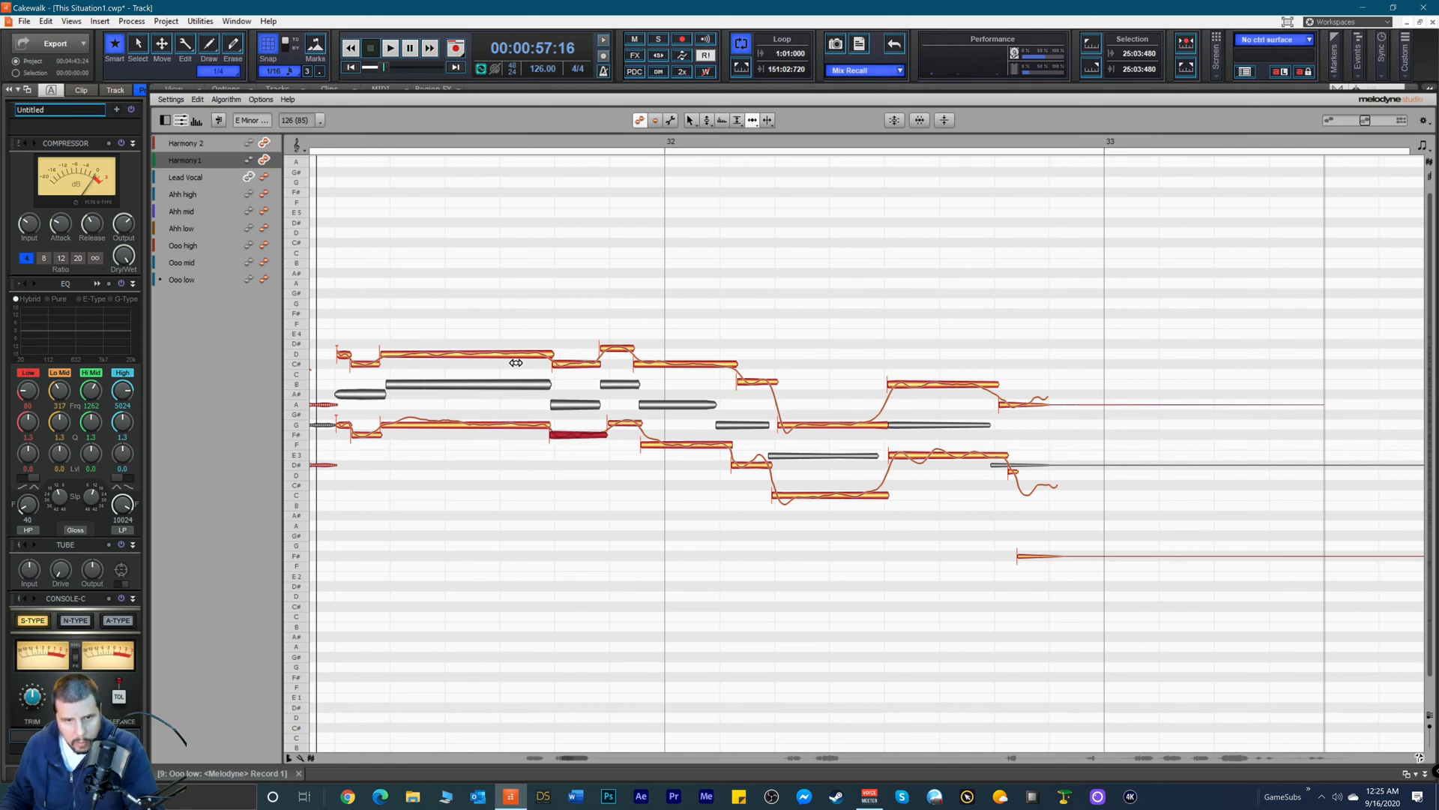
{"action": "left_click_drag", "start_coordinate": [386, 351], "coordinate": [390, 352]}
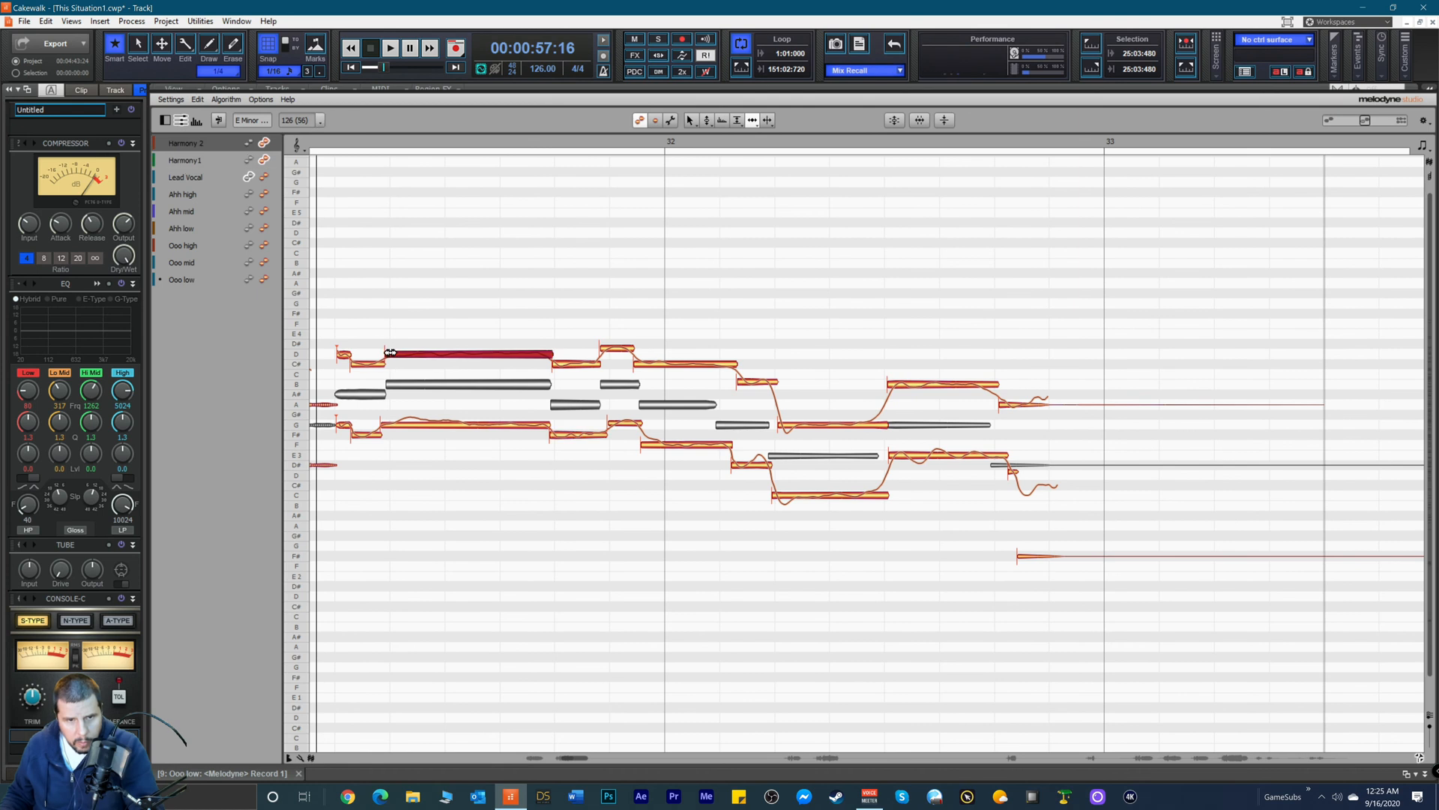
{"action": "left_click_drag", "start_coordinate": [389, 422], "coordinate": [397, 425]}
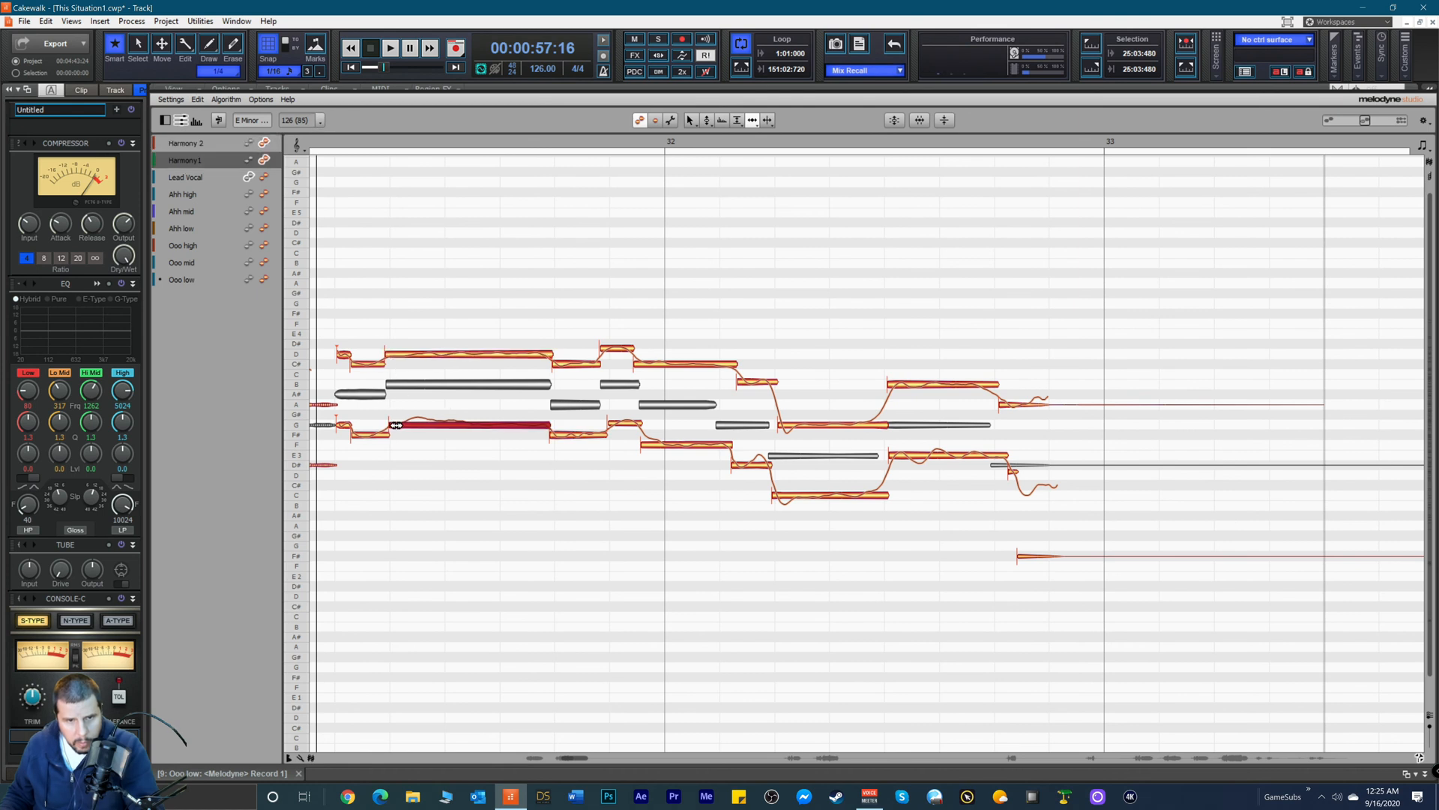
{"action": "key", "text": "space"}
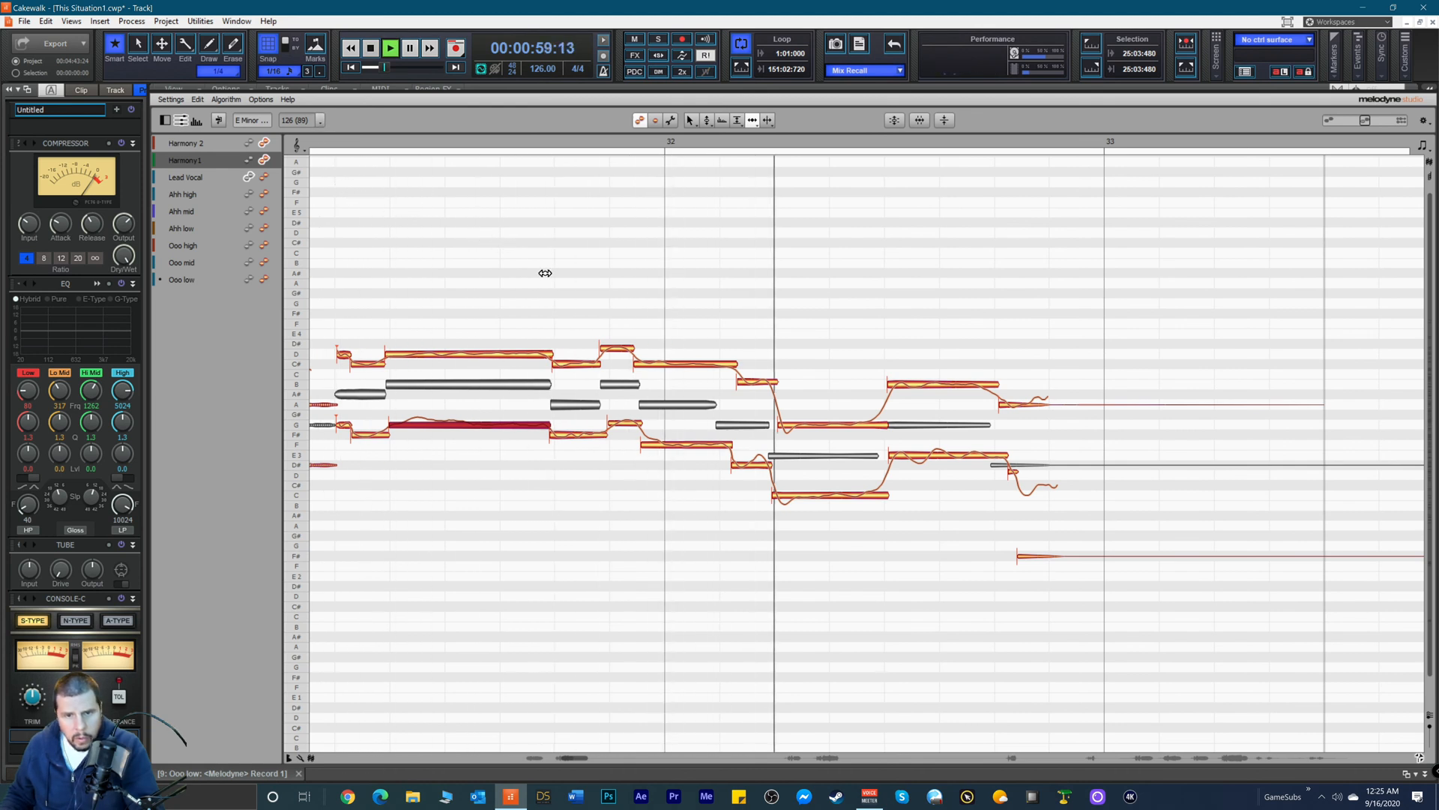
{"action": "key", "text": "space"}
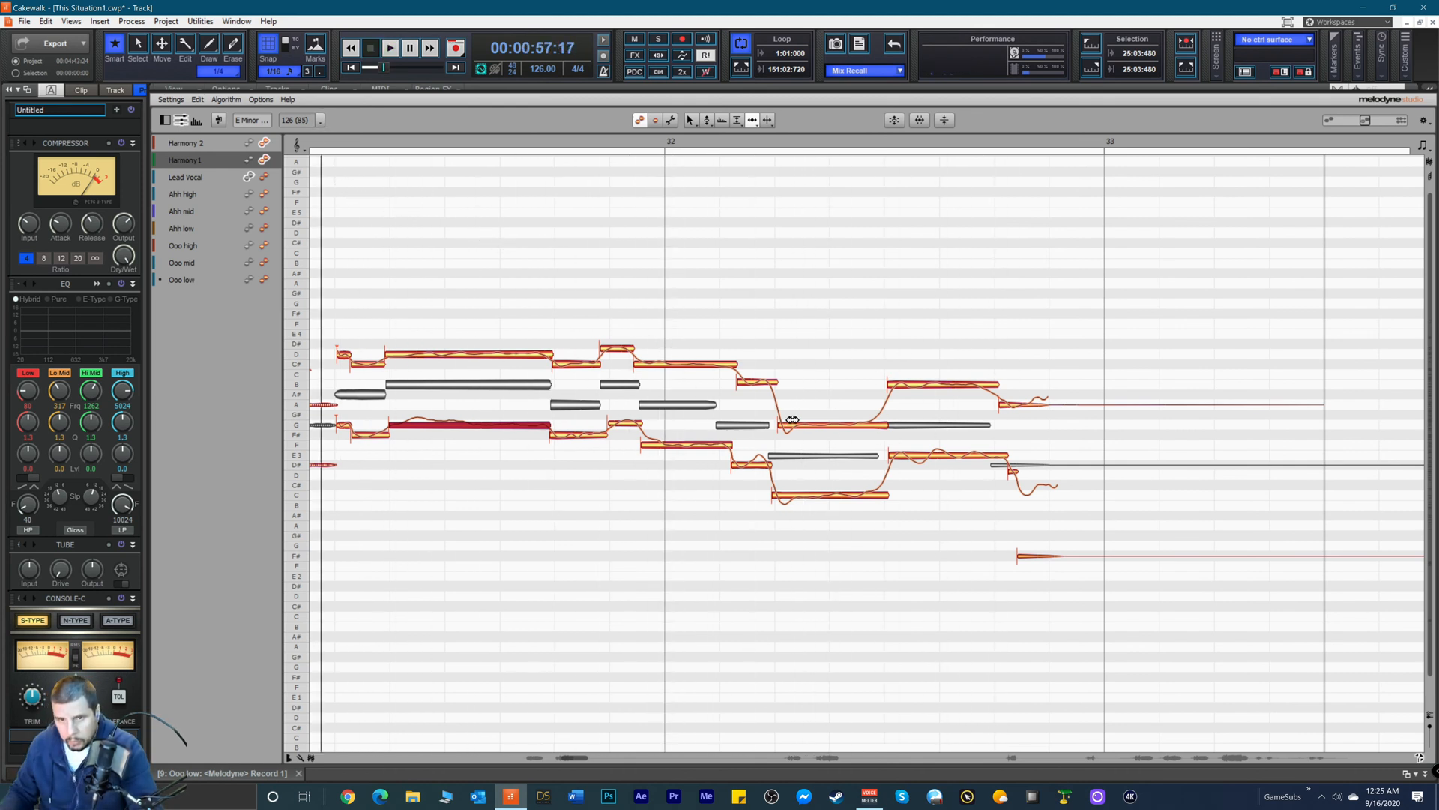
Step: Shift the starts of the long low note after bar 32 and the short note before it earlier in both harmonies to match the lead
{"action": "left_click", "coordinate": [788, 426]}
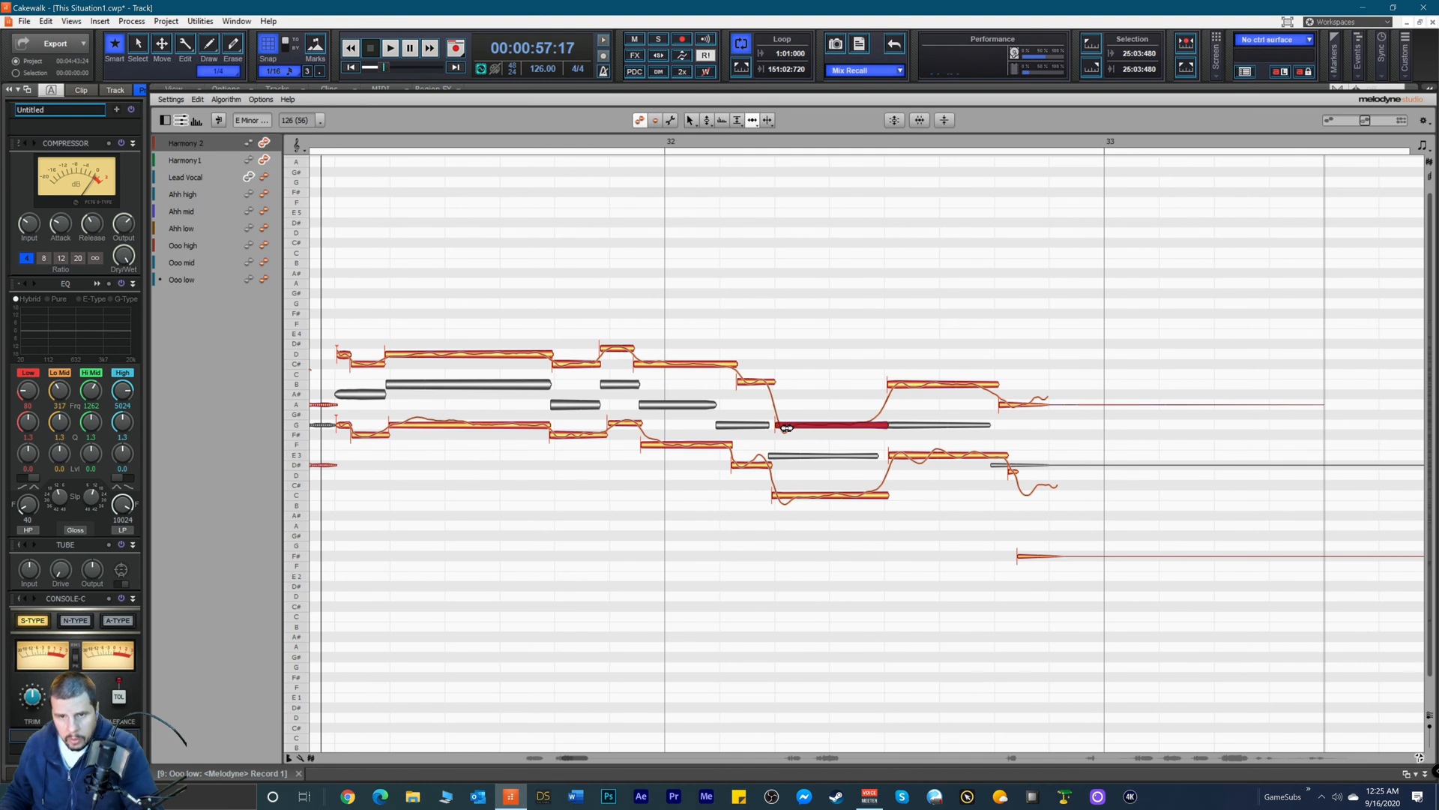
{"action": "left_click_drag", "start_coordinate": [786, 430], "coordinate": [791, 431]}
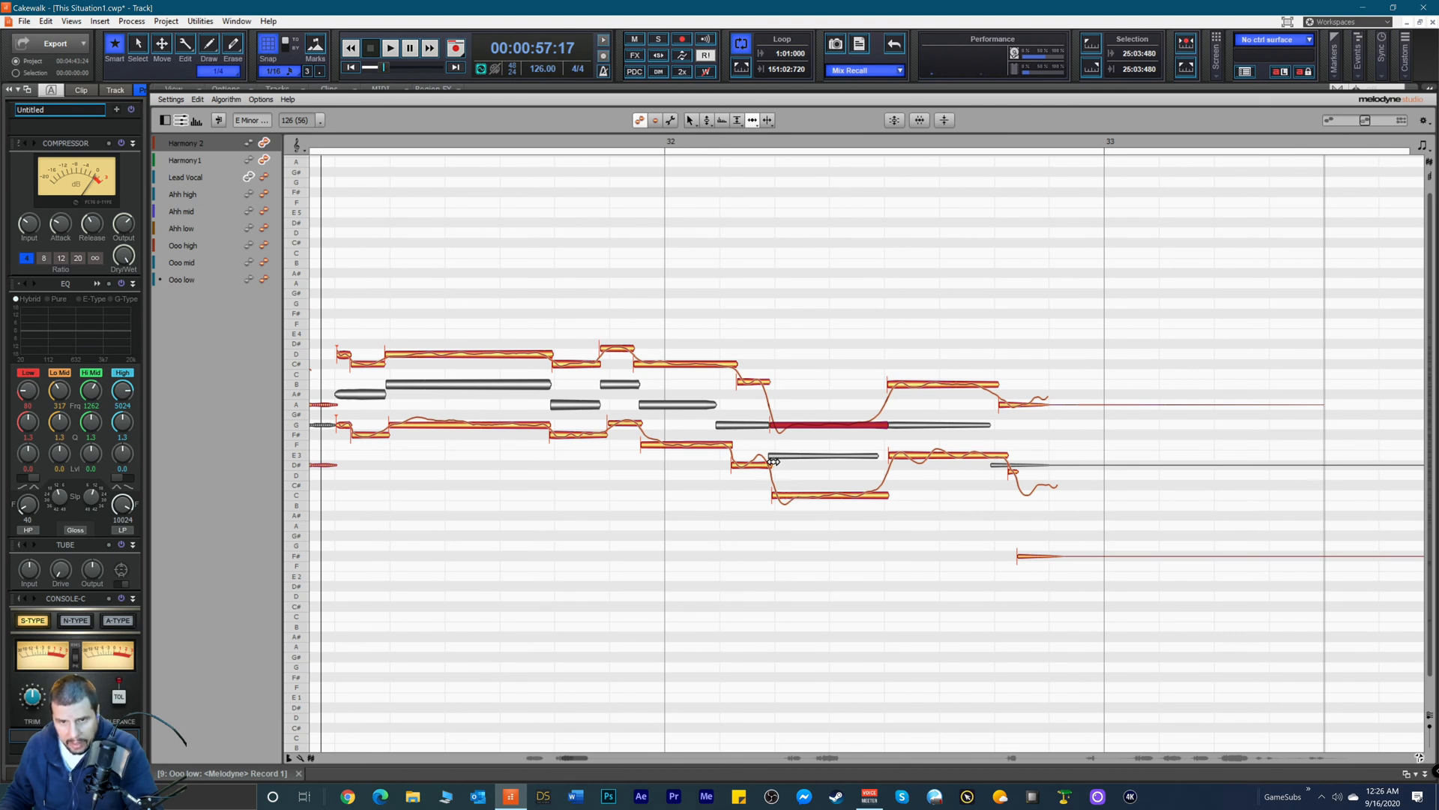
{"action": "left_click", "coordinate": [787, 499]}
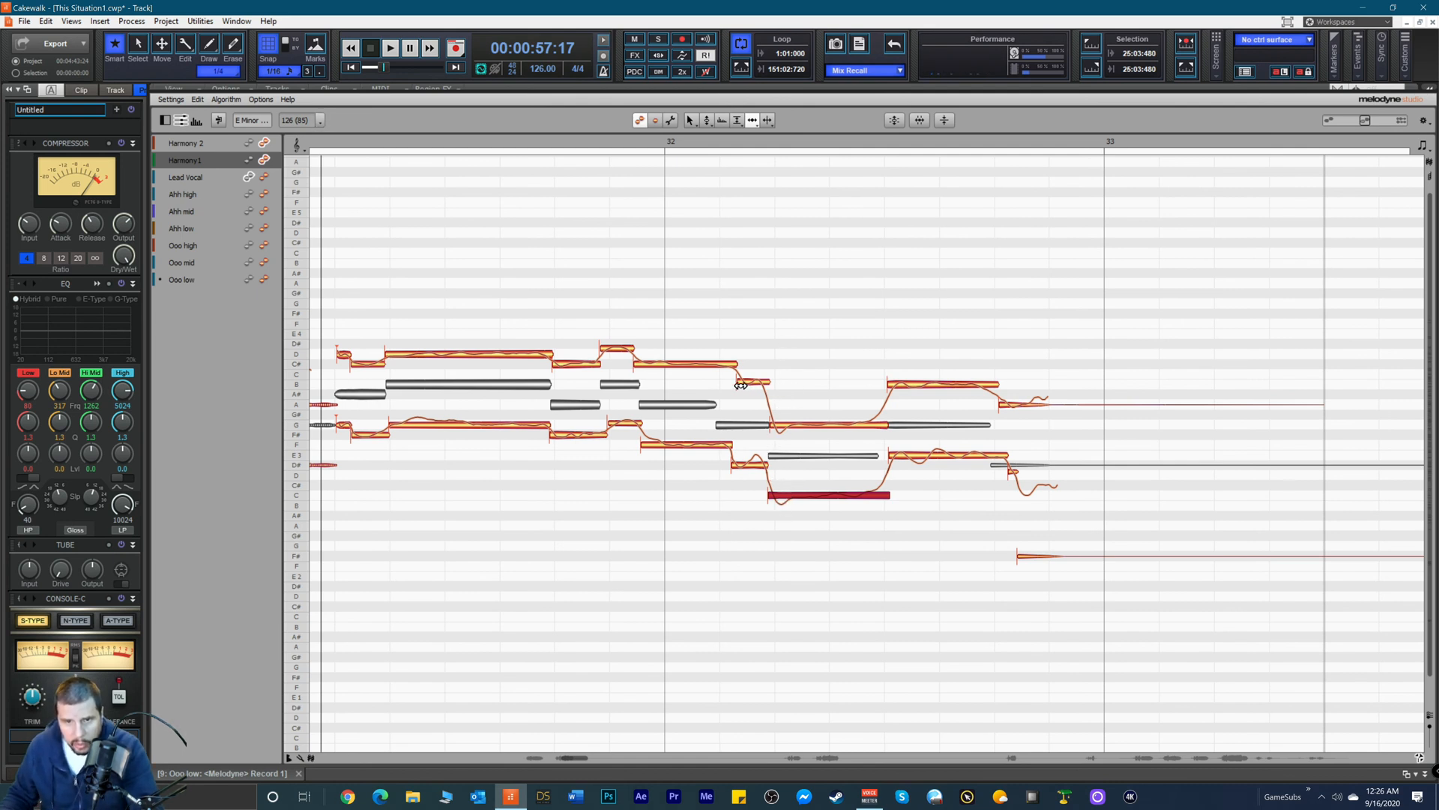
{"action": "left_click_drag", "start_coordinate": [740, 384], "coordinate": [729, 391]}
{"action": "left_click_drag", "start_coordinate": [742, 465], "coordinate": [734, 467]}
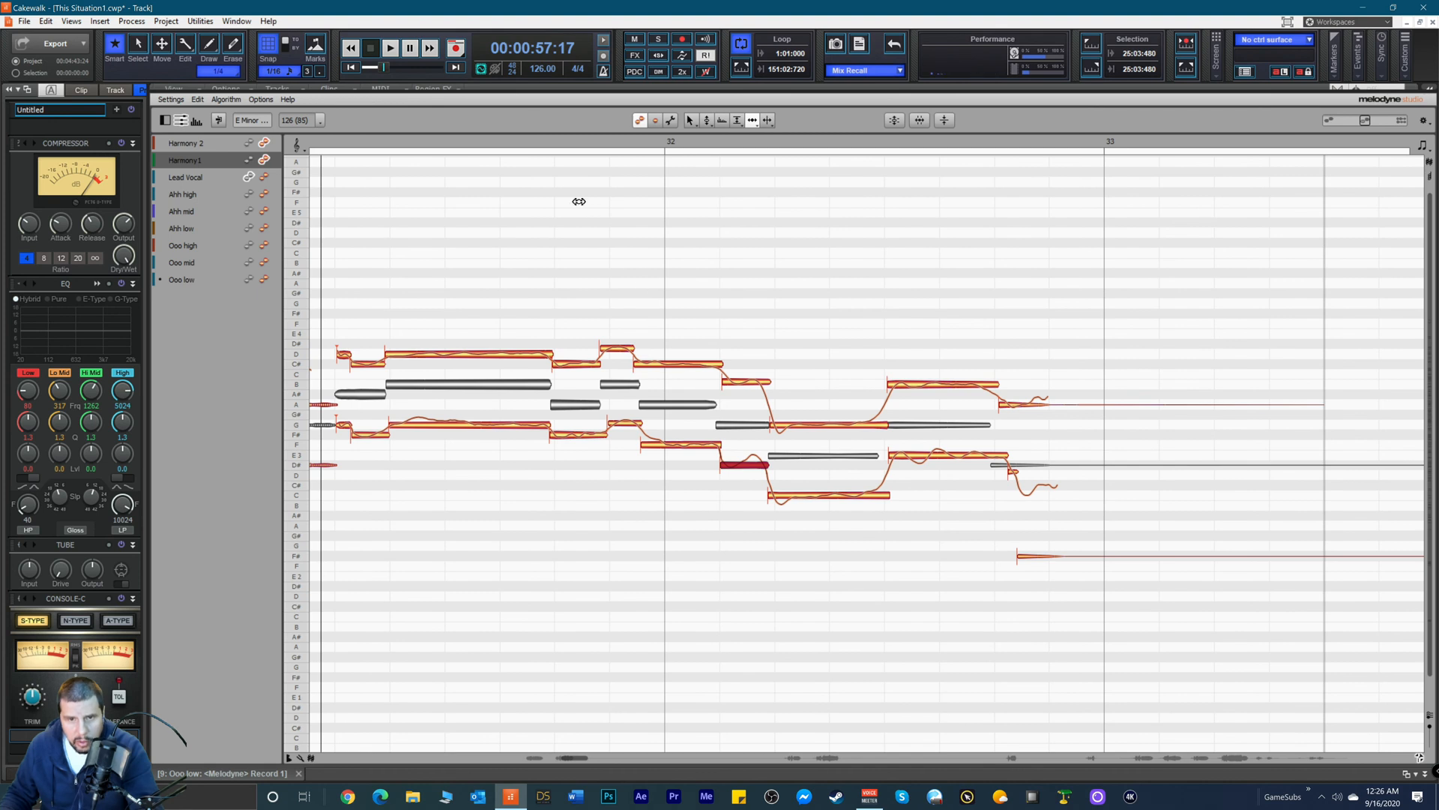
Step: Align the starts of Harmony 2's C# note across bar 32 and the short high note before it with the lead vocal, and play back
{"action": "left_click", "coordinate": [638, 365]}
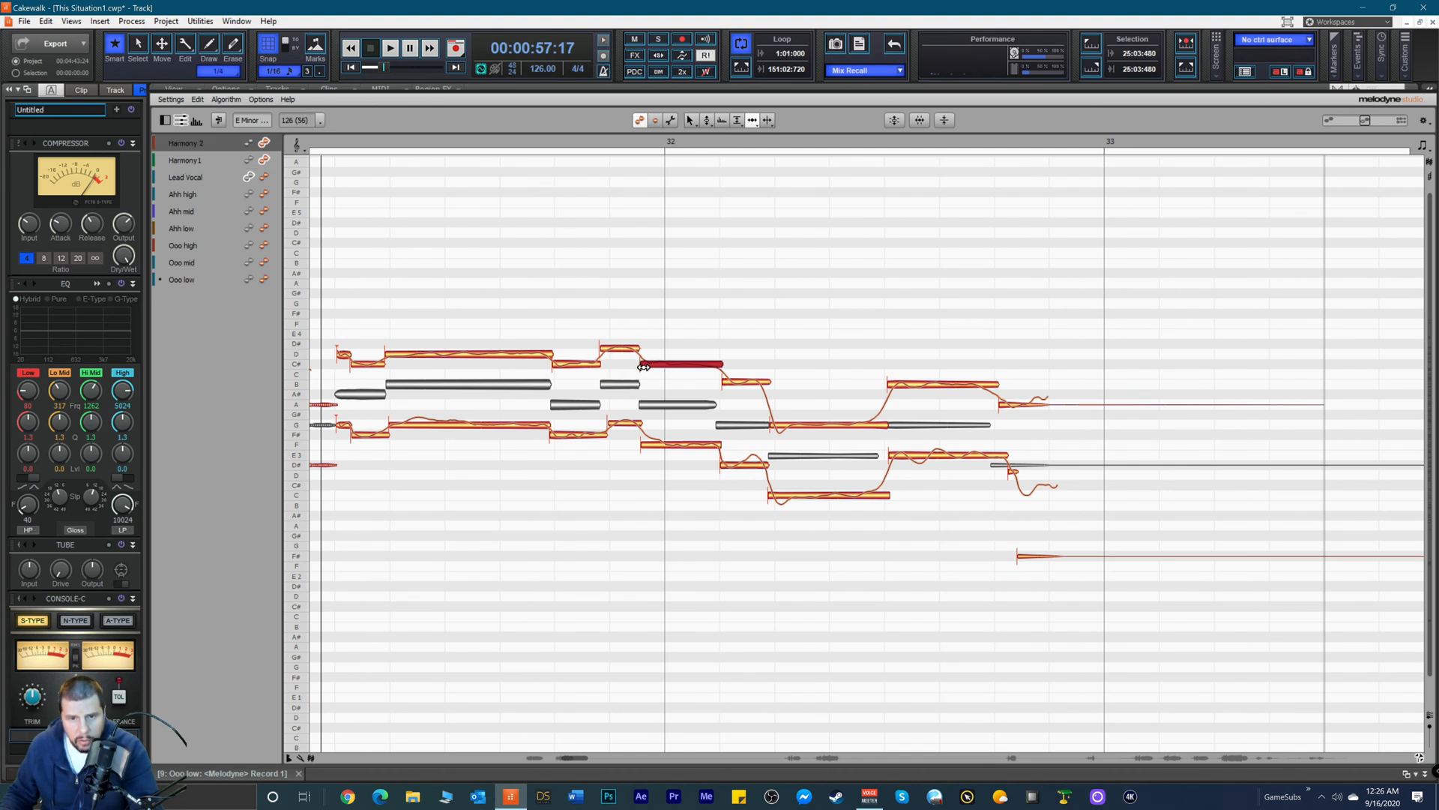
{"action": "left_click", "coordinate": [602, 350]}
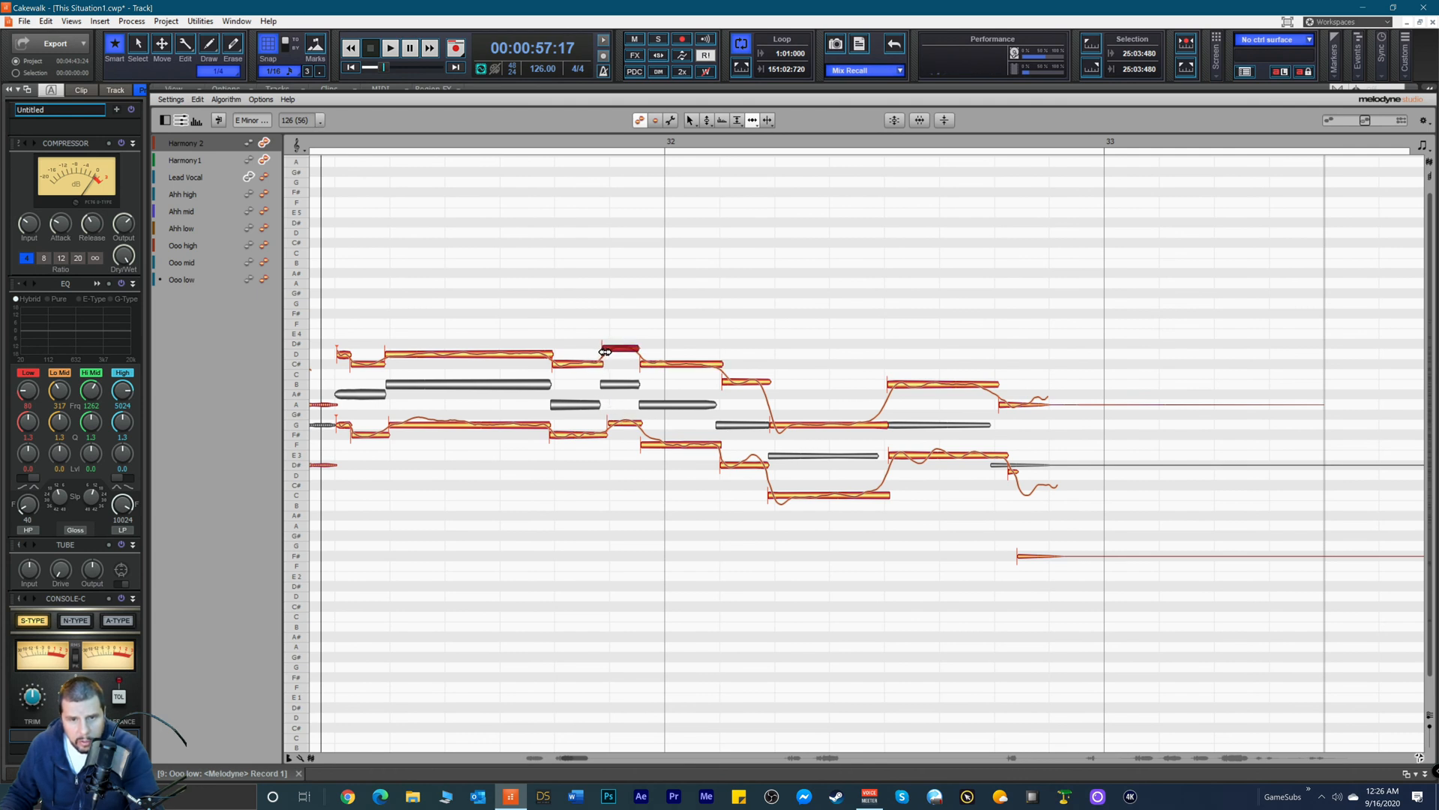
{"action": "key", "text": "space"}
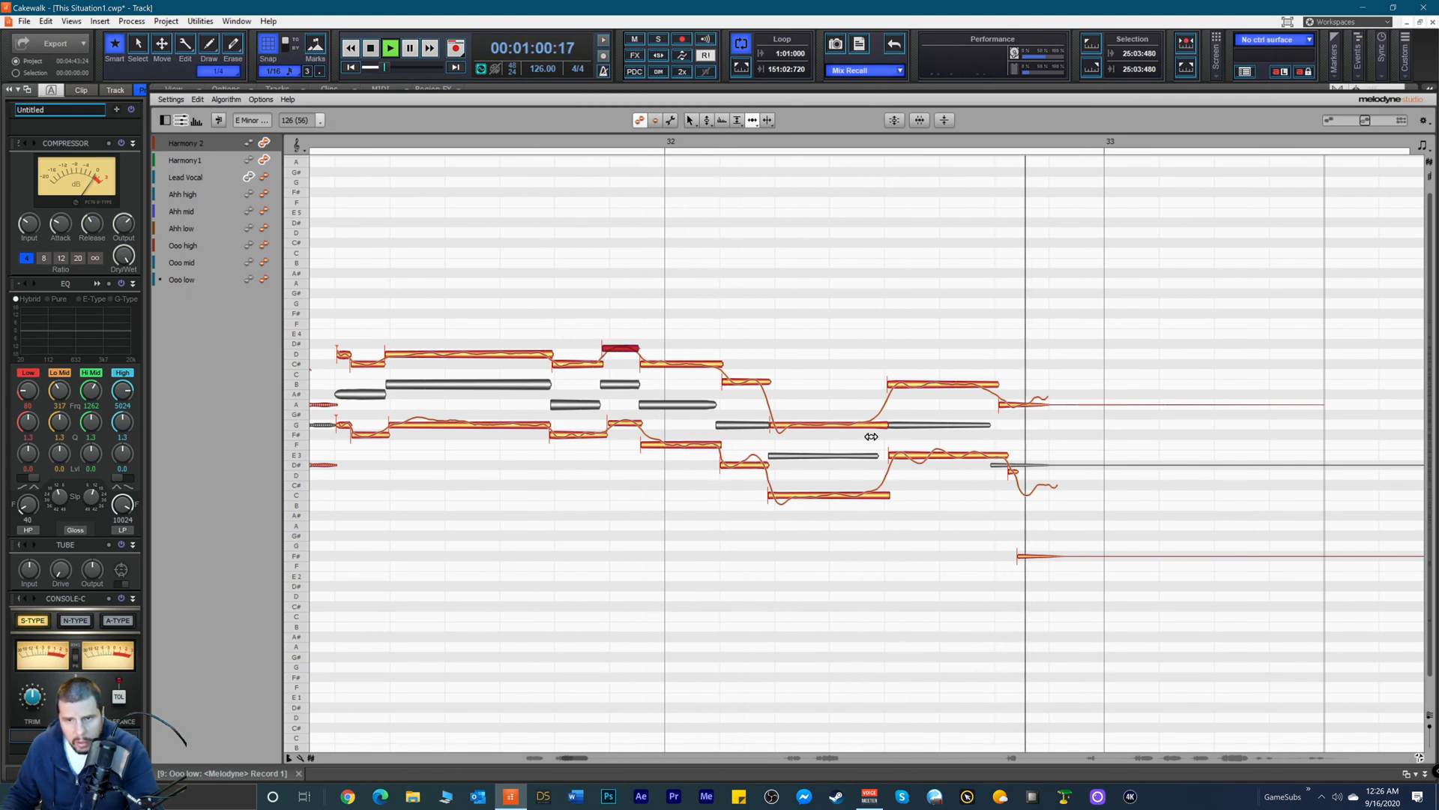
{"action": "key", "text": "space"}
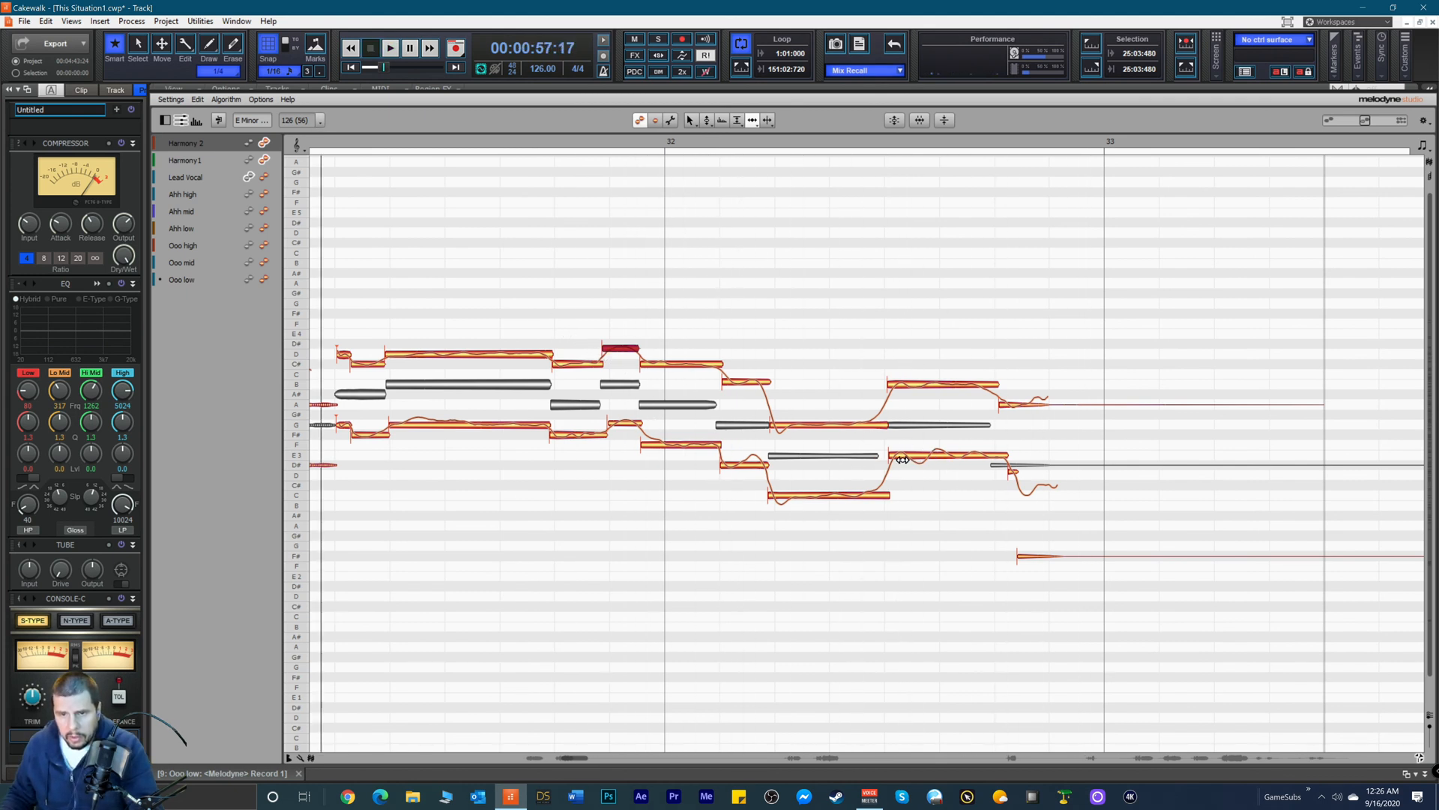
Step: Start the last long note earlier in Harmony 1 (E3) and in Harmony 2 (B), and play the phrase between the adjustments
{"action": "left_click", "coordinate": [903, 459]}
{"action": "left_click_drag", "start_coordinate": [903, 452], "coordinate": [898, 453]}
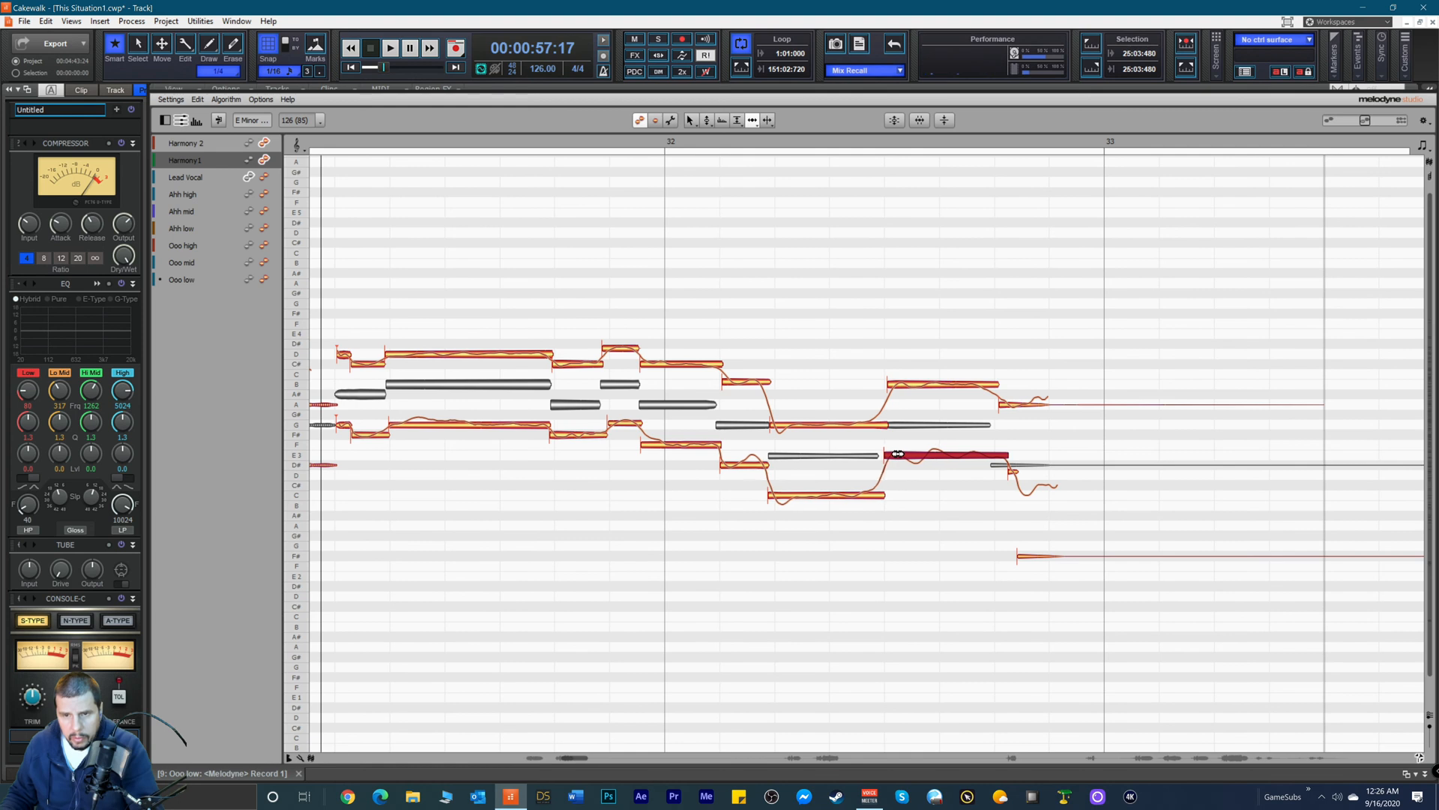
{"action": "key", "text": "space"}
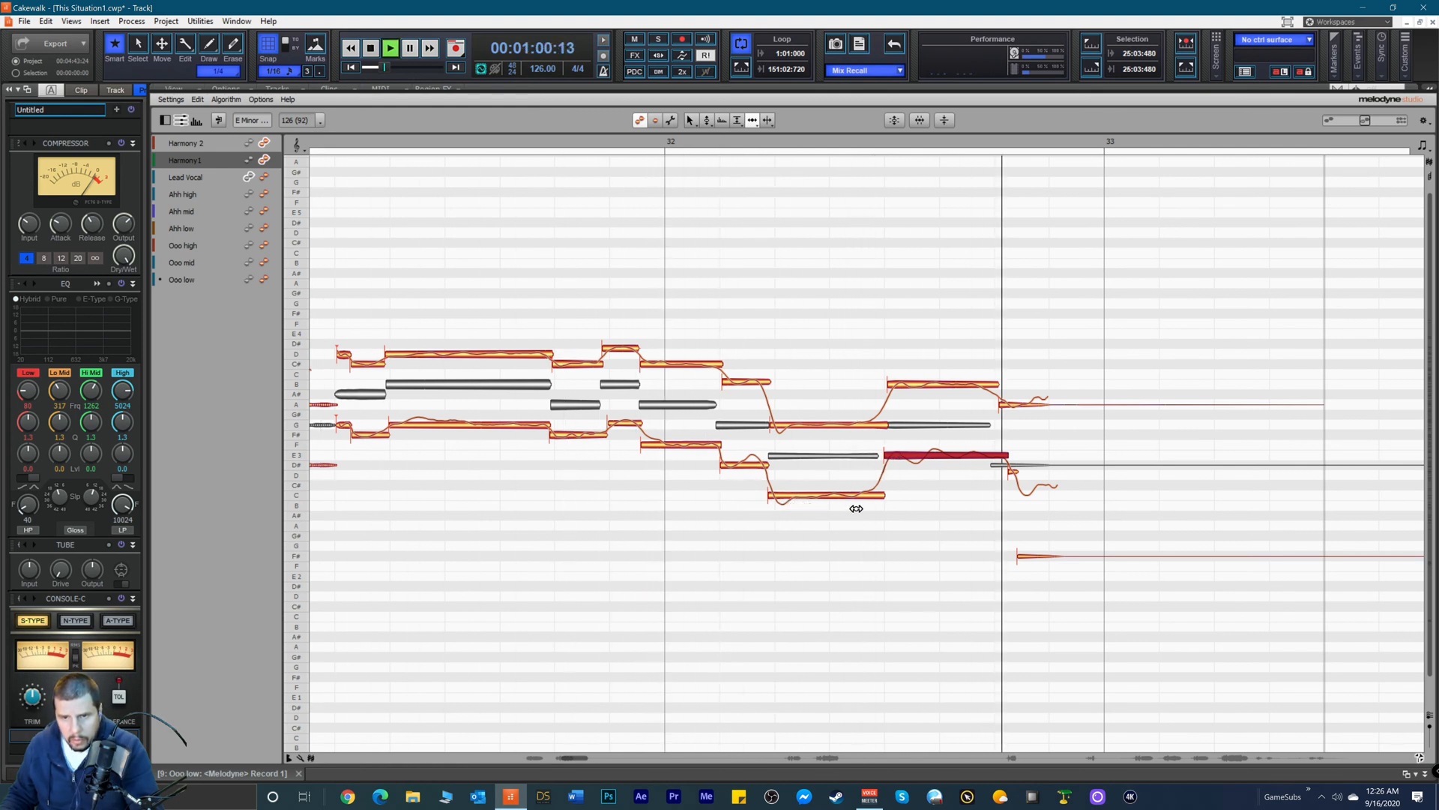
{"action": "key", "text": "space"}
{"action": "left_click_drag", "start_coordinate": [891, 387], "coordinate": [887, 387]}
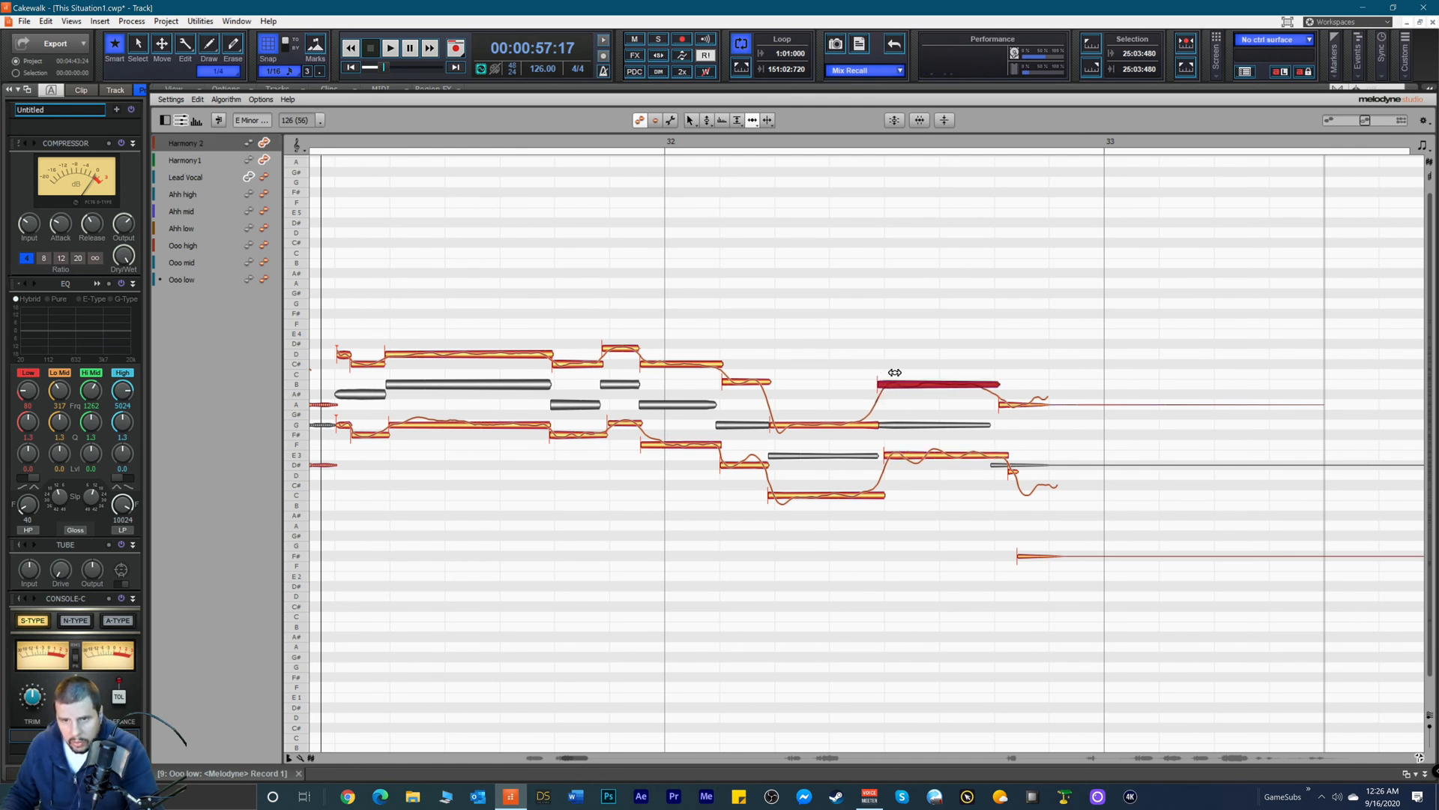
Step: Move the starts of the trailing end notes in Harmony 2 and Harmony 1 earlier to match the lead vocal's ending
{"action": "left_click", "coordinate": [1002, 409]}
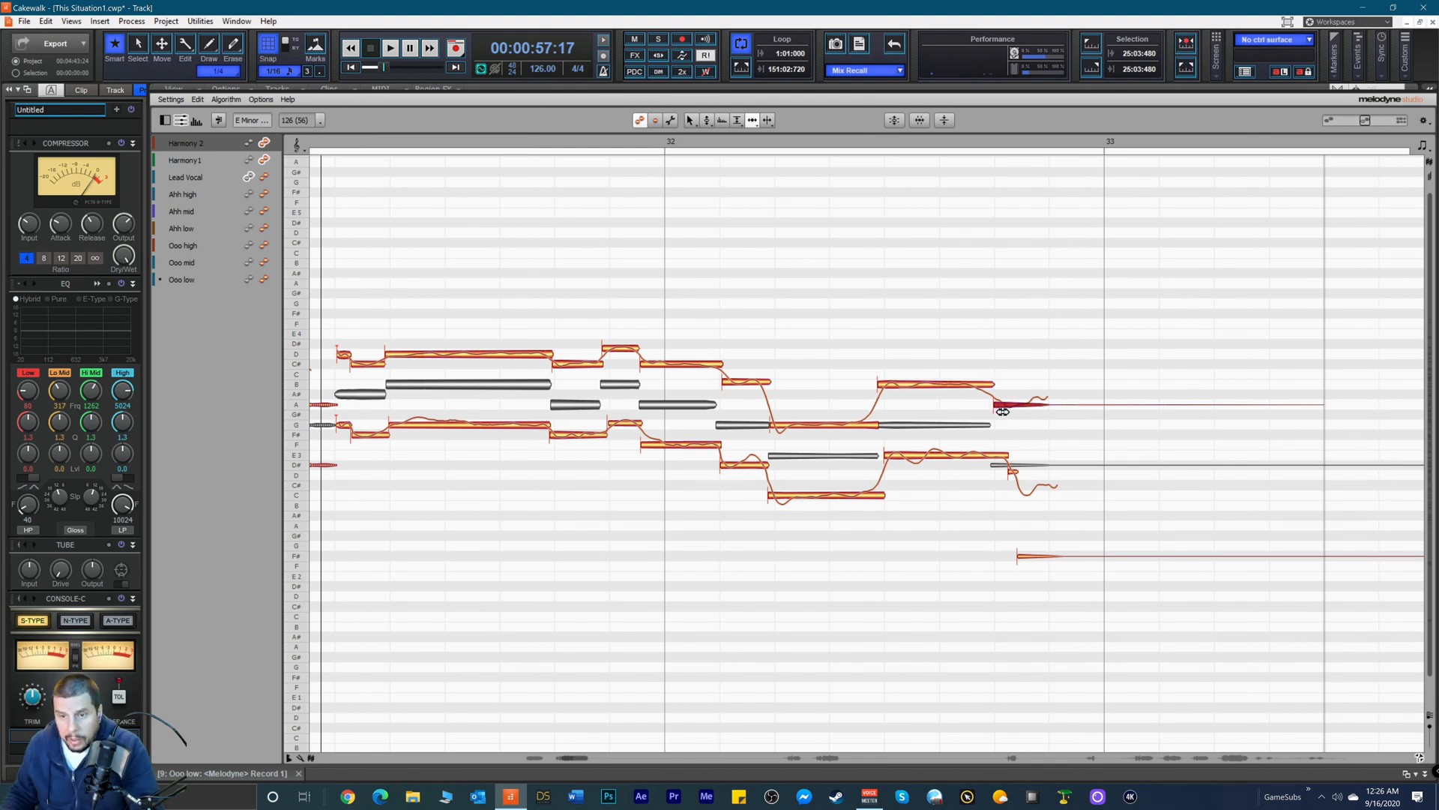
{"action": "left_click_drag", "start_coordinate": [1014, 474], "coordinate": [1005, 474]}
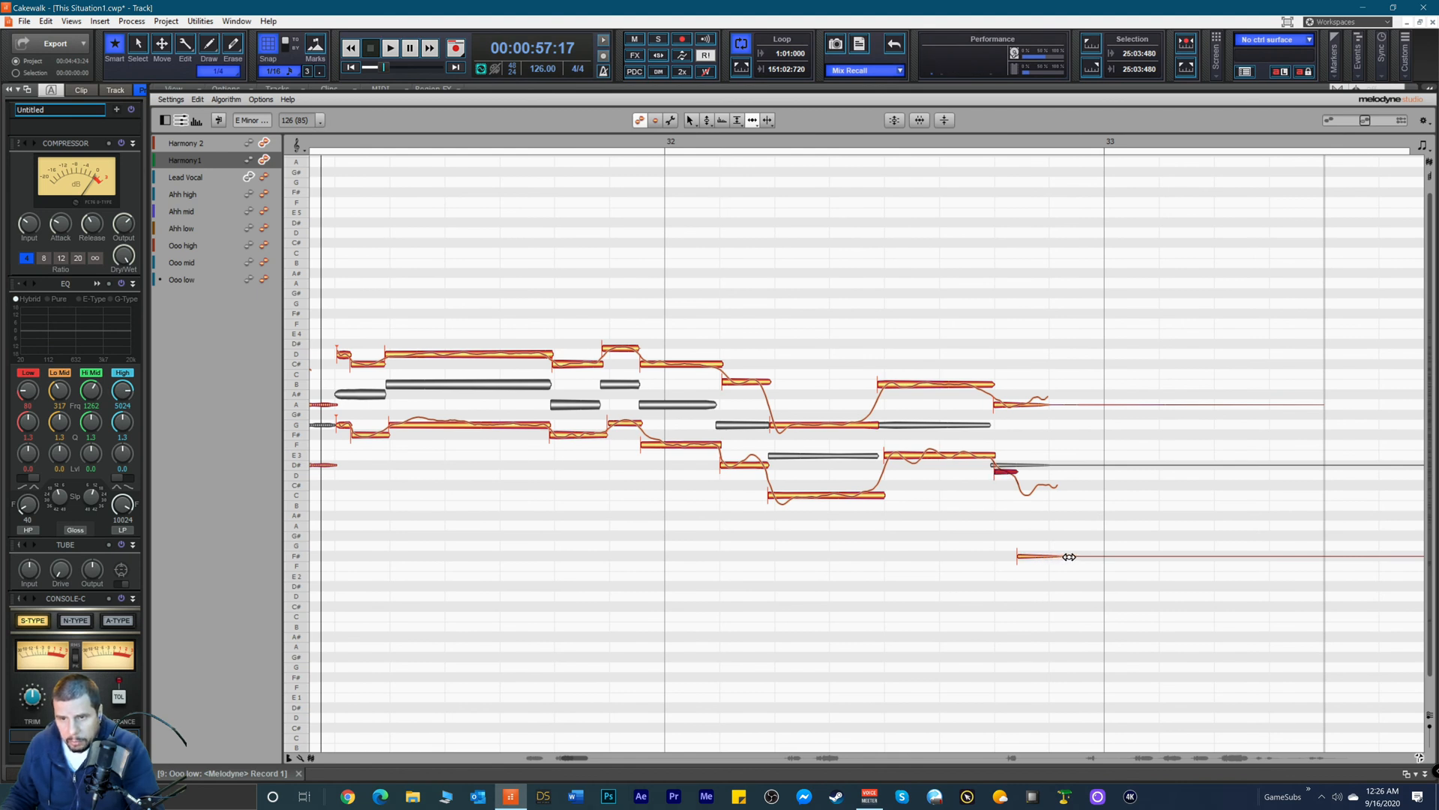
{"action": "left_click_drag", "start_coordinate": [1070, 557], "coordinate": [1066, 557]}
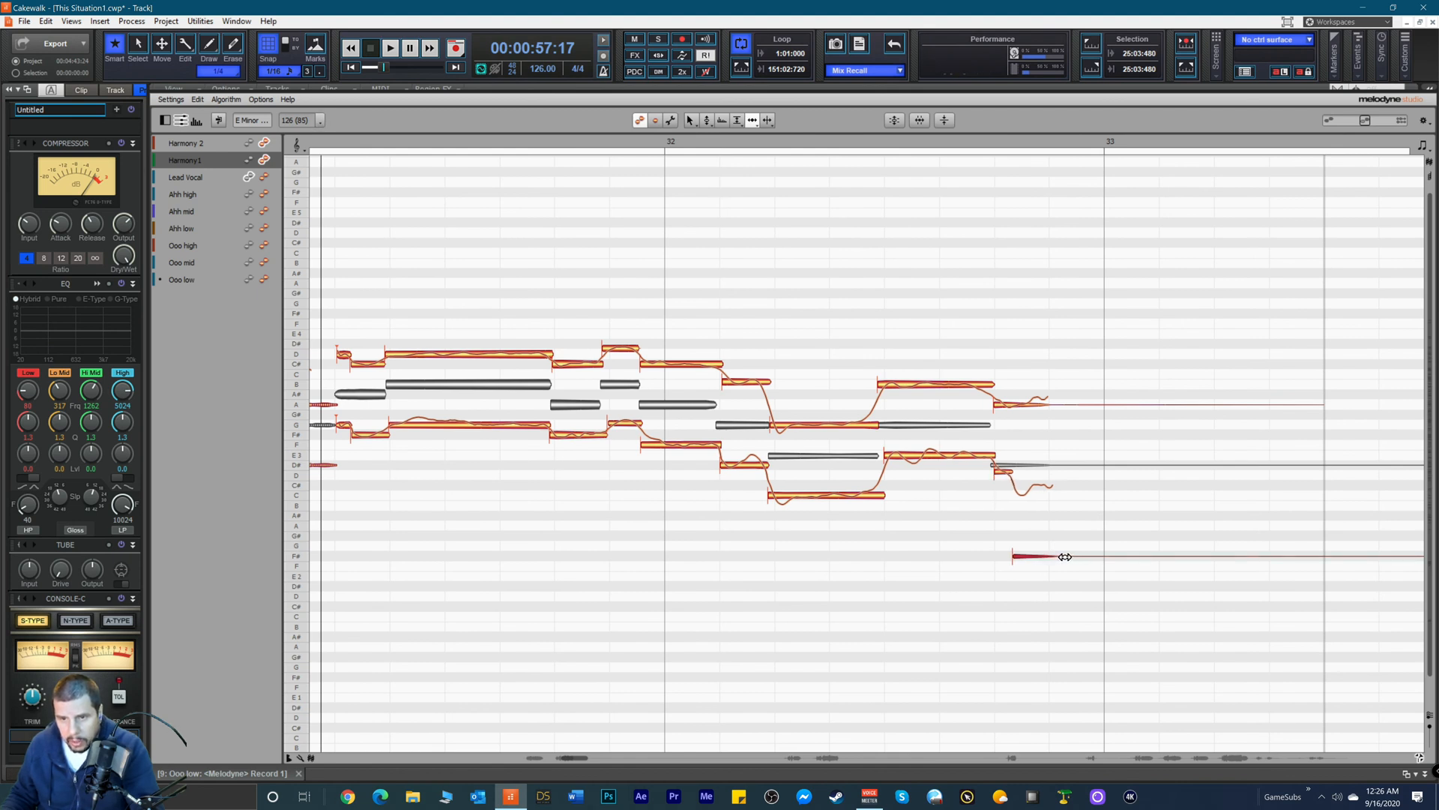
Step: Play the phrase around bar 32 repeatedly to check the timing of both harmonies against the lead vocal
{"action": "key", "text": "space"}
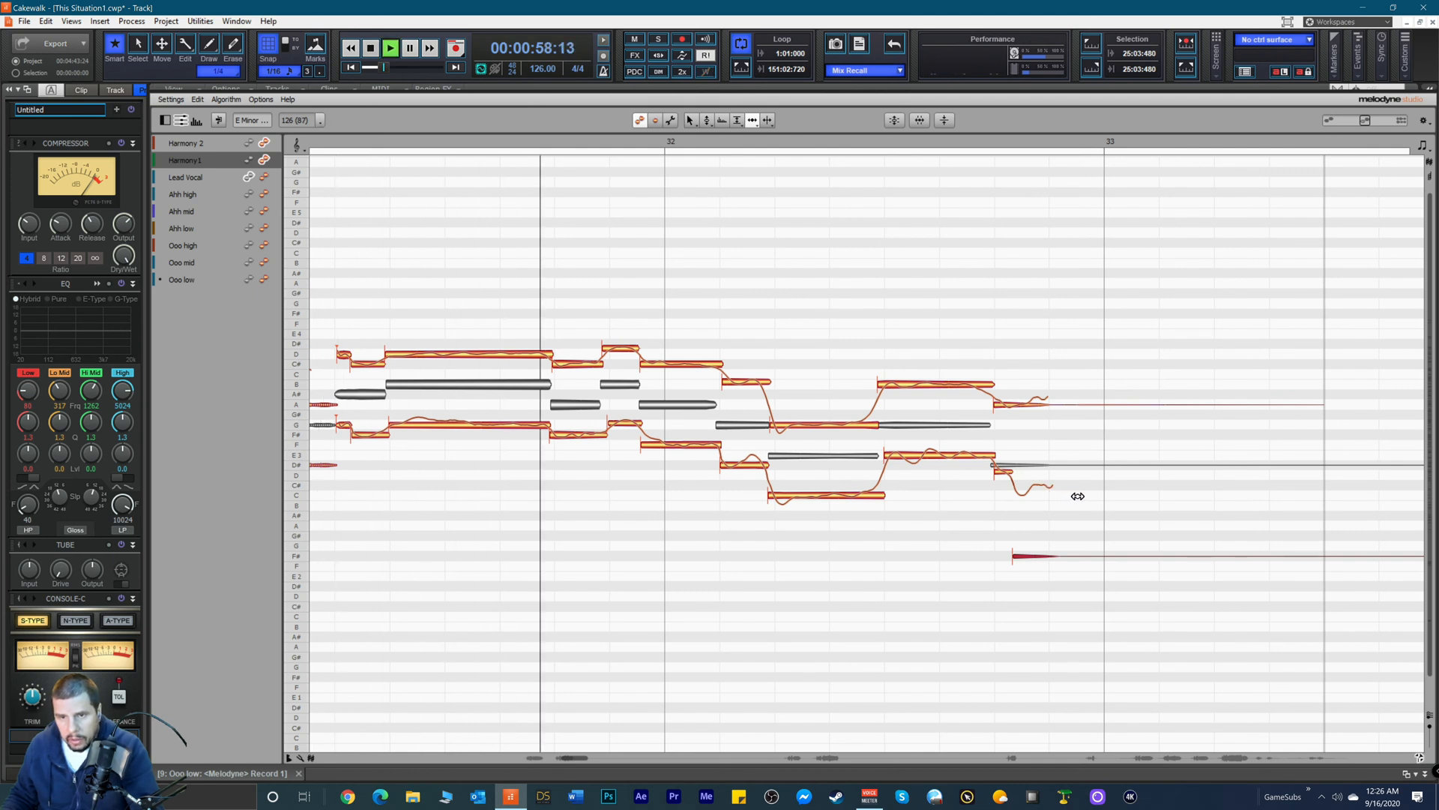
{"action": "key", "text": "space"}
{"action": "key", "text": "space"}
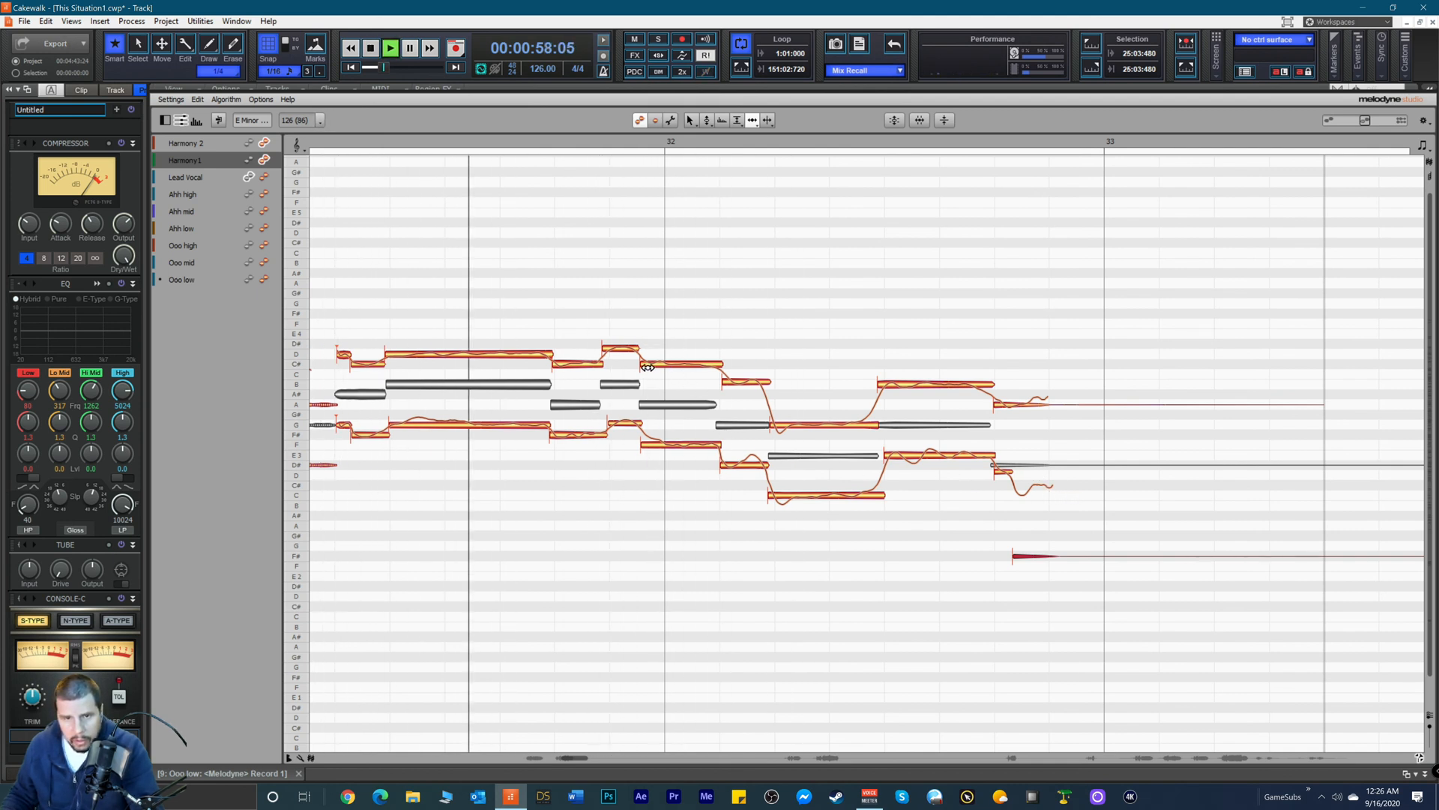
{"action": "key", "text": "space"}
{"action": "key", "text": "space"}
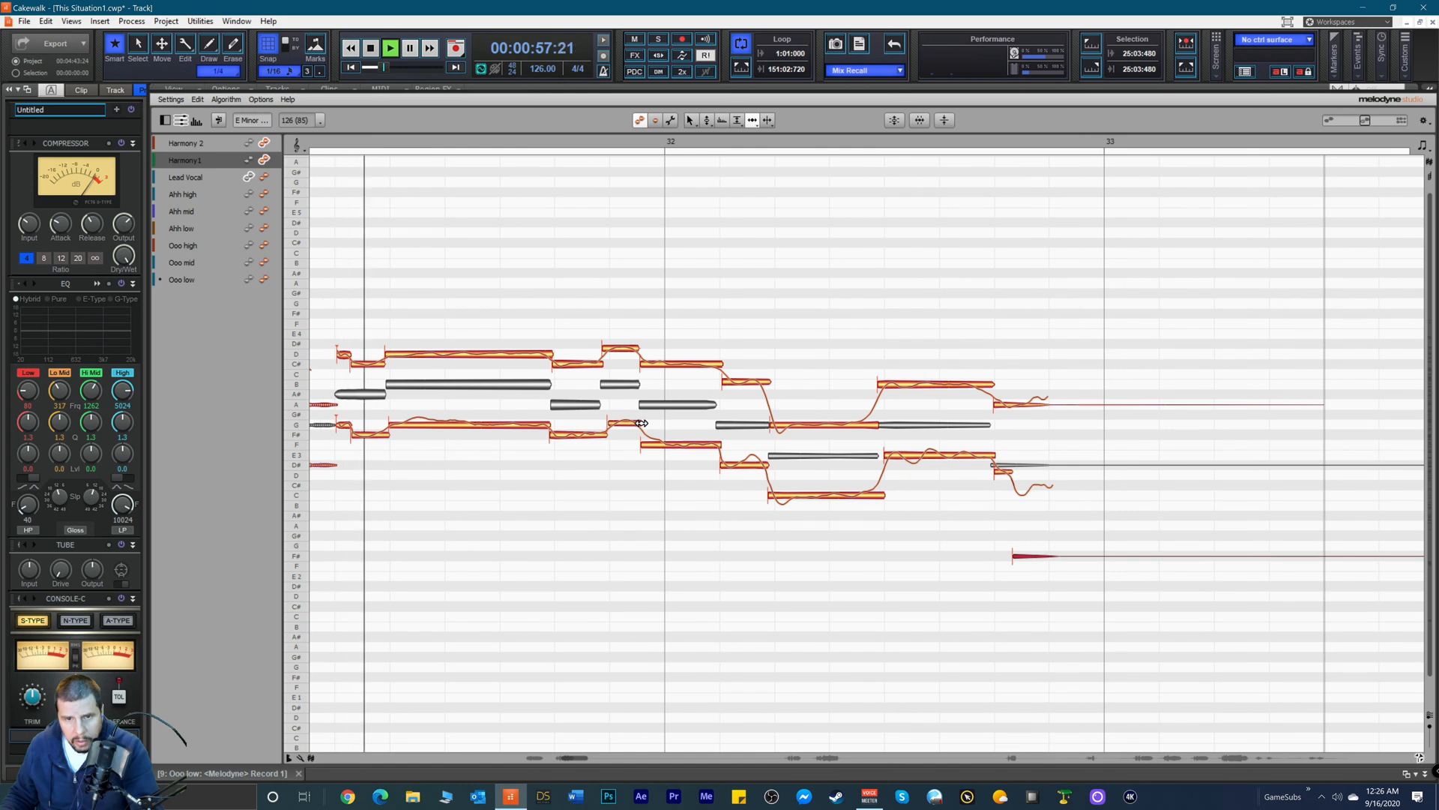
{"action": "key", "text": "space"}
{"action": "key", "text": "space"}
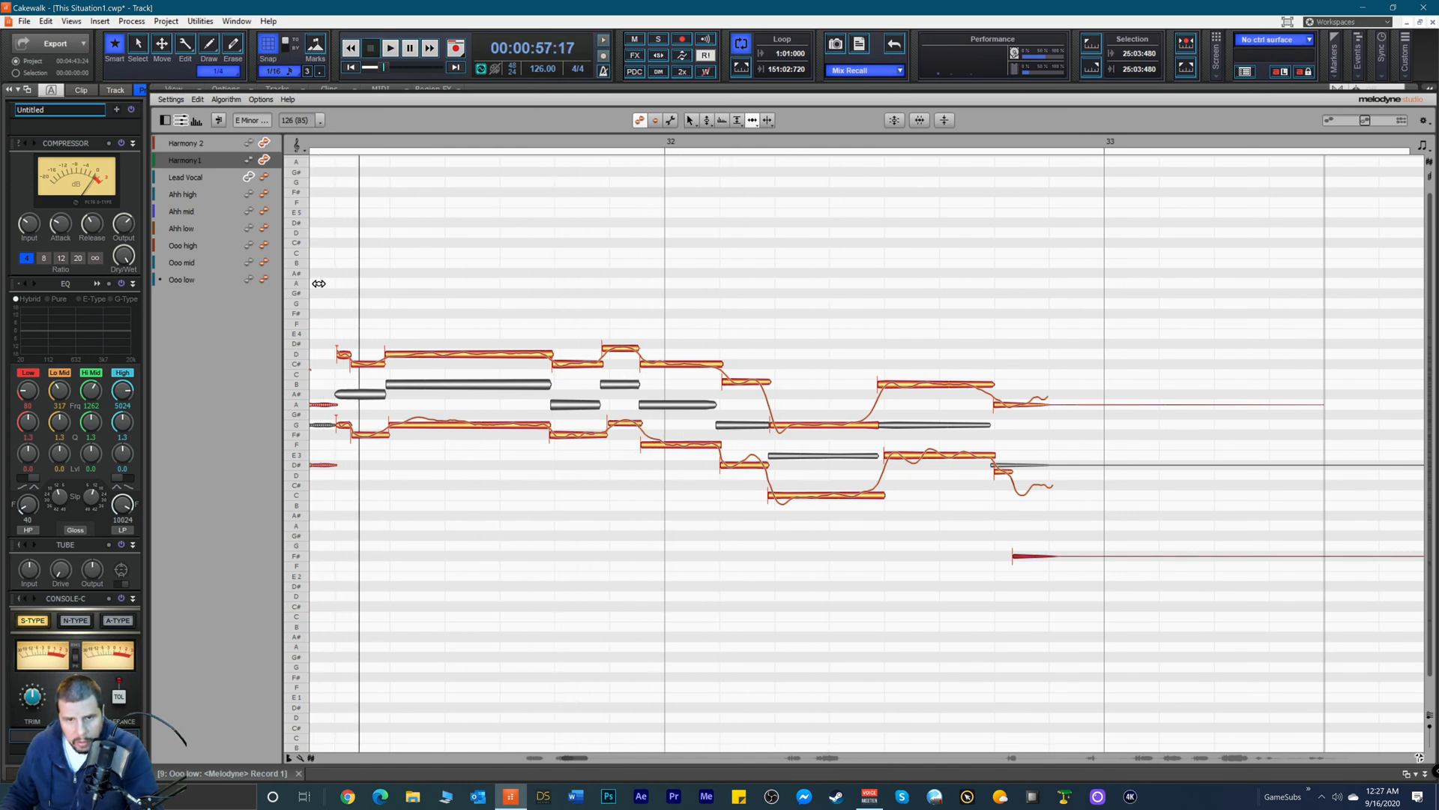
{"action": "key", "text": "space"}
{"action": "key", "text": "space"}
{"action": "key", "text": "space"}
Step: Nudge the starts of Harmony 2's C# note and both harmonies' short high note before bar 32 slightly earlier, and play back
{"action": "left_click", "coordinate": [646, 366]}
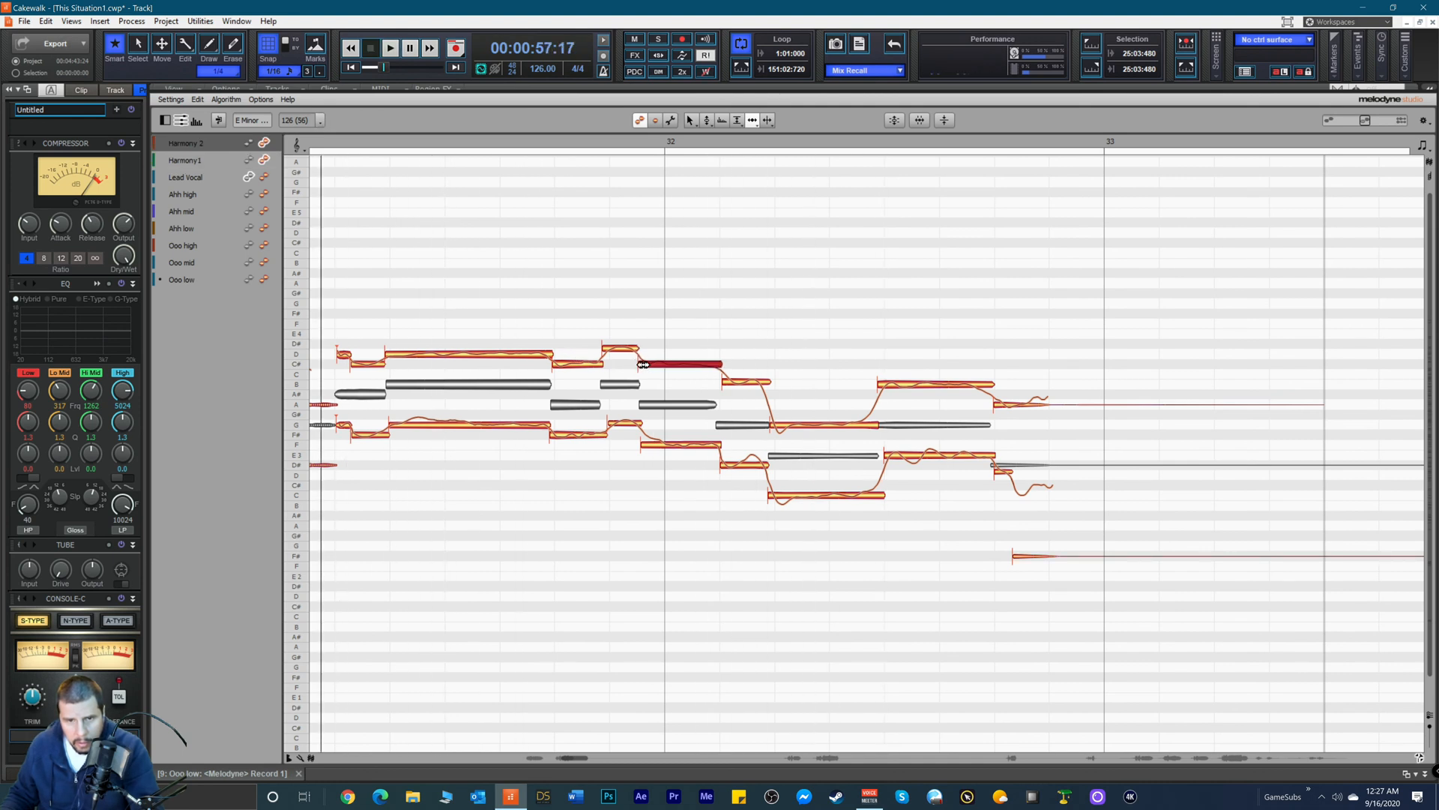
{"action": "left_click", "coordinate": [609, 347]}
{"action": "key", "text": "space"}
{"action": "left_click", "coordinate": [607, 422]}
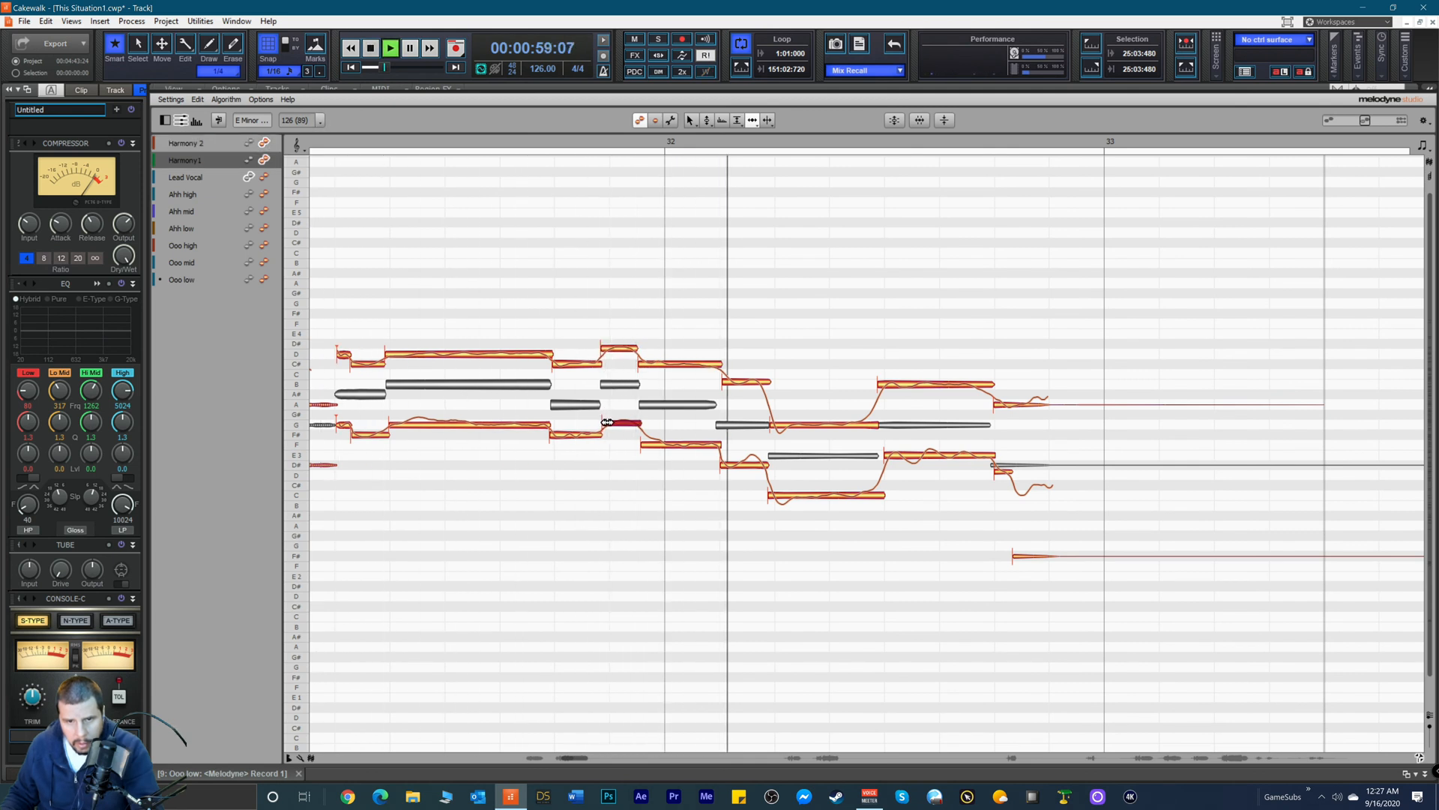
{"action": "key", "text": "space"}
{"action": "key", "text": "Right"}
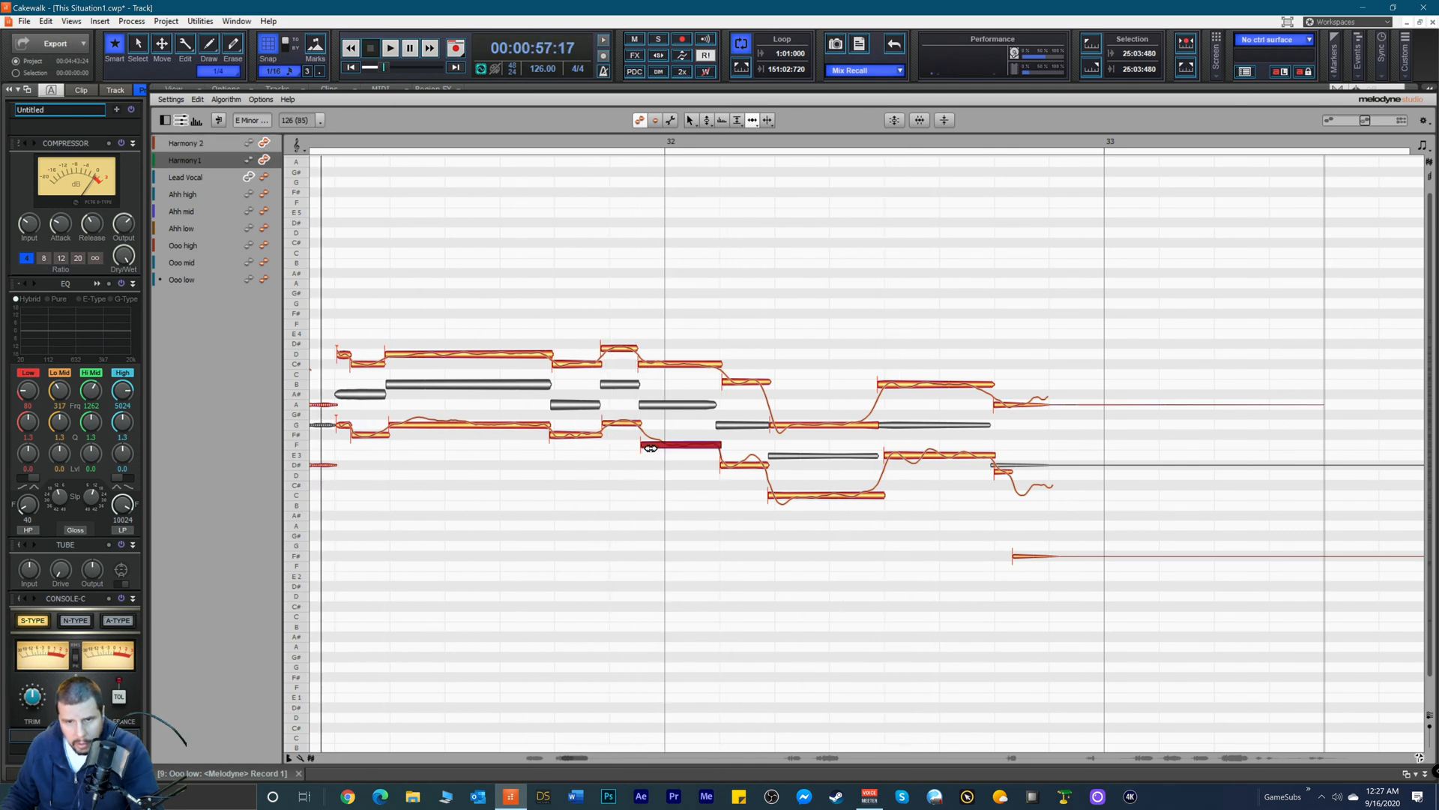
Step: Adjust the pitch modulation of the long held note before bar 32 to -184% in Harmony 1 and 87% in Harmony 2
{"action": "right_click", "coordinate": [449, 465]}
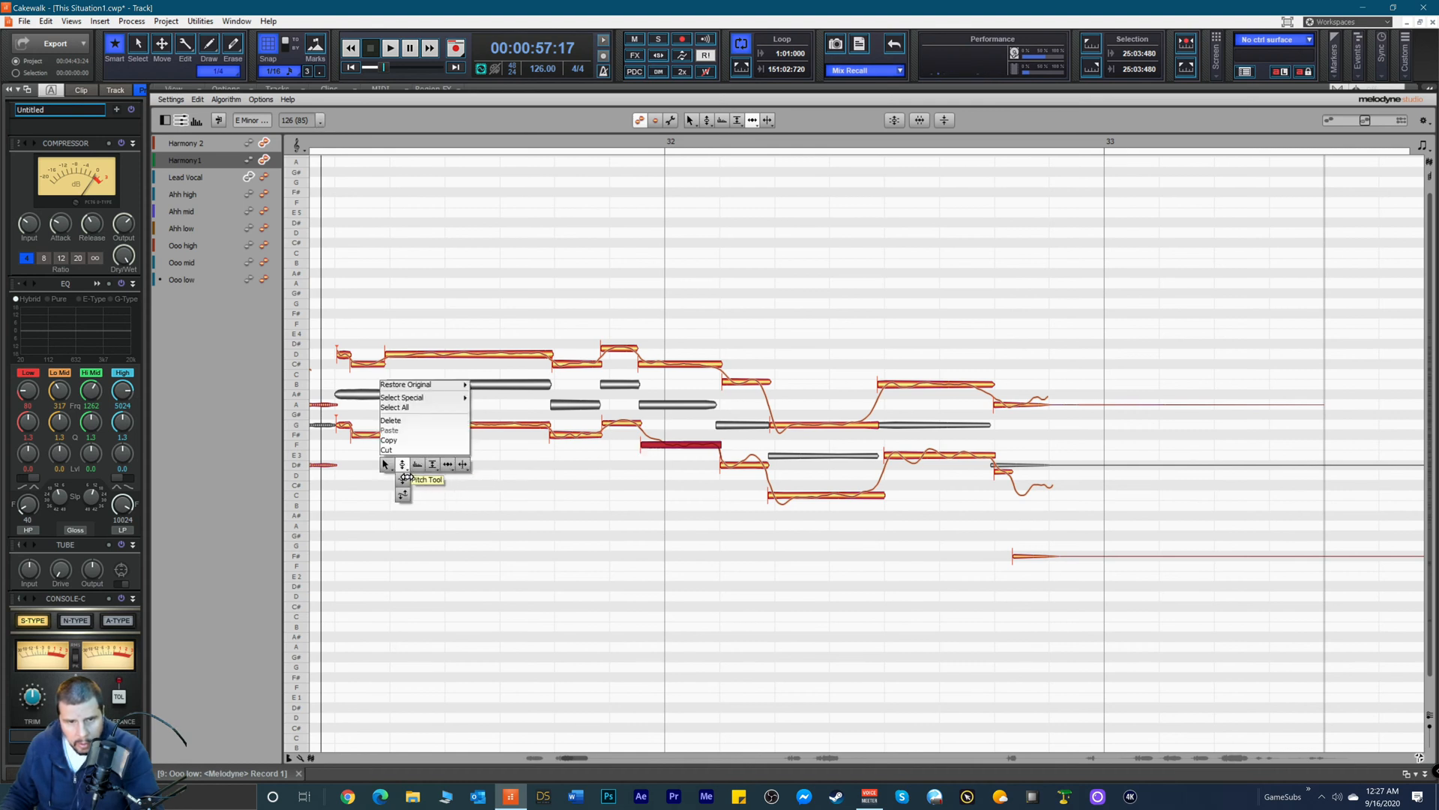
{"action": "left_click", "coordinate": [405, 496]}
{"action": "key", "text": "space"}
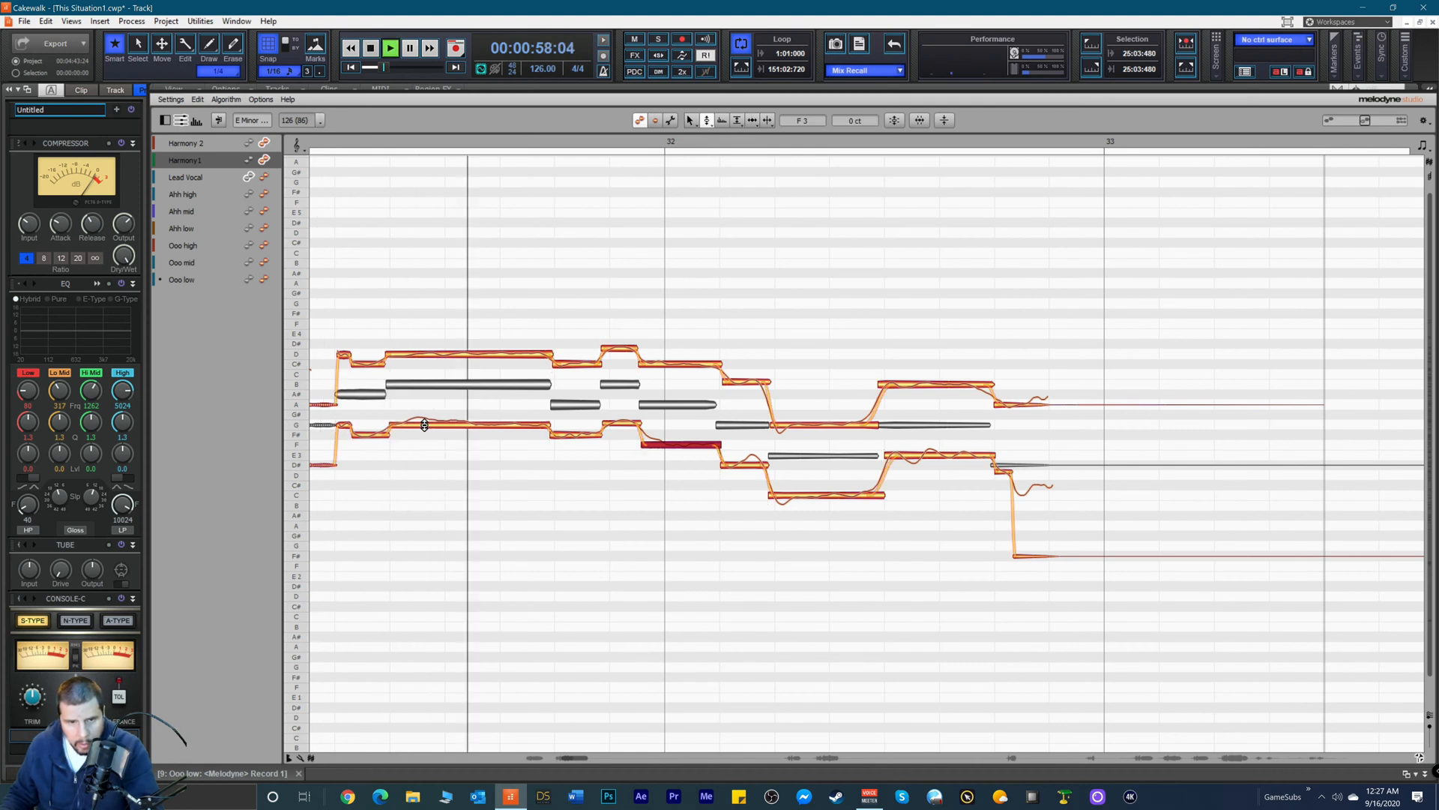
{"action": "key", "text": "space"}
{"action": "right_click", "coordinate": [424, 425]}
{"action": "left_click", "coordinate": [417, 456]}
{"action": "left_click_drag", "start_coordinate": [428, 430], "coordinate": [448, 575]}
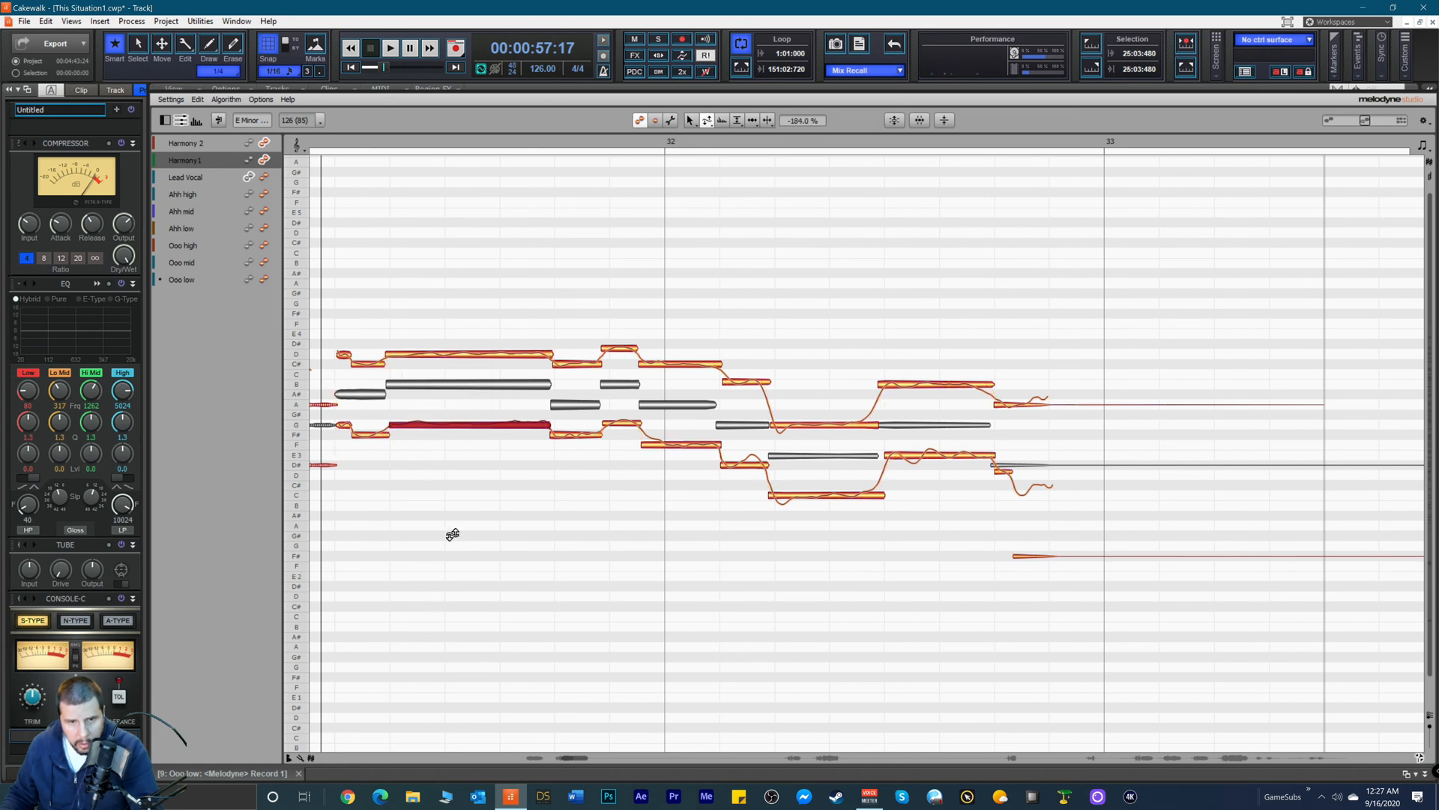
{"action": "left_click", "coordinate": [488, 359]}
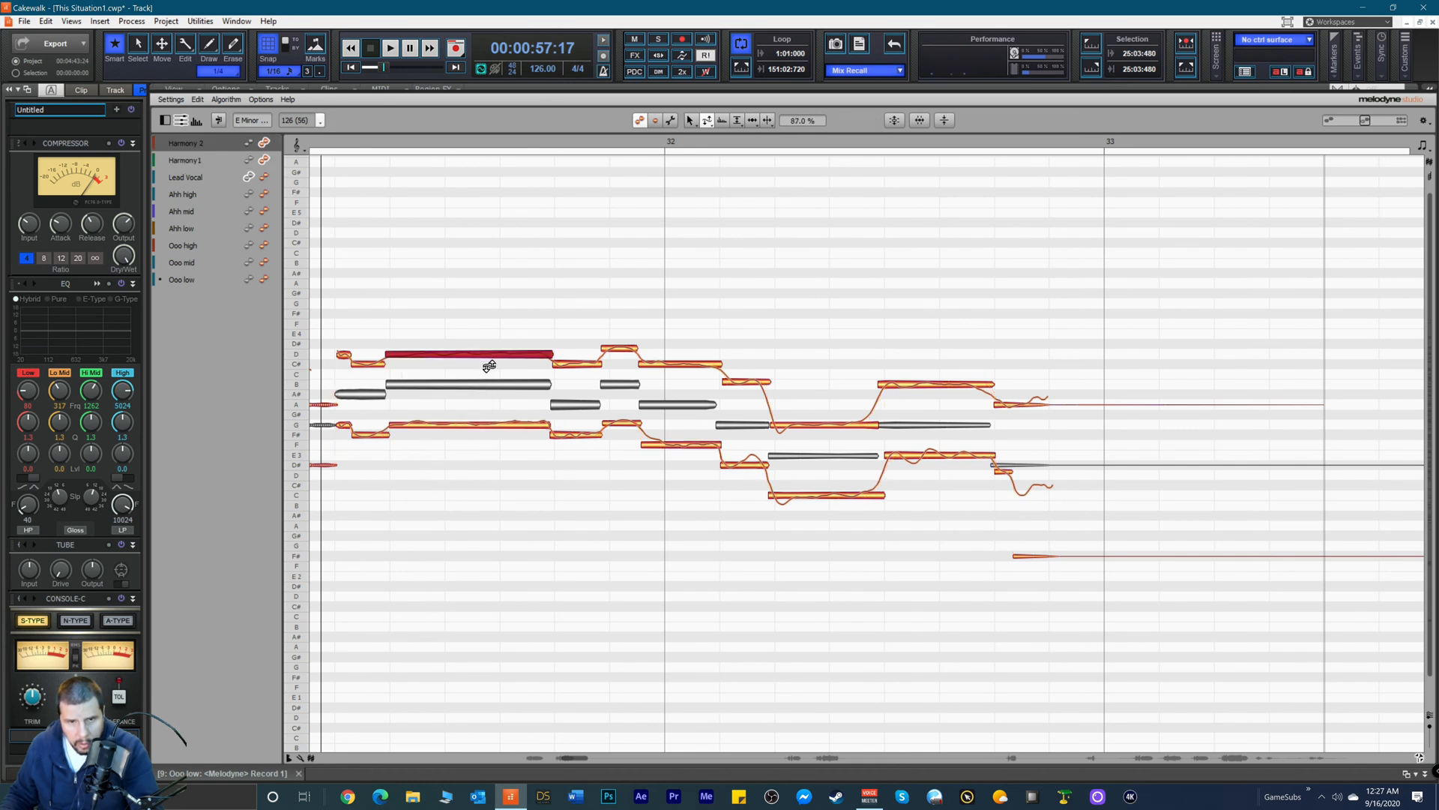
Step: Reduce the pitch modulation of Harmony 1's last two long notes and of Harmony 2's long G note after bar 32
{"action": "left_click", "coordinate": [918, 455]}
{"action": "left_click_drag", "start_coordinate": [904, 482], "coordinate": [871, 545]}
{"action": "left_click_drag", "start_coordinate": [824, 496], "coordinate": [738, 660]}
{"action": "mouse_move", "coordinate": [806, 431]}
{"action": "left_mouse_down"}
{"action": "mouse_move", "coordinate": [800, 472]}
{"action": "mouse_move", "coordinate": [831, 432]}
{"action": "left_mouse_up"}
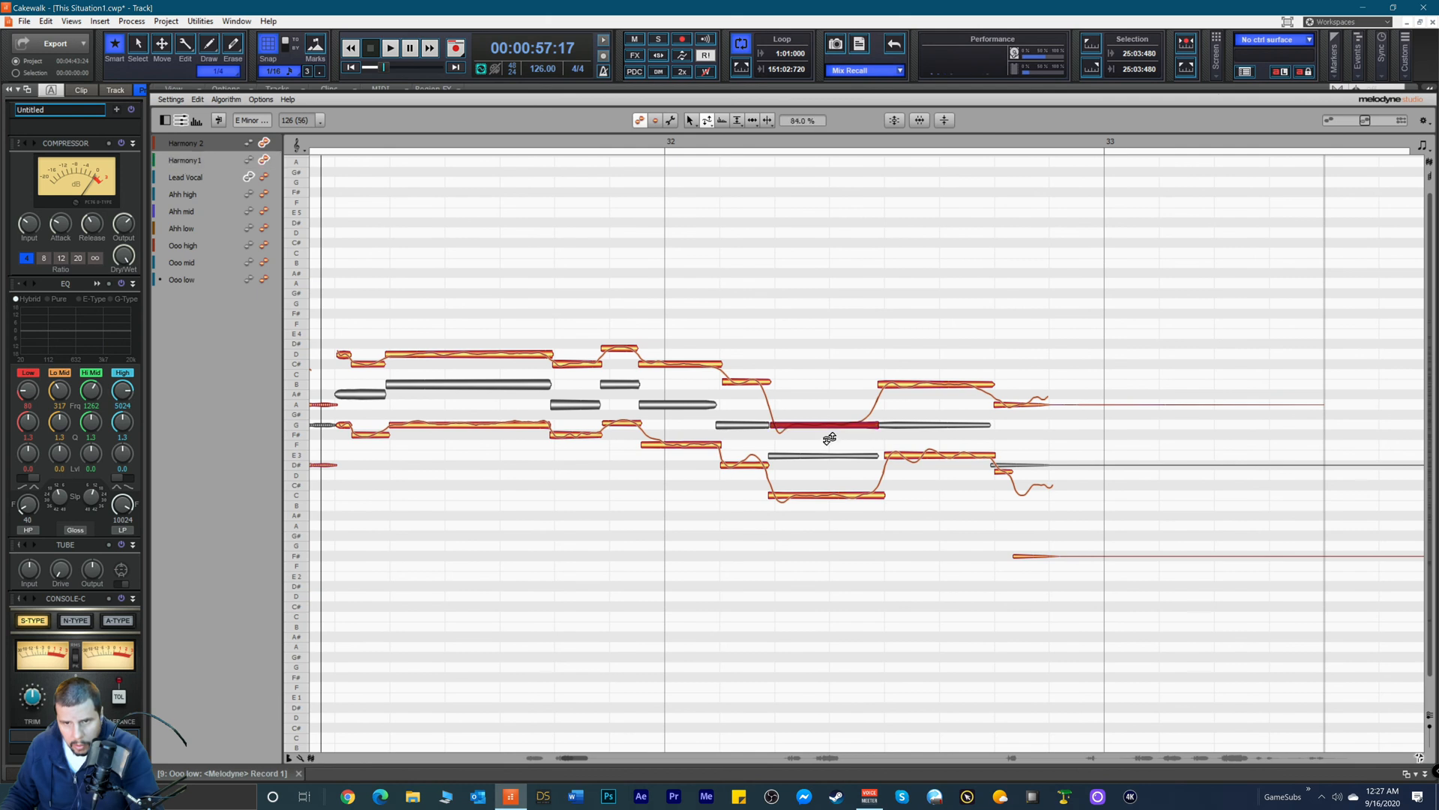
Step: Set the pitch modulation of Harmony 2's C# note across bar 32 to -7% and audition the phrase
{"action": "key", "text": "space"}
{"action": "left_click", "coordinate": [663, 365]}
{"action": "key", "text": "space"}
{"action": "key", "text": "space"}
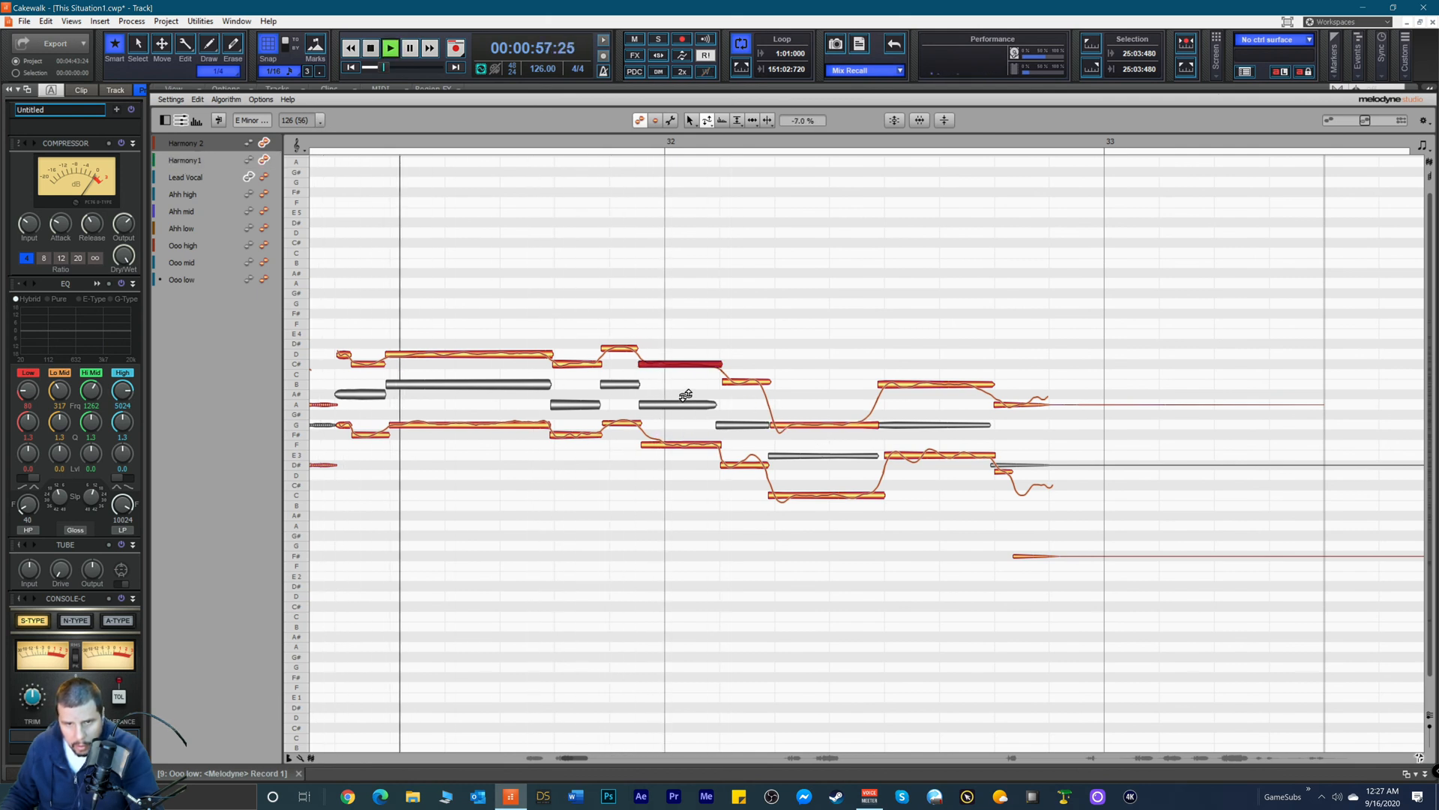
{"action": "key", "text": "space"}
Step: Lower Harmony 2's short high note just before bar 32 to D4 with the Pitch tool
{"action": "right_click", "coordinate": [615, 335]}
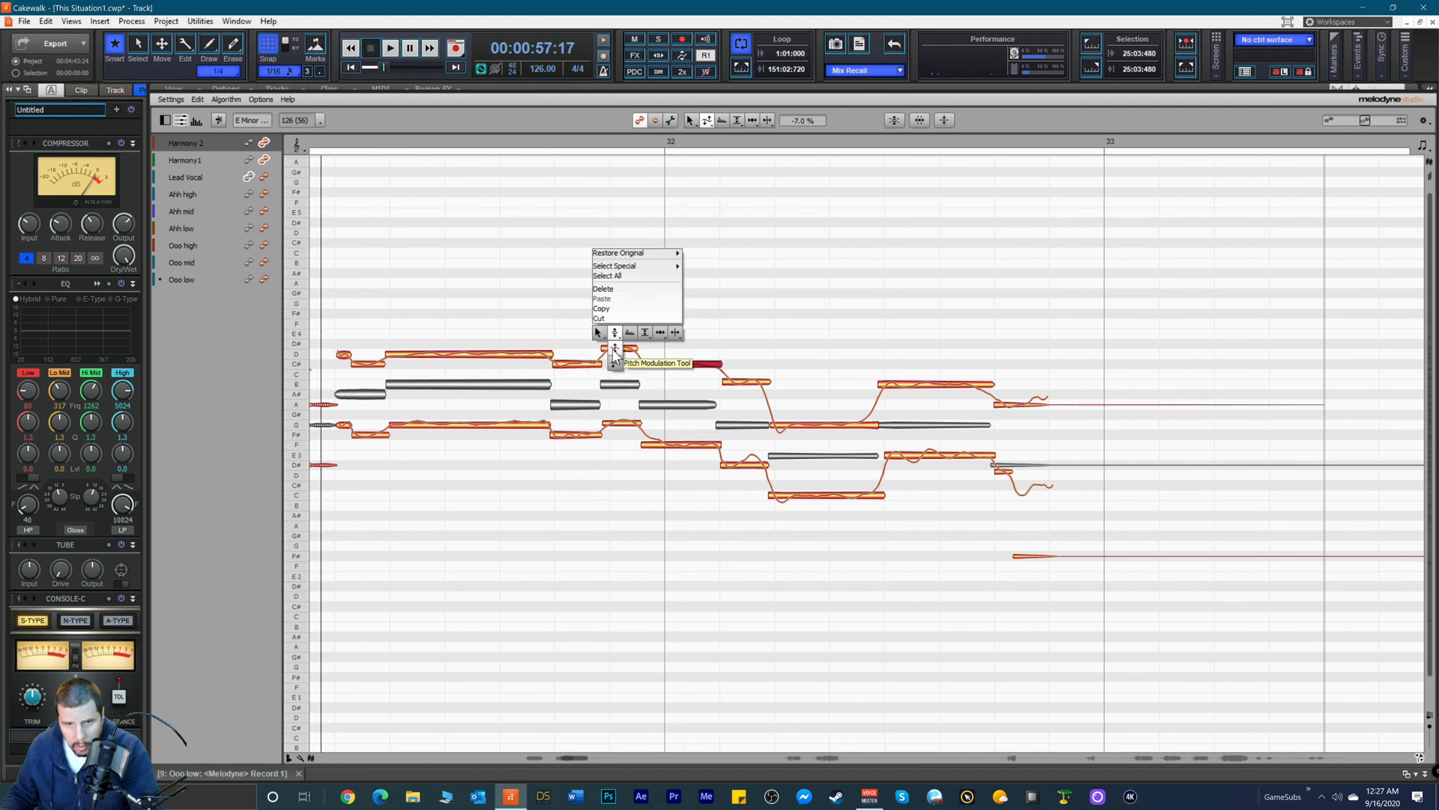
{"action": "left_click", "coordinate": [614, 333]}
{"action": "left_click", "coordinate": [615, 355]}
{"action": "left_click_drag", "start_coordinate": [617, 349], "coordinate": [618, 354]}
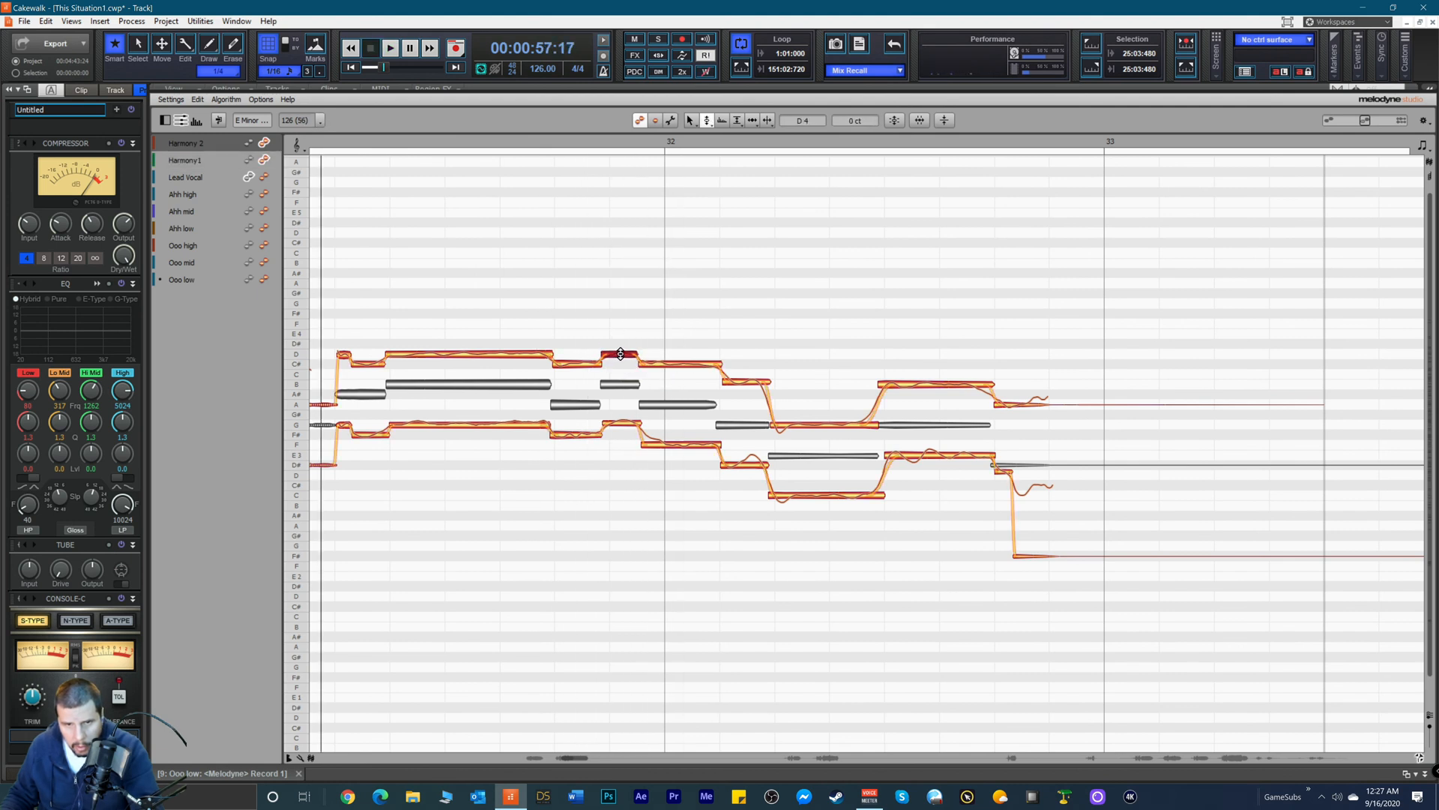
Step: Play the tuned phrase, select all Harmony 1 and Harmony 2 notes leading into bar 33, and audition the passage from its start
{"action": "key", "text": "space"}
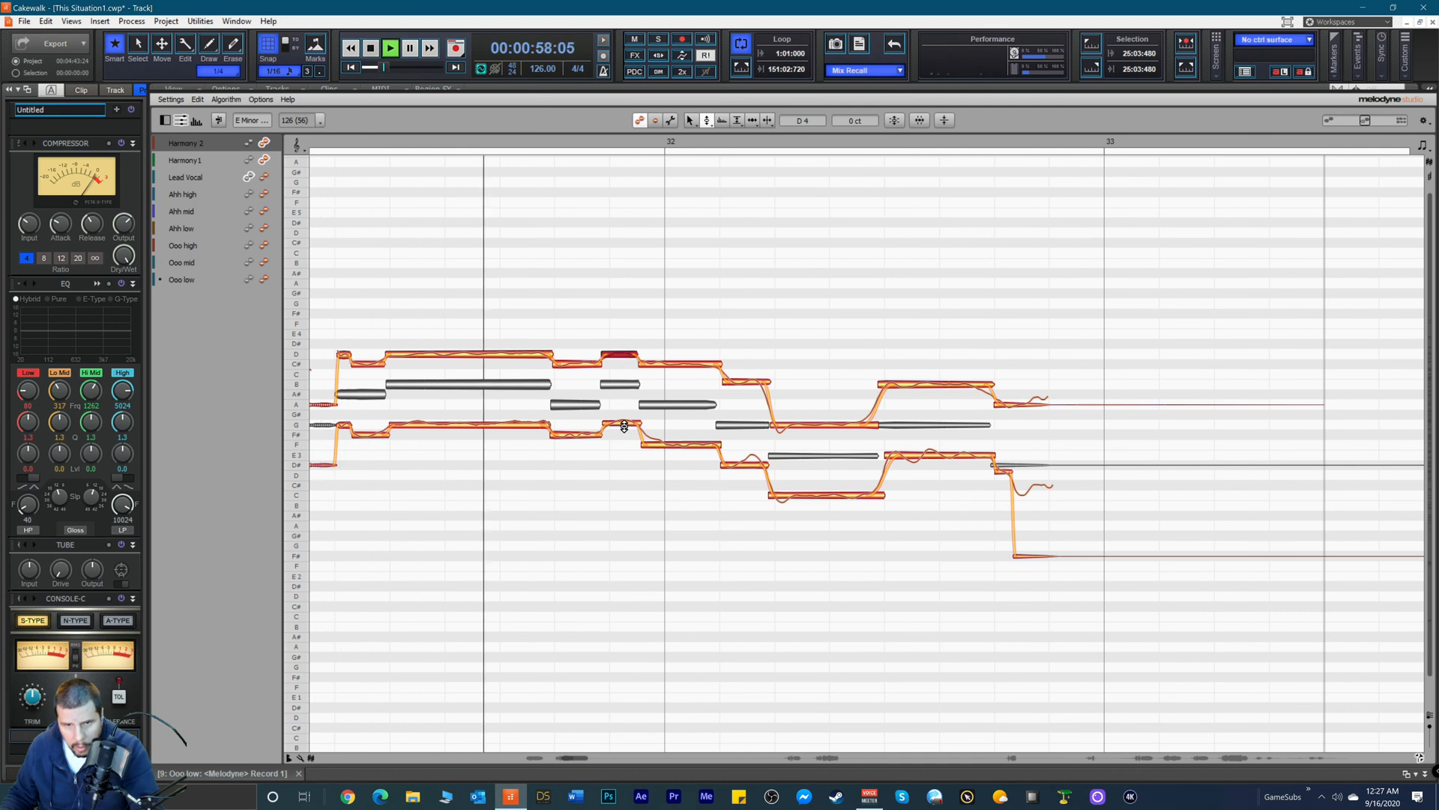
{"action": "left_click", "coordinate": [622, 425]}
{"action": "key", "text": "space"}
{"action": "left_click_drag", "start_coordinate": [1084, 622], "coordinate": [360, 259]}
{"action": "key", "text": "space"}
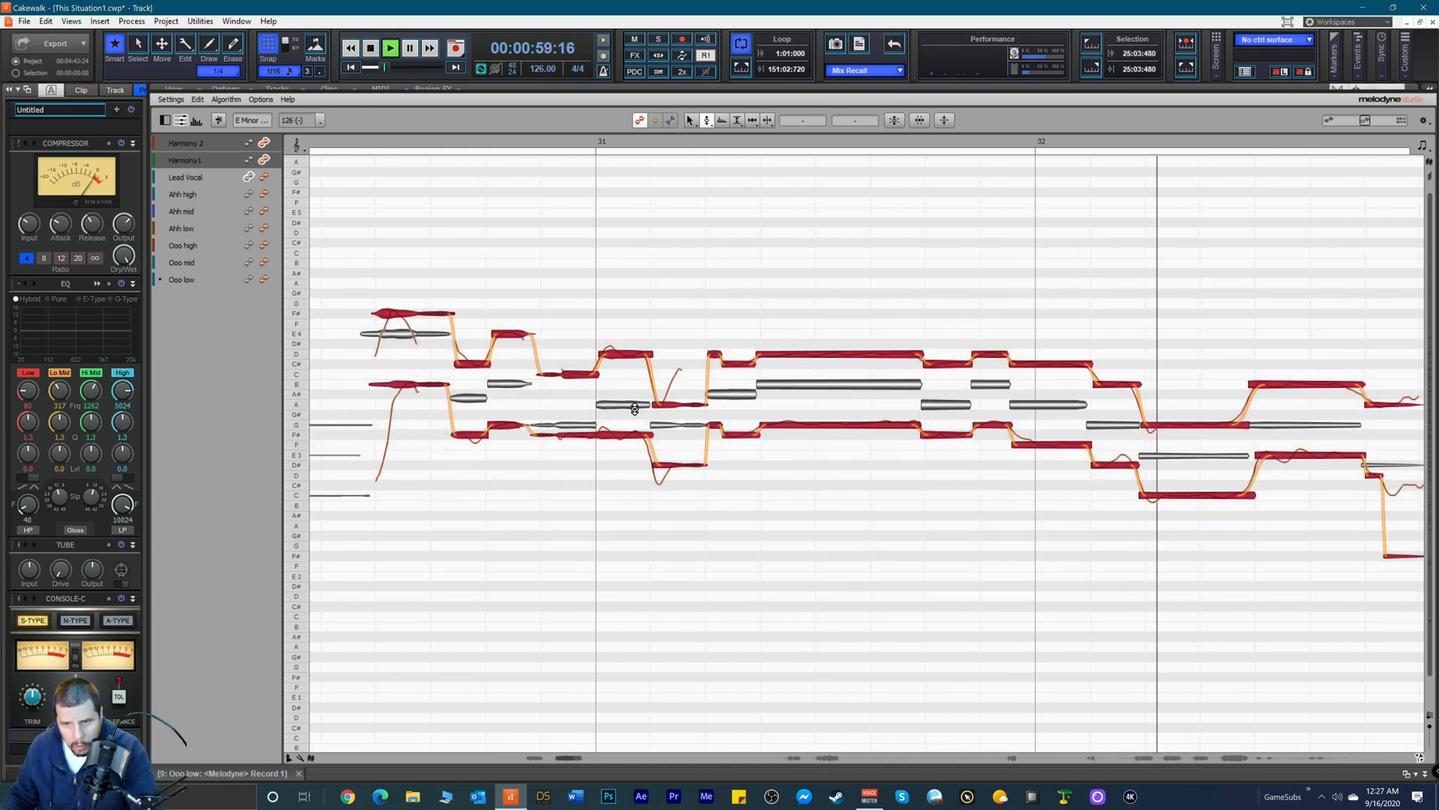
{"action": "key", "text": "space"}
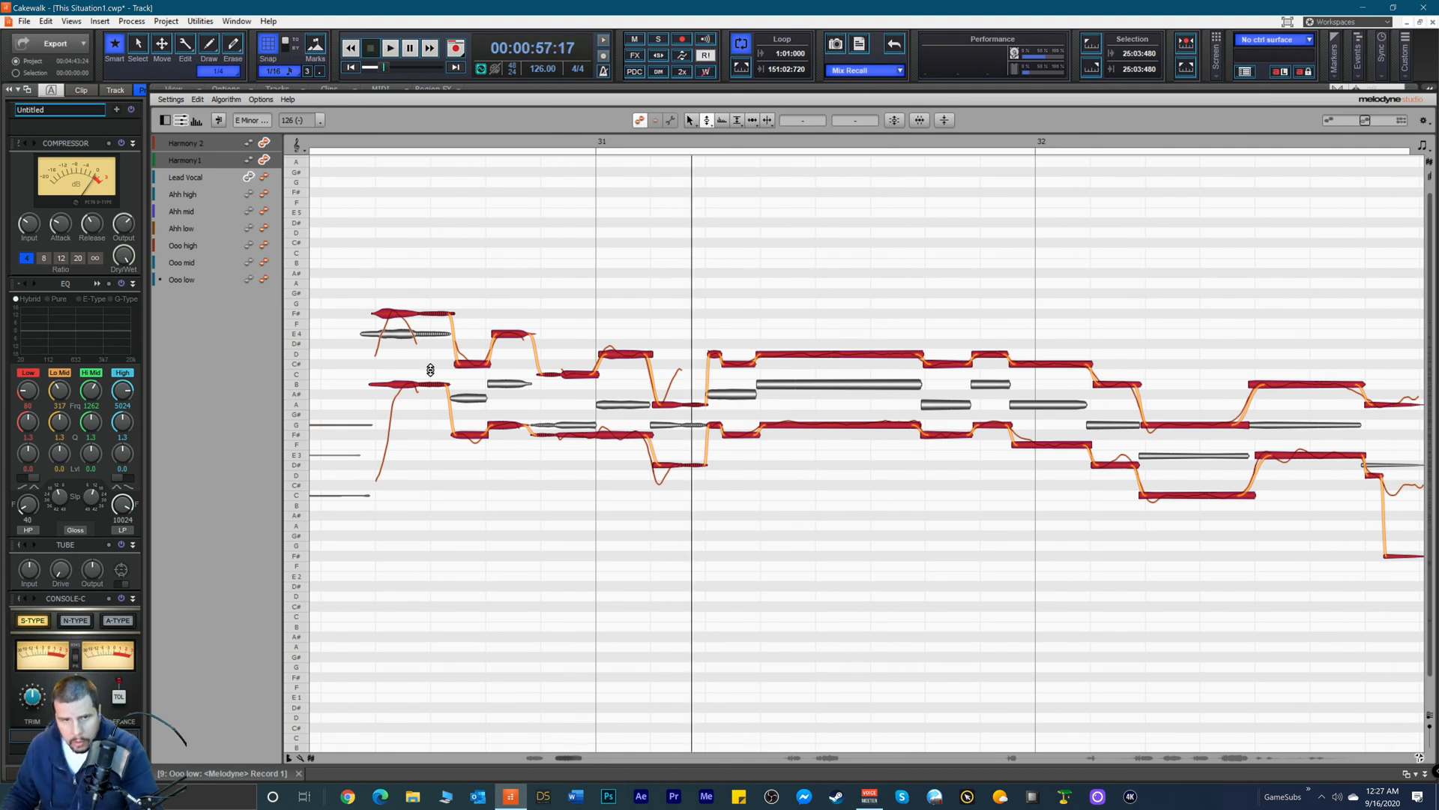
{"action": "left_click", "coordinate": [317, 138]}
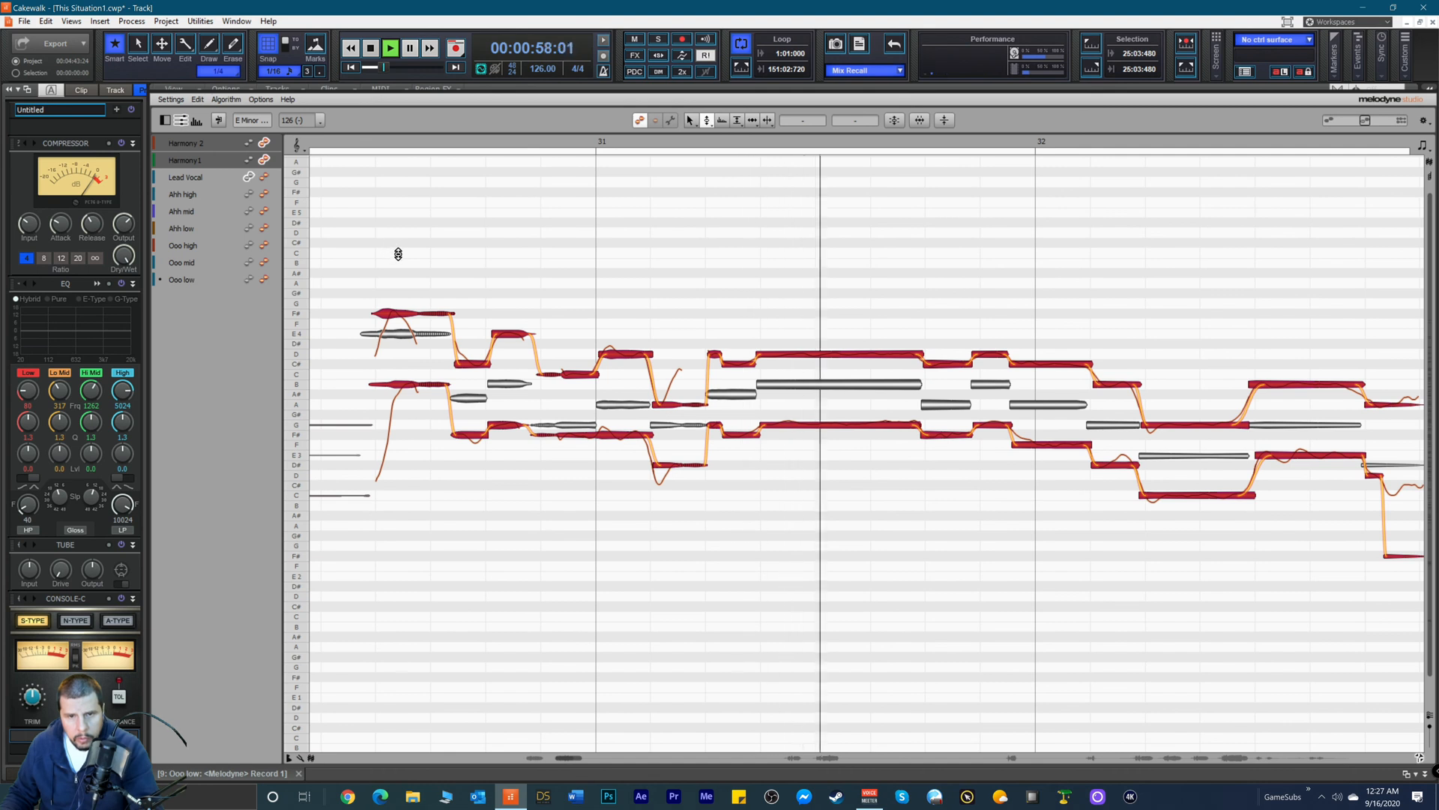
{"action": "key", "text": "space"}
Step: Try to shift all the selected harmony notes slightly earlier with the Time tool, undo the shift, and clear the selection
{"action": "right_click", "coordinate": [610, 297]}
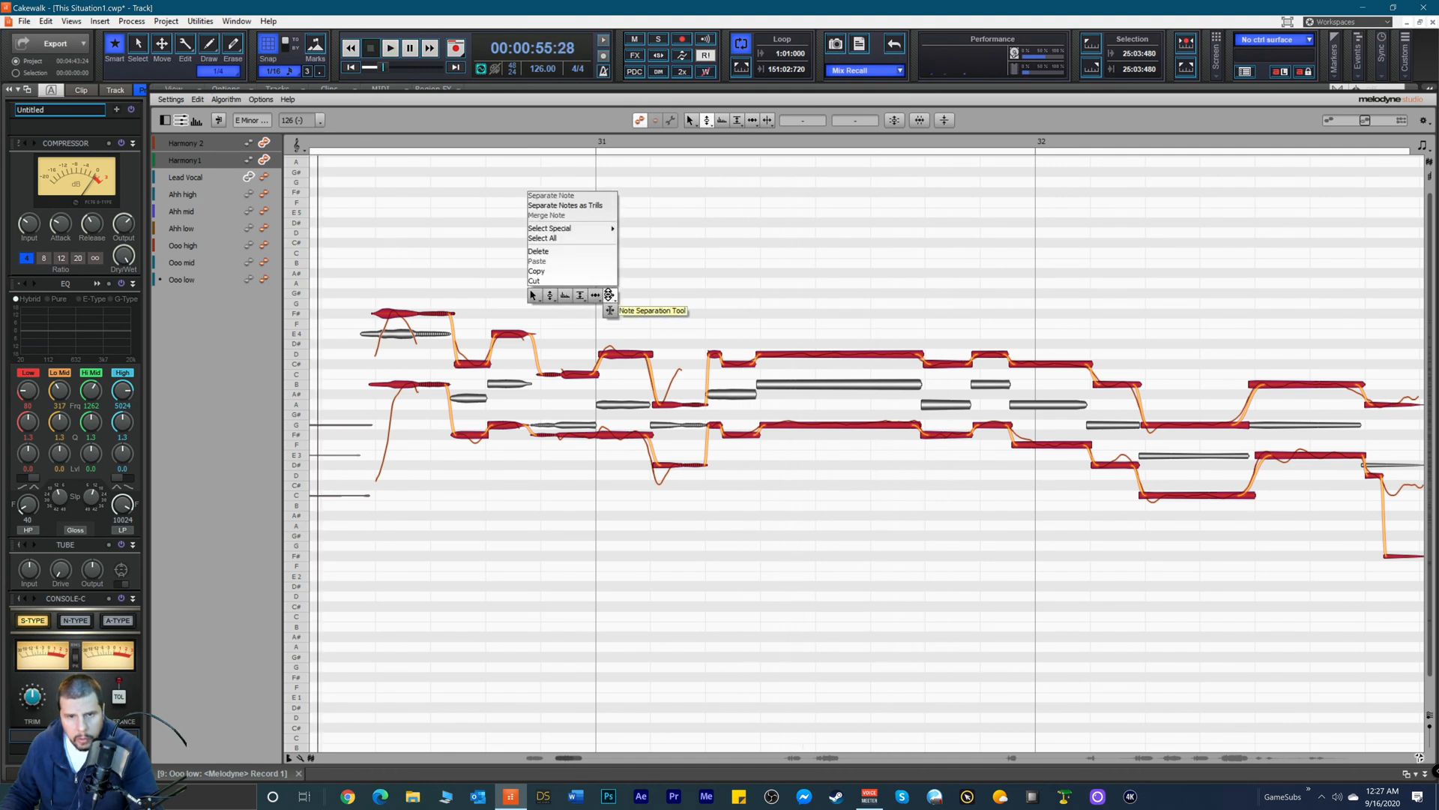
{"action": "left_click", "coordinate": [580, 310]}
{"action": "right_click", "coordinate": [603, 355]}
{"action": "left_click", "coordinate": [616, 337]}
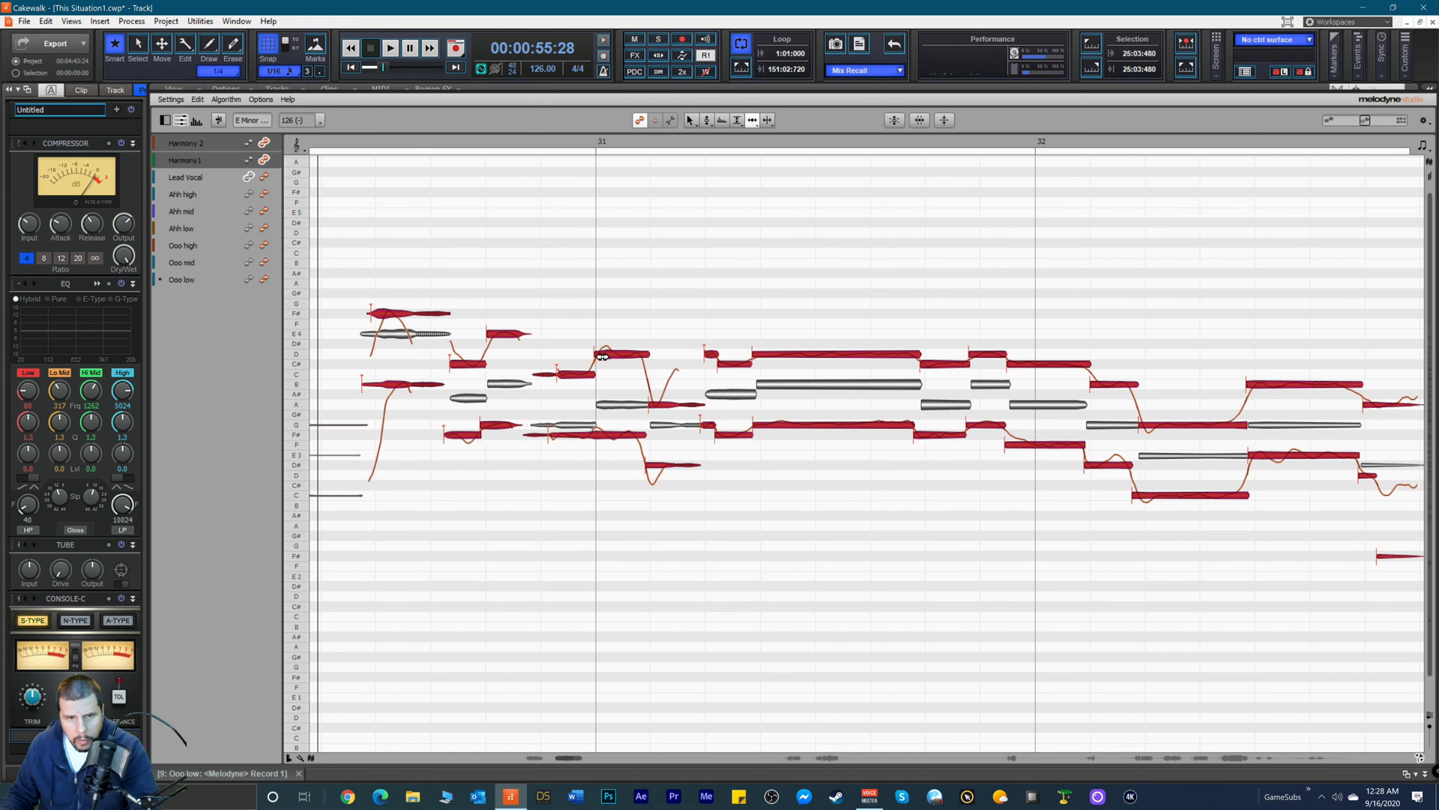
{"action": "left_click", "coordinate": [197, 100]}
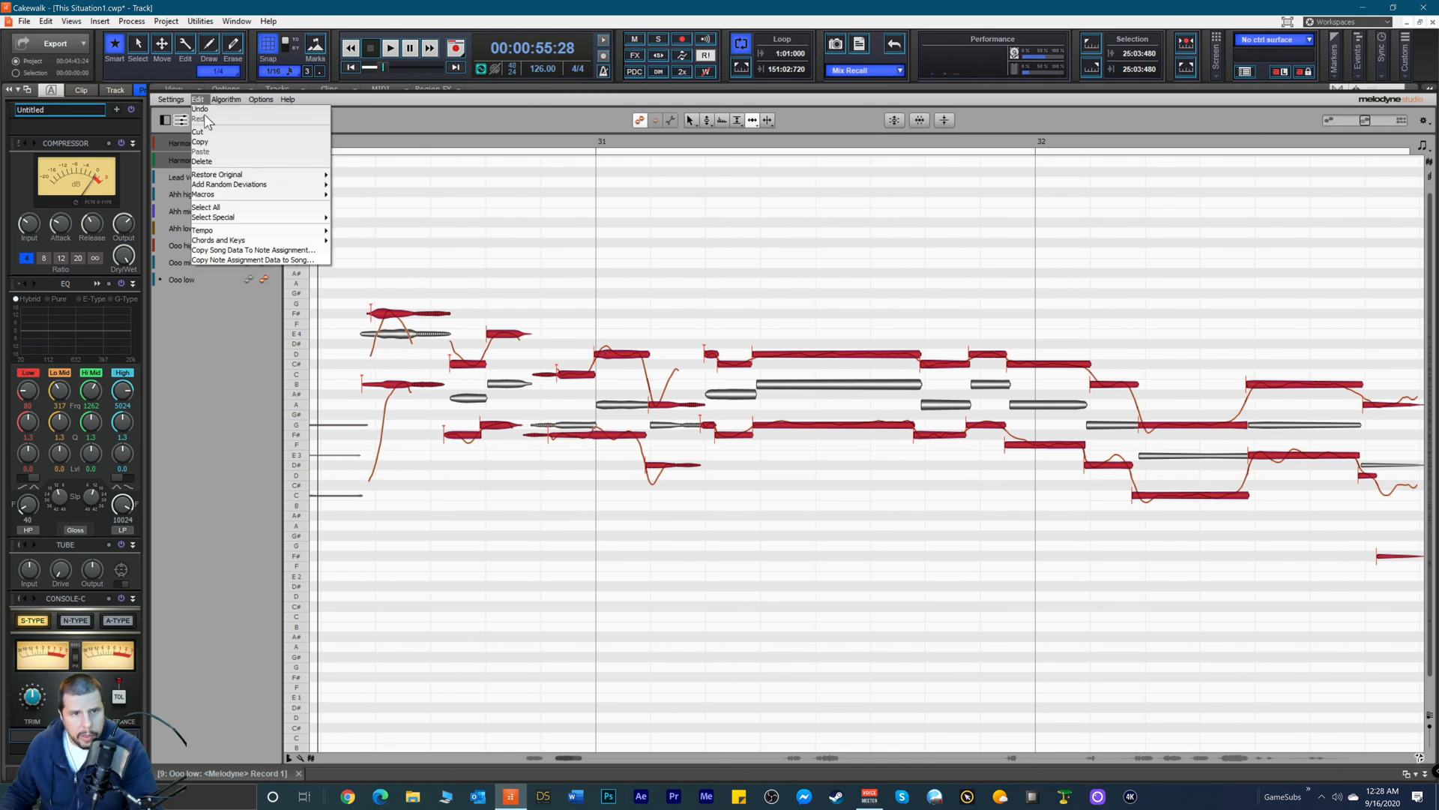
{"action": "key", "text": "Escape"}
{"action": "left_click", "coordinate": [566, 322]}
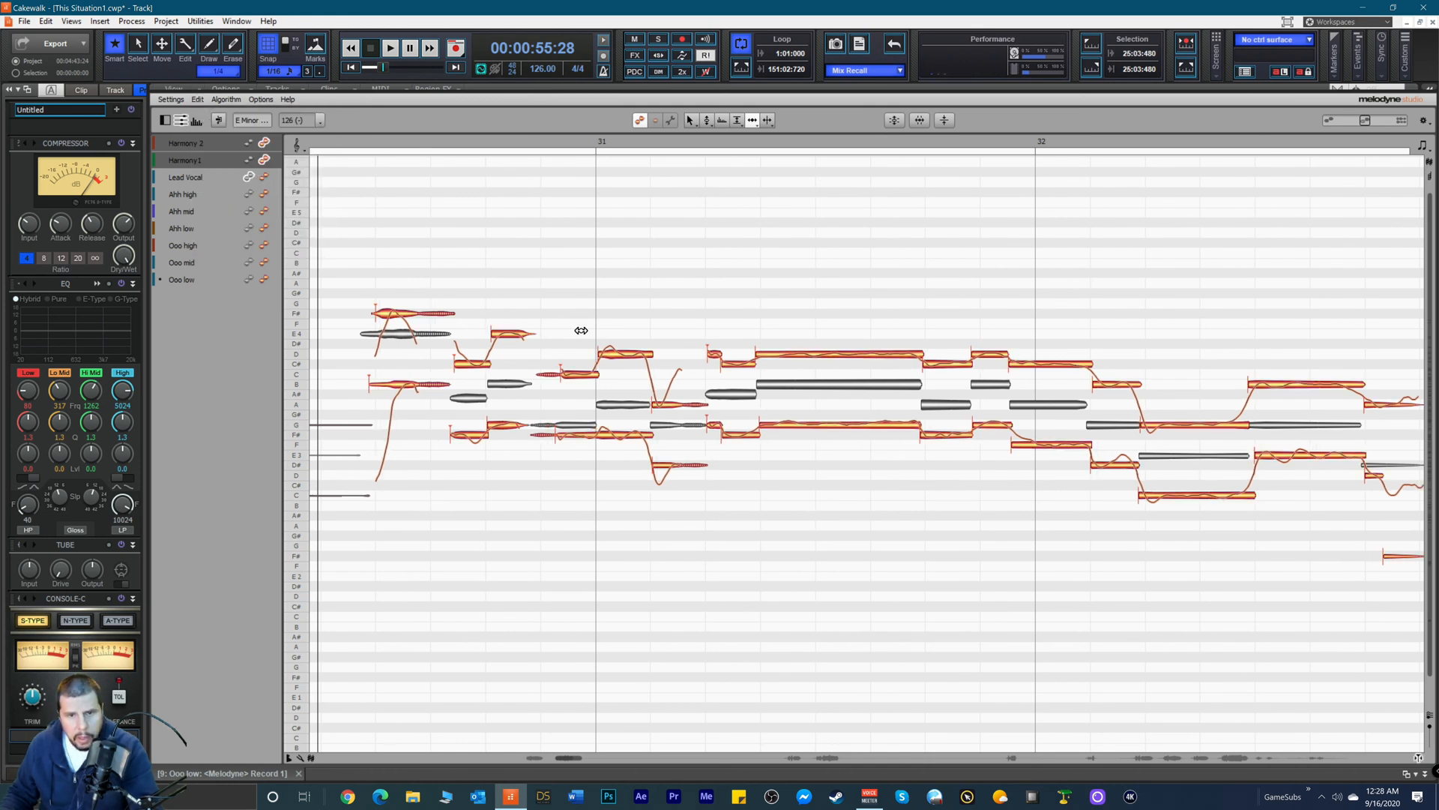
Step: Move the start of Harmony 2's D note at bar 31 slightly earlier and audition the phrase
{"action": "left_click", "coordinate": [612, 356]}
{"action": "key", "text": "space"}
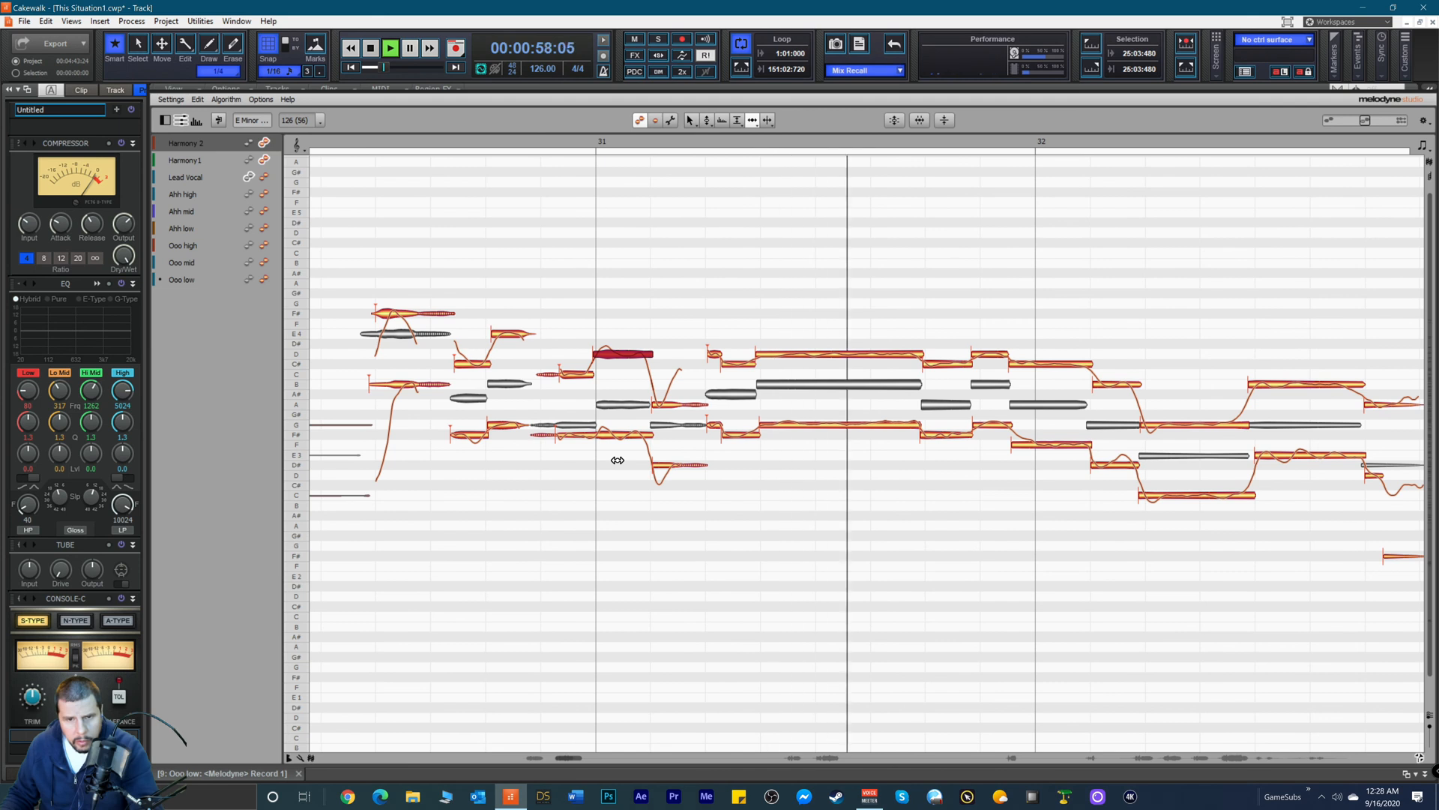
{"action": "key", "text": "space"}
{"action": "key", "text": "space"}
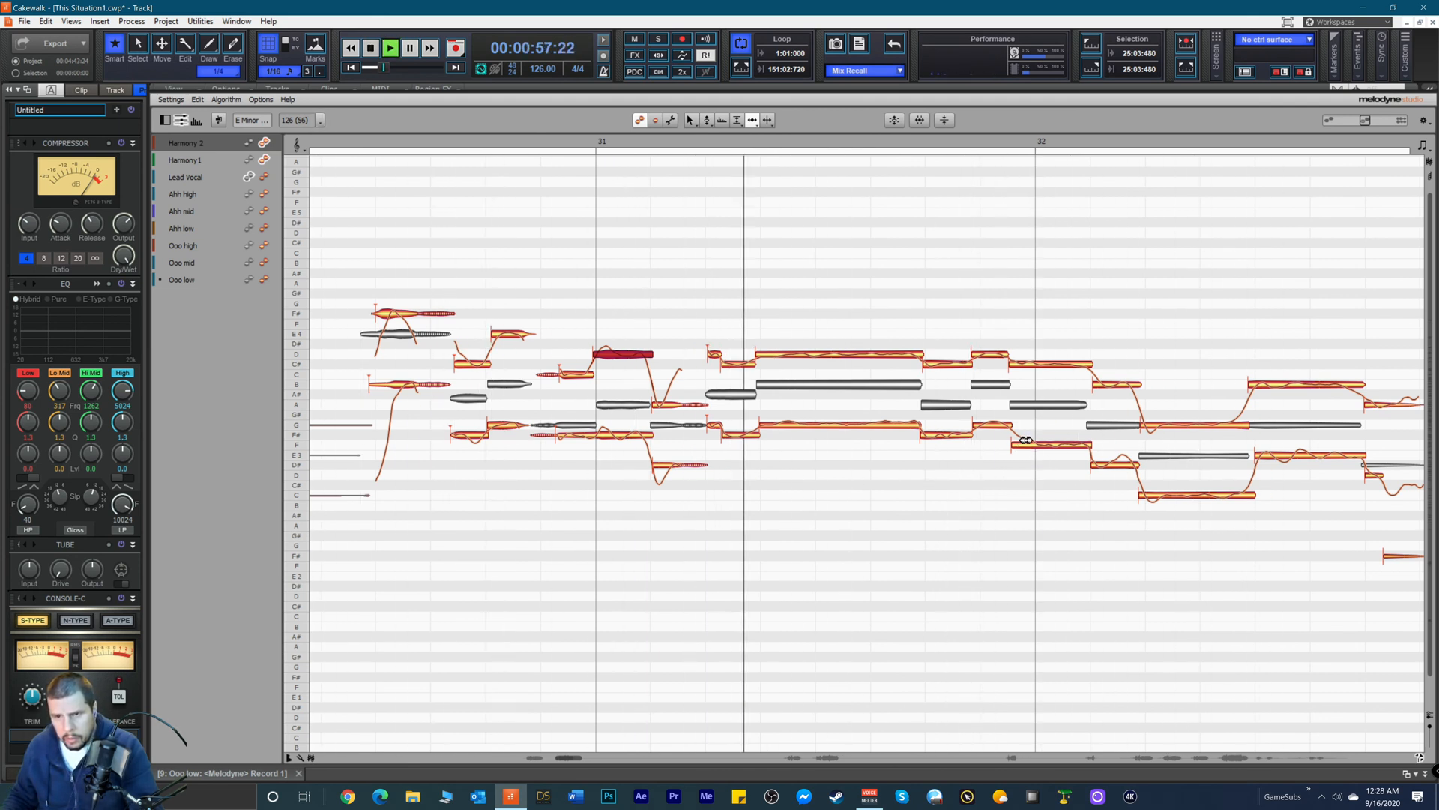
Step: Move the starts of Harmony 1's F note just before bar 32 and Harmony 2's B note just after it slightly earlier during playback
{"action": "left_click", "coordinate": [1027, 446]}
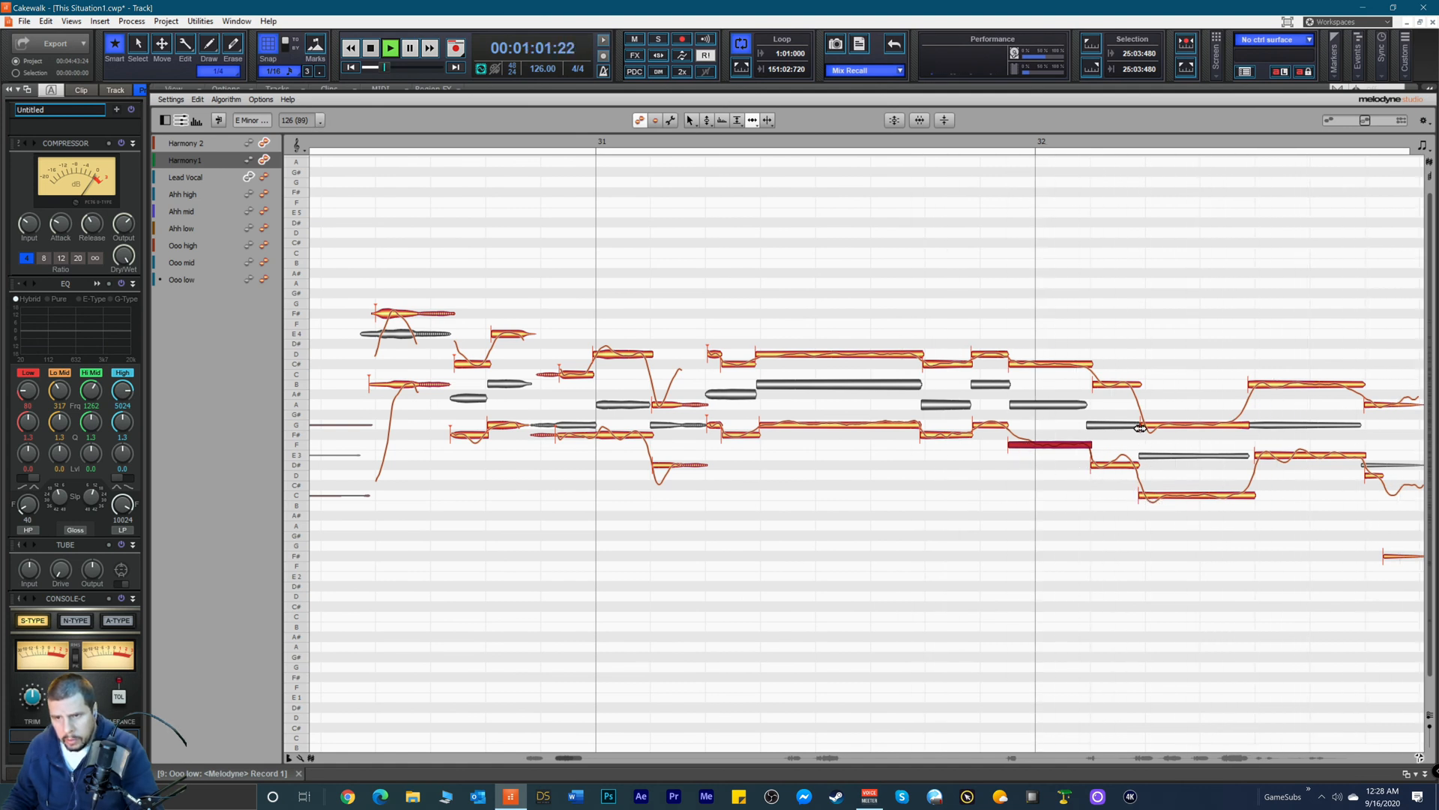
{"action": "key", "text": "space"}
{"action": "left_click", "coordinate": [1112, 385]}
{"action": "key", "text": "space"}
{"action": "left_click", "coordinate": [1157, 425]}
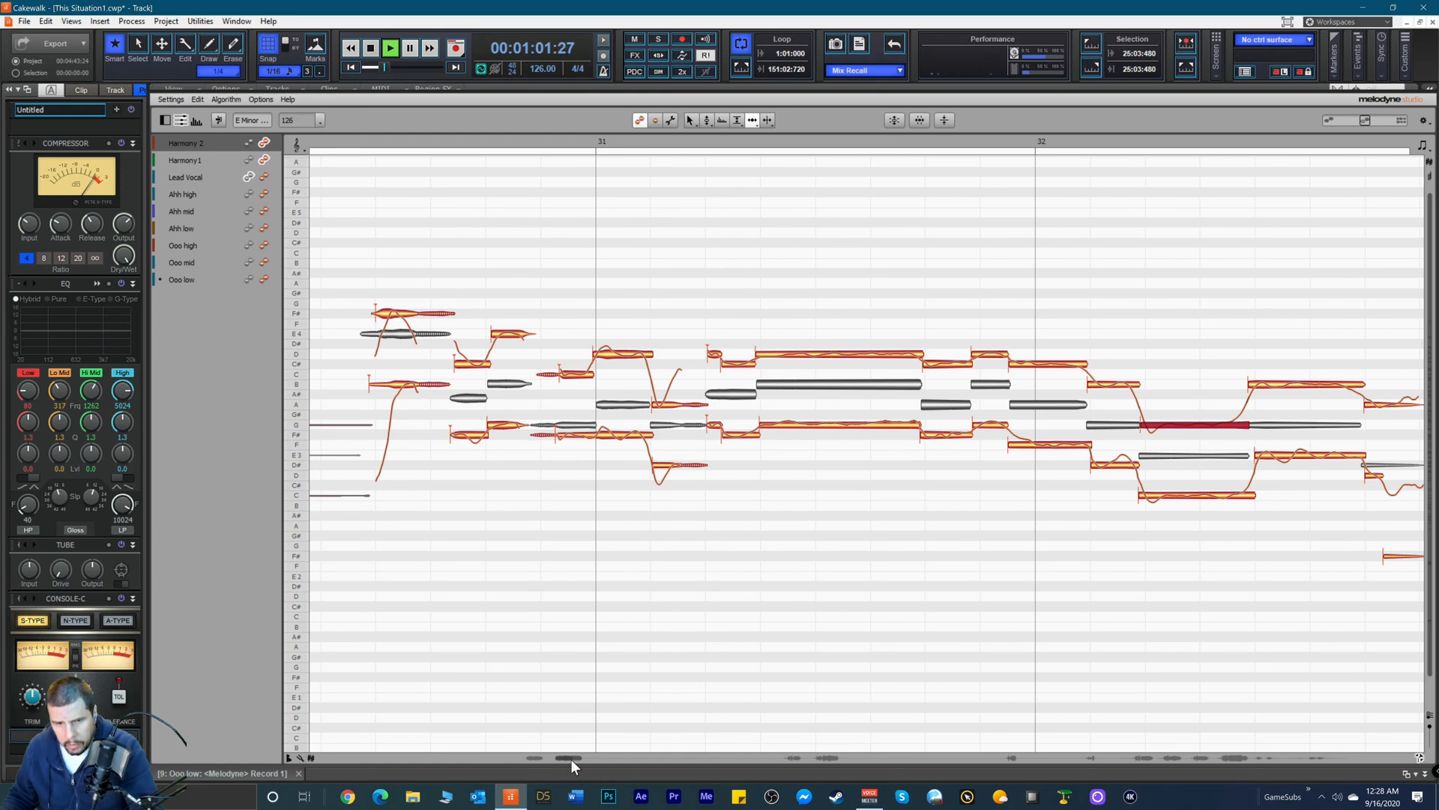
Step: Separate the silent tails from the final Harmony 1 and Harmony 2 notes around bar 33 with the Note Separation tool
{"action": "left_click_drag", "start_coordinate": [570, 759], "coordinate": [582, 771]}
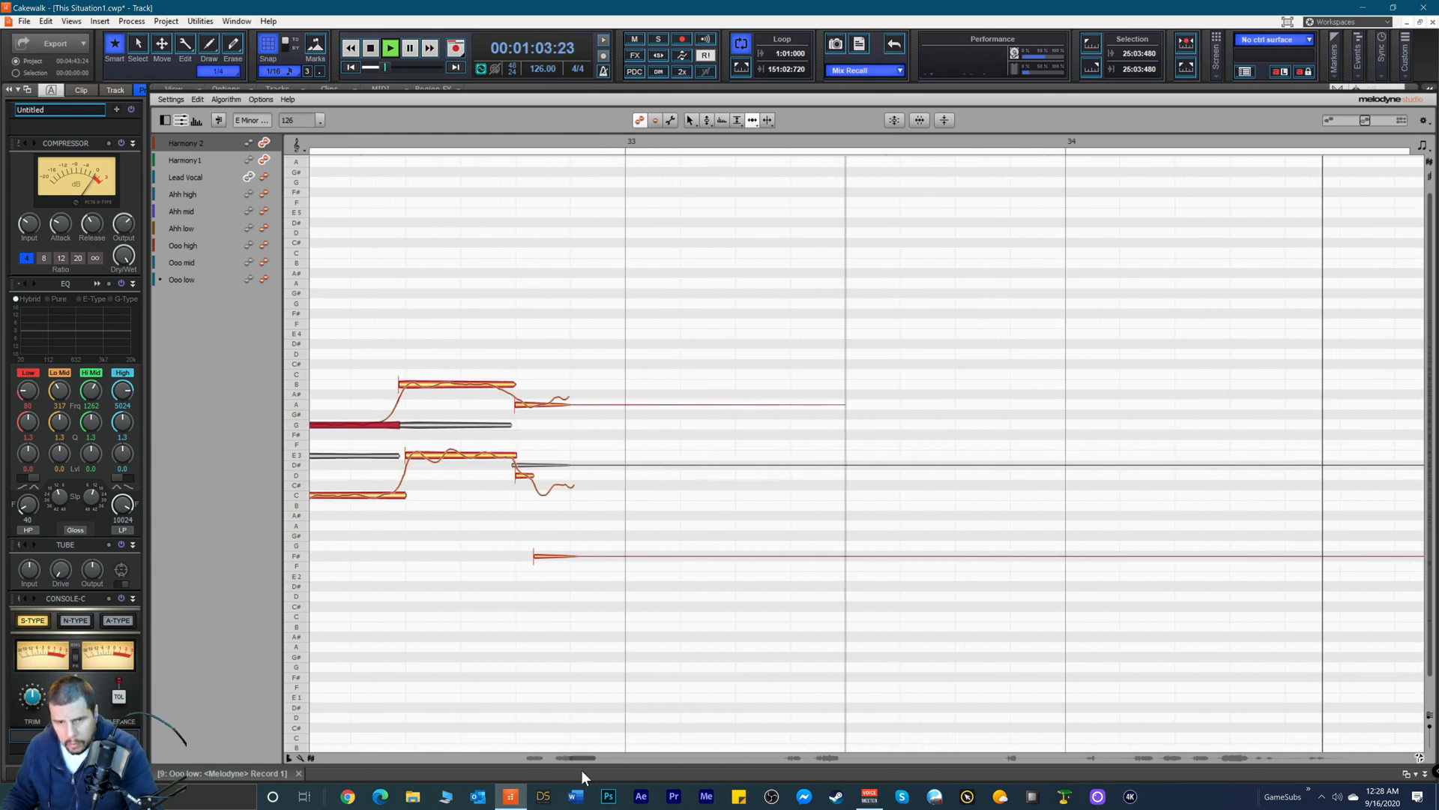
{"action": "key", "text": "space"}
{"action": "right_click", "coordinate": [632, 530]}
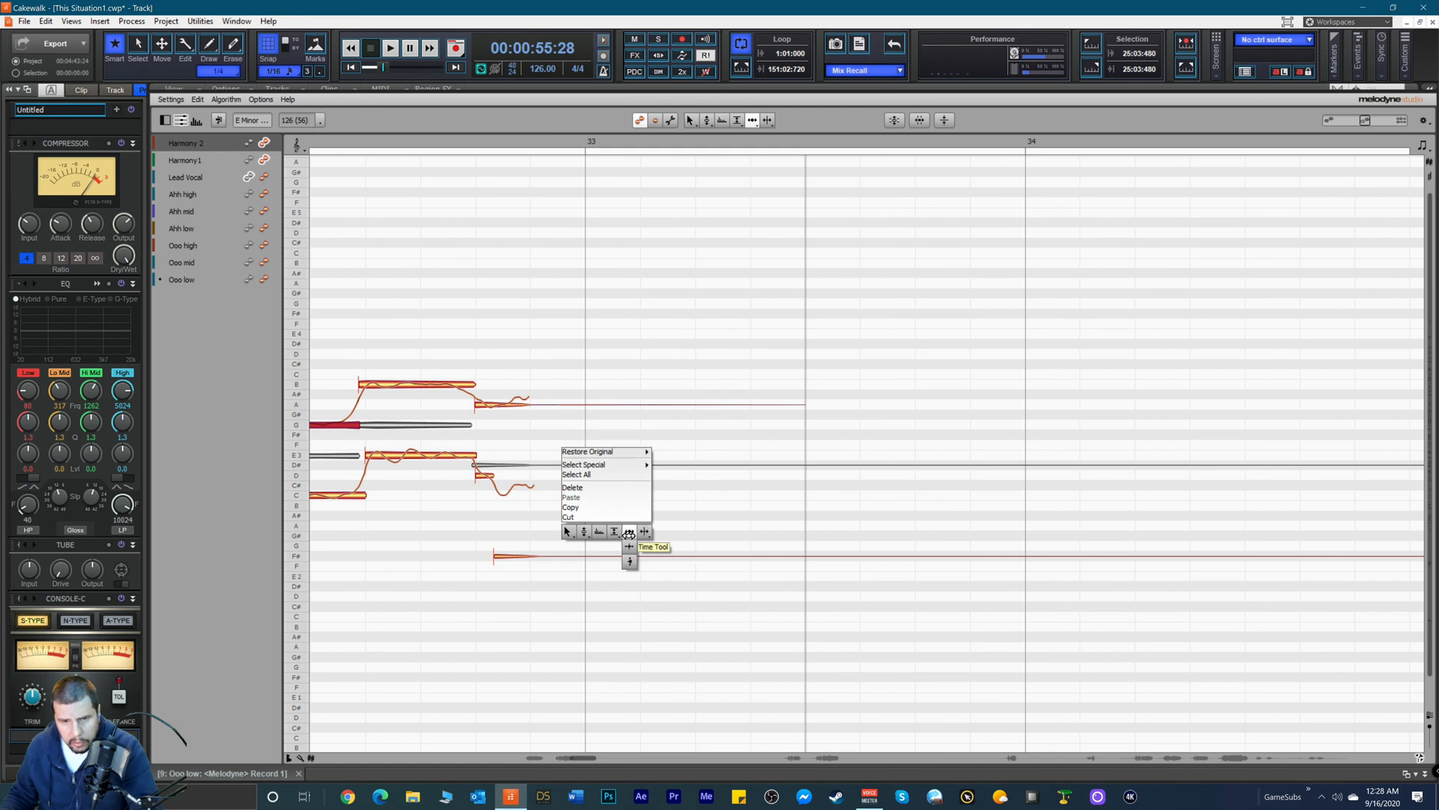
{"action": "left_click", "coordinate": [614, 531]}
{"action": "left_click", "coordinate": [634, 561]}
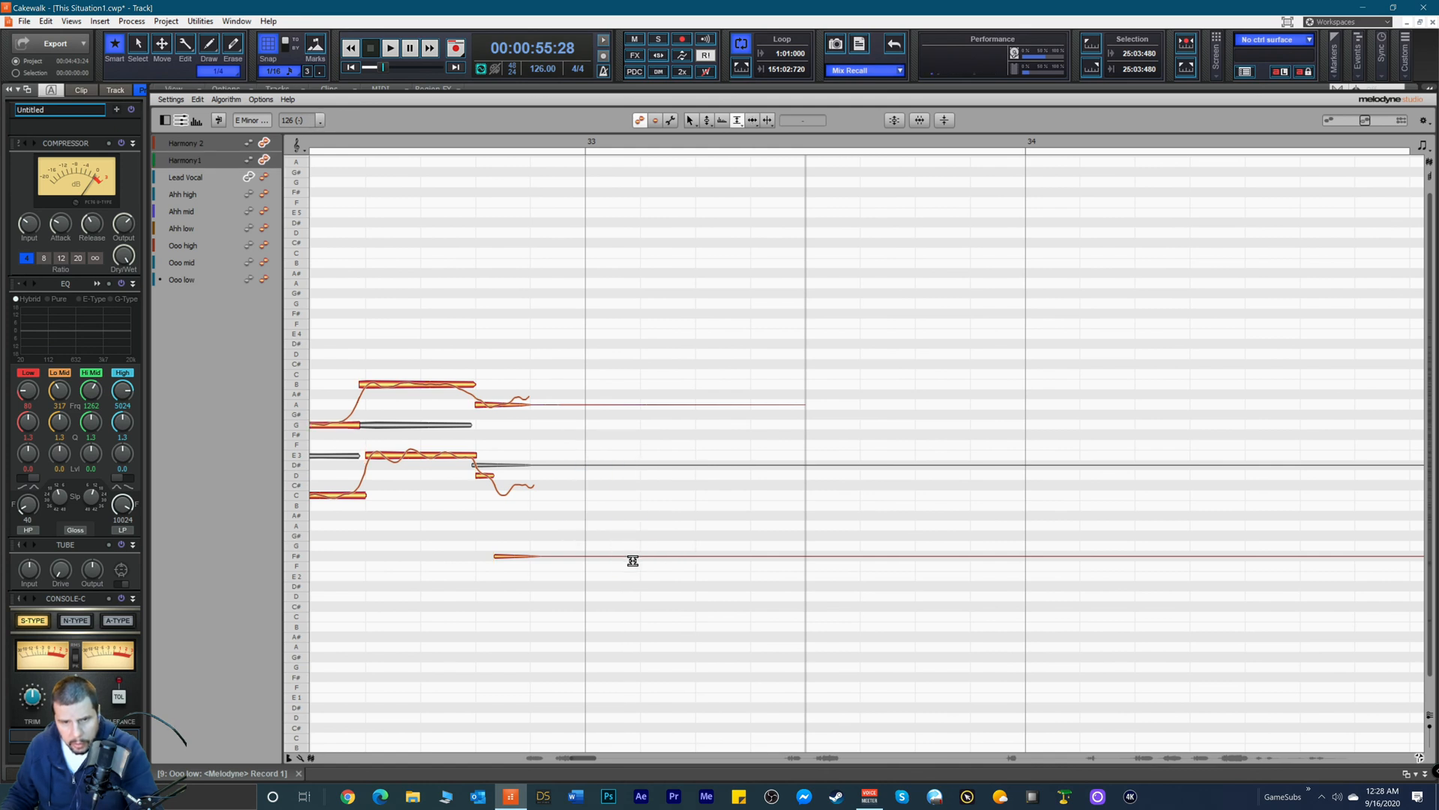
{"action": "right_click", "coordinate": [574, 584]}
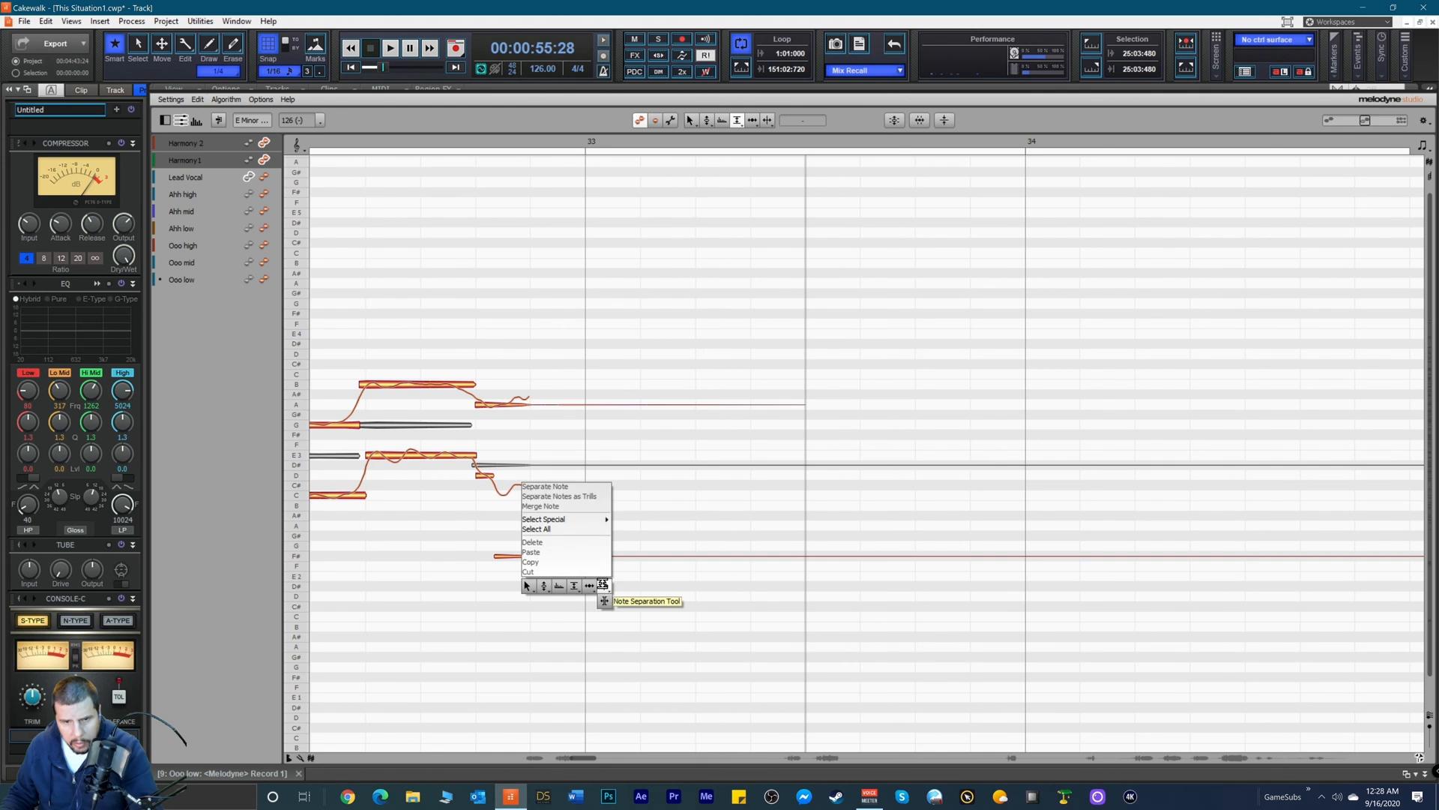
{"action": "left_click", "coordinate": [576, 583]}
{"action": "left_click", "coordinate": [552, 554]}
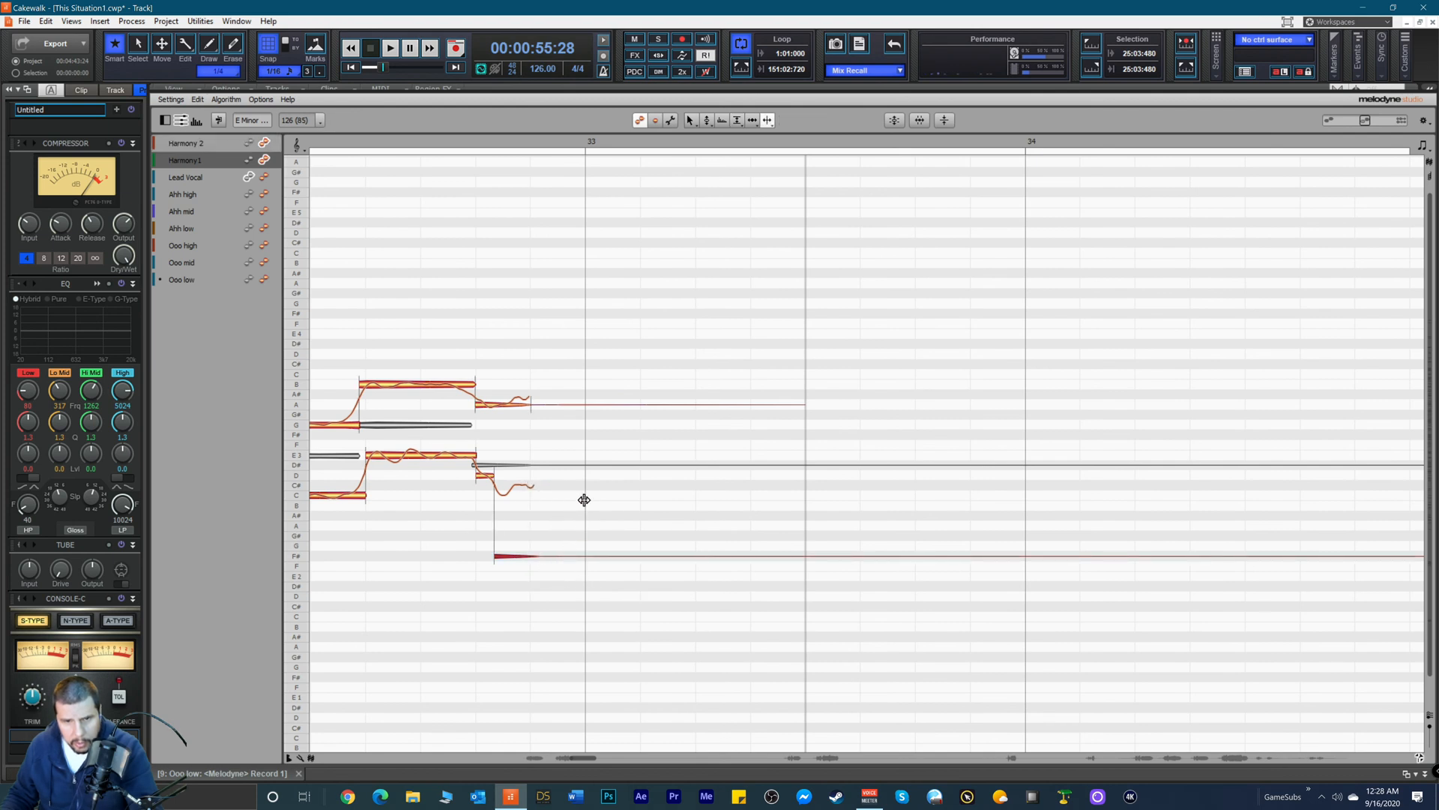
Step: Mute the separated tails of Harmony 1 and Harmony 2 after bar 33 with the Amplitude tool
{"action": "right_click", "coordinate": [579, 586]}
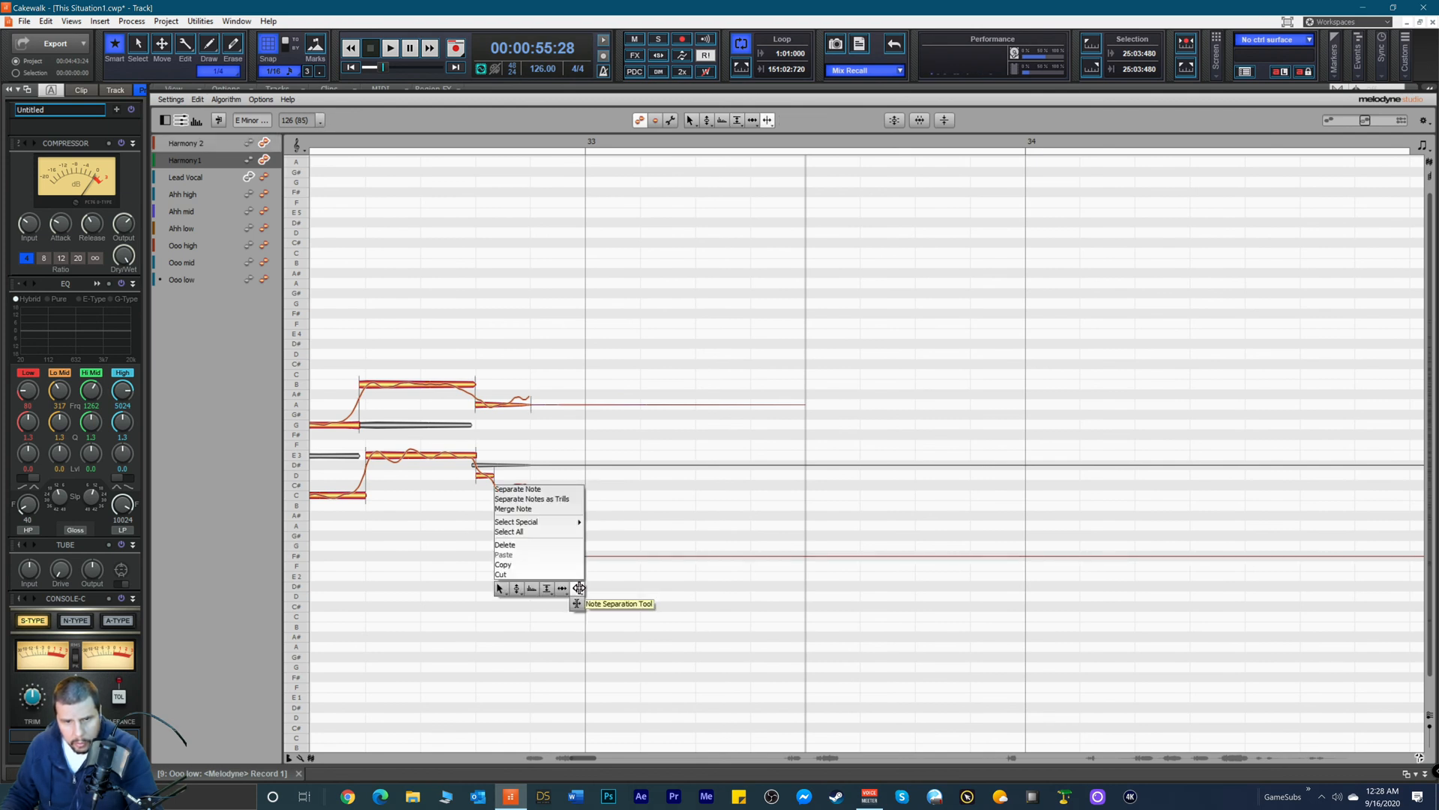
{"action": "left_click", "coordinate": [546, 588]}
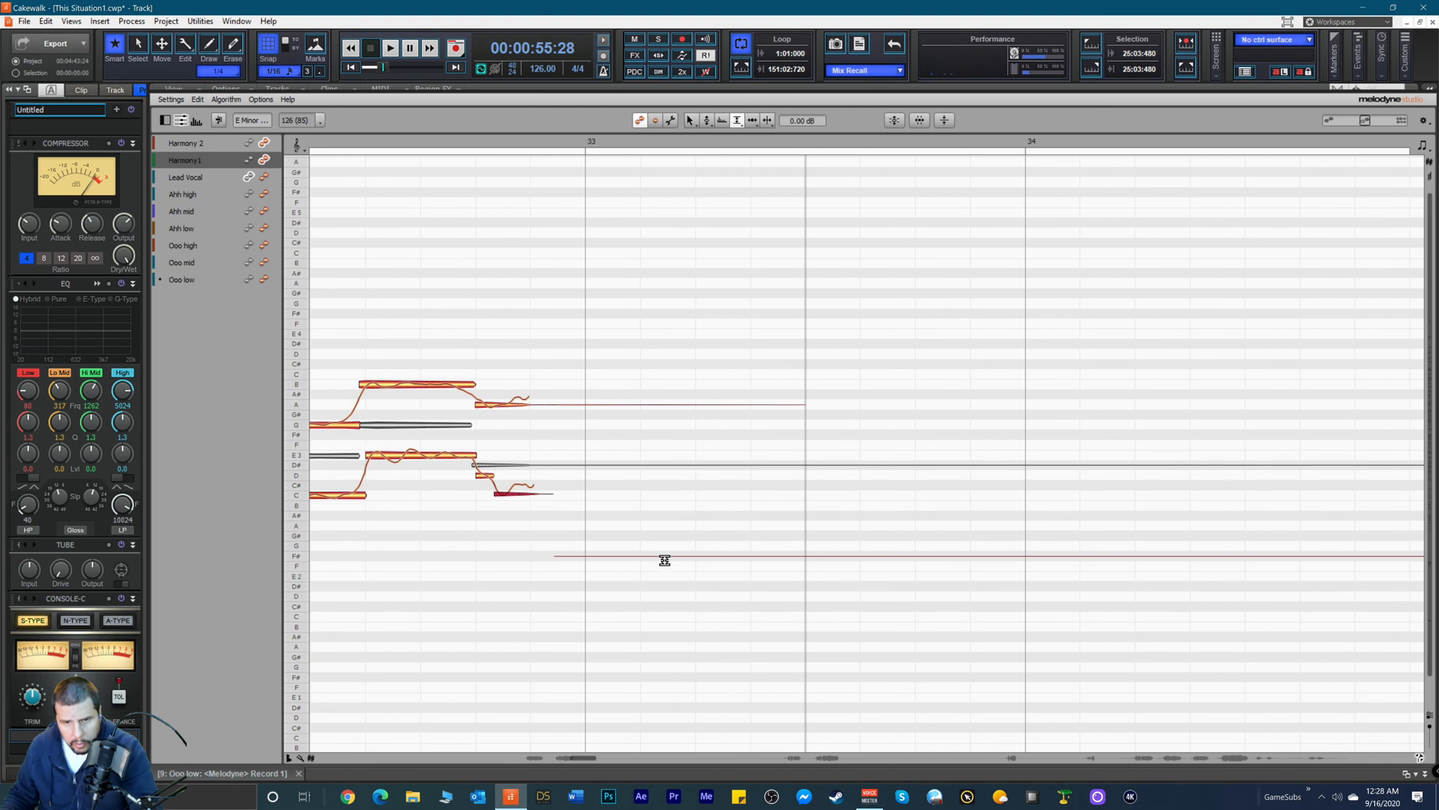
{"action": "left_click", "coordinate": [690, 408]}
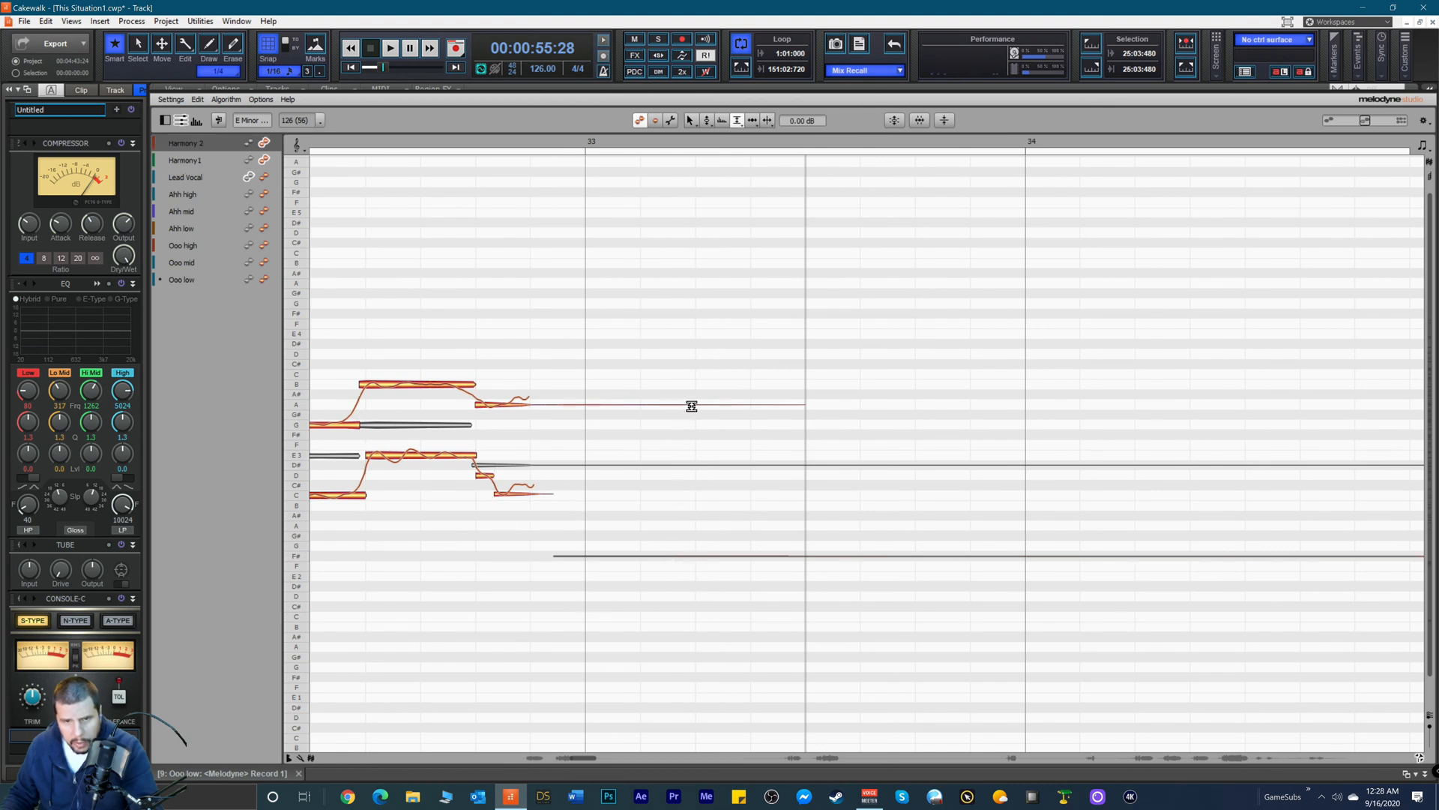
Step: Mute the long low F# notes of Harmony 1 and the long C# note of Harmony 2 before the phrase following bar 62
{"action": "left_click_drag", "start_coordinate": [582, 757], "coordinate": [751, 767]}
{"action": "left_click_drag", "start_coordinate": [753, 766], "coordinate": [766, 765]}
{"action": "left_click", "coordinate": [745, 555]}
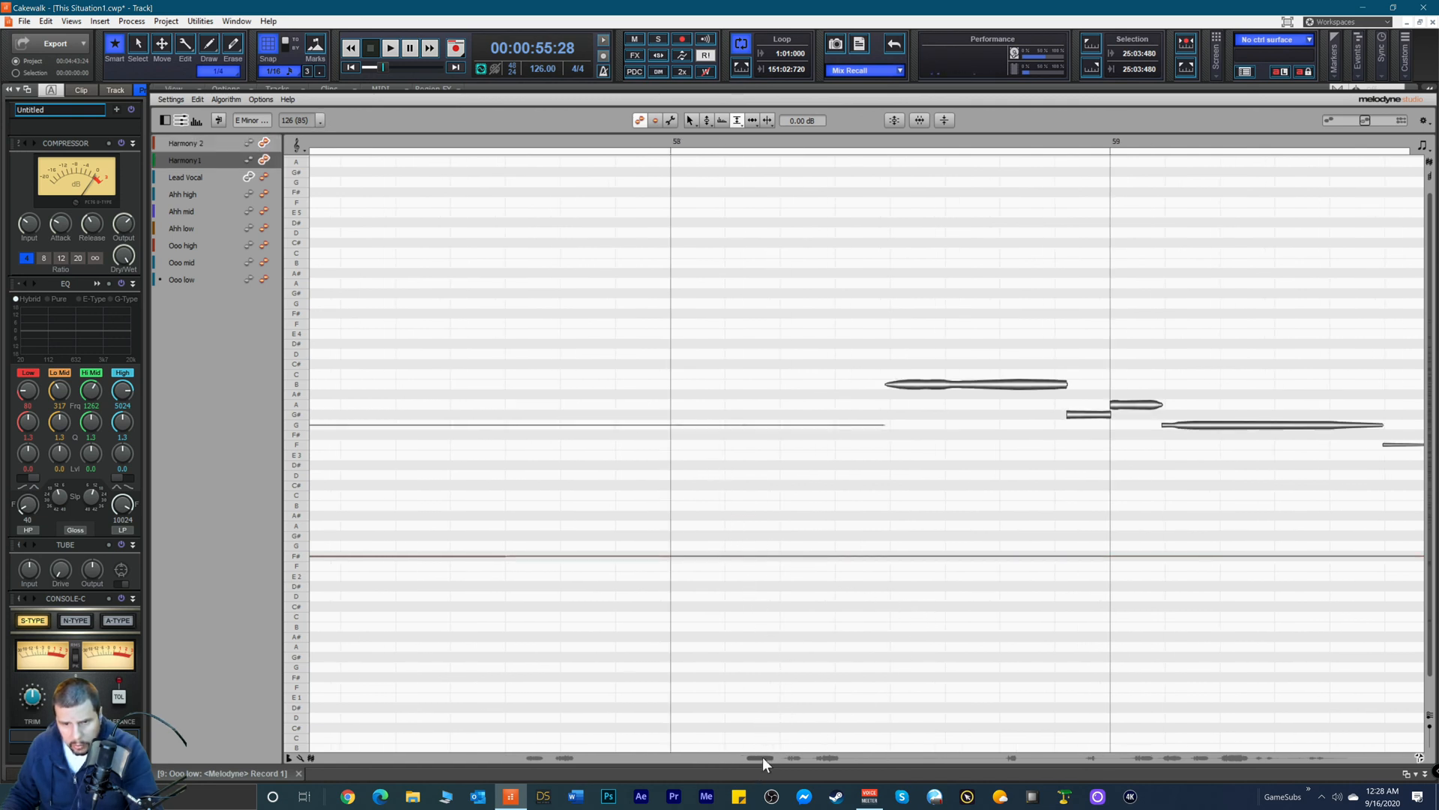
{"action": "left_click_drag", "start_coordinate": [761, 757], "coordinate": [785, 754]}
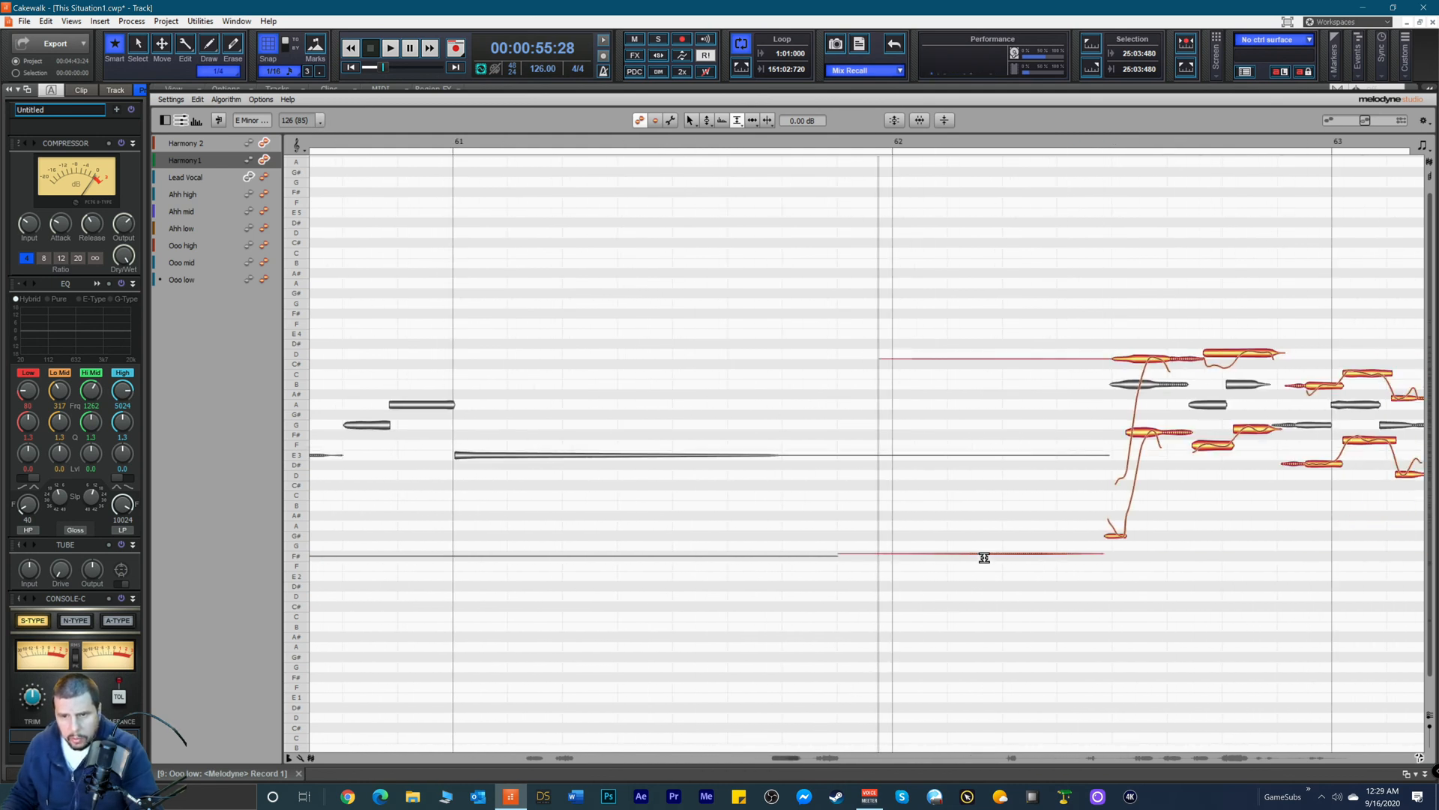
{"action": "left_click", "coordinate": [984, 353]}
Step: Audition from shortly after bar 62 and split Harmony 2's D note before bar 63 into two notes
{"action": "left_click", "coordinate": [1063, 141]}
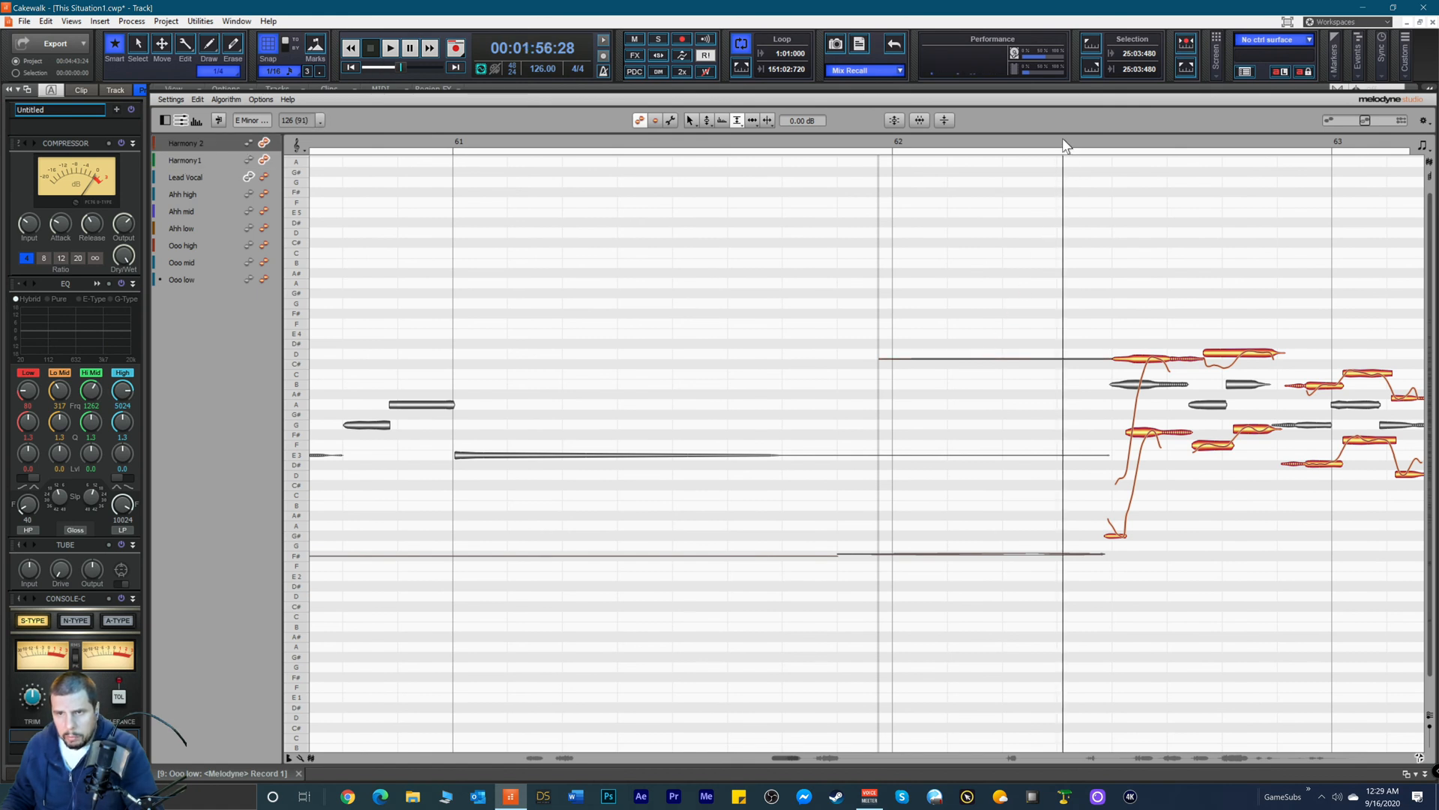
{"action": "key", "text": "space"}
{"action": "key", "text": "space"}
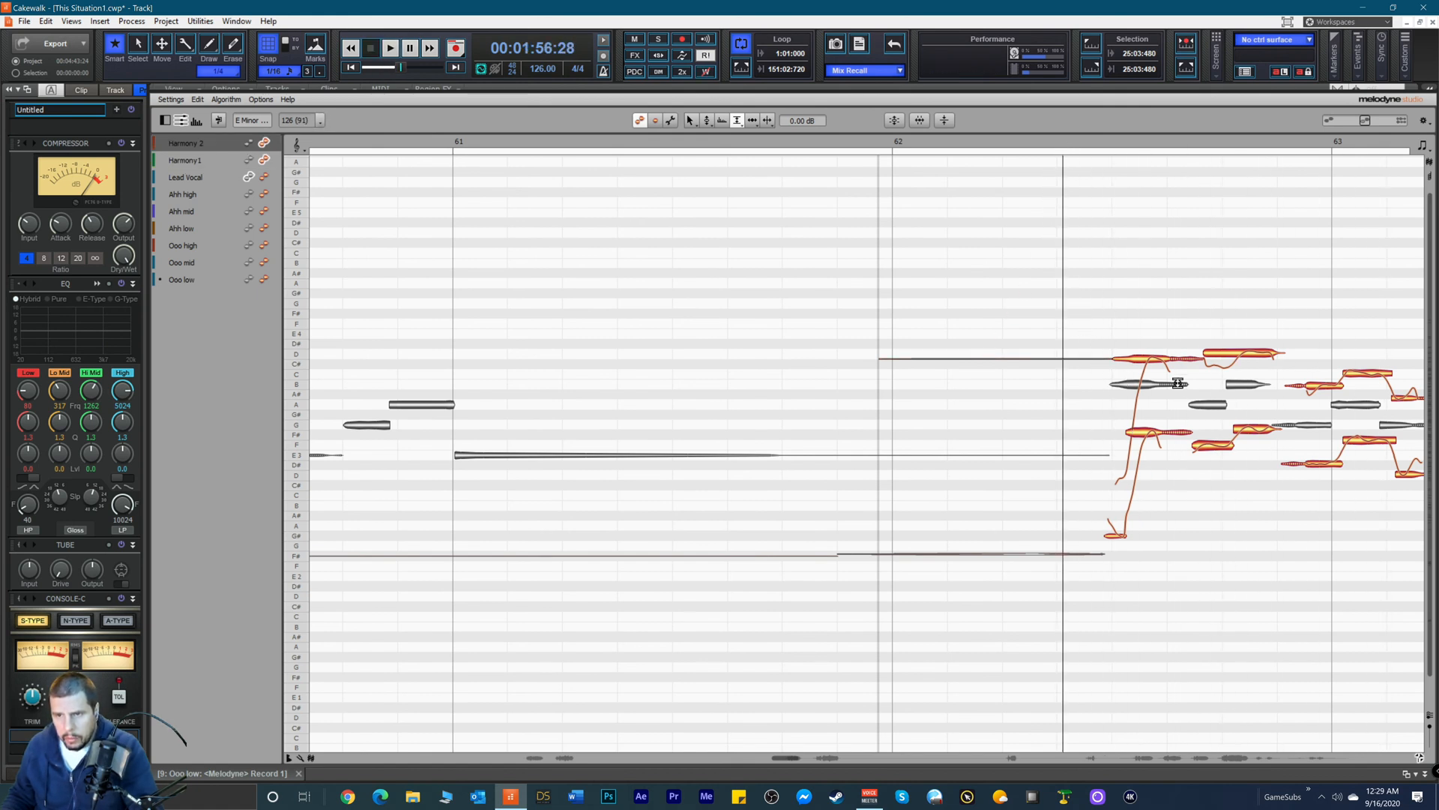
{"action": "right_click", "coordinate": [1255, 318]}
{"action": "left_click", "coordinate": [1255, 317]}
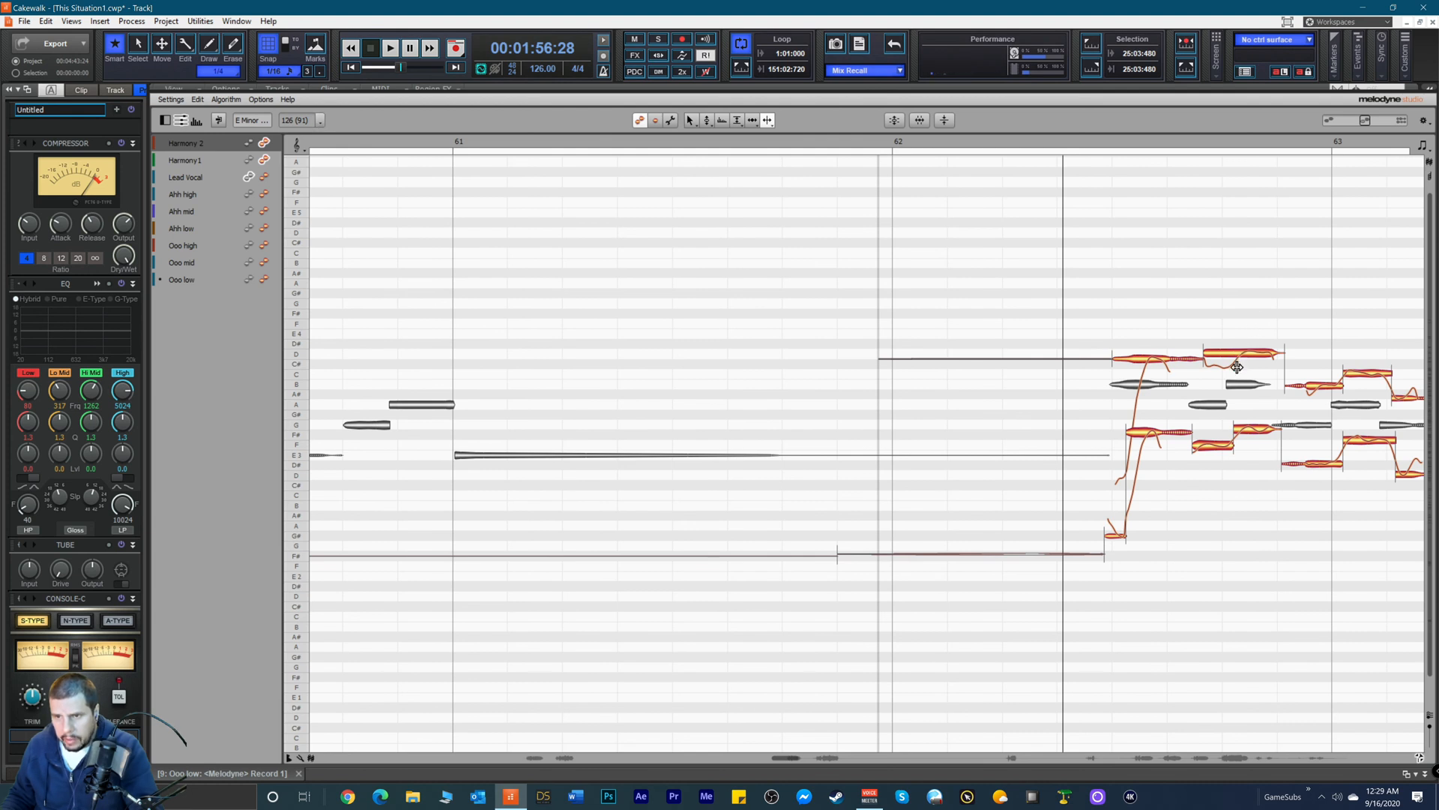
{"action": "left_click", "coordinate": [1239, 355]}
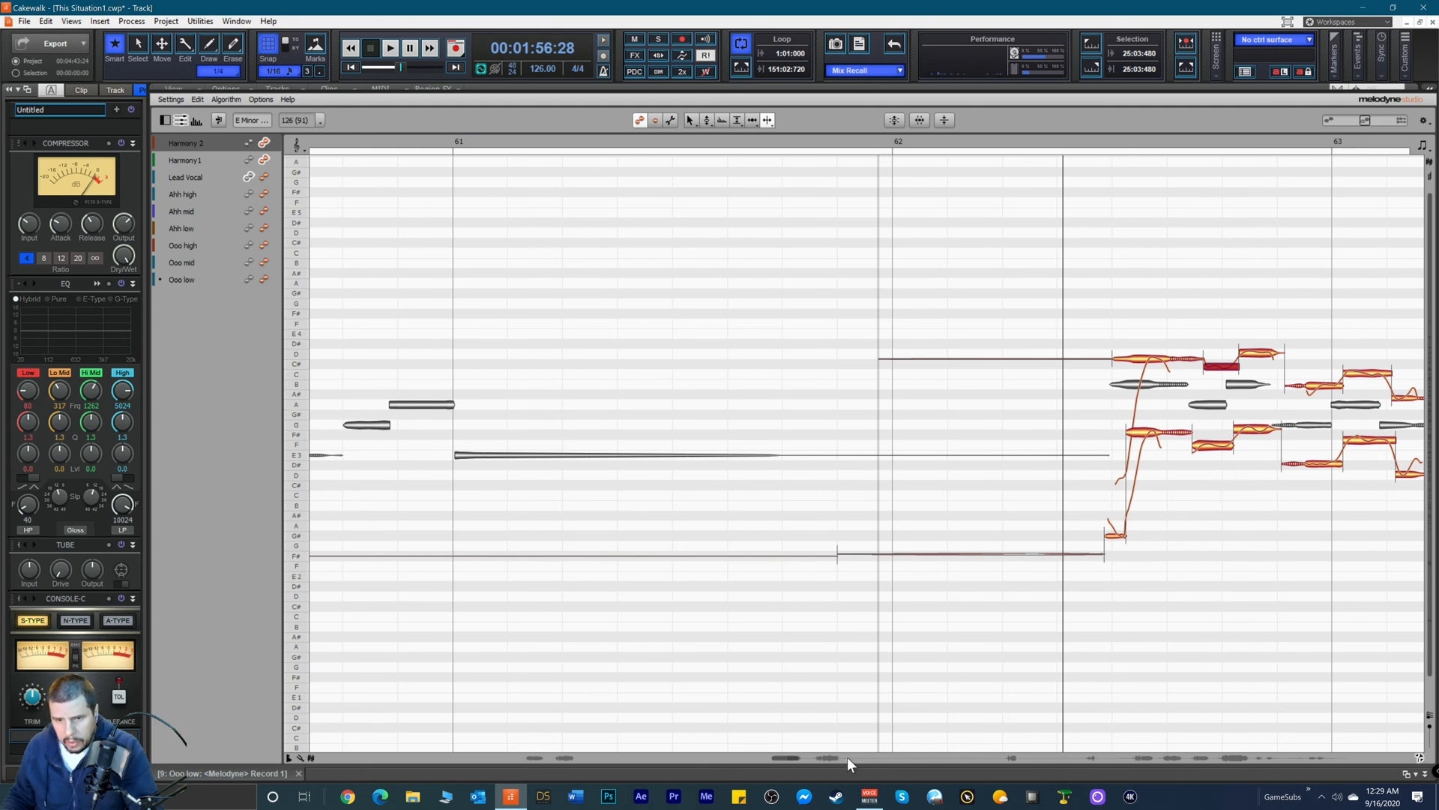
Step: Move Harmony 2's B note and Harmony 1's D# note just before bar 63 slightly earlier with the Time tool
{"action": "left_click_drag", "start_coordinate": [788, 754], "coordinate": [798, 691]}
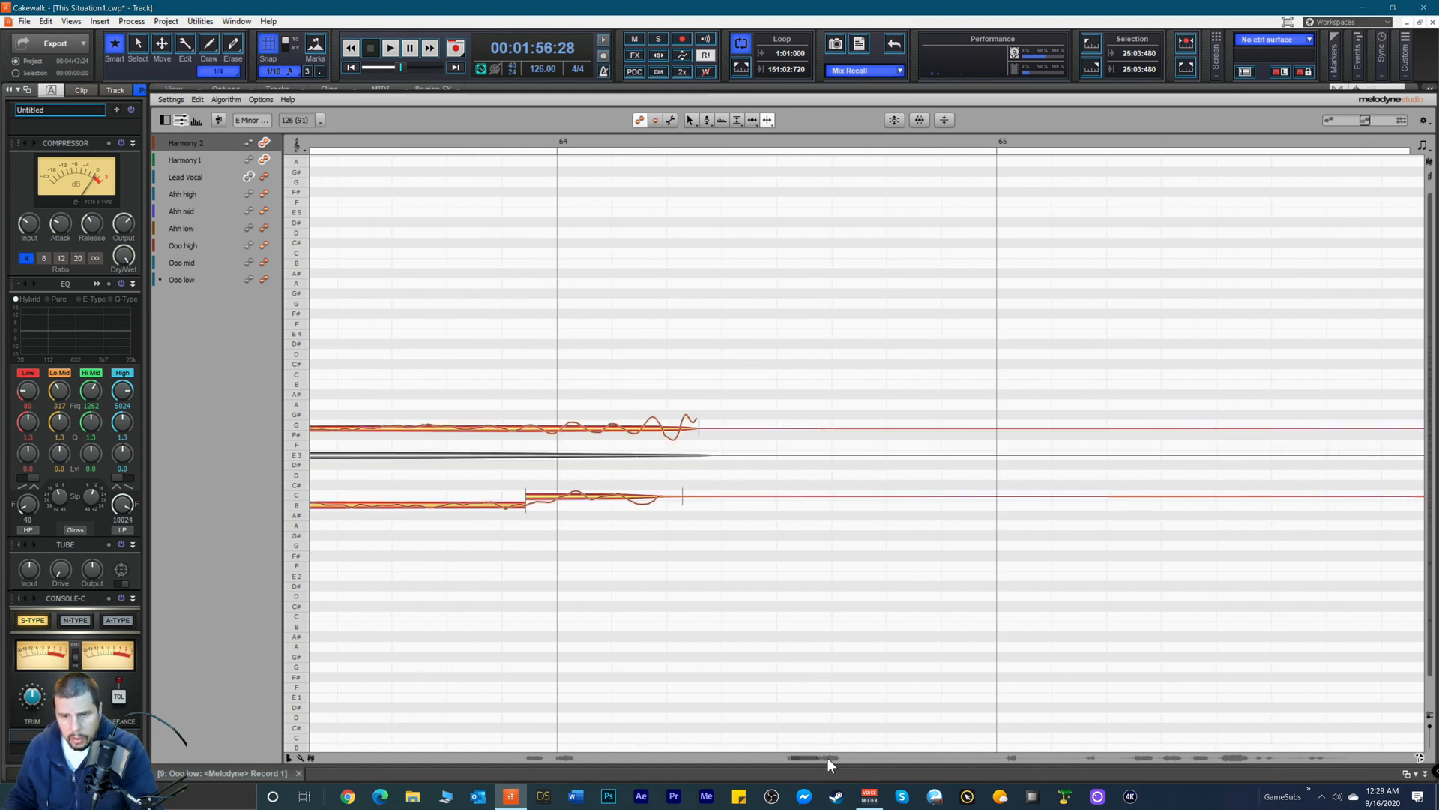
{"action": "left_click_drag", "start_coordinate": [801, 754], "coordinate": [791, 749]}
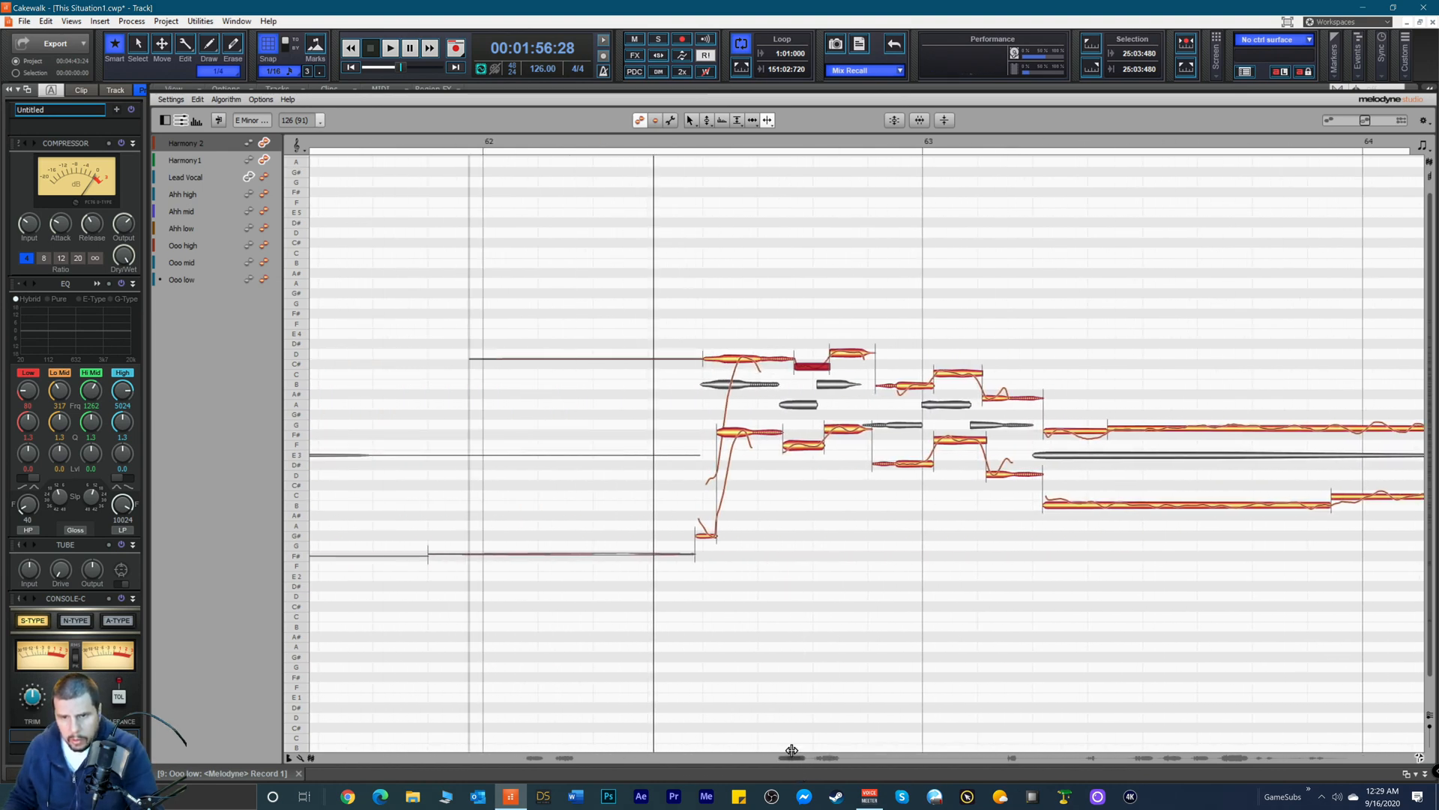
{"action": "right_click", "coordinate": [970, 331]}
{"action": "left_click", "coordinate": [964, 330]}
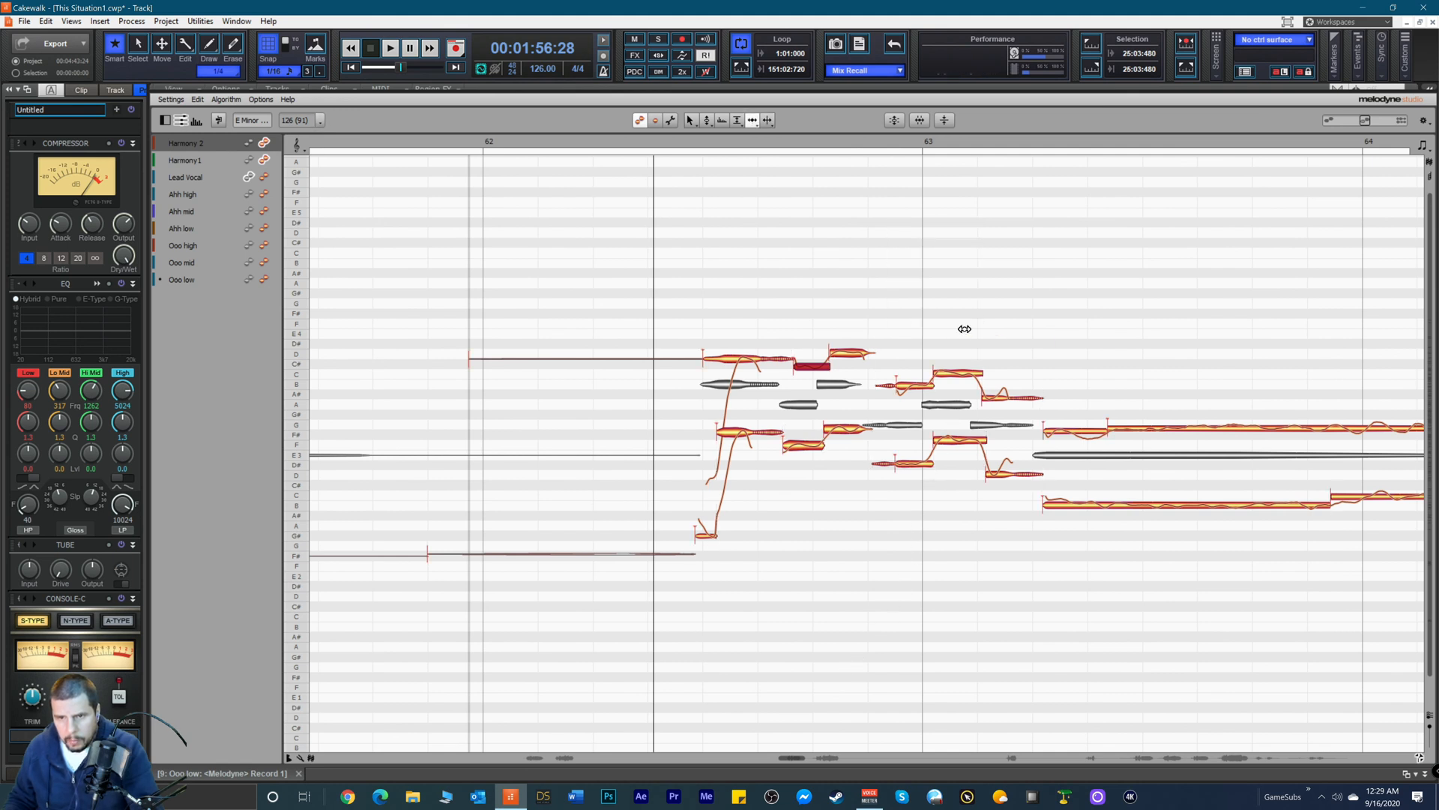
{"action": "left_click_drag", "start_coordinate": [908, 387], "coordinate": [898, 391]}
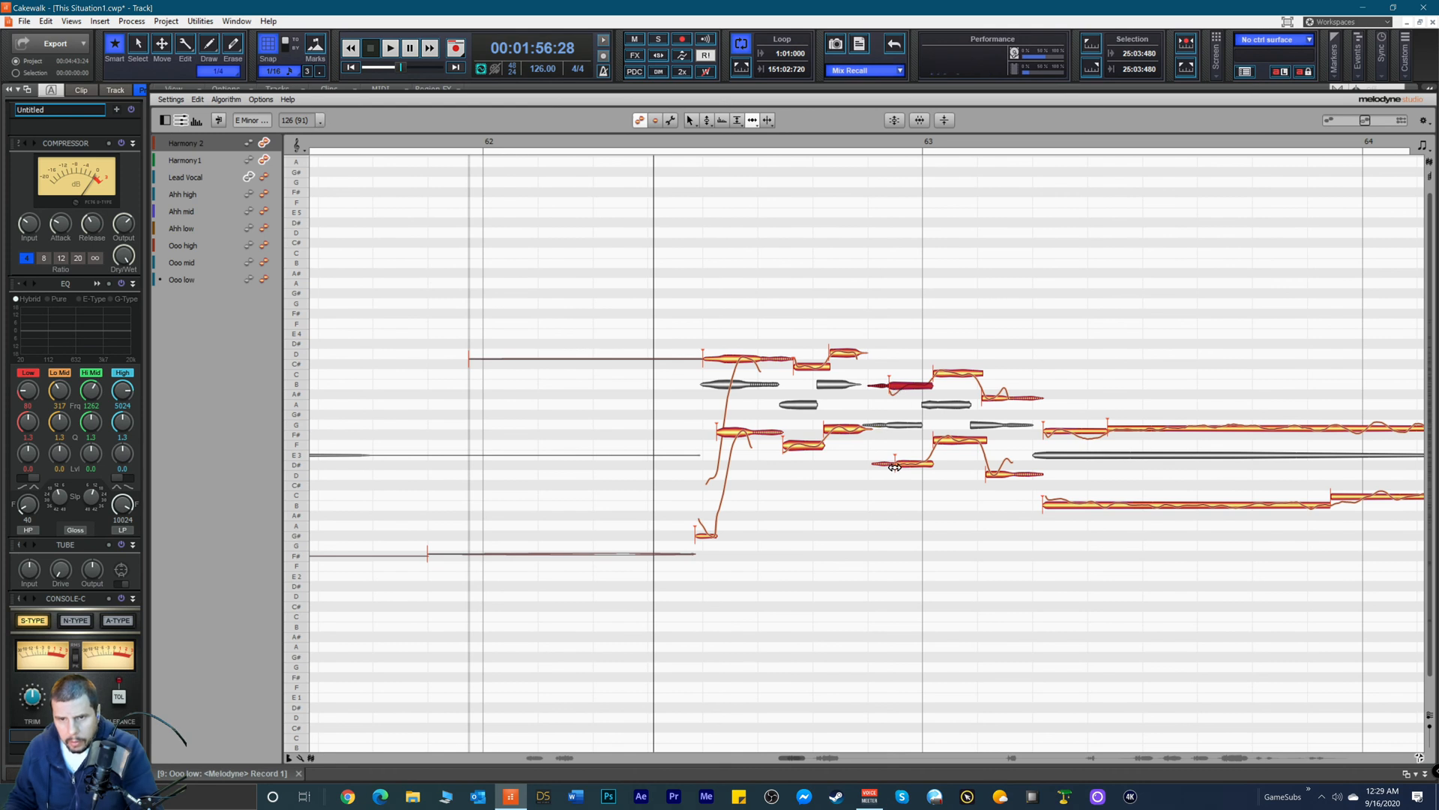
{"action": "left_click_drag", "start_coordinate": [903, 464], "coordinate": [898, 467]}
Step: Align the timing of the opening Harmony 1 and Harmony 2 notes between bars 62 and 63 with the lead vocal
{"action": "left_click_drag", "start_coordinate": [837, 432], "coordinate": [831, 432]}
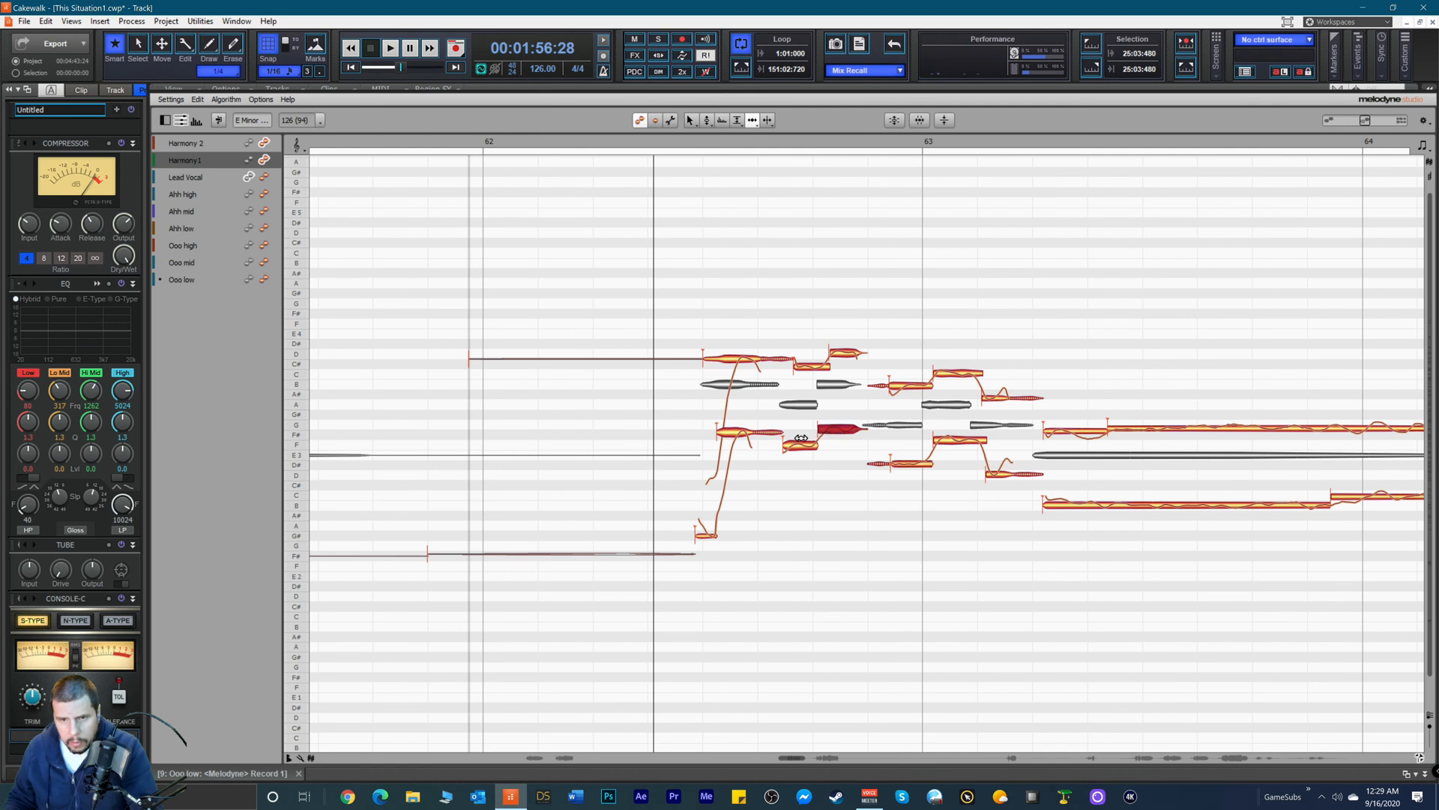
{"action": "left_click_drag", "start_coordinate": [800, 369], "coordinate": [718, 359]}
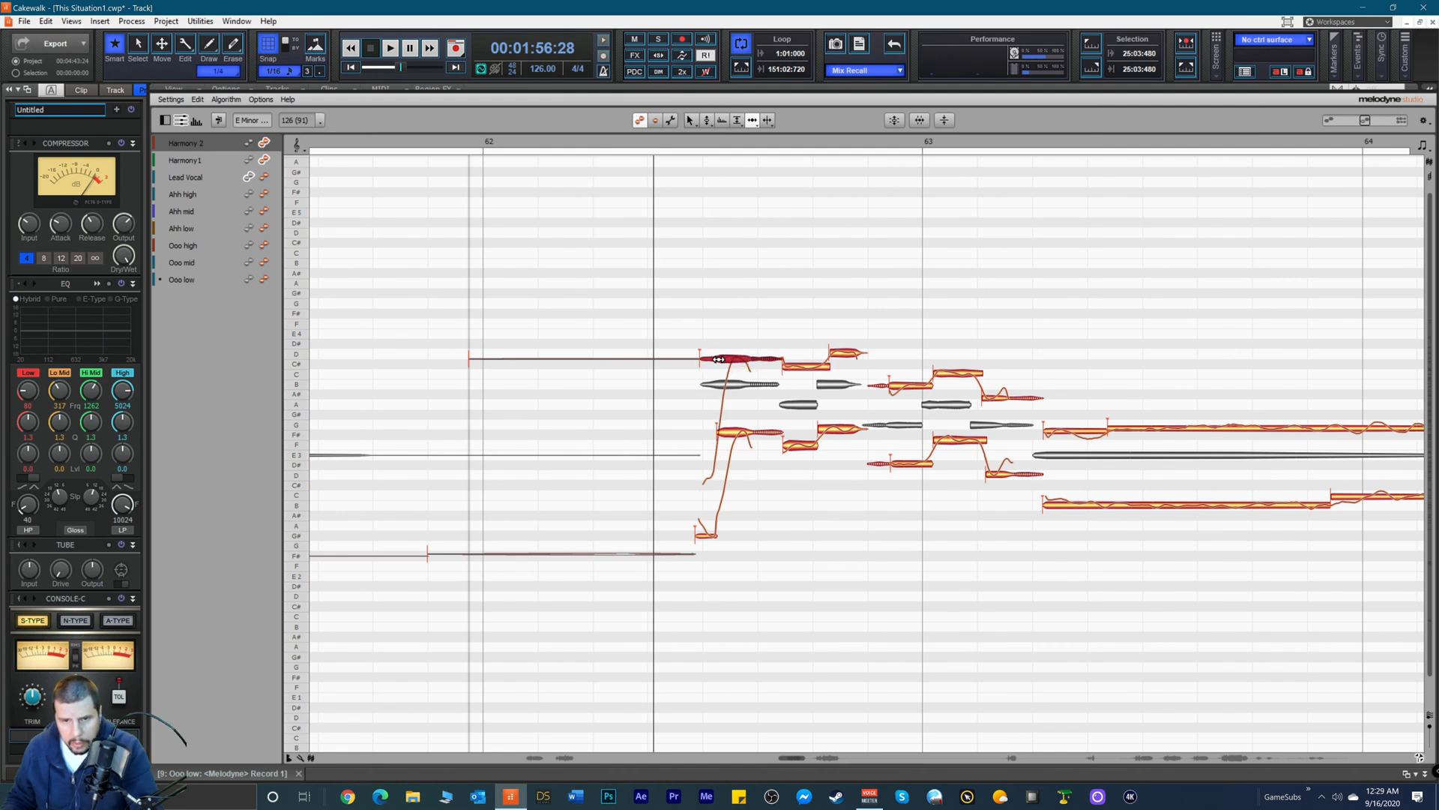
{"action": "left_click", "coordinate": [696, 535]}
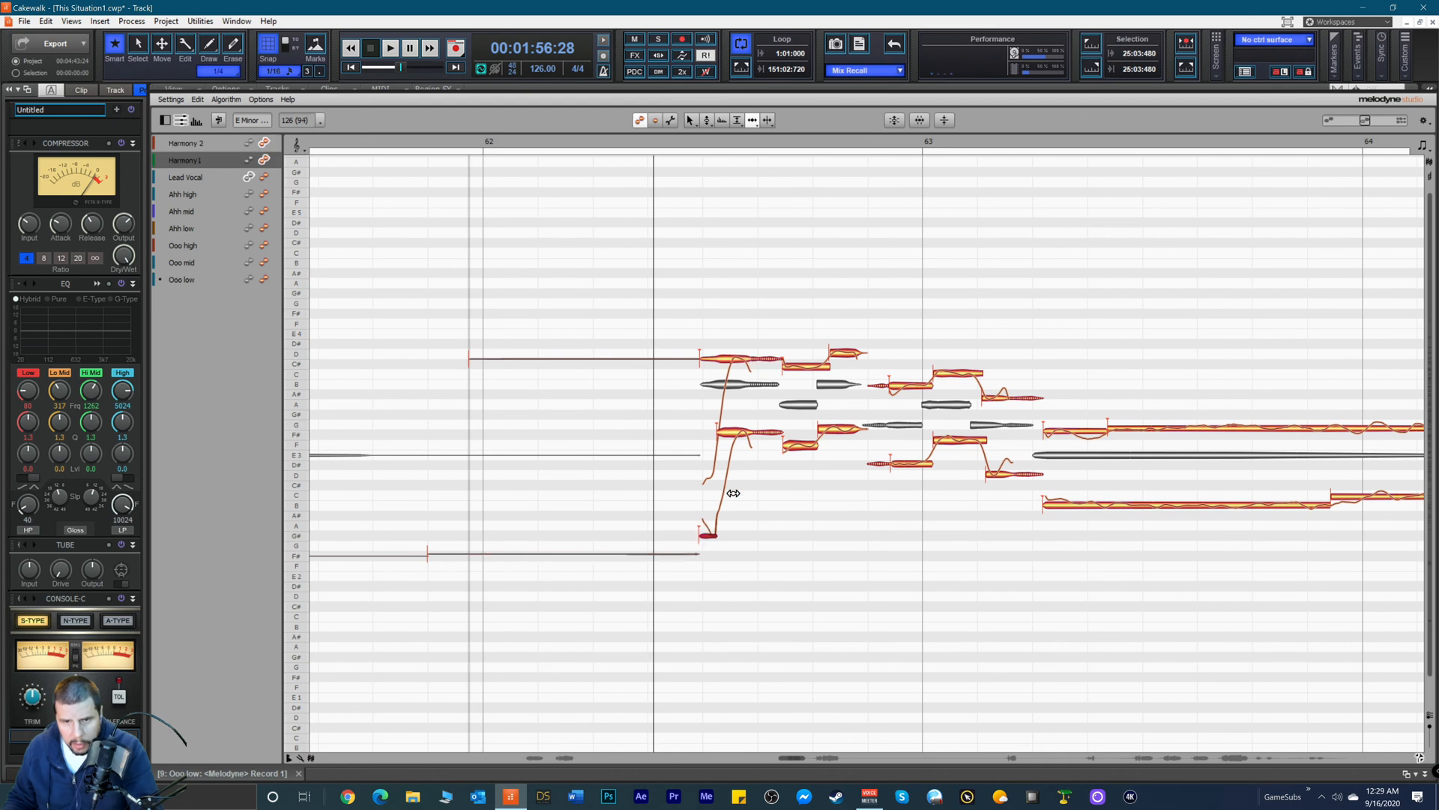
{"action": "left_click", "coordinate": [732, 437]}
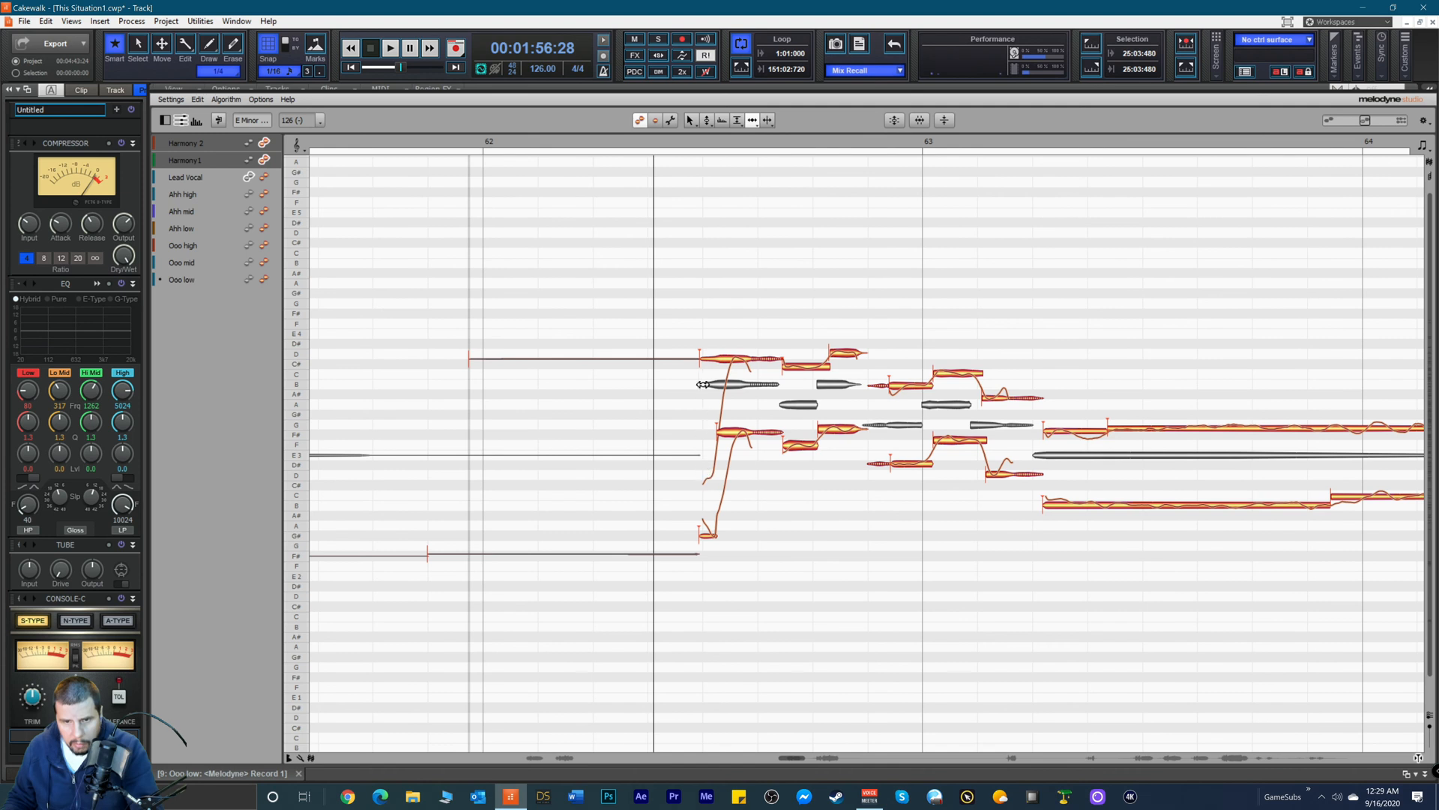
{"action": "left_click", "coordinate": [788, 448]}
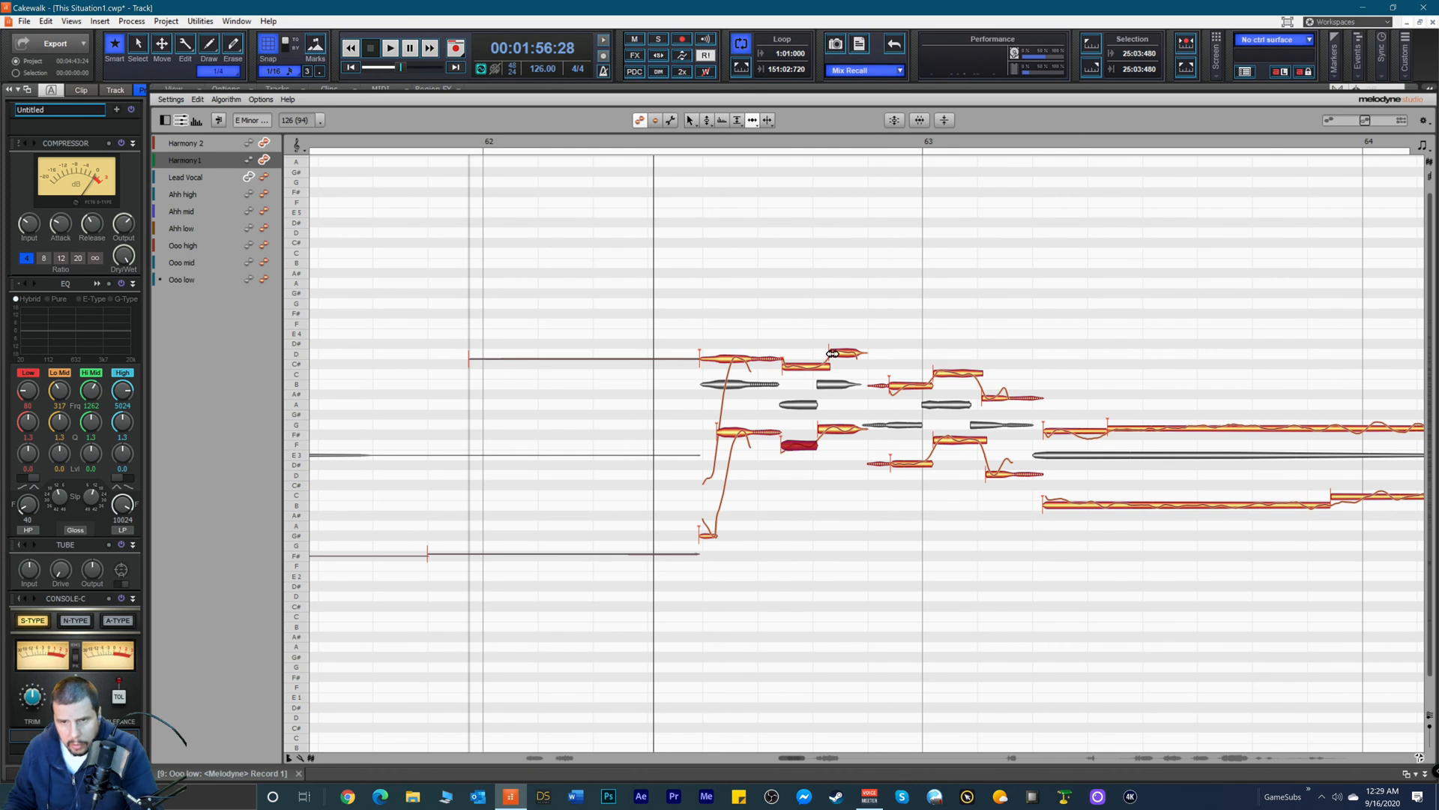
Step: Move Harmony 2's D note and Harmony 1's D# note before bar 63 slightly earlier to follow the lead vocal's timing
{"action": "left_click_drag", "start_coordinate": [834, 352], "coordinate": [827, 356]}
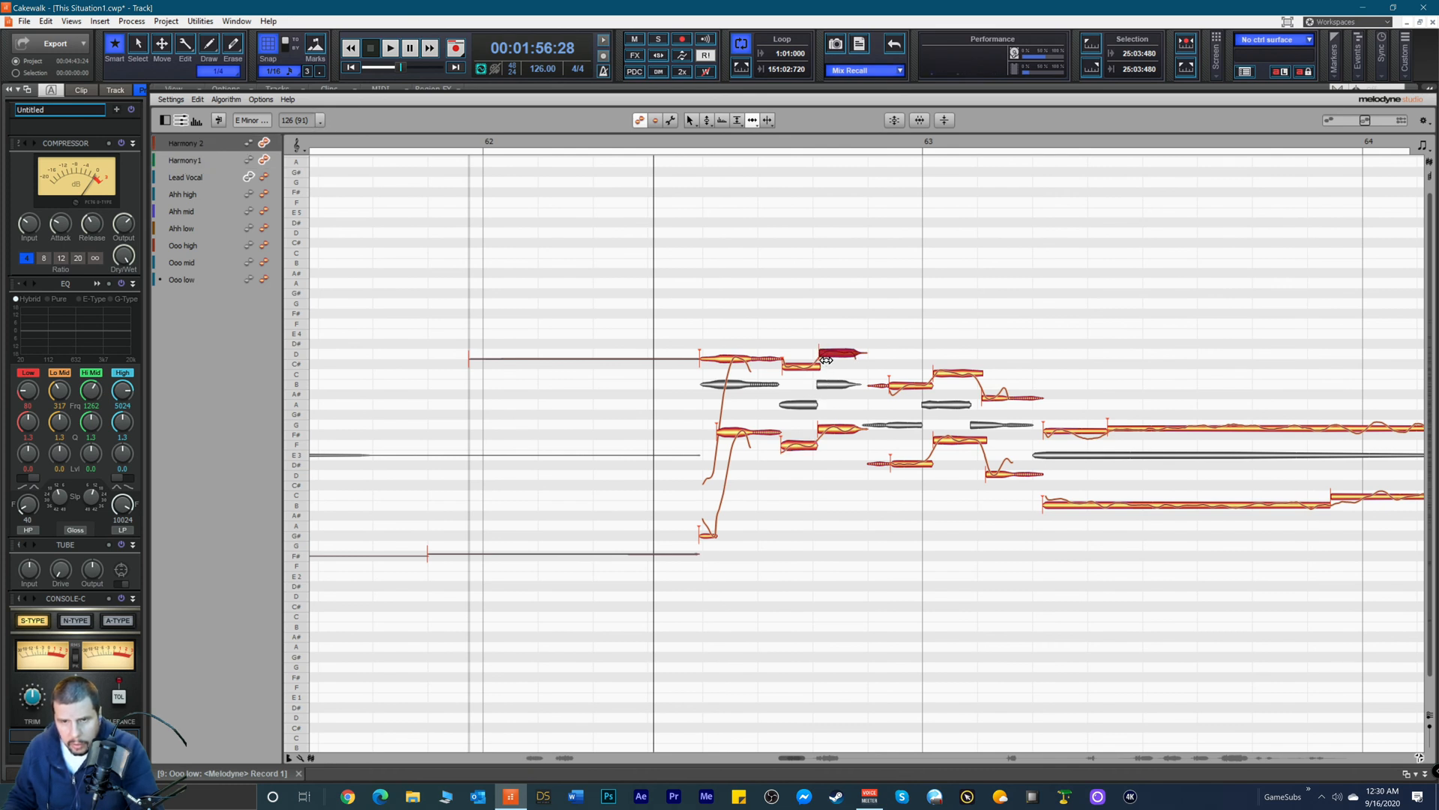
{"action": "left_click", "coordinate": [822, 360]}
{"action": "left_click_drag", "start_coordinate": [829, 353], "coordinate": [826, 355]}
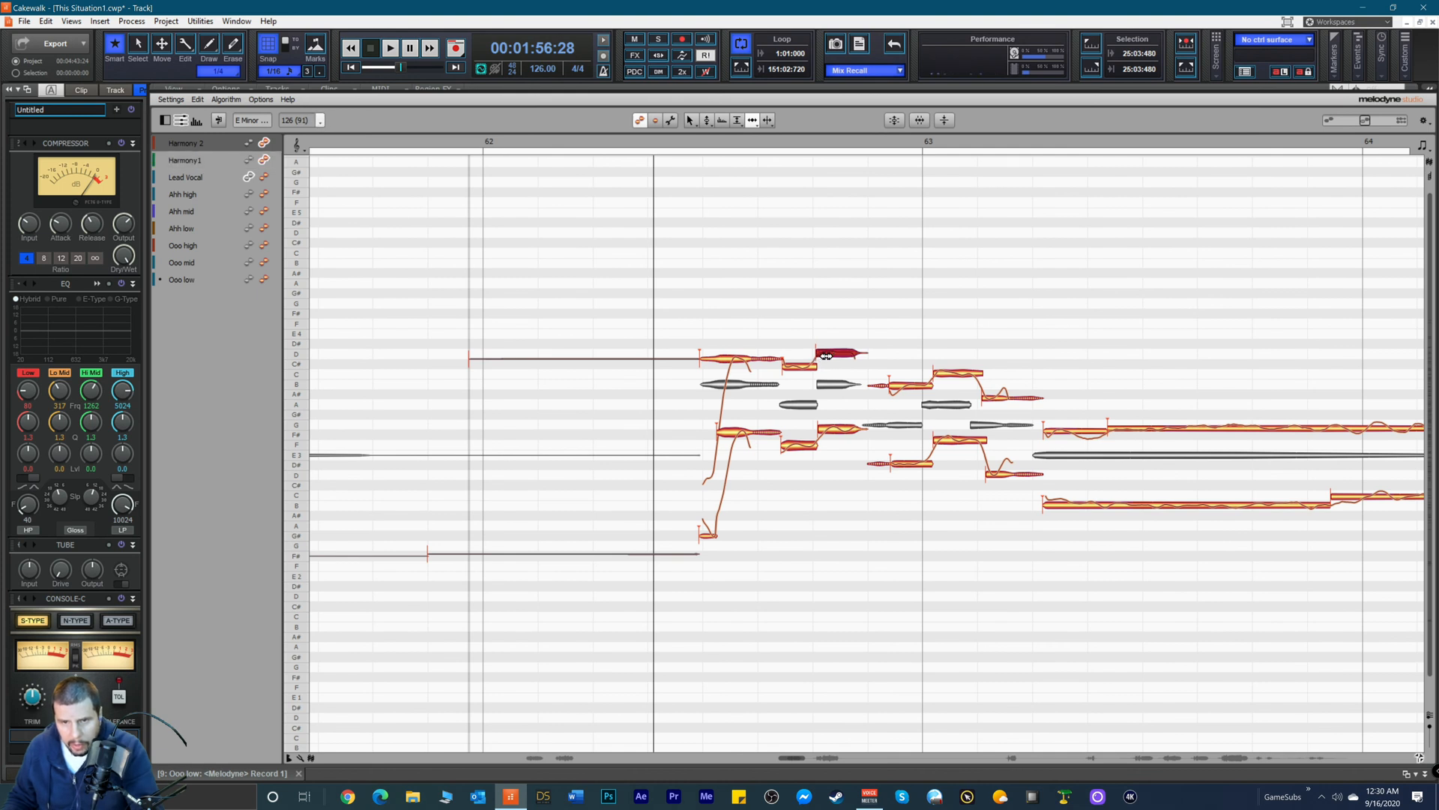
{"action": "left_click", "coordinate": [829, 429]}
{"action": "left_click", "coordinate": [902, 461]}
{"action": "left_click_drag", "start_coordinate": [903, 461], "coordinate": [900, 464]}
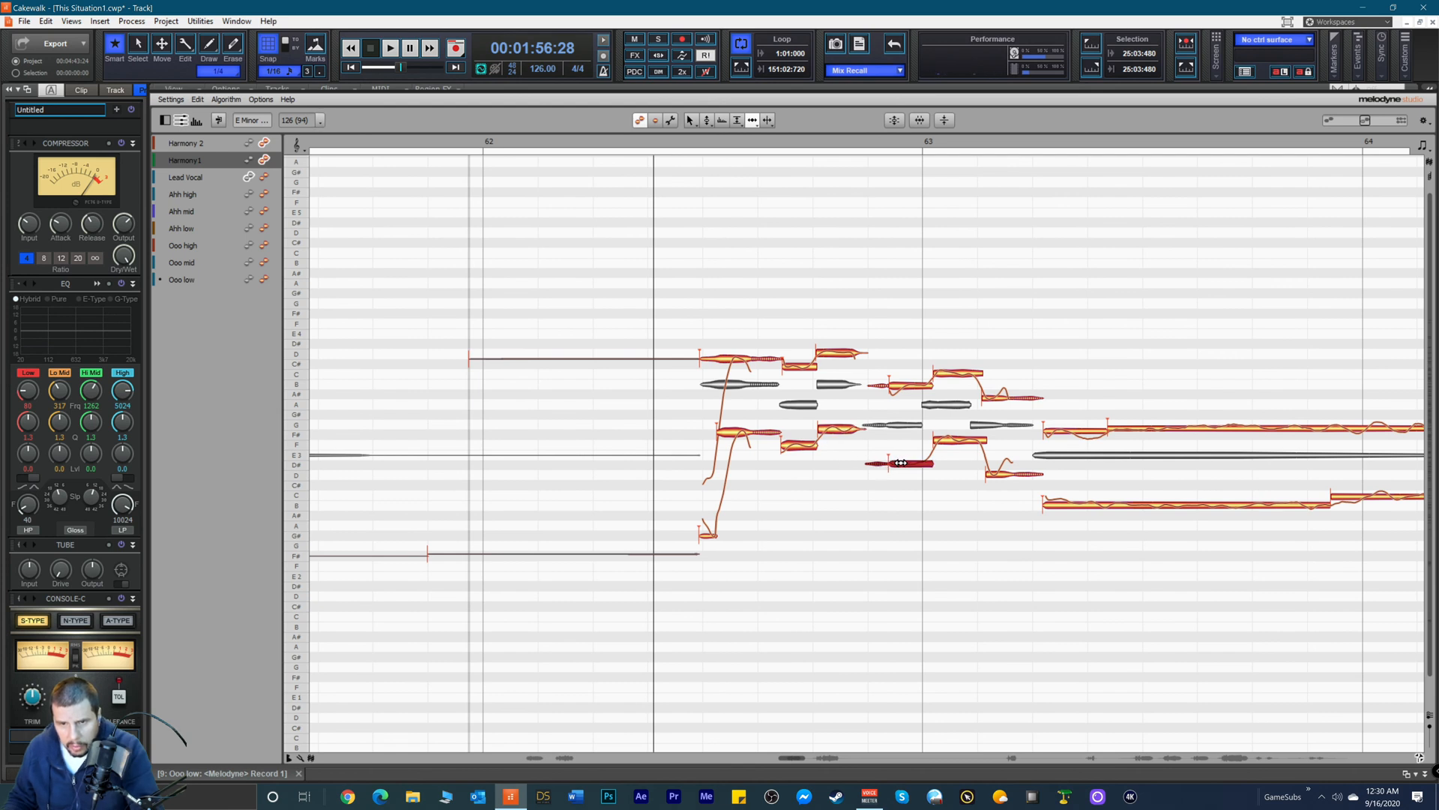
Step: Shift the starts of the Harmony 1 and Harmony 2 notes at bar 63 earlier to match the lead vocal note there
{"action": "left_click", "coordinate": [937, 442]}
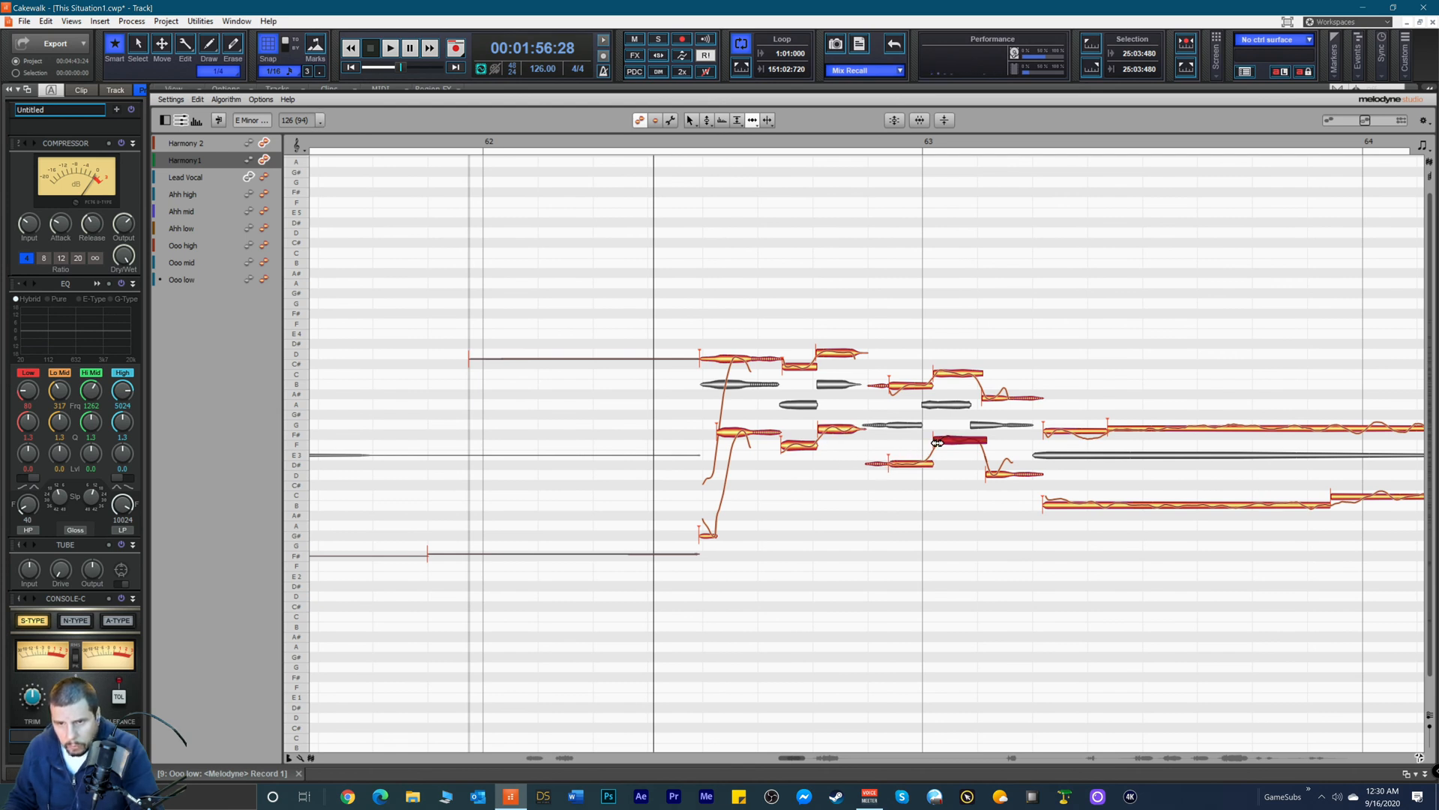
{"action": "left_click_drag", "start_coordinate": [934, 443], "coordinate": [929, 443]}
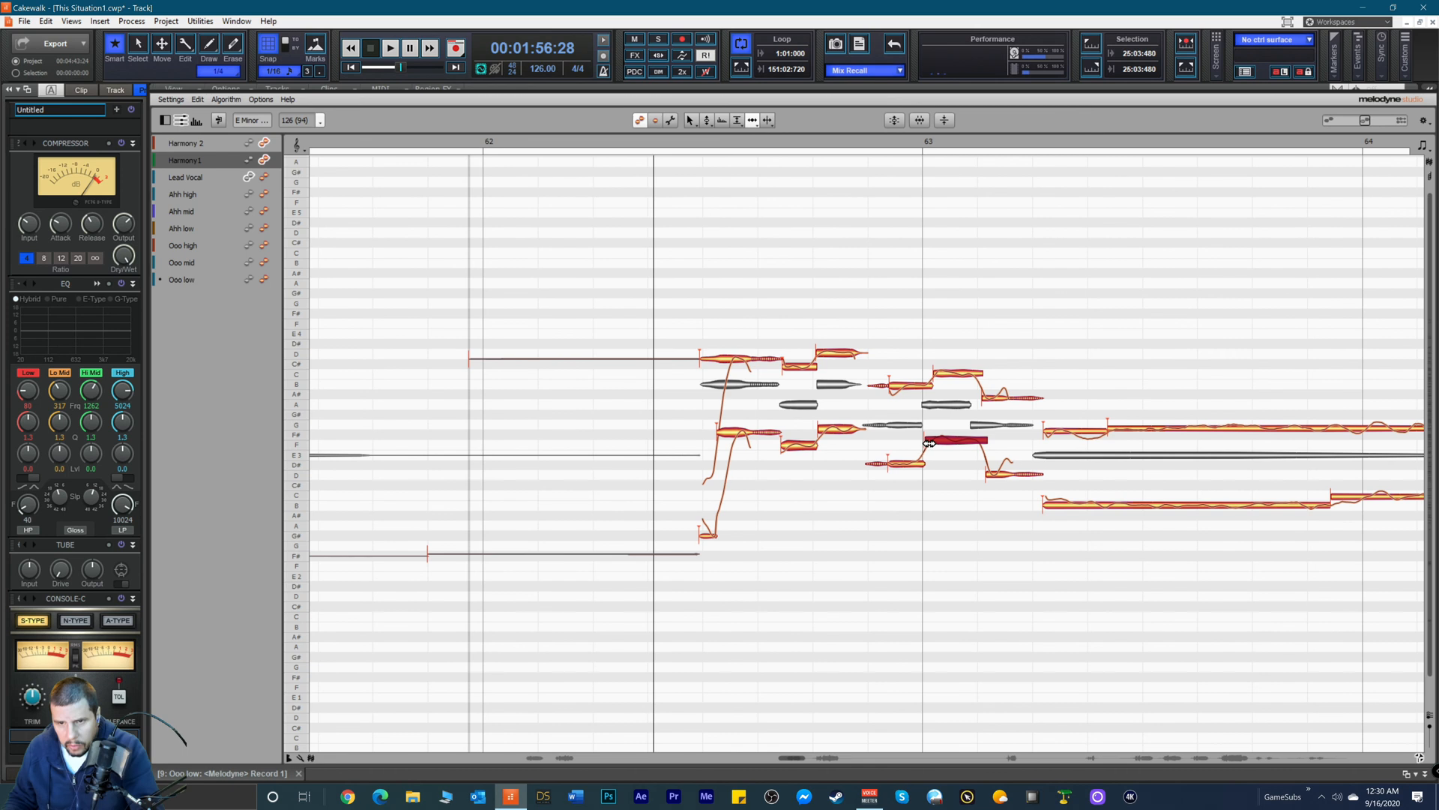
{"action": "left_click", "coordinate": [941, 376]}
{"action": "left_click_drag", "start_coordinate": [941, 376], "coordinate": [930, 380]}
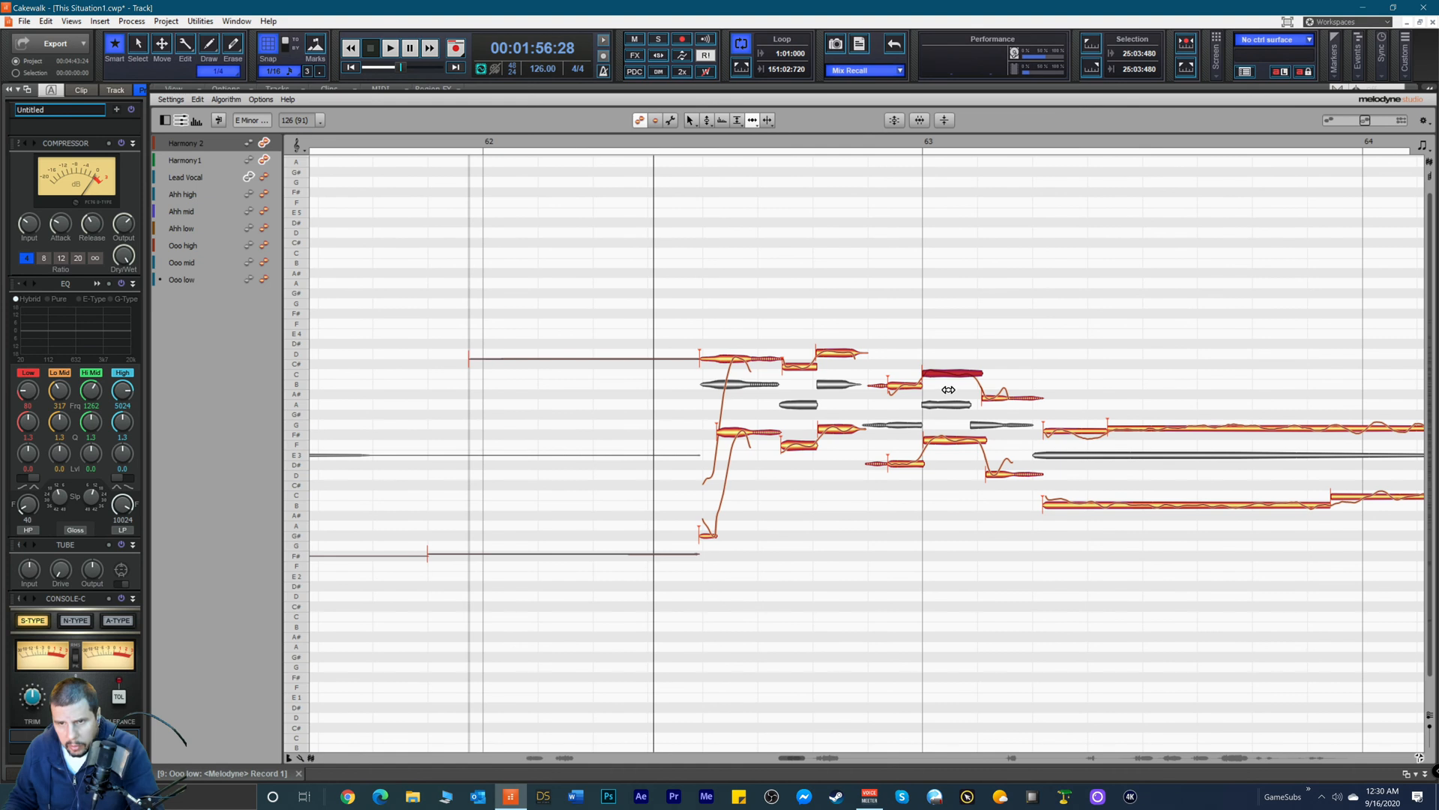
Step: Start Harmony 2's A# note and Harmony 1's D note after bar 63 earlier, in line with the lead vocal
{"action": "left_click", "coordinate": [994, 403]}
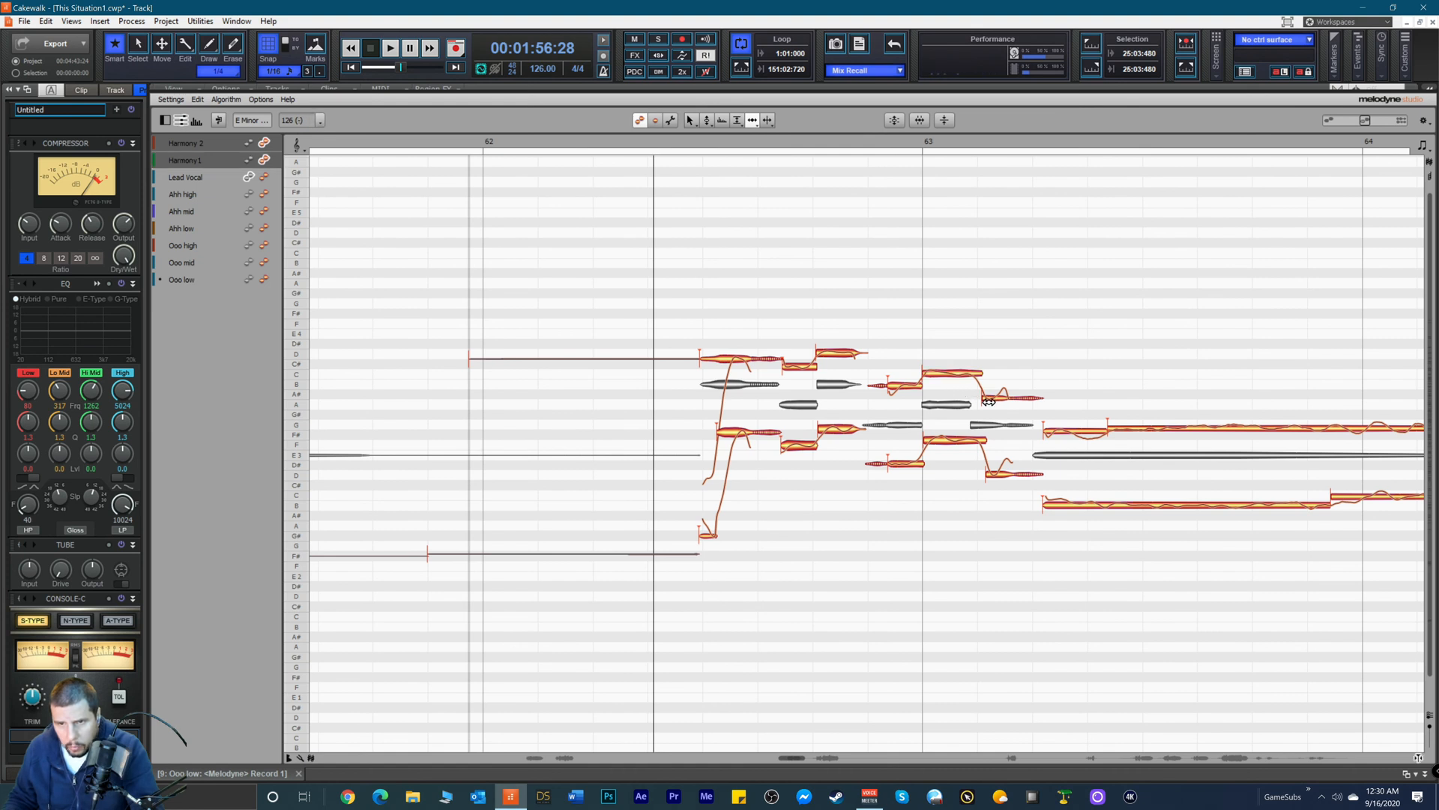
{"action": "left_click", "coordinate": [989, 403]}
{"action": "left_click_drag", "start_coordinate": [990, 402], "coordinate": [984, 401]}
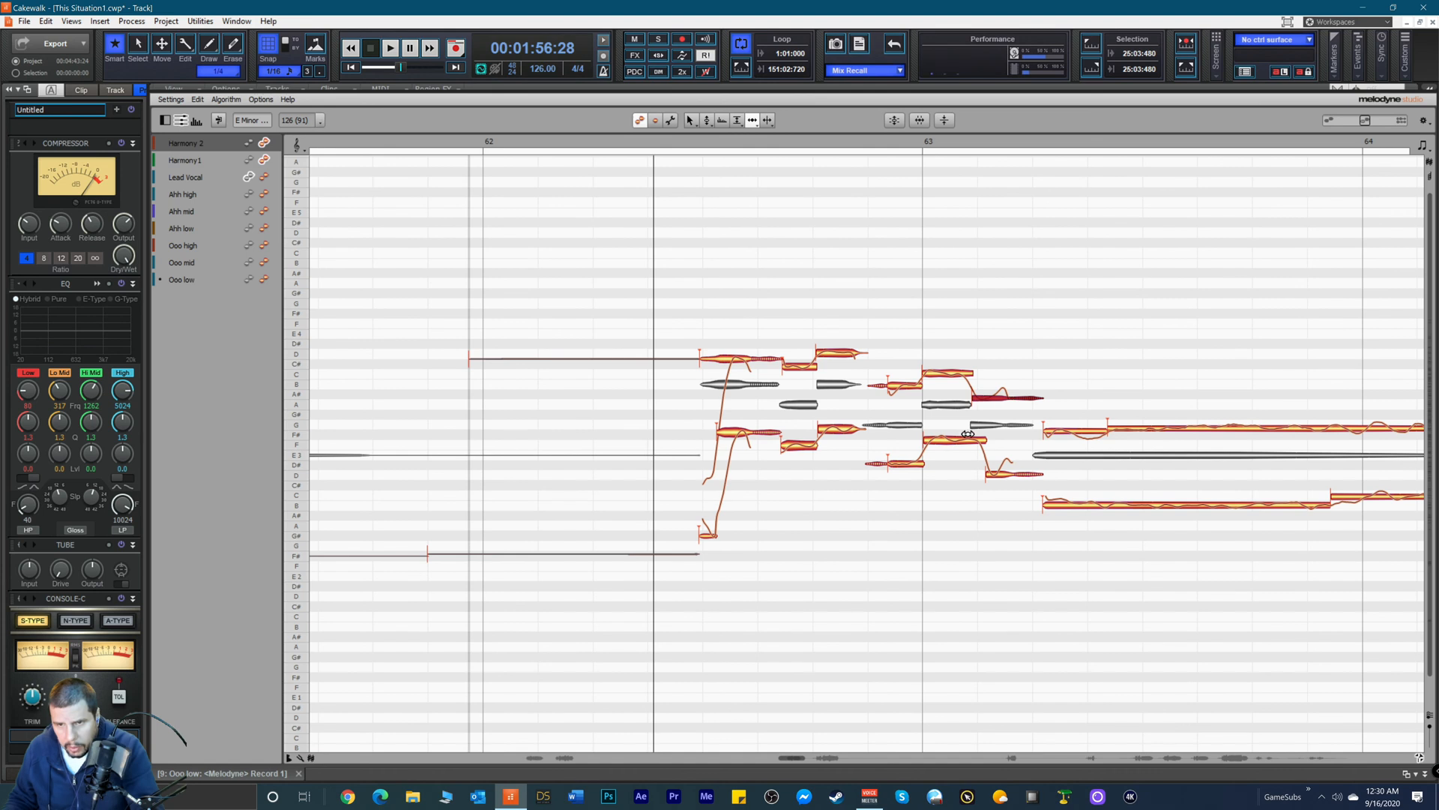
{"action": "left_click_drag", "start_coordinate": [1004, 475], "coordinate": [992, 473]}
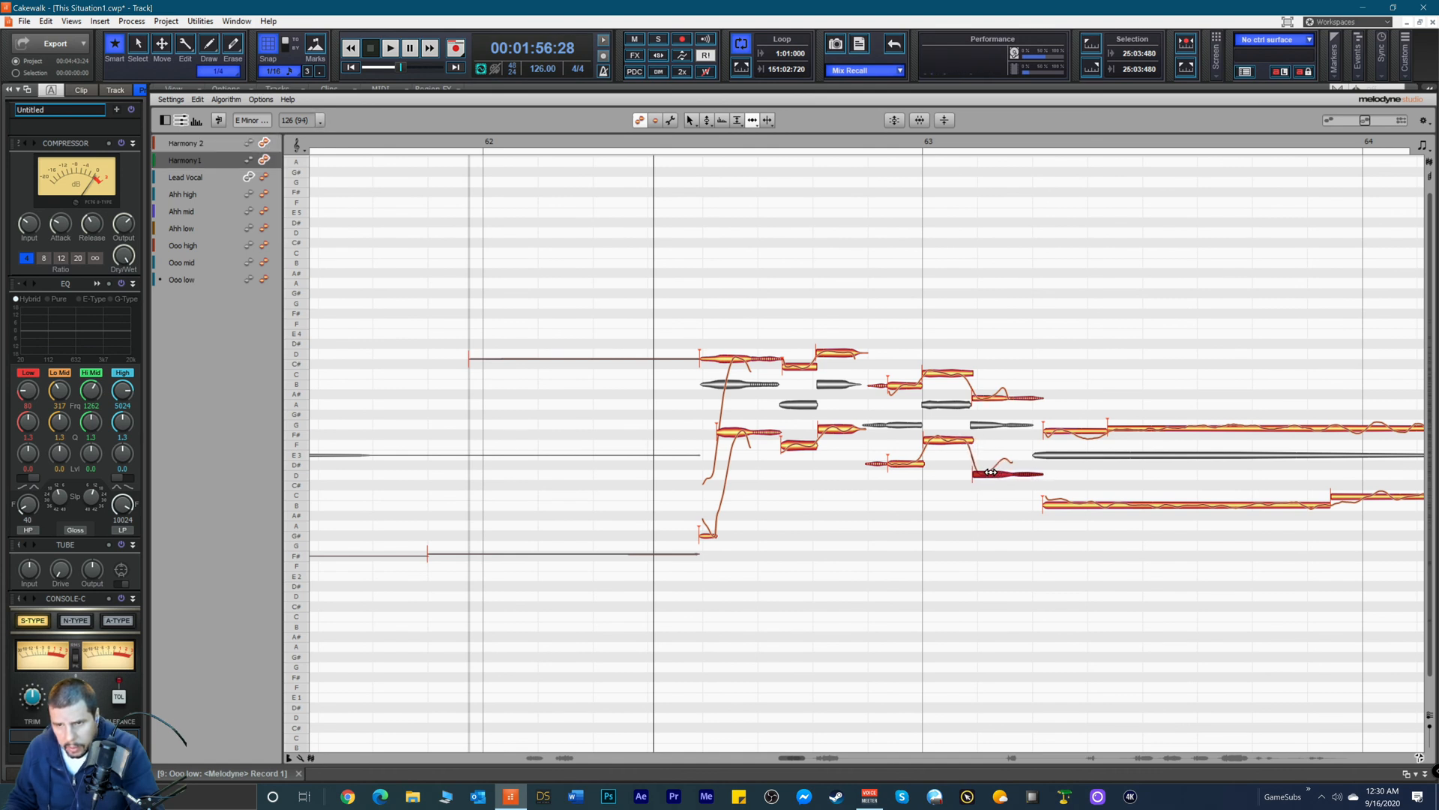
Step: Start Harmony 1's long B note and Harmony 2's held F# and G notes after bar 63 earlier, and audition the phrase
{"action": "left_click_drag", "start_coordinate": [1053, 504], "coordinate": [1040, 510]}
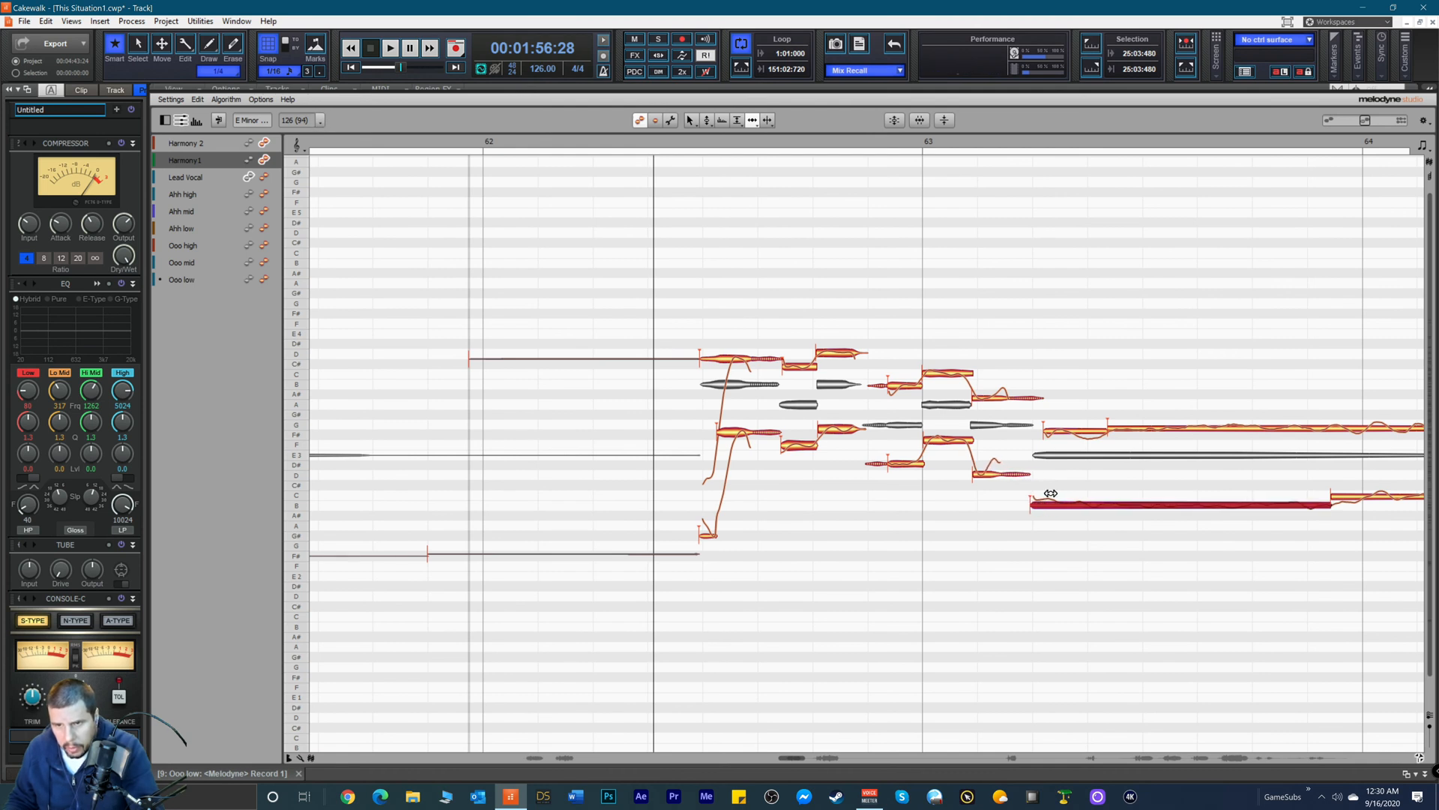
{"action": "left_click_drag", "start_coordinate": [1062, 433], "coordinate": [1114, 430]}
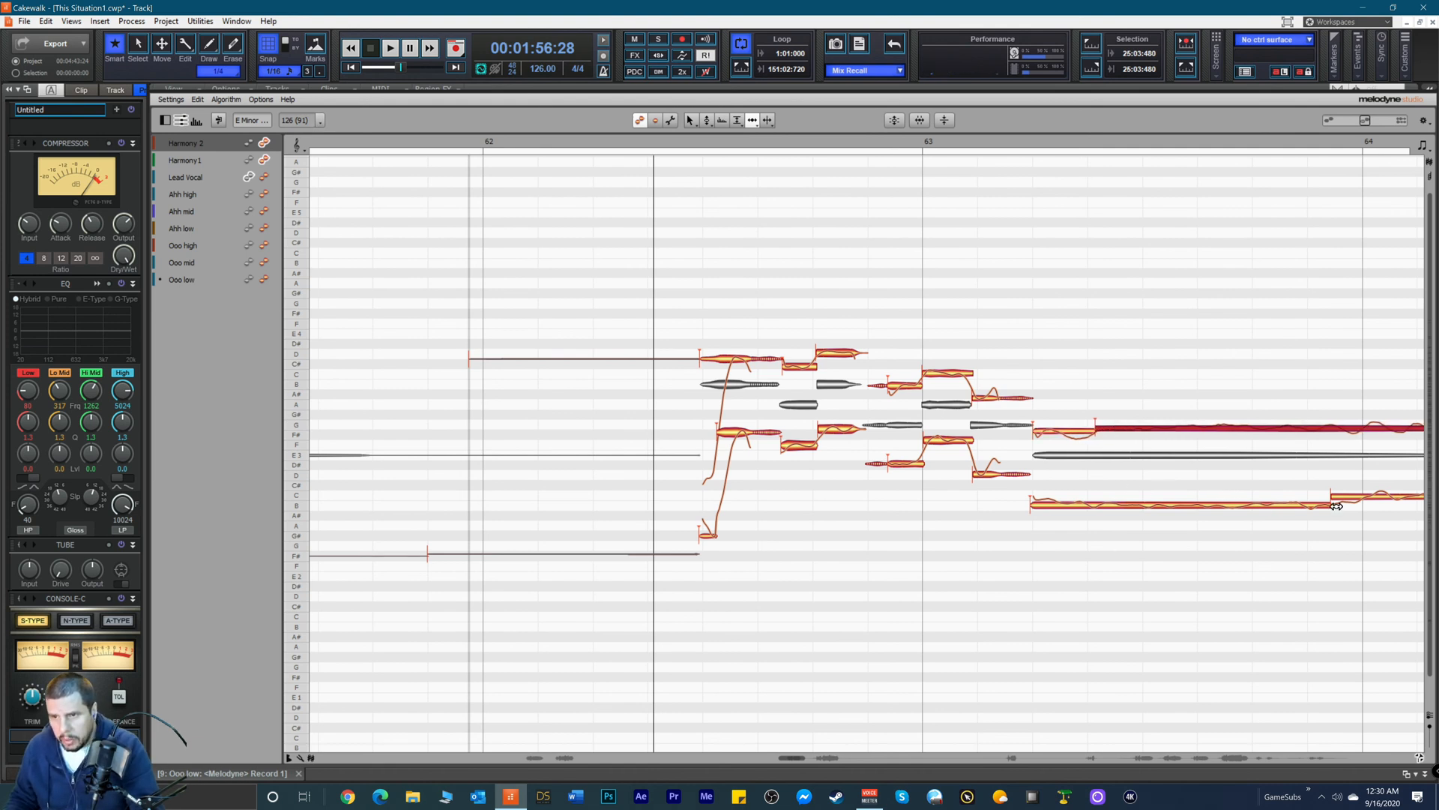
{"action": "left_click", "coordinate": [671, 144]}
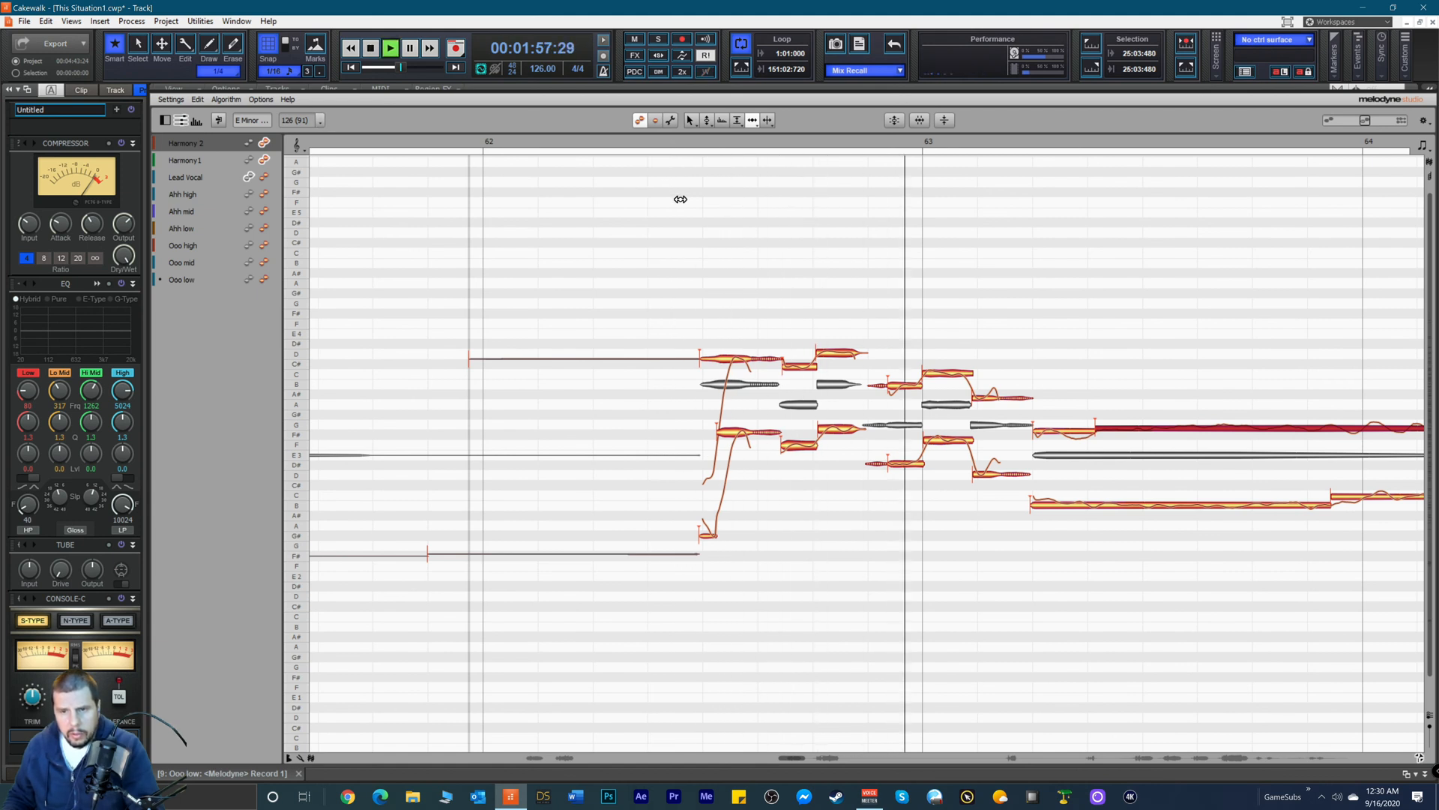
{"action": "key", "text": "space"}
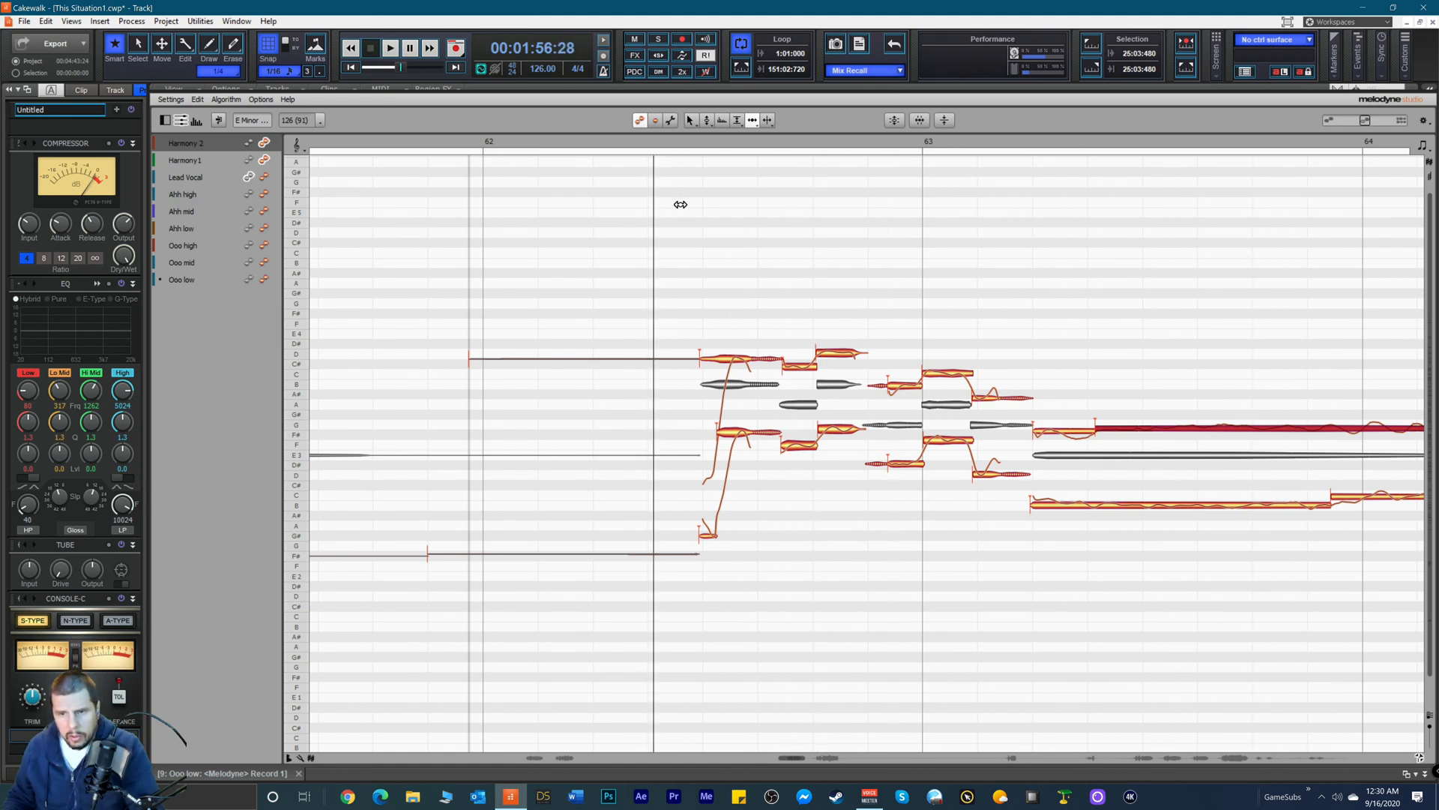
Step: Snap all Harmony 1 and Harmony 2 notes of the phrase to their nearest semitones with the Pitch tool and audition them
{"action": "left_click_drag", "start_coordinate": [680, 204], "coordinate": [1069, 644]}
{"action": "right_click", "coordinate": [1069, 644]}
{"action": "left_click", "coordinate": [1003, 642]}
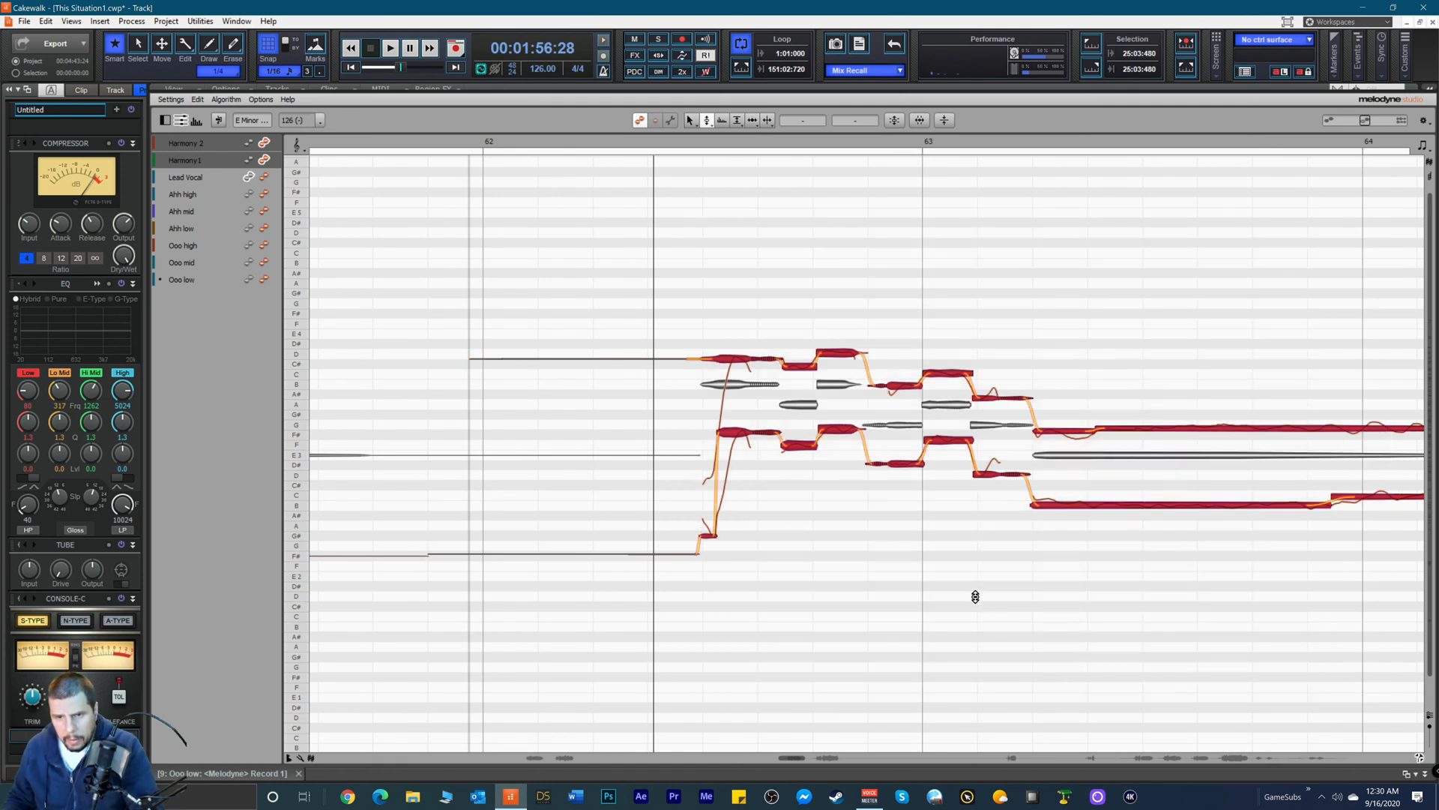
{"action": "double_click", "coordinate": [841, 430]}
{"action": "key", "text": "space"}
{"action": "key", "text": "space"}
{"action": "left_click", "coordinate": [841, 424]}
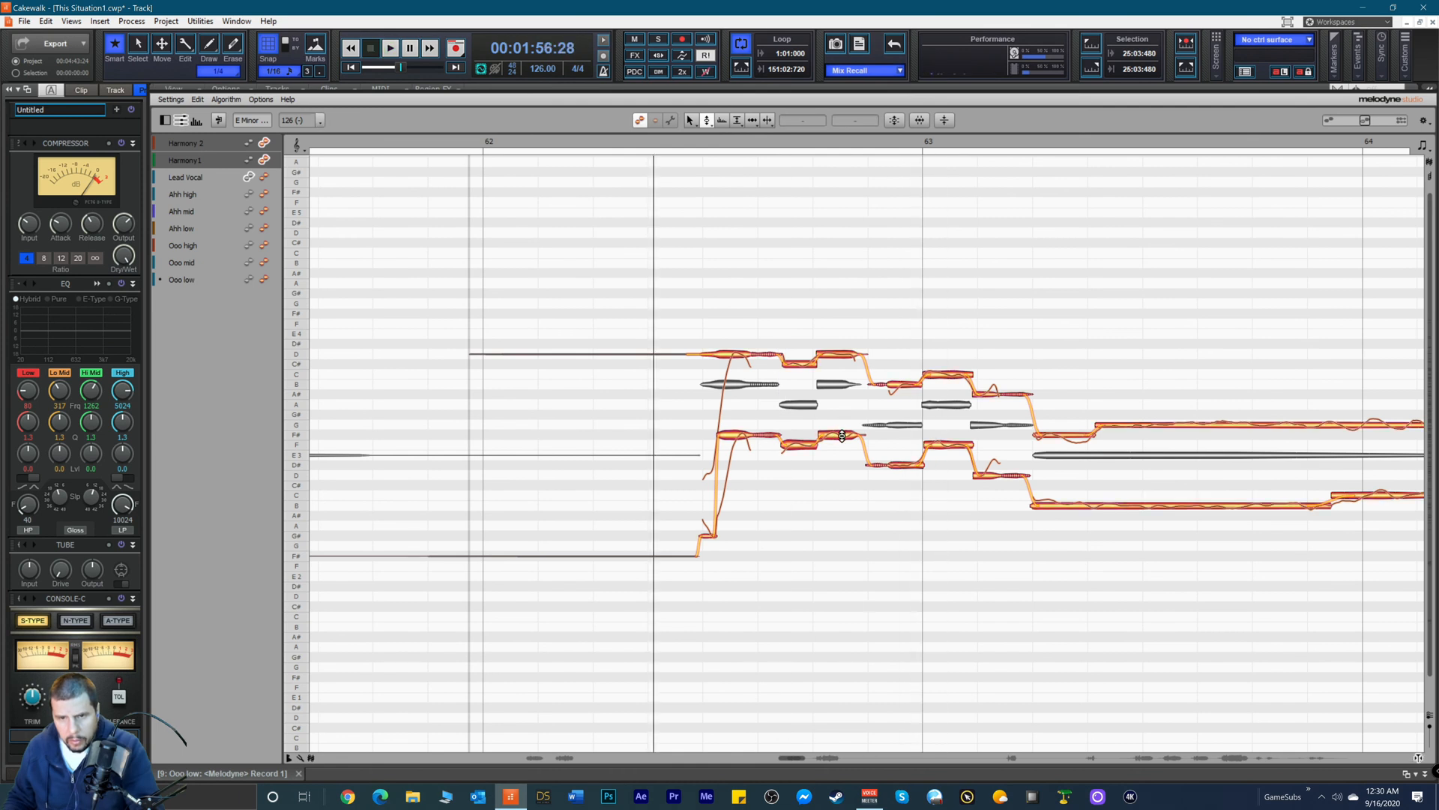
Step: Raise Harmony 1's two F# notes between bars 62 and 63 to G and audition the change
{"action": "left_click", "coordinate": [842, 436]}
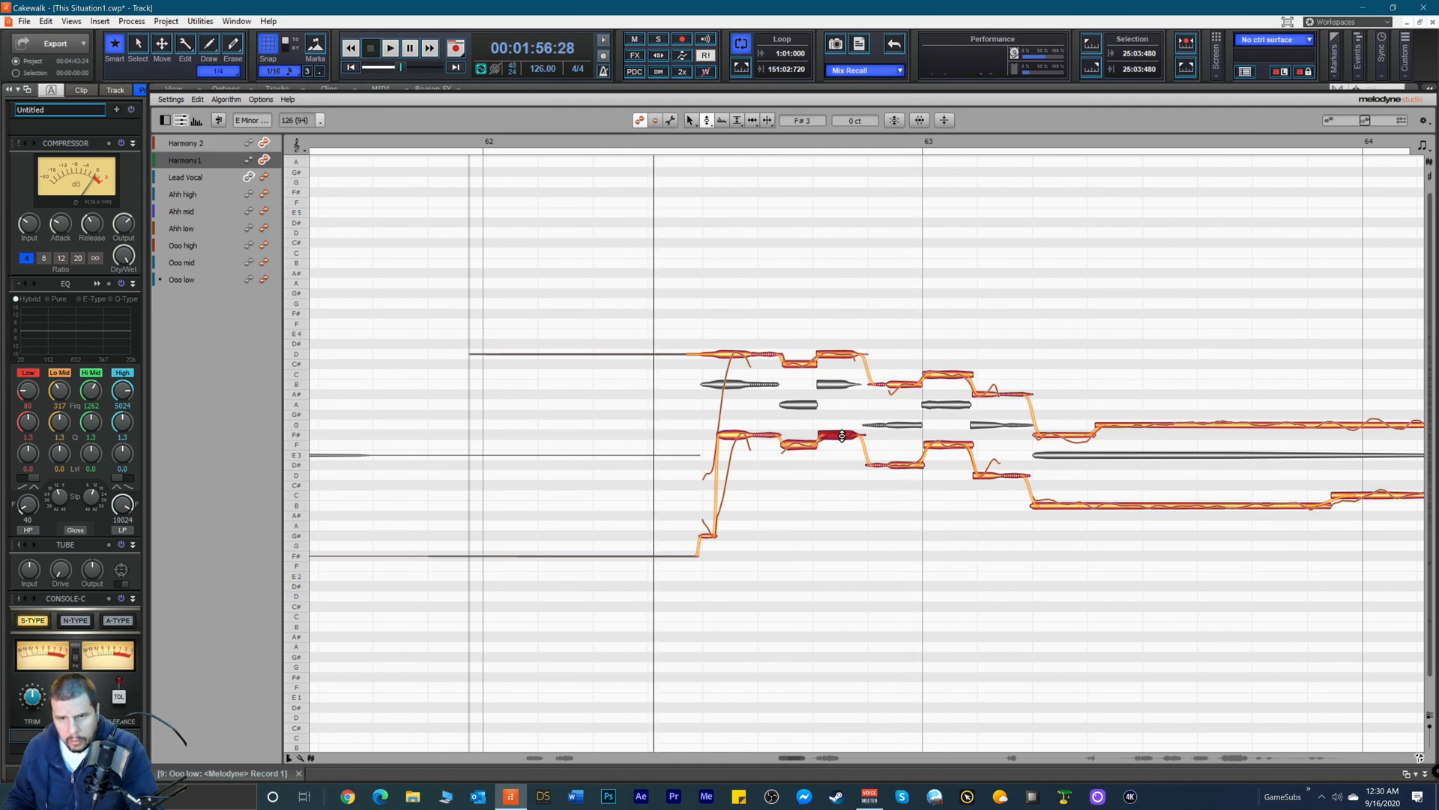
{"action": "left_click", "coordinate": [742, 440]}
{"action": "left_click_drag", "start_coordinate": [738, 435], "coordinate": [739, 427]}
{"action": "left_click_drag", "start_coordinate": [844, 433], "coordinate": [846, 425]}
{"action": "key", "text": "space"}
{"action": "key", "text": "space"}
Step: Raise Harmony 1's note at bar 63 to F#3, audition it, and fine-tune the following D3 note to +13 ct
{"action": "left_click", "coordinate": [953, 448]}
{"action": "left_click_drag", "start_coordinate": [953, 449], "coordinate": [953, 437]}
{"action": "key", "text": "space"}
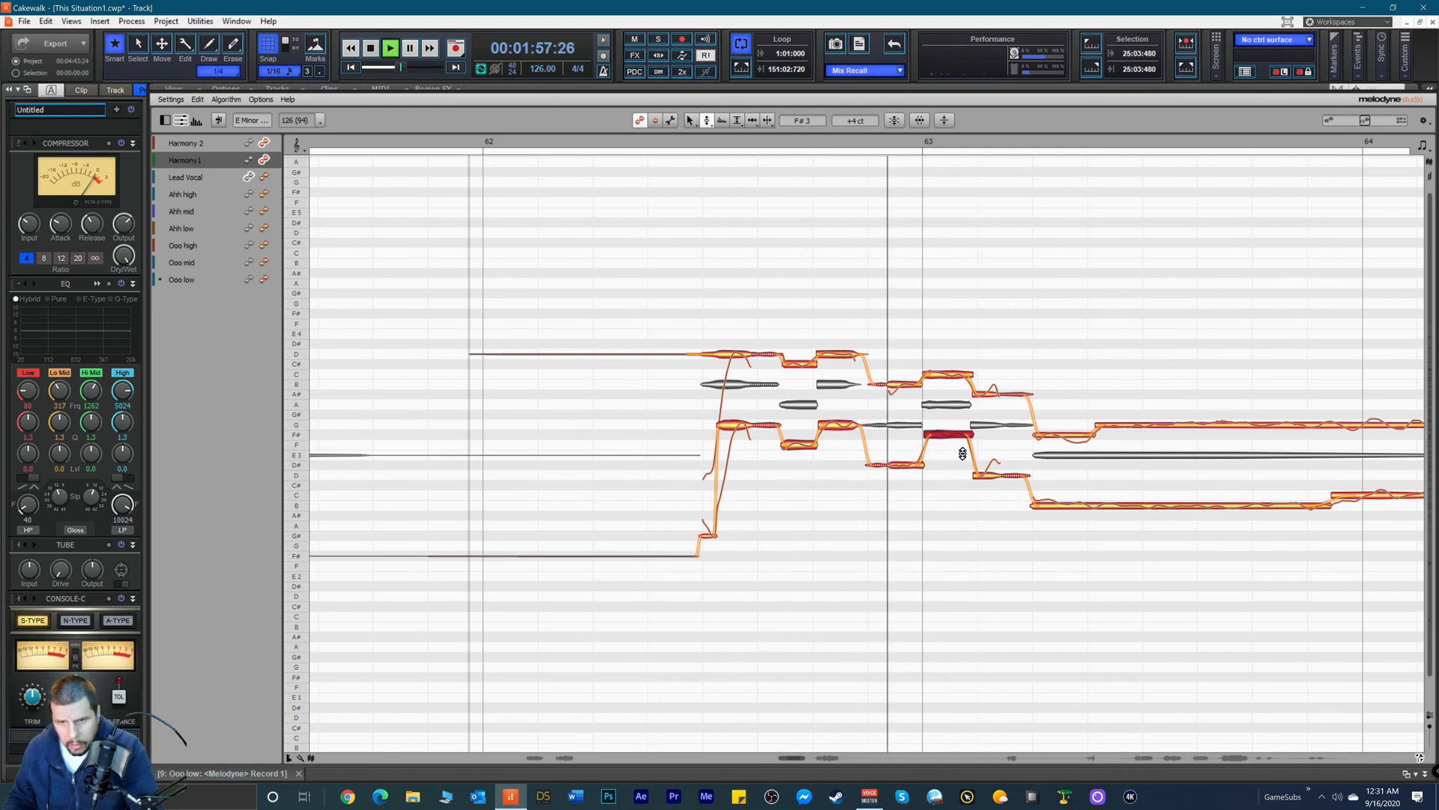
{"action": "key", "text": "space"}
{"action": "left_click", "coordinate": [996, 476]}
{"action": "mouse_move", "coordinate": [996, 477]}
{"action": "left_mouse_down"}
{"action": "mouse_move", "coordinate": [998, 463]}
{"action": "mouse_move", "coordinate": [999, 475]}
{"action": "left_mouse_up"}
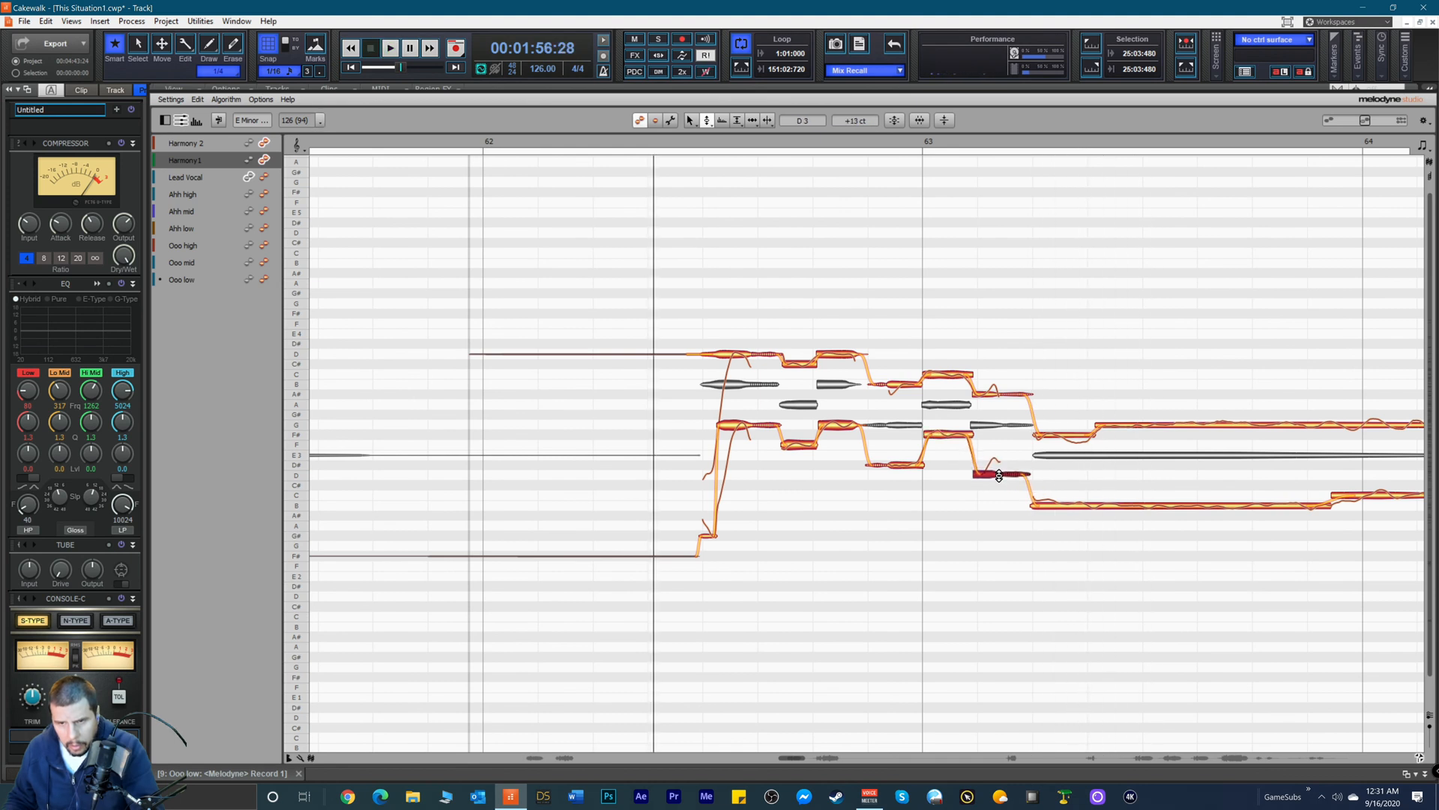
Step: Set the pitch drift of Harmony 1's long B note after bar 63 to -101% and audition the phrase
{"action": "left_click", "coordinate": [1074, 506]}
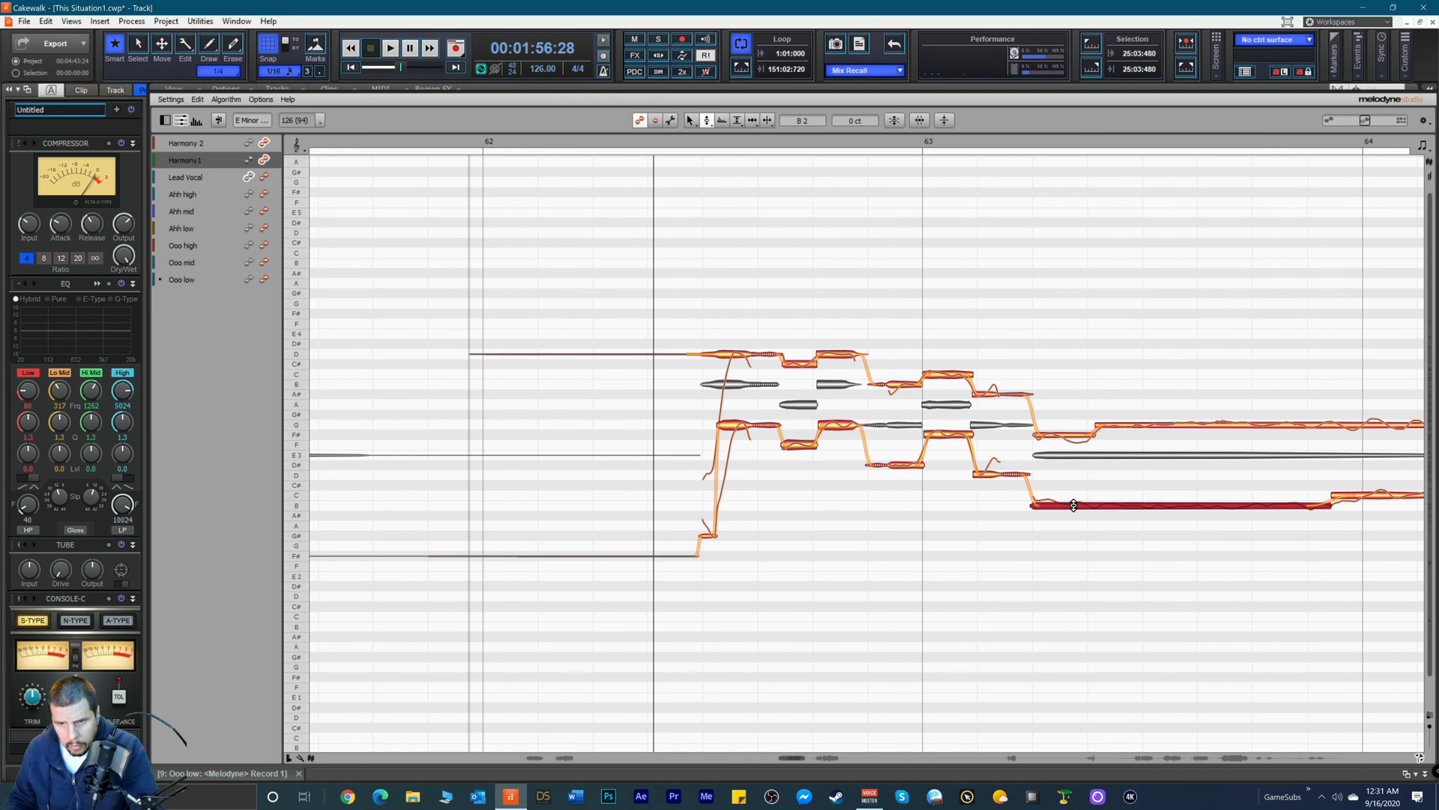
{"action": "right_click", "coordinate": [1074, 506]}
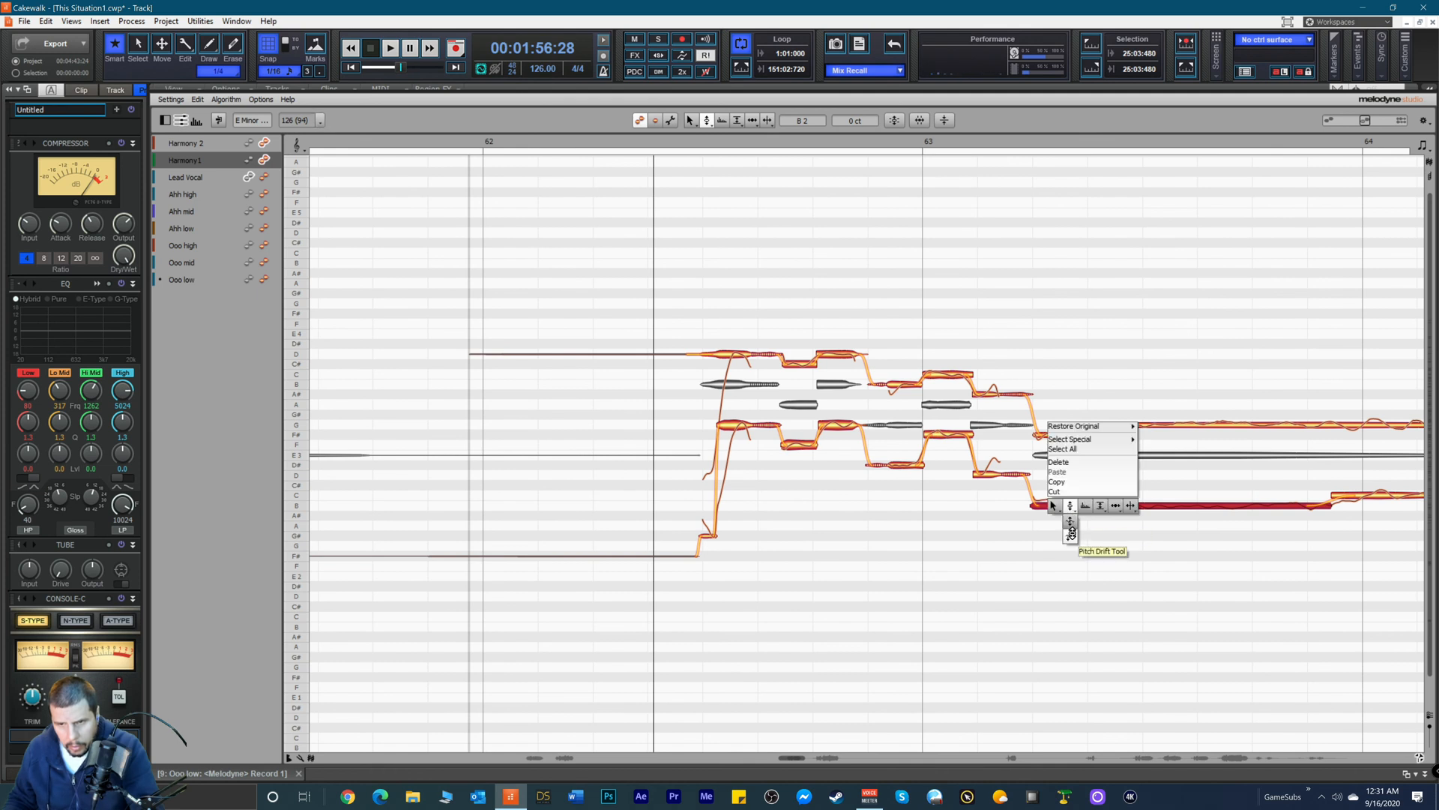
{"action": "left_click", "coordinate": [1065, 524]}
{"action": "left_click_drag", "start_coordinate": [1057, 505], "coordinate": [1054, 636]}
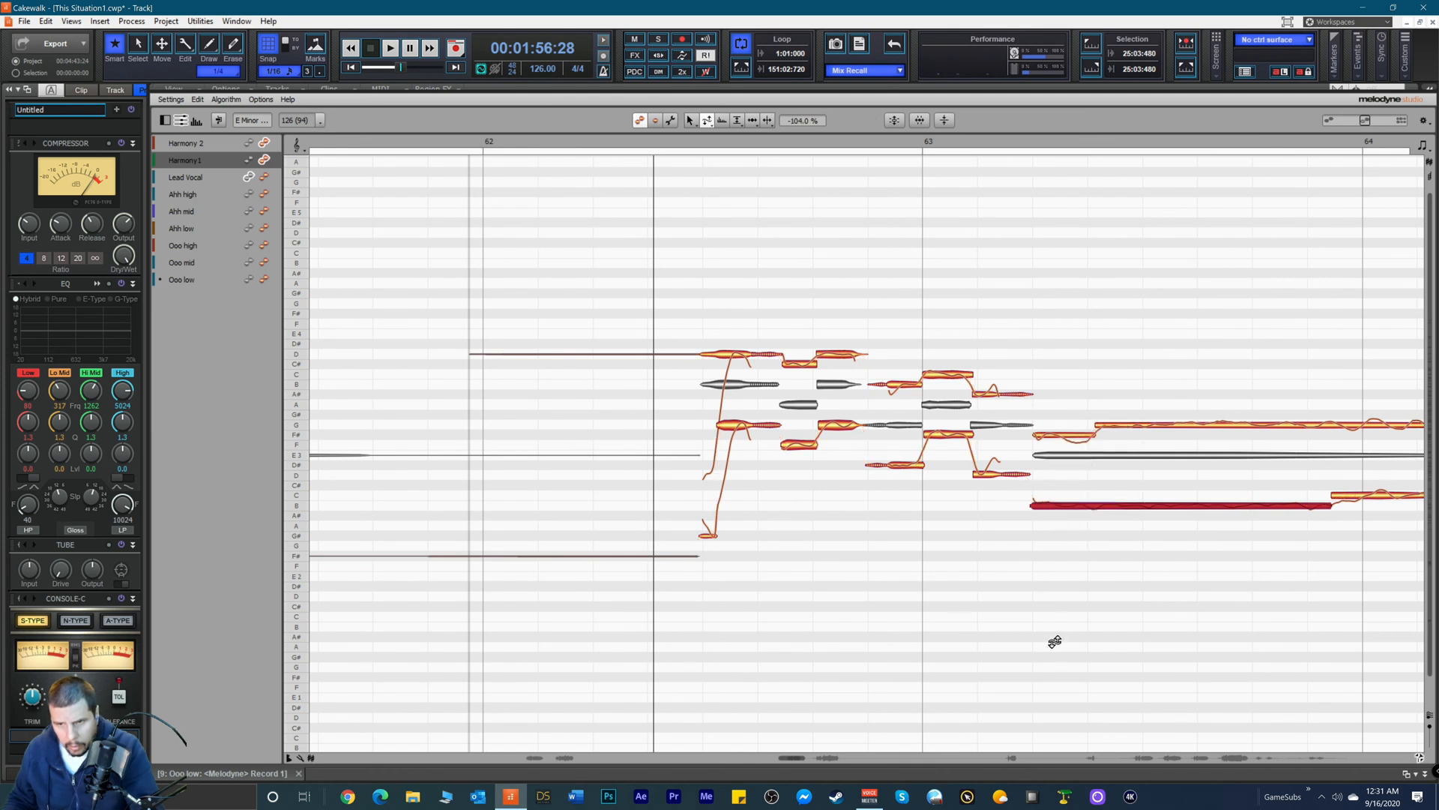
{"action": "key", "text": "space"}
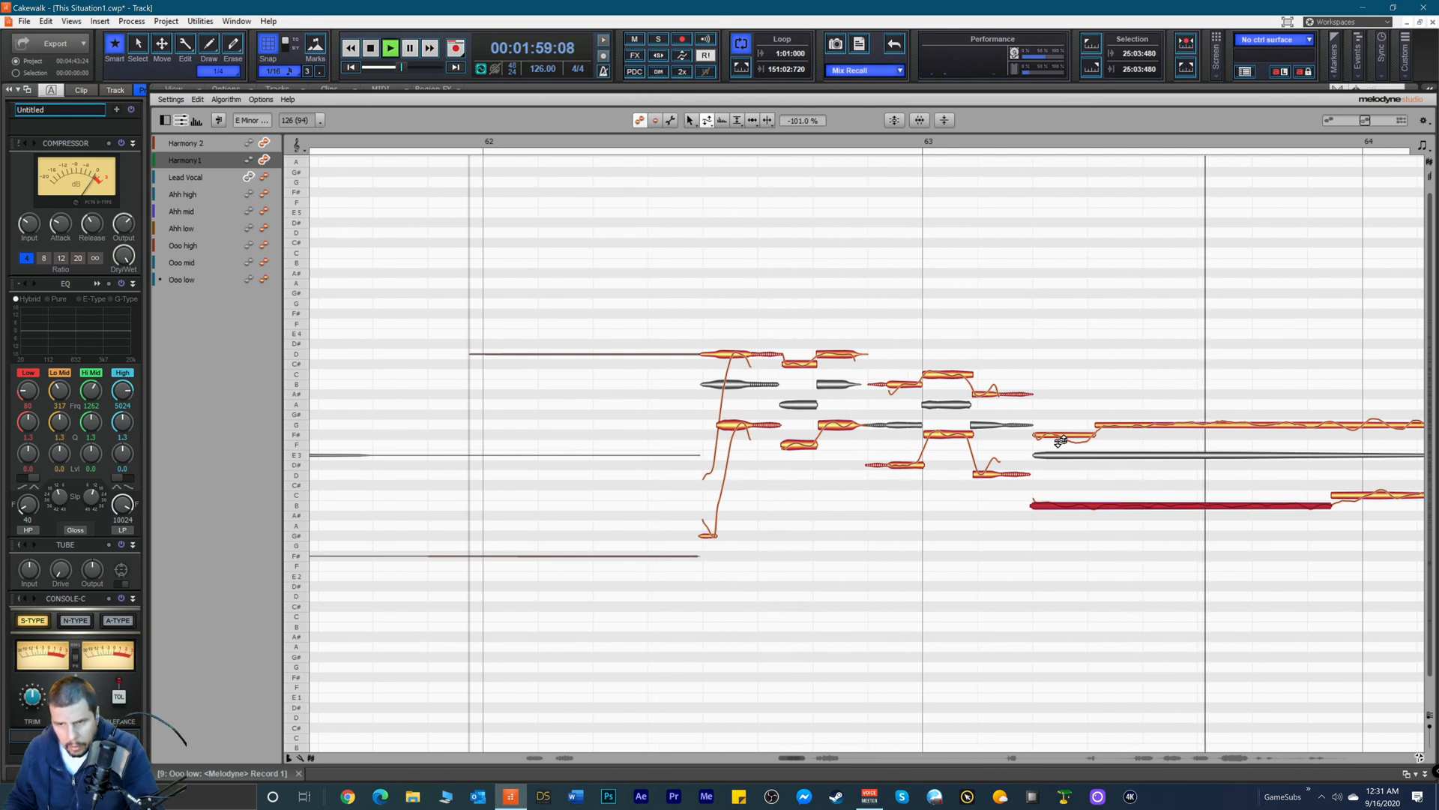
{"action": "key", "text": "space"}
{"action": "key", "text": "space"}
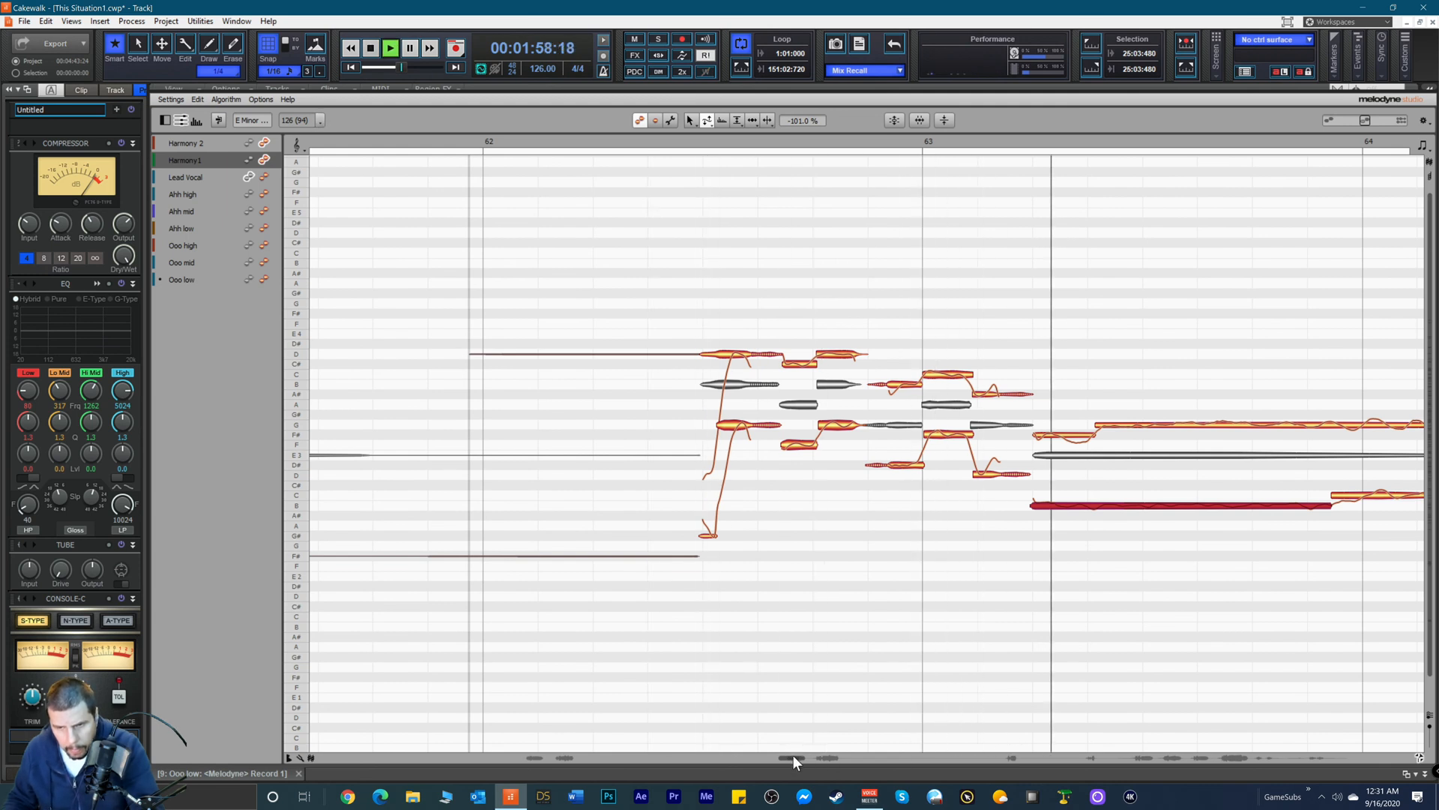
{"action": "key", "text": "space"}
Step: Reduce the pitch drift of Harmony 1's C note around bar 64 and Harmony 2's held G and F# notes, then audition them
{"action": "right_click", "coordinate": [969, 498]}
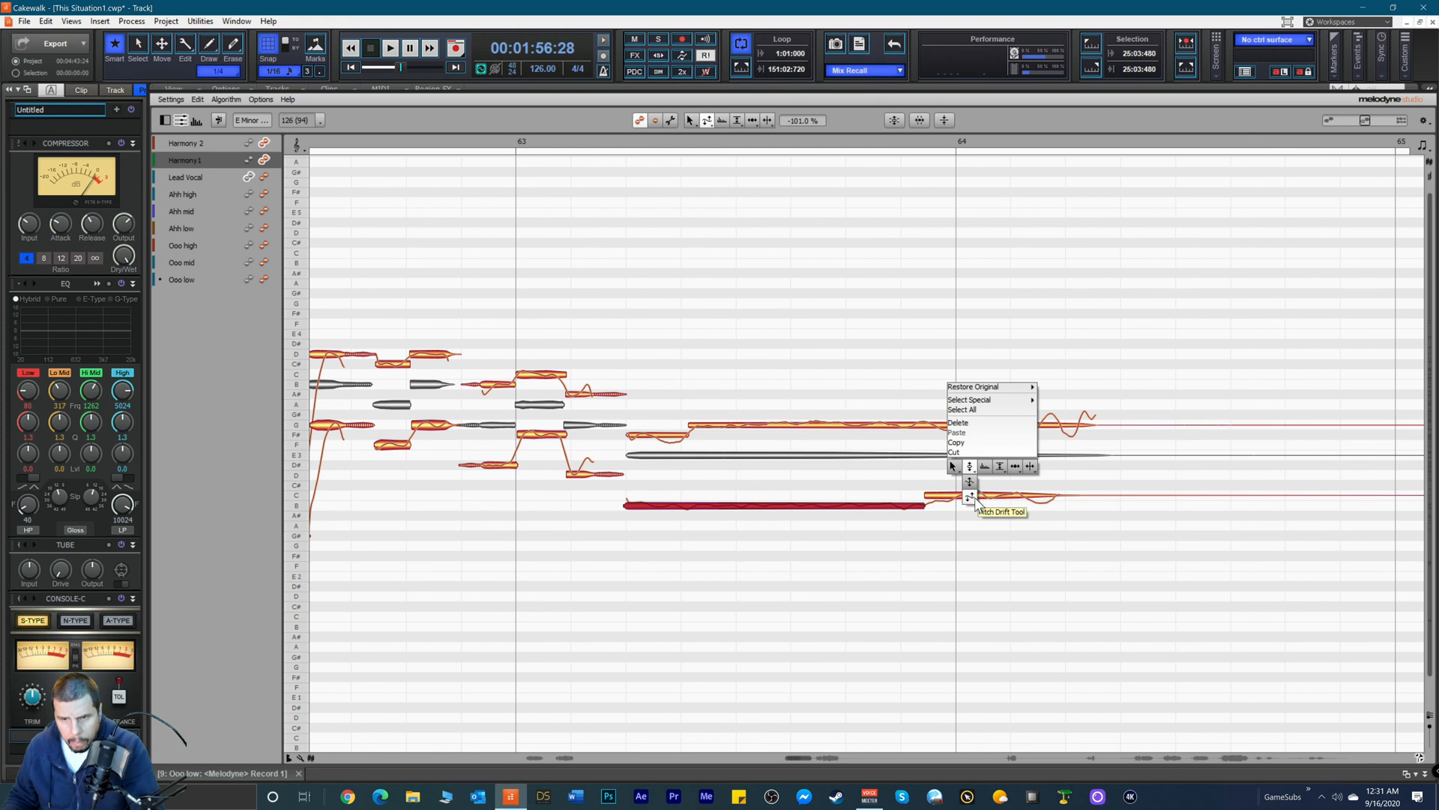
{"action": "left_click", "coordinate": [974, 497]}
{"action": "left_click", "coordinate": [975, 497]}
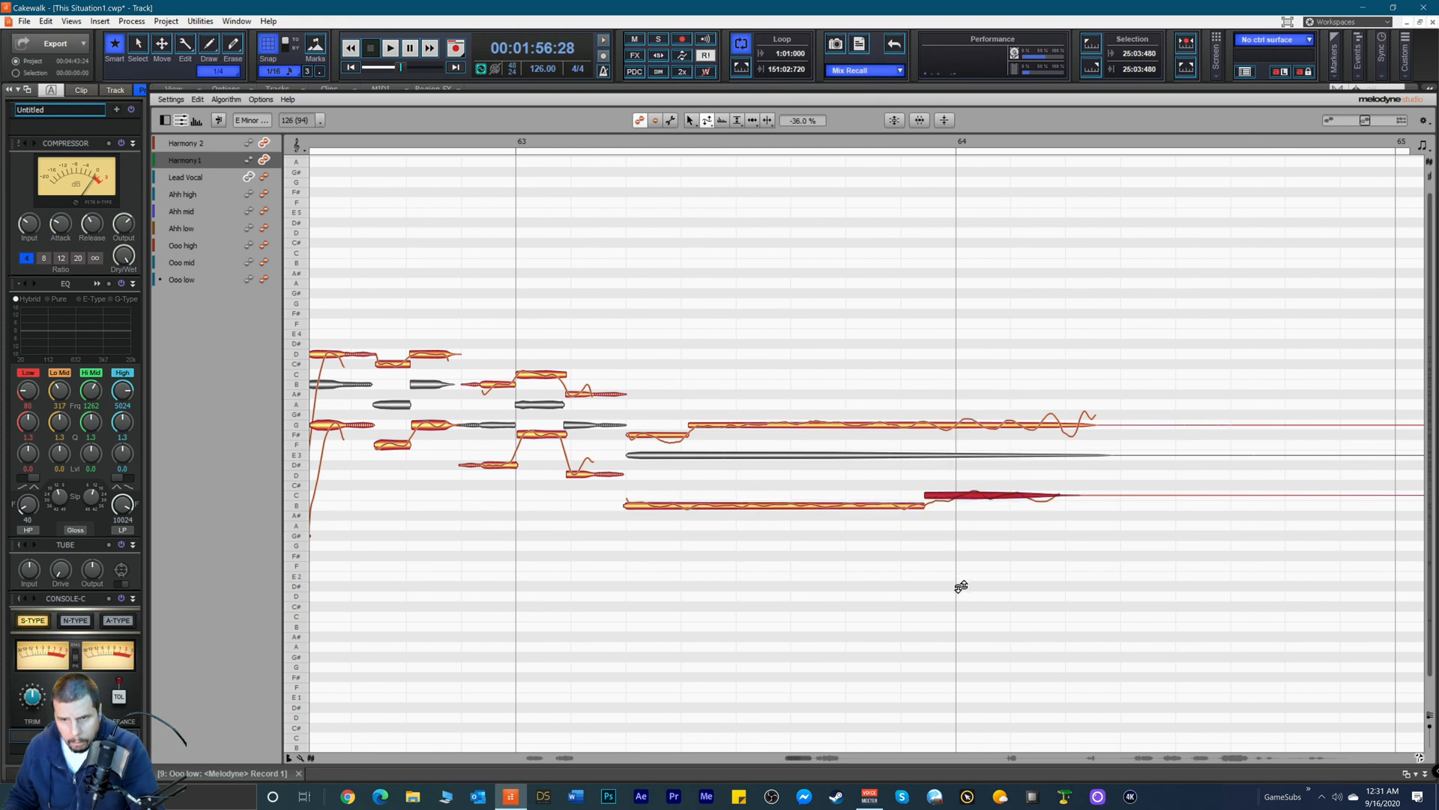
{"action": "left_click", "coordinate": [823, 421]}
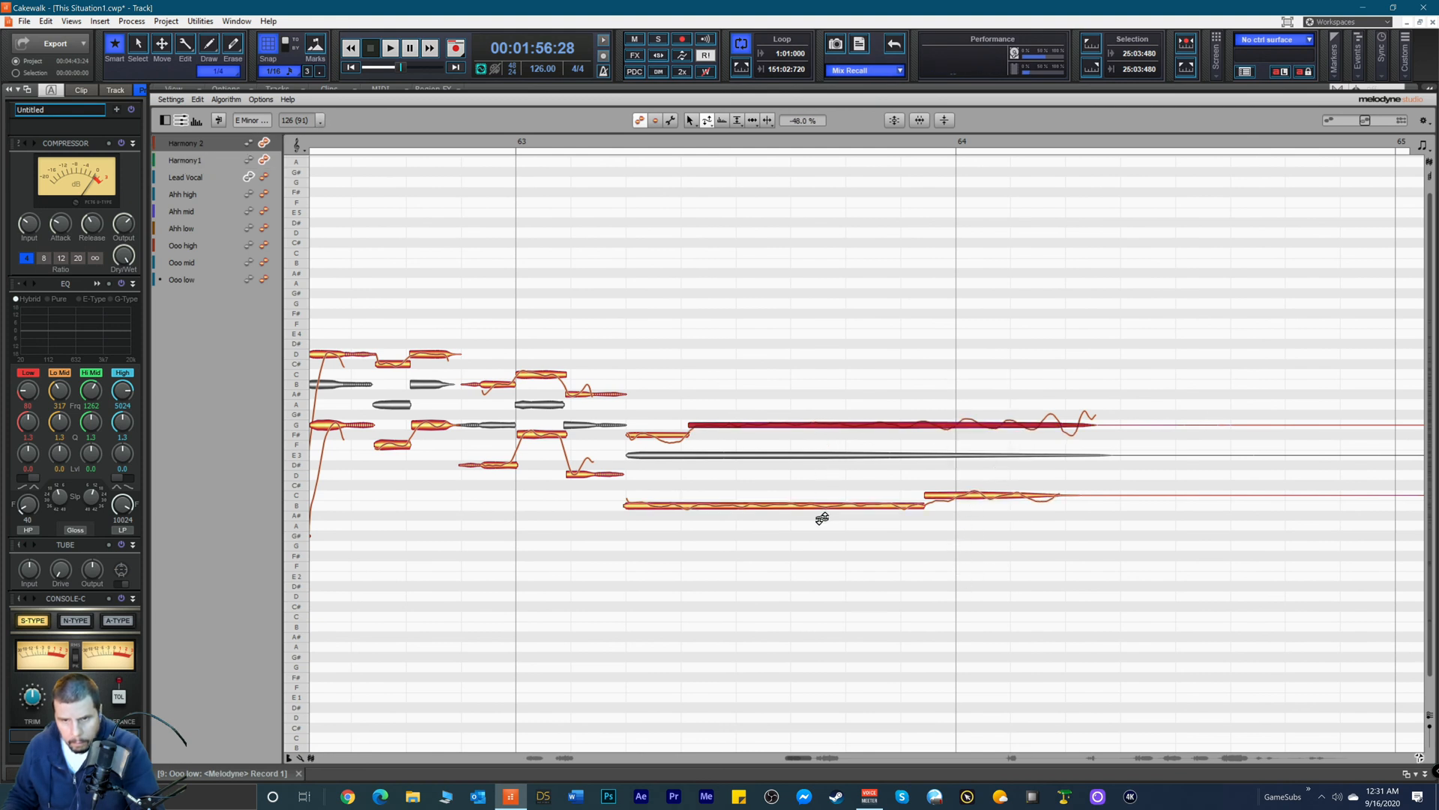
{"action": "left_click", "coordinate": [656, 436]}
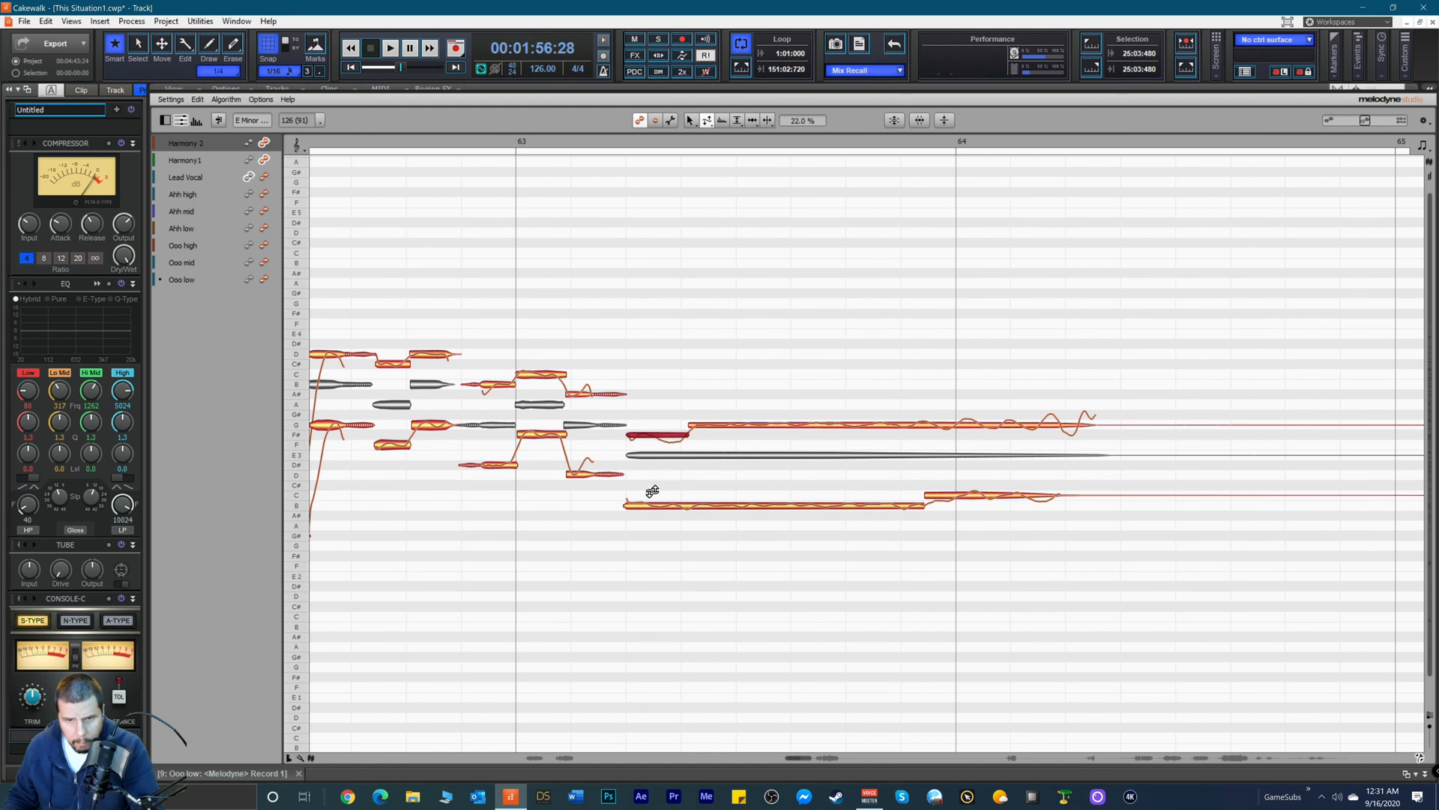
{"action": "key", "text": "space"}
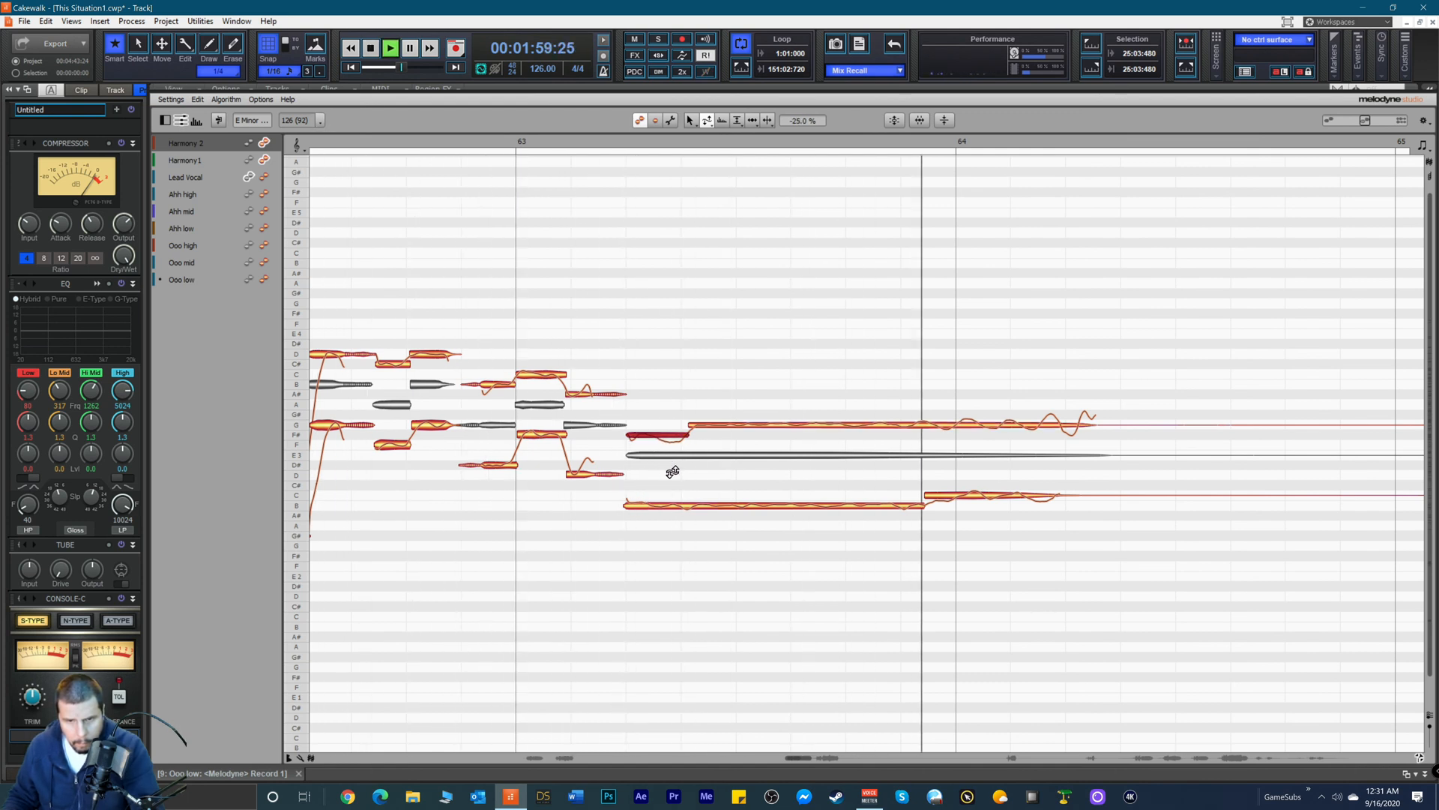
{"action": "key", "text": "space"}
Step: Set the pitch drift of Harmony 2's C note at bar 63 to -318% and audition the phrase
{"action": "left_click", "coordinate": [532, 374]}
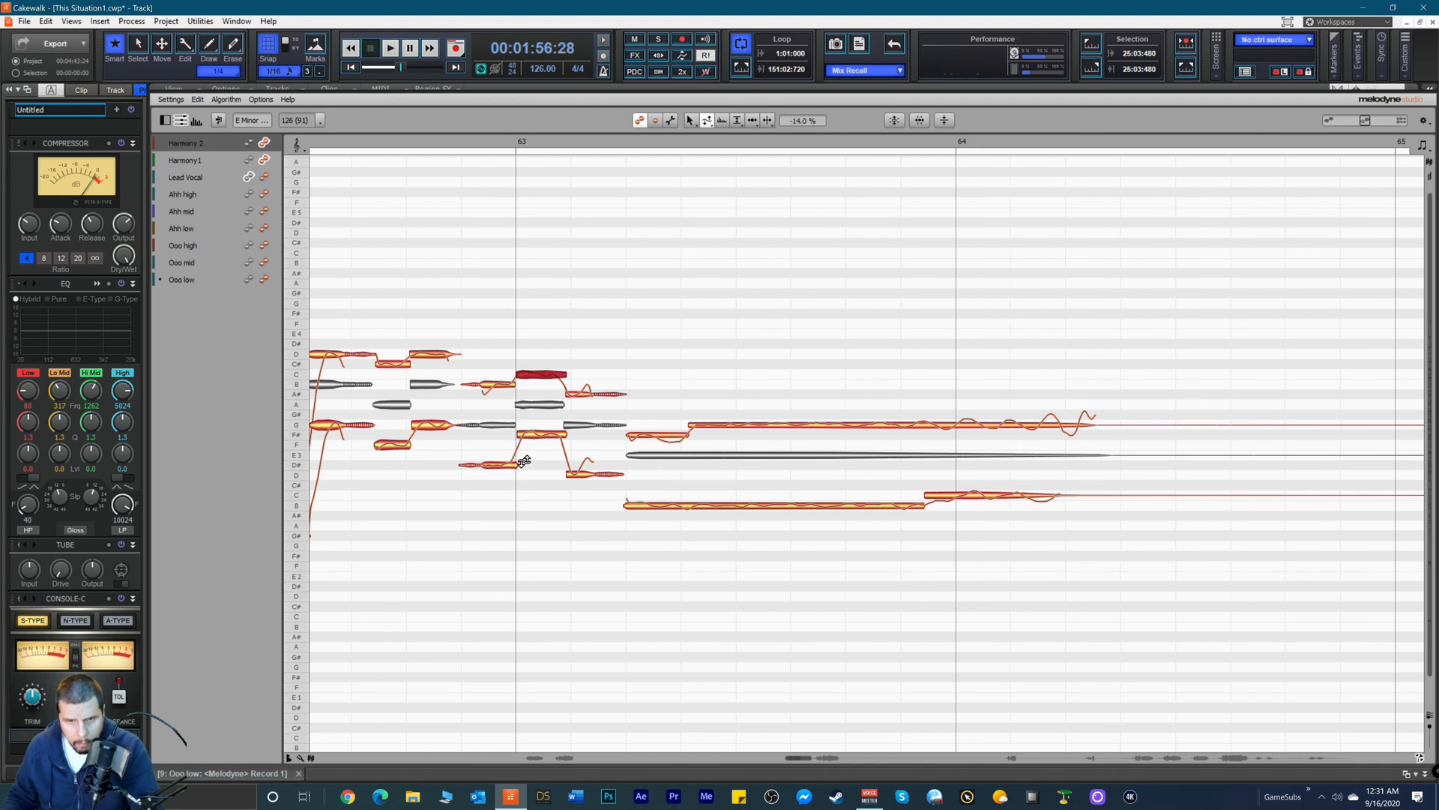
{"action": "key", "text": "space"}
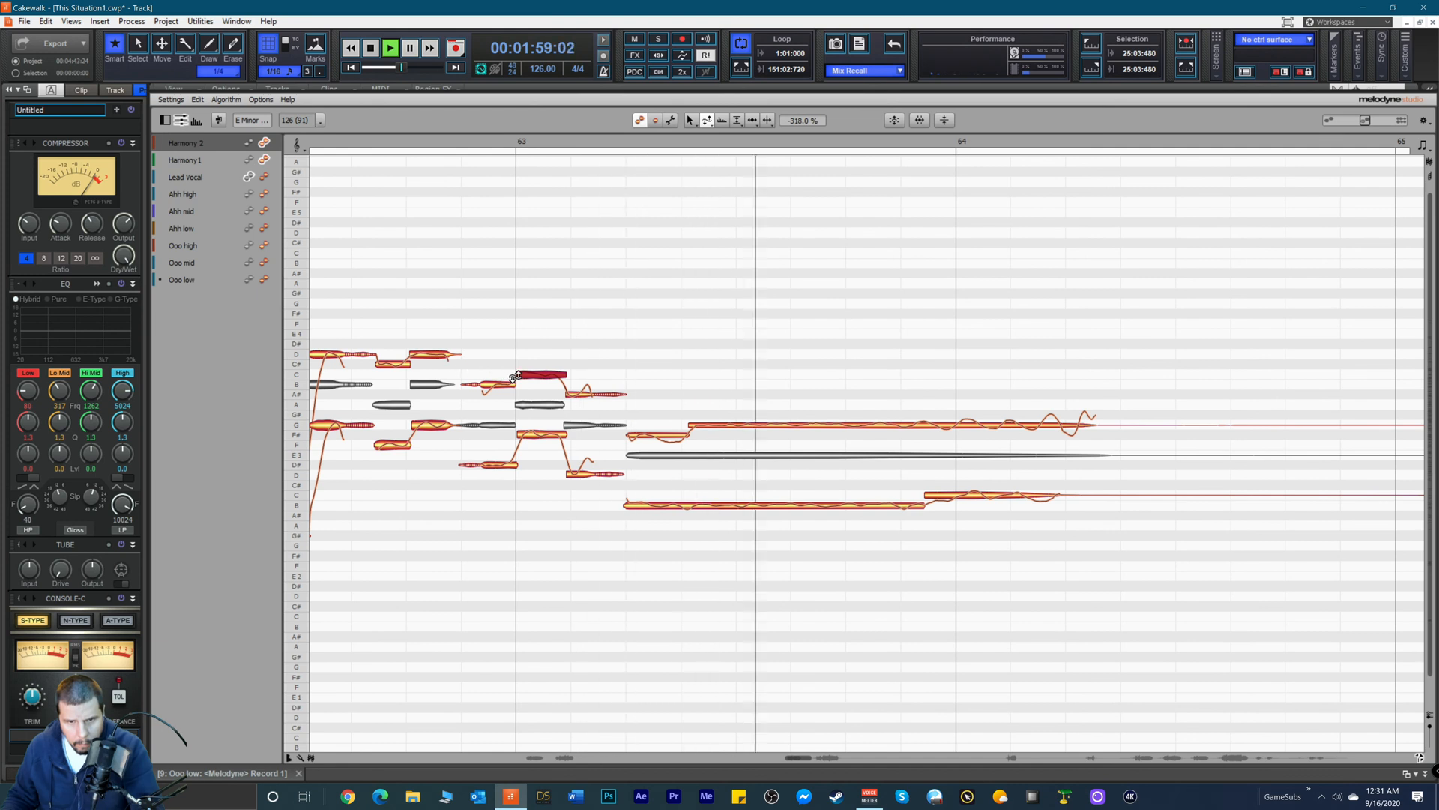
{"action": "key", "text": "space"}
Step: Extend the end of Harmony 1's C note around bar 64 and start it slightly later with the Time tool, then audition
{"action": "right_click", "coordinate": [1044, 347]}
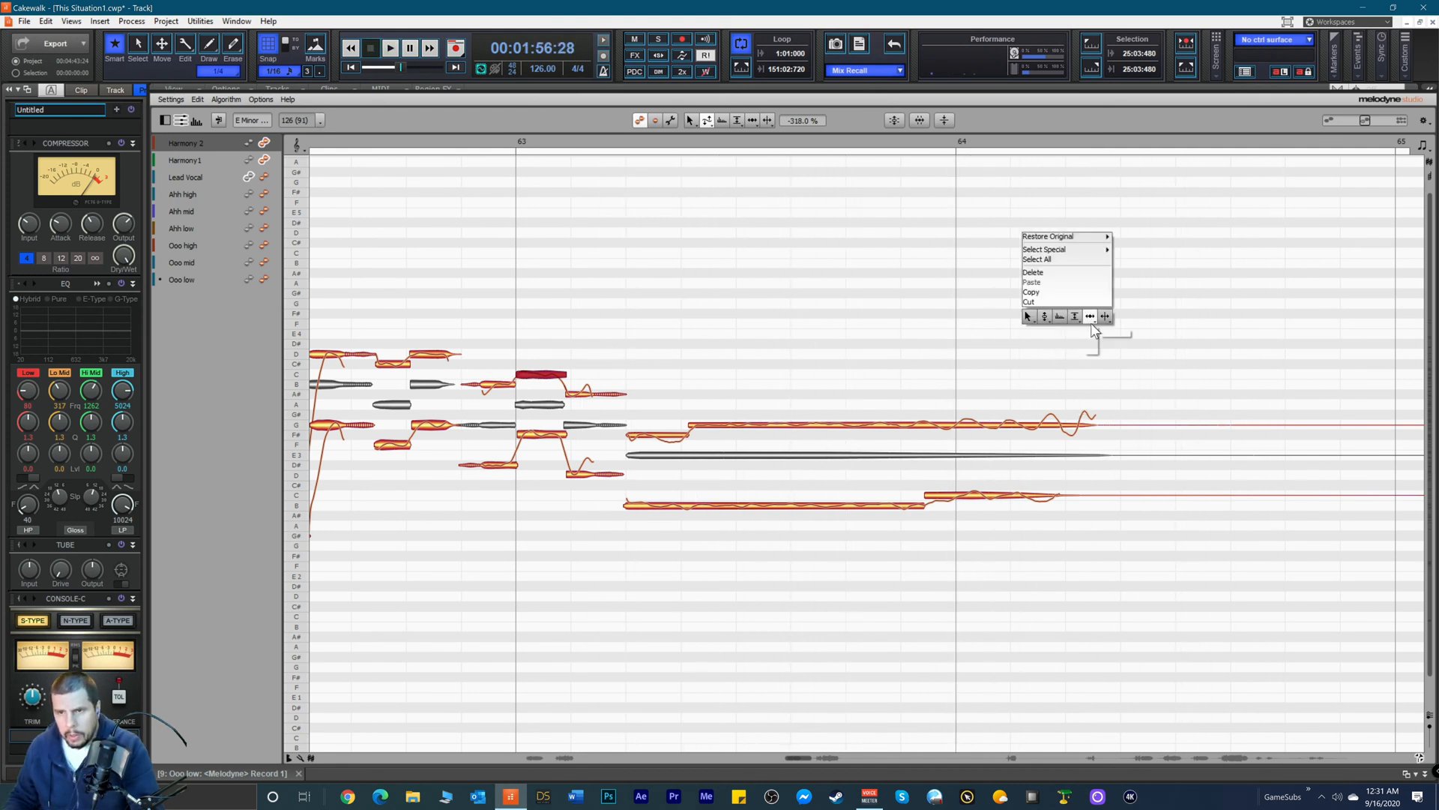
{"action": "left_click", "coordinate": [1088, 317]}
{"action": "left_click_drag", "start_coordinate": [1064, 496], "coordinate": [1101, 497]}
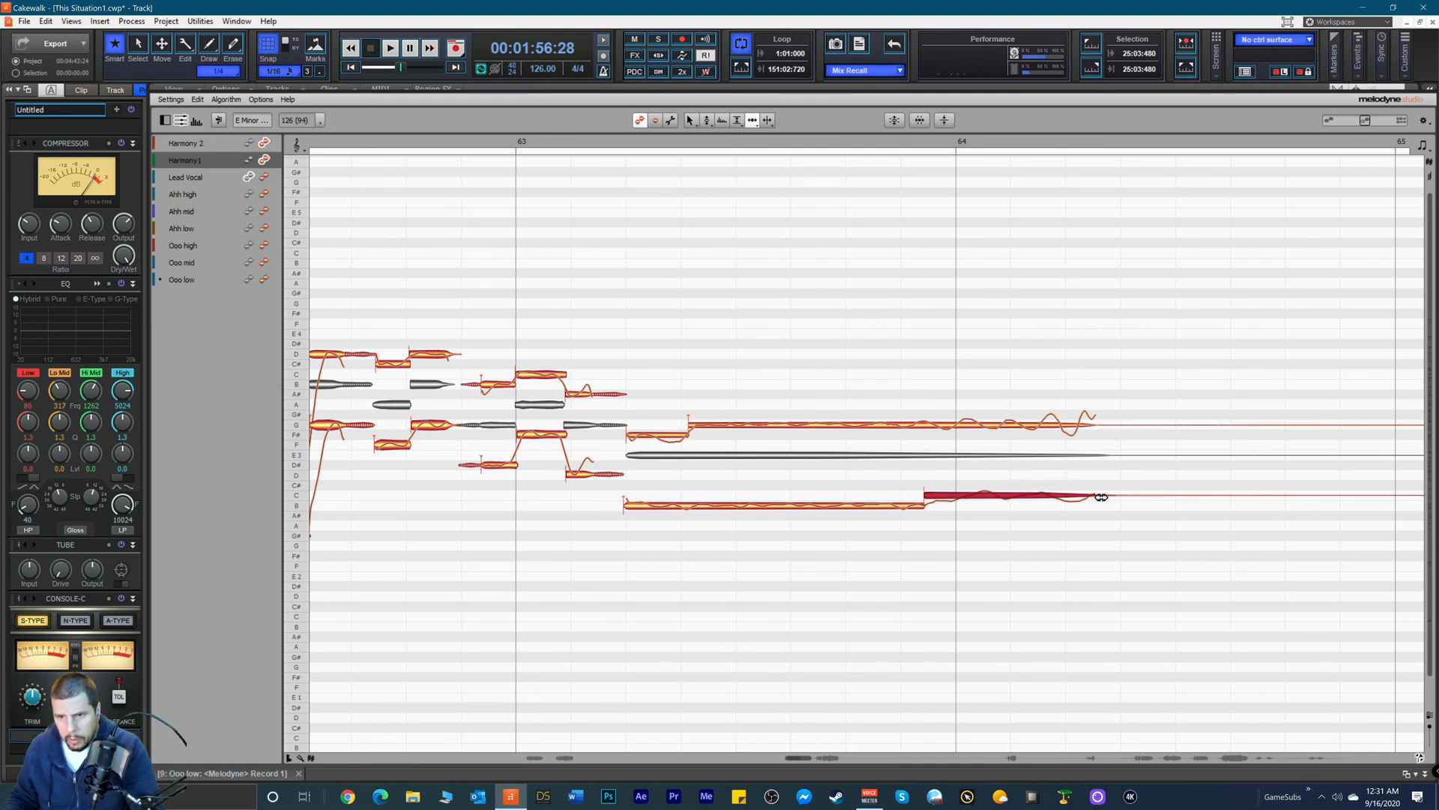
{"action": "left_click_drag", "start_coordinate": [929, 494], "coordinate": [946, 497]}
{"action": "key", "text": "space"}
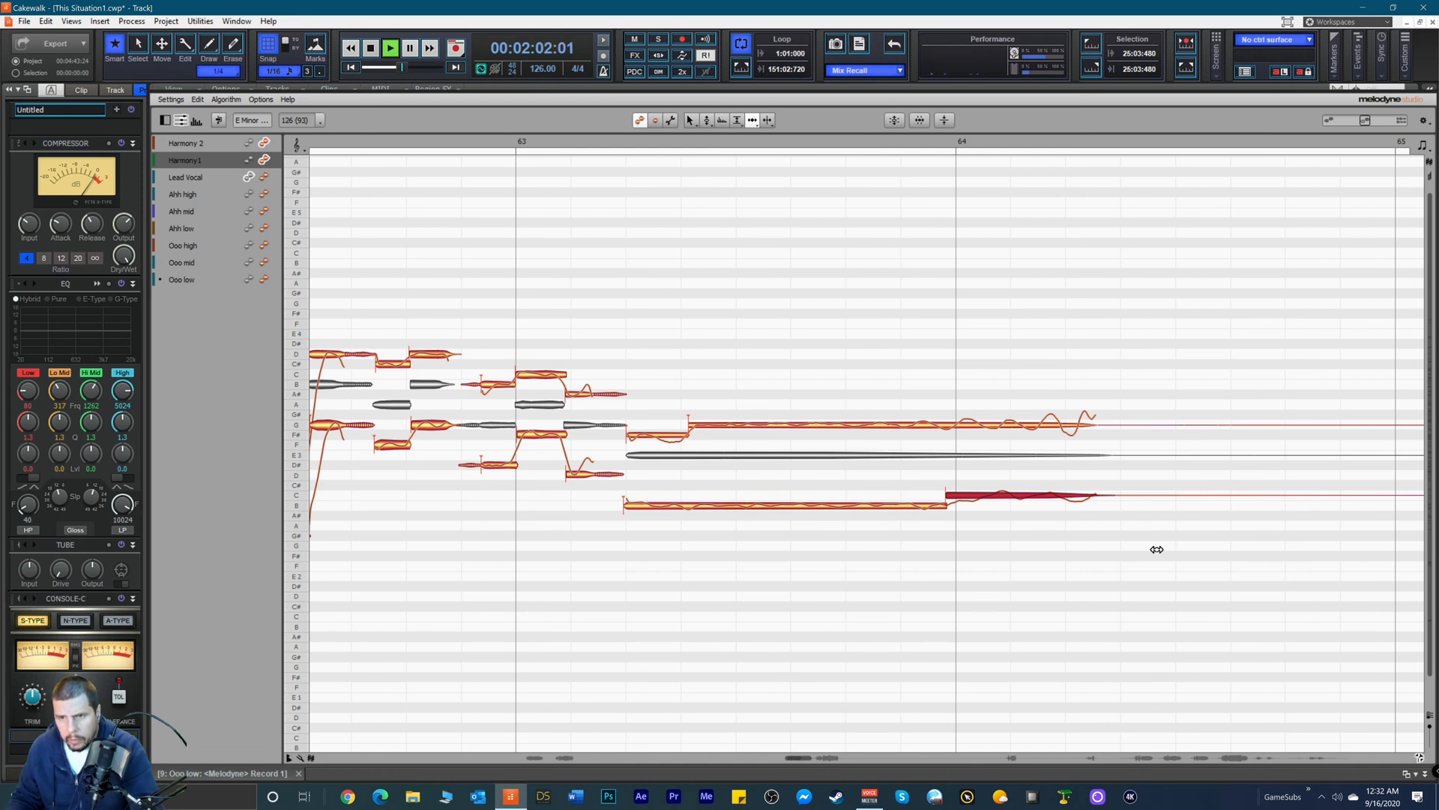
{"action": "key", "text": "space"}
Step: Check the pitch centres of Harmony 2's held G note and Harmony 1's B and C notes around bars 63–64 with the Pitch tool
{"action": "right_click", "coordinate": [756, 402]}
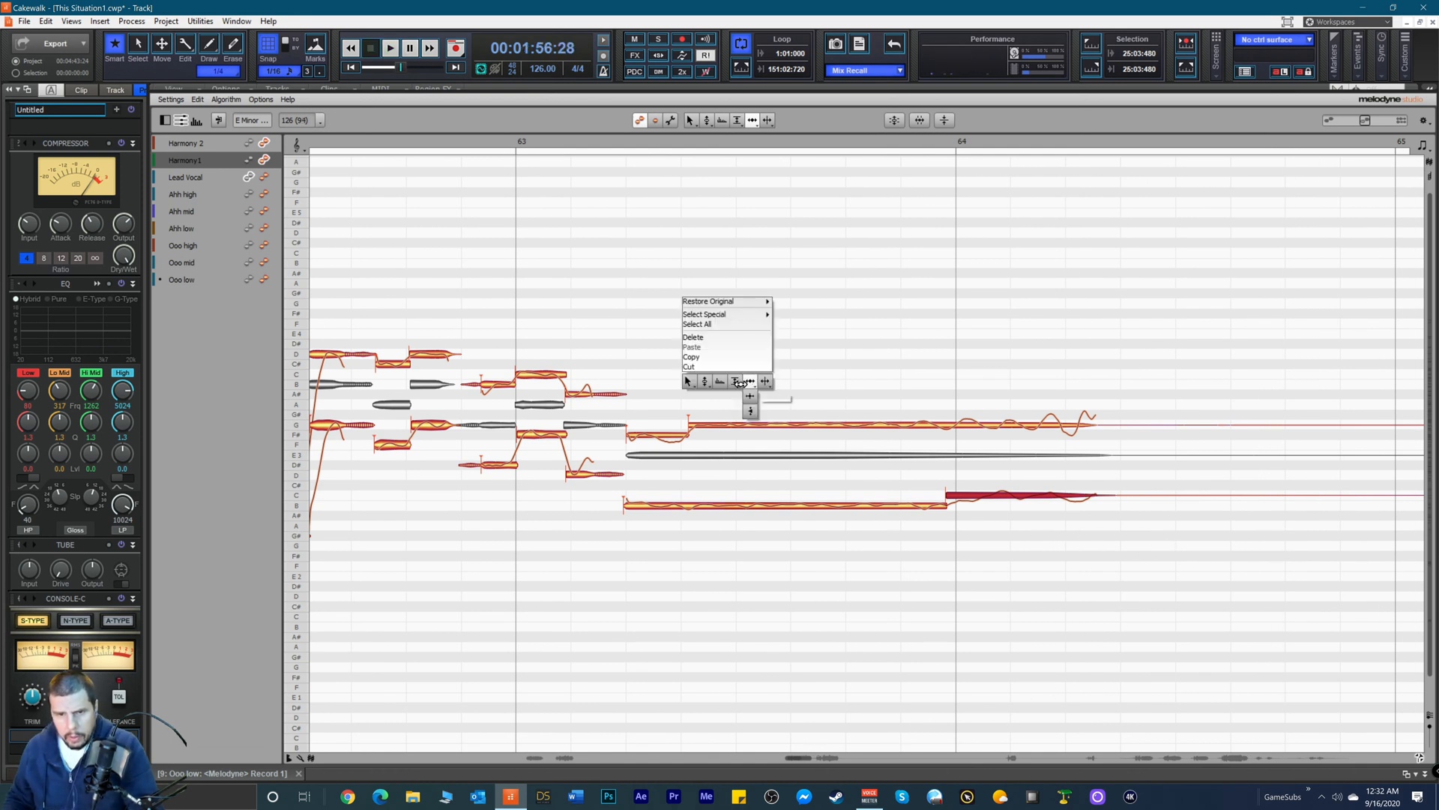
{"action": "left_click", "coordinate": [712, 384]}
{"action": "left_click", "coordinate": [721, 425]}
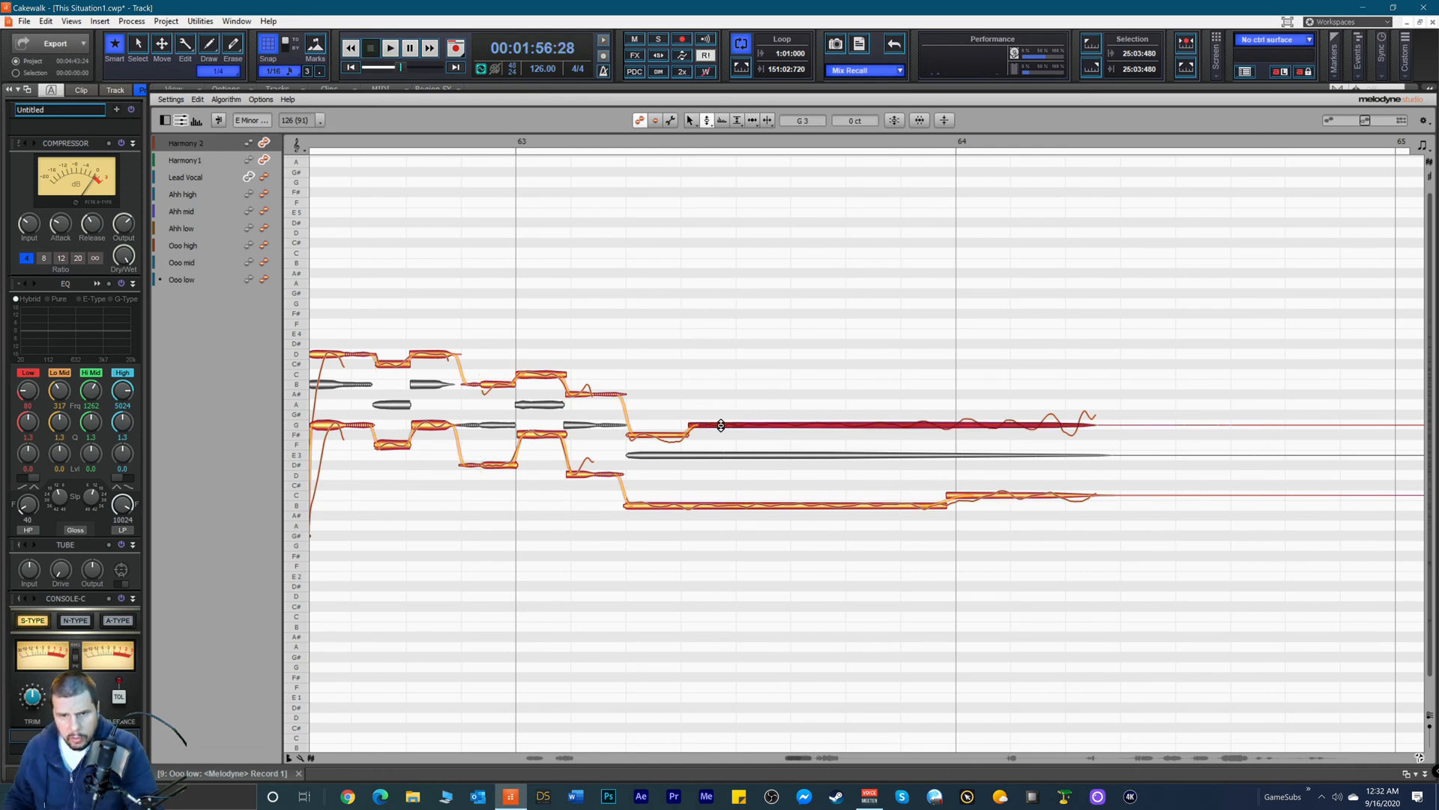
{"action": "left_click", "coordinate": [743, 507]}
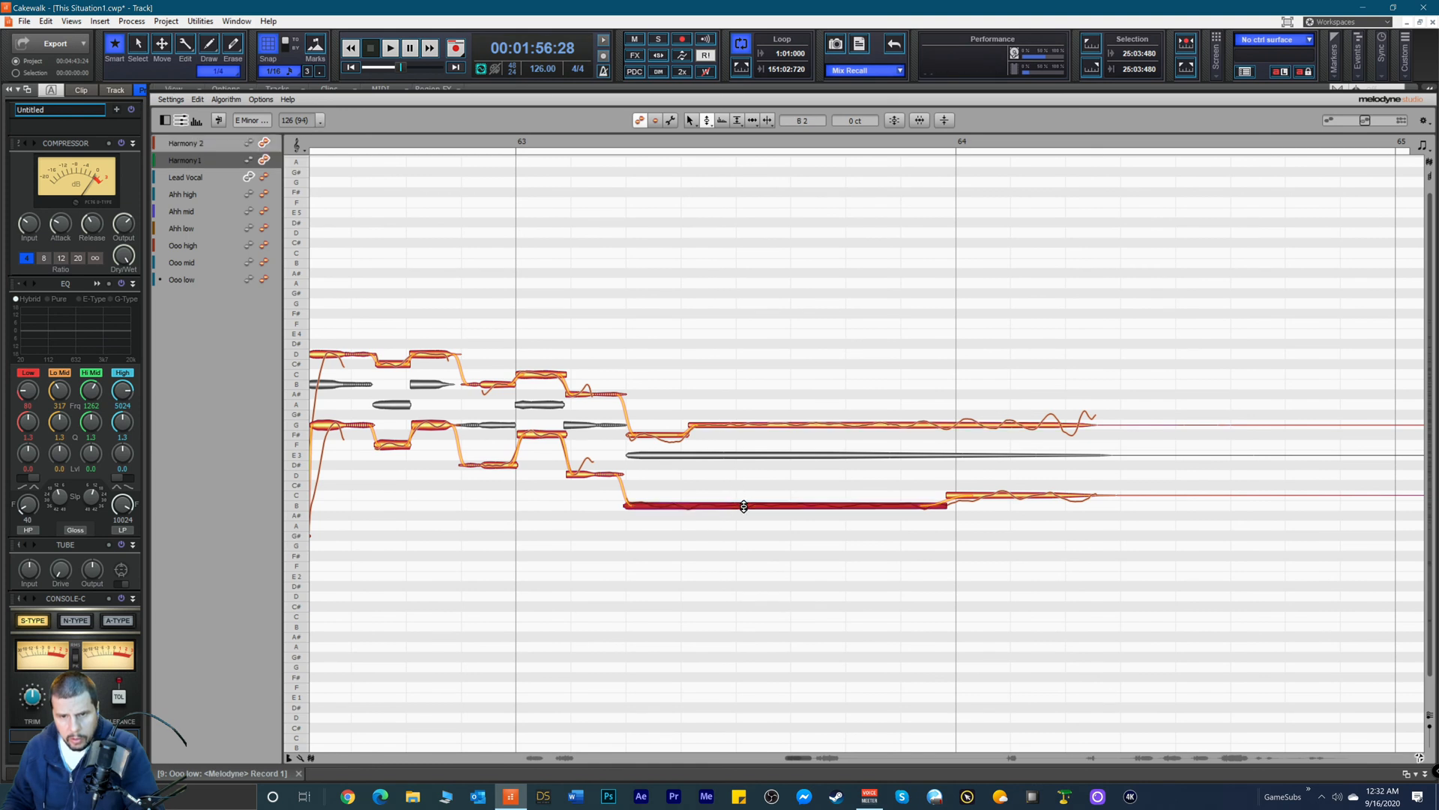
{"action": "left_click", "coordinate": [991, 495]}
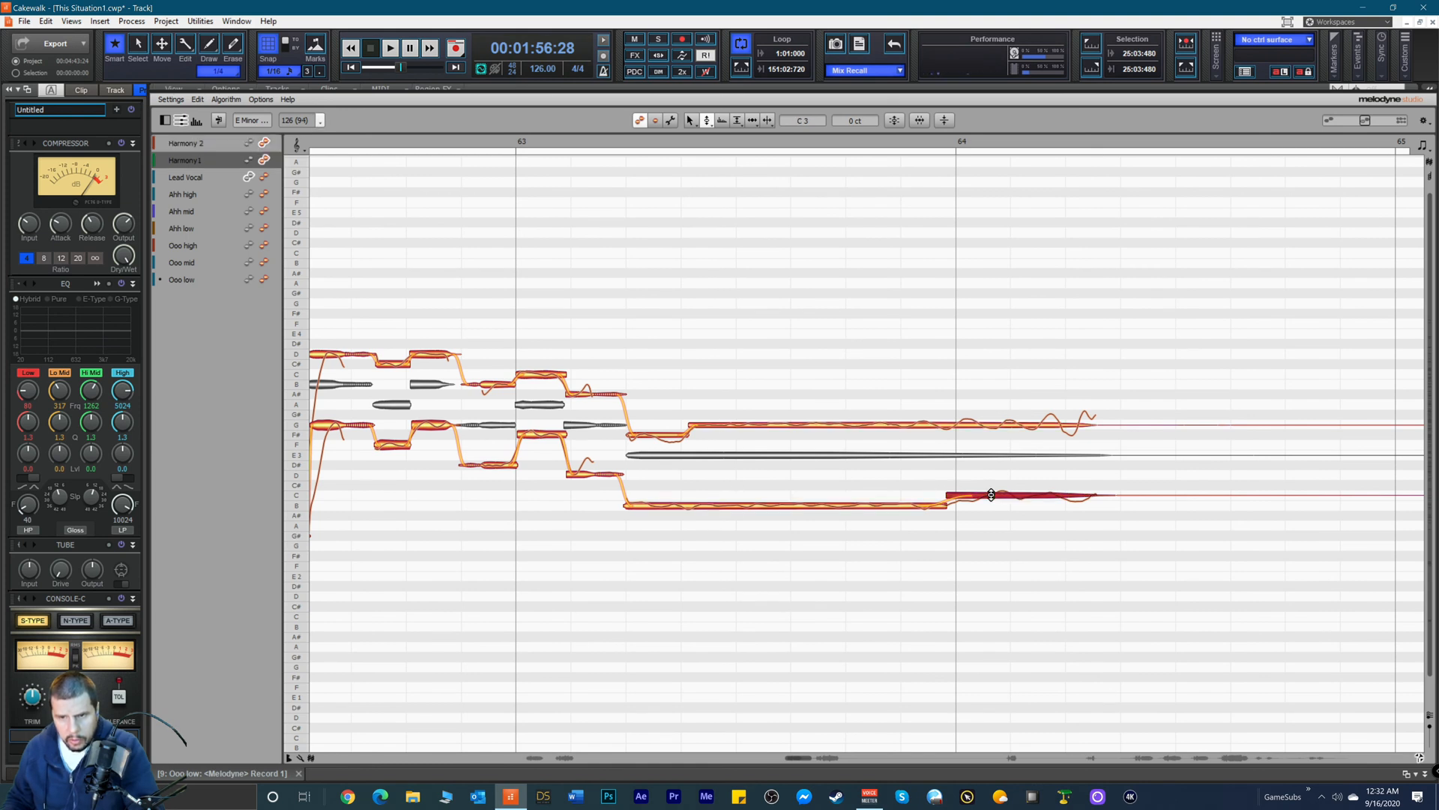
{"action": "left_click", "coordinate": [800, 746]}
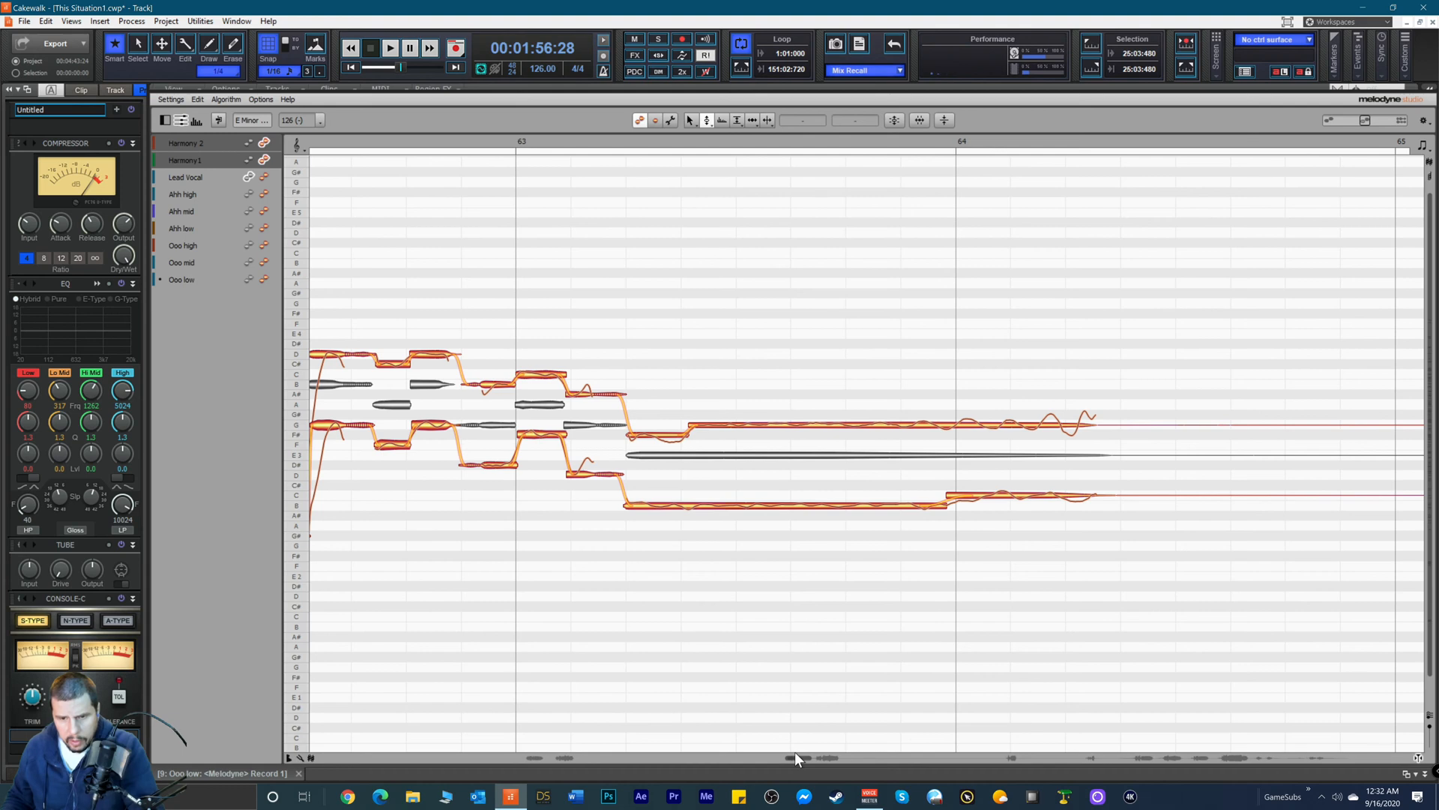
Step: Mute the low-level noise notes of Harmony 1 and Harmony 2 in the gap between bars 64 and 66 with the Amplitude tool
{"action": "mouse_move", "coordinate": [802, 757]}
{"action": "left_mouse_down"}
{"action": "mouse_move", "coordinate": [825, 753]}
{"action": "mouse_move", "coordinate": [812, 745]}
{"action": "mouse_move", "coordinate": [829, 721]}
{"action": "mouse_move", "coordinate": [808, 757]}
{"action": "left_mouse_up"}
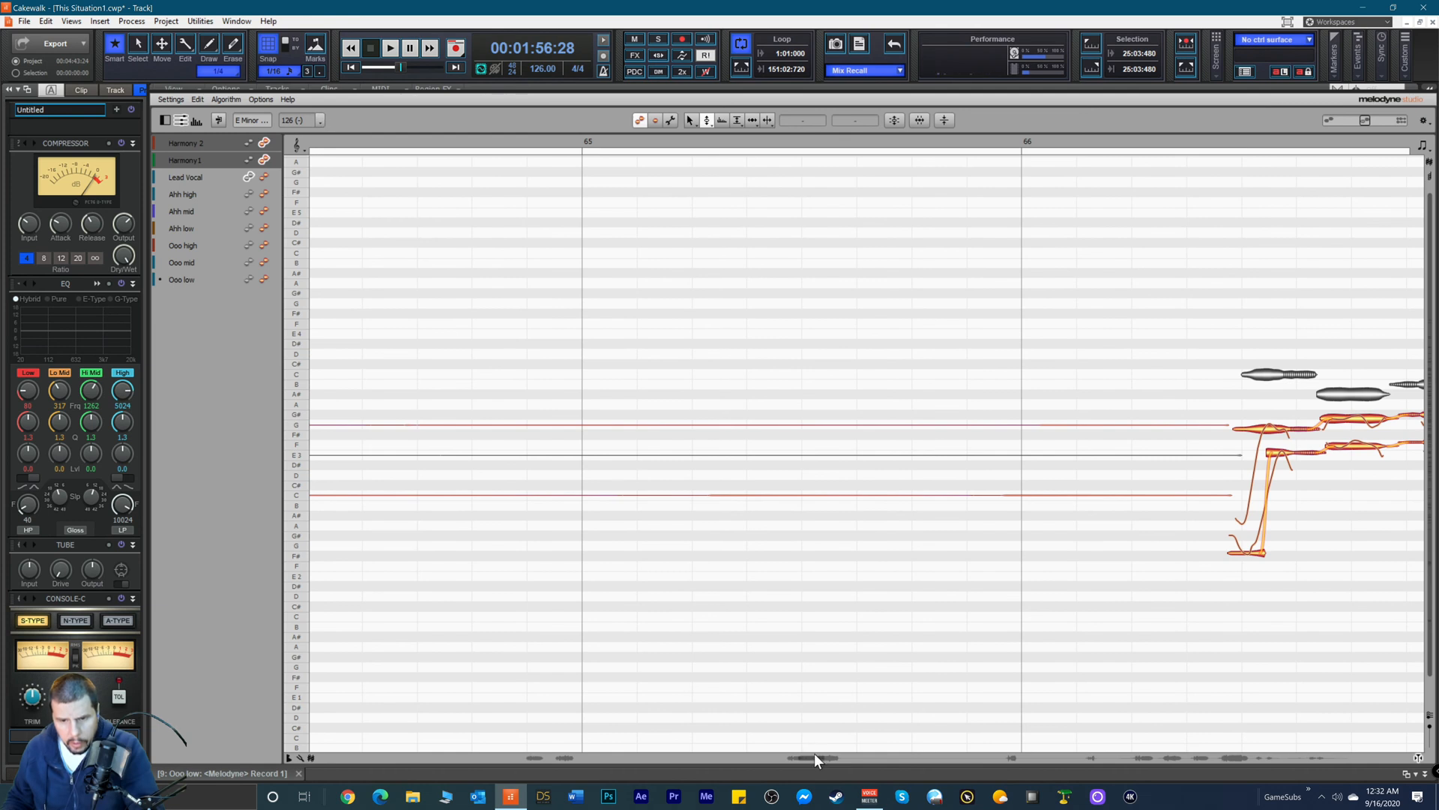
{"action": "left_click_drag", "start_coordinate": [815, 756], "coordinate": [811, 756]}
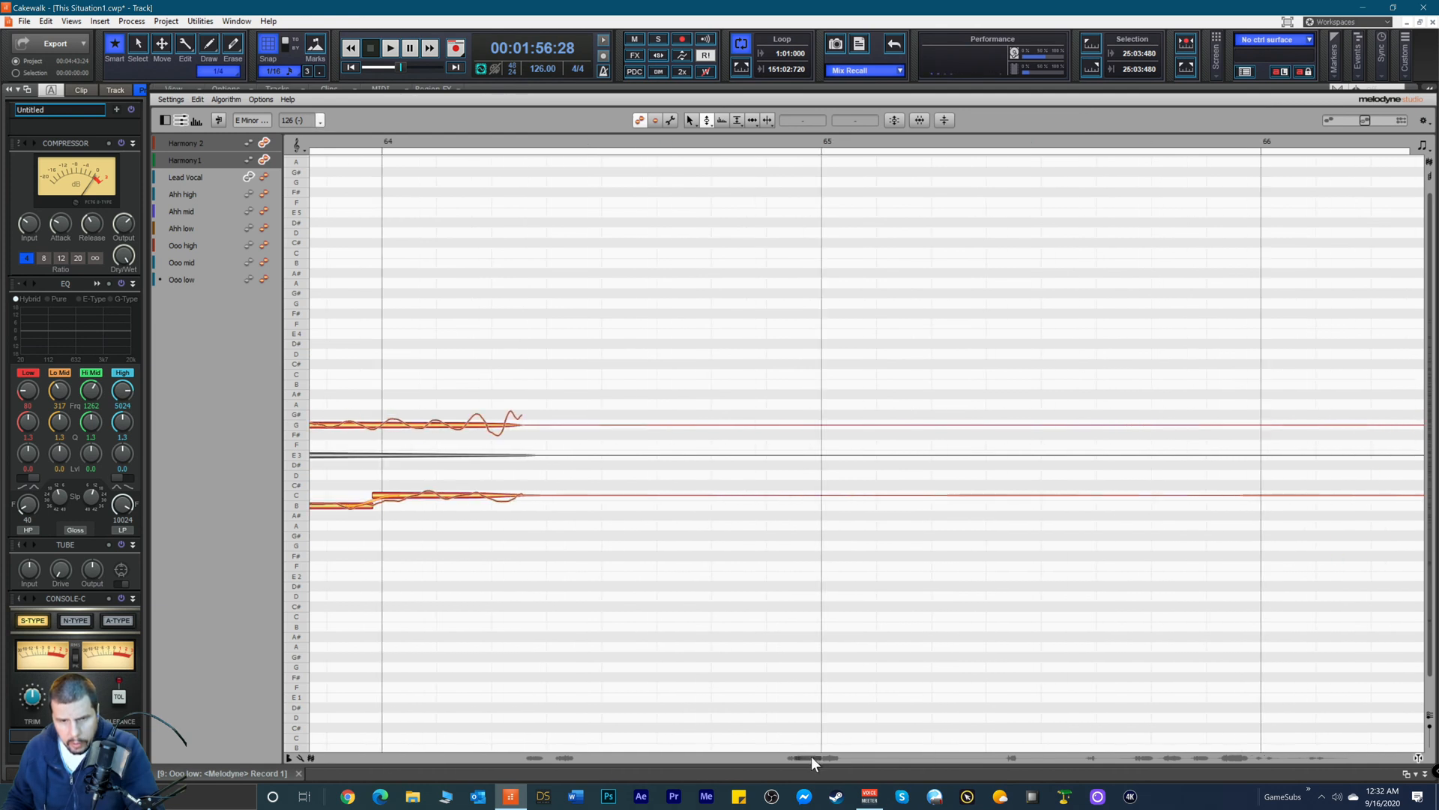
{"action": "right_click", "coordinate": [608, 541]}
{"action": "left_click", "coordinate": [663, 543]}
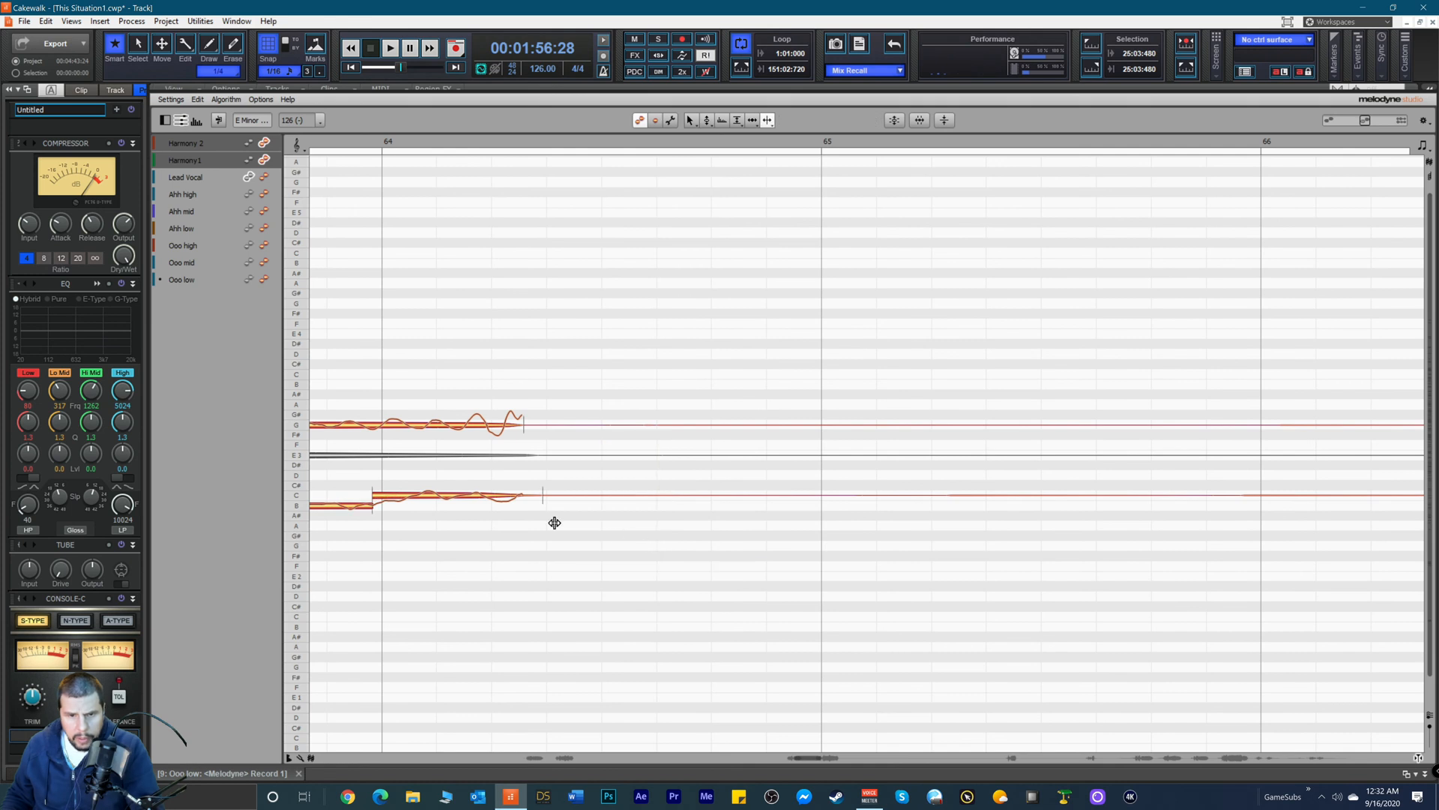
{"action": "right_click", "coordinate": [585, 419]}
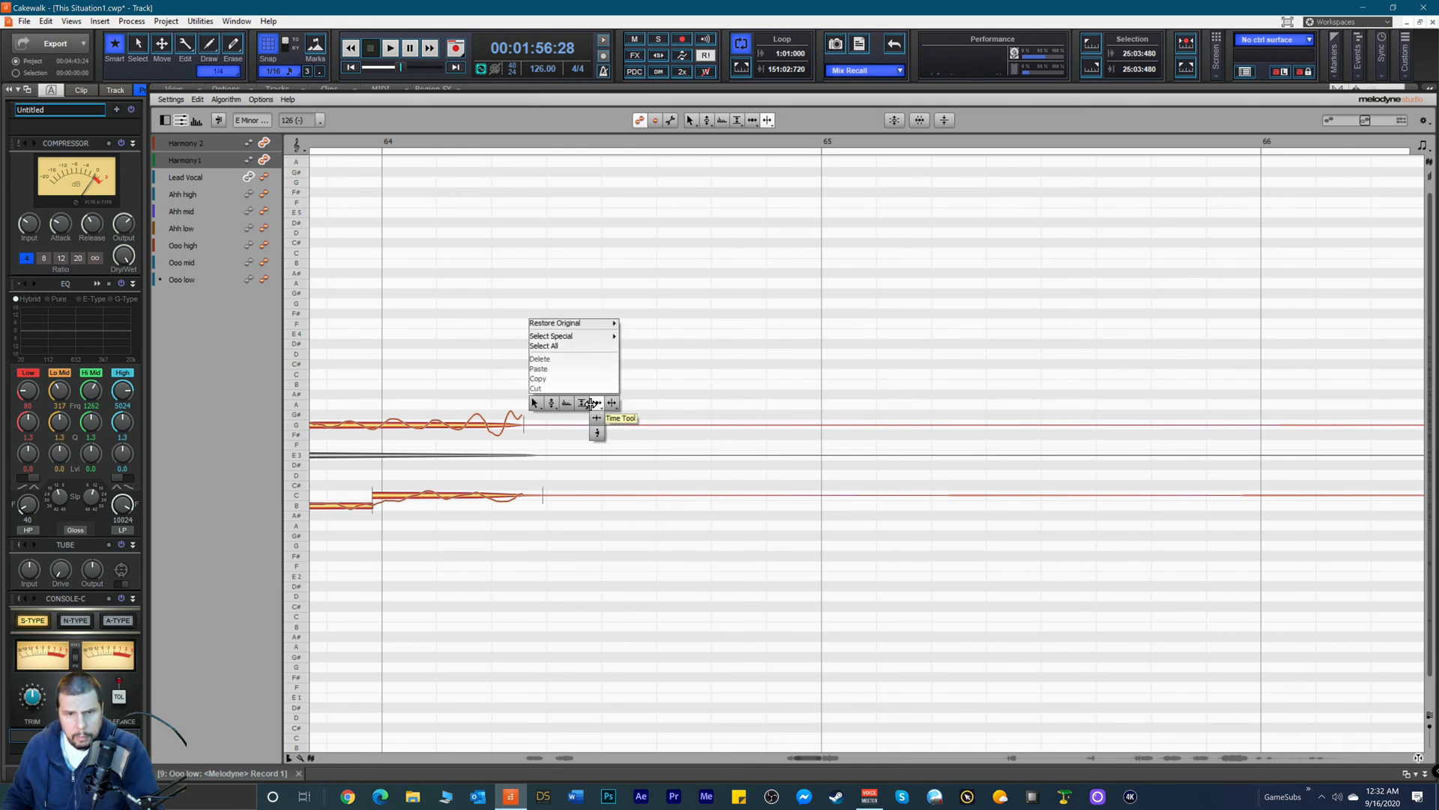
{"action": "left_click", "coordinate": [597, 418]}
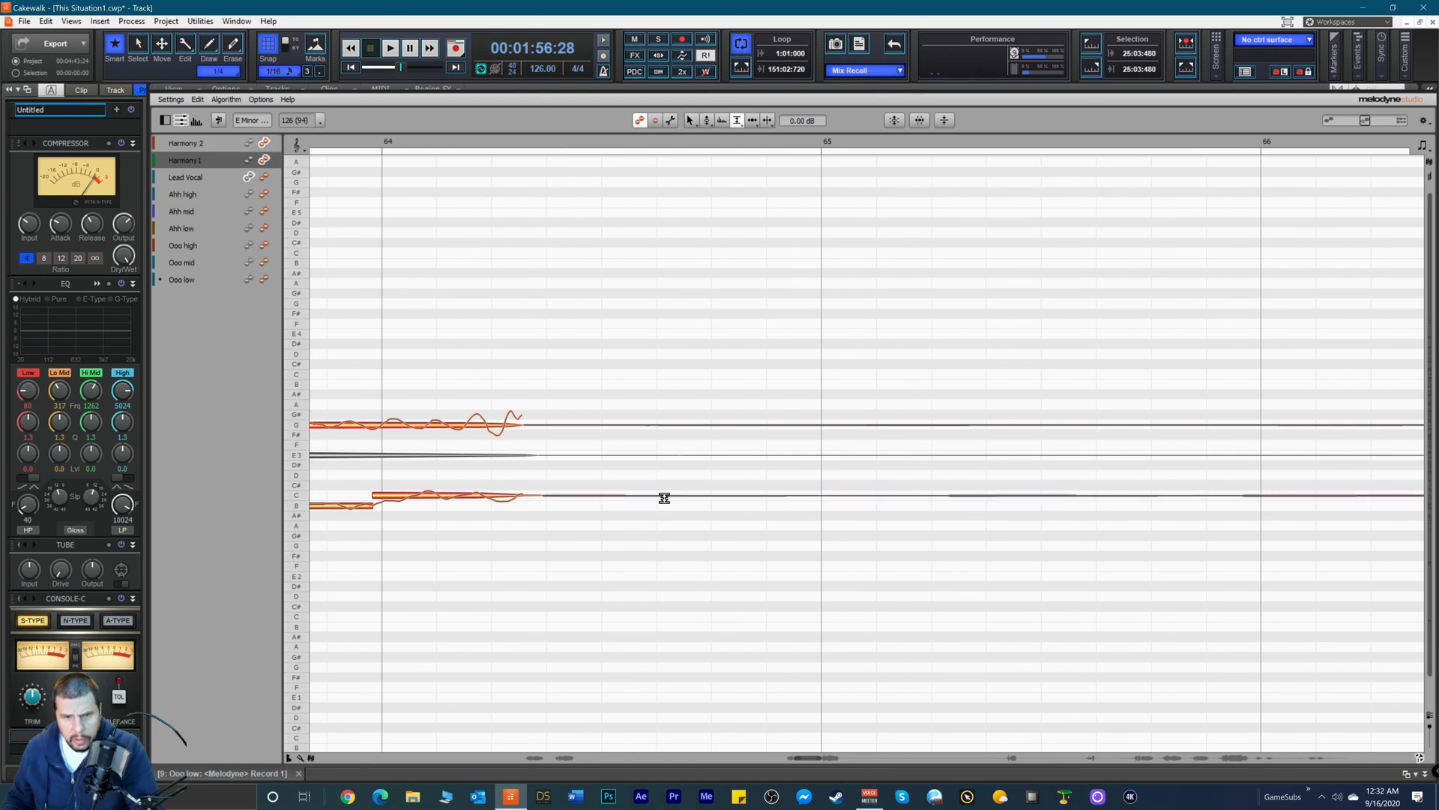
Step: Align the first notes of Harmony 1 and Harmony 2 between bars 66 and 67 to the lead vocal with the Time tool
{"action": "left_click_drag", "start_coordinate": [808, 758], "coordinate": [819, 754]}
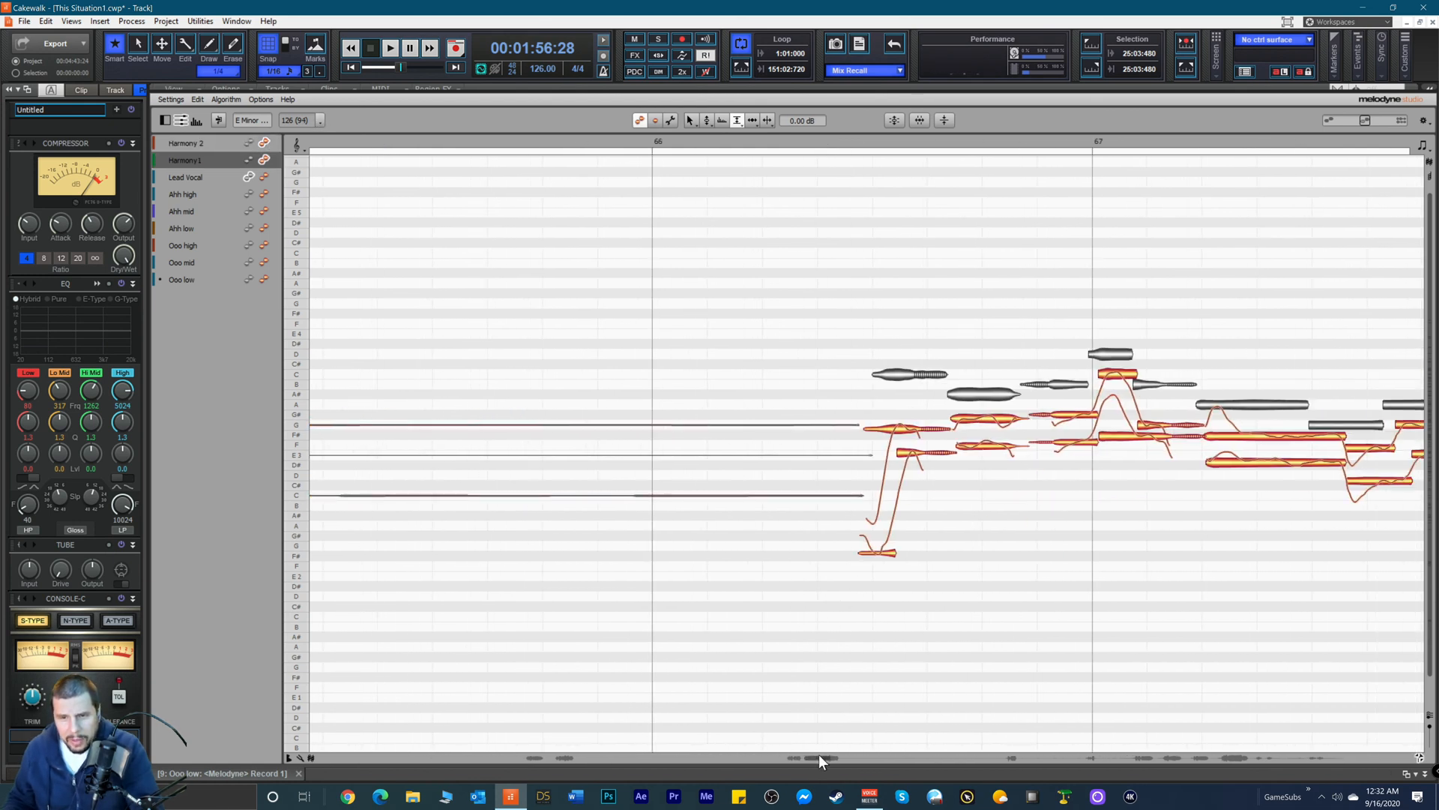
{"action": "scroll", "coordinate": [818, 734], "scroll_direction": "right", "scroll_amount": 5}
{"action": "scroll", "coordinate": [819, 734], "scroll_direction": "left", "scroll_amount": 8}
{"action": "scroll", "coordinate": [819, 734], "scroll_direction": "right", "scroll_amount": 3}
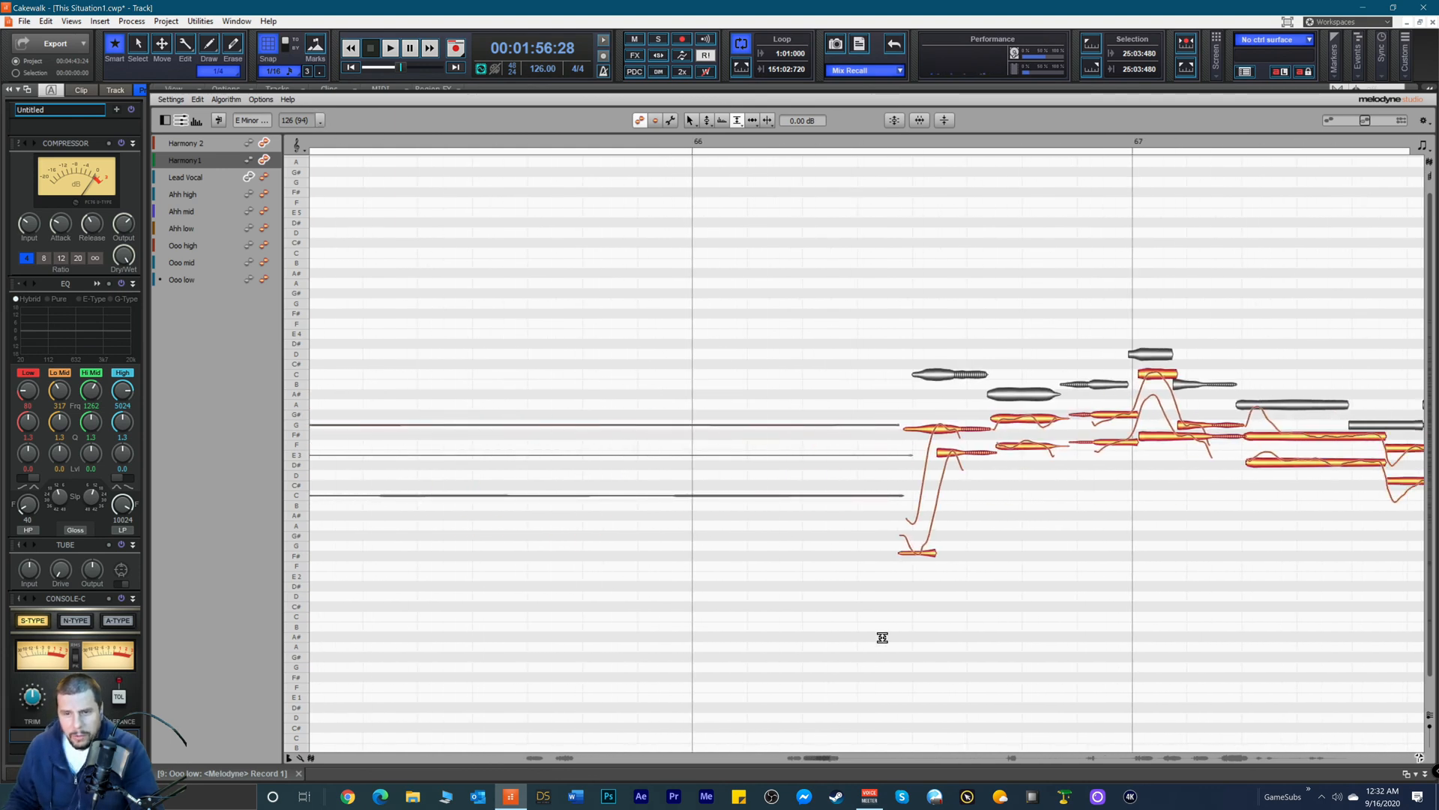
{"action": "right_click", "coordinate": [962, 577]}
{"action": "left_click", "coordinate": [972, 577]}
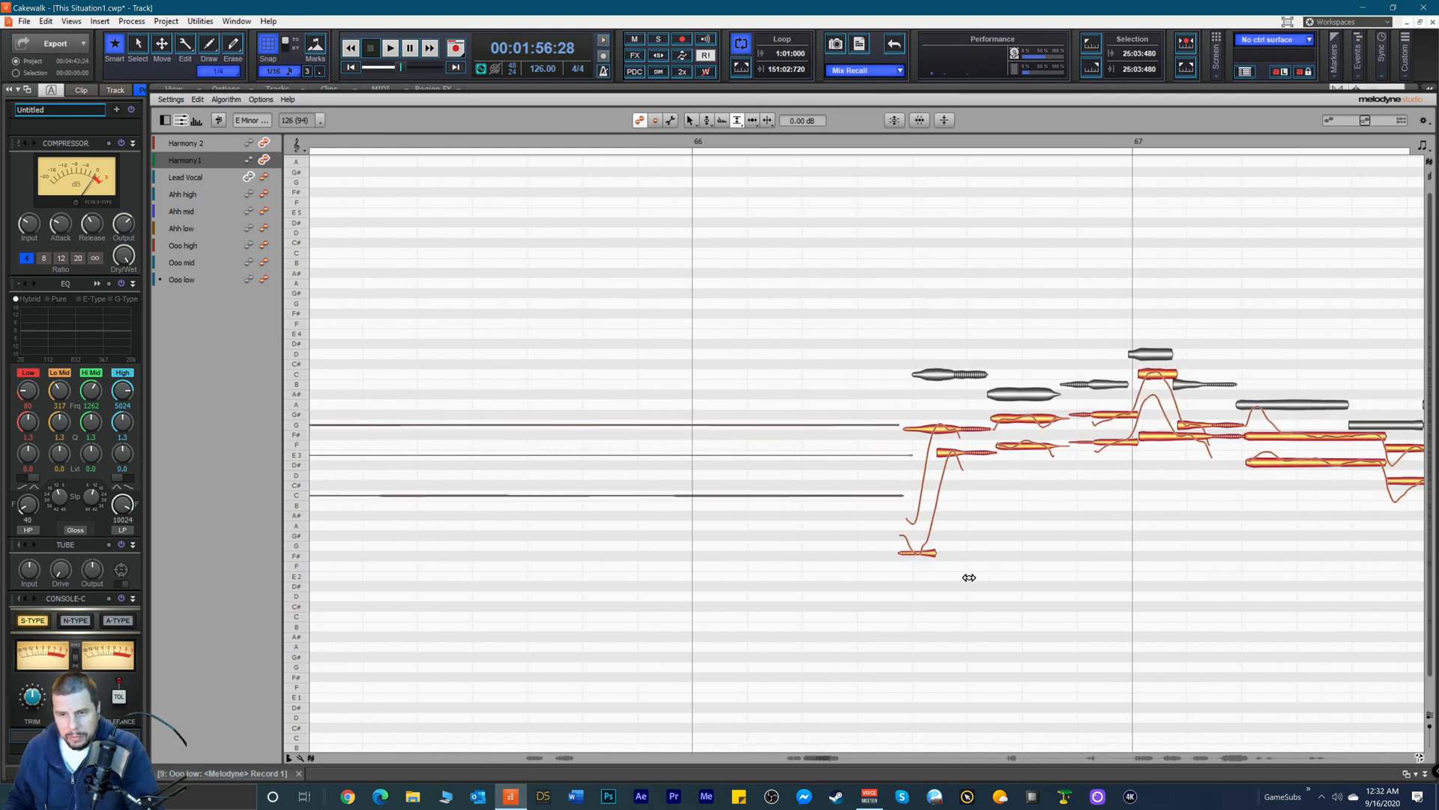
{"action": "left_click", "coordinate": [918, 433]}
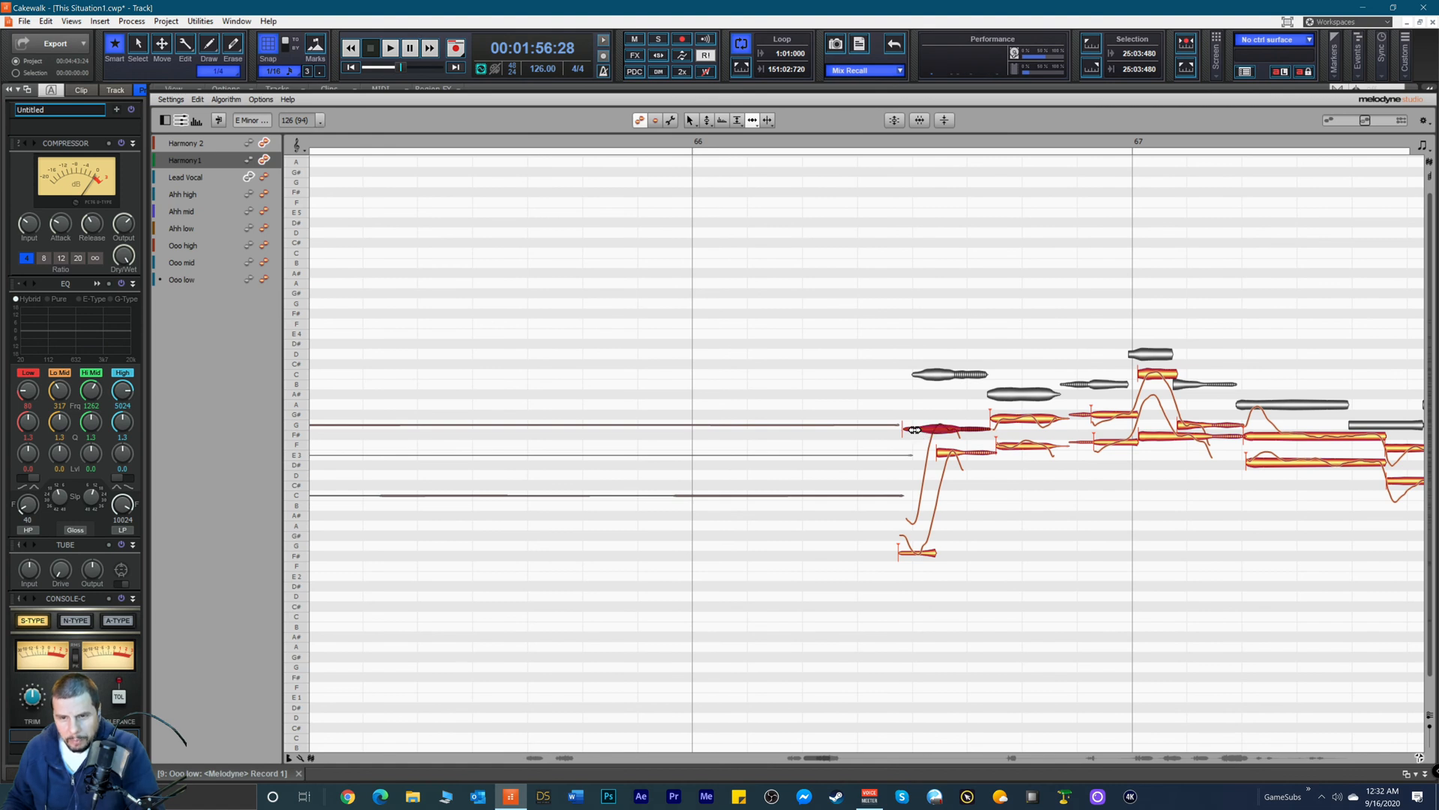
{"action": "left_click_drag", "start_coordinate": [916, 431], "coordinate": [919, 433]}
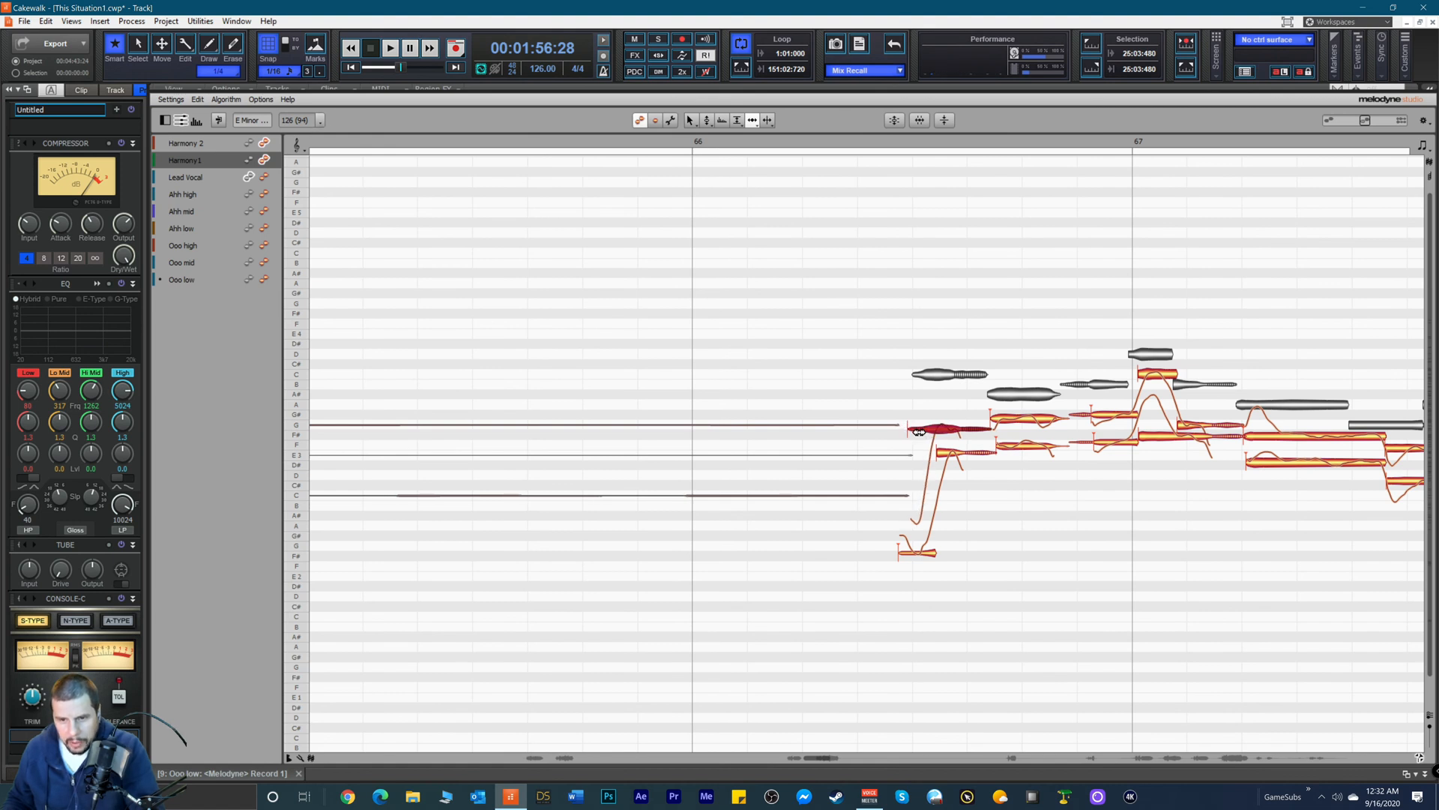
{"action": "left_click_drag", "start_coordinate": [916, 553], "coordinate": [926, 556]}
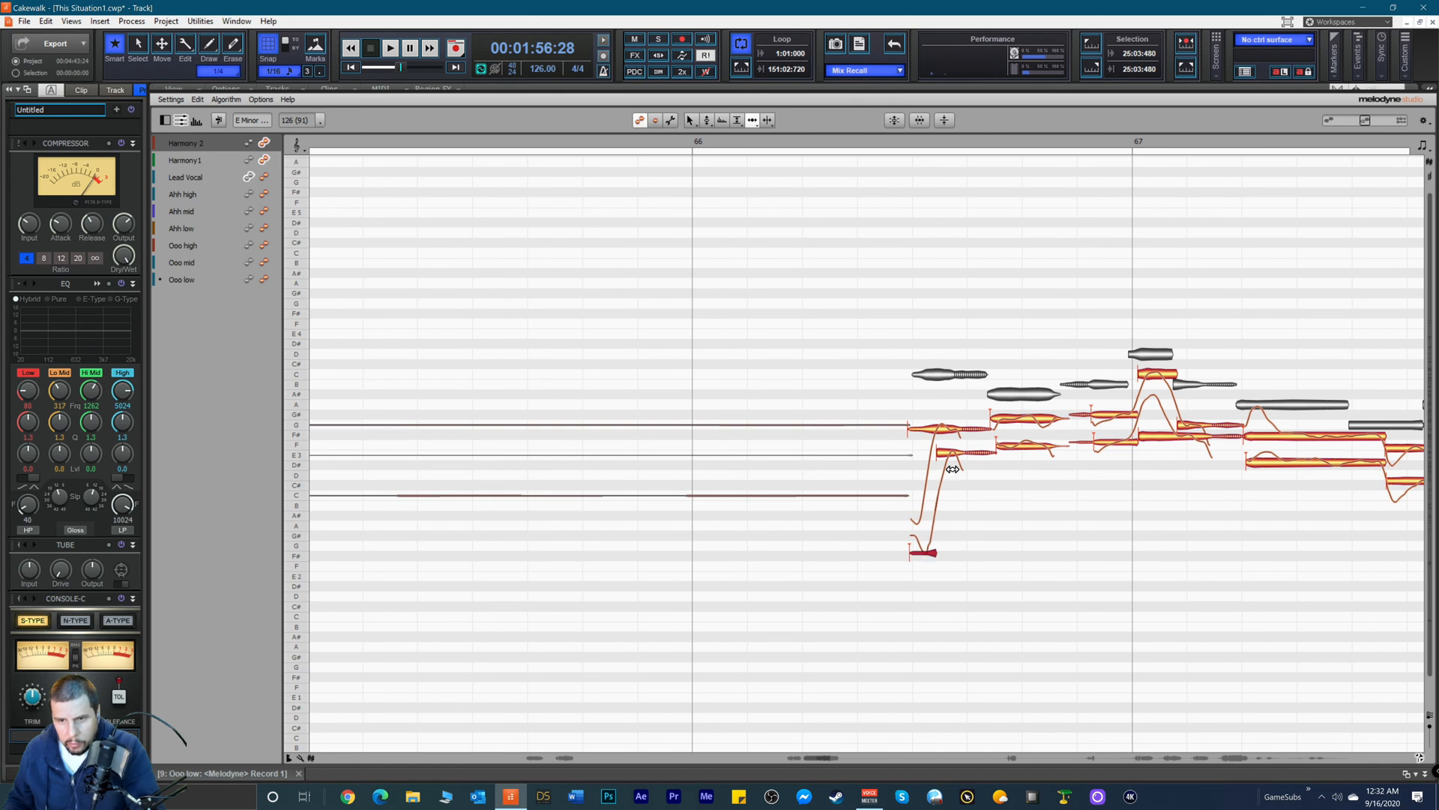
{"action": "left_click_drag", "start_coordinate": [953, 452], "coordinate": [1000, 451]}
Step: Start both harmonies' notes just before bar 67 and on bar 67 slightly earlier to match the lead vocal
{"action": "left_click_drag", "start_coordinate": [1103, 415], "coordinate": [1098, 419]}
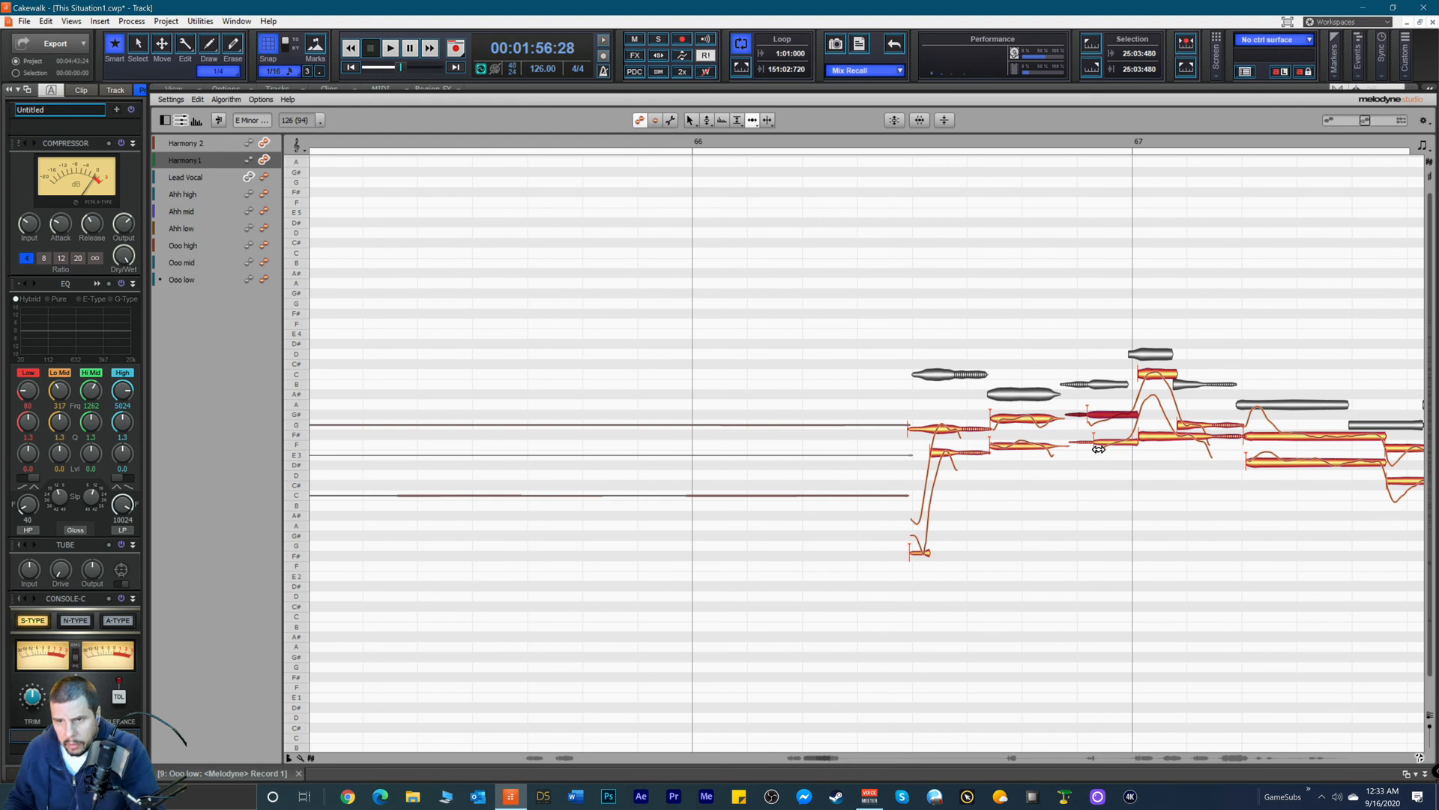
{"action": "left_click", "coordinate": [1100, 446]}
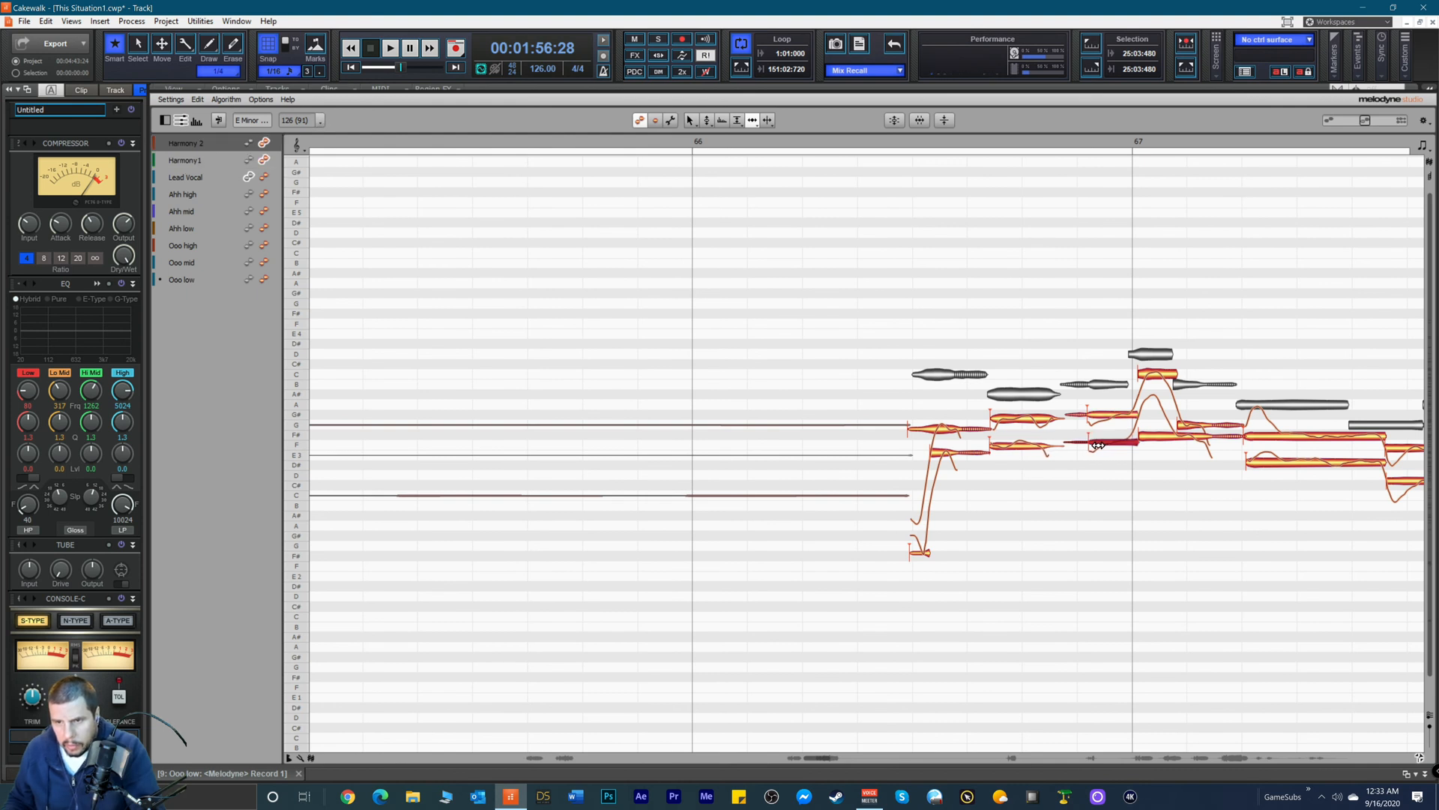
{"action": "left_click", "coordinate": [1152, 377]}
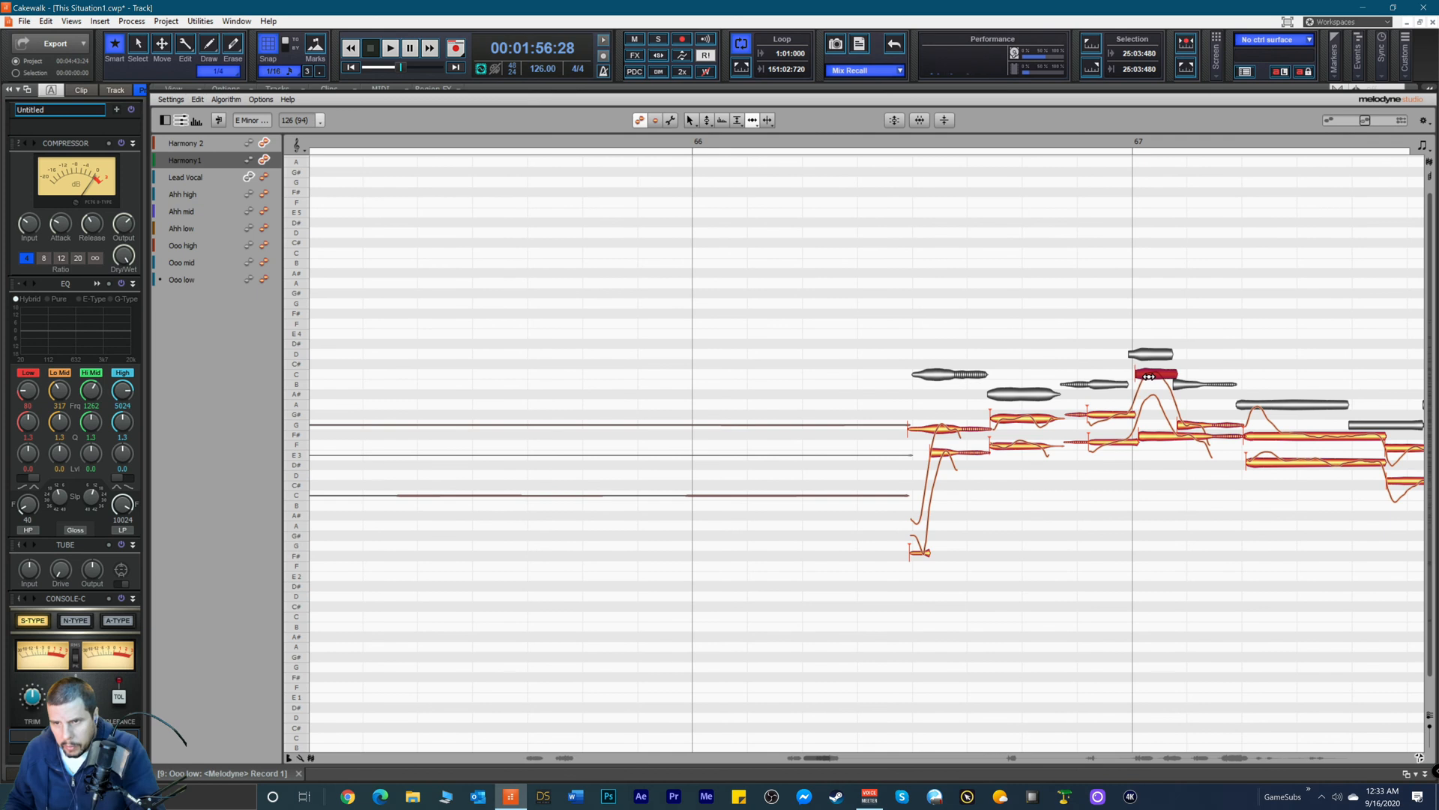
{"action": "left_click", "coordinate": [1148, 437]}
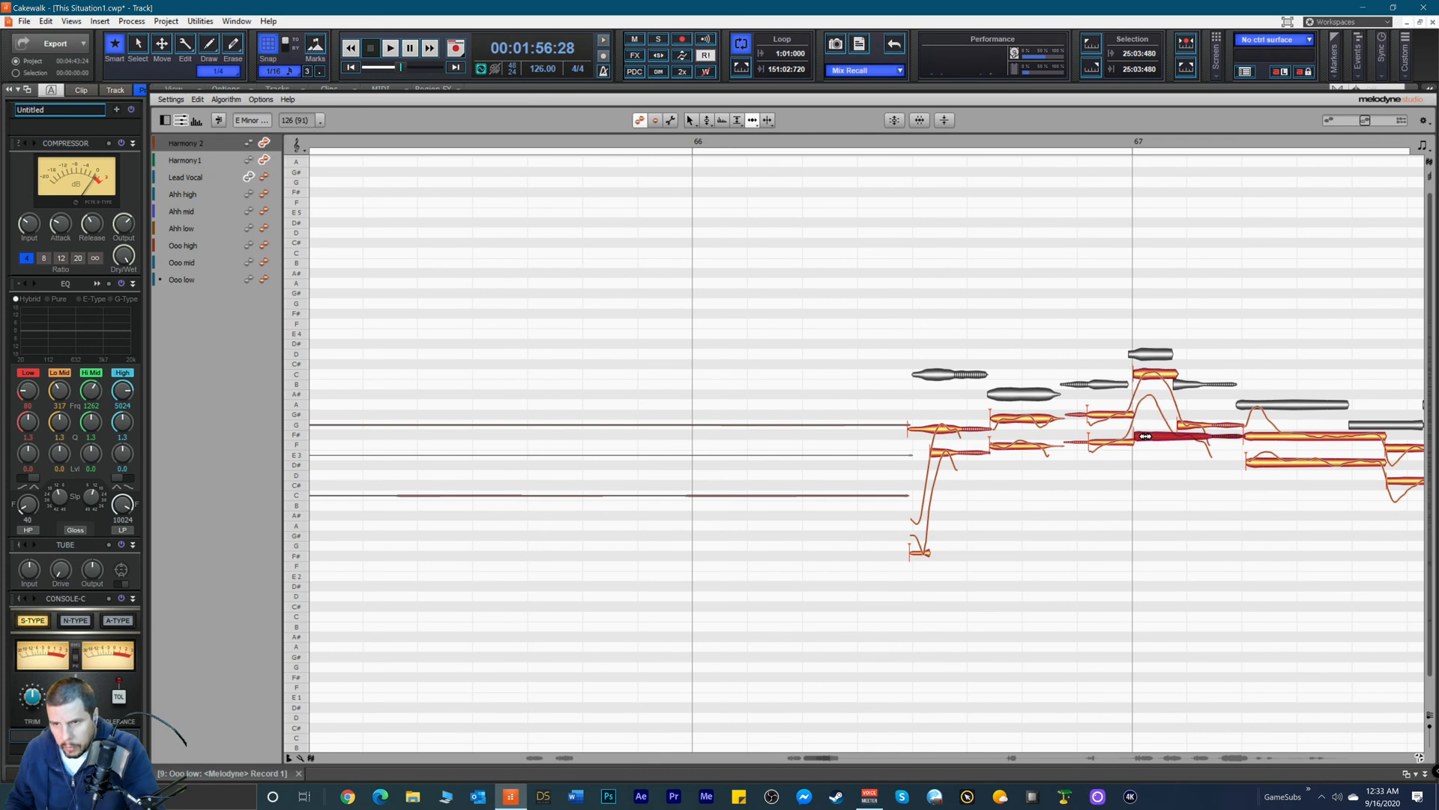
Step: Start Harmony 1's F# note and Harmony 2's note below it after bar 67 earlier, then audition the phrase
{"action": "left_click", "coordinate": [1259, 437]}
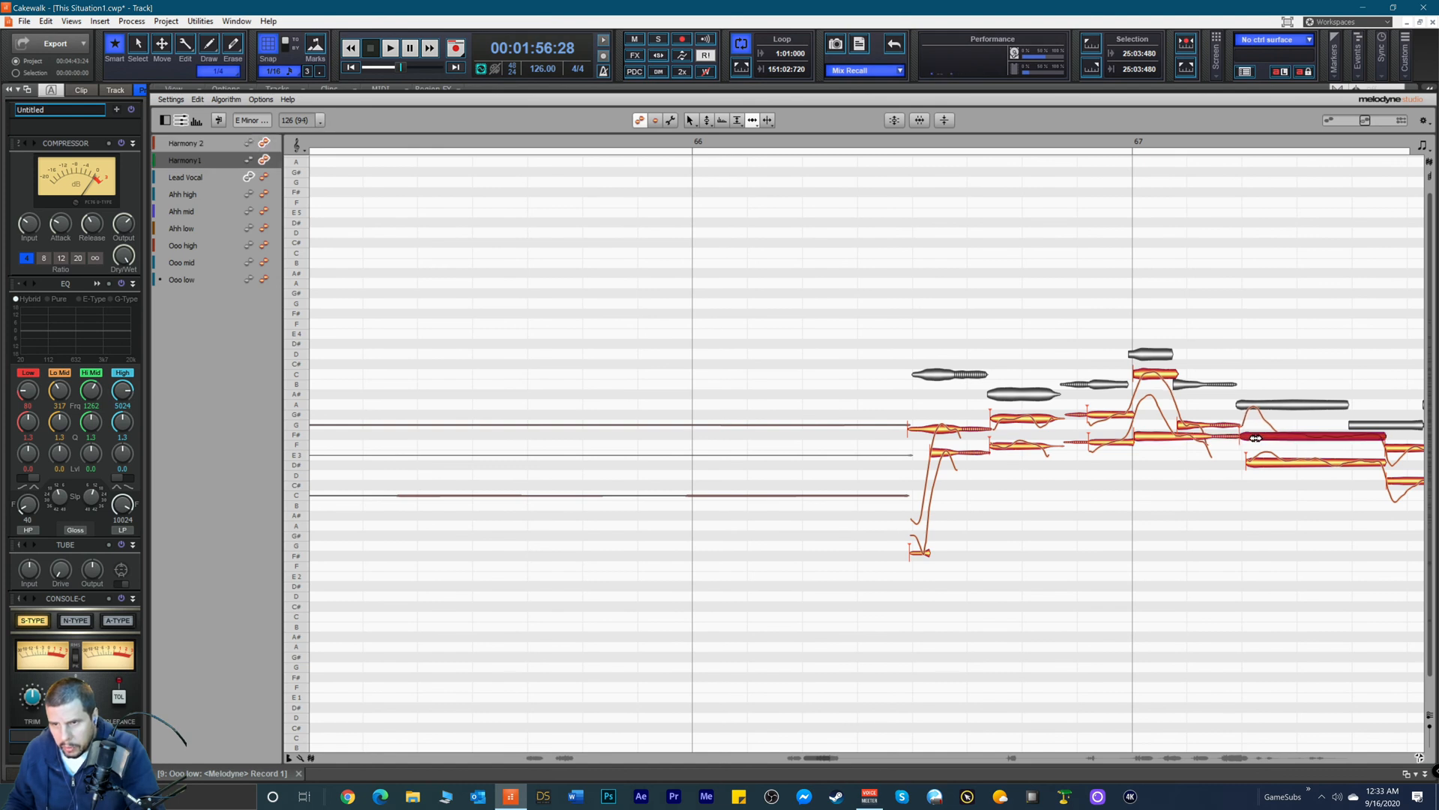
{"action": "left_click", "coordinate": [1259, 464]}
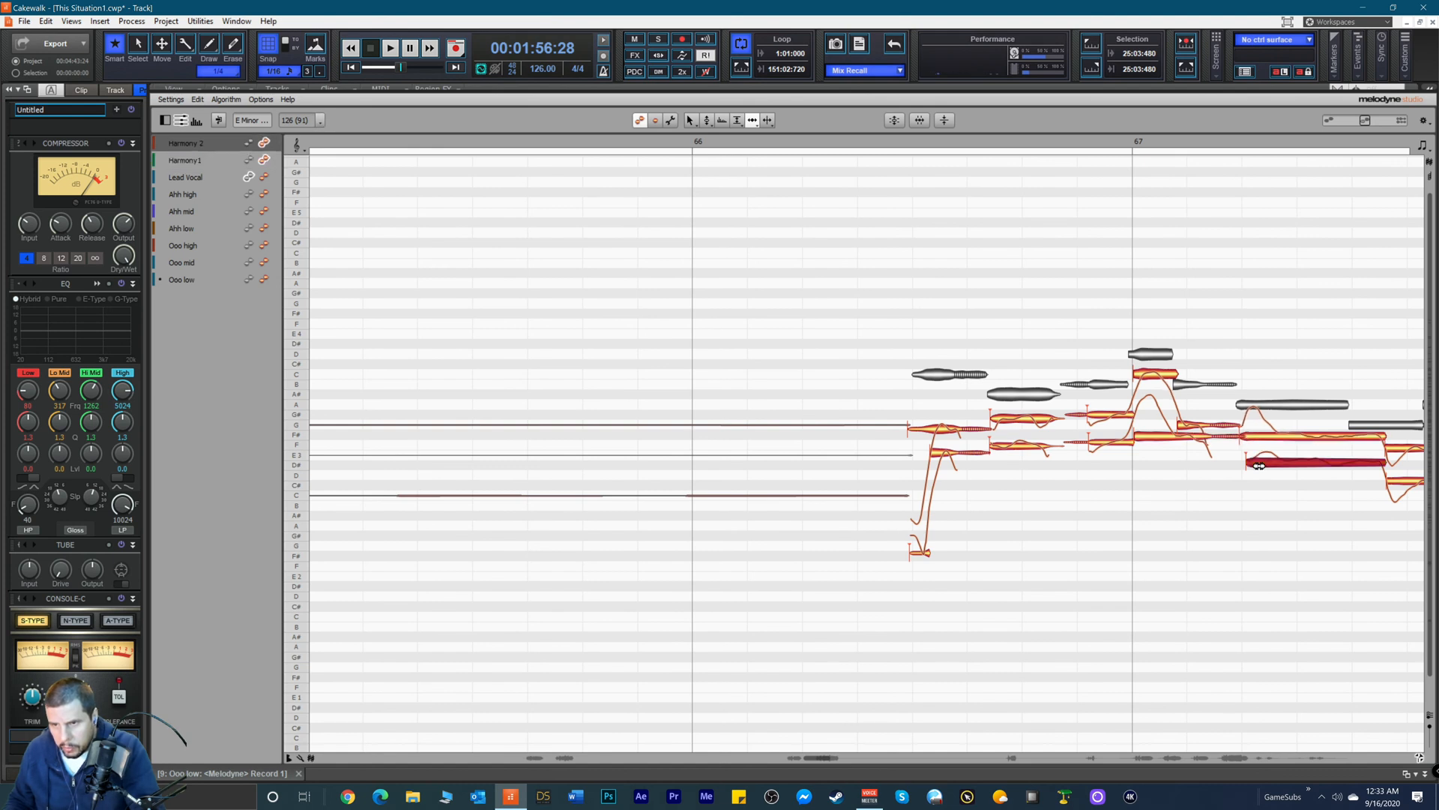
{"action": "left_click_drag", "start_coordinate": [1255, 467], "coordinate": [1252, 470]}
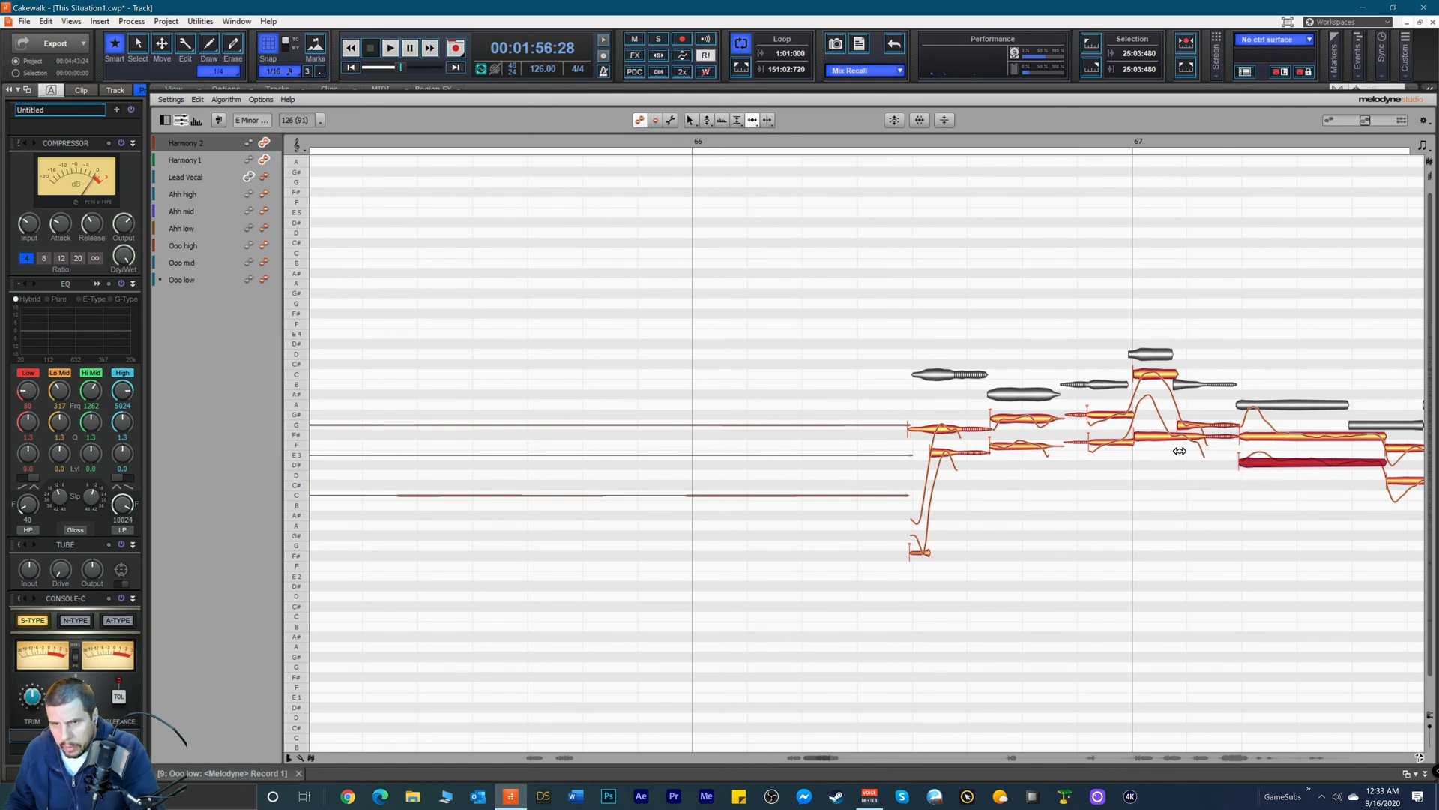
{"action": "left_click", "coordinate": [845, 139]}
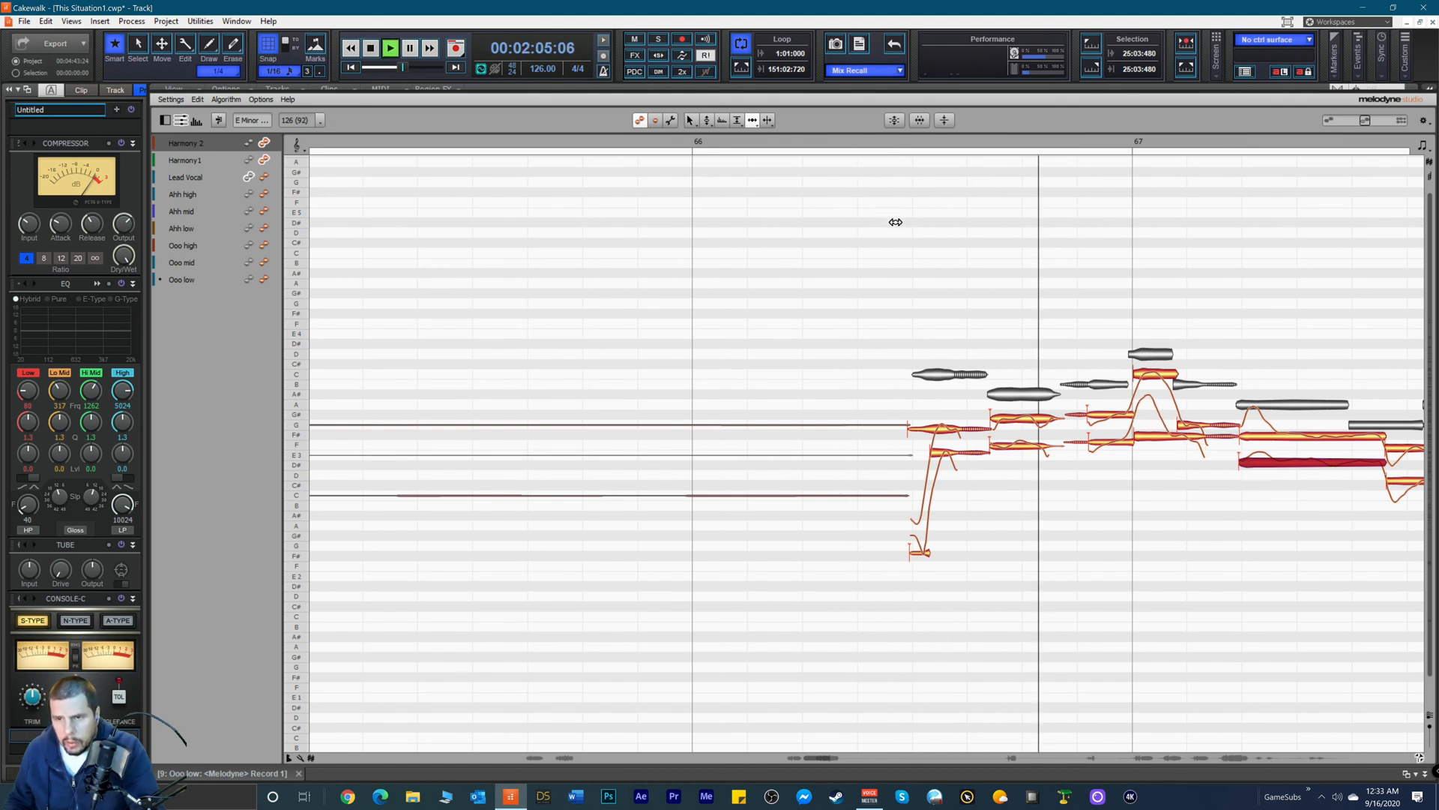
{"action": "key", "text": "space"}
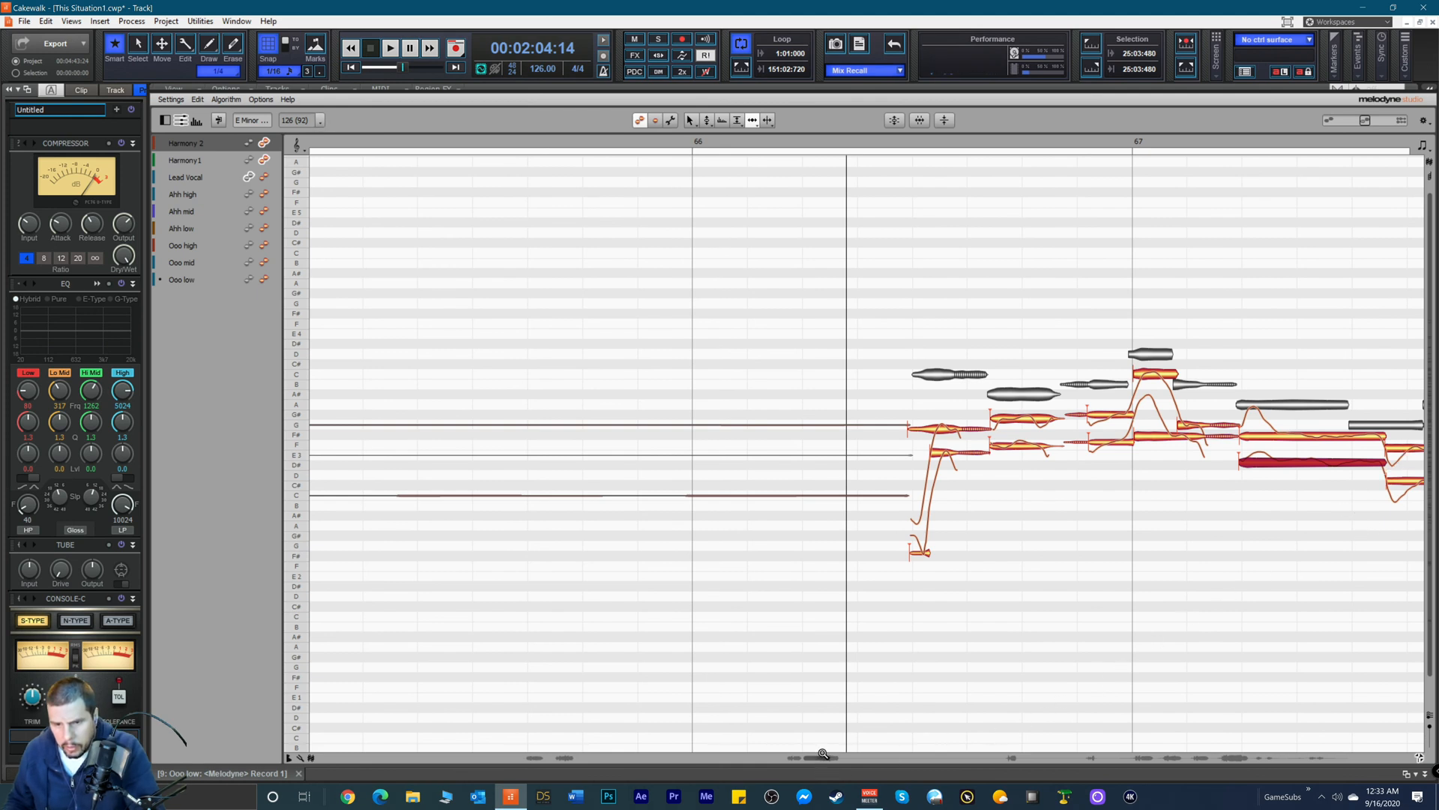
{"action": "left_click_drag", "start_coordinate": [820, 753], "coordinate": [827, 756]}
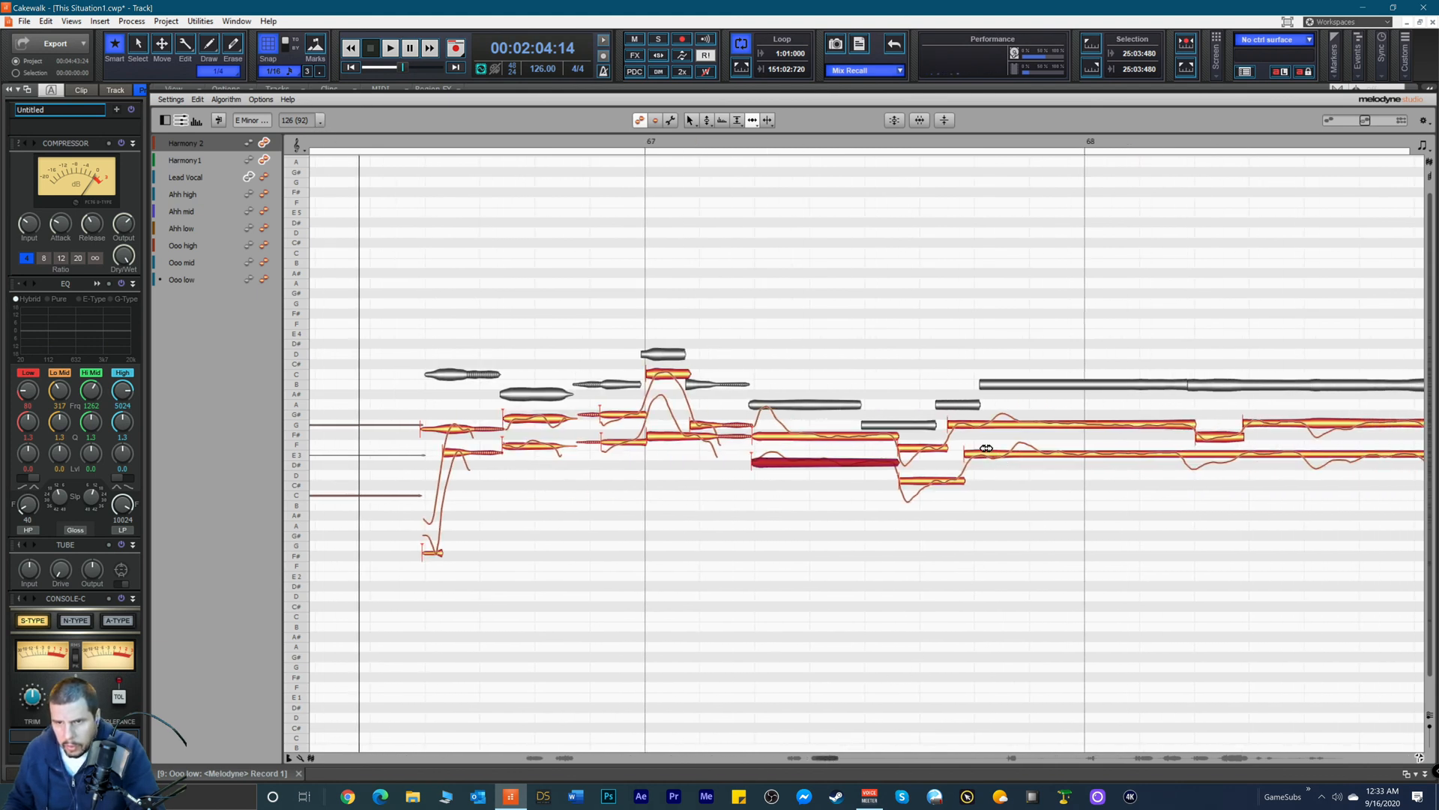
{"action": "key", "text": "space"}
{"action": "key", "text": "space"}
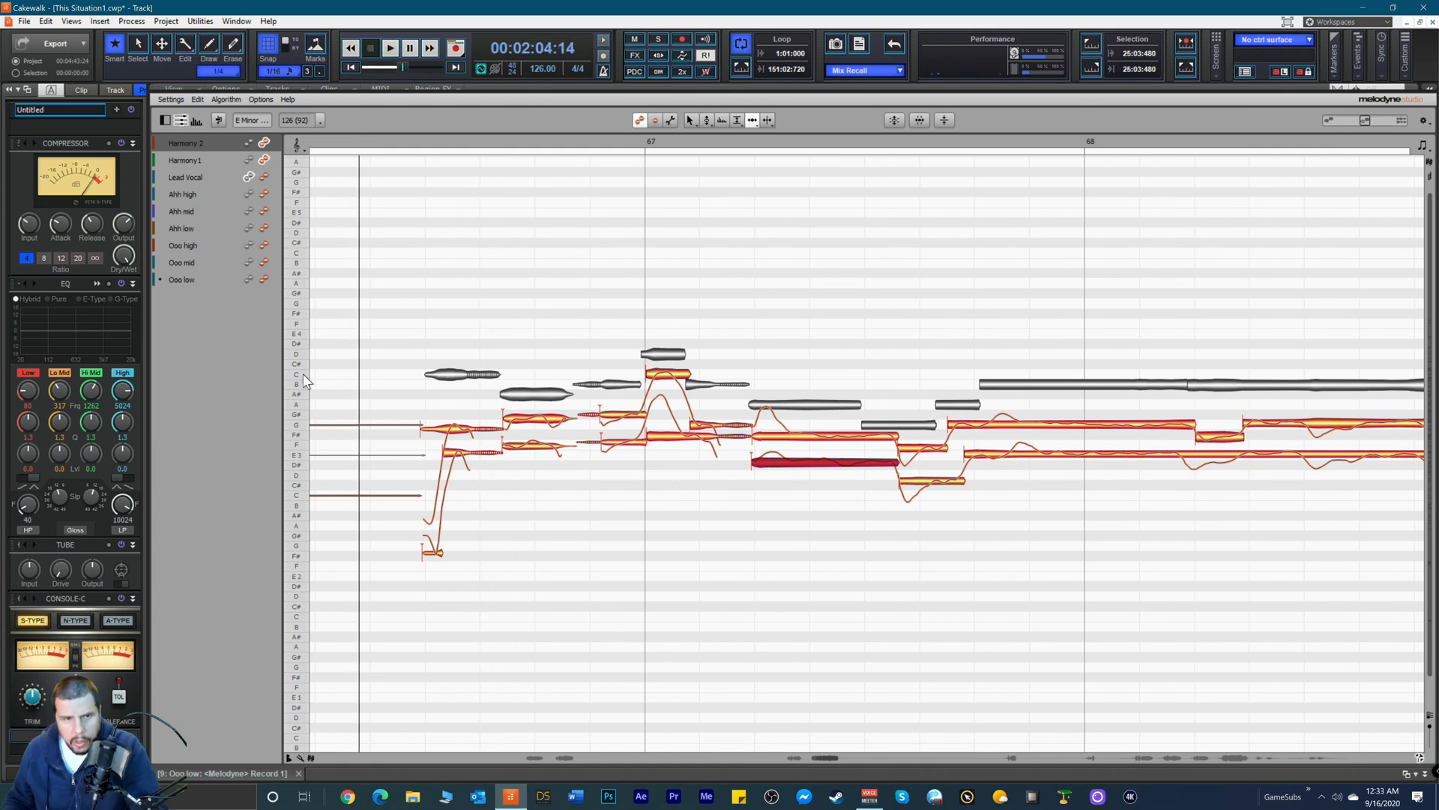
Step: Enable editing of the Lead Vocal and start Harmony 1's short note and long G note between bars 67 and 68 earlier
{"action": "left_click", "coordinate": [263, 179]}
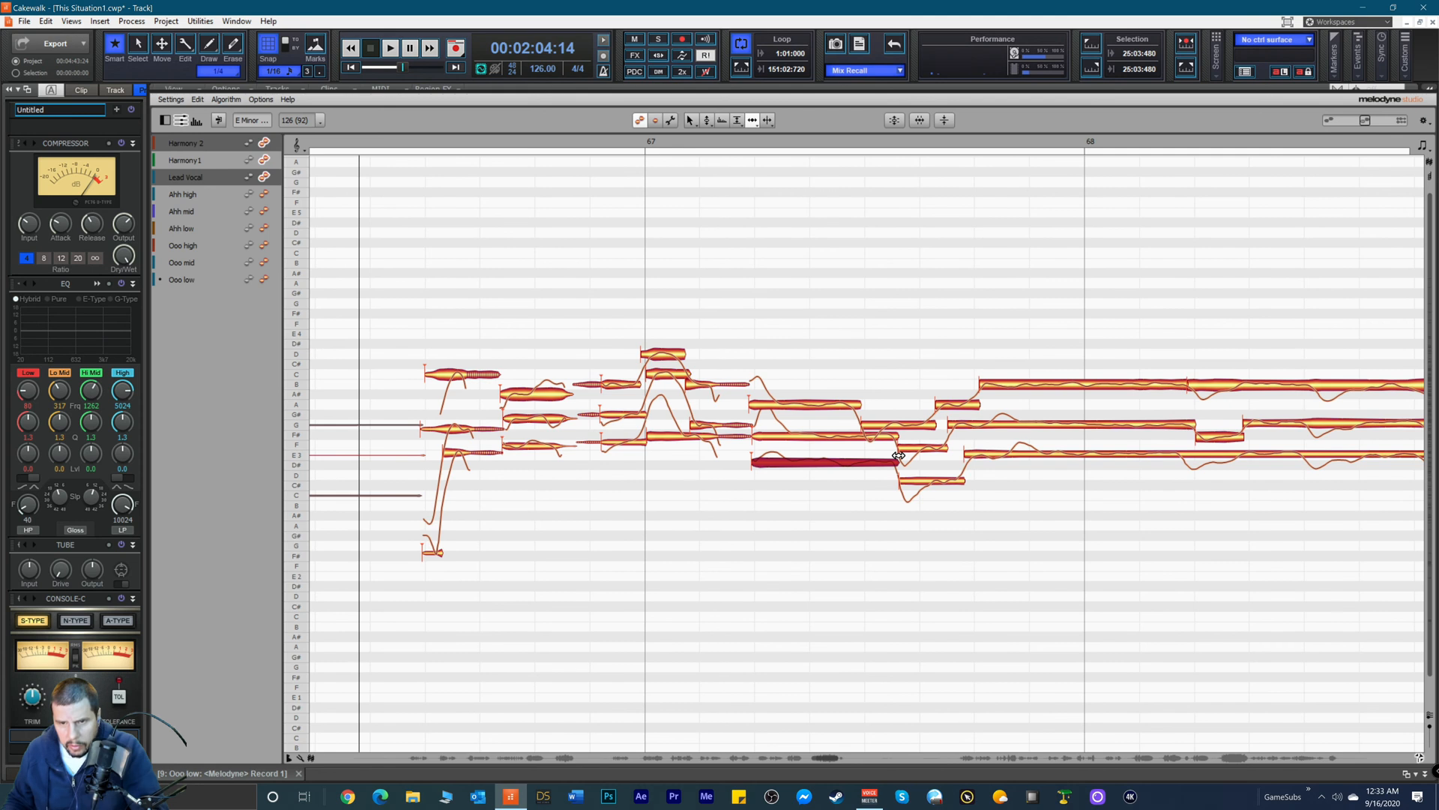
{"action": "left_click", "coordinate": [921, 446]}
{"action": "left_click_drag", "start_coordinate": [921, 446], "coordinate": [882, 445]}
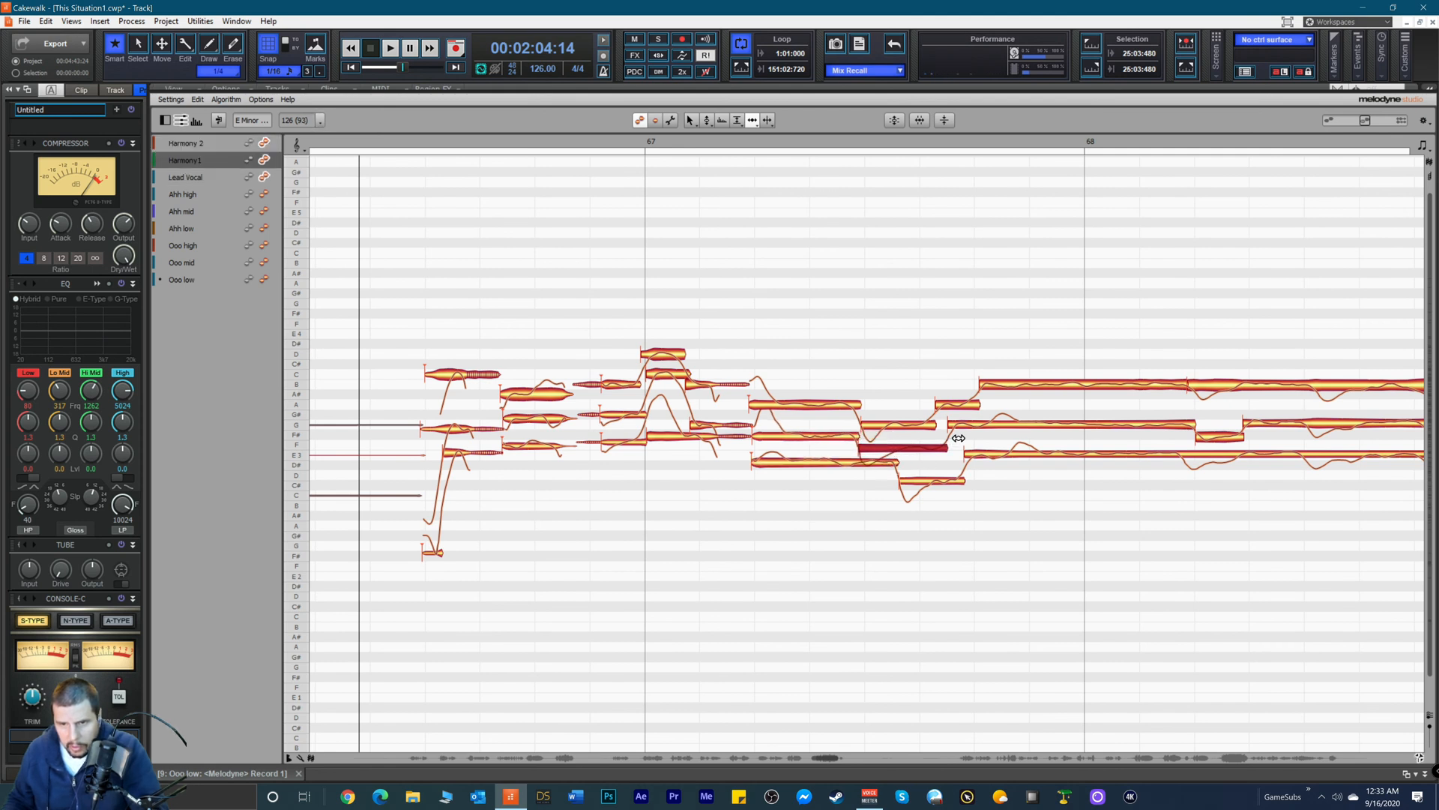
{"action": "left_click_drag", "start_coordinate": [969, 431], "coordinate": [942, 429]}
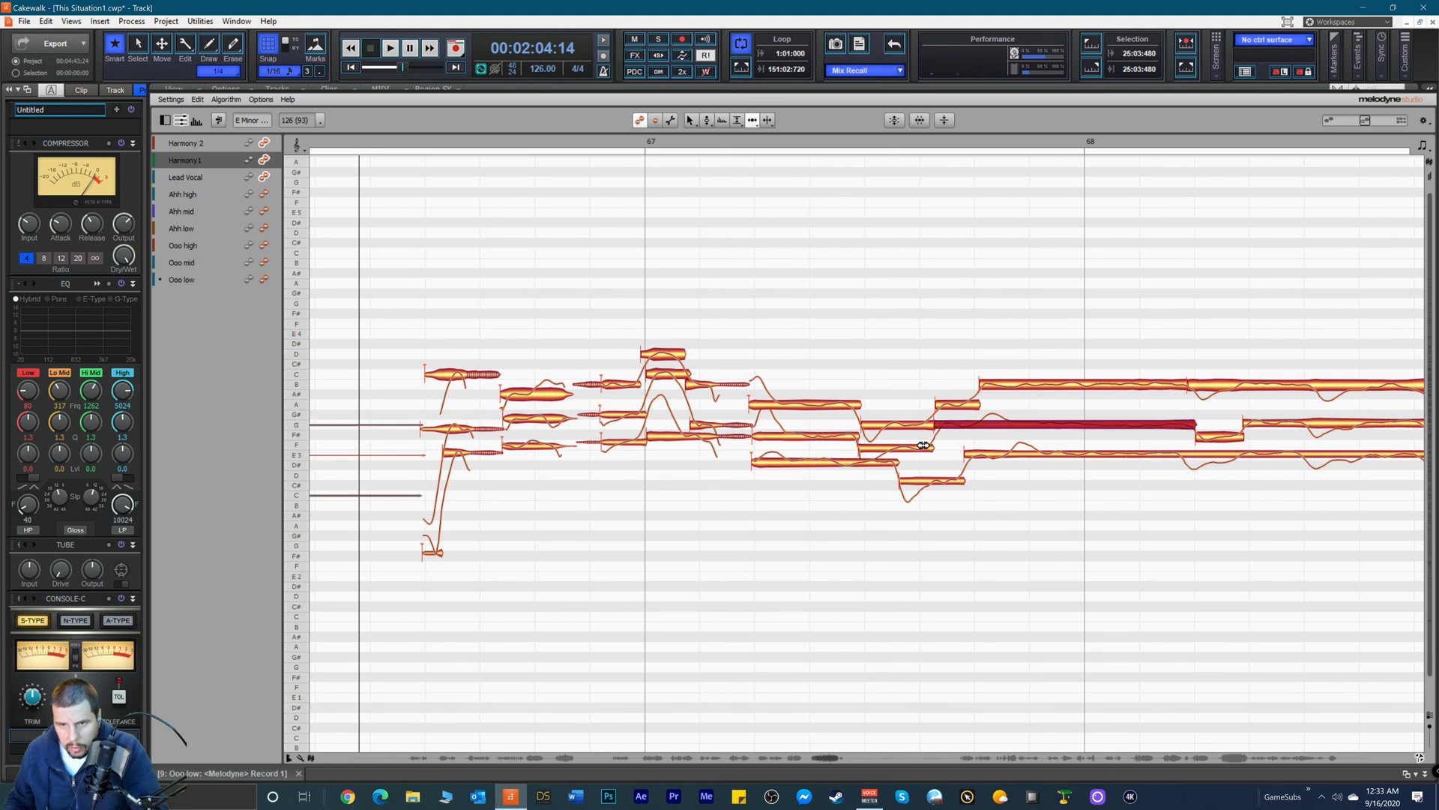
Step: Start Harmony 2's short note and long E note between bars 67 and 68 earlier to match Harmony 1, then audition
{"action": "left_click_drag", "start_coordinate": [899, 477], "coordinate": [867, 481]}
{"action": "left_click_drag", "start_coordinate": [967, 455], "coordinate": [937, 455]}
{"action": "key", "text": "space"}
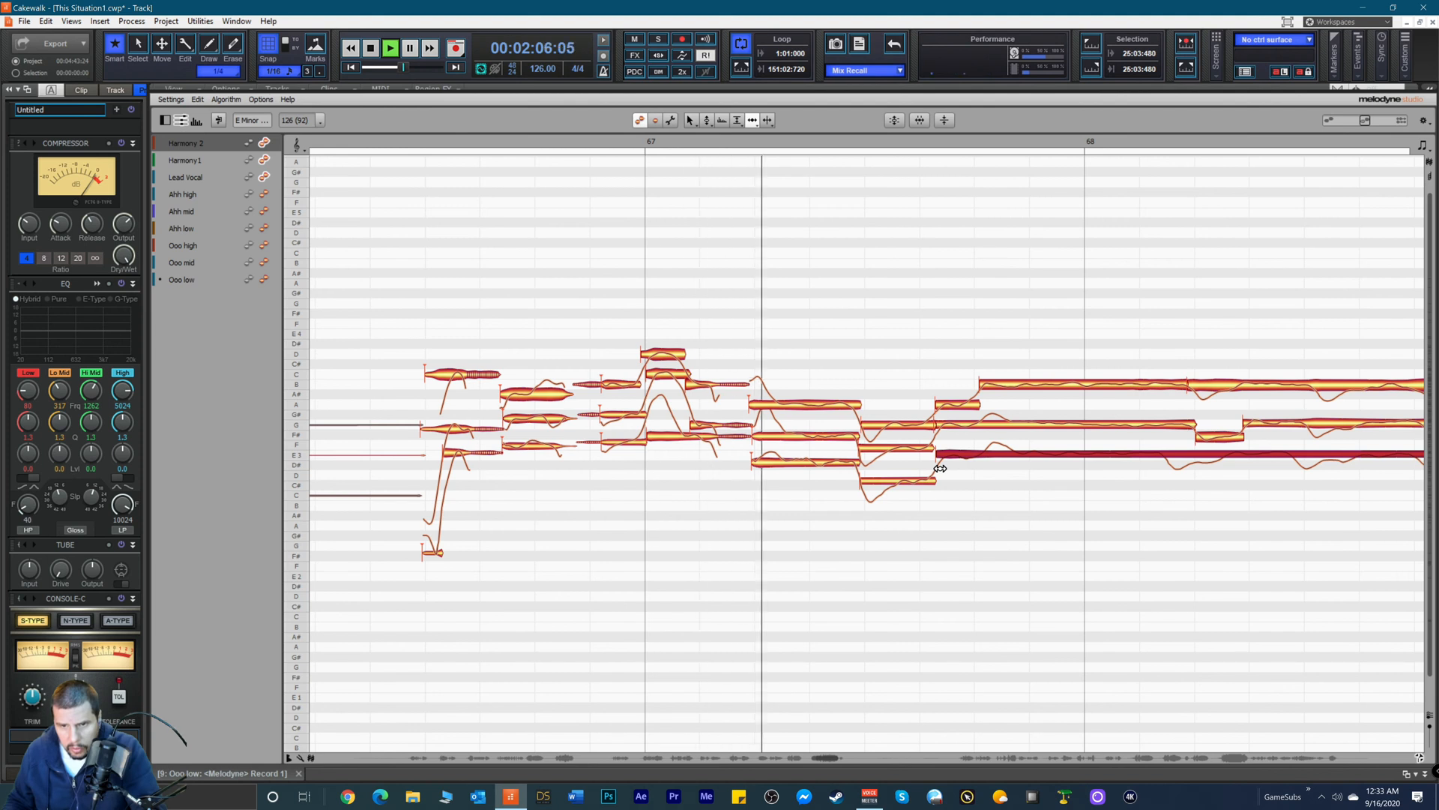
{"action": "key", "text": "space"}
Step: Start the Lead Vocal's held B note before bar 68 slightly earlier, nudge the start of Harmony 2's E note and audition
{"action": "left_click", "coordinate": [992, 388]}
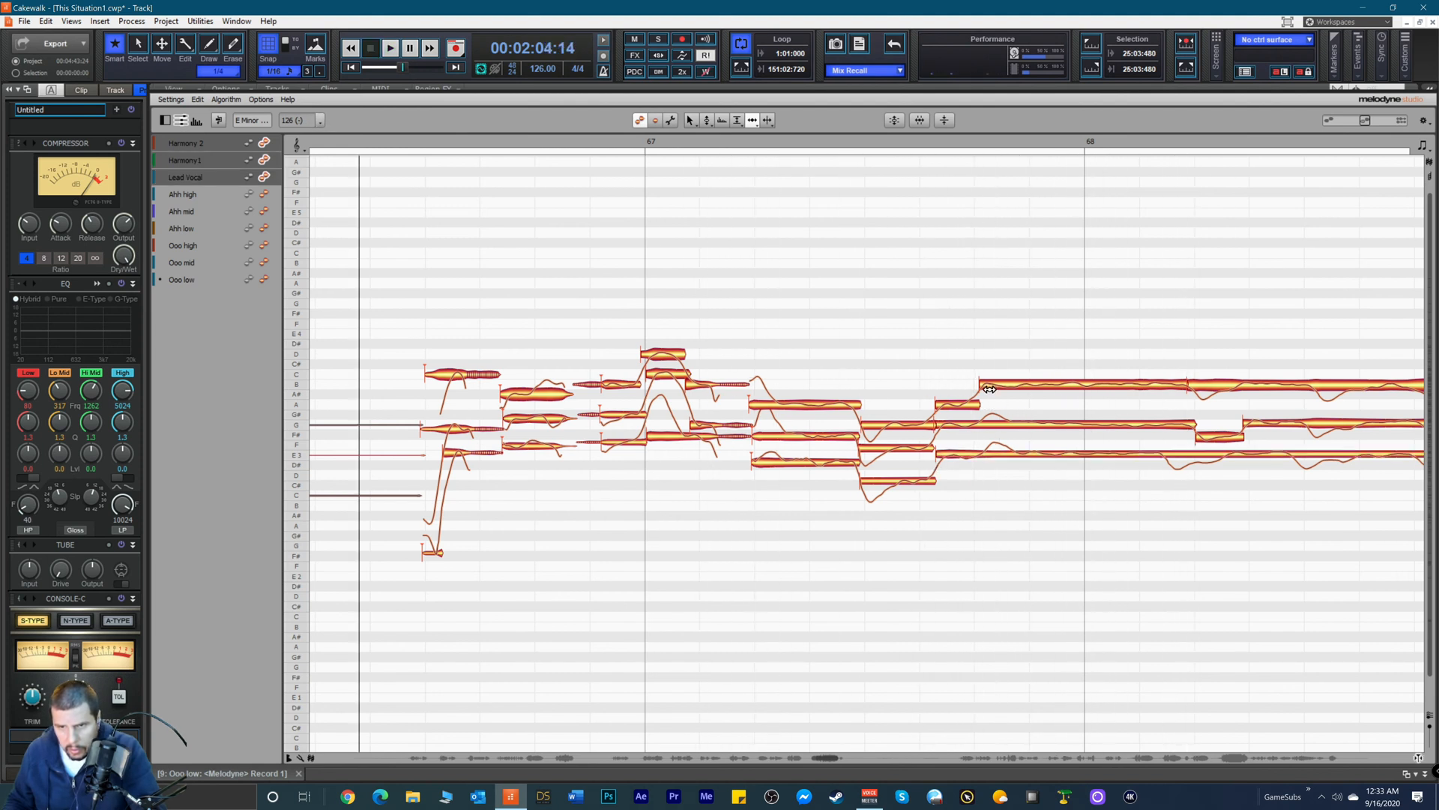
{"action": "left_click_drag", "start_coordinate": [994, 384], "coordinate": [989, 385]}
{"action": "key", "text": "space"}
{"action": "left_click", "coordinate": [944, 454]}
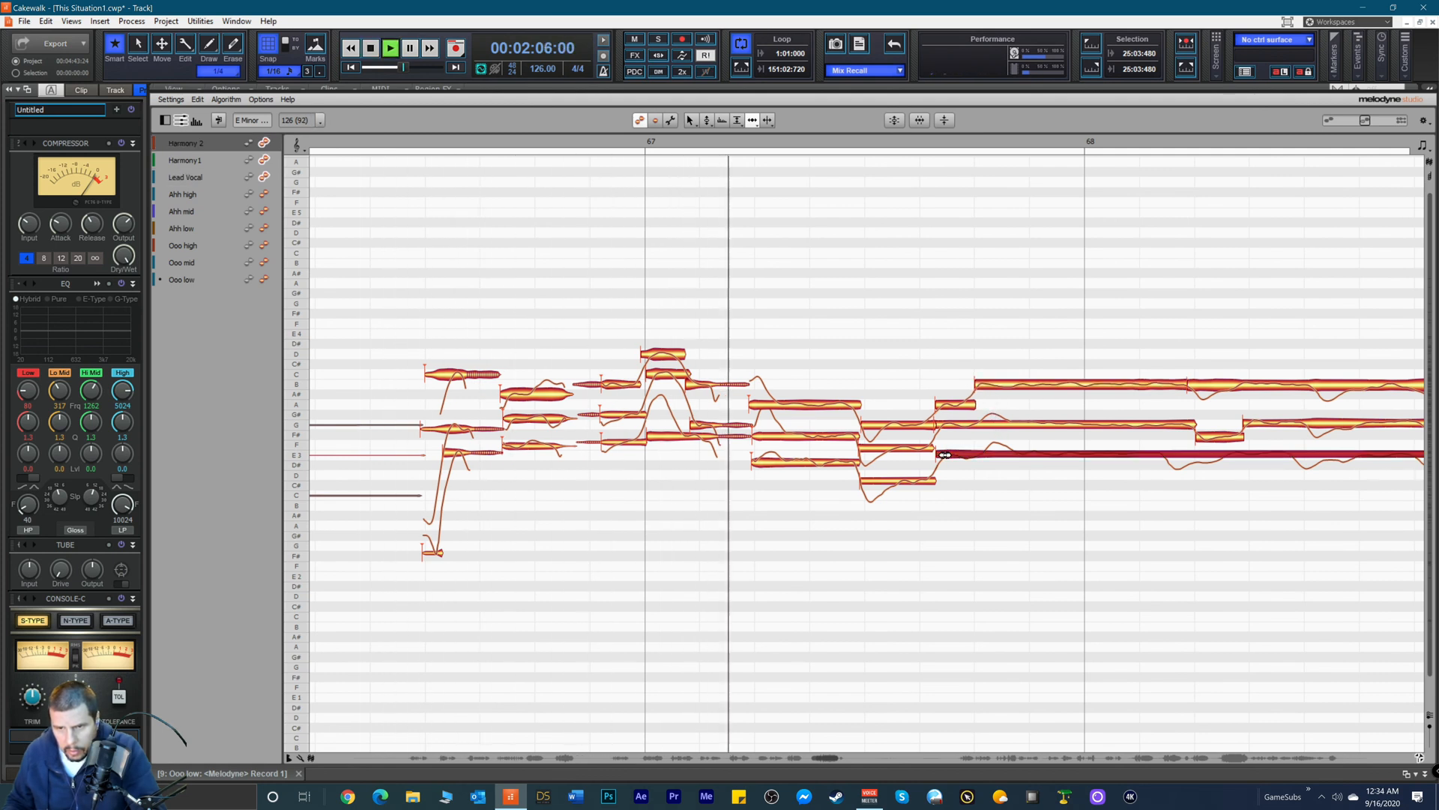
{"action": "key", "text": "space"}
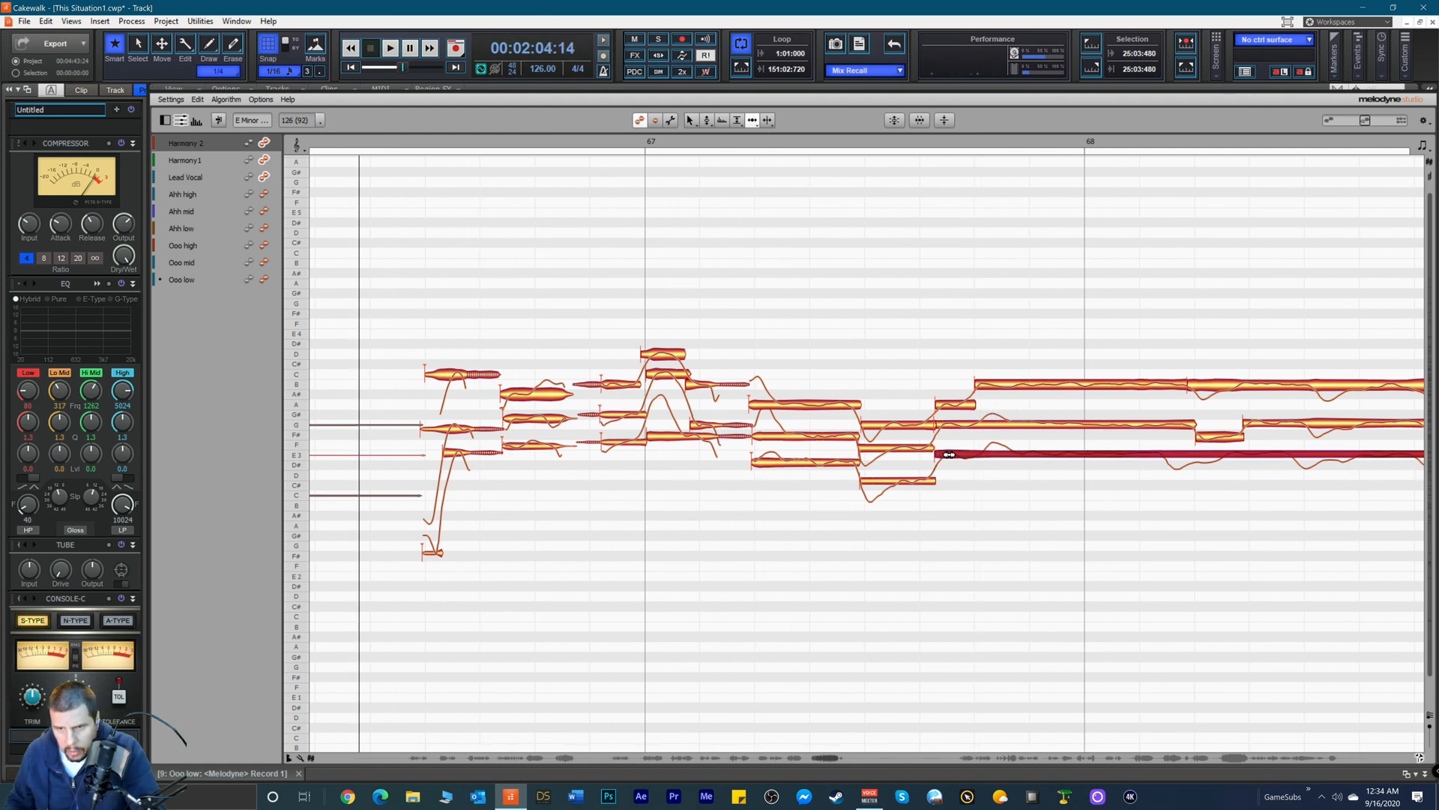
Step: Snap the notes of all three vocals in the phrase around bars 67–69 to the nearest semitones with the Pitch tool and audition it
{"action": "right_click", "coordinate": [948, 454]}
{"action": "left_click", "coordinate": [911, 455]}
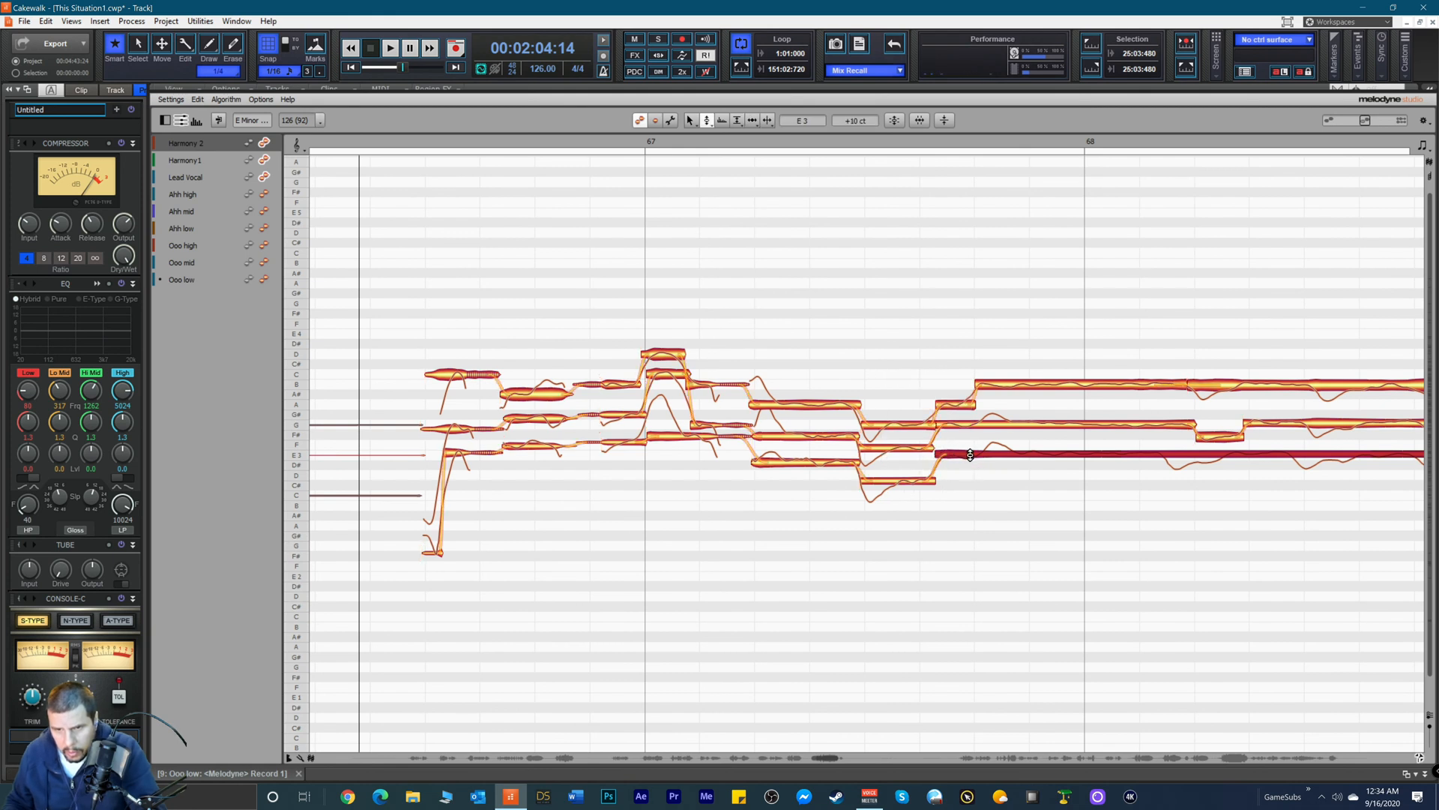
{"action": "left_click_drag", "start_coordinate": [971, 454], "coordinate": [977, 456]}
{"action": "left_click_drag", "start_coordinate": [371, 300], "coordinate": [1275, 636]}
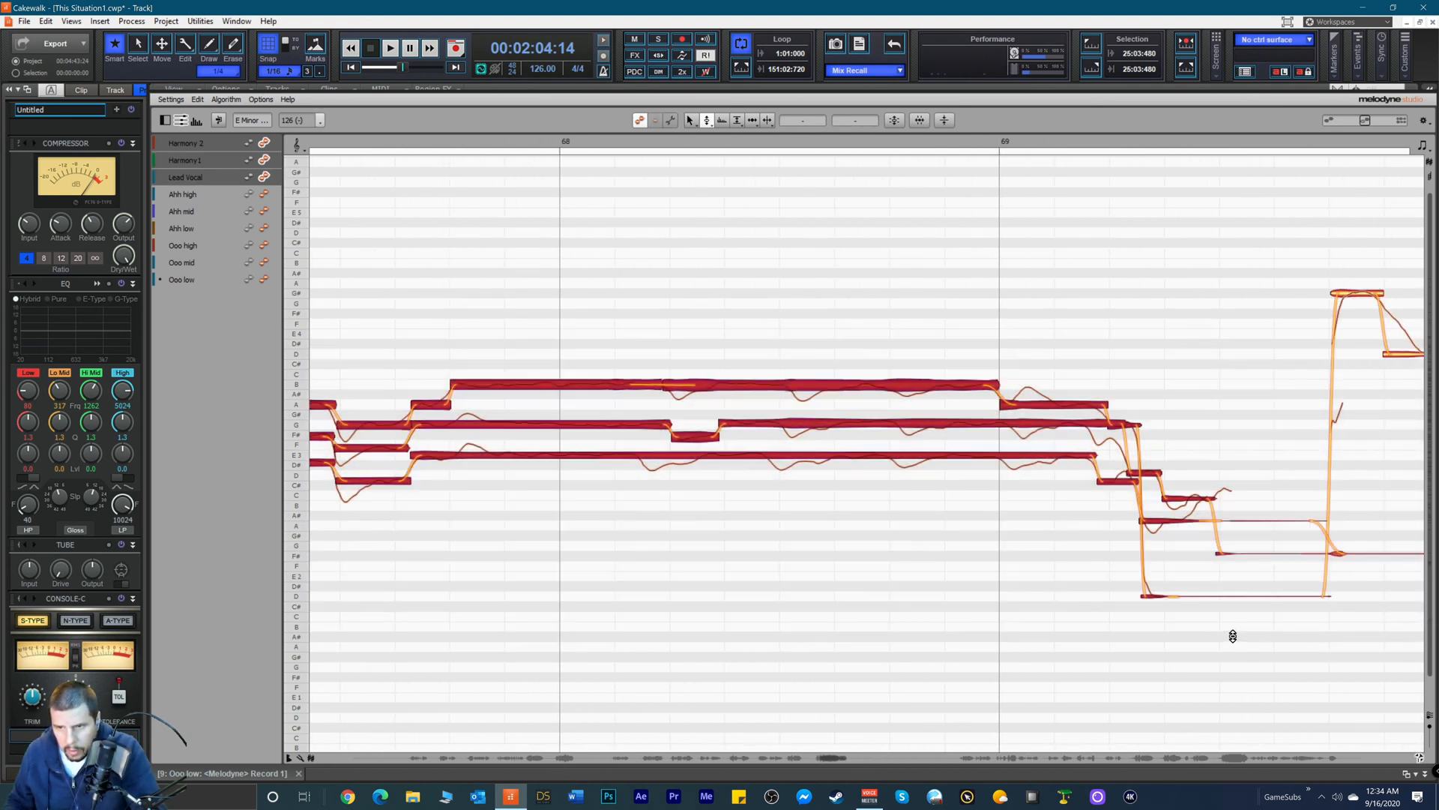
{"action": "right_click", "coordinate": [838, 459]}
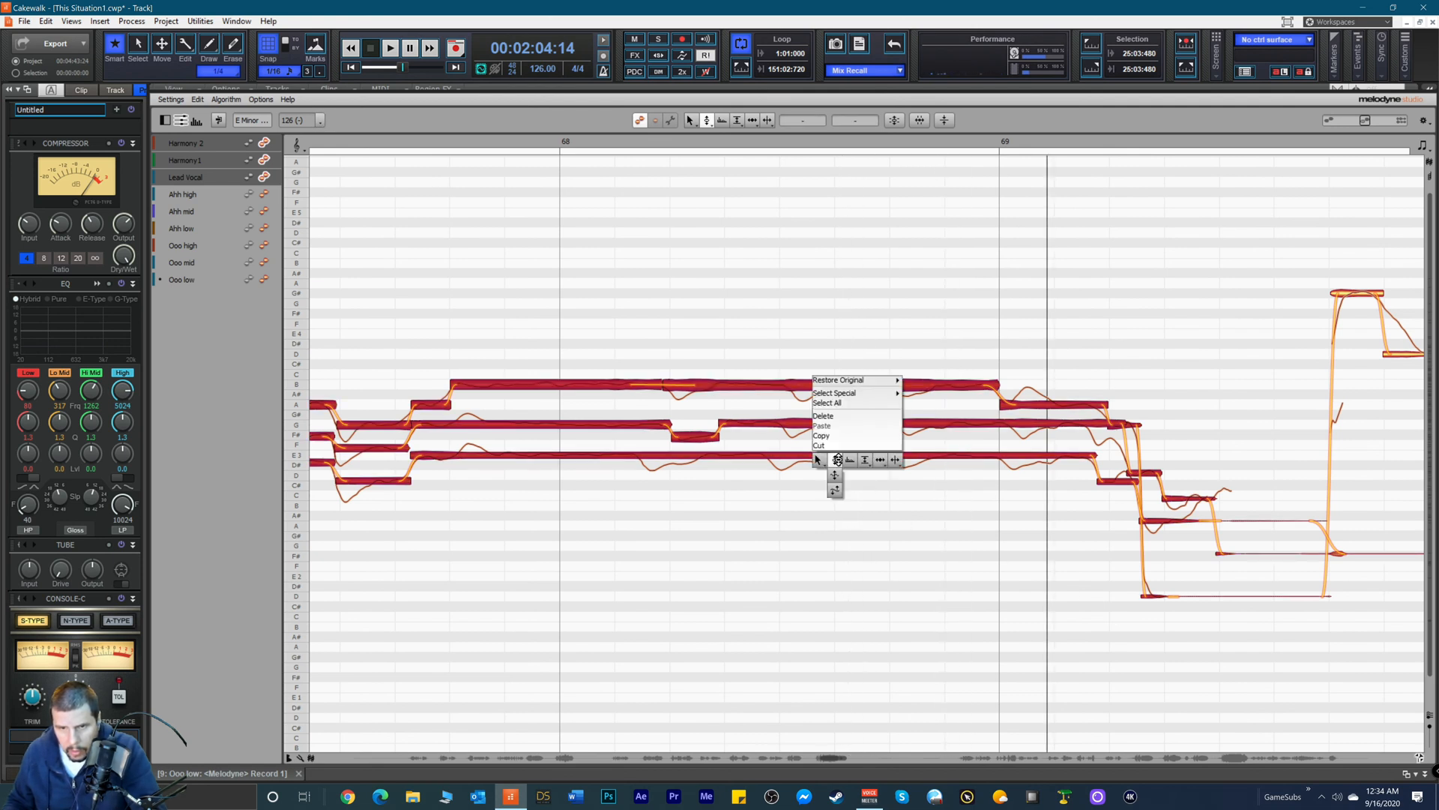
{"action": "left_click", "coordinate": [838, 460]}
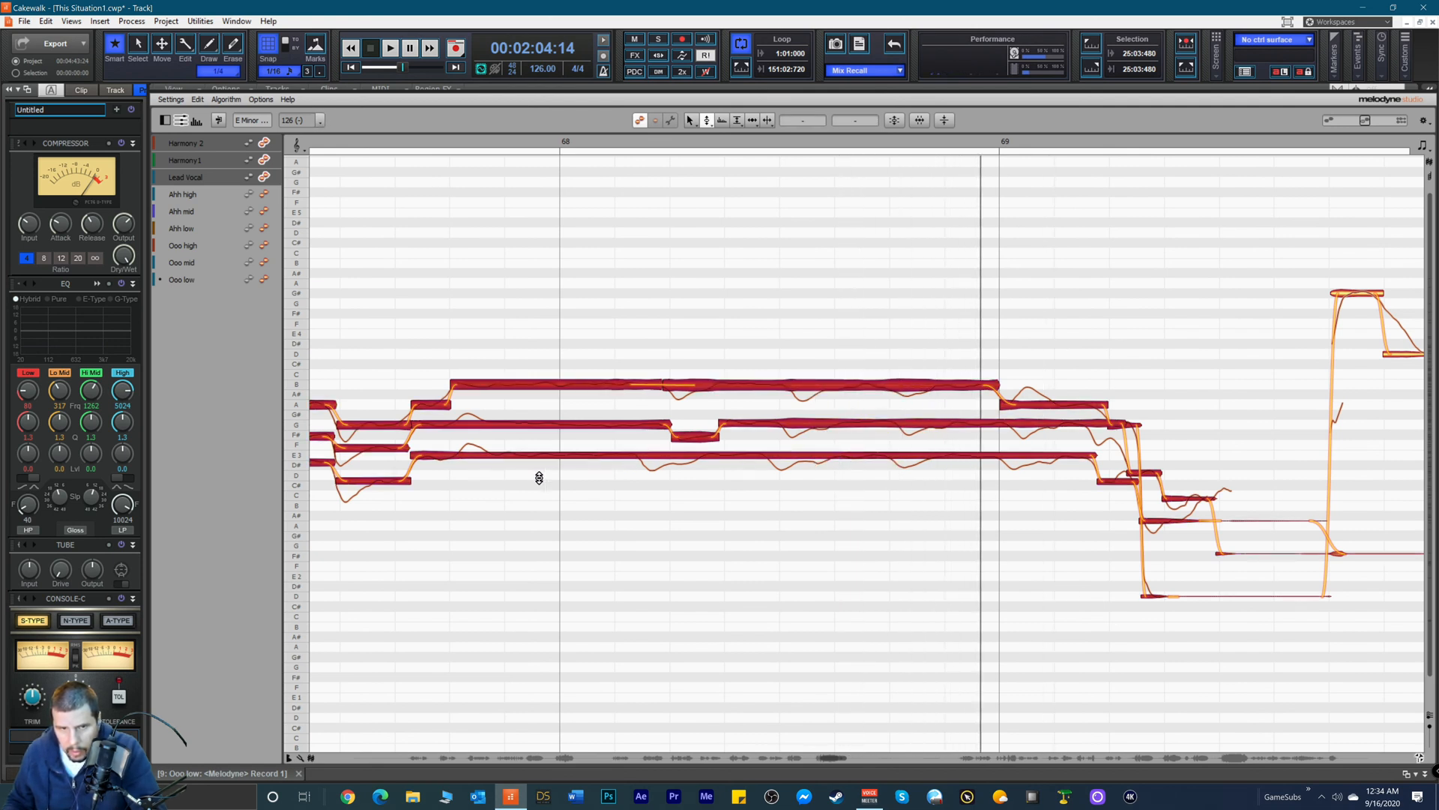
{"action": "double_click", "coordinate": [500, 454]}
{"action": "key", "text": "space"}
{"action": "left_click_drag", "start_coordinate": [835, 755], "coordinate": [828, 758]}
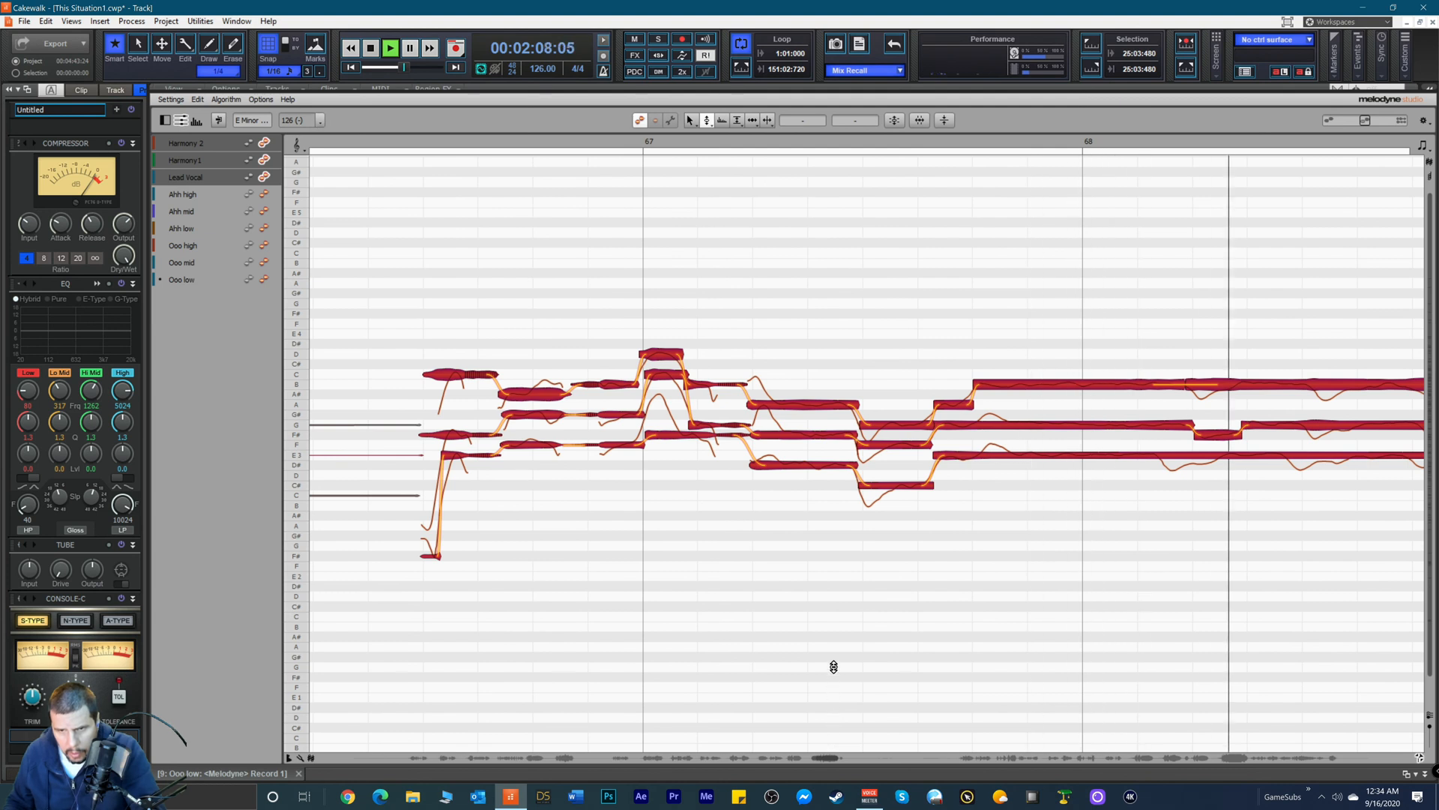
{"action": "key", "text": "space"}
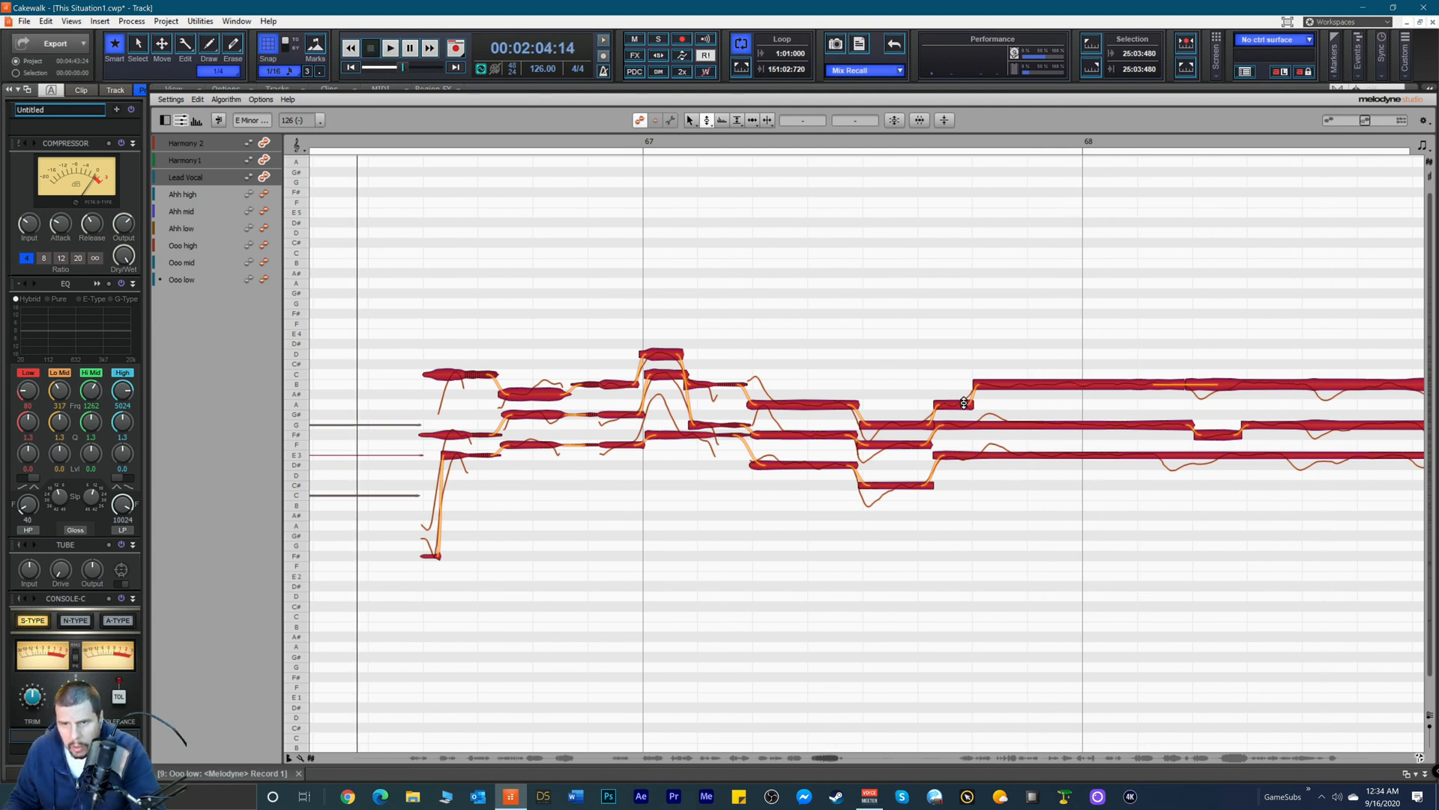
Step: Show the Lead Vocal as reference only, audition, and split the Harmony 1 and Harmony 2 notes just after bar 67
{"action": "left_click", "coordinate": [250, 175]}
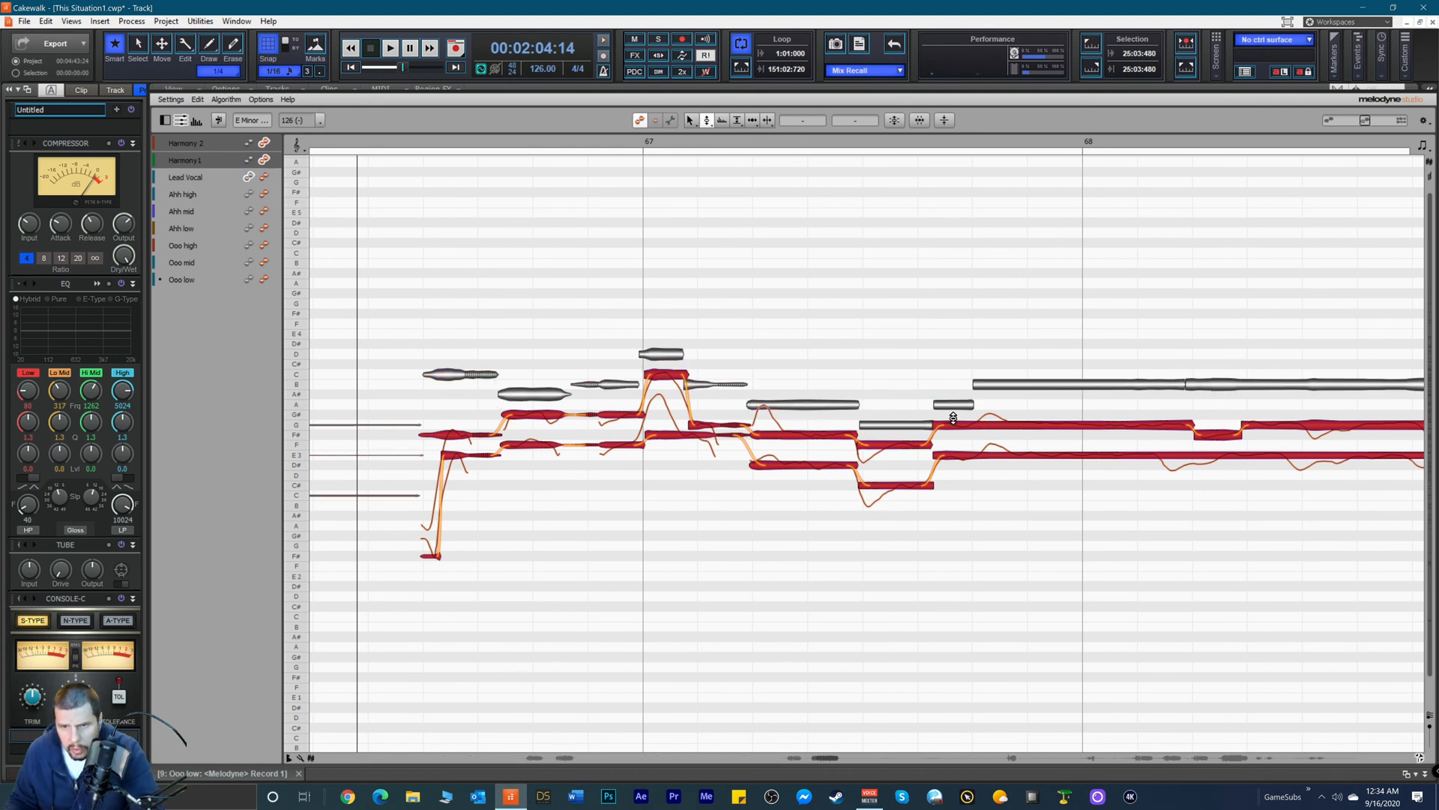
{"action": "key", "text": "space"}
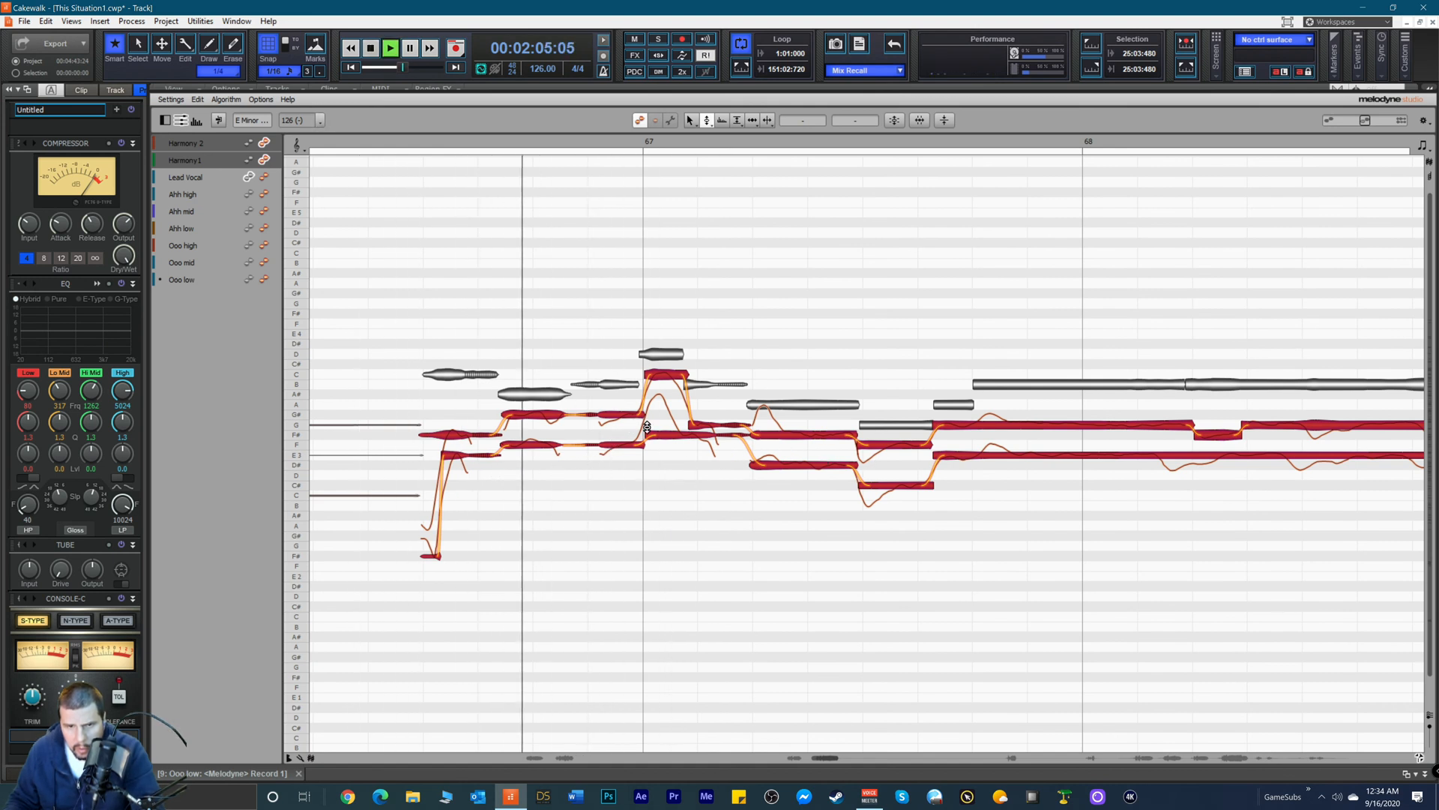
{"action": "key", "text": "space"}
{"action": "right_click", "coordinate": [648, 365]}
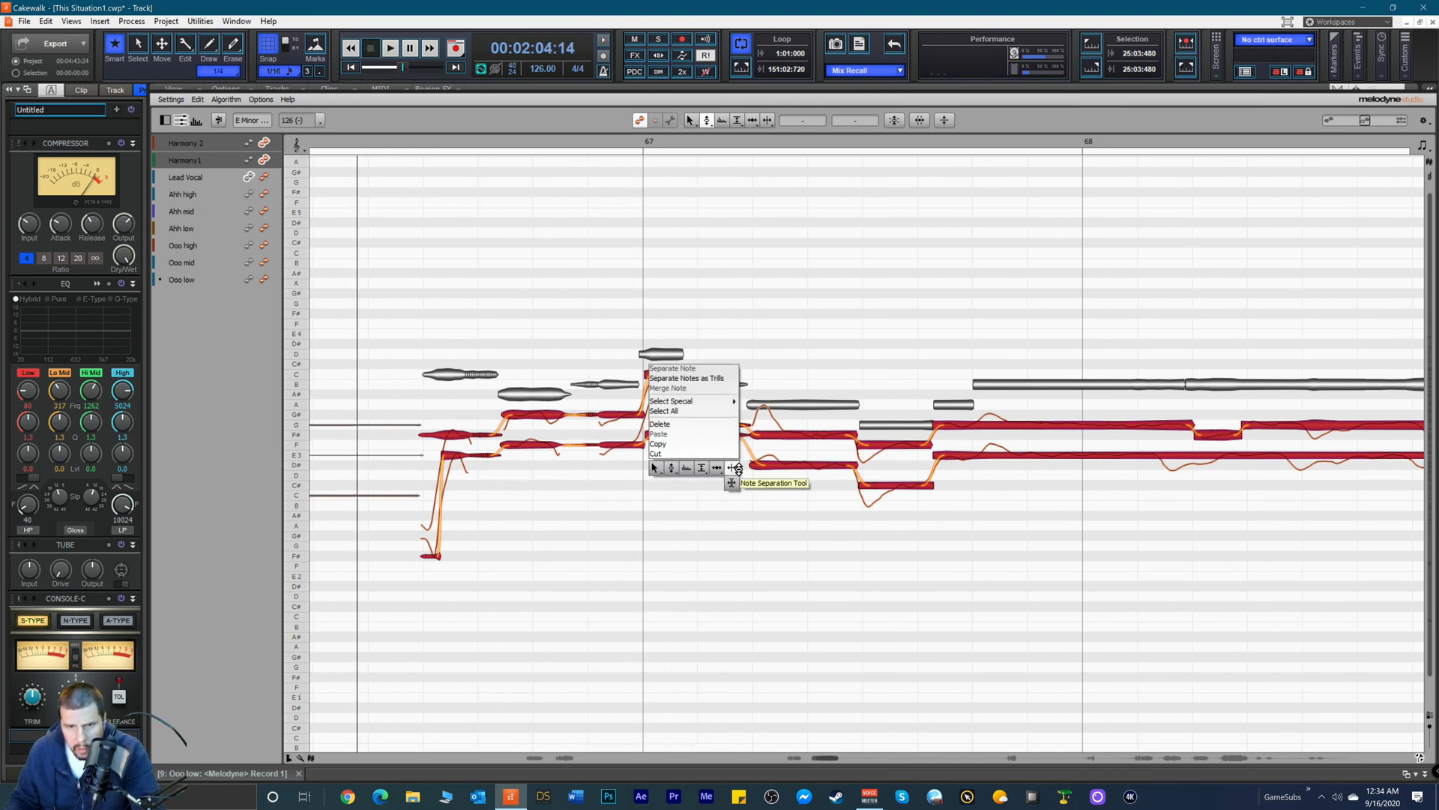
{"action": "left_click", "coordinate": [733, 468]}
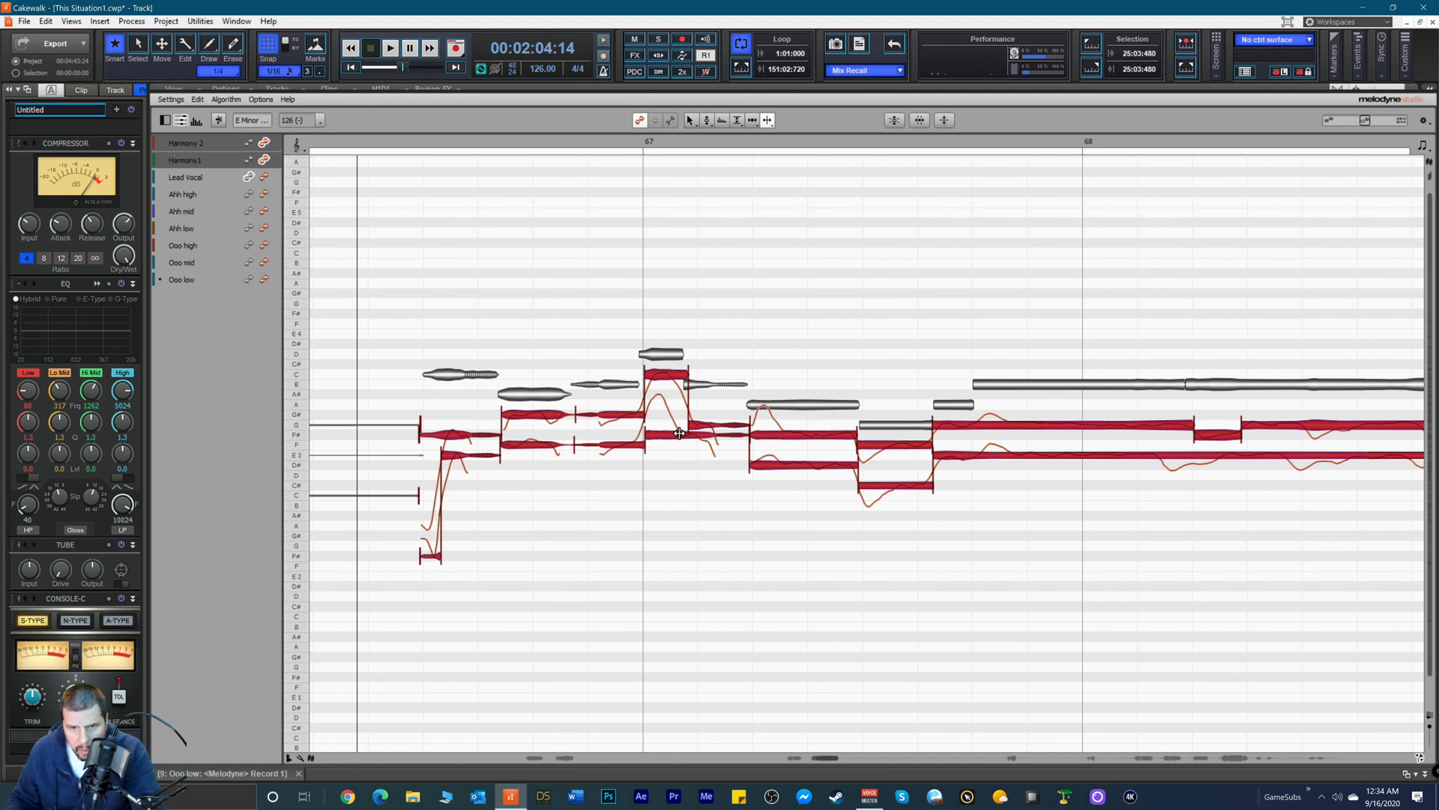
{"action": "key", "text": "ctrl+a"}
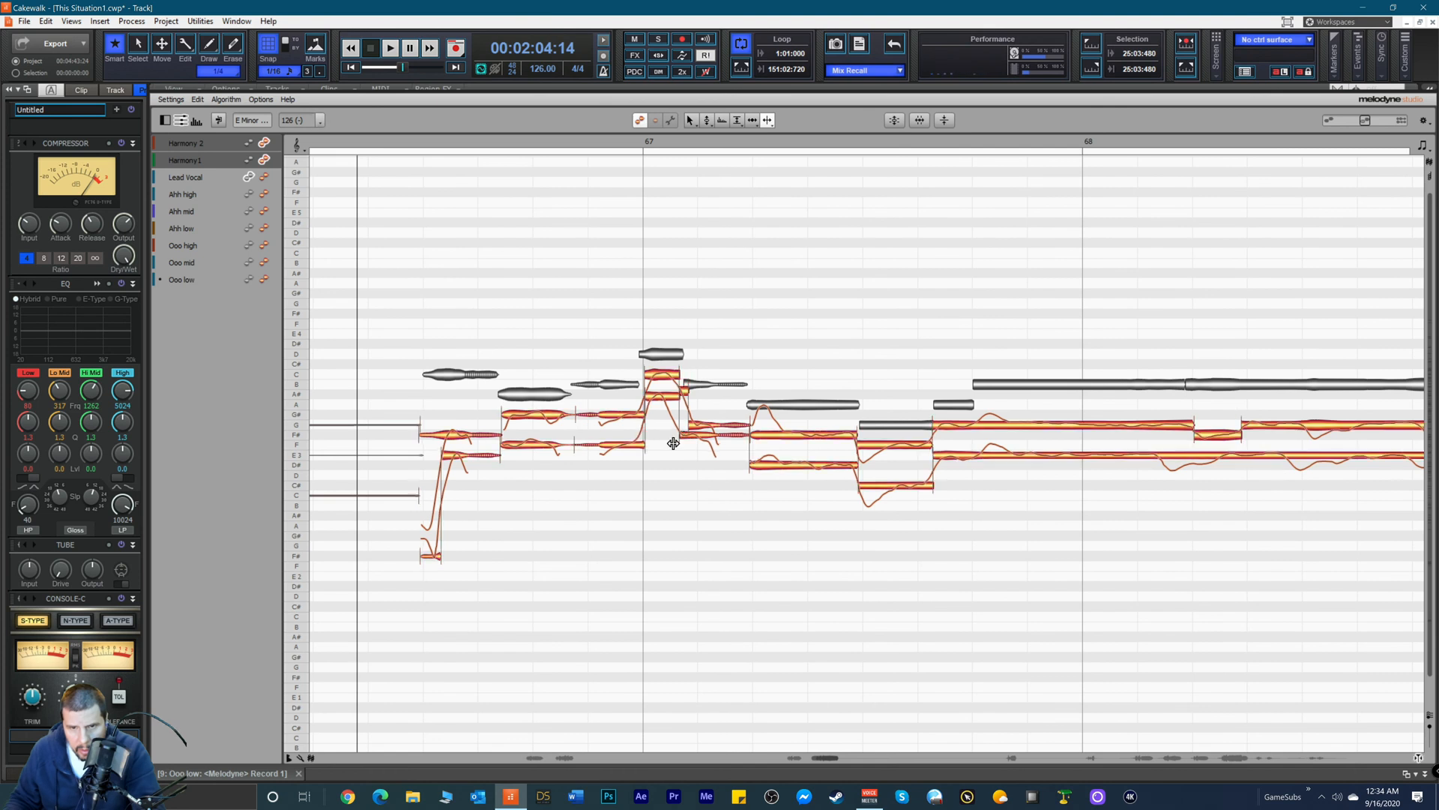
Step: Lower Harmony 2's newly split note just after bar 67 to A3 with the Pitch tool and audition it
{"action": "right_click", "coordinate": [634, 489]}
{"action": "left_click", "coordinate": [571, 491]}
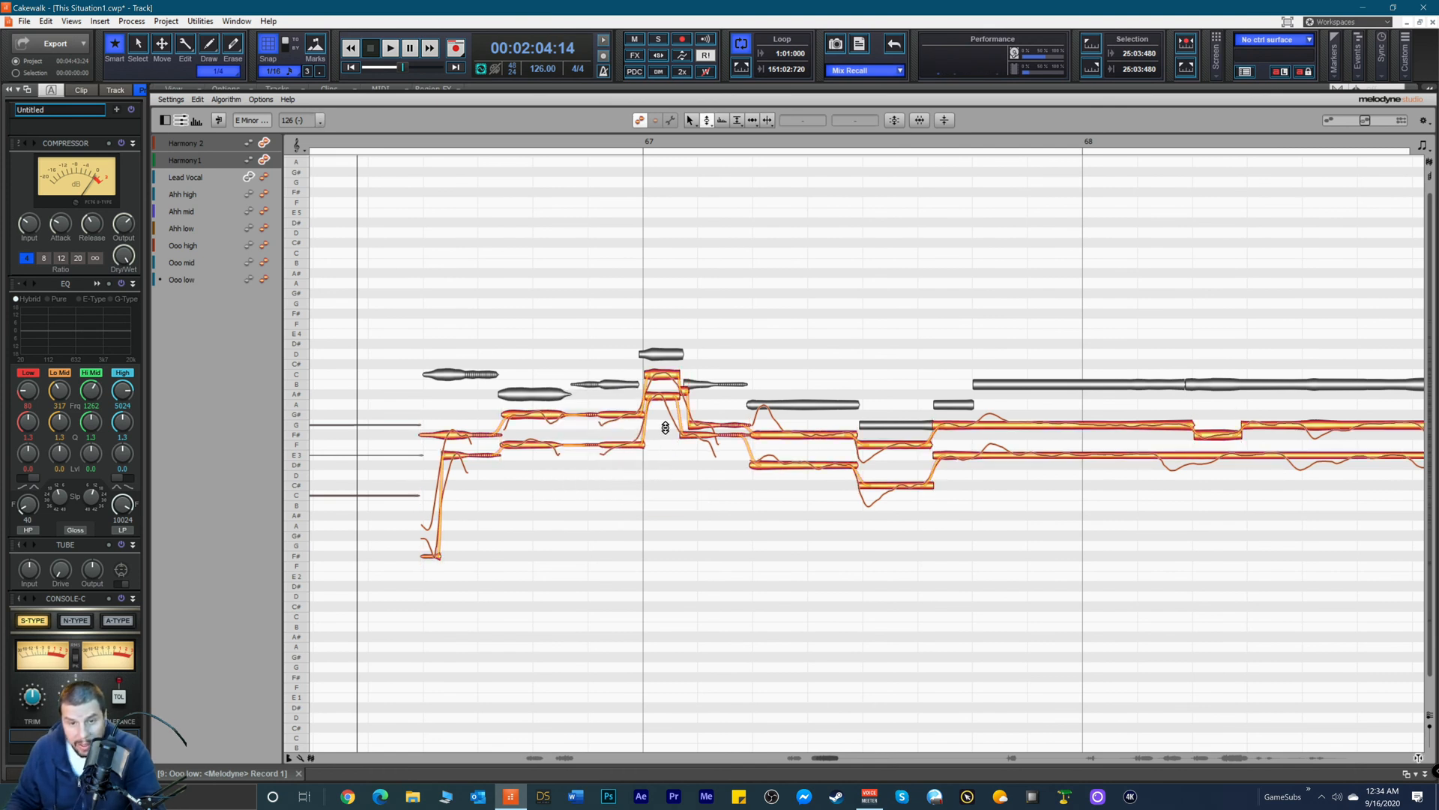
{"action": "left_click", "coordinate": [666, 399]}
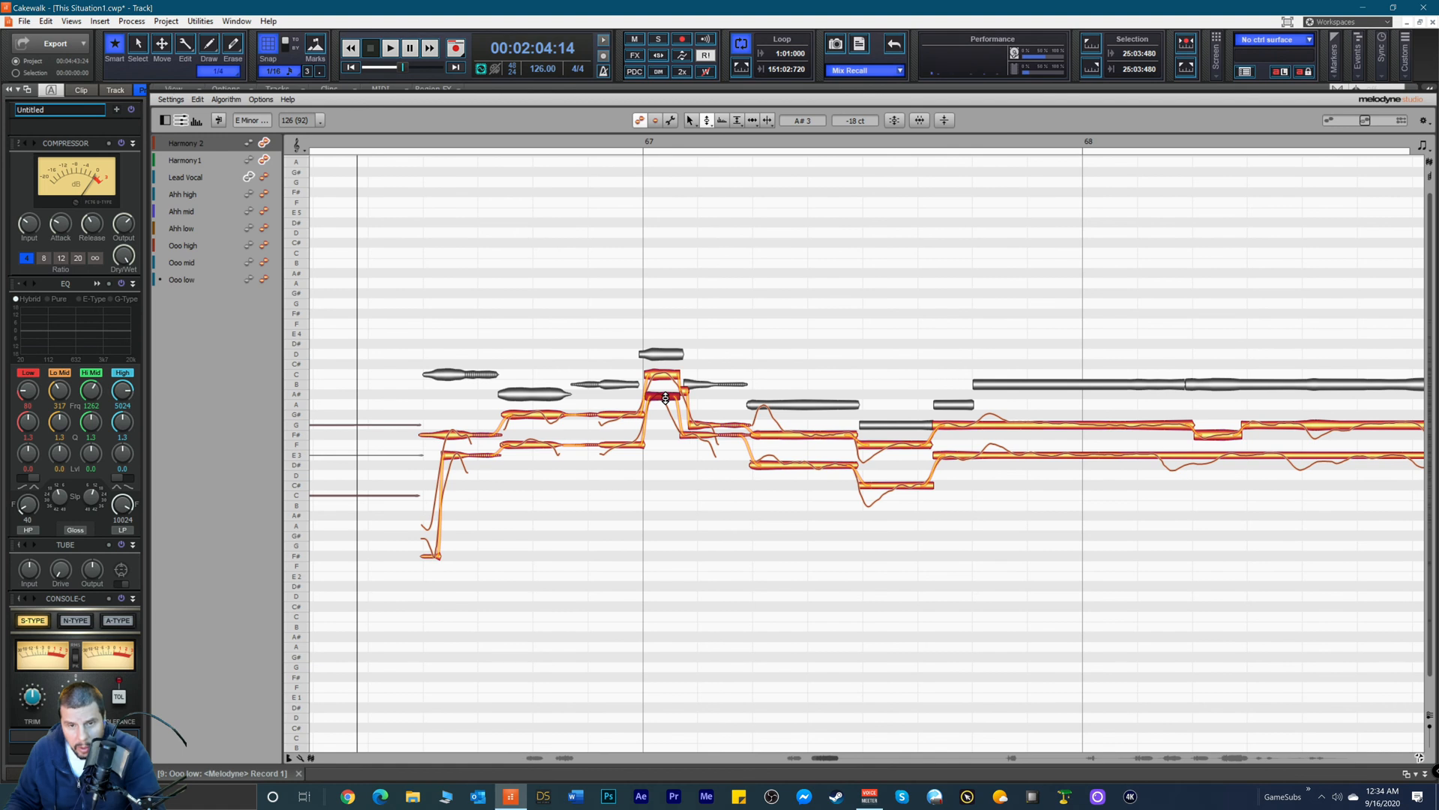
{"action": "left_click_drag", "start_coordinate": [665, 399], "coordinate": [667, 404]}
{"action": "key", "text": "space"}
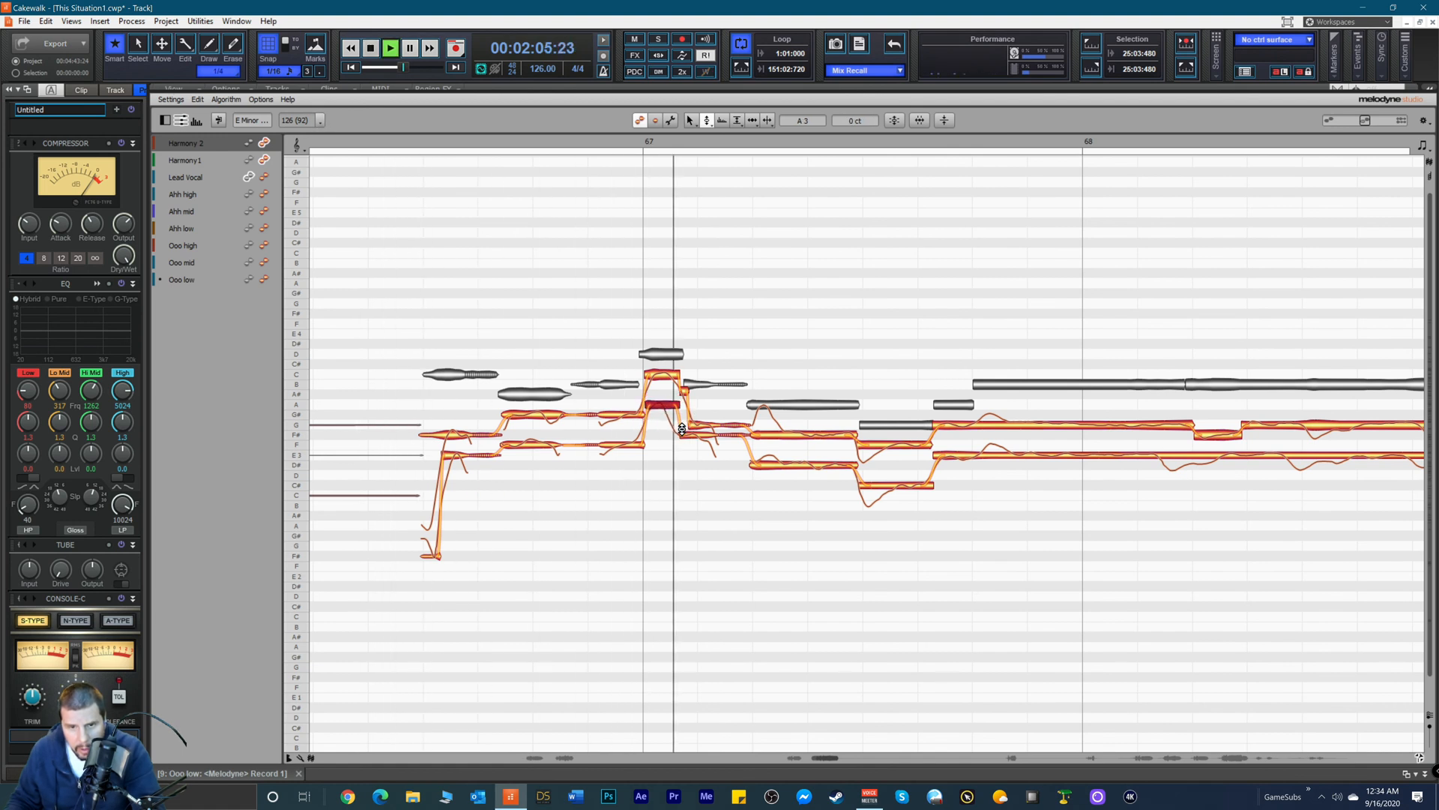
{"action": "key", "text": "space"}
Step: Lower Harmony 1's C note just after bar 67 to B3 at 0 cents and audition it
{"action": "left_click", "coordinate": [660, 373]}
{"action": "left_click_drag", "start_coordinate": [660, 373], "coordinate": [663, 381]}
{"action": "double_click", "coordinate": [662, 375]}
{"action": "left_click", "coordinate": [664, 385]}
{"action": "double_click", "coordinate": [664, 384]}
{"action": "key", "text": "space"}
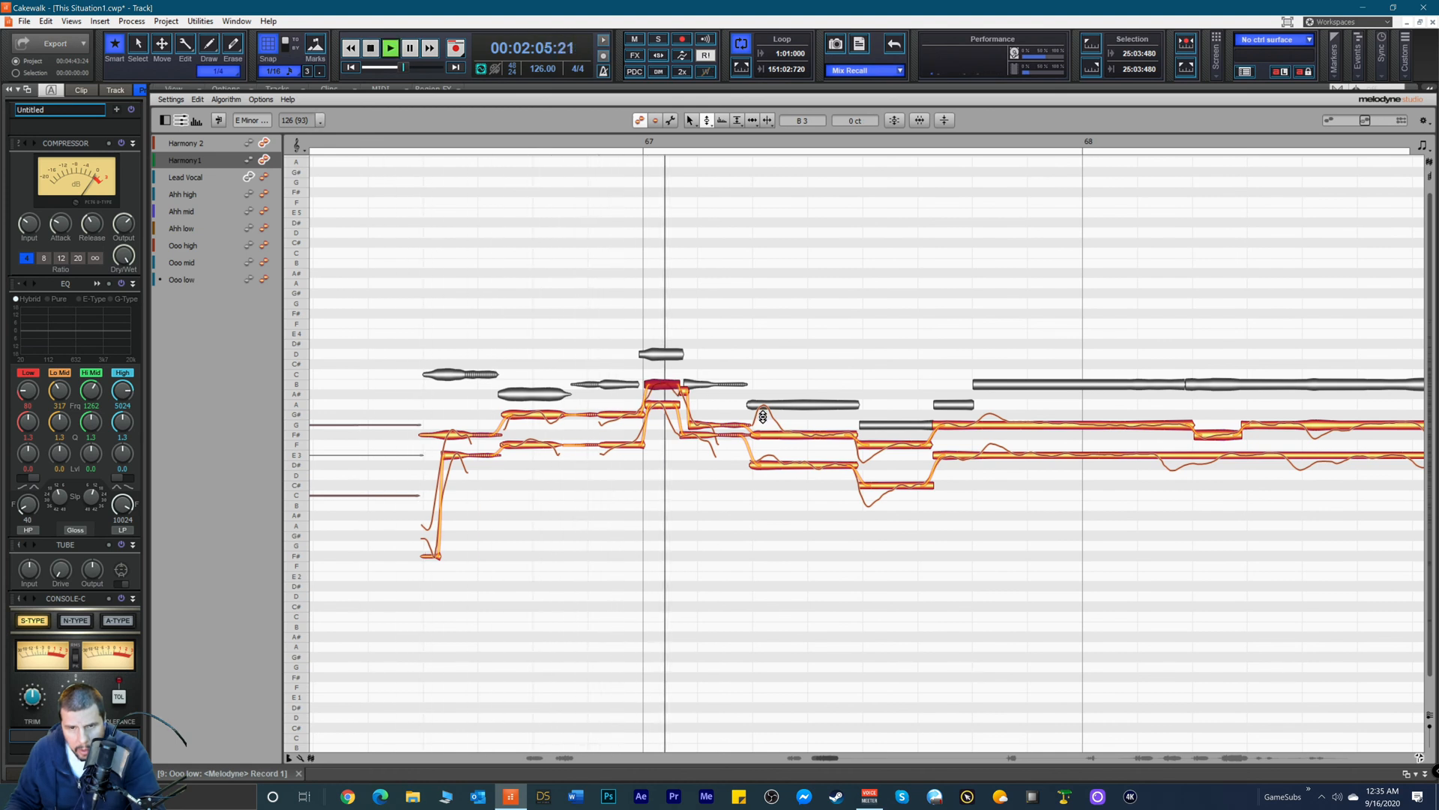
{"action": "key", "text": "space"}
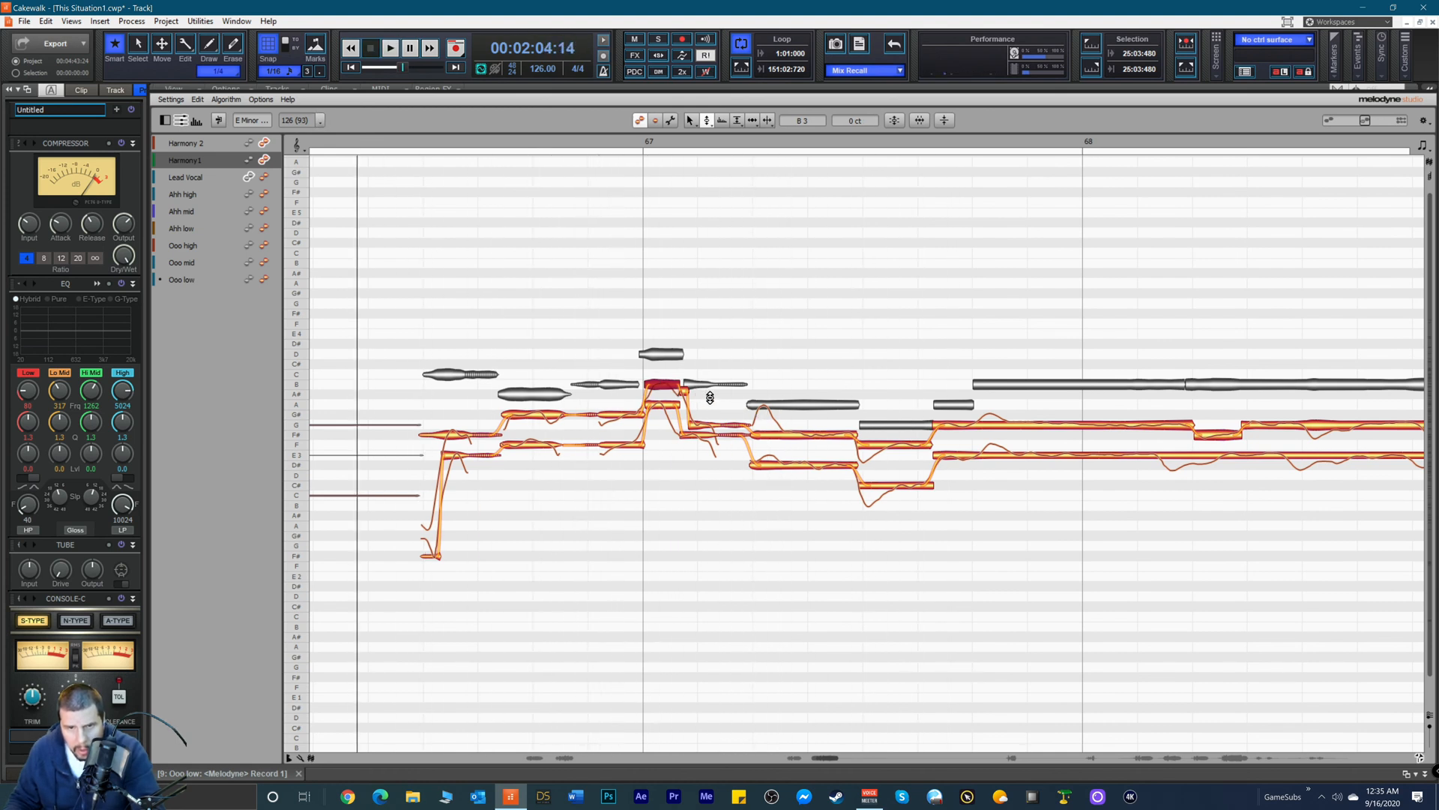
Step: Audition both harmonies, then split Harmony 2's held E note at two points after bar 68 around its pitch dip
{"action": "right_click", "coordinate": [731, 404]}
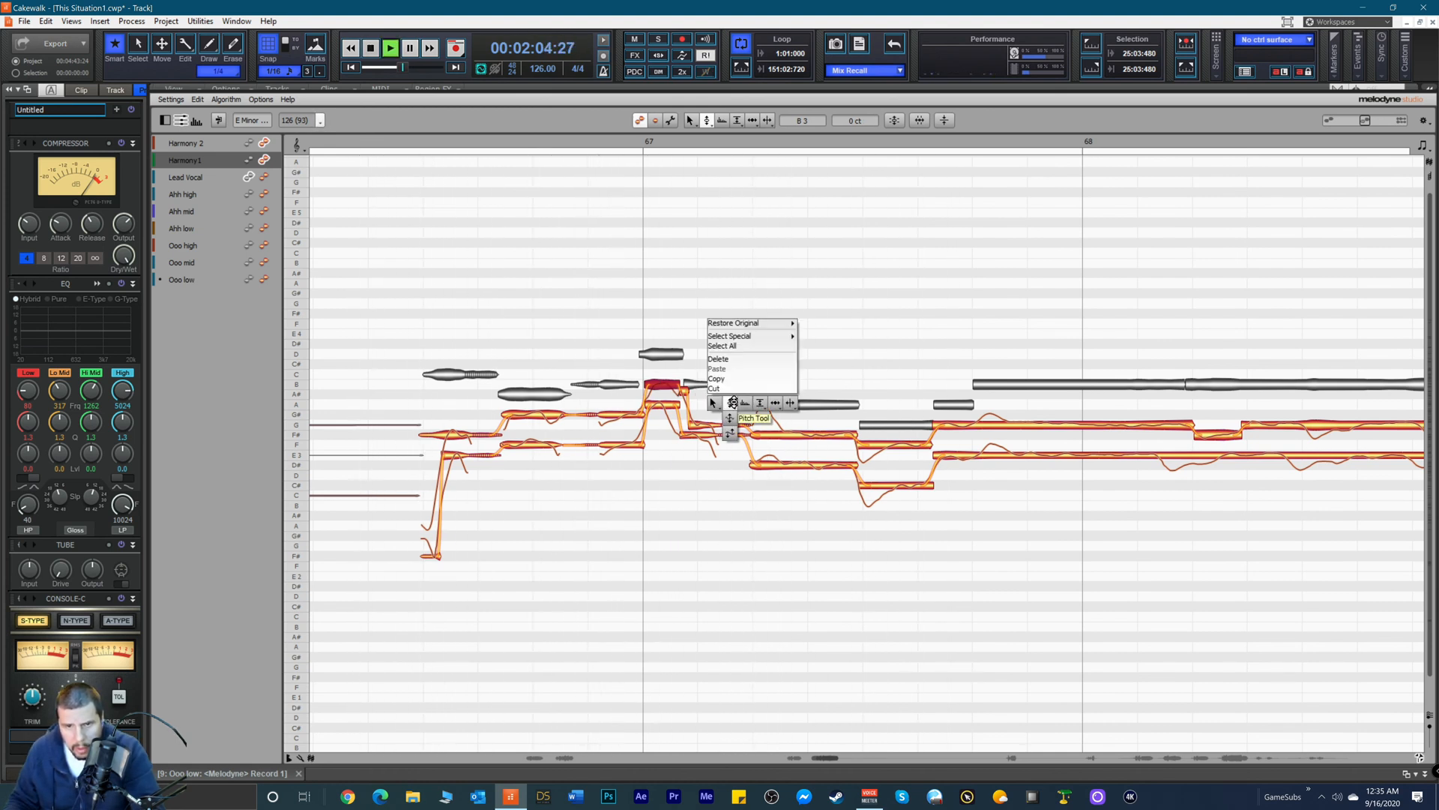
{"action": "left_click", "coordinate": [777, 404]}
{"action": "key", "text": "space"}
{"action": "key", "text": "space"}
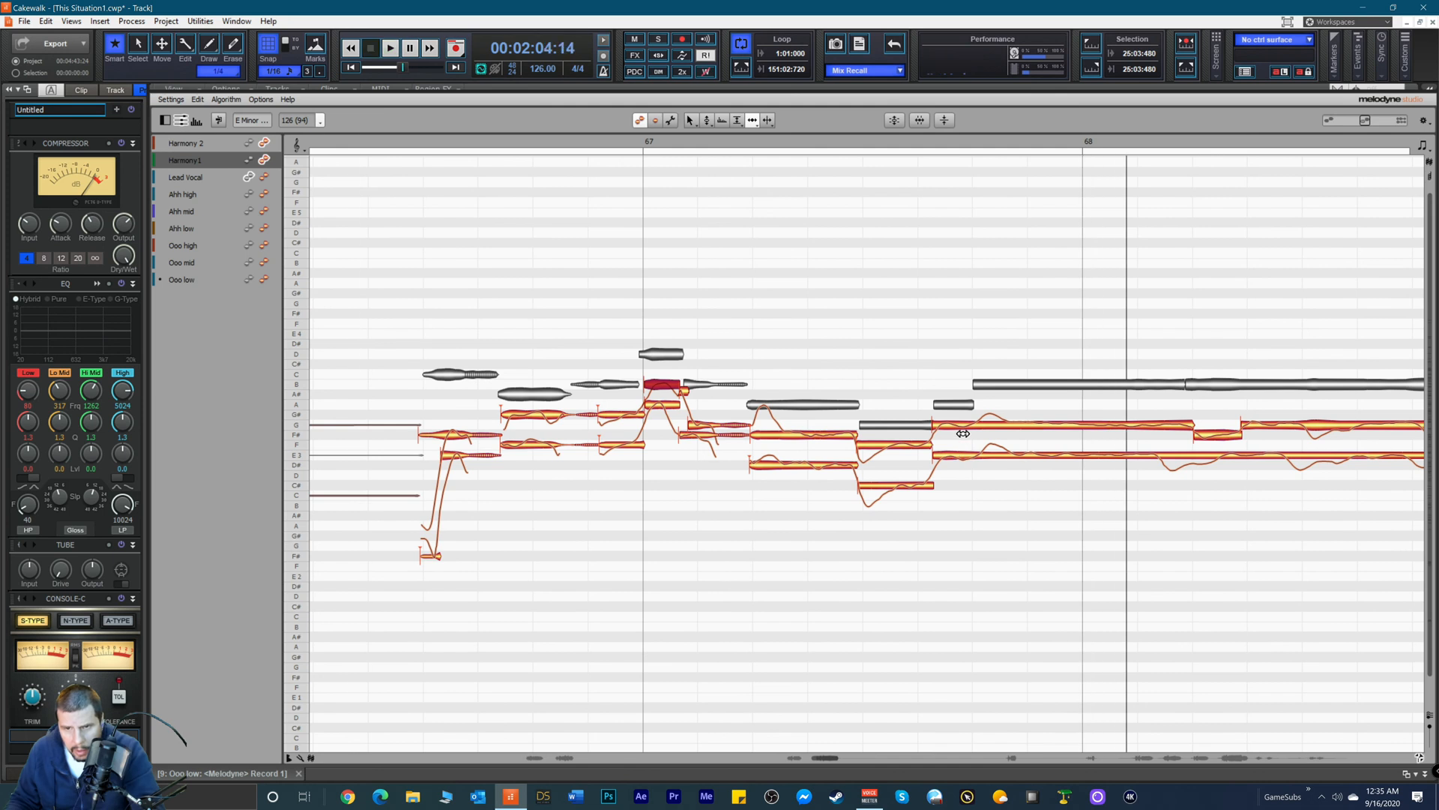
{"action": "key", "text": "space"}
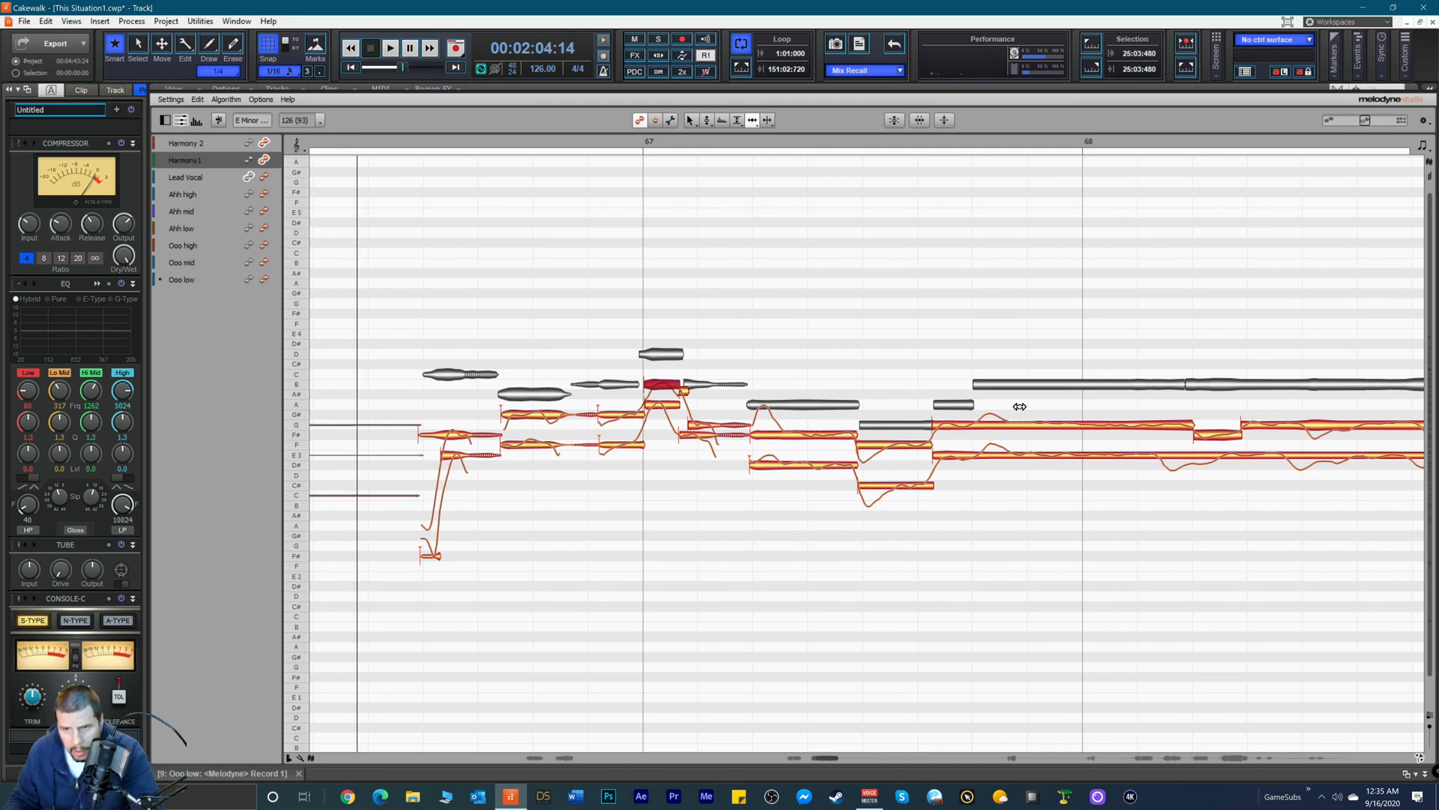
{"action": "key", "text": "space"}
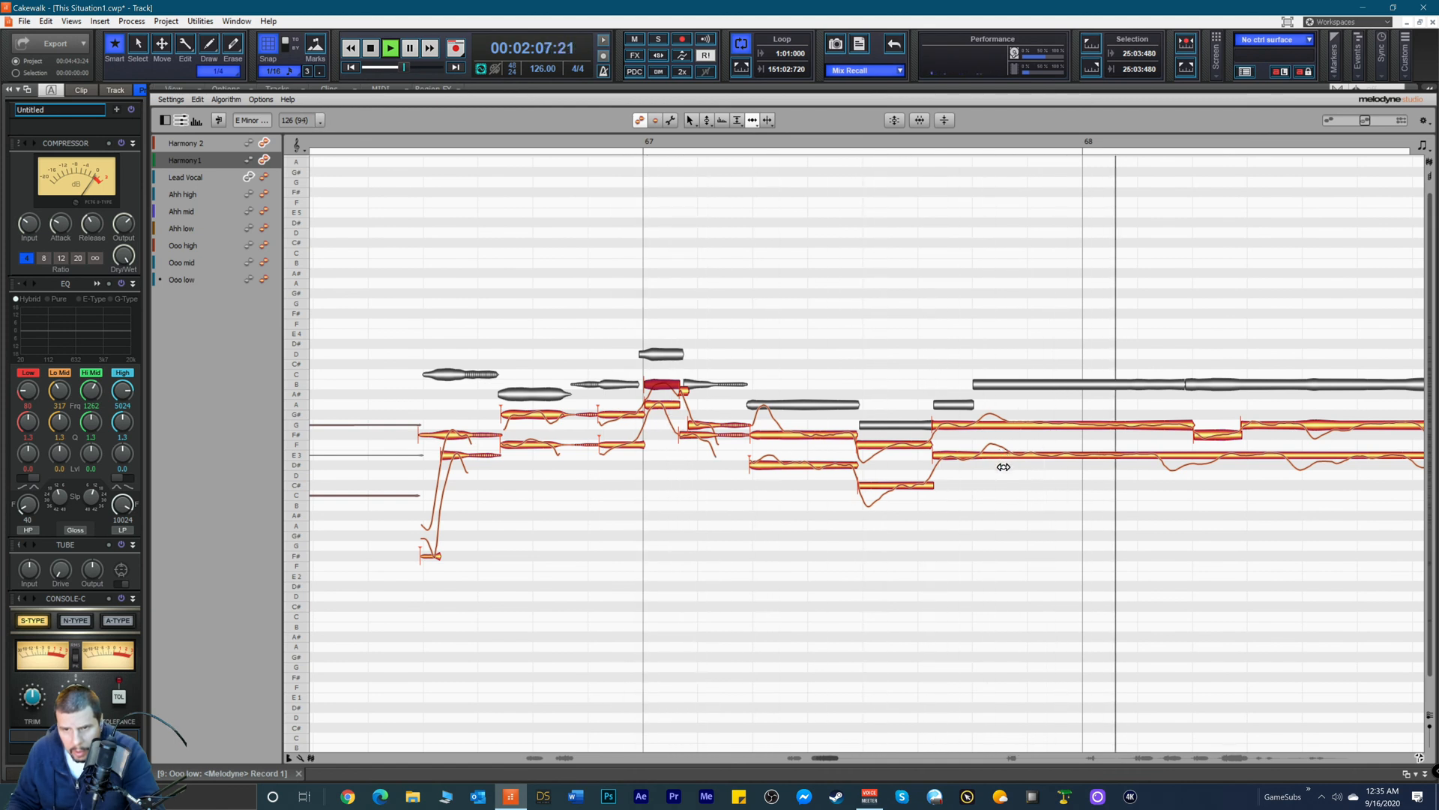
{"action": "key", "text": "space"}
{"action": "right_click", "coordinate": [1275, 478]}
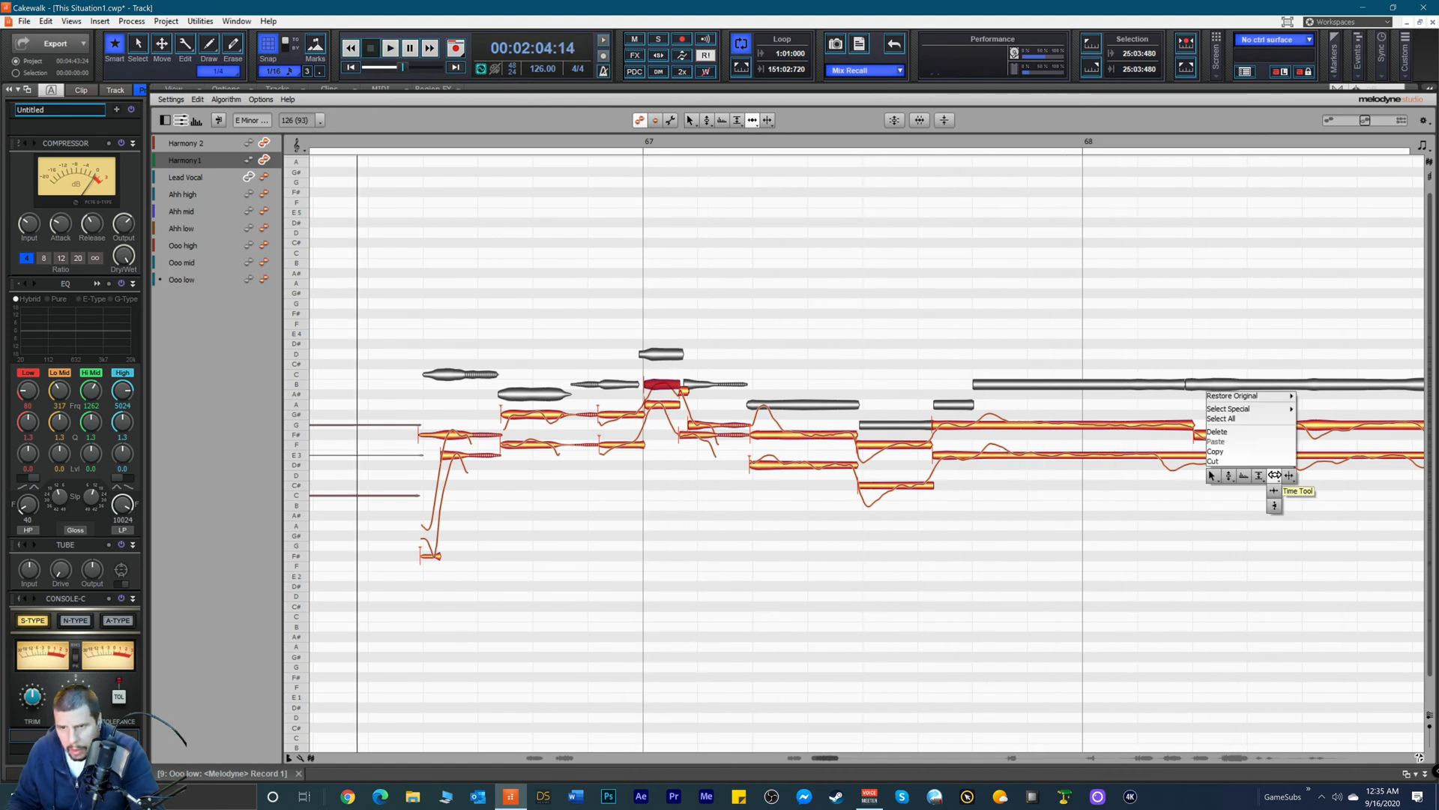
{"action": "left_click", "coordinate": [1279, 476]}
{"action": "double_click", "coordinate": [1221, 460]}
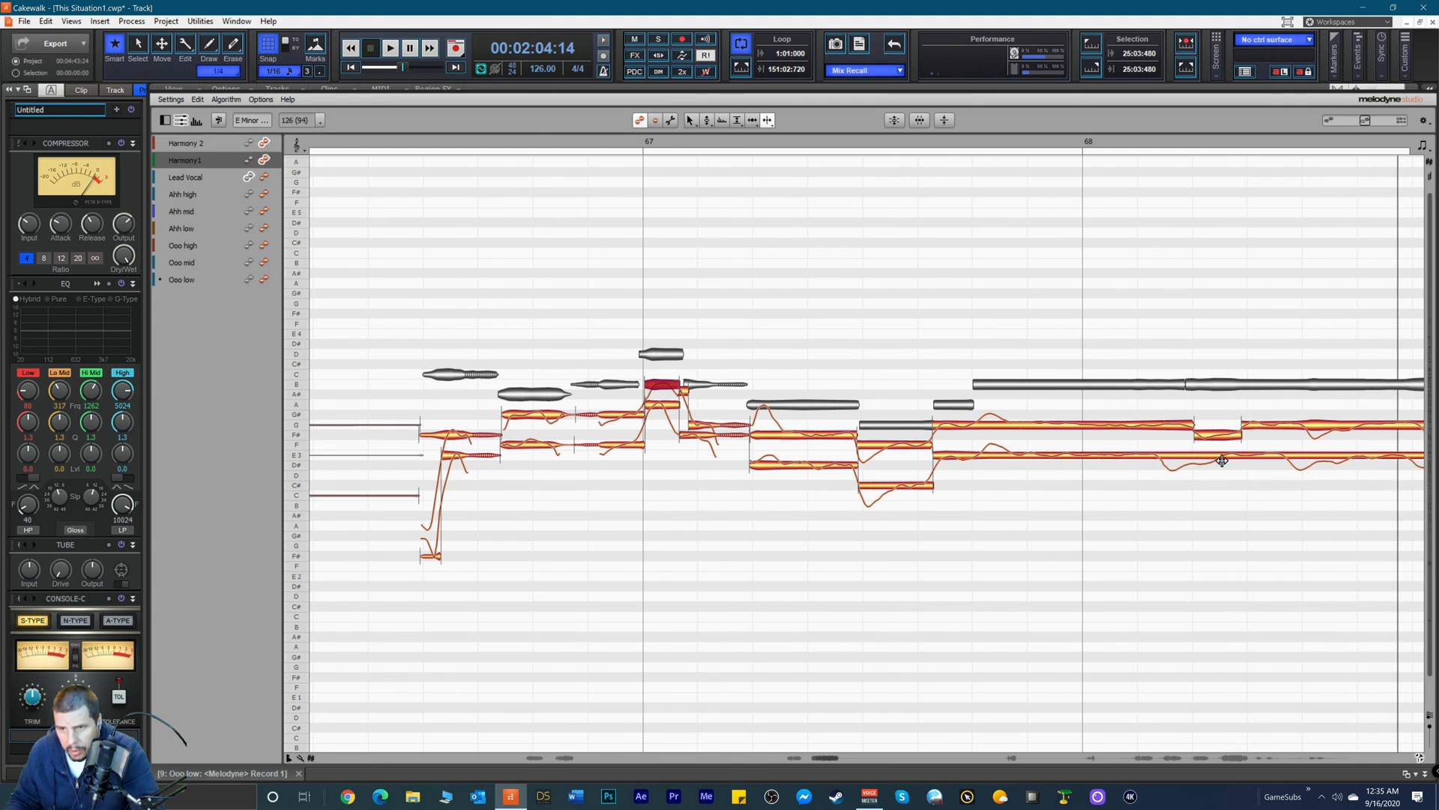
{"action": "double_click", "coordinate": [1222, 459]}
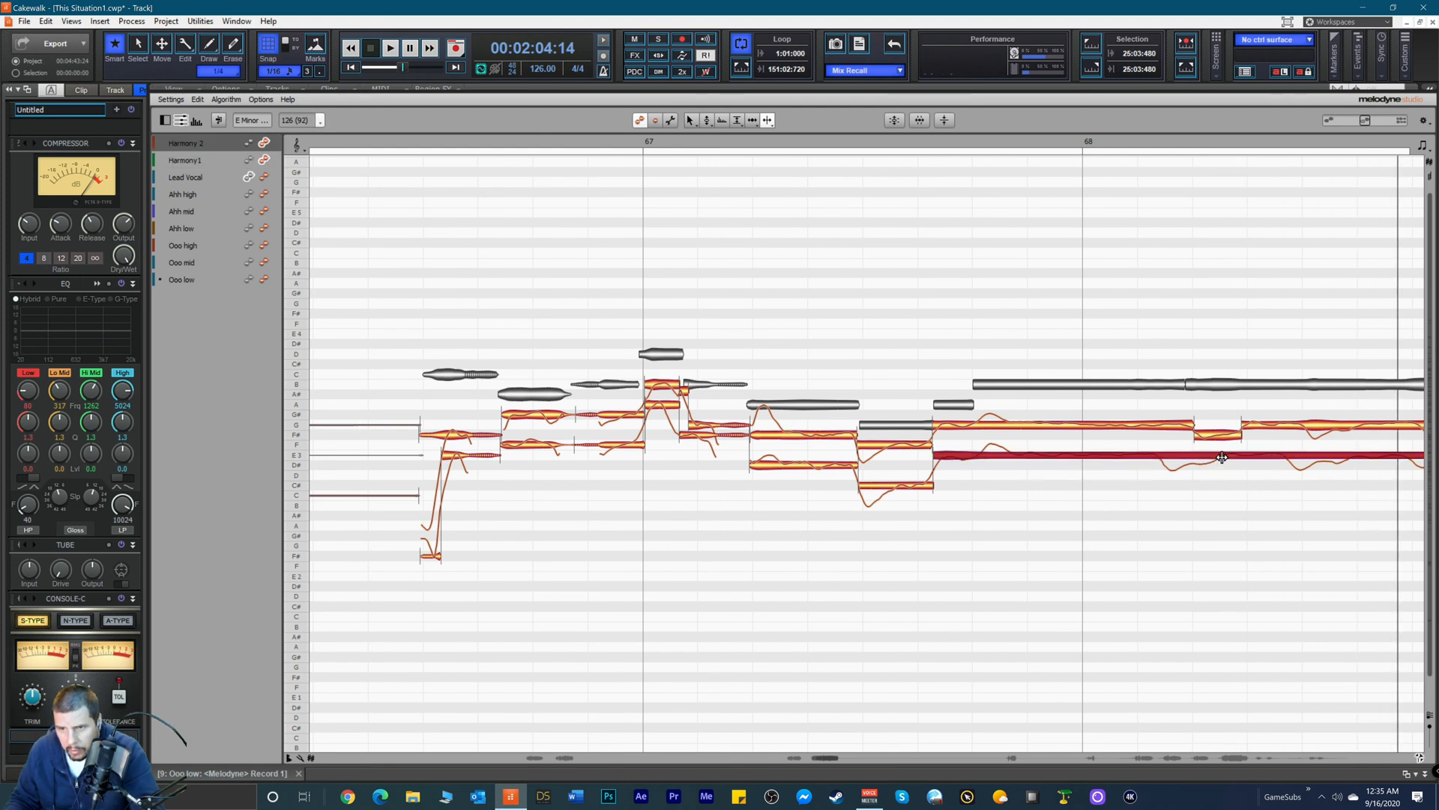
{"action": "double_click", "coordinate": [1164, 457]}
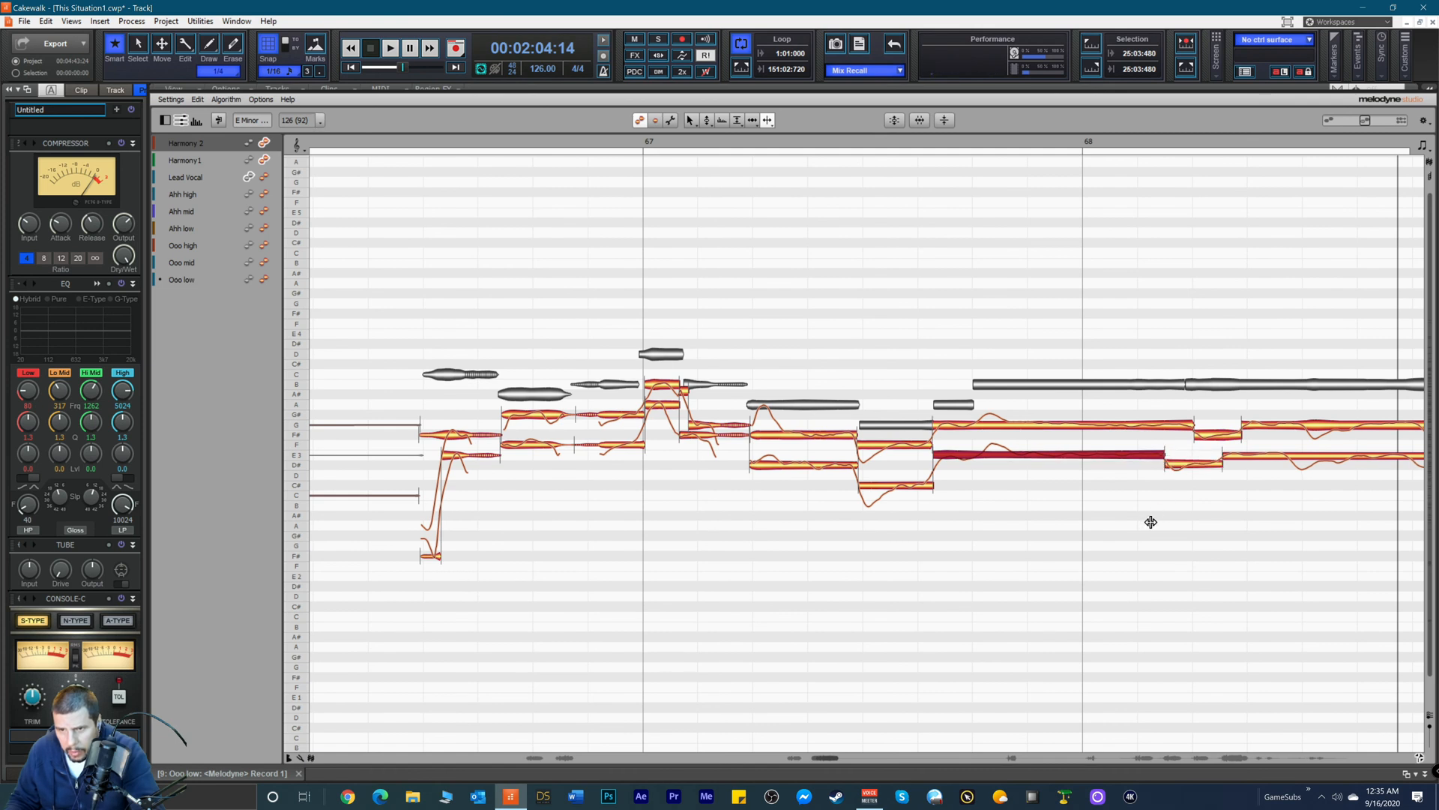
Step: Enable editing of the Lead Vocal and shift the borders of Harmony 2's short split note after bar 68 to match Harmony 1's
{"action": "right_click", "coordinate": [1151, 520]}
{"action": "left_click", "coordinate": [1140, 522]}
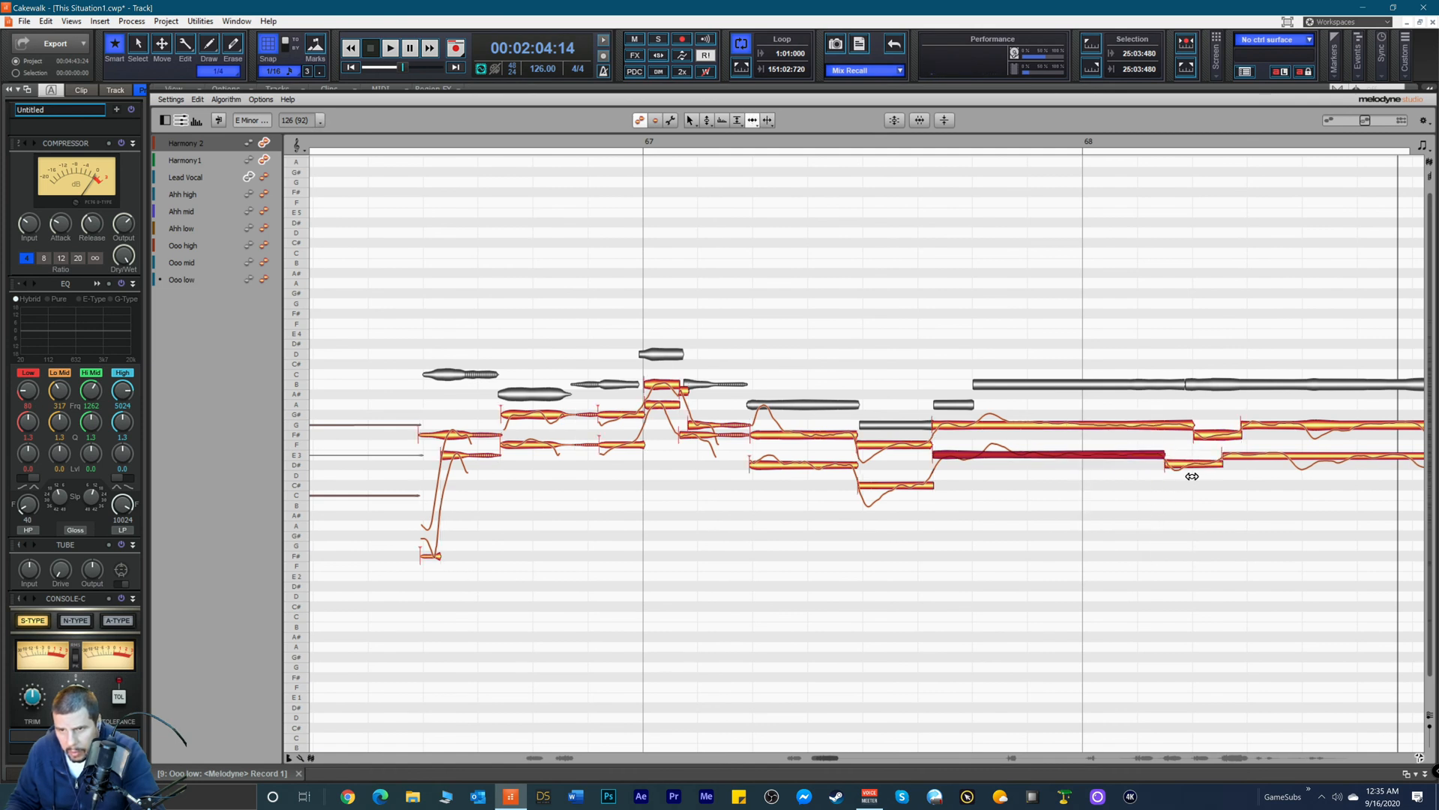
{"action": "left_click", "coordinate": [263, 177]}
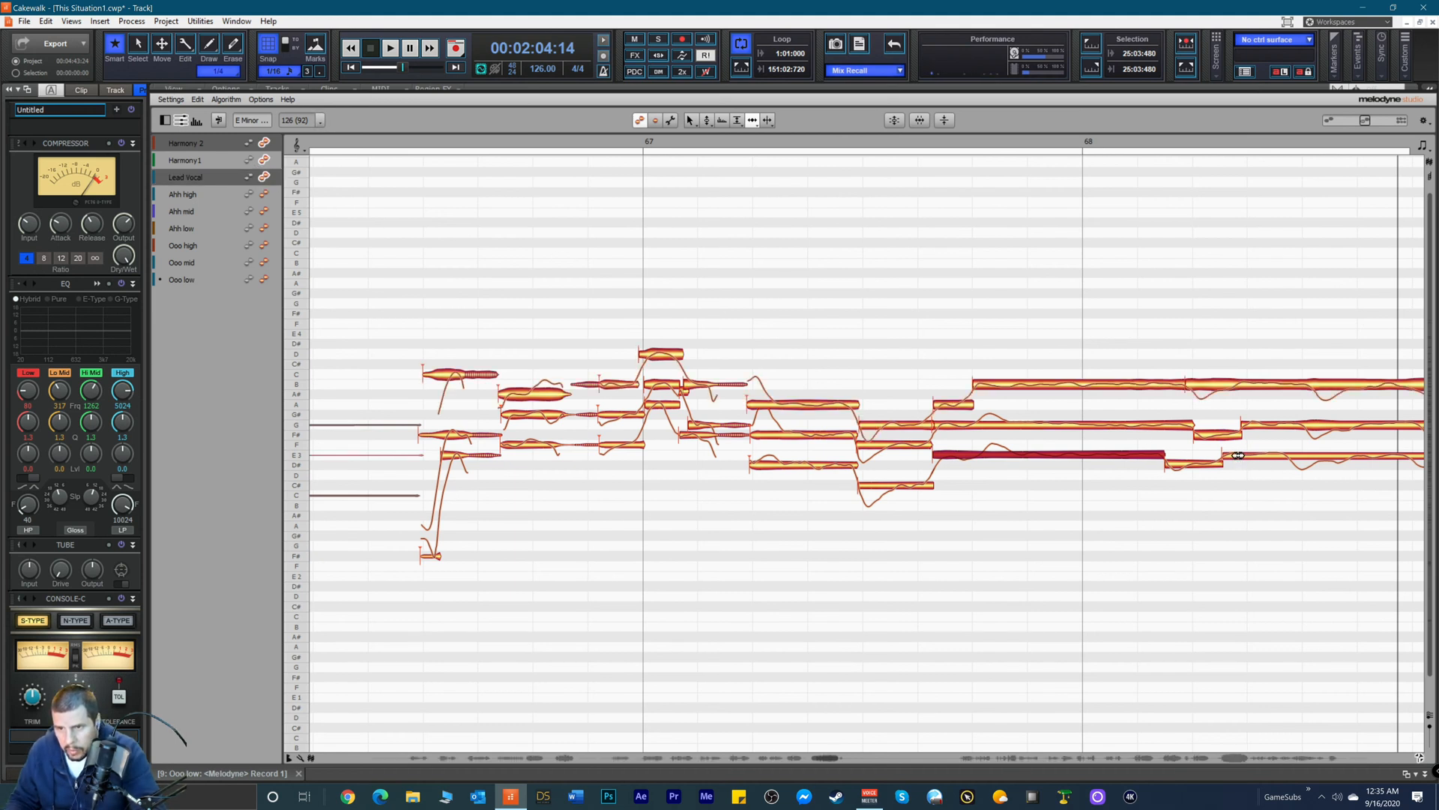
{"action": "left_click_drag", "start_coordinate": [1234, 454], "coordinate": [1198, 469]}
Step: Split the Lead Vocal's held B note after bar 68, lower the resulting short note towards A#3 and audition
{"action": "right_click", "coordinate": [1246, 393]}
{"action": "key", "text": "Escape"}
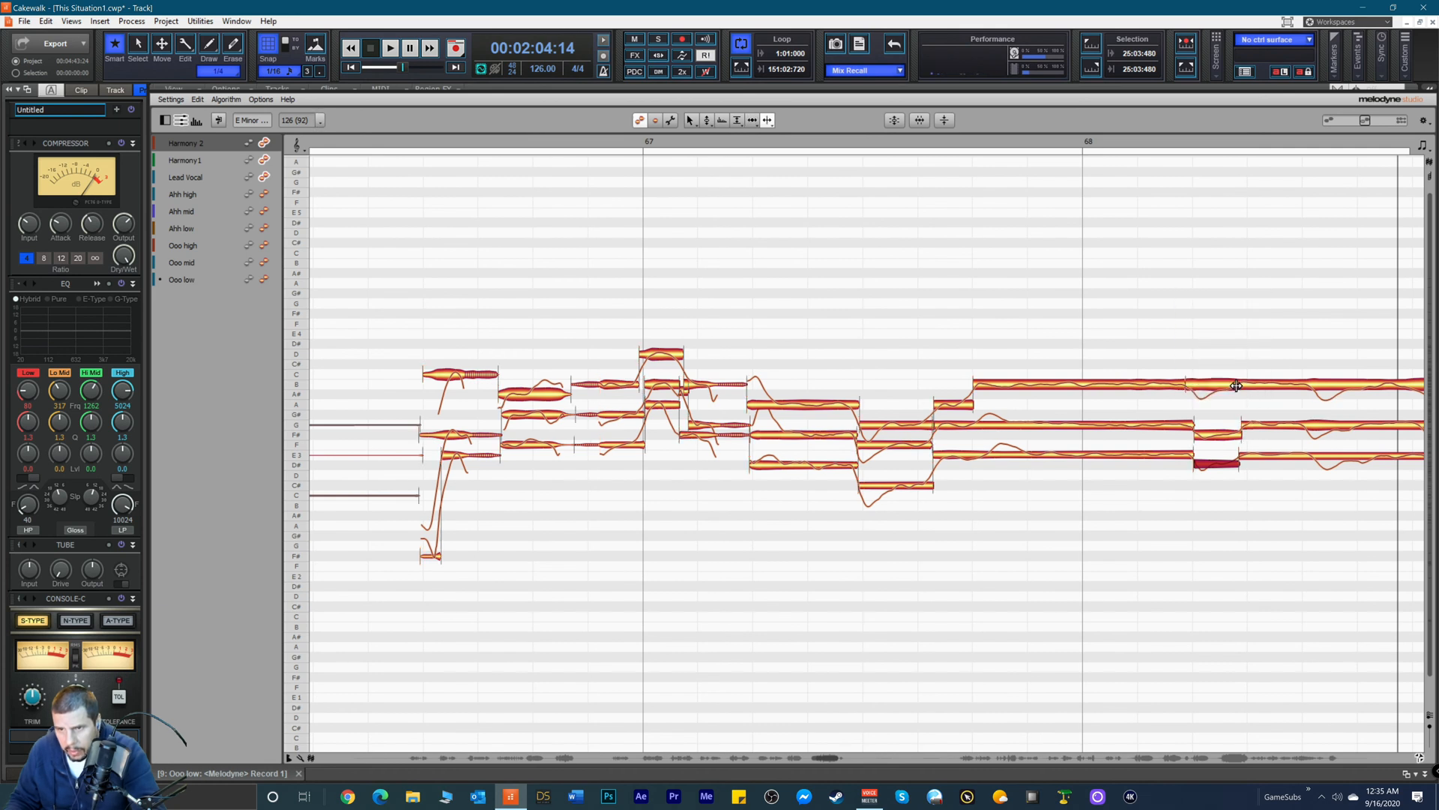
{"action": "left_click", "coordinate": [1235, 386]}
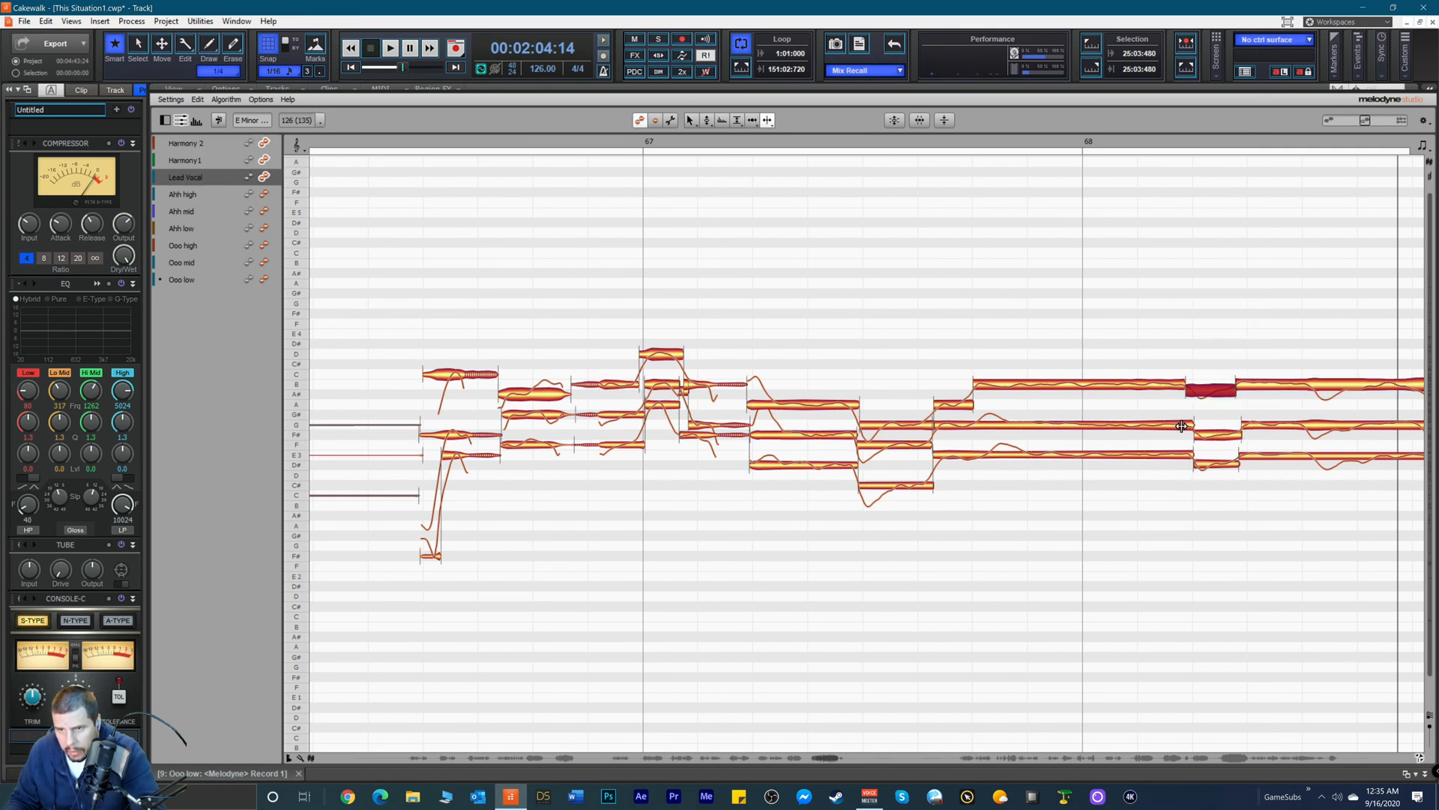
{"action": "key", "text": "space"}
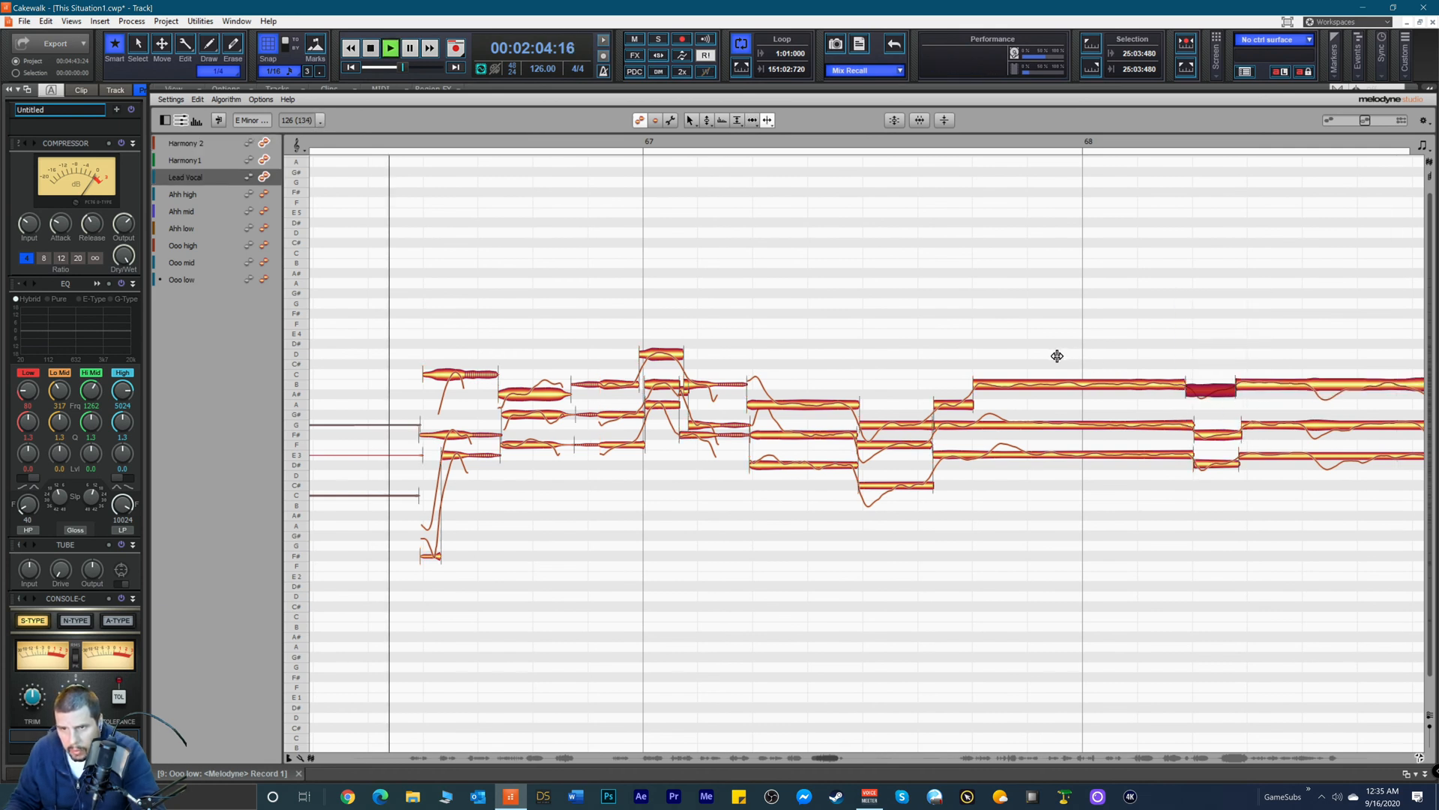
{"action": "right_click", "coordinate": [1200, 367]}
{"action": "left_click", "coordinate": [1138, 353]}
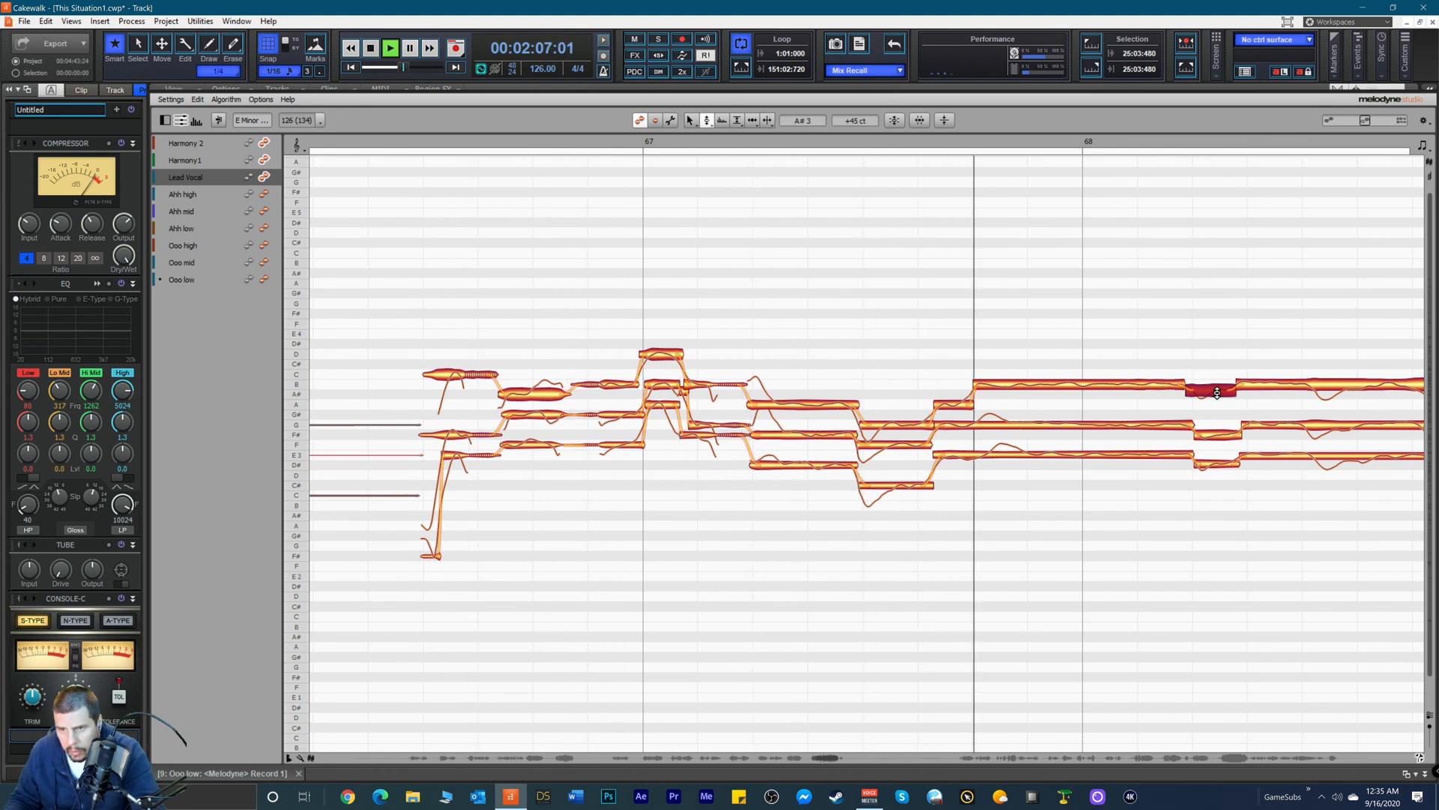
{"action": "key", "text": "space"}
{"action": "left_click_drag", "start_coordinate": [1217, 393], "coordinate": [1212, 396]}
{"action": "key", "text": "space"}
Step: Select Harmony 1's short F# note after bar 68 and audition the phrase with all three vocals
{"action": "left_click", "coordinate": [1216, 440]}
{"action": "left_click", "coordinate": [1216, 441]}
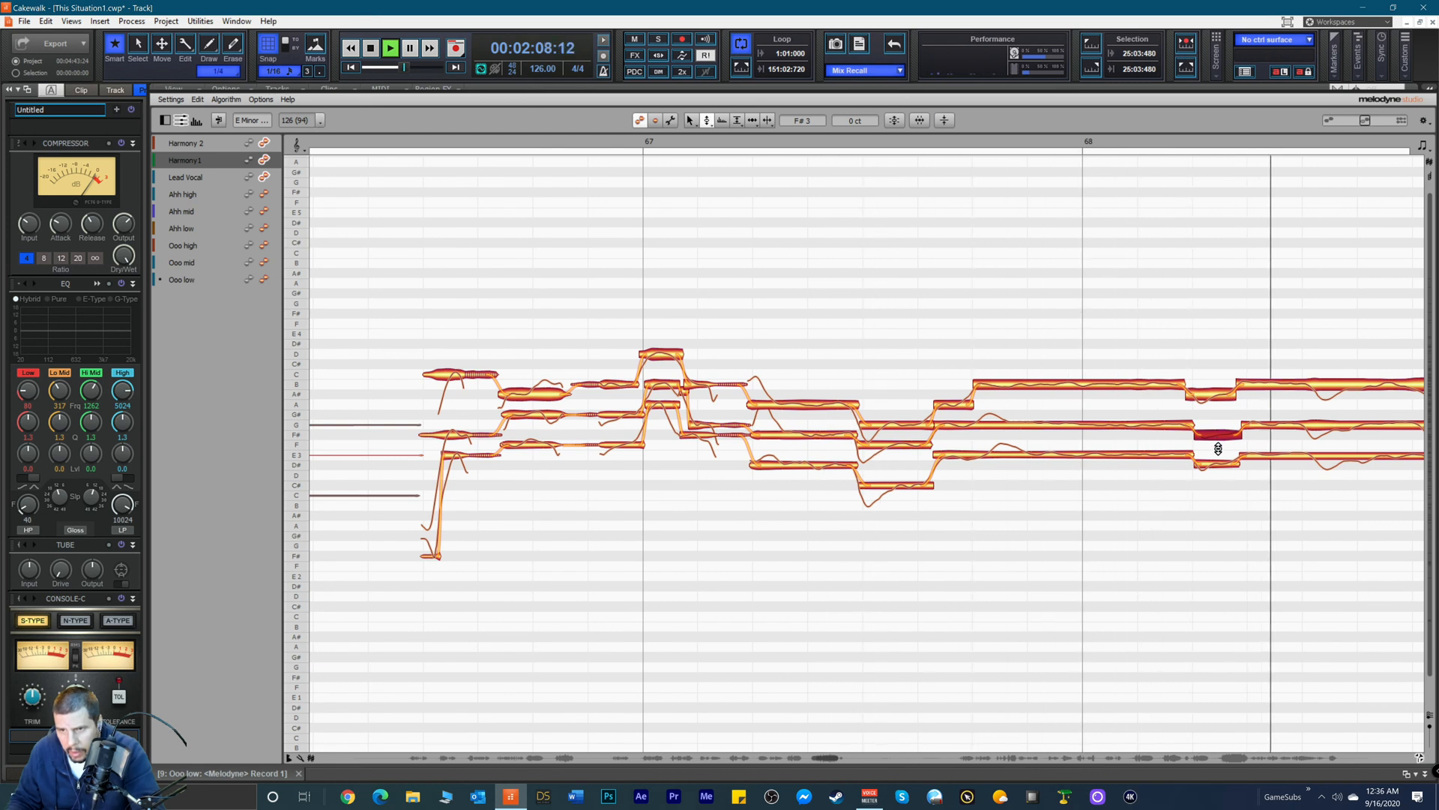
{"action": "key", "text": "space"}
{"action": "key", "text": "space"}
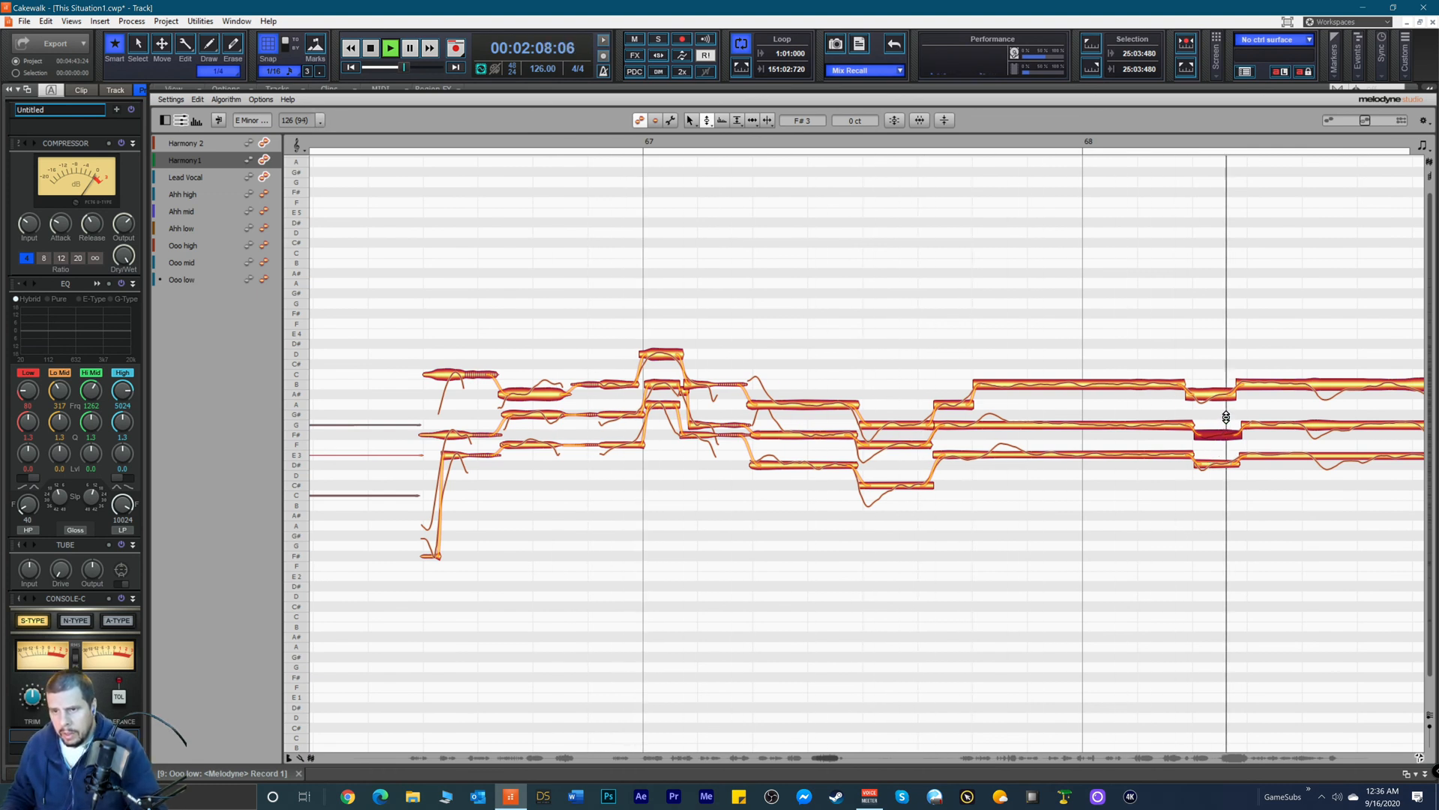
{"action": "key", "text": "space"}
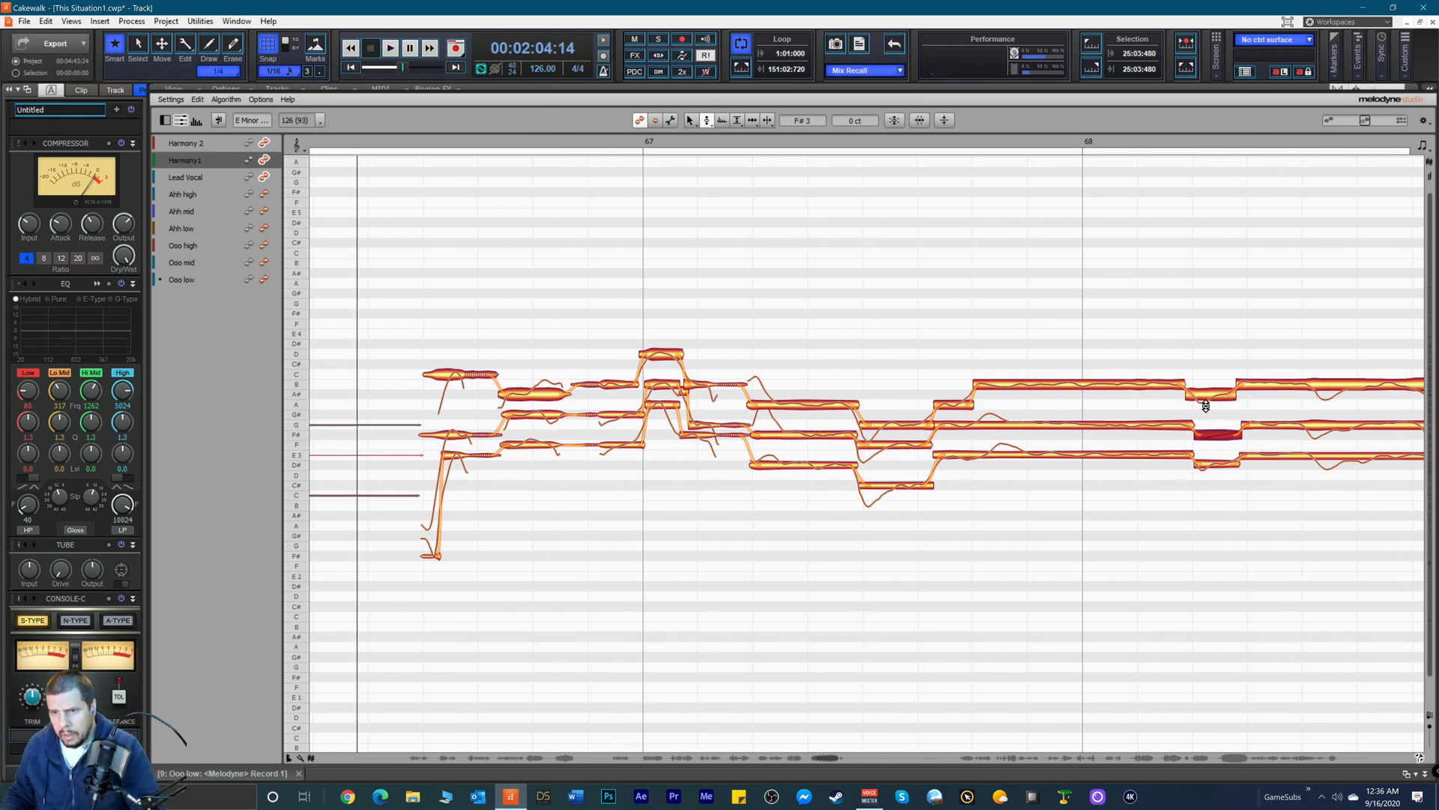
Step: Fine-tune the Lead Vocal's short note after bar 68 to A#3 +19 cents and audition the phrase
{"action": "left_click", "coordinate": [1209, 398]}
{"action": "key", "text": "space"}
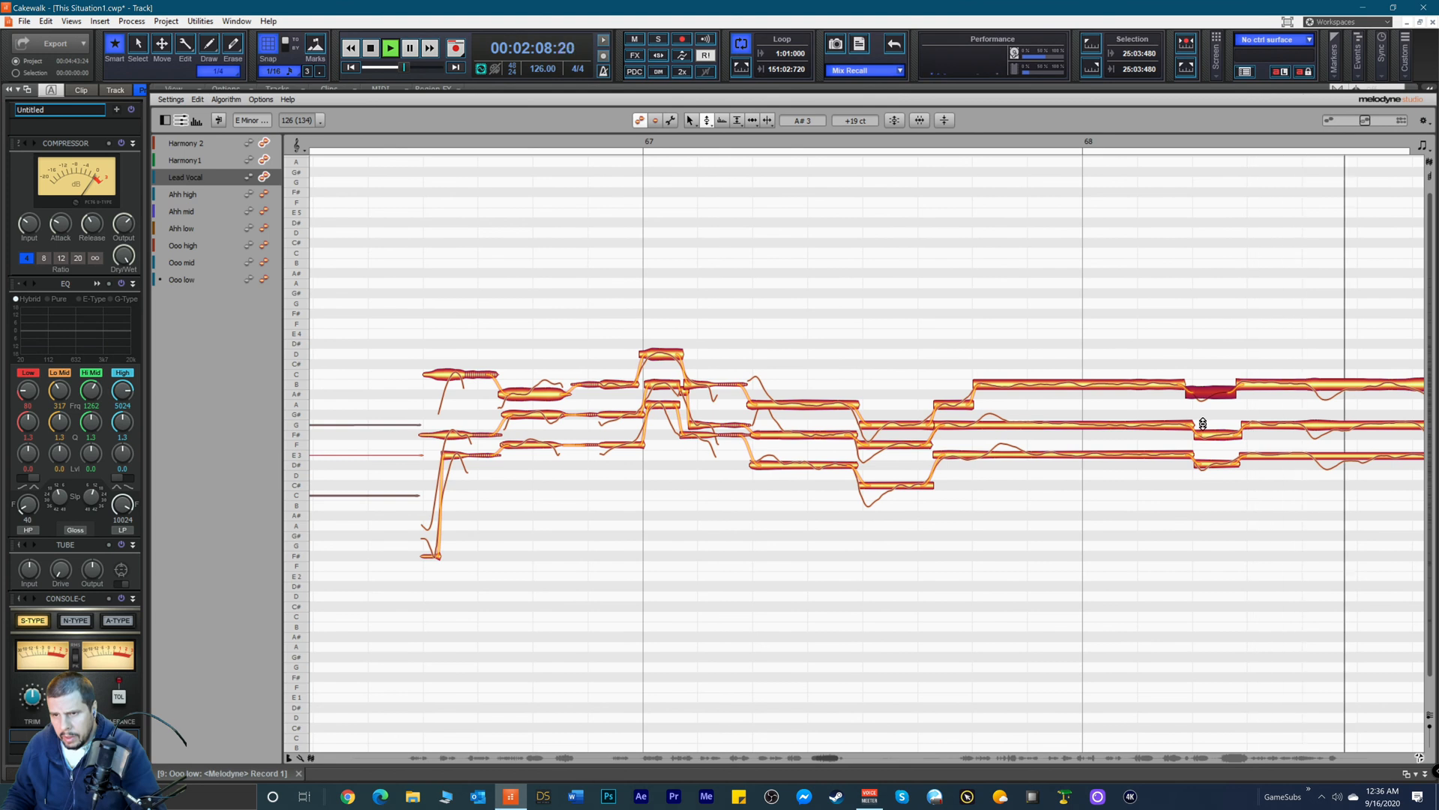
{"action": "key", "text": "space"}
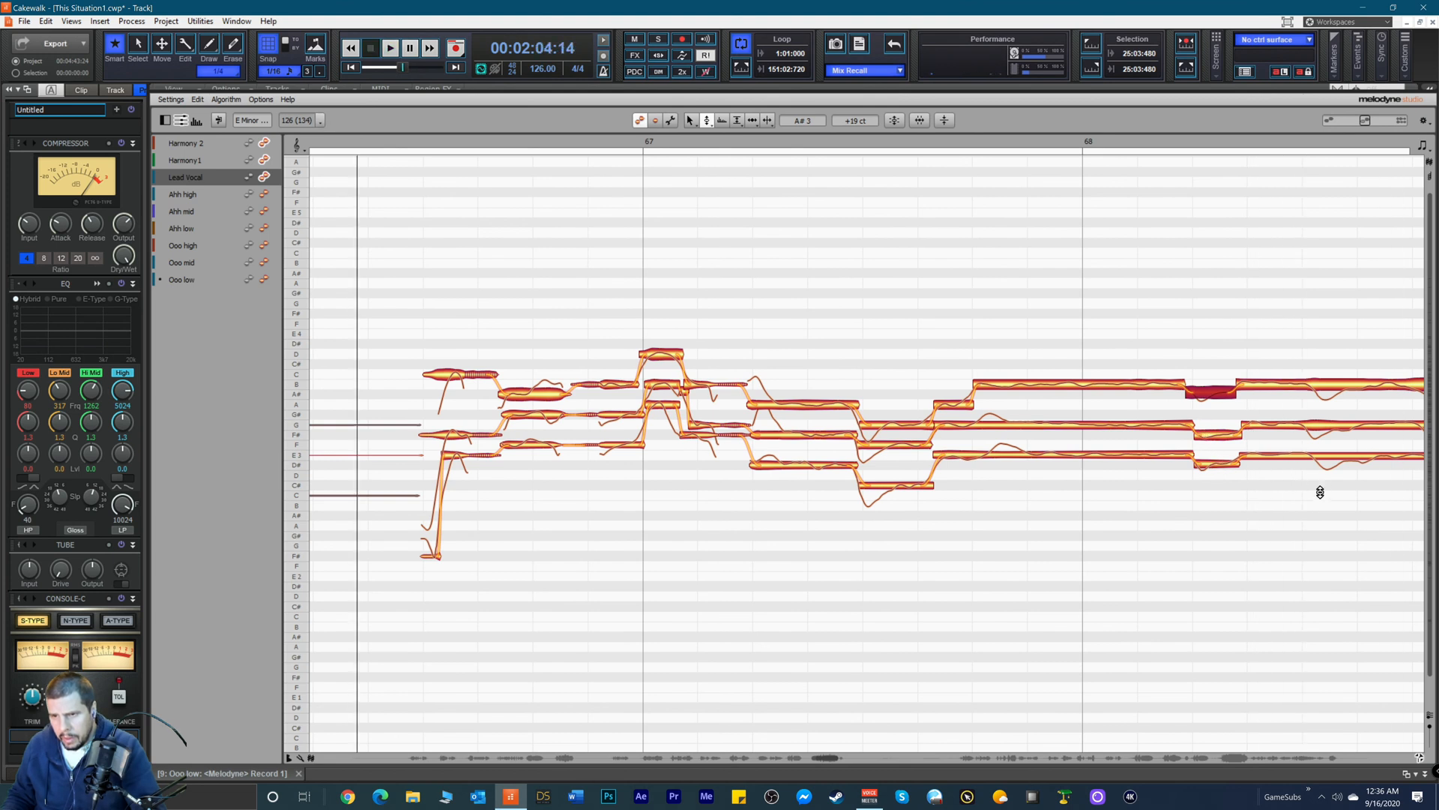
Step: Disable editing of the Lead Vocal and move the starts of Harmony 1's D and C notes after bar 69 earlier with the Time tool
{"action": "left_click_drag", "start_coordinate": [826, 759], "coordinate": [830, 757]}
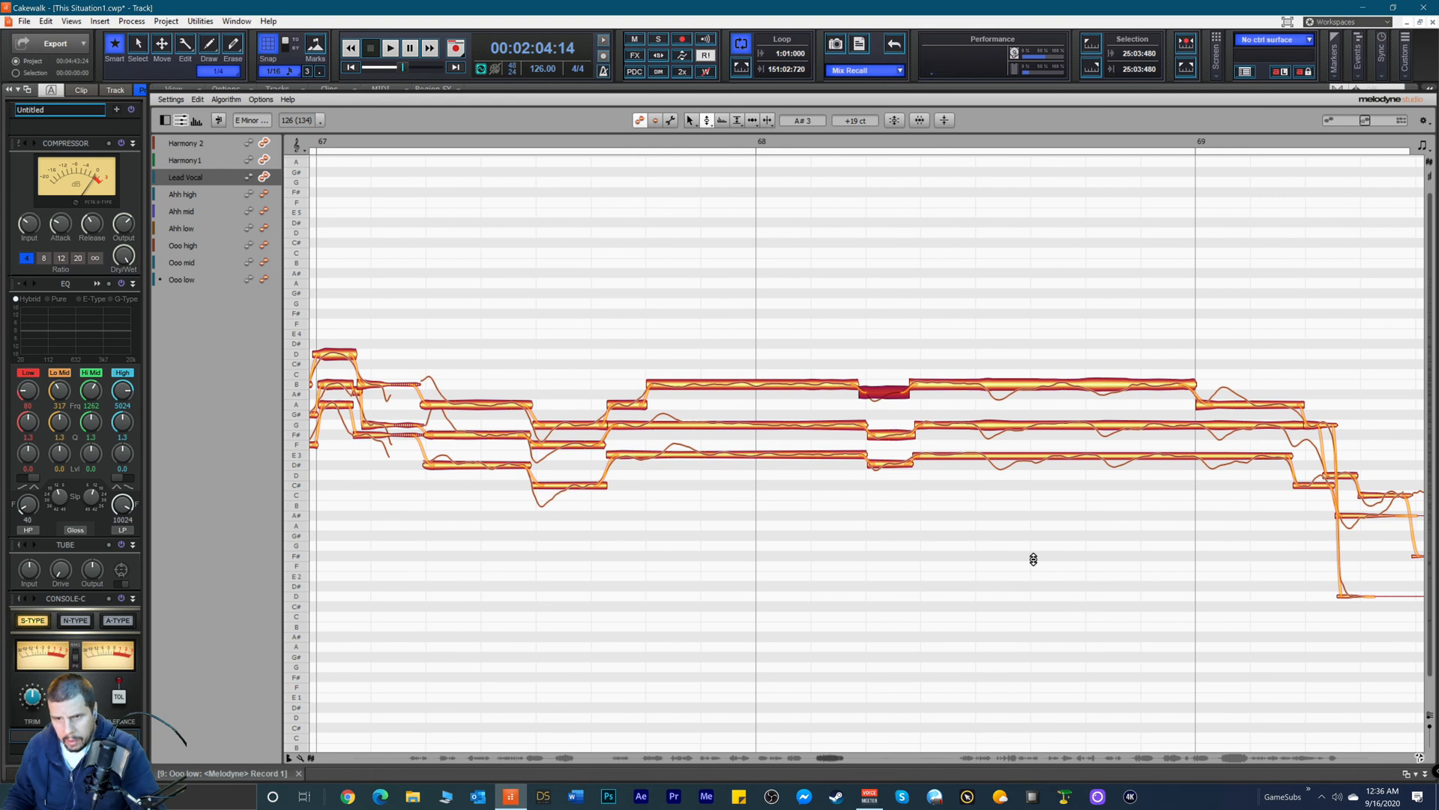
{"action": "left_click", "coordinate": [249, 176]}
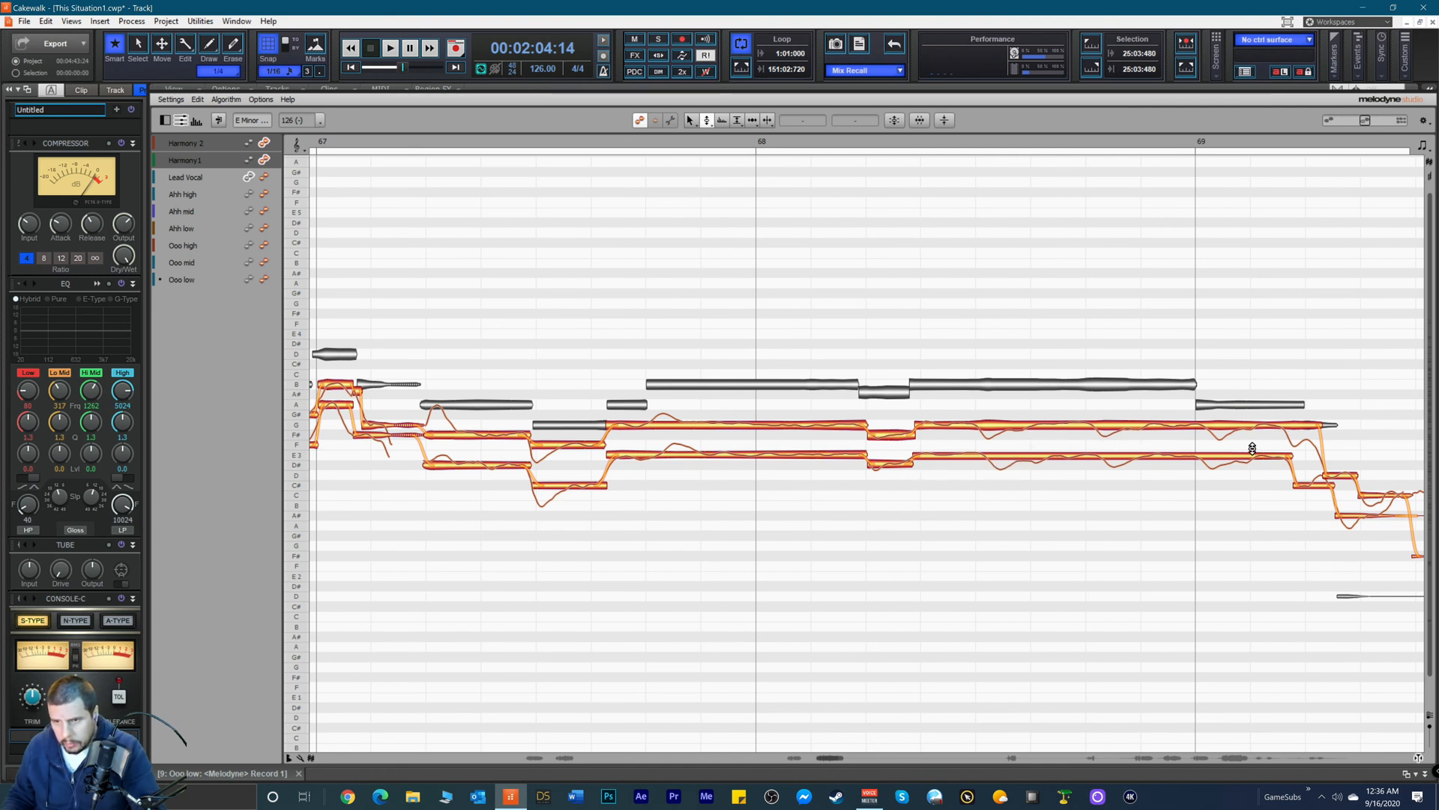
{"action": "right_click", "coordinate": [1343, 393]}
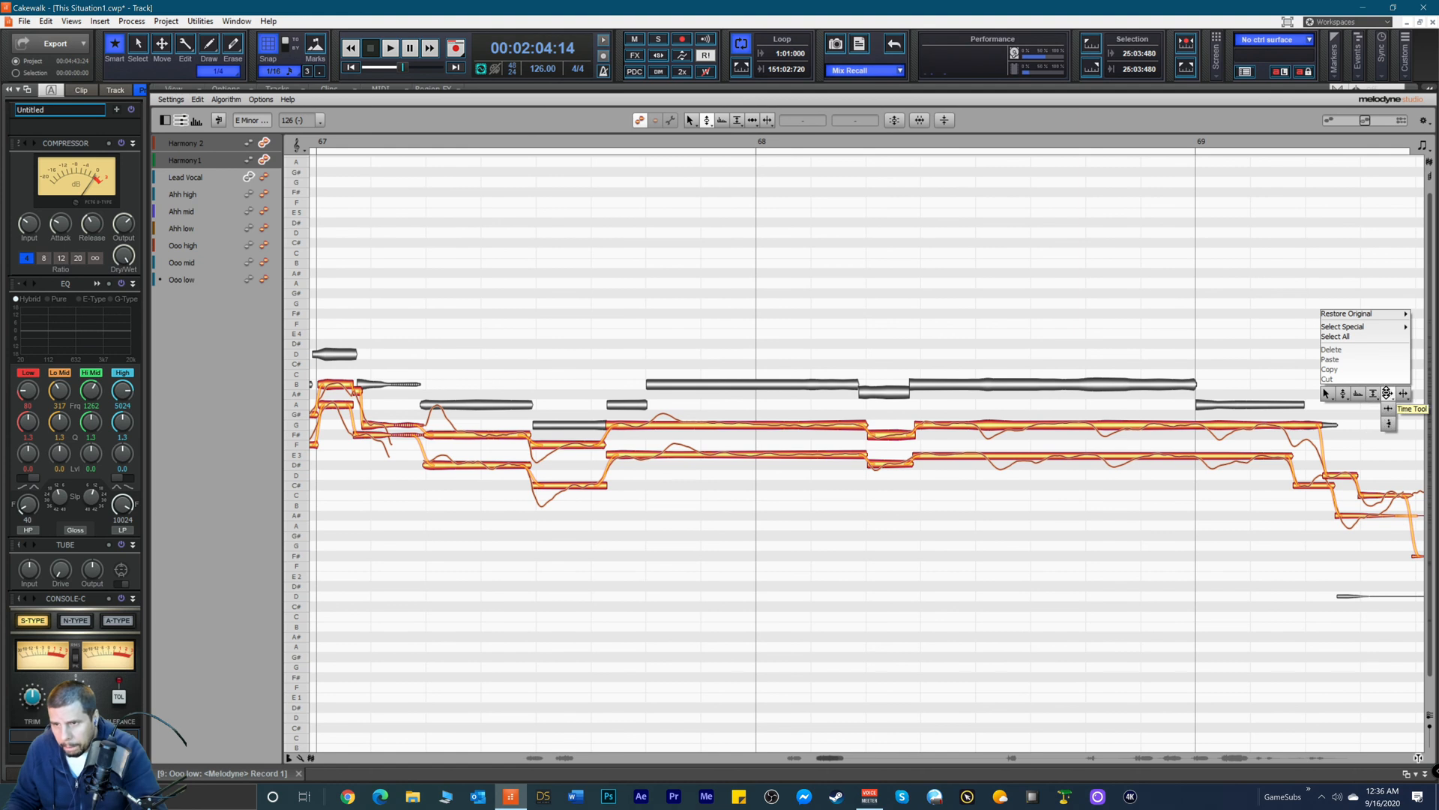
{"action": "left_click", "coordinate": [1387, 392]}
{"action": "left_click_drag", "start_coordinate": [1313, 425], "coordinate": [1299, 425]}
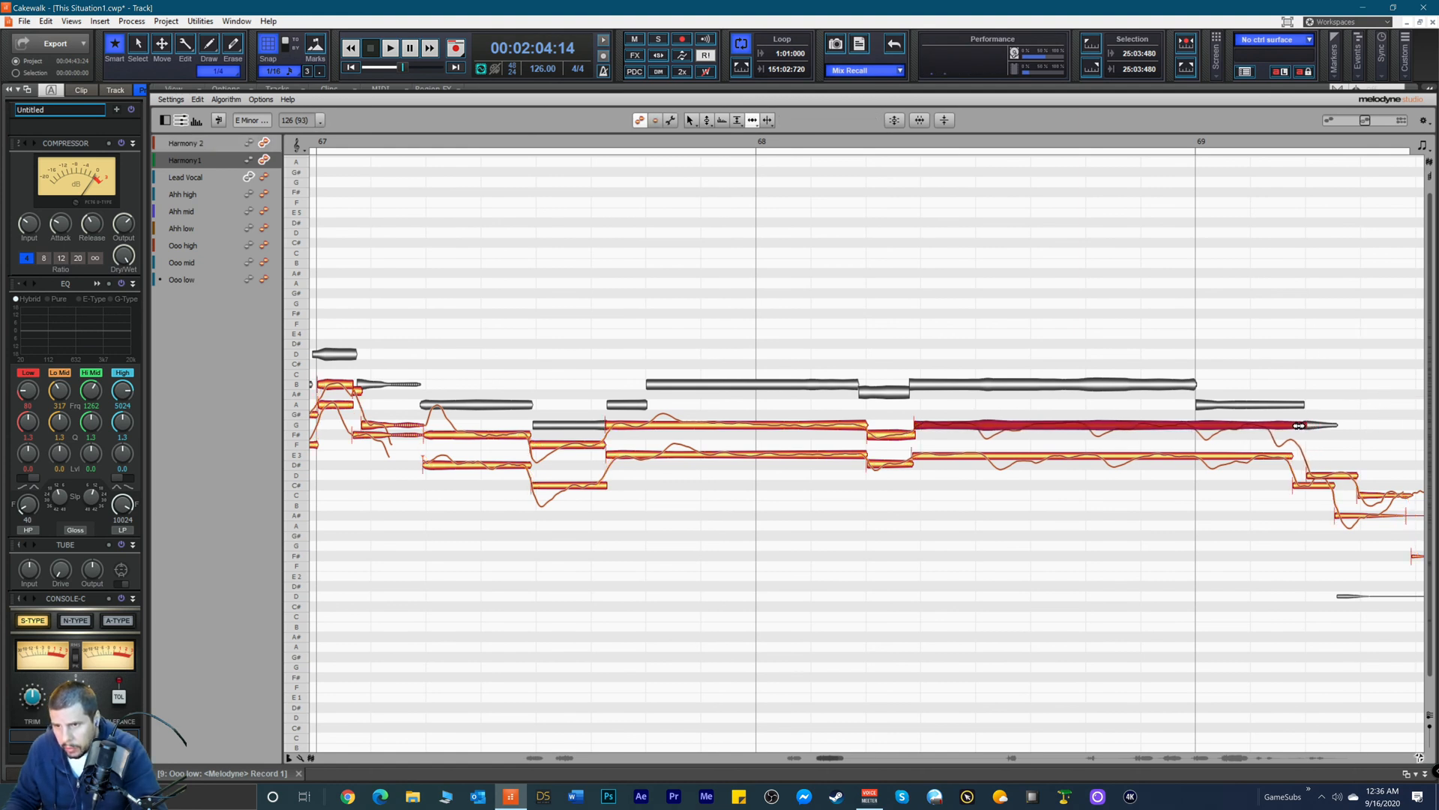
{"action": "left_click", "coordinate": [1356, 494]}
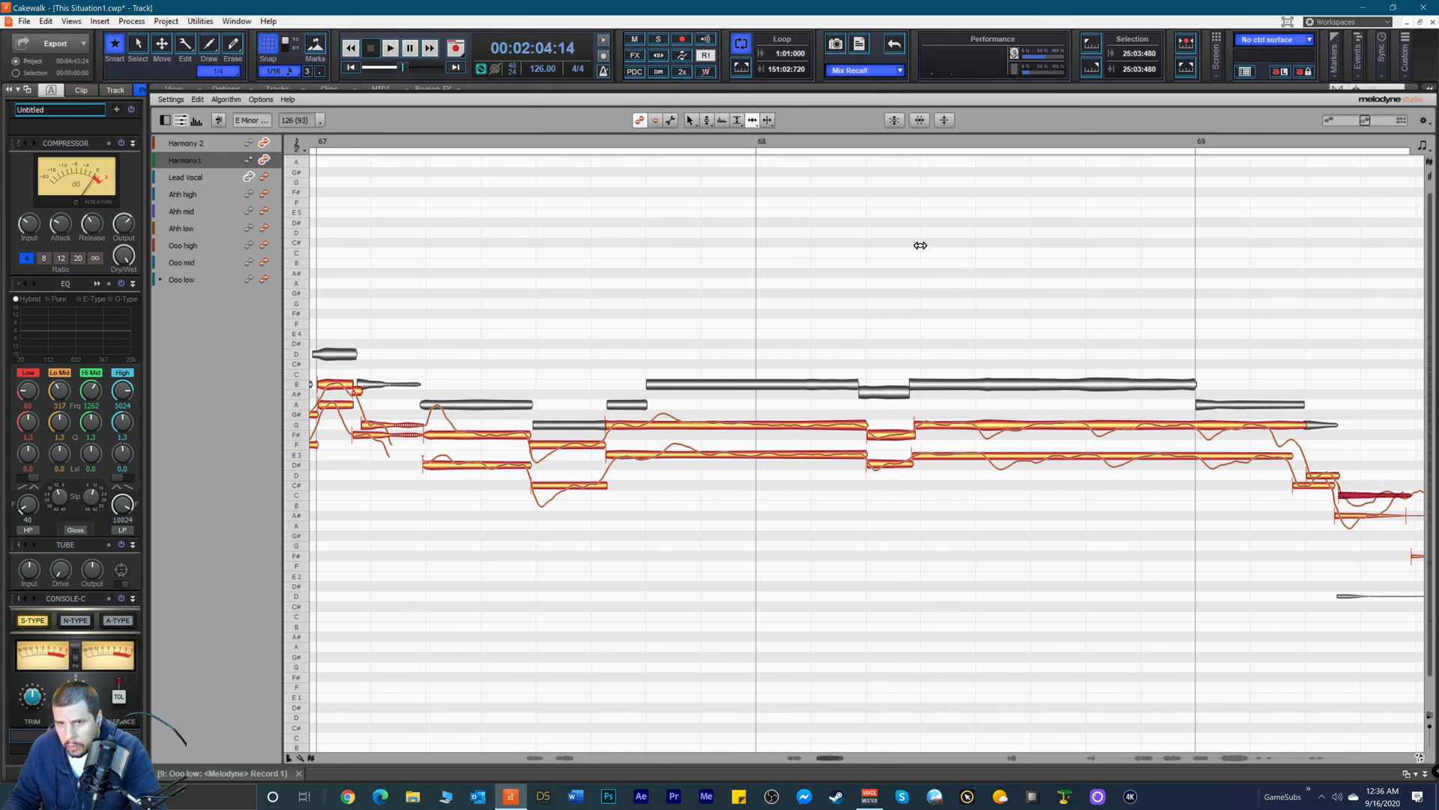
Step: Audition the phrase from bar 68 and pull the start of Harmony 1's short D note after bar 69 earlier to match Harmony 2's
{"action": "left_click", "coordinate": [873, 148]}
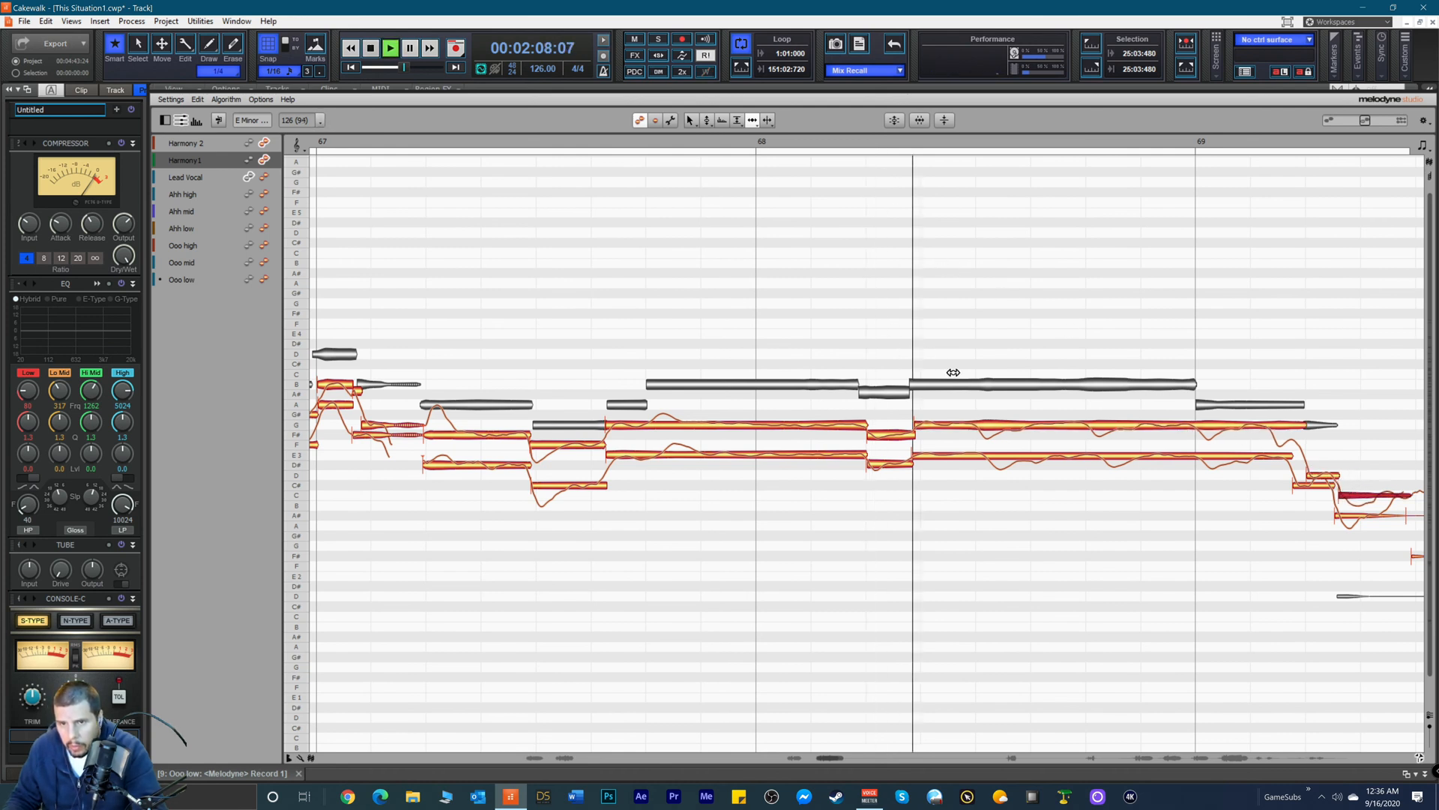
{"action": "key", "text": "space"}
{"action": "key", "text": "space"}
{"action": "left_click", "coordinate": [1313, 473]}
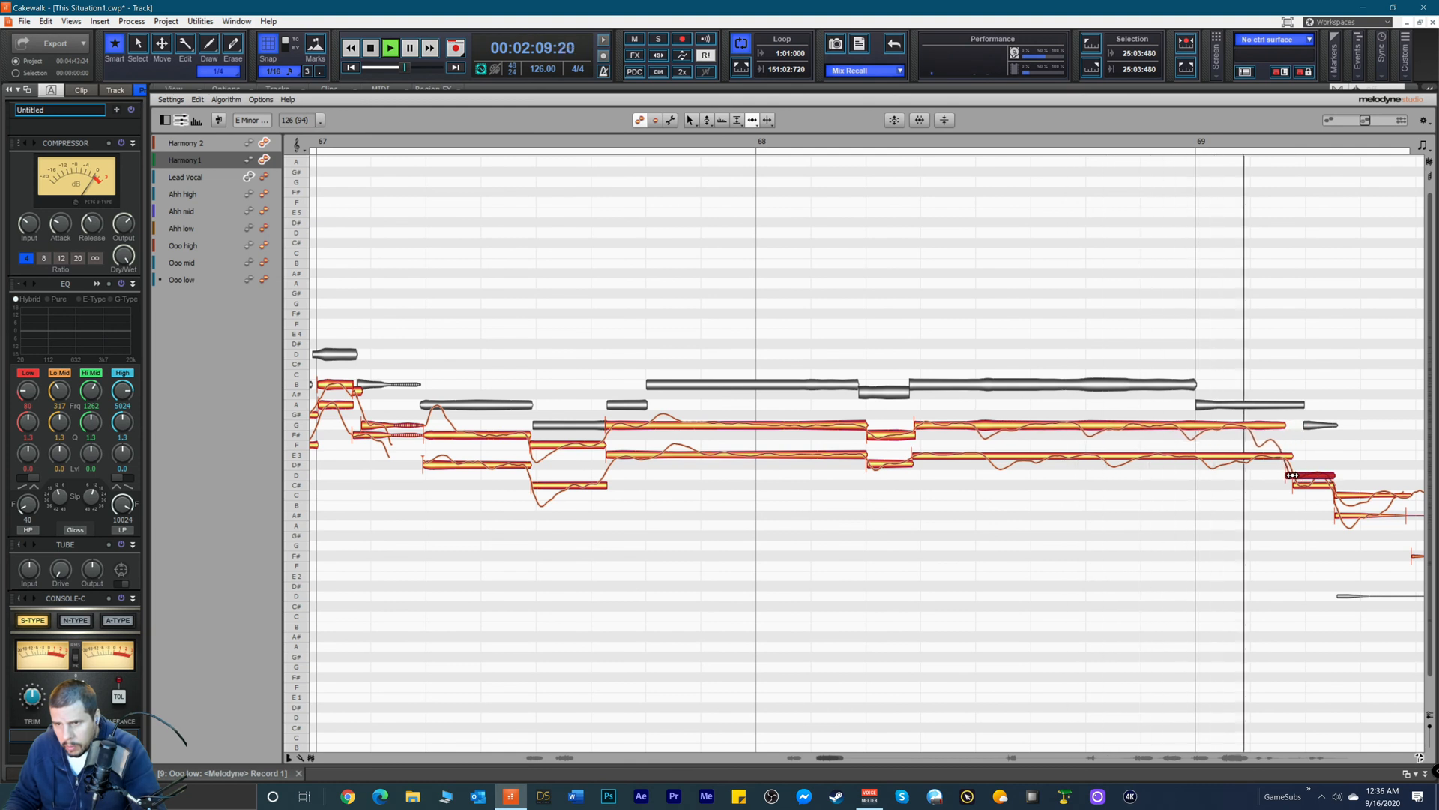
{"action": "key", "text": "space"}
{"action": "key", "text": "space"}
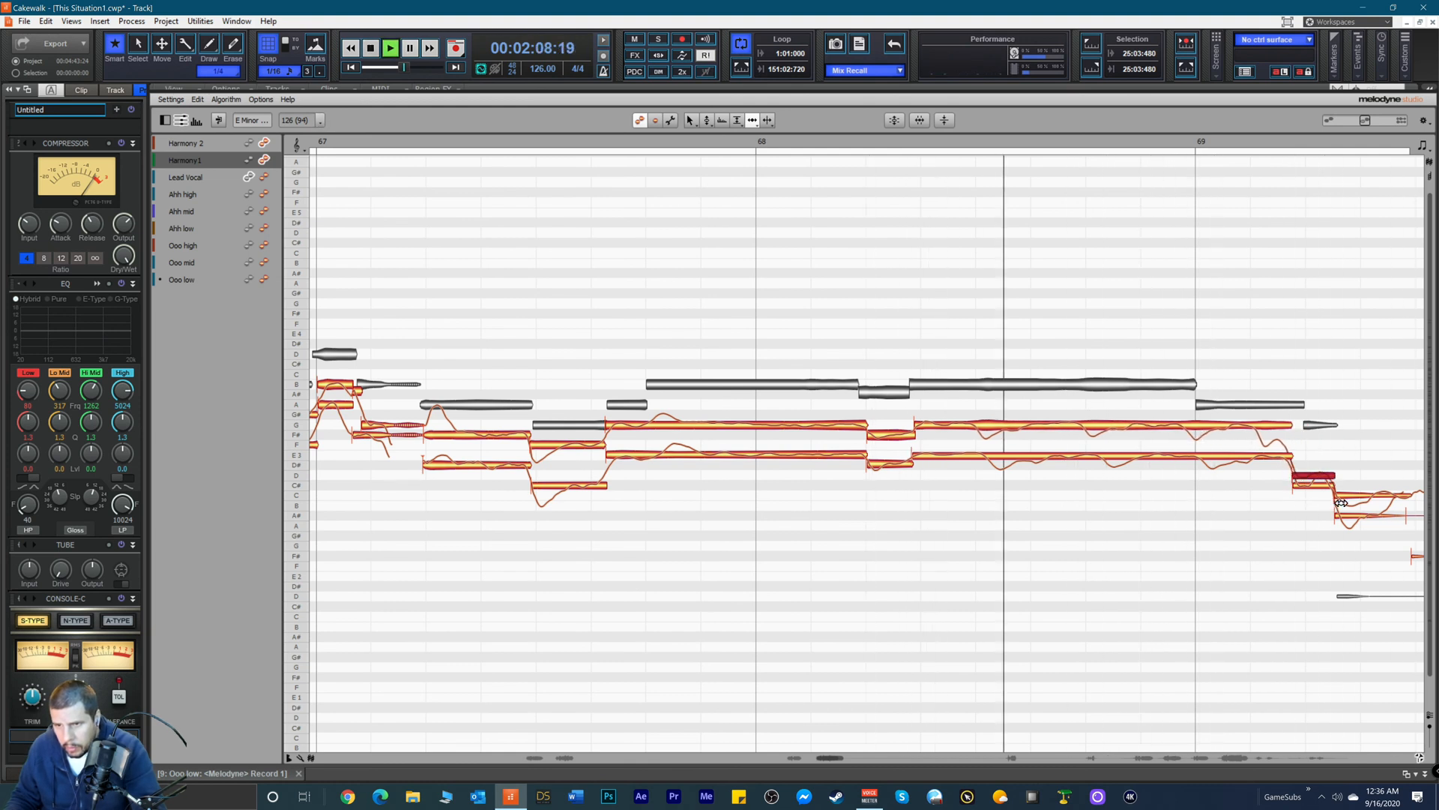
{"action": "key", "text": "space"}
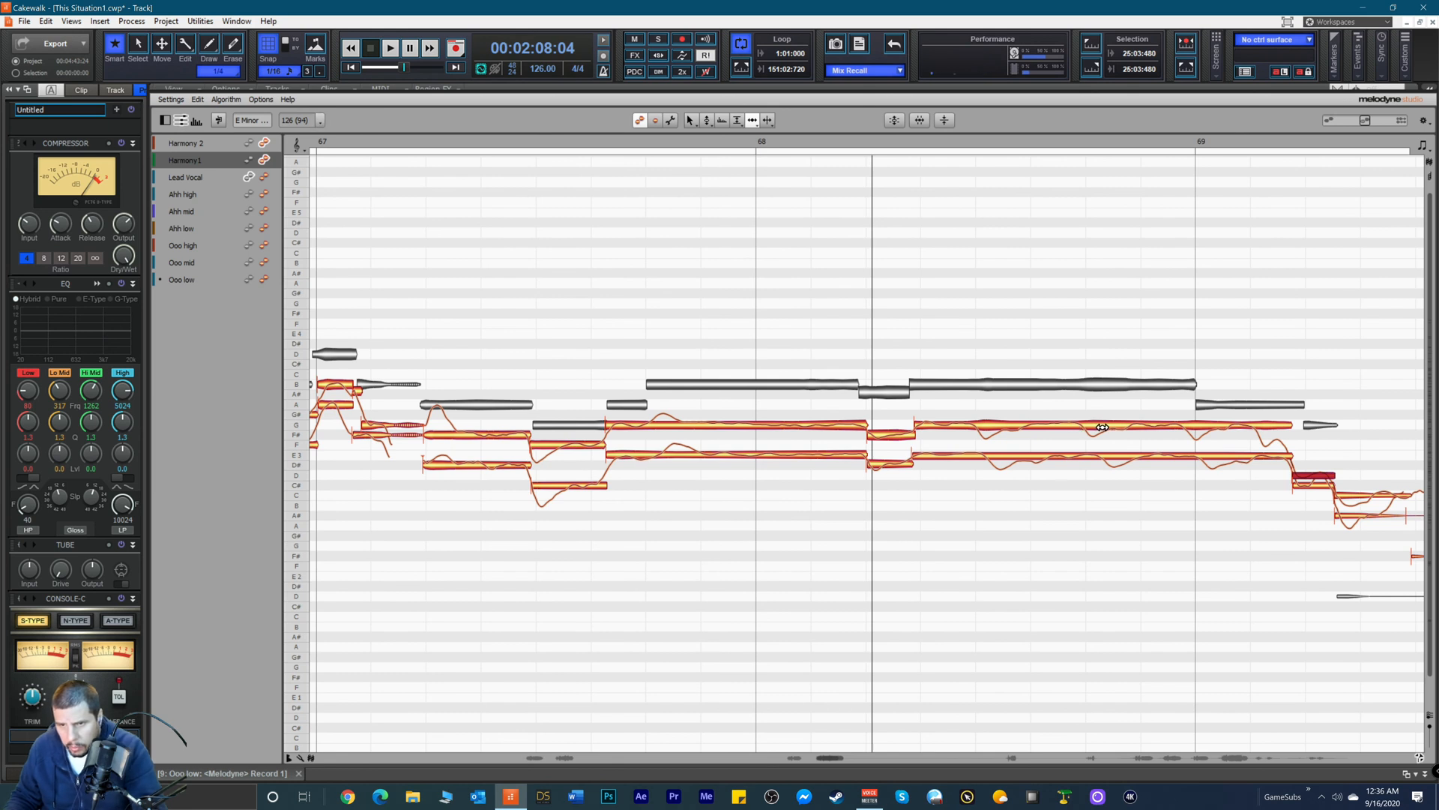
Step: Split Harmony 1's held G note at beat 4 of bar 68 and re-enable editing of the Lead Vocal
{"action": "right_click", "coordinate": [1102, 426]}
{"action": "right_click", "coordinate": [1114, 425]}
{"action": "left_click", "coordinate": [1122, 422]}
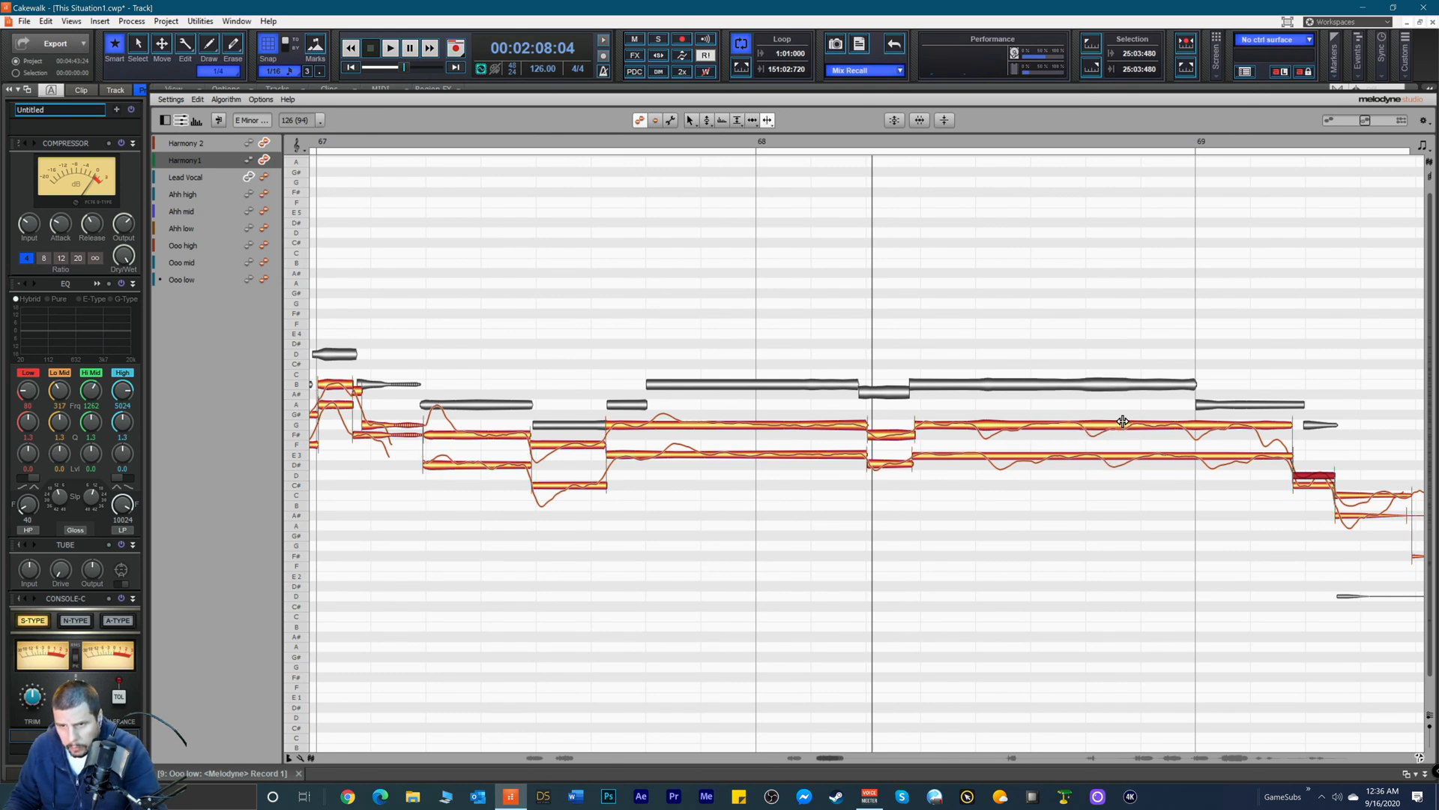
{"action": "left_click", "coordinate": [1086, 425]}
{"action": "right_click", "coordinate": [1021, 464]}
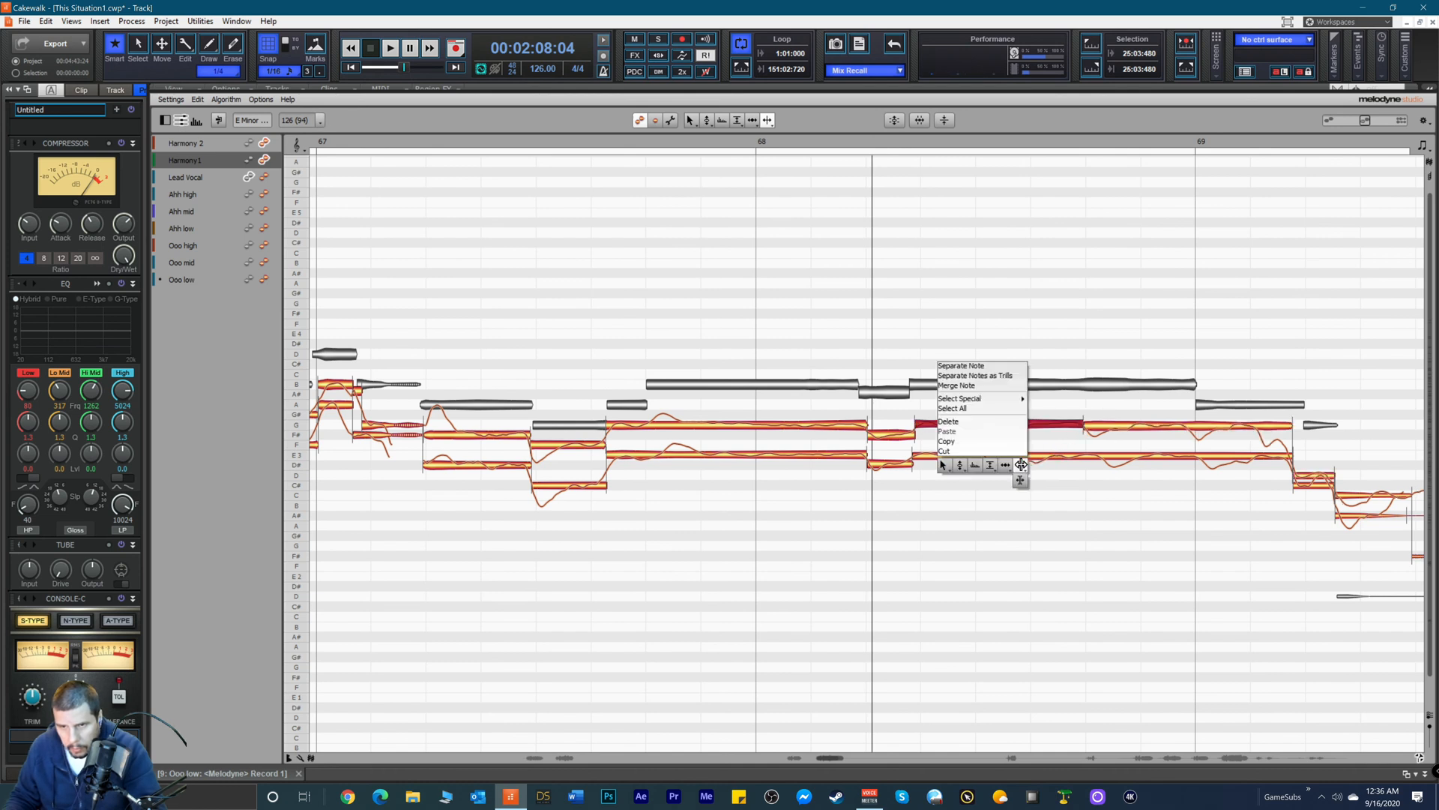
{"action": "left_click", "coordinate": [1021, 465]}
{"action": "left_click", "coordinate": [1094, 425]}
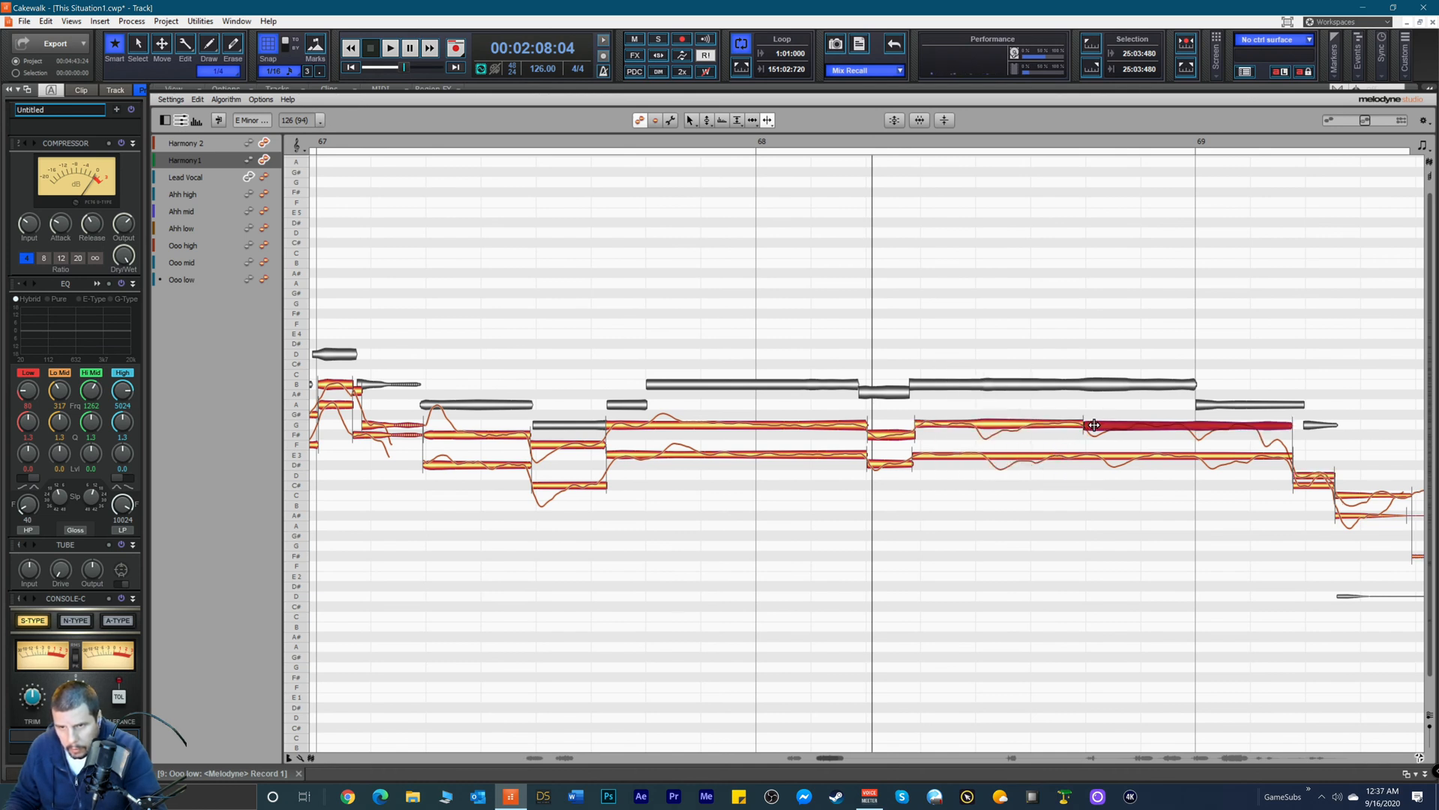
{"action": "right_click", "coordinate": [1095, 425]}
{"action": "left_click", "coordinate": [1090, 420]}
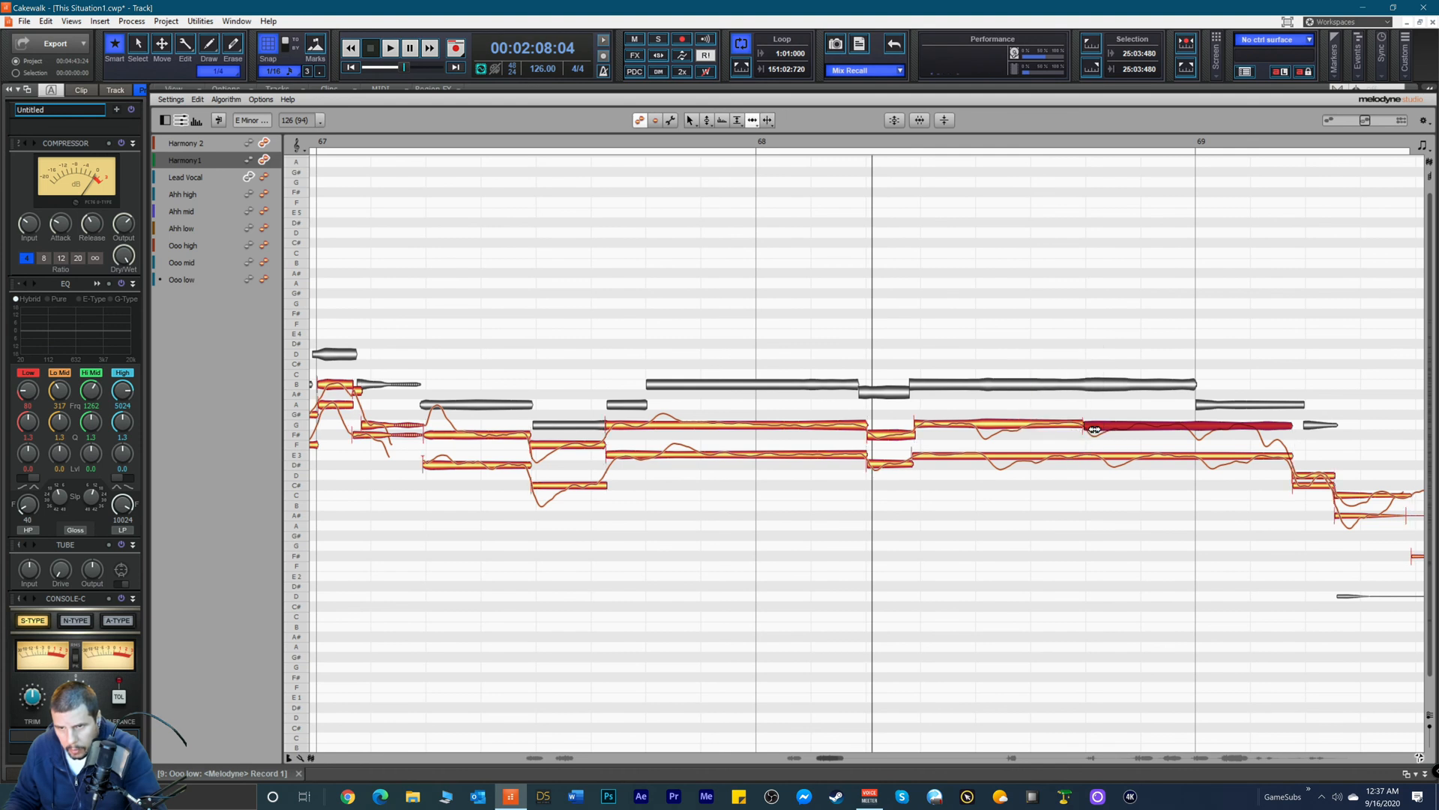
{"action": "left_click", "coordinate": [264, 177]}
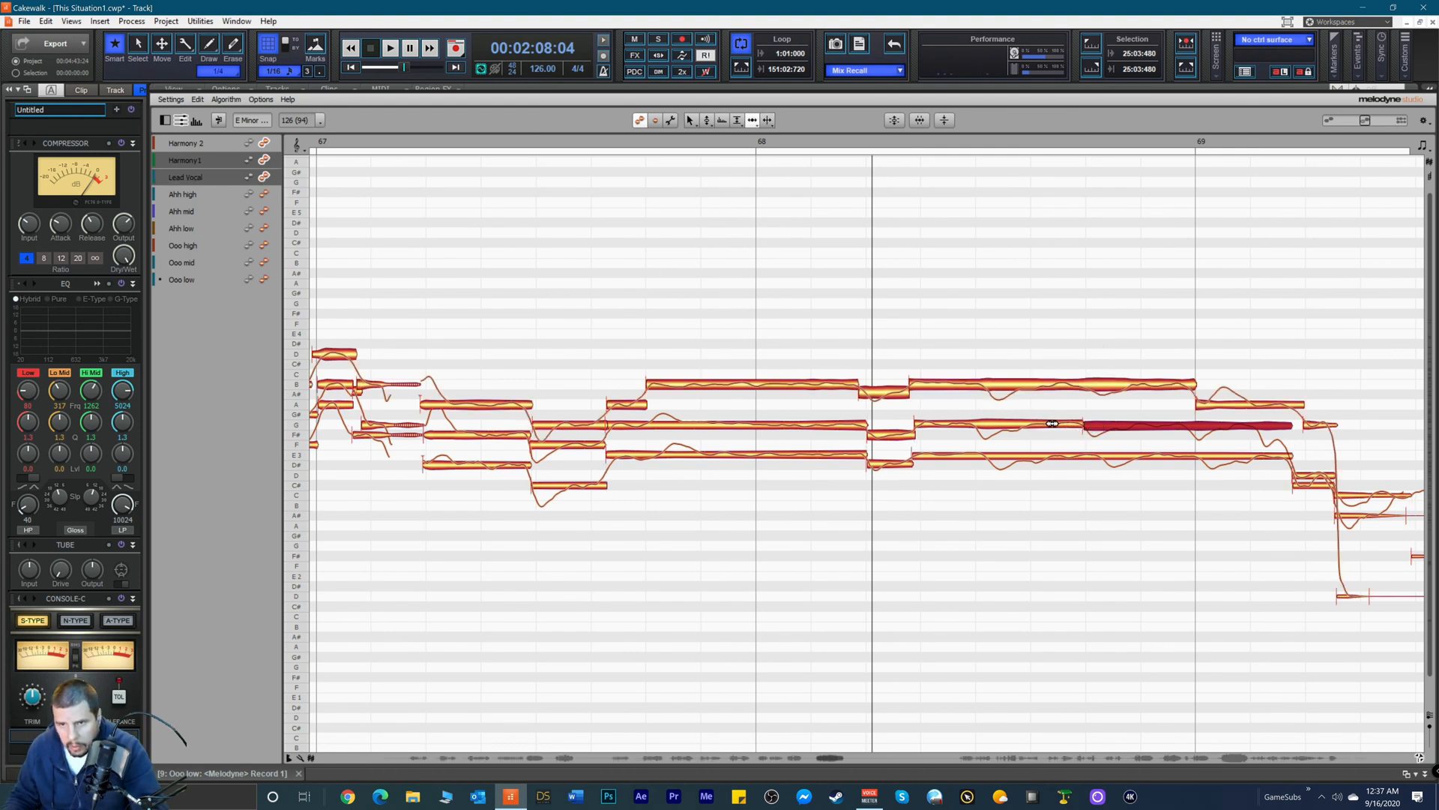
Step: Split Harmony 2's held E note near beat 4 of bar 68 and shift the new border earlier towards Harmony 1's
{"action": "right_click", "coordinate": [1043, 458]}
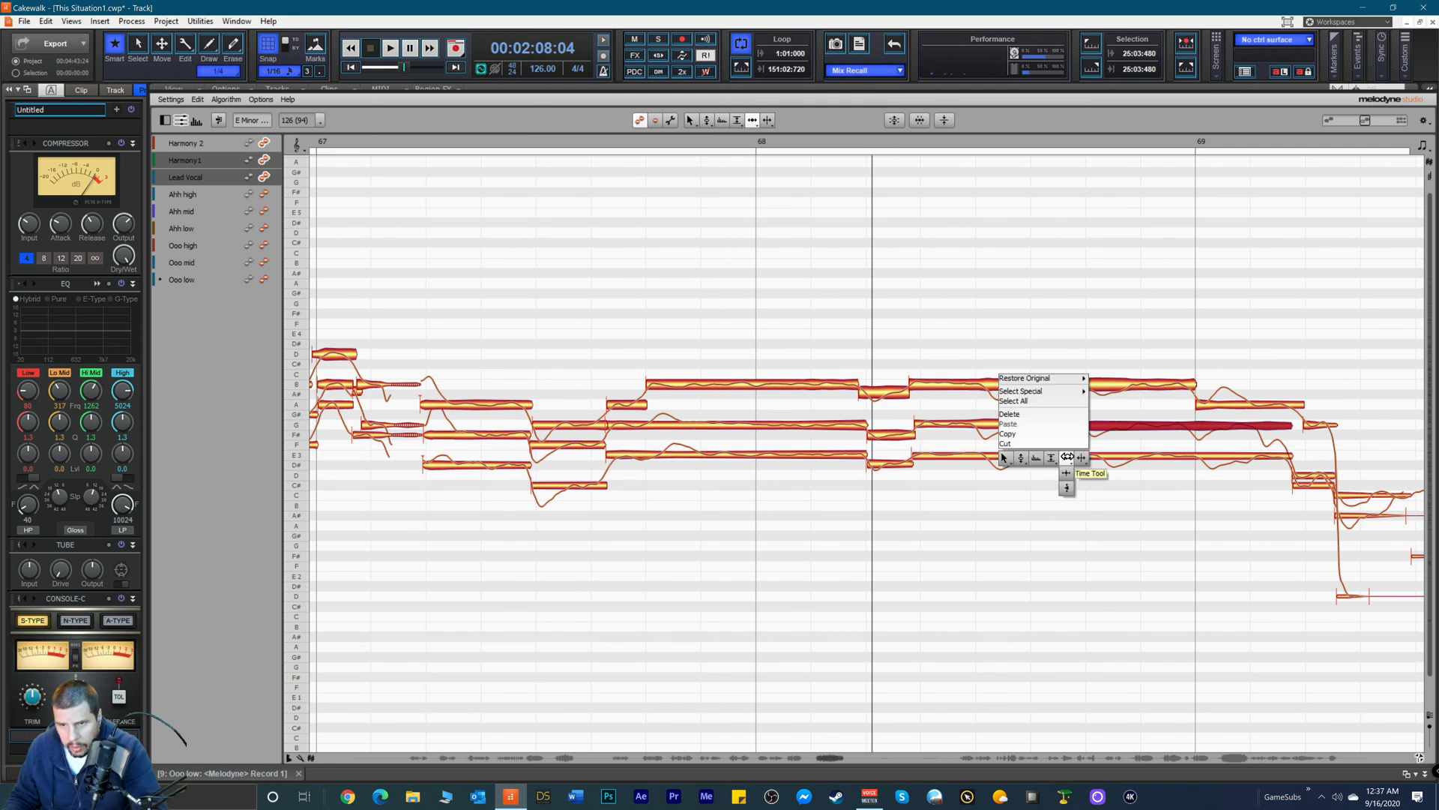
{"action": "left_click", "coordinate": [1079, 459]}
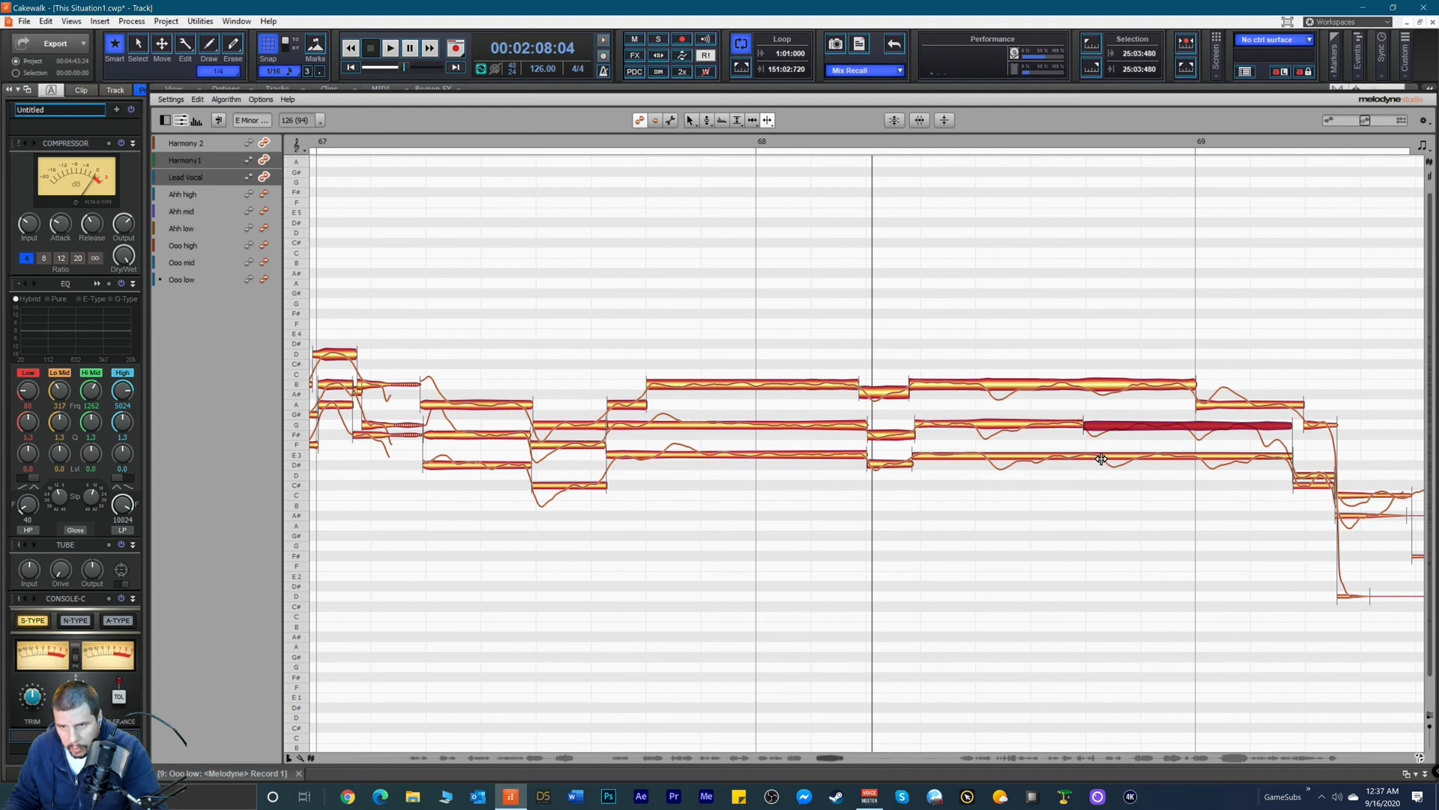
{"action": "left_click", "coordinate": [1101, 458]}
{"action": "left_click", "coordinate": [1103, 459]}
{"action": "right_click", "coordinate": [1034, 463]}
{"action": "left_click", "coordinate": [1033, 463]}
{"action": "left_click_drag", "start_coordinate": [1112, 456], "coordinate": [1099, 457]}
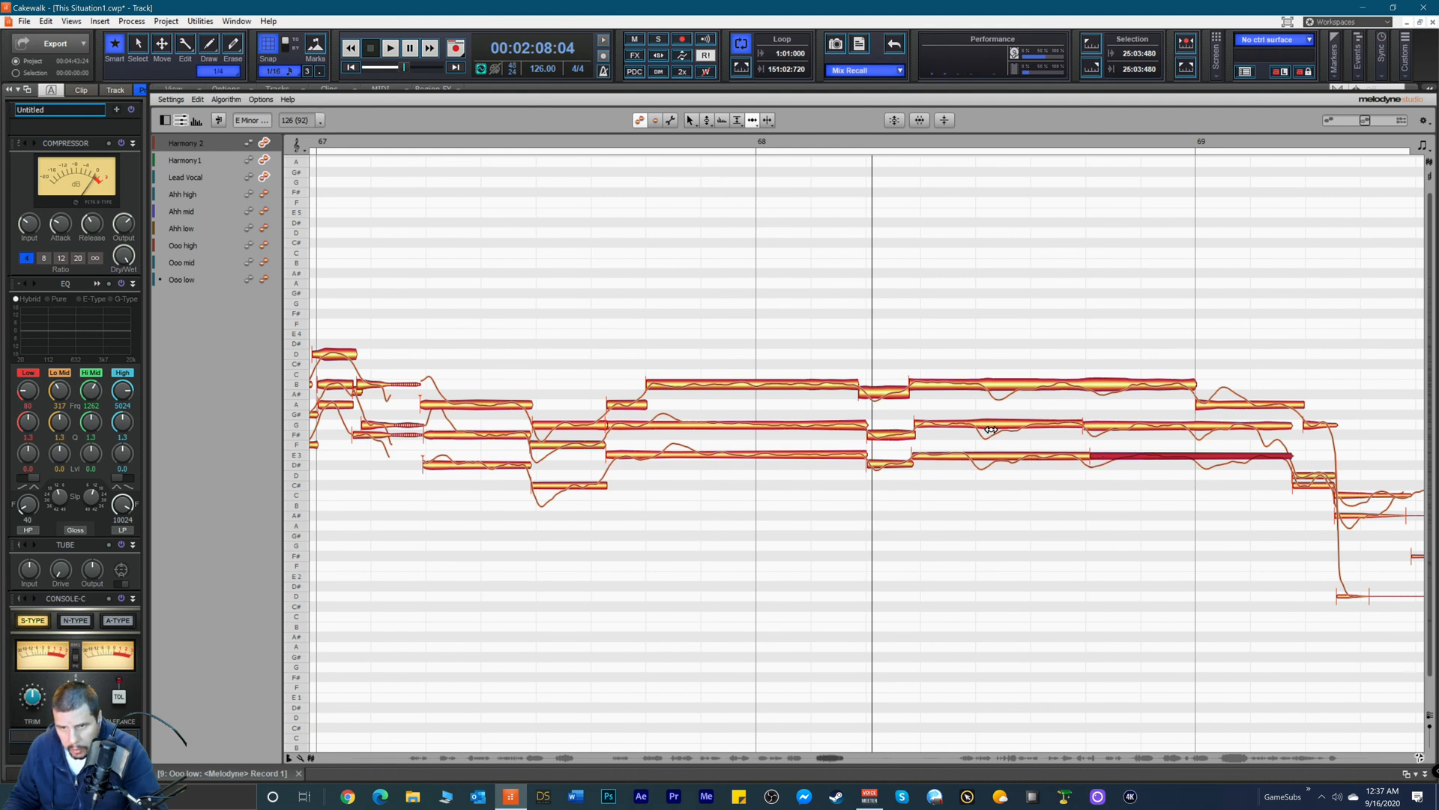
Step: Split Harmony 1's held G note again at beat 3 of bar 68 and return to the Time tool
{"action": "right_click", "coordinate": [960, 417]}
{"action": "left_click", "coordinate": [971, 411]}
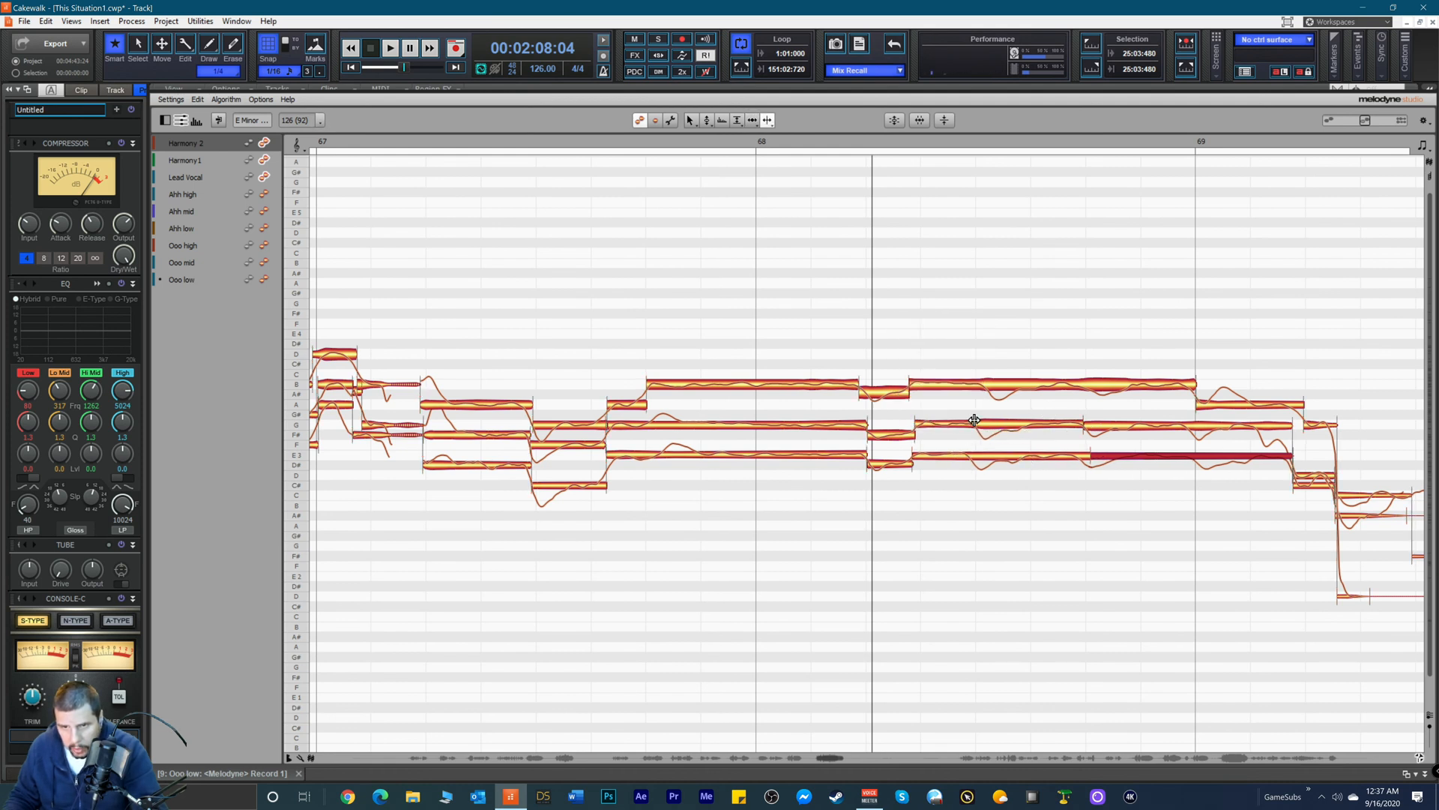
{"action": "left_click", "coordinate": [973, 420]}
{"action": "right_click", "coordinate": [956, 444]}
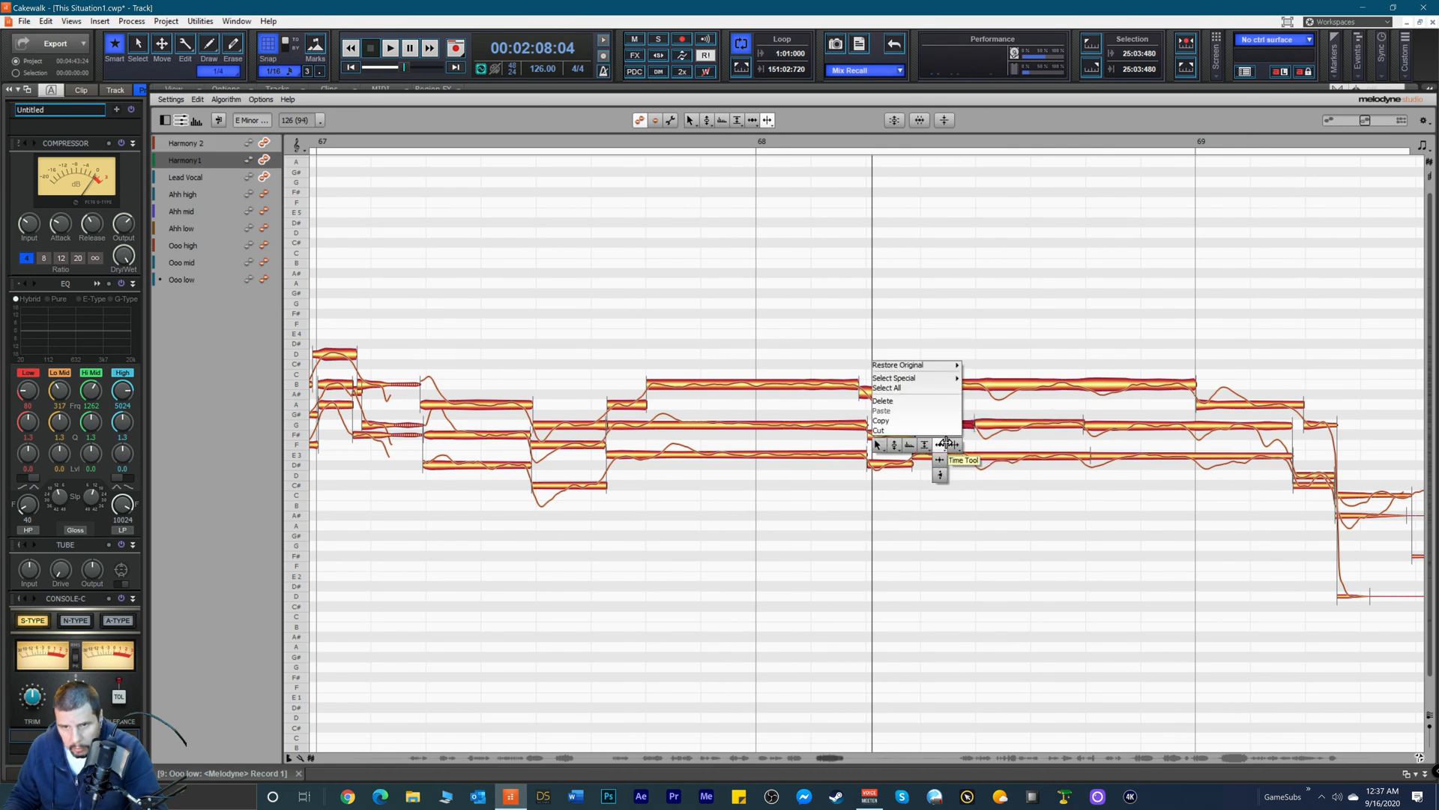
{"action": "left_click", "coordinate": [942, 444]}
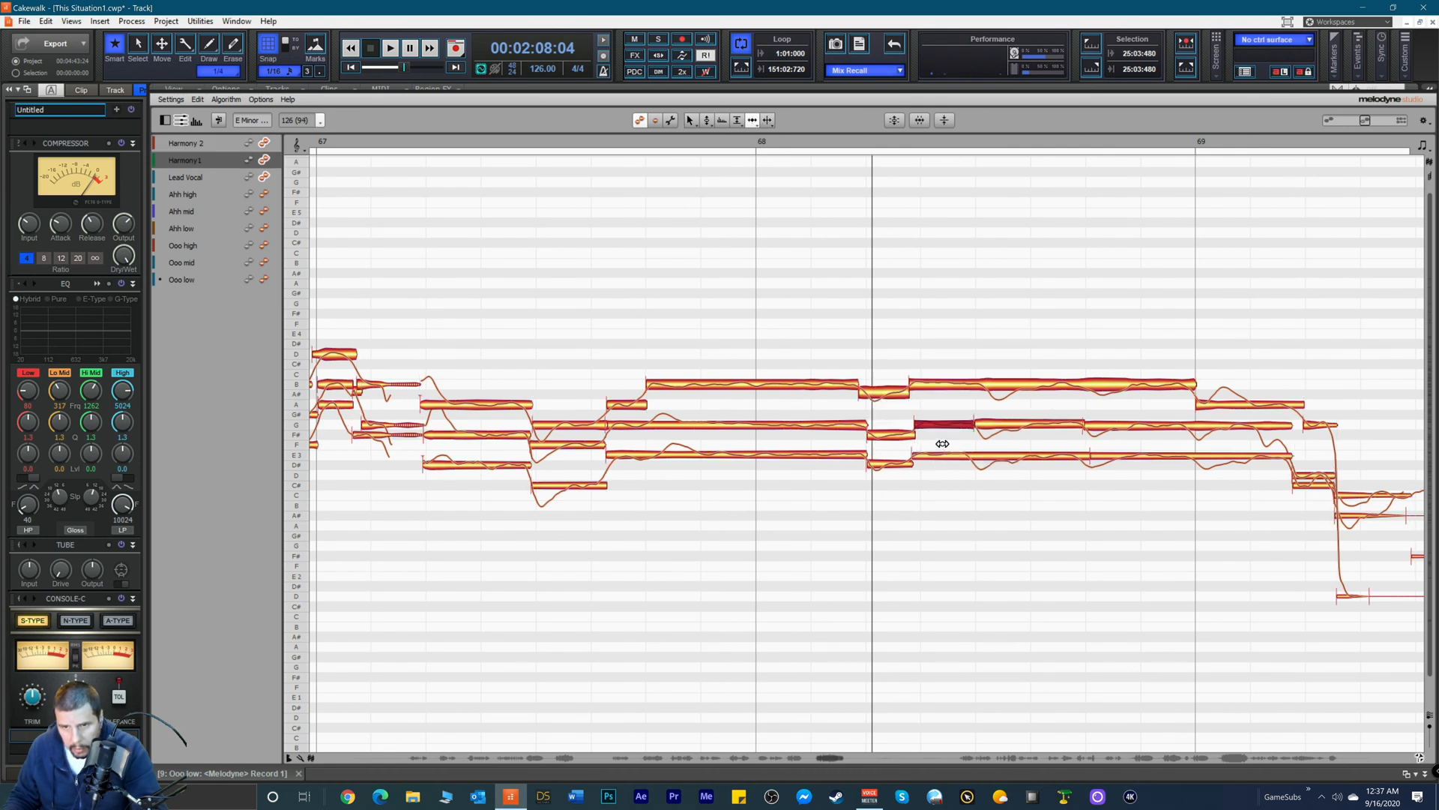
Step: Split the Lead Vocal's held B note just after beats 3 and 4 of bar 68
{"action": "right_click", "coordinate": [995, 398]}
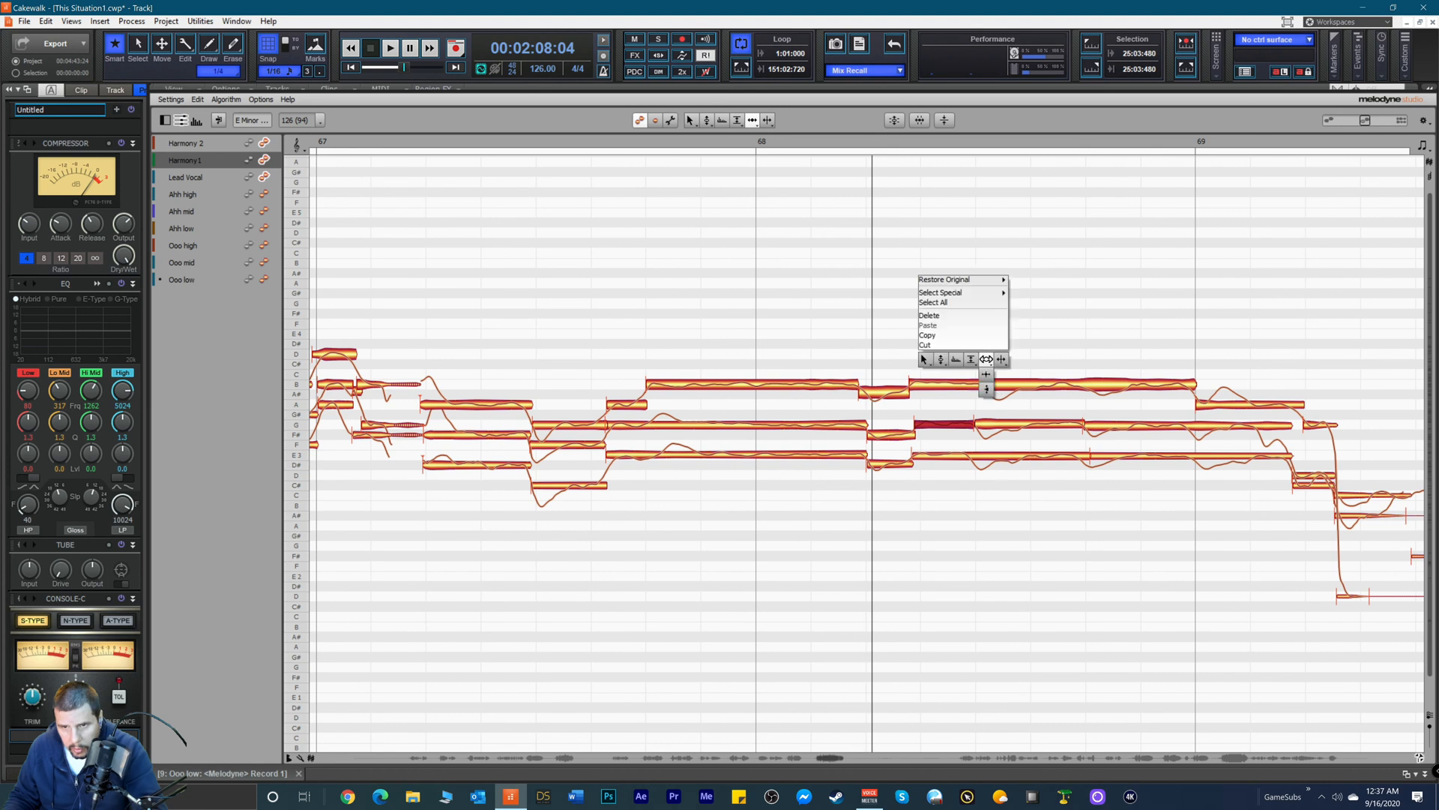
{"action": "left_click", "coordinate": [1002, 358]}
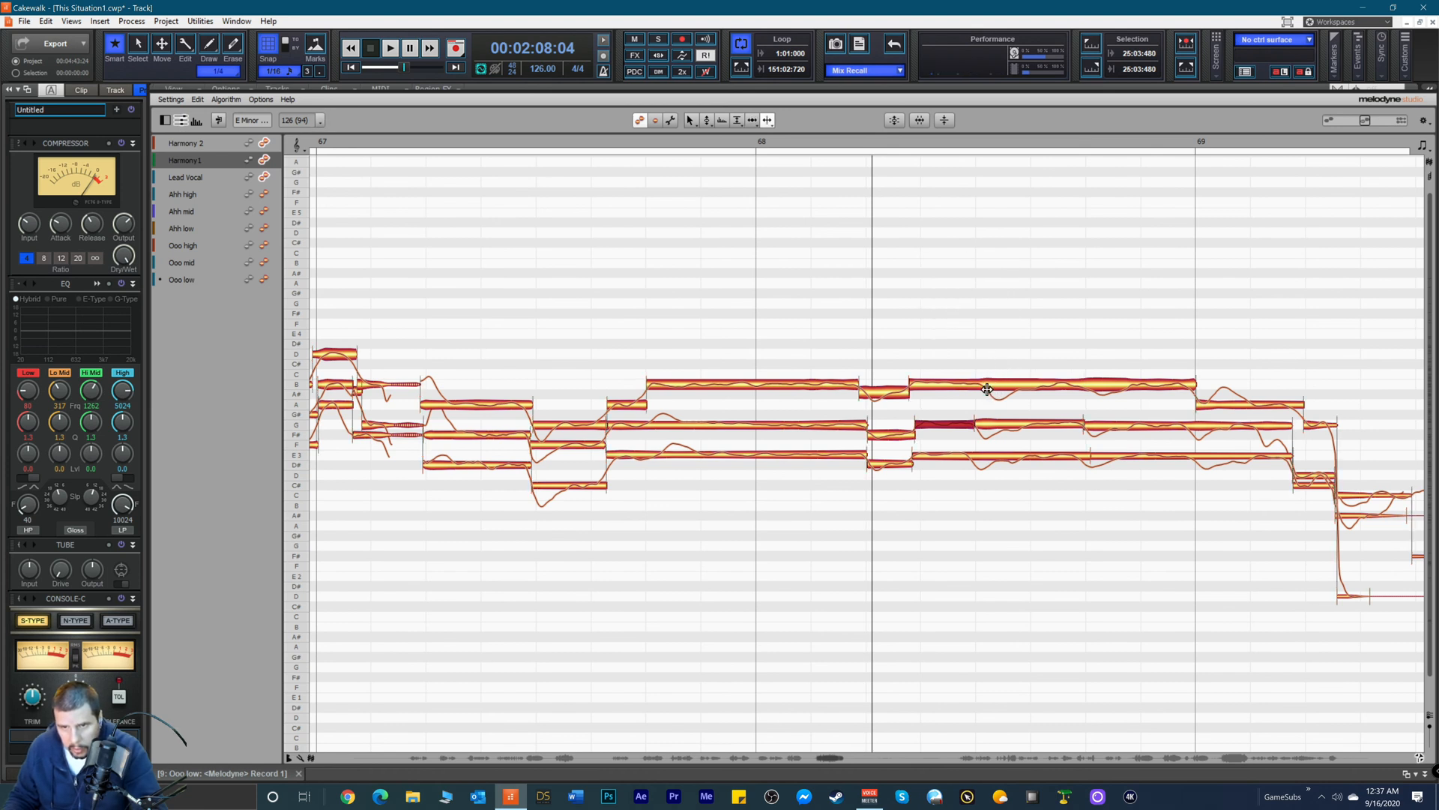
{"action": "double_click", "coordinate": [988, 388]}
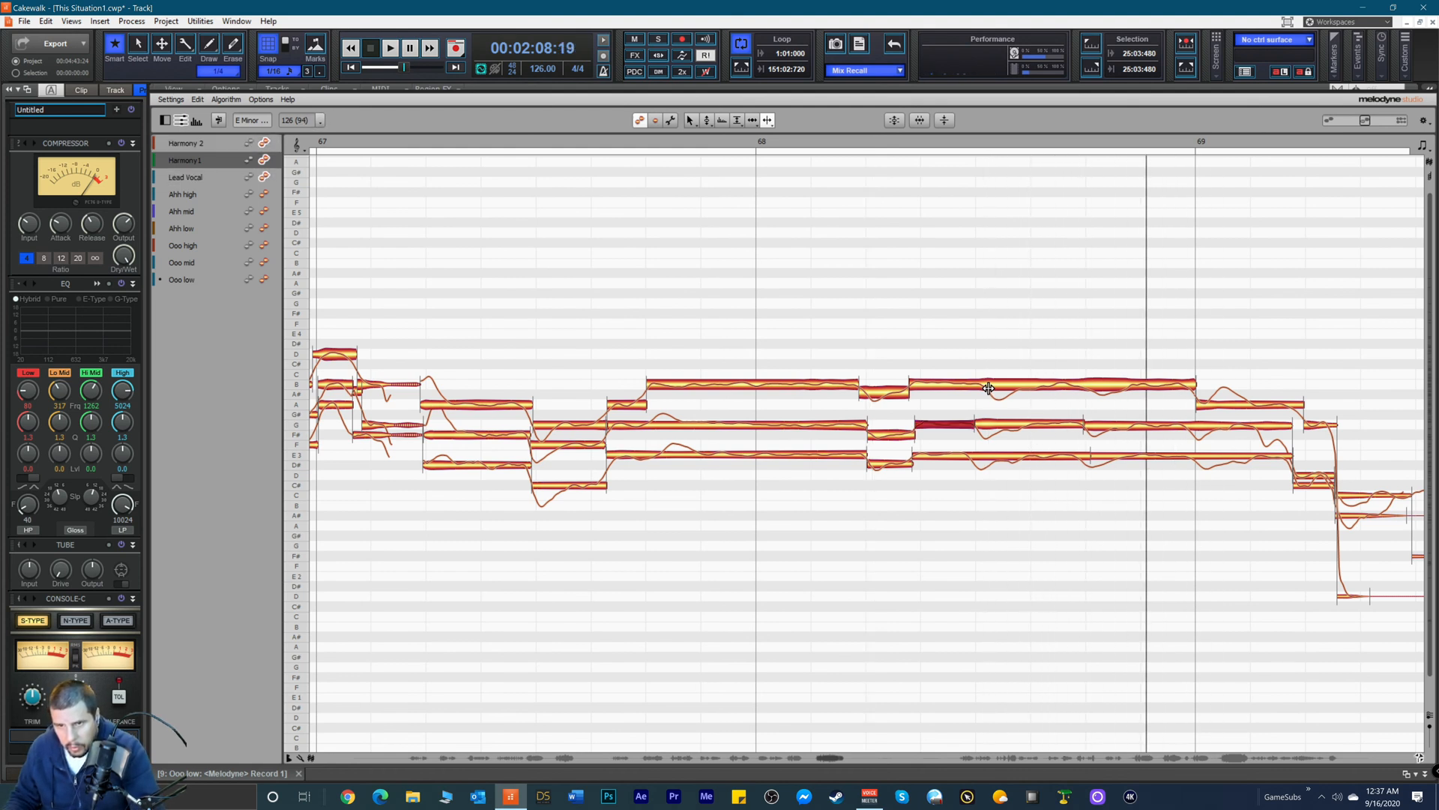
{"action": "left_click", "coordinate": [988, 386]}
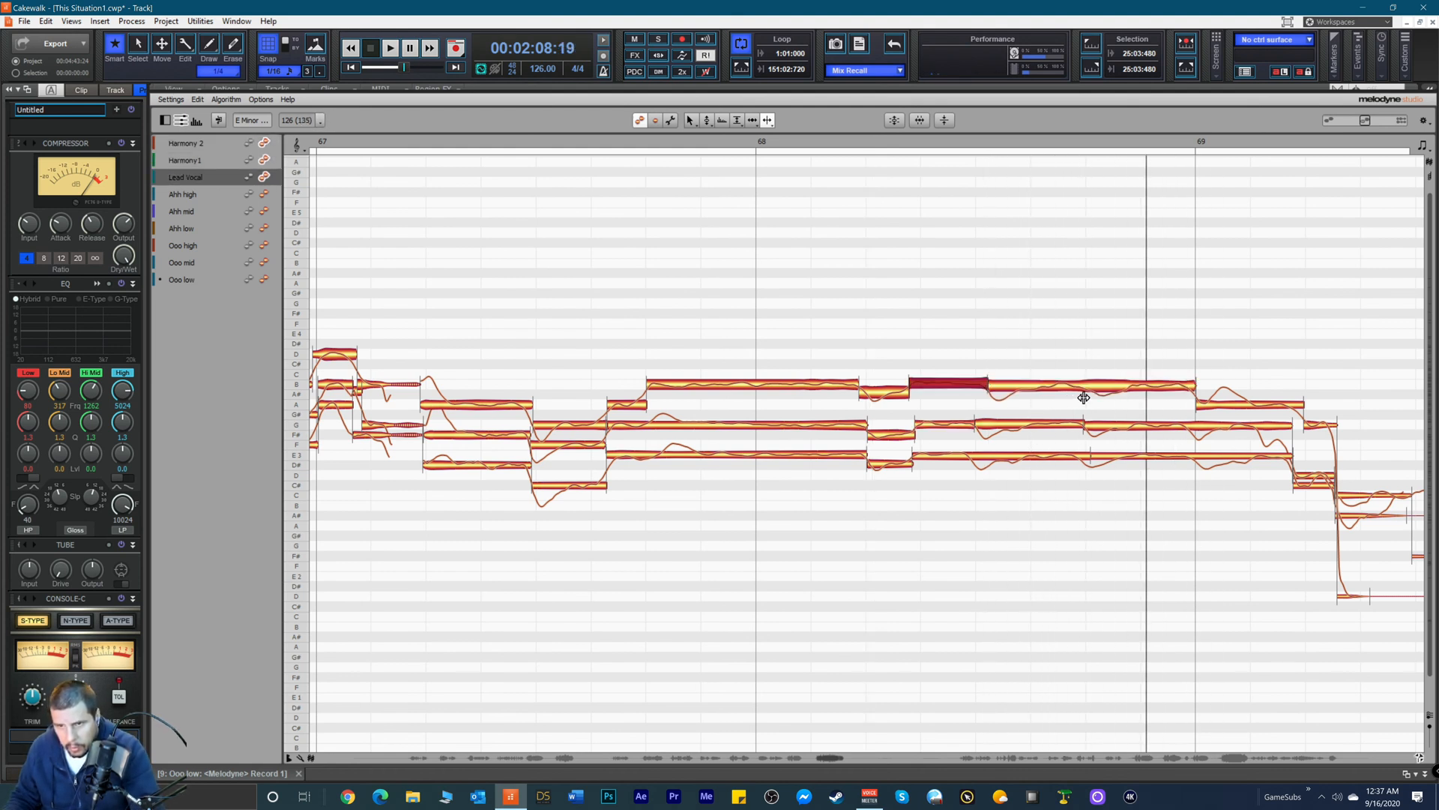
{"action": "left_click", "coordinate": [1094, 388]}
{"action": "double_click", "coordinate": [1094, 388]}
Step: Shift the Lead Vocal's two new note borders in bar 68 slightly earlier to line up with Harmony 1's
{"action": "right_click", "coordinate": [1009, 404]}
{"action": "left_click", "coordinate": [991, 406]}
{"action": "key", "text": "space"}
{"action": "key", "text": "space"}
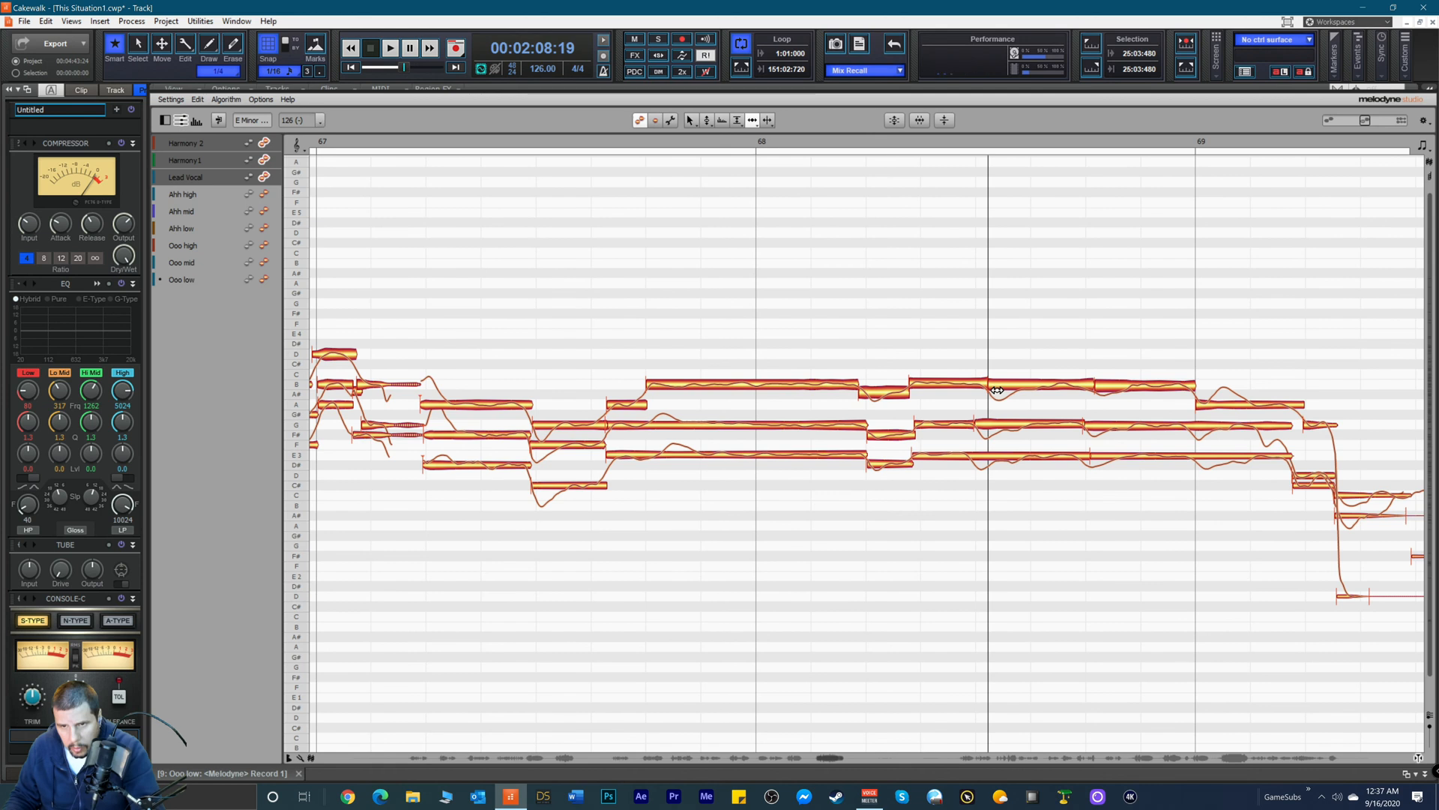
{"action": "left_click_drag", "start_coordinate": [995, 385], "coordinate": [987, 386]}
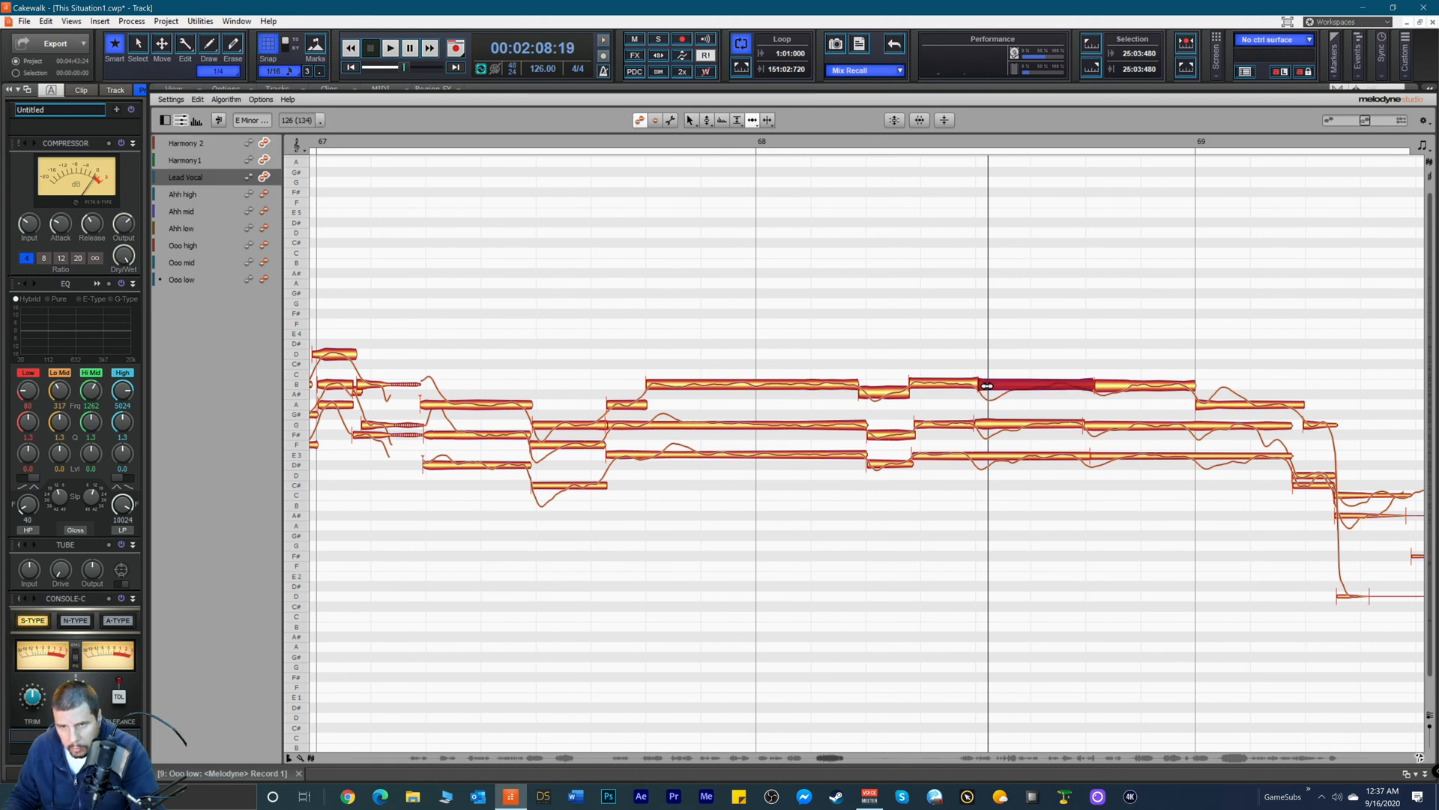
{"action": "left_click_drag", "start_coordinate": [1110, 387], "coordinate": [1103, 388]}
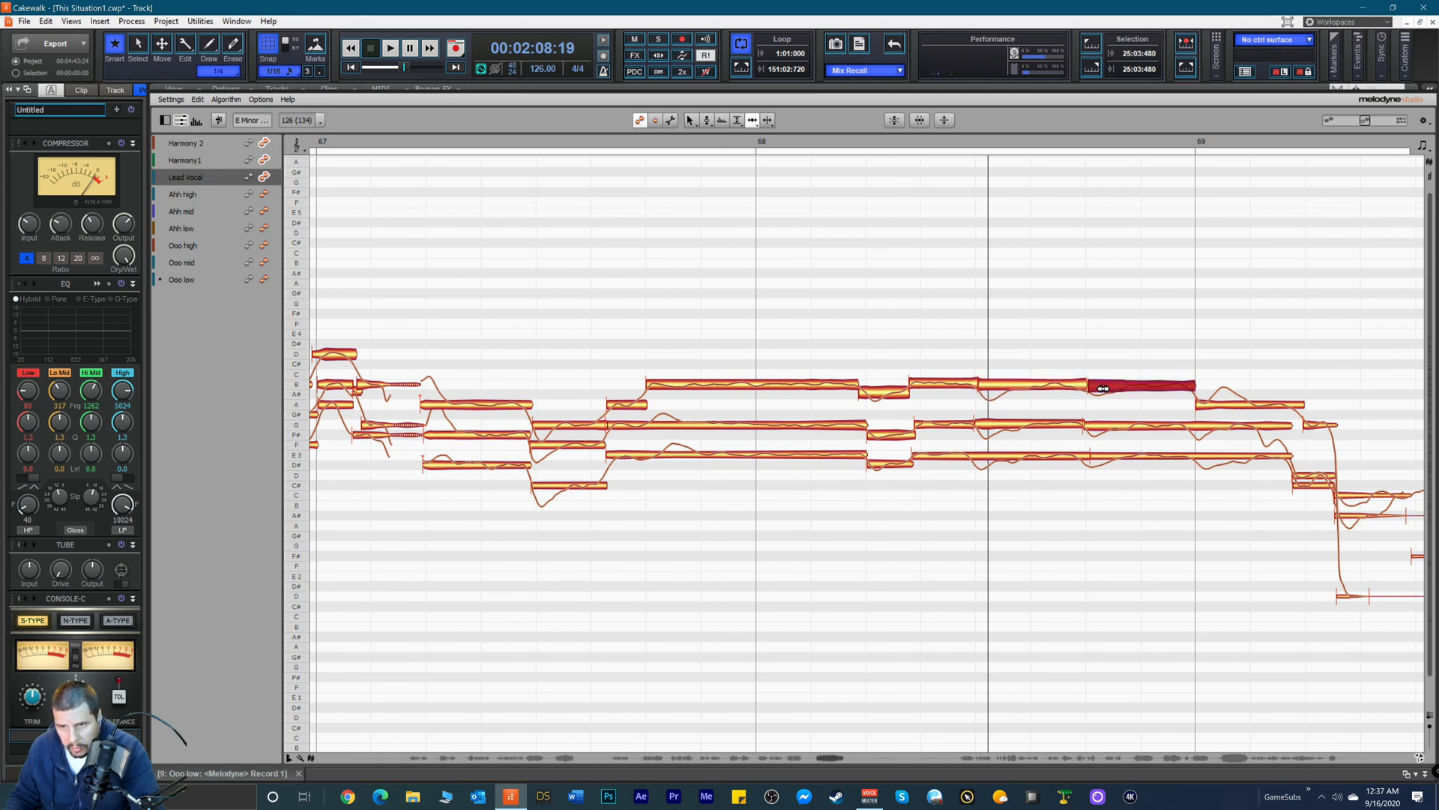
Step: Split Harmony 2's held E note near beat 3 of bar 68 and align the new border with the Lead Vocal's
{"action": "right_click", "coordinate": [976, 468]}
{"action": "left_click", "coordinate": [989, 470]}
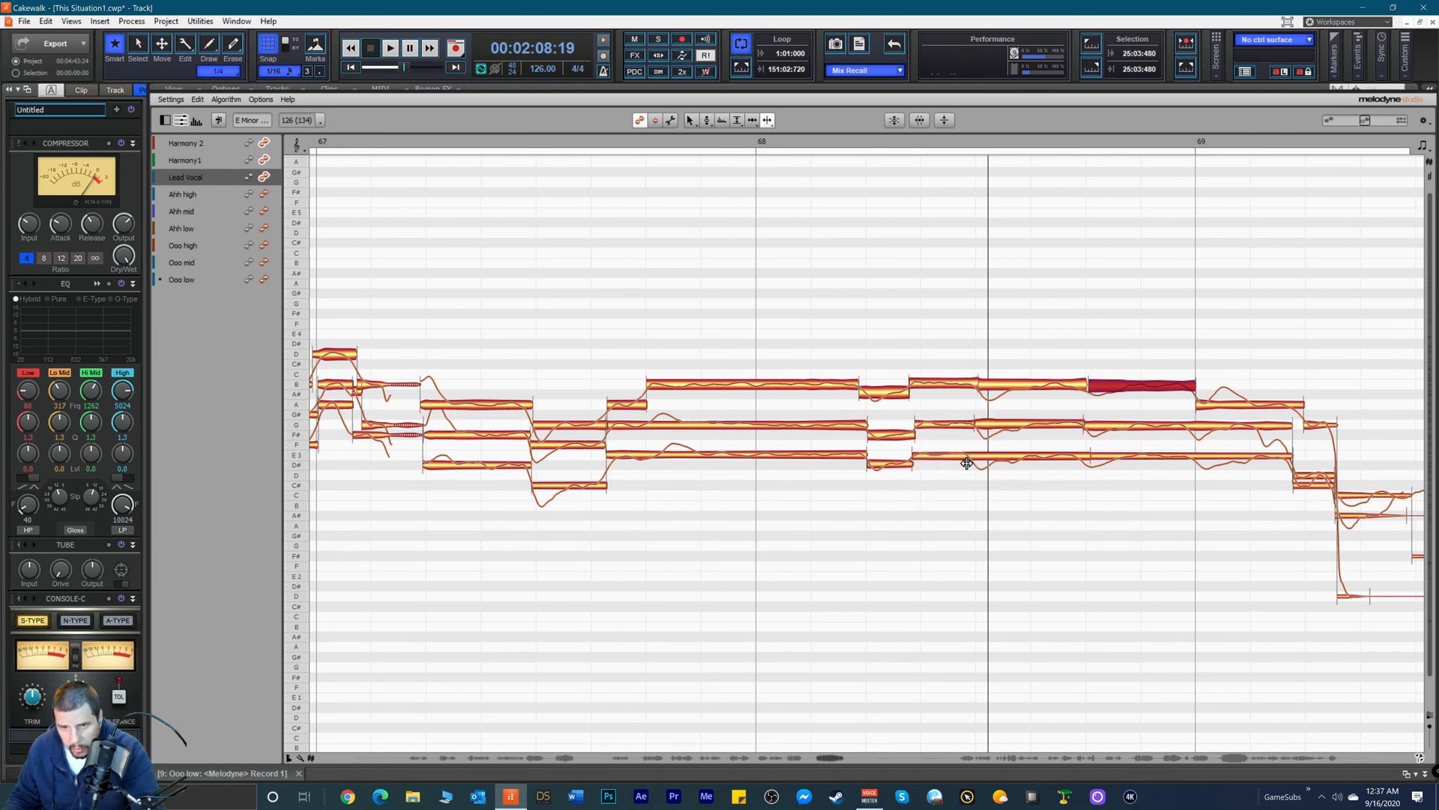
{"action": "left_click", "coordinate": [972, 458]}
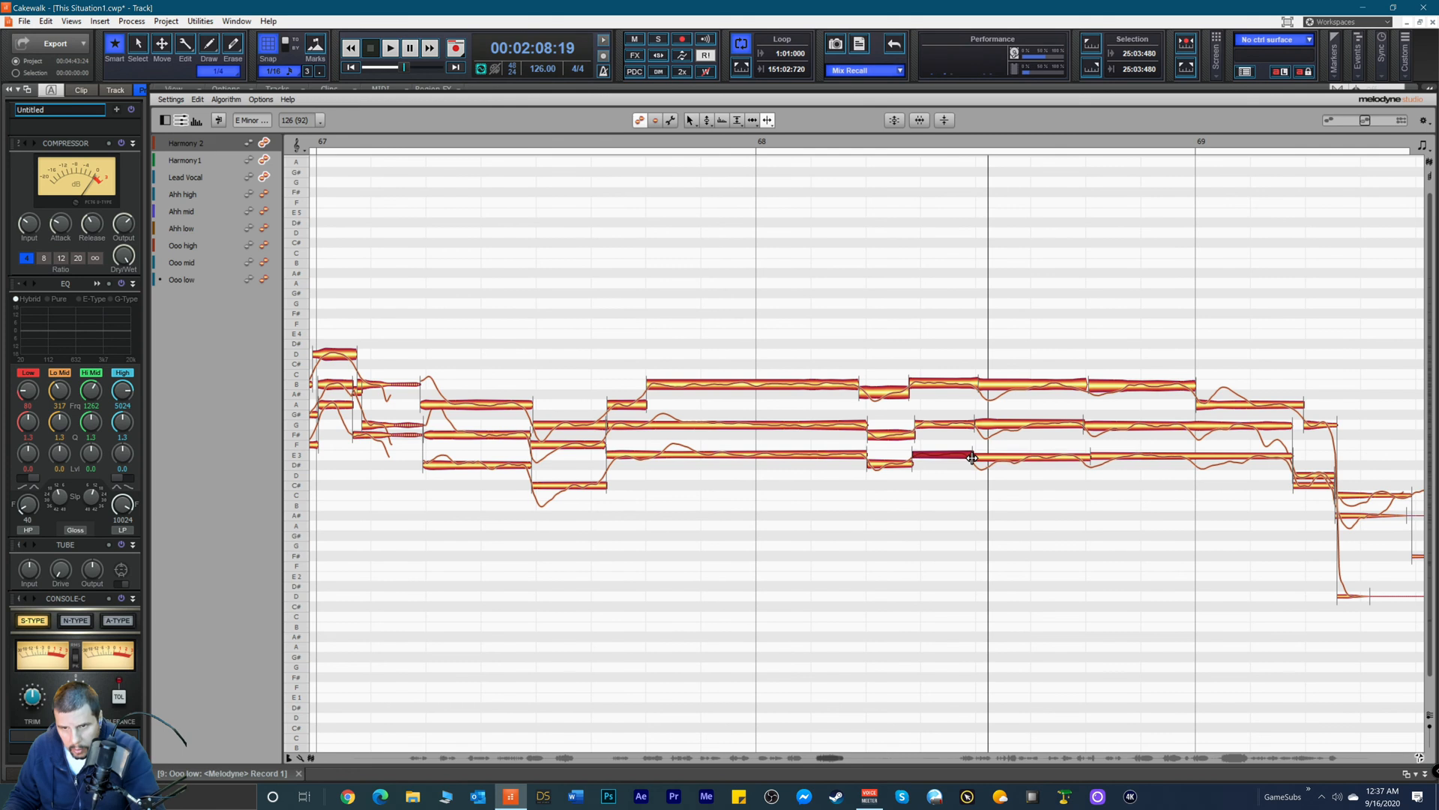
{"action": "right_click", "coordinate": [950, 481]}
{"action": "left_click", "coordinate": [951, 480]}
{"action": "left_click", "coordinate": [979, 458]}
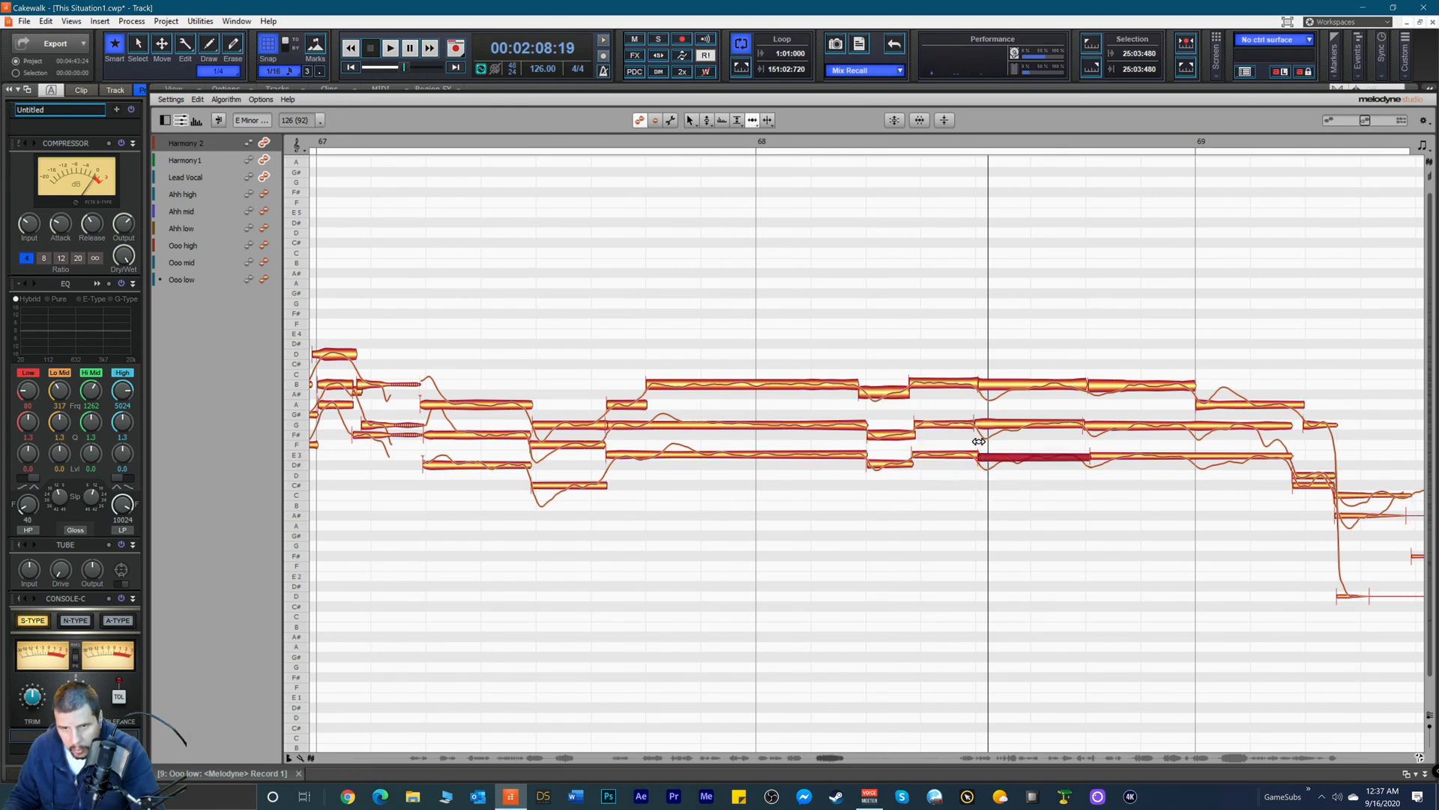
Step: Audition the realigned phrase from beat 2 of bar 68 past bar 69 with all three vocals
{"action": "left_click", "coordinate": [852, 138]}
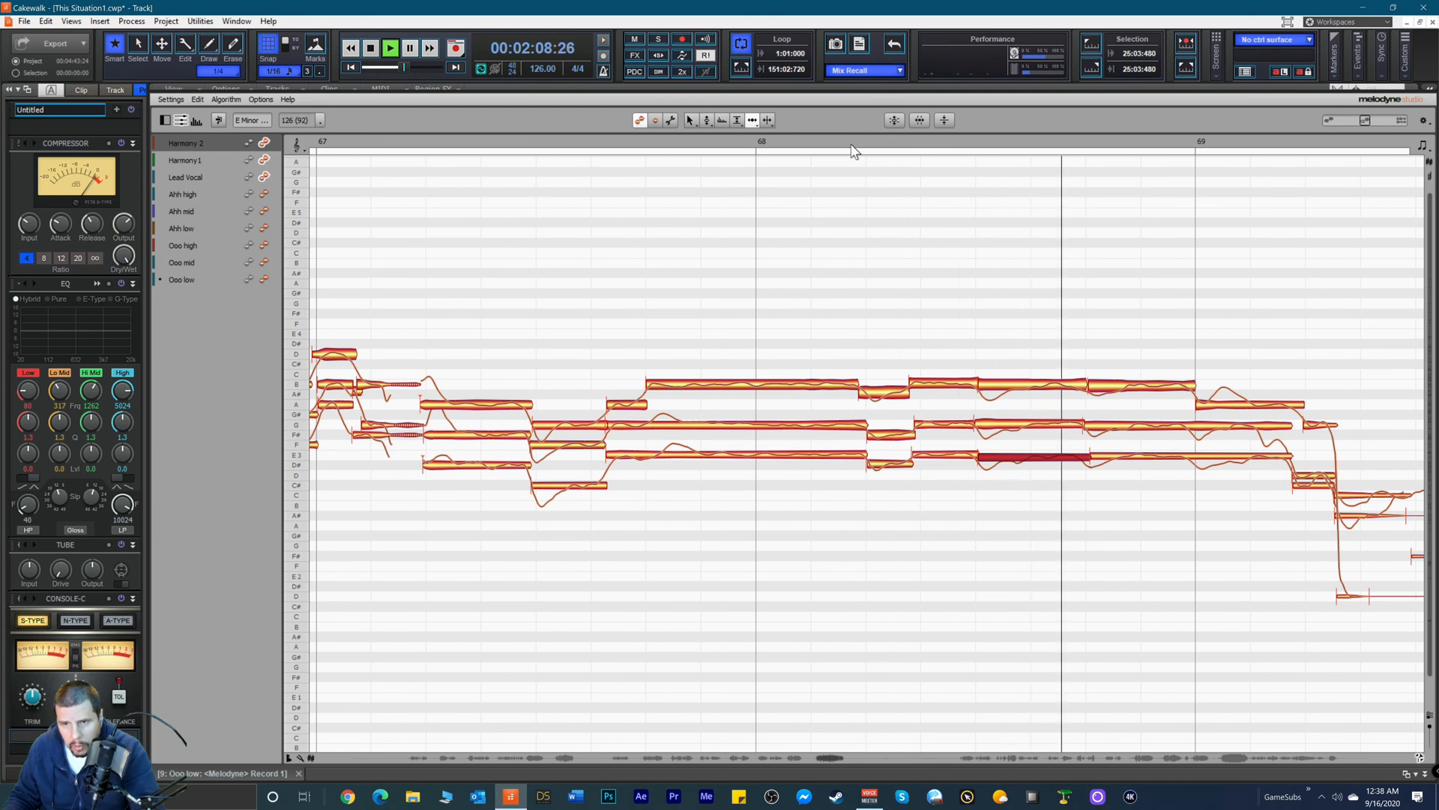
{"action": "key", "text": "space"}
{"action": "key", "text": "space"}
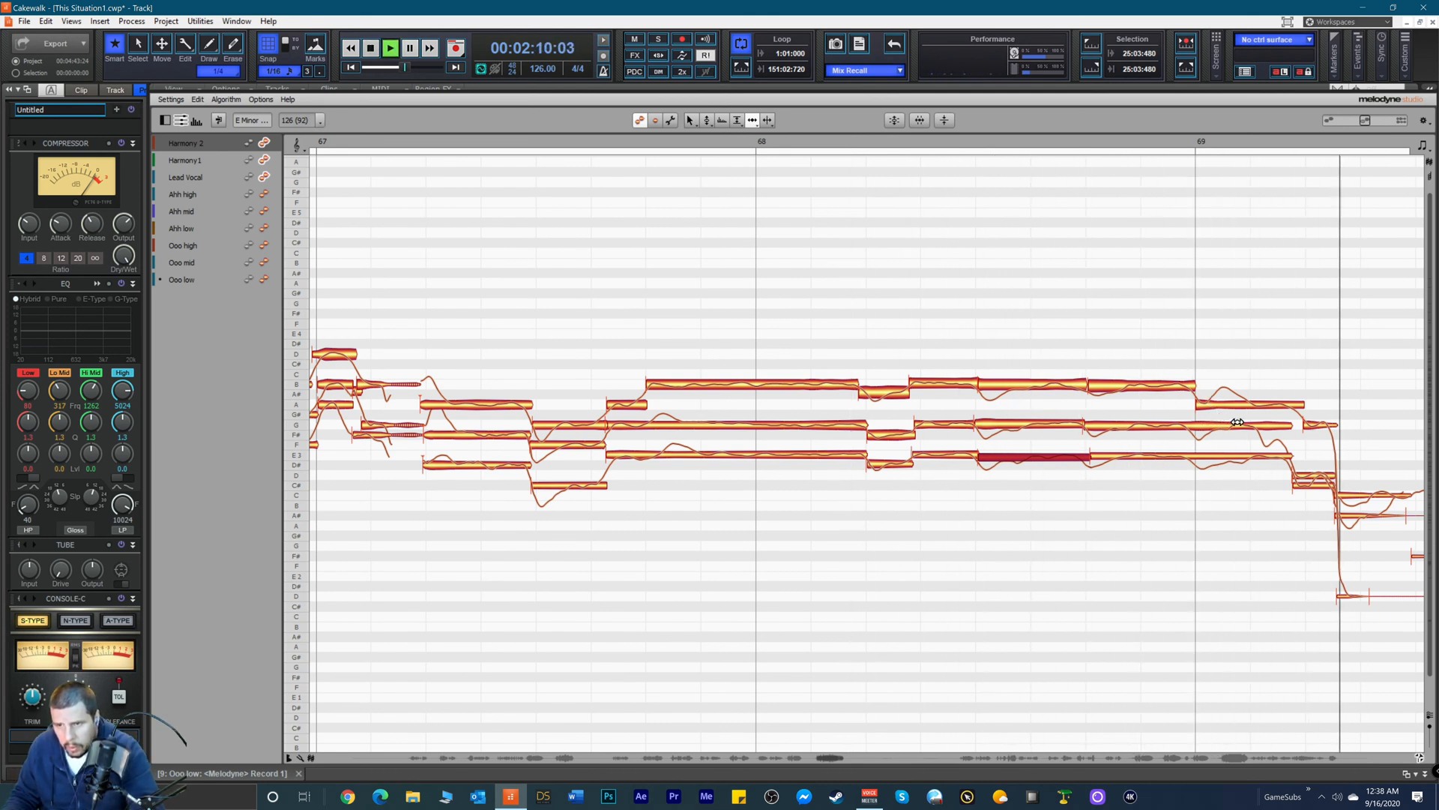
{"action": "key", "text": "space"}
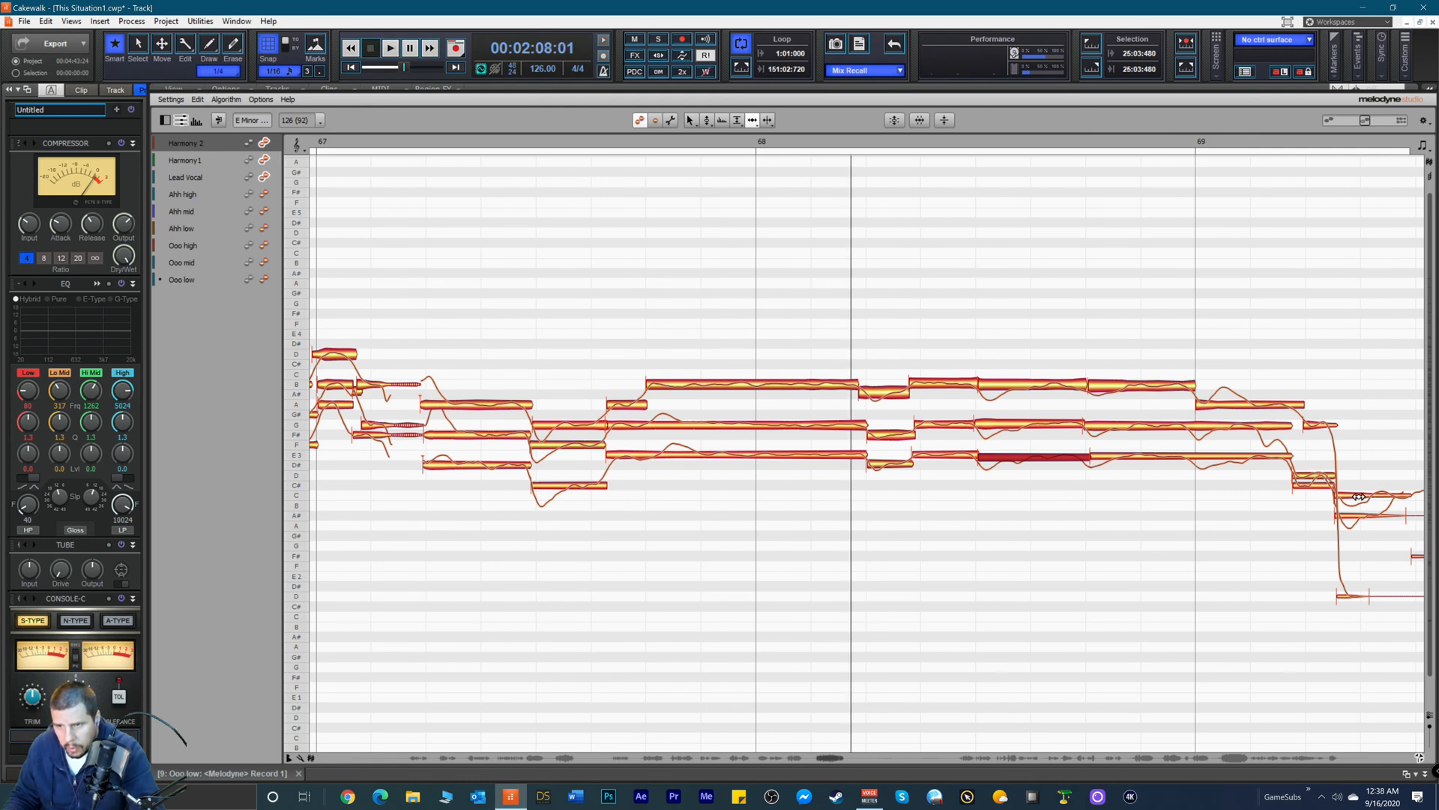
Step: Activate the Pitch tool and audition the passage across bars 68 and 69 again
{"action": "right_click", "coordinate": [1369, 493]}
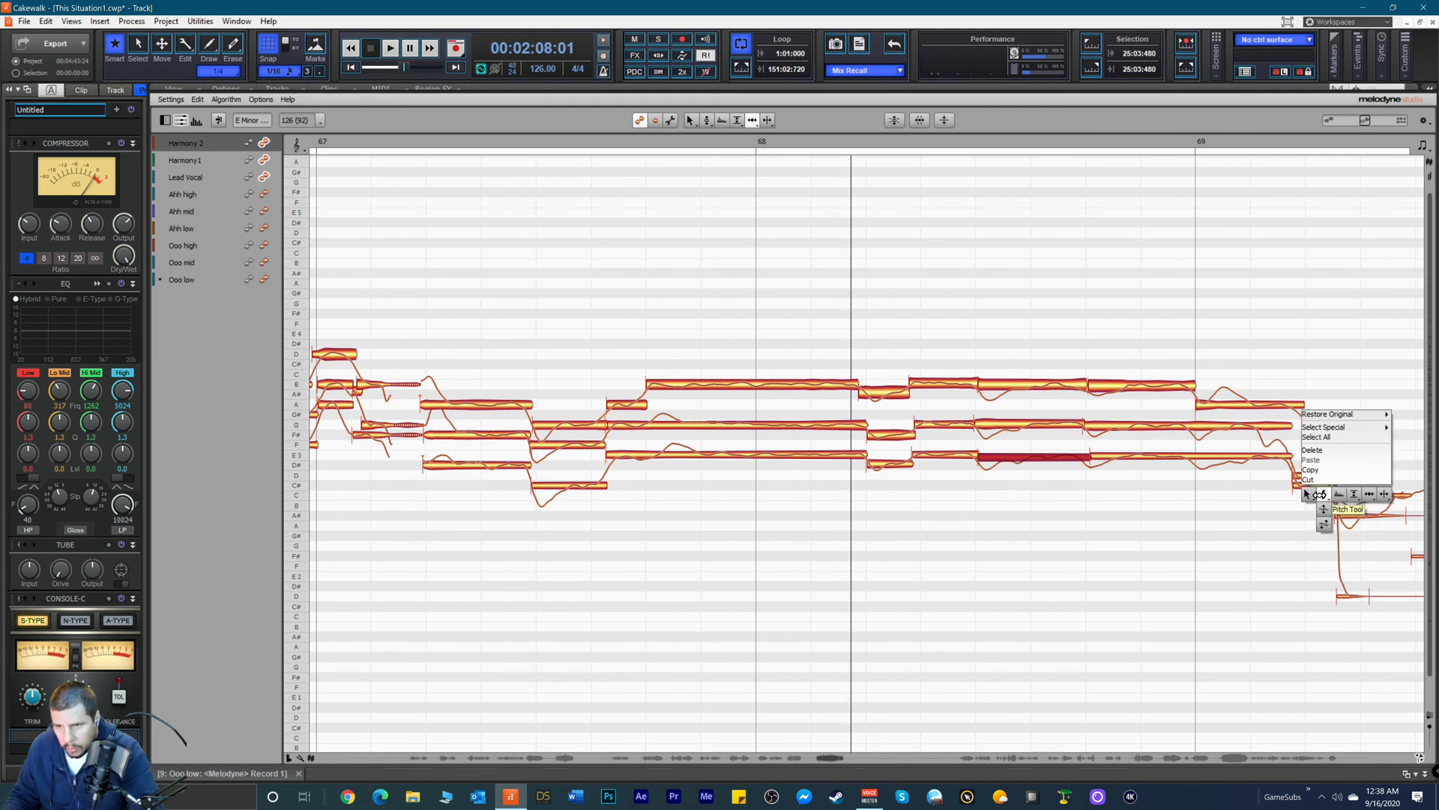
{"action": "left_click", "coordinate": [1324, 493]}
{"action": "left_click", "coordinate": [770, 288]}
{"action": "double_click", "coordinate": [770, 289]}
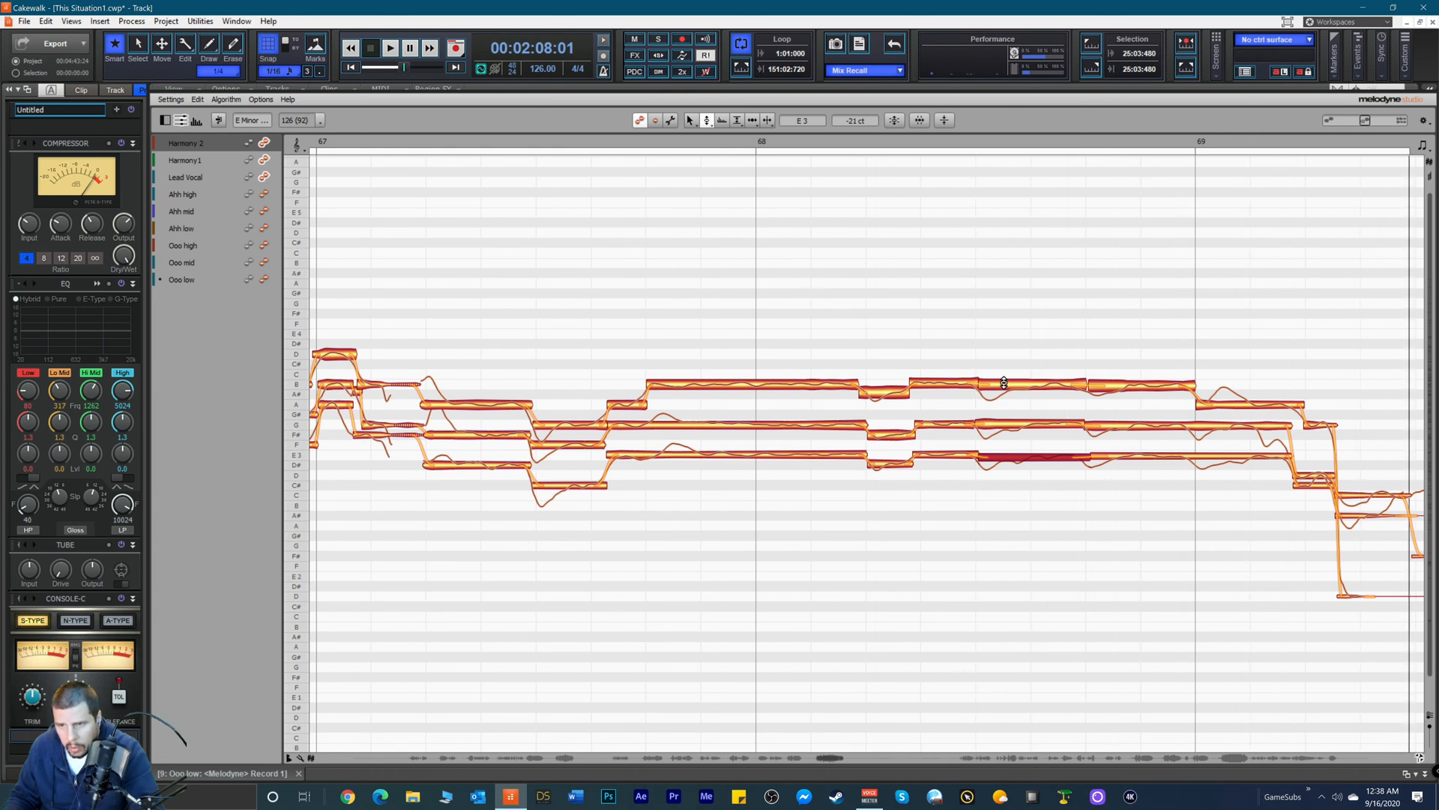
Step: Set Harmony 2's note just after beat 2 of bar 69 to B2 and audition the phrase
{"action": "left_click", "coordinate": [1369, 497]}
{"action": "left_click_drag", "start_coordinate": [1369, 497], "coordinate": [1368, 511]}
{"action": "left_click", "coordinate": [1369, 520]}
{"action": "left_click", "coordinate": [1369, 516]}
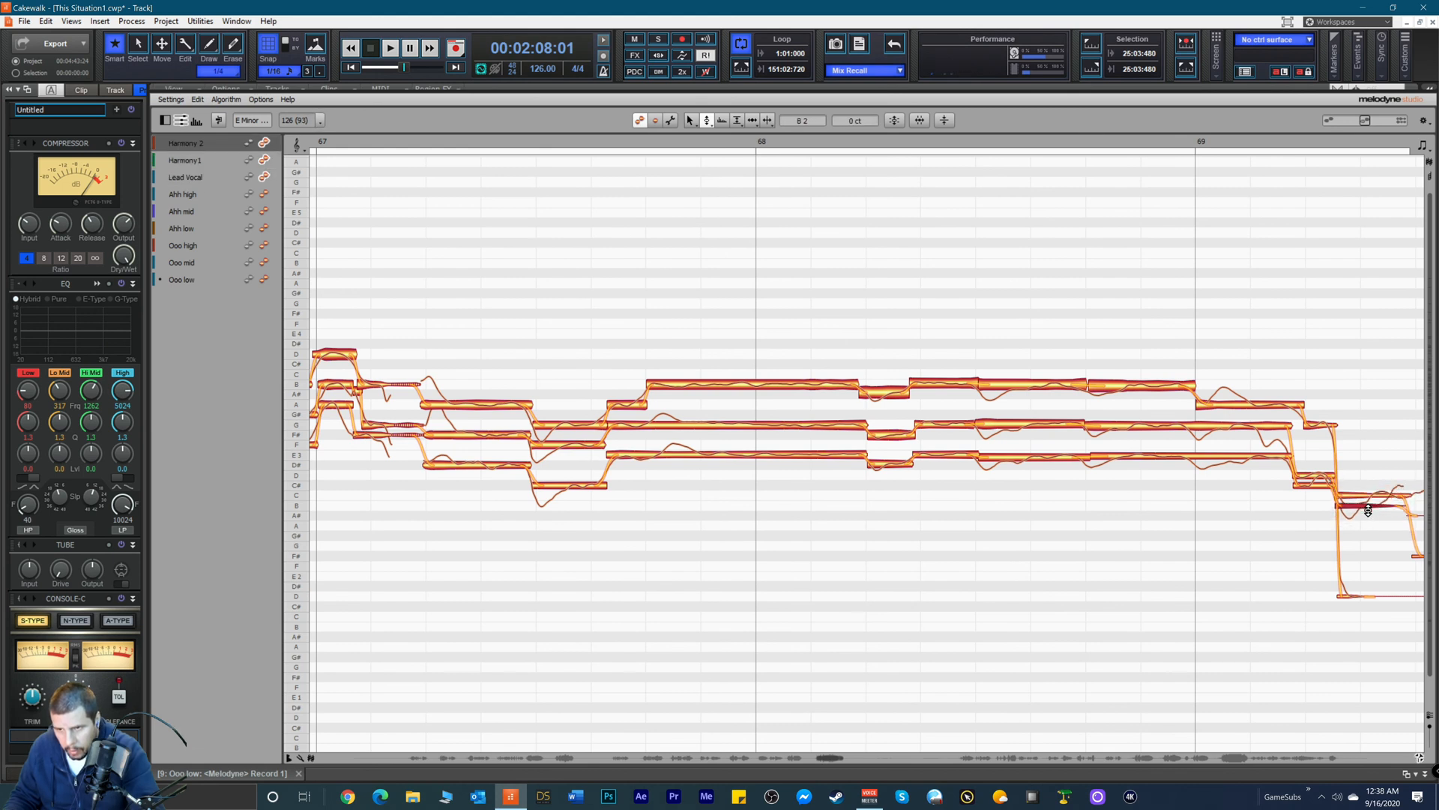
{"action": "key", "text": "space"}
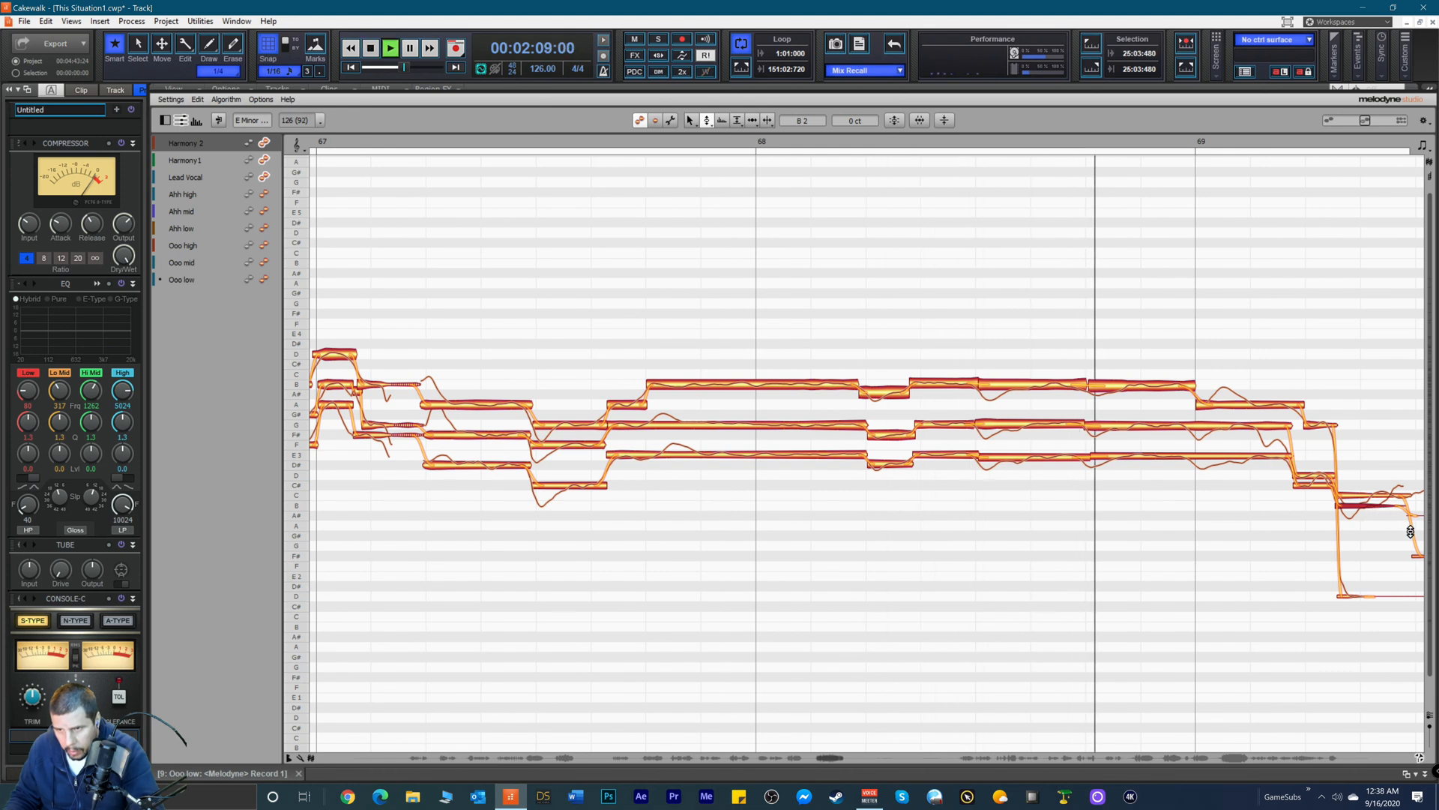
{"action": "key", "text": "space"}
Step: Try Harmony 2's short note around beat 2 of bar 69 at E3, audition it, and return the note to C#3
{"action": "left_click", "coordinate": [1325, 474]}
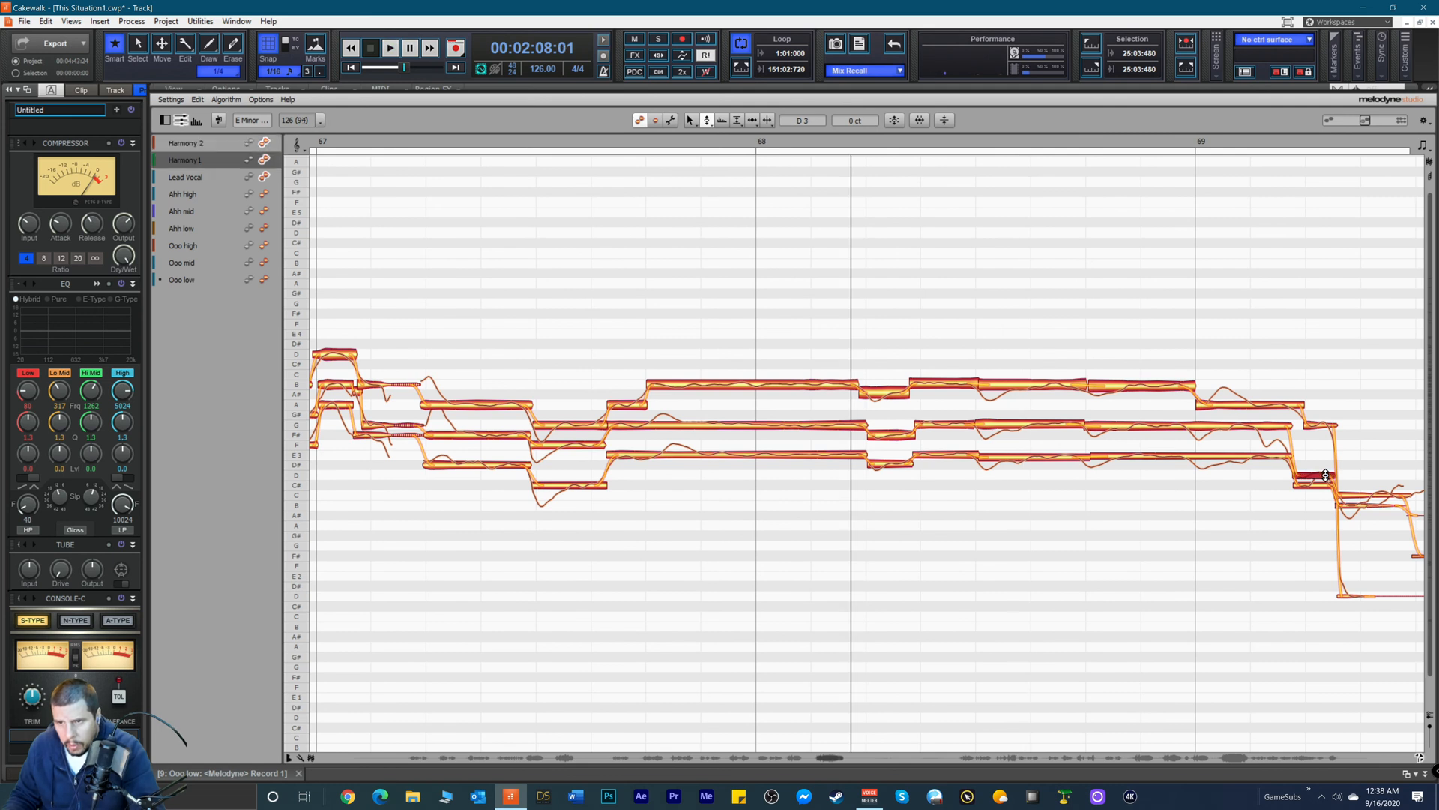
{"action": "left_click_drag", "start_coordinate": [1311, 486], "coordinate": [1328, 458]}
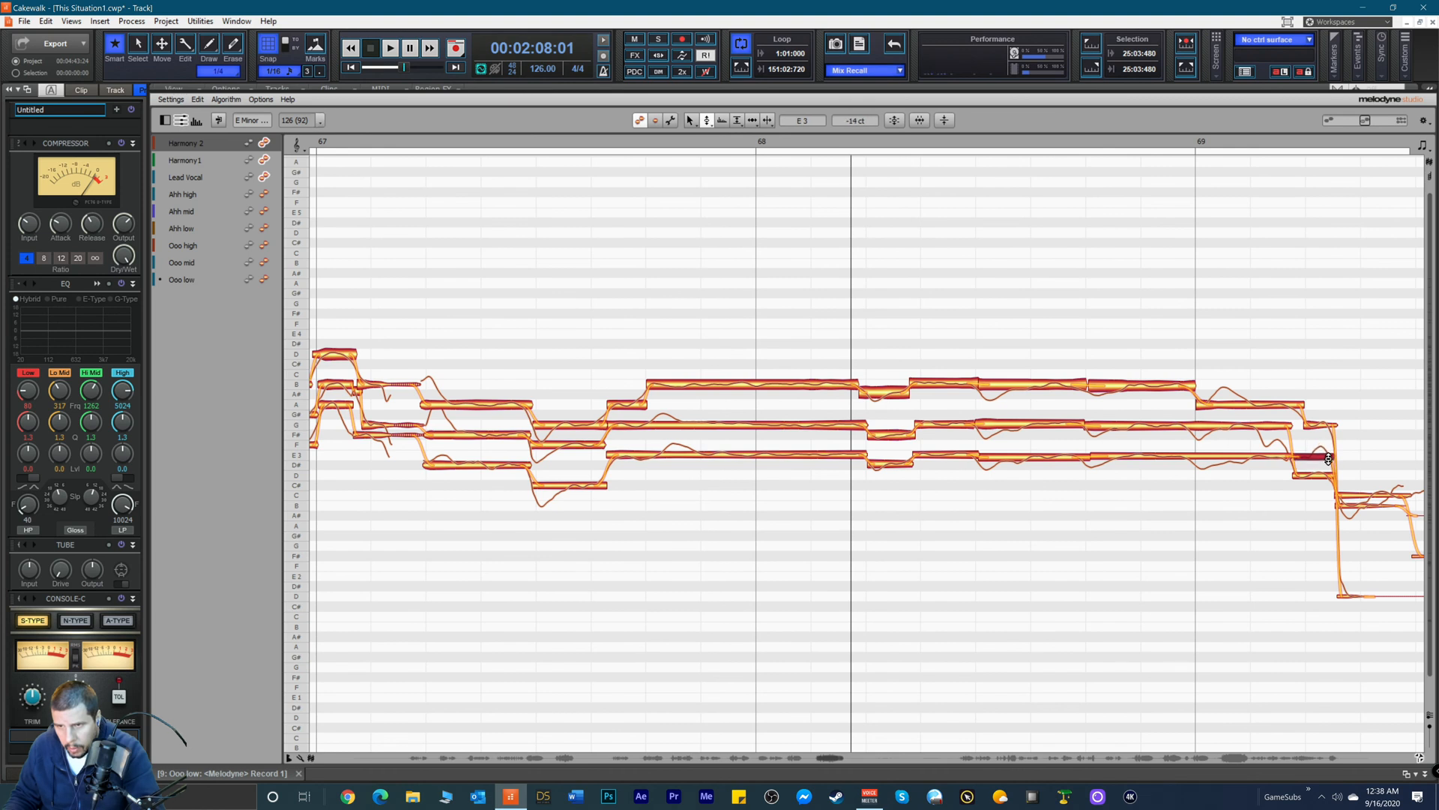
{"action": "key", "text": "space"}
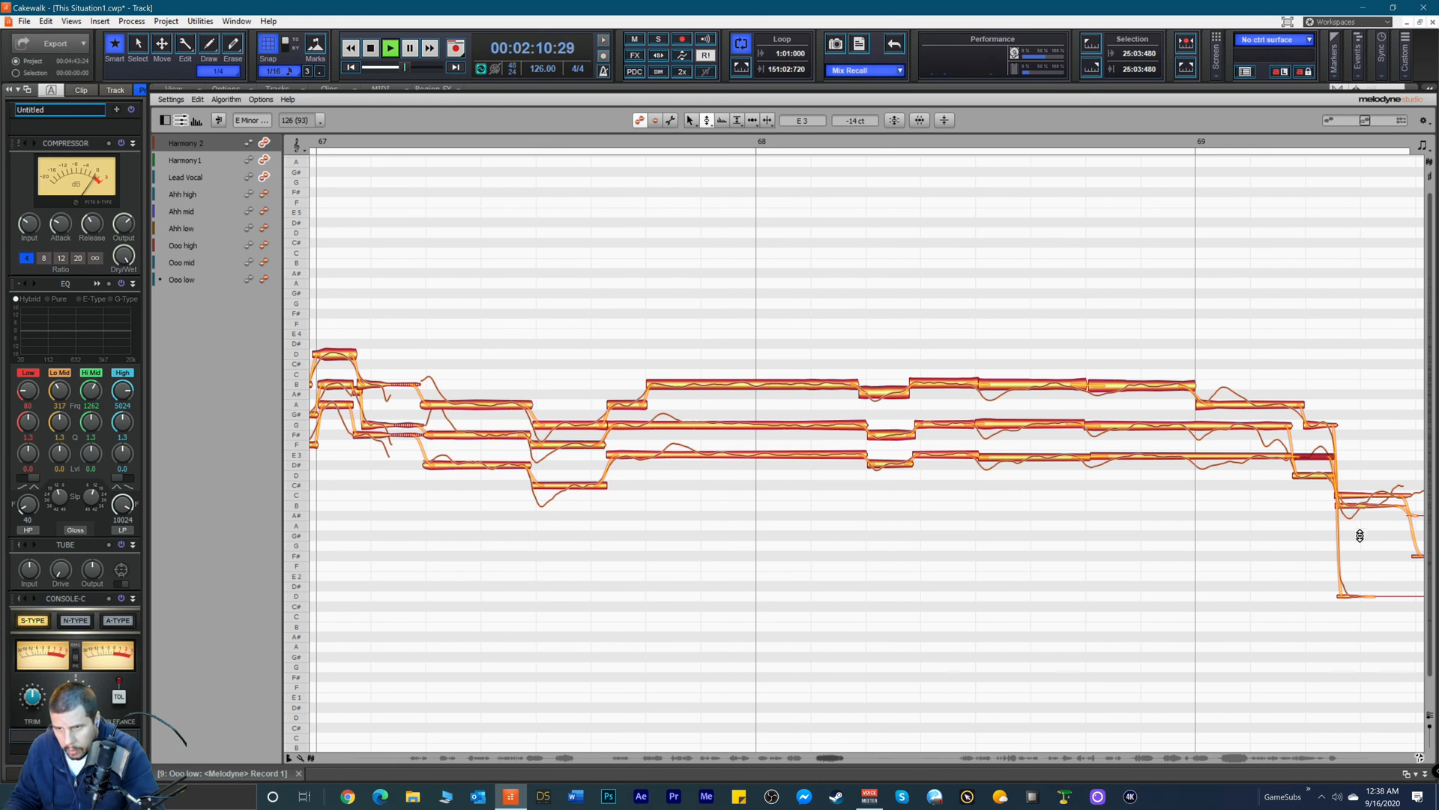
{"action": "key", "text": "space"}
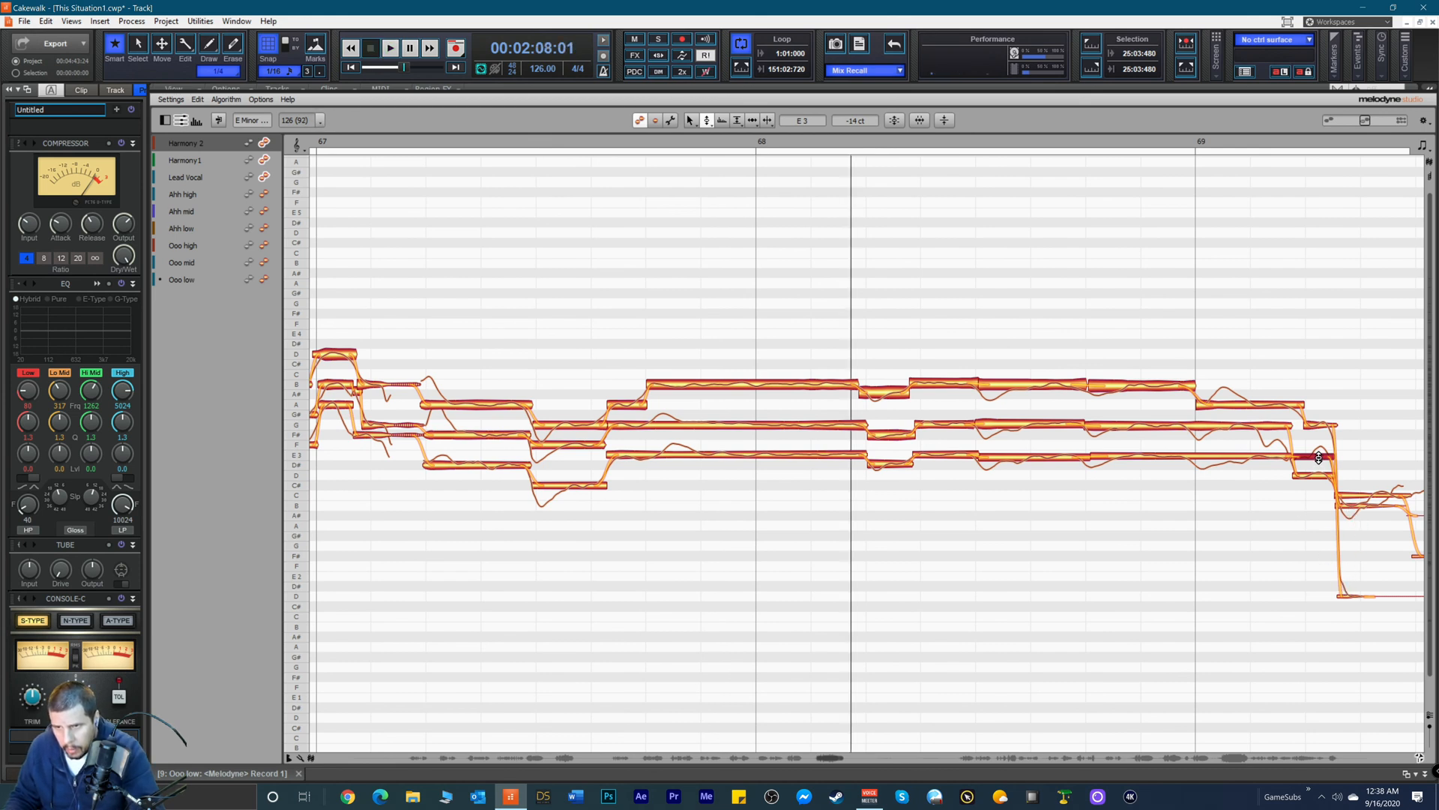
{"action": "left_click_drag", "start_coordinate": [1318, 458], "coordinate": [1327, 488]}
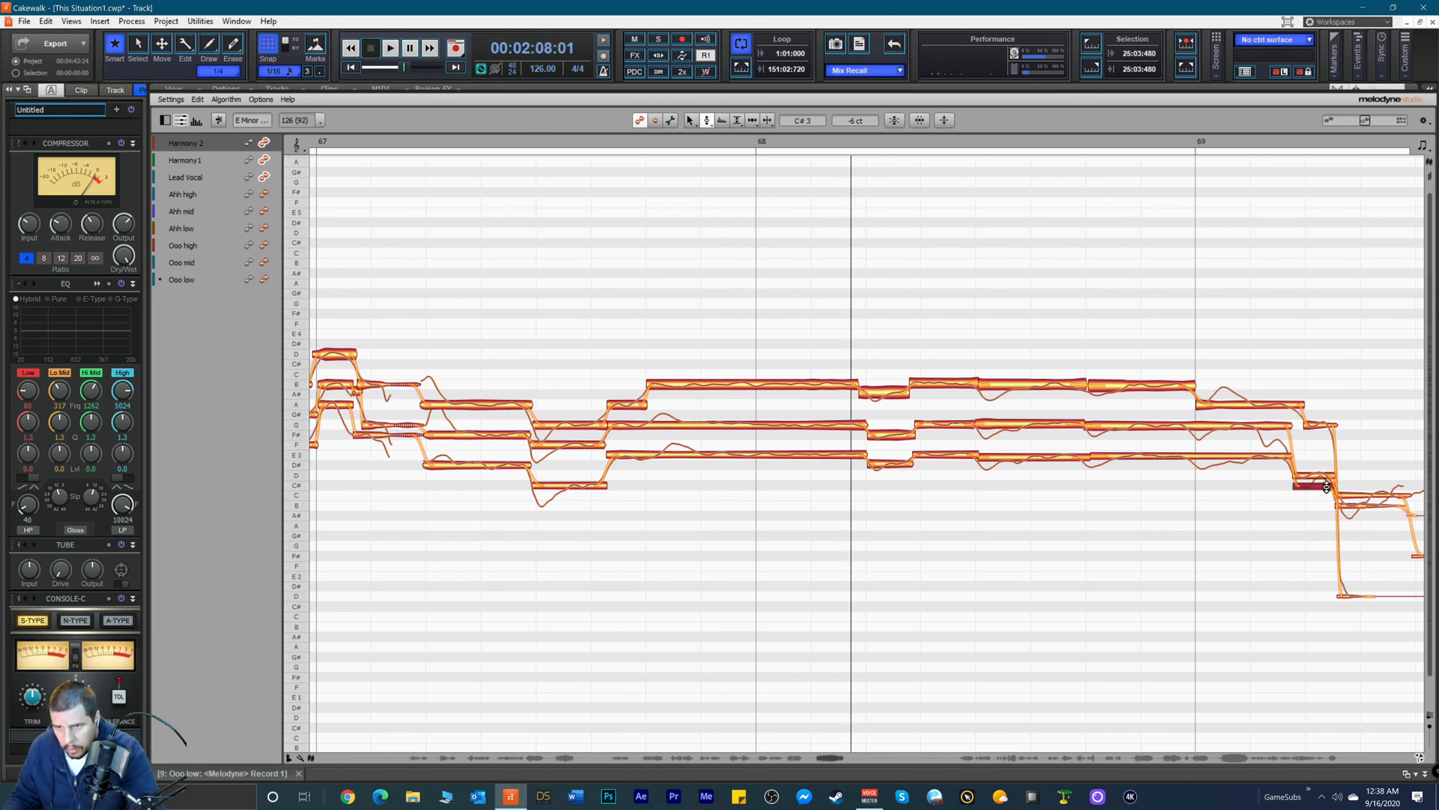
Step: Audition the passage from beat 2 of bar 68 through bar 69 twice with all three vocals
{"action": "key", "text": "space"}
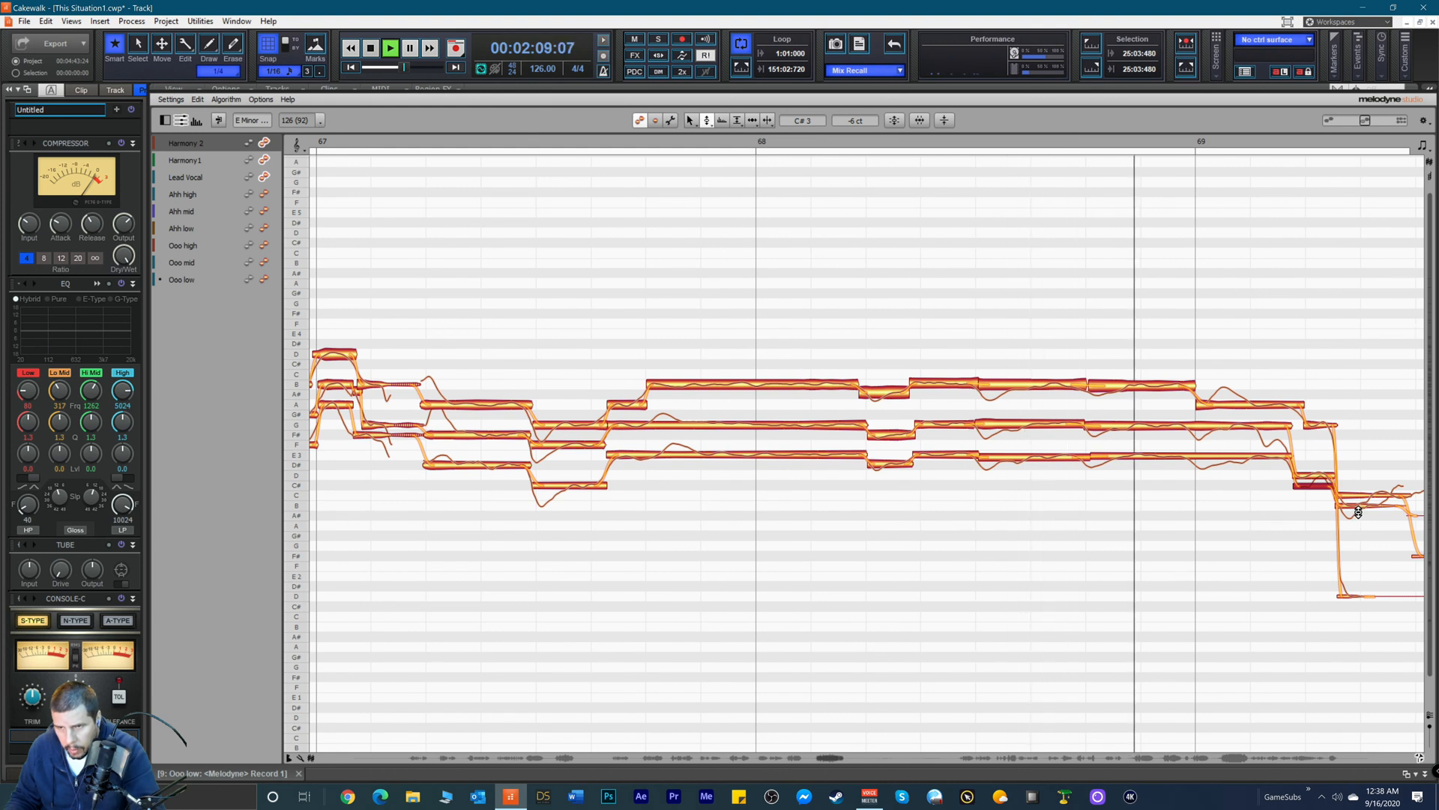
{"action": "key", "text": "space"}
{"action": "key", "text": "space"}
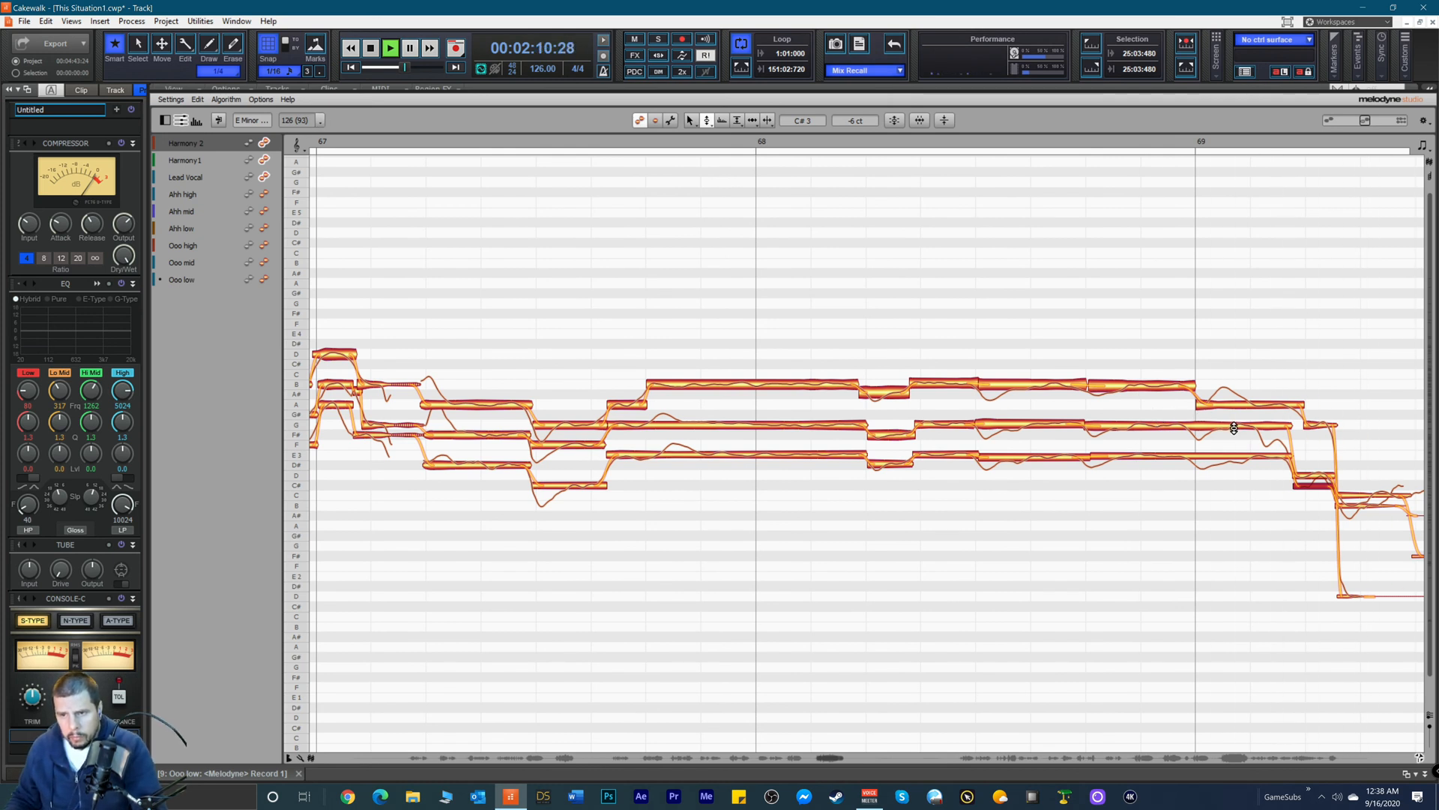
{"action": "key", "text": "space"}
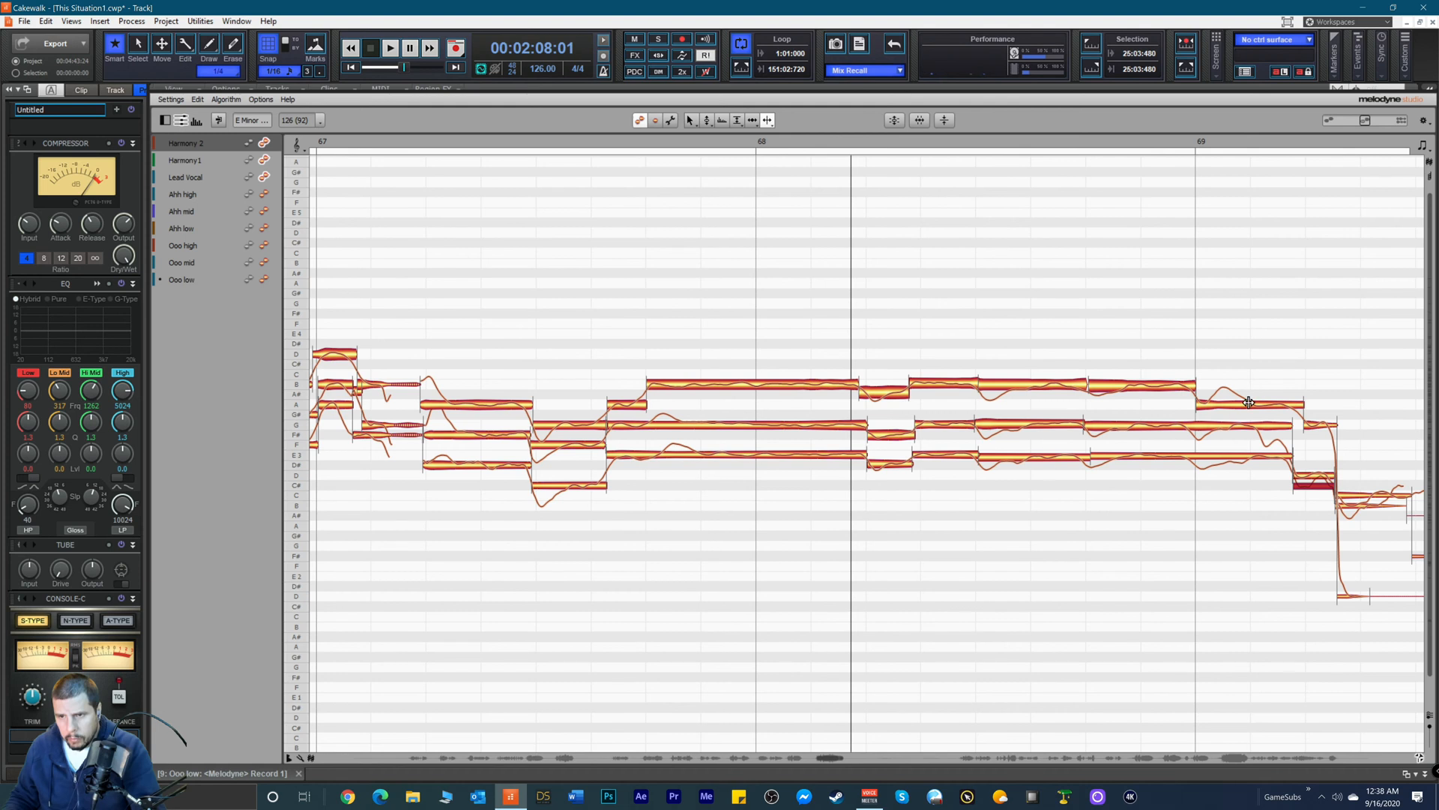
Step: Split the Lead Vocal's A note at the start of bar 69 into three notes and audition the separations
{"action": "double_click", "coordinate": [1249, 402]}
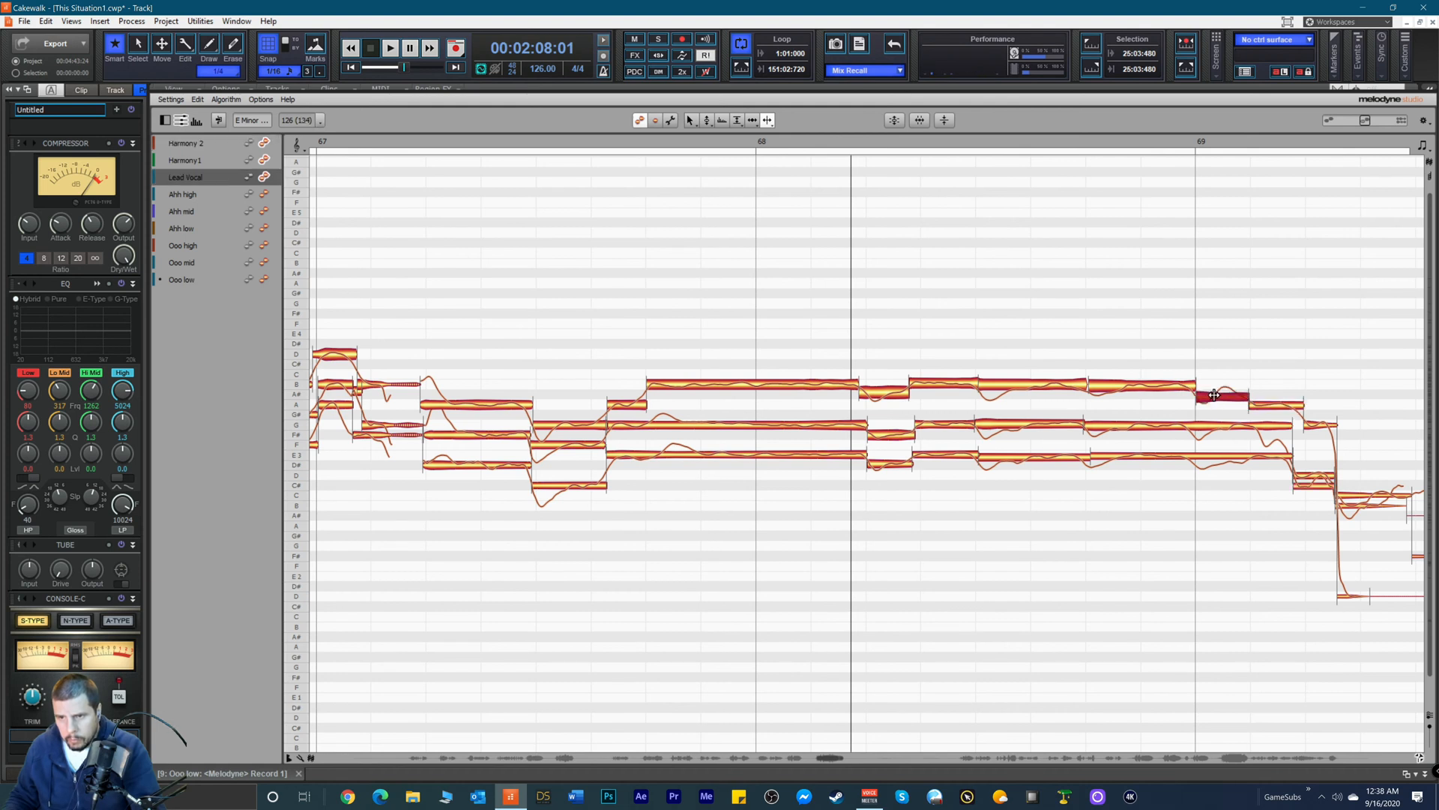
{"action": "double_click", "coordinate": [1214, 395]}
{"action": "key", "text": "space"}
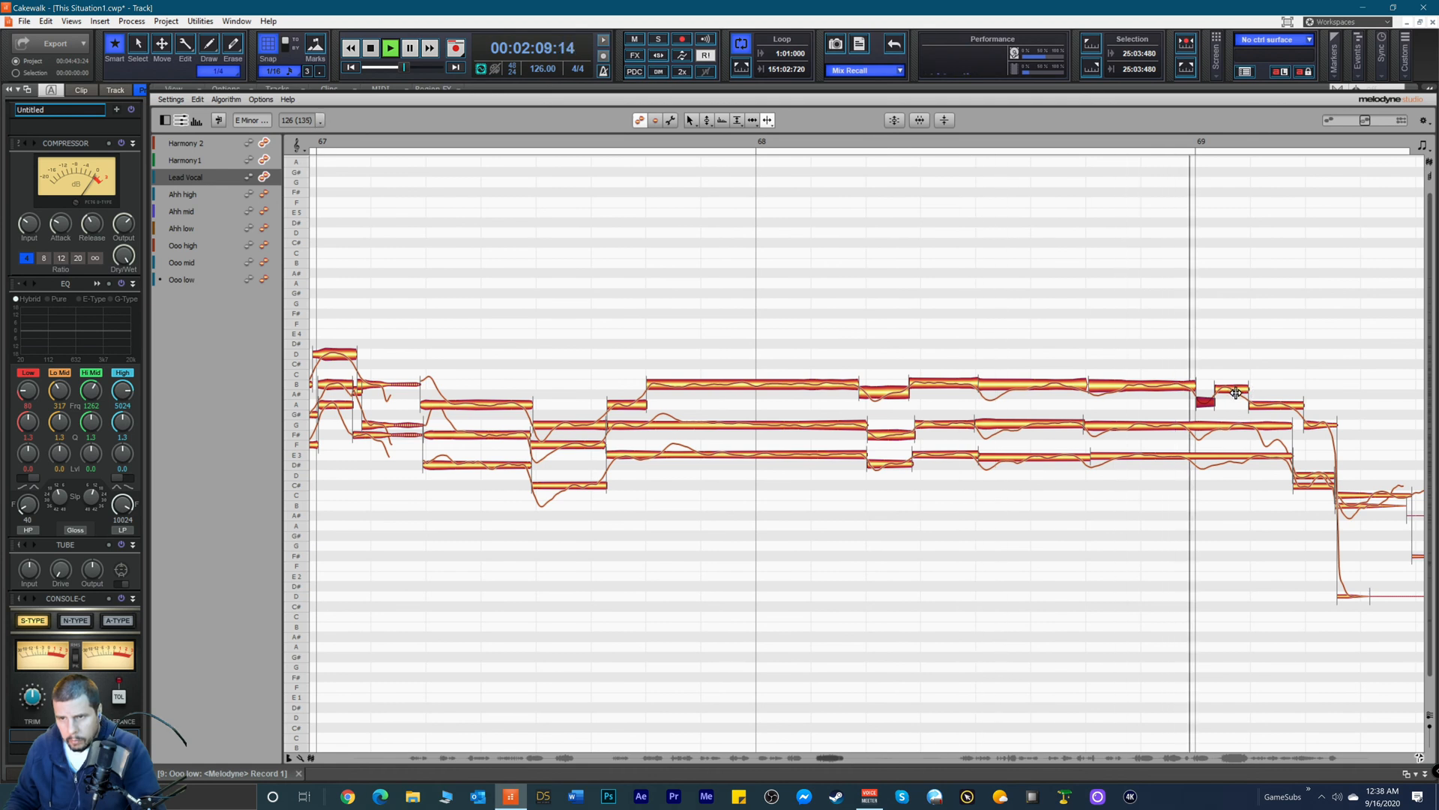
{"action": "key", "text": "space"}
Step: Snap the Lead Vocal's three split notes at the start of bar 69 to A3, B3 and A3 with the Pitch tool
{"action": "right_click", "coordinate": [1215, 404]}
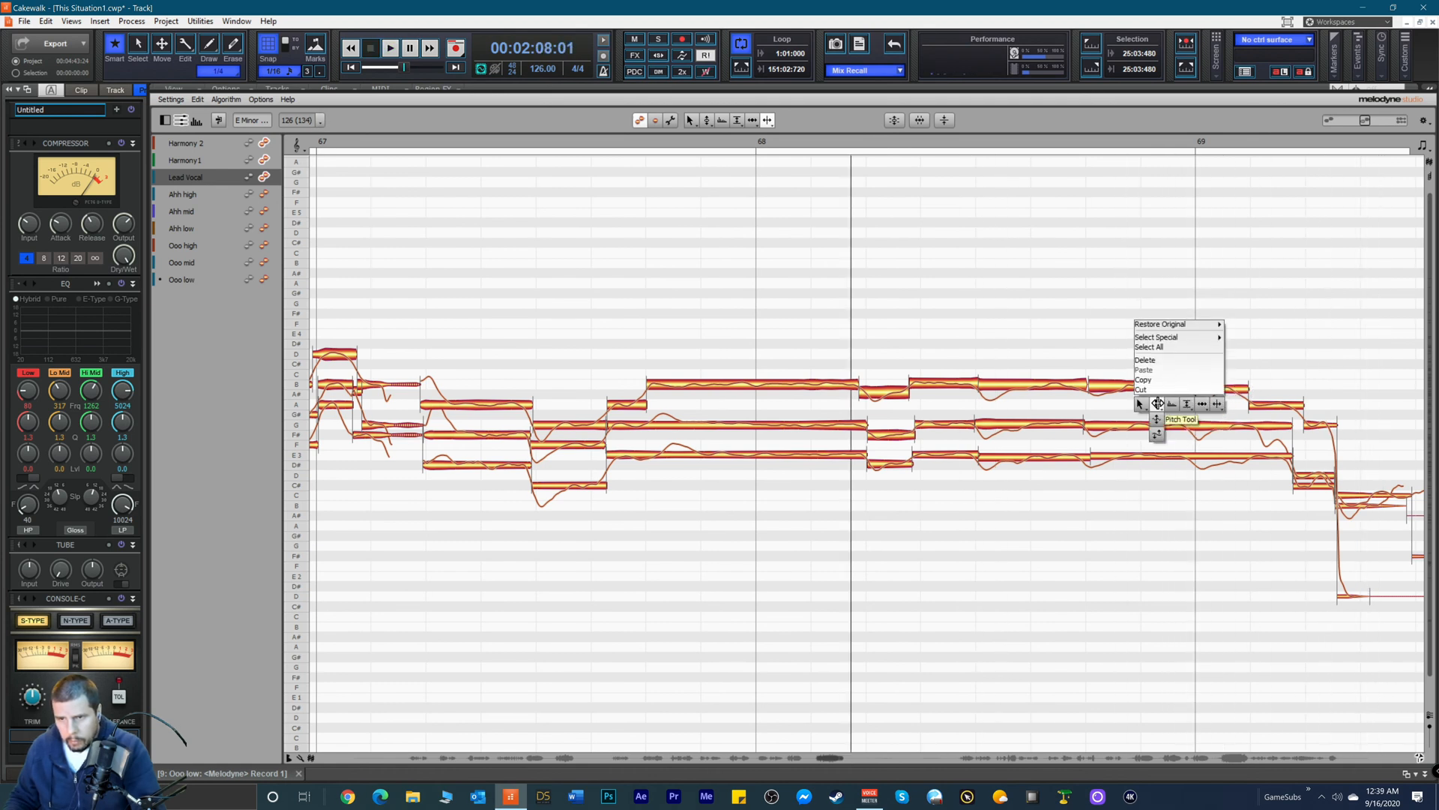
{"action": "left_click", "coordinate": [1159, 404]}
{"action": "double_click", "coordinate": [1204, 398]}
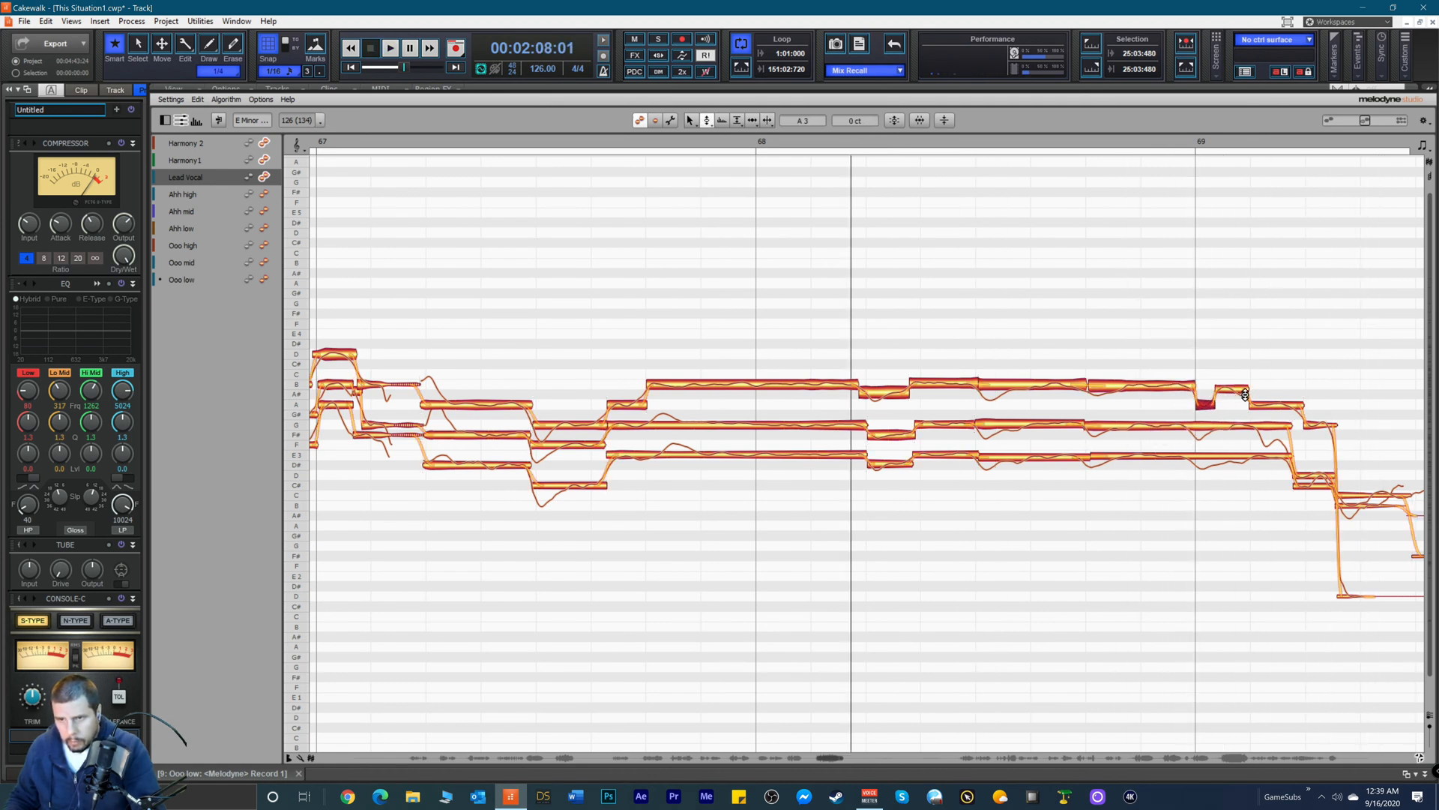
{"action": "double_click", "coordinate": [1226, 389]}
{"action": "left_click", "coordinate": [1250, 407]}
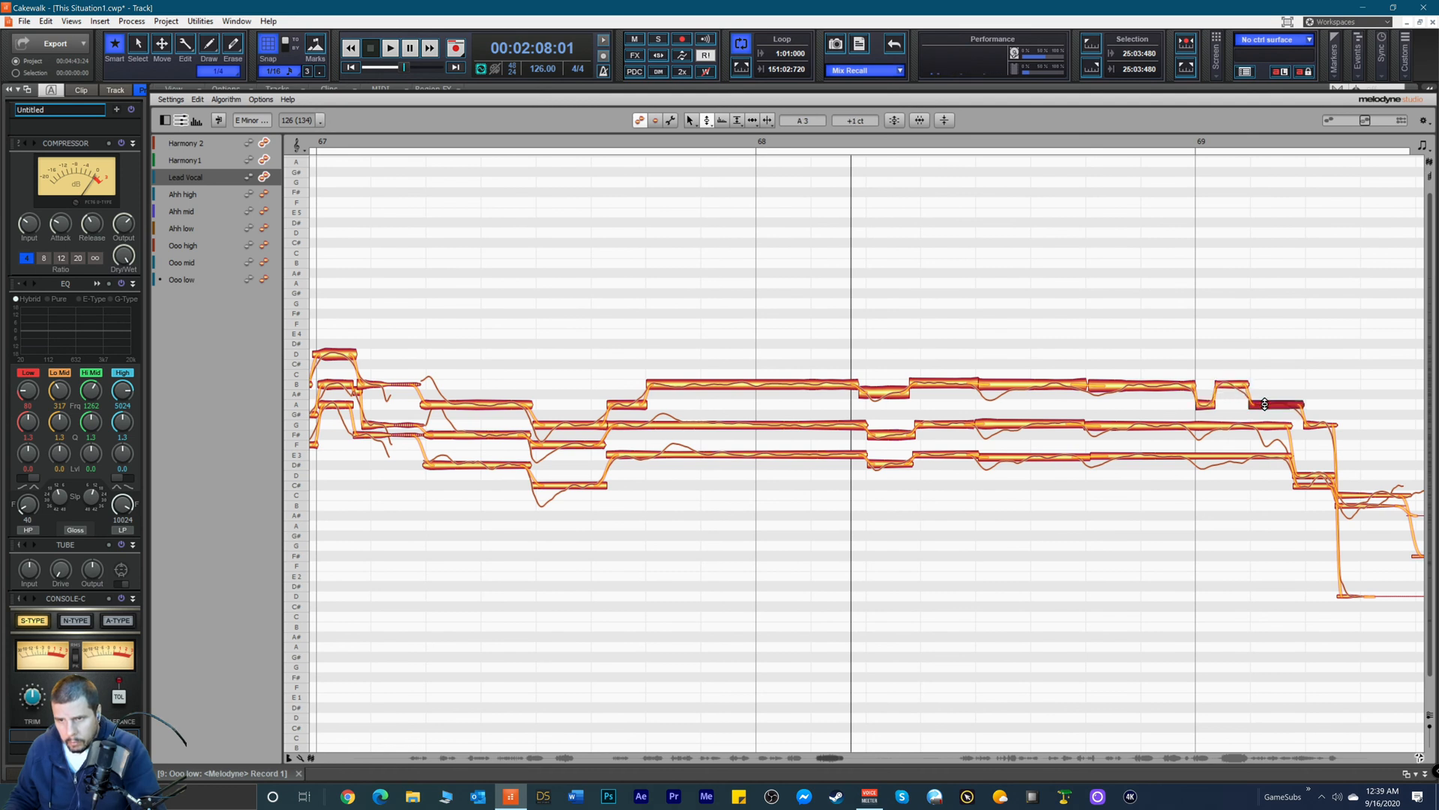
Step: Audition the phrase with the Lead Vocal's corrected notes in bar 69 twice
{"action": "key", "text": "space"}
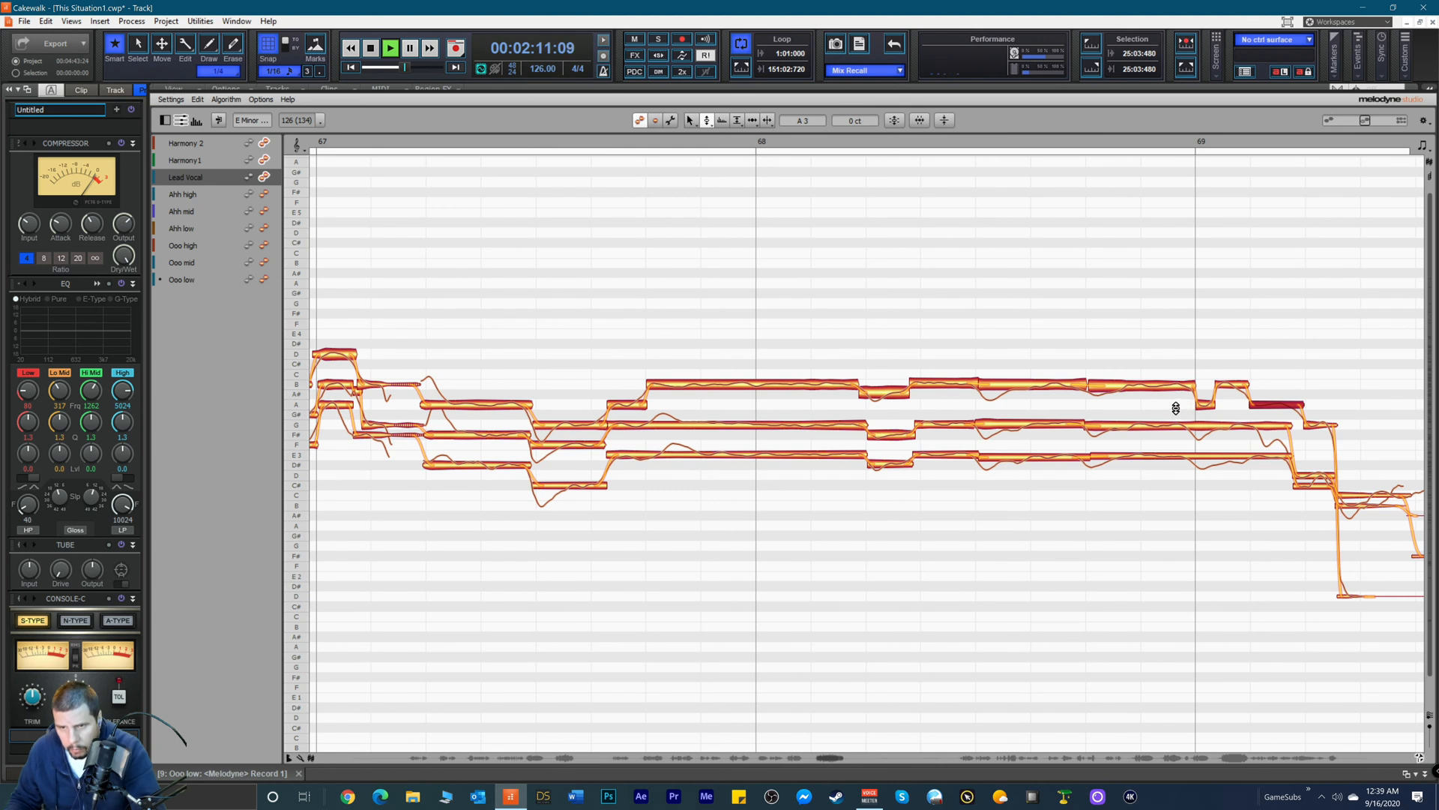
{"action": "key", "text": "space"}
{"action": "key", "text": "space"}
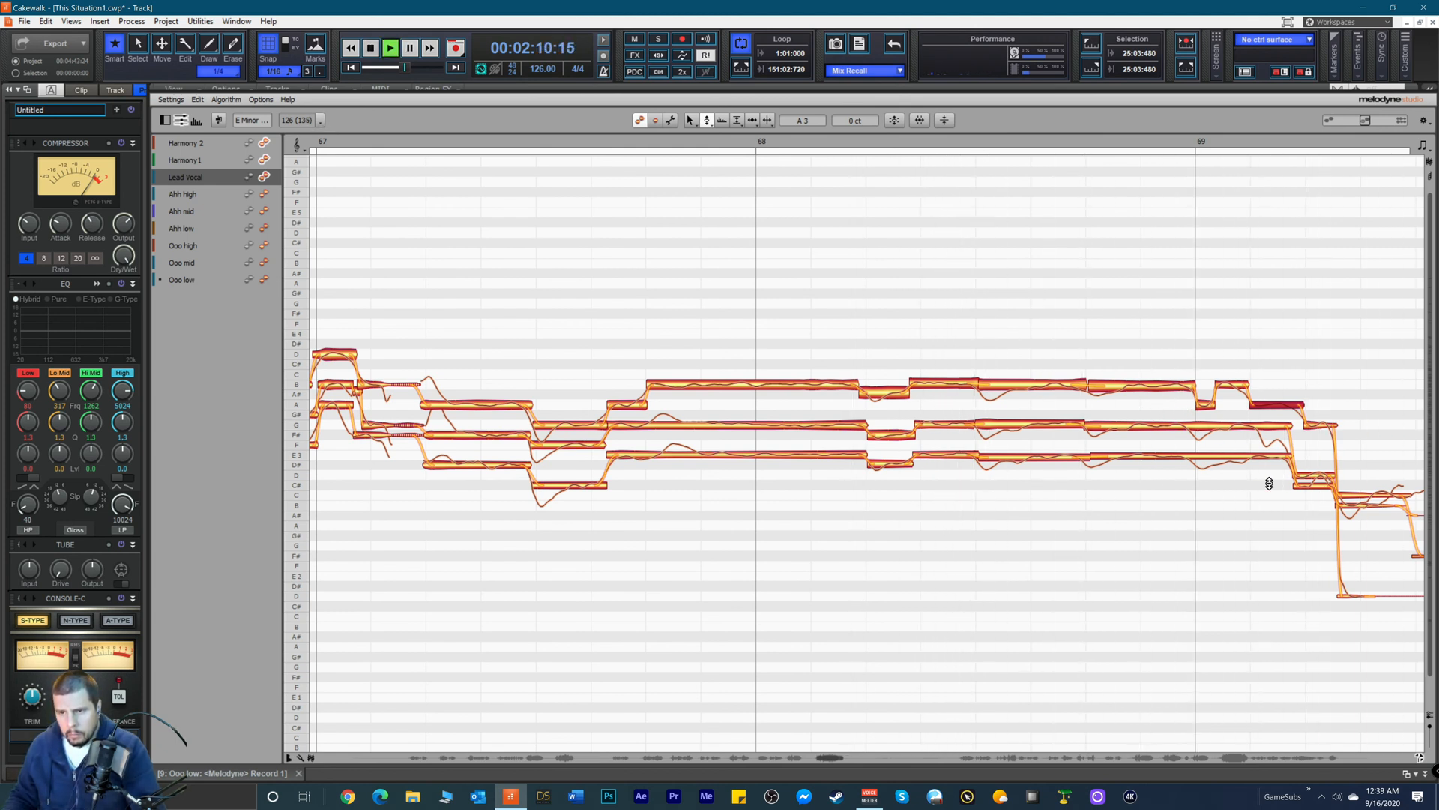
{"action": "key", "text": "space"}
Step: Check the two harmony notes after beat 2 of bar 69 and turn off note editing for the Lead Vocal
{"action": "left_click", "coordinate": [1366, 505]}
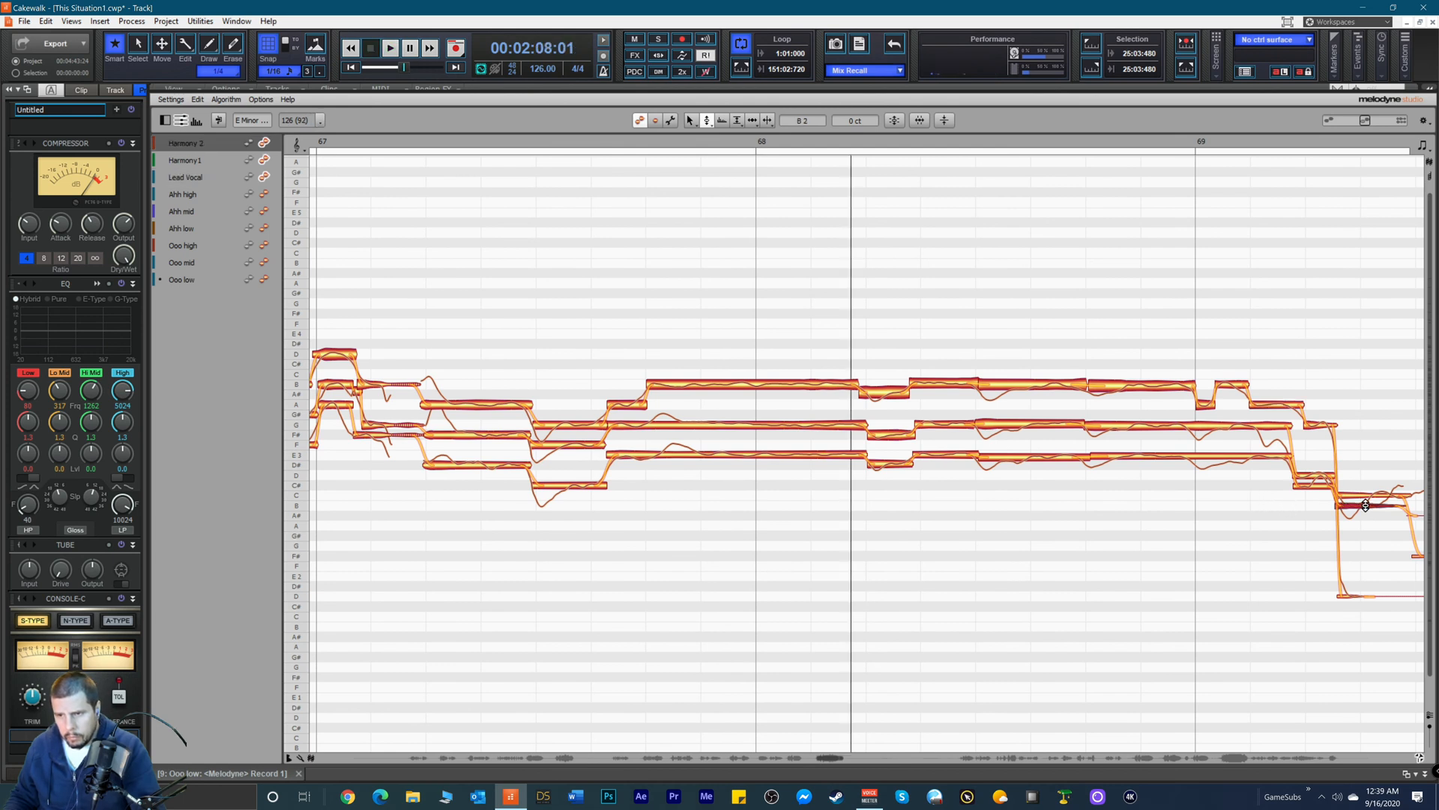
{"action": "left_click", "coordinate": [1365, 493]}
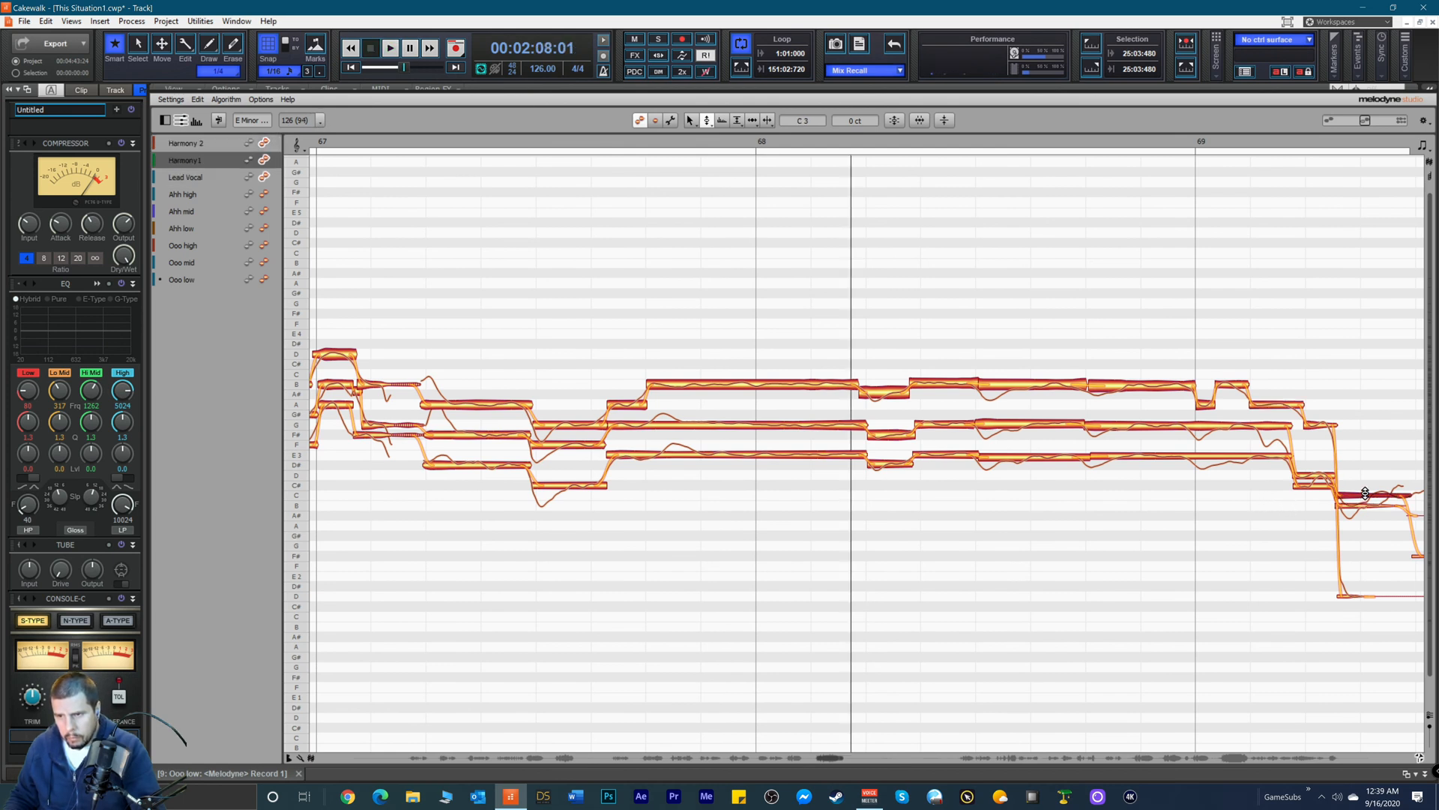
{"action": "right_click", "coordinate": [1365, 494]}
{"action": "left_click", "coordinate": [1356, 490]}
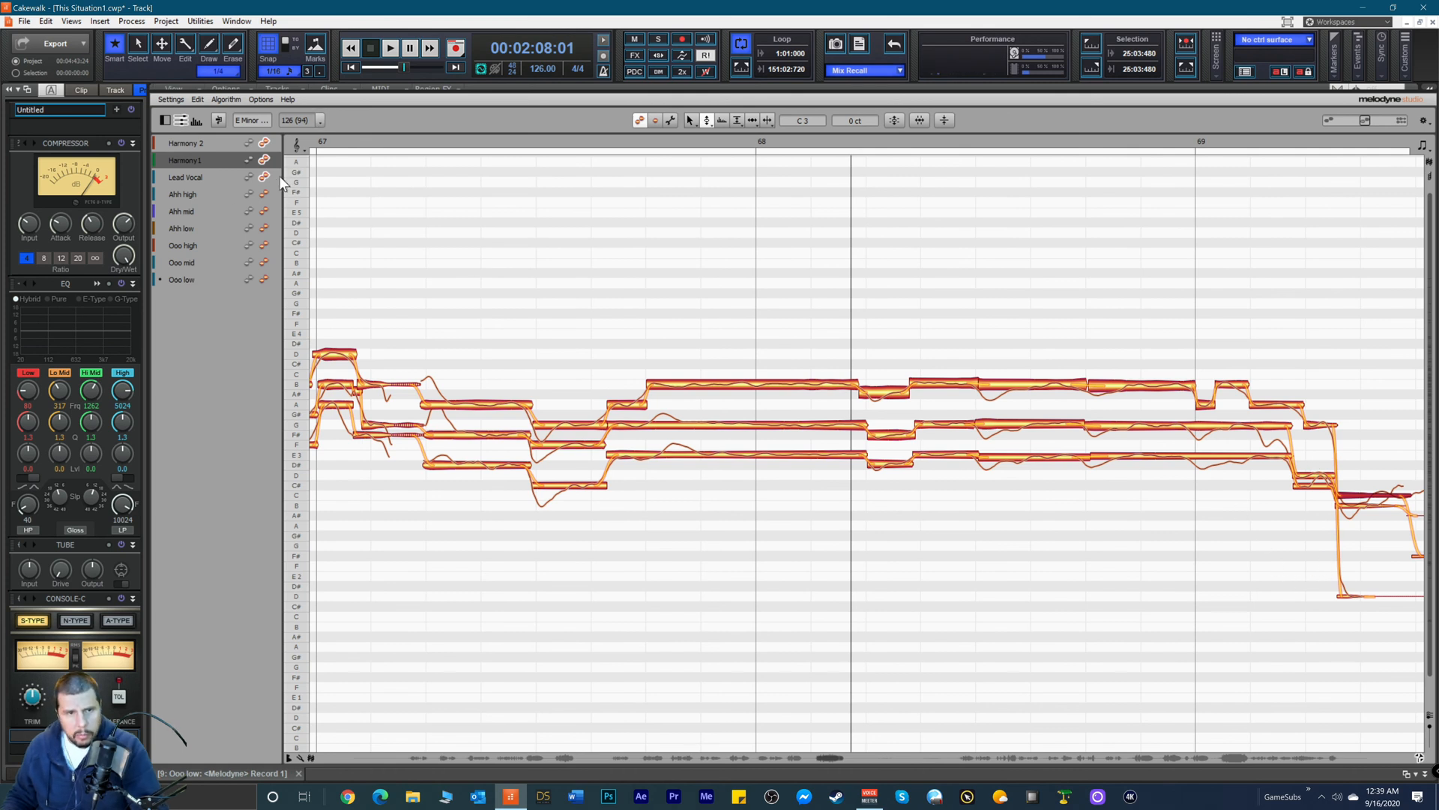
{"action": "left_click", "coordinate": [248, 177]}
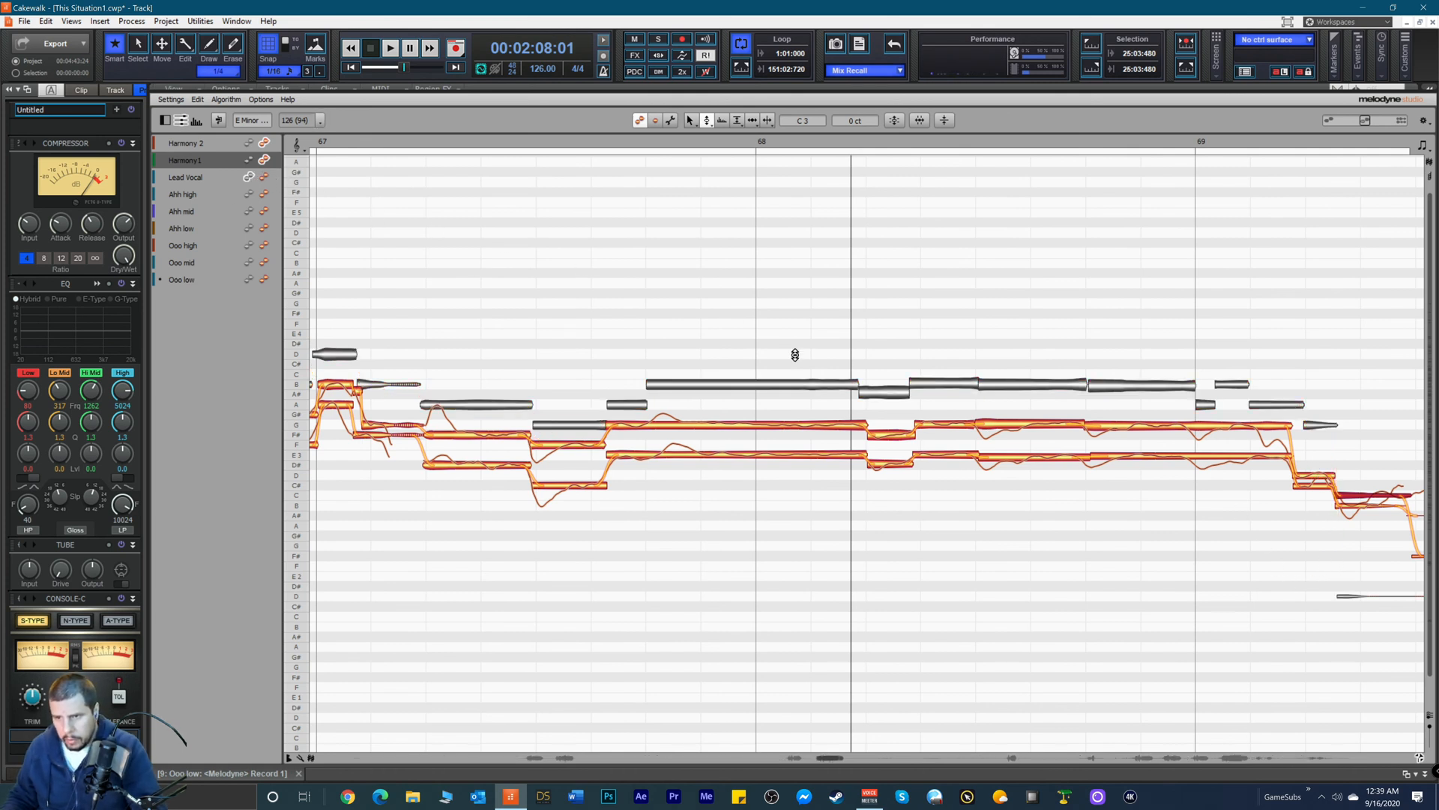
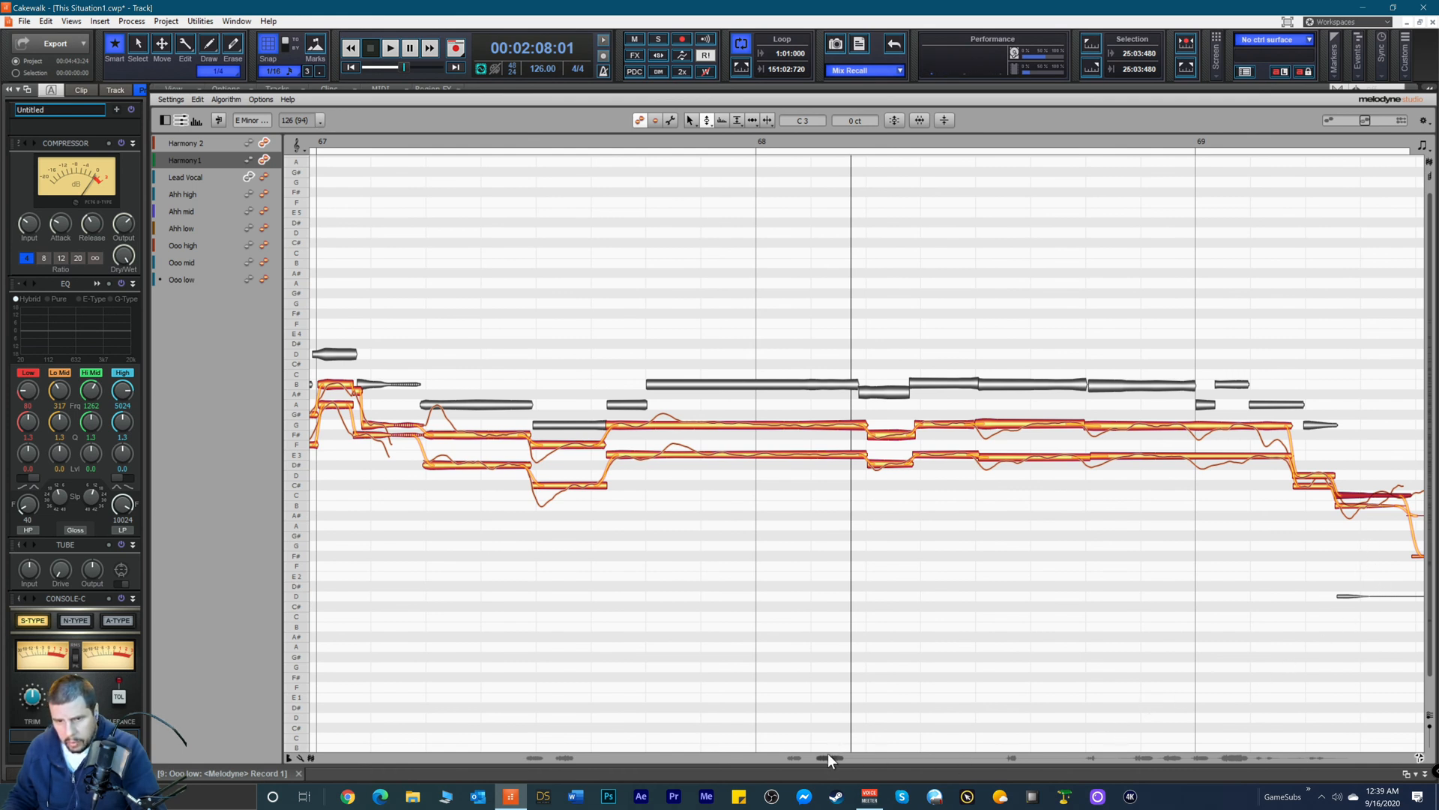
Step: Move the start of Harmony 1's F#2 tail note in bar 69 earlier with the Time tool, shortening the C3 note before it
{"action": "scroll", "coordinate": [829, 751], "scroll_direction": "right", "scroll_amount": 5}
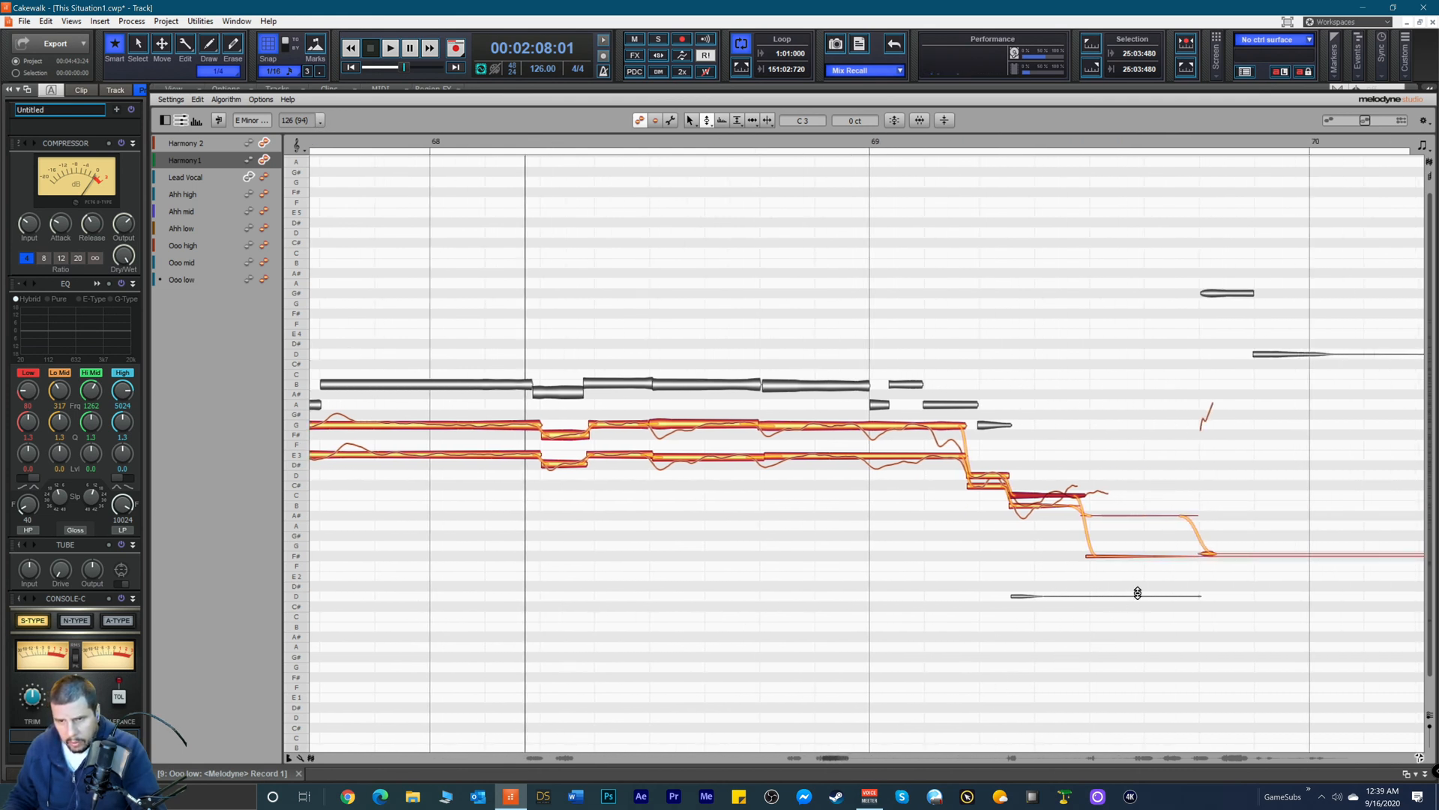
{"action": "left_click", "coordinate": [1206, 553]}
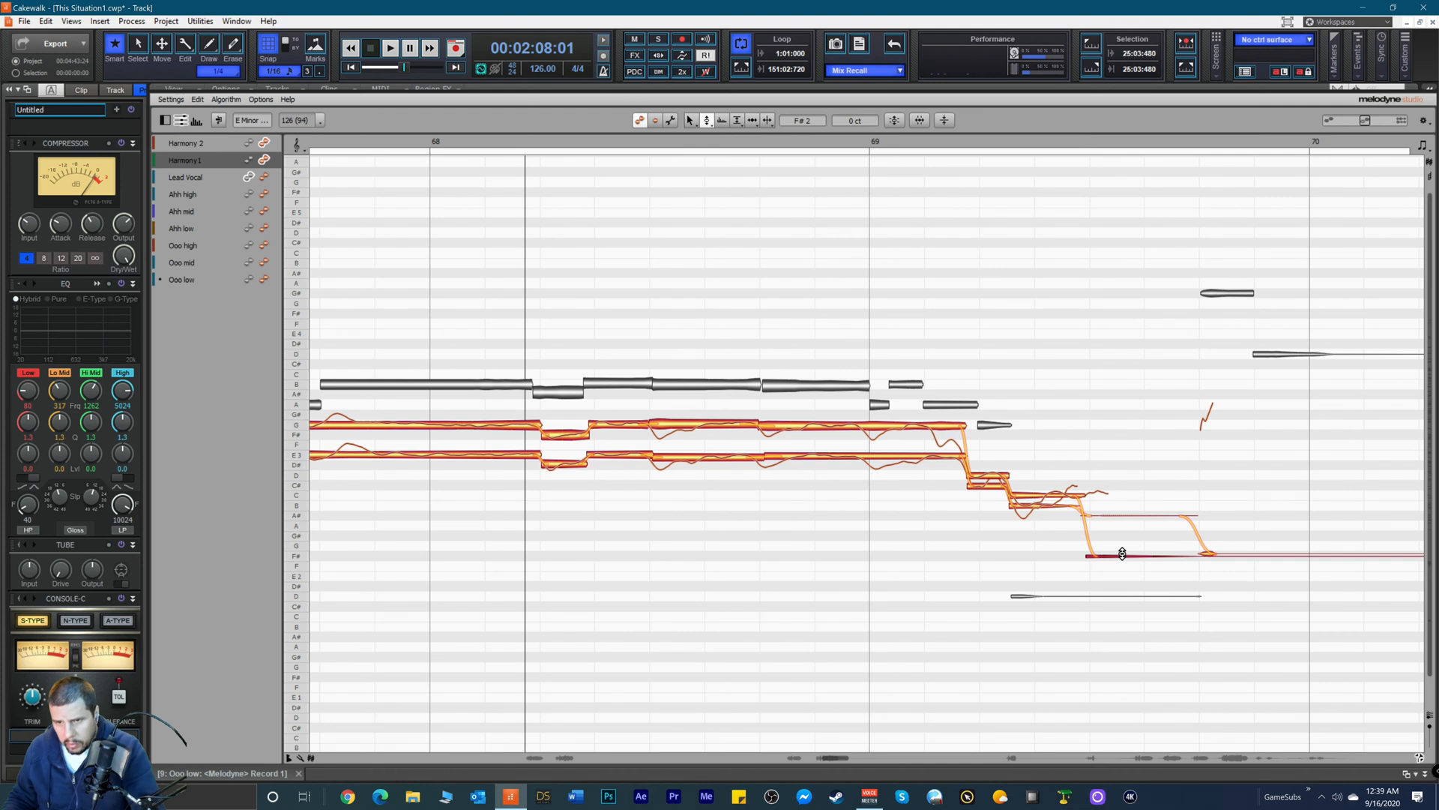
{"action": "right_click", "coordinate": [1144, 540]}
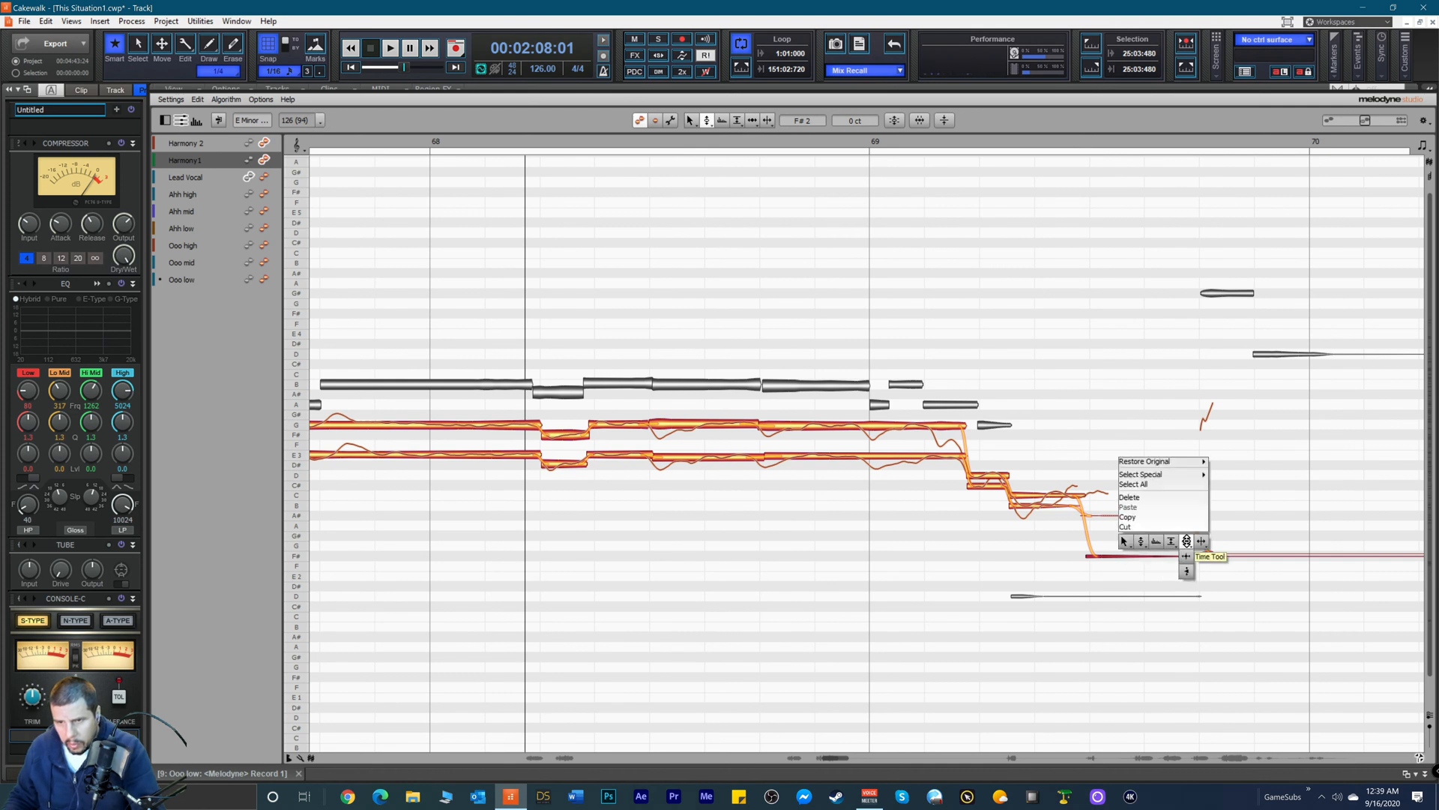
{"action": "left_click", "coordinate": [1190, 541]}
{"action": "left_click_drag", "start_coordinate": [1192, 557], "coordinate": [1140, 559]}
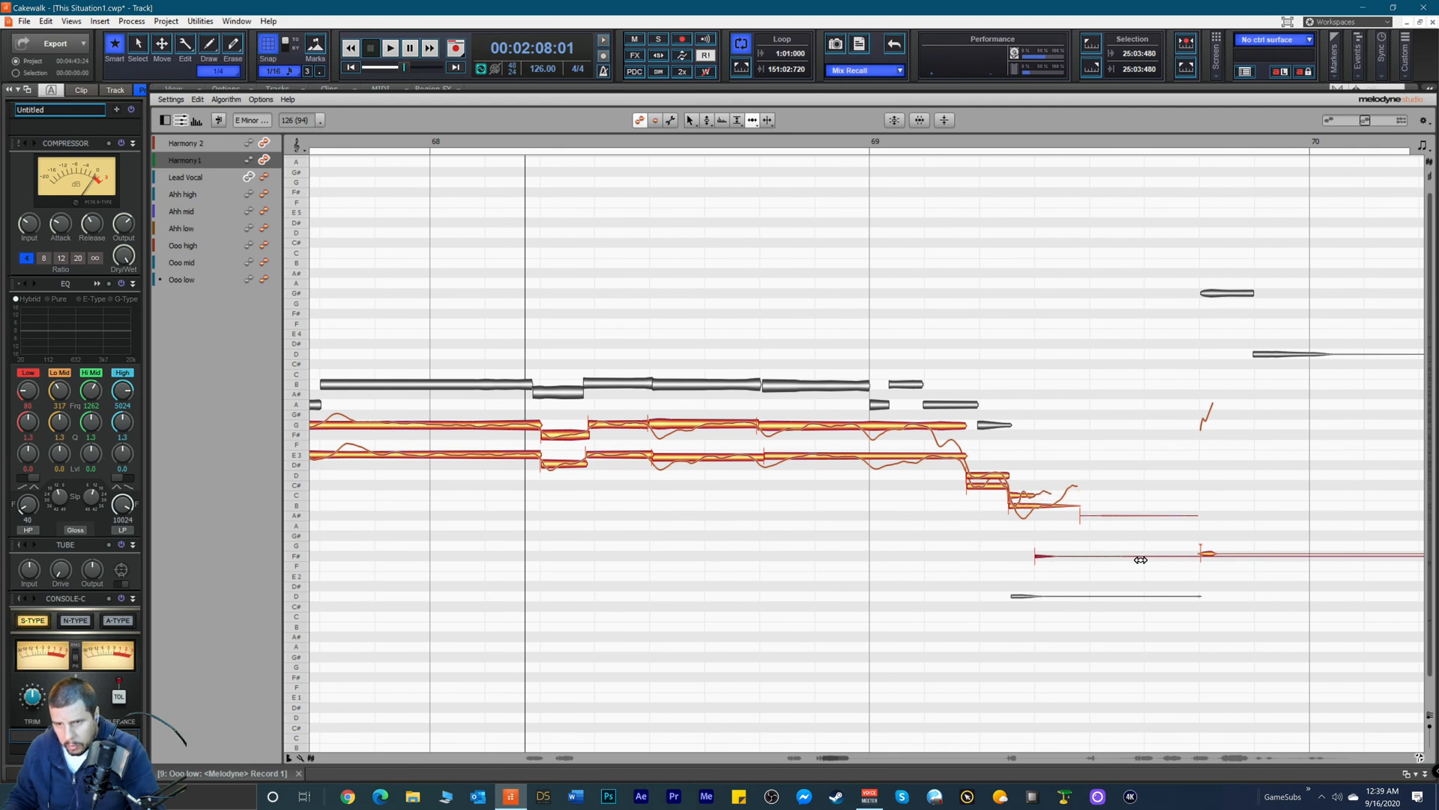
Step: Shorten Harmony 2's B2 note in bar 69 to end alongside Harmony 1's C3 note and audition the result
{"action": "left_click", "coordinate": [1079, 506]}
{"action": "left_click_drag", "start_coordinate": [1056, 506], "coordinate": [1045, 517]}
{"action": "key", "text": "space"}
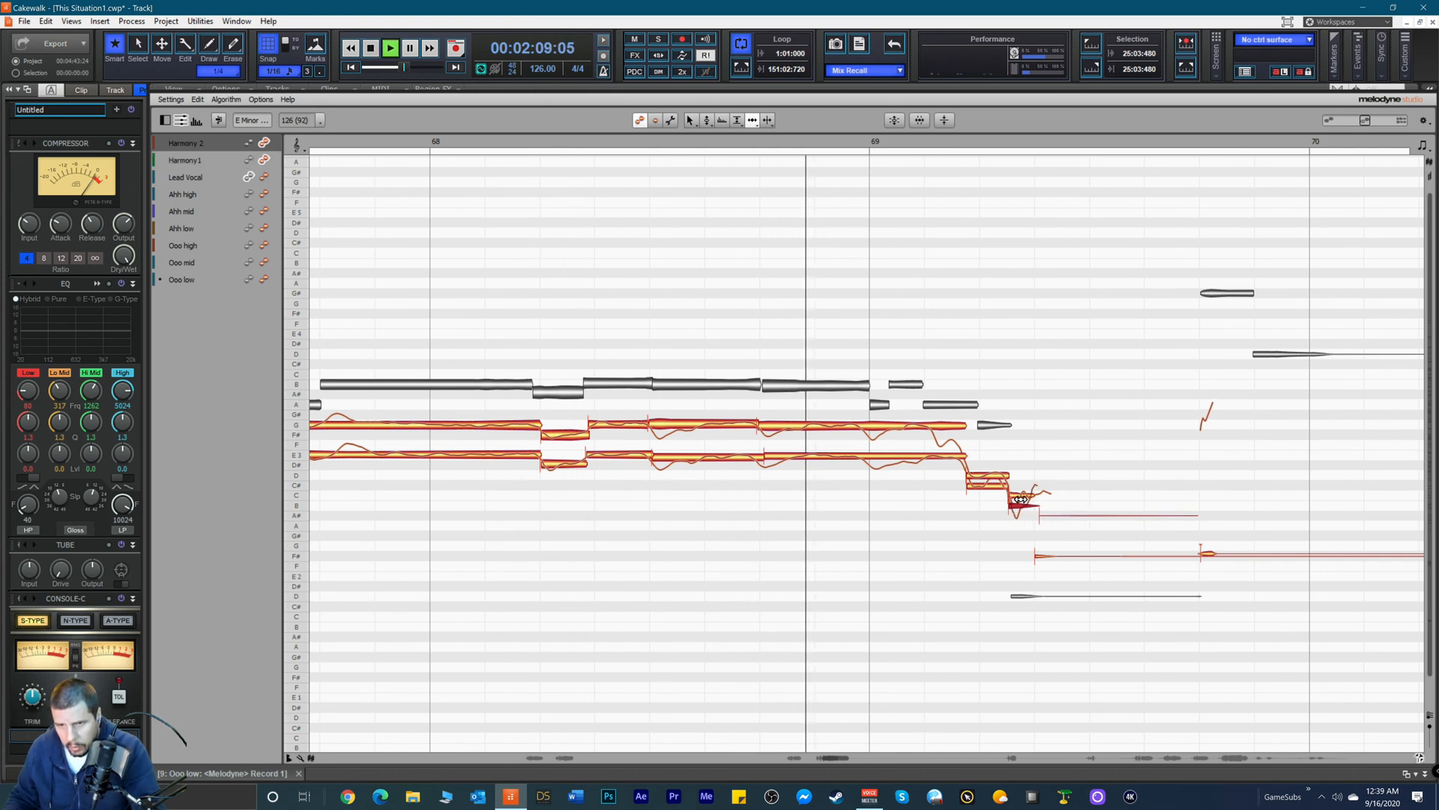
{"action": "key", "text": "space"}
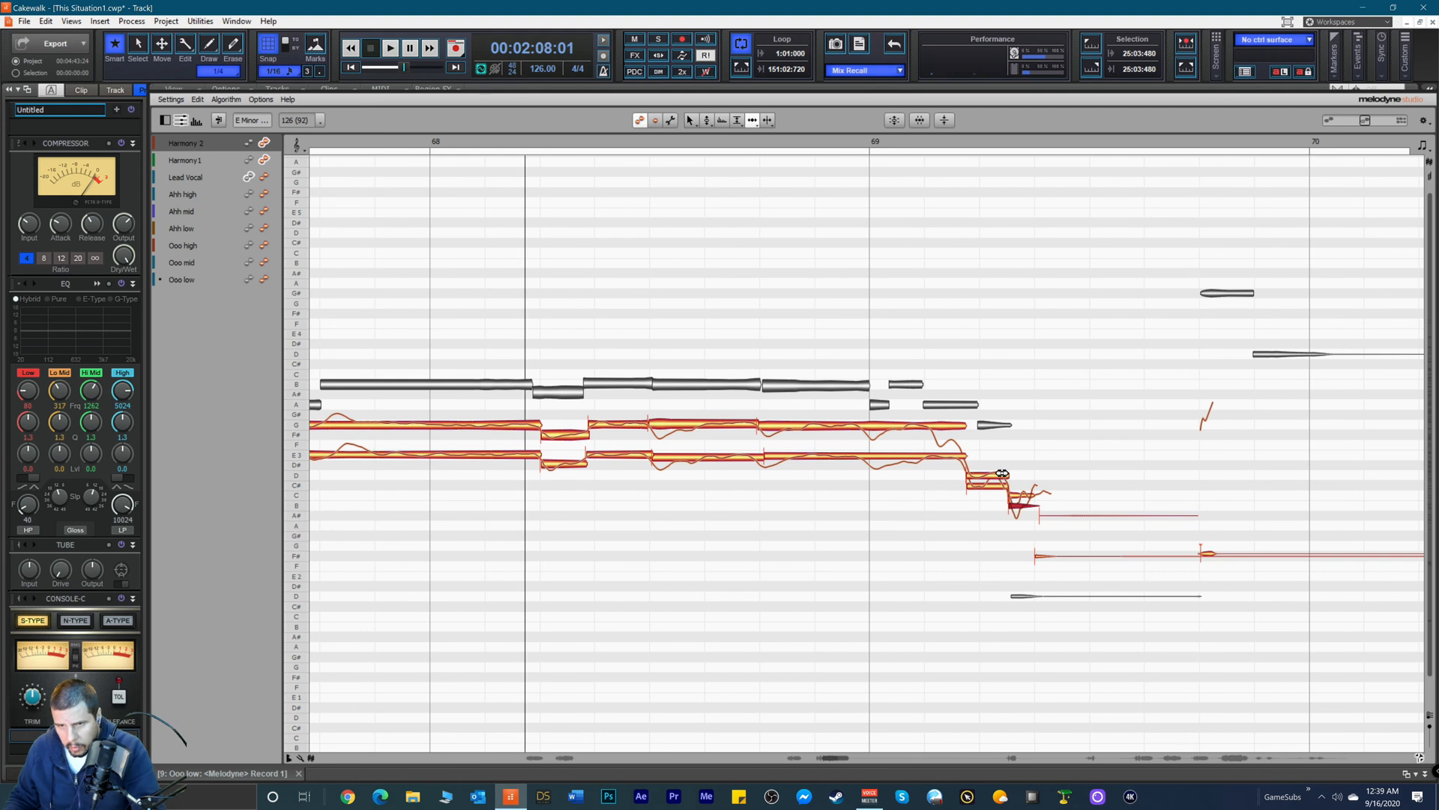
Step: Pull the ends of Harmony 1's D3 and Harmony 2's C#3 notes in bar 69 slightly earlier and audition the phrase
{"action": "left_click", "coordinate": [1002, 477]}
{"action": "left_click_drag", "start_coordinate": [1002, 478], "coordinate": [993, 474]}
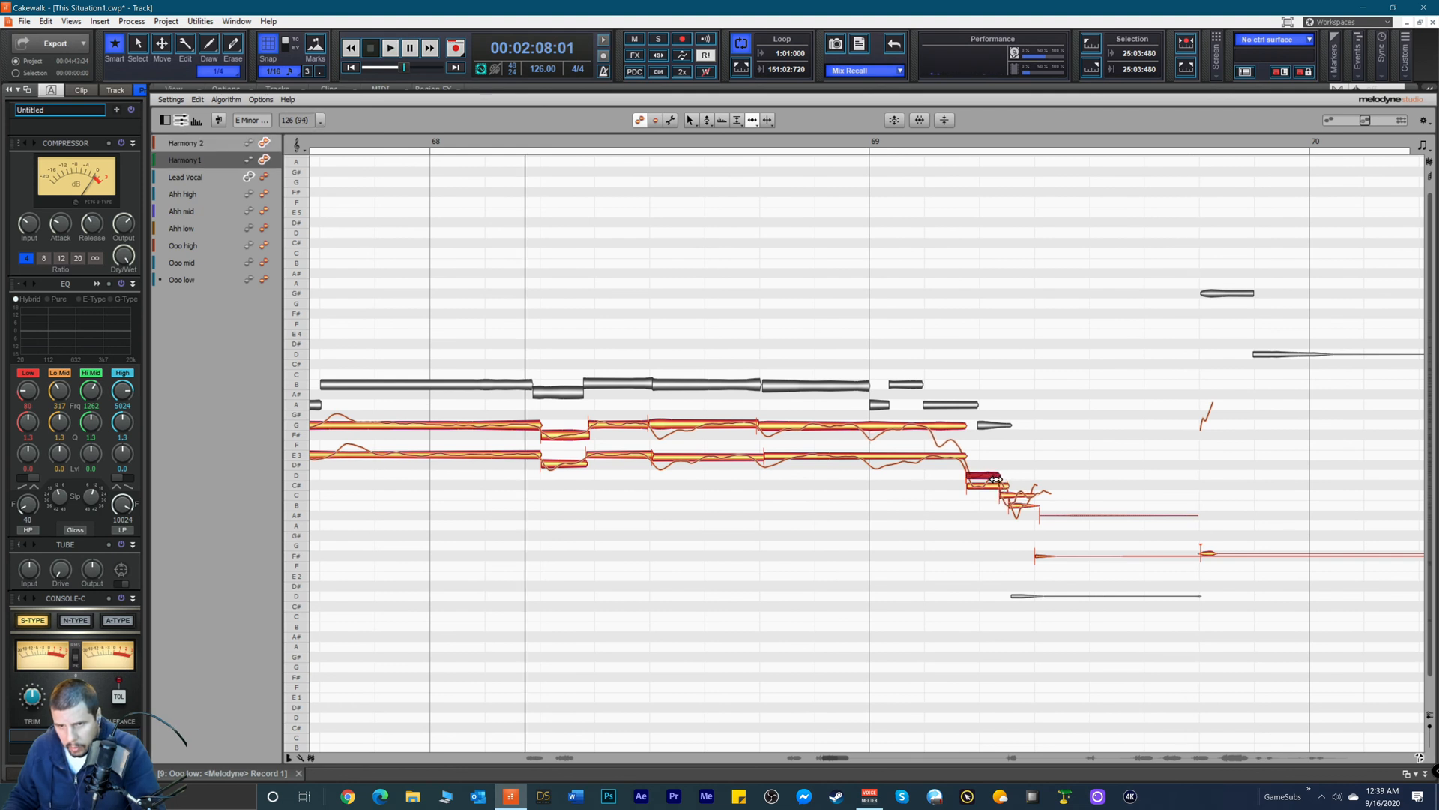
{"action": "left_click", "coordinate": [1005, 486]}
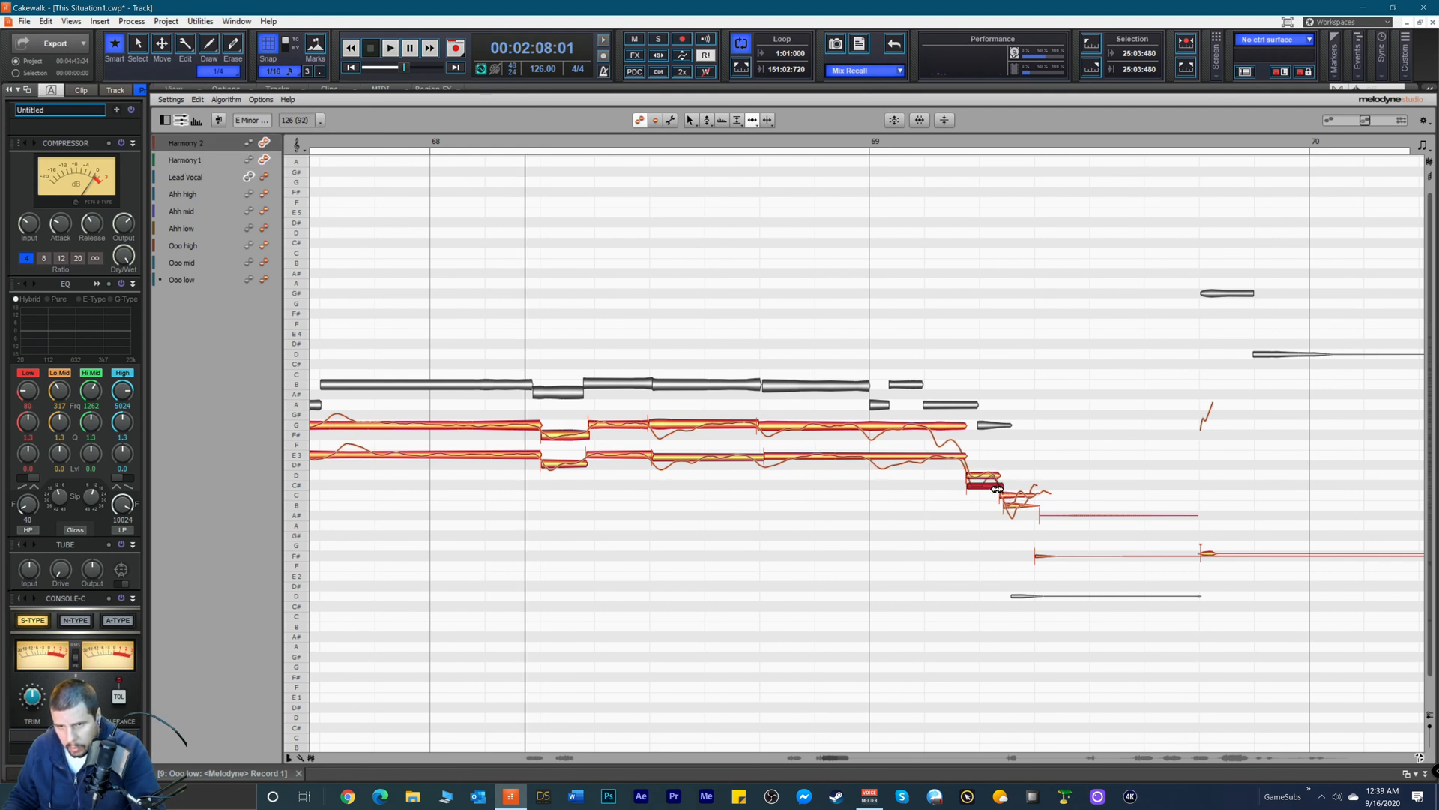
{"action": "key", "text": "space"}
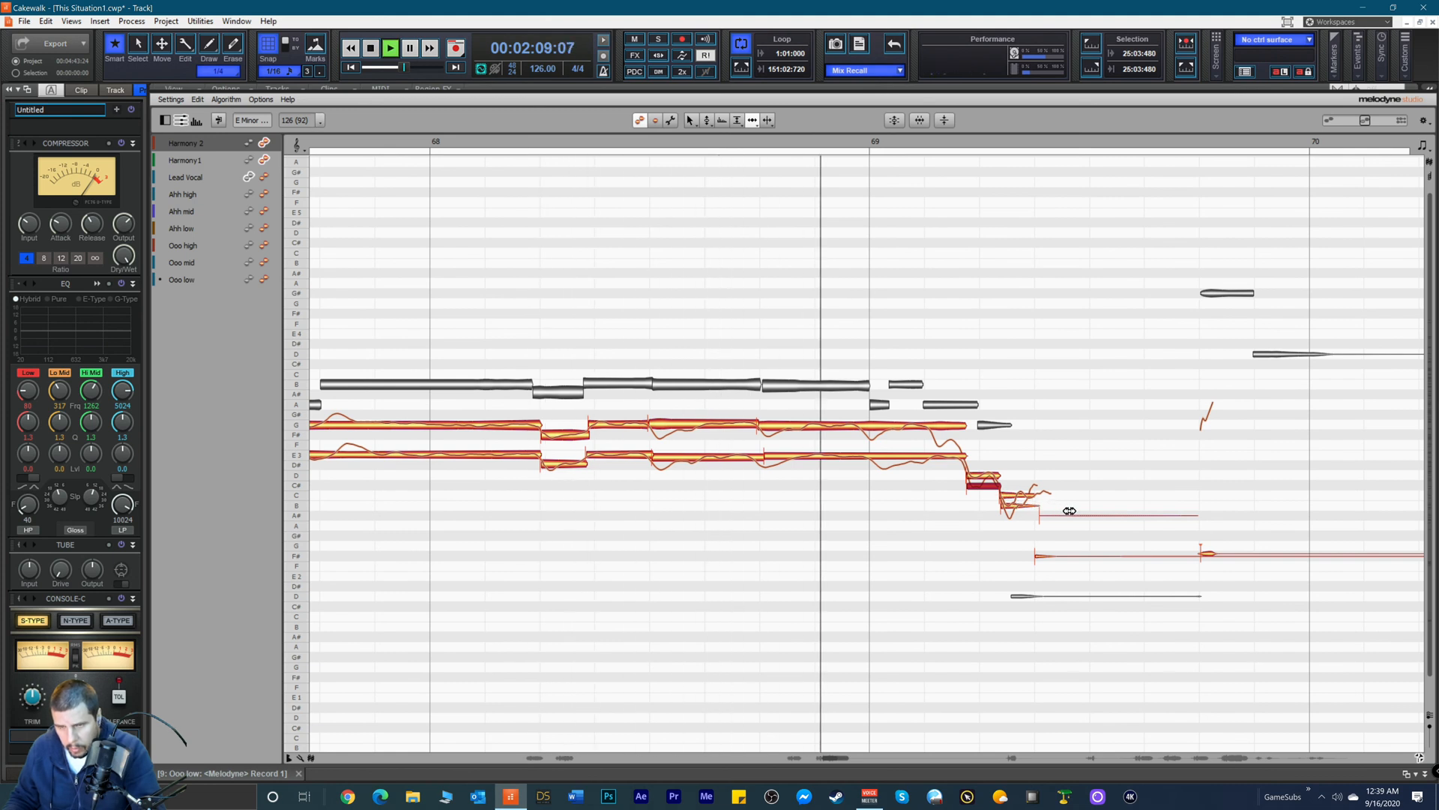
{"action": "key", "text": "space"}
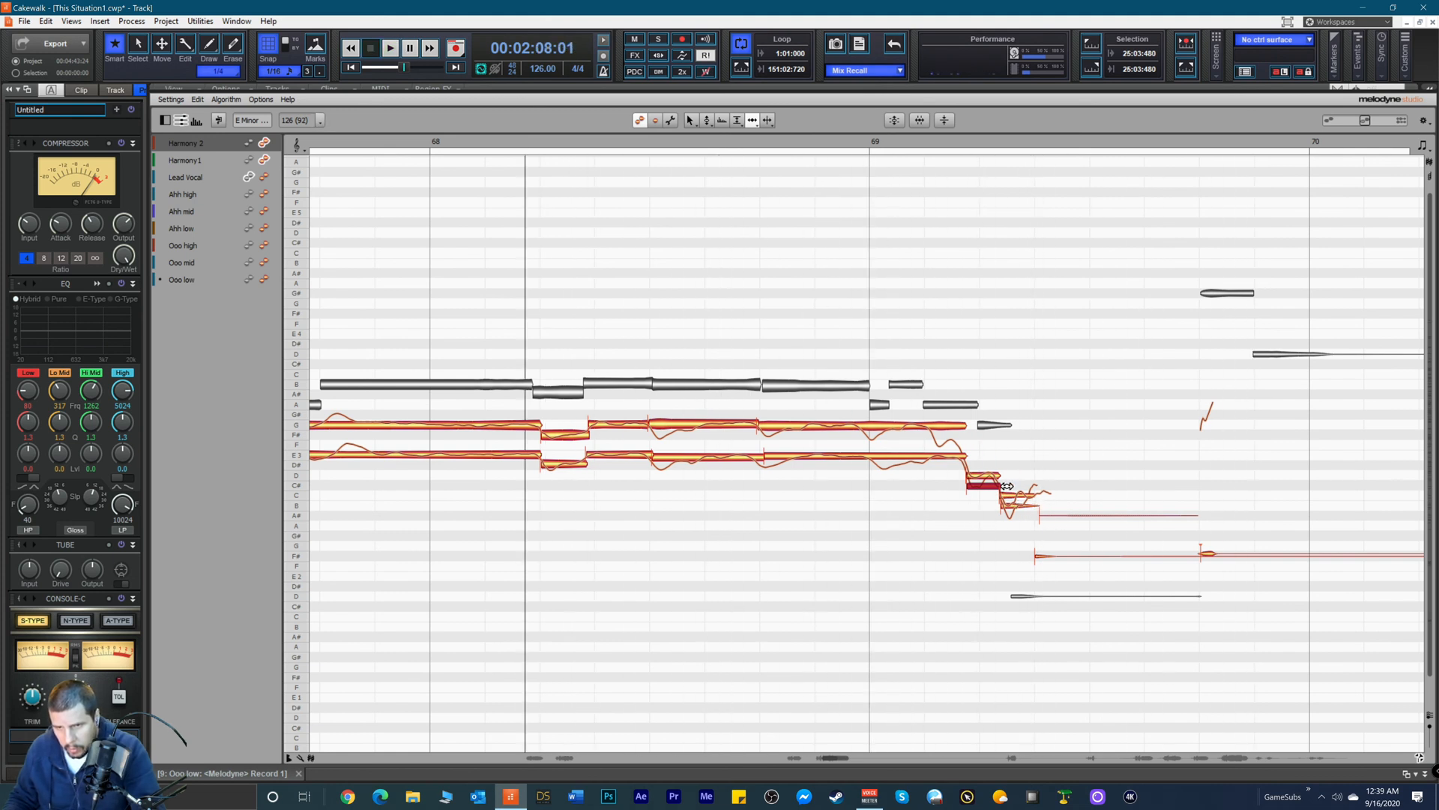
Step: Move the starts of Harmony 1's C3 and Harmony 2's B2 notes in bar 69 slightly later
{"action": "left_click", "coordinate": [1008, 495]}
{"action": "left_click_drag", "start_coordinate": [1009, 496], "coordinate": [1011, 498]}
{"action": "left_click", "coordinate": [1003, 510]}
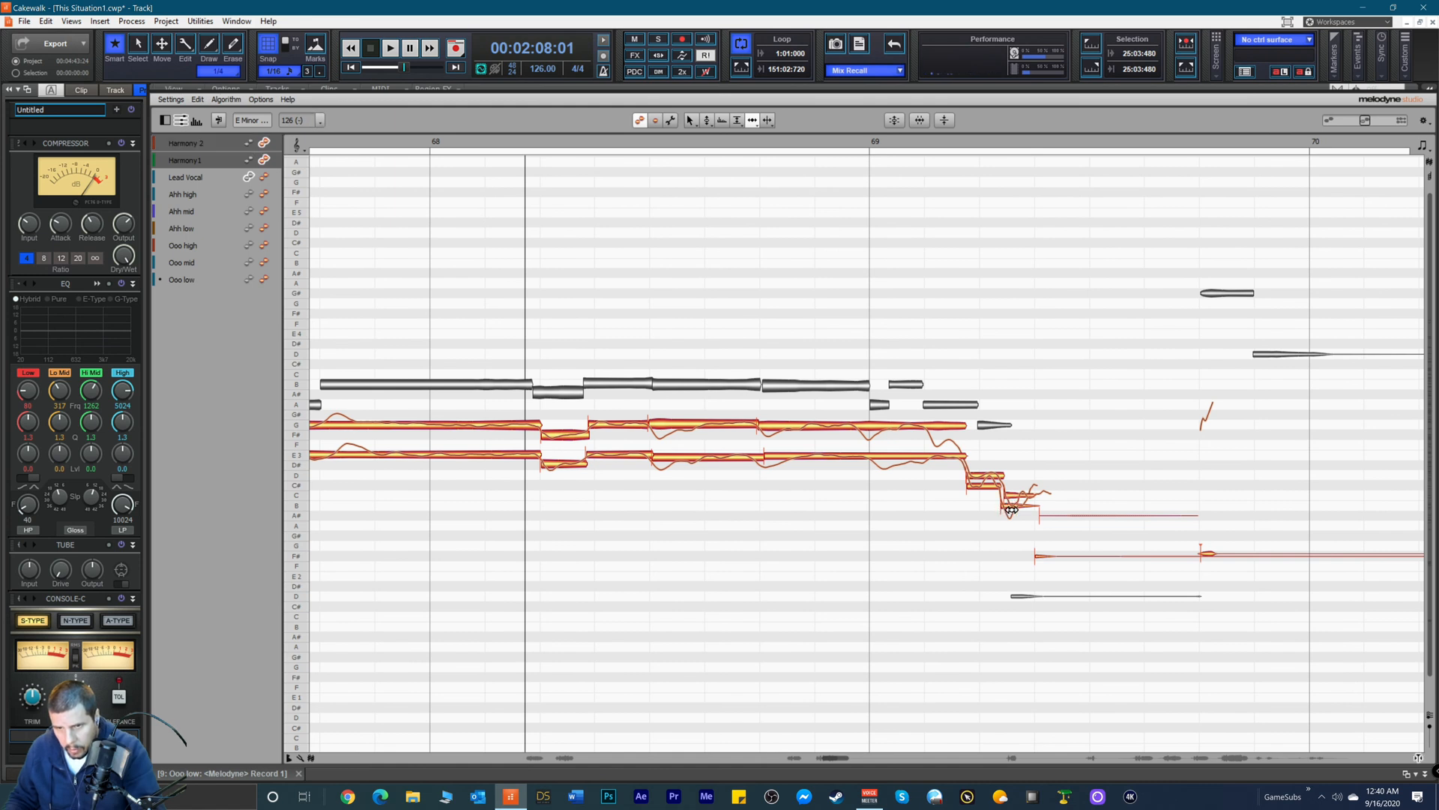
{"action": "left_click", "coordinate": [1012, 509]}
{"action": "left_click_drag", "start_coordinate": [1009, 506], "coordinate": [1016, 506]}
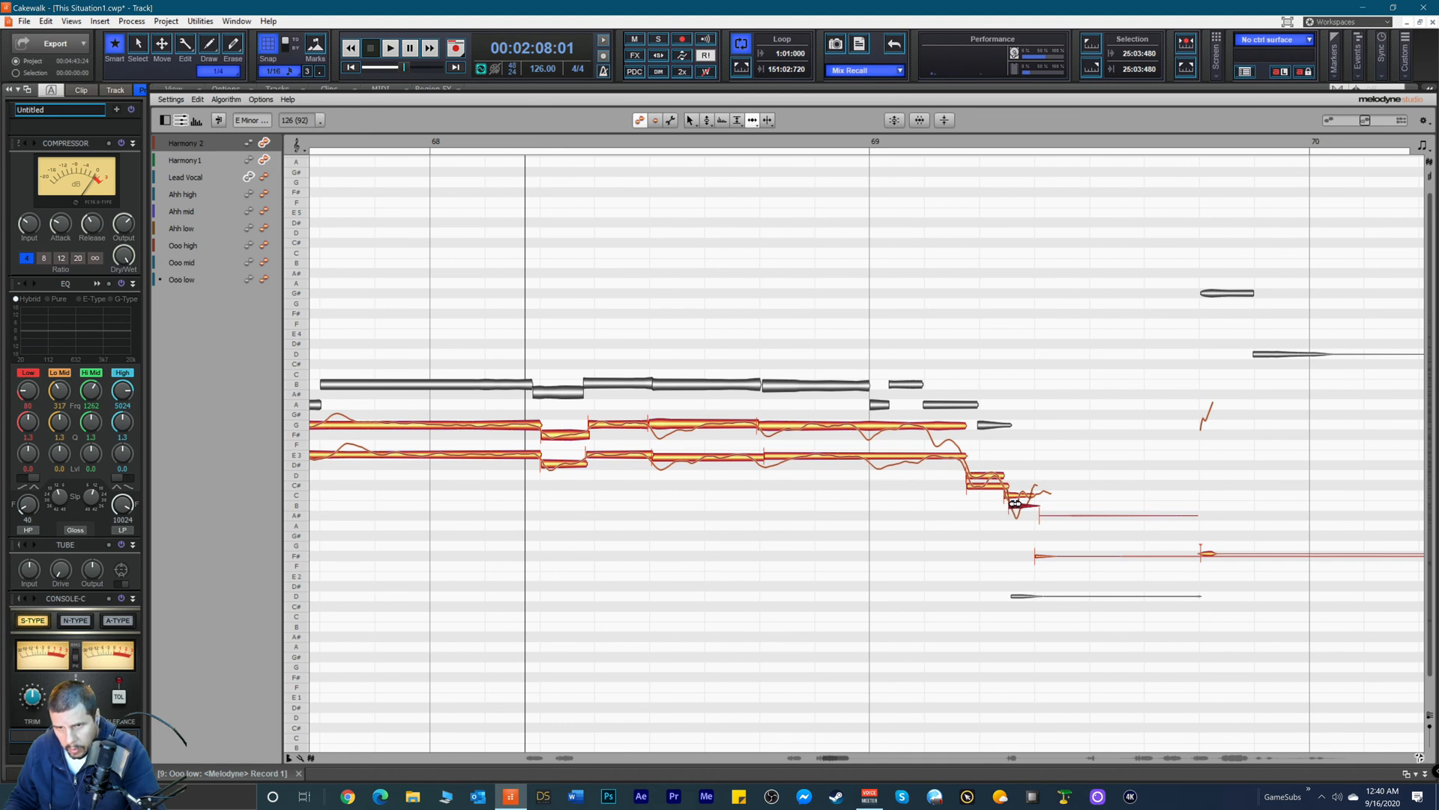
Step: Move the starts of Harmony 1's D3 and Harmony 2's C#3 notes in bar 69 later and audition the phrase
{"action": "left_click", "coordinate": [969, 475]}
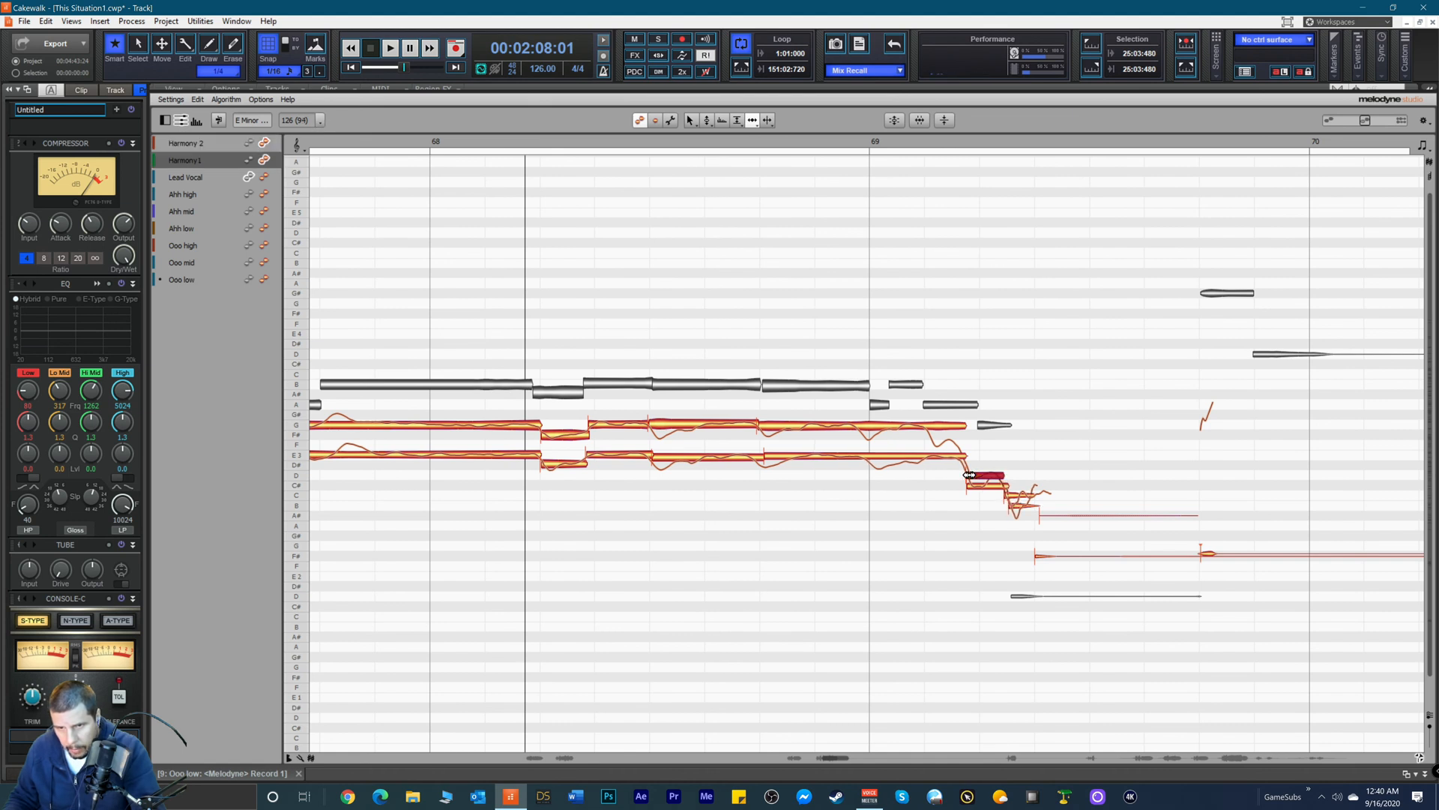
{"action": "left_click_drag", "start_coordinate": [973, 475], "coordinate": [982, 491]}
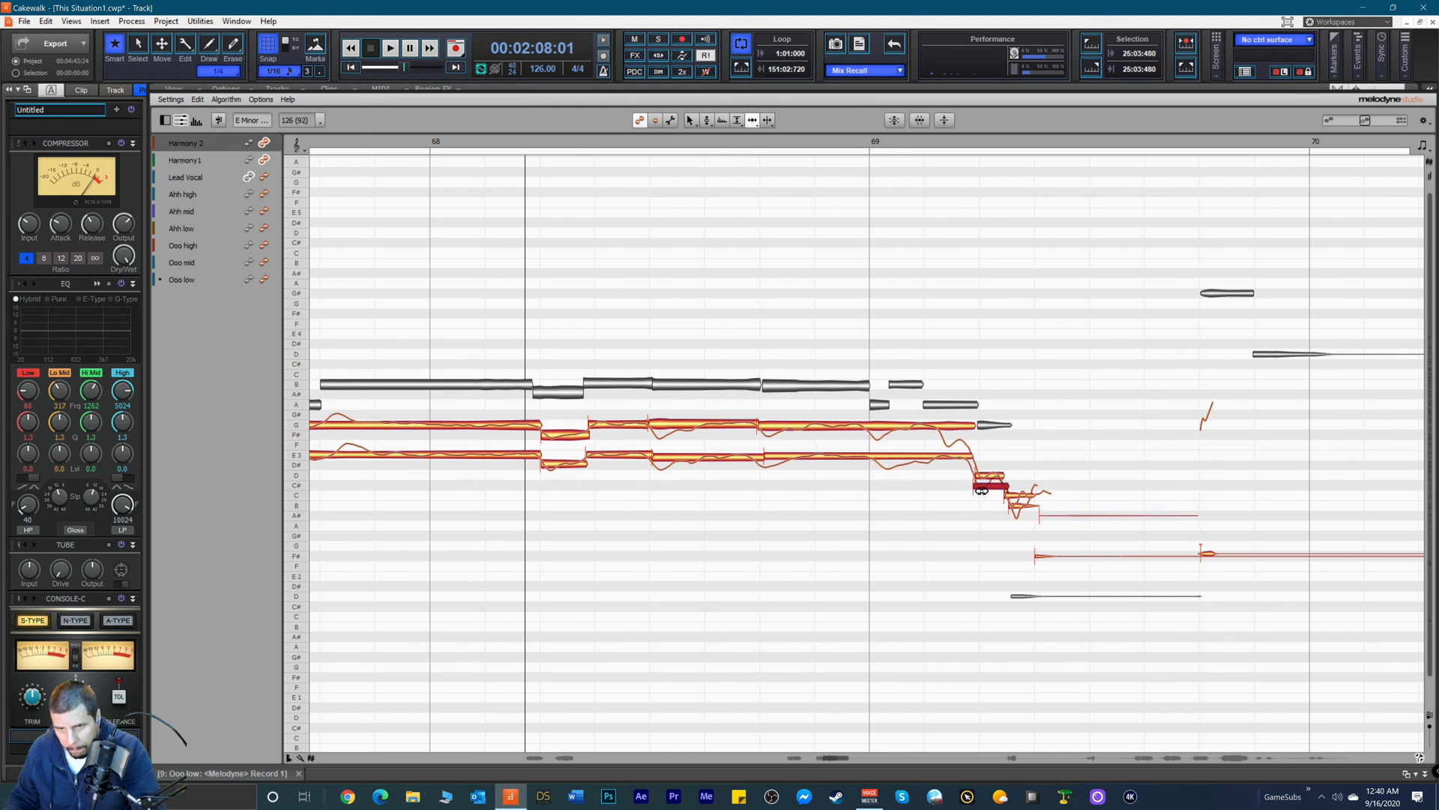
{"action": "key", "text": "space"}
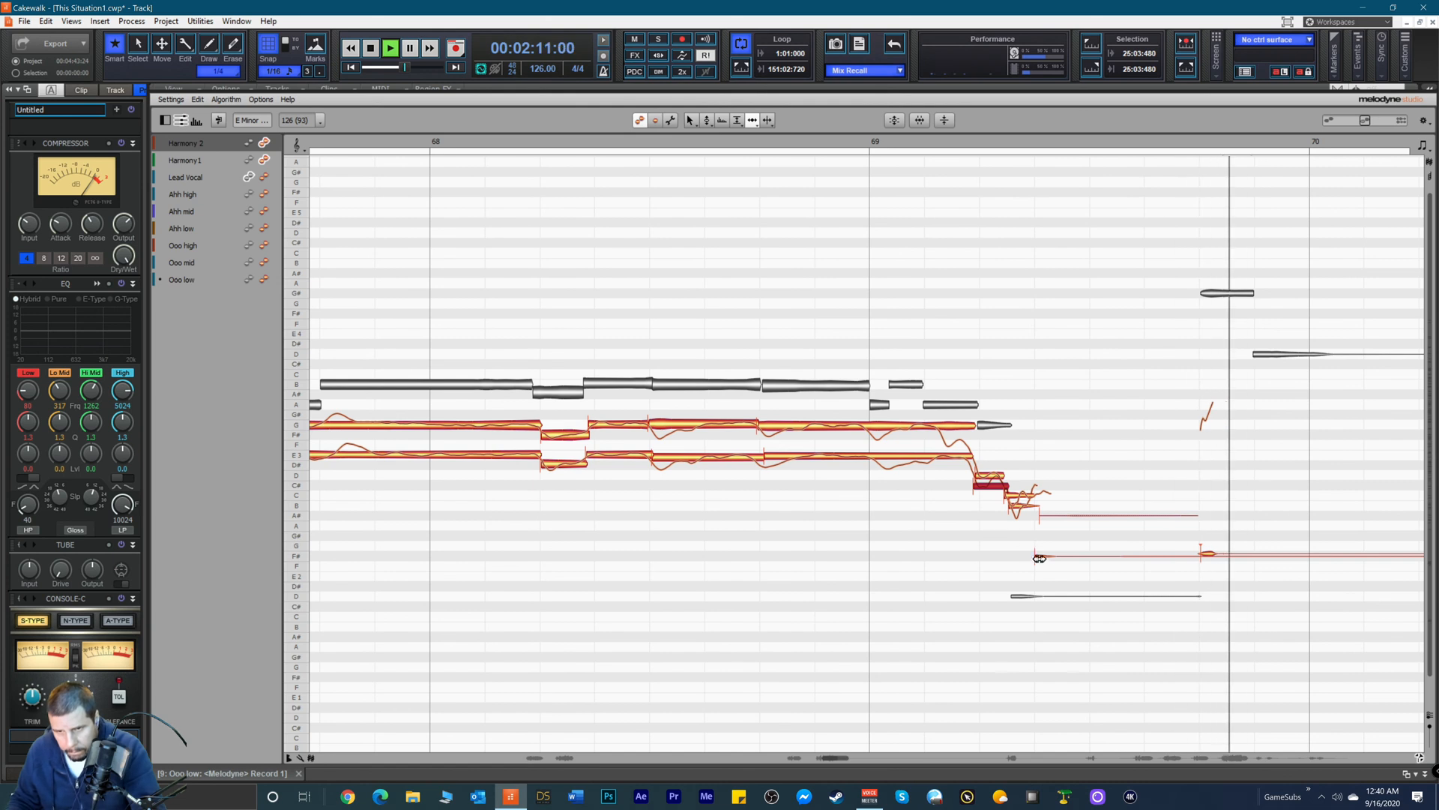
{"action": "key", "text": "space"}
Step: Silence both harmonies' thin A#2 and F#2 tail notes after the phrase in bar 69 with the Amplitude tool and audition
{"action": "right_click", "coordinate": [1077, 495]}
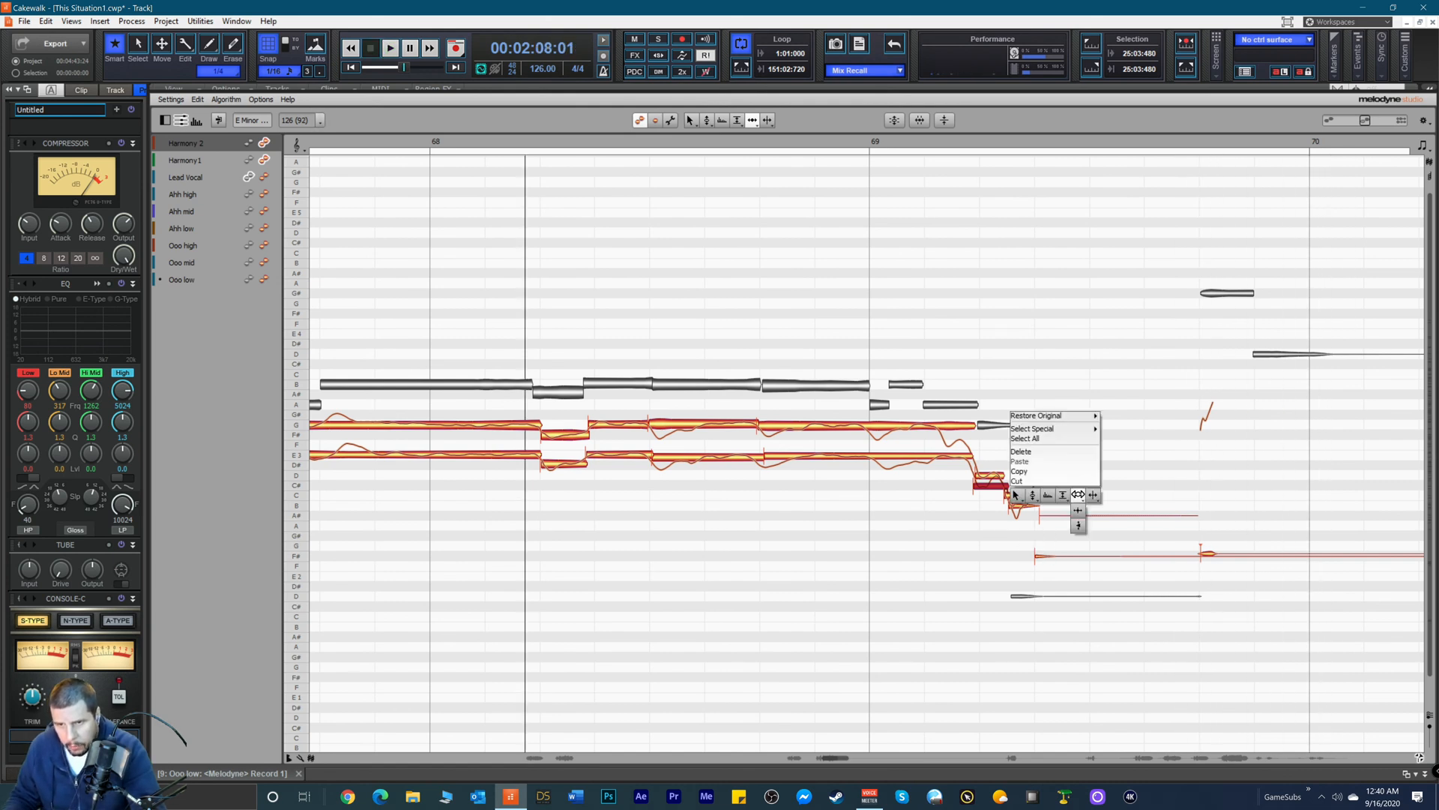
{"action": "left_click", "coordinate": [1073, 495]}
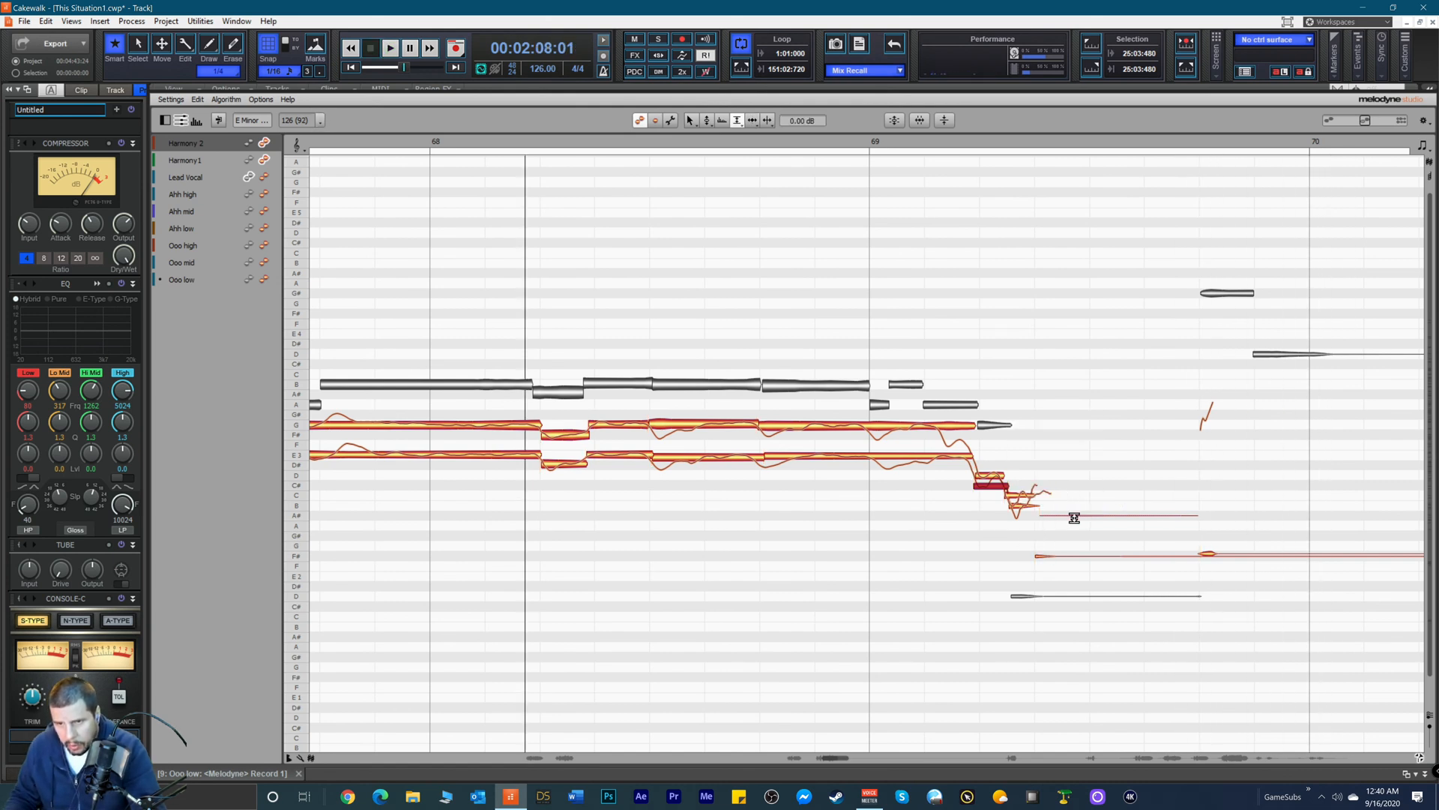
{"action": "left_click_drag", "start_coordinate": [1107, 549], "coordinate": [1213, 550]}
{"action": "left_click", "coordinate": [1212, 550]}
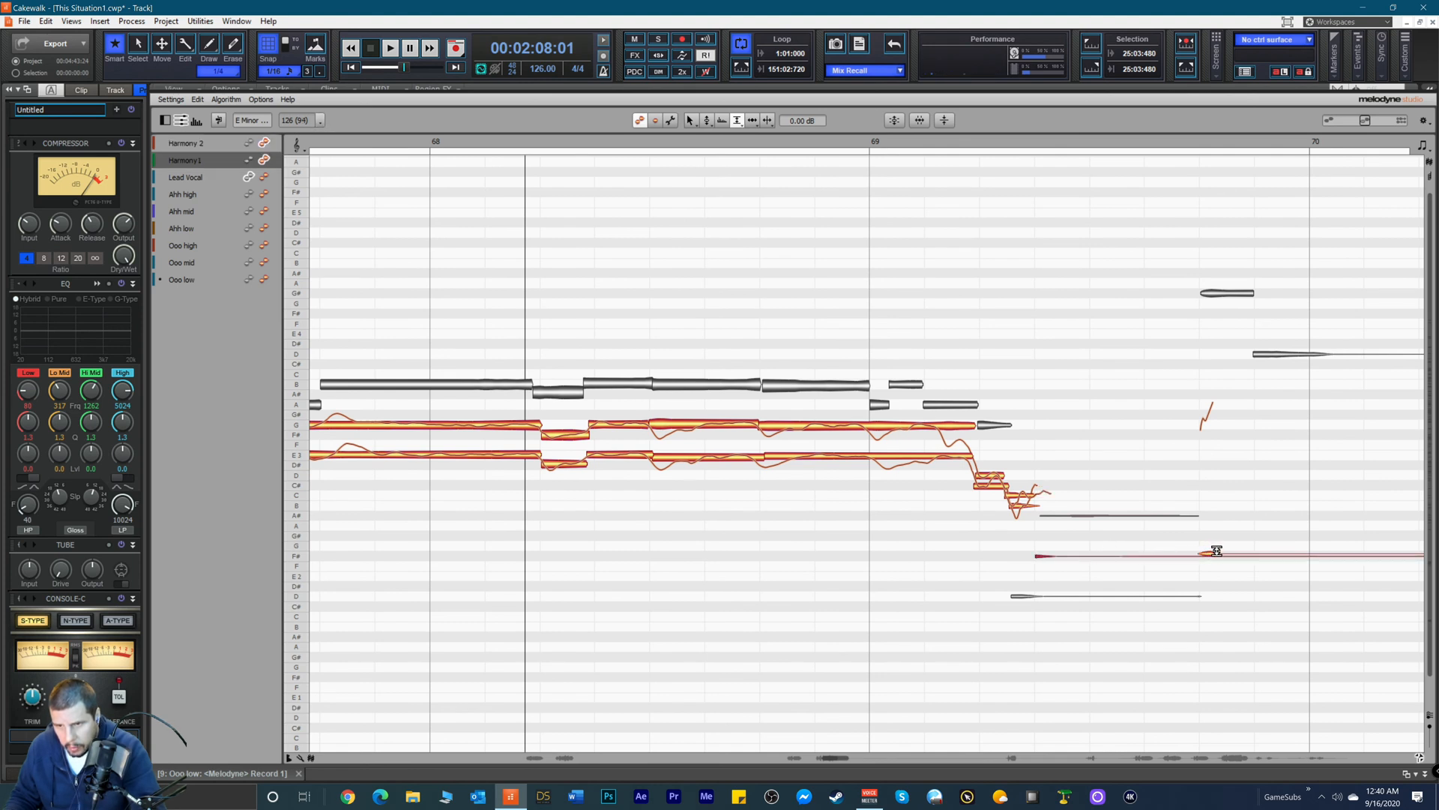
{"action": "left_click", "coordinate": [1217, 552]}
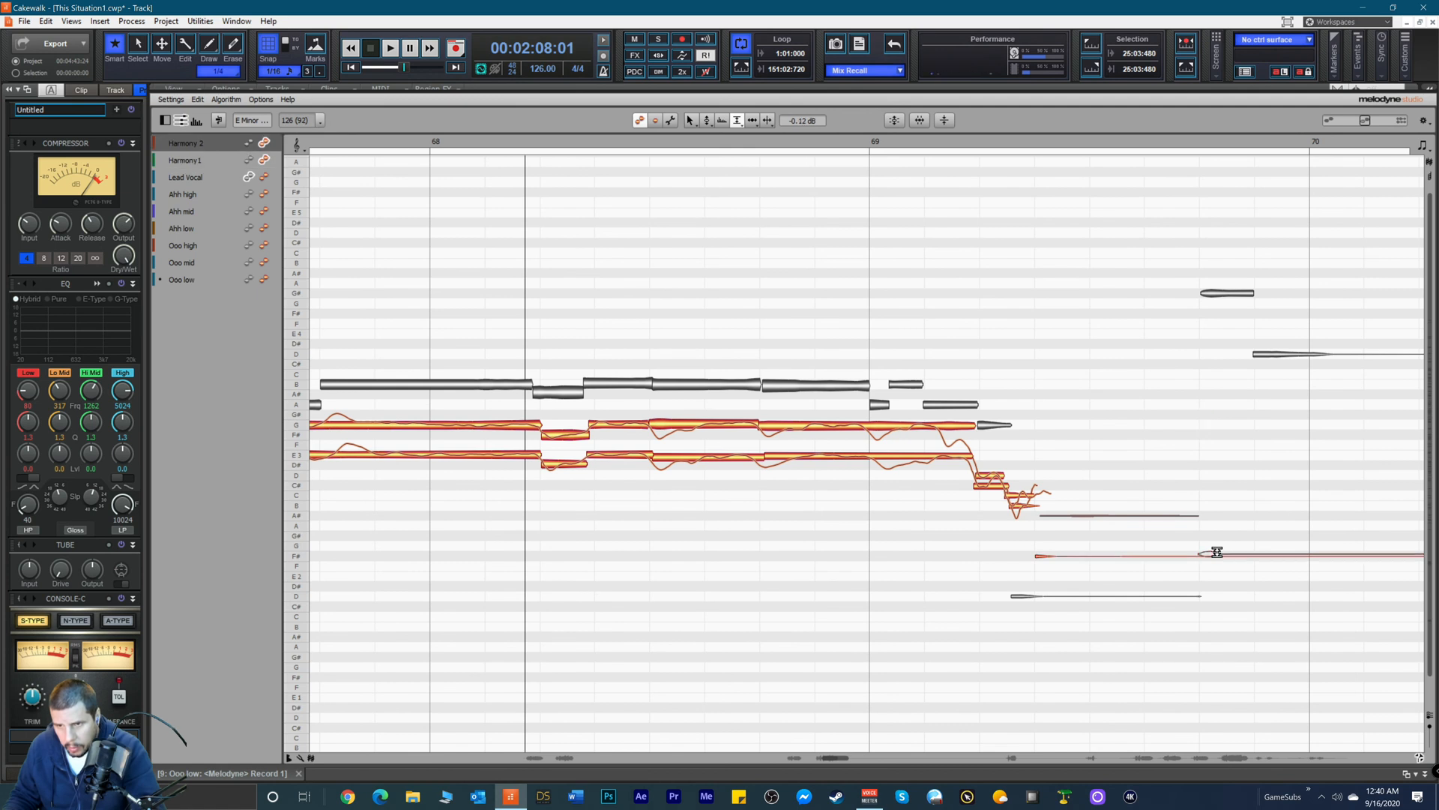
{"action": "left_click", "coordinate": [1095, 555]}
{"action": "key", "text": "space"}
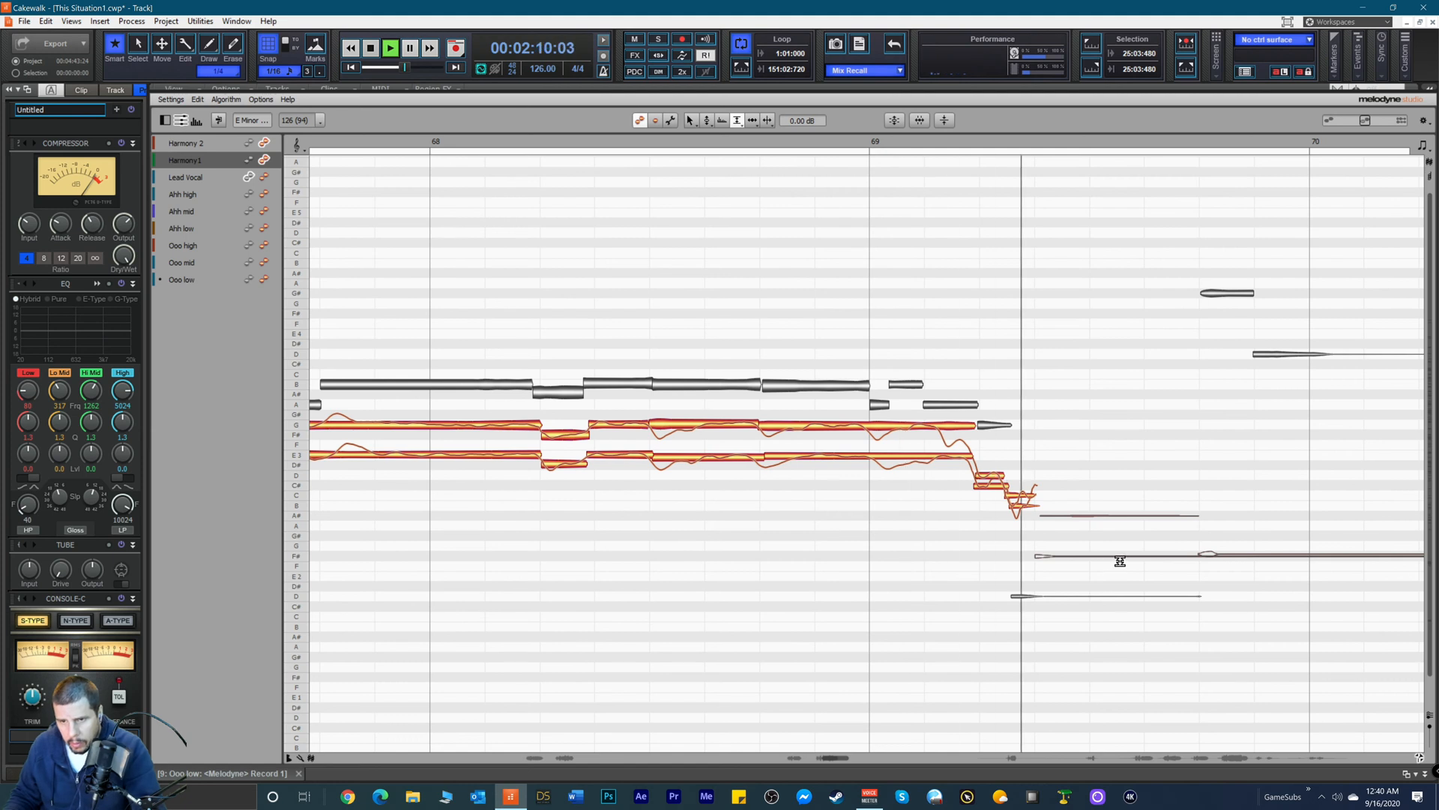
{"action": "key", "text": "space"}
Step: Nudge the starts of Harmony 1's C3 and Harmony 2's C#3 notes in bar 69 slightly later with the Time tool during playback
{"action": "right_click", "coordinate": [1075, 448]}
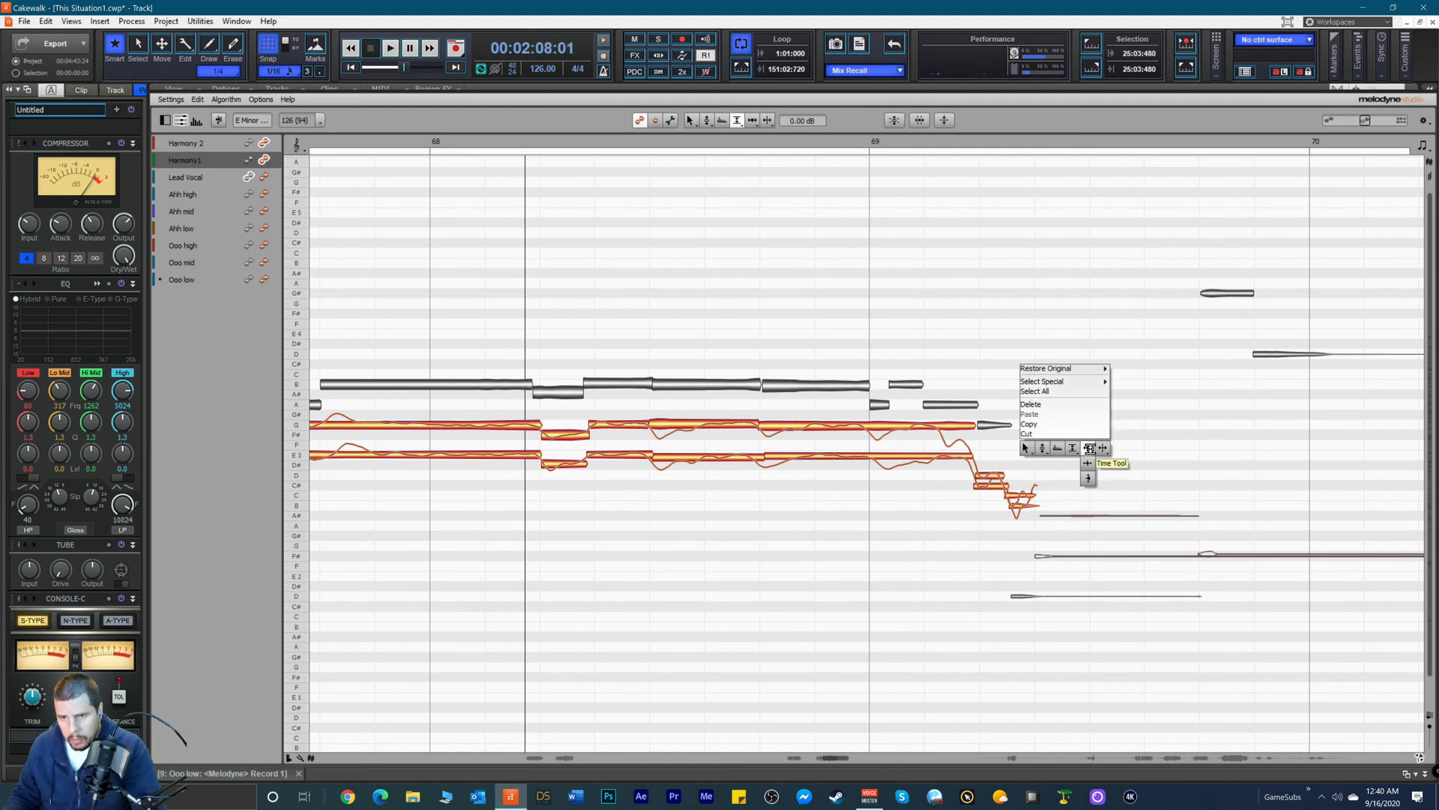
{"action": "left_click", "coordinate": [1089, 448]}
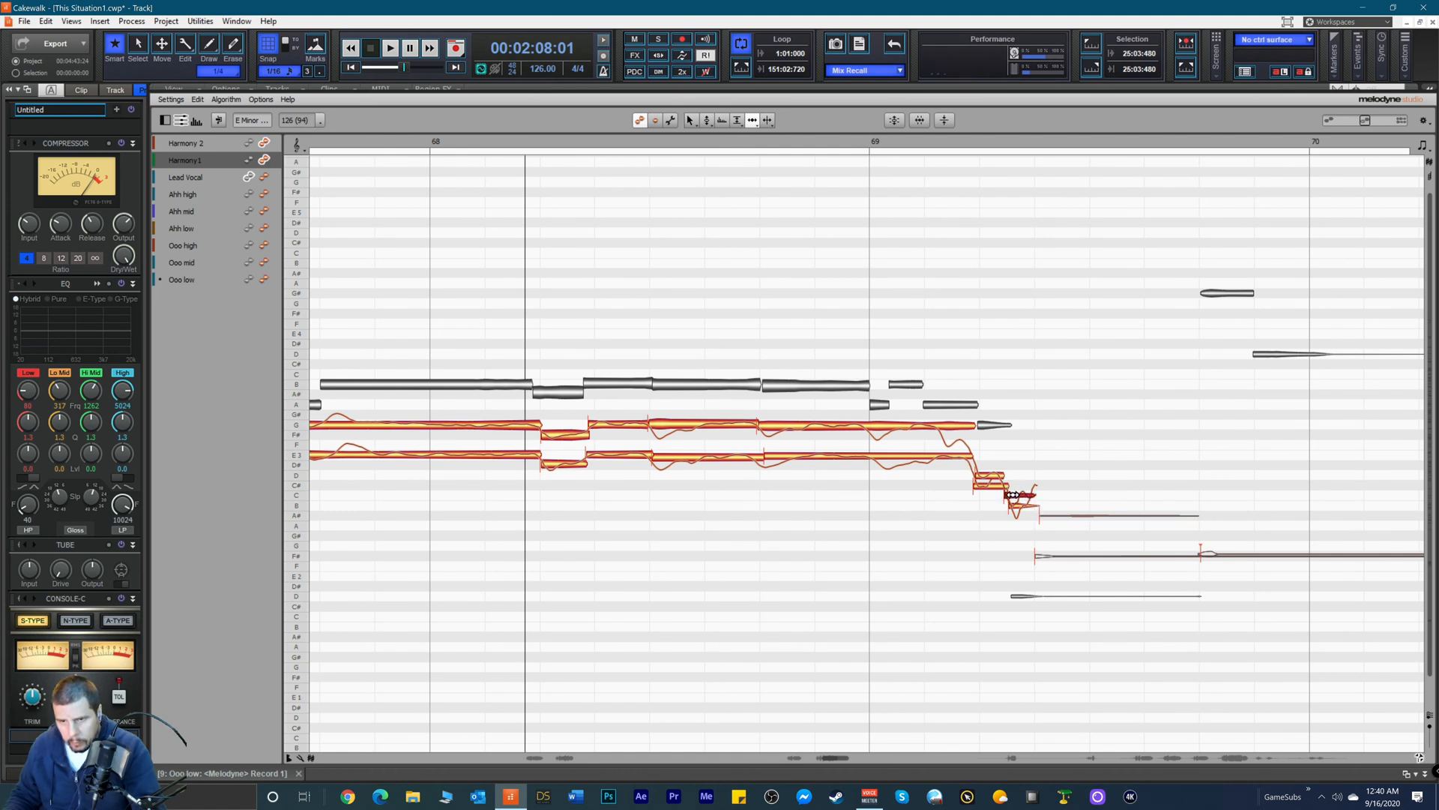
{"action": "key", "text": "space"}
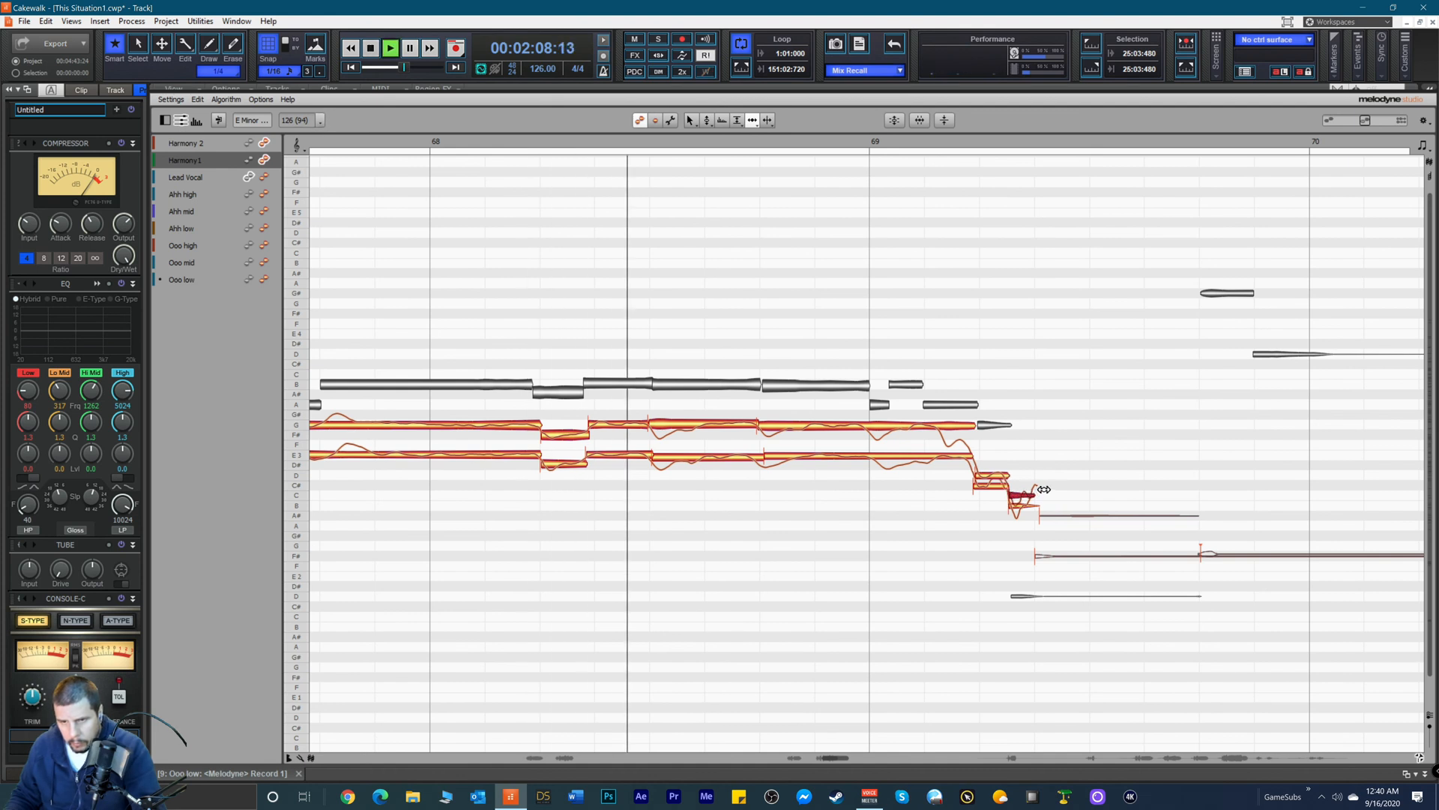
{"action": "left_click", "coordinate": [981, 488]}
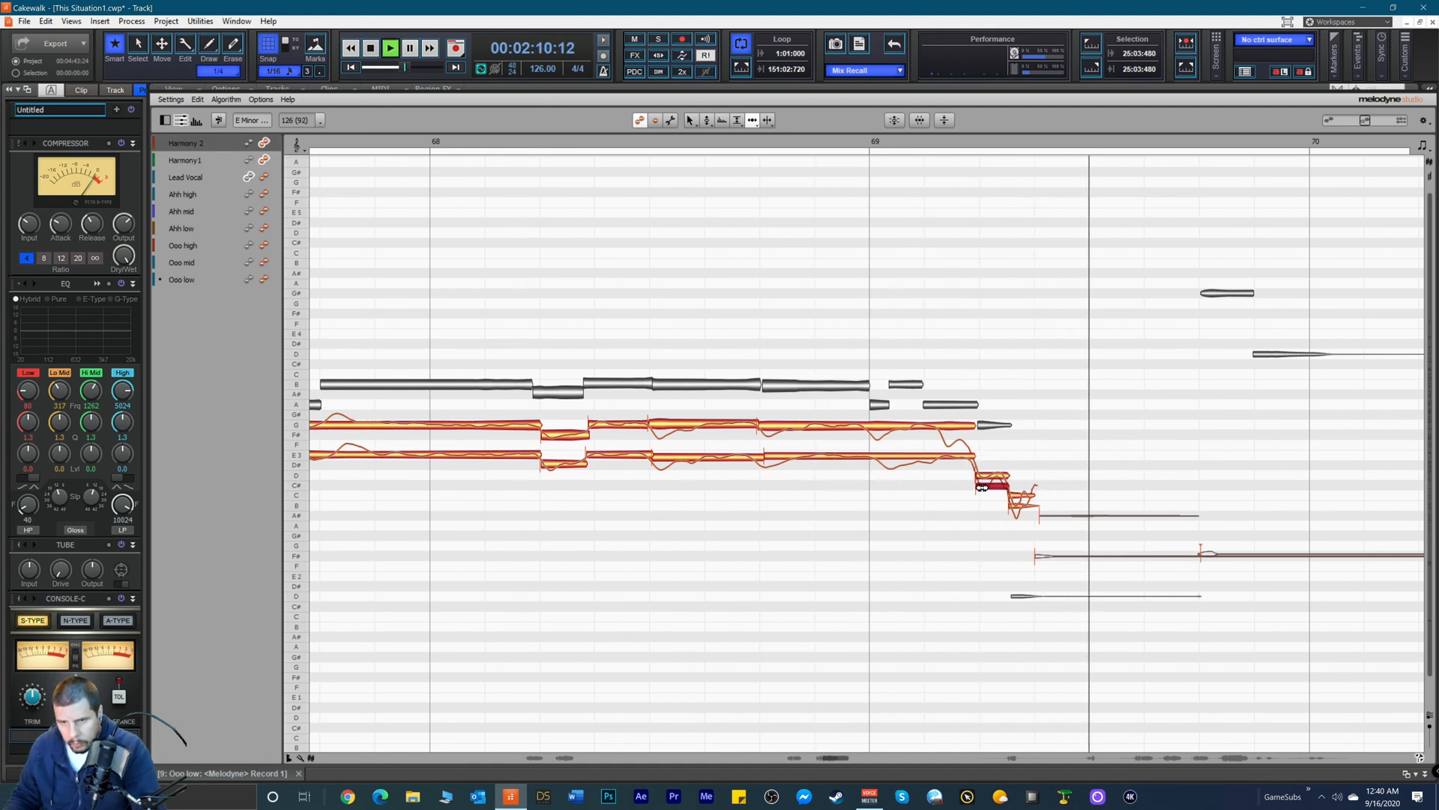
{"action": "key", "text": "space"}
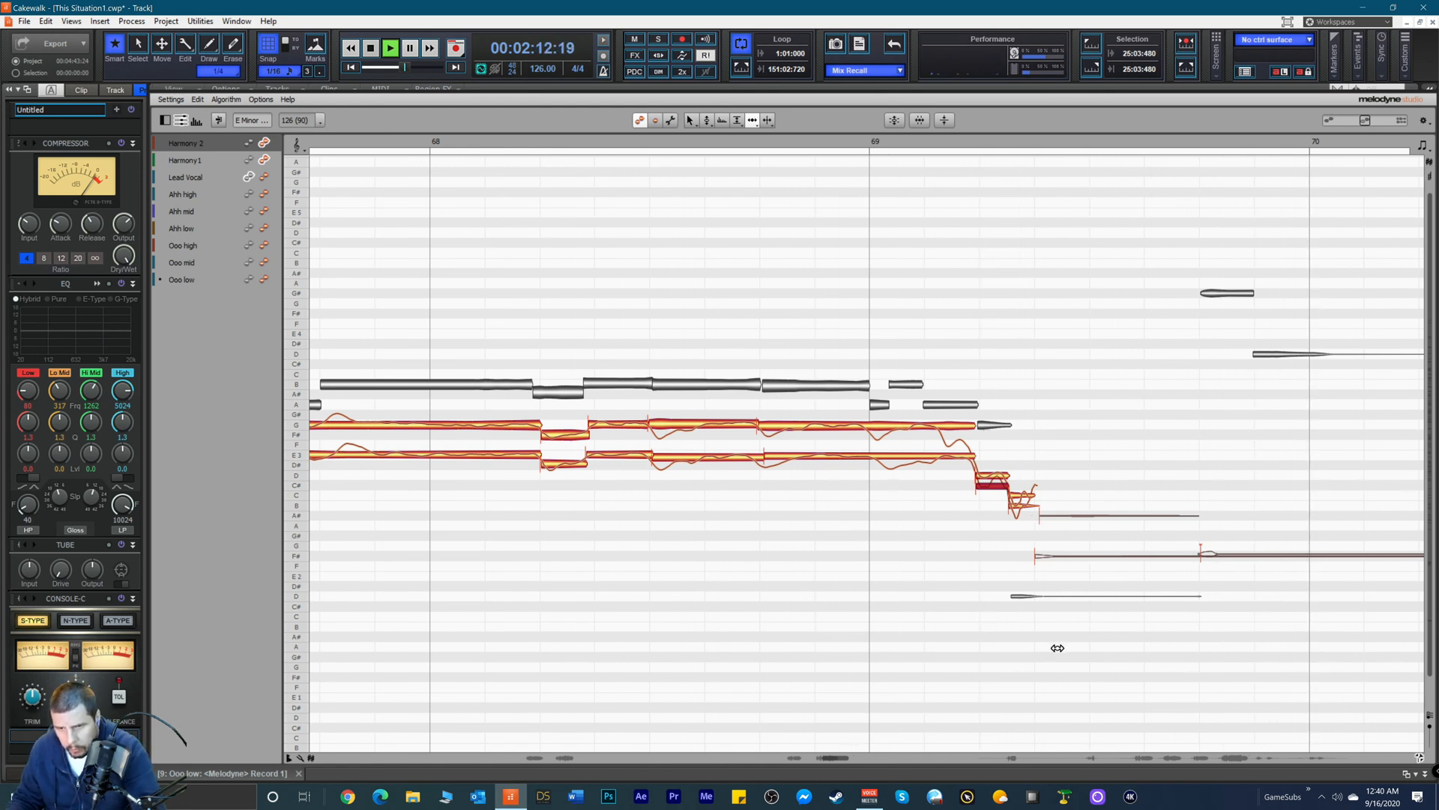
Step: Silence the remaining harmony tail noise around bars 89 and 90 with the Amplitude tool
{"action": "left_click_drag", "start_coordinate": [835, 754], "coordinate": [984, 745]}
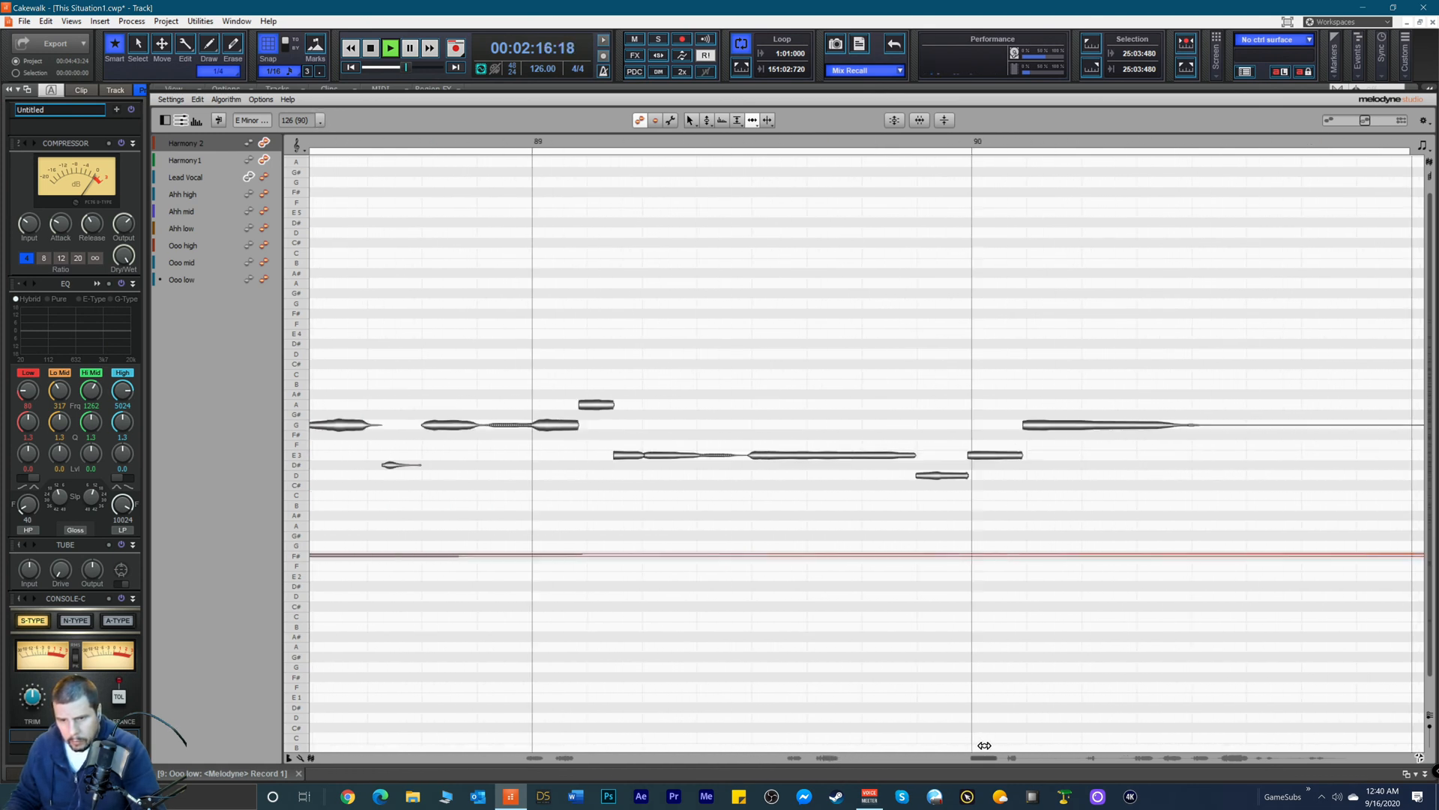
{"action": "key", "text": "space"}
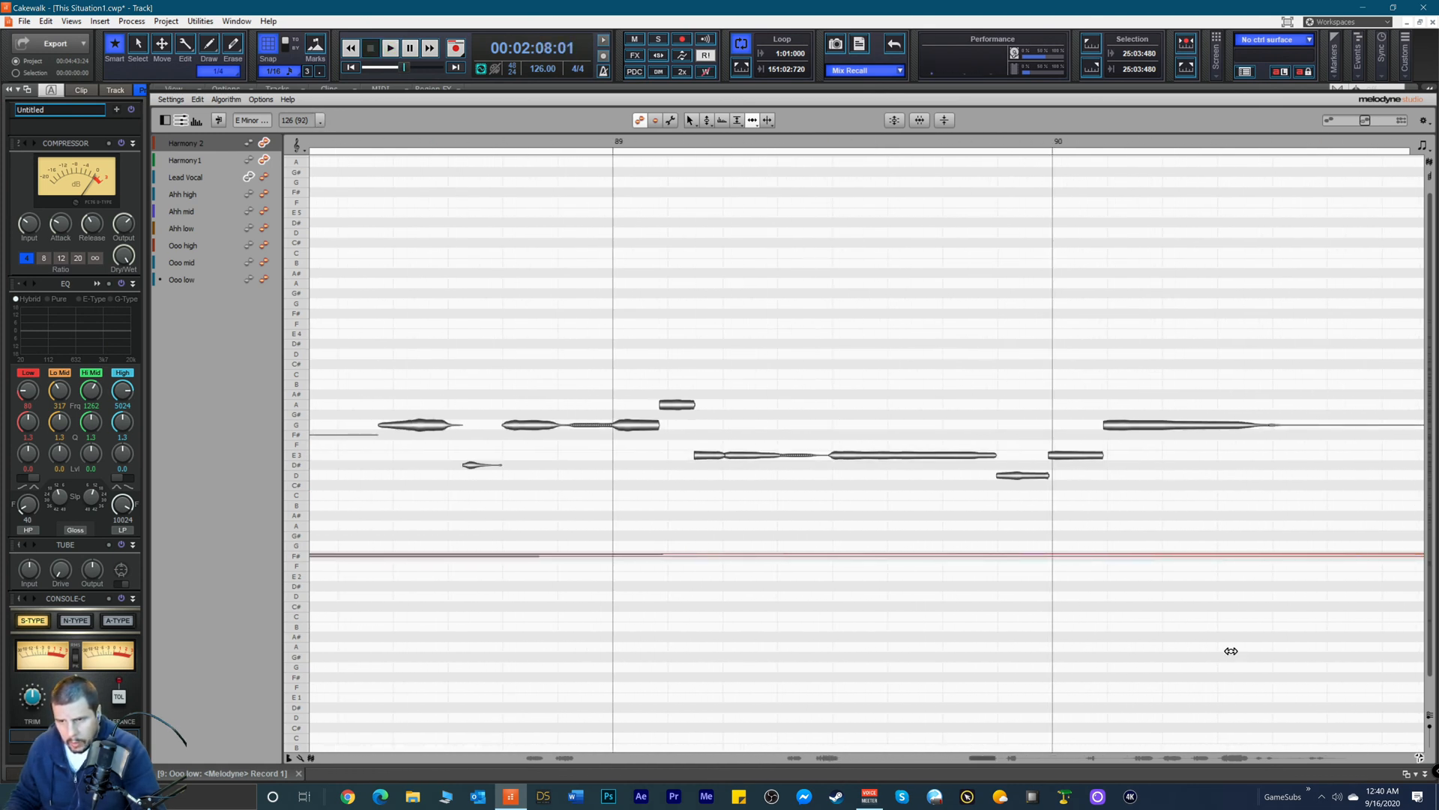
{"action": "left_click", "coordinate": [1431, 716]}
{"action": "right_click", "coordinate": [791, 536]}
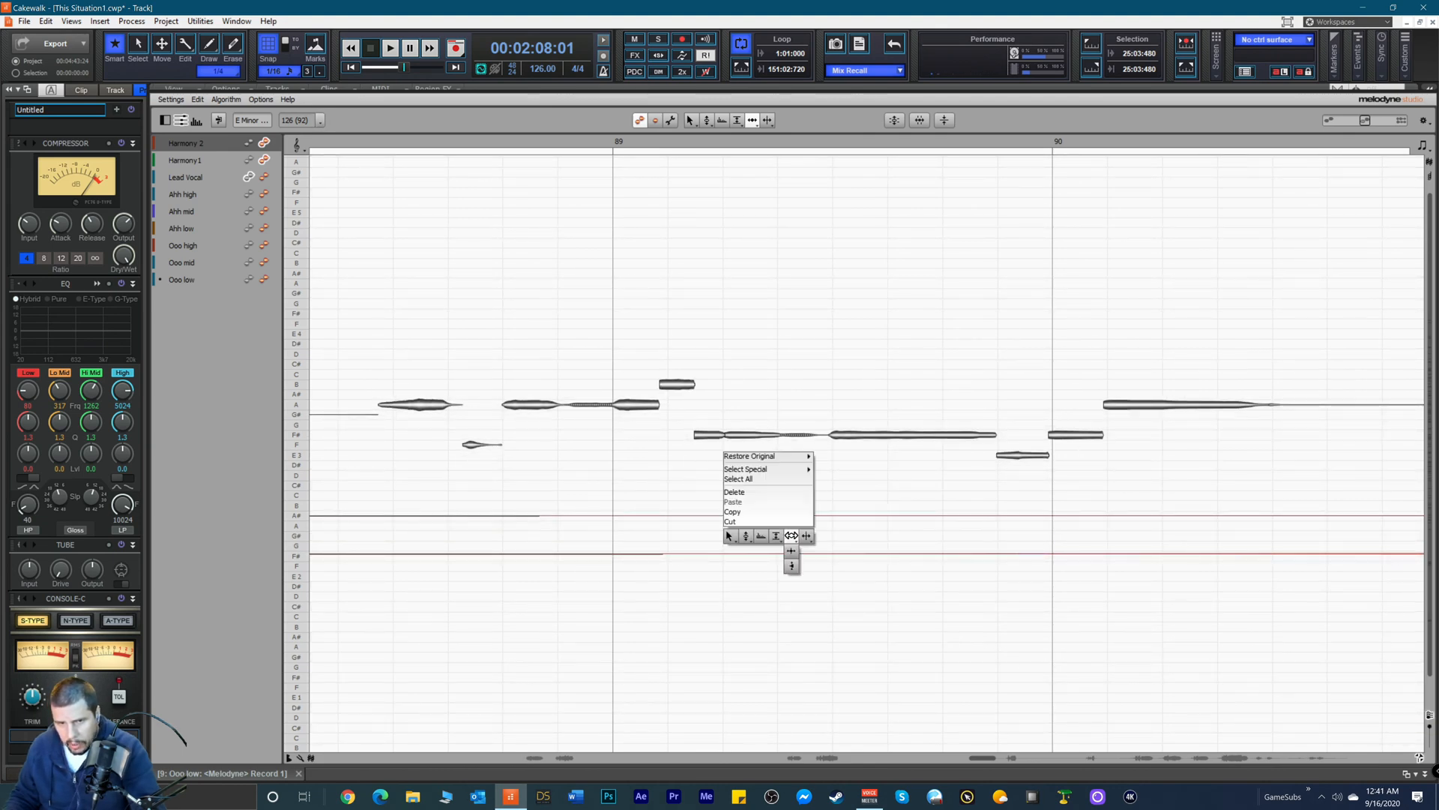
{"action": "left_click", "coordinate": [775, 537]}
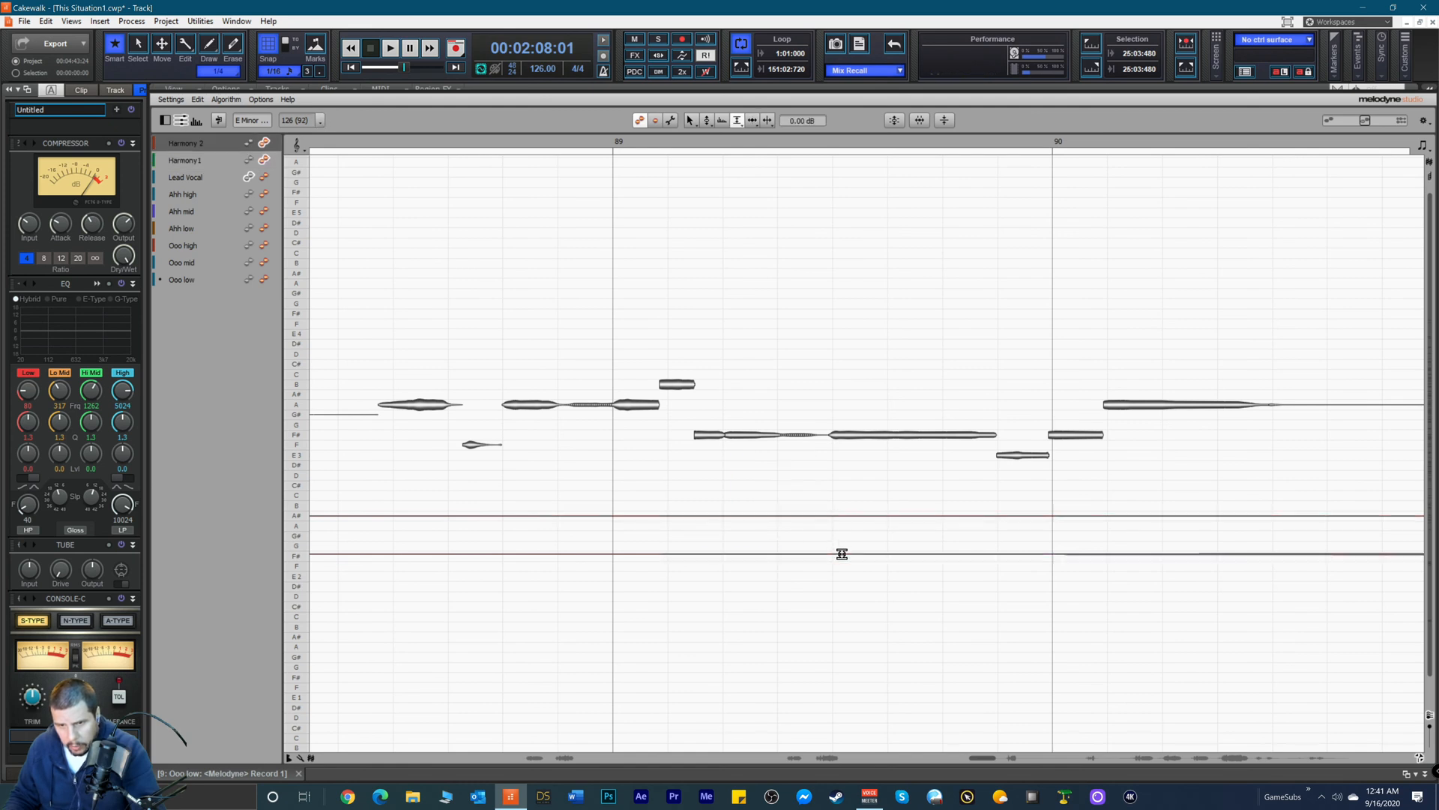
Step: Audition the harmony entry from just before bar 93
{"action": "left_click_drag", "start_coordinate": [985, 753], "coordinate": [1006, 750]}
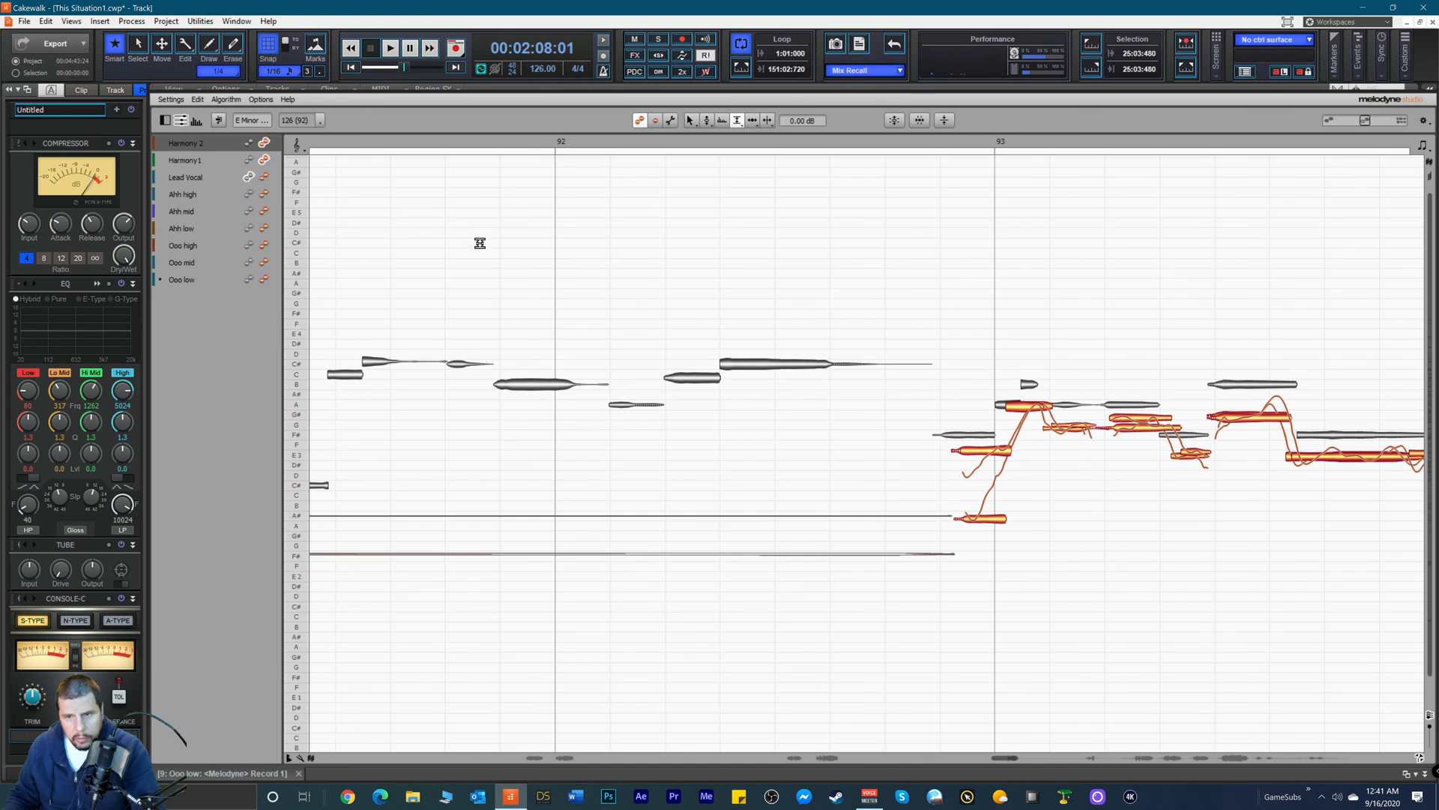
{"action": "left_click", "coordinate": [908, 144]}
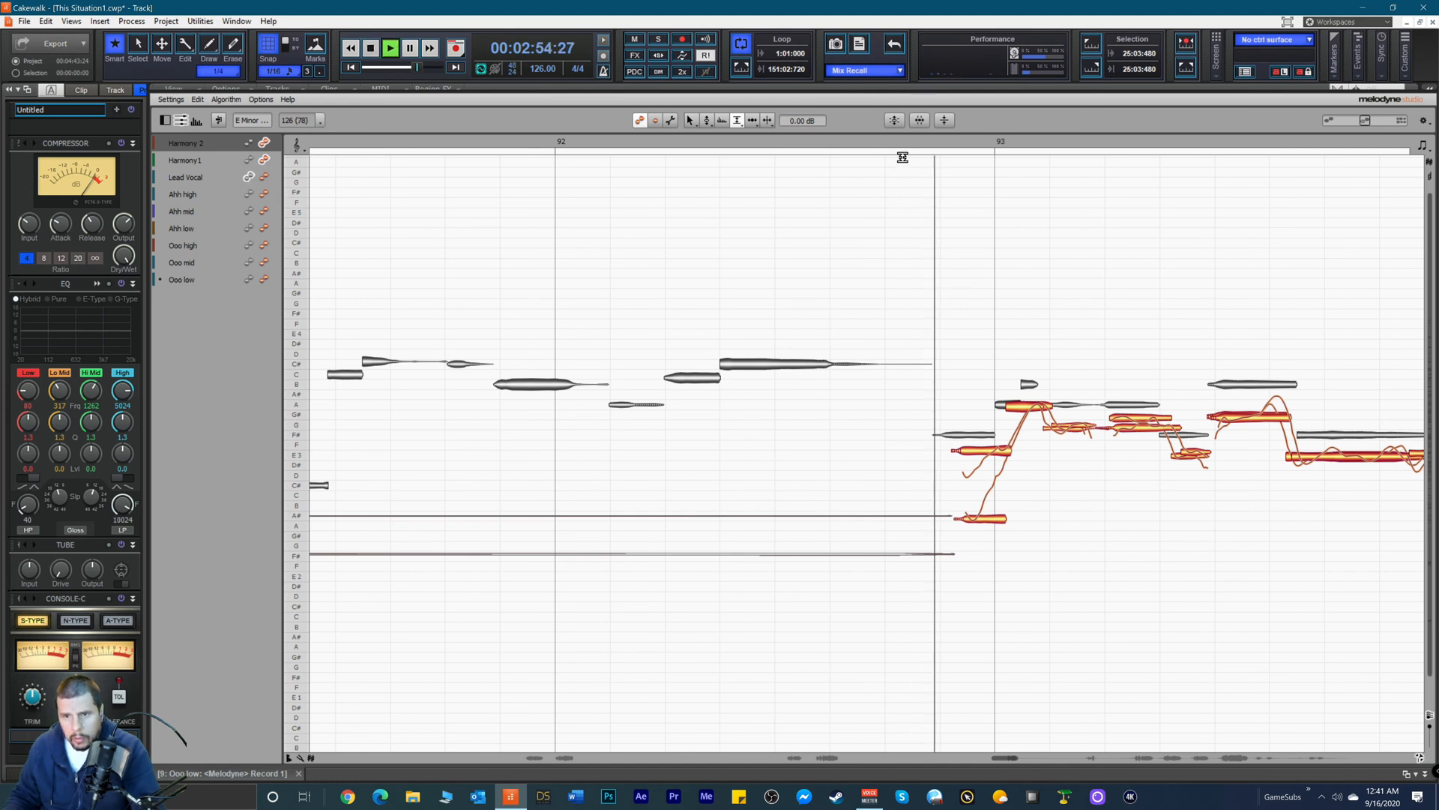
{"action": "key", "text": "space"}
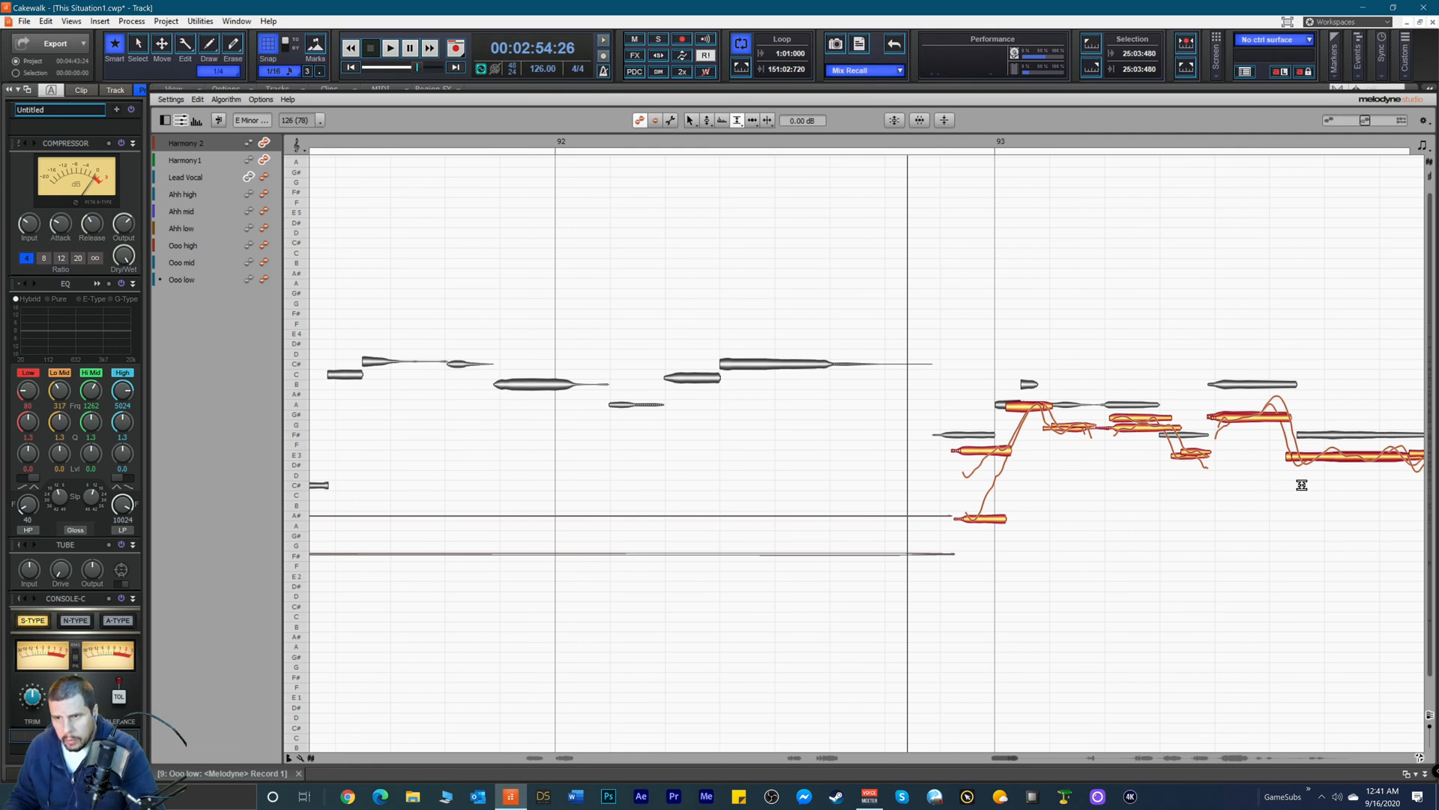
Step: Move the start of the long harmony note before beat 4 of bar 93 later to match the lead, using the Time tool, and audition
{"action": "right_click", "coordinate": [1286, 509]}
{"action": "left_click", "coordinate": [1288, 511]}
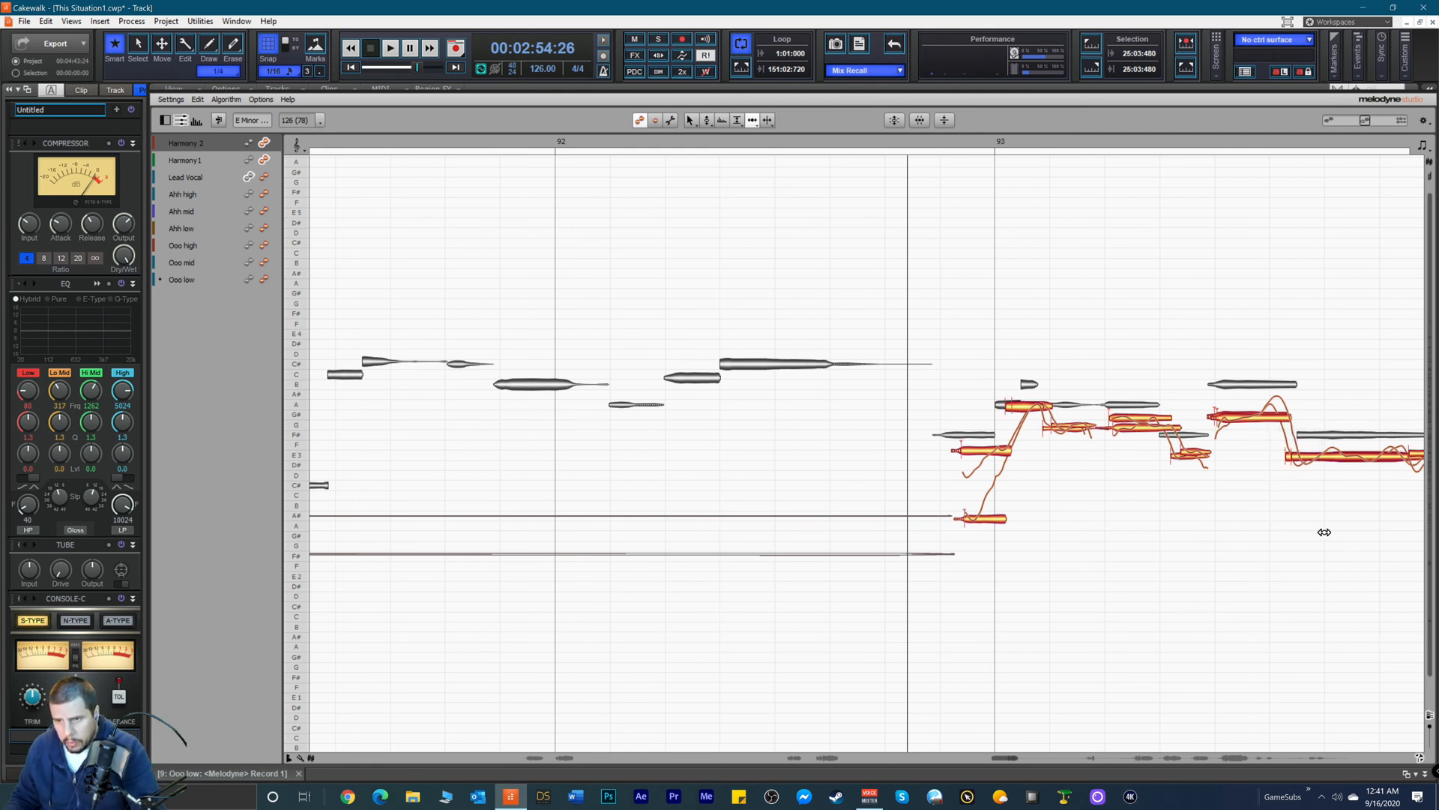
{"action": "left_click_drag", "start_coordinate": [1290, 458], "coordinate": [1297, 459]}
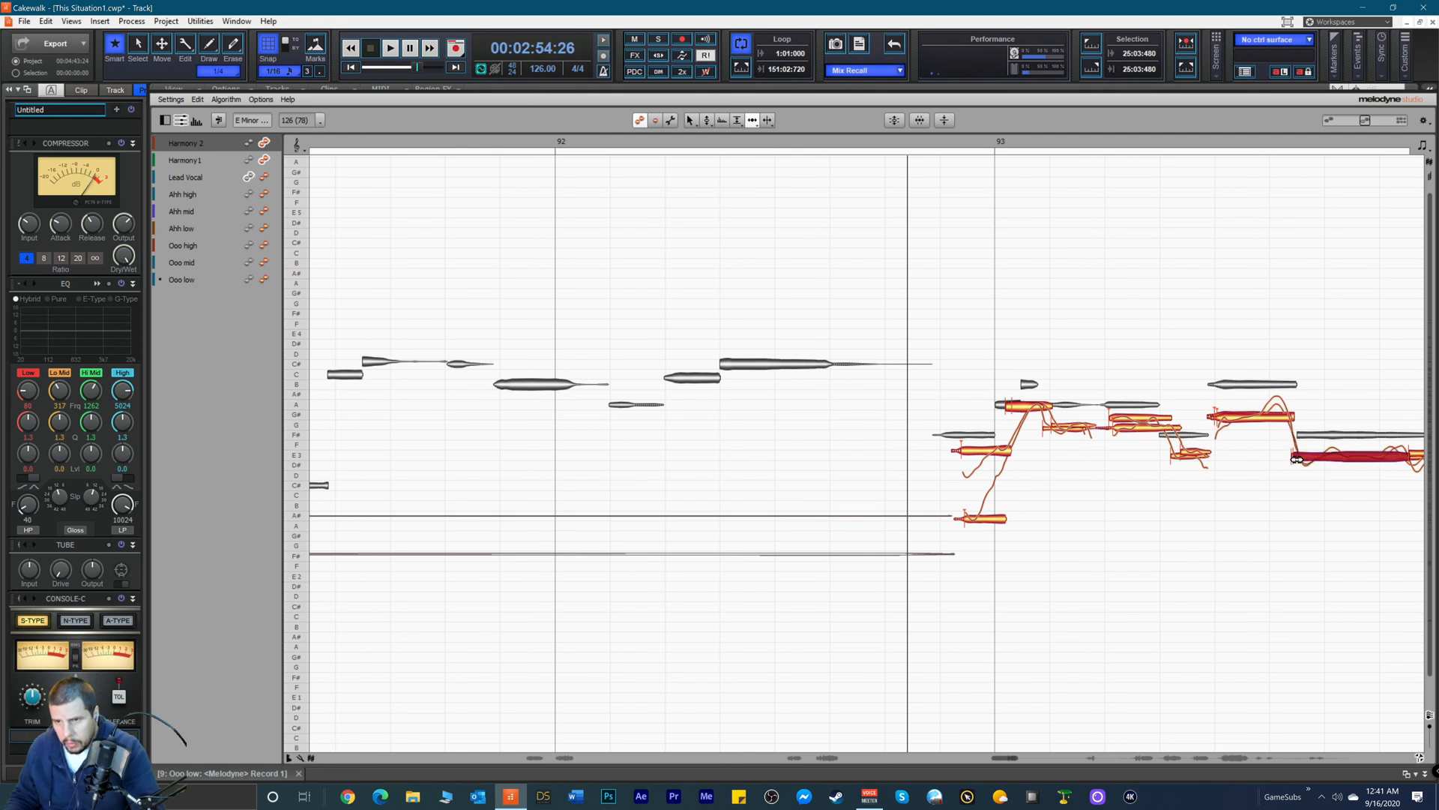
{"action": "key", "text": "space"}
{"action": "key", "text": "space"}
Step: Align the starts of the Harmony 1 and Harmony 2 notes at beat 2 of bar 93 with the lead vocal note
{"action": "left_click", "coordinate": [1124, 429]}
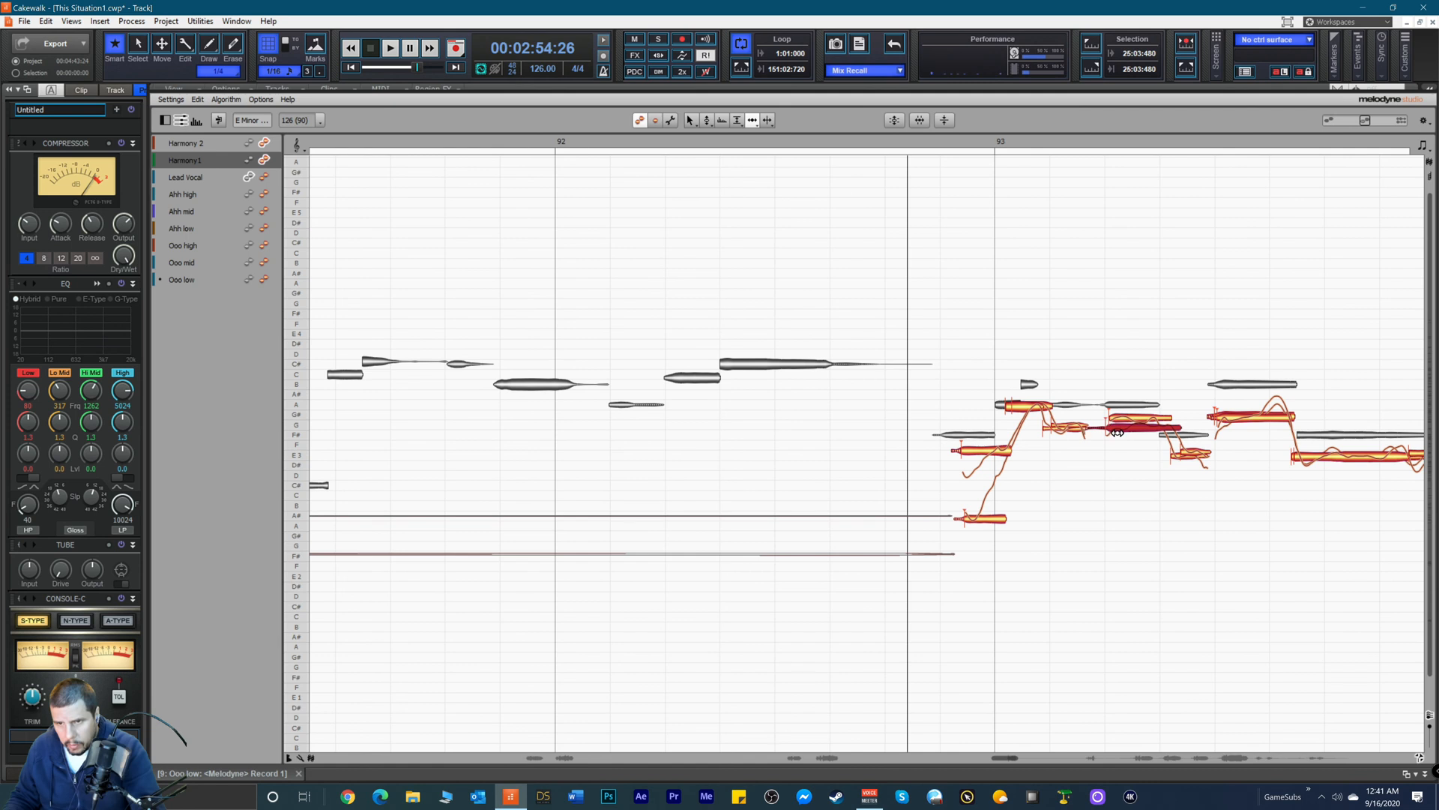
{"action": "left_click", "coordinate": [1120, 418]}
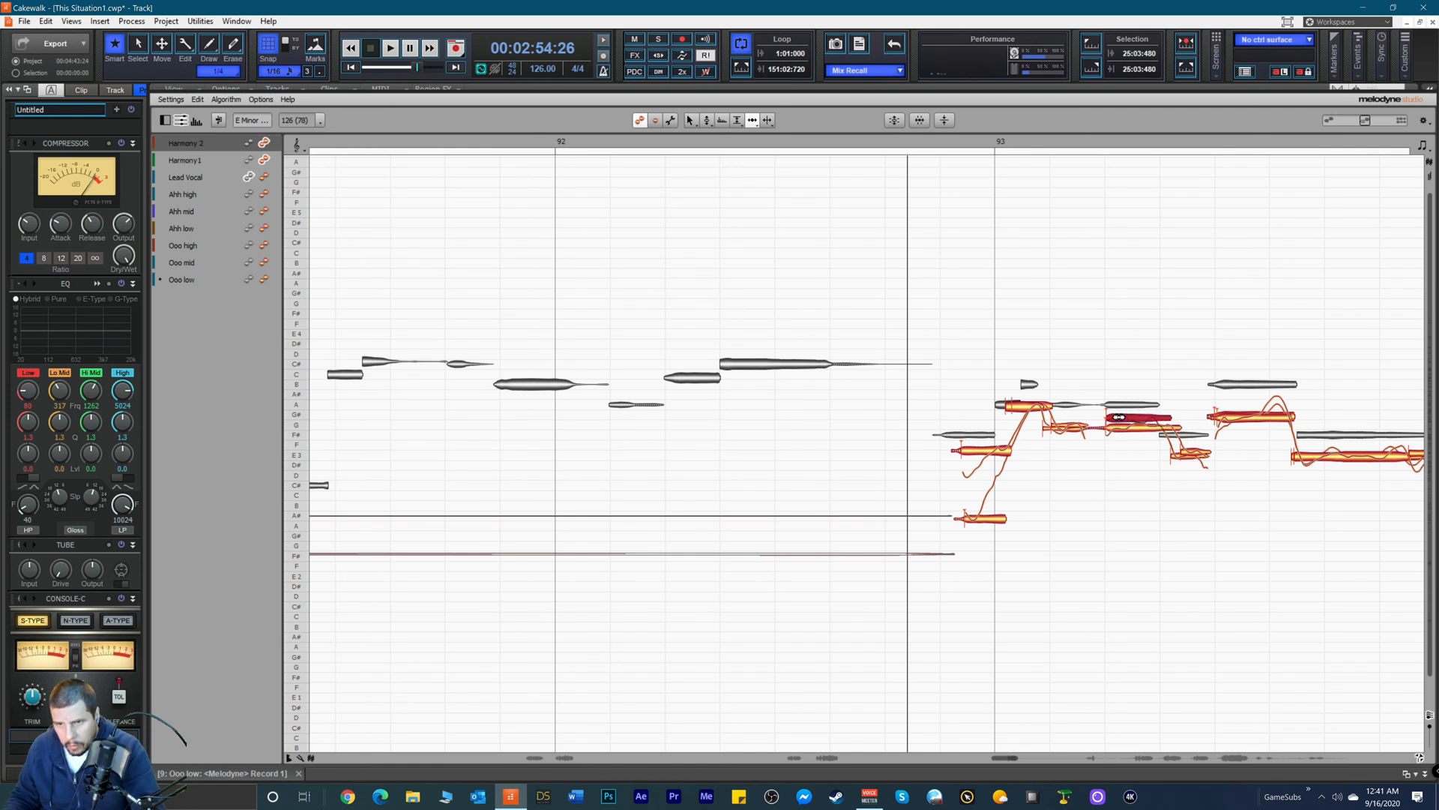
{"action": "left_click", "coordinate": [1117, 428]}
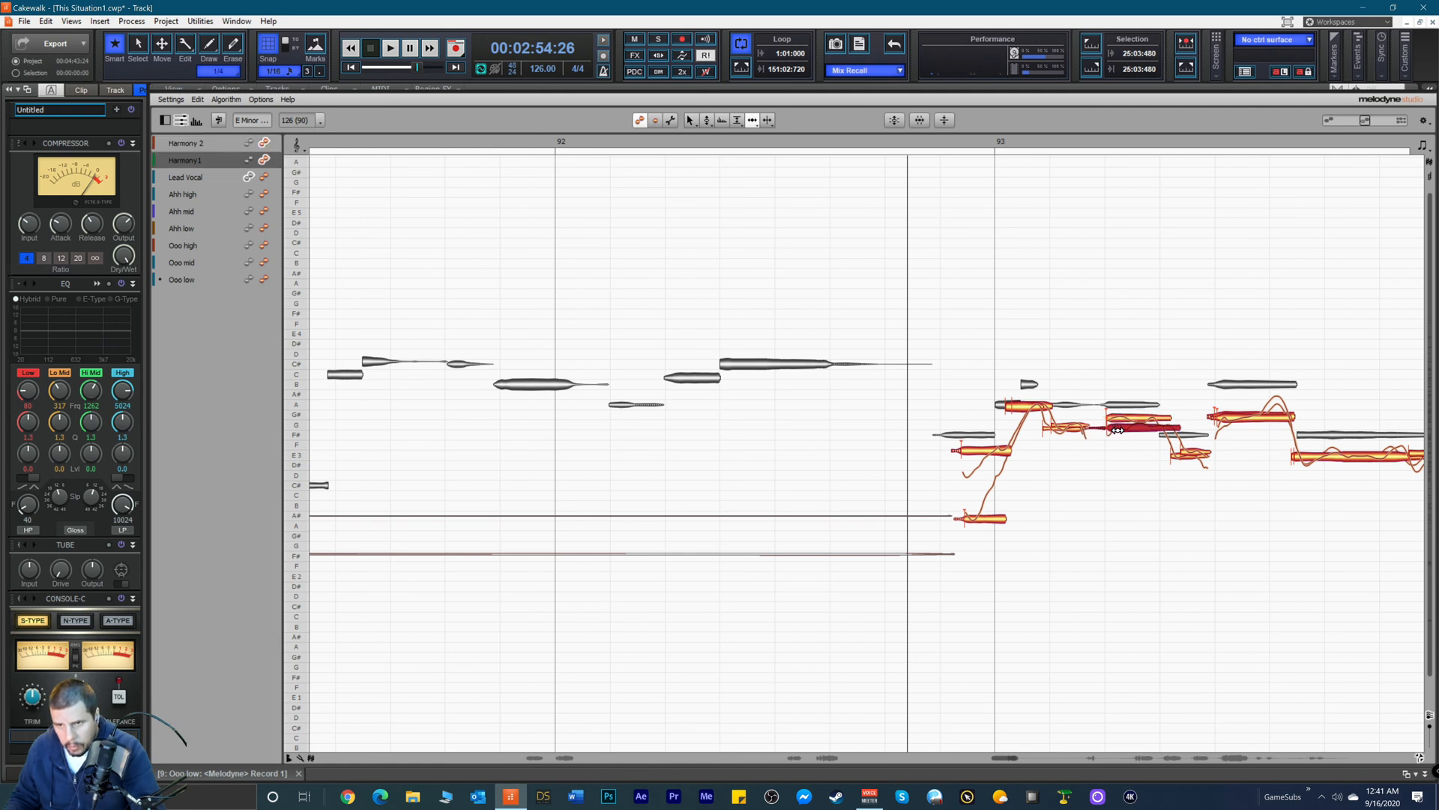
Step: Extend the starts of both harmonies' pickup notes before bar 93 earlier to match the lead vocal and audition them
{"action": "left_click_drag", "start_coordinate": [971, 447], "coordinate": [950, 455]}
{"action": "left_click_drag", "start_coordinate": [972, 513], "coordinate": [949, 516]}
{"action": "key", "text": "space"}
{"action": "key", "text": "space"}
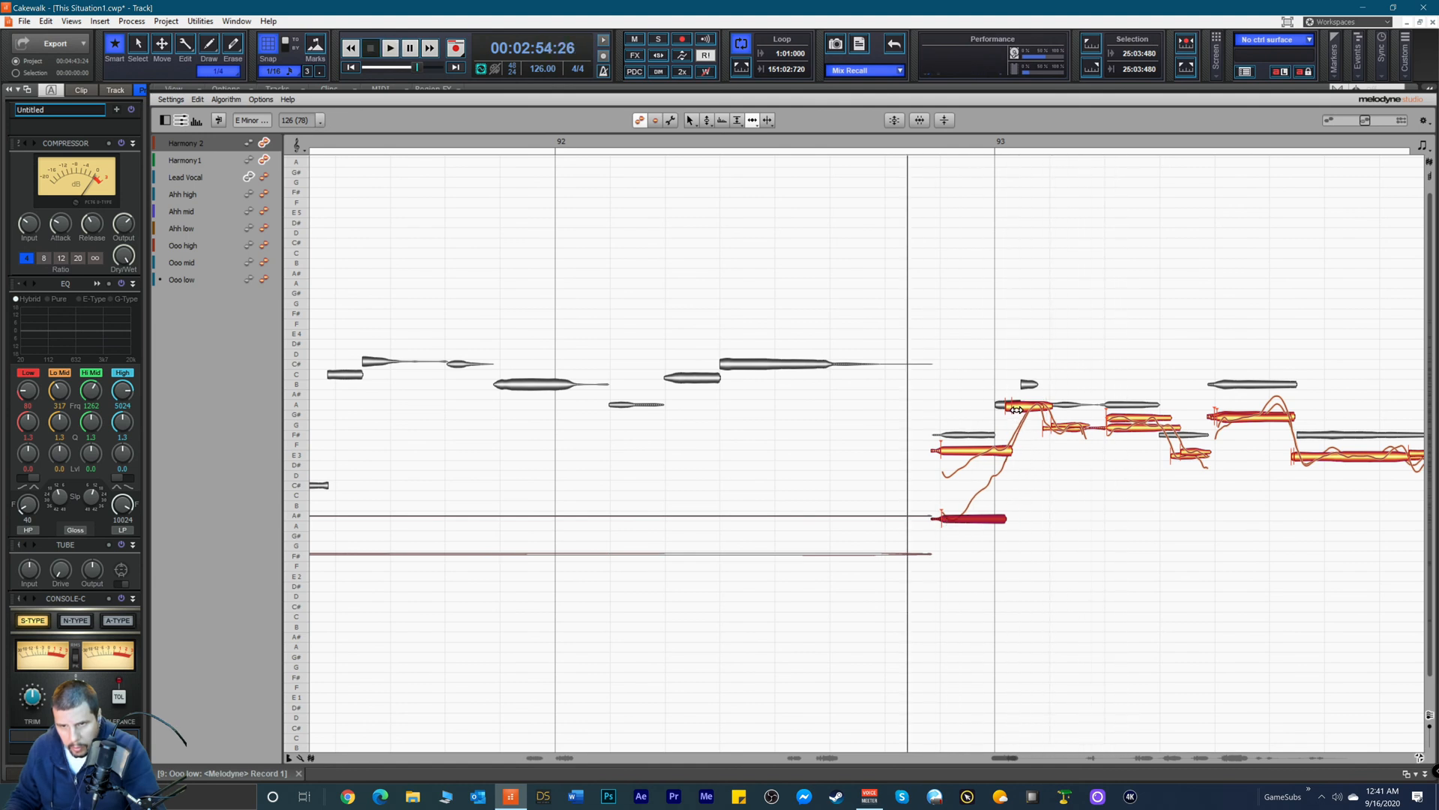
Step: Move the starts of both harmonies' first notes in bar 93 earlier onto the downbeat and audition the entry
{"action": "left_click_drag", "start_coordinate": [1011, 408], "coordinate": [999, 415]}
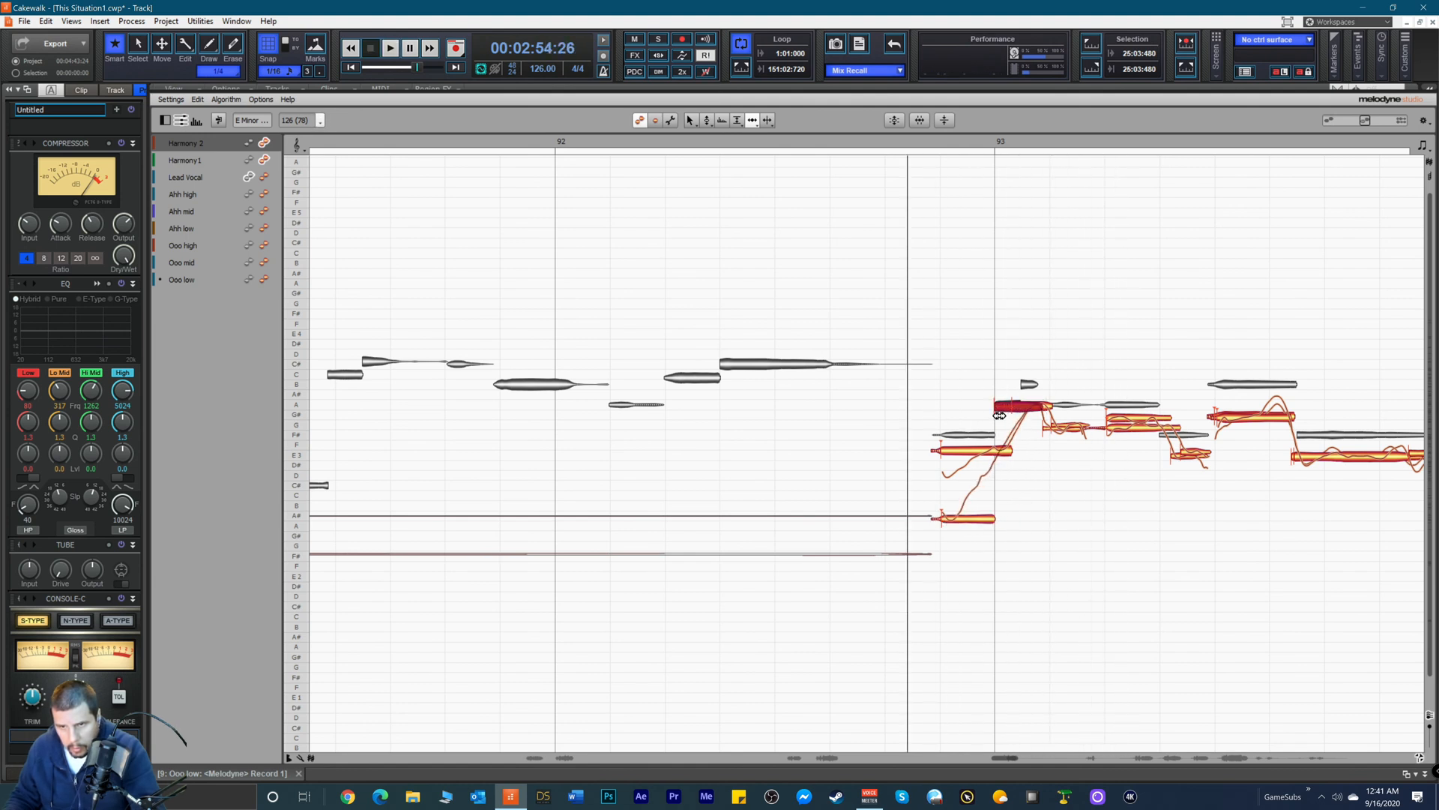
{"action": "left_click", "coordinate": [1050, 409]}
{"action": "left_click_drag", "start_coordinate": [1017, 408], "coordinate": [1002, 418]}
{"action": "key", "text": "space"}
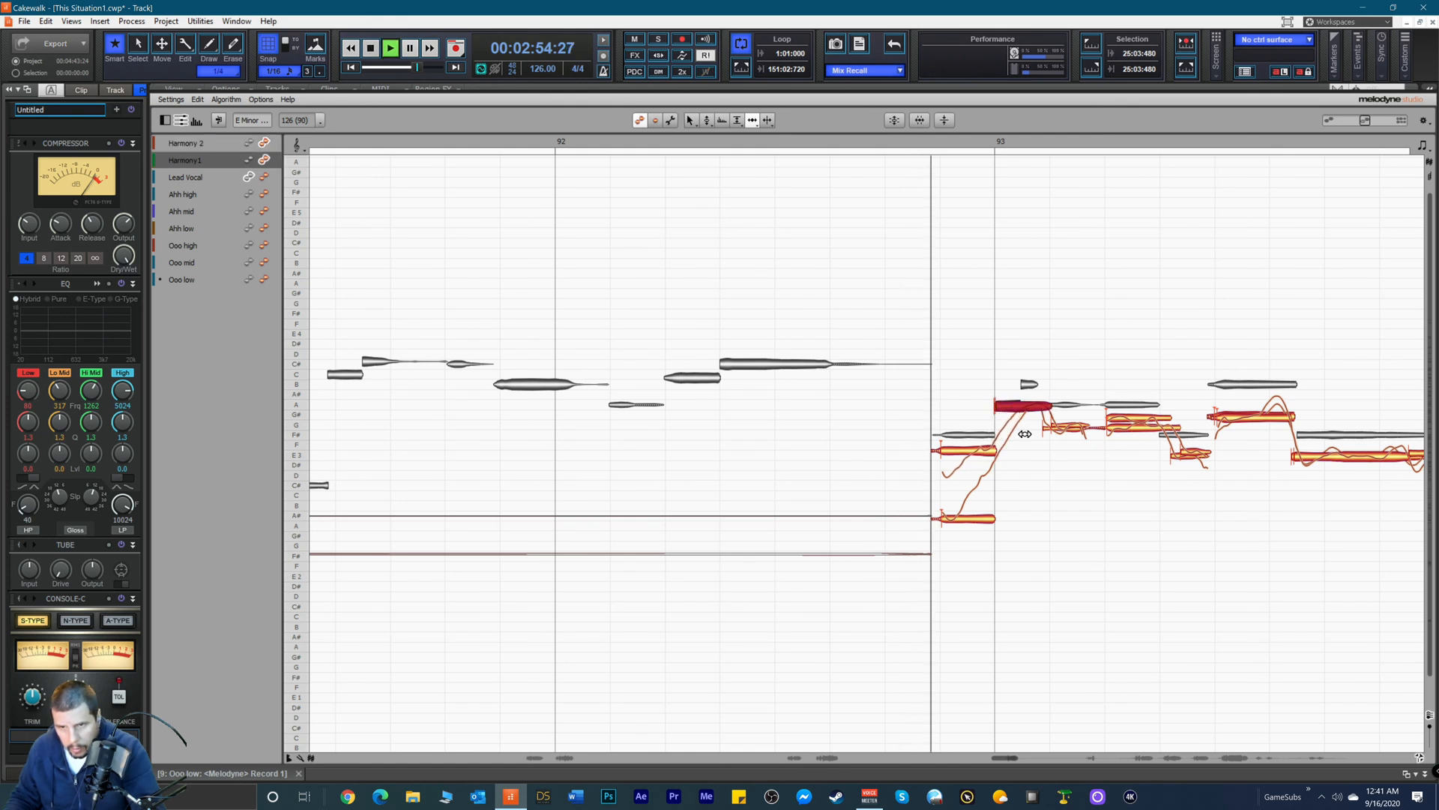
{"action": "key", "text": "space"}
{"action": "key", "text": "space"}
{"action": "key", "text": "space"}
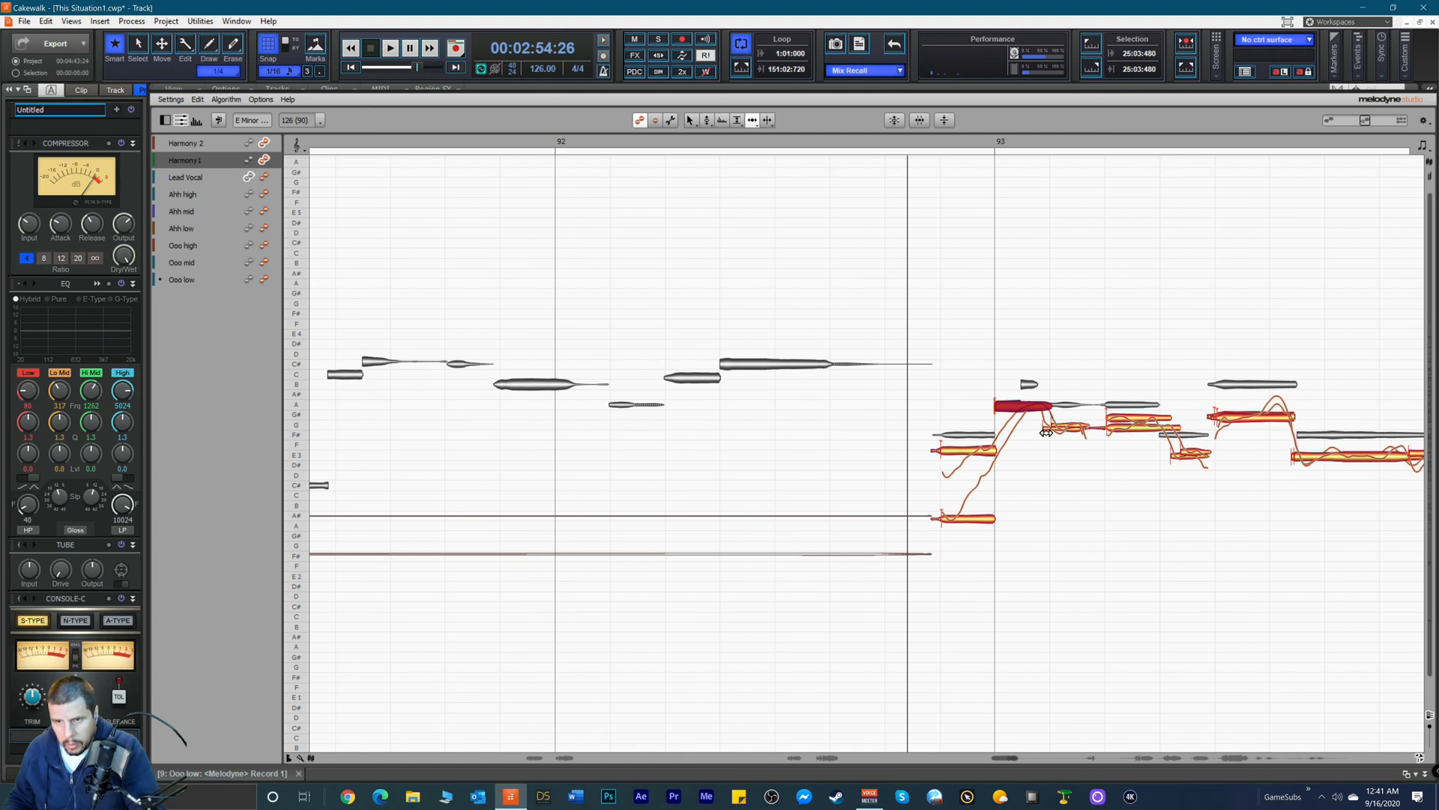
Step: Move the starts of both harmonies' second notes in bar 93 slightly later and audition the phrase
{"action": "left_click", "coordinate": [1047, 432]}
{"action": "left_click", "coordinate": [1047, 430]}
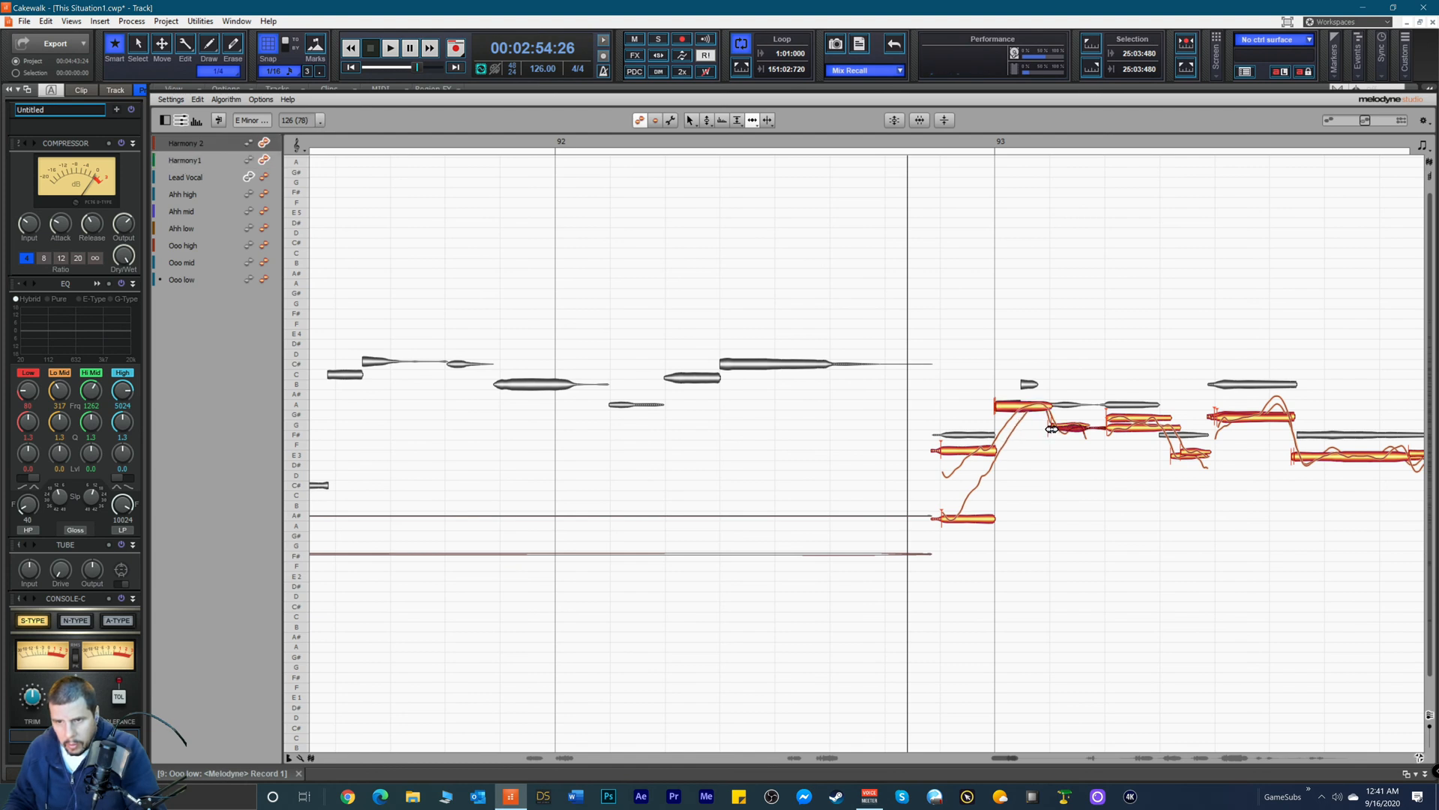
{"action": "key", "text": "space"}
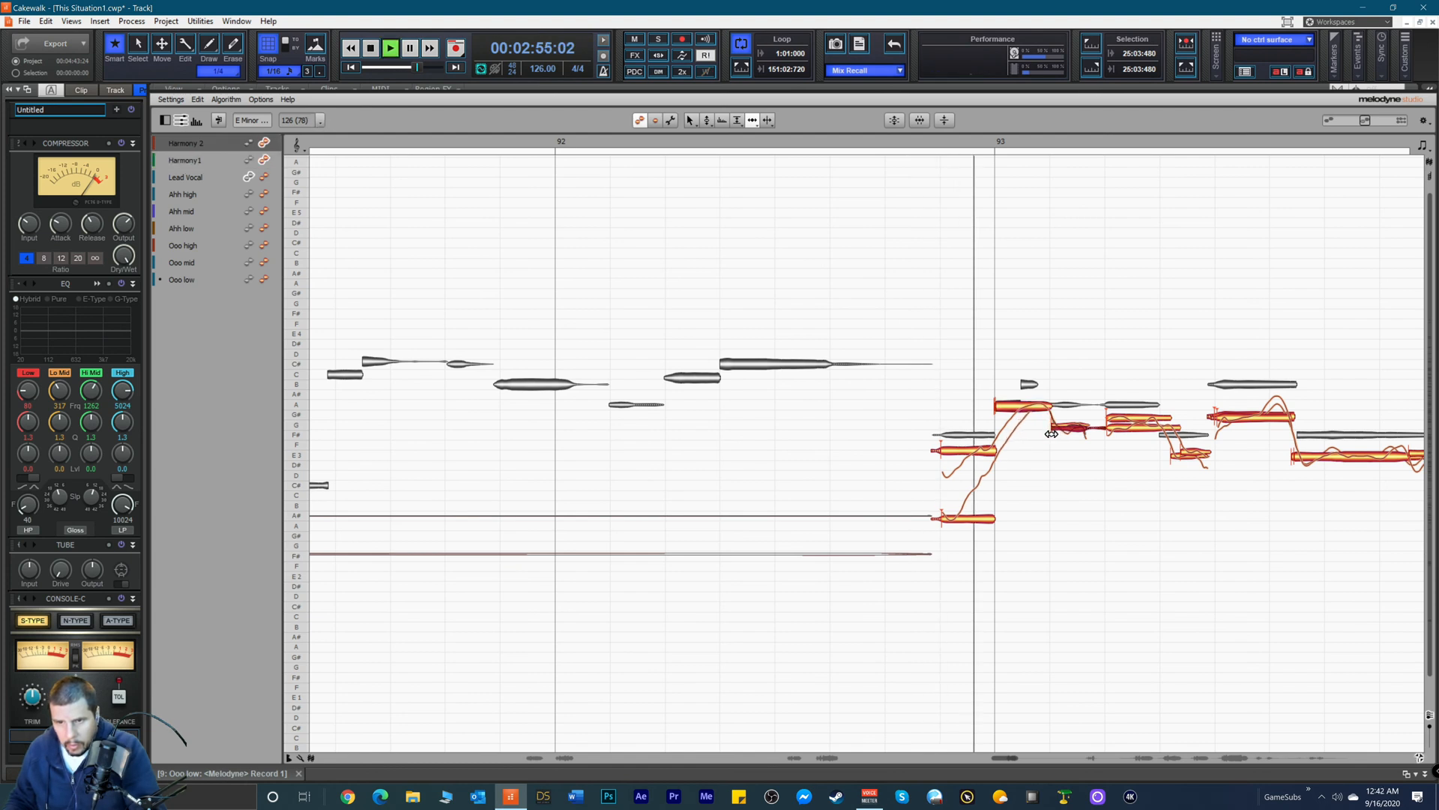
{"action": "key", "text": "space"}
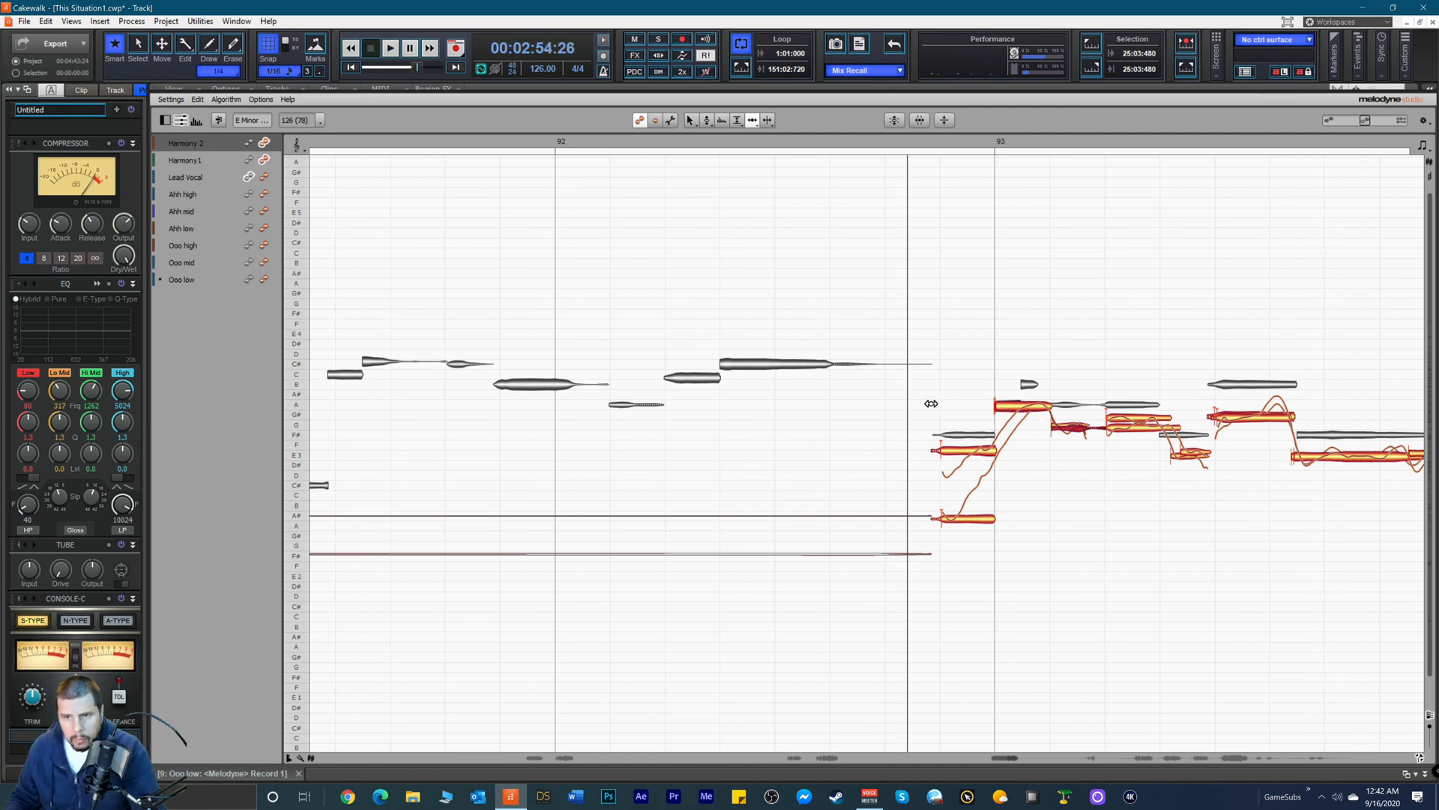
{"action": "key", "text": "space"}
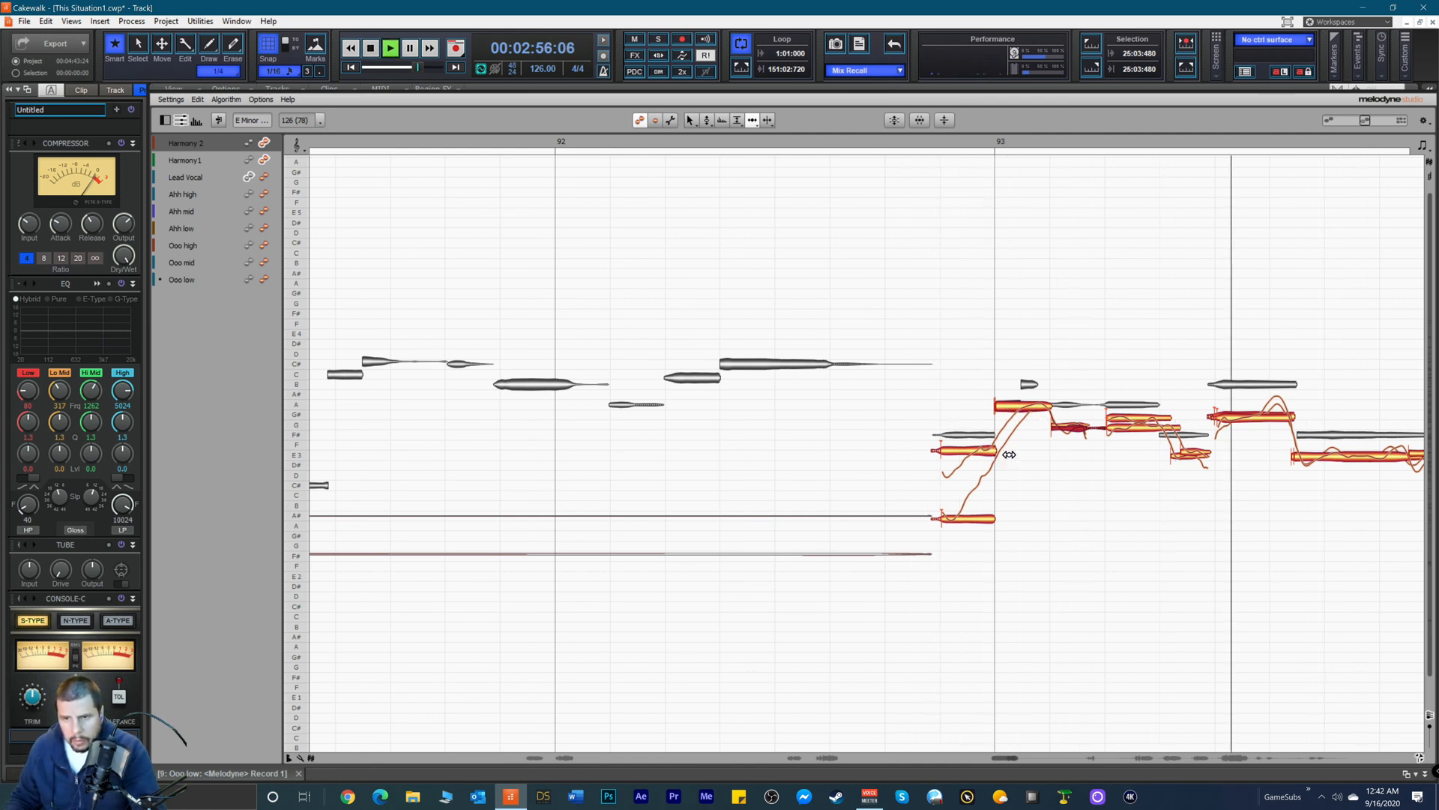
Step: Audition the phrase and move the starts of both harmonies' final long notes in bar 93 slightly later
{"action": "key", "text": "space"}
{"action": "key", "text": "space"}
{"action": "left_click", "coordinate": [1299, 457]}
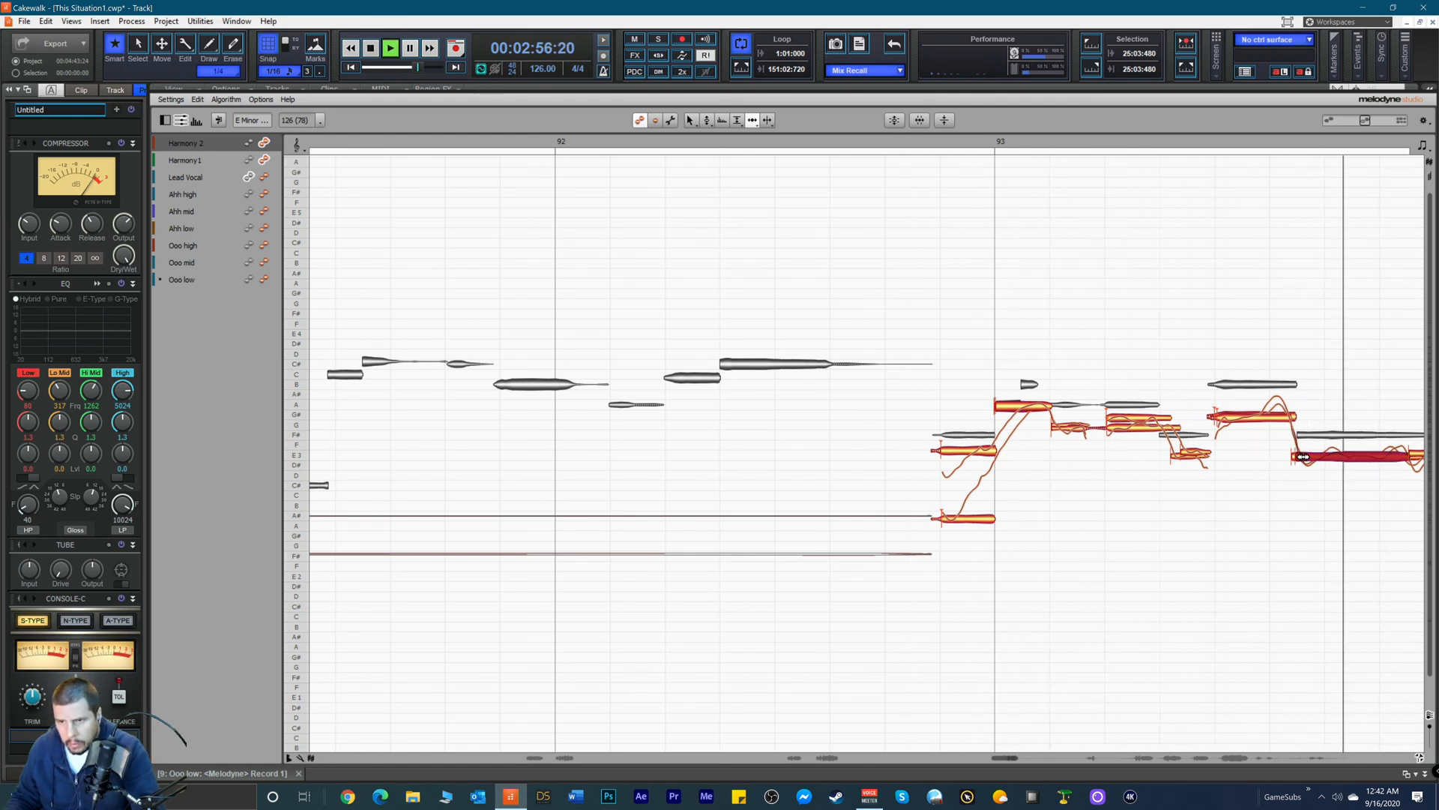
{"action": "key", "text": "space"}
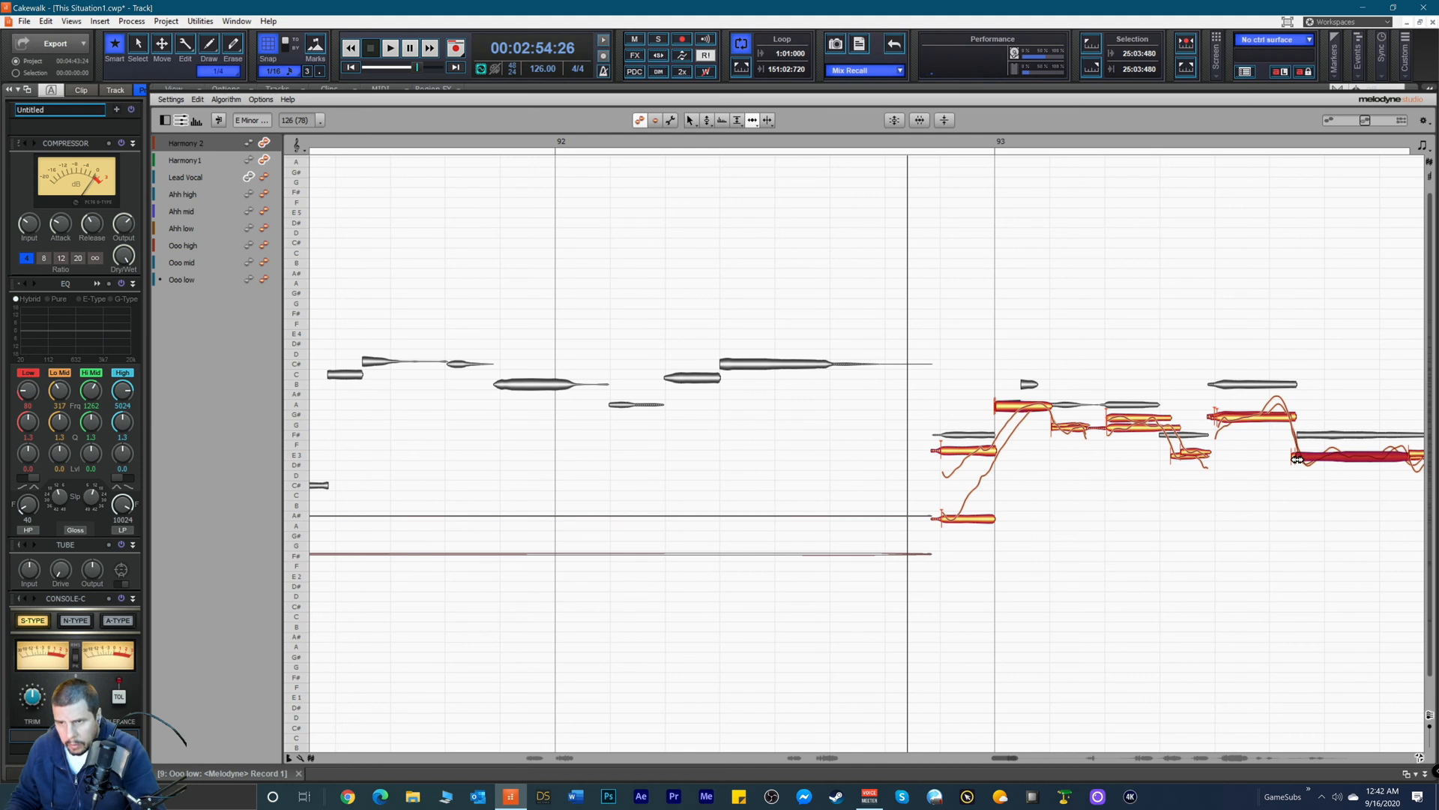
{"action": "left_click", "coordinate": [1287, 459]}
{"action": "left_click", "coordinate": [1290, 459]}
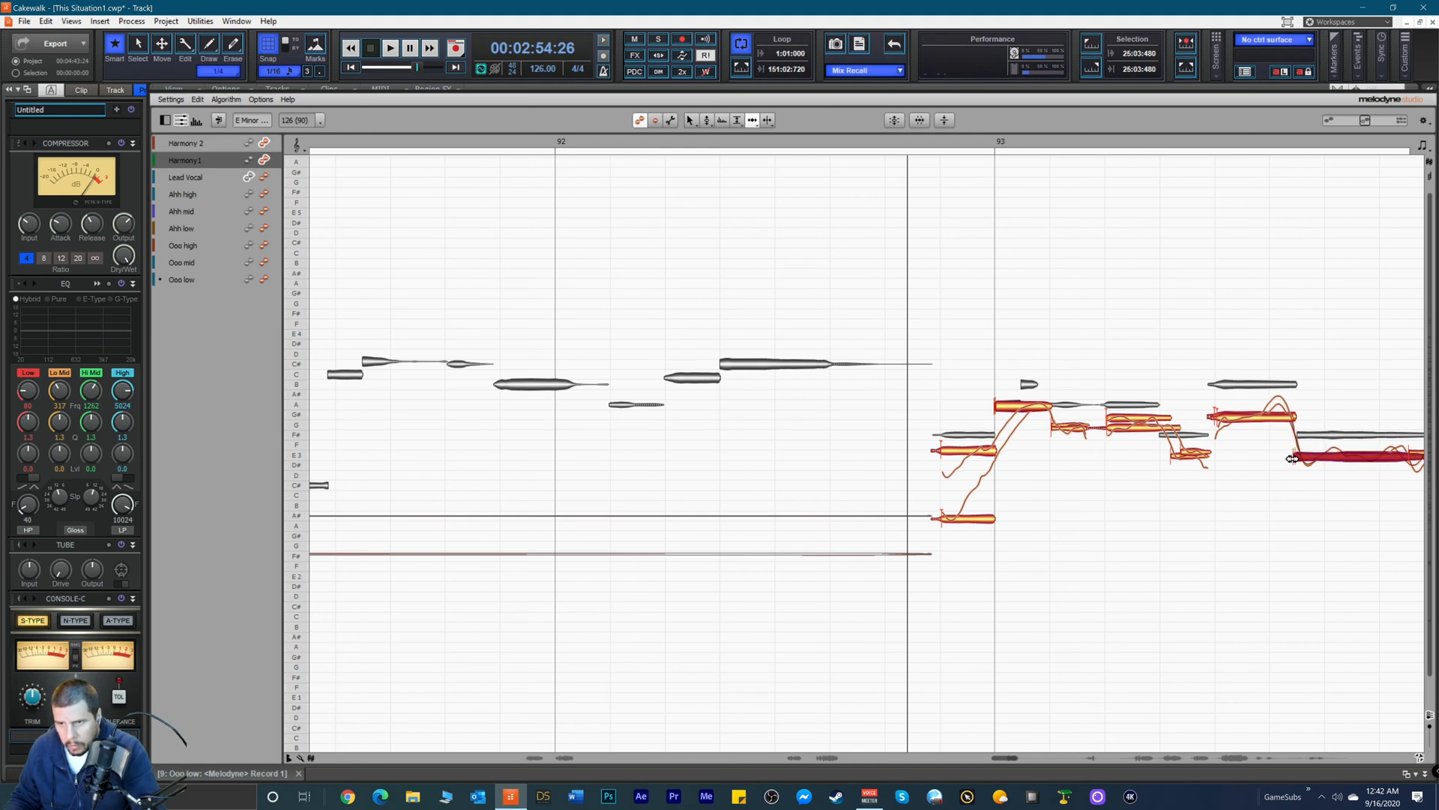
Step: Move the starts of both harmonies' short fourth notes in bar 93 slightly earlier while auditioning the phrase
{"action": "key", "text": "space"}
{"action": "left_click", "coordinate": [1189, 450]}
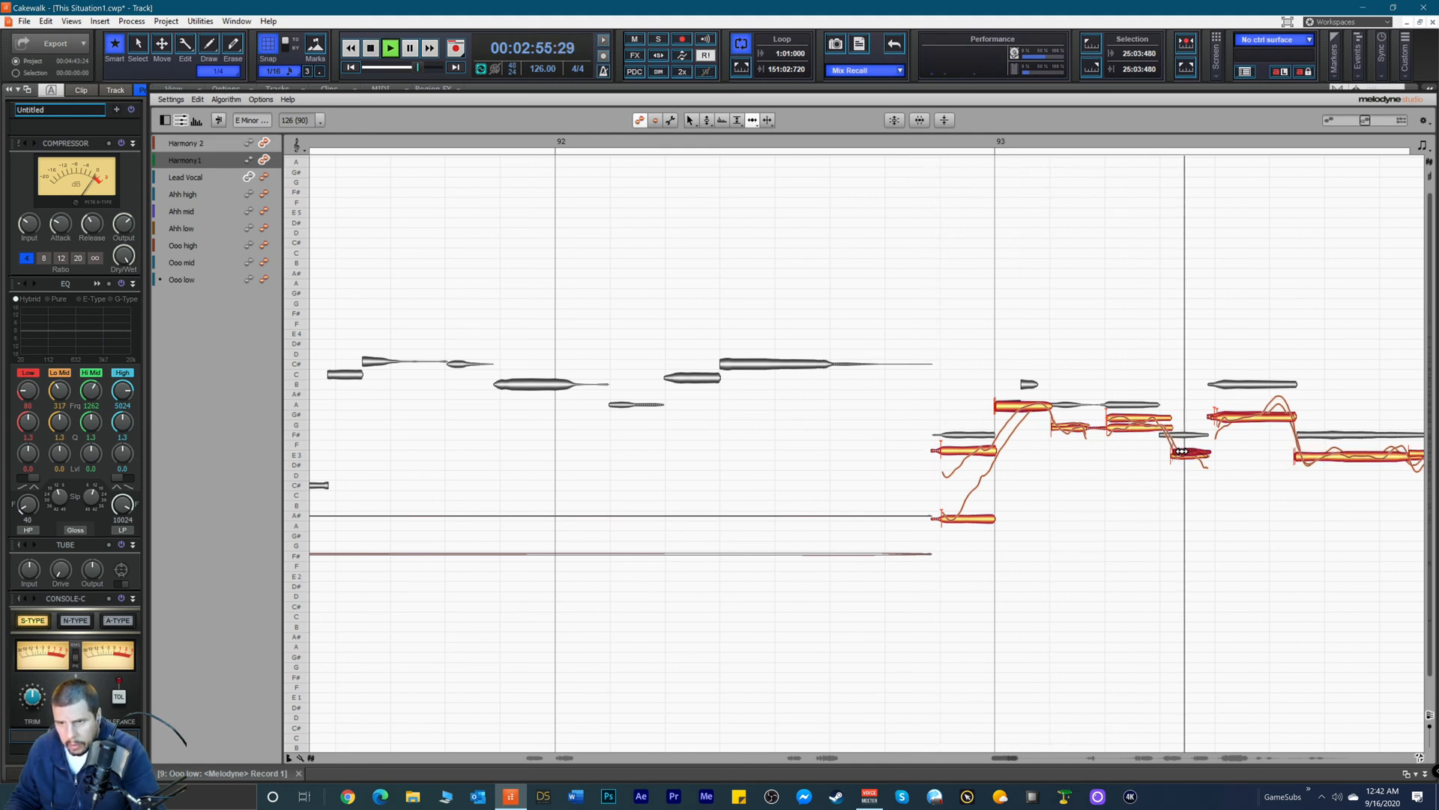
{"action": "key", "text": "space"}
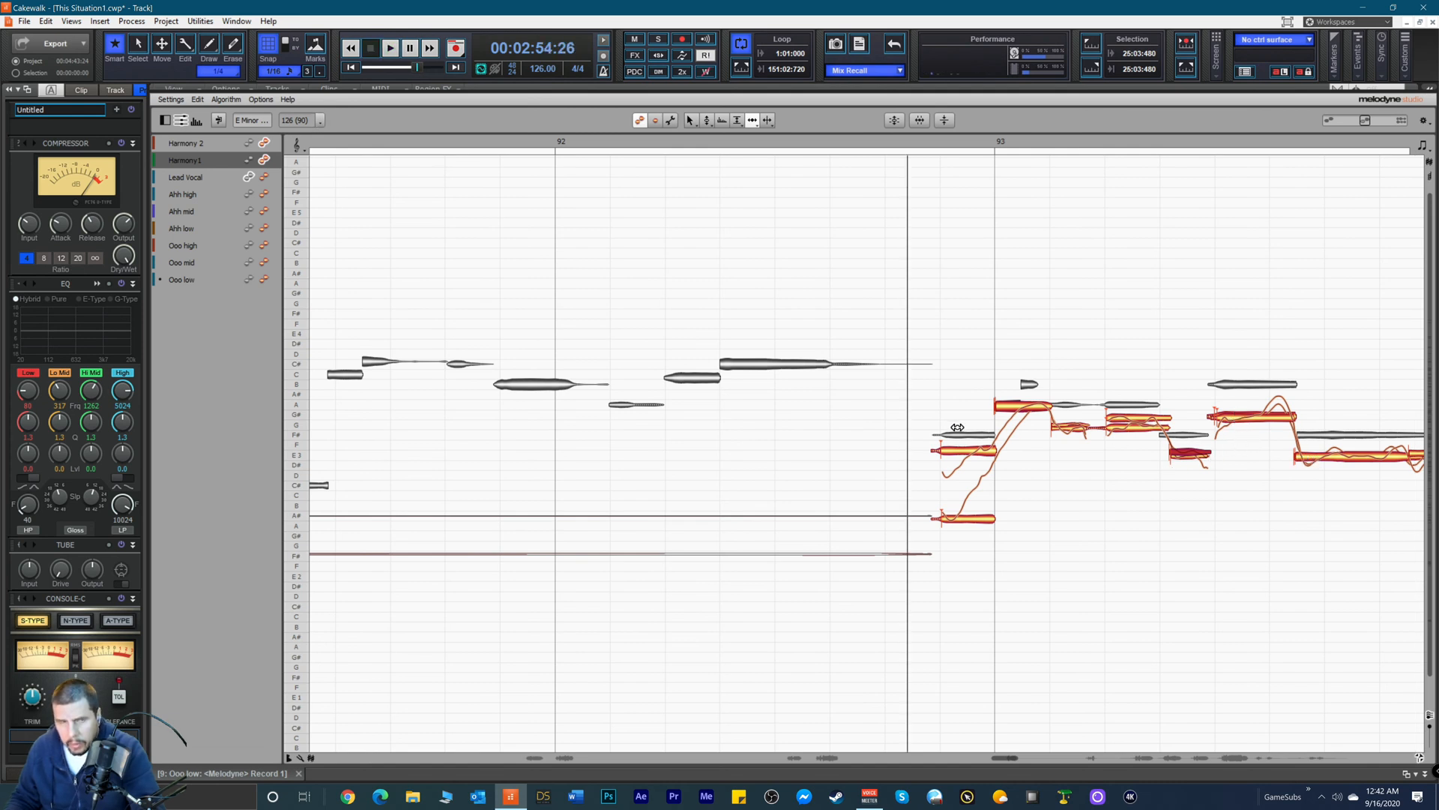
Step: Try later starts for both harmonies' final long notes in bar 93 and audition the result
{"action": "left_click", "coordinate": [1300, 457]}
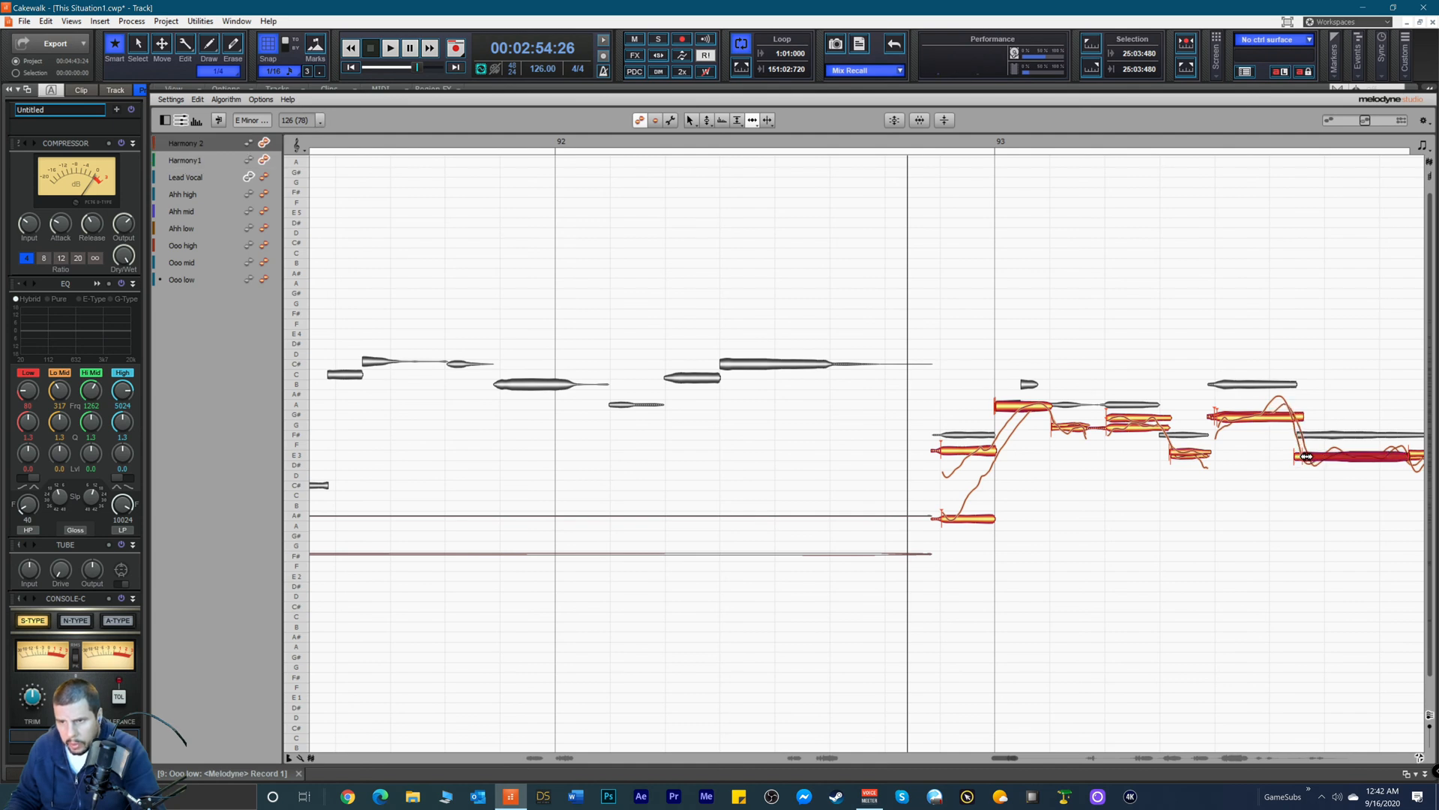
{"action": "left_click_drag", "start_coordinate": [1312, 456], "coordinate": [1321, 464]}
{"action": "key", "text": "space"}
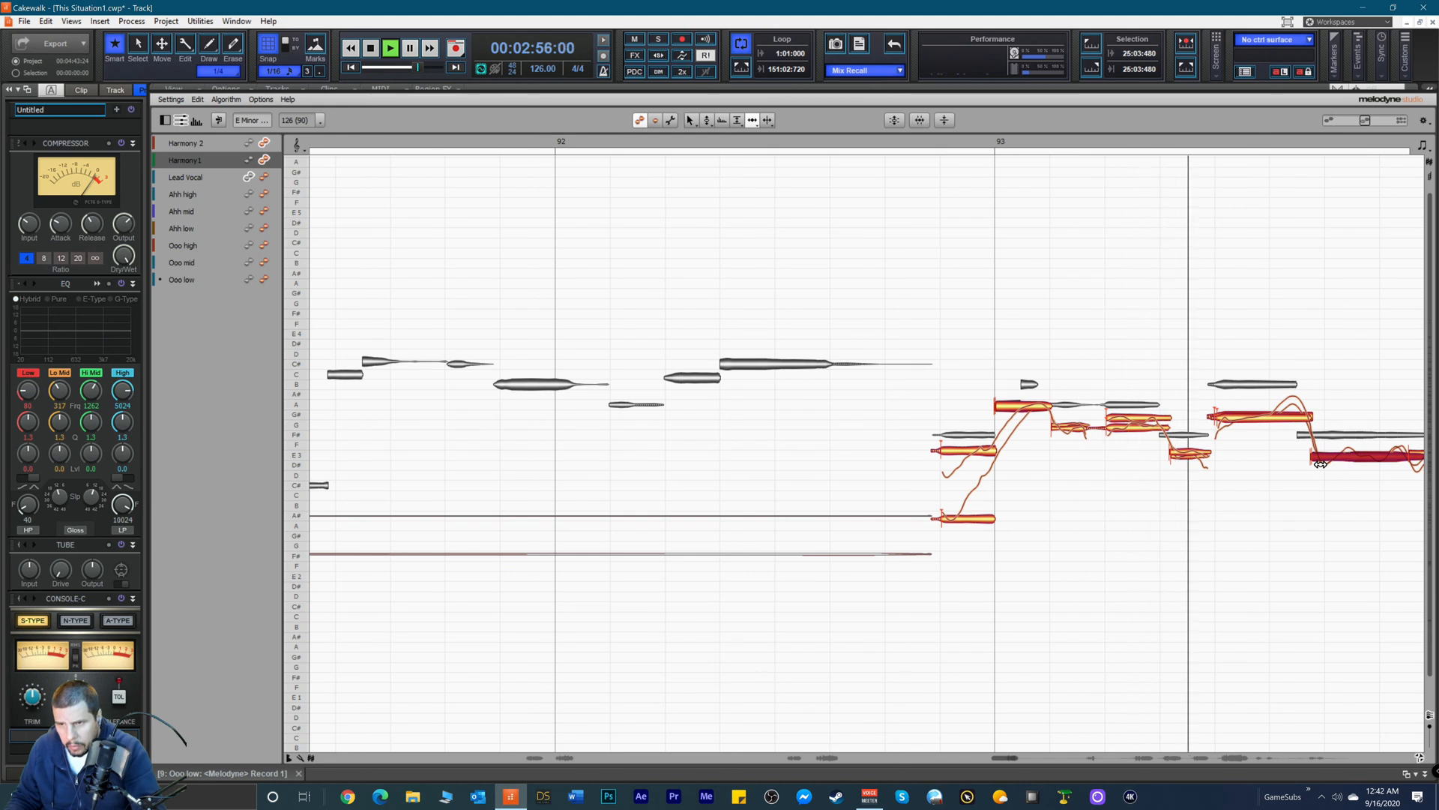
{"action": "key", "text": "space"}
Step: Move the starts of both harmonies' final long notes in bar 93 earlier than the lead vocal note and replay the phrase
{"action": "left_click_drag", "start_coordinate": [1324, 460], "coordinate": [1303, 462]}
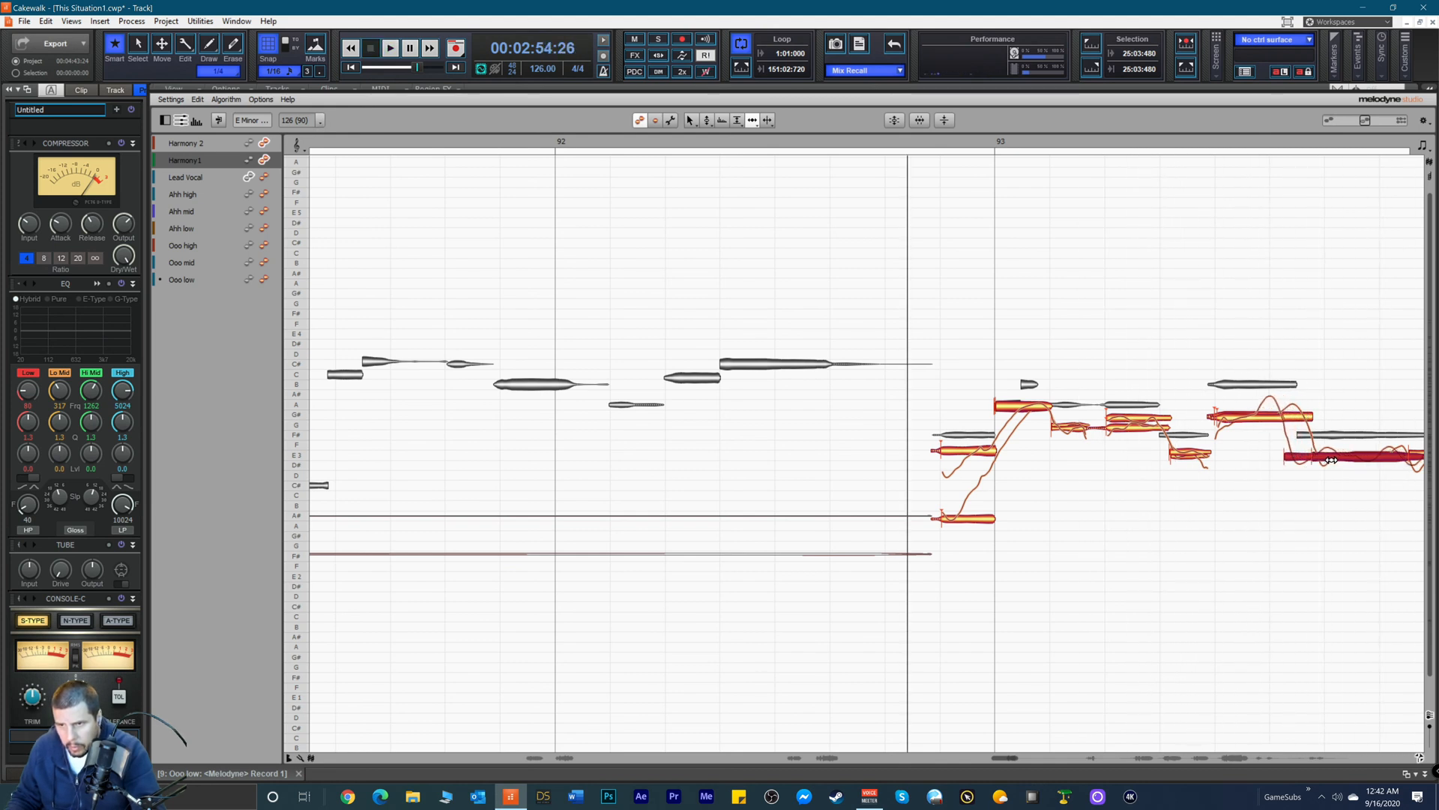
{"action": "left_click_drag", "start_coordinate": [1429, 711], "coordinate": [1430, 714]}
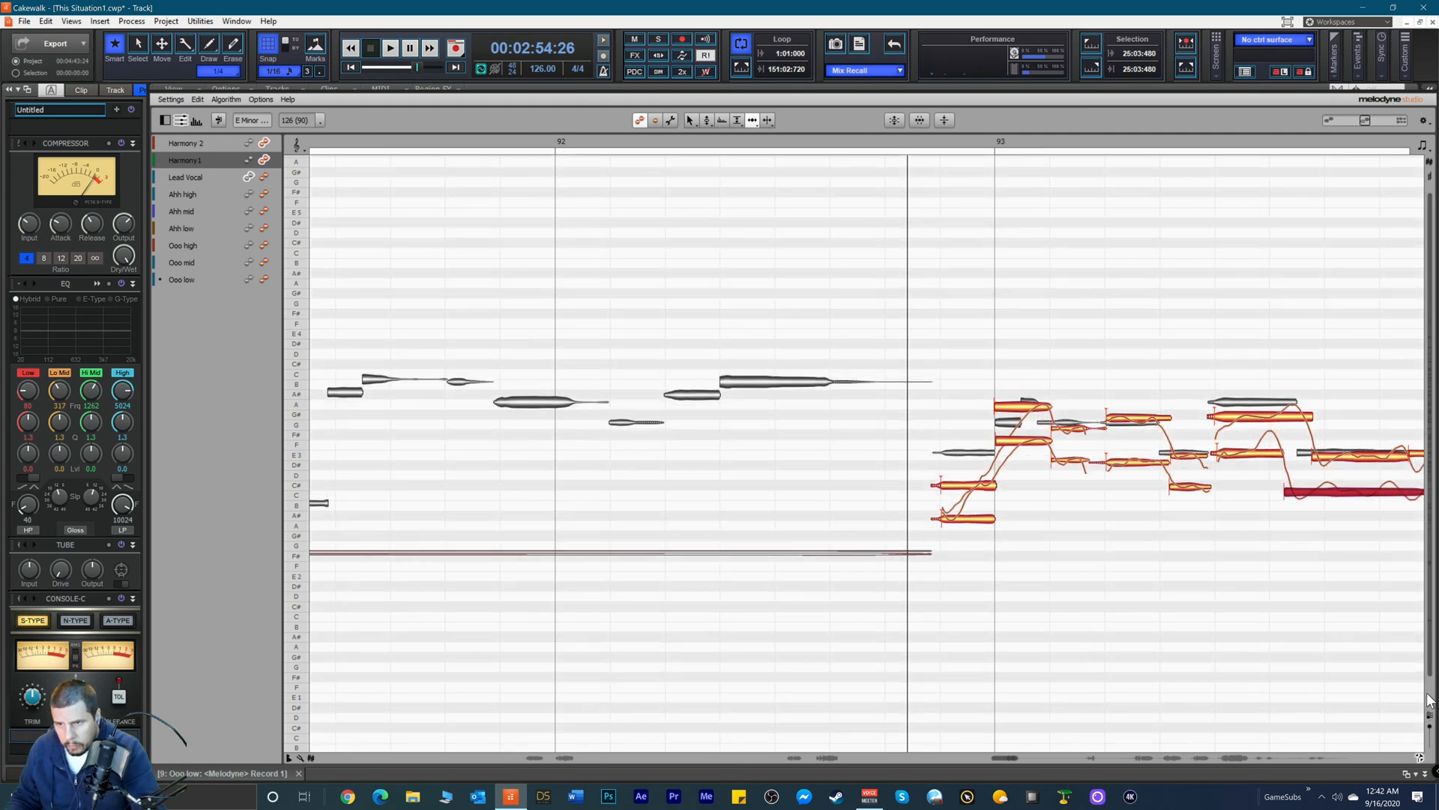
{"action": "left_click", "coordinate": [1333, 456]}
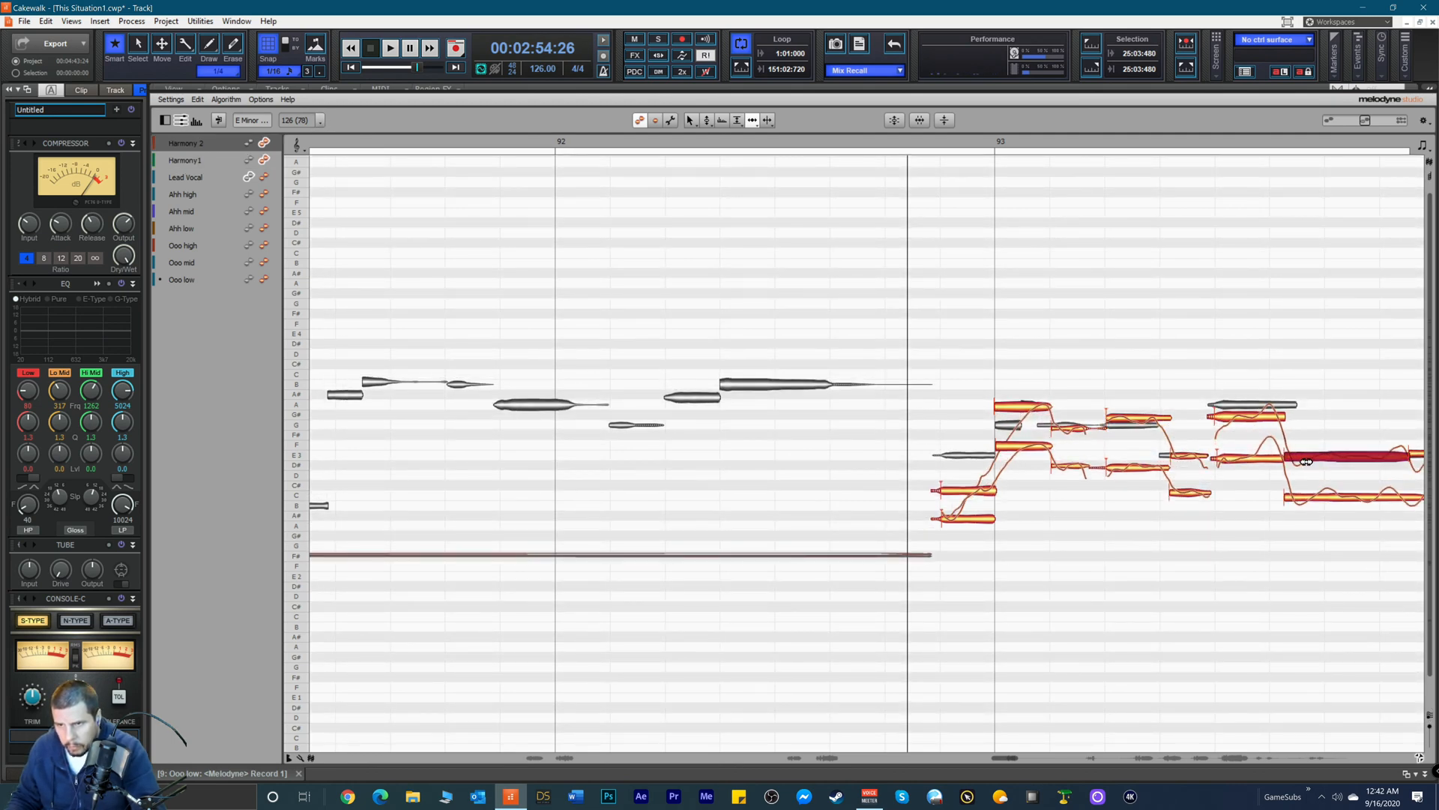
{"action": "key", "text": "space"}
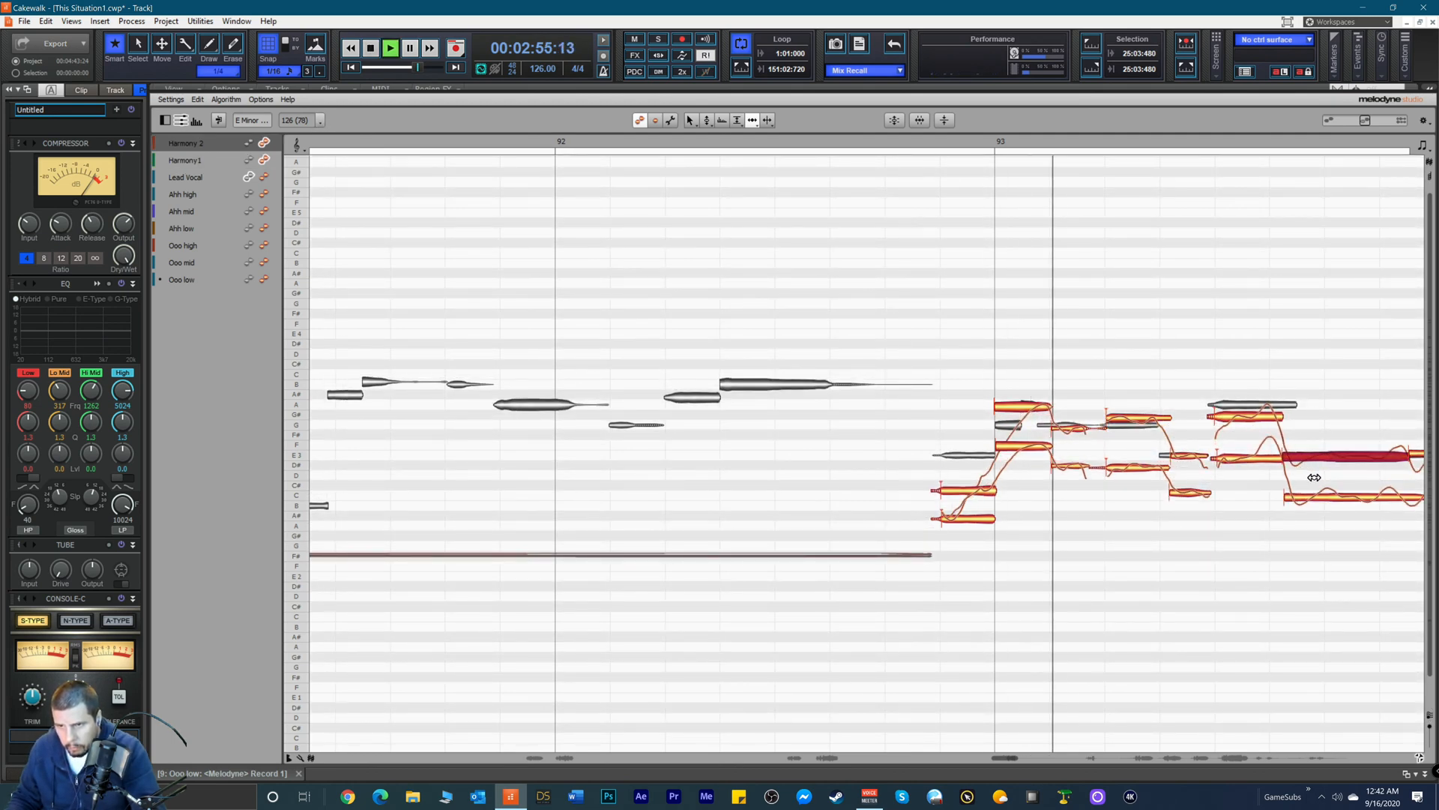
{"action": "key", "text": "space"}
{"action": "key", "text": "space"}
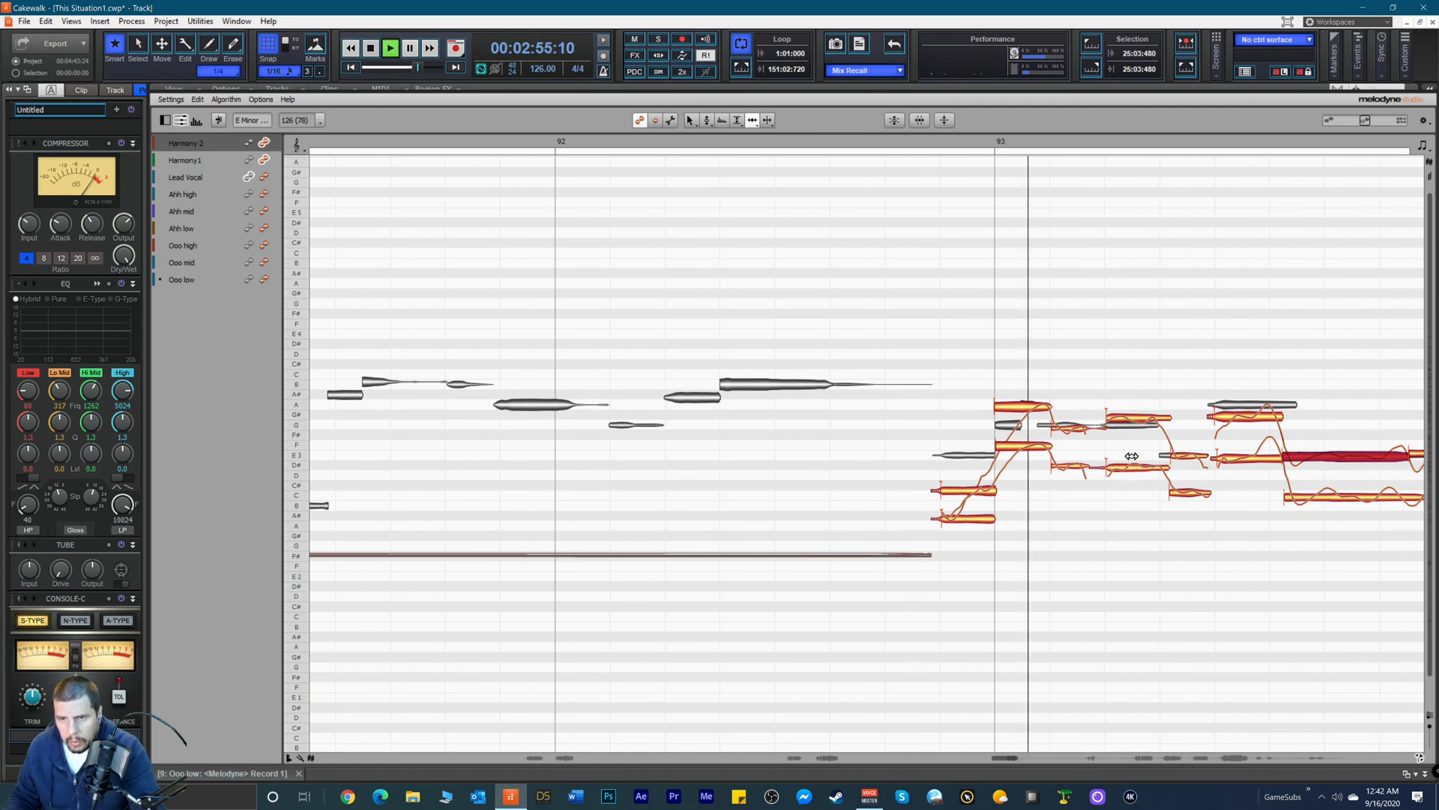
{"action": "key", "text": "space"}
{"action": "key", "text": "space"}
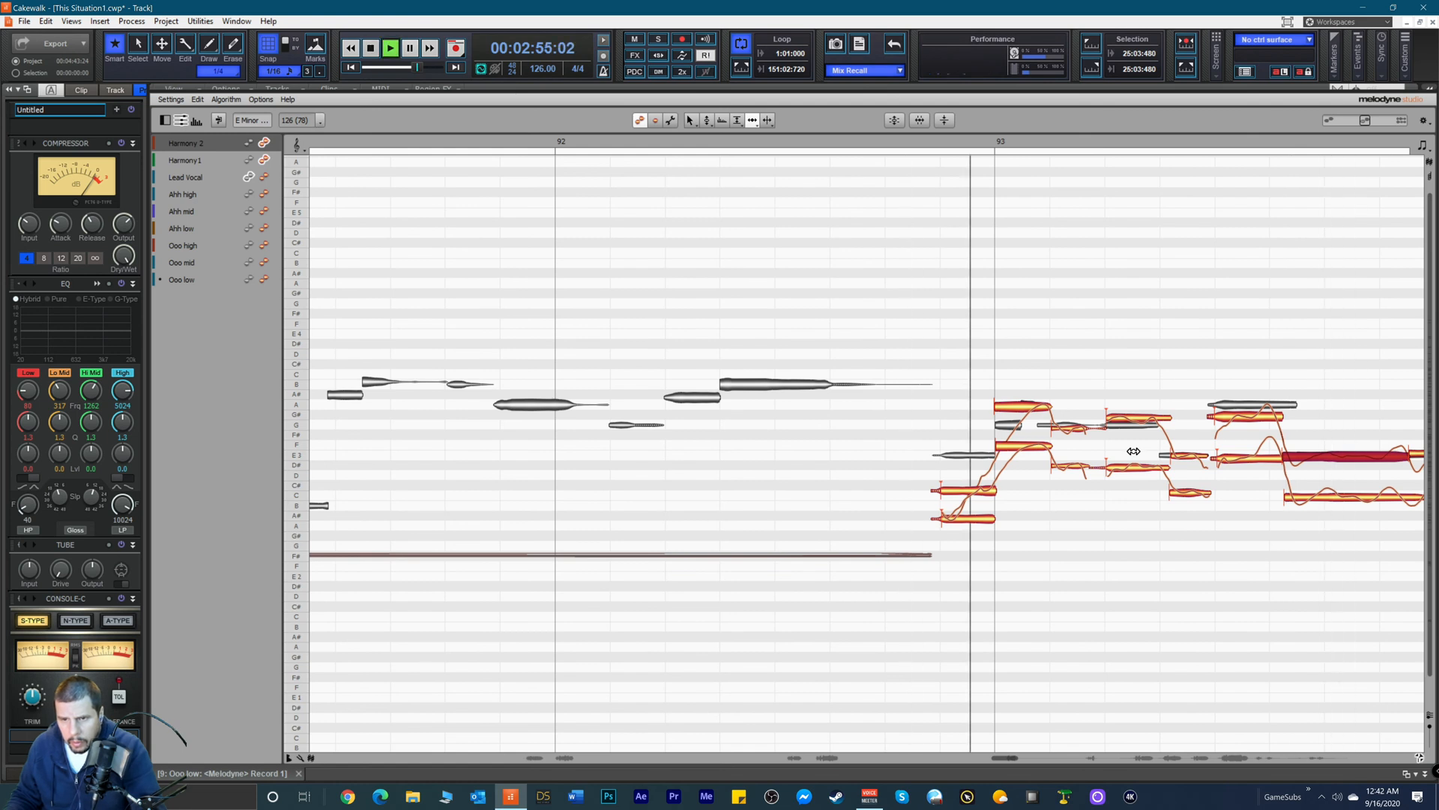
{"action": "key", "text": "space"}
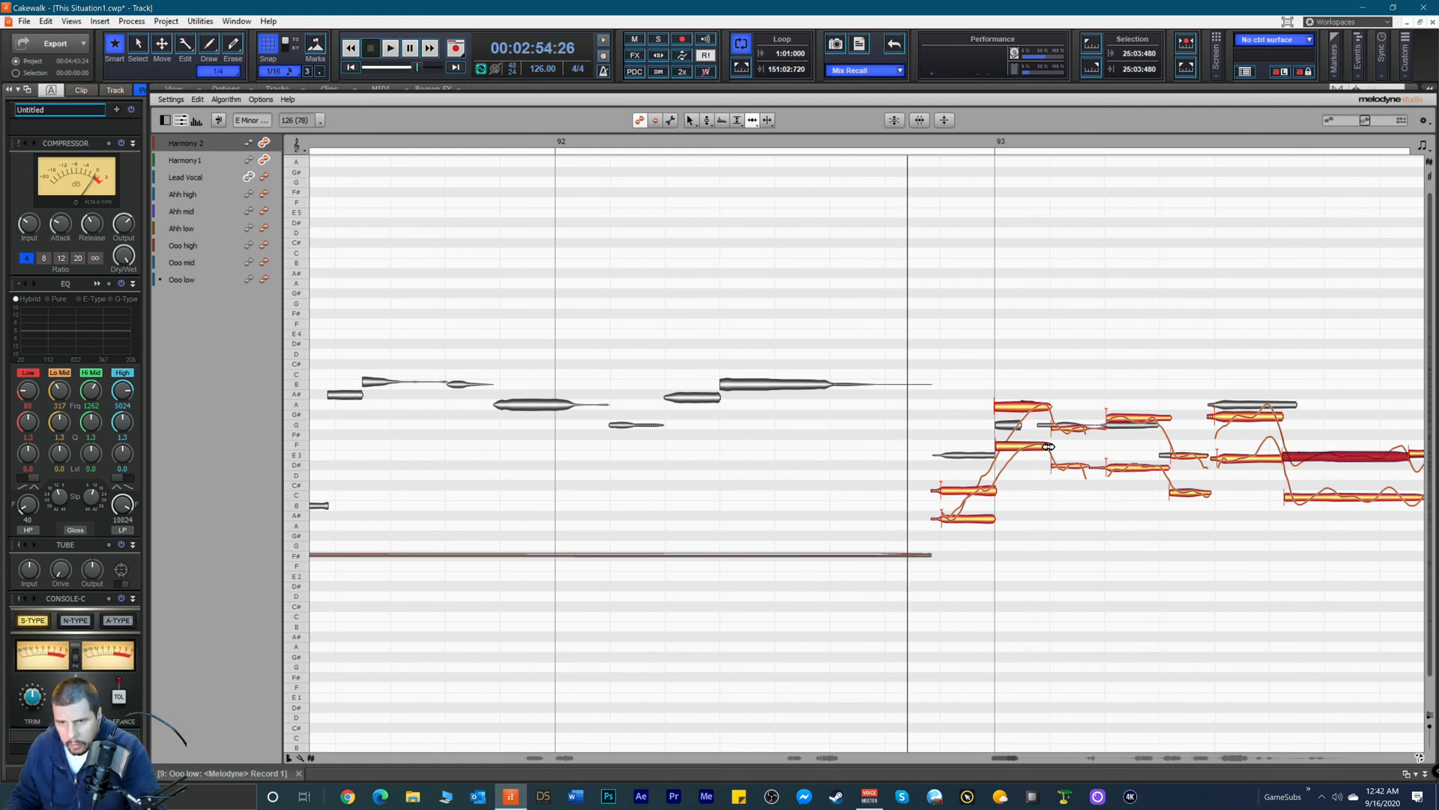
Step: Move the start of Harmony 1's first note in bar 93 earlier and its second note's start slightly later, auditioning both changes
{"action": "left_click", "coordinate": [1044, 447]}
{"action": "left_click_drag", "start_coordinate": [1015, 447], "coordinate": [1005, 449]}
{"action": "key", "text": "space"}
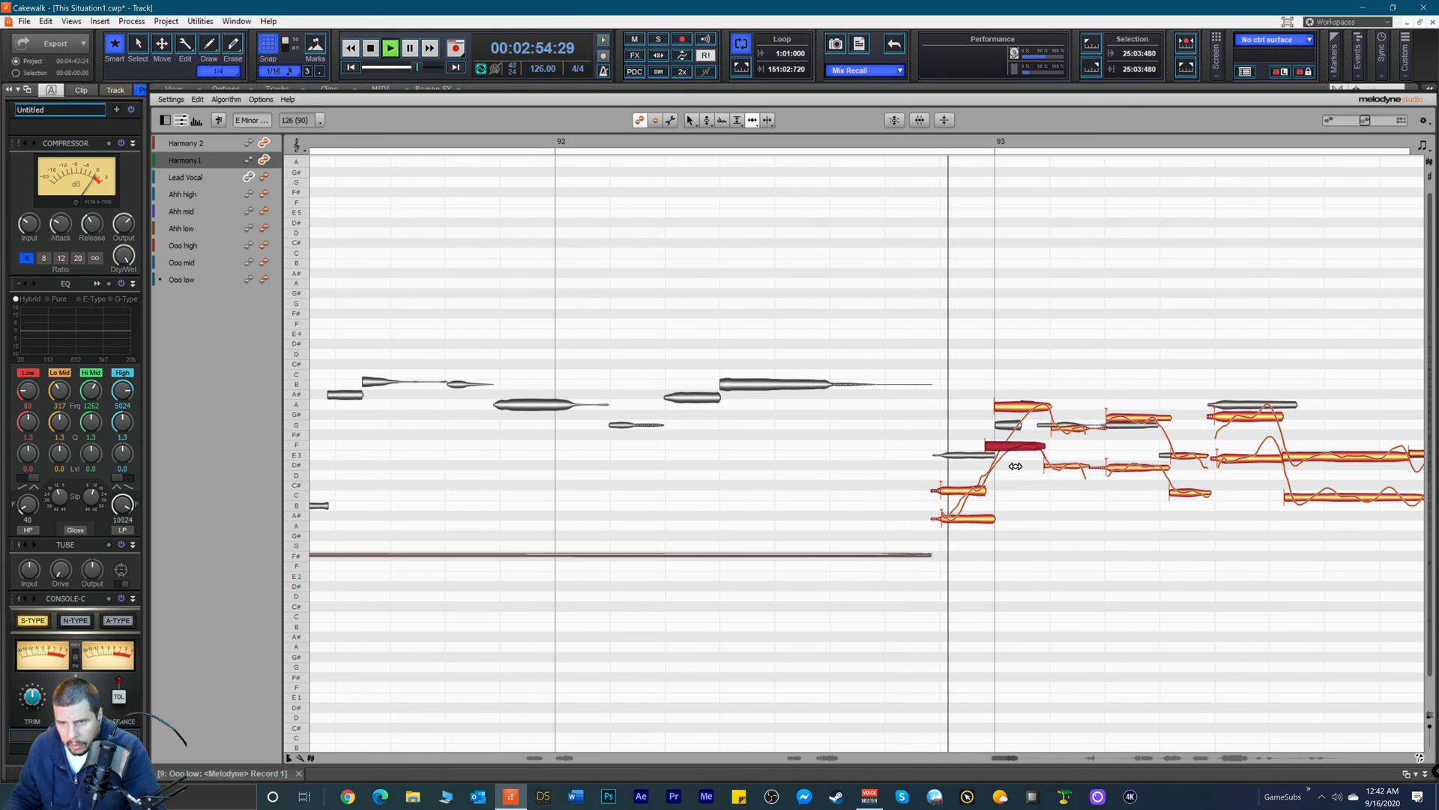
{"action": "key", "text": "space"}
{"action": "left_click_drag", "start_coordinate": [1055, 463], "coordinate": [1063, 464]}
{"action": "key", "text": "space"}
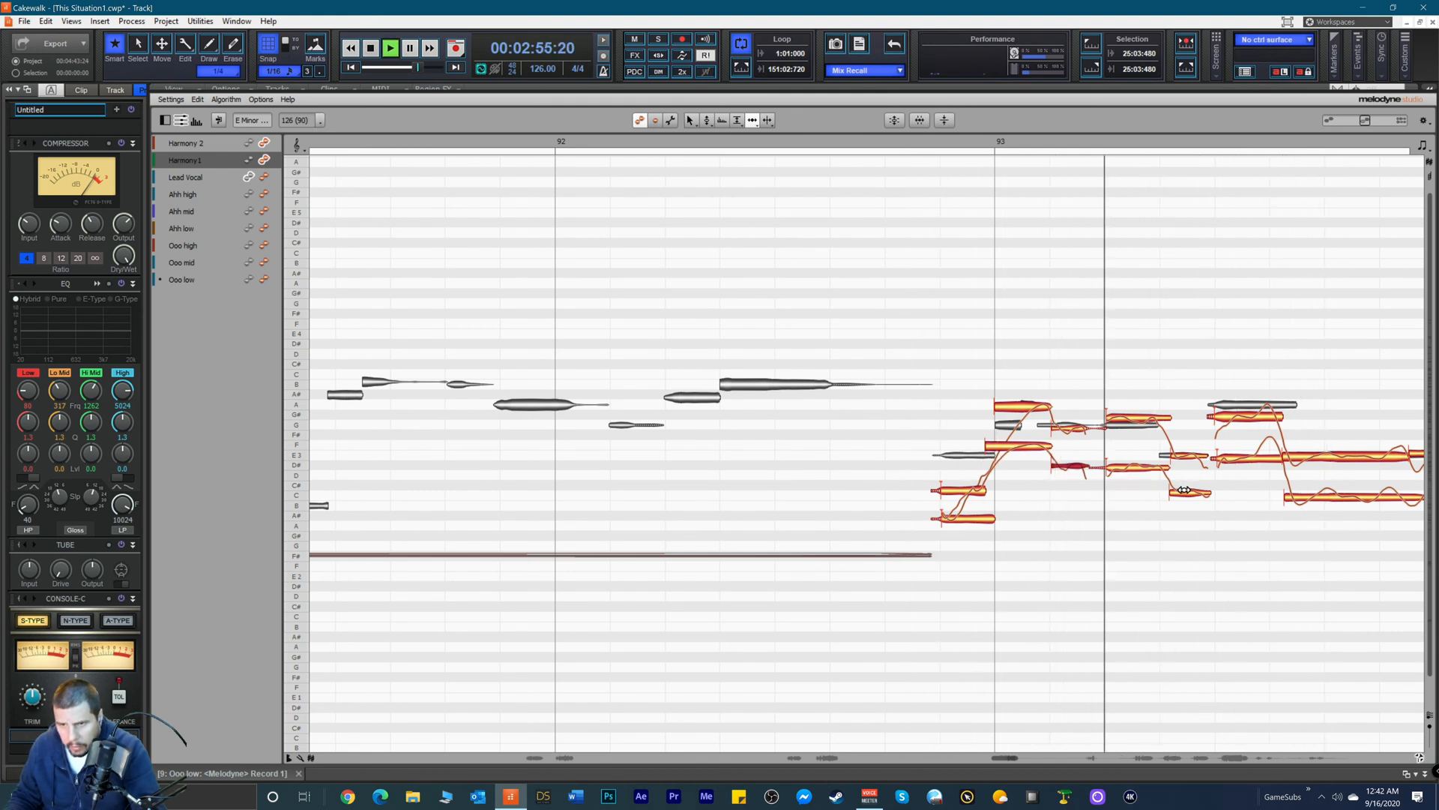
{"action": "key", "text": "space"}
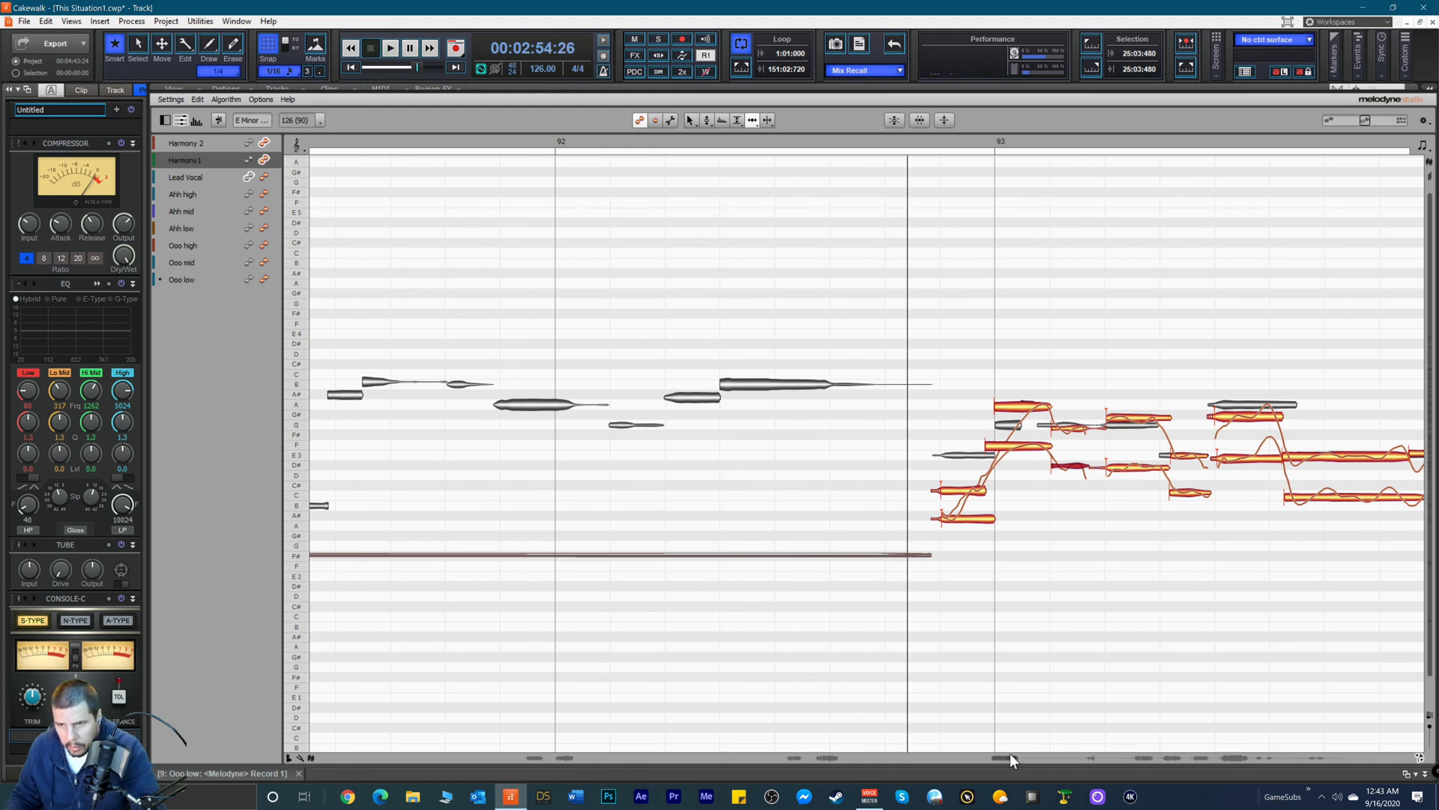
Step: Open the lead vocal for editing at its long note before bar 94 and enable editing of Harmony 1 and Harmony 2 together with it
{"action": "scroll", "coordinate": [1009, 753], "scroll_direction": "right", "scroll_amount": 3}
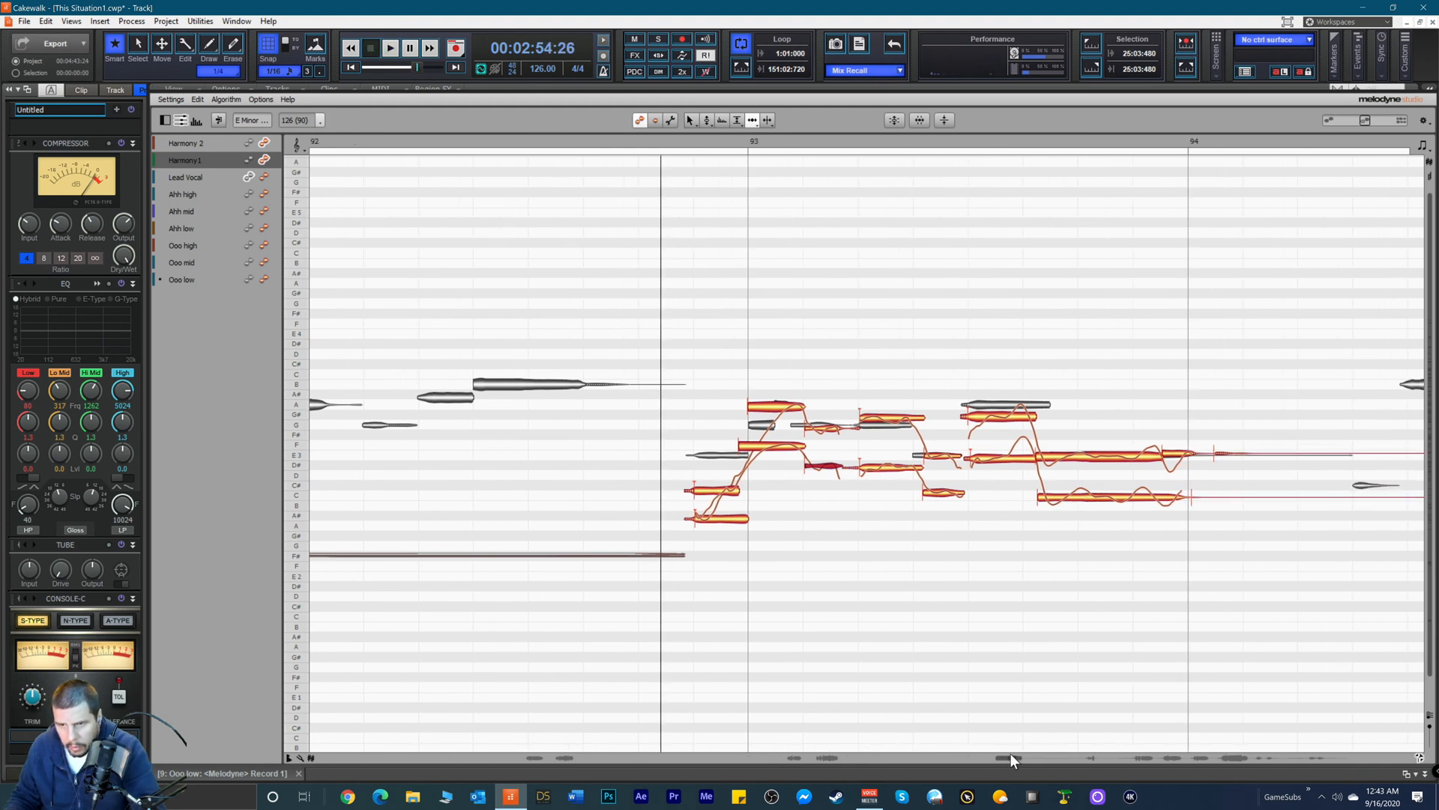
{"action": "right_click", "coordinate": [1164, 443]}
{"action": "left_click", "coordinate": [1155, 461]}
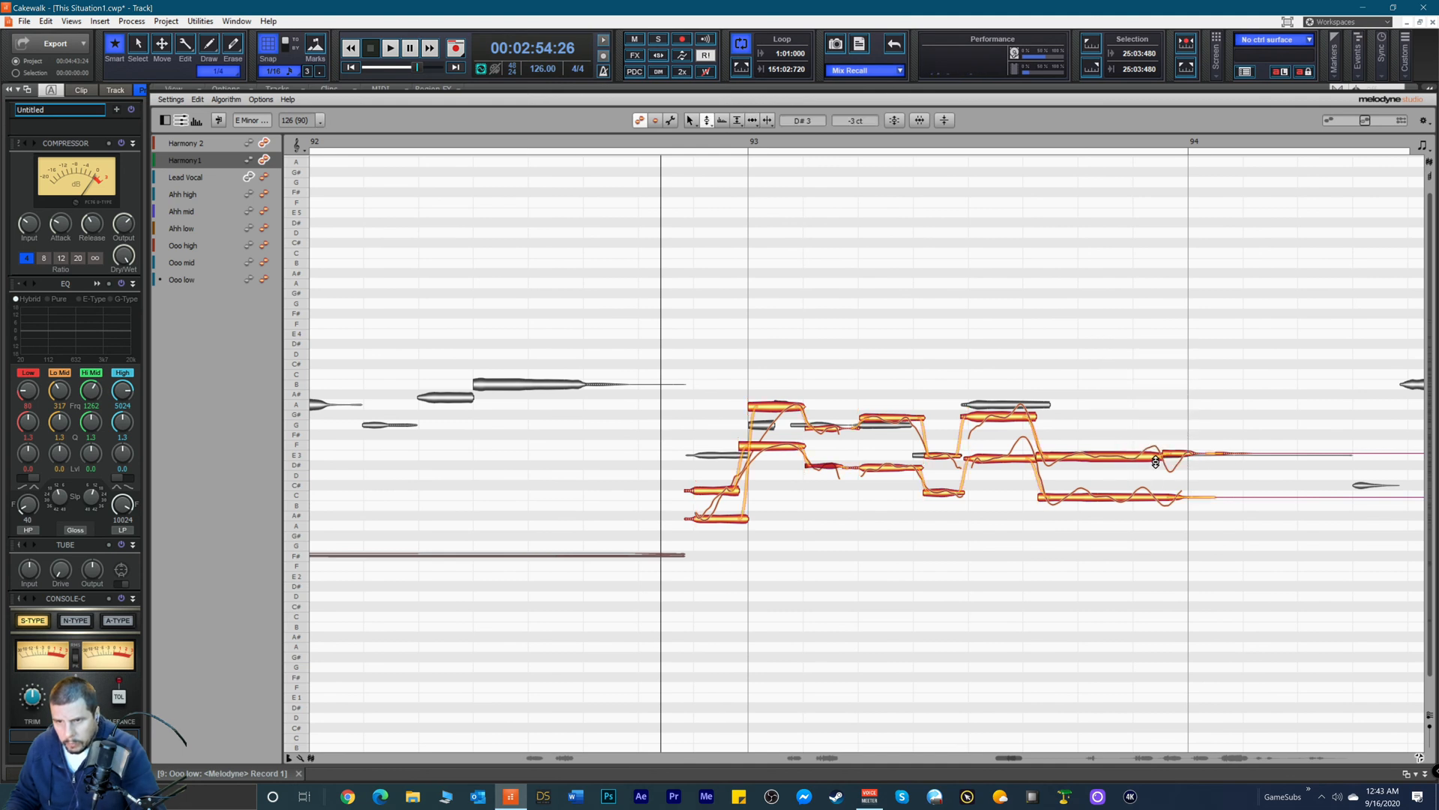
{"action": "double_click", "coordinate": [1173, 459]}
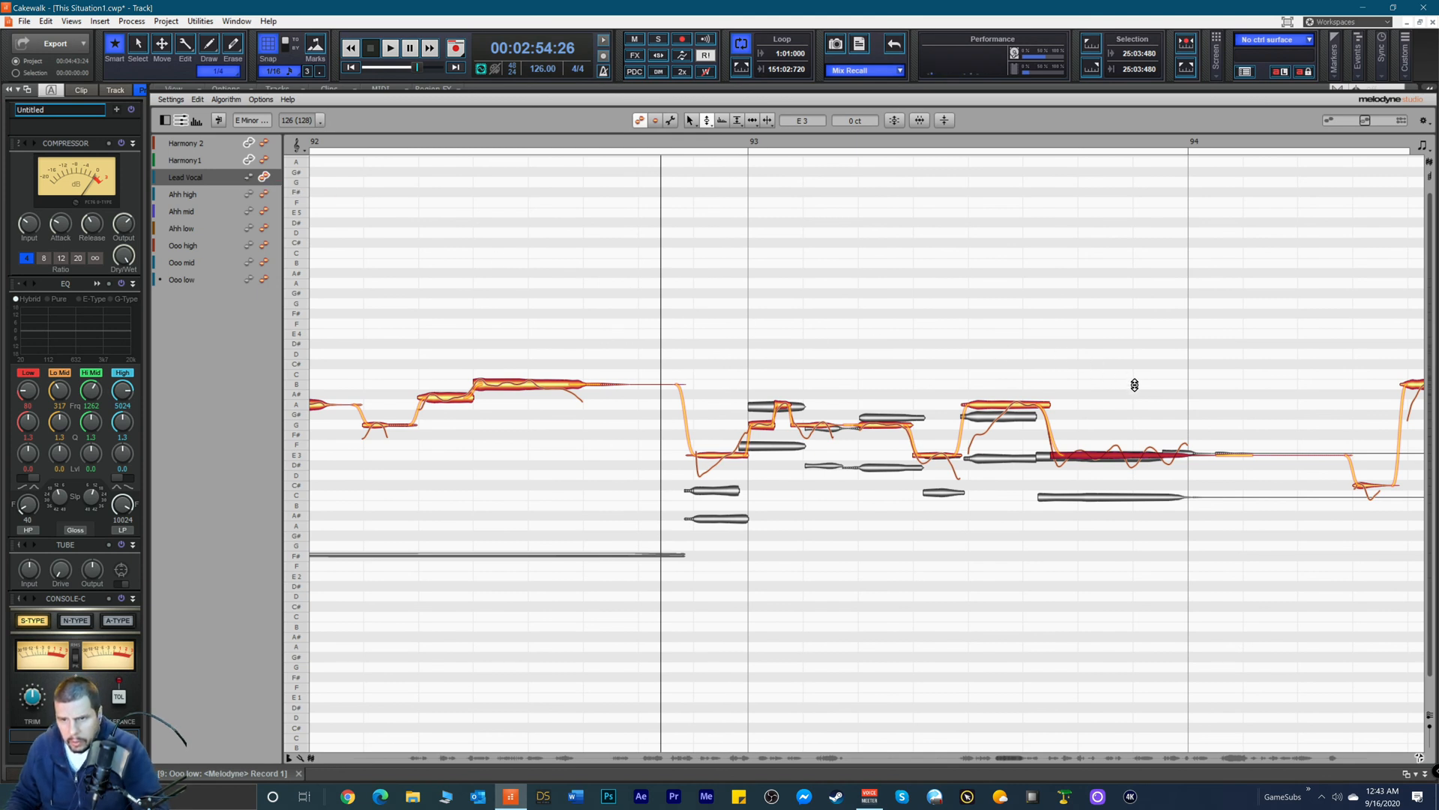
{"action": "left_click", "coordinate": [1430, 716]}
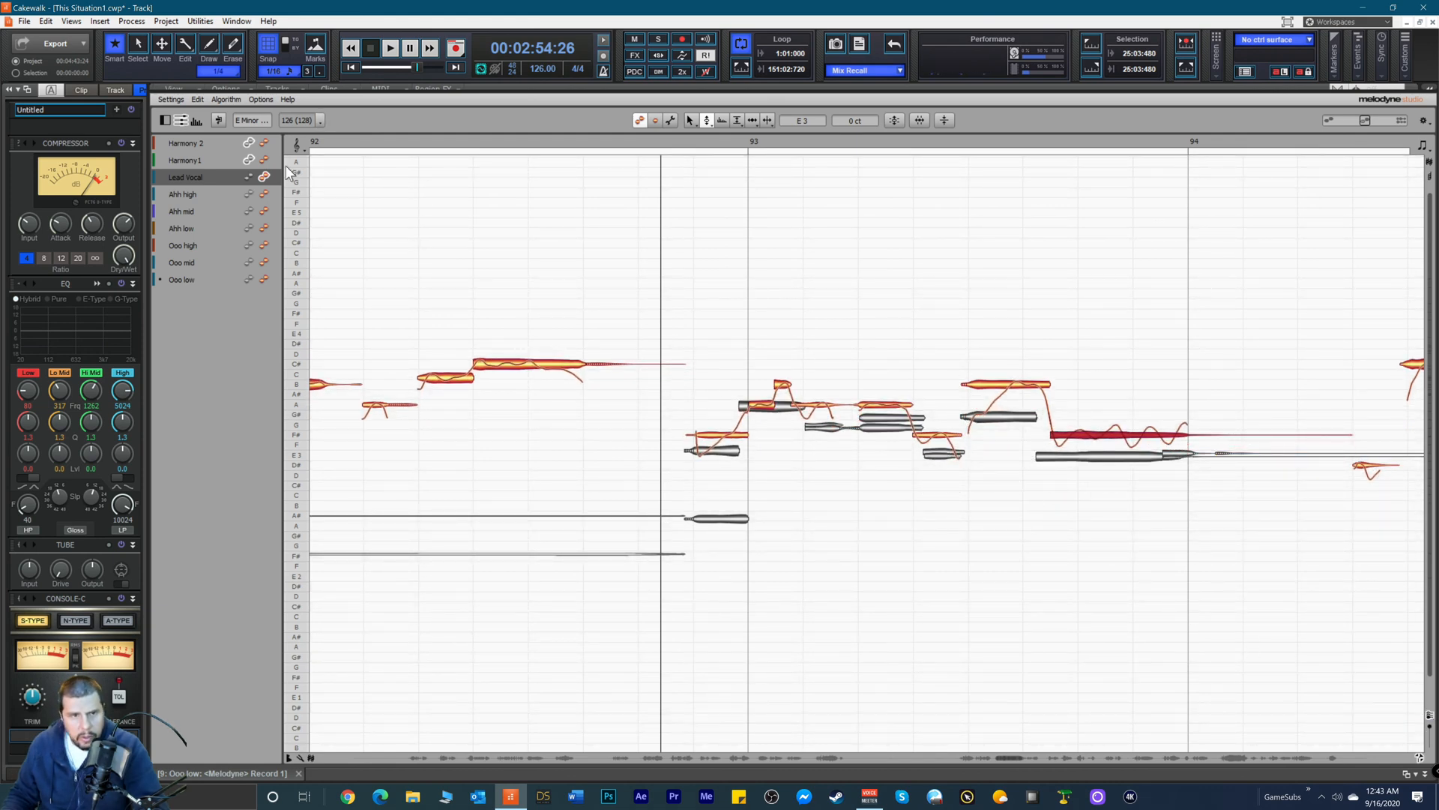
{"action": "left_click", "coordinate": [264, 159]}
{"action": "left_click", "coordinate": [264, 143]}
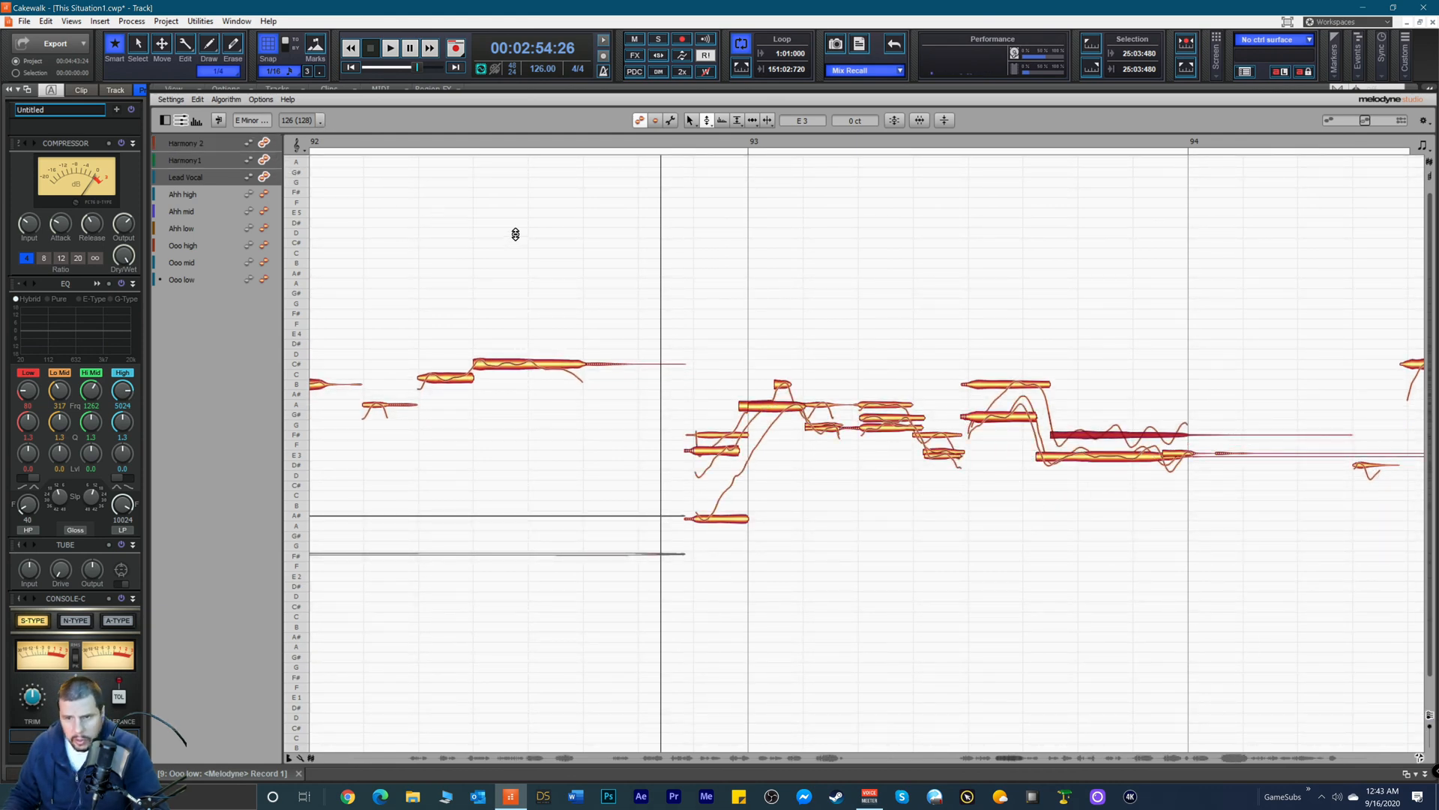
Step: With the Time tool, move the starts of both harmonies' final long notes in bar 93 later toward the lead vocal note and audition
{"action": "right_click", "coordinate": [1037, 497]}
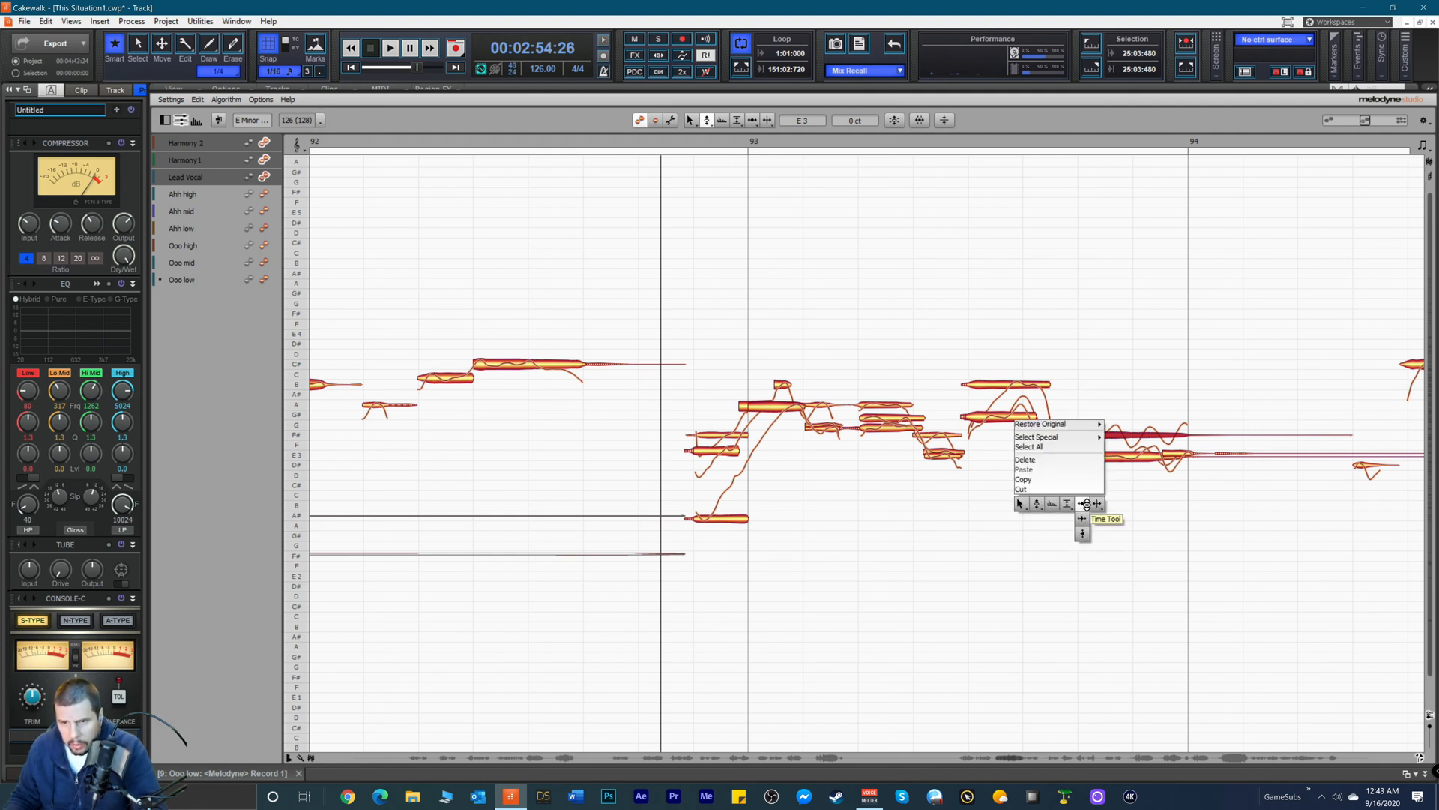
{"action": "left_click", "coordinate": [1074, 504]}
{"action": "left_click", "coordinate": [1027, 442]}
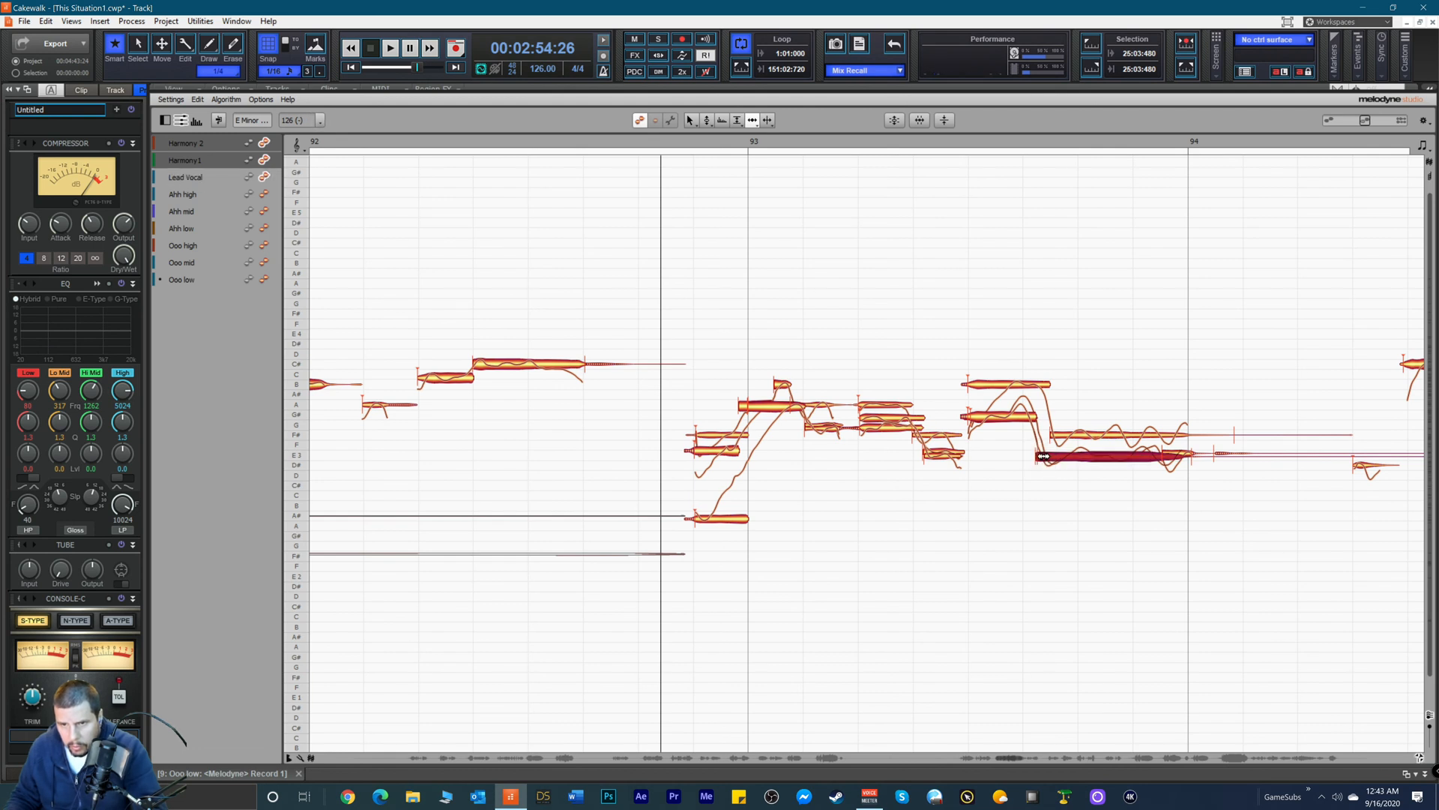
{"action": "left_click_drag", "start_coordinate": [1041, 455], "coordinate": [1048, 456]}
{"action": "key", "text": "space"}
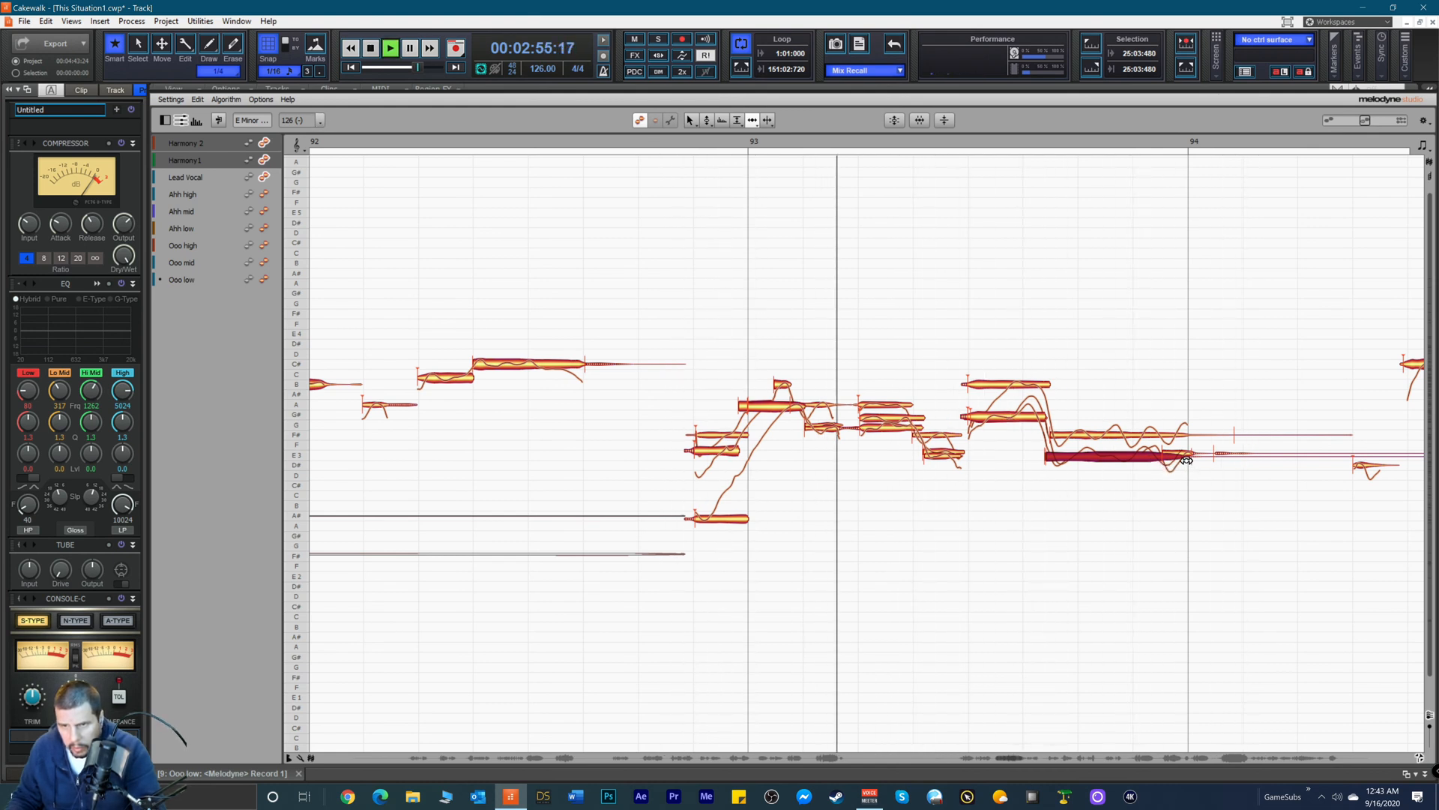
{"action": "key", "text": "space"}
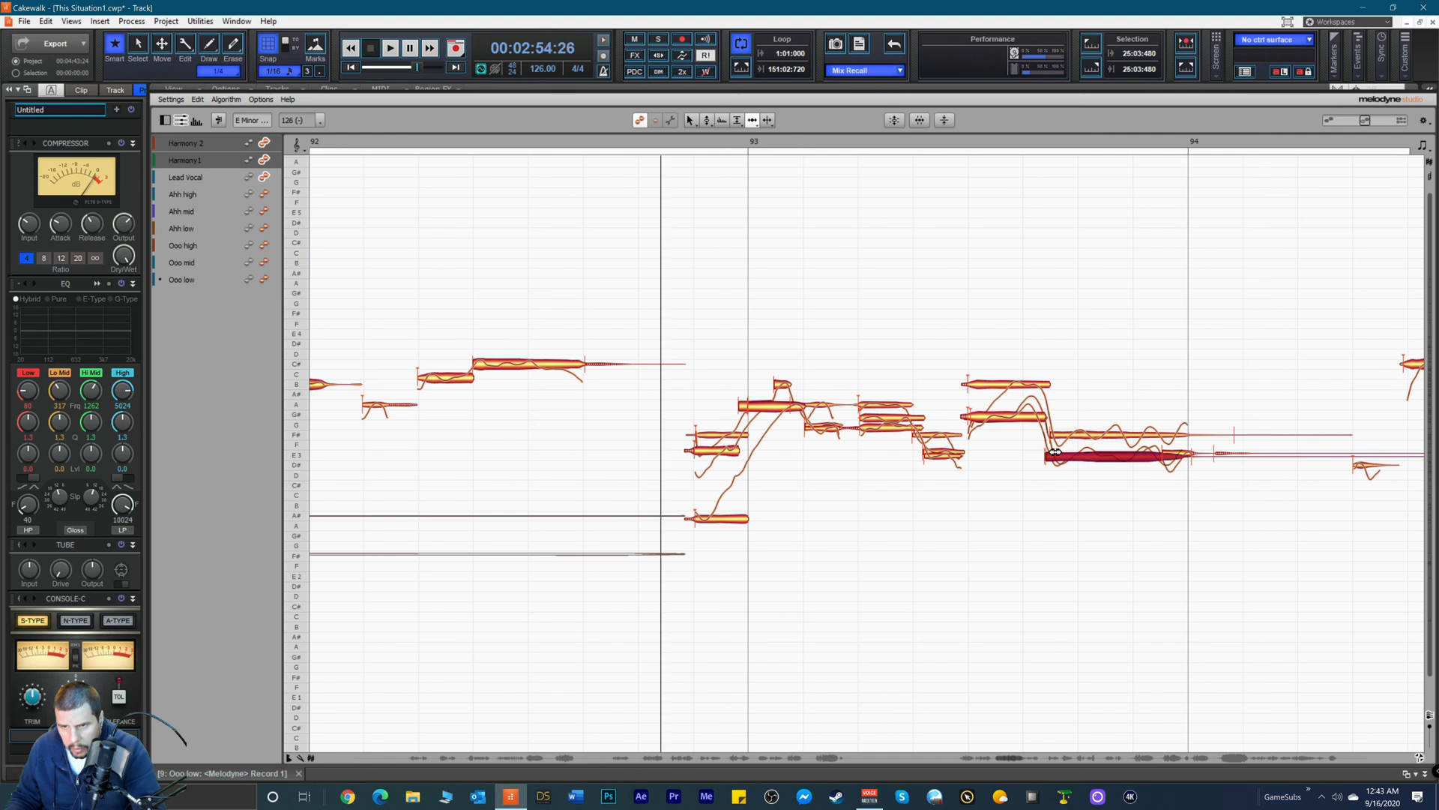
Step: Pull the starts of both harmonies' final long notes slightly earlier, extend their ends to the bar 94 line and audition
{"action": "left_click_drag", "start_coordinate": [1054, 456], "coordinate": [1048, 456]}
{"action": "key", "text": "space"}
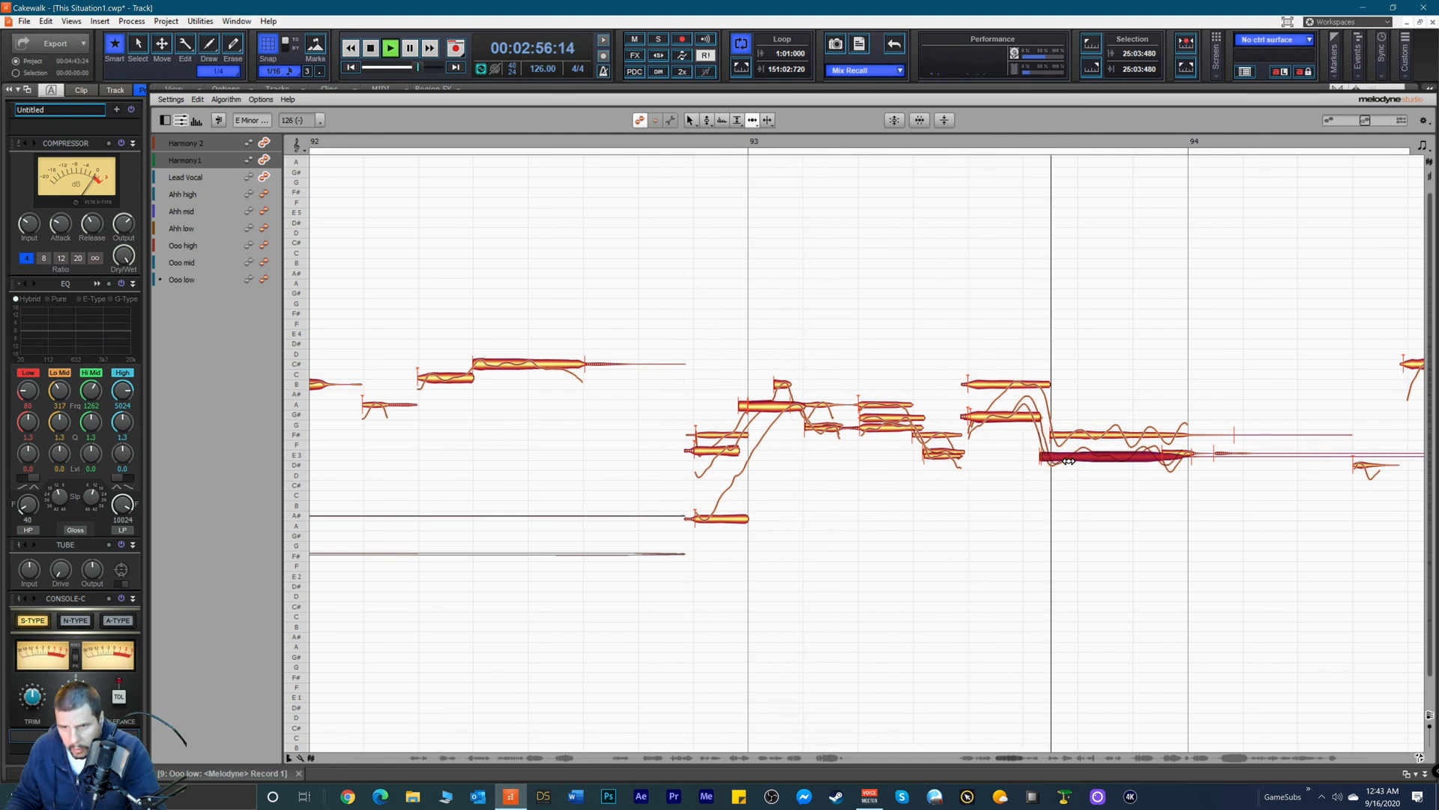
{"action": "key", "text": "space"}
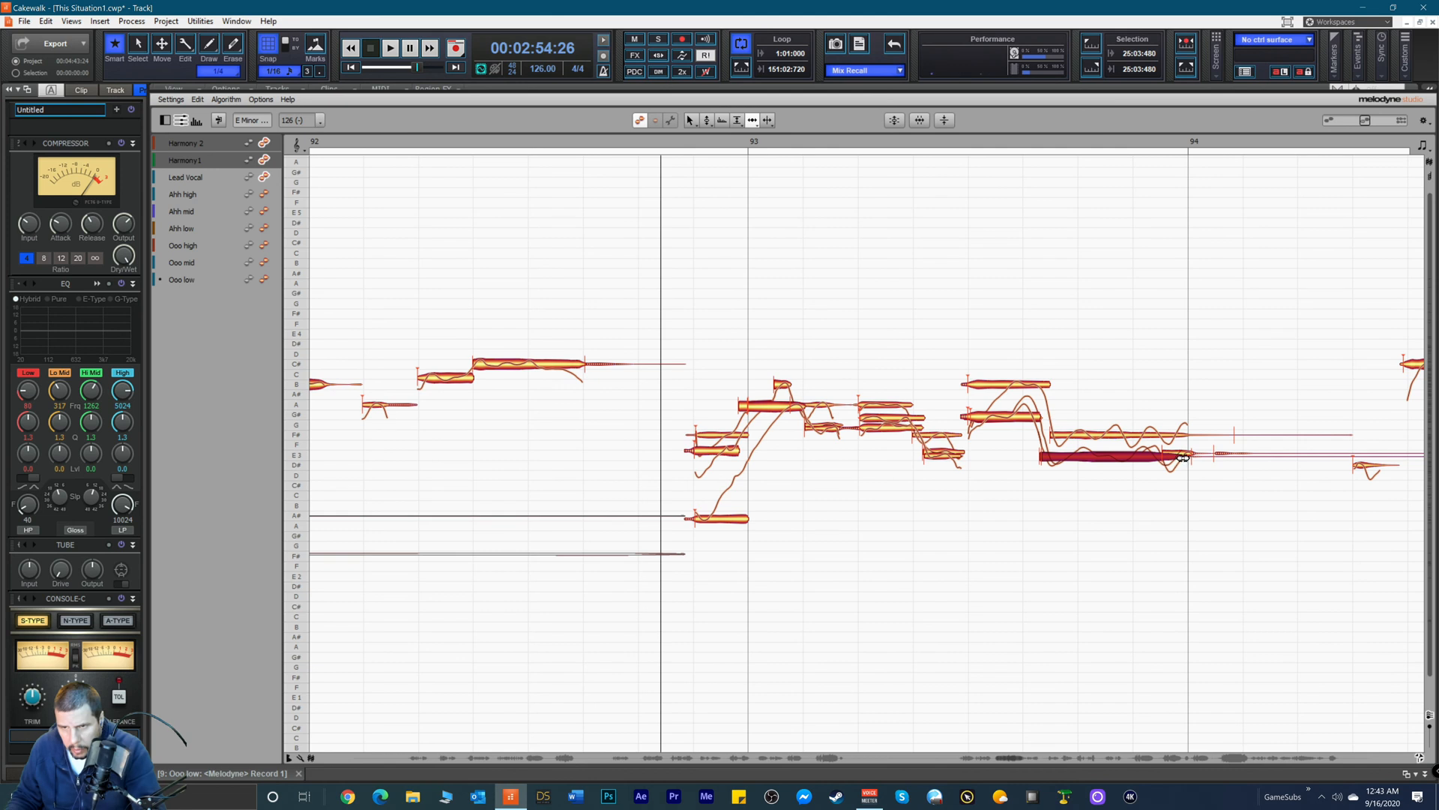
{"action": "left_click_drag", "start_coordinate": [1179, 456], "coordinate": [1189, 459]}
{"action": "key", "text": "space"}
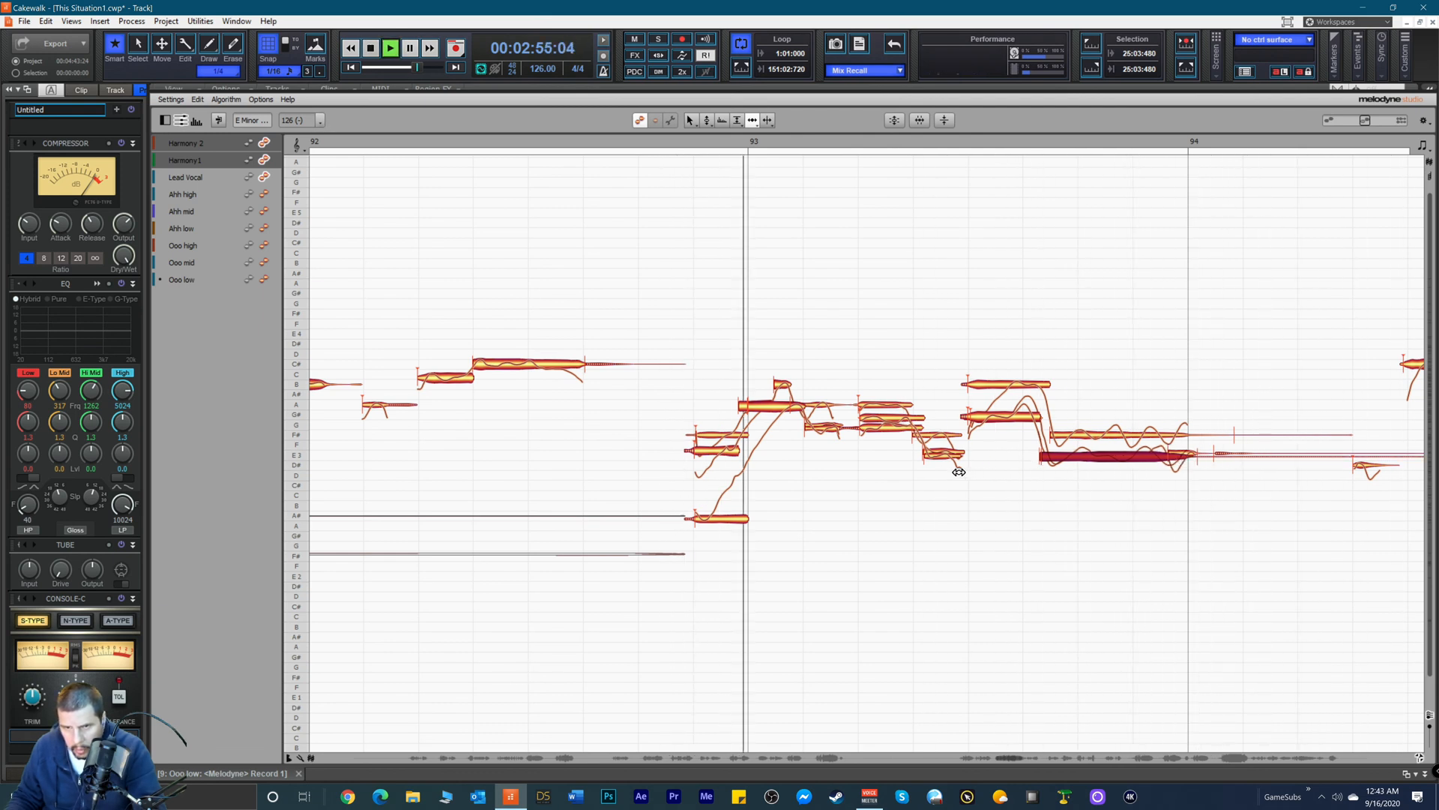
{"action": "key", "text": "space"}
Step: Move the starts of both harmonies' short fourth notes in bar 93 earlier to match the lead vocal and audition the phrase
{"action": "left_click", "coordinate": [934, 455]}
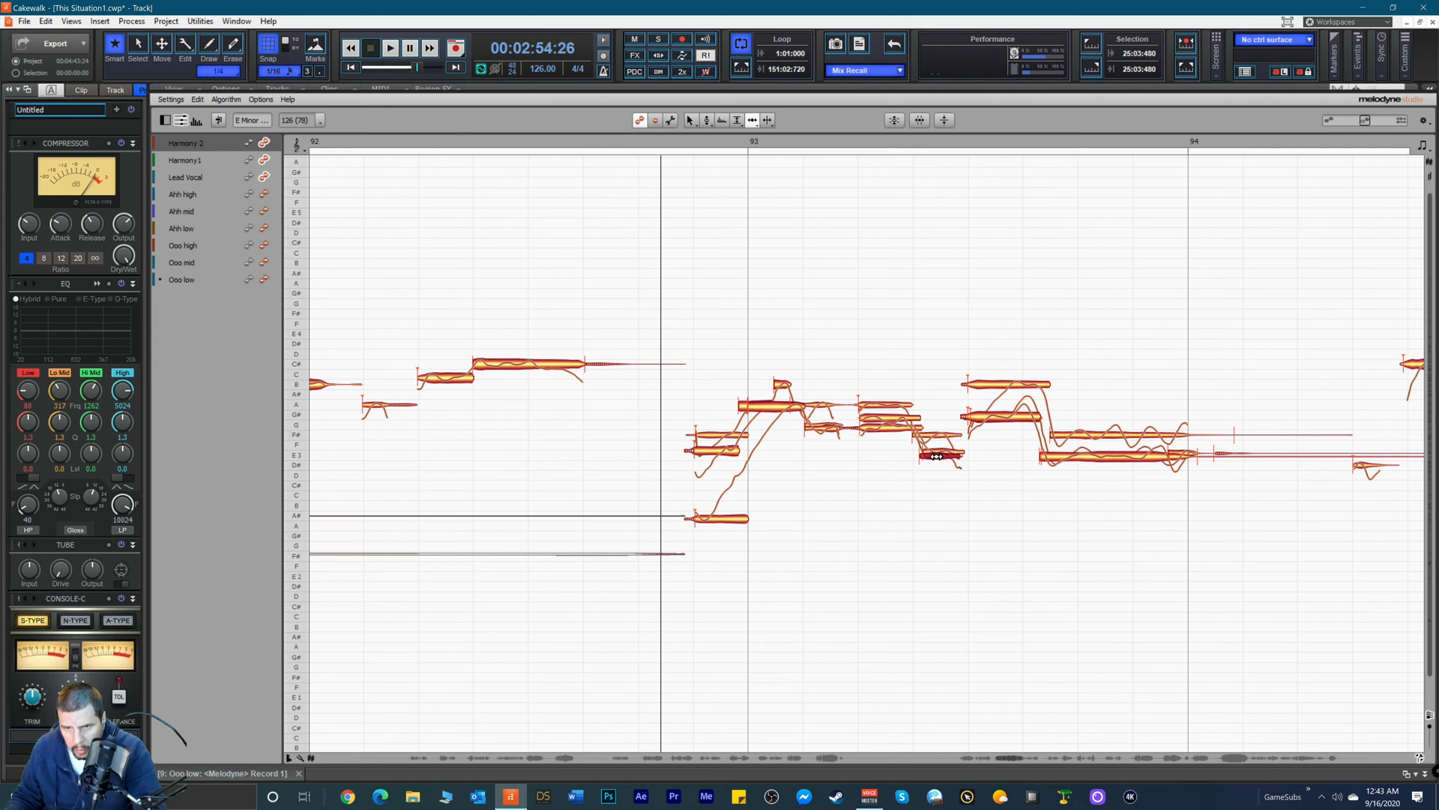
{"action": "left_click_drag", "start_coordinate": [934, 452], "coordinate": [931, 453]}
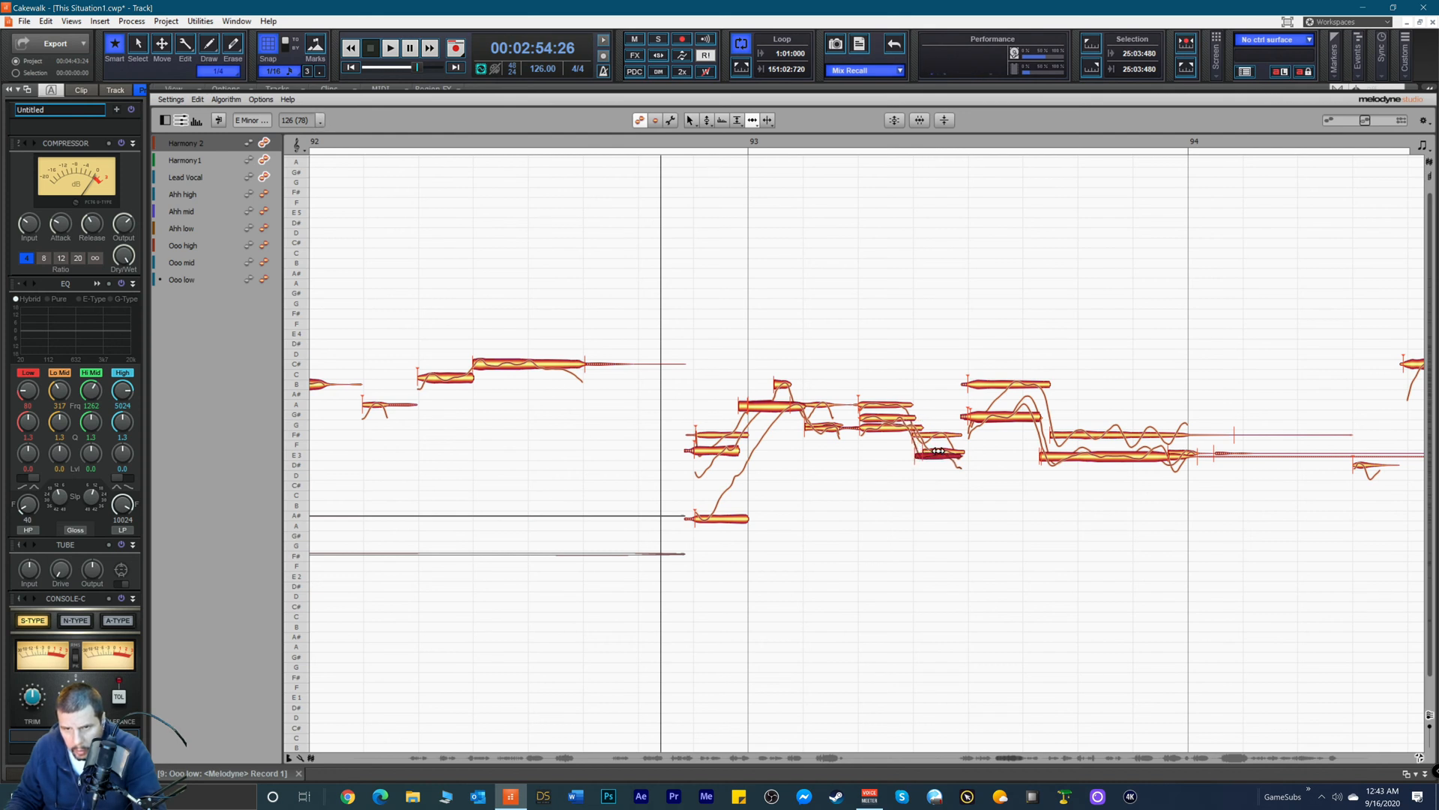
{"action": "left_click_drag", "start_coordinate": [939, 450], "coordinate": [942, 448]}
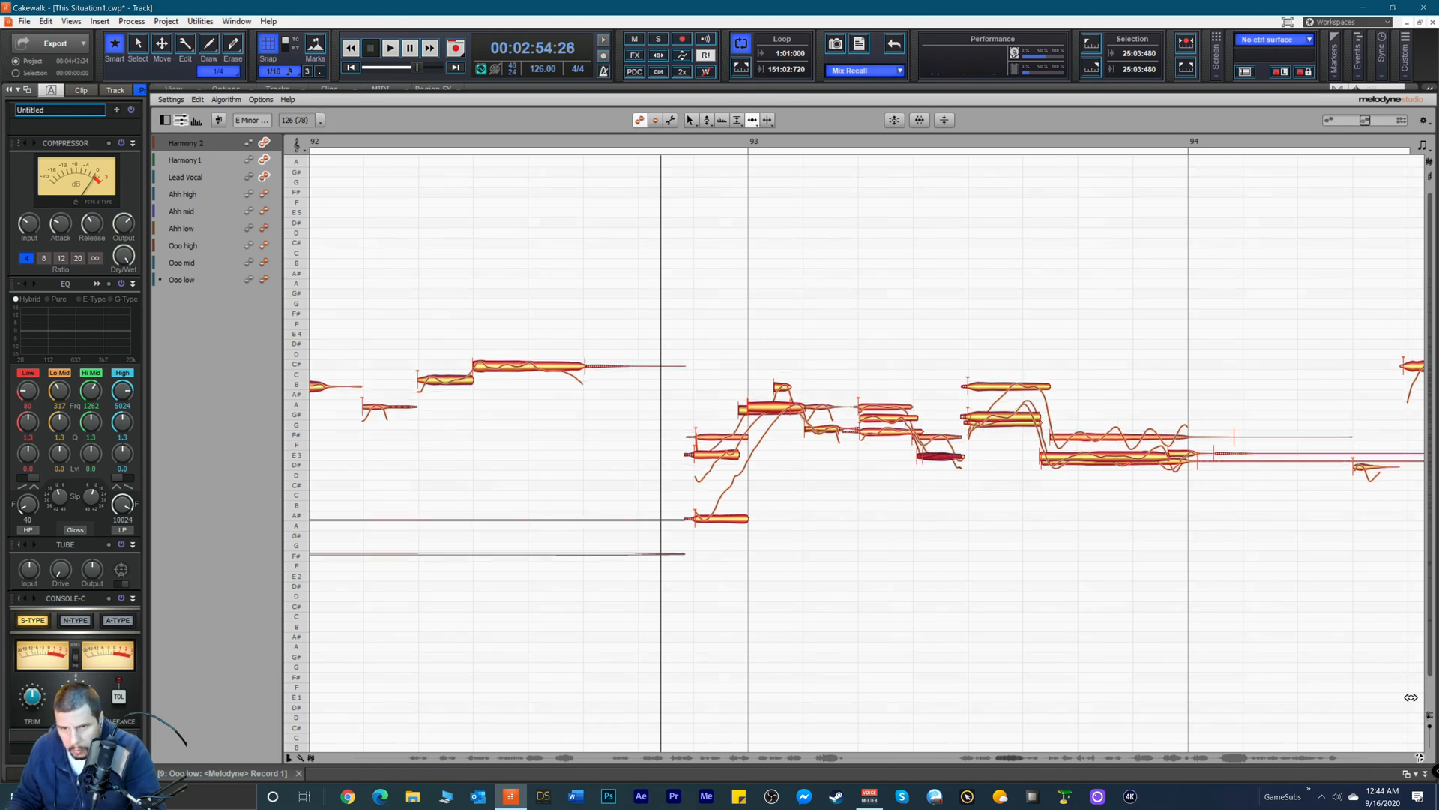
{"action": "left_click", "coordinate": [929, 492]}
{"action": "key", "text": "space"}
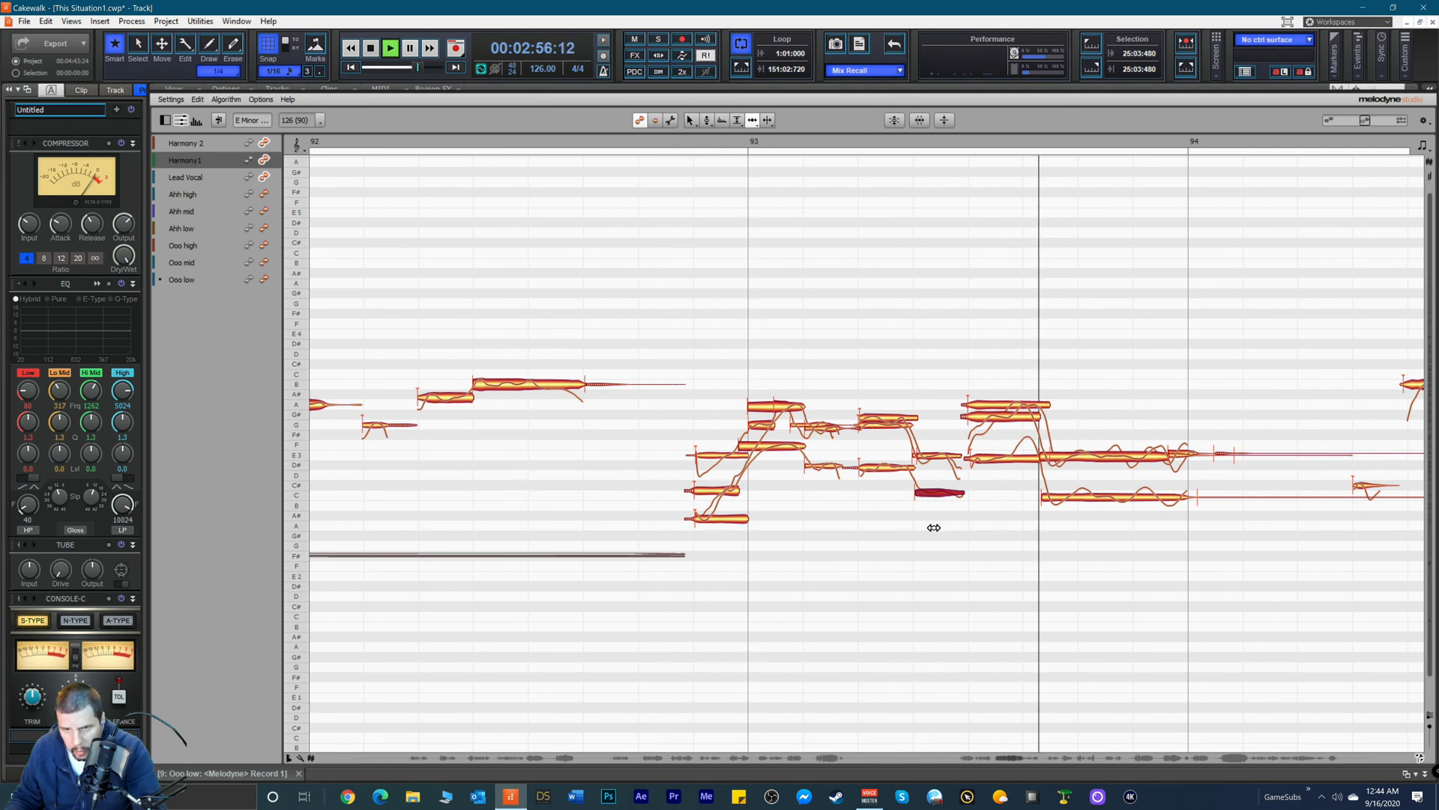
{"action": "key", "text": "space"}
{"action": "key", "text": "space"}
{"action": "key", "text": "space"}
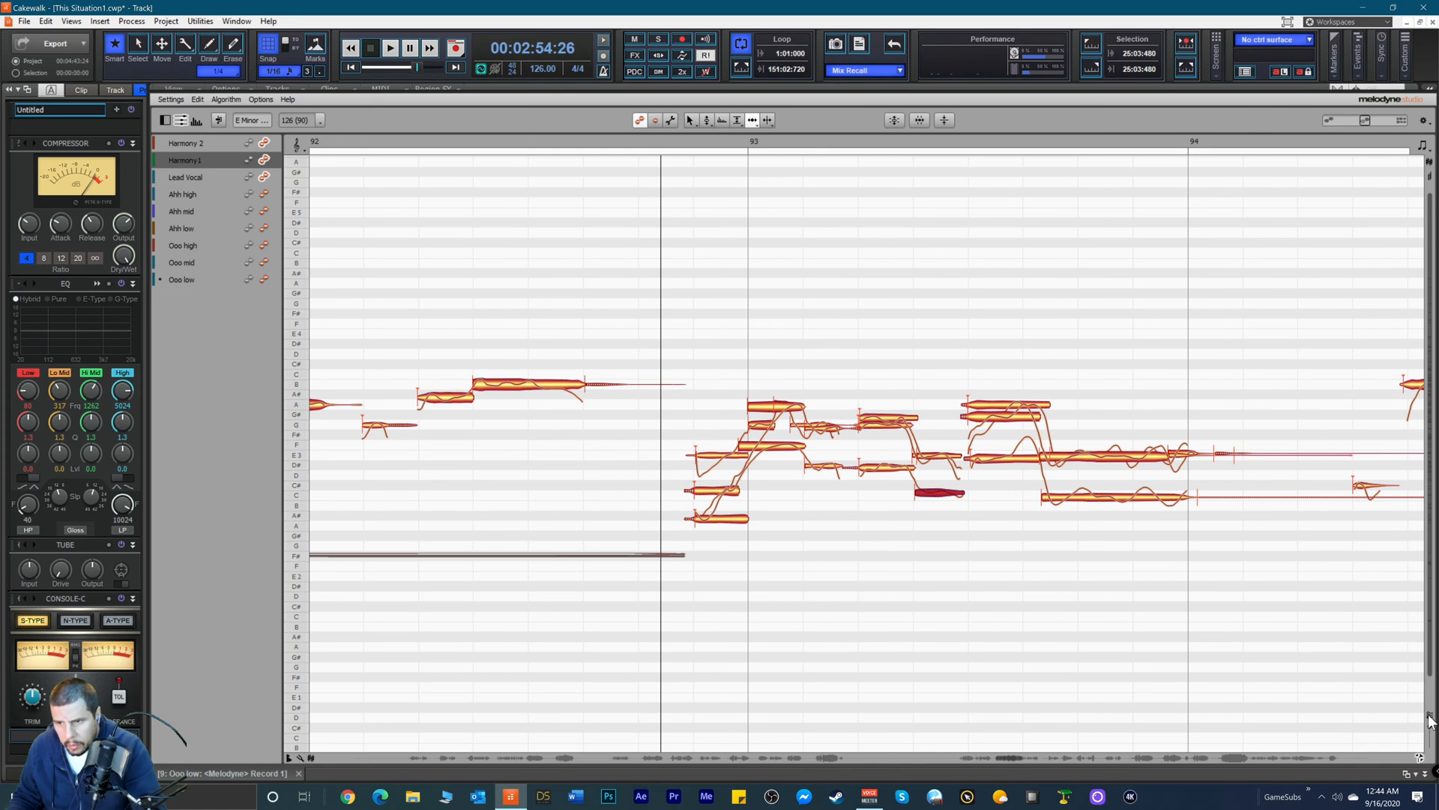
{"action": "key", "text": "ctrl+z"}
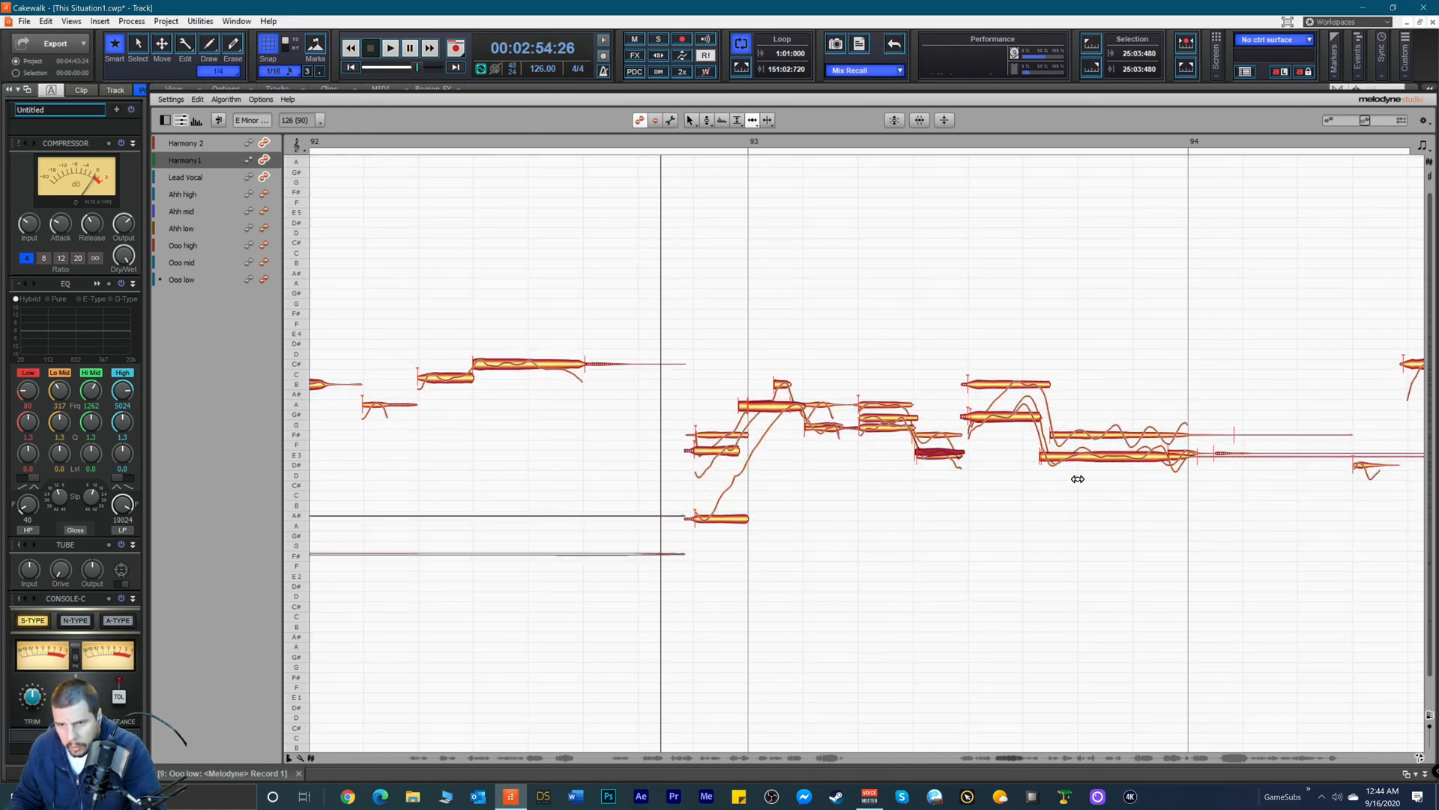
Step: Move the starts of both harmonies' final long notes in bar 93 slightly later to match the lead vocal and audition
{"action": "left_click", "coordinate": [1043, 455]}
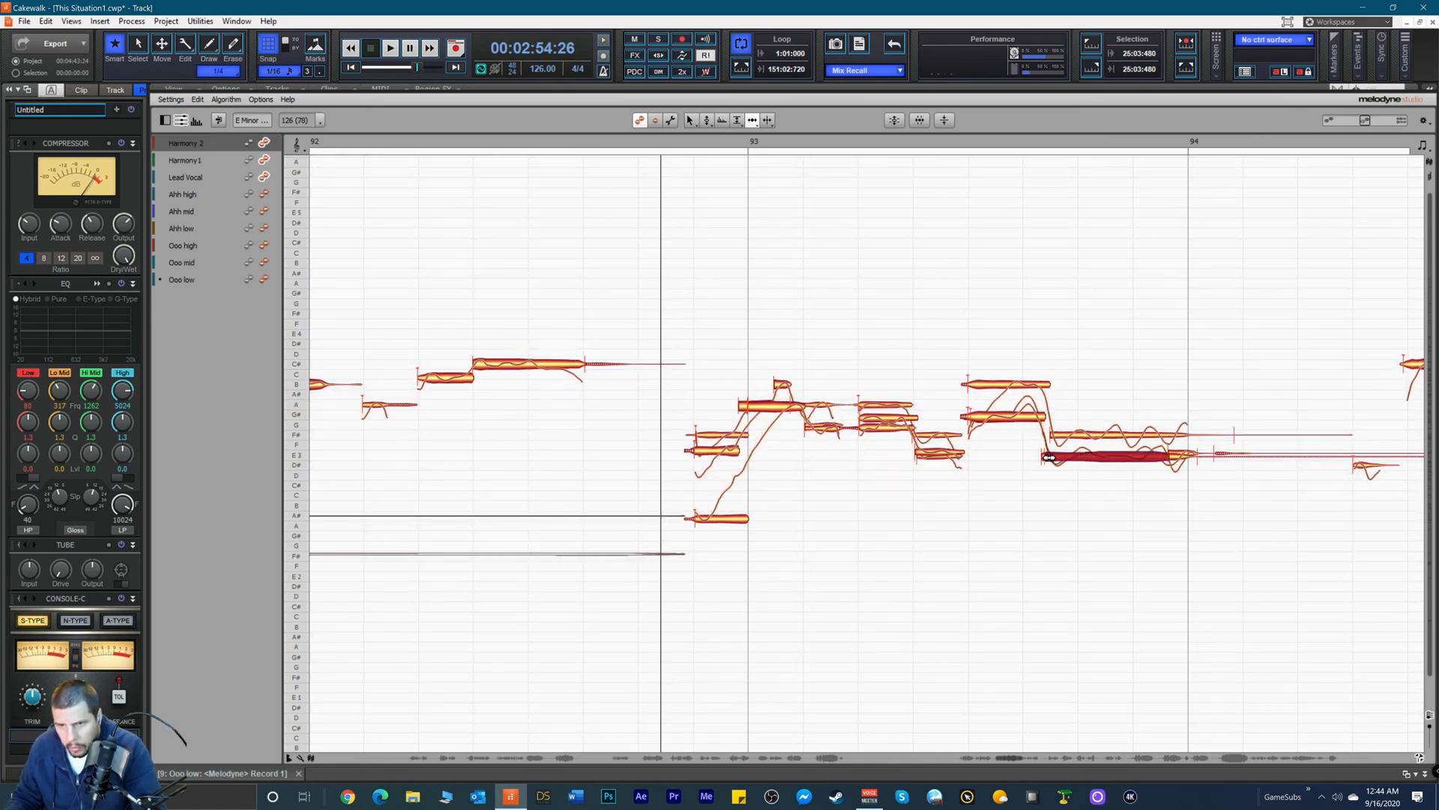
{"action": "left_click_drag", "start_coordinate": [1049, 457], "coordinate": [1050, 459]}
{"action": "key", "text": "space"}
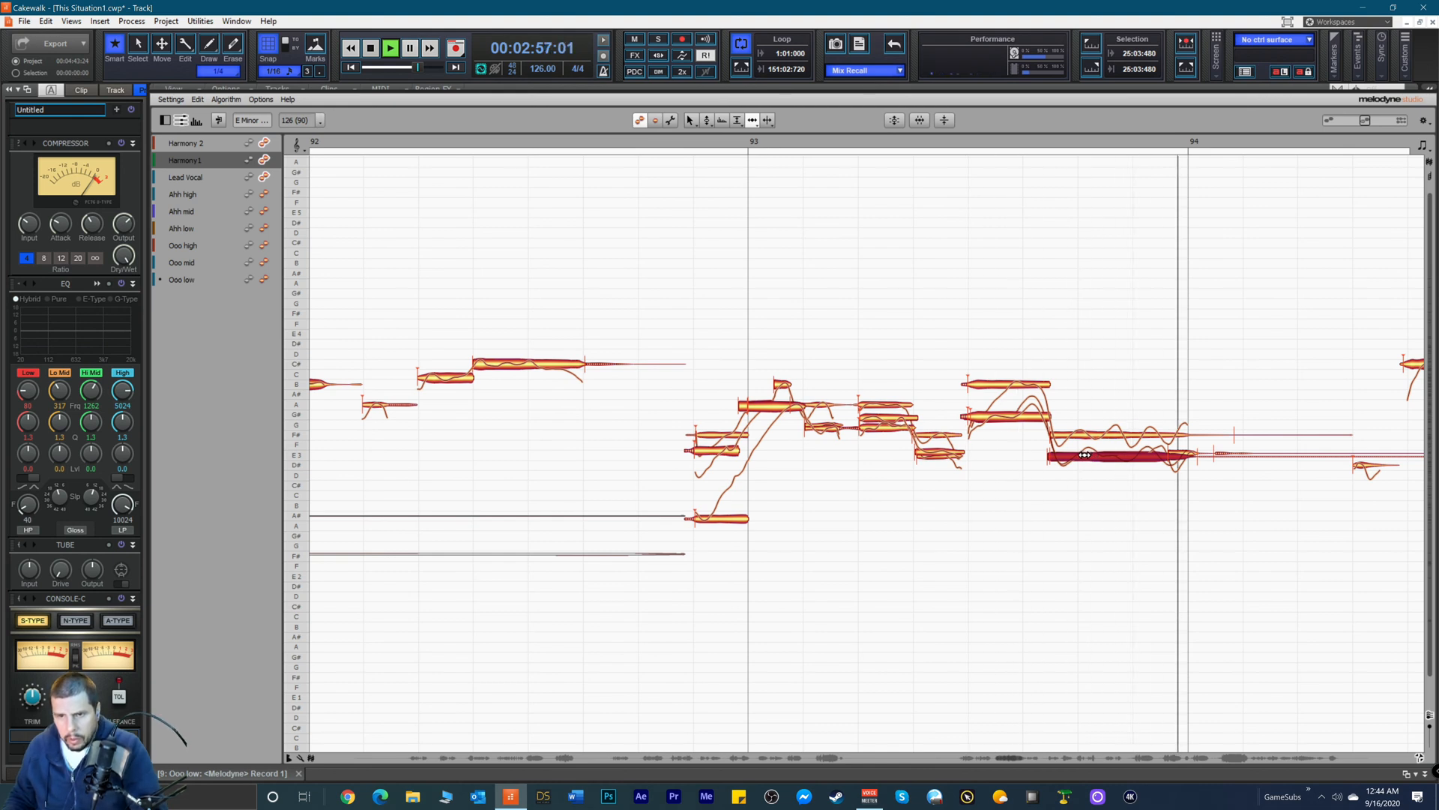
{"action": "key", "text": "space"}
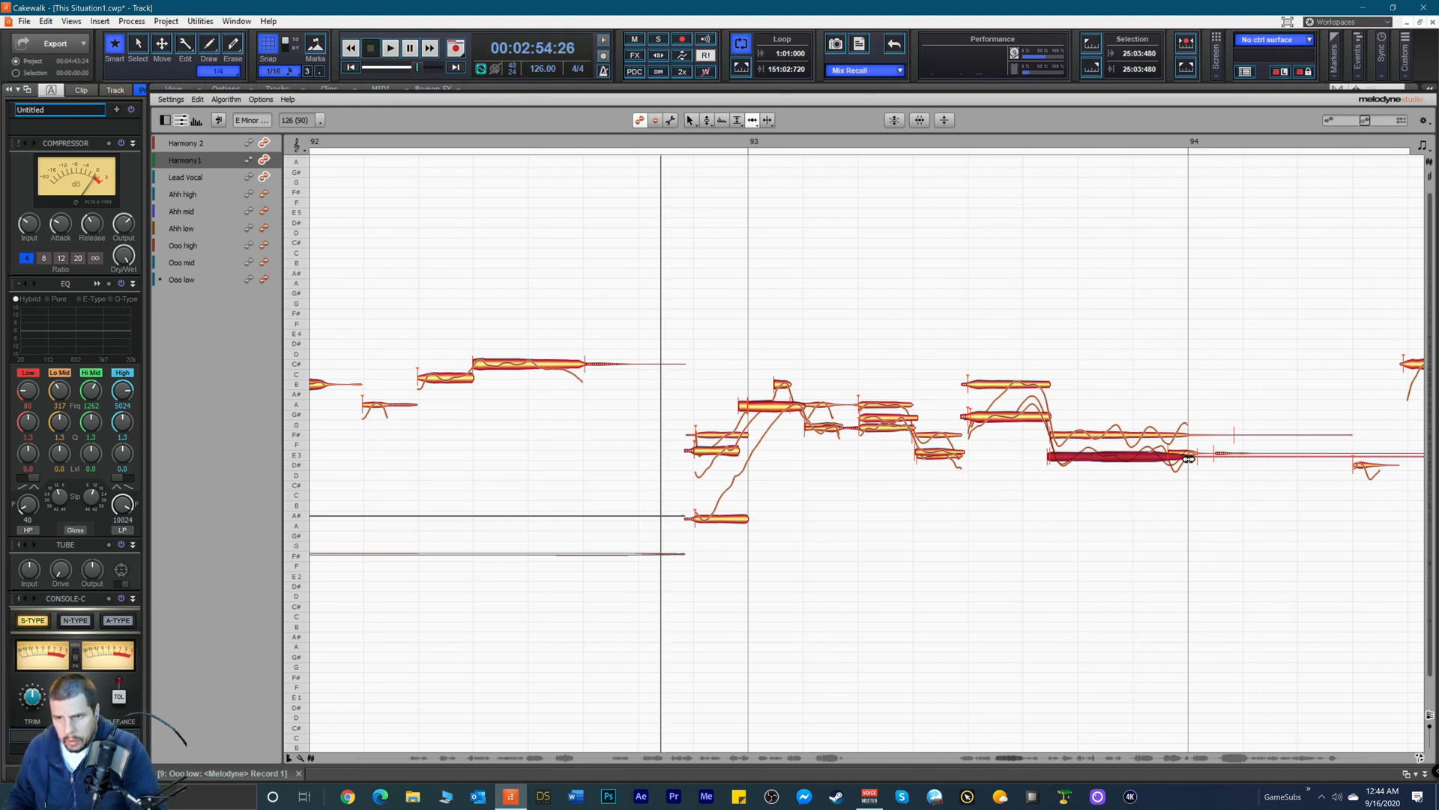
Step: Select the faint trailing notes just after bar 94 in the lead vocal and both harmonies and mute them with the Amplitude tool
{"action": "left_click", "coordinate": [1241, 455]}
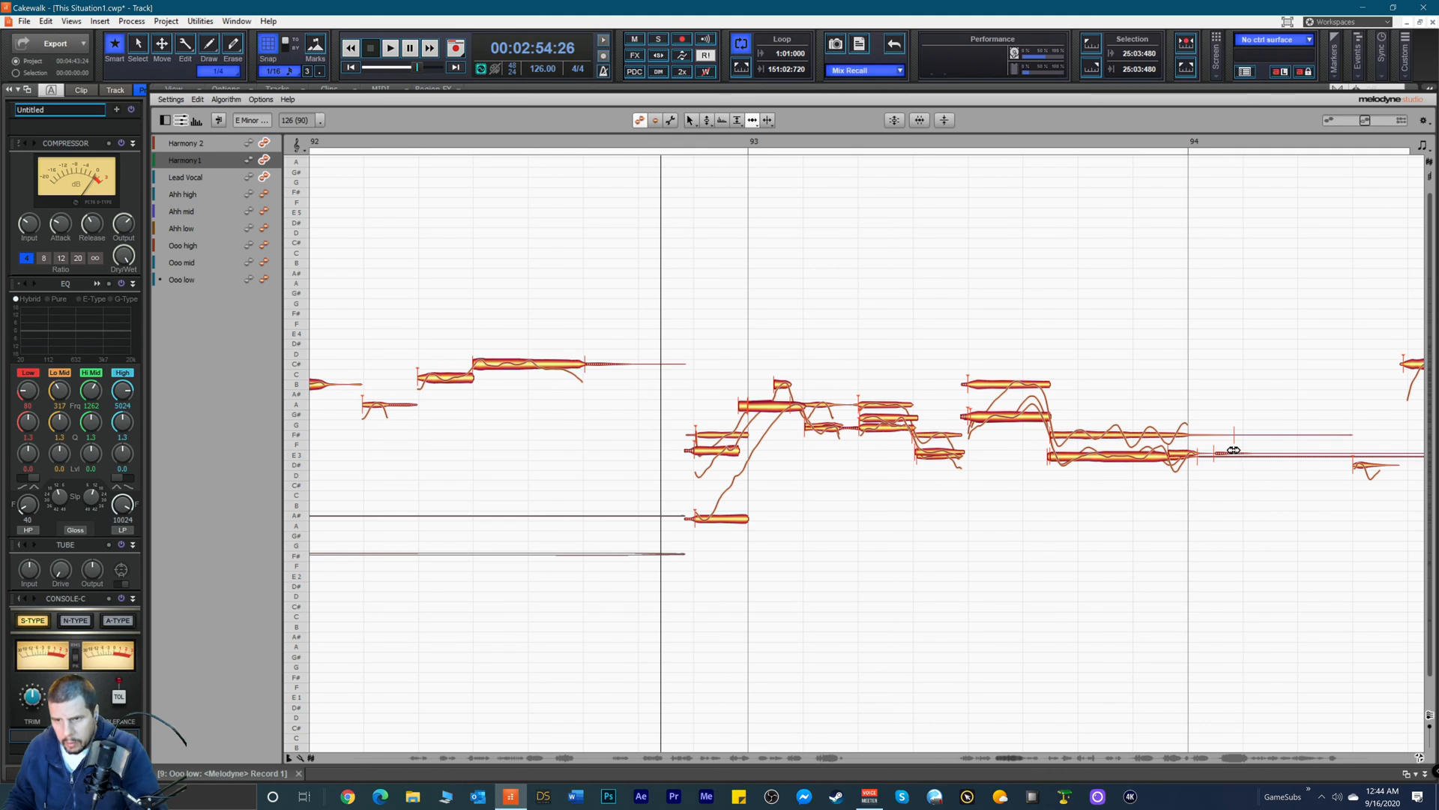
{"action": "left_click", "coordinate": [1226, 449]}
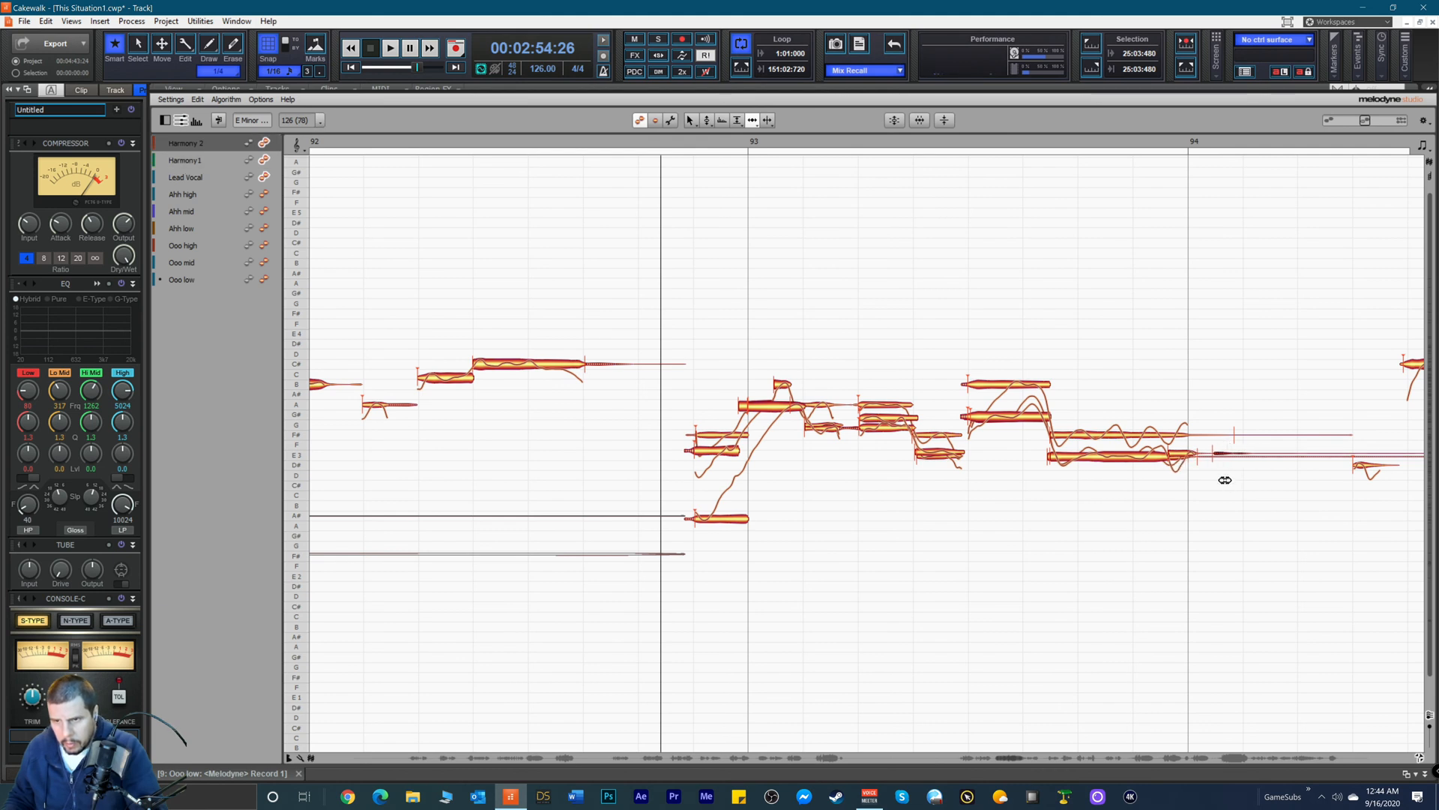
{"action": "left_click_drag", "start_coordinate": [1220, 431], "coordinate": [1252, 487]}
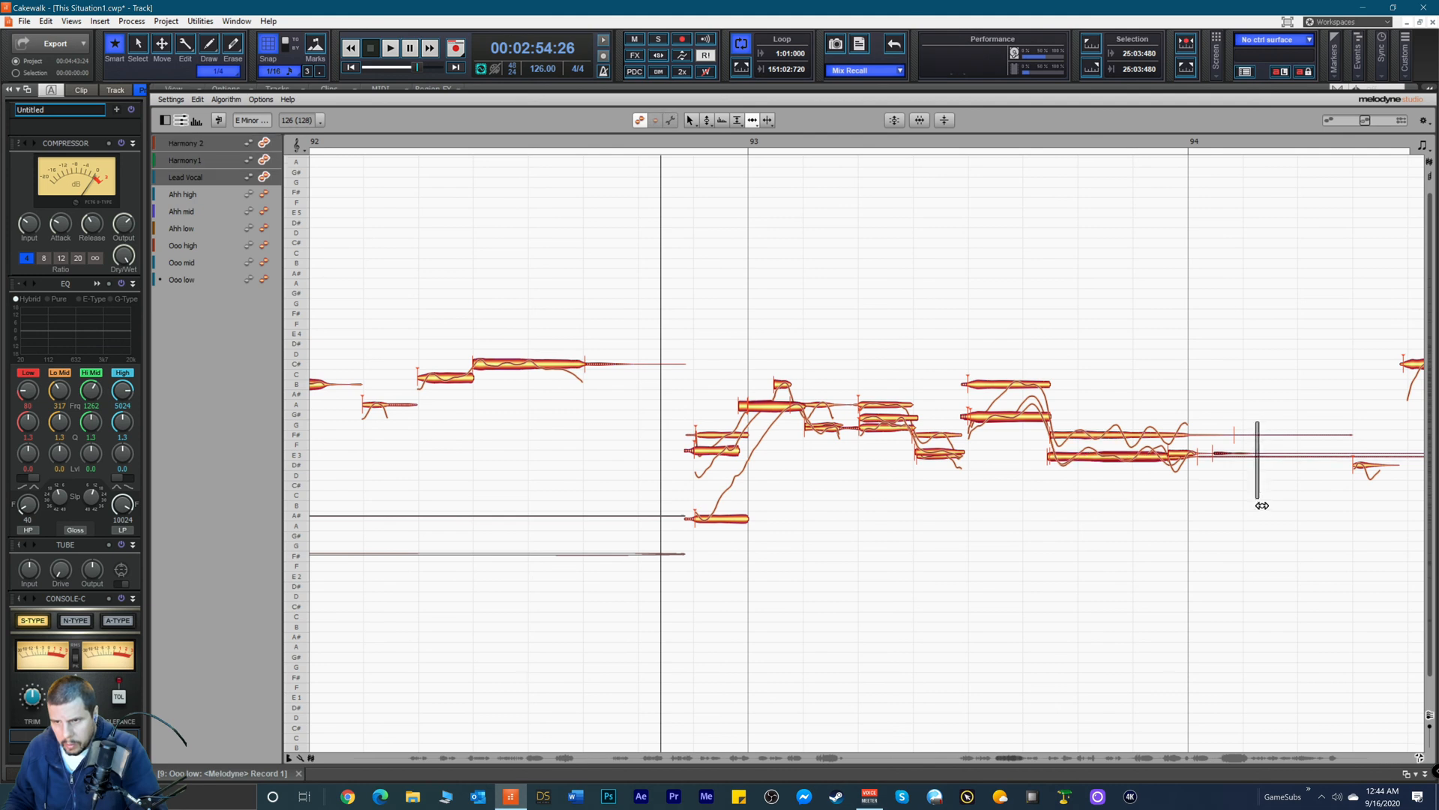
{"action": "right_click", "coordinate": [1248, 467]}
{"action": "left_click", "coordinate": [1236, 466]}
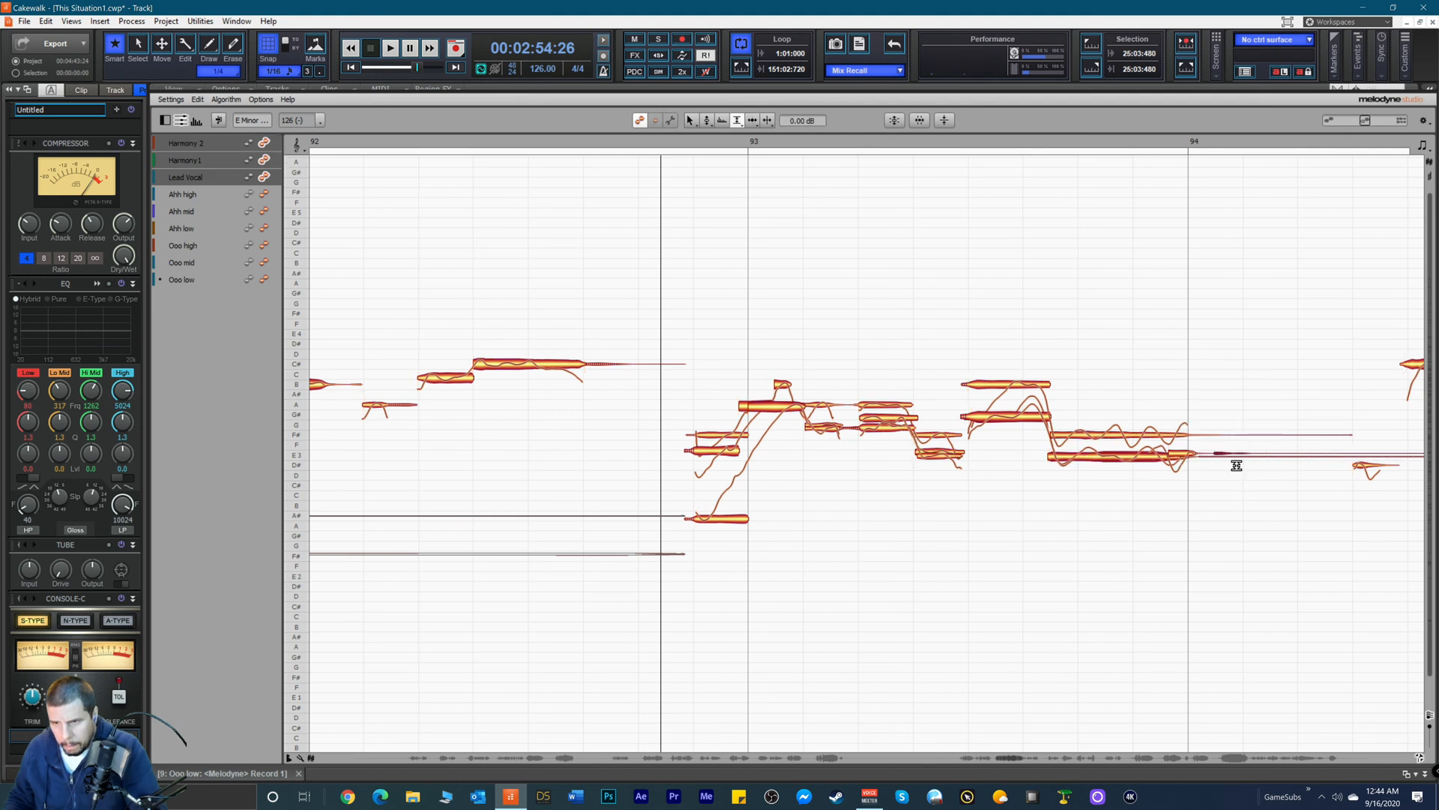
{"action": "double_click", "coordinate": [1241, 457]}
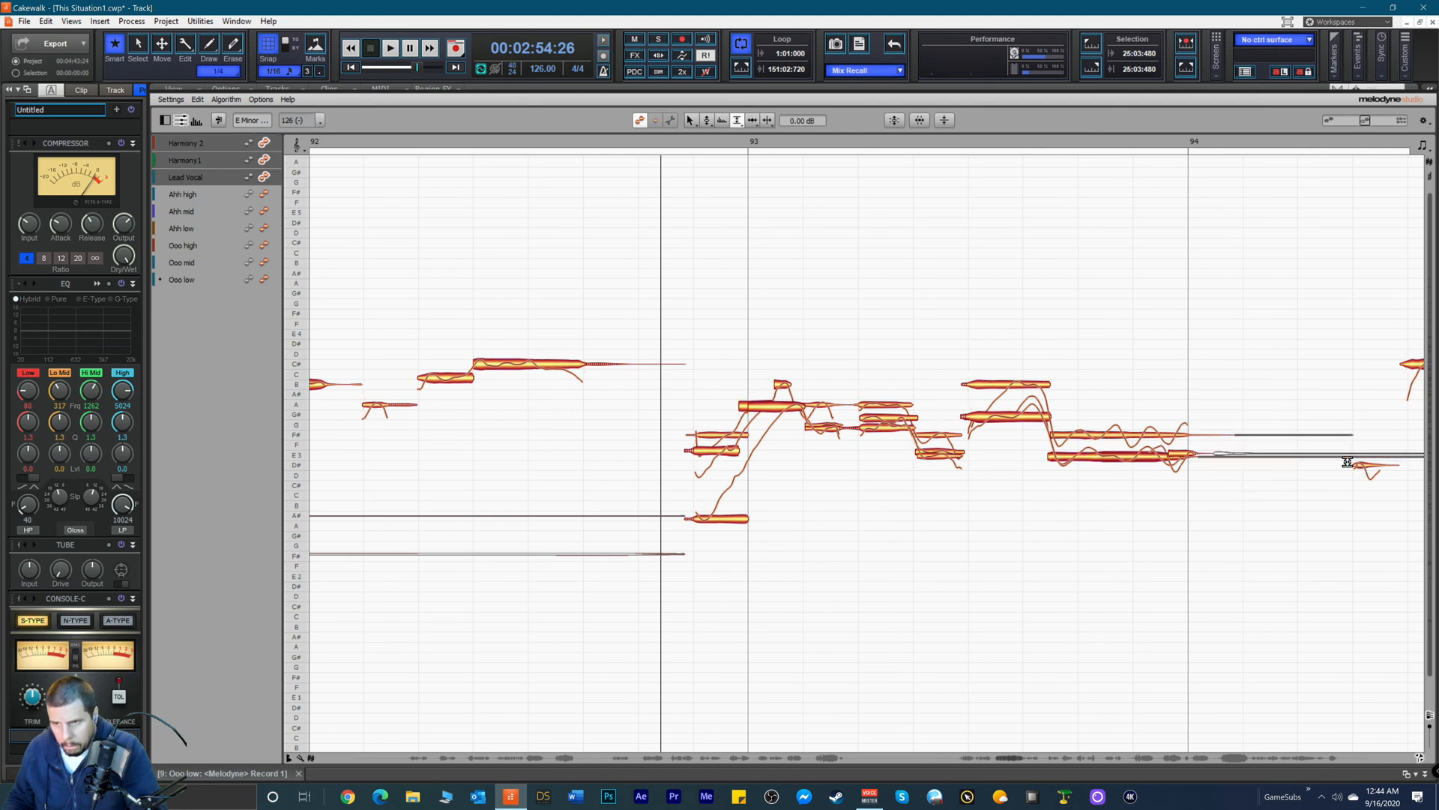
Step: Audition the muted gap after bar 94, and play the whole bar 93 phrase from late bar 92
{"action": "left_click", "coordinate": [1302, 142]}
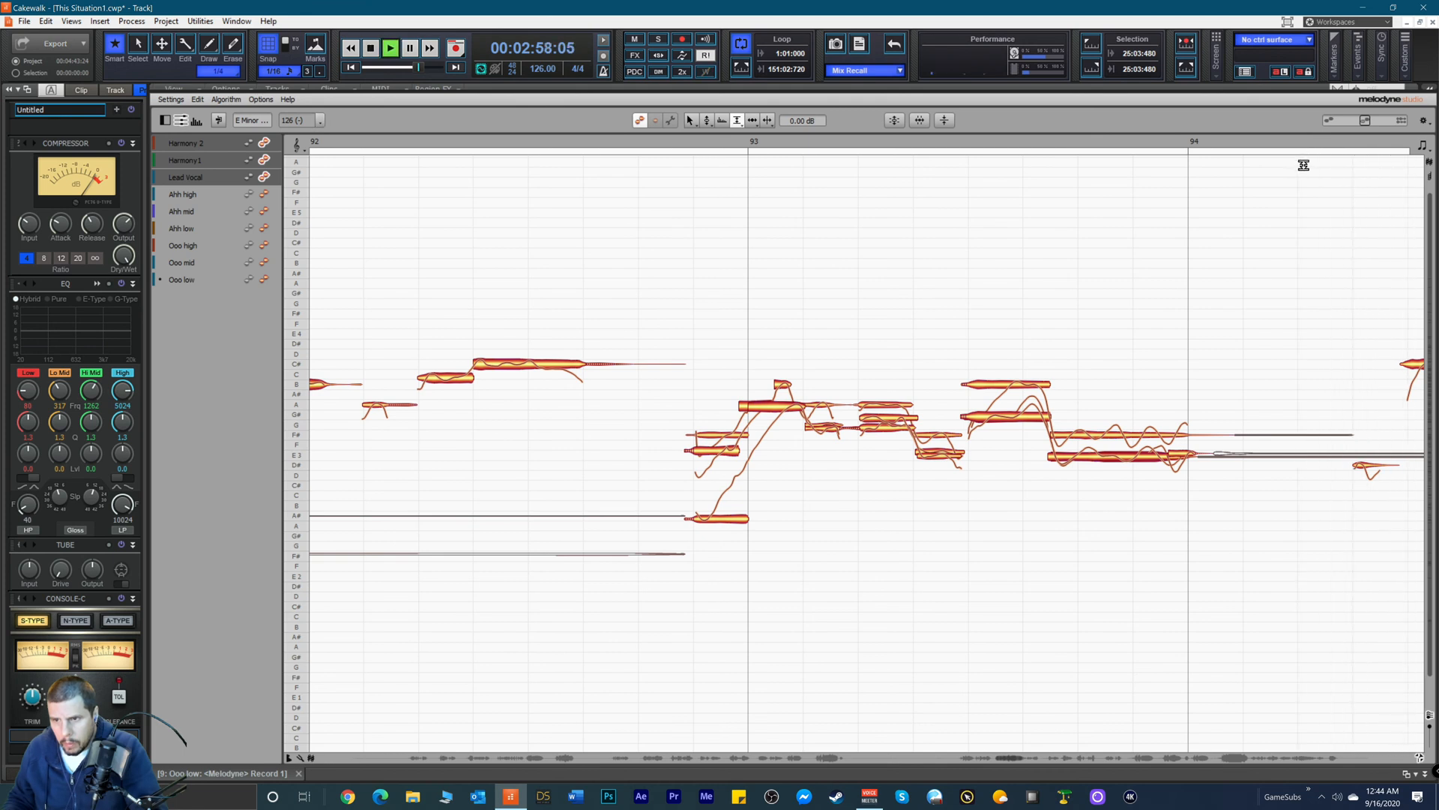
{"action": "key", "text": "space"}
{"action": "key", "text": "space"}
{"action": "key", "text": "space"}
{"action": "left_click", "coordinate": [629, 145]}
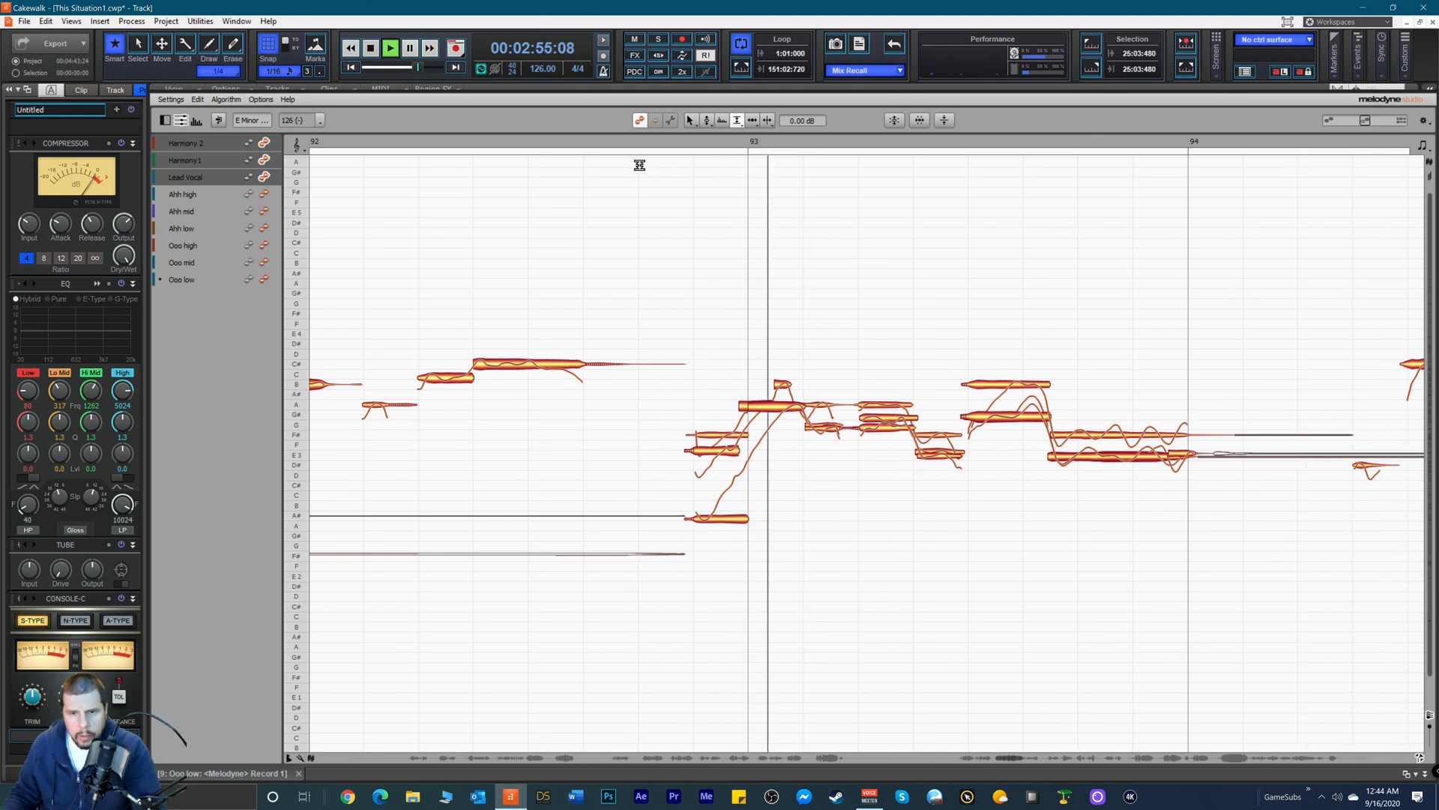
{"action": "key", "text": "space"}
{"action": "key", "text": "space"}
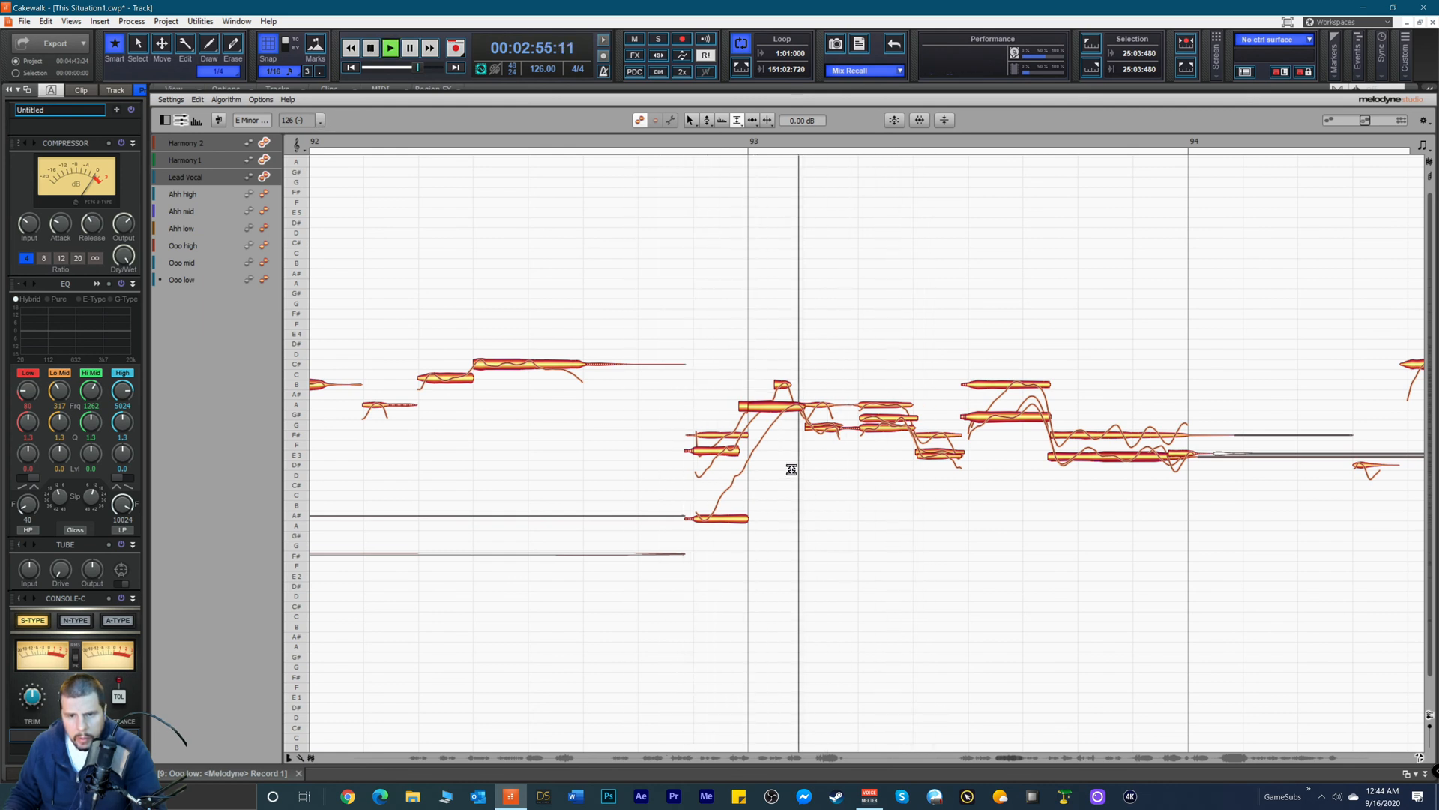
{"action": "key", "text": "space"}
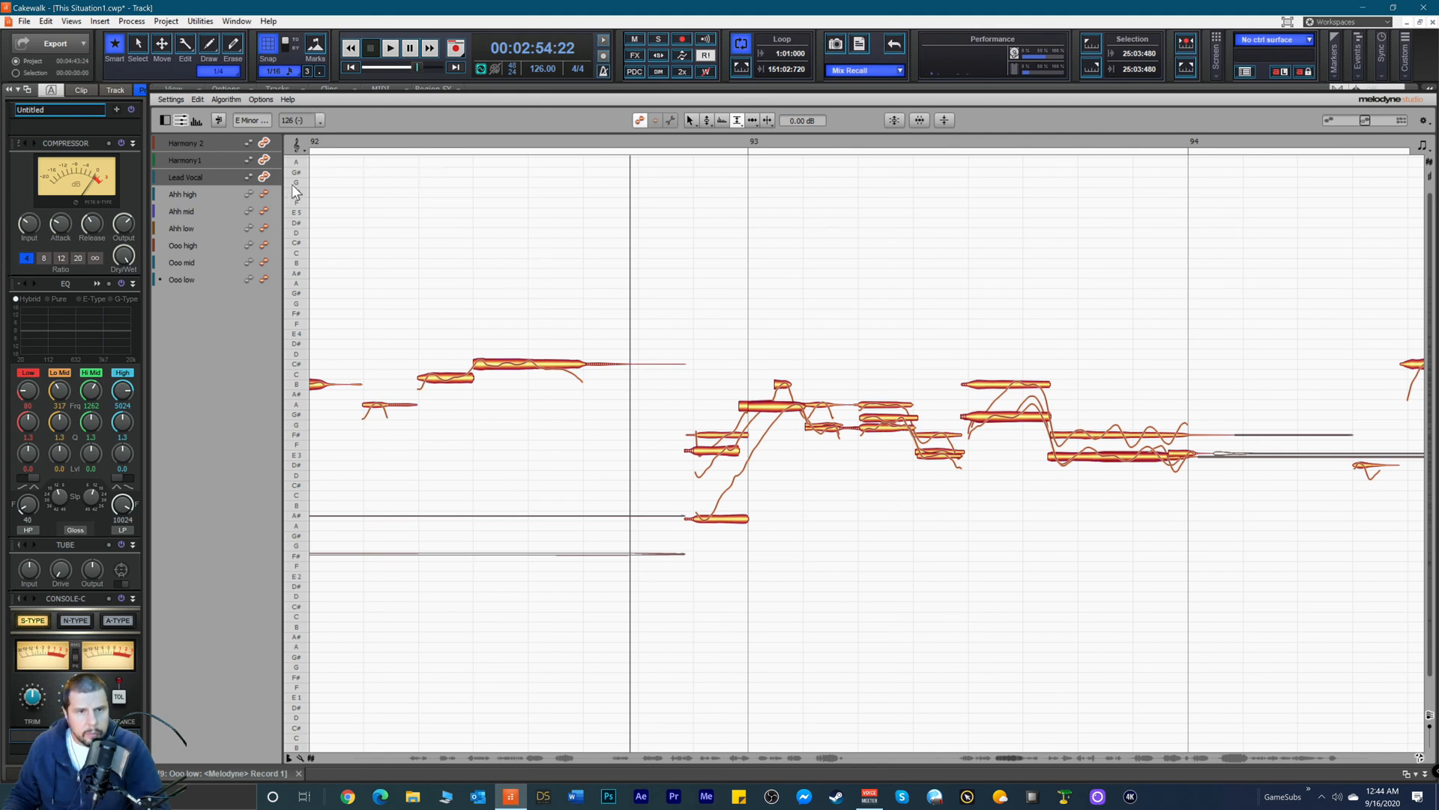
Step: Exclude the lead vocal from editing and move the start of Harmony 1's first long note later to the bar 93 line with the Time tool
{"action": "left_click", "coordinate": [250, 176]}
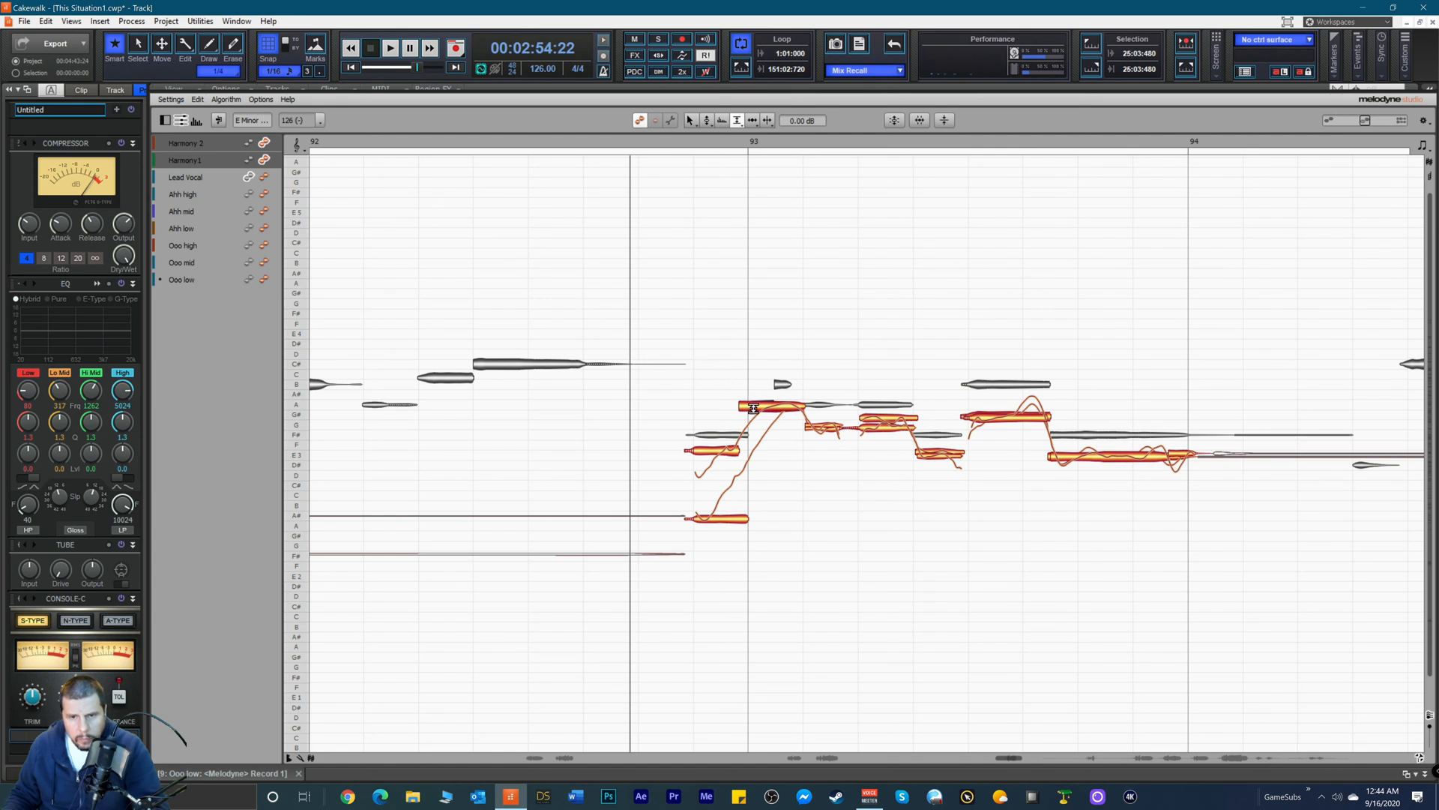
{"action": "right_click", "coordinate": [727, 398]}
{"action": "left_click", "coordinate": [747, 396]}
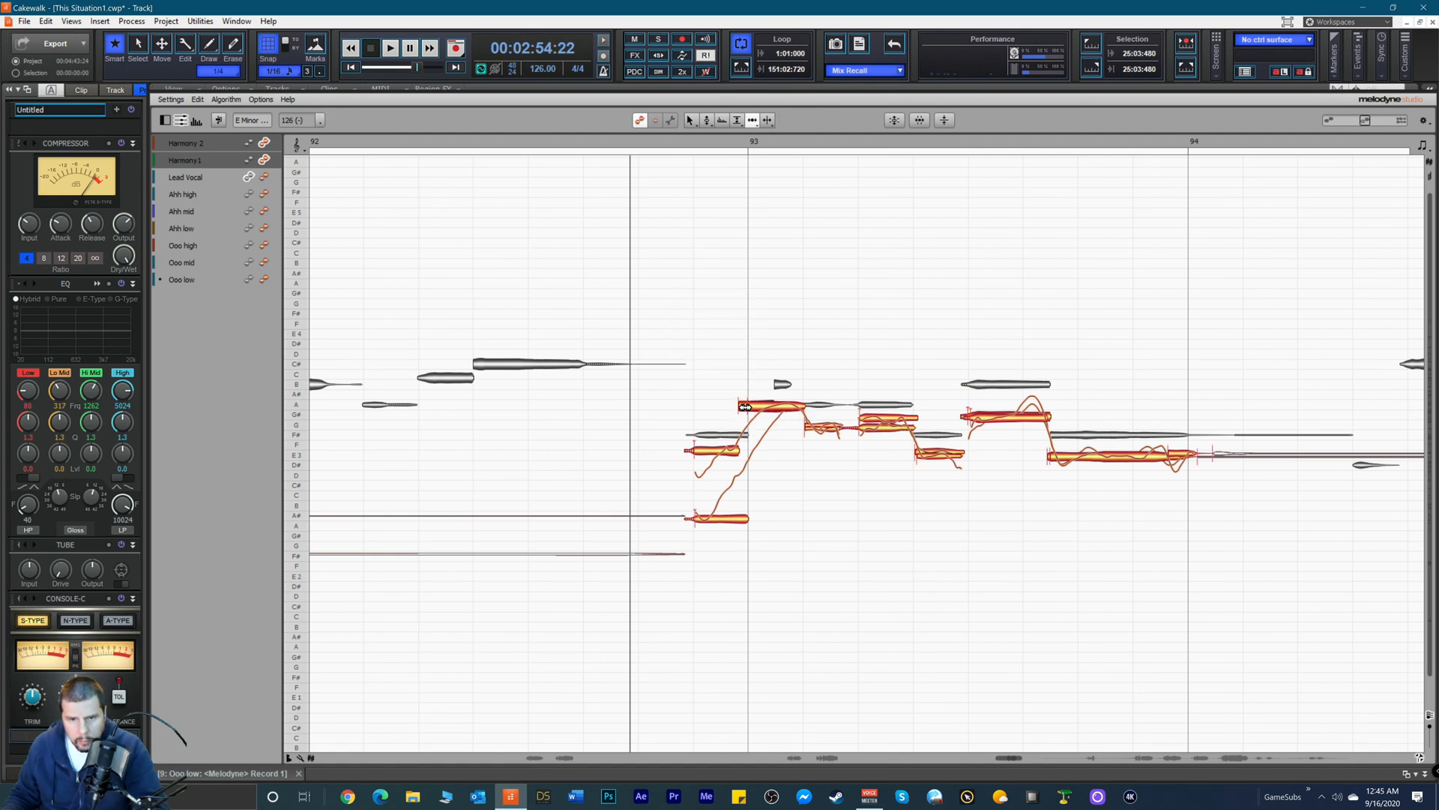
{"action": "left_click_drag", "start_coordinate": [744, 406], "coordinate": [756, 407]}
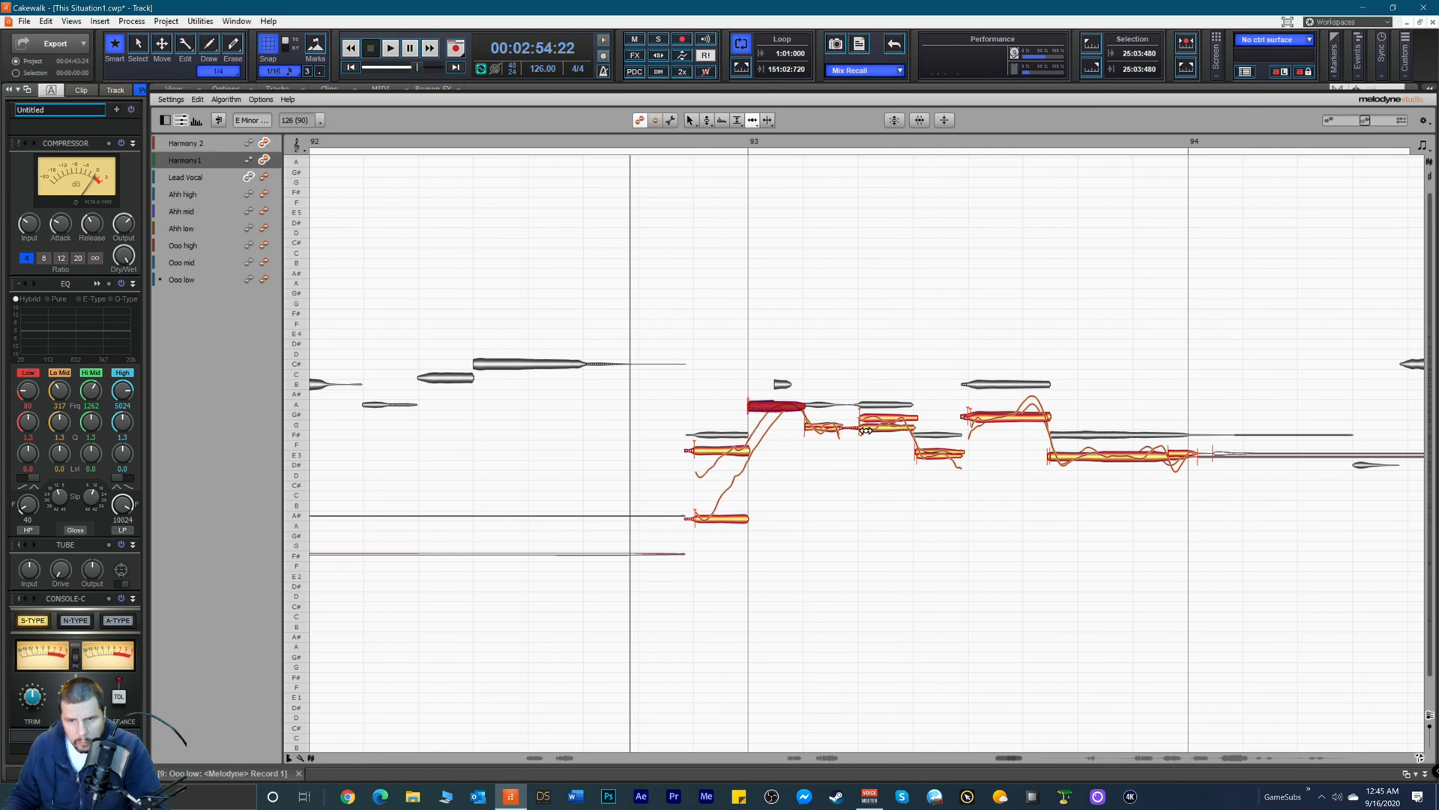
Step: Spread the unison tracks apart, readjust the start of each harmony's first note at the bar 93 line and audition
{"action": "left_click", "coordinate": [1429, 716]}
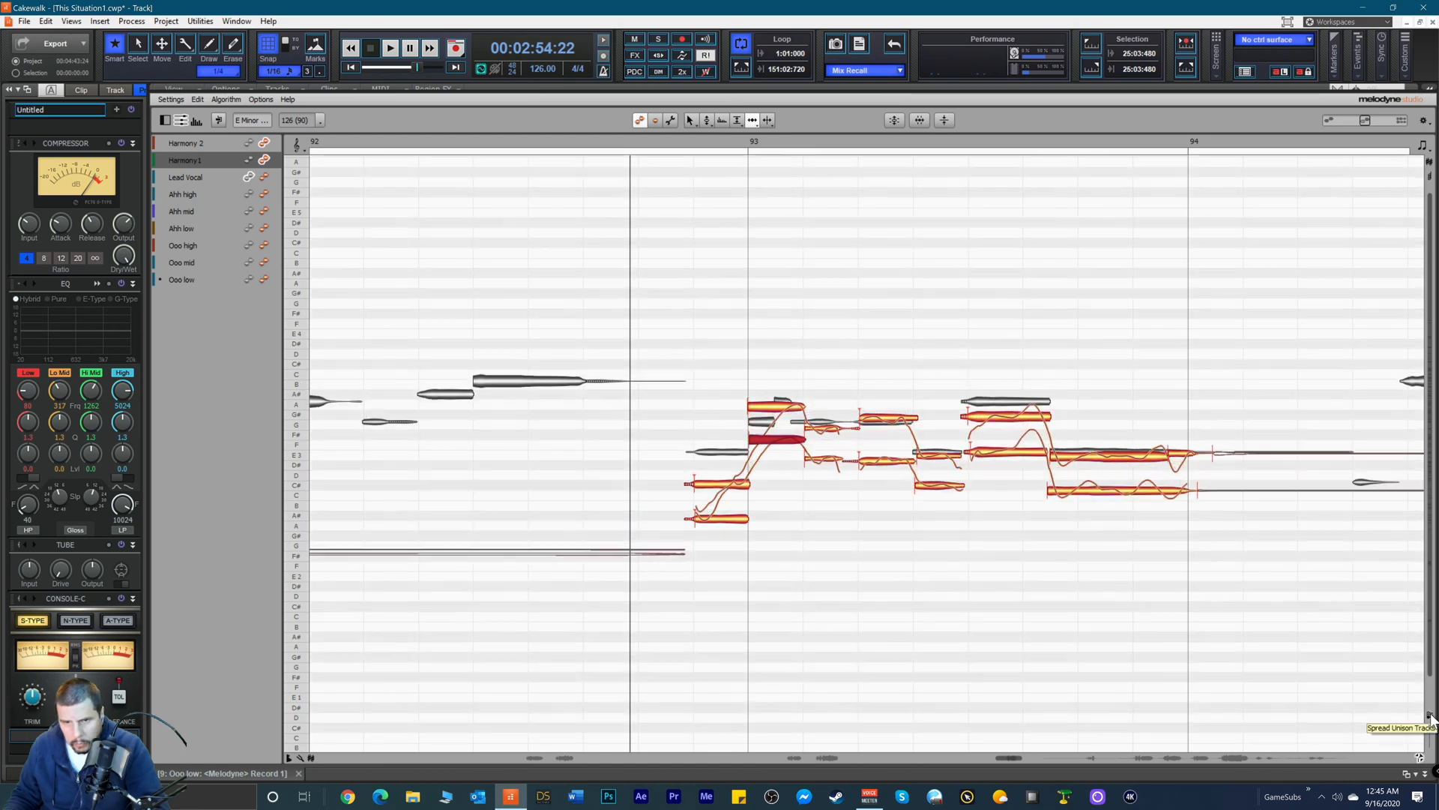
{"action": "left_click", "coordinate": [793, 406]}
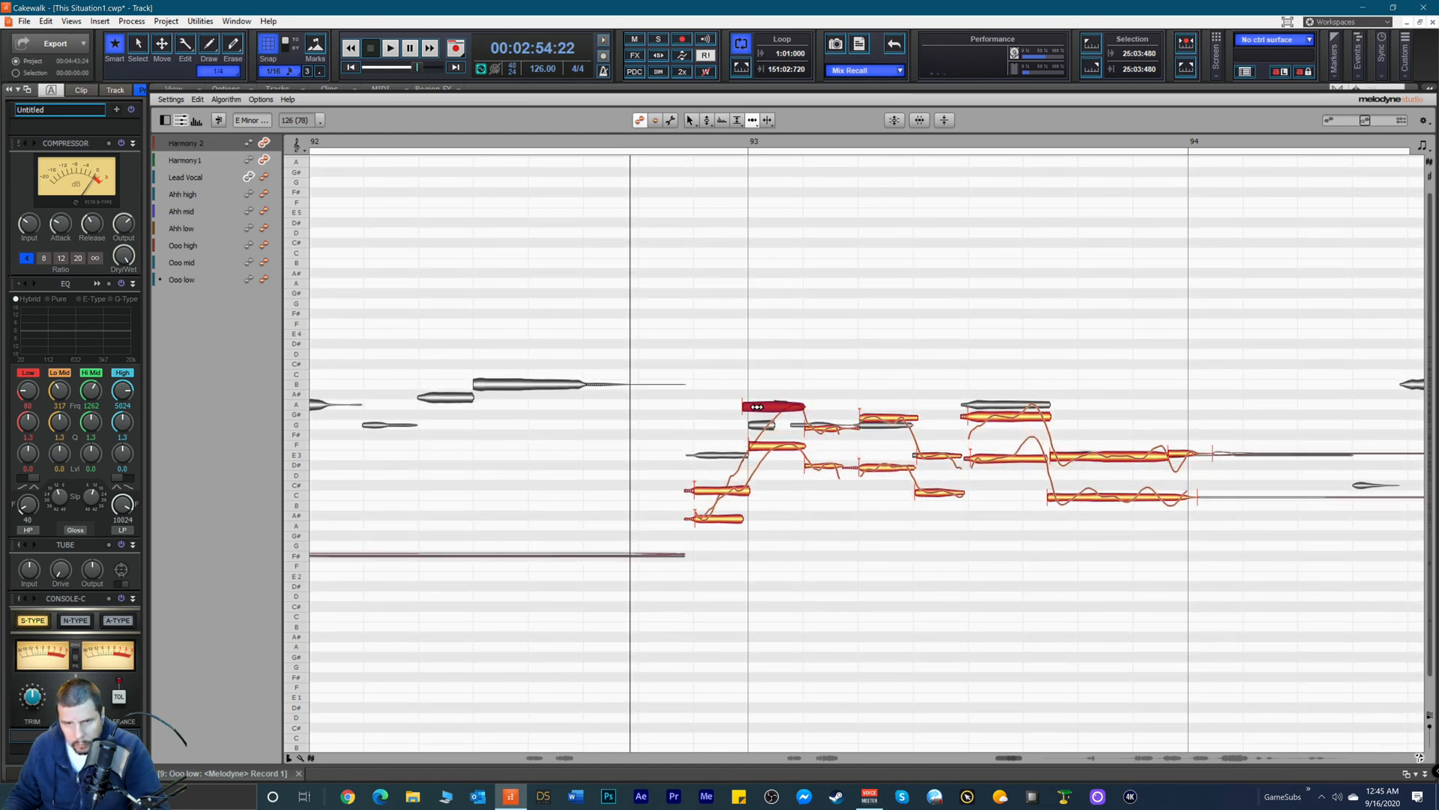
{"action": "left_click_drag", "start_coordinate": [768, 446], "coordinate": [760, 446]}
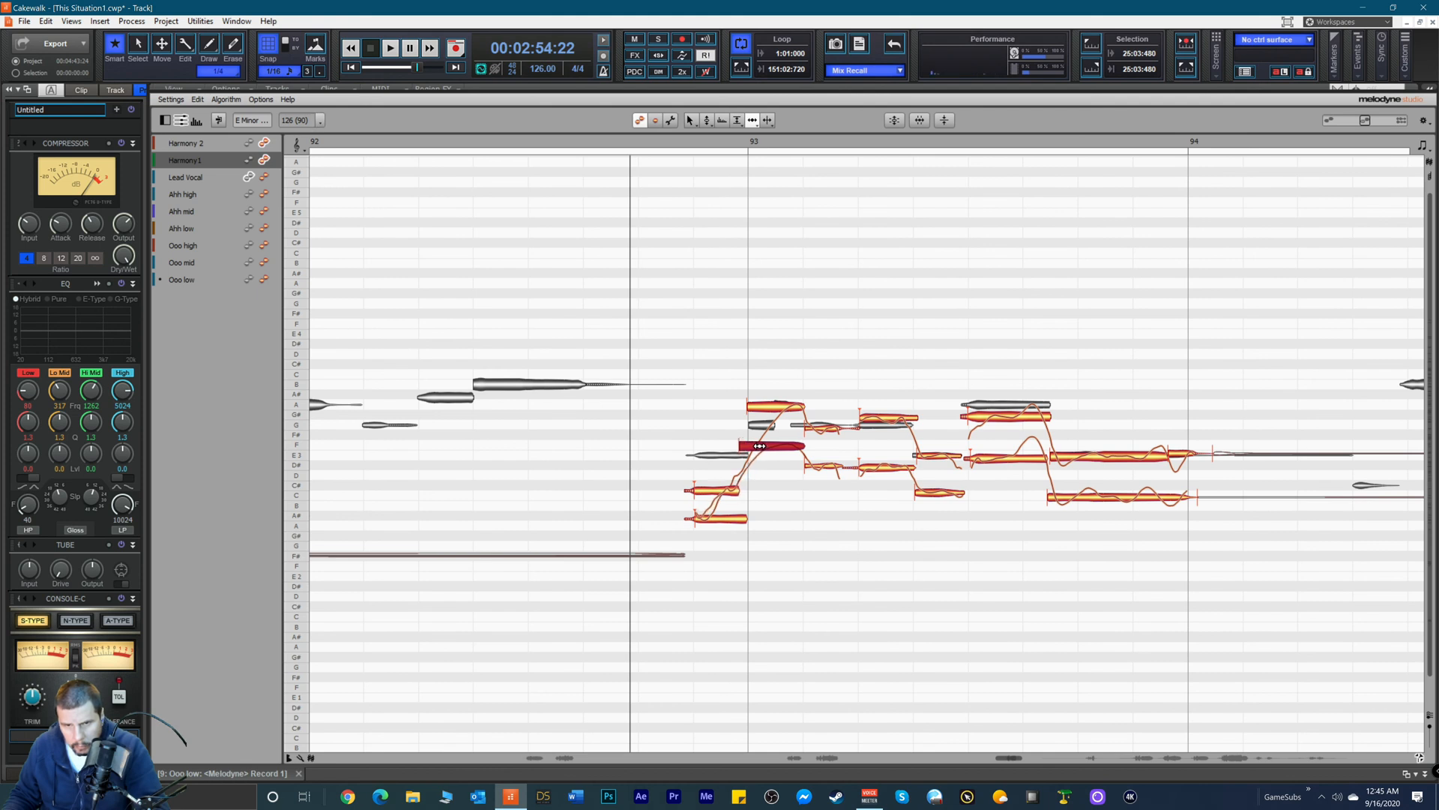
{"action": "key", "text": "space"}
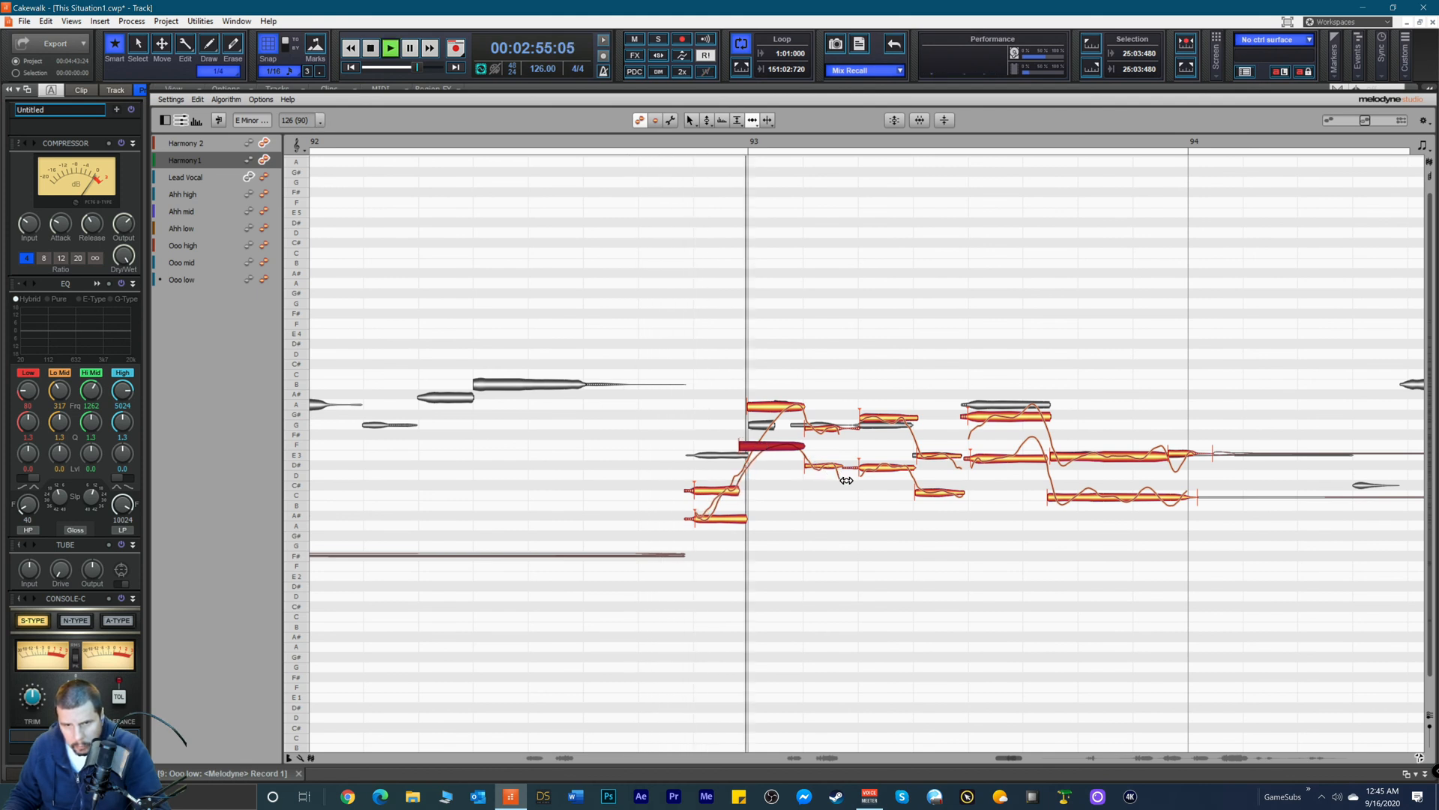
{"action": "key", "text": "space"}
{"action": "key", "text": "space"}
Step: Start Harmony 1's first note on the bar 93 line and Harmony 2's slightly after it, and audition the phrase
{"action": "left_click_drag", "start_coordinate": [752, 448], "coordinate": [785, 422]}
{"action": "key", "text": "space"}
{"action": "key", "text": "space"}
{"action": "key", "text": "space"}
{"action": "key", "text": "space"}
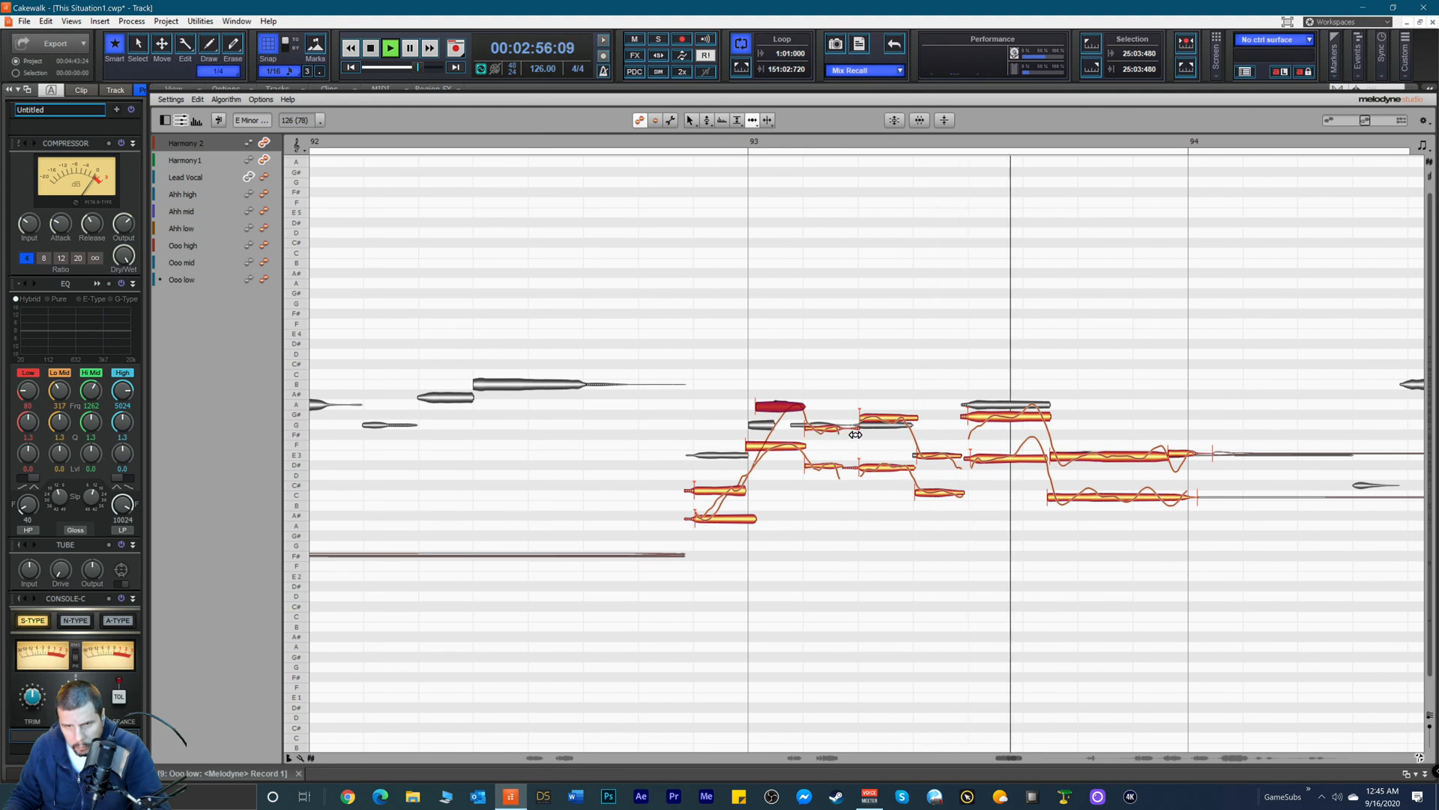
{"action": "key", "text": "space"}
{"action": "key", "text": "space"}
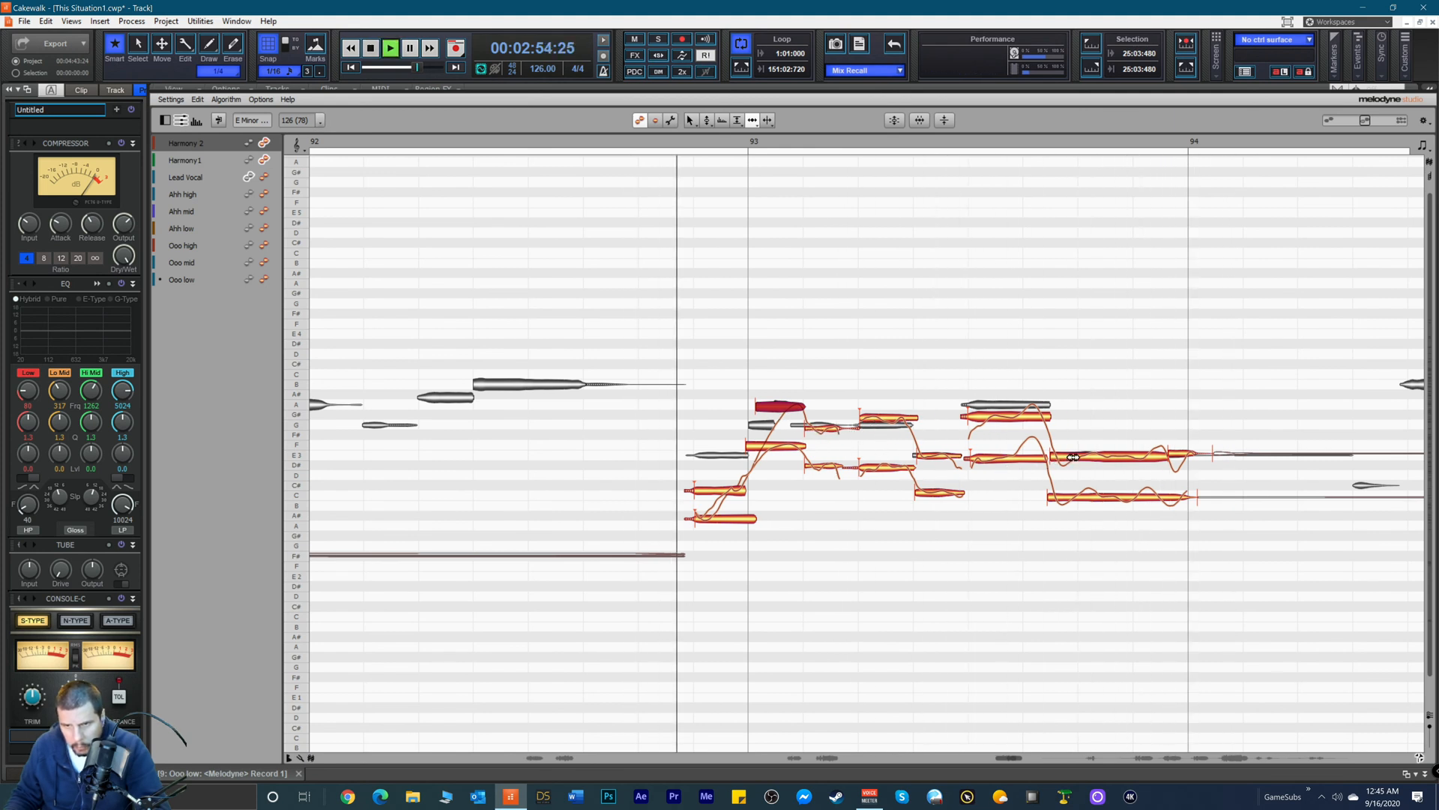
Step: Nudge the start of Harmony 2's final long note in bar 93 slightly earlier and the end of Harmony 1's slightly later
{"action": "left_click", "coordinate": [1068, 458]}
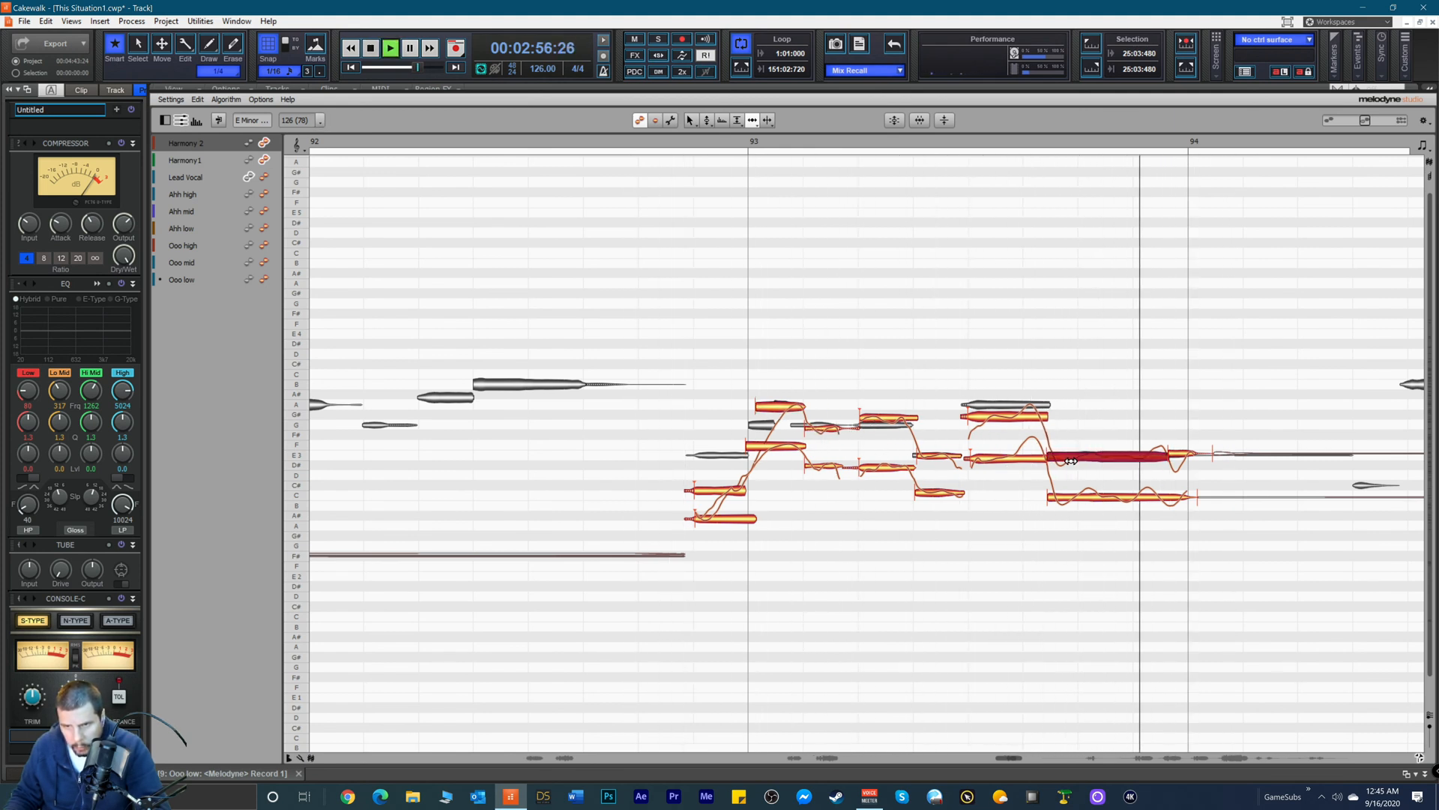
{"action": "key", "text": "space"}
{"action": "left_click", "coordinate": [1192, 496]}
{"action": "key", "text": "space"}
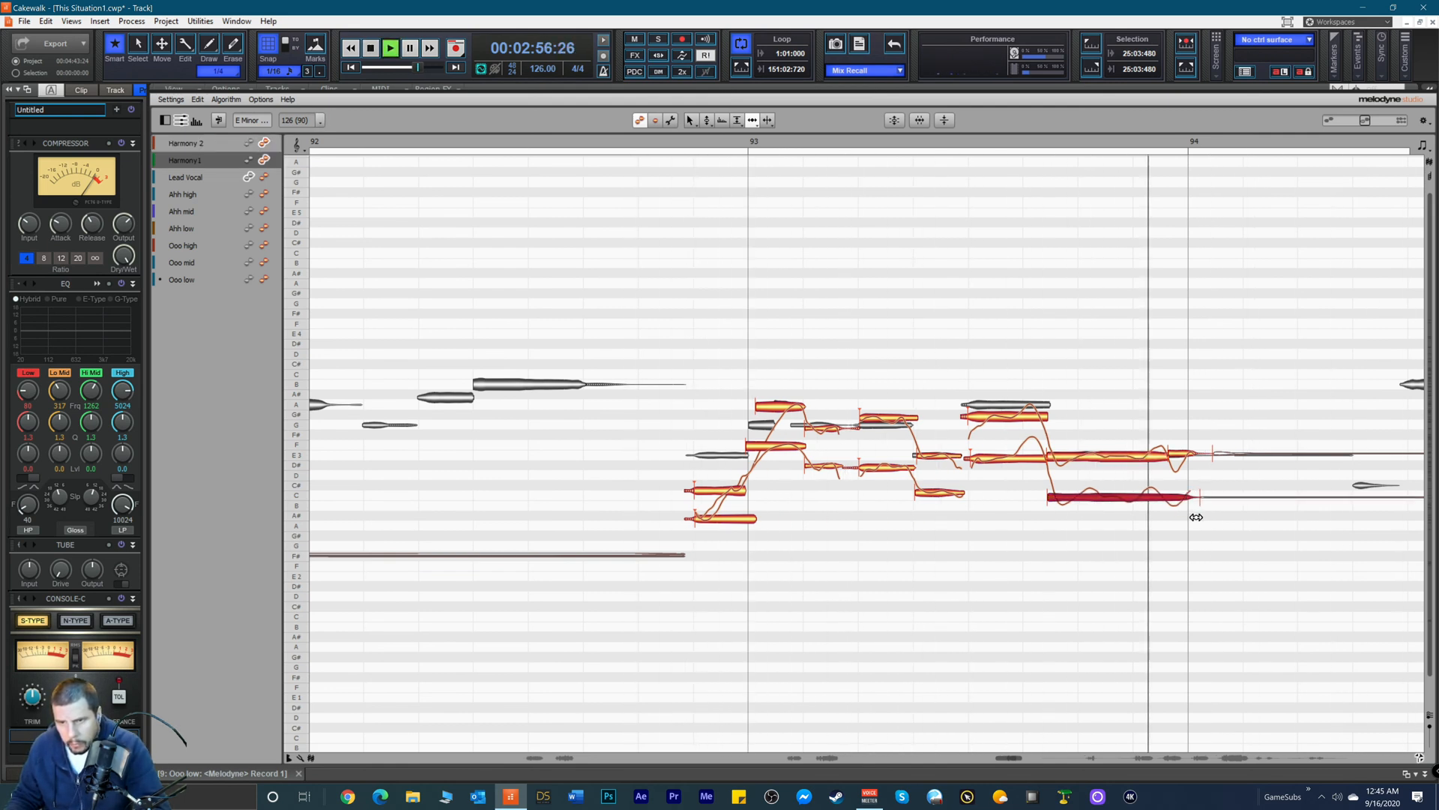
Step: Raise the level of Harmony 1's final long note before bar 94 by 0.24 dB with the Amplitude tool
{"action": "right_click", "coordinate": [1116, 497]}
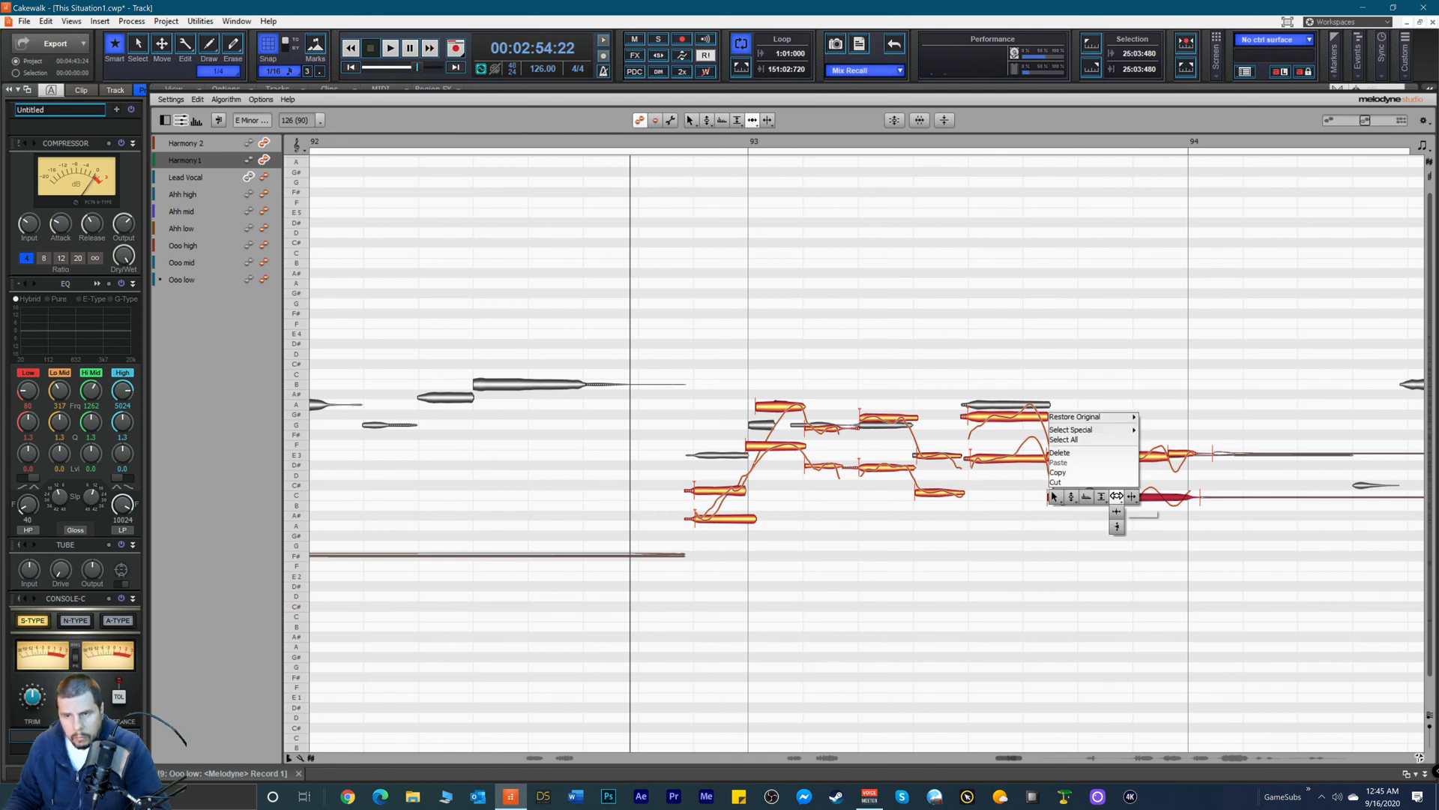
{"action": "left_click", "coordinate": [1104, 495]}
{"action": "left_click_drag", "start_coordinate": [1104, 495], "coordinate": [1104, 452]}
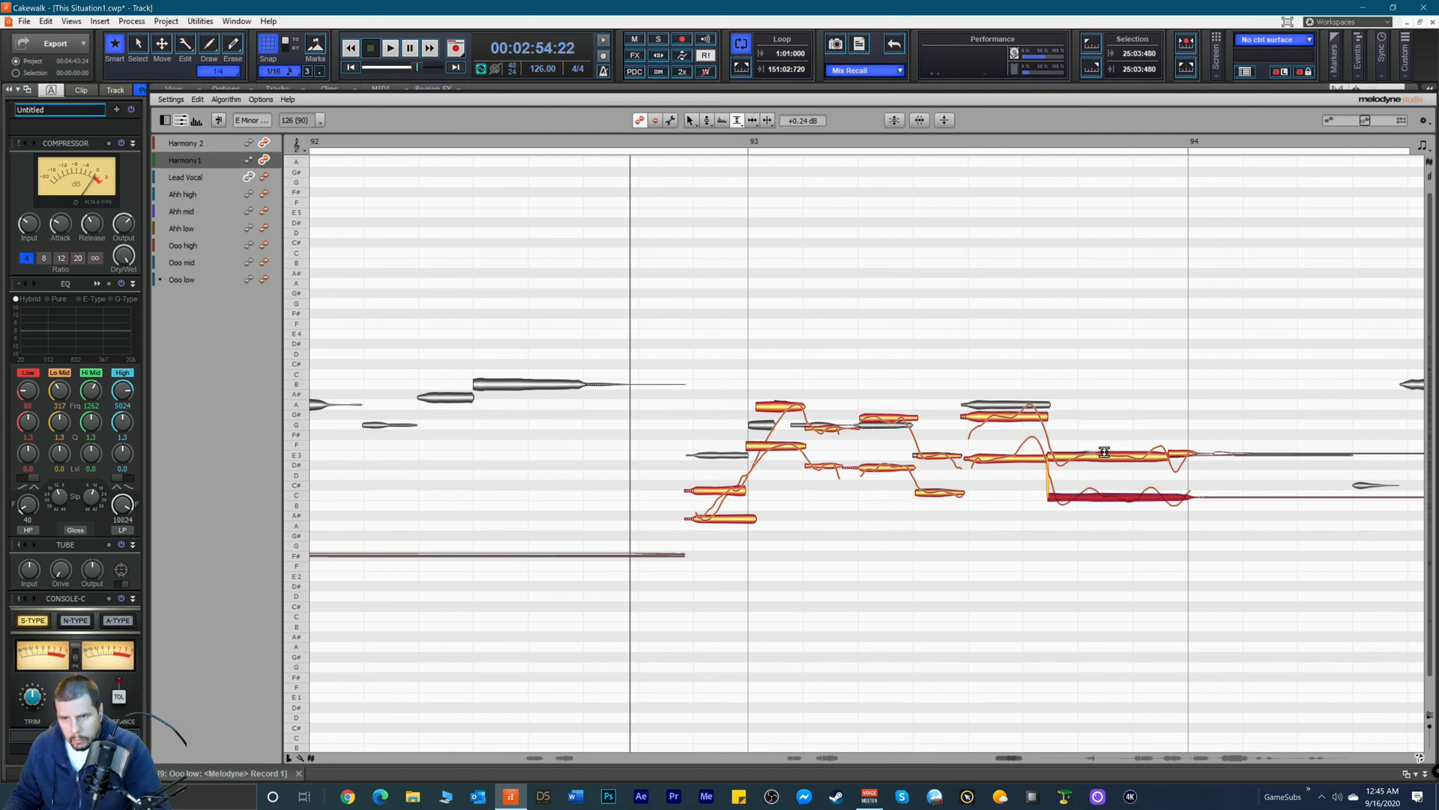
Step: Snap the pitch of Harmony 2's short tail note at bar 94 to E3 with the Pitch tool and audition
{"action": "left_click", "coordinate": [1188, 452]}
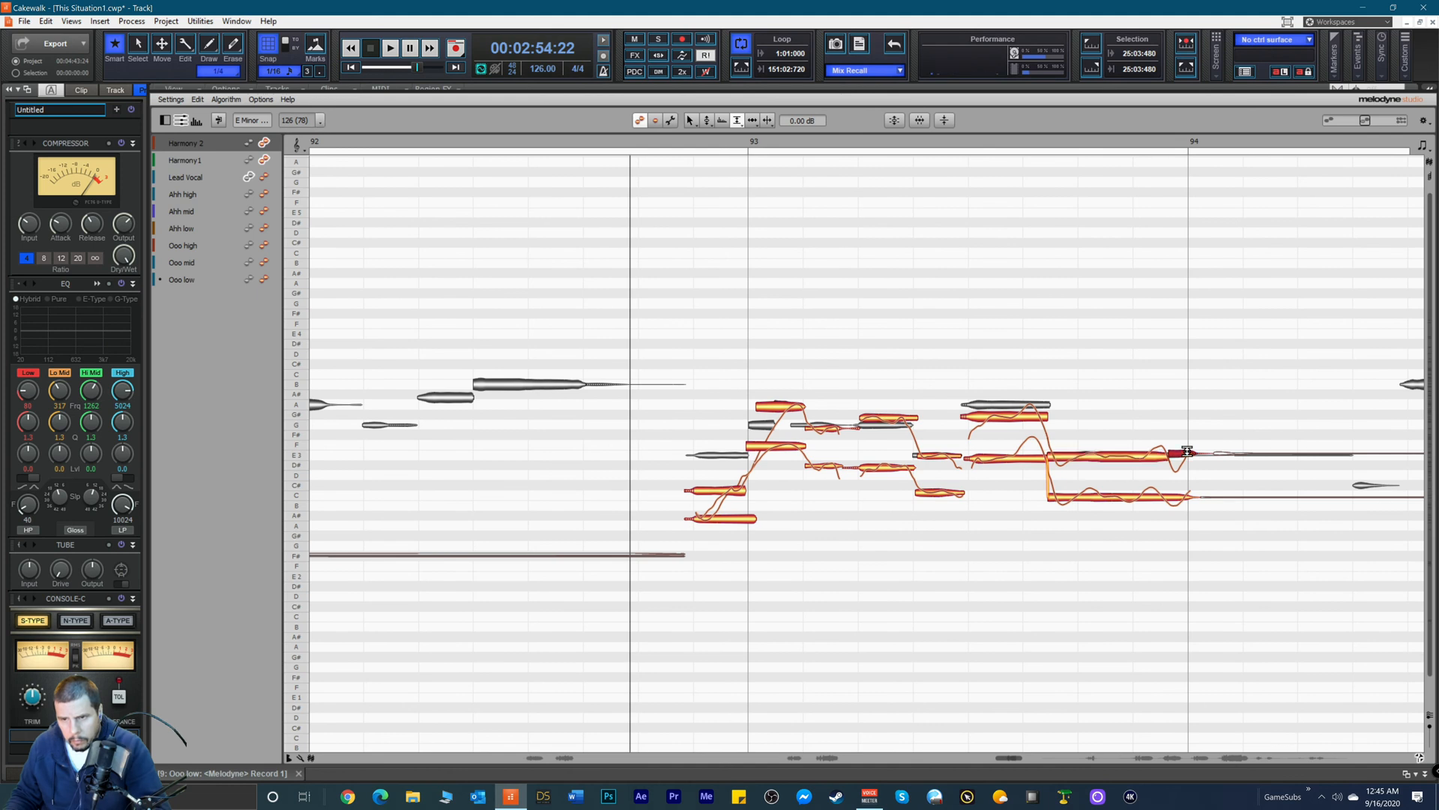
{"action": "double_click", "coordinate": [1188, 452]}
{"action": "right_click", "coordinate": [1185, 453]}
{"action": "left_click", "coordinate": [1188, 458]}
{"action": "double_click", "coordinate": [1183, 457]}
{"action": "key", "text": "space"}
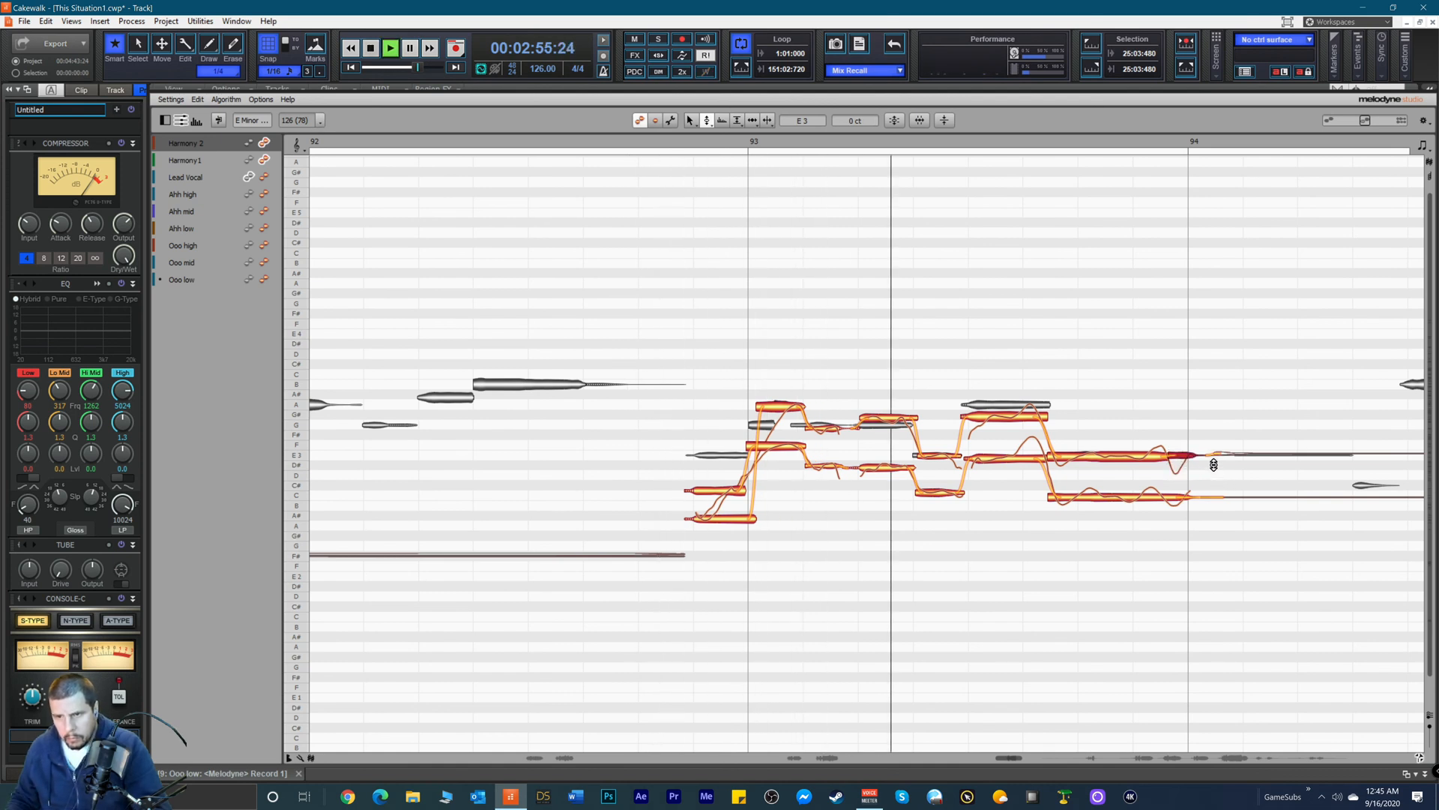
{"action": "key", "text": "space"}
Step: With the Time tool, move the start of Harmony 2's first long note to just before the bar 93 line and audition
{"action": "left_click", "coordinate": [774, 443]}
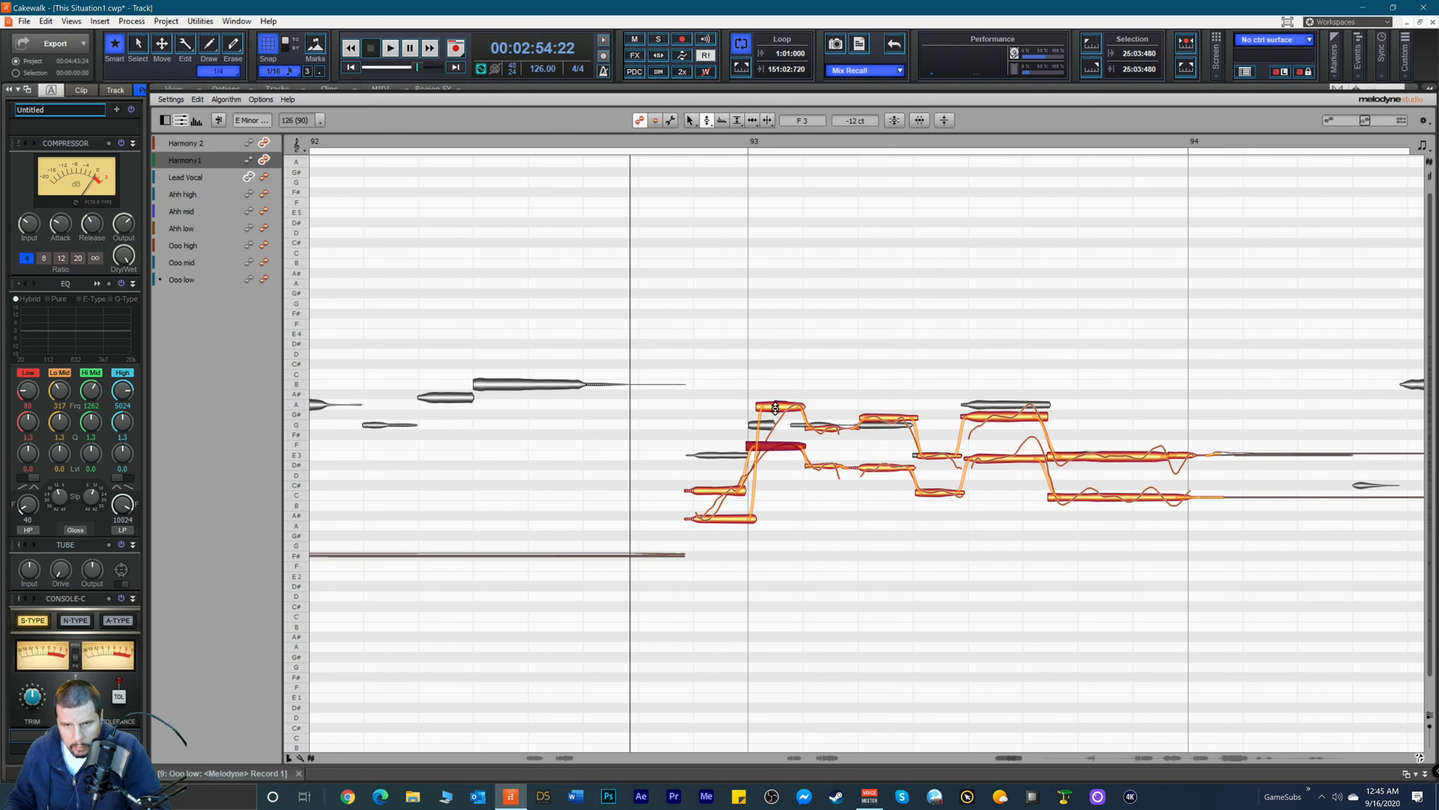
{"action": "left_click", "coordinate": [776, 409]}
{"action": "right_click", "coordinate": [776, 409]}
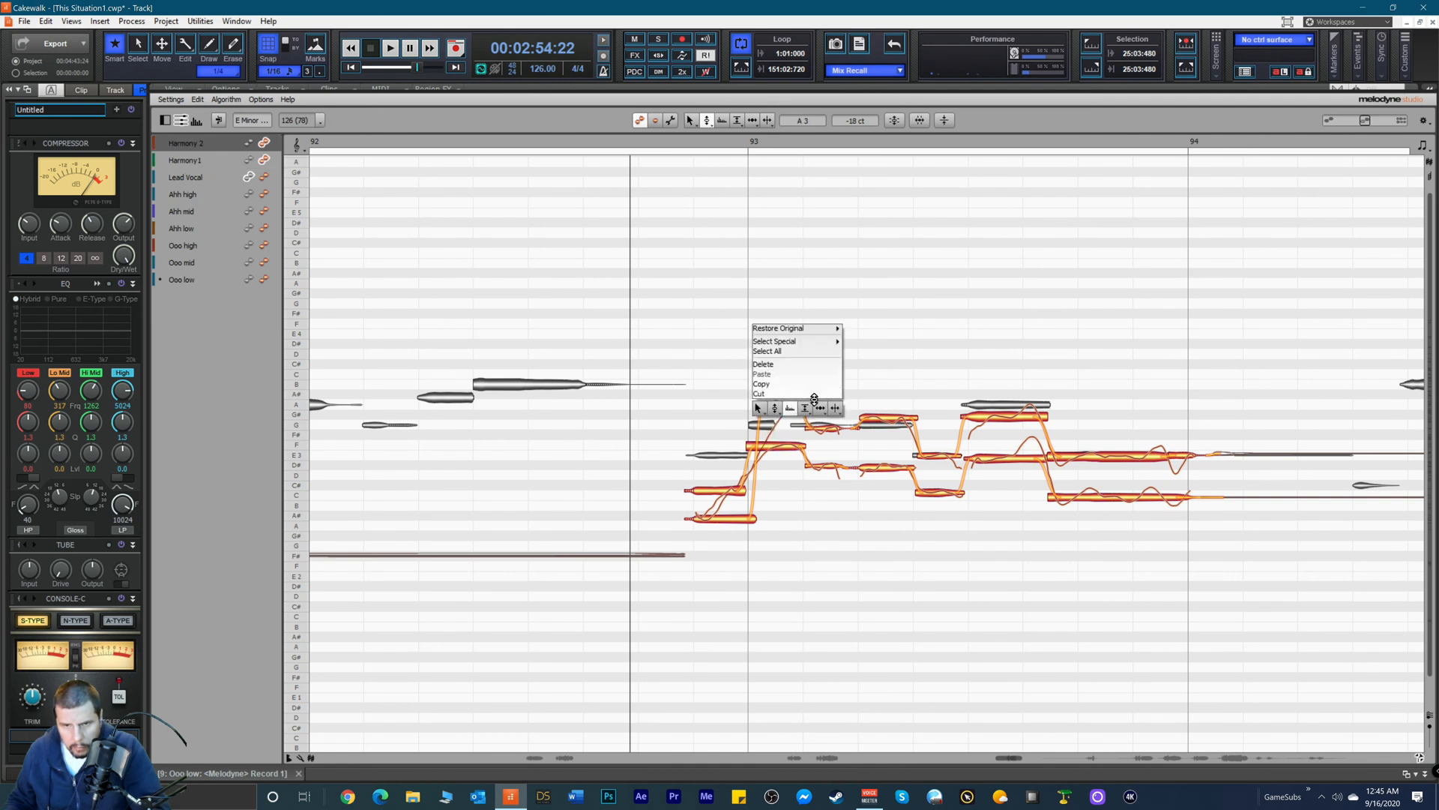
{"action": "left_click", "coordinate": [791, 414]}
{"action": "right_click", "coordinate": [791, 419]}
{"action": "left_click", "coordinate": [759, 412]}
{"action": "left_click_drag", "start_coordinate": [776, 407], "coordinate": [762, 413]}
{"action": "key", "text": "space"}
{"action": "key", "text": "space"}
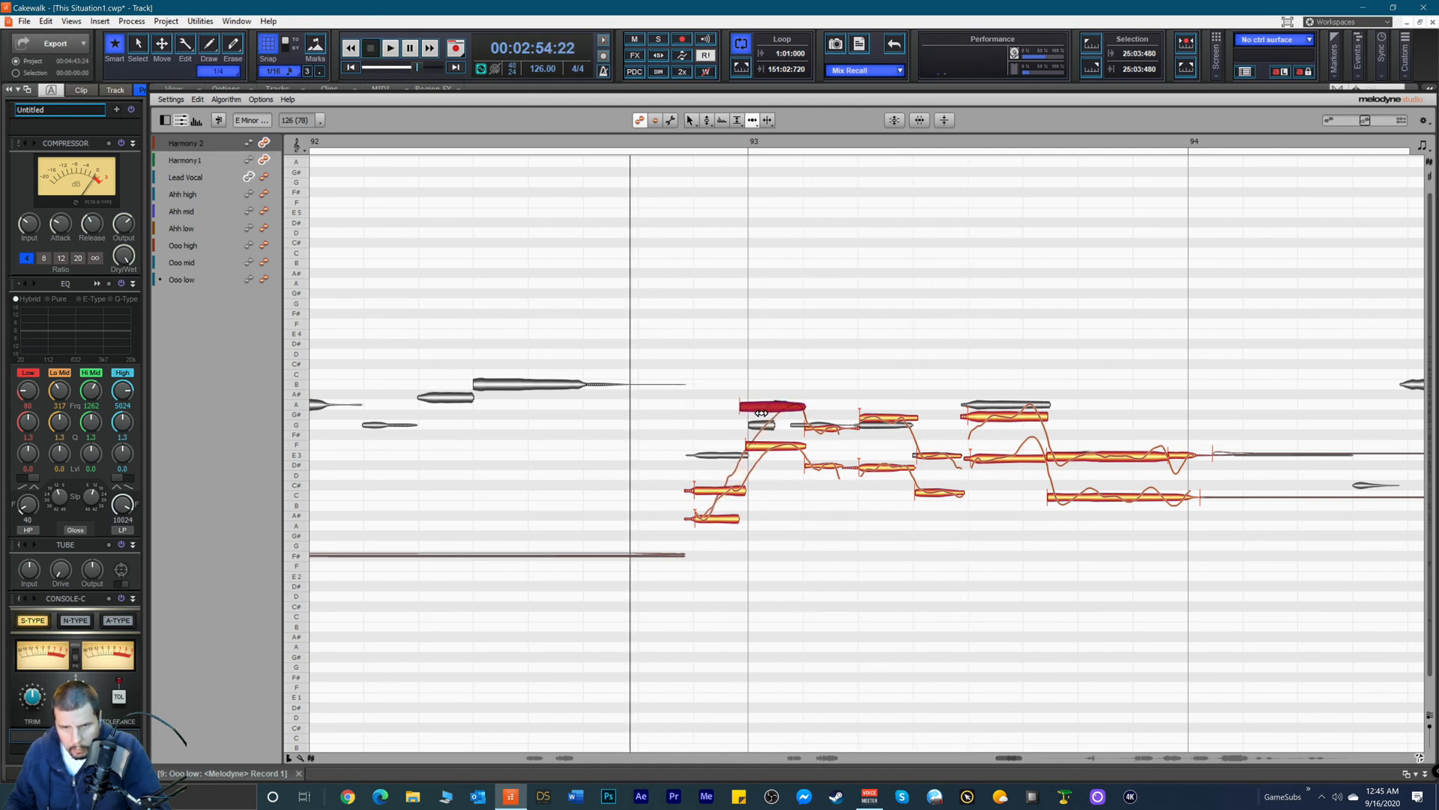
Step: Nudge the start of Harmony 2's short second note in bar 93 slightly earlier and audition the phrase
{"action": "key", "text": "space"}
{"action": "left_click", "coordinate": [817, 428]}
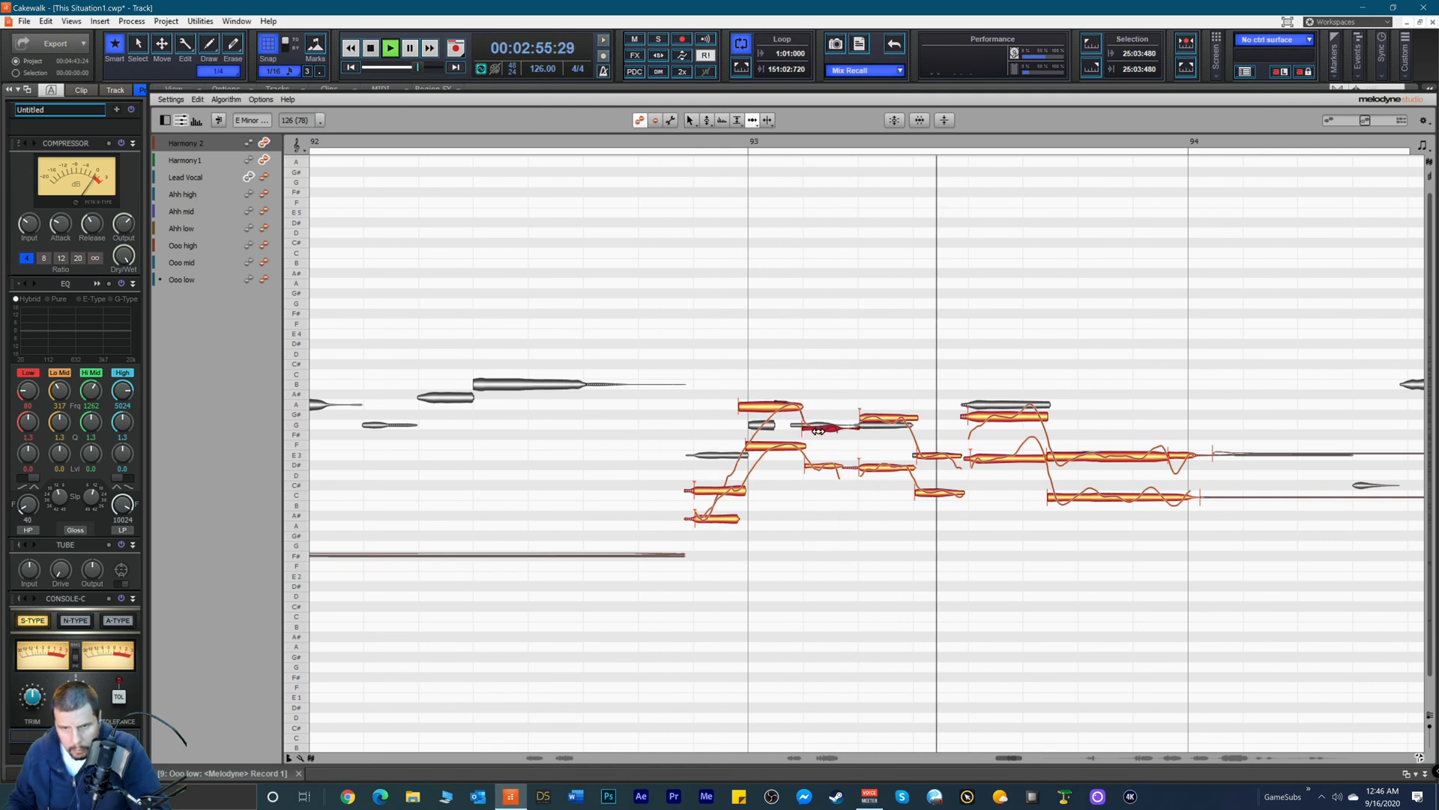
{"action": "key", "text": "space"}
{"action": "key", "text": "space"}
{"action": "key", "text": "space"}
Step: With the Time tool, move the start of Harmony 2's long E3 note before bar 94 slightly earlier and audition the phrase
{"action": "left_click", "coordinate": [1071, 458]}
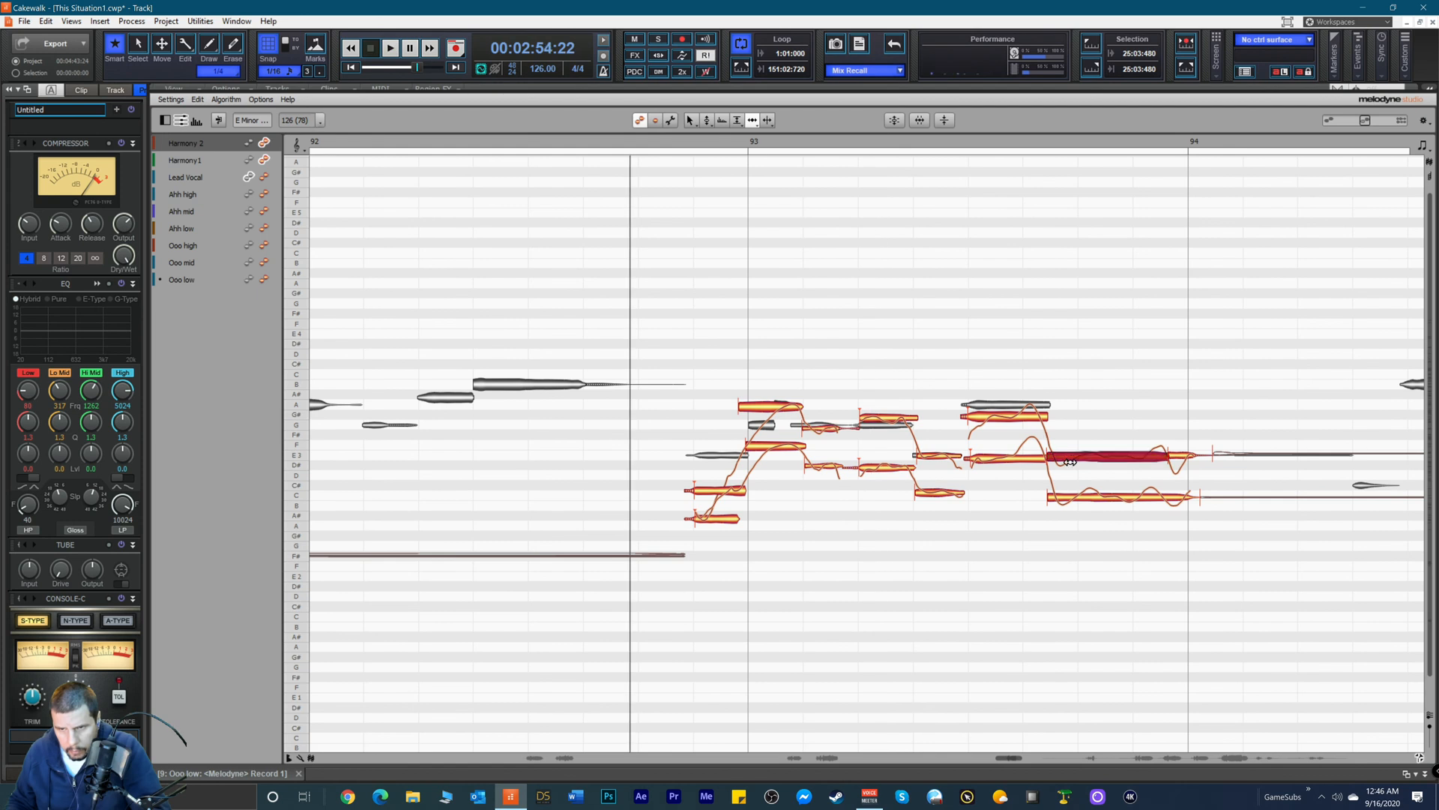
{"action": "left_click", "coordinate": [1077, 495]}
{"action": "right_click", "coordinate": [1087, 494]}
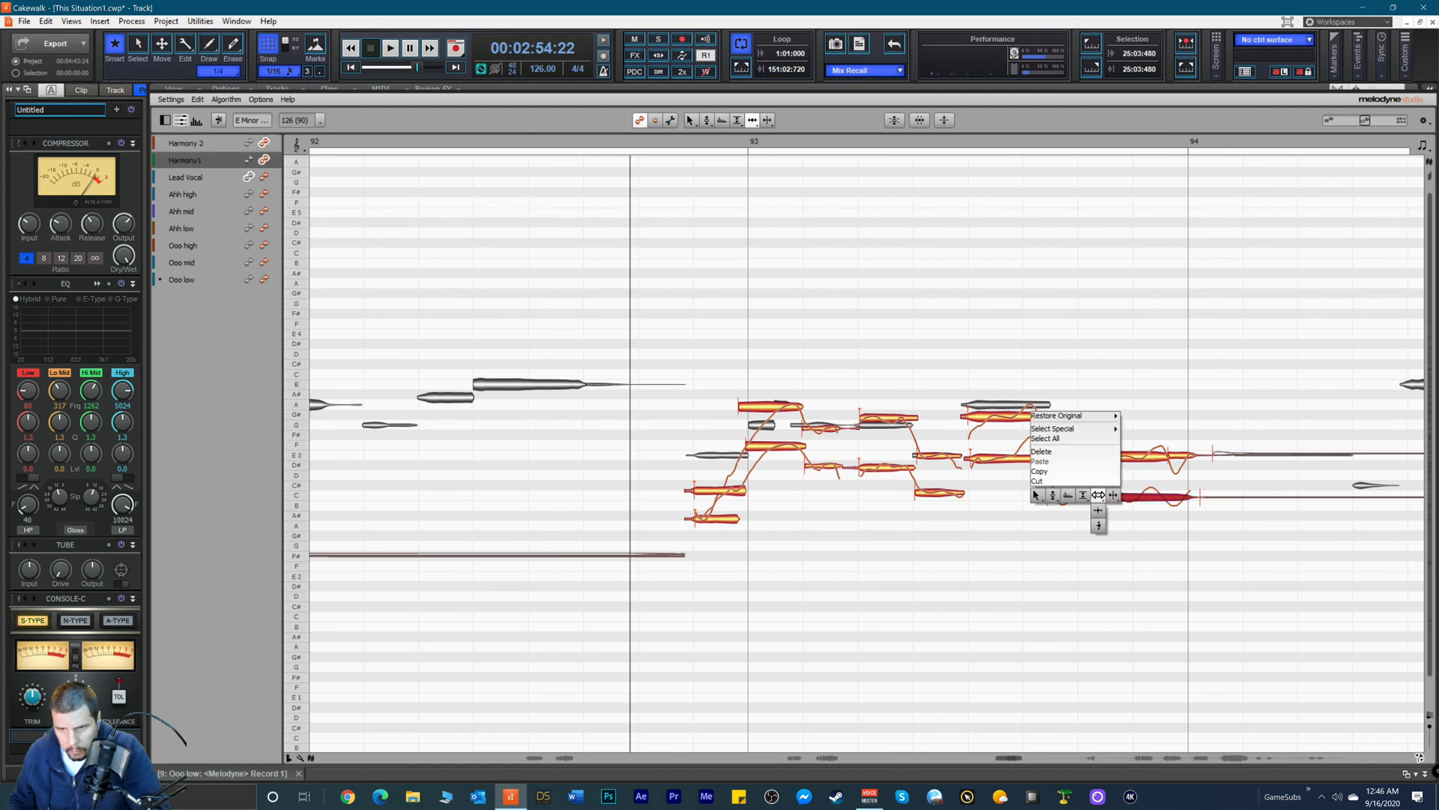
{"action": "left_click", "coordinate": [1089, 494]}
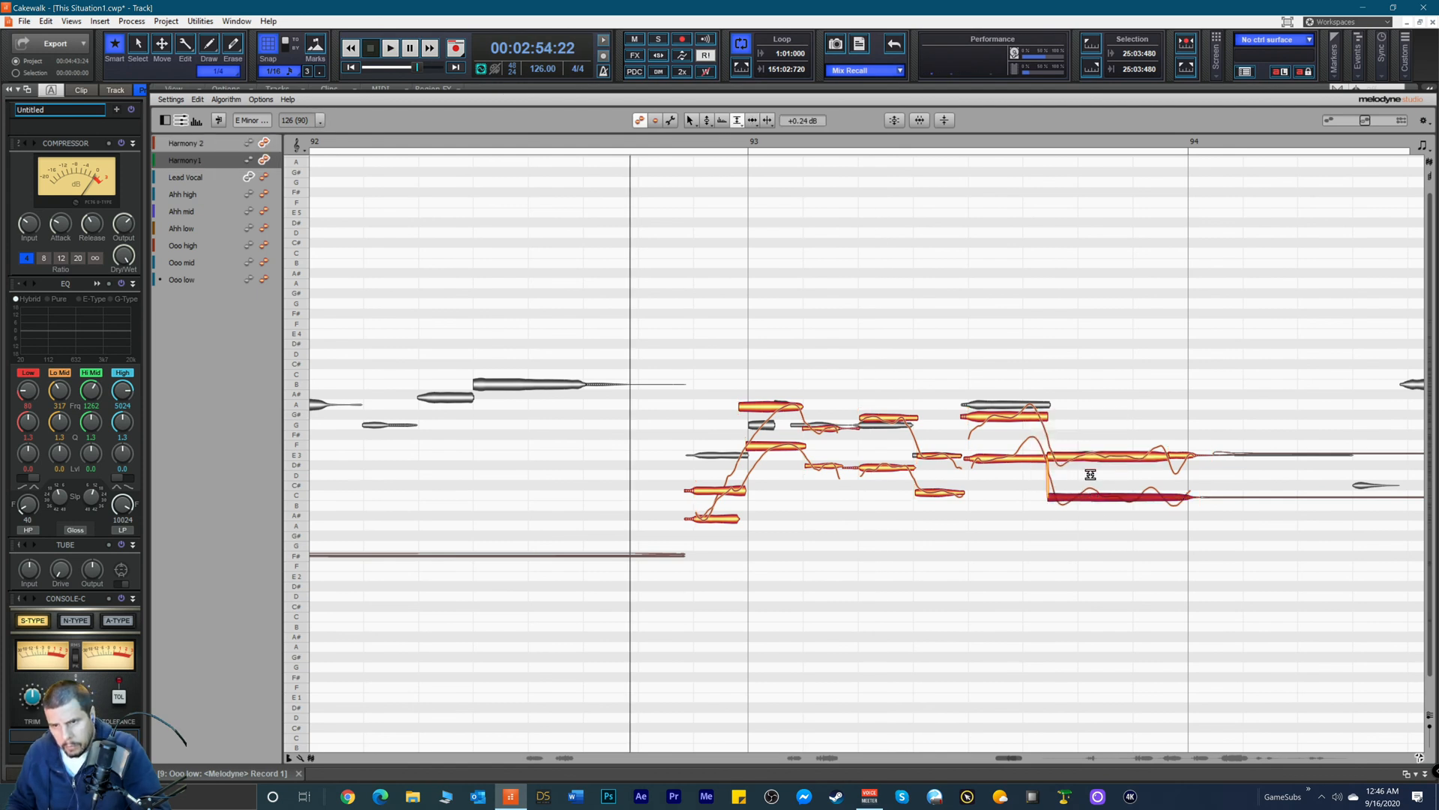
{"action": "left_click", "coordinate": [1094, 457]}
{"action": "right_click", "coordinate": [1094, 457]}
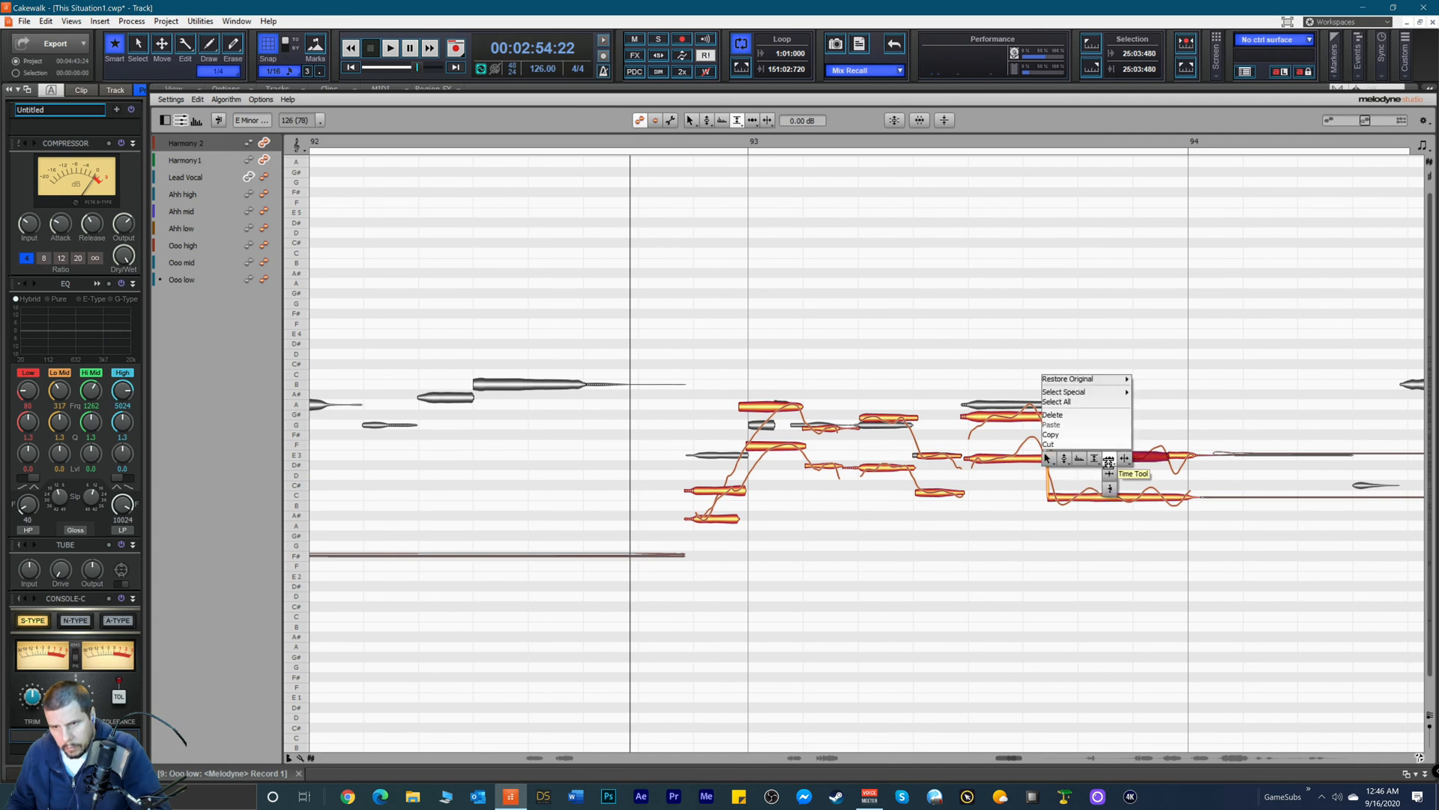
{"action": "left_click", "coordinate": [1108, 463]}
{"action": "left_click_drag", "start_coordinate": [1059, 456], "coordinate": [1055, 459]}
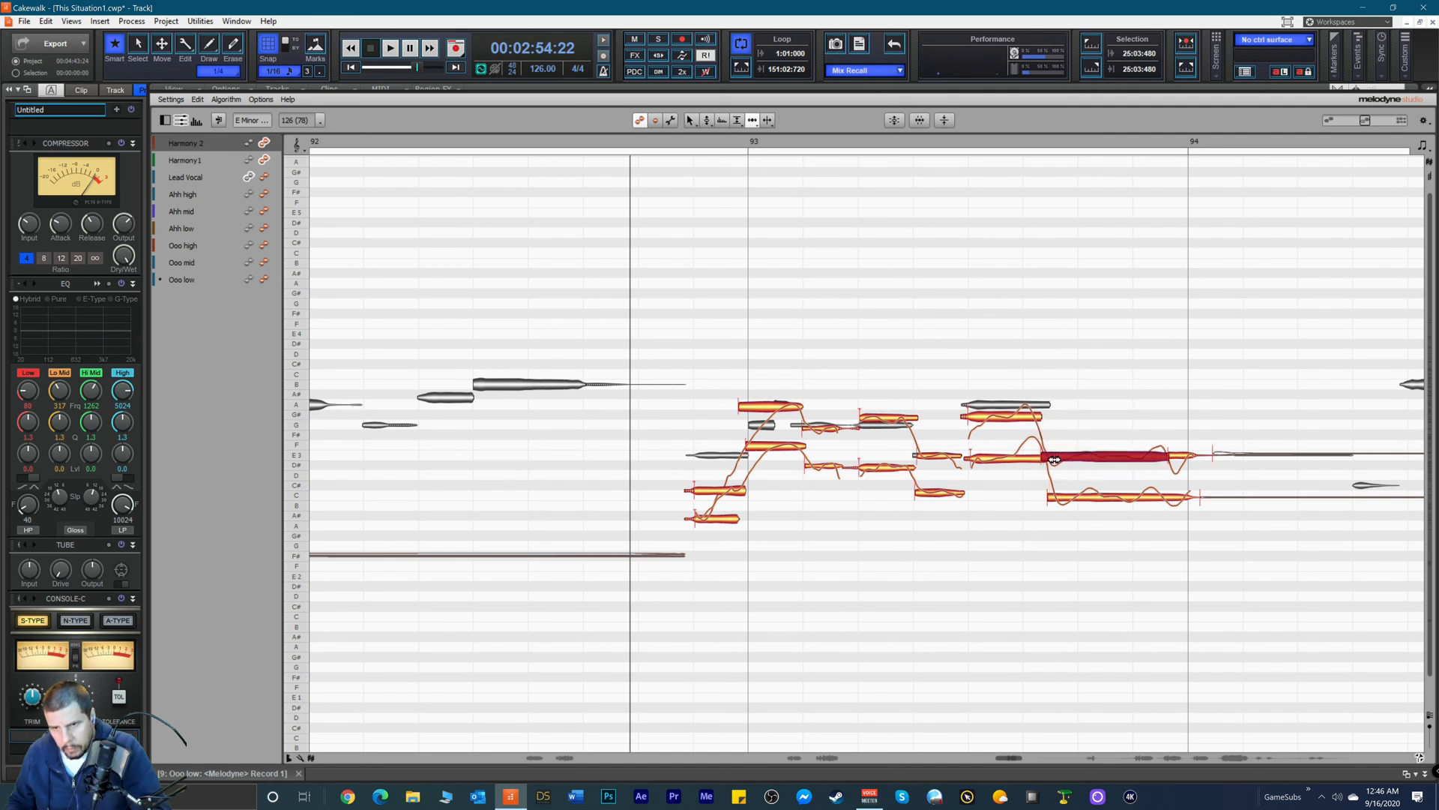
{"action": "key", "text": "space"}
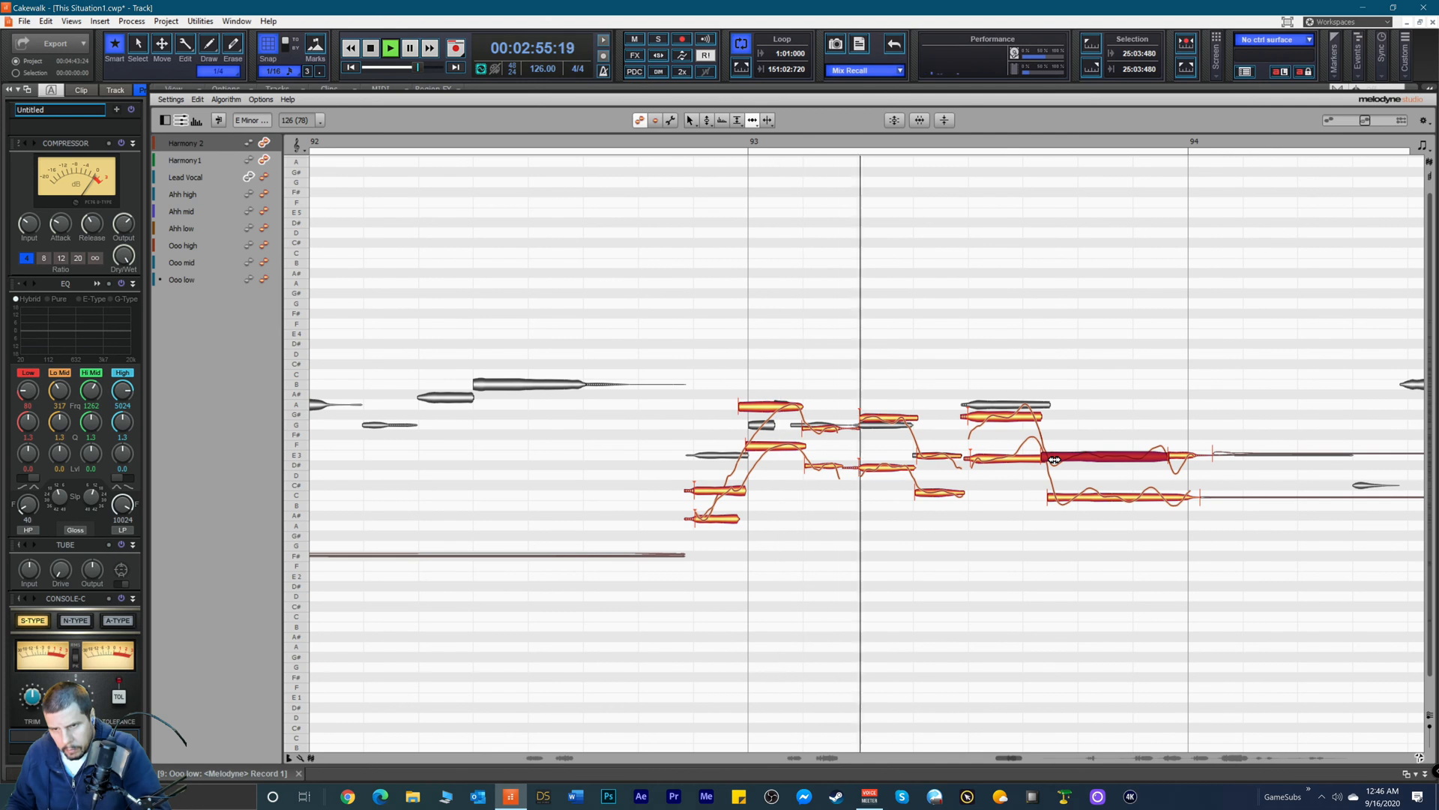
{"action": "key", "text": "space"}
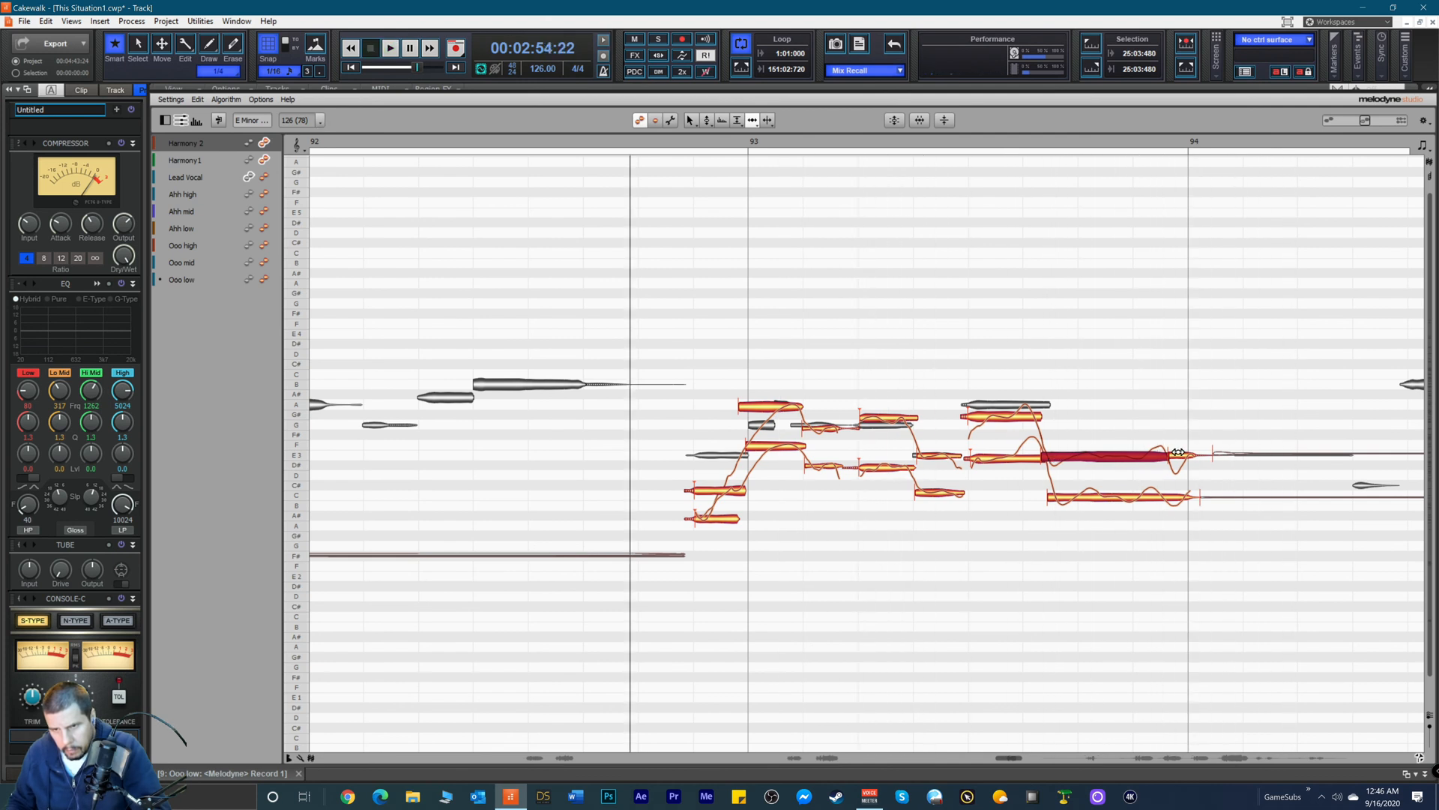
Step: Move the start of Harmony 2's short tail note at bar 94 slightly earlier and audition
{"action": "left_click", "coordinate": [1183, 456]}
{"action": "key", "text": "space"}
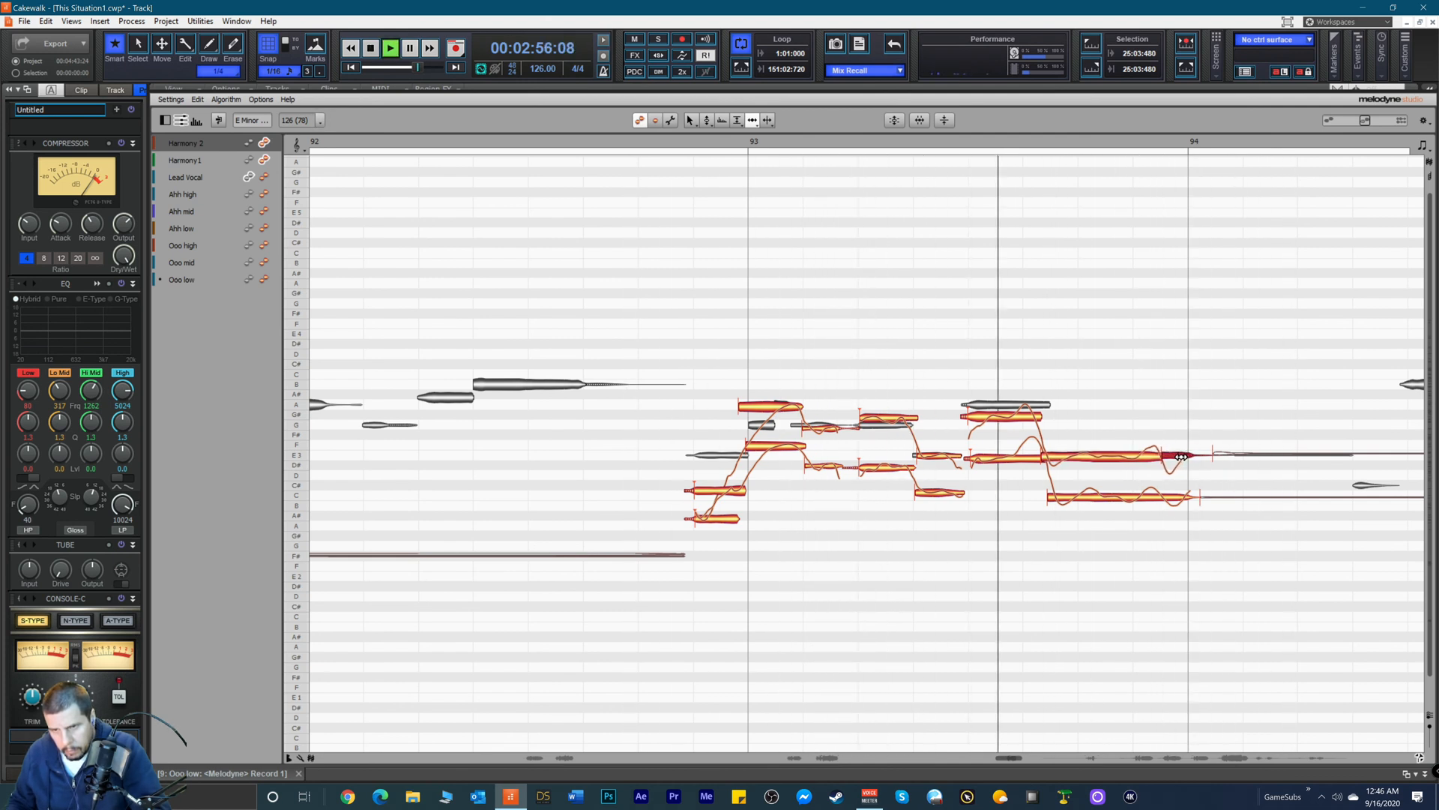
{"action": "key", "text": "space"}
Step: Pull the end of Harmony 1's final long note back to just before bar 94 and audition the phrase
{"action": "left_click", "coordinate": [1188, 497]}
{"action": "key", "text": "space"}
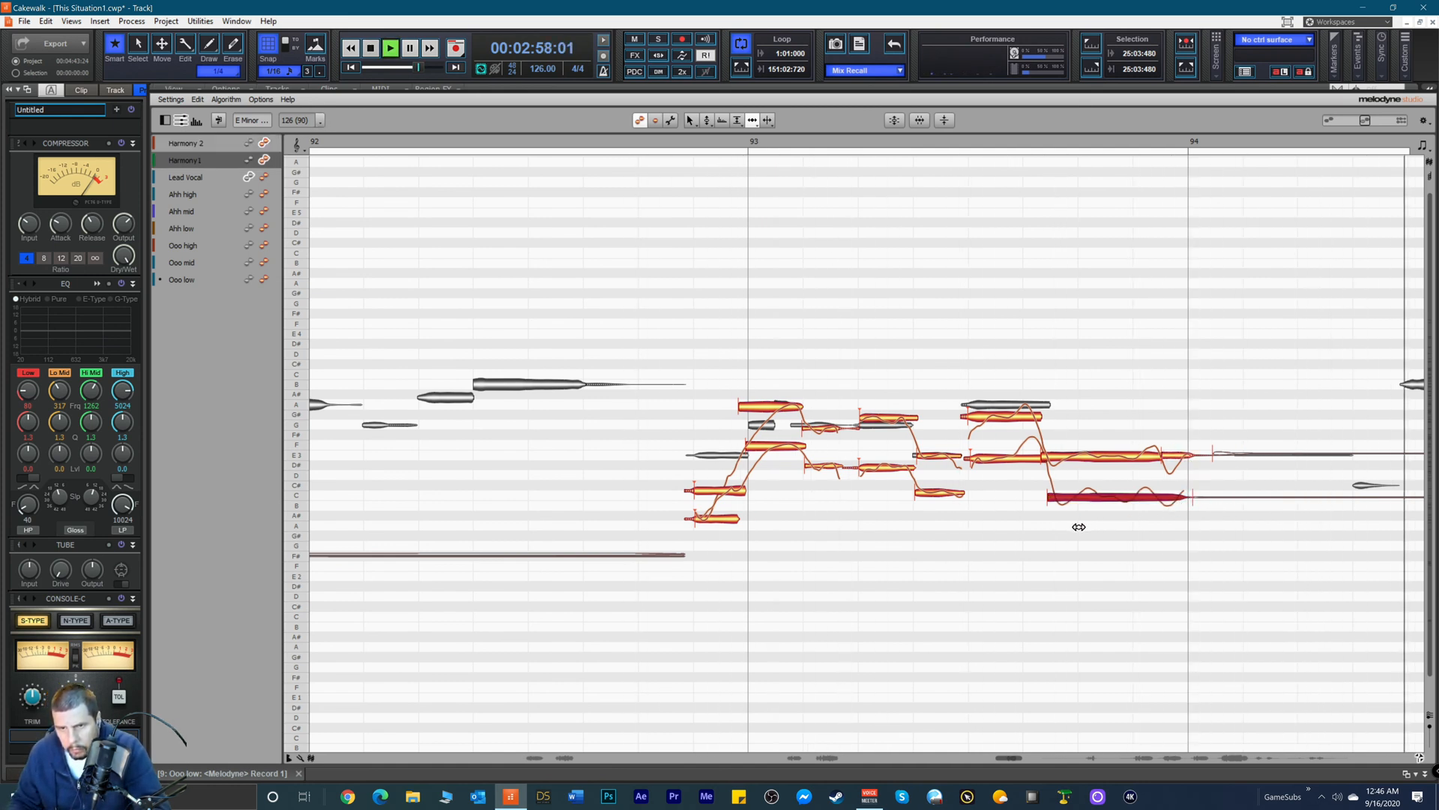
{"action": "key", "text": "space"}
{"action": "key", "text": "space"}
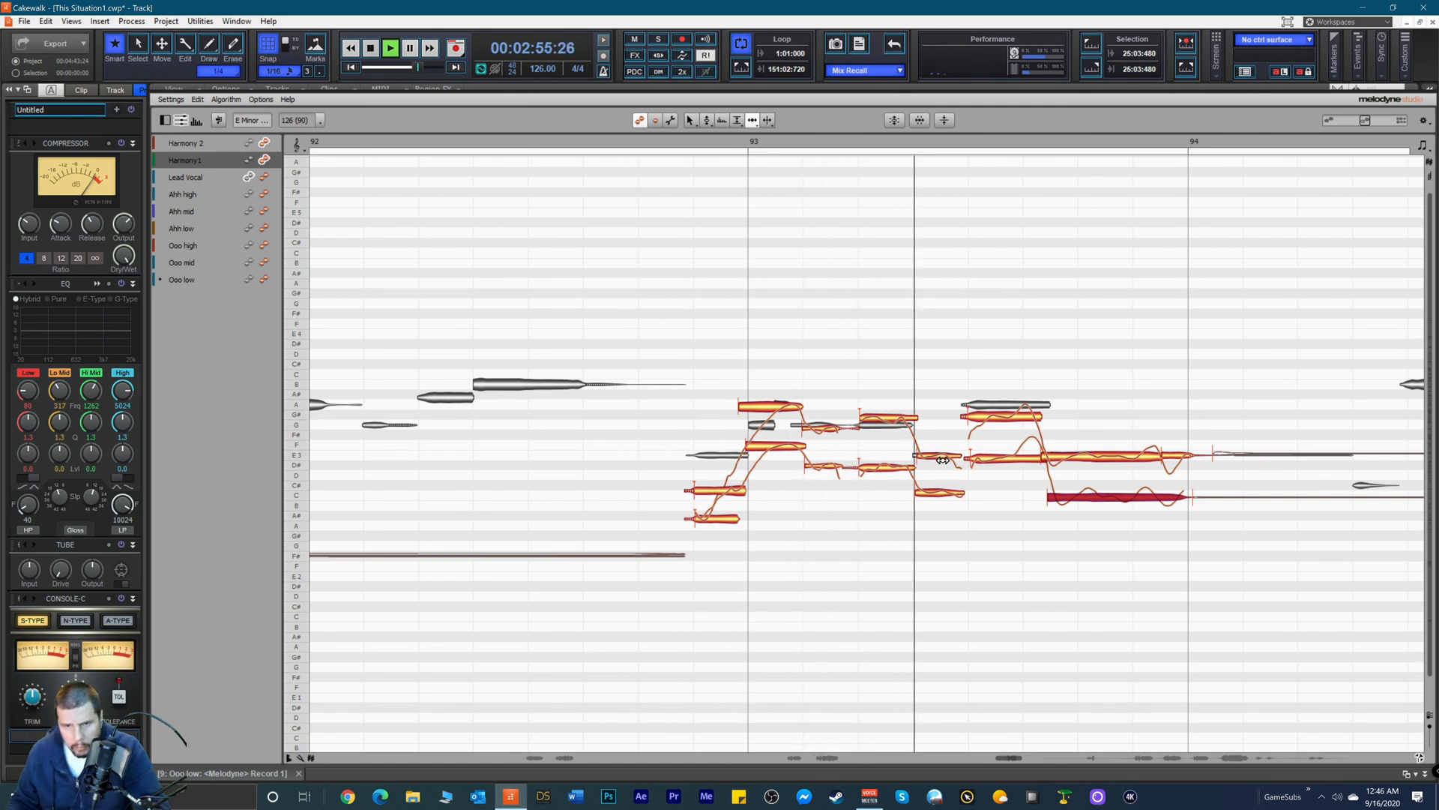
{"action": "key", "text": "space"}
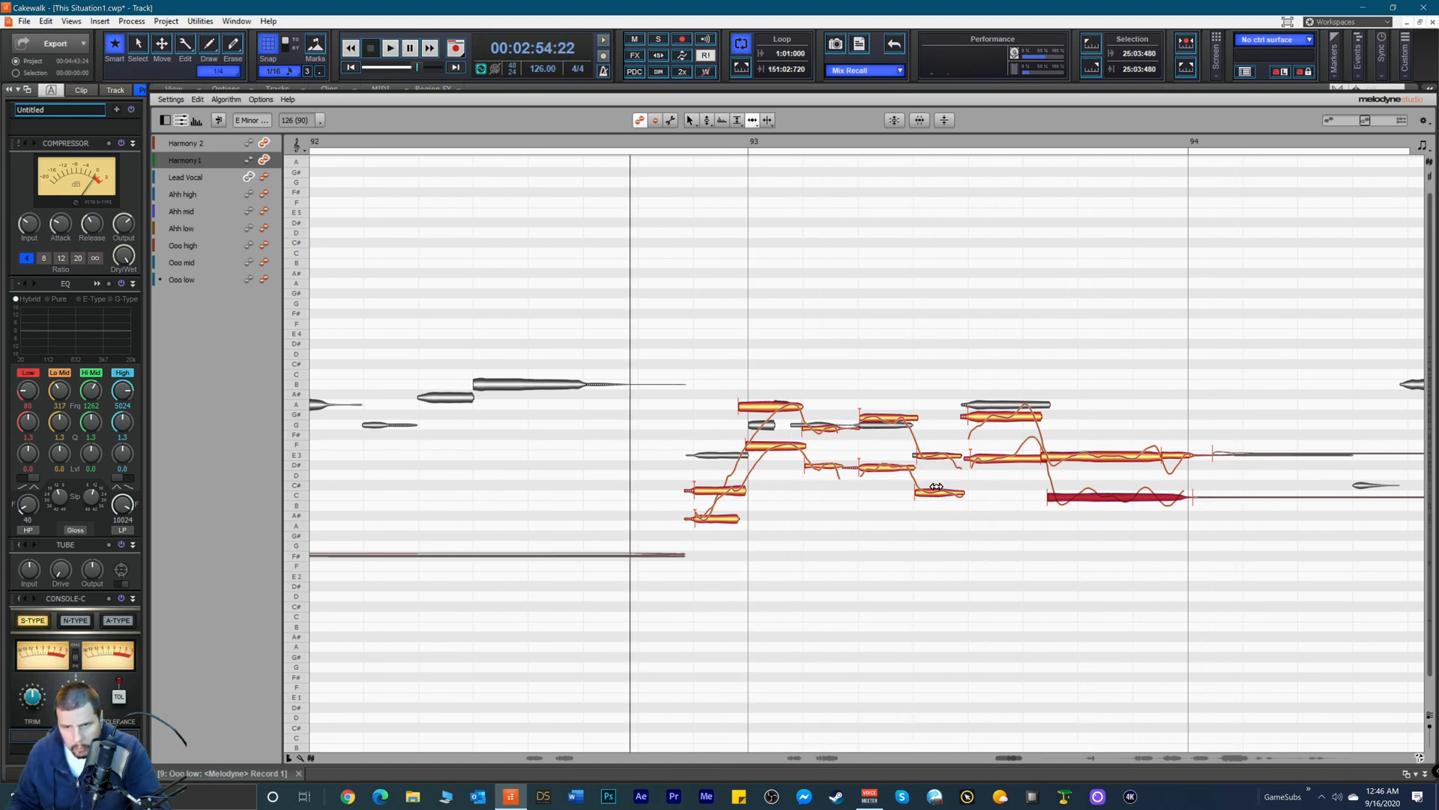
Step: Nudge the start of Harmony 2's short E3 note in the middle of bar 93 slightly earlier and audition
{"action": "left_click", "coordinate": [923, 455]}
{"action": "key", "text": "space"}
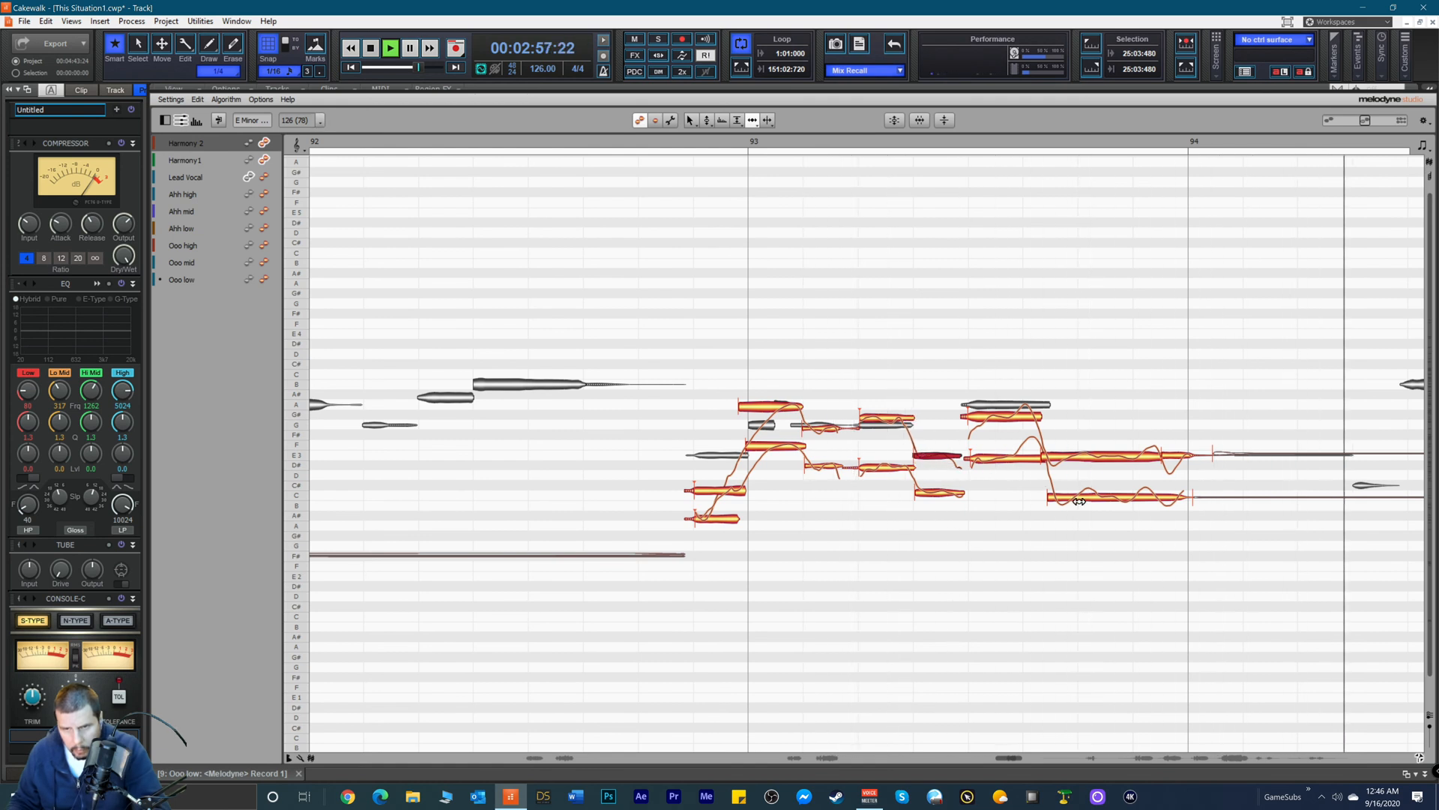
{"action": "key", "text": "space"}
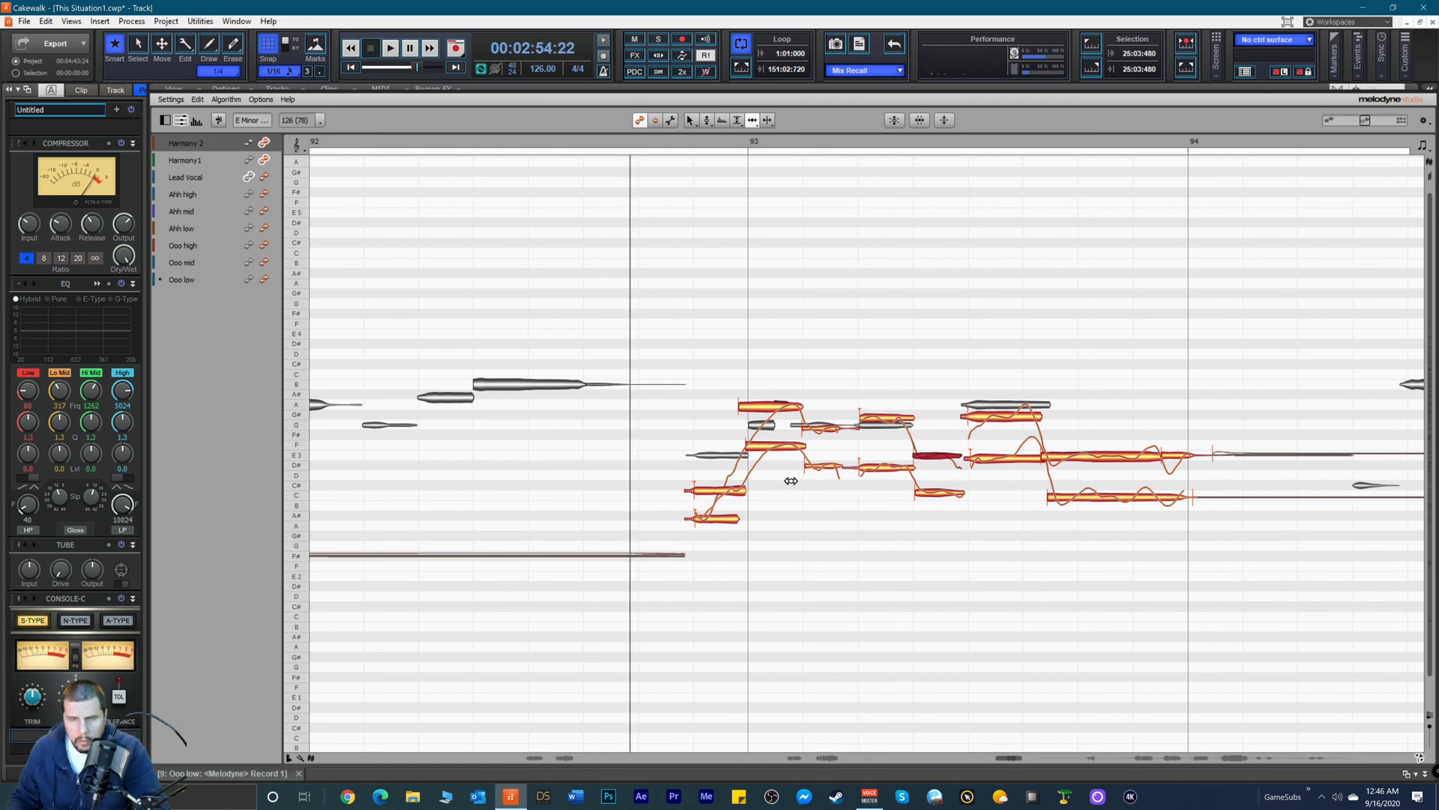
{"action": "key", "text": "space"}
{"action": "key", "text": "space"}
Step: Move the start of Harmony 1's long note at bar 93 to just before the bar line and lower its level by 1.68 dB
{"action": "left_click", "coordinate": [768, 447]}
{"action": "key", "text": "space"}
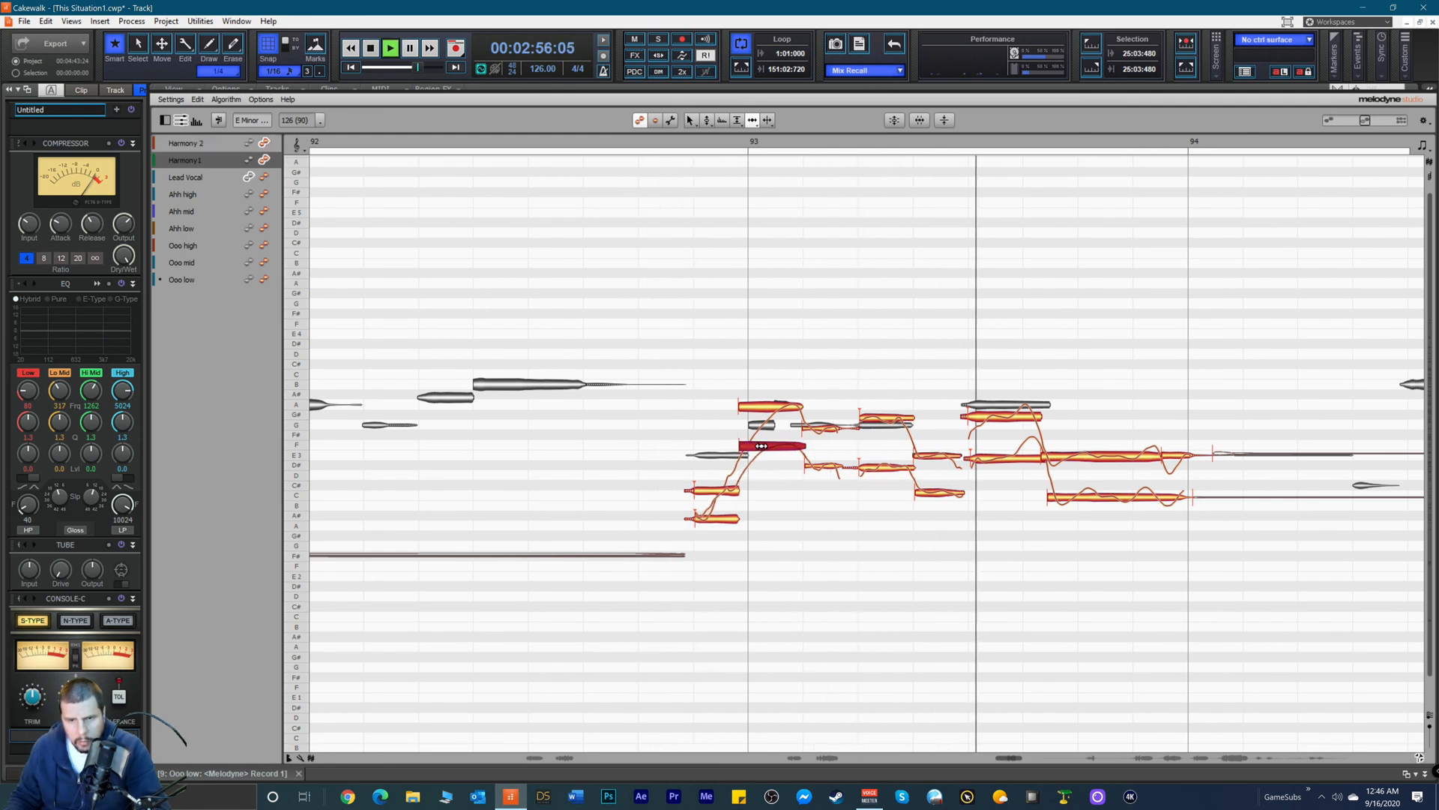
{"action": "key", "text": "space"}
{"action": "right_click", "coordinate": [763, 447]}
{"action": "left_click", "coordinate": [748, 447]}
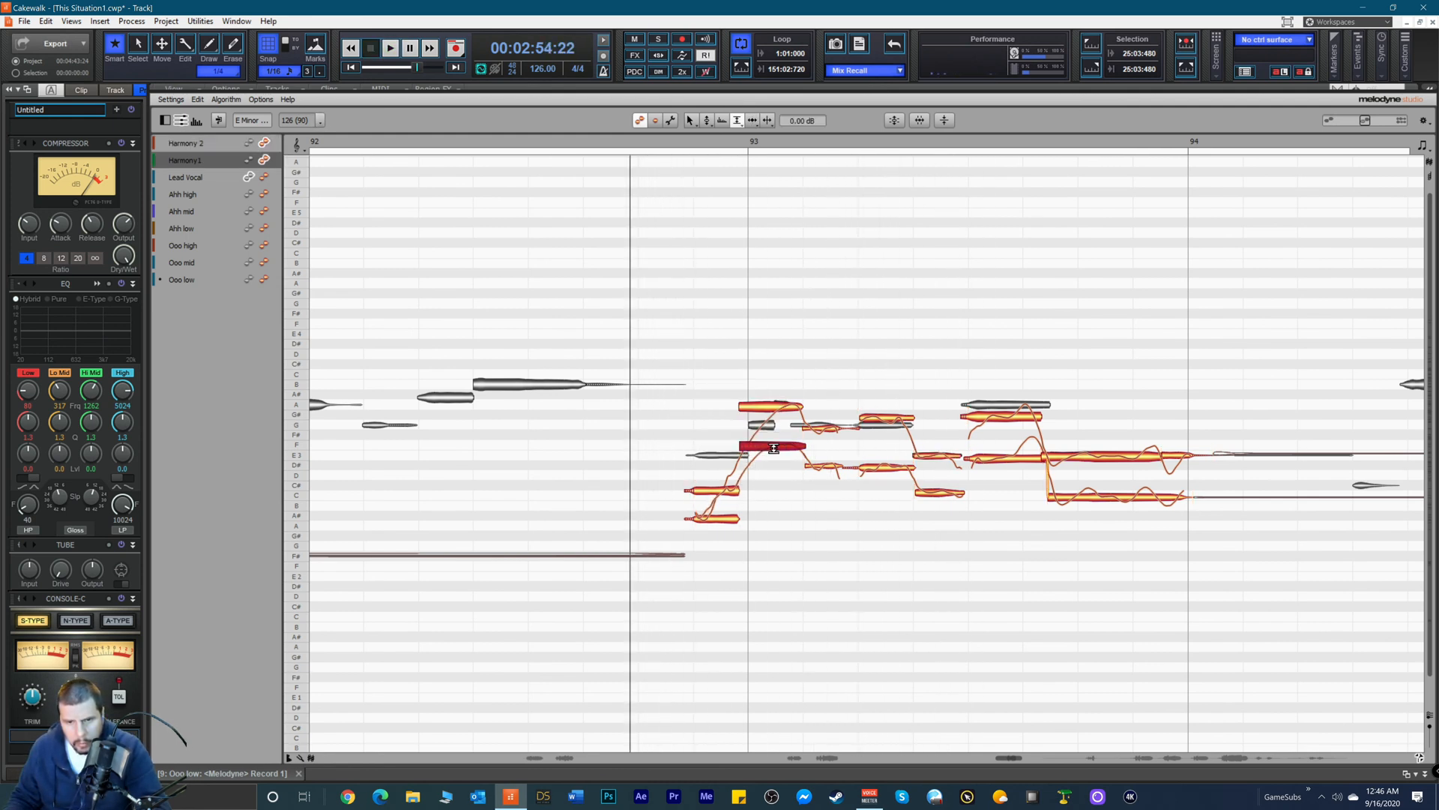
{"action": "left_click_drag", "start_coordinate": [773, 448], "coordinate": [778, 456]}
Step: Lower Harmony 1's long note at the bar 93 line to E3 with the Pitch tool and audition the change
{"action": "right_click", "coordinate": [777, 457]}
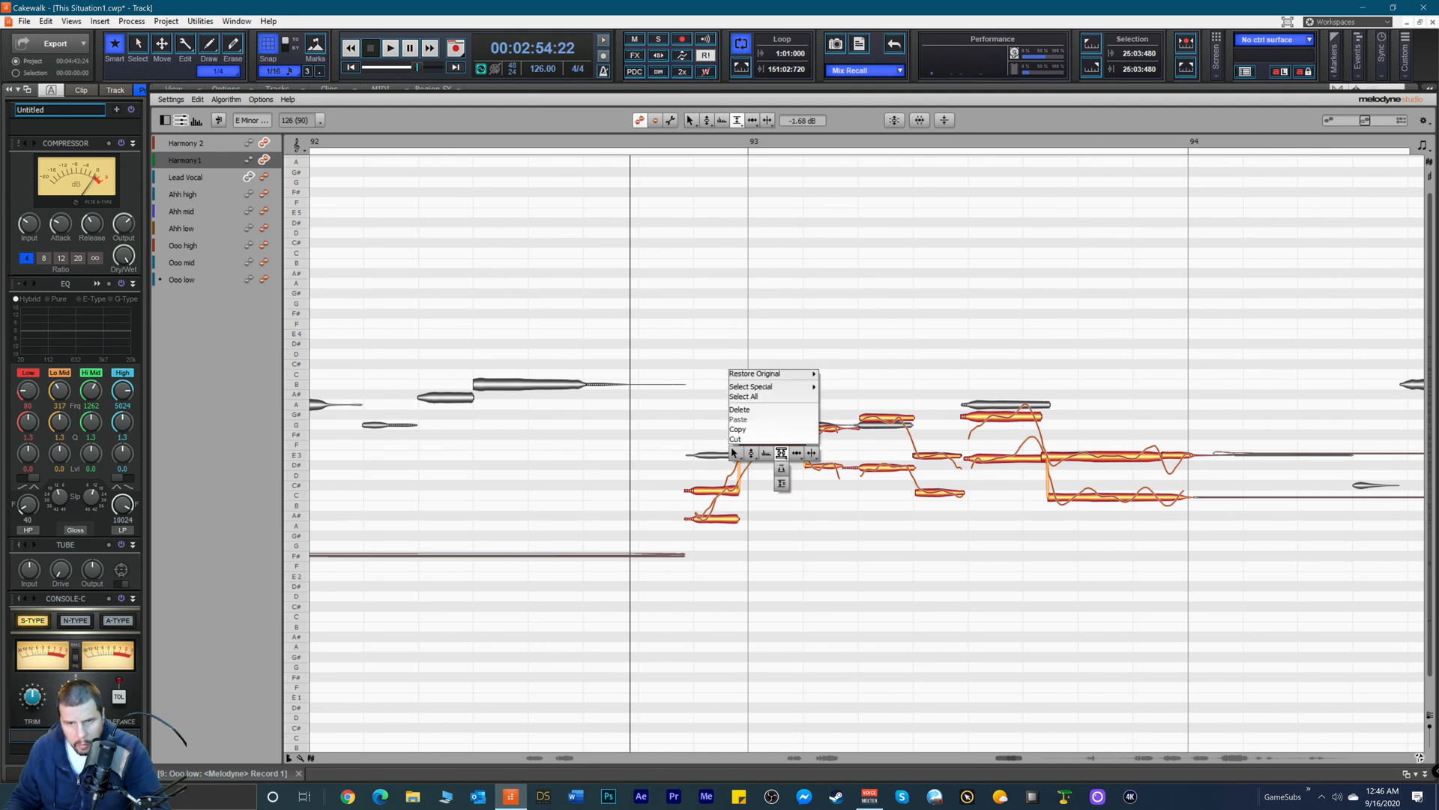
{"action": "left_click", "coordinate": [760, 455]}
{"action": "left_click", "coordinate": [771, 452]}
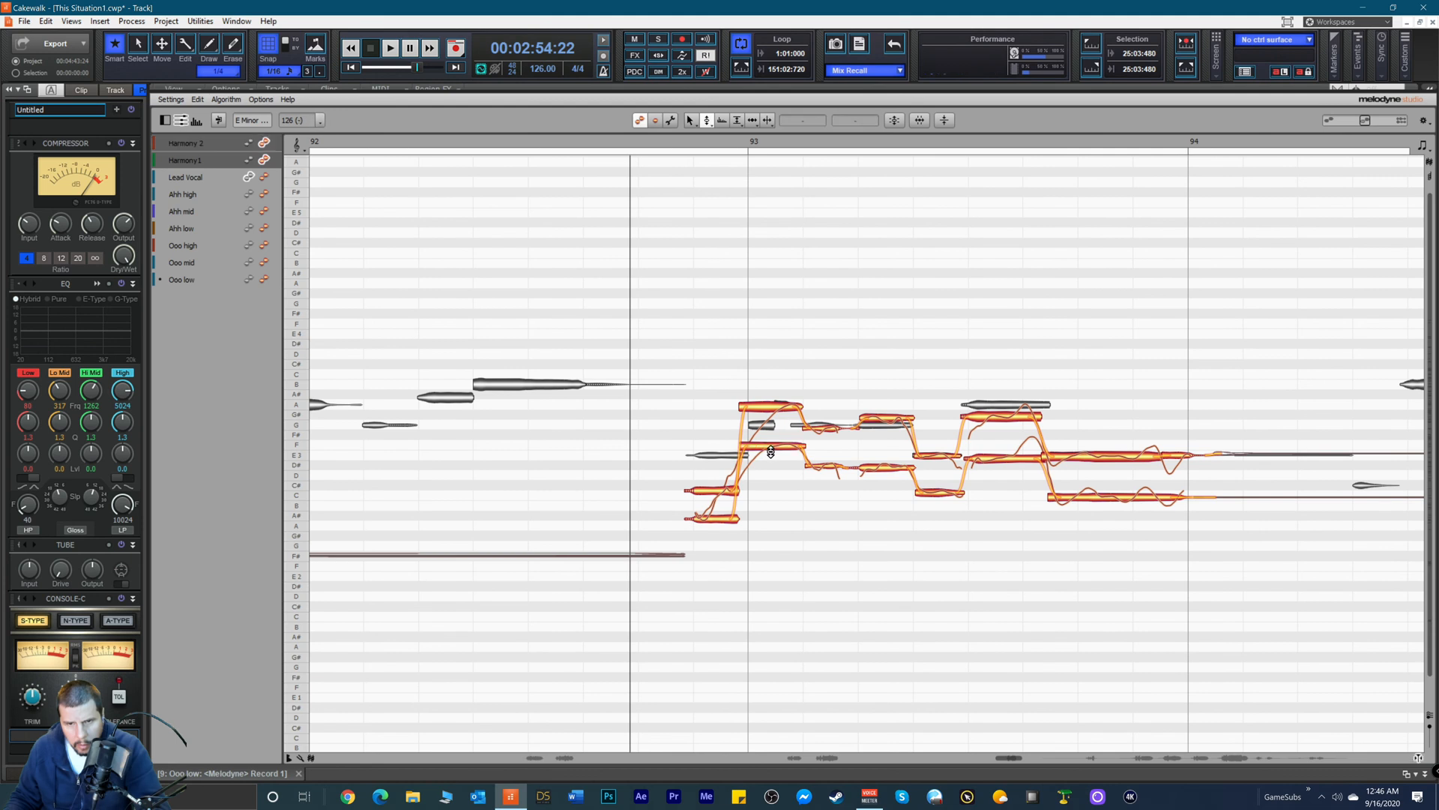
{"action": "left_click", "coordinate": [775, 445]}
{"action": "left_click_drag", "start_coordinate": [775, 445], "coordinate": [777, 452]}
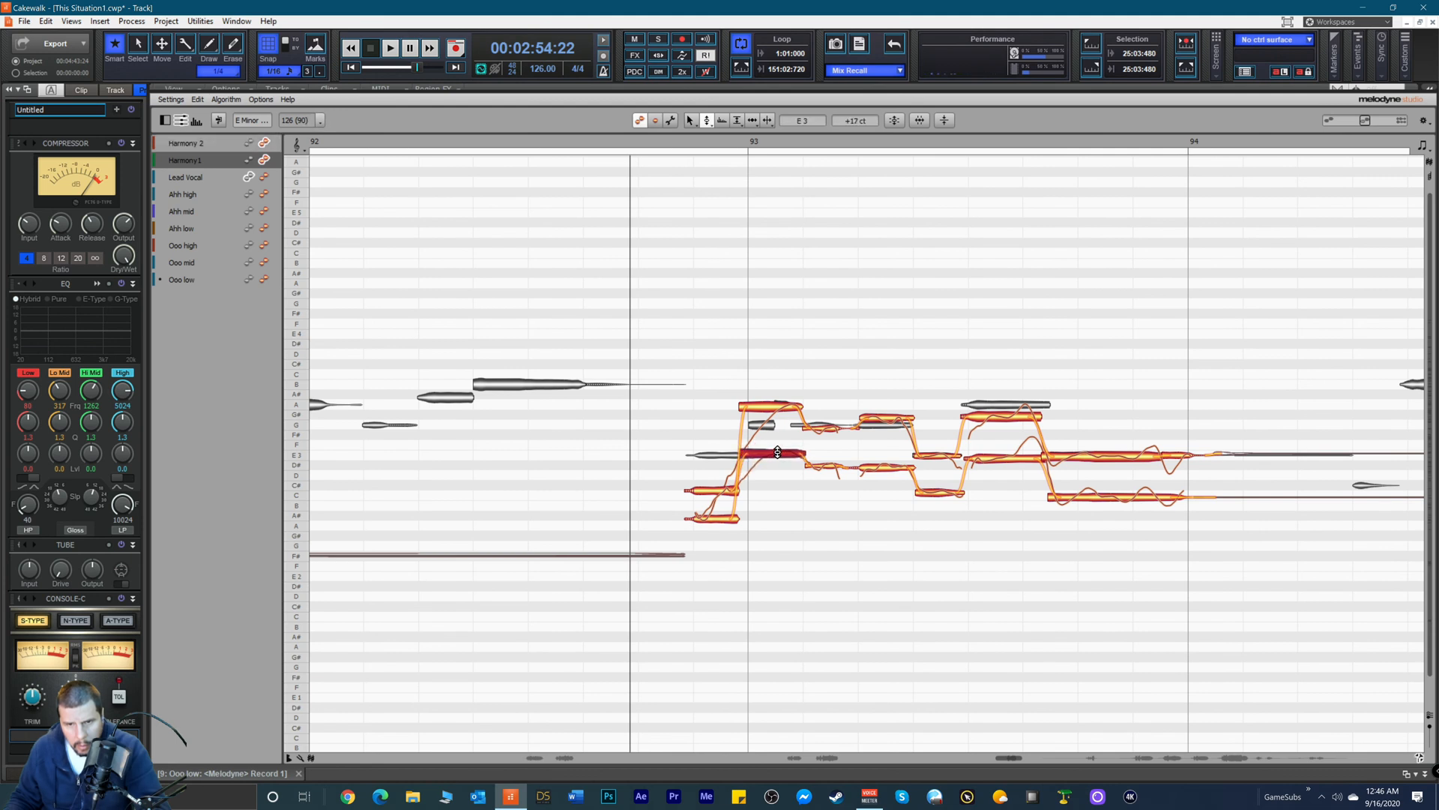
{"action": "key", "text": "space"}
{"action": "key", "text": "space"}
Step: Select all Harmony 1 and Harmony 2 notes of the bar 93 phrase, snap their pitches to the nearest semitones and audition
{"action": "left_click", "coordinate": [832, 470]}
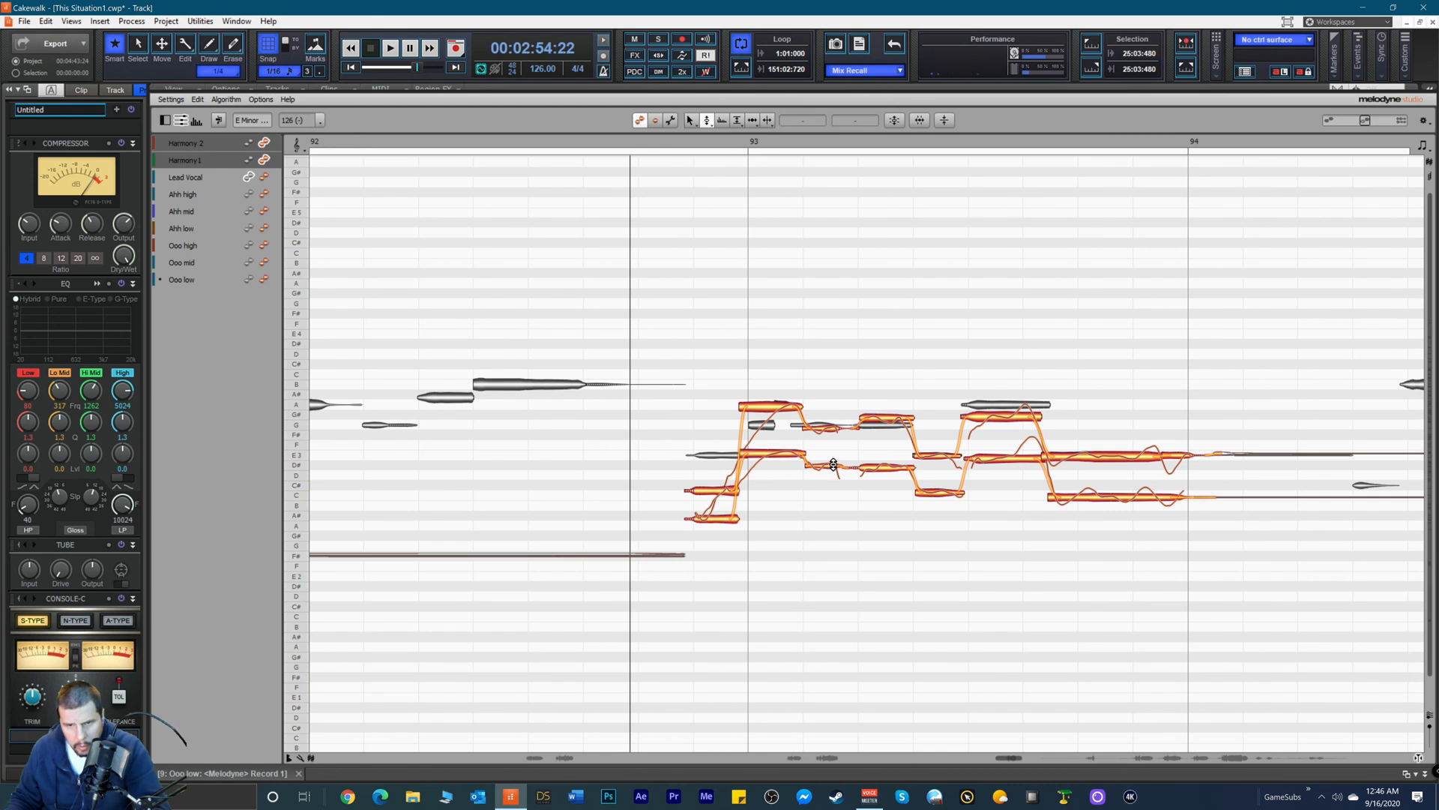
{"action": "left_click", "coordinate": [833, 465]}
{"action": "key", "text": "space"}
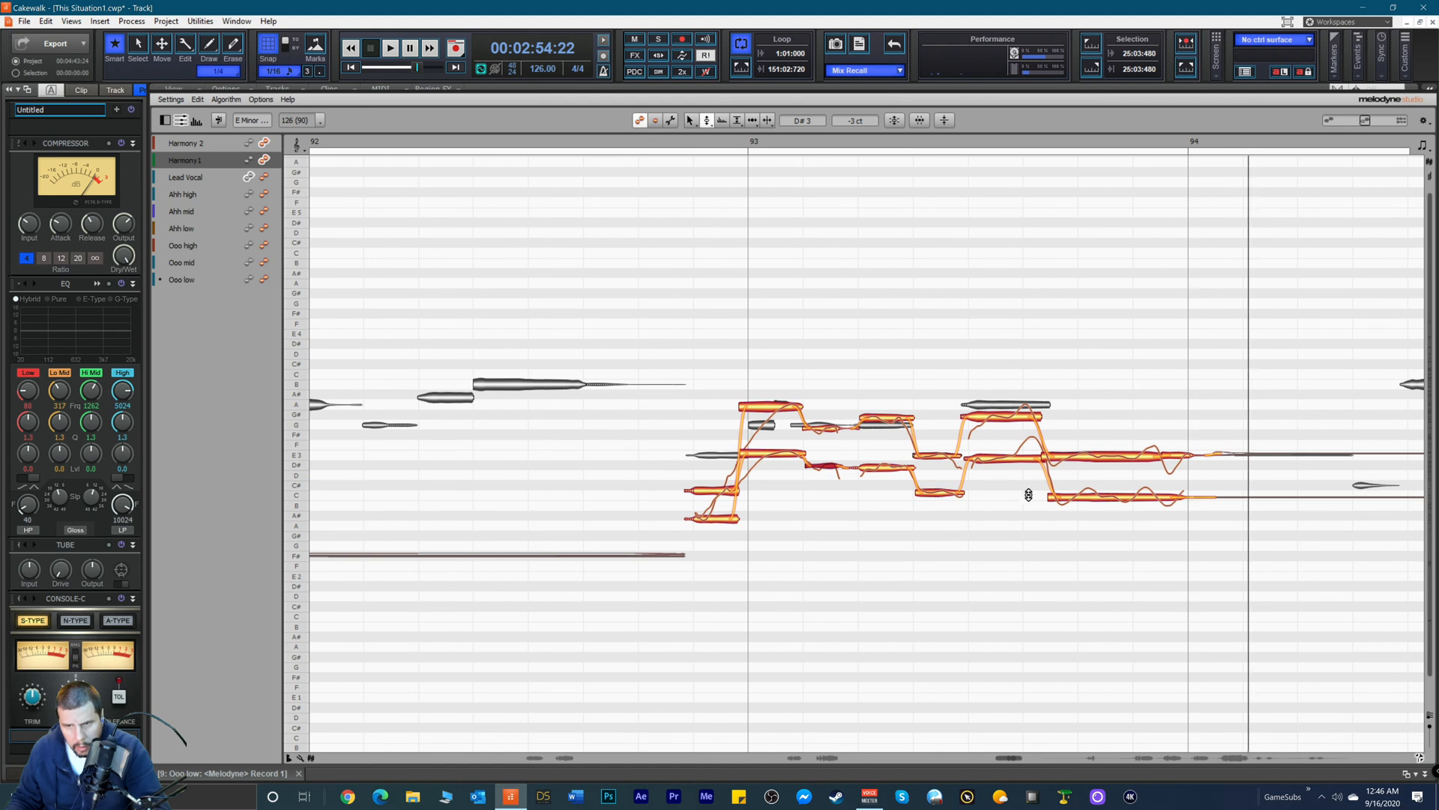
{"action": "left_click", "coordinate": [1098, 497]}
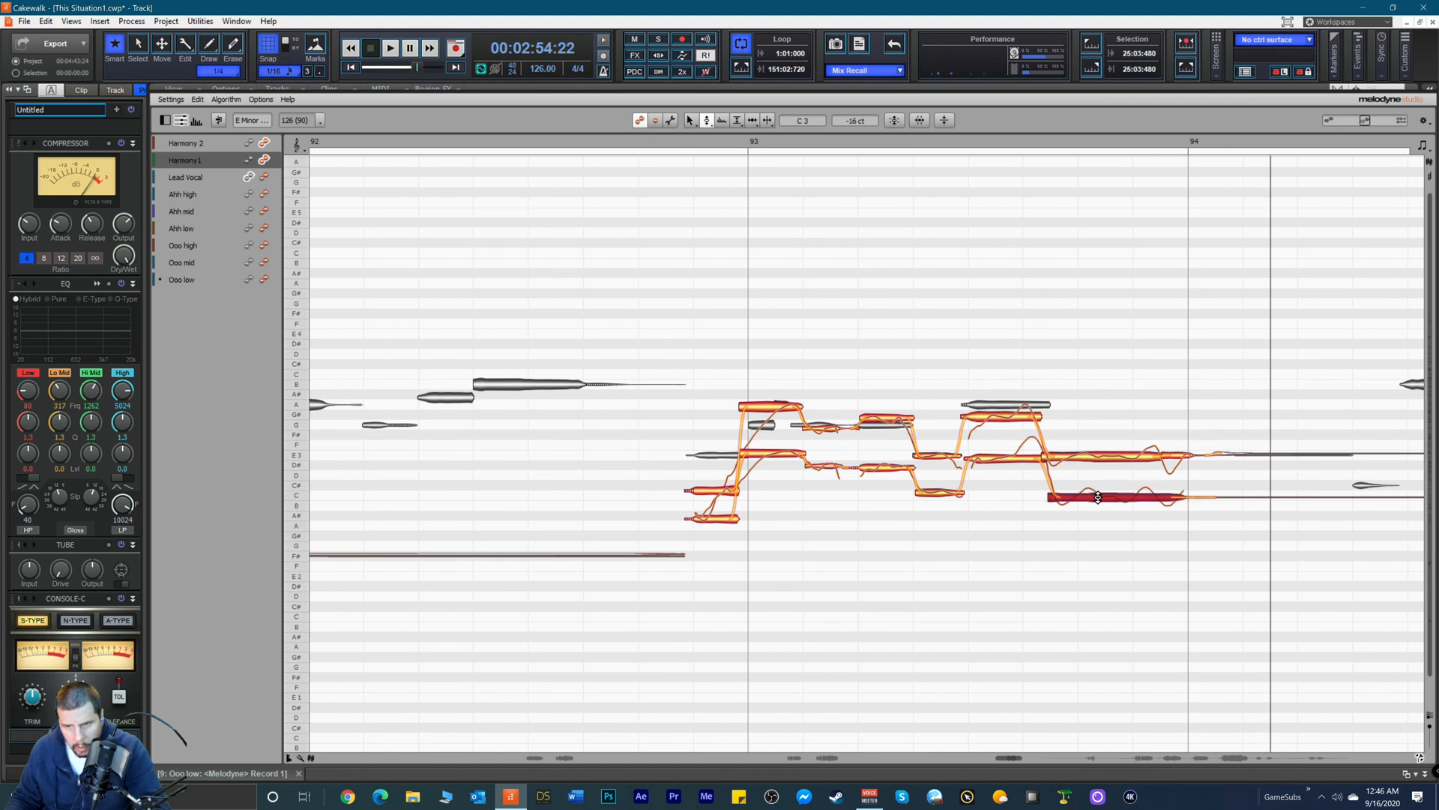
{"action": "left_click_drag", "start_coordinate": [630, 340], "coordinate": [1175, 561]}
{"action": "double_click", "coordinate": [765, 447]}
{"action": "key", "text": "space"}
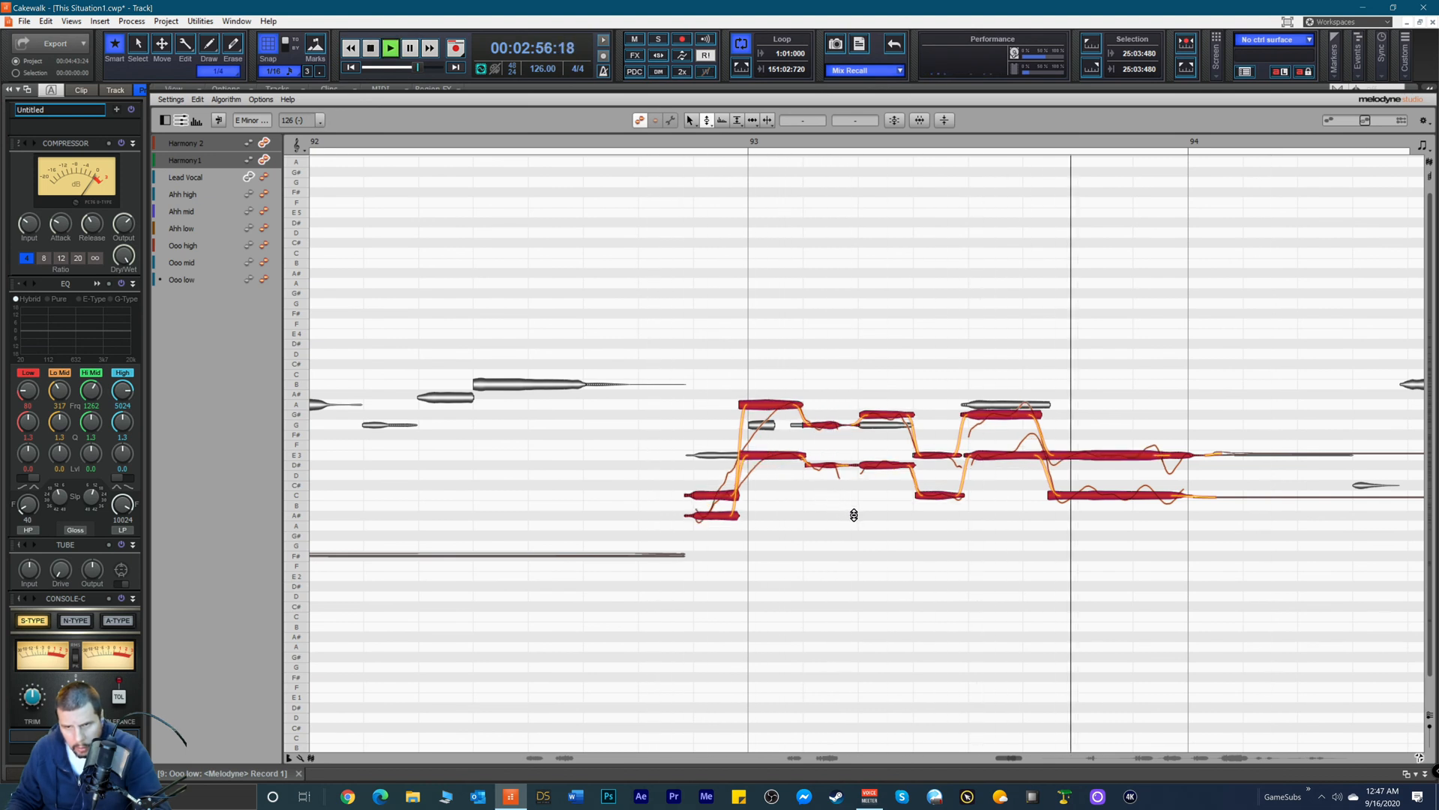
{"action": "key", "text": "space"}
{"action": "key", "text": "space"}
{"action": "key", "text": "space"}
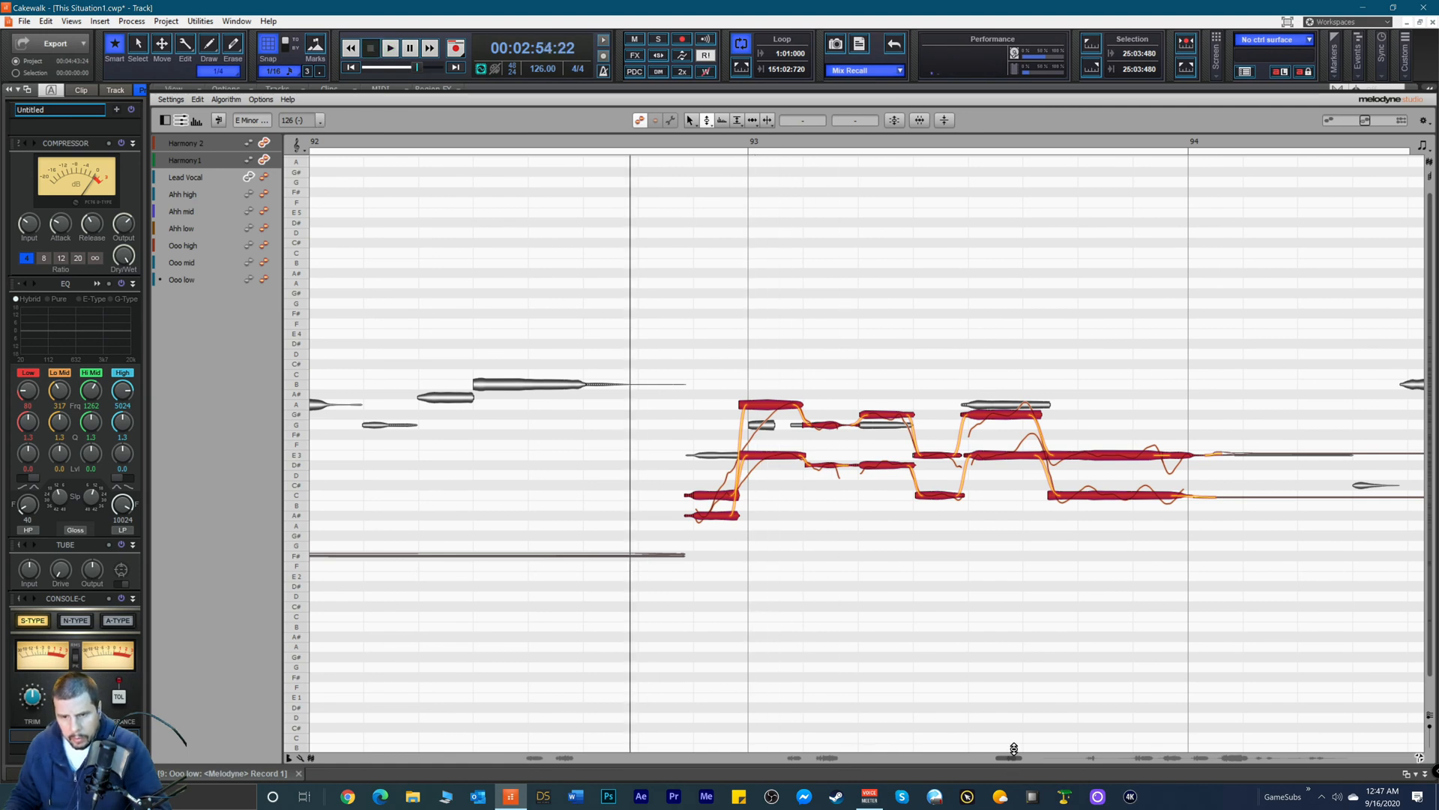
Step: Review the pitches of both harmonies around bars 64 to 69 and play the passage from just before bar 68
{"action": "left_click_drag", "start_coordinate": [1010, 757], "coordinate": [824, 757]}
{"action": "left_click_drag", "start_coordinate": [324, 295], "coordinate": [1185, 626]}
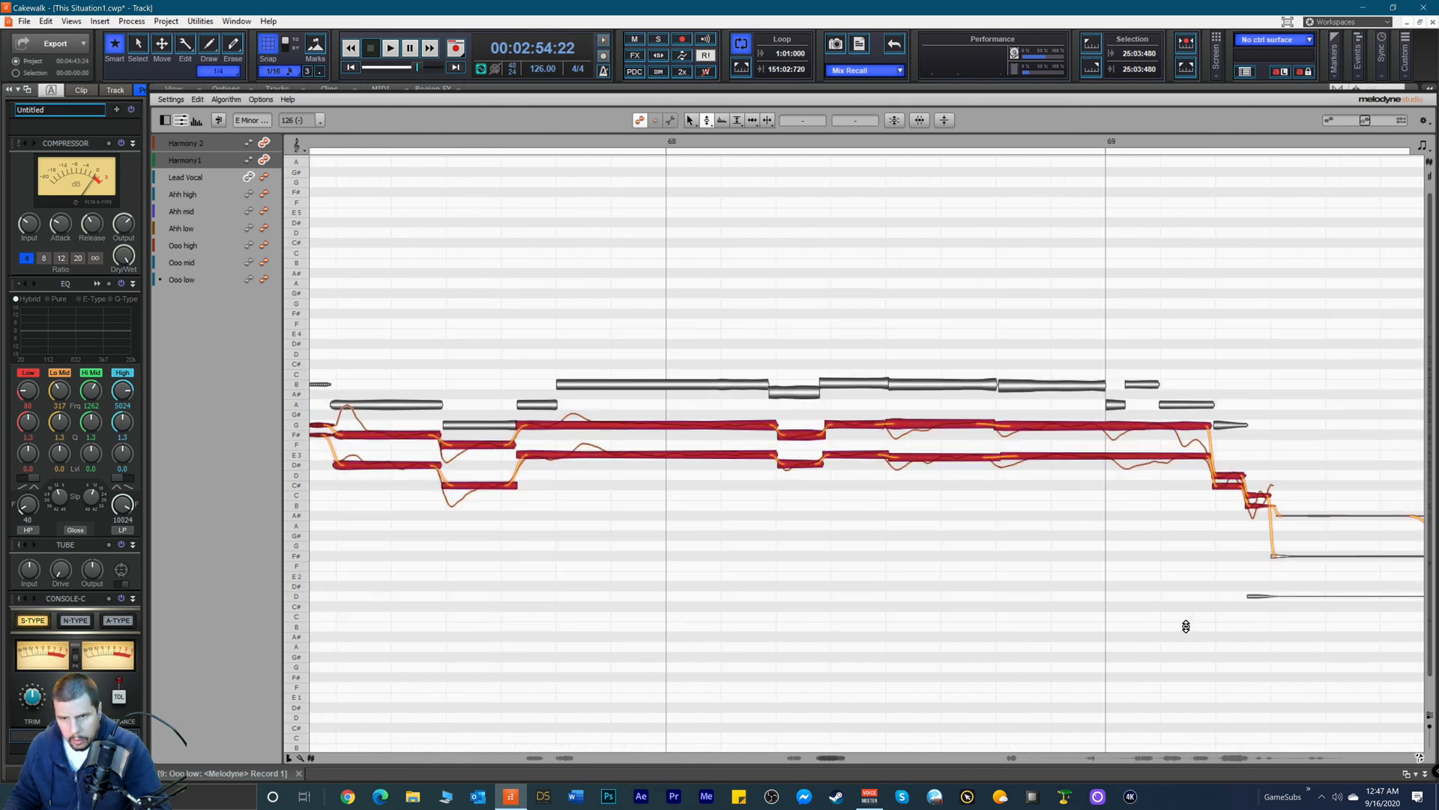
{"action": "left_click", "coordinate": [704, 460]}
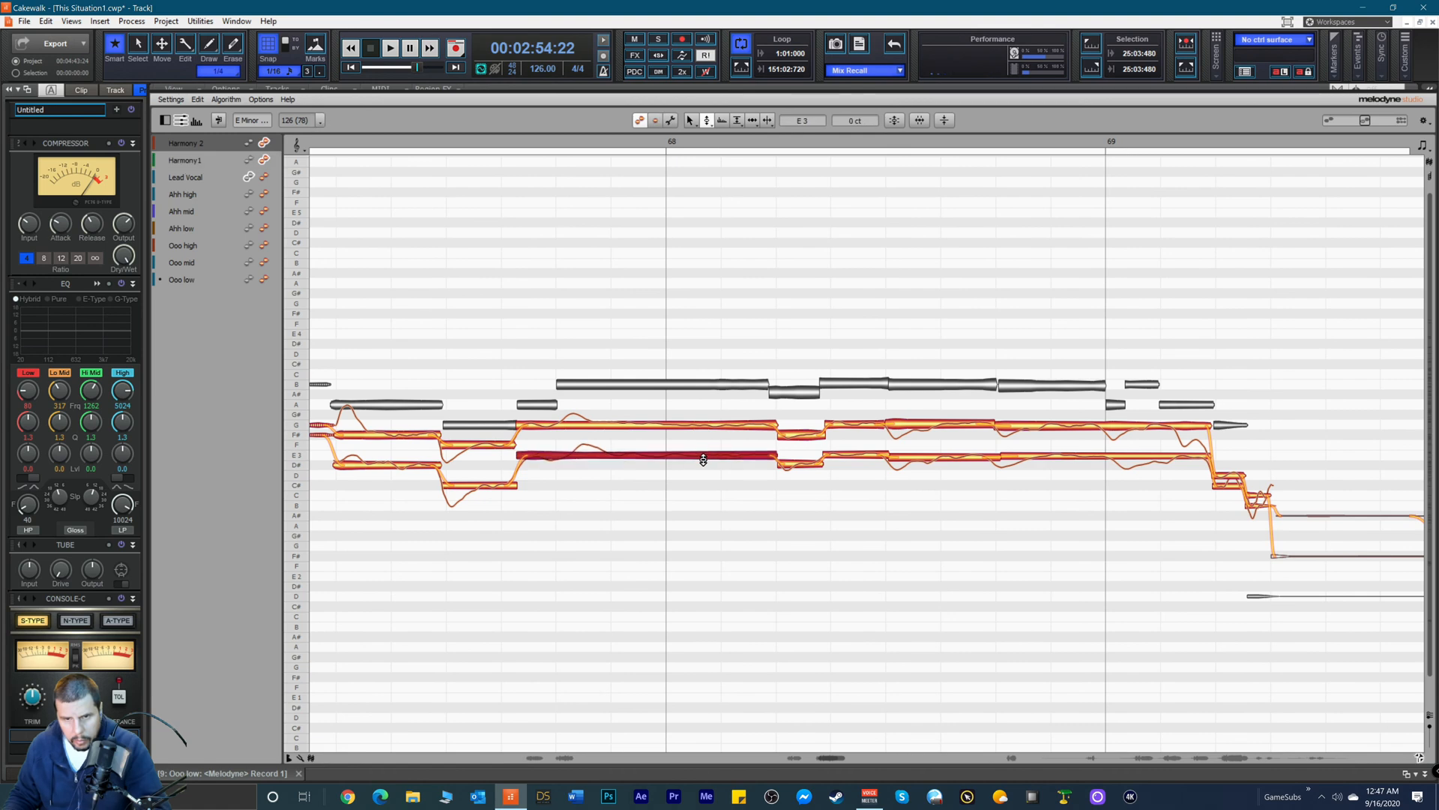
{"action": "left_click_drag", "start_coordinate": [1321, 653], "coordinate": [1253, 367]}
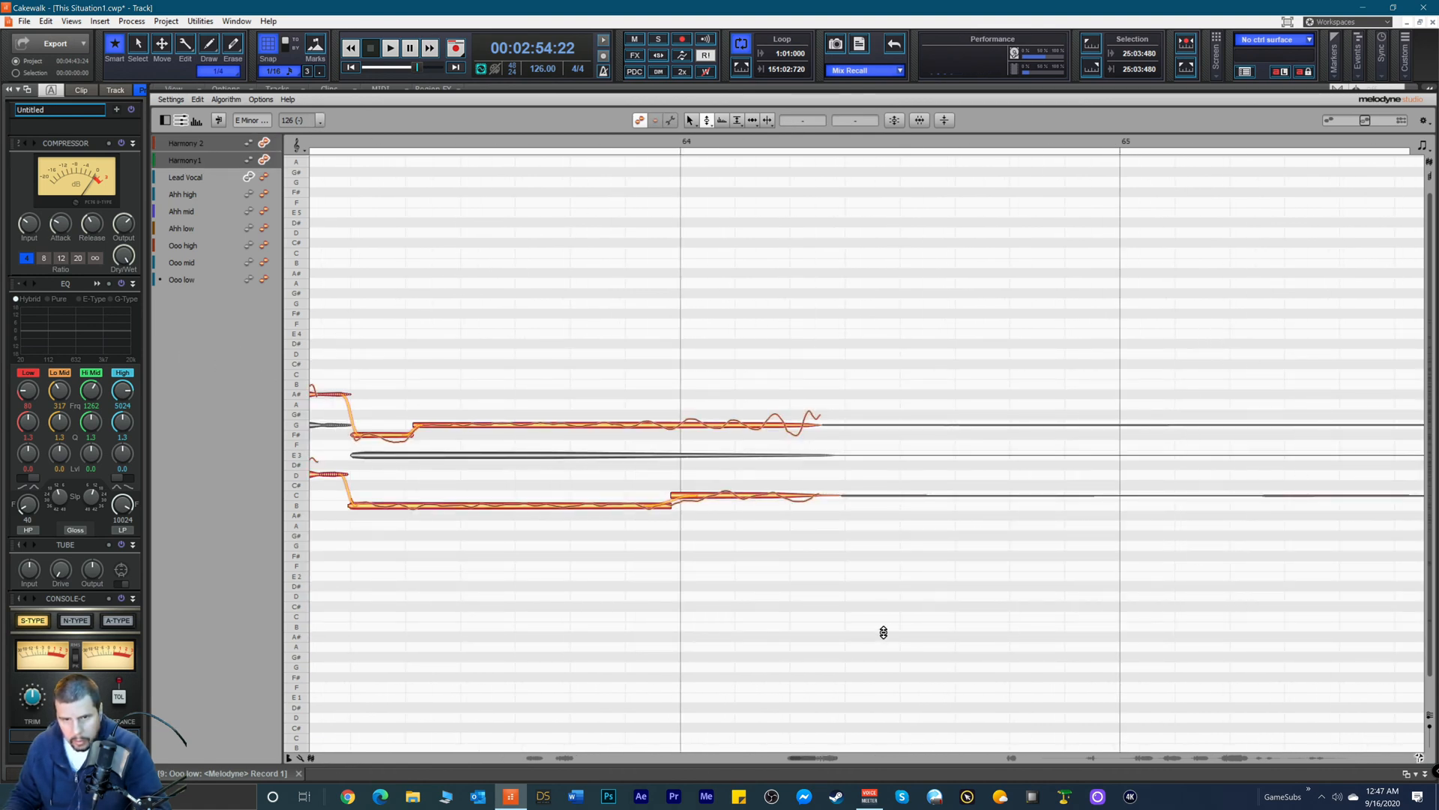
{"action": "left_click_drag", "start_coordinate": [807, 756], "coordinate": [839, 754]}
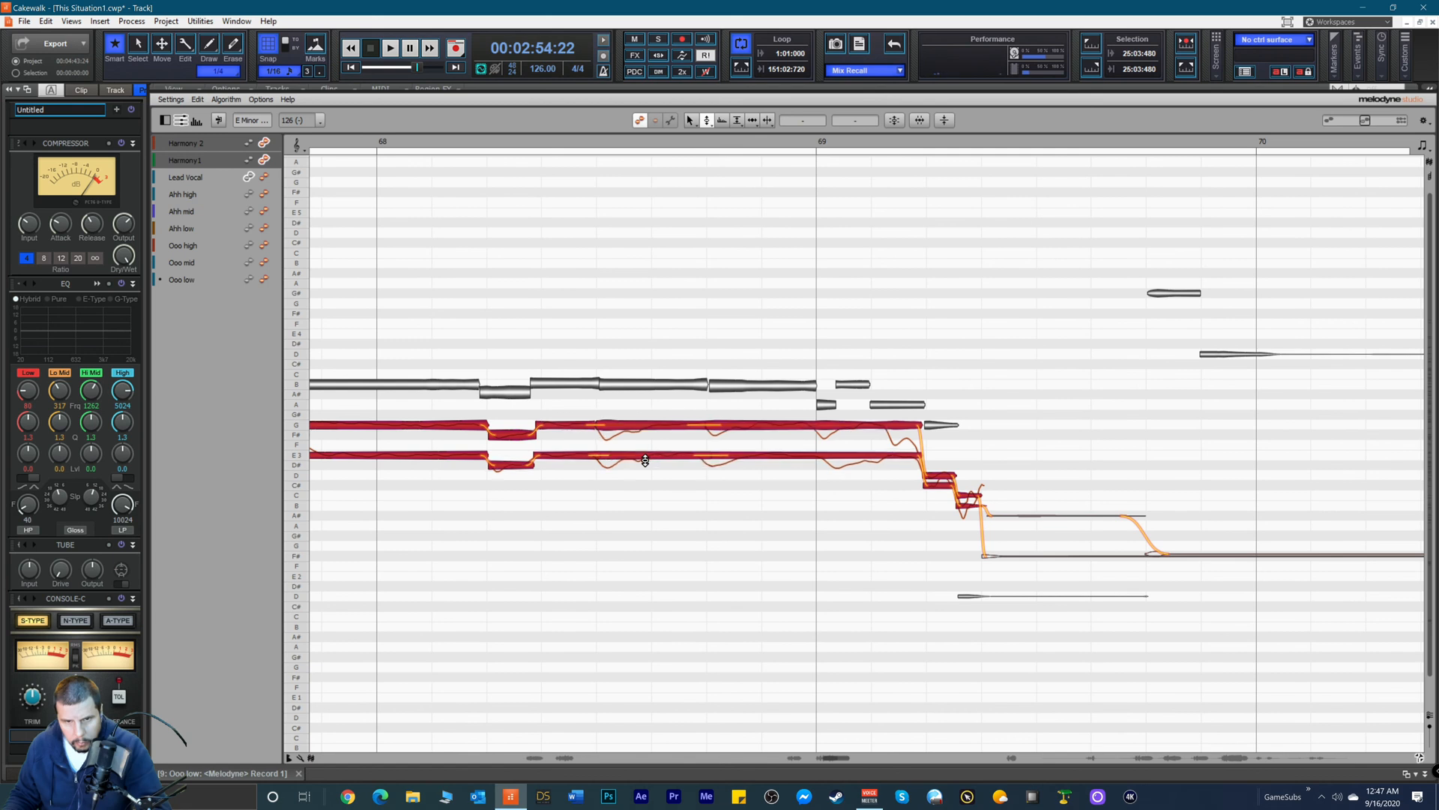
{"action": "key", "text": "space"}
{"action": "key", "text": "space"}
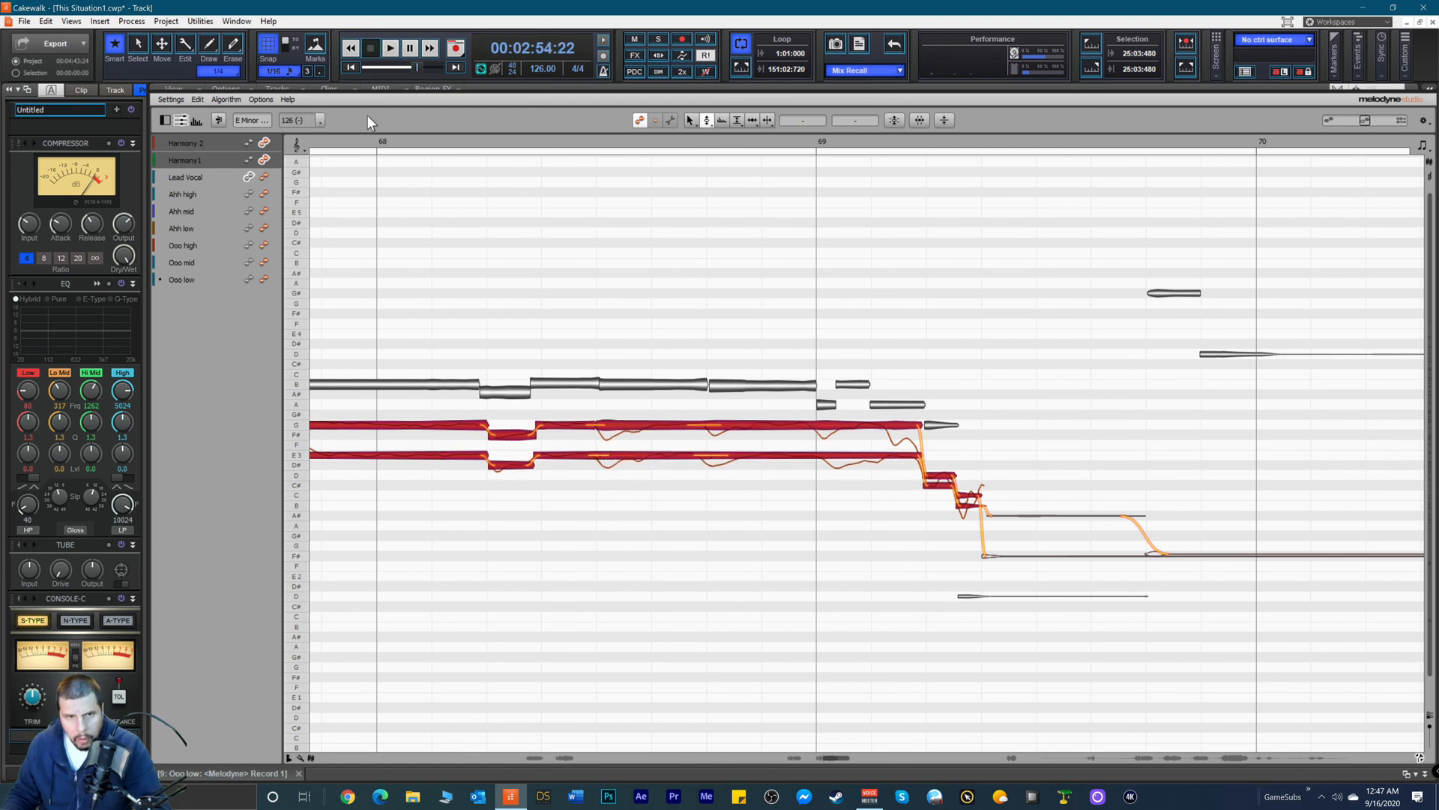
{"action": "left_click", "coordinate": [345, 145]}
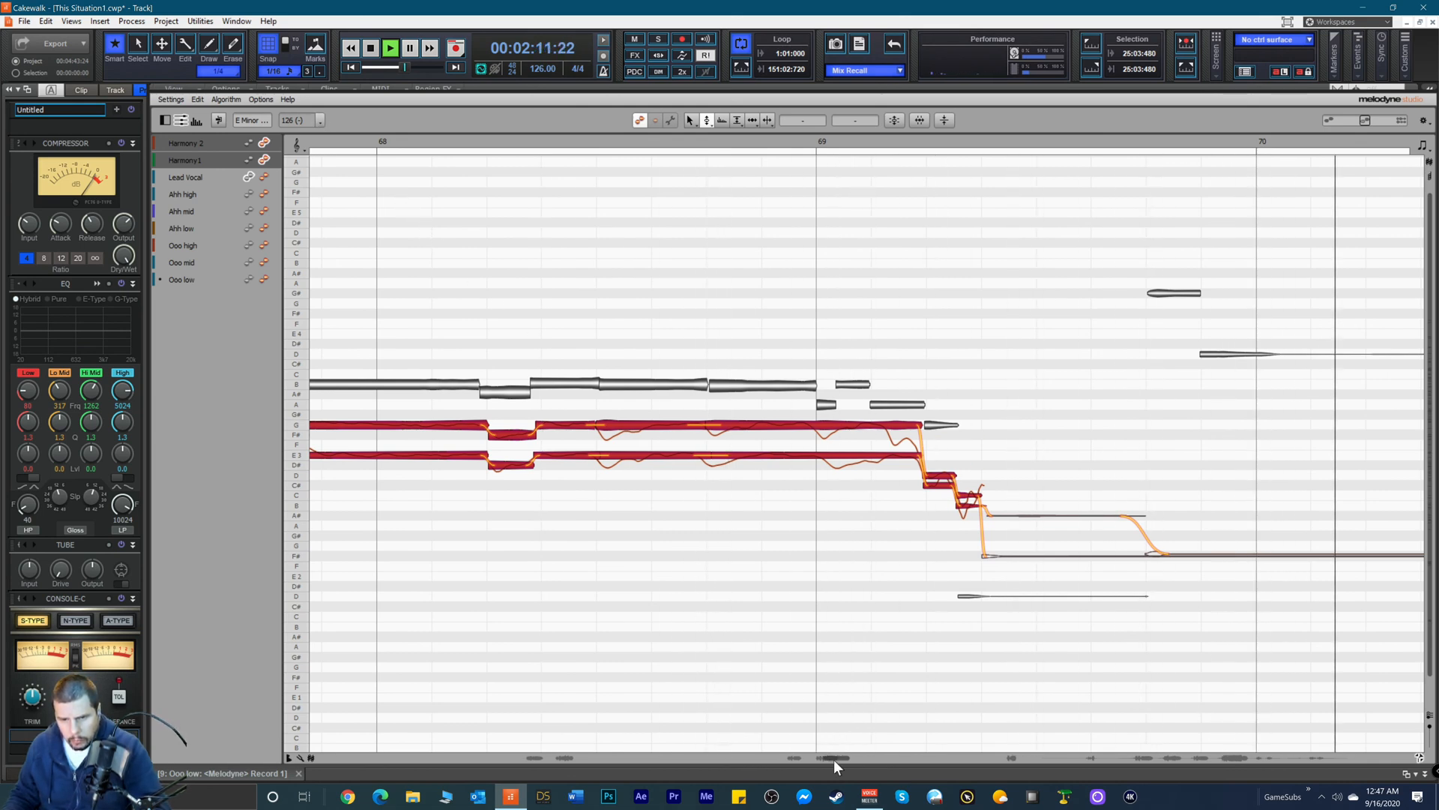
{"action": "key", "text": "space"}
Step: Return to the bar 93 phrase, play it from just before the harmony entry and check Harmony 2's A3 note
{"action": "left_click_drag", "start_coordinate": [839, 756], "coordinate": [1030, 744]}
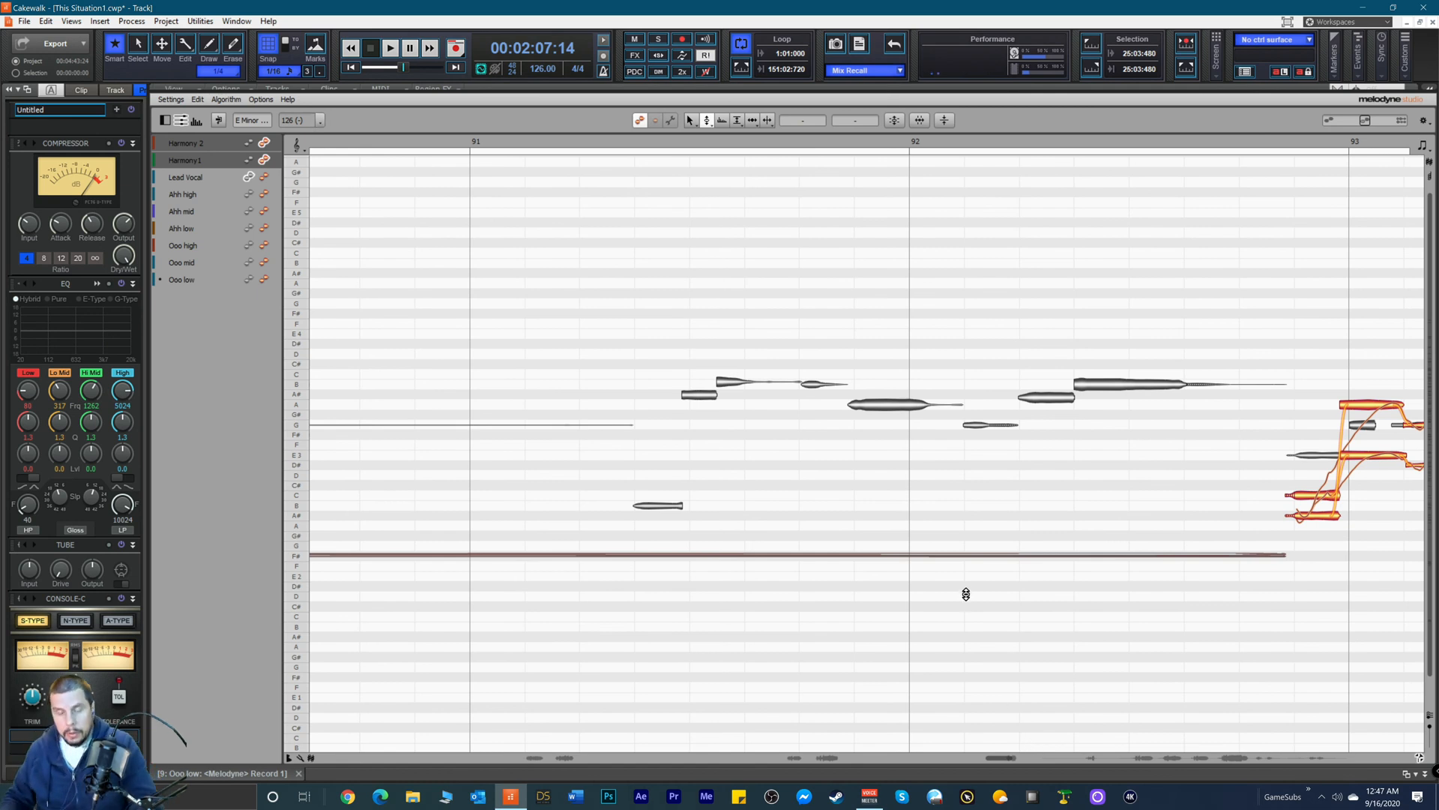
{"action": "double_click", "coordinate": [1273, 145]}
{"action": "key", "text": "space"}
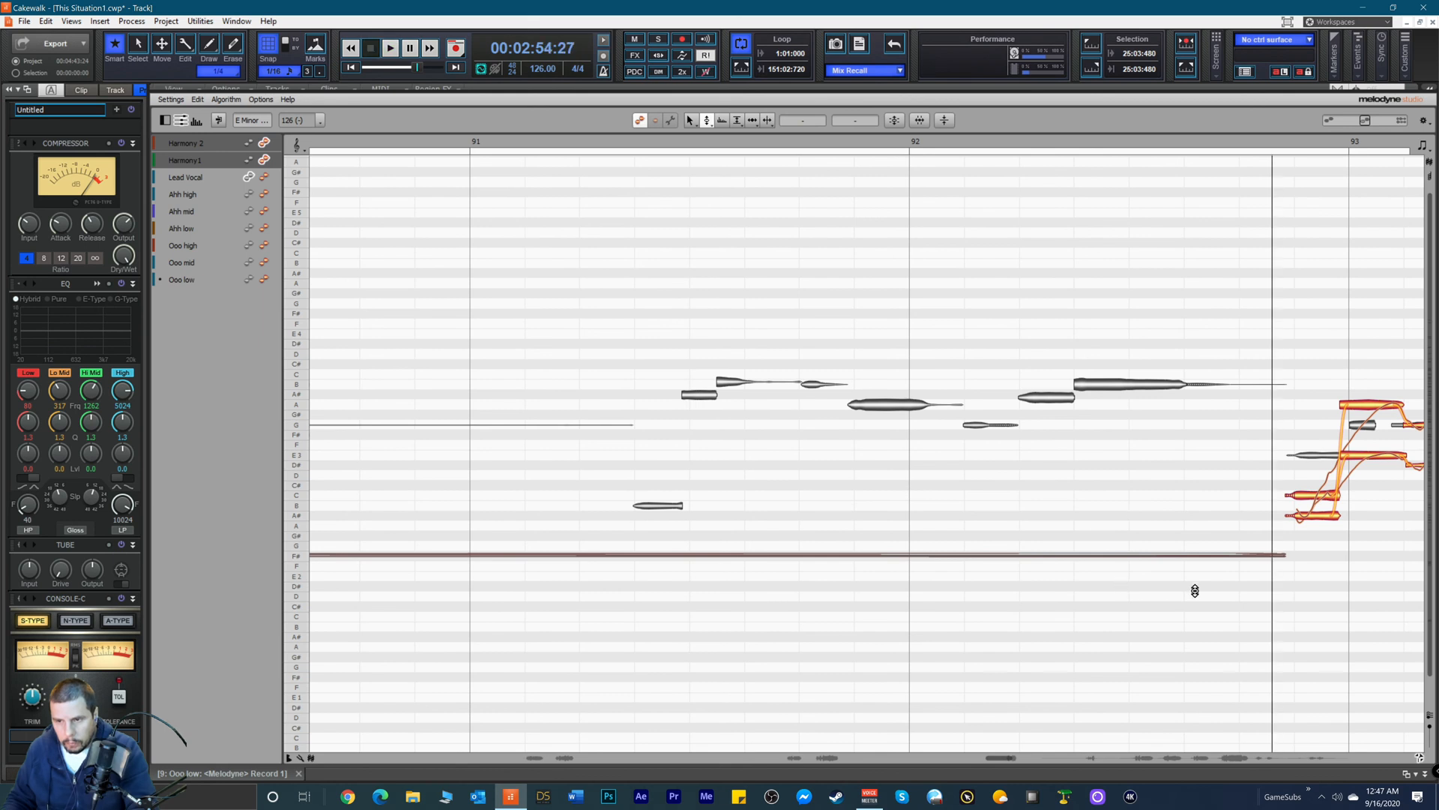
{"action": "key", "text": "space"}
{"action": "key", "text": "space"}
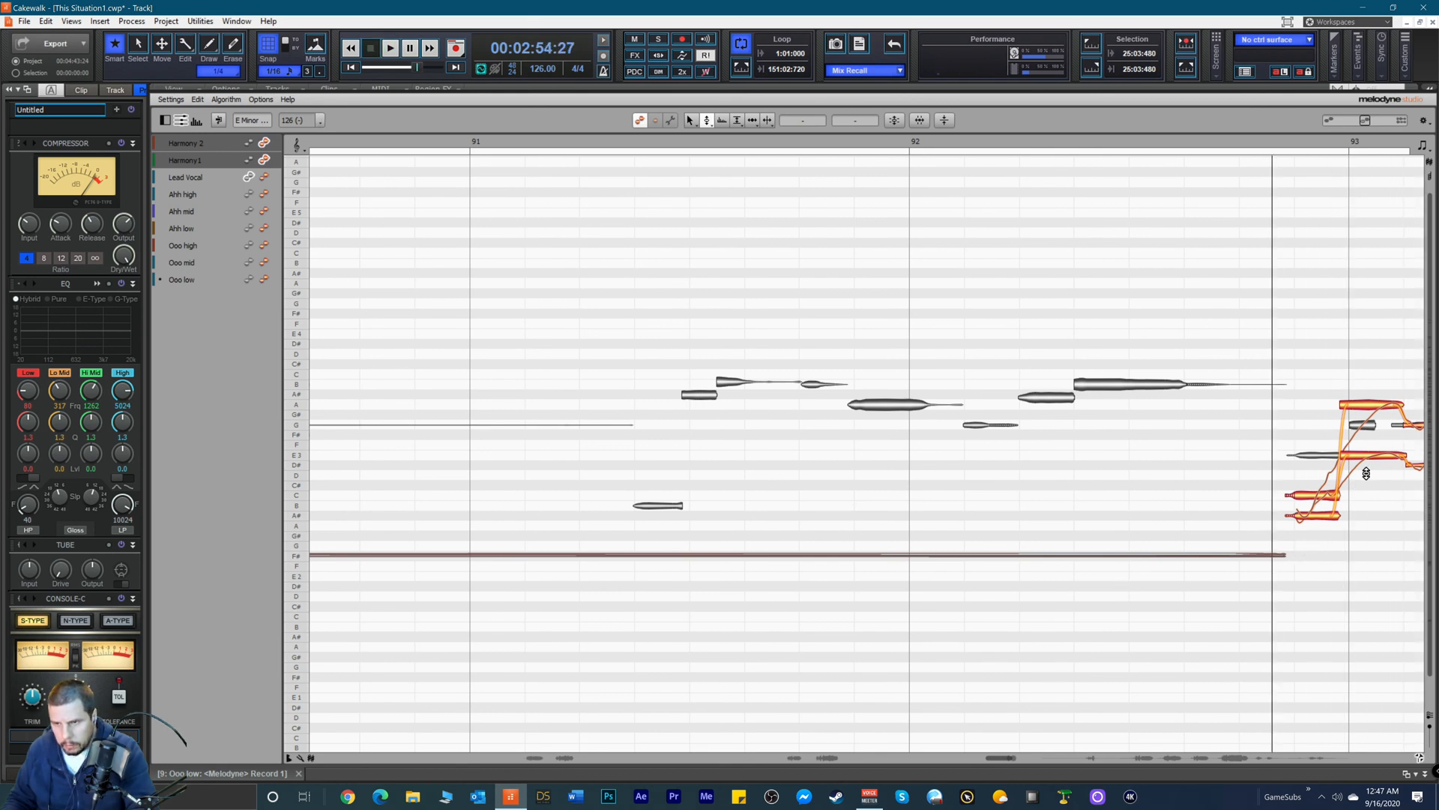
{"action": "left_click", "coordinate": [1369, 409]}
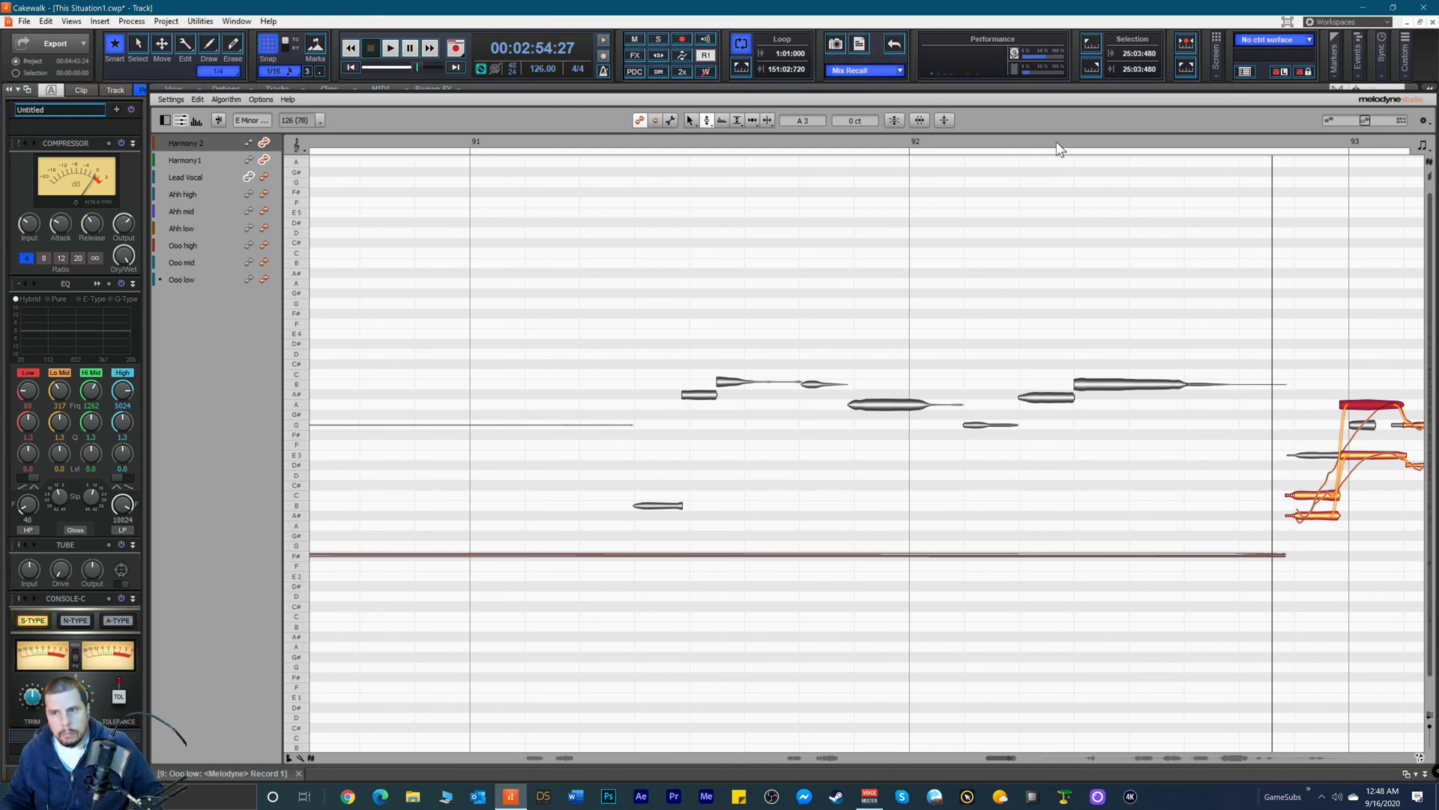
Step: Hide the Melodyne editor to show the tracks, and toggle record arming on Harmony 2 on and off, leaving it disarmed
{"action": "left_click", "coordinate": [1425, 775]}
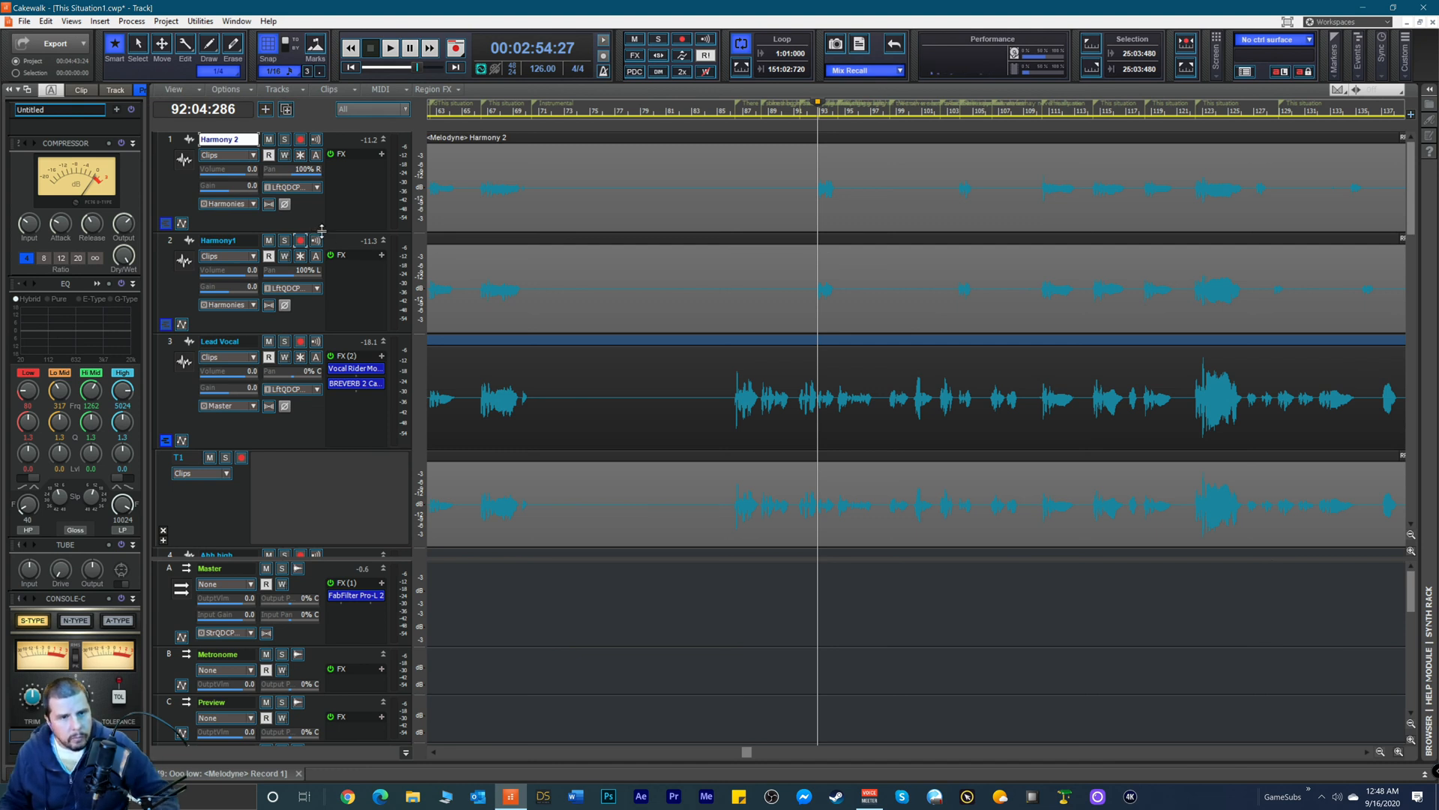
{"action": "left_click", "coordinate": [300, 140]}
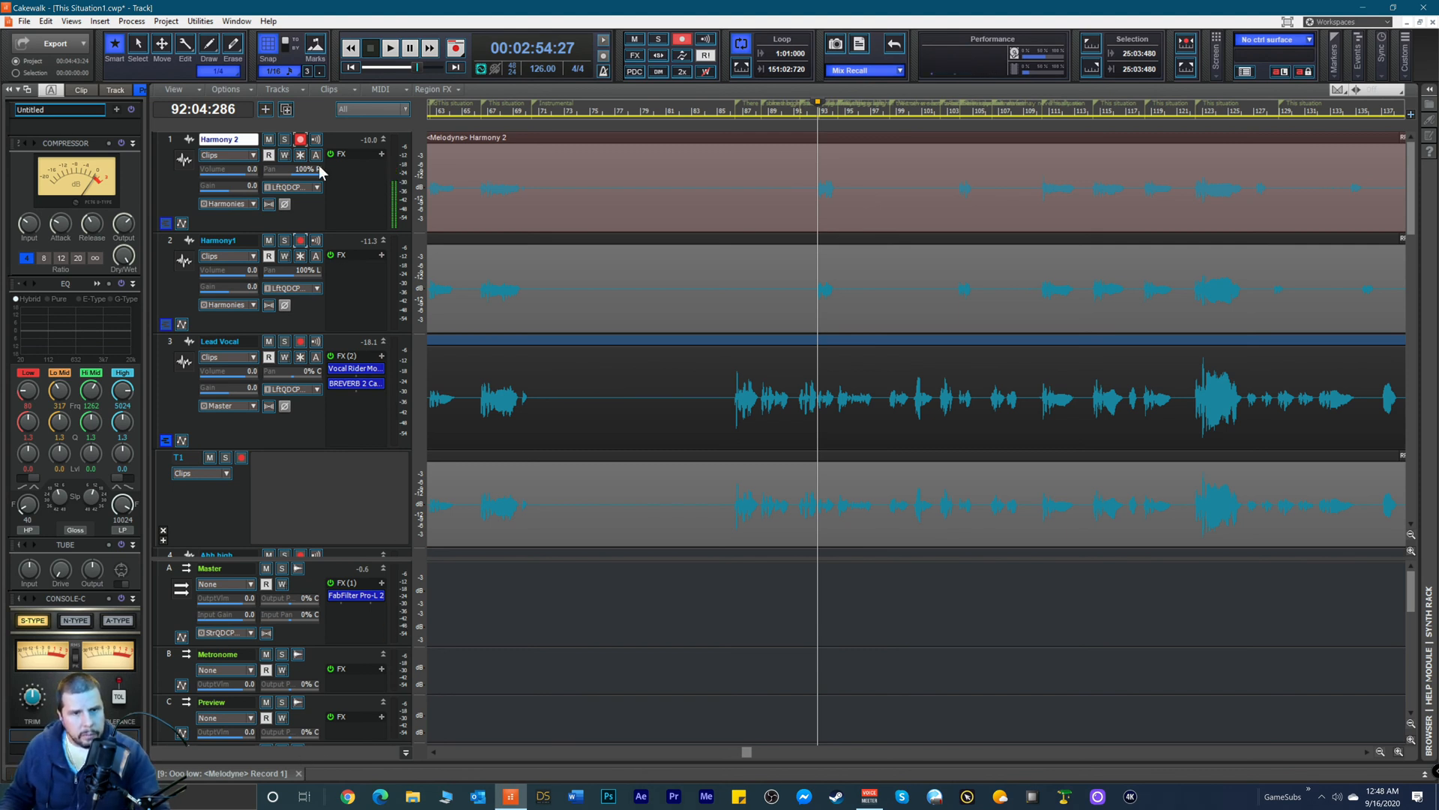
{"action": "left_click", "coordinate": [301, 140]}
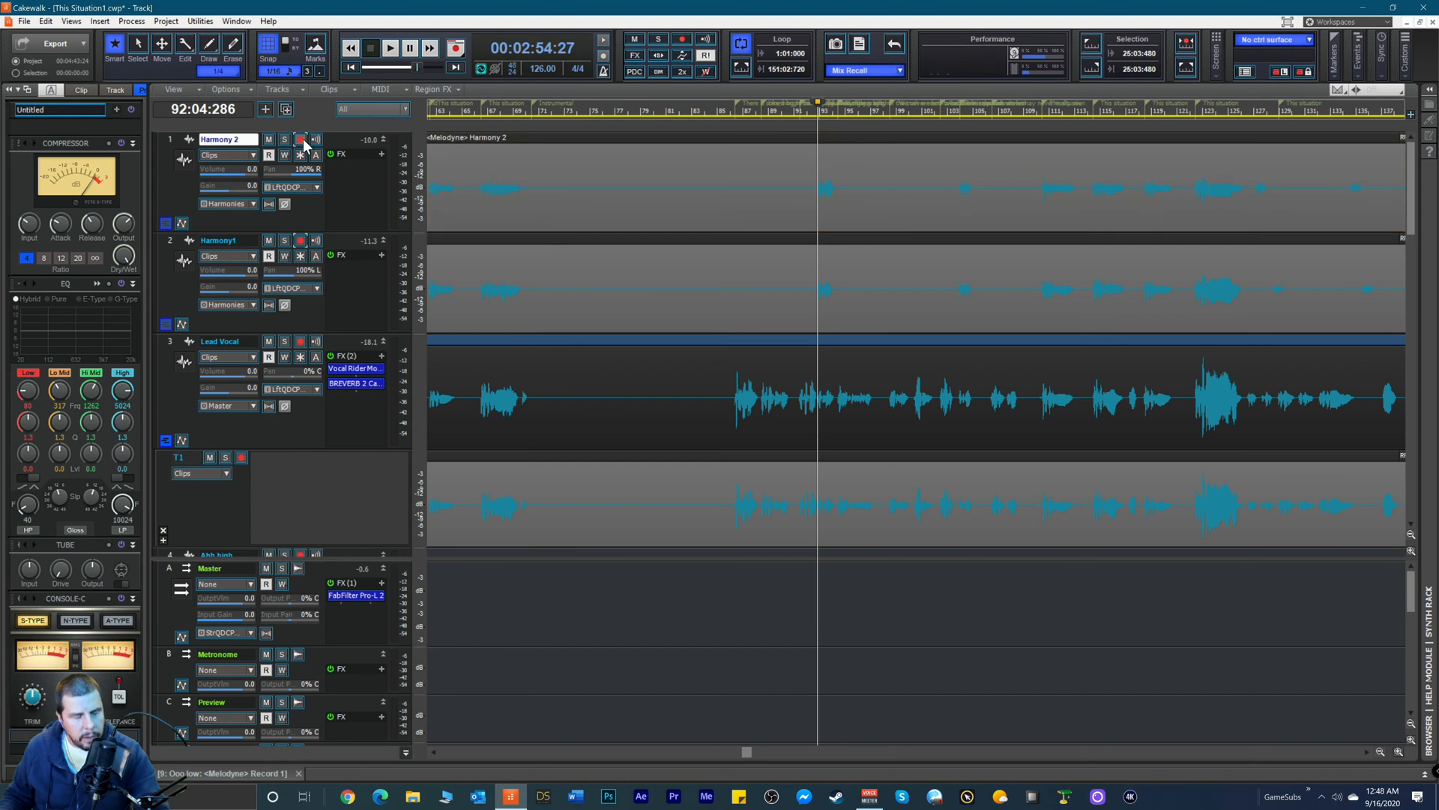
{"action": "left_click", "coordinate": [301, 140]}
{"action": "left_click", "coordinate": [301, 139]}
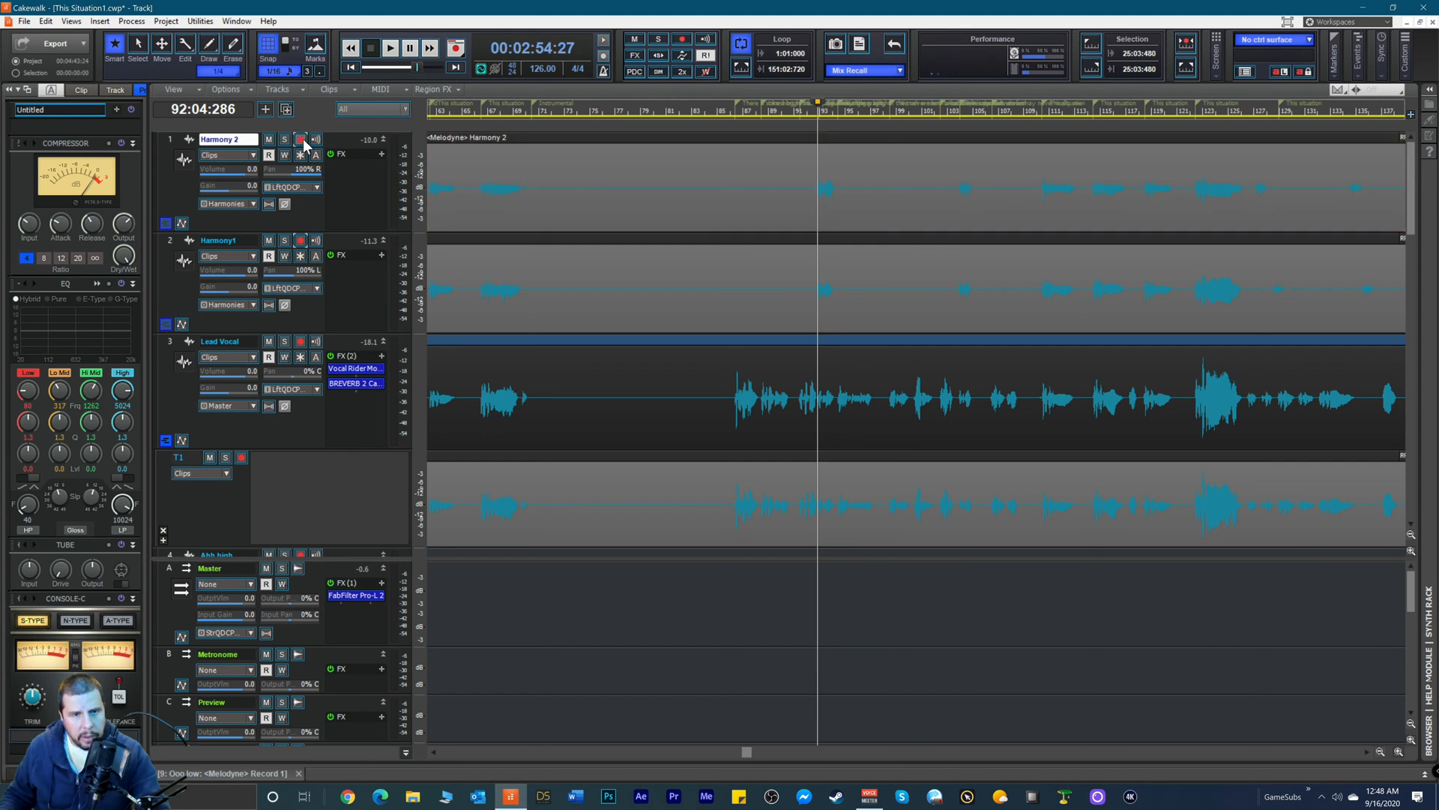
{"action": "left_click", "coordinate": [301, 140]}
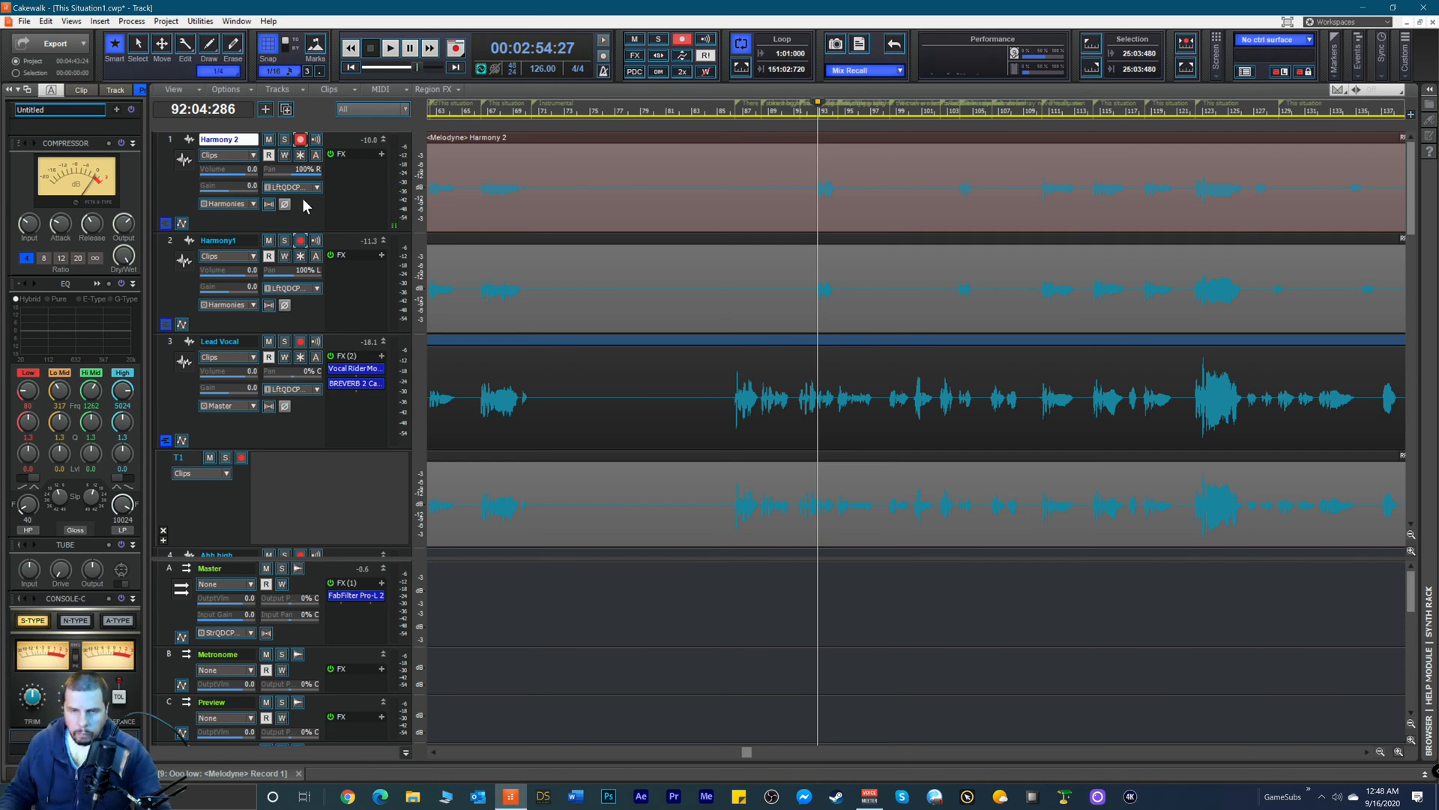
{"action": "left_click", "coordinate": [300, 140]}
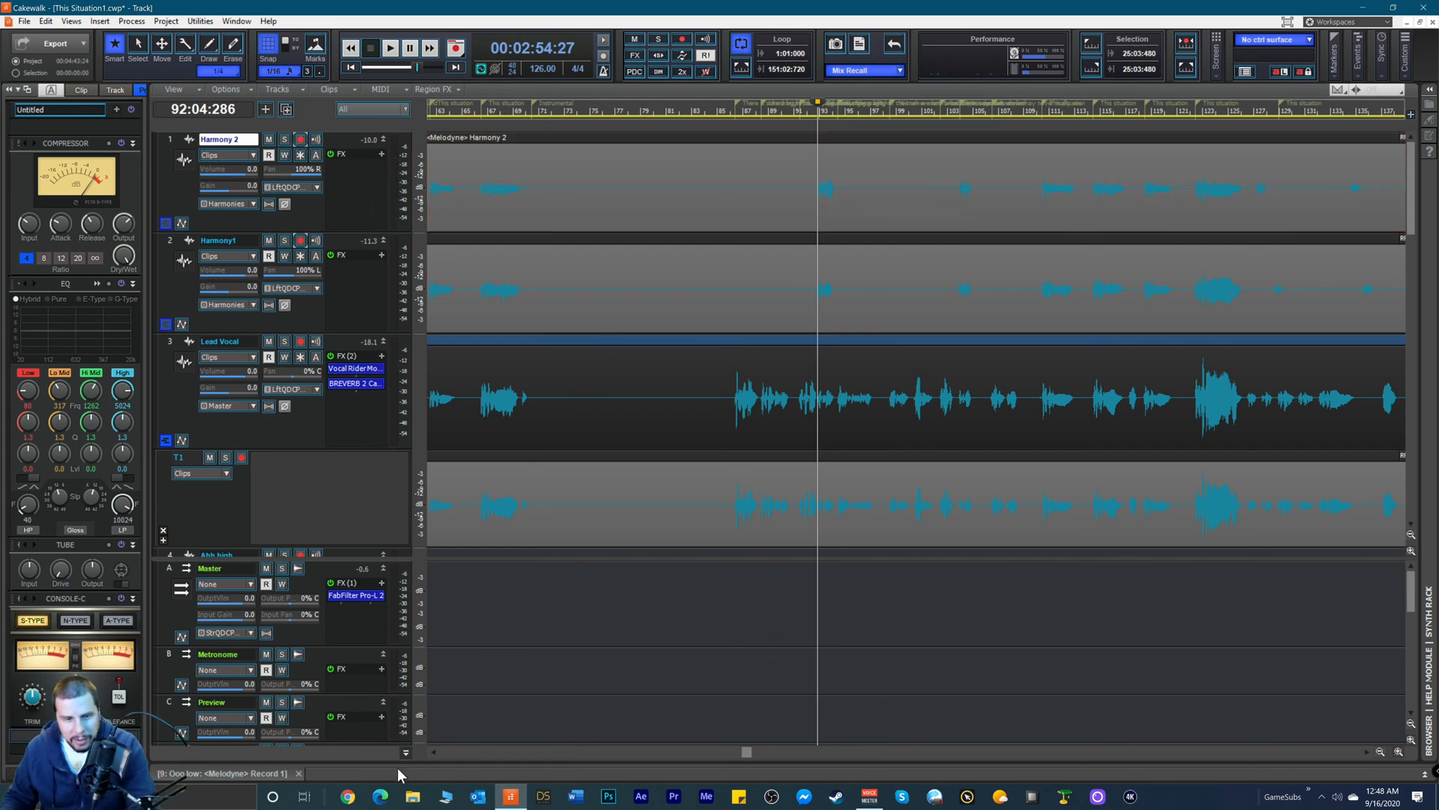
Step: Open the Melodyne editor and play the harmony phrase from just before bar 93
{"action": "left_click", "coordinate": [246, 776]}
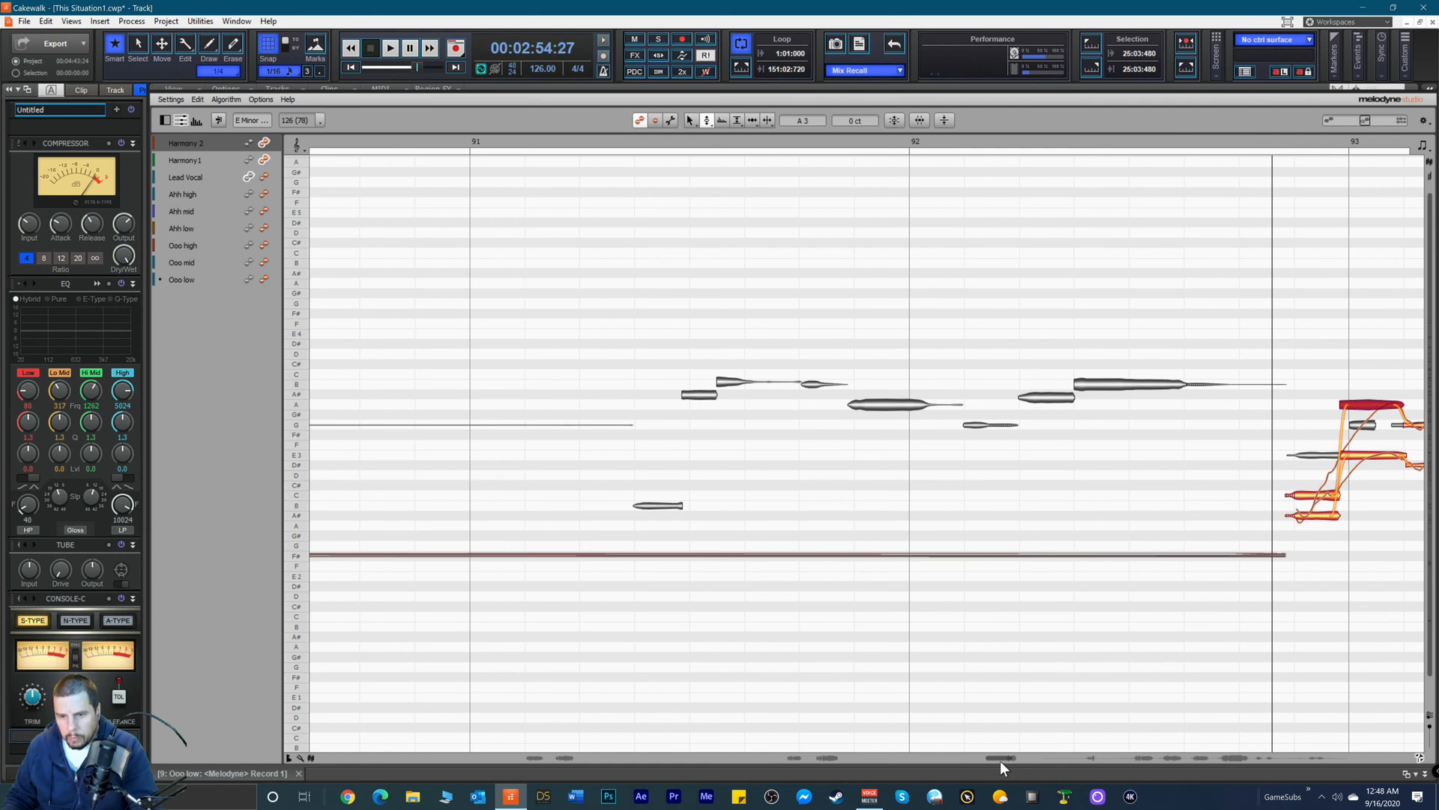
{"action": "left_click_drag", "start_coordinate": [1000, 759], "coordinate": [1014, 761]}
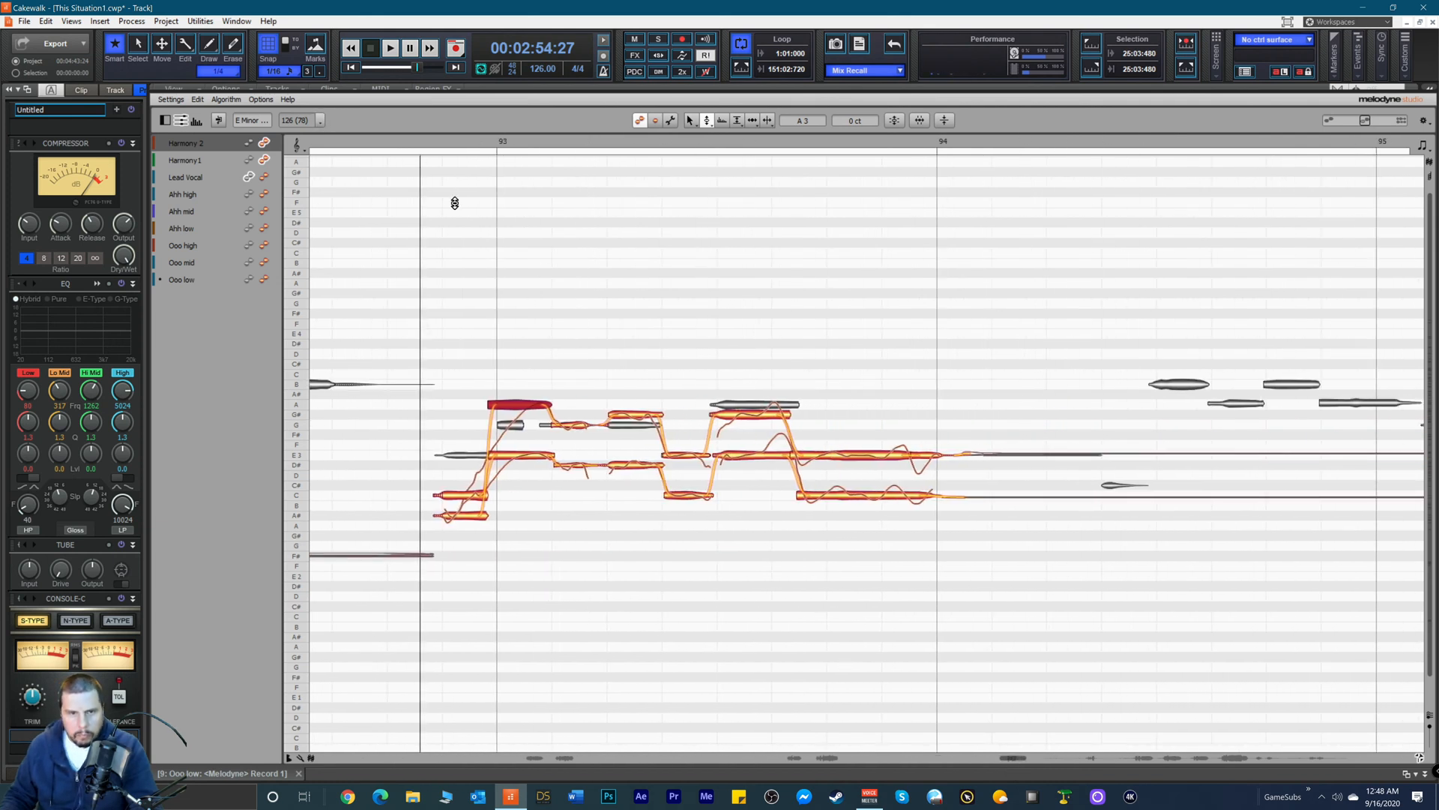
{"action": "left_click", "coordinate": [409, 142]}
{"action": "key", "text": "space"}
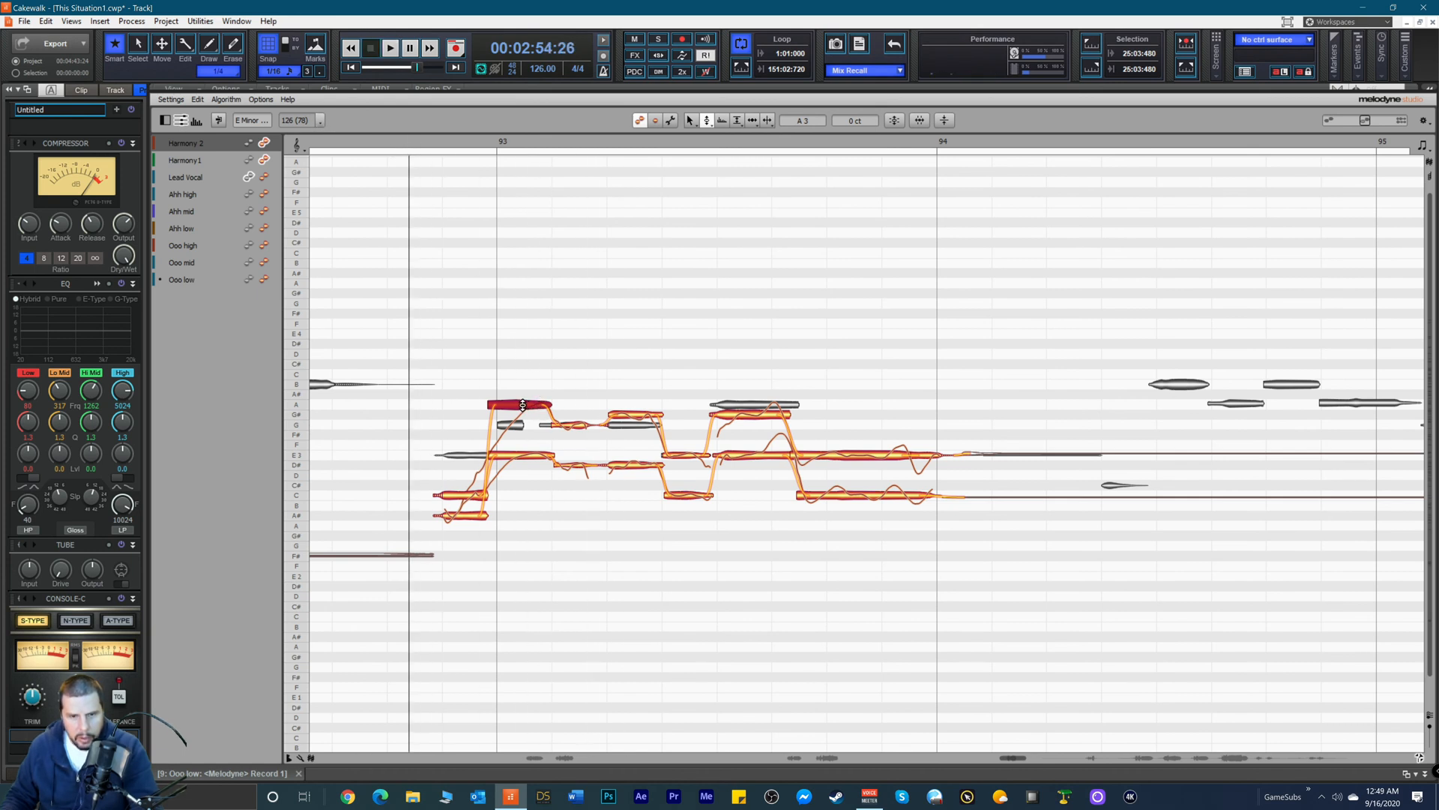
Step: With the Time tool, move the Harmony 2 A3 note at bar 93 and the G3 note following it slightly earlier, auditioning each change
{"action": "right_click", "coordinate": [523, 405]}
{"action": "left_click", "coordinate": [561, 405]}
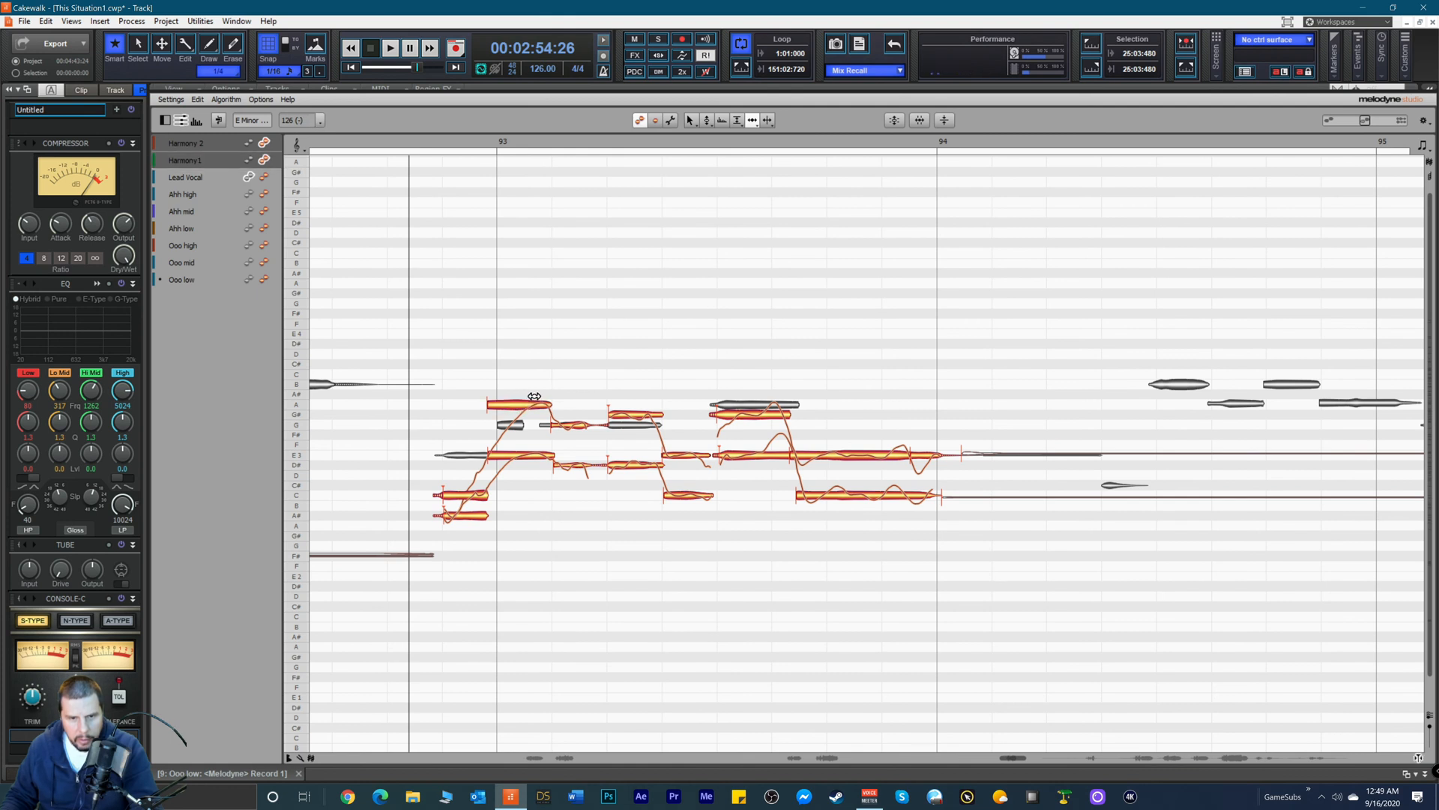
{"action": "left_click_drag", "start_coordinate": [529, 402], "coordinate": [518, 404]}
{"action": "key", "text": "space"}
{"action": "key", "text": "space"}
{"action": "left_click_drag", "start_coordinate": [564, 425], "coordinate": [551, 428]}
{"action": "key", "text": "space"}
{"action": "key", "text": "space"}
{"action": "key", "text": "space"}
{"action": "key", "text": "space"}
Step: Move the Harmony1 E3 note at bar 93 and the D#3 note following it slightly earlier and play the phrase back
{"action": "left_click_drag", "start_coordinate": [513, 458], "coordinate": [504, 458]}
{"action": "key", "text": "space"}
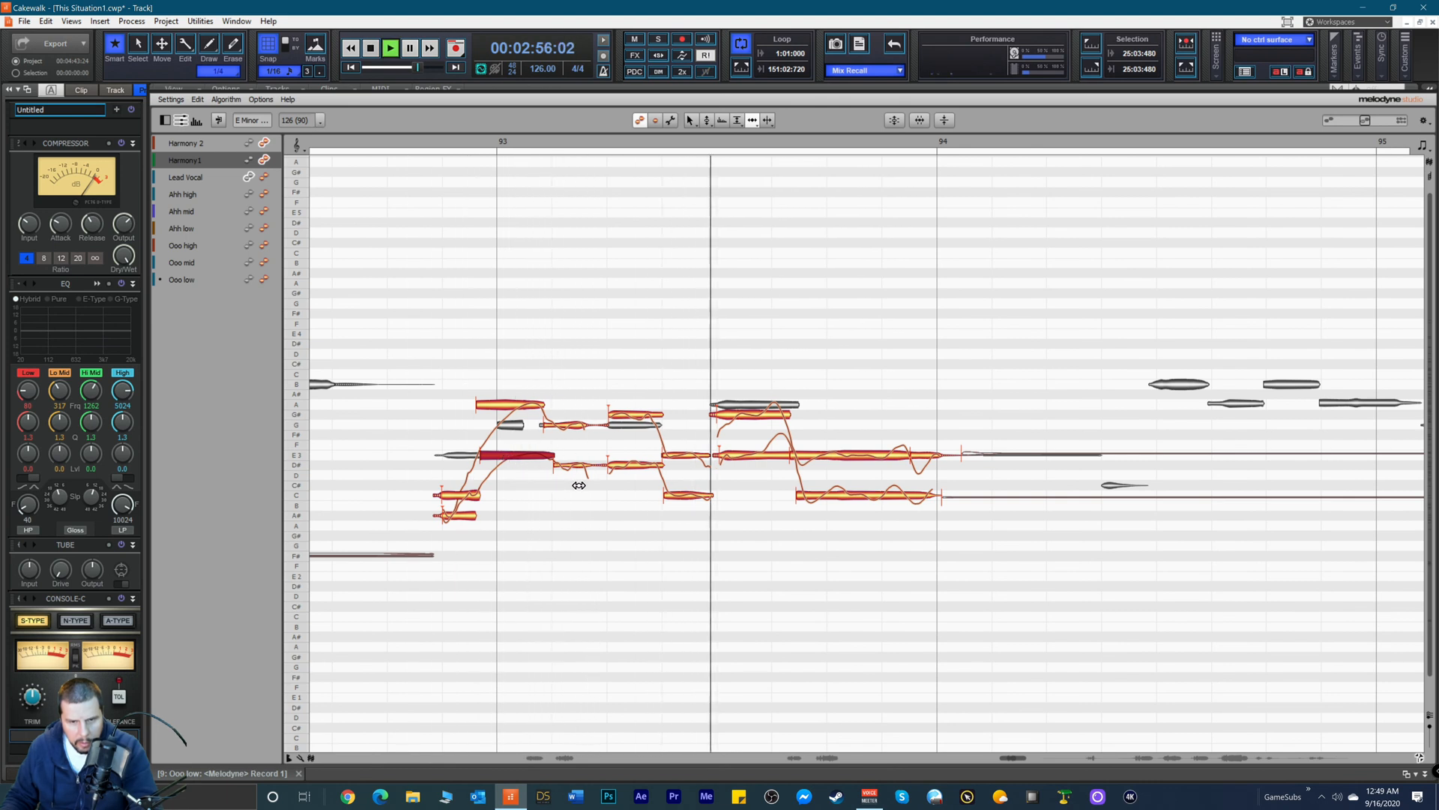
{"action": "key", "text": "space"}
{"action": "key", "text": "space"}
{"action": "left_click_drag", "start_coordinate": [571, 469], "coordinate": [564, 469]}
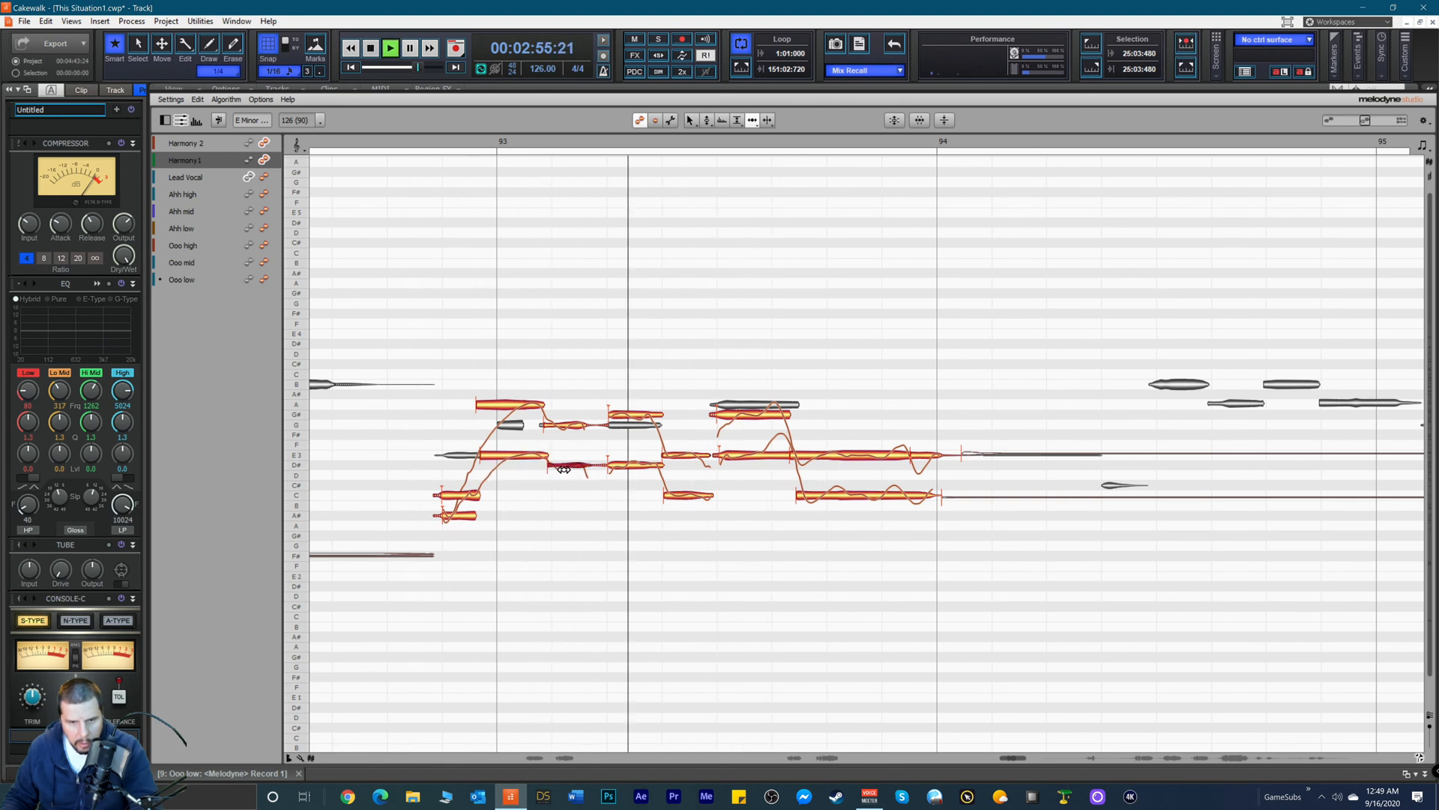
{"action": "key", "text": "space"}
{"action": "key", "text": "space"}
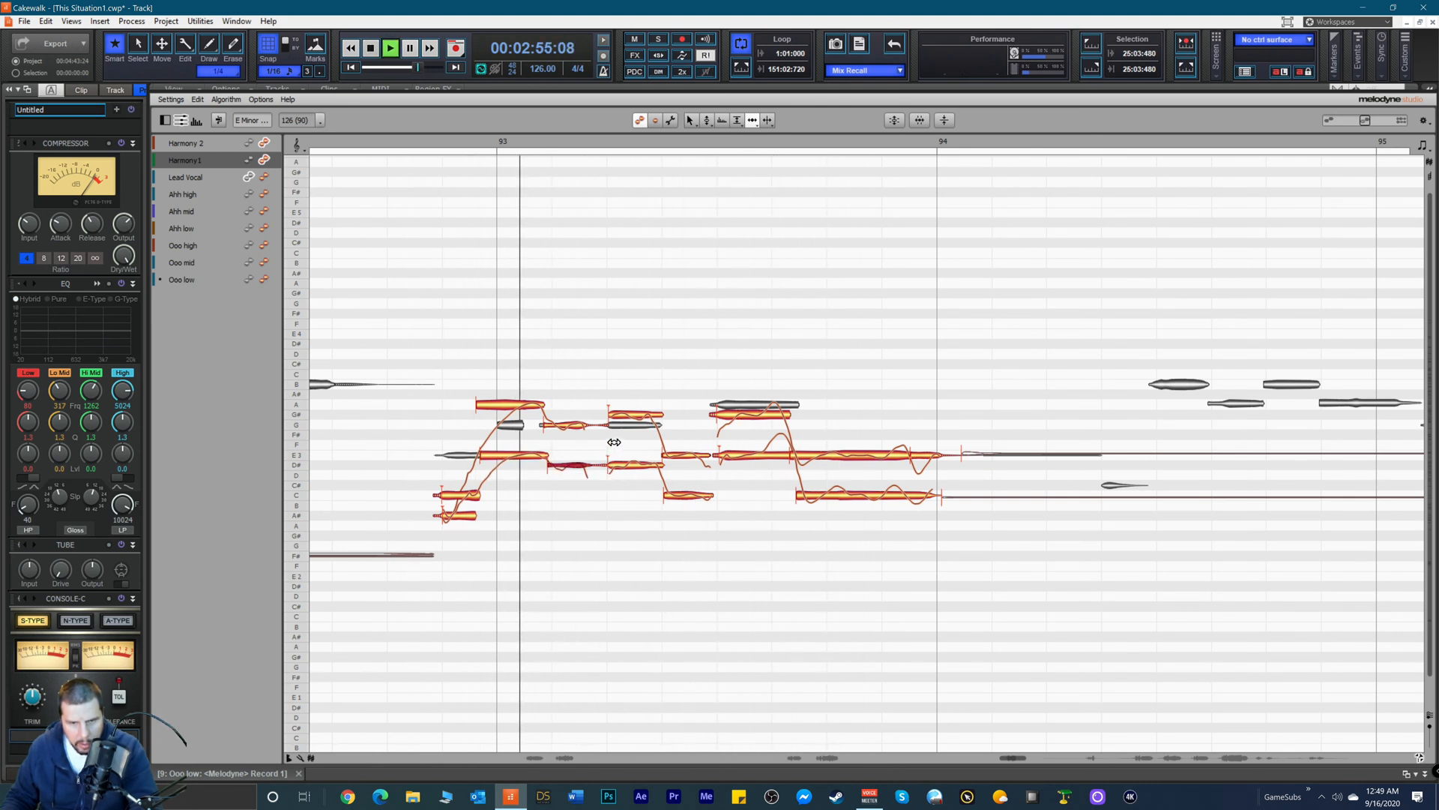
{"action": "key", "text": "space"}
Step: Replay from before bar 93, nudge the Harmony 2 A3 note slightly later, and listen to the phrase again
{"action": "left_click", "coordinate": [326, 150]}
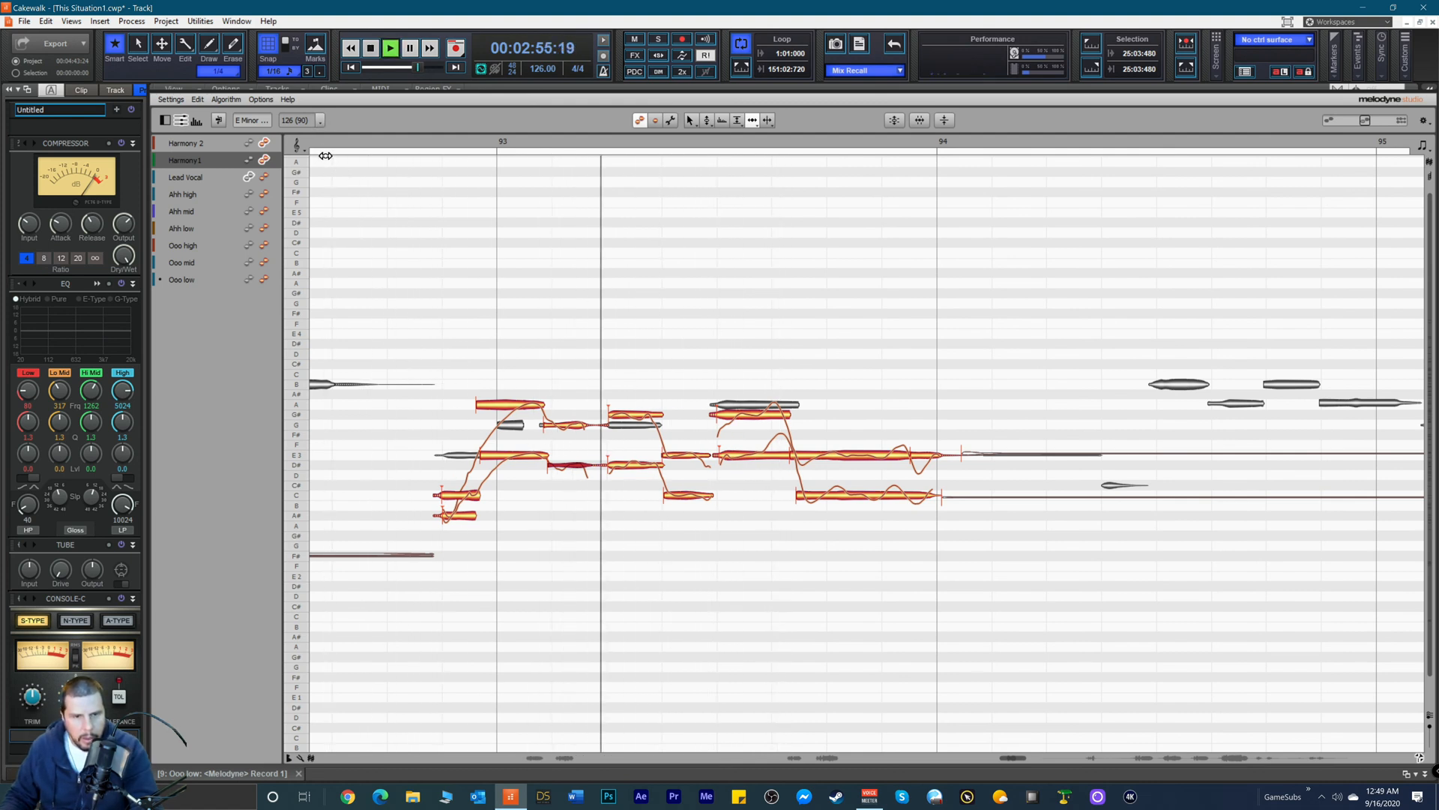
{"action": "key", "text": "space"}
{"action": "key", "text": "space"}
{"action": "left_click", "coordinate": [487, 402]}
{"action": "left_click_drag", "start_coordinate": [487, 401], "coordinate": [495, 401]}
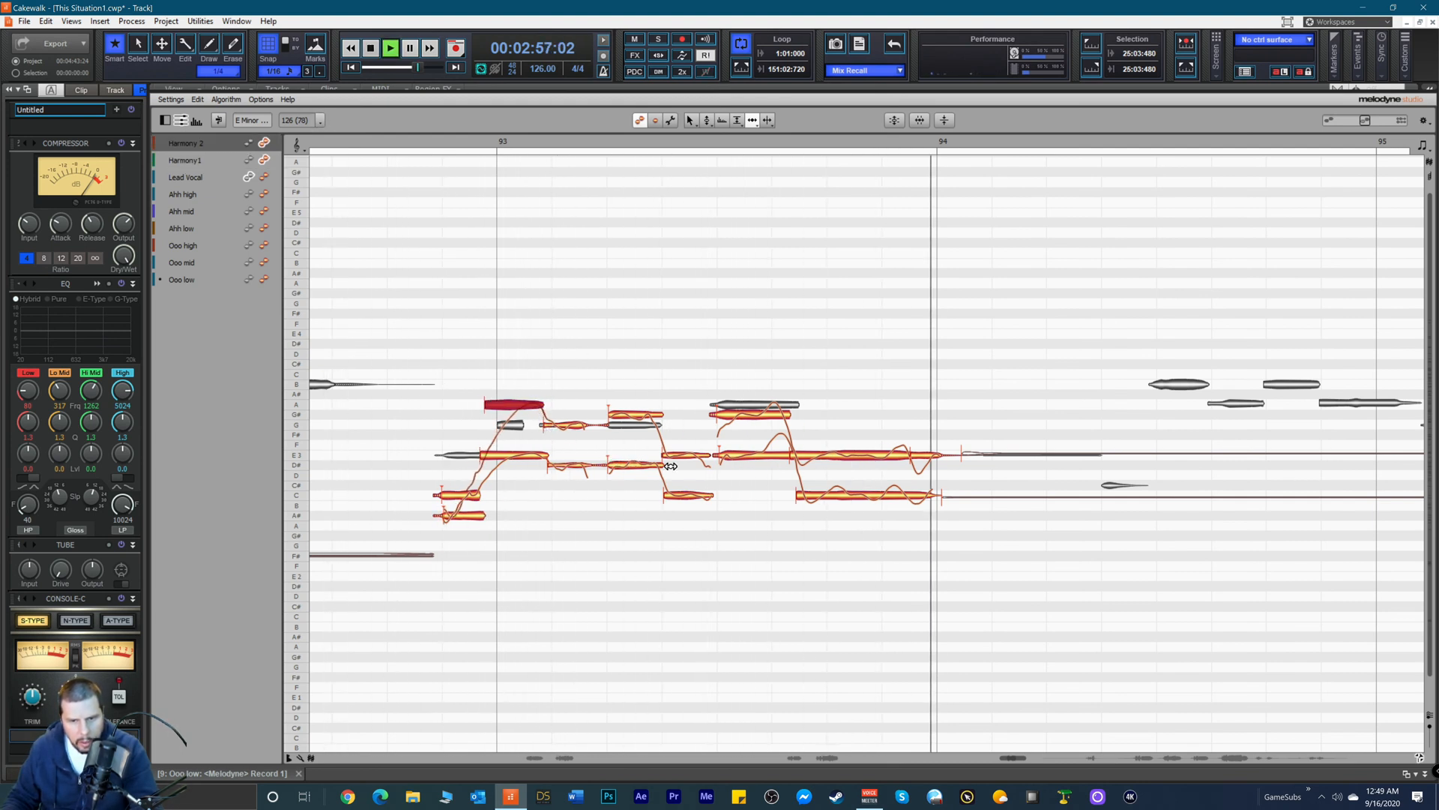
{"action": "key", "text": "space"}
{"action": "key", "text": "space"}
Step: Mute the low F#2 noise segments in the gaps around bars 98 and 103 using the Amplitude tool
{"action": "left_click", "coordinate": [801, 455]}
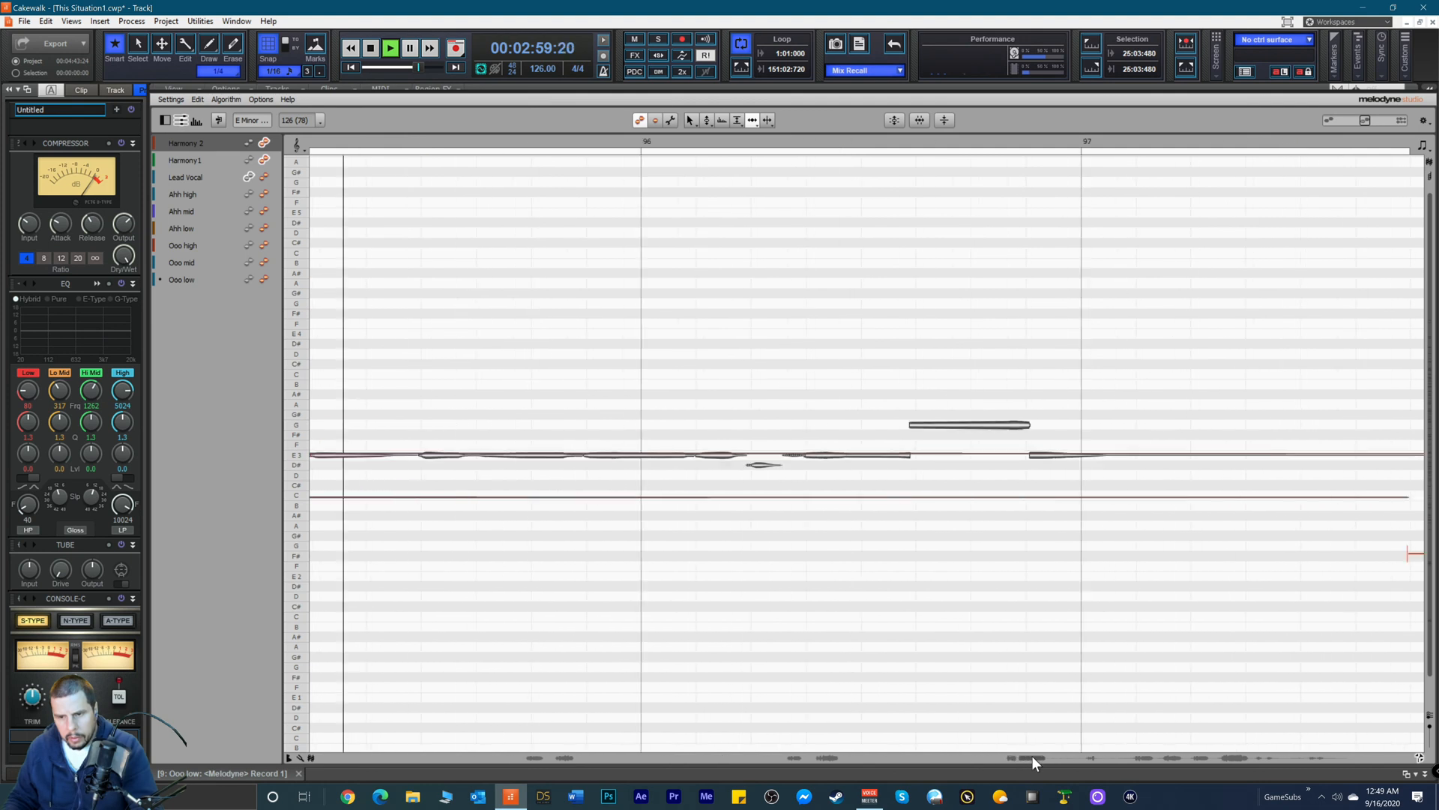
{"action": "left_click_drag", "start_coordinate": [752, 501], "coordinate": [868, 601]}
{"action": "right_click", "coordinate": [860, 561]}
{"action": "left_click", "coordinate": [855, 561]}
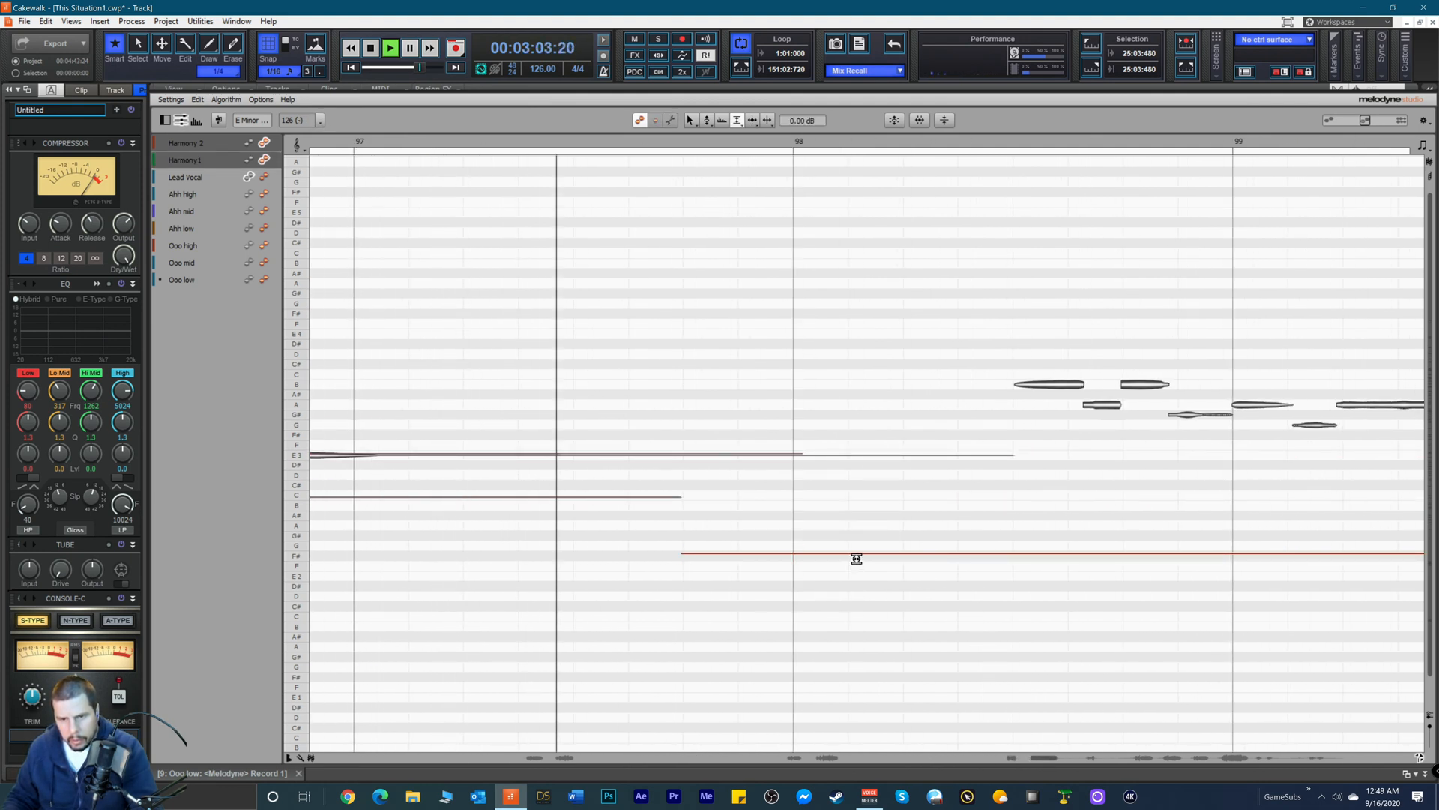
{"action": "double_click", "coordinate": [857, 555]}
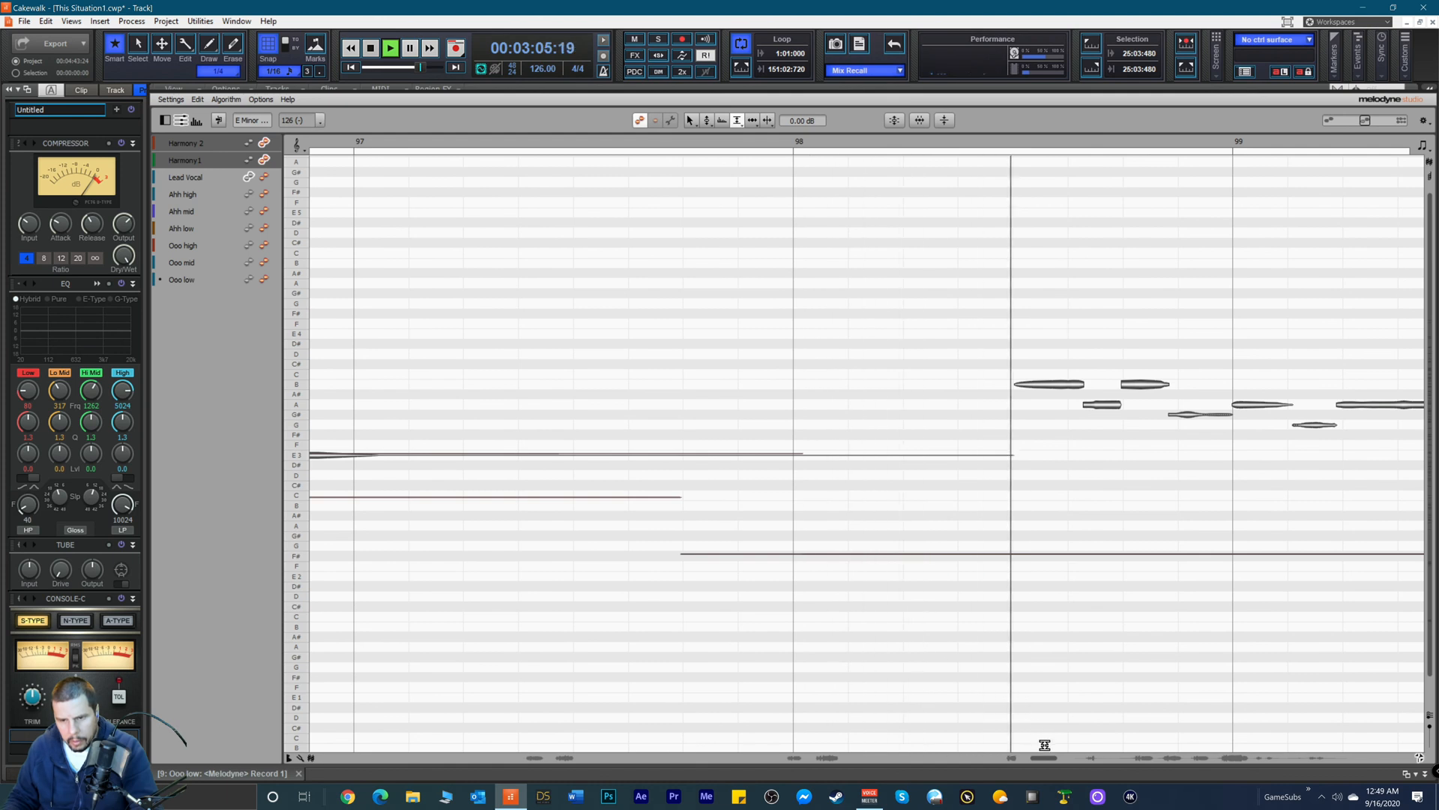
{"action": "left_click_drag", "start_coordinate": [1045, 759], "coordinate": [1077, 757]}
{"action": "left_click_drag", "start_coordinate": [948, 494], "coordinate": [1010, 562]}
{"action": "left_click", "coordinate": [1006, 549]}
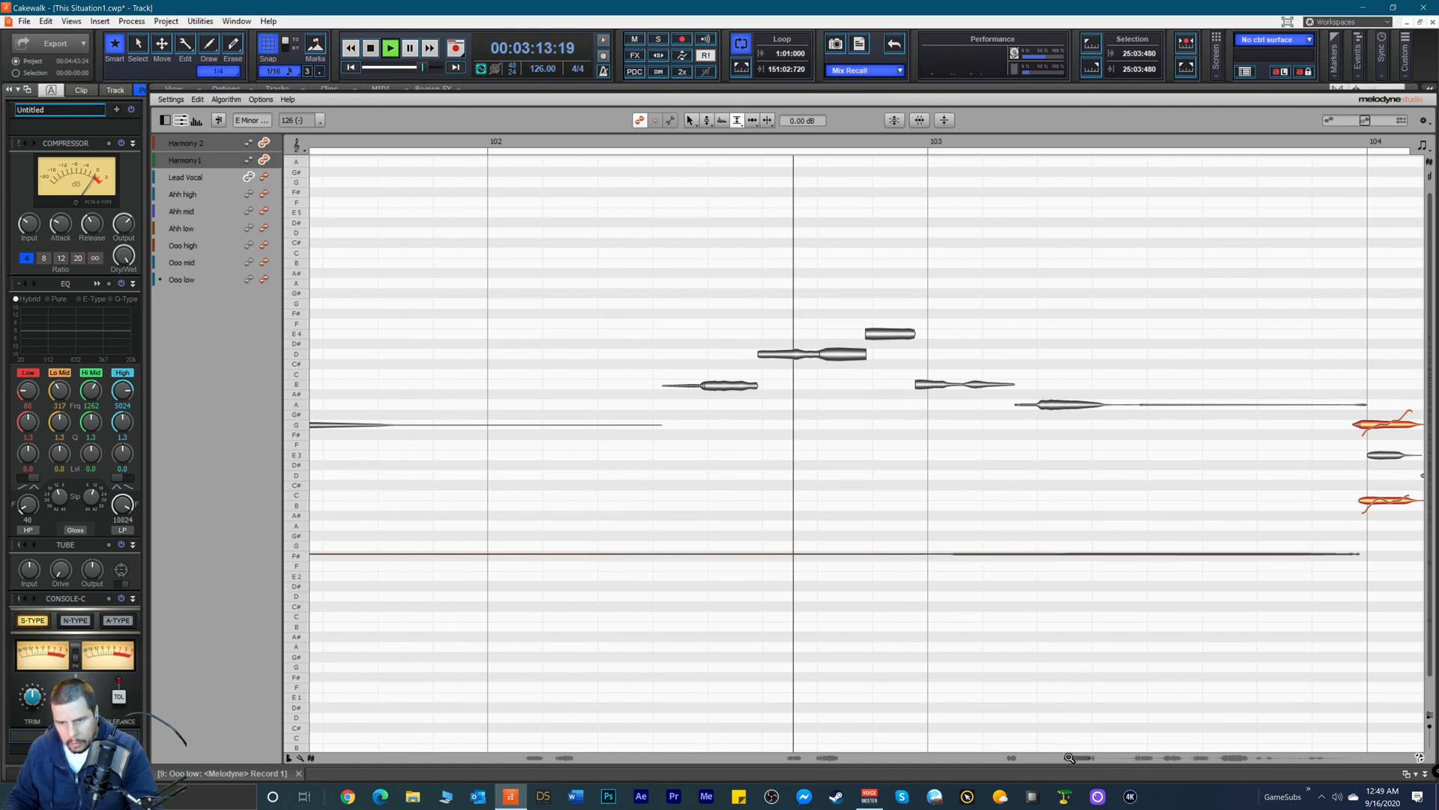
Step: Select all Harmony1 and Harmony 2 notes of the bar 104 phrase, snap their pitches to the nearest semitones, and audition them
{"action": "left_click_drag", "start_coordinate": [1081, 757], "coordinate": [1090, 762]}
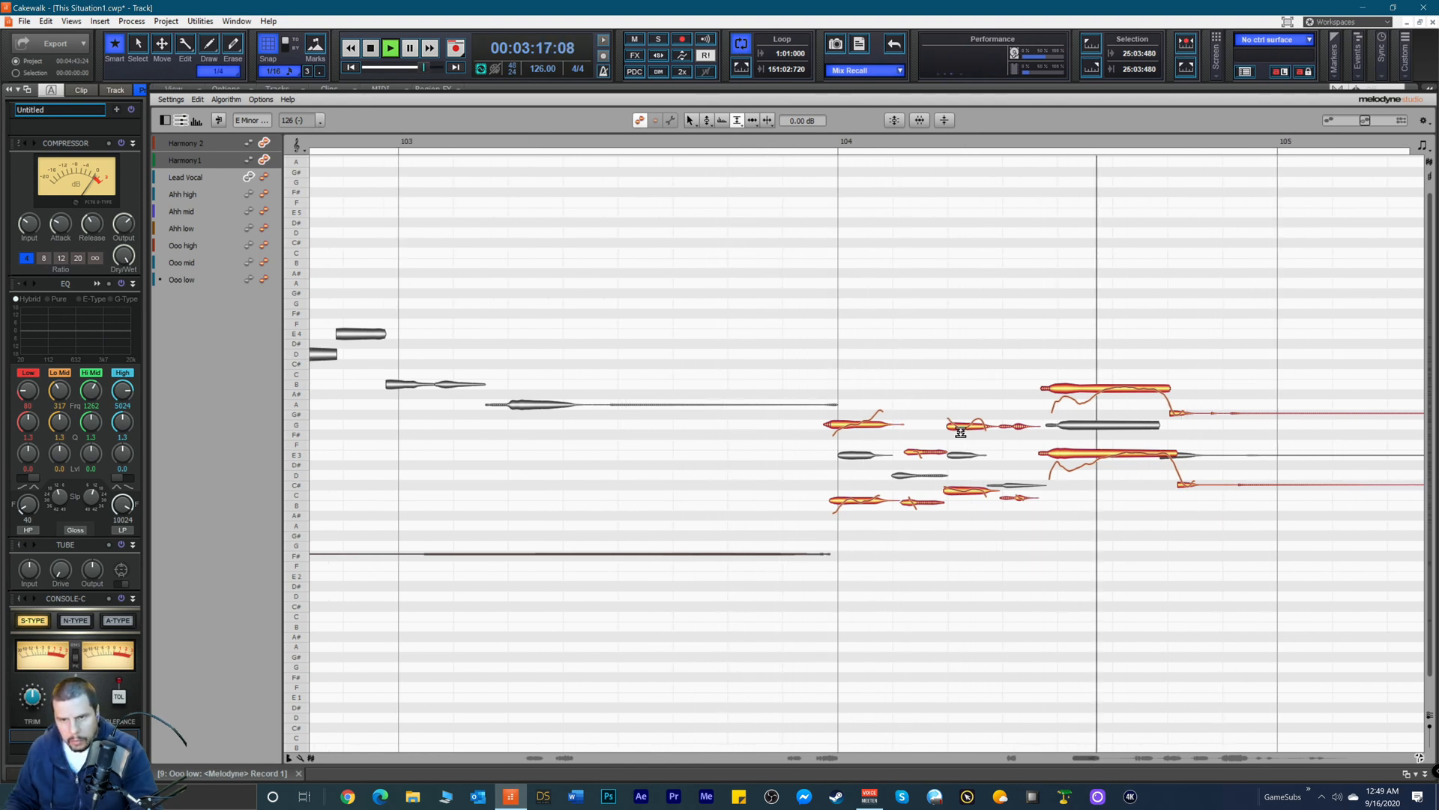
{"action": "key", "text": "space"}
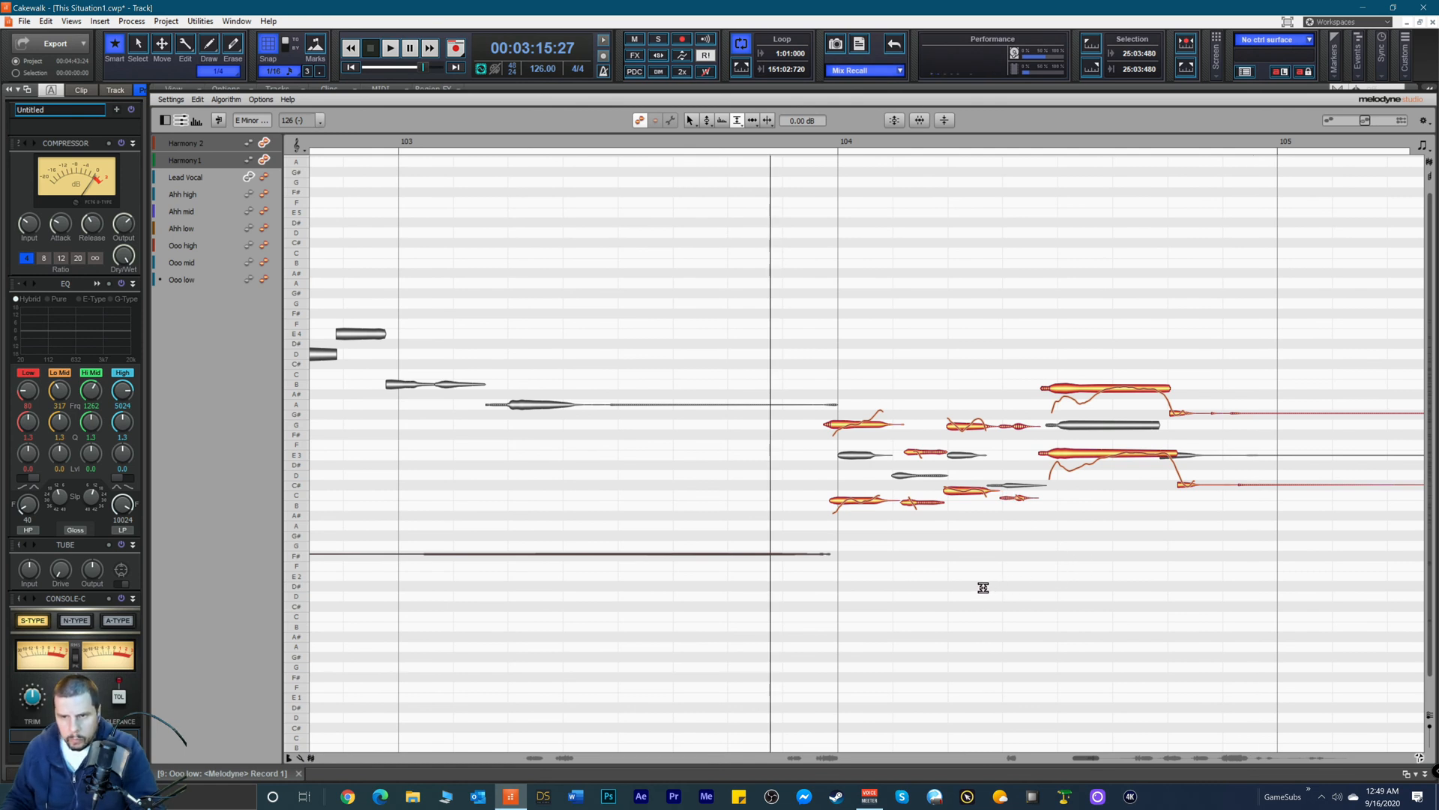
{"action": "right_click", "coordinate": [811, 557]}
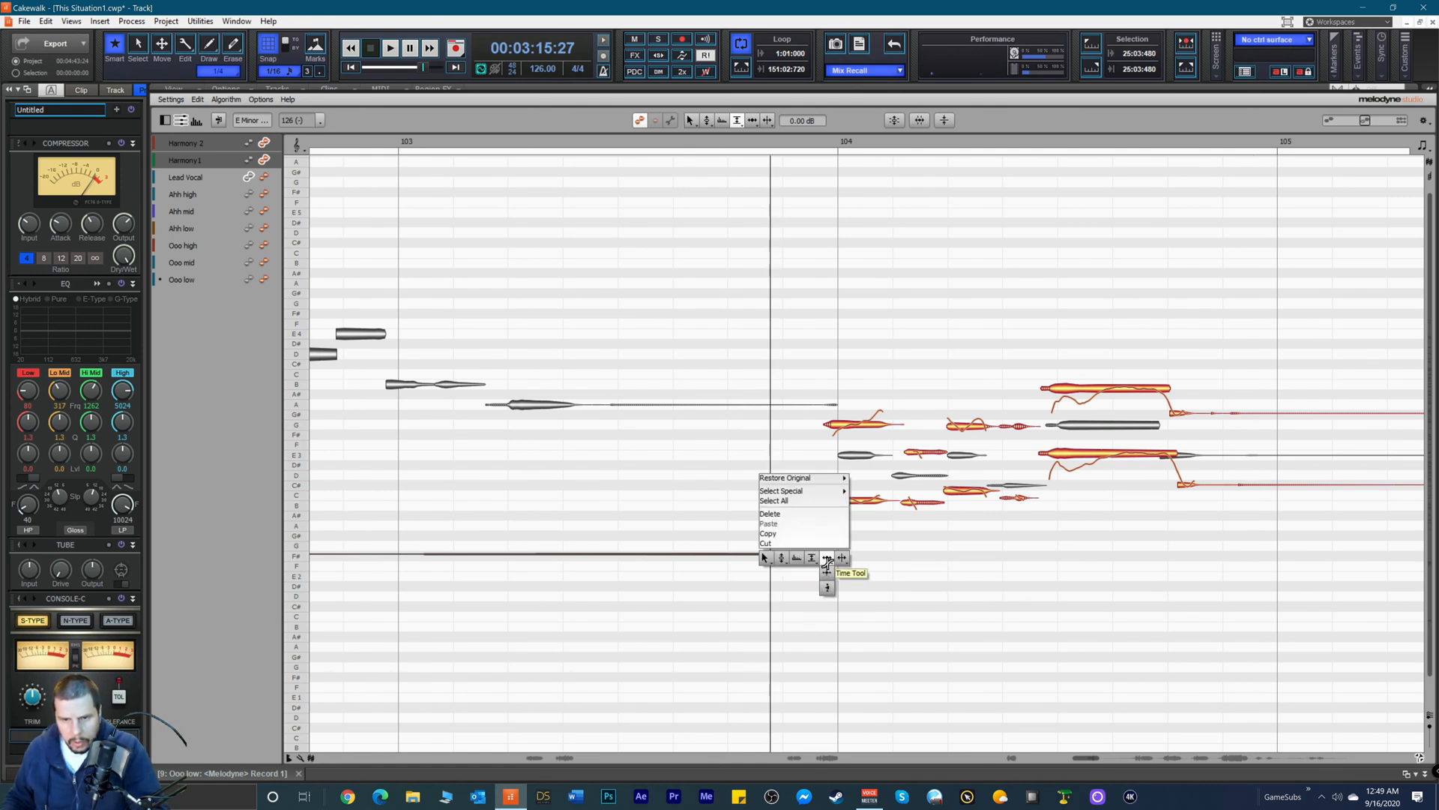
{"action": "left_click", "coordinate": [827, 561]}
{"action": "left_click_drag", "start_coordinate": [805, 338], "coordinate": [1198, 570]}
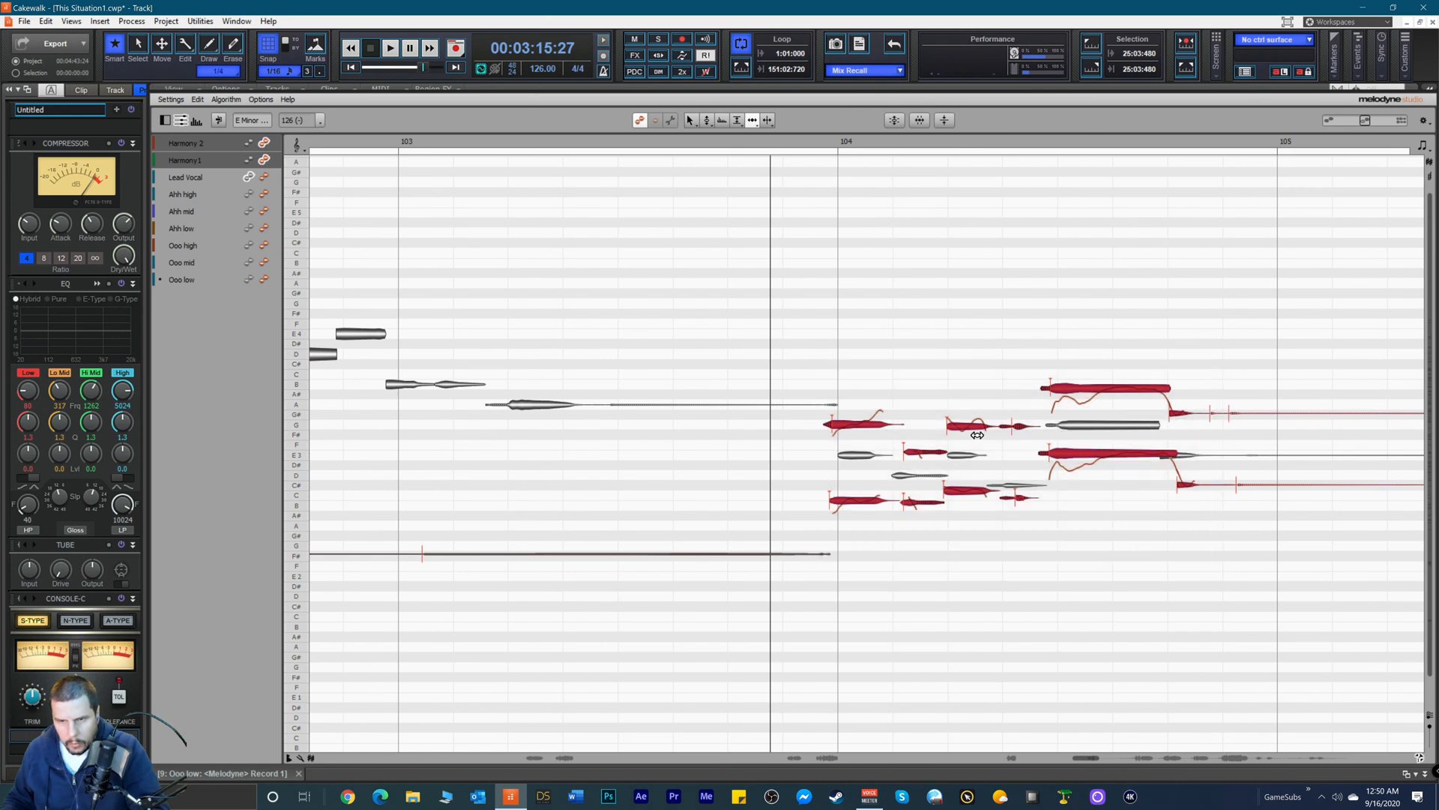
{"action": "right_click", "coordinate": [1100, 389]}
{"action": "left_click", "coordinate": [1085, 389]}
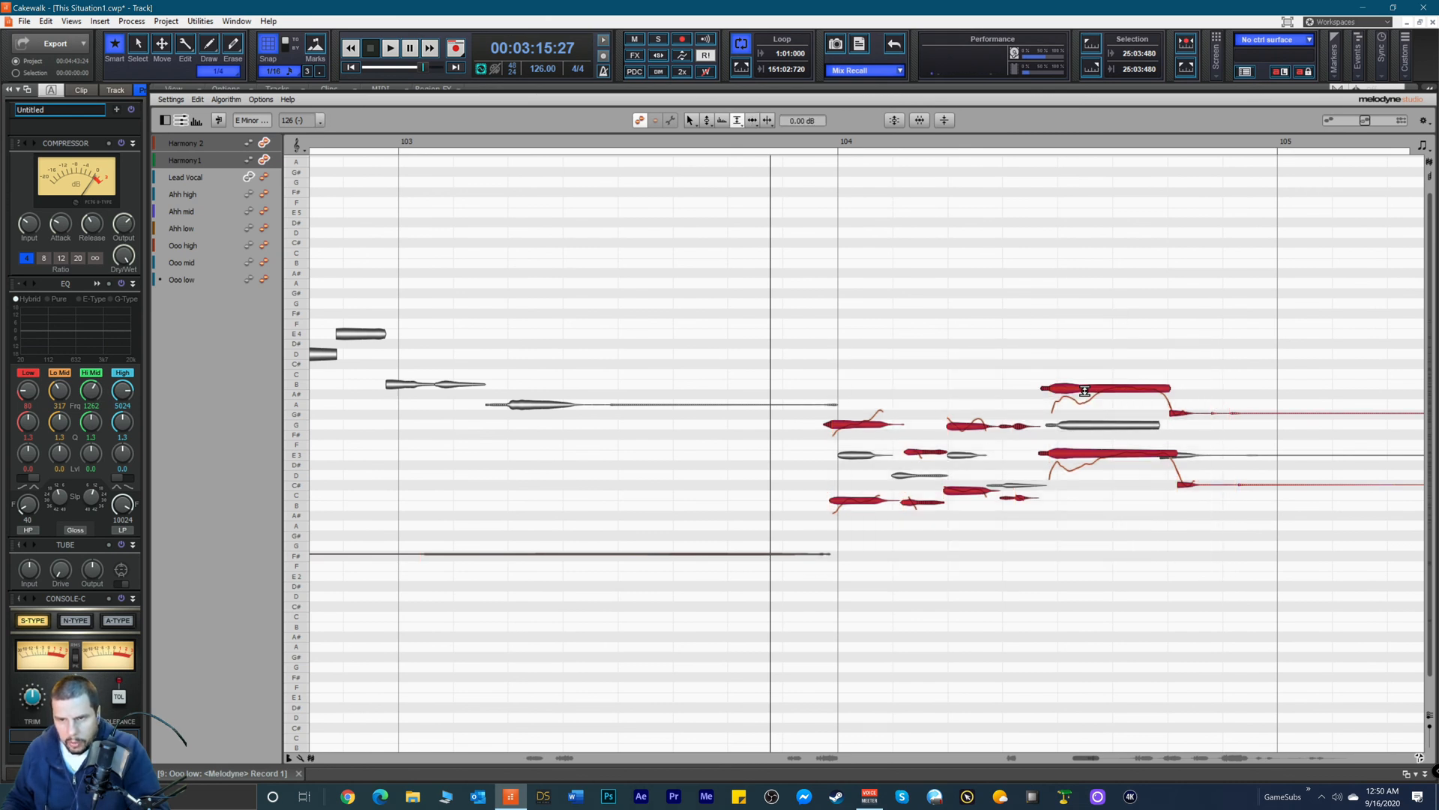
{"action": "left_click", "coordinate": [1085, 391]}
{"action": "right_click", "coordinate": [1085, 390]}
{"action": "left_click", "coordinate": [1058, 391]}
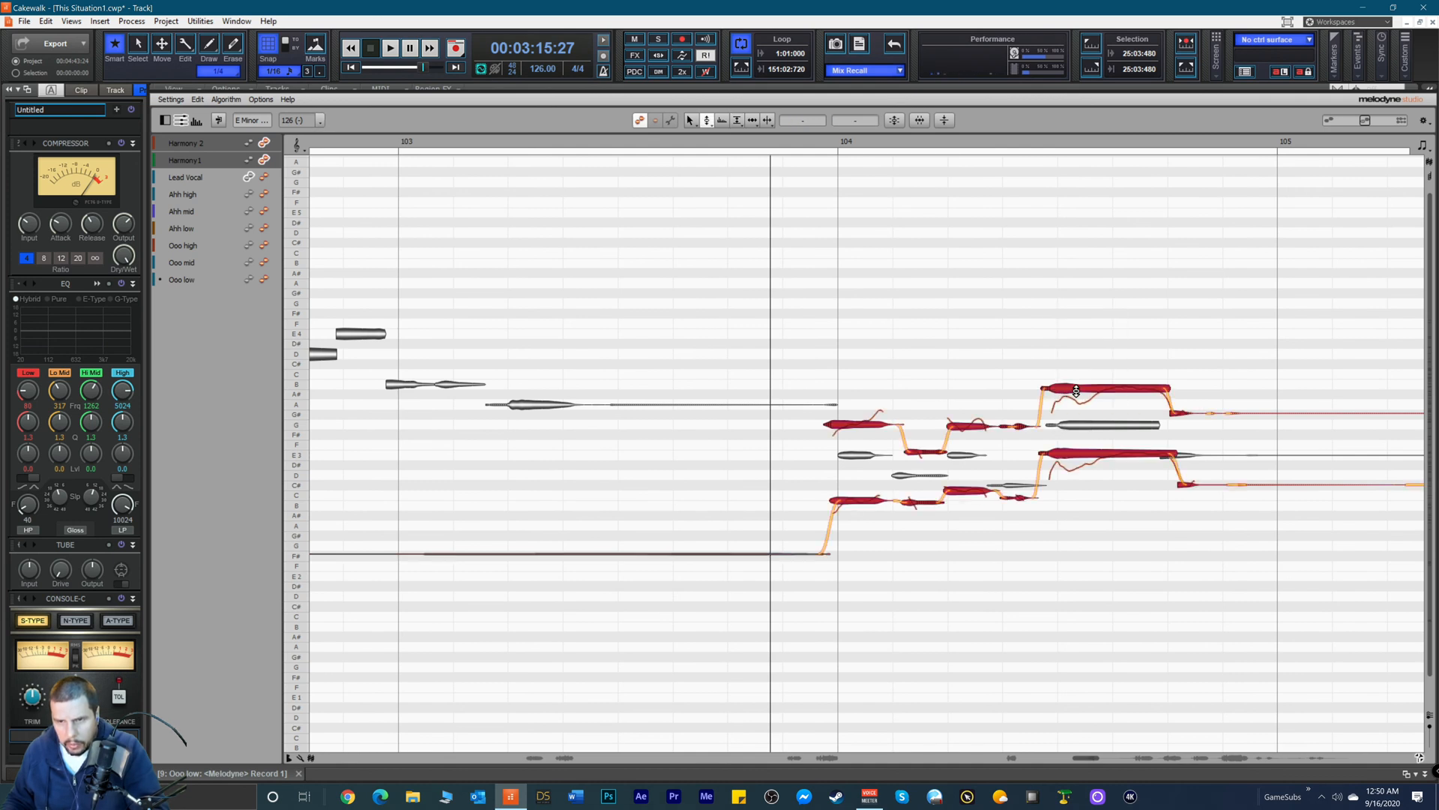
{"action": "key", "text": "space"}
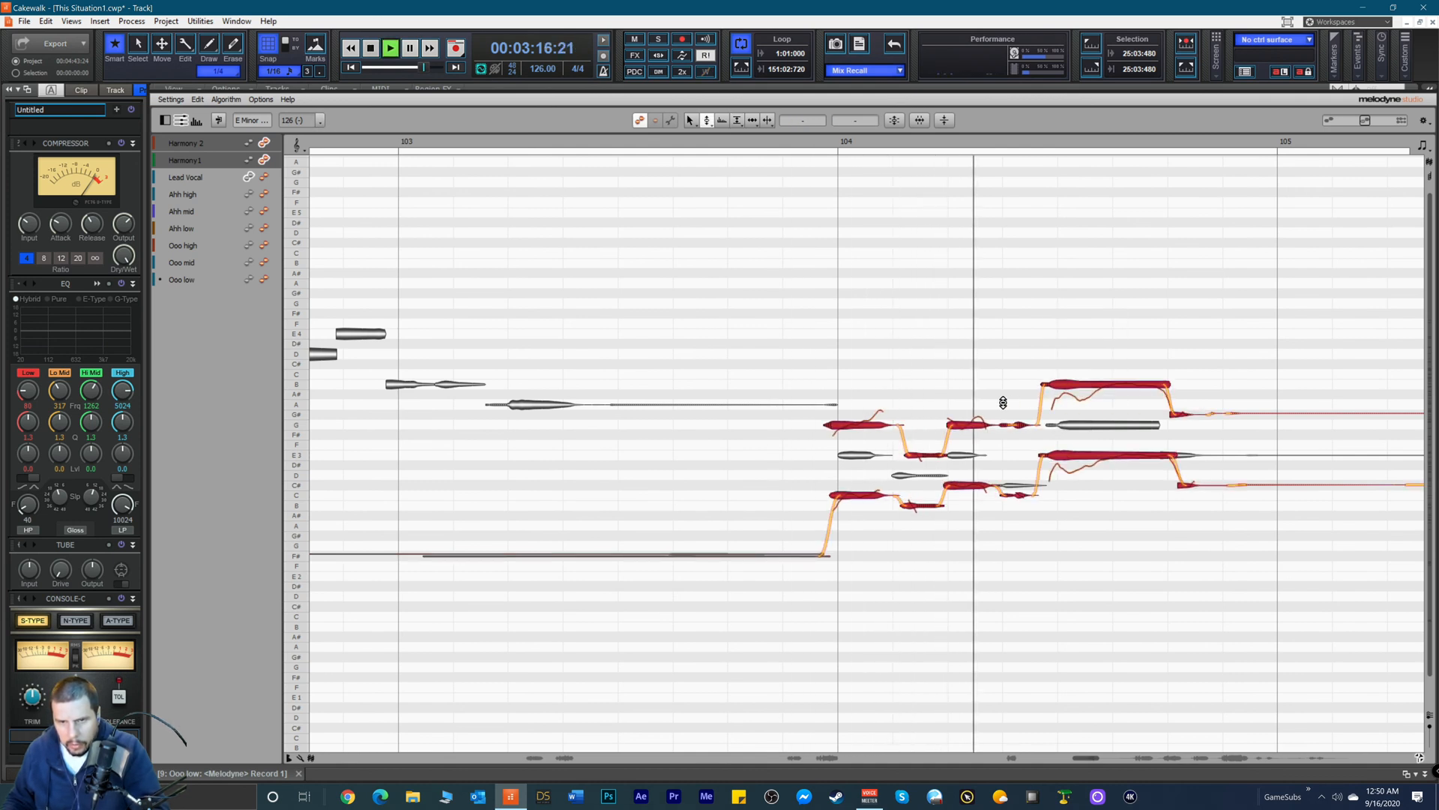
{"action": "key", "text": "space"}
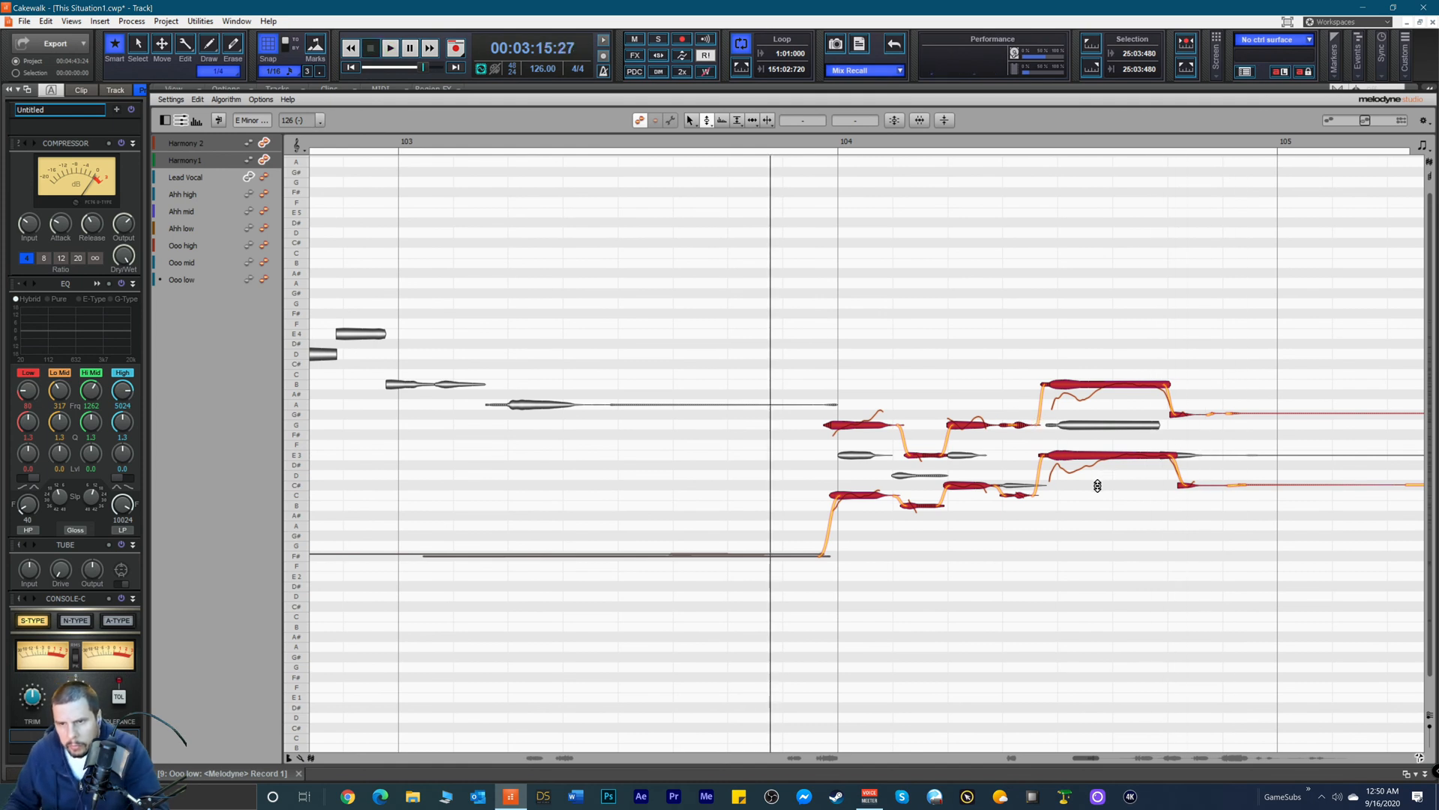
Step: Shift the selected bar 104 harmony notes together slightly later with the Time tool and clear the selection
{"action": "right_click", "coordinate": [1100, 485]}
{"action": "left_click", "coordinate": [1137, 487]}
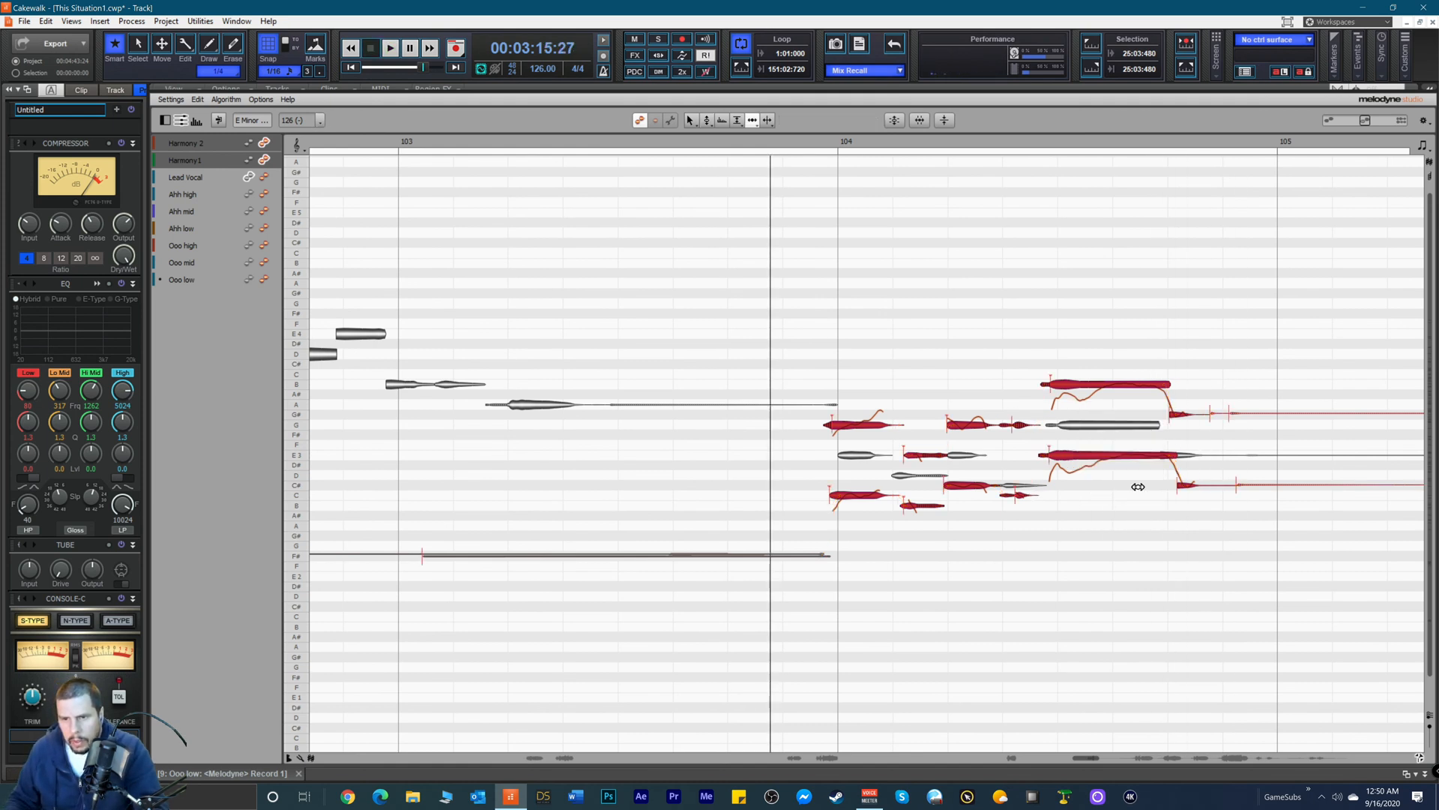
{"action": "left_click_drag", "start_coordinate": [1057, 388], "coordinate": [1060, 385]}
{"action": "key", "text": "ctrl+a"}
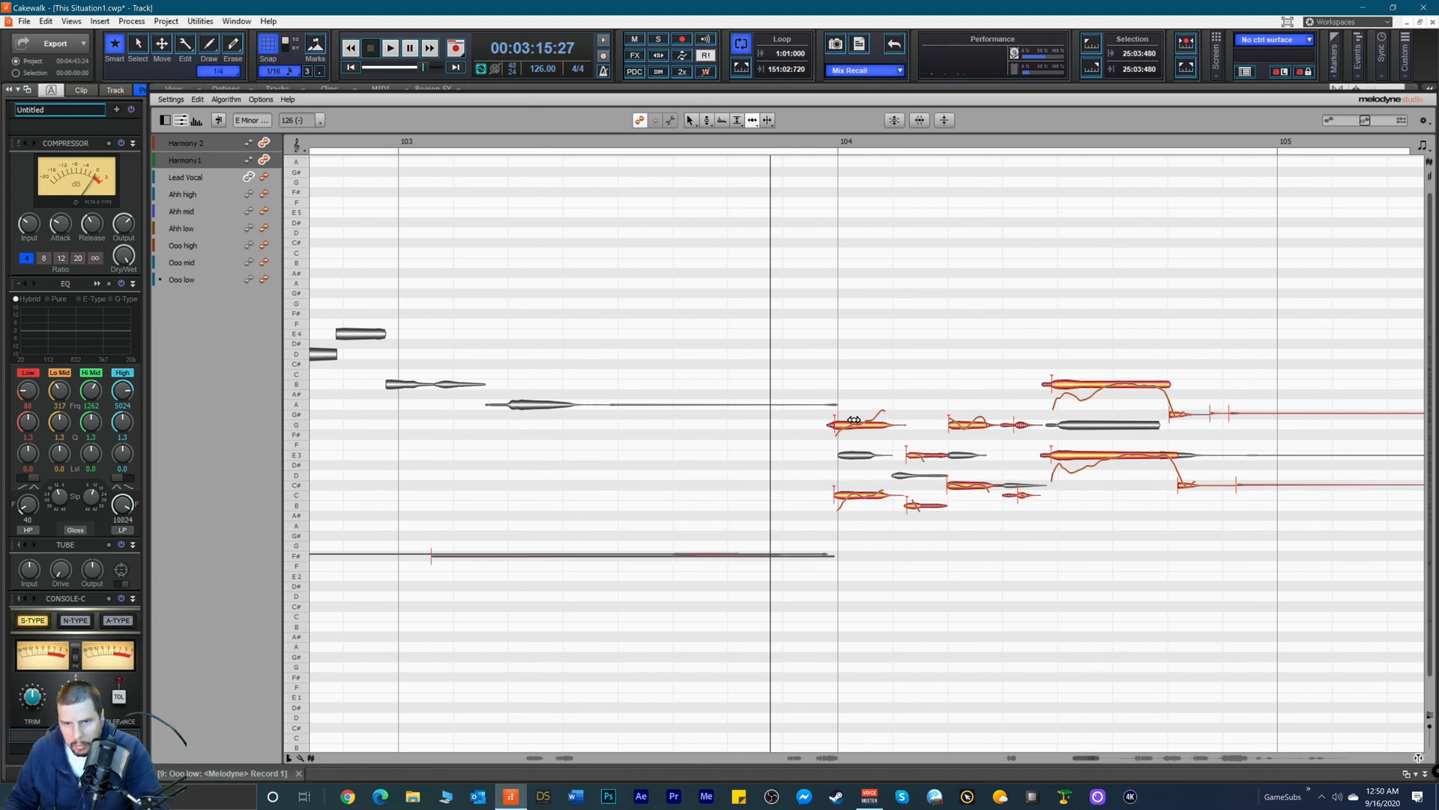
Step: Nudge the first Harmony1 note (G3) and the first Harmony 2 note (C3) at bar 104 slightly later
{"action": "left_click", "coordinate": [840, 426]}
{"action": "left_click_drag", "start_coordinate": [841, 427], "coordinate": [845, 429]}
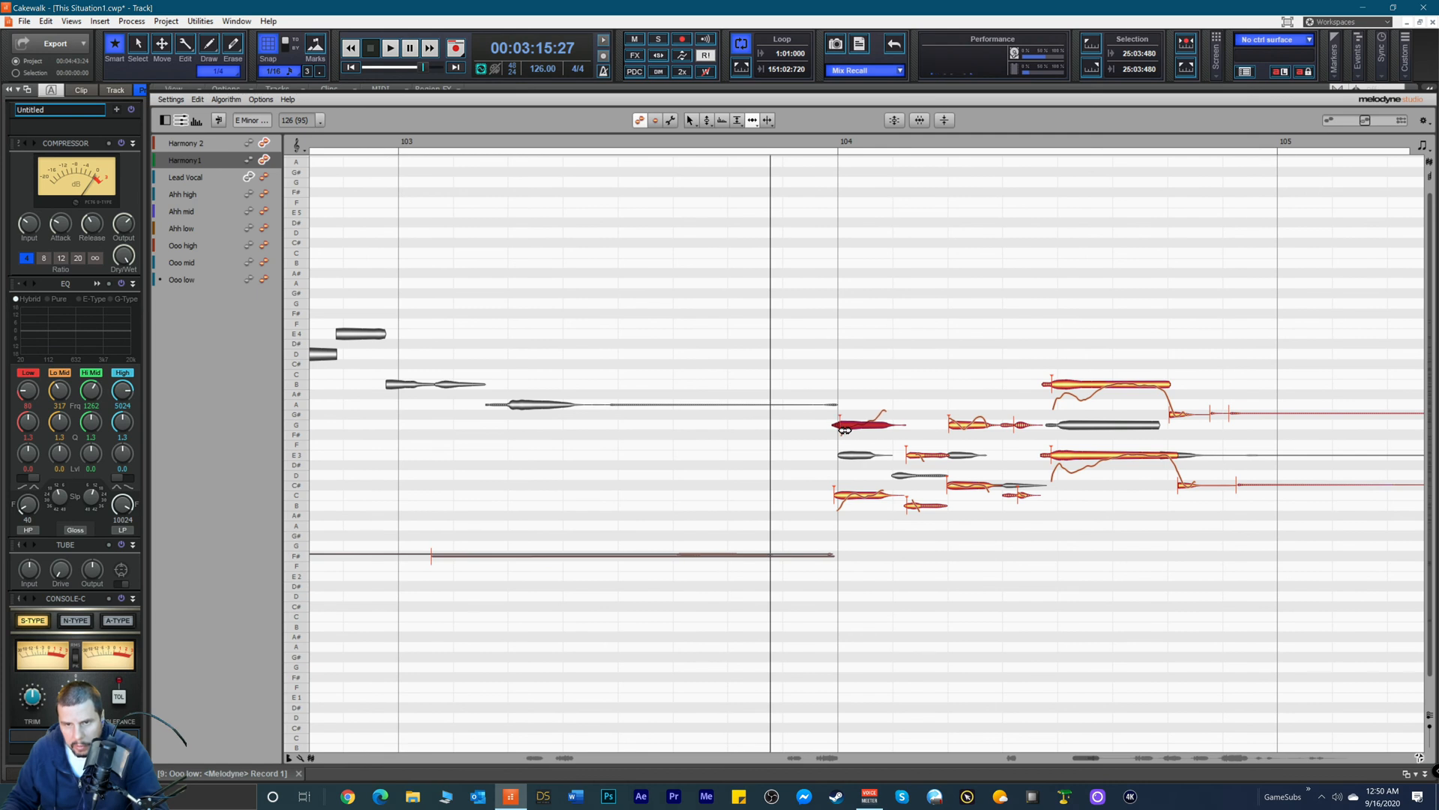
{"action": "left_click", "coordinate": [840, 497]}
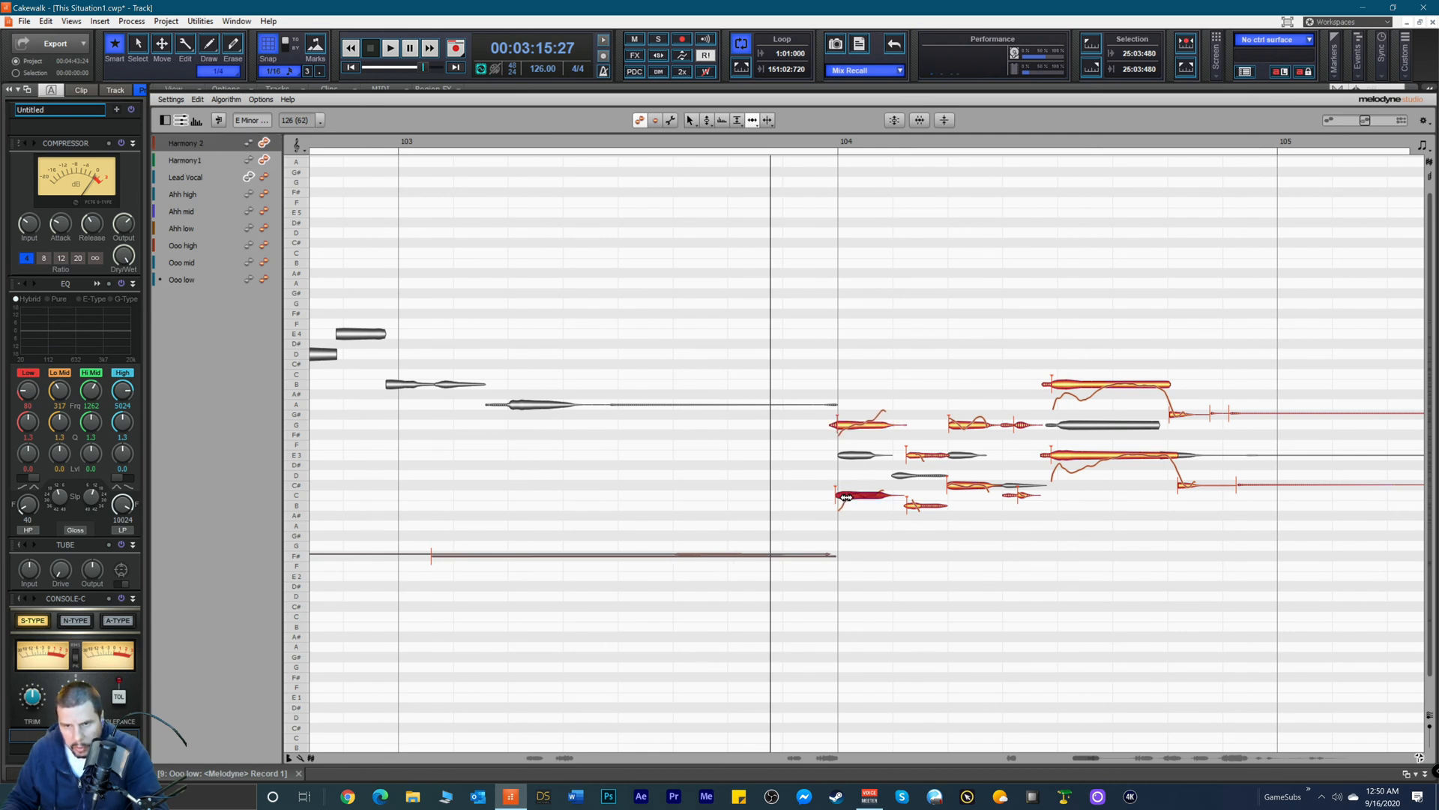
Step: Move the second notes of the bar 104 phrase, Harmony 2 B2 and Harmony1 E3, earlier to line up with the lead vocal's second note
{"action": "left_click_drag", "start_coordinate": [918, 509], "coordinate": [908, 507]}
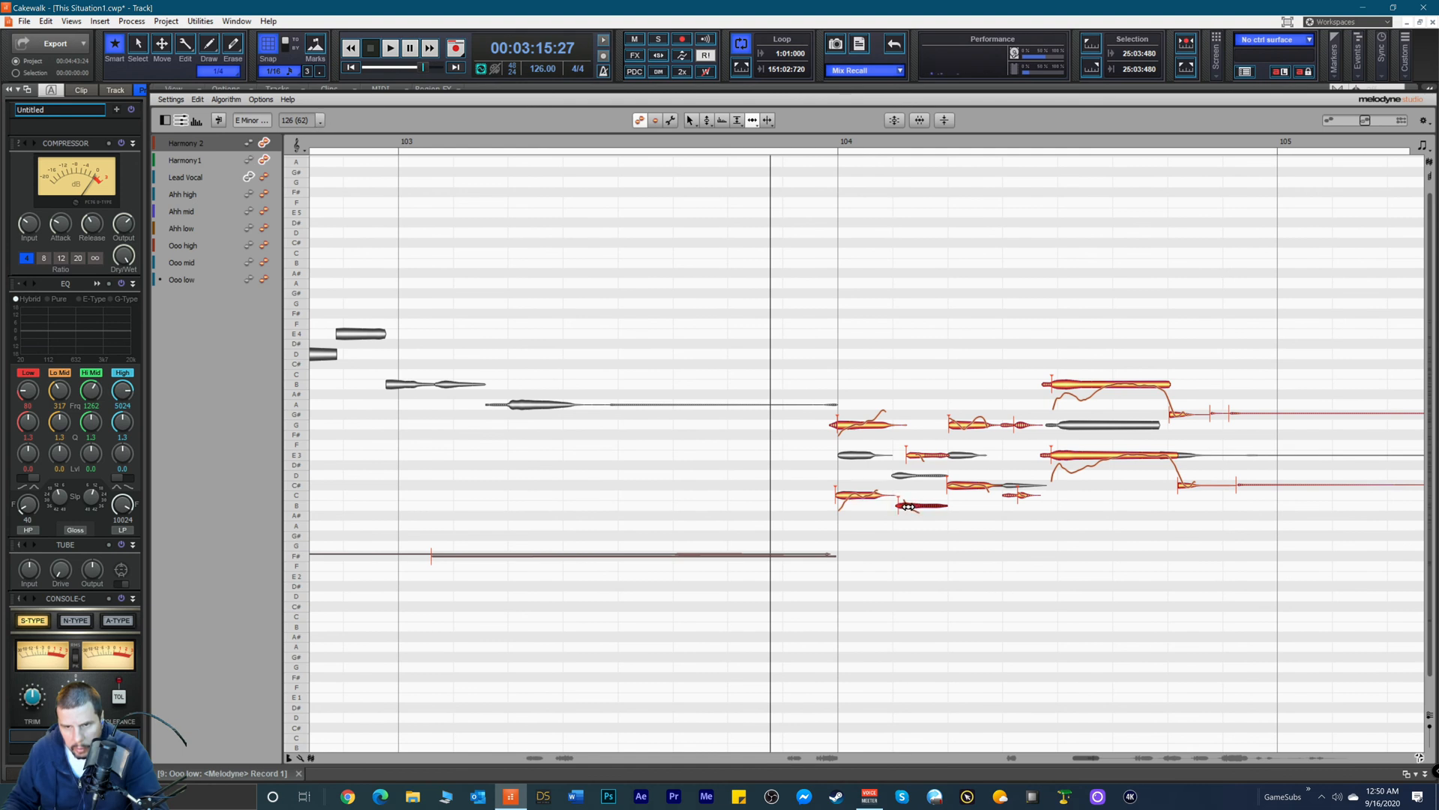
{"action": "left_click", "coordinate": [914, 454]}
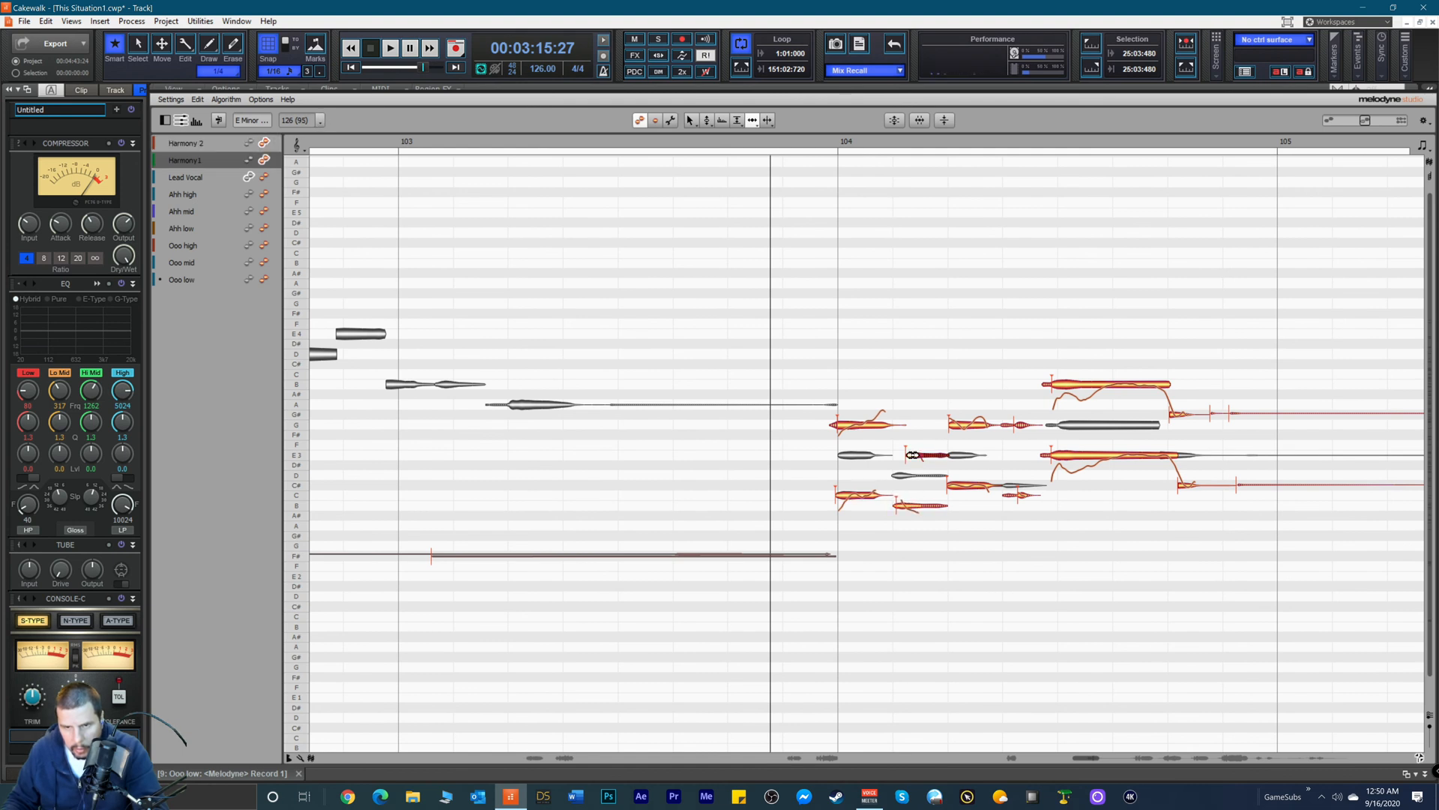
{"action": "left_click_drag", "start_coordinate": [913, 454], "coordinate": [904, 458]}
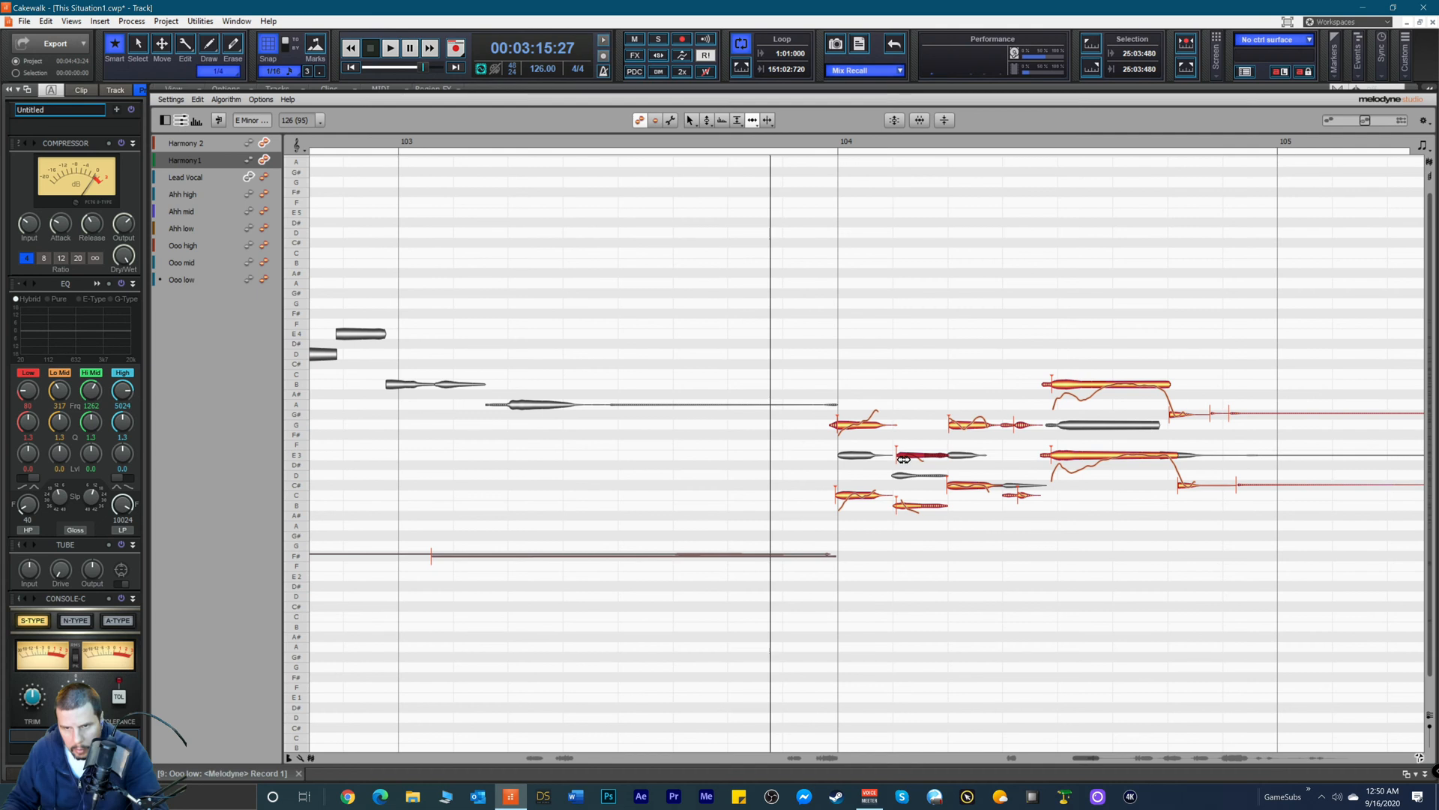
{"action": "left_click", "coordinate": [904, 459]}
{"action": "left_click", "coordinate": [901, 459]}
{"action": "left_click", "coordinate": [909, 508]}
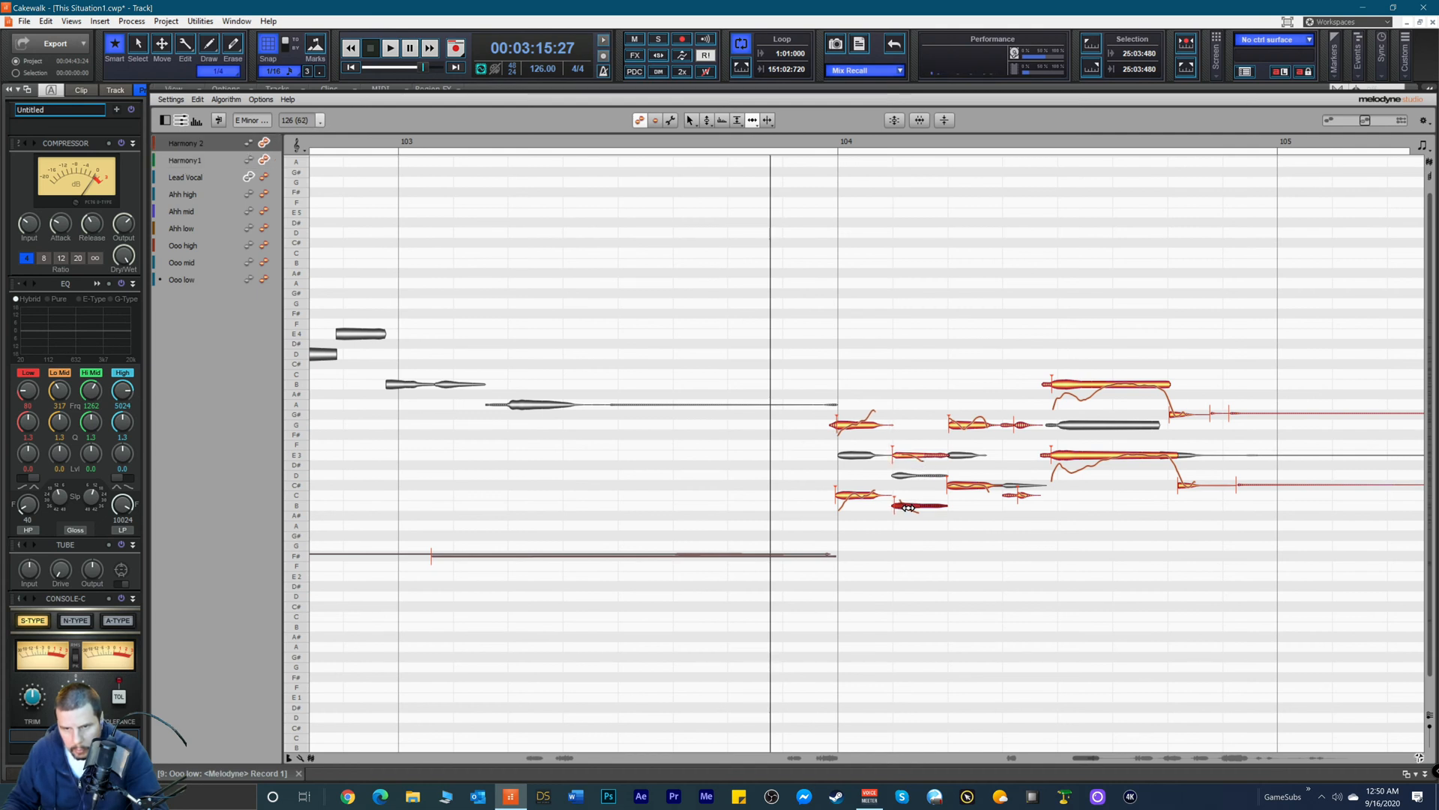
Step: Move the starts of the long Harmony 2 E3 and Harmony1 B3 notes in bar 104 slightly later to match the lead vocal
{"action": "left_click", "coordinate": [1060, 456]}
{"action": "left_click_drag", "start_coordinate": [1061, 458], "coordinate": [1065, 458]}
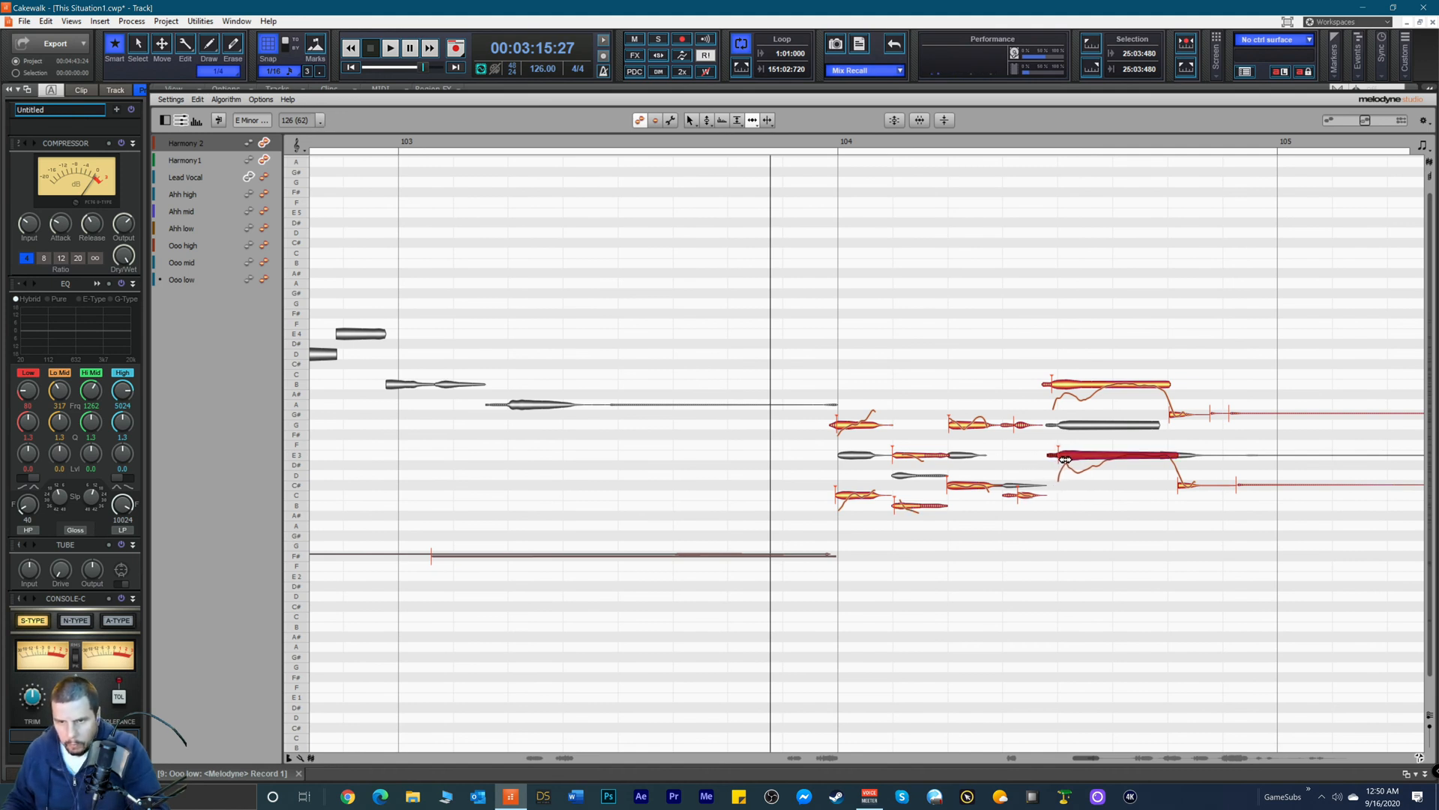
{"action": "left_click_drag", "start_coordinate": [1064, 385], "coordinate": [1070, 386]}
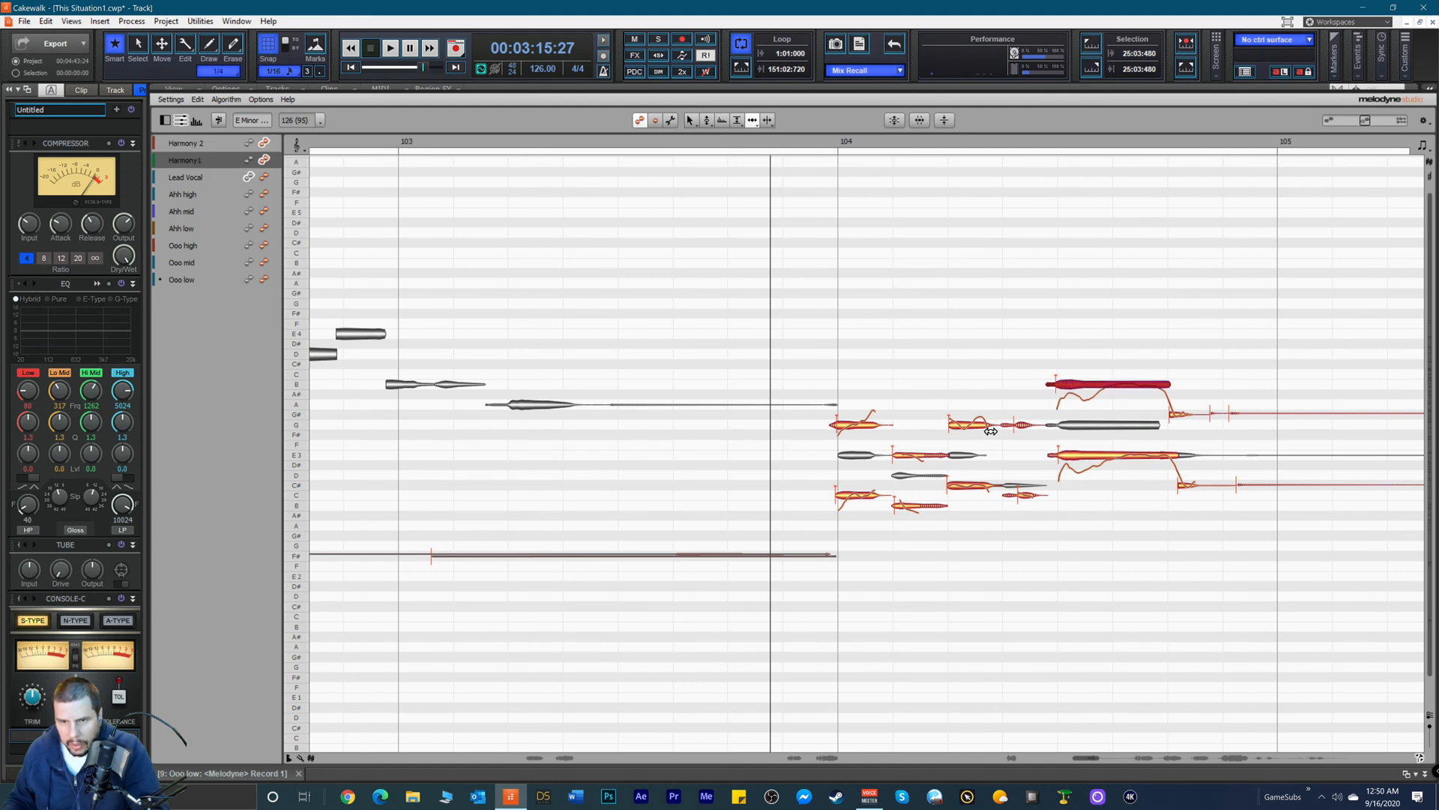
Step: Fine-tune the note timing in the bar 104 phrase, nudging the first Harmony1 G3 note and the long B3 note slightly later
{"action": "left_click", "coordinate": [898, 456]}
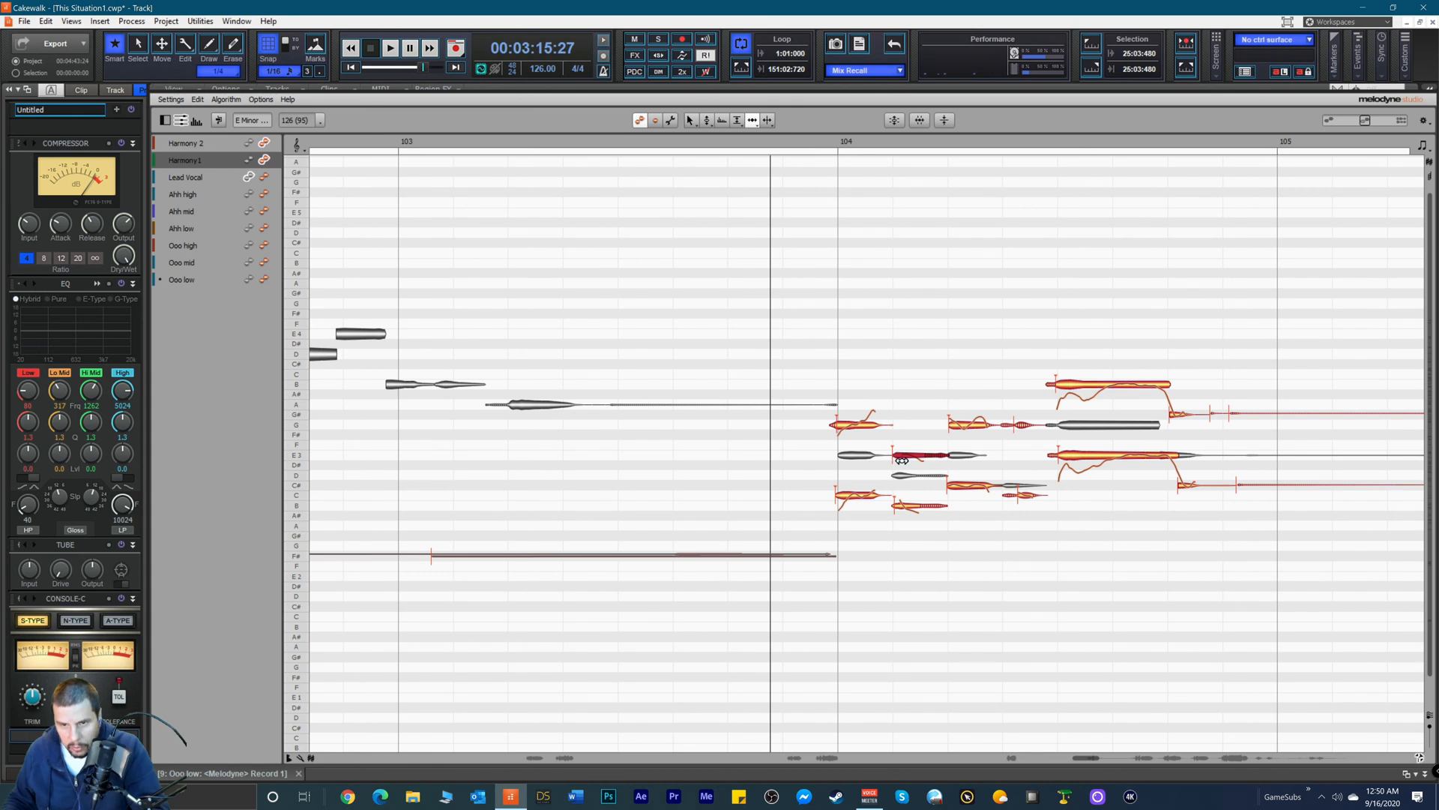
{"action": "left_click", "coordinate": [903, 506]}
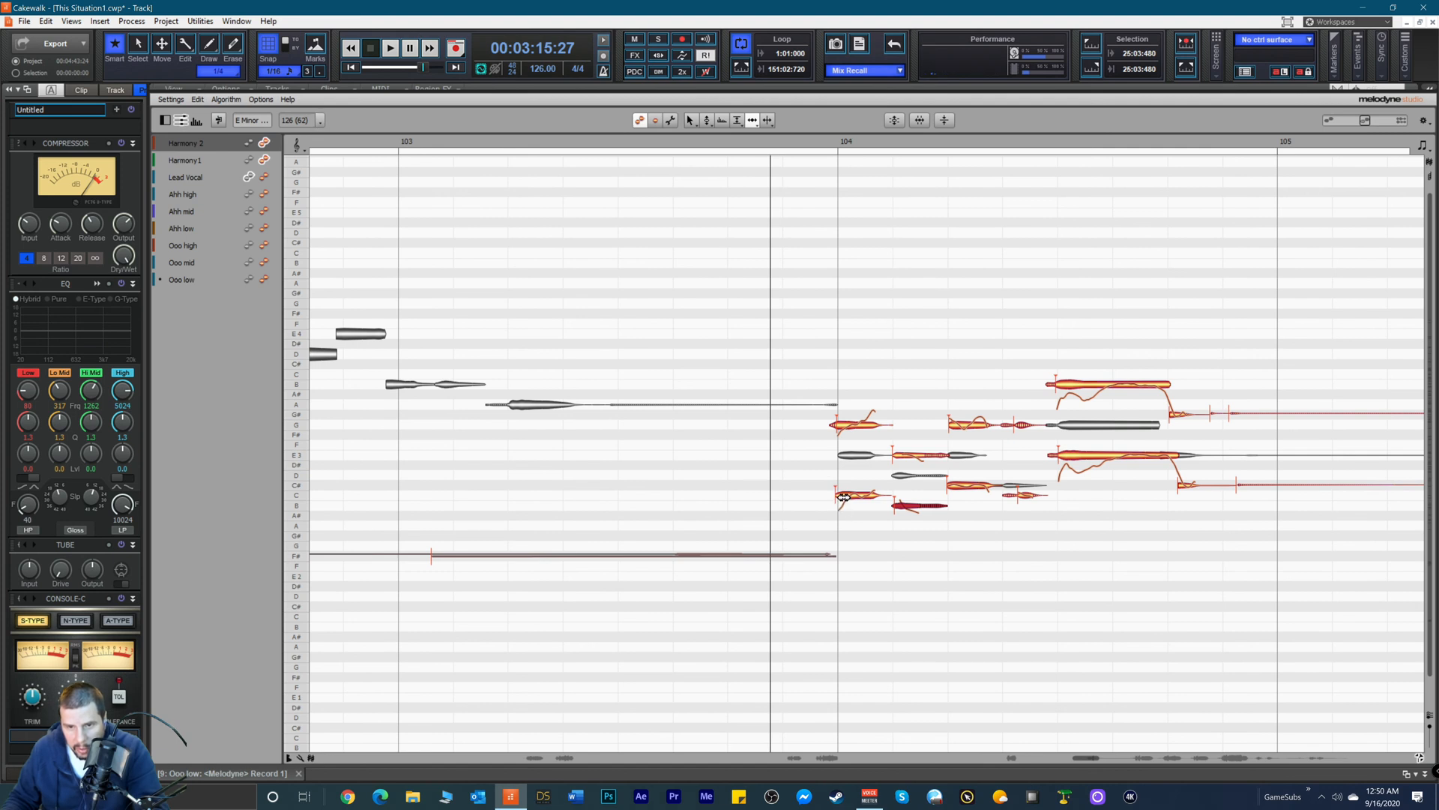
{"action": "left_click", "coordinate": [841, 427]}
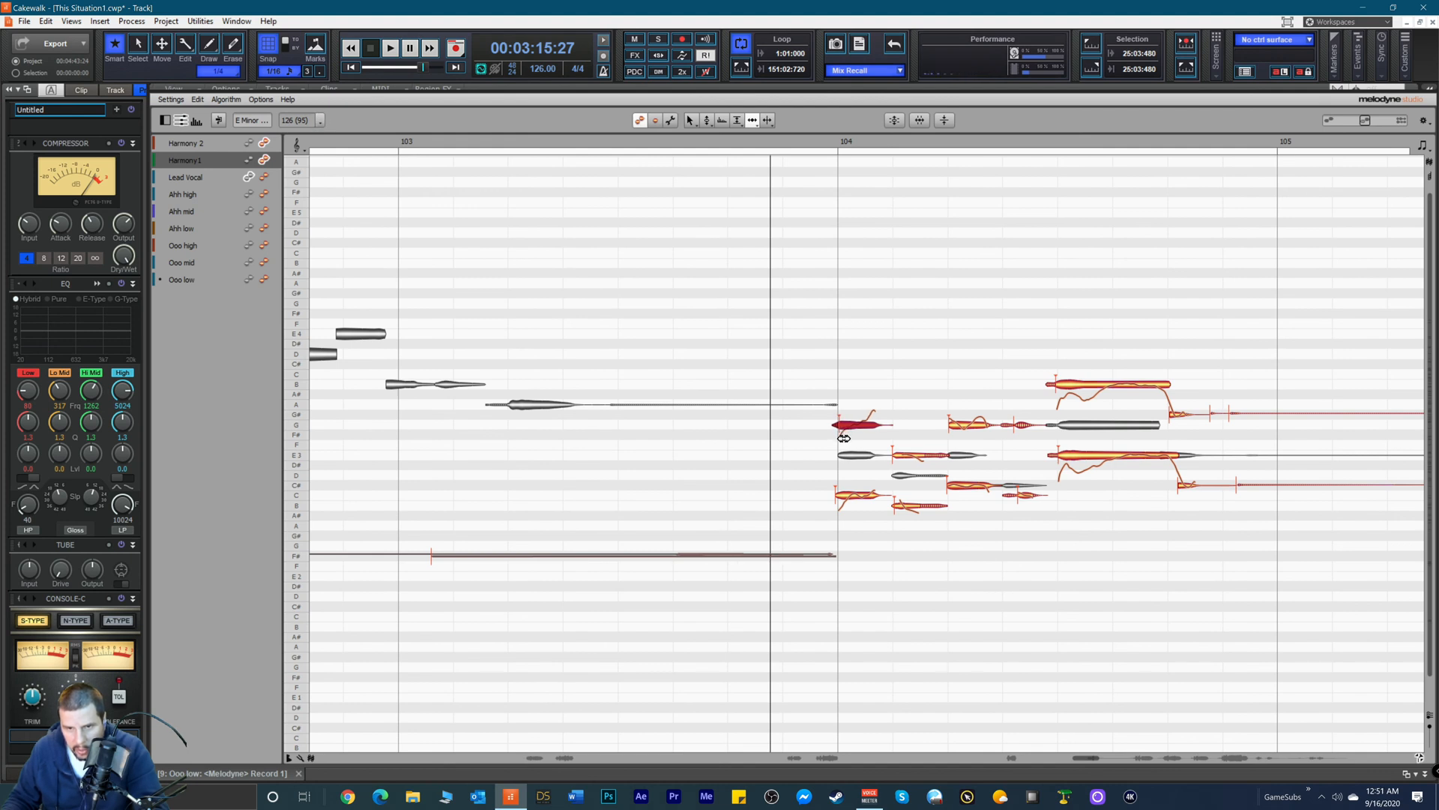
{"action": "left_click", "coordinate": [1064, 386]}
{"action": "left_click_drag", "start_coordinate": [1064, 386], "coordinate": [1066, 386]}
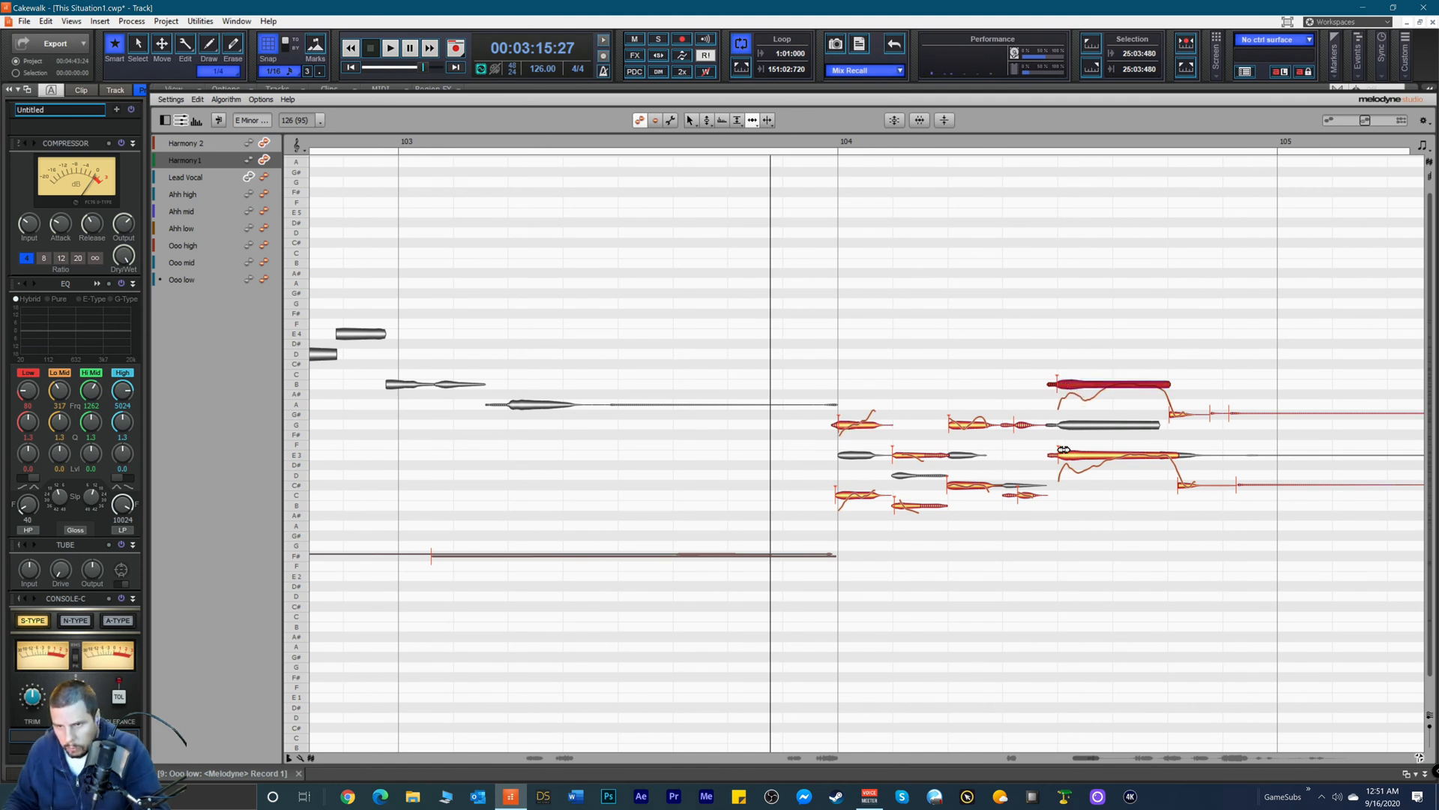
Step: Move the short closing Harmony 2 C#3 note in bar 104 slightly earlier and play the phrase back
{"action": "left_click", "coordinate": [1183, 488]}
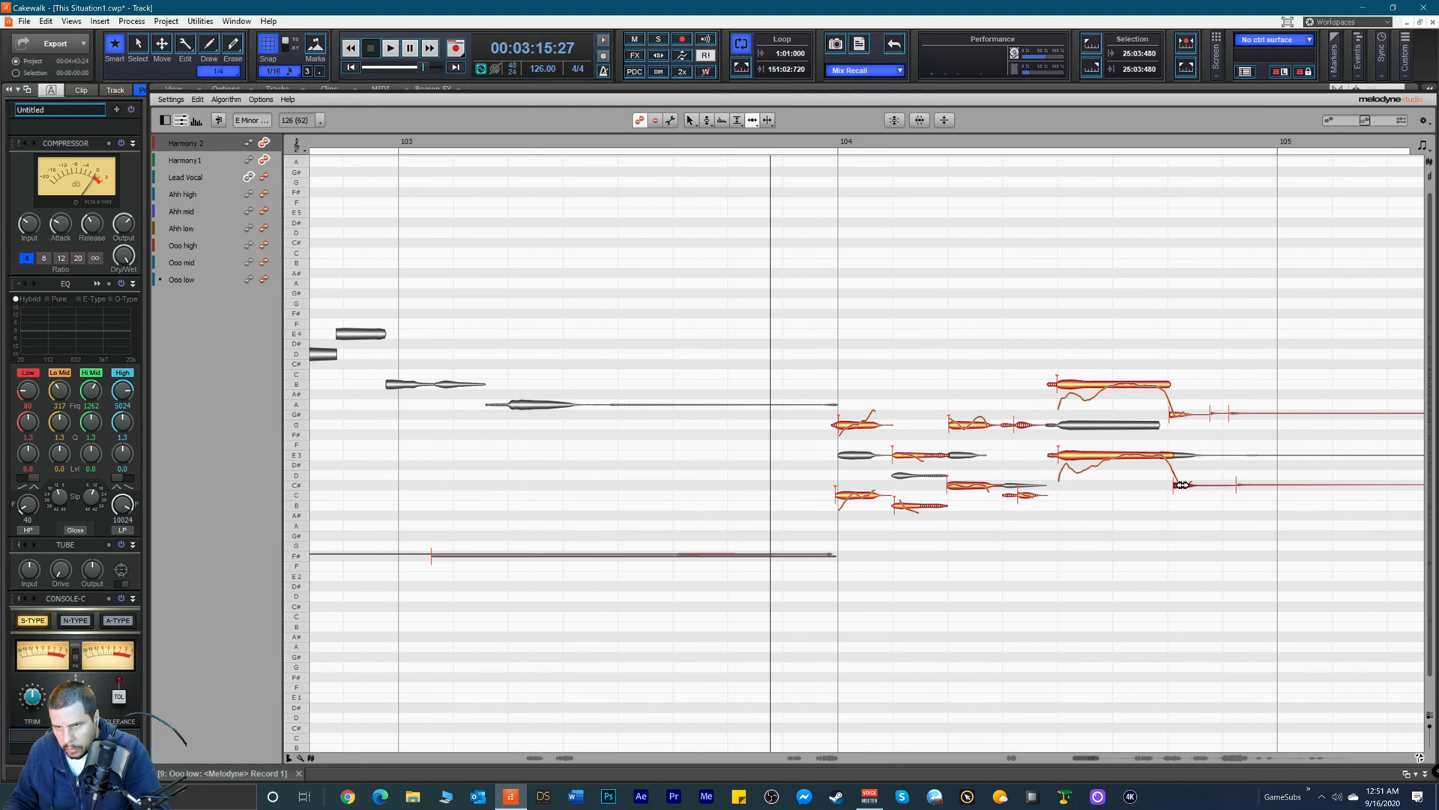
{"action": "key", "text": "space"}
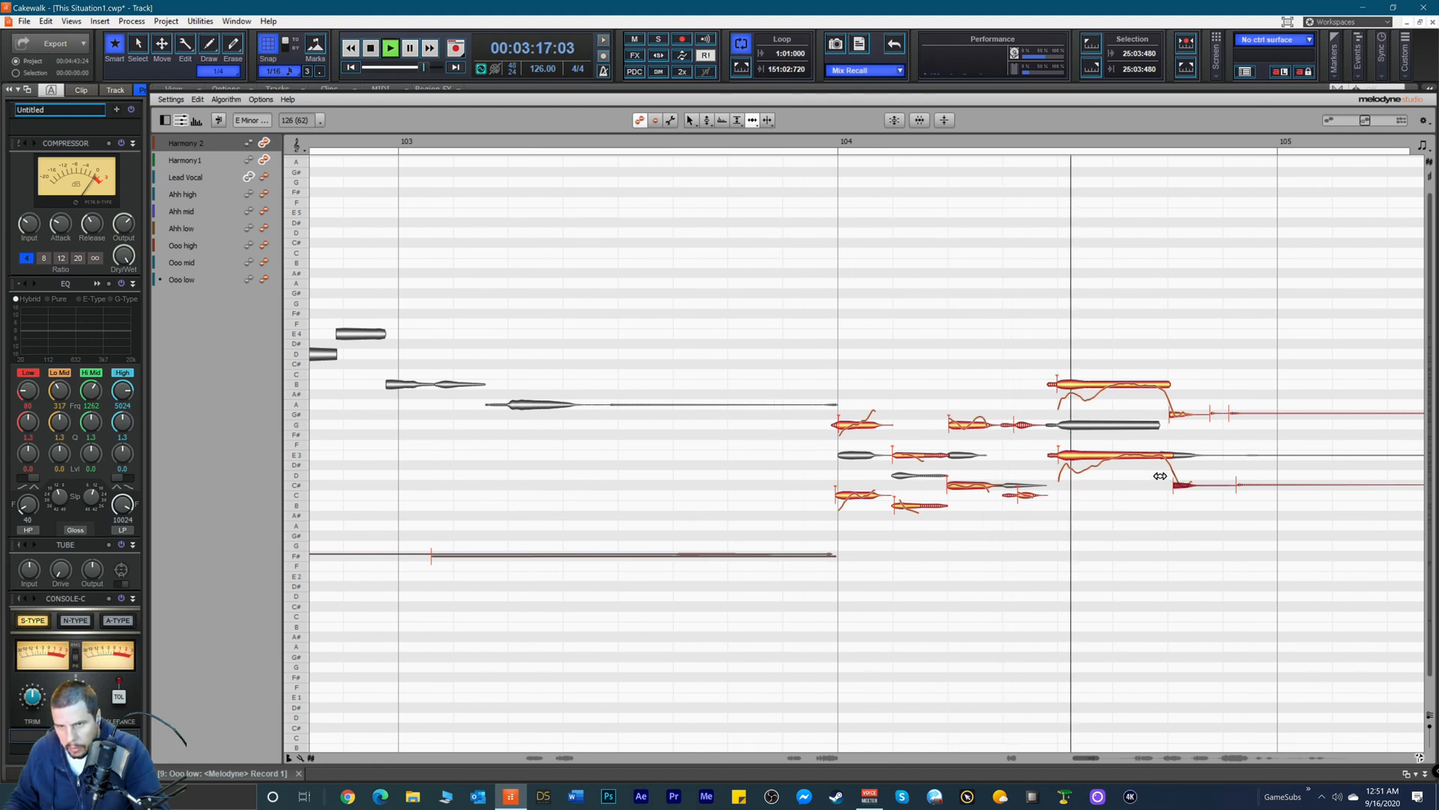
{"action": "key", "text": "space"}
{"action": "key", "text": "space"}
{"action": "key", "text": "space"}
Step: Shift the starts of the fourth notes in the bar 104 phrase, Harmony 2 C3 and Harmony1 G3, earlier and play the result
{"action": "left_click", "coordinate": [957, 485]}
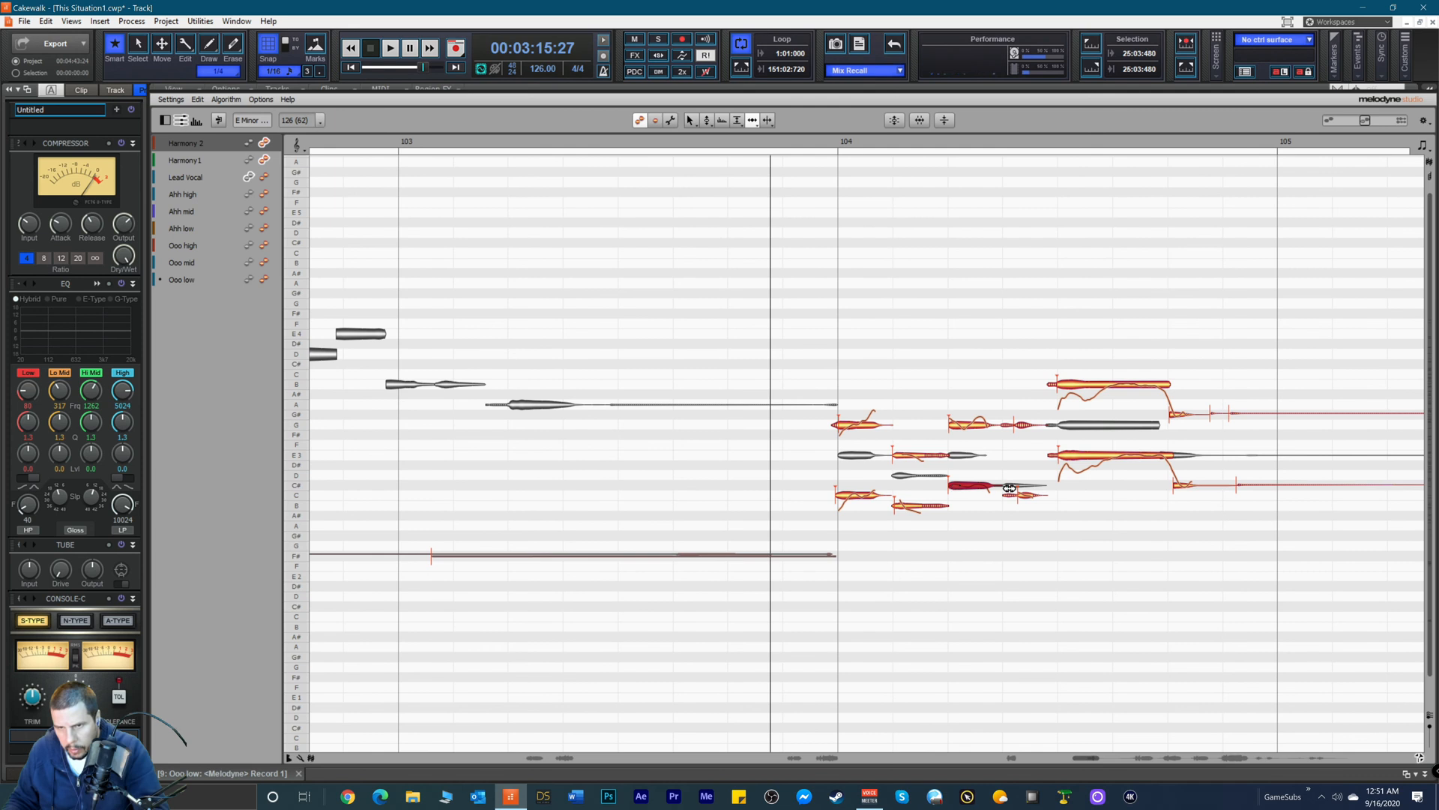
{"action": "left_click_drag", "start_coordinate": [1028, 495], "coordinate": [1019, 496]}
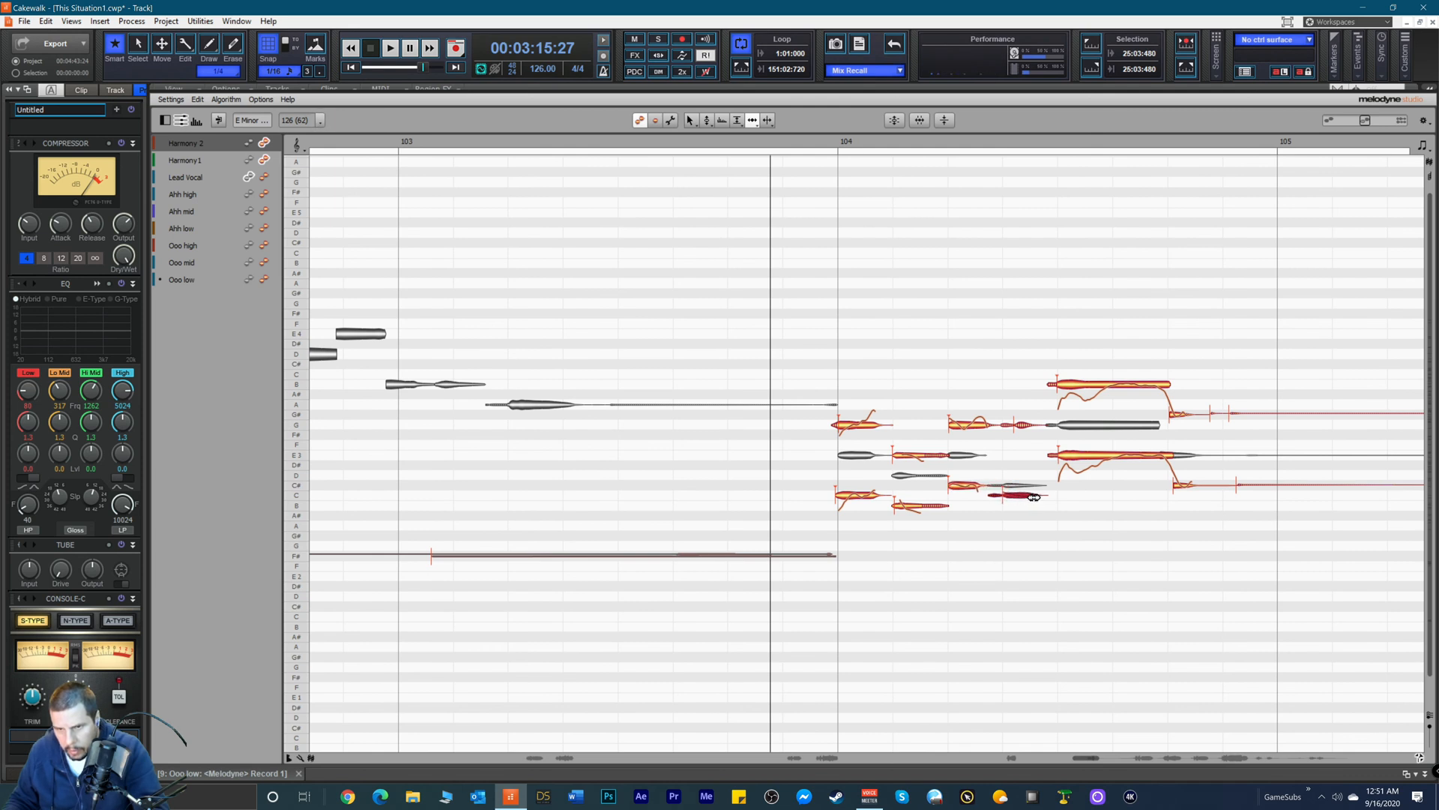
{"action": "left_click_drag", "start_coordinate": [1016, 428], "coordinate": [1010, 427]}
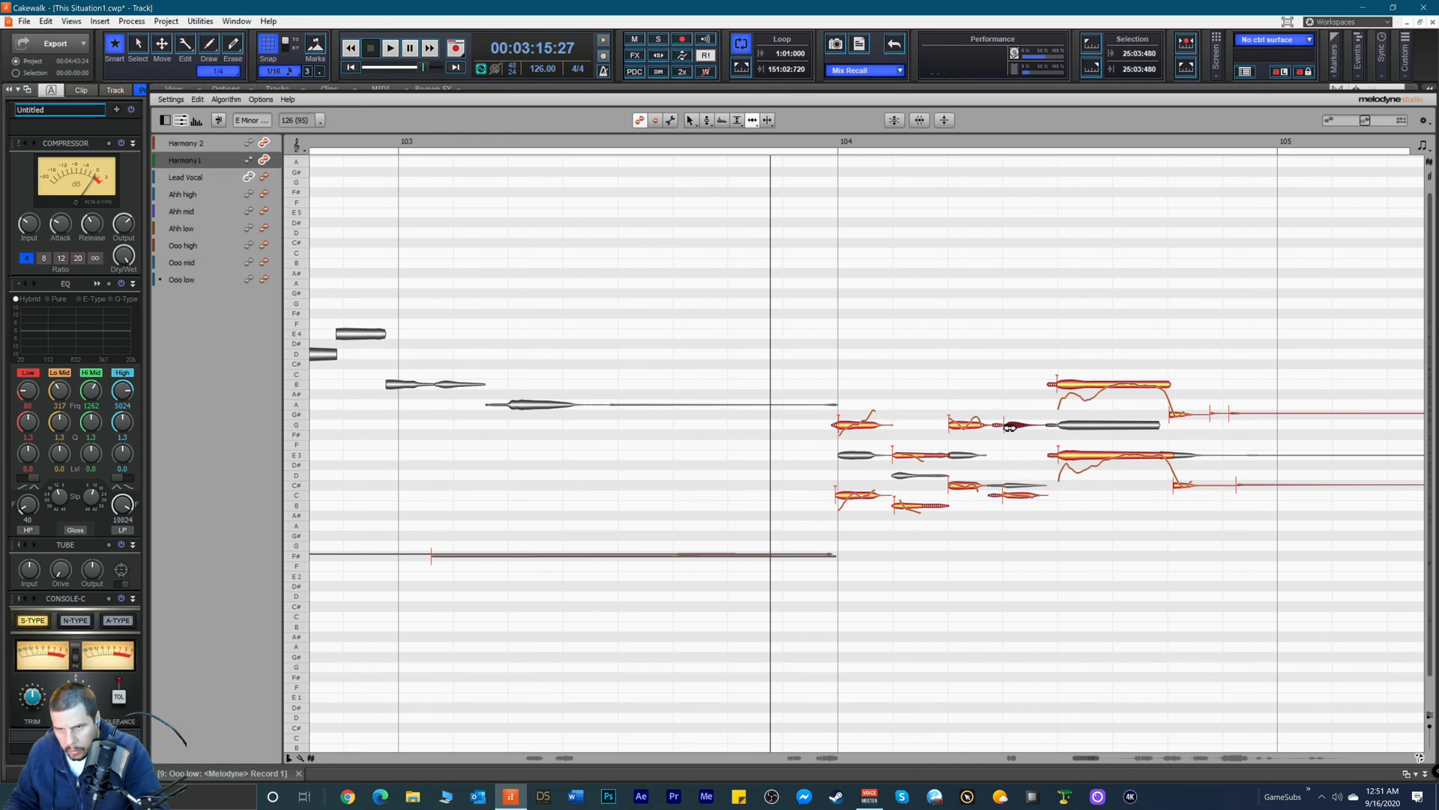
{"action": "key", "text": "space"}
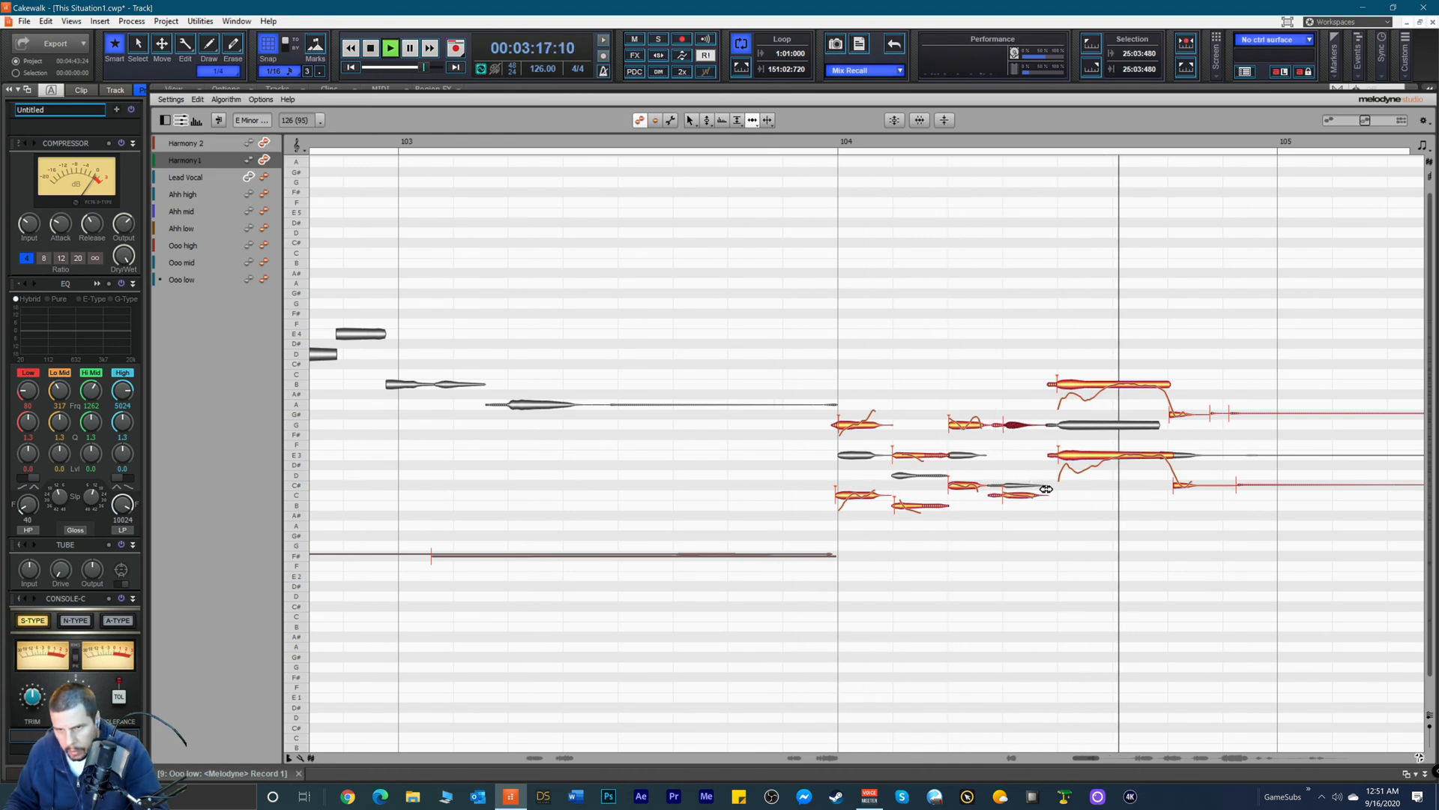
Step: Nudge the closing Harmony 2 C#3 note earlier again to meet the end of the long Harmony1 note
{"action": "left_click", "coordinate": [1181, 485]}
{"action": "left_click_drag", "start_coordinate": [1181, 486], "coordinate": [1177, 486]}
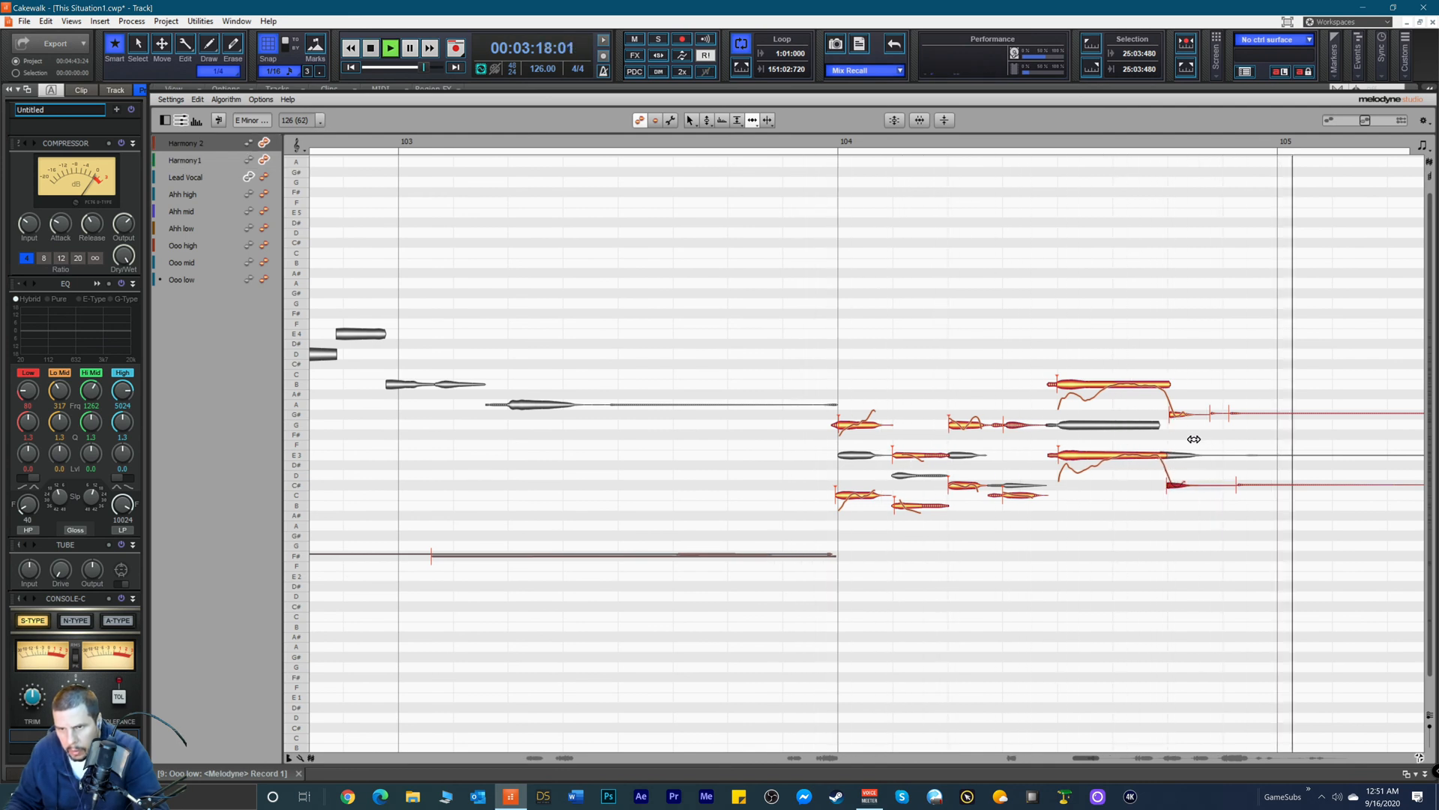
{"action": "key", "text": "space"}
Step: Mute the noise segments following the bar 104 phrase on Harmony1 and Harmony 2 and audition the phrase ending
{"action": "left_click_drag", "start_coordinate": [1216, 391], "coordinate": [1276, 422]}
{"action": "right_click", "coordinate": [1278, 424]}
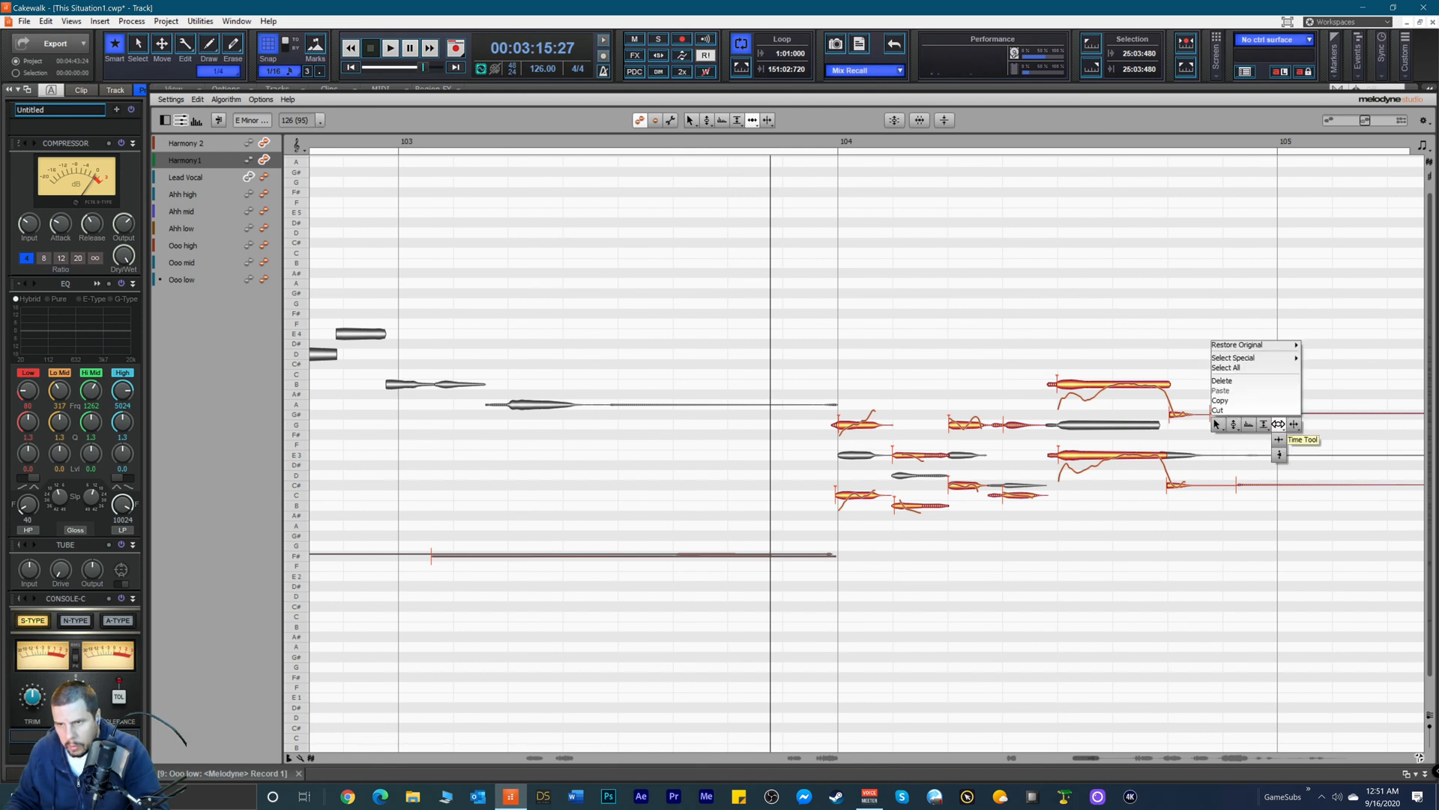
{"action": "left_click", "coordinate": [1264, 439]}
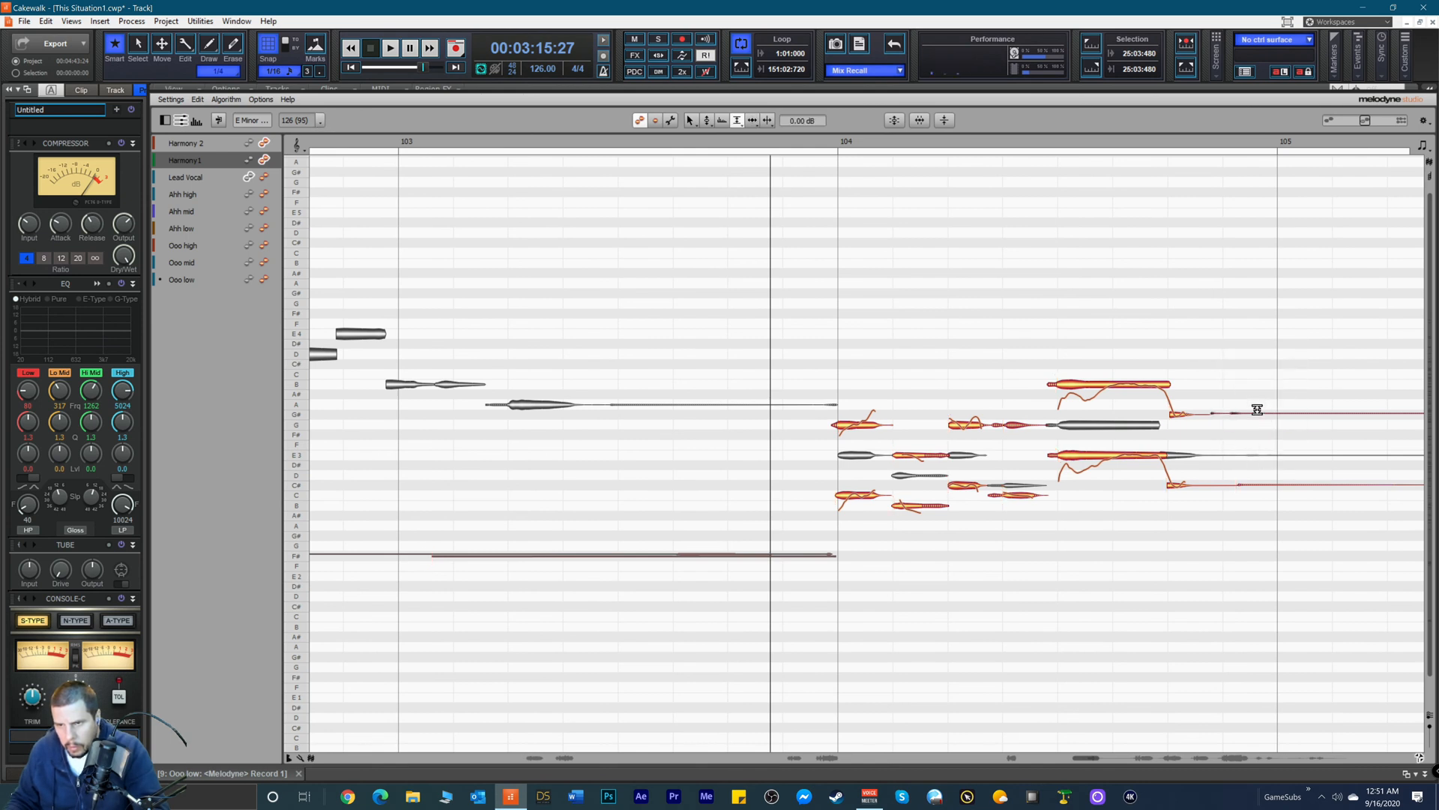
{"action": "left_click", "coordinate": [1303, 483]}
{"action": "key", "text": "space"}
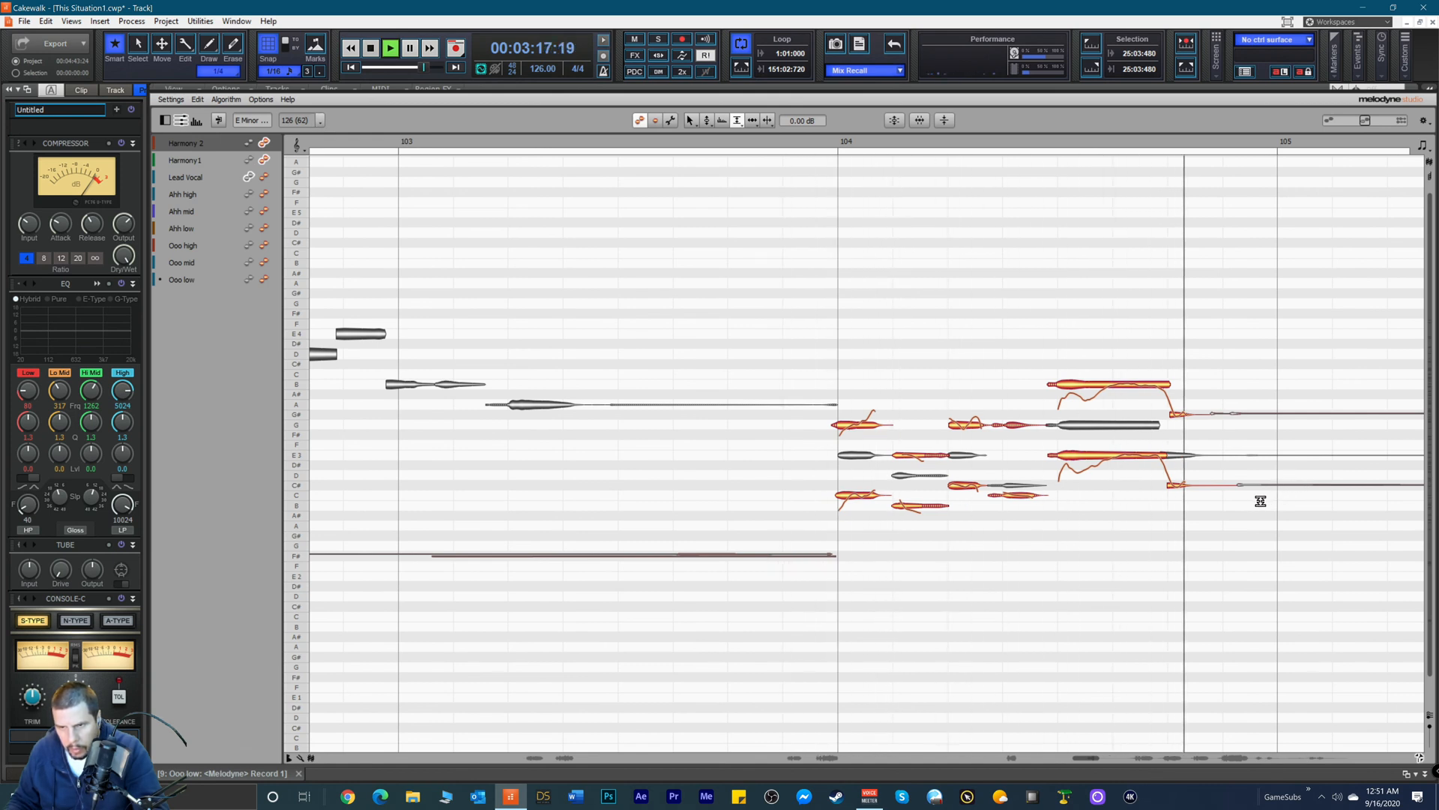
{"action": "key", "text": "space"}
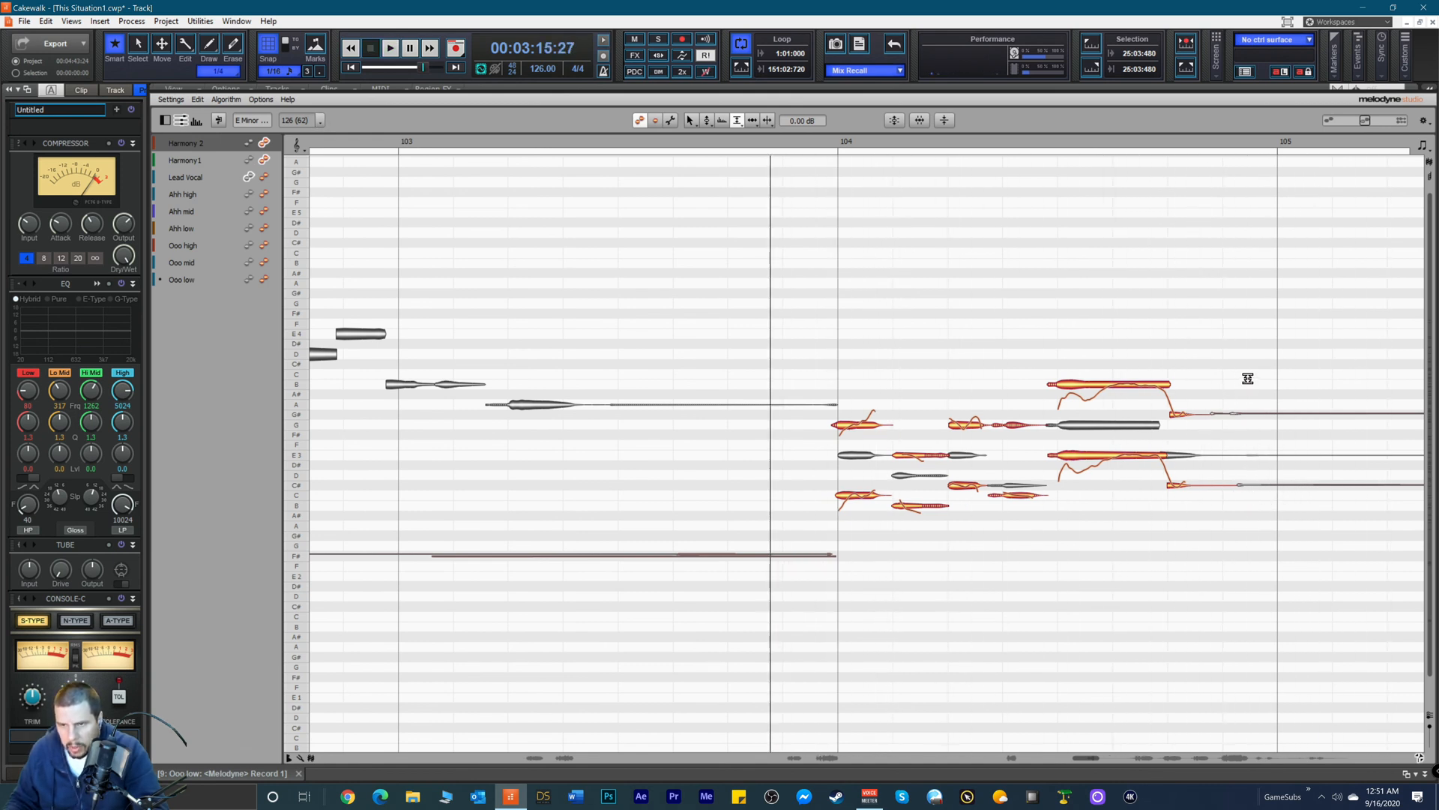
Step: Split the long noise tails of Harmony1 and Harmony 2 just before bar 105
{"action": "right_click", "coordinate": [1248, 380]}
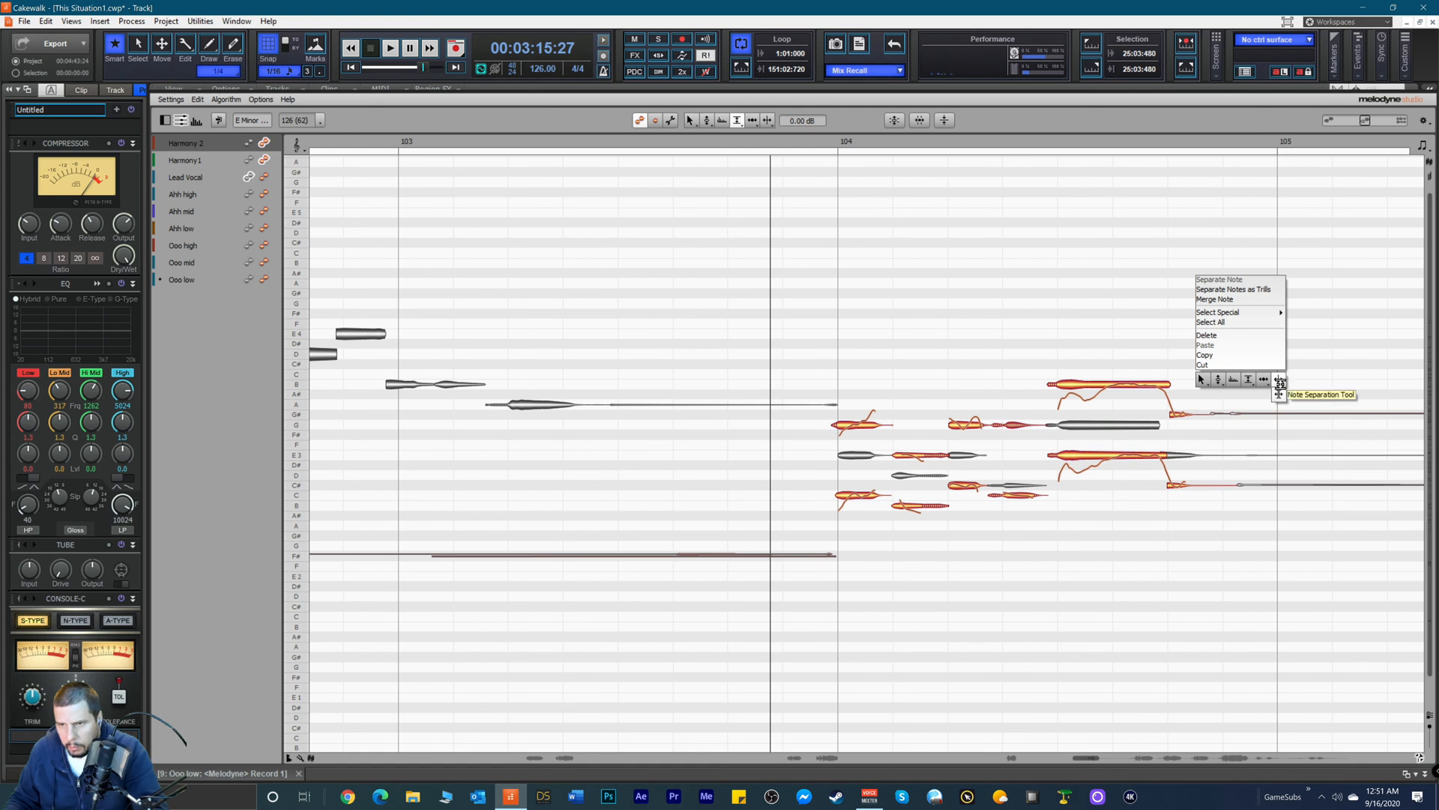
{"action": "left_click", "coordinate": [1280, 383]}
{"action": "left_click", "coordinate": [1262, 413]}
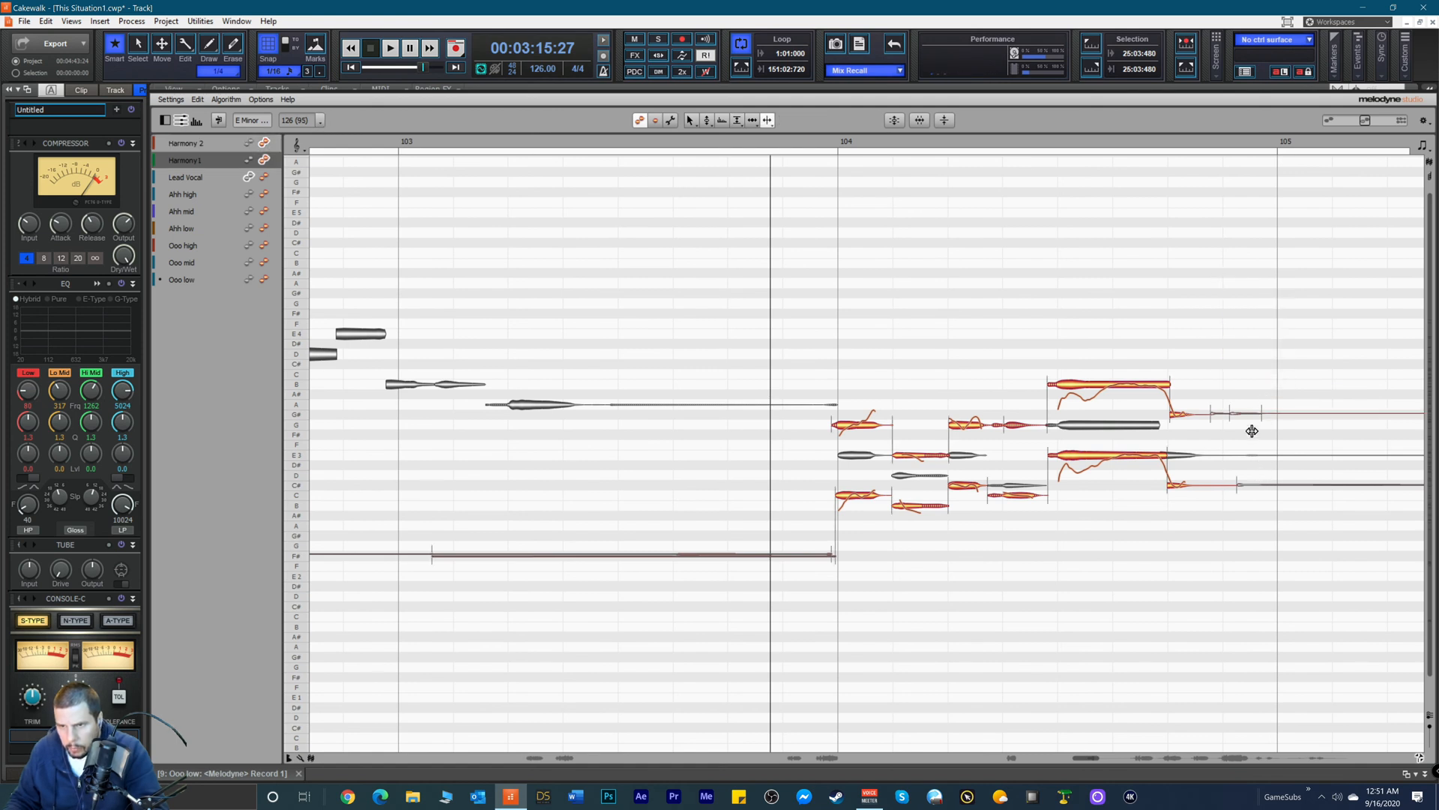
{"action": "left_click", "coordinate": [1263, 486]}
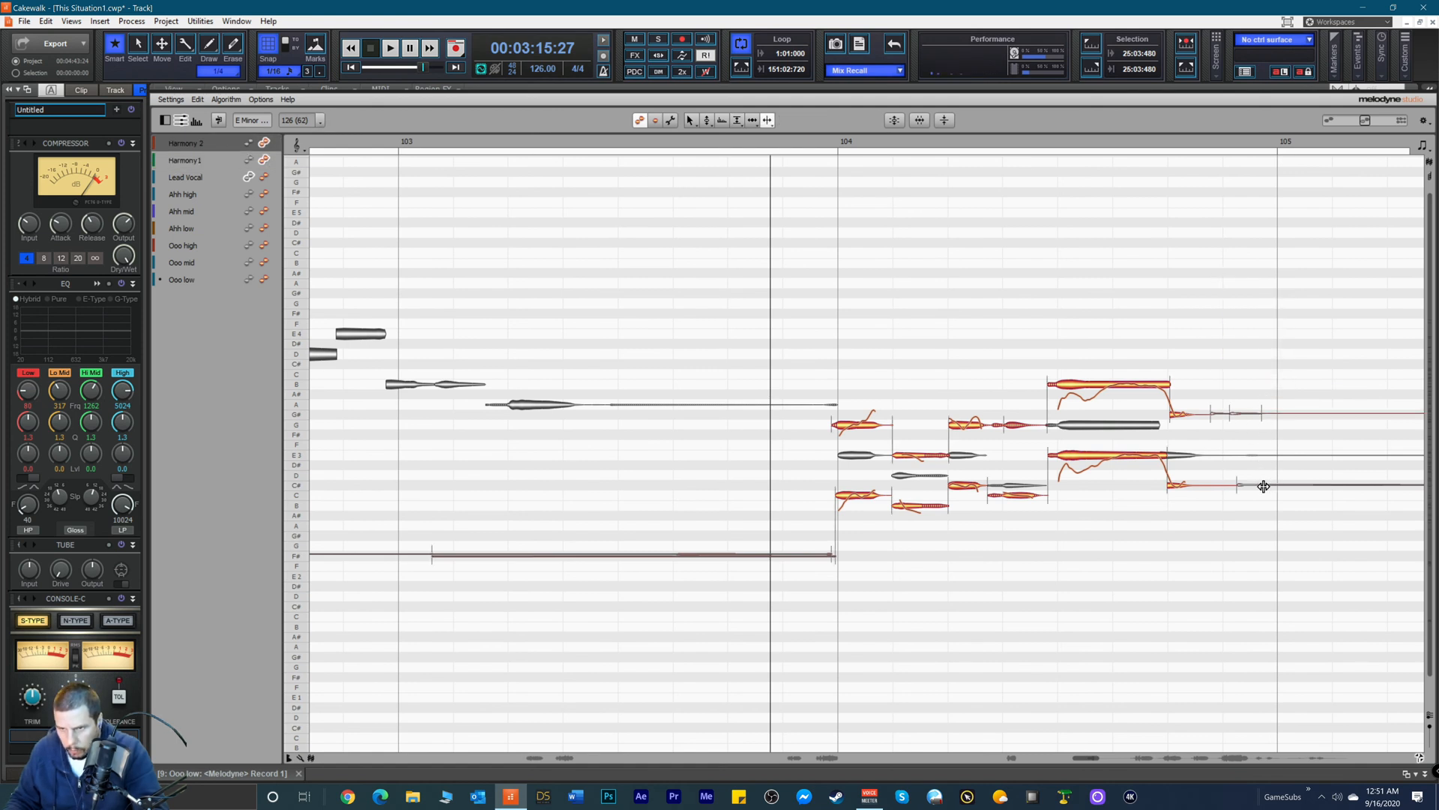
Step: Unmute the short Harmony1 and Harmony 2 segments just before the new splits near bar 105 and play them back
{"action": "right_click", "coordinate": [1269, 523]}
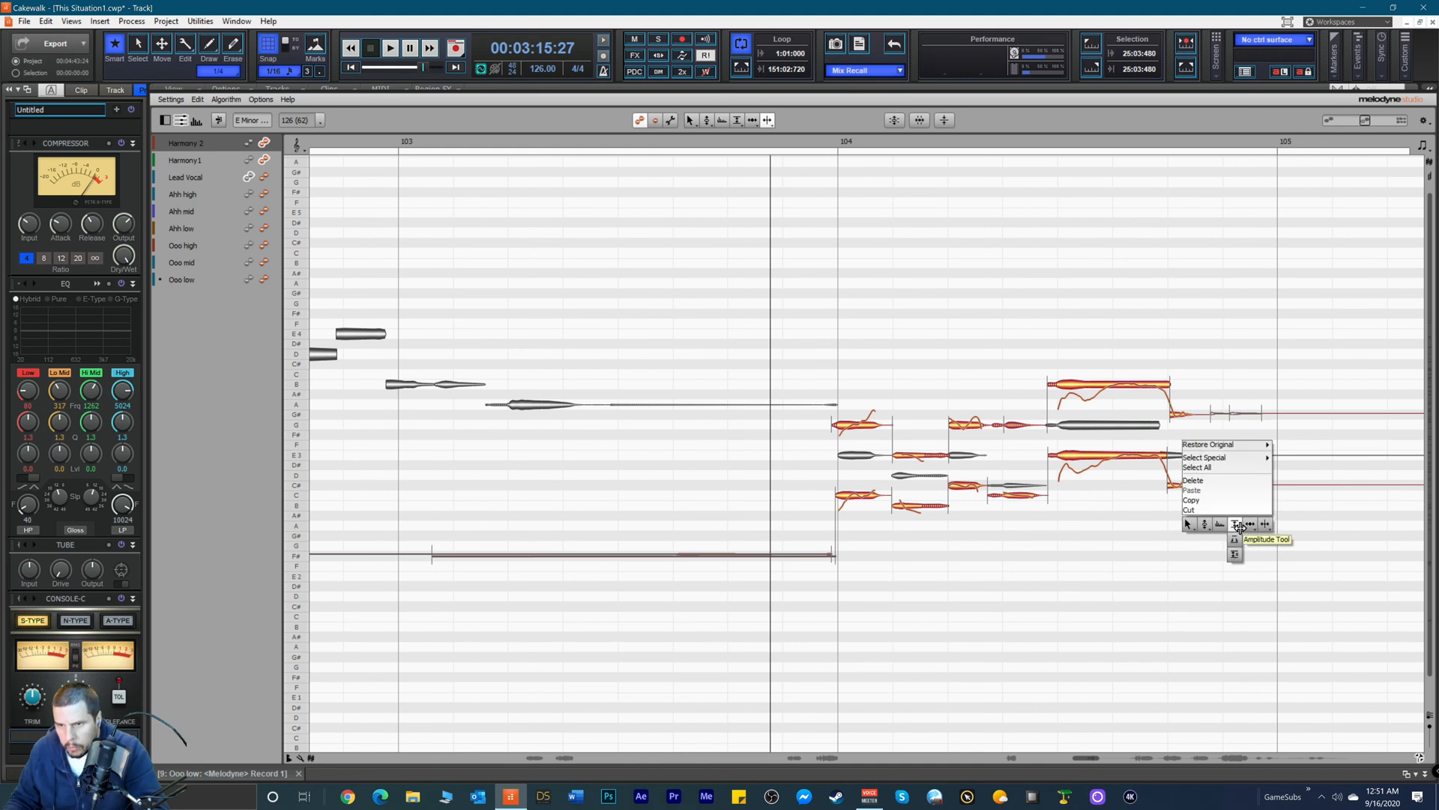
{"action": "left_click", "coordinate": [1241, 525]}
{"action": "left_click", "coordinate": [1236, 415]}
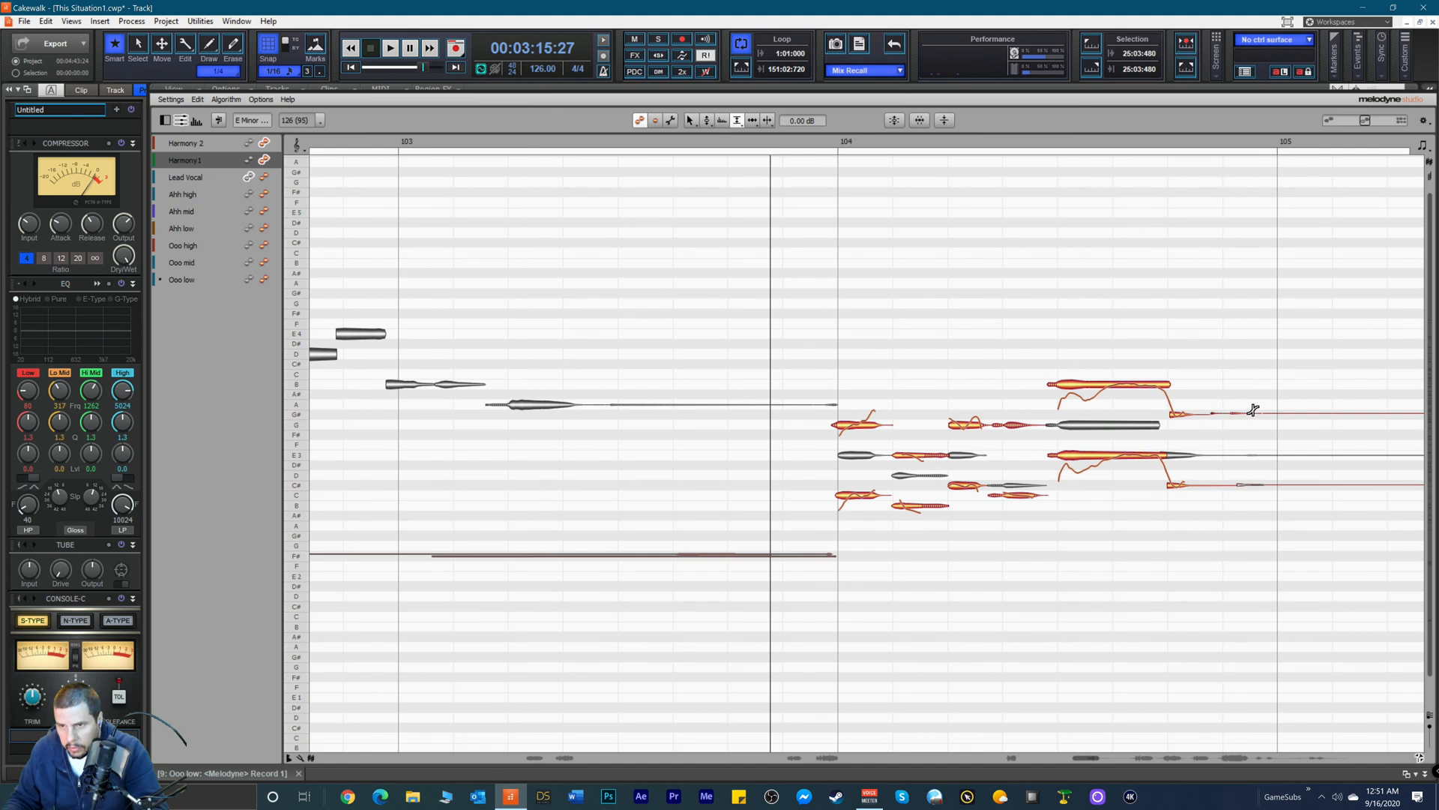
{"action": "left_click", "coordinate": [1252, 486]}
{"action": "key", "text": "space"}
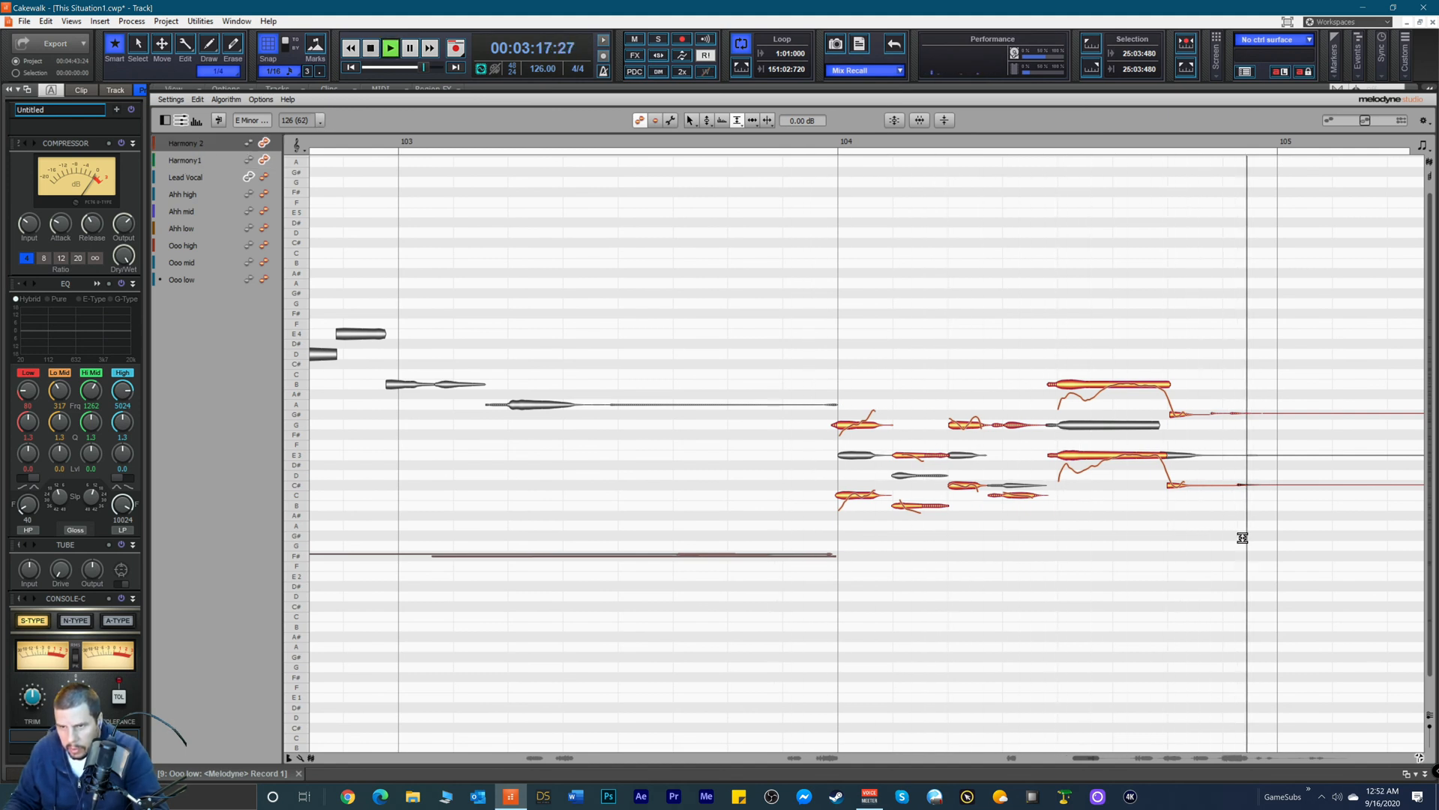
Step: Mute the long noise tails of Harmony1 and Harmony 2 running through bars 106 and 107
{"action": "left_click_drag", "start_coordinate": [1081, 758], "coordinate": [1102, 757]}
{"action": "key", "text": "space"}
{"action": "left_click", "coordinate": [610, 414]}
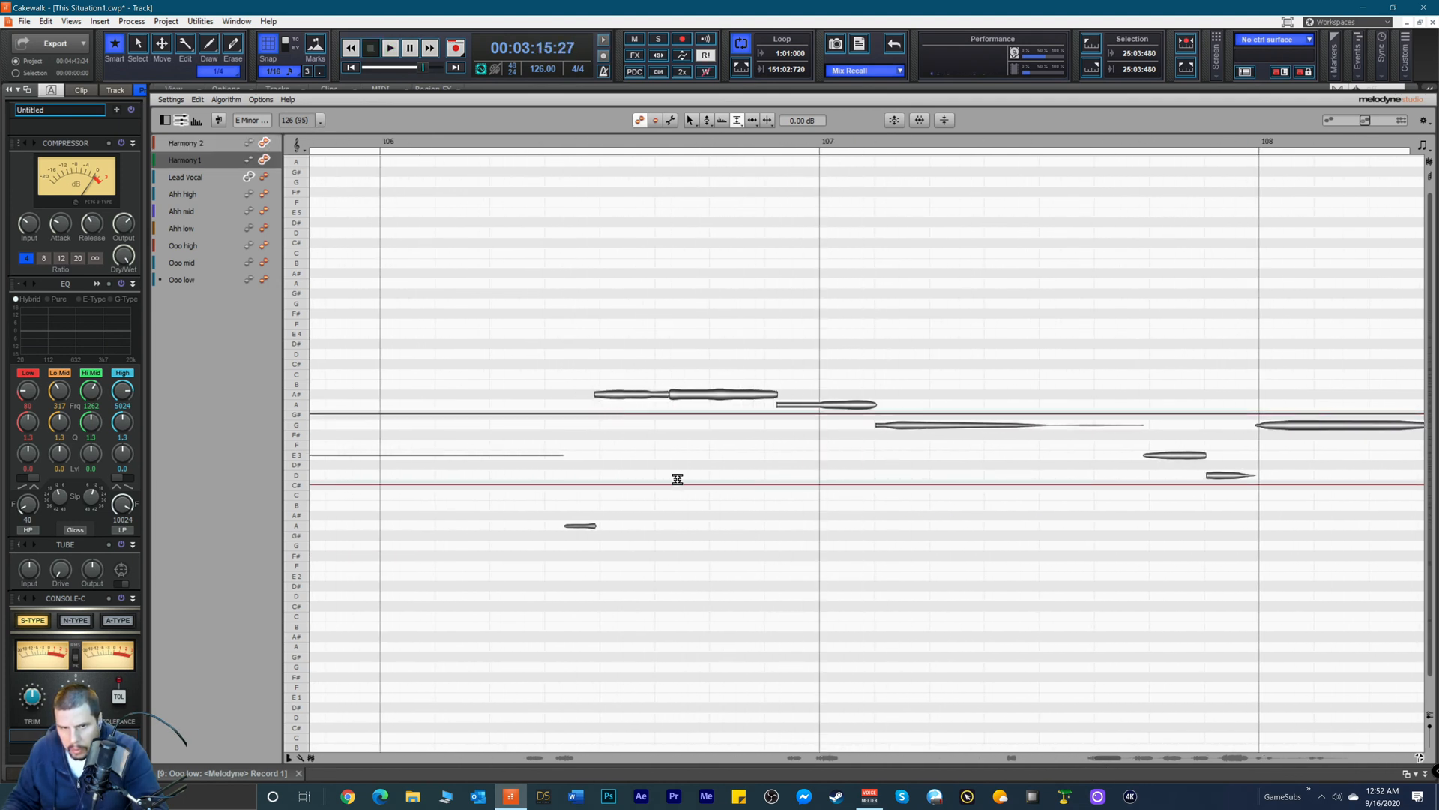
{"action": "left_click", "coordinate": [747, 487]}
{"action": "key", "text": "space"}
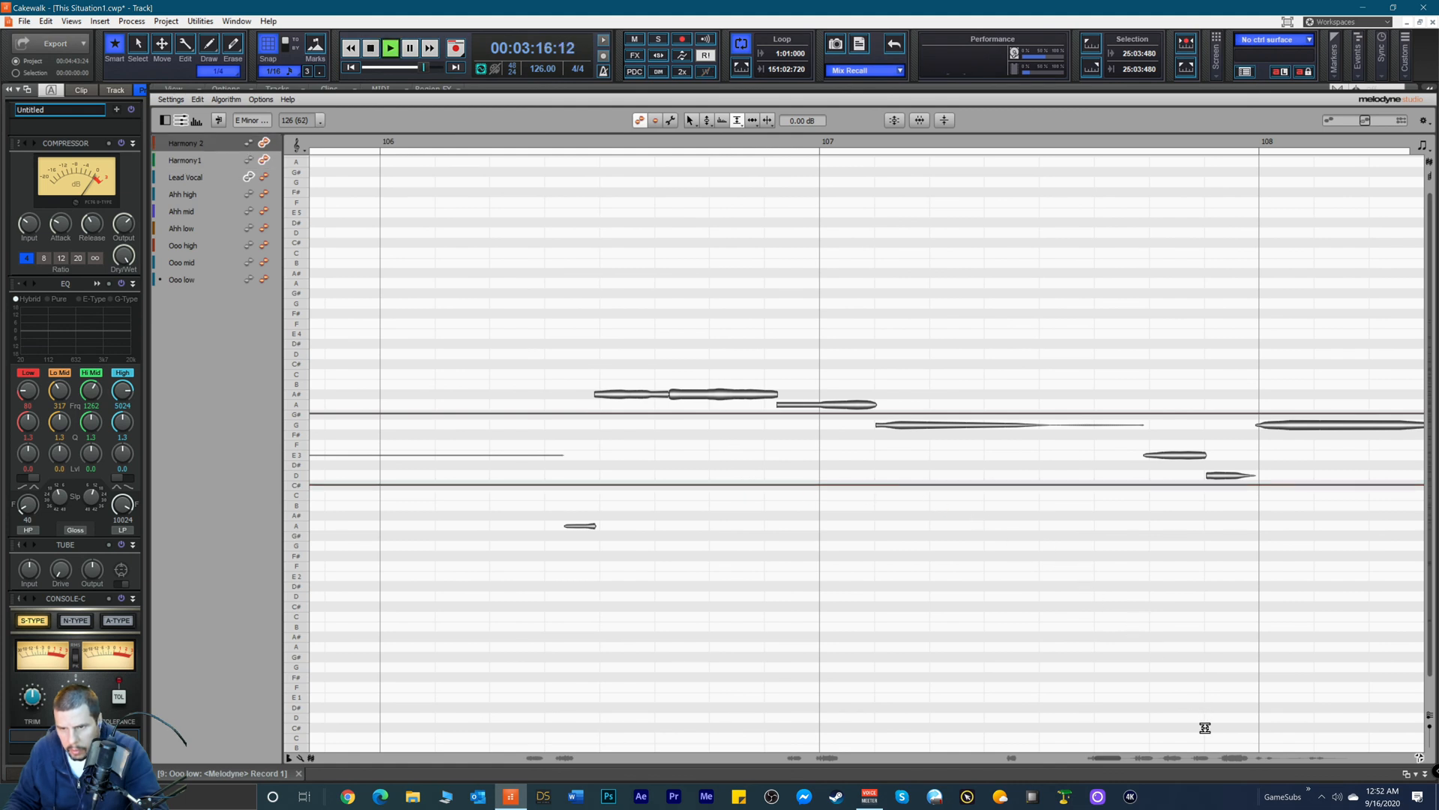
Step: Mute the remaining Harmony1 and Harmony 2 noise in bar 110 before the next phrase, checking it in playback
{"action": "mouse_move", "coordinate": [1106, 756]}
{"action": "left_mouse_down"}
{"action": "mouse_move", "coordinate": [1090, 755]}
{"action": "mouse_move", "coordinate": [1109, 750]}
{"action": "left_mouse_up"}
{"action": "left_click_drag", "start_coordinate": [1108, 750], "coordinate": [1128, 745]}
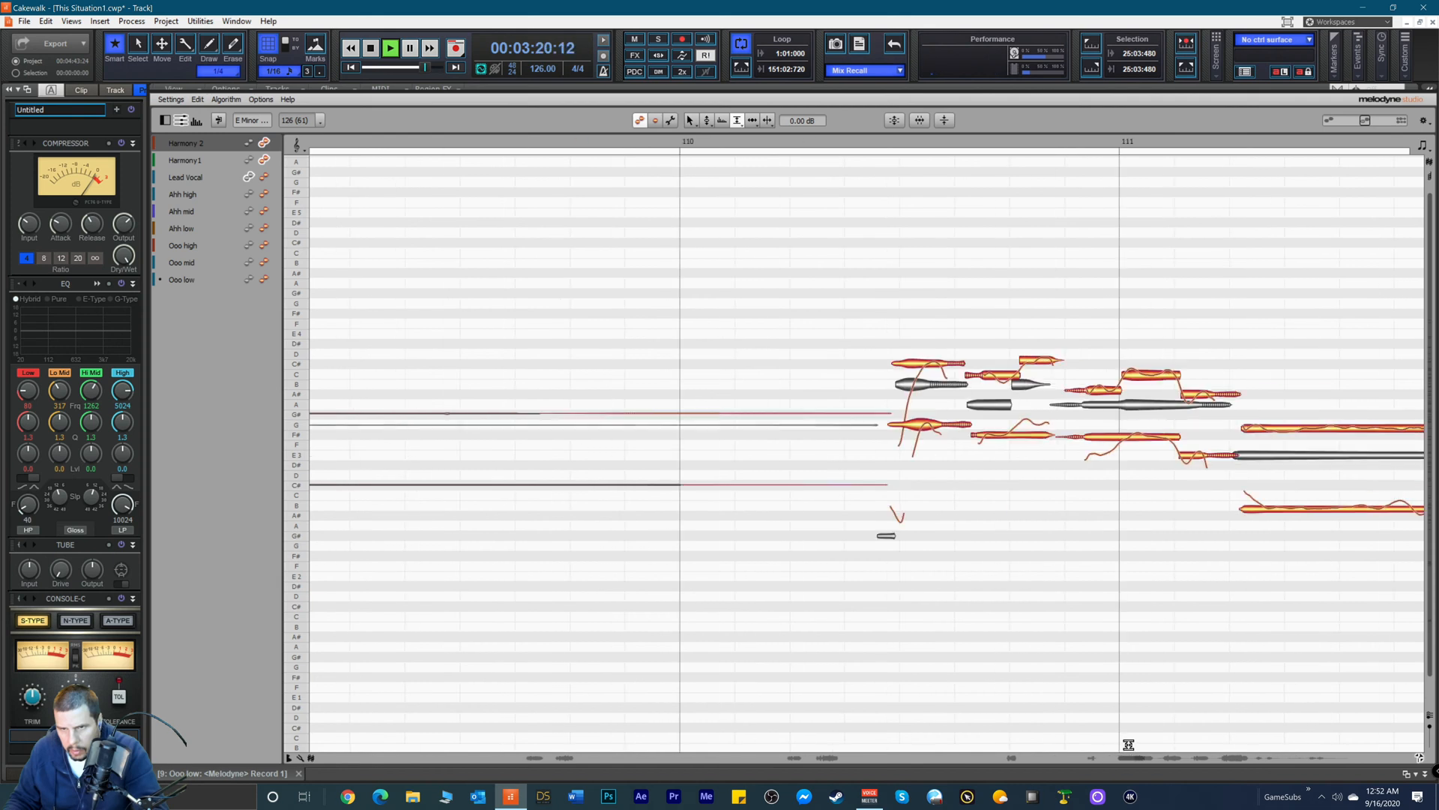
{"action": "left_click", "coordinate": [799, 414]}
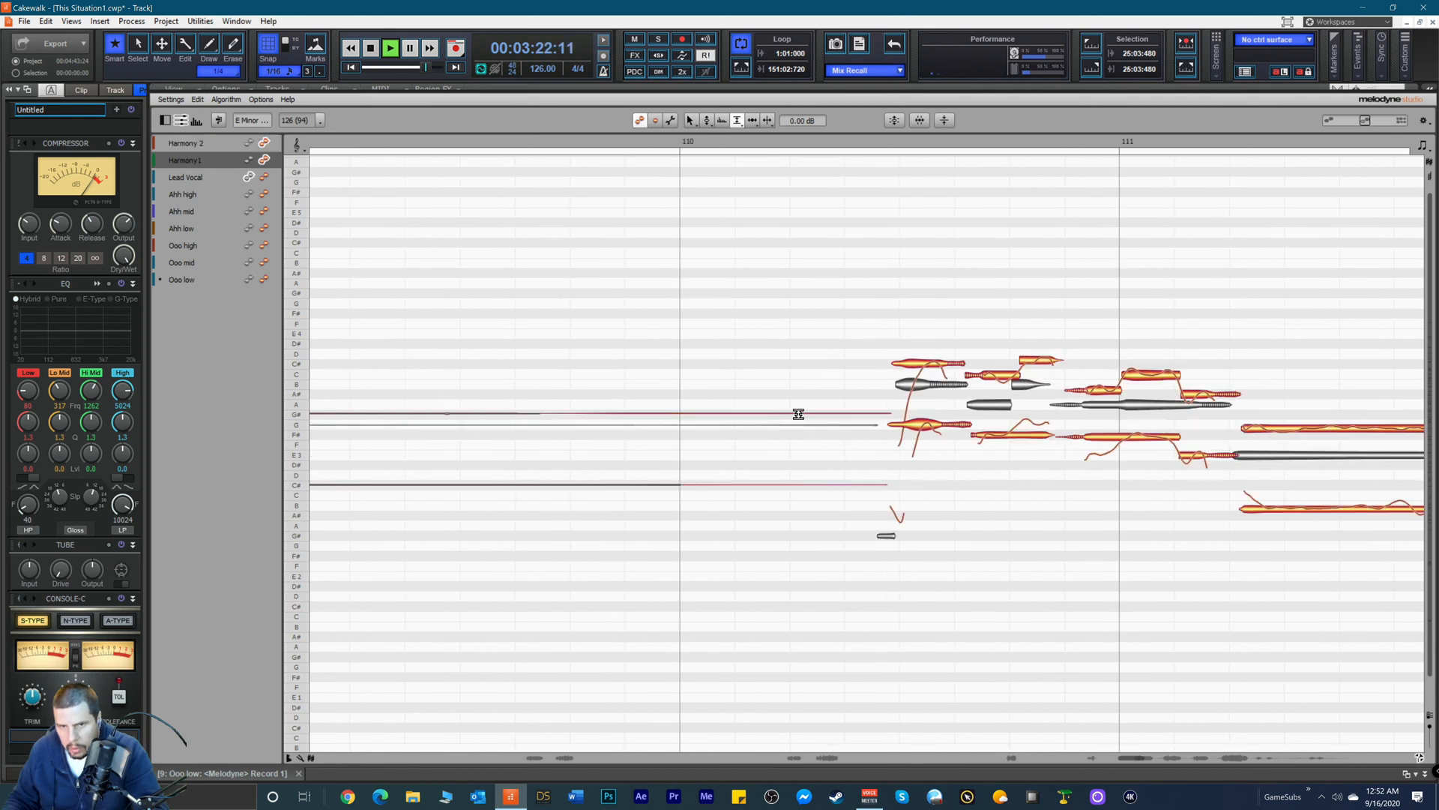
{"action": "left_click", "coordinate": [810, 484]}
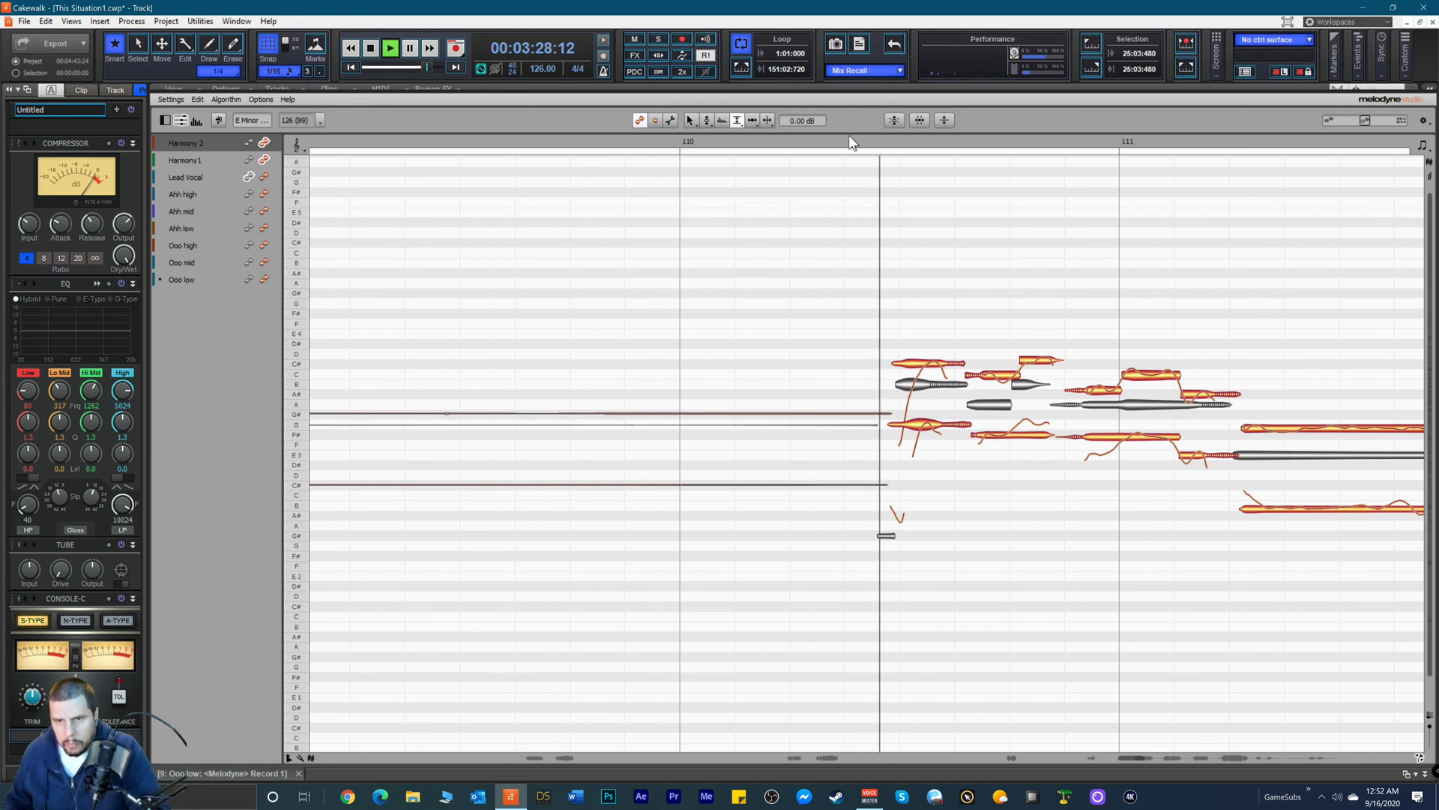
{"action": "key", "text": "space"}
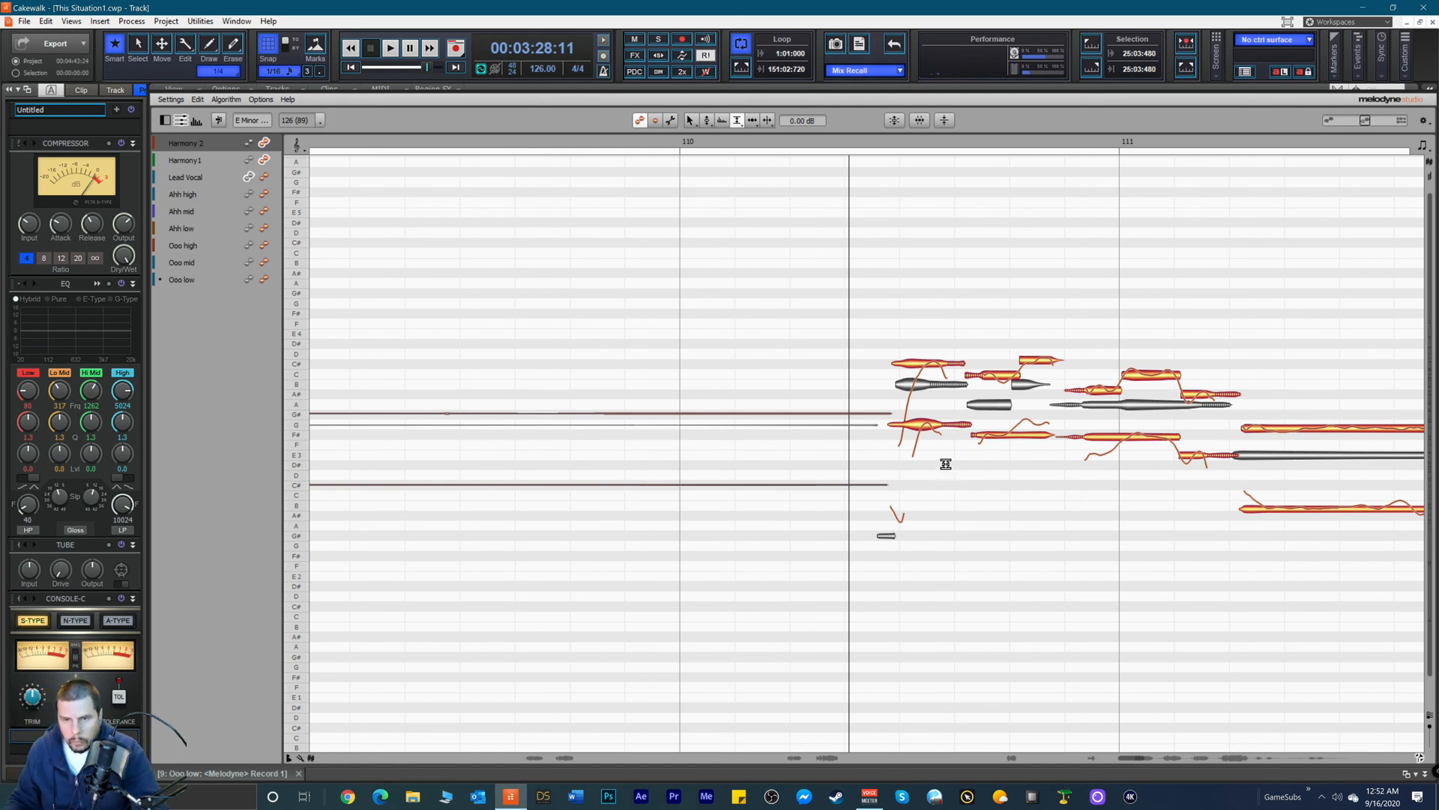
Step: With the Time tool, move the first notes of the bar 110 phrase, Harmony 2 G3 and Harmony1 C#4, slightly later
{"action": "right_click", "coordinate": [928, 300]}
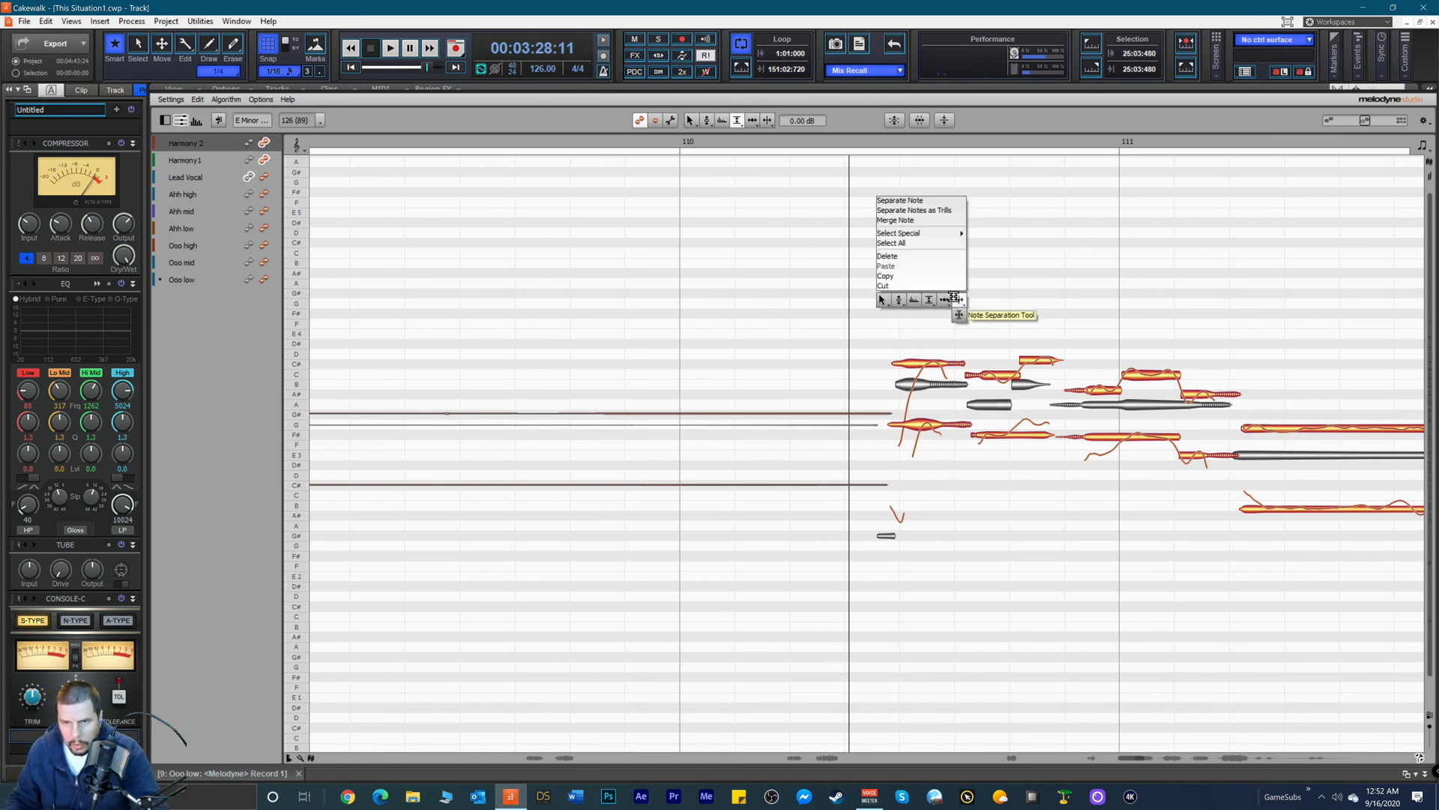
{"action": "left_click", "coordinate": [946, 299]}
{"action": "left_click_drag", "start_coordinate": [913, 432], "coordinate": [926, 433]}
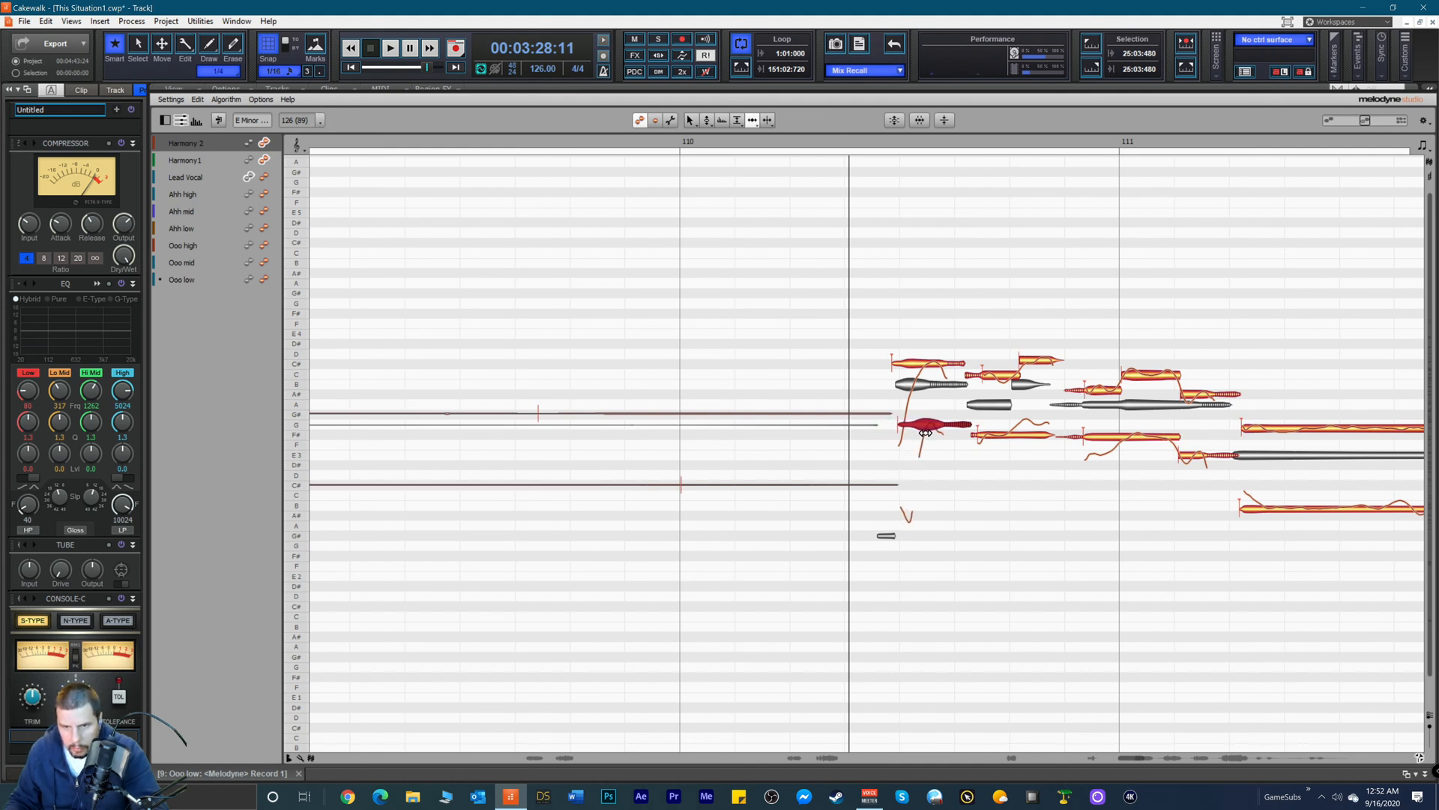
{"action": "left_click", "coordinate": [906, 359]}
{"action": "key", "text": "space"}
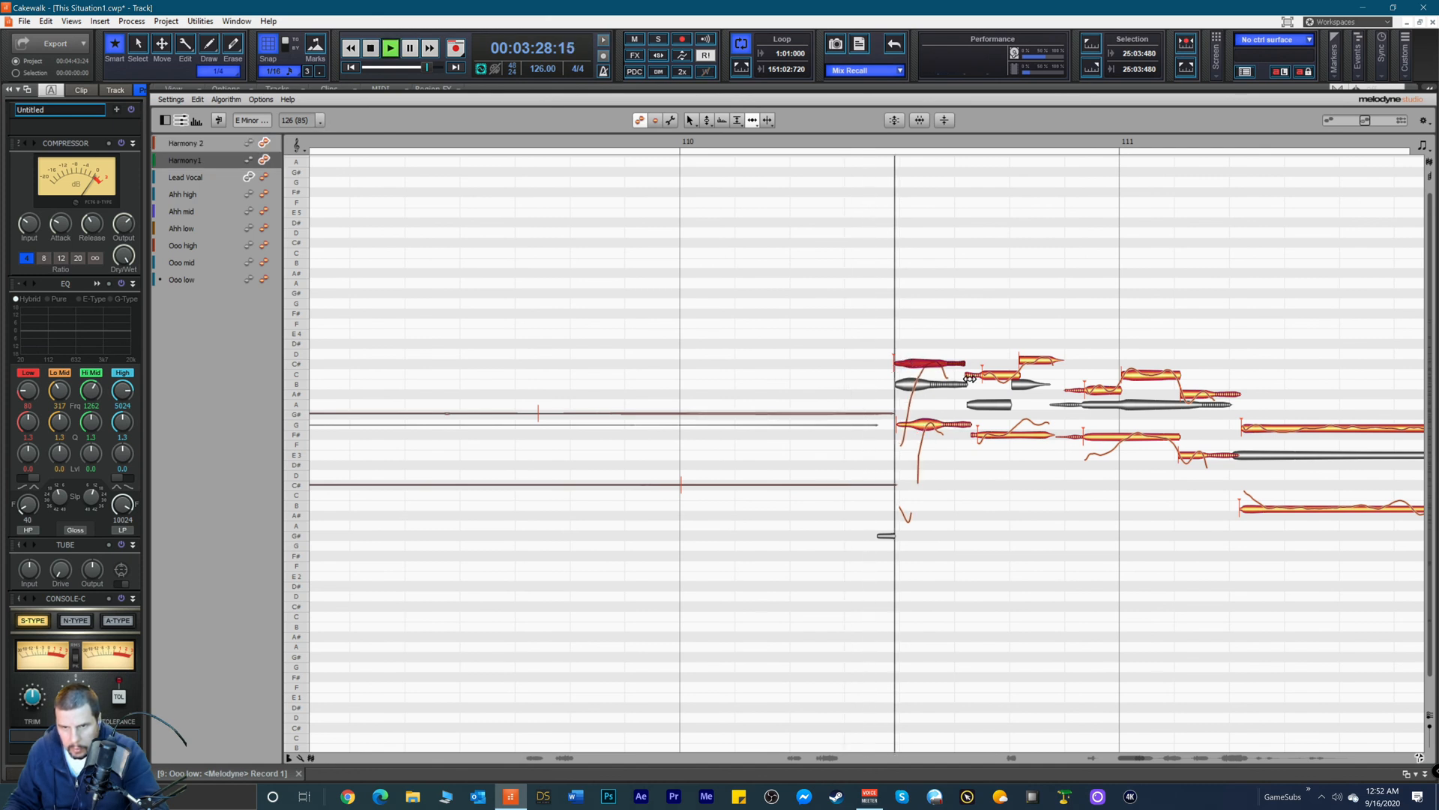
Step: Move the first Harmony 2 G3 note of the bar 110 phrase back earlier, fine-tuning its start between playbacks
{"action": "left_click", "coordinate": [910, 426]}
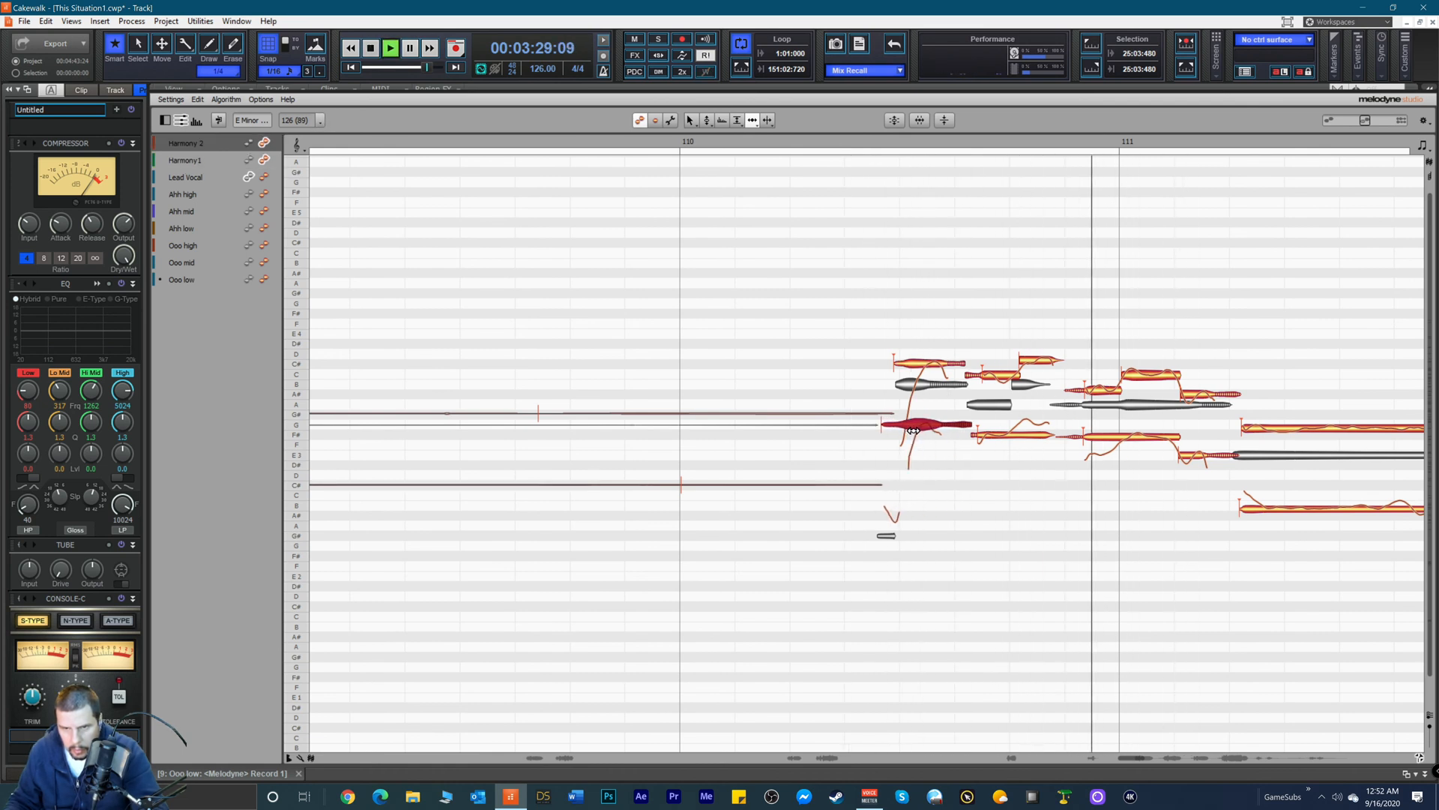
{"action": "left_click", "coordinate": [909, 431]}
{"action": "key", "text": "space"}
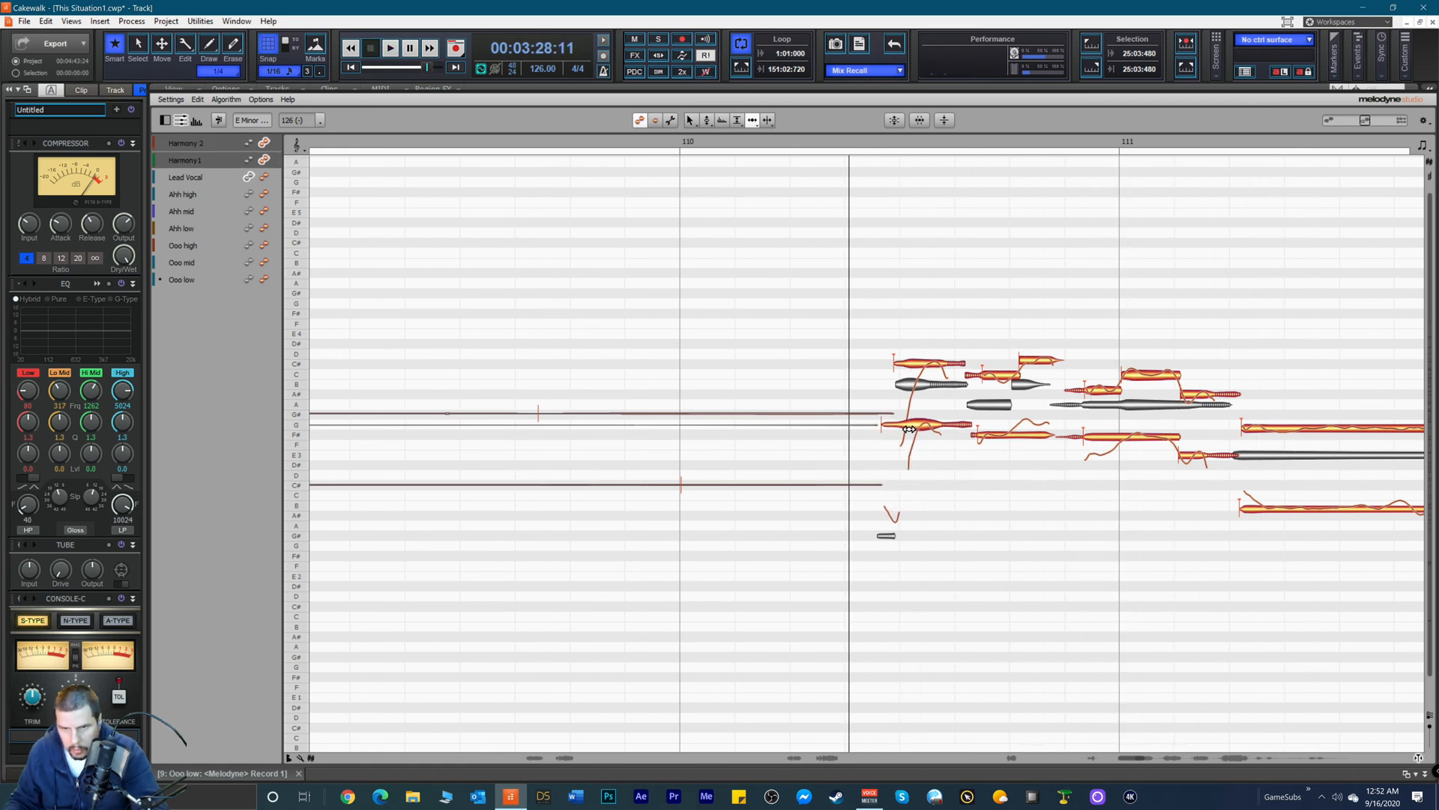
{"action": "key", "text": "space"}
{"action": "left_click", "coordinate": [909, 429]}
{"action": "key", "text": "space"}
Step: Move the Harmony 2 F#3 note and the second and third Harmony1 notes, C4 and C#4, earlier to match the lead vocal
{"action": "left_click", "coordinate": [980, 434]}
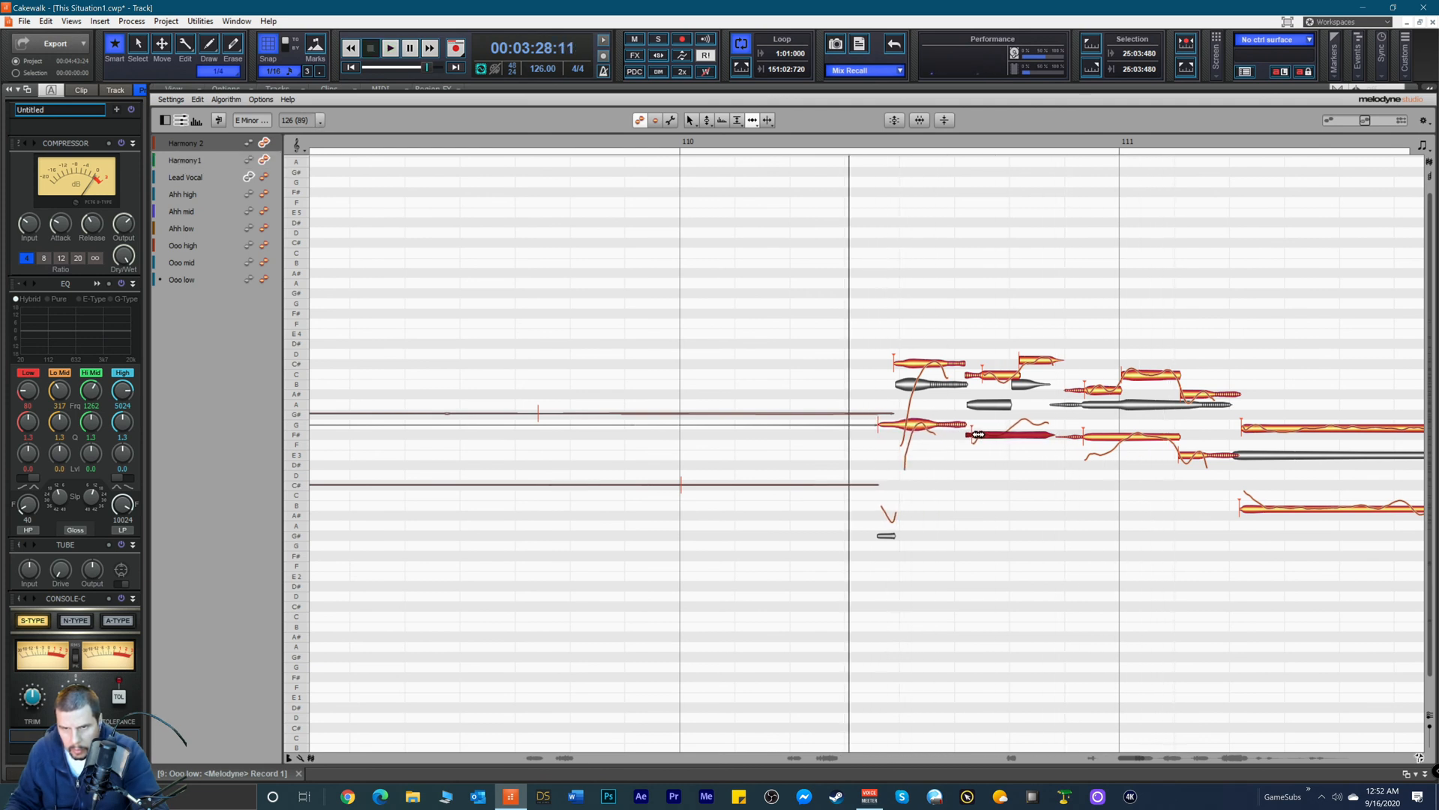
{"action": "left_click_drag", "start_coordinate": [991, 377], "coordinate": [981, 374]}
{"action": "key", "text": "space"}
{"action": "key", "text": "space"}
{"action": "left_click", "coordinate": [1025, 359]}
{"action": "key", "text": "space"}
{"action": "key", "text": "space"}
Step: Split the Harmony 2 F#3 note in bar 110 at the start of the lead vocal's third note
{"action": "right_click", "coordinate": [996, 393]}
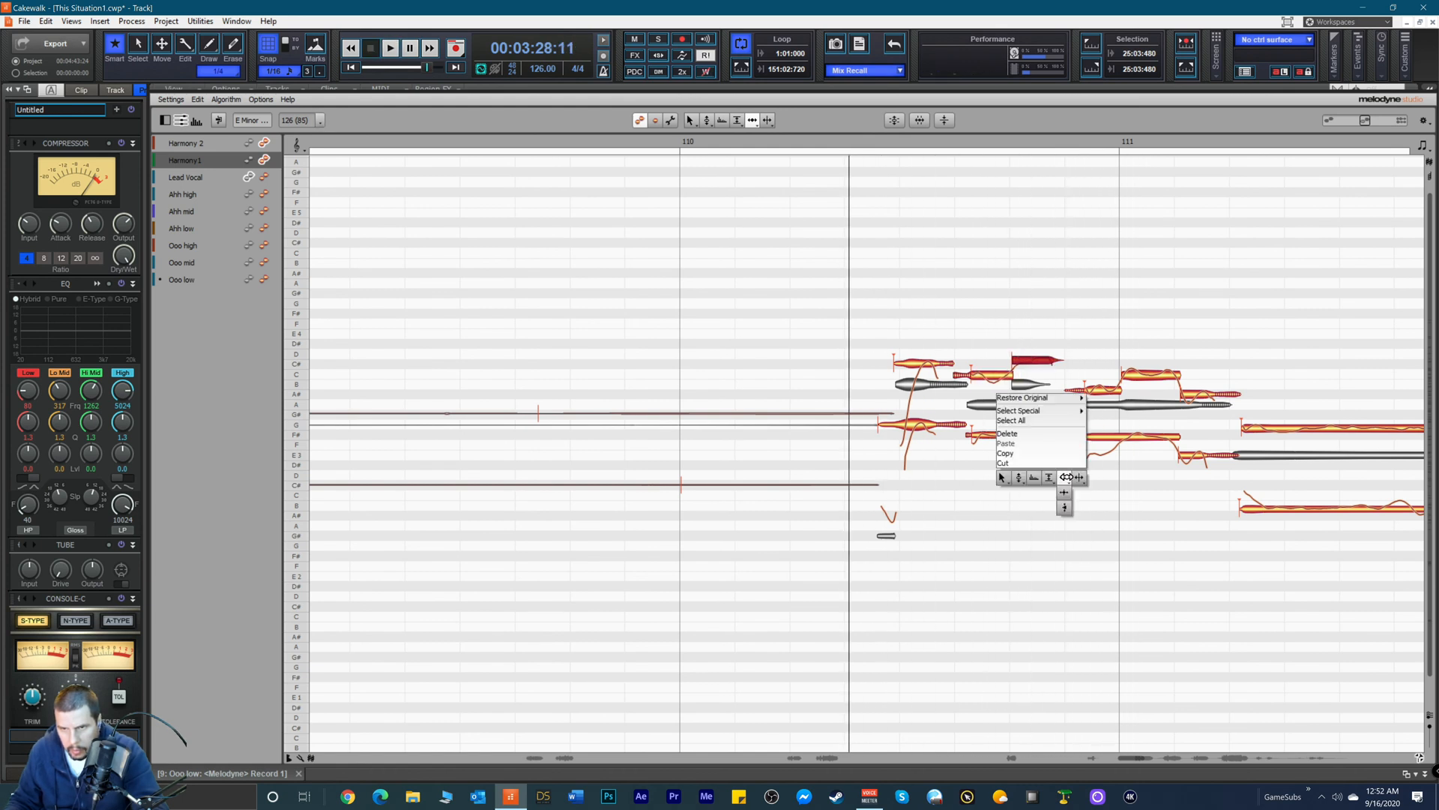
{"action": "left_click", "coordinate": [1063, 492]}
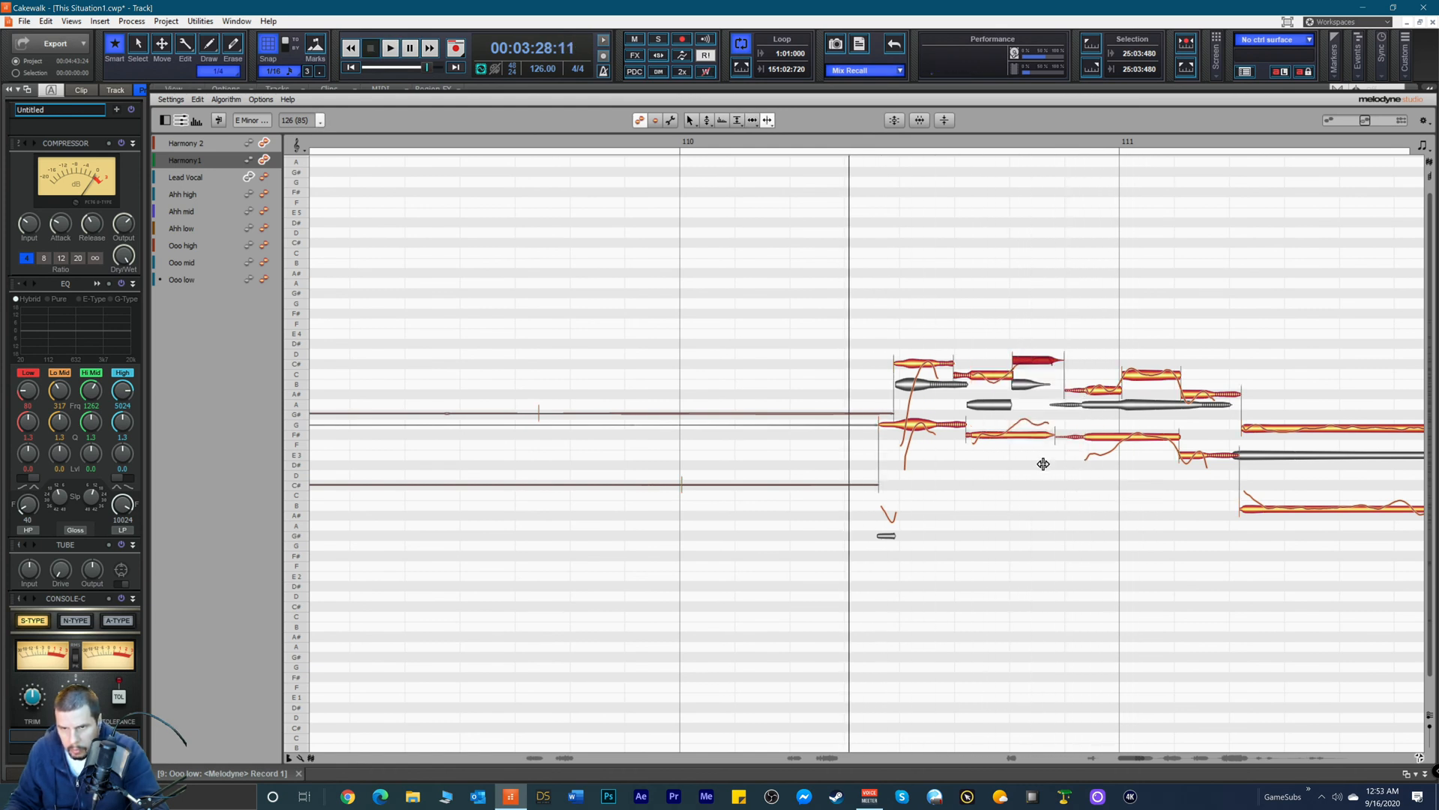
{"action": "left_click", "coordinate": [1009, 436]}
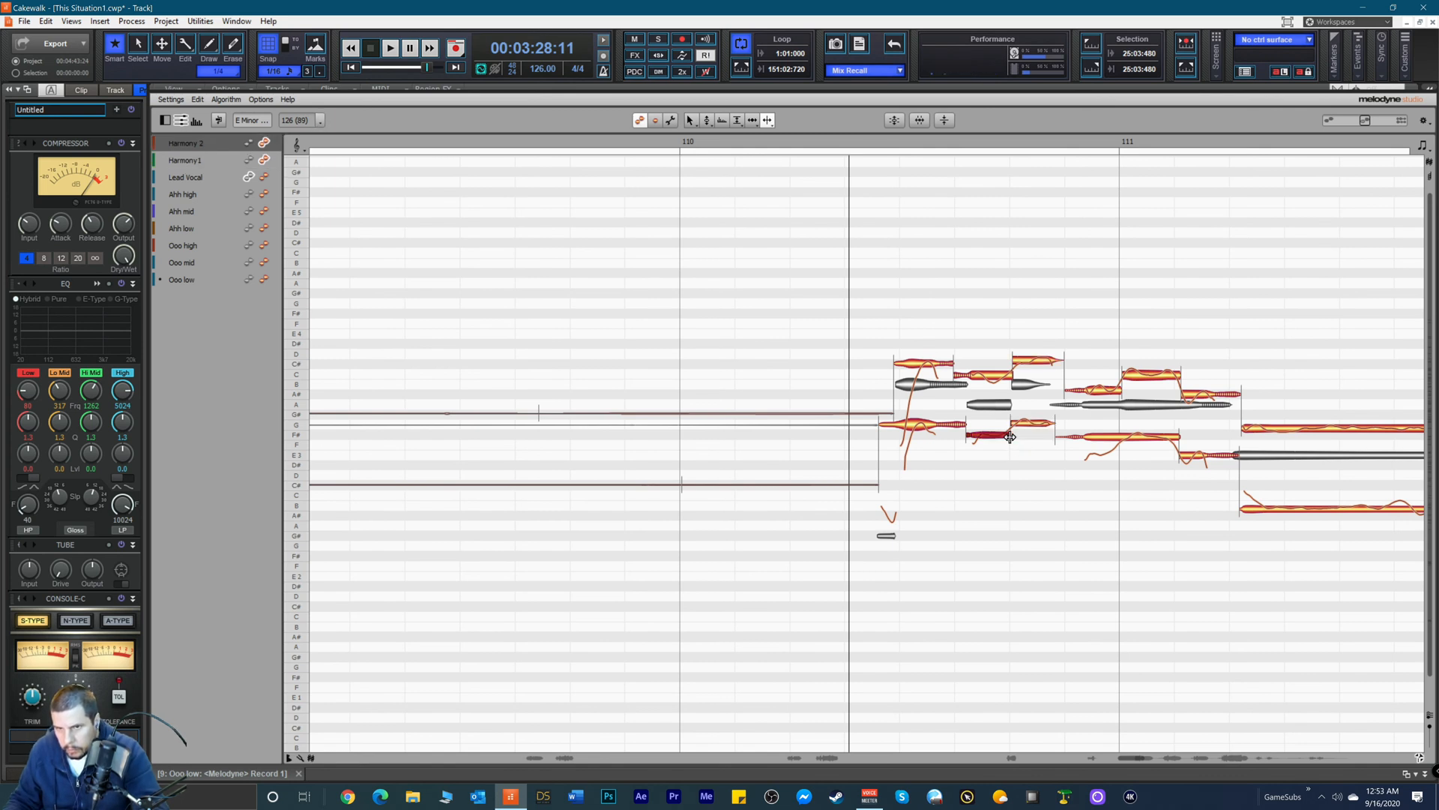
Step: Using the Pitch tool, center the separated Harmony 2 note on G3 at 0 cents and play the phrase back
{"action": "right_click", "coordinate": [1013, 459]}
{"action": "left_click", "coordinate": [957, 464]}
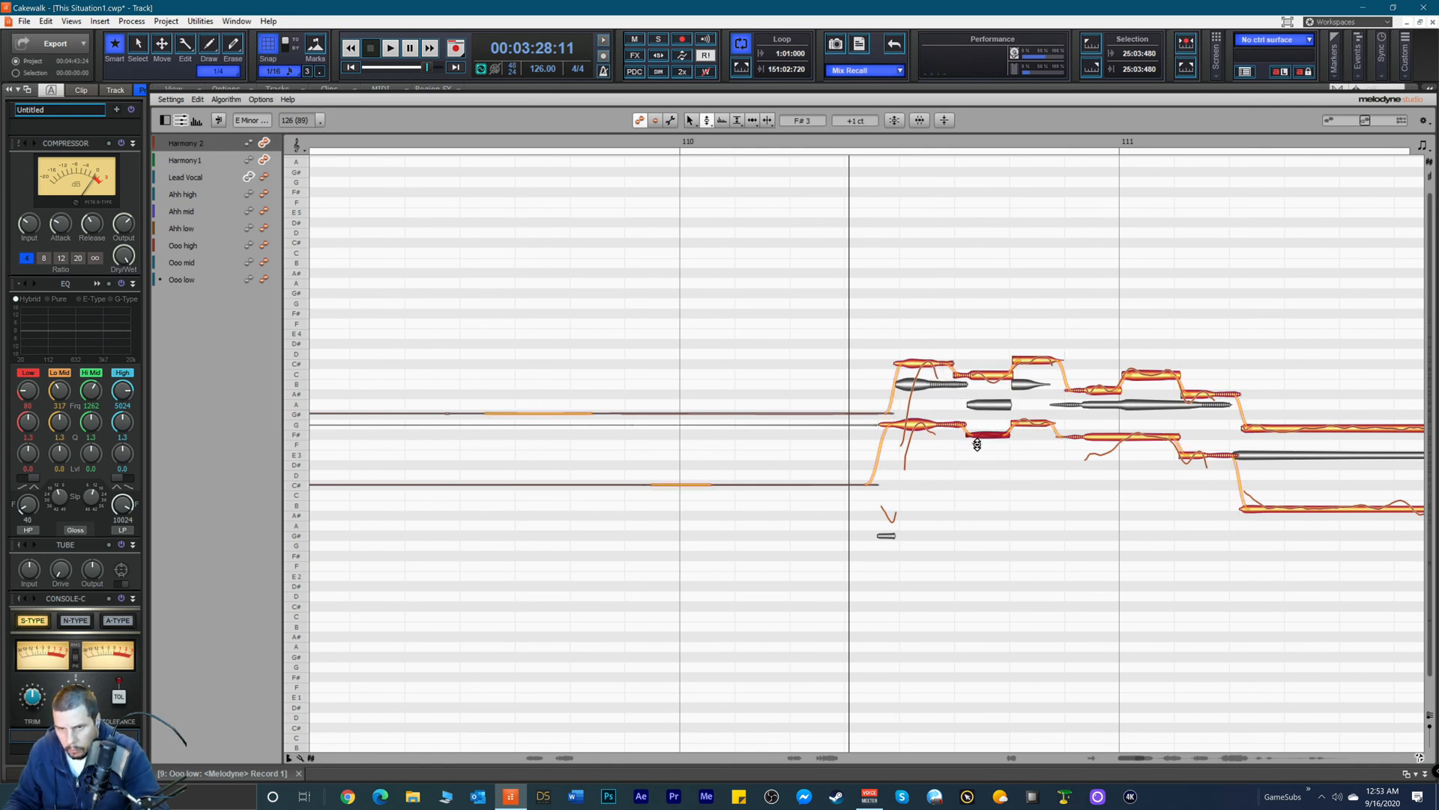
{"action": "left_click", "coordinate": [1032, 424]}
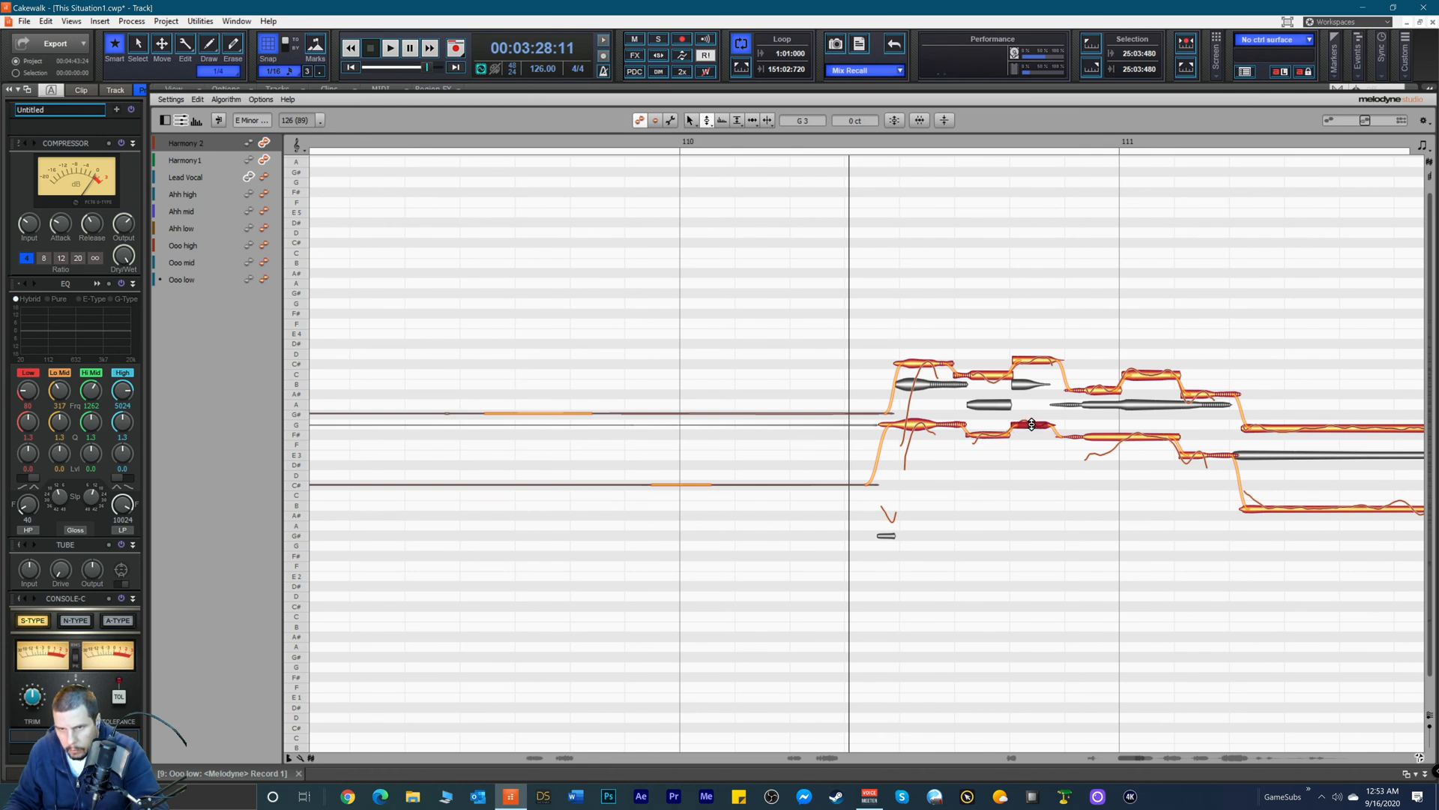
{"action": "key", "text": "space"}
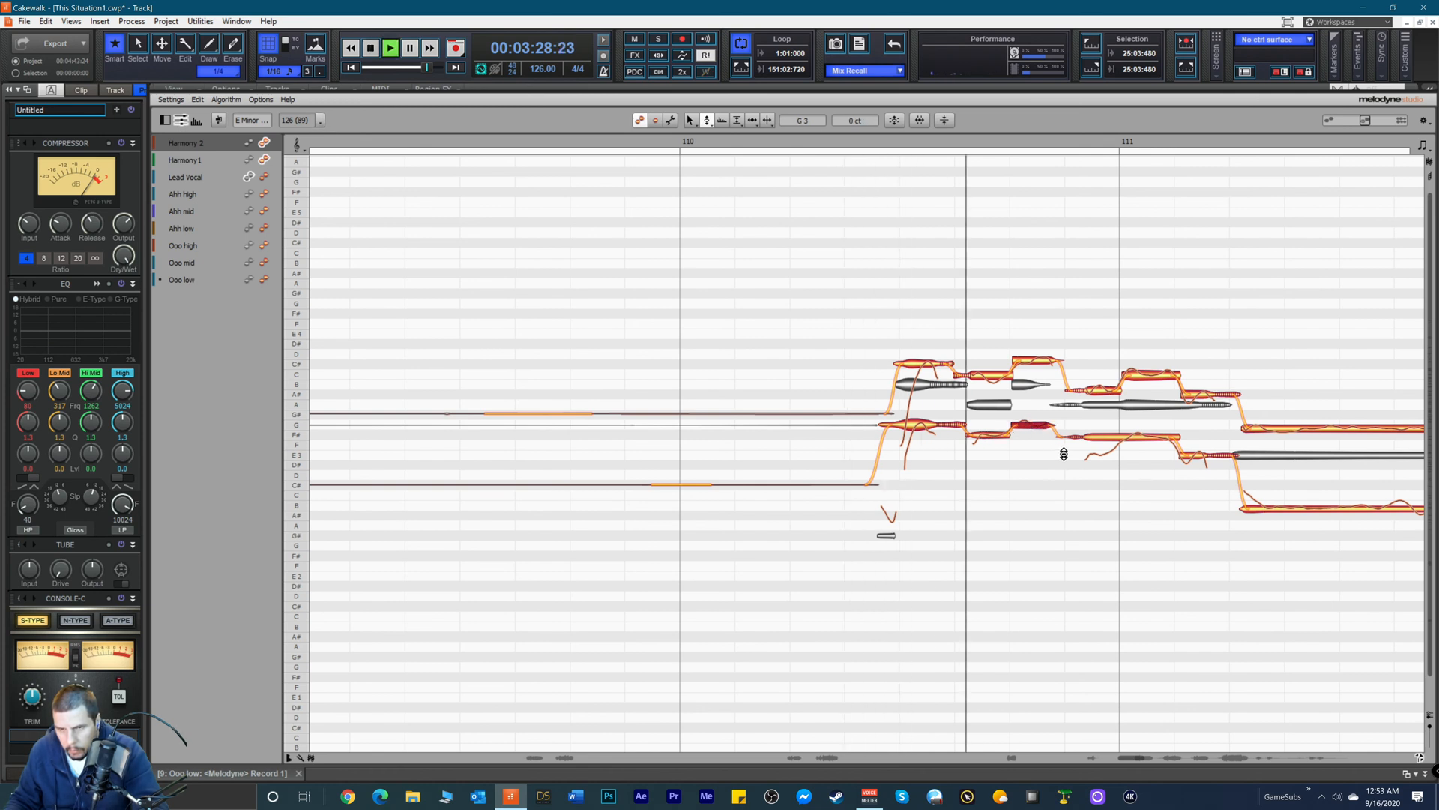
Step: Raise the third and first Harmony1 notes of the bar 110 phrase to D4 and play the phrase back
{"action": "key", "text": "space"}
{"action": "left_click_drag", "start_coordinate": [1032, 364], "coordinate": [1036, 356]}
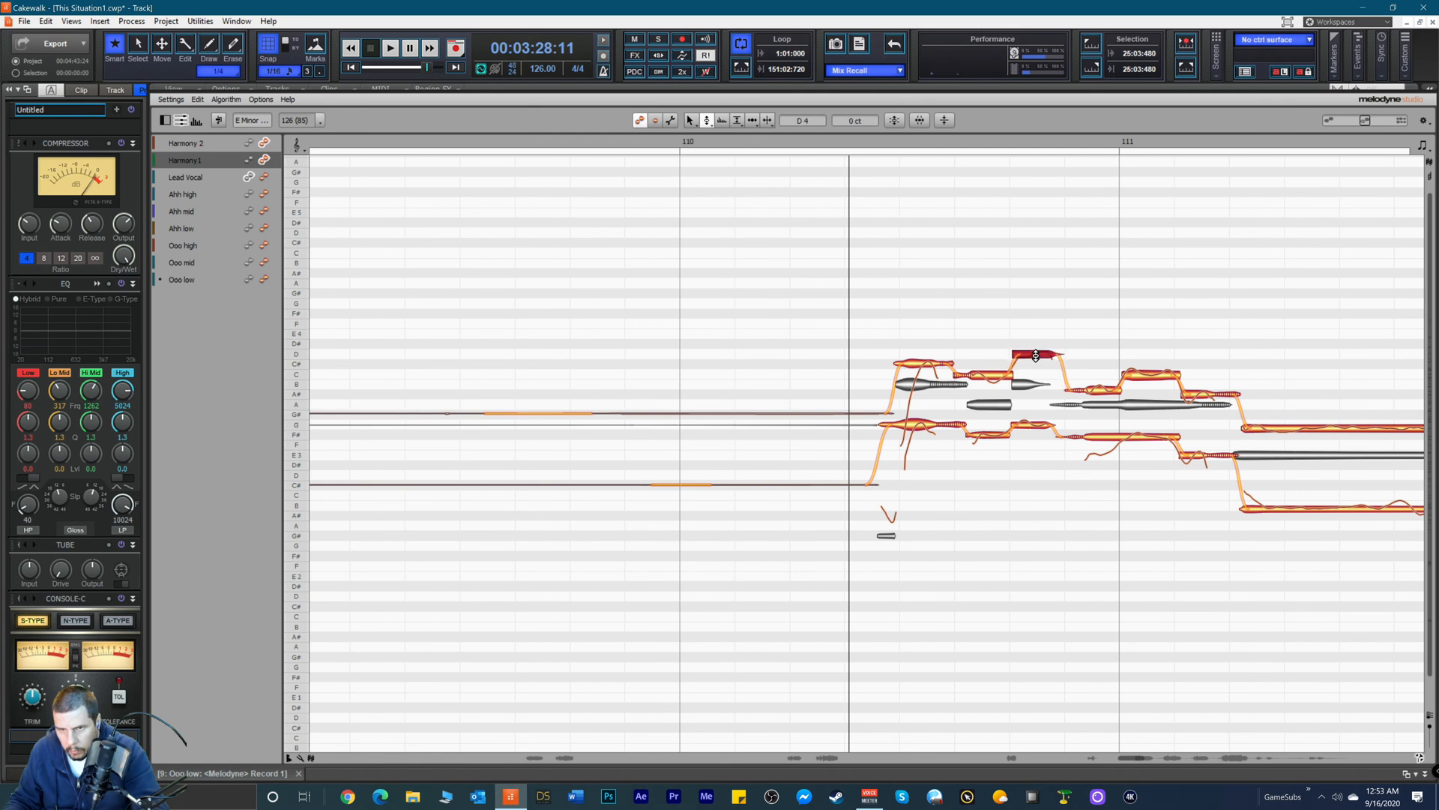
{"action": "left_click", "coordinate": [929, 367]}
{"action": "left_click_drag", "start_coordinate": [928, 363], "coordinate": [928, 355]}
{"action": "key", "text": "space"}
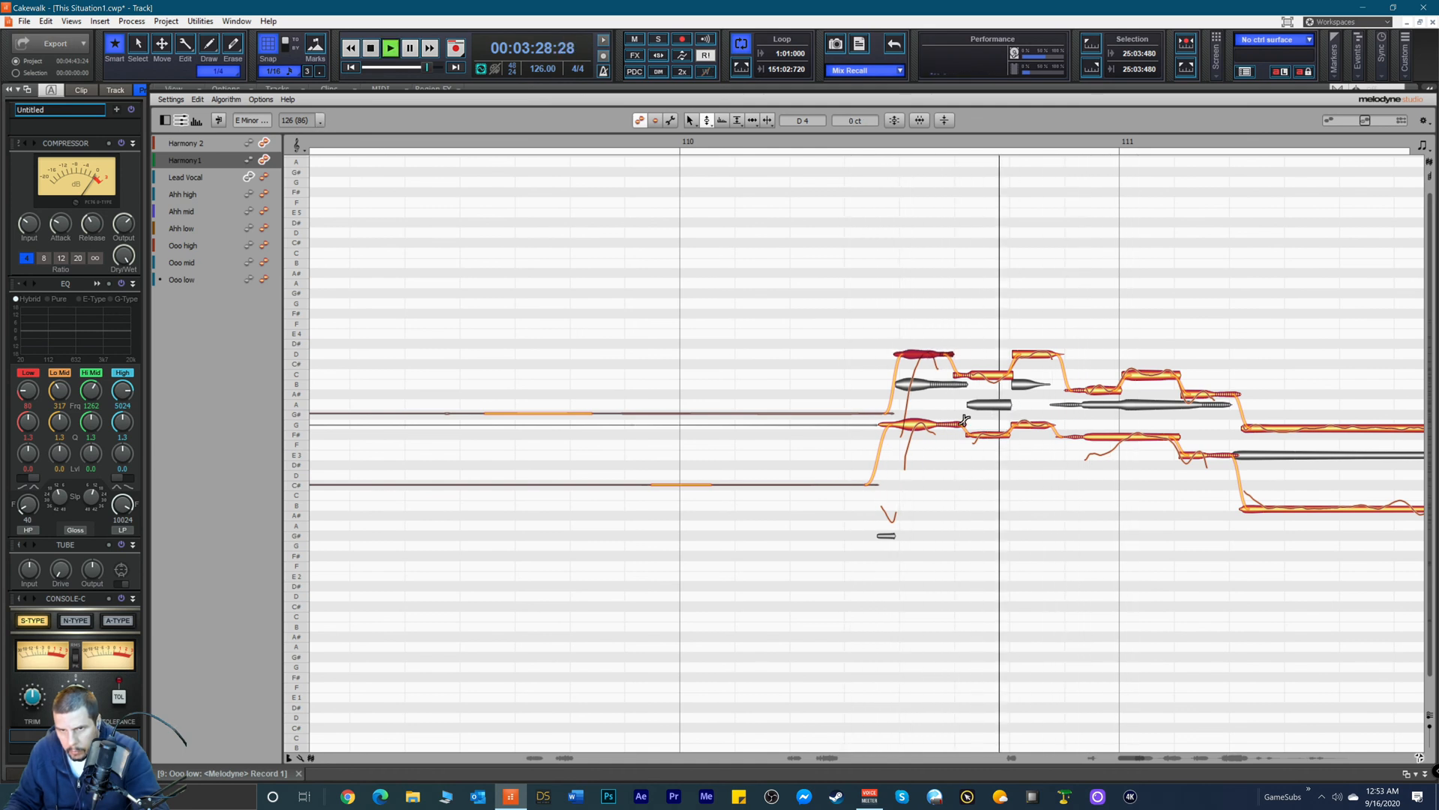
{"action": "key", "text": "space"}
Step: Using the Time tool, move the third Harmony1 note, D4, slightly earlier and check it with playback
{"action": "right_click", "coordinate": [1062, 316]}
{"action": "left_click", "coordinate": [1096, 312]}
{"action": "key", "text": "space"}
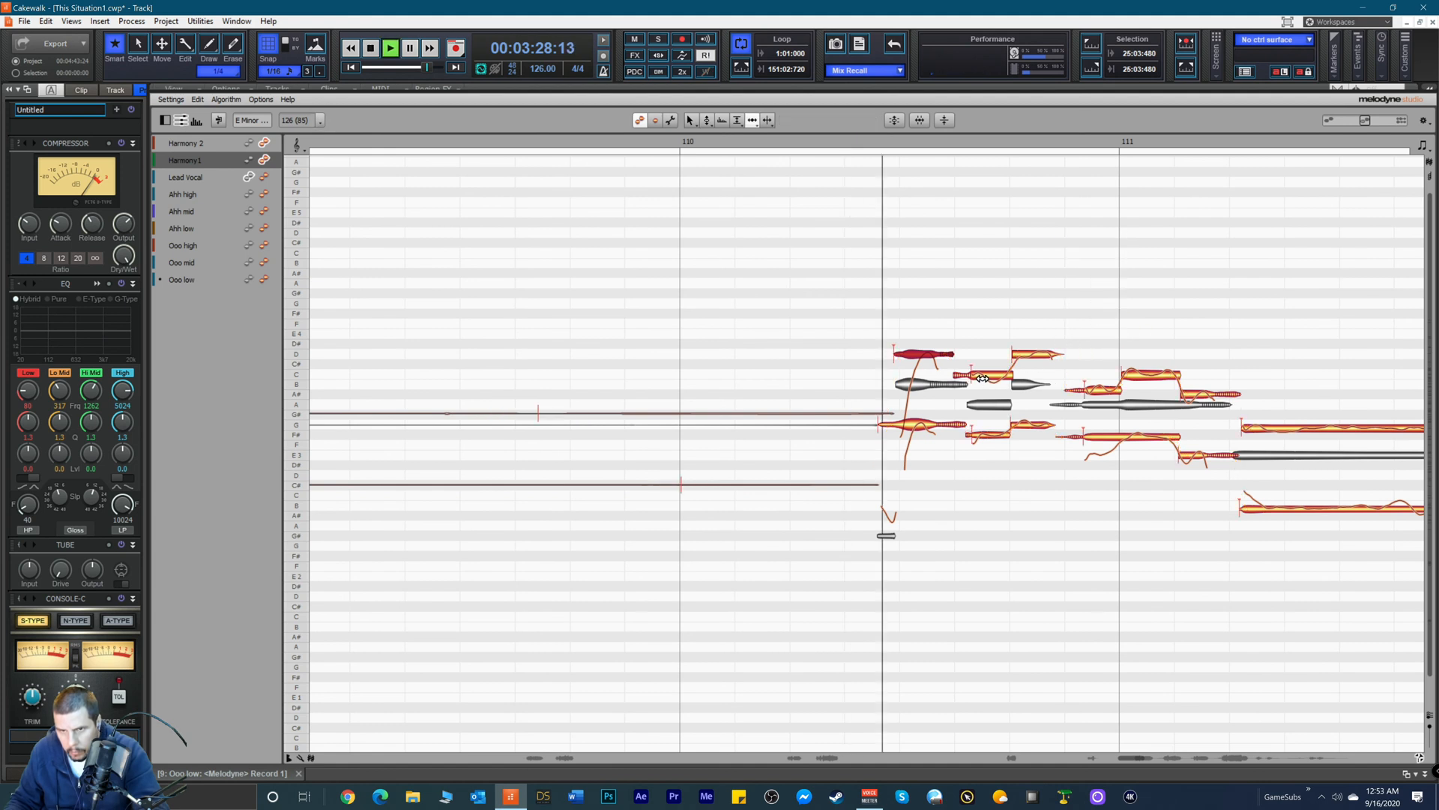
{"action": "key", "text": "space"}
{"action": "left_click", "coordinate": [1023, 354]}
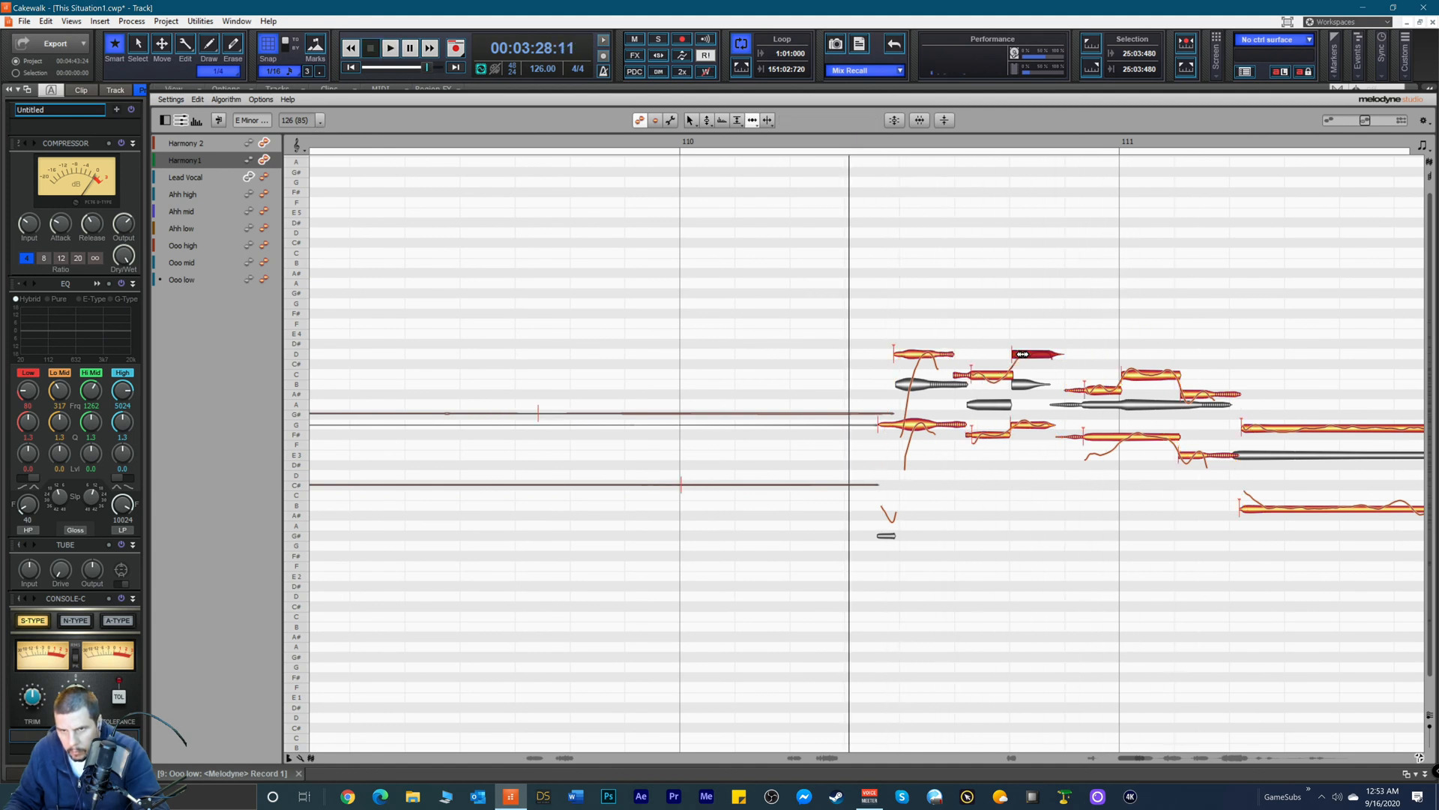
{"action": "key", "text": "space"}
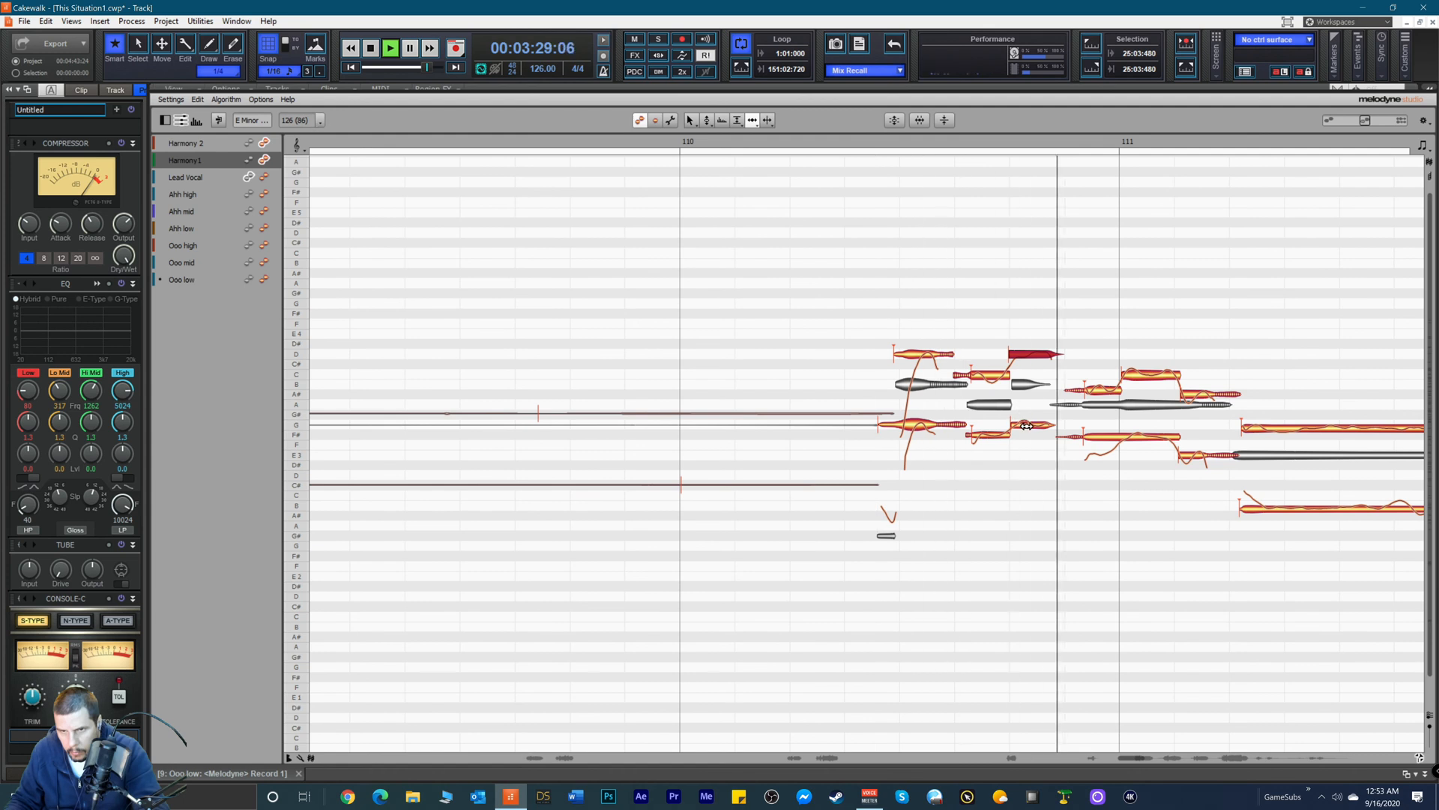
{"action": "key", "text": "space"}
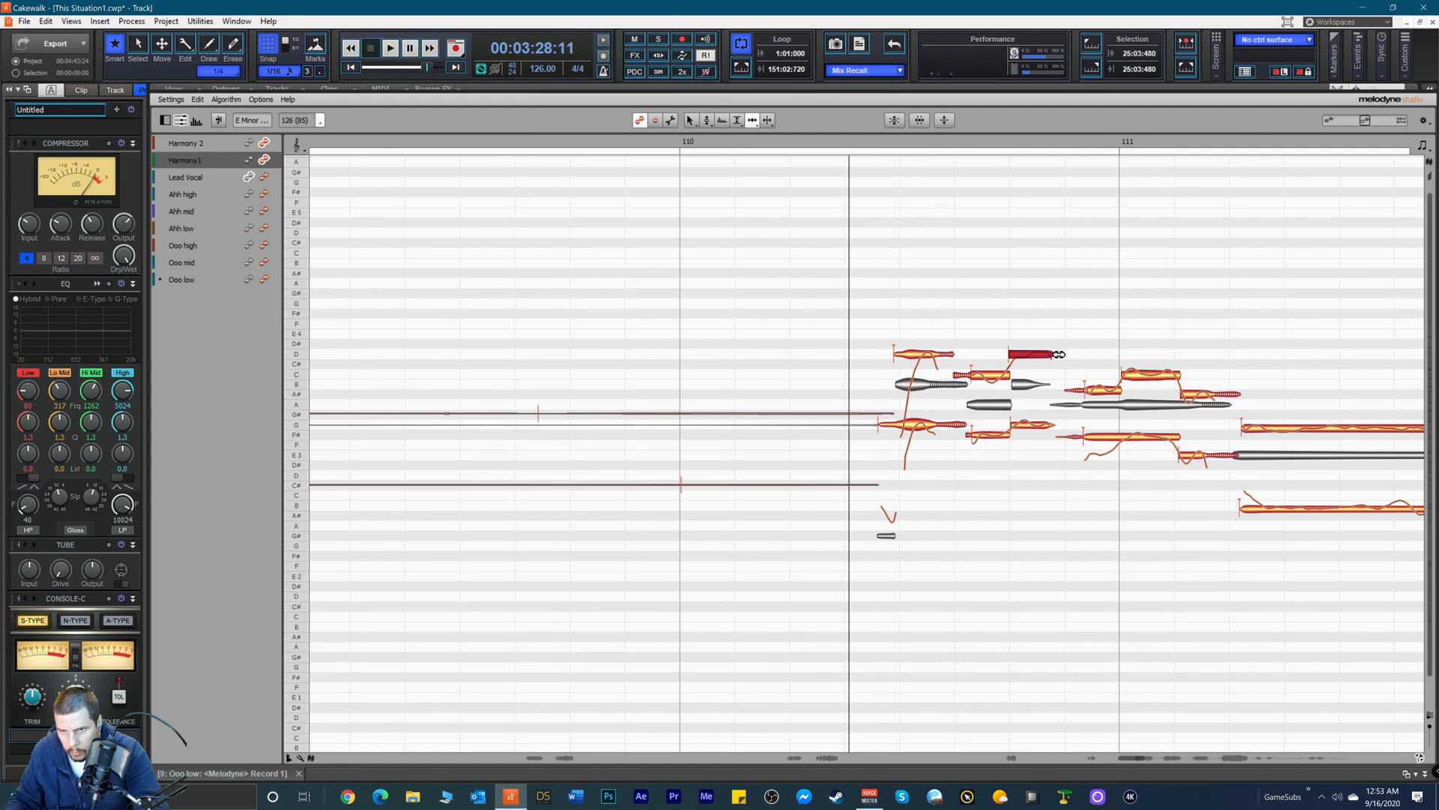
Step: Move the fourth Harmony1 note and the Harmony 2 F#3 note crossing bar 111 slightly earlier, checking them with playback
{"action": "left_click", "coordinate": [1091, 390]}
{"action": "key", "text": "space"}
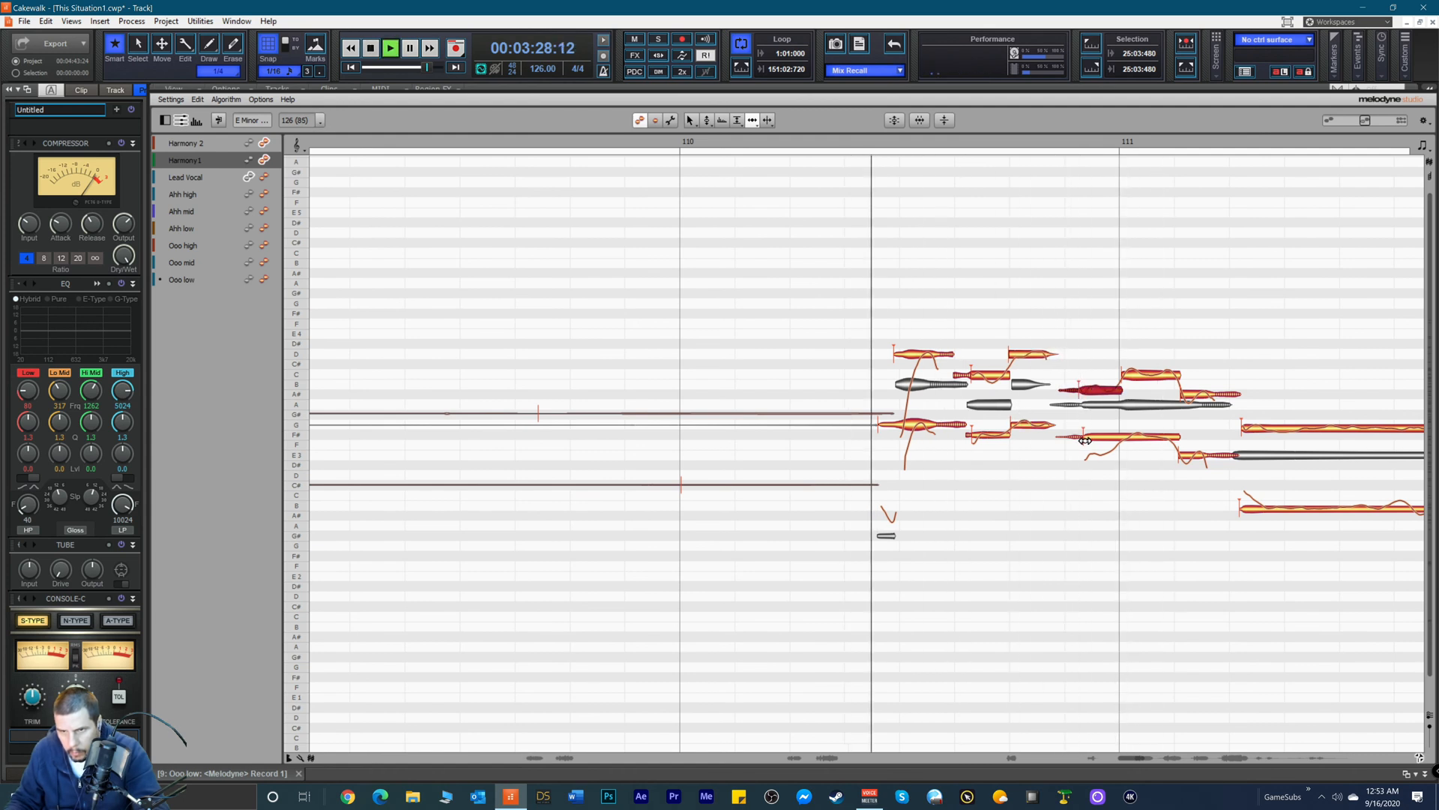
{"action": "left_click", "coordinate": [1085, 438]}
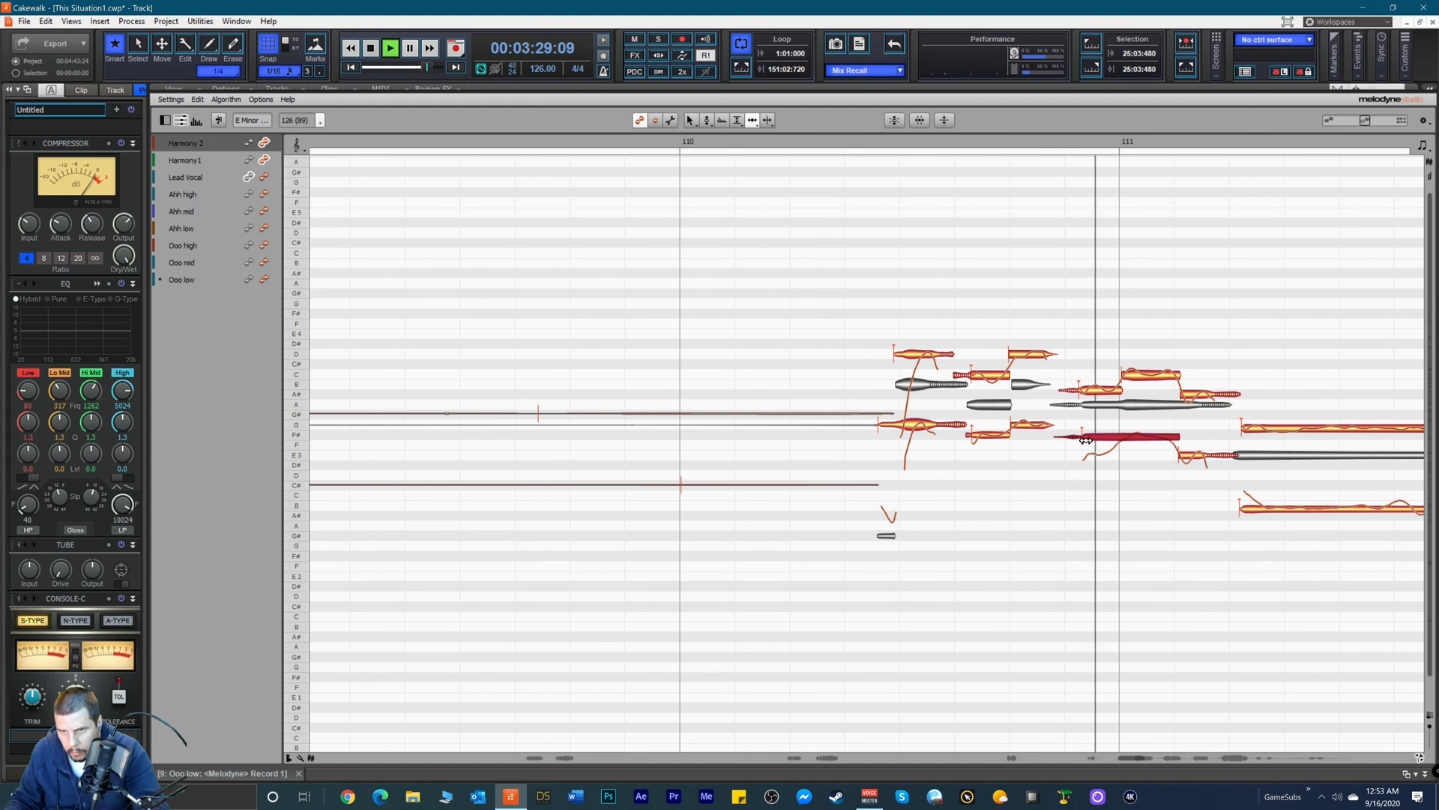
{"action": "key", "text": "space"}
Step: Split the Harmony 2 F#3 note at bar 111 and center its first part on E3 with the Pitch tool
{"action": "right_click", "coordinate": [1155, 460]}
{"action": "left_click", "coordinate": [1155, 460]}
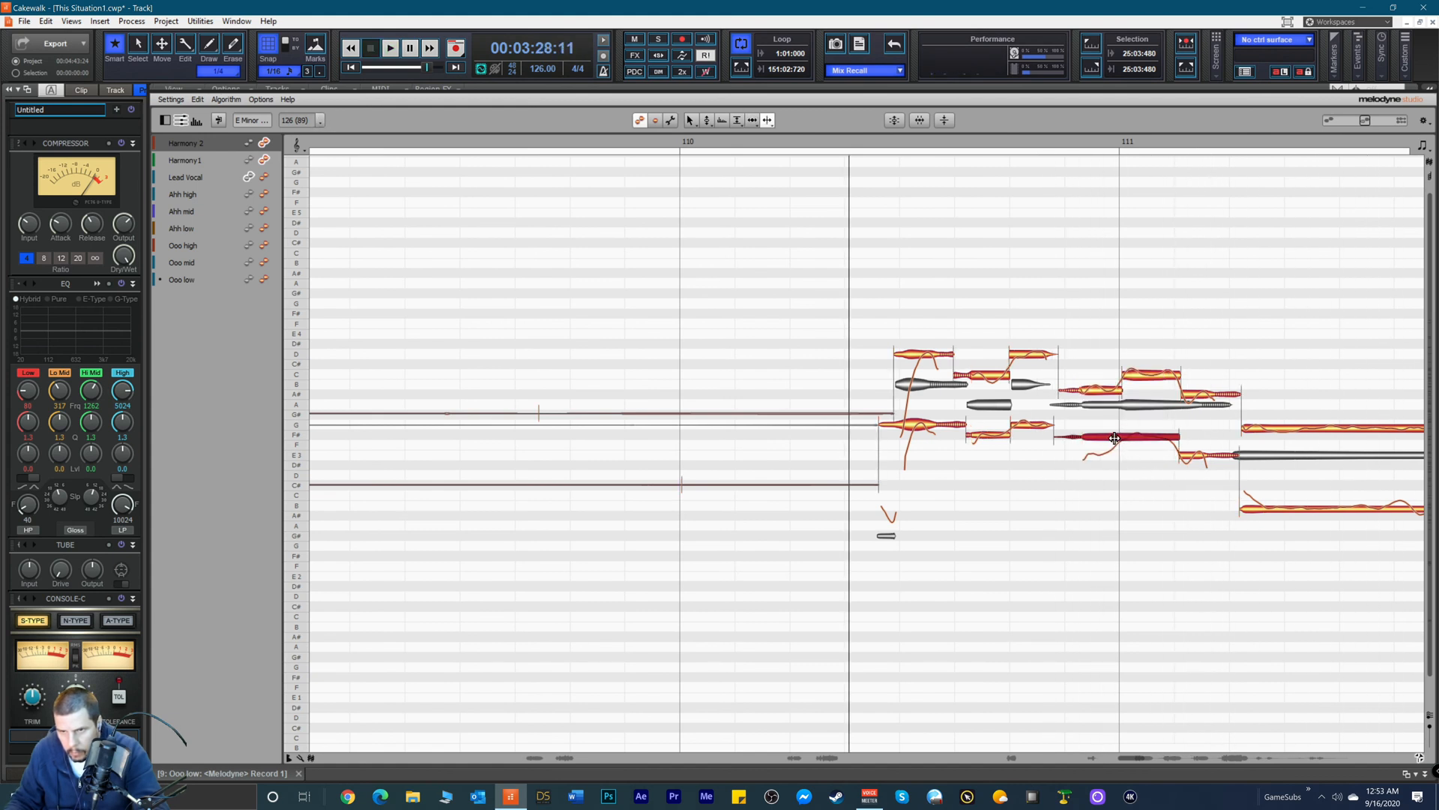
{"action": "left_click", "coordinate": [1118, 439]}
{"action": "right_click", "coordinate": [1070, 450]}
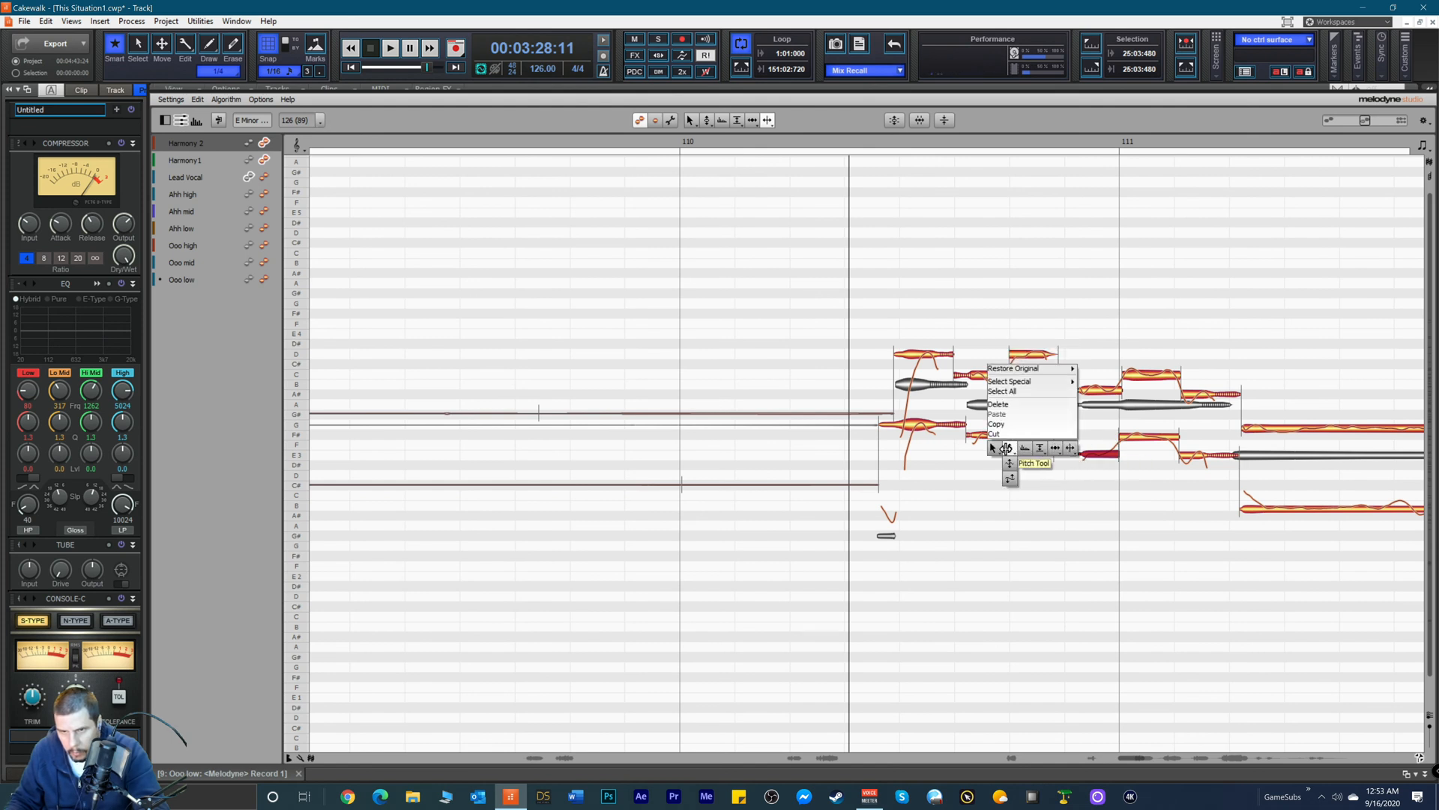
{"action": "left_click", "coordinate": [1010, 448]}
{"action": "double_click", "coordinate": [1100, 456]}
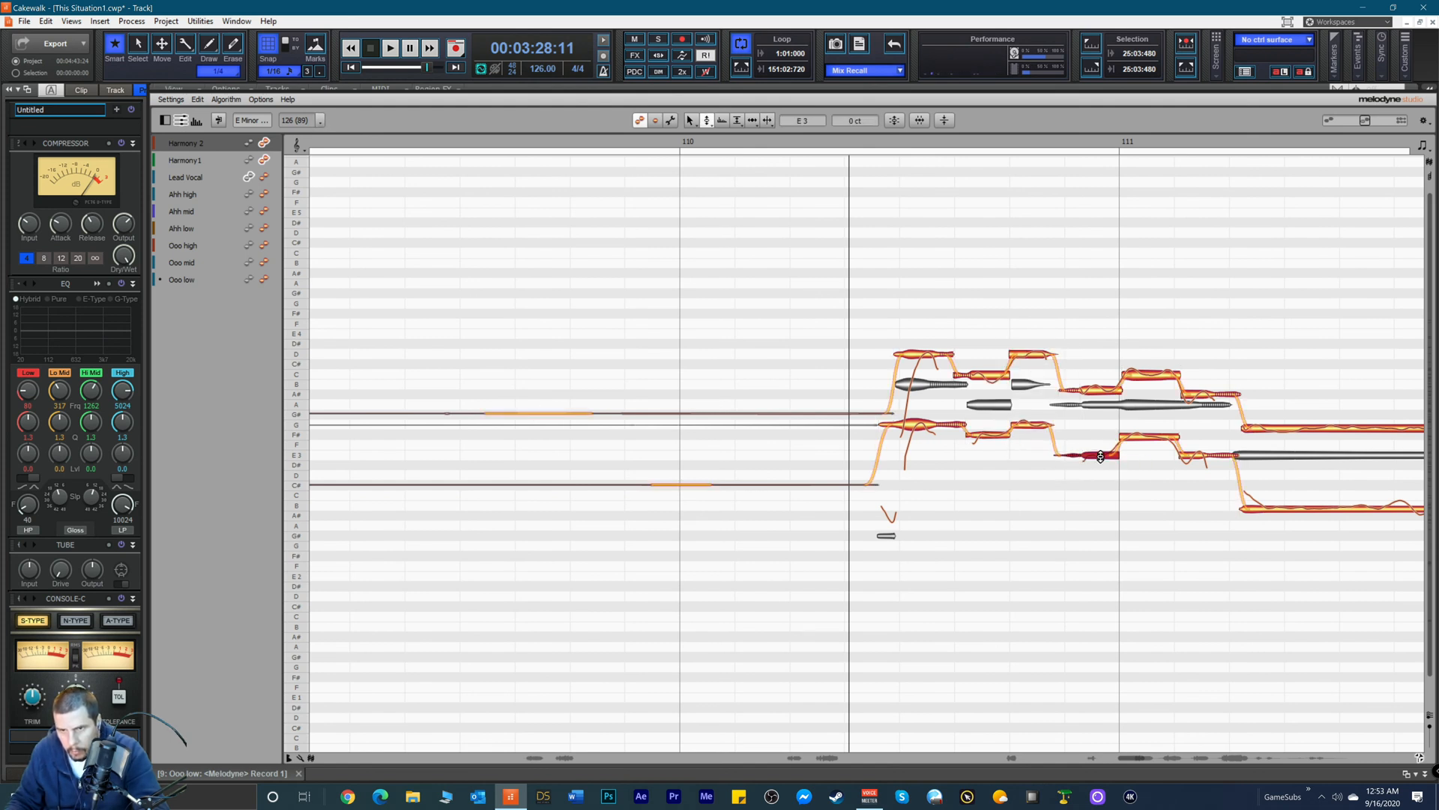
Step: Try the second part of the split Harmony 2 note at G3 and the first part at F#3, and play them back
{"action": "left_click", "coordinate": [1138, 435]}
{"action": "left_click_drag", "start_coordinate": [1138, 432], "coordinate": [1137, 428]}
{"action": "double_click", "coordinate": [1137, 427]}
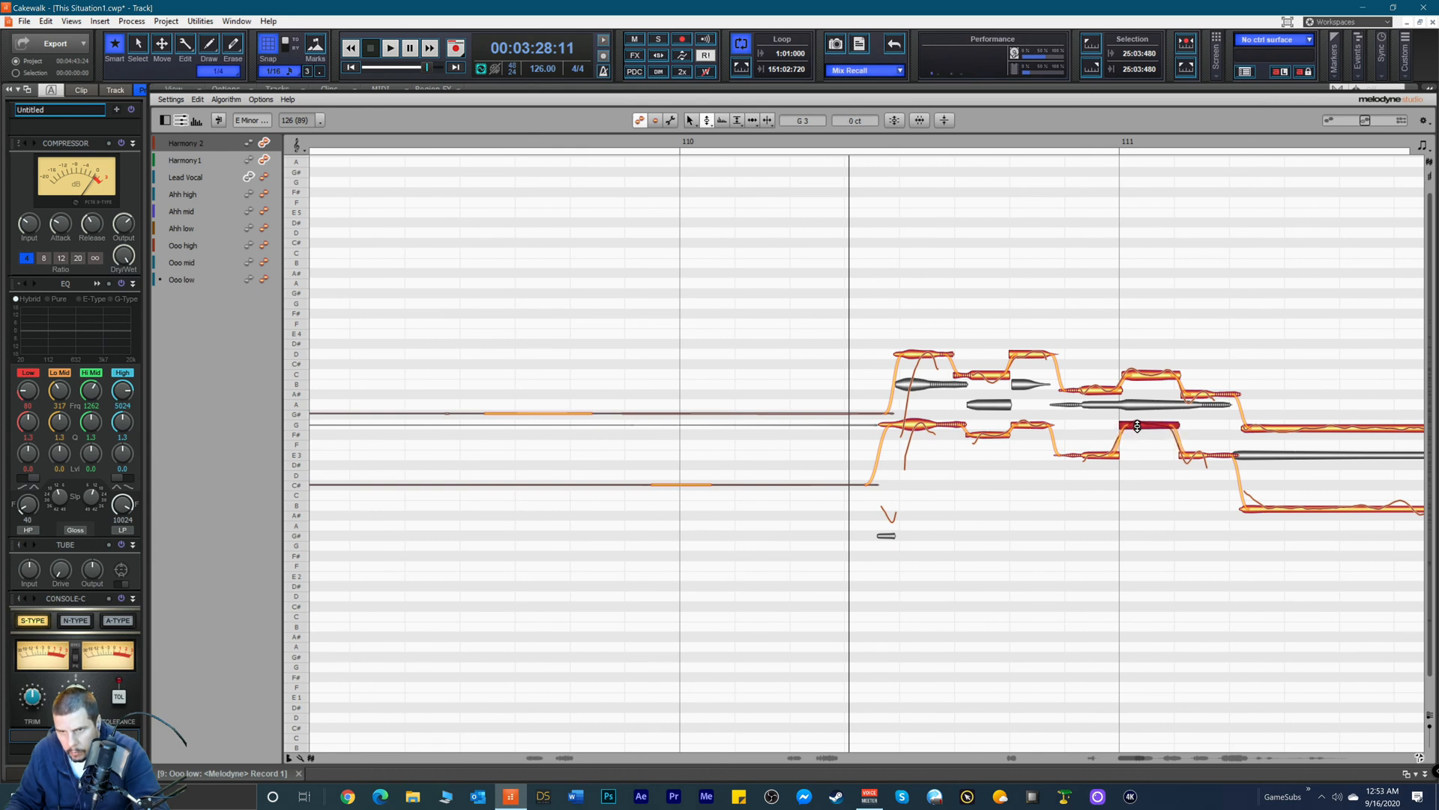
{"action": "left_click", "coordinate": [1100, 455]}
{"action": "left_click_drag", "start_coordinate": [1095, 456], "coordinate": [1104, 435]}
{"action": "double_click", "coordinate": [1104, 435]}
{"action": "key", "text": "space"}
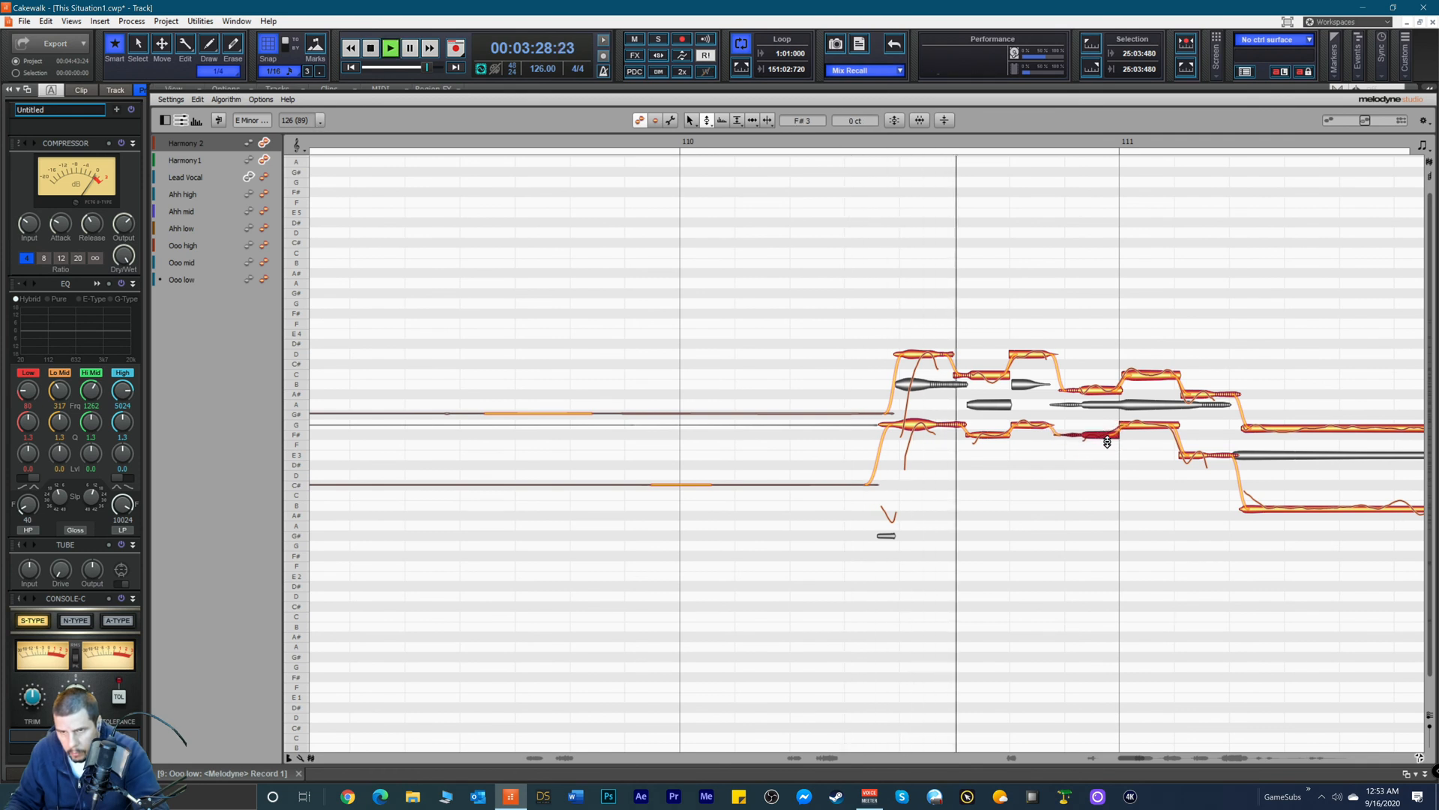
{"action": "key", "text": "space"}
Step: Try the Harmony 2 G3 note after bar 111 at +6 cents and play the phrase back
{"action": "left_click", "coordinate": [1143, 422]}
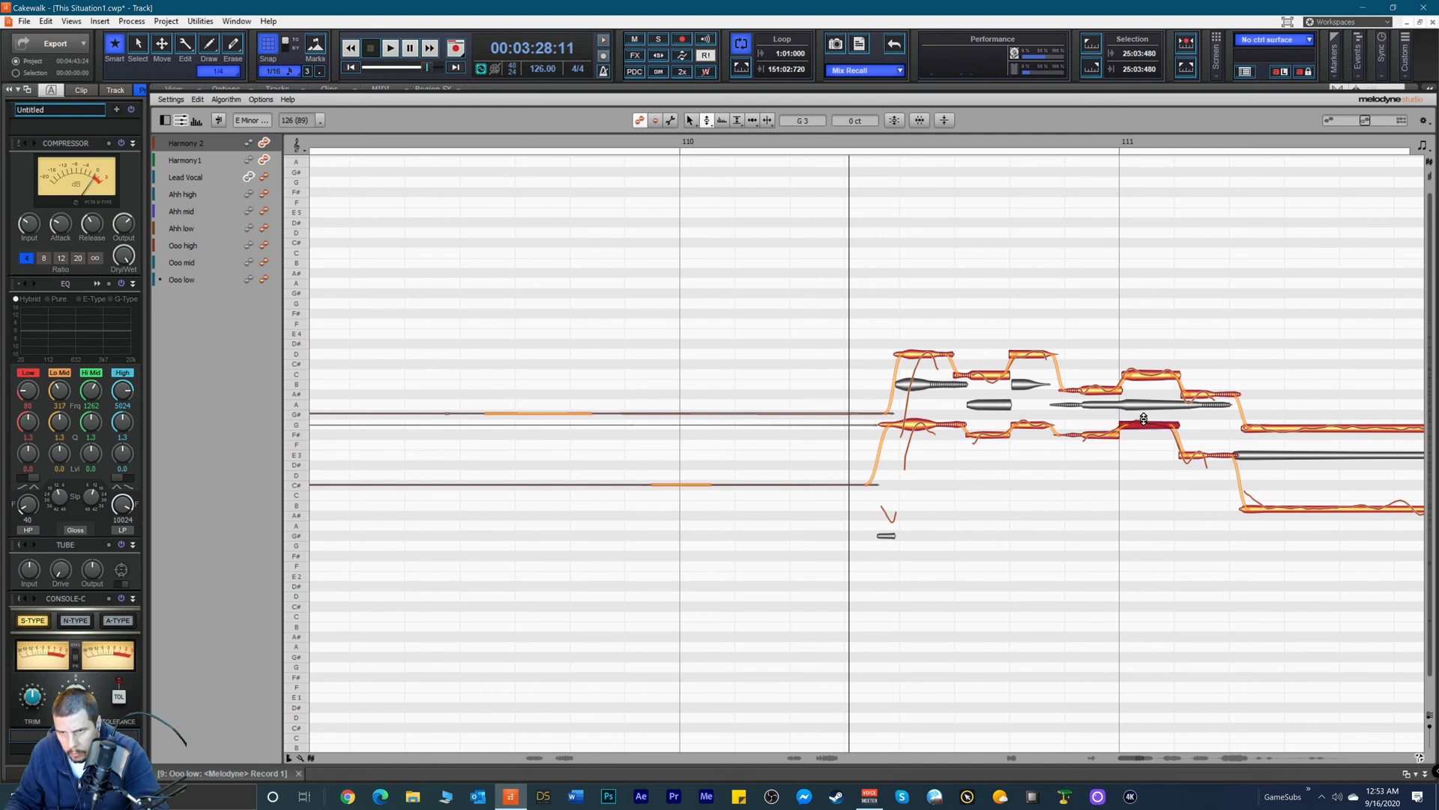
{"action": "left_click_drag", "start_coordinate": [1143, 422], "coordinate": [1148, 422]}
{"action": "key", "text": "space"}
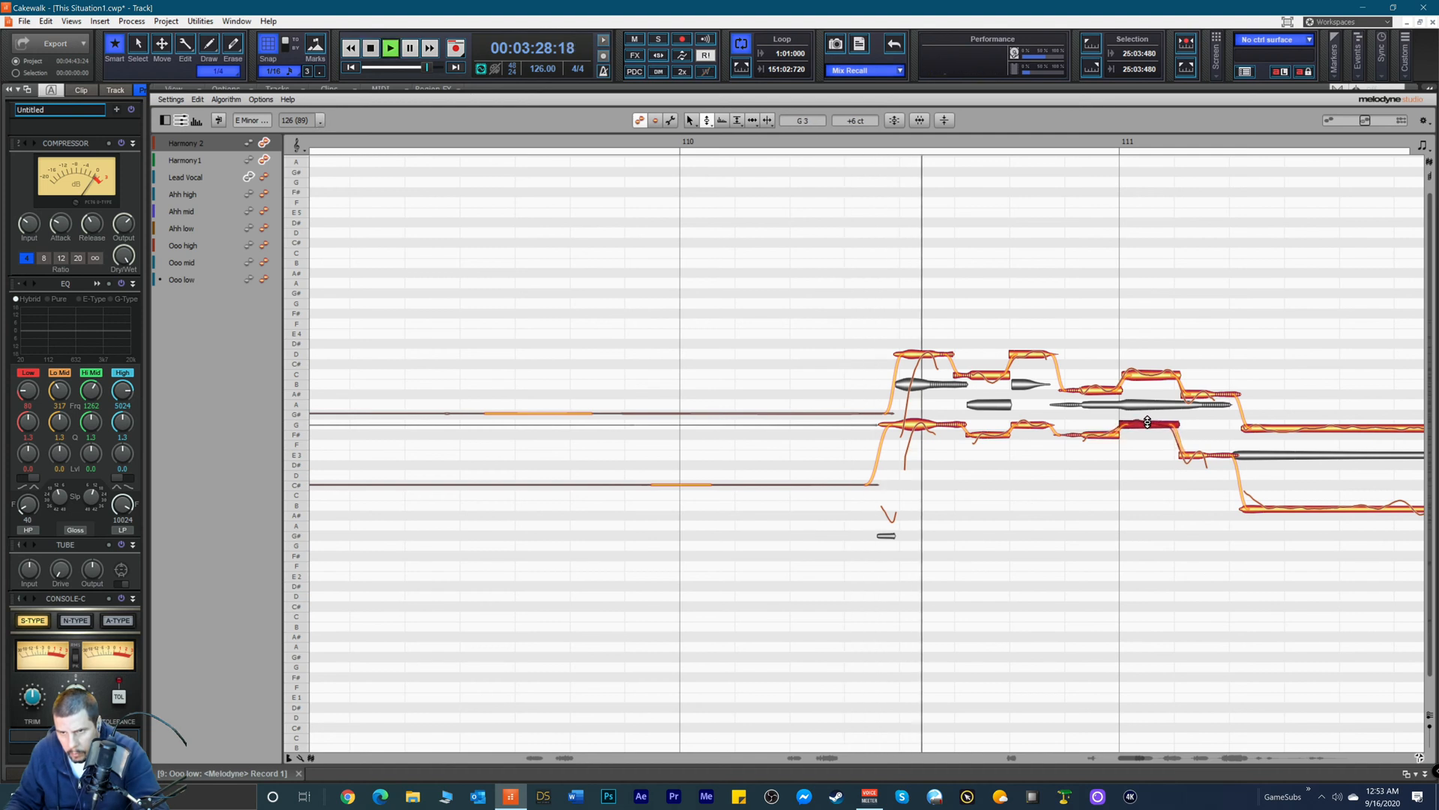
{"action": "key", "text": "space"}
Step: Set the Harmony 2 note before bar 111 to E3 and the one after it to F#3 at 0 cents, checking with playback
{"action": "left_click_drag", "start_coordinate": [1147, 421], "coordinate": [1098, 453]}
{"action": "double_click", "coordinate": [1150, 429]}
{"action": "key", "text": "space"}
{"action": "key", "text": "space"}
{"action": "left_click", "coordinate": [1141, 436]}
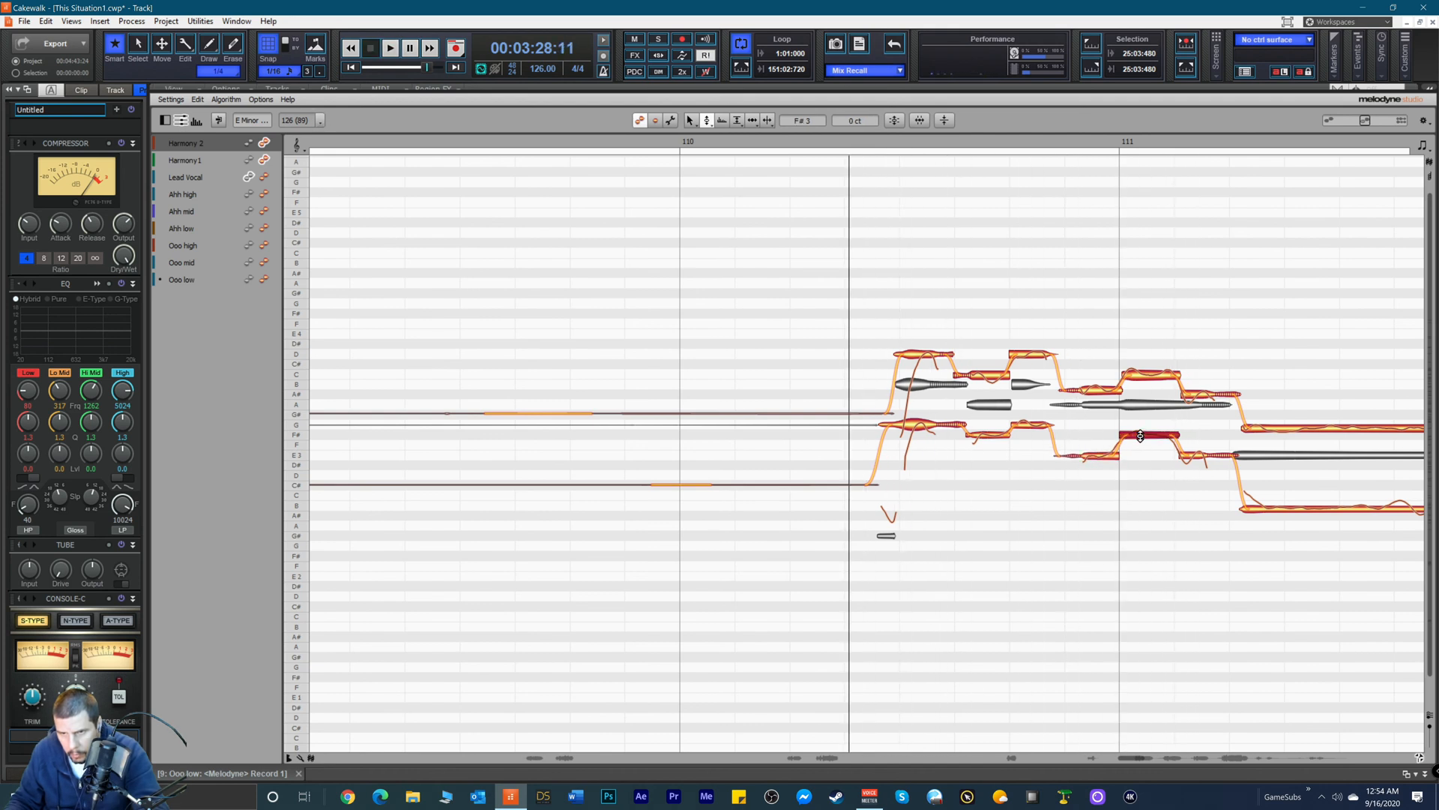
{"action": "left_click_drag", "start_coordinate": [1140, 435], "coordinate": [1141, 437]}
{"action": "key", "text": "space"}
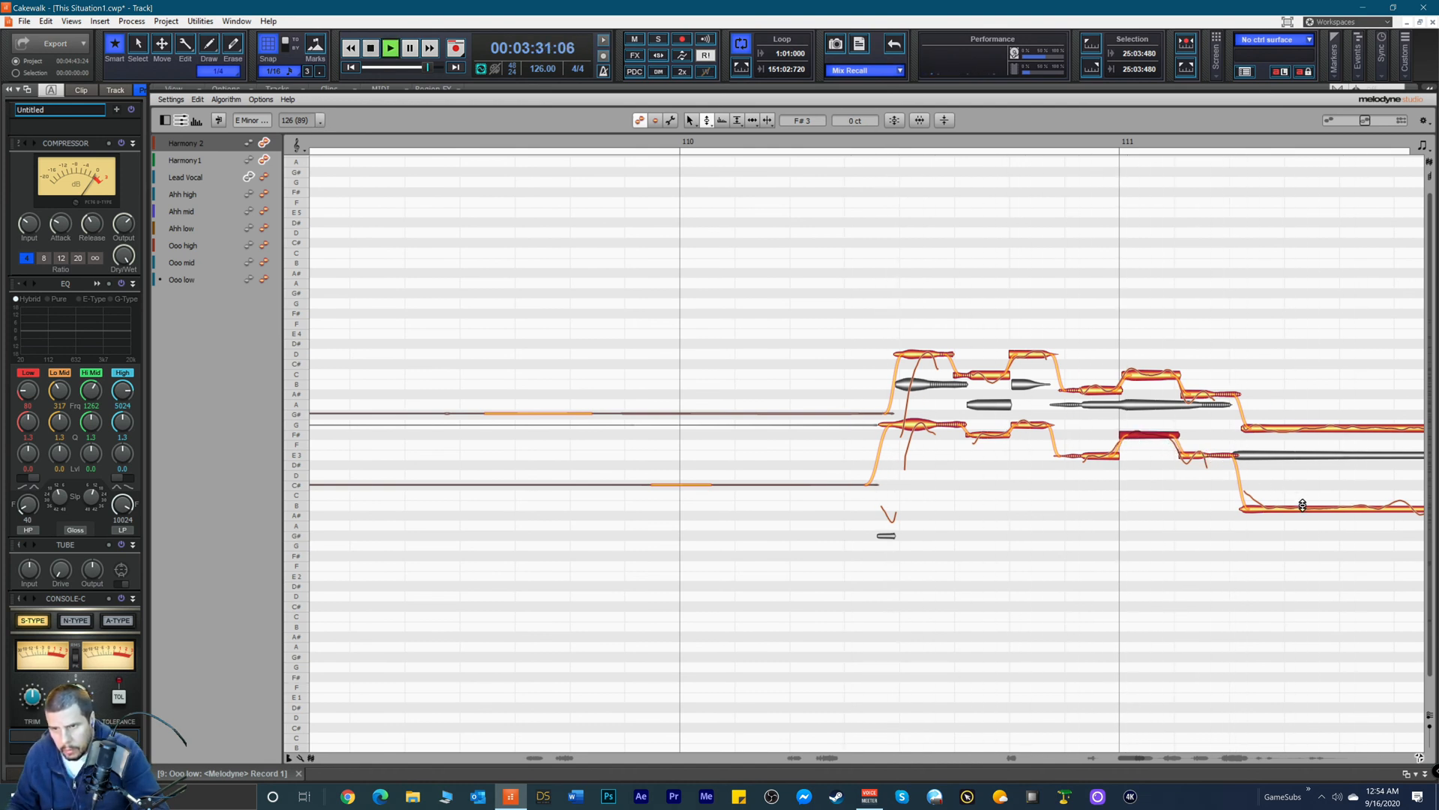
{"action": "key", "text": "space"}
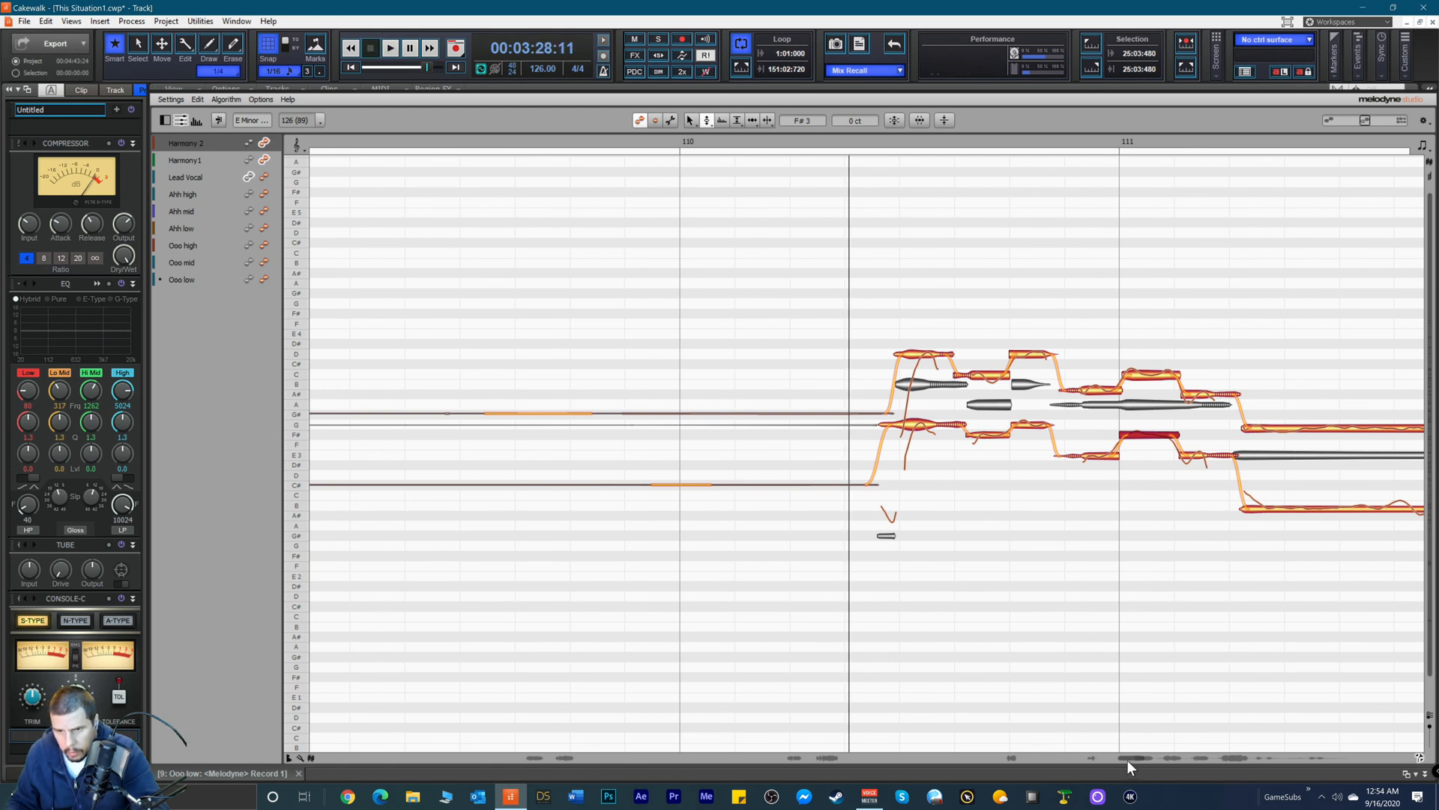
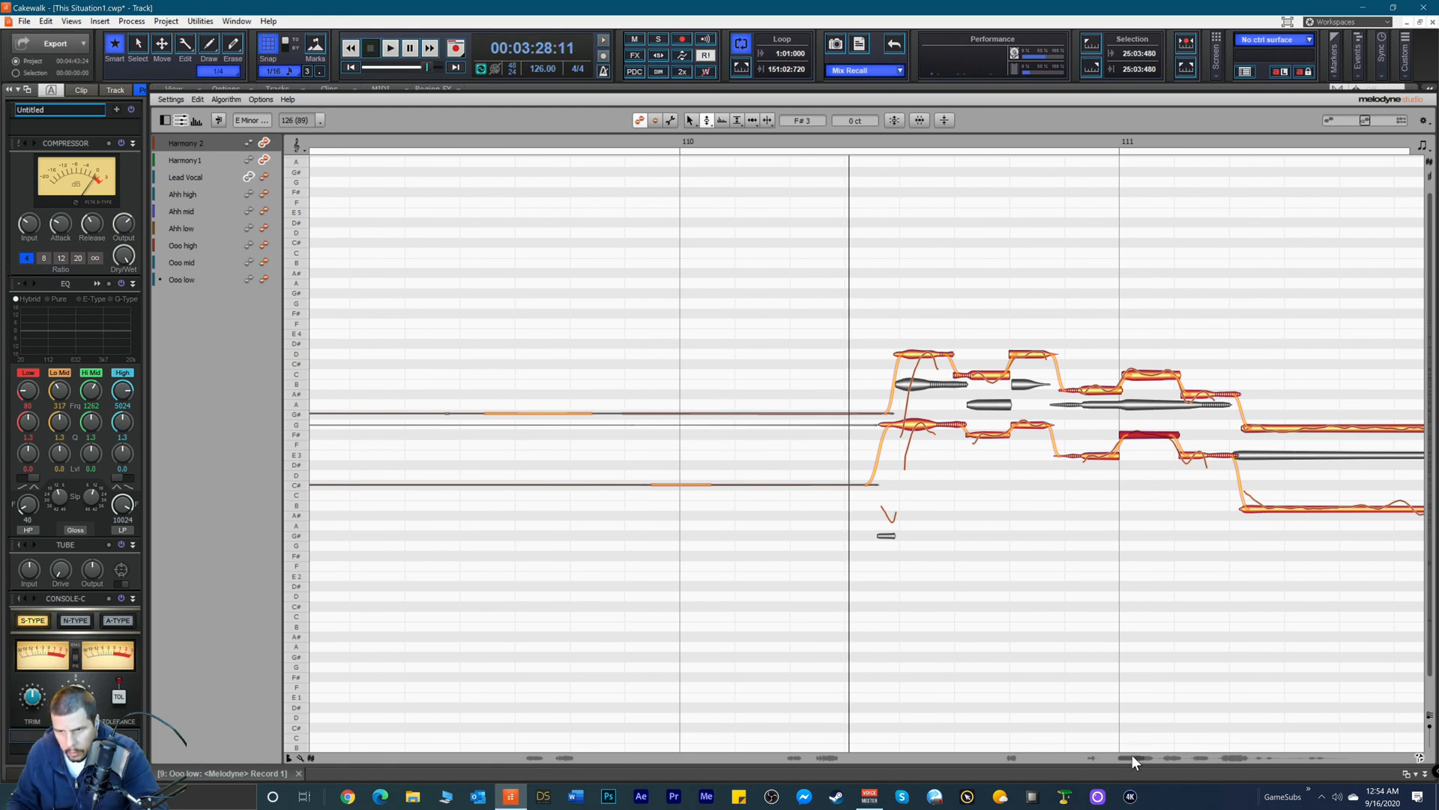
Step: Reduce the pitch modulation of the long Harmony1 note and both long Harmony 2 notes, the last to about 28%, and play them back
{"action": "left_click_drag", "start_coordinate": [1131, 755], "coordinate": [1138, 754]}
{"action": "key", "text": "space"}
{"action": "key", "text": "space"}
{"action": "right_click", "coordinate": [1051, 425]}
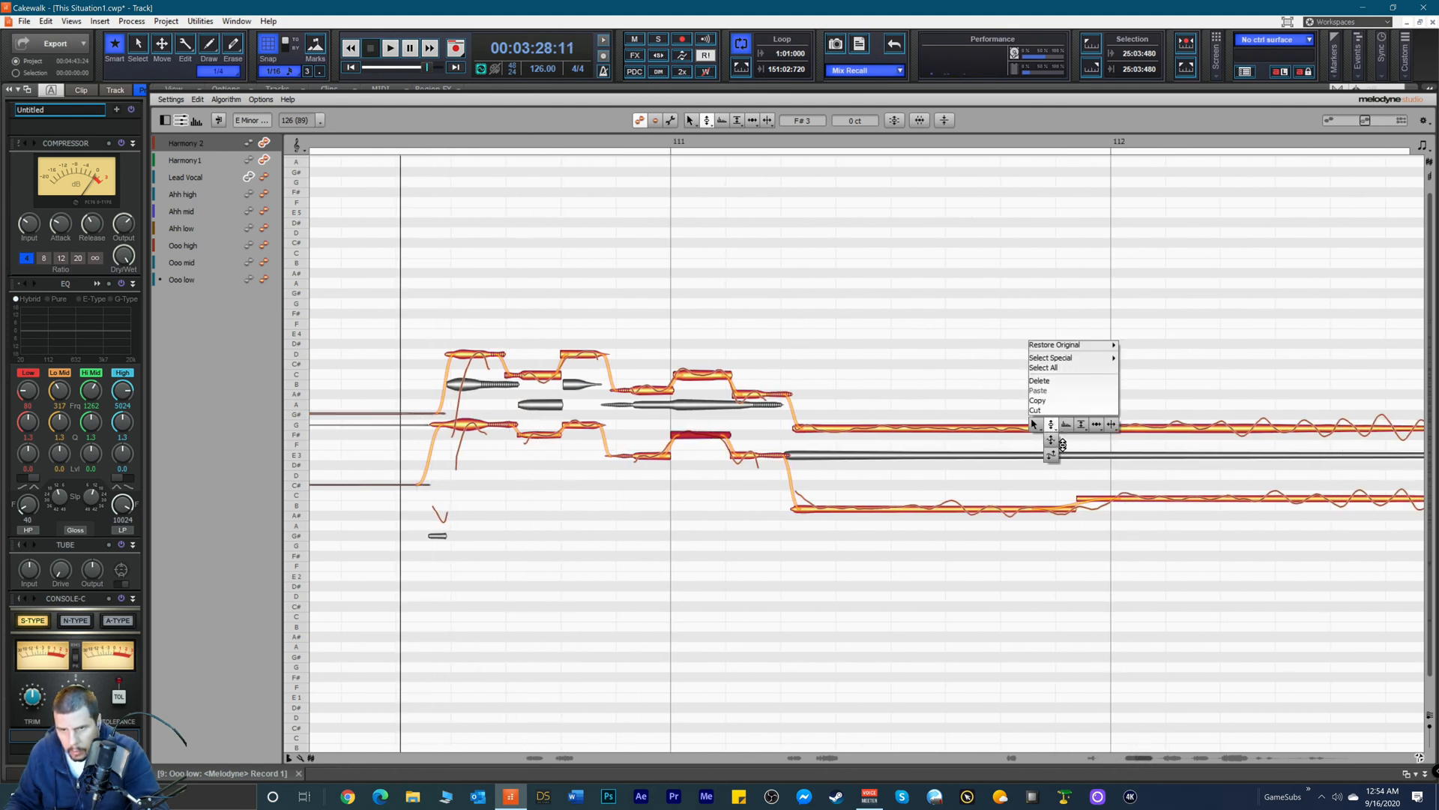
{"action": "left_click", "coordinate": [1048, 453]}
{"action": "left_click", "coordinate": [1048, 429]}
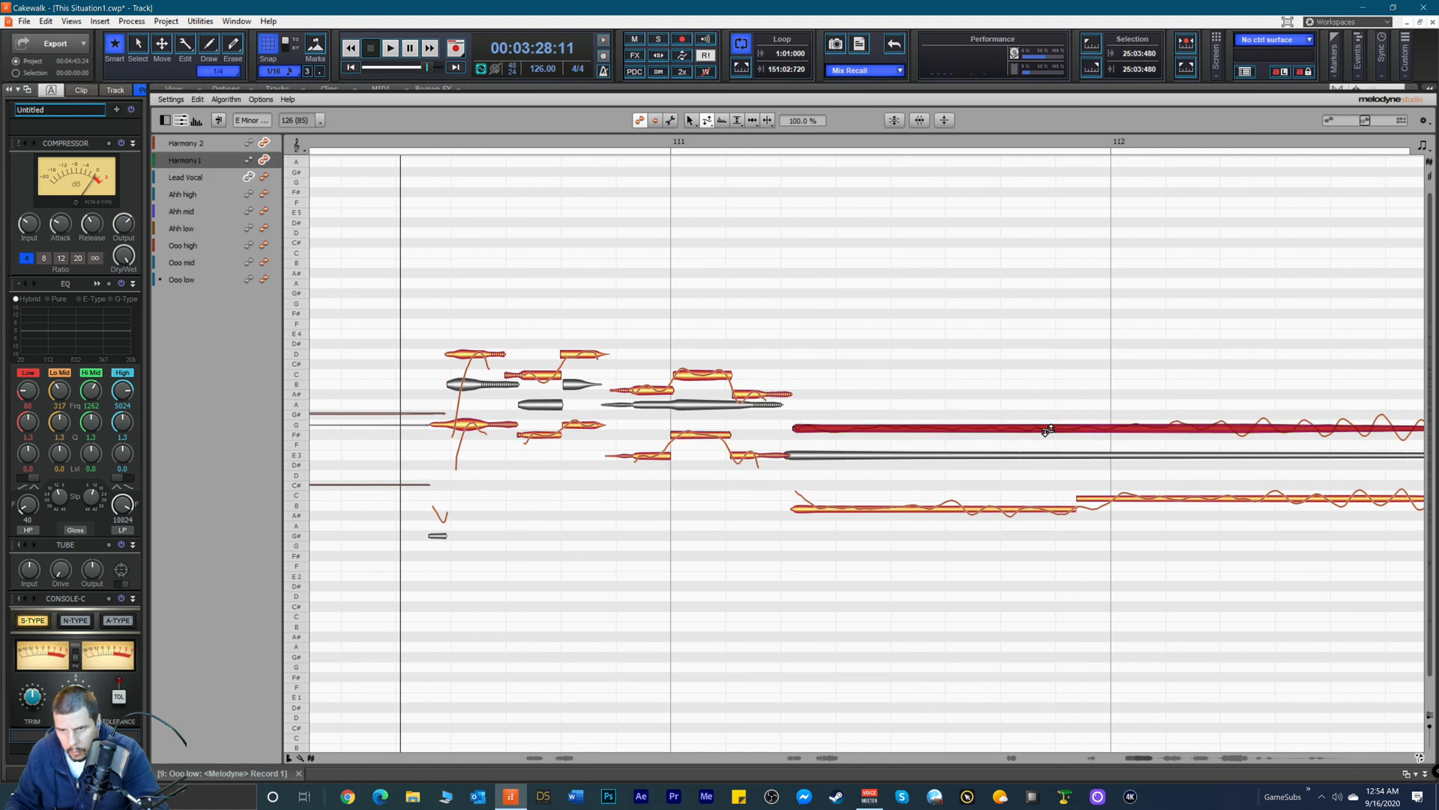
{"action": "left_click", "coordinate": [970, 510]}
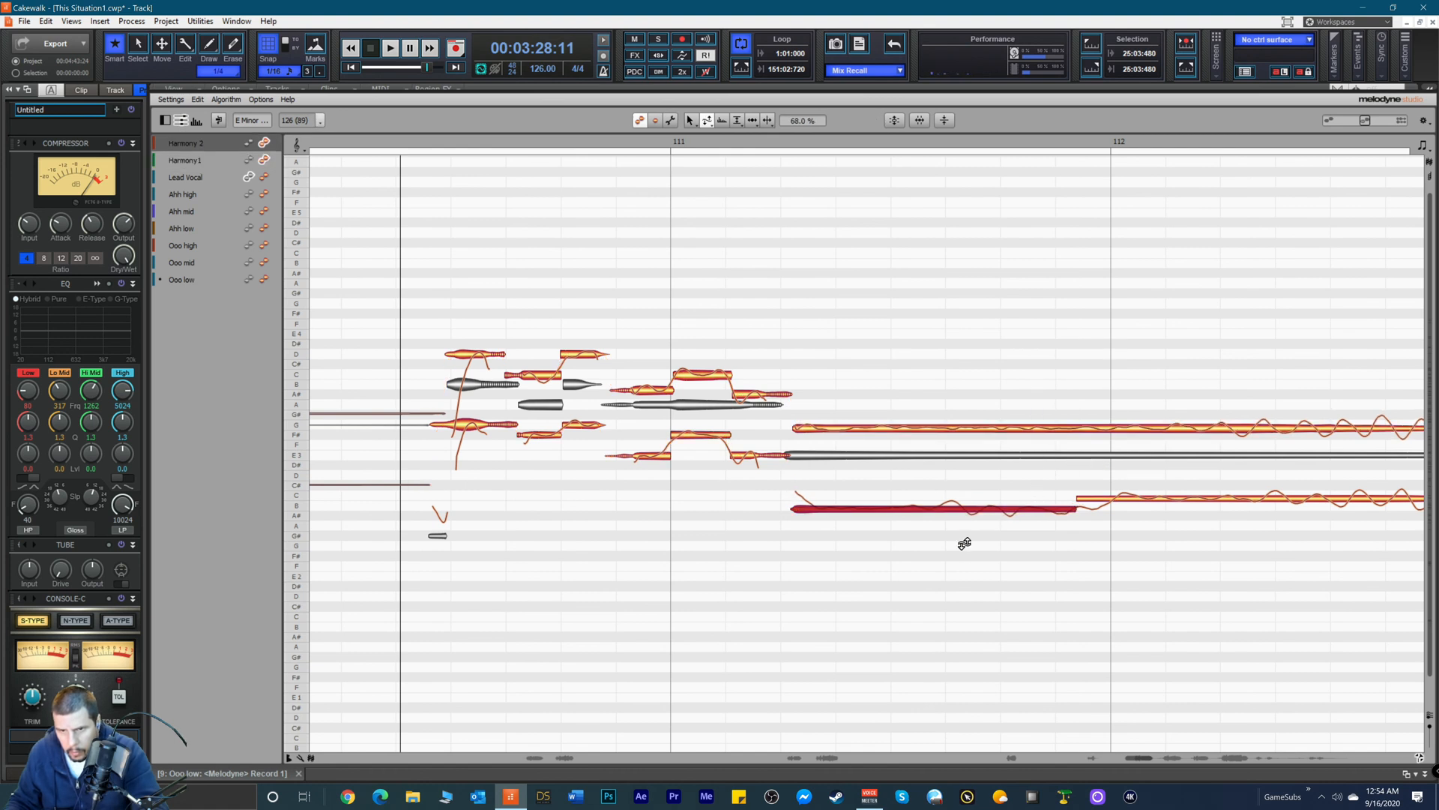
{"action": "left_click", "coordinate": [1161, 494]}
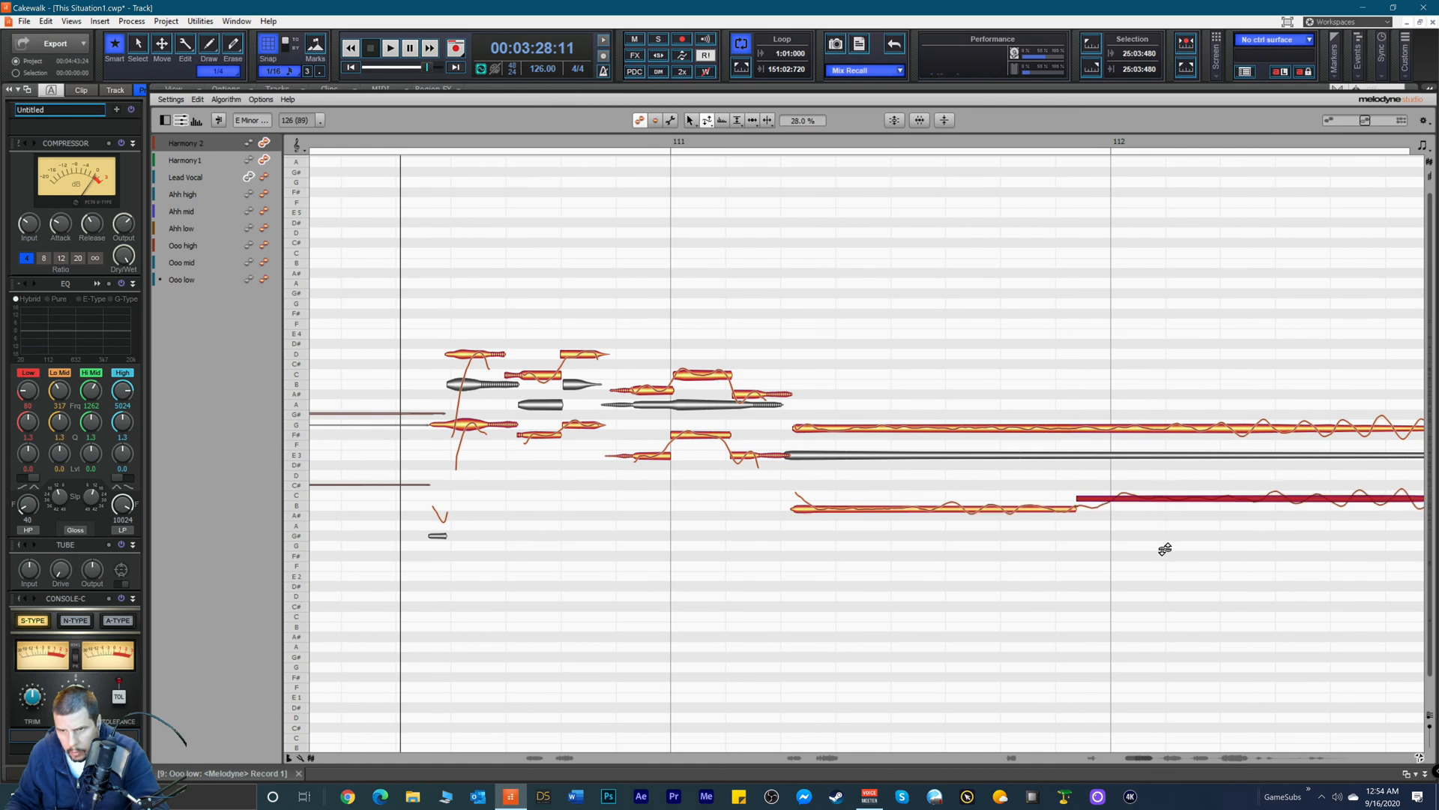
{"action": "key", "text": "space"}
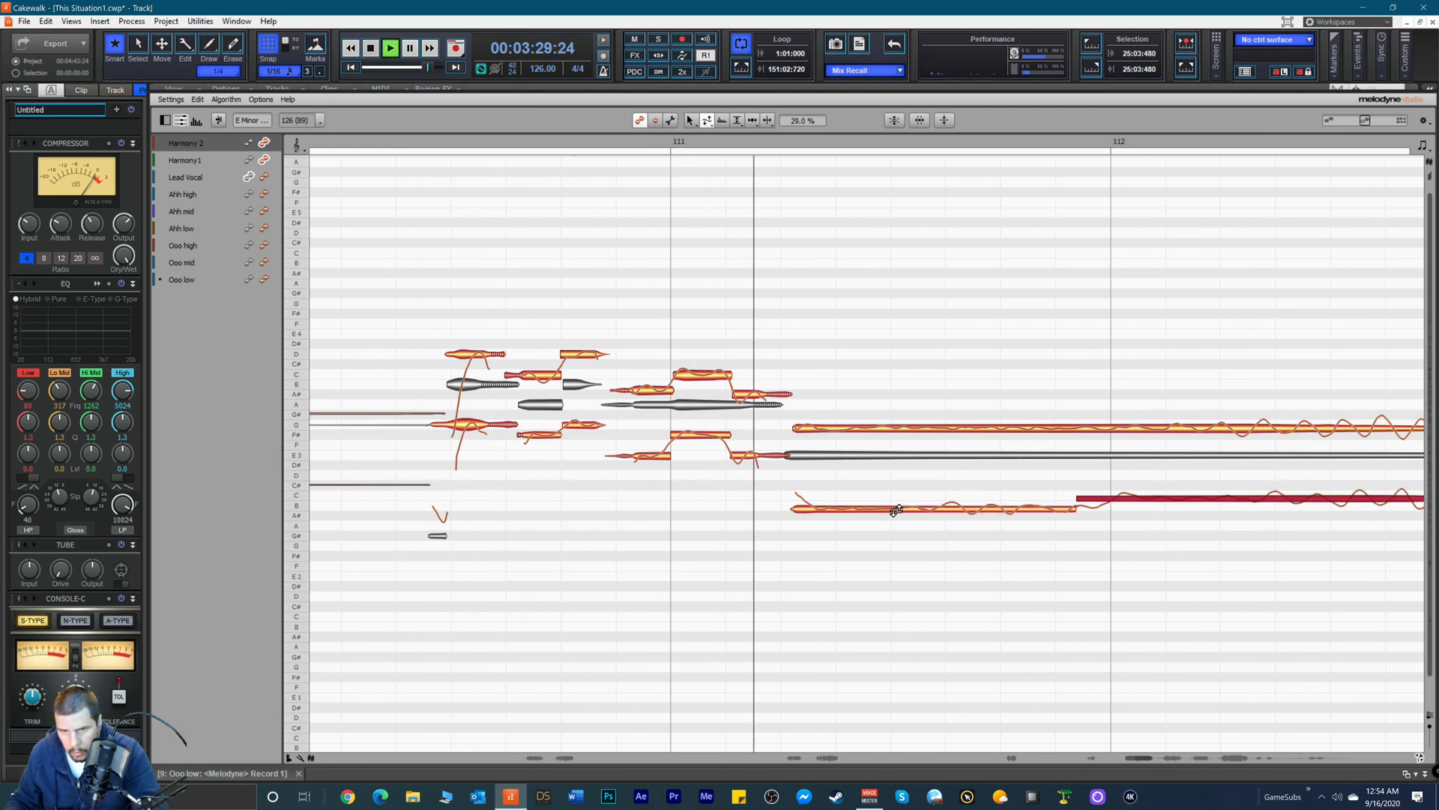
Step: Using the Time tool, move the starts of the long Harmony1 note and both long Harmony 2 notes earlier, matching the lead vocal
{"action": "right_click", "coordinate": [860, 473]}
{"action": "left_click", "coordinate": [906, 445]}
{"action": "key", "text": "space"}
{"action": "left_click", "coordinate": [811, 428]}
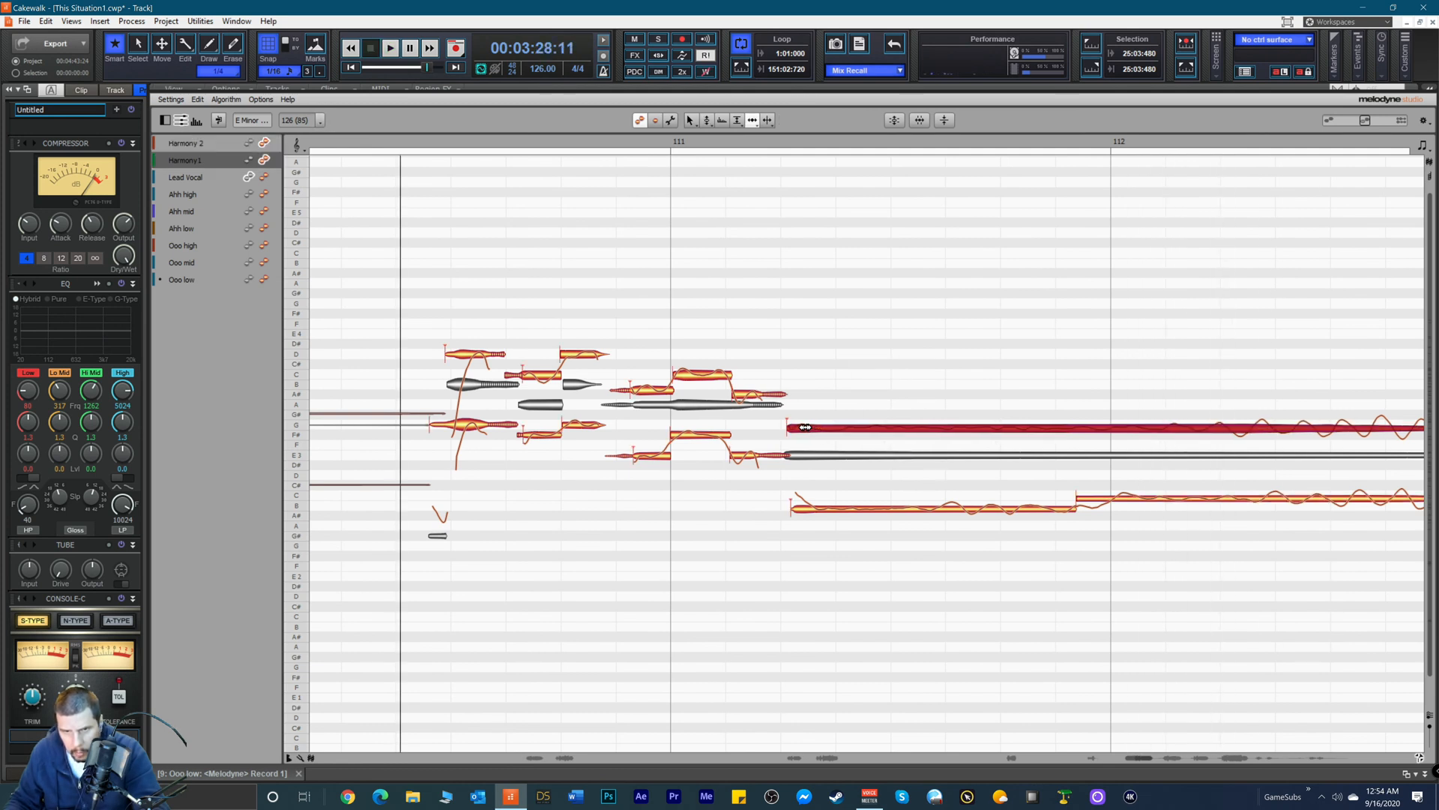
{"action": "left_click_drag", "start_coordinate": [810, 502], "coordinate": [797, 513]}
{"action": "key", "text": "space"}
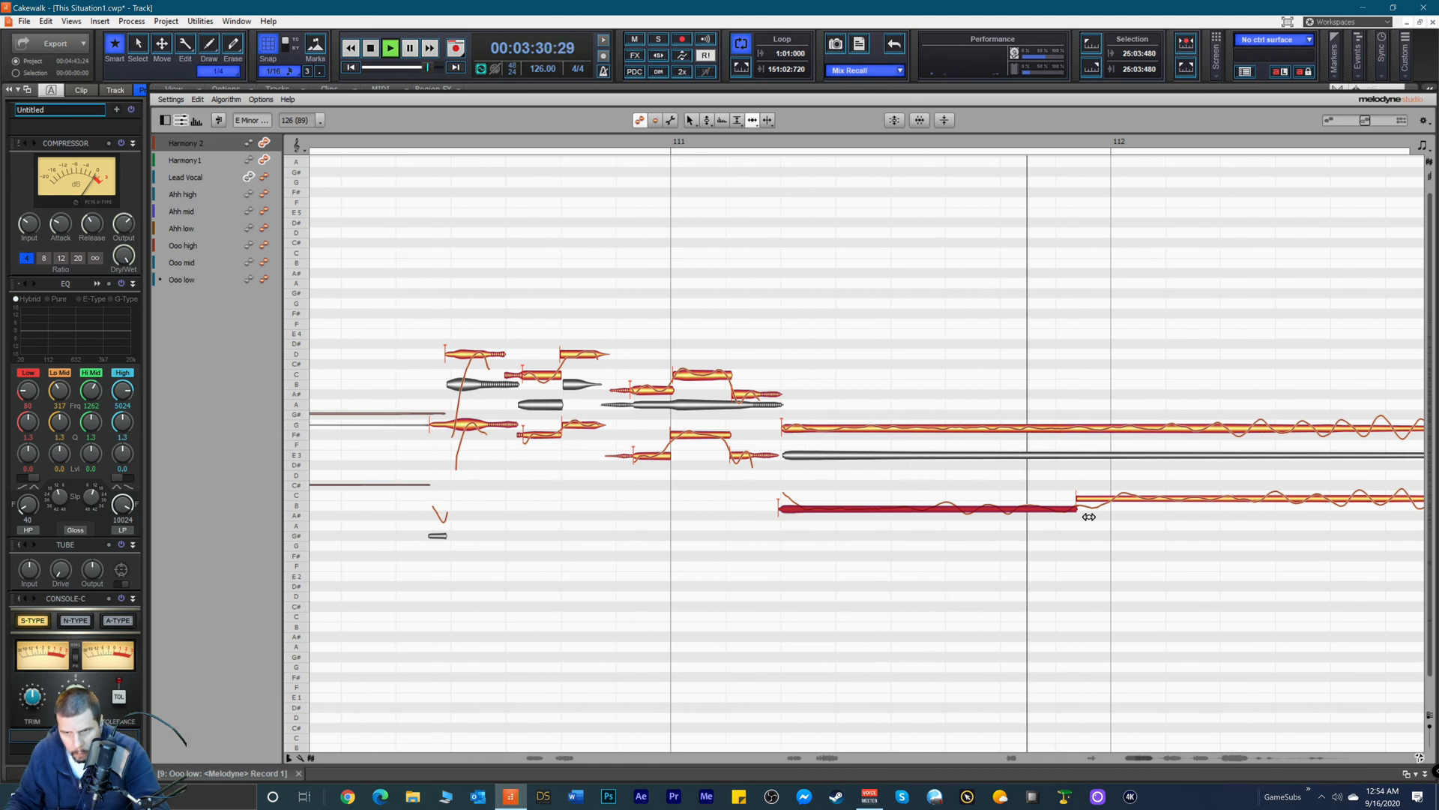
{"action": "left_click", "coordinate": [1117, 497]}
{"action": "key", "text": "space"}
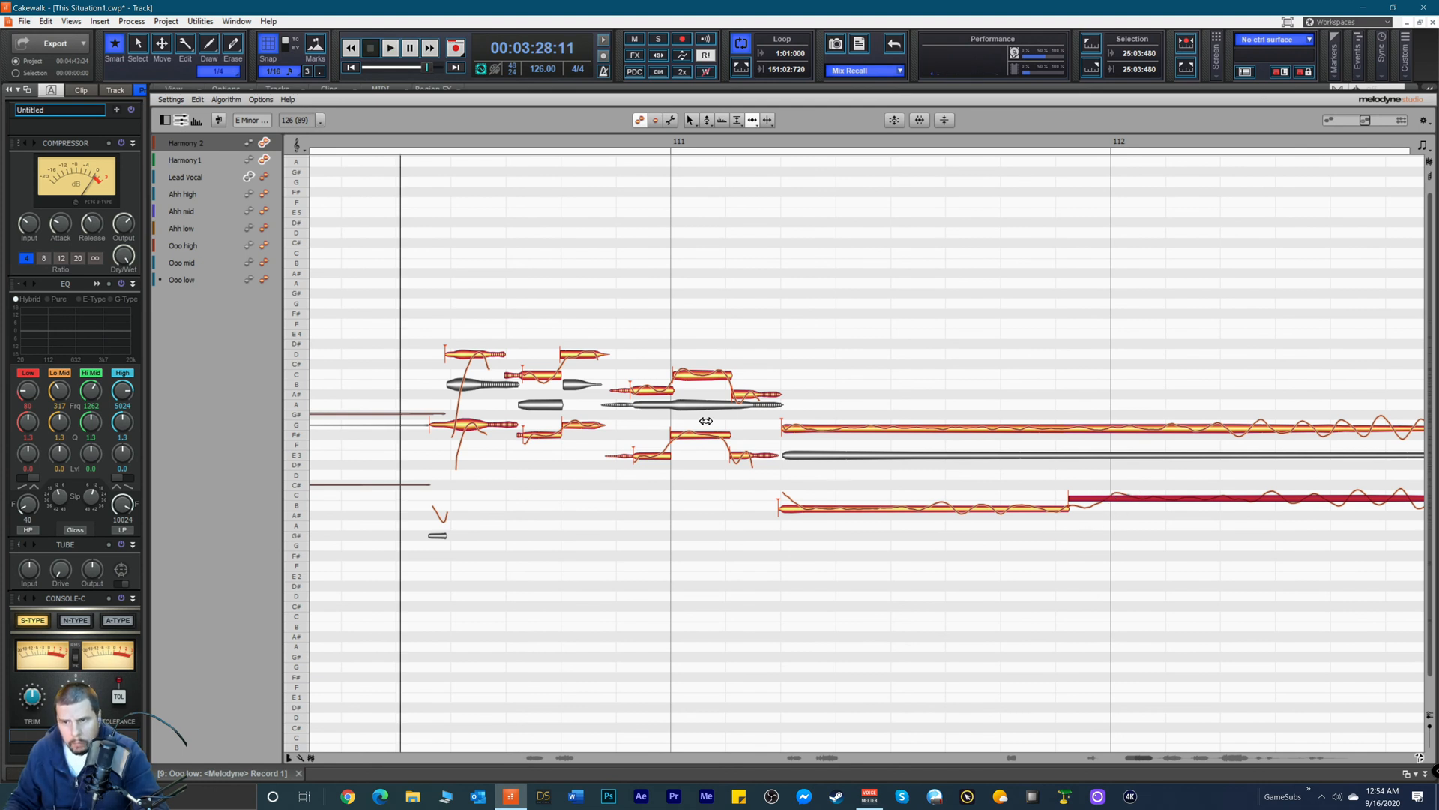
Step: Adjust the timing of the Harmony1 note before bar 111 and move the last short notes of both harmonies slightly earlier, checking with playback
{"action": "left_click", "coordinate": [636, 390]}
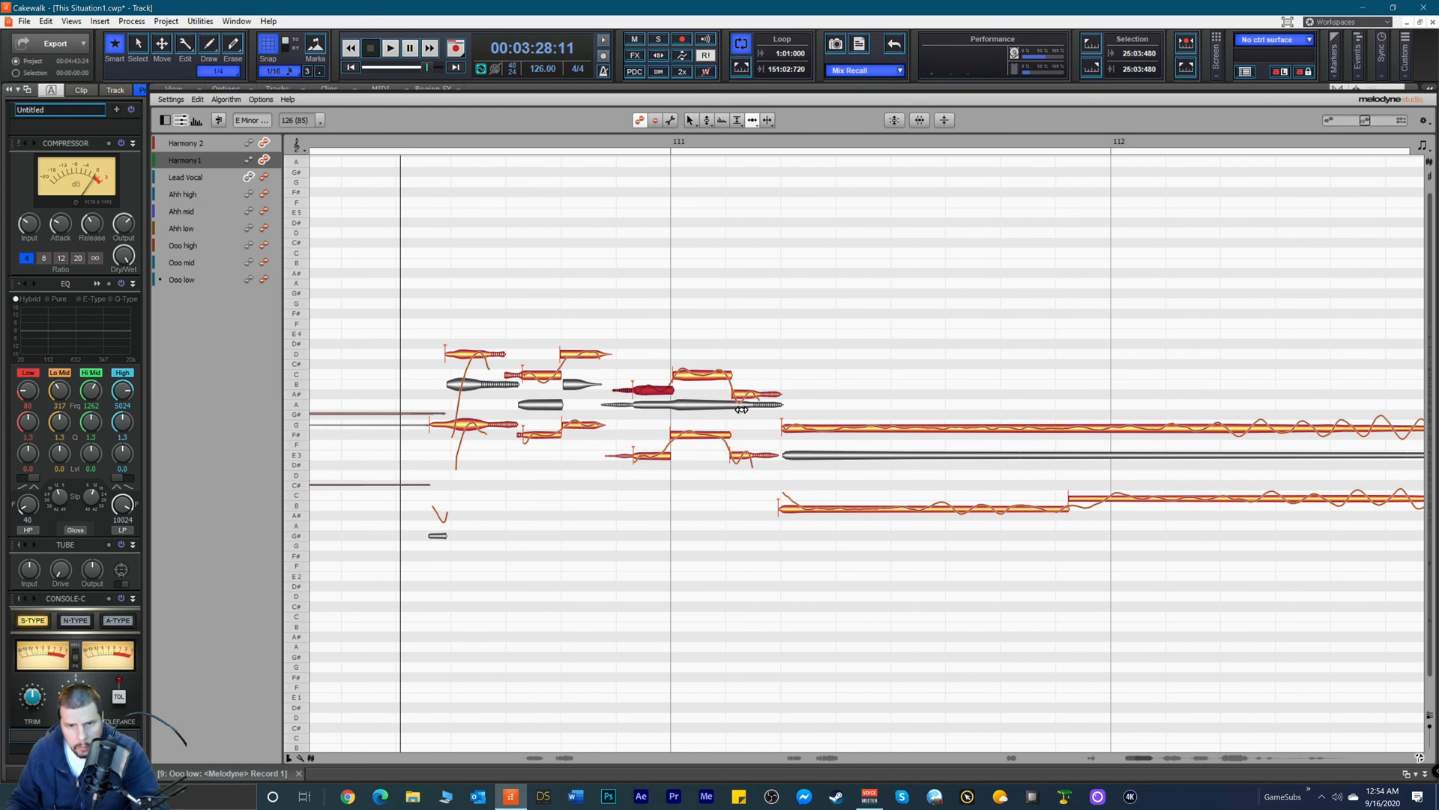
{"action": "left_click", "coordinate": [740, 453]}
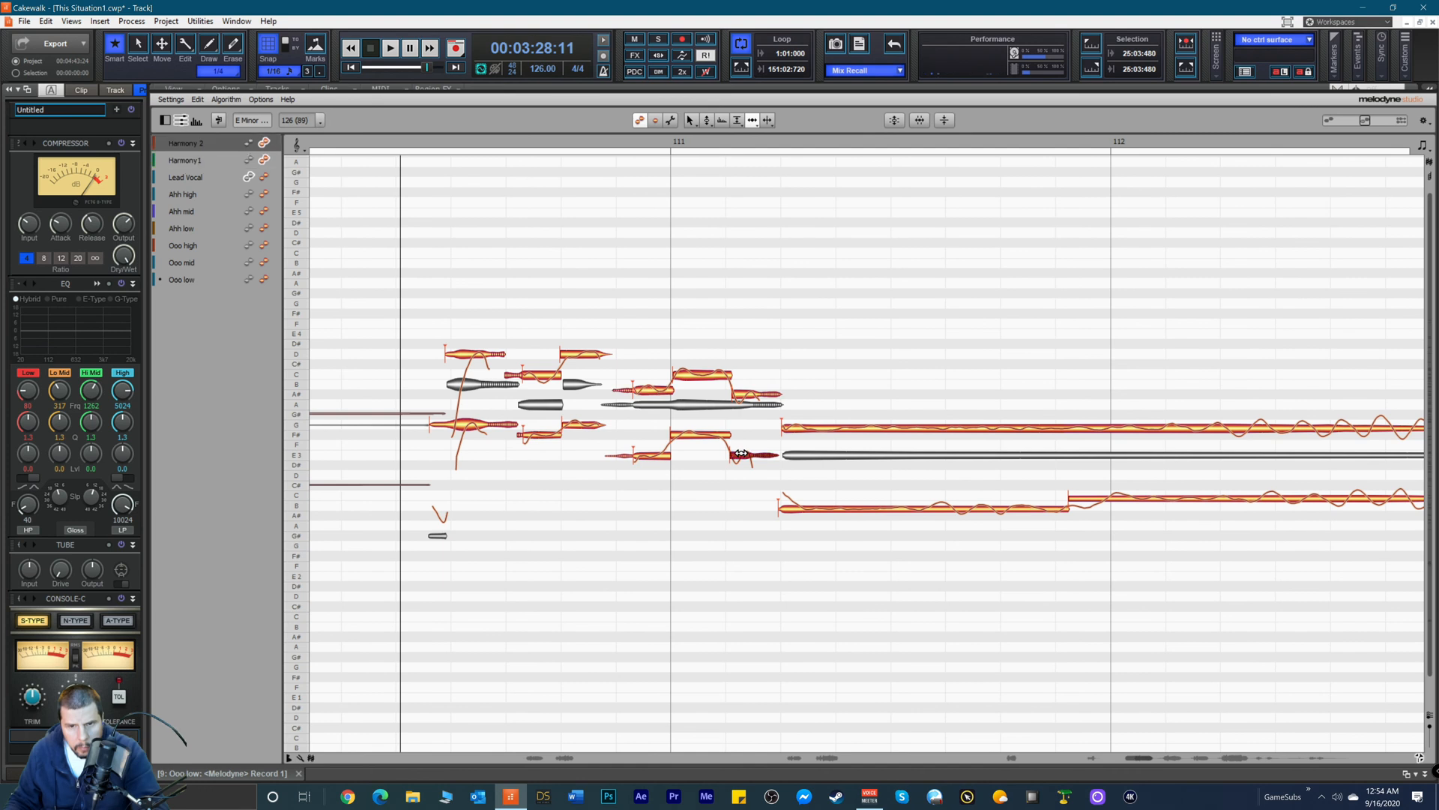
{"action": "left_click", "coordinate": [740, 396]}
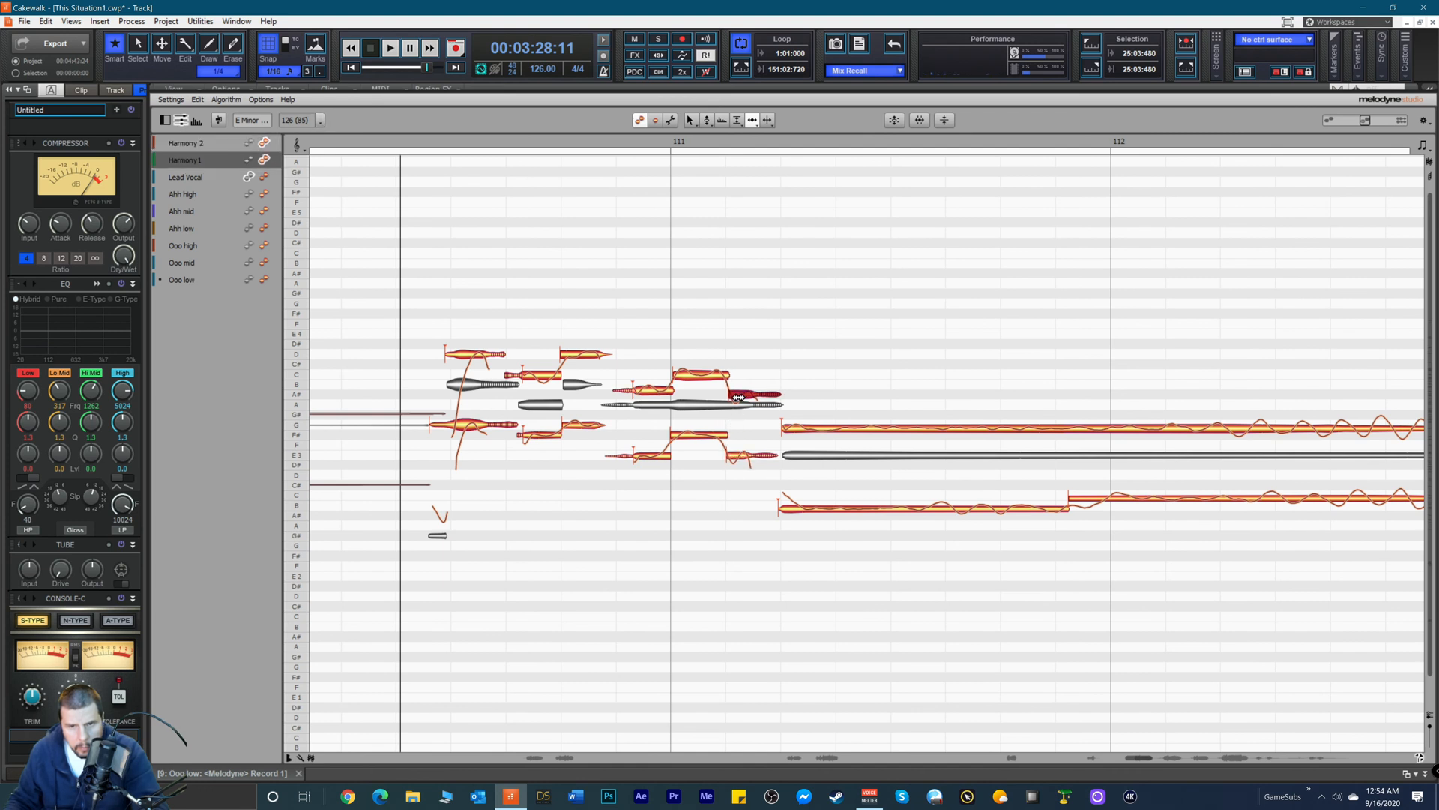
{"action": "key", "text": "space"}
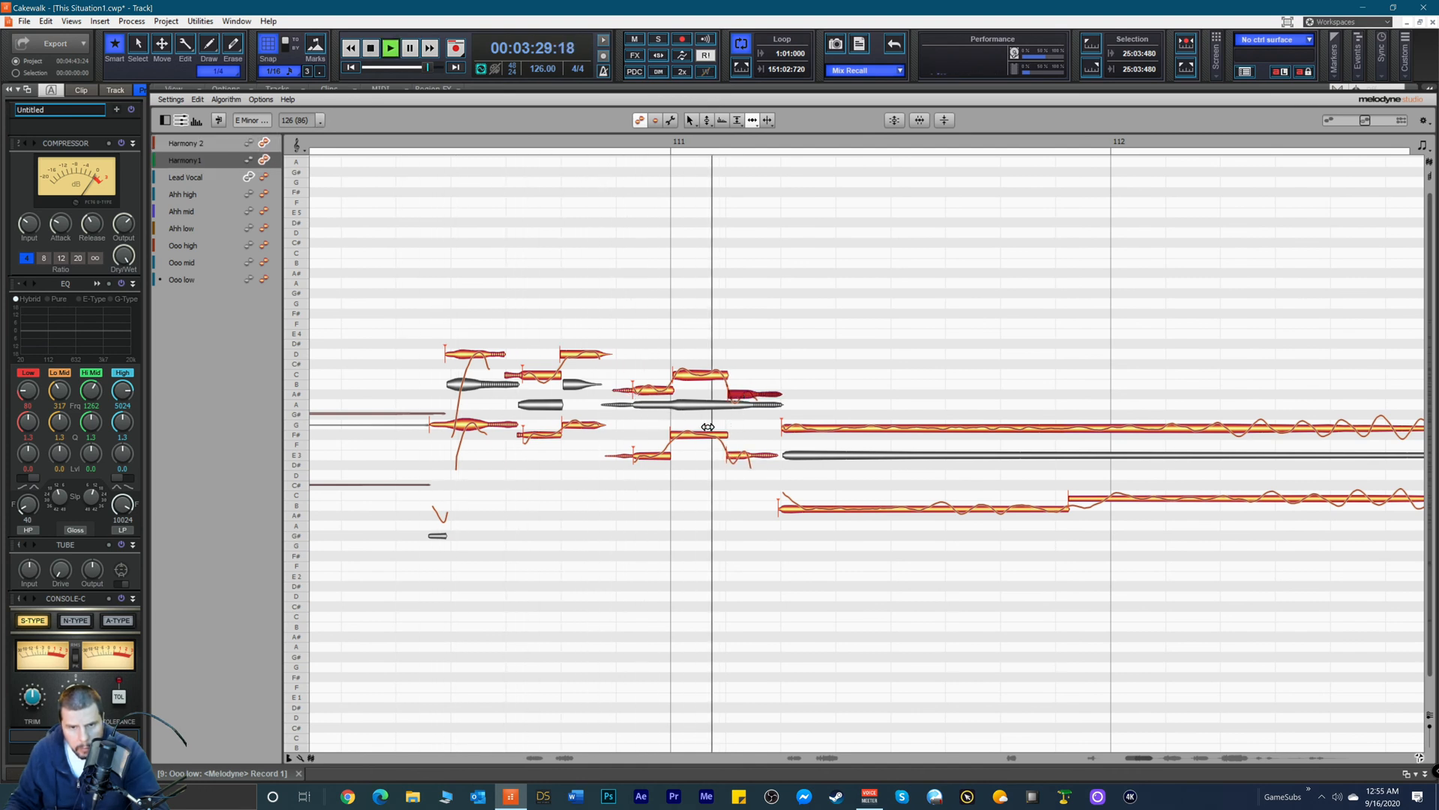
{"action": "key", "text": "space"}
Step: Move the start of the first long Harmony 2 note slightly earlier and play the phrase back
{"action": "left_click", "coordinate": [788, 510]}
{"action": "key", "text": "space"}
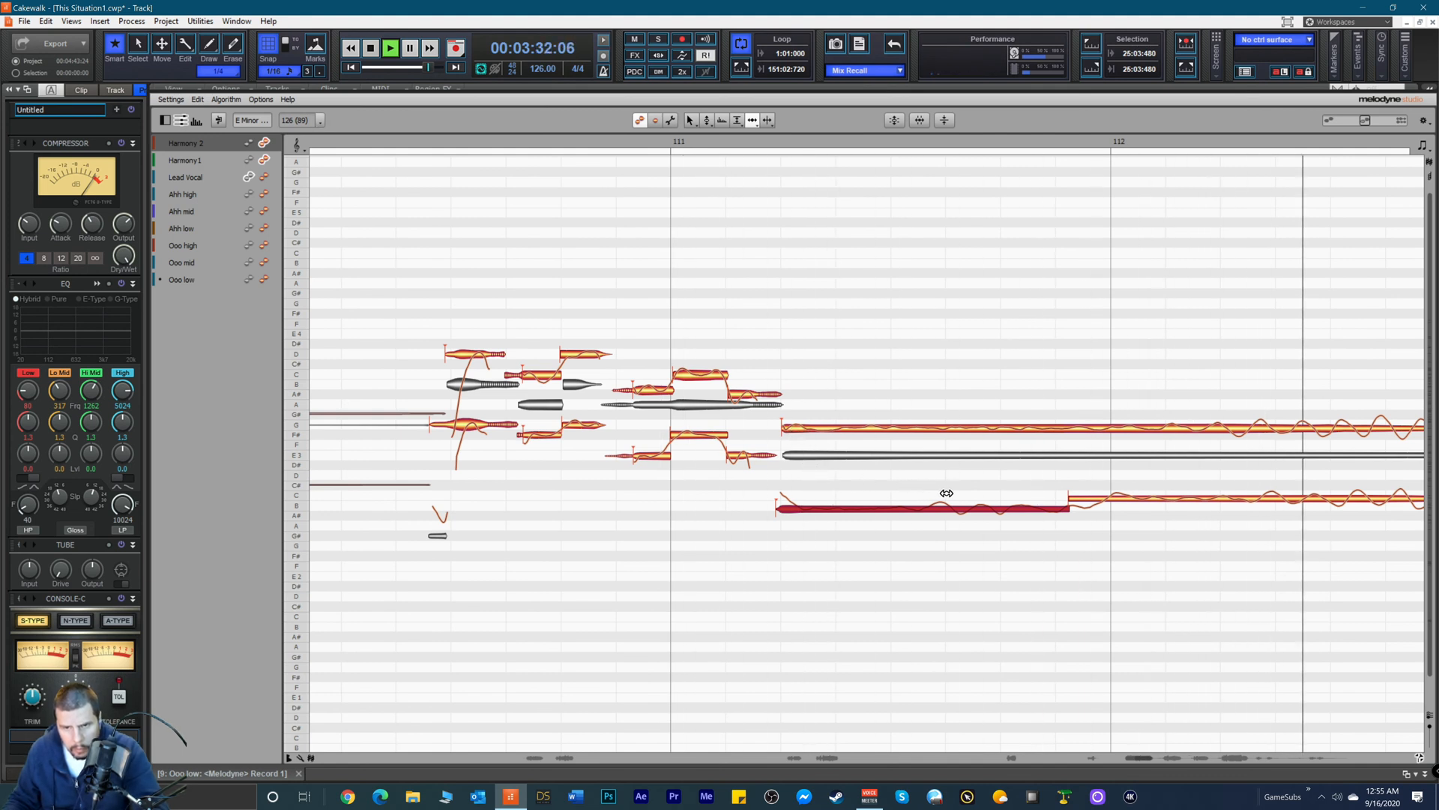
{"action": "key", "text": "space"}
Step: Select all Harmony1 and Harmony 2 notes of the phrase, center their pitches at 0 cents with the Pitch tool, and play them back
{"action": "left_click_drag", "start_coordinate": [474, 286], "coordinate": [1328, 616]}
{"action": "right_click", "coordinate": [898, 519]}
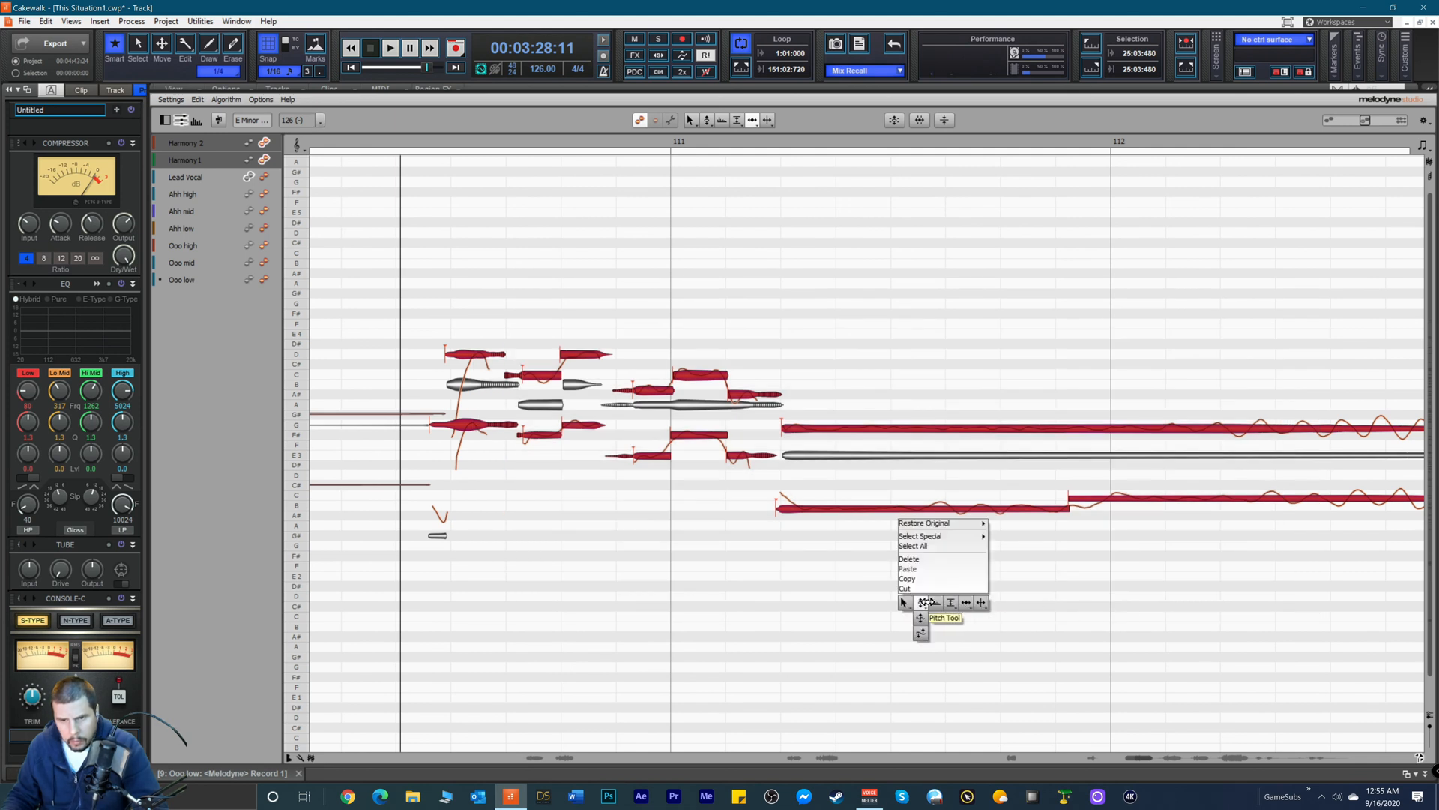
{"action": "left_click", "coordinate": [925, 602]}
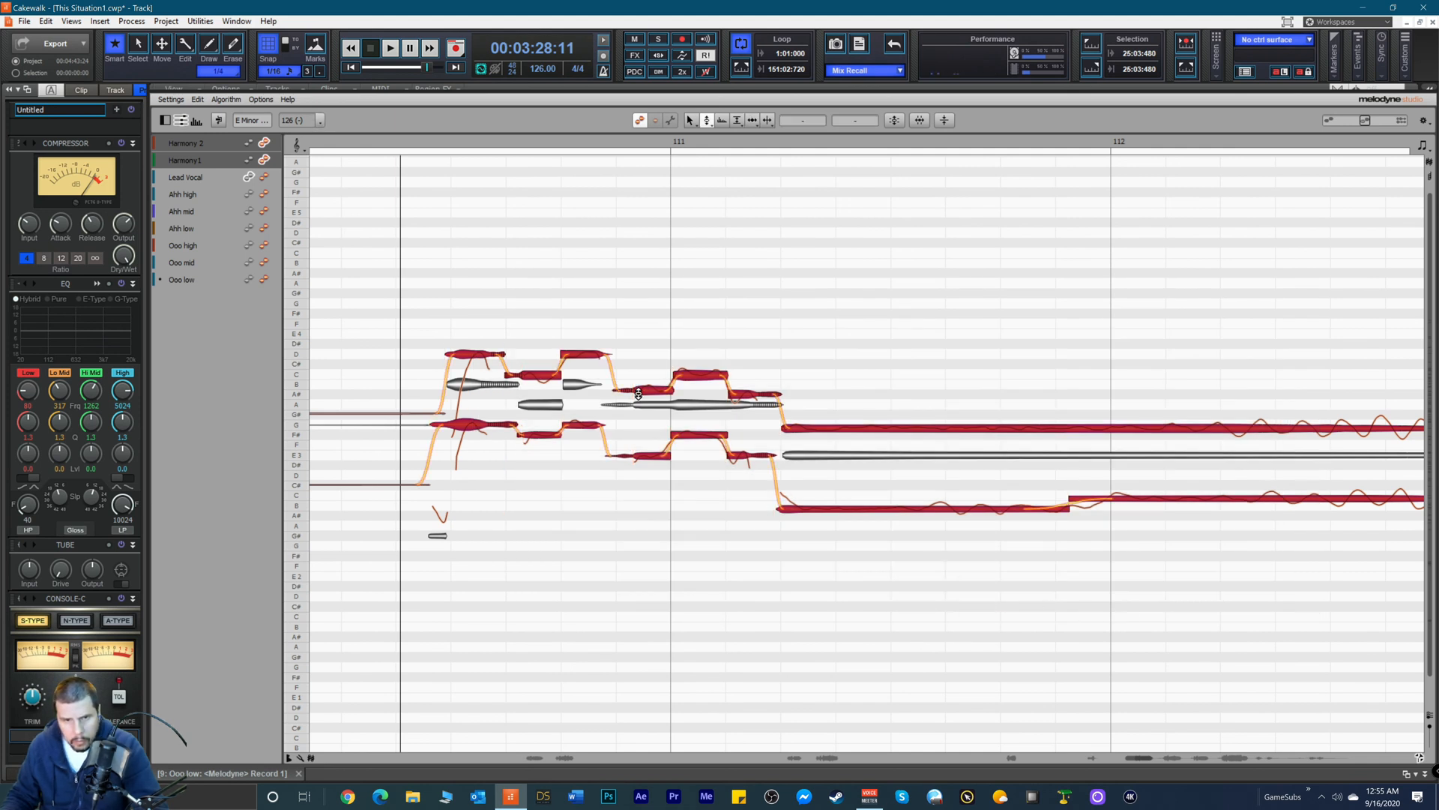
{"action": "left_click_drag", "start_coordinate": [639, 395], "coordinate": [639, 392]}
{"action": "key", "text": "space"}
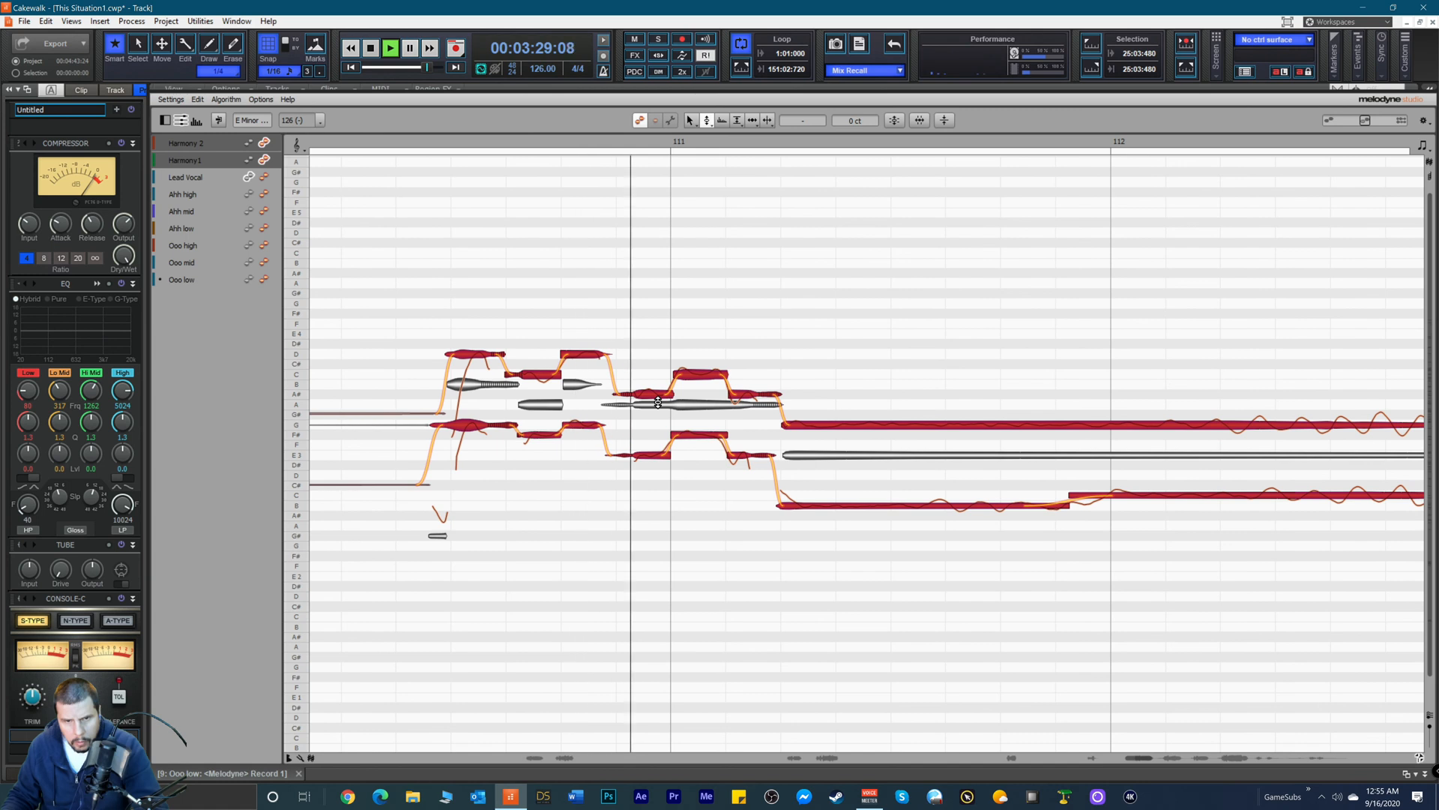
Step: Raise the two A# 3 Harmony1 notes around bar 111 to B 3 with the Pitch tool and play the phrase back
{"action": "key", "text": "space"}
{"action": "left_click", "coordinate": [653, 367]}
{"action": "left_click", "coordinate": [655, 389]}
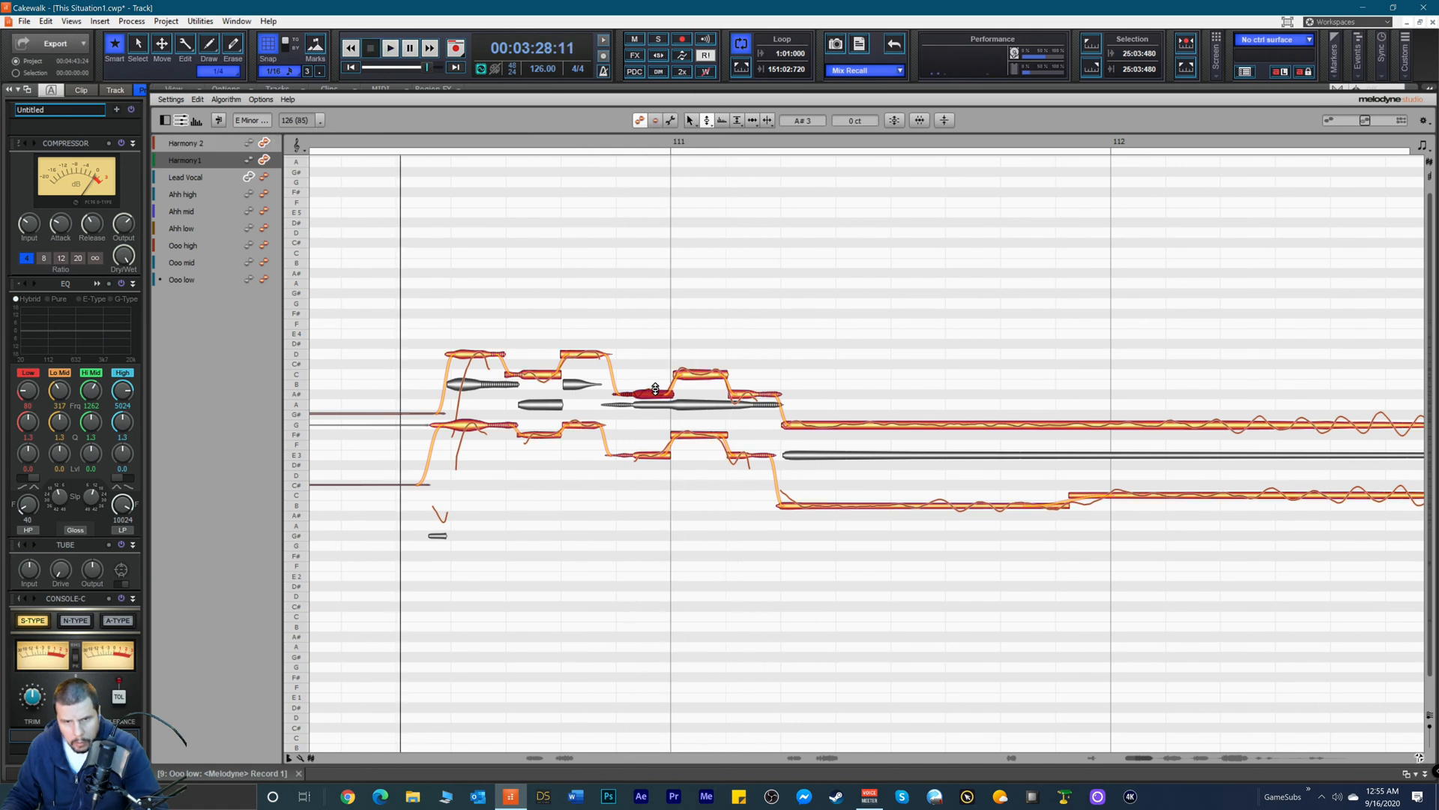
{"action": "left_click_drag", "start_coordinate": [655, 389], "coordinate": [655, 380]}
{"action": "left_click", "coordinate": [704, 379]}
{"action": "left_click", "coordinate": [705, 380]}
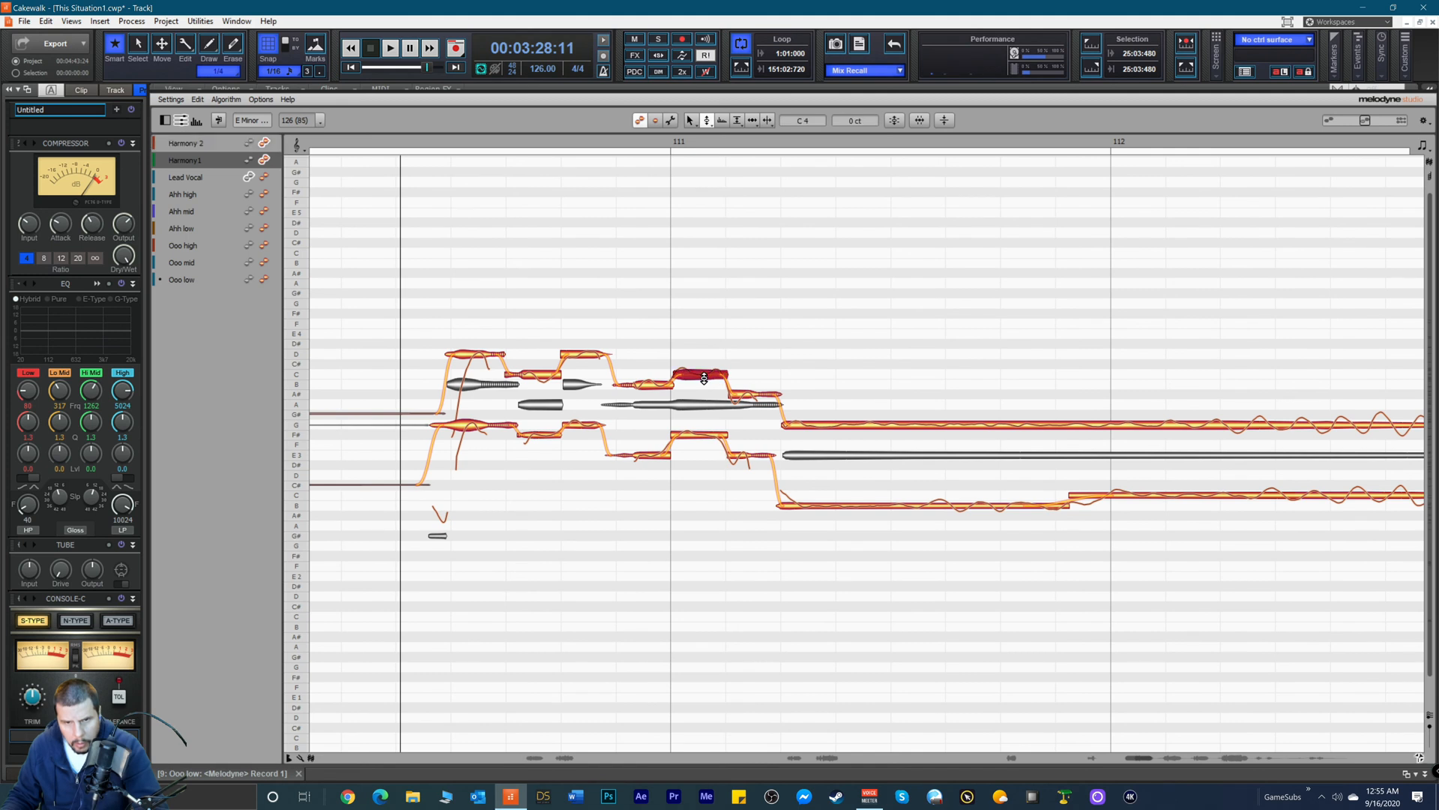
{"action": "left_click_drag", "start_coordinate": [739, 395], "coordinate": [747, 385]}
{"action": "key", "text": "space"}
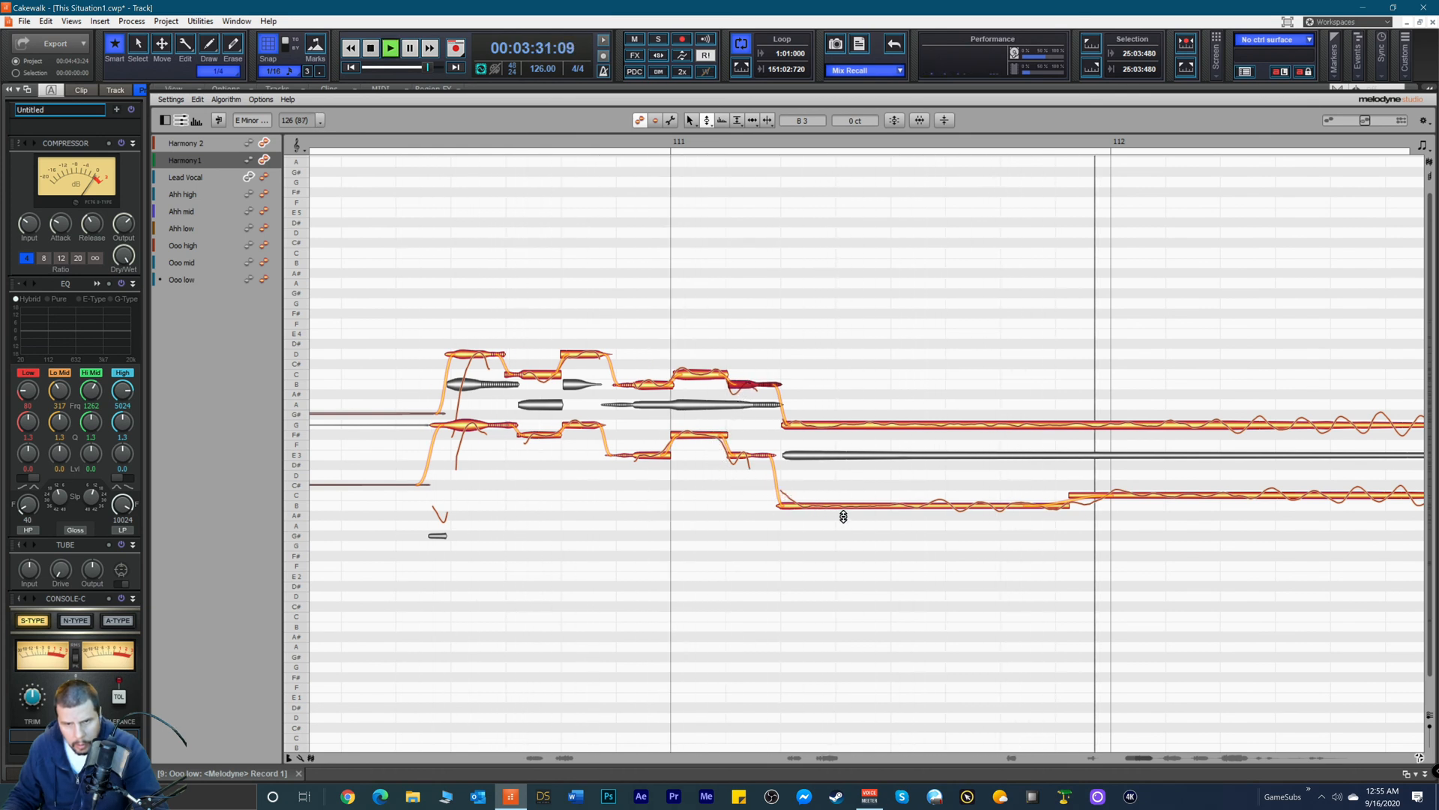
{"action": "key", "text": "space"}
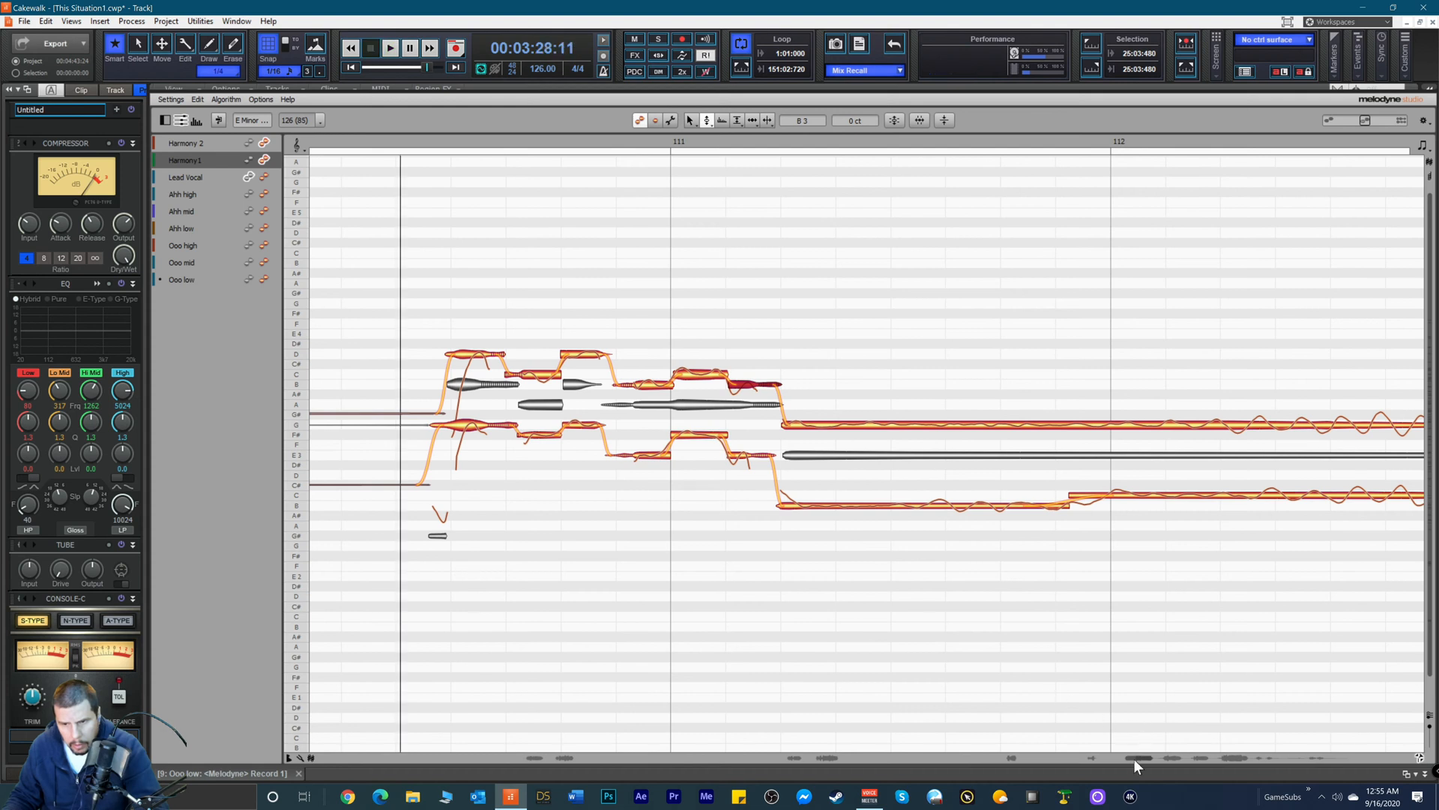
Step: Mute the faint Harmony1 and Harmony 2 notes between the phrases in bars 113 and 114 using the Amplitude tool
{"action": "left_click_drag", "start_coordinate": [1142, 758], "coordinate": [1153, 761]}
{"action": "right_click", "coordinate": [642, 495]}
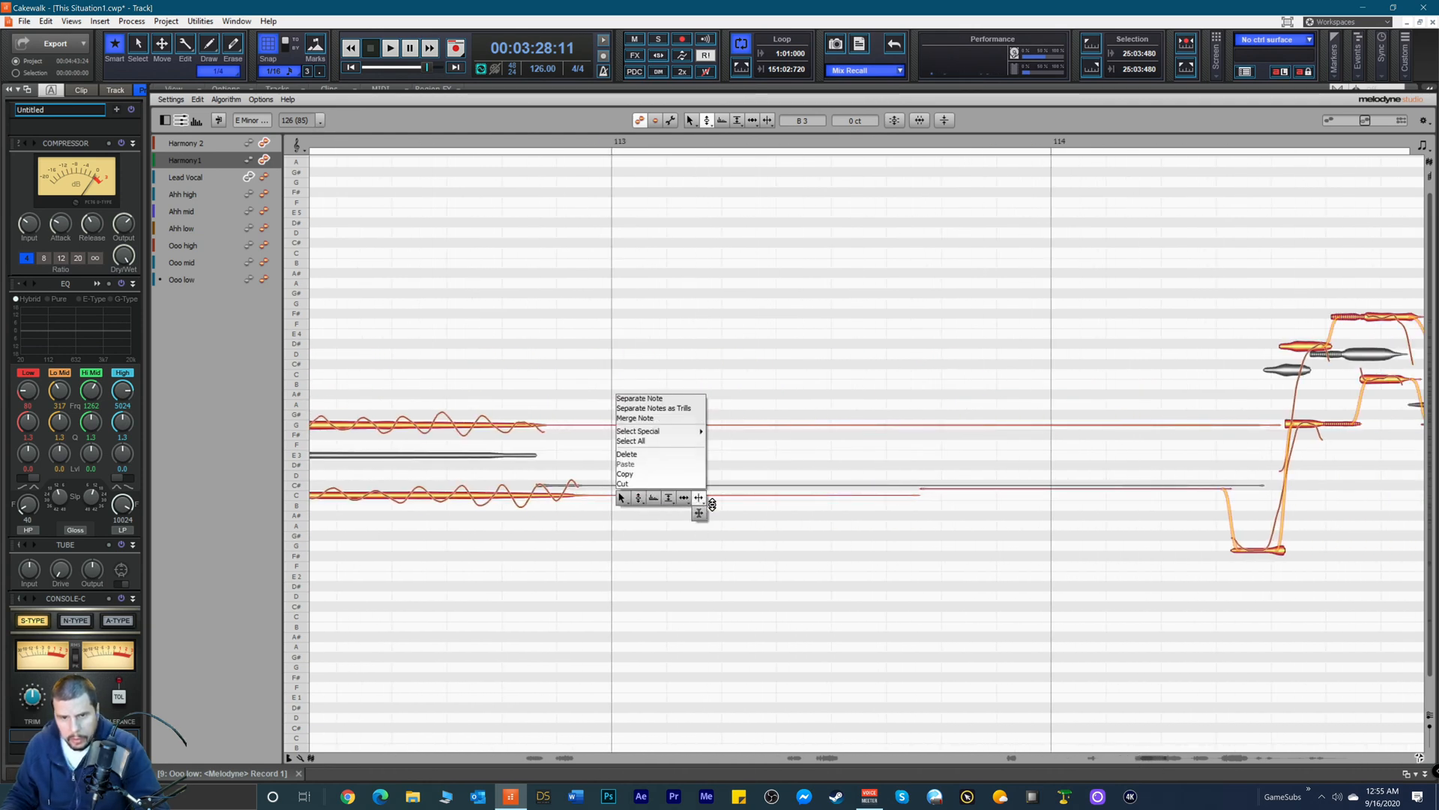
{"action": "left_click", "coordinate": [687, 503]}
{"action": "right_click", "coordinate": [667, 503]}
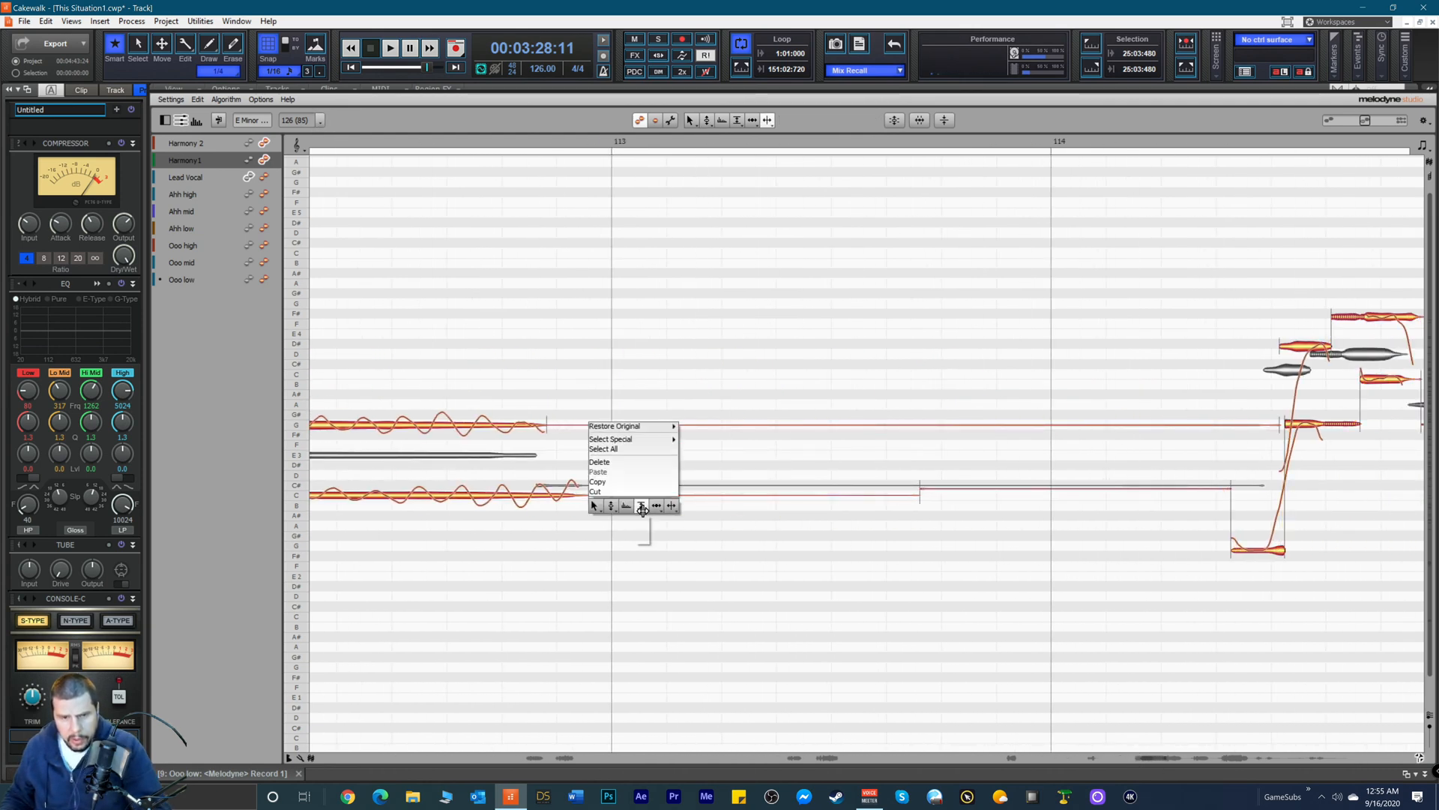
{"action": "left_click", "coordinate": [644, 505]}
{"action": "left_click", "coordinate": [672, 495]}
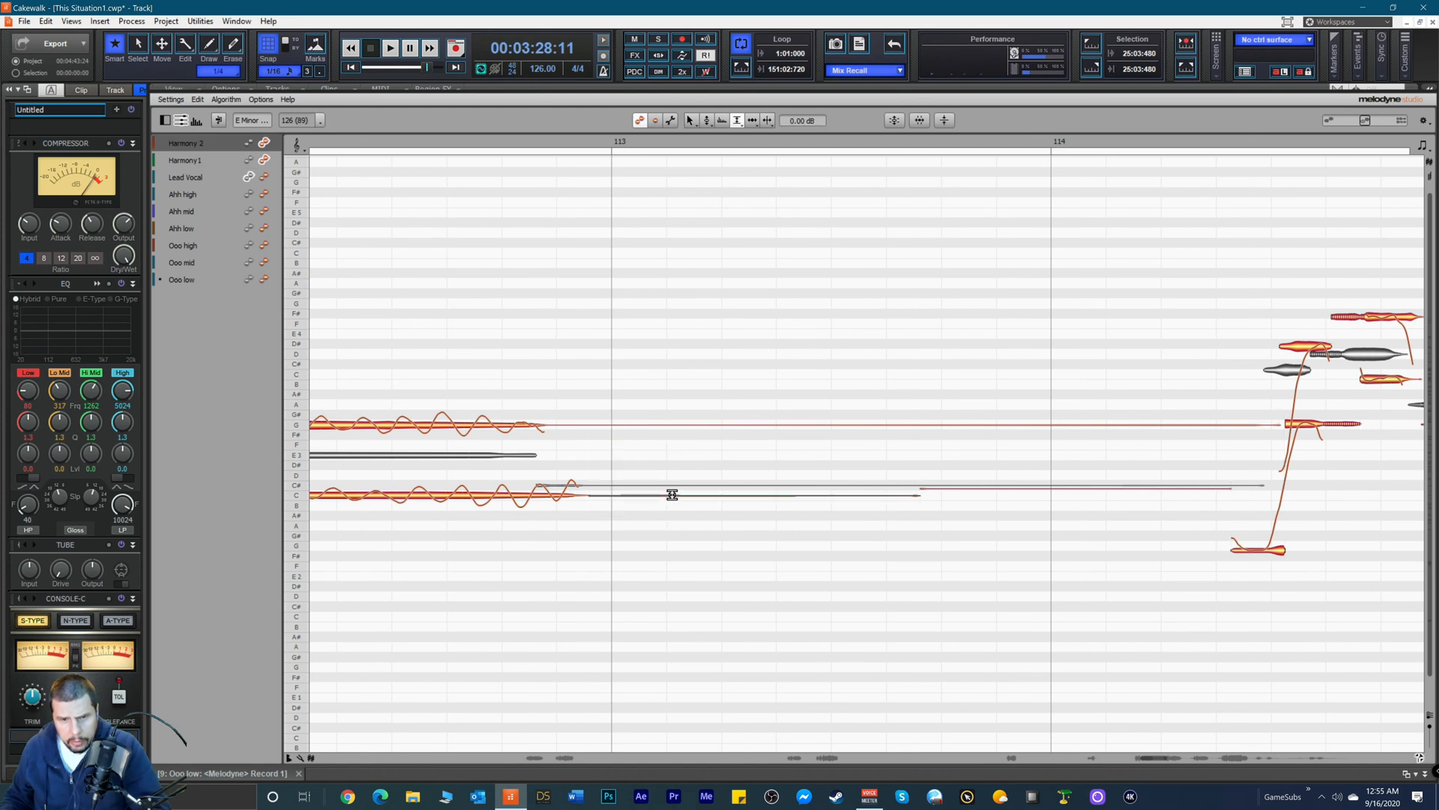
{"action": "left_click", "coordinate": [692, 425]}
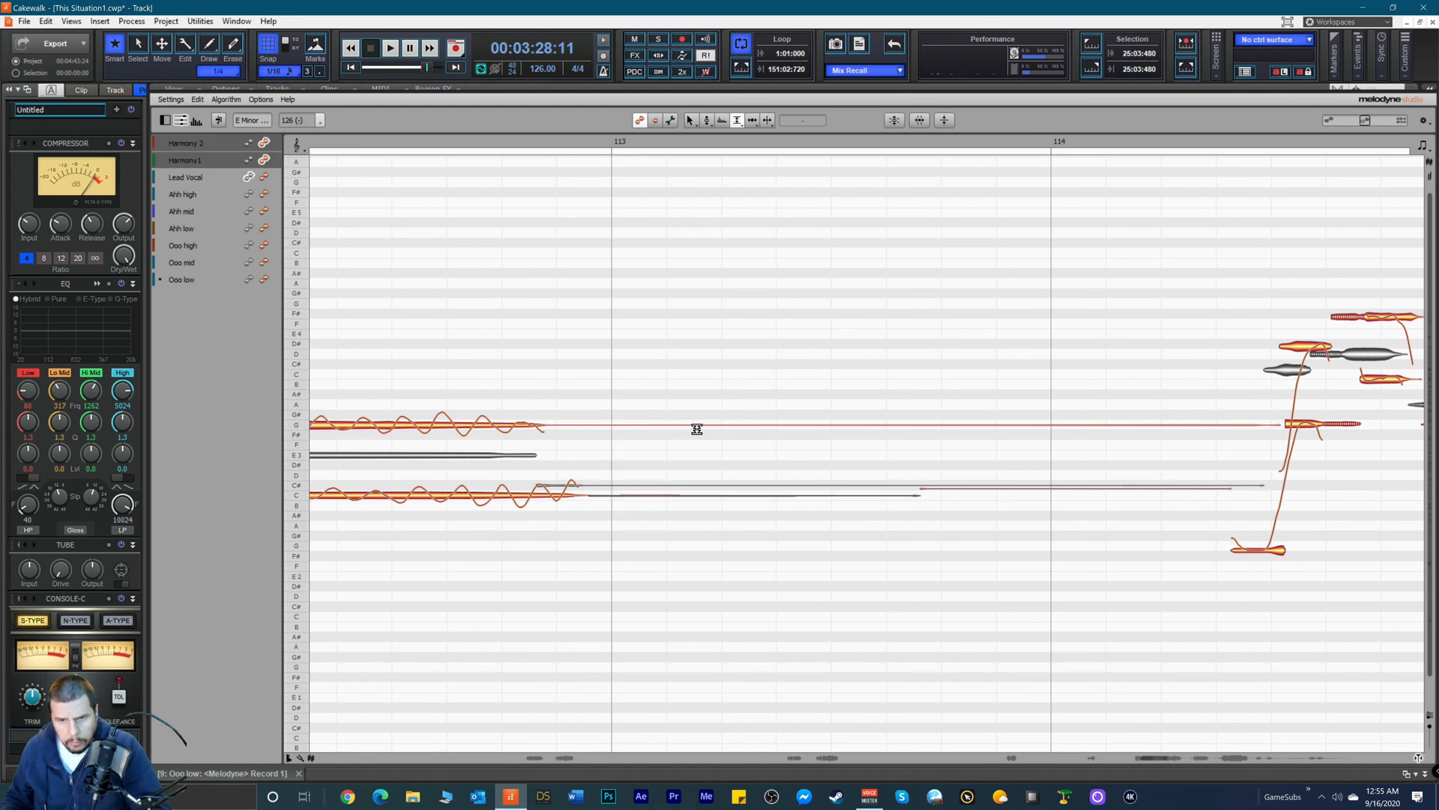
{"action": "left_click", "coordinate": [1042, 489]}
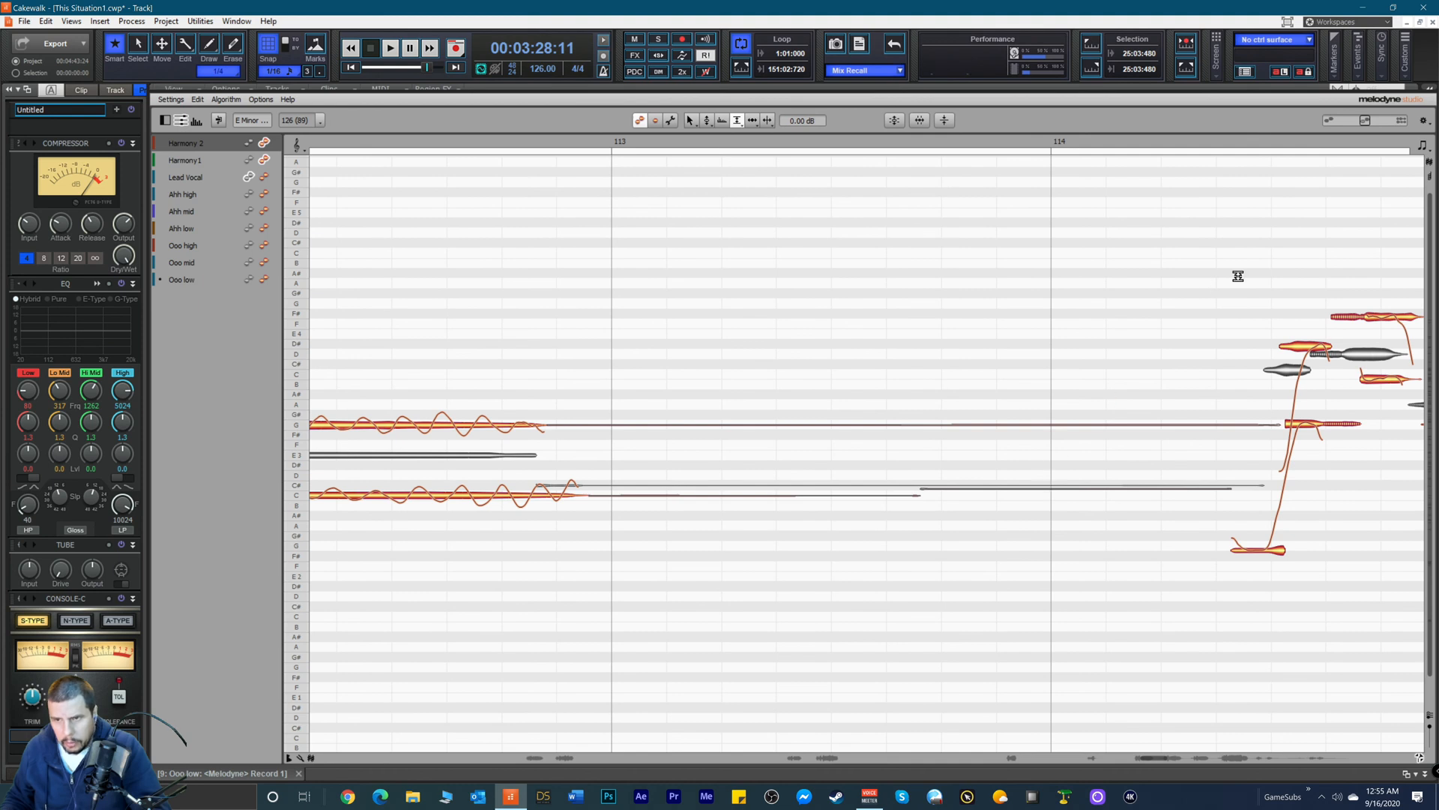
Step: Set the playback start just before the phrase leading into bar 115 and listen to it
{"action": "double_click", "coordinate": [1233, 154]}
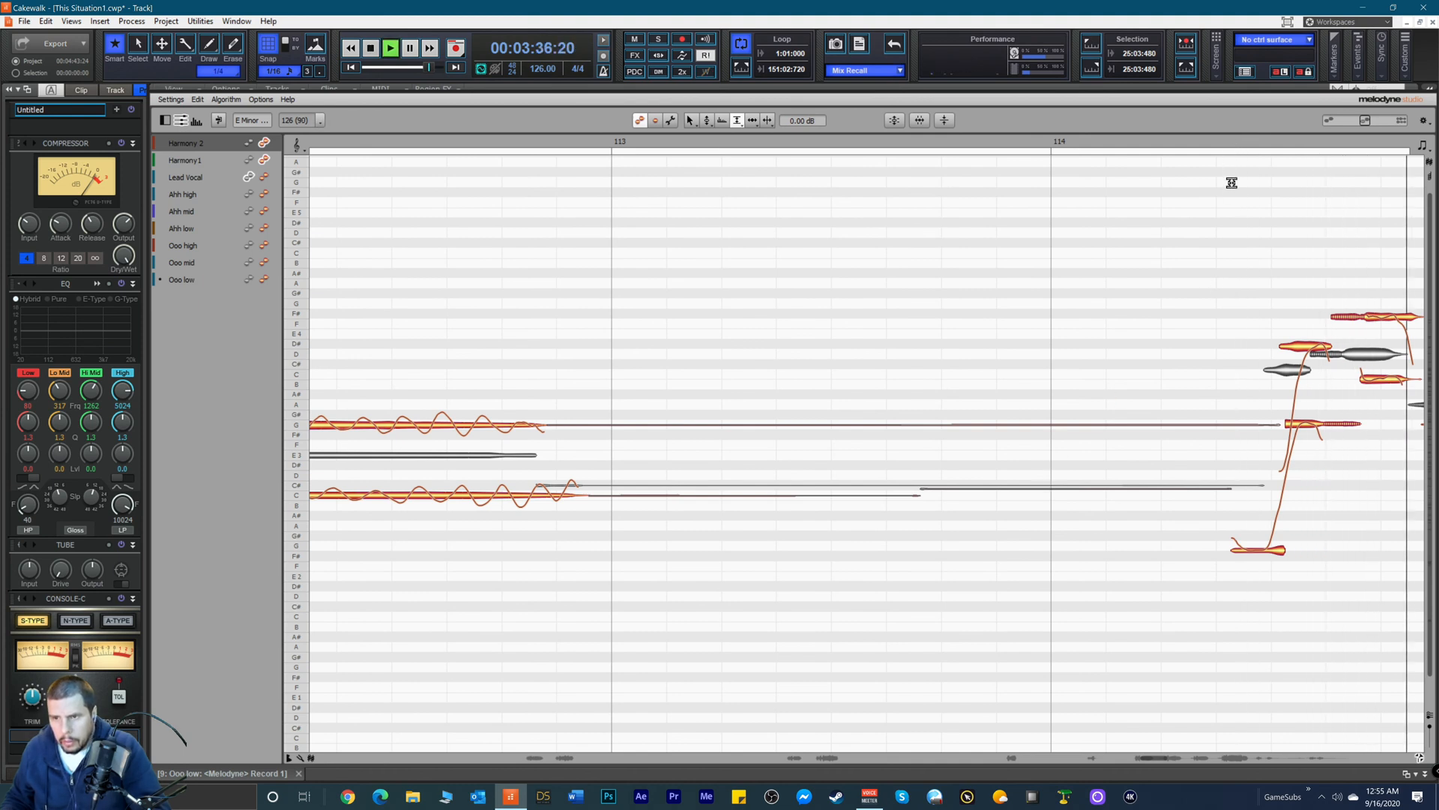
{"action": "key", "text": "space"}
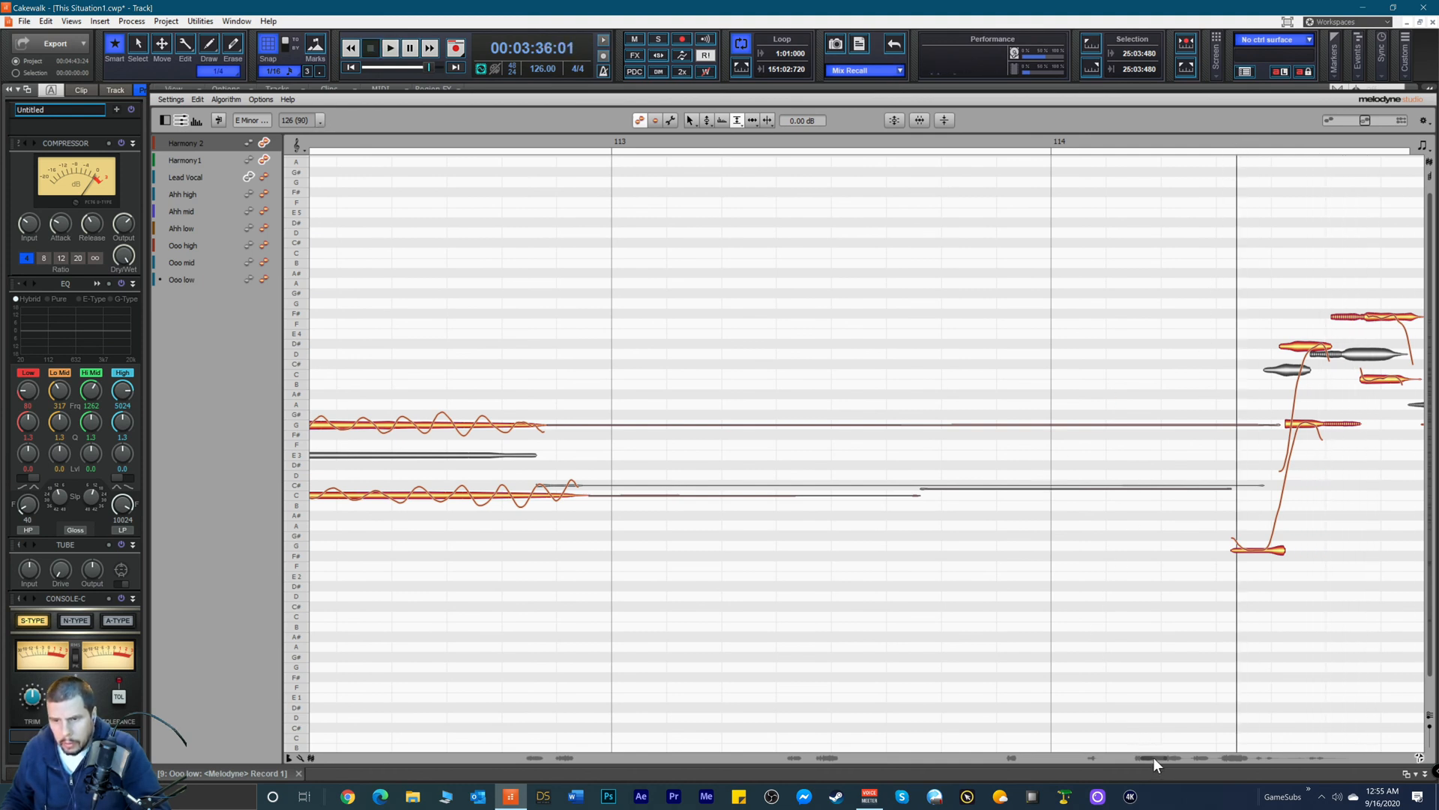
{"action": "left_click_drag", "start_coordinate": [1154, 757], "coordinate": [1159, 756]}
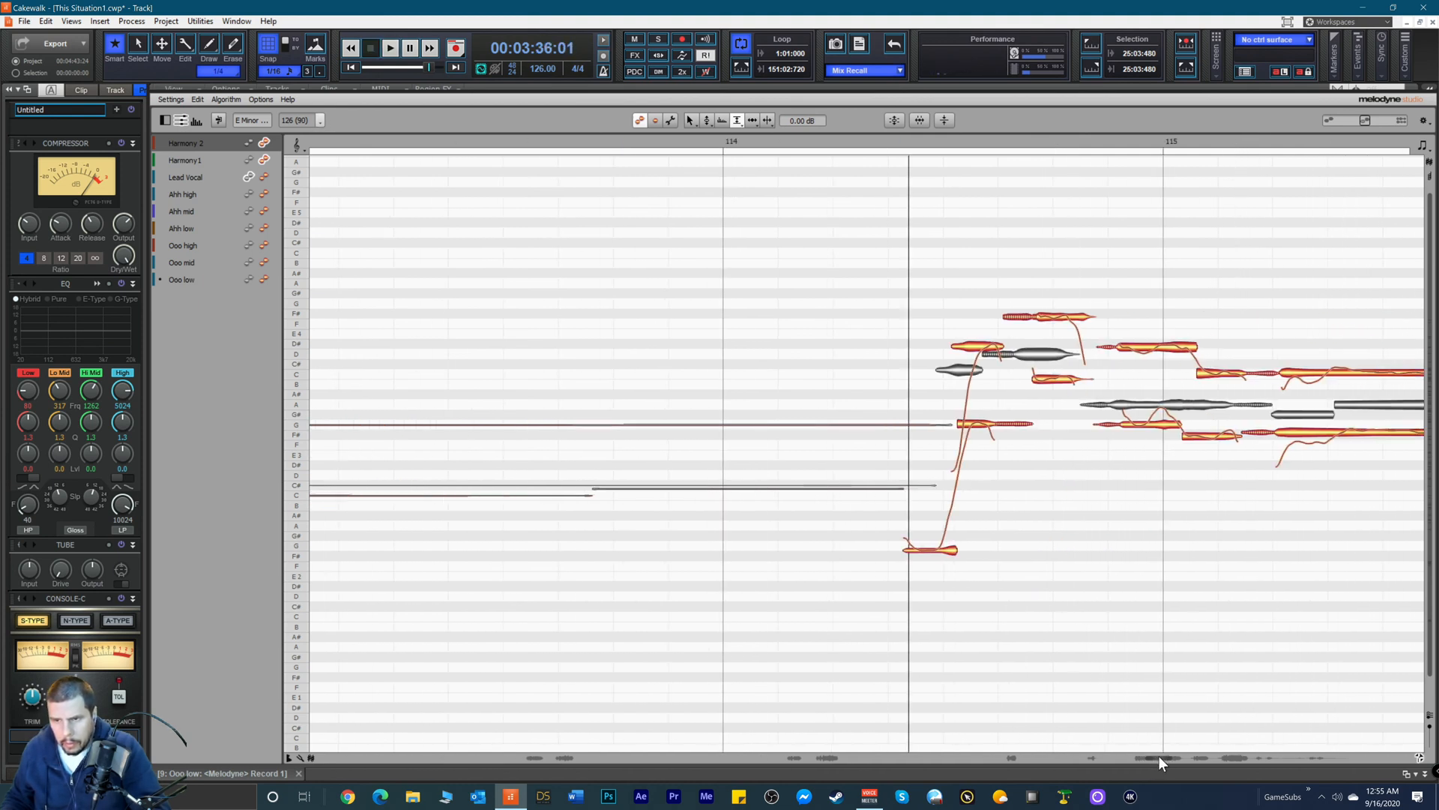
{"action": "left_click", "coordinate": [798, 146]}
{"action": "key", "text": "space"}
{"action": "key", "text": "space"}
{"action": "left_click", "coordinate": [967, 316]}
{"action": "left_click_drag", "start_coordinate": [967, 316], "coordinate": [967, 306]}
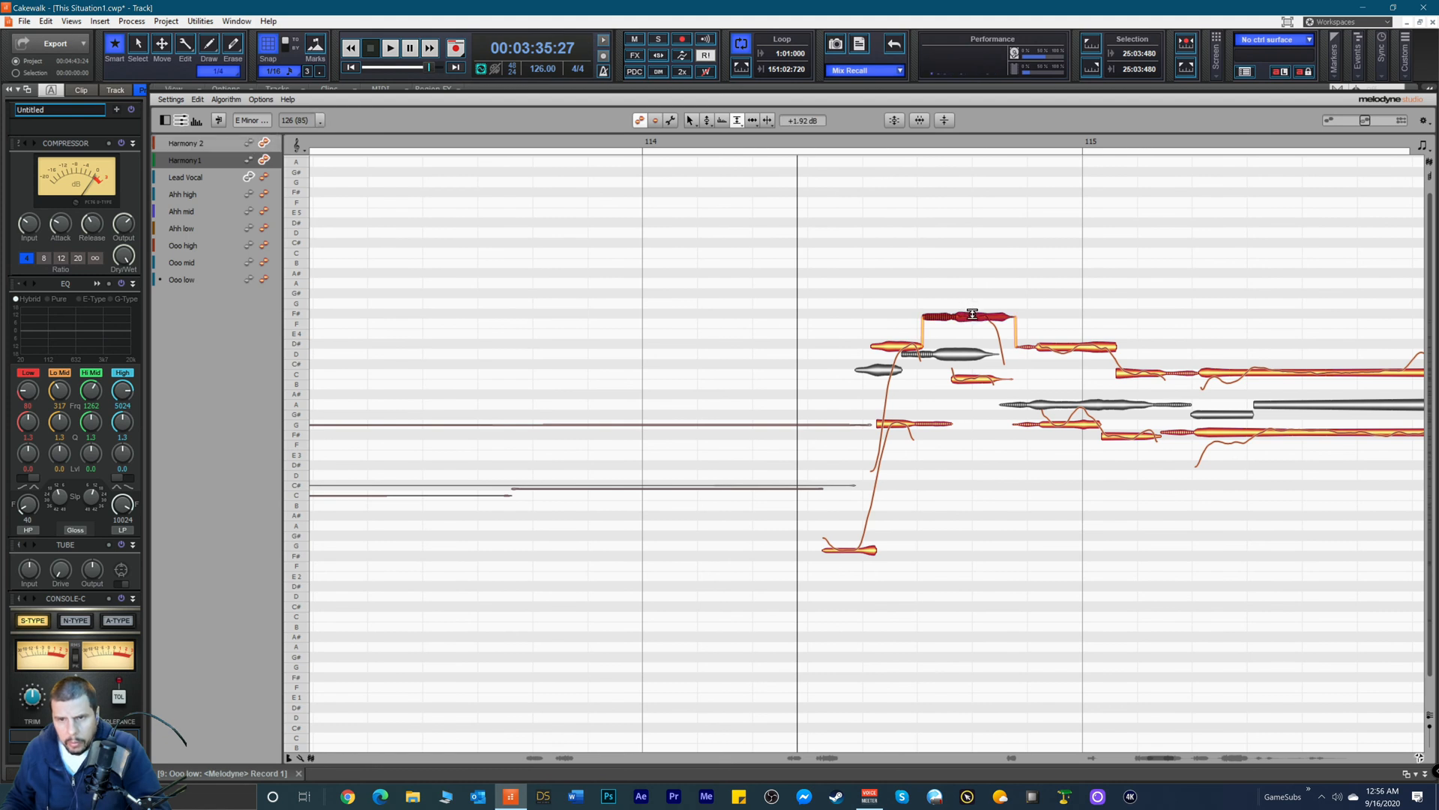
{"action": "left_click", "coordinate": [197, 99]}
{"action": "left_click", "coordinate": [213, 114]}
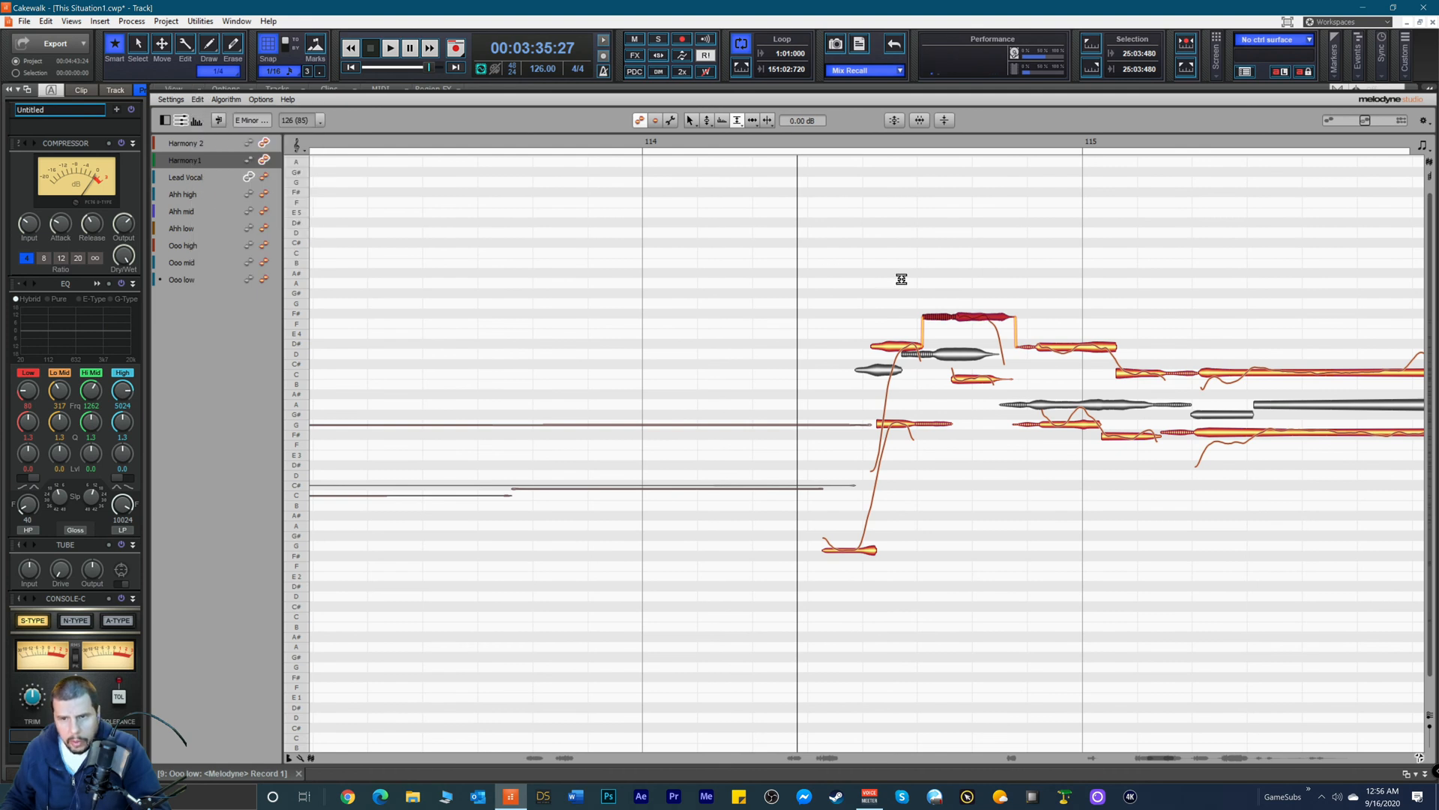
Step: Raise the high Harmony1 note before bar 115 to G 4 at 0 cents with the Pitch tool and play it back
{"action": "right_click", "coordinate": [960, 295]}
{"action": "left_click", "coordinate": [947, 304]}
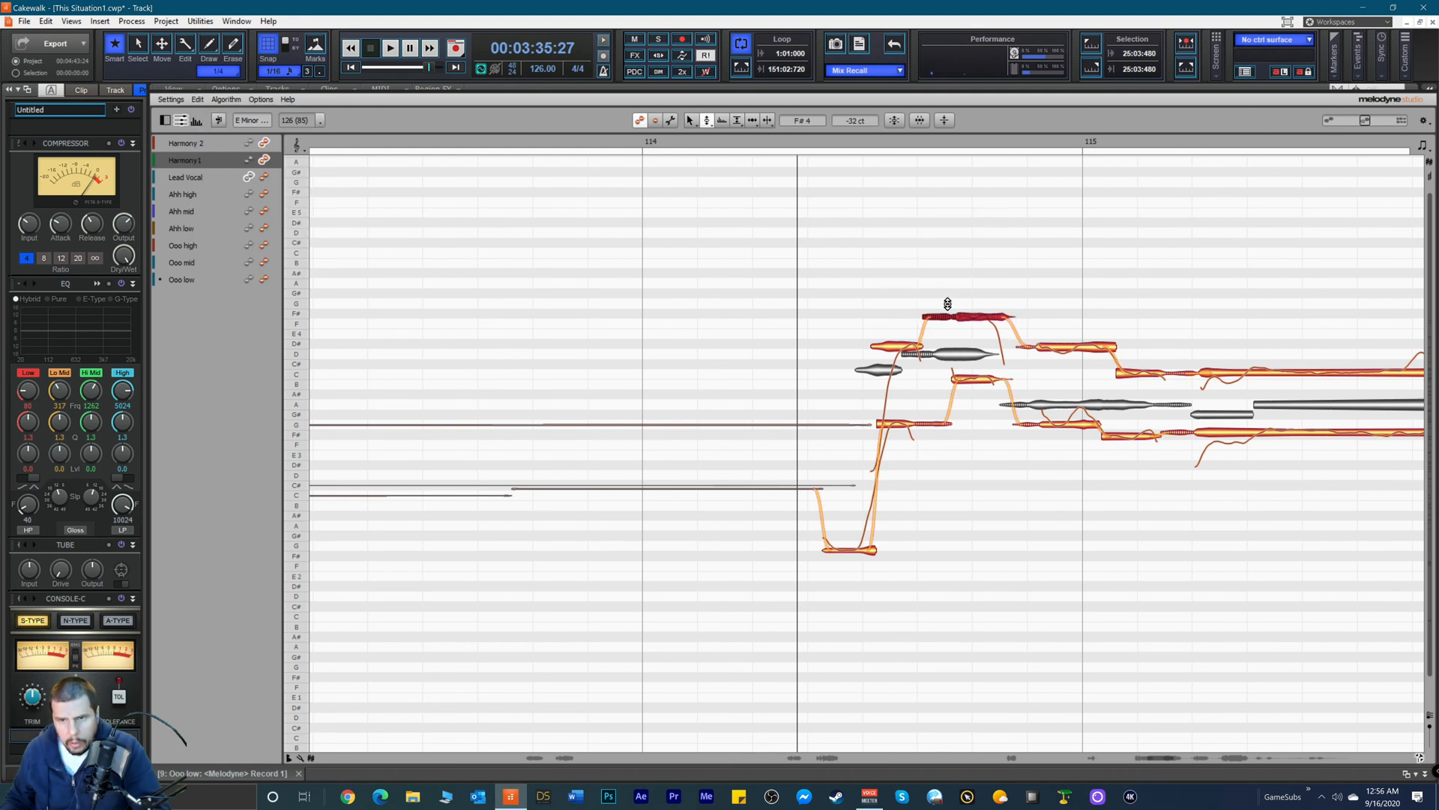
{"action": "left_click_drag", "start_coordinate": [965, 316], "coordinate": [966, 304]}
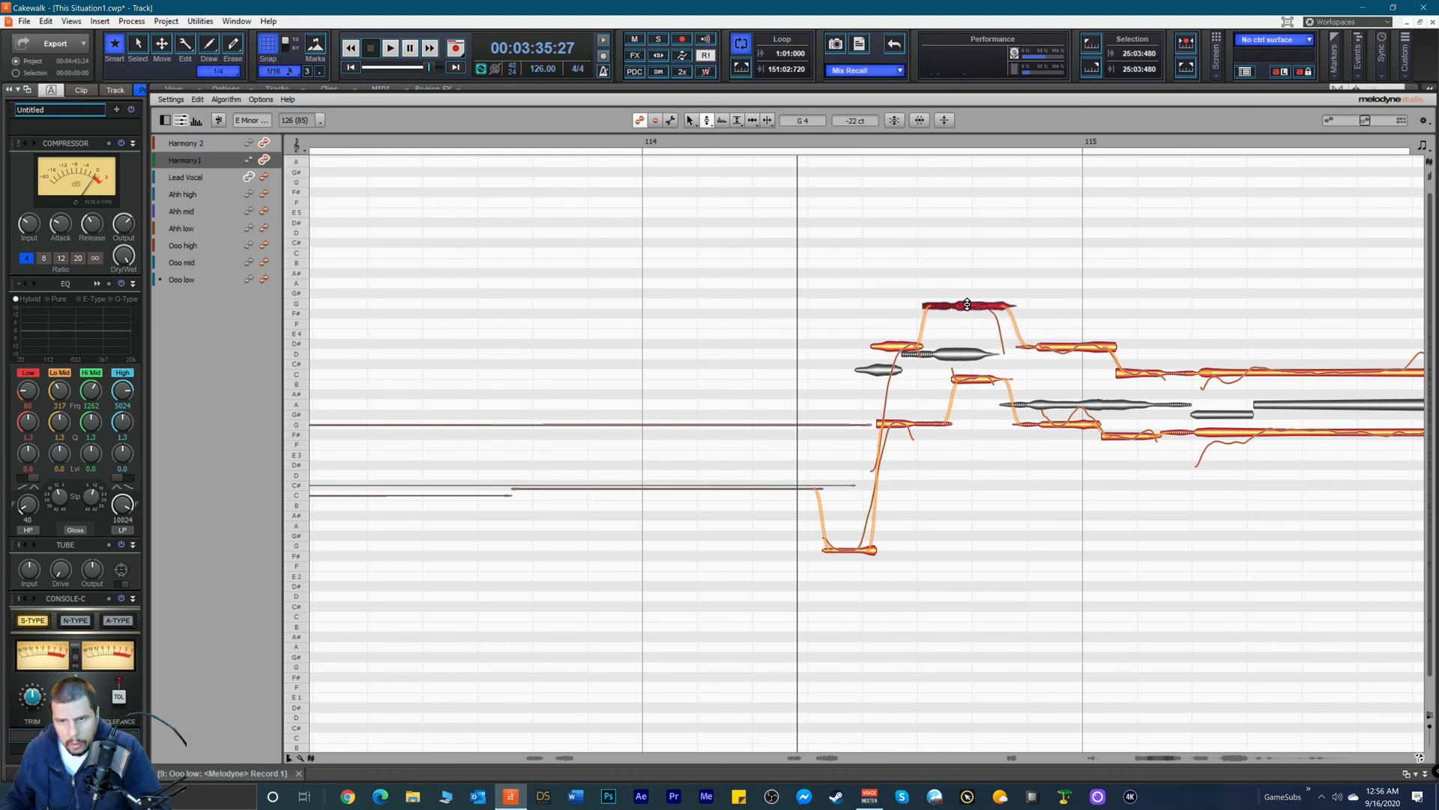
{"action": "key", "text": "space"}
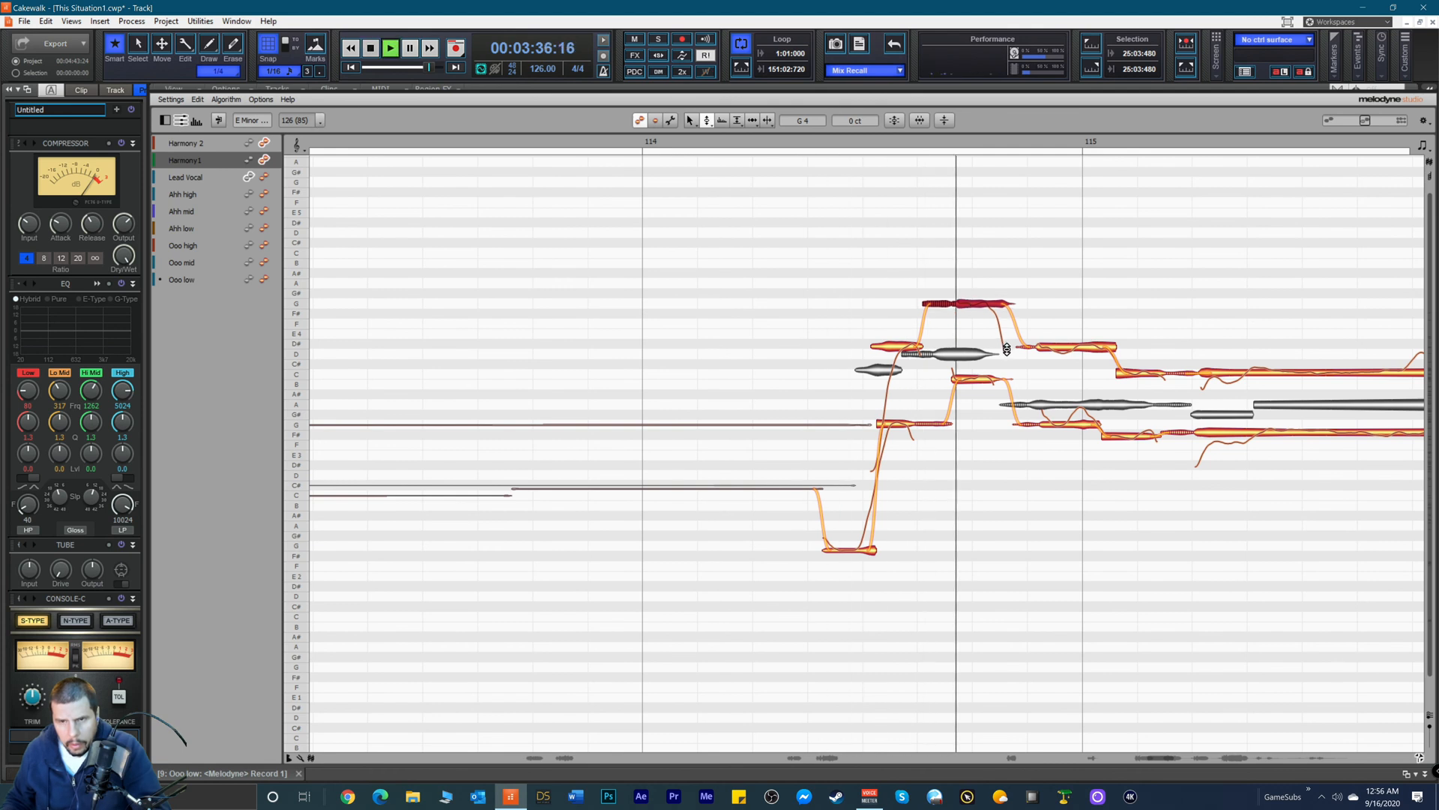
{"action": "key", "text": "space"}
Step: Try lowering the Harmony1 note that crosses bar 115 to D 4 and start playback
{"action": "mouse_move", "coordinate": [1072, 348]}
{"action": "left_mouse_down"}
{"action": "mouse_move", "coordinate": [1072, 336]}
{"action": "mouse_move", "coordinate": [1074, 353]}
{"action": "left_mouse_up"}
{"action": "key", "text": "space"}
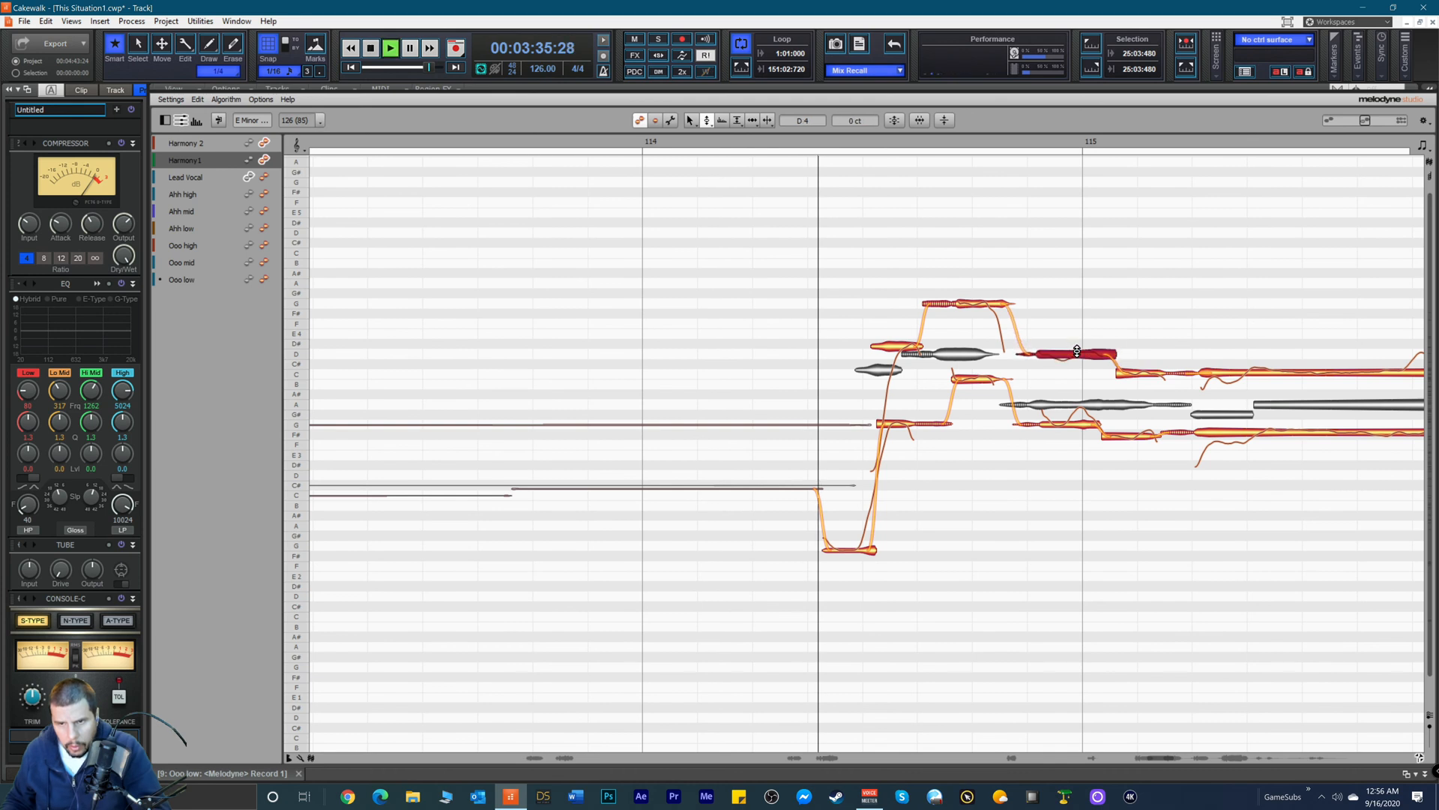
{"action": "key", "text": "space"}
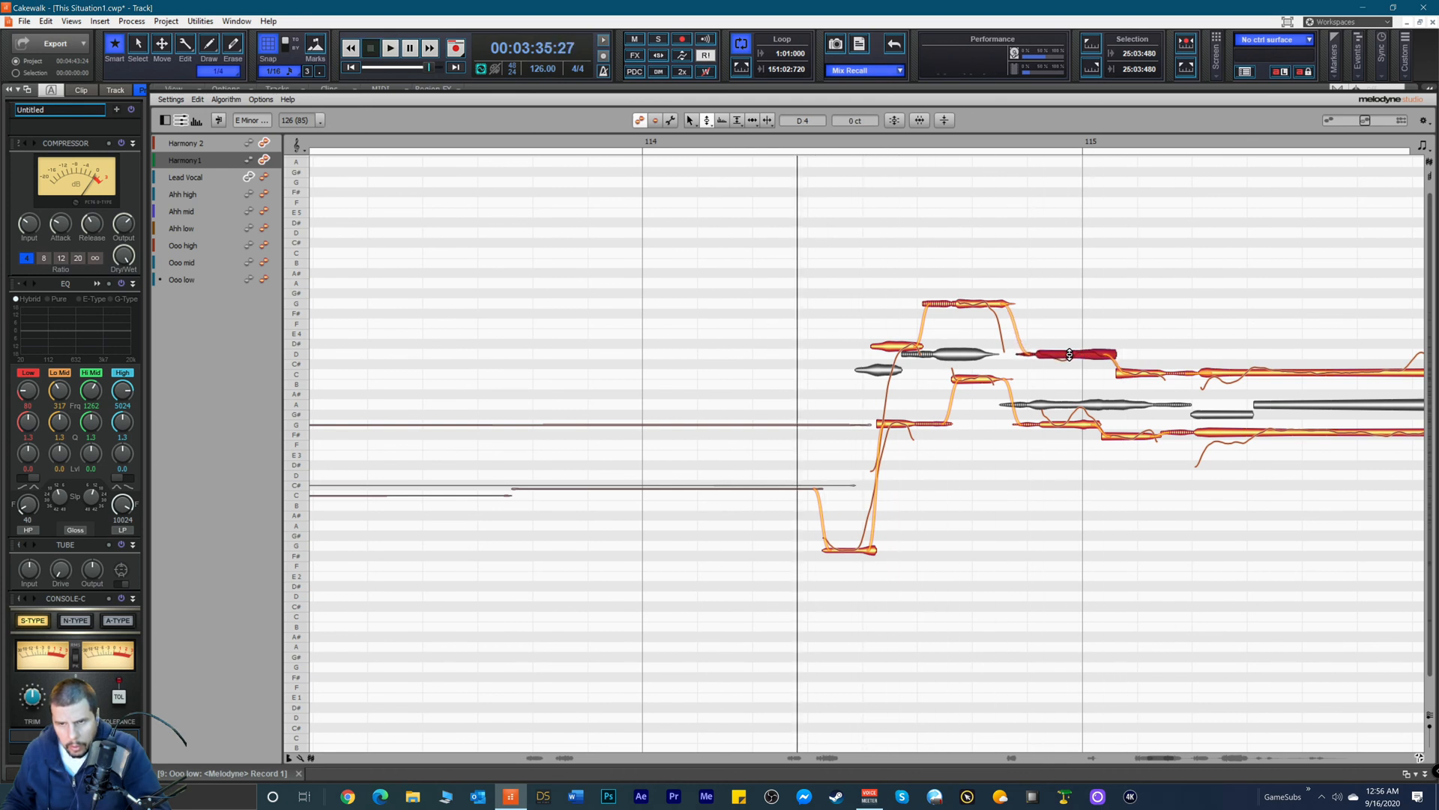
Step: Set the Harmony1 note crossing bar 115 to D# 4 and play the phrase back
{"action": "left_click_drag", "start_coordinate": [1070, 353], "coordinate": [1072, 342]}
{"action": "key", "text": "space"}
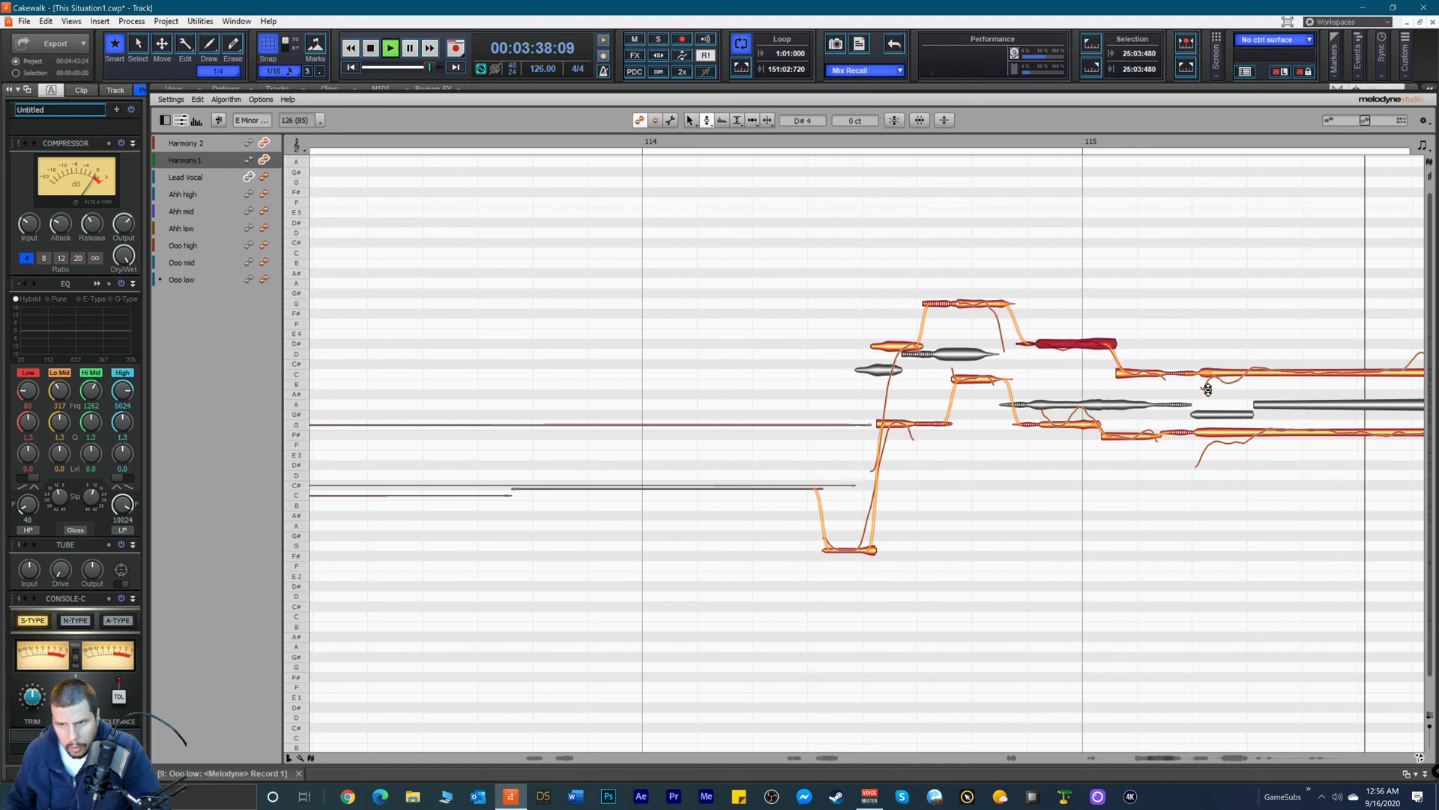
{"action": "key", "text": "space"}
Step: Split the long Harmony1 and Harmony 2 notes after bar 115 where the lead vocal's long note starts, and play back briefly
{"action": "right_click", "coordinate": [1285, 318]}
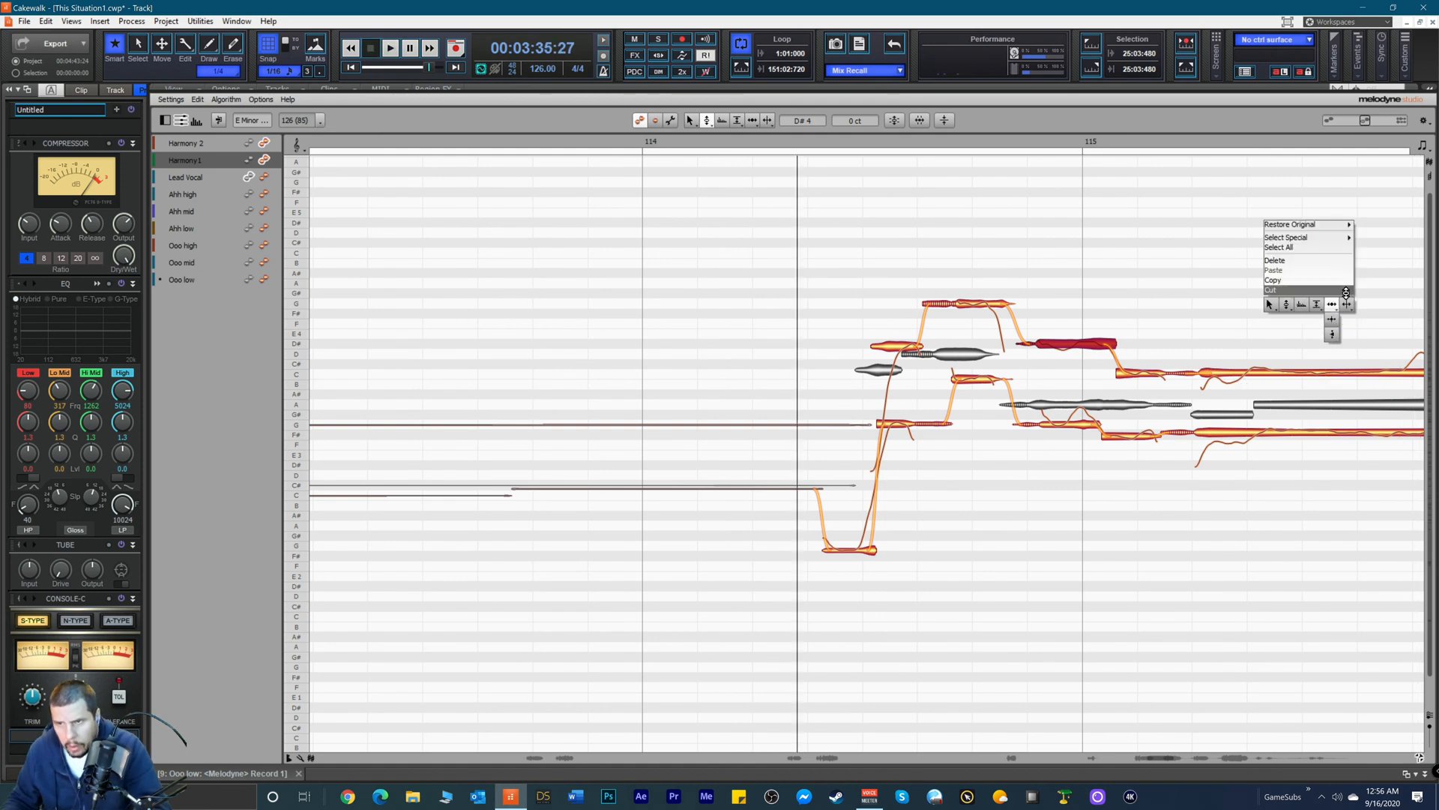
{"action": "left_click", "coordinate": [1295, 317]}
{"action": "left_click", "coordinate": [1248, 371]}
{"action": "left_click", "coordinate": [1248, 372]}
{"action": "left_click", "coordinate": [1255, 435]}
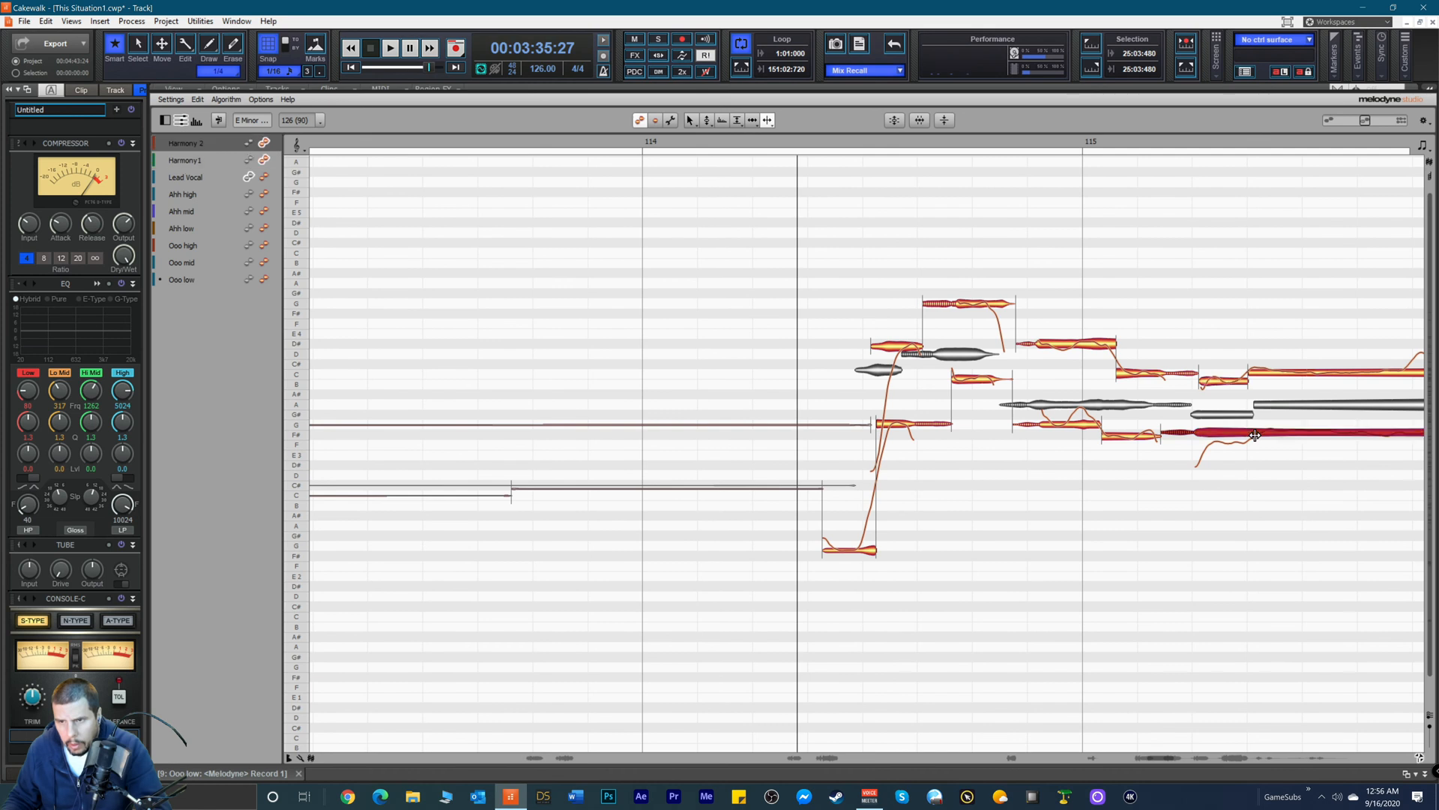
{"action": "left_click", "coordinate": [1254, 435]}
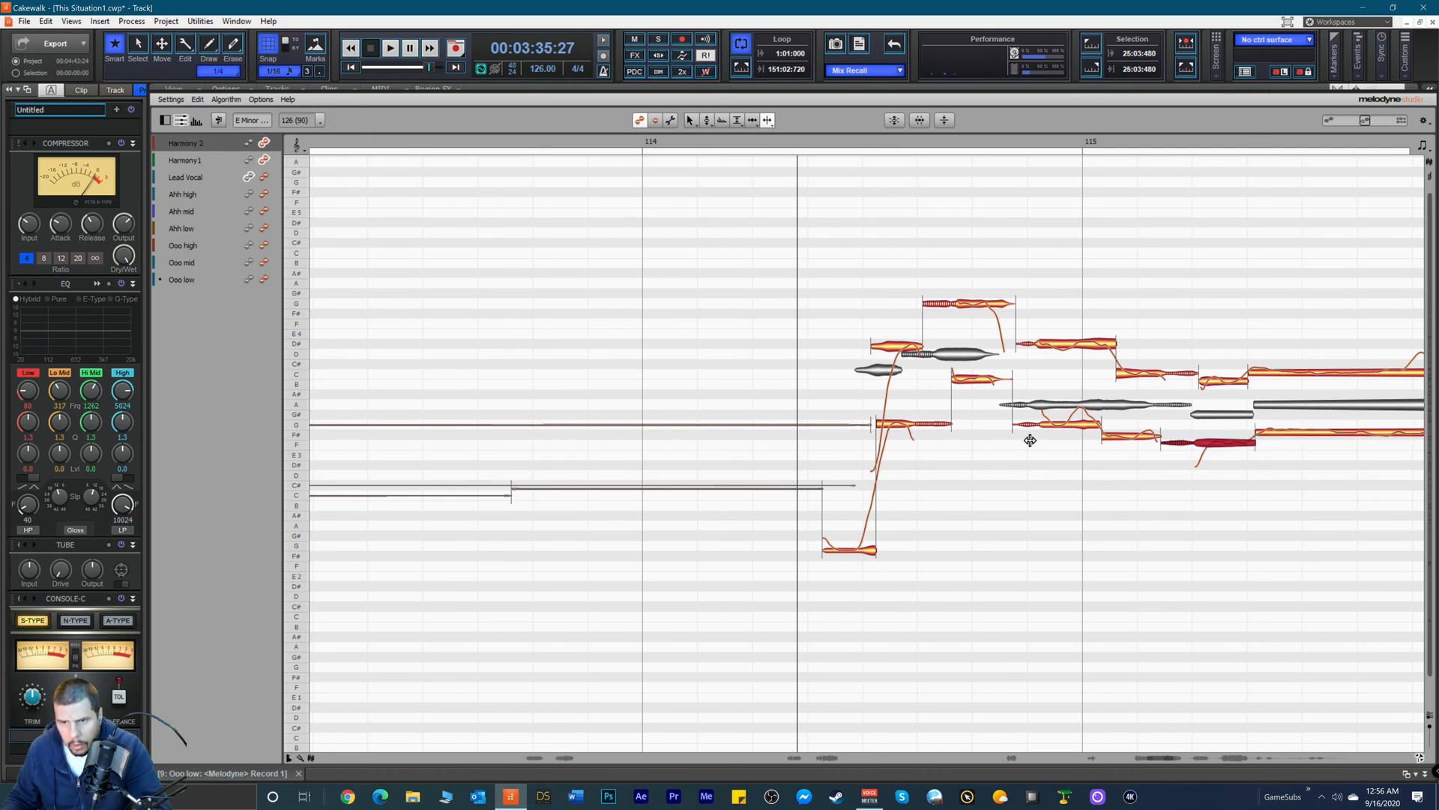
{"action": "key", "text": "space"}
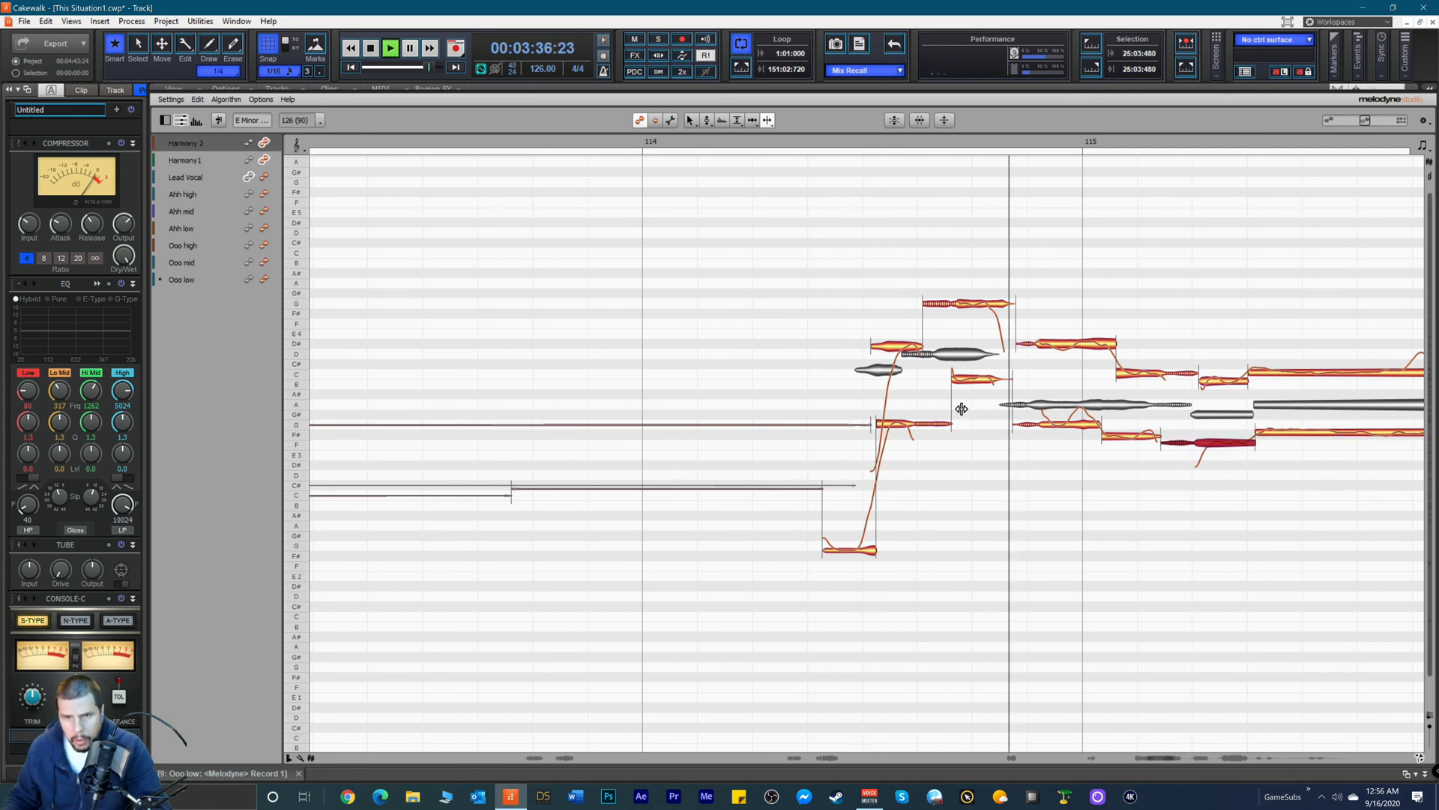
{"action": "key", "text": "space"}
Step: Move the starts of the Harmony 2 note and both Harmony1 notes before bar 115 earlier to match the lead vocal, checking with playback
{"action": "right_click", "coordinate": [985, 327]}
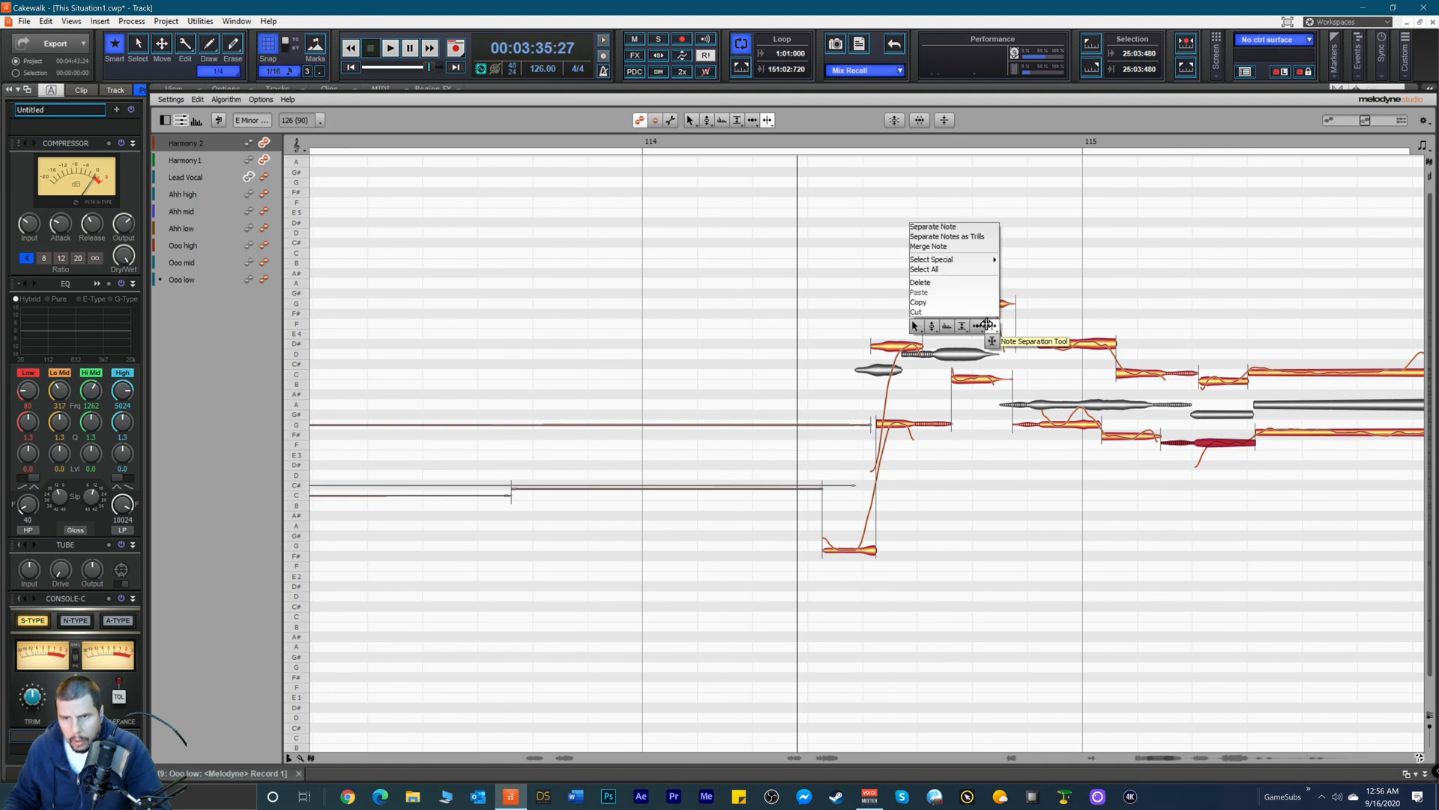
{"action": "key", "text": "Escape"}
{"action": "left_click_drag", "start_coordinate": [960, 380], "coordinate": [943, 379]}
{"action": "left_click_drag", "start_coordinate": [964, 309], "coordinate": [872, 348]}
{"action": "key", "text": "space"}
{"action": "key", "text": "space"}
{"action": "key", "text": "space"}
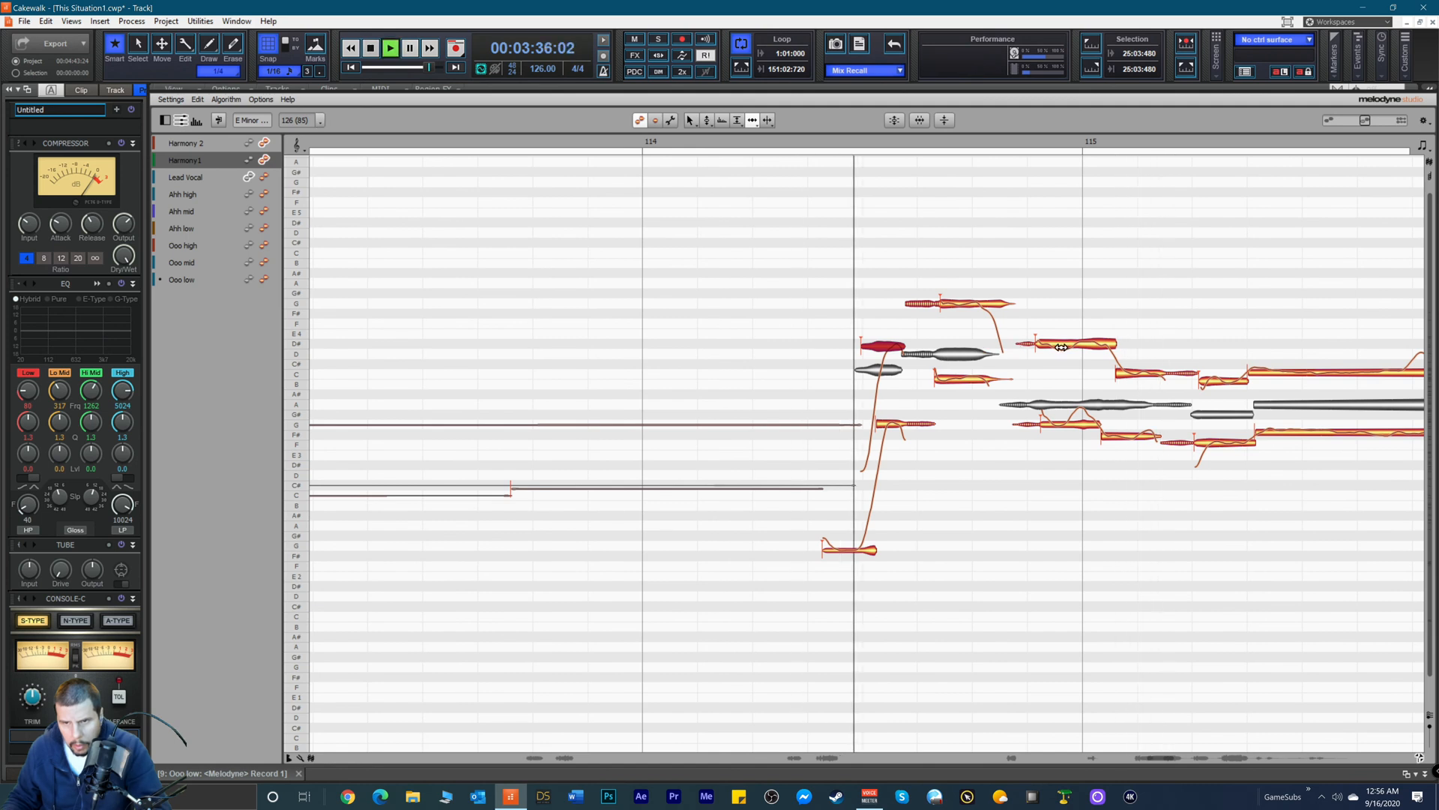
Step: Move the harmony notes crossing bar 115 and the short split notes after it slightly earlier, and play the phrase back
{"action": "left_click_drag", "start_coordinate": [1019, 346], "coordinate": [1006, 345]}
{"action": "left_click", "coordinate": [1057, 420]}
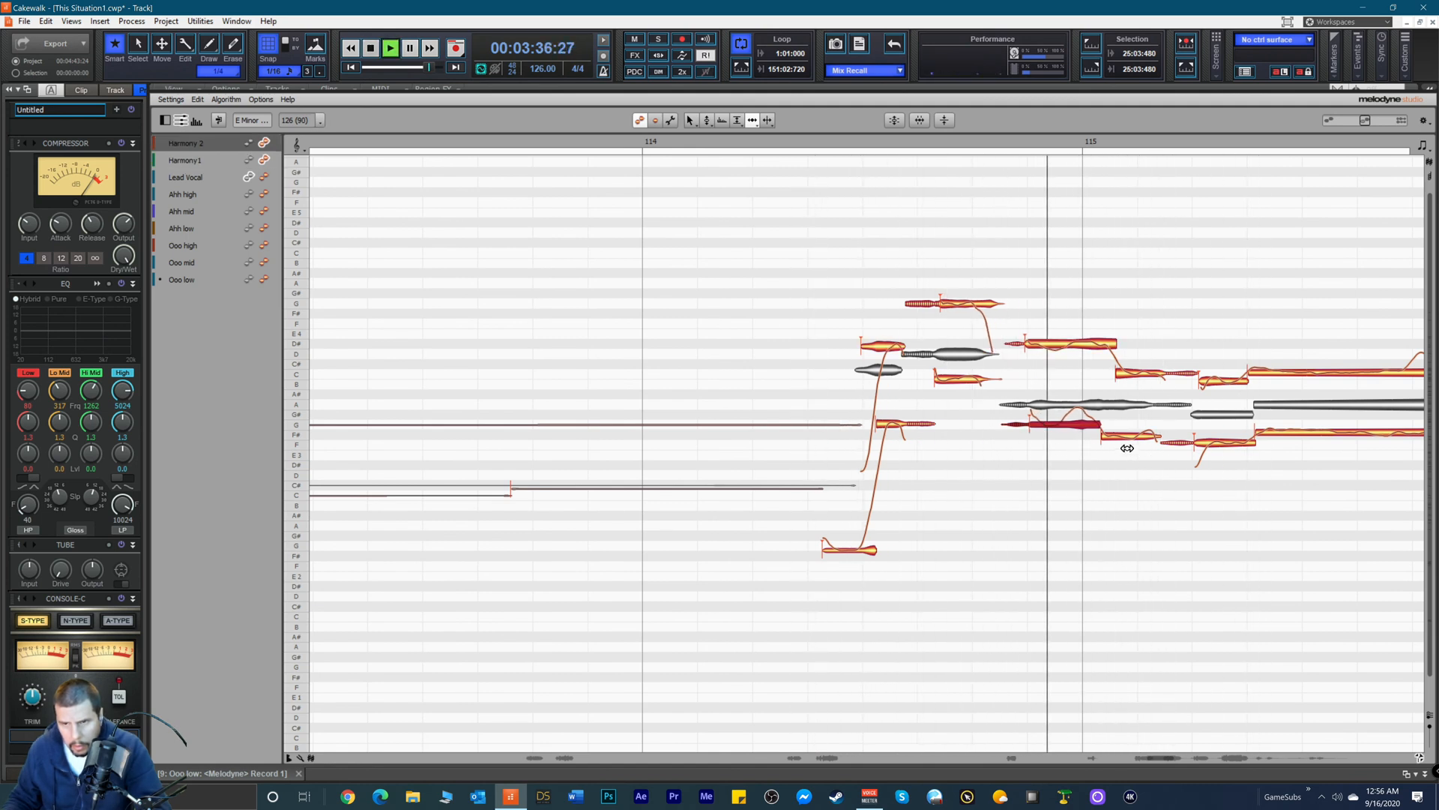
{"action": "key", "text": "space"}
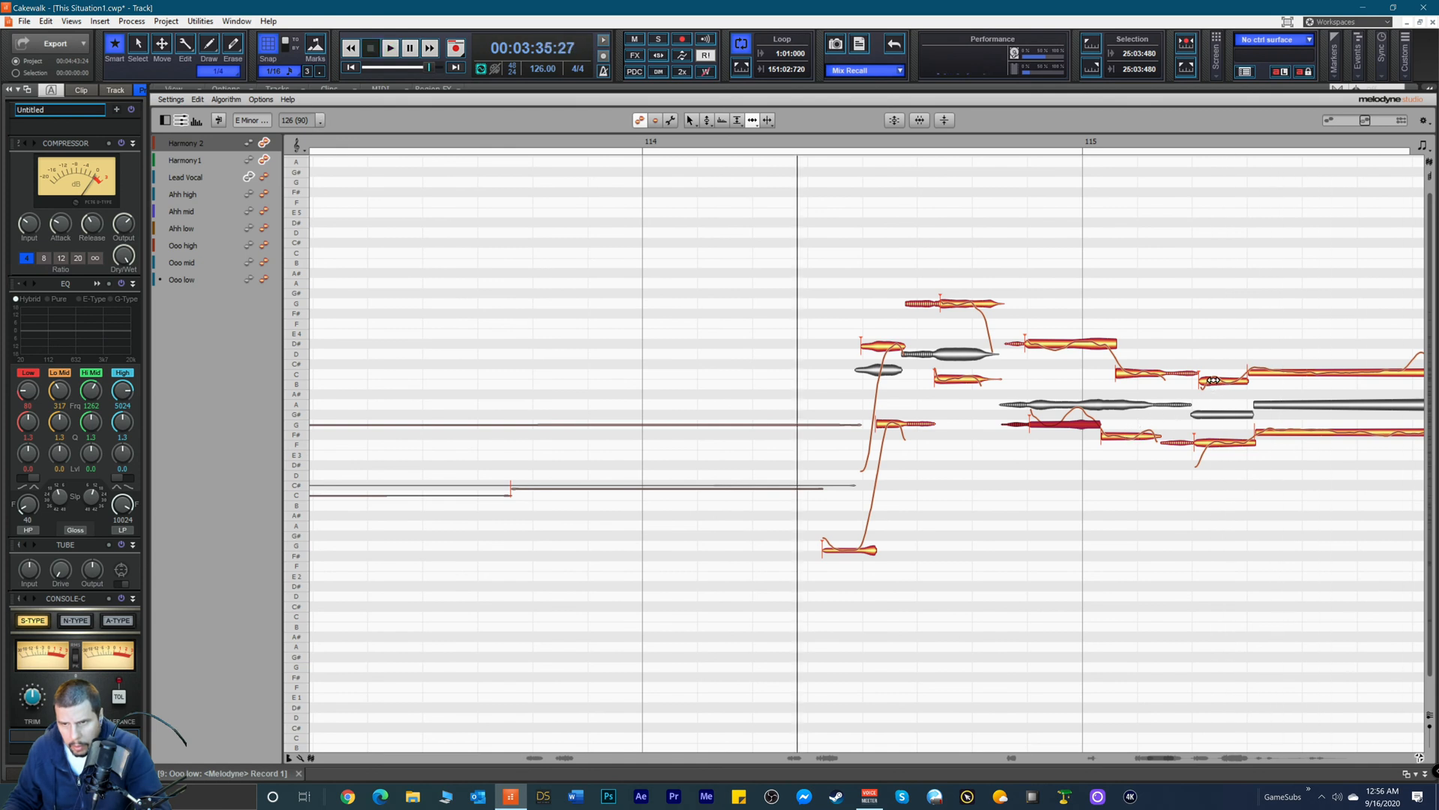
{"action": "left_click", "coordinate": [1209, 380]}
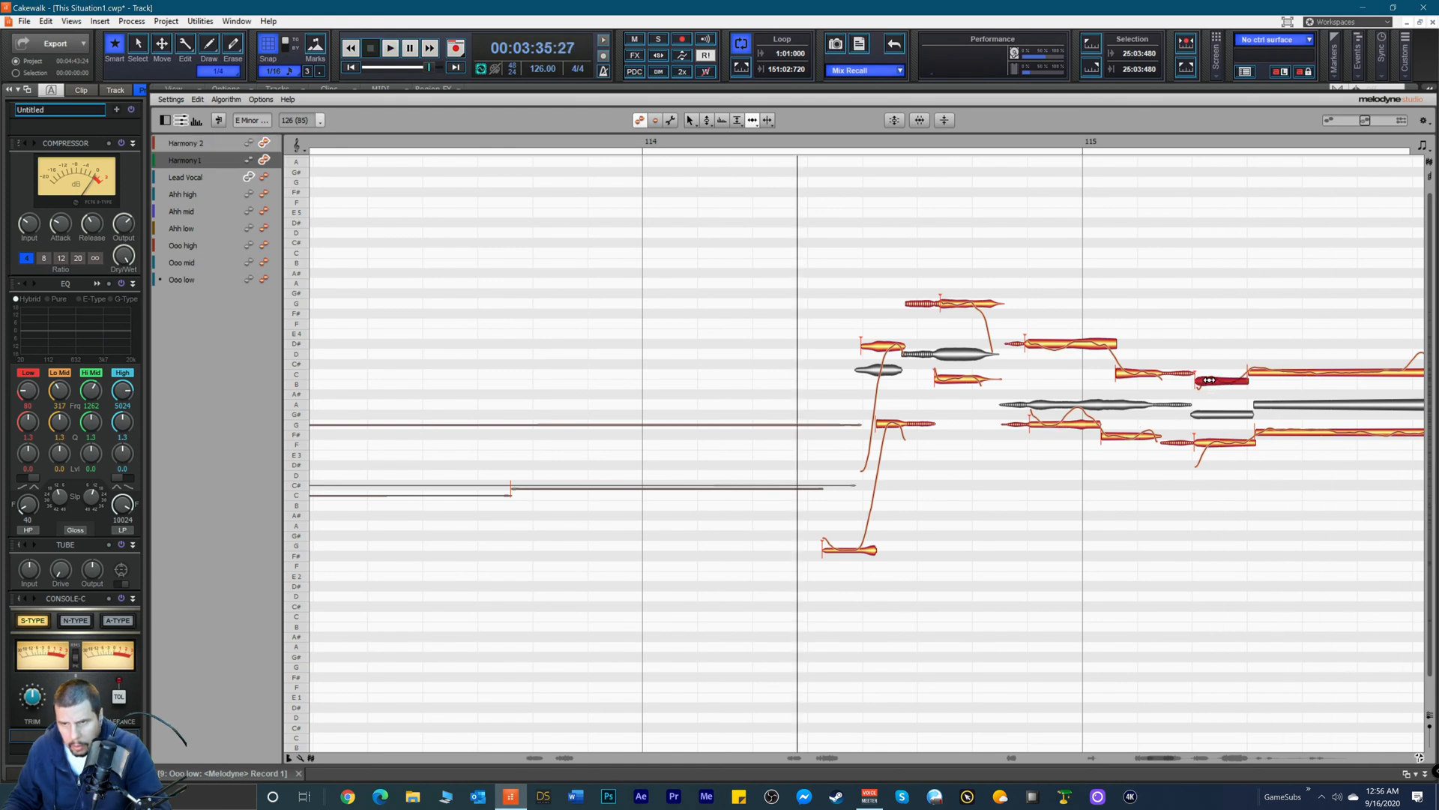
{"action": "left_click", "coordinate": [1214, 439]}
{"action": "key", "text": "space"}
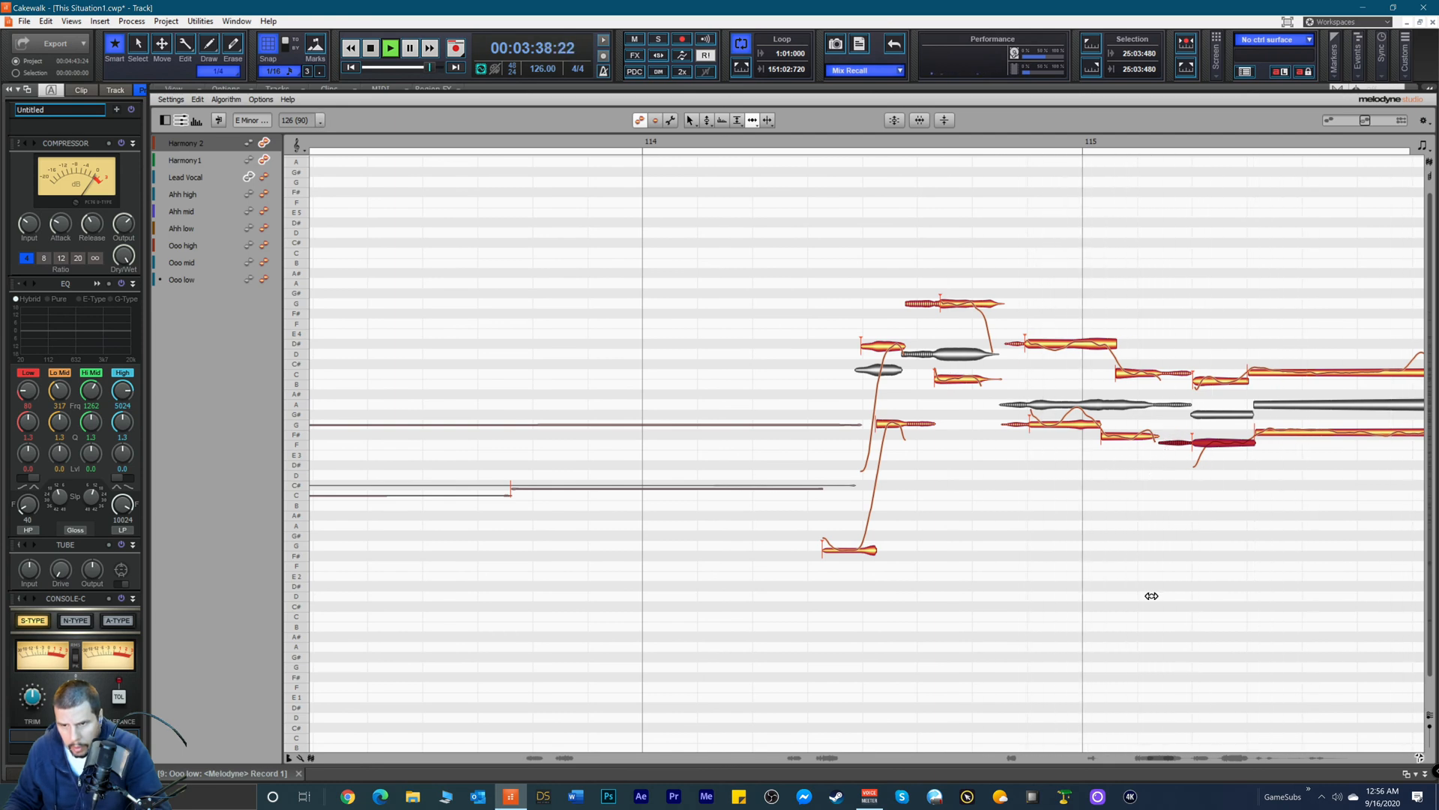
{"action": "key", "text": "space"}
Step: Move the start of the last long Harmony 2 note earlier to bar 116 and play back the passage
{"action": "scroll", "coordinate": [1157, 756], "scroll_direction": "right", "scroll_amount": 5}
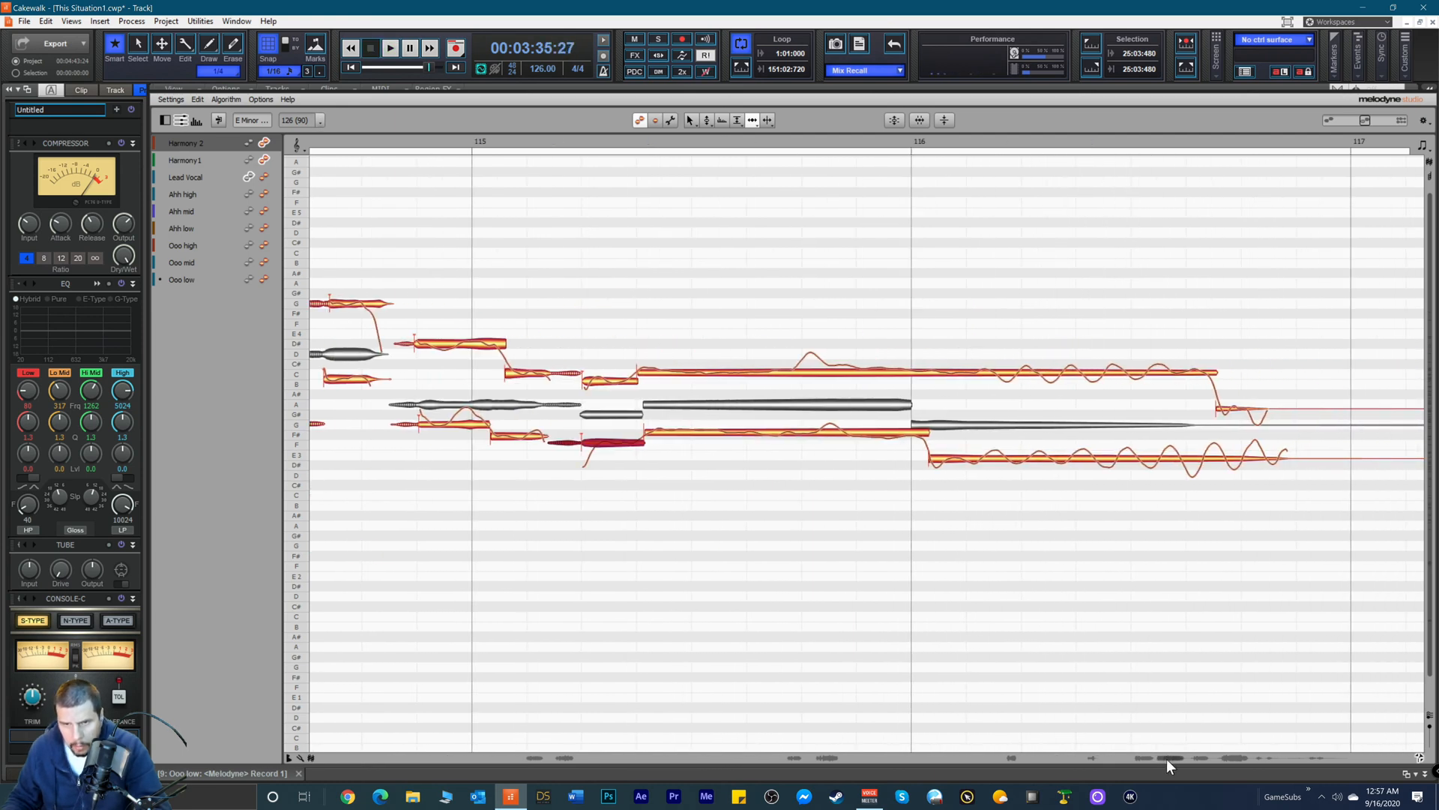
{"action": "left_click_drag", "start_coordinate": [935, 457], "coordinate": [917, 464]}
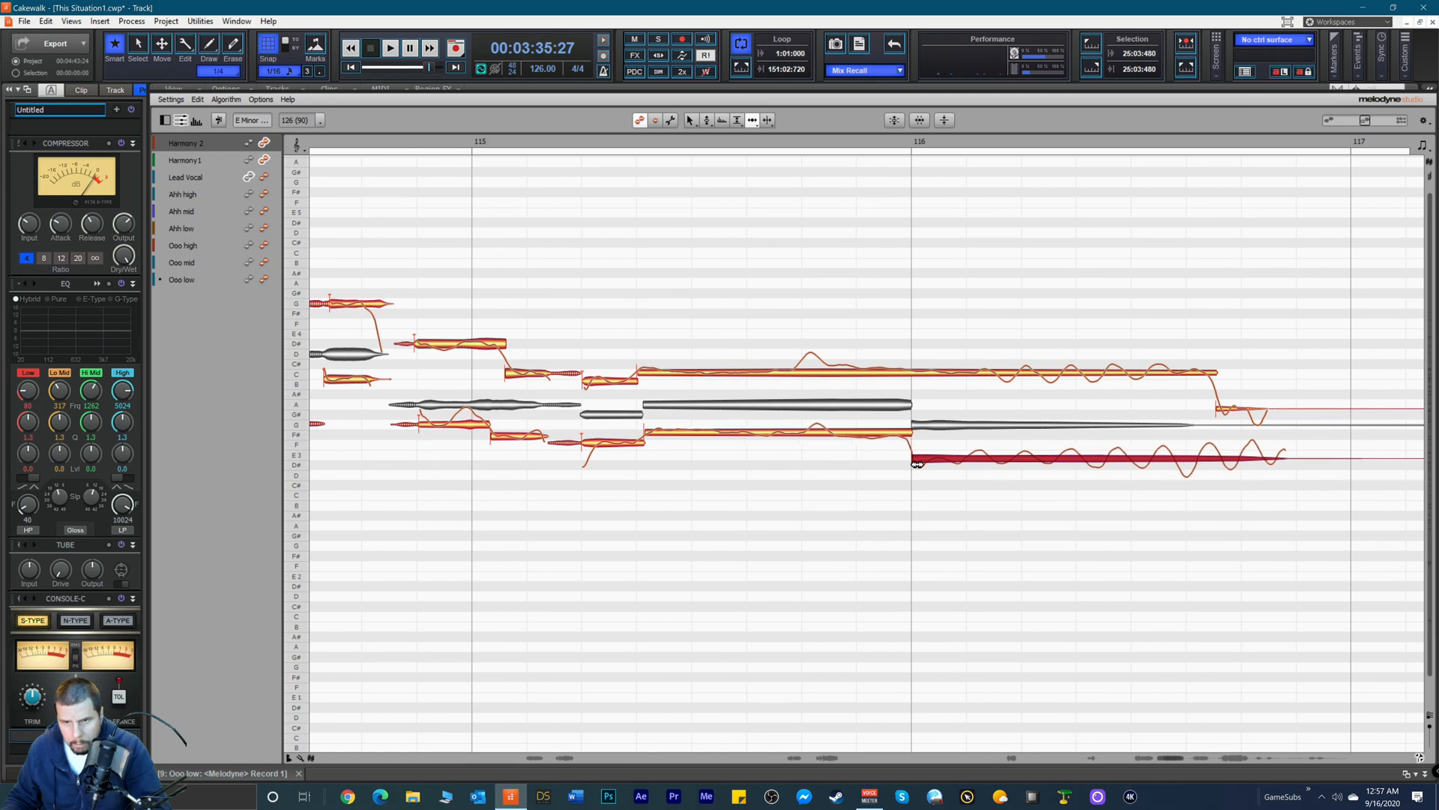
{"action": "key", "text": "space"}
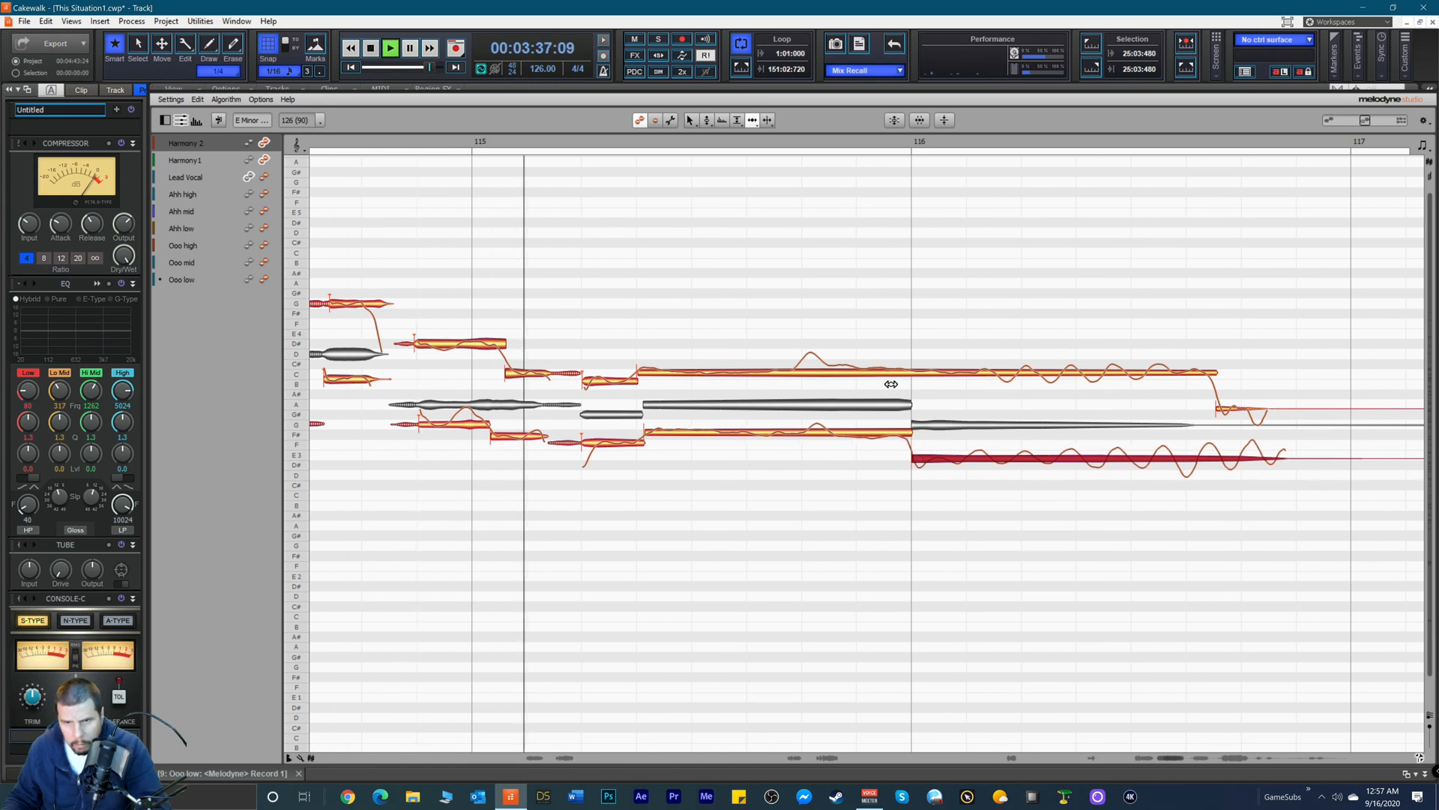
{"action": "key", "text": "space"}
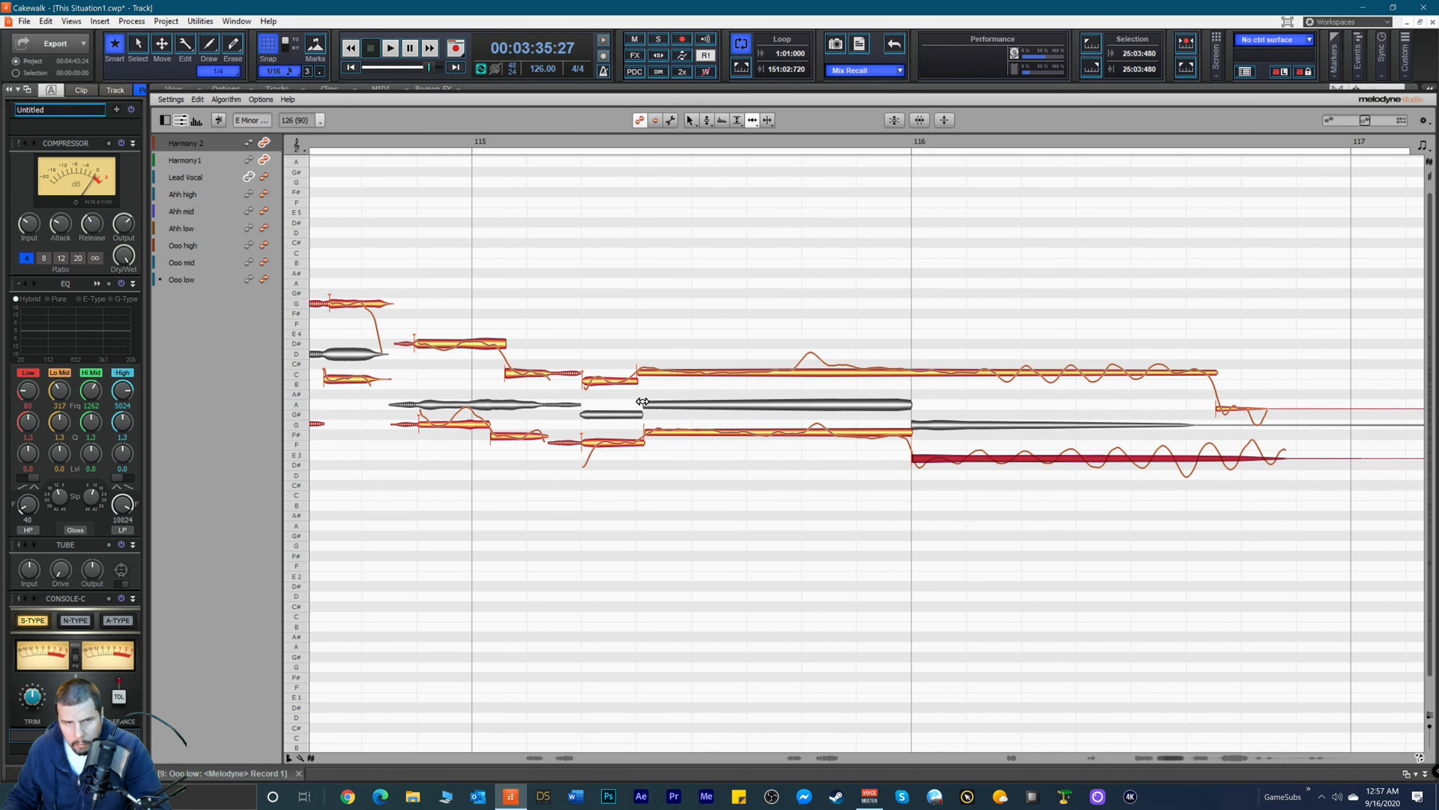
Step: Make the Lead Vocal notes editable alongside the harmonies and split the long Harmony1 note at bar 116
{"action": "left_click", "coordinate": [264, 176]}
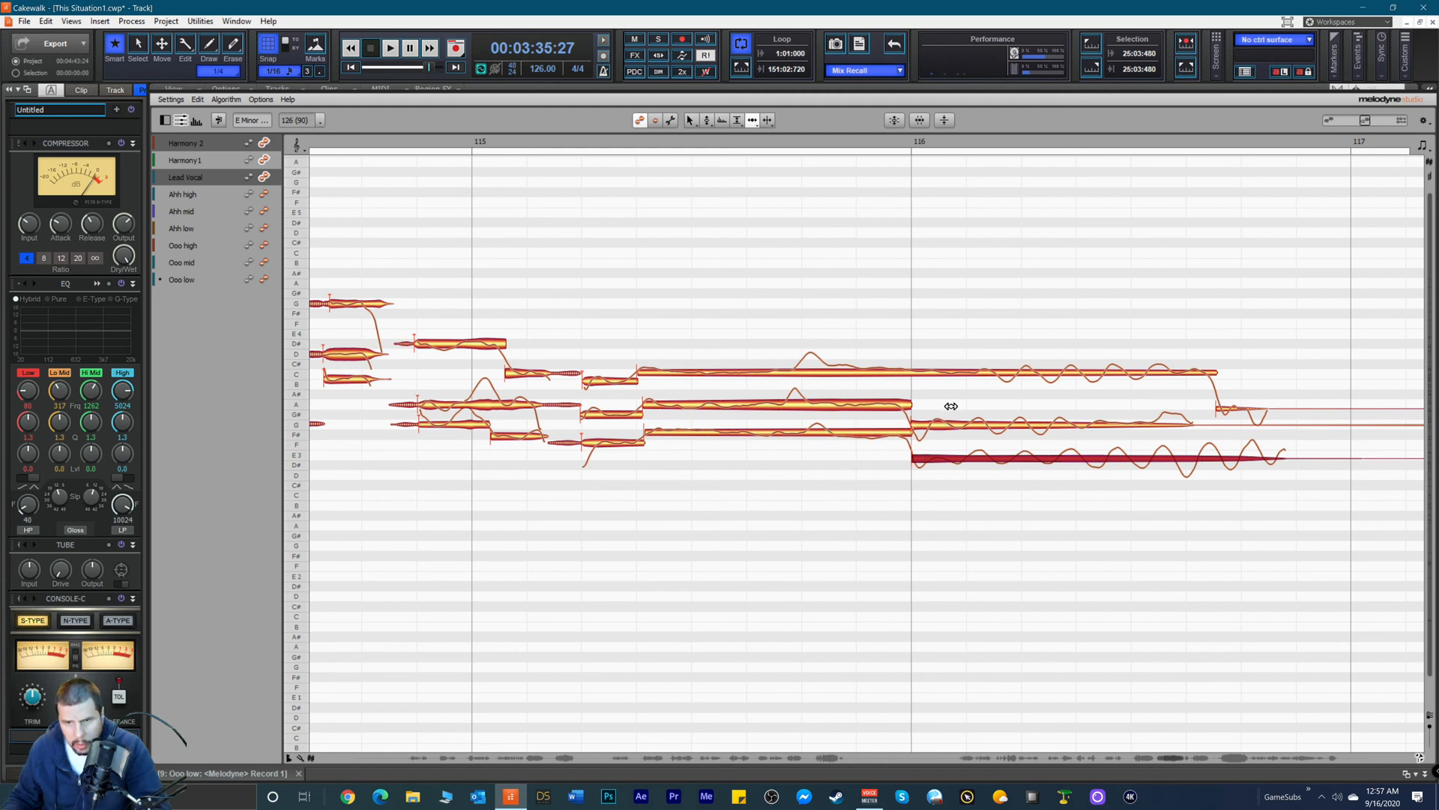
{"action": "right_click", "coordinate": [843, 318]}
{"action": "left_click", "coordinate": [864, 315]}
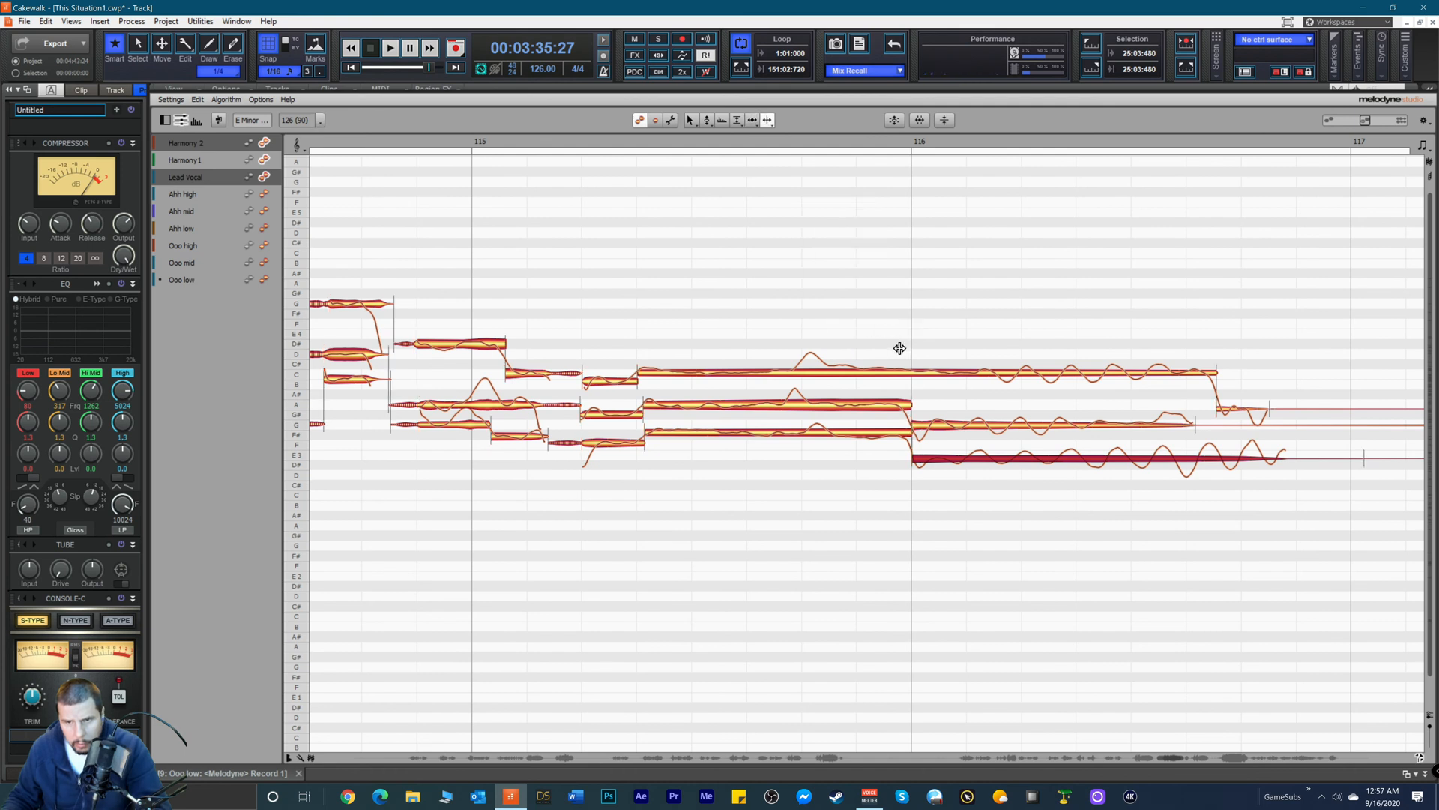
{"action": "left_click", "coordinate": [916, 372]}
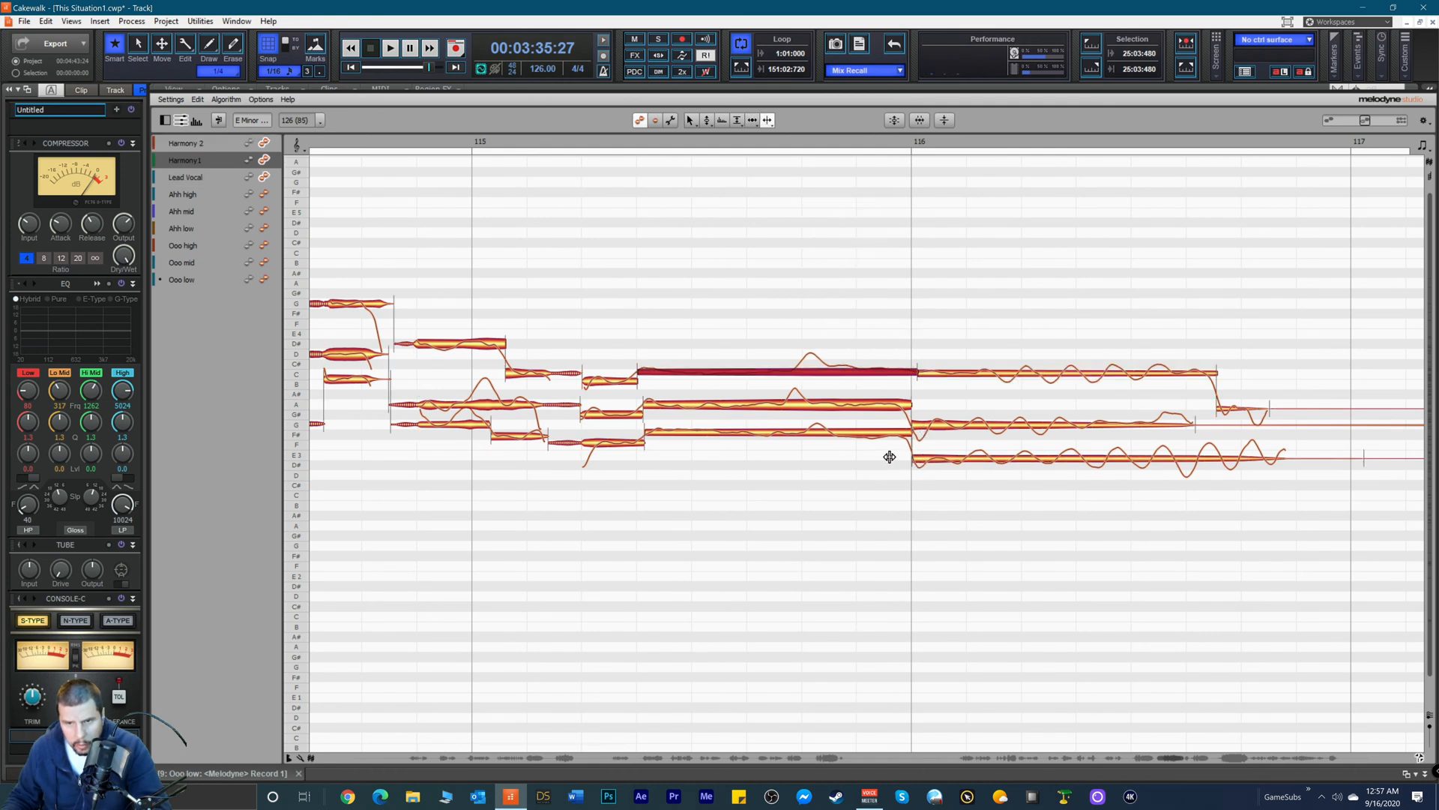
Step: Split the long Harmony 2 note shortly before bar 116 and adjust the start of its new second part
{"action": "double_click", "coordinate": [843, 433]}
{"action": "right_click", "coordinate": [764, 473]}
{"action": "left_click", "coordinate": [753, 477]}
{"action": "left_click_drag", "start_coordinate": [854, 435], "coordinate": [851, 438]}
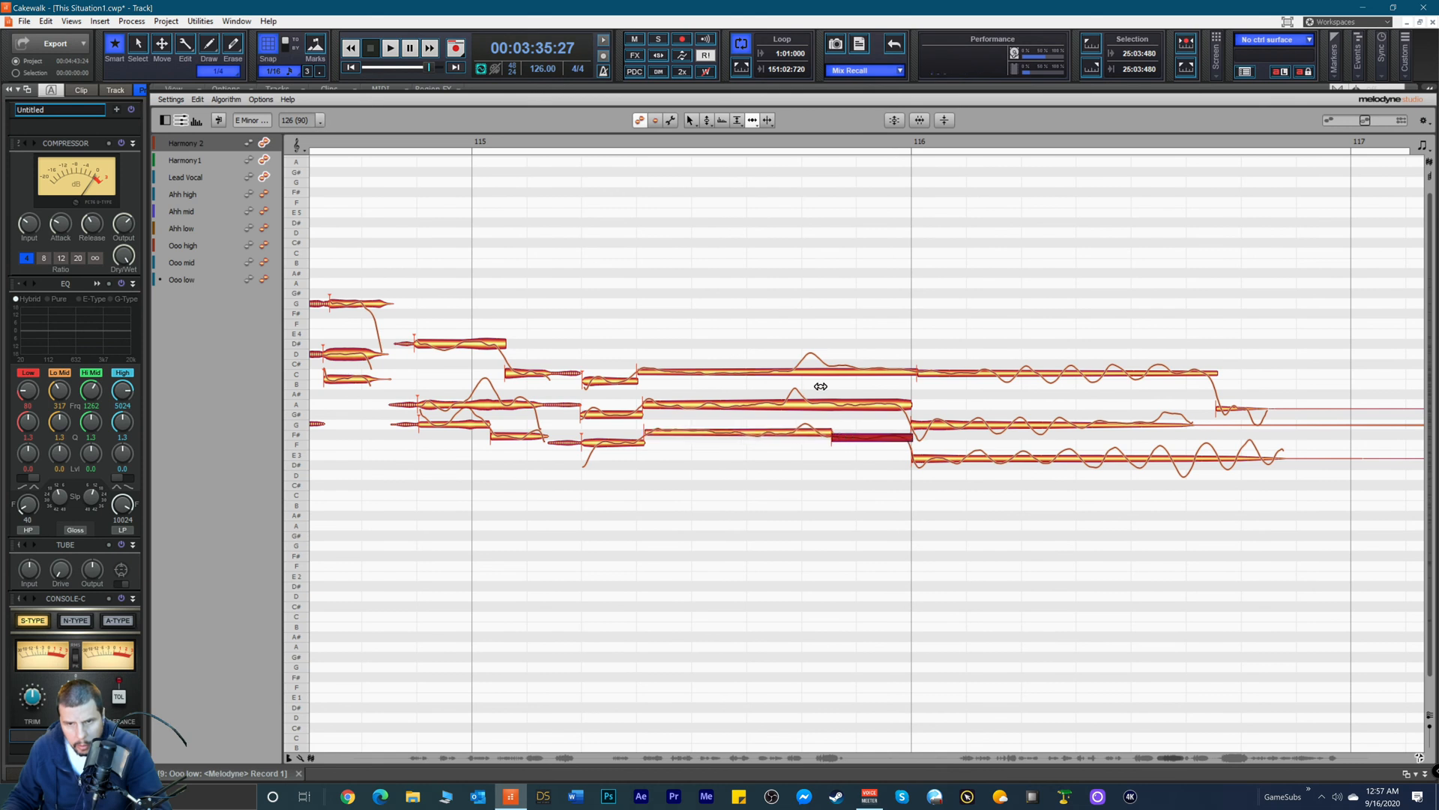
Step: Split the long Harmony1 note shortly before bar 116 and move the new note's start earlier to match Harmony 2
{"action": "right_click", "coordinate": [855, 352]}
{"action": "left_click", "coordinate": [841, 367]}
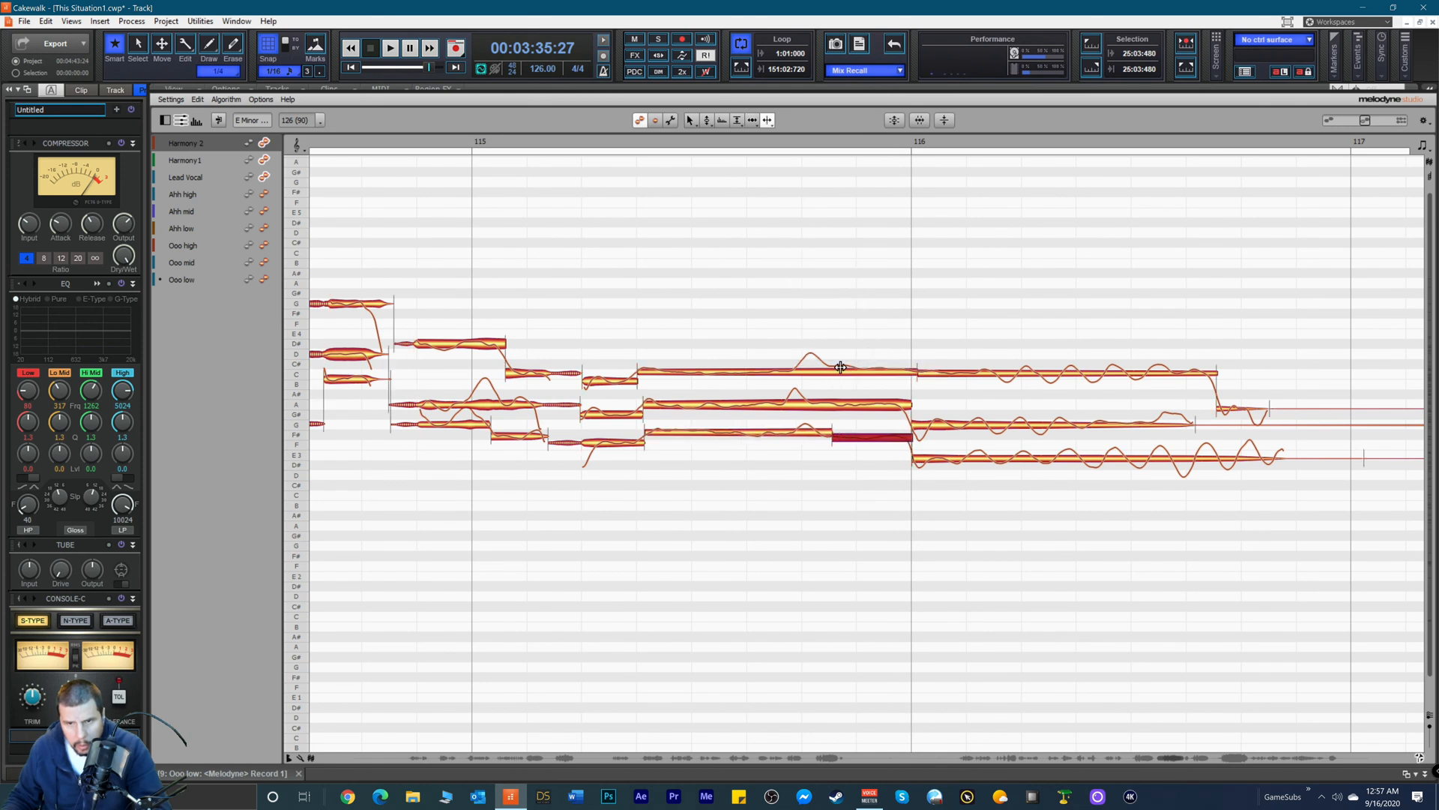
{"action": "left_click", "coordinate": [837, 369]}
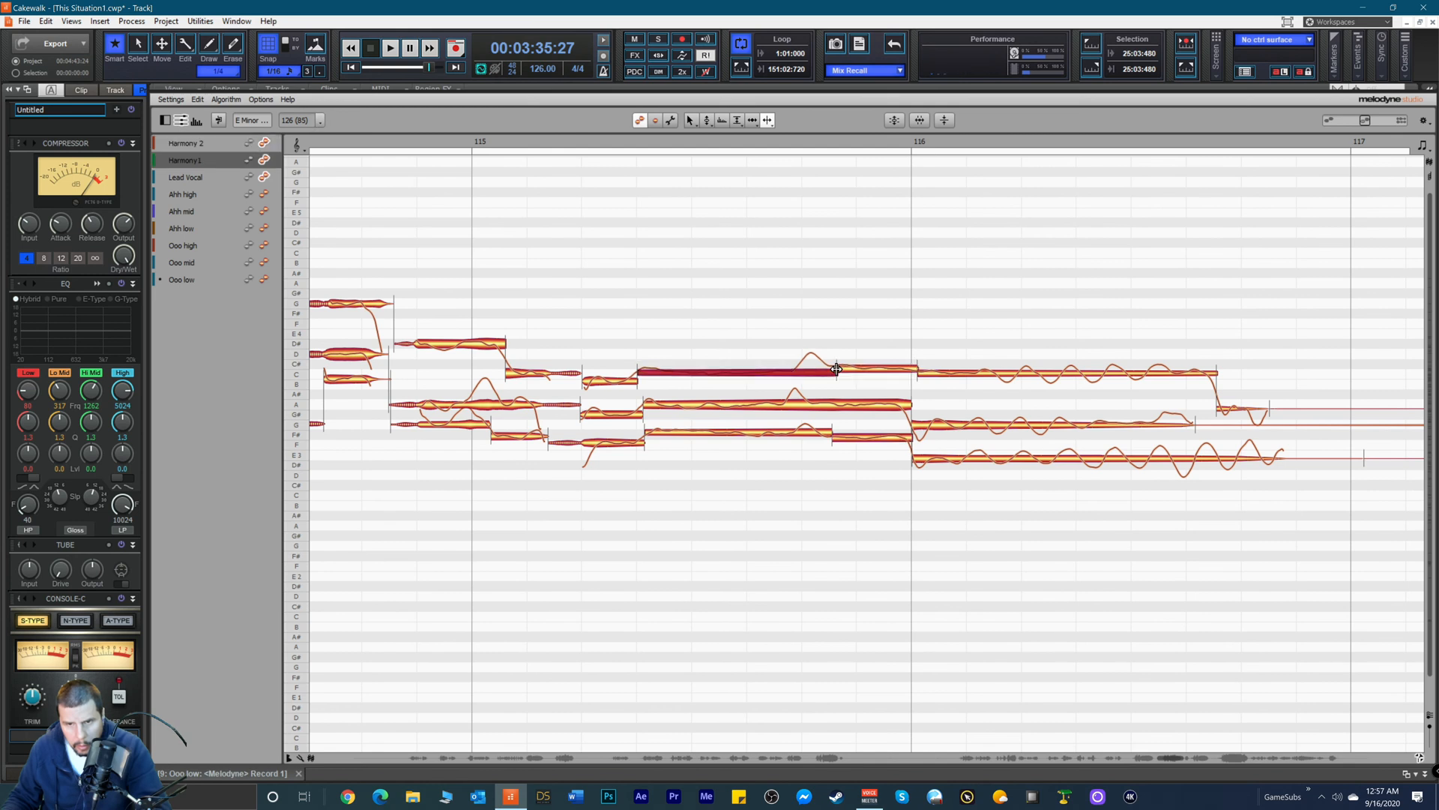
{"action": "right_click", "coordinate": [818, 341]}
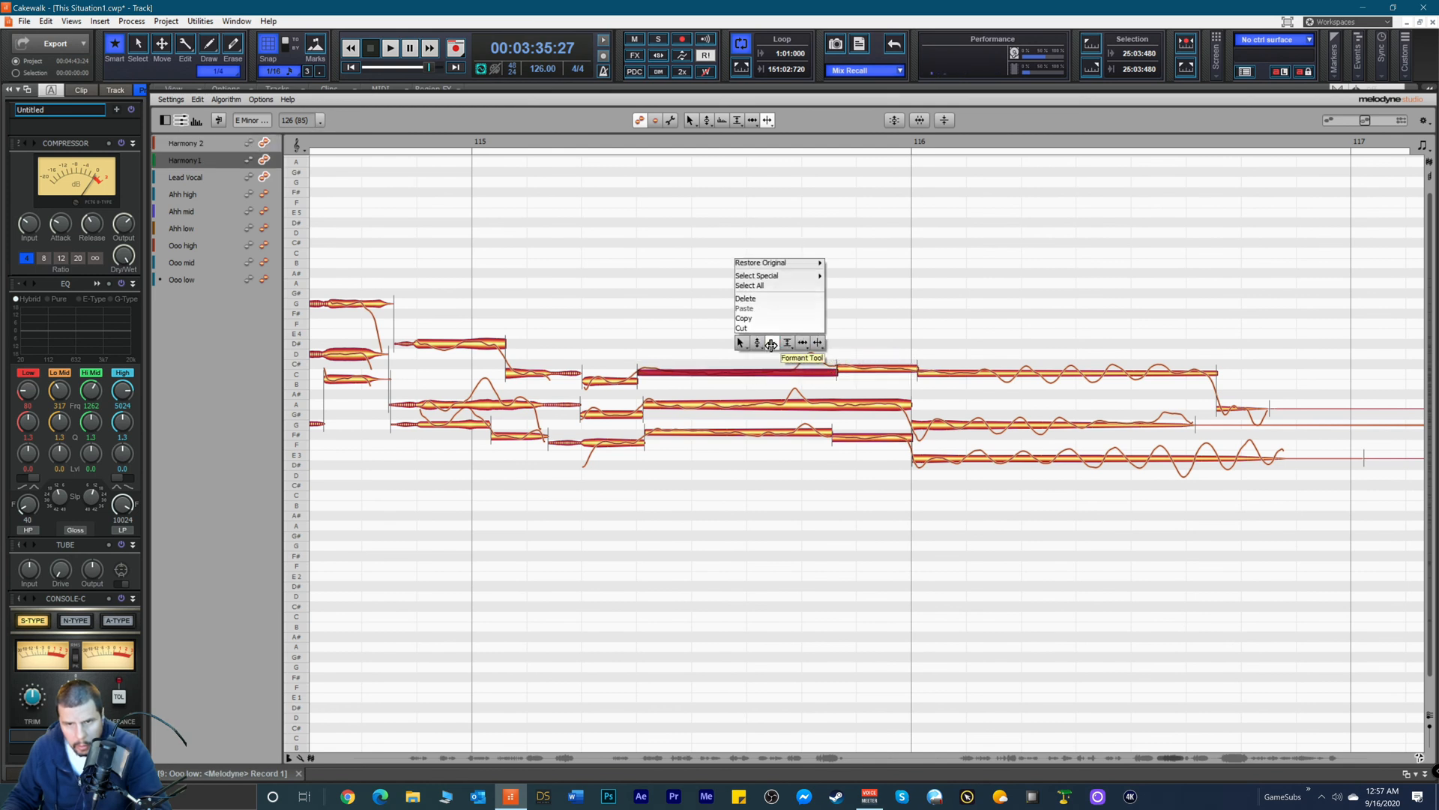
{"action": "left_click", "coordinate": [801, 343]}
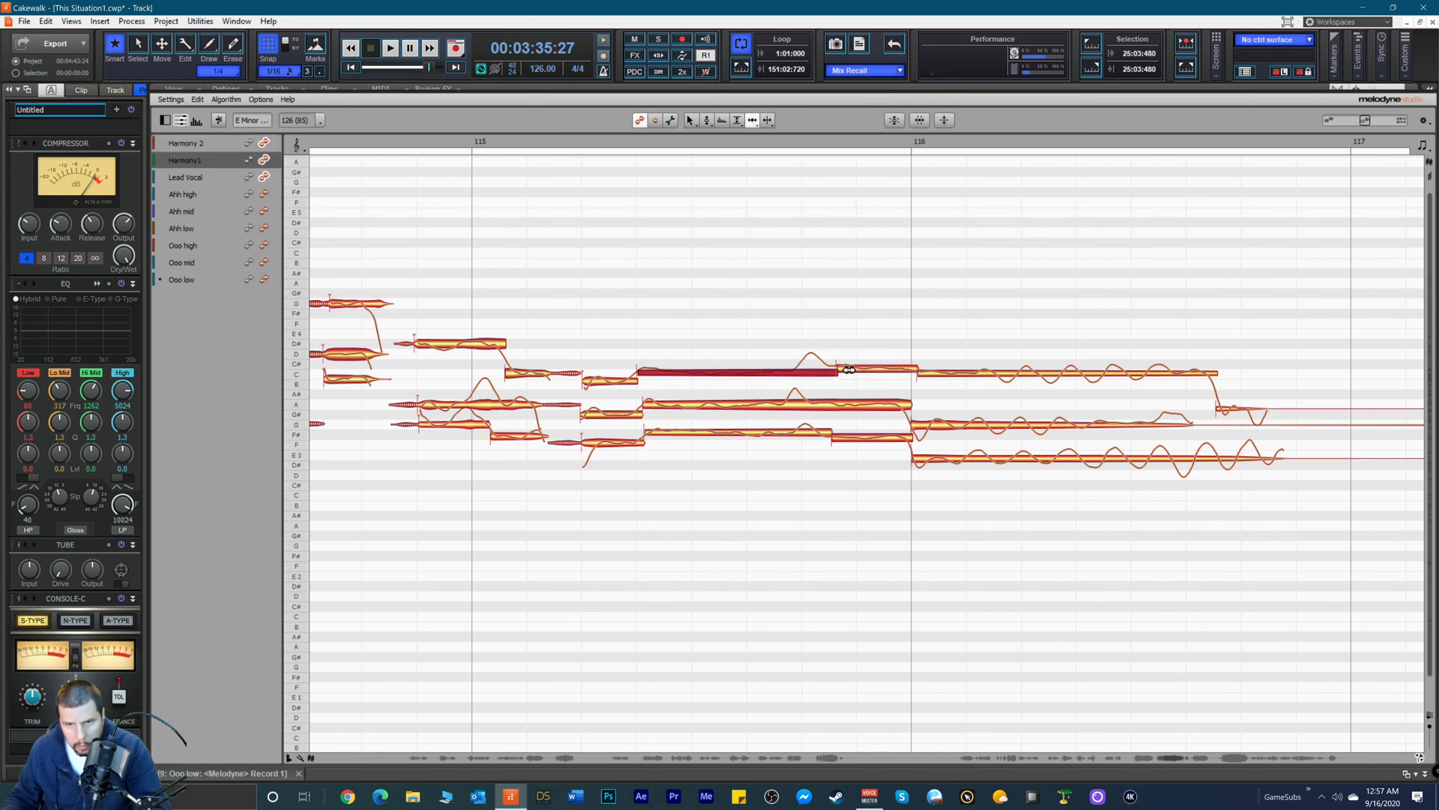
{"action": "left_click_drag", "start_coordinate": [852, 371], "coordinate": [842, 372]}
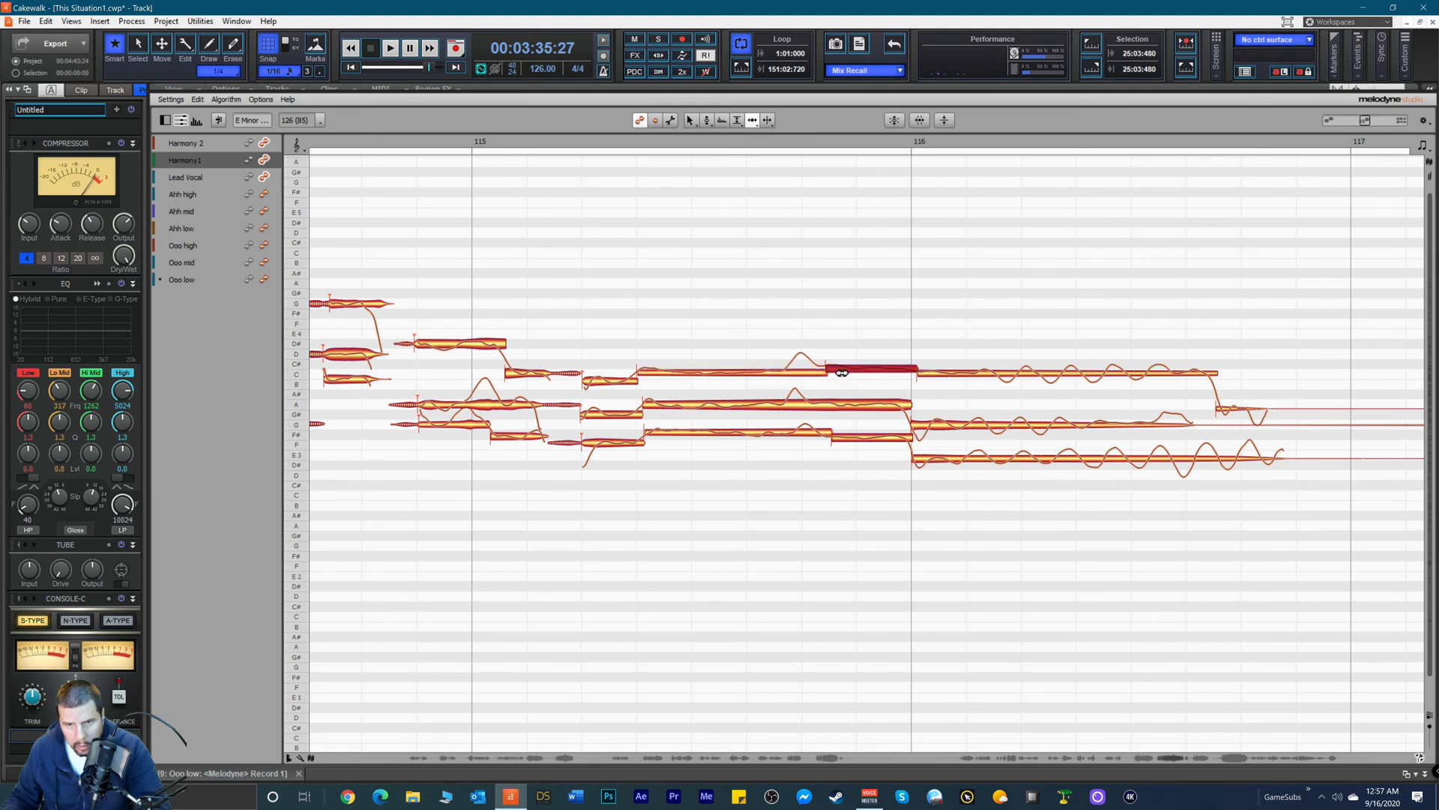
Step: Move the starts of the long Lead Vocal and Harmony 2 notes after bar 115 earlier to line up with Harmony1 while playing back
{"action": "key", "text": "space"}
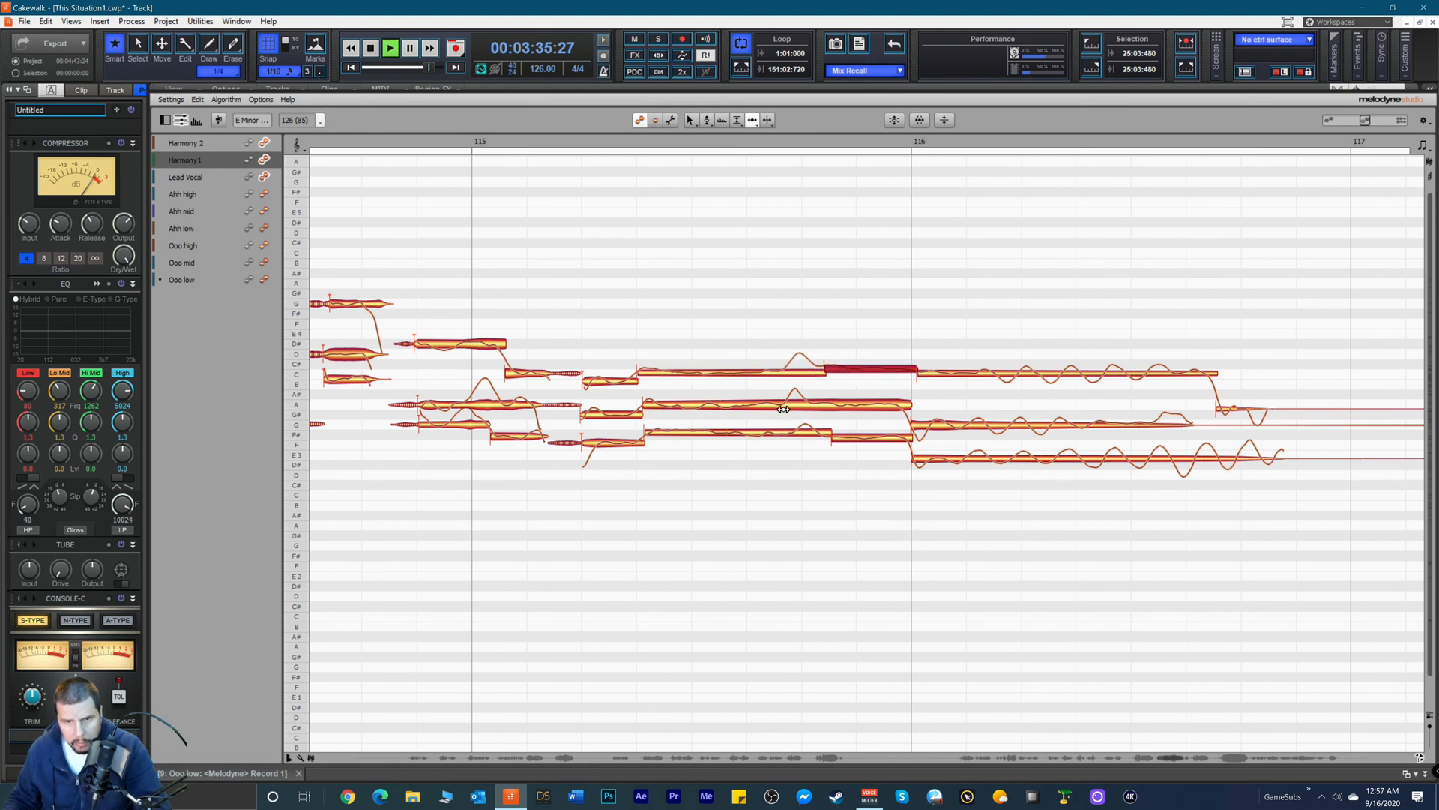
{"action": "left_click", "coordinate": [648, 407]}
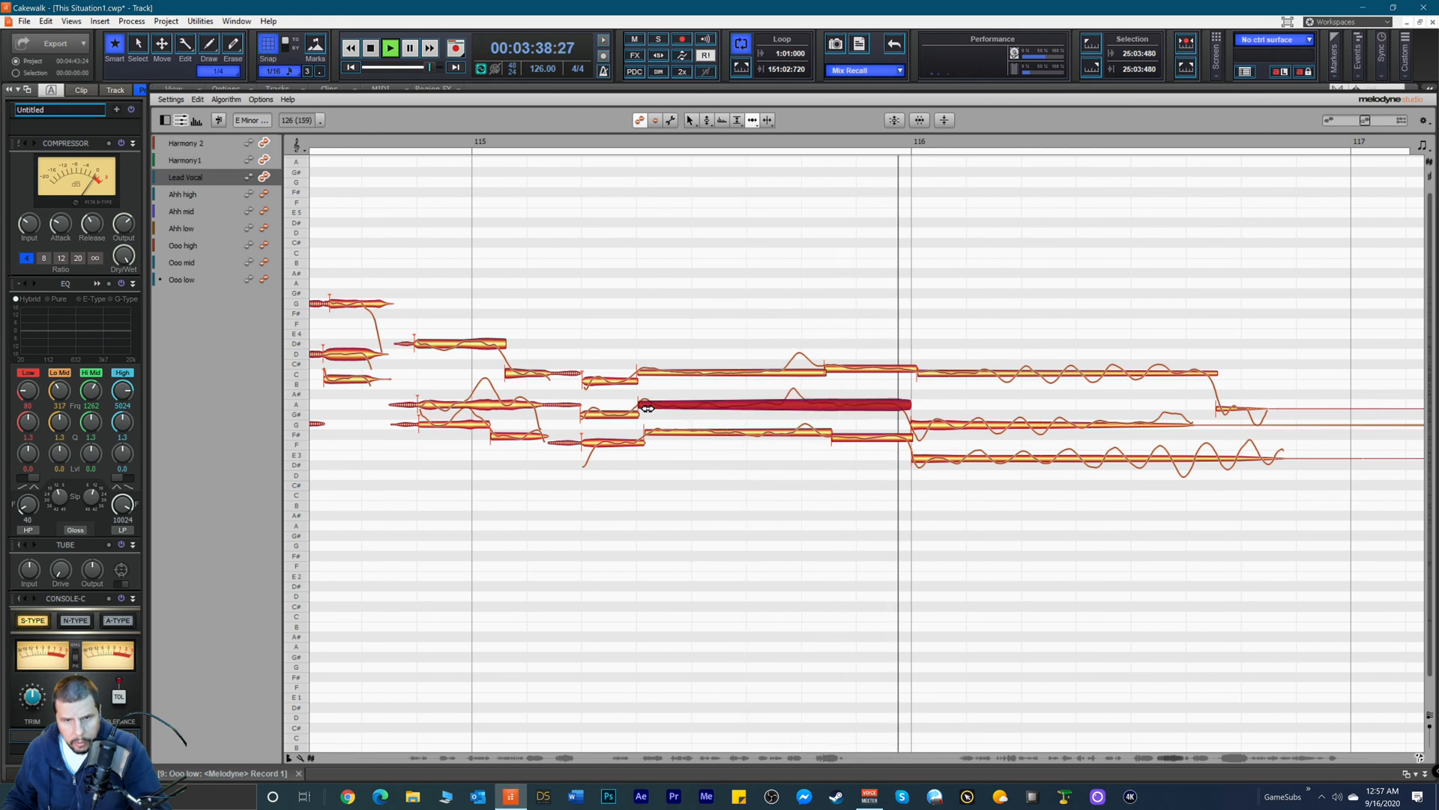
{"action": "key", "text": "space"}
{"action": "key", "text": "space"}
{"action": "left_click", "coordinate": [682, 436]}
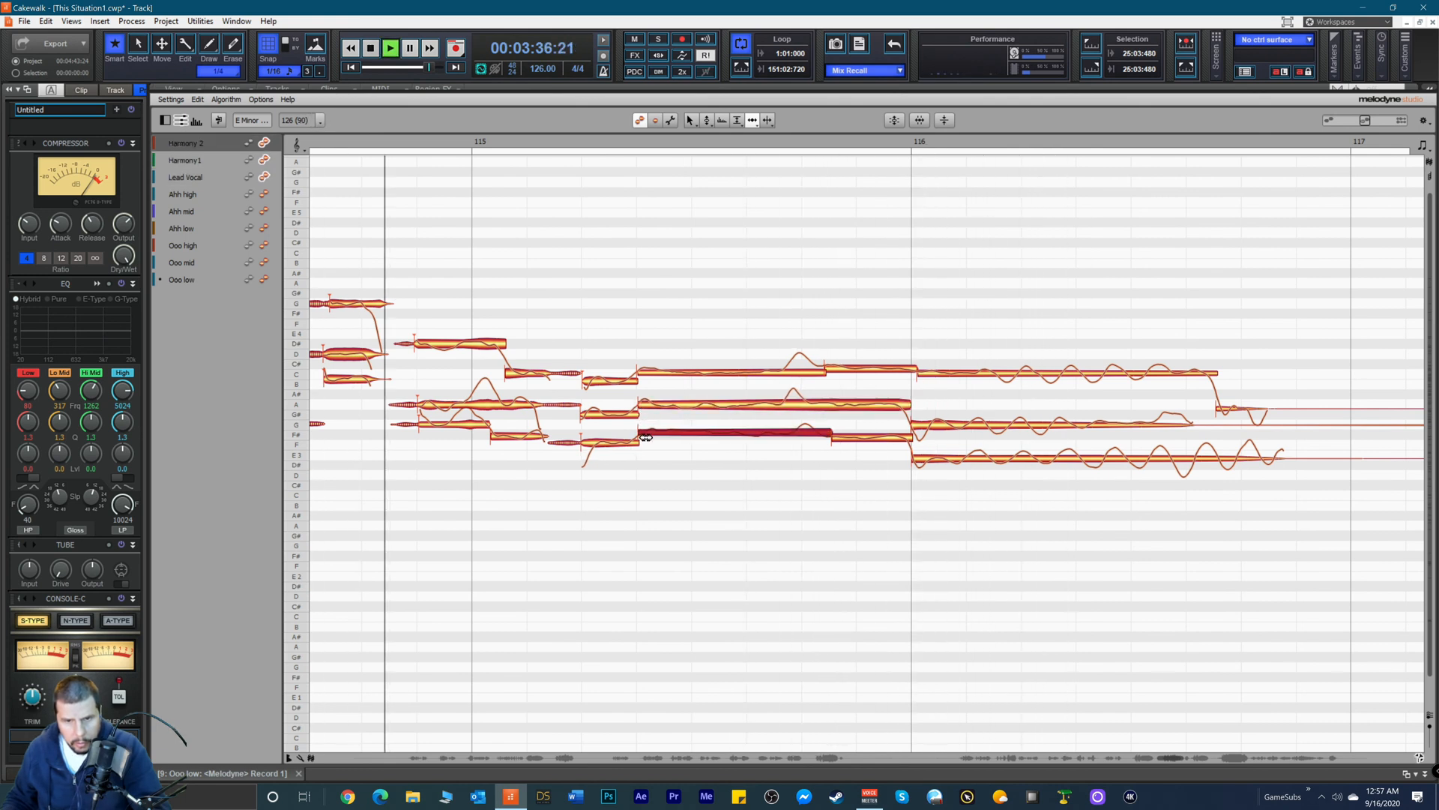
Step: Move the start of the split Harmony 2 note before bar 116 earlier and align the last long Harmony1 note's start to bar 116
{"action": "key", "text": "space"}
{"action": "left_click", "coordinate": [842, 441]}
{"action": "key", "text": "space"}
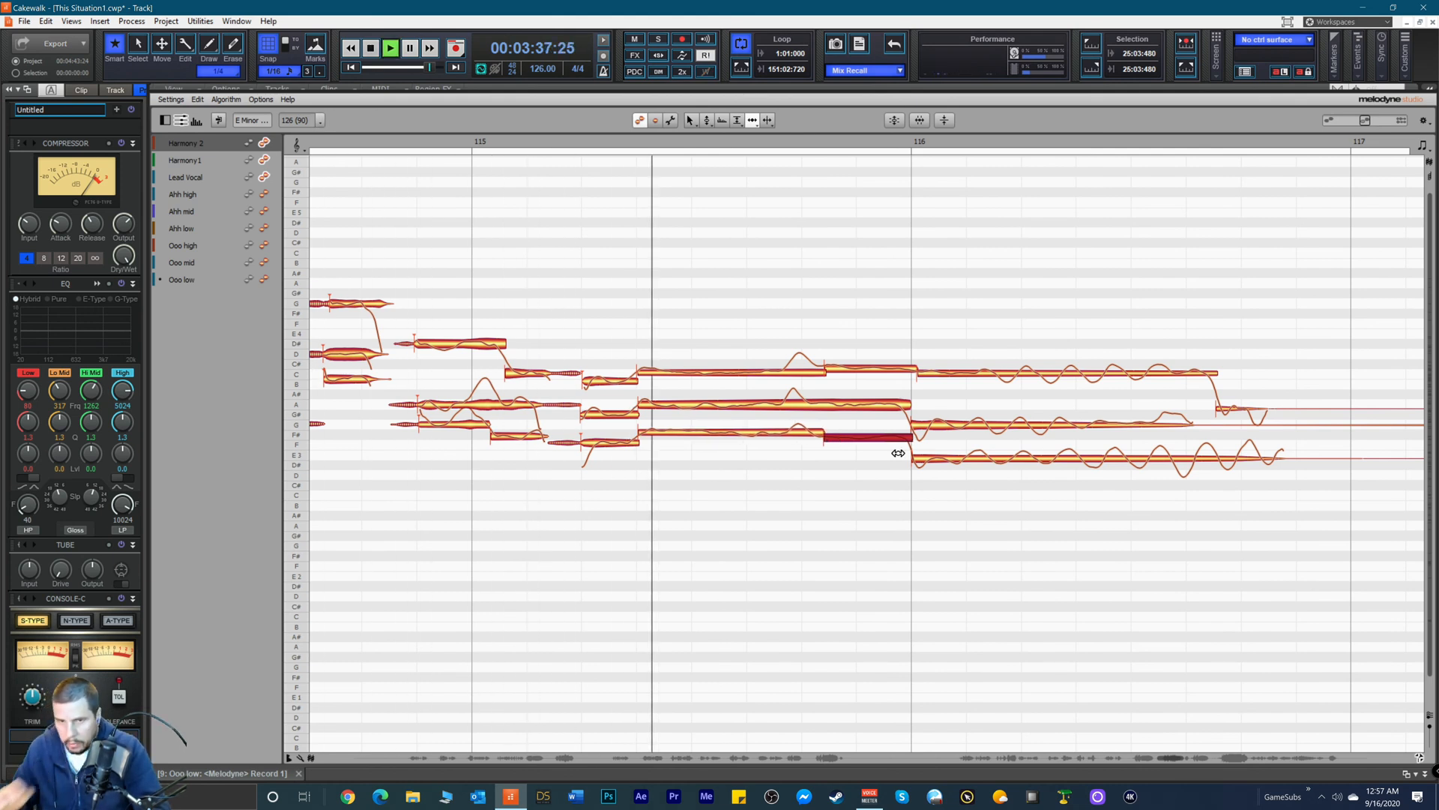
{"action": "key", "text": "space"}
{"action": "left_click", "coordinate": [920, 373]}
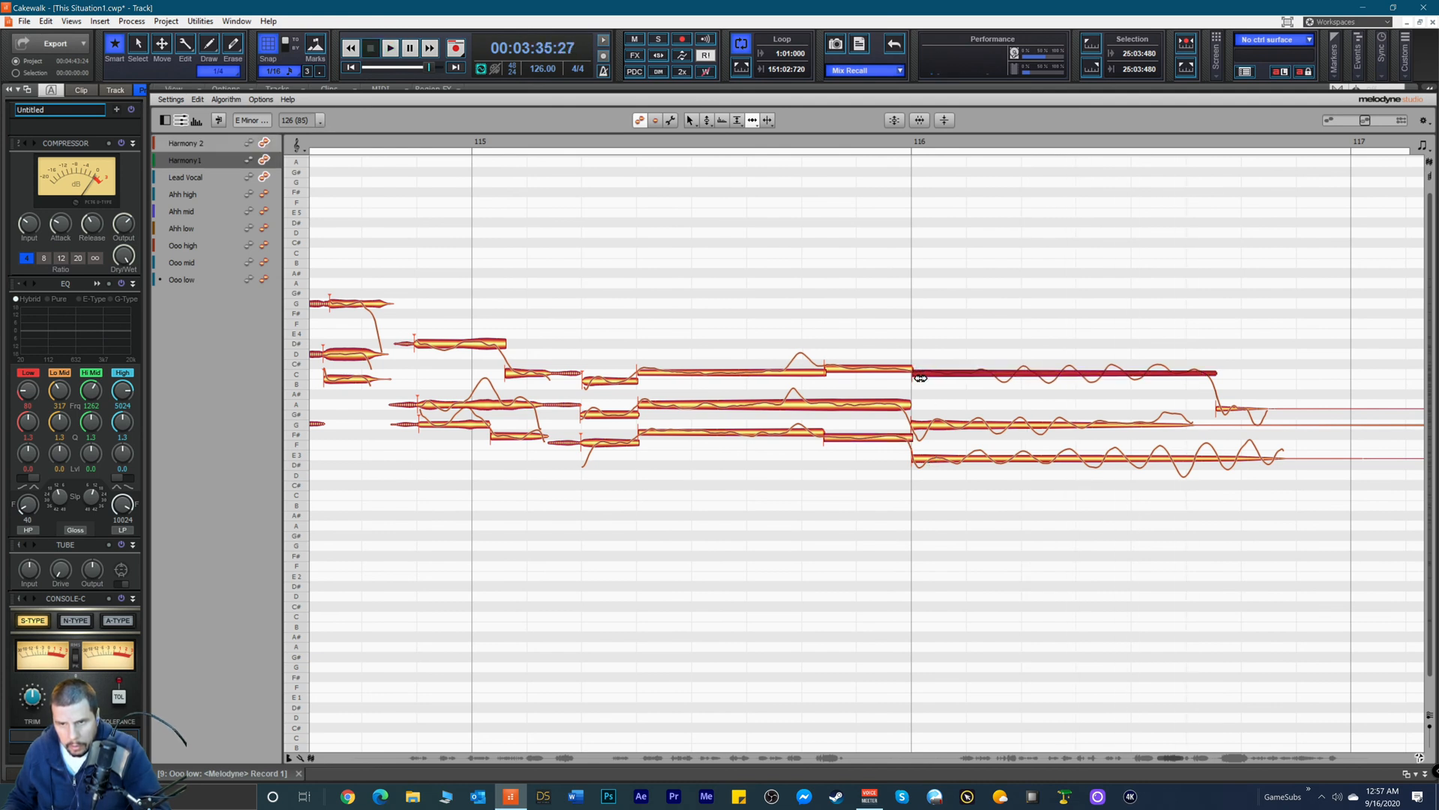
Step: Return the Lead Vocal to reference-only display and nudge the last two Harmony1 notes slightly earlier
{"action": "left_click_drag", "start_coordinate": [1189, 339], "coordinate": [1236, 412]}
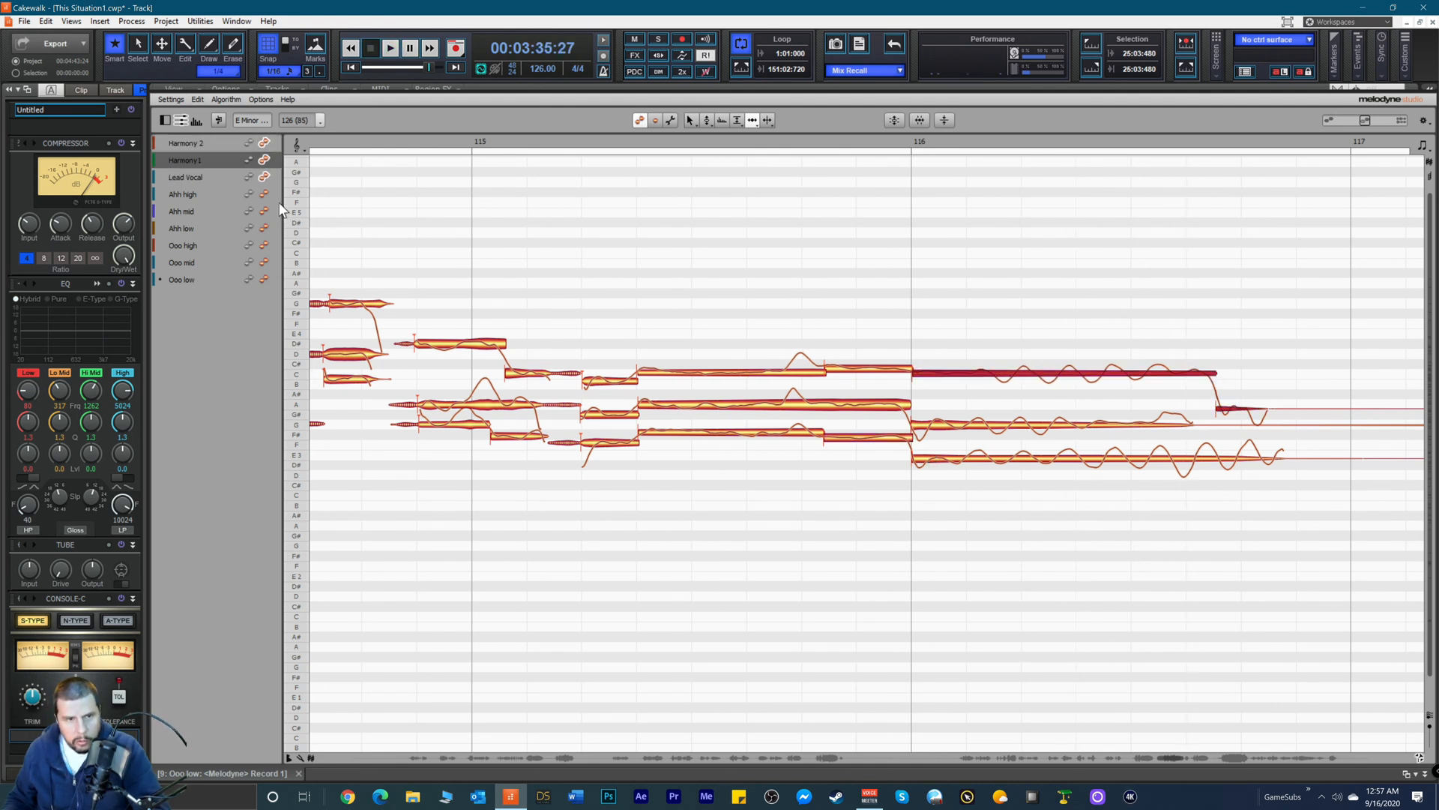
{"action": "left_click", "coordinate": [248, 177]}
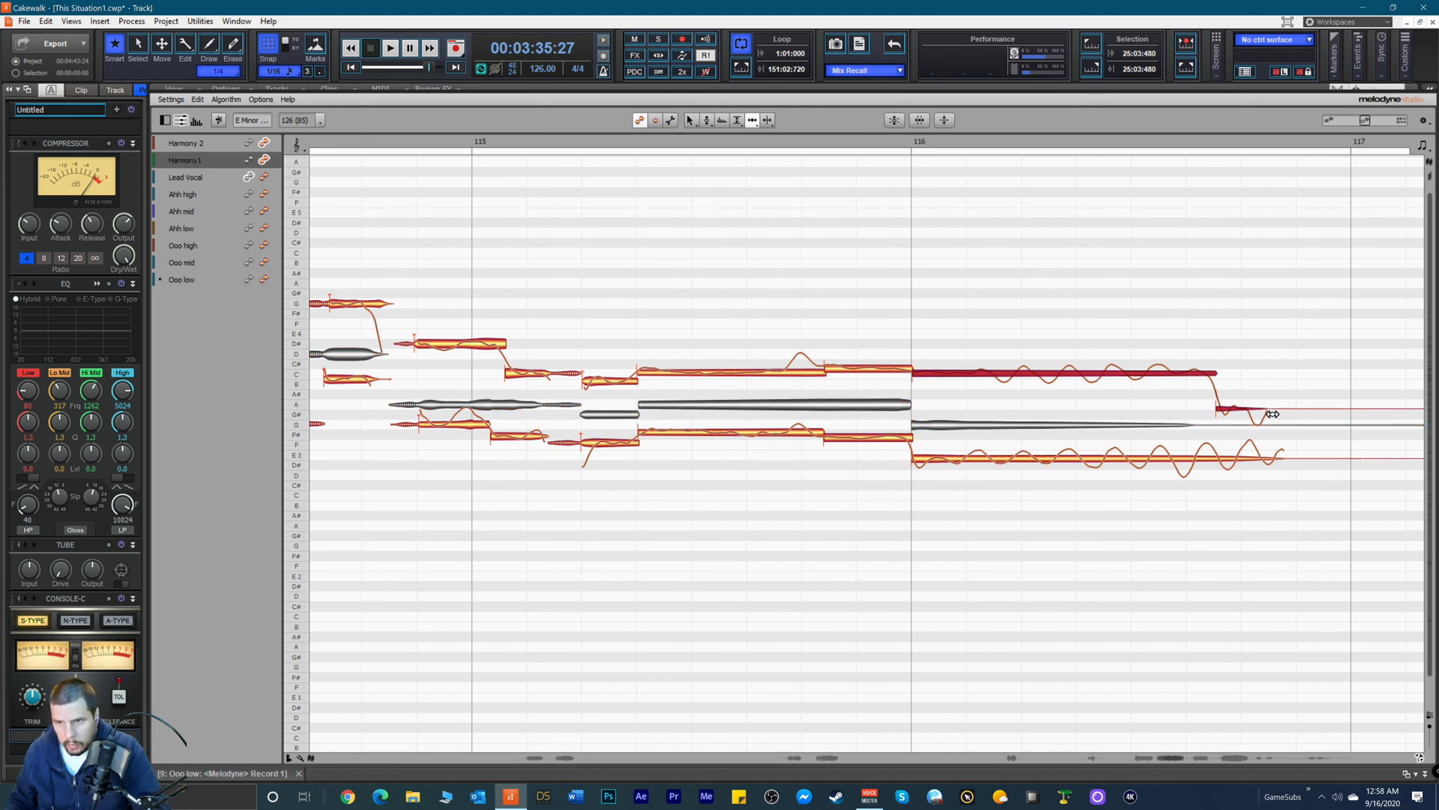
{"action": "left_click_drag", "start_coordinate": [1176, 353], "coordinate": [1259, 407]}
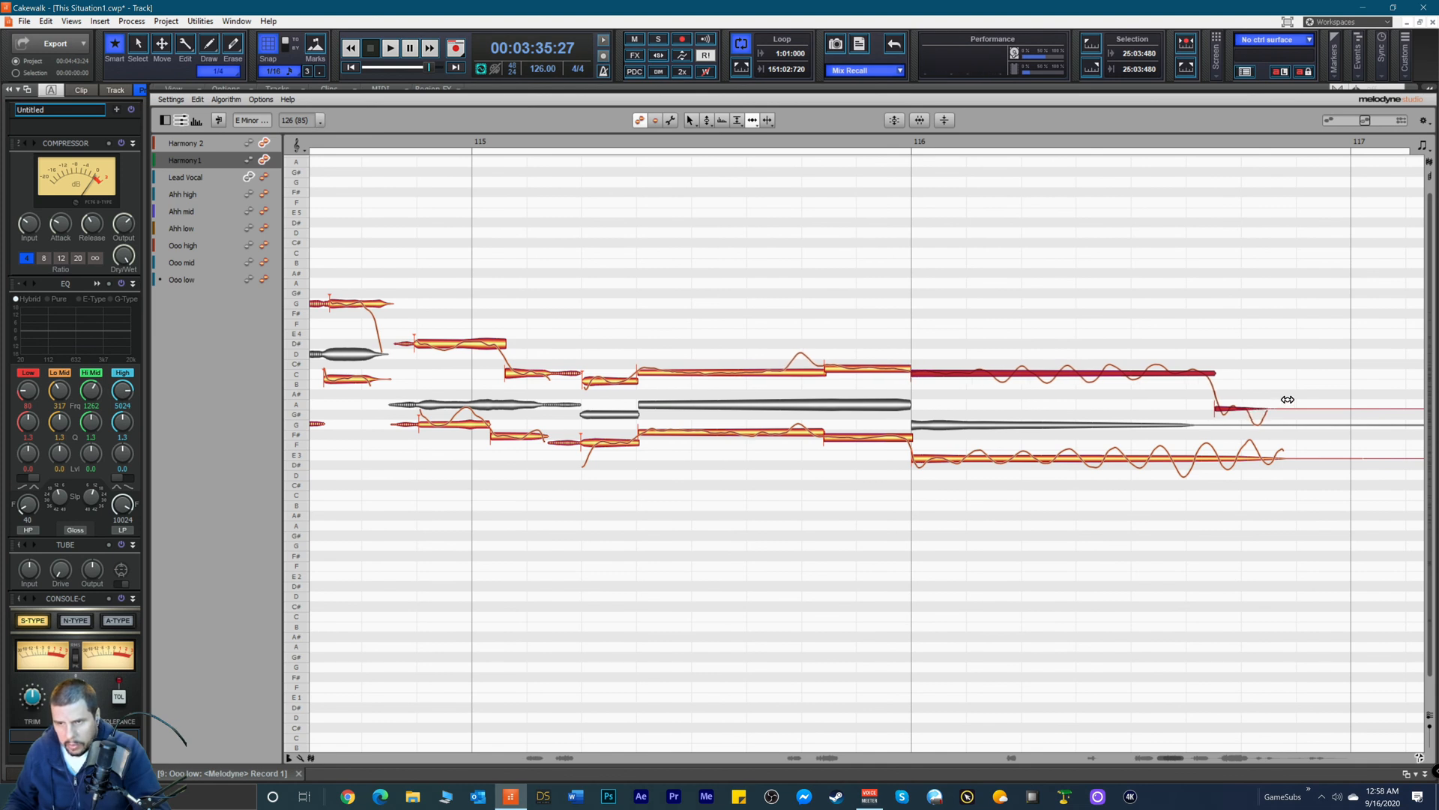
{"action": "left_click", "coordinate": [1262, 353]}
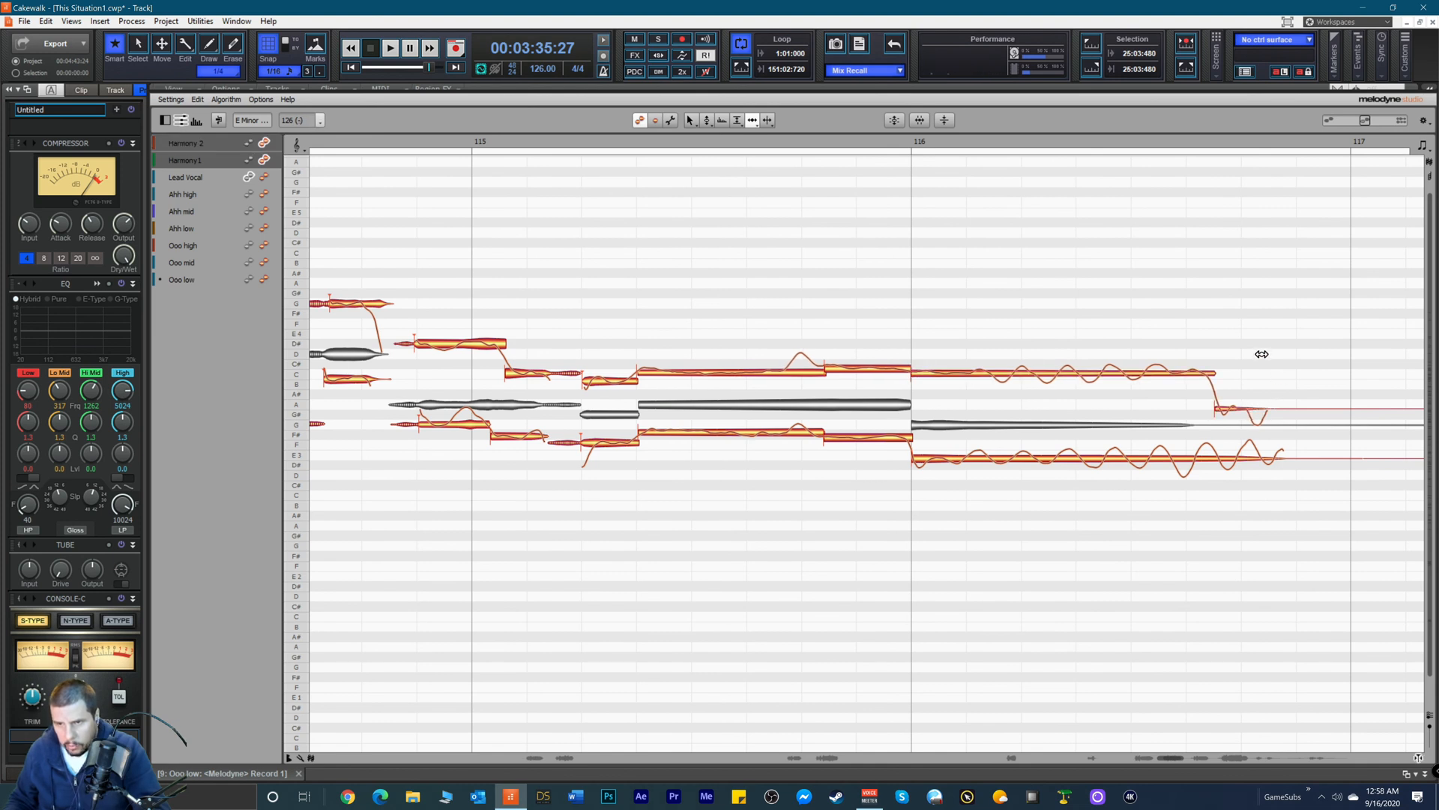
Step: Split the last long Harmony1 note just after bar 116 and shift the split and the phrase ending earlier to match the lead vocal
{"action": "right_click", "coordinate": [975, 341]}
{"action": "left_click", "coordinate": [978, 343]}
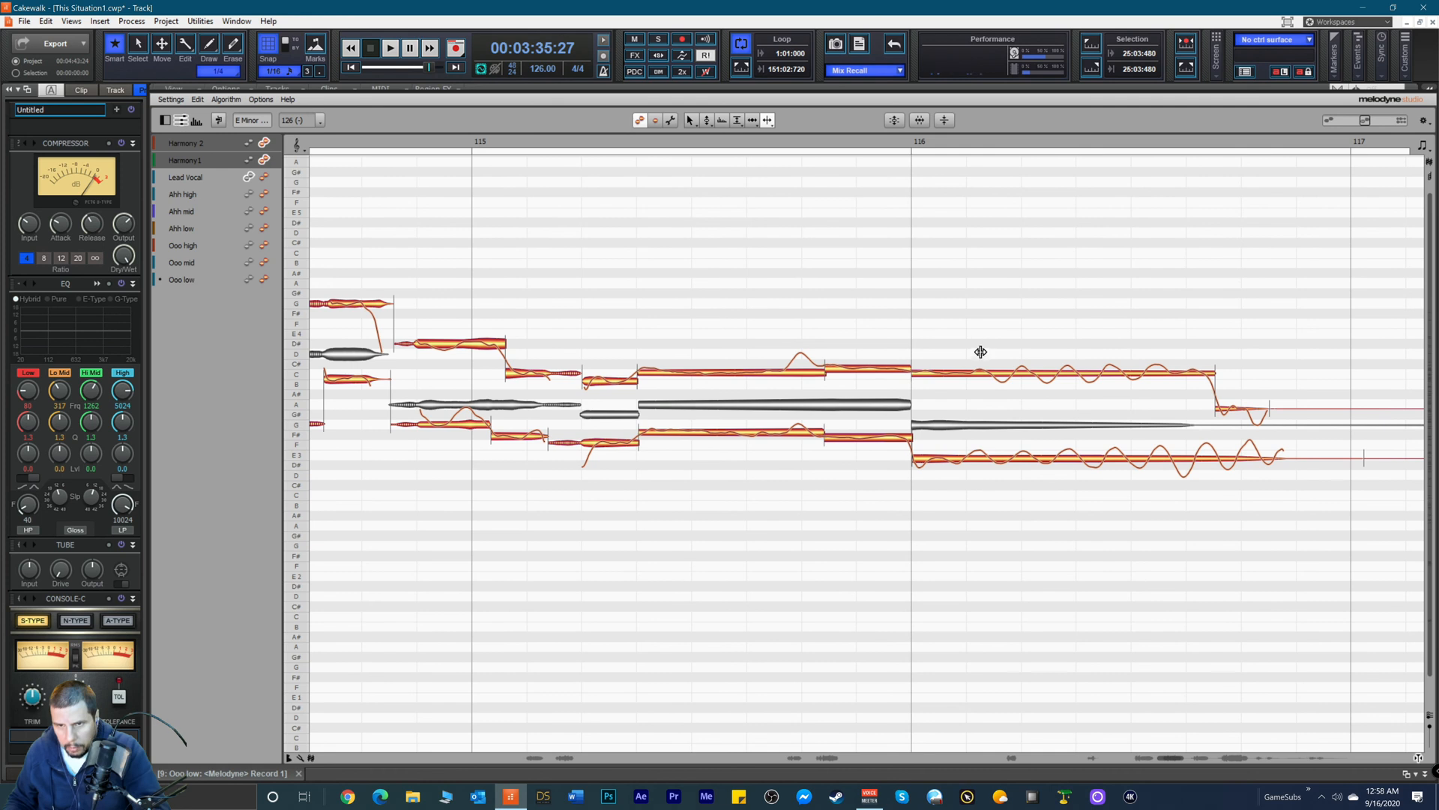
{"action": "left_click", "coordinate": [970, 374]}
{"action": "left_click", "coordinate": [970, 375]}
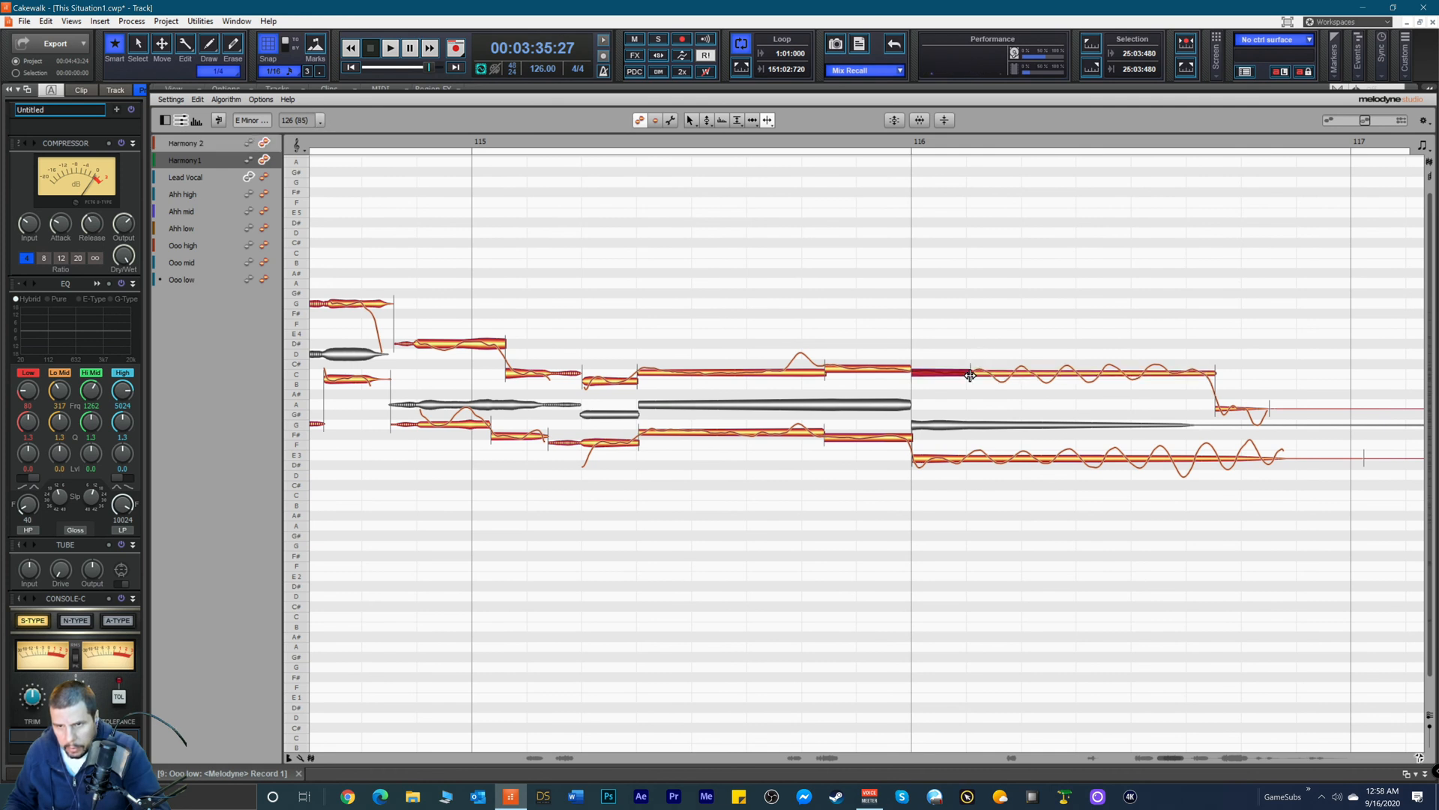
{"action": "right_click", "coordinate": [912, 413]}
{"action": "left_click", "coordinate": [901, 417]}
{"action": "left_click_drag", "start_coordinate": [980, 376], "coordinate": [949, 374]}
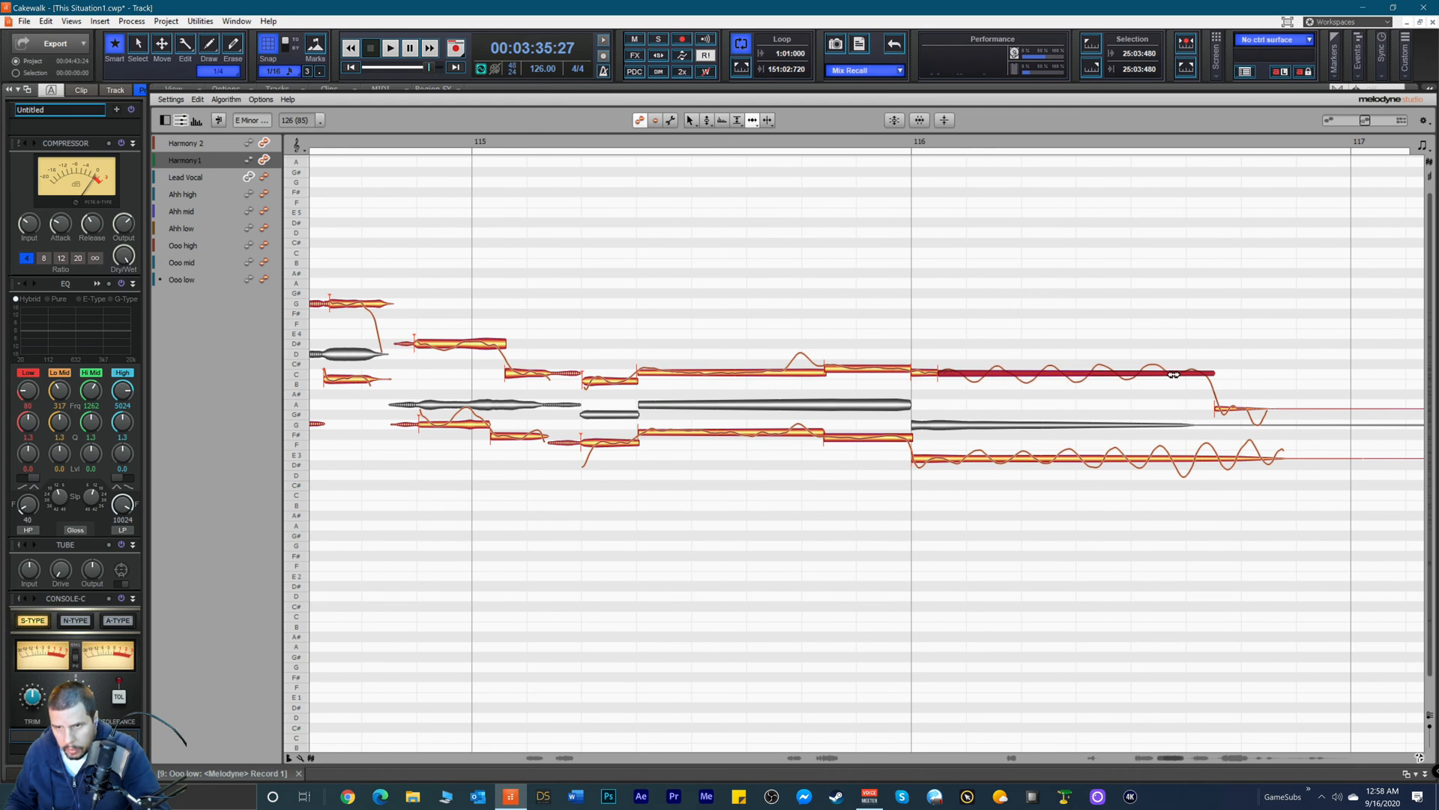
{"action": "left_click_drag", "start_coordinate": [1205, 373], "coordinate": [1162, 376]}
{"action": "left_click_drag", "start_coordinate": [1260, 409], "coordinate": [1197, 412]}
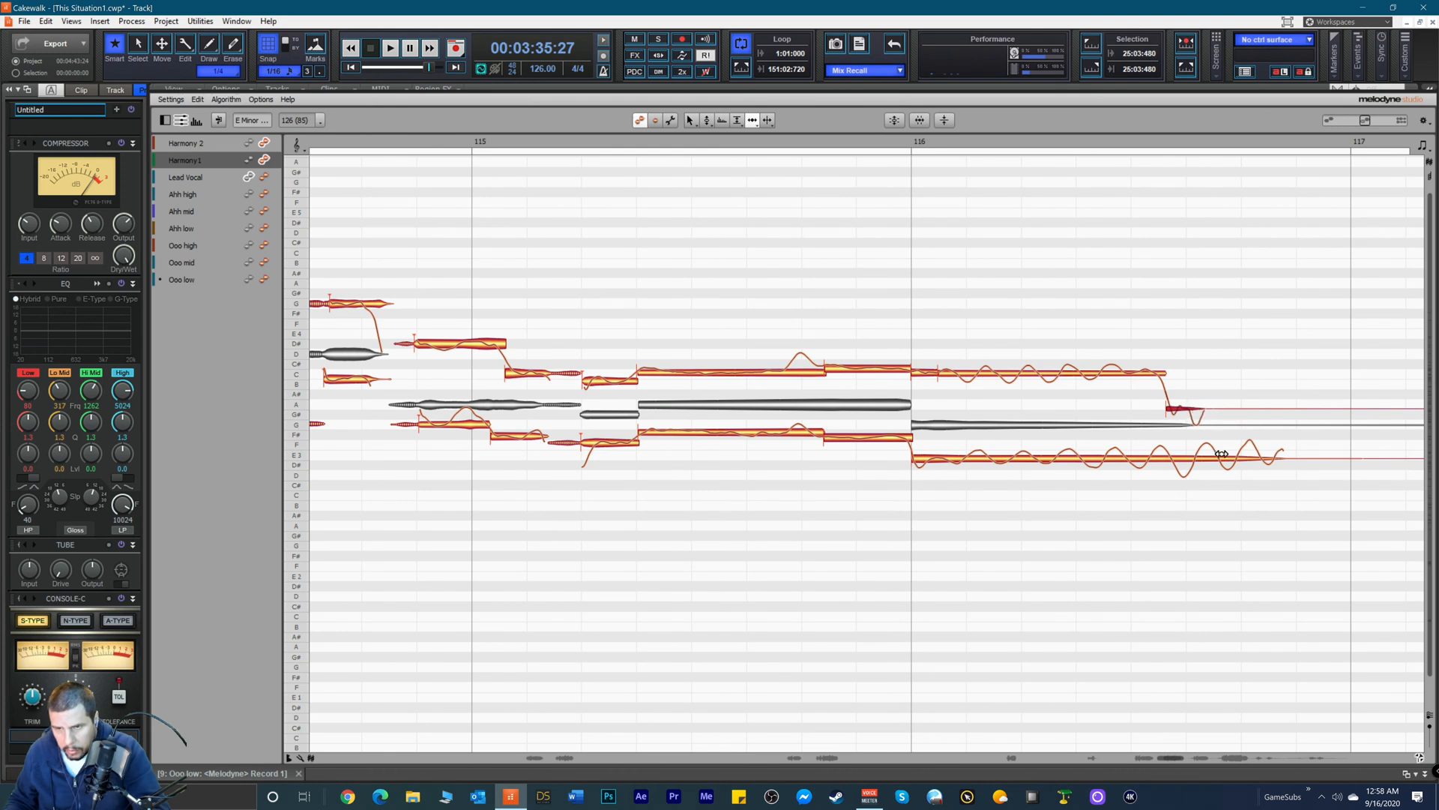
Step: Separate the tail of the last Harmony 2 note and move the note's start and end earlier to match the lead vocal
{"action": "left_click_drag", "start_coordinate": [1277, 462], "coordinate": [1275, 469]}
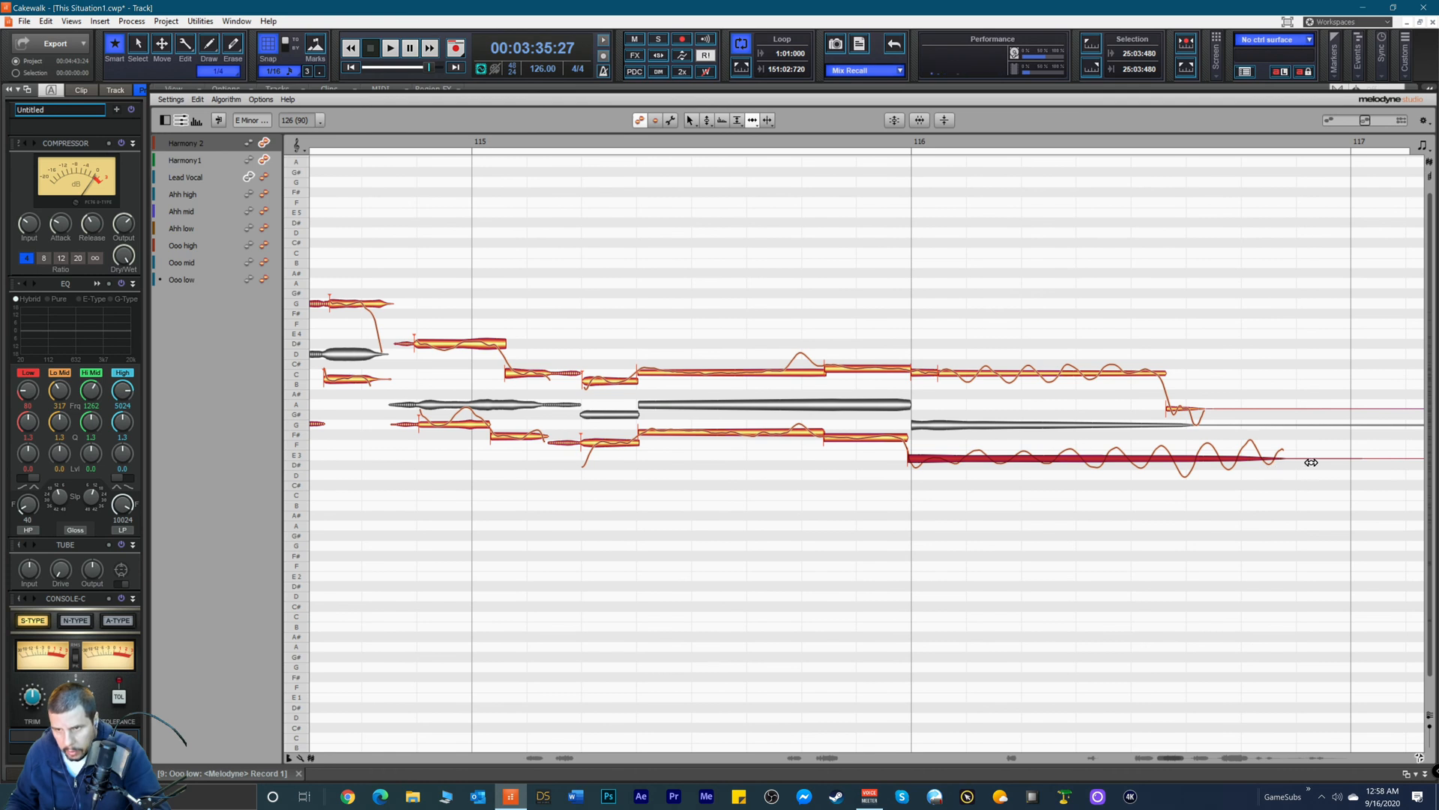
{"action": "right_click", "coordinate": [1313, 489]}
{"action": "left_click", "coordinate": [1327, 493]}
{"action": "double_click", "coordinate": [1292, 461]}
{"action": "right_click", "coordinate": [1272, 497]}
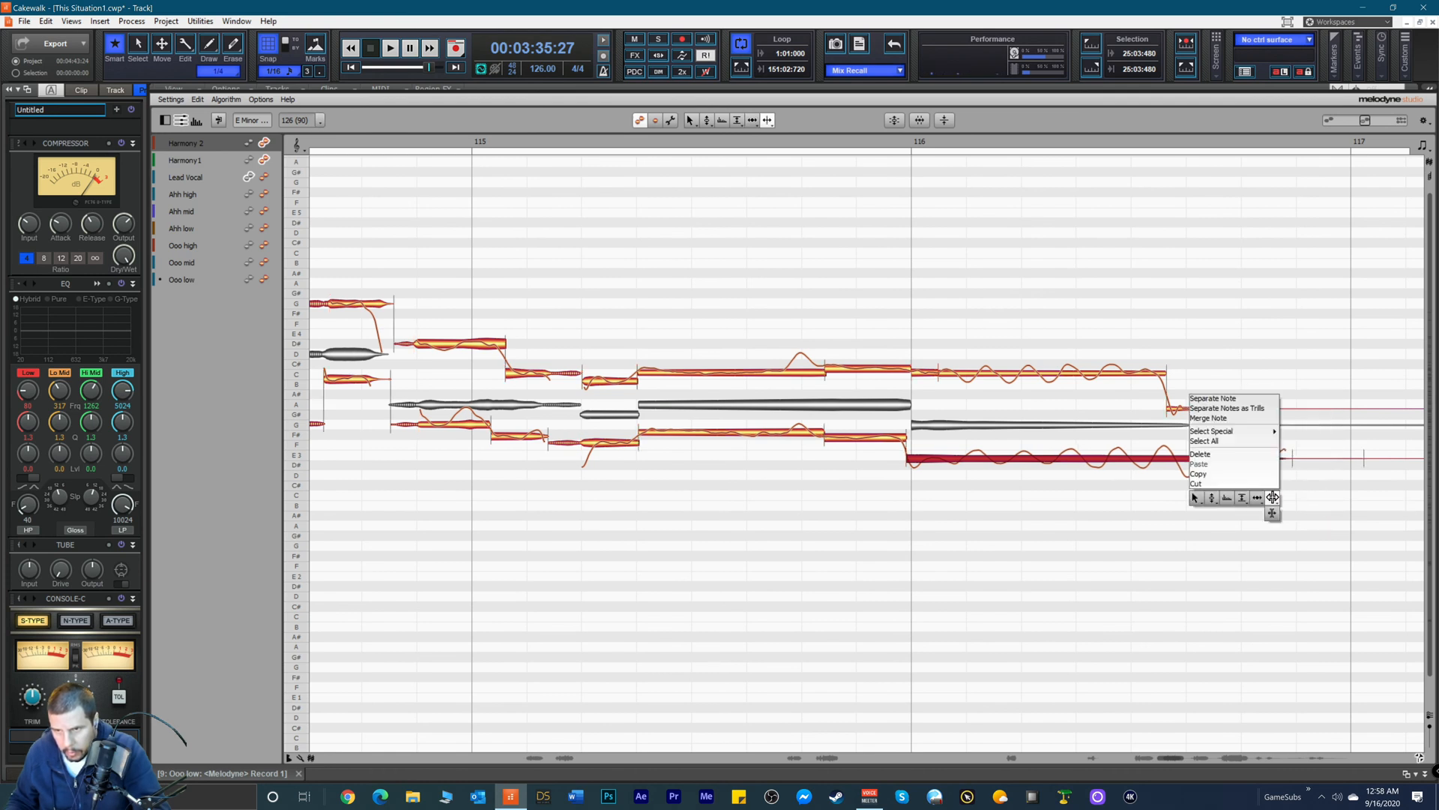
{"action": "left_click", "coordinate": [1273, 499]}
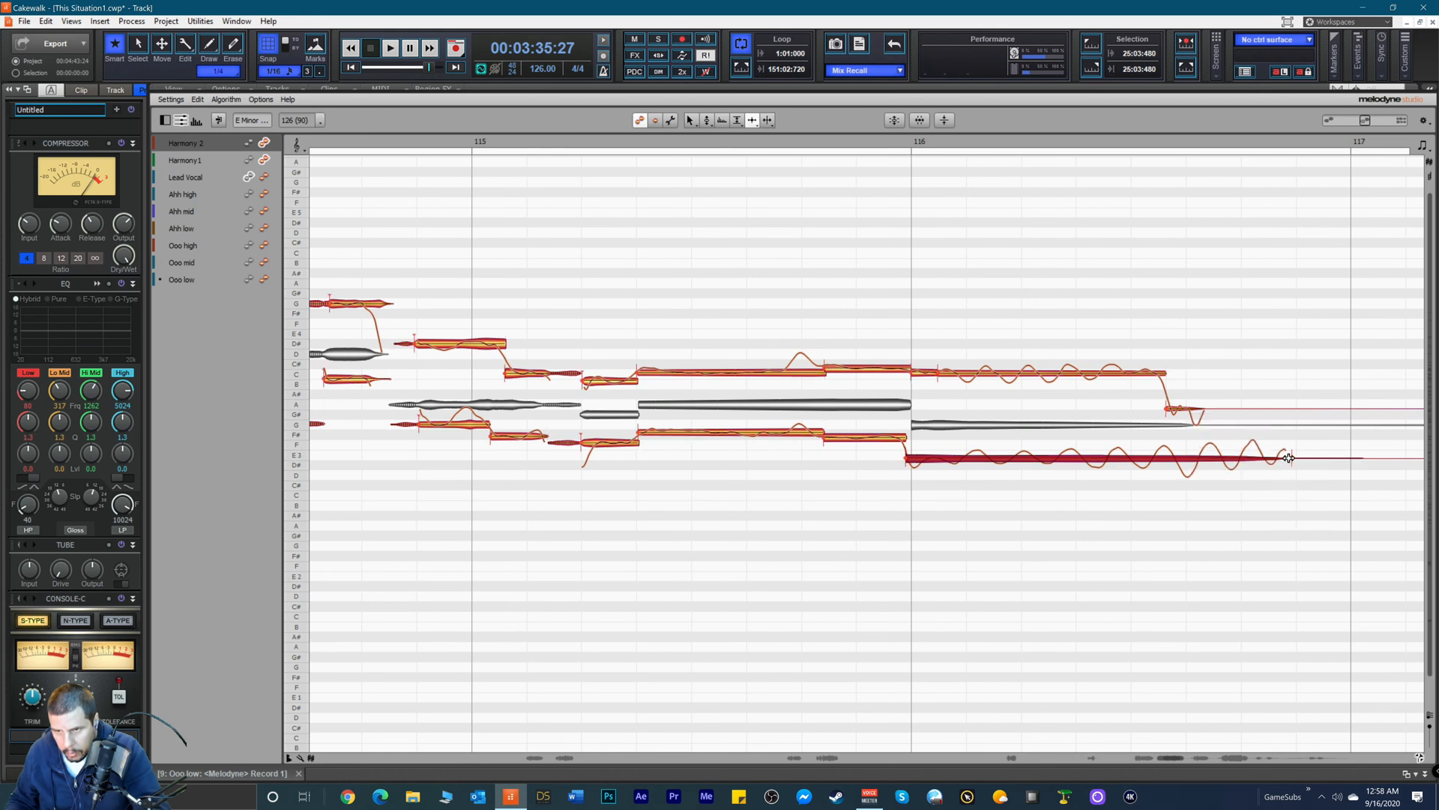
{"action": "right_click", "coordinate": [1289, 458]}
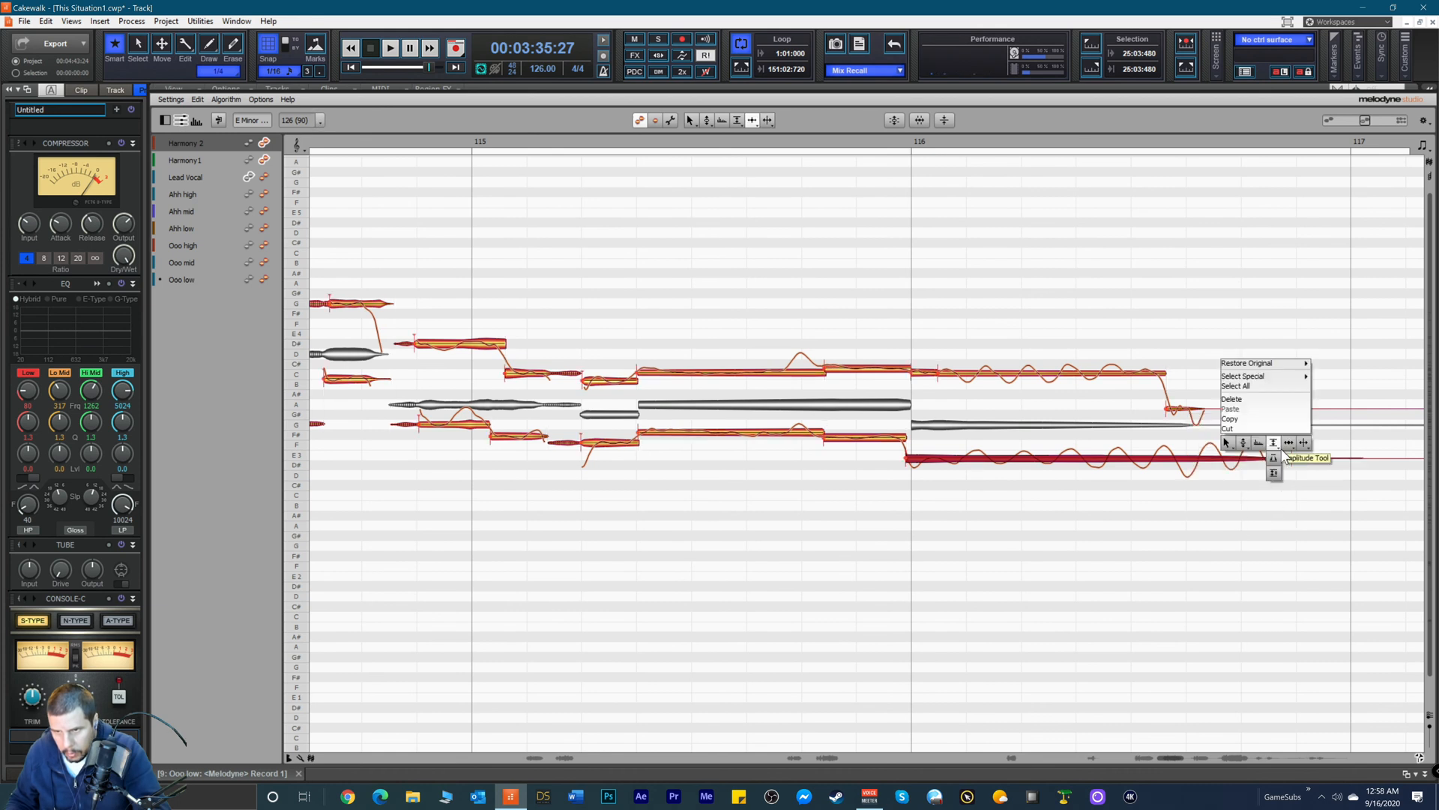
{"action": "left_click", "coordinate": [1289, 443]}
{"action": "left_click_drag", "start_coordinate": [1284, 456], "coordinate": [1212, 465]}
Step: Play back the phrase ending and nudge the start of the last Harmony 2 note slightly earlier before bar 116
{"action": "key", "text": "space"}
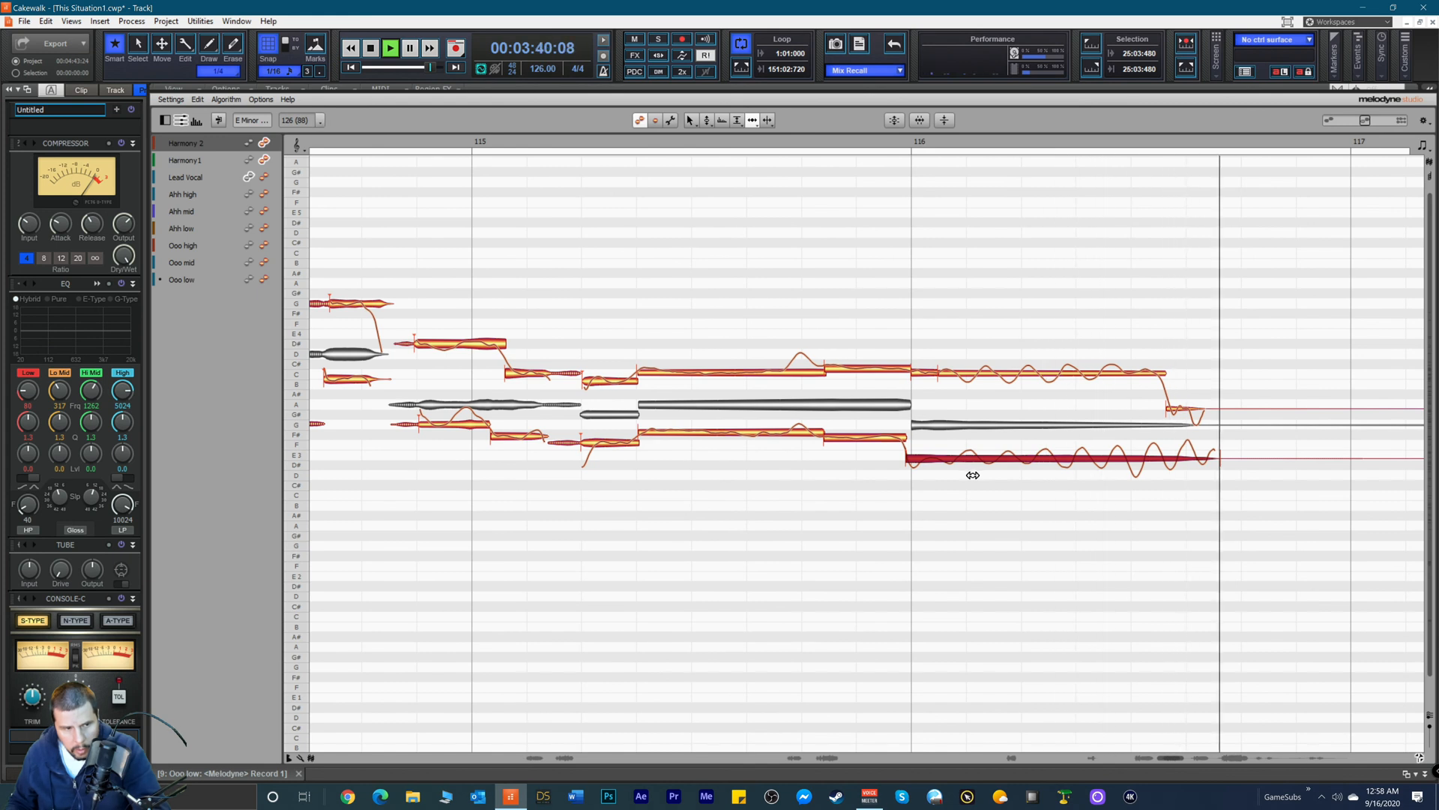
{"action": "key", "text": "space"}
{"action": "key", "text": "space"}
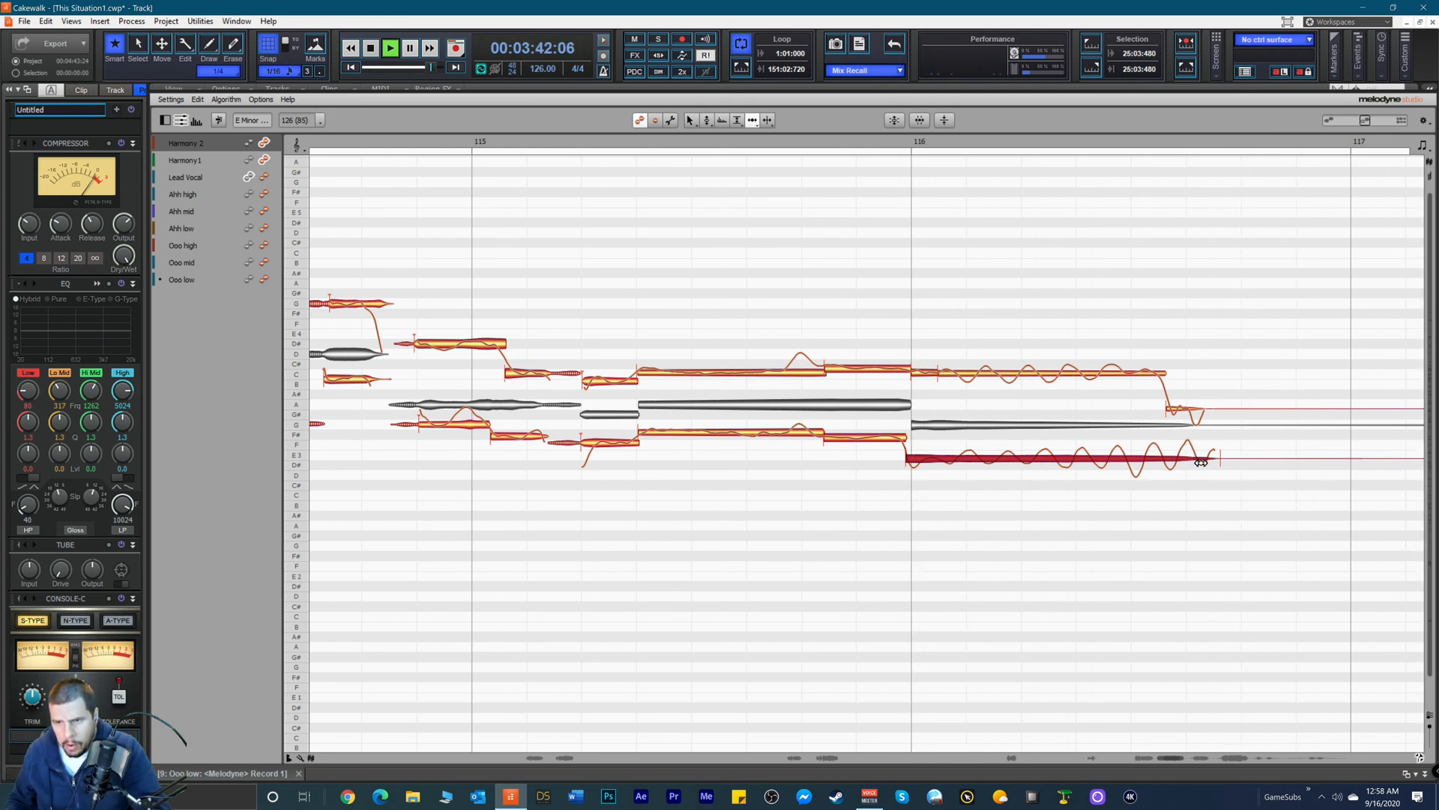
{"action": "key", "text": "space"}
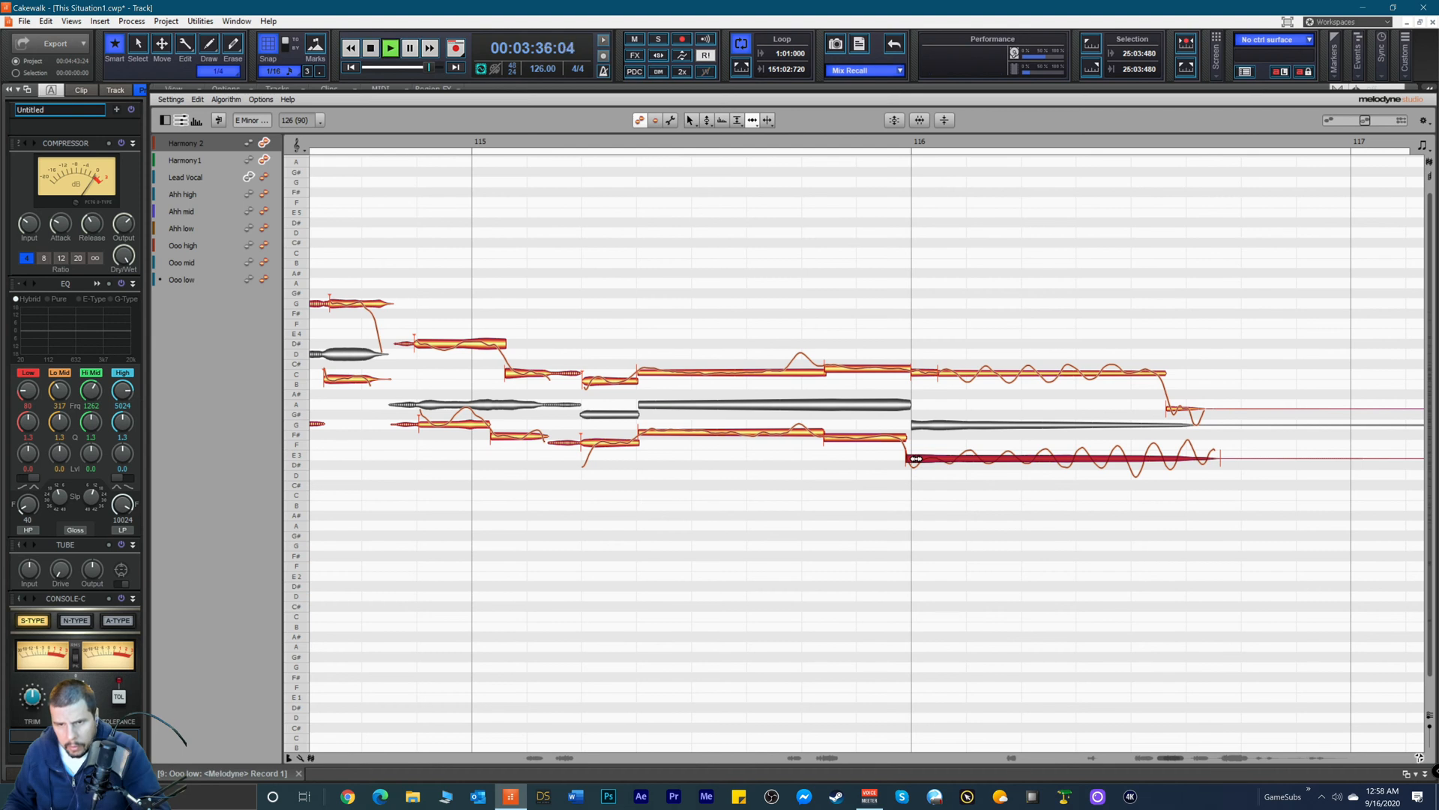
{"action": "left_click_drag", "start_coordinate": [918, 458], "coordinate": [911, 459]}
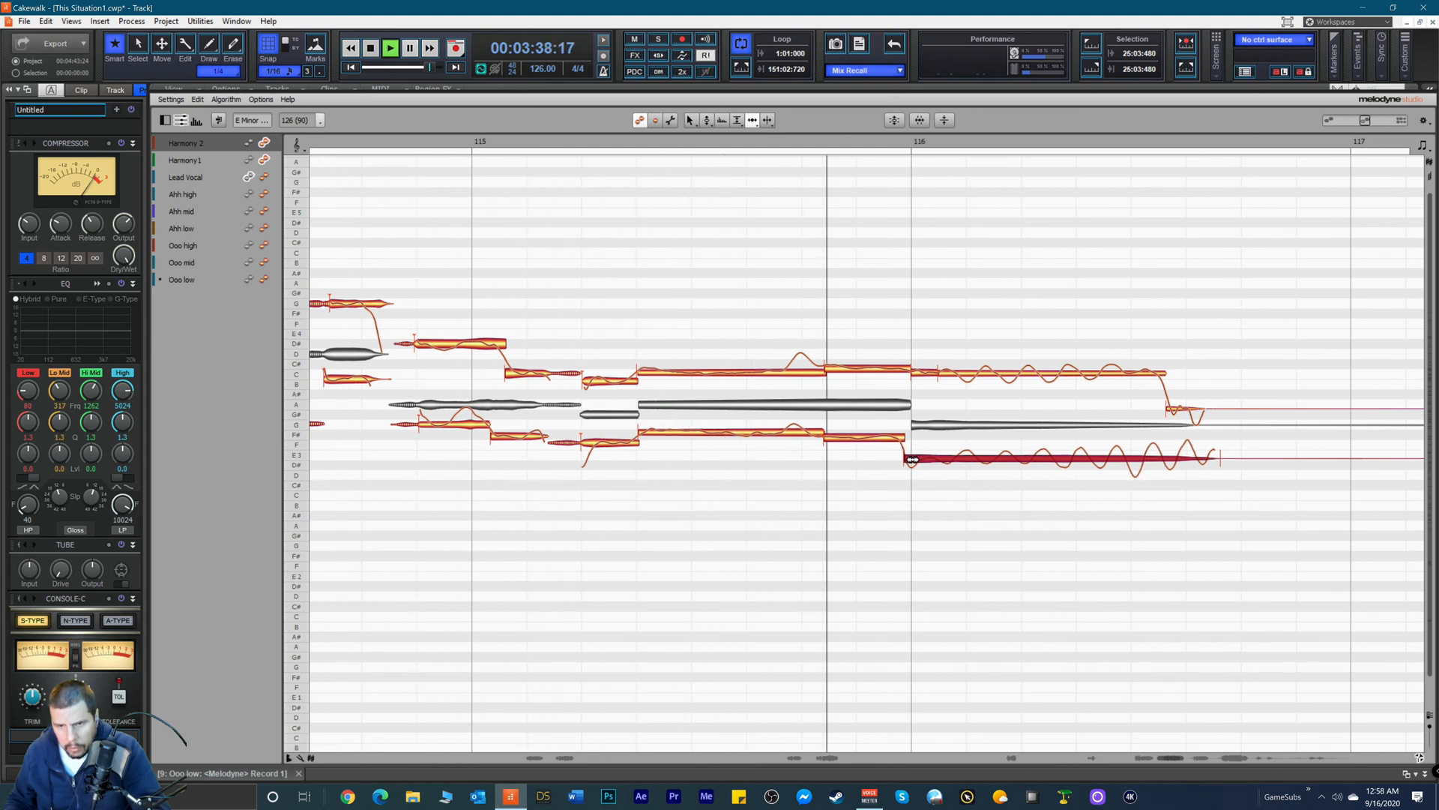
{"action": "key", "text": "space"}
Step: Select all Harmony1 and Harmony 2 notes of the phrase from bar 114 onward, snap their pitches to the nearest semitones and play back
{"action": "right_click", "coordinate": [928, 342]}
{"action": "left_click", "coordinate": [1208, 523]}
{"action": "left_click_drag", "start_coordinate": [1230, 492], "coordinate": [947, 273]}
{"action": "left_click", "coordinate": [1046, 549], "text": "shift"}
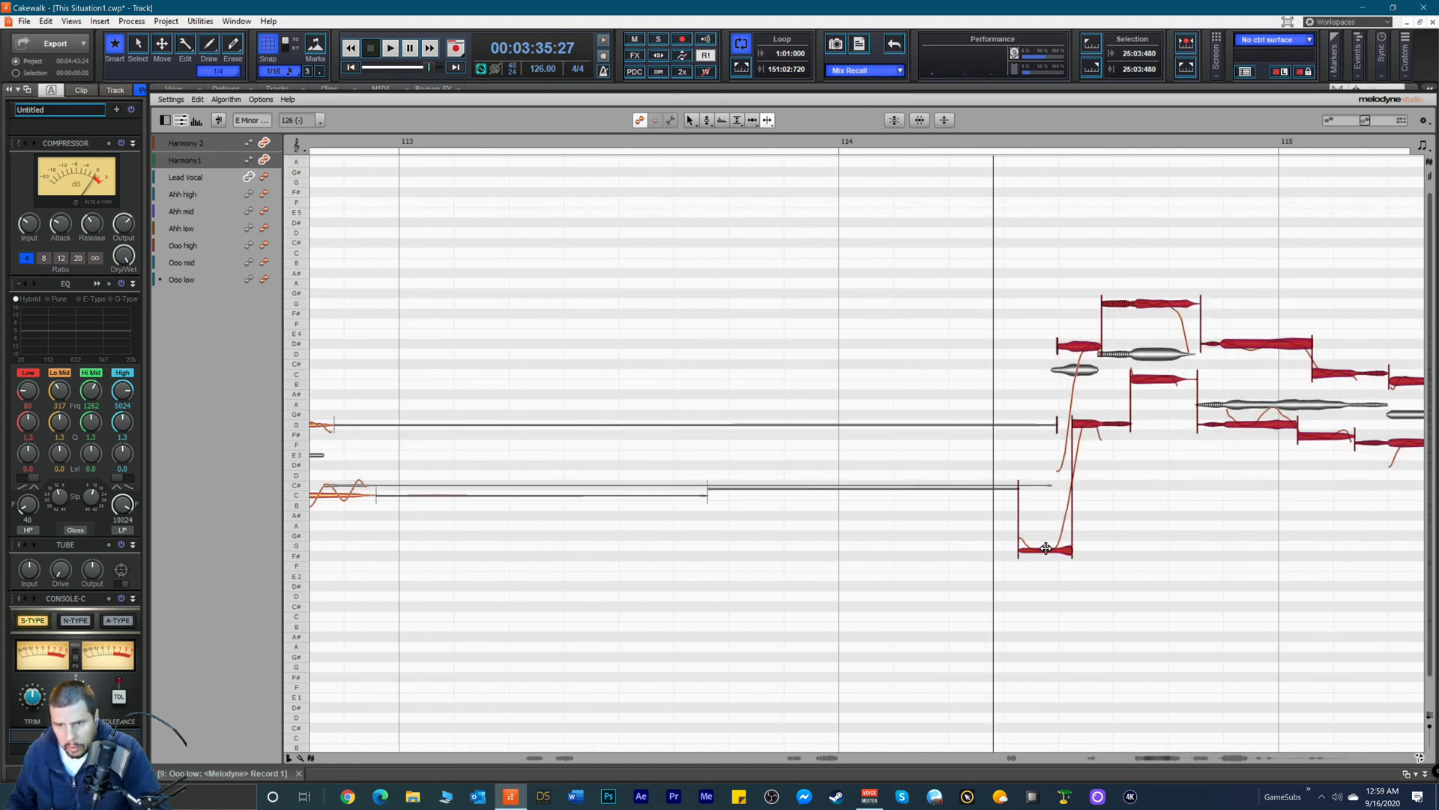
{"action": "right_click", "coordinate": [1078, 342]}
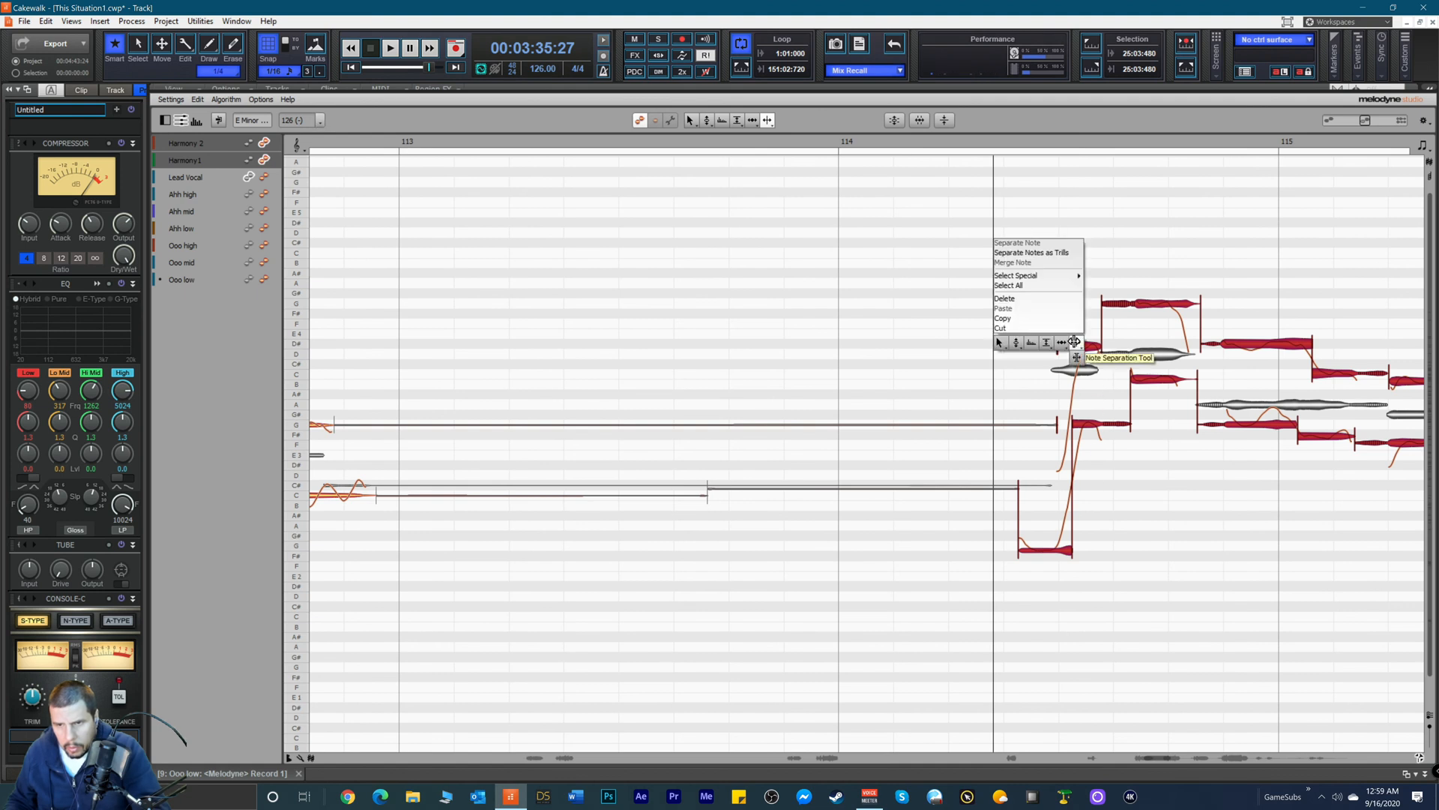
{"action": "left_click", "coordinate": [1014, 345]}
{"action": "double_click", "coordinate": [1070, 350]}
{"action": "key", "text": "space"}
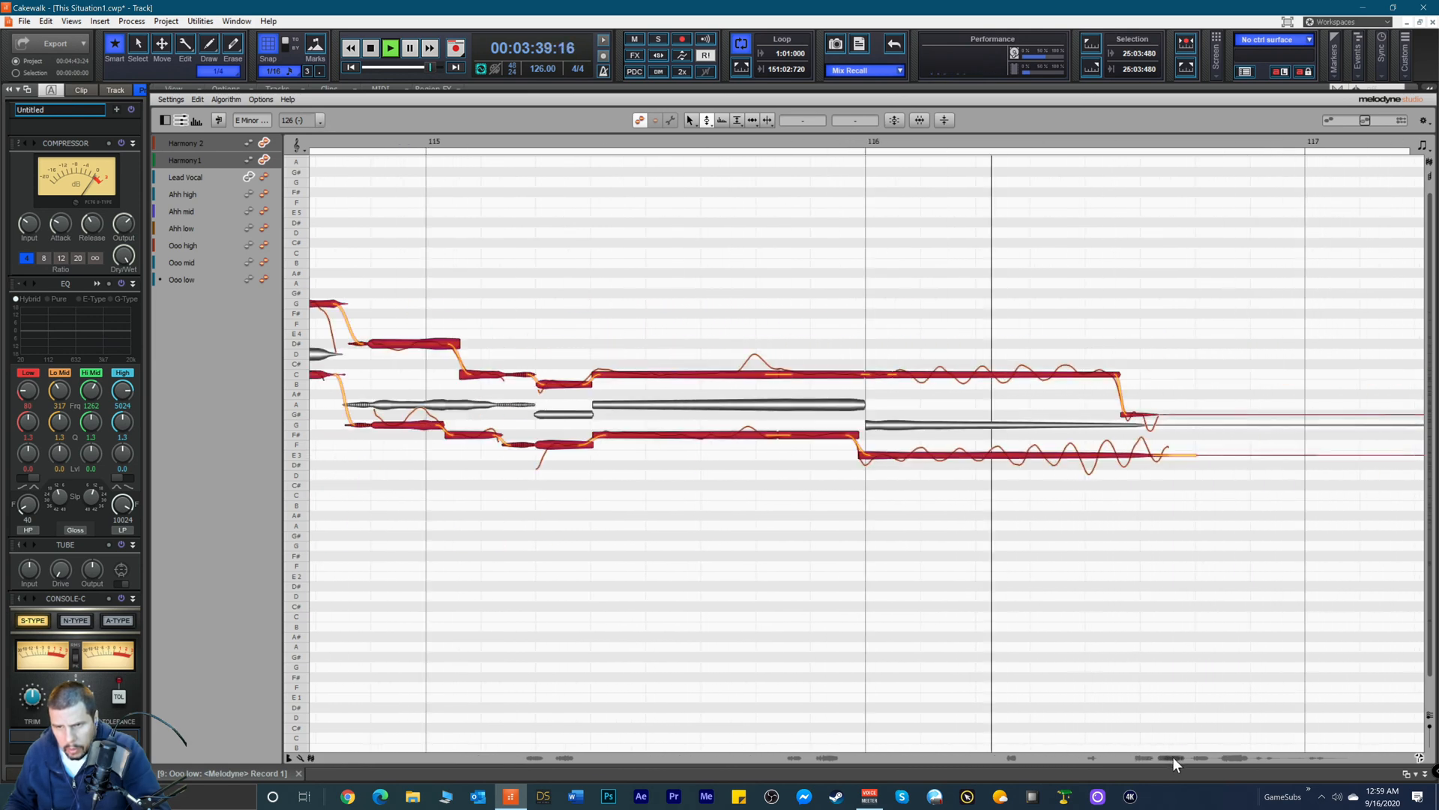
{"action": "key", "text": "space"}
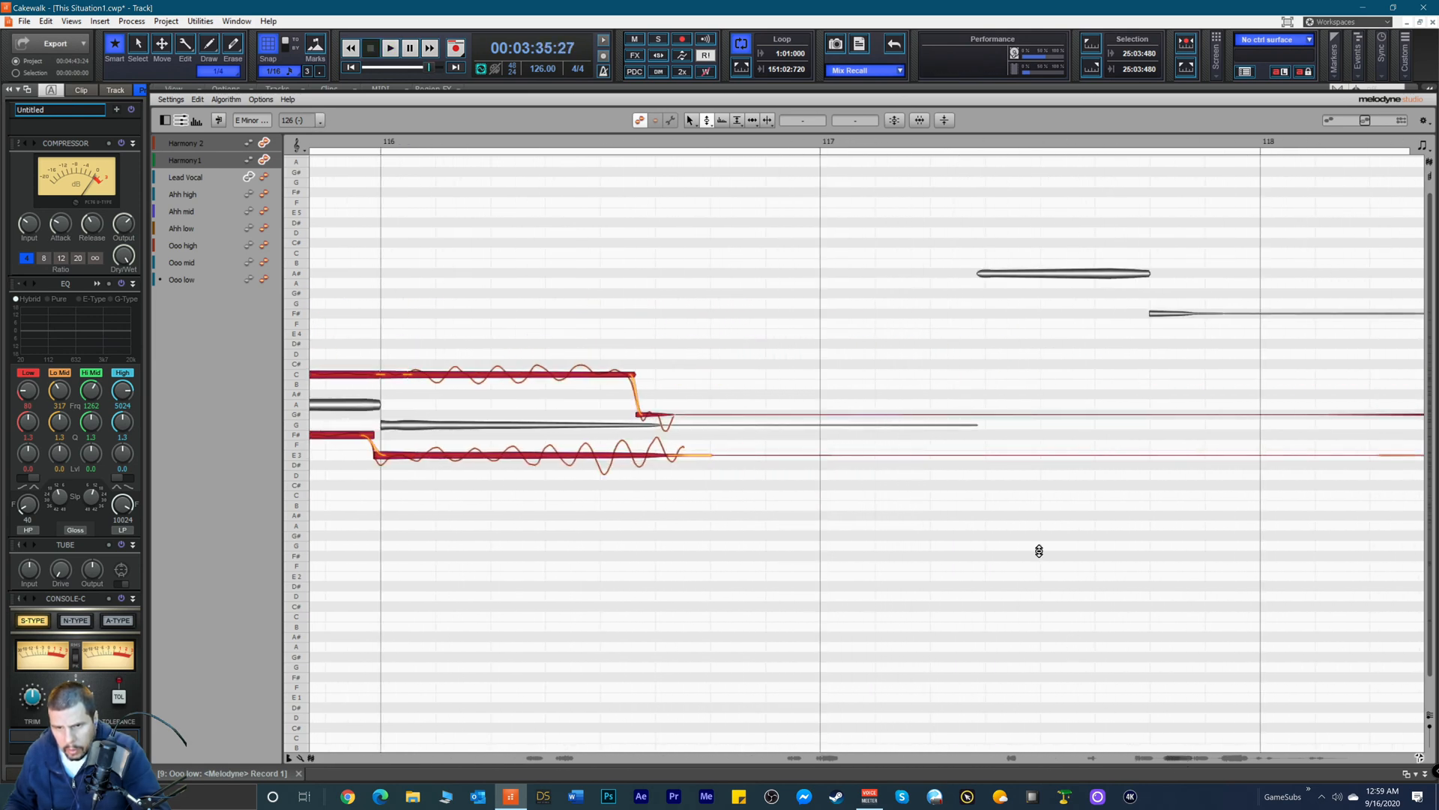
Step: Select and delete the faint tails of the last Harmony 2 and Harmony1 notes after the phrase ending, around bar 117
{"action": "right_click", "coordinate": [905, 465]}
{"action": "mouse_move", "coordinate": [946, 460]}
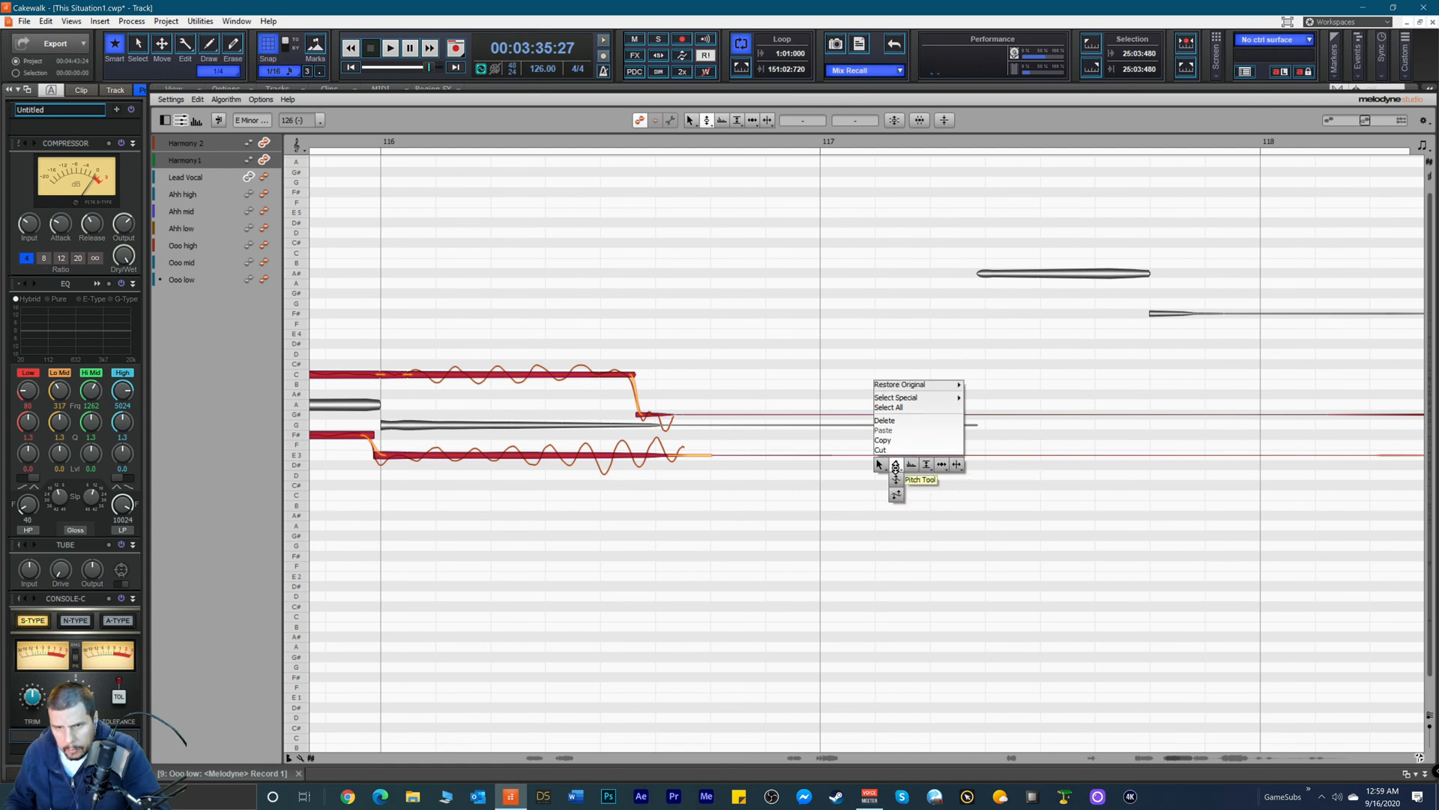
{"action": "left_click", "coordinate": [899, 466]}
{"action": "left_click", "coordinate": [977, 441]}
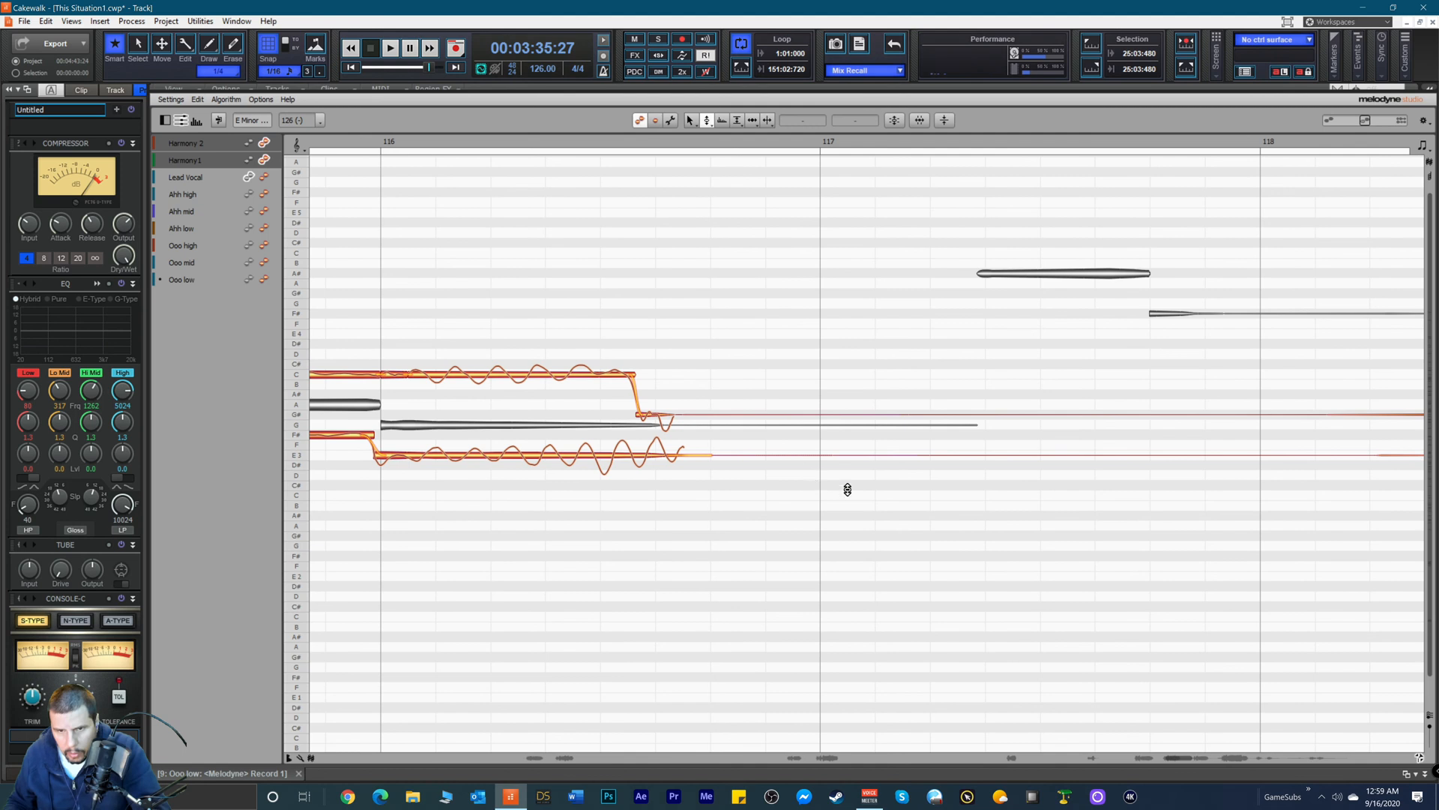
{"action": "left_click_drag", "start_coordinate": [793, 440], "coordinate": [881, 472]}
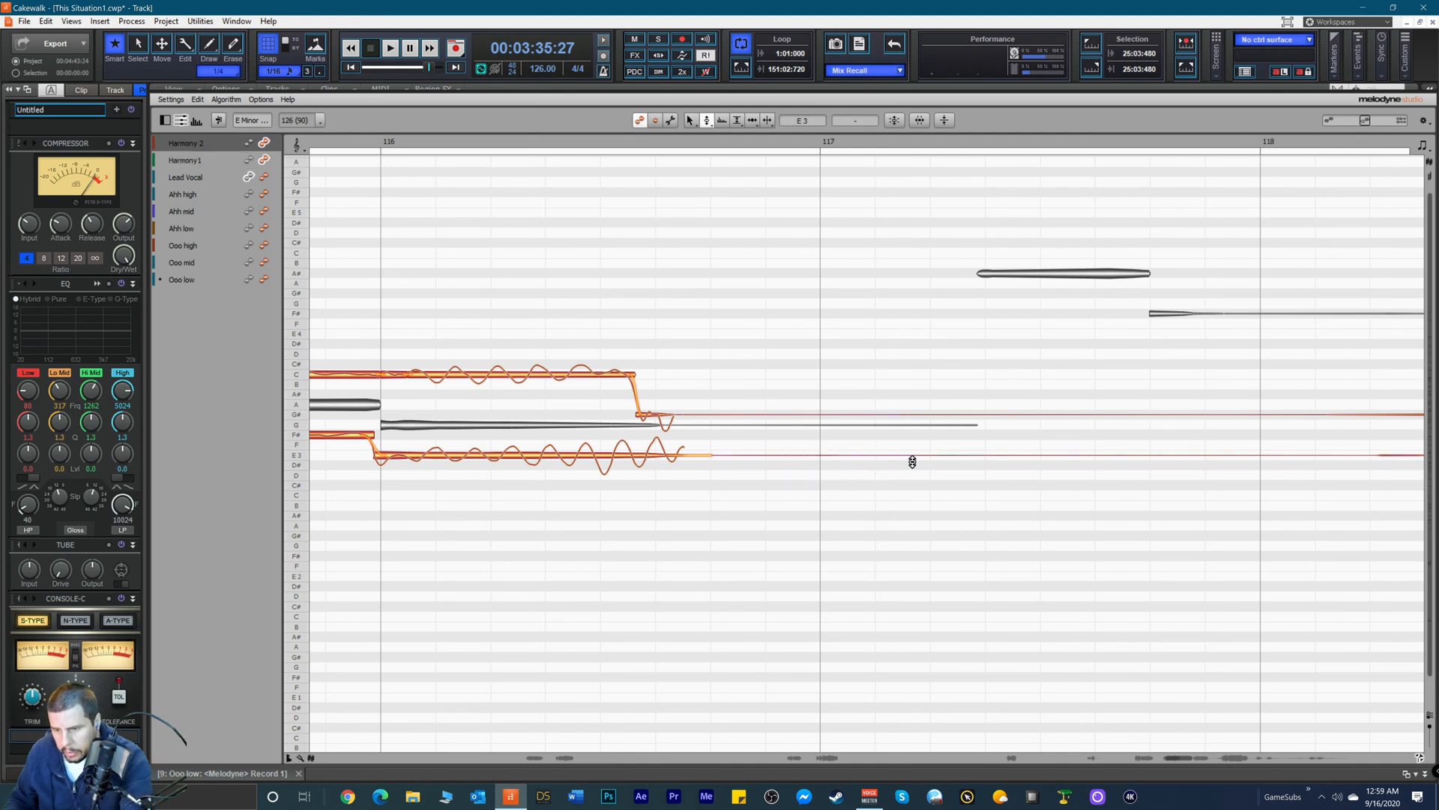
{"action": "left_click_drag", "start_coordinate": [943, 410], "coordinate": [991, 463]}
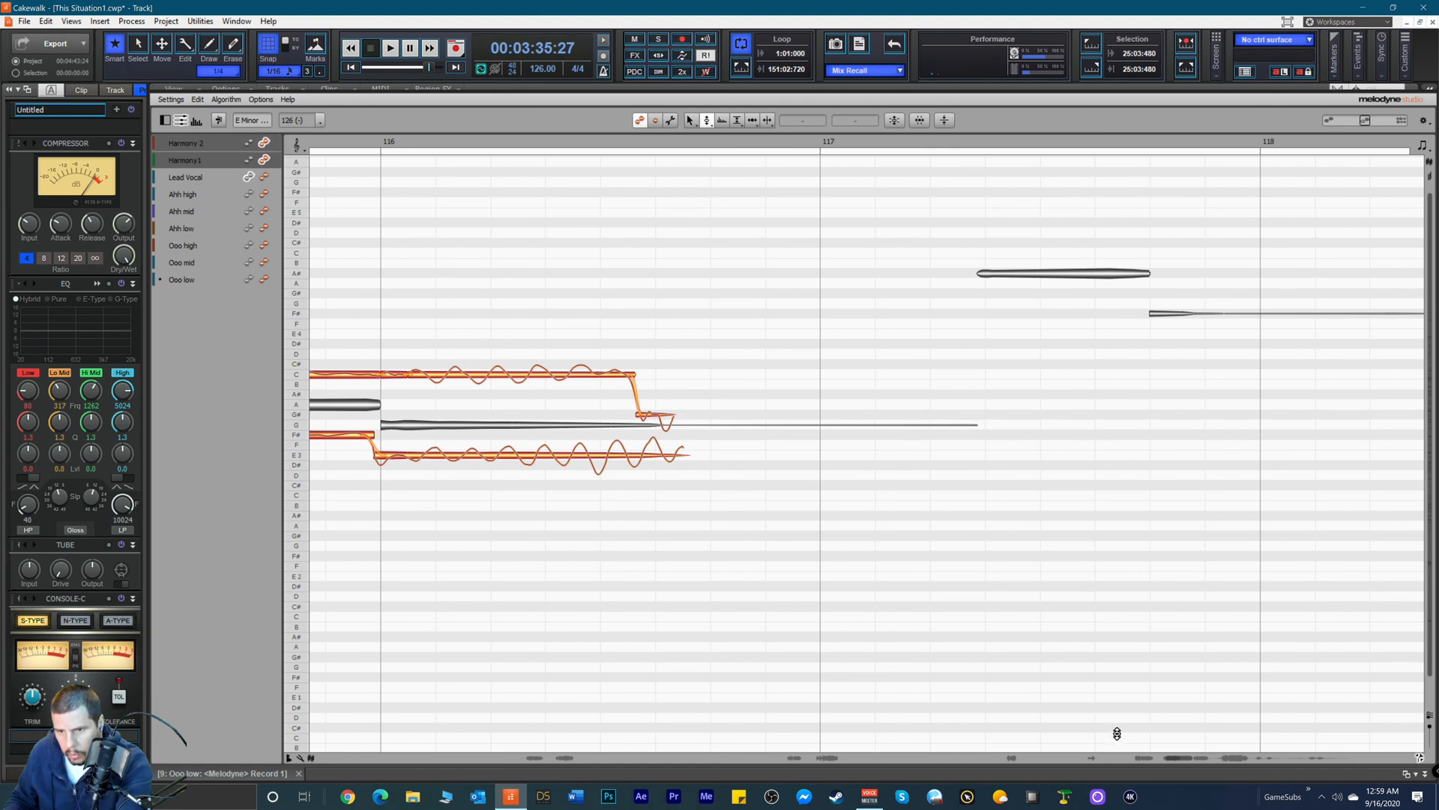
Step: Play back the next harmony phrase from between bars 118 and 119
{"action": "left_click_drag", "start_coordinate": [1176, 758], "coordinate": [1186, 755]}
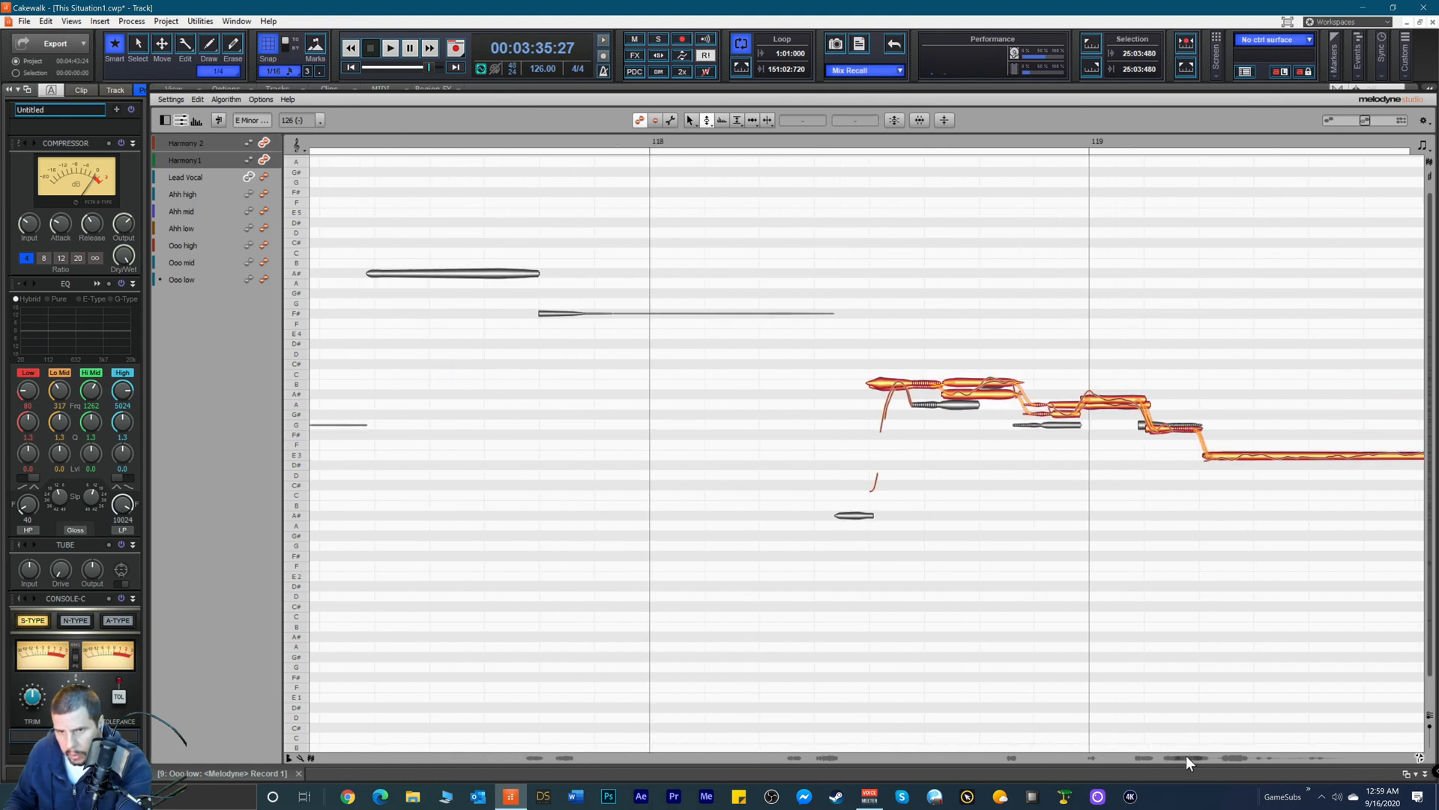
{"action": "left_click", "coordinate": [783, 148]}
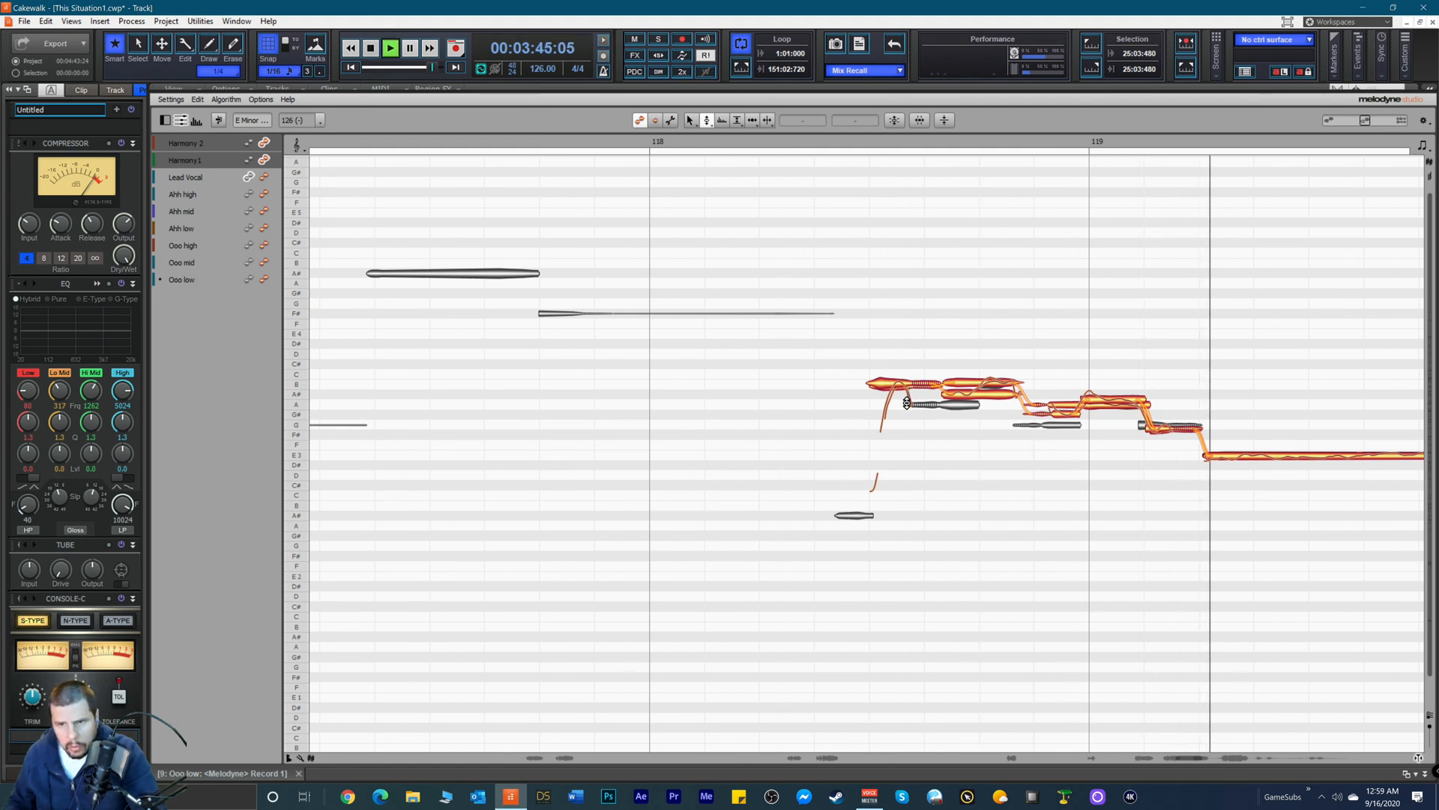
{"action": "key", "text": "space"}
Step: Toggle Spread Unison Tracks, separate the joined Harmony 2 and Harmony1 notes between bar 118 and just after bar 119, and play back the phrase
{"action": "right_click", "coordinate": [992, 345]}
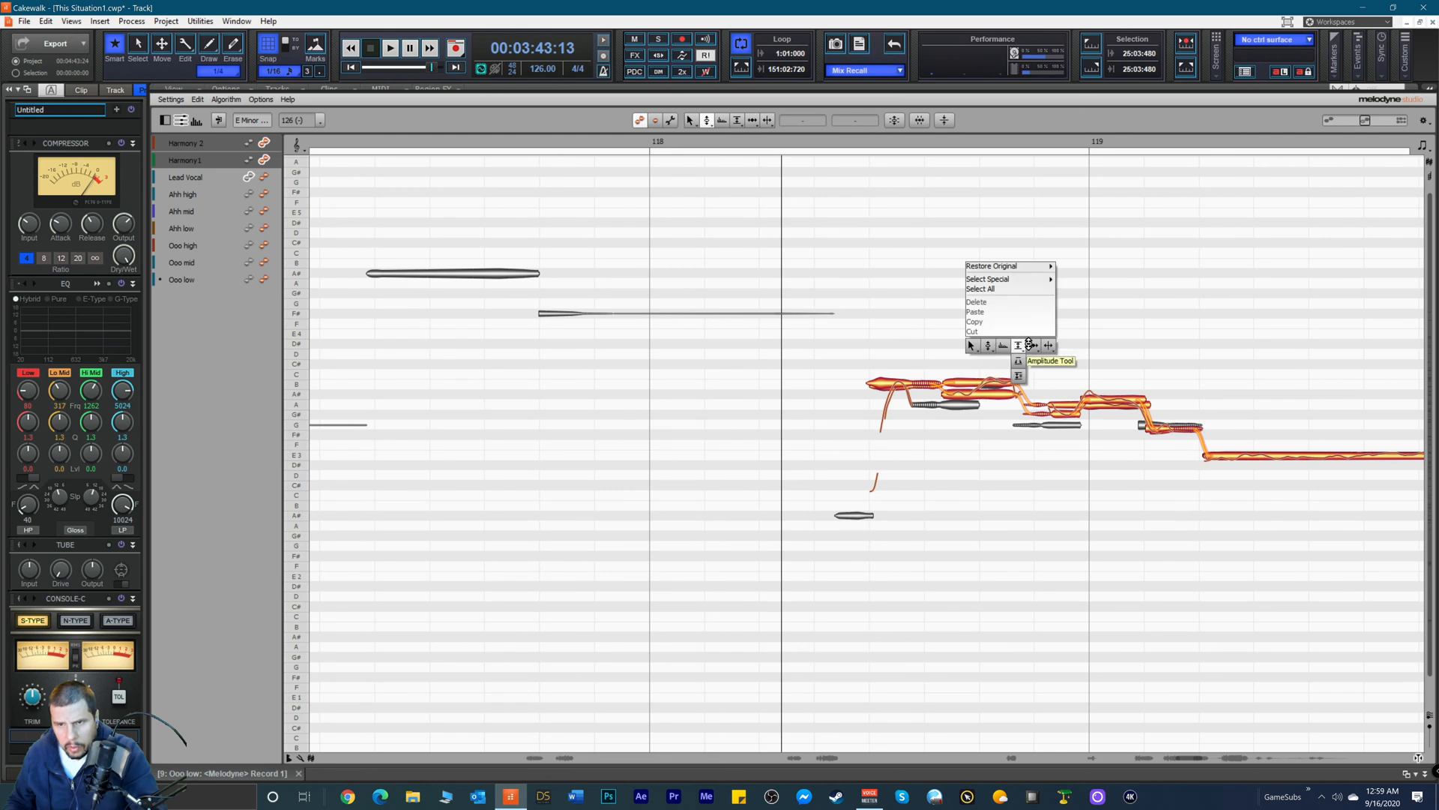
{"action": "left_click", "coordinate": [1044, 345]}
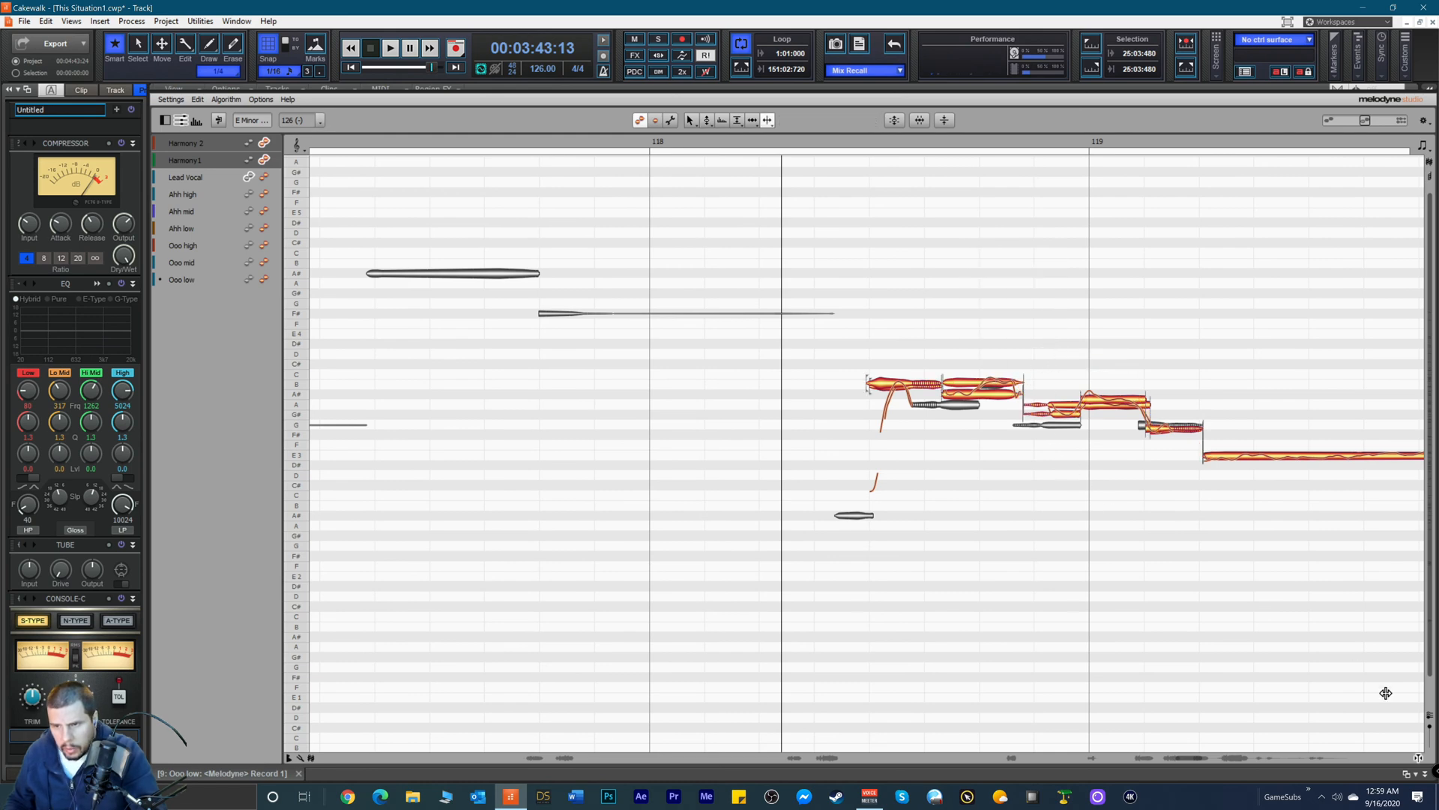
{"action": "left_click", "coordinate": [1429, 717]}
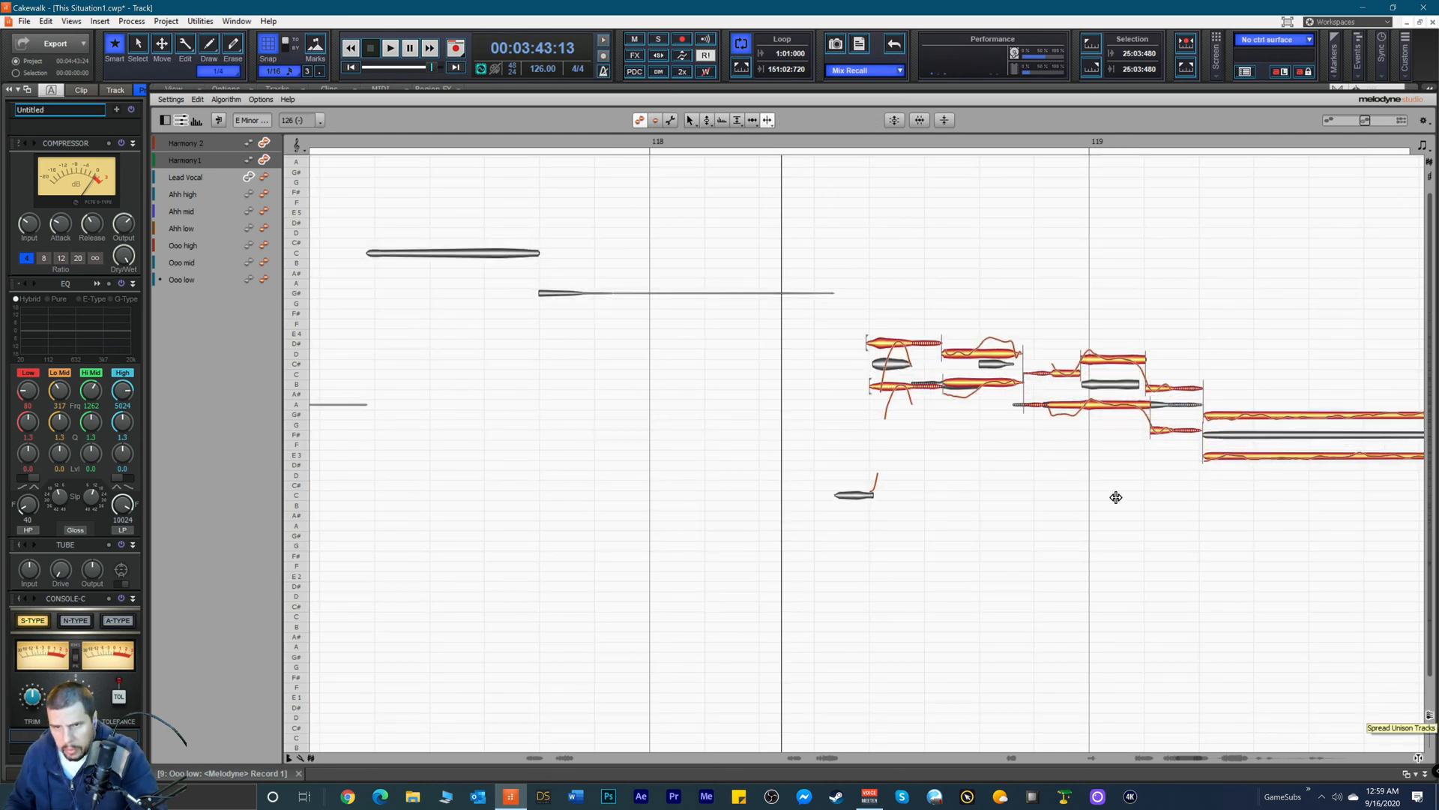
{"action": "left_click", "coordinate": [978, 385]}
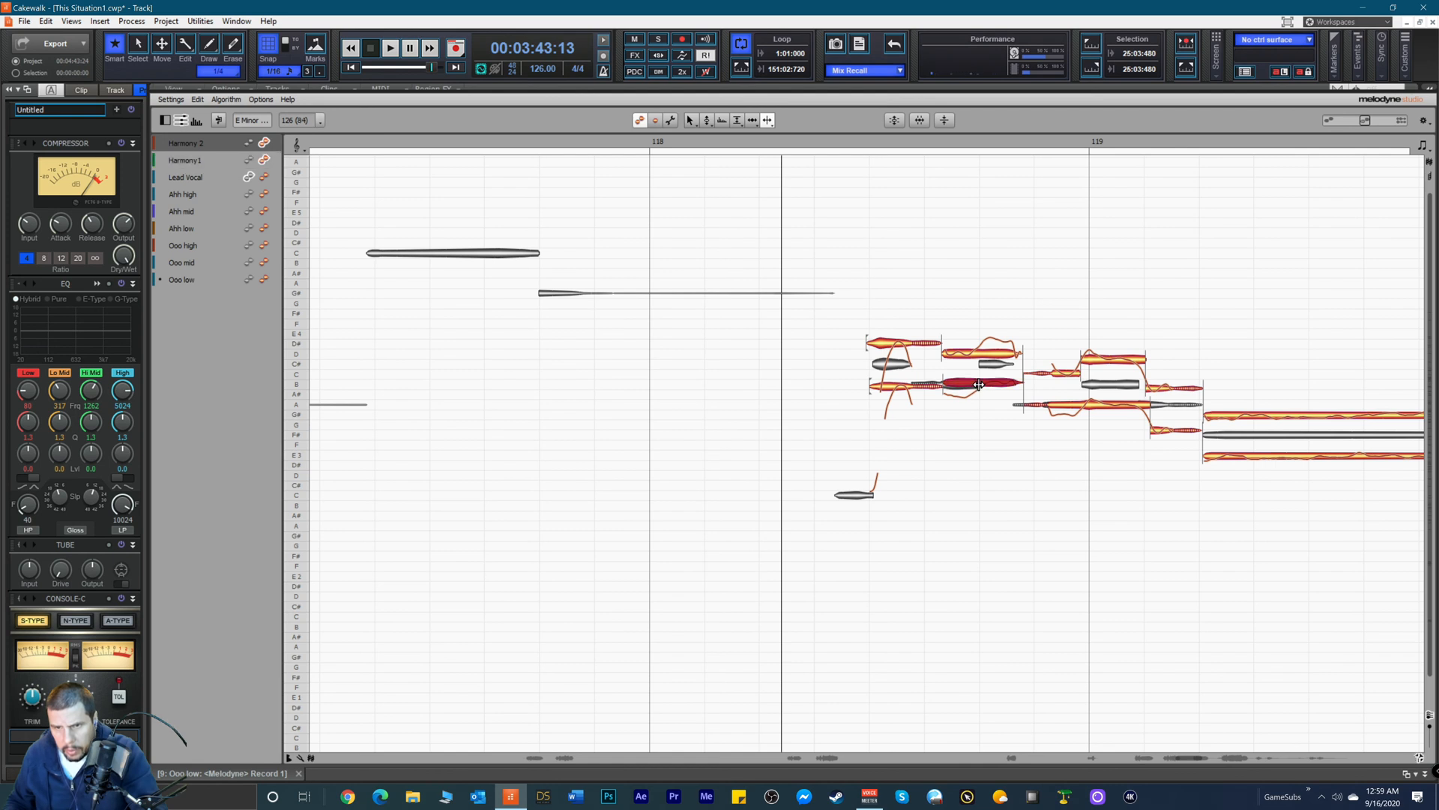
{"action": "left_click", "coordinate": [978, 348]}
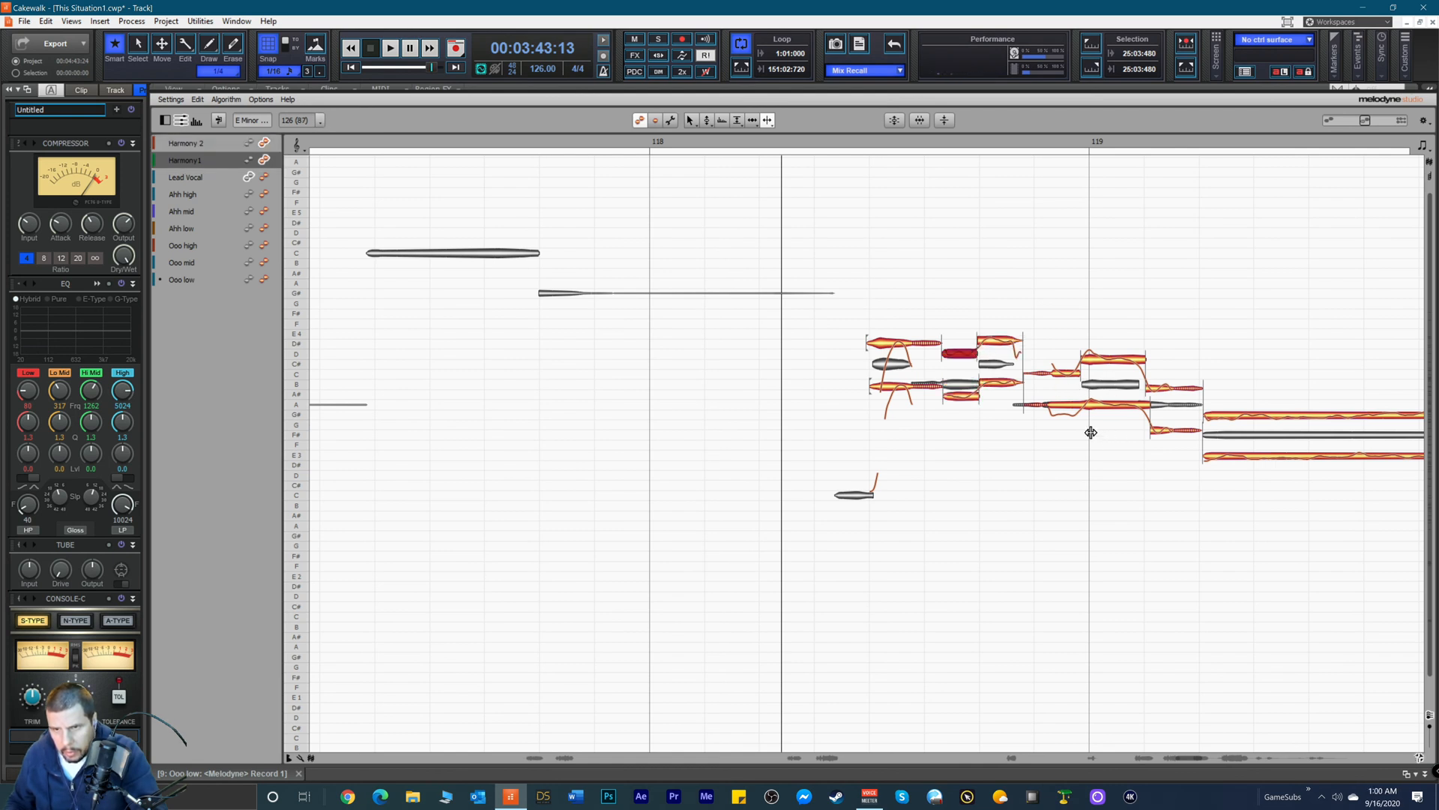
{"action": "left_click_drag", "start_coordinate": [1084, 404], "coordinate": [1084, 414]}
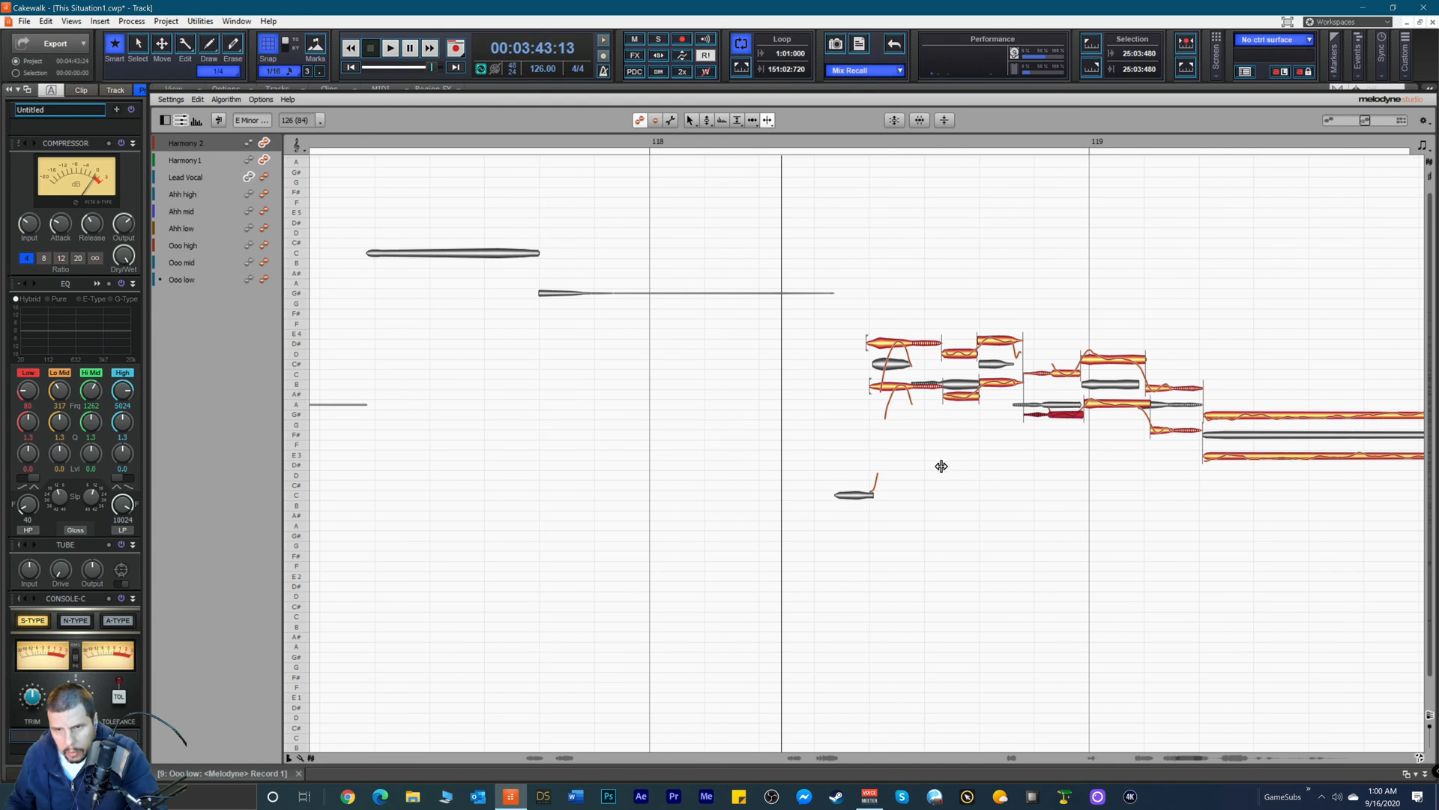
{"action": "key", "text": "space"}
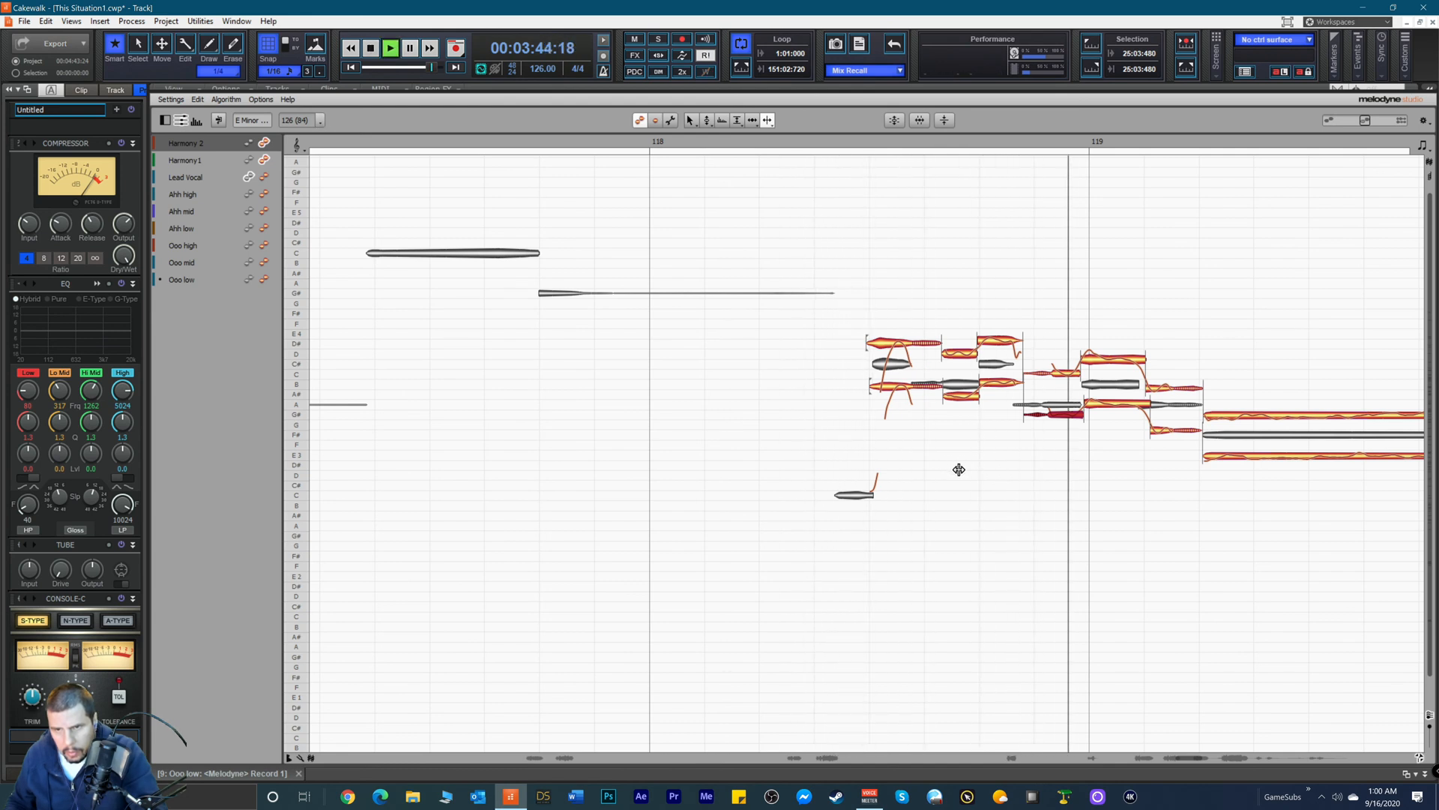
{"action": "key", "text": "space"}
Step: Select all Harmony1 and Harmony 2 notes of the phrase around bar 119, snap their pitches to the nearest semitones and play back
{"action": "left_click_drag", "start_coordinate": [877, 282], "coordinate": [1284, 483]}
{"action": "right_click", "coordinate": [1102, 467]}
{"action": "left_click", "coordinate": [1043, 468]}
{"action": "double_click", "coordinate": [893, 341]}
{"action": "key", "text": "space"}
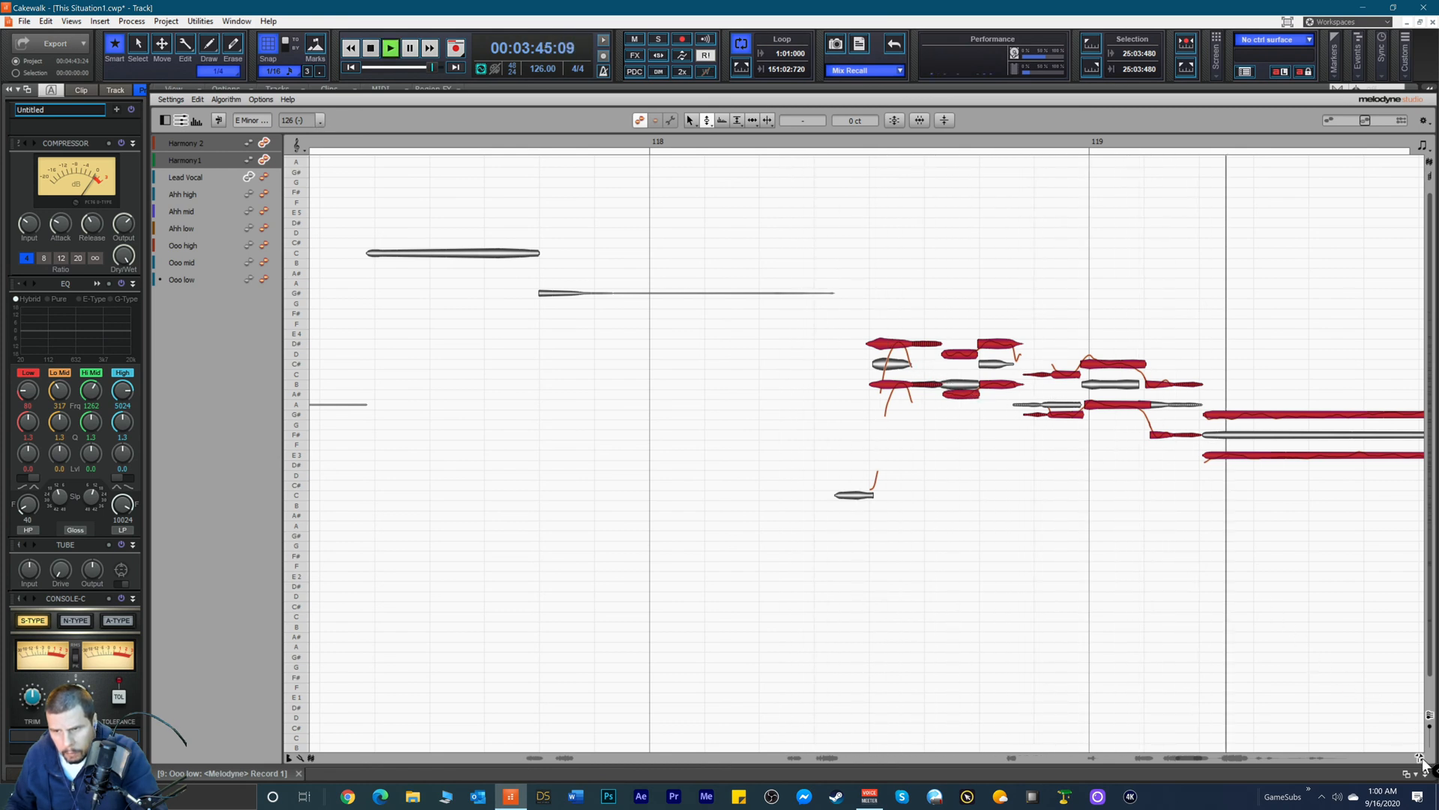
{"action": "key", "text": "space"}
{"action": "key", "text": "space"}
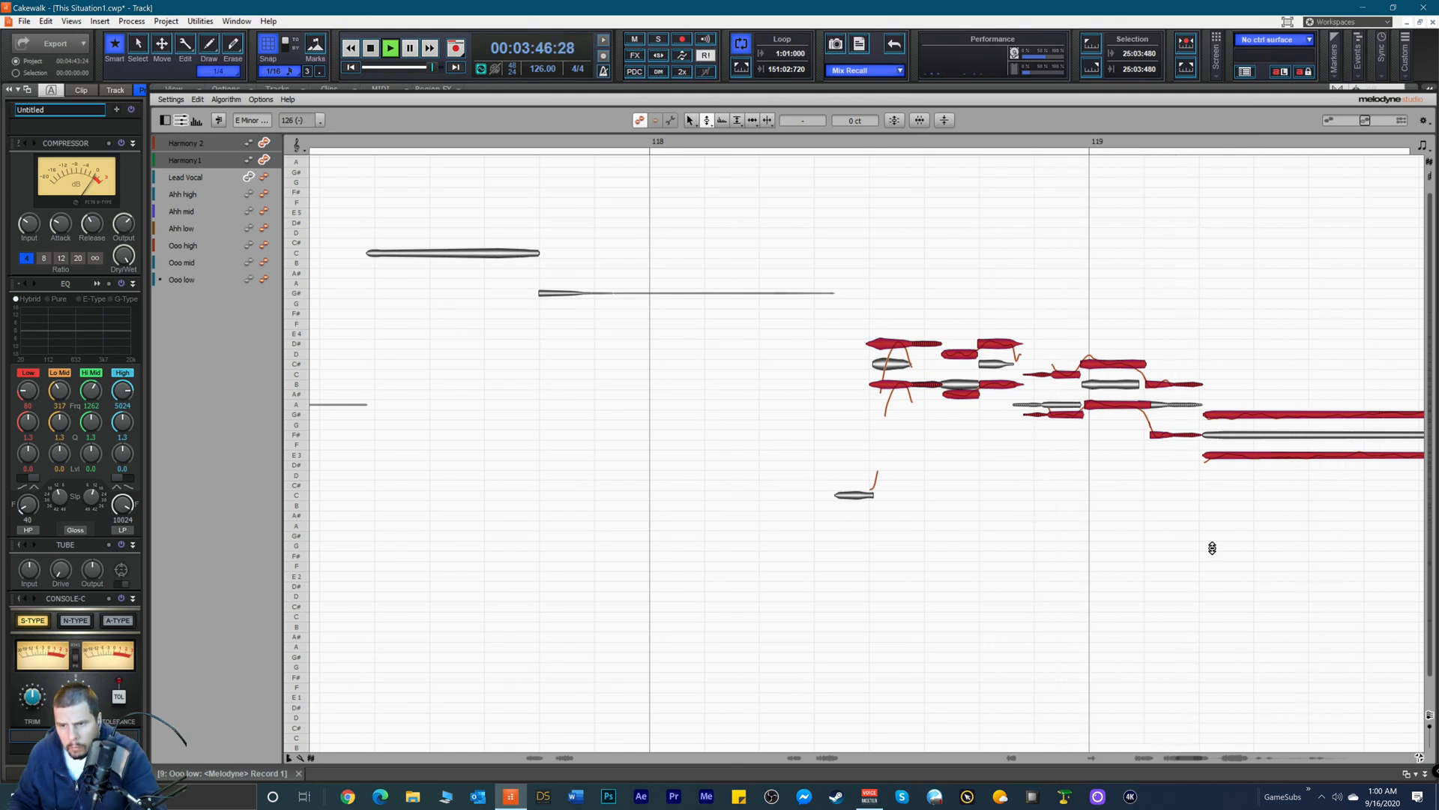
{"action": "key", "text": "space"}
Step: Check the phrase ending after bar 120, then select and delete the faint Harmony1 and Harmony 2 tails around bar 121
{"action": "left_click_drag", "start_coordinate": [1184, 756], "coordinate": [1195, 761]}
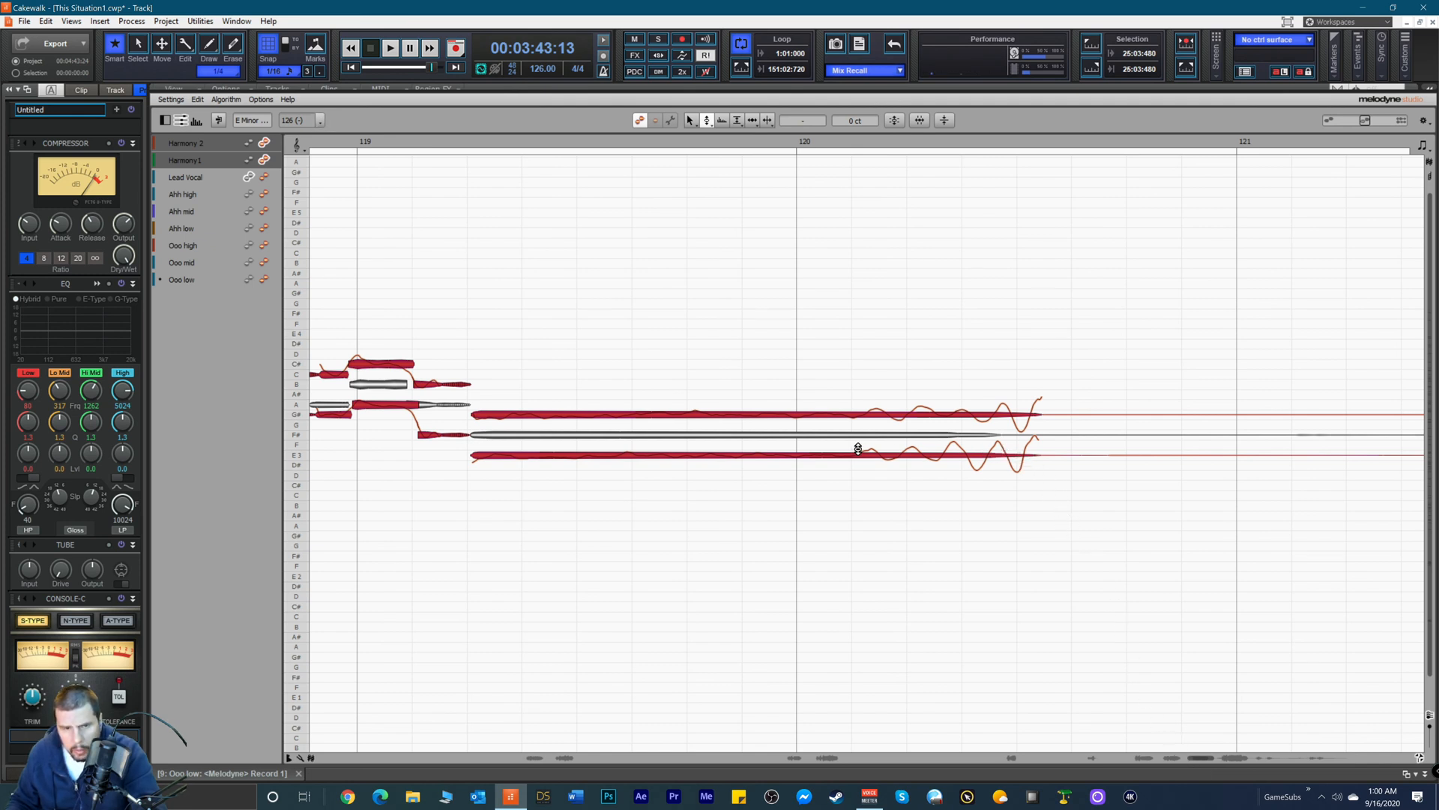
{"action": "right_click", "coordinate": [510, 363]}
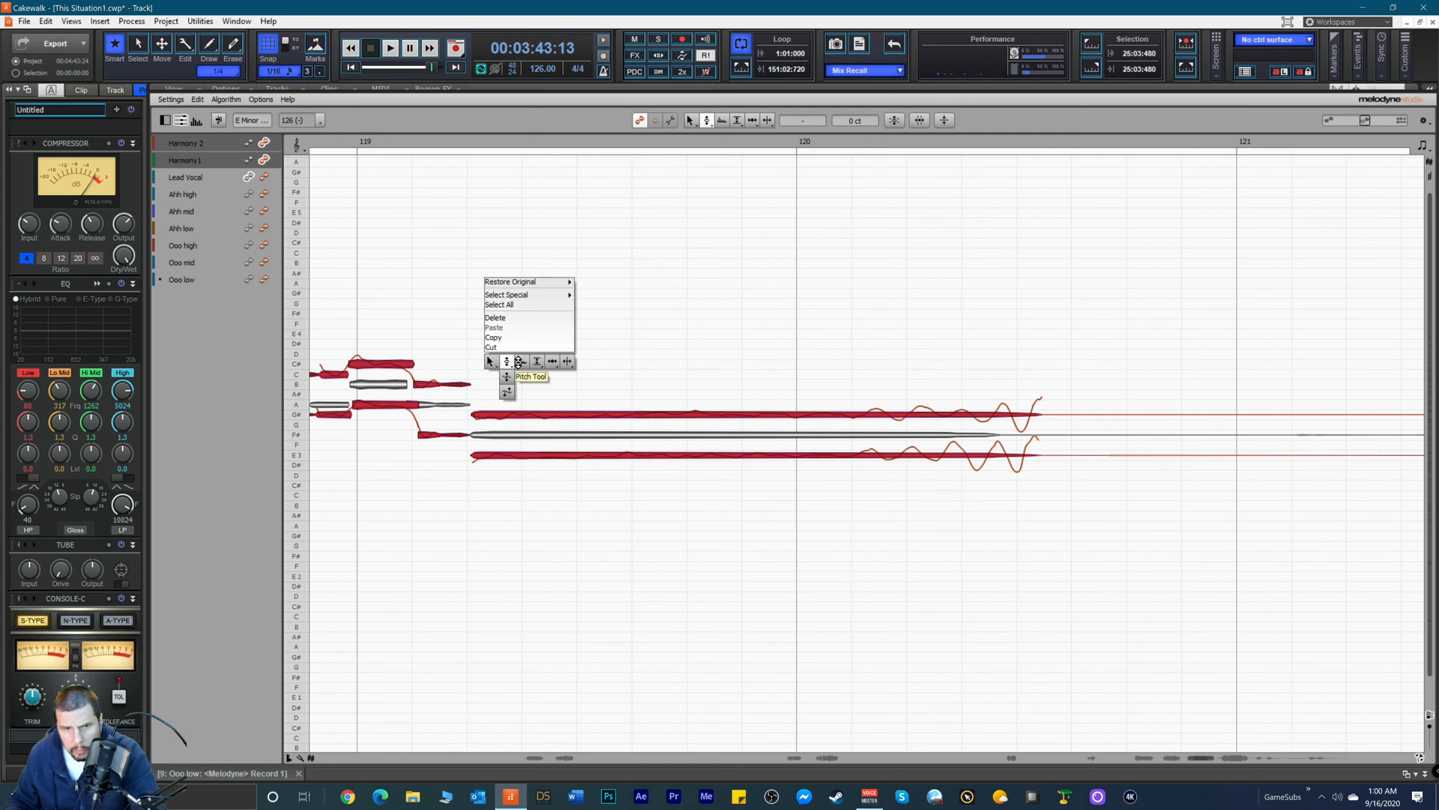
{"action": "left_click", "coordinate": [553, 360]}
{"action": "key", "text": "space"}
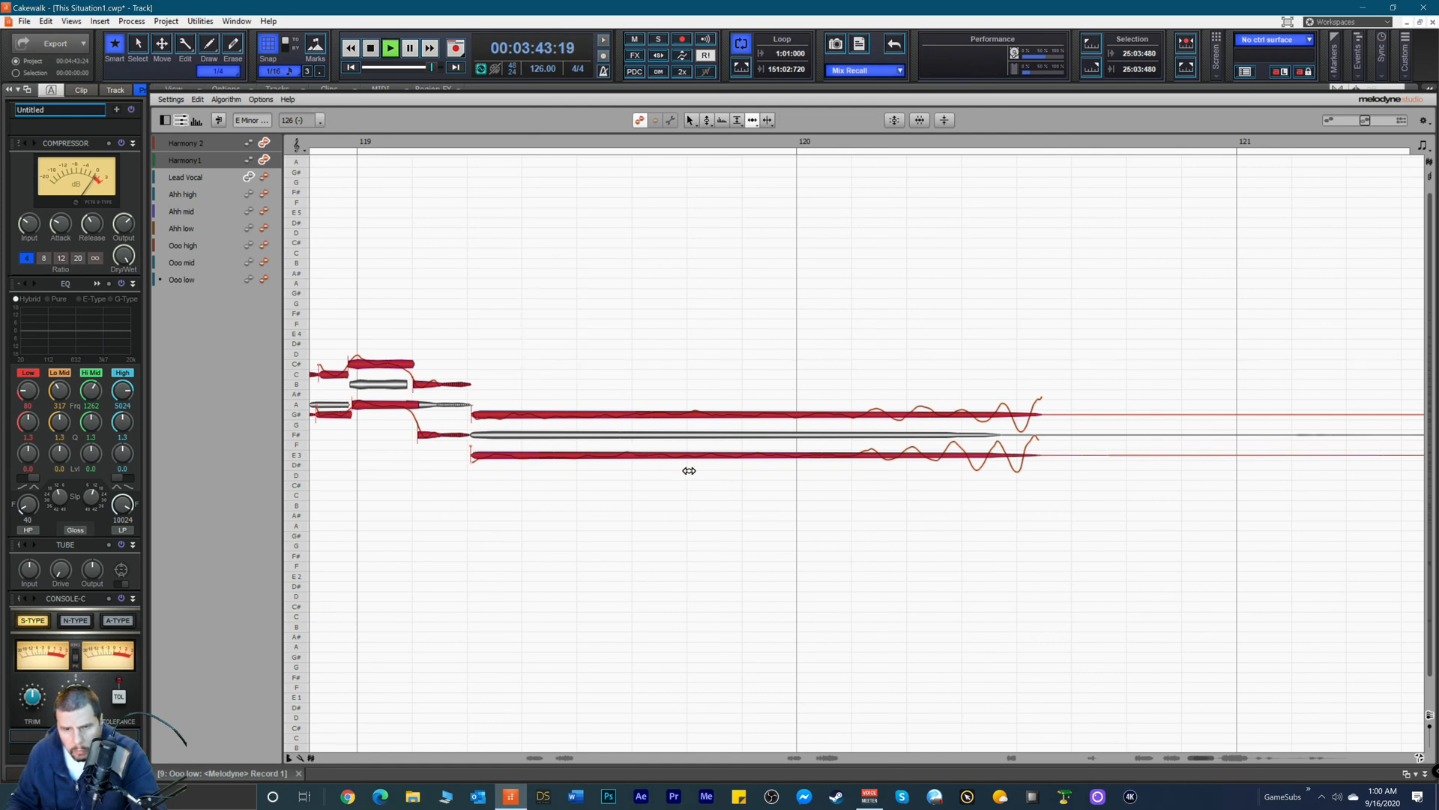
{"action": "mouse_move", "coordinate": [1198, 755]}
{"action": "left_mouse_down"}
{"action": "mouse_move", "coordinate": [1185, 754]}
{"action": "mouse_move", "coordinate": [1218, 755]}
{"action": "mouse_move", "coordinate": [1205, 754]}
{"action": "left_mouse_up"}
{"action": "key", "text": "space"}
{"action": "left_click_drag", "start_coordinate": [1018, 355], "coordinate": [1065, 482]}
{"action": "right_click", "coordinate": [853, 474]}
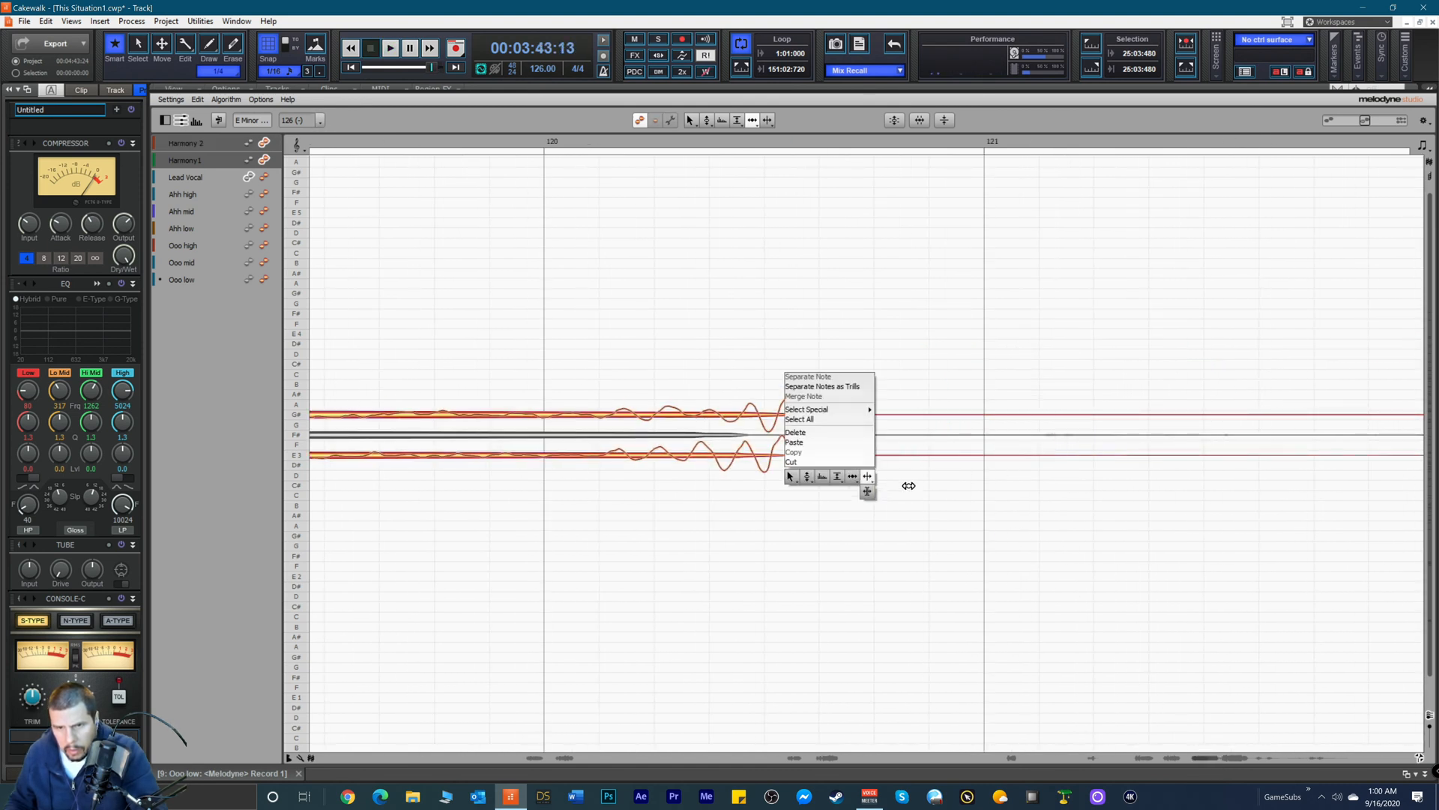
{"action": "left_click", "coordinate": [867, 483]}
{"action": "left_click_drag", "start_coordinate": [877, 383], "coordinate": [968, 499]}
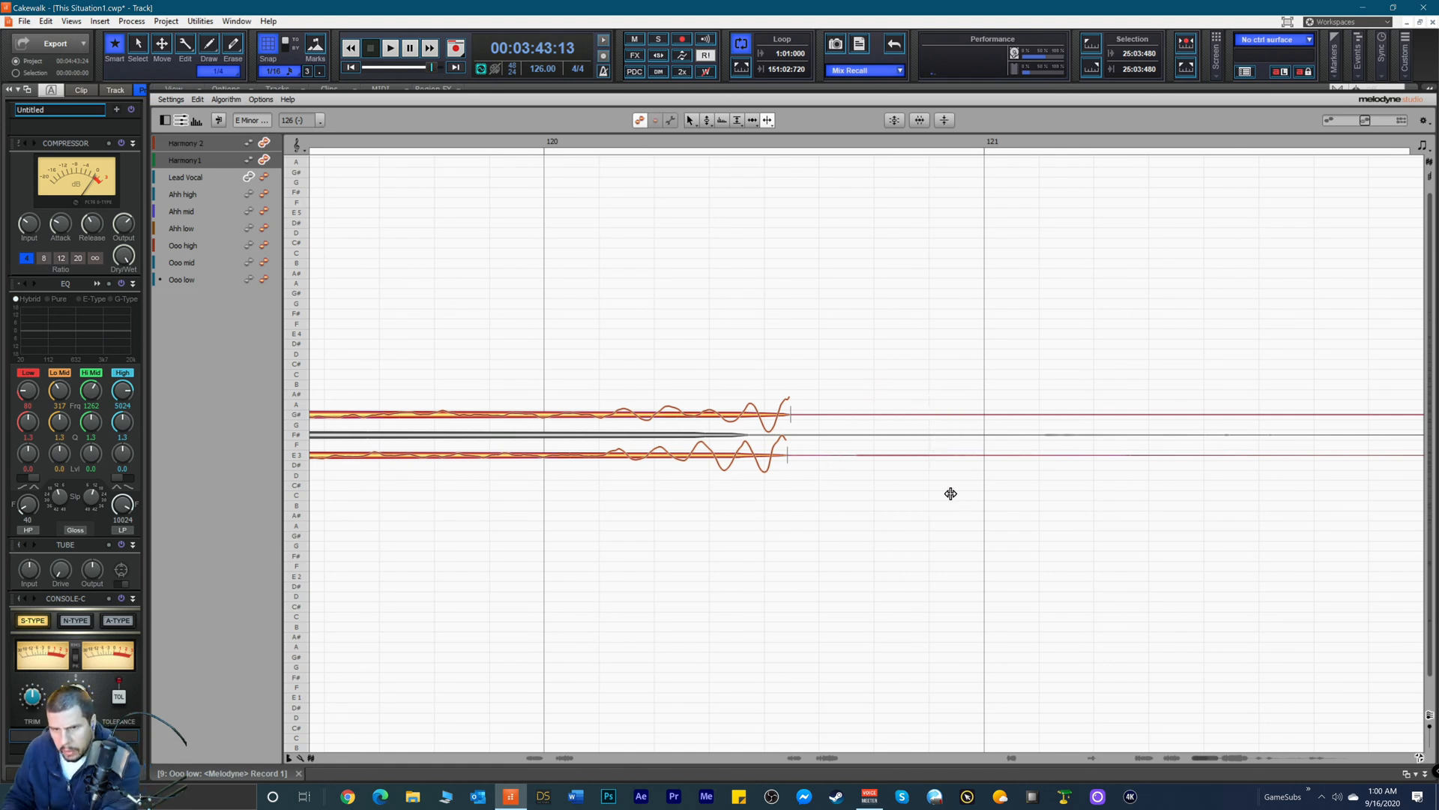
Step: Select all Harmony1 and Harmony 2 notes of the phrase starting between bars 122 and 123 and snap their pitches to the nearest semitones
{"action": "left_click_drag", "start_coordinate": [1209, 758], "coordinate": [1218, 758]}
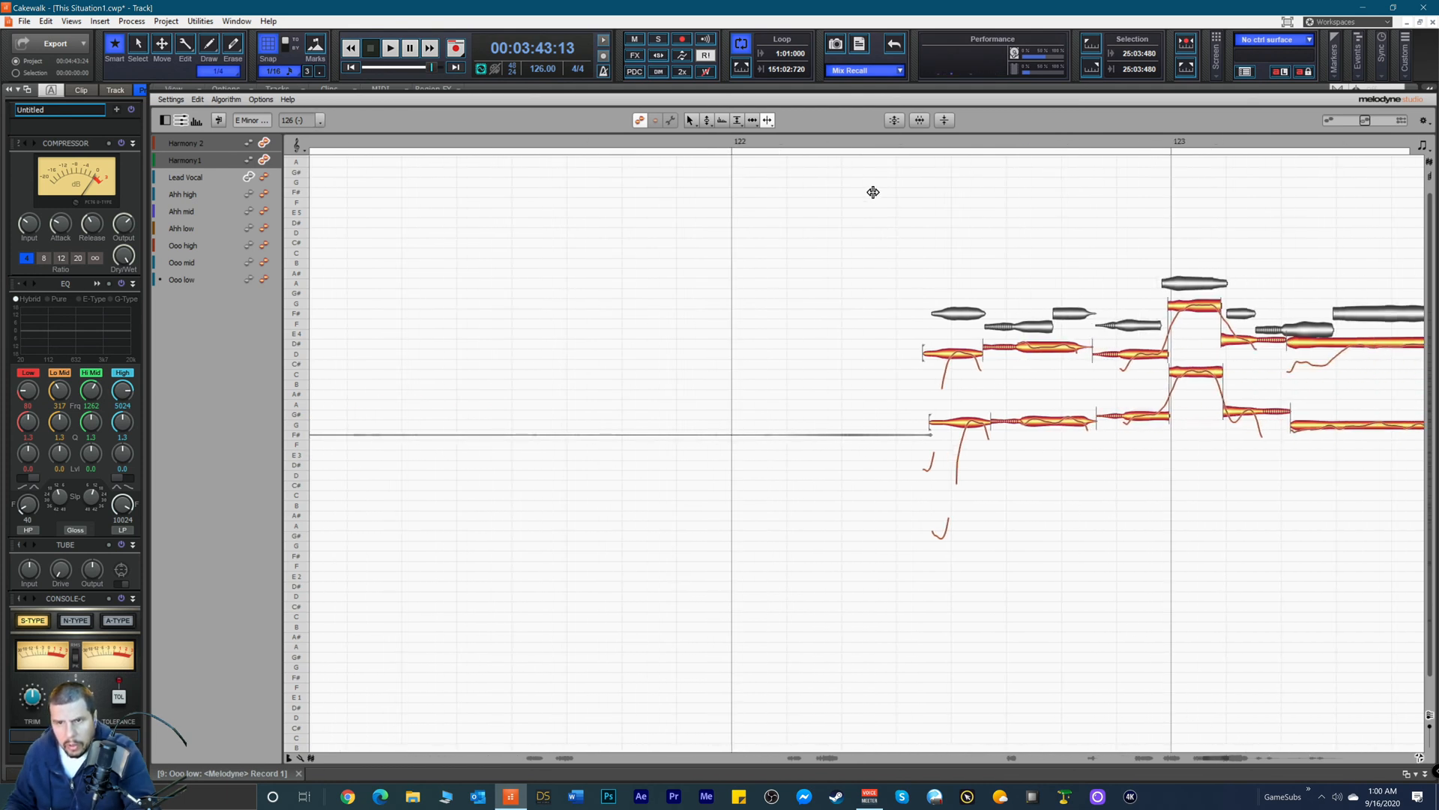
{"action": "left_click", "coordinate": [852, 147]}
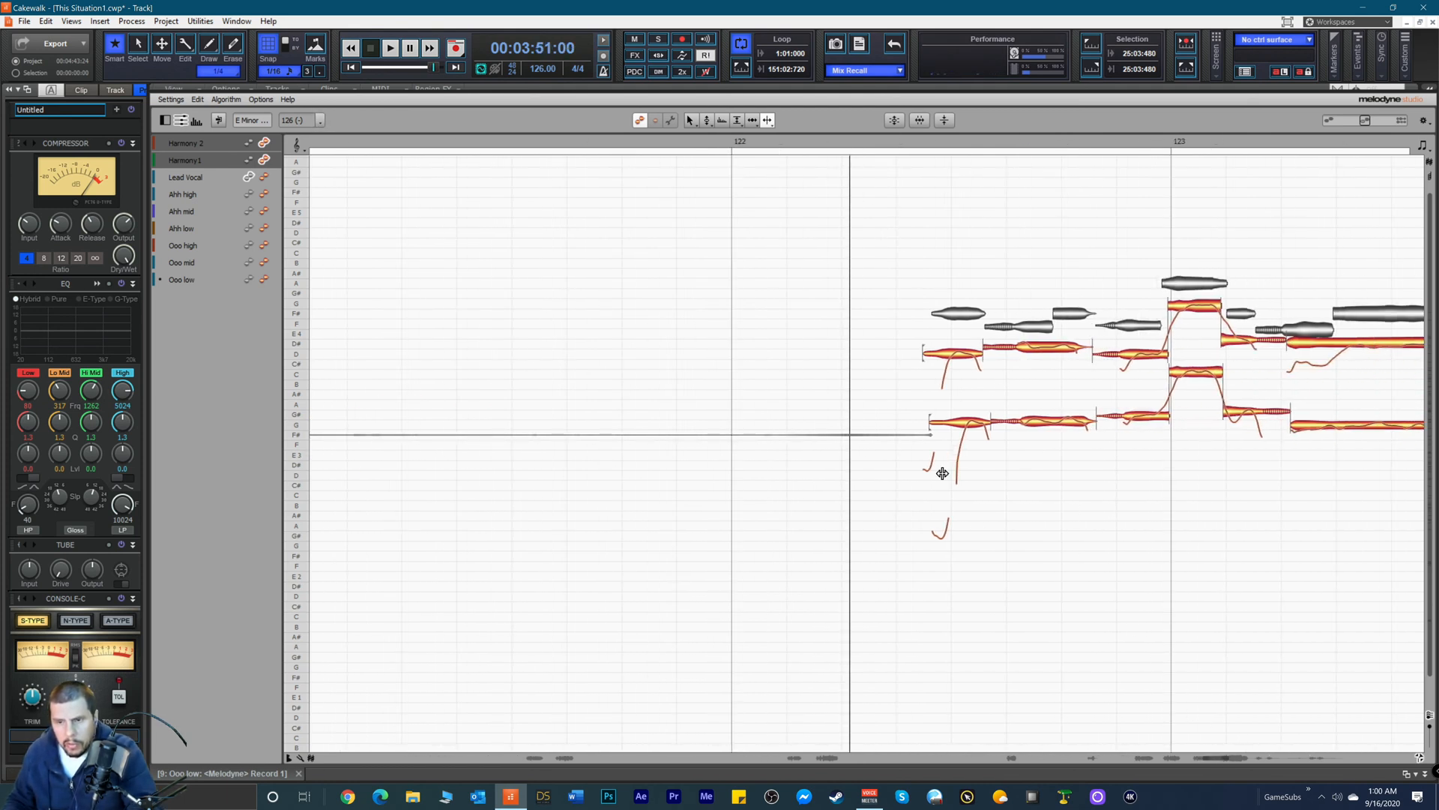
{"action": "left_click_drag", "start_coordinate": [1218, 756], "coordinate": [1221, 757]}
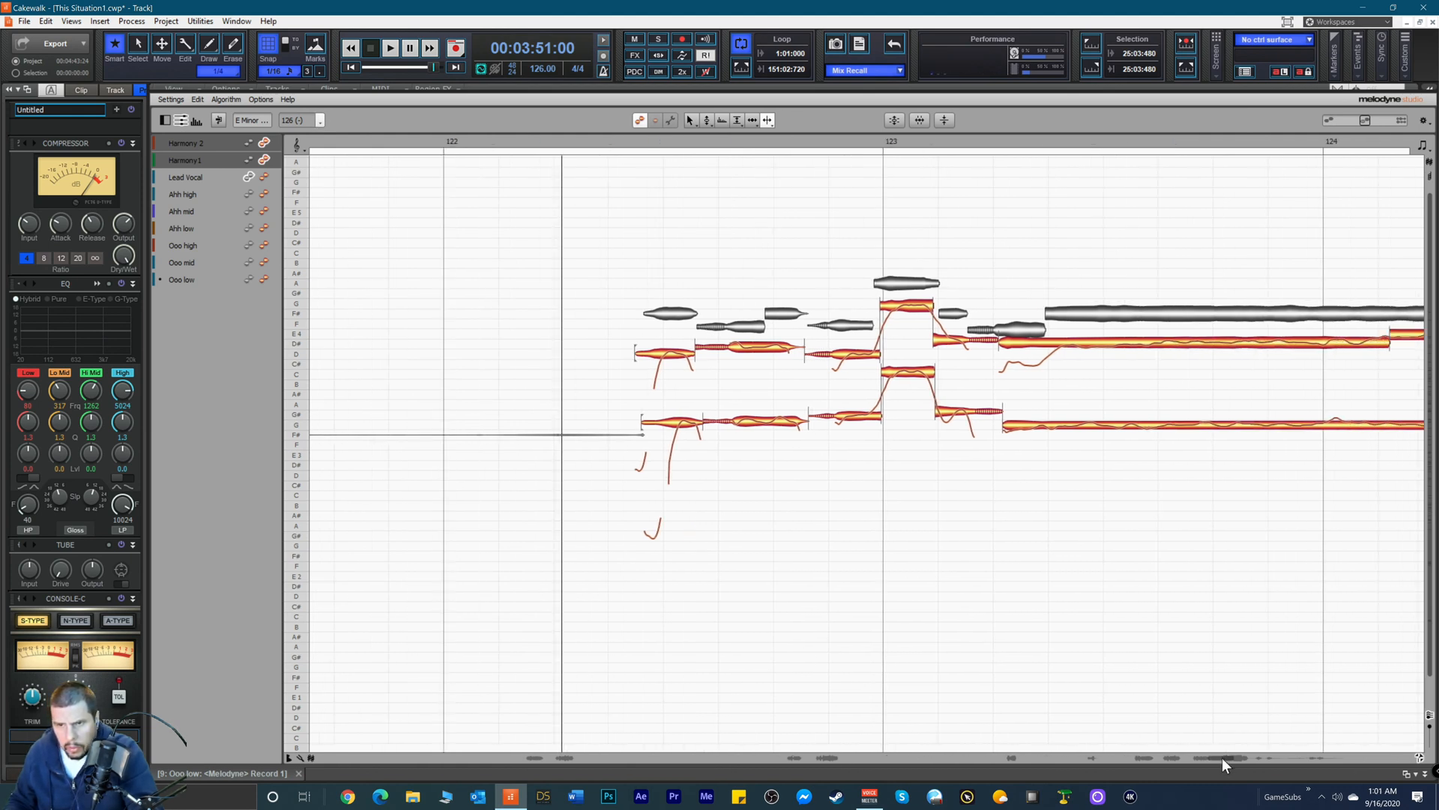
{"action": "right_click", "coordinate": [1063, 379]}
{"action": "left_click", "coordinate": [1064, 375]}
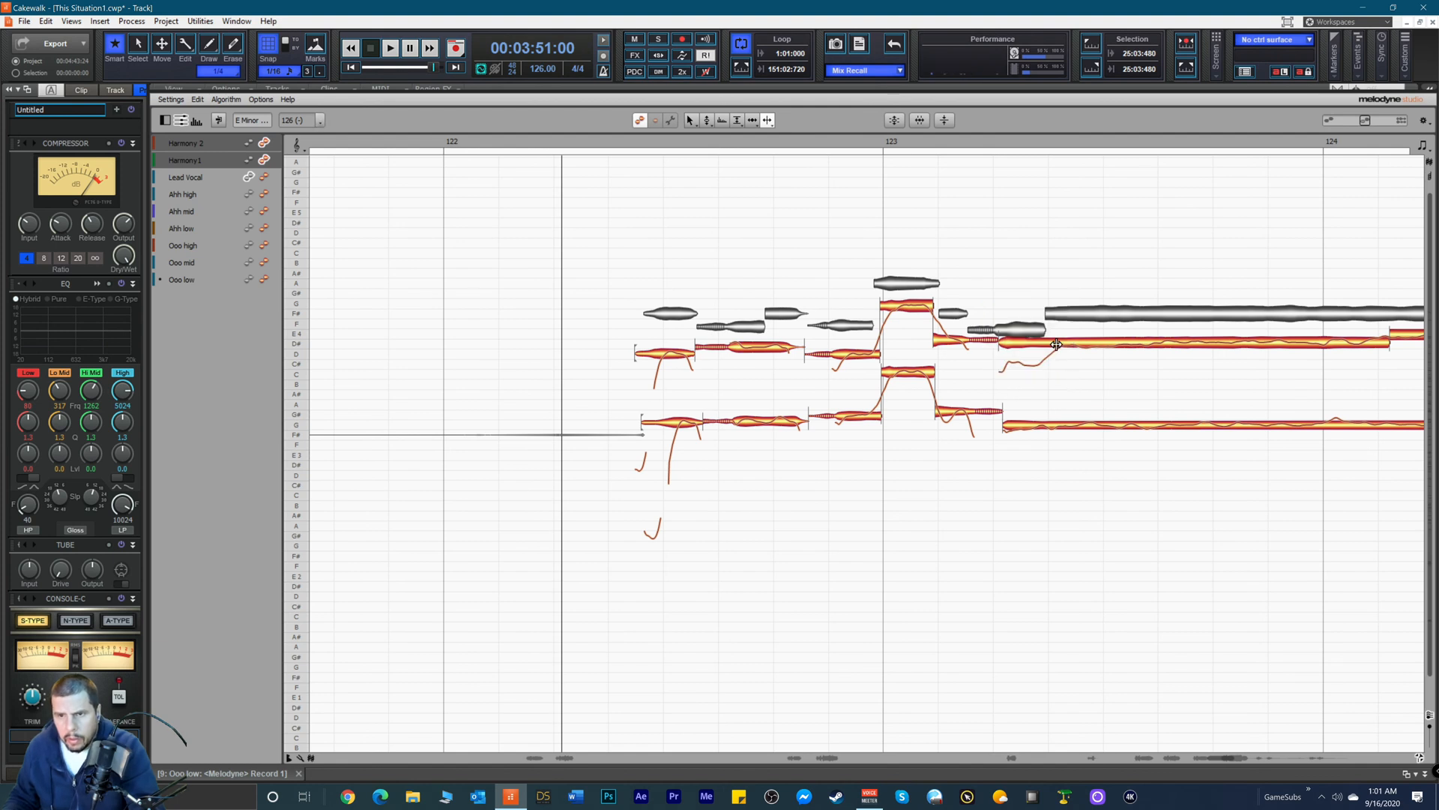
{"action": "left_click", "coordinate": [1050, 343]}
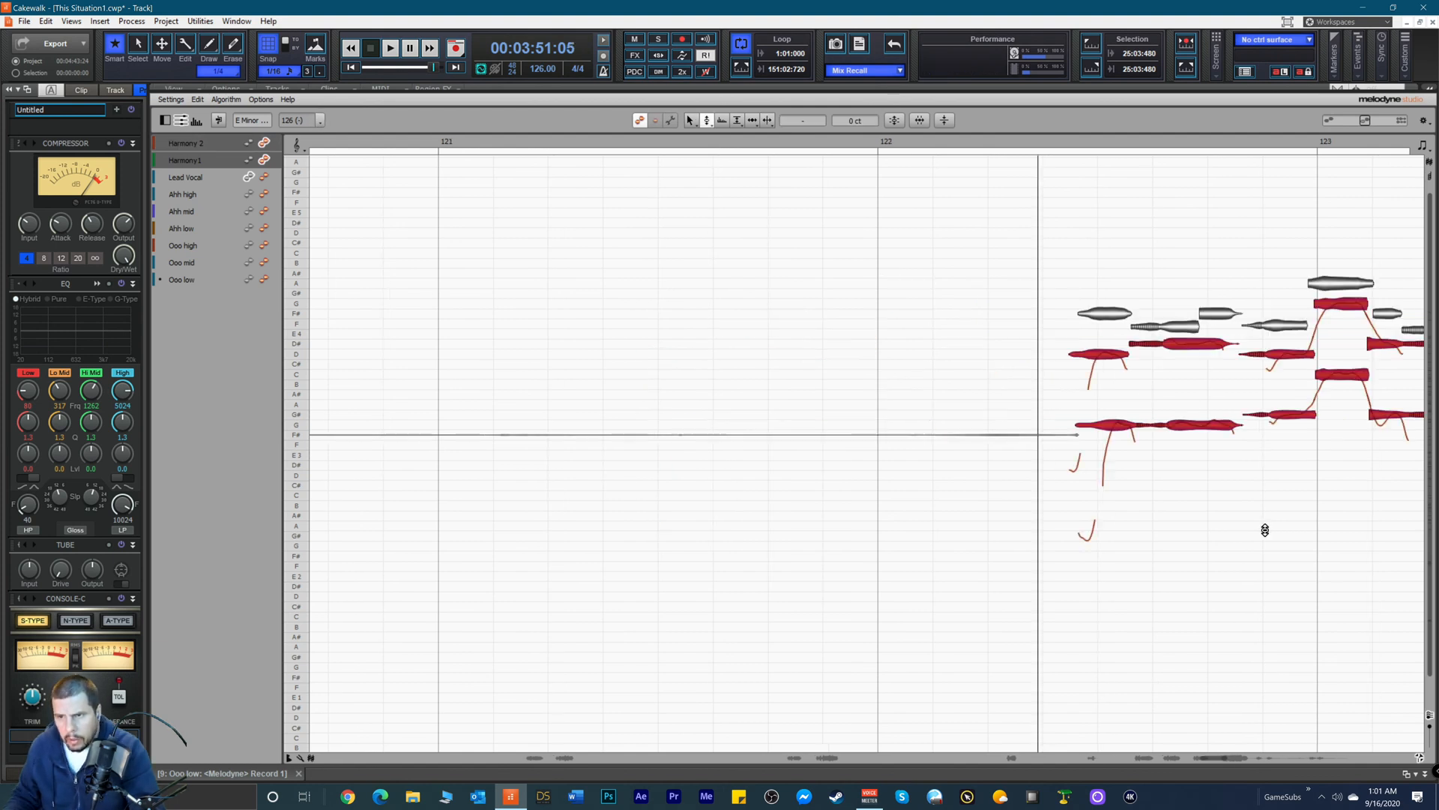
Step: Try lowering the amplitude of all selected harmony notes by 1.08 dB, and undo the change
{"action": "right_click", "coordinate": [1277, 519]}
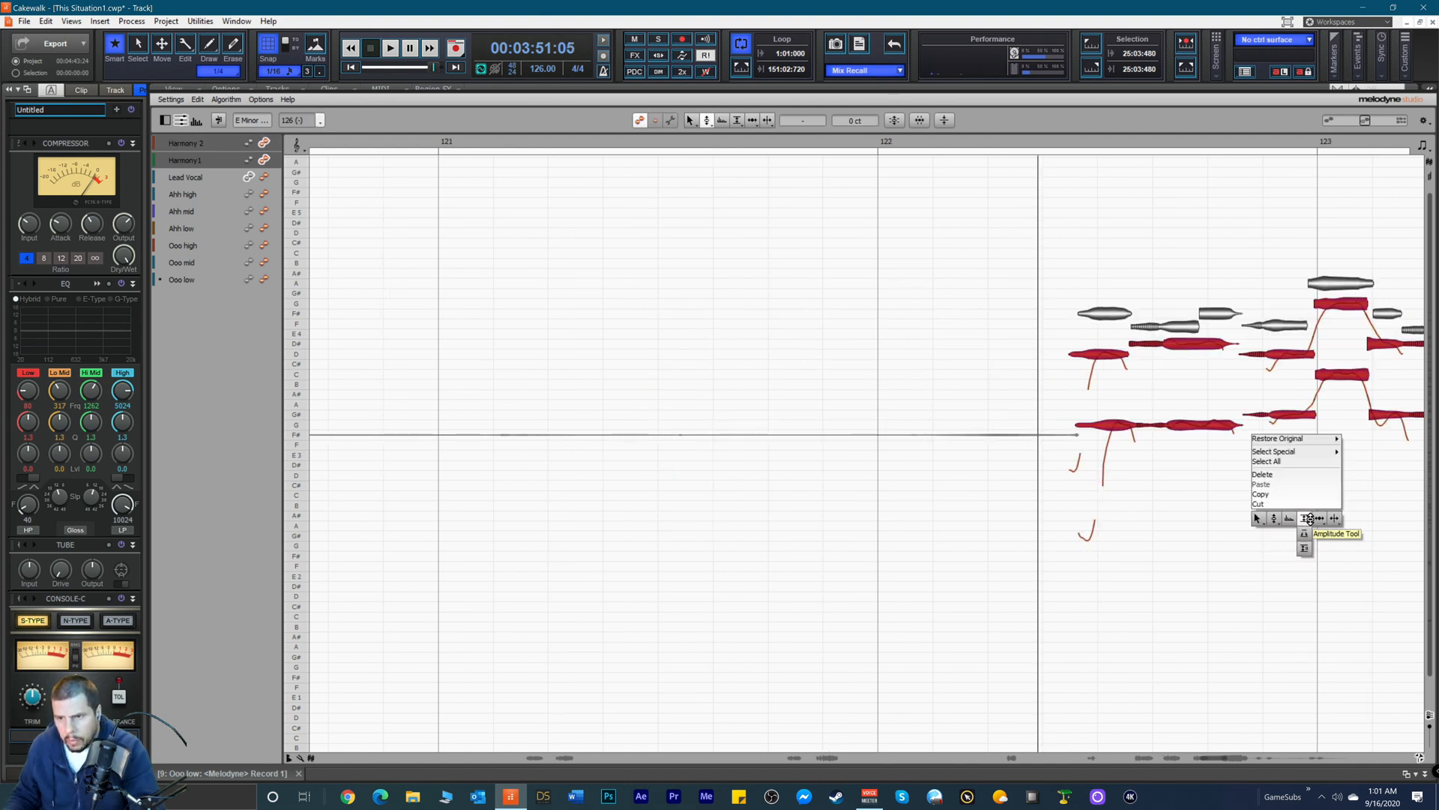
{"action": "left_click", "coordinate": [1308, 519]}
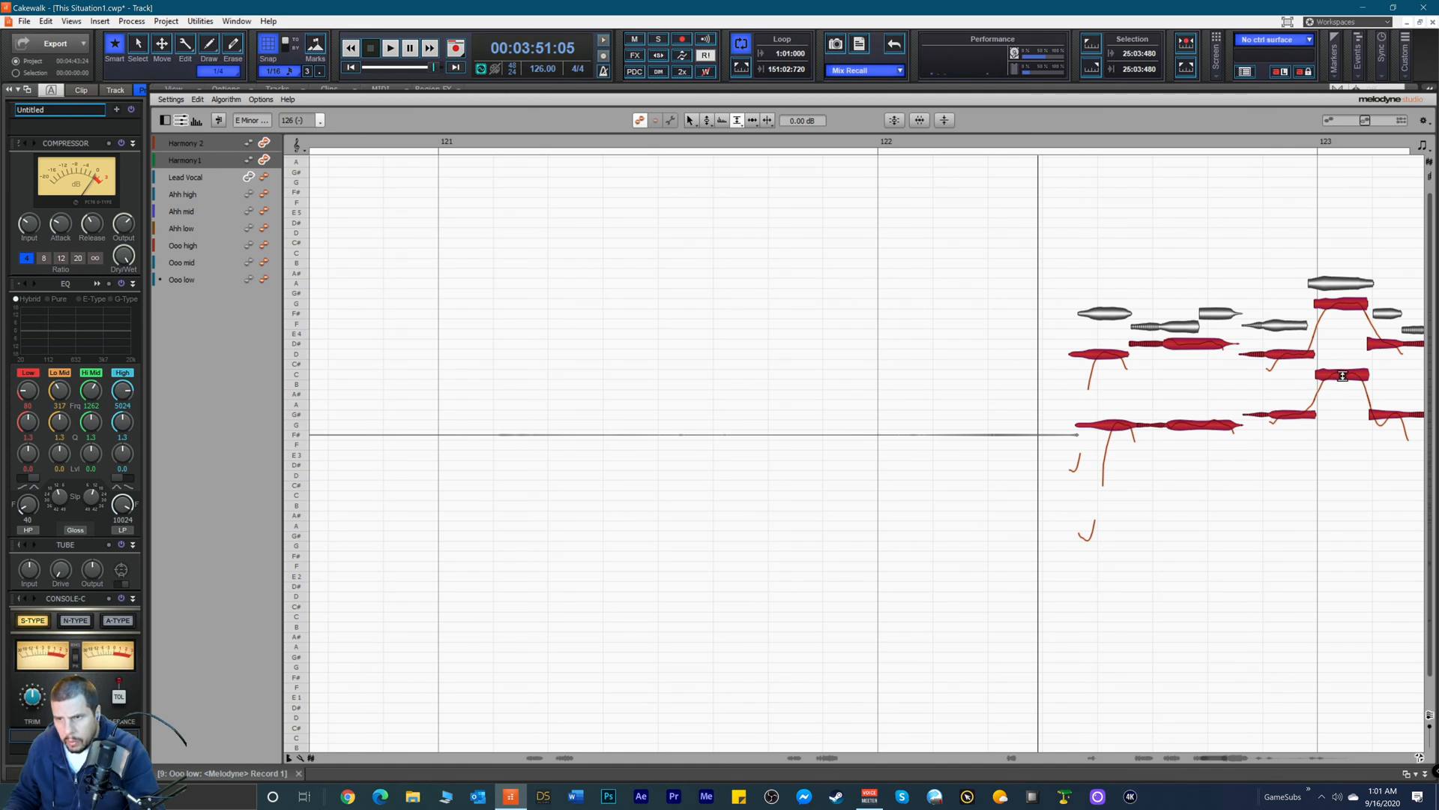
{"action": "left_click_drag", "start_coordinate": [1343, 375], "coordinate": [1341, 375]}
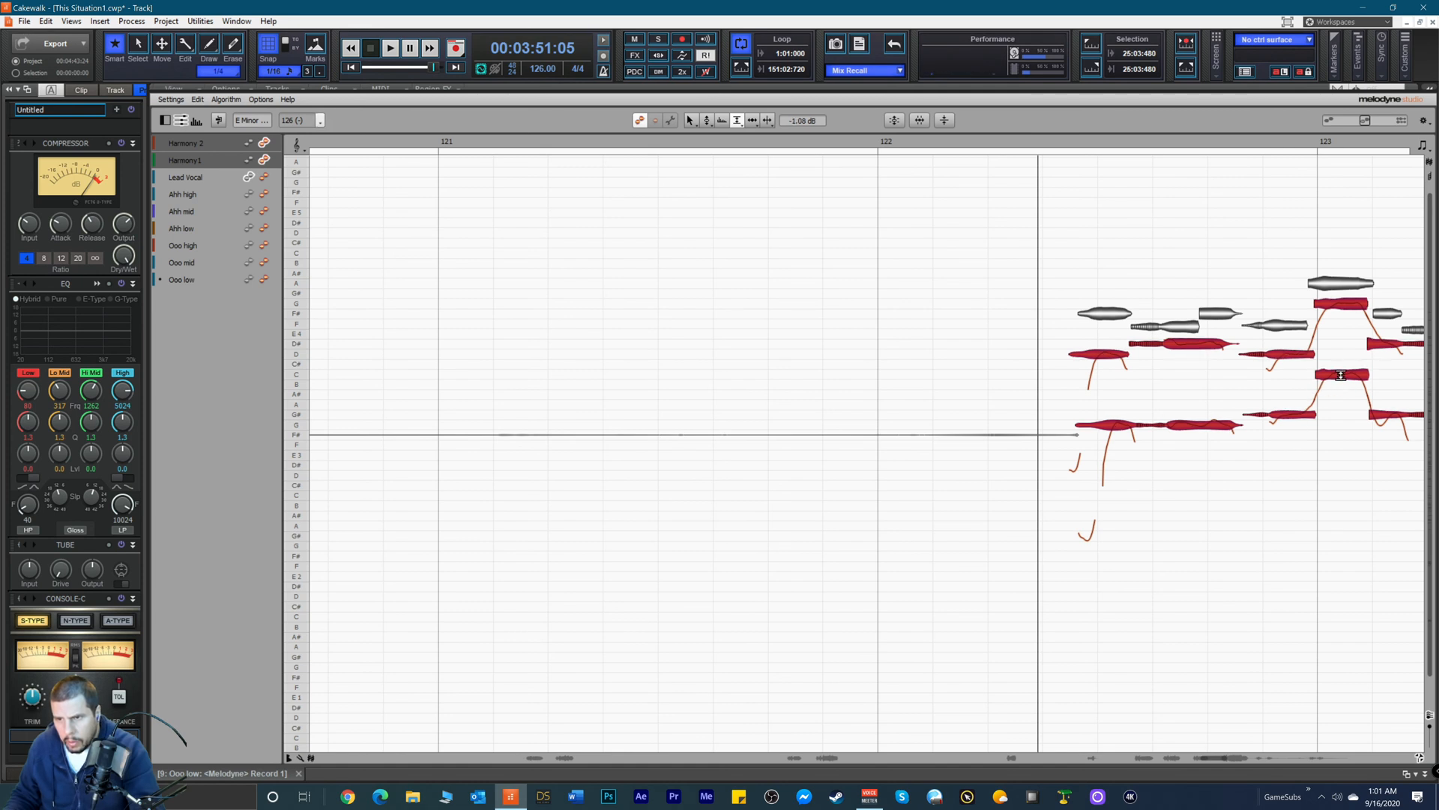
{"action": "left_click", "coordinate": [200, 99]}
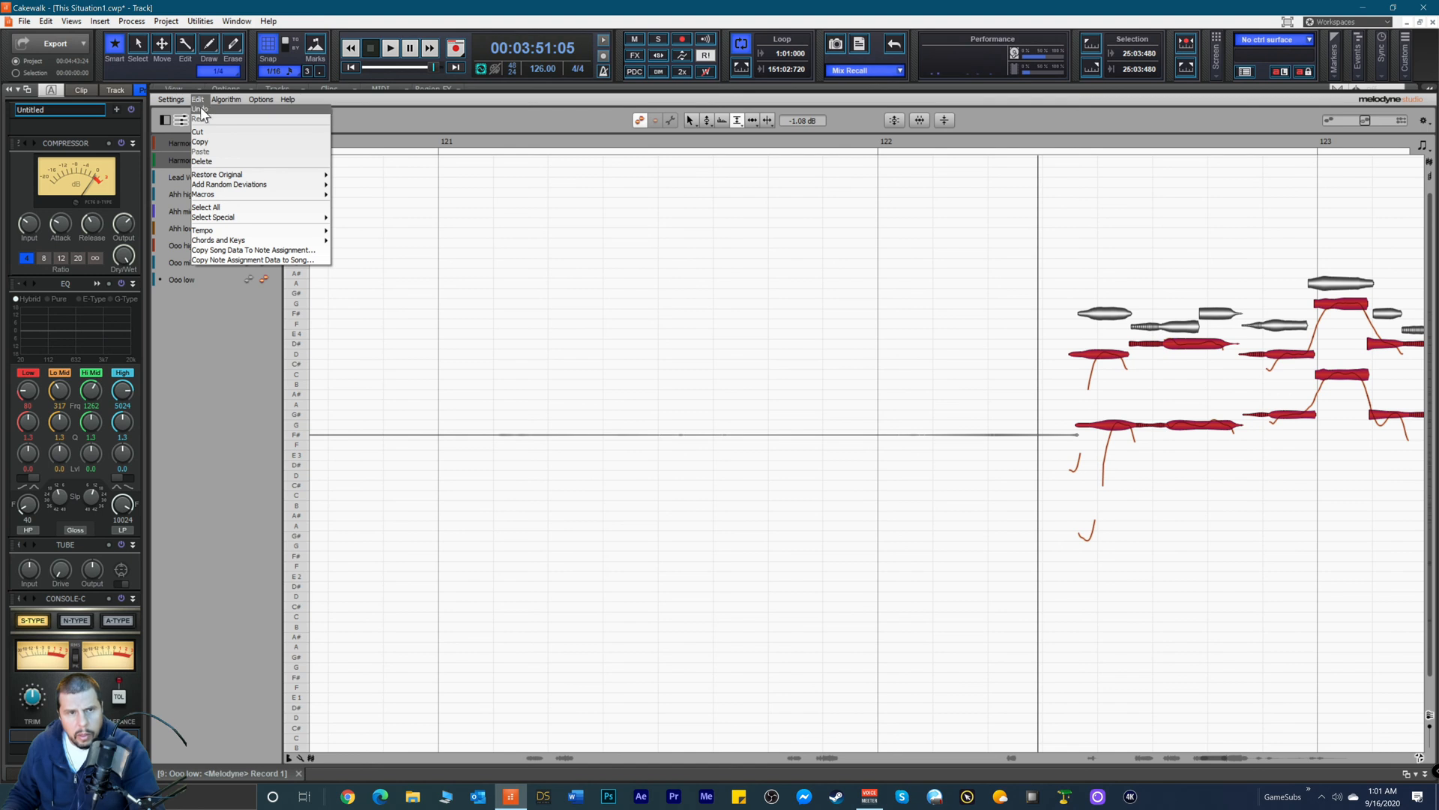
{"action": "left_click", "coordinate": [201, 108]}
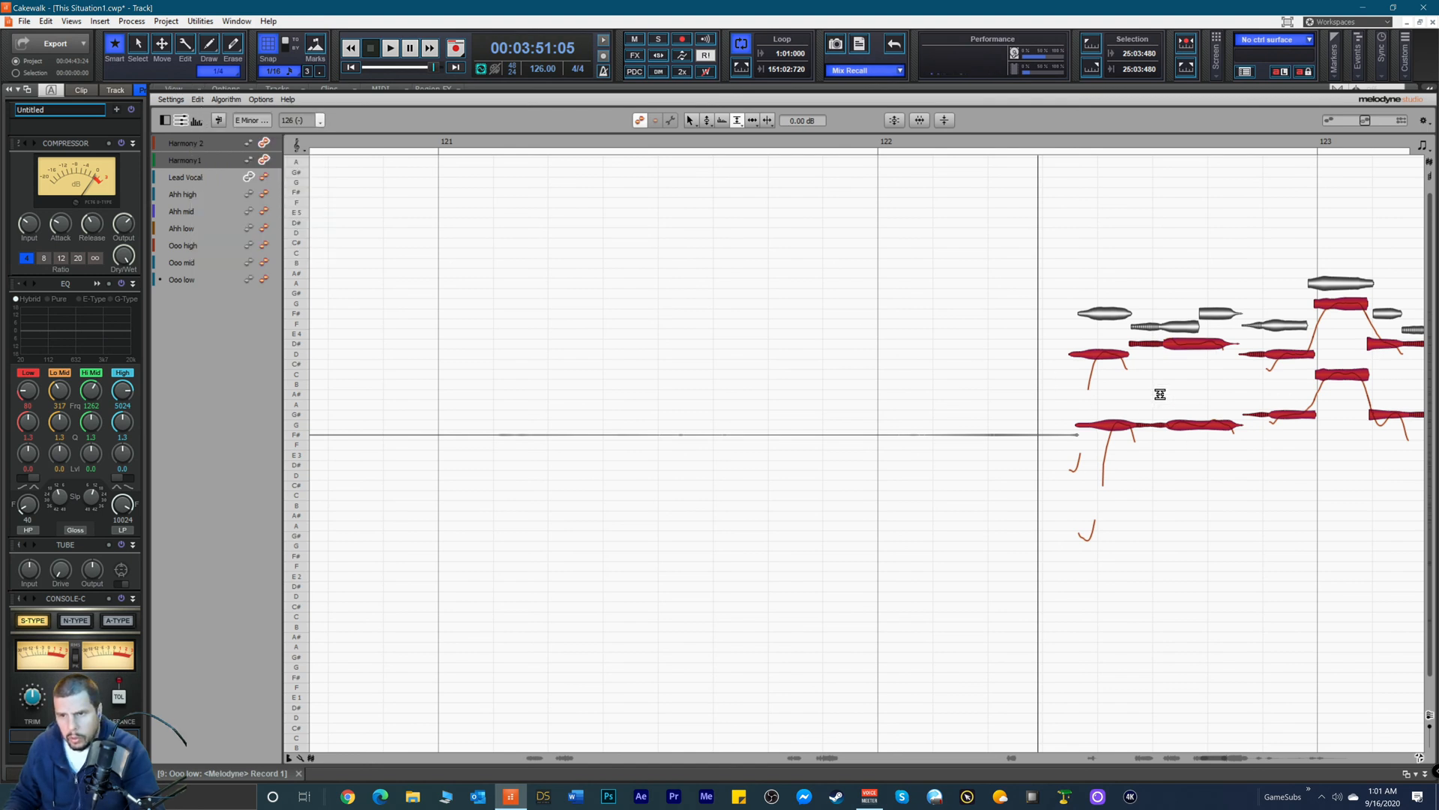
Step: Try adjusting the amplitude of only the high Harmony 2 note at bar 123, and undo the change
{"action": "key", "text": "ctrl+a"}
{"action": "left_click", "coordinate": [1344, 377]}
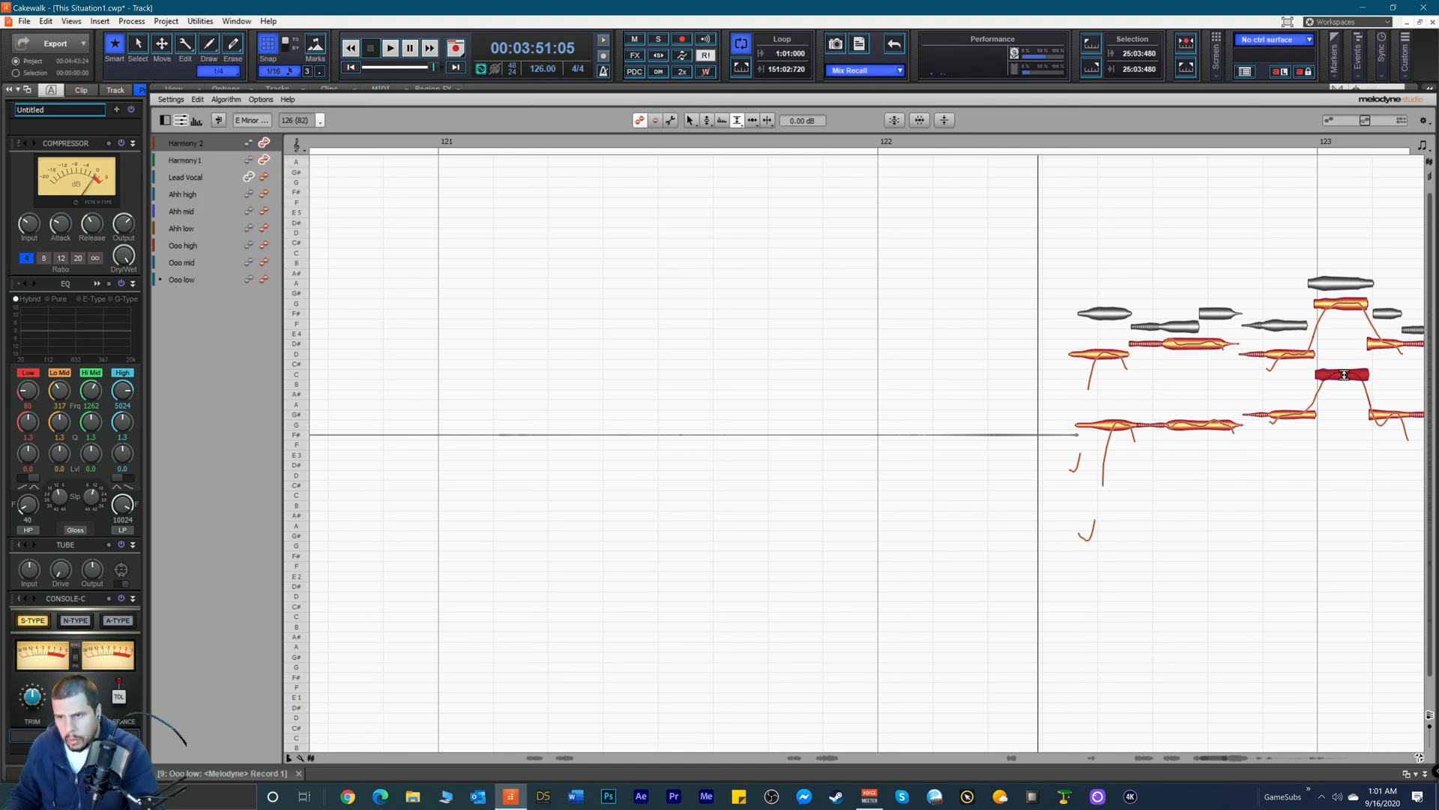
{"action": "left_click_drag", "start_coordinate": [1344, 375], "coordinate": [1344, 375]}
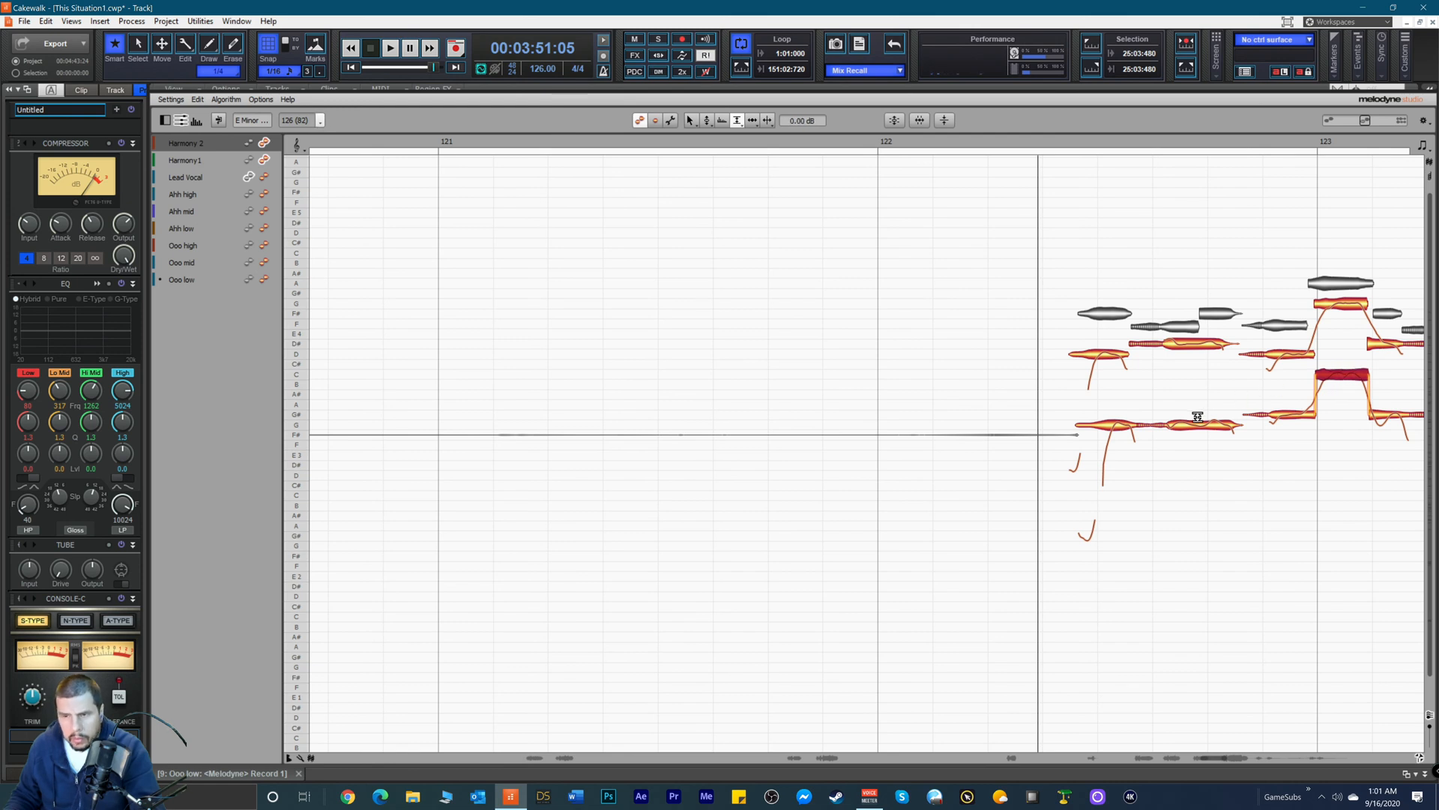
{"action": "left_click", "coordinate": [196, 100]}
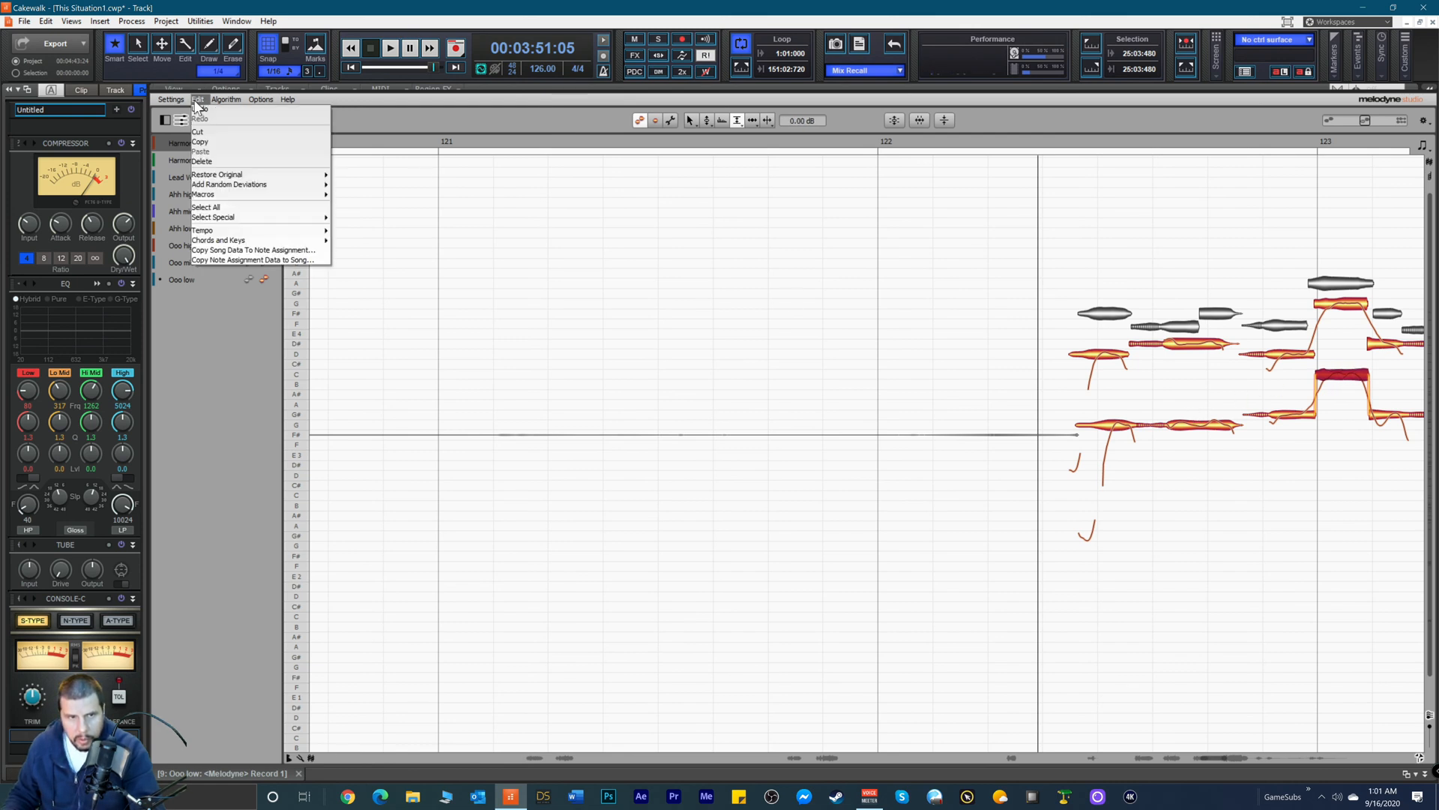
{"action": "left_click", "coordinate": [199, 103]}
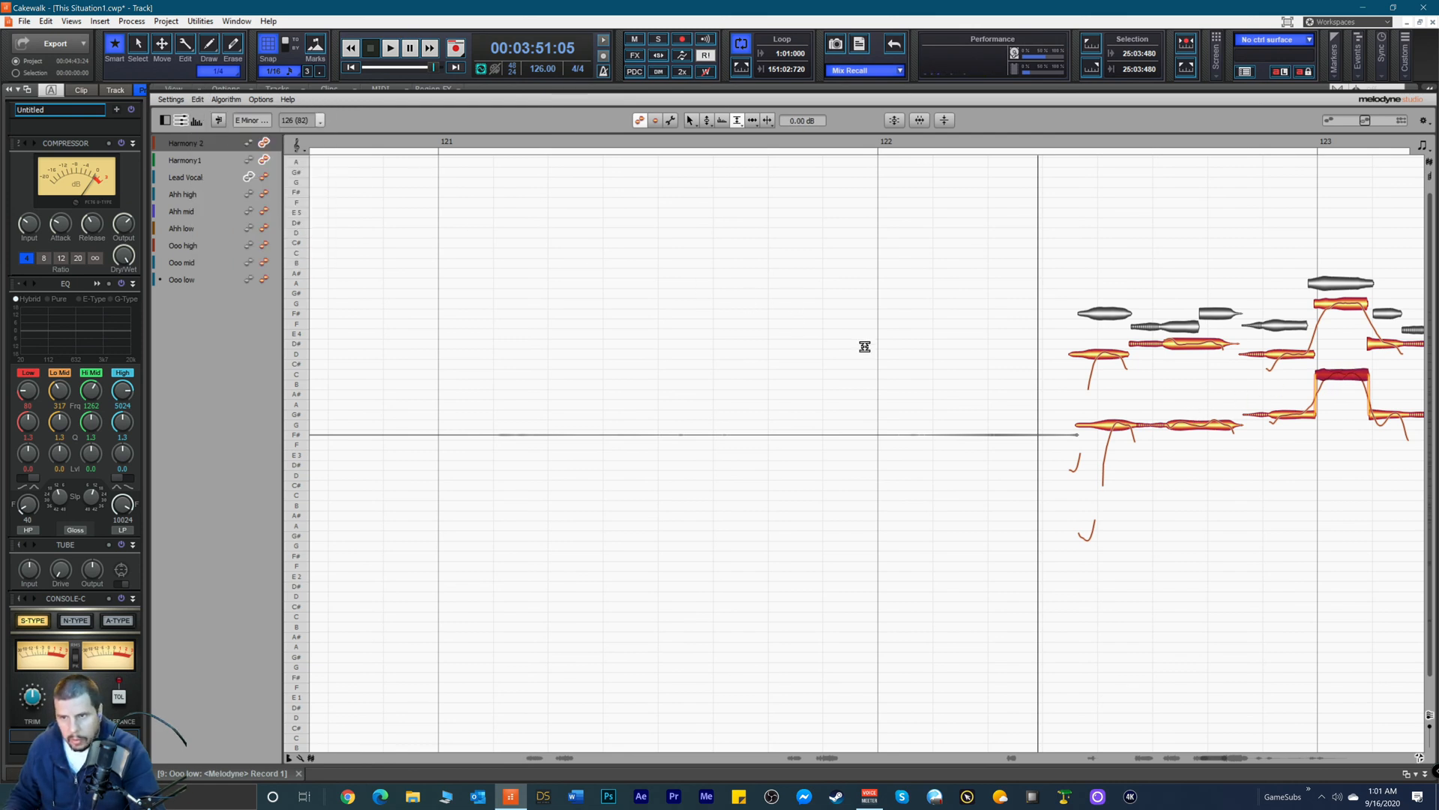
Step: With the Pitch tool, try lowering the Harmony 2 note at bar 123 to B3, snap it to the exact semitone, and audition the phrase
{"action": "left_click", "coordinate": [1098, 403]}
{"action": "right_click", "coordinate": [1145, 388]}
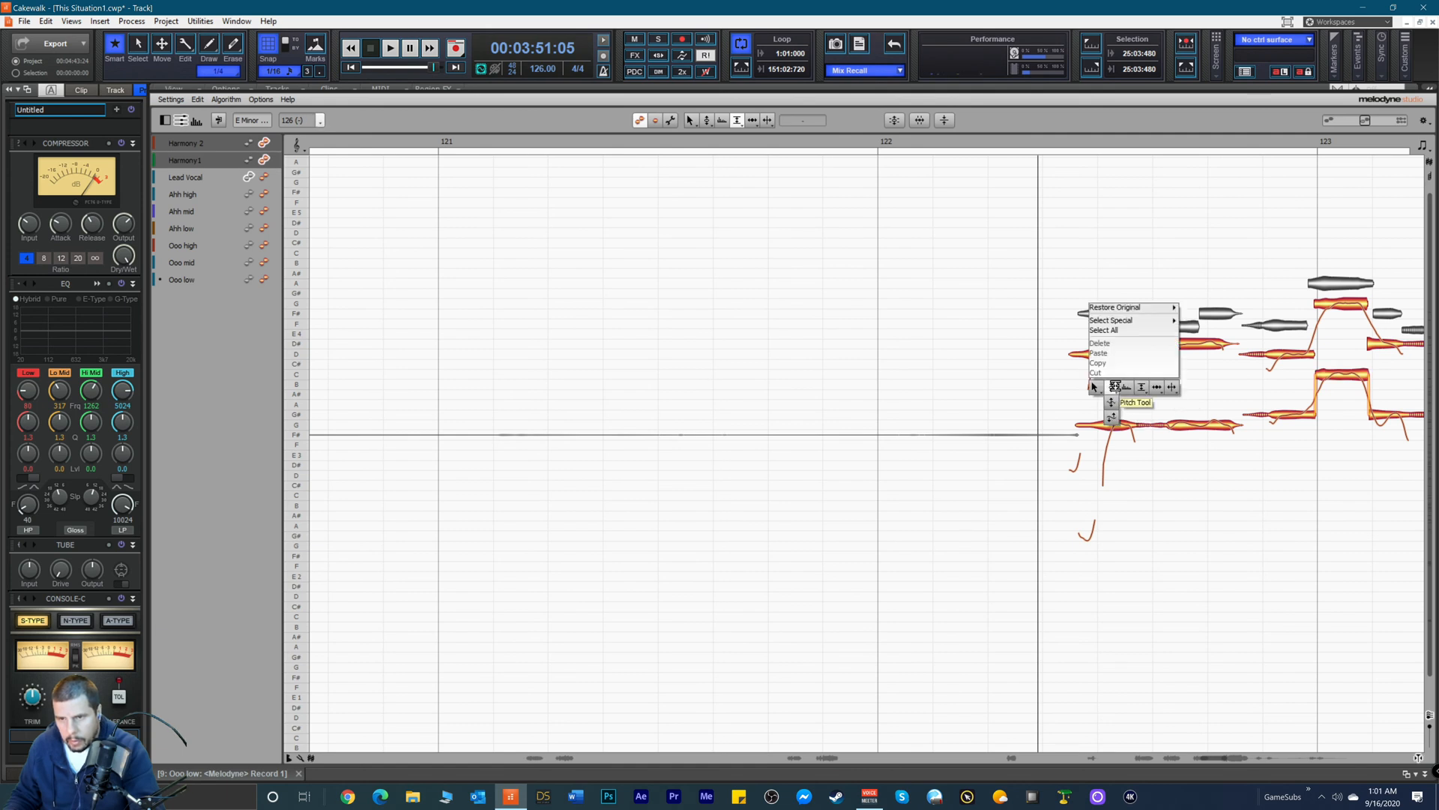
{"action": "left_click", "coordinate": [1110, 388]}
{"action": "left_click_drag", "start_coordinate": [1344, 374], "coordinate": [1345, 386]}
{"action": "key", "text": "space"}
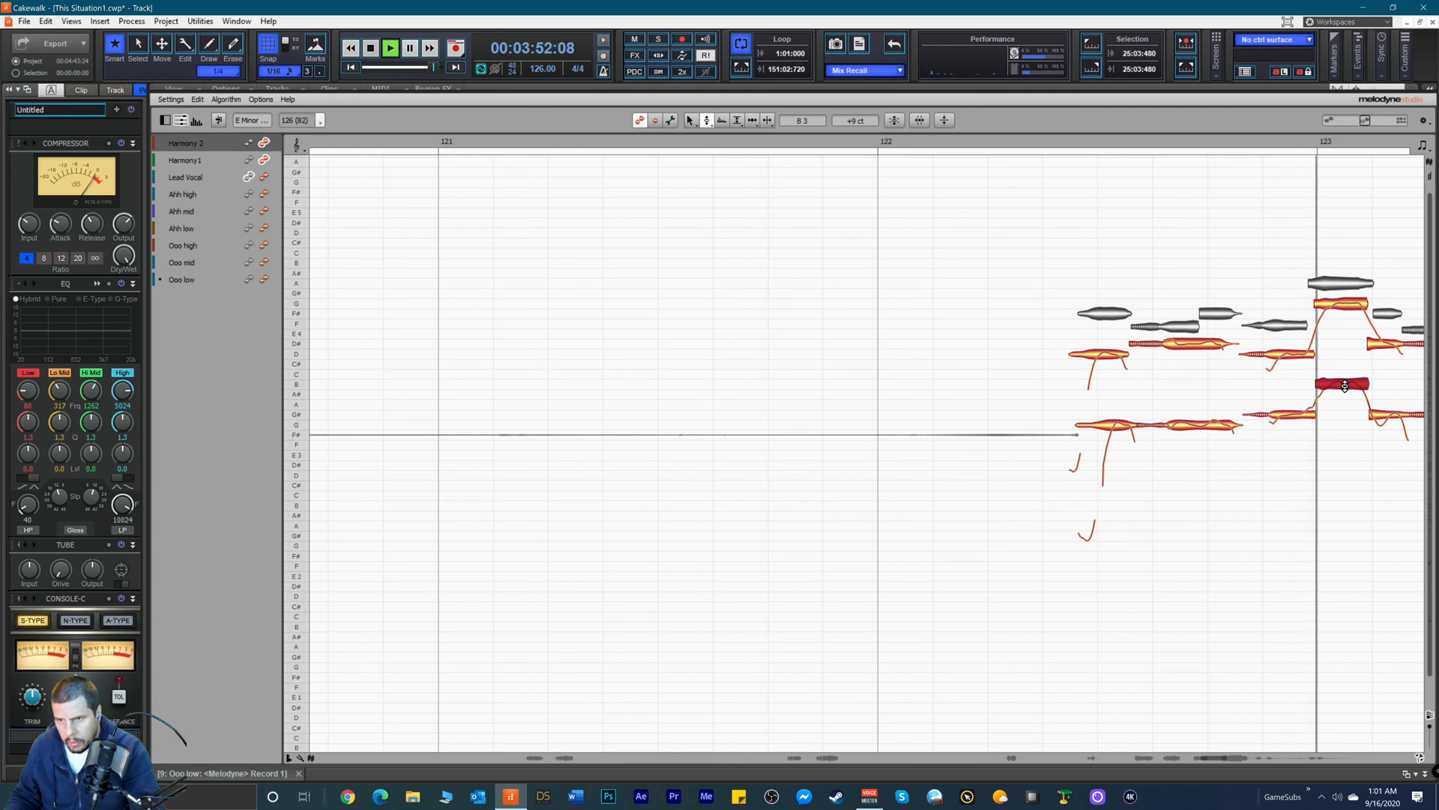
{"action": "key", "text": "space"}
{"action": "left_click_drag", "start_coordinate": [1344, 386], "coordinate": [1345, 382]}
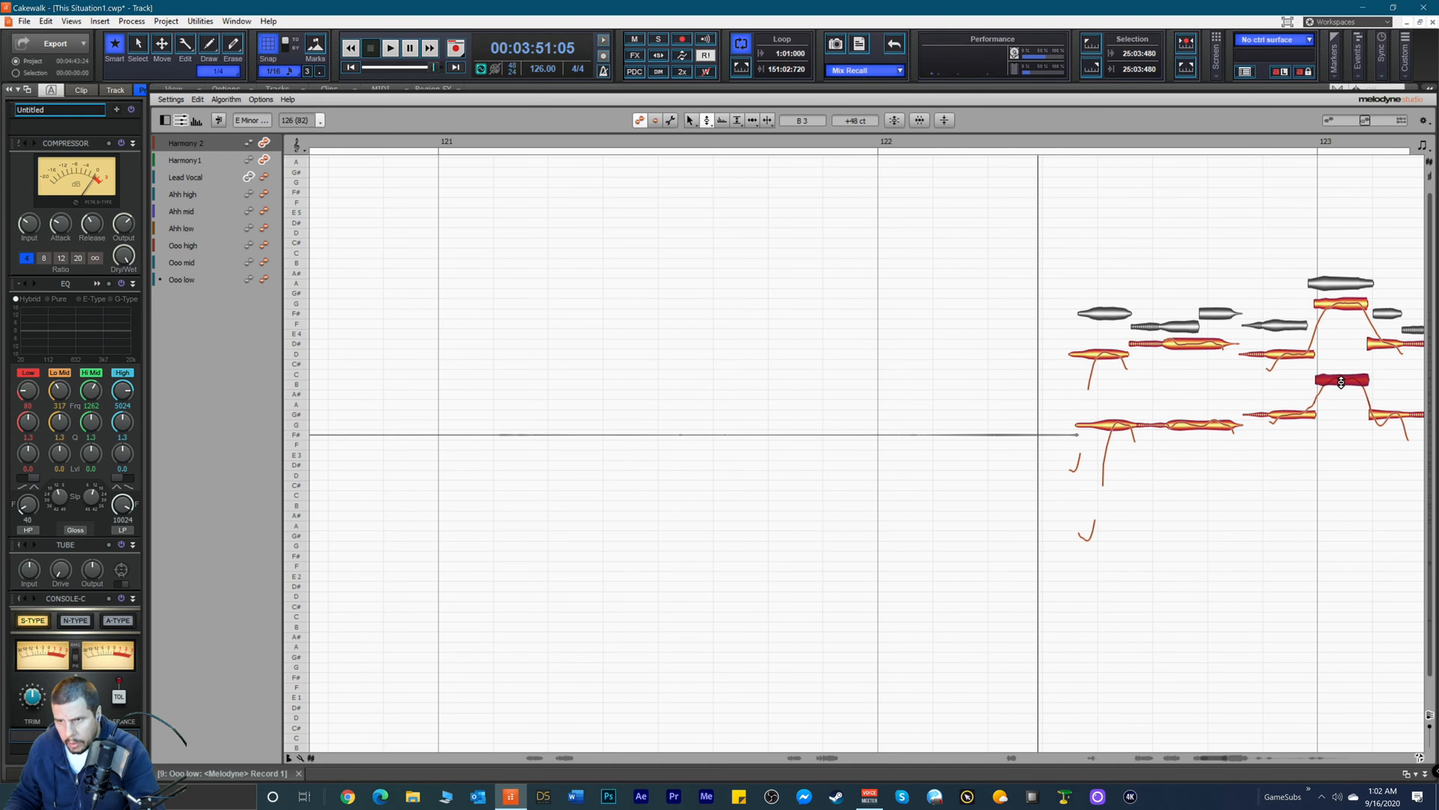
{"action": "double_click", "coordinate": [1341, 382]}
{"action": "key", "text": "space"}
{"action": "key", "text": "space"}
Step: Try raising the Harmony1 note at bar 123 to E4, snap it to the exact semitone, and audition the phrase
{"action": "left_click", "coordinate": [1340, 303]}
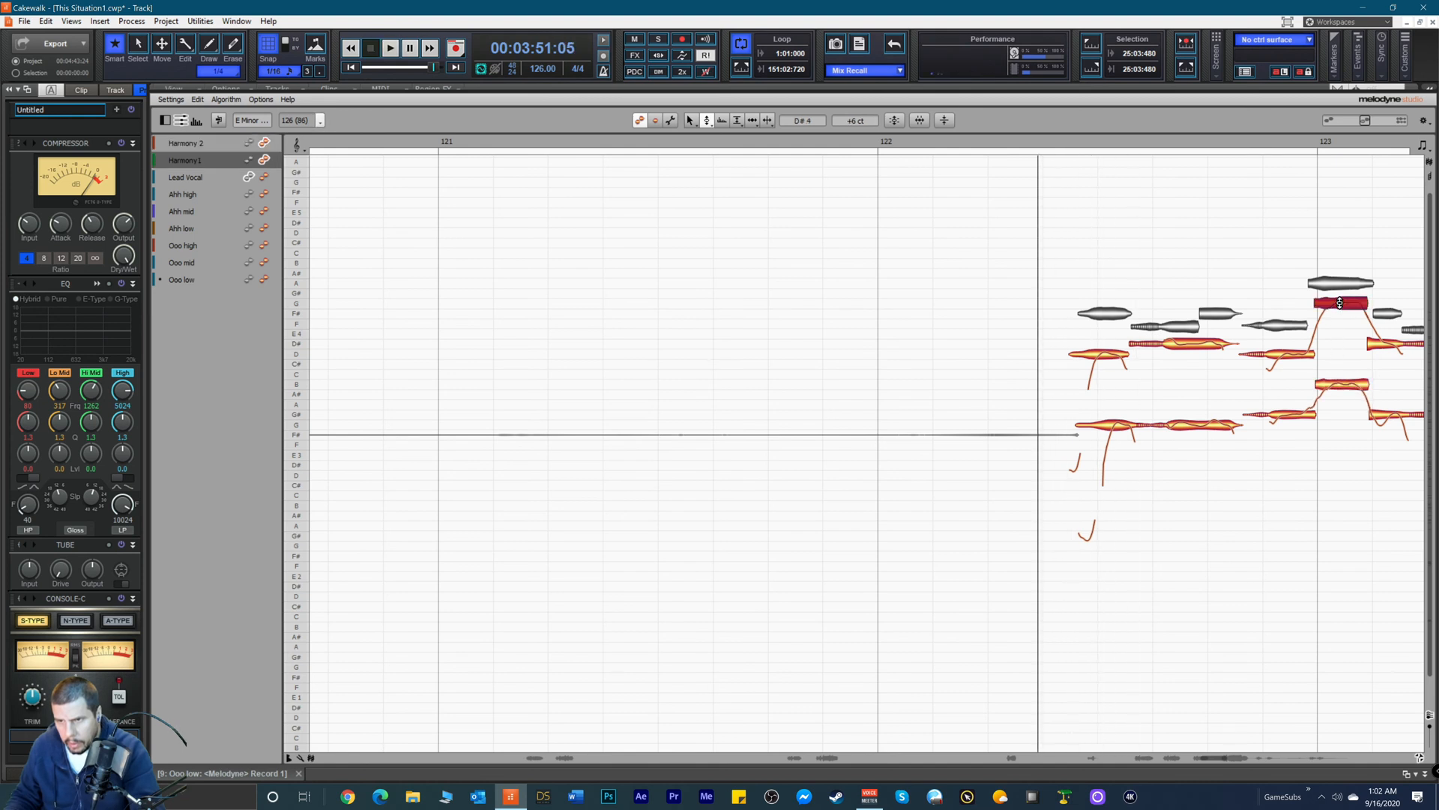
{"action": "left_click_drag", "start_coordinate": [1340, 303], "coordinate": [1340, 297]}
{"action": "key", "text": "space"}
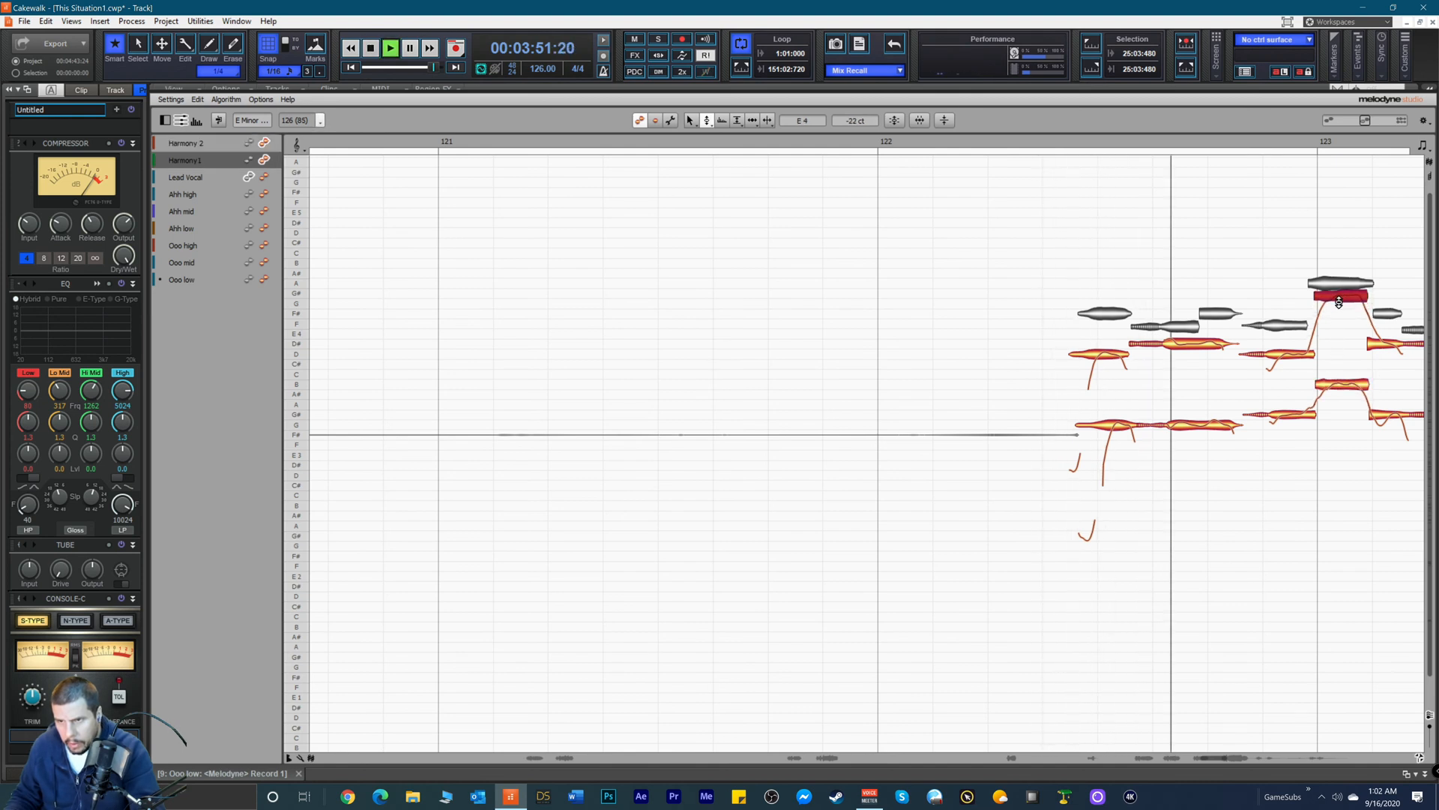
{"action": "key", "text": "space"}
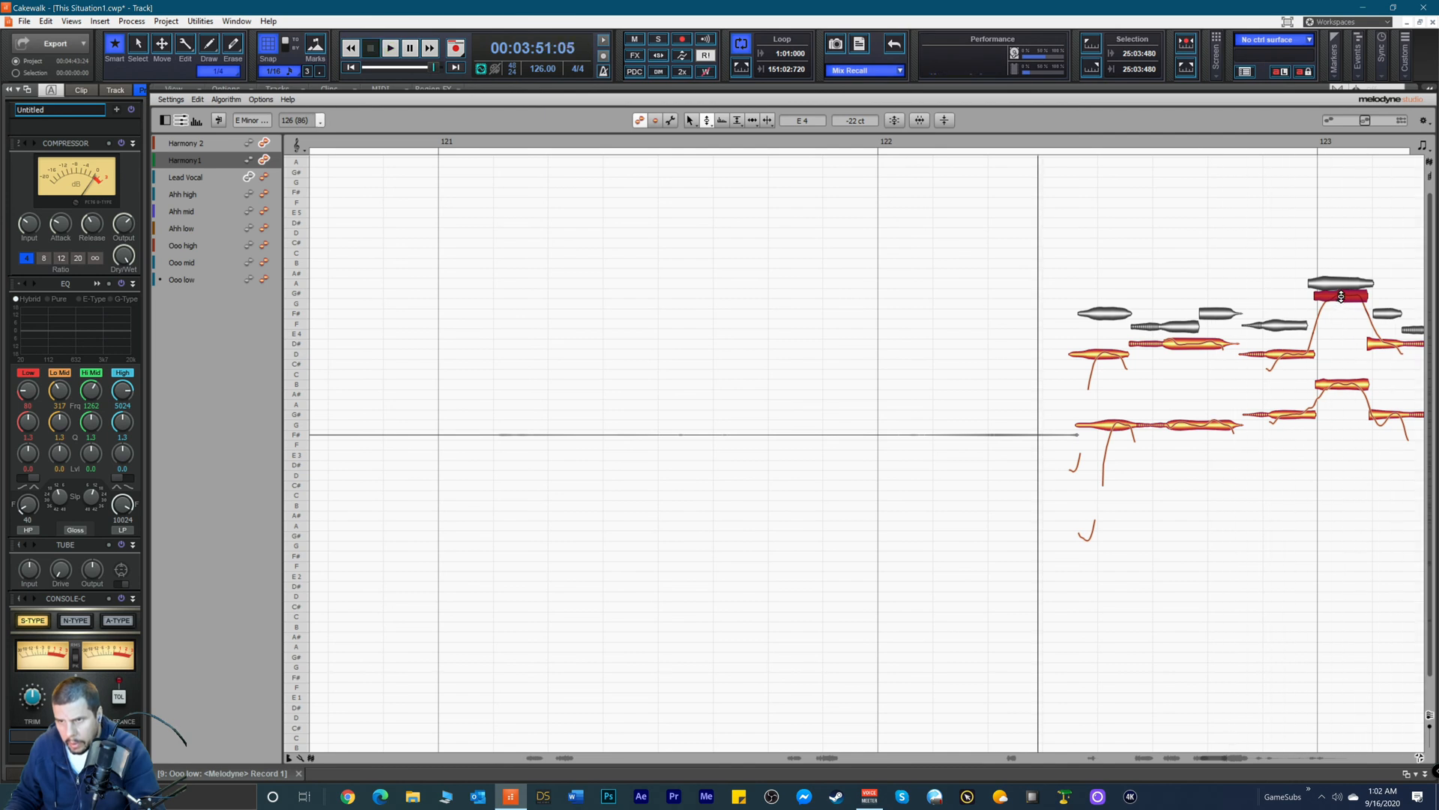
{"action": "left_click_drag", "start_coordinate": [1341, 297], "coordinate": [1340, 296]}
{"action": "double_click", "coordinate": [1340, 296]}
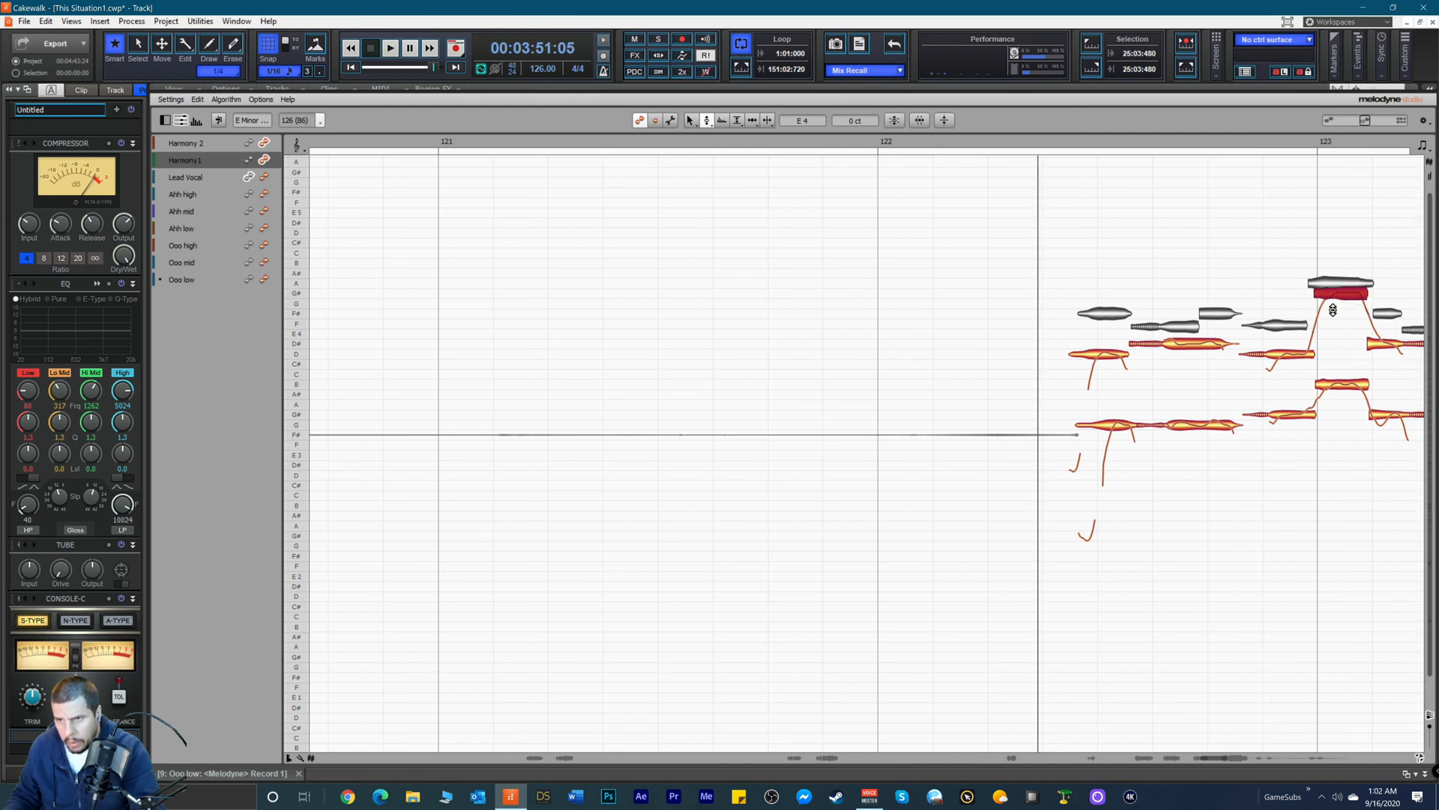
{"action": "key", "text": "space"}
{"action": "key", "text": "space"}
Step: Try raising the Harmony 2 note at bar 123 to C#4, snap it to the exact semitone, and audition it against the other vocals
{"action": "left_click", "coordinate": [1344, 387]}
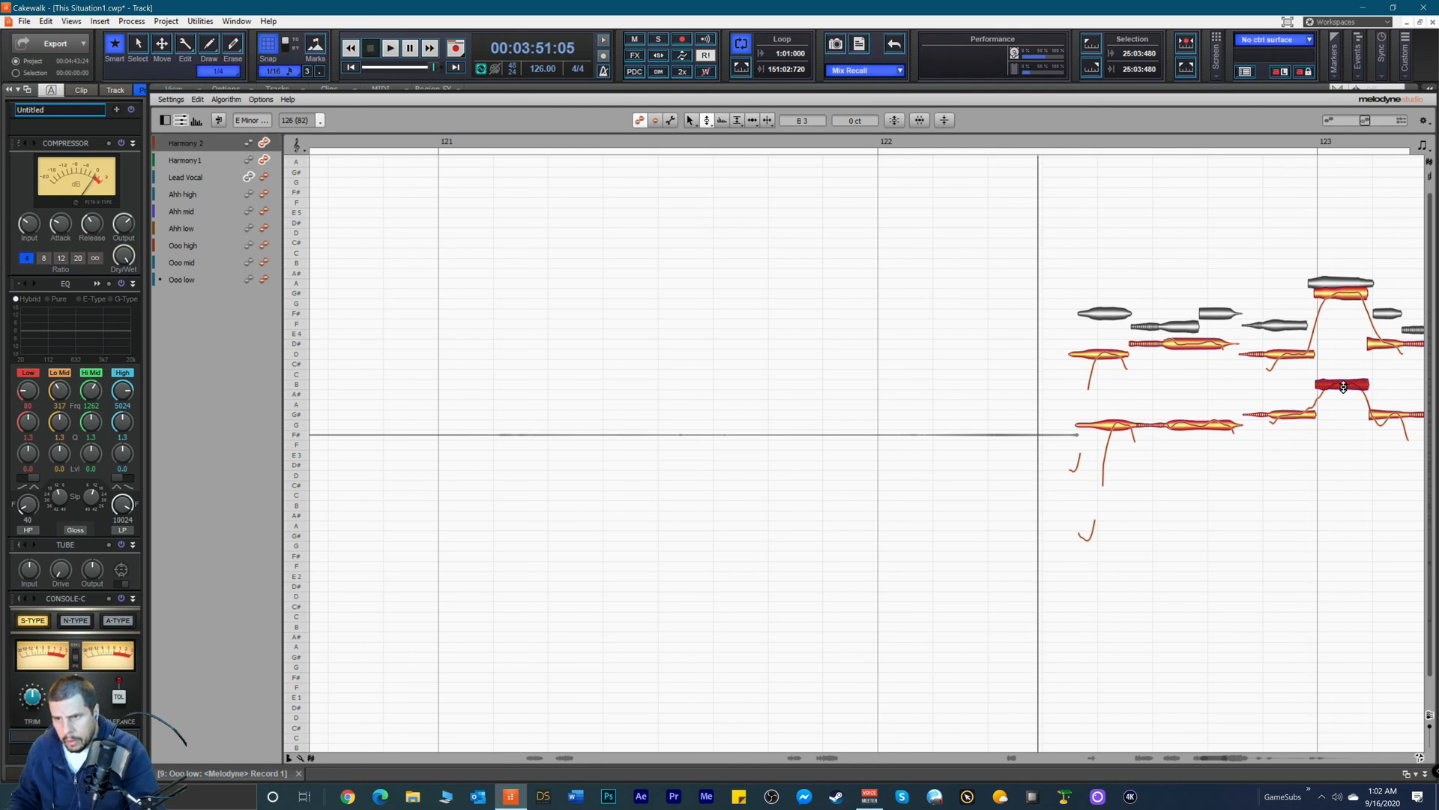
{"action": "left_click_drag", "start_coordinate": [1343, 386], "coordinate": [1342, 378]}
{"action": "key", "text": "space"}
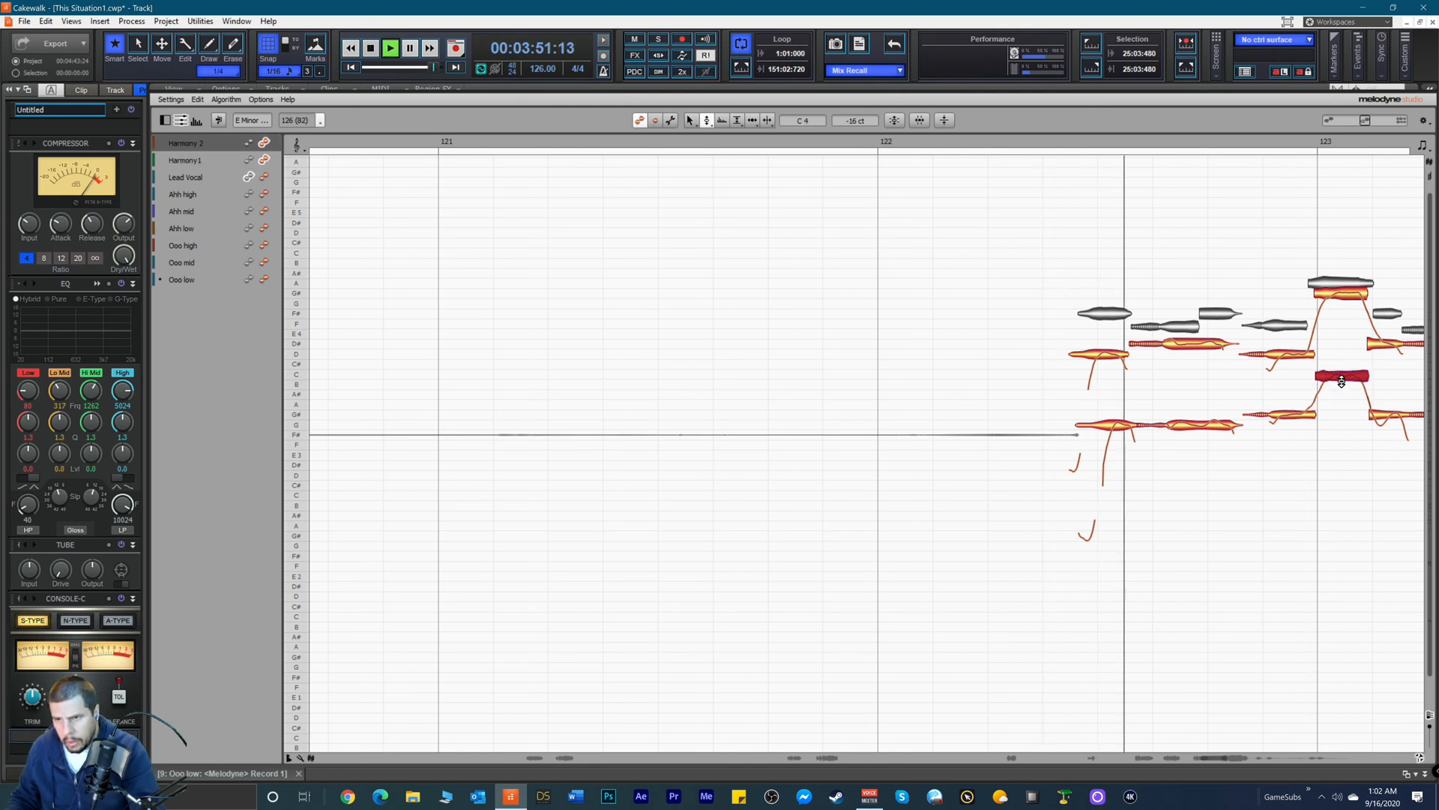
{"action": "key", "text": "space"}
{"action": "left_click_drag", "start_coordinate": [1342, 382], "coordinate": [1343, 367]}
{"action": "key", "text": "space"}
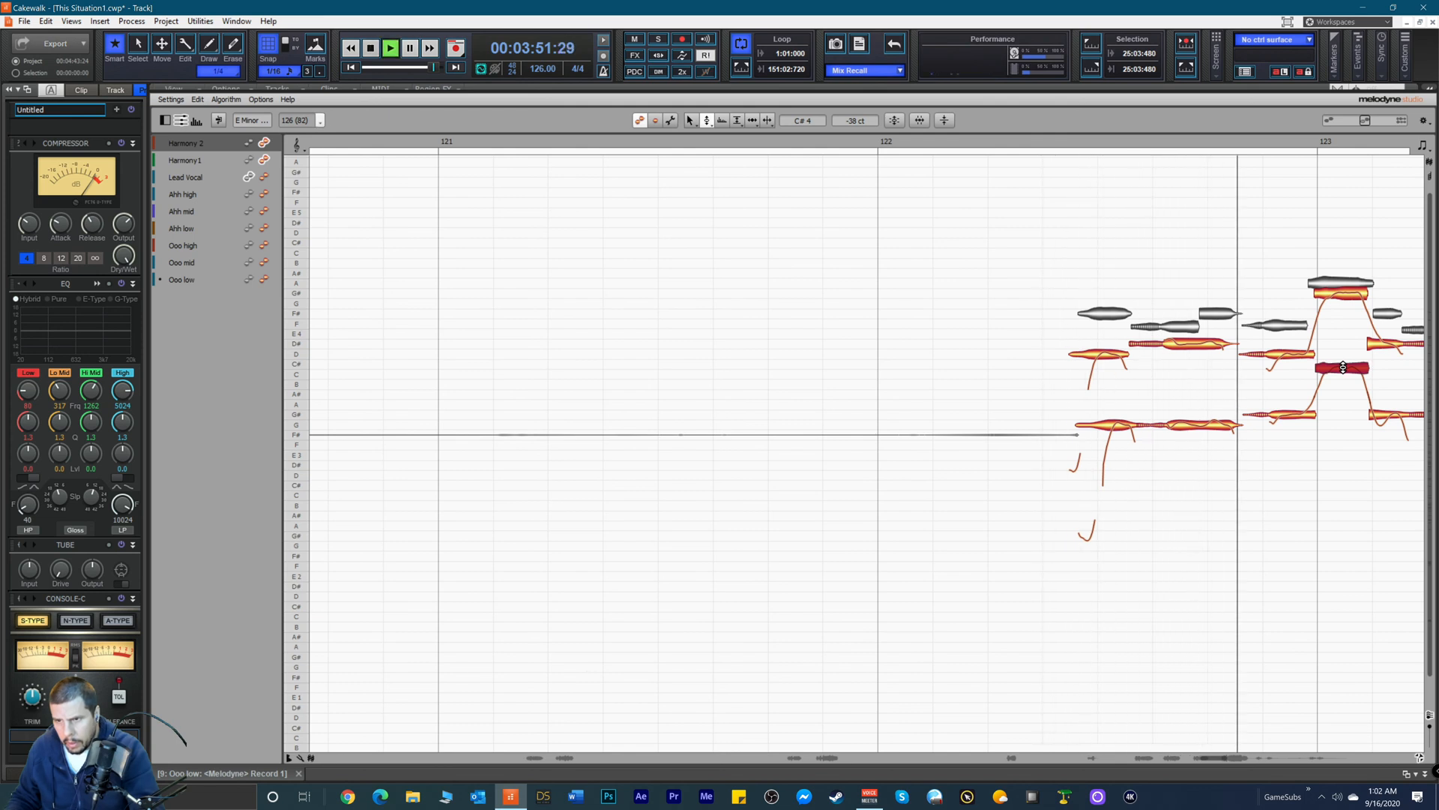
{"action": "key", "text": "space"}
{"action": "key", "text": "space"}
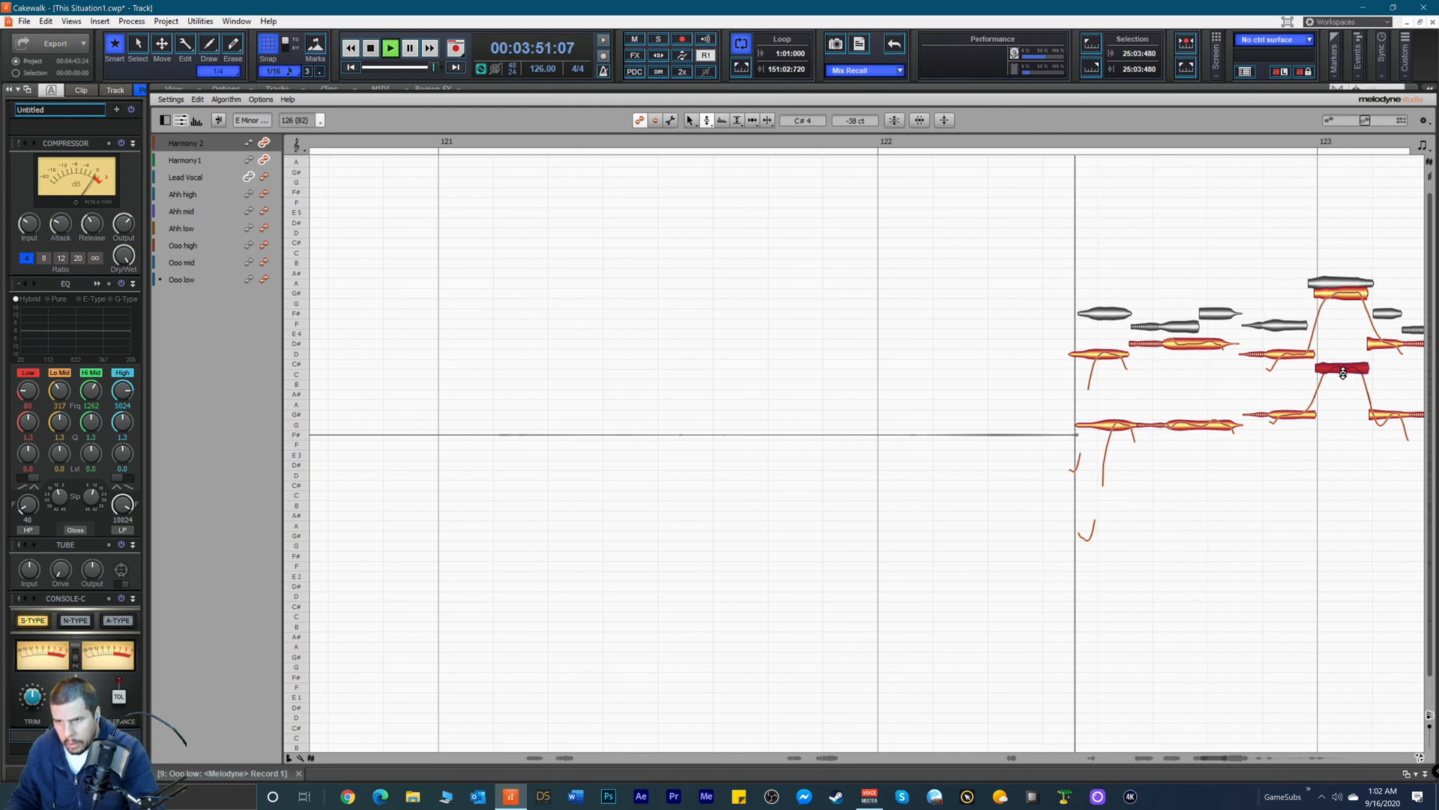
{"action": "left_click", "coordinate": [1344, 374]}
{"action": "left_click", "coordinate": [1345, 373]}
{"action": "key", "text": "space"}
{"action": "double_click", "coordinate": [1344, 368]}
{"action": "key", "text": "space"}
{"action": "key", "text": "space"}
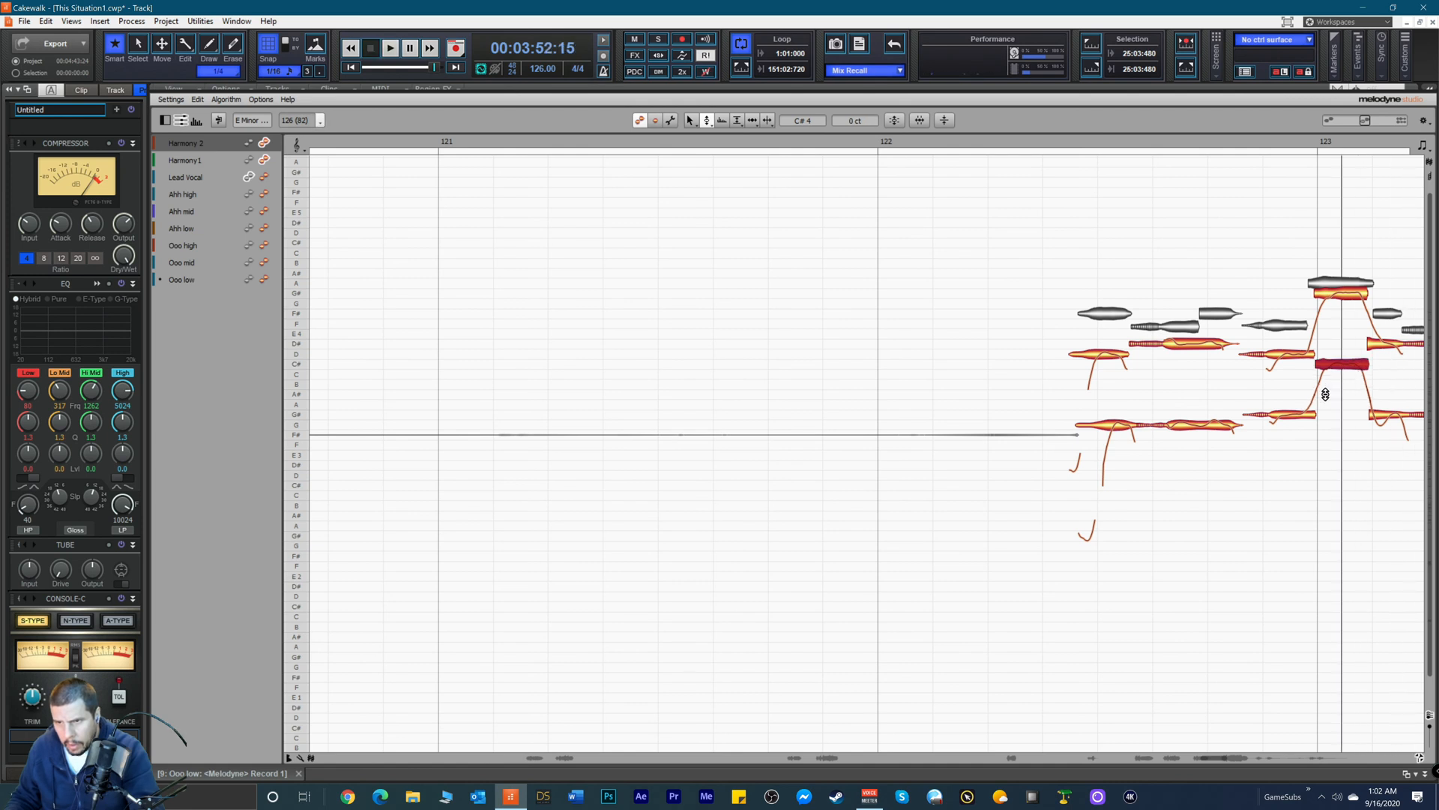
Step: Replay from shortly before bar 123 and try moving the Harmony 2 note there down to C4
{"action": "left_click", "coordinate": [1203, 143]}
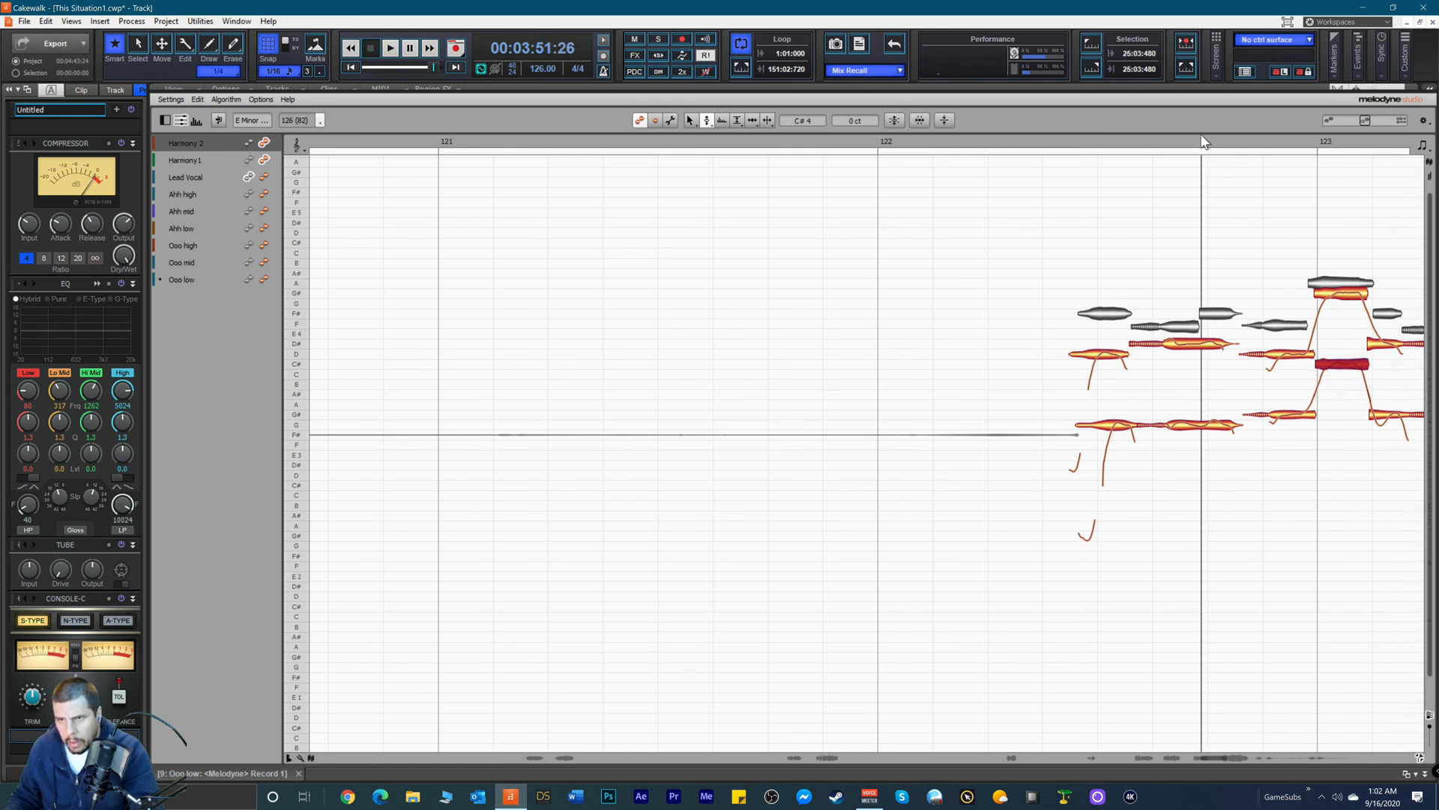
{"action": "key", "text": "space"}
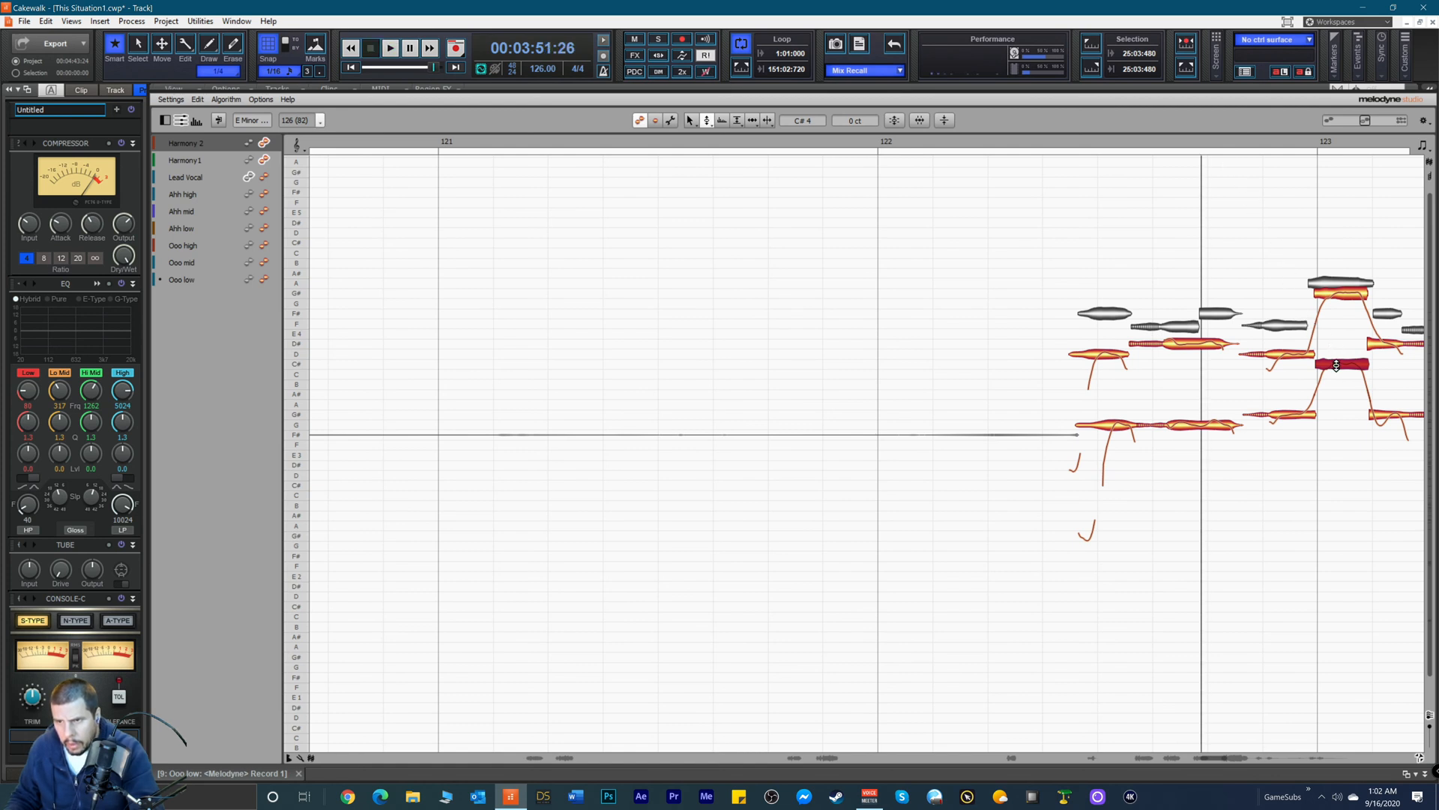
{"action": "double_click", "coordinate": [1003, 313]}
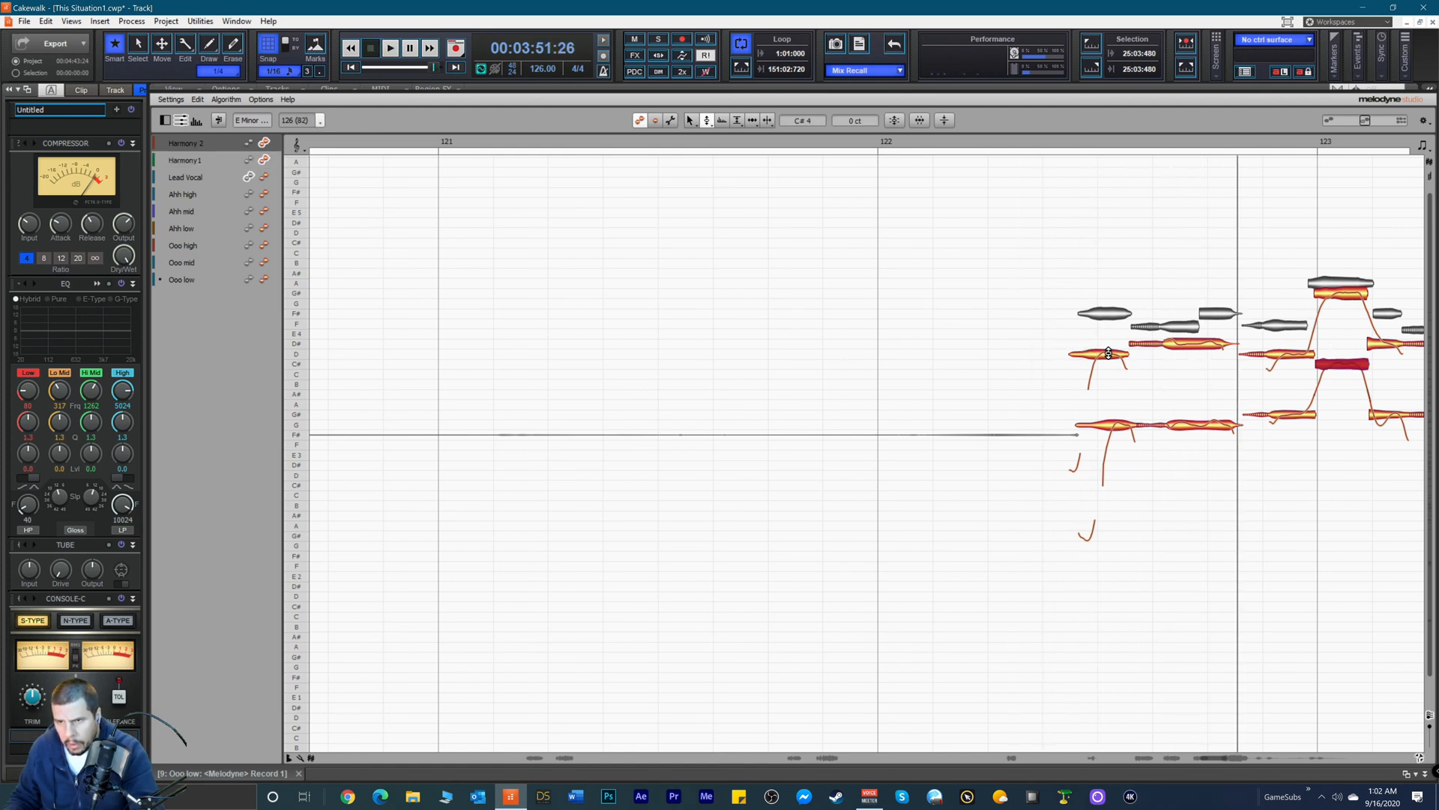
{"action": "left_click_drag", "start_coordinate": [1345, 367], "coordinate": [1350, 374]}
{"action": "double_click", "coordinate": [973, 321]}
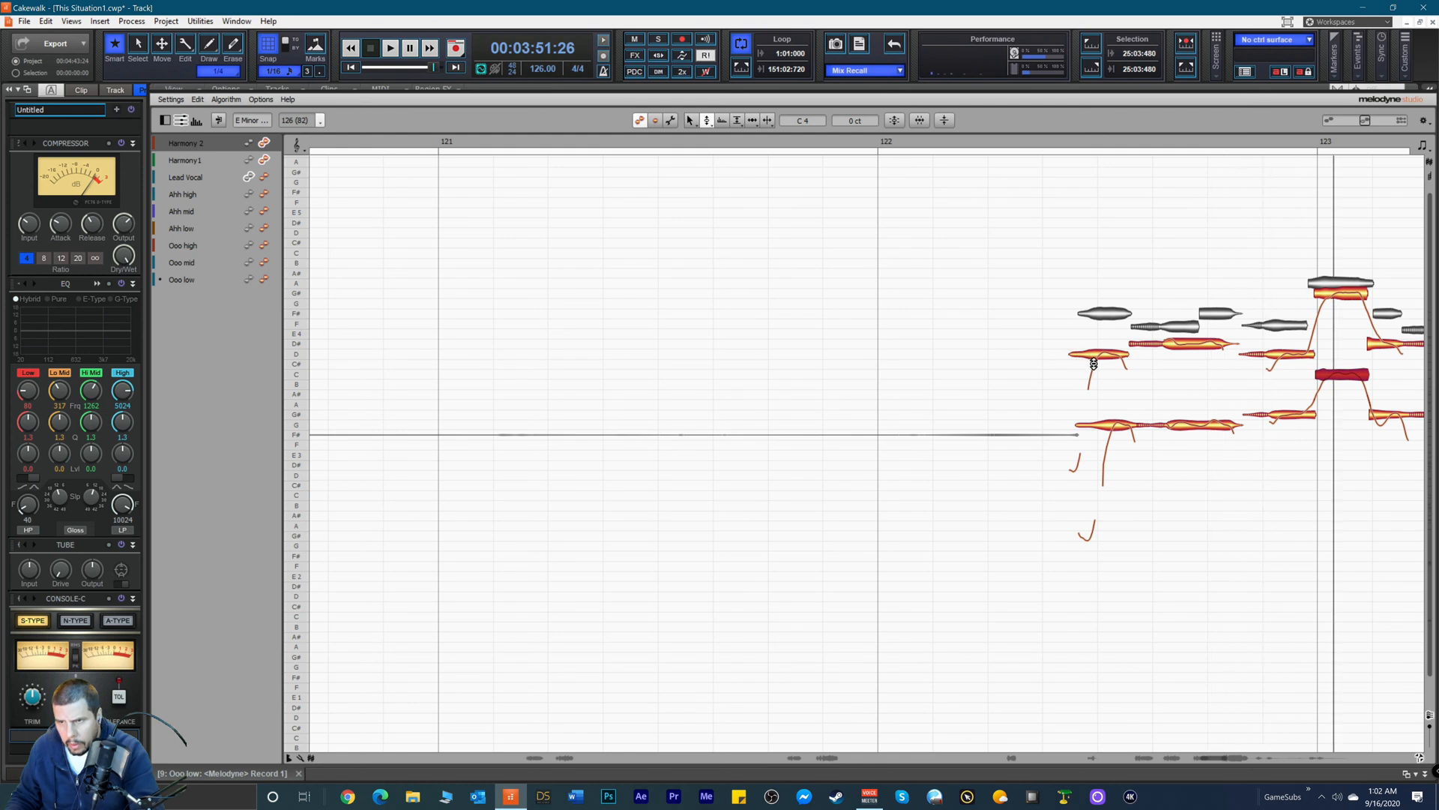
Step: Try the Harmony1 note at bar 123 at F4 and return it to E4, auditioning the harmony
{"action": "left_click", "coordinate": [1343, 295]}
{"action": "key", "text": "space"}
{"action": "key", "text": "space"}
{"action": "left_click", "coordinate": [1336, 282]}
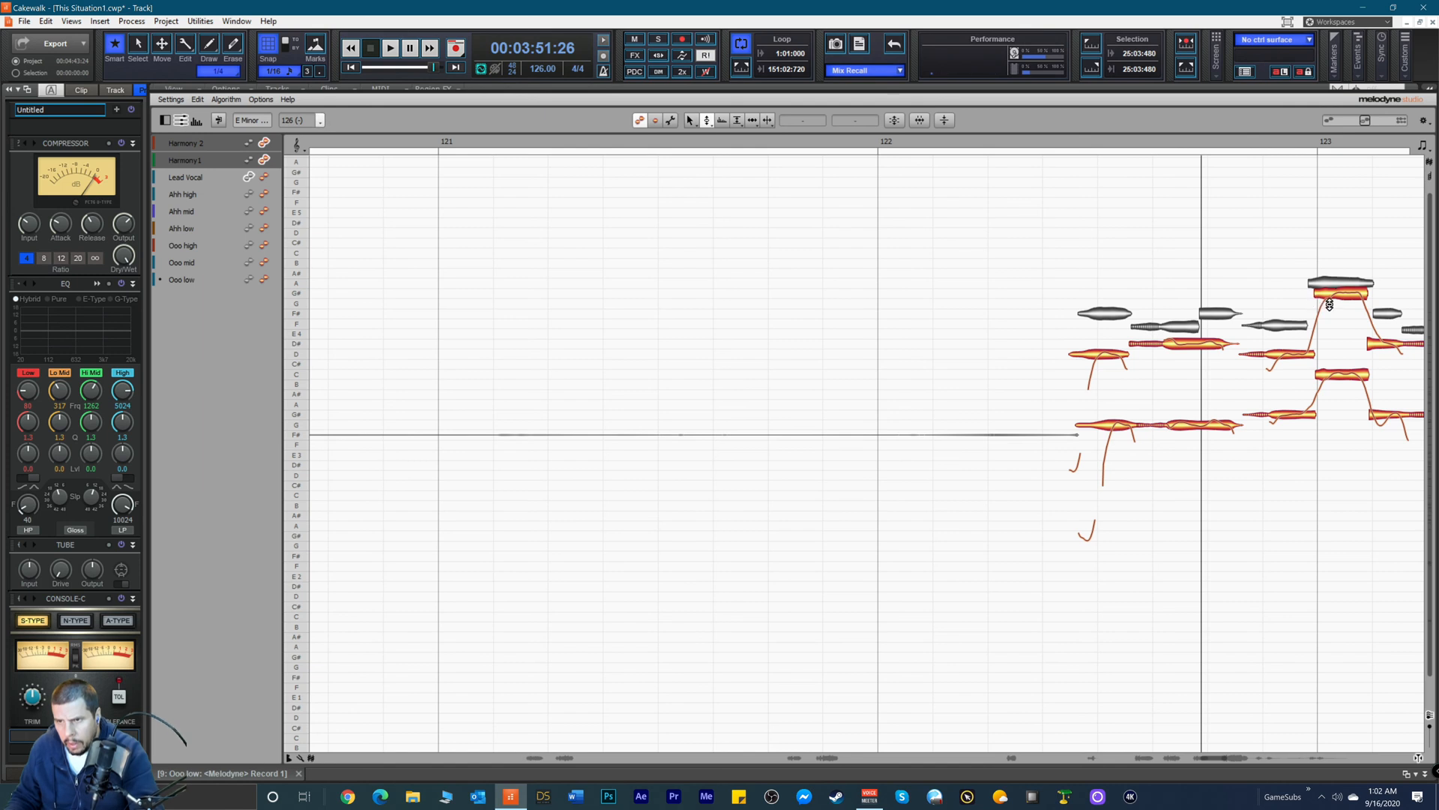
{"action": "left_click", "coordinate": [1342, 294]}
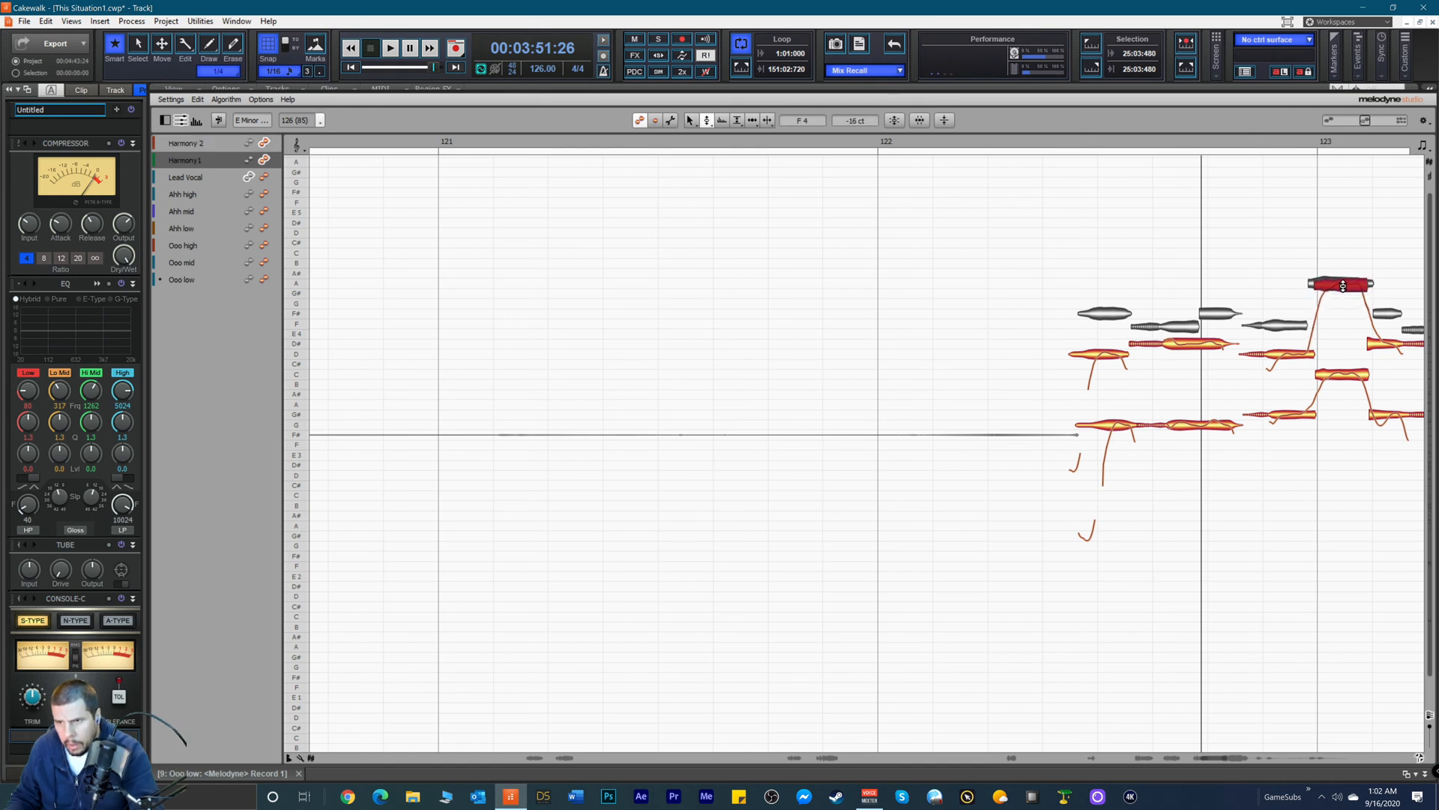
{"action": "key", "text": "space"}
{"action": "key", "text": "space"}
Step: Turn off Spread Unison Tracks, then lower the Harmony1 note at bar 123 to D#4 and snap it to the exact semitone
{"action": "left_click", "coordinate": [1429, 715]}
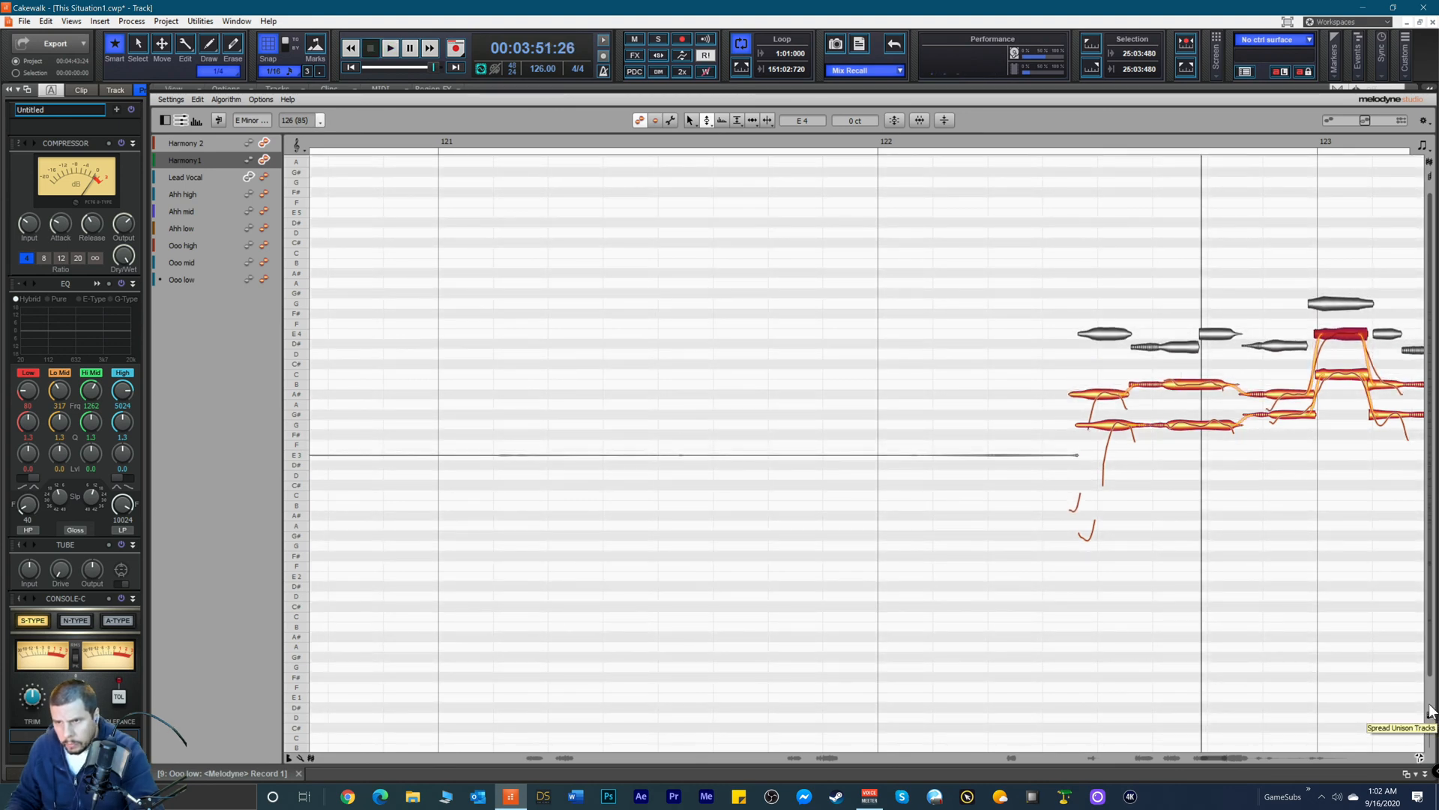
{"action": "key", "text": "space"}
{"action": "key", "text": "space"}
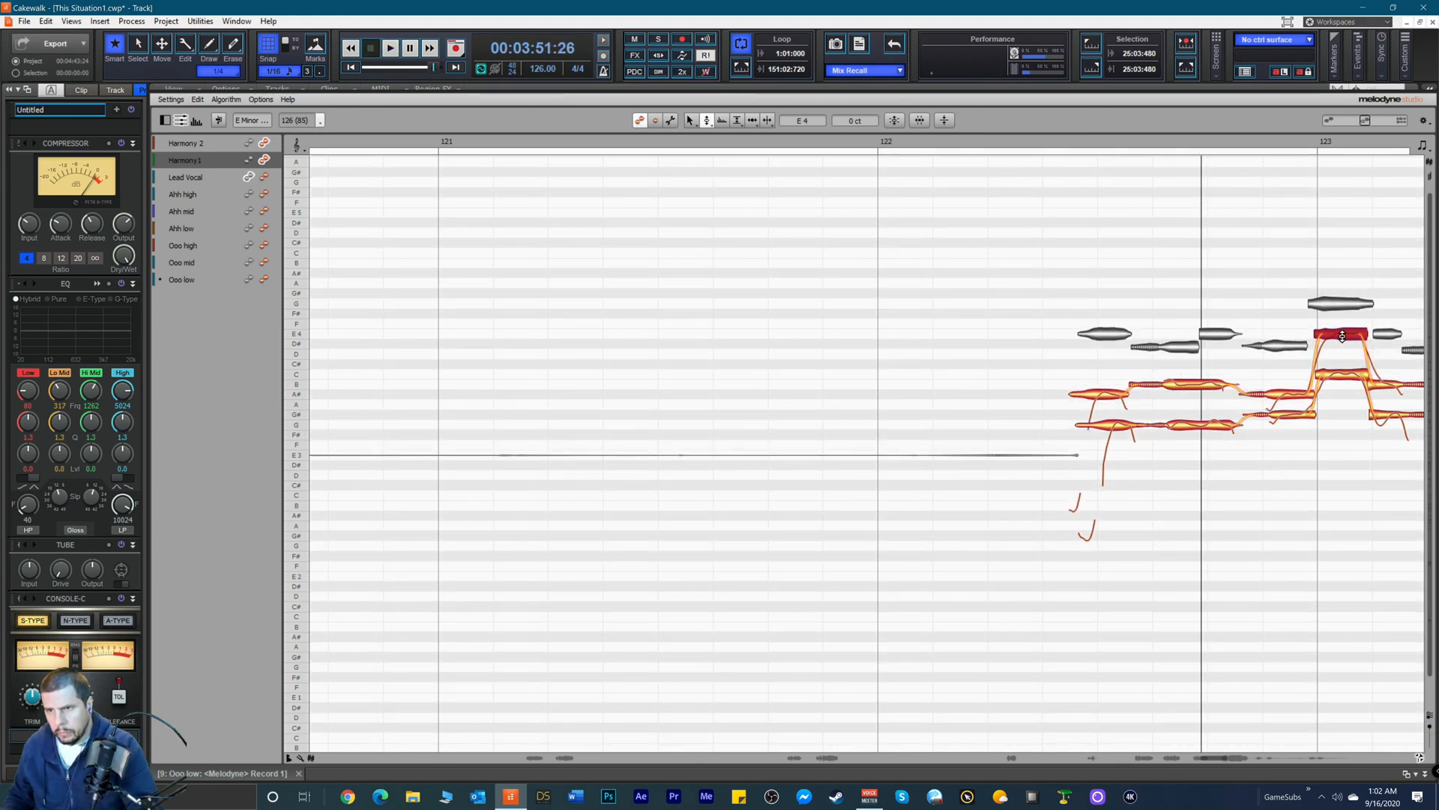
{"action": "left_click_drag", "start_coordinate": [1342, 335], "coordinate": [1342, 343]}
{"action": "double_click", "coordinate": [1343, 344]}
{"action": "key", "text": "space"}
{"action": "key", "text": "space"}
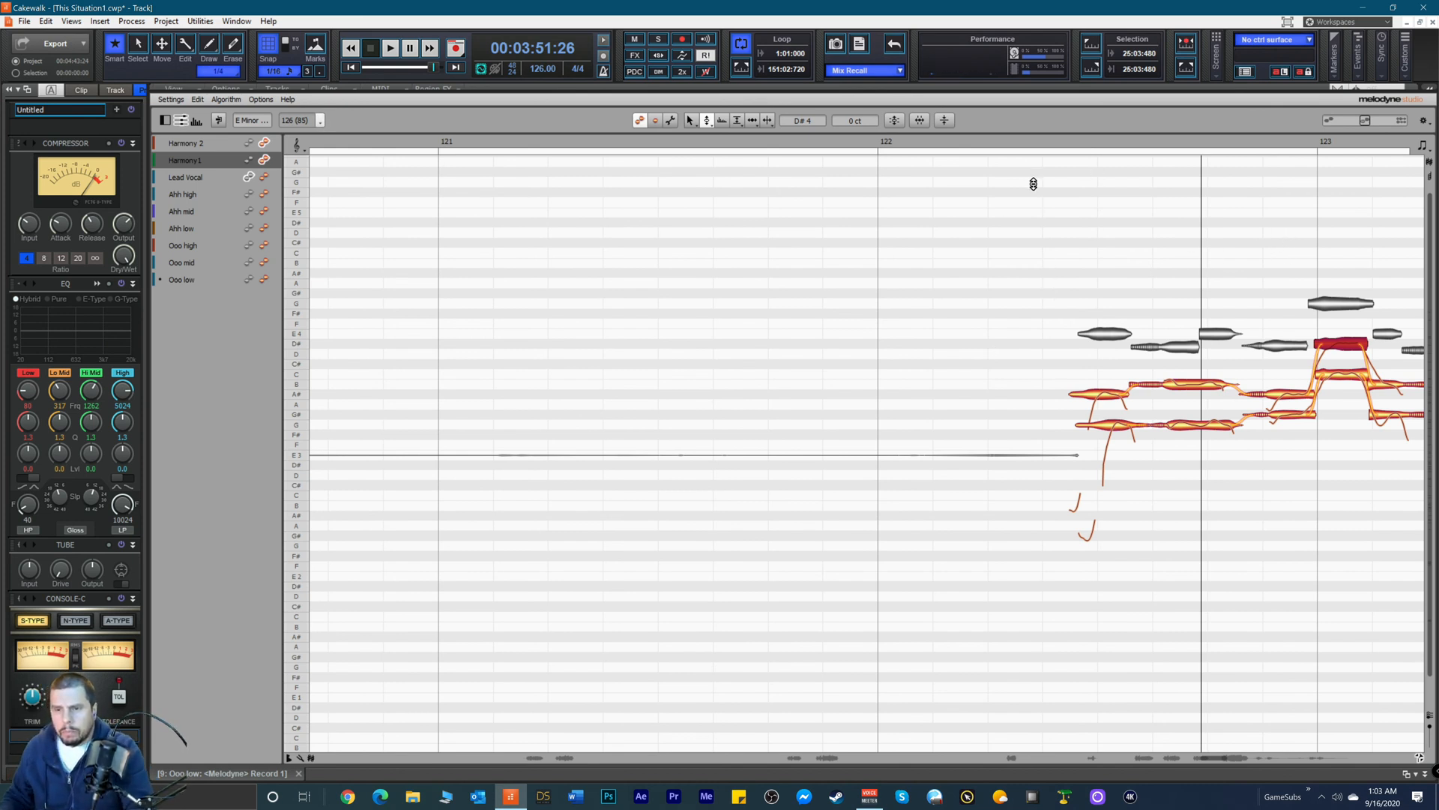
Step: Play the phrase from before its first note and lower the Harmony 2 note at bar 123 to B3
{"action": "left_click", "coordinate": [1027, 135]}
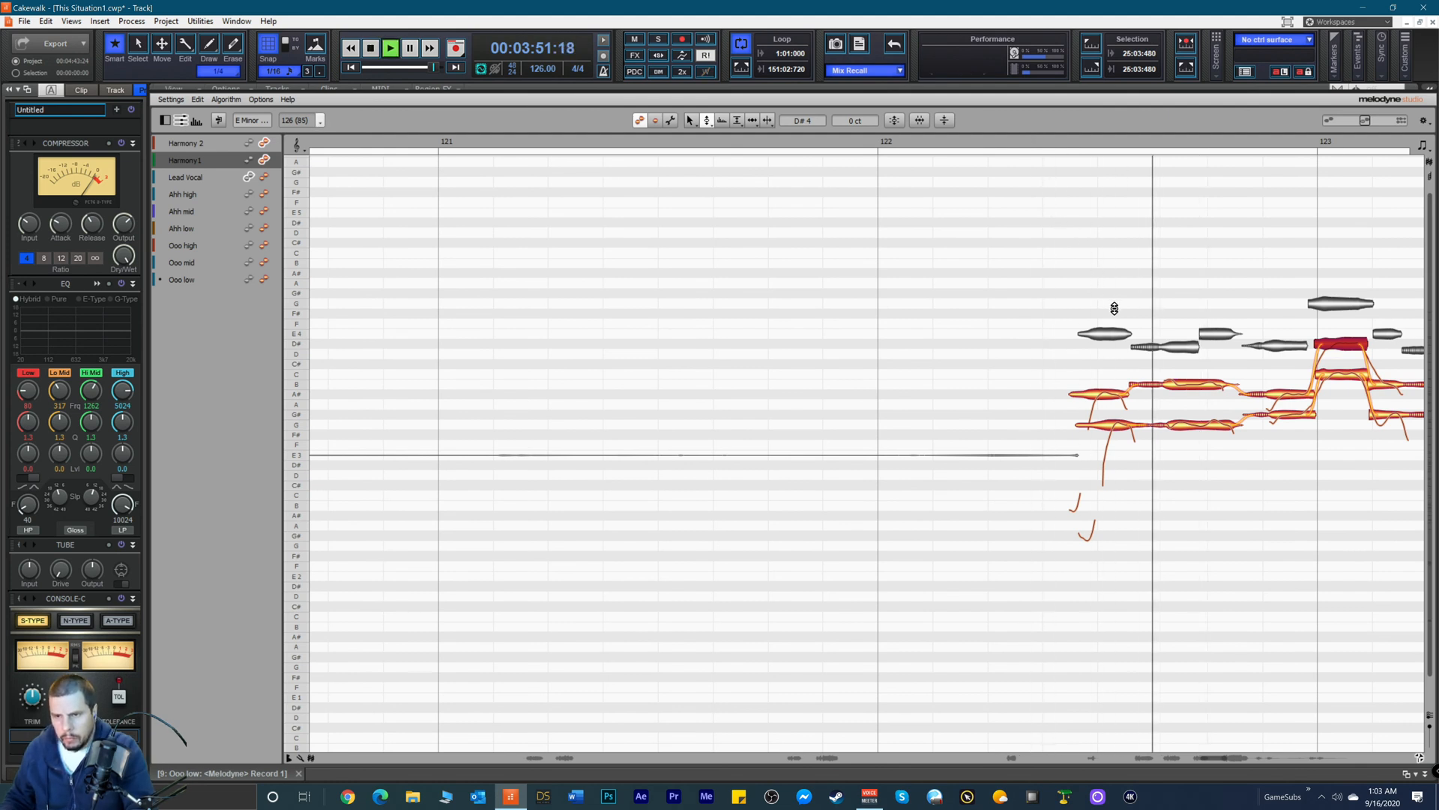
{"action": "key", "text": "space"}
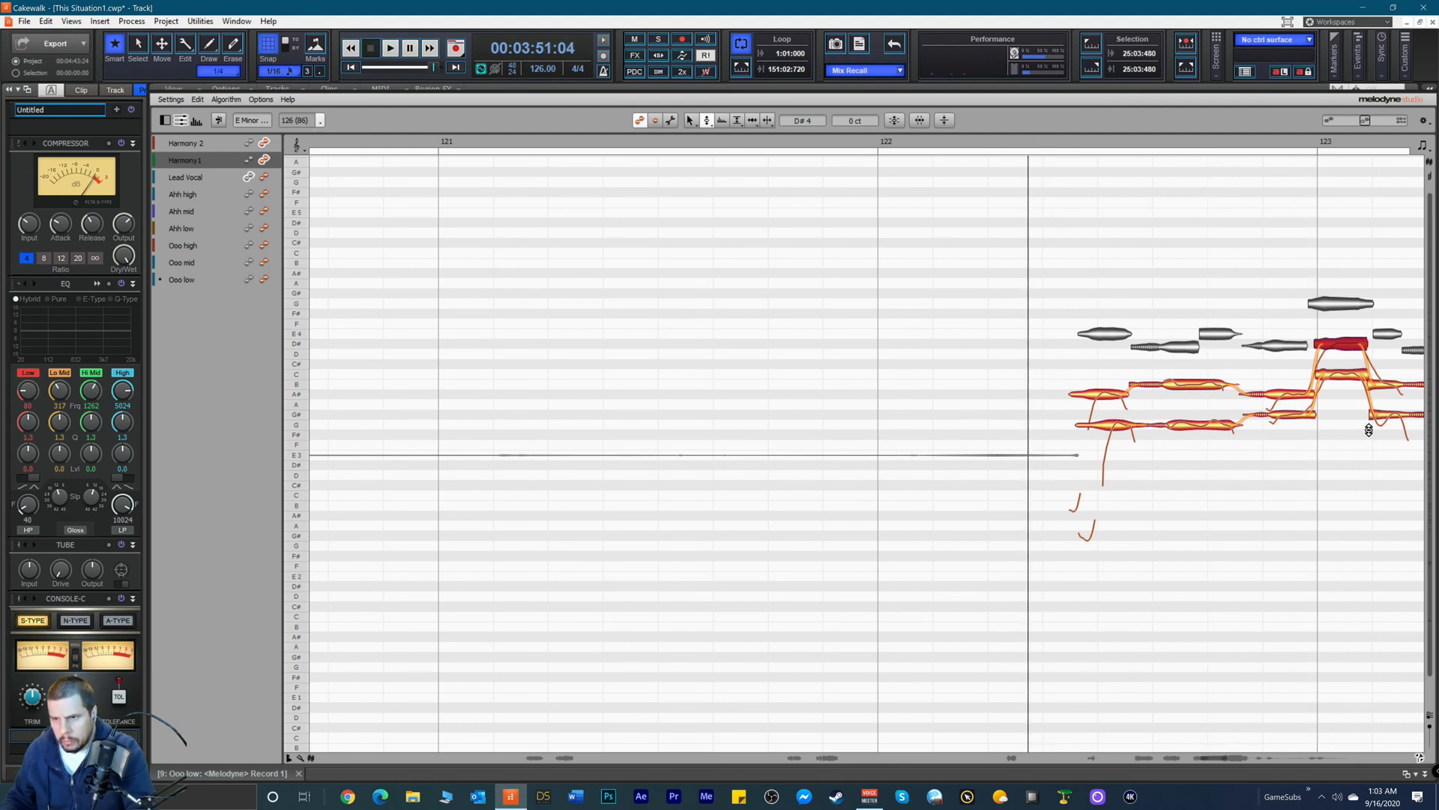
{"action": "key", "text": "space"}
{"action": "key", "text": "space"}
{"action": "left_click_drag", "start_coordinate": [1346, 375], "coordinate": [1346, 383]}
{"action": "key", "text": "space"}
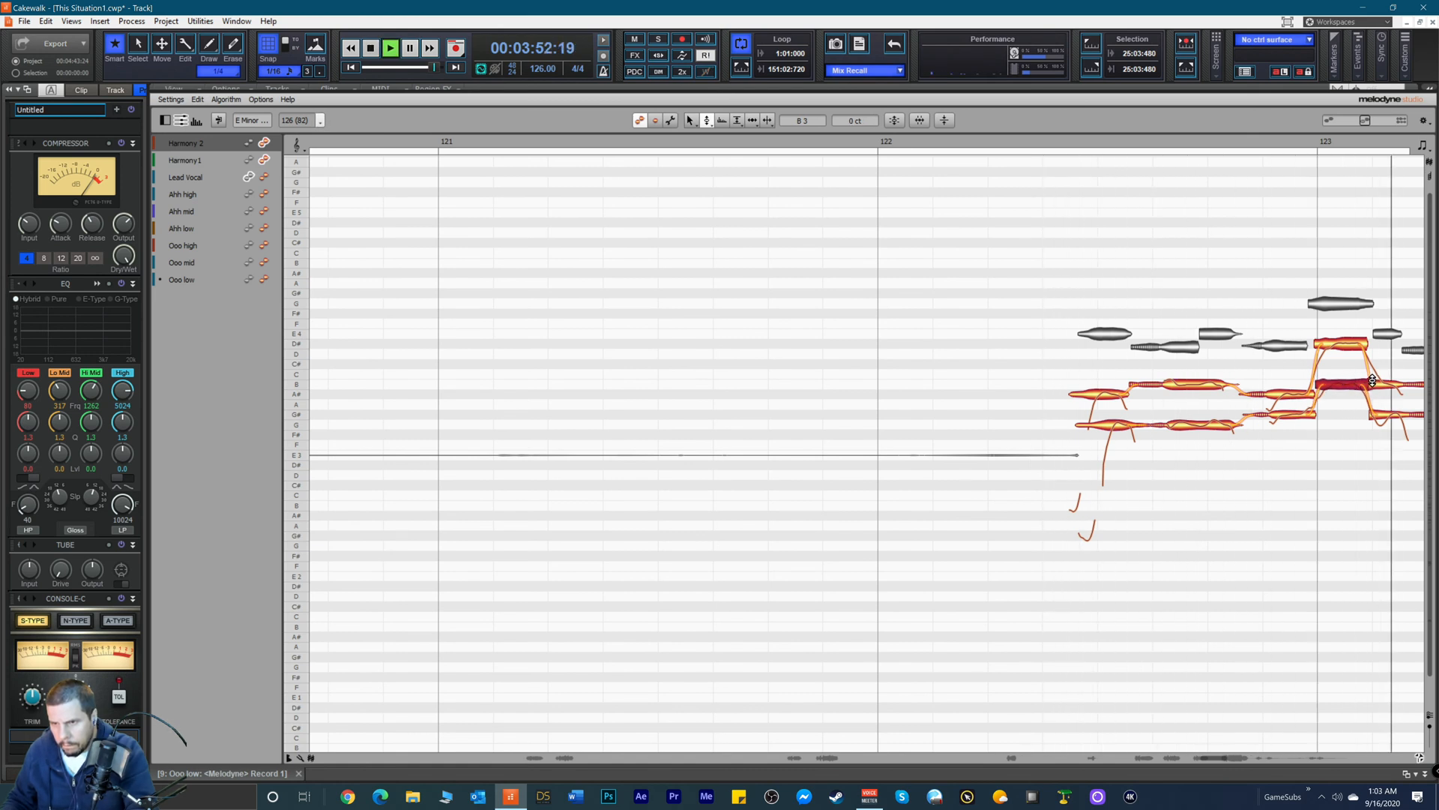
{"action": "key", "text": "space"}
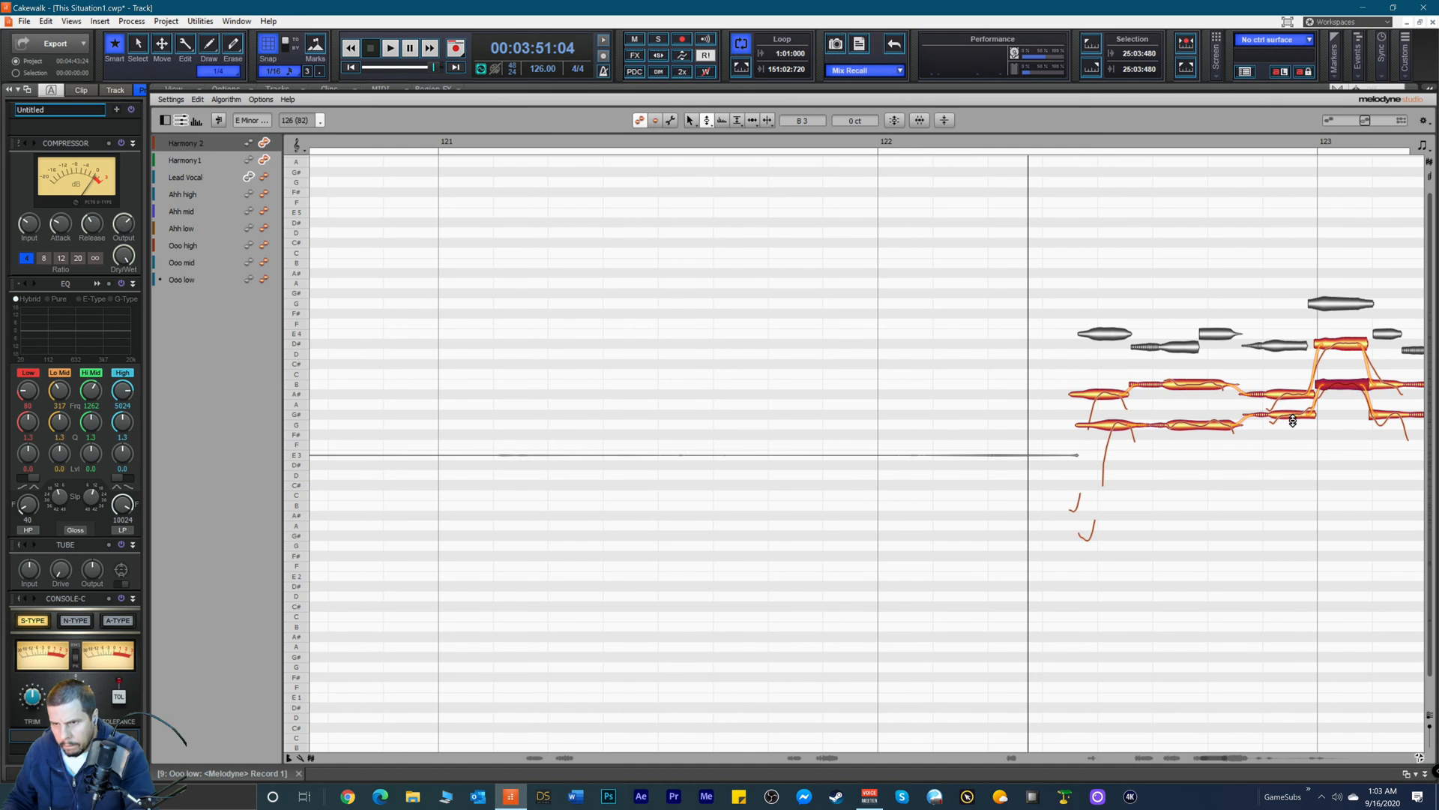
Step: Lower the Harmony 2 notes just before and just after the high bar 123 note to G3, and audition the phrase
{"action": "left_click", "coordinate": [1290, 418]}
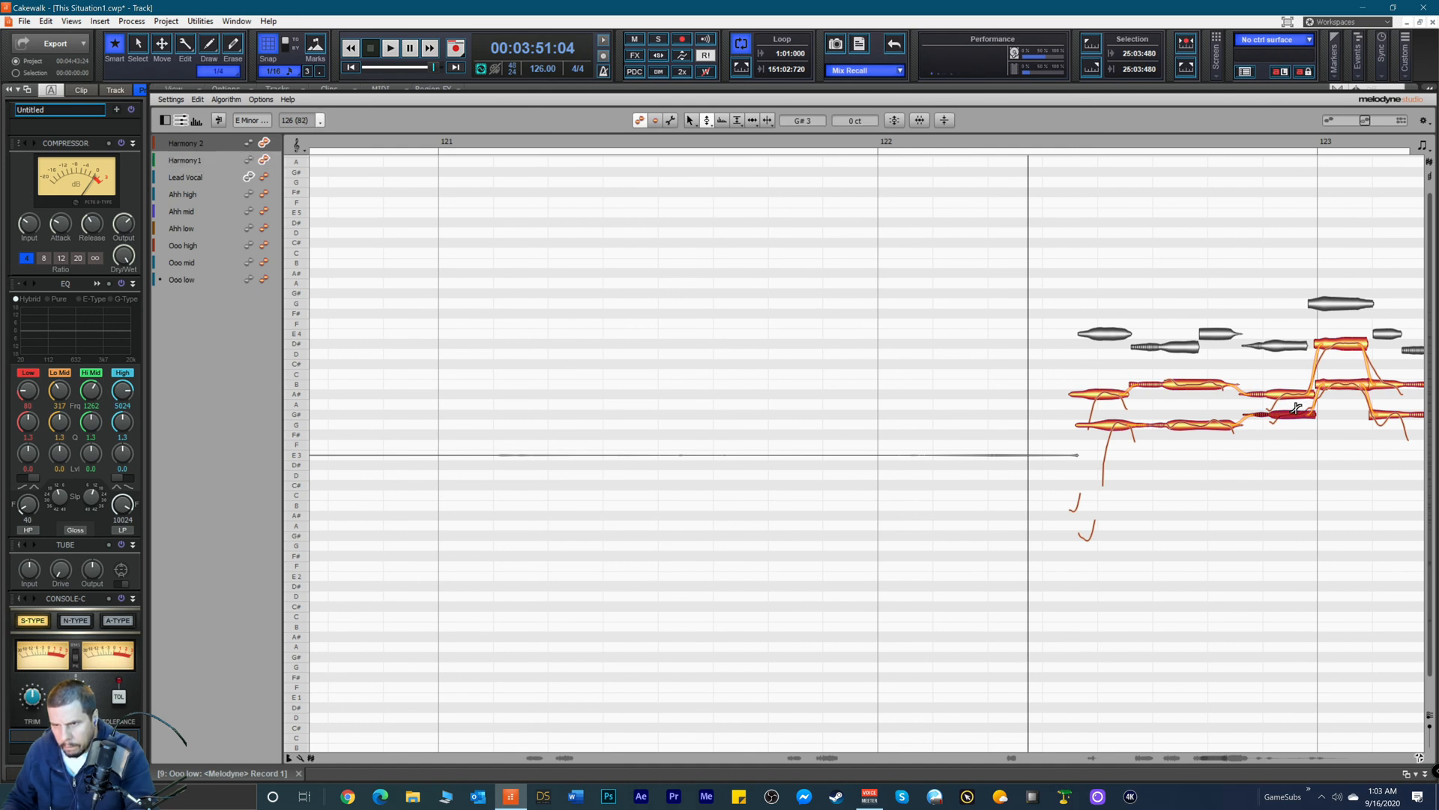
{"action": "left_click_drag", "start_coordinate": [1285, 407], "coordinate": [1287, 421]}
{"action": "left_click", "coordinate": [1383, 415]}
{"action": "left_click_drag", "start_coordinate": [1384, 415], "coordinate": [1385, 425]}
{"action": "key", "text": "space"}
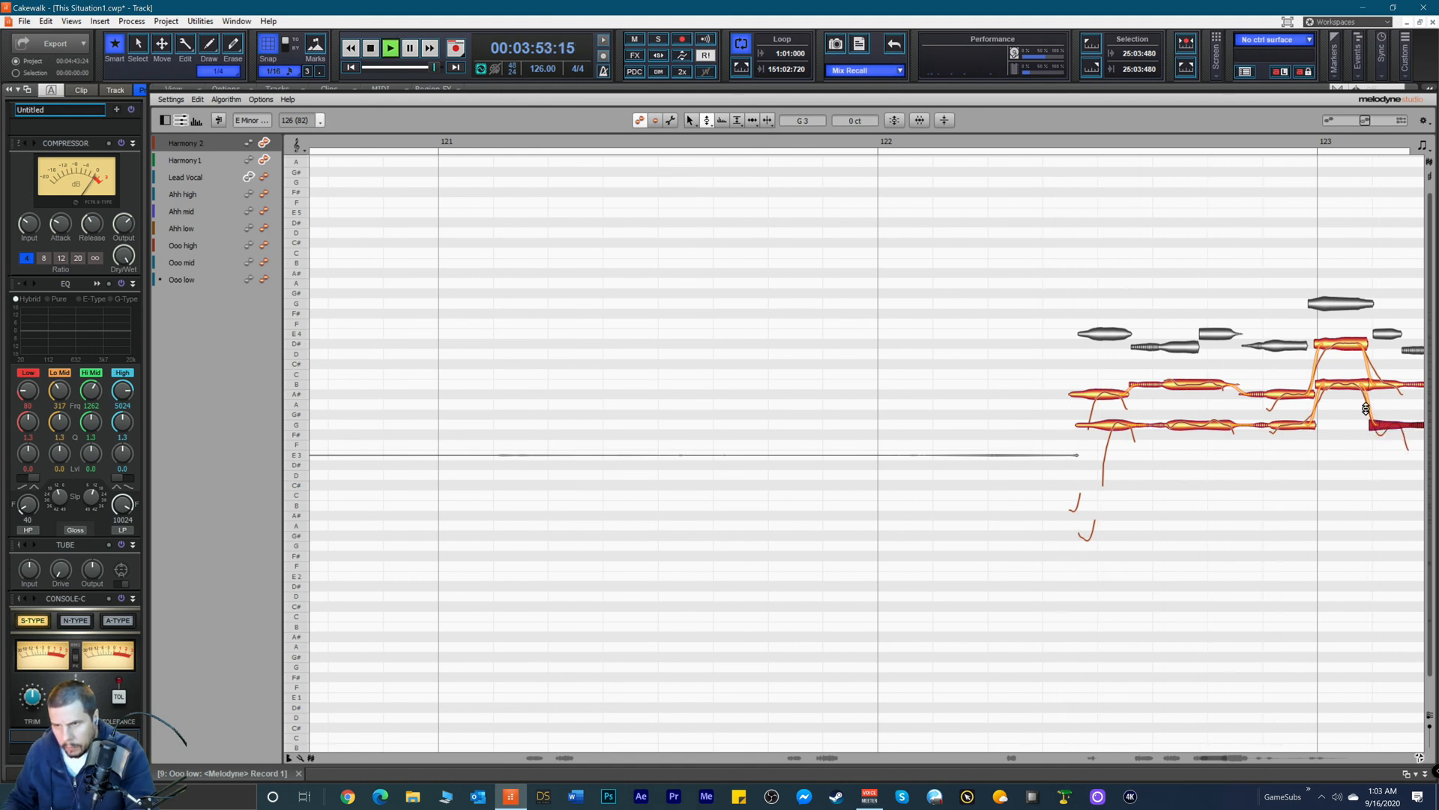
{"action": "key", "text": "space"}
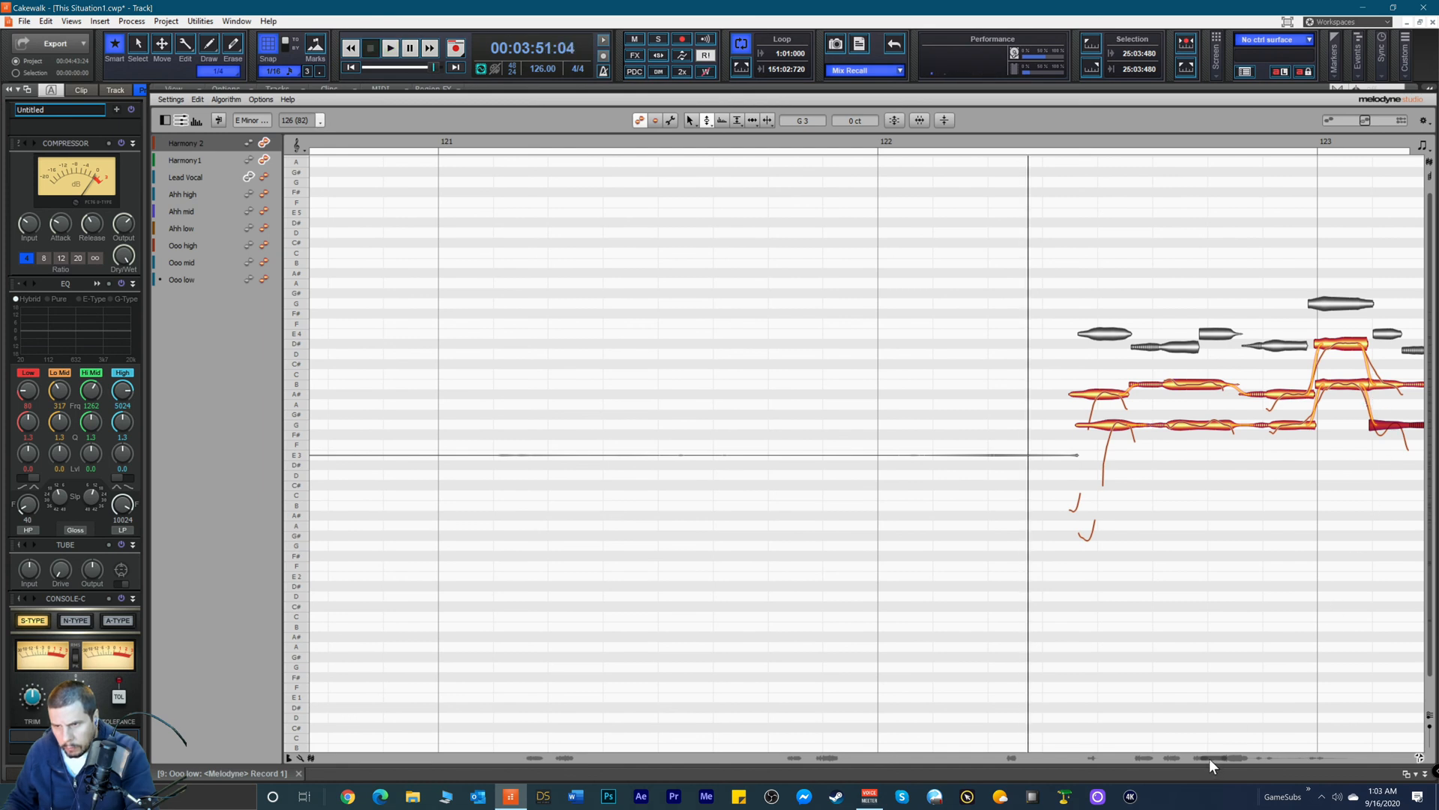
Step: With the Time tool, start the sustained Harmony1 note after bar 123 slightly earlier to line up with the lead vocal's held note
{"action": "scroll", "coordinate": [1209, 758], "scroll_direction": "right", "scroll_amount": 3}
{"action": "left_click", "coordinate": [1174, 421]}
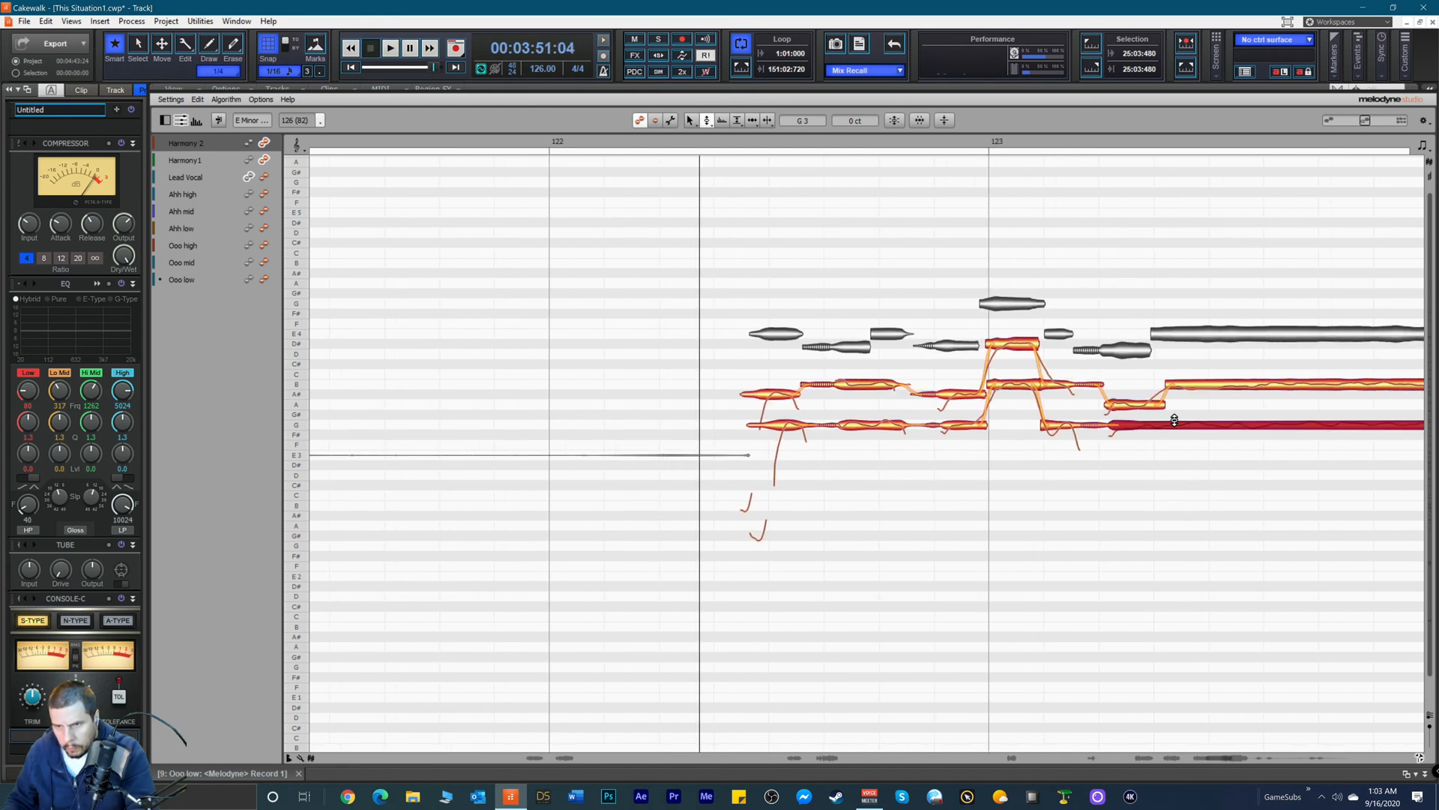
{"action": "left_click", "coordinate": [1136, 406]}
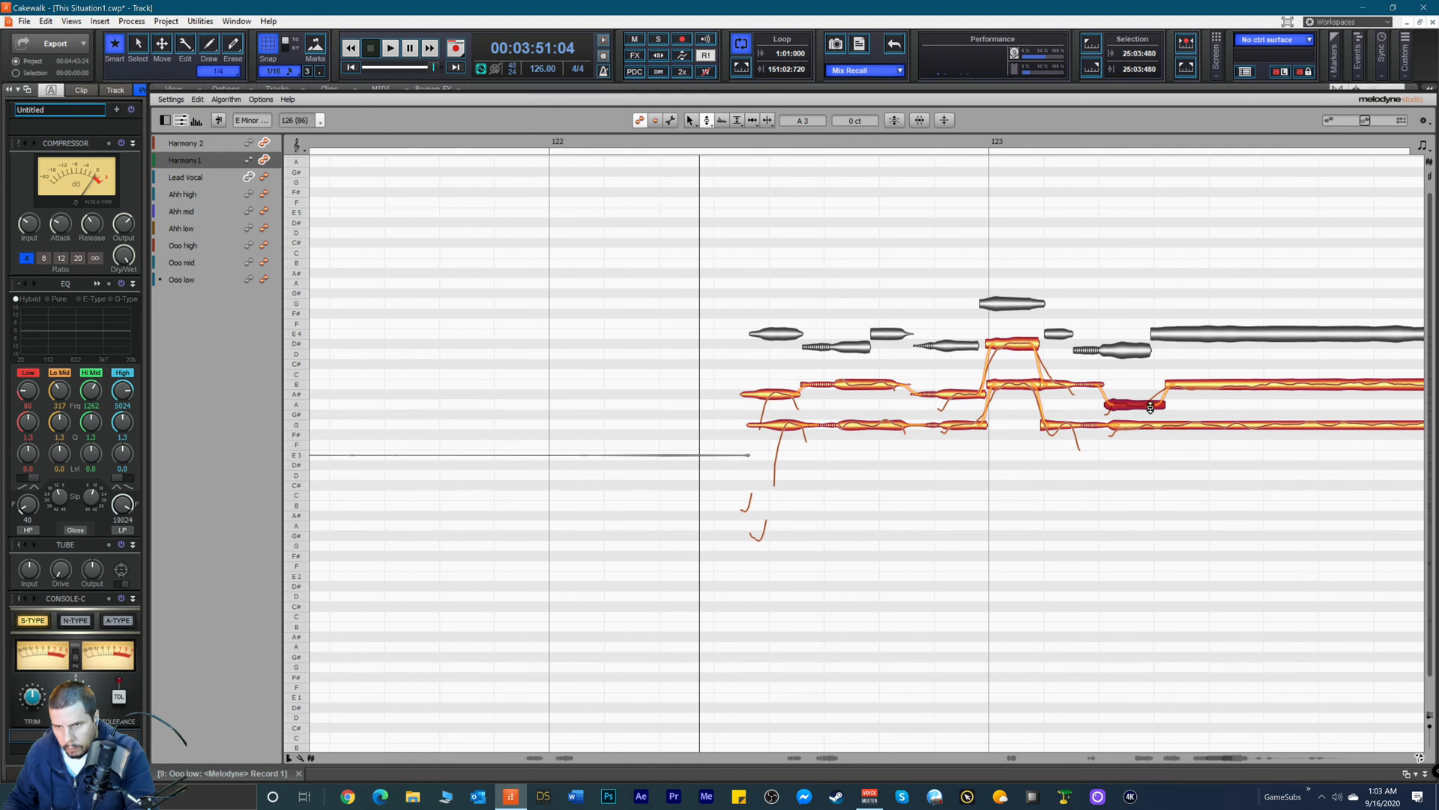
{"action": "left_click", "coordinate": [1208, 387]}
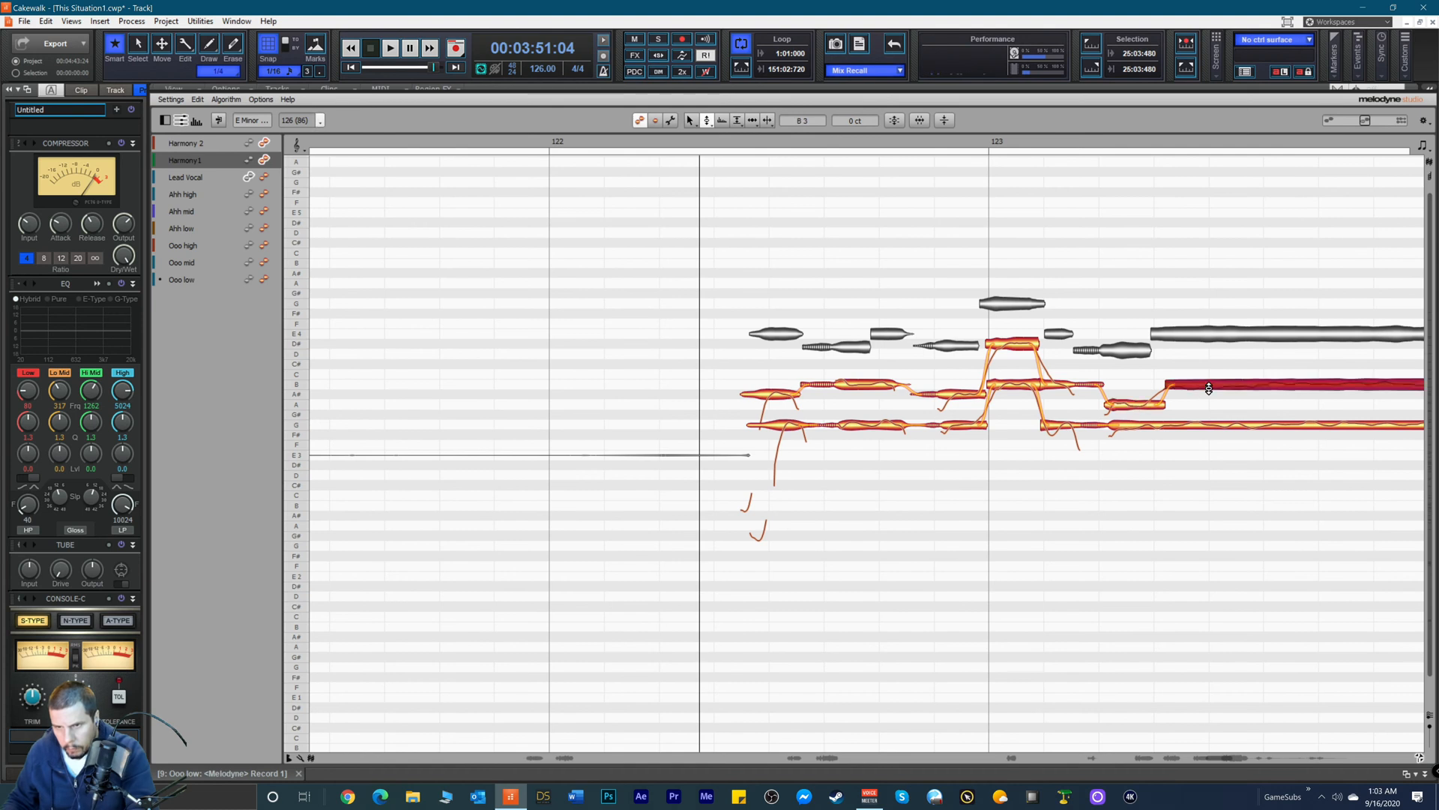
{"action": "right_click", "coordinate": [1187, 383]}
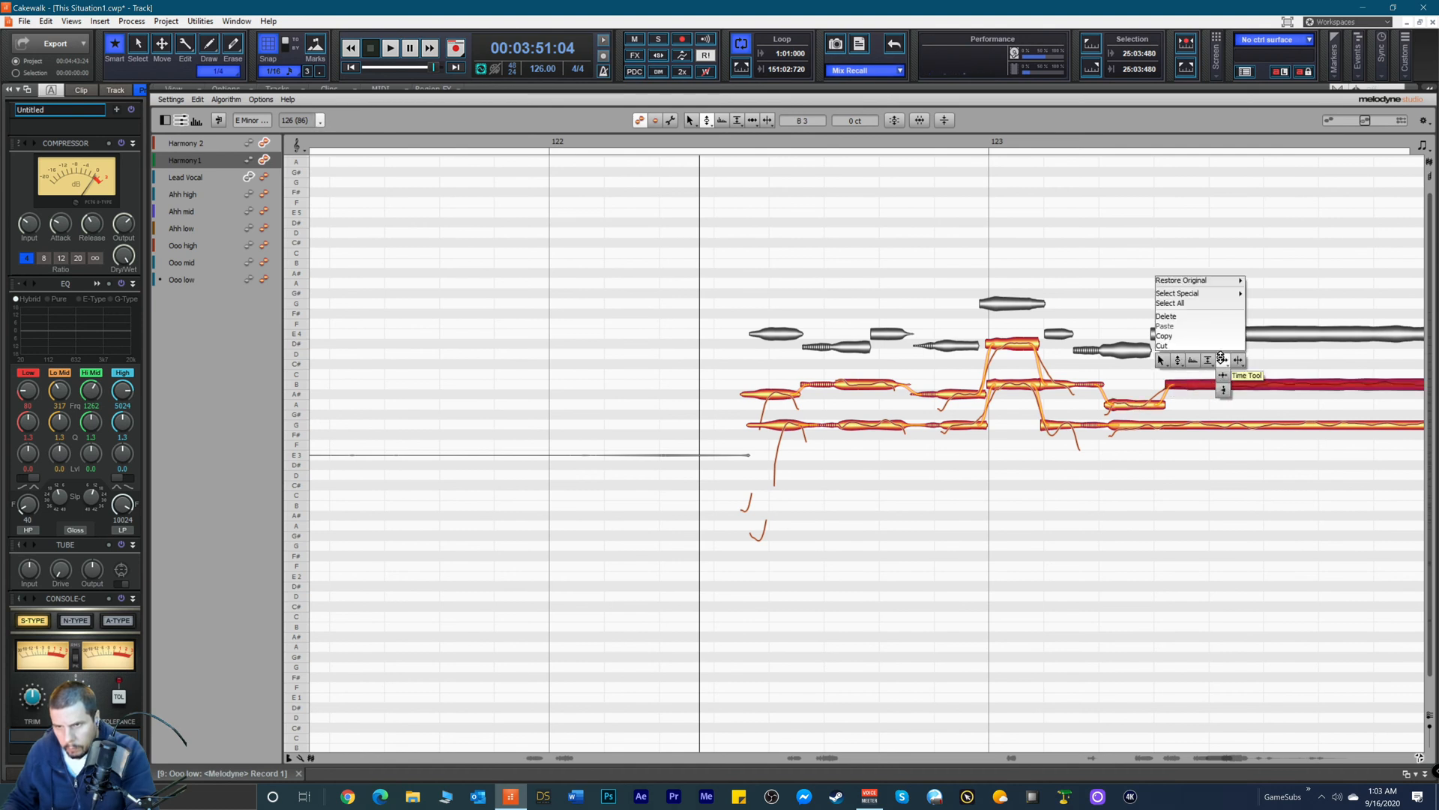
{"action": "left_click", "coordinate": [1195, 382]}
{"action": "key", "text": "space"}
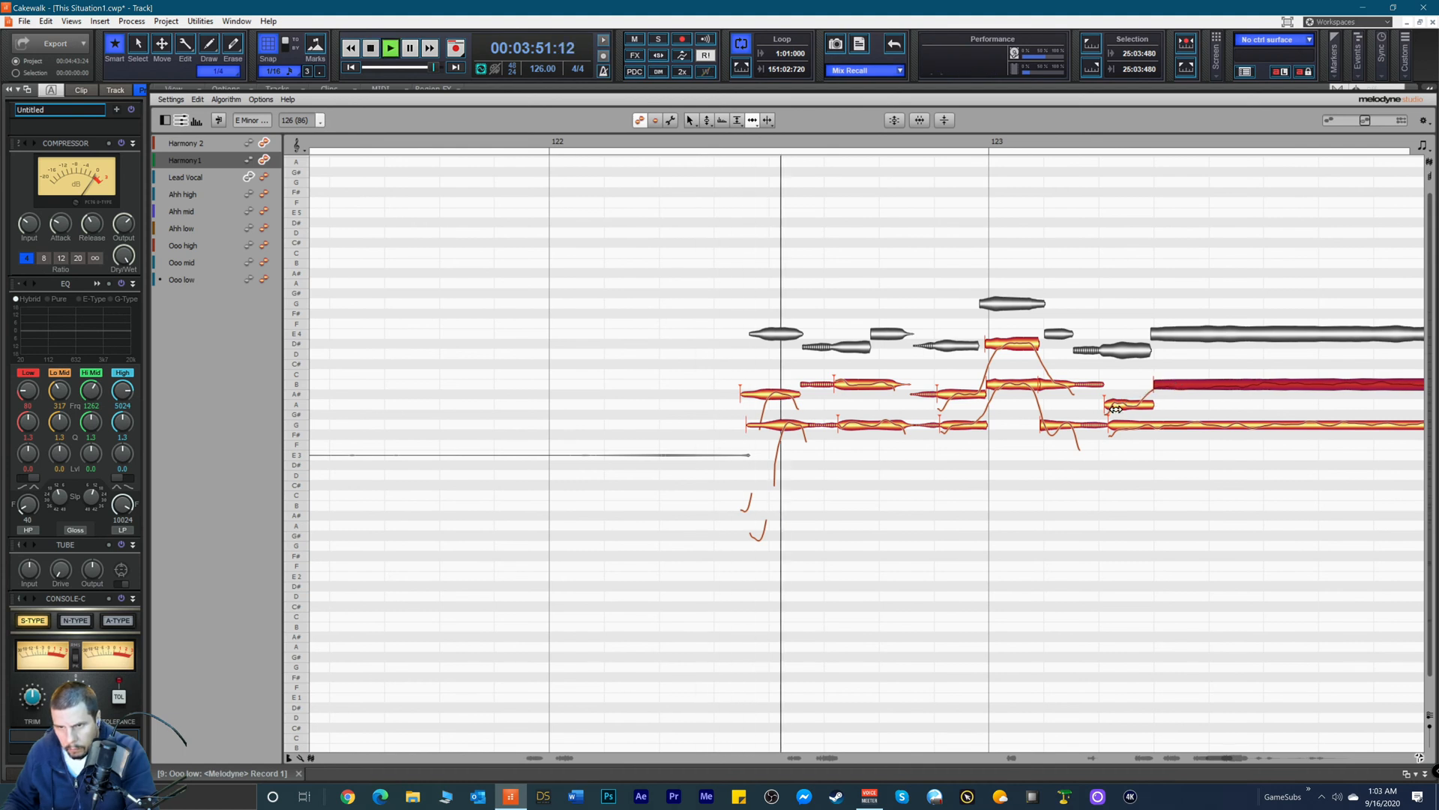
Step: Move the starts of the short Harmony1 note and the sustained Harmony 2 note after bar 123 slightly earlier, and audition the phrase
{"action": "left_click", "coordinate": [1110, 406]}
{"action": "key", "text": "space"}
{"action": "left_click_drag", "start_coordinate": [1111, 425], "coordinate": [1099, 425]}
{"action": "key", "text": "space"}
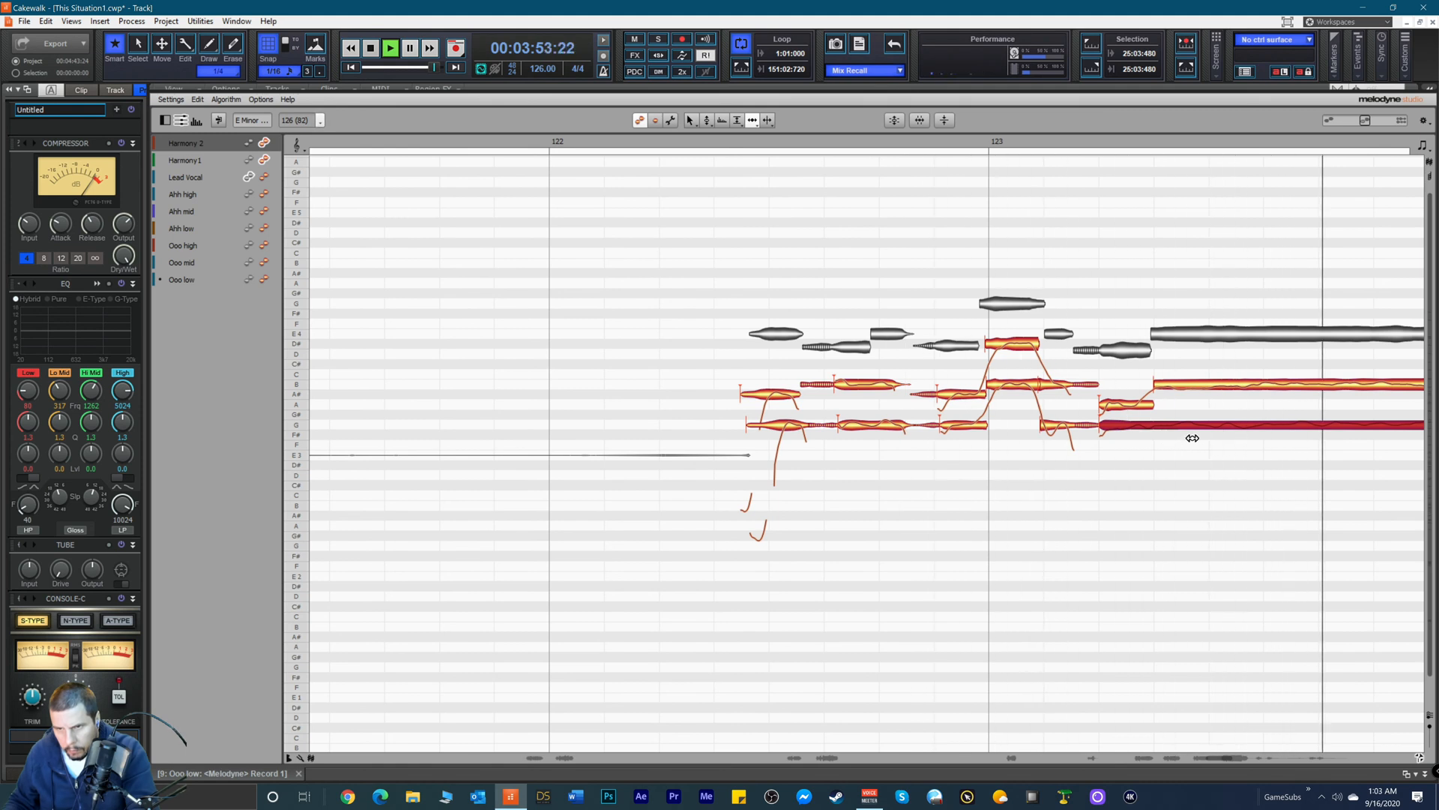
{"action": "key", "text": "space"}
Step: With the Pitch Modulation tool, set the sustained Harmony1 note after bar 123 to -31% and the sustained Harmony 2 note to -38%, and audition them
{"action": "right_click", "coordinate": [1241, 379]}
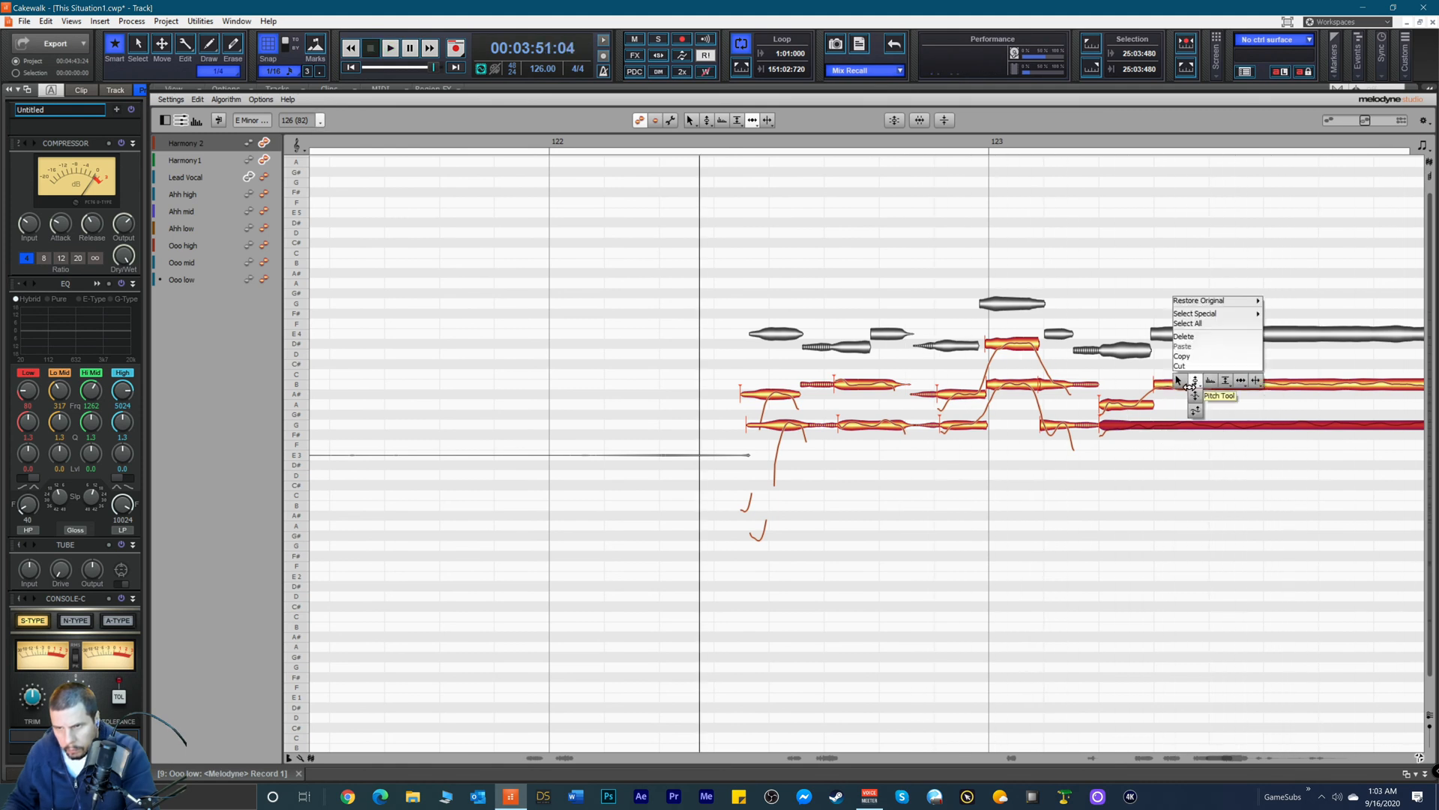
{"action": "left_click", "coordinate": [1197, 411]}
{"action": "left_click", "coordinate": [1210, 386]}
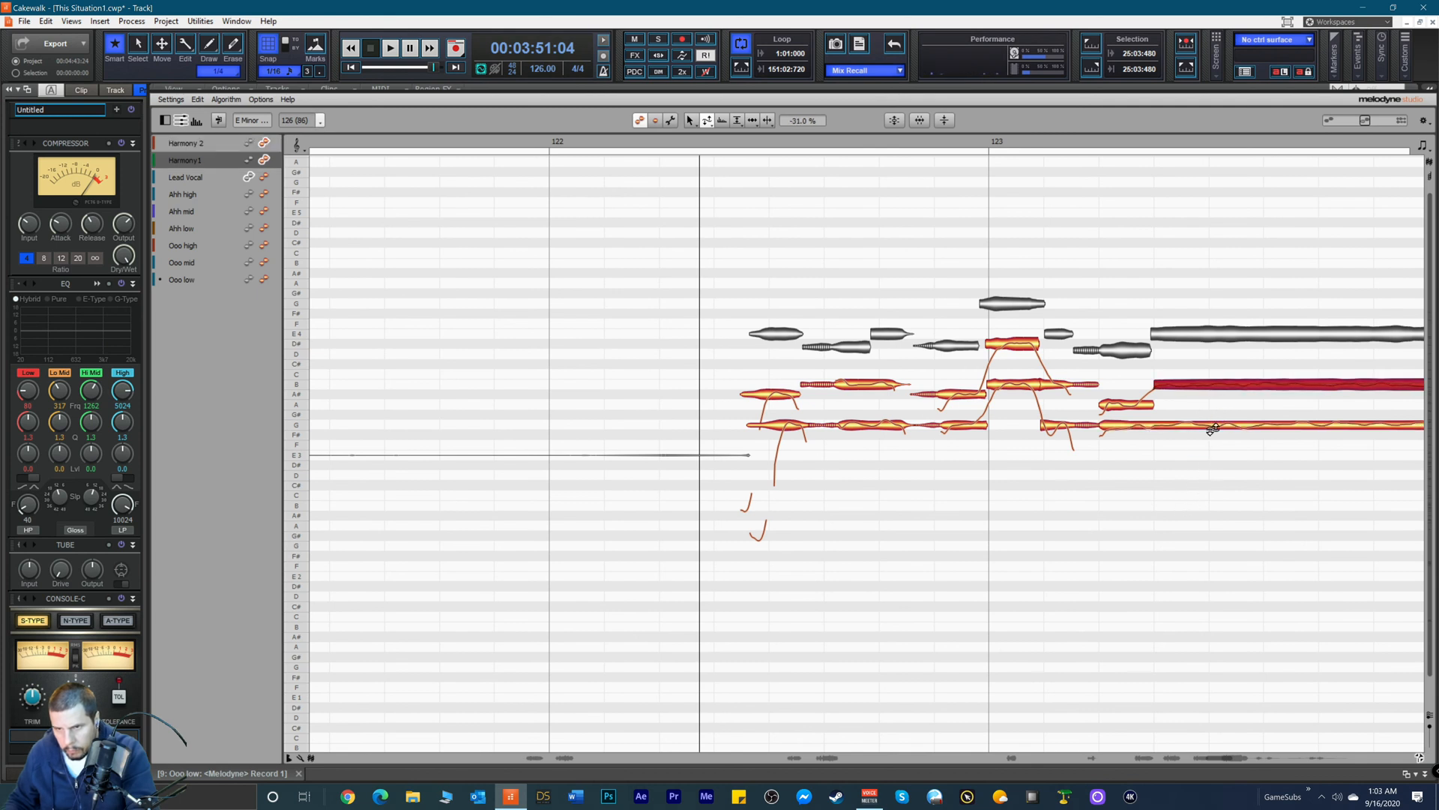
{"action": "left_click", "coordinate": [1212, 427]}
{"action": "left_click", "coordinate": [1224, 412]}
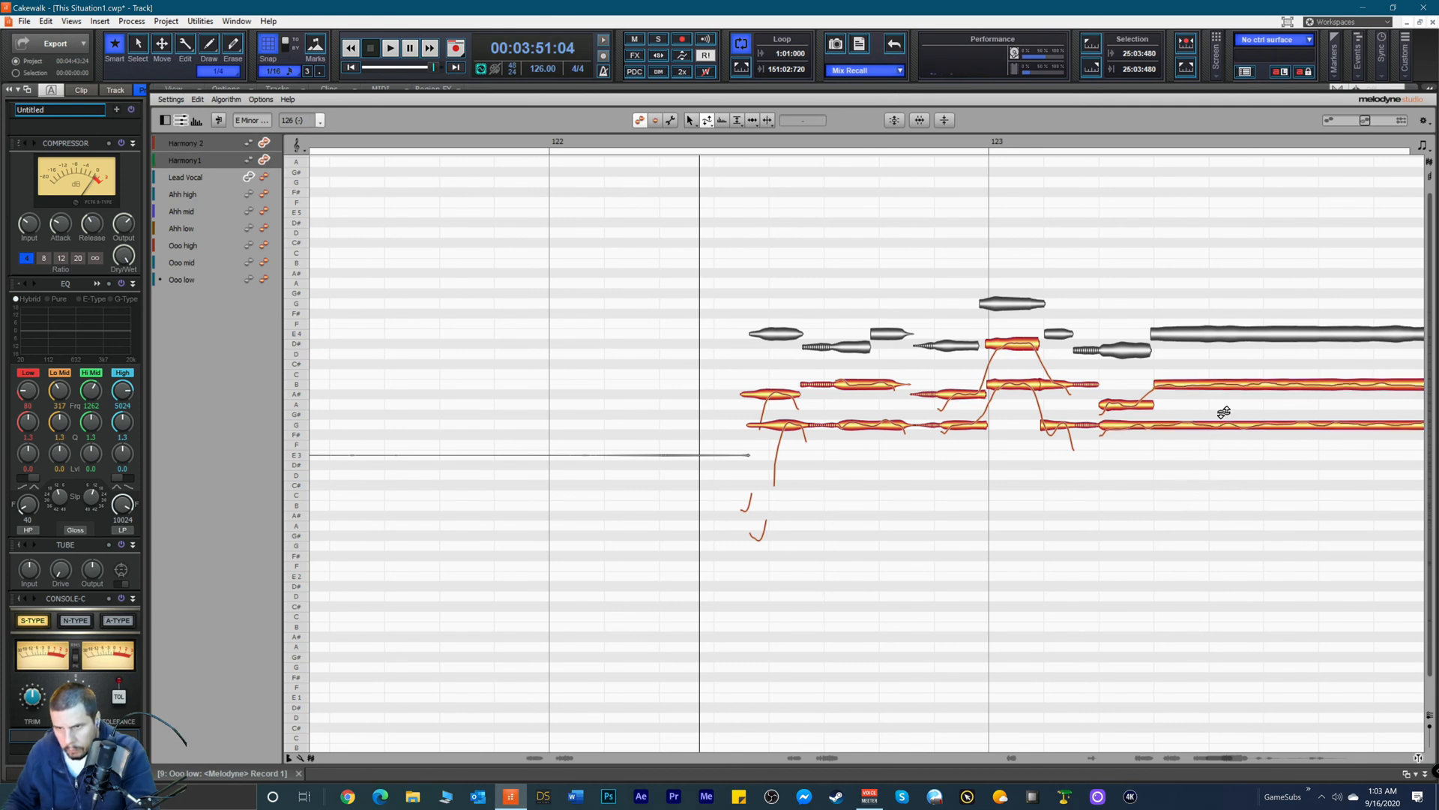
{"action": "left_click", "coordinate": [1223, 425]}
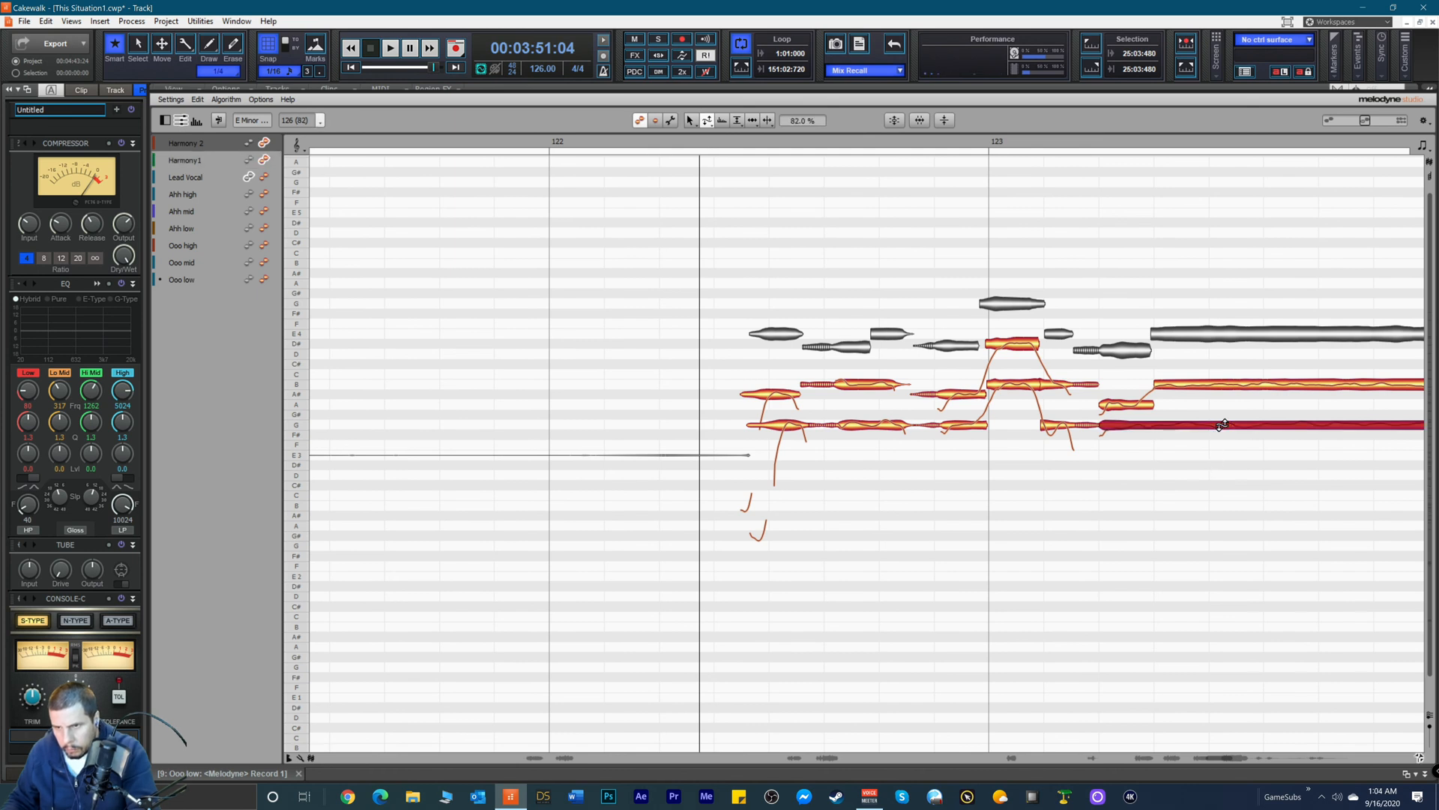
{"action": "key", "text": "space"}
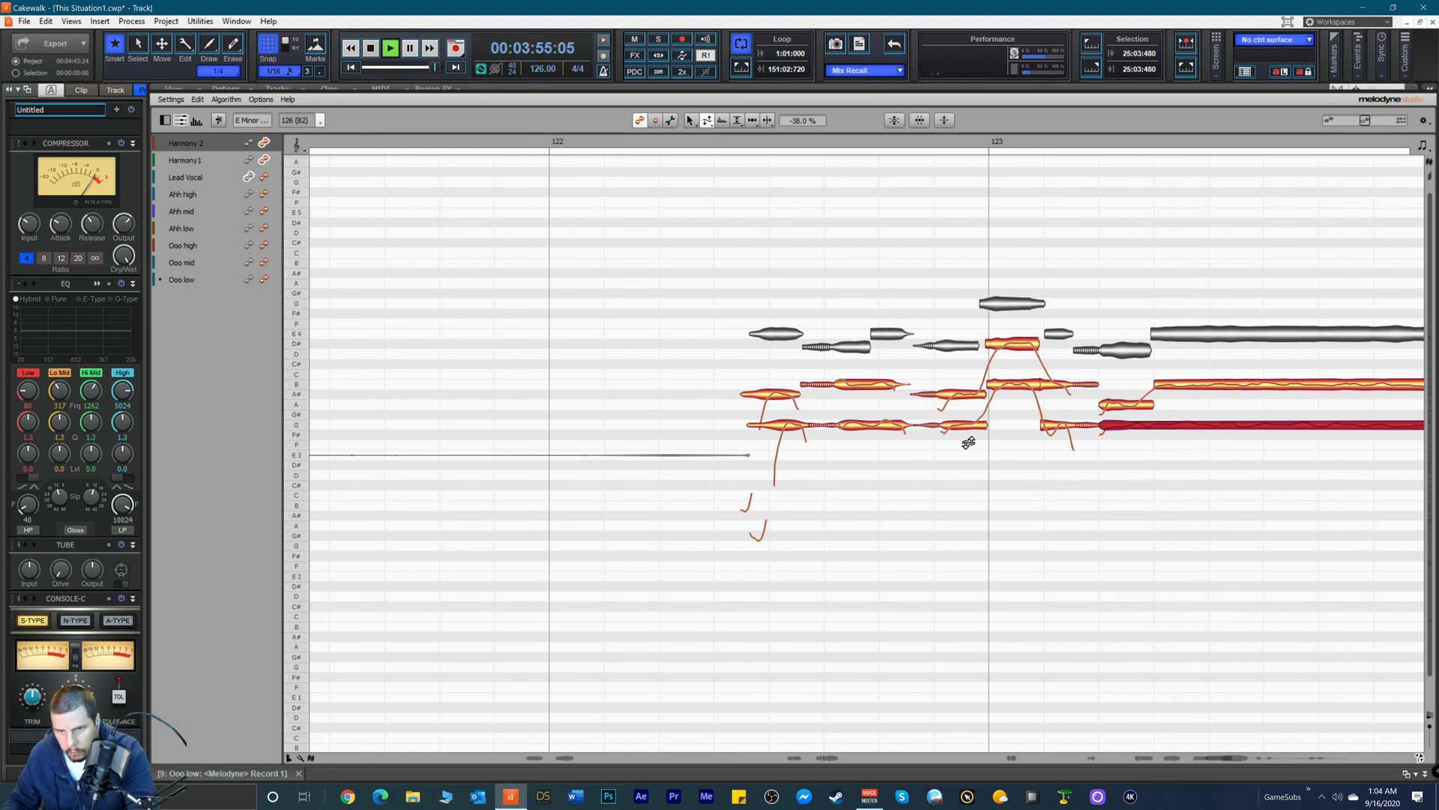
{"action": "key", "text": "space"}
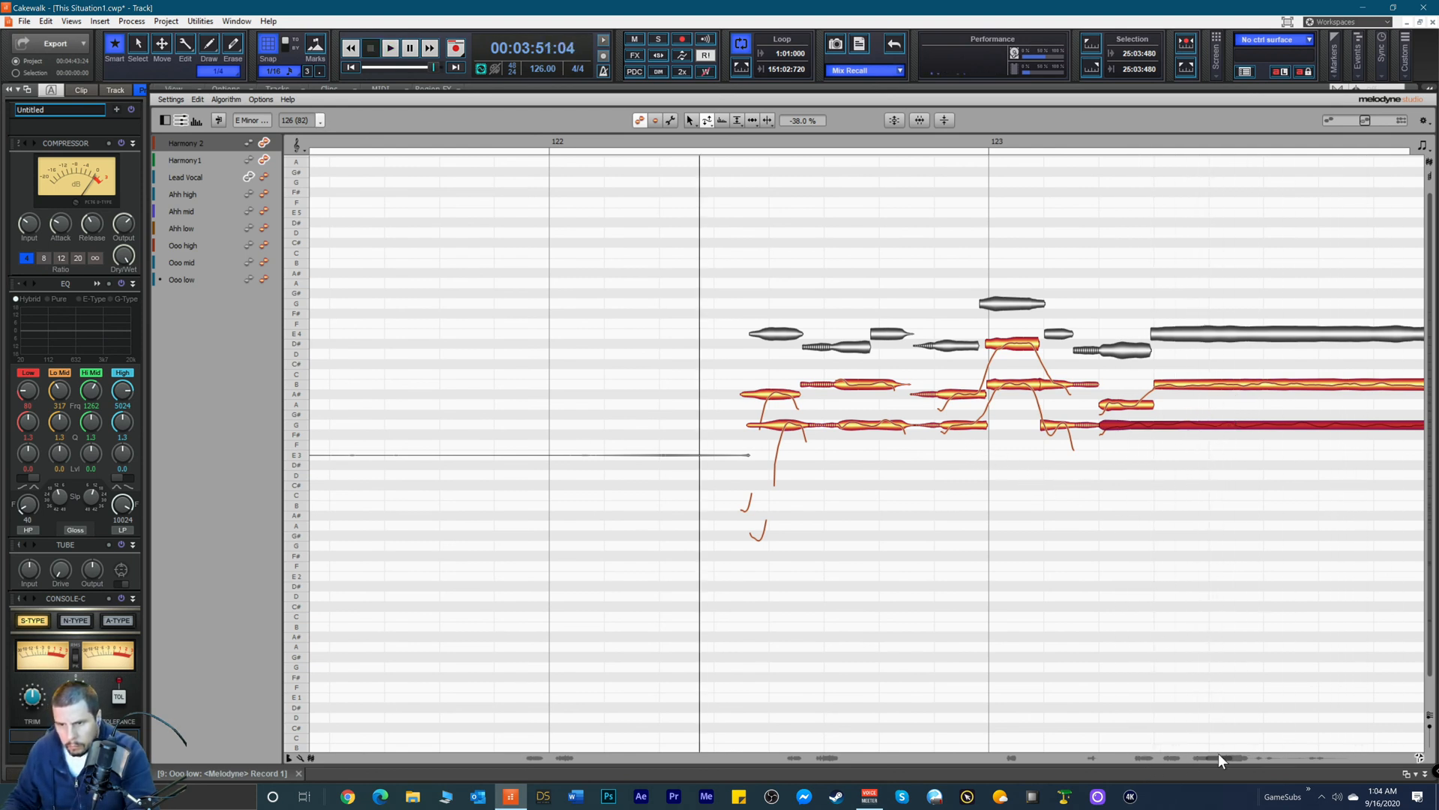
Step: With the Time tool, start the Harmony 2 B3 note at bar 123 slightly earlier, and play the phrase
{"action": "scroll", "coordinate": [1218, 756], "scroll_direction": "right", "scroll_amount": 5}
{"action": "scroll", "coordinate": [1225, 758], "scroll_direction": "left", "scroll_amount": 4}
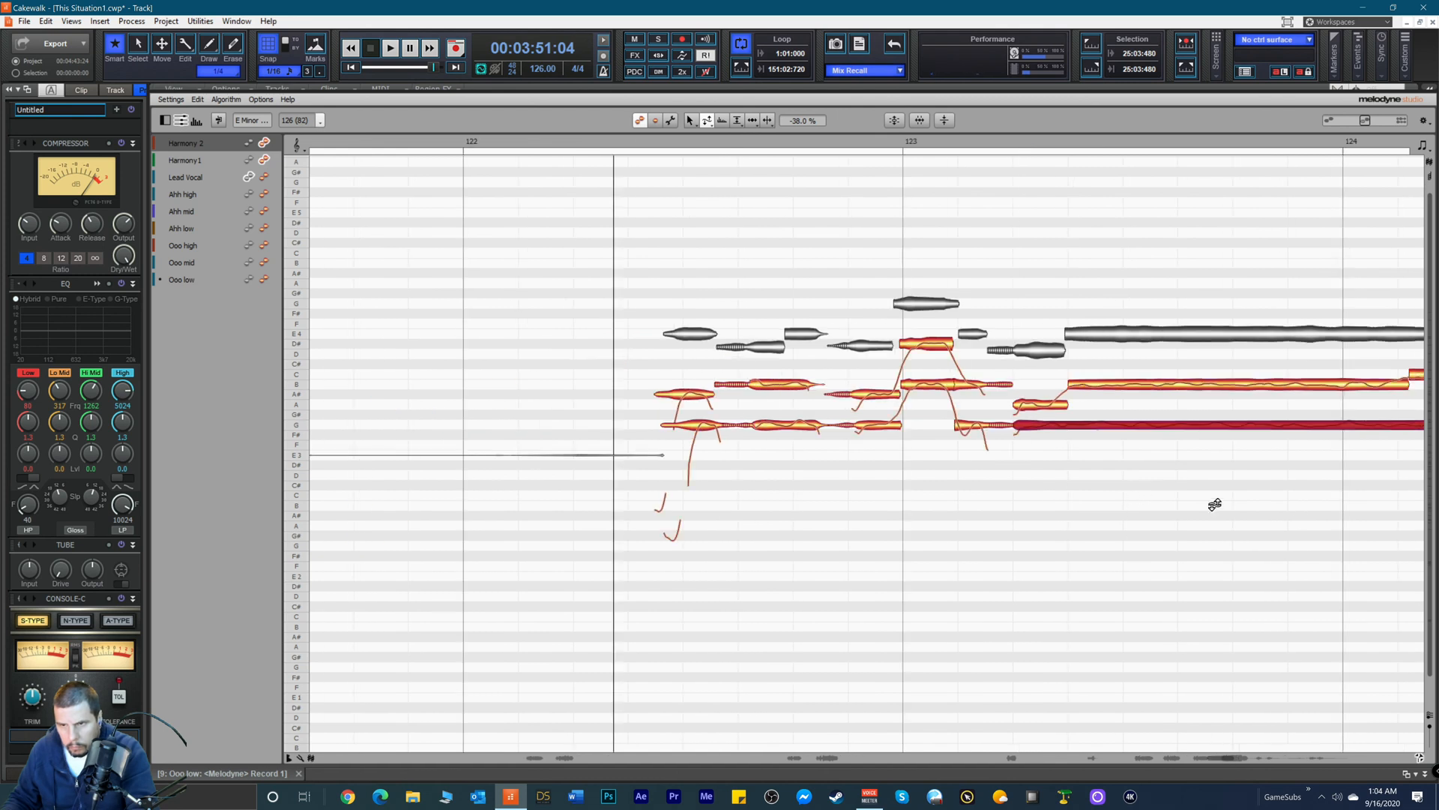
{"action": "key", "text": "space"}
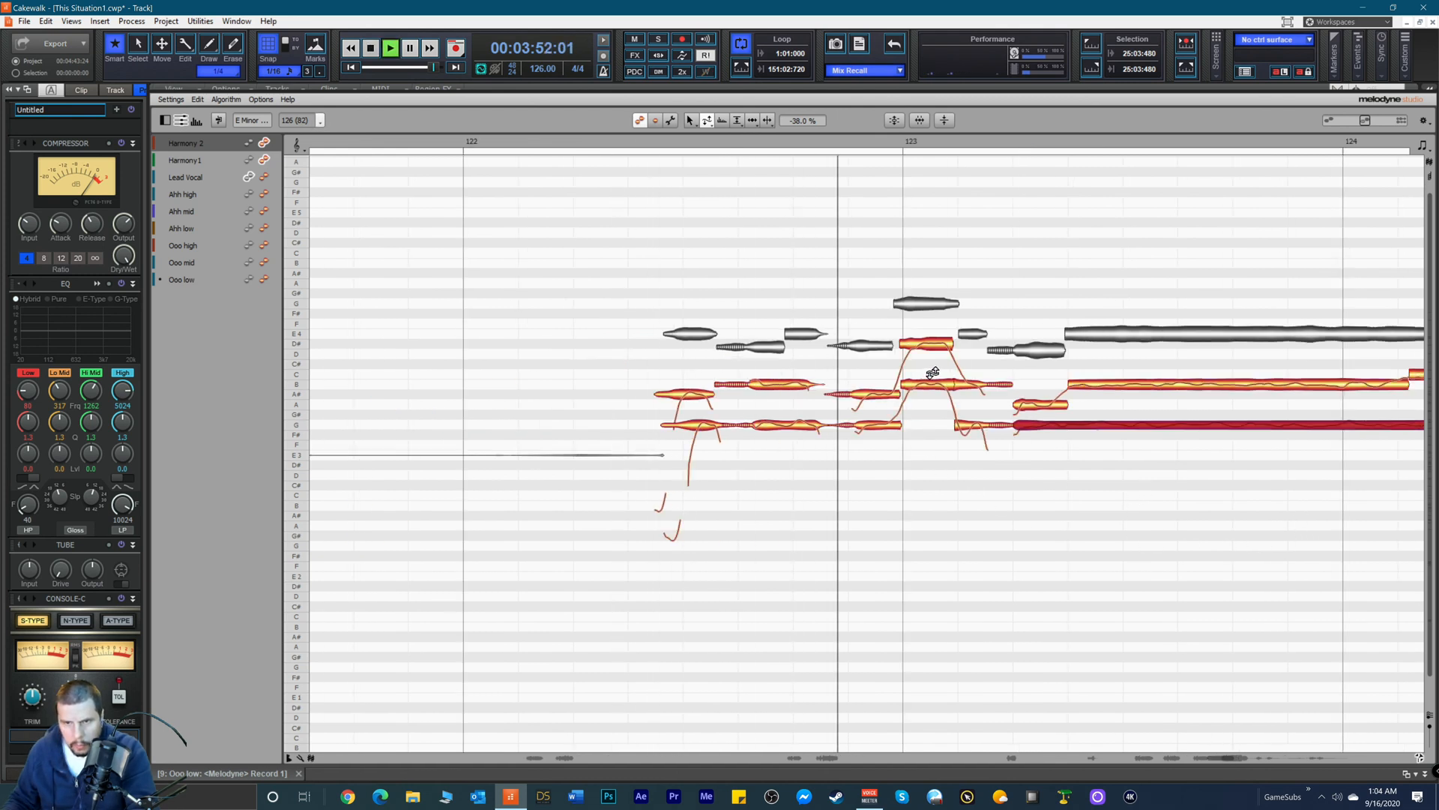
{"action": "key", "text": "space"}
{"action": "right_click", "coordinate": [948, 363]}
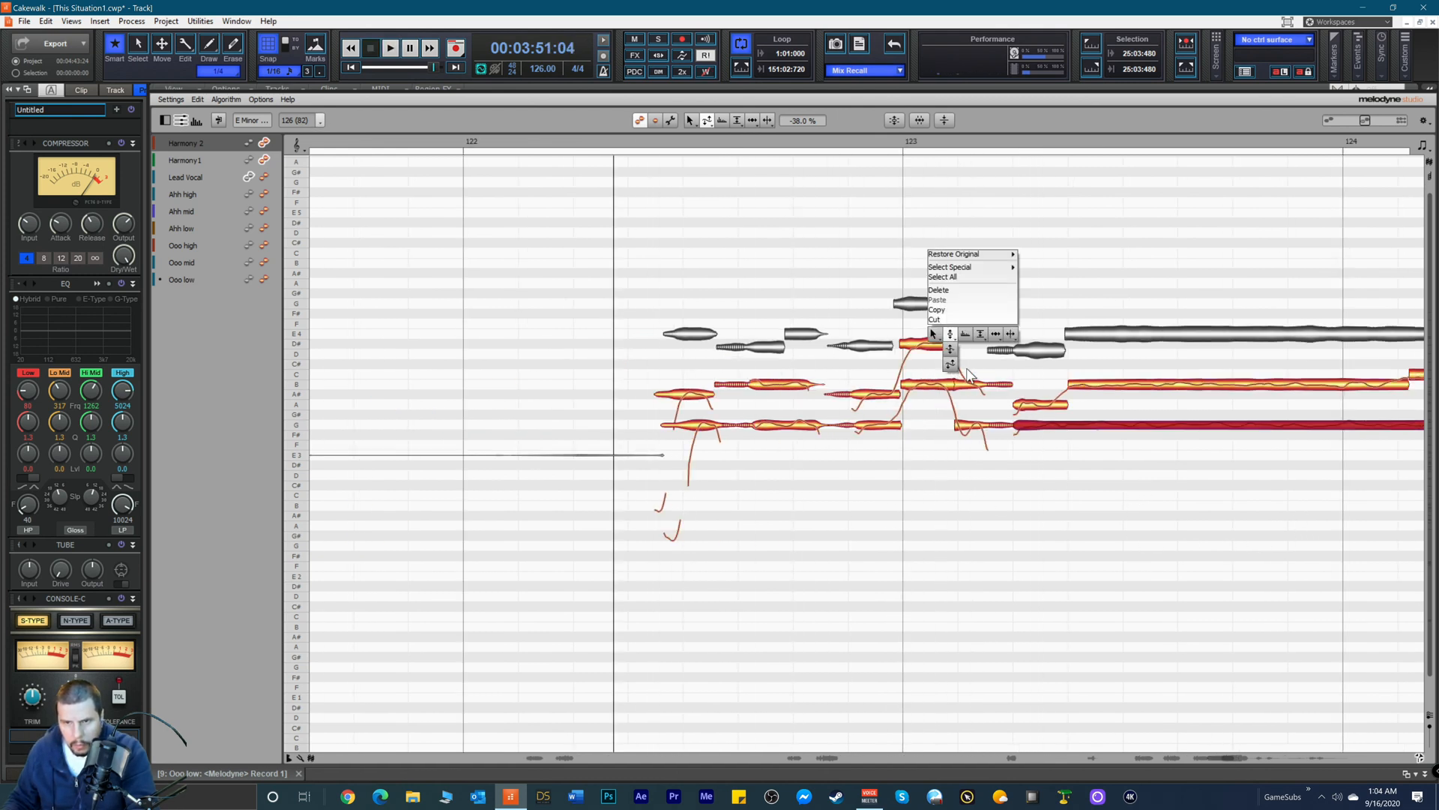
{"action": "left_click", "coordinate": [996, 335]}
{"action": "left_click", "coordinate": [919, 384]}
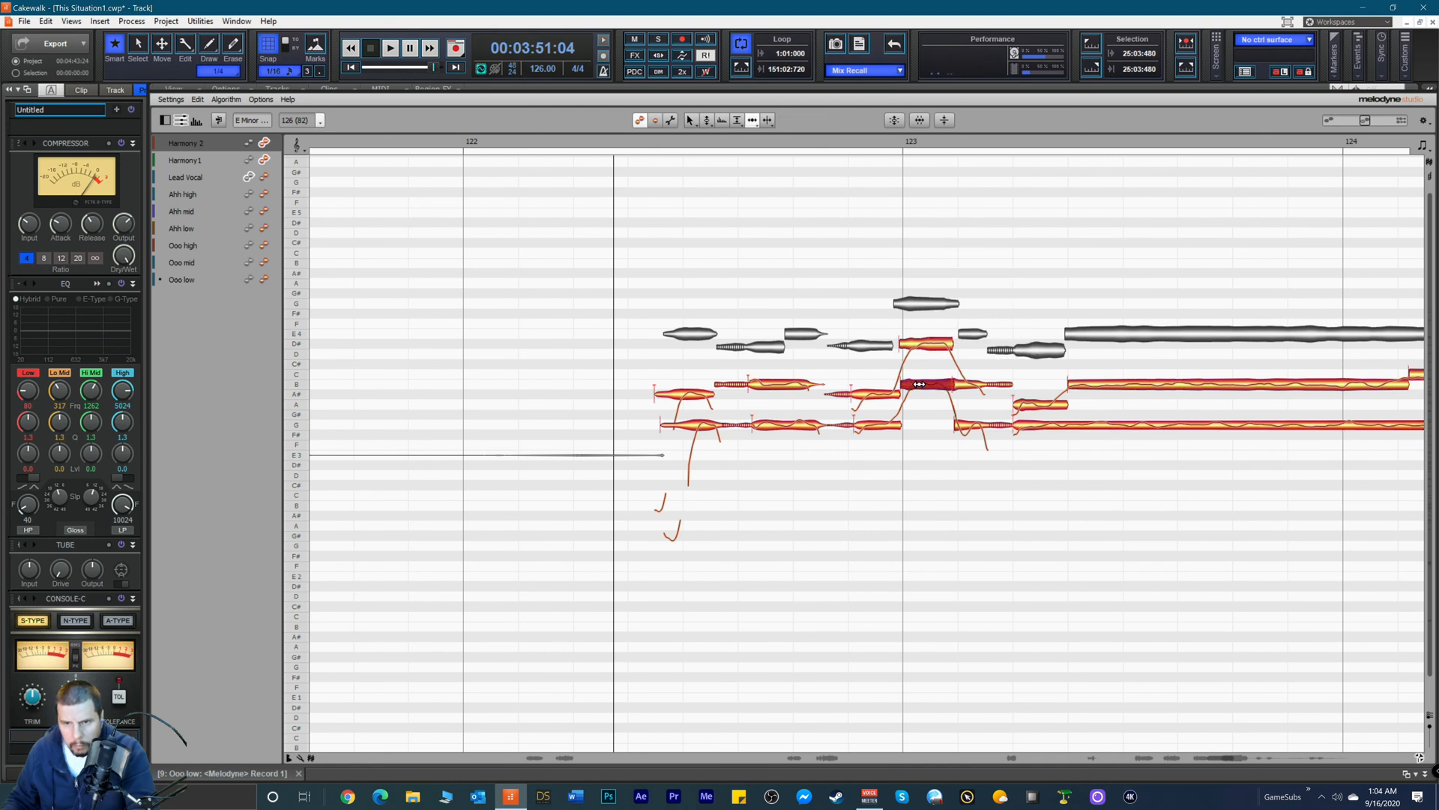
{"action": "left_click_drag", "start_coordinate": [919, 383], "coordinate": [914, 383]}
{"action": "key", "text": "space"}
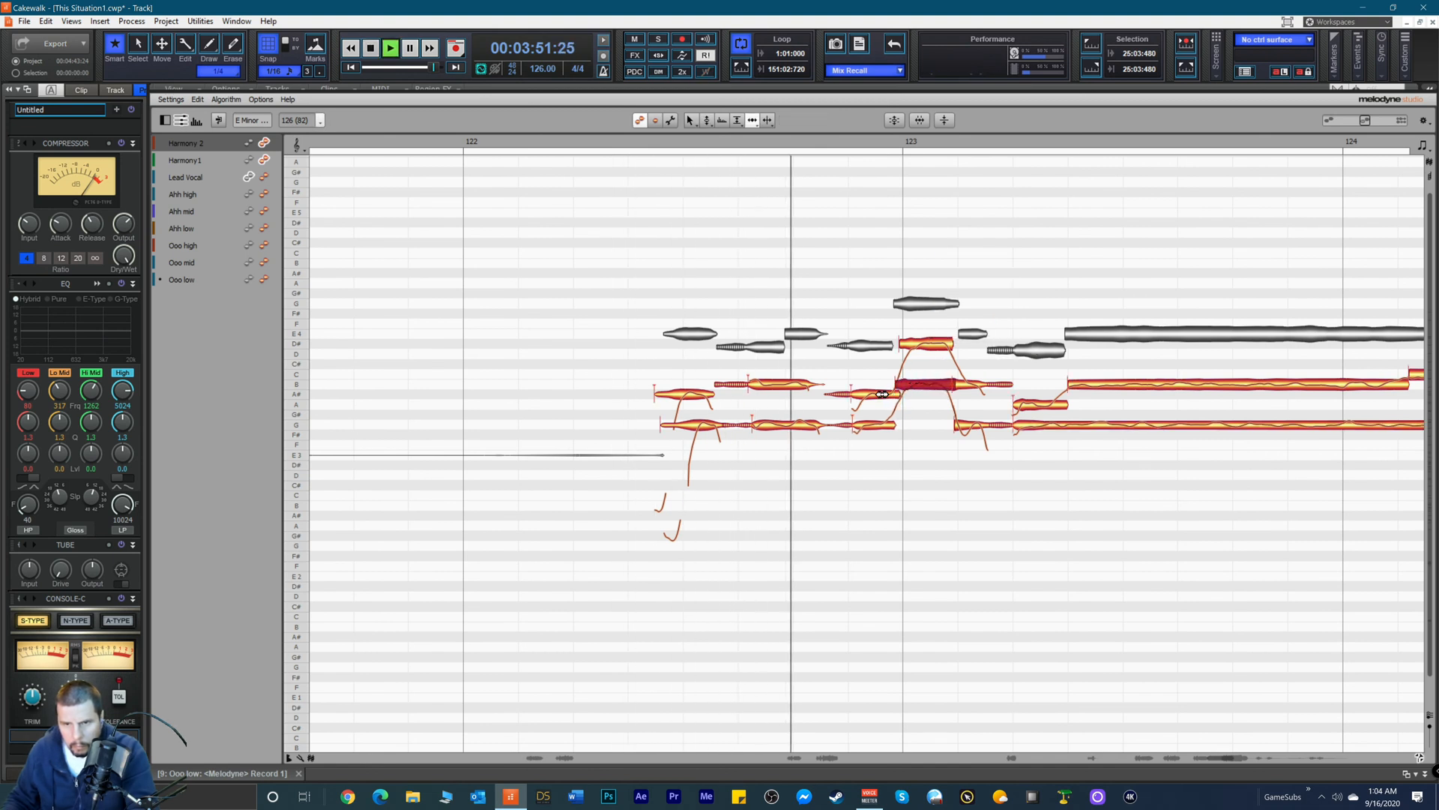
{"action": "key", "text": "space"}
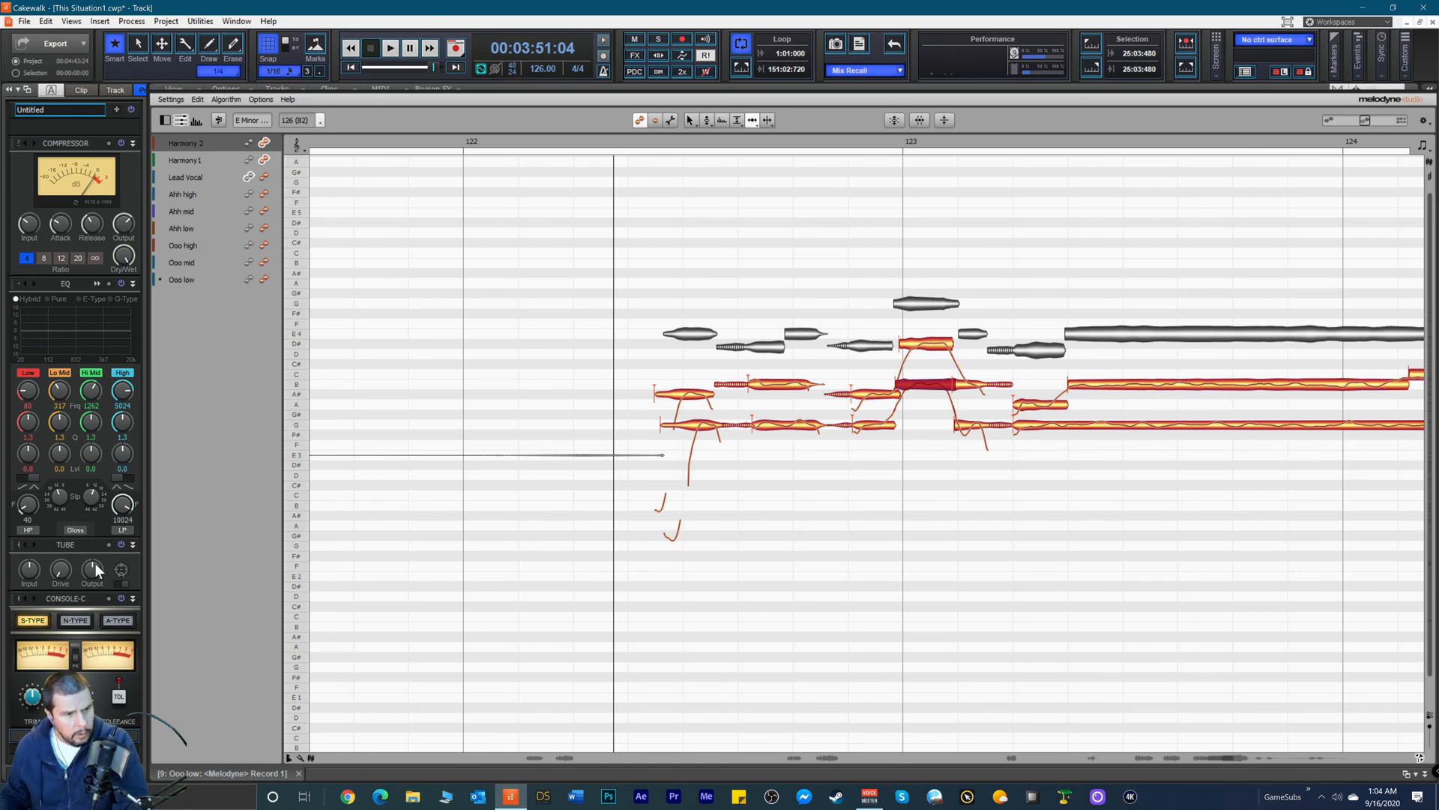
{"action": "key", "text": "super"}
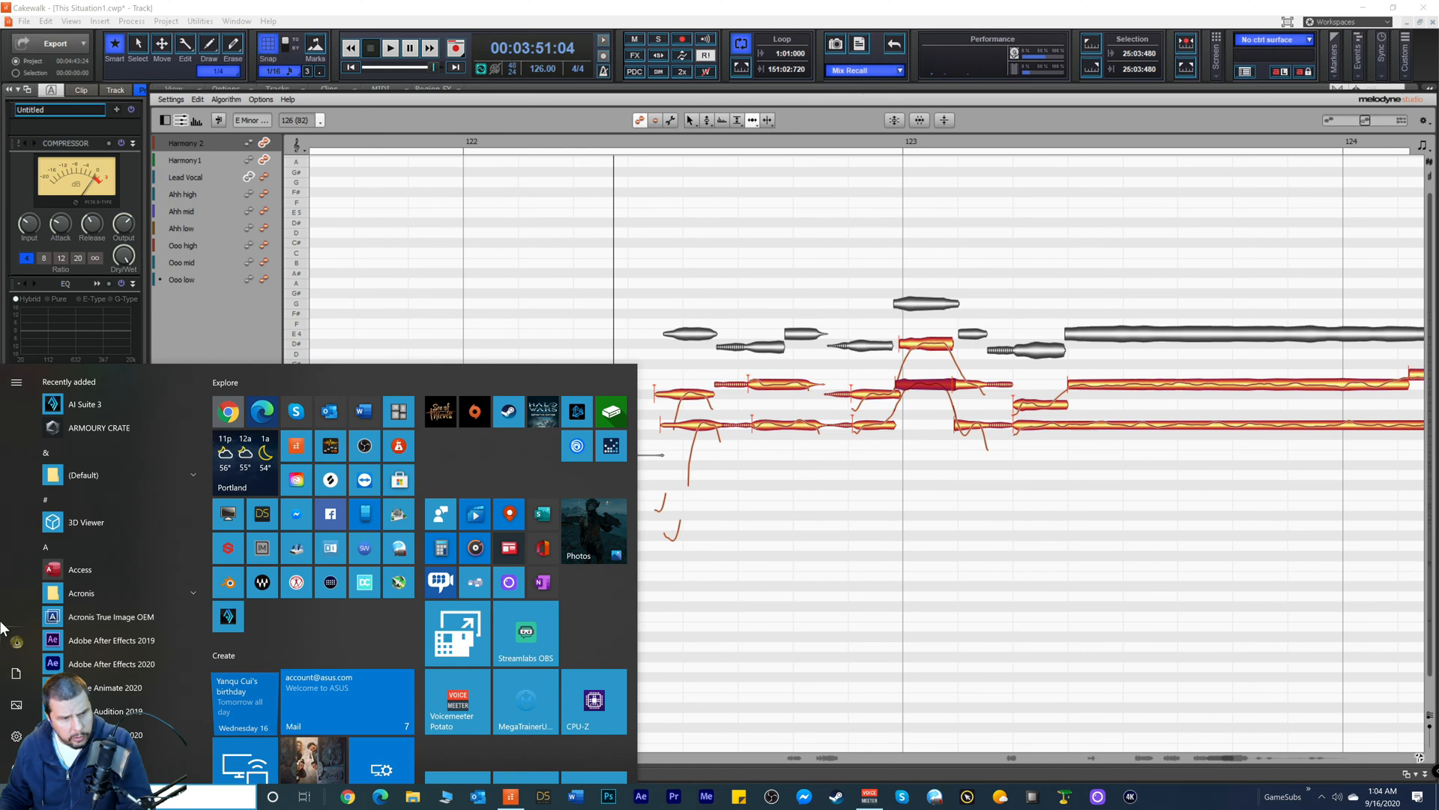
{"action": "left_click", "coordinate": [638, 16]}
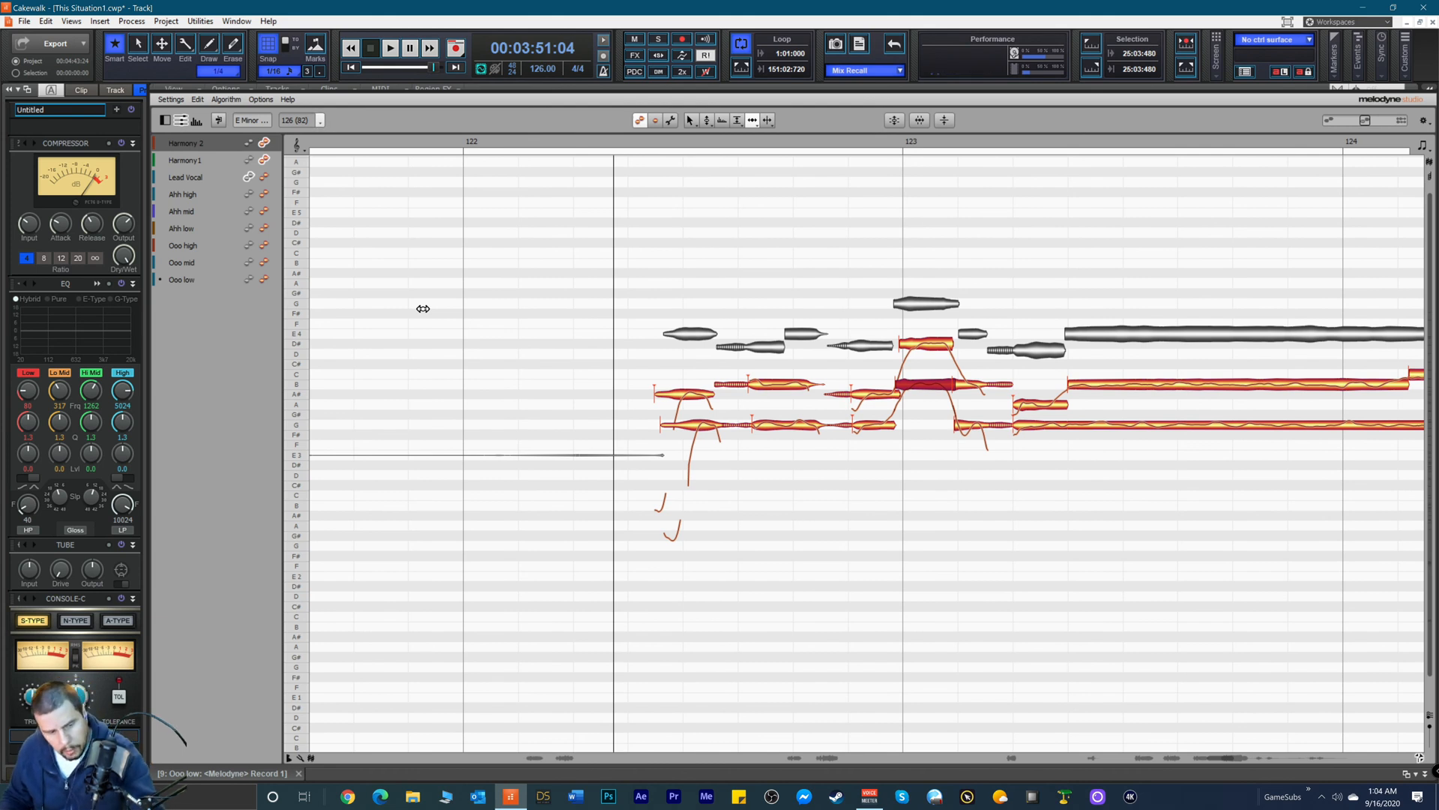
Step: Set the playback start just before the phrase, move the starts of its first two main Harmony 2 notes slightly earlier, and audition
{"action": "left_click", "coordinate": [628, 148]}
{"action": "key", "text": "space"}
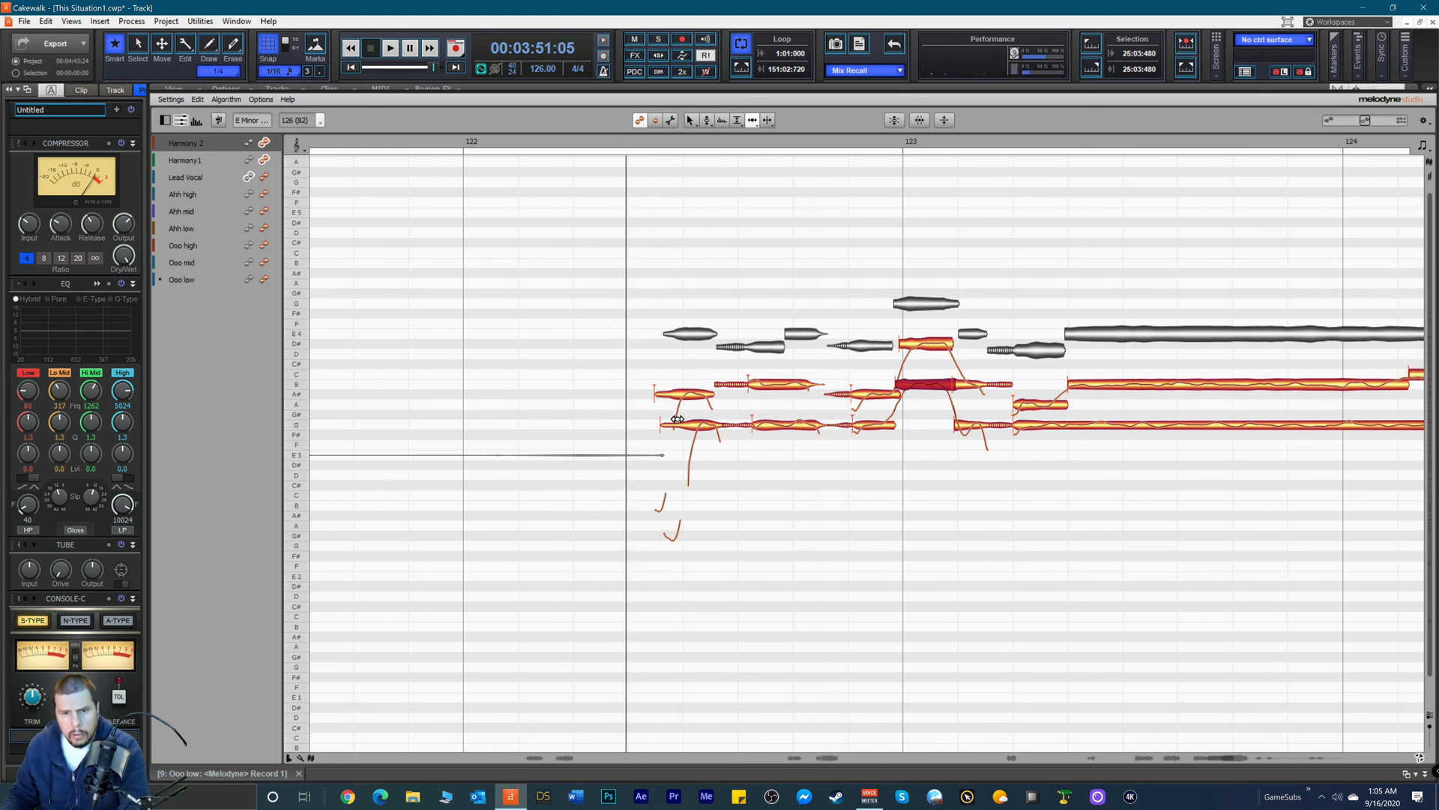
{"action": "left_click_drag", "start_coordinate": [669, 428], "coordinate": [656, 424]}
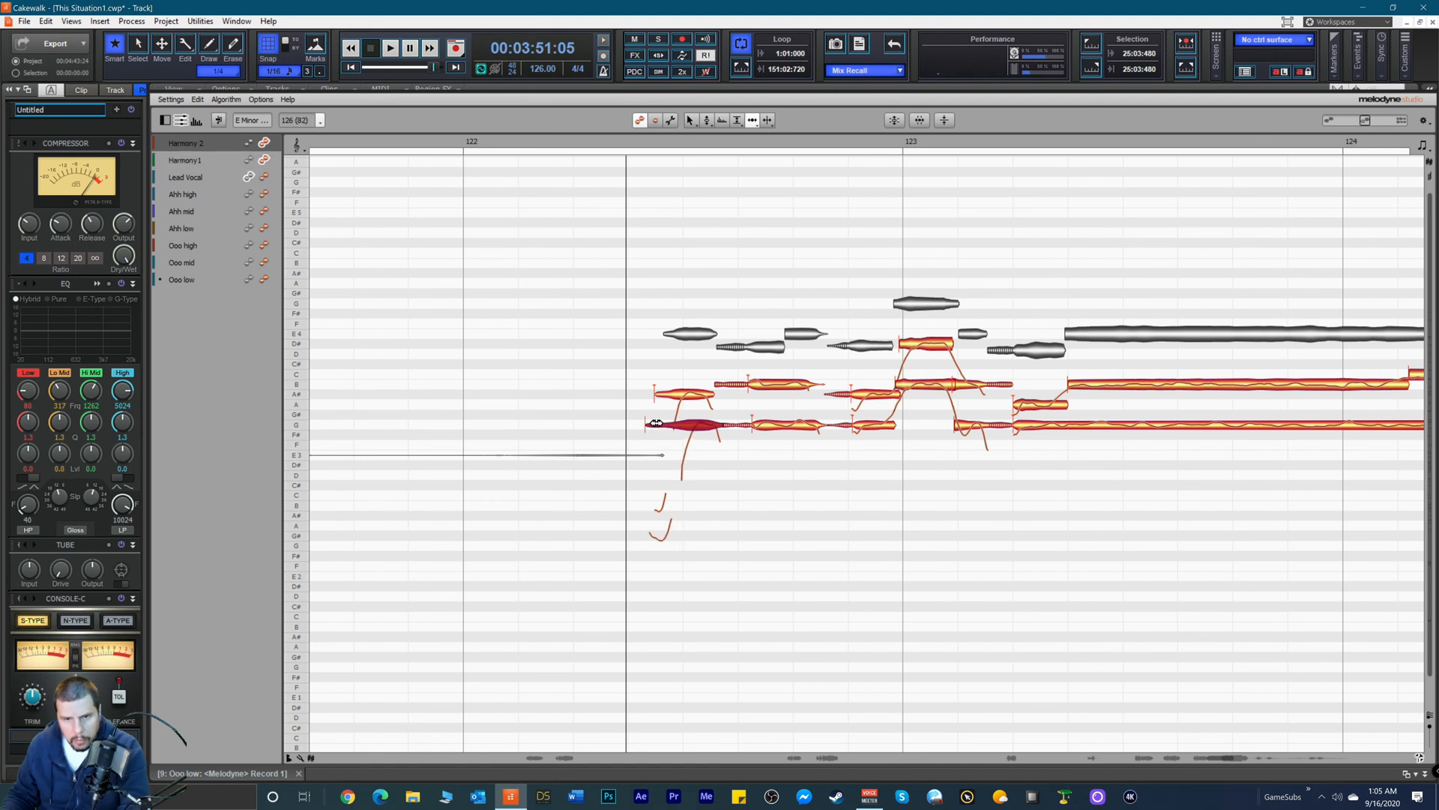
{"action": "right_click", "coordinate": [696, 420]}
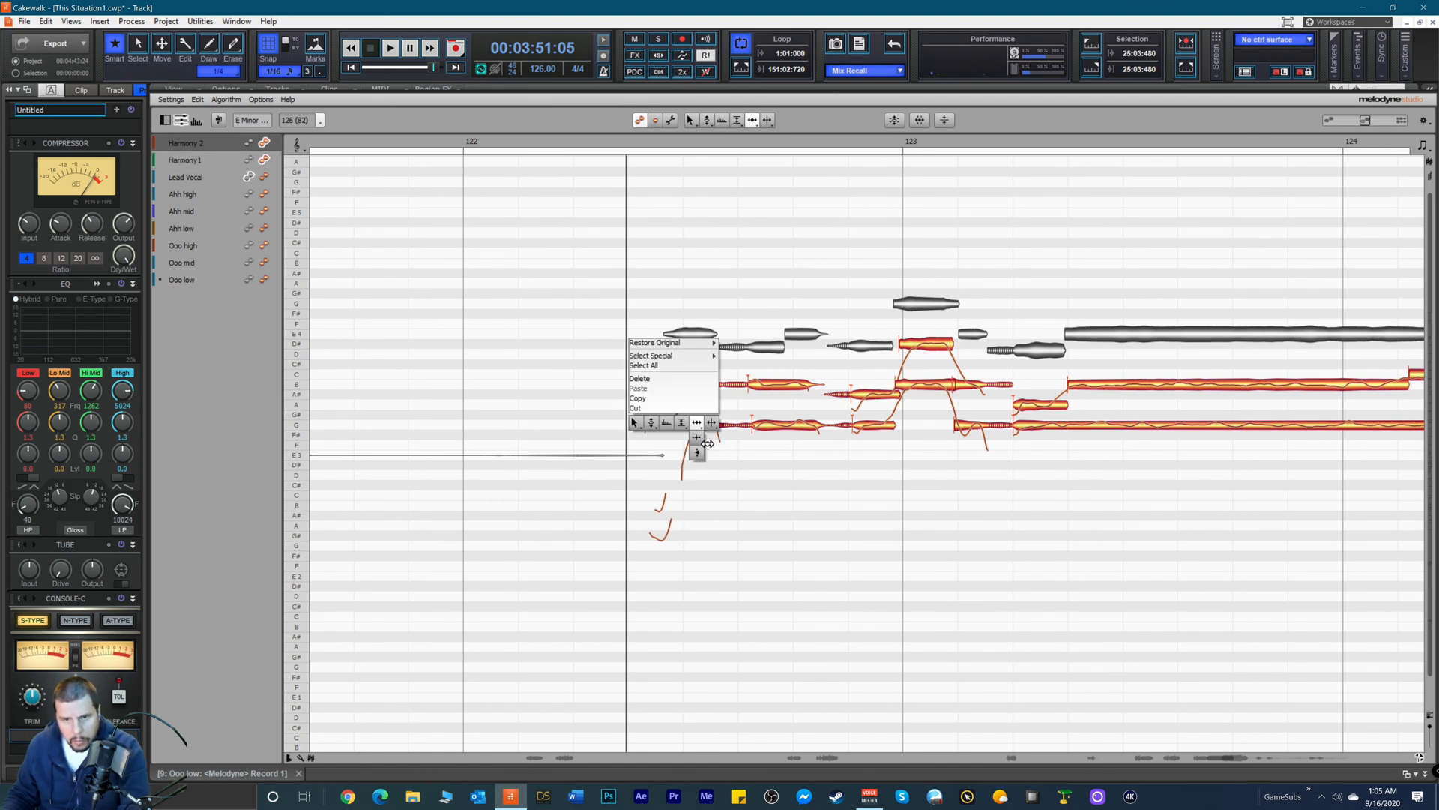
{"action": "left_click", "coordinate": [737, 485]}
{"action": "key", "text": "space"}
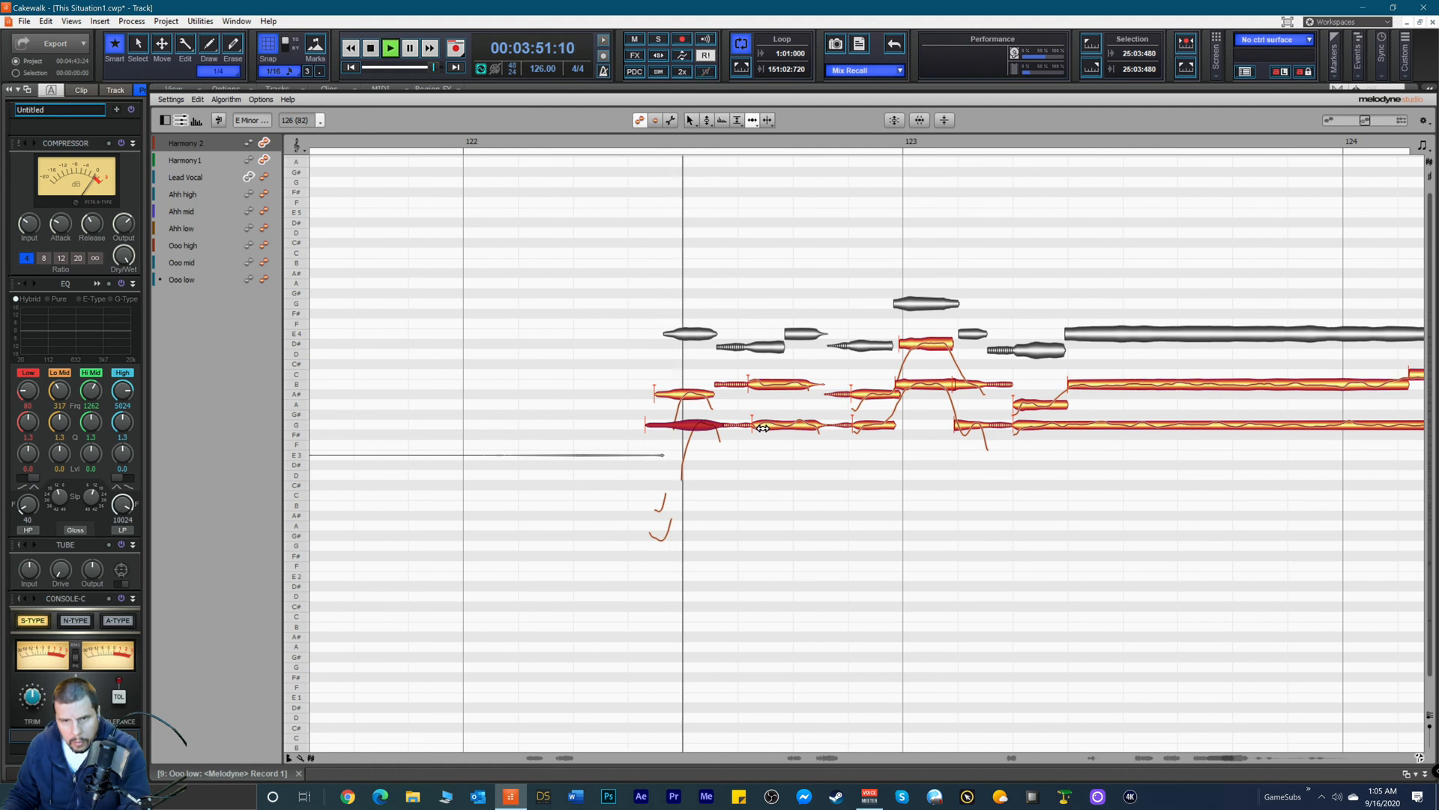
{"action": "left_click", "coordinate": [763, 429]}
{"action": "key", "text": "space"}
{"action": "key", "text": "space"}
{"action": "key", "text": "space"}
Step: With the Pitch tool, centre the Harmony 2 note at bar 123 on B3 at 0 ct, and audition the phrase
{"action": "right_click", "coordinate": [920, 384]}
{"action": "left_click", "coordinate": [922, 387]}
{"action": "left_click", "coordinate": [925, 389]}
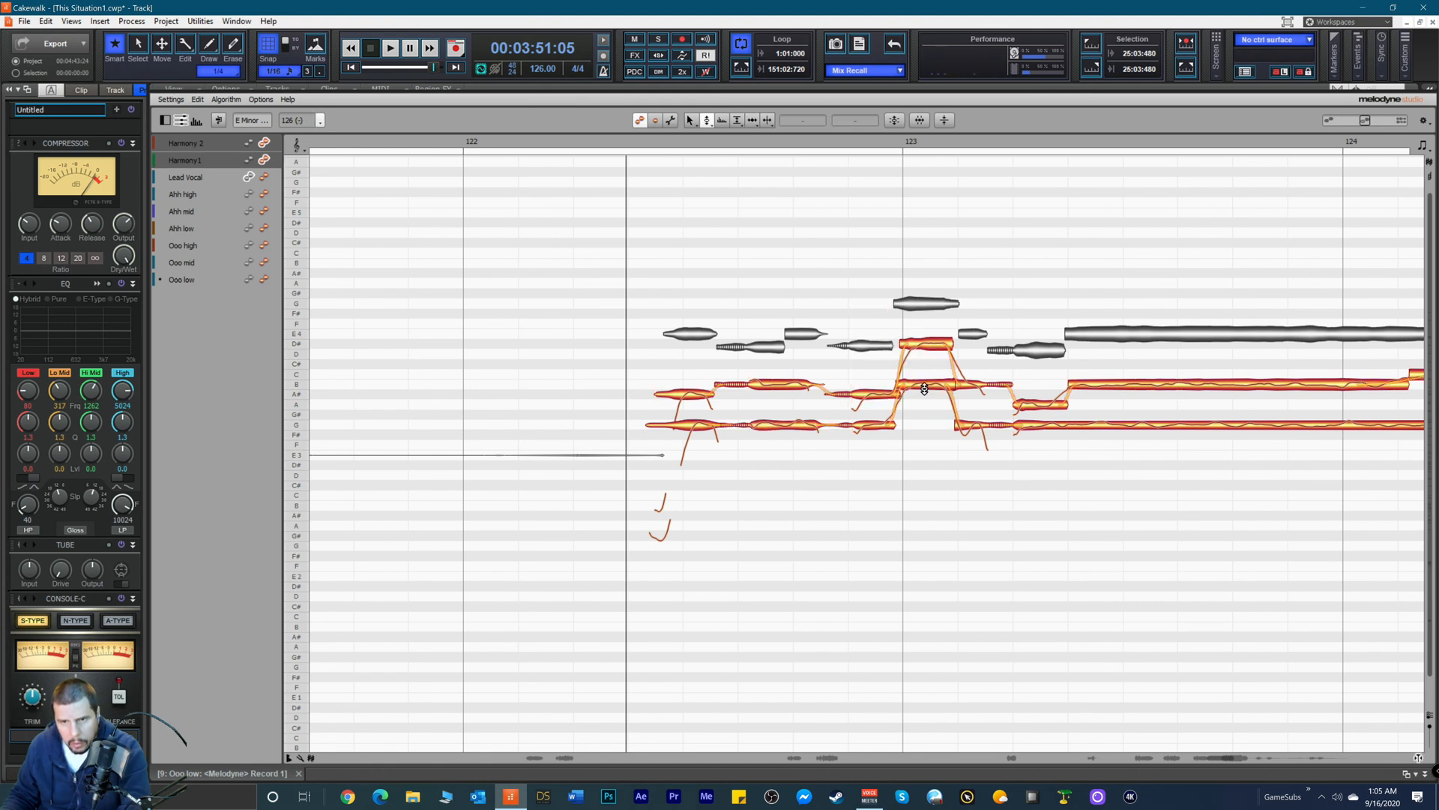
{"action": "left_click", "coordinate": [927, 387]}
{"action": "key", "text": "space"}
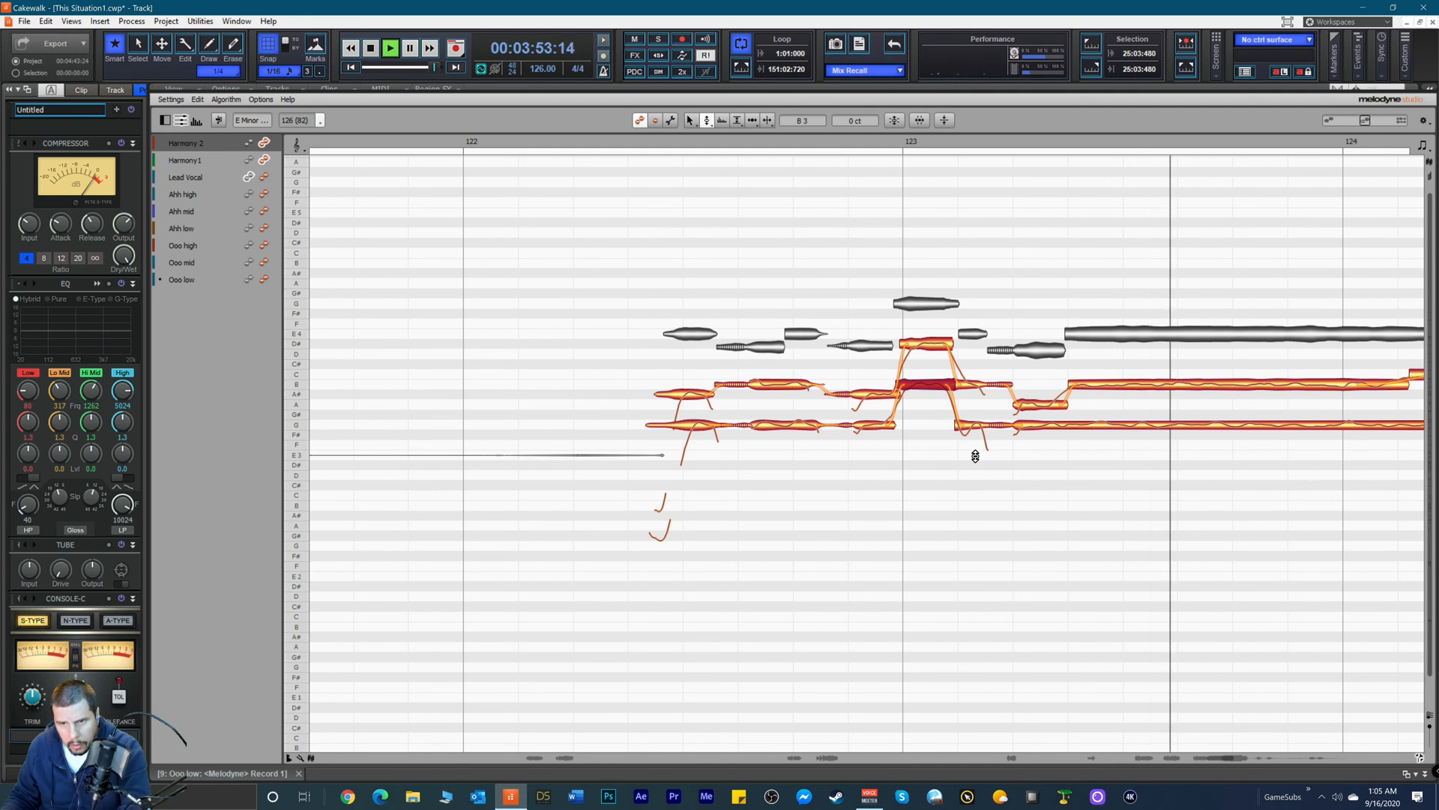
{"action": "key", "text": "space"}
Step: With the Time tool, start the Harmony 2 B3 note at bar 123 and the G3 note following it slightly earlier, auditioning each change
{"action": "right_click", "coordinate": [971, 453]}
{"action": "left_click", "coordinate": [1017, 457]}
{"action": "key", "text": "space"}
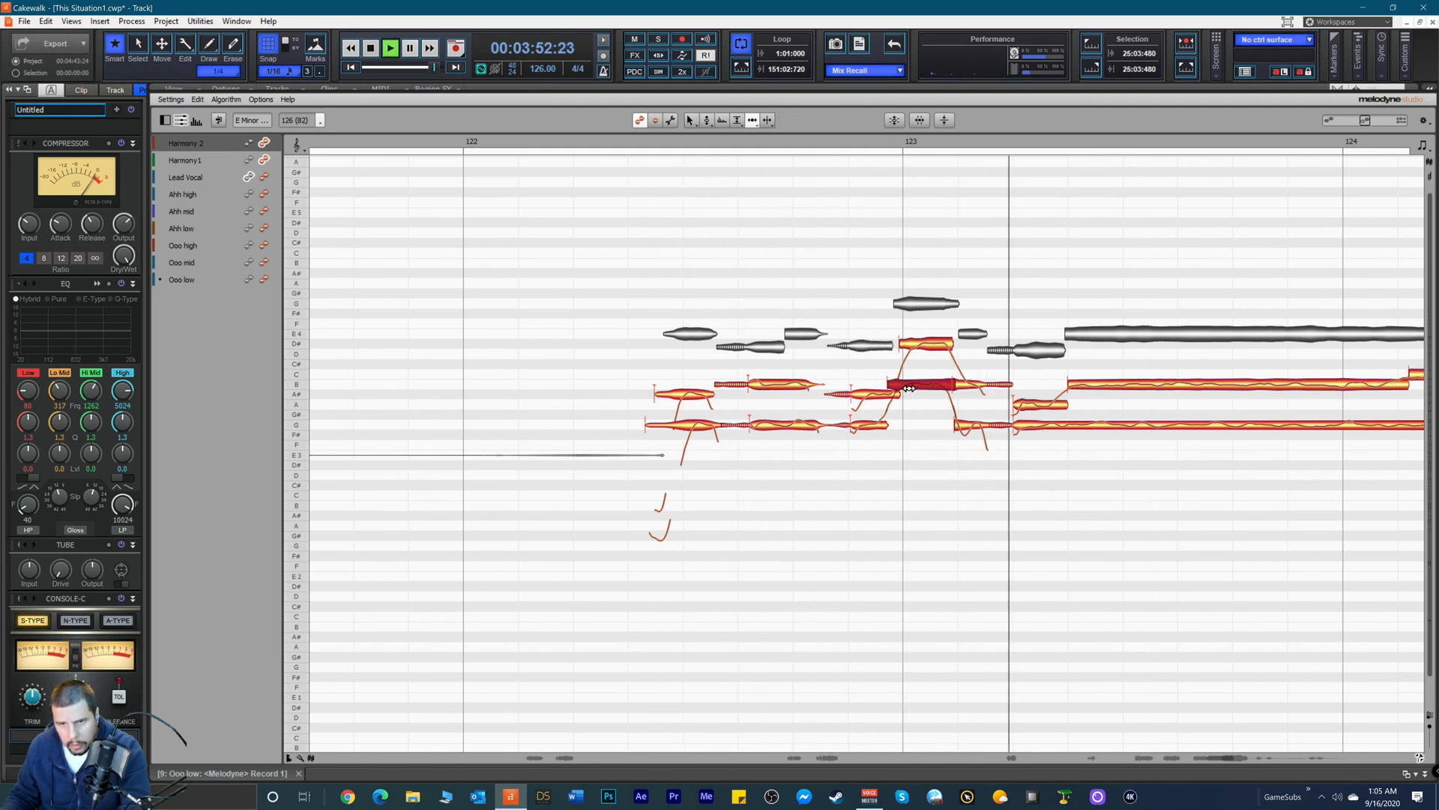
{"action": "key", "text": "space"}
{"action": "left_click", "coordinate": [963, 430]}
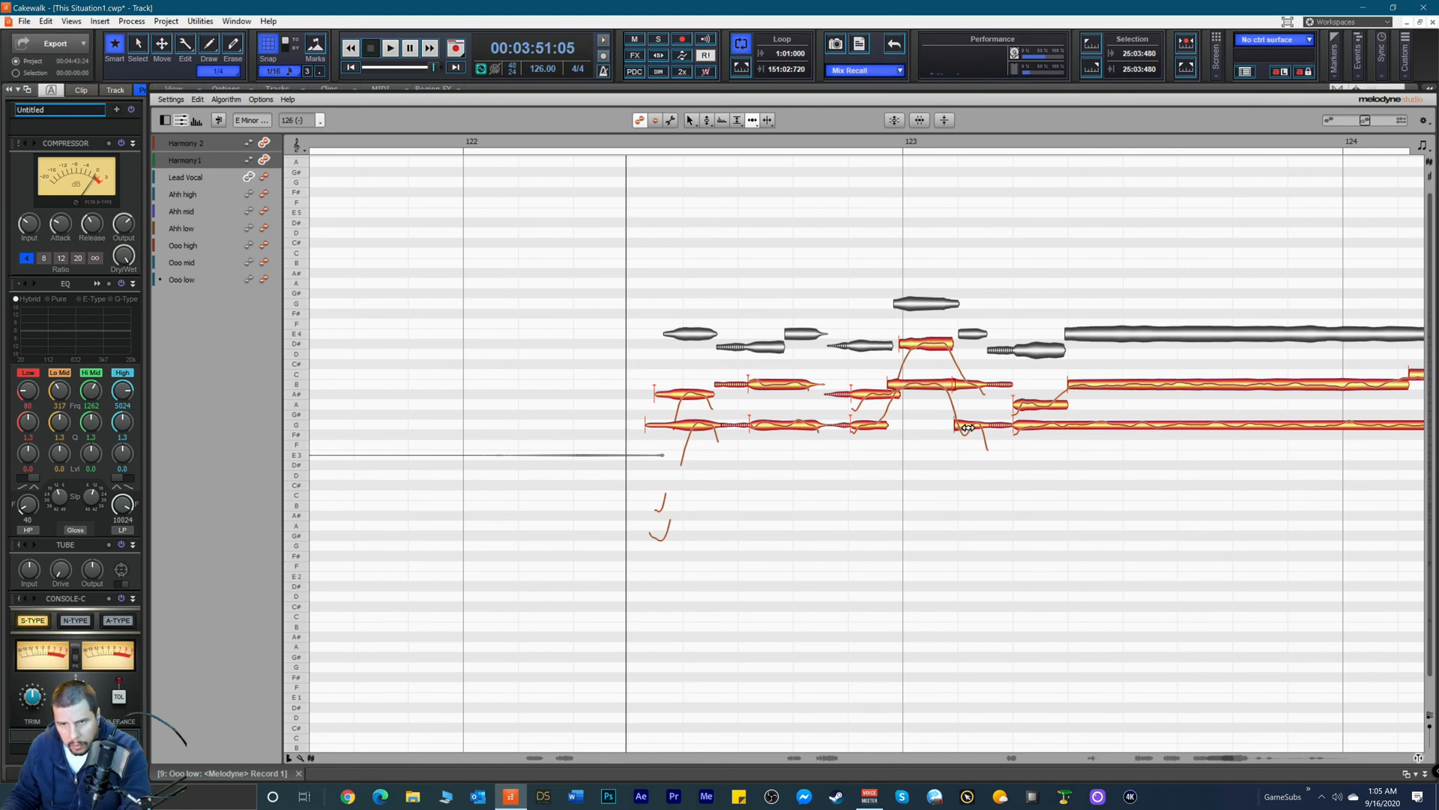
{"action": "left_click", "coordinate": [968, 428]}
{"action": "key", "text": "space"}
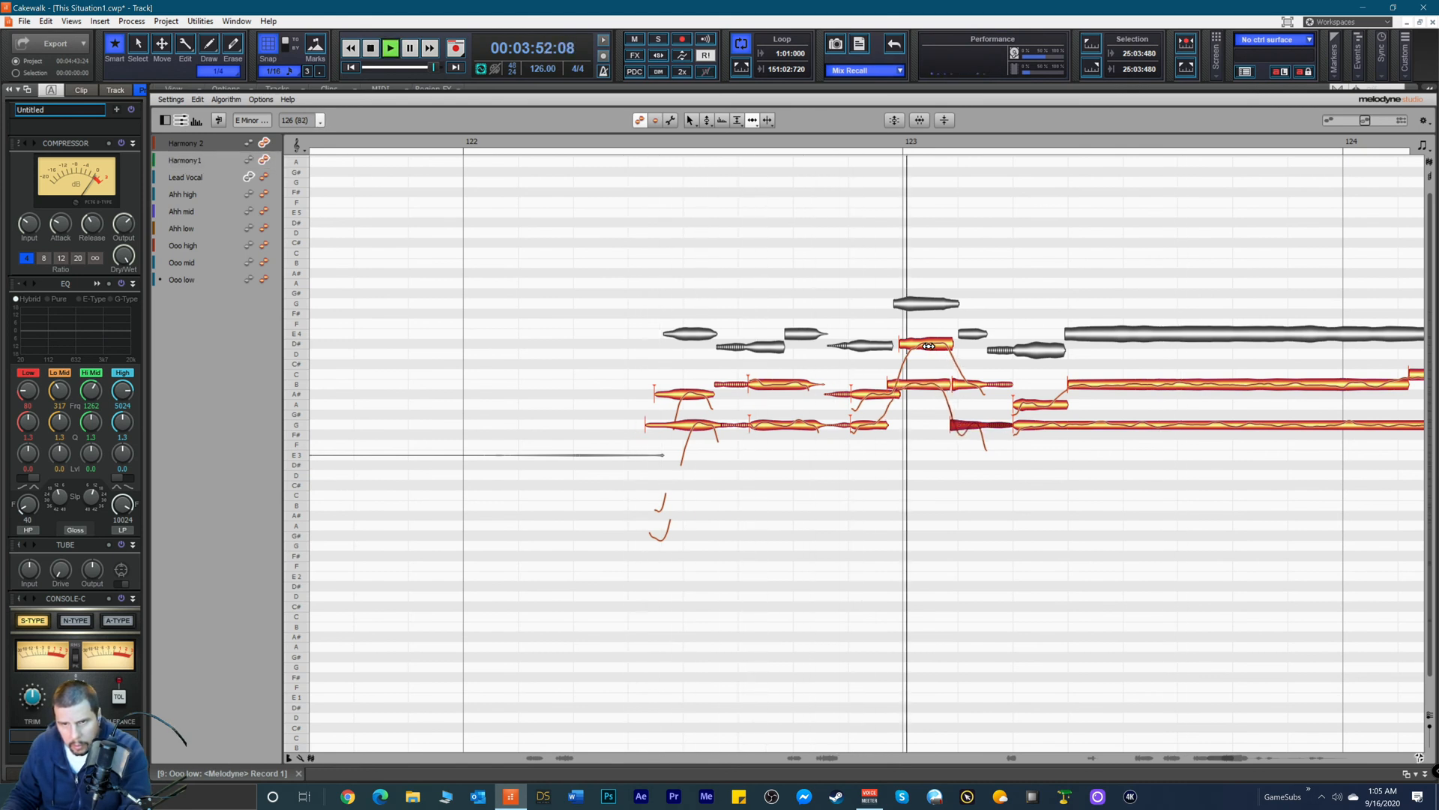
{"action": "key", "text": "space"}
Step: Start the high Harmony1 note at bar 123 and its following note slightly earlier, and the Harmony 2 G3 note after bar 123 slightly later
{"action": "left_click_drag", "start_coordinate": [906, 346], "coordinate": [898, 345]}
{"action": "key", "text": "space"}
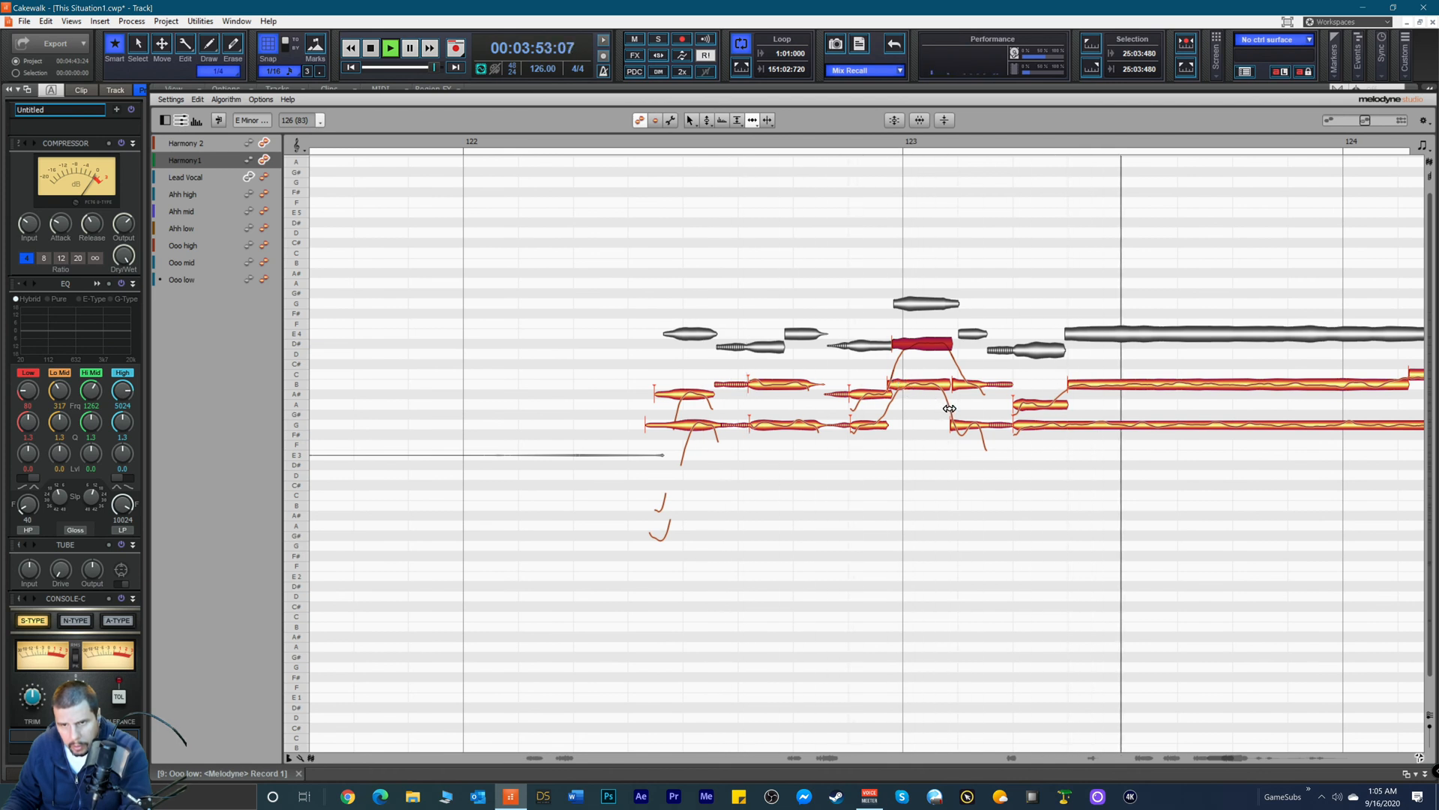
{"action": "key", "text": "space"}
{"action": "left_click", "coordinate": [965, 383]}
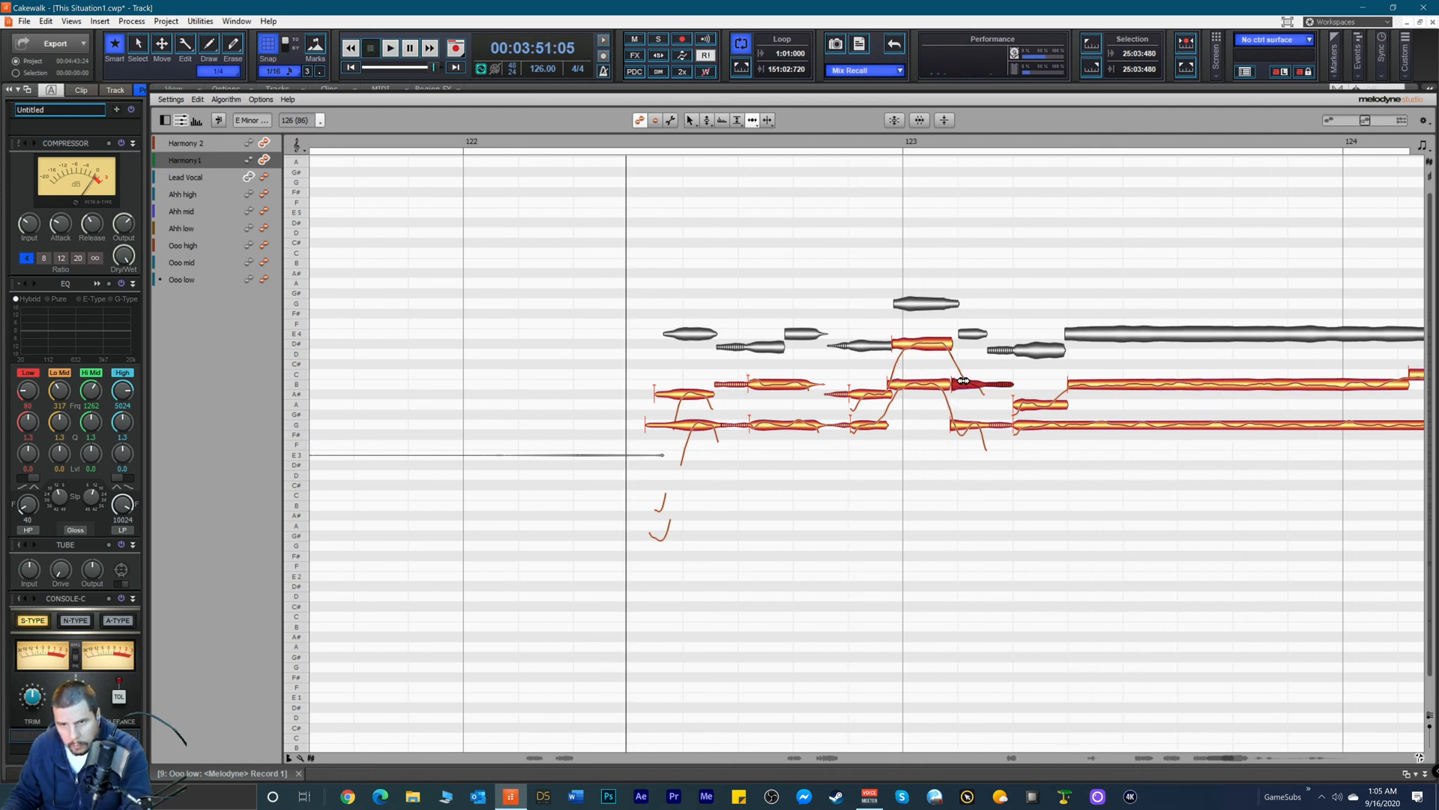
{"action": "key", "text": "space"}
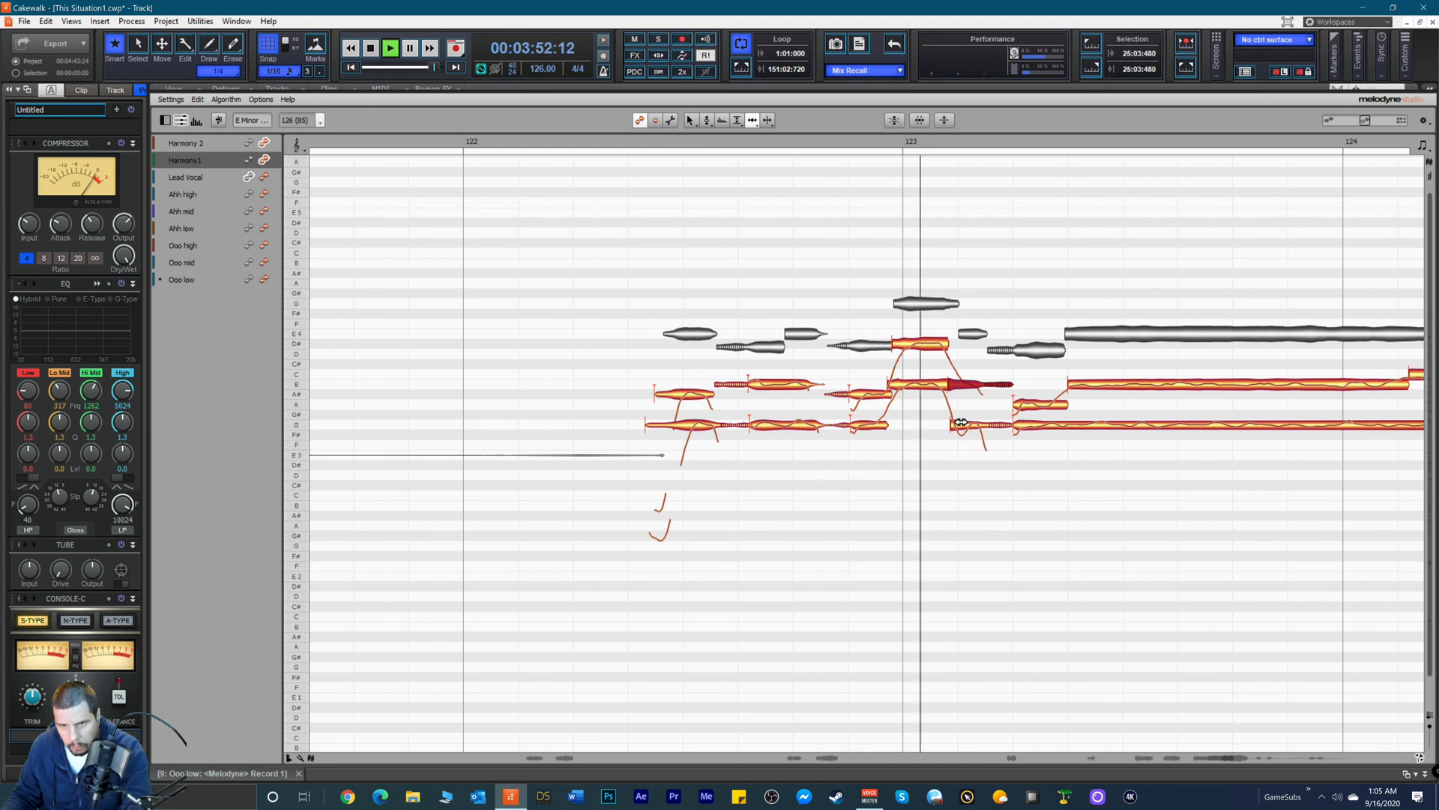
{"action": "left_click", "coordinate": [959, 425]}
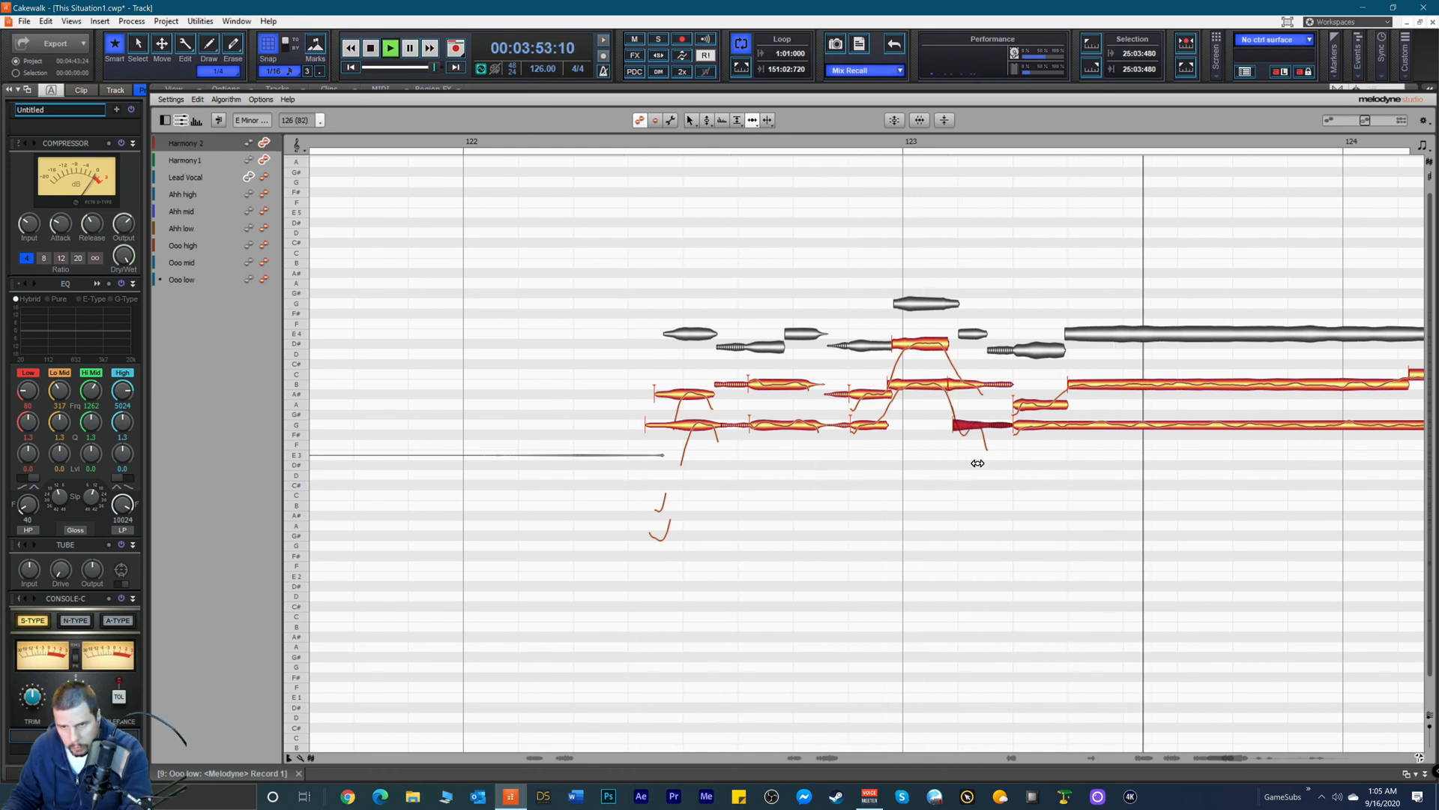
{"action": "key", "text": "space"}
Step: Start the sustained Harmony1 C4 note just after bar 124 slightly earlier, and replay the phrase from before its first note
{"action": "left_click", "coordinate": [1412, 375]}
{"action": "key", "text": "space"}
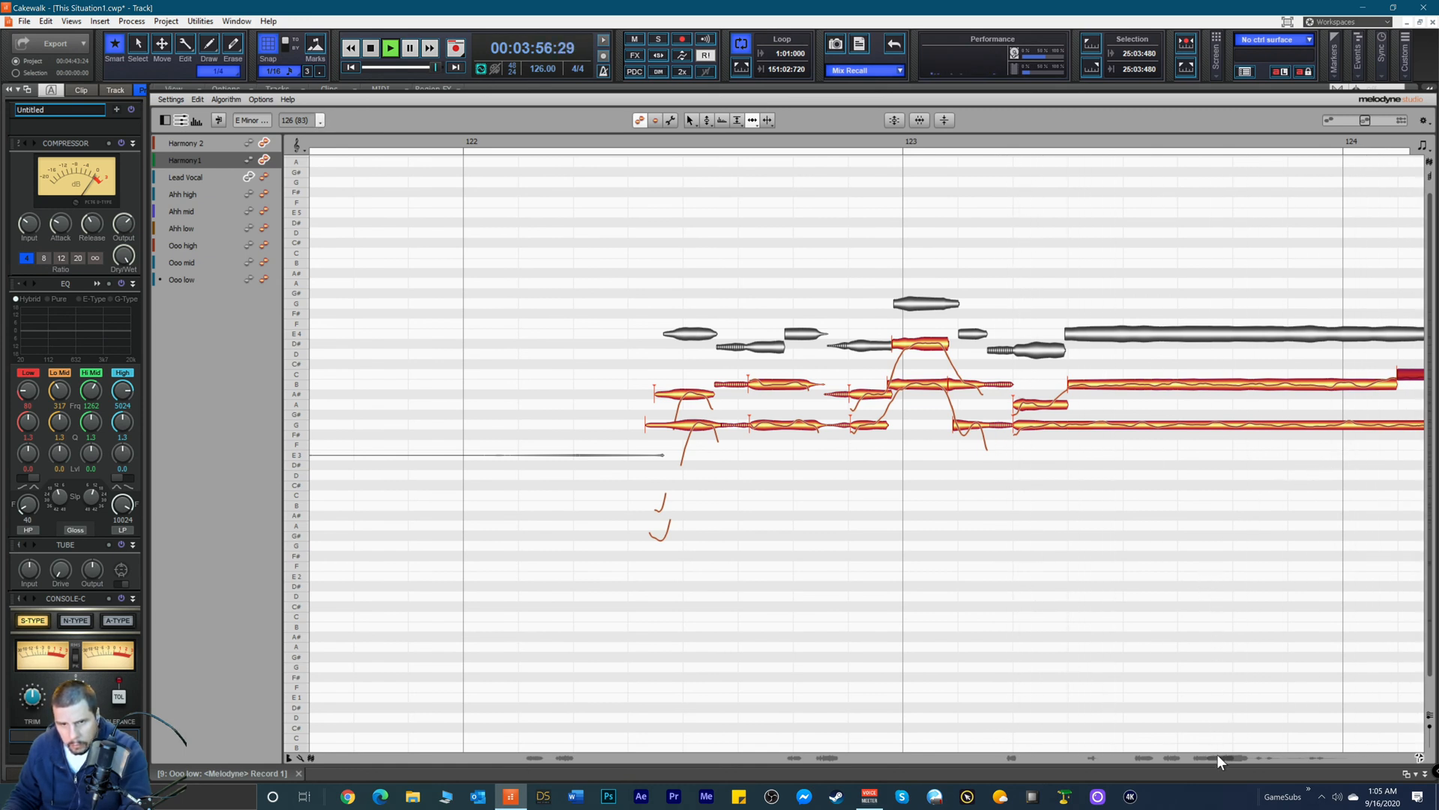
{"action": "key", "text": "space"}
{"action": "key", "text": "space"}
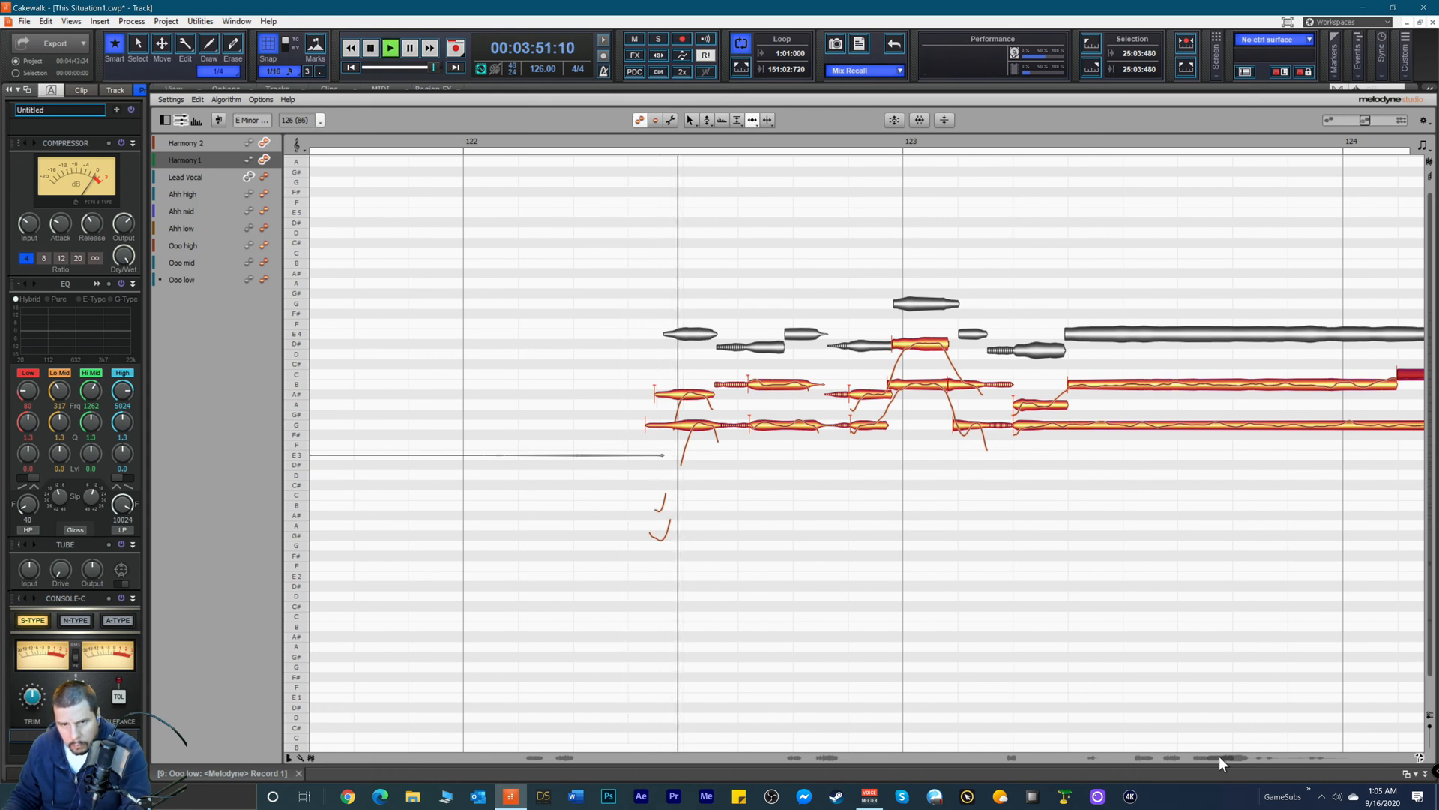
{"action": "key", "text": "space"}
{"action": "key", "text": "space"}
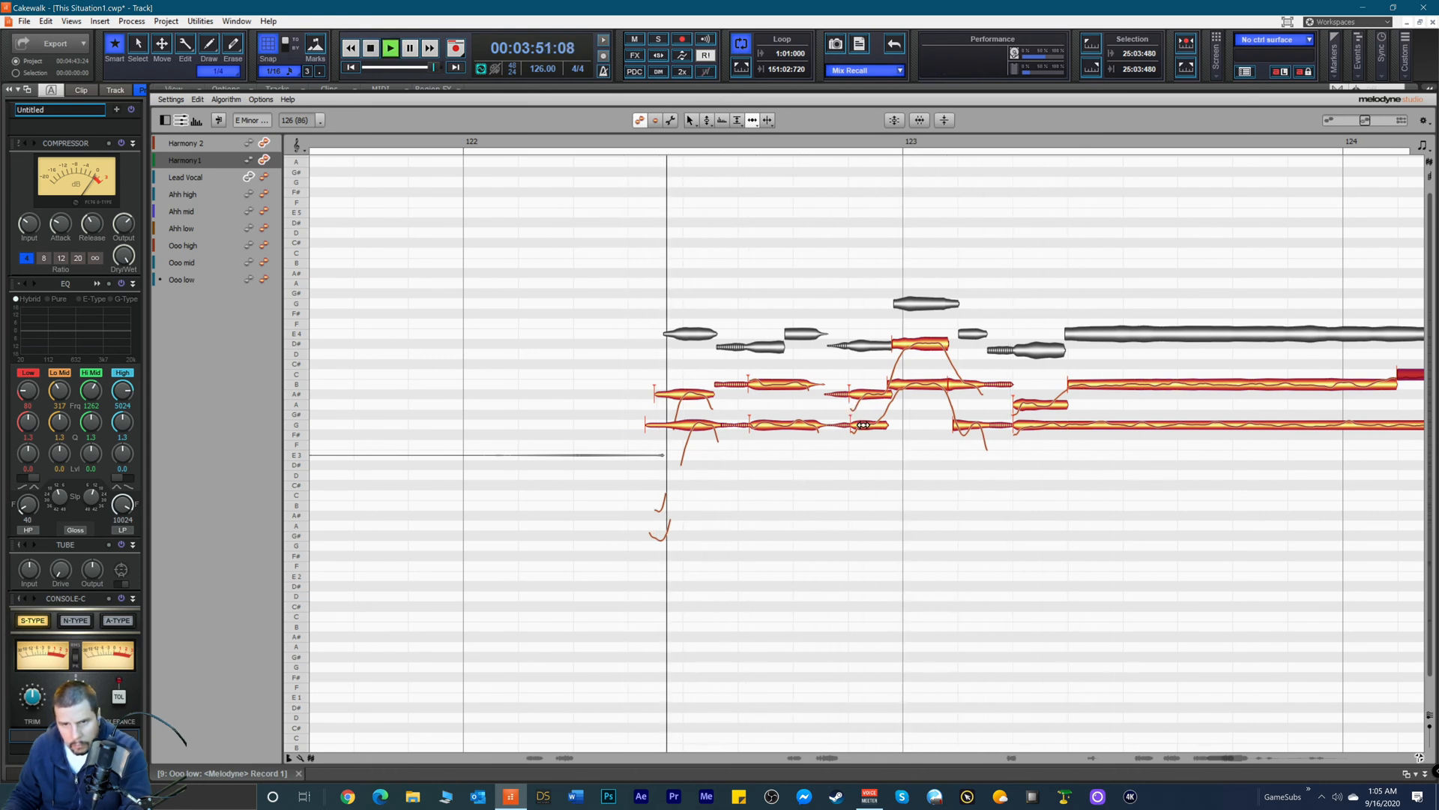
Step: Nudge the start of the Harmony 2 B3 note at bar 123 a little earlier, and audition the phrase
{"action": "left_click", "coordinate": [921, 383]}
{"action": "key", "text": "space"}
{"action": "key", "text": "space"}
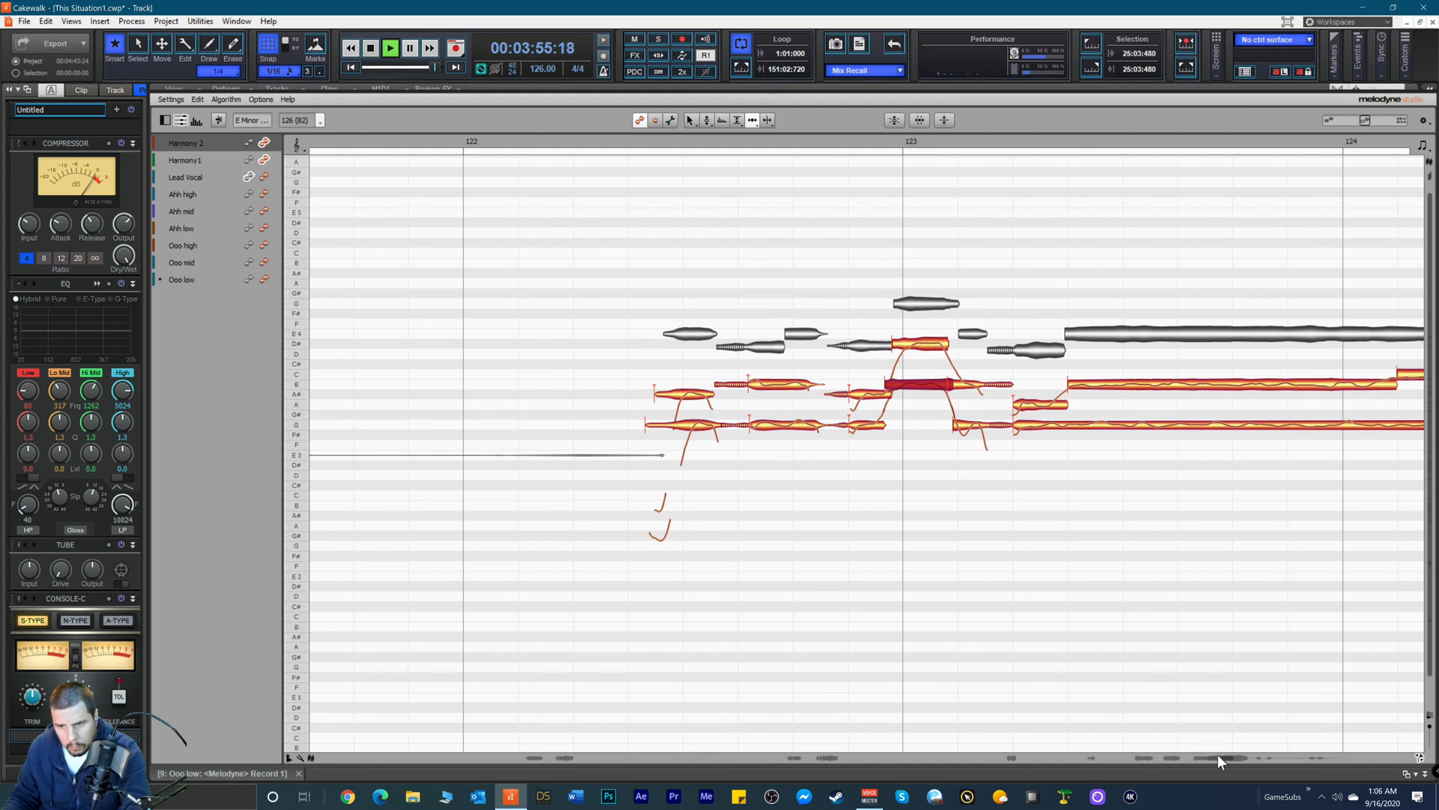
Step: Start the last Harmony1 and Harmony 2 notes after bar 125 slightly earlier, and play the ending of the phrase
{"action": "left_click_drag", "start_coordinate": [1222, 756], "coordinate": [1233, 758]}
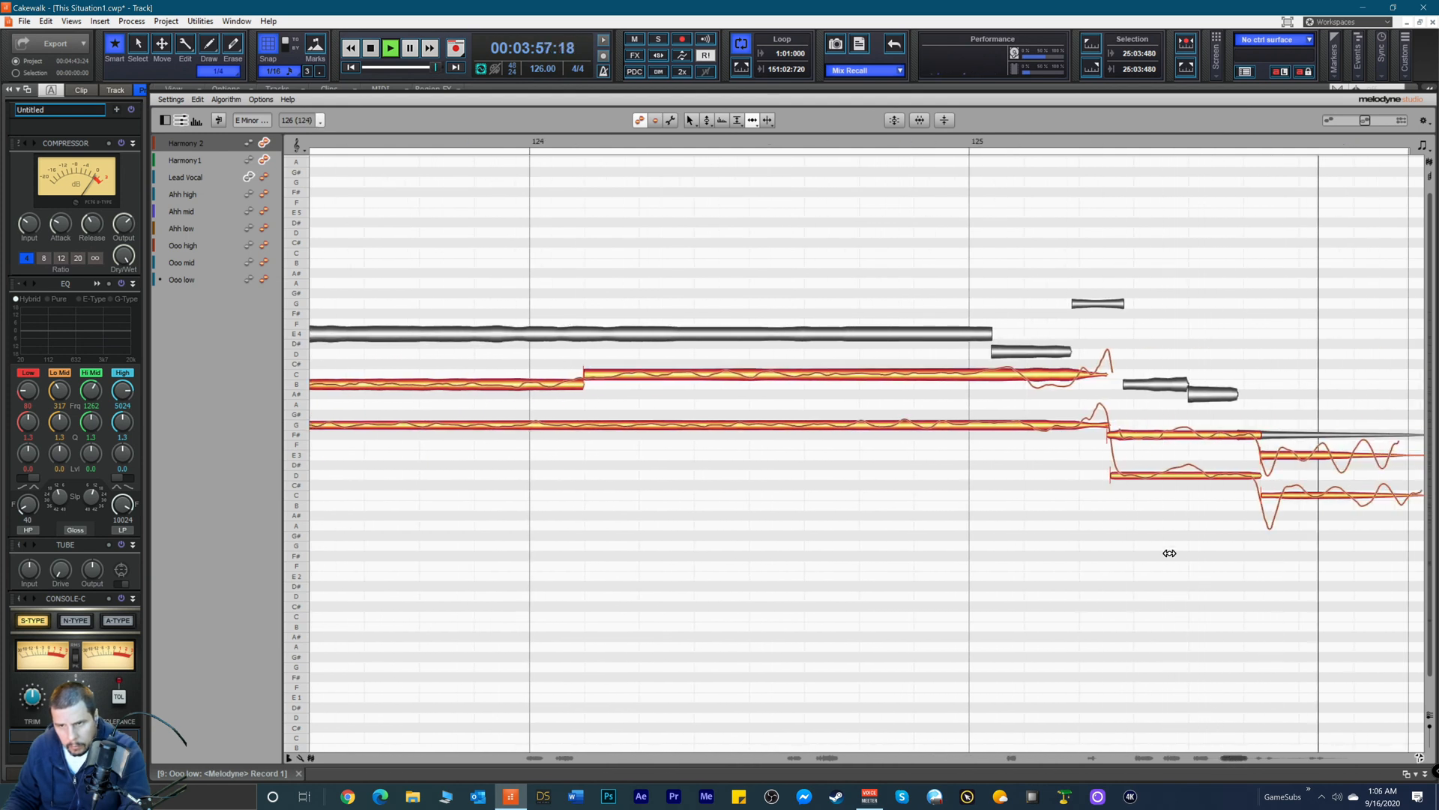
{"action": "key", "text": "space"}
{"action": "left_click_drag", "start_coordinate": [1278, 470], "coordinate": [1265, 504]}
{"action": "key", "text": "space"}
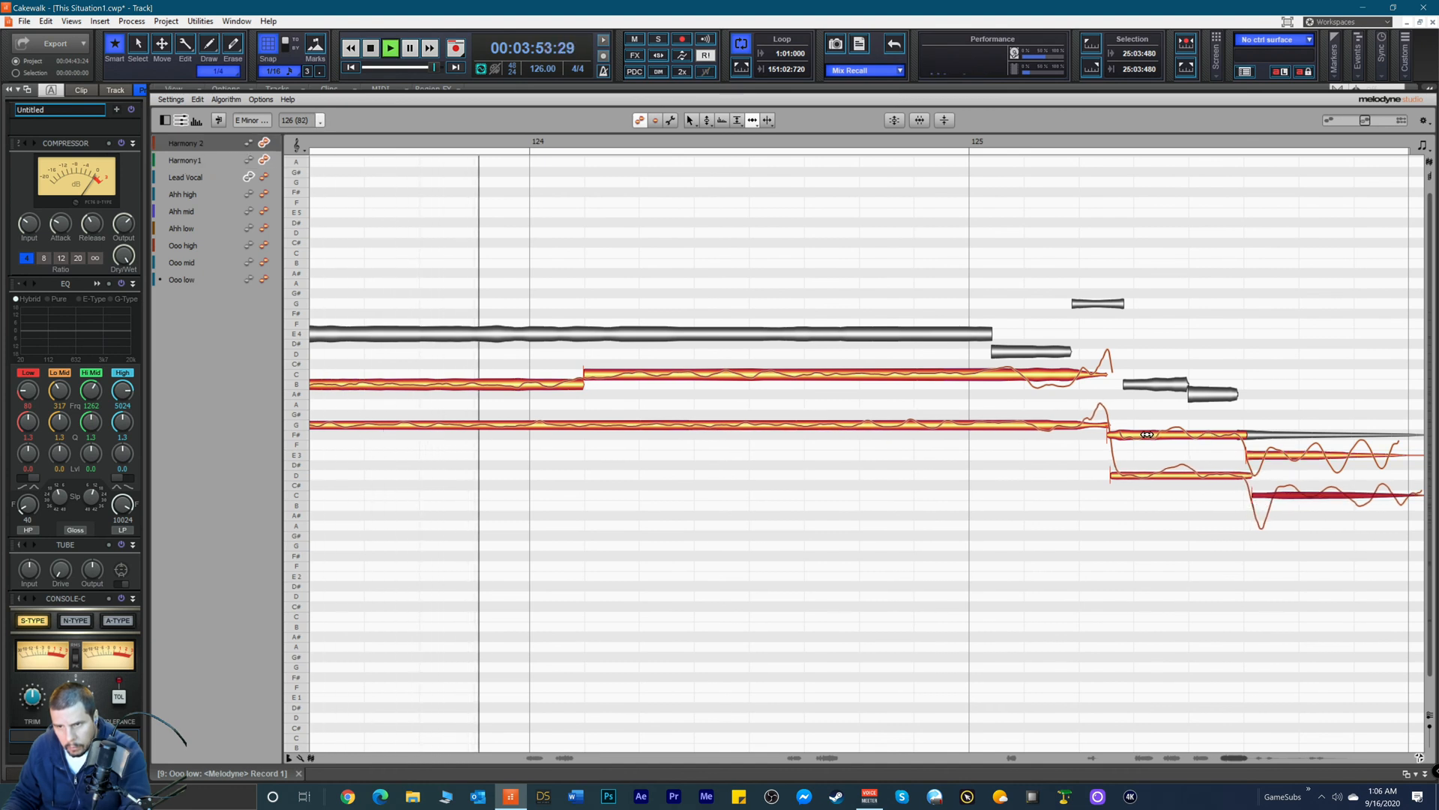
Step: Start the second-to-last Harmony1 F#3 and Harmony 2 D3 notes after bar 125 slightly later, and listen to the ending
{"action": "left_click", "coordinate": [1121, 431]}
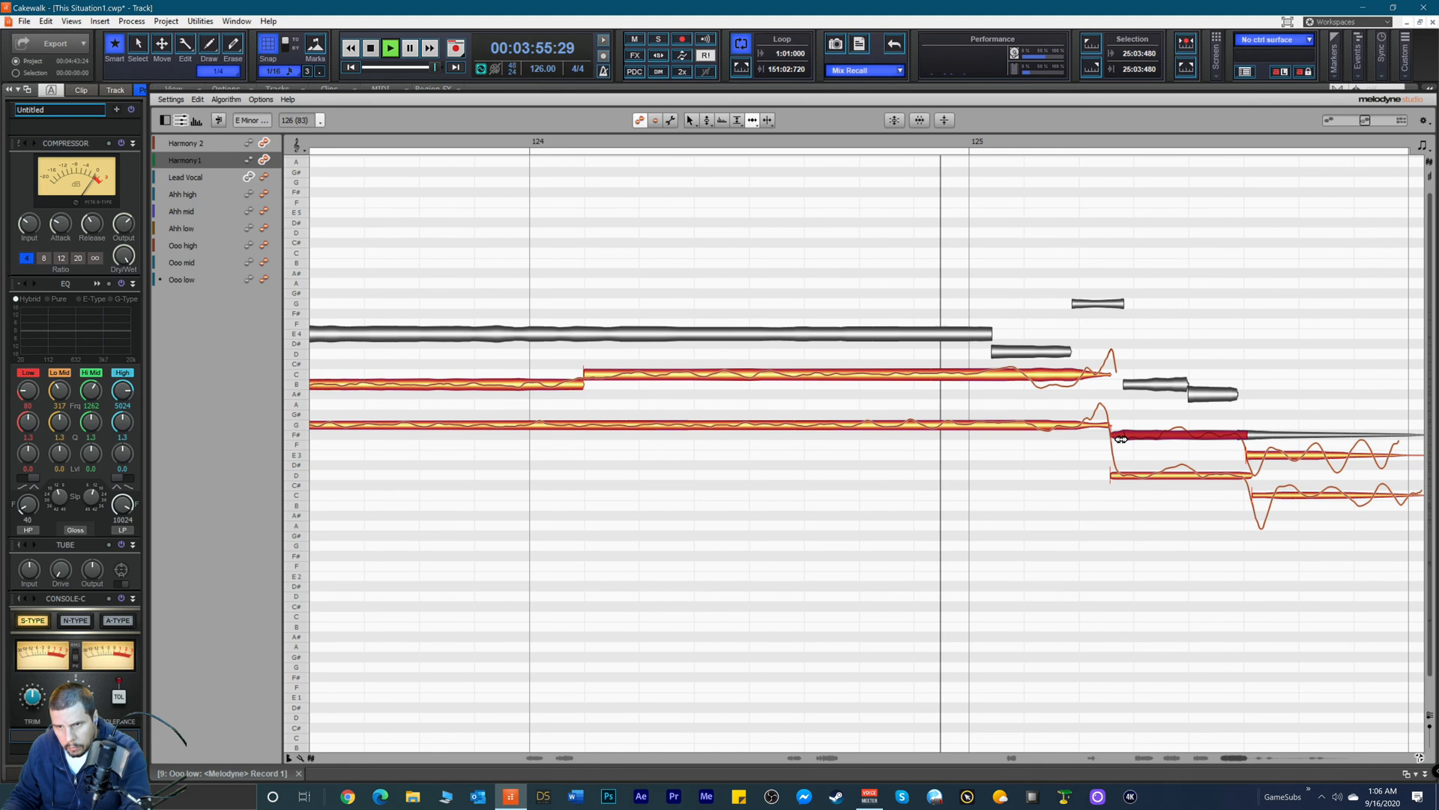
{"action": "left_click", "coordinate": [1128, 476]}
{"action": "left_click_drag", "start_coordinate": [1129, 479], "coordinate": [1132, 480]}
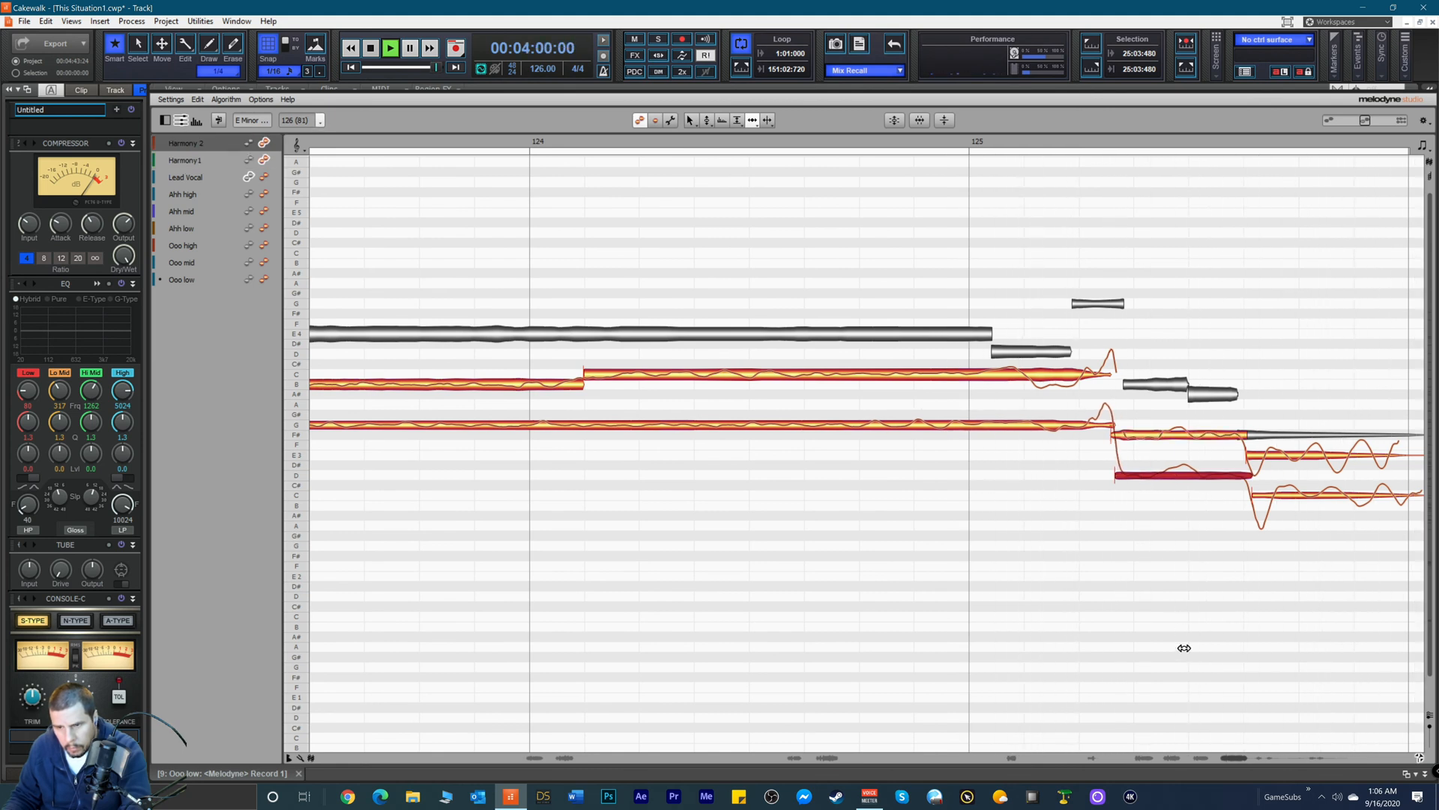
Step: Inspect how the tails of the last Harmony1 and Harmony 2 notes are separated near bar 126, and stop playback
{"action": "left_click_drag", "start_coordinate": [1228, 757], "coordinate": [1234, 758]}
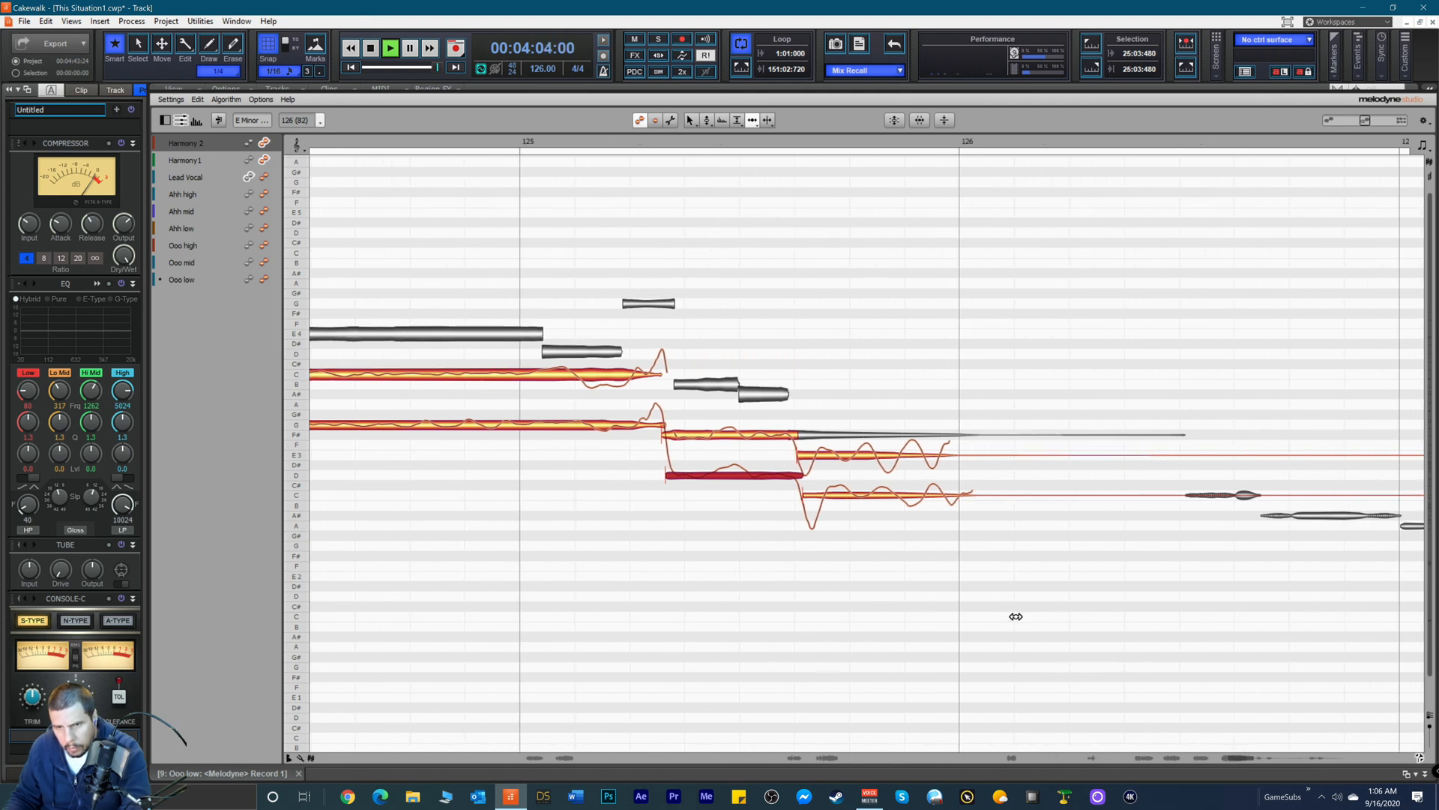
{"action": "right_click", "coordinate": [1005, 522]}
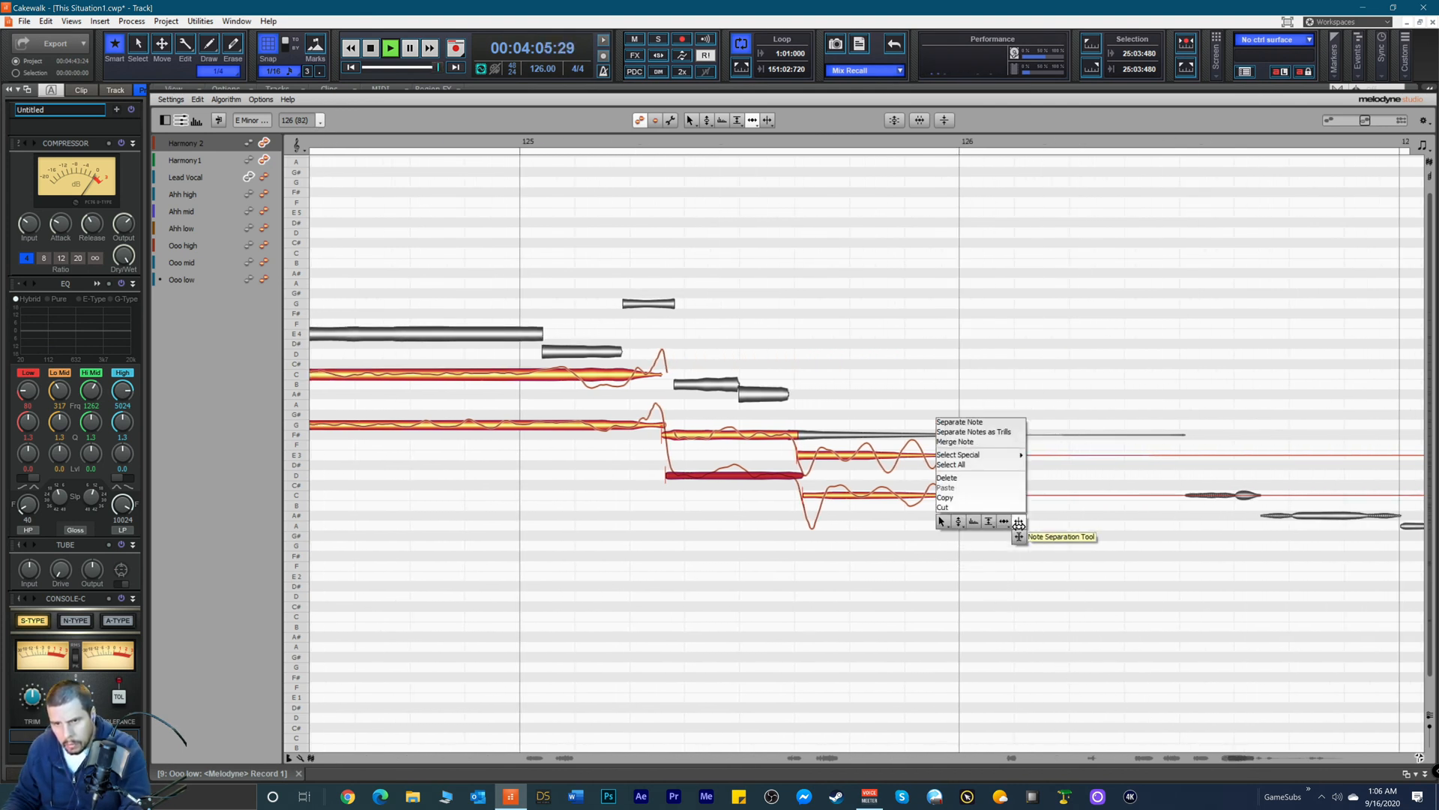
{"action": "left_click", "coordinate": [1006, 533]}
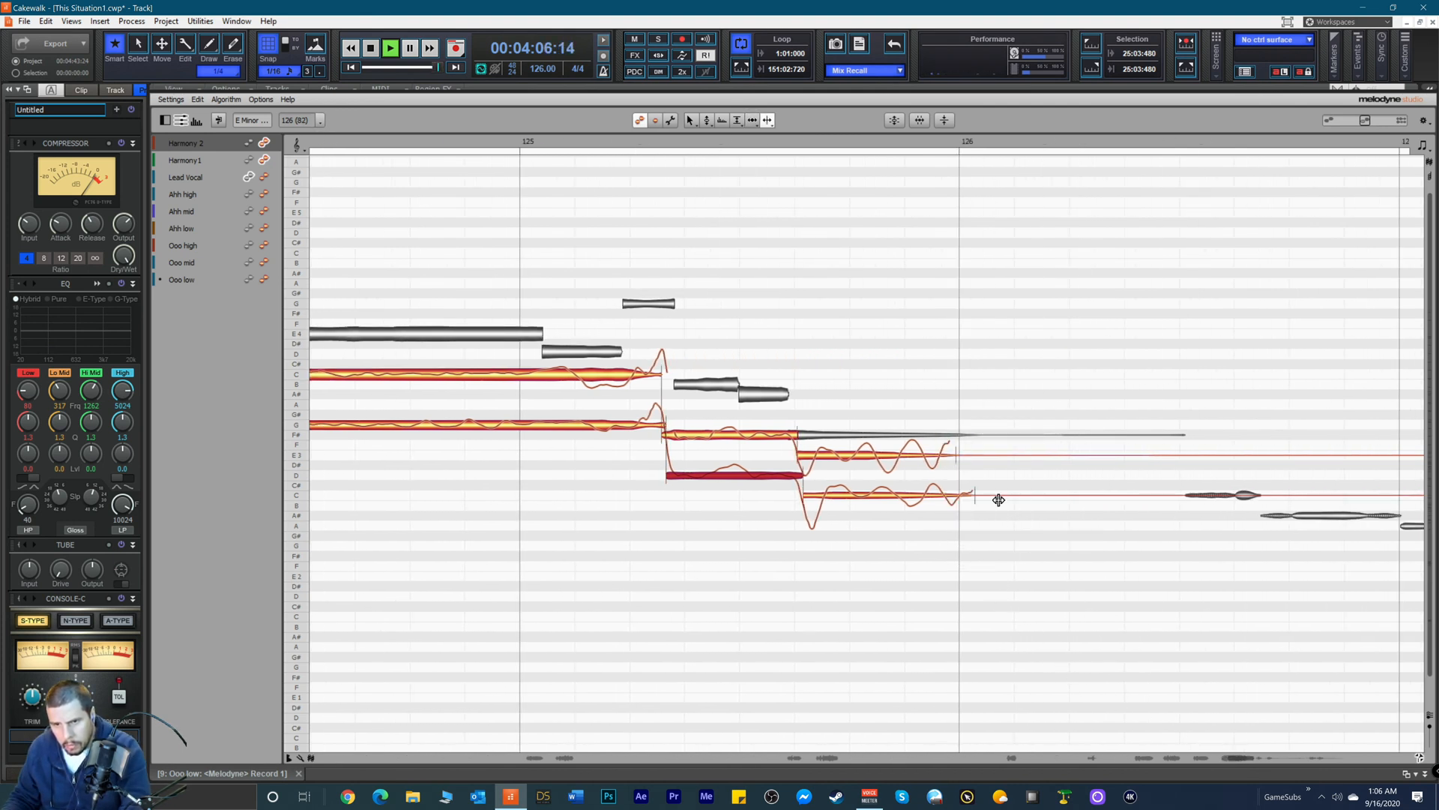
{"action": "right_click", "coordinate": [1001, 453]}
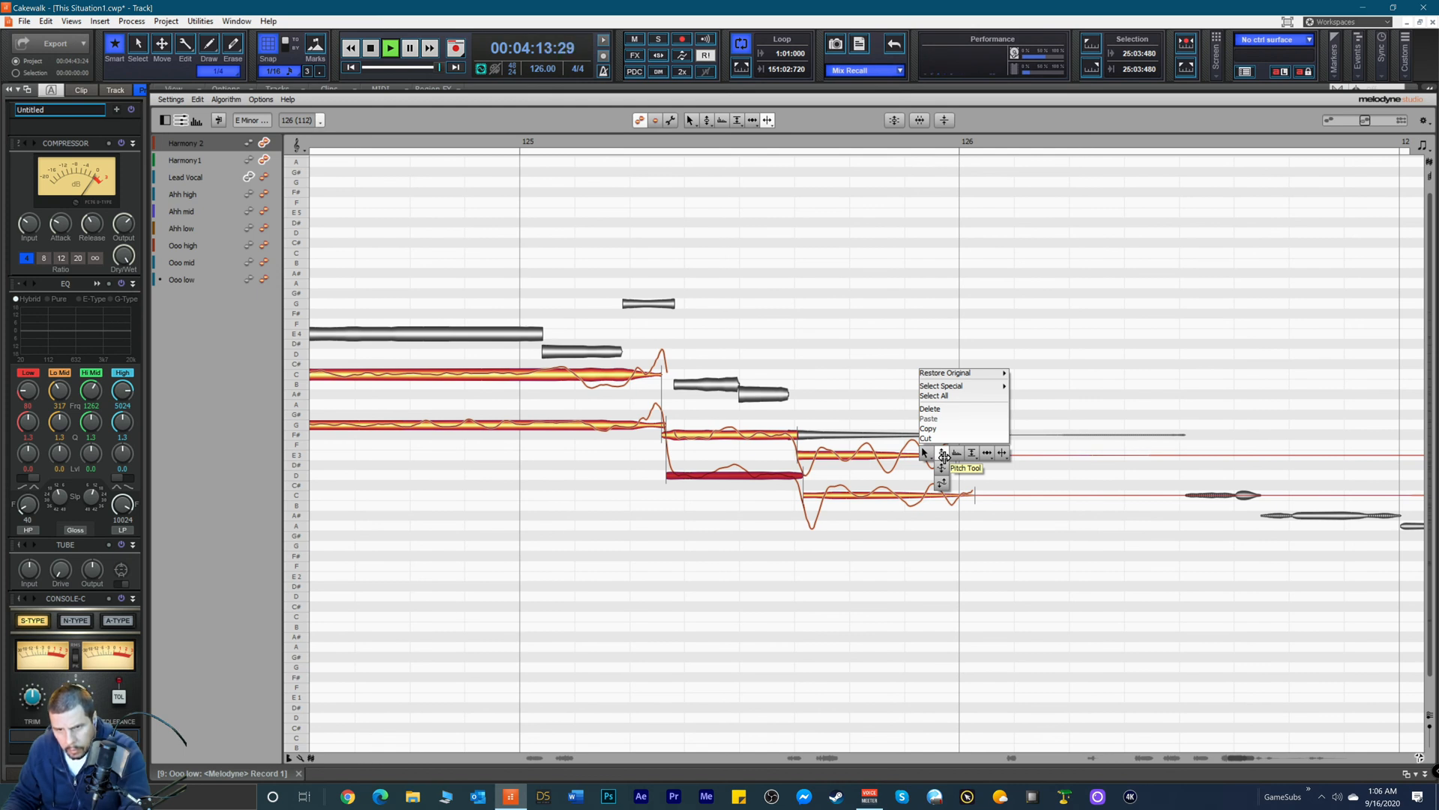
{"action": "left_click", "coordinate": [943, 455]}
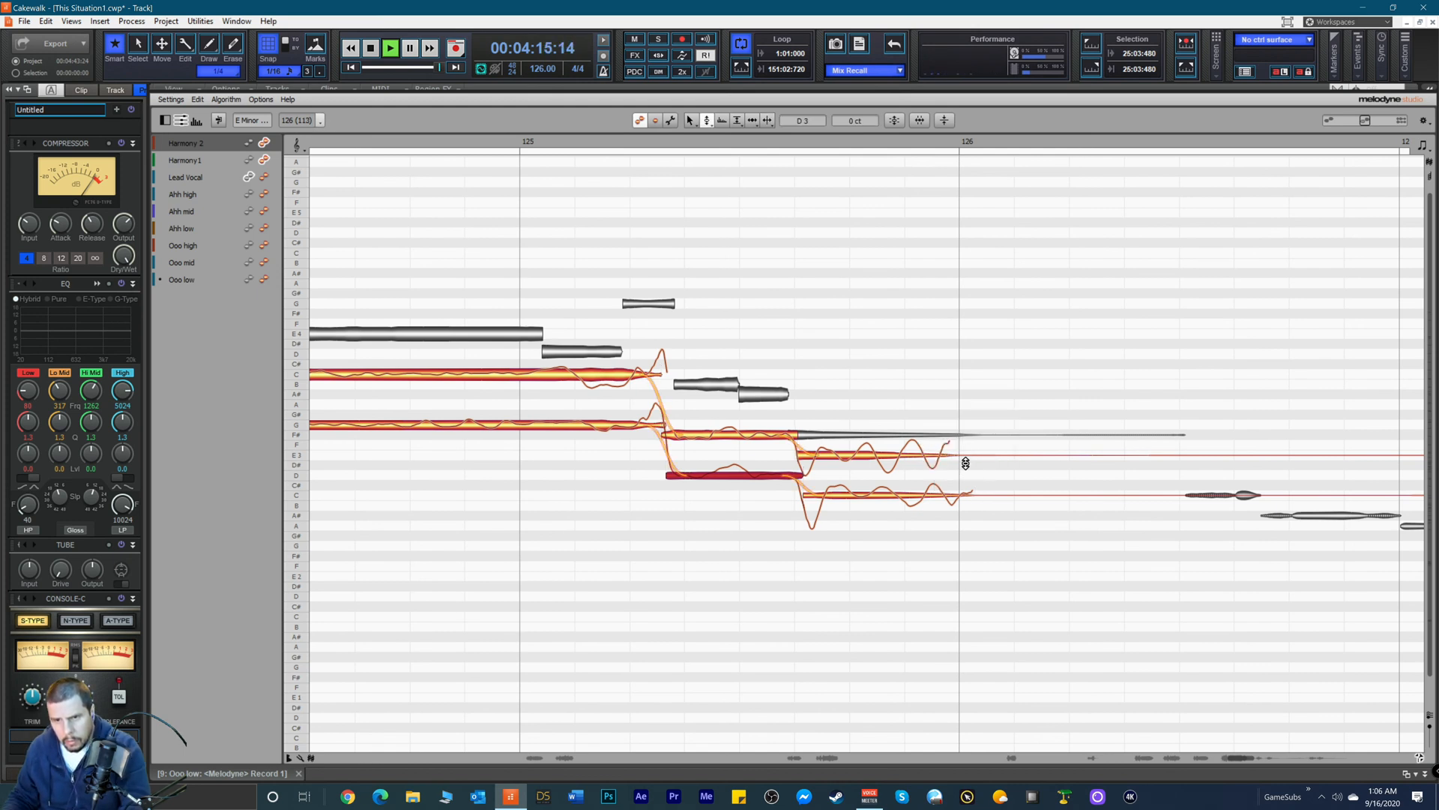
{"action": "right_click", "coordinate": [1008, 457]}
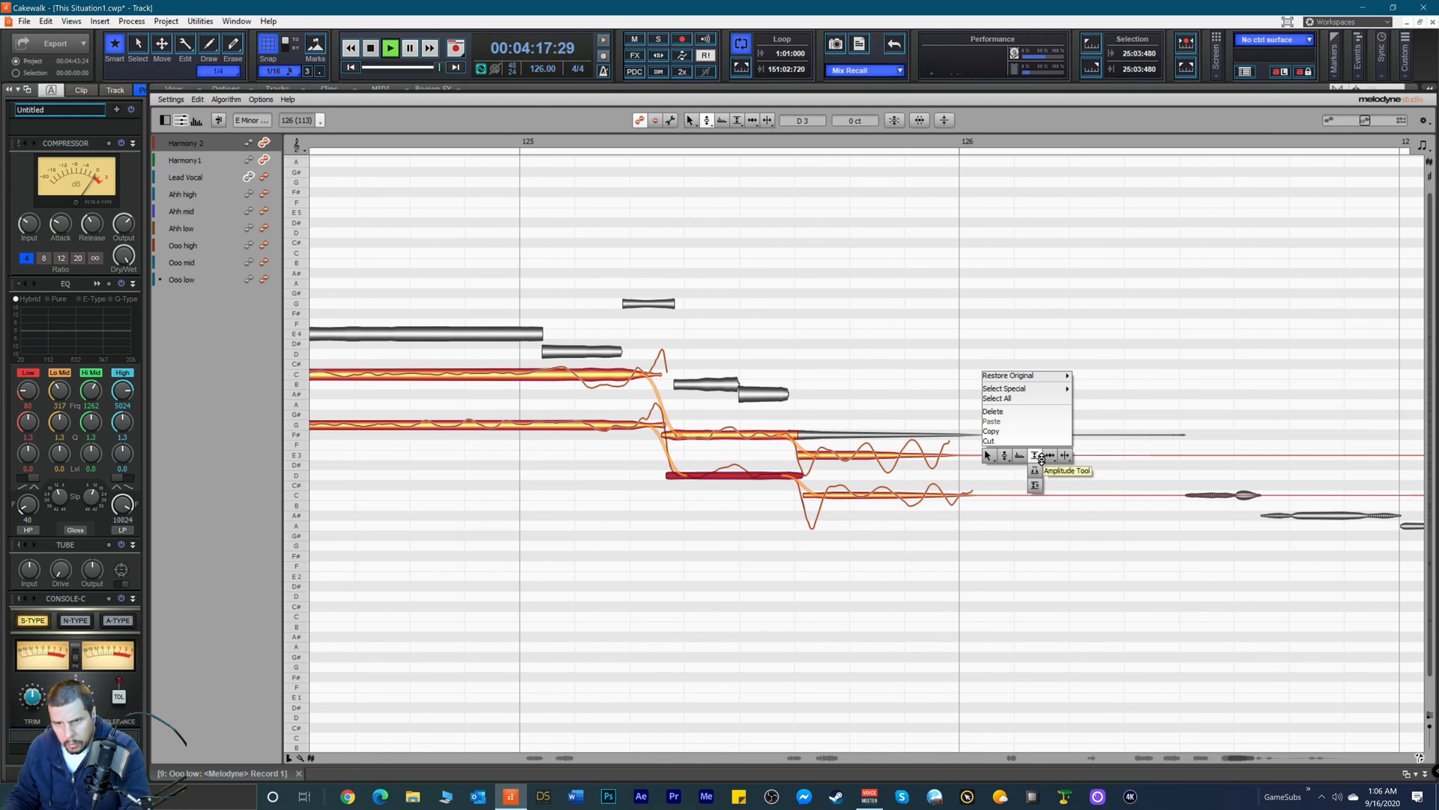
{"action": "left_click", "coordinate": [1007, 456]}
{"action": "left_click", "coordinate": [1008, 457]}
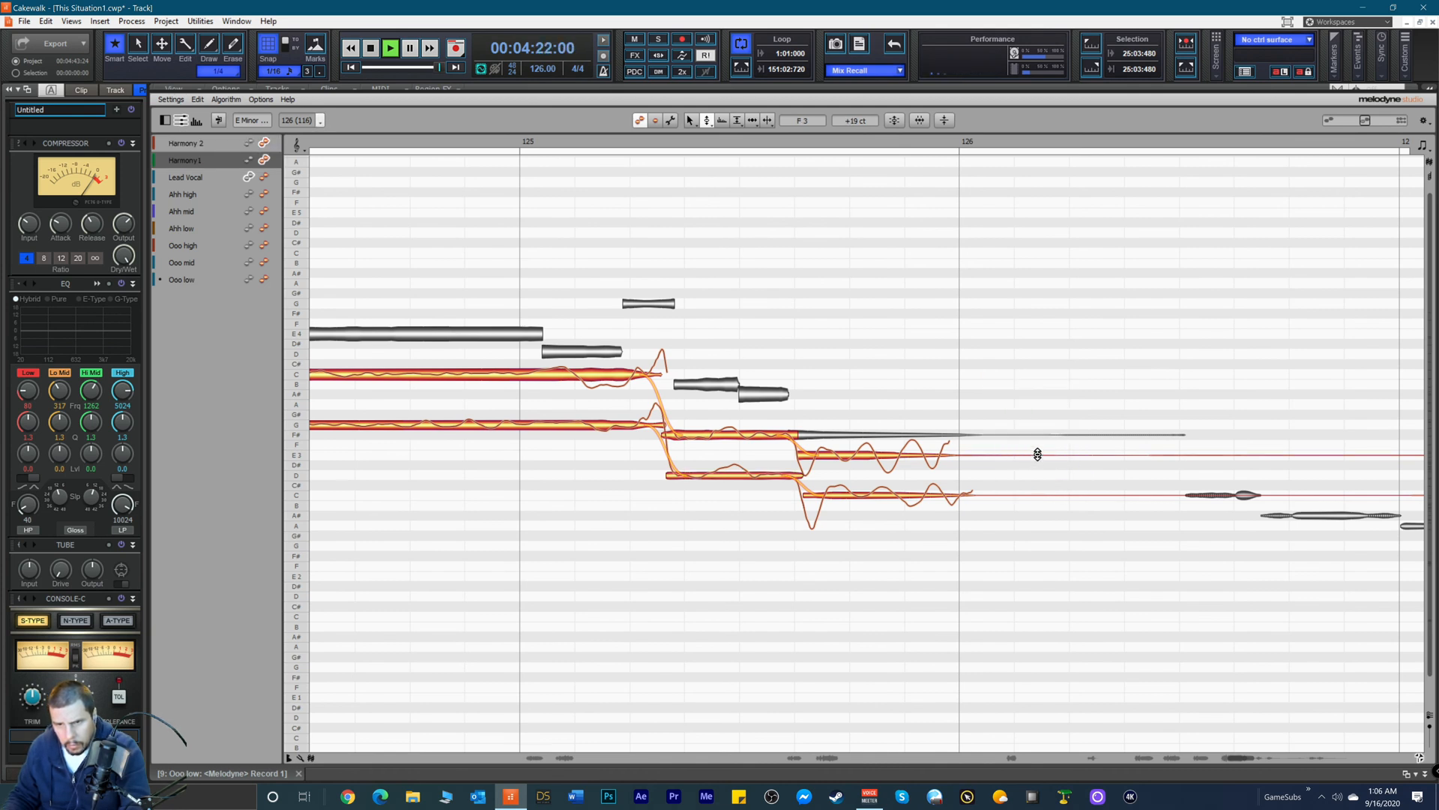
{"action": "key", "text": "space"}
Step: Mute the trailing noise after the last Harmony1 E3 and Harmony 2 C3 notes at bar 126 with the Amplitude Tool
{"action": "right_click", "coordinate": [1001, 488]}
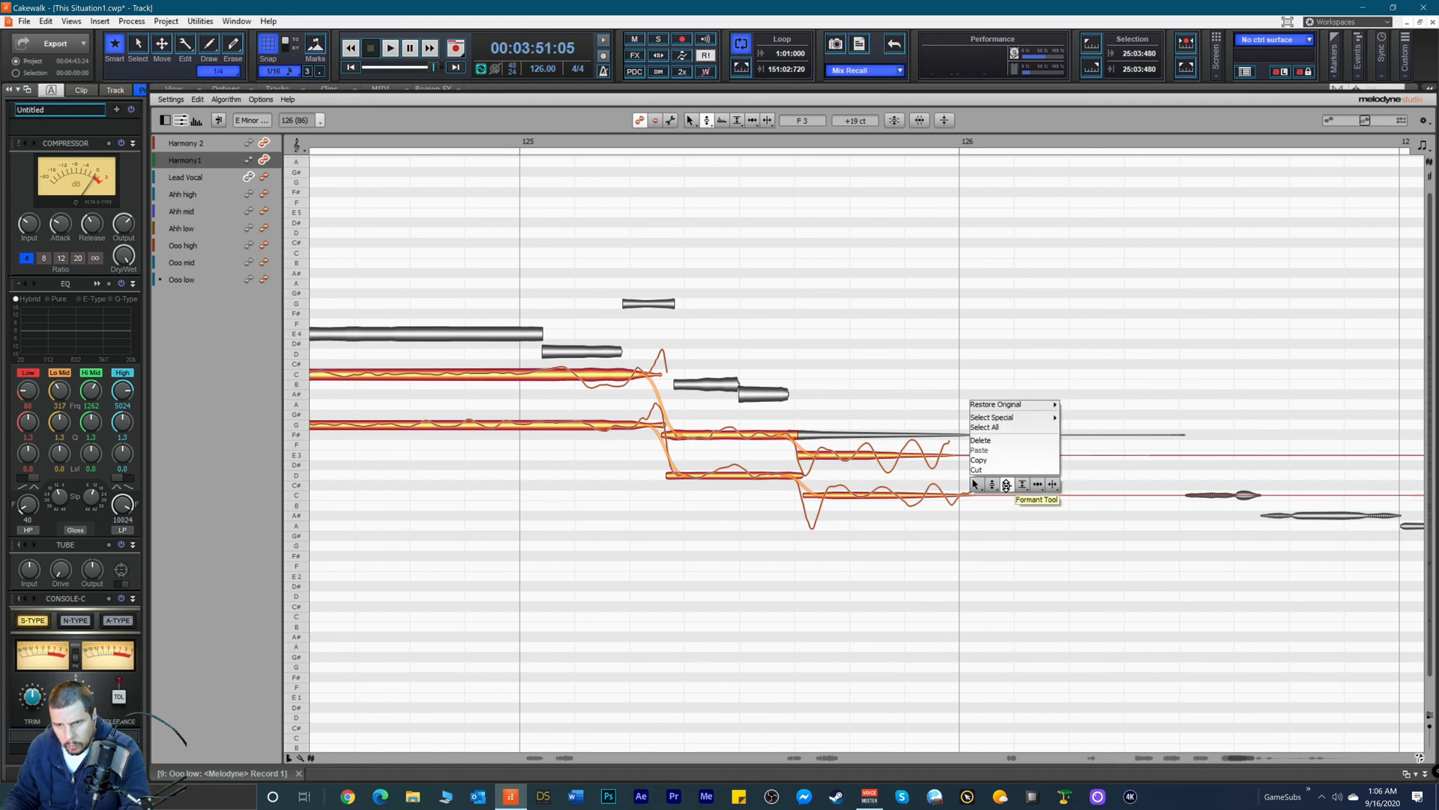
{"action": "left_click", "coordinate": [1051, 483]}
{"action": "right_click", "coordinate": [1016, 459]}
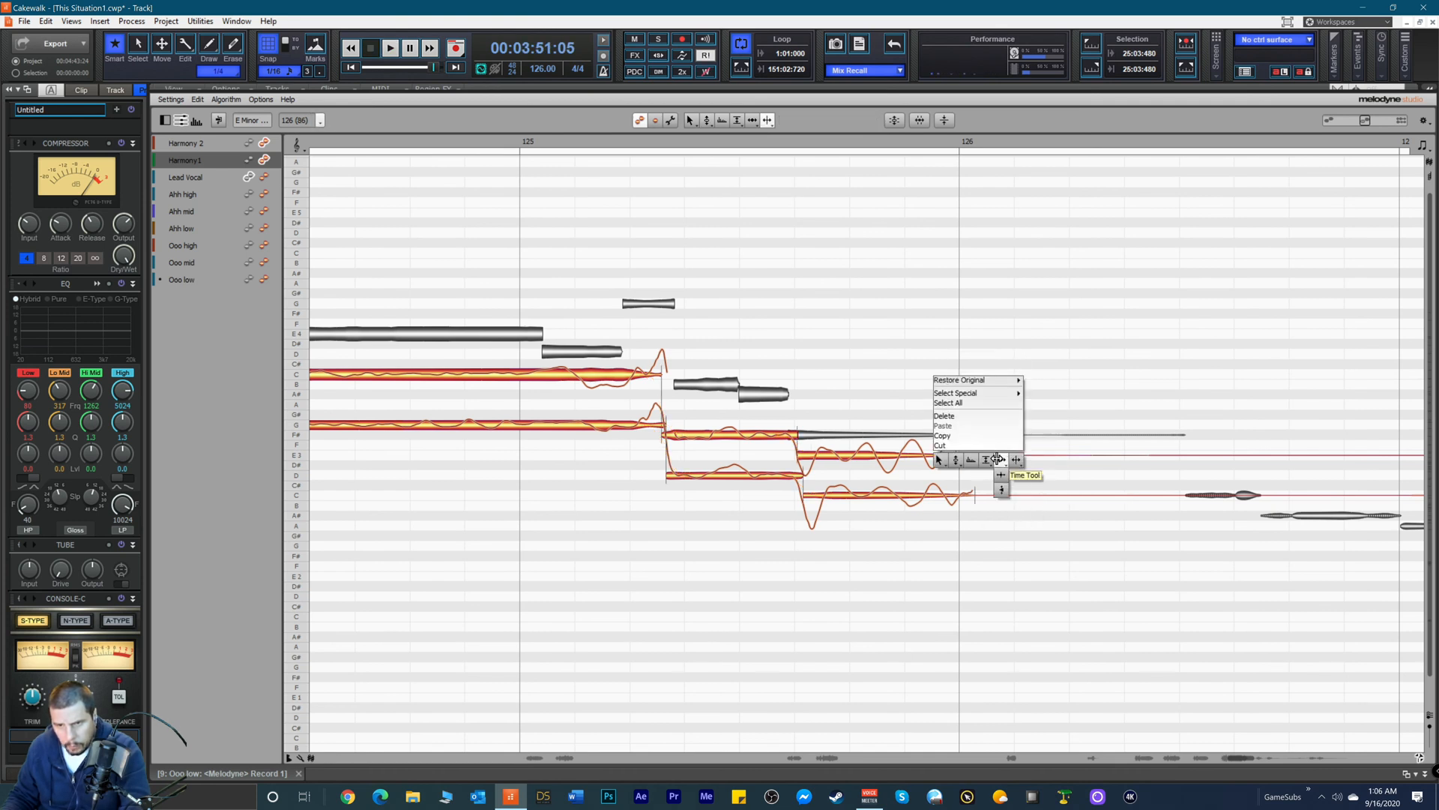
{"action": "left_click", "coordinate": [998, 470]}
{"action": "left_click", "coordinate": [996, 453]}
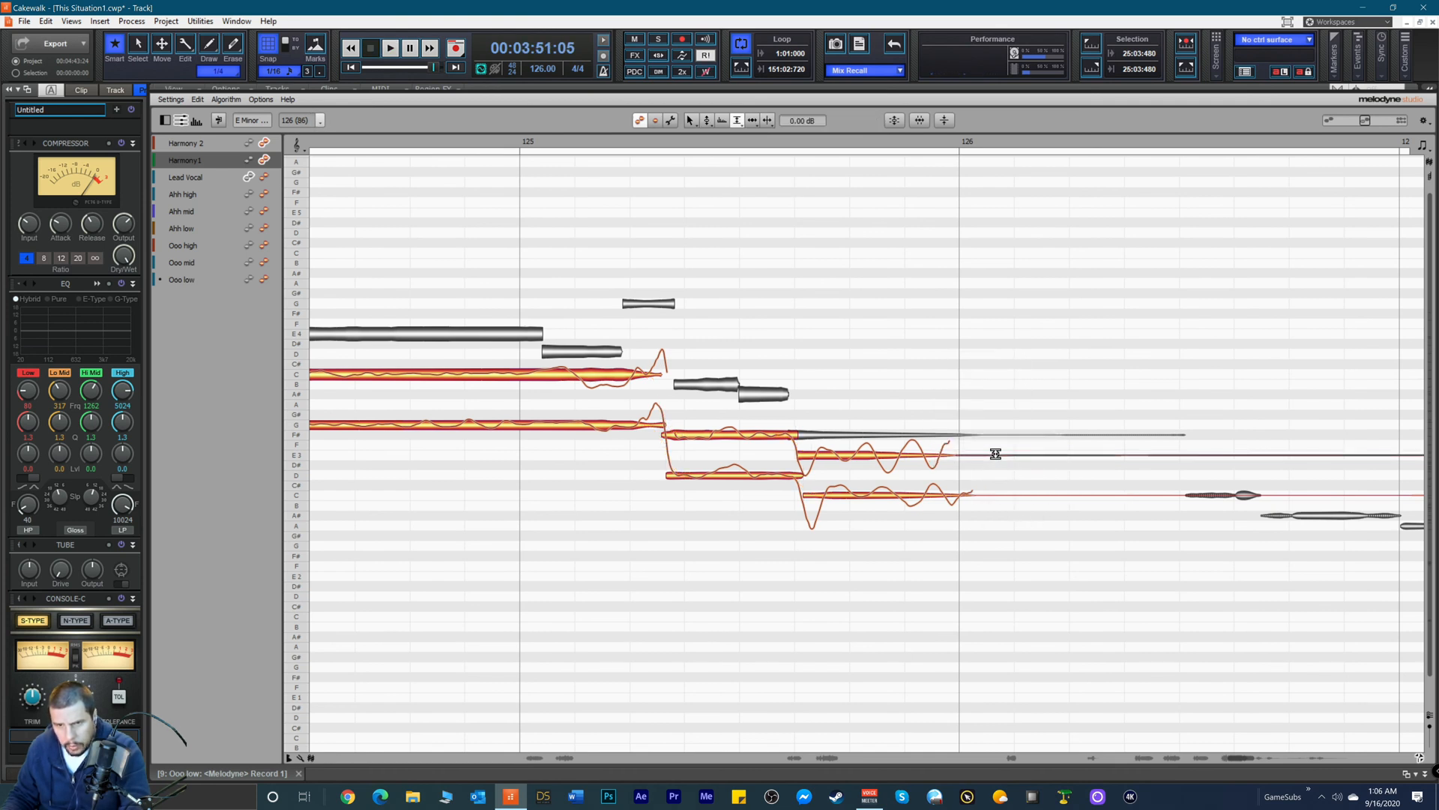
{"action": "left_click", "coordinate": [1011, 496]}
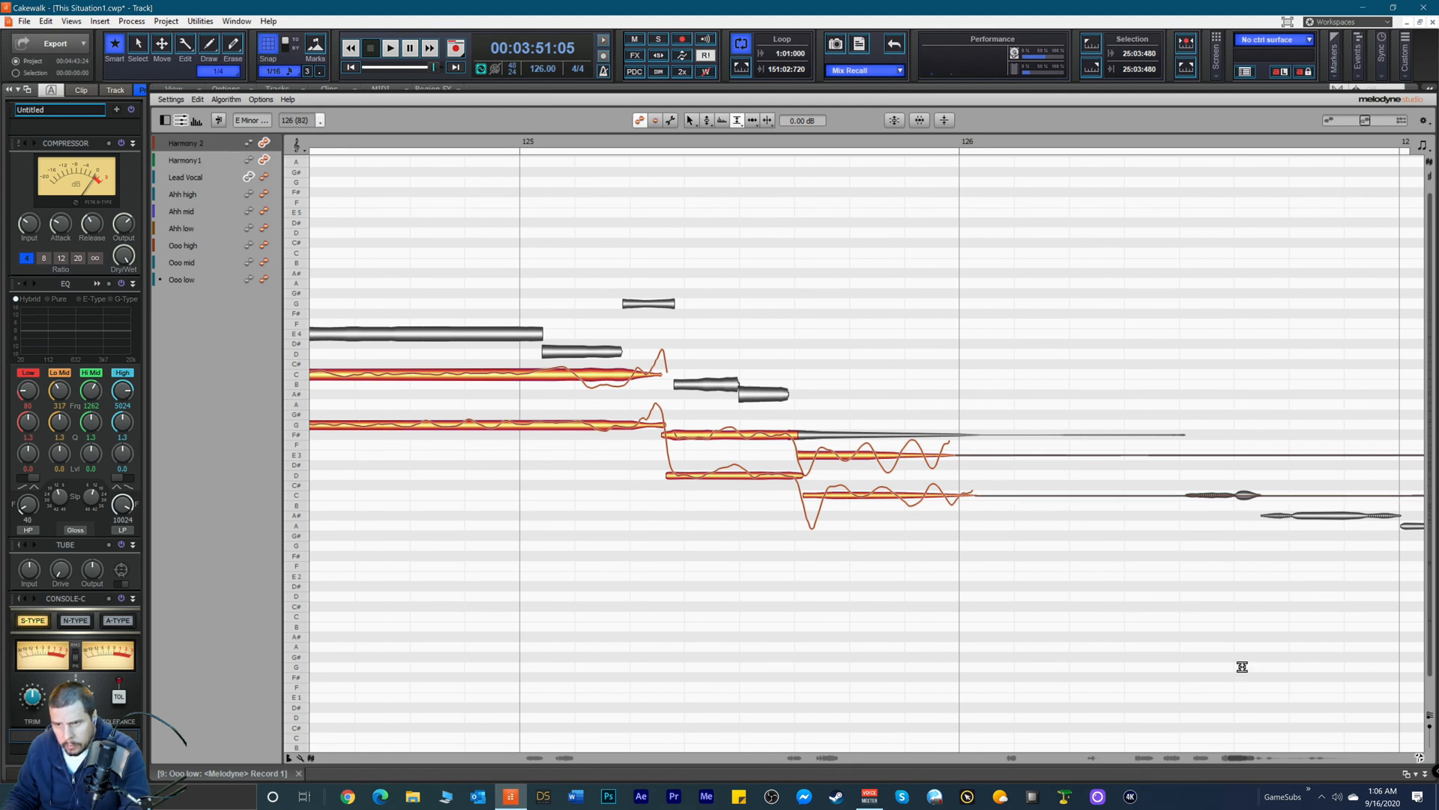
Step: Split the tail off the Harmony 2 F#3 note just before bar 128, and mute the separated tail
{"action": "left_click_drag", "start_coordinate": [1238, 757], "coordinate": [1251, 757]}
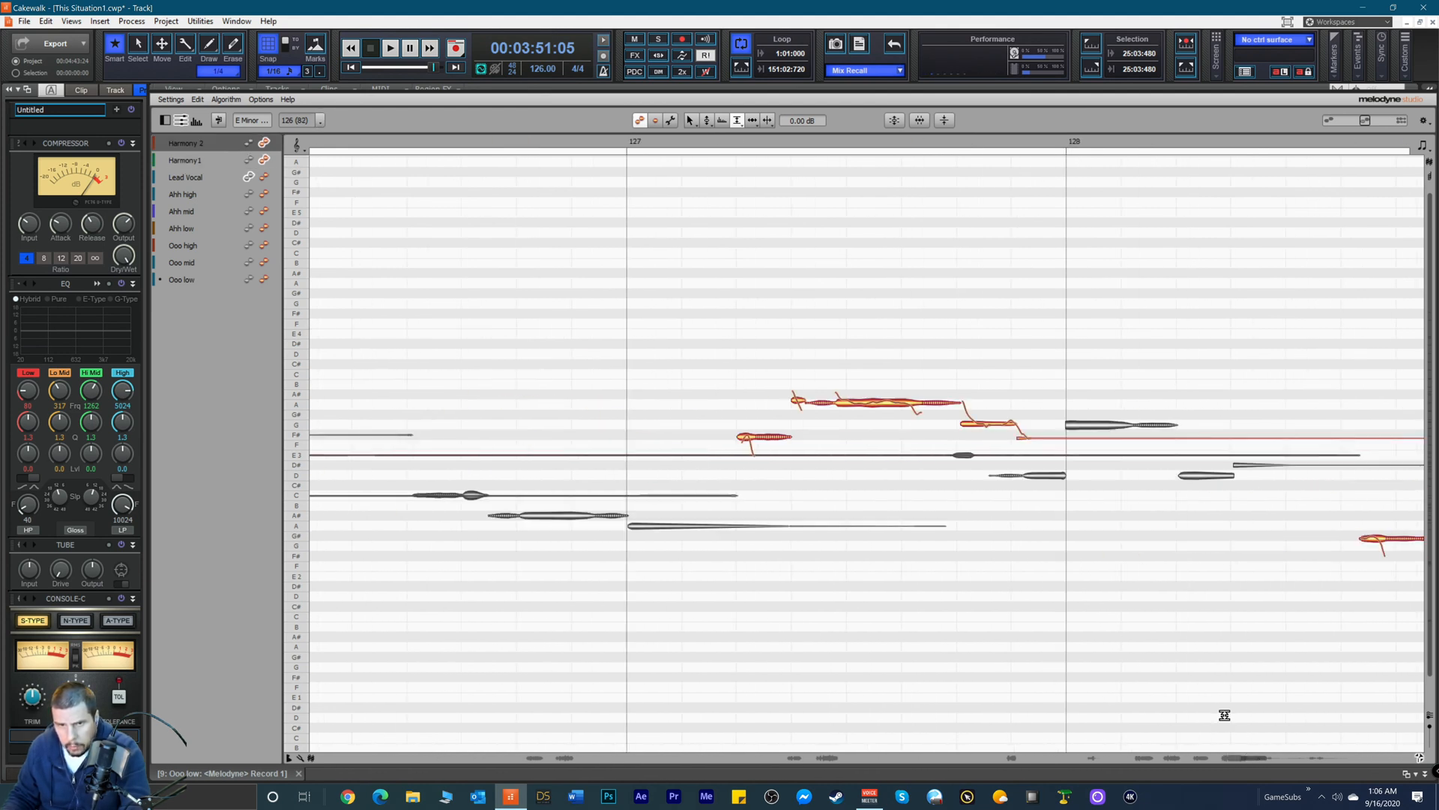
{"action": "right_click", "coordinate": [1251, 438]}
{"action": "left_click", "coordinate": [1282, 396]}
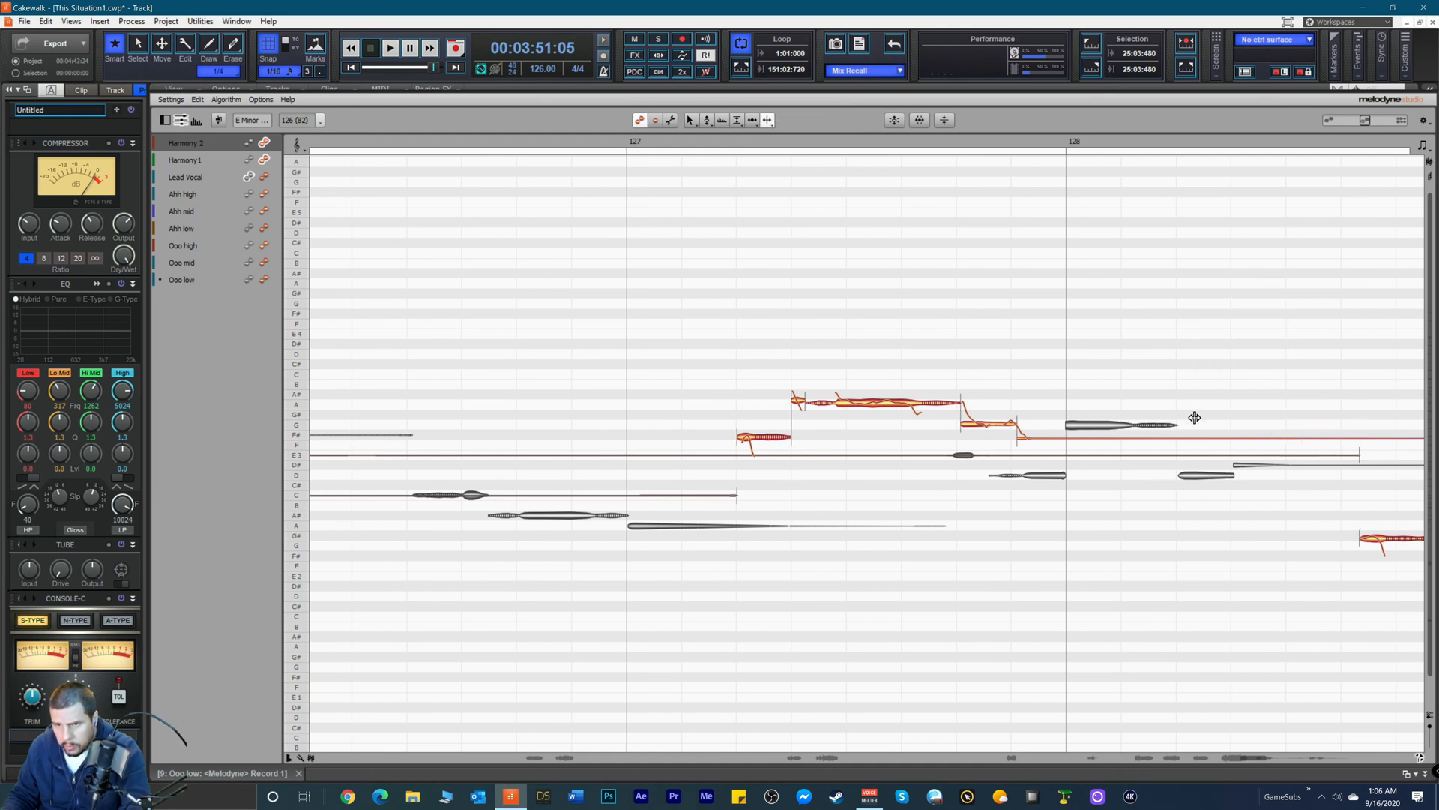
{"action": "left_click", "coordinate": [1055, 440]}
{"action": "right_click", "coordinate": [1101, 525]}
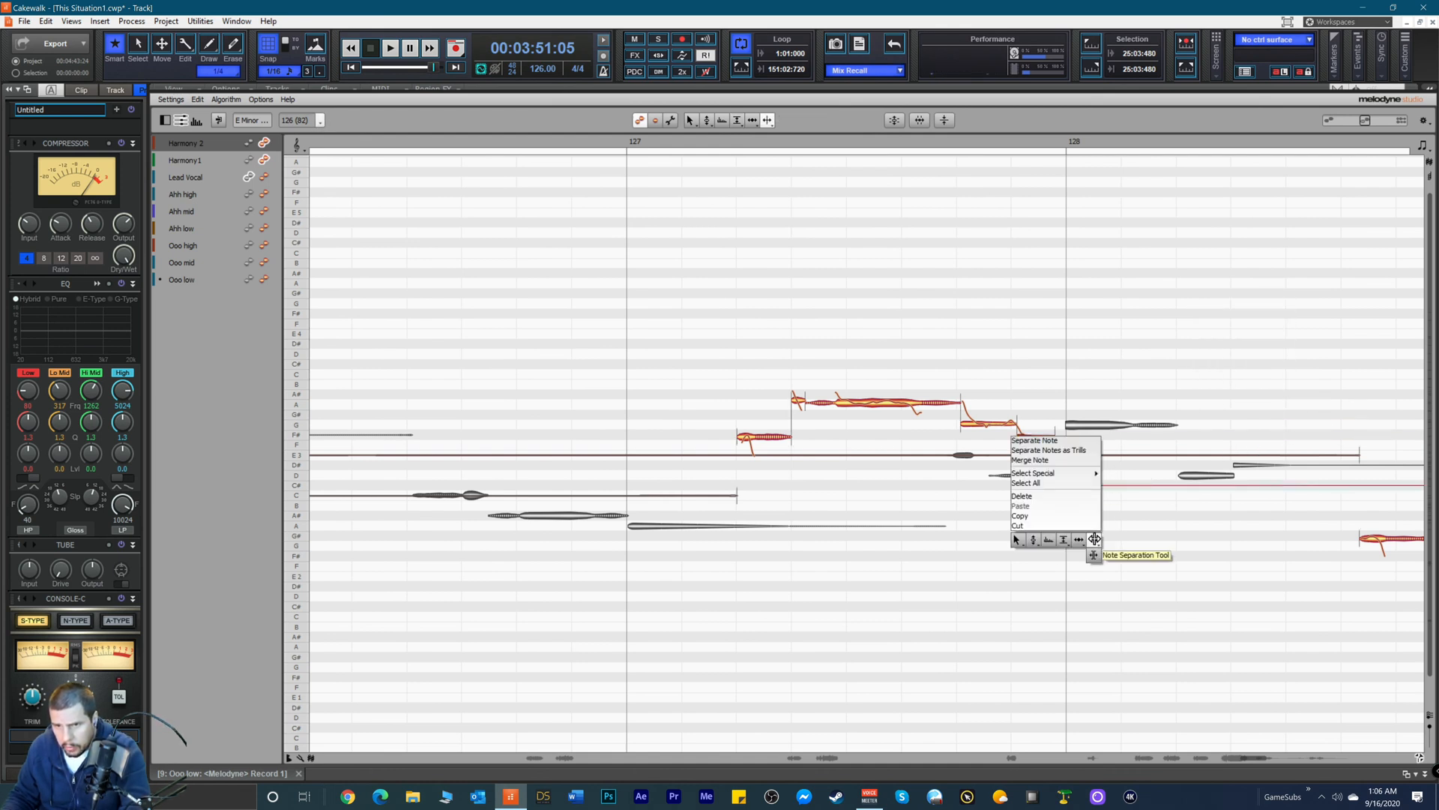
{"action": "left_click", "coordinate": [1064, 540]}
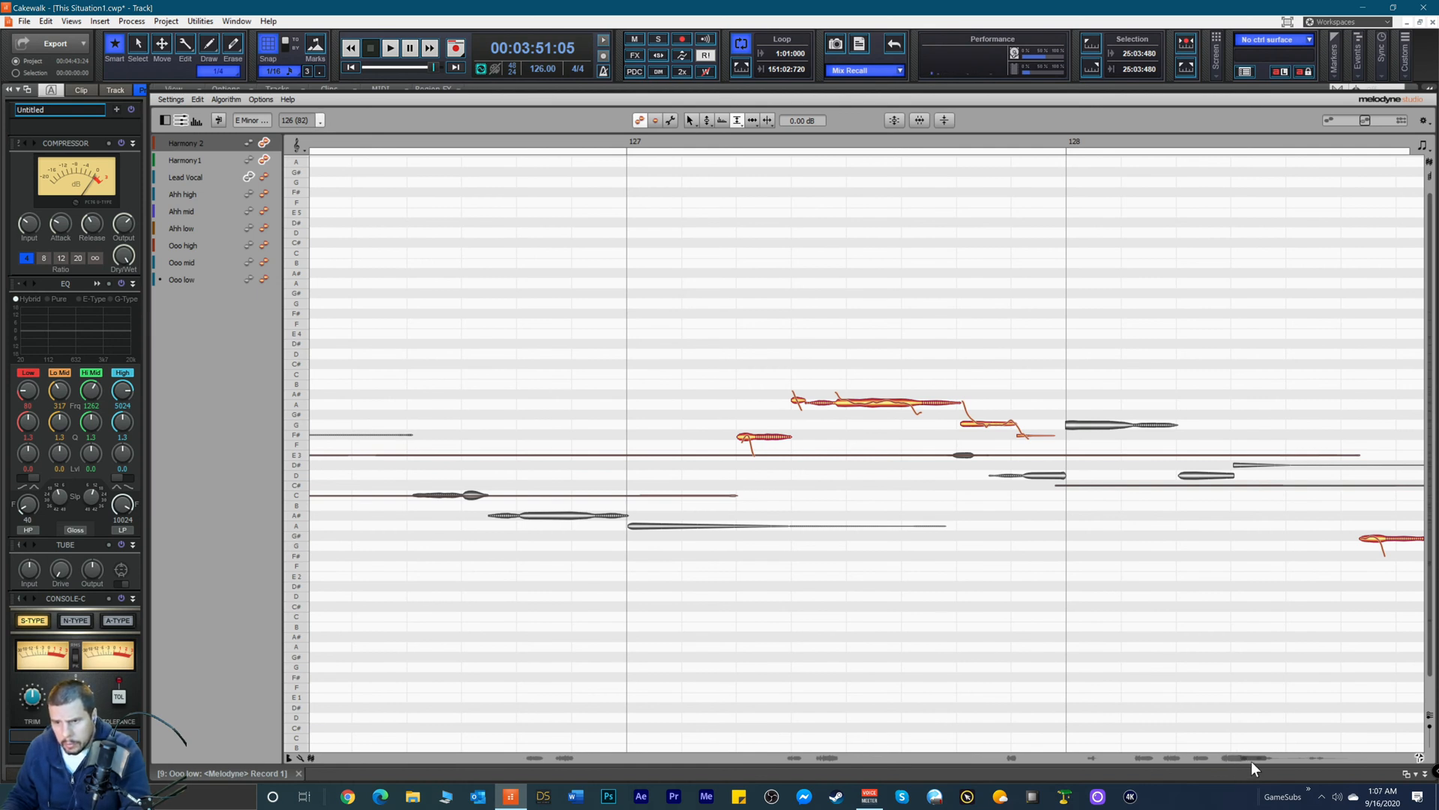
Step: Mute the Harmony1 F#2 tail after bar 129 and the Harmony 2 C#2 noise fragments leading up to bar 130
{"action": "left_click_drag", "start_coordinate": [1253, 758], "coordinate": [1266, 759]}
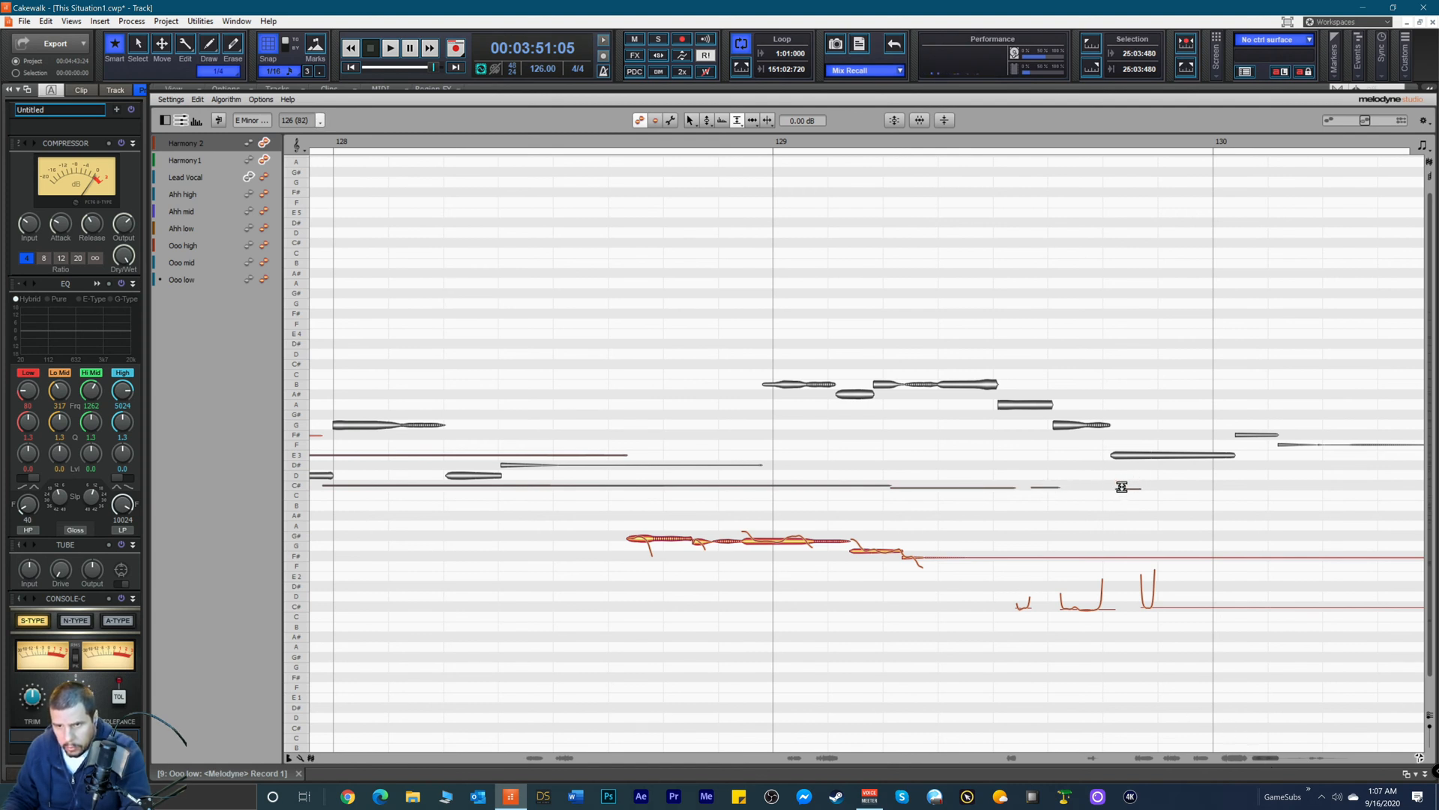
{"action": "left_click", "coordinate": [1002, 559]}
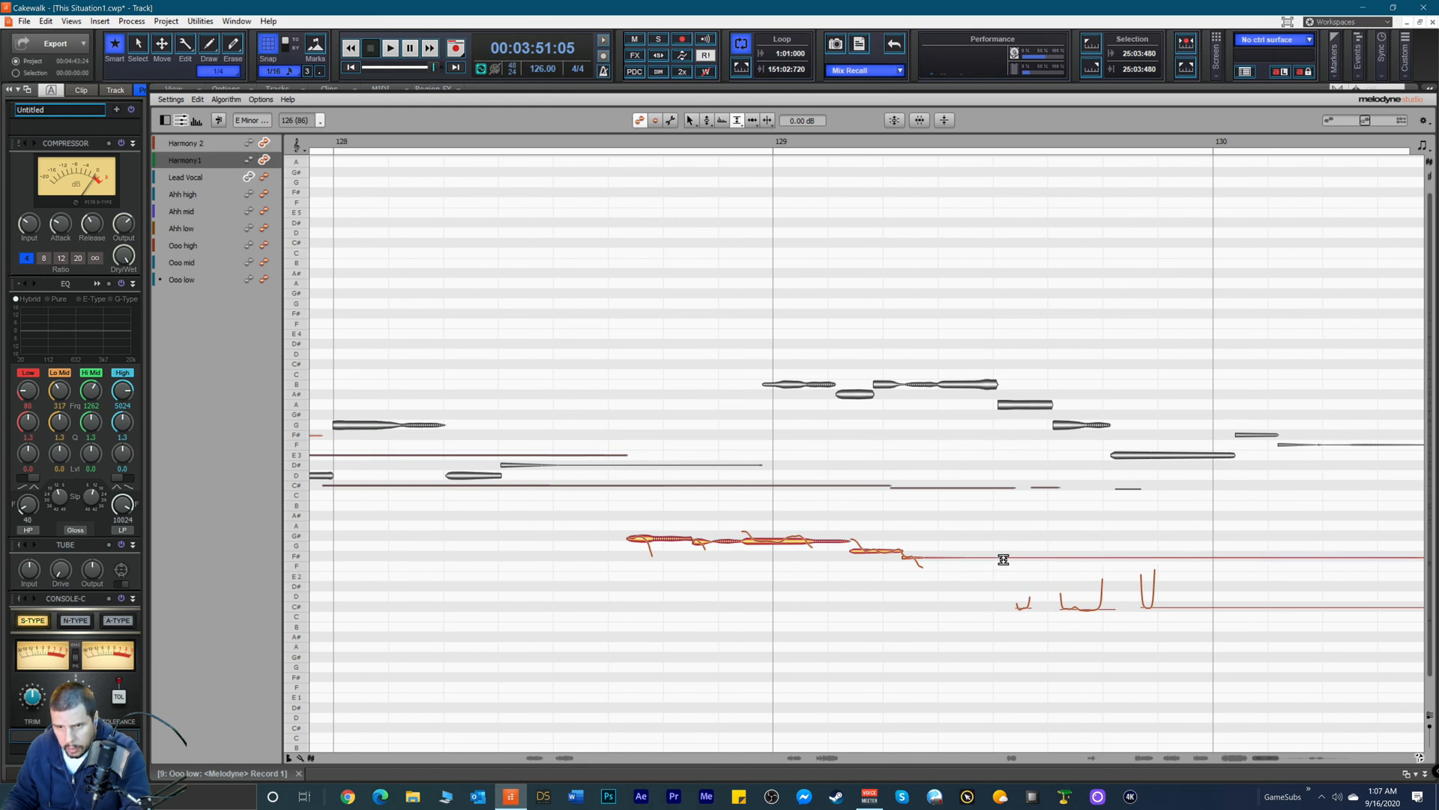
{"action": "left_click_drag", "start_coordinate": [1015, 589], "coordinate": [1174, 607]}
{"action": "double_click", "coordinate": [1173, 604]}
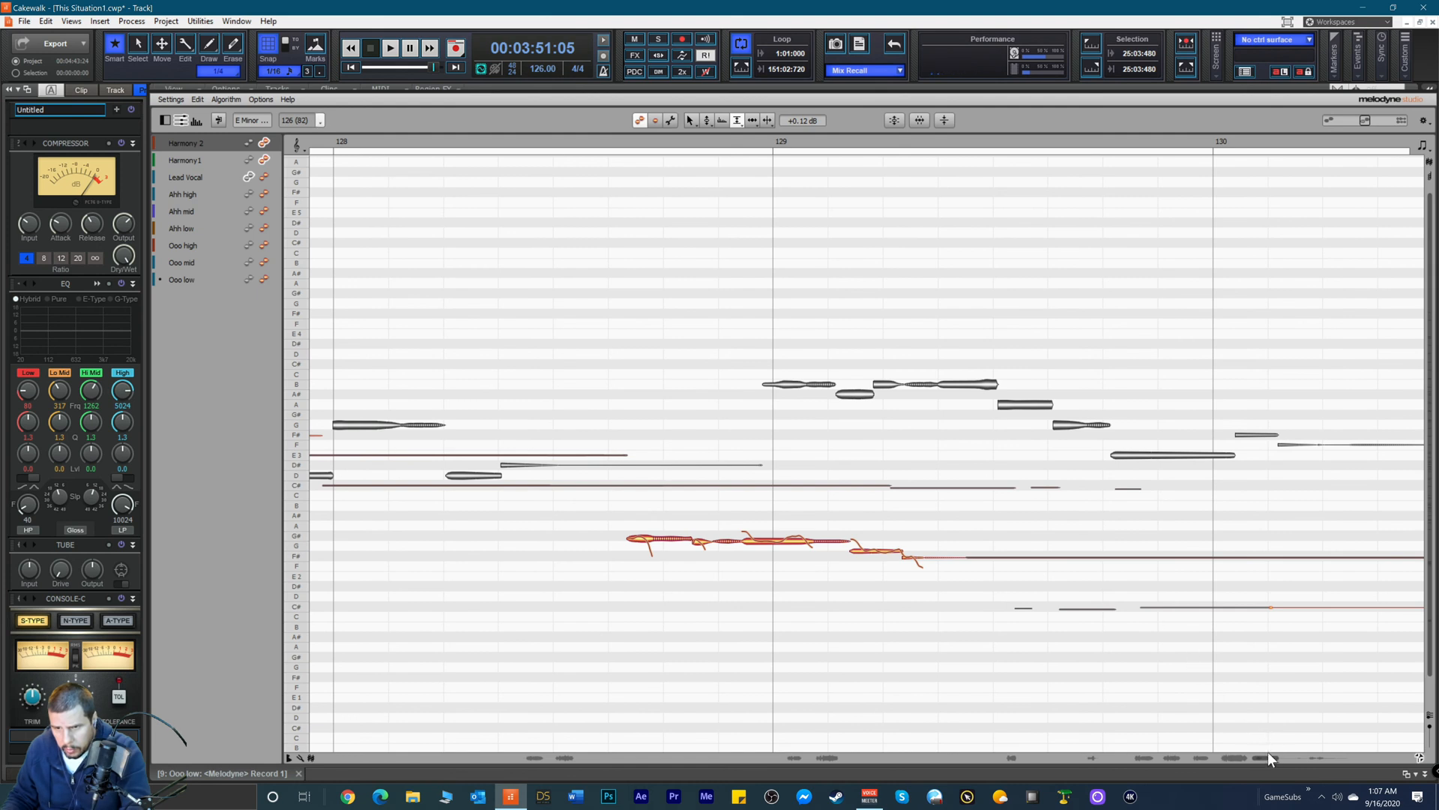
Step: Mute the remaining Harmony 2 noise fragments at C#3 and C#2 between bars 130 and 132
{"action": "scroll", "coordinate": [1267, 752], "scroll_direction": "right", "scroll_amount": 3}
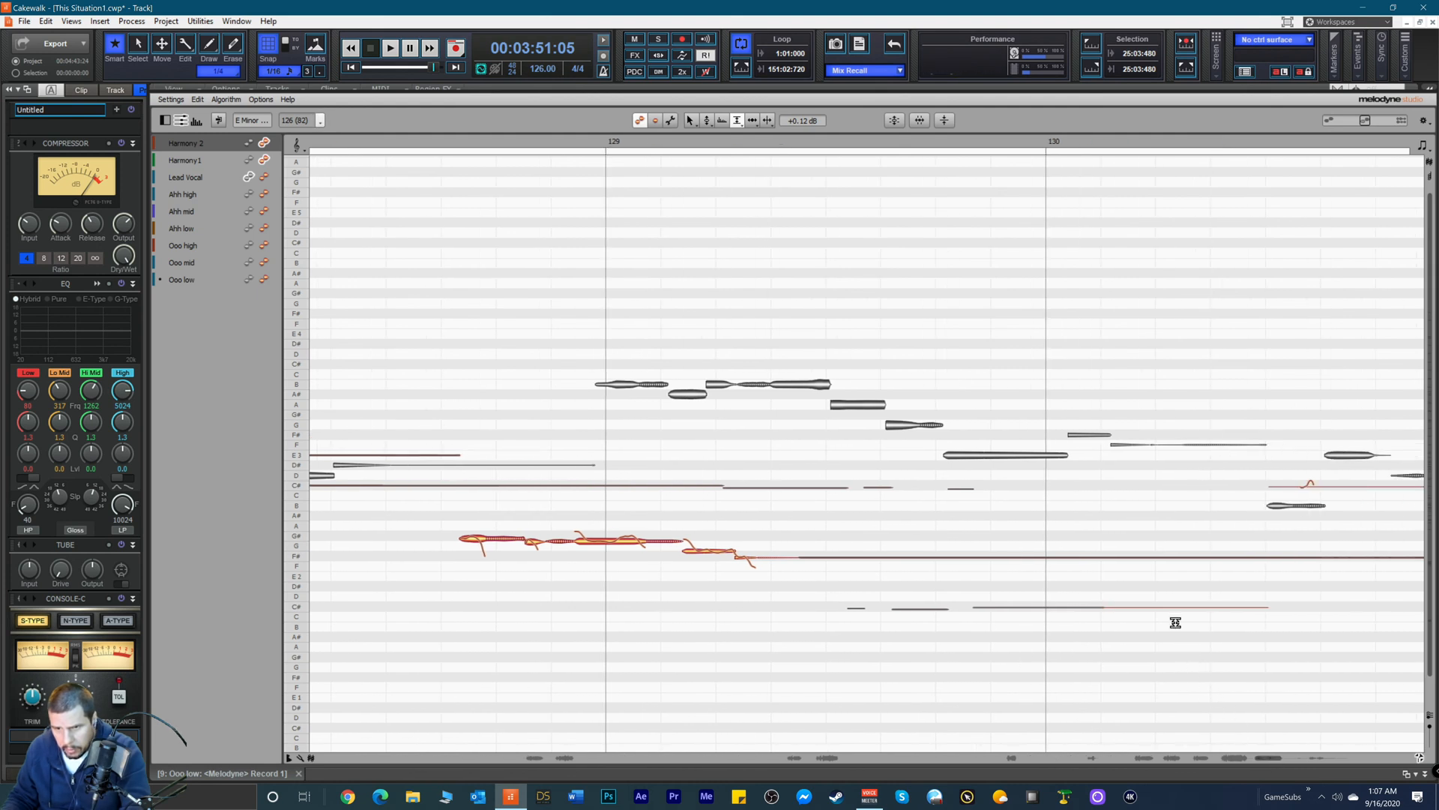
{"action": "double_click", "coordinate": [1332, 487]}
{"action": "scroll", "coordinate": [1265, 757], "scroll_direction": "right", "scroll_amount": 10}
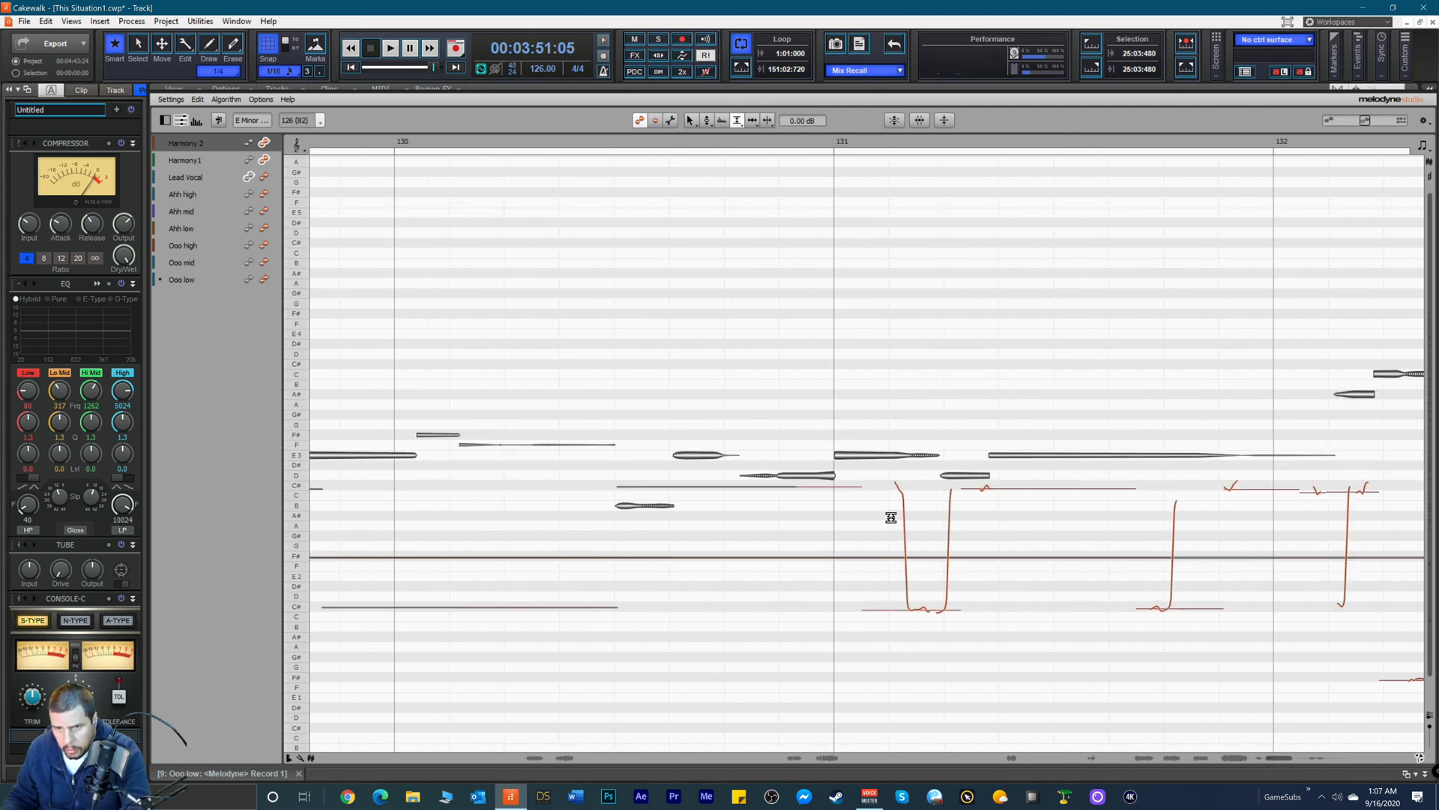
{"action": "double_click", "coordinate": [836, 487]}
{"action": "double_click", "coordinate": [1016, 487]}
{"action": "double_click", "coordinate": [925, 605]}
{"action": "double_click", "coordinate": [1170, 610]}
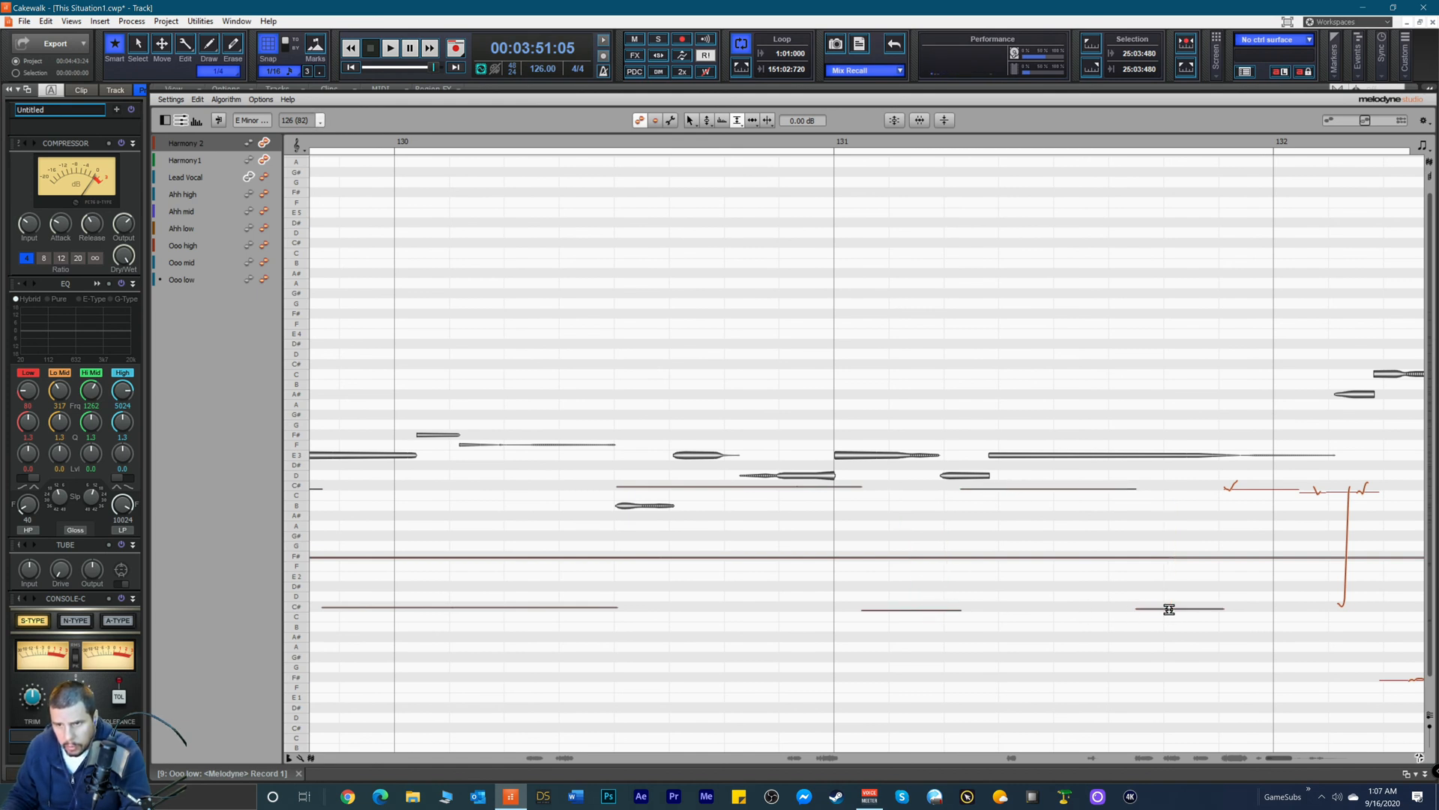
{"action": "double_click", "coordinate": [1349, 489]}
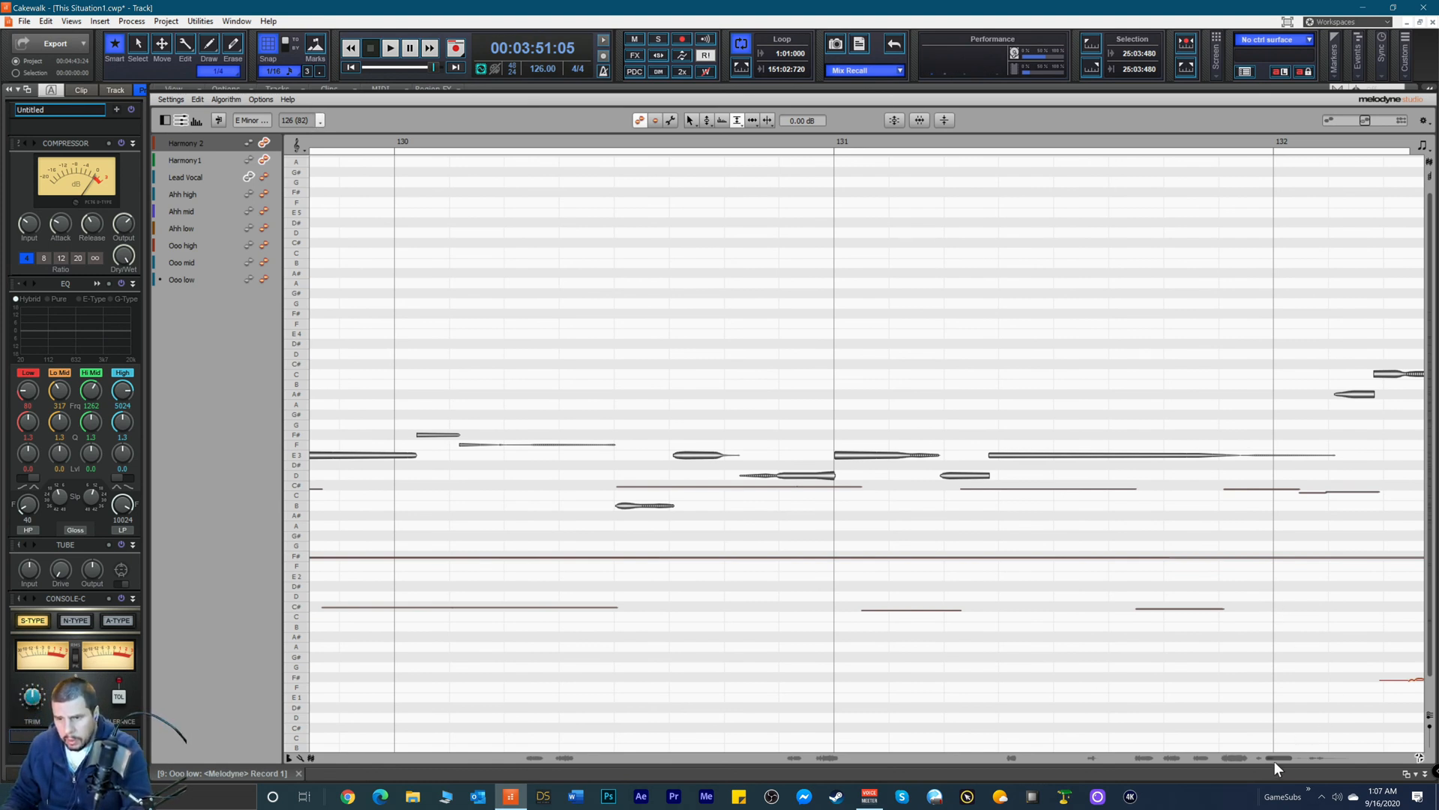
Step: Mute the low Harmony 2 F#1 noise segments running from just after bar 132 to the phrase after bar 134
{"action": "left_click_drag", "start_coordinate": [1280, 754], "coordinate": [1290, 757]}
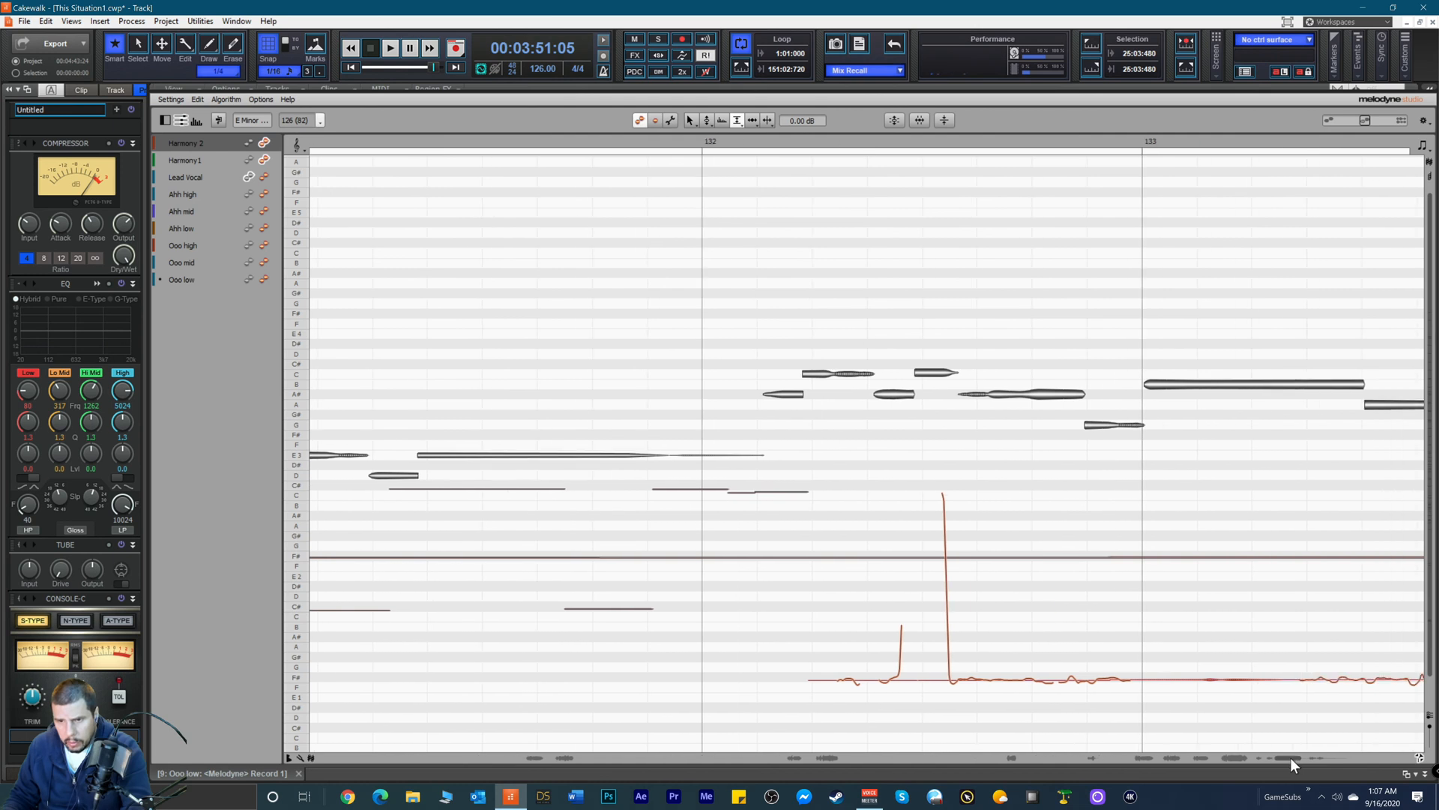
{"action": "left_click_drag", "start_coordinate": [830, 631], "coordinate": [1131, 704]}
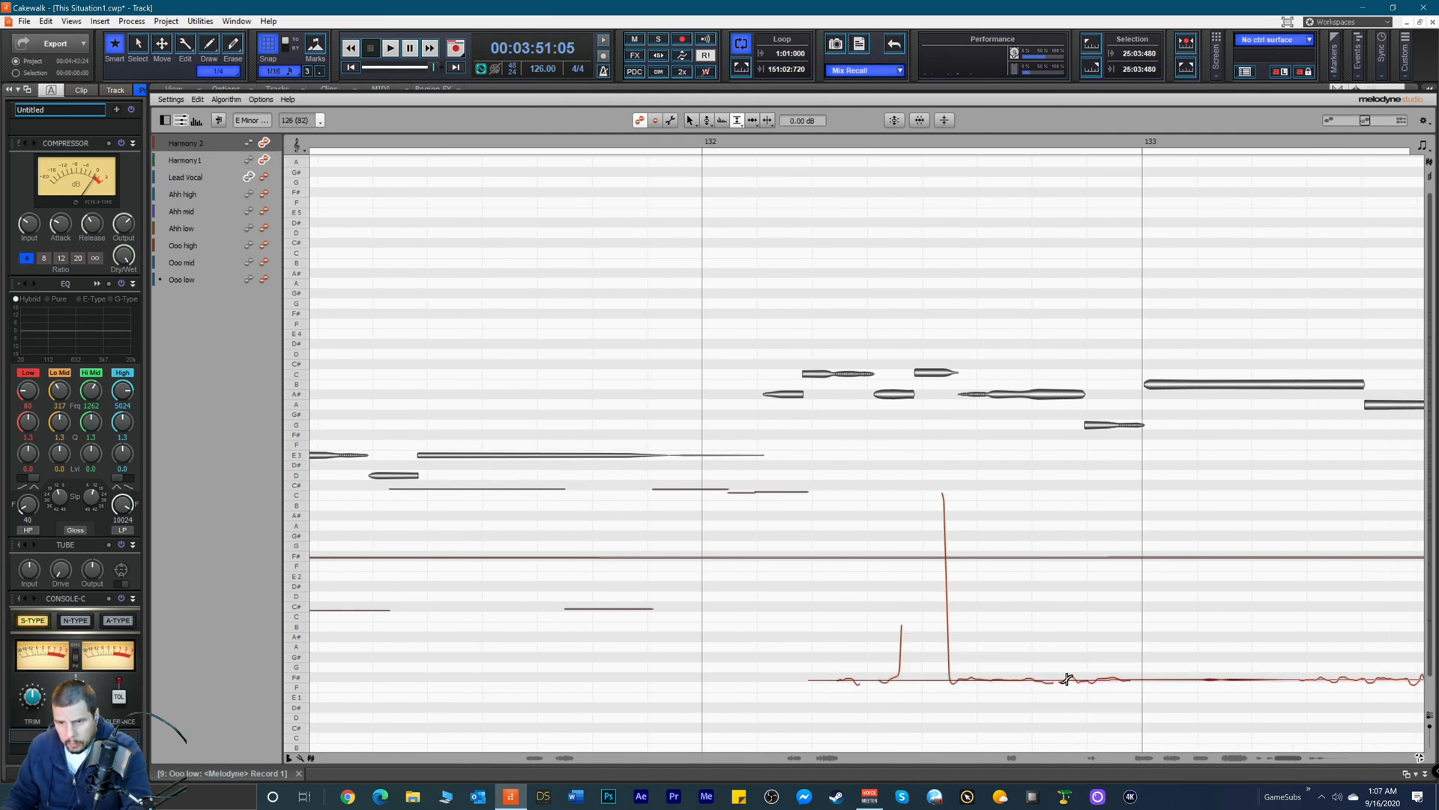
{"action": "double_click", "coordinate": [1005, 683]}
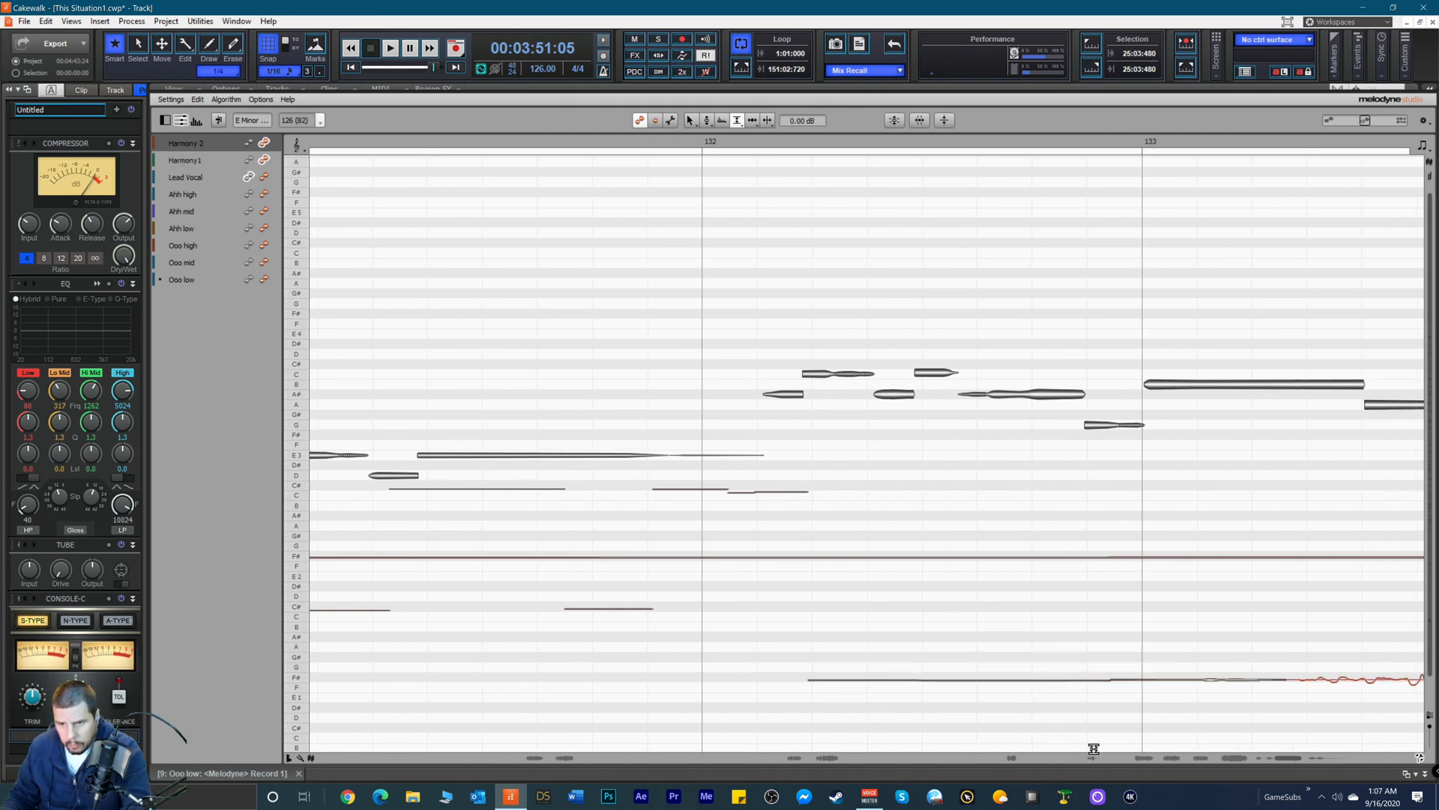
{"action": "left_click_drag", "start_coordinate": [1288, 758], "coordinate": [1296, 758]}
{"action": "double_click", "coordinate": [1009, 677]}
{"action": "double_click", "coordinate": [1109, 681]}
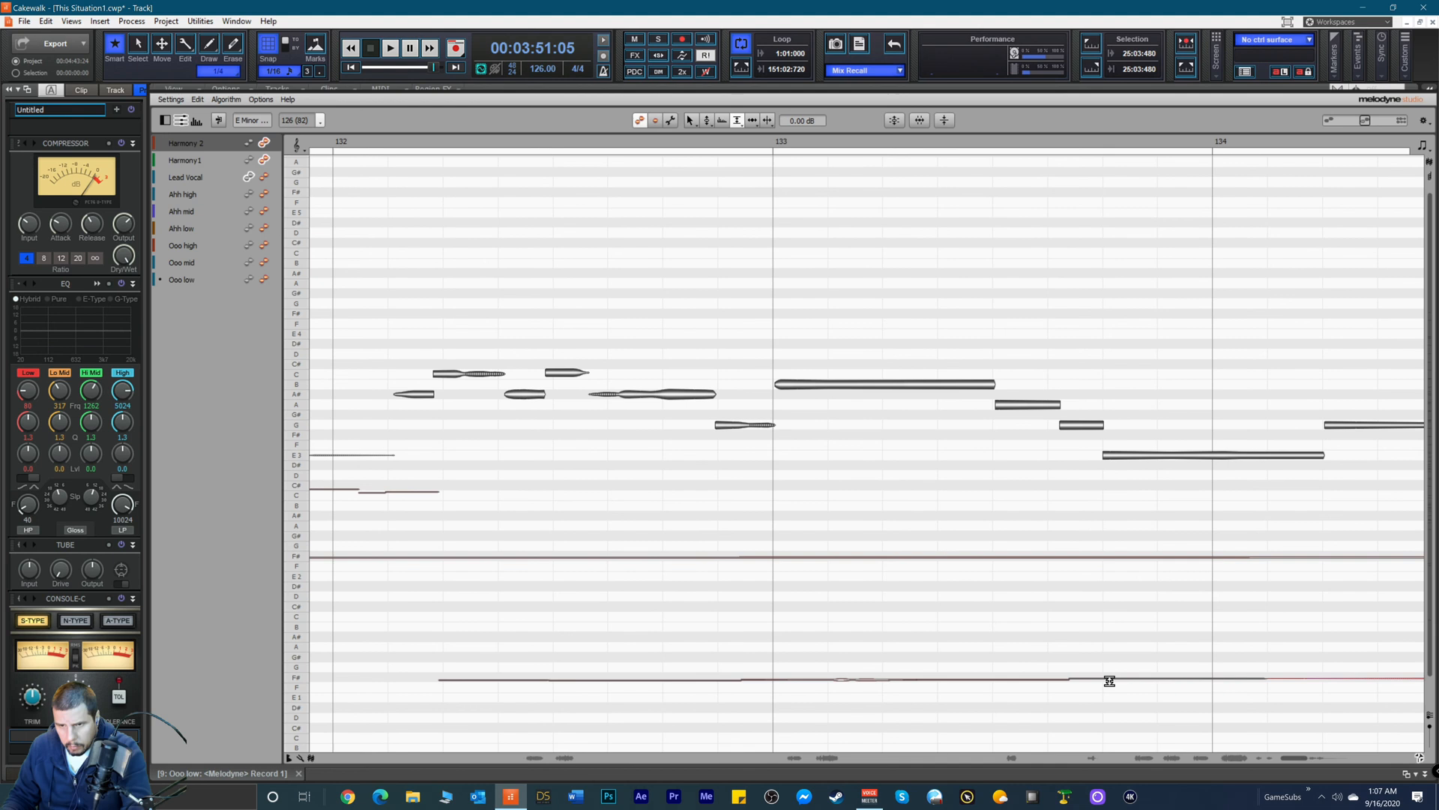
{"action": "mouse_move", "coordinate": [1299, 761]}
{"action": "left_mouse_down"}
{"action": "mouse_move", "coordinate": [1284, 754]}
{"action": "mouse_move", "coordinate": [1303, 754]}
{"action": "left_mouse_up"}
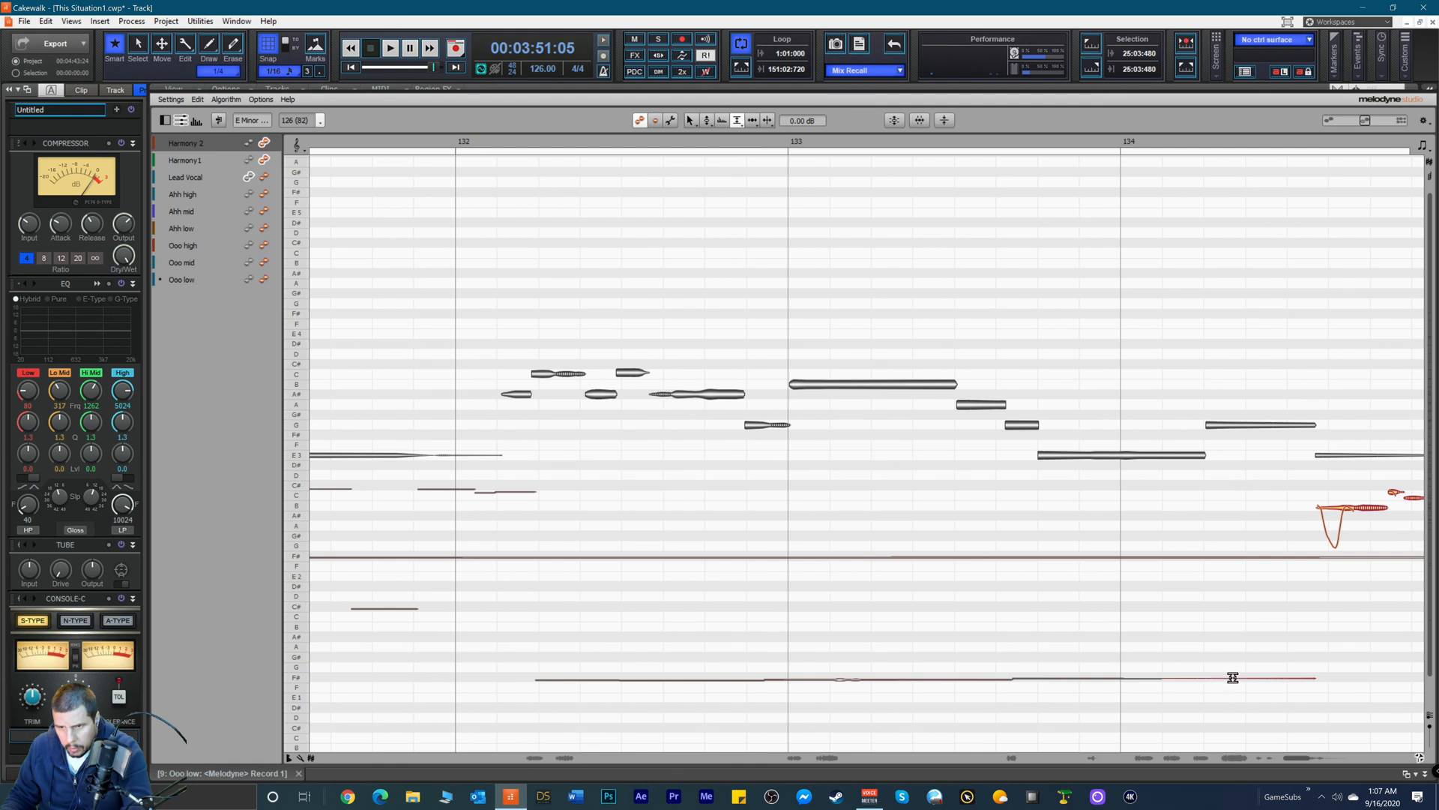
Step: Play the song from about halfway between bars 134 and 135, and stop playback
{"action": "left_click", "coordinate": [1262, 140]}
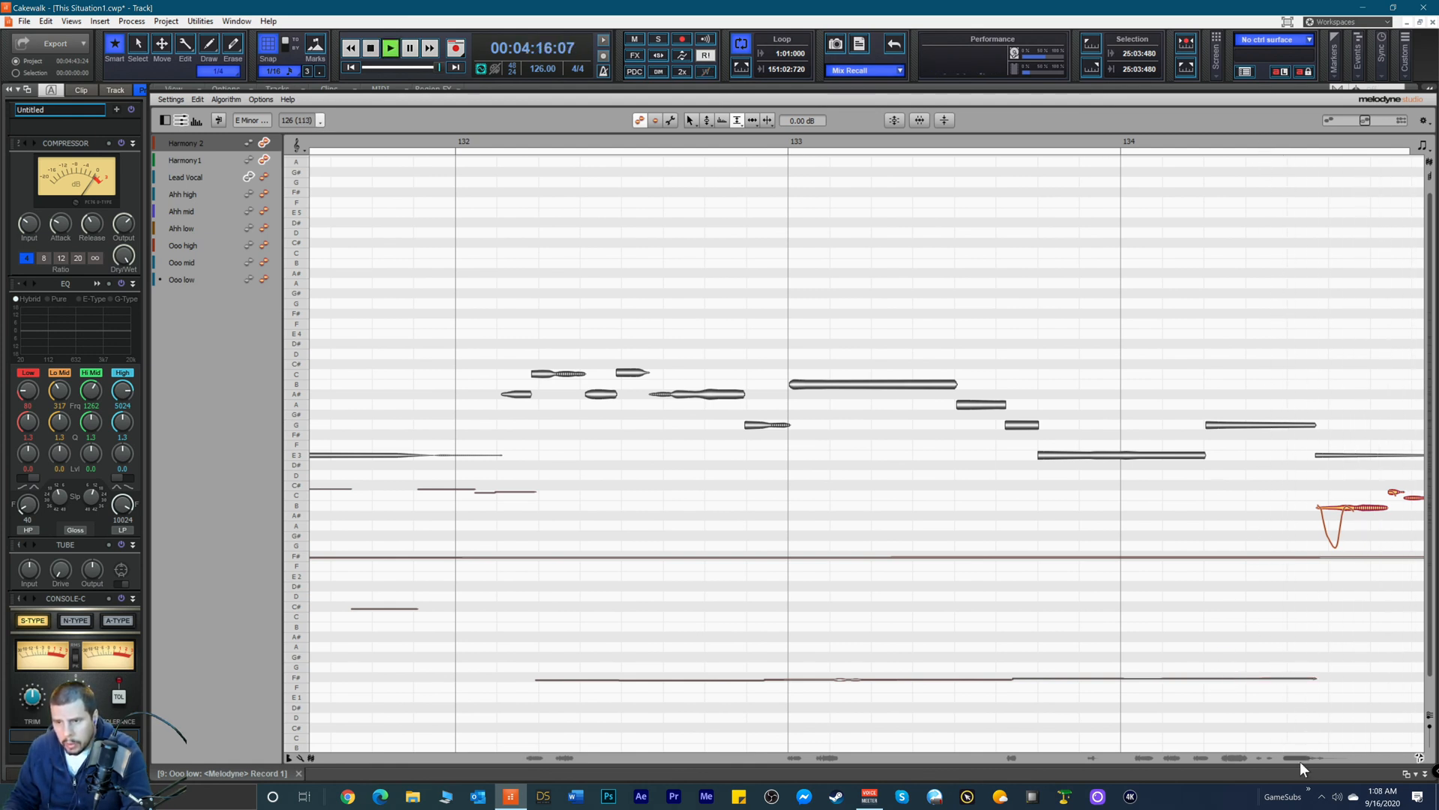
{"action": "left_click_drag", "start_coordinate": [1296, 757], "coordinate": [1321, 757]}
{"action": "key", "text": "space"}
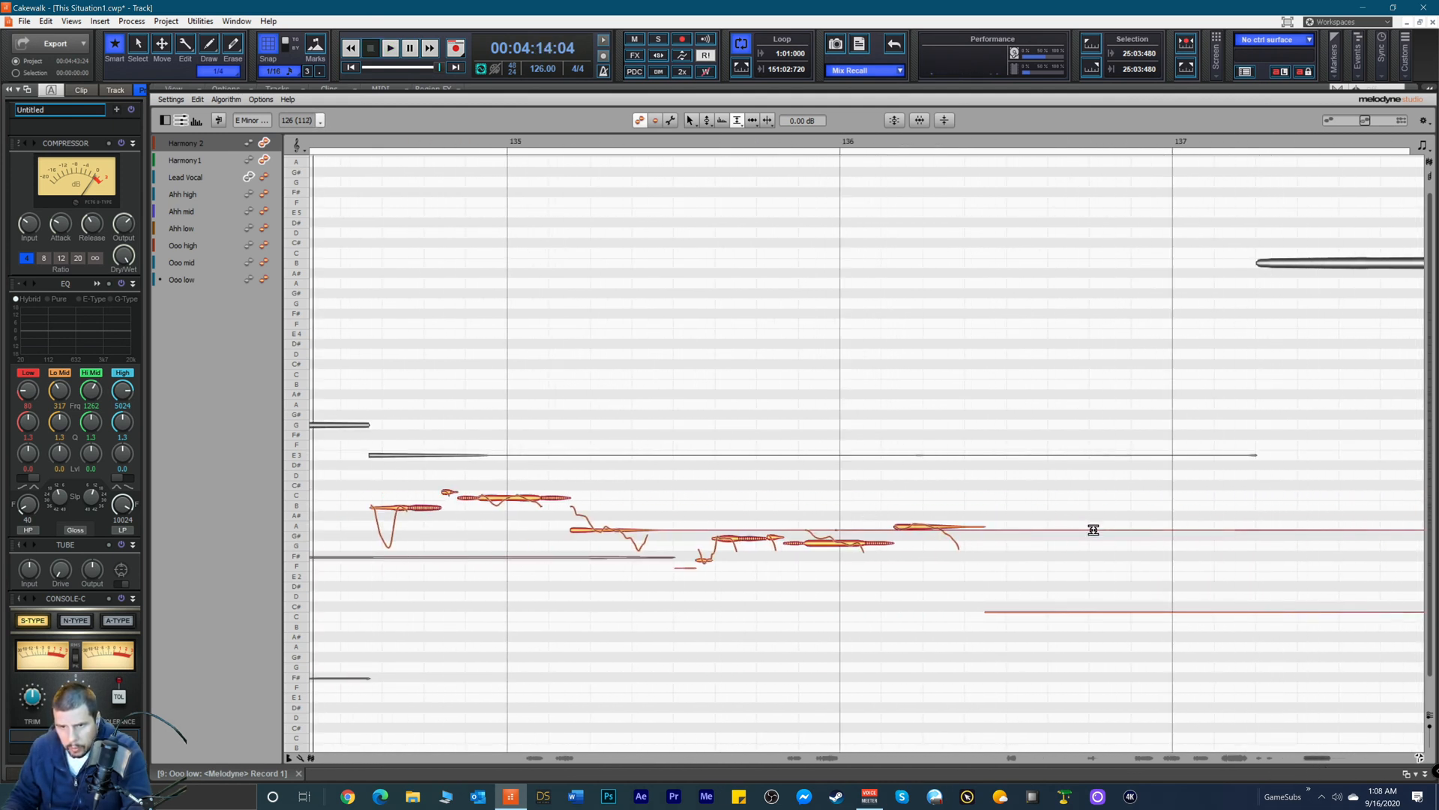
Step: Mute the long tail after the Harmony 2 A2 note of bar 135 and the Harmony1 C#2 tail after bar 136
{"action": "double_click", "coordinate": [785, 526]}
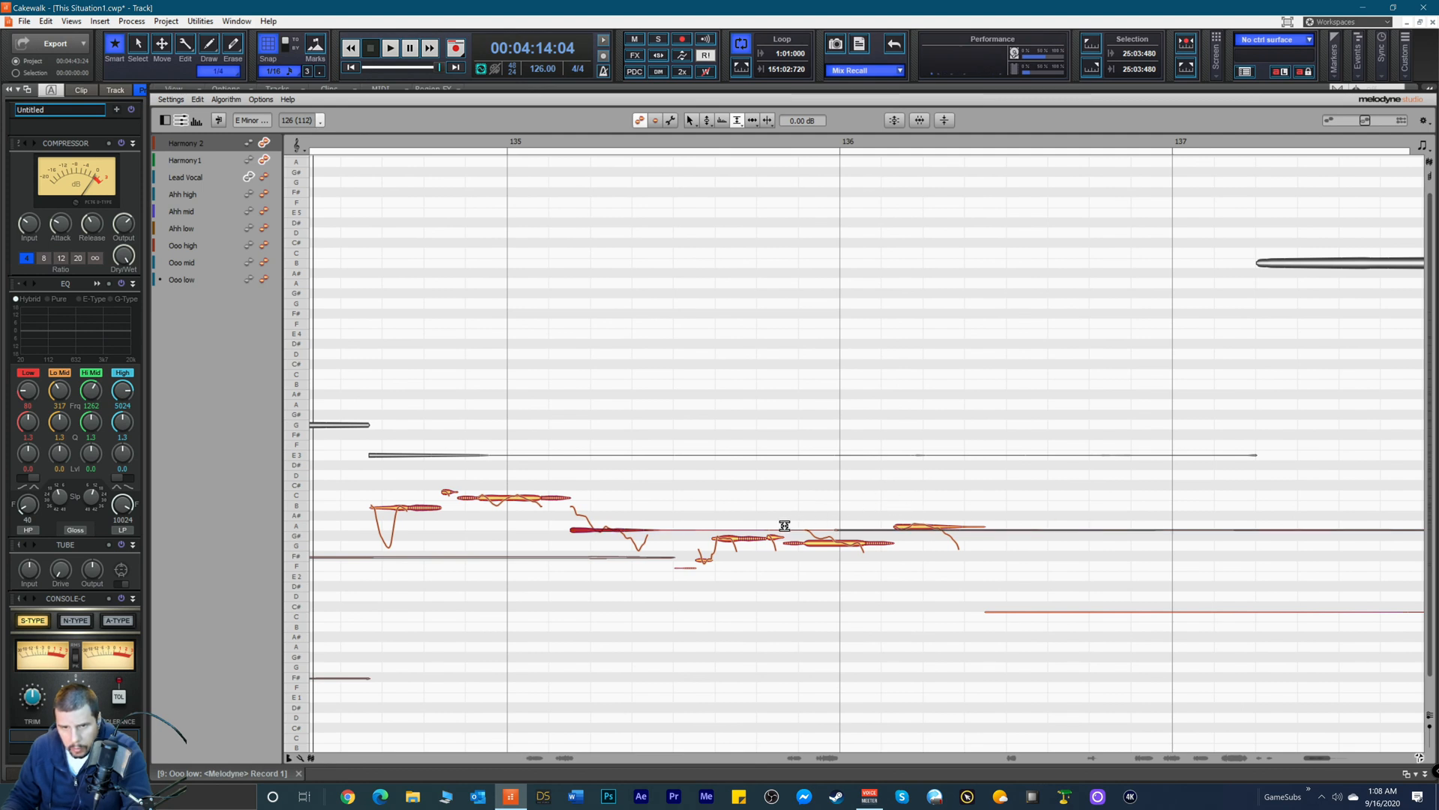
{"action": "double_click", "coordinate": [784, 526]}
{"action": "right_click", "coordinate": [678, 536]}
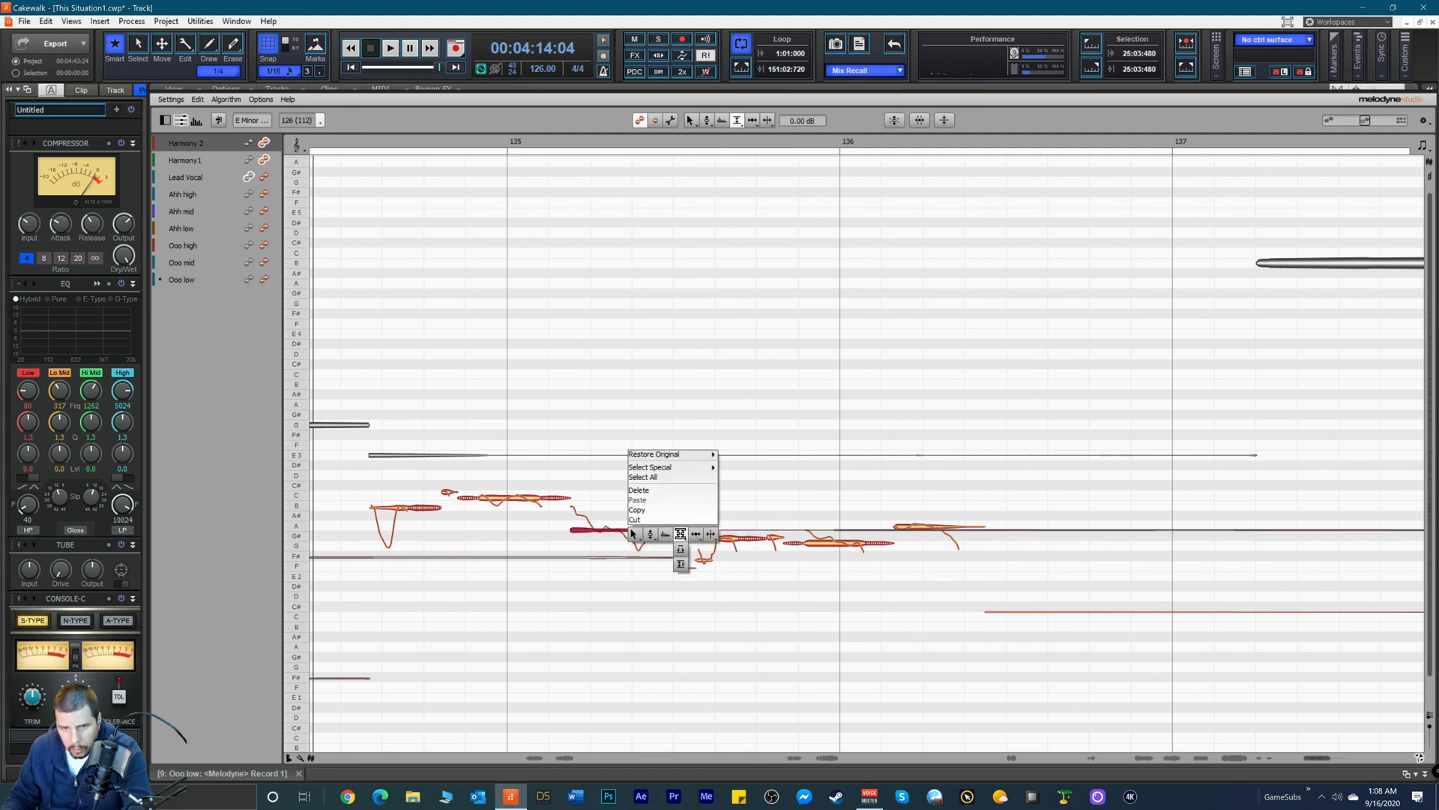
{"action": "left_click", "coordinate": [701, 536]}
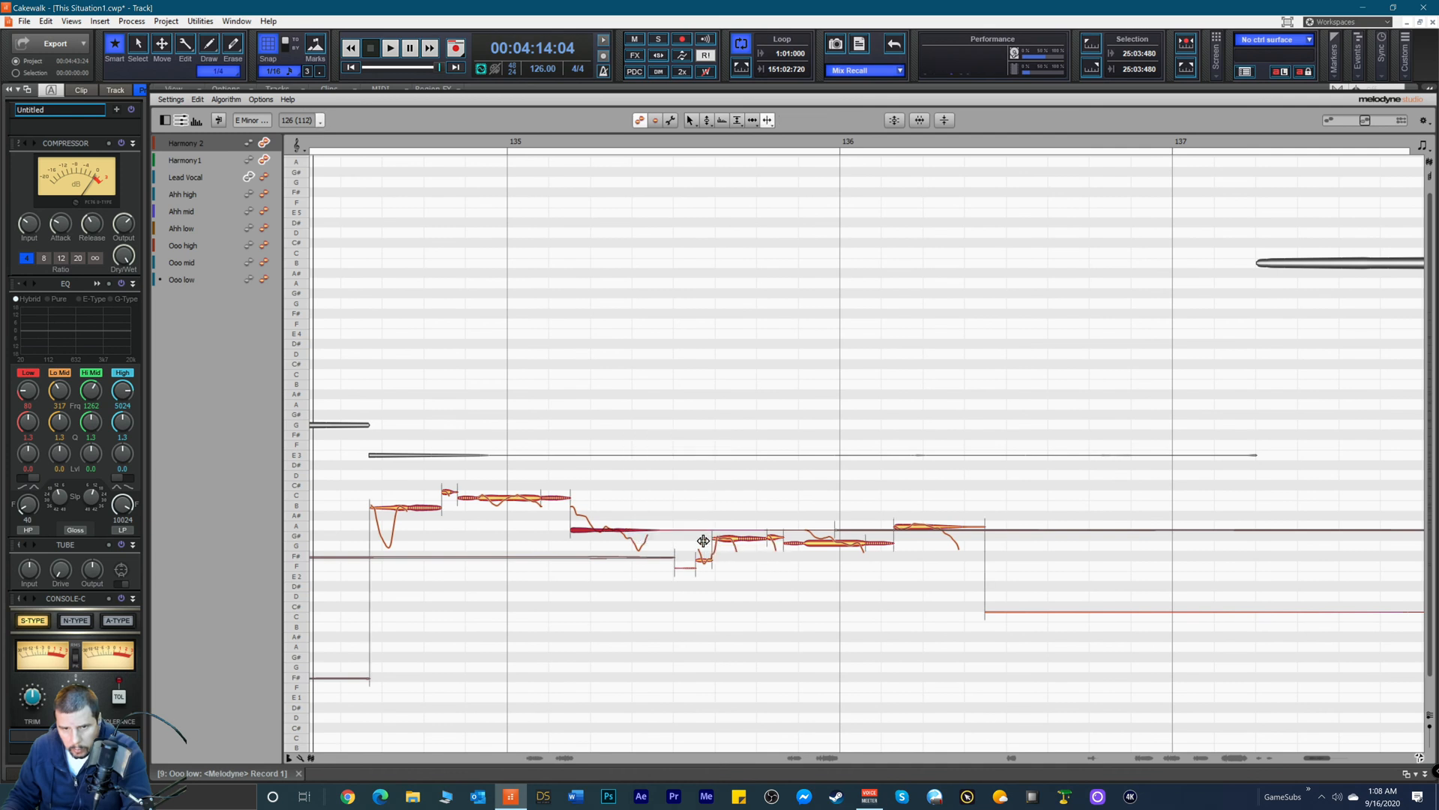
{"action": "right_click", "coordinate": [727, 498]}
{"action": "left_click", "coordinate": [702, 494]}
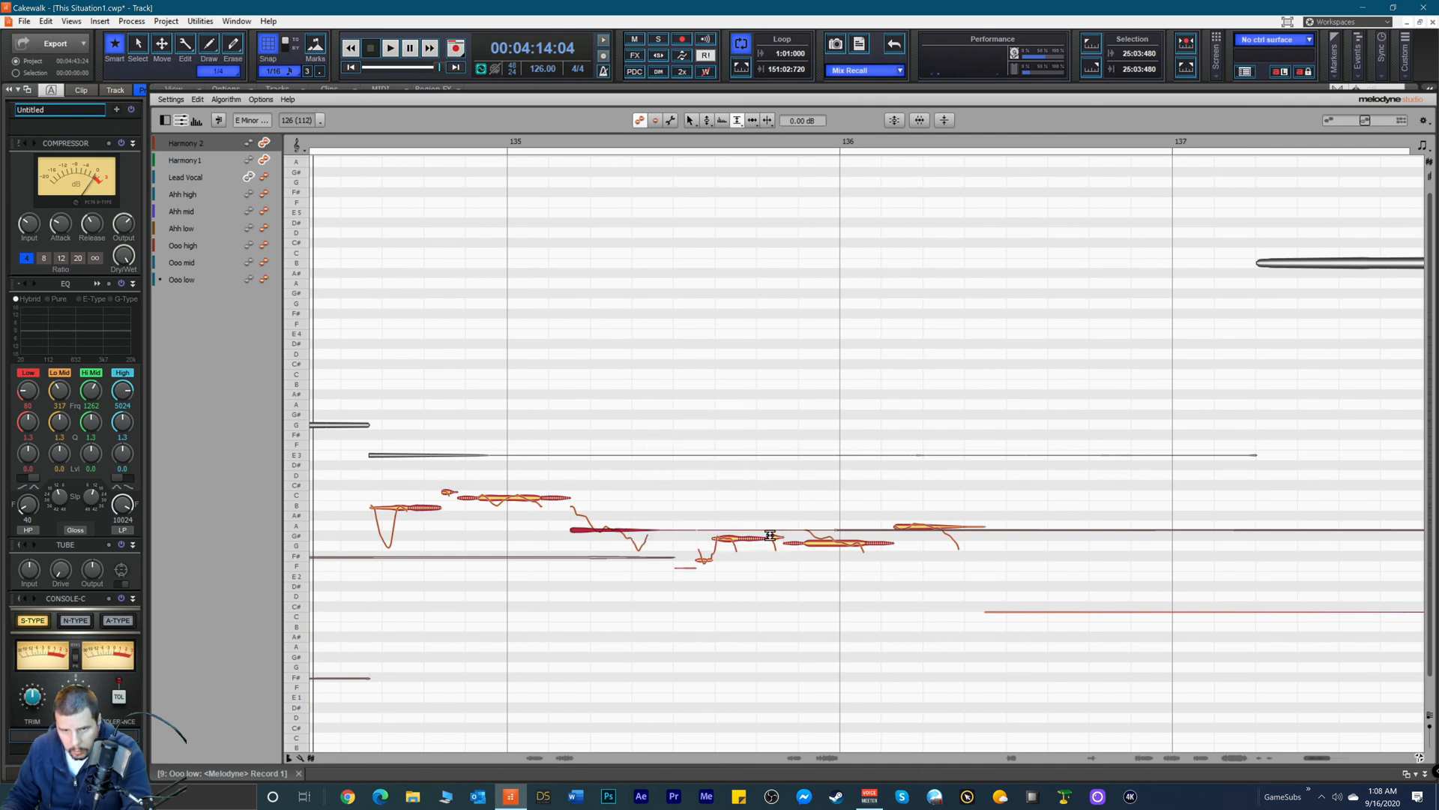
{"action": "left_click", "coordinate": [1058, 614]}
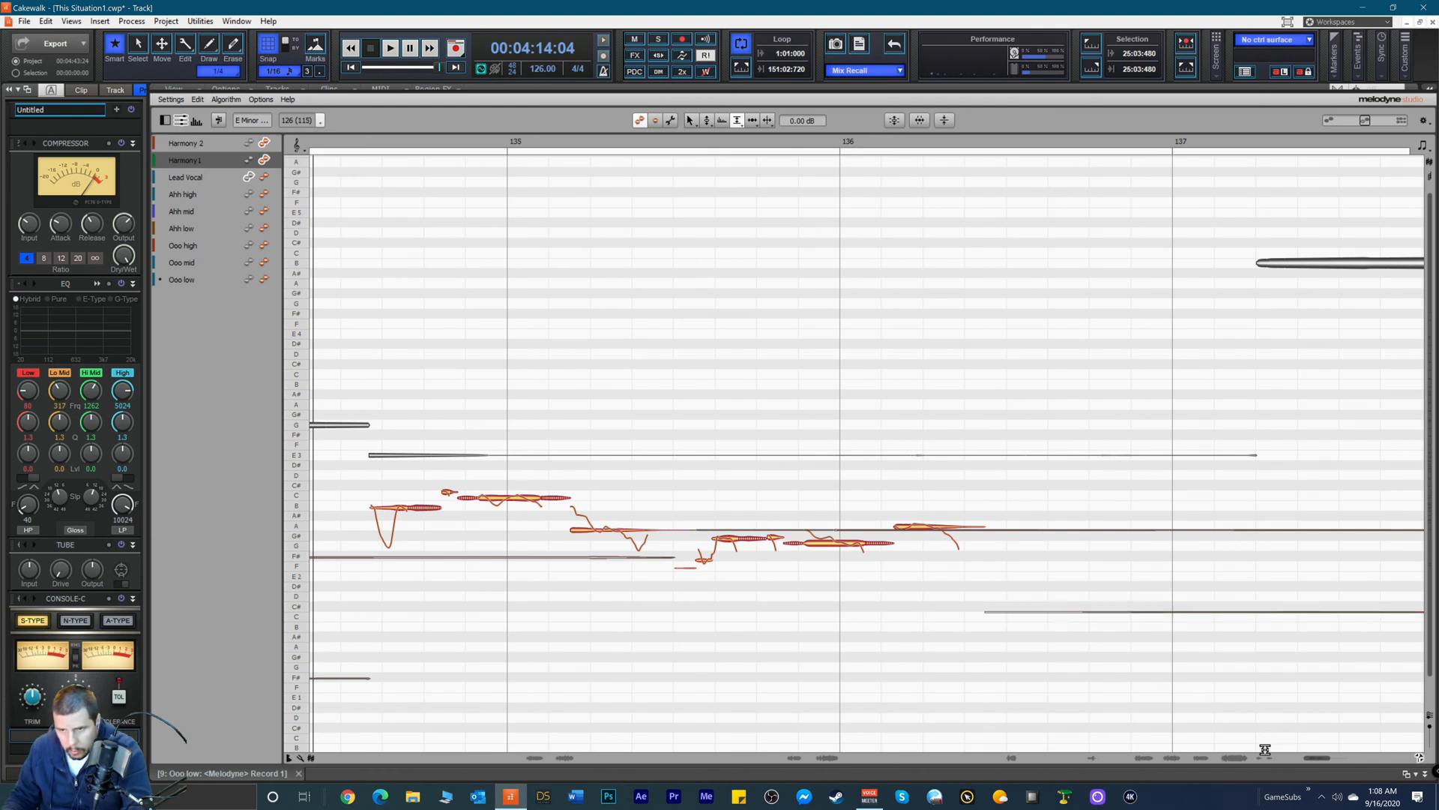
{"action": "mouse_move", "coordinate": [1318, 757]}
{"action": "left_mouse_down"}
{"action": "mouse_move", "coordinate": [1336, 757]}
{"action": "mouse_move", "coordinate": [1322, 753]}
{"action": "left_mouse_up"}
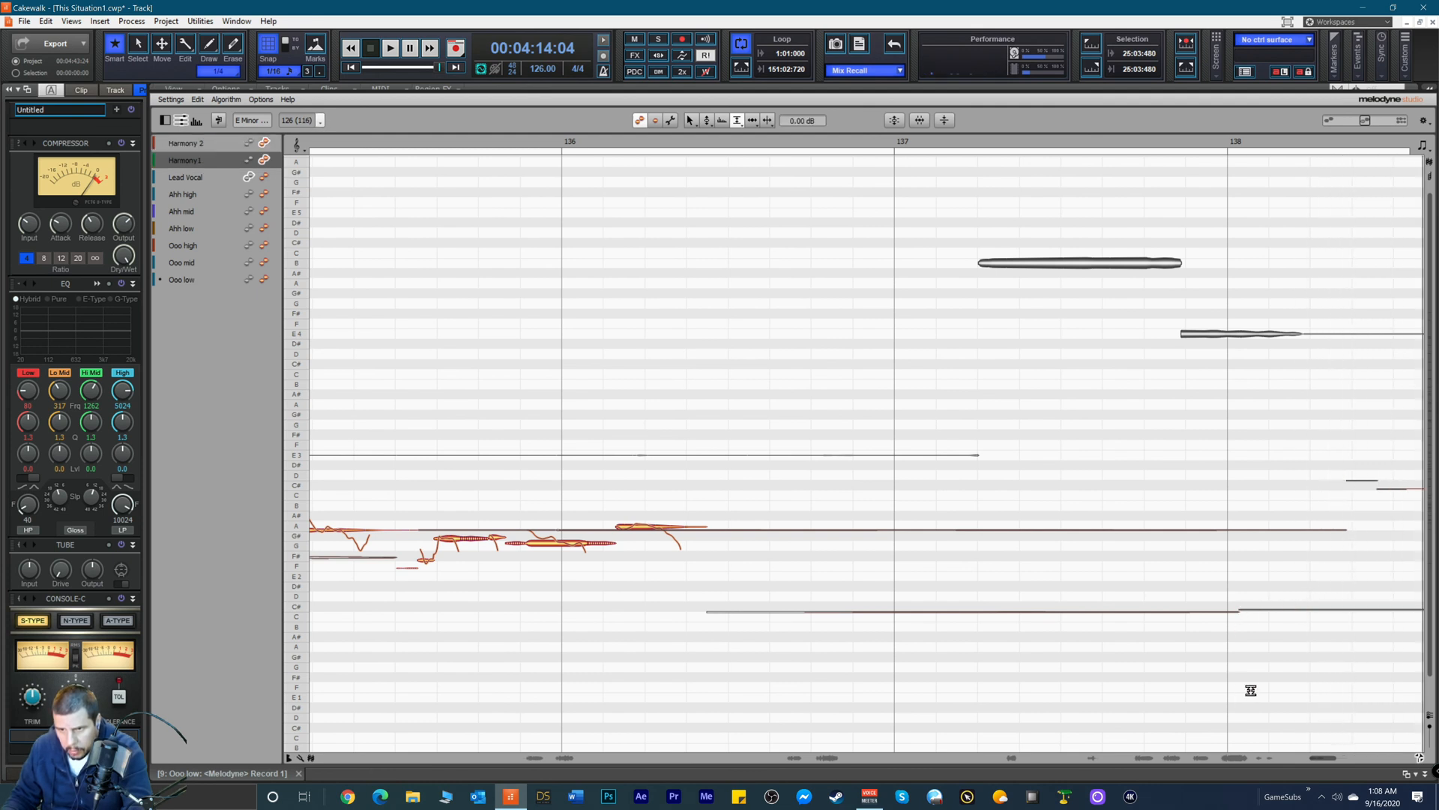
Step: Examine the harmony tracks' notes after bar 138 and around bars 104 to 106, placing the playback position late in bar 104
{"action": "left_click_drag", "start_coordinate": [1324, 757], "coordinate": [1342, 753]}
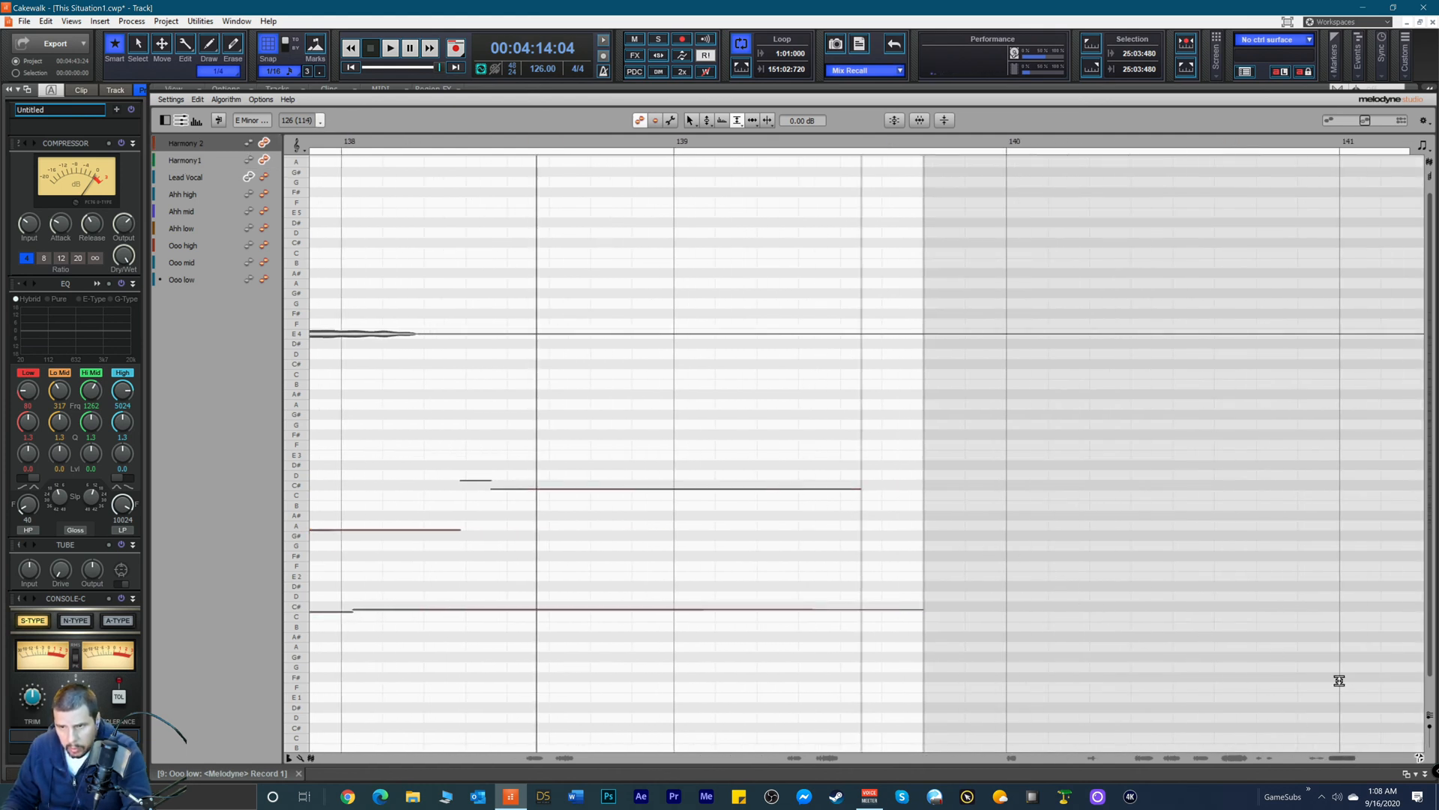
{"action": "left_click", "coordinate": [1431, 716]}
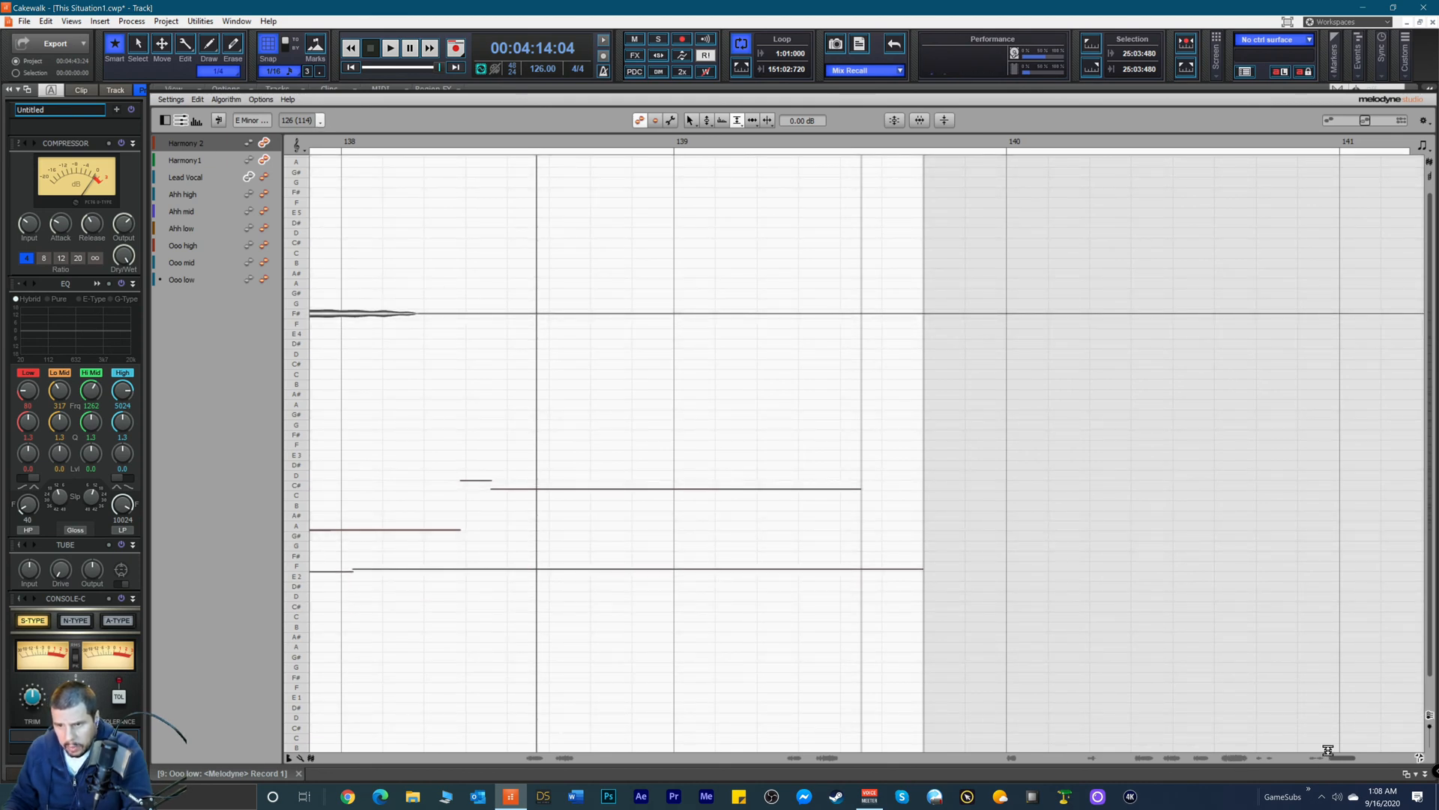
{"action": "left_click_drag", "start_coordinate": [1341, 757], "coordinate": [1094, 753]}
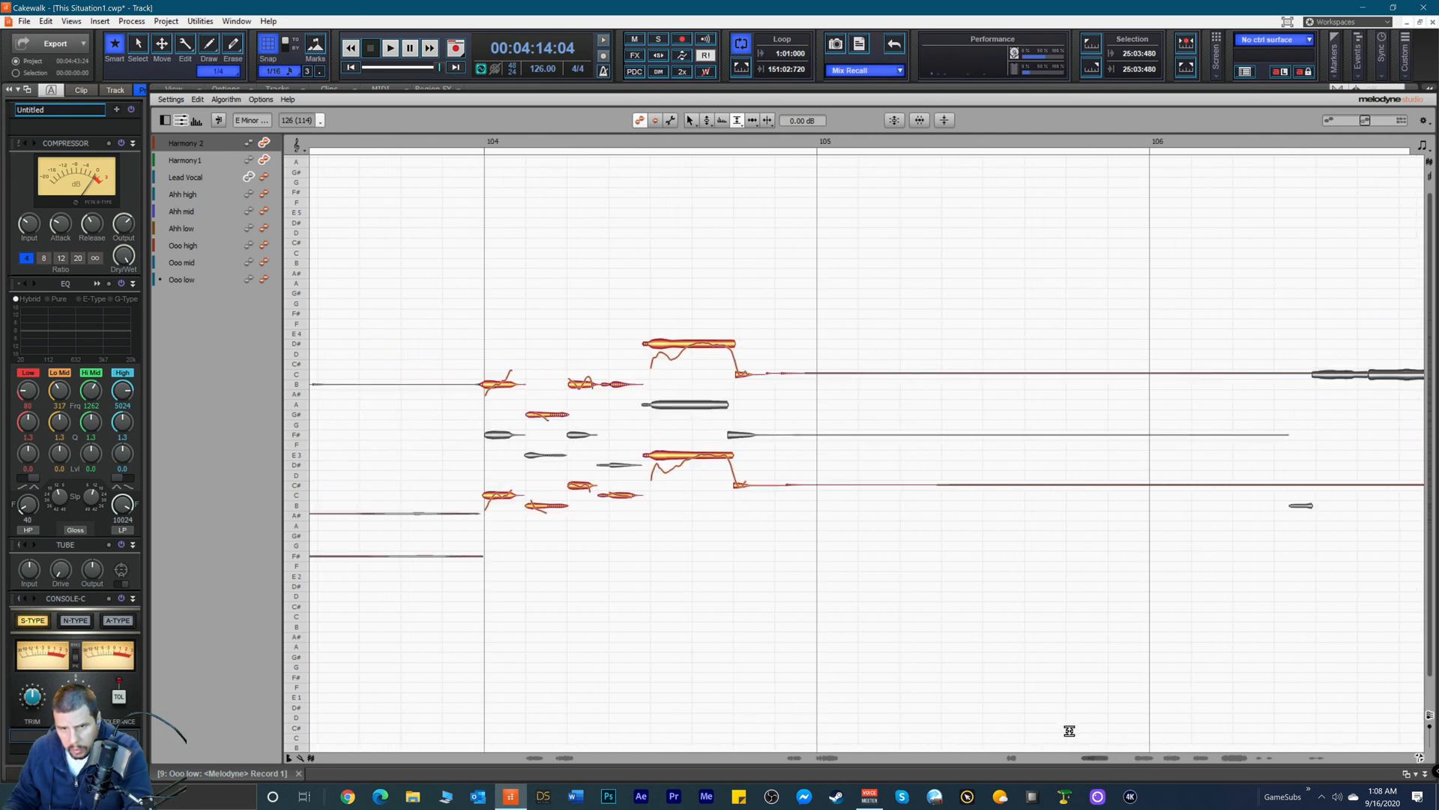
{"action": "right_click", "coordinate": [868, 553]}
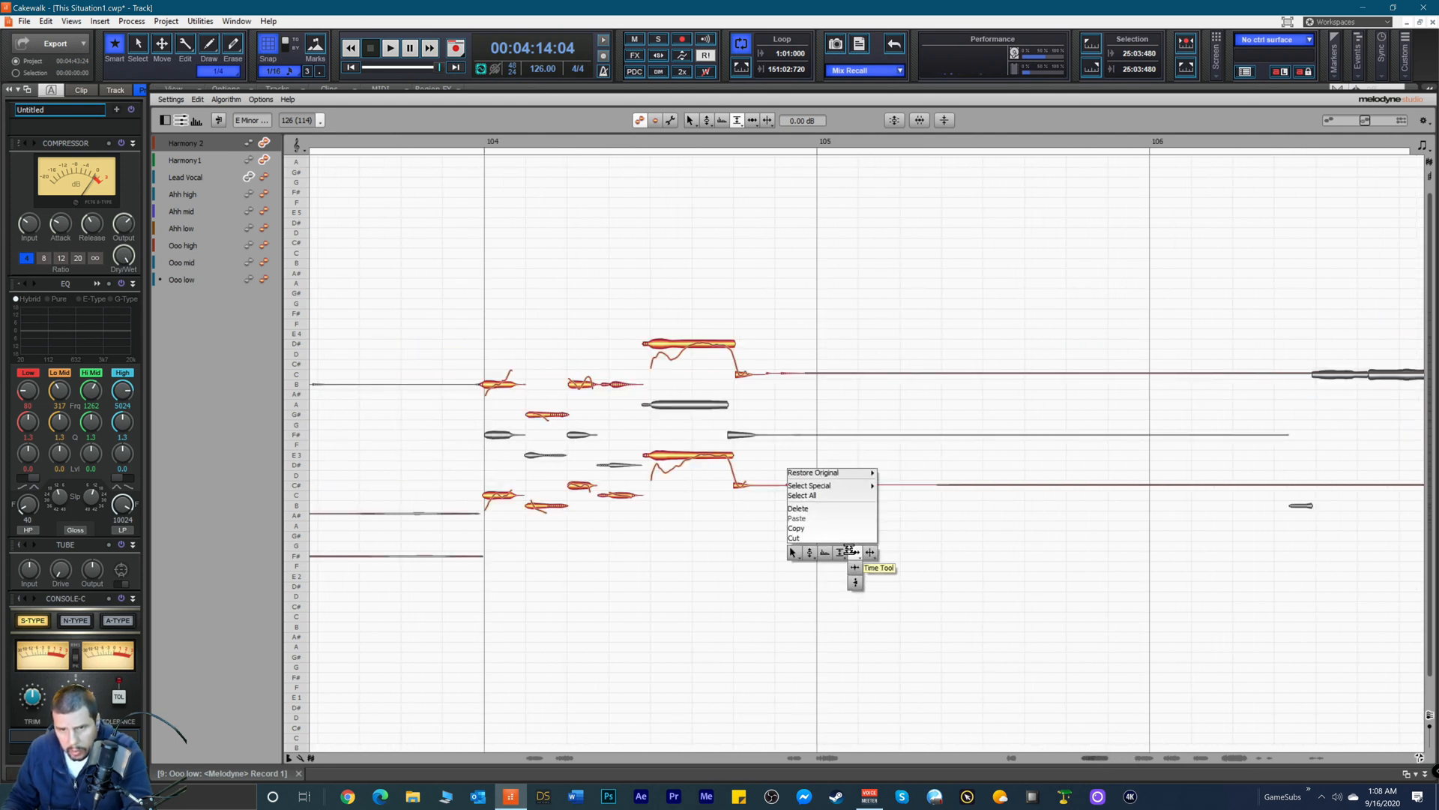
{"action": "left_click", "coordinate": [868, 553]}
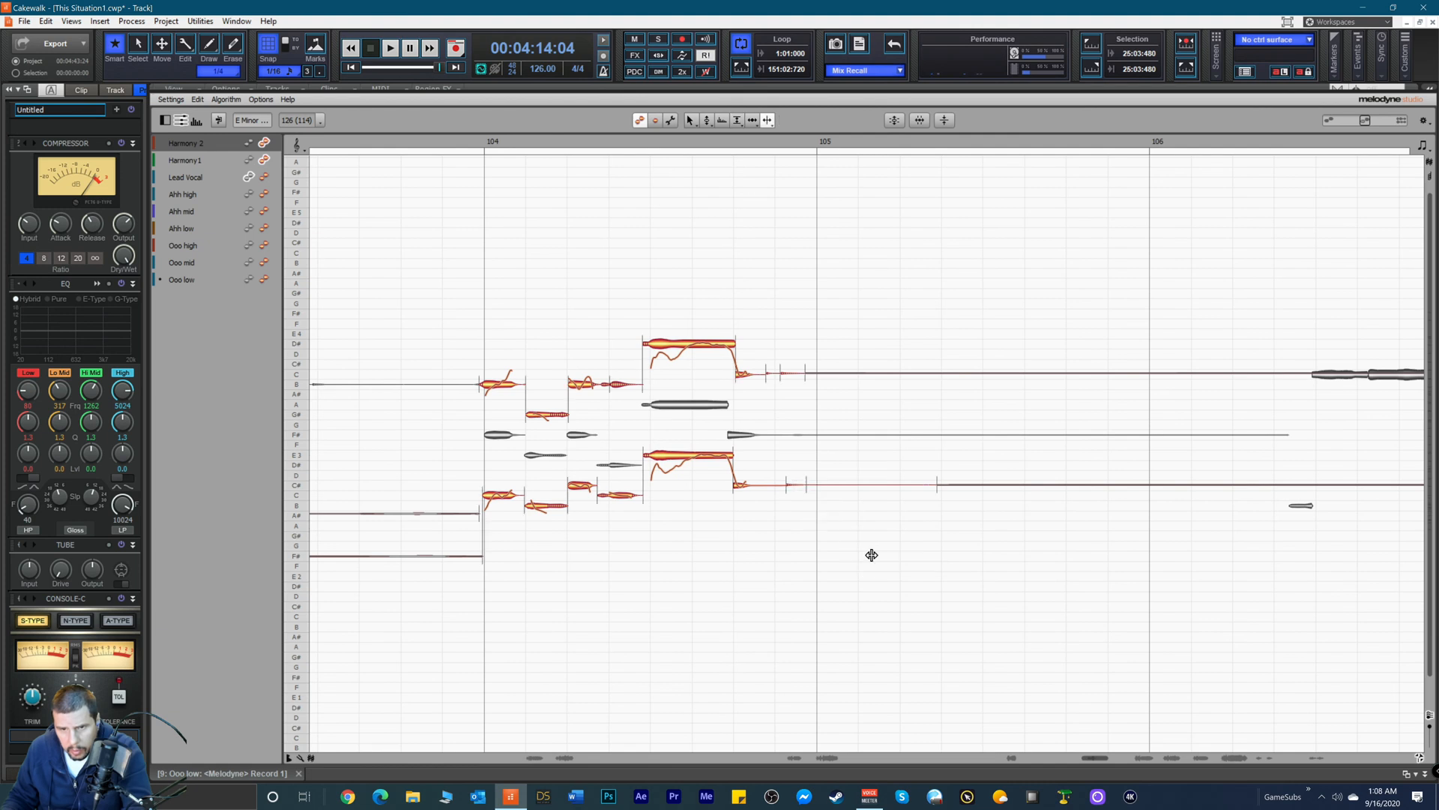
{"action": "left_click", "coordinate": [752, 146]}
{"action": "key", "text": "space"}
{"action": "right_click", "coordinate": [835, 487]}
{"action": "left_click", "coordinate": [816, 488]}
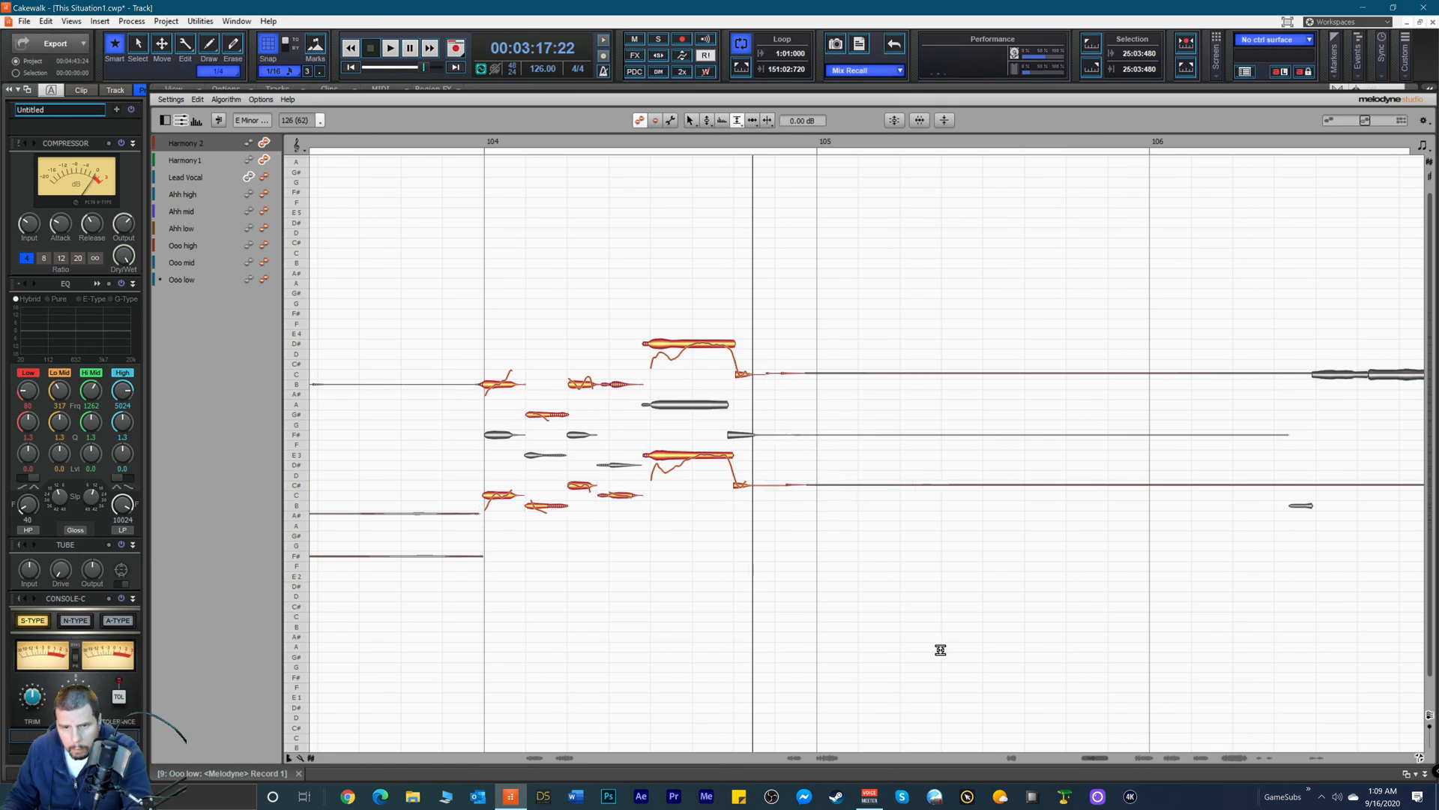
Step: Check the early harmony phrases from bar 28 back to bar 21, and close the Melodyne editor
{"action": "left_click_drag", "start_coordinate": [1096, 752], "coordinate": [583, 757]}
{"action": "left_click_drag", "start_coordinate": [572, 759], "coordinate": [535, 771]}
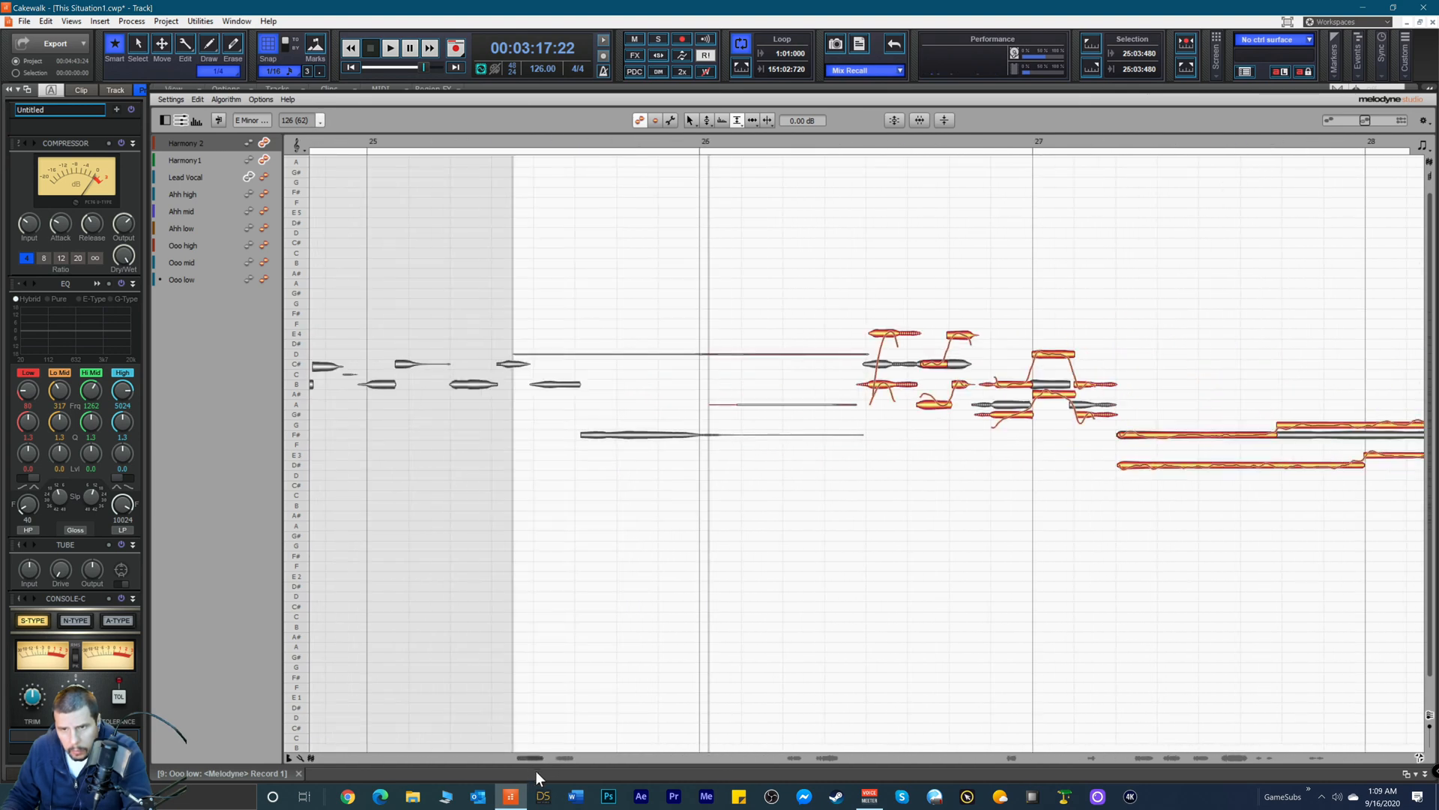
{"action": "left_click", "coordinate": [722, 401]}
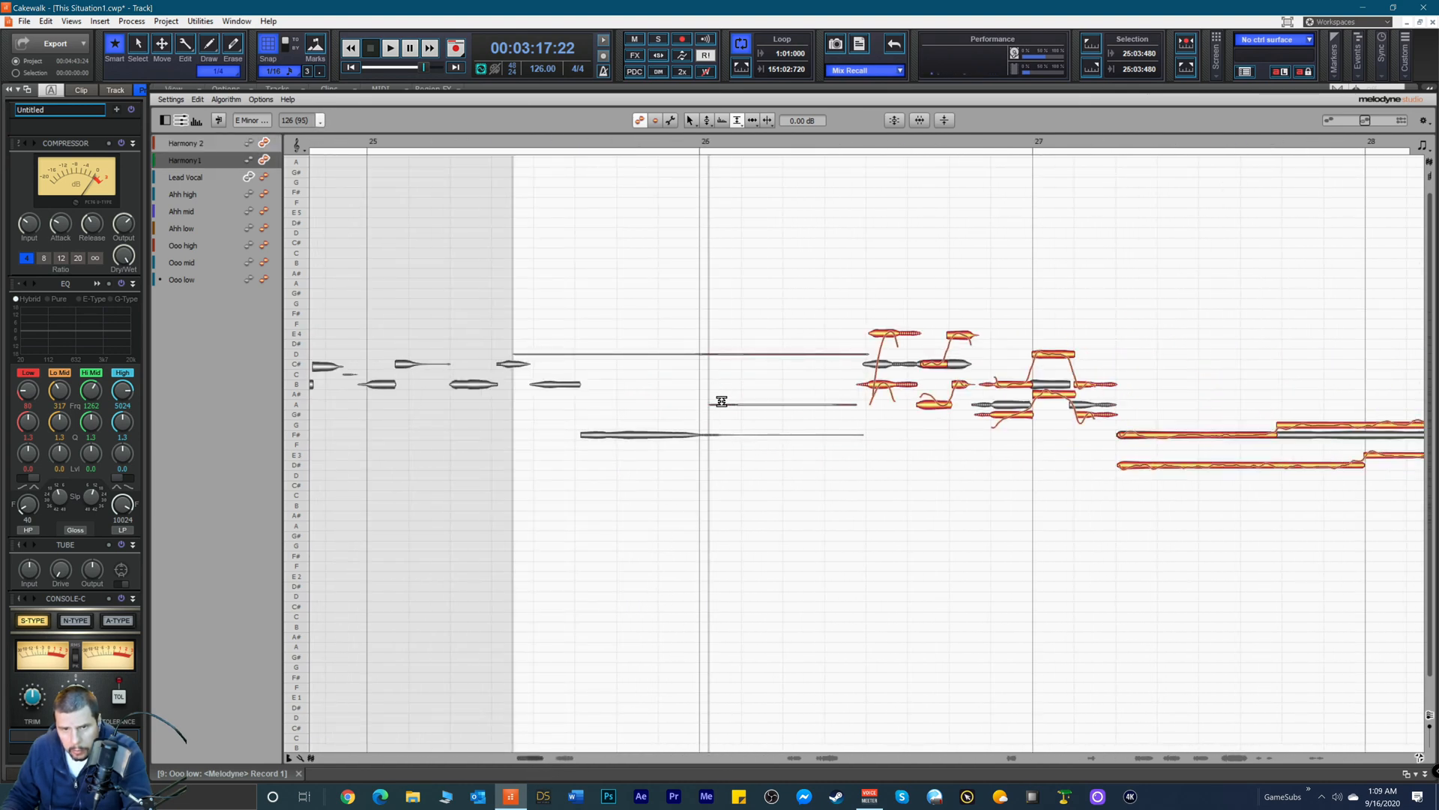
{"action": "left_click_drag", "start_coordinate": [528, 756], "coordinate": [496, 772]}
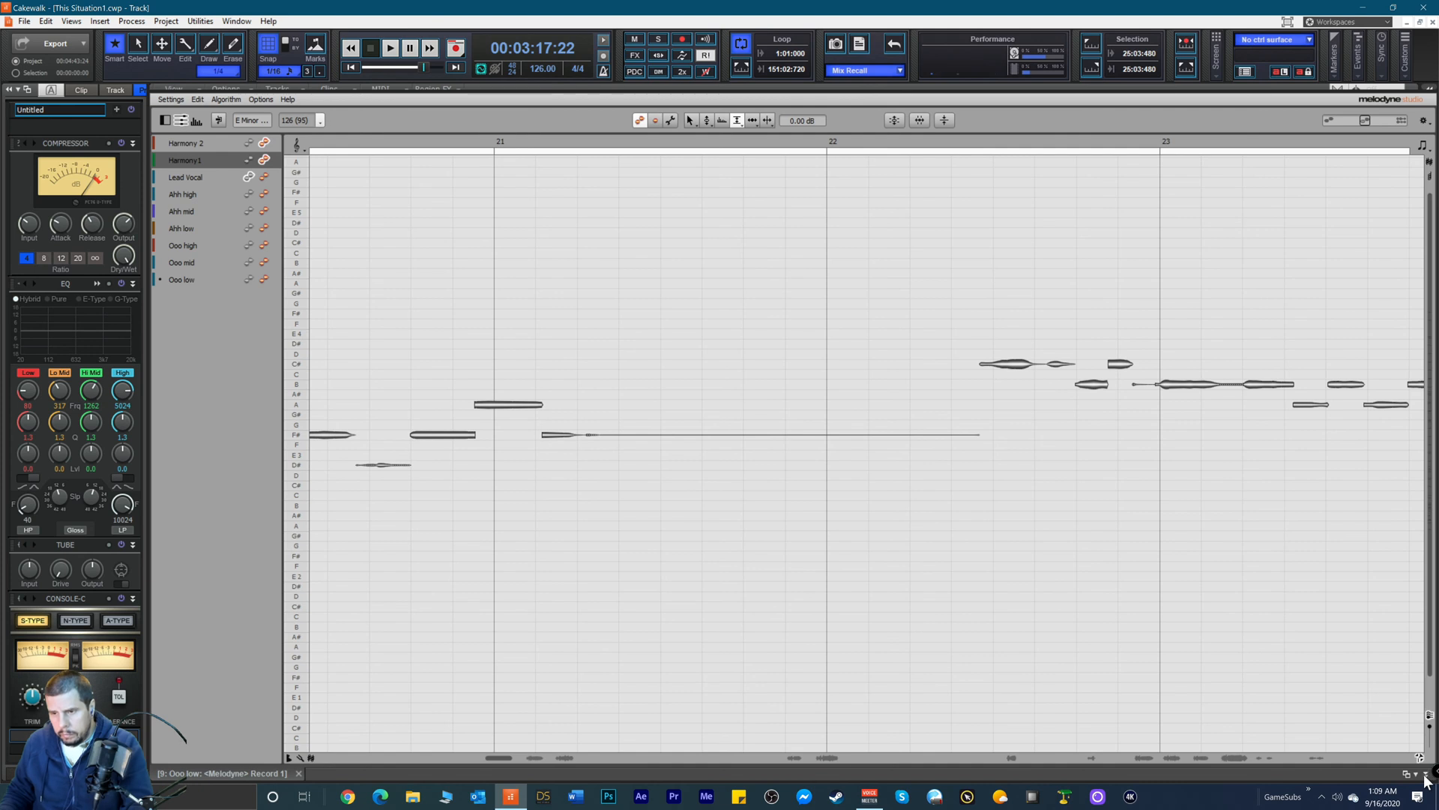
{"action": "left_click", "coordinate": [1426, 776]}
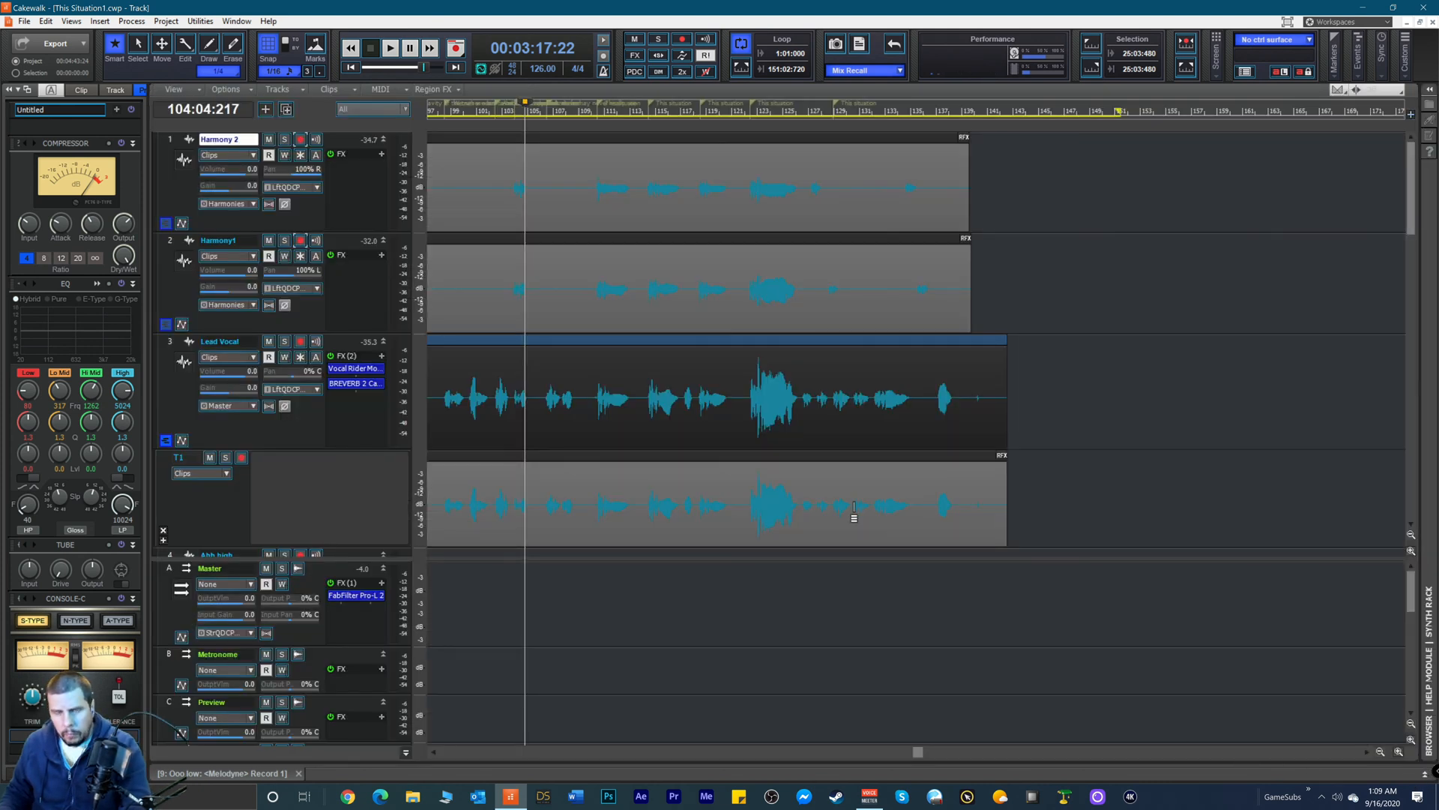
Step: Play the song from the start and set the bus output volumes to -7.5 for Harmonies, -9.6 for Ahhhs and -7.7 for Ooos
{"action": "key", "text": "w"}
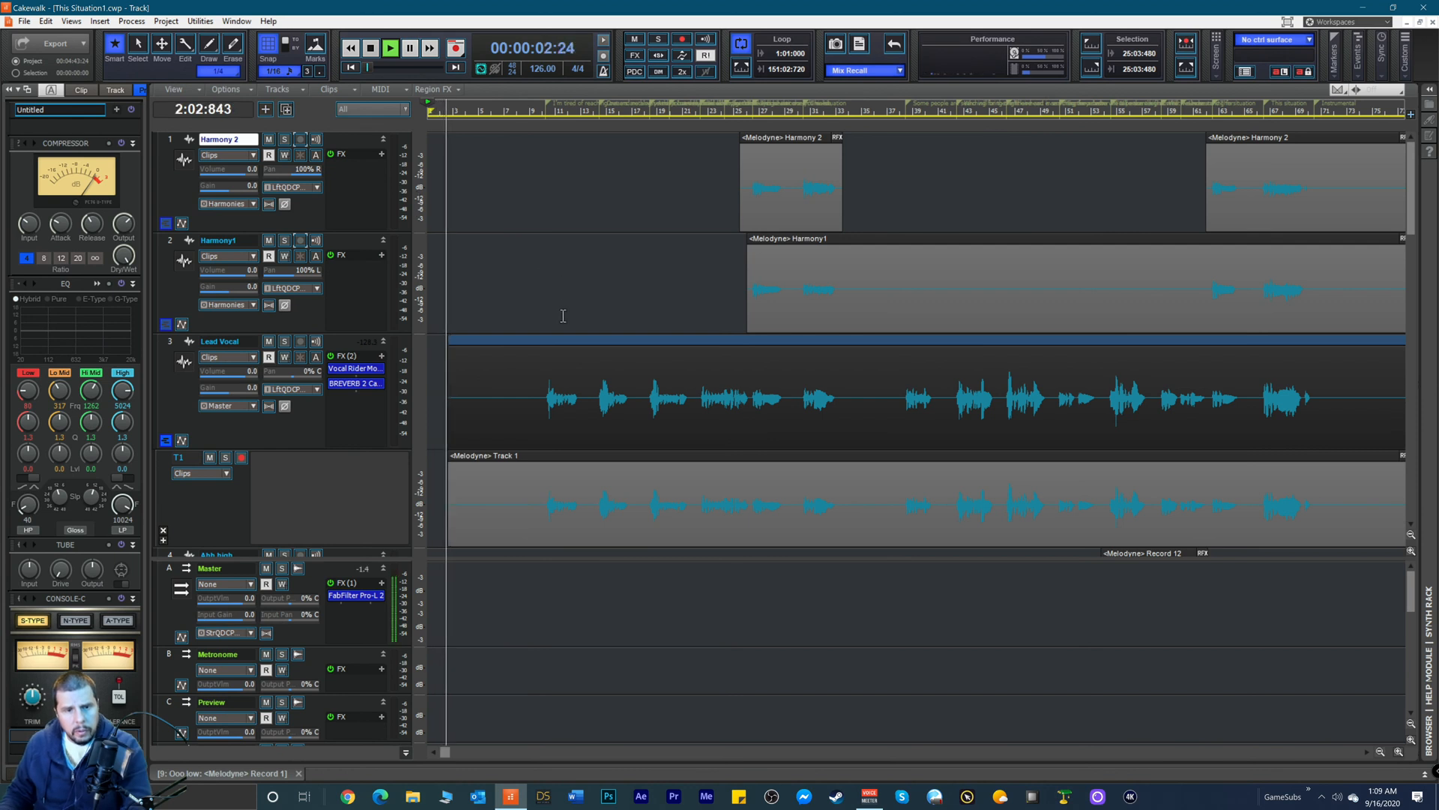
{"action": "left_click_drag", "start_coordinate": [351, 559], "coordinate": [386, 166]}
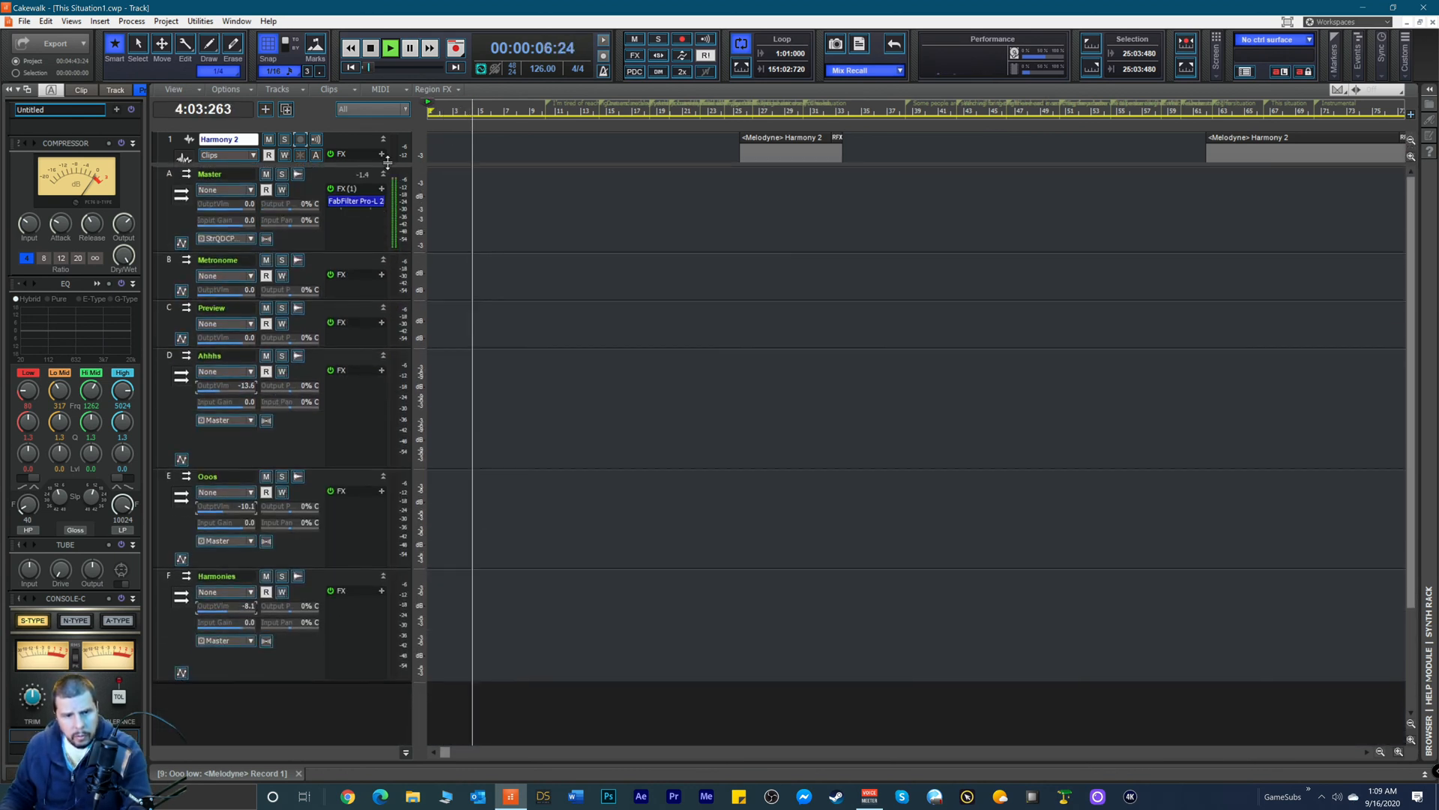
{"action": "left_click_drag", "start_coordinate": [223, 608], "coordinate": [225, 608]}
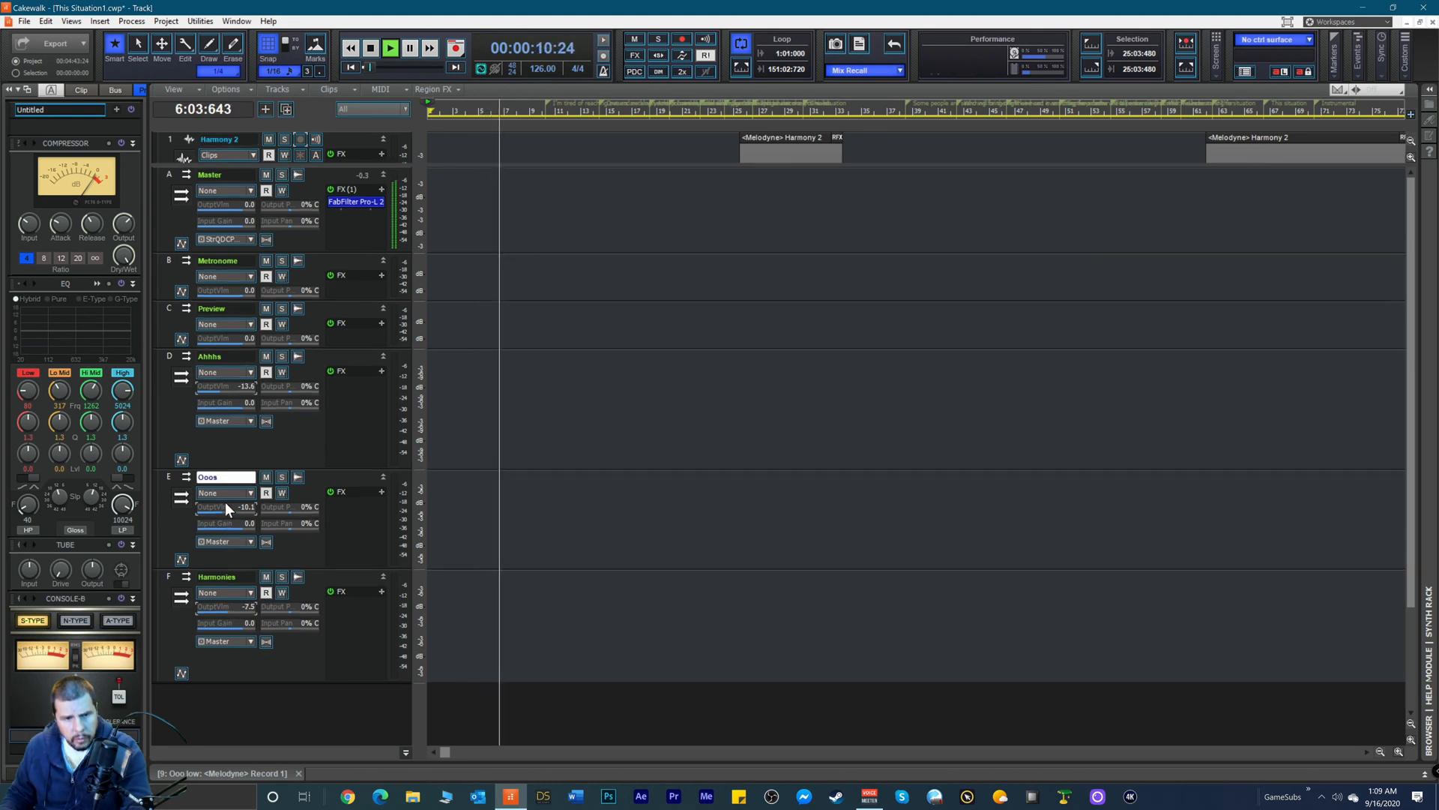
{"action": "left_click_drag", "start_coordinate": [225, 503], "coordinate": [227, 504]}
{"action": "left_click_drag", "start_coordinate": [224, 386], "coordinate": [226, 386]}
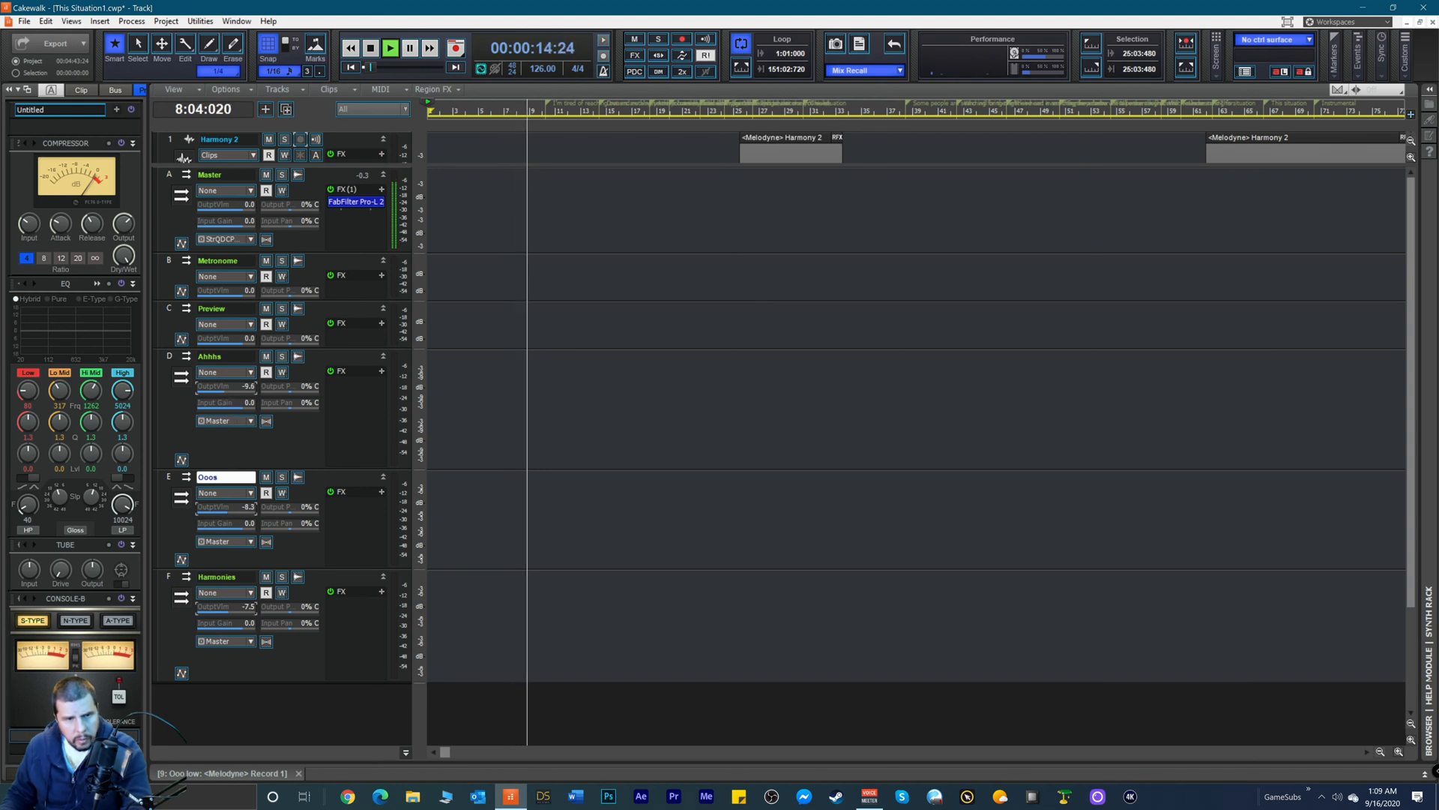
{"action": "left_click_drag", "start_coordinate": [228, 505], "coordinate": [230, 506]}
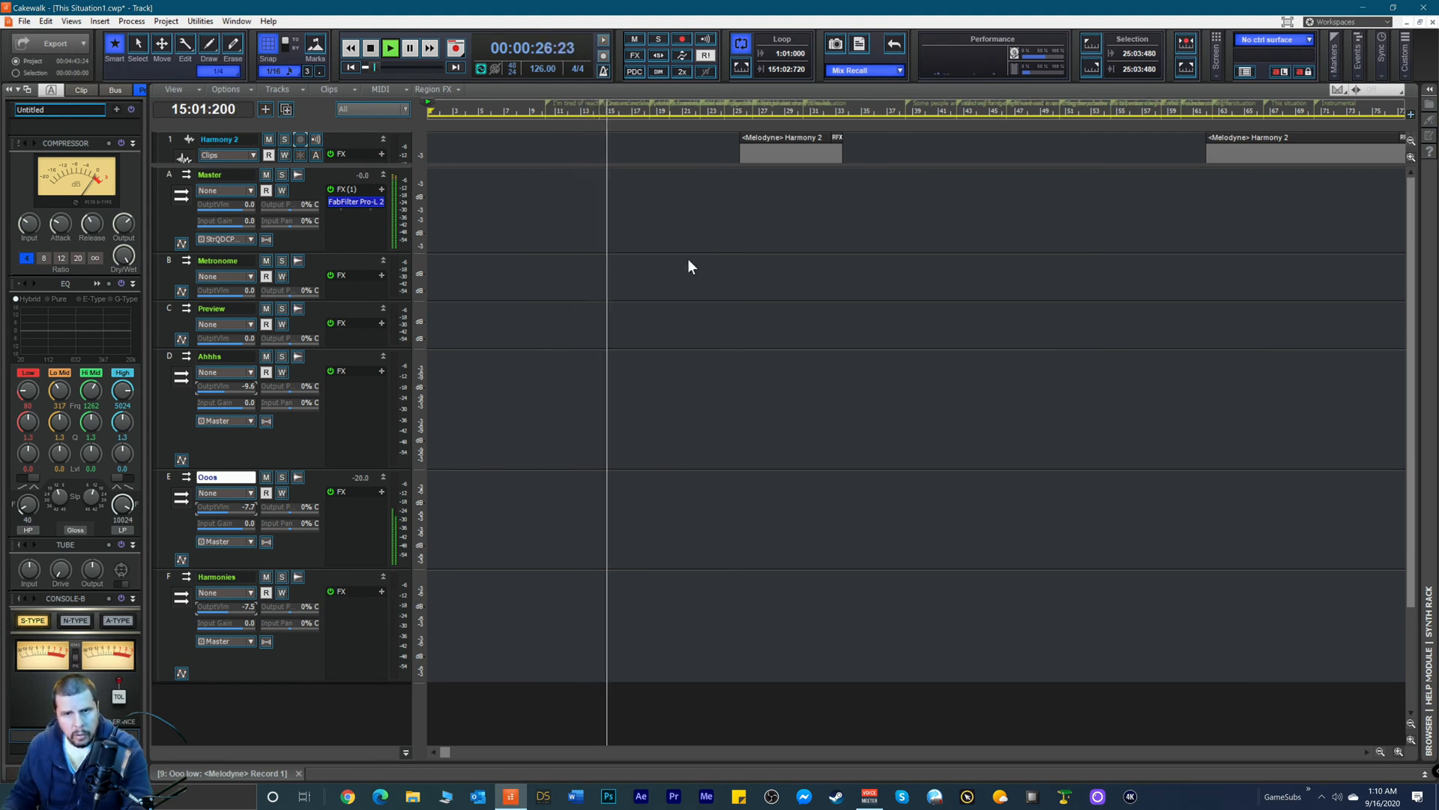
Step: Shrink the bus area and bring the Ooo high, Ooo mid and Ooo low tracks into view
{"action": "left_click_drag", "start_coordinate": [630, 165], "coordinate": [627, 629]}
{"action": "scroll", "coordinate": [642, 353], "scroll_direction": "down", "scroll_amount": 2}
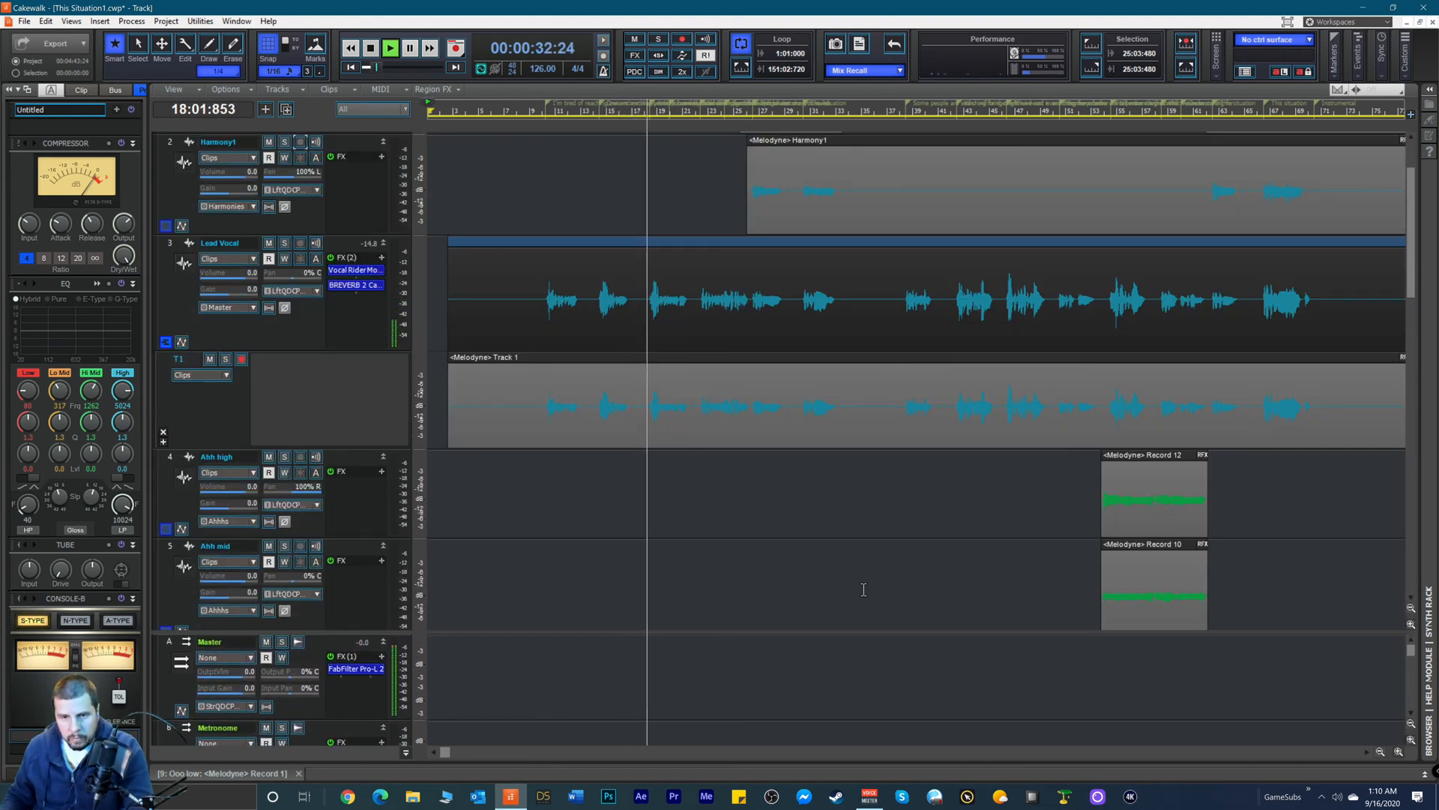
{"action": "left_click_drag", "start_coordinate": [854, 633], "coordinate": [853, 742]}
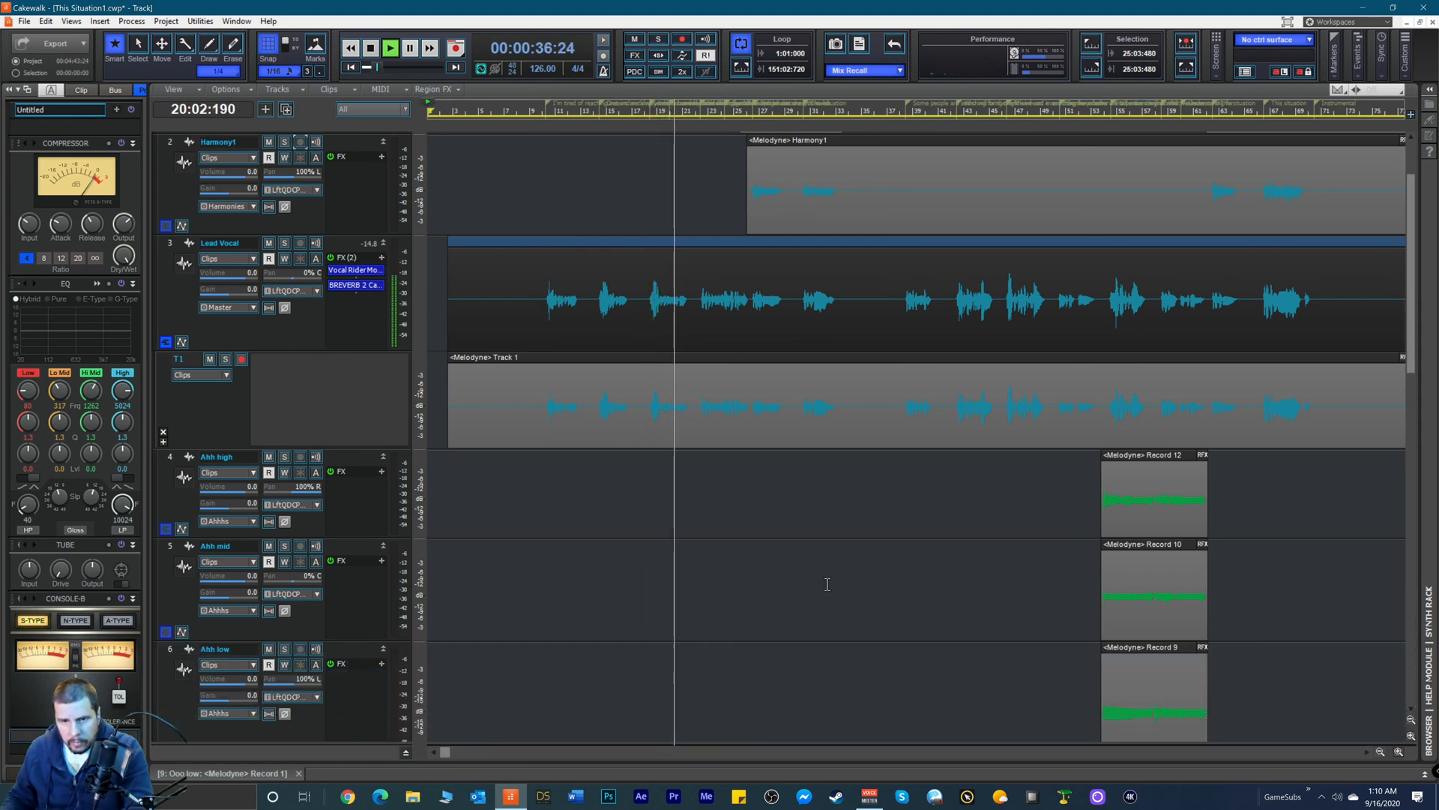
{"action": "scroll", "coordinate": [850, 674], "scroll_direction": "down", "scroll_amount": 8}
{"action": "scroll", "coordinate": [820, 539], "scroll_direction": "up", "scroll_amount": 2}
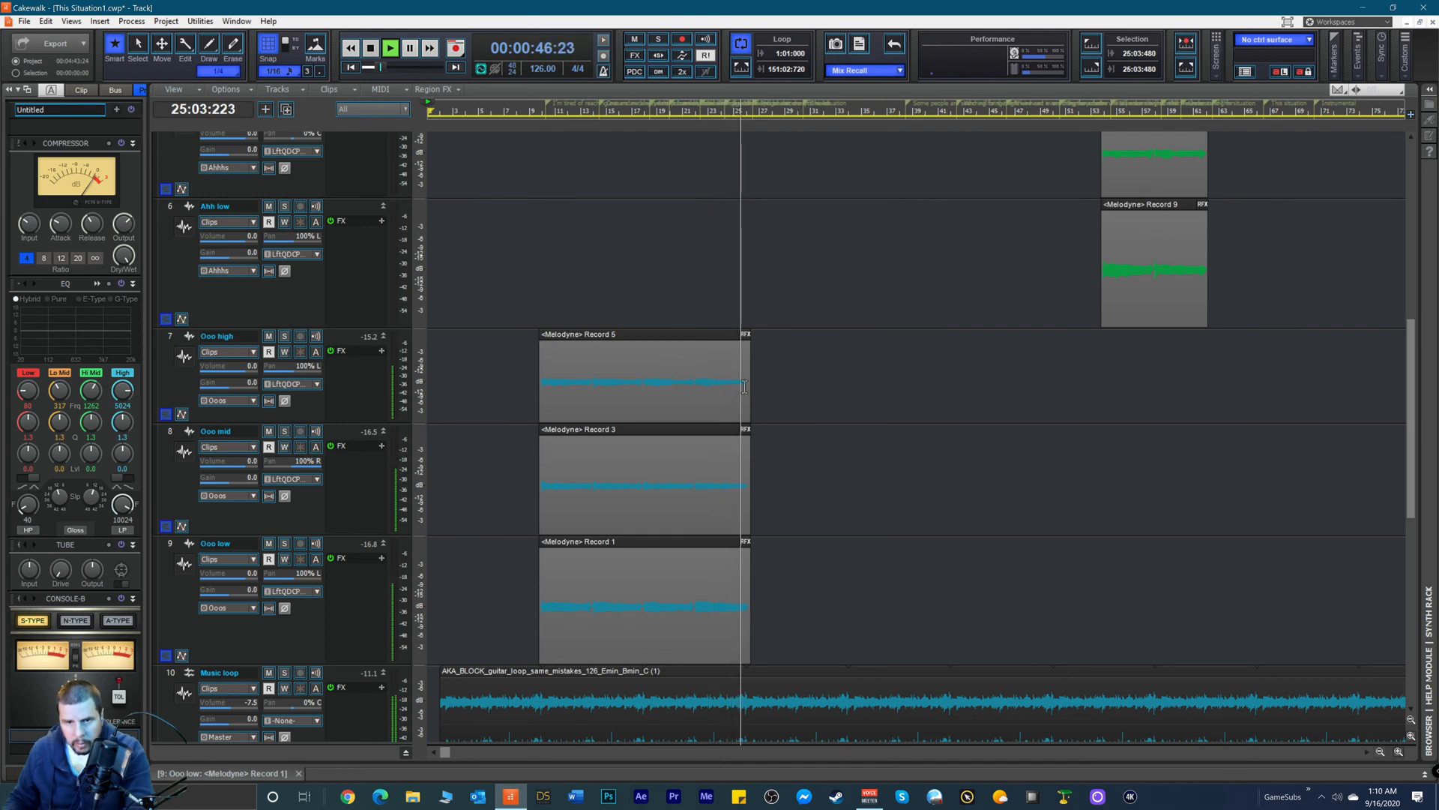
Step: Play the song from 21:04:000 and again from 53:02:000, and stop playback
{"action": "left_click", "coordinate": [692, 114]}
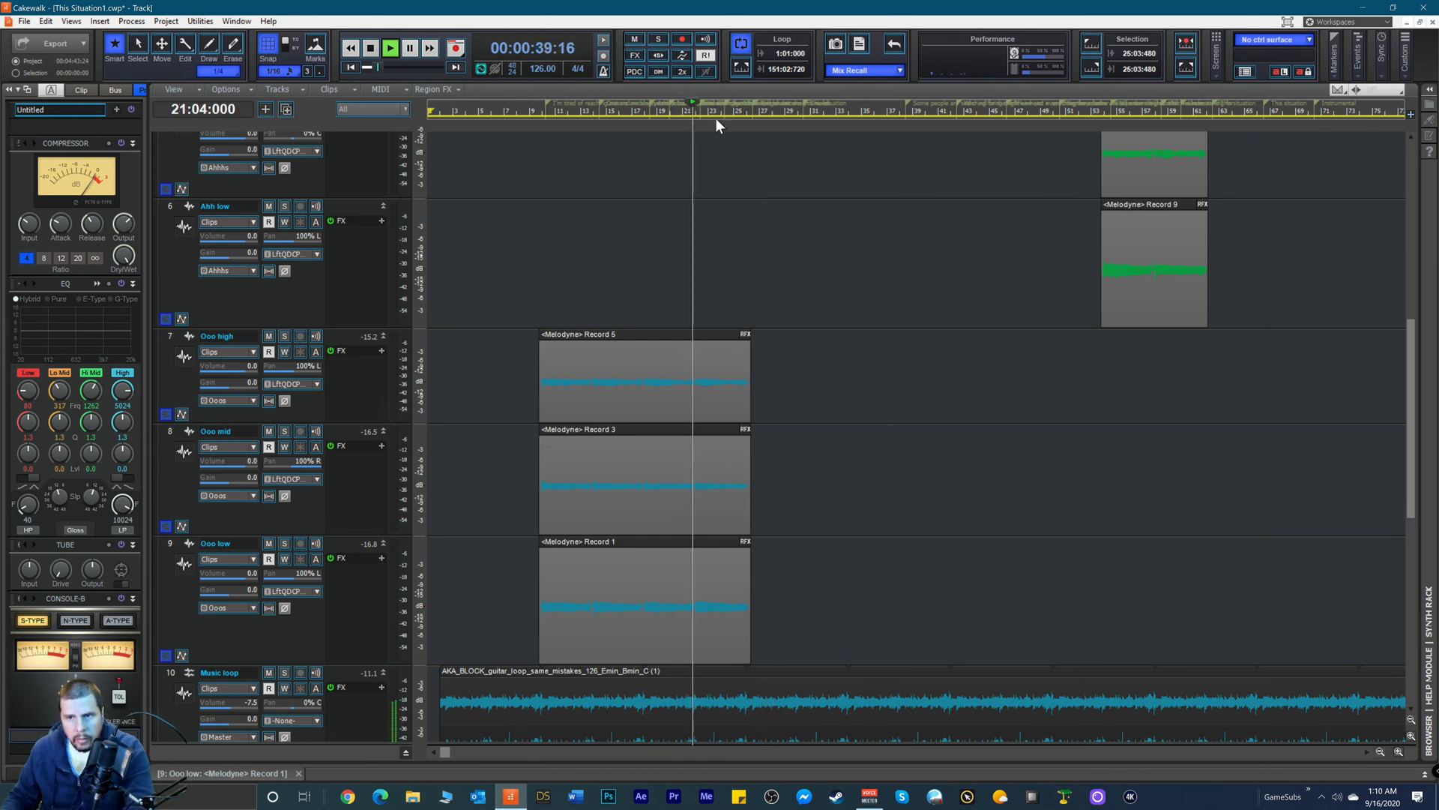
{"action": "left_click", "coordinate": [1095, 109]}
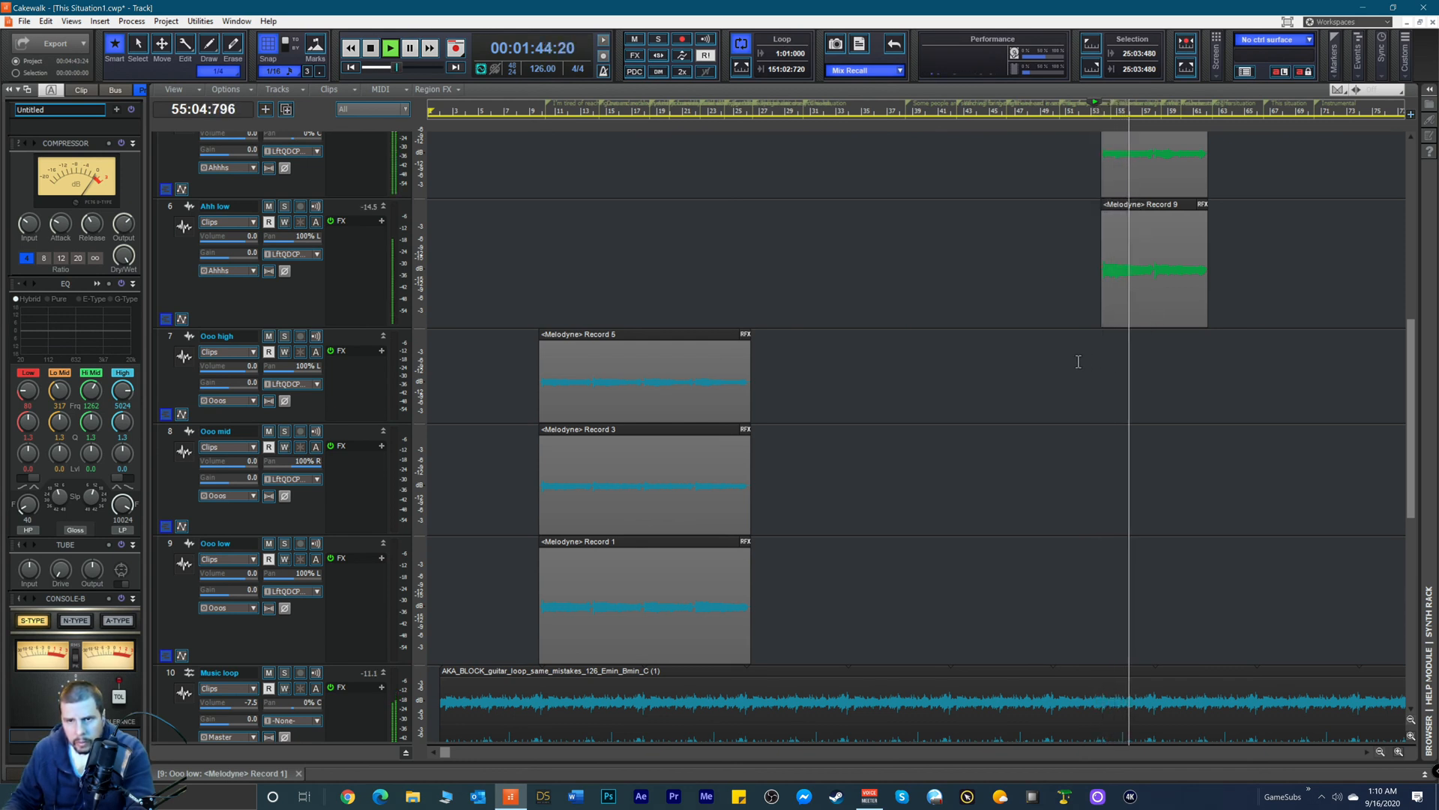
{"action": "key", "text": "space"}
Step: Copy the Ooo high, Ooo mid and Ooo low clips together along their tracks to start at 37:04:720
{"action": "left_click_drag", "start_coordinate": [512, 328], "coordinate": [803, 578]}
{"action": "key", "text": "t"}
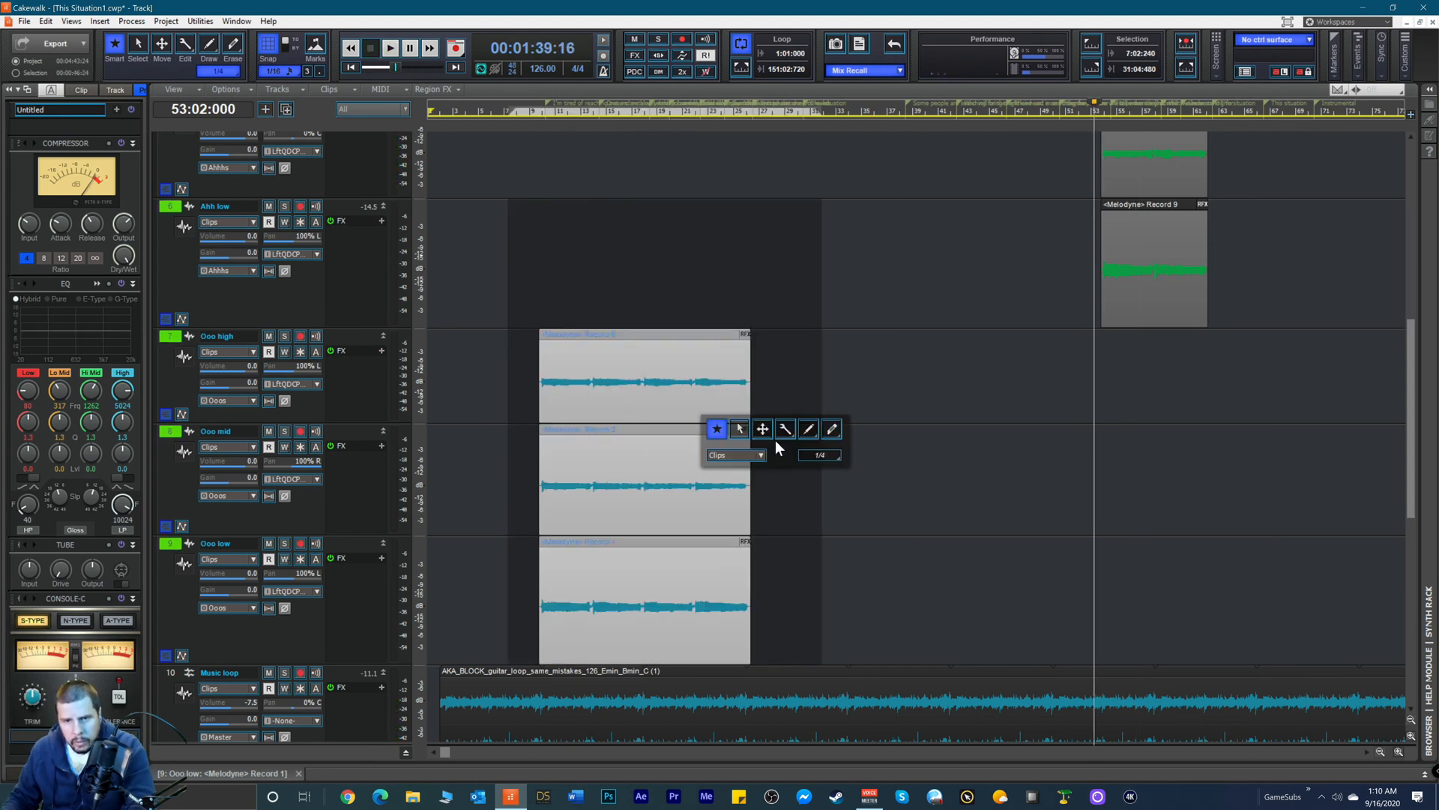
{"action": "left_click", "coordinate": [716, 429]}
{"action": "left_click_drag", "start_coordinate": [465, 342], "coordinate": [731, 584]}
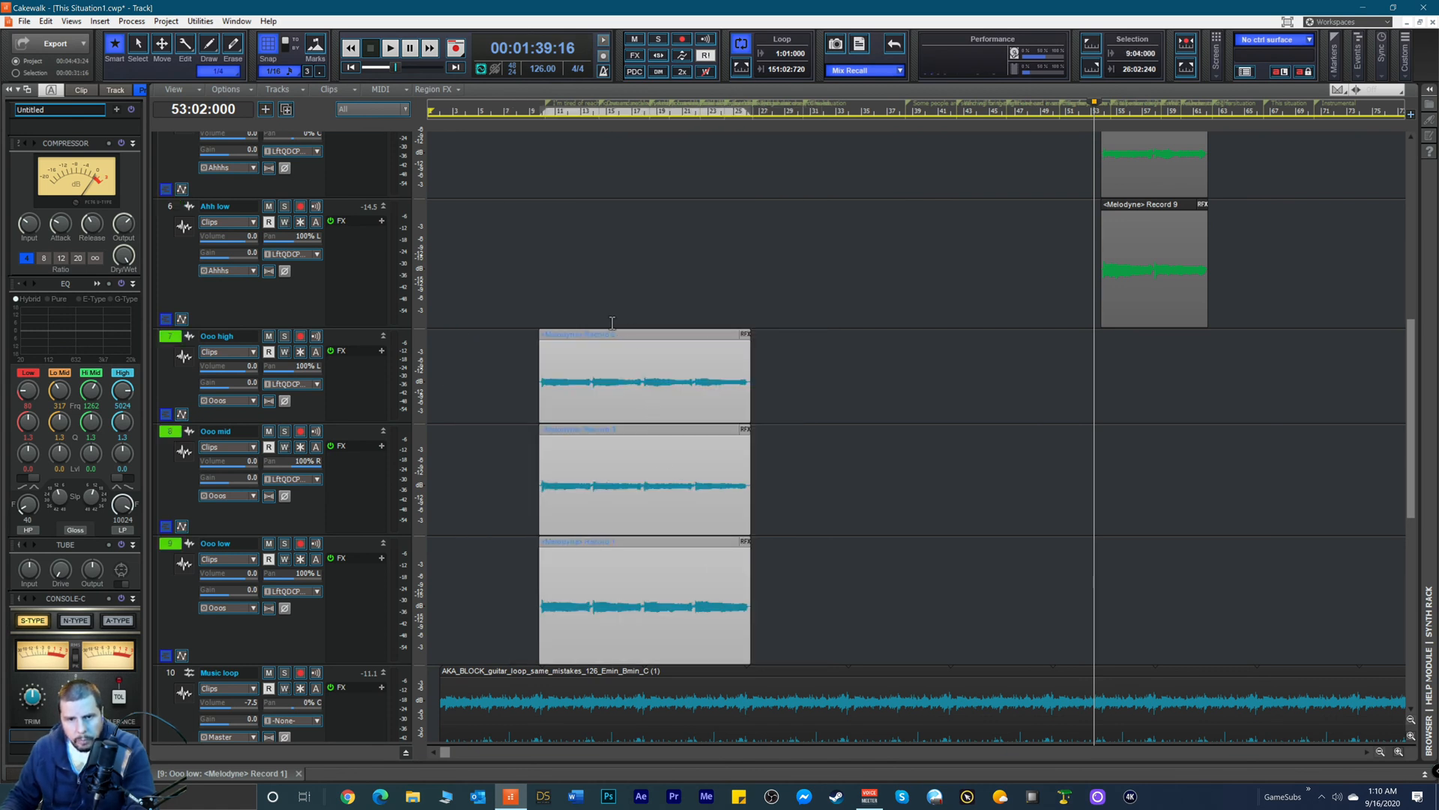
{"action": "left_click_drag", "start_coordinate": [606, 335], "coordinate": [971, 402]}
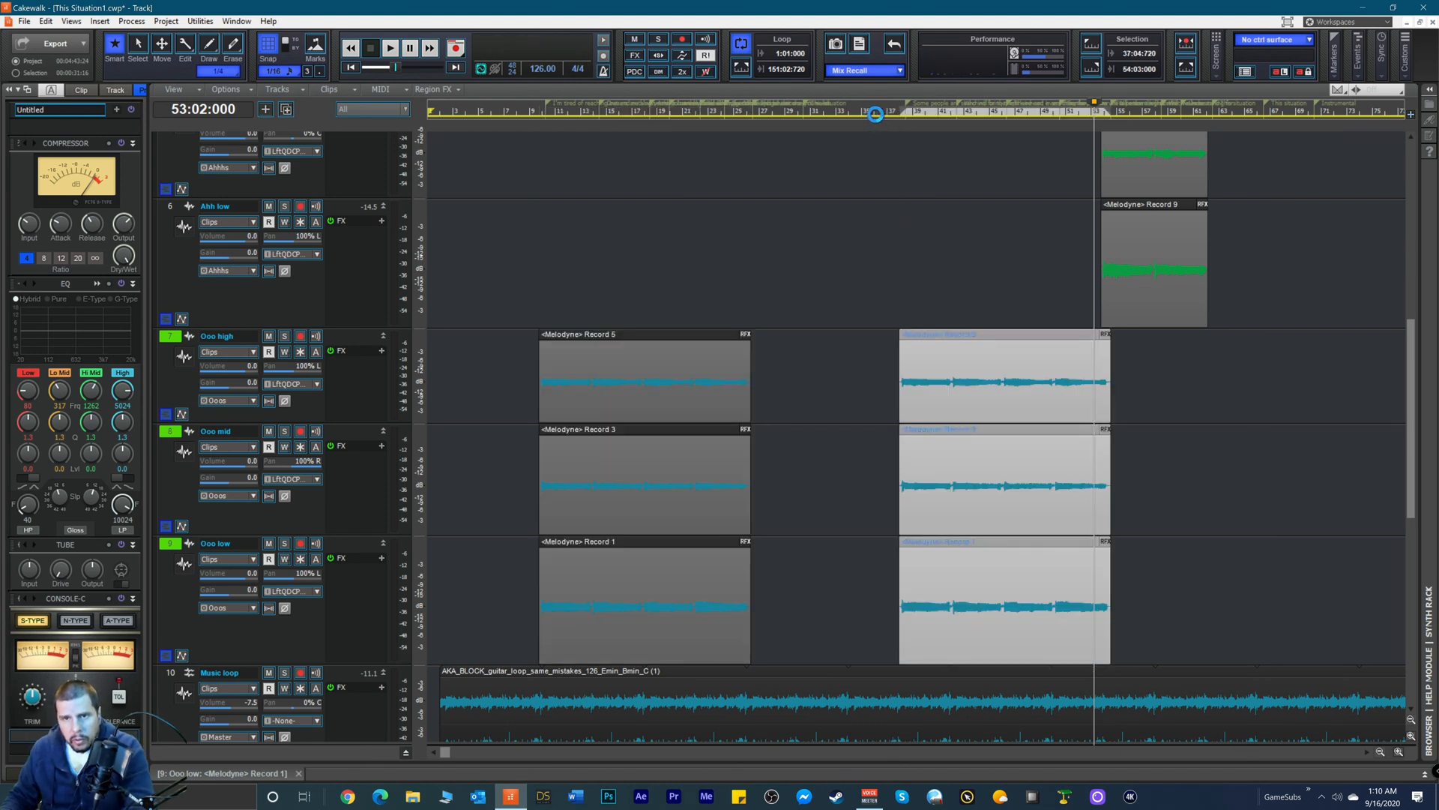
Step: Play the entry of the copied Ooo clips from 36:03:480, and stop playback
{"action": "left_click", "coordinate": [880, 113]}
{"action": "key", "text": "space"}
{"action": "left_click", "coordinate": [1398, 752]}
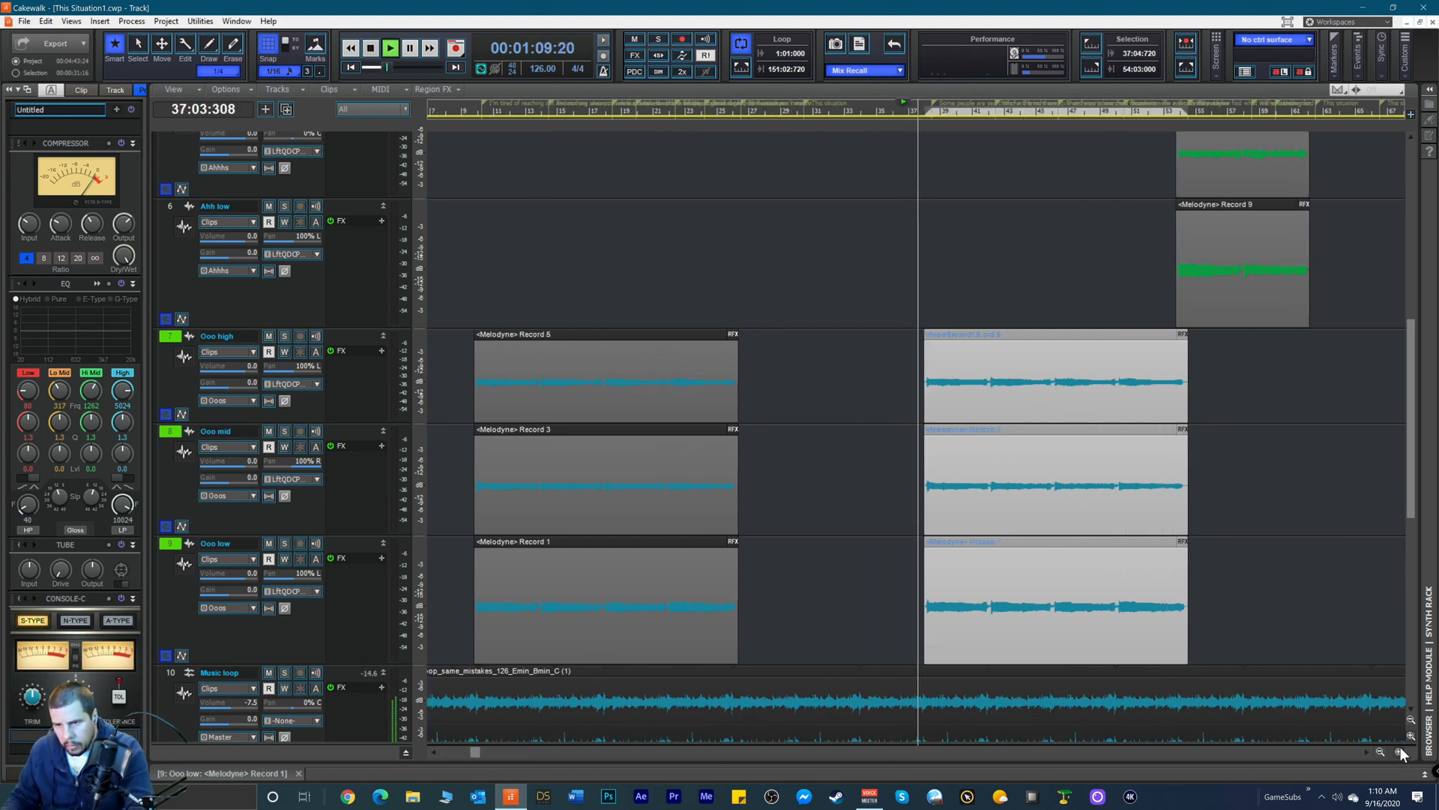
{"action": "left_click", "coordinate": [1398, 752]}
{"action": "key", "text": "space"}
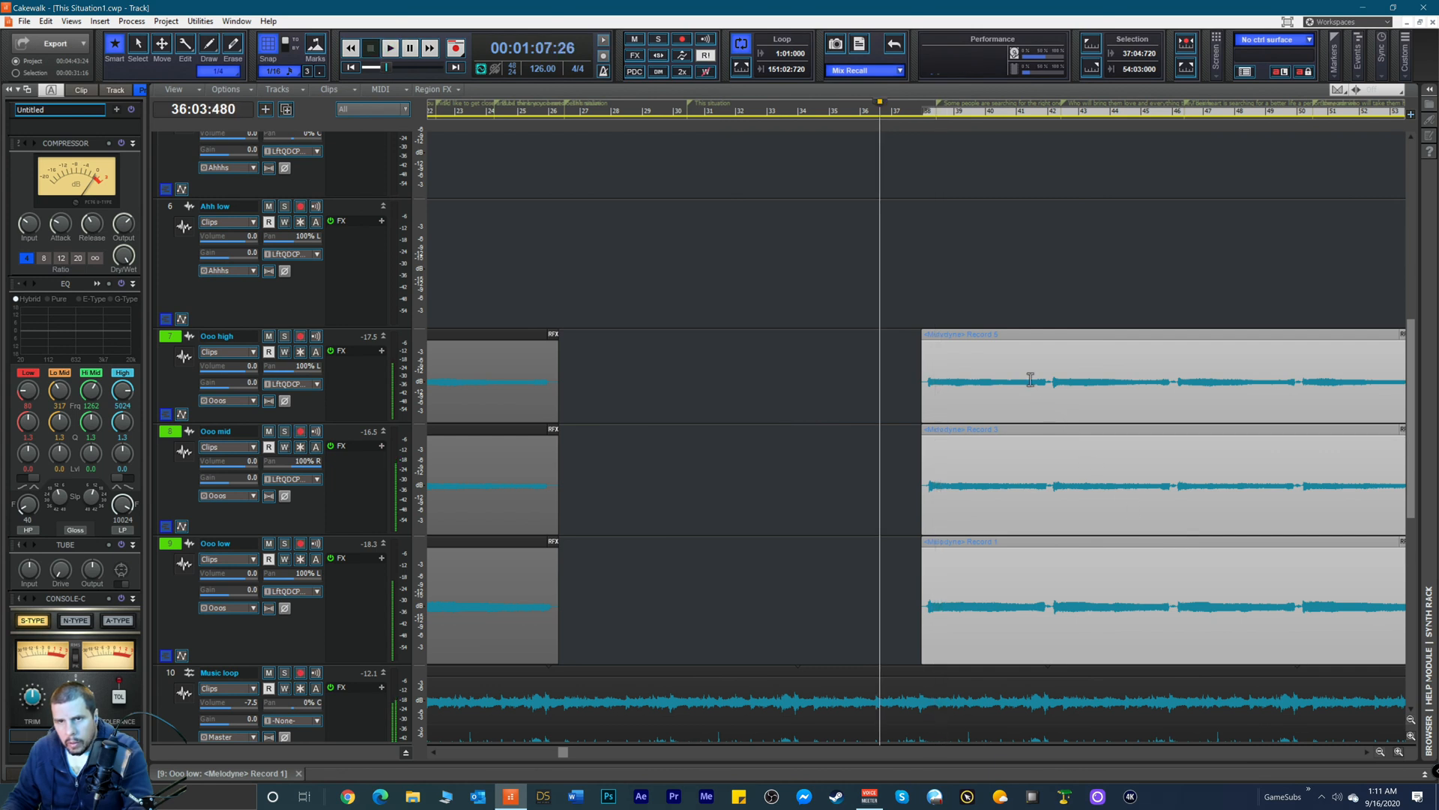
Step: Try starting the three copied Ooo clips at 38:02:000, and play the section from 36:03:480
{"action": "left_click_drag", "start_coordinate": [1010, 335], "coordinate": [1019, 349]}
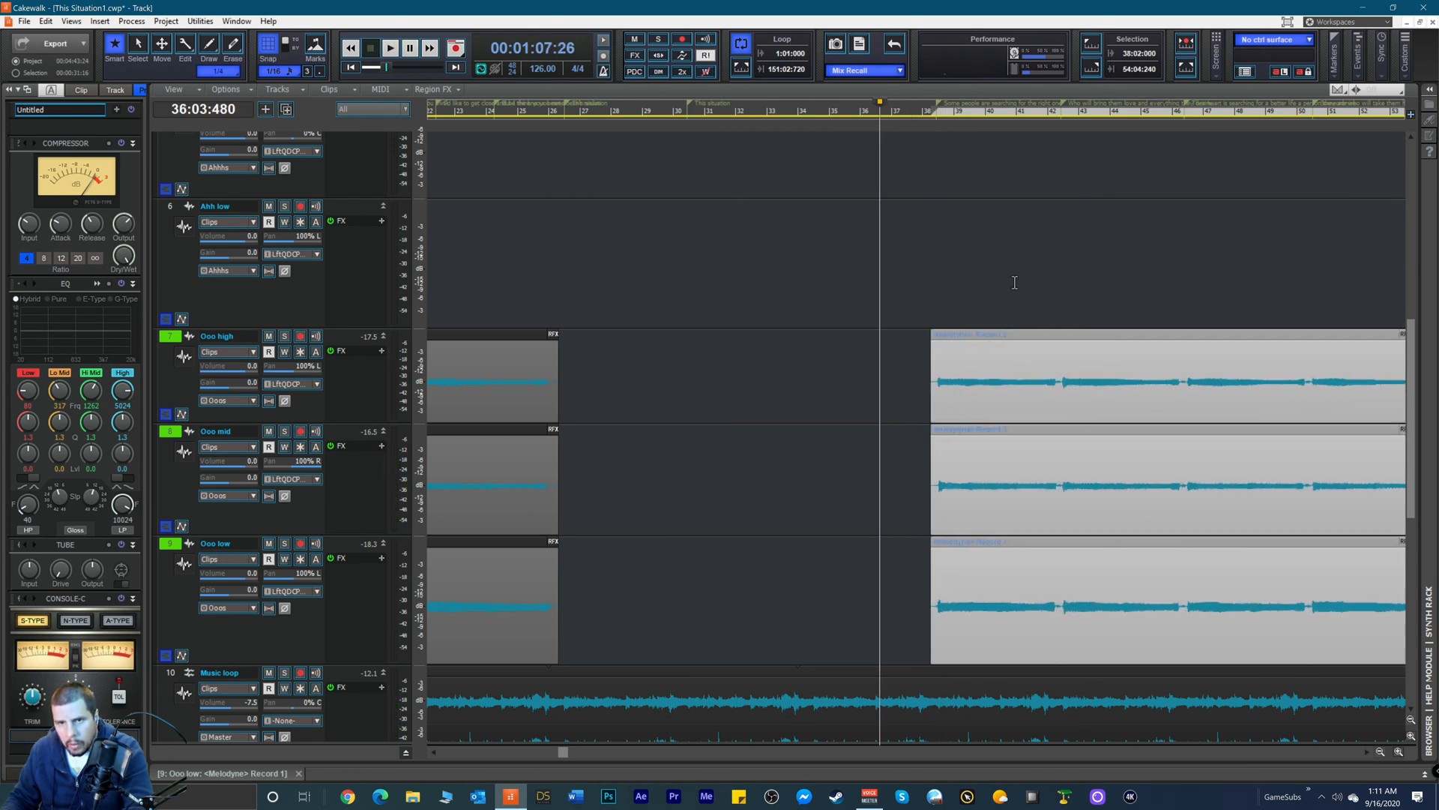
{"action": "key", "text": "space"}
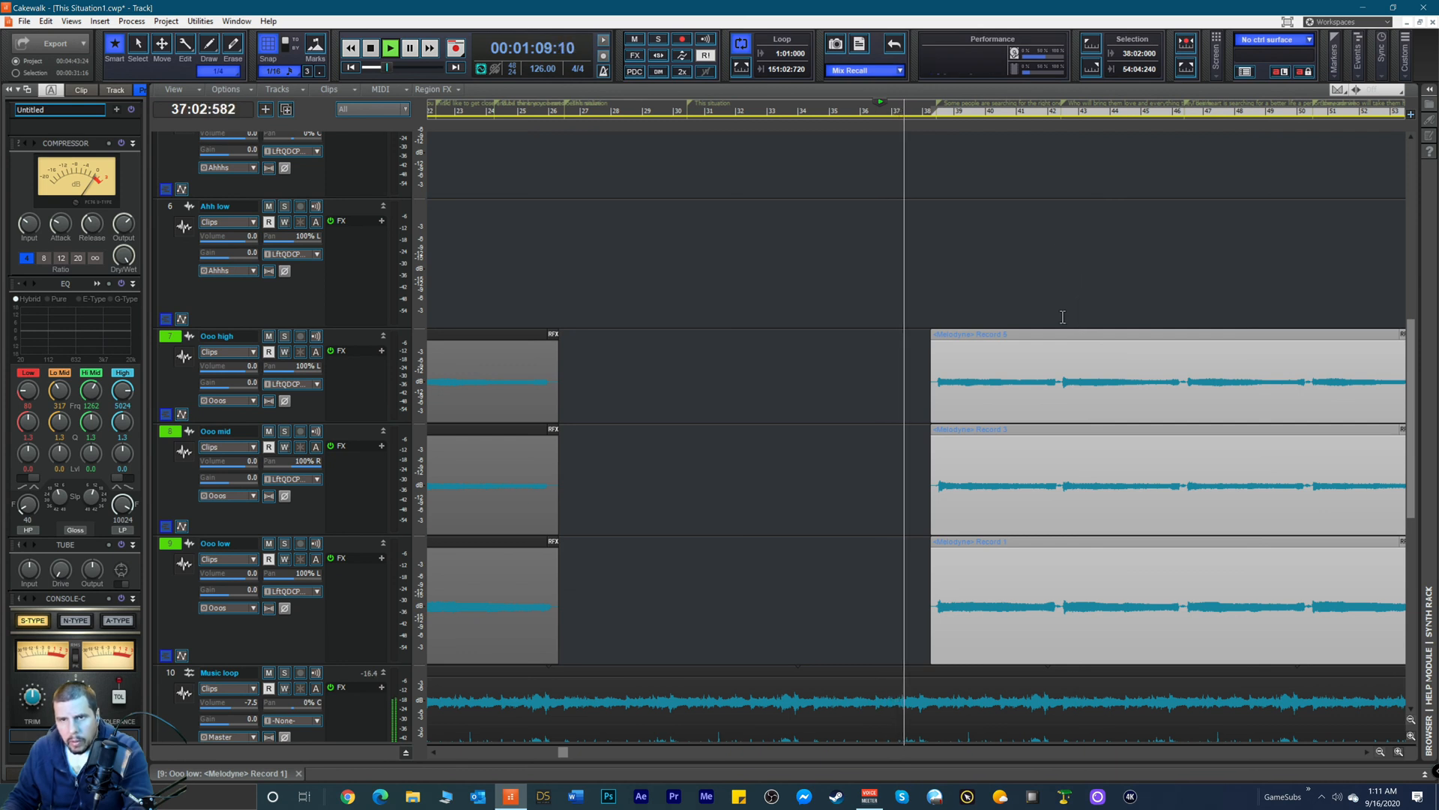
{"action": "key", "text": "space"}
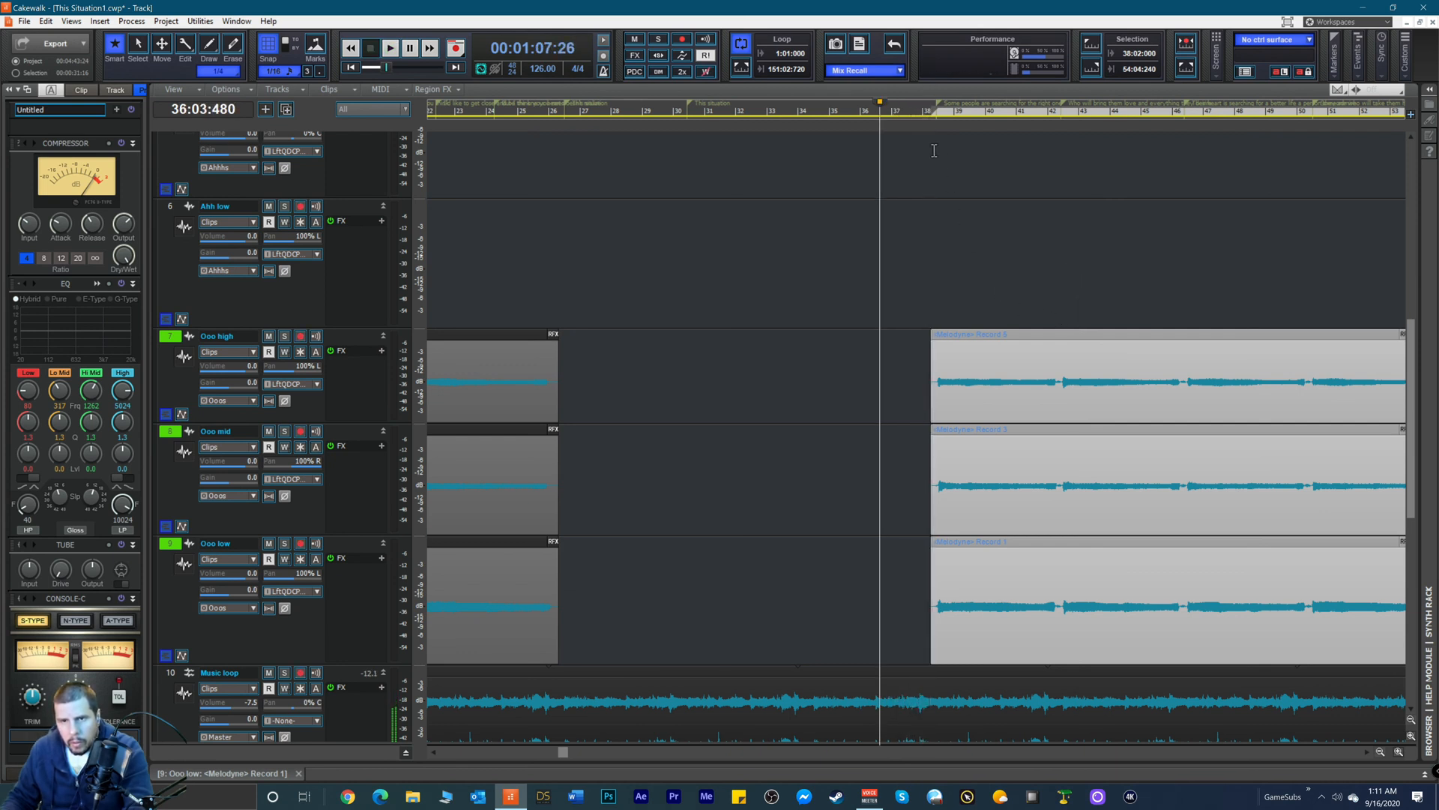
Step: Move the three copied Ooo clips to start at 37:04:000, and play briefly from 38:01:000
{"action": "left_click", "coordinate": [923, 112]}
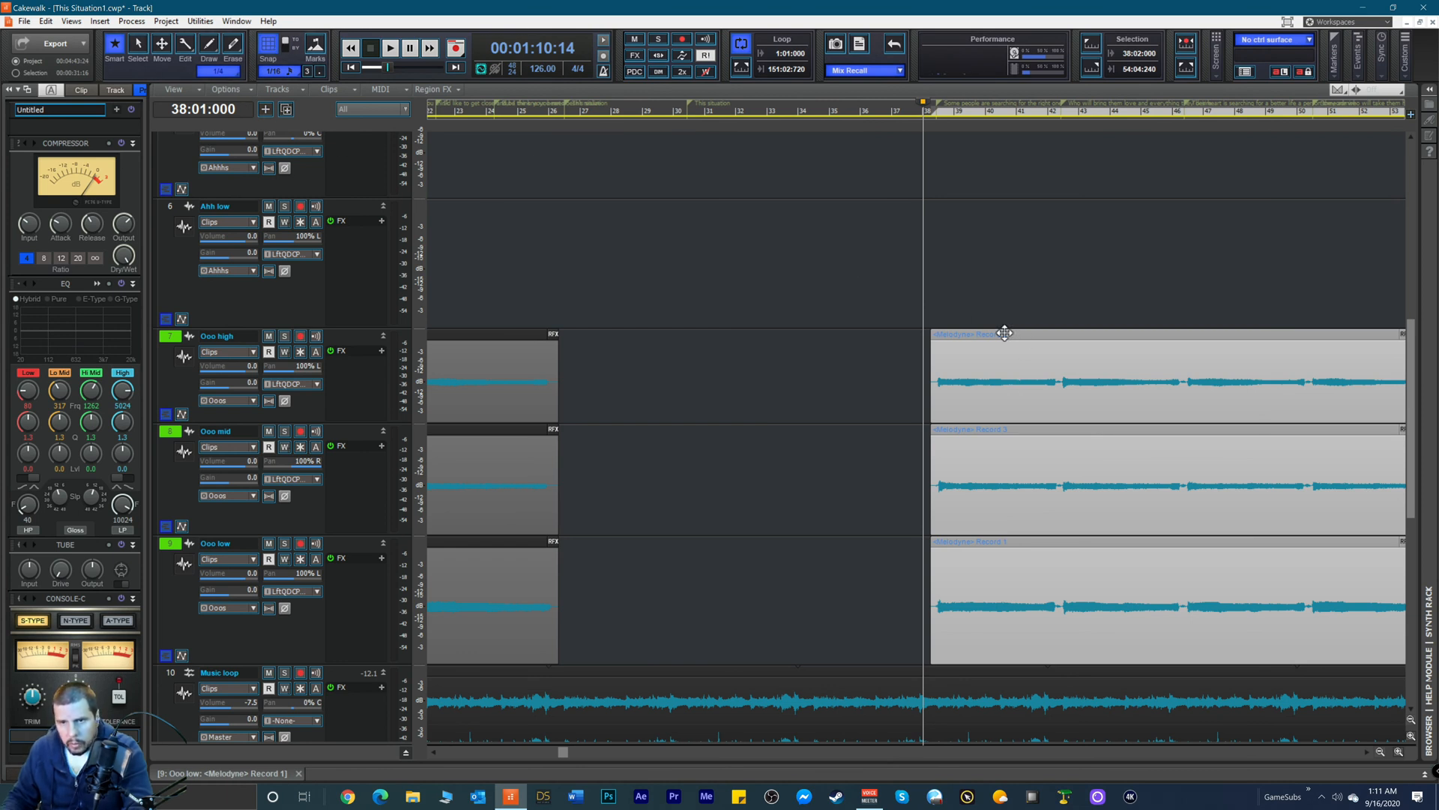
{"action": "left_click_drag", "start_coordinate": [1004, 333], "coordinate": [990, 338]}
{"action": "key", "text": "space"}
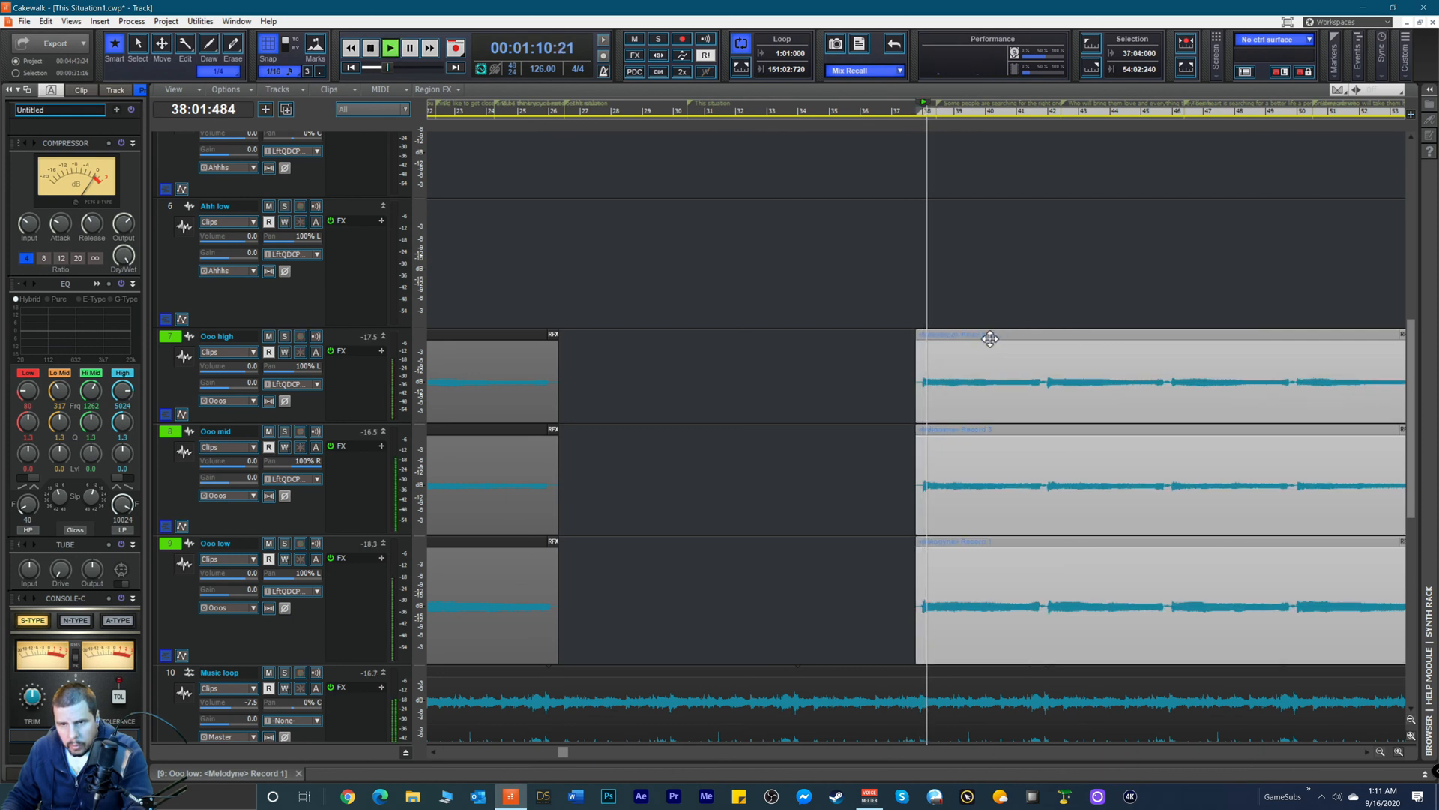
{"action": "key", "text": "space"}
Step: Play the copied Ooo clips from bar 36 and again from 37:03:720, stop playback, and examine the clips' start up close
{"action": "left_click", "coordinate": [877, 114]}
{"action": "key", "text": "space"}
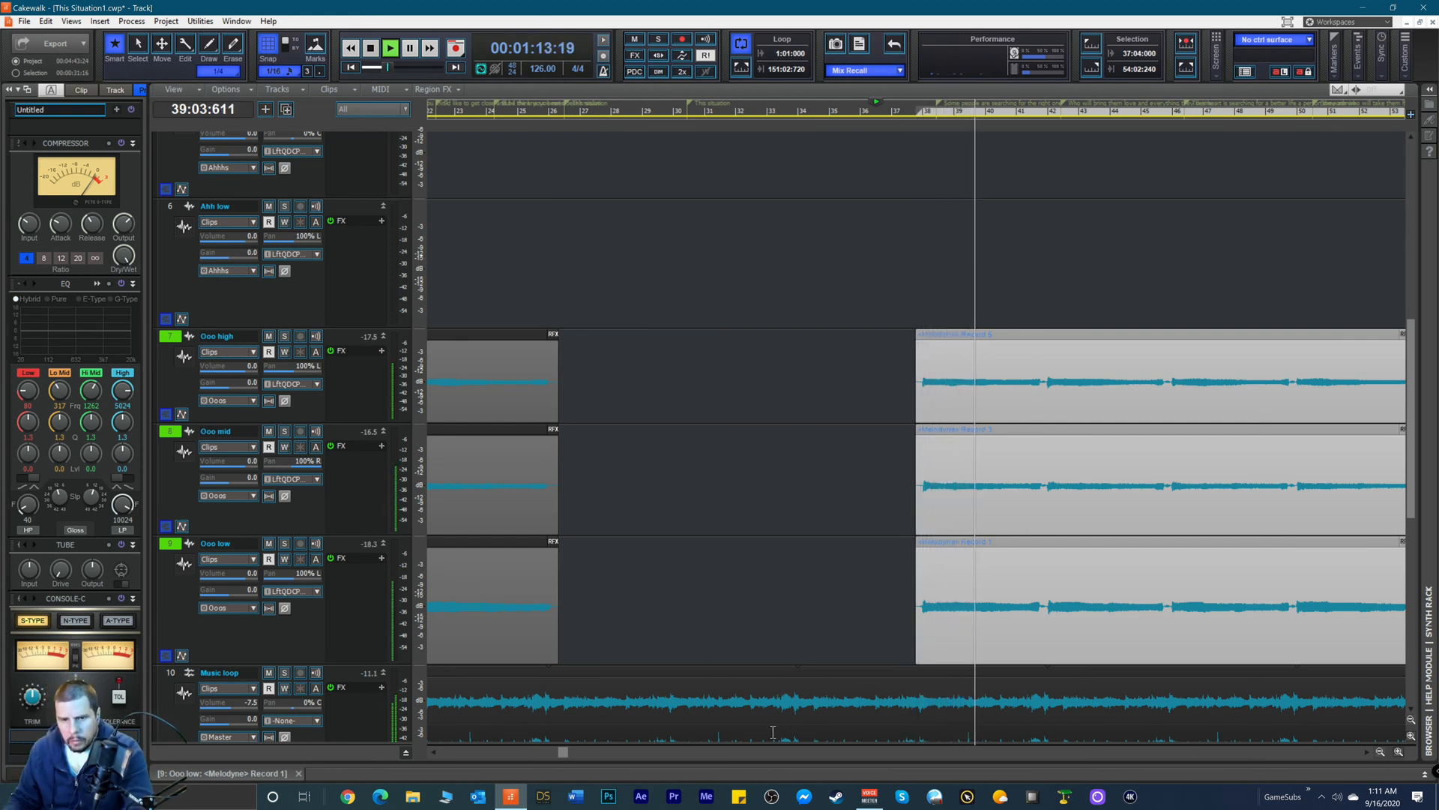
{"action": "left_click_drag", "start_coordinate": [560, 756], "coordinate": [610, 778]}
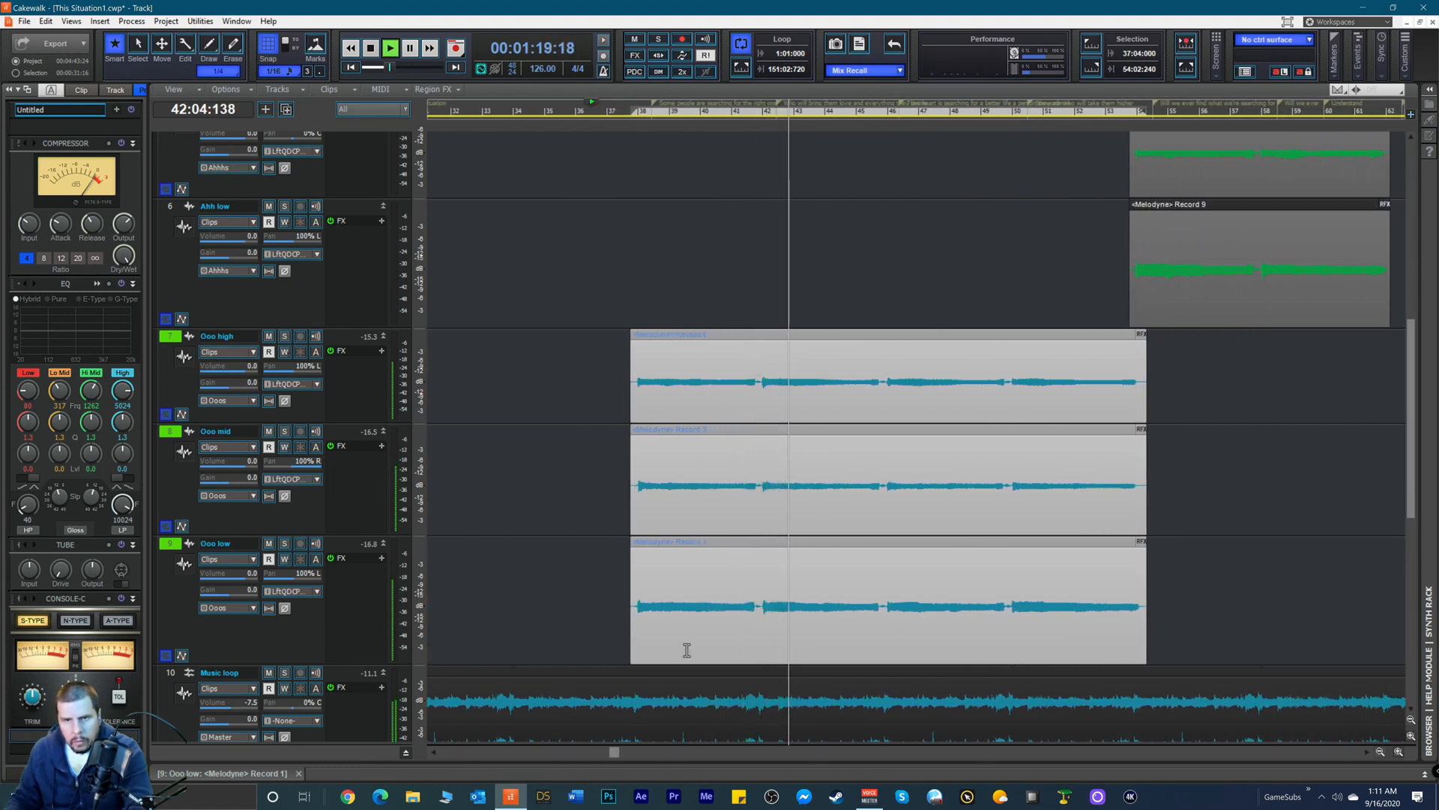
{"action": "left_click", "coordinate": [626, 107]}
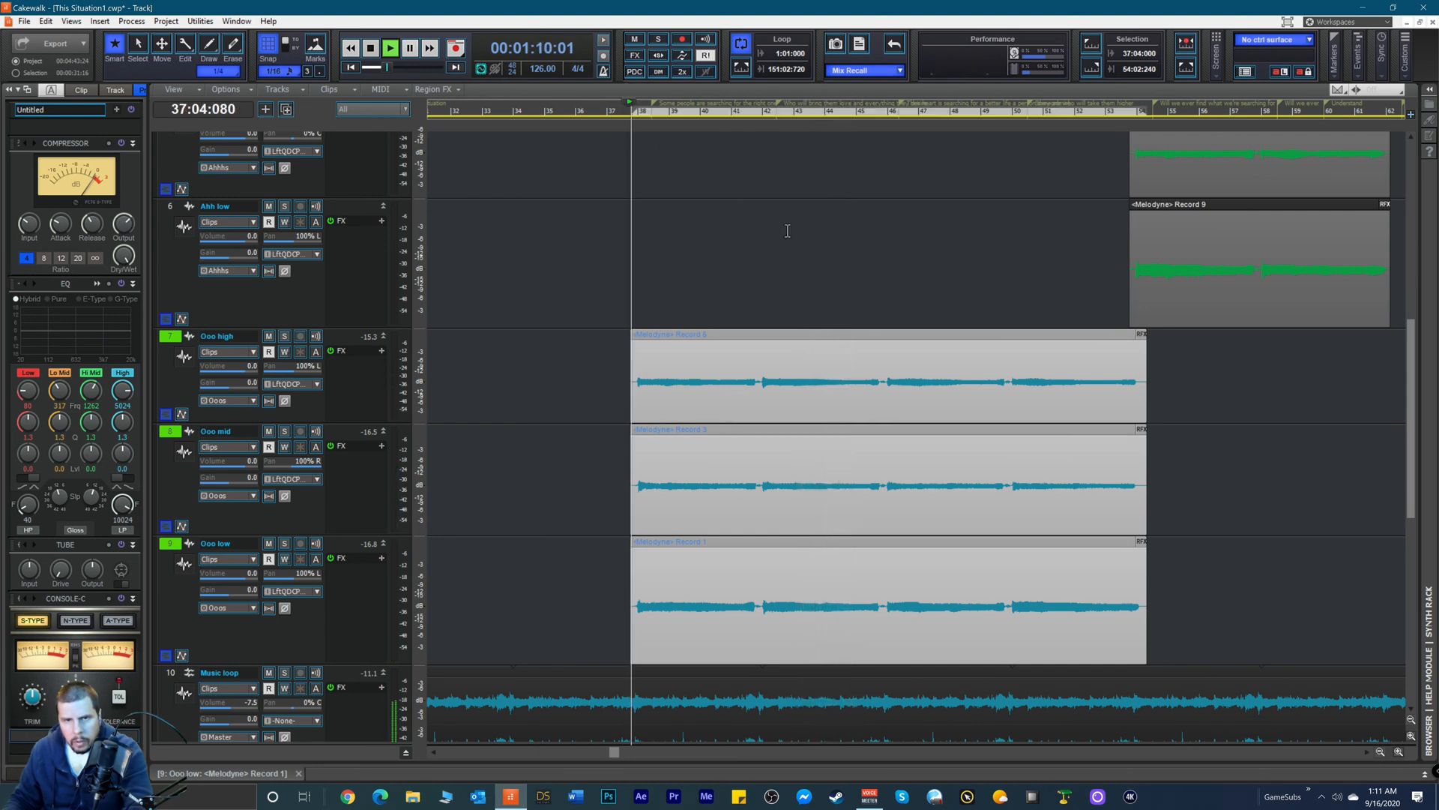
{"action": "left_click", "coordinate": [1398, 751]}
{"action": "key", "text": "space"}
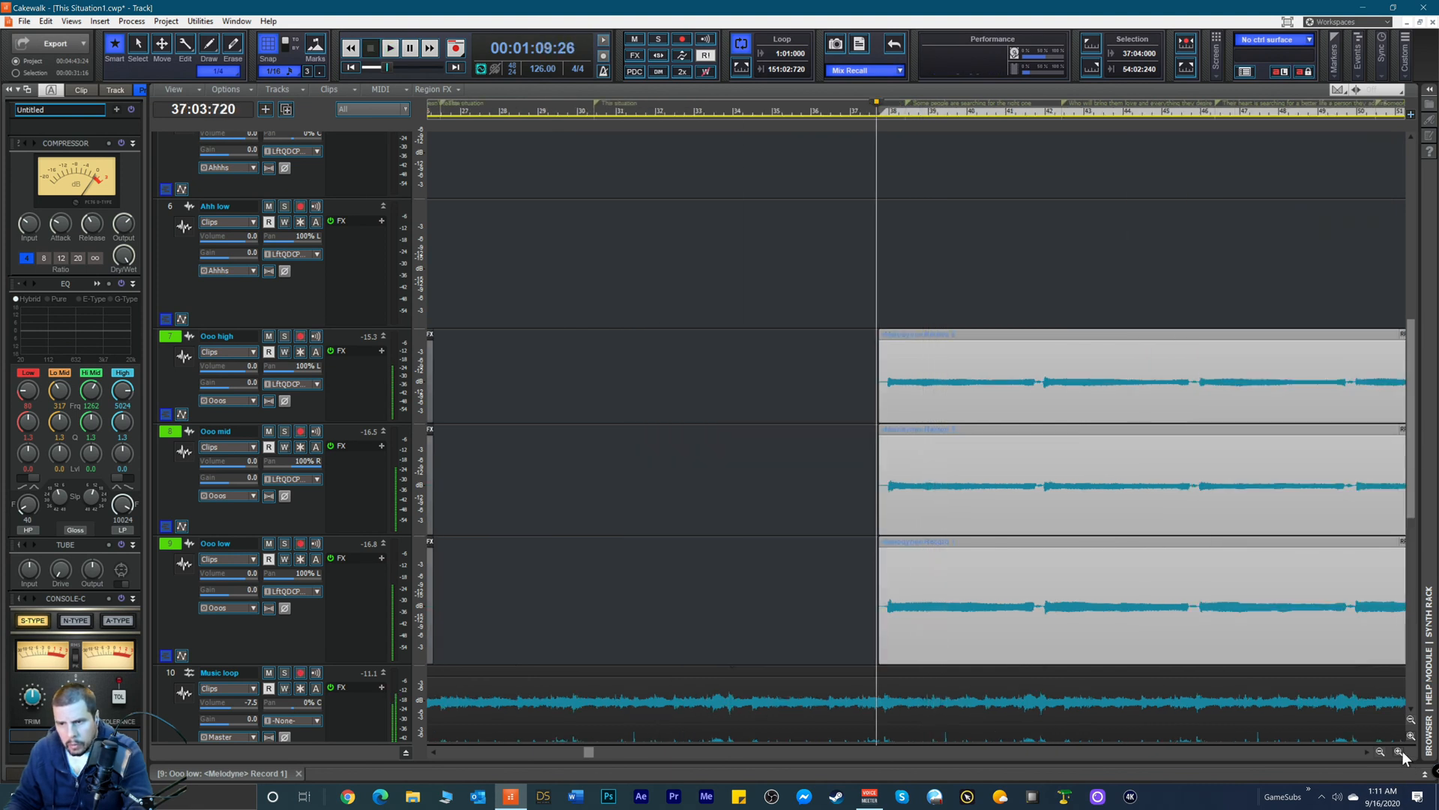
{"action": "left_click", "coordinate": [1399, 752]}
{"action": "left_click", "coordinate": [1398, 752]}
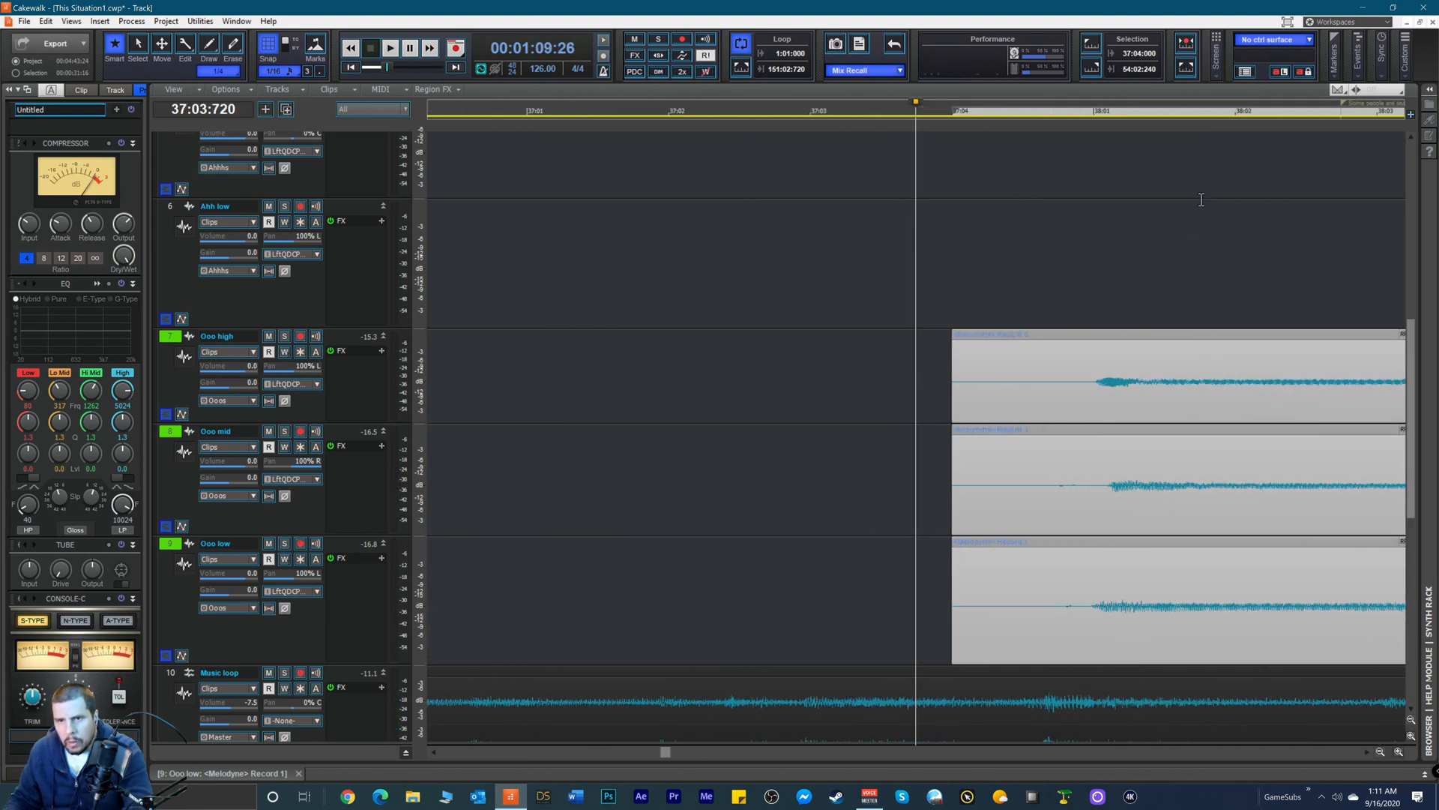
Step: Try starting the three copied Ooo clips at 37:03:720, and play them briefly from that point
{"action": "left_click", "coordinate": [1095, 111]}
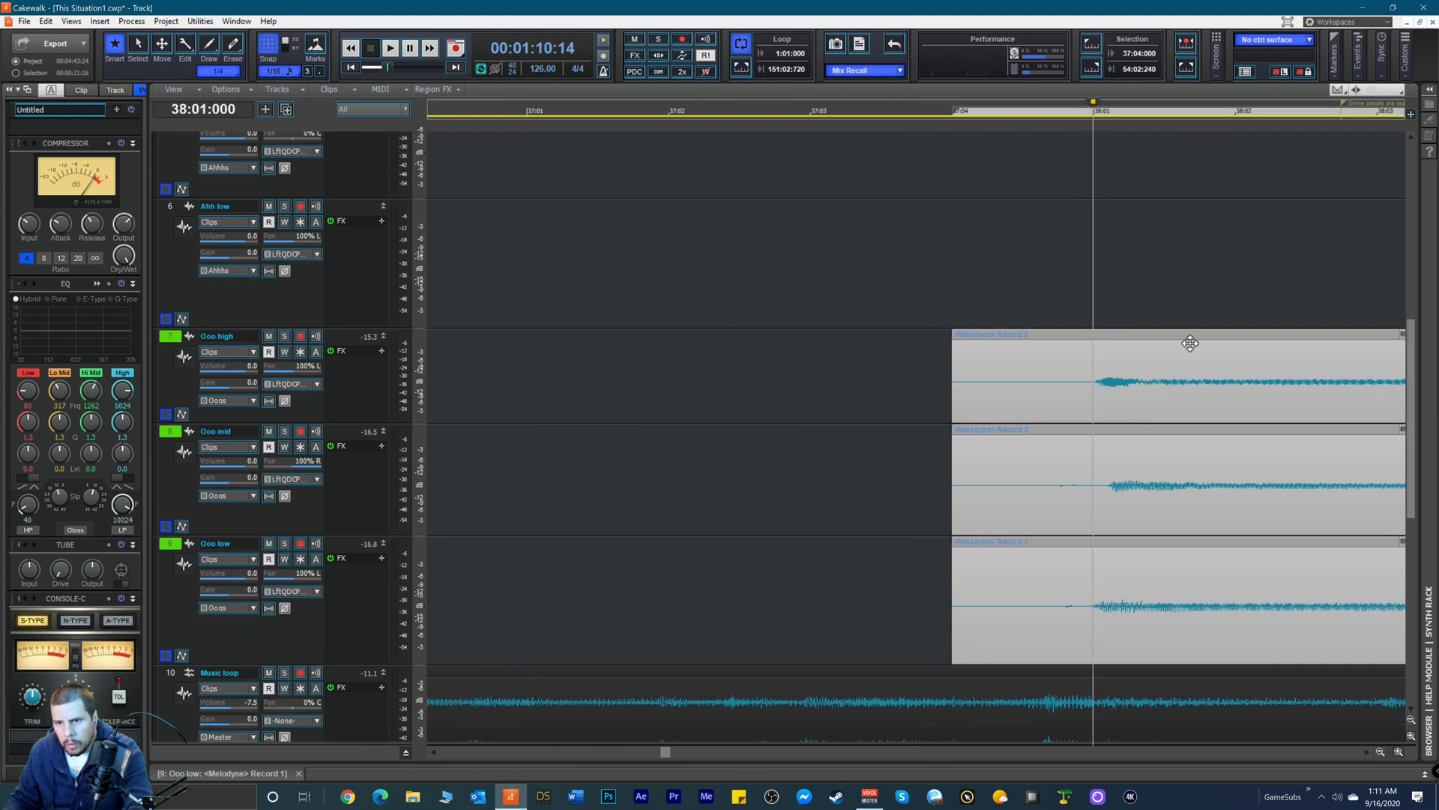
{"action": "left_click_drag", "start_coordinate": [1187, 337], "coordinate": [1129, 319]}
{"action": "left_click", "coordinate": [907, 114]}
{"action": "key", "text": "space"}
{"action": "key", "text": "space"}
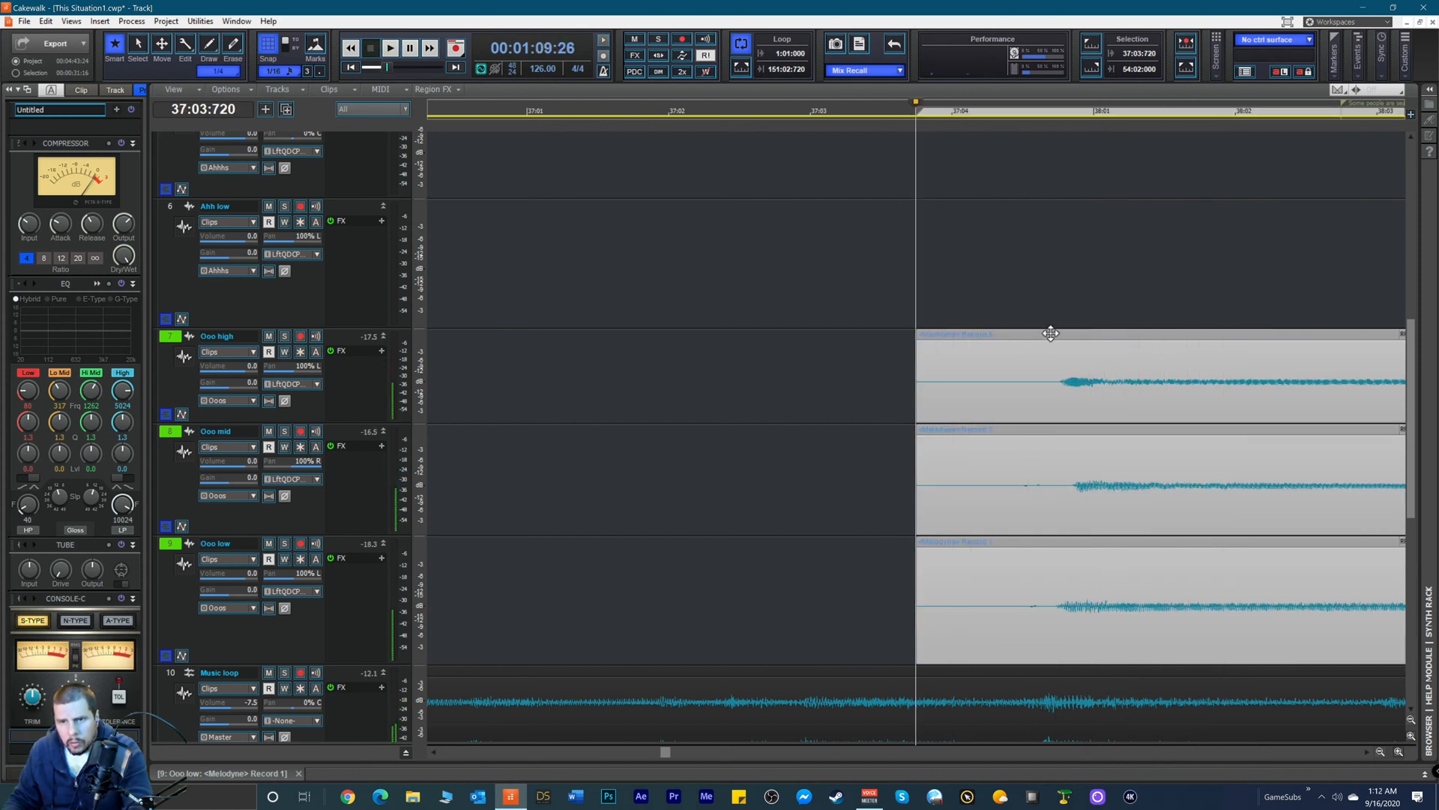
Step: Return the three copied Ooo clips to start at 37:04:000, and play the whole copied section alongside the lead vocal
{"action": "left_click_drag", "start_coordinate": [1052, 338], "coordinate": [1086, 342]}
{"action": "key", "text": "space"}
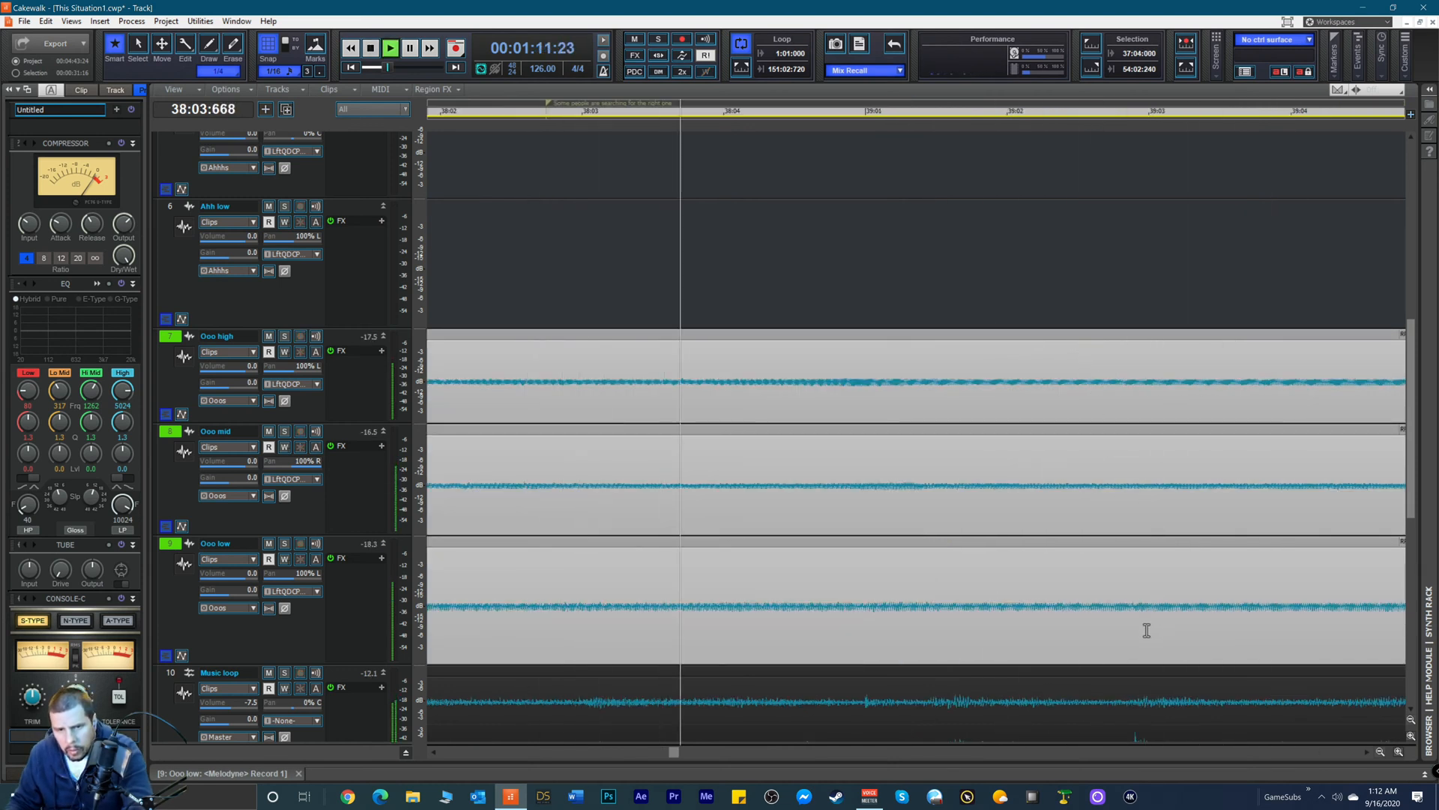
{"action": "left_click", "coordinate": [1382, 751]}
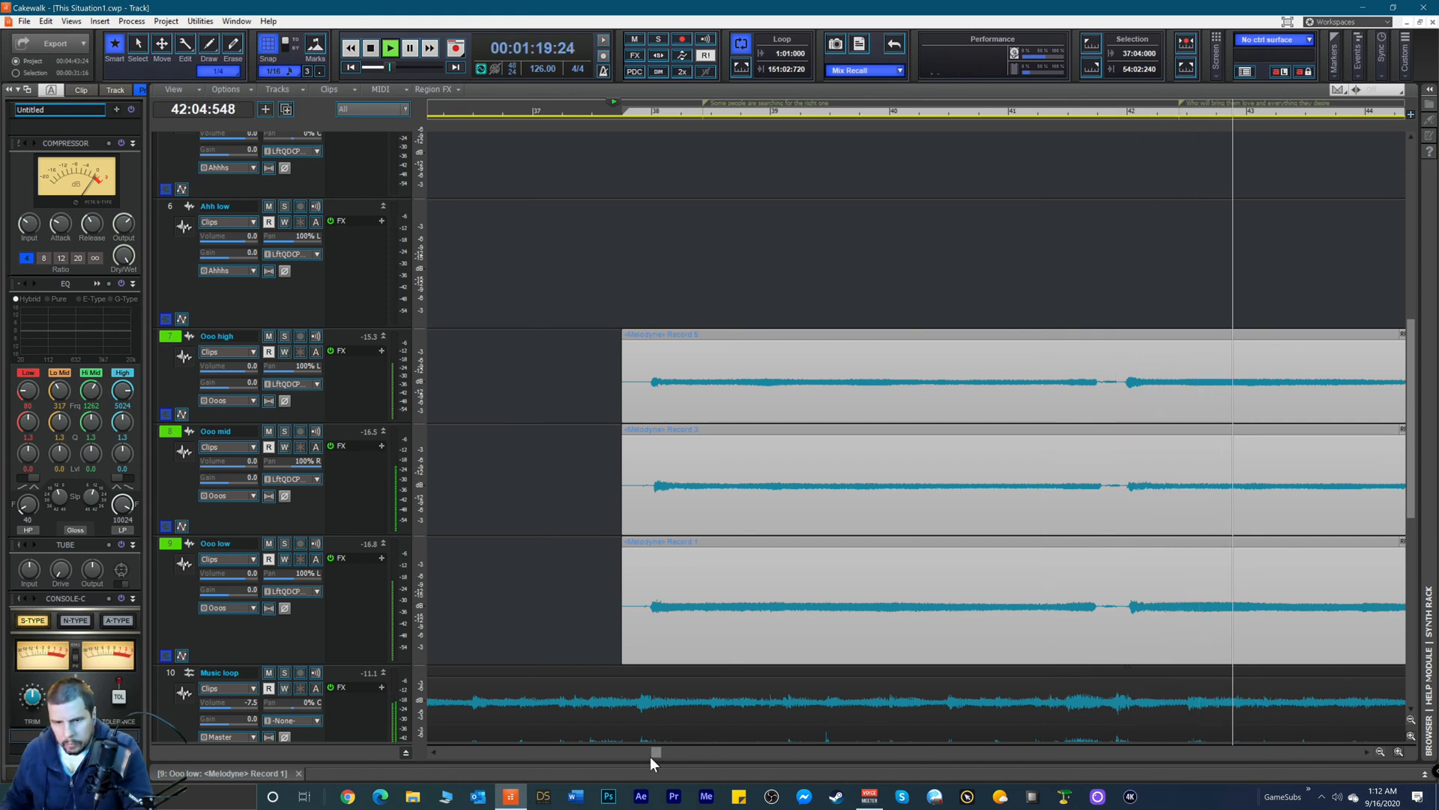
{"action": "left_click", "coordinate": [1380, 751]}
{"action": "left_click", "coordinate": [1380, 751]}
{"action": "left_click", "coordinate": [1380, 751]}
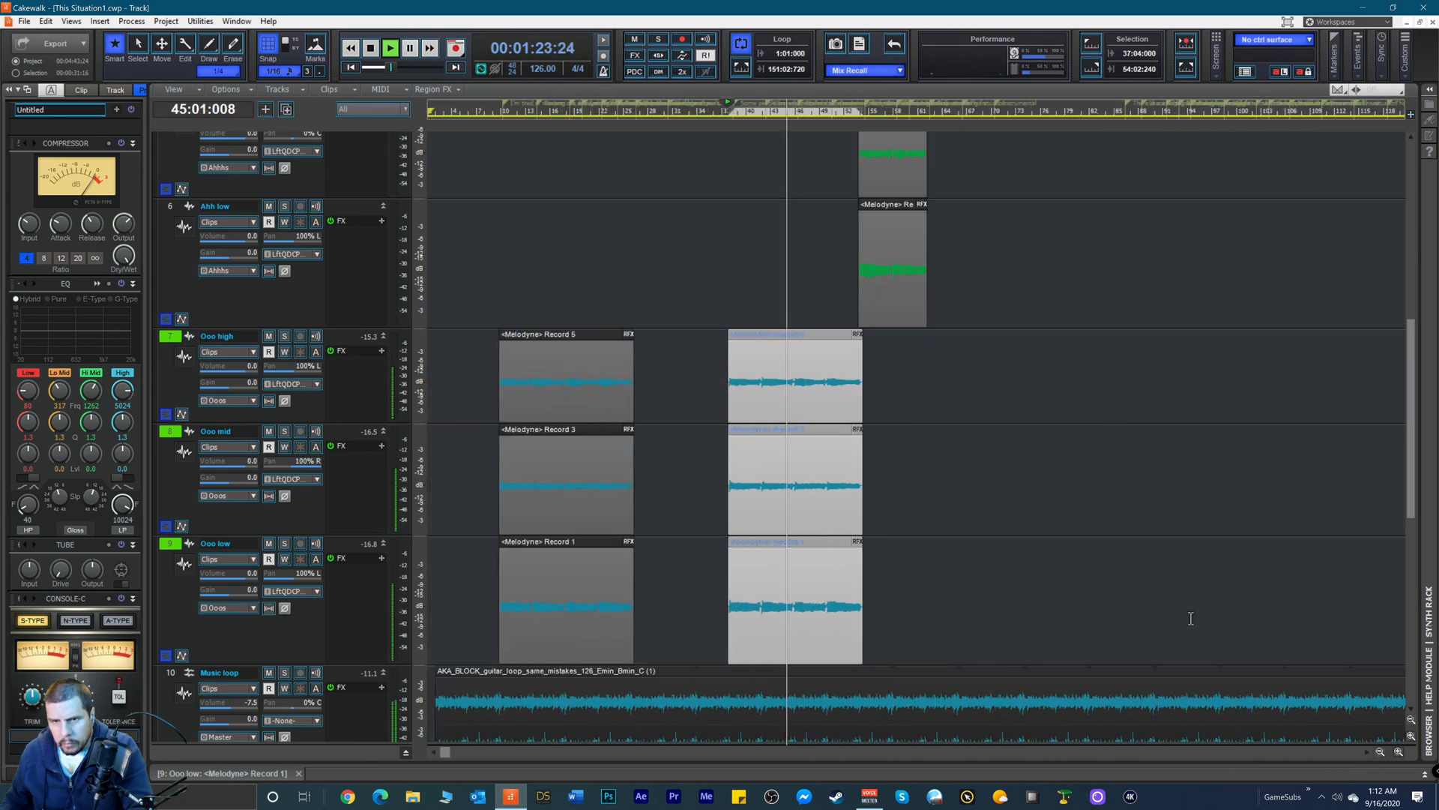
{"action": "scroll", "coordinate": [1230, 642], "scroll_direction": "up", "scroll_amount": 5}
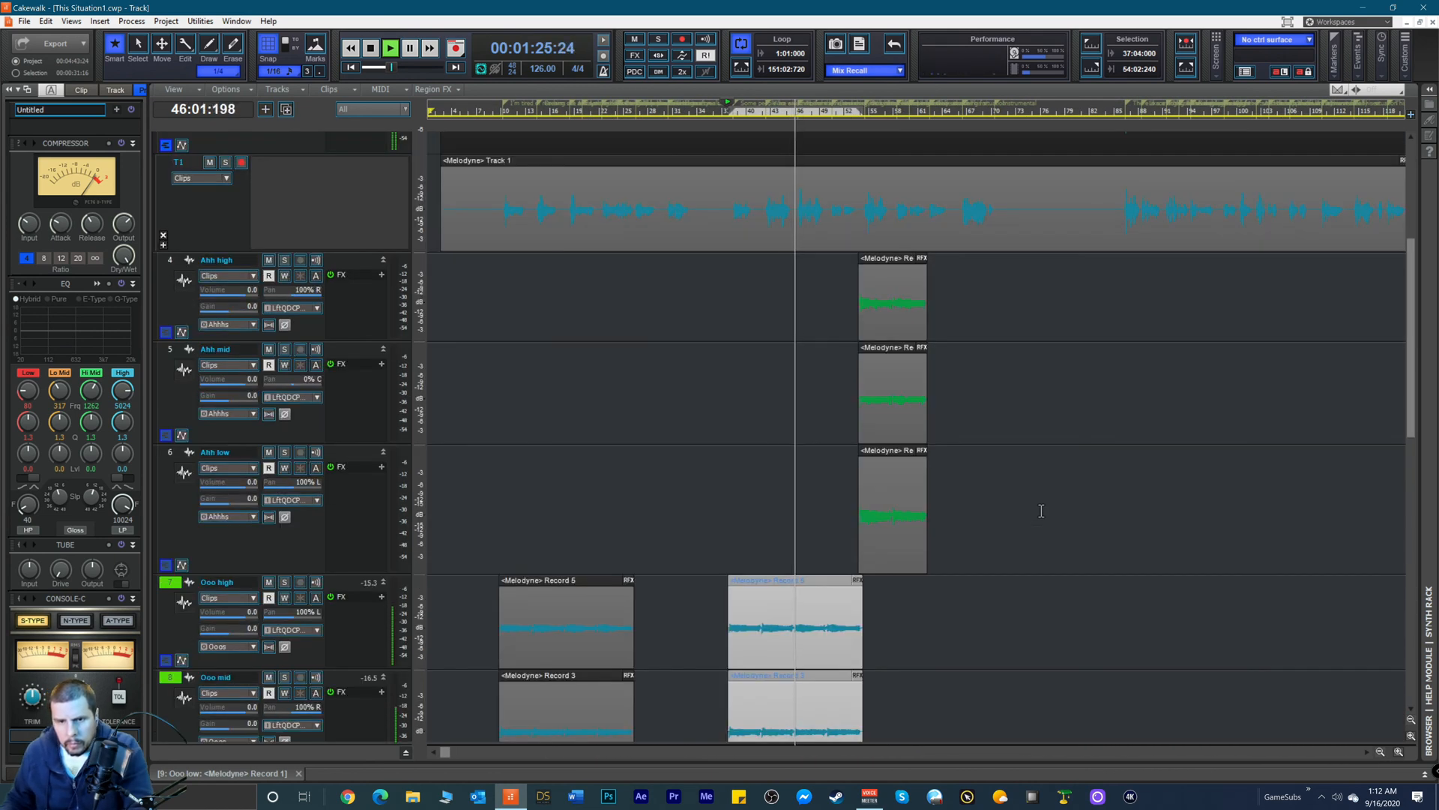
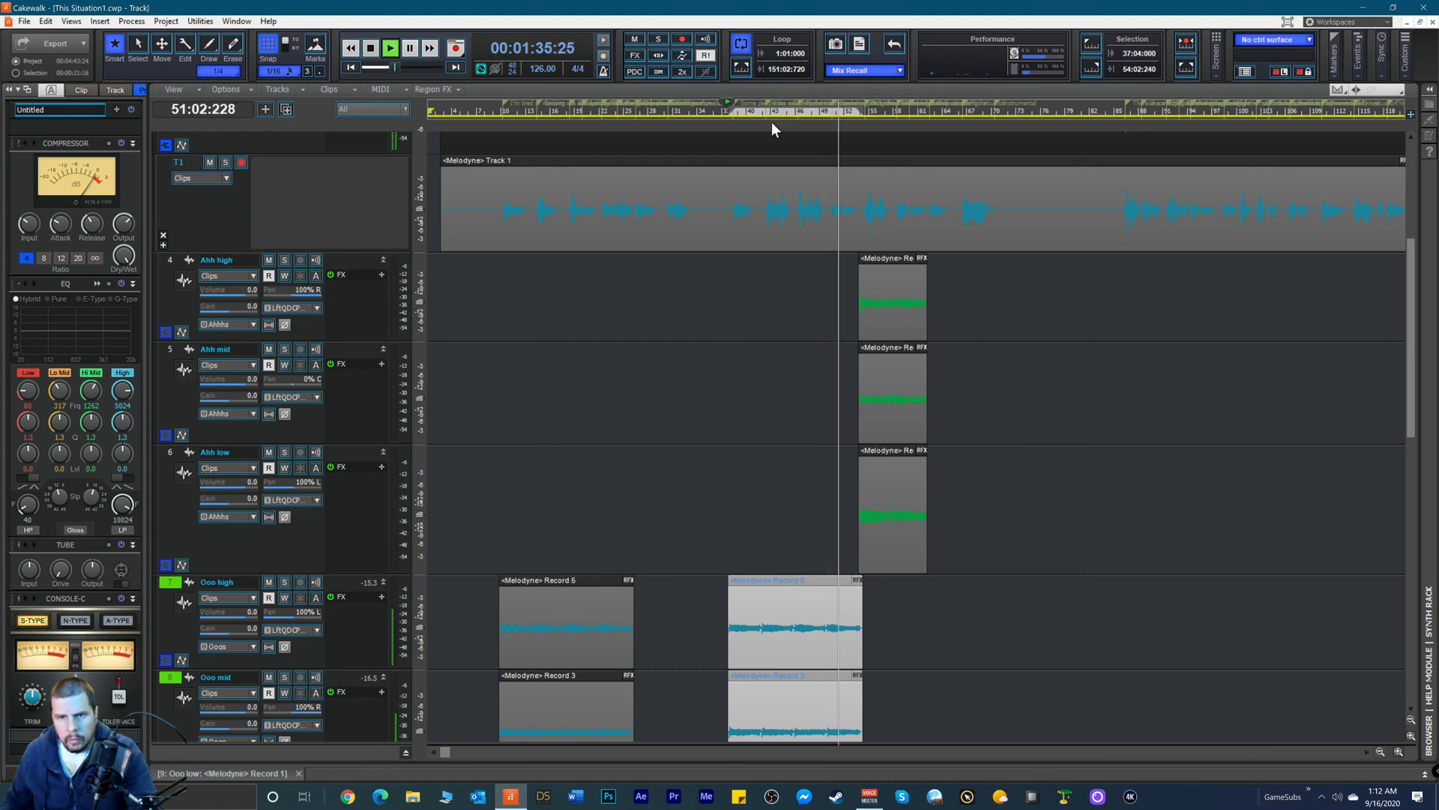
Step: Replay the passage around bars 45 and 46 to check the lead vocal against the copied Ooos
{"action": "left_click", "coordinate": [784, 110]}
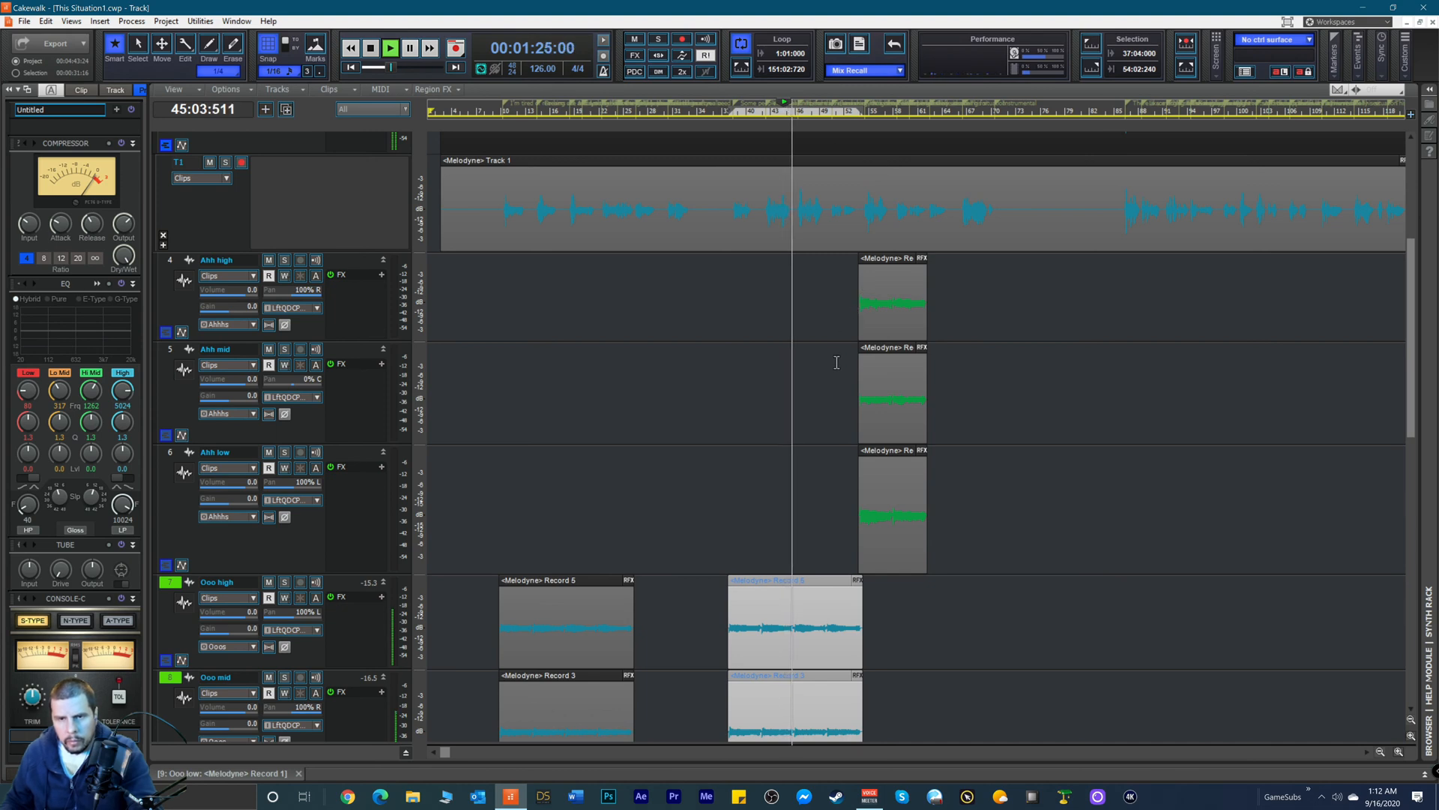
{"action": "scroll", "coordinate": [837, 362], "scroll_direction": "up", "scroll_amount": 3}
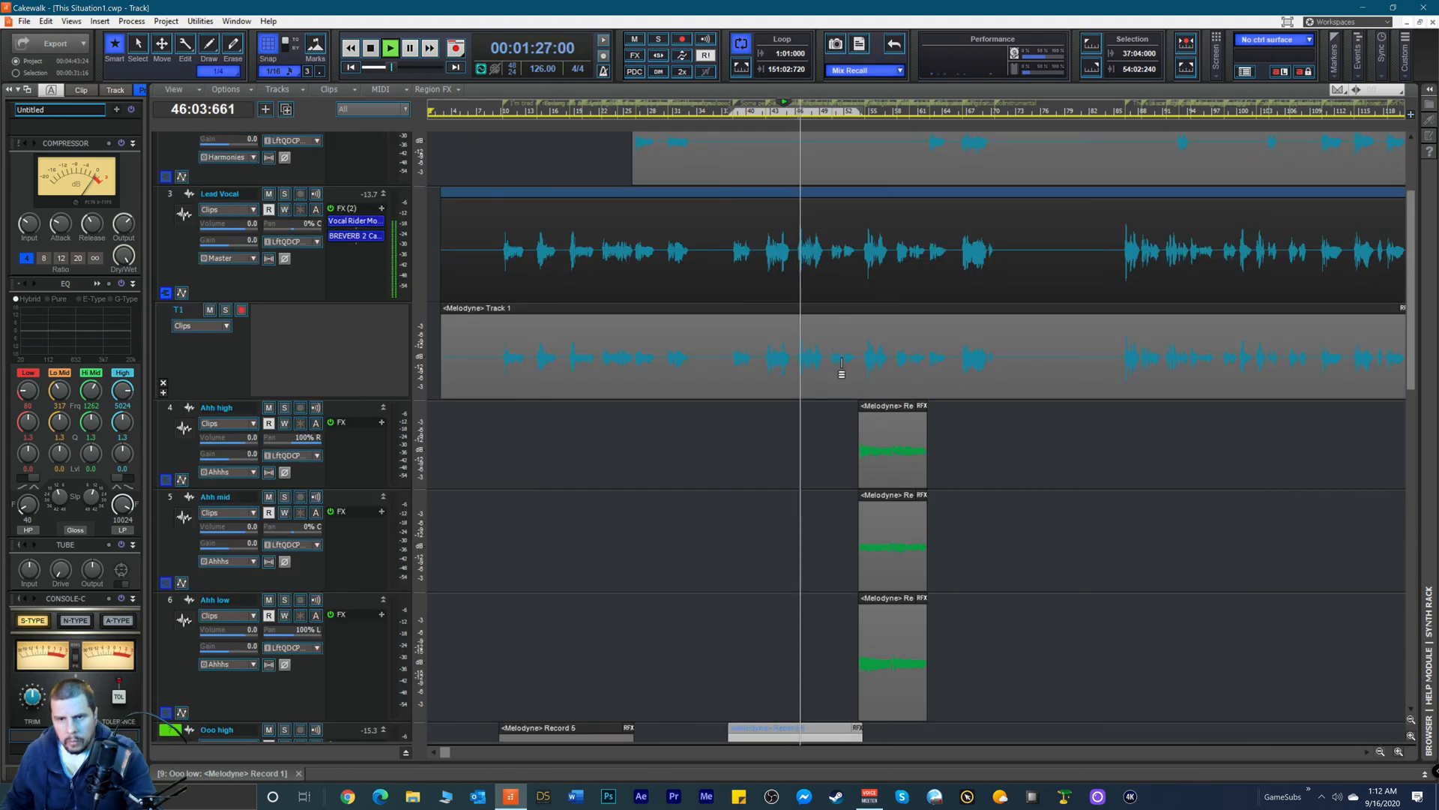
{"action": "key", "text": "space"}
{"action": "key", "text": "space"}
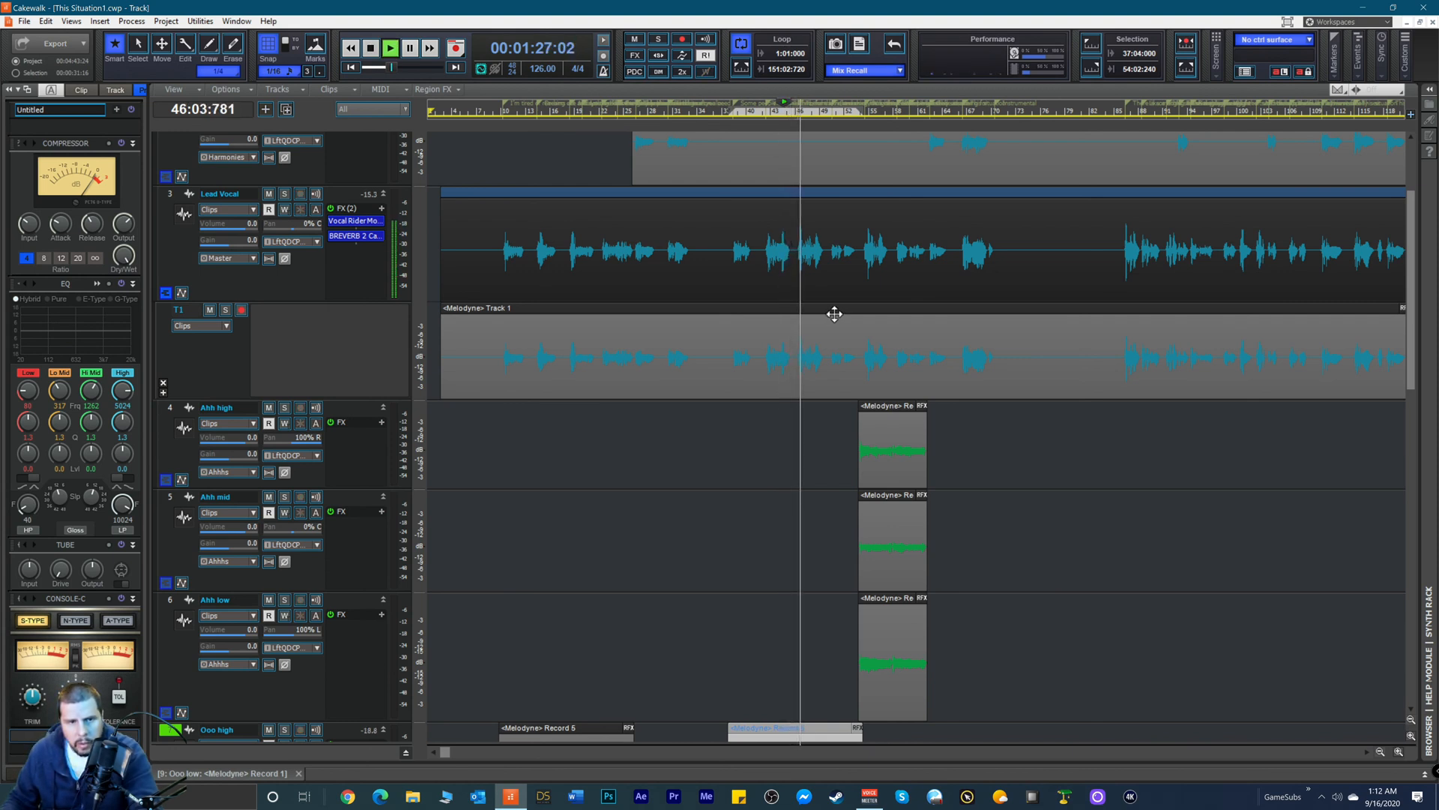
Step: Stop playback and open the Lead Vocal clip for editing in the Melodyne editor
{"action": "key", "text": "space"}
{"action": "double_click", "coordinate": [834, 313]}
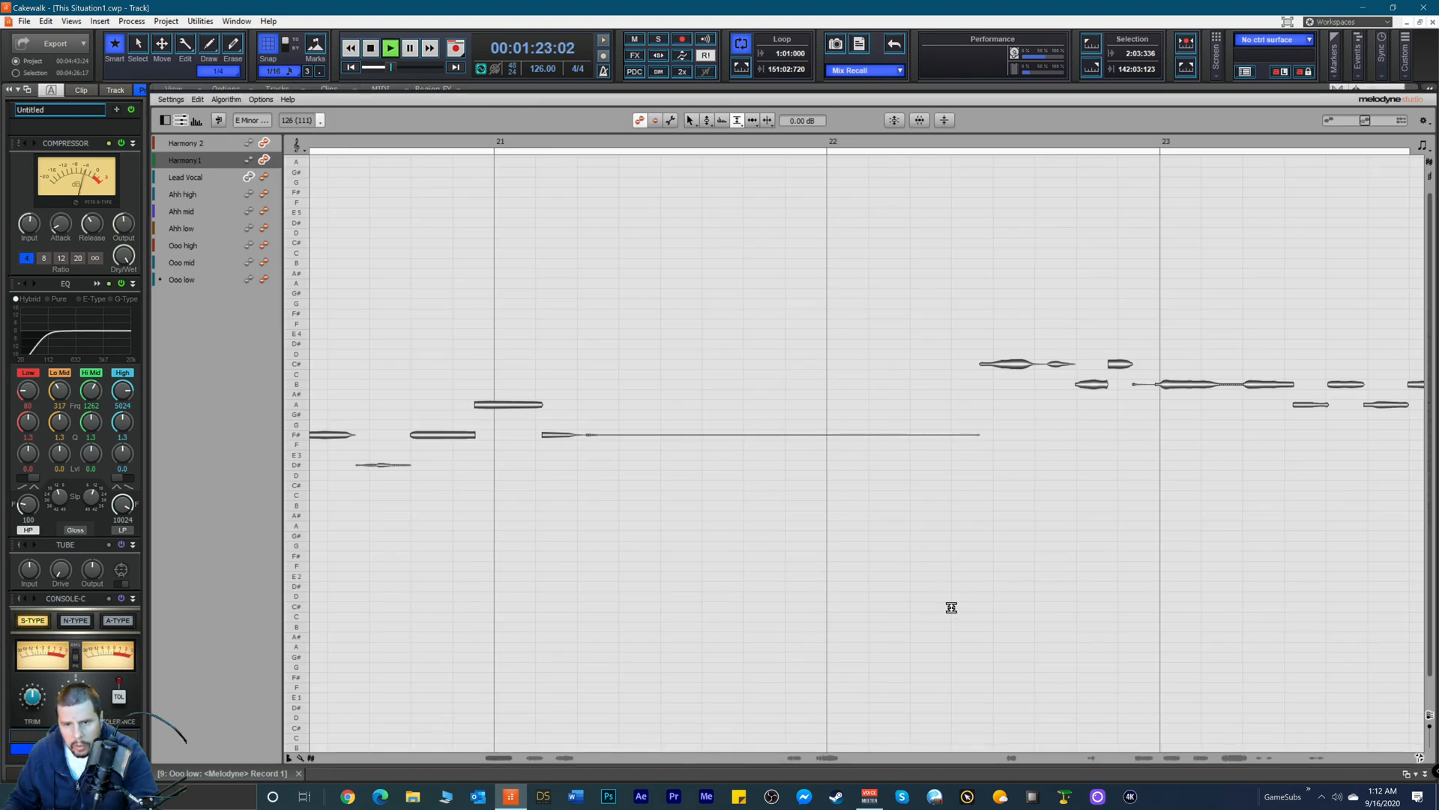
{"action": "left_click", "coordinate": [264, 177]}
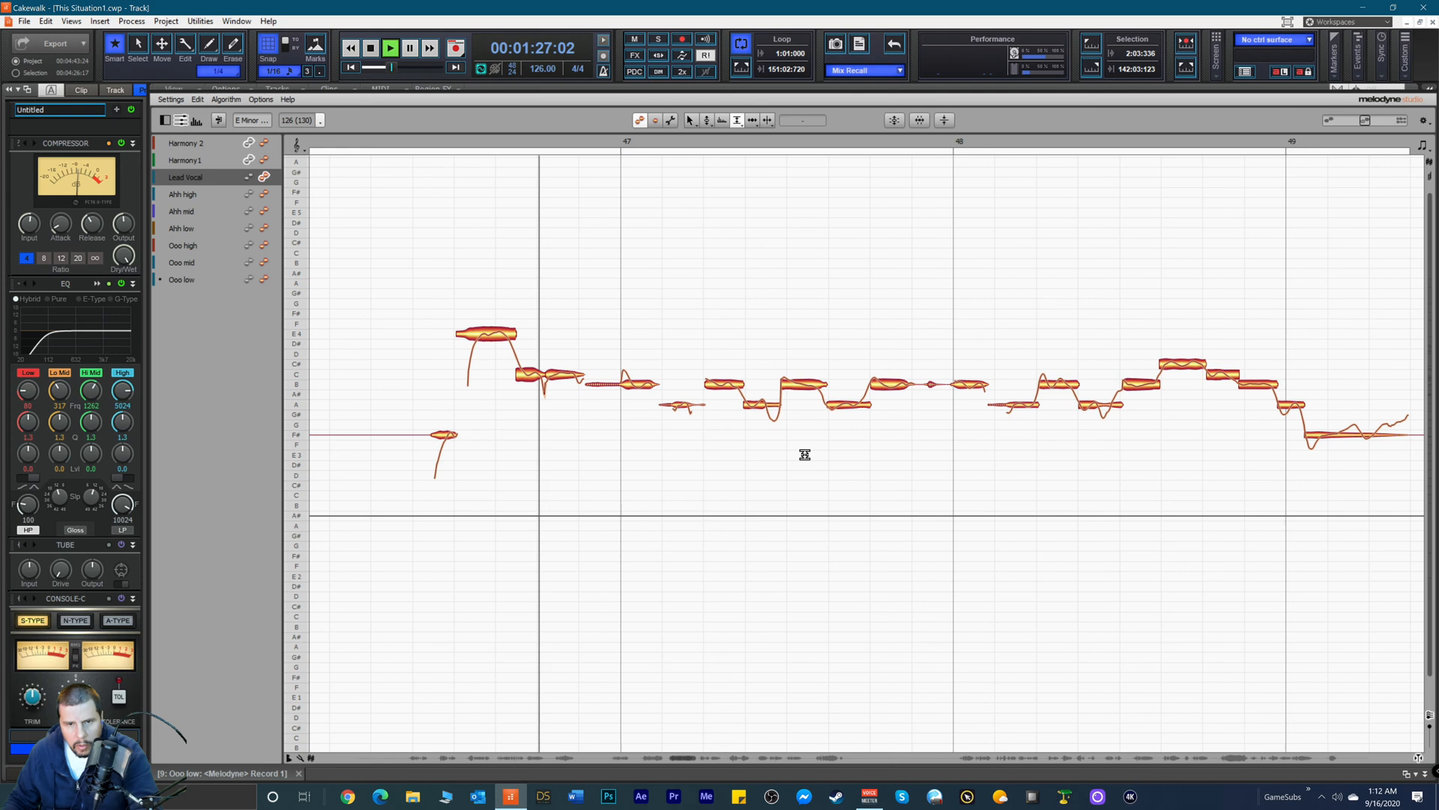
Step: Mute the lead vocal's noise segment between the phrases in bars 53 and 54, using the Amplitude Tool
{"action": "left_click_drag", "start_coordinate": [686, 753], "coordinate": [711, 767]}
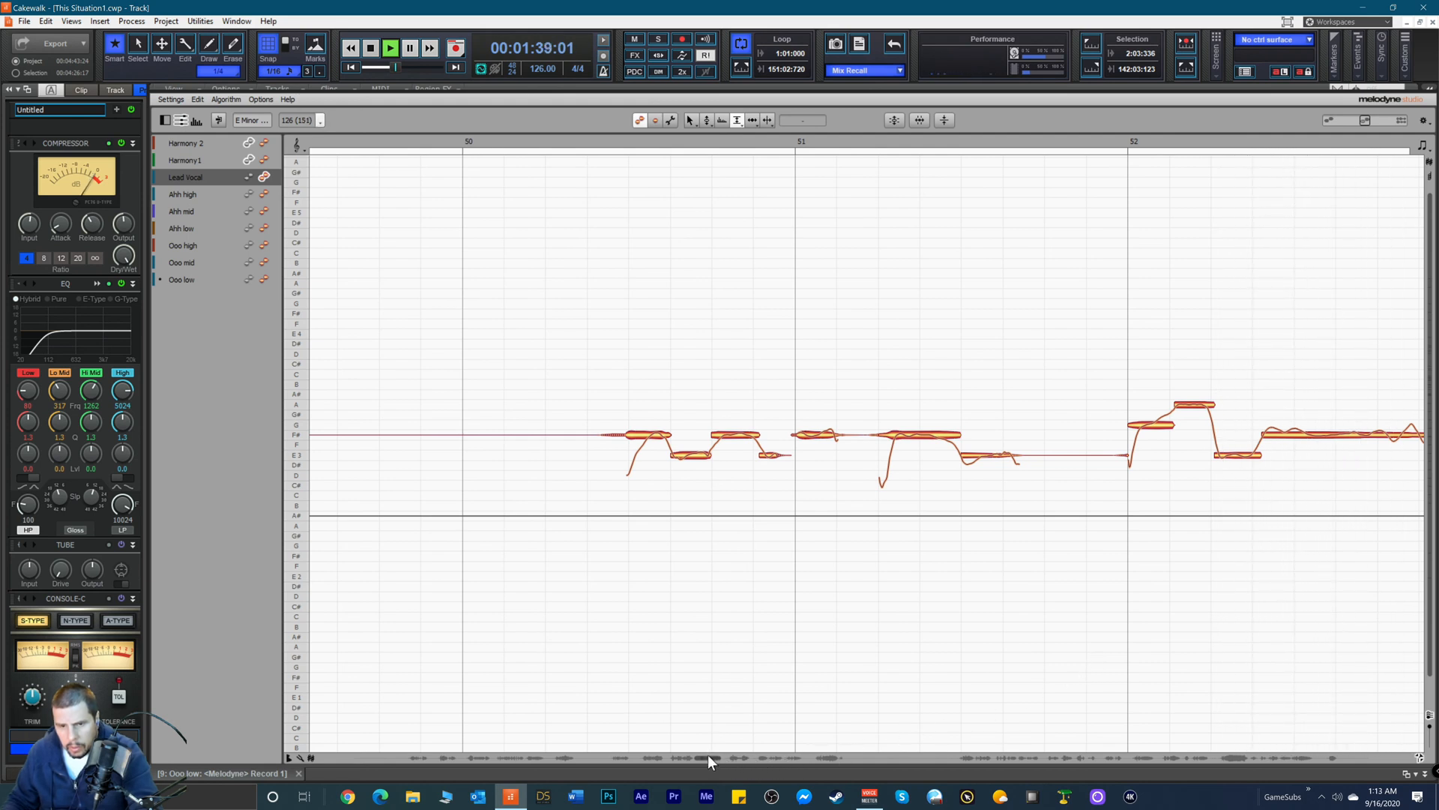
{"action": "left_click_drag", "start_coordinate": [707, 754], "coordinate": [729, 760]}
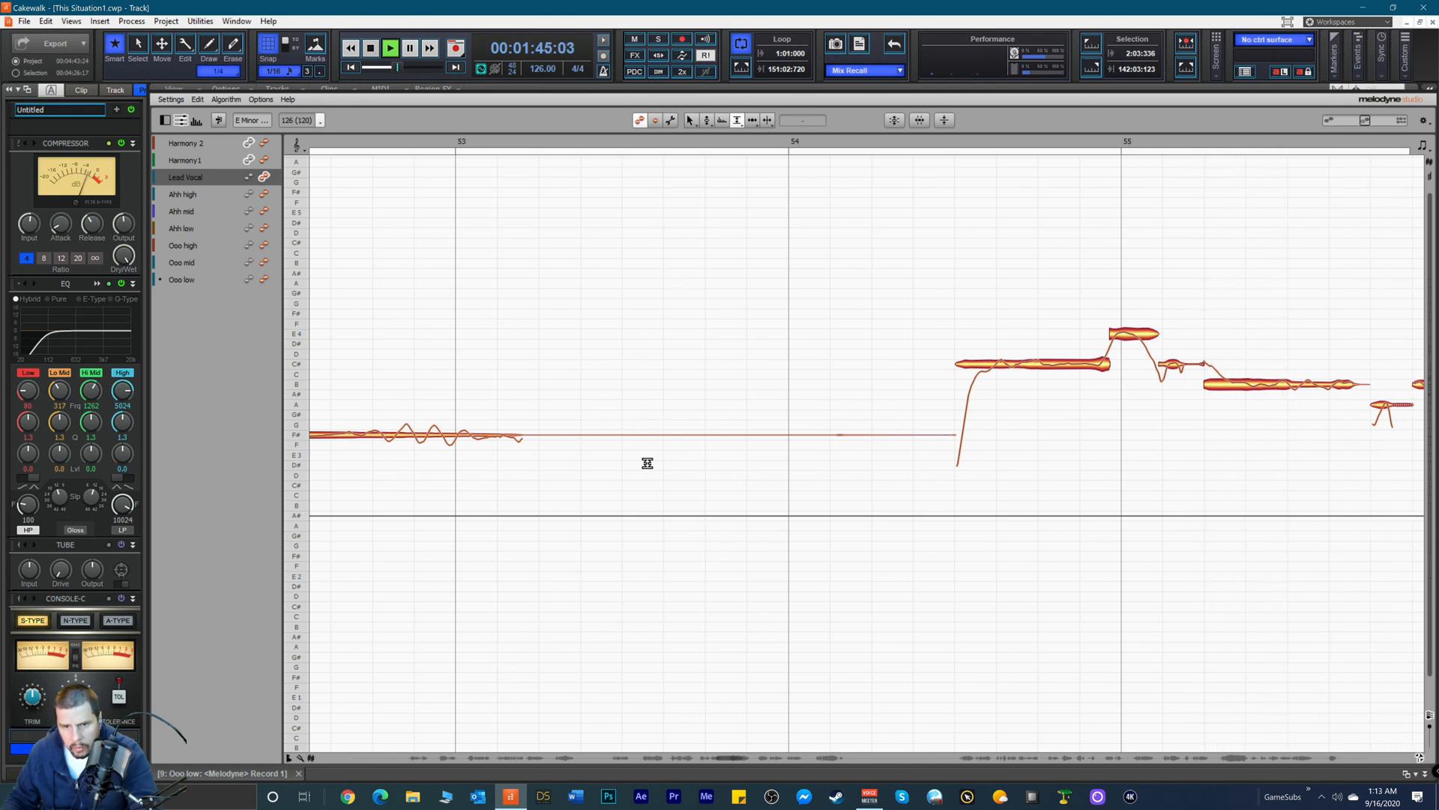
{"action": "right_click", "coordinate": [611, 449]}
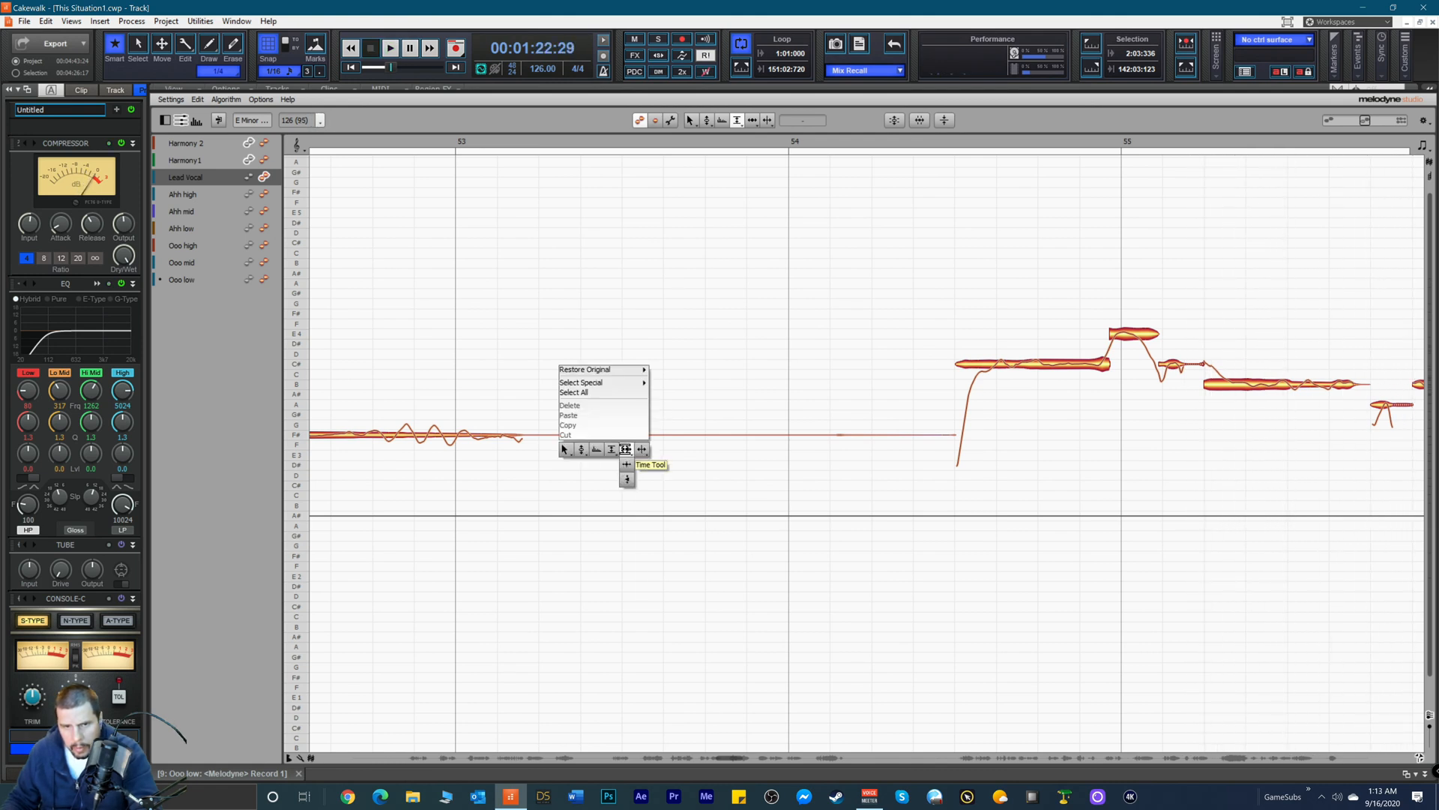
{"action": "left_click", "coordinate": [641, 451]}
{"action": "left_click_drag", "start_coordinate": [610, 398], "coordinate": [847, 483]}
{"action": "right_click", "coordinate": [711, 454]}
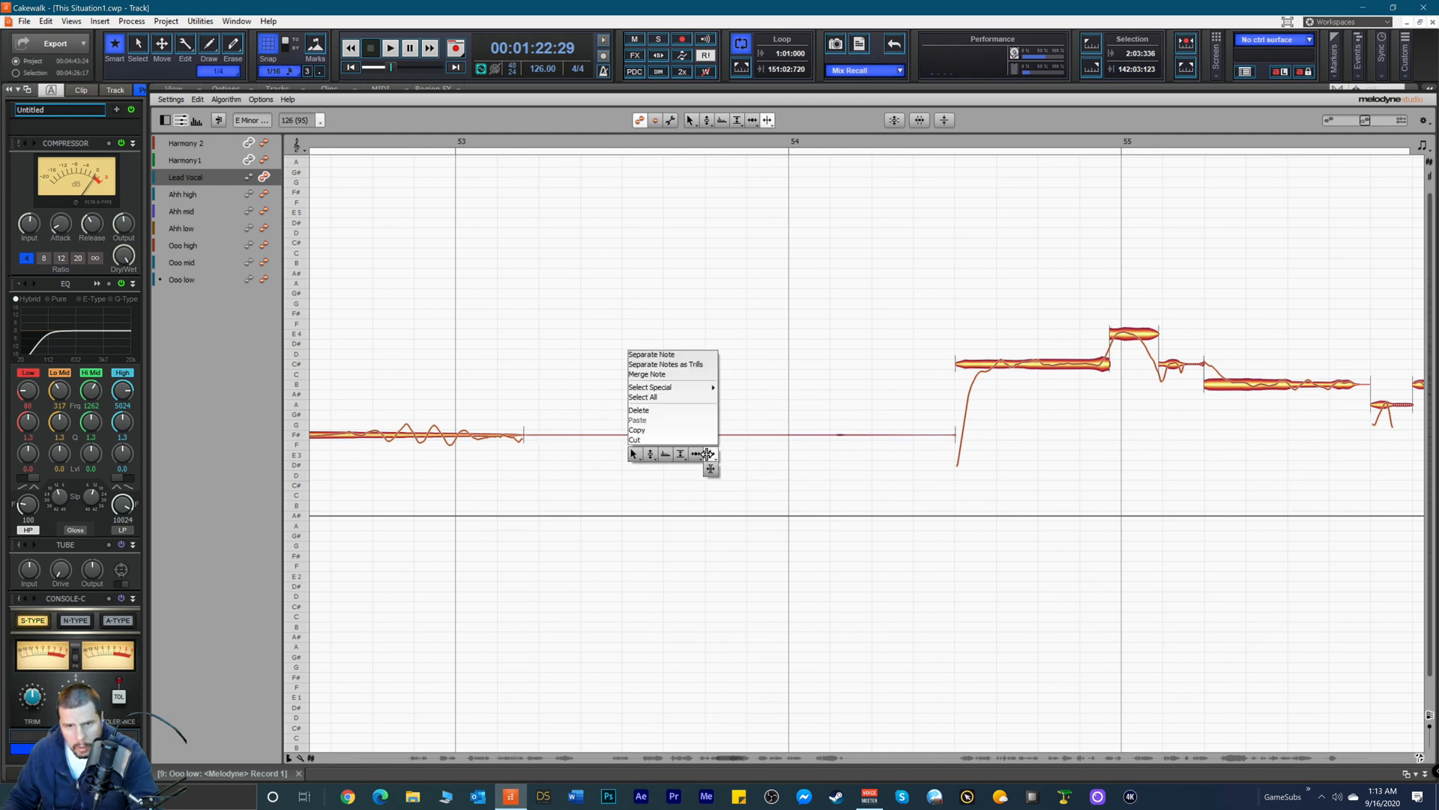
{"action": "left_click", "coordinate": [680, 454]}
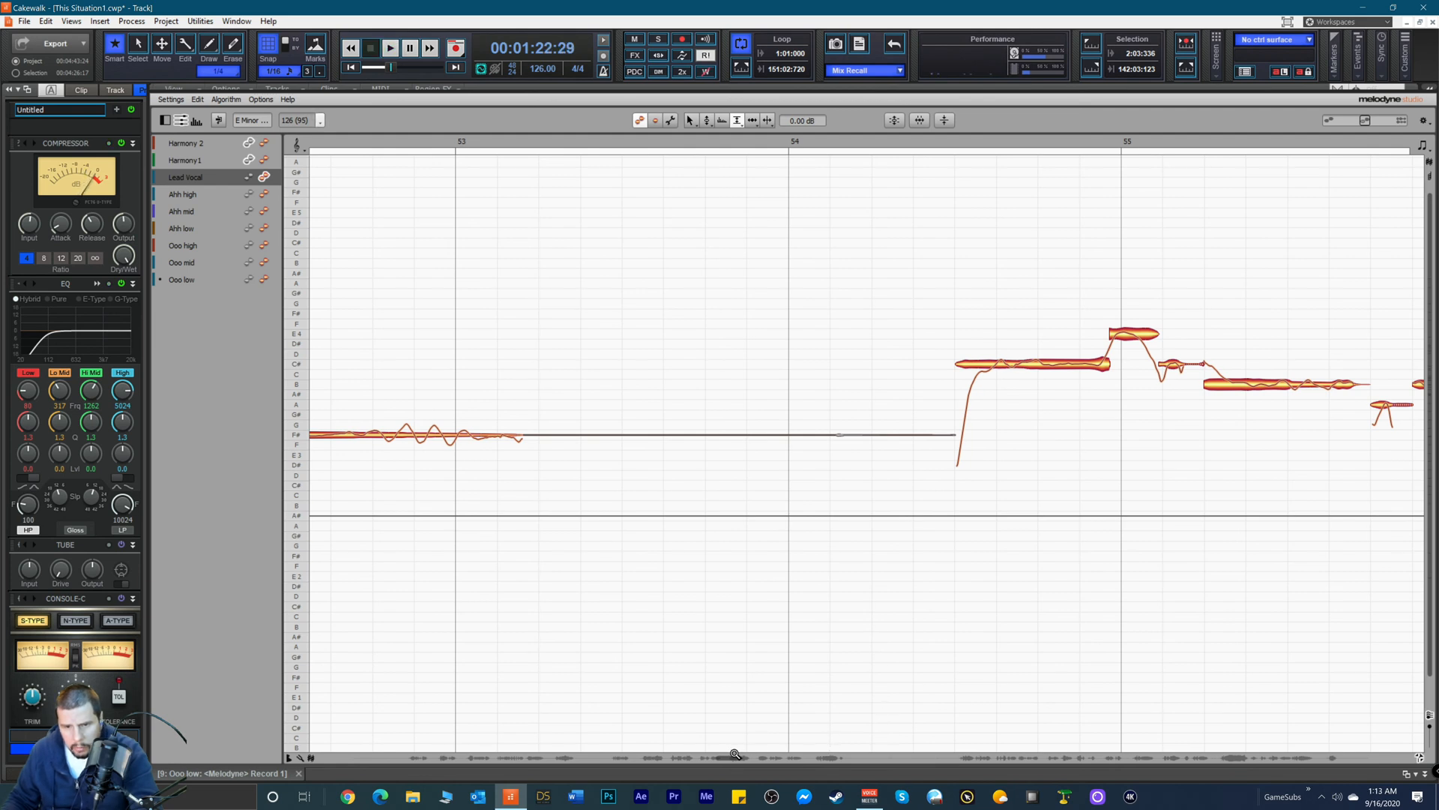
Step: Mute the lead vocal's noise between phrases at bars 57–58, 61–62 and 64–66
{"action": "left_click_drag", "start_coordinate": [731, 754], "coordinate": [760, 759]}
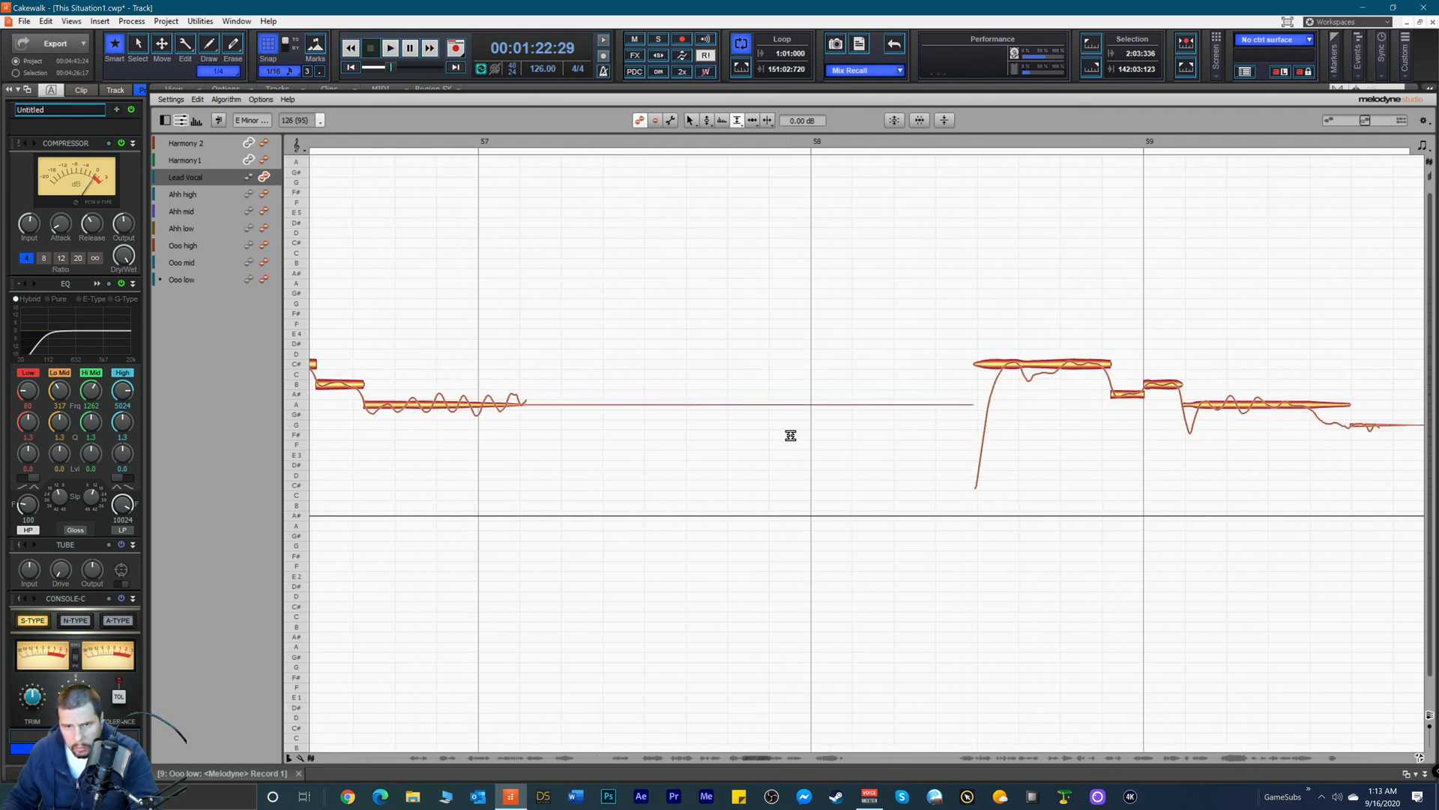
{"action": "left_click_drag", "start_coordinate": [787, 404], "coordinate": [791, 642]}
{"action": "left_click_drag", "start_coordinate": [762, 756], "coordinate": [793, 763]}
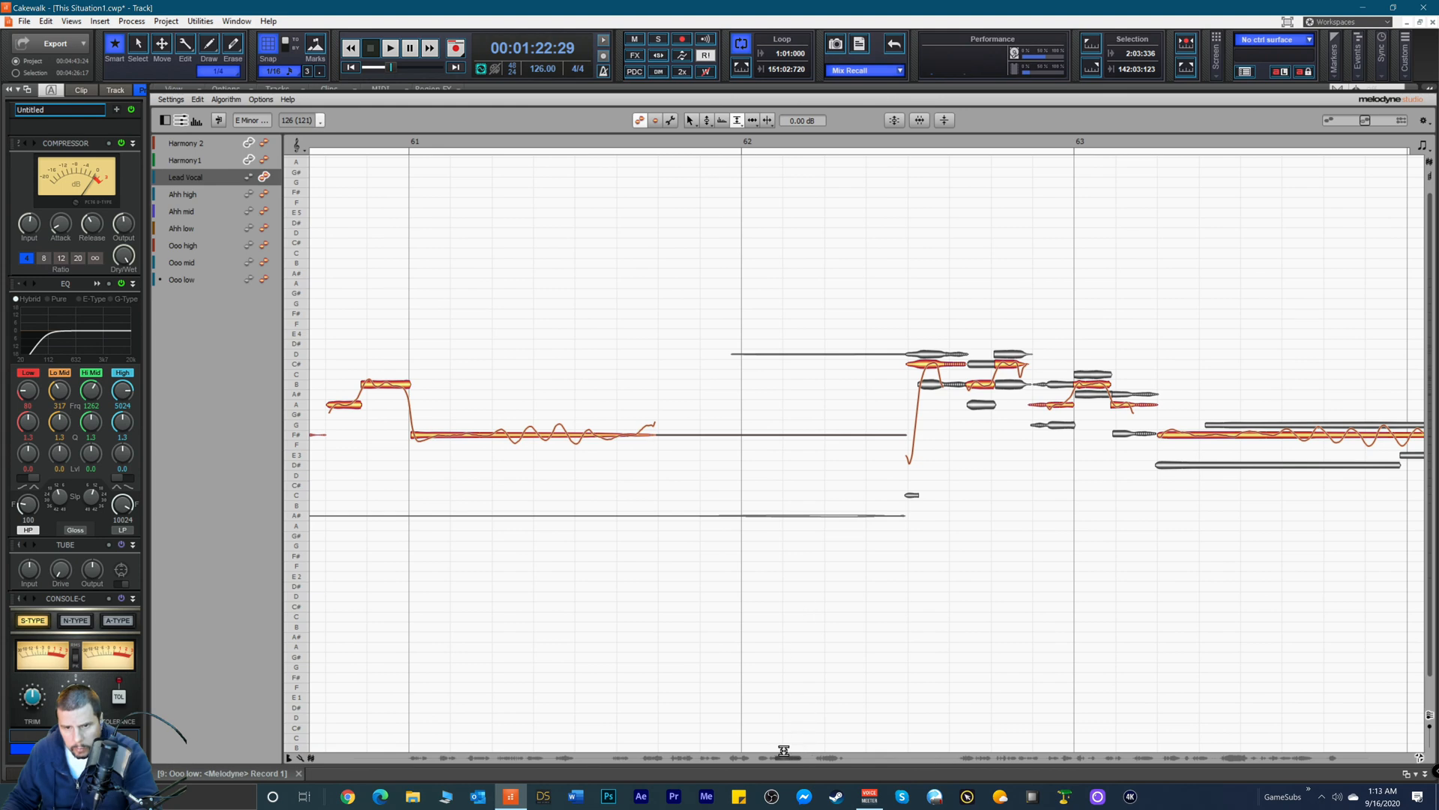
{"action": "left_click_drag", "start_coordinate": [786, 758], "coordinate": [807, 758]}
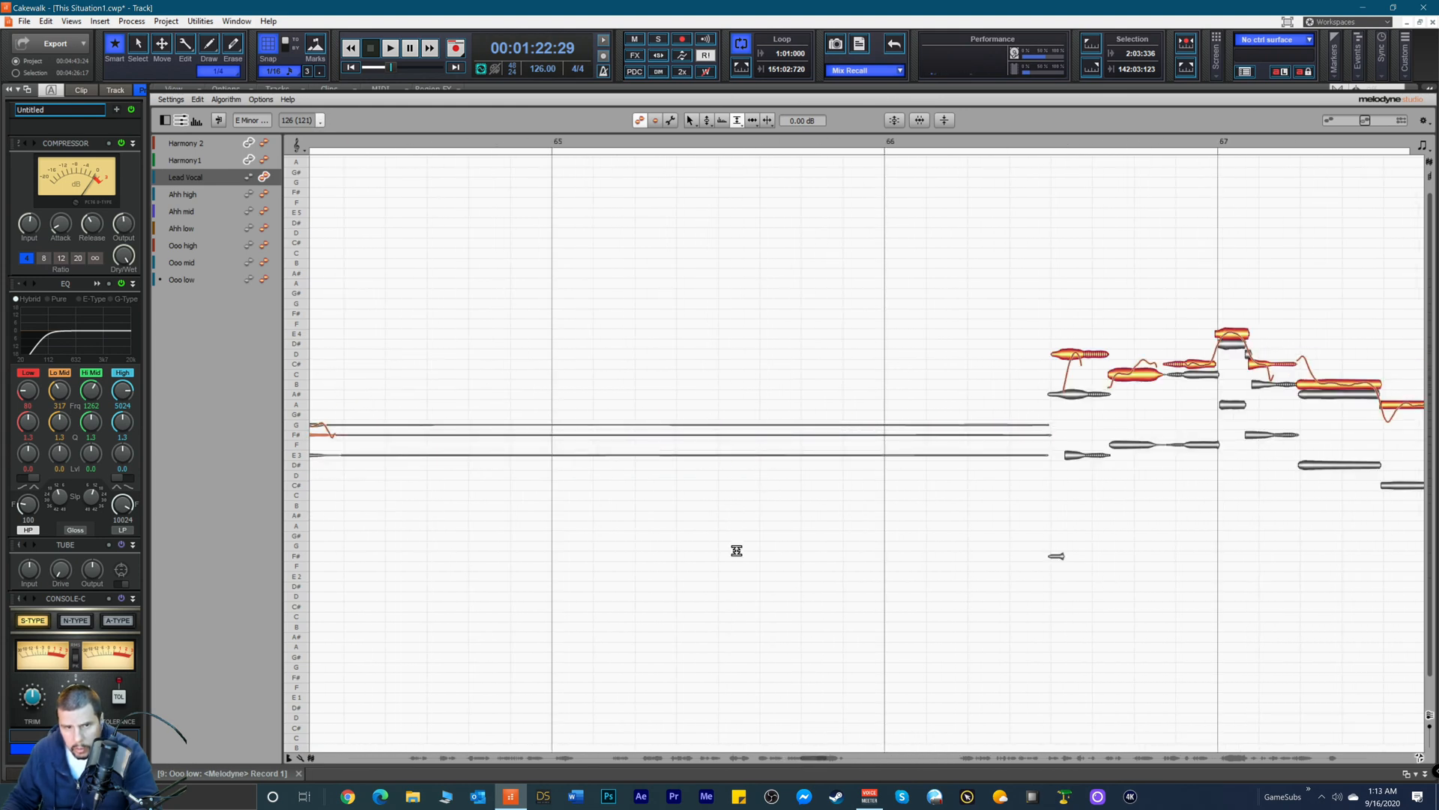
Step: Mute the lead vocal's low E2 noise segment between the phrase in bar 69 and the next note
{"action": "left_click_drag", "start_coordinate": [813, 757], "coordinate": [837, 758]}
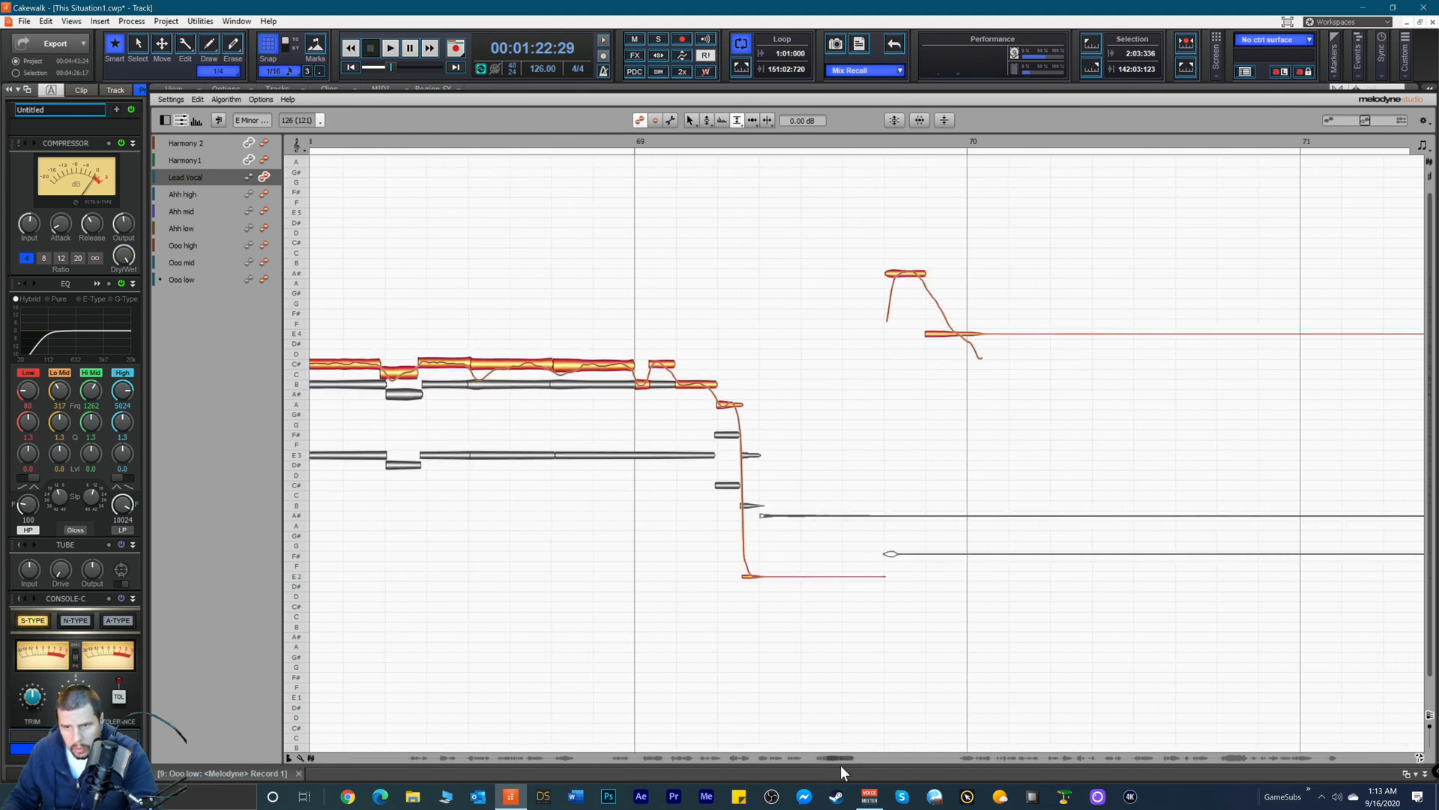
{"action": "right_click", "coordinate": [860, 548]}
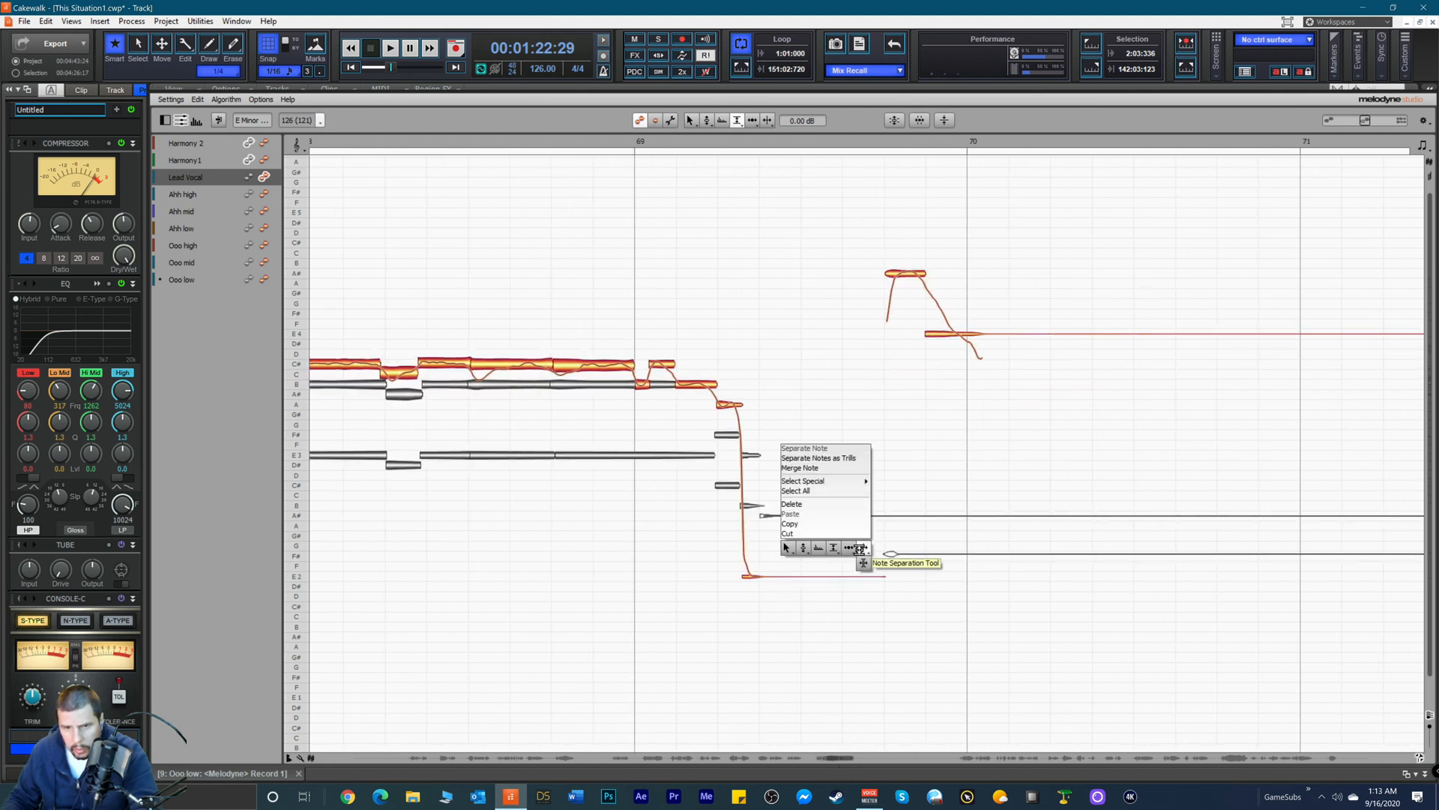
{"action": "left_click", "coordinate": [867, 548]}
{"action": "right_click", "coordinate": [798, 578]}
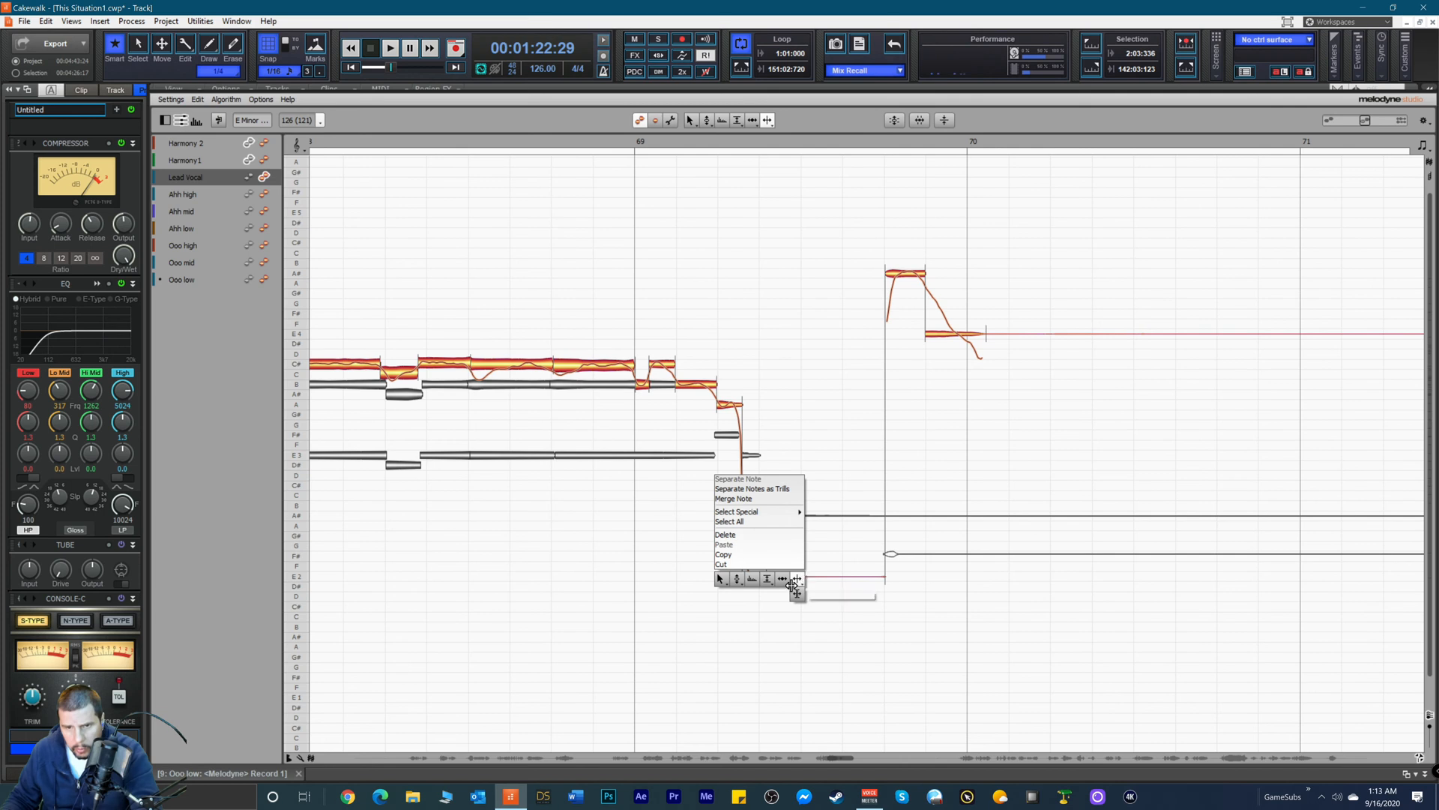
{"action": "left_click", "coordinate": [768, 579]}
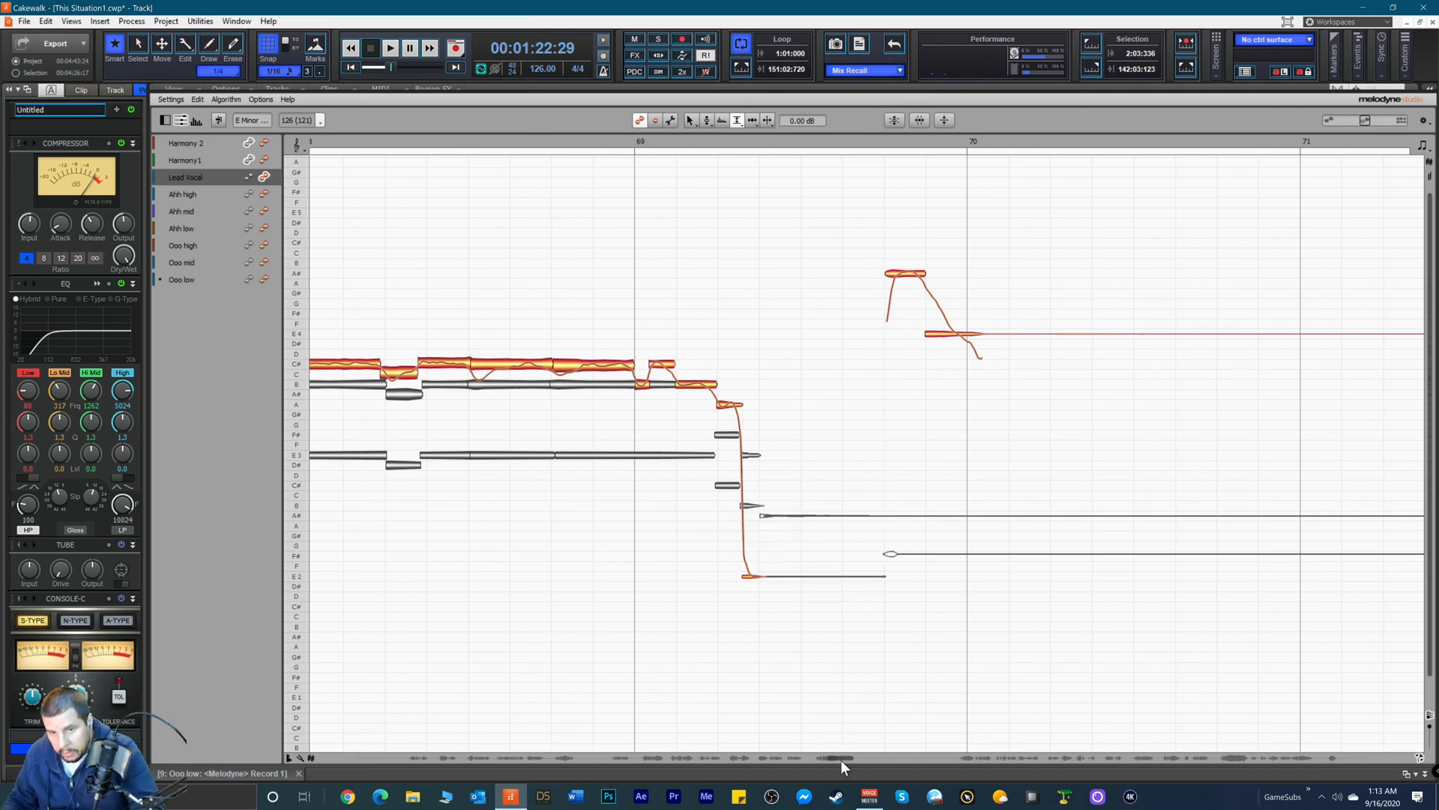
Step: Mute the lead vocal's long E4 tail from bar 70 and the low noise segments in bars 75–77
{"action": "scroll", "coordinate": [842, 758], "scroll_direction": "right", "scroll_amount": 3}
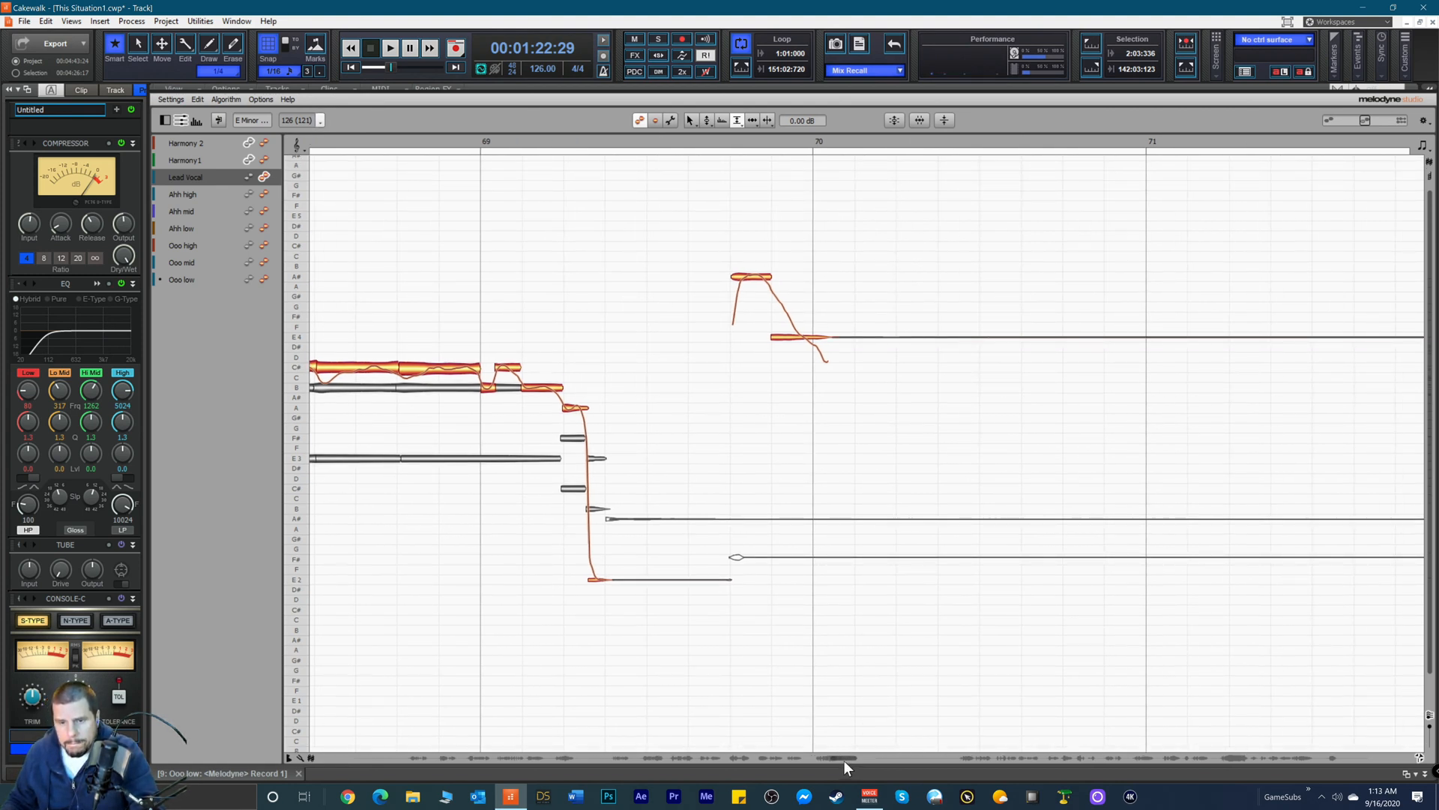
{"action": "left_click_drag", "start_coordinate": [844, 758], "coordinate": [885, 763]}
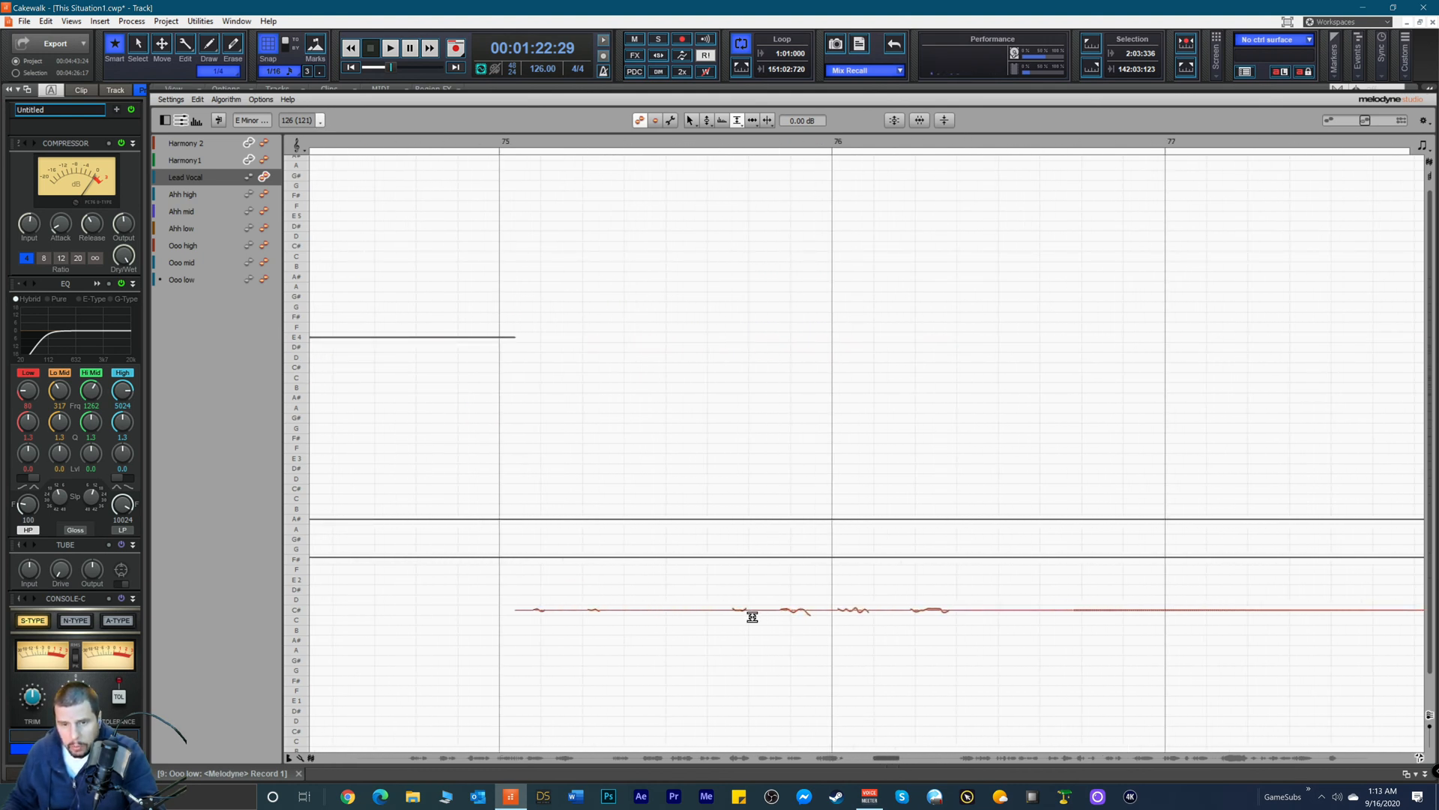
{"action": "left_click_drag", "start_coordinate": [504, 564], "coordinate": [1145, 658]}
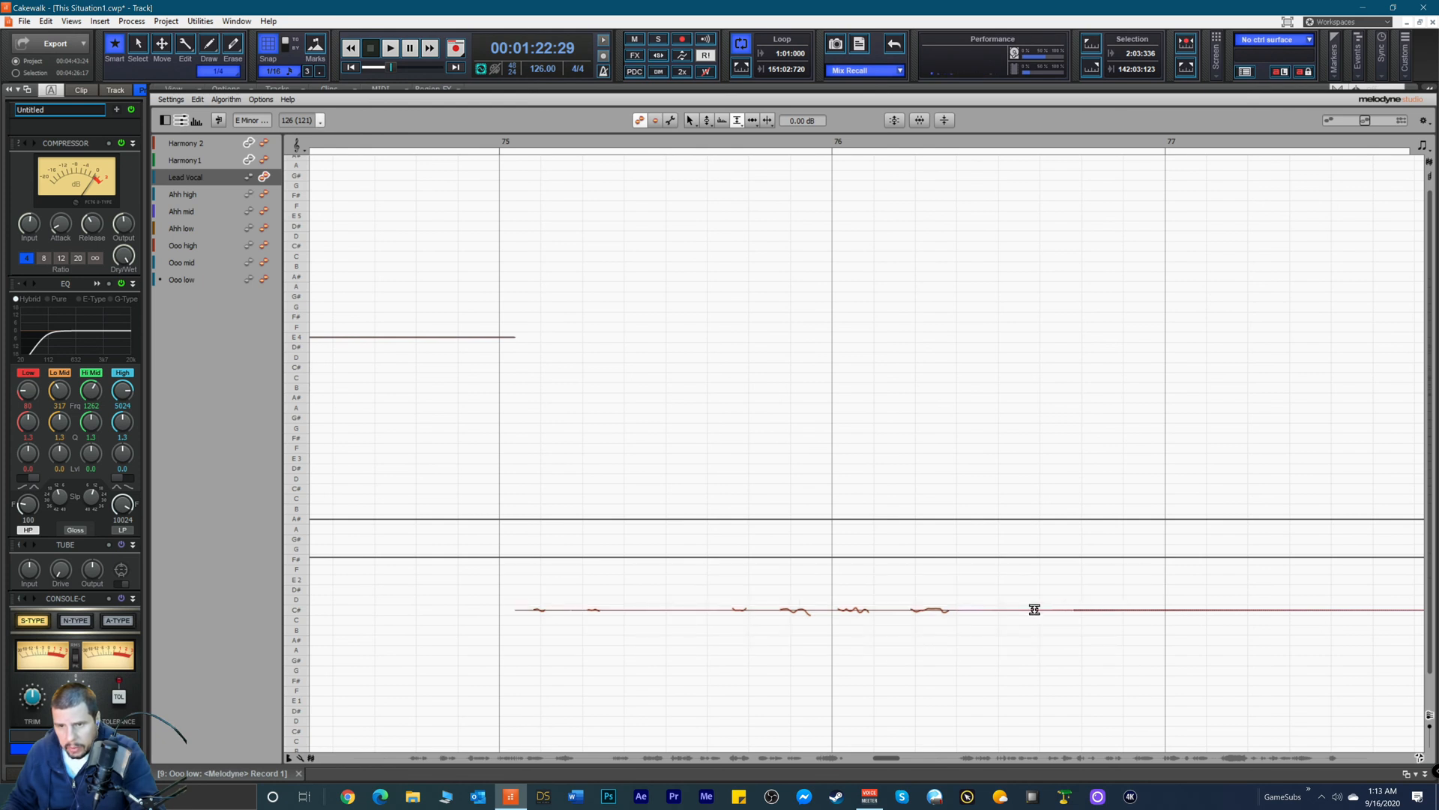
{"action": "double_click", "coordinate": [1023, 613]}
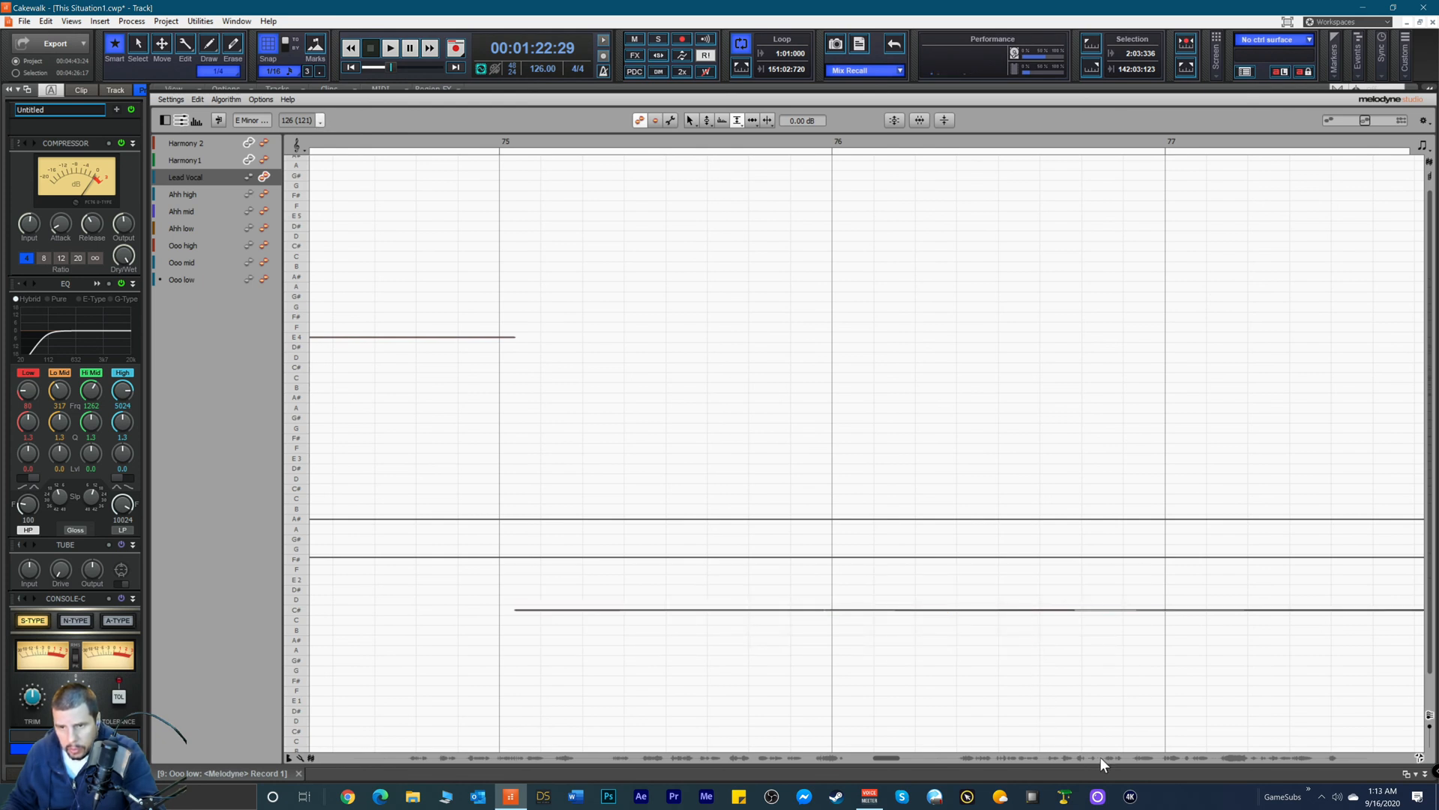
Step: Mute the remaining low C# noise segments of the lead vocal across bars 78–83
{"action": "left_click_drag", "start_coordinate": [888, 758], "coordinate": [908, 759]}
{"action": "left_click_drag", "start_coordinate": [682, 601], "coordinate": [1278, 633]}
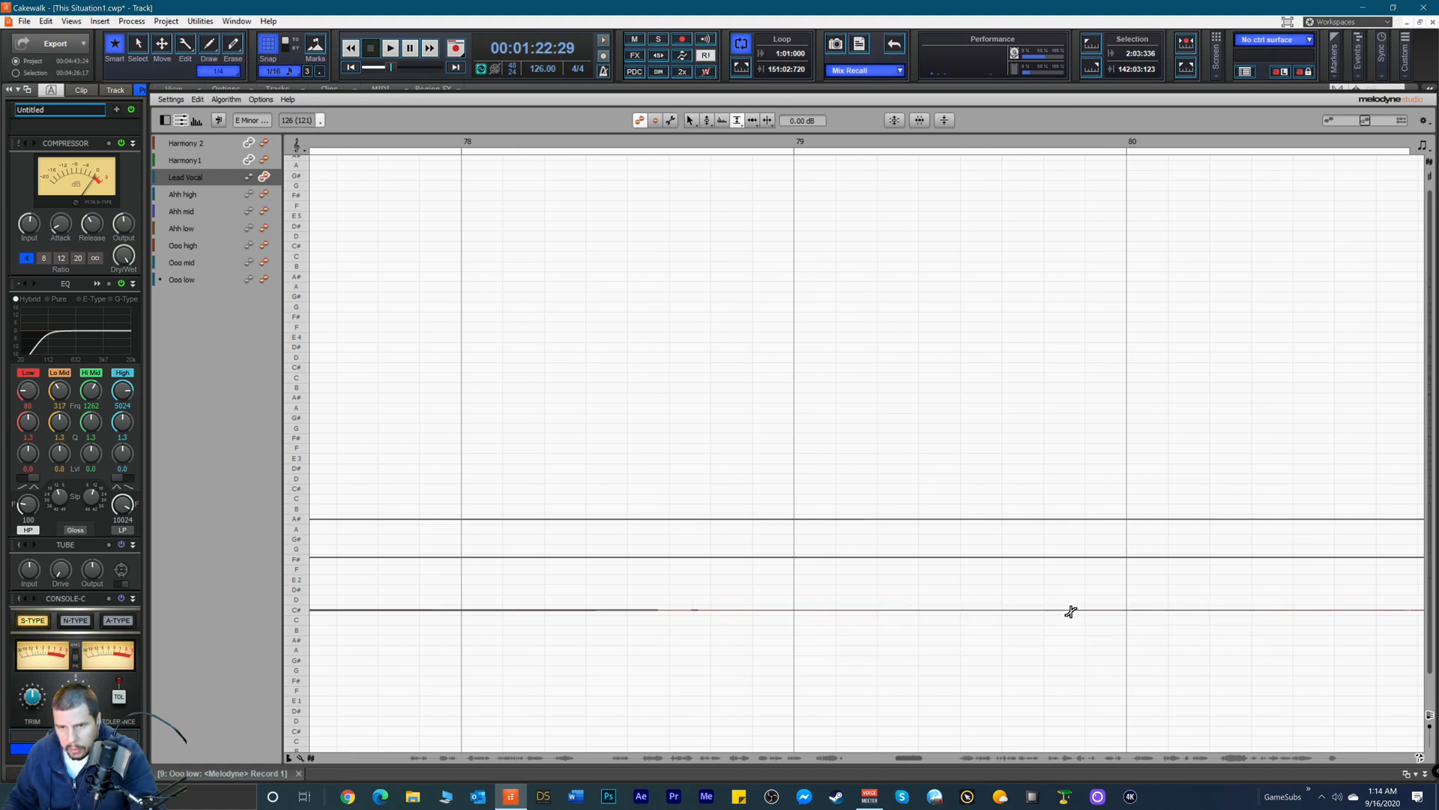
{"action": "left_click_drag", "start_coordinate": [1016, 611], "coordinate": [1017, 609]}
{"action": "left_click_drag", "start_coordinate": [911, 756], "coordinate": [931, 758]}
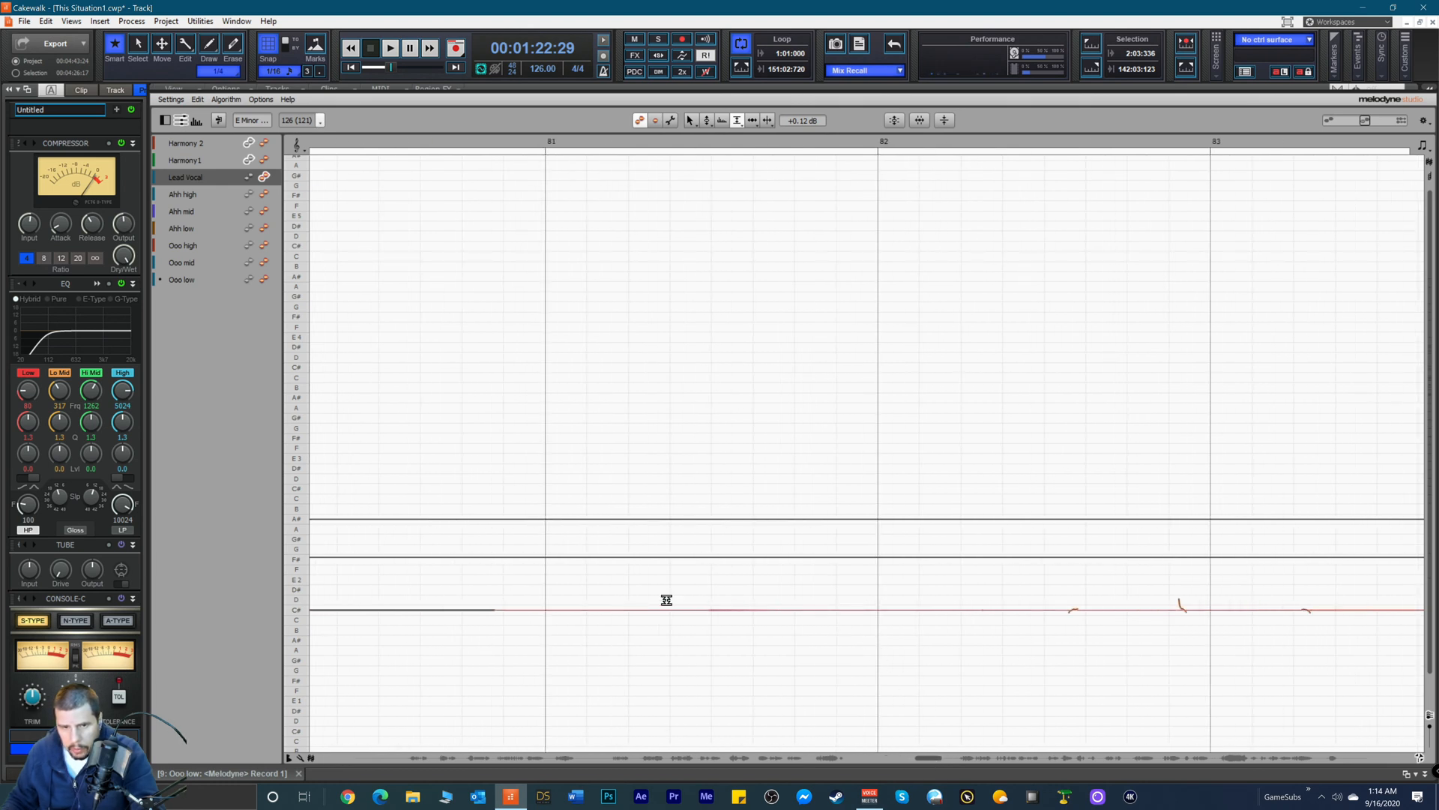
{"action": "left_click_drag", "start_coordinate": [590, 601], "coordinate": [1374, 663]}
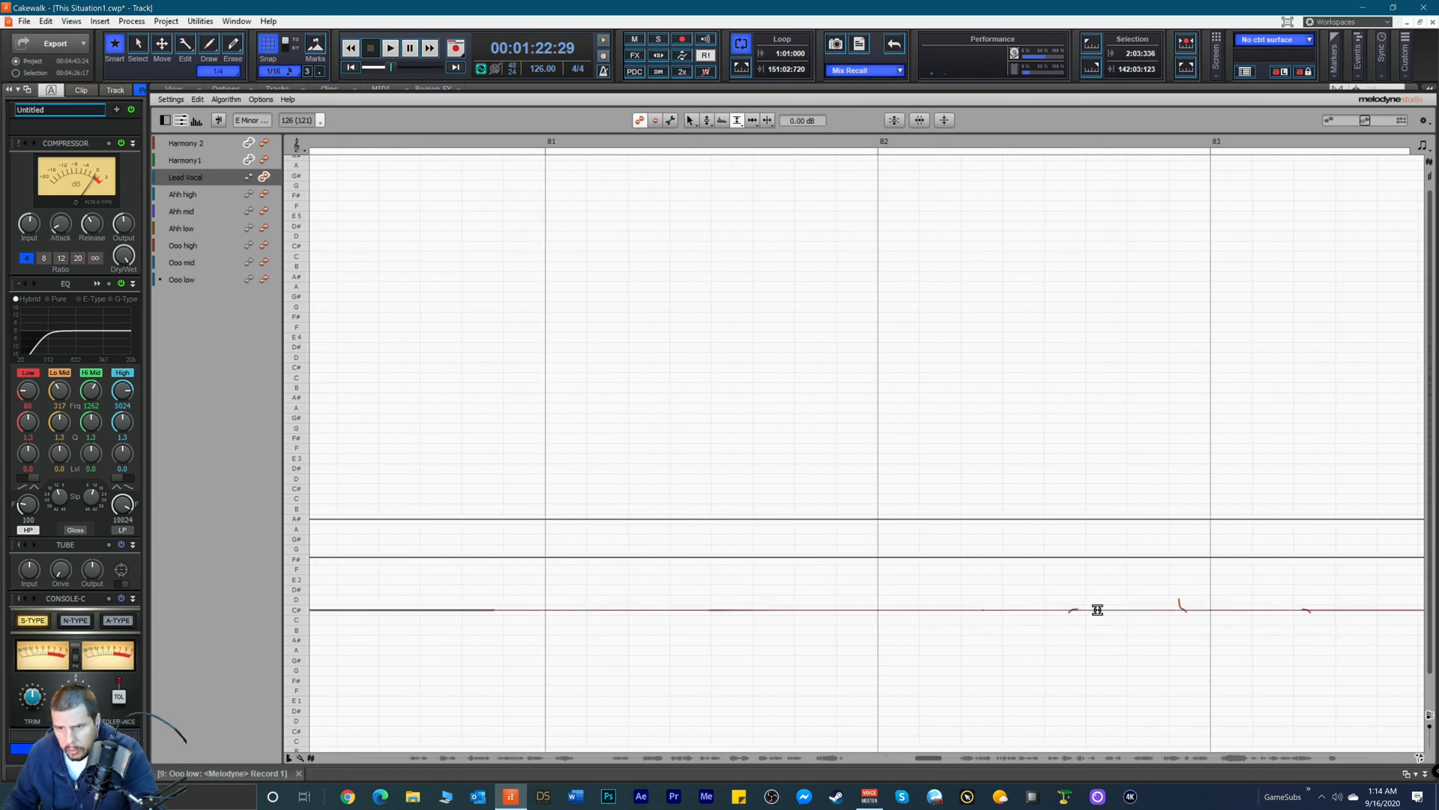
{"action": "left_click", "coordinate": [1069, 614]}
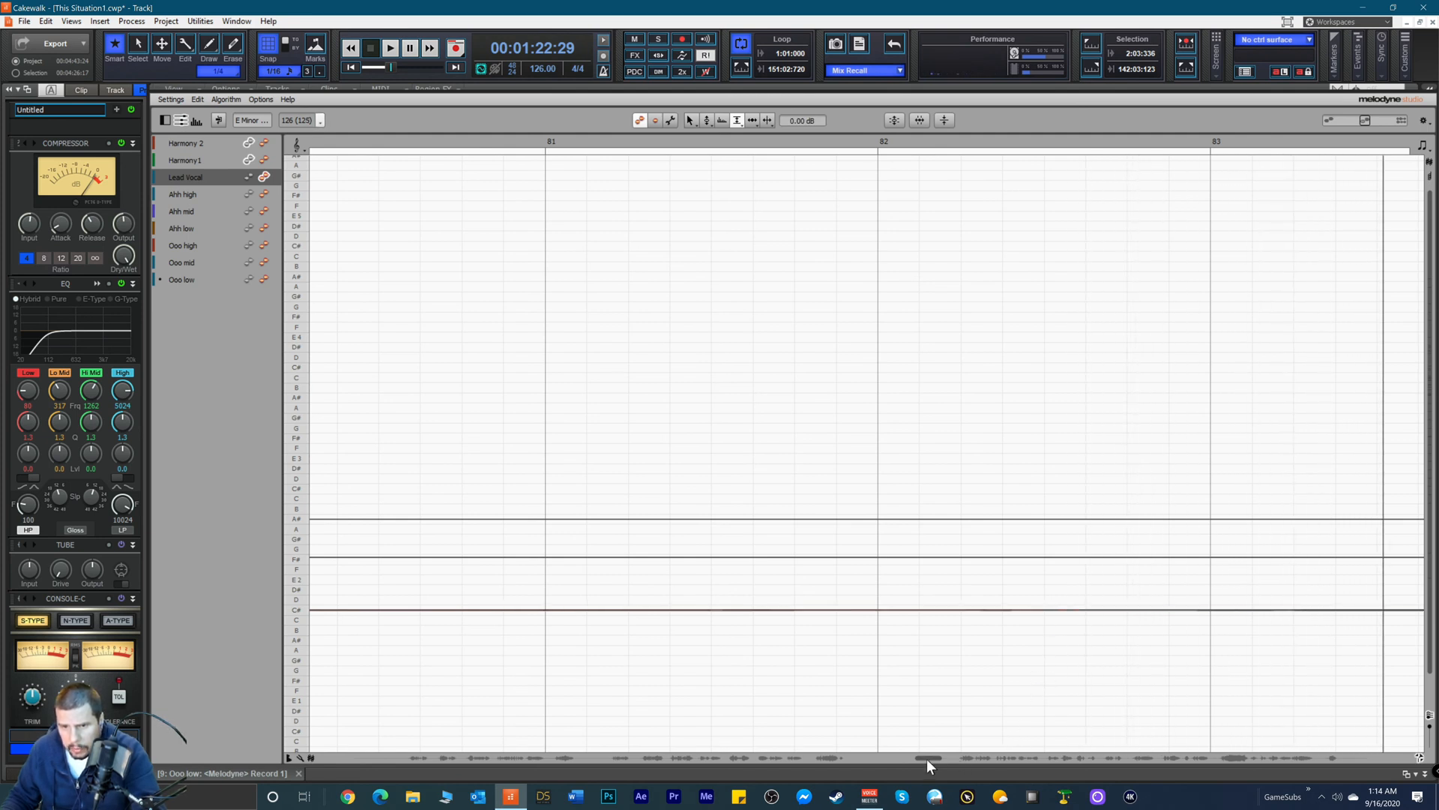
Step: Split the quiet tail off the lead vocal's held A note in bar 90 and mute it up to the phrase in bar 91
{"action": "left_click_drag", "start_coordinate": [930, 757], "coordinate": [969, 765]}
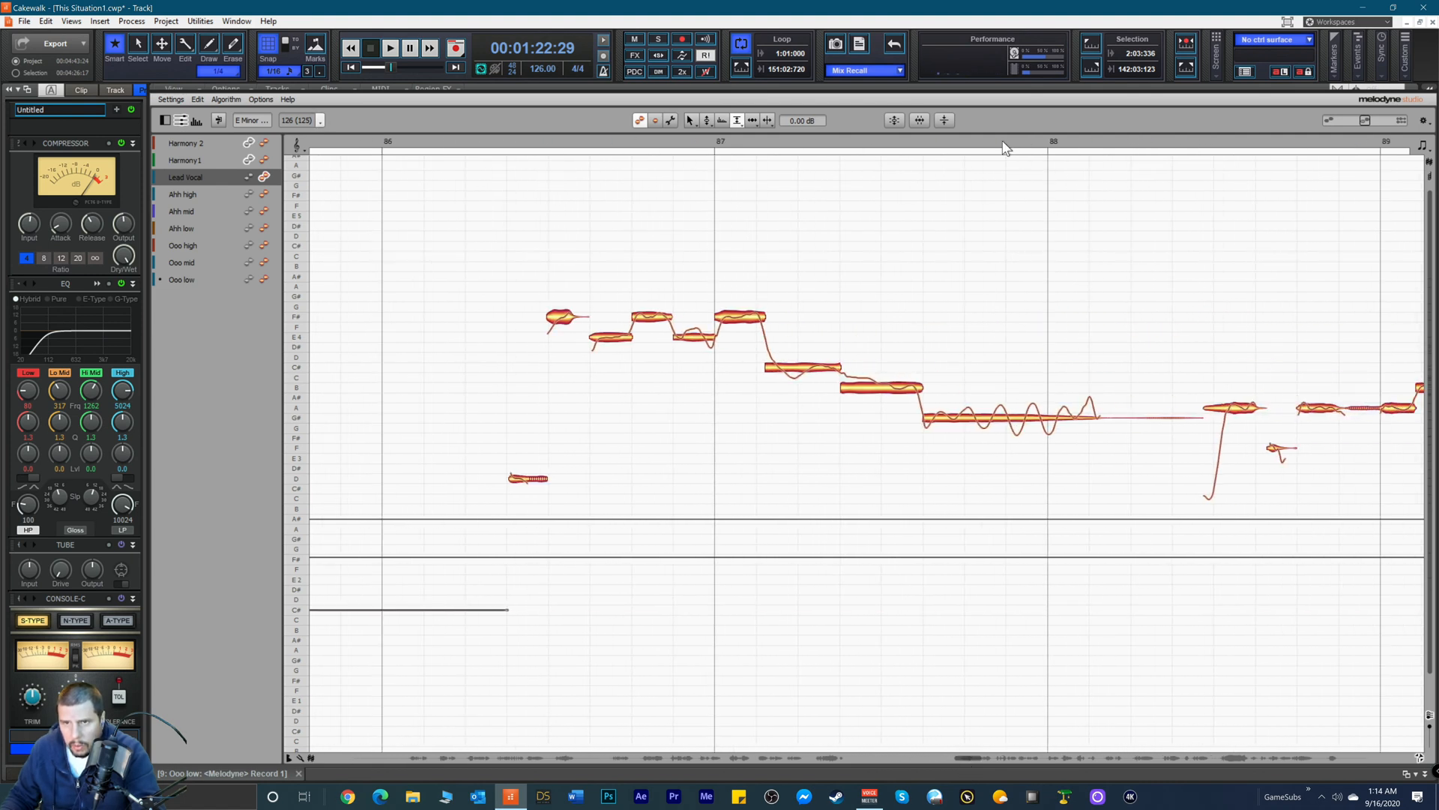
{"action": "key", "text": "space"}
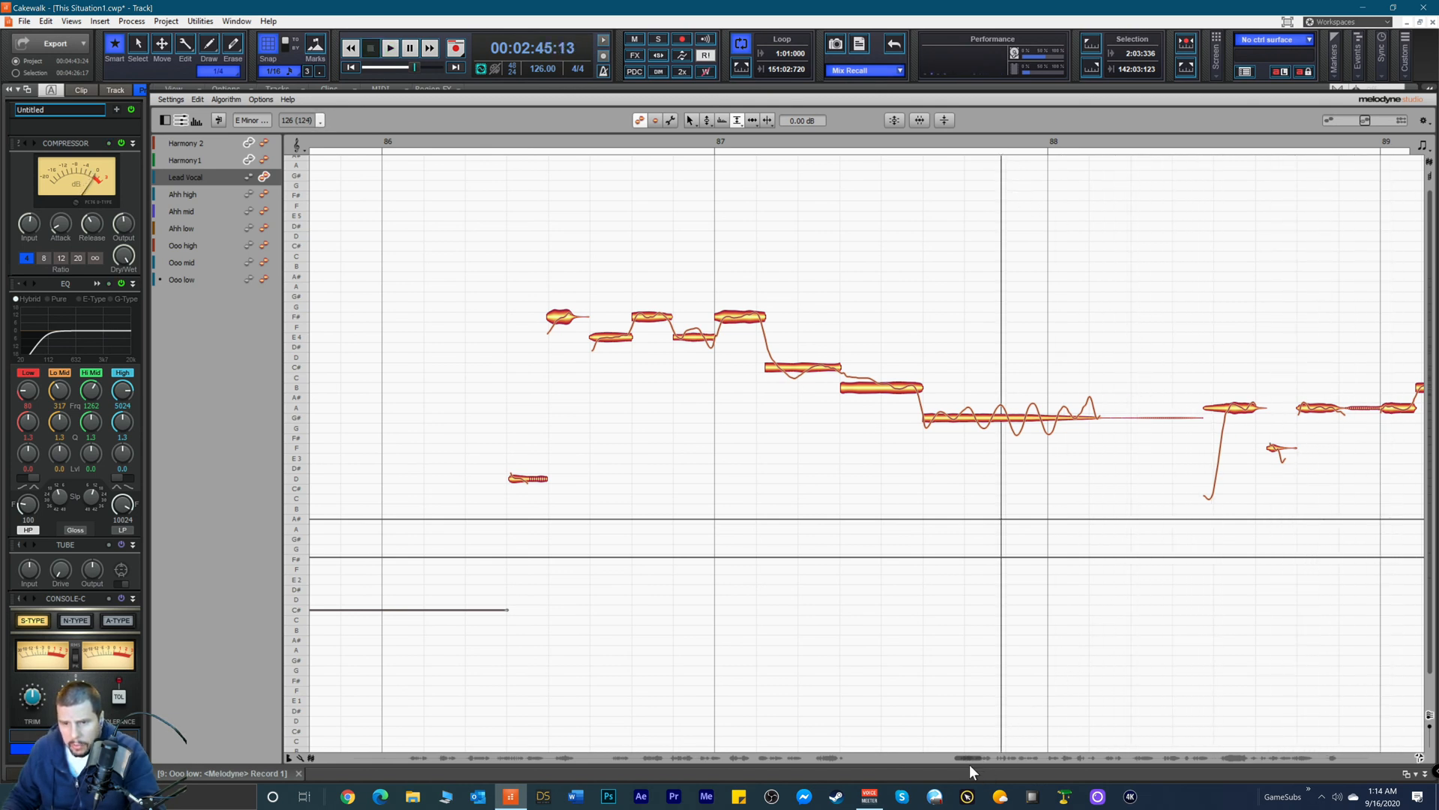
{"action": "left_click_drag", "start_coordinate": [970, 755], "coordinate": [991, 761]}
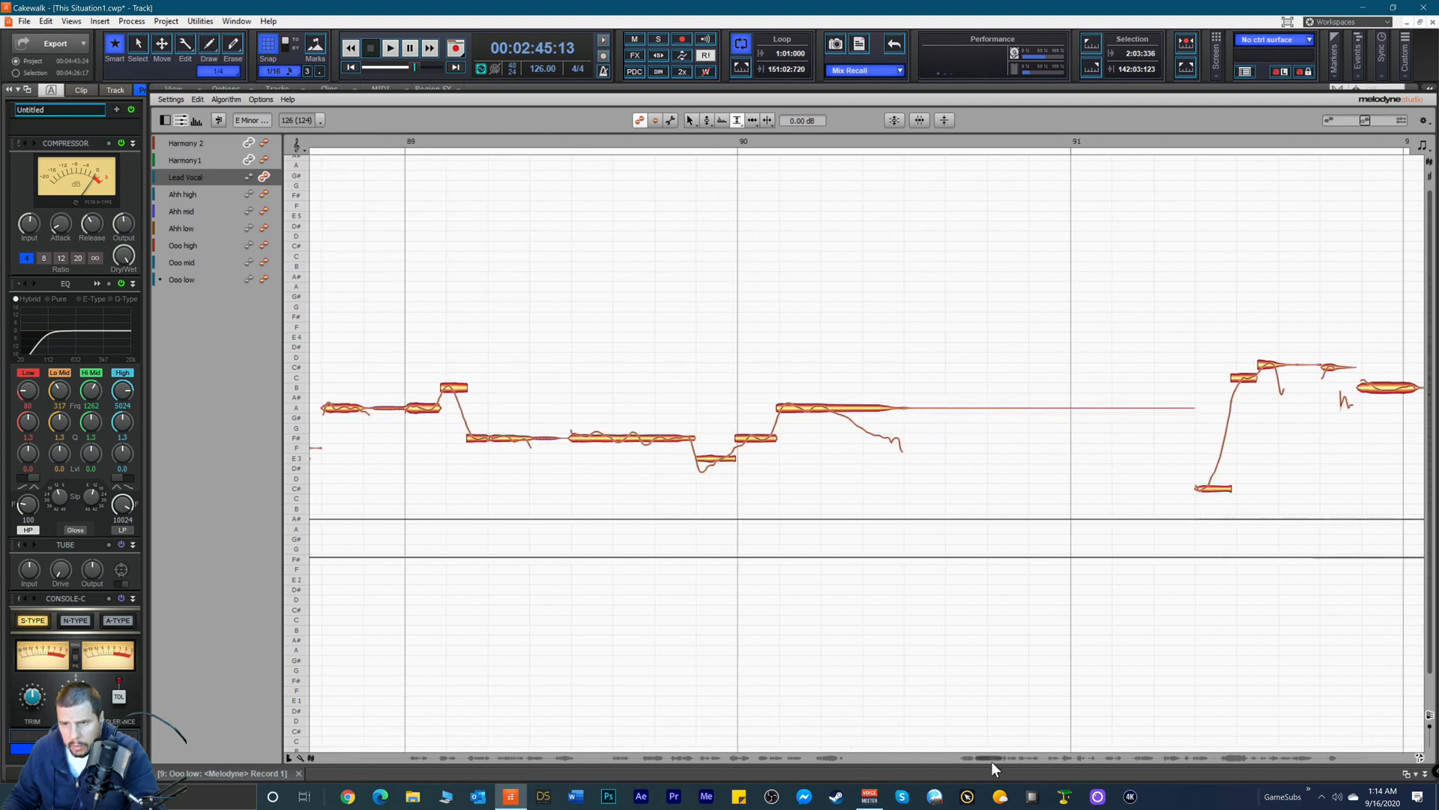
{"action": "left_click", "coordinate": [828, 137]}
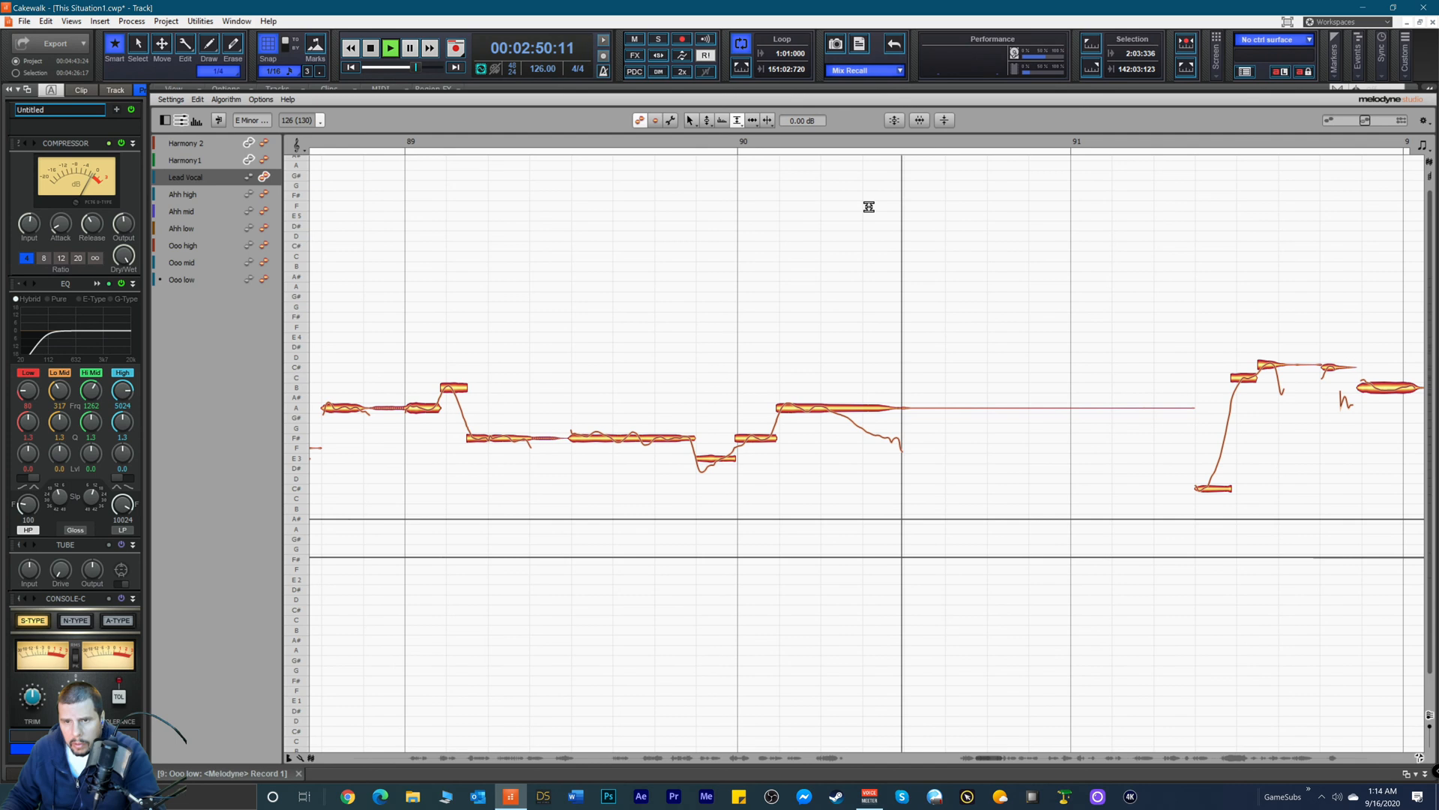
{"action": "key", "text": "space"}
{"action": "right_click", "coordinate": [967, 397]}
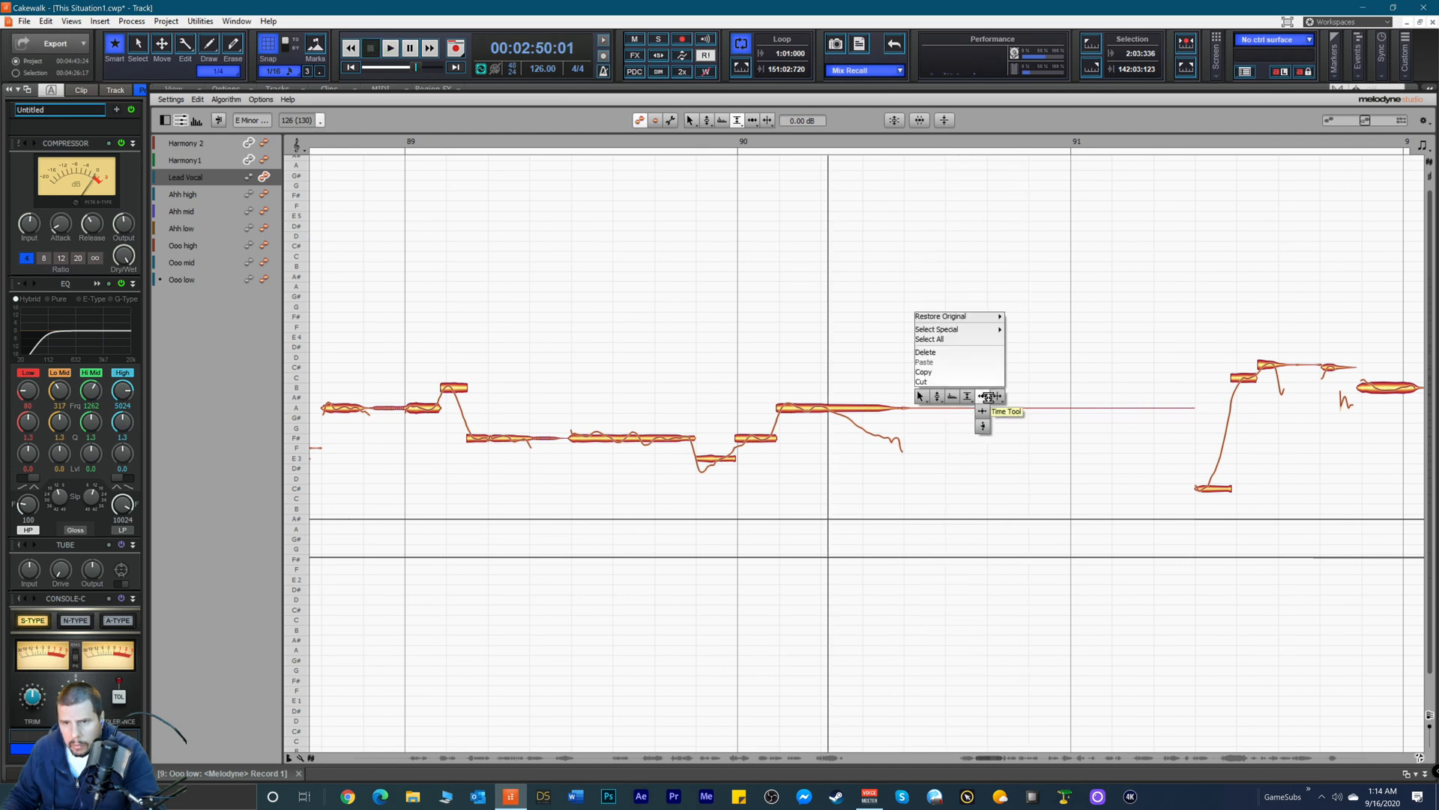
{"action": "left_click", "coordinate": [934, 413]}
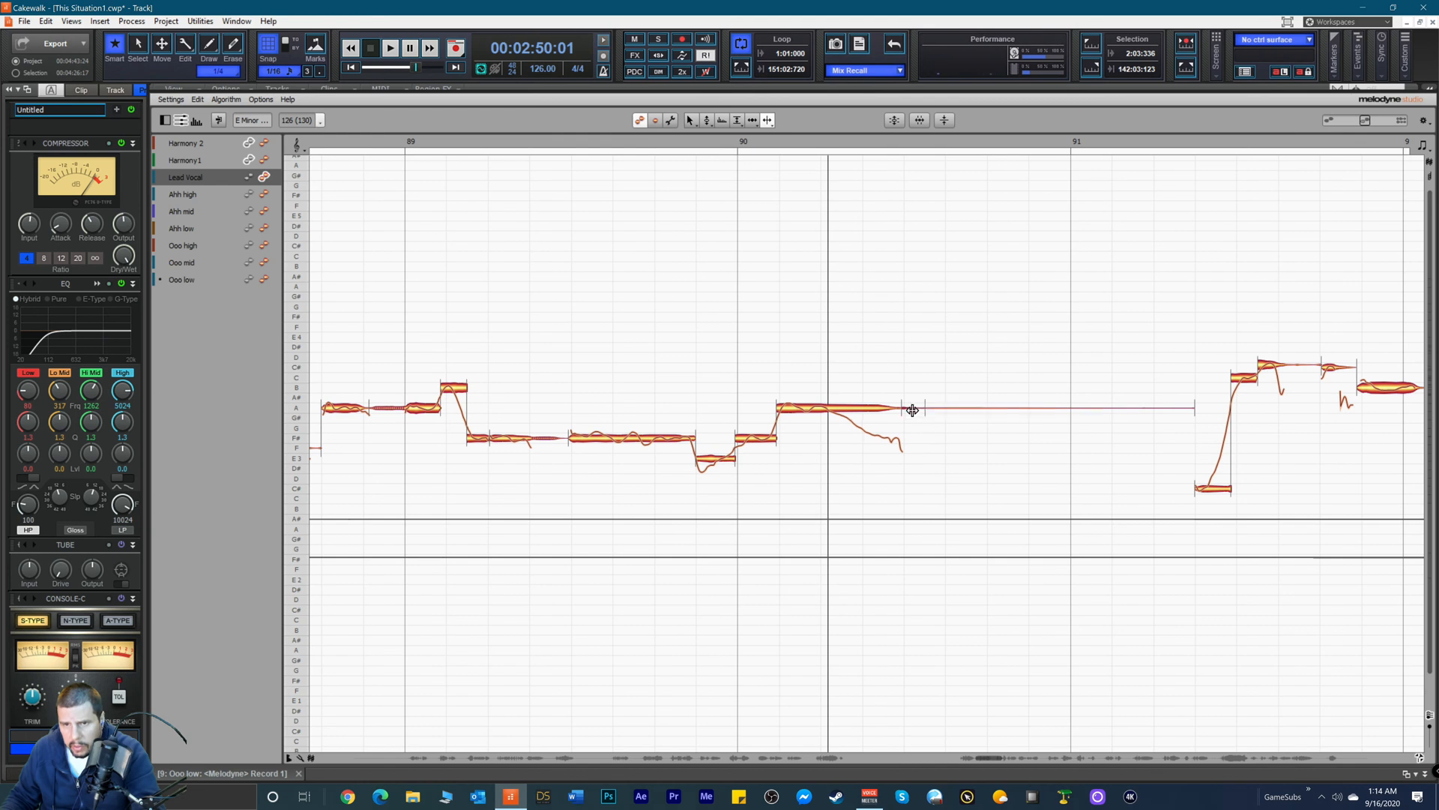
{"action": "right_click", "coordinate": [949, 420]}
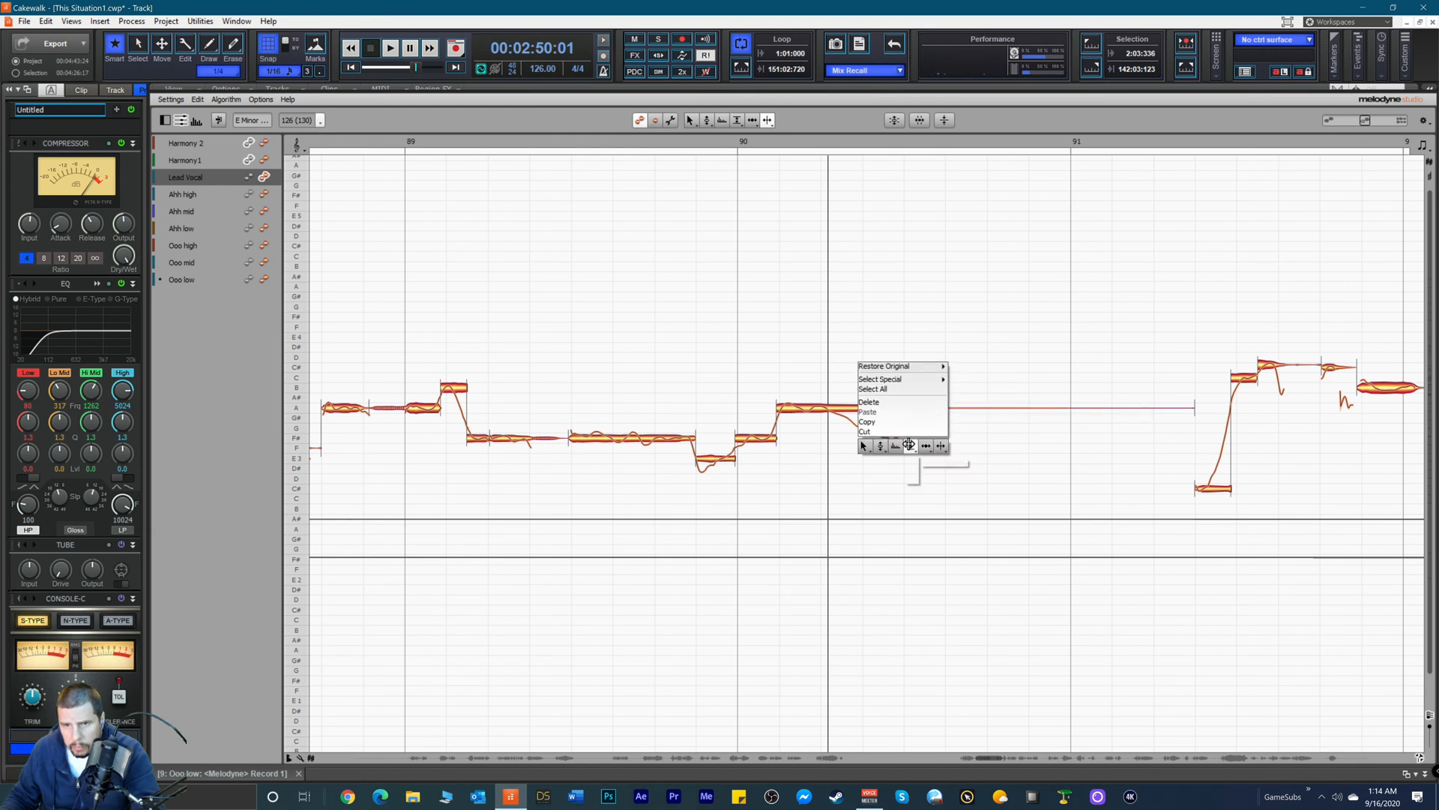
{"action": "left_click", "coordinate": [881, 445]}
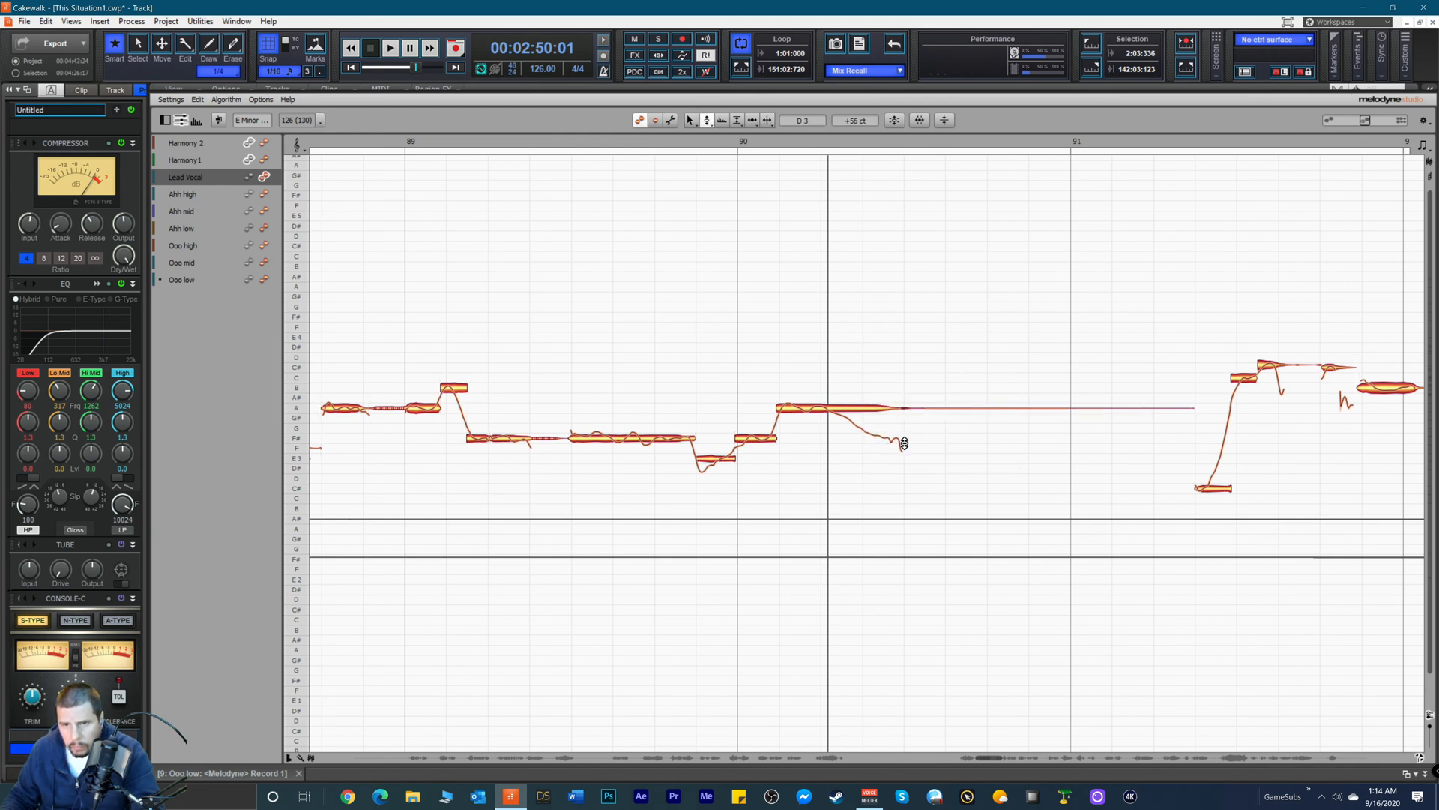
{"action": "right_click", "coordinate": [971, 410]}
{"action": "left_click", "coordinate": [995, 407]}
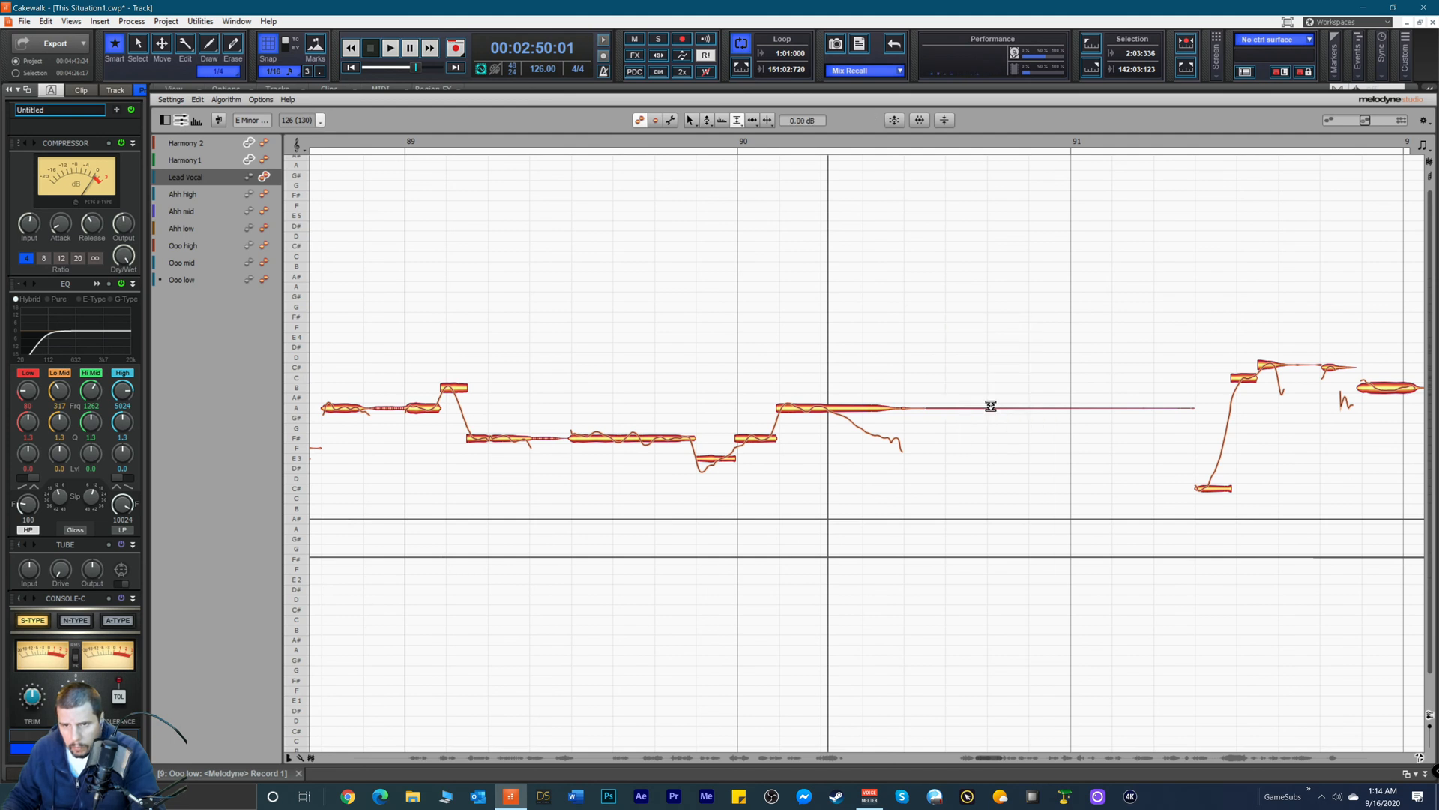
{"action": "key", "text": "space"}
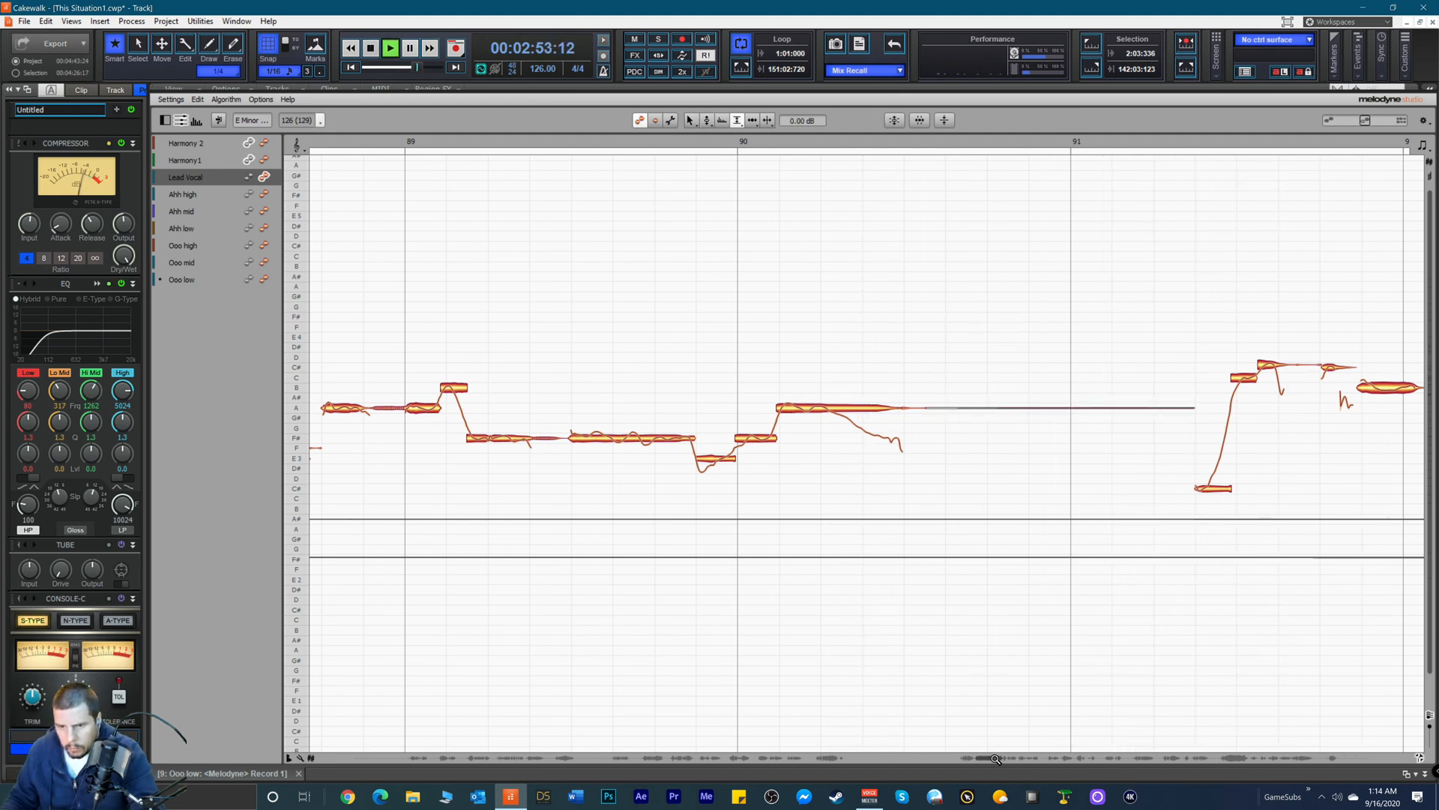
Step: Mute the lead vocal's quiet tail from the phrase ending at bar 97 up to the phrase in bar 98
{"action": "left_click_drag", "start_coordinate": [991, 759], "coordinate": [1024, 763]}
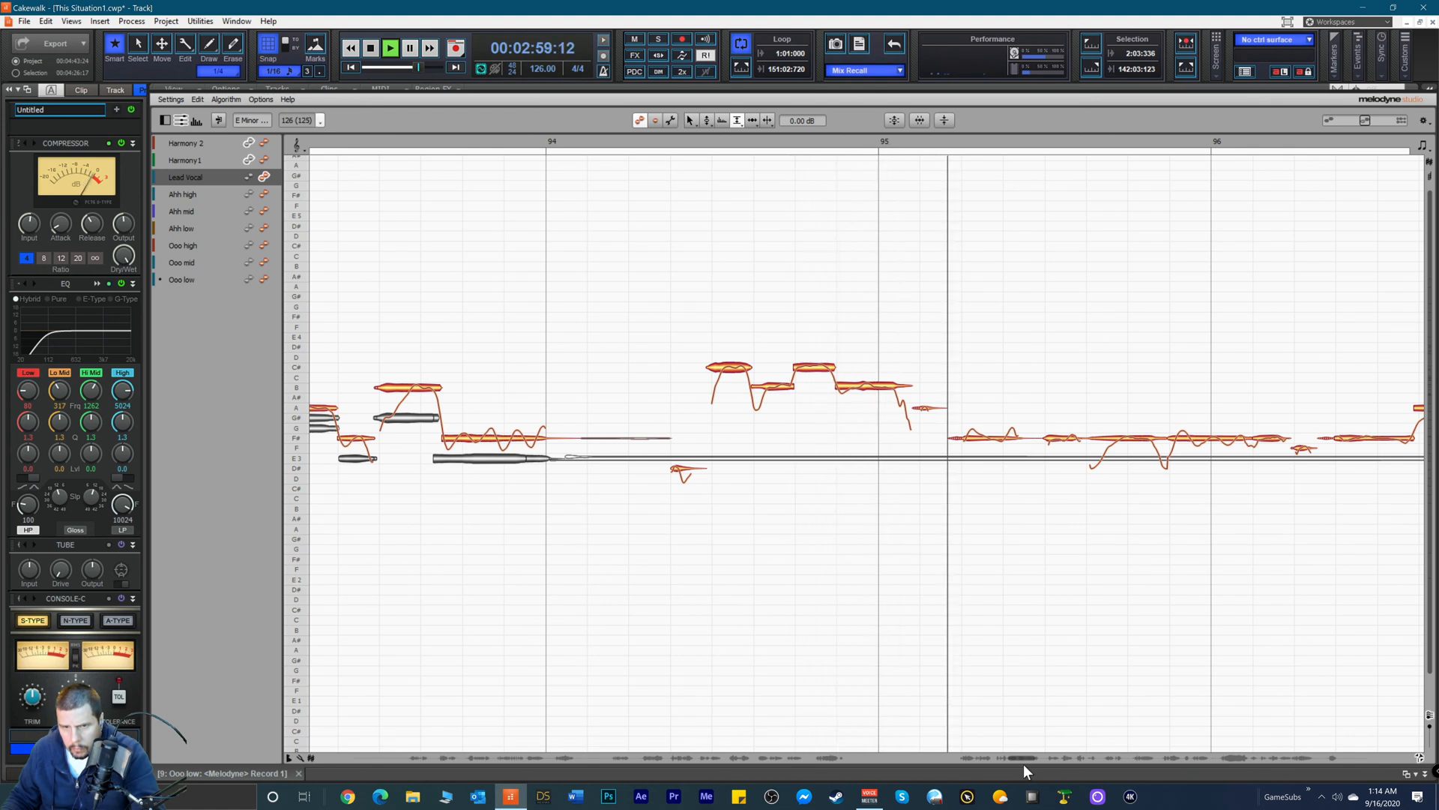
{"action": "left_click_drag", "start_coordinate": [1023, 763], "coordinate": [1045, 769]}
{"action": "key", "text": "space"}
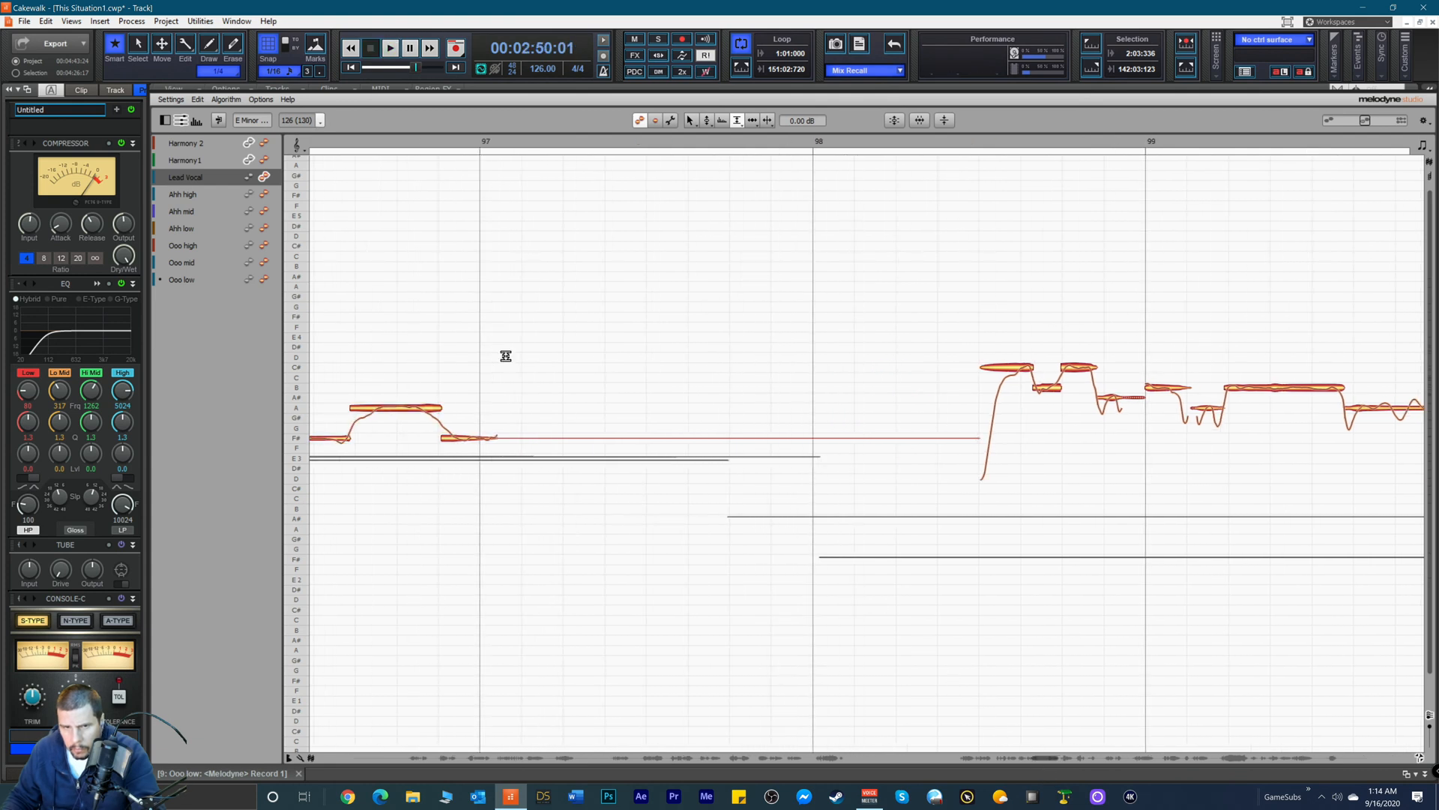
{"action": "left_click", "coordinate": [445, 137]}
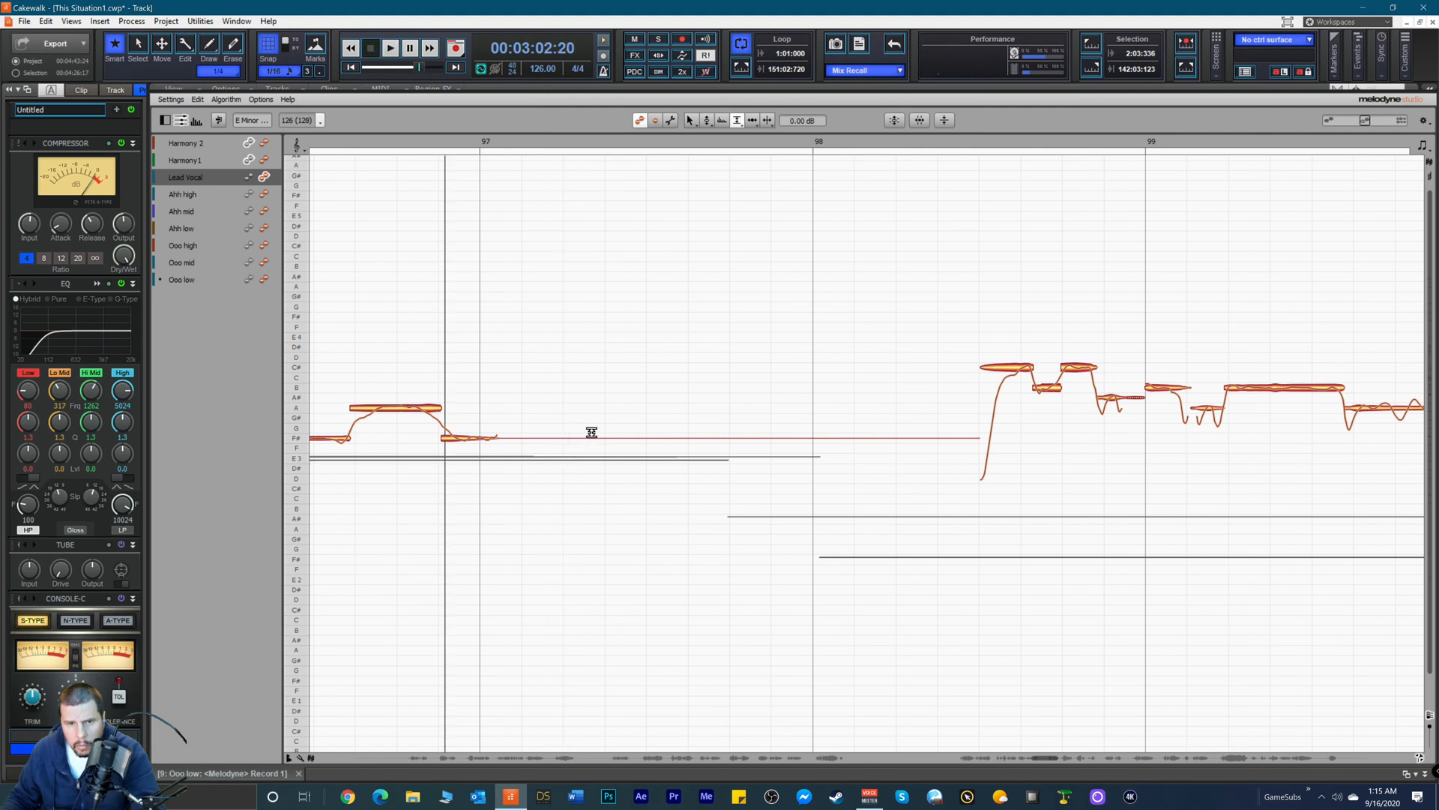
{"action": "key", "text": "space"}
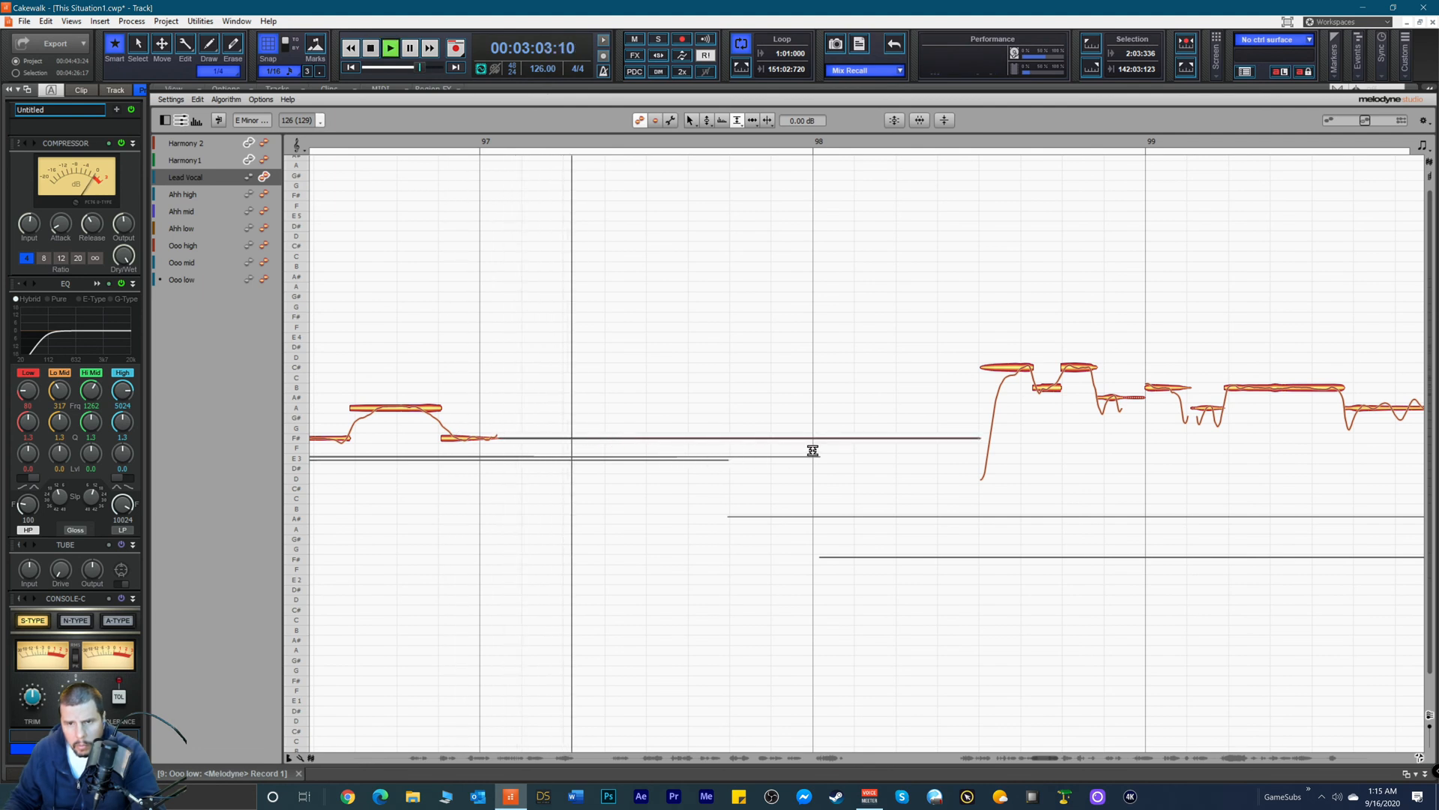
Step: Split the lead vocal tail early in bar 105 with the Note Separation tool and mute it up to the phrase in bar 106
{"action": "left_click_drag", "start_coordinate": [1041, 755], "coordinate": [1050, 757]}
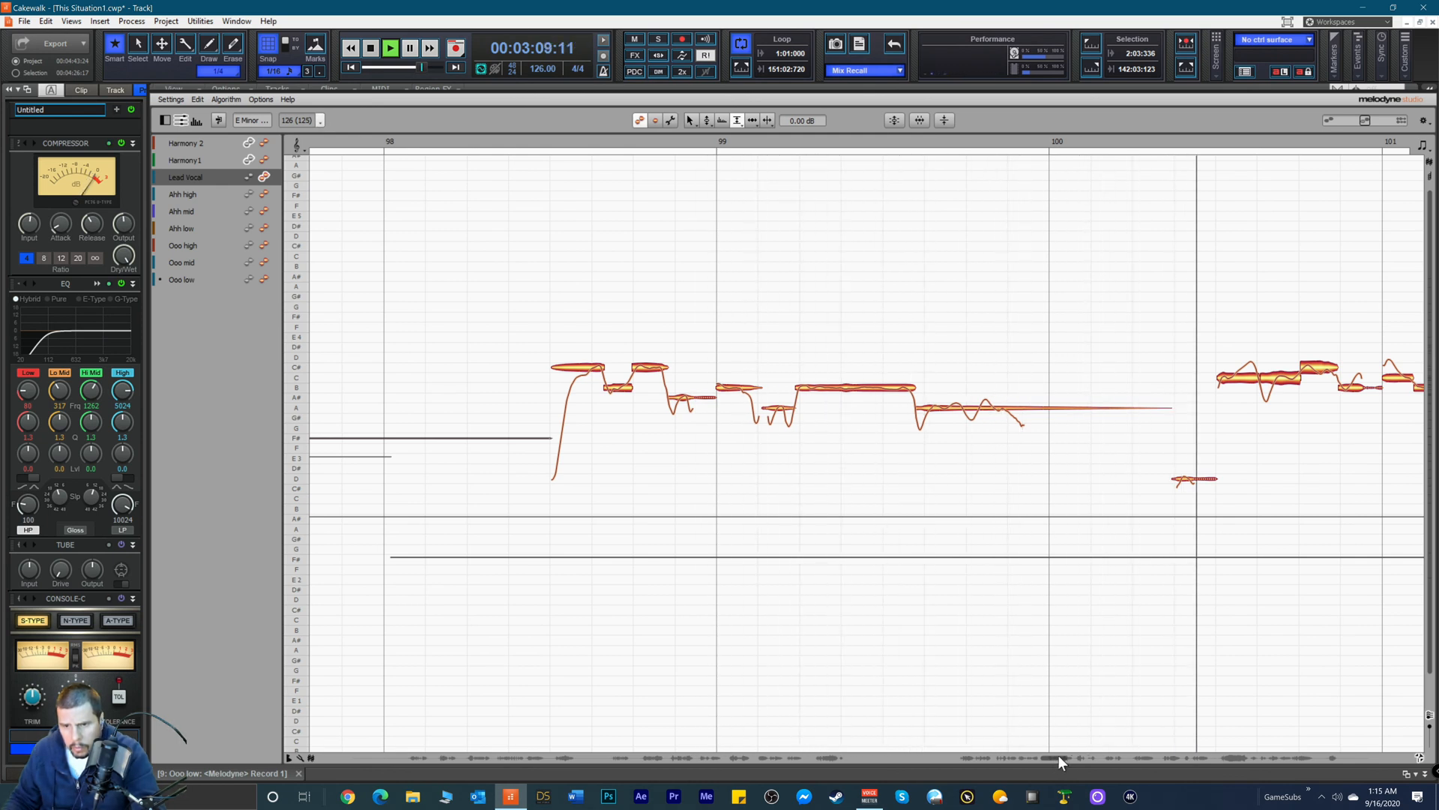
{"action": "left_click_drag", "start_coordinate": [1057, 757], "coordinate": [1073, 759]}
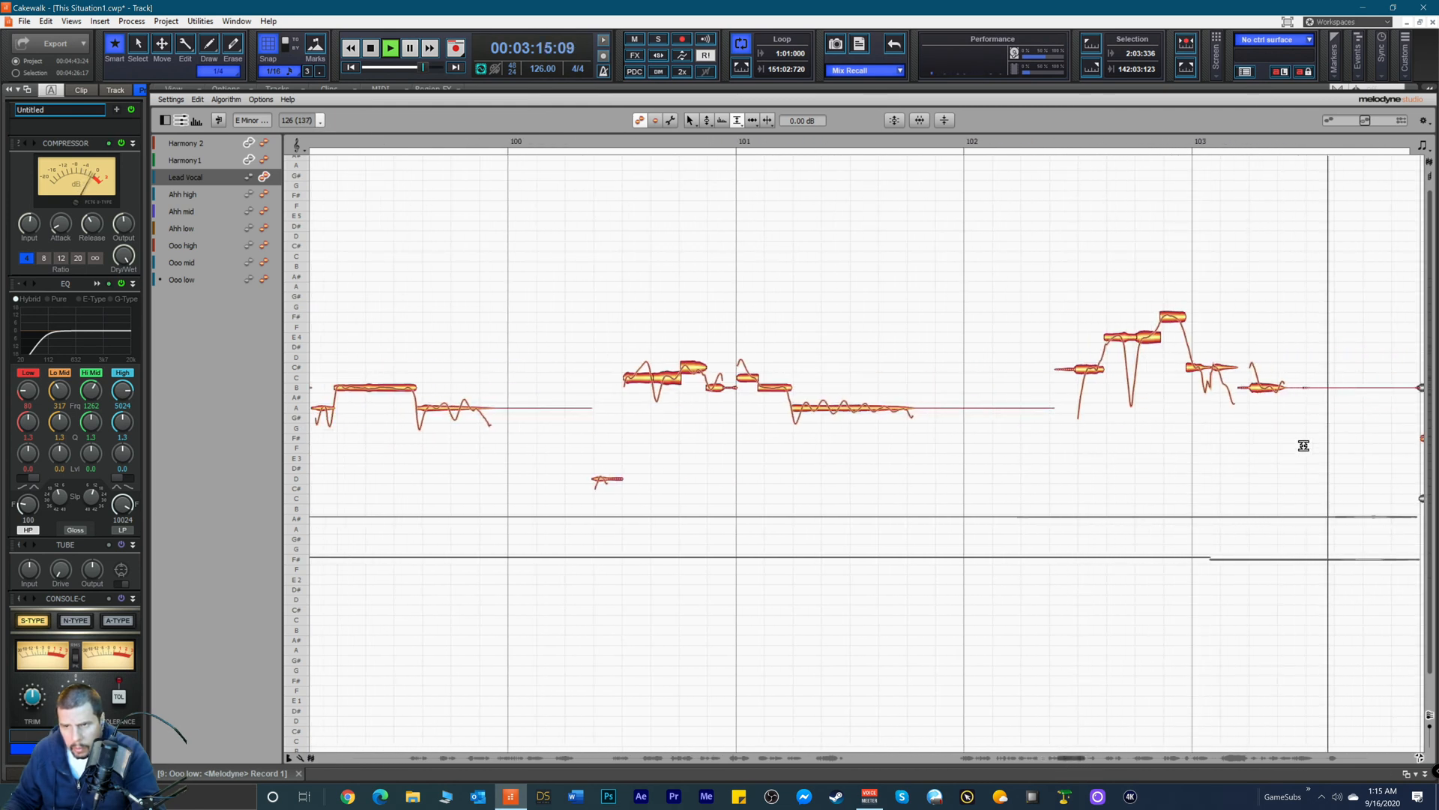
{"action": "left_click_drag", "start_coordinate": [1074, 758], "coordinate": [1095, 758]}
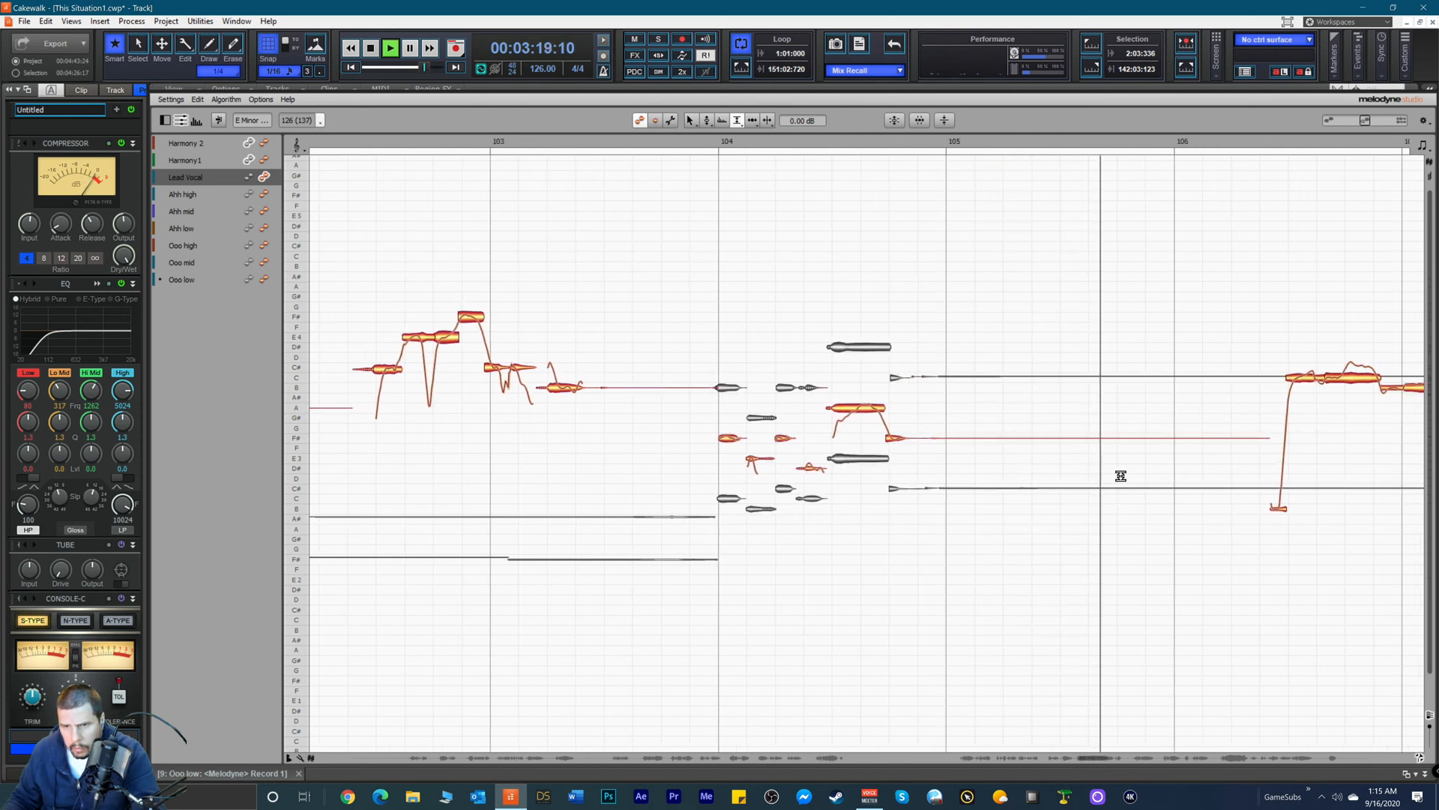
{"action": "left_click", "coordinate": [898, 141]}
{"action": "key", "text": "space"}
{"action": "right_click", "coordinate": [982, 433]}
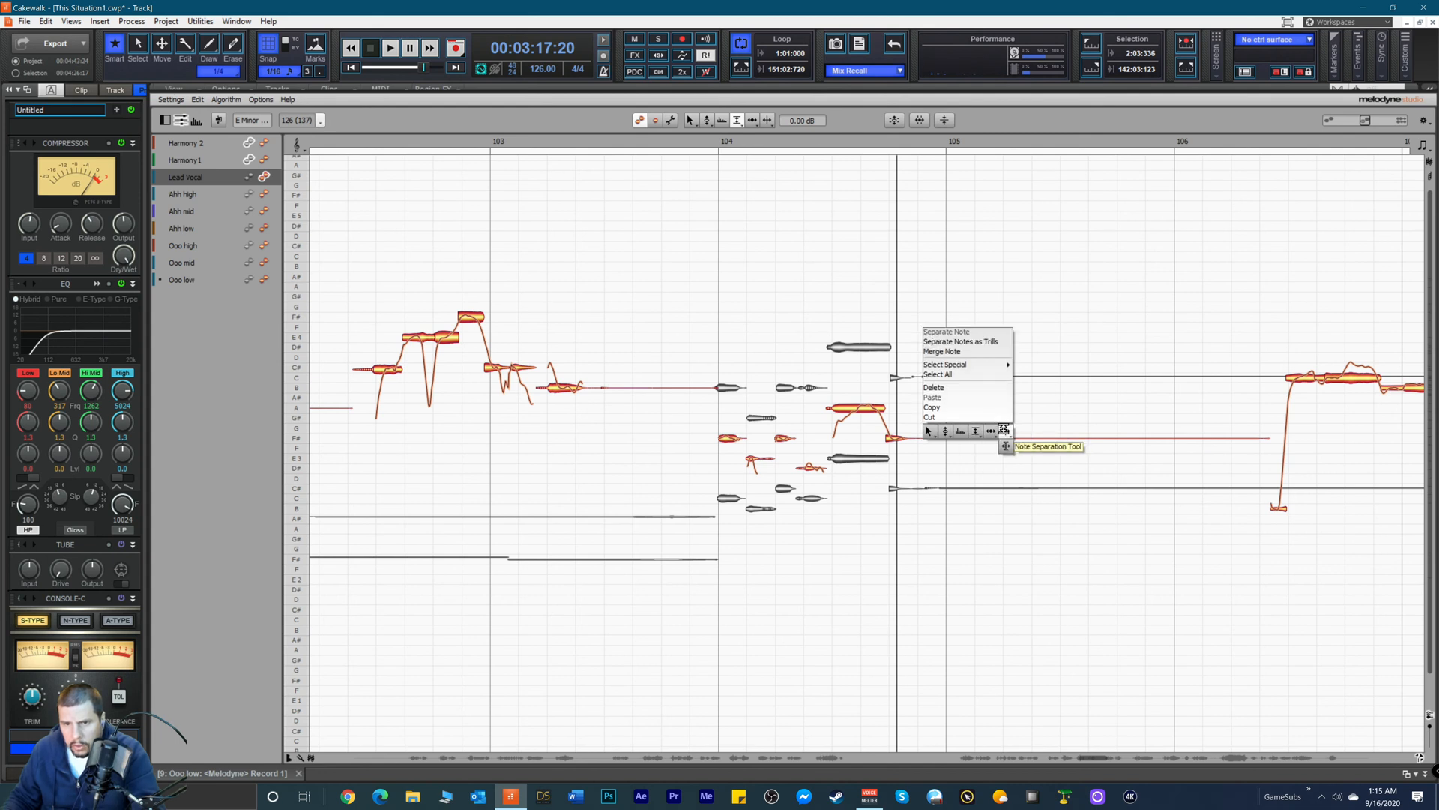
{"action": "left_click", "coordinate": [1004, 431]}
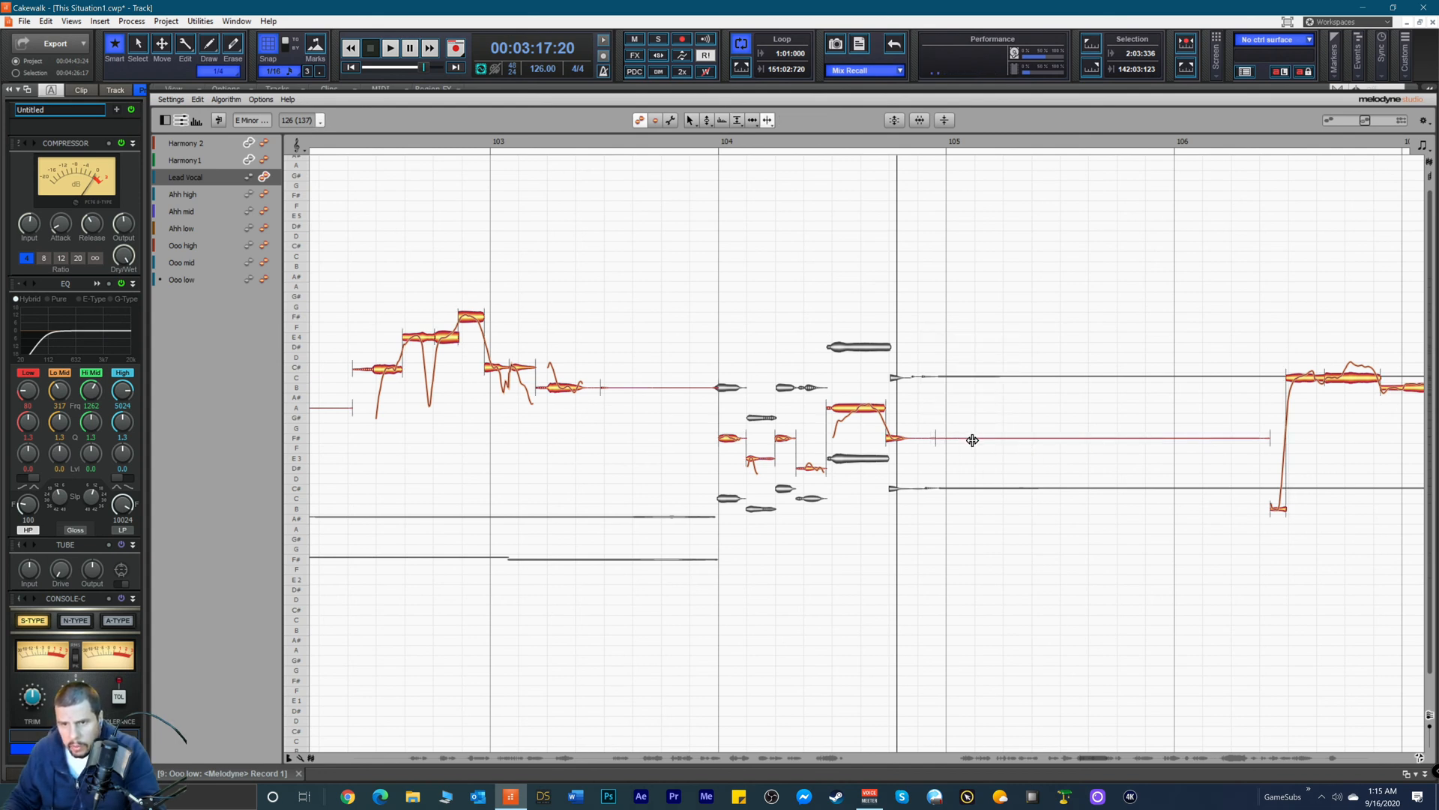
{"action": "left_click_drag", "start_coordinate": [1045, 408], "coordinate": [1204, 460]}
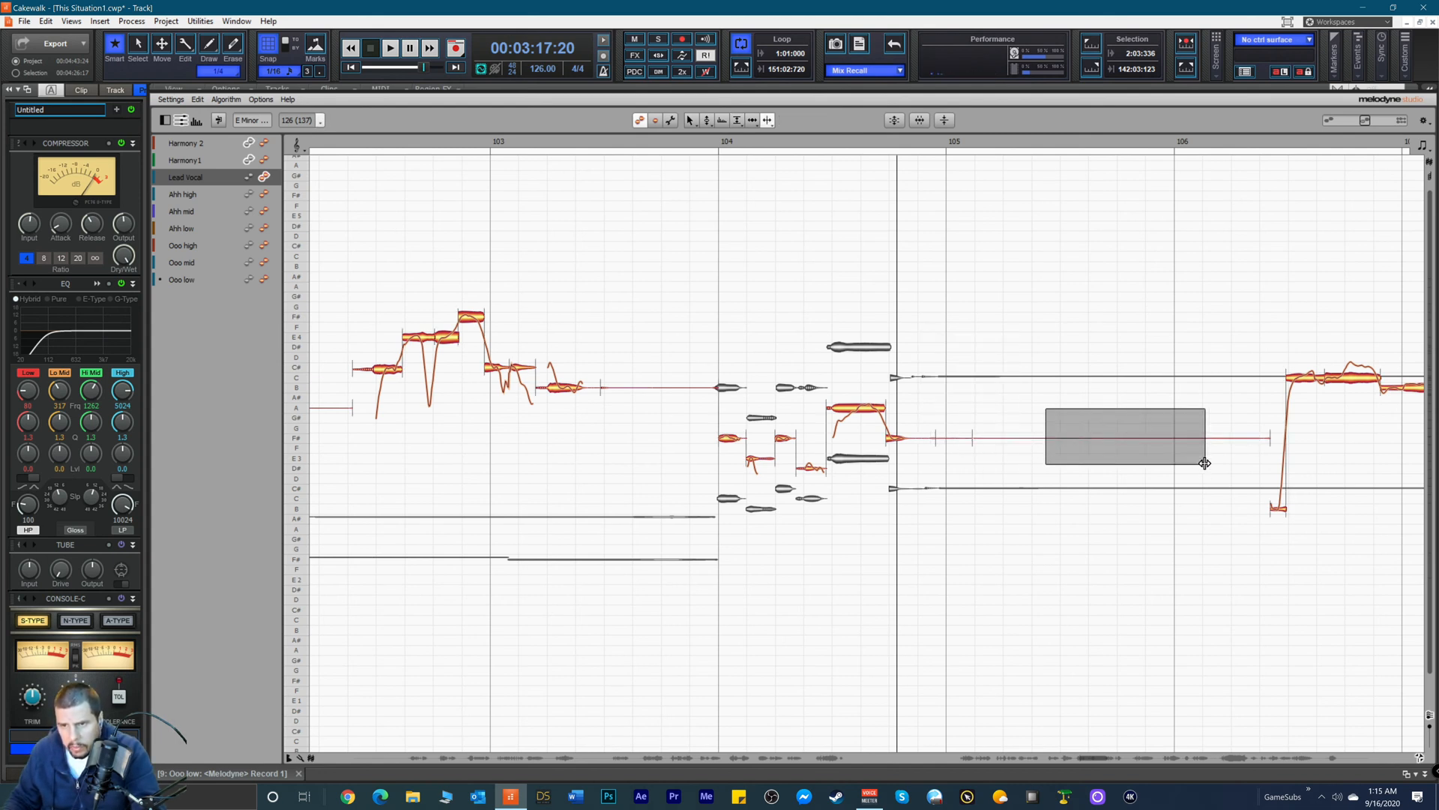
{"action": "right_click", "coordinate": [1077, 456]}
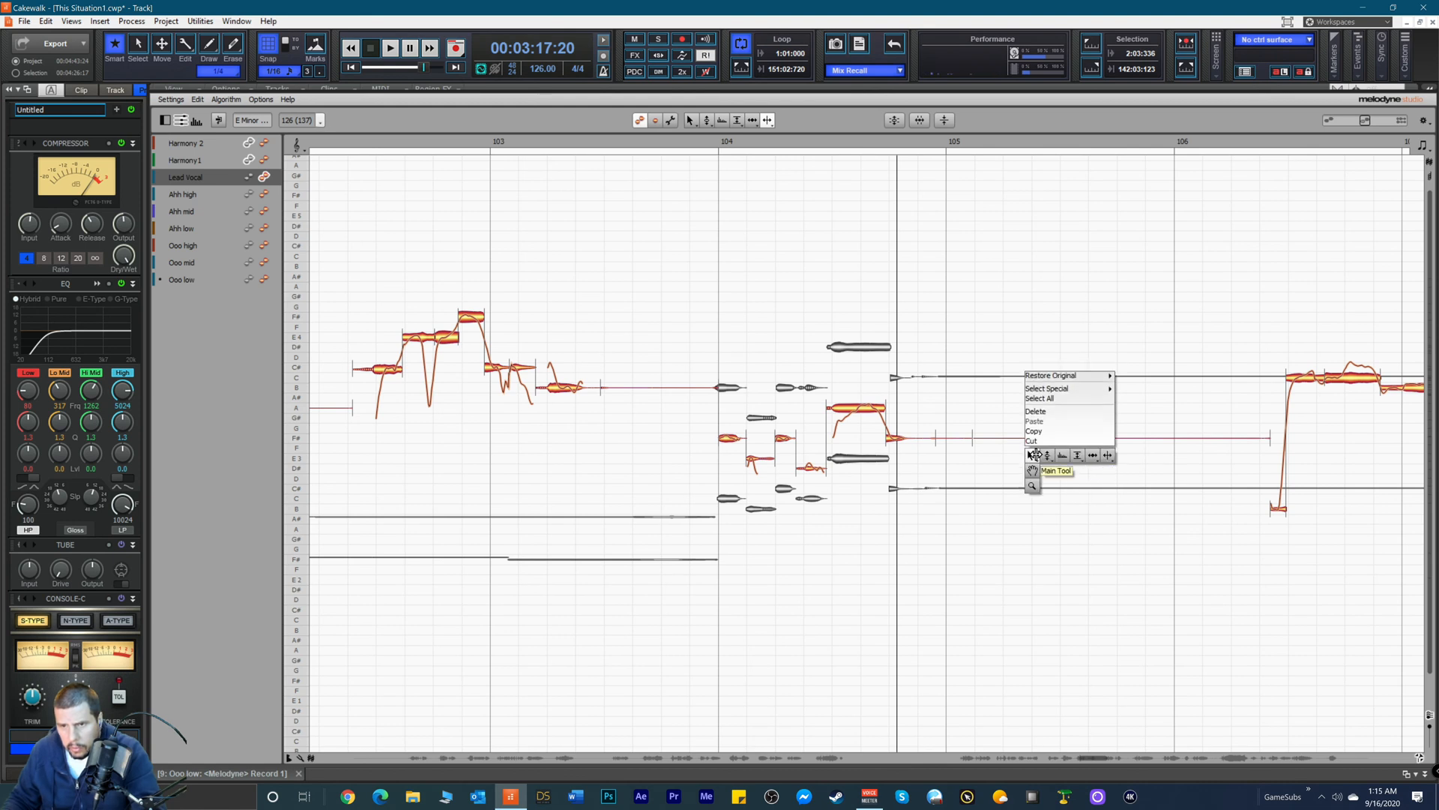
{"action": "left_click", "coordinate": [1077, 456]}
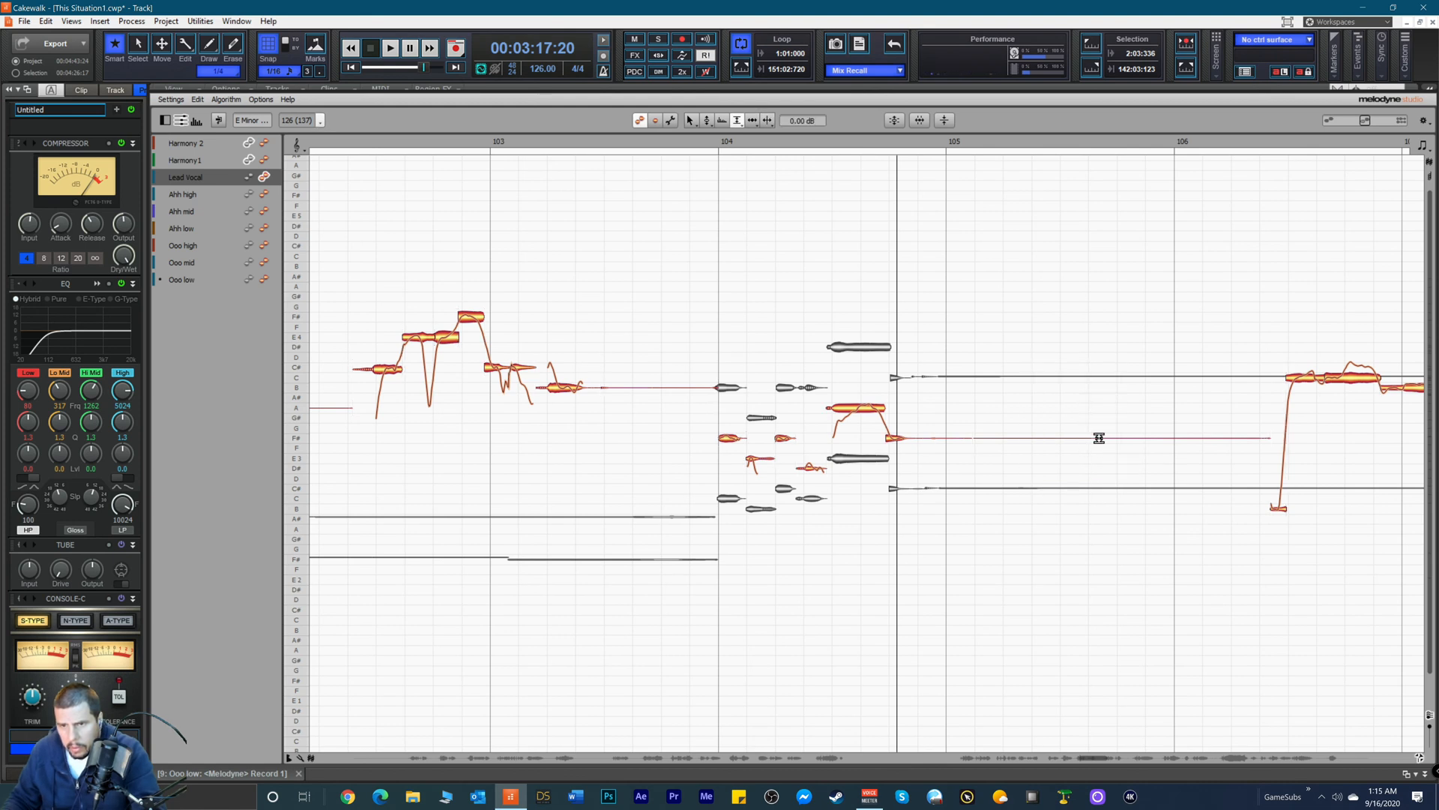
{"action": "key", "text": "space"}
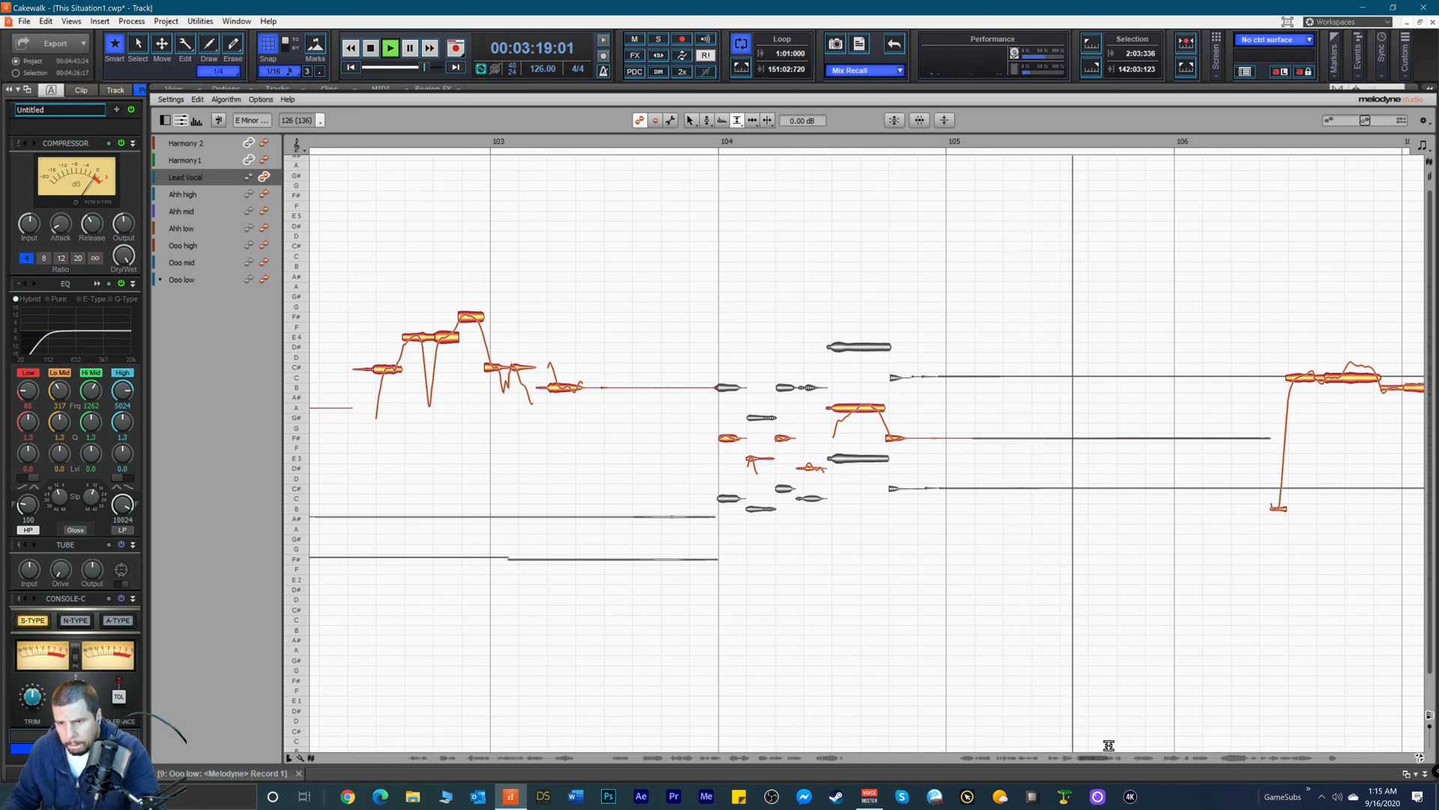
Step: Separate the lead vocal's tail between bars 108 and 110 and mute its middle section, keeping the short lead-in before the next phrase
{"action": "left_click_drag", "start_coordinate": [1095, 756], "coordinate": [1127, 767]}
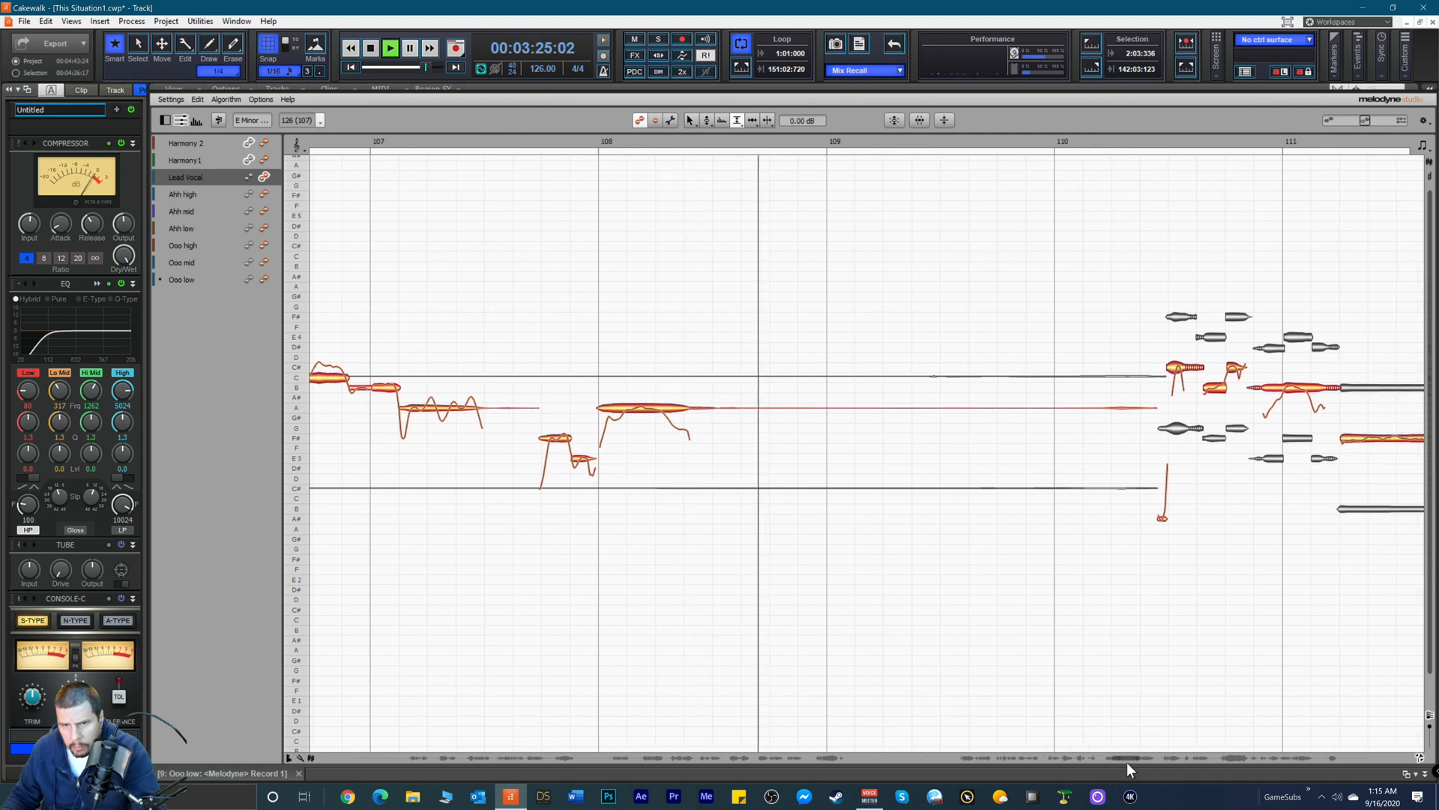
{"action": "key", "text": "space"}
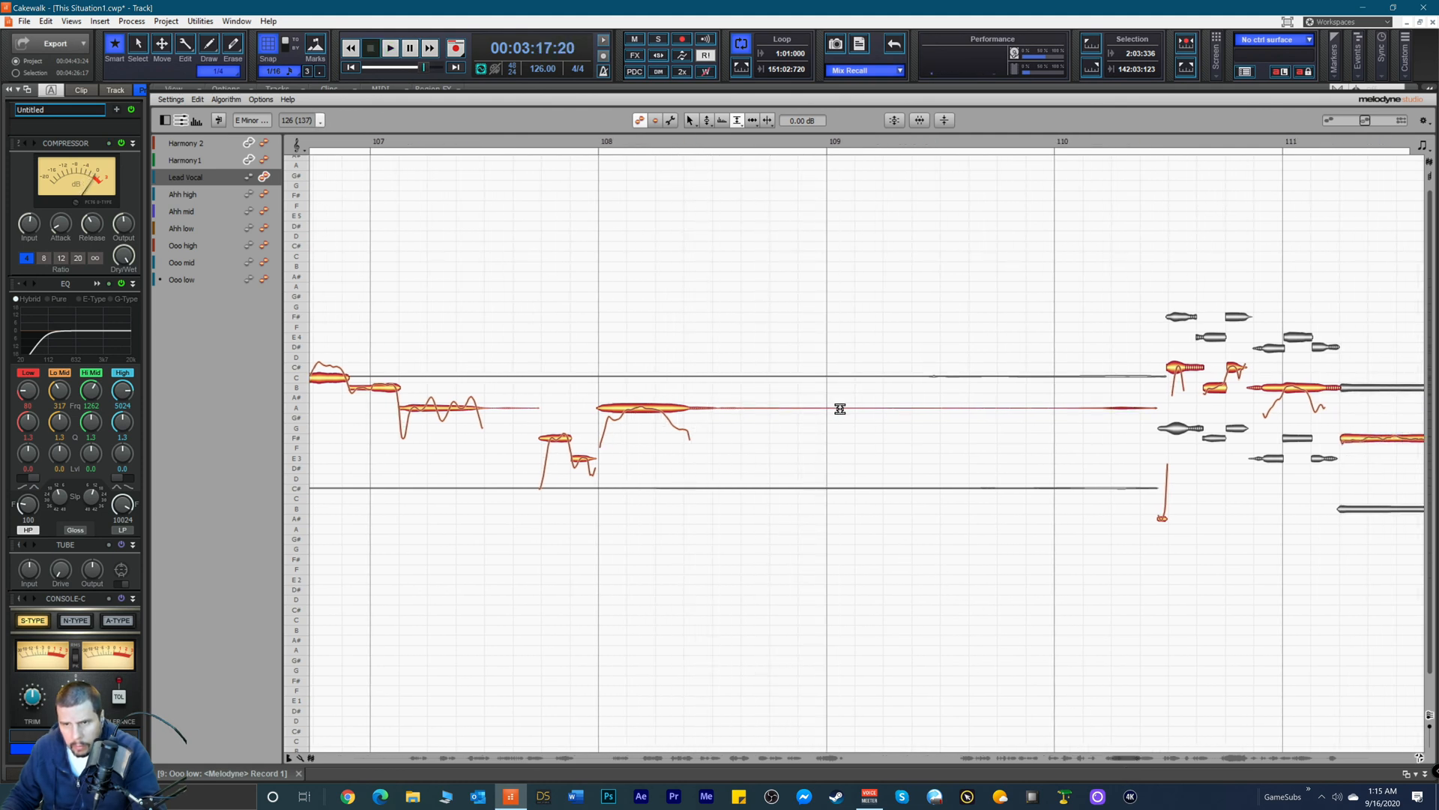
{"action": "right_click", "coordinate": [1085, 415]}
{"action": "left_click", "coordinate": [1086, 417]}
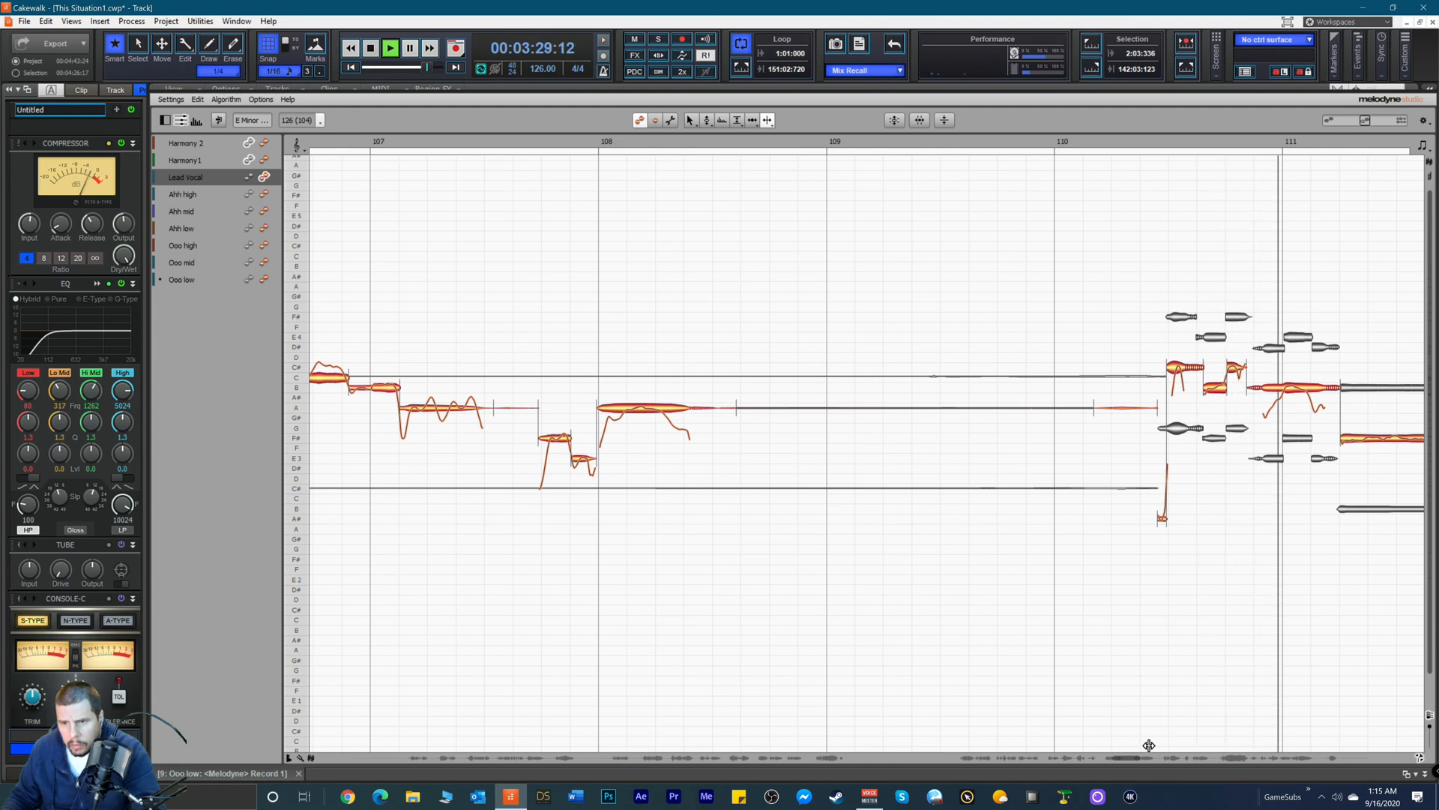
Step: Mute the lead vocal's quiet tail from the end of the long F# note in bar 112 up to the phrase in bar 114
{"action": "left_click_drag", "start_coordinate": [1126, 757], "coordinate": [1115, 696]}
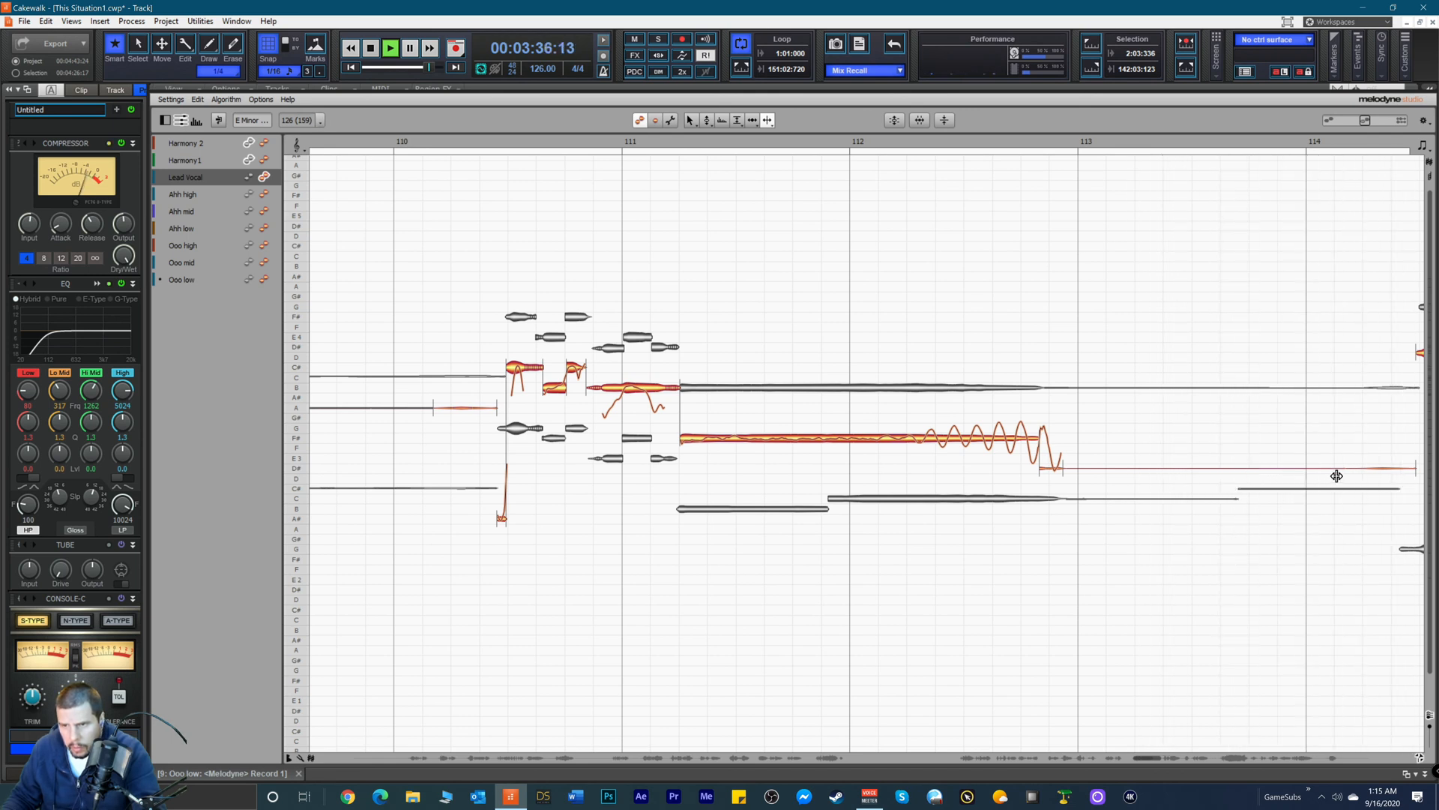
{"action": "key", "text": "space"}
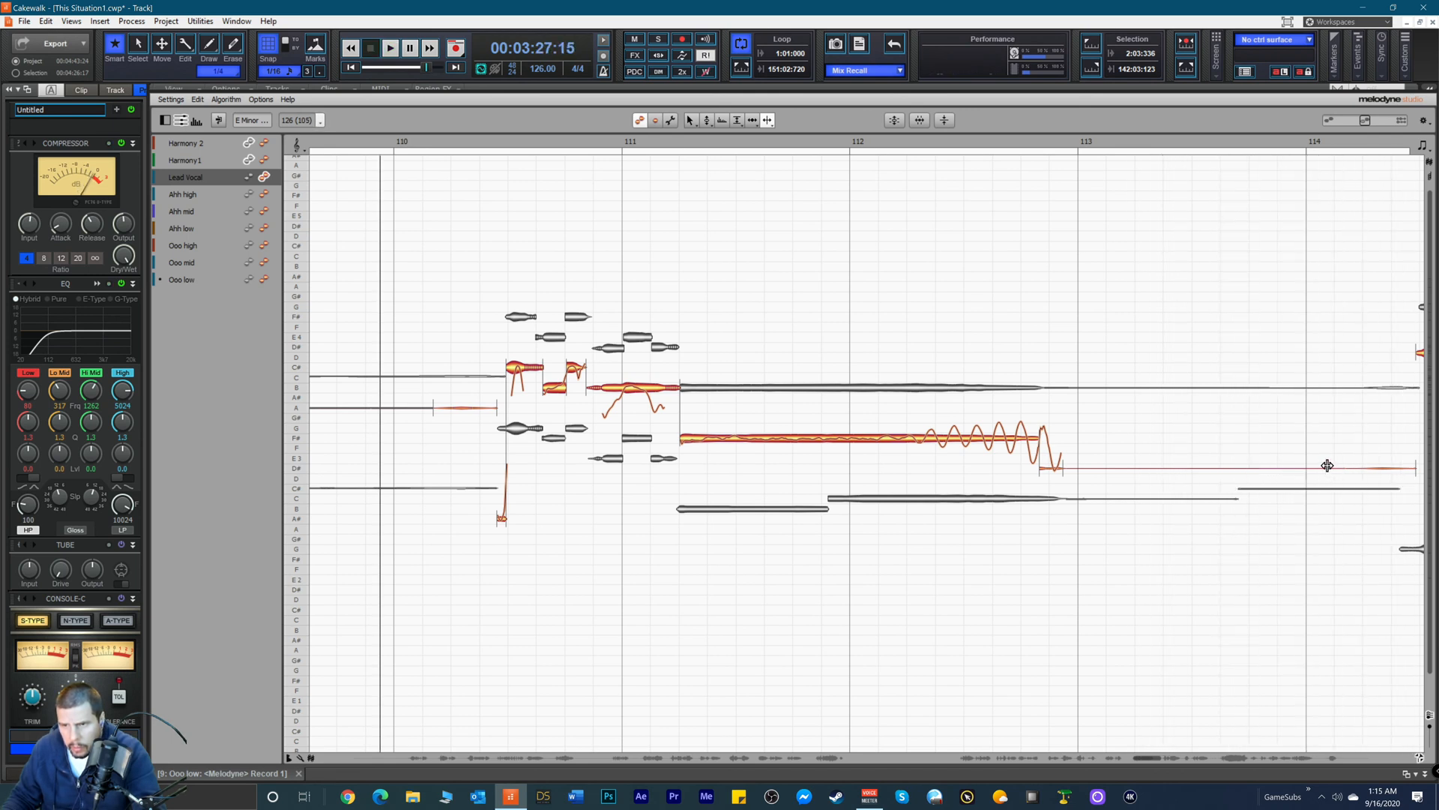
{"action": "right_click", "coordinate": [1328, 465]}
{"action": "mouse_move", "coordinate": [1310, 467]}
{"action": "left_click", "coordinate": [1300, 467]}
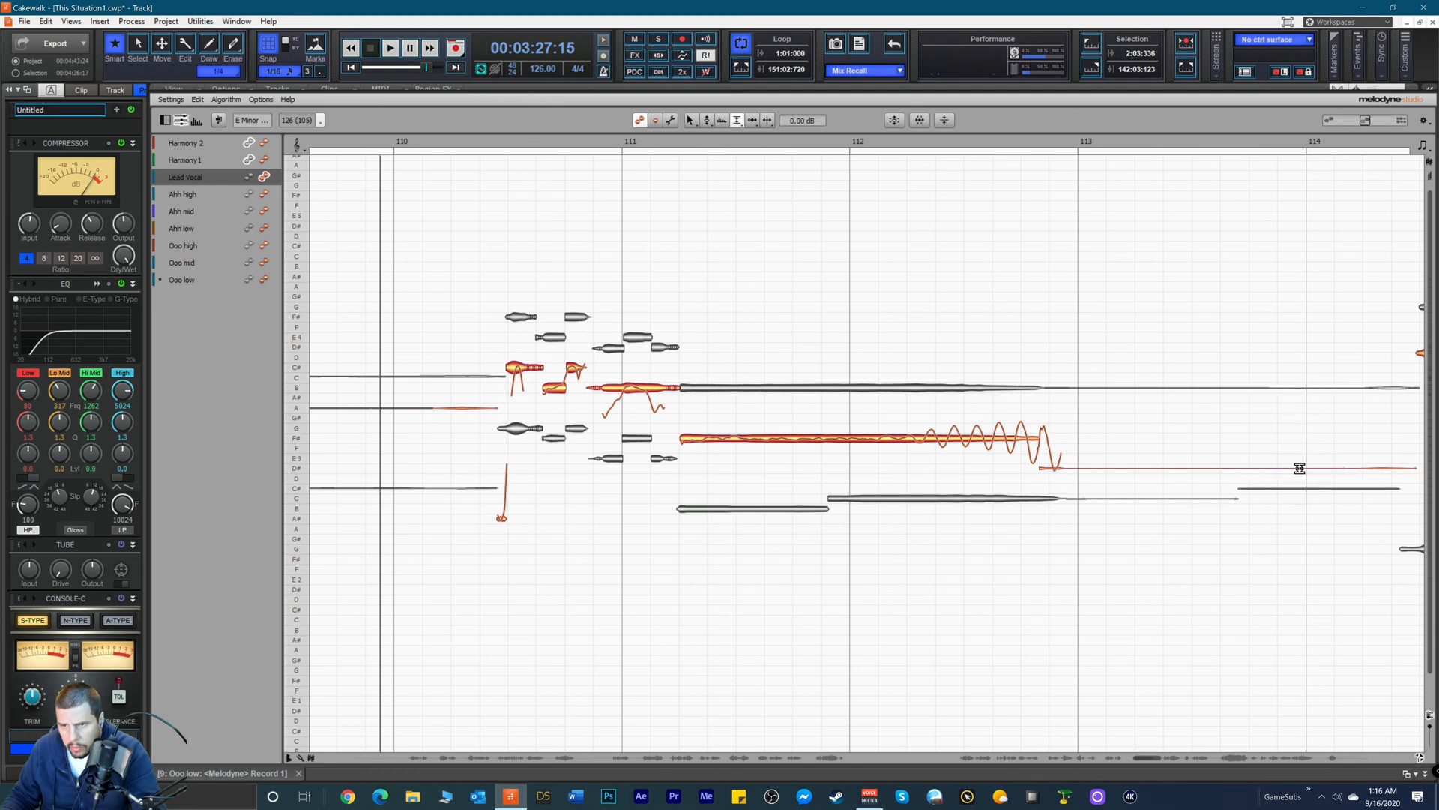
{"action": "key", "text": "space"}
{"action": "key", "text": "space"}
{"action": "left_click", "coordinate": [1282, 139]}
{"action": "key", "text": "space"}
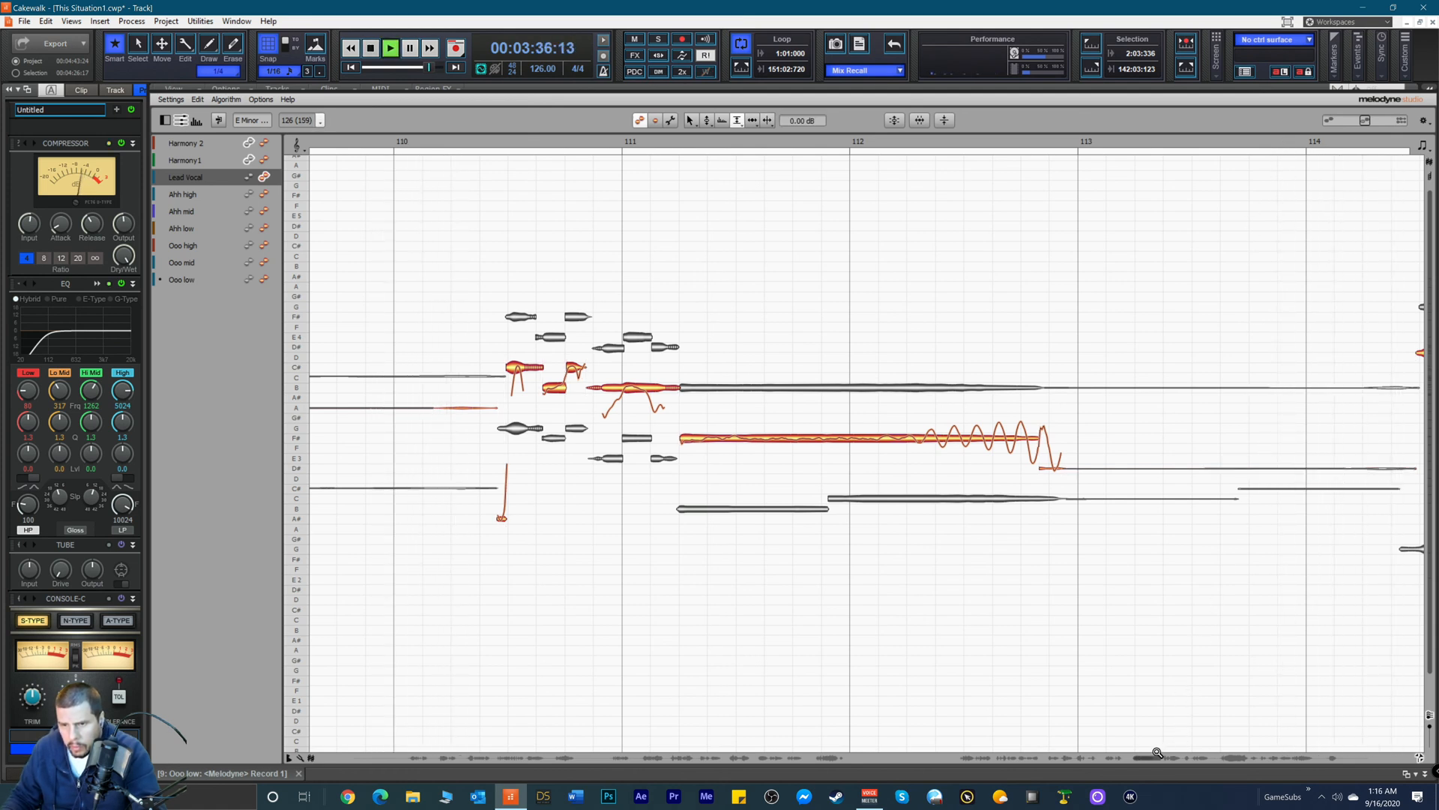
Step: Mute the lead vocal's quiet tails after the bar 116 phrase and after the high notes in bar 117
{"action": "left_click_drag", "start_coordinate": [1149, 757], "coordinate": [1177, 767]}
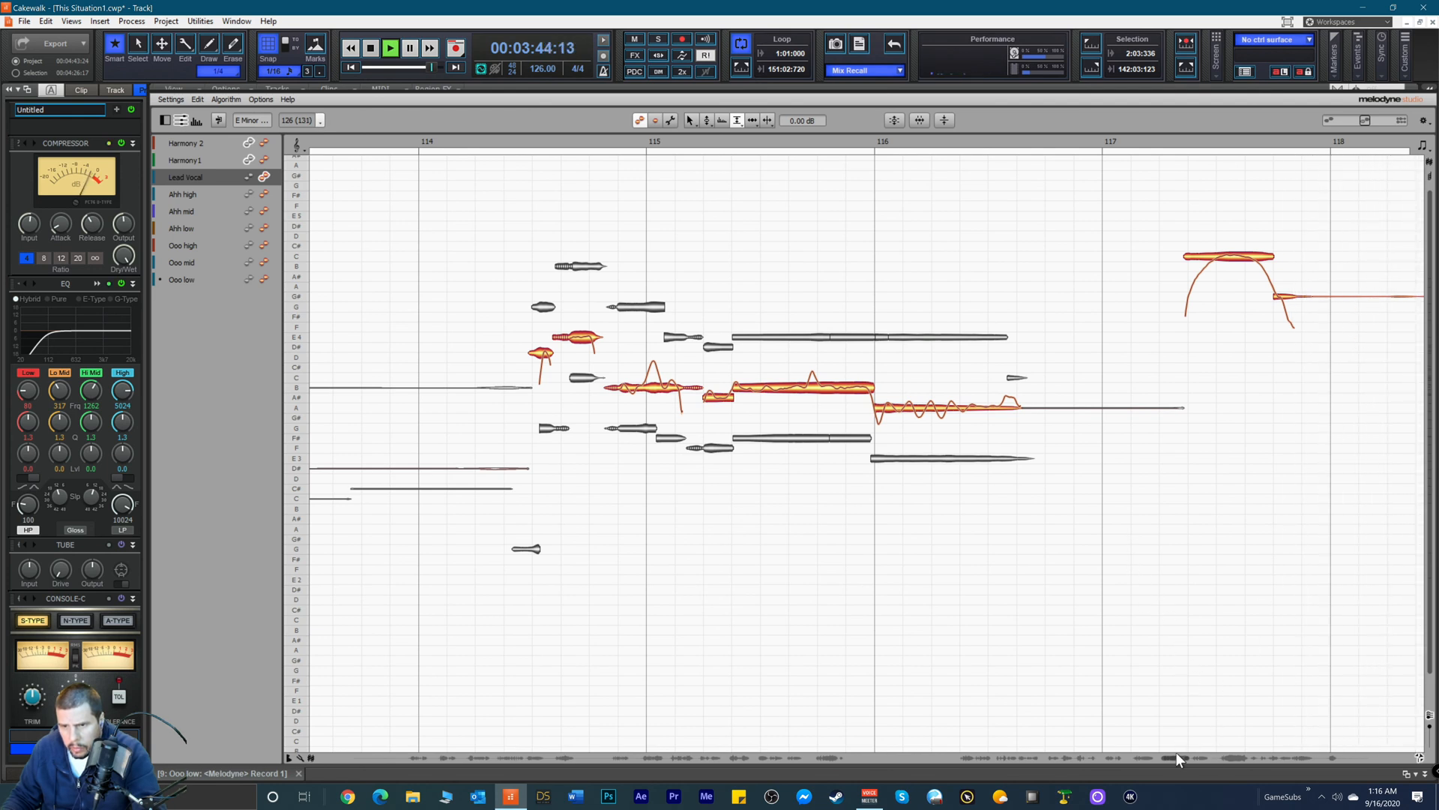
{"action": "left_click_drag", "start_coordinate": [1174, 754], "coordinate": [1180, 757]}
{"action": "key", "text": "space"}
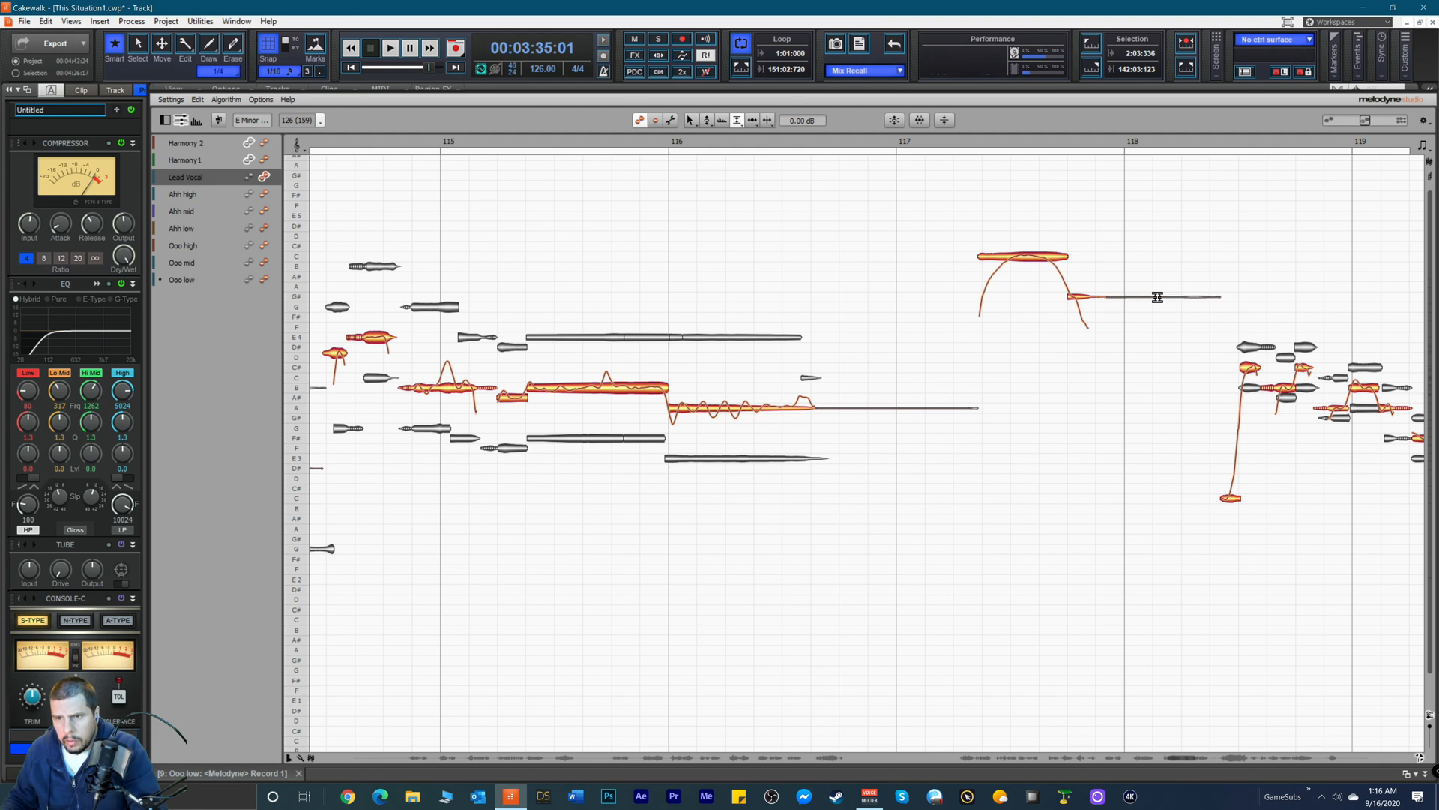
{"action": "left_click", "coordinate": [1159, 141]}
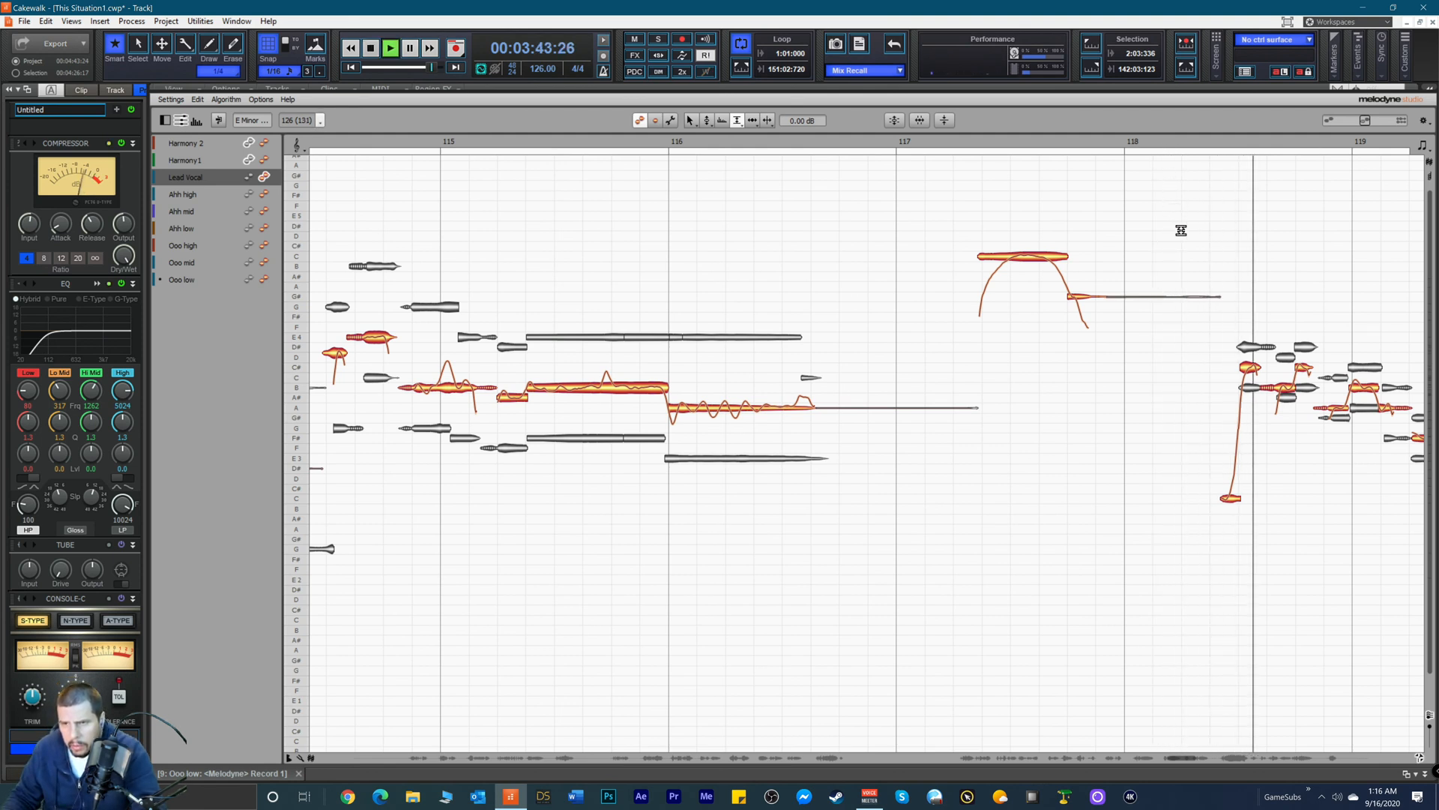
Step: Split the lead vocal's quiet tail early in bar 122 and mute it from the bar 120 phrase to that split, keeping the lead-in
{"action": "left_click_drag", "start_coordinate": [1184, 755], "coordinate": [1209, 761]}
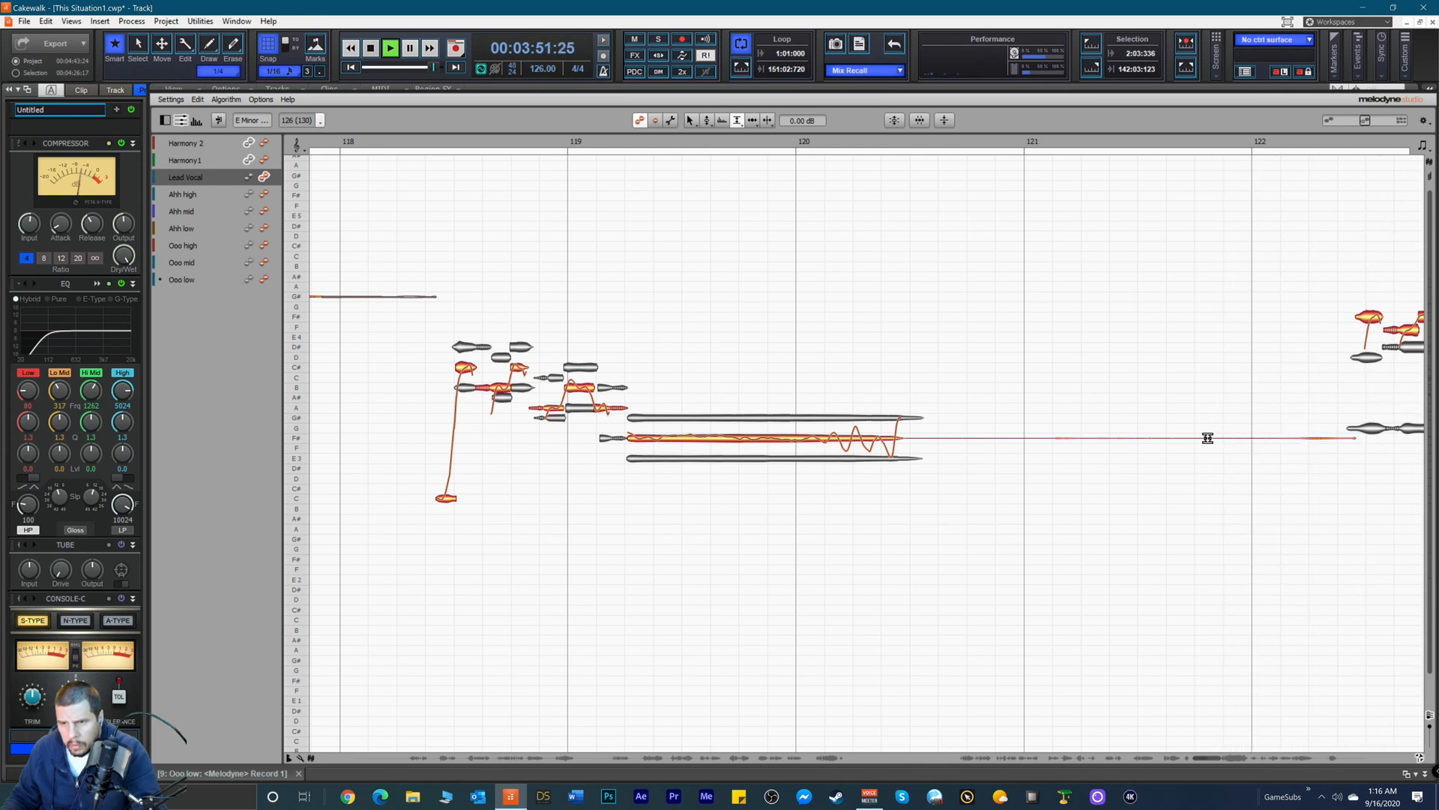
{"action": "right_click", "coordinate": [1279, 395]}
{"action": "left_click", "coordinate": [1306, 400]}
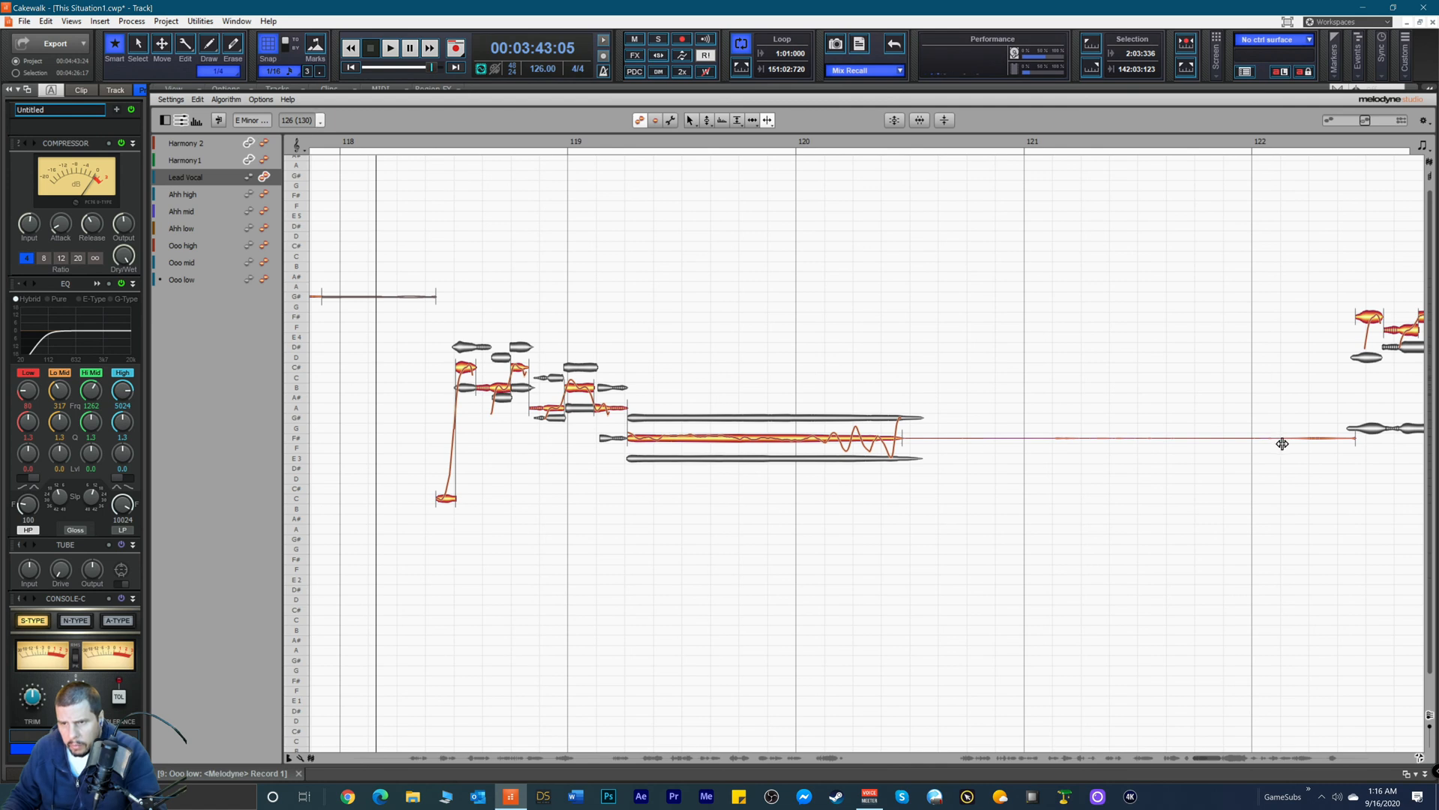
{"action": "right_click", "coordinate": [1068, 459]}
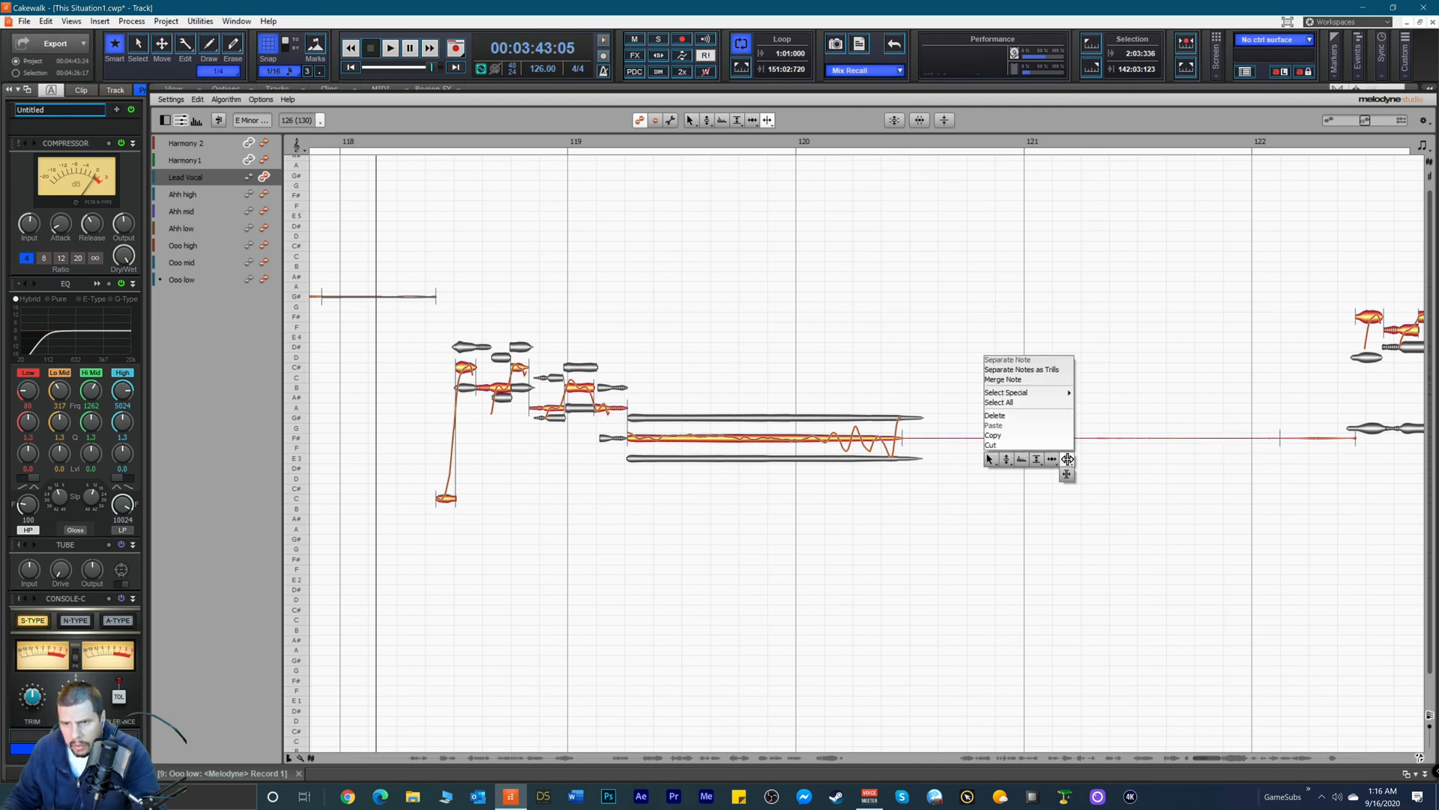
{"action": "left_click", "coordinate": [1036, 459]}
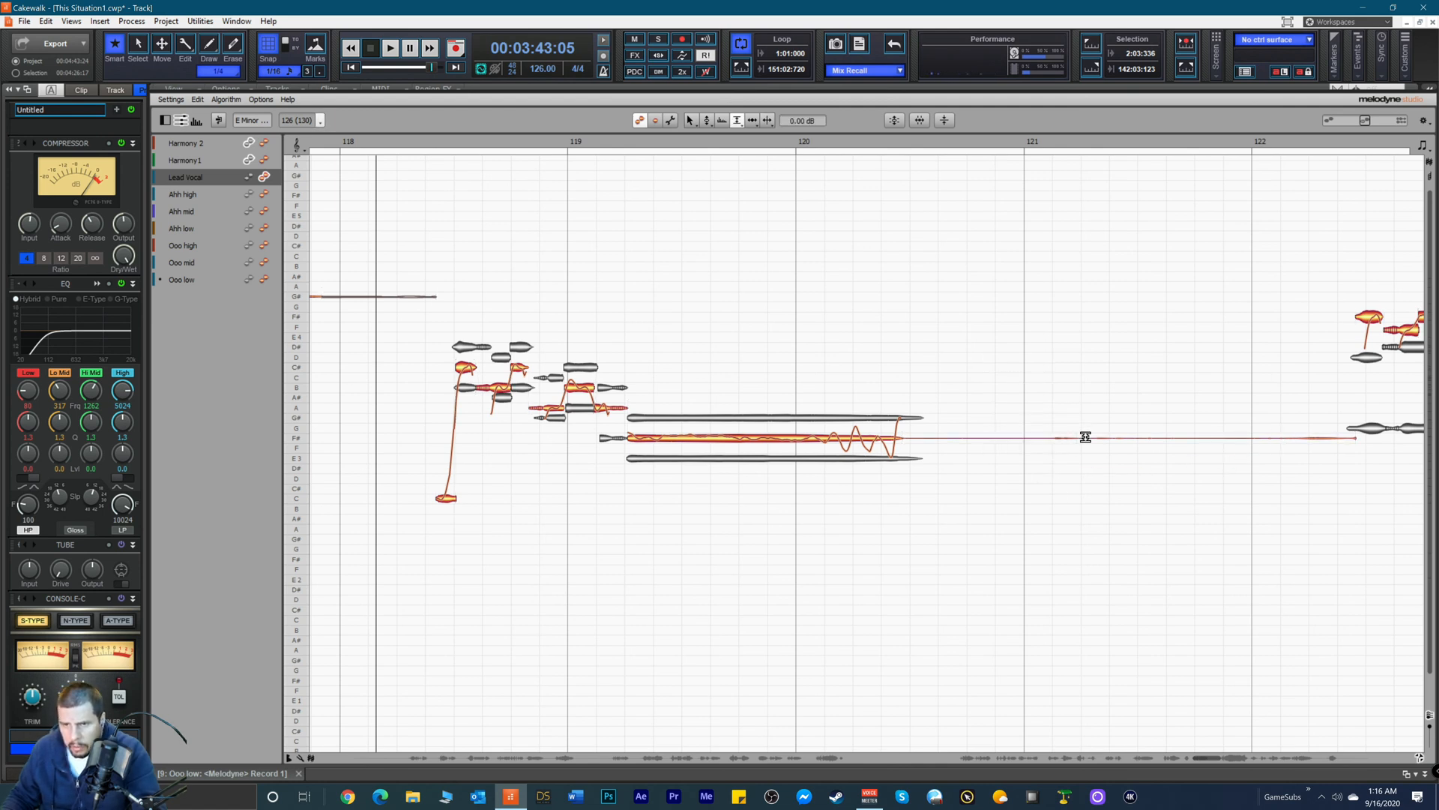
{"action": "left_click", "coordinate": [1177, 142]}
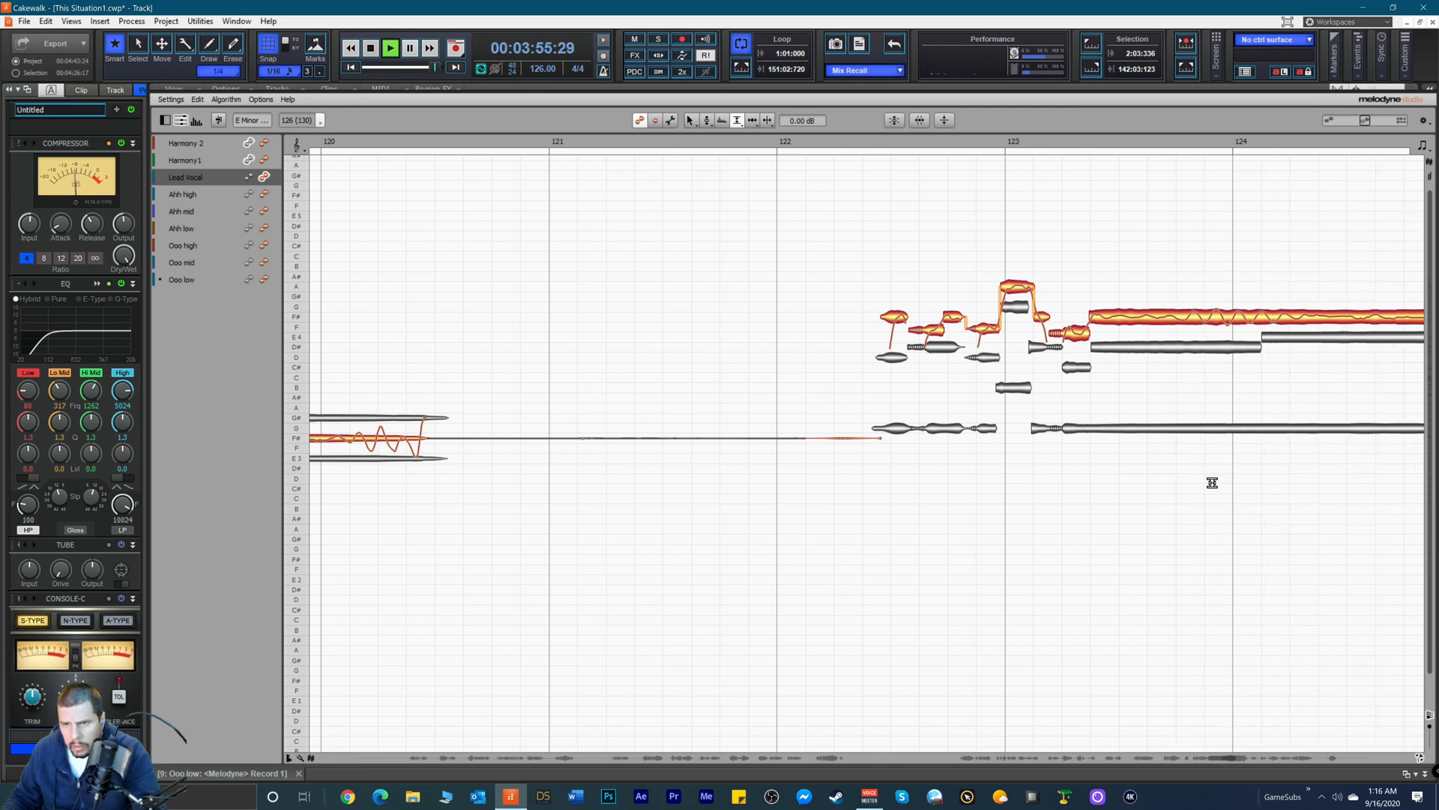
{"action": "key", "text": "space"}
Step: Switch to the Pitch tool, play the bar 123 phrase and make Harmony1 and Harmony 2 editable alongside the lead vocal
{"action": "right_click", "coordinate": [1186, 269]}
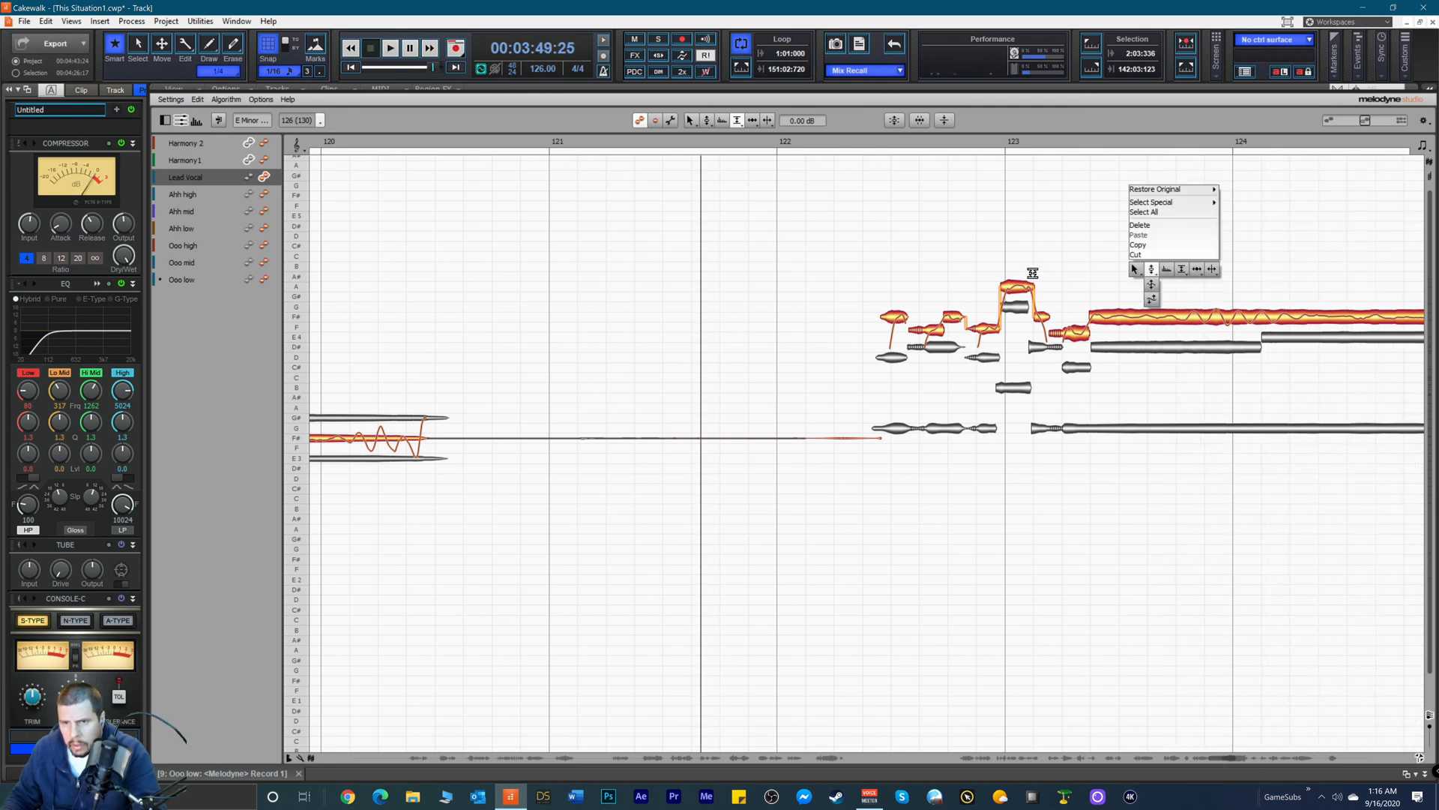
{"action": "key", "text": "F2"}
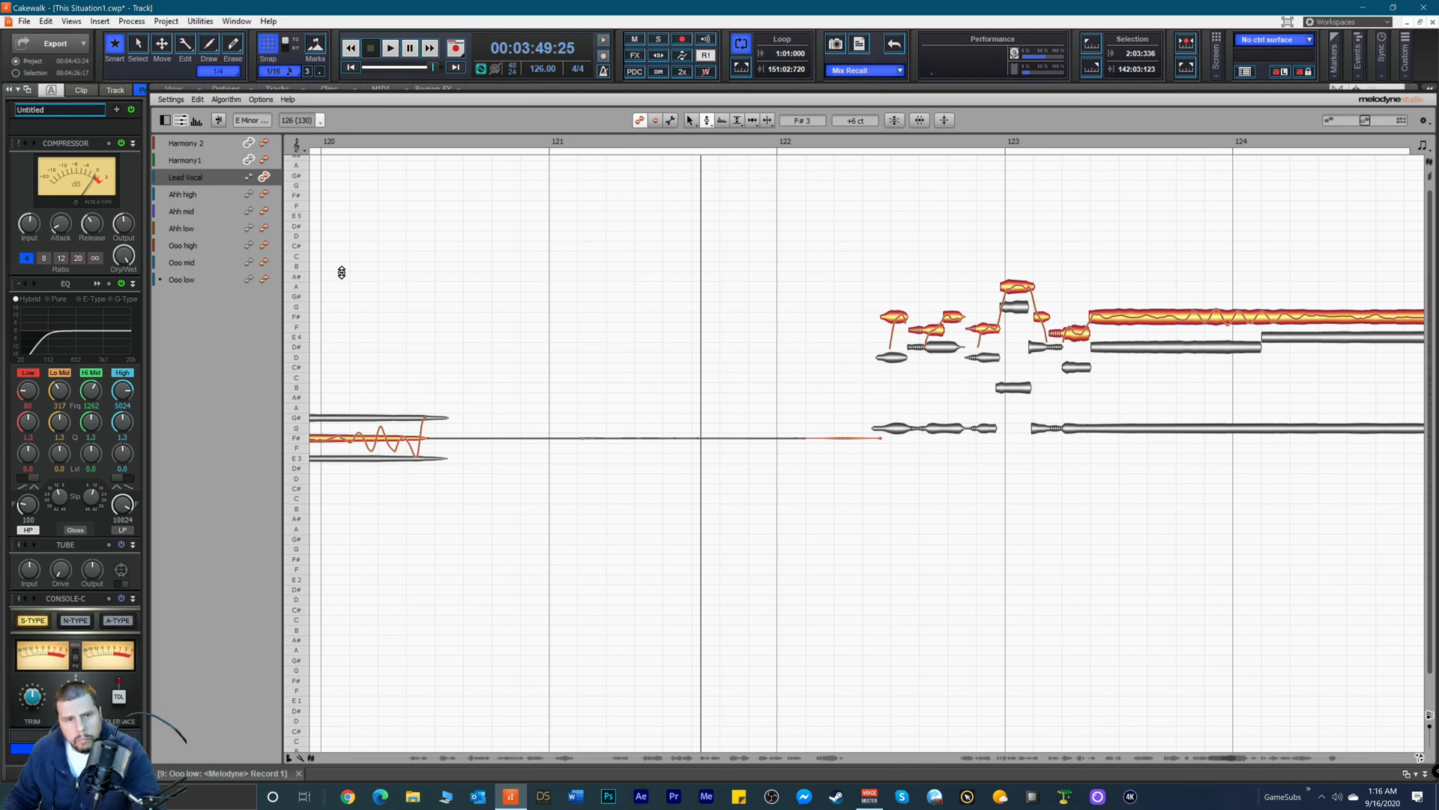
{"action": "key", "text": "space"}
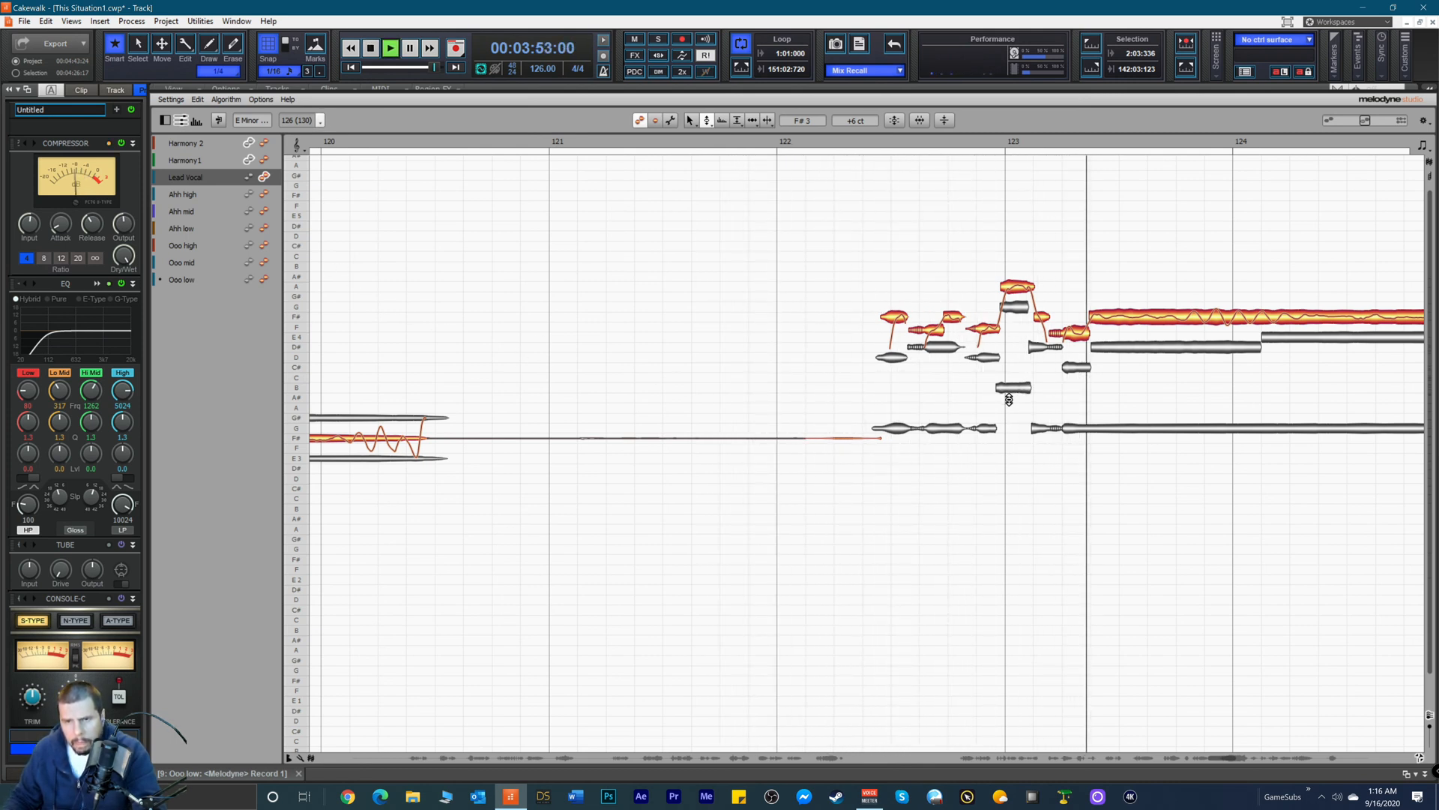
{"action": "key", "text": "space"}
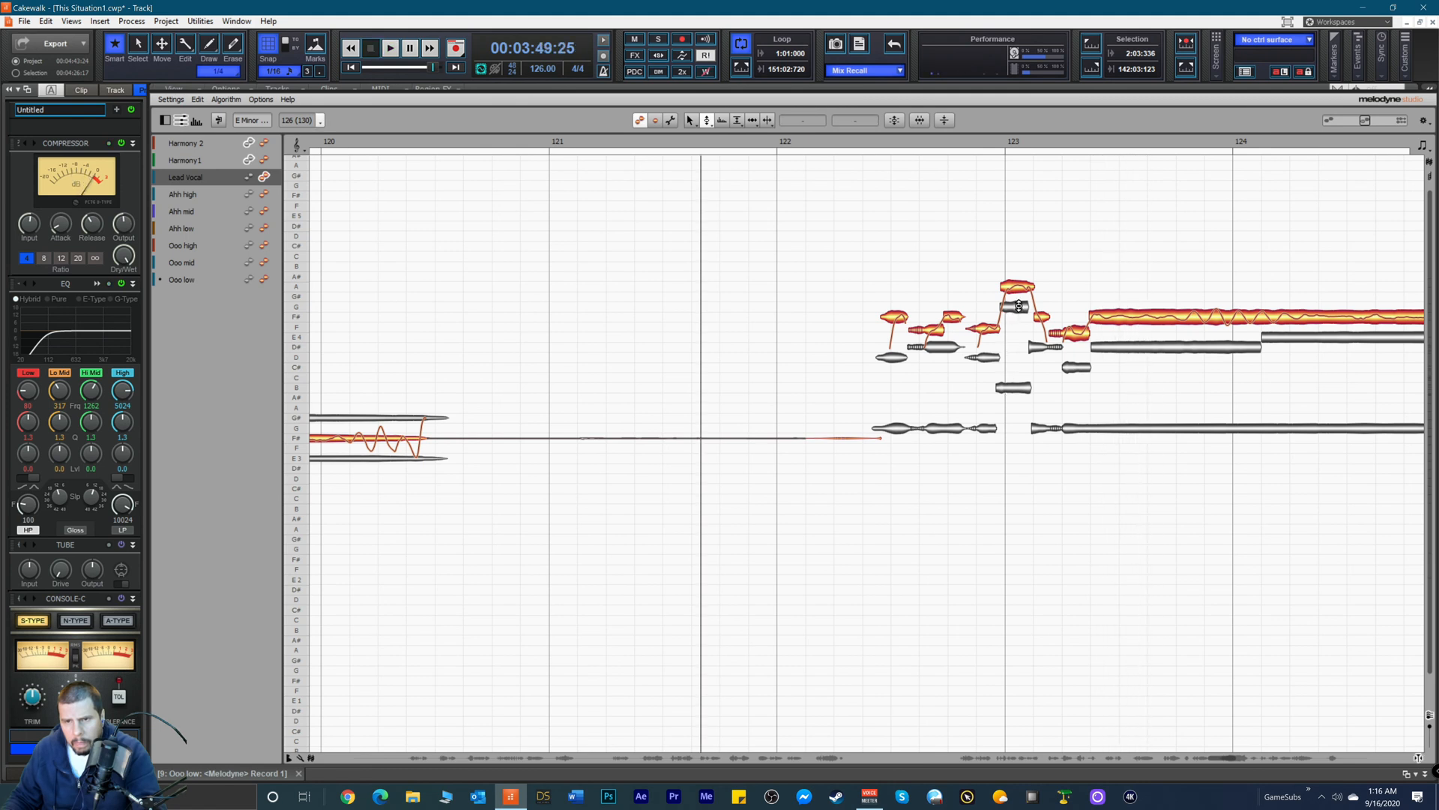
{"action": "left_click", "coordinate": [264, 159]}
{"action": "left_click", "coordinate": [264, 142]}
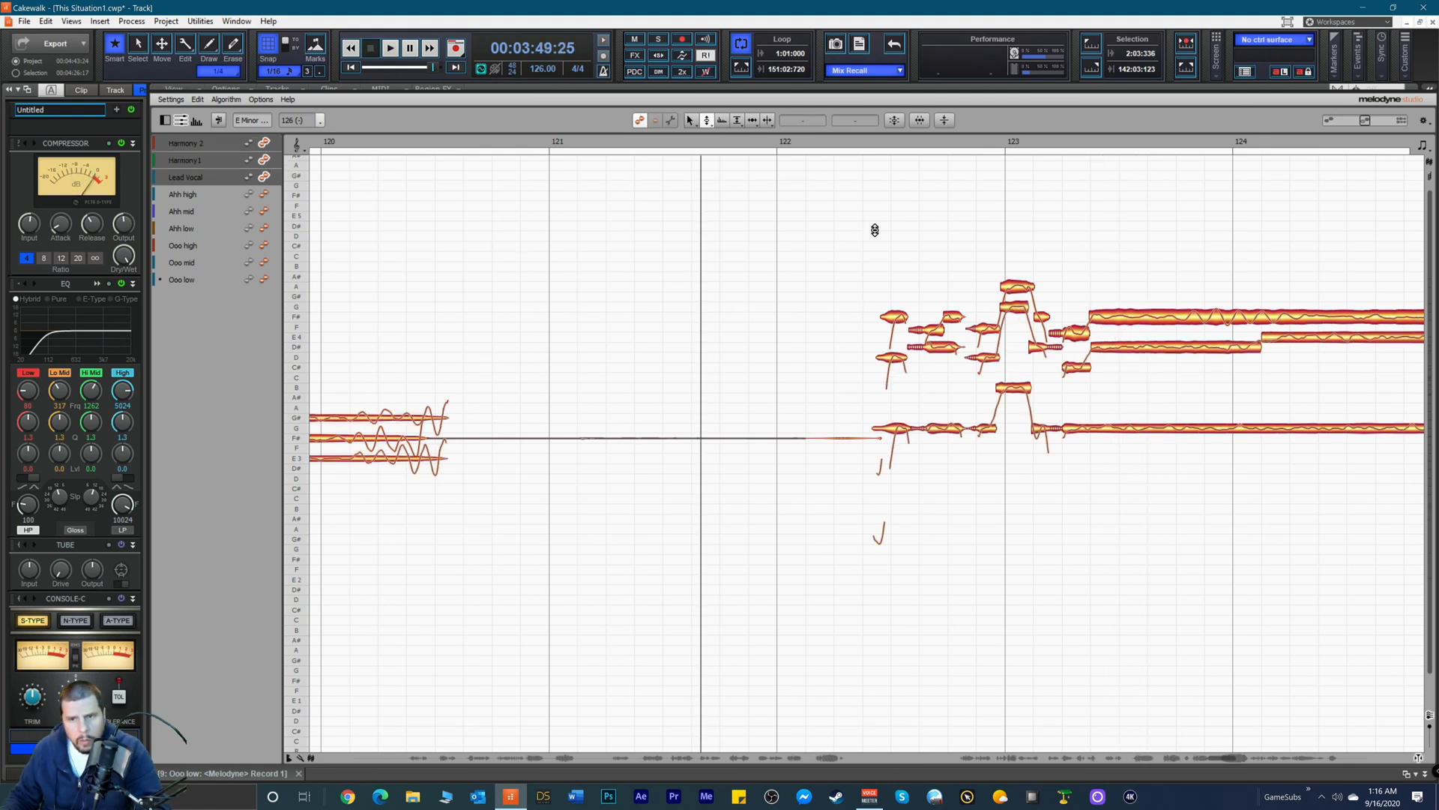
Step: Raise the Harmony1 note at the start of bar 123 to E4 with a 0 cent deviation, checking it in playback
{"action": "left_click", "coordinate": [1016, 308]}
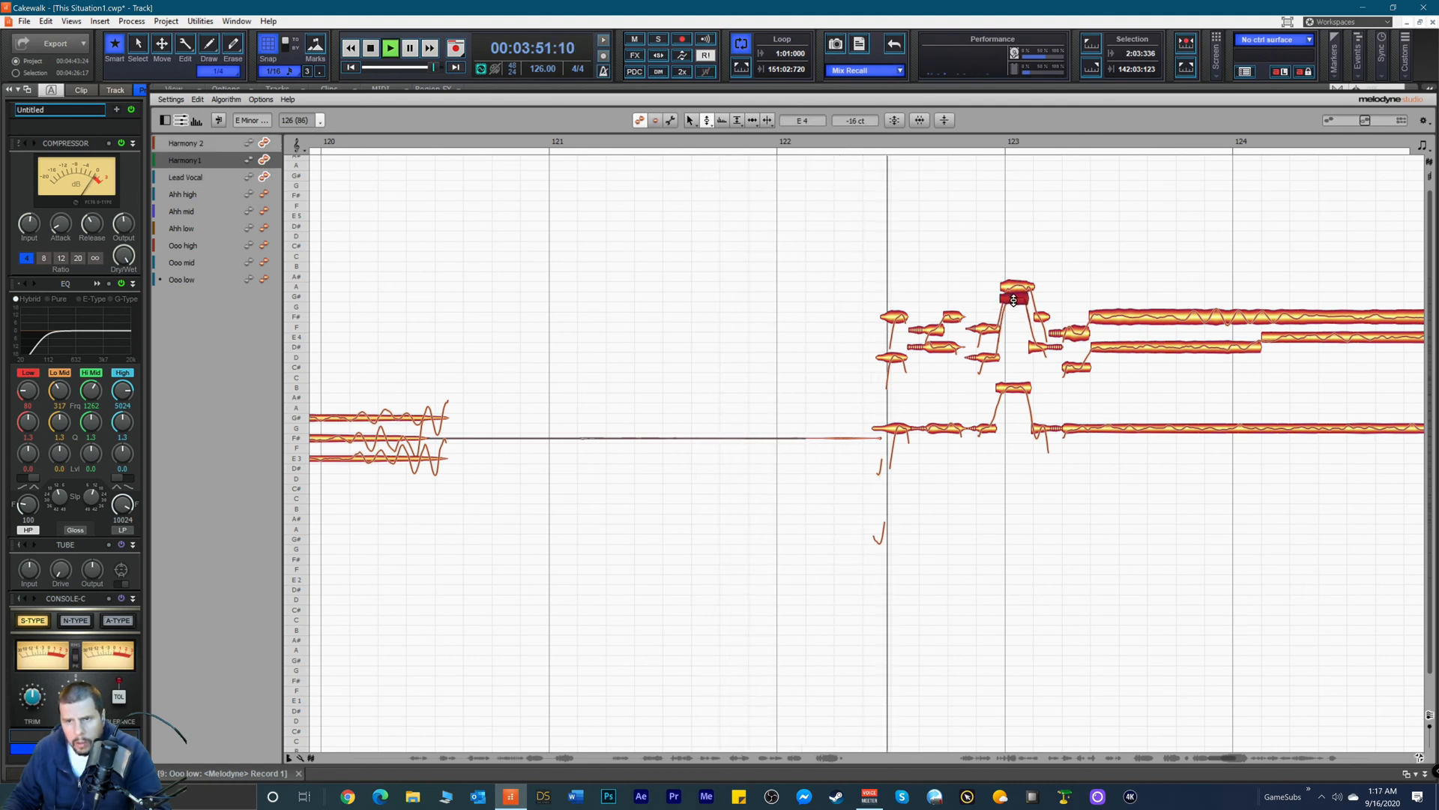
{"action": "key", "text": "space"}
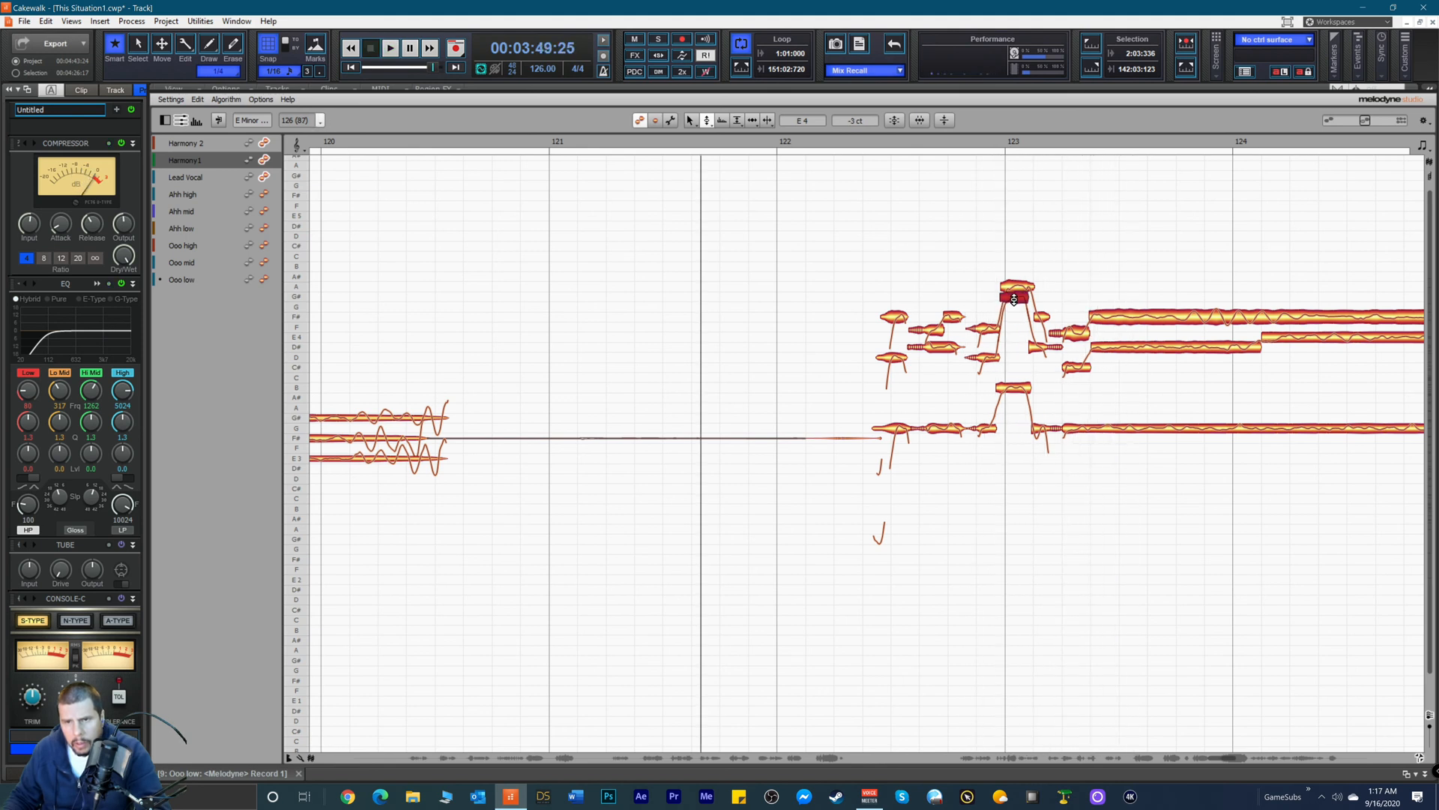
{"action": "key", "text": "space"}
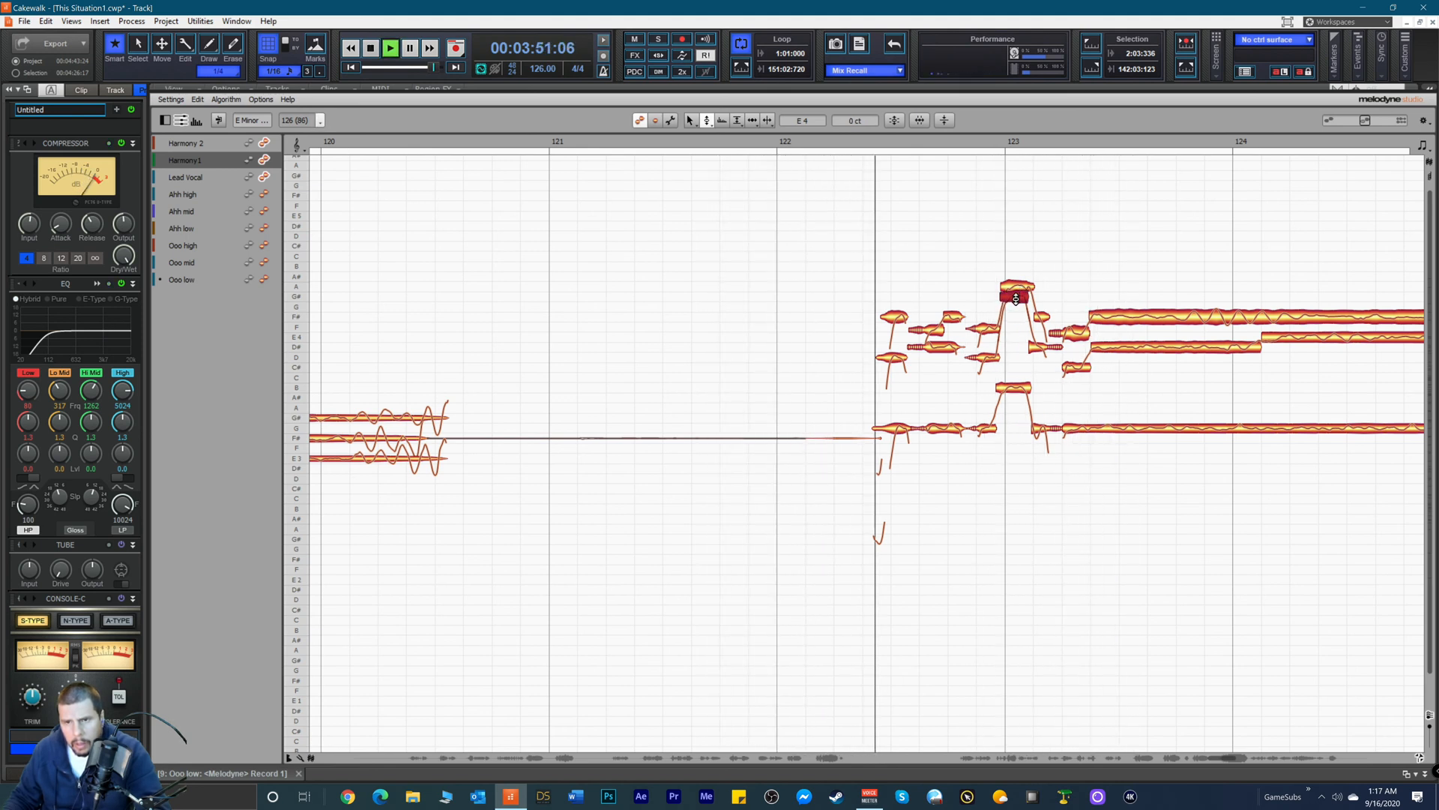
{"action": "key", "text": "space"}
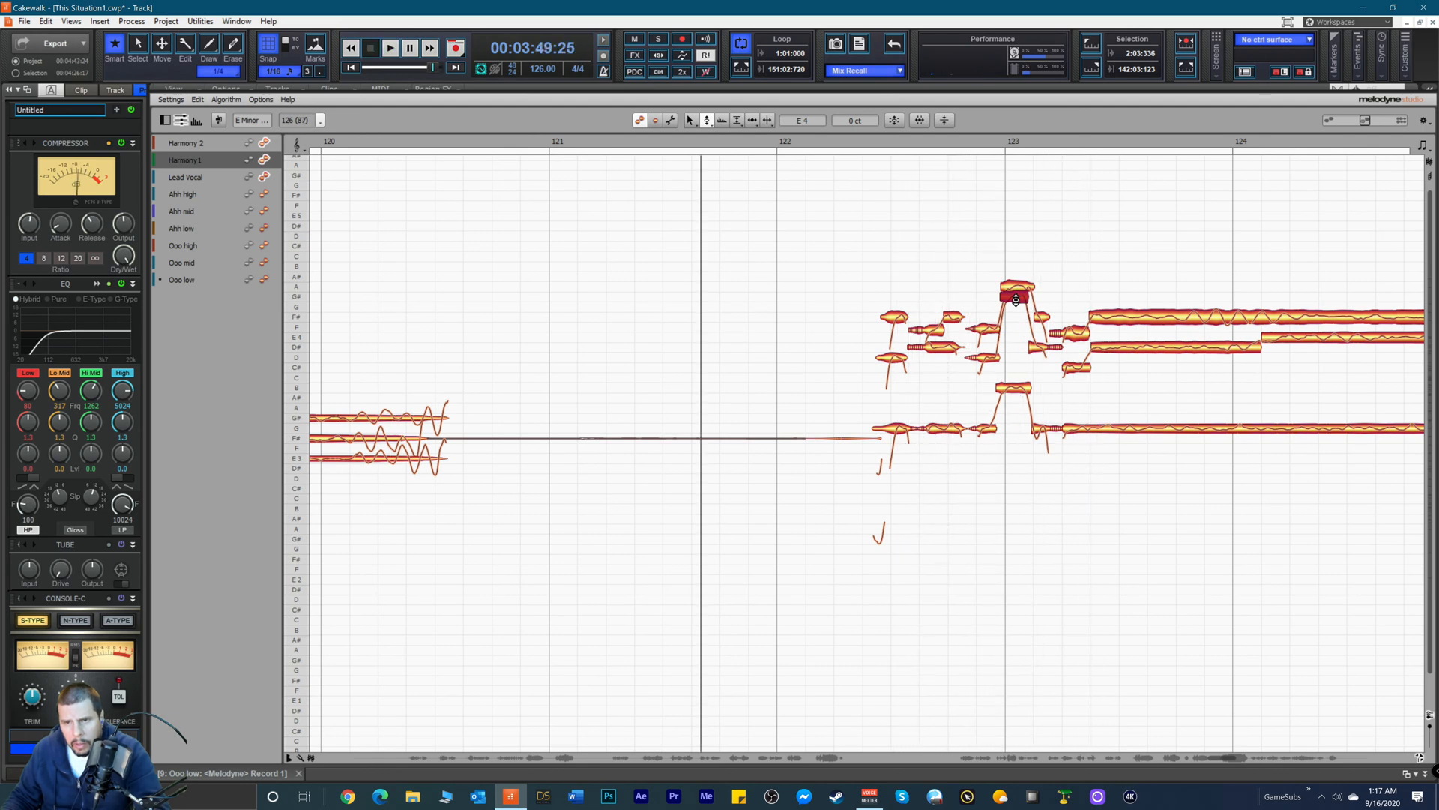
Step: Remove the vertical display offset between the tracks so their notes share one pitch grid, and replay the bar 123 harmony
{"action": "left_click_drag", "start_coordinate": [1431, 721], "coordinate": [1426, 711]}
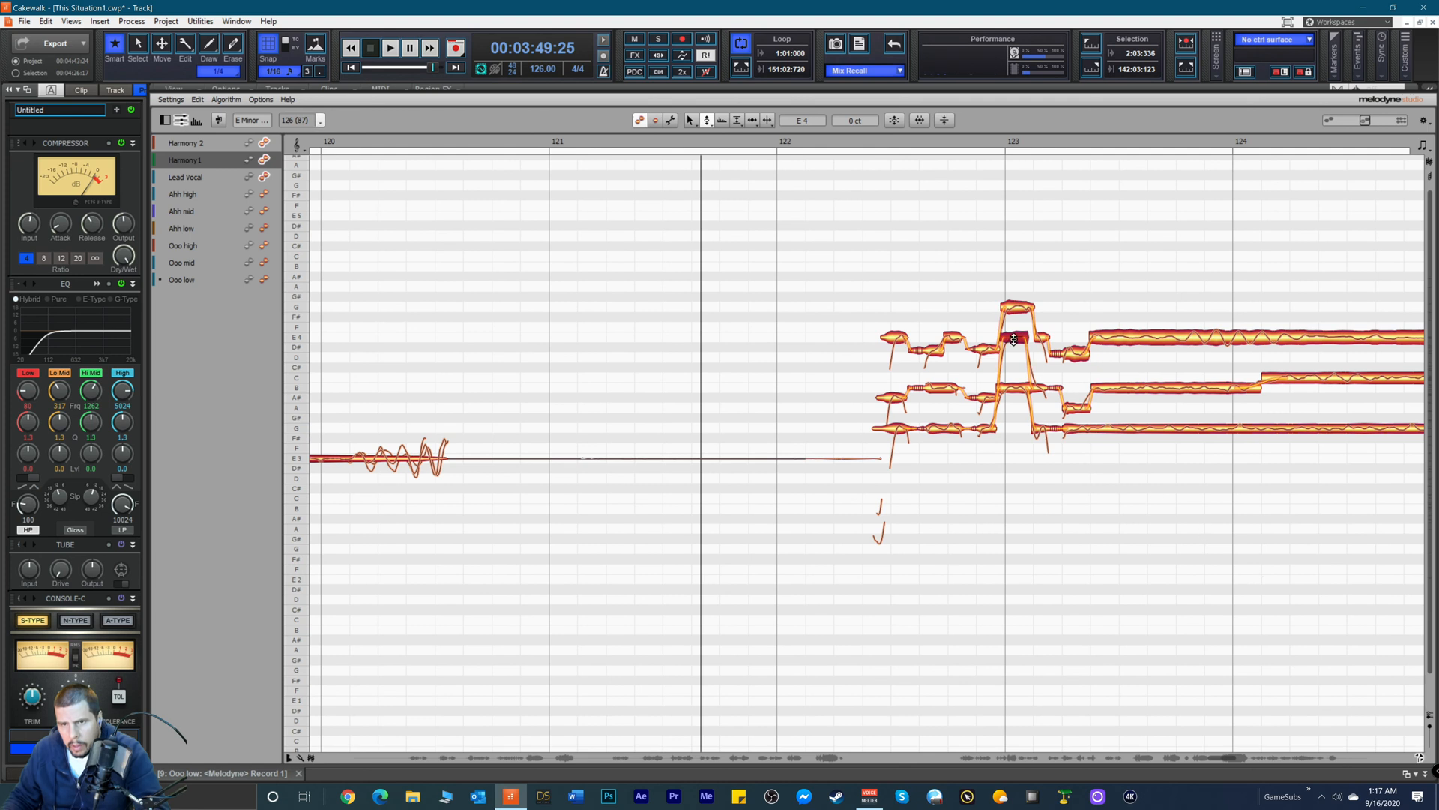
{"action": "key", "text": "space"}
{"action": "left_click_drag", "start_coordinate": [1029, 355], "coordinate": [1011, 328]}
{"action": "key", "text": "space"}
{"action": "key", "text": "space"}
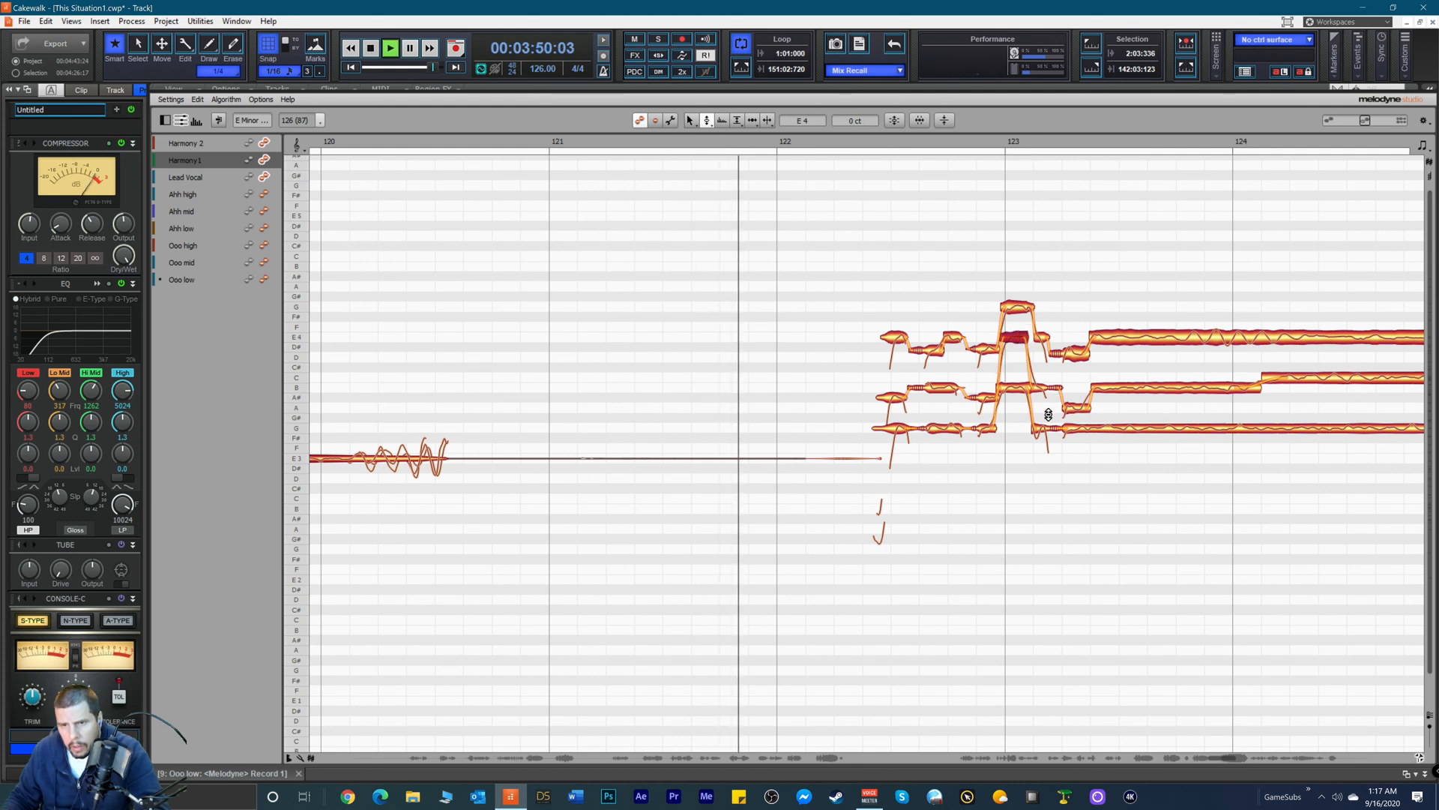
Step: Select the Harmony 2 note at the start of bar 123 and play the phrase to check the three-part harmony
{"action": "left_click", "coordinate": [1006, 388]}
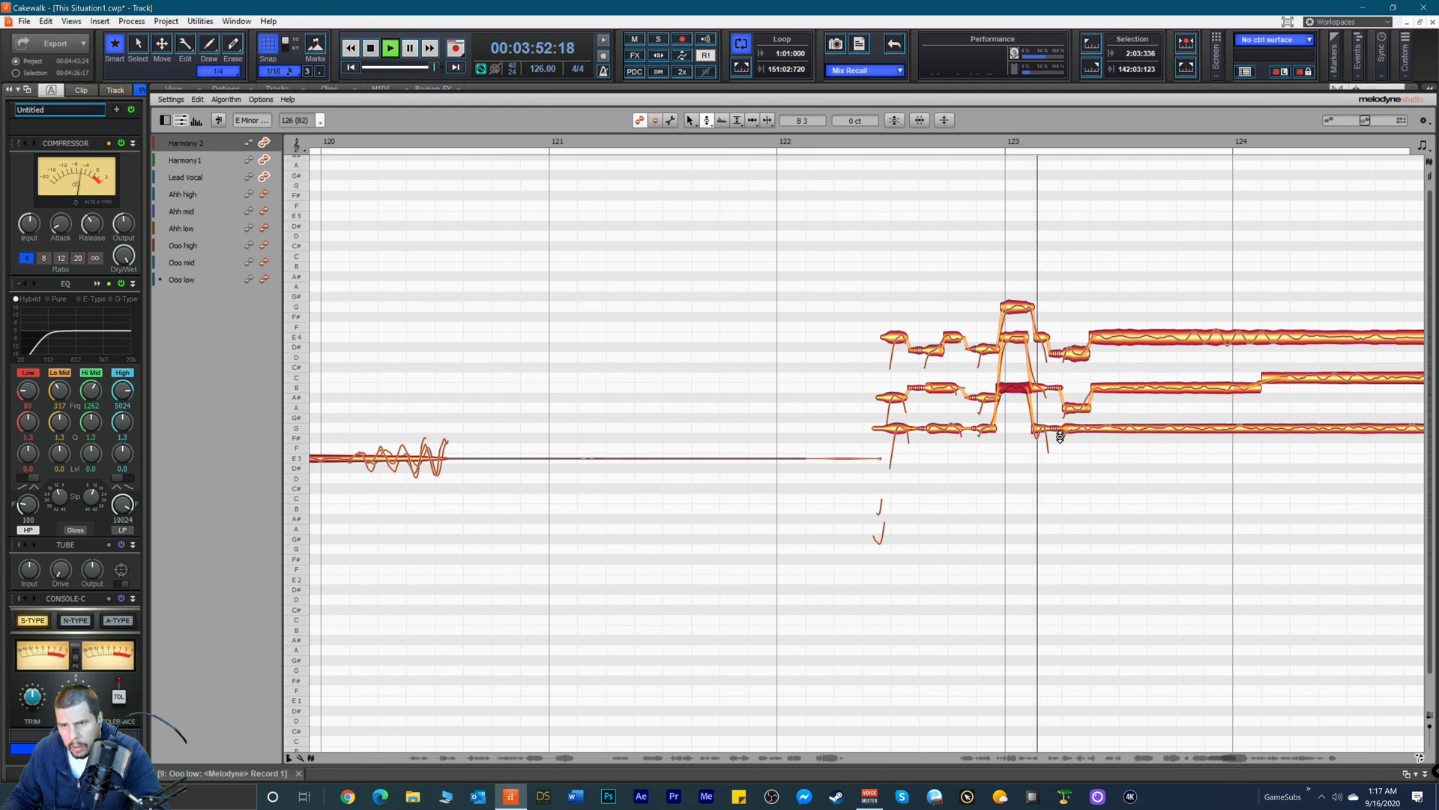
{"action": "key", "text": "space"}
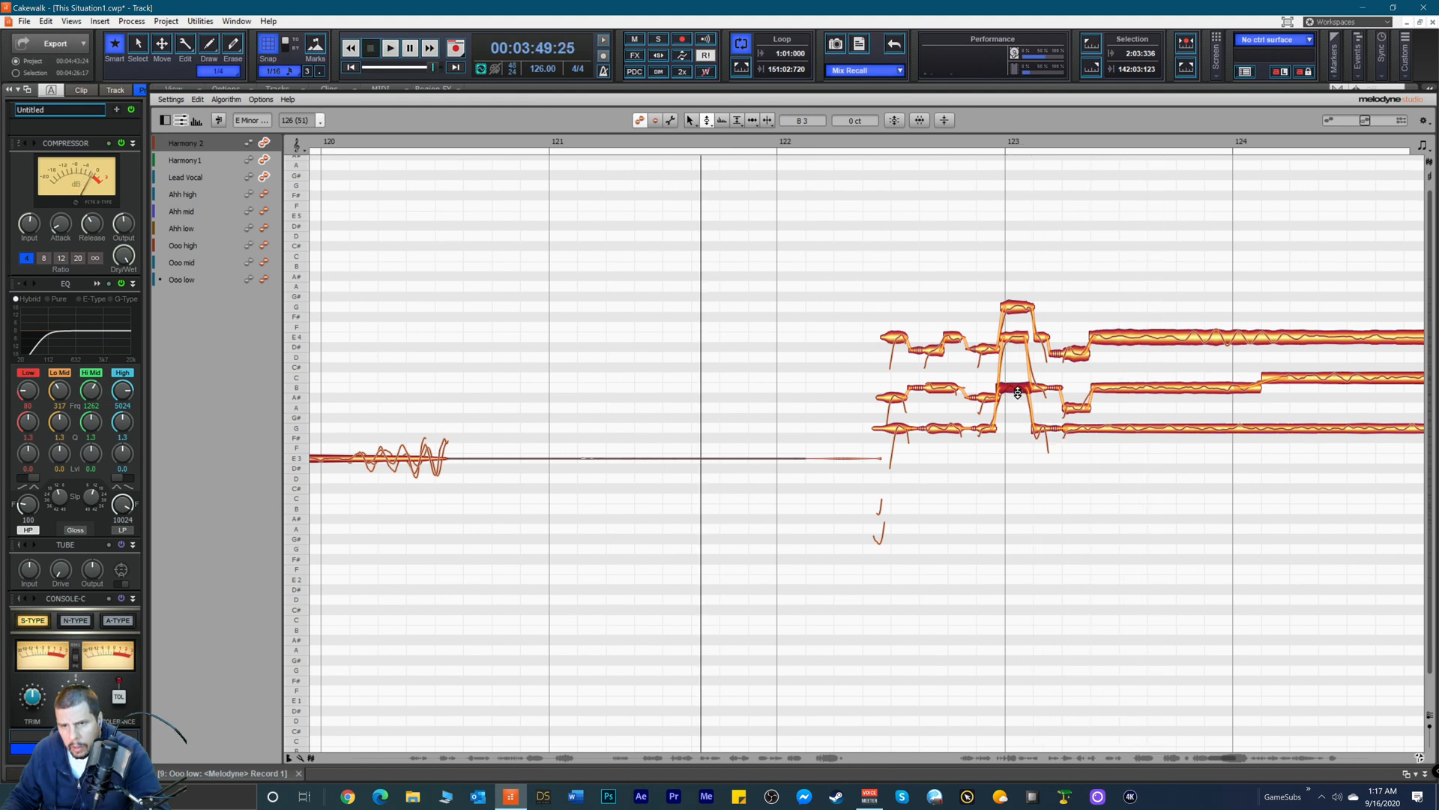
{"action": "key", "text": "space"}
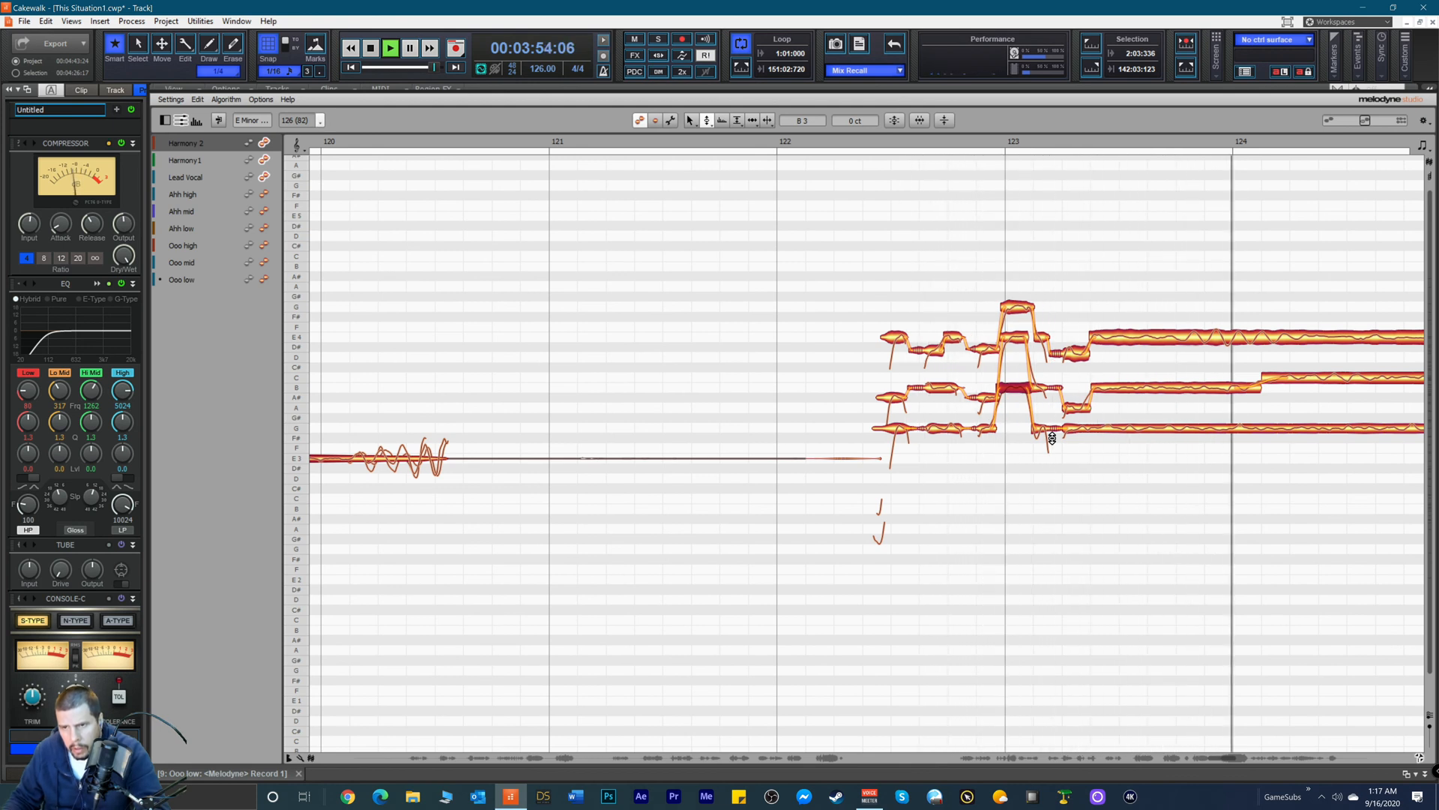
{"action": "key", "text": "space"}
Step: Shift the Harmony1 note change just after bar 124 earlier onto the bar 124 downbeat with the Time tool, and check the preceding note
{"action": "right_click", "coordinate": [1283, 339]}
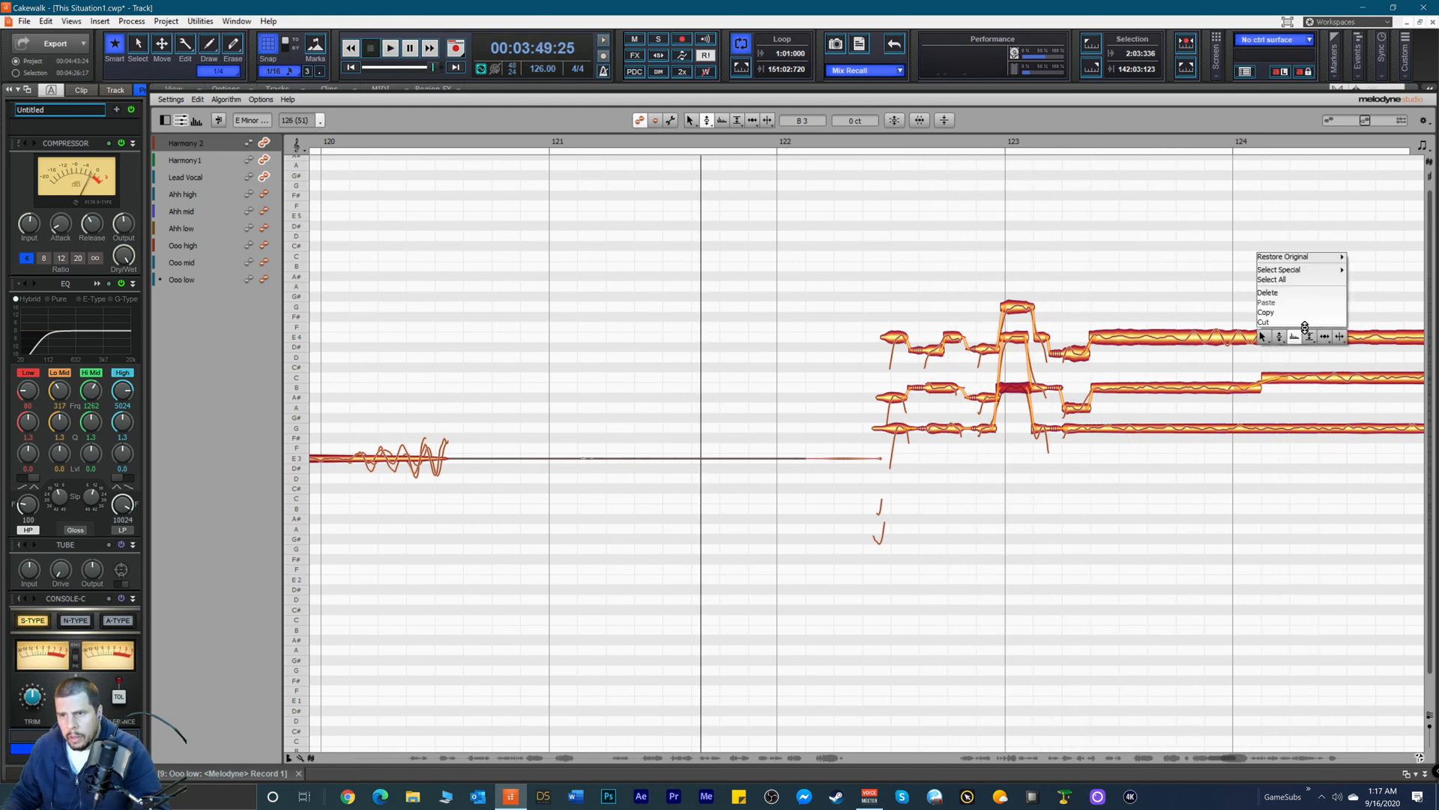
{"action": "key", "text": "Escape"}
{"action": "key", "text": "space"}
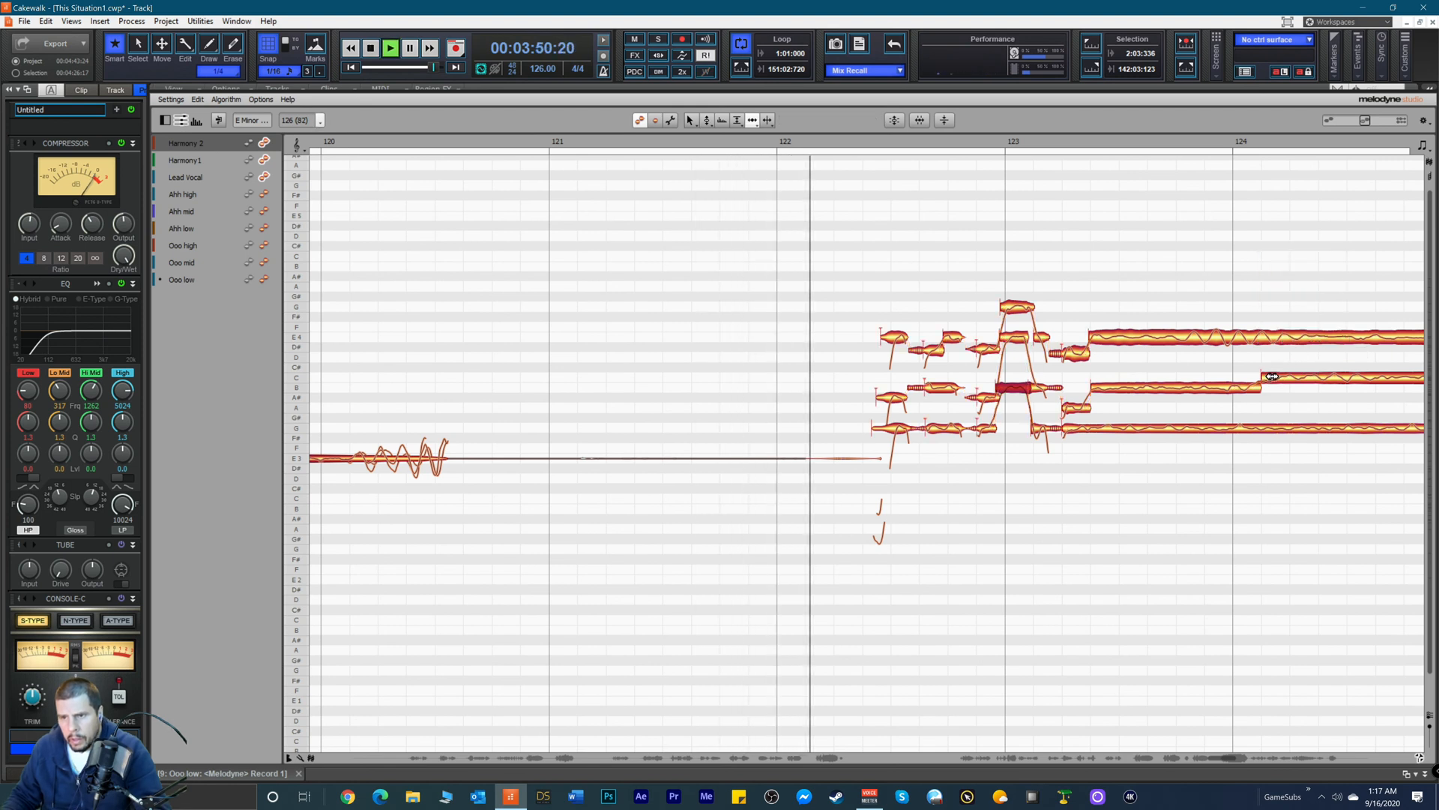
{"action": "left_click", "coordinate": [1280, 370]}
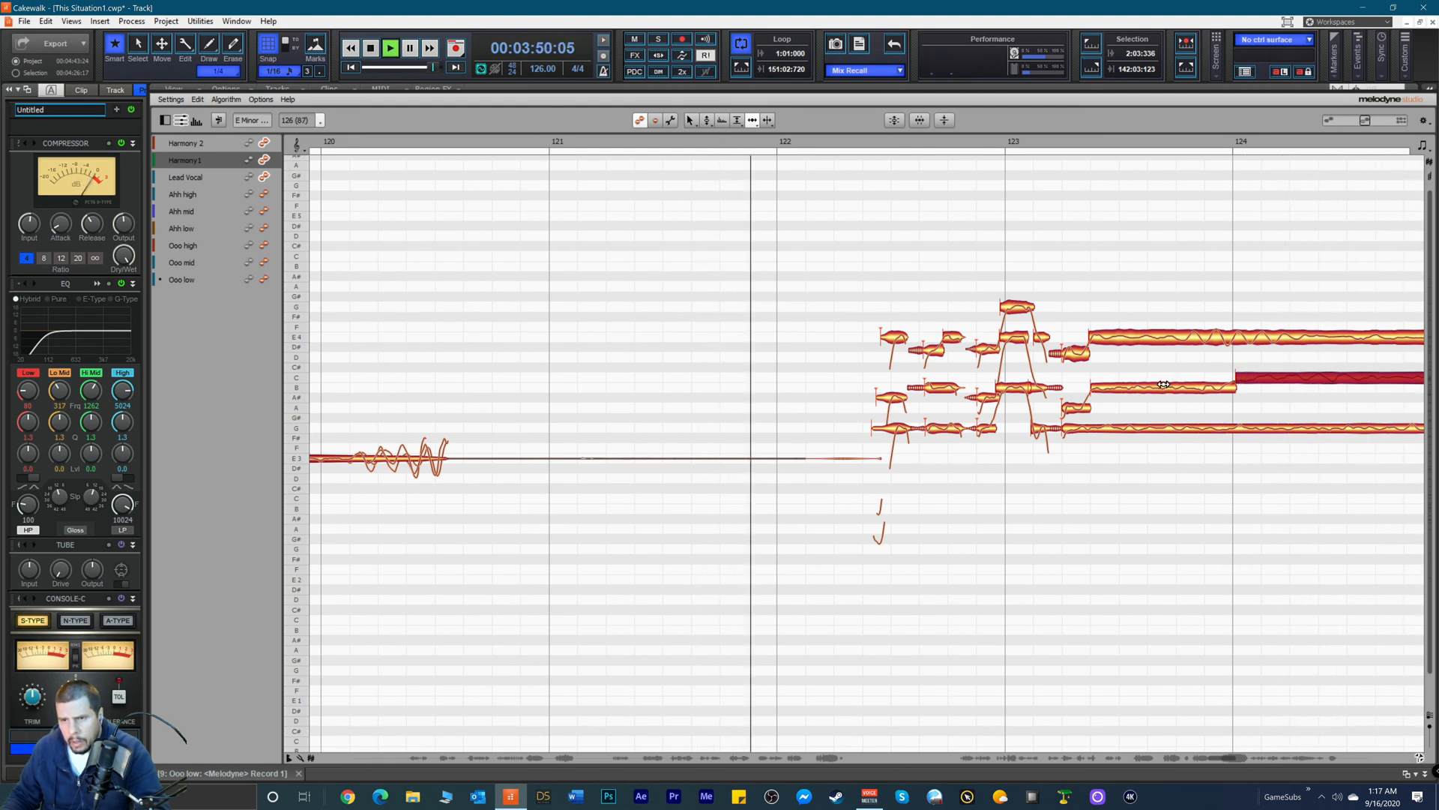
{"action": "left_click", "coordinate": [1119, 388]}
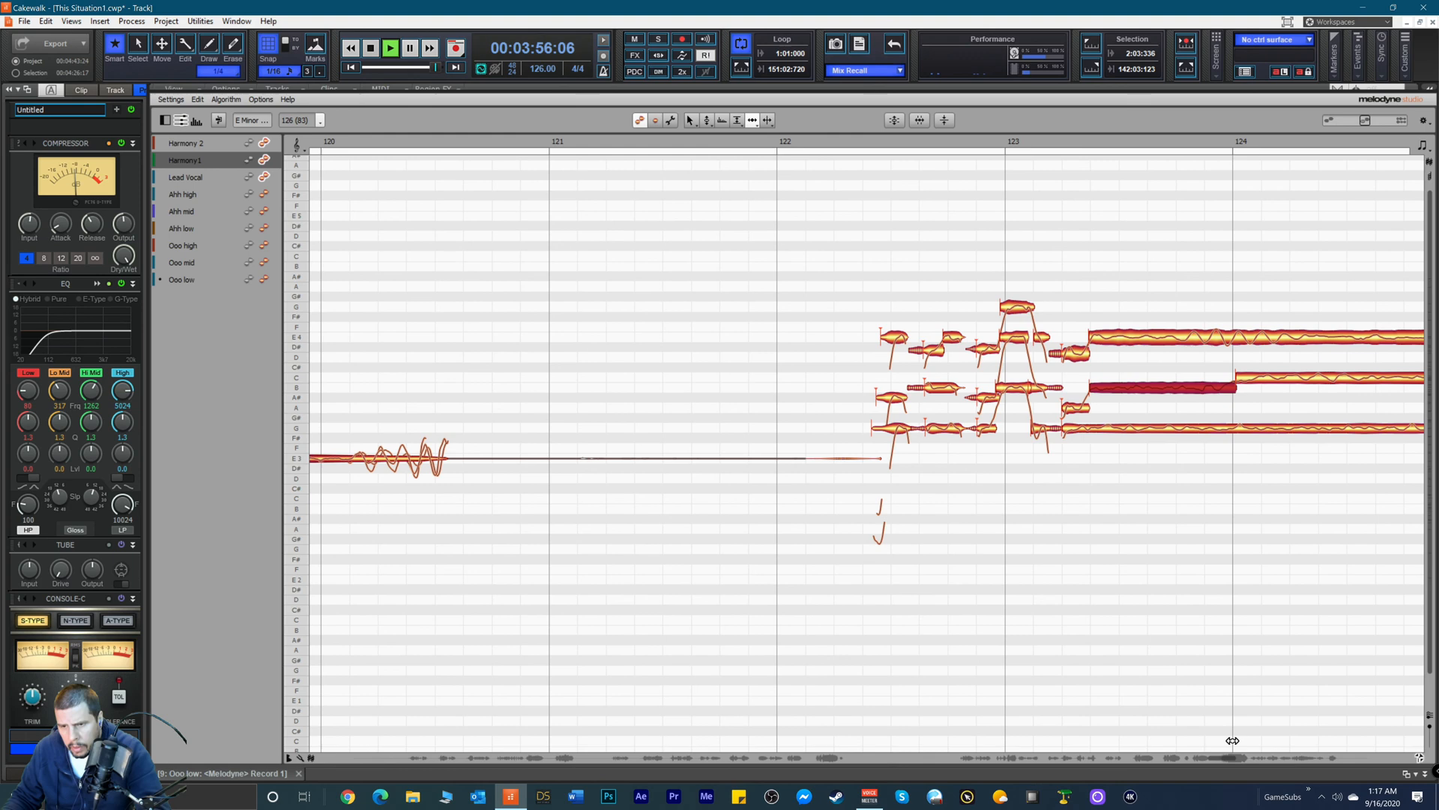
Step: Mute the lead vocal's quiet tails early in bar 126, in bar 127 and at the end of bar 128 with the Amplitude tool
{"action": "left_click_drag", "start_coordinate": [1226, 758], "coordinate": [1258, 766]}
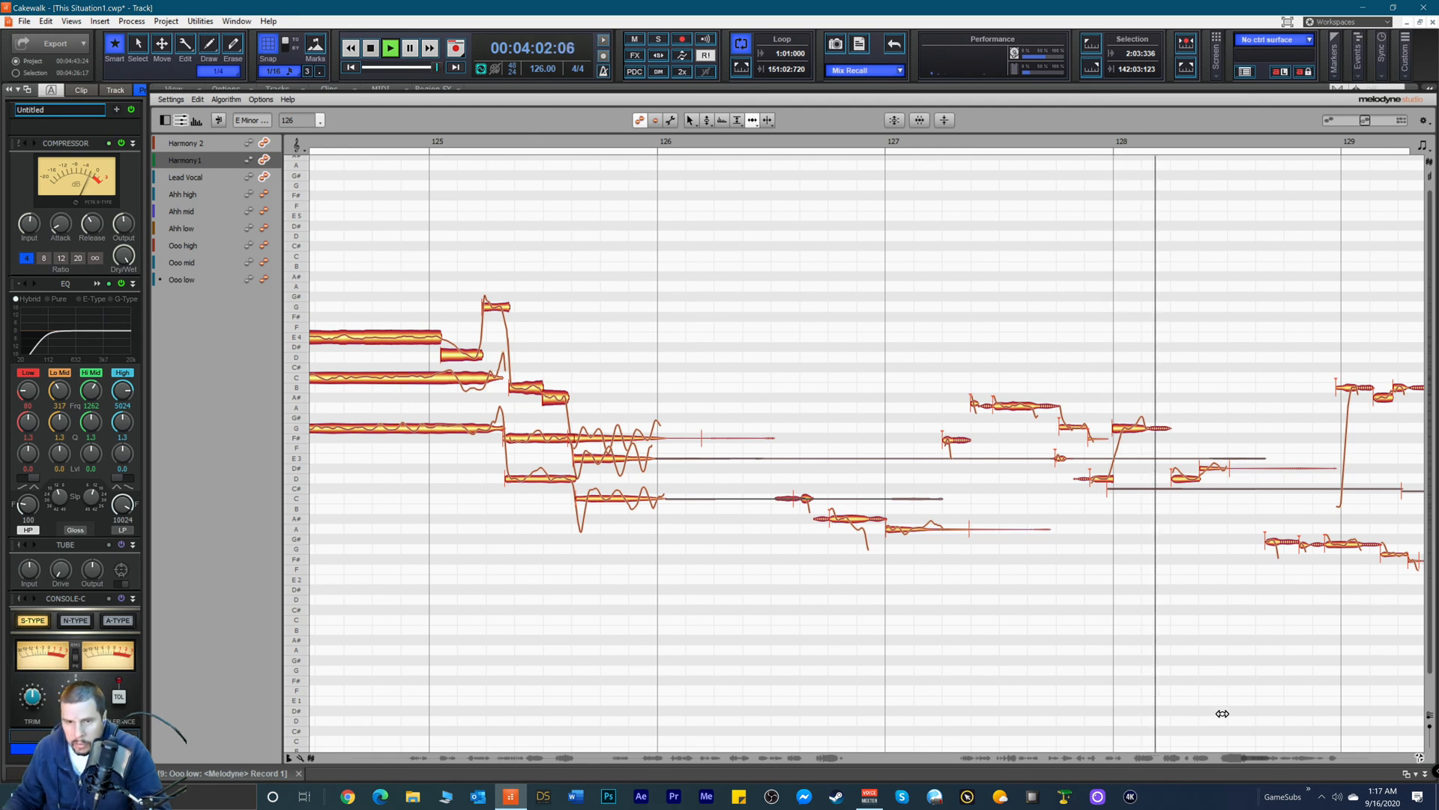
{"action": "key", "text": "space"}
{"action": "left_click_drag", "start_coordinate": [722, 397], "coordinate": [742, 433]}
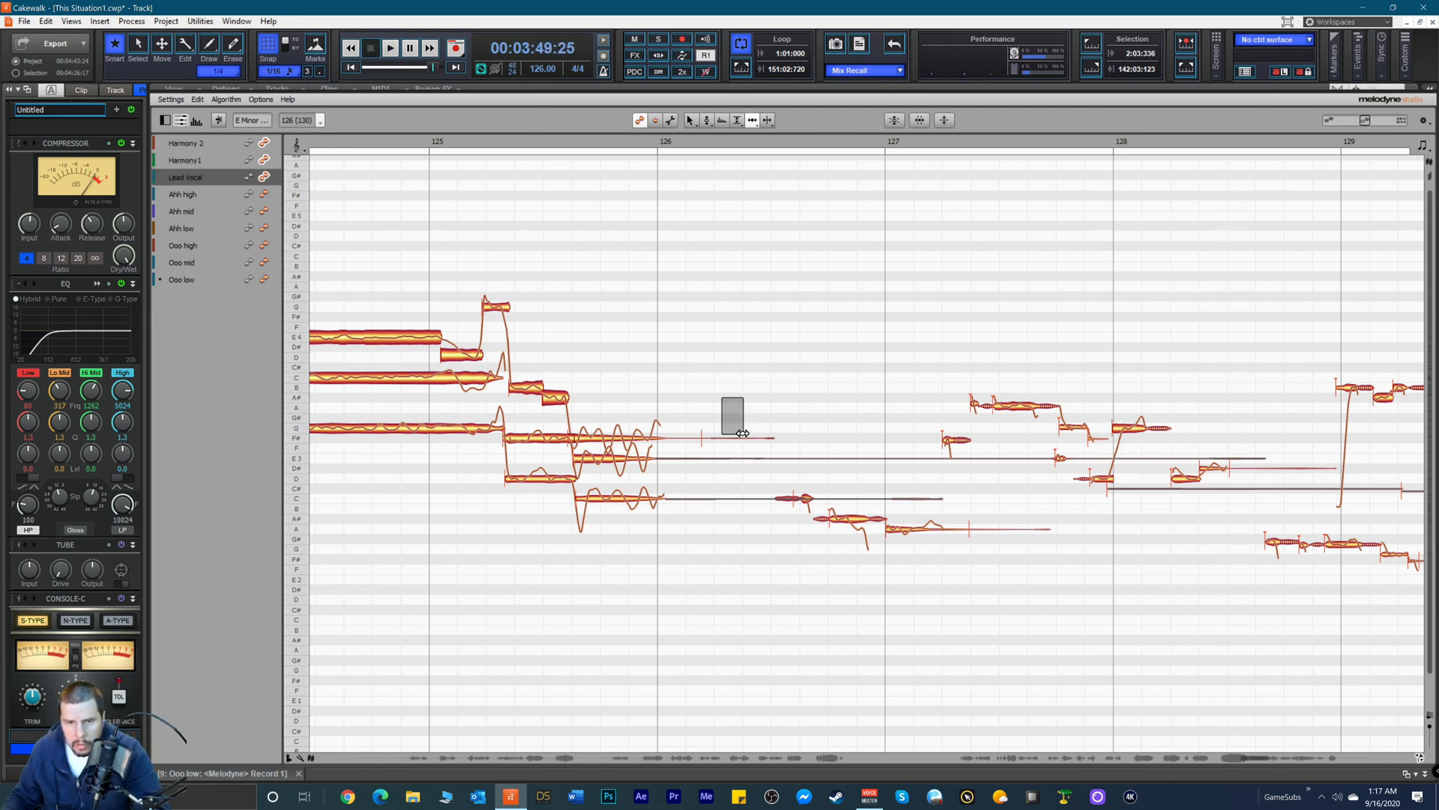
{"action": "right_click", "coordinate": [752, 439]}
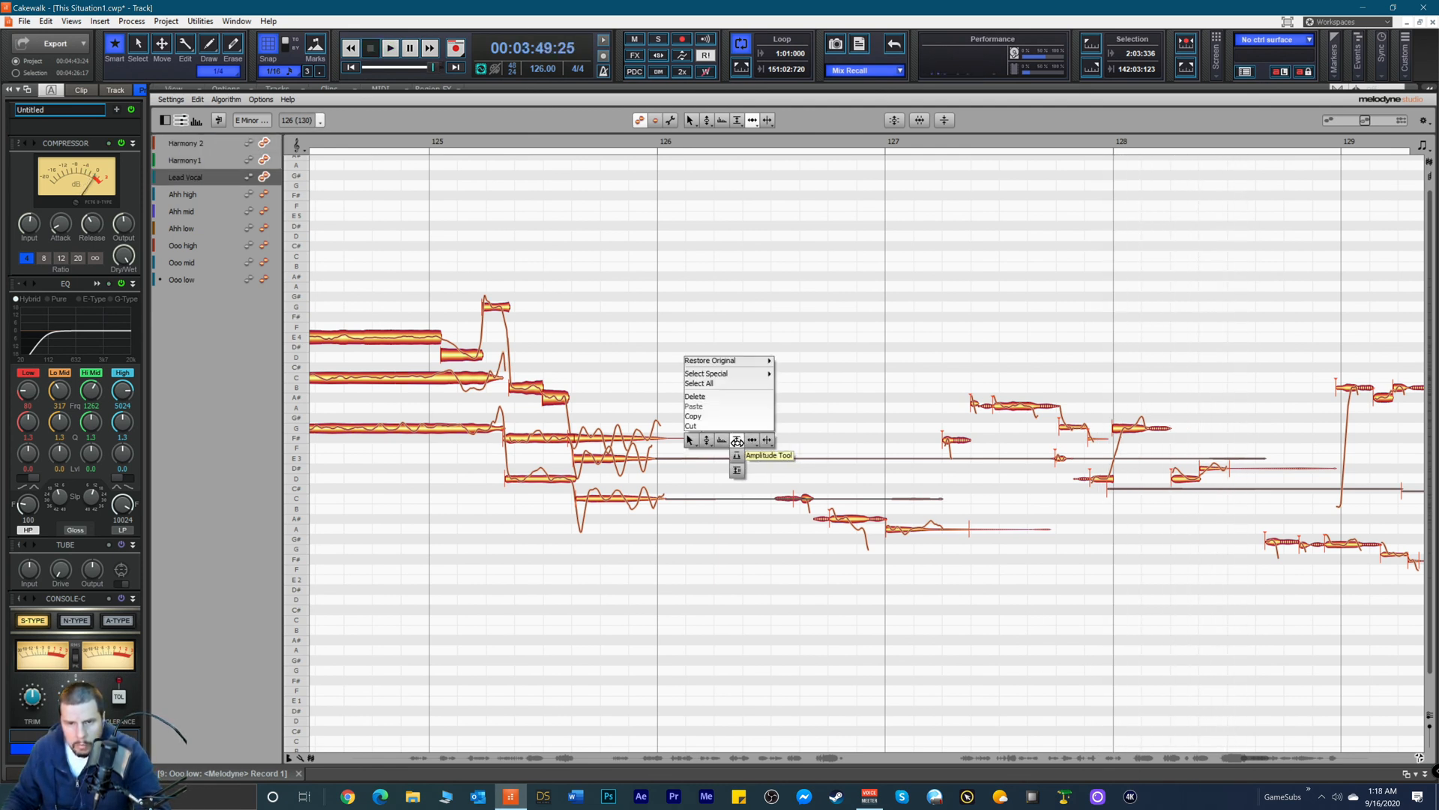
{"action": "left_click", "coordinate": [737, 441]}
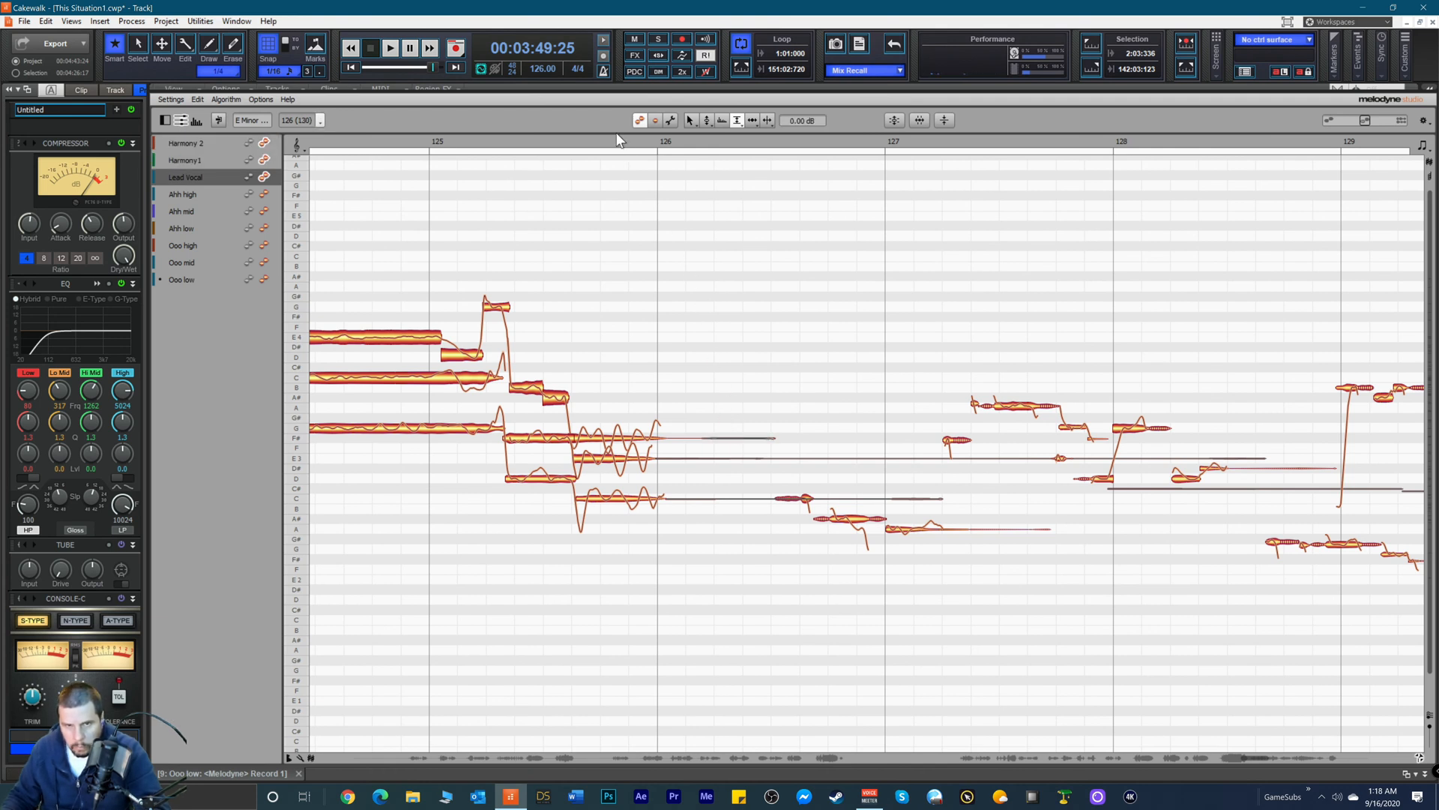
{"action": "key", "text": "space"}
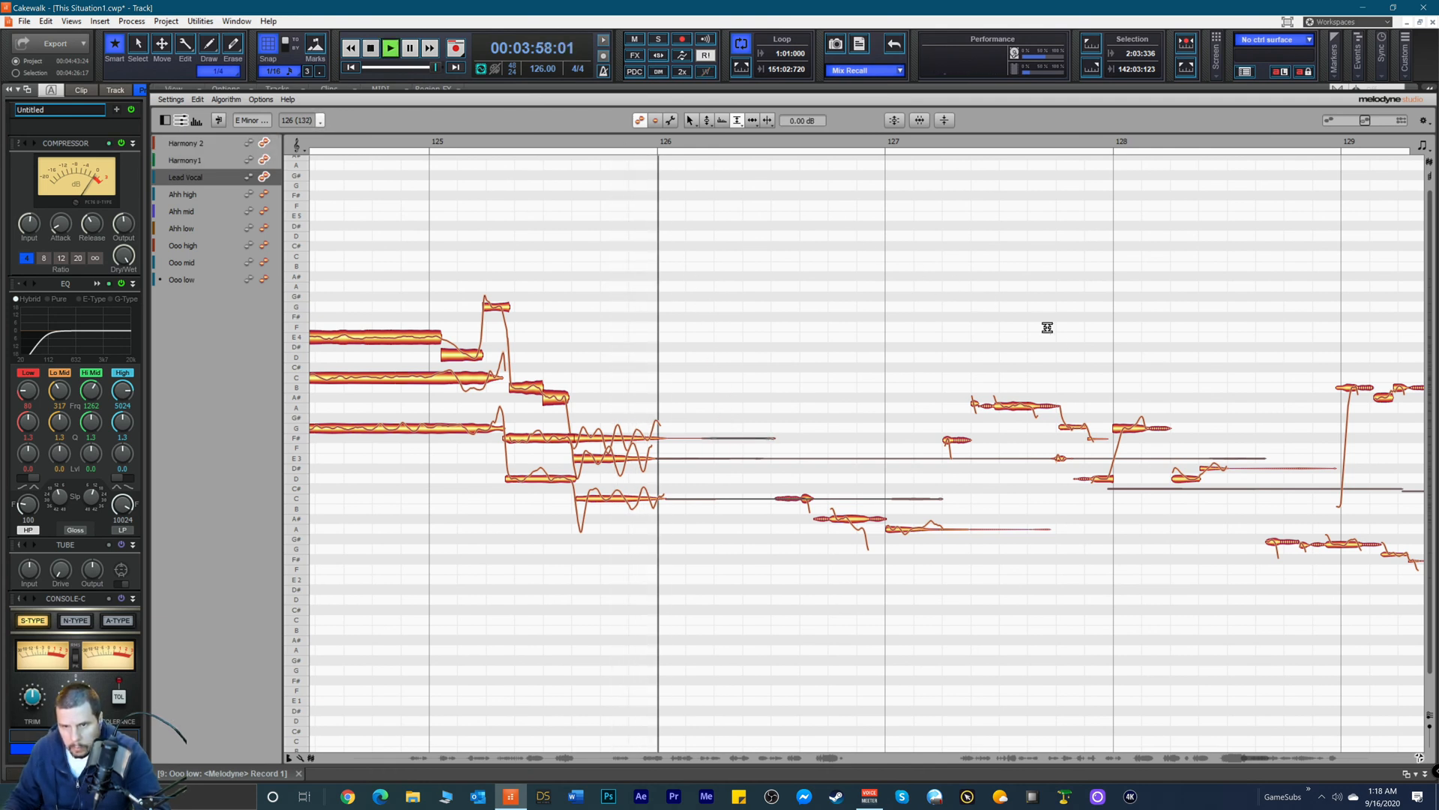
{"action": "right_click", "coordinate": [1031, 523]}
{"action": "left_click", "coordinate": [1034, 523]}
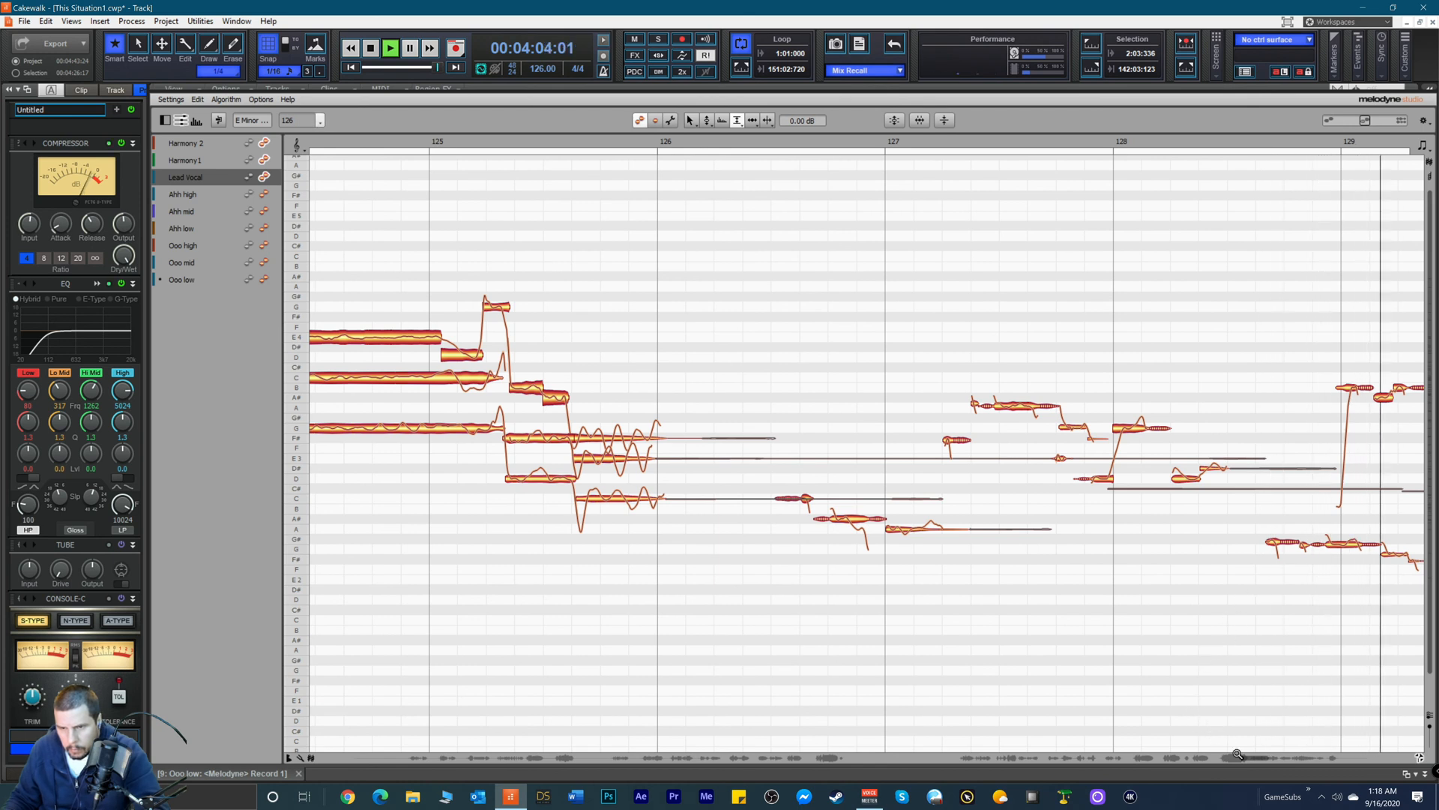
Step: Separate the lead vocal's quiet tail early in bar 130, mute it up to the next phrase and play the passage
{"action": "left_click_drag", "start_coordinate": [1254, 757], "coordinate": [1275, 758]}
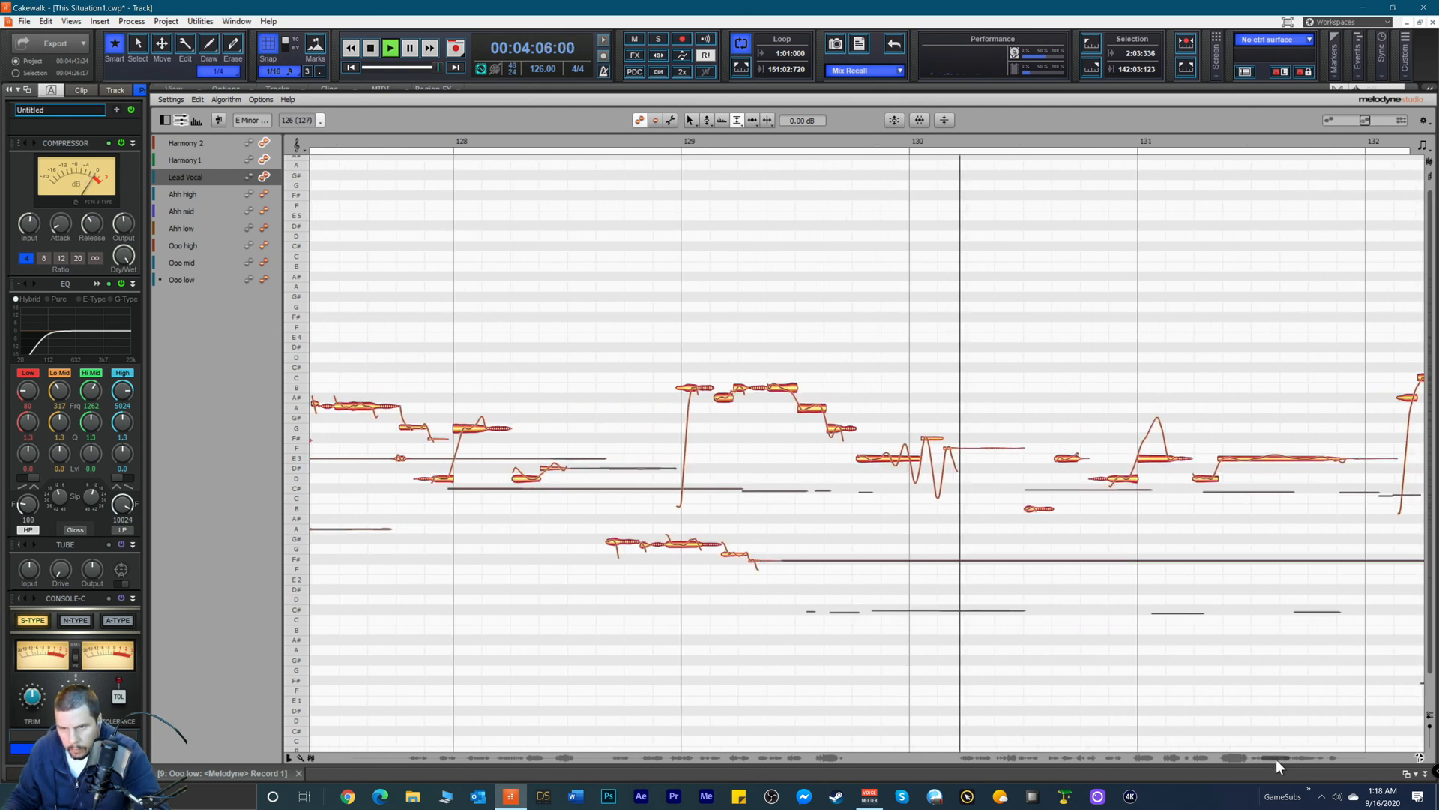
{"action": "key", "text": "space"}
{"action": "right_click", "coordinate": [1006, 410]}
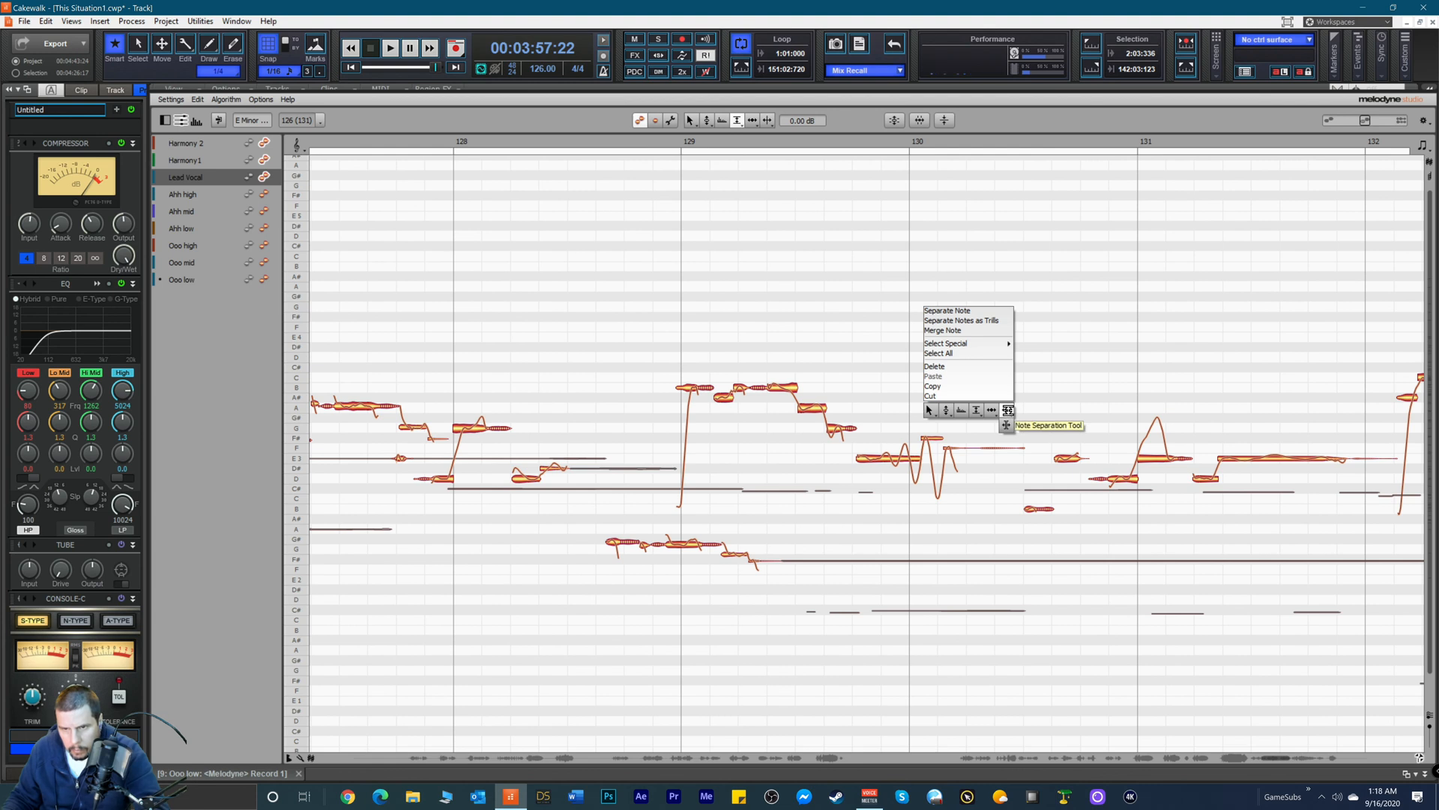
{"action": "left_click", "coordinate": [1007, 410]}
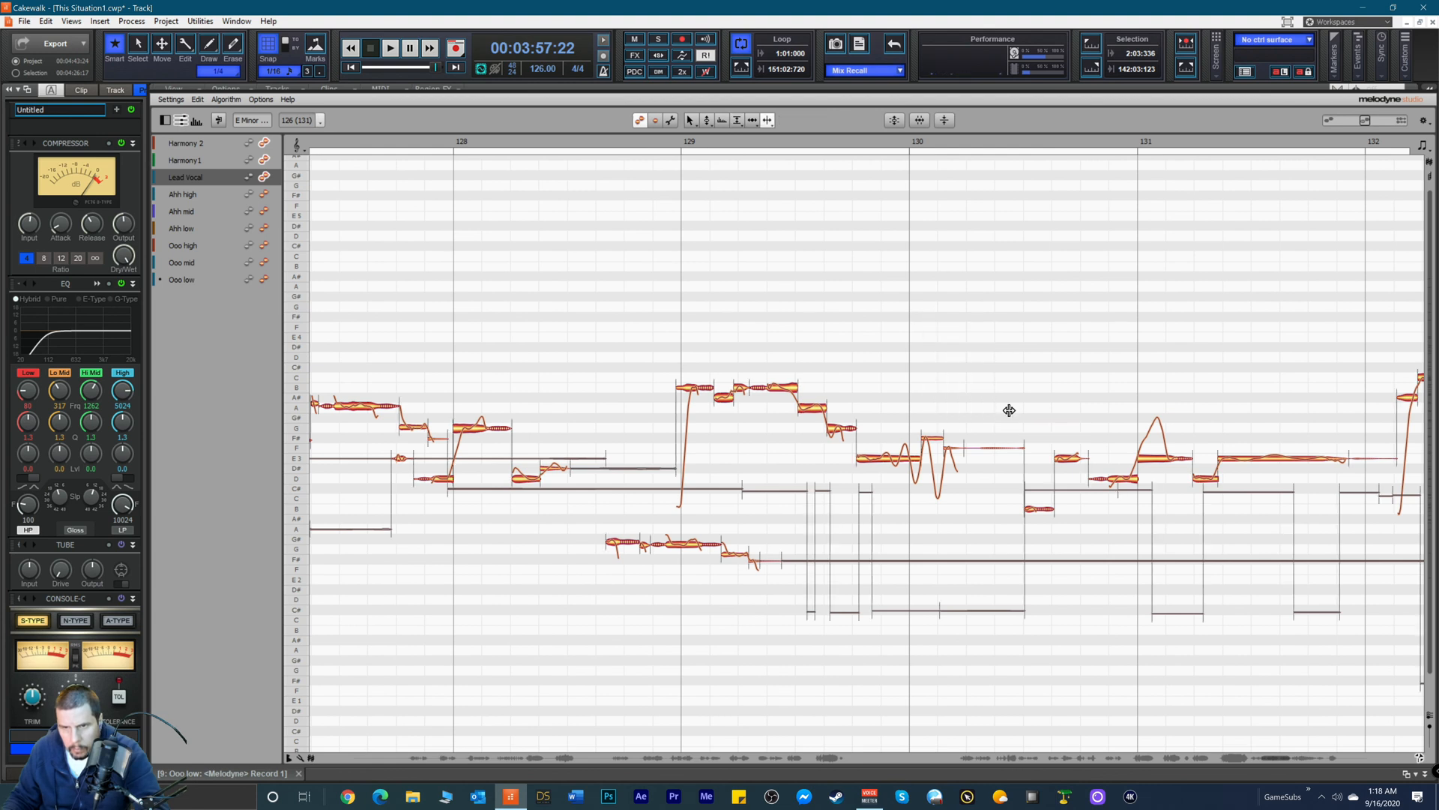
{"action": "right_click", "coordinate": [979, 437]}
{"action": "left_click", "coordinate": [985, 444]}
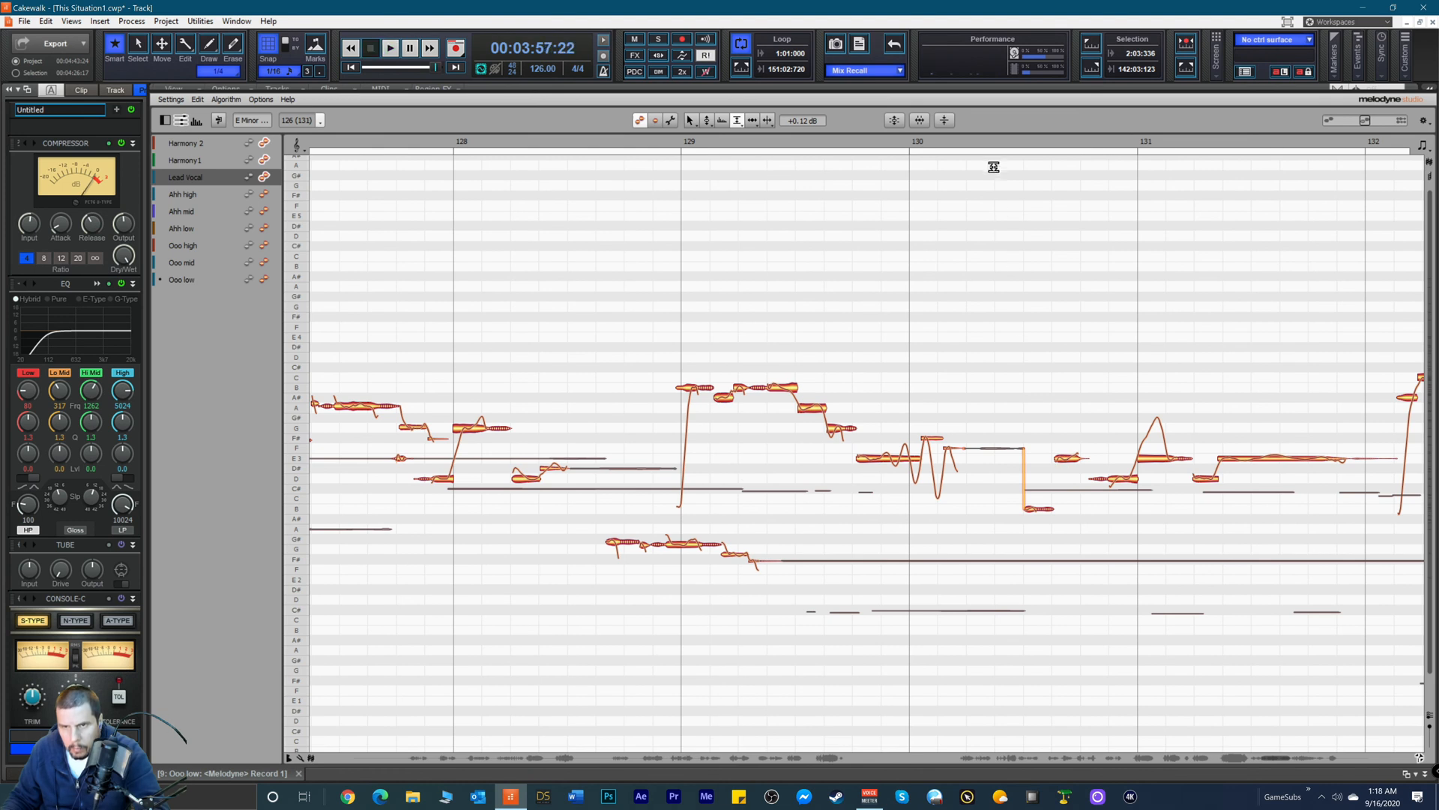
{"action": "left_click", "coordinate": [987, 145]}
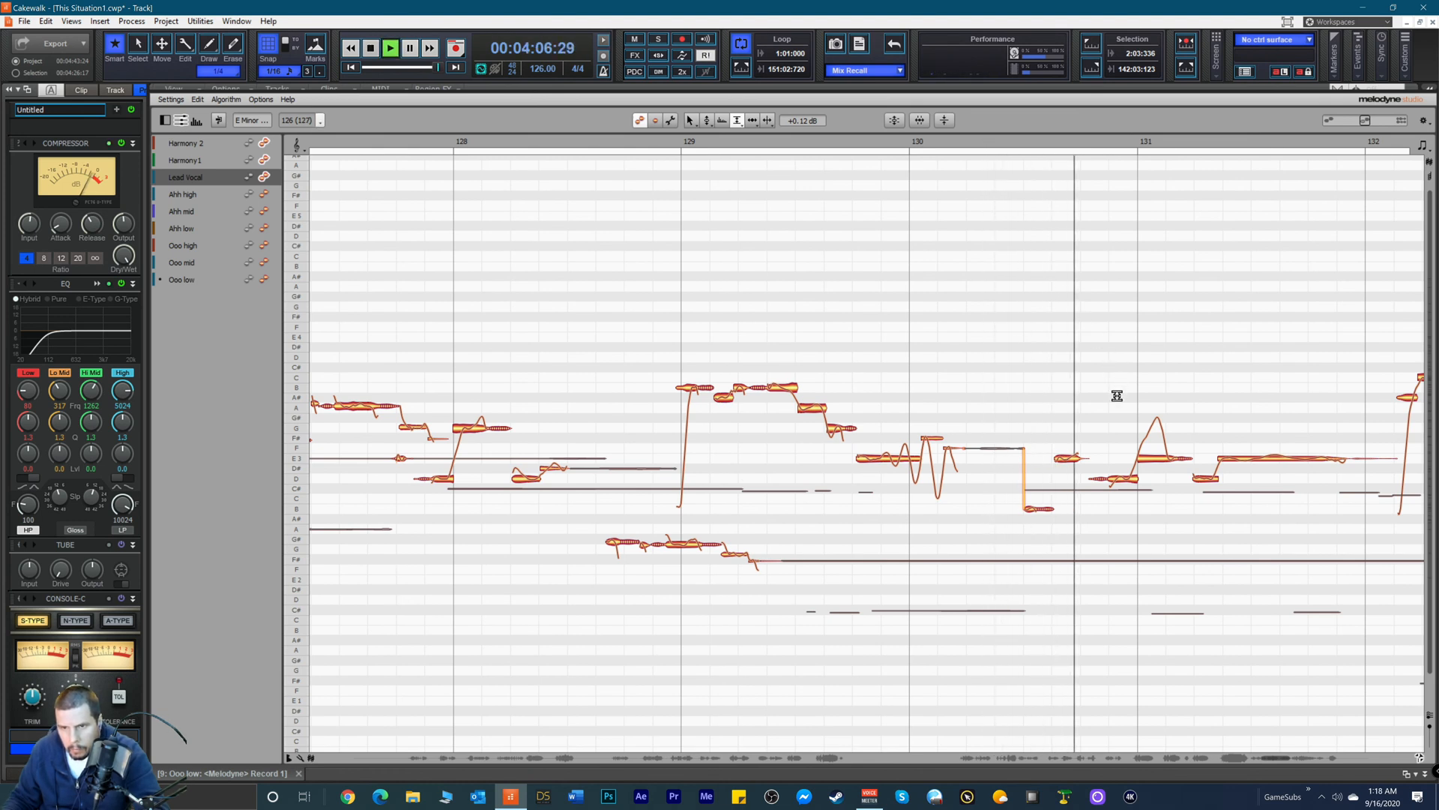
{"action": "key", "text": "space"}
Step: Nudge the short lead vocal note in the second half of bar 130 slightly earlier with the Time tool and play the phrase
{"action": "right_click", "coordinate": [1052, 382]}
{"action": "left_click", "coordinate": [1067, 383]}
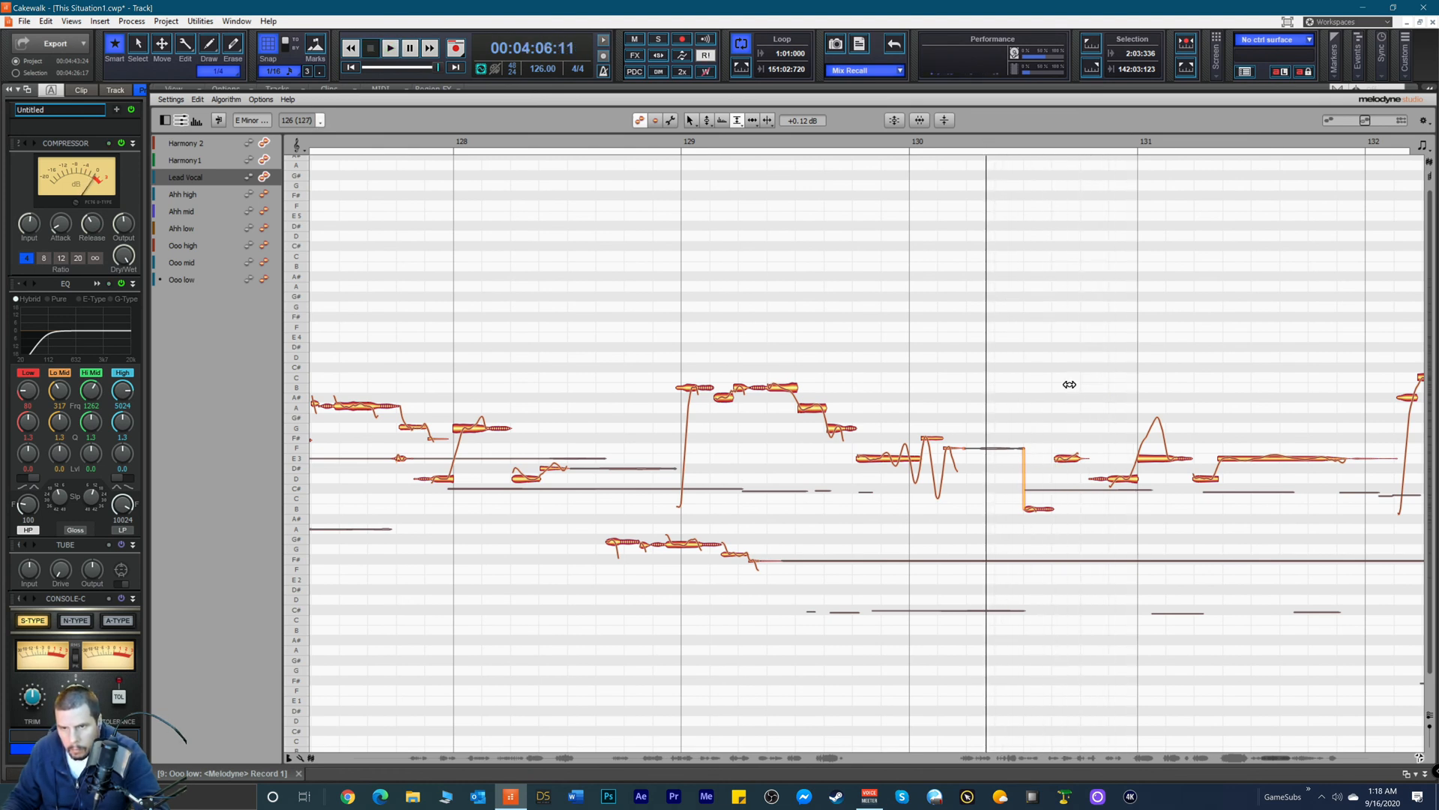
{"action": "key", "text": "space"}
{"action": "key", "text": "space"}
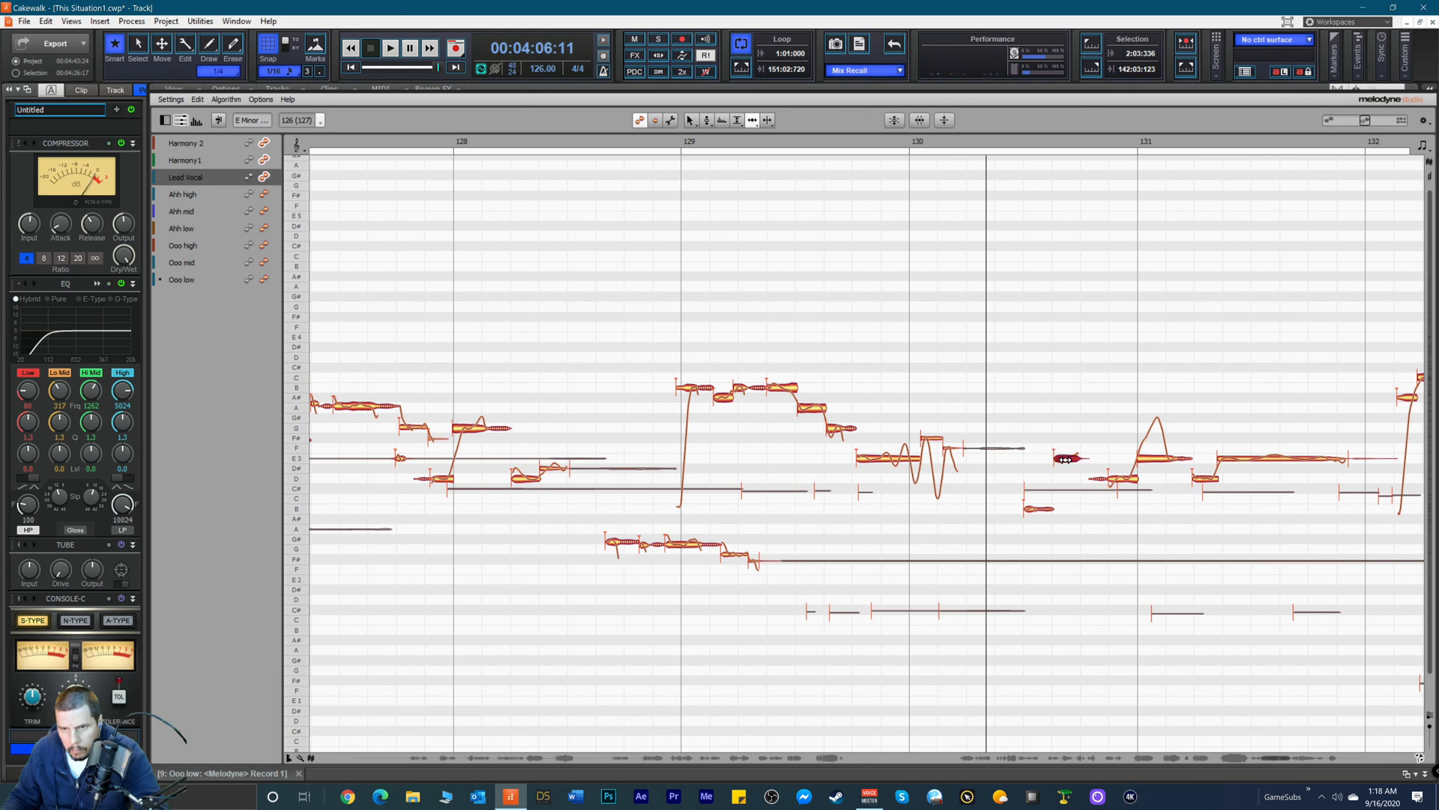
{"action": "key", "text": "space"}
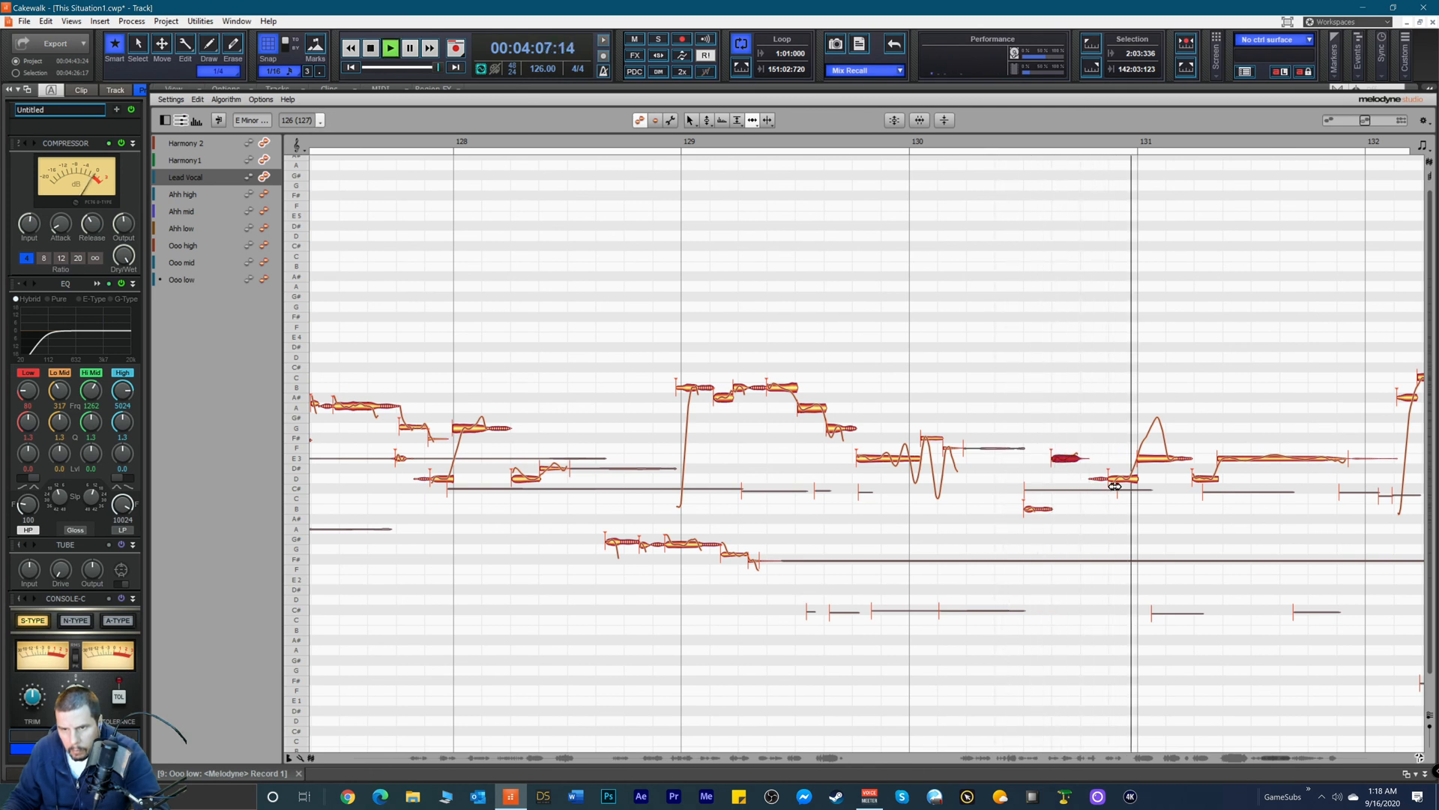
{"action": "key", "text": "space"}
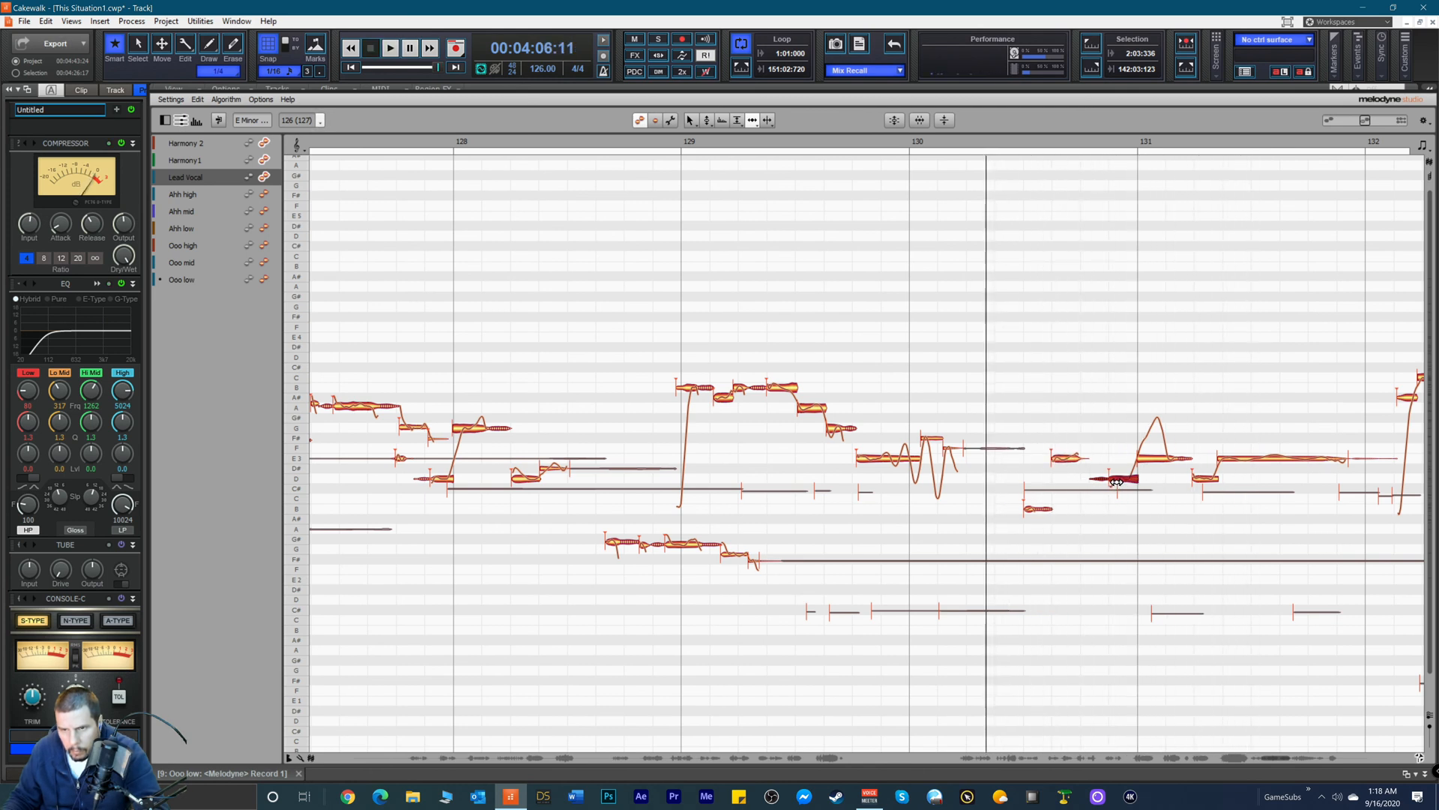
Step: Fine-tune the timing of the lead vocal notes around and after the bar 131 downbeat and play the phrase
{"action": "key", "text": "space"}
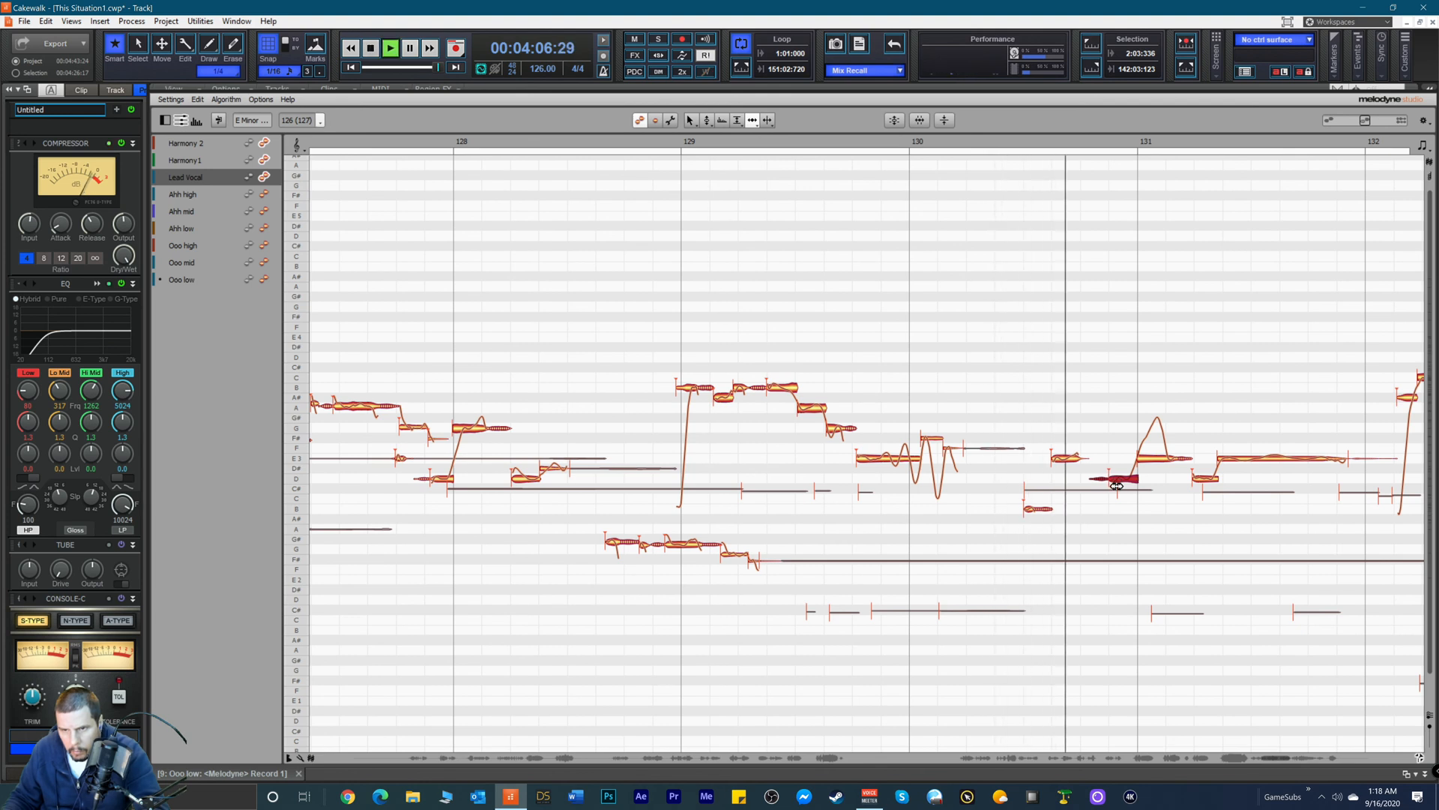
{"action": "key", "text": "space"}
{"action": "left_click", "coordinate": [1199, 478]}
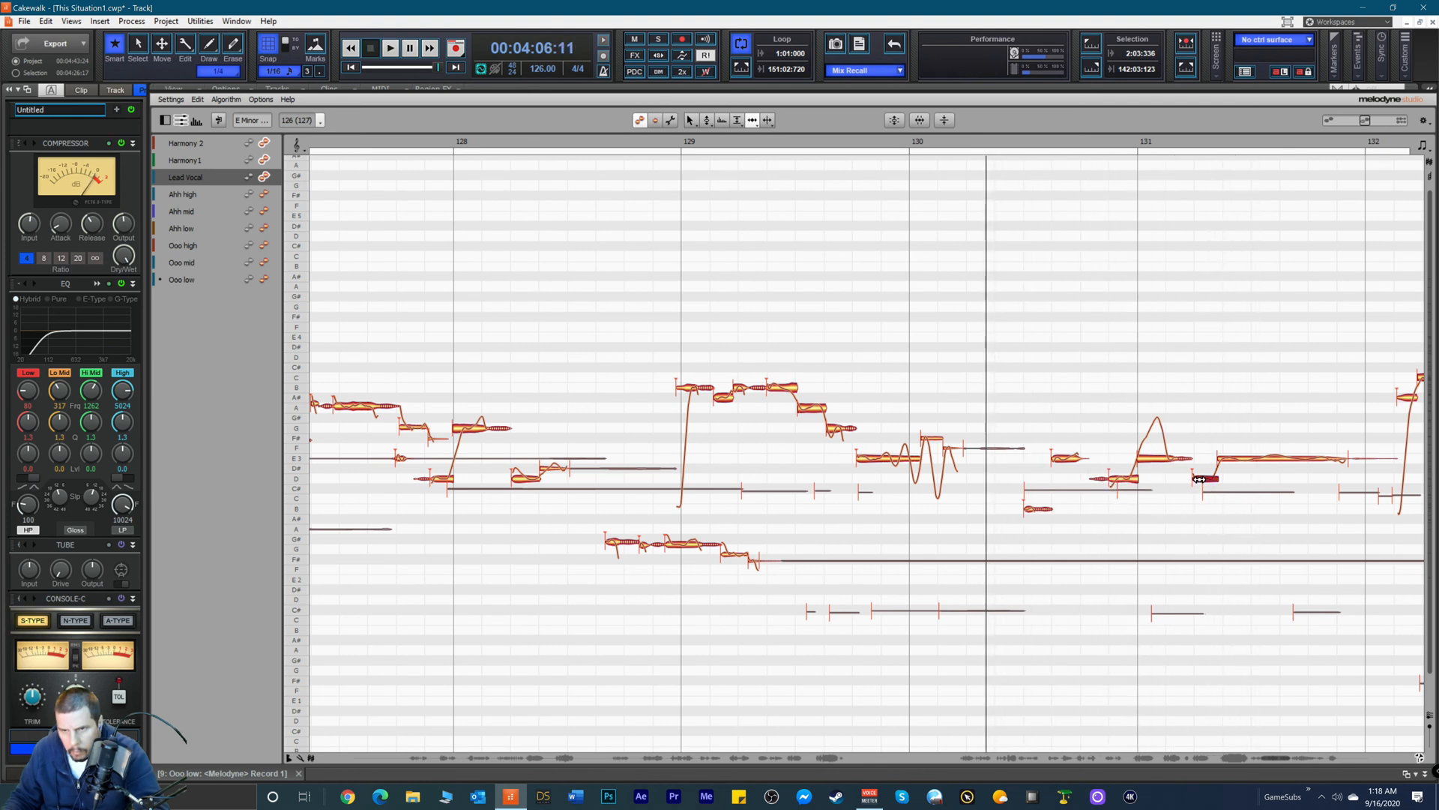
{"action": "key", "text": "space"}
{"action": "left_click", "coordinate": [1222, 466]}
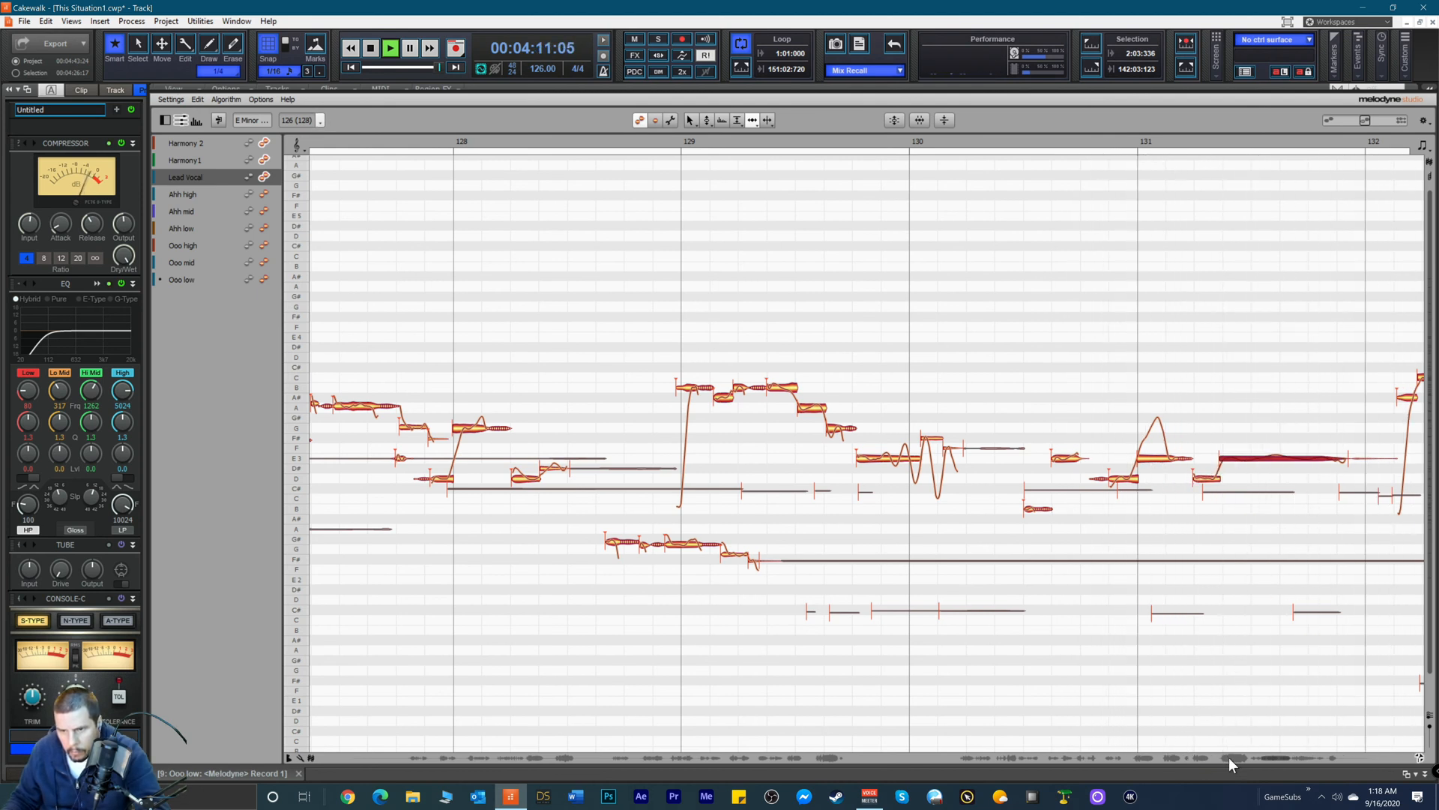
Step: Set the playback start shortly before bar 132, choose the Pitch tool and play the bar 132 phrase
{"action": "left_click_drag", "start_coordinate": [1273, 757], "coordinate": [1285, 761]}
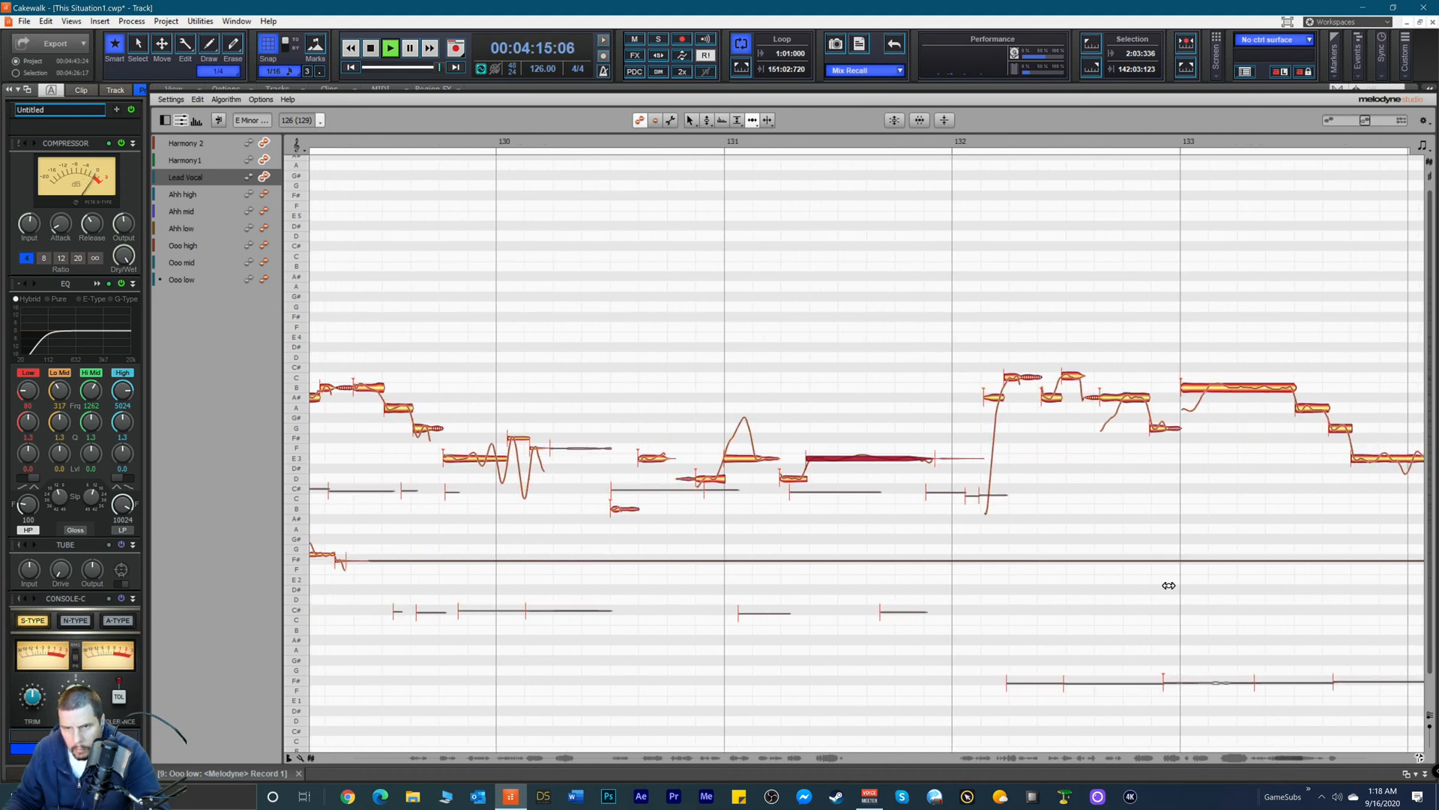
{"action": "key", "text": "space"}
{"action": "left_click", "coordinate": [931, 133]}
{"action": "key", "text": "space"}
{"action": "left_click", "coordinate": [956, 287]}
{"action": "key", "text": "space"}
{"action": "key", "text": "space"}
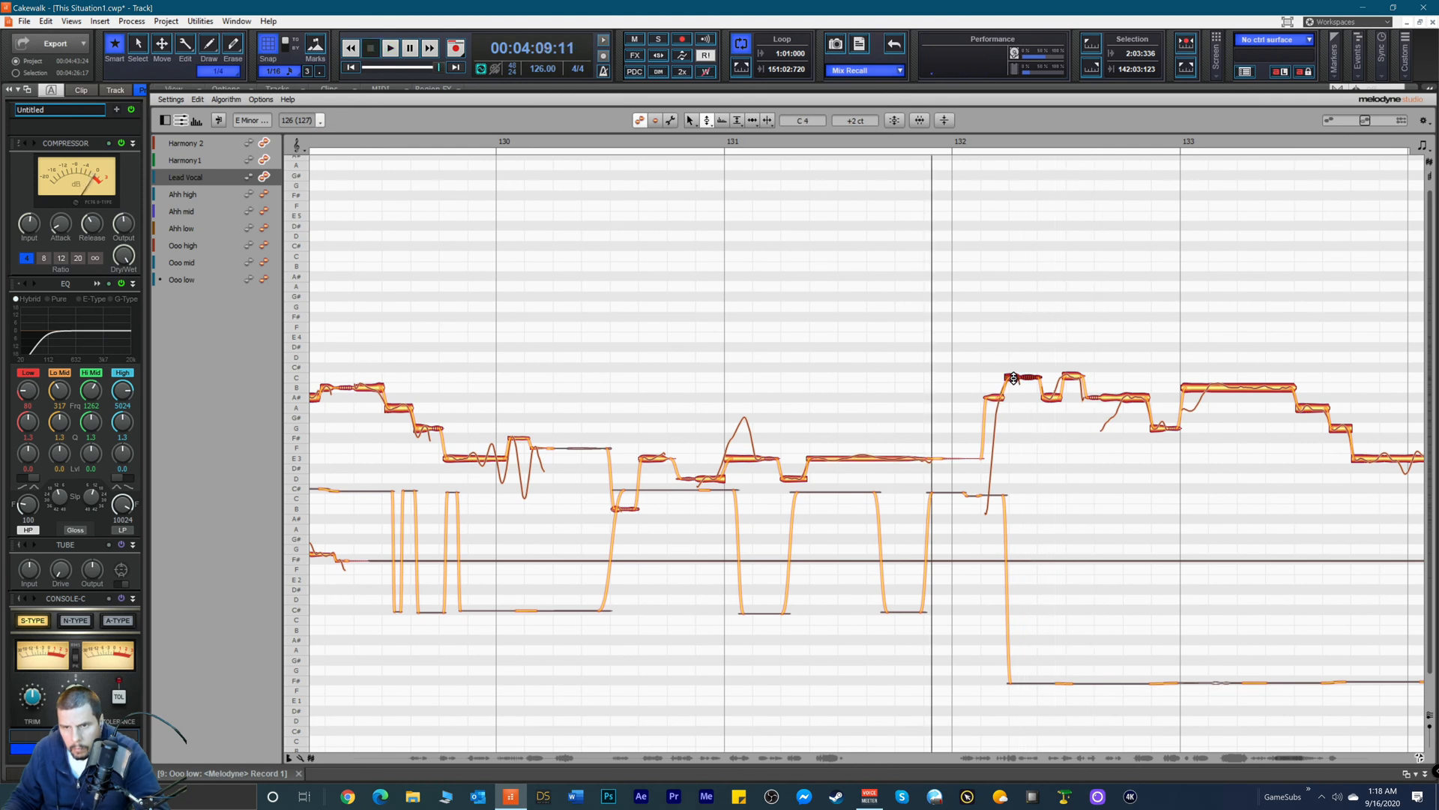
Step: Try lowering the two upper C4 notes of the bar 132 phrase to B3 and play the phrase
{"action": "key", "text": "space"}
{"action": "key", "text": "space"}
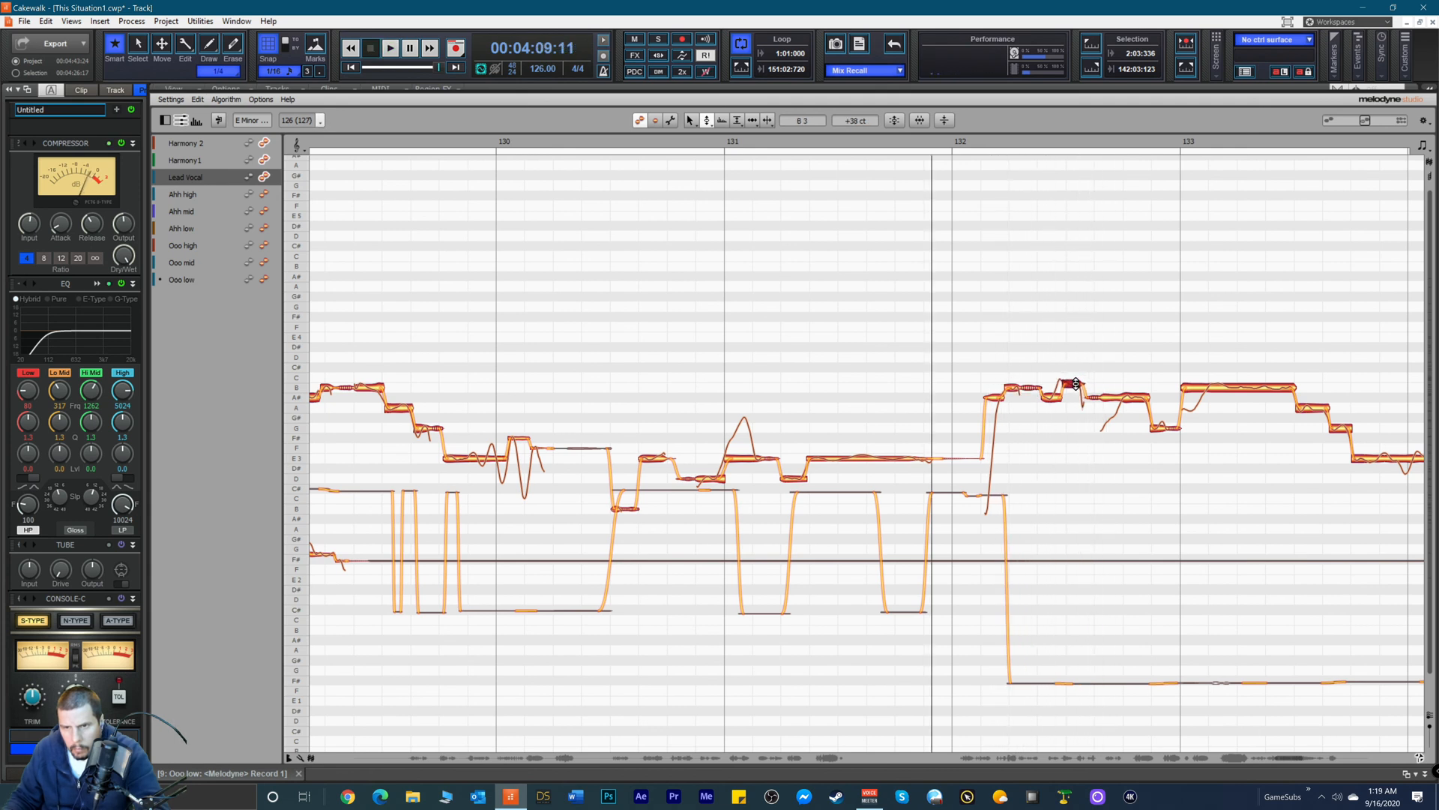
{"action": "key", "text": "space"}
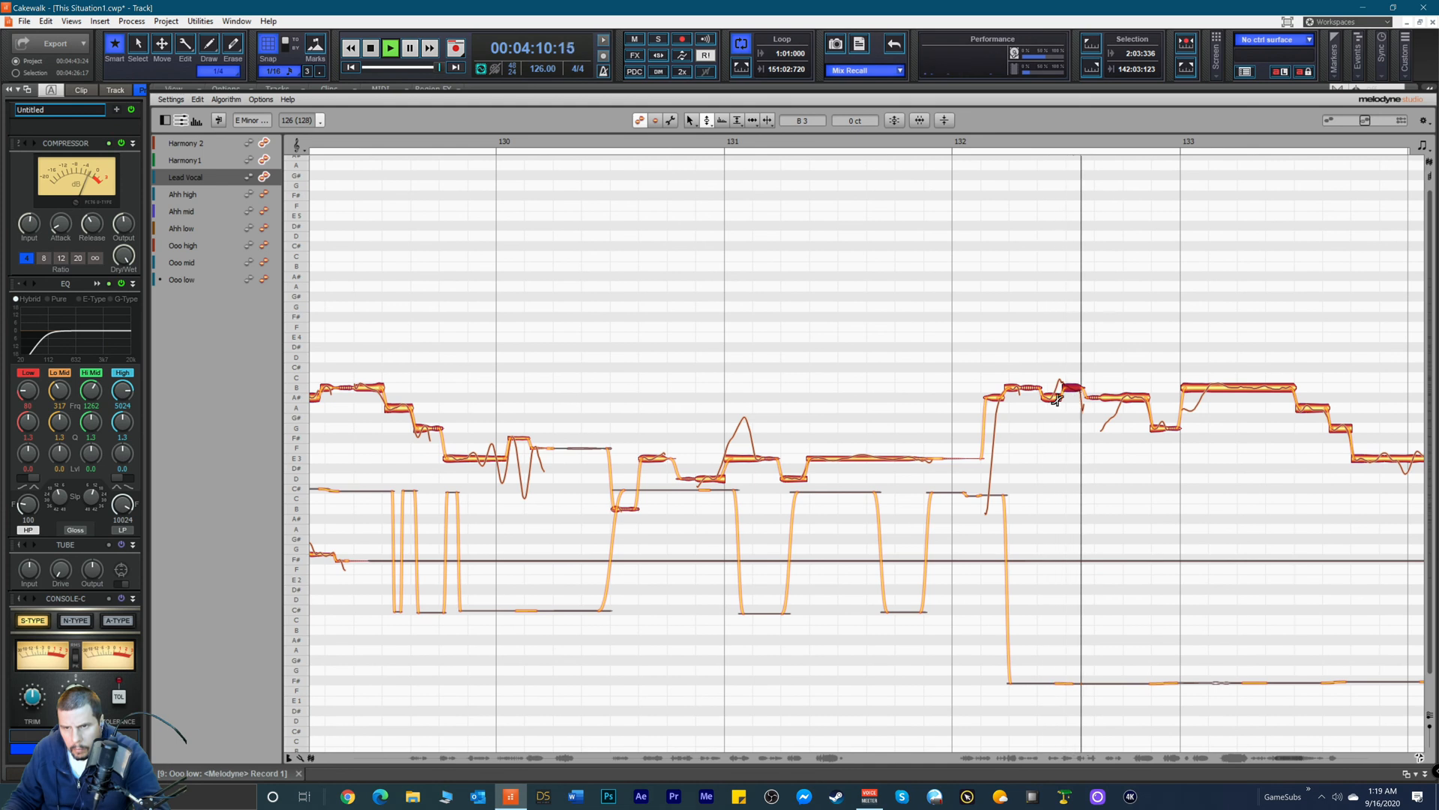
{"action": "key", "text": "space"}
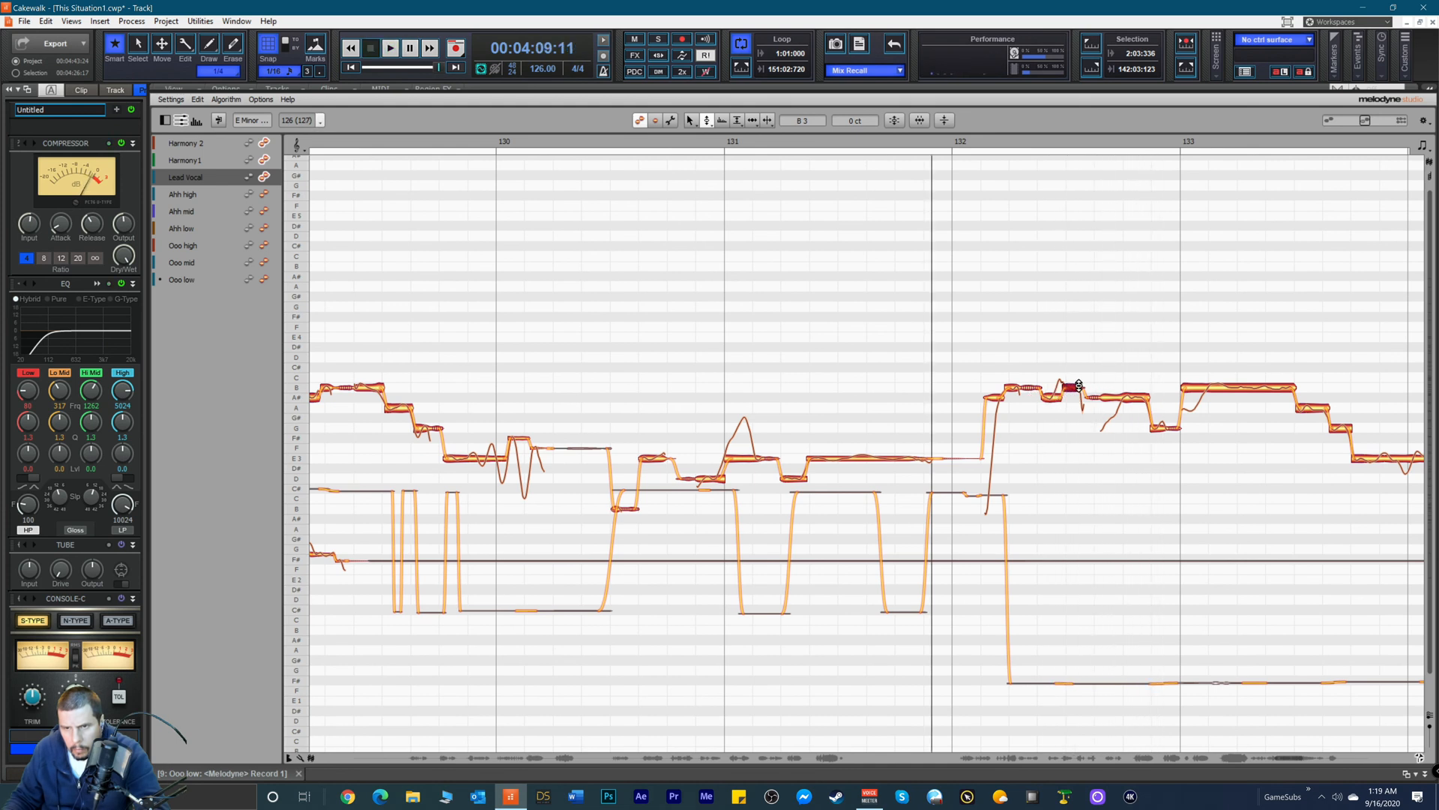
{"action": "key", "text": "space"}
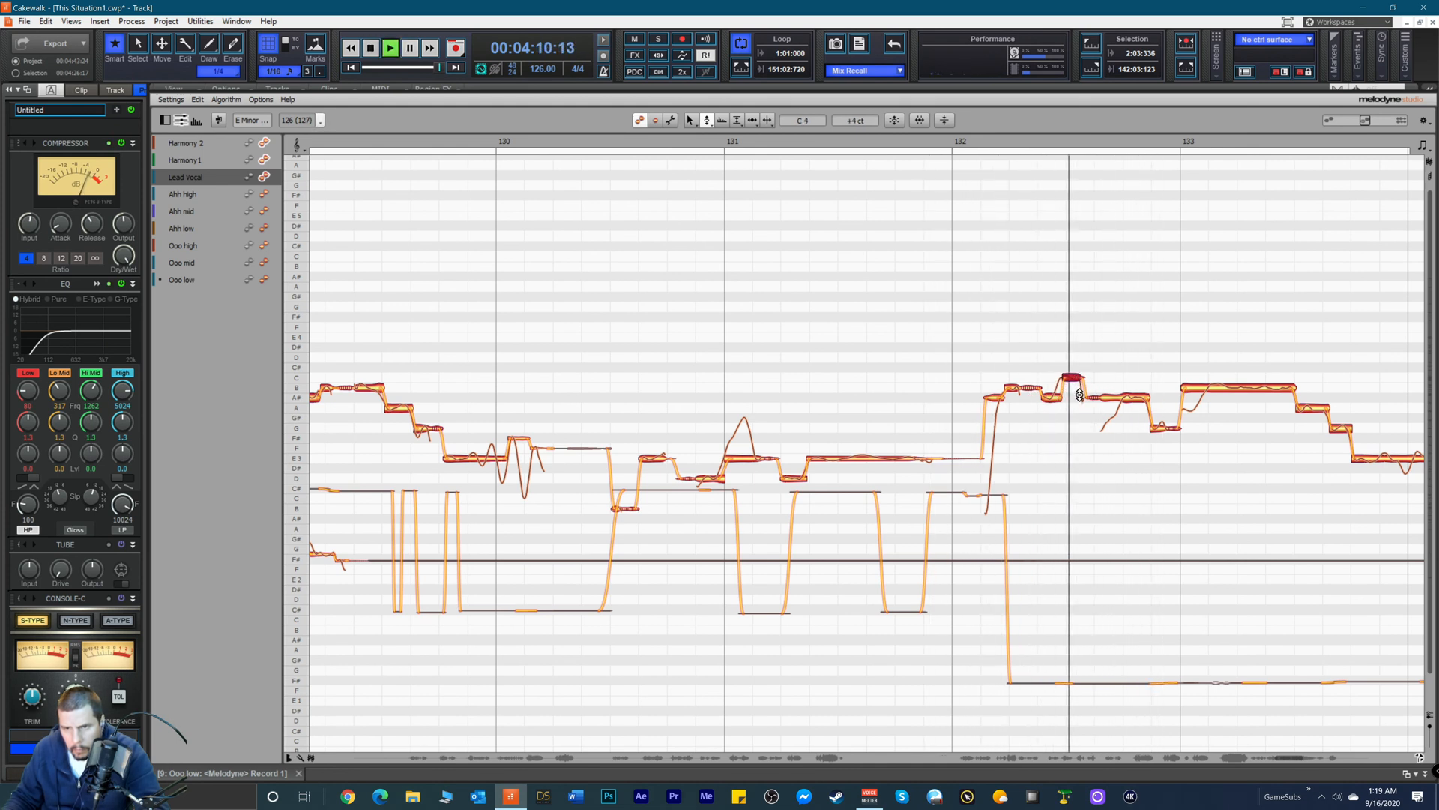
Step: Audition the first upper note in bar 132 at B3, set it back to C4 with a 0 cent offset, and play it
{"action": "key", "text": "space"}
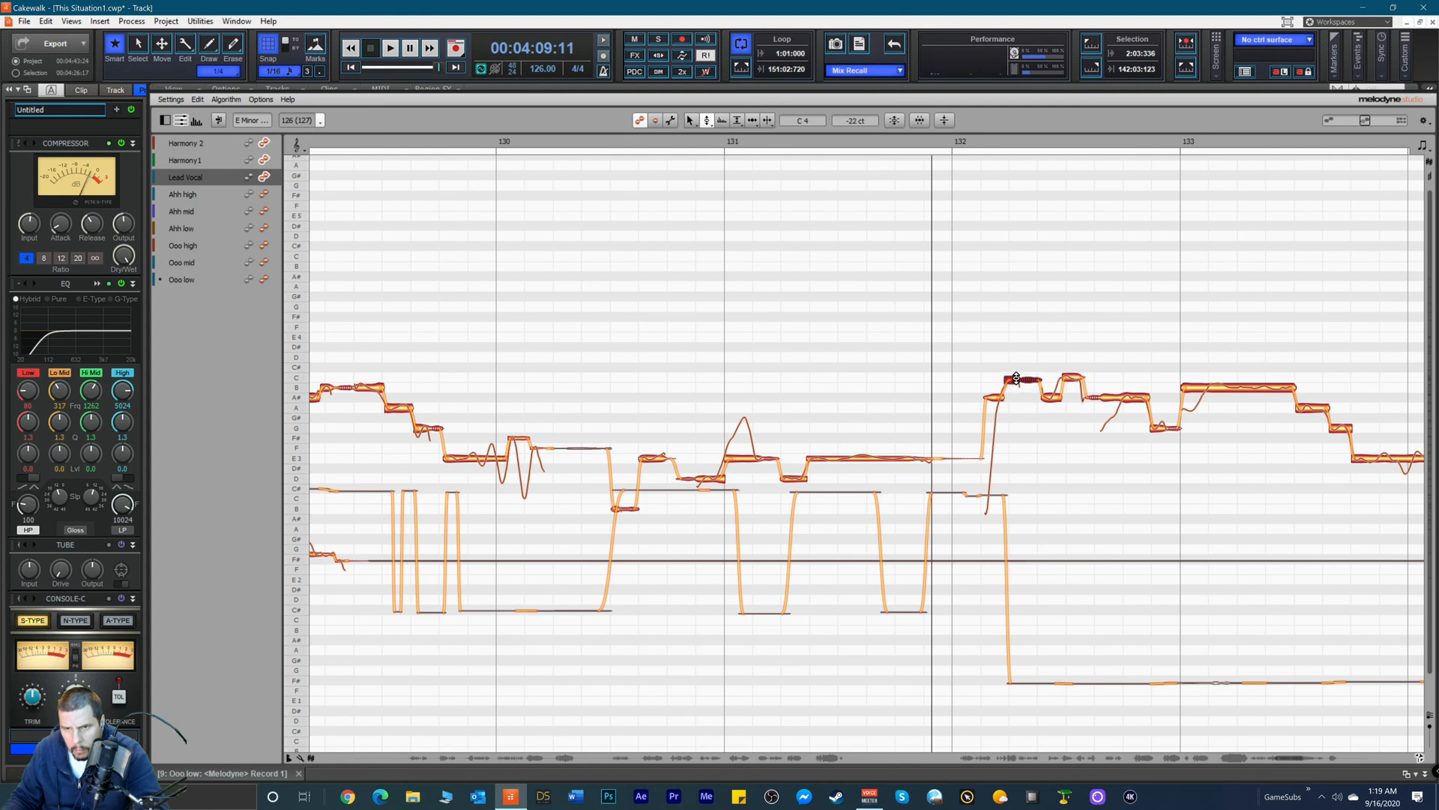
{"action": "key", "text": "space"}
{"action": "key", "text": "space"}
{"action": "key", "text": "space"}
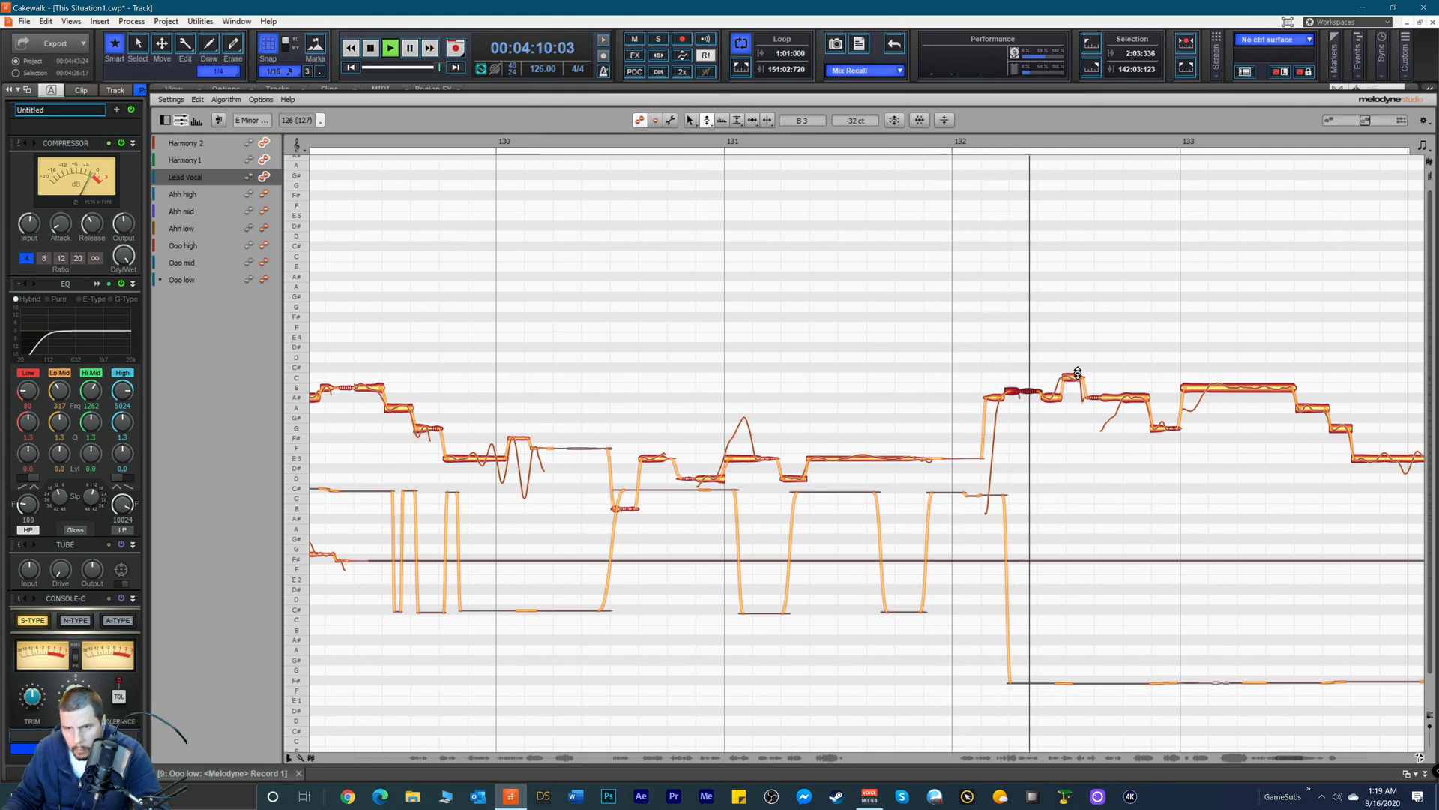
{"action": "key", "text": "space"}
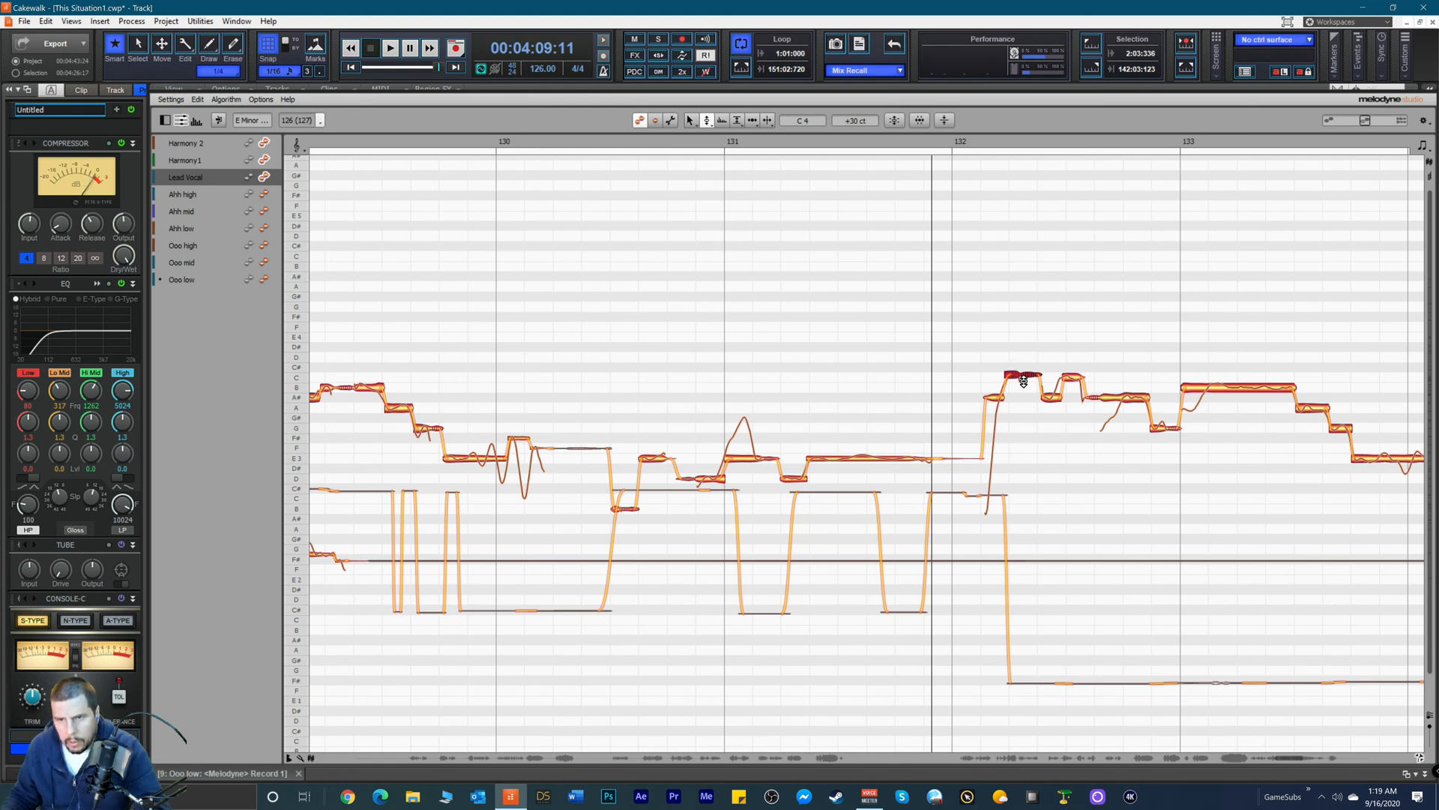
{"action": "key", "text": "space"}
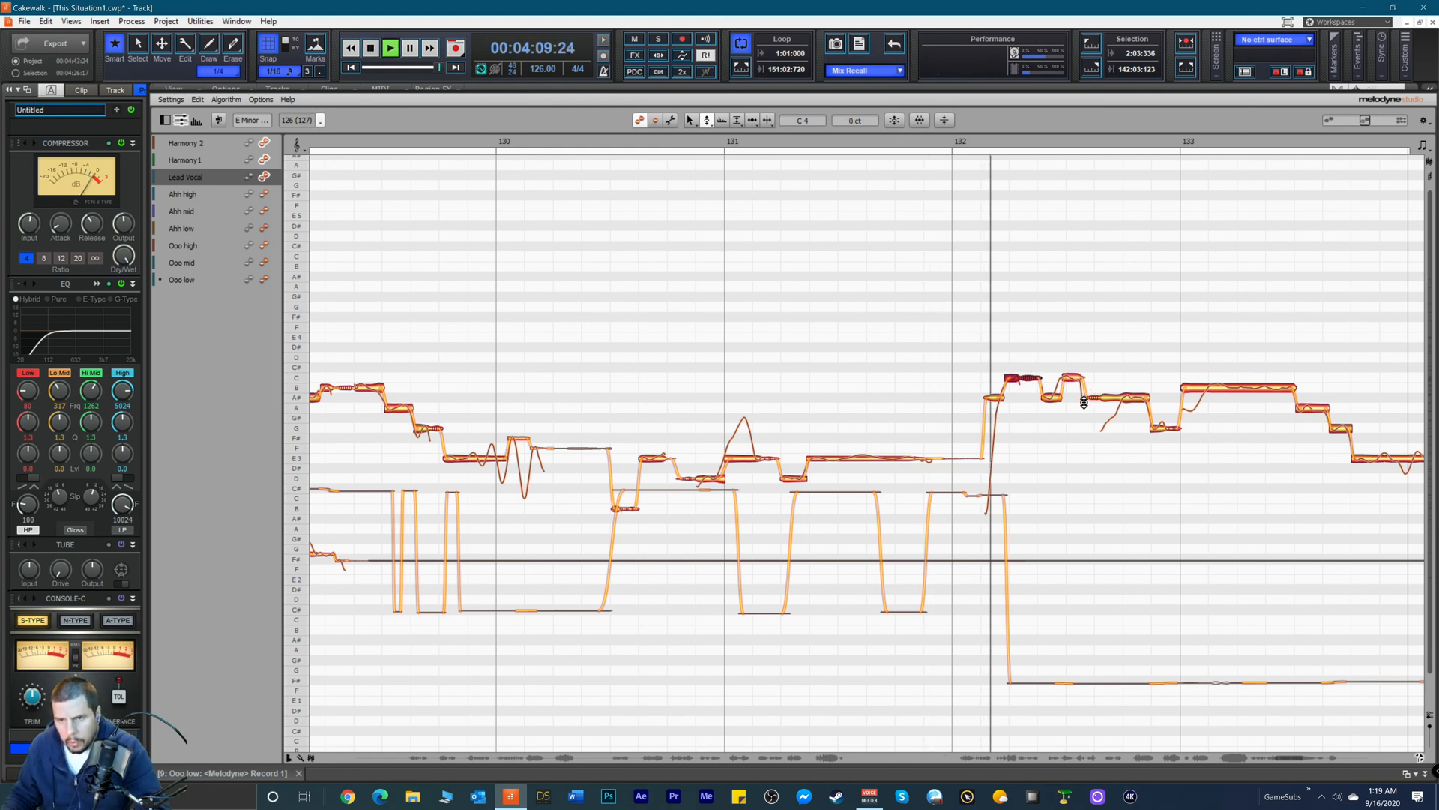
Step: Raise the short pickup note just after the bar 132 downbeat to B3 with a -16 cent offset and play it
{"action": "key", "text": "space"}
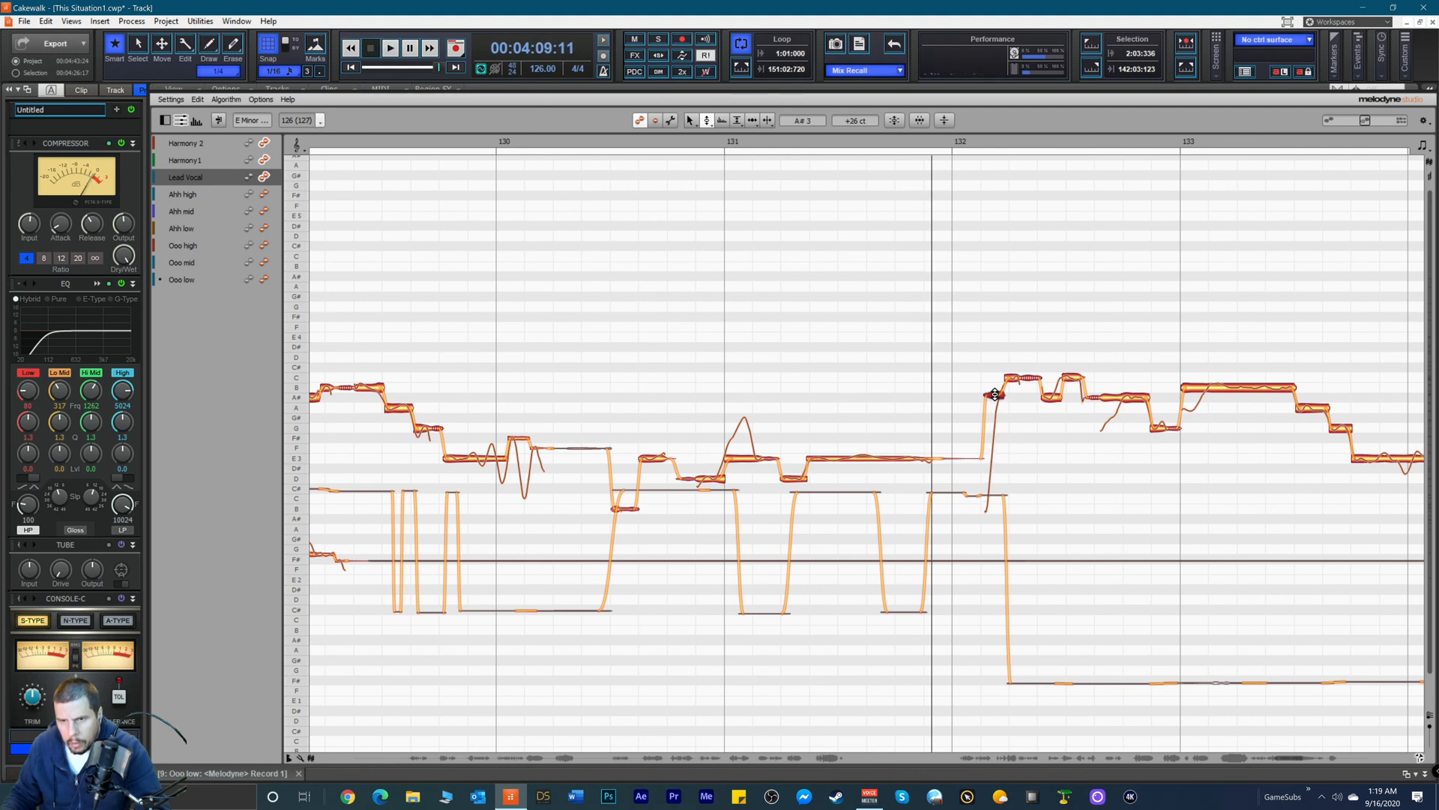
{"action": "key", "text": "space"}
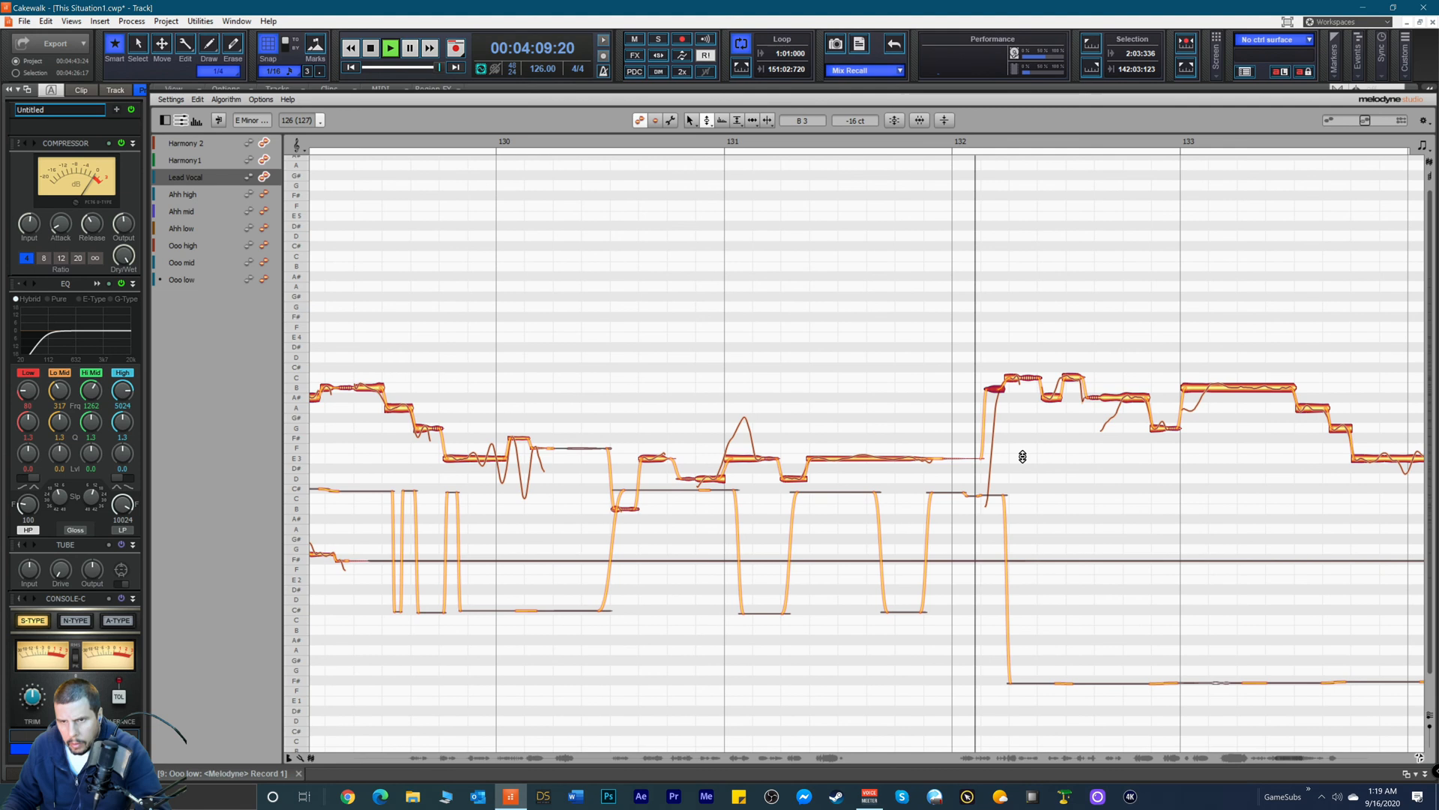
{"action": "key", "text": "space"}
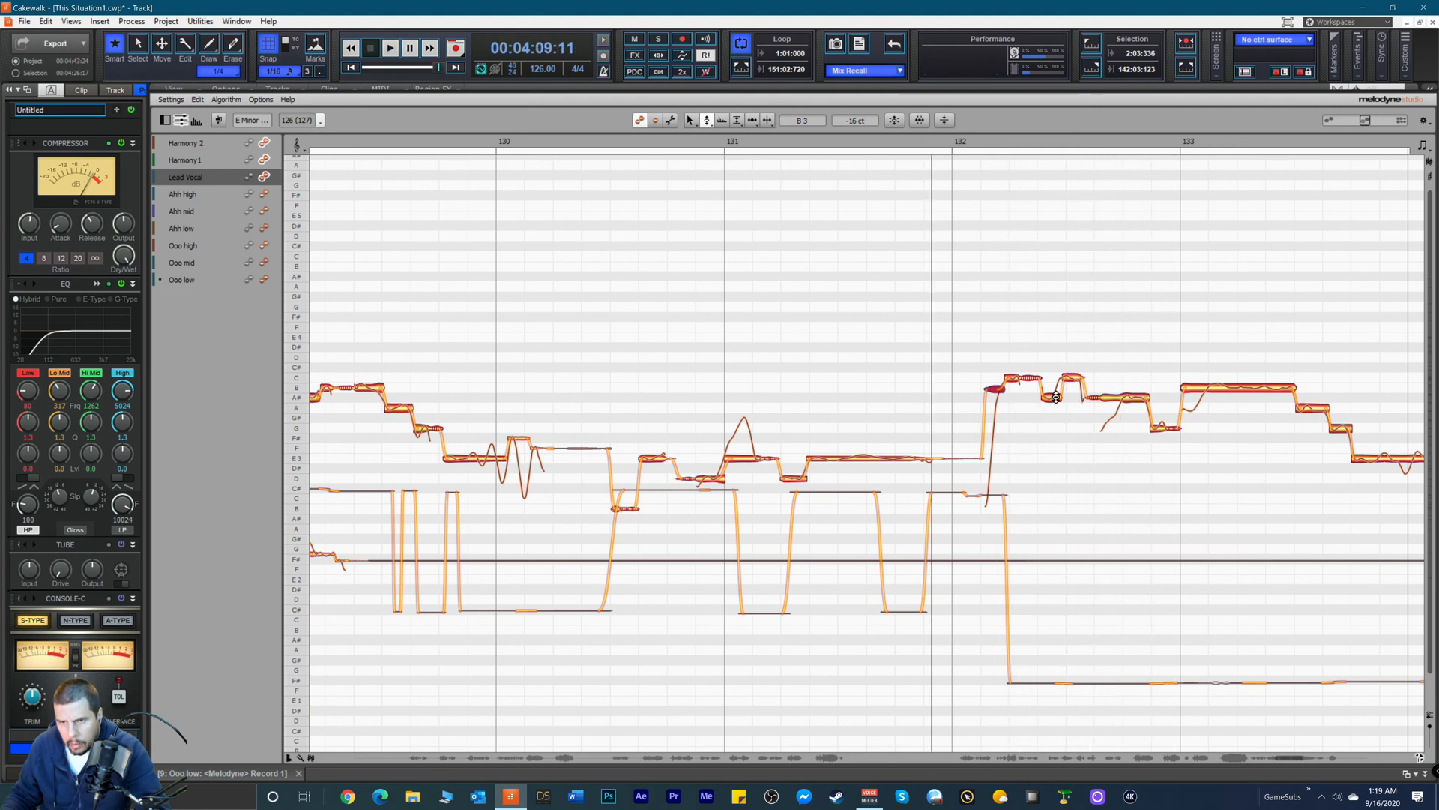
Step: Raise the dip note between the two upper notes in bar 132 to A#3 with a +26 cent offset, and play the phrase
{"action": "key", "text": "space"}
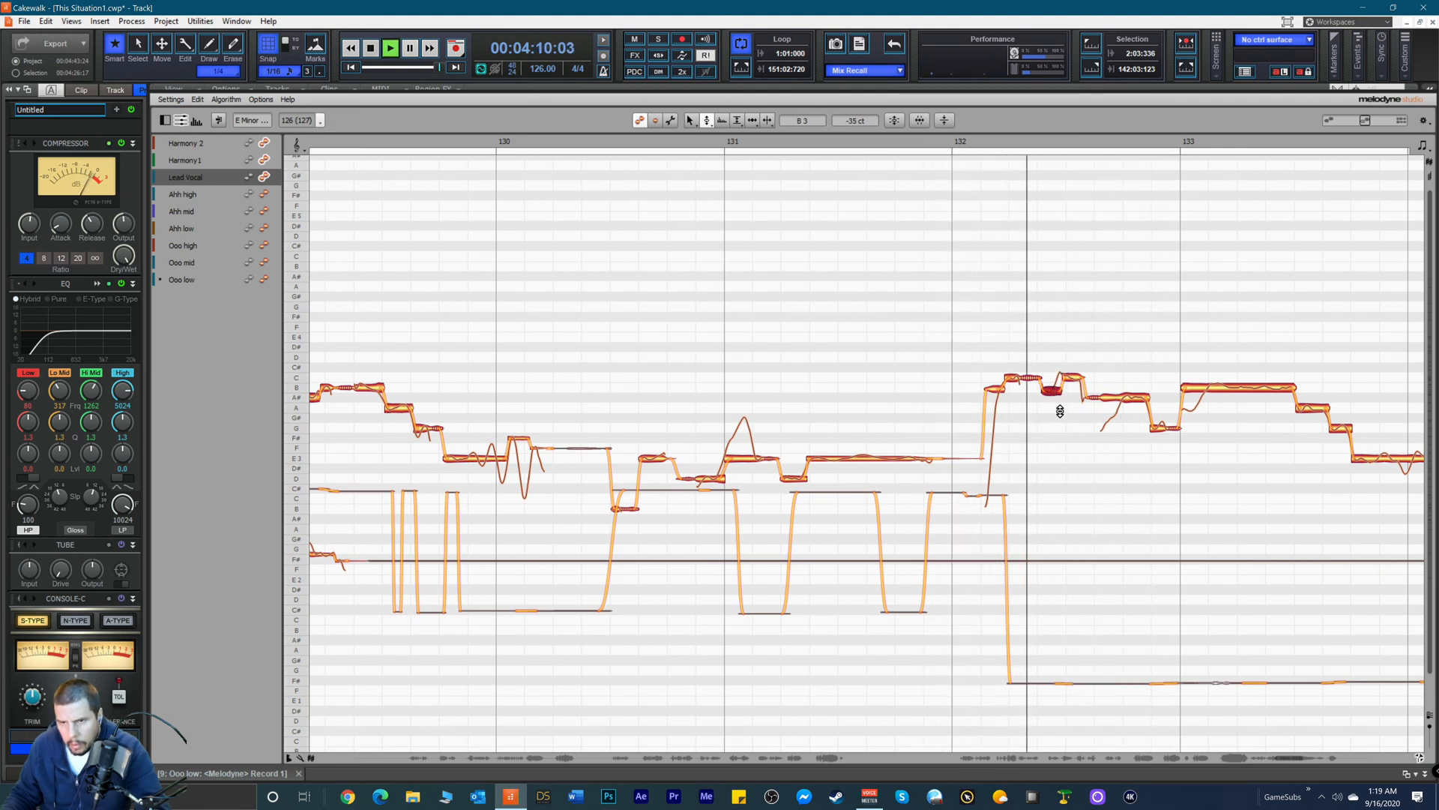
{"action": "key", "text": "space"}
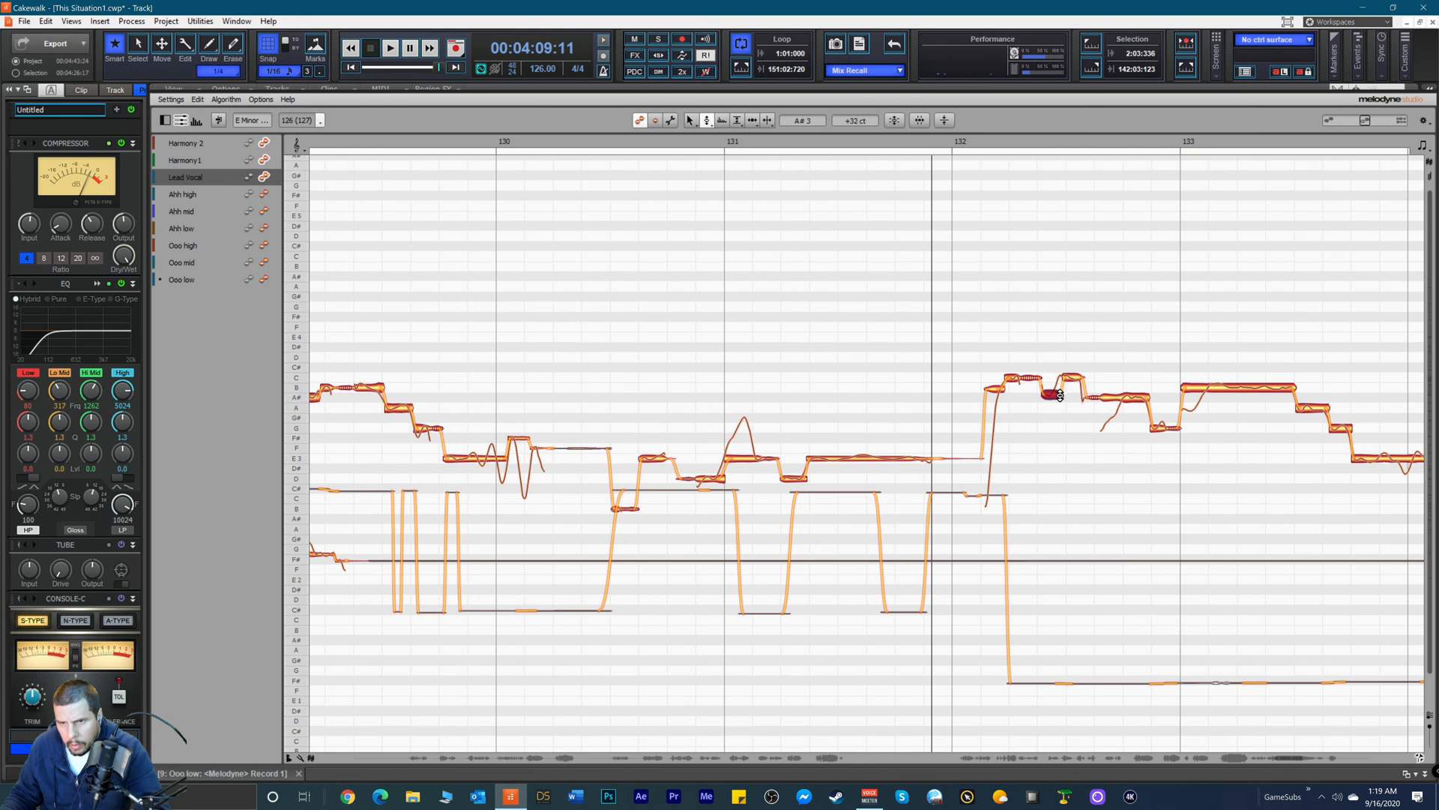
{"action": "key", "text": "space"}
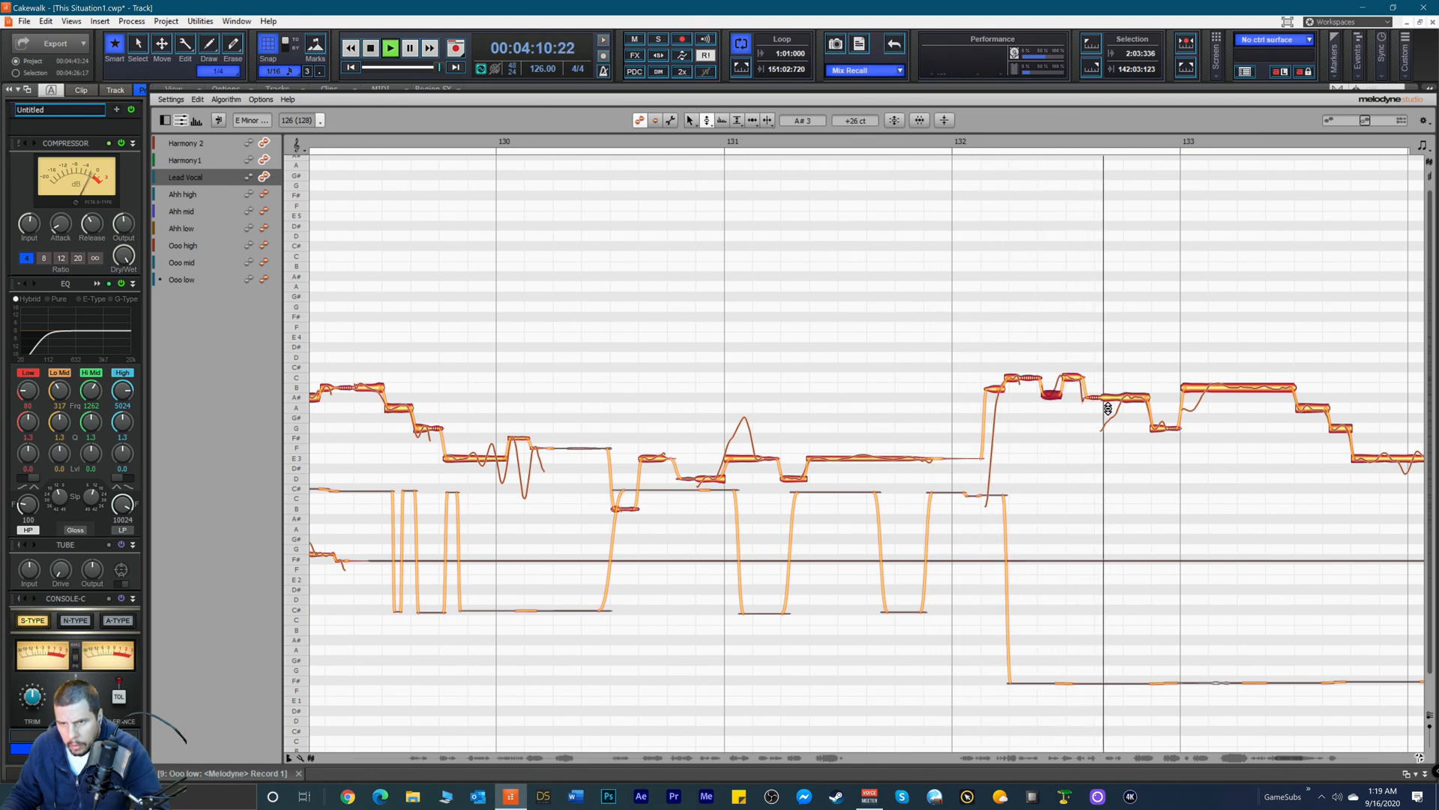
{"action": "key", "text": "space"}
Step: Separate the long A#3 note late in bar 132 into two notes with the Note Separation tool and play the phrase
{"action": "right_click", "coordinate": [1108, 409]}
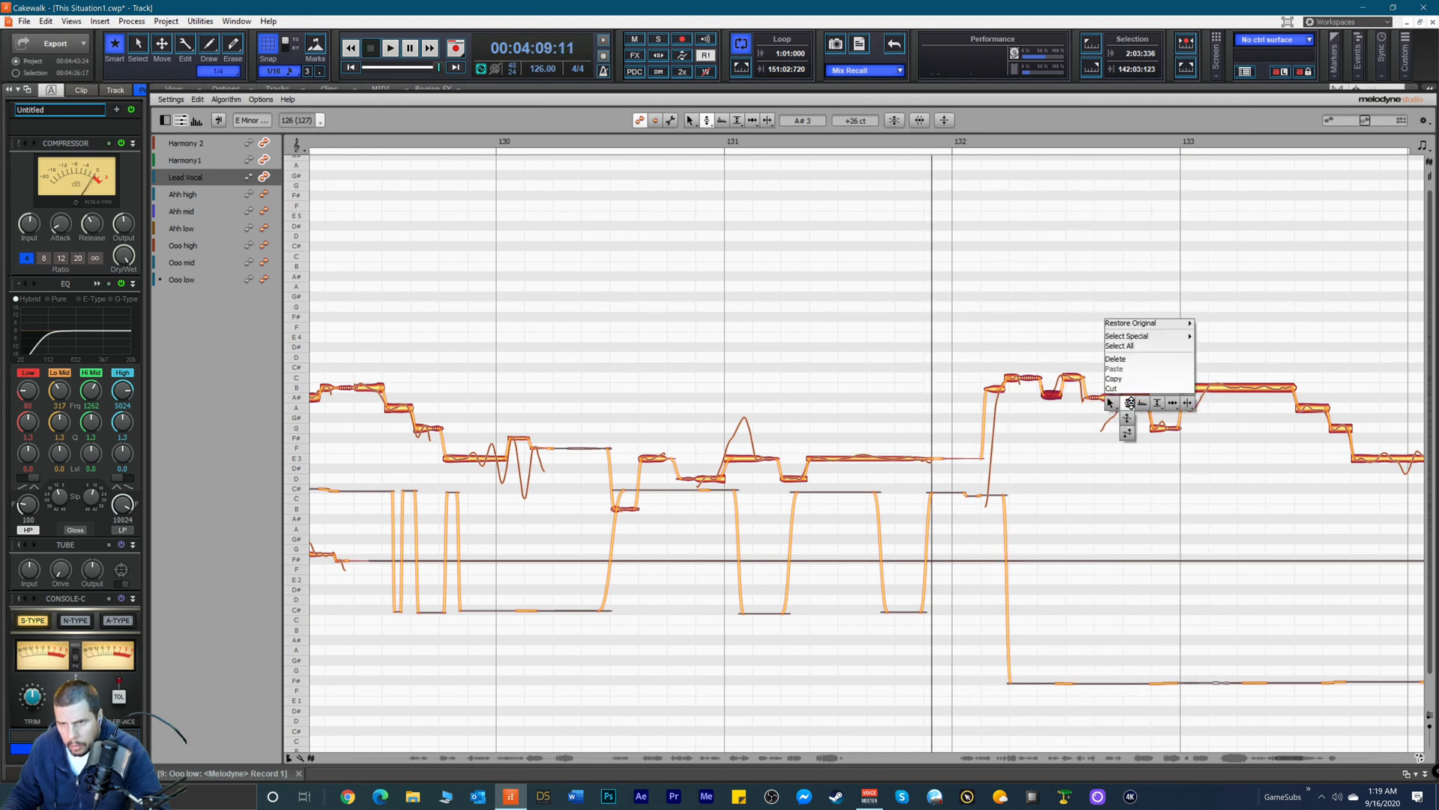
{"action": "left_click", "coordinate": [1173, 403]}
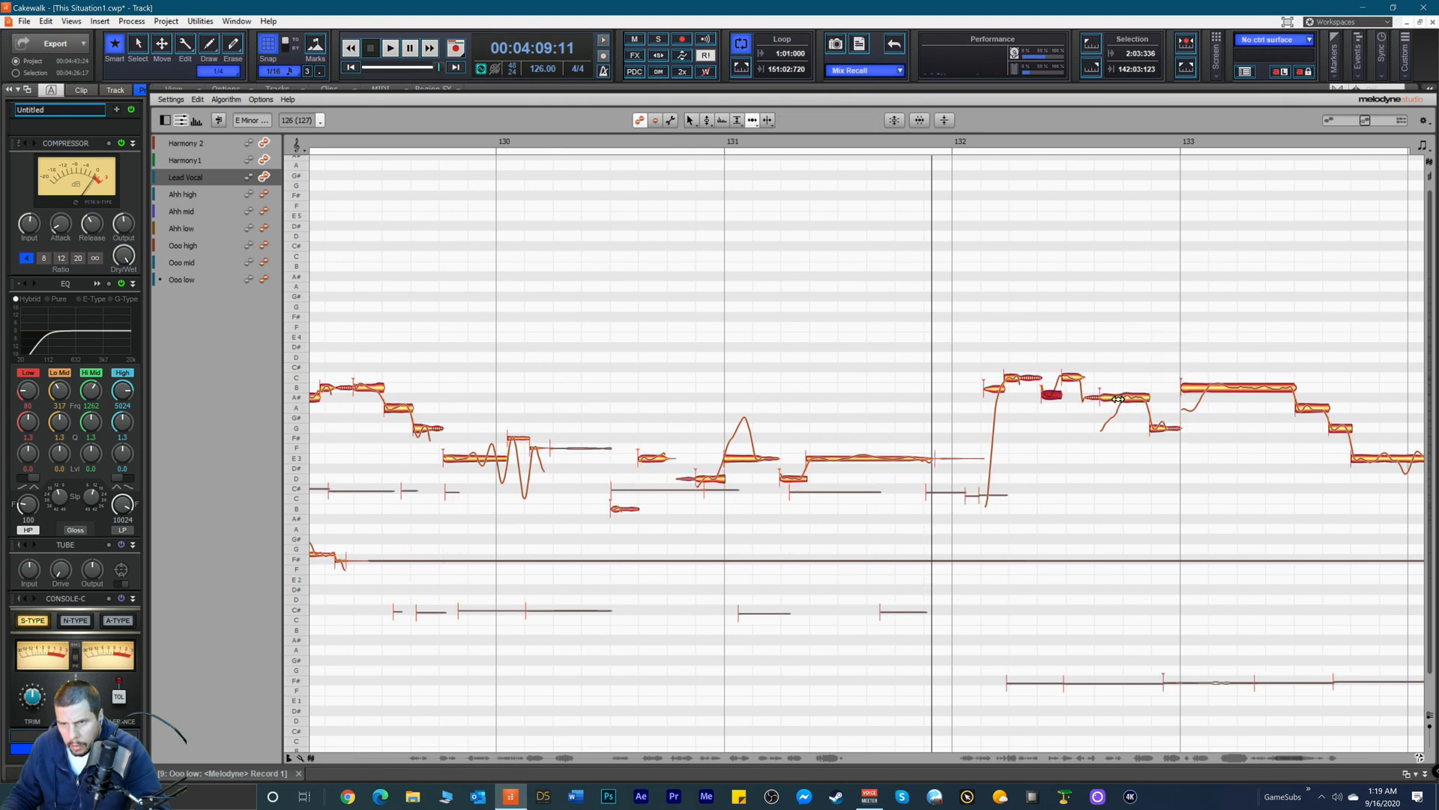
{"action": "right_click", "coordinate": [1118, 399]}
{"action": "left_click", "coordinate": [1115, 401]}
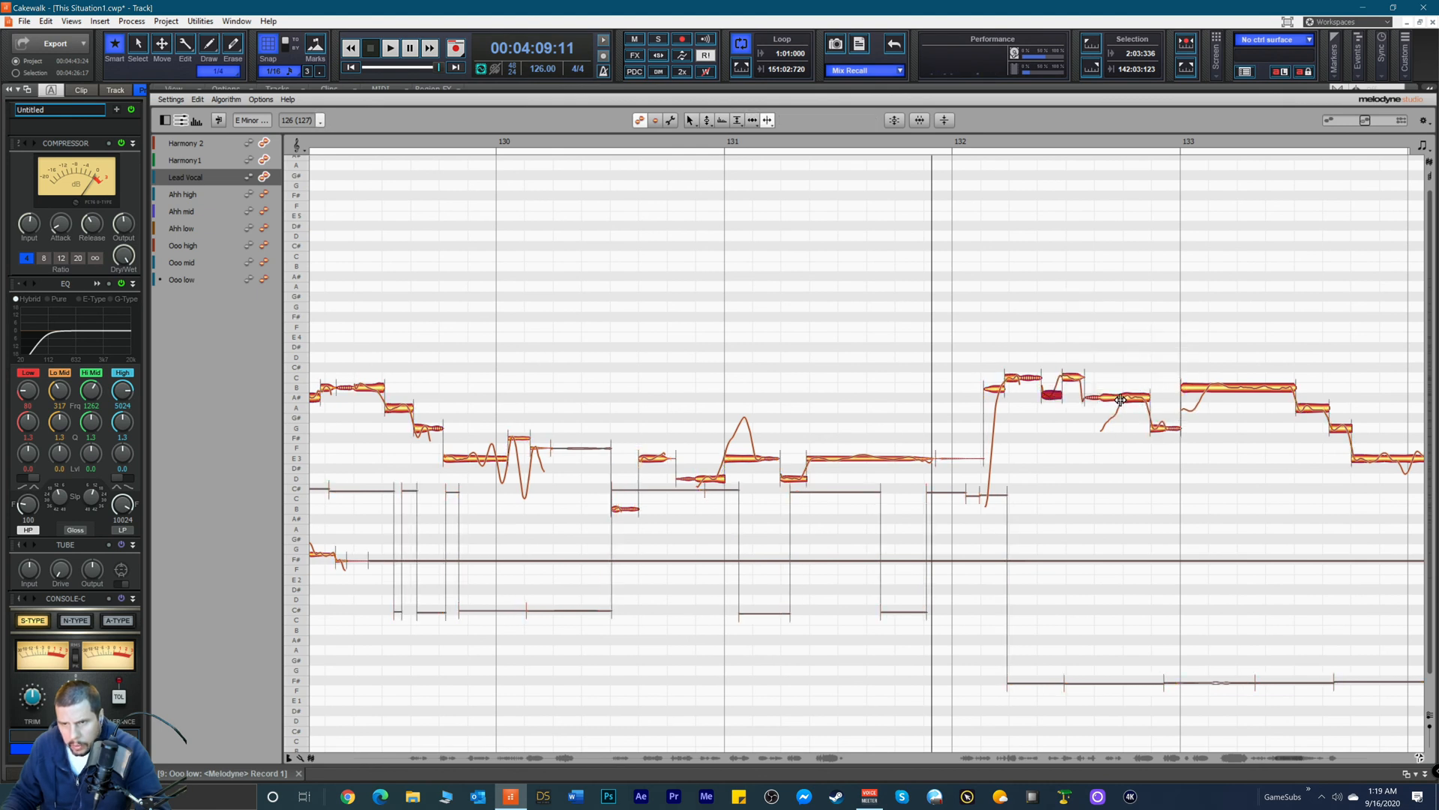
{"action": "key", "text": "space"}
Step: With the Pitch tool, audition the second part of the split bar 132 note at A3 and set it back to A#3, +4 cents
{"action": "right_click", "coordinate": [1054, 403]}
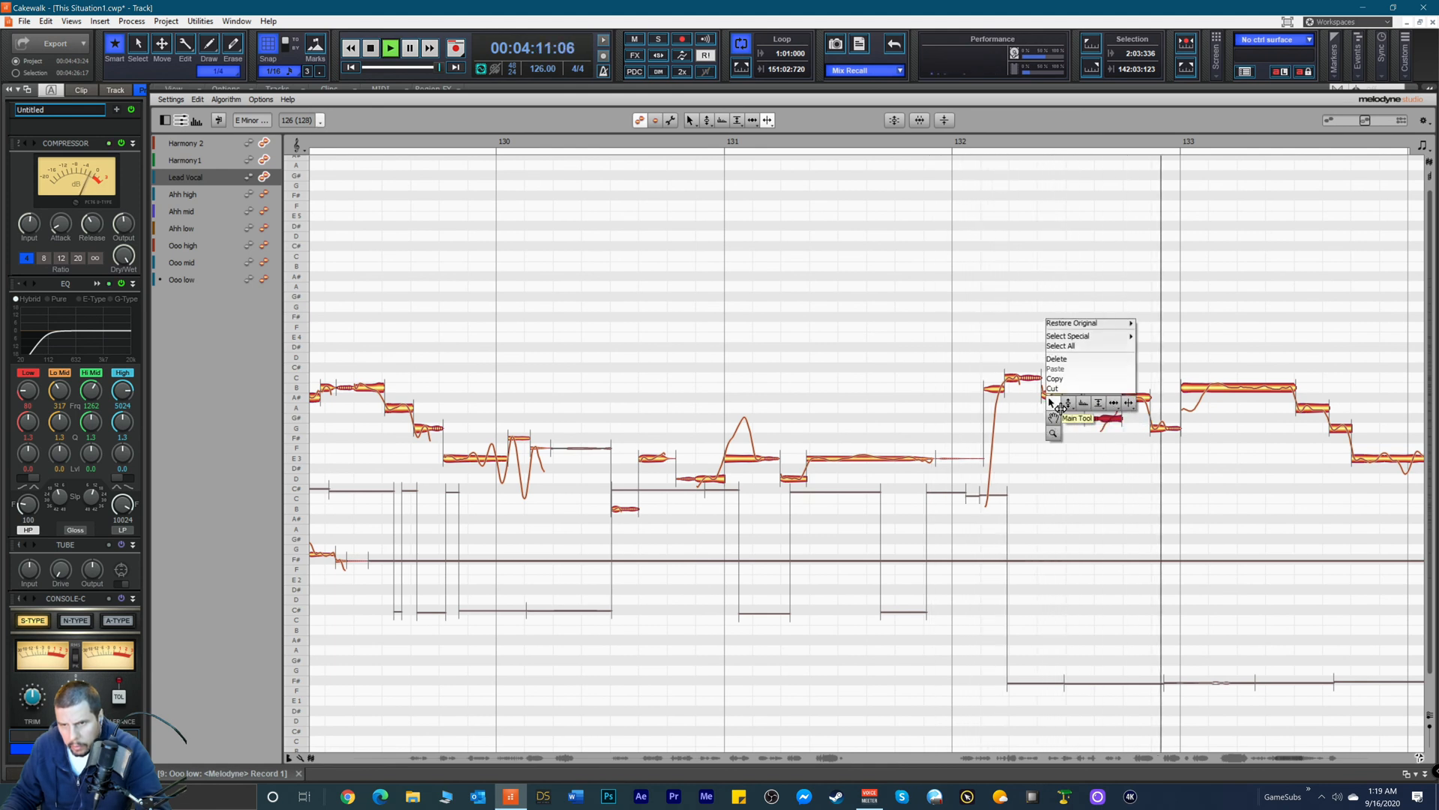
{"action": "left_click", "coordinate": [1067, 403]}
{"action": "key", "text": "space"}
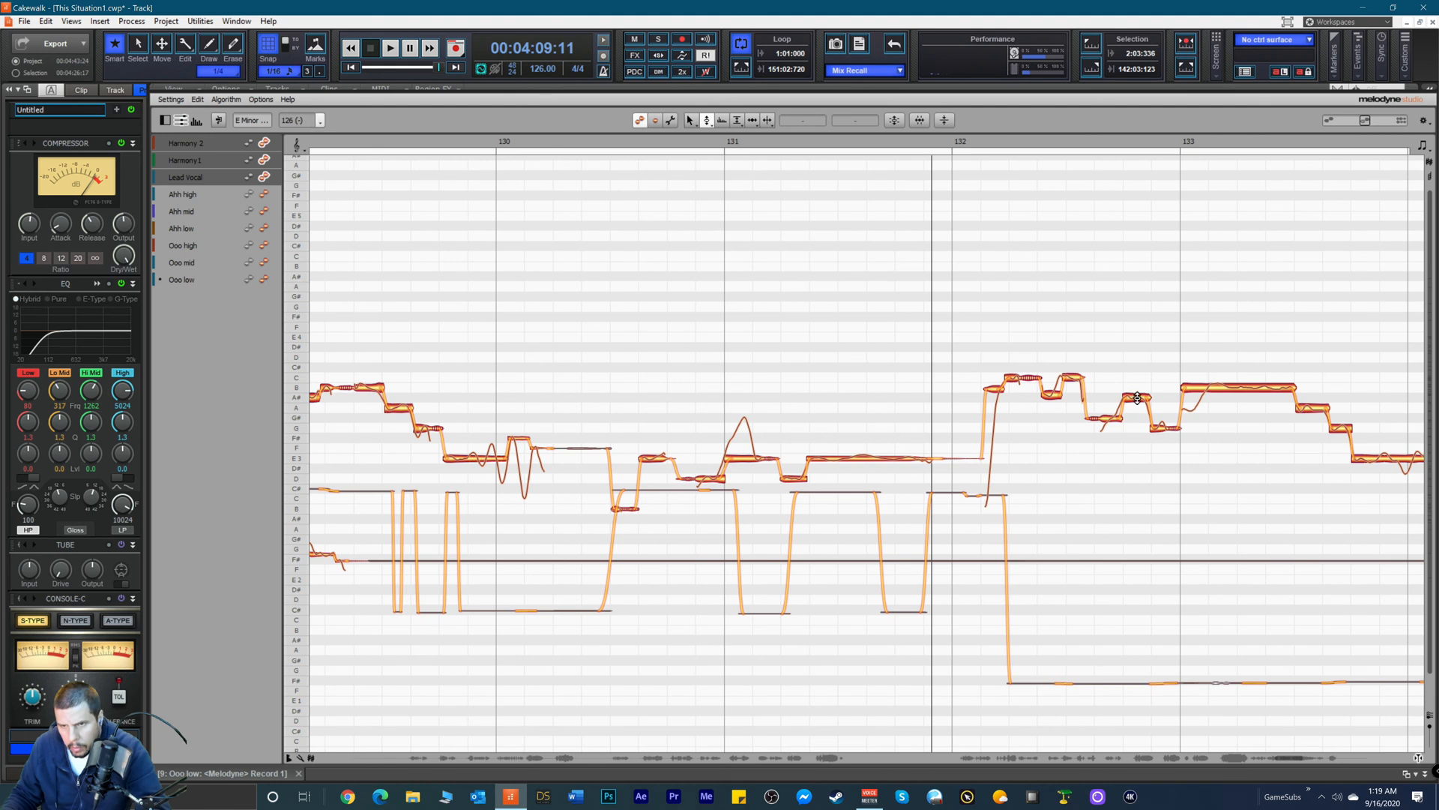
{"action": "left_click_drag", "start_coordinate": [1138, 398], "coordinate": [1138, 406]}
{"action": "key", "text": "space"}
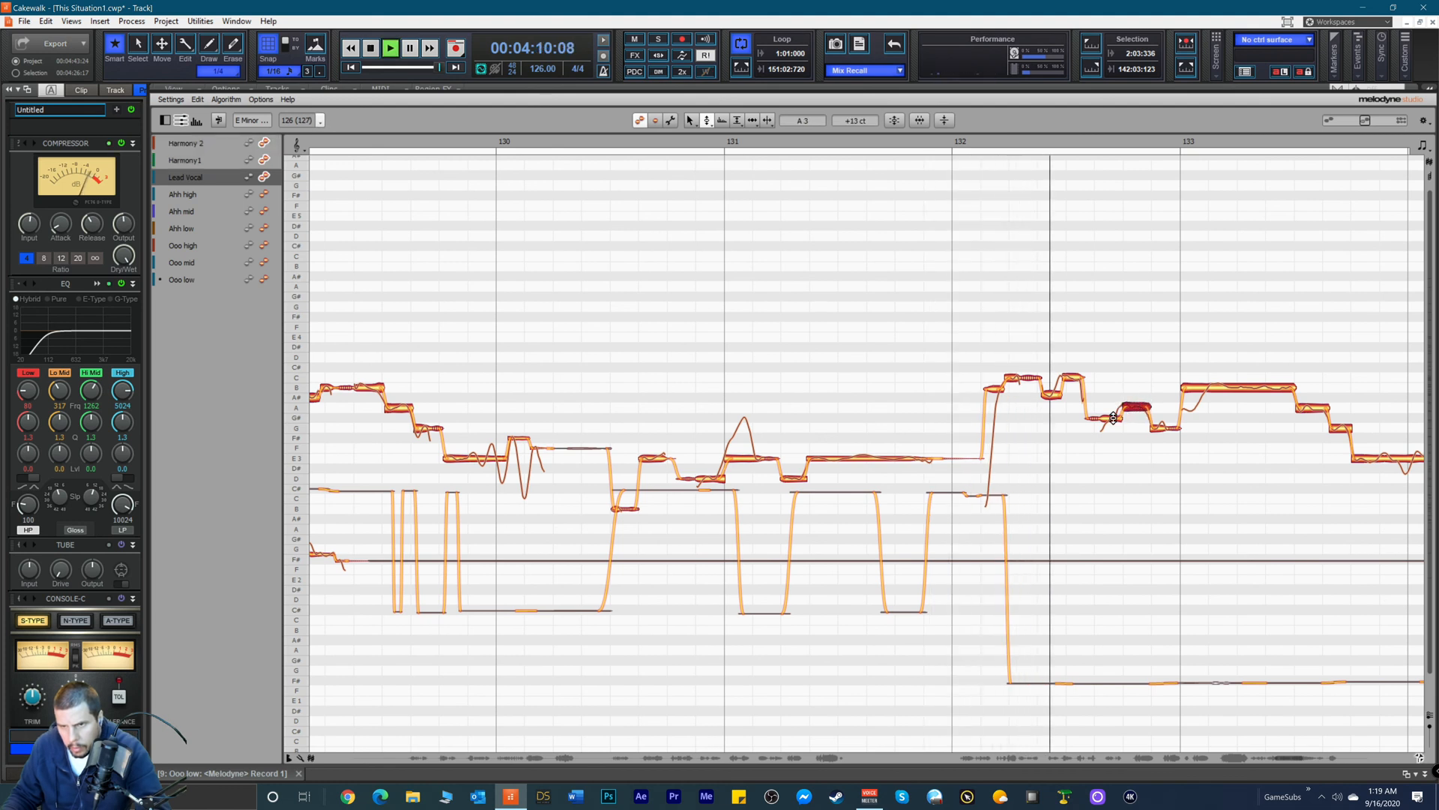
{"action": "key", "text": "space"}
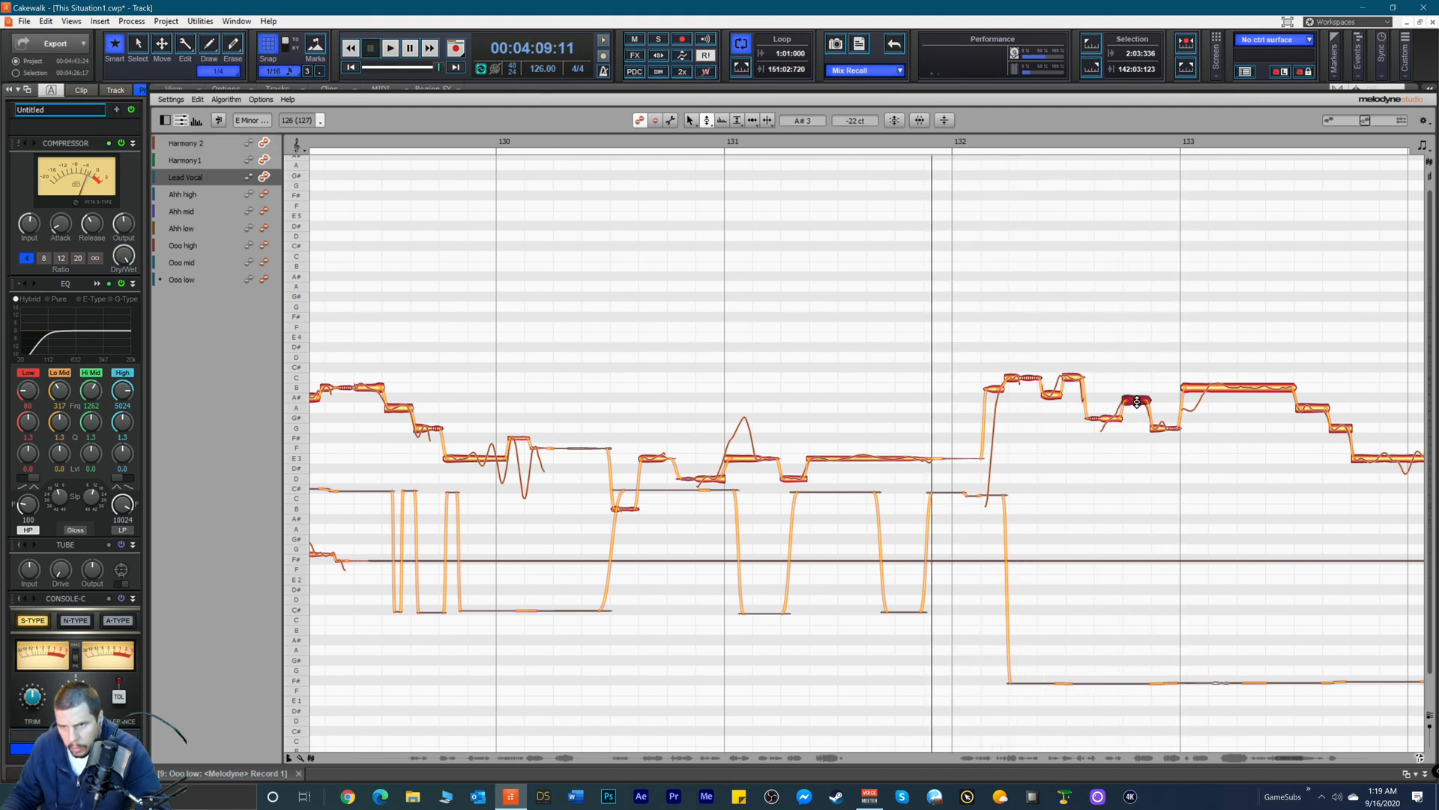
{"action": "key", "text": "space"}
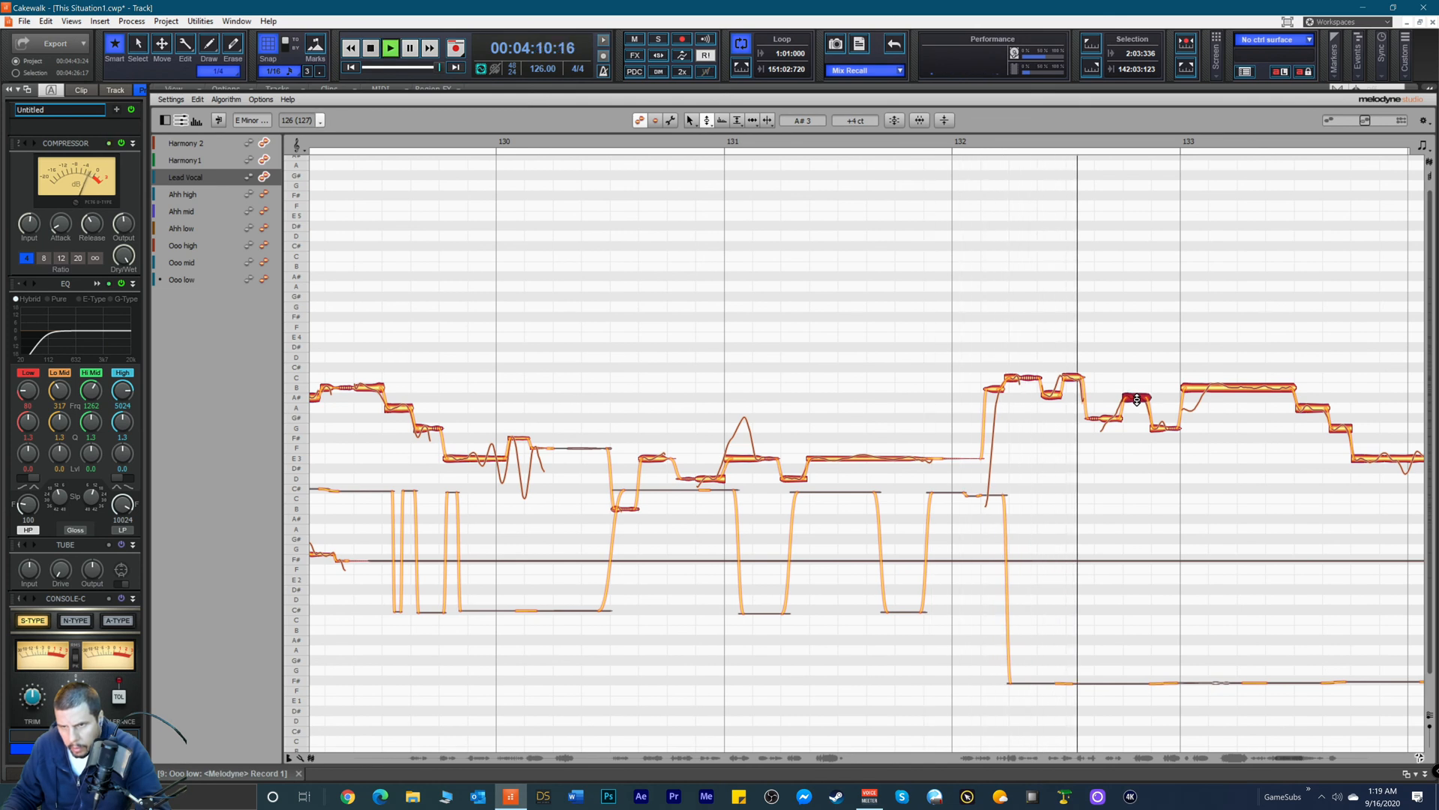
{"action": "key", "text": "space"}
Step: Lower the first part of the split note in bar 132 to G3 with a +12 cent offset and play the passage
{"action": "left_click", "coordinate": [1159, 427]}
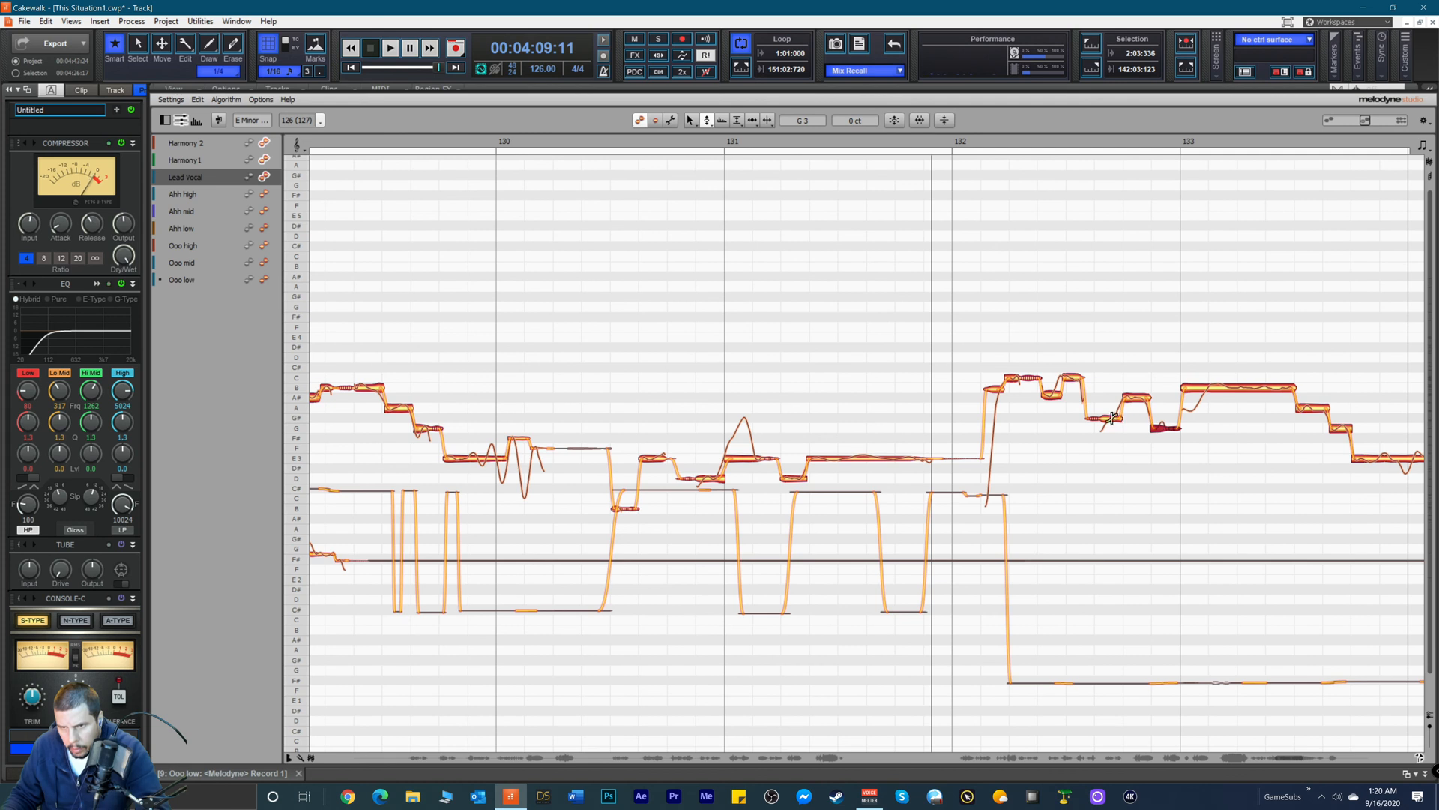
{"action": "key", "text": "space"}
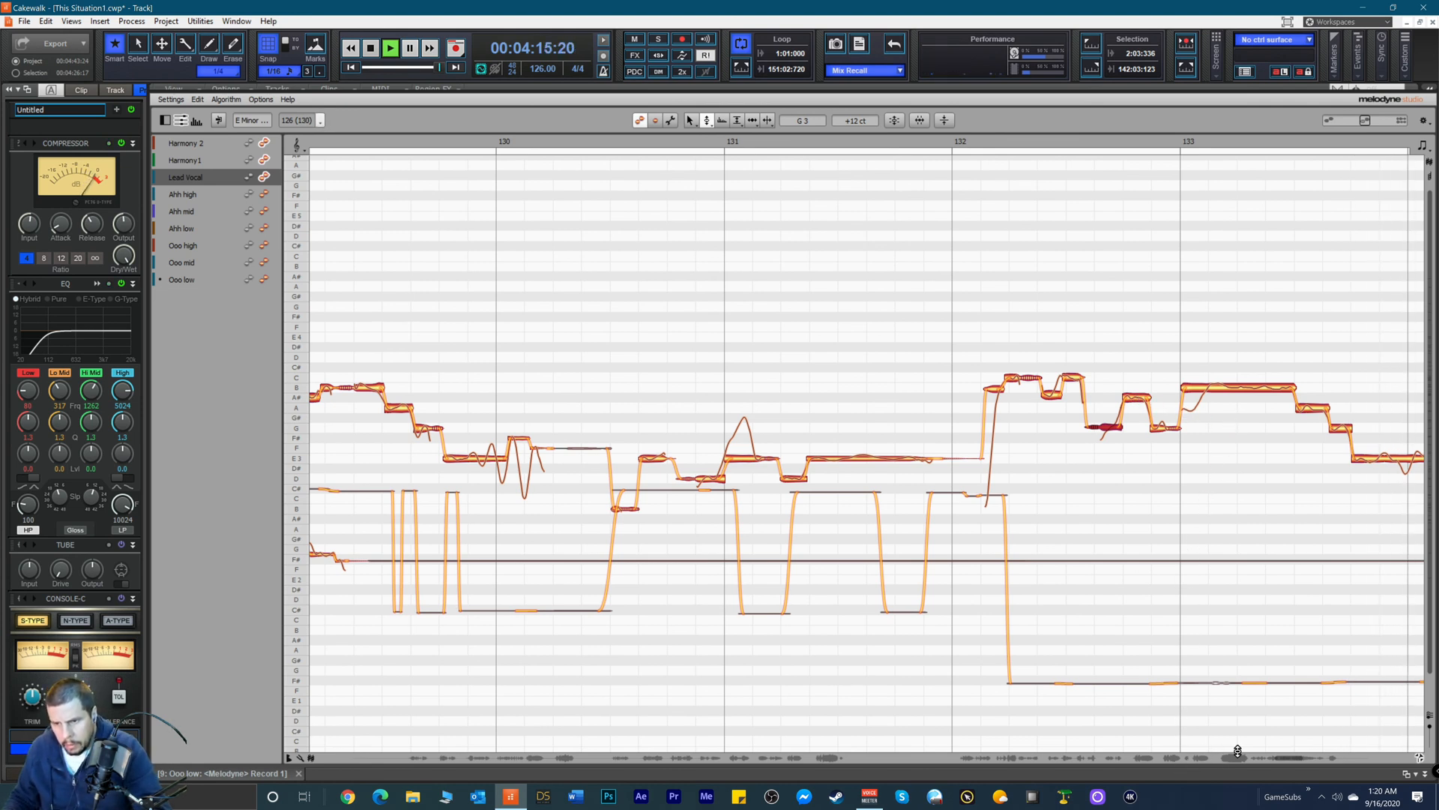
{"action": "left_click_drag", "start_coordinate": [1284, 757], "coordinate": [1307, 761]}
{"action": "key", "text": "space"}
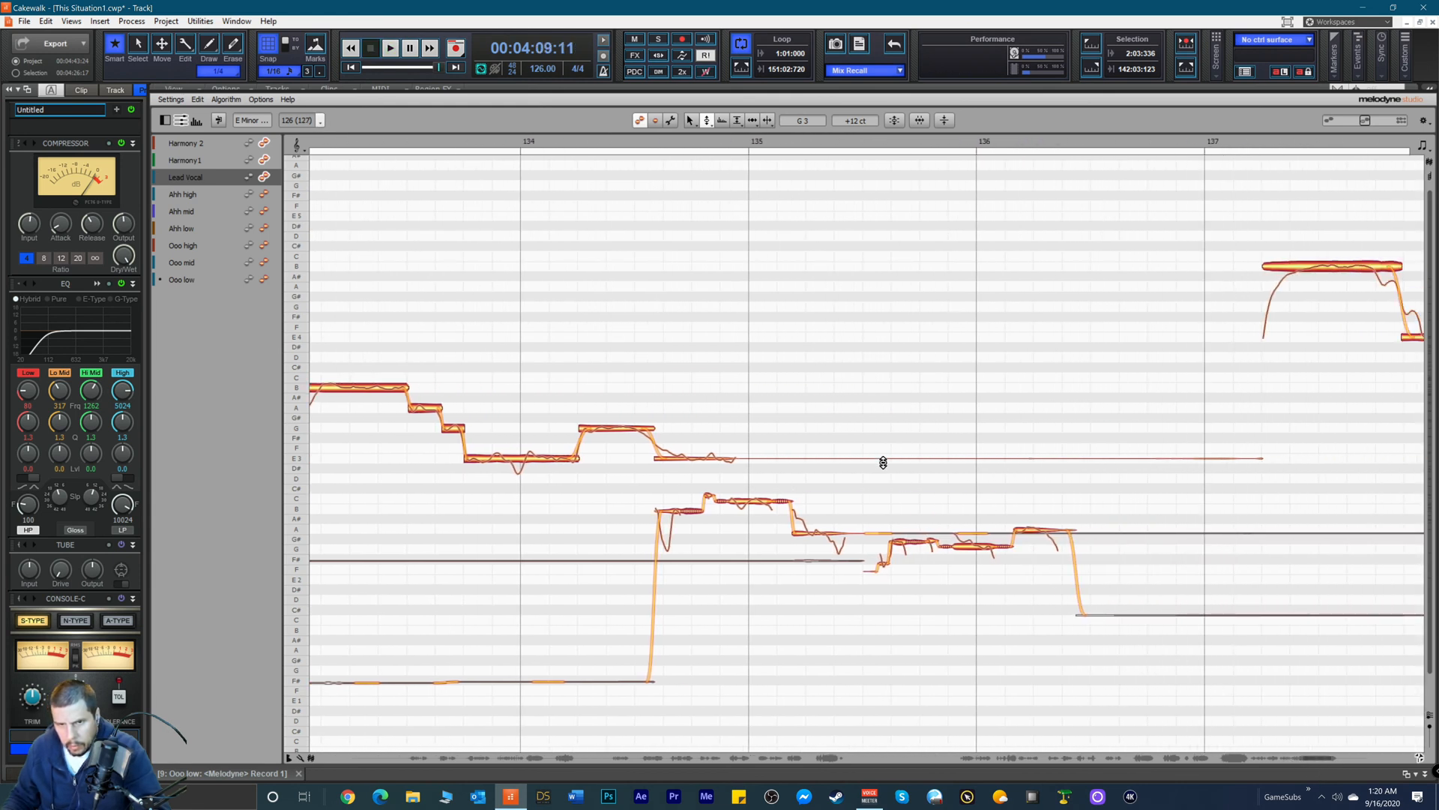
Step: Mute the long E3 tail running from bar 134 to bar 137 with the Amplitude tool and play the passage
{"action": "left_click_drag", "start_coordinate": [833, 419], "coordinate": [1120, 489]}
{"action": "right_click", "coordinate": [1003, 458]}
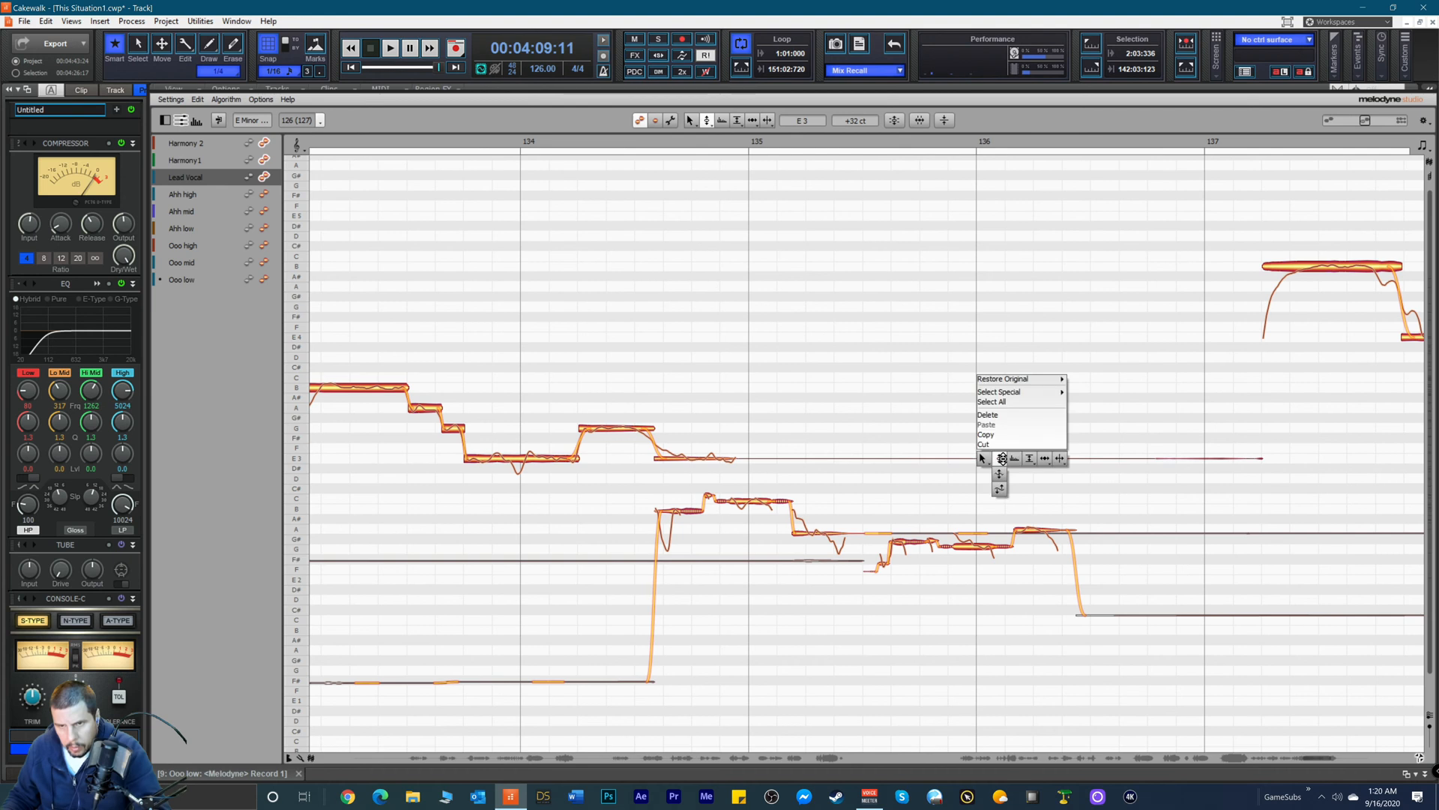
{"action": "left_click", "coordinate": [1029, 459]}
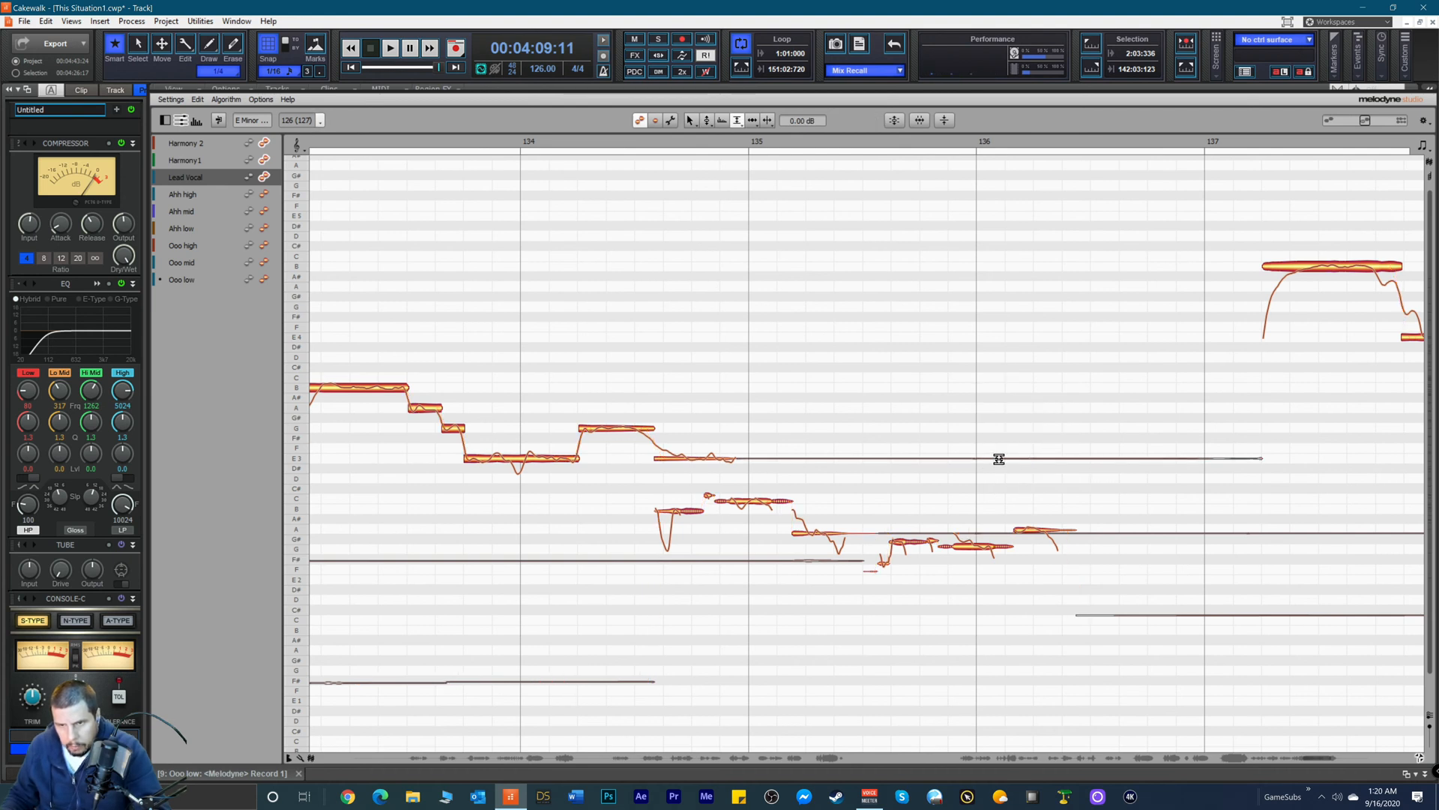
{"action": "left_click", "coordinate": [715, 147]}
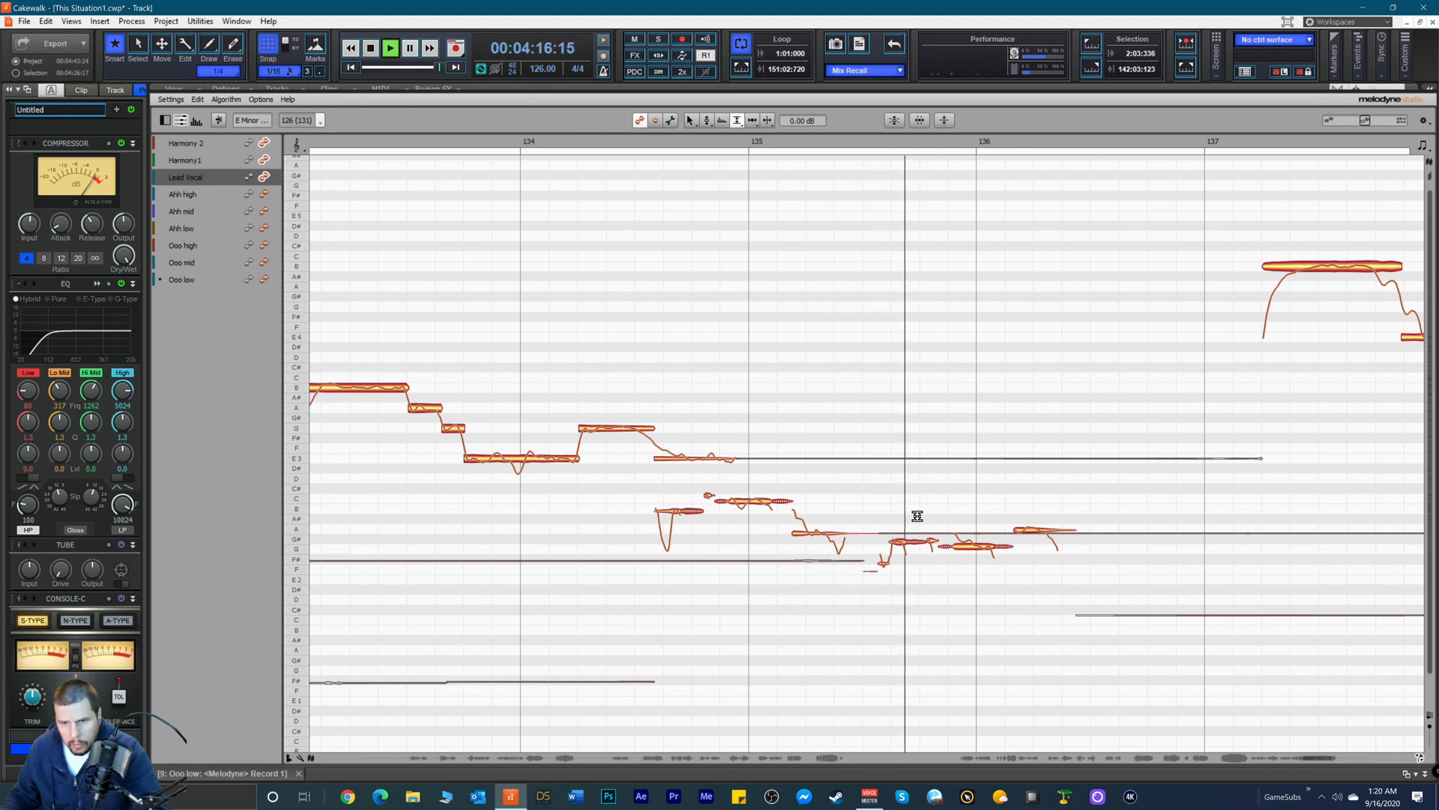
{"action": "key", "text": "space"}
Step: Raise the level of the low notes in bars 135 and 136 by 2.88 dB and play them back
{"action": "left_click_drag", "start_coordinate": [889, 491], "coordinate": [1044, 615]}
{"action": "left_click_drag", "start_coordinate": [905, 540], "coordinate": [910, 524]}
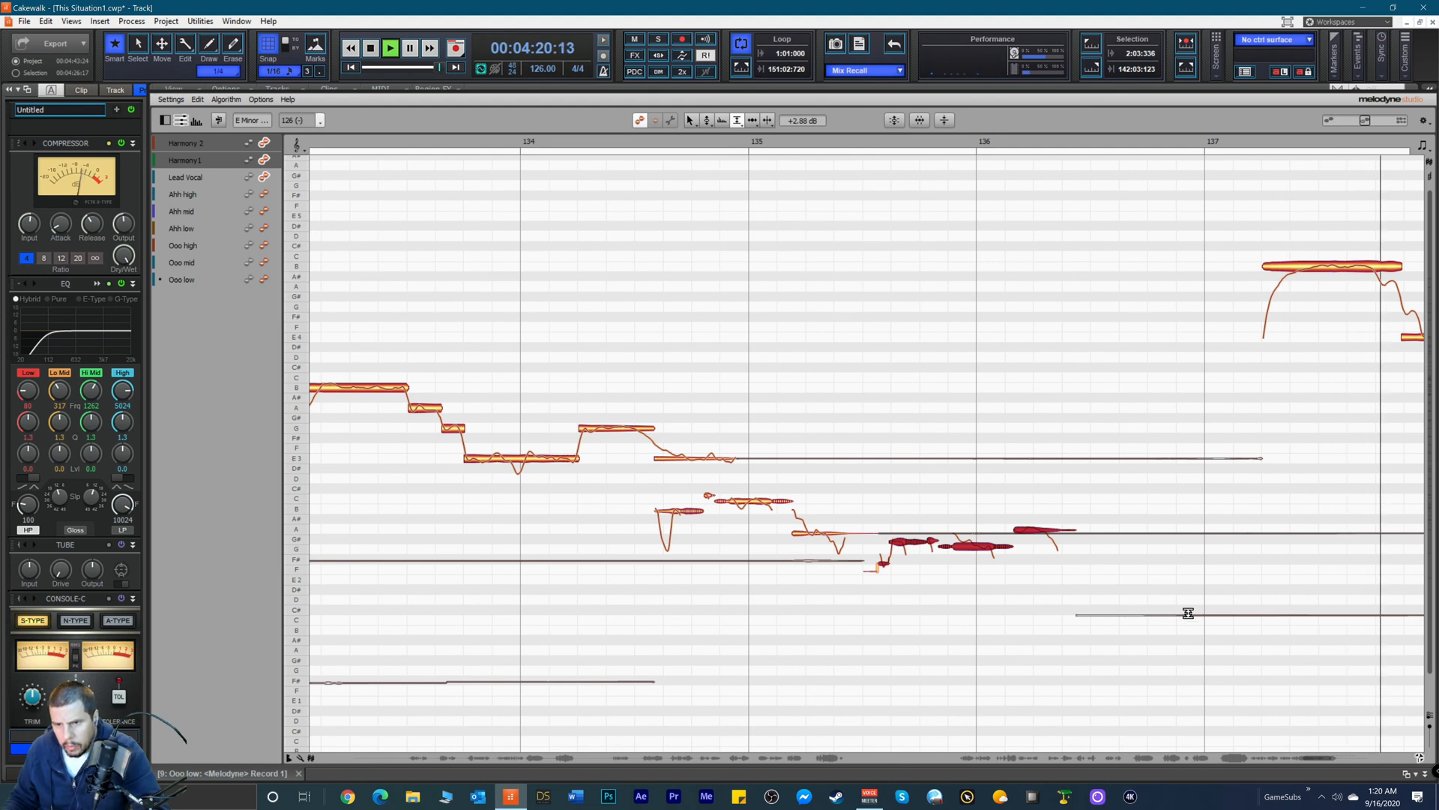
{"action": "left_click_drag", "start_coordinate": [1317, 753], "coordinate": [1339, 763]}
{"action": "key", "text": "space"}
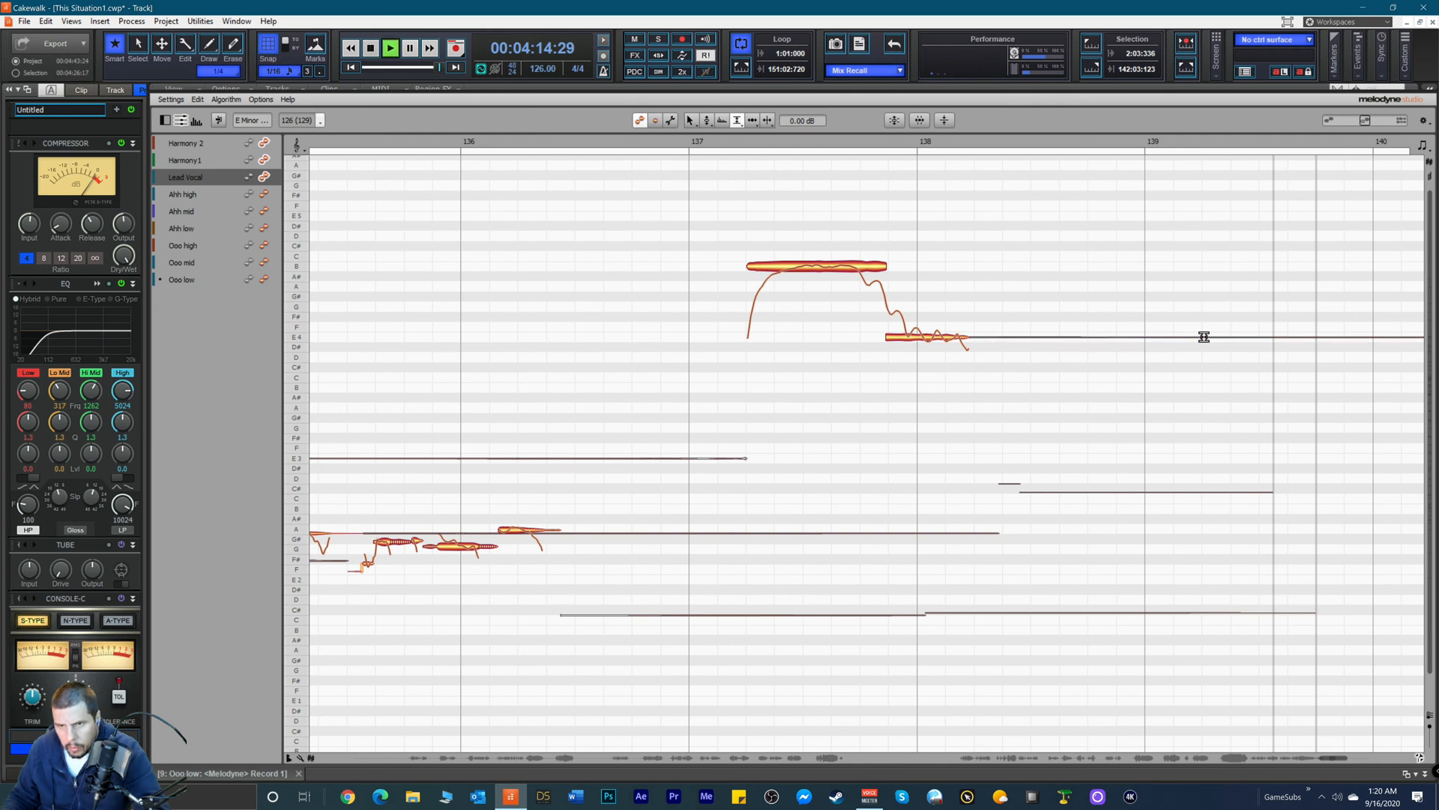
Step: Play the phrase from bar 137 and mute the low B tail in bars 141 and 142
{"action": "left_click", "coordinate": [701, 138]}
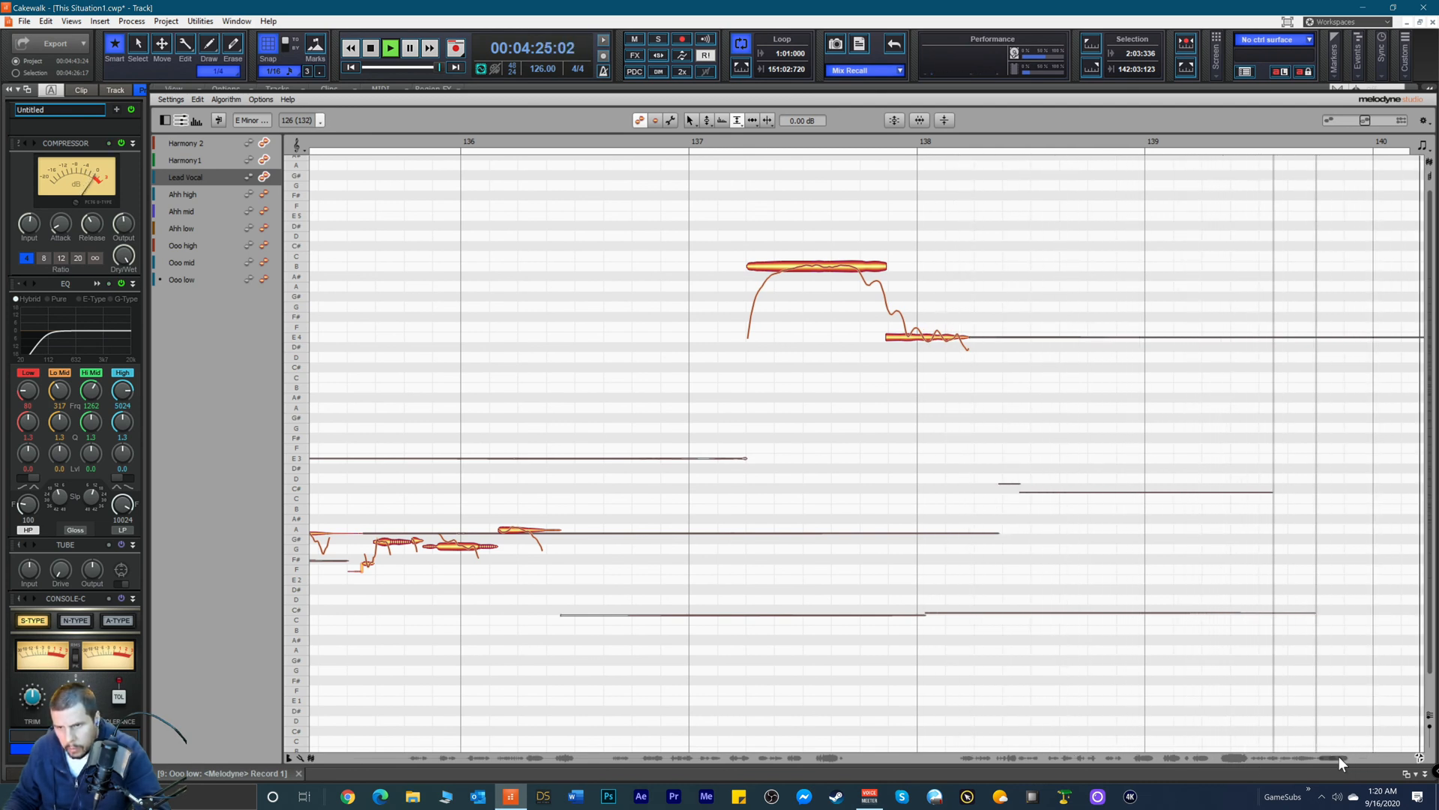
{"action": "left_click_drag", "start_coordinate": [1338, 757], "coordinate": [1366, 758]}
{"action": "key", "text": "space"}
{"action": "left_click_drag", "start_coordinate": [758, 572], "coordinate": [971, 658]}
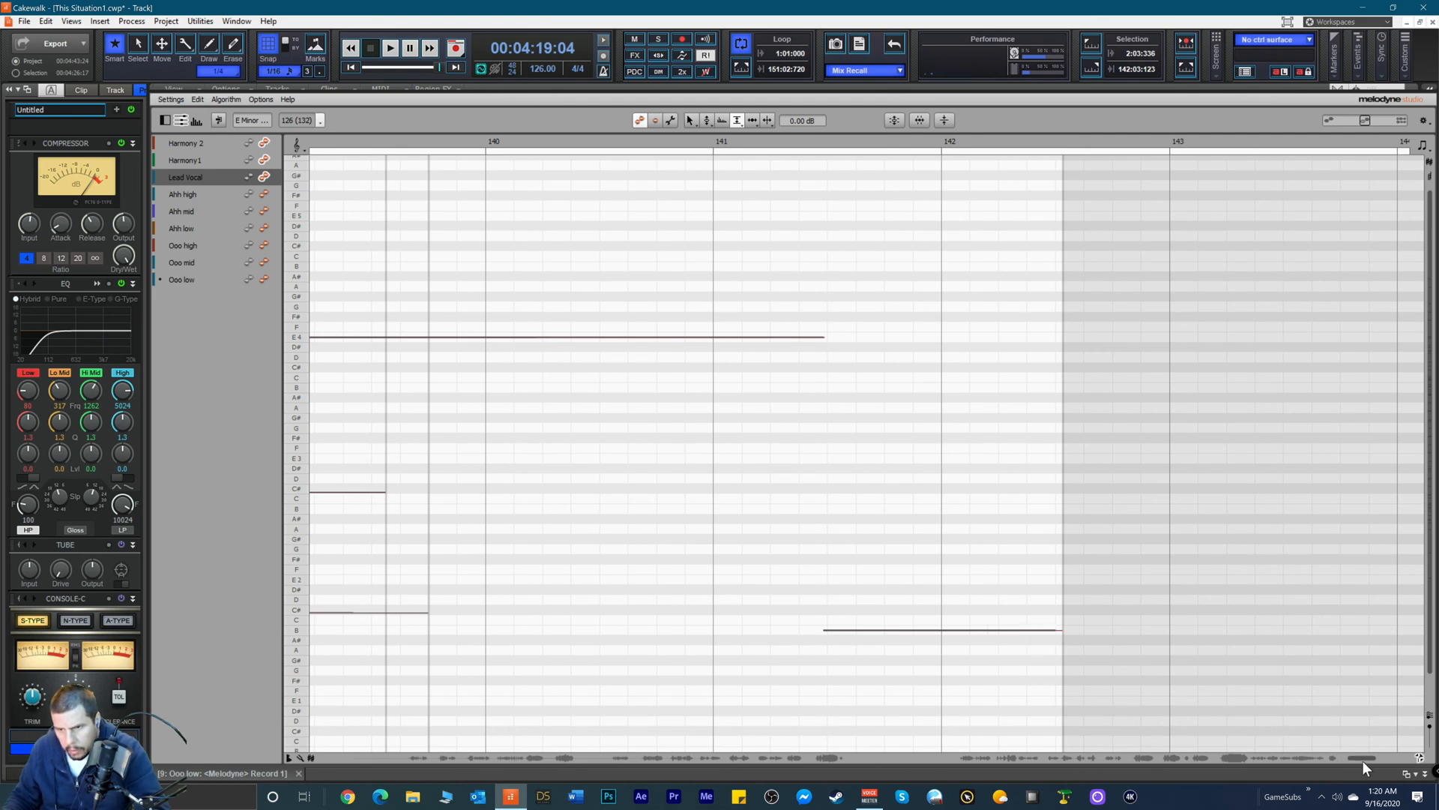
Step: Mute the long low B note leading into the first phrase in bar 10 and play from there
{"action": "left_click_drag", "start_coordinate": [1362, 759], "coordinate": [414, 763]}
{"action": "left_click", "coordinate": [516, 631]}
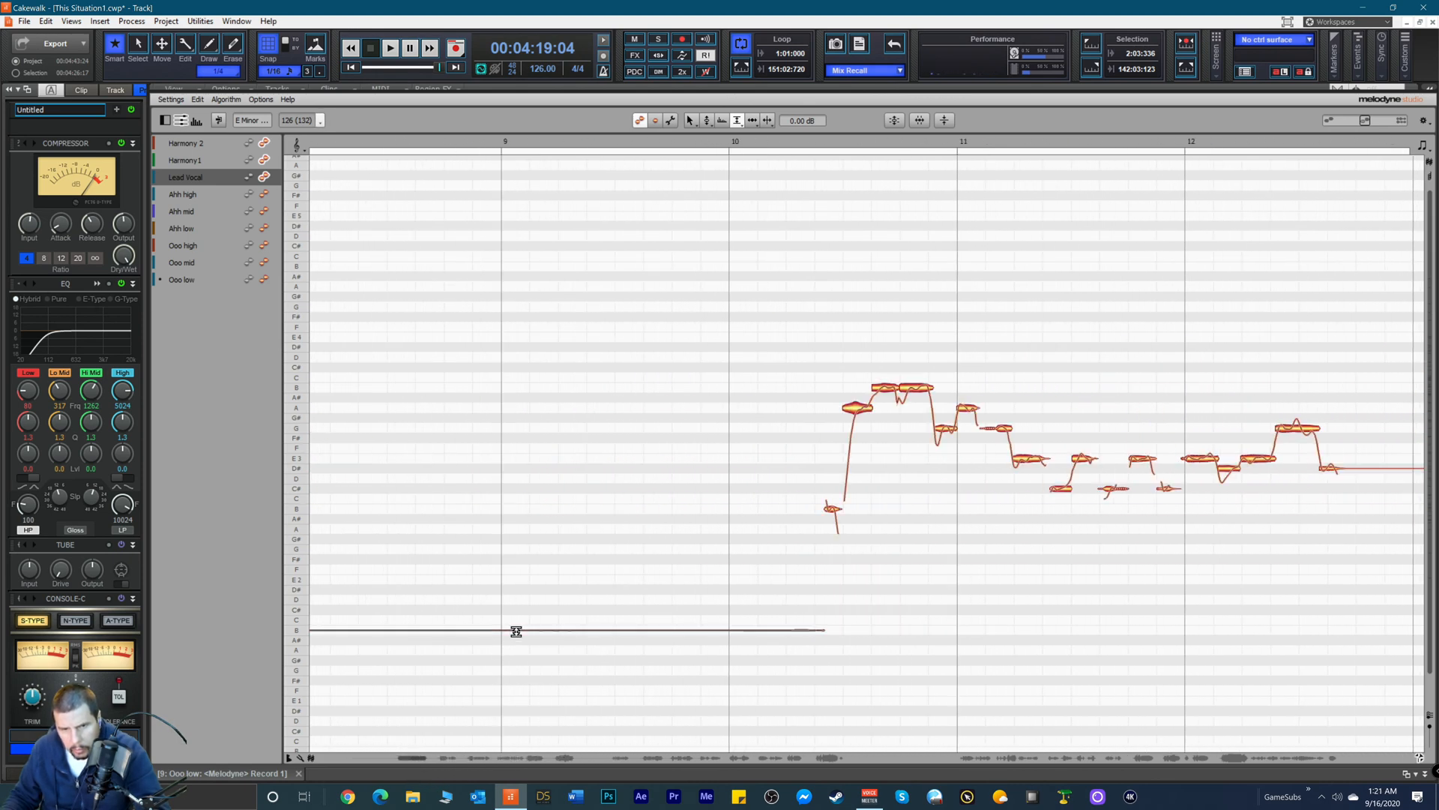
{"action": "left_click", "coordinate": [786, 146]}
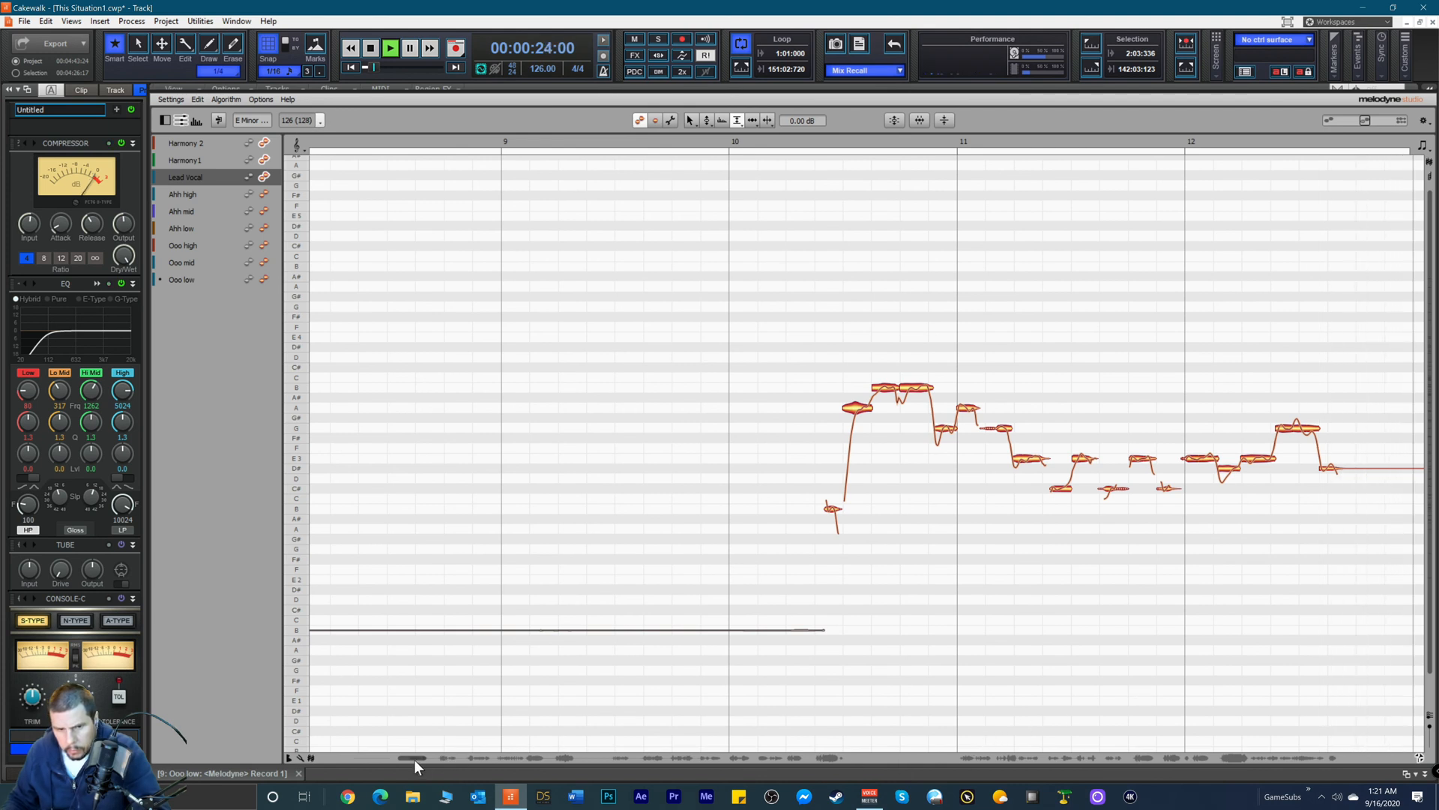
{"action": "left_click_drag", "start_coordinate": [415, 759], "coordinate": [441, 766]}
{"action": "key", "text": "space"}
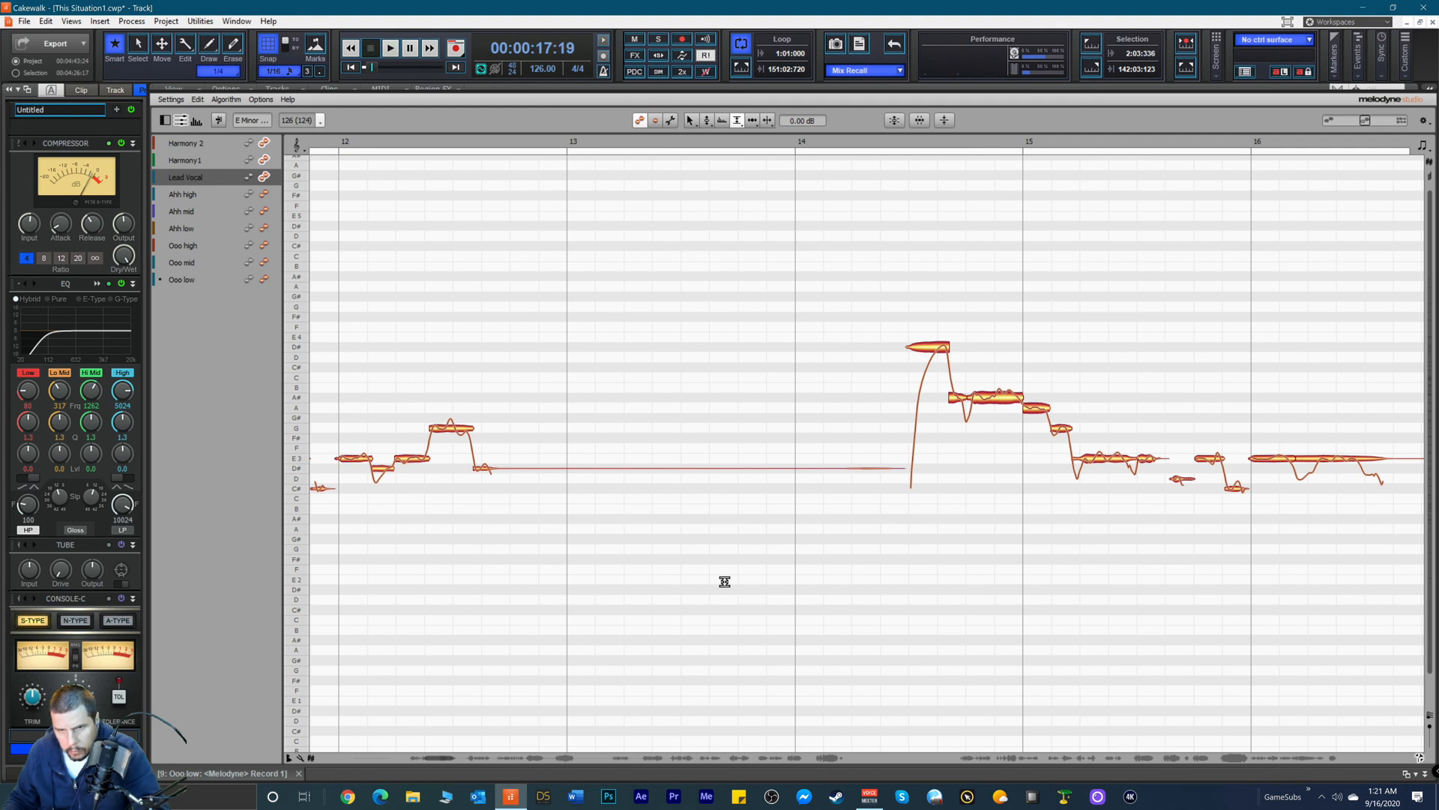
Step: Separate the long D#3 tail shortly after the start of bar 14, mute its first part and play from bar 14
{"action": "right_click", "coordinate": [832, 528]}
{"action": "left_click", "coordinate": [864, 526]}
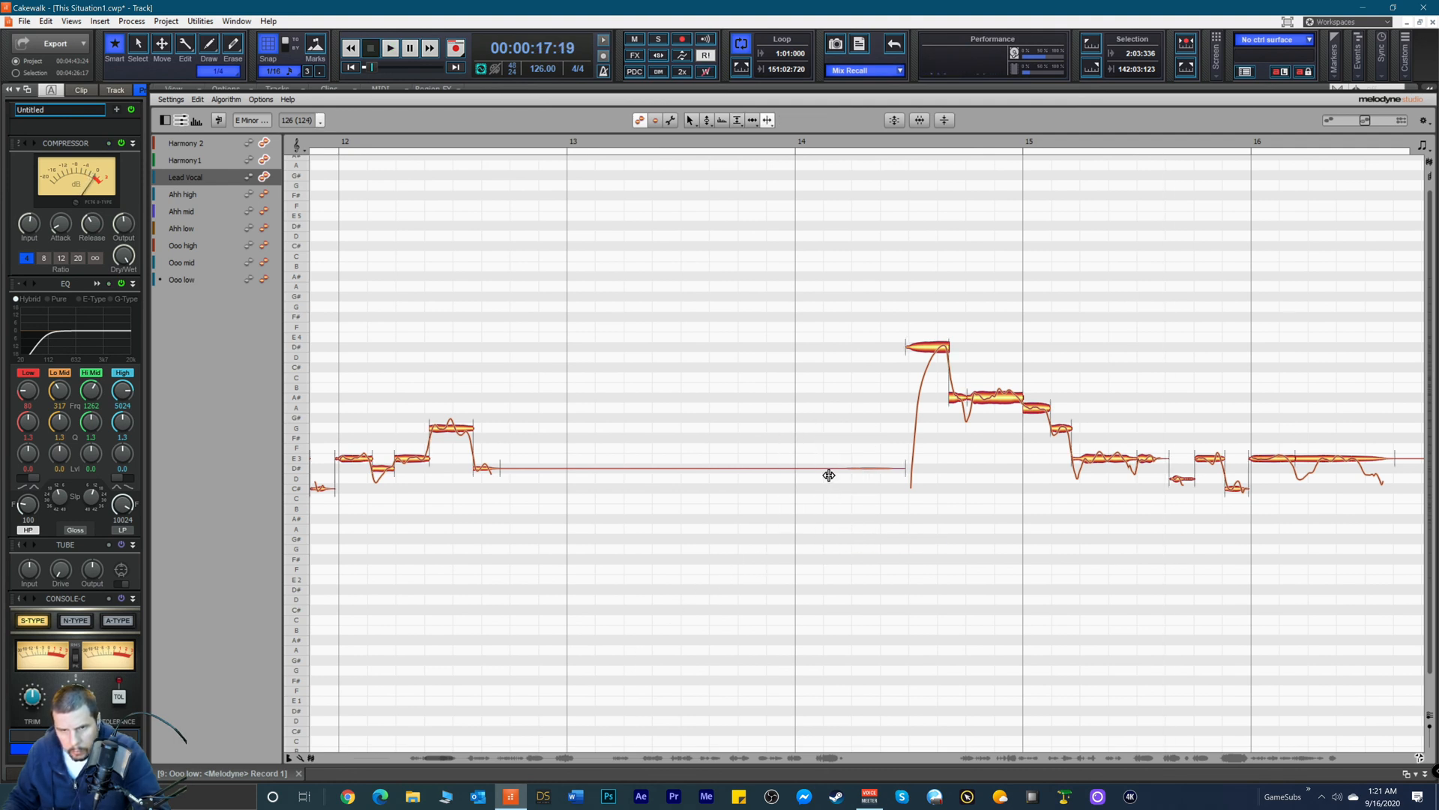
{"action": "left_click_drag", "start_coordinate": [559, 436], "coordinate": [627, 520]}
{"action": "right_click", "coordinate": [627, 520]}
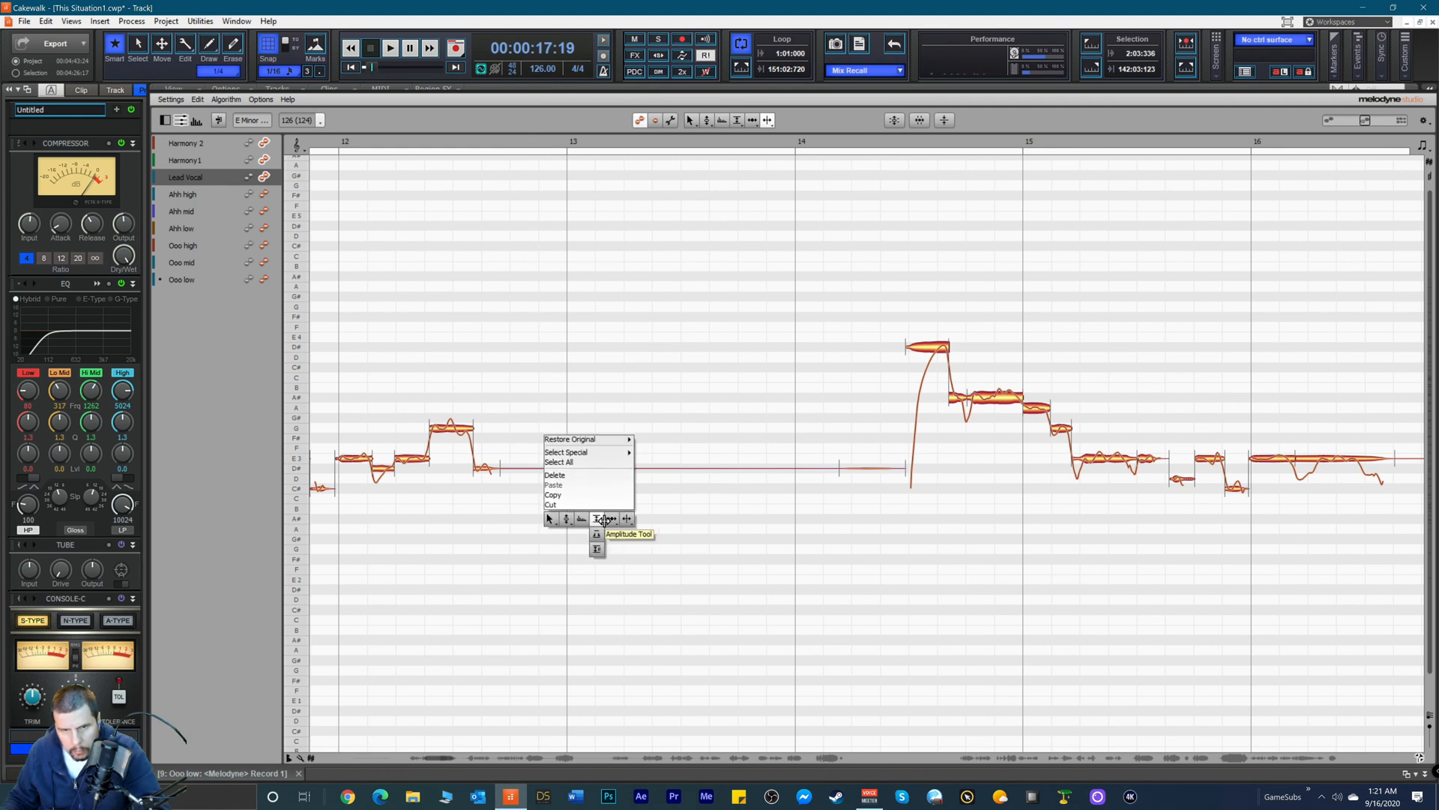
{"action": "left_click", "coordinate": [603, 518]}
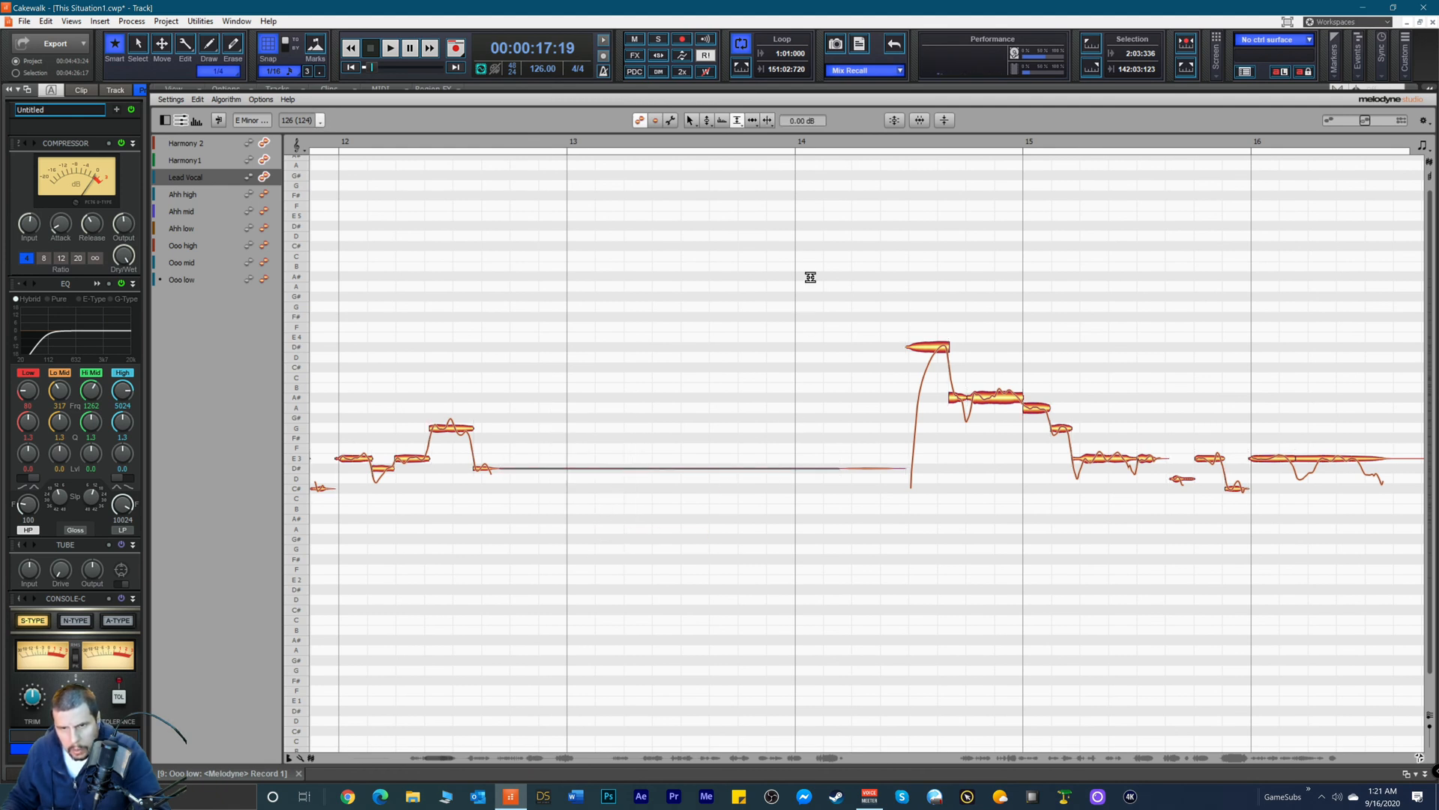
{"action": "left_click", "coordinate": [802, 141]}
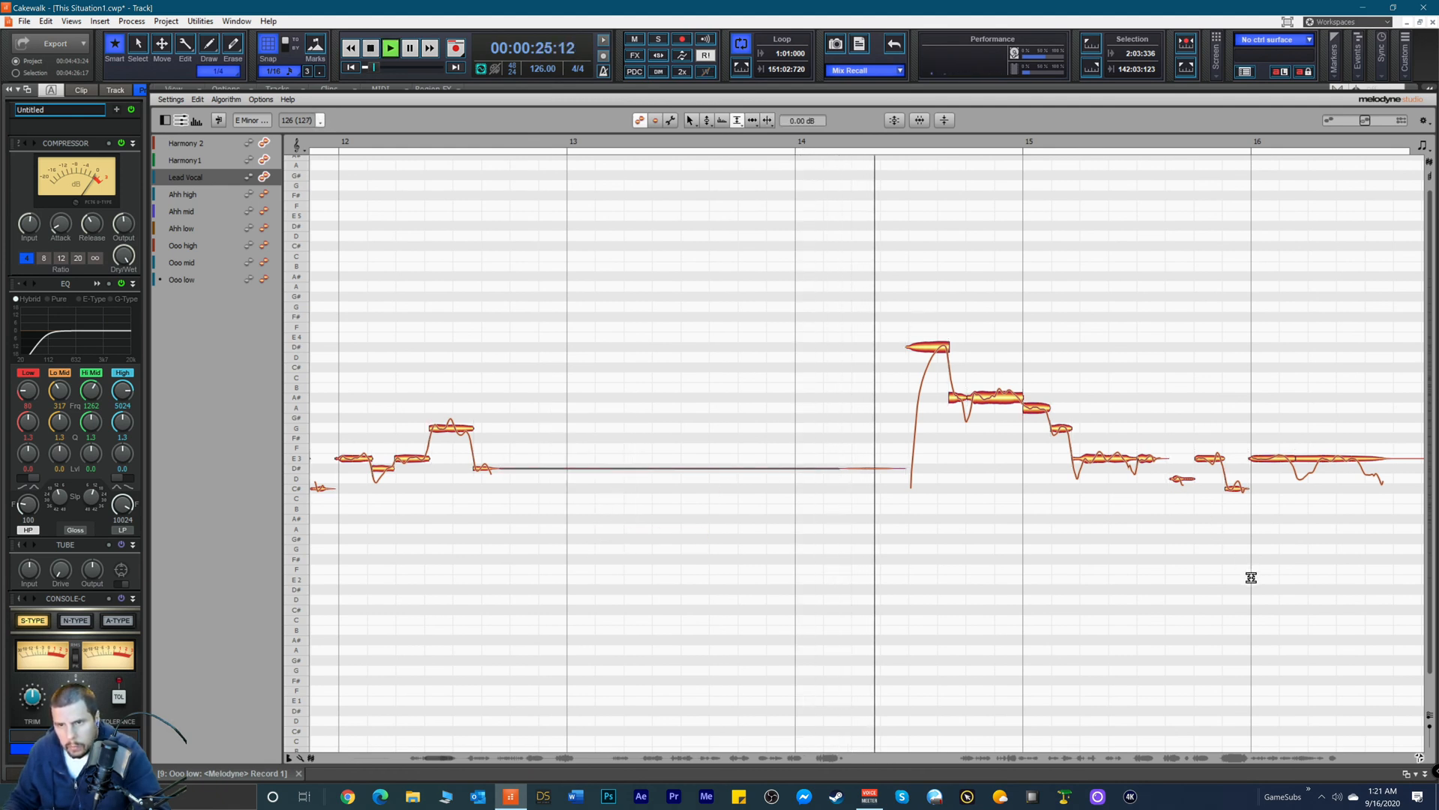
Step: Replay the phrase from bar 14 and split the long A#3 note late in that bar into two notes
{"action": "key", "text": "space"}
{"action": "key", "text": "space"}
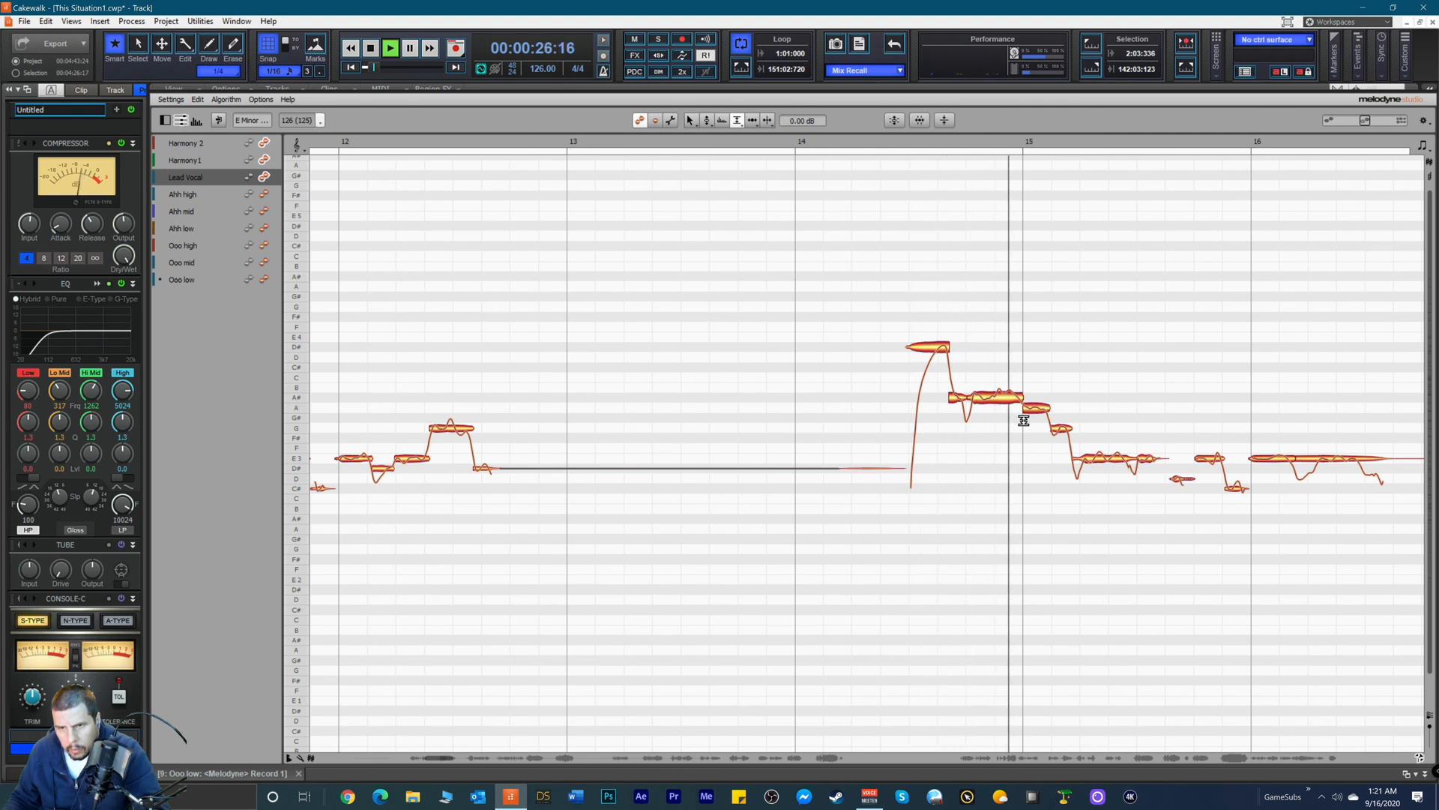
{"action": "key", "text": "space"}
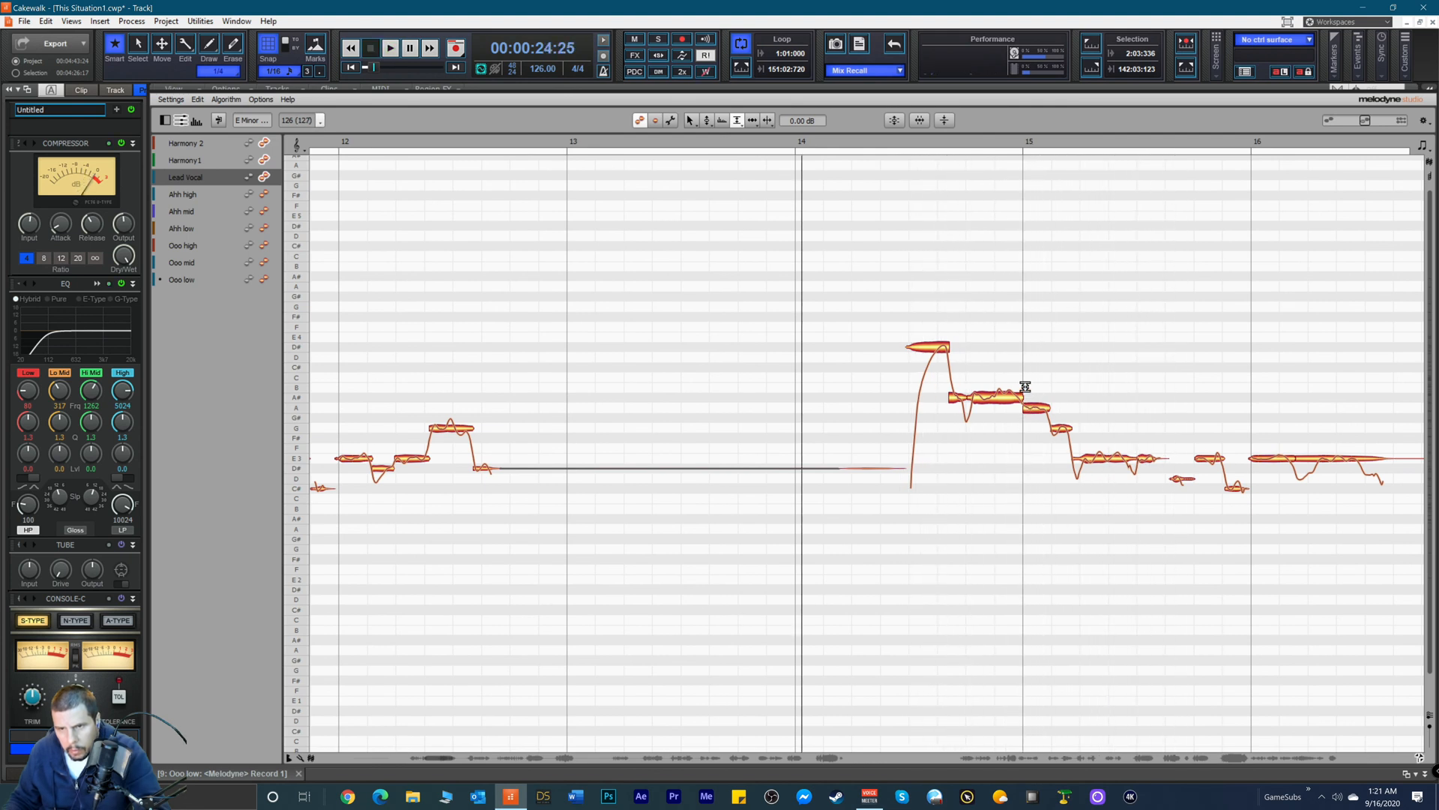
{"action": "right_click", "coordinate": [1024, 388]}
{"action": "left_click", "coordinate": [987, 384]}
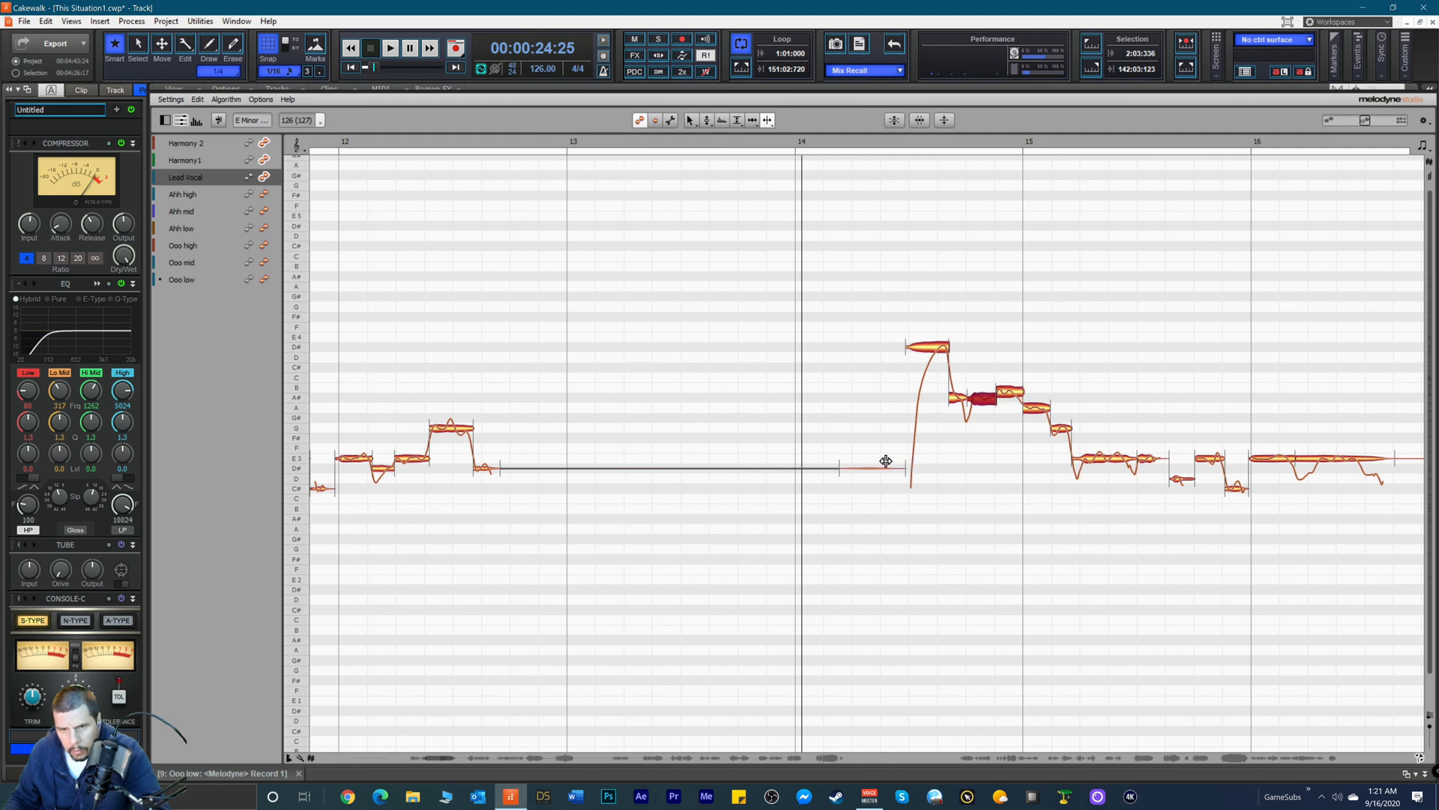
Step: With the Pitch tool, set the split note's second part in bar 14 to B3 and its first part to A#3, 0 cents, and play
{"action": "right_click", "coordinate": [986, 402]}
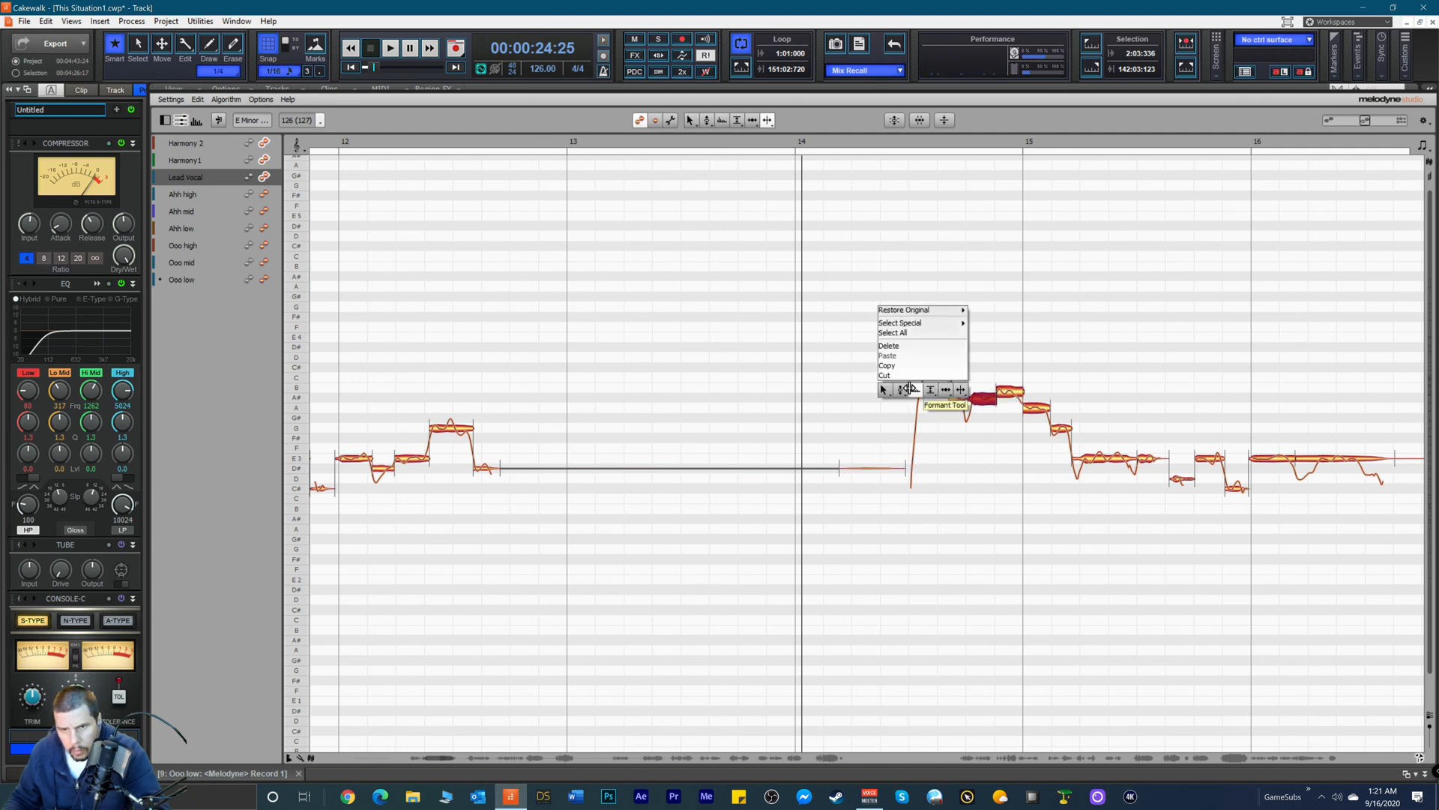
{"action": "left_click", "coordinate": [925, 404]}
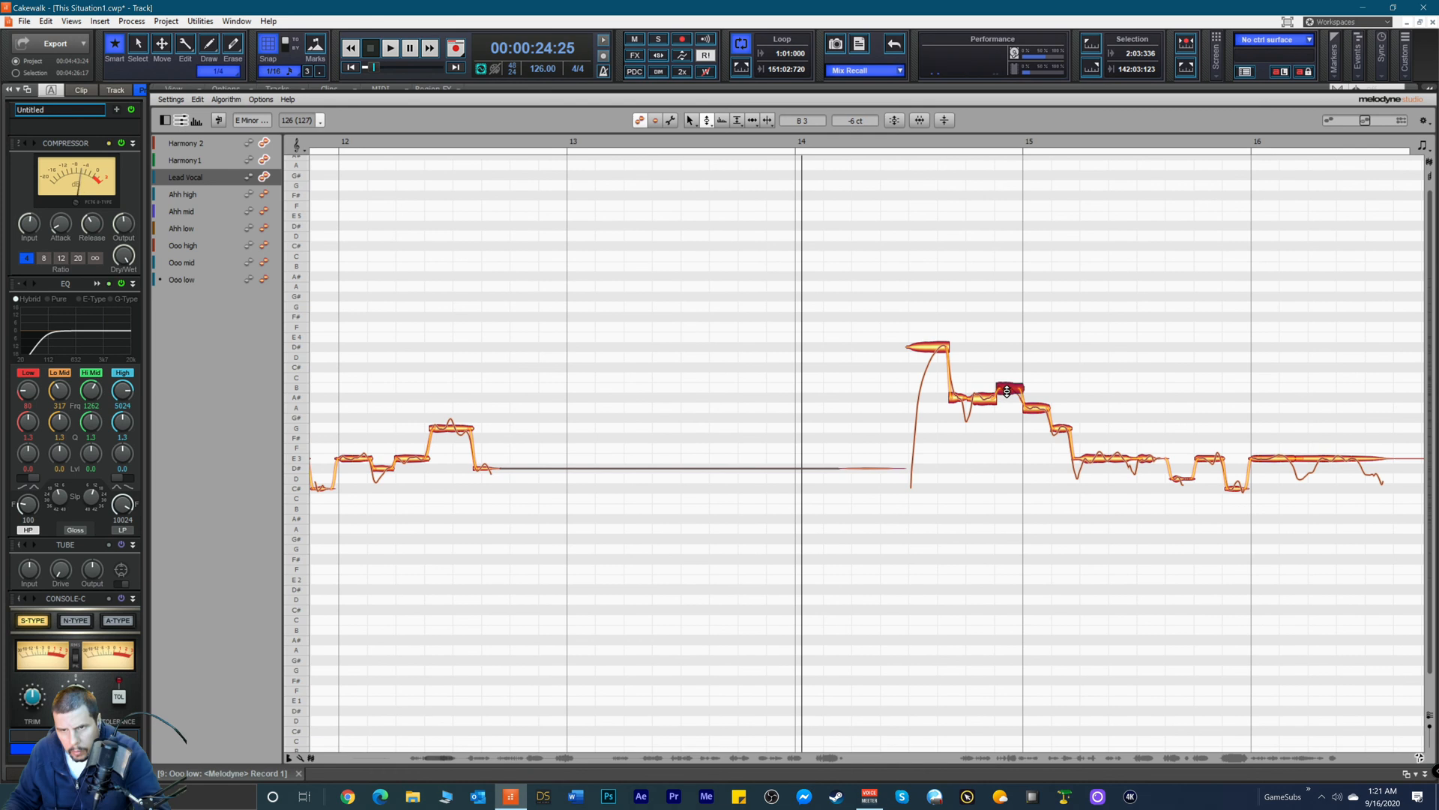
{"action": "key", "text": "space"}
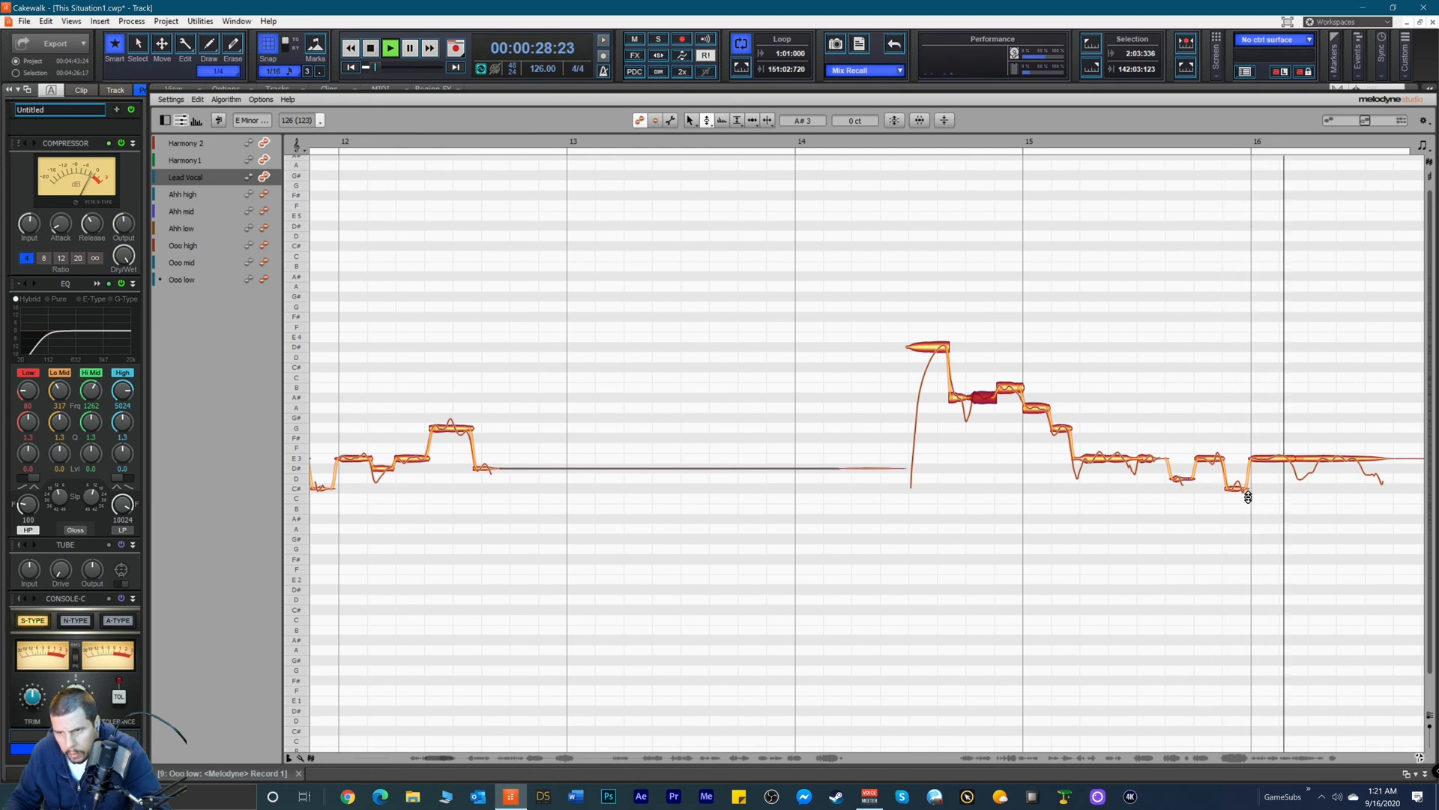
{"action": "key", "text": "space"}
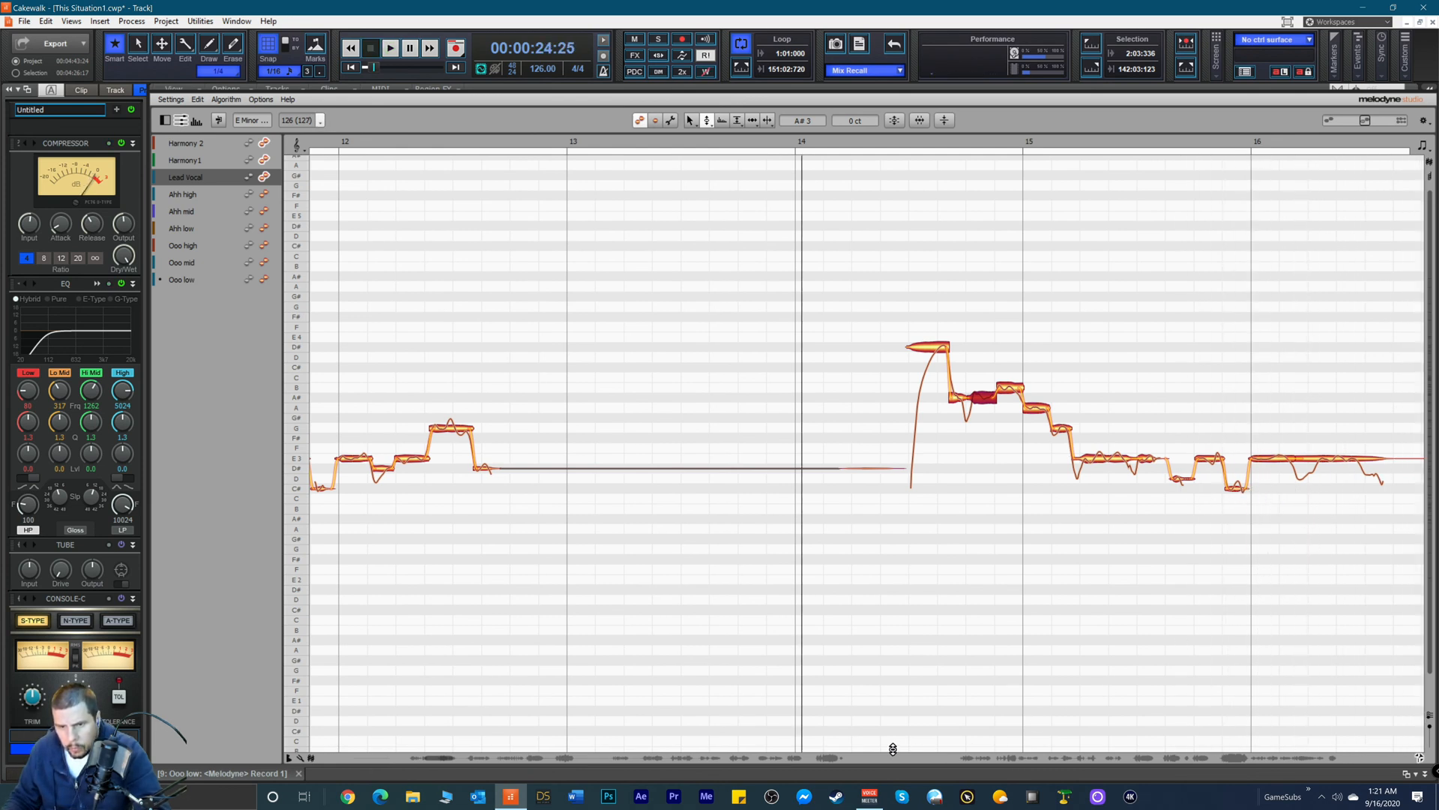
Step: Mute the E3 tail between bars 16 and 18 with the Amplitude tool and play from late in bar 18
{"action": "left_click_drag", "start_coordinate": [443, 757], "coordinate": [460, 763]}
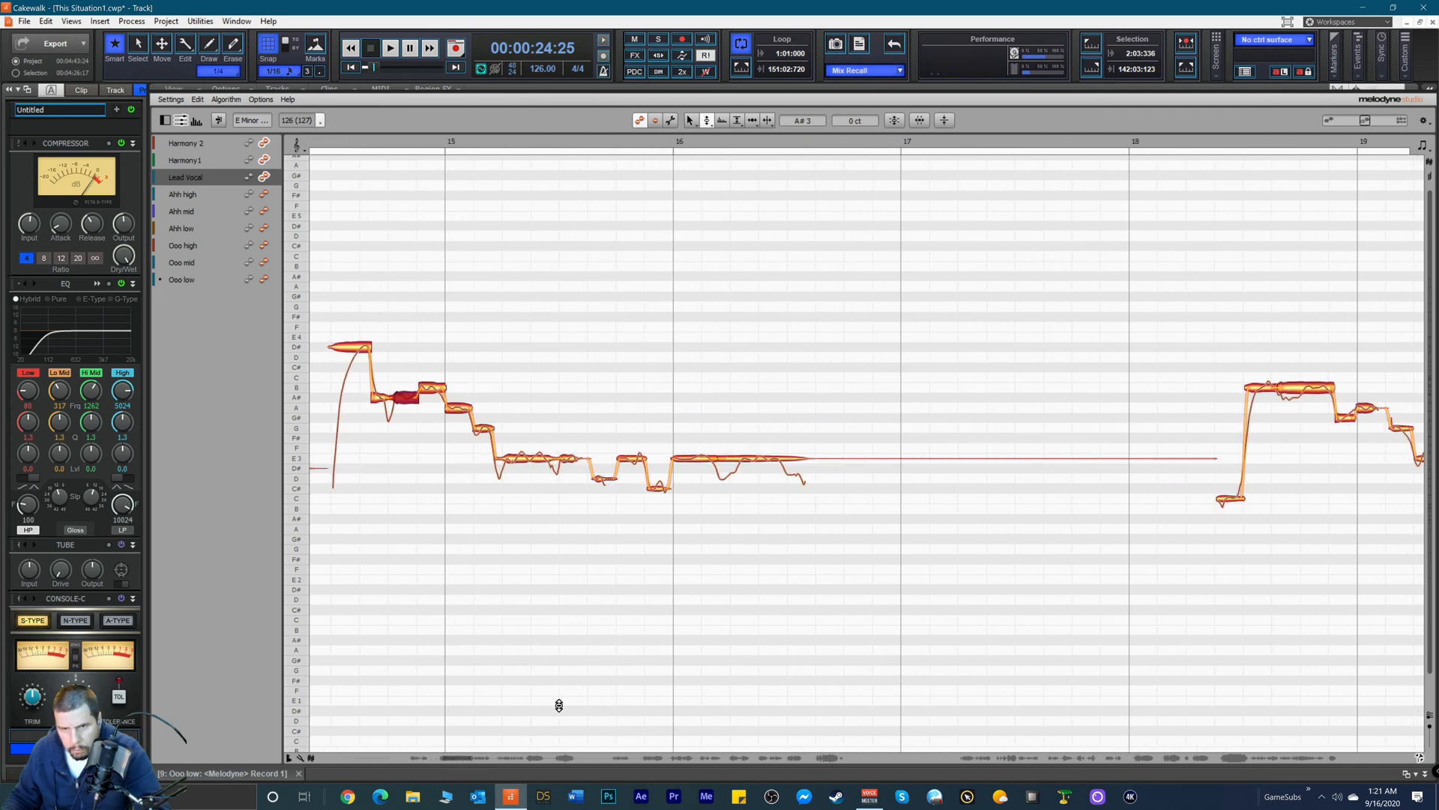
{"action": "right_click", "coordinate": [938, 409]}
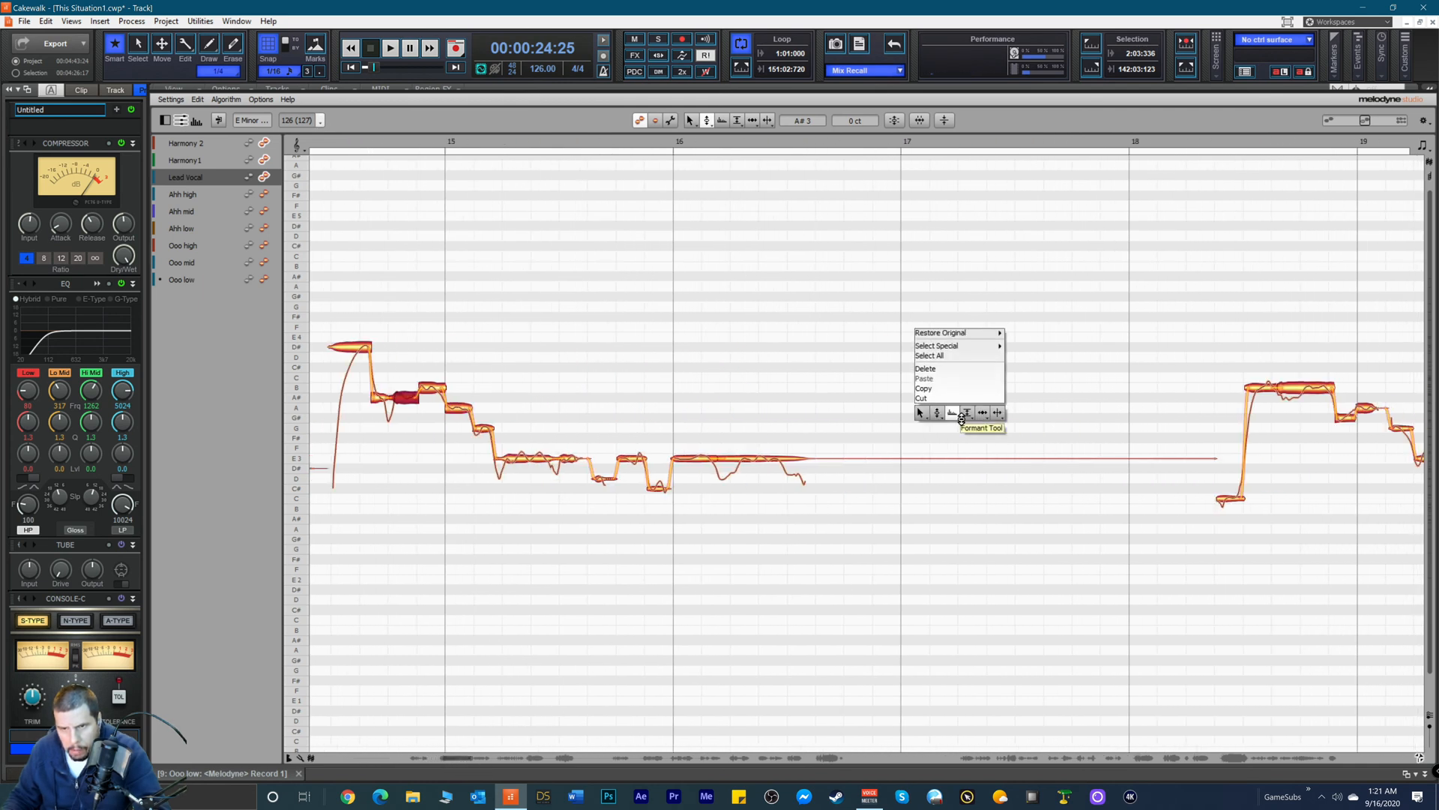
{"action": "left_click", "coordinate": [967, 442]}
{"action": "double_click", "coordinate": [961, 458]}
{"action": "left_click", "coordinate": [1207, 142]}
{"action": "key", "text": "space"}
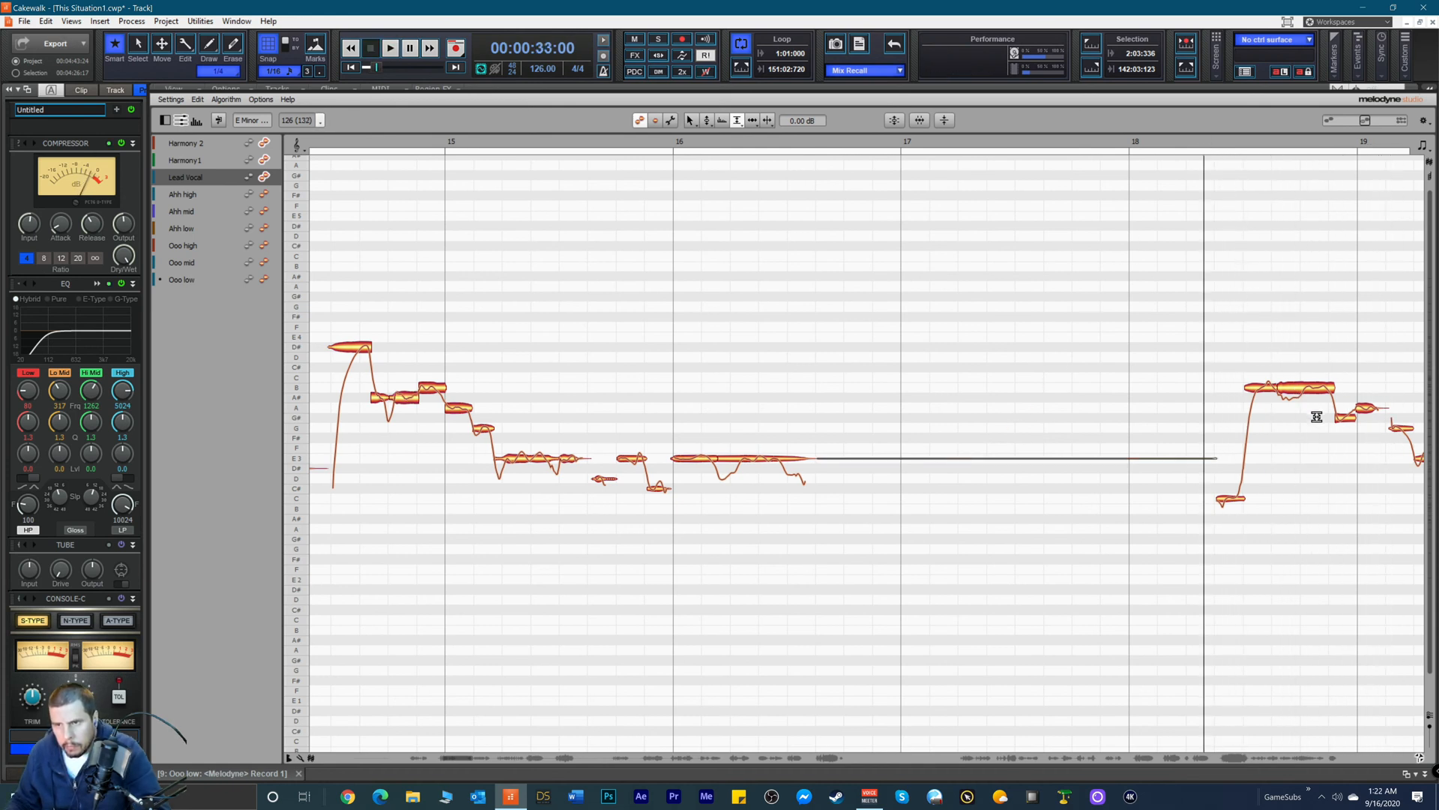
Step: Split the long B3 note late in bar 18 into two notes with the Note Separation tool and play the phrase
{"action": "right_click", "coordinate": [1317, 417]}
{"action": "left_click", "coordinate": [1341, 419]}
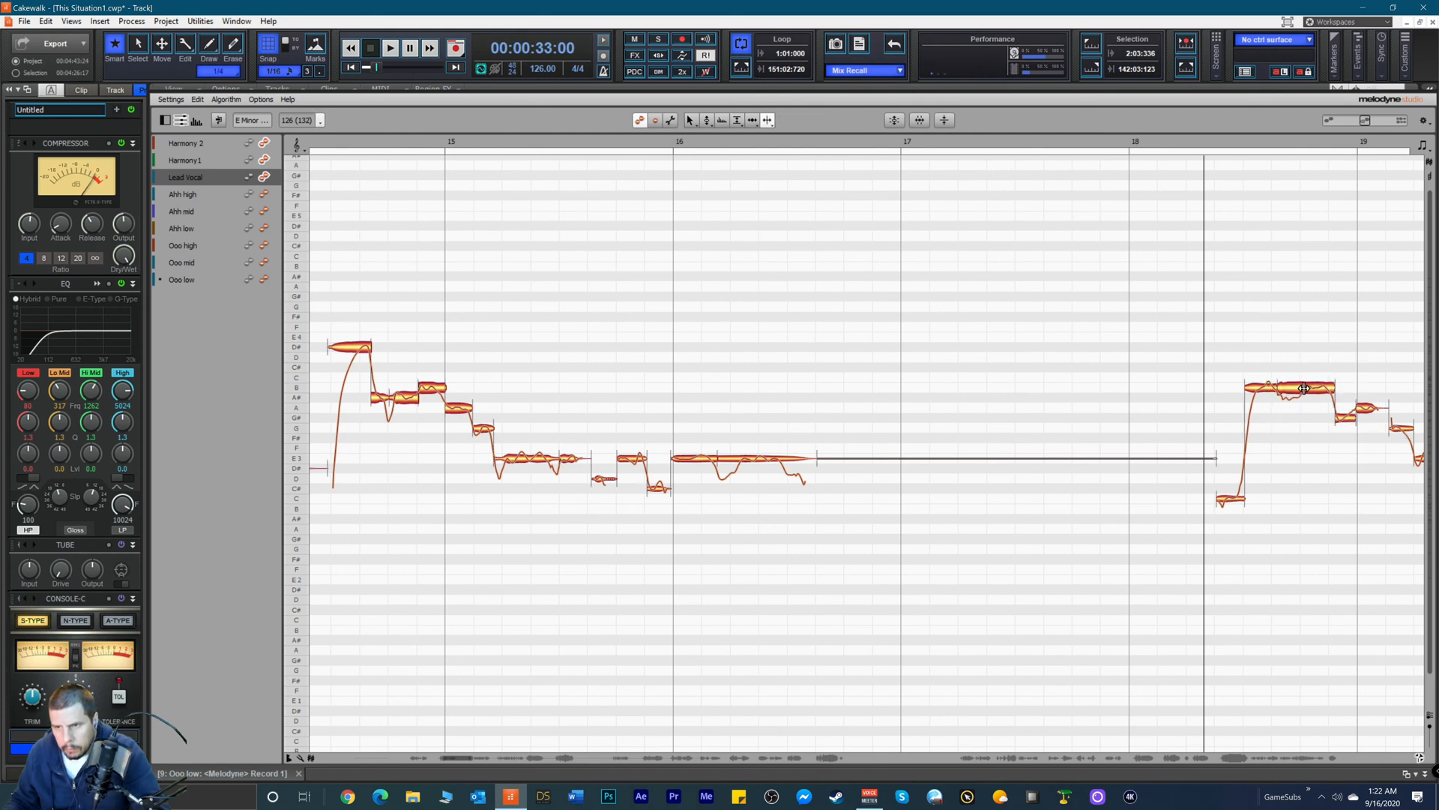
{"action": "key", "text": "space"}
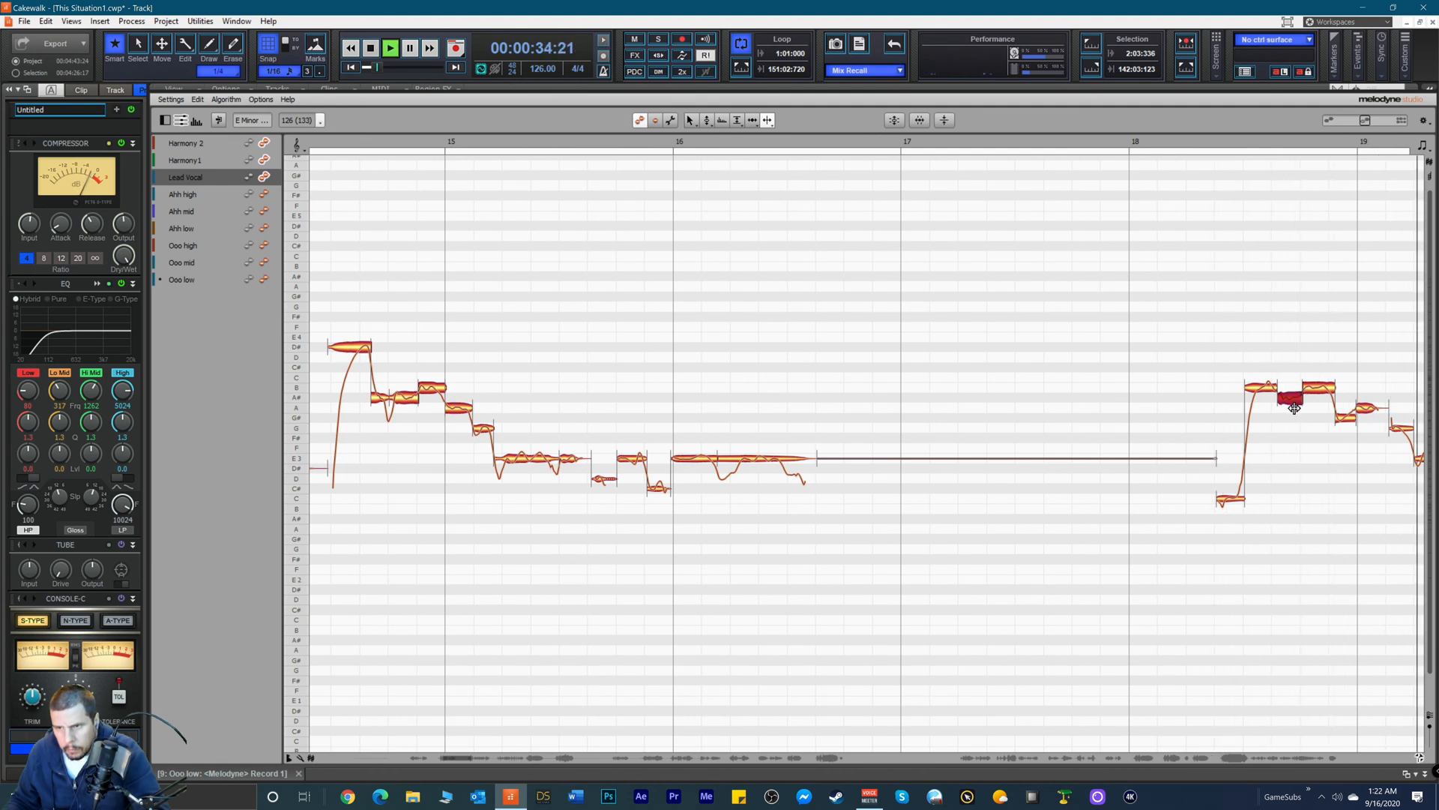
{"action": "key", "text": "space"}
Step: Tune the split note's first part in bar 18 to A#3, 0 cents, and its second part to B3, 0 cents, and play
{"action": "right_click", "coordinate": [1295, 399]}
{"action": "left_click", "coordinate": [1230, 372]}
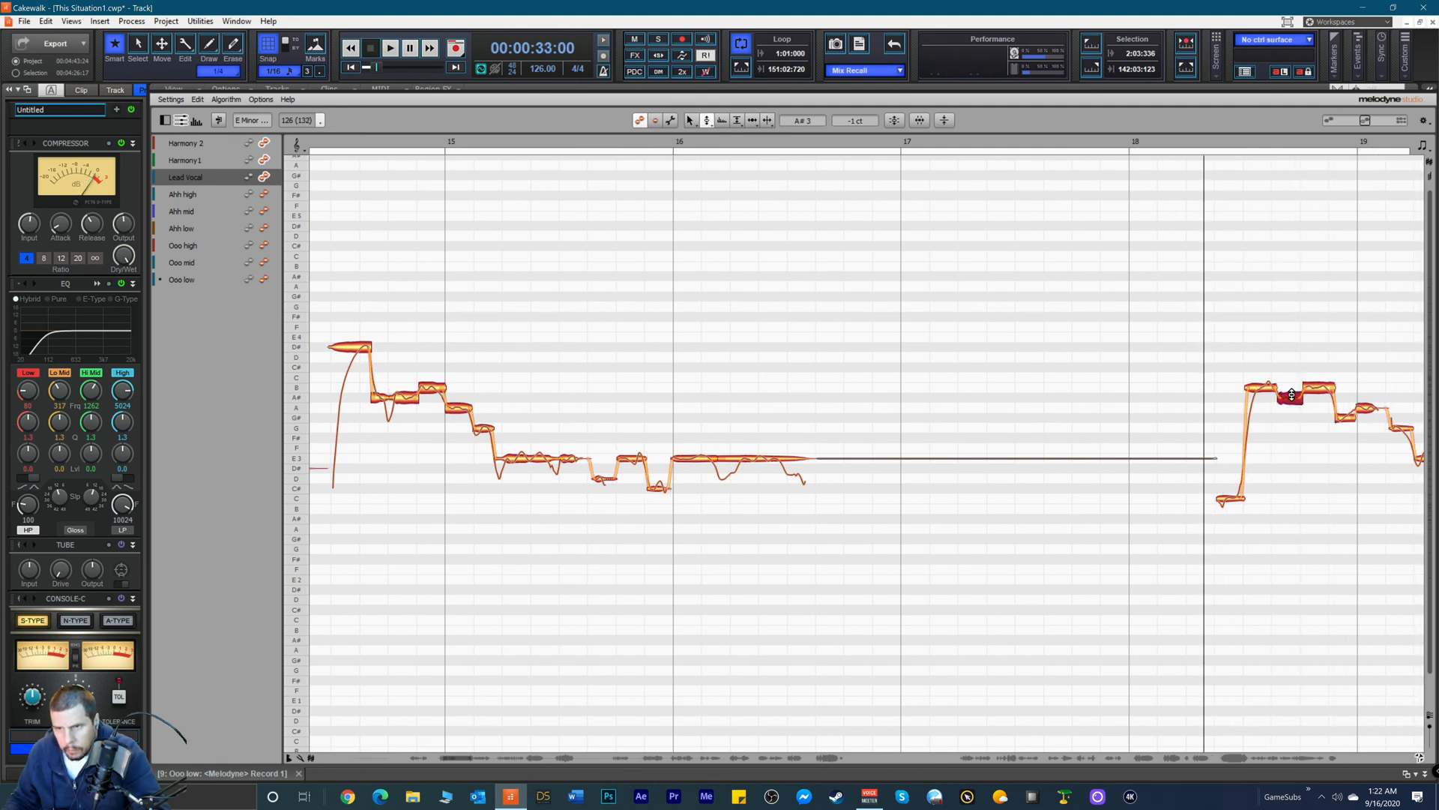
{"action": "left_click", "coordinate": [1323, 391]}
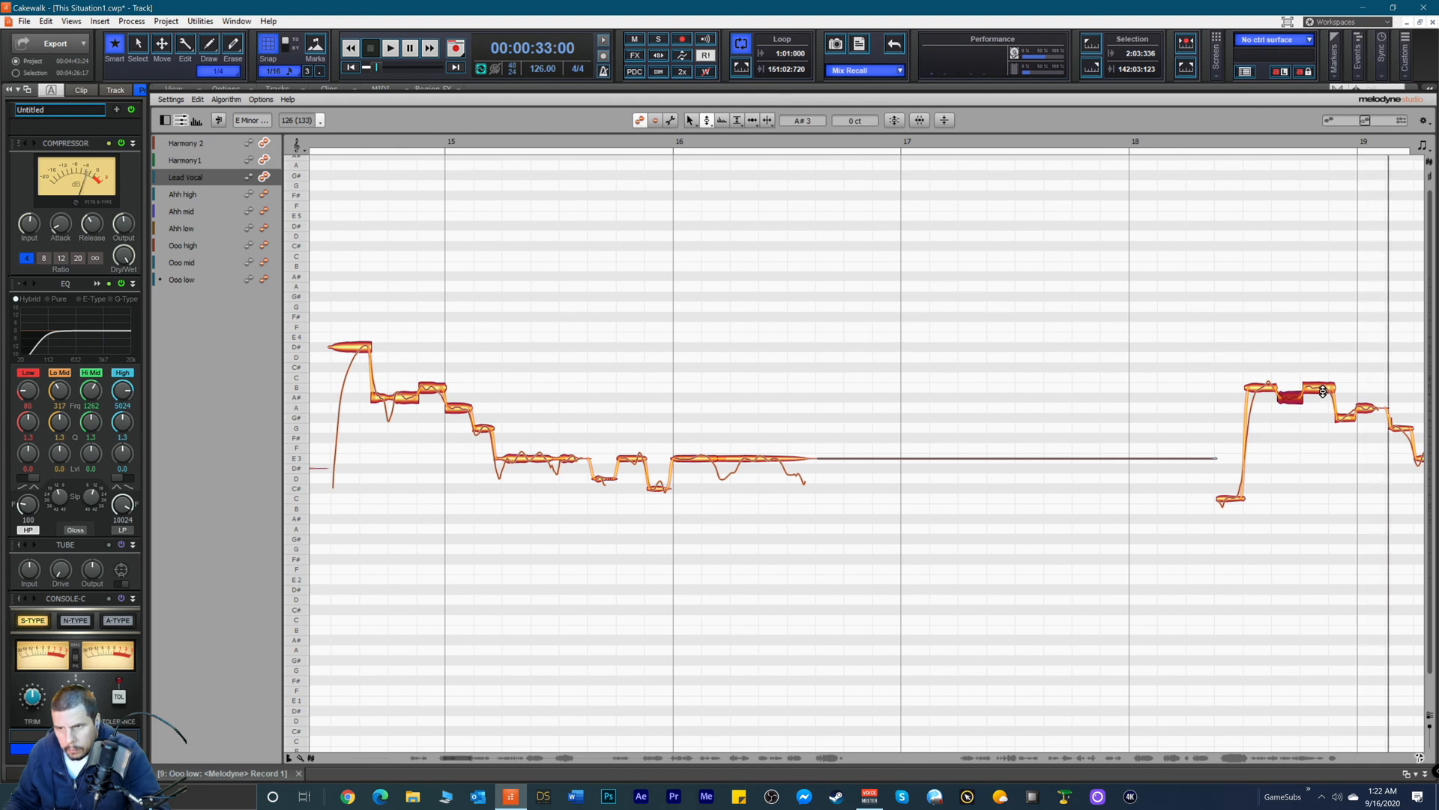
{"action": "key", "text": "space"}
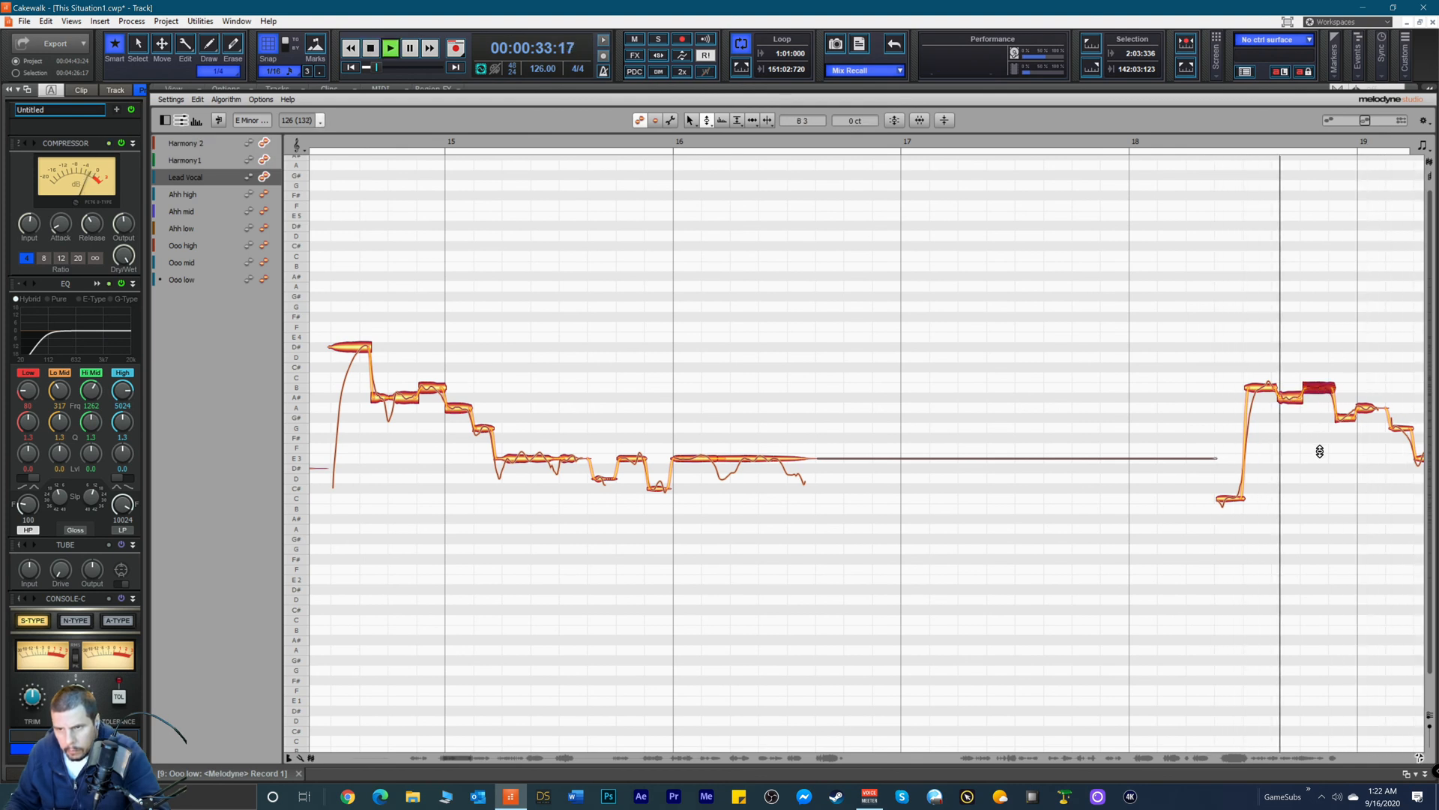
{"action": "key", "text": "space"}
Step: With the Time tool, shift the G3 note early in bar 19 and the start of the following E3 note slightly earlier, and play
{"action": "right_click", "coordinate": [1372, 481]}
{"action": "left_click", "coordinate": [1411, 476]}
{"action": "key", "text": "space"}
{"action": "left_click_drag", "start_coordinate": [1392, 429], "coordinate": [1388, 429]}
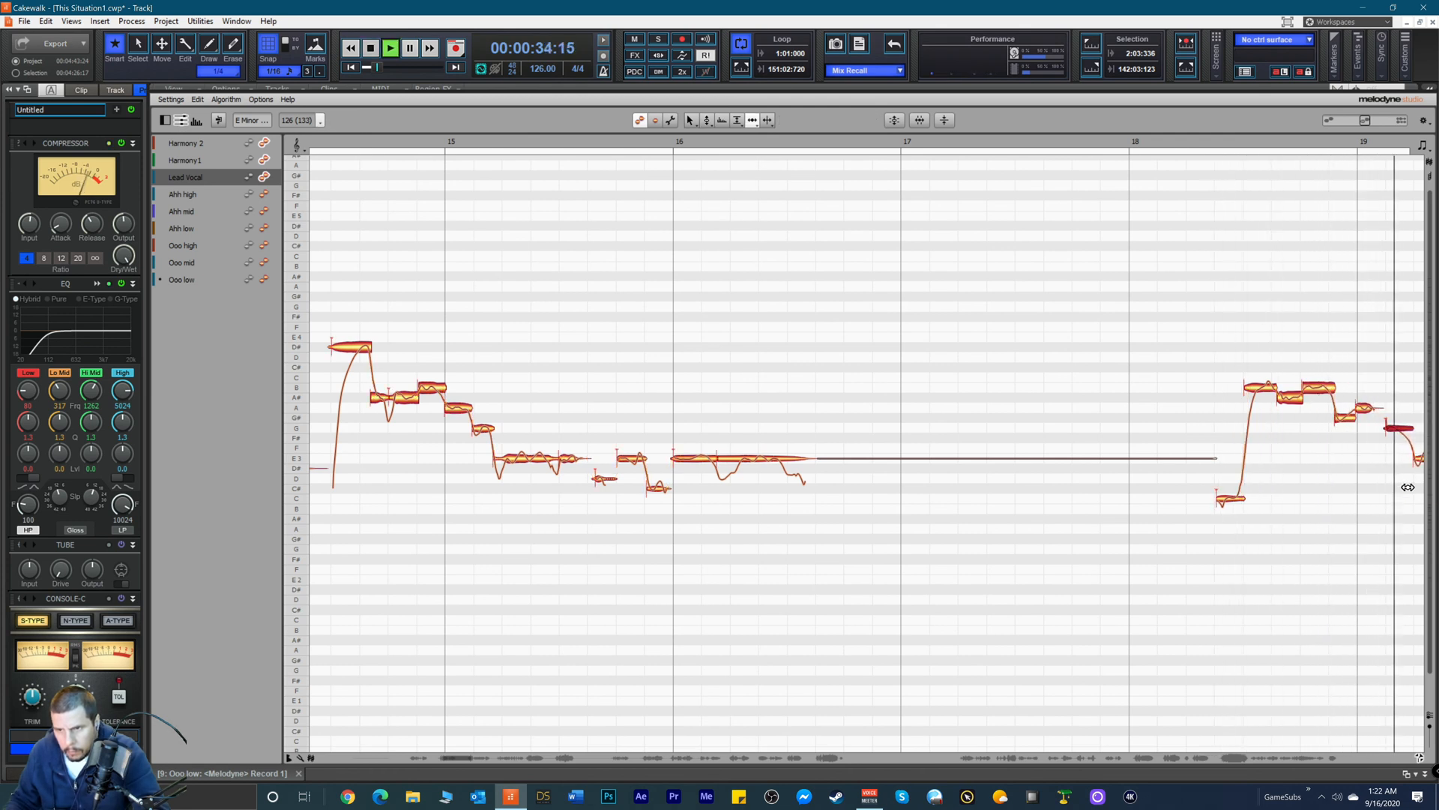
{"action": "key", "text": "space"}
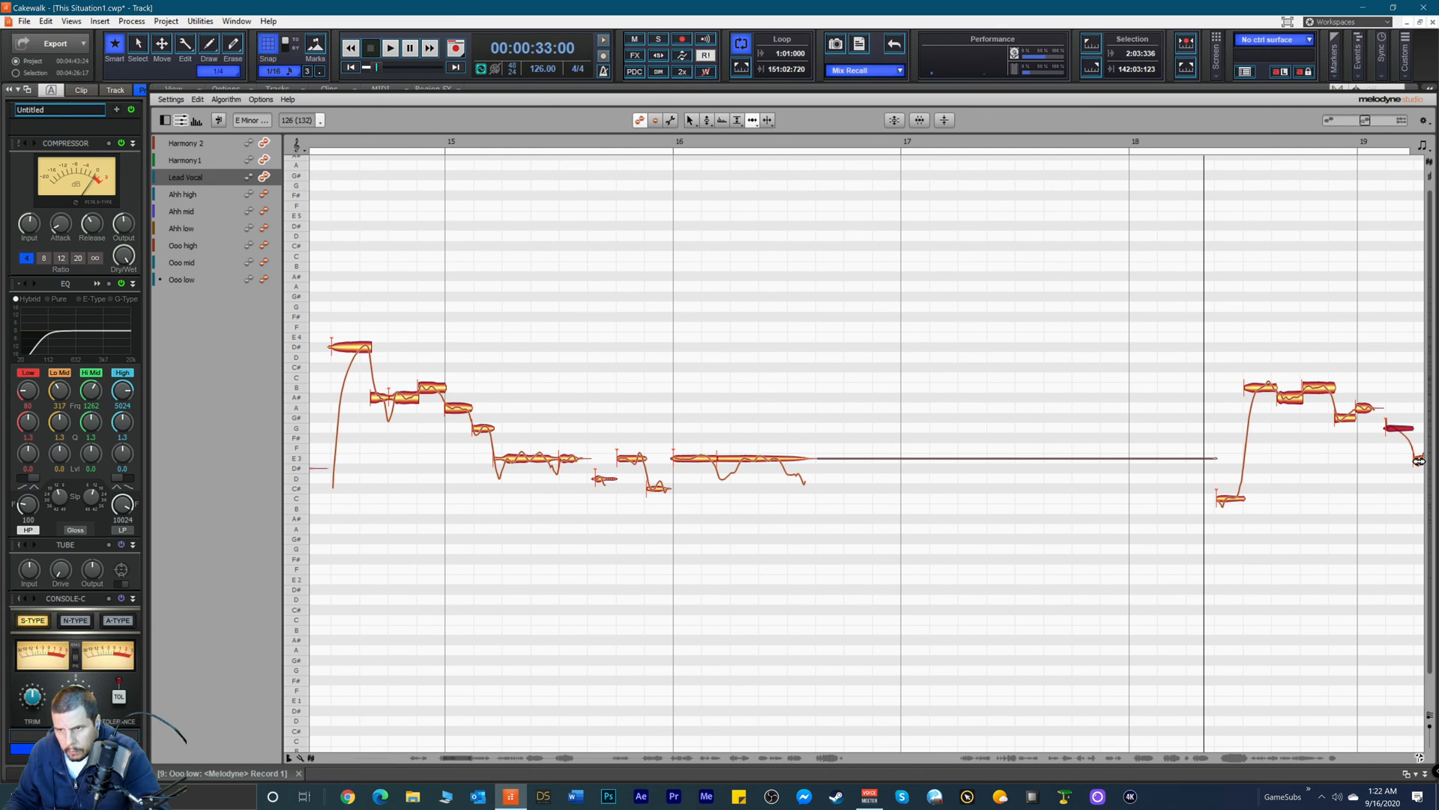
{"action": "key", "text": "space"}
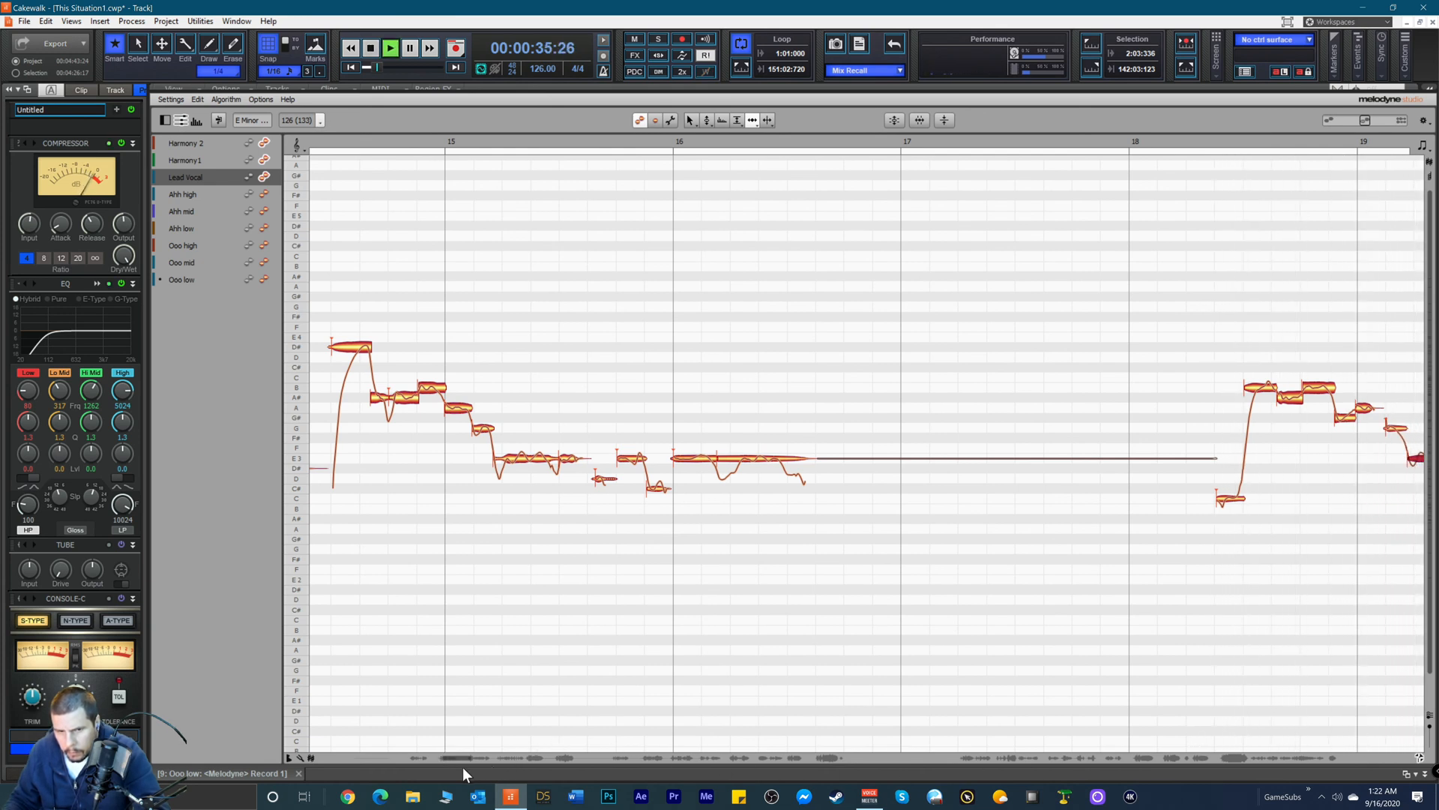
Step: Start the D3 notes in bar 19 slightly earlier with the Time tool and play the phrase
{"action": "left_click_drag", "start_coordinate": [458, 760], "coordinate": [487, 763]}
{"action": "key", "text": "space"}
{"action": "key", "text": "space"}
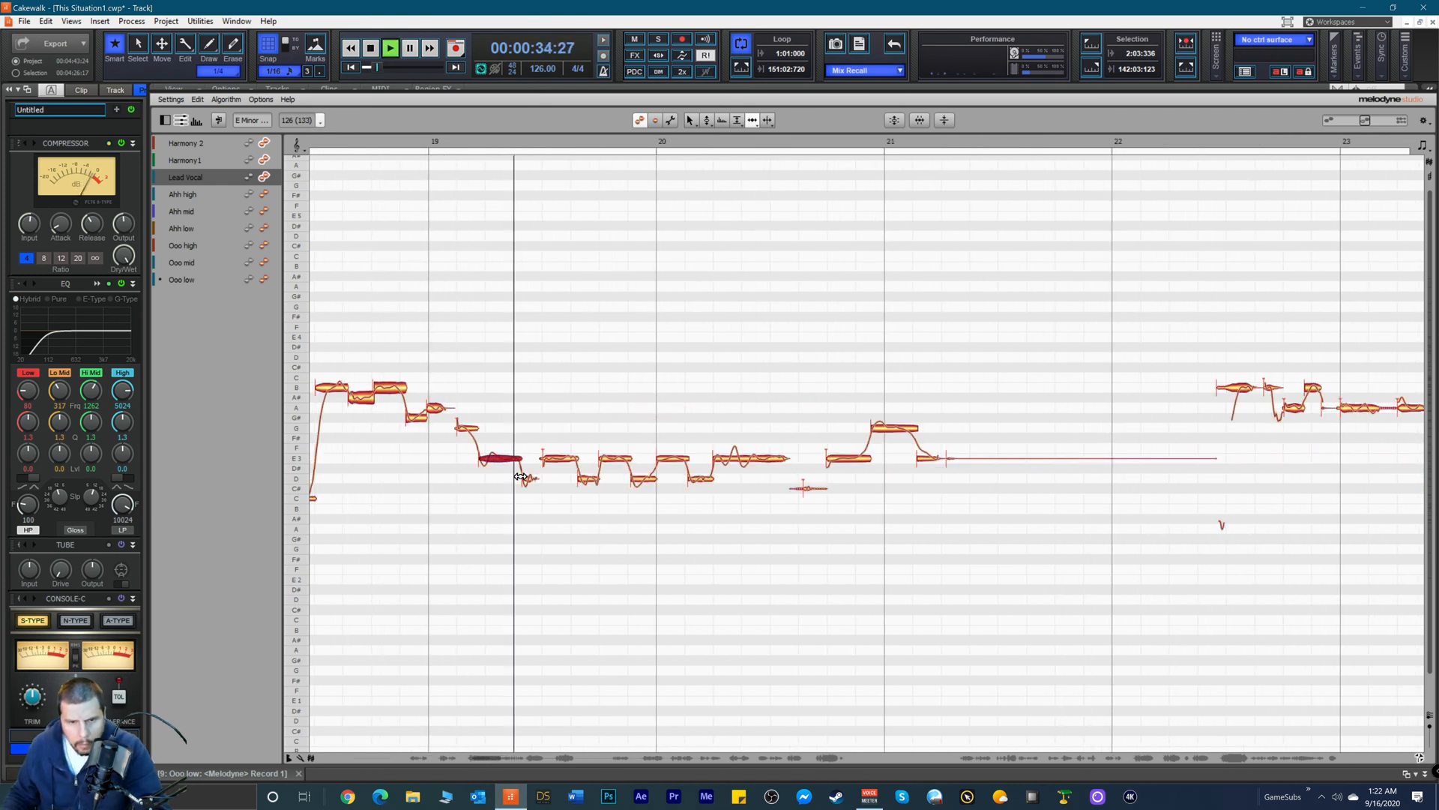
{"action": "key", "text": "space"}
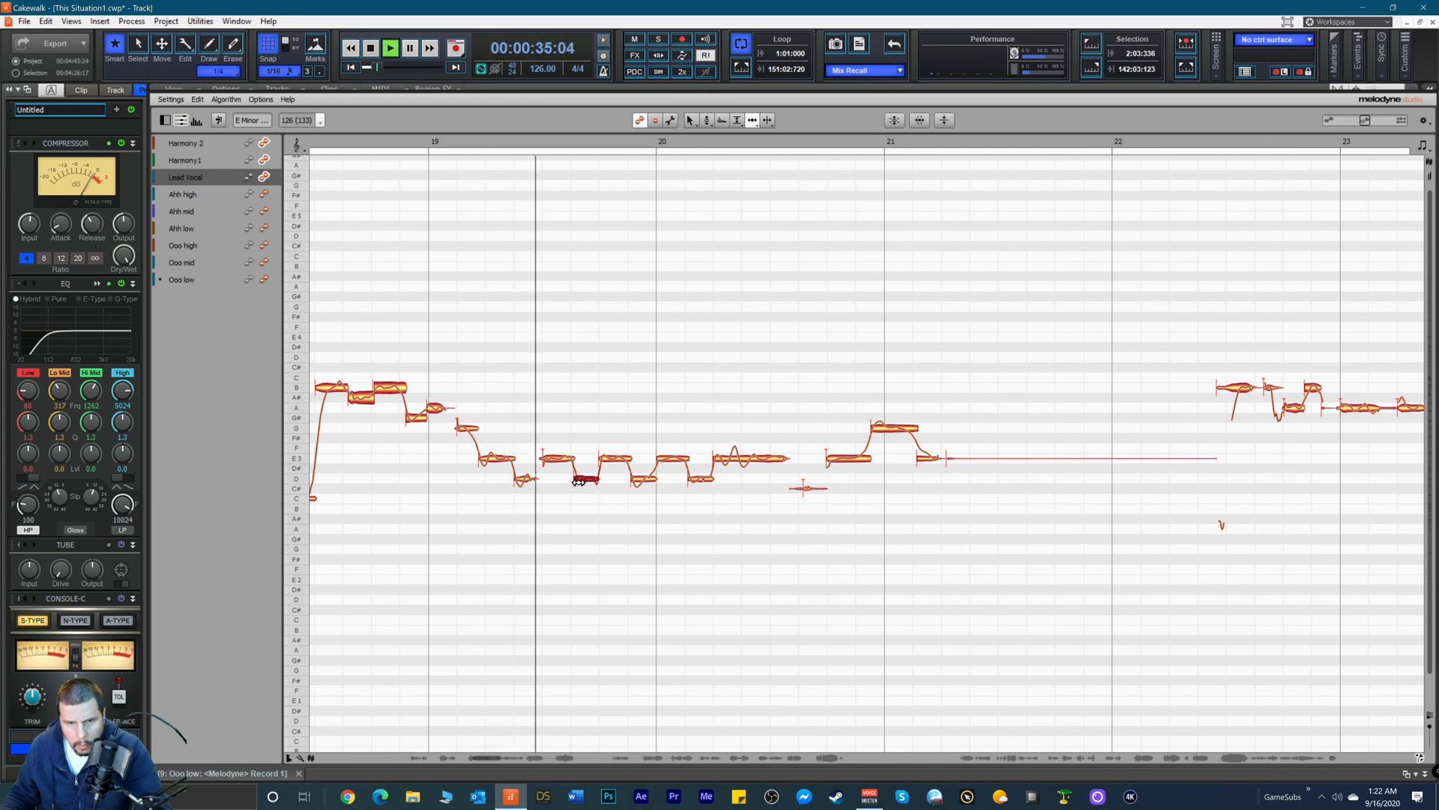
{"action": "left_click", "coordinate": [638, 477]}
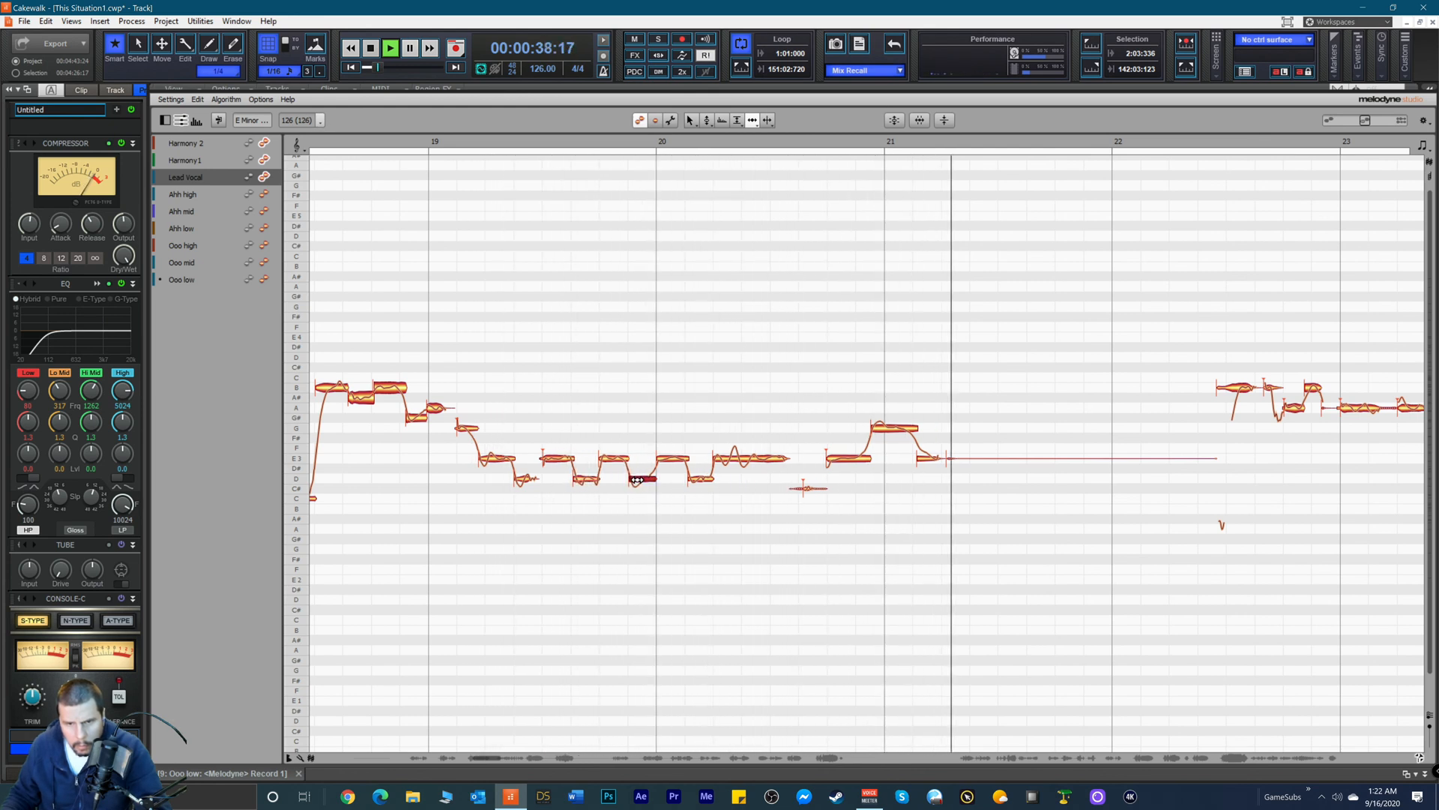
Step: Start the D3 note early in bar 20 slightly earlier with the Time tool and play the phrase
{"action": "key", "text": "space"}
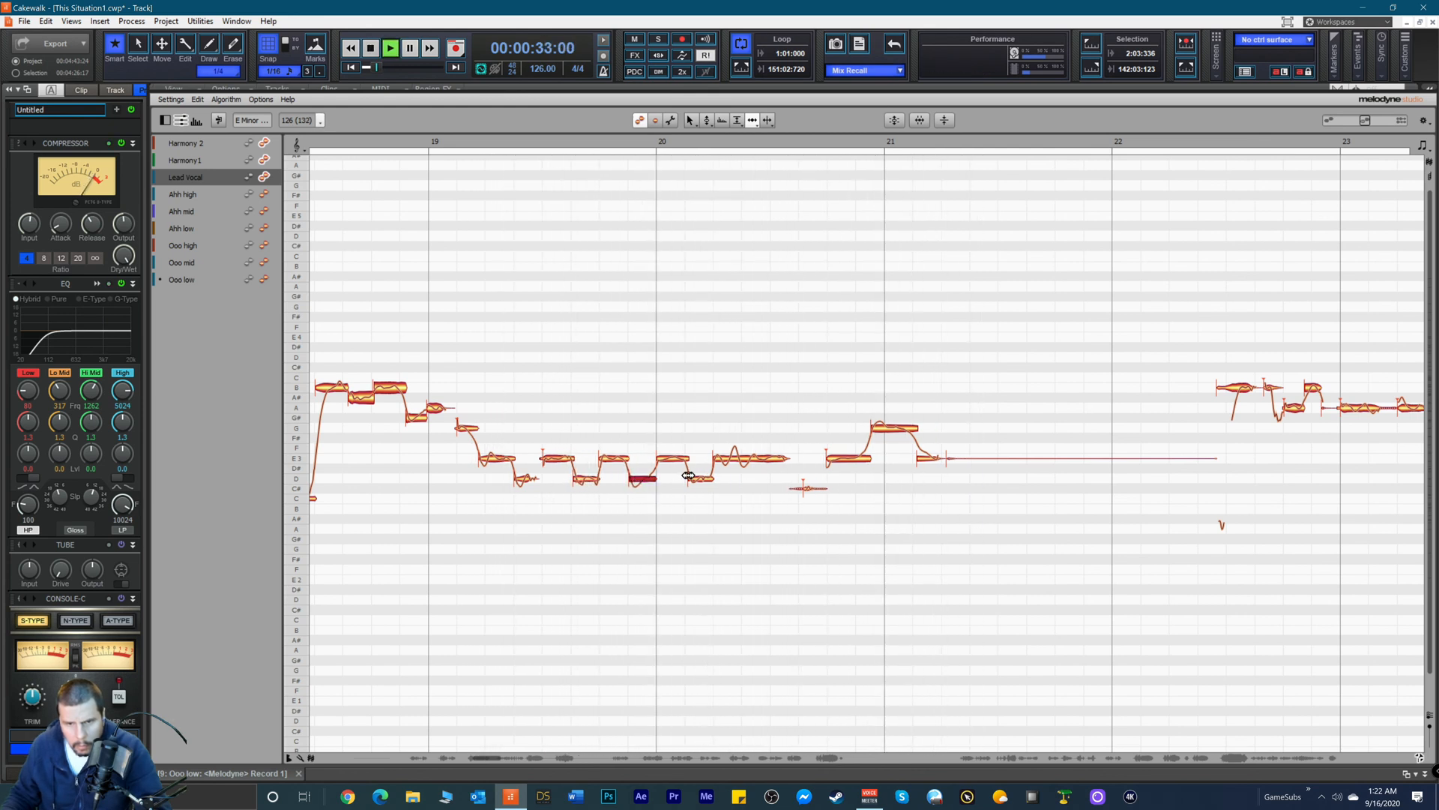
{"action": "left_click", "coordinate": [703, 480]}
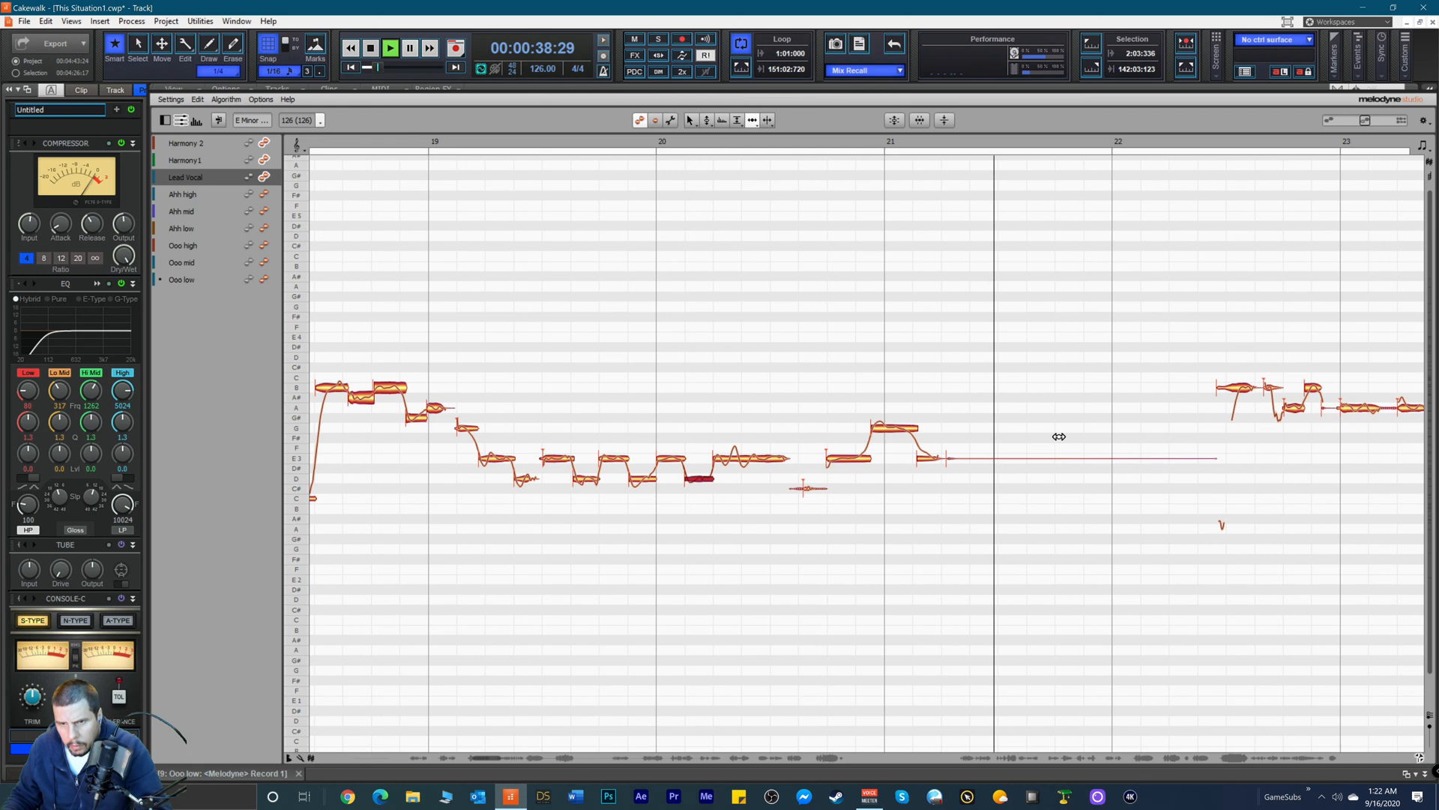
{"action": "key", "text": "space"}
Step: Separate the noisy E3 tail in bar 21, mute it with the Amplitude tool, and play on from bar 22
{"action": "right_click", "coordinate": [1094, 381]}
{"action": "left_click", "coordinate": [1114, 381]}
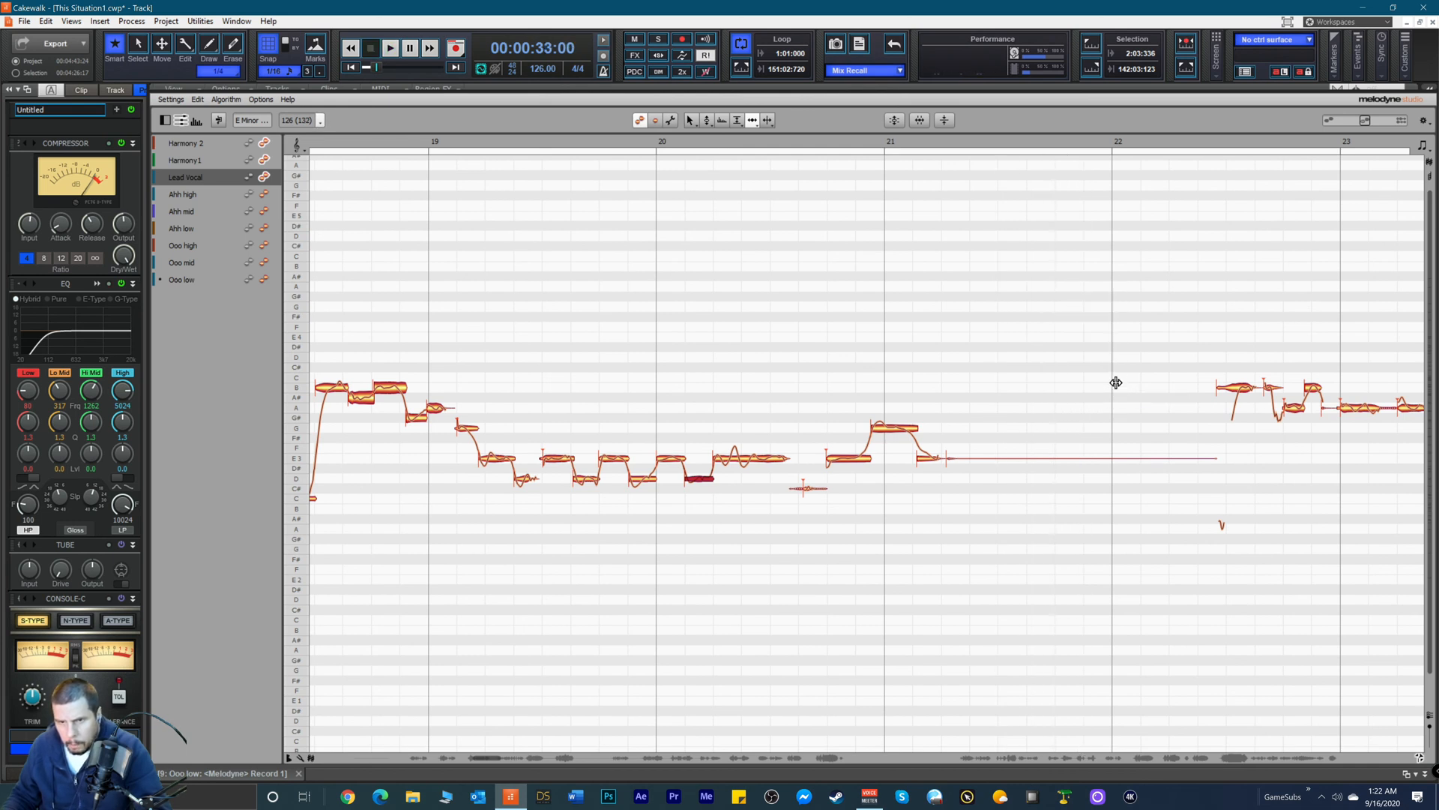
{"action": "right_click", "coordinate": [1071, 473]}
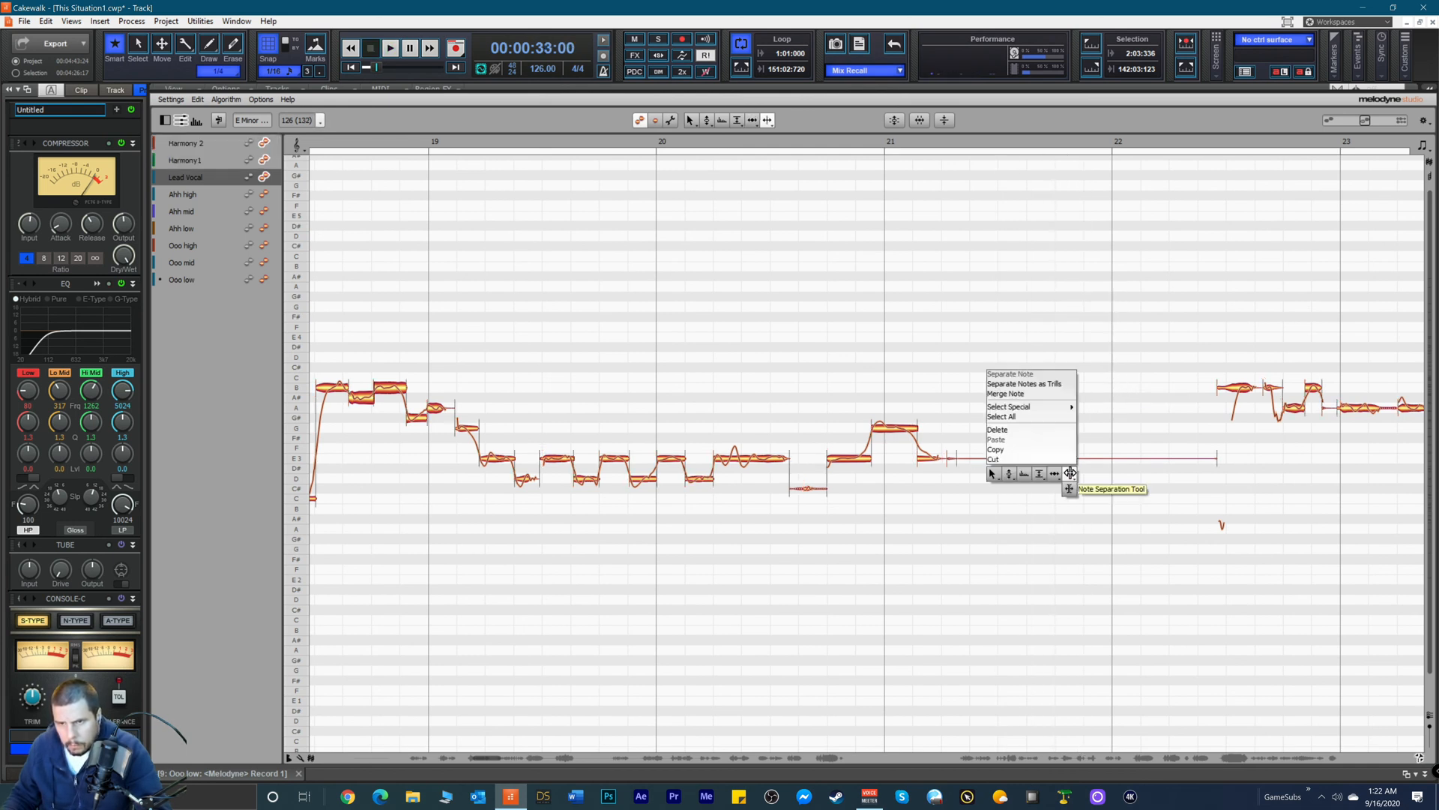
{"action": "left_click", "coordinate": [1041, 474]}
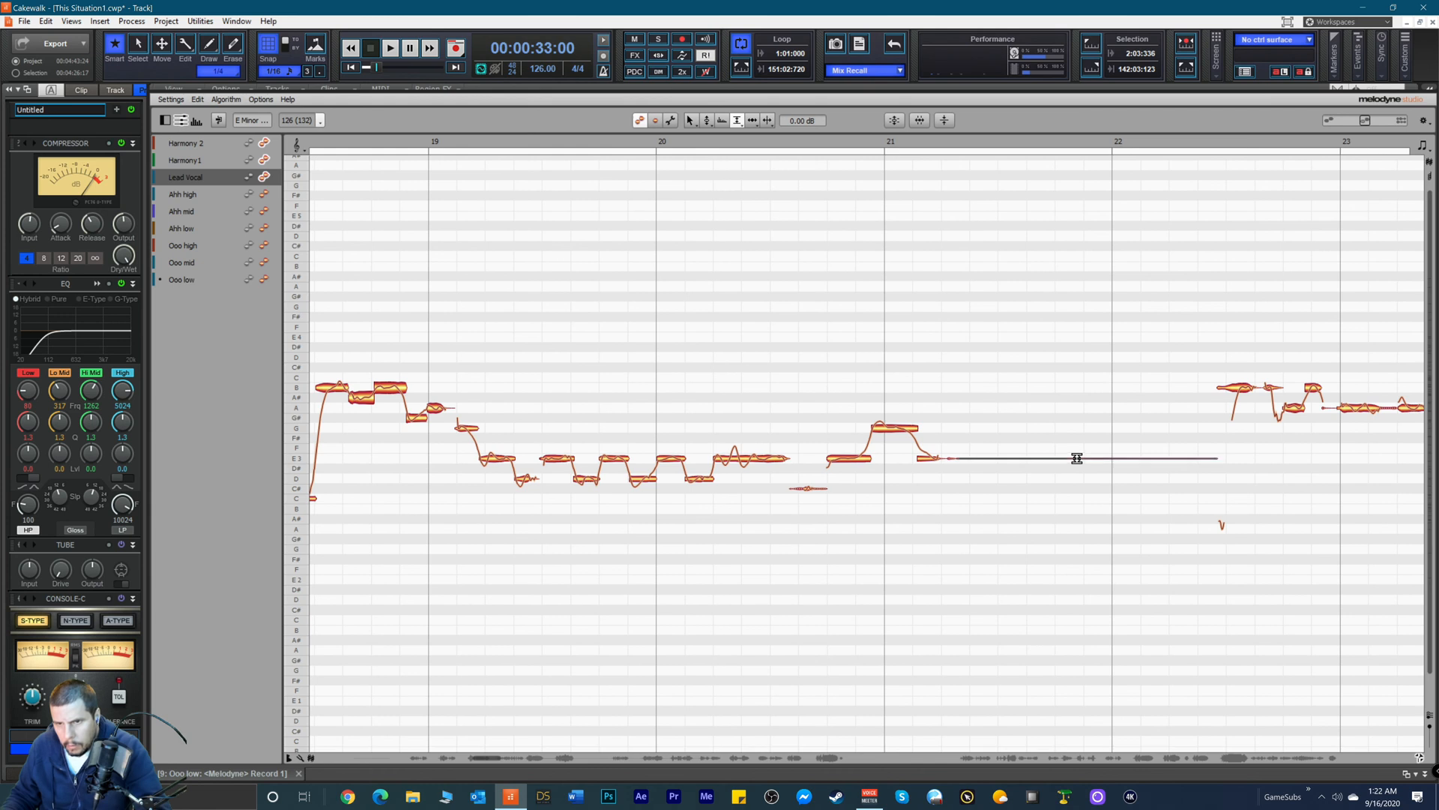
{"action": "left_click", "coordinate": [1189, 132]}
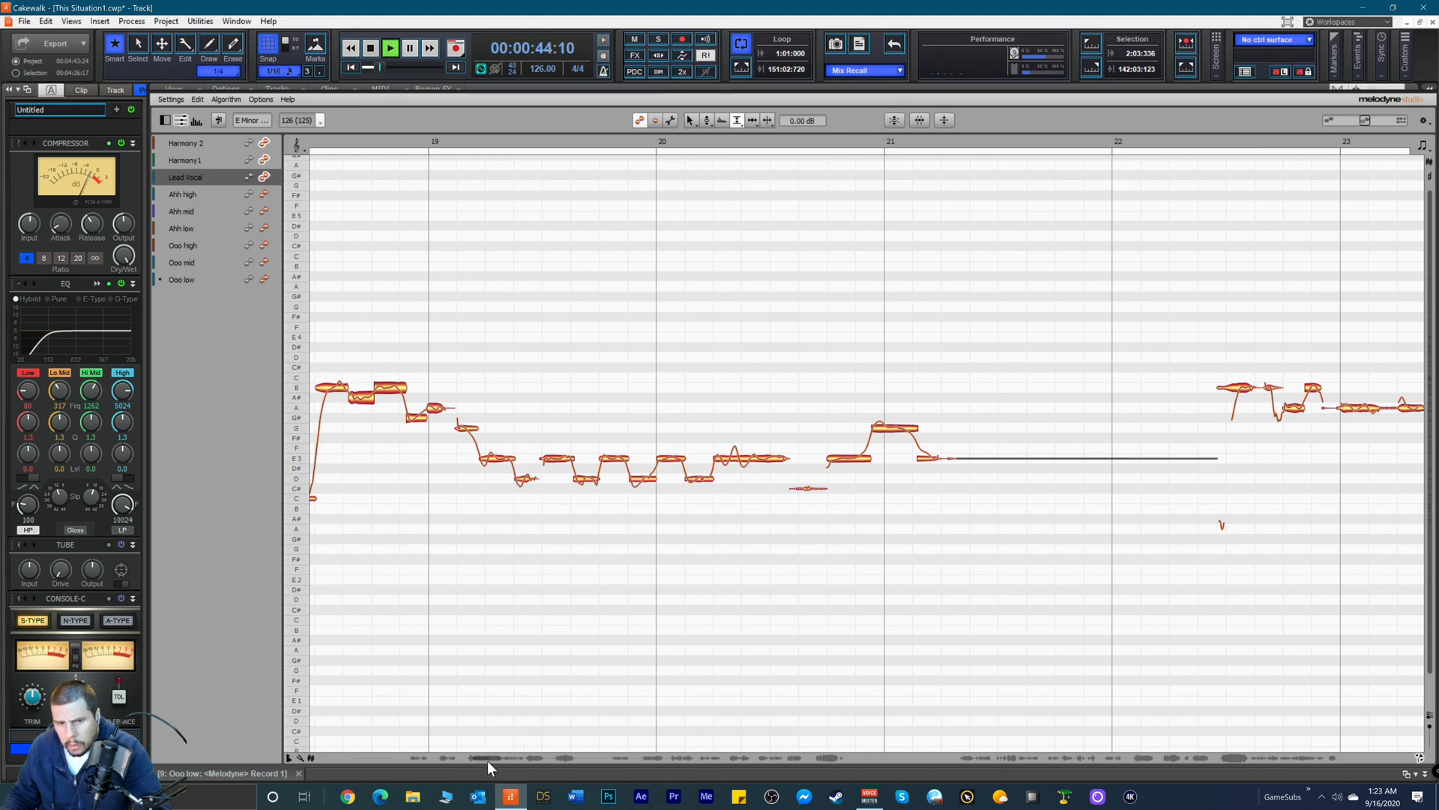
Step: Separate the noisy E3 tail at the start of bar 26 and mute it with the Amplitude tool
{"action": "left_click_drag", "start_coordinate": [483, 758], "coordinate": [542, 776]}
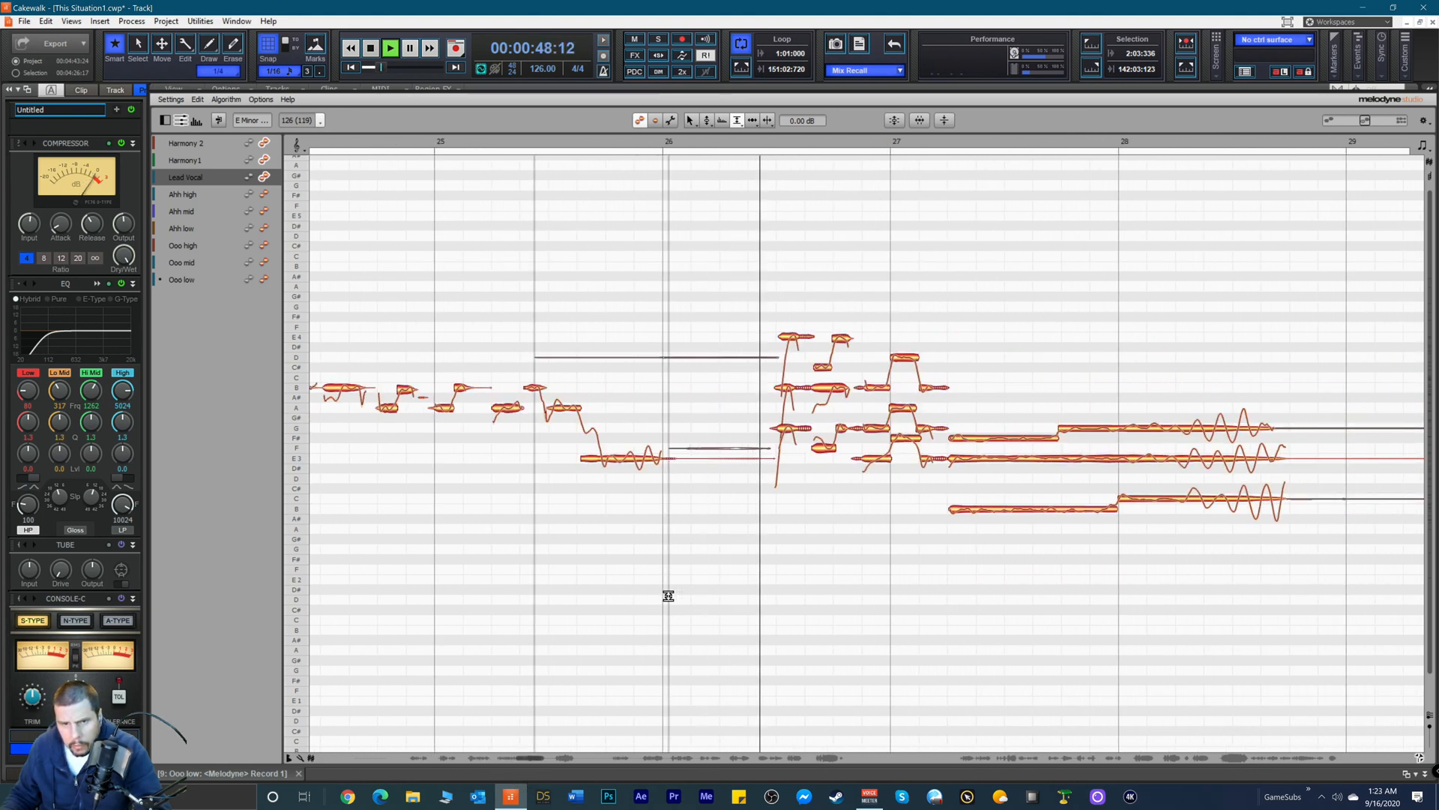
{"action": "right_click", "coordinate": [710, 482]}
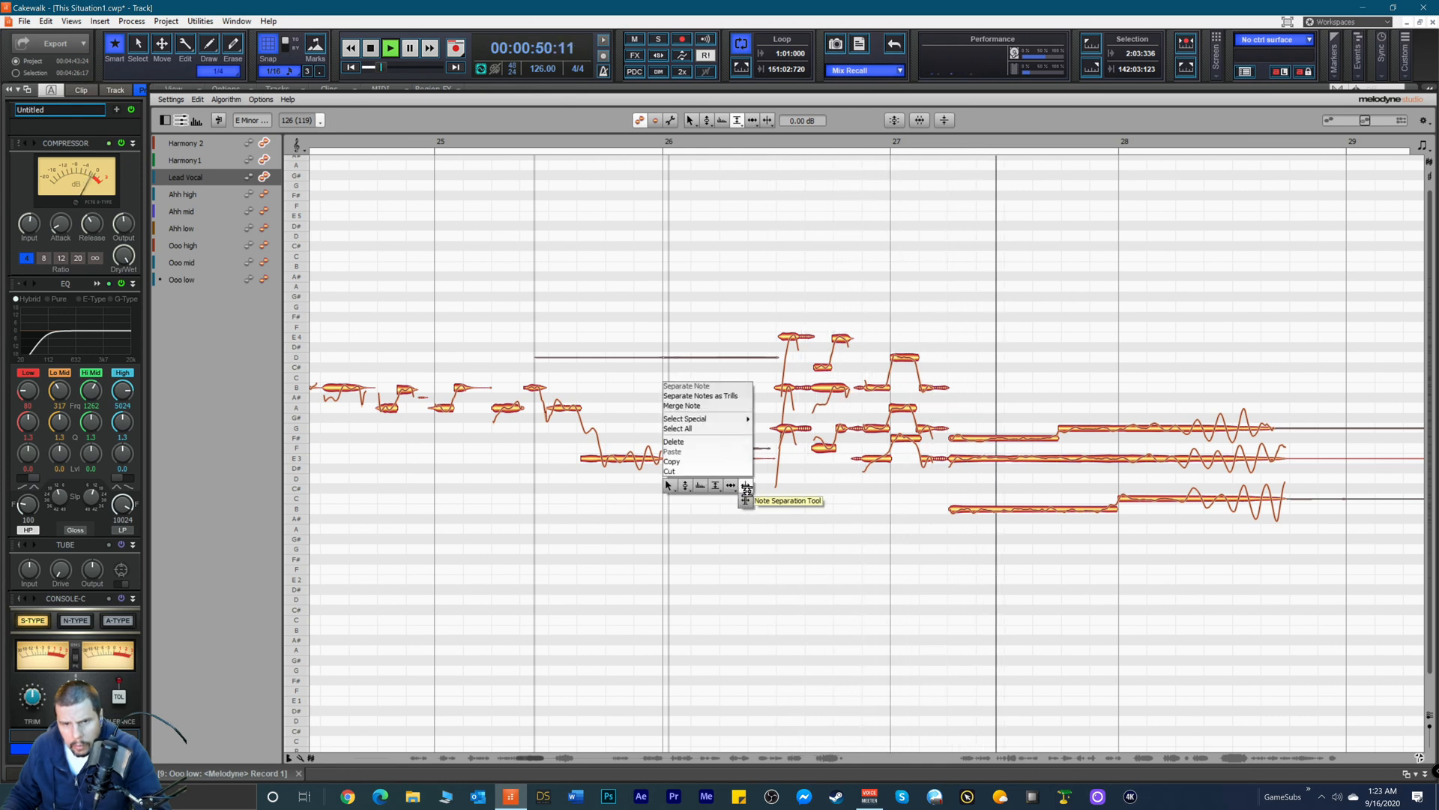
{"action": "left_click", "coordinate": [713, 482]}
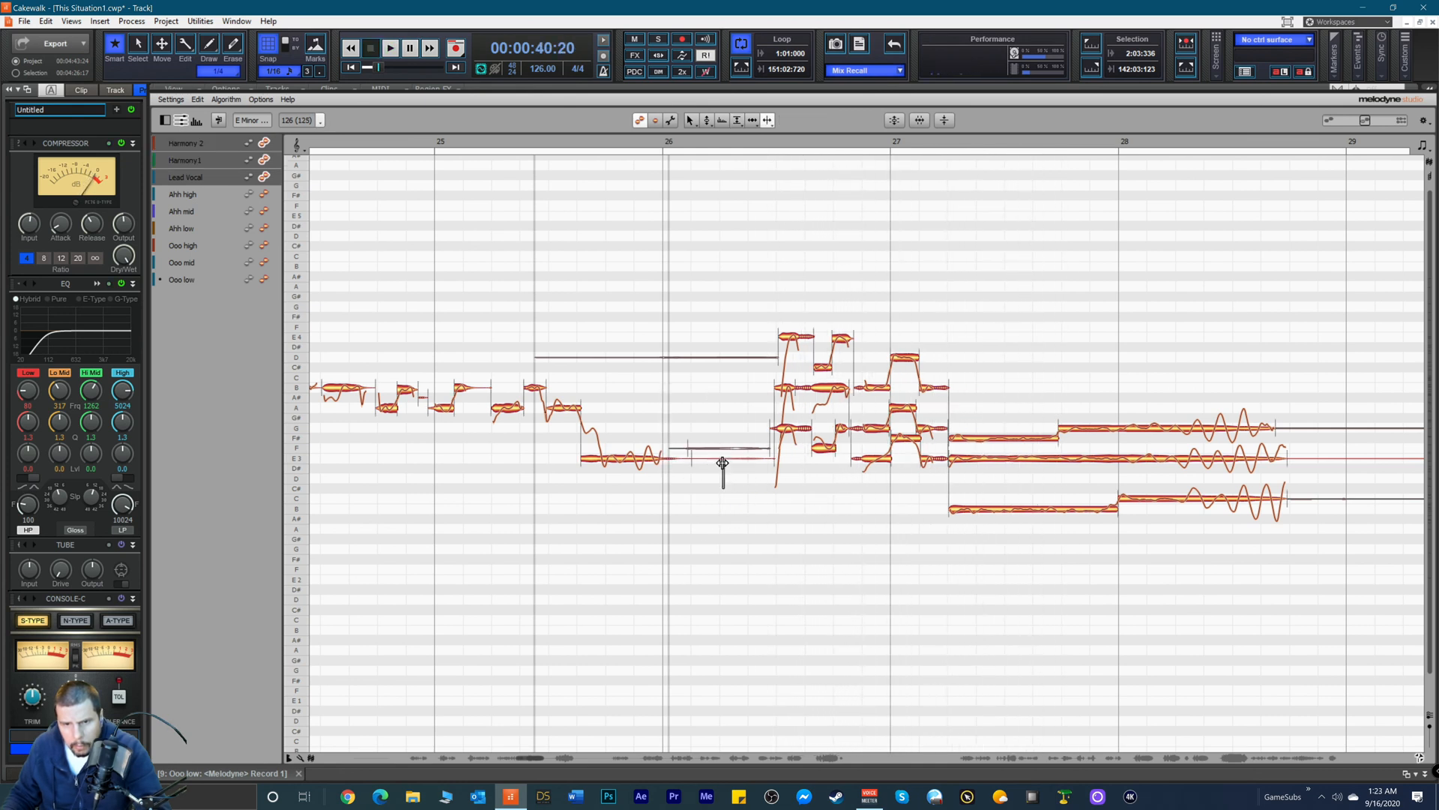
{"action": "right_click", "coordinate": [704, 483]}
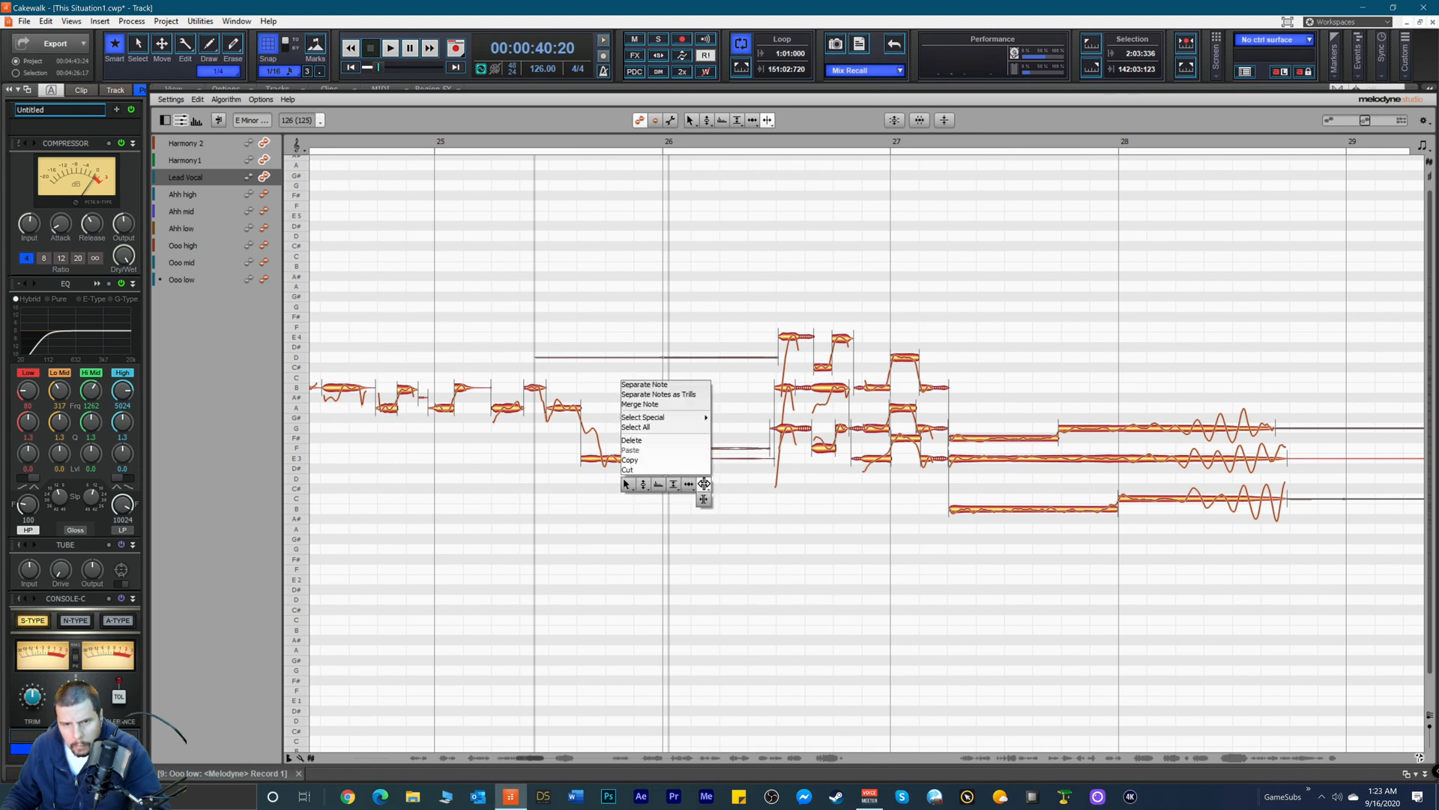
{"action": "left_click", "coordinate": [671, 484]}
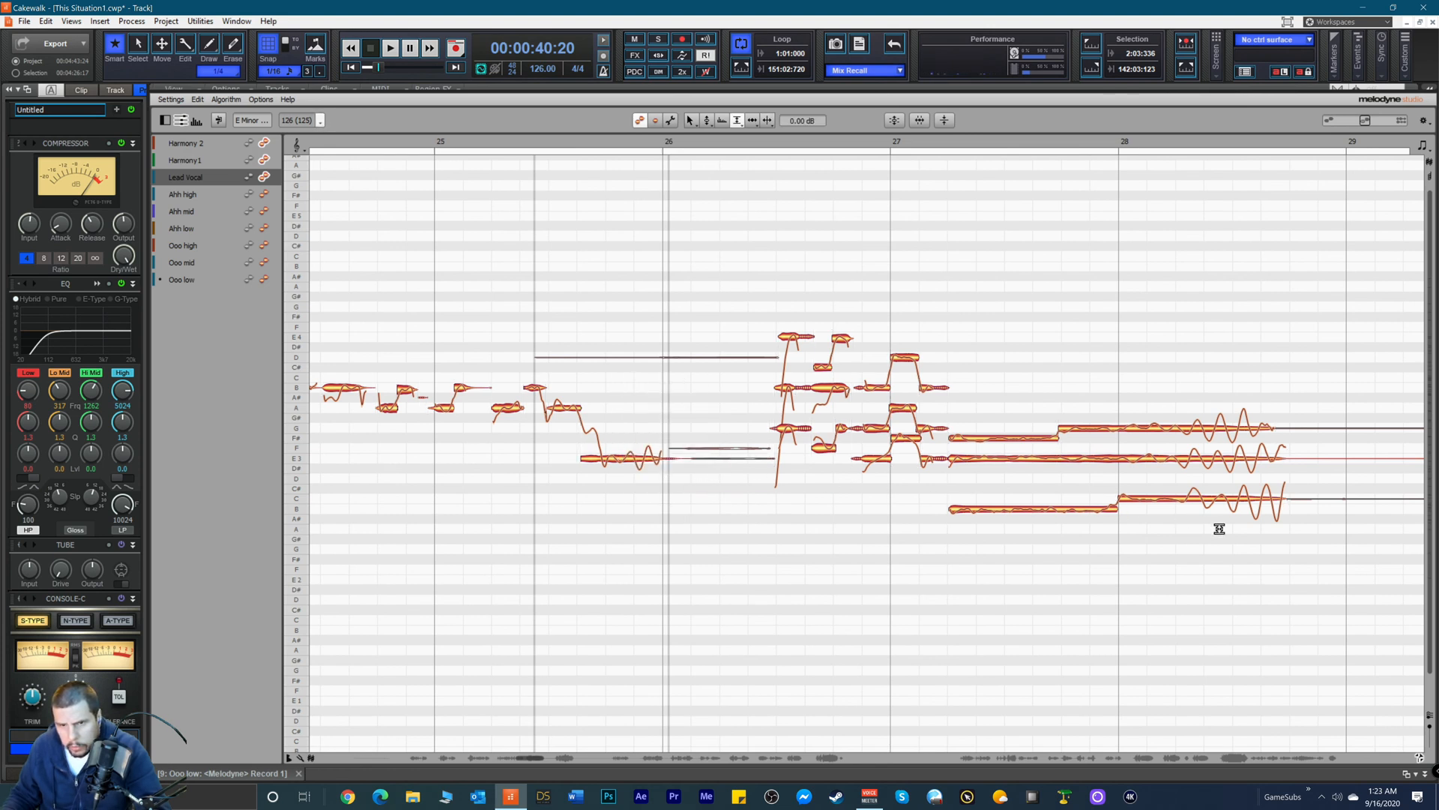
Step: Play the vocal from late in bar 25 onward and save the project
{"action": "left_click", "coordinate": [606, 138]}
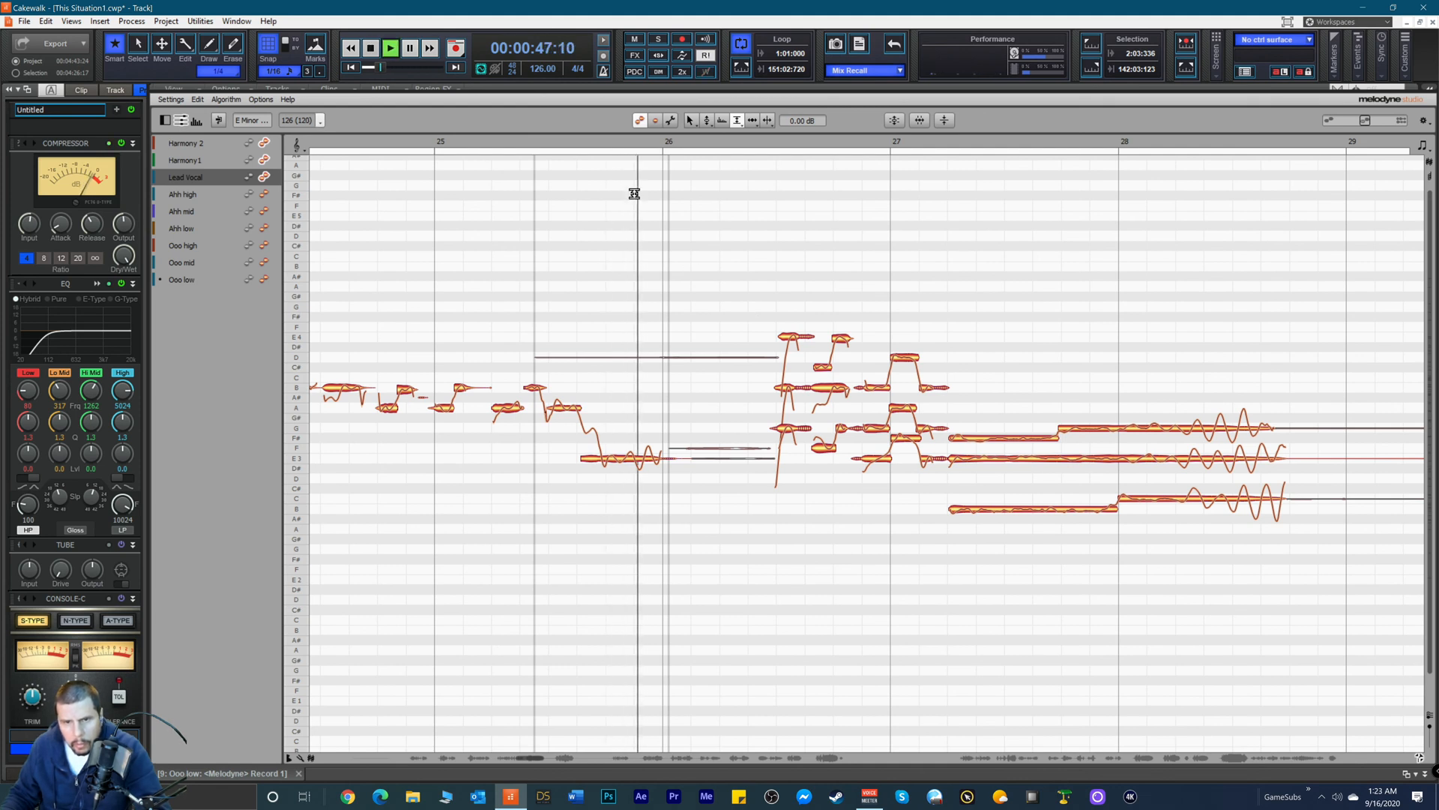
{"action": "key", "text": "space"}
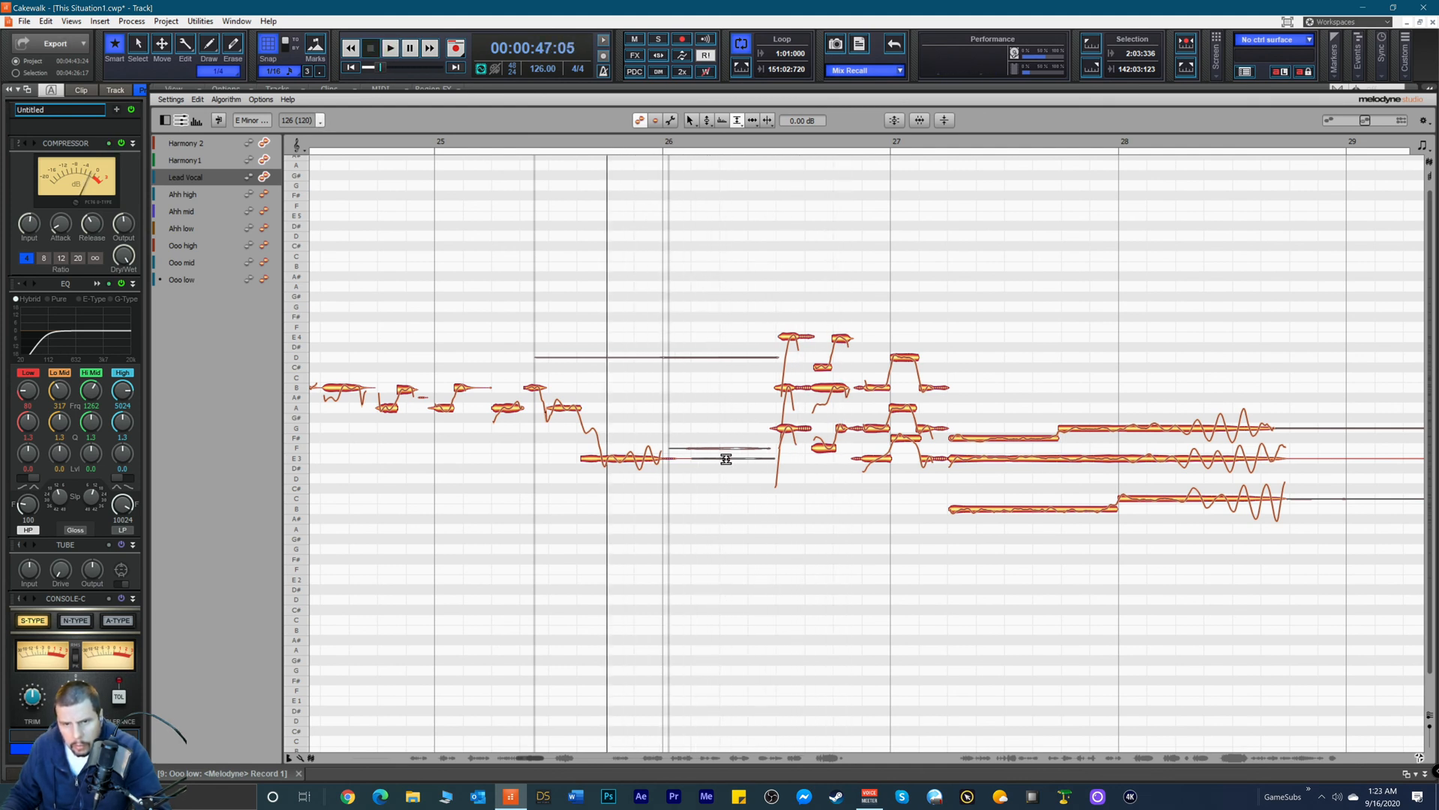
{"action": "key", "text": "space"}
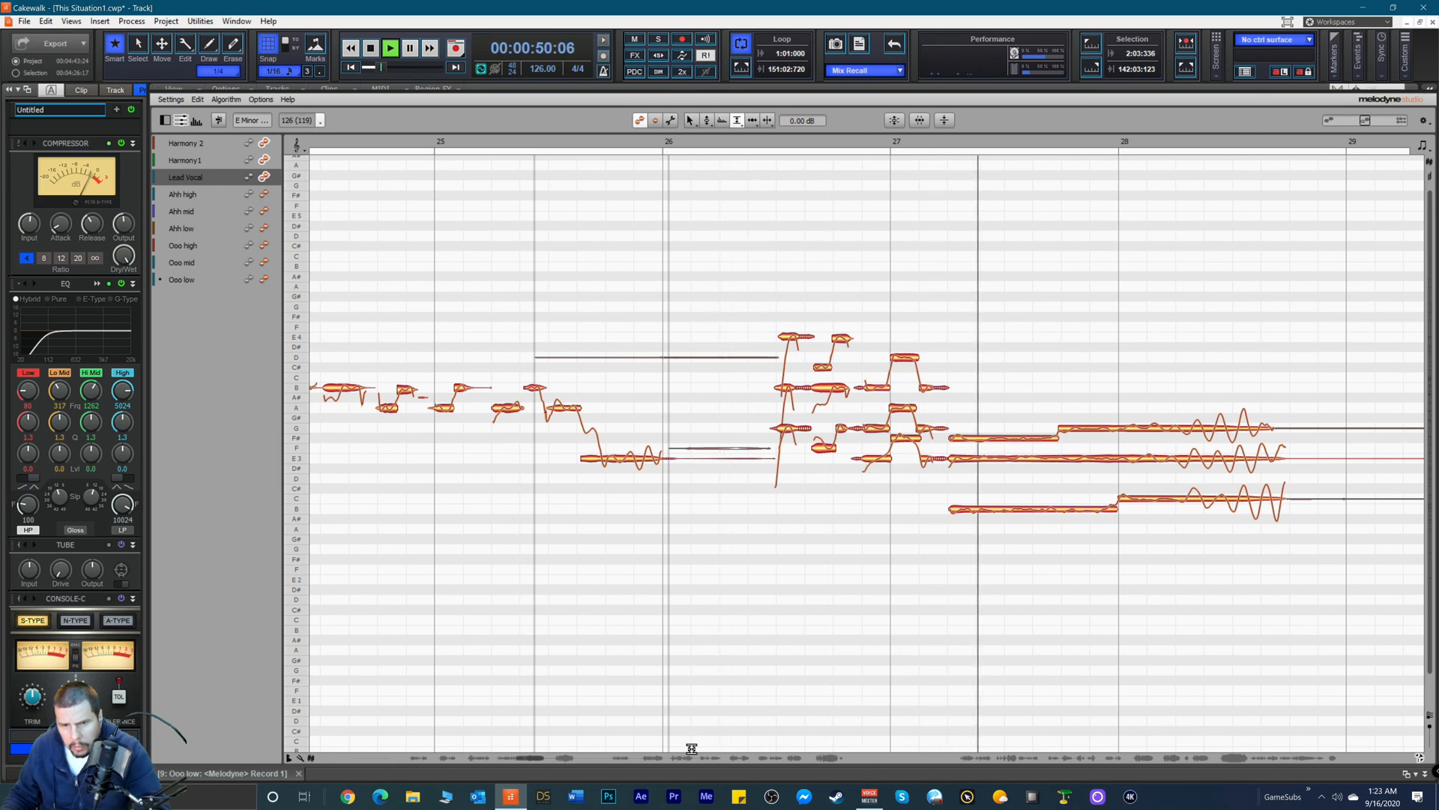
{"action": "left_click_drag", "start_coordinate": [533, 757], "coordinate": [556, 765]}
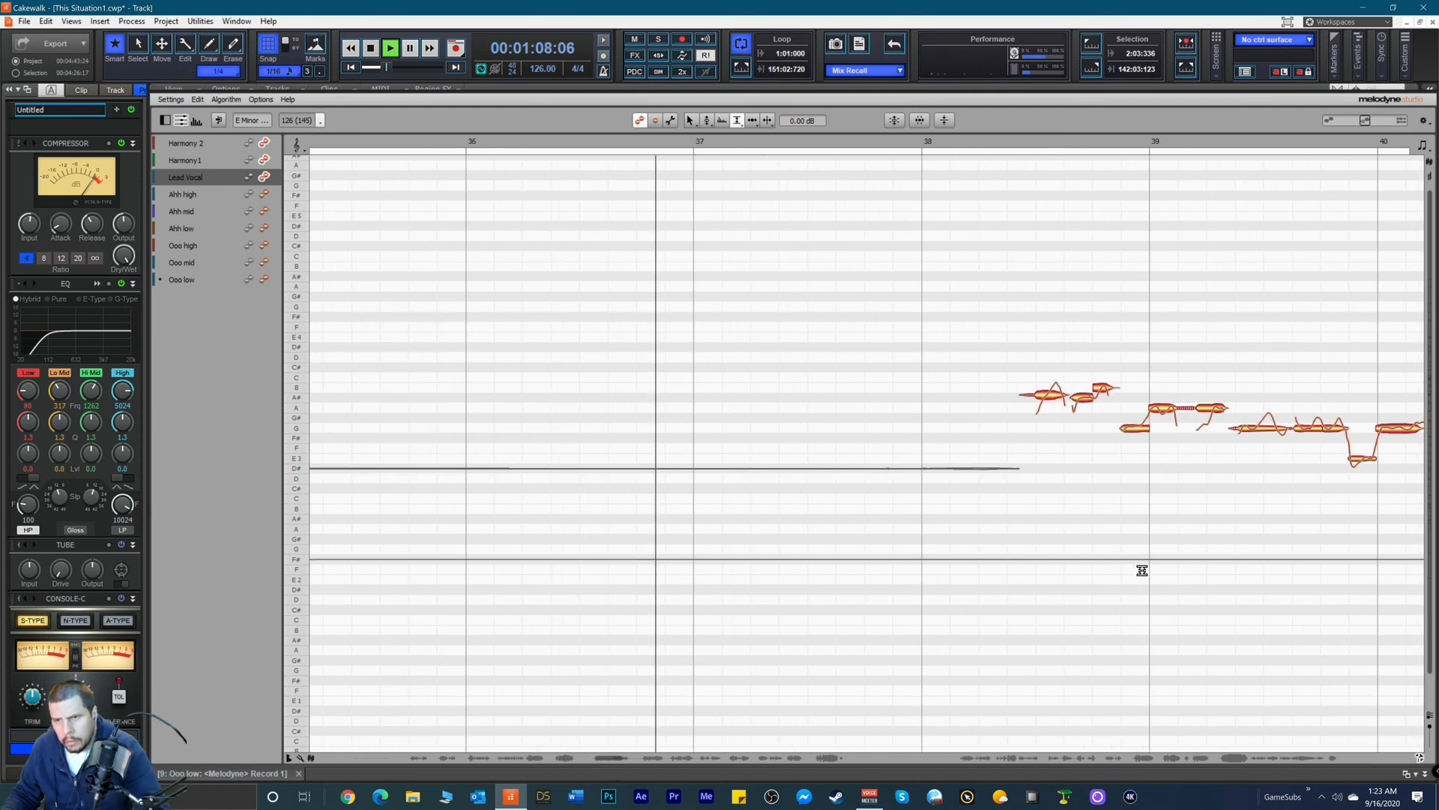
{"action": "key", "text": "ctrl+s"}
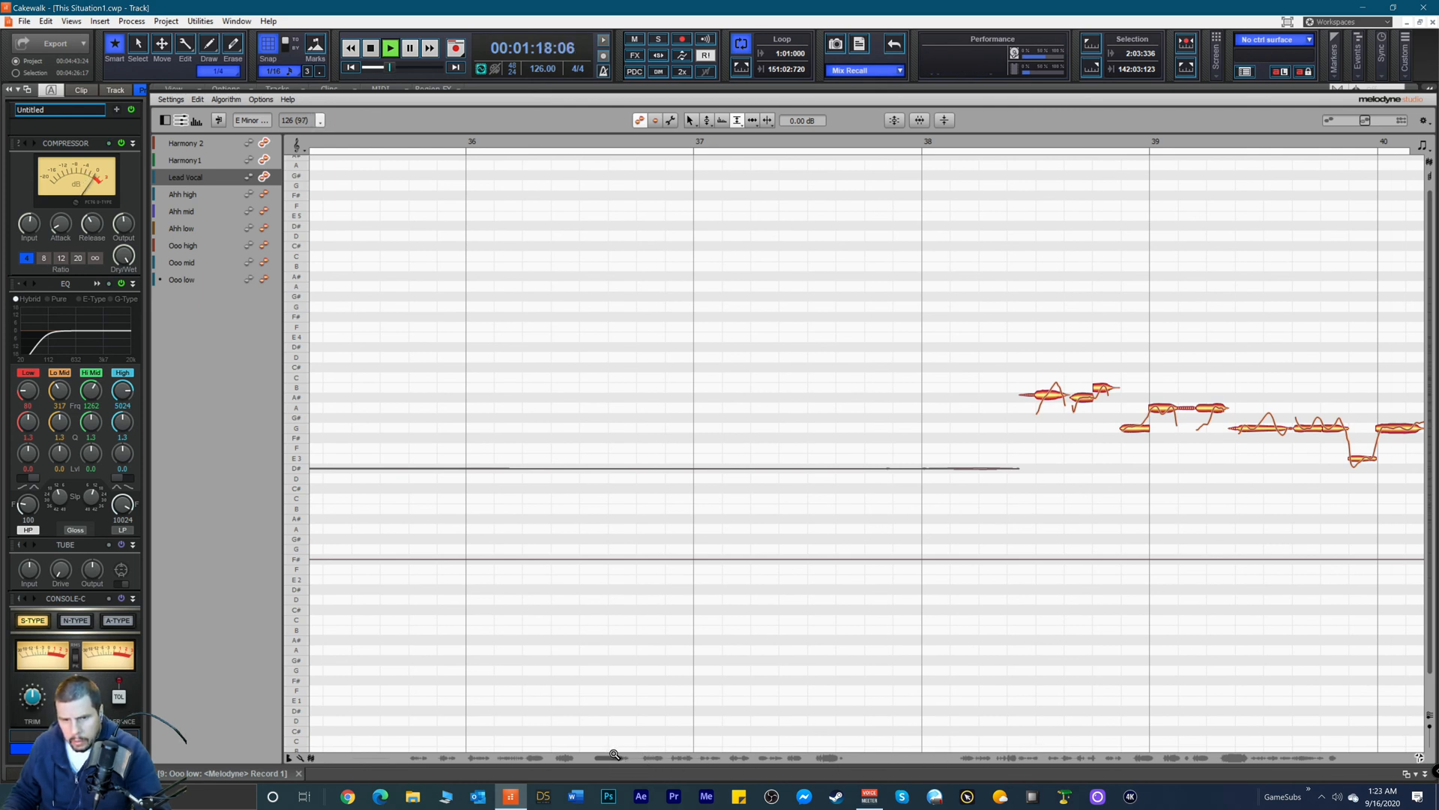
Step: Mute the long D3 tail running from bar 40 into bar 42 and play the following phrases
{"action": "left_click_drag", "start_coordinate": [614, 758], "coordinate": [644, 747]}
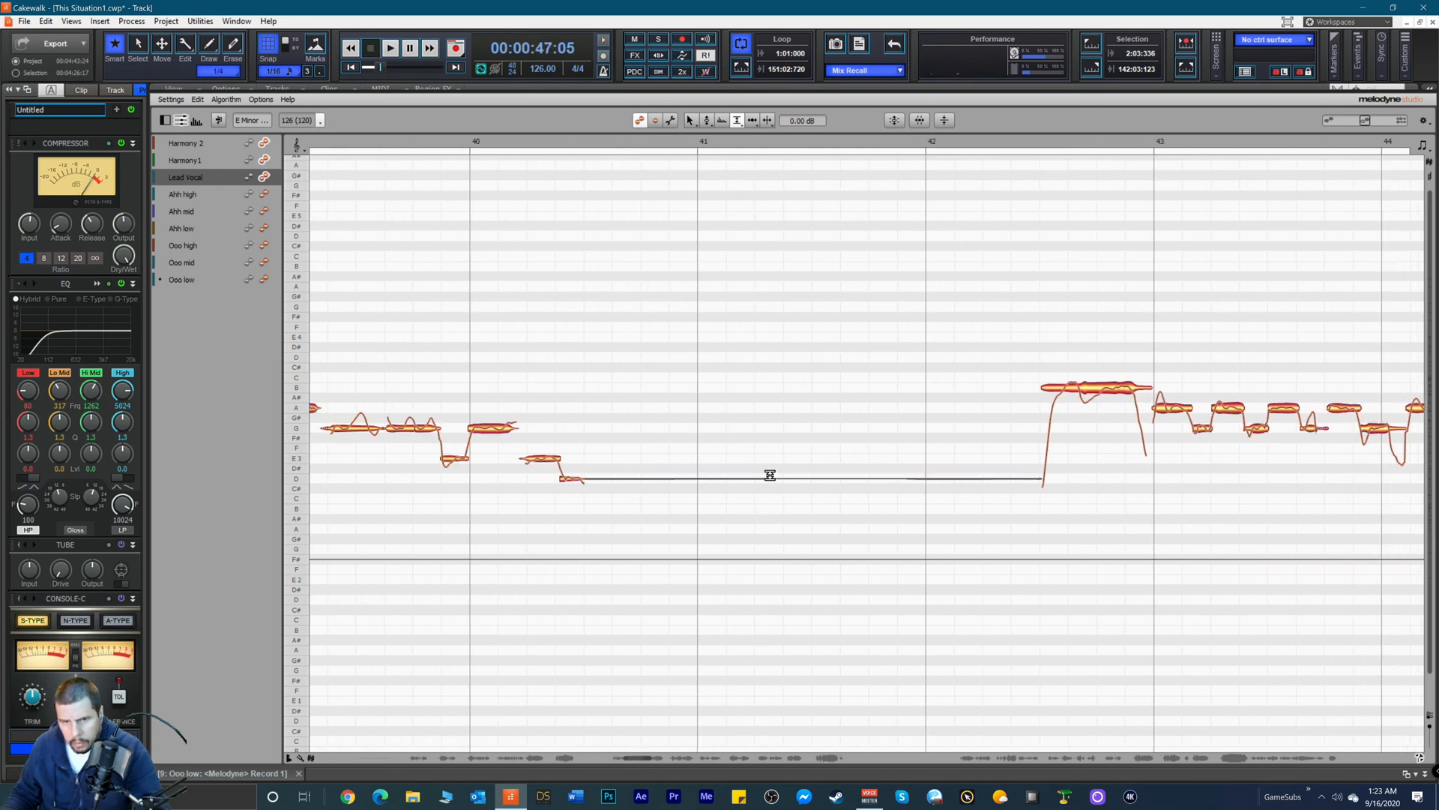
{"action": "left_click", "coordinate": [996, 138]}
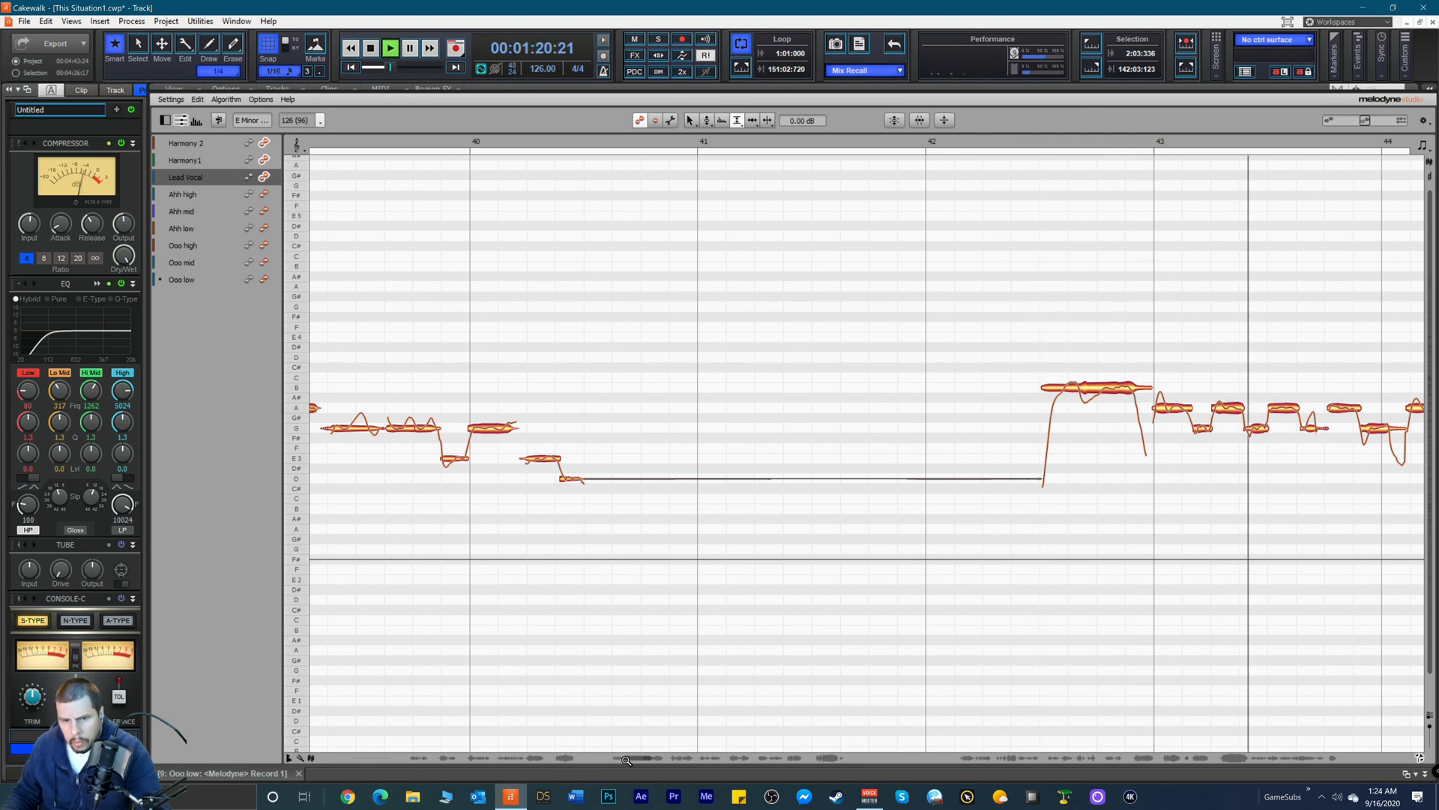
{"action": "left_click_drag", "start_coordinate": [636, 757], "coordinate": [644, 759]}
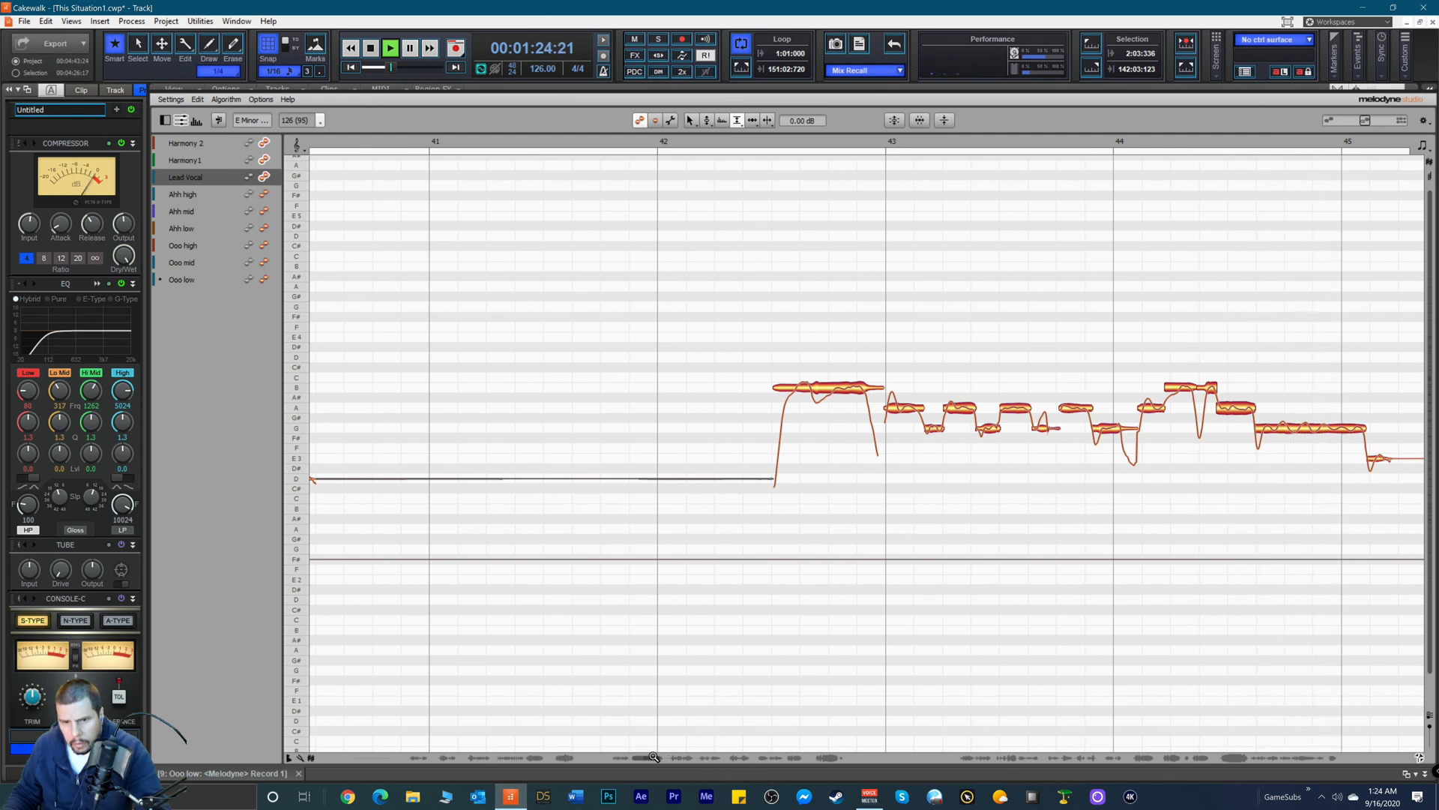
{"action": "left_click_drag", "start_coordinate": [651, 756], "coordinate": [687, 757]}
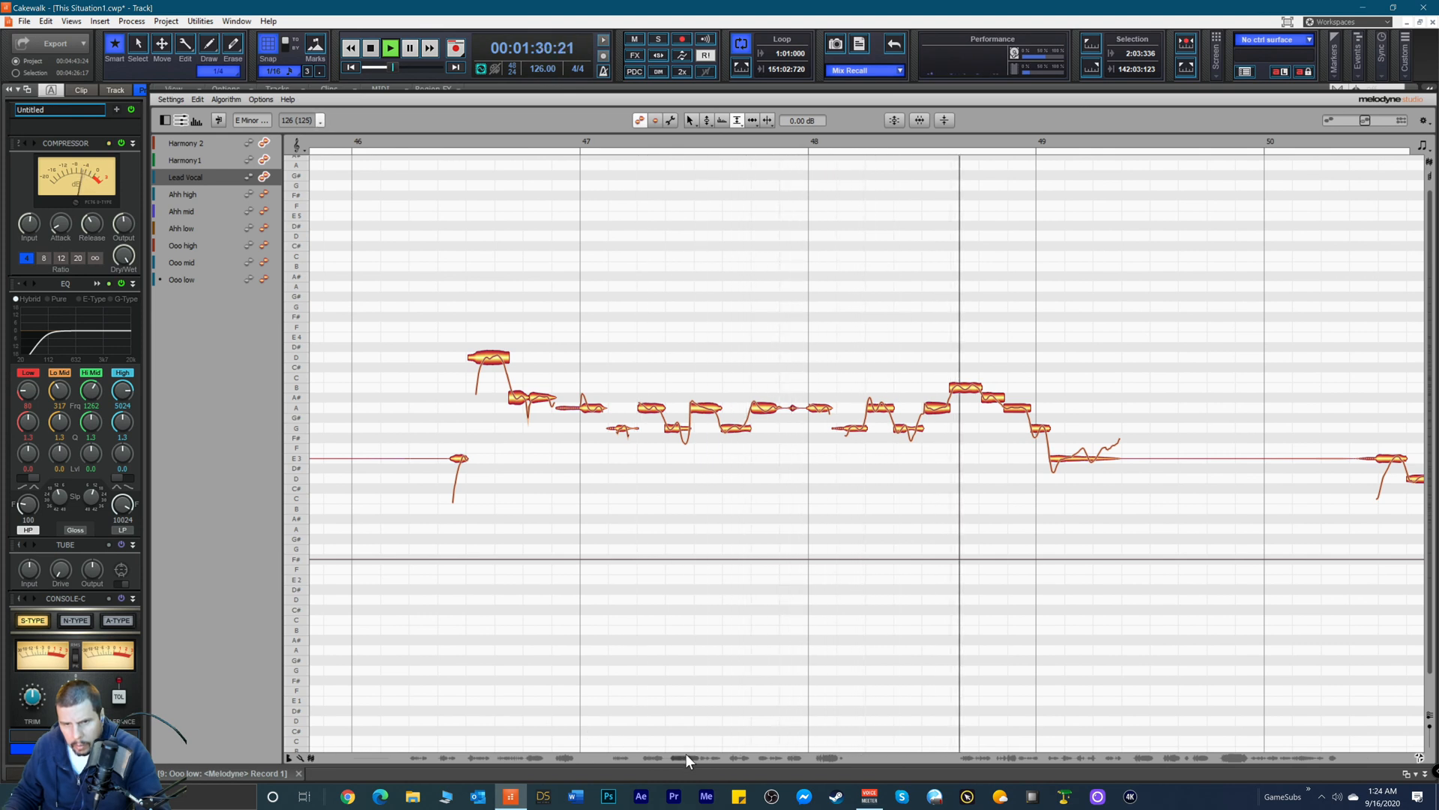
Step: Mute the E3 tail between bars 45 and 46 with the Amplitude tool and play from bar 45
{"action": "key", "text": "space"}
{"action": "left_click_drag", "start_coordinate": [686, 753], "coordinate": [672, 747]}
{"action": "right_click", "coordinate": [692, 402]}
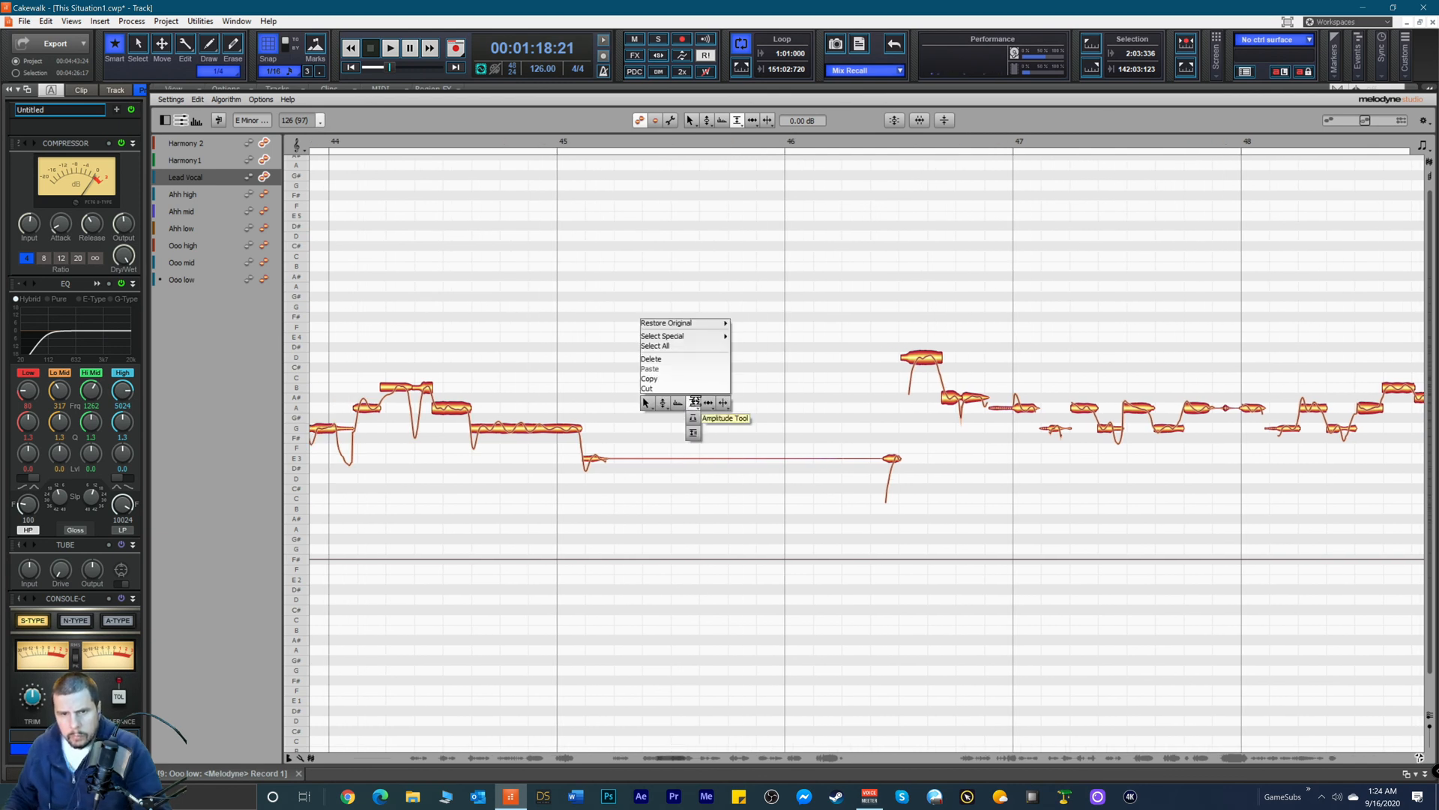
{"action": "left_click", "coordinate": [697, 402]}
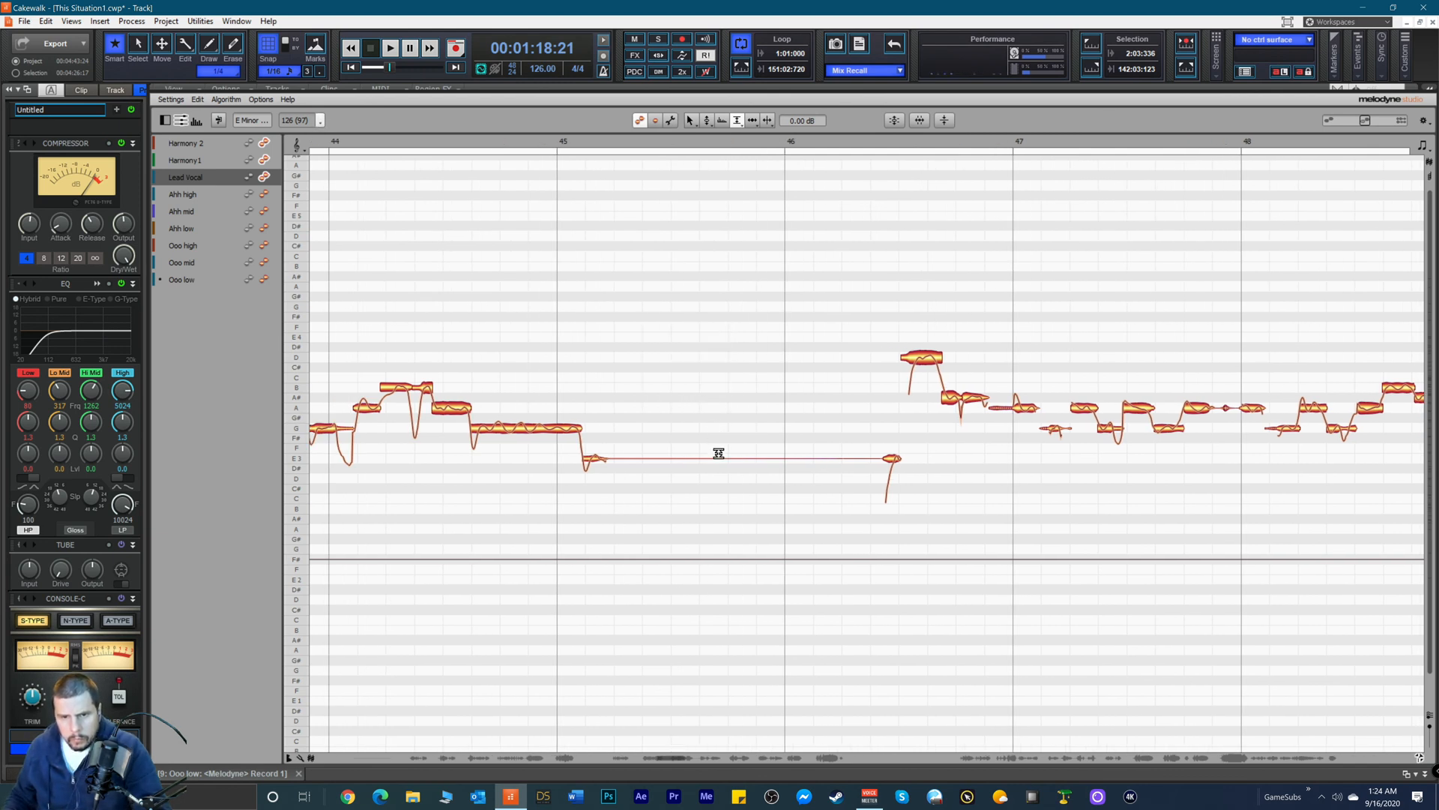
{"action": "left_click", "coordinate": [635, 144]}
{"action": "key", "text": "space"}
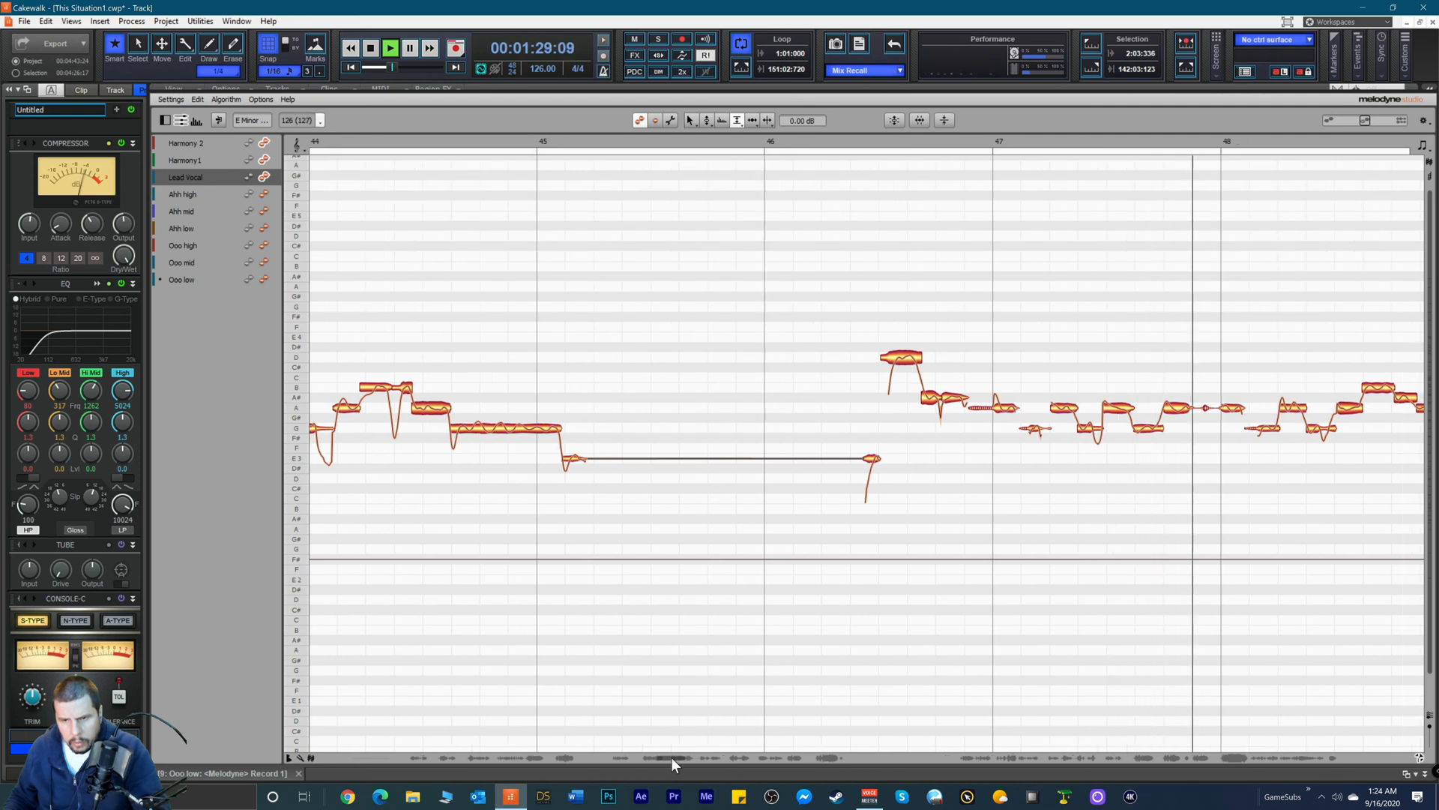
Step: Adjust the start of the A3 note and the following G3 note in the middle of bar 47 with the Time tool, and play
{"action": "key", "text": "space"}
{"action": "key", "text": "space"}
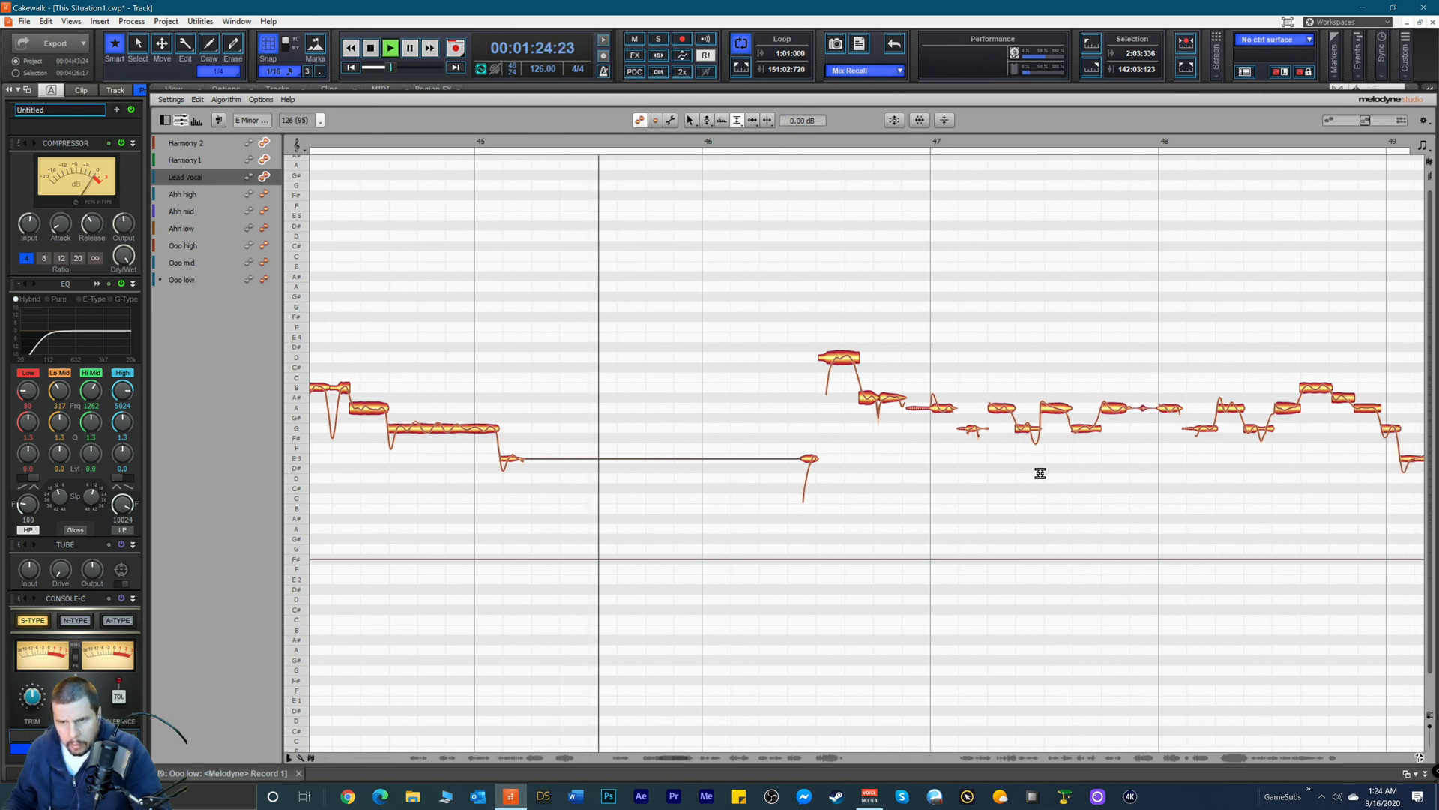
{"action": "right_click", "coordinate": [1048, 460]}
{"action": "left_click", "coordinate": [1047, 410]}
{"action": "left_click", "coordinate": [1048, 410]}
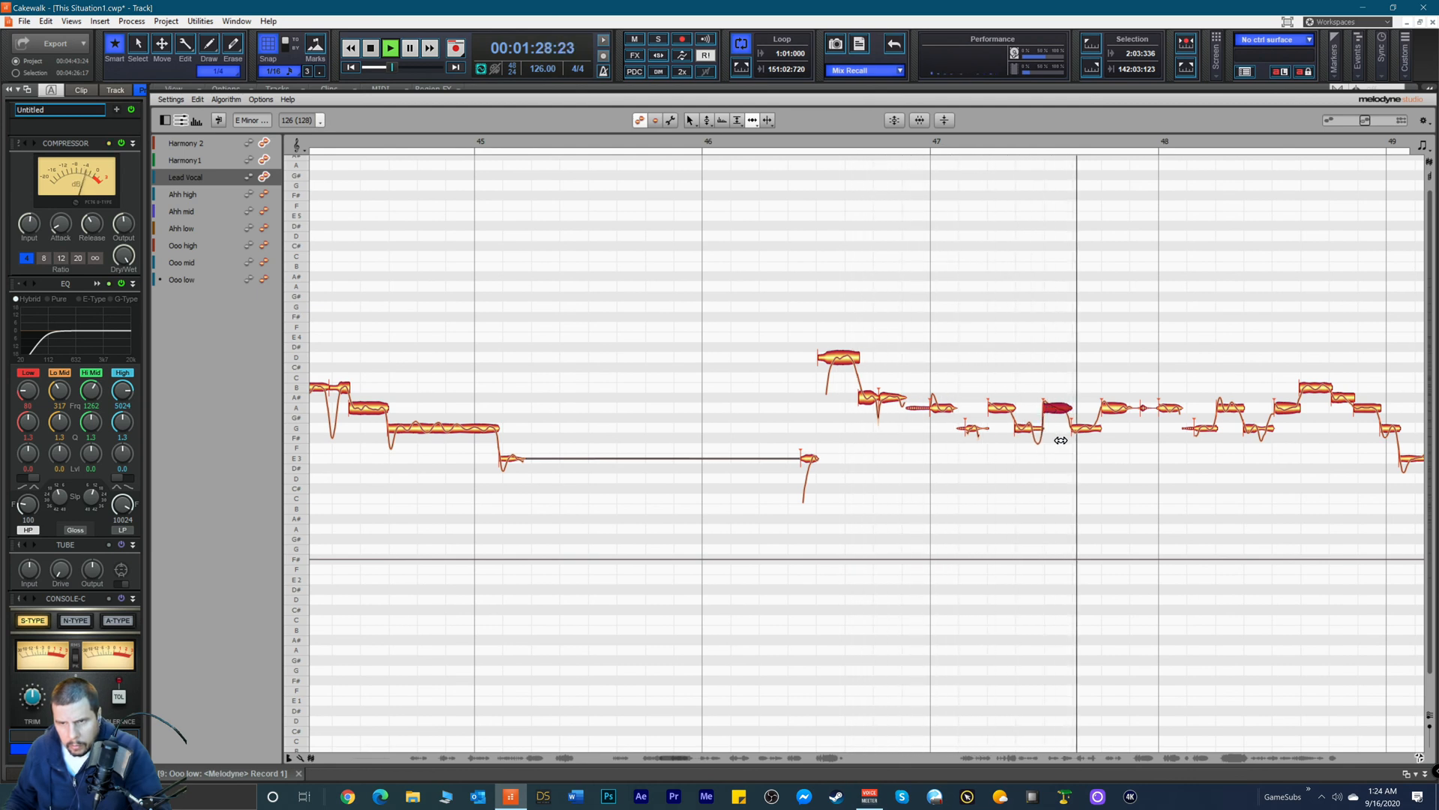
{"action": "key", "text": "space"}
{"action": "key", "text": "space"}
{"action": "left_click", "coordinate": [1078, 429]}
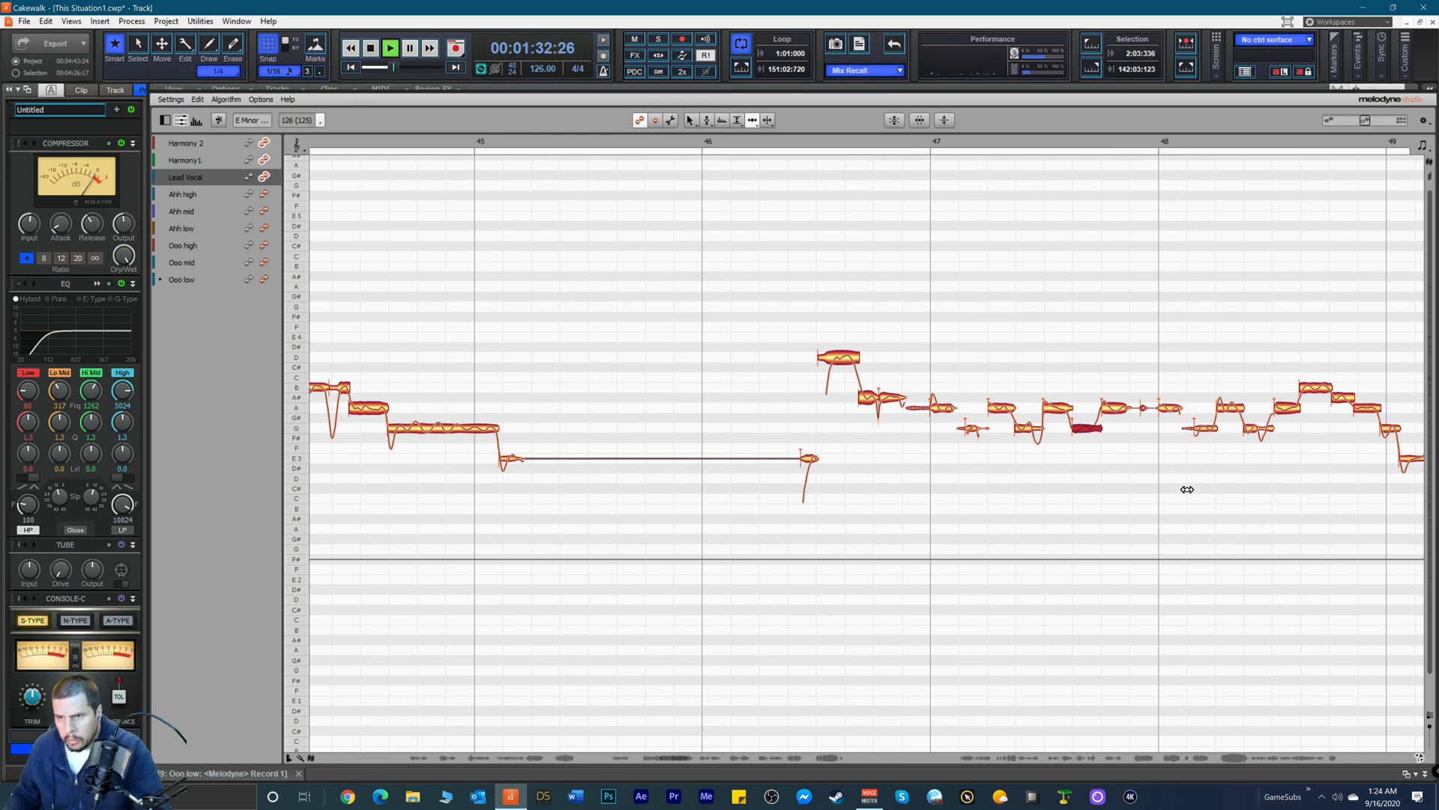
Step: Mute the E3 tail running from bar 49 into bar 50 with the Amplitude tool and play from bar 50
{"action": "left_click_drag", "start_coordinate": [669, 755], "coordinate": [701, 765]}
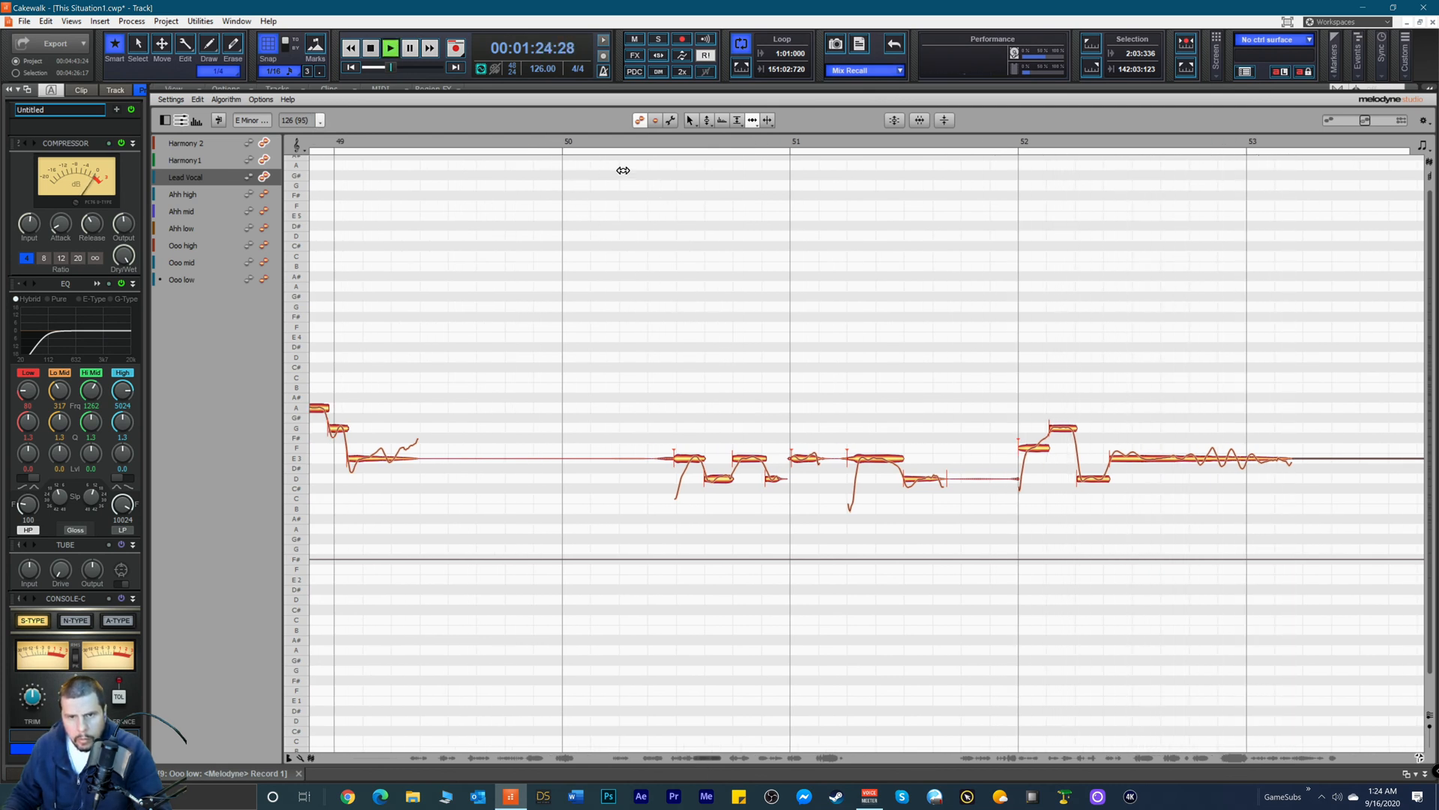
{"action": "left_click", "coordinate": [586, 143]}
{"action": "right_click", "coordinate": [470, 458]}
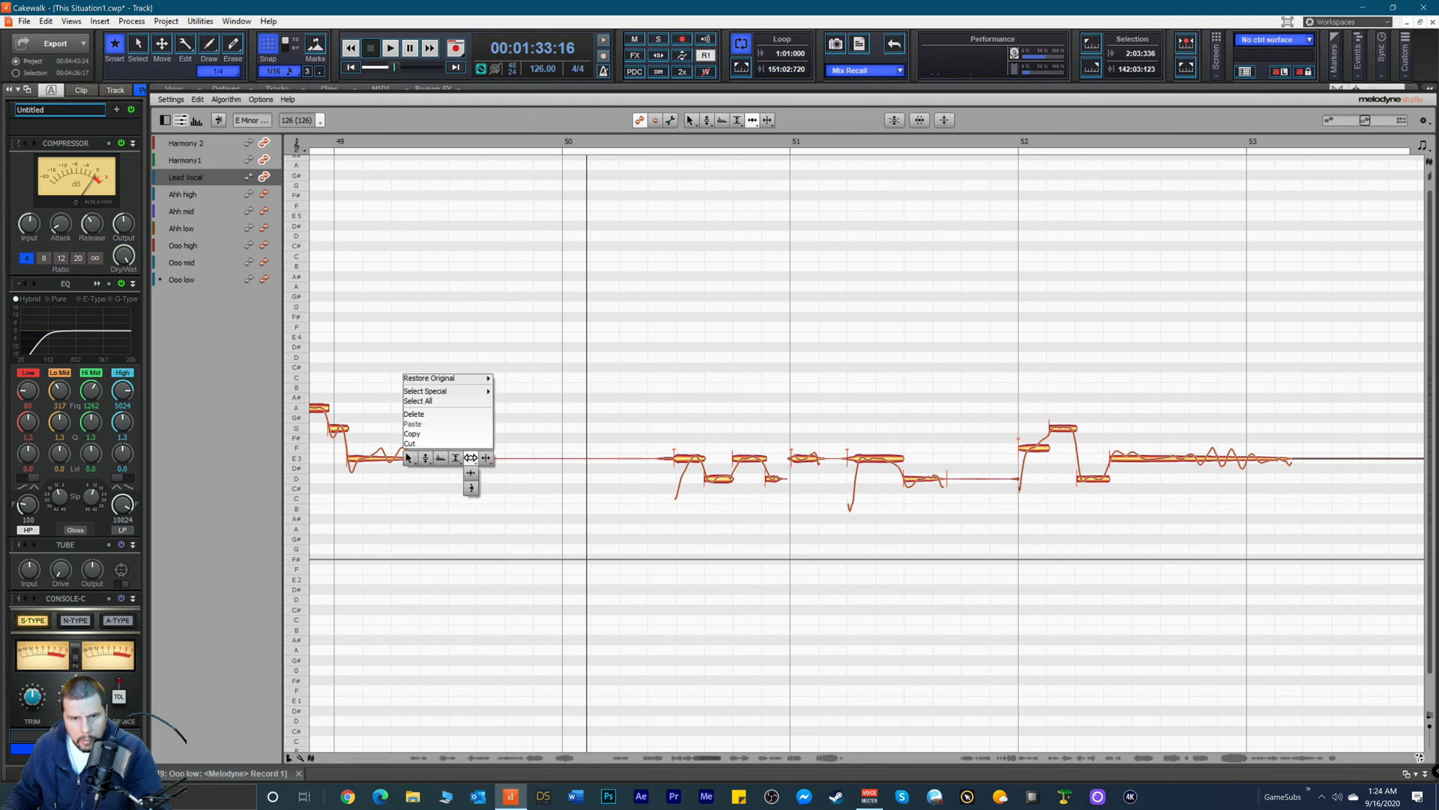
{"action": "left_click", "coordinate": [456, 457]}
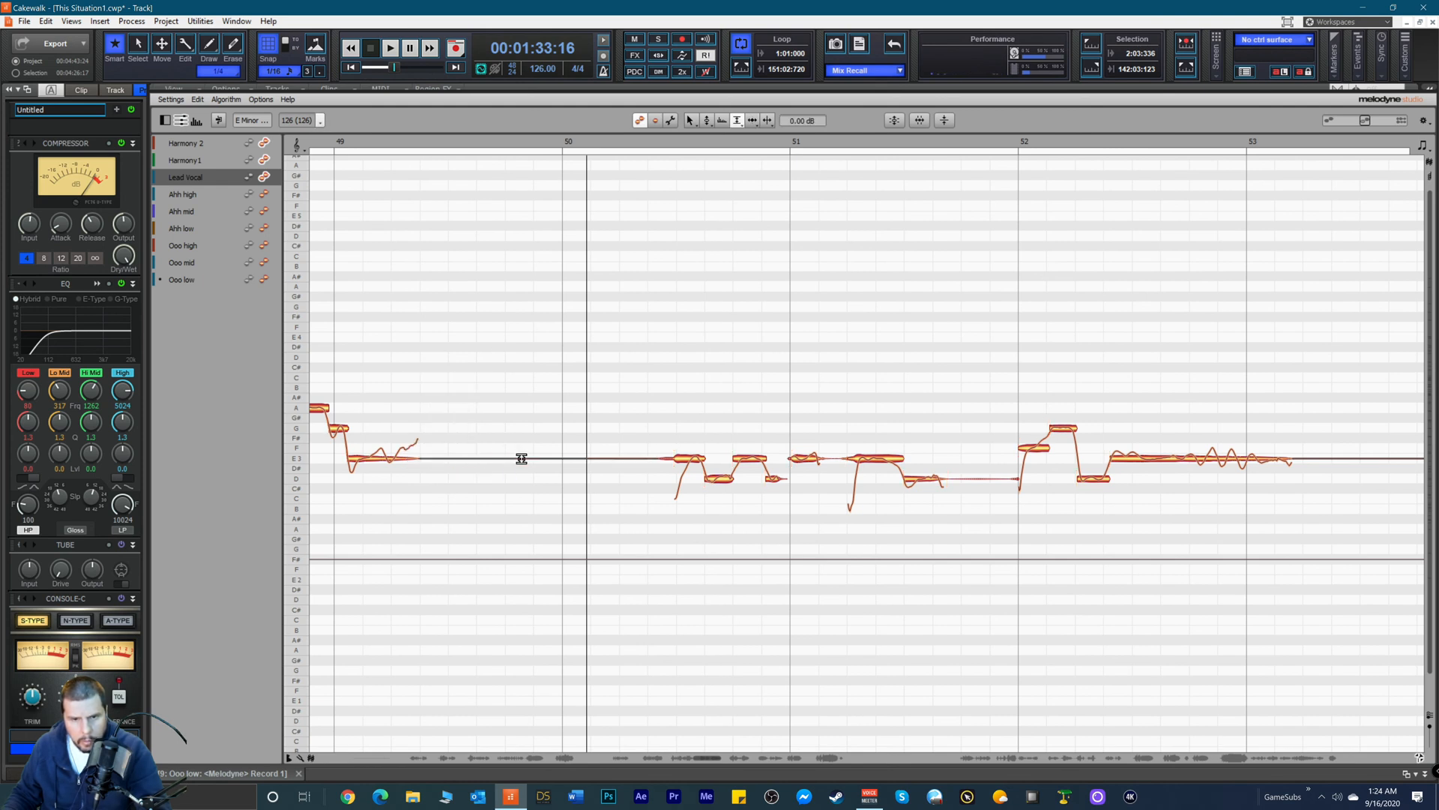
{"action": "left_click", "coordinate": [572, 144]}
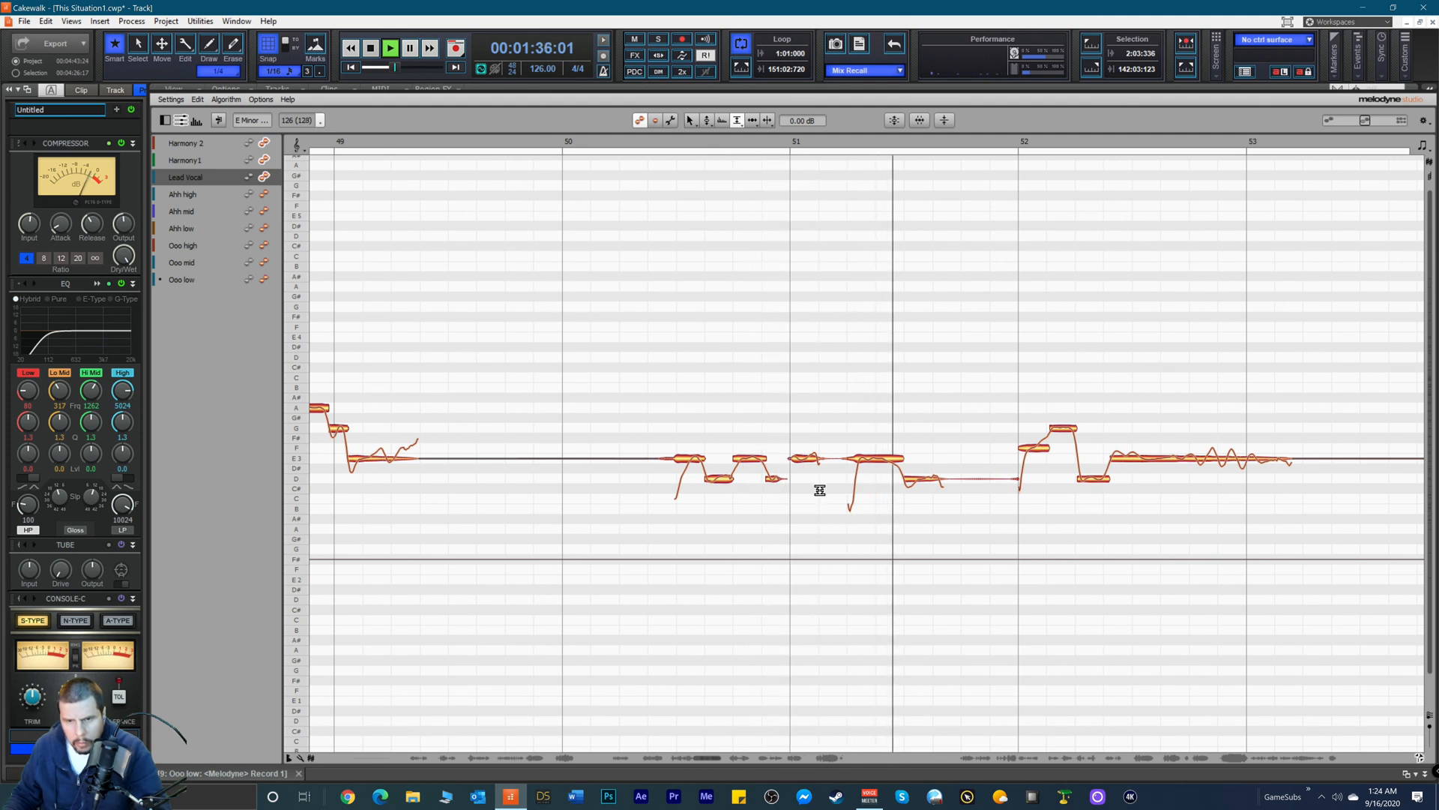
Step: Start the long E3 note in bar 51 slightly earlier with the Time tool and play the phrase
{"action": "key", "text": "space"}
{"action": "key", "text": "space"}
{"action": "right_click", "coordinate": [854, 461]}
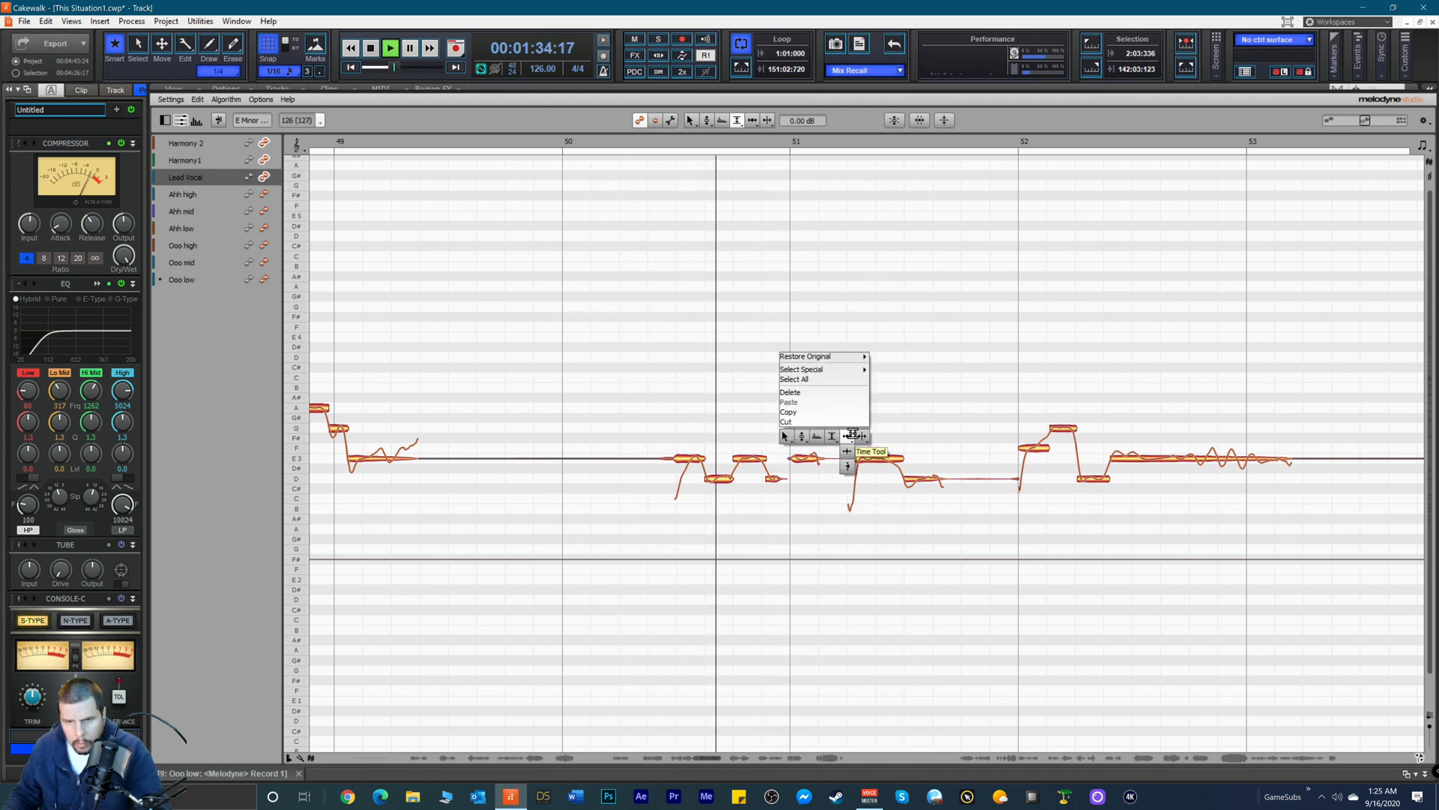
{"action": "left_click", "coordinate": [862, 455]}
{"action": "key", "text": "space"}
{"action": "key", "text": "space"}
{"action": "left_click", "coordinate": [856, 458]}
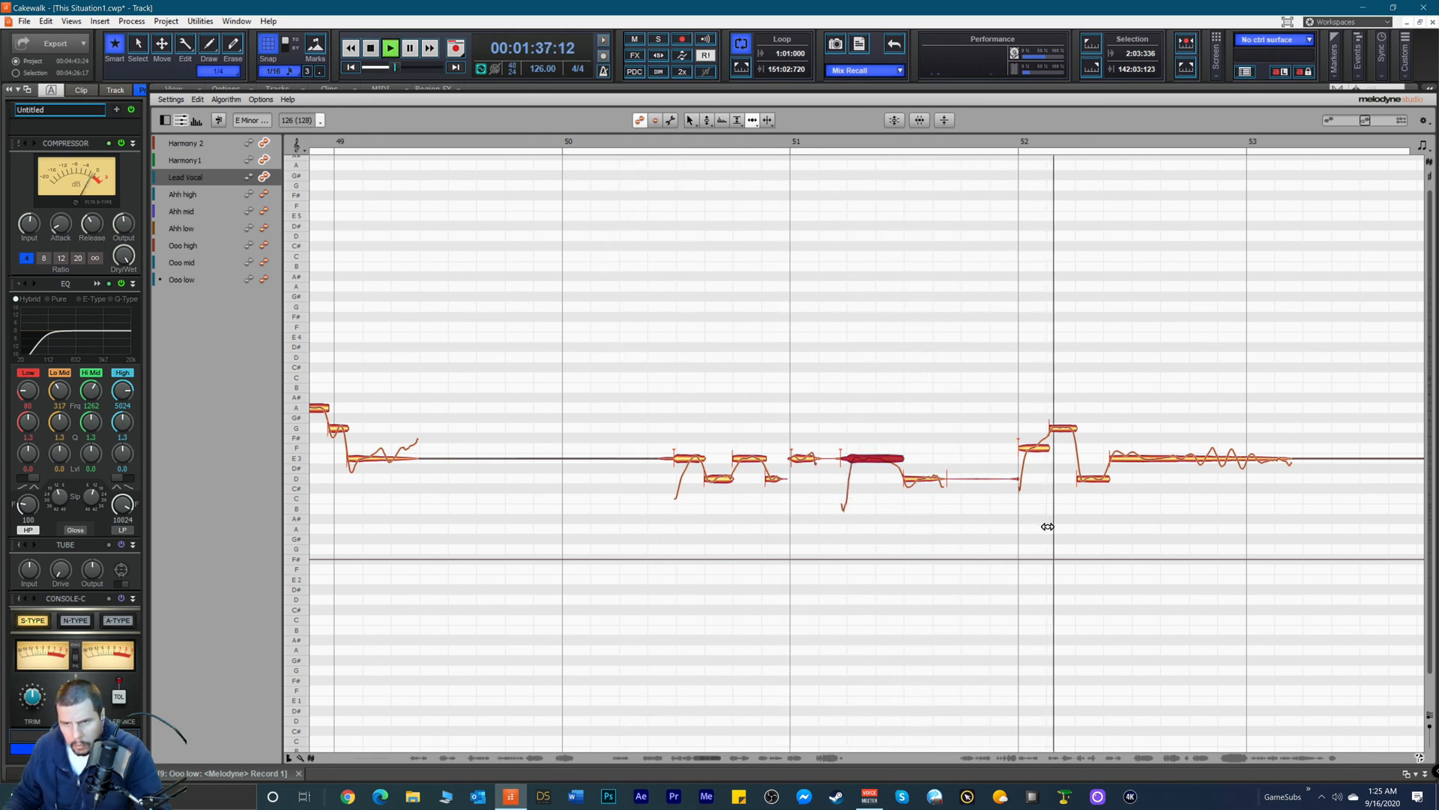
Step: Start the long E3 note in bar 52 slightly earlier with the Time tool and play on from bar 52
{"action": "key", "text": "space"}
{"action": "key", "text": "space"}
{"action": "left_click", "coordinate": [1117, 464]}
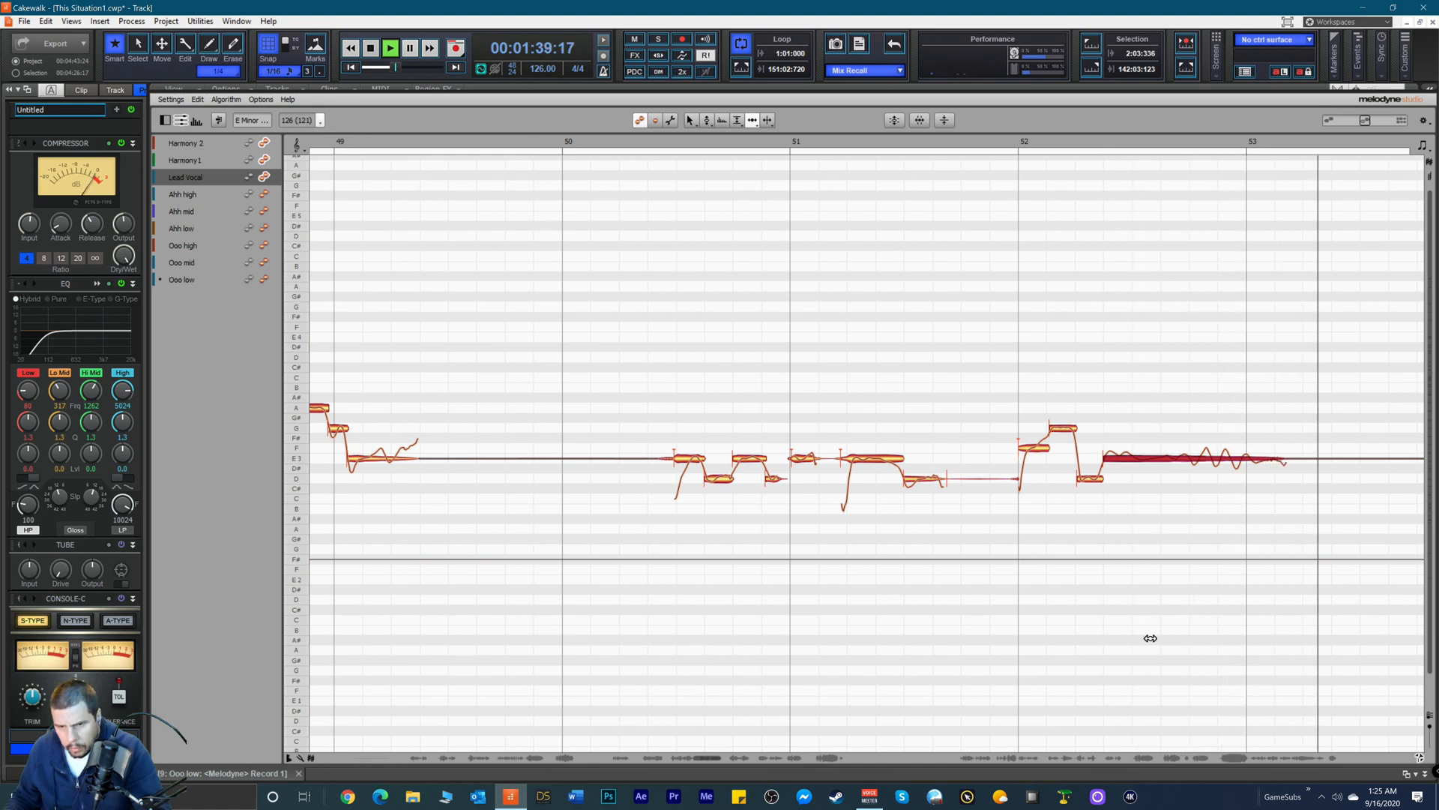
{"action": "left_click_drag", "start_coordinate": [702, 759], "coordinate": [724, 767]}
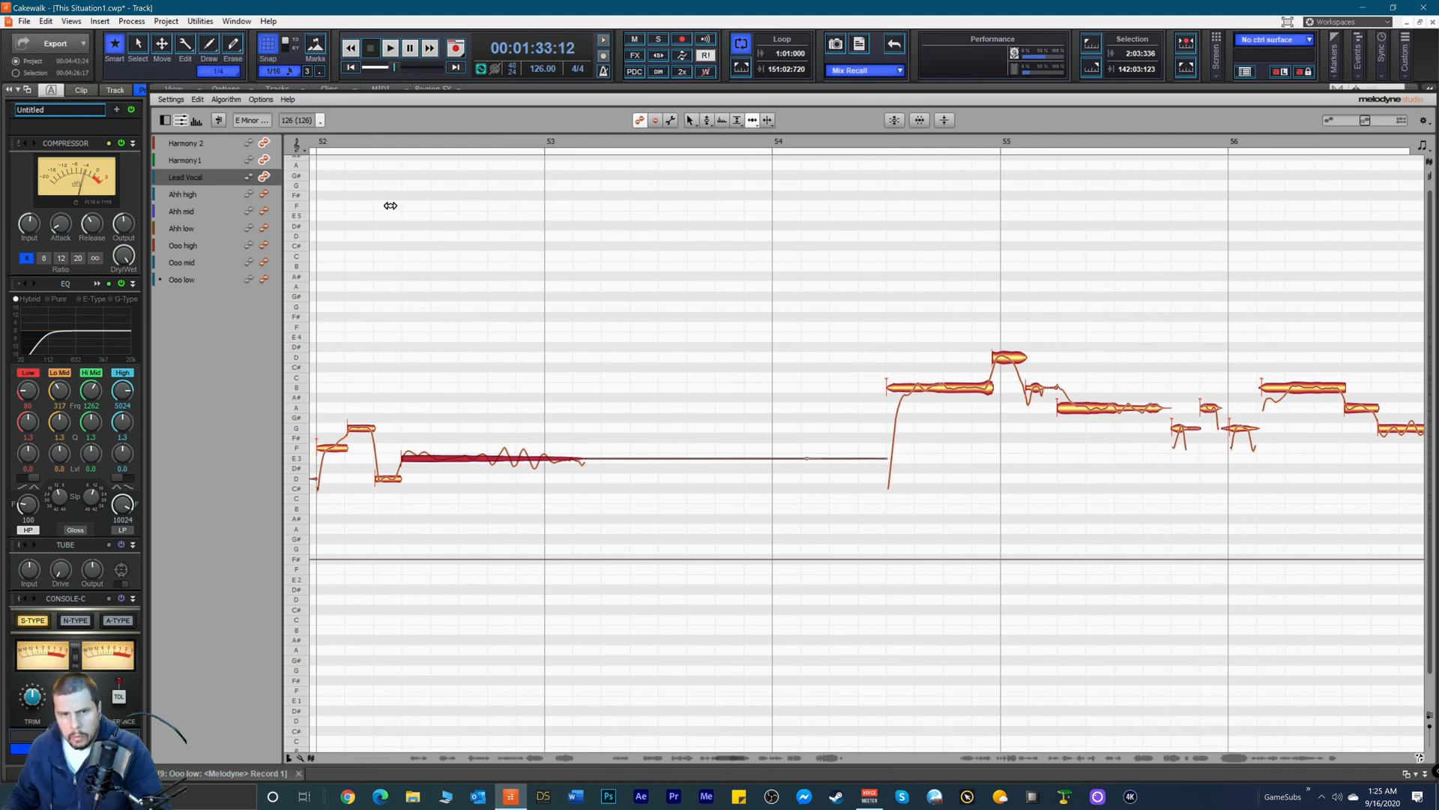
{"action": "left_click", "coordinate": [326, 137]}
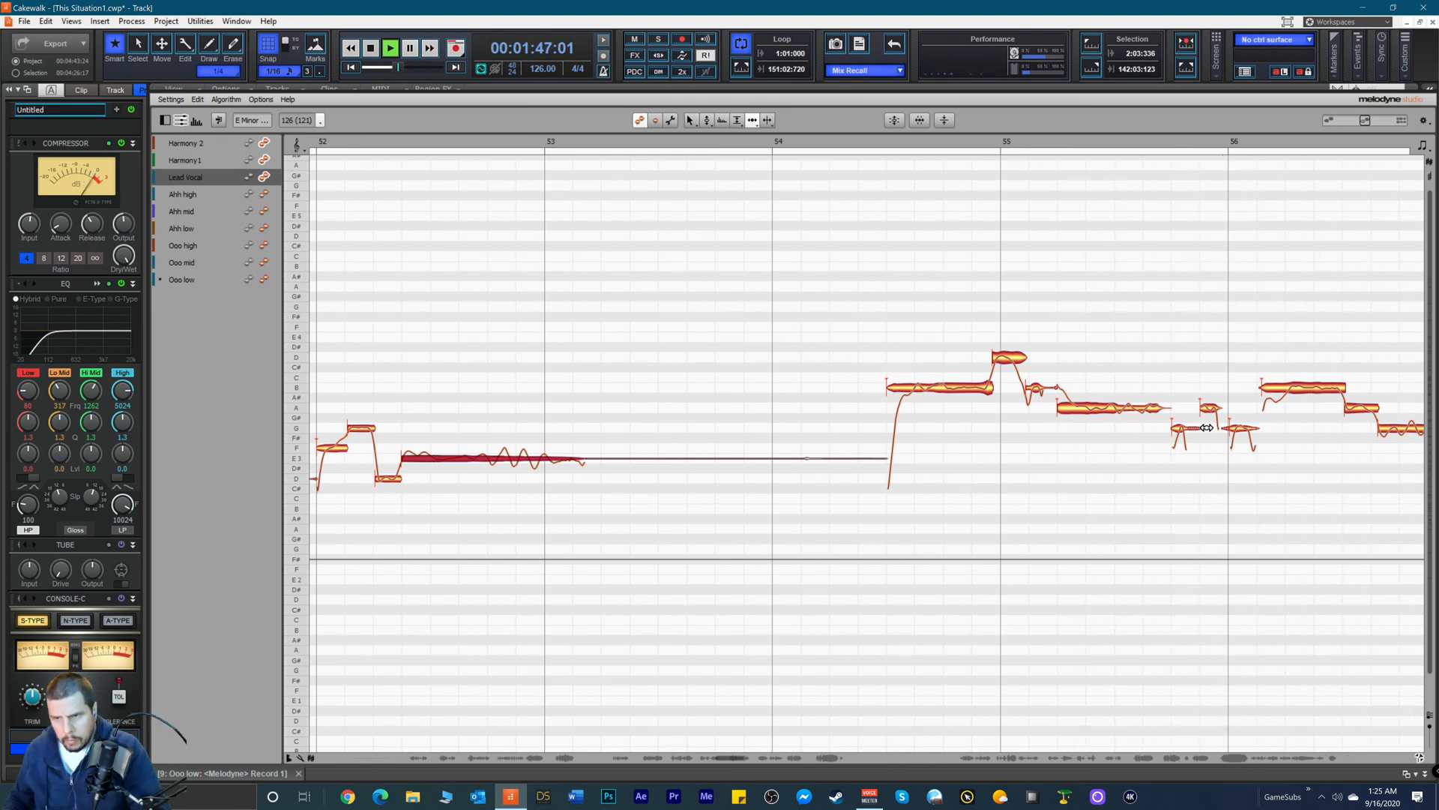
Step: Start the long B3 note in bar 56 slightly earlier with the Time tool and play from the middle of bar 55
{"action": "left_click", "coordinate": [1126, 139]}
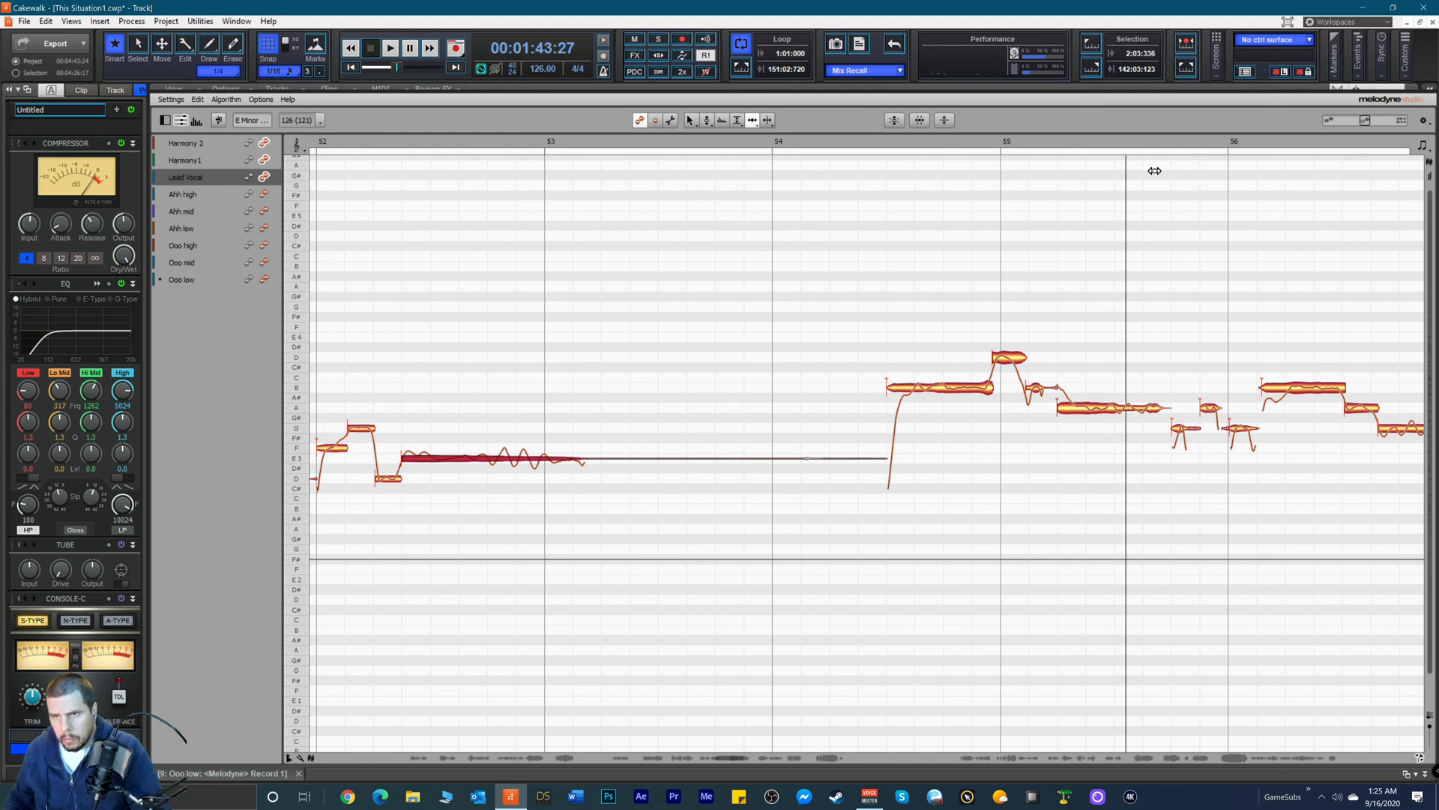
{"action": "left_click", "coordinate": [1287, 387]}
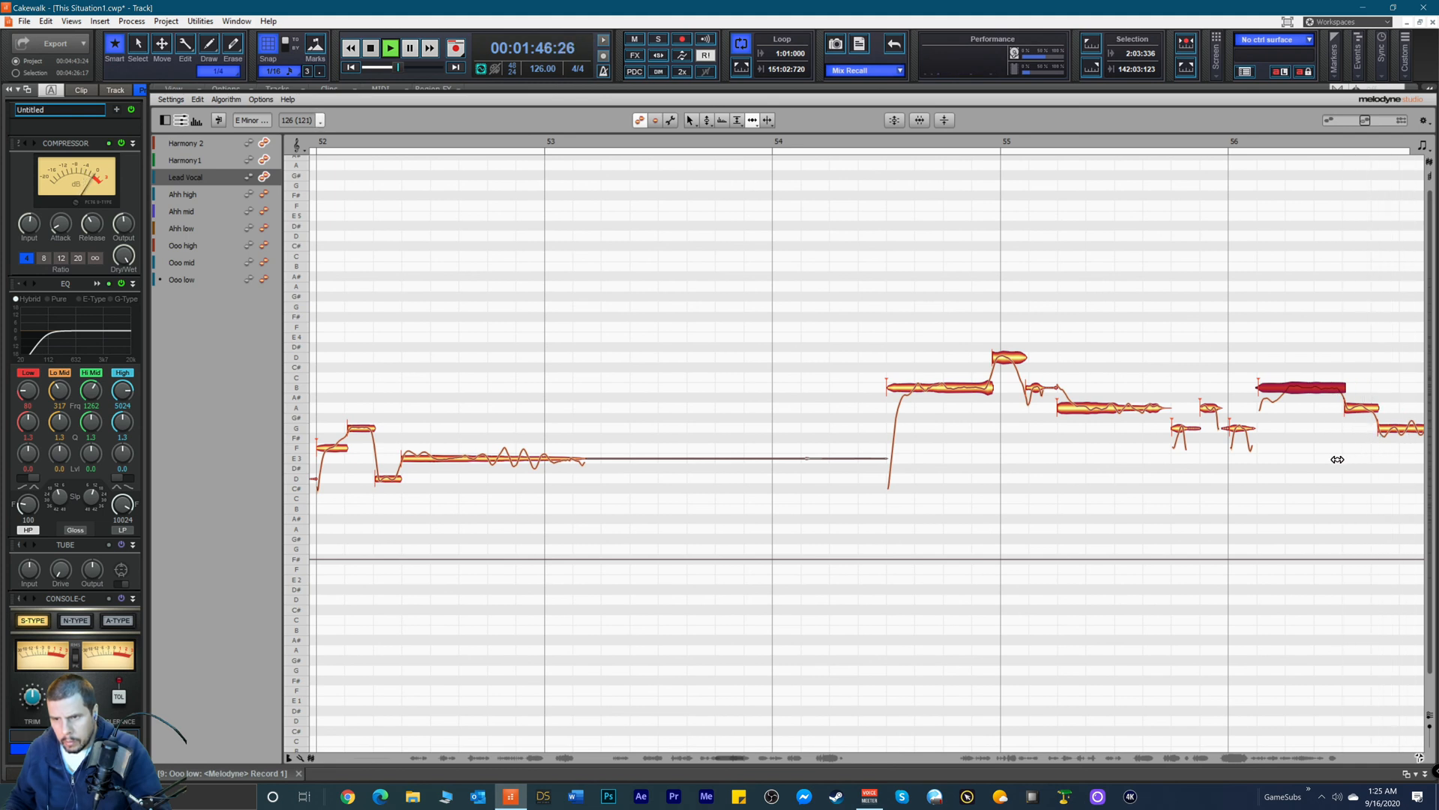
{"action": "key", "text": "space"}
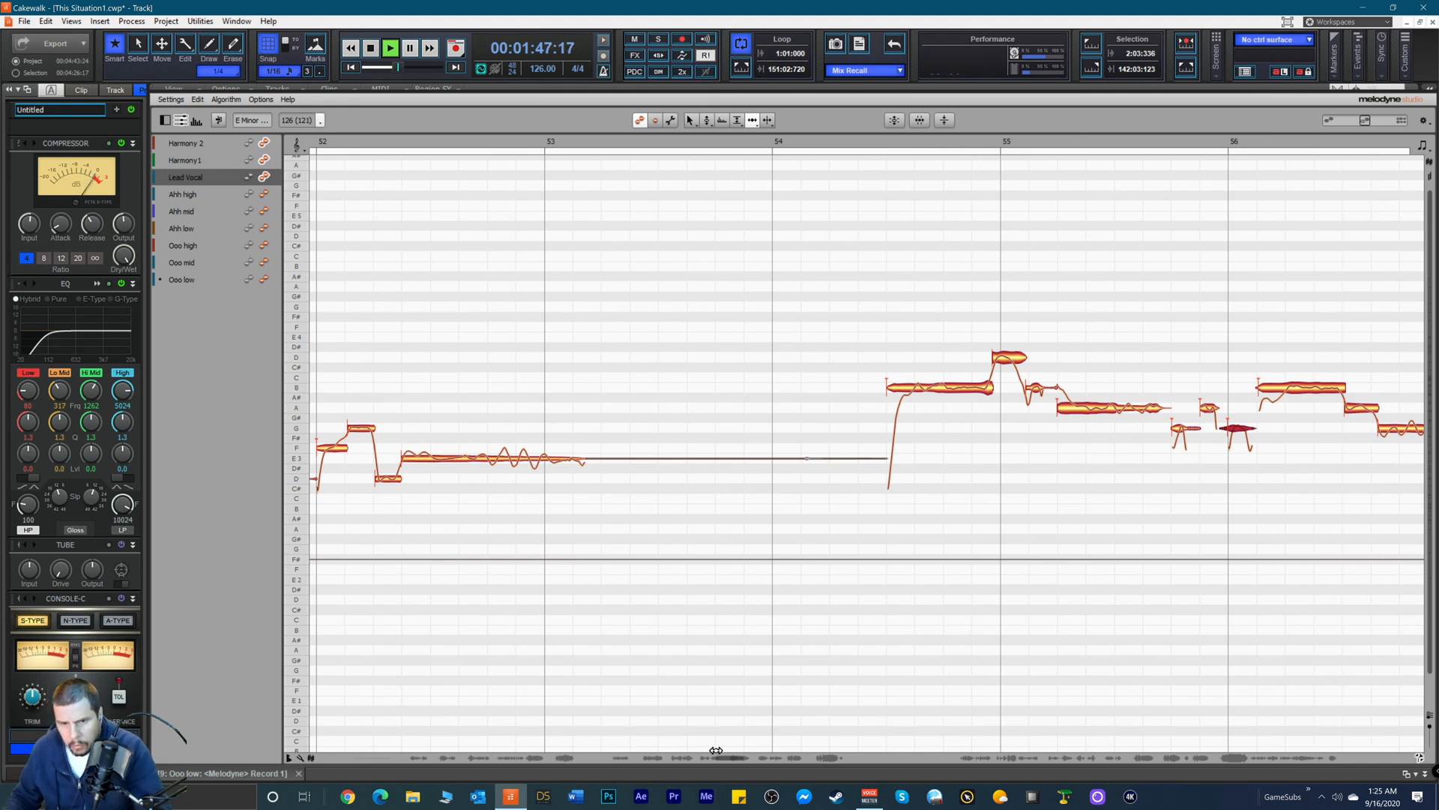
Step: Try starting the long E3 note at bar 61 slightly later with the Time tool, playing the phrase from bar 60
{"action": "left_click_drag", "start_coordinate": [732, 757], "coordinate": [766, 768]}
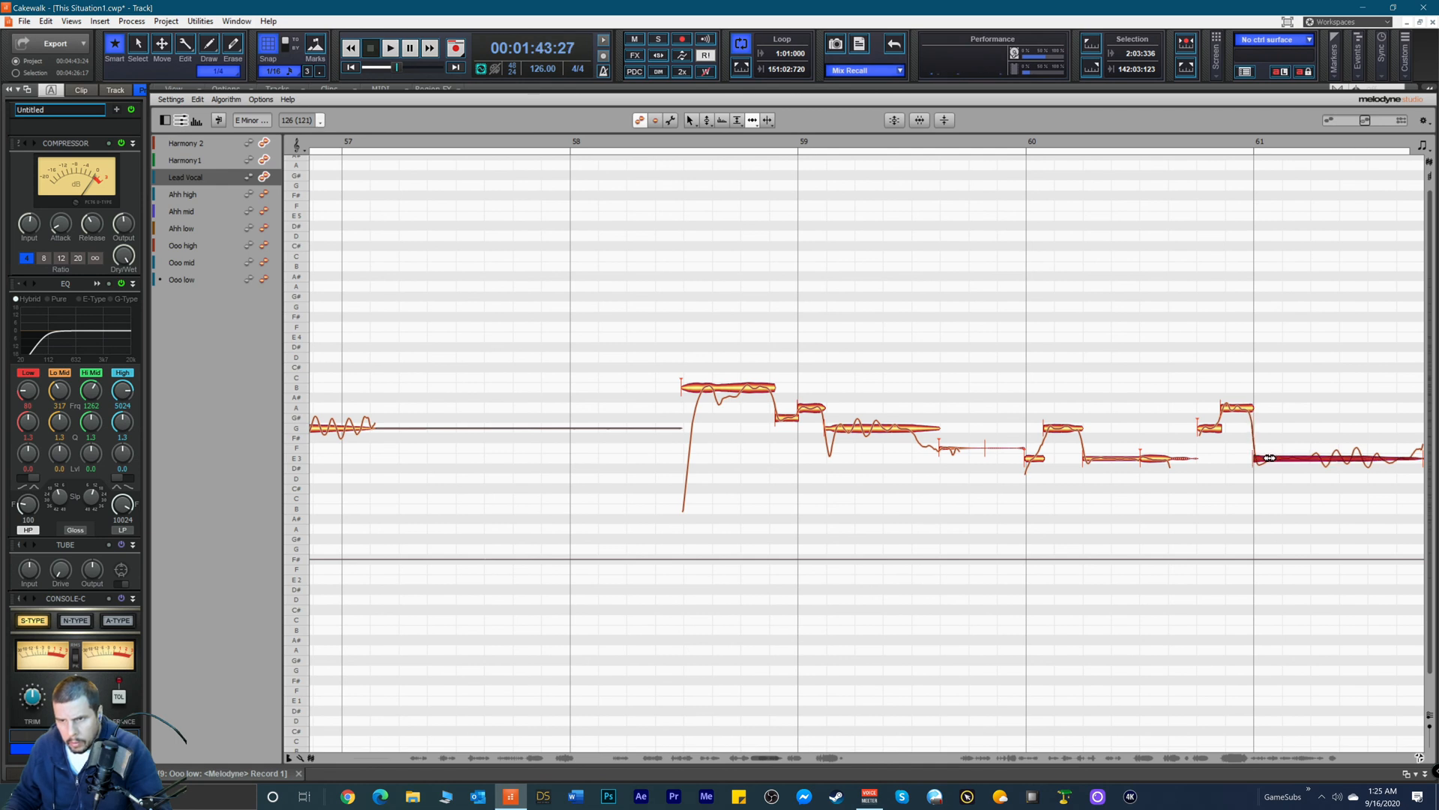
{"action": "left_click", "coordinate": [1072, 142]}
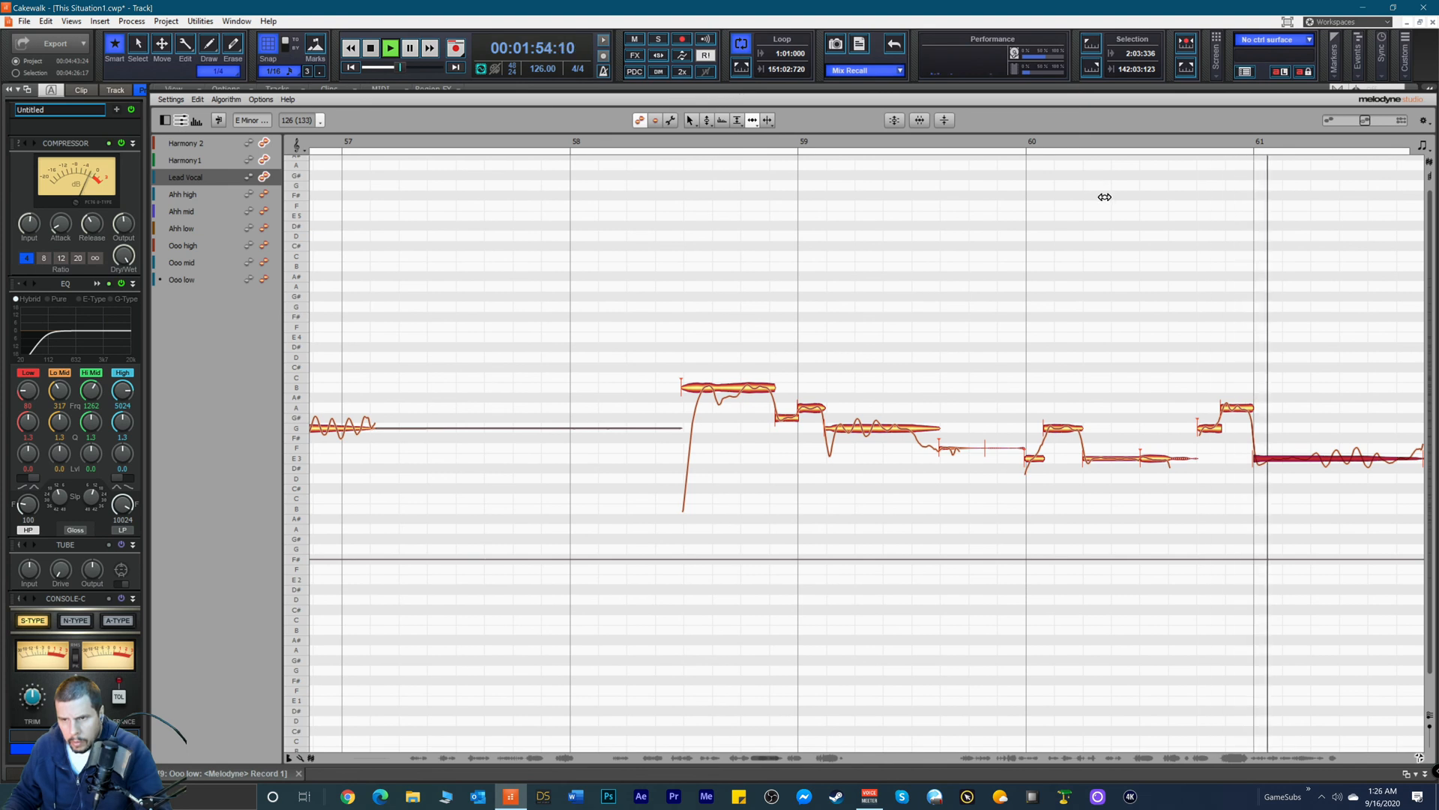
{"action": "key", "text": "space"}
{"action": "key", "text": "space"}
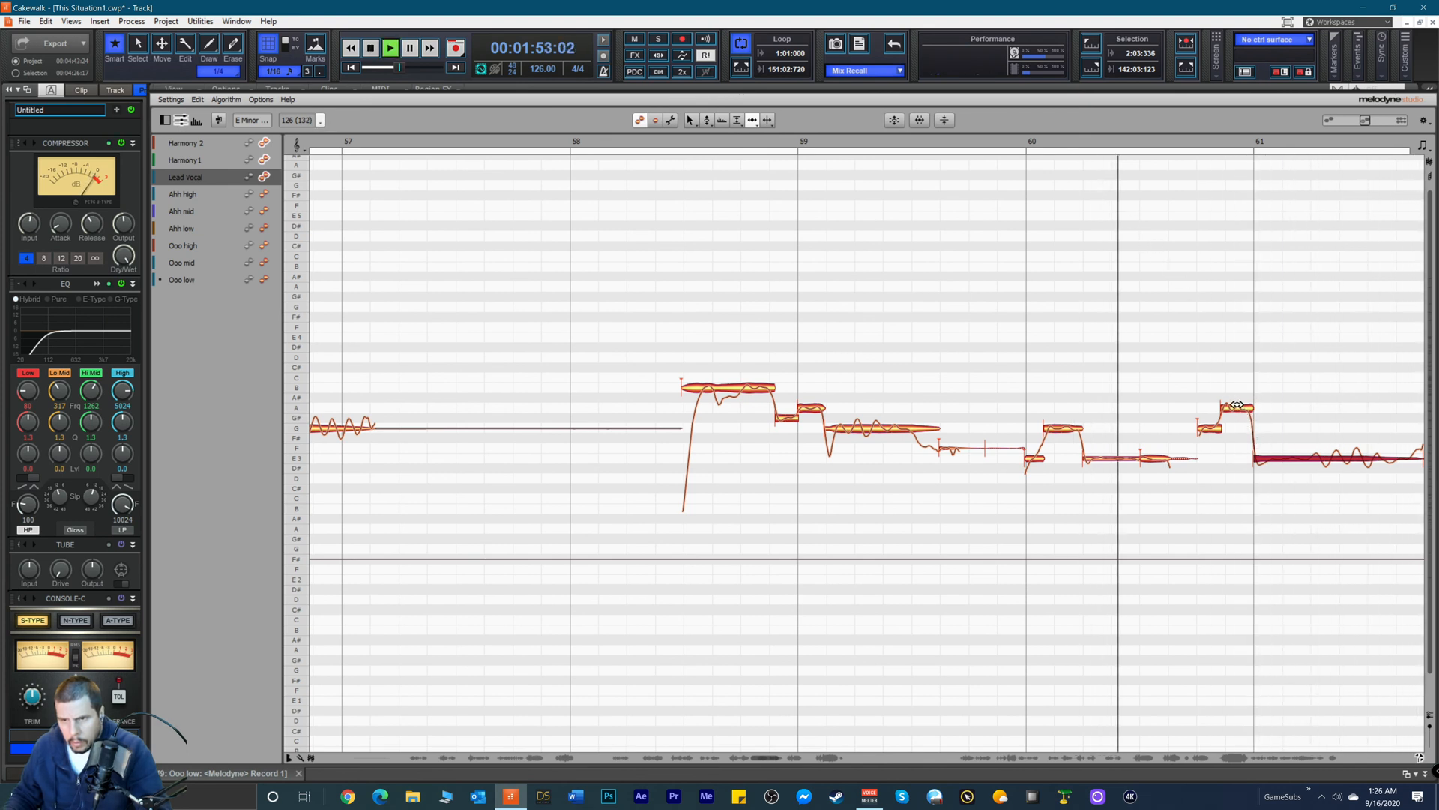
{"action": "key", "text": "space"}
{"action": "key", "text": "space"}
{"action": "left_click_drag", "start_coordinate": [1255, 458], "coordinate": [1265, 458]}
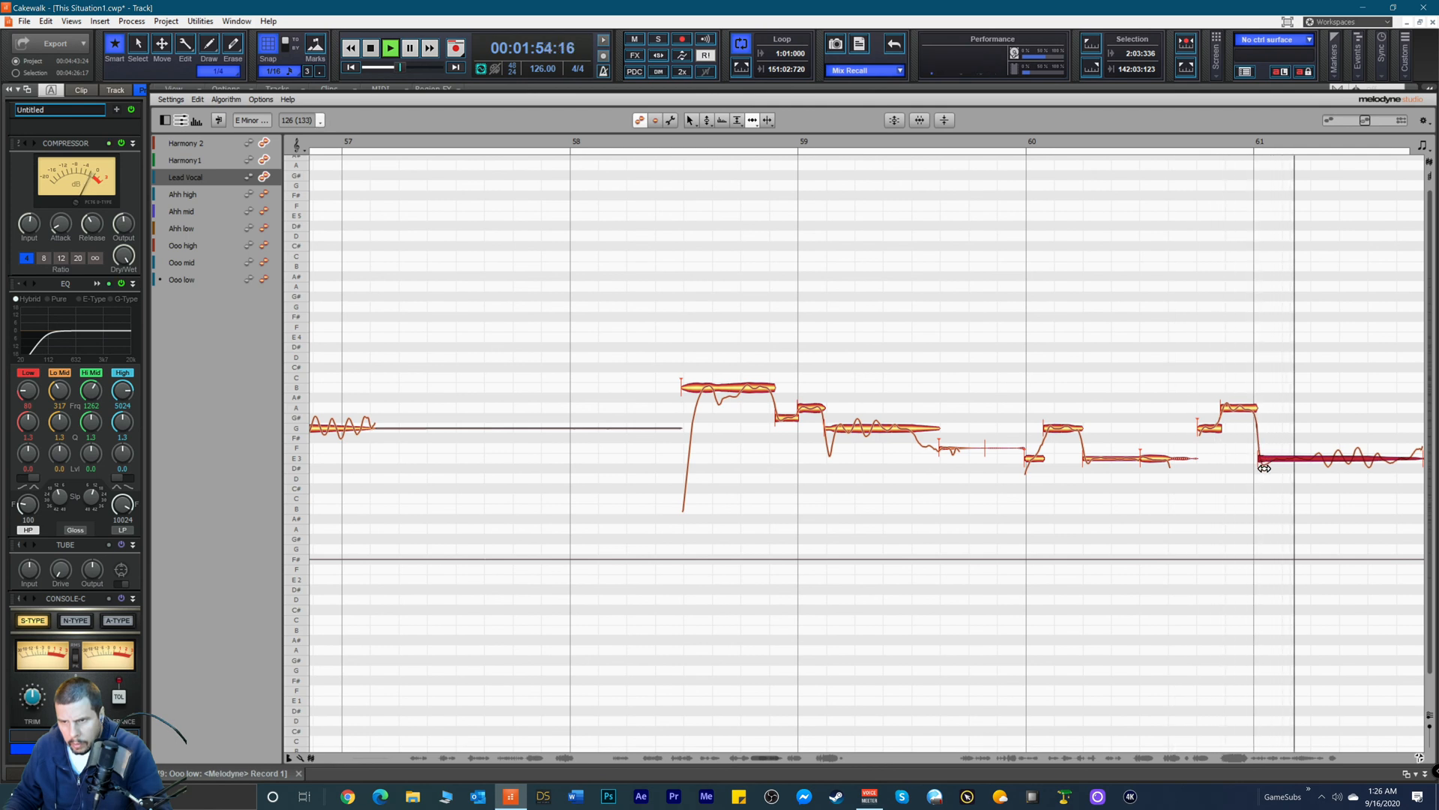
{"action": "key", "text": "space"}
{"action": "key", "text": "space"}
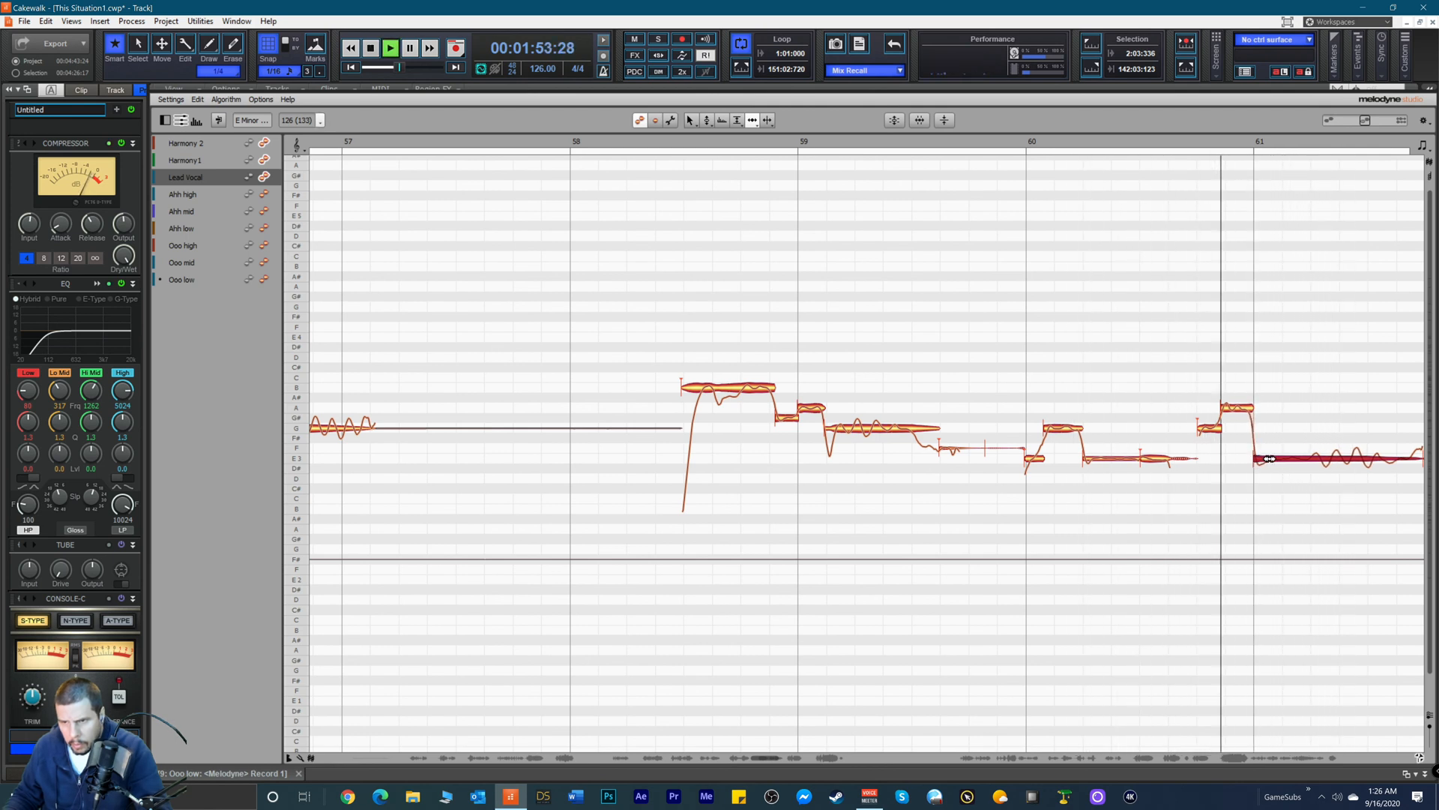
Step: Start the short G3 note near the end of bar 60 slightly earlier with the Time tool while playing the phrase
{"action": "key", "text": "space"}
{"action": "key", "text": "space"}
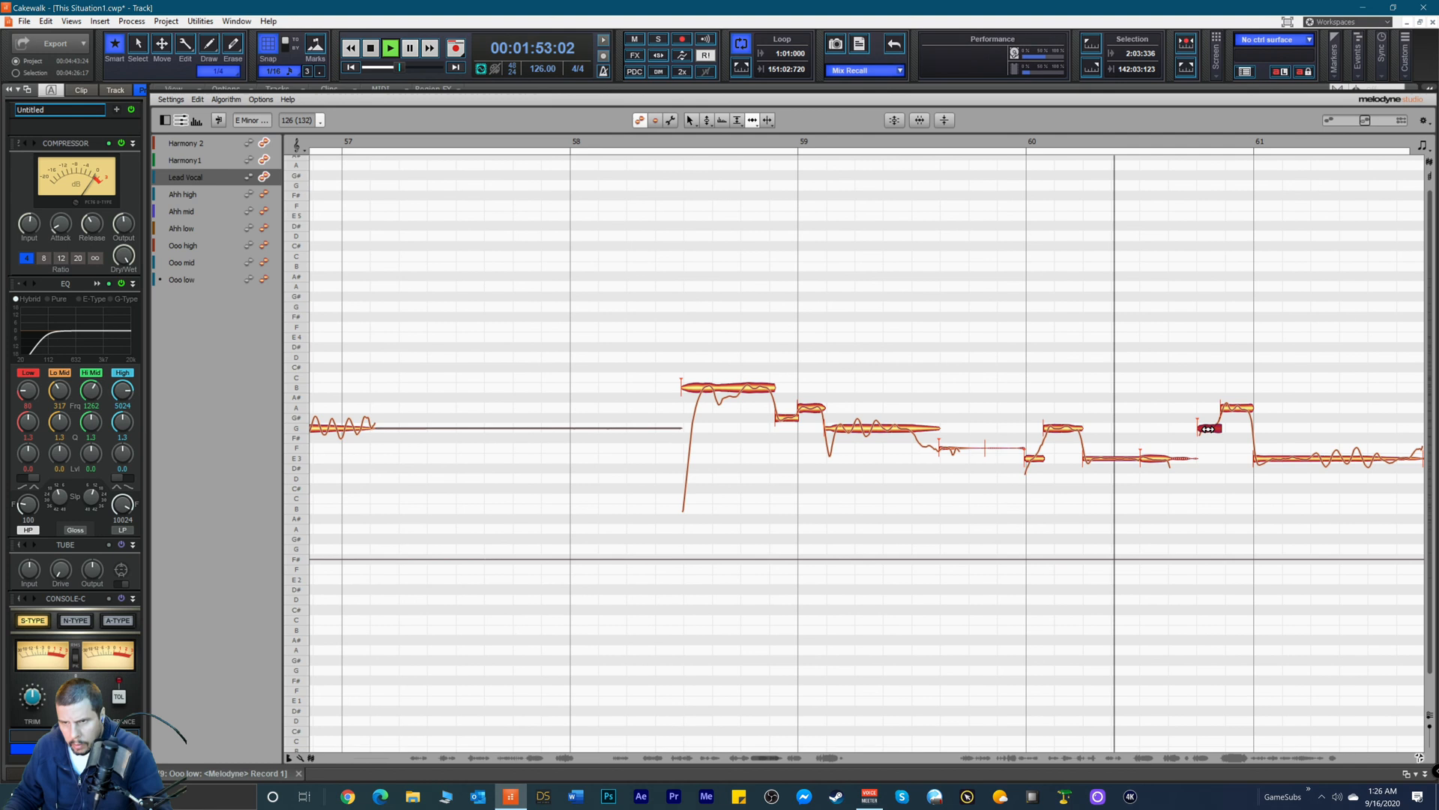
{"action": "left_click", "coordinate": [1208, 428]}
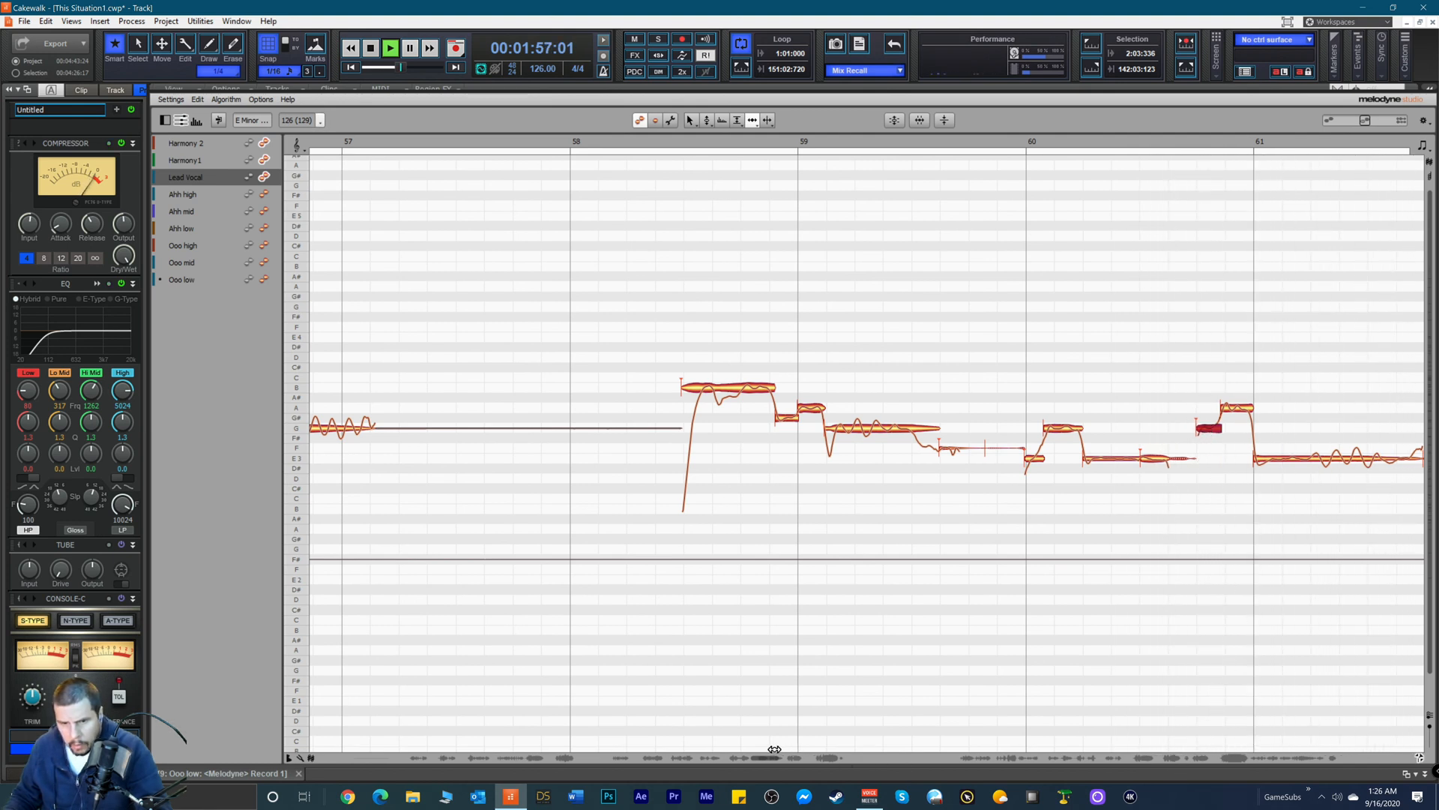
Step: Play the lead vocal and harmony phrase from bar 66 into bar 68 to check it
{"action": "left_click_drag", "start_coordinate": [763, 758], "coordinate": [795, 760]}
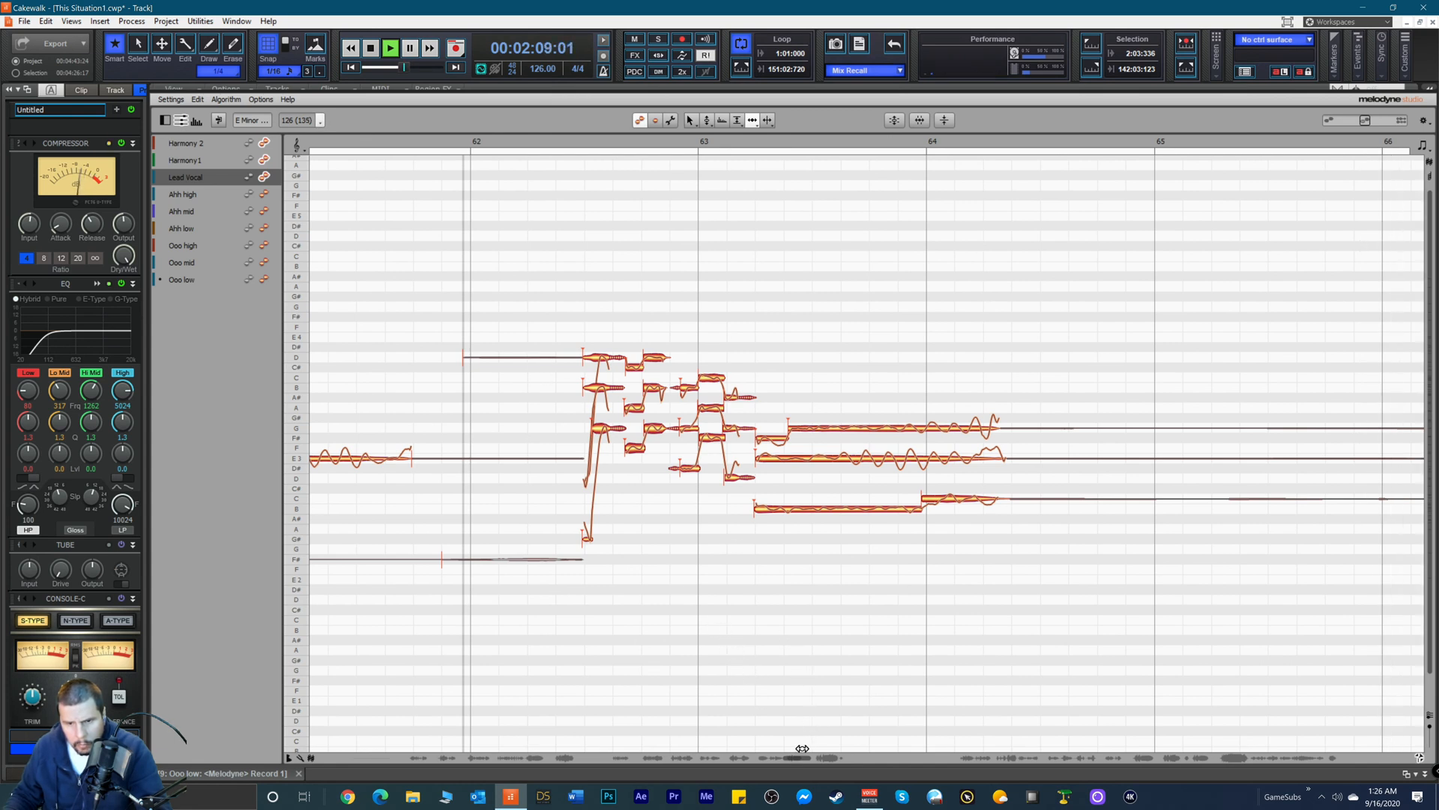
{"action": "left_click_drag", "start_coordinate": [794, 756], "coordinate": [825, 757]}
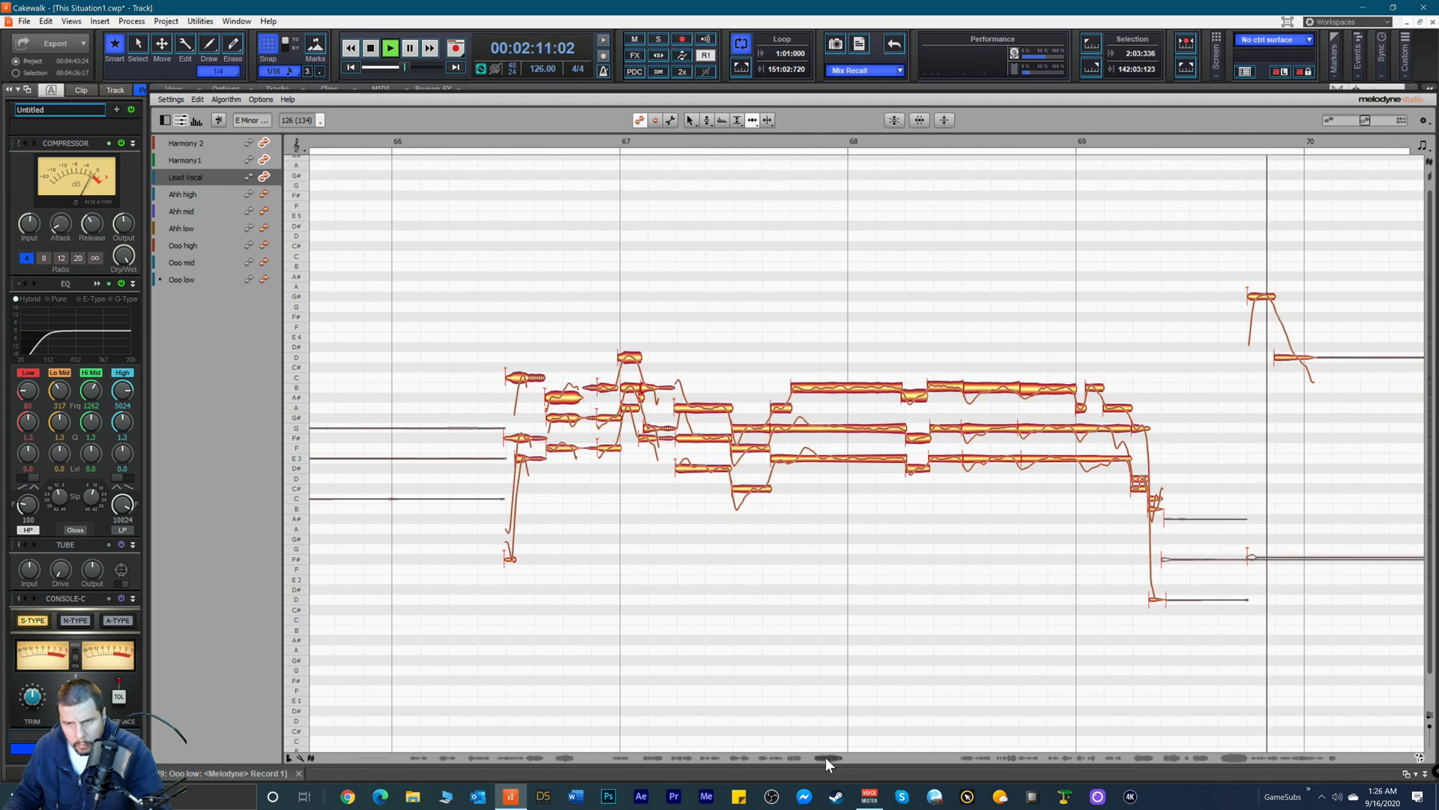
{"action": "key", "text": "space"}
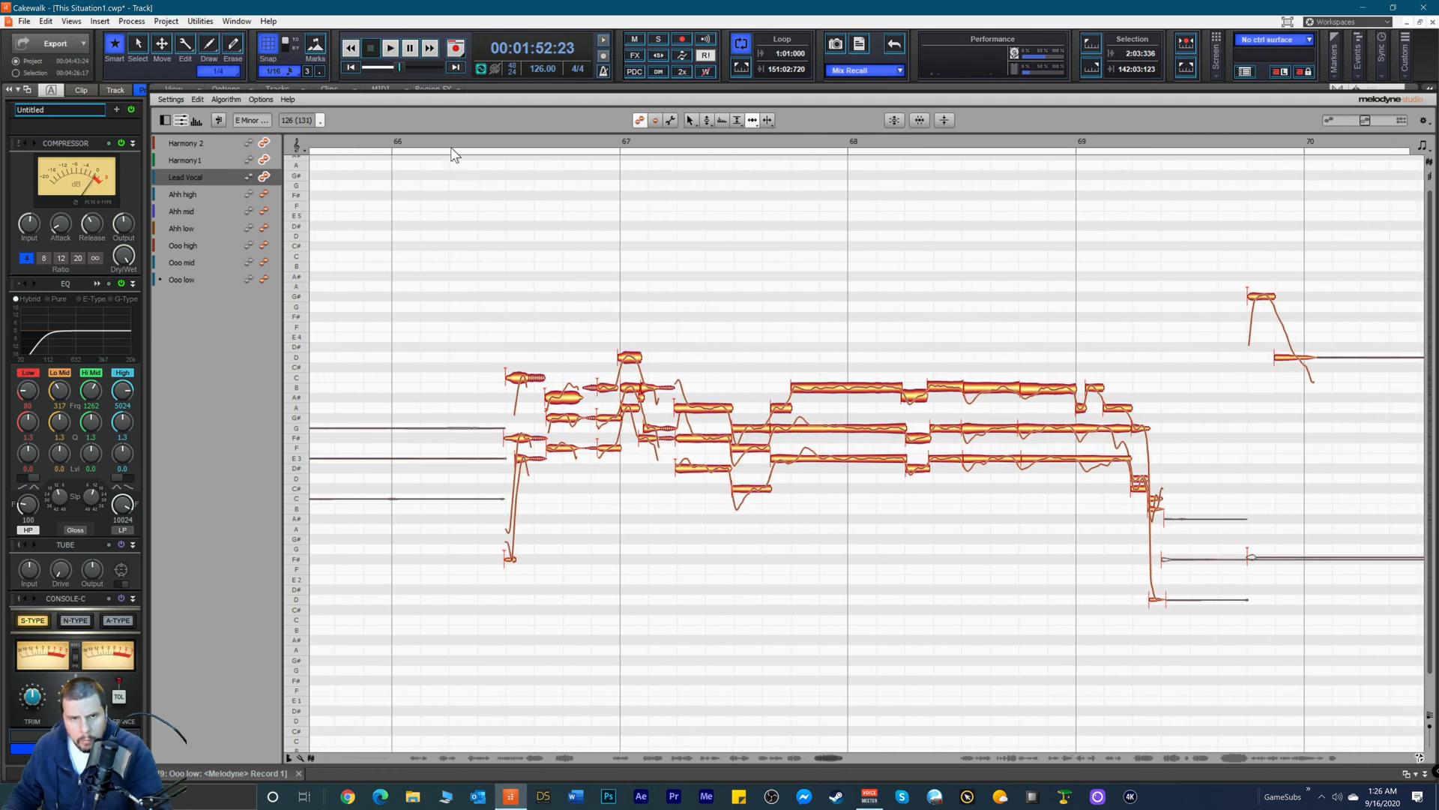
{"action": "left_click", "coordinate": [448, 147]}
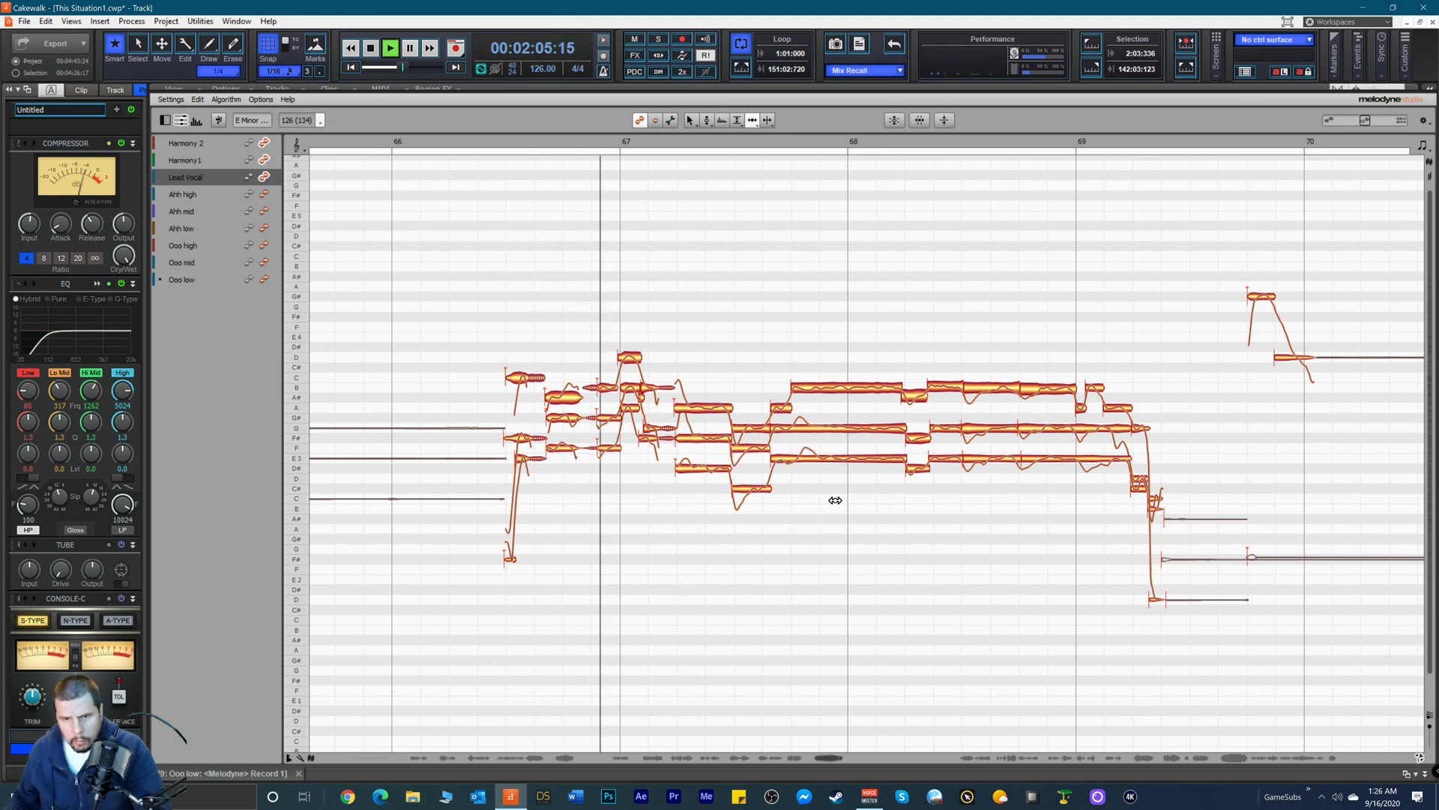
{"action": "key", "text": "space"}
{"action": "key", "text": "space"}
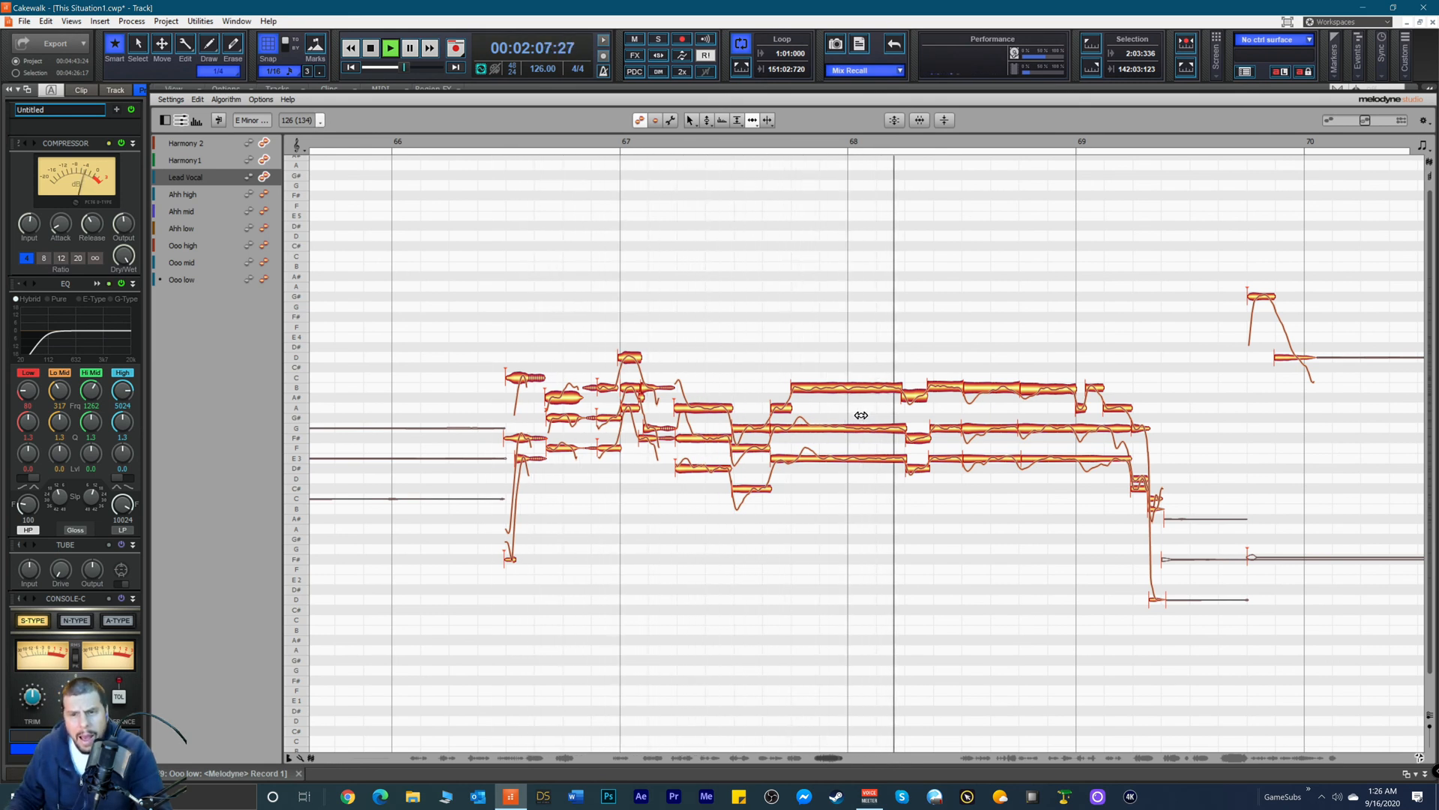
{"action": "key", "text": "space"}
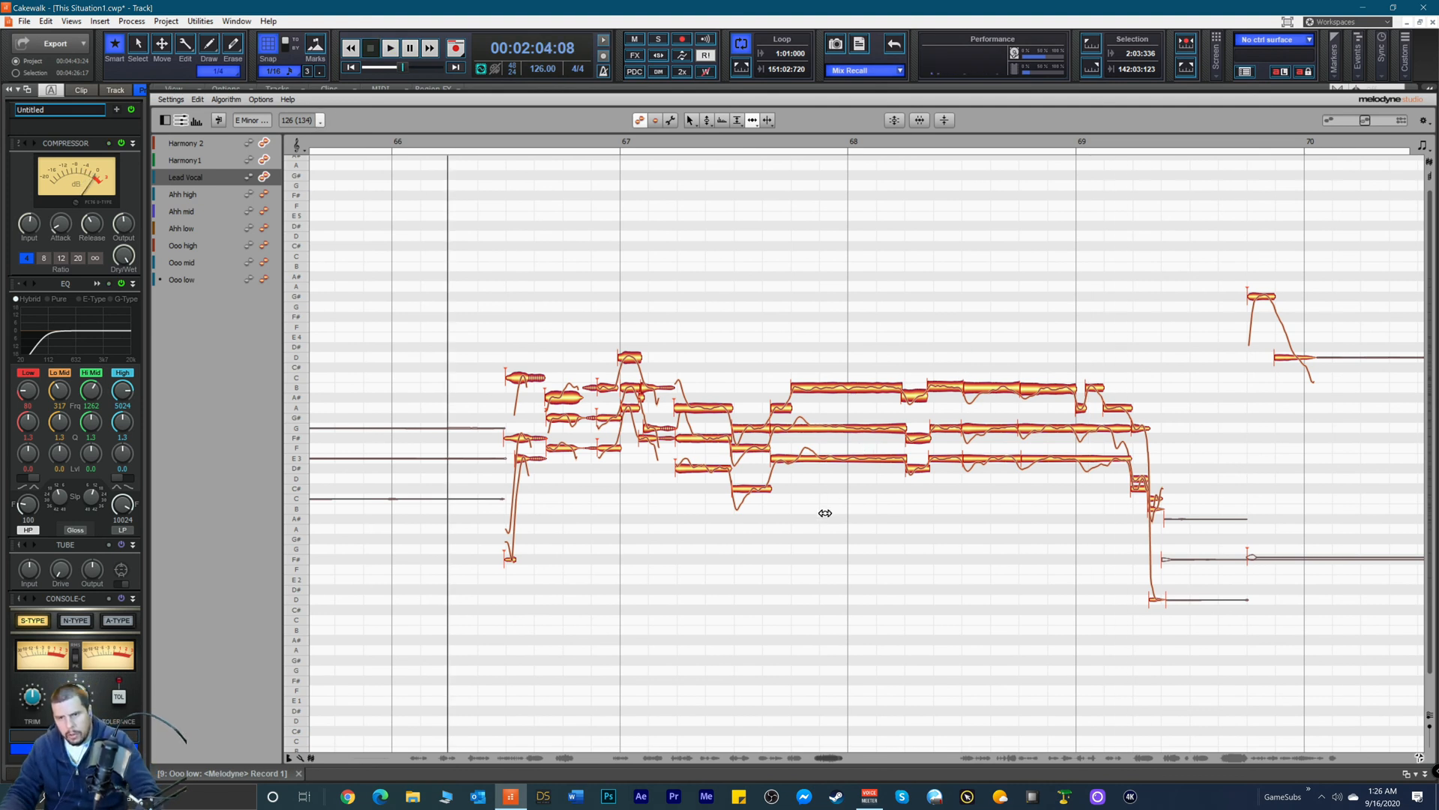
Step: Collapse the Melodyne editor and set the now time to 65:03:720 in the track view
{"action": "left_click", "coordinate": [1424, 775]}
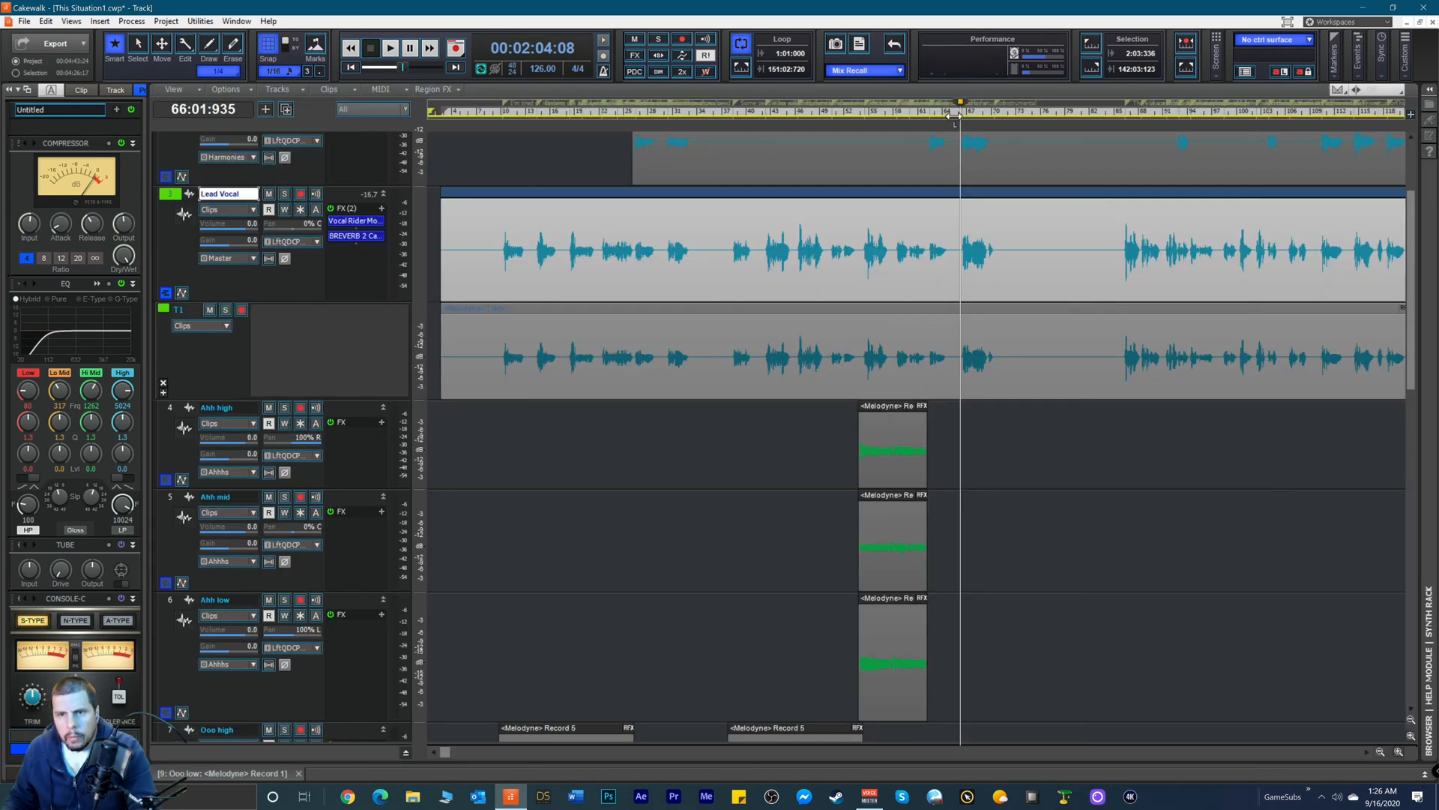
{"action": "left_click", "coordinate": [956, 110]}
{"action": "scroll", "coordinate": [932, 337], "scroll_direction": "up", "scroll_amount": 3}
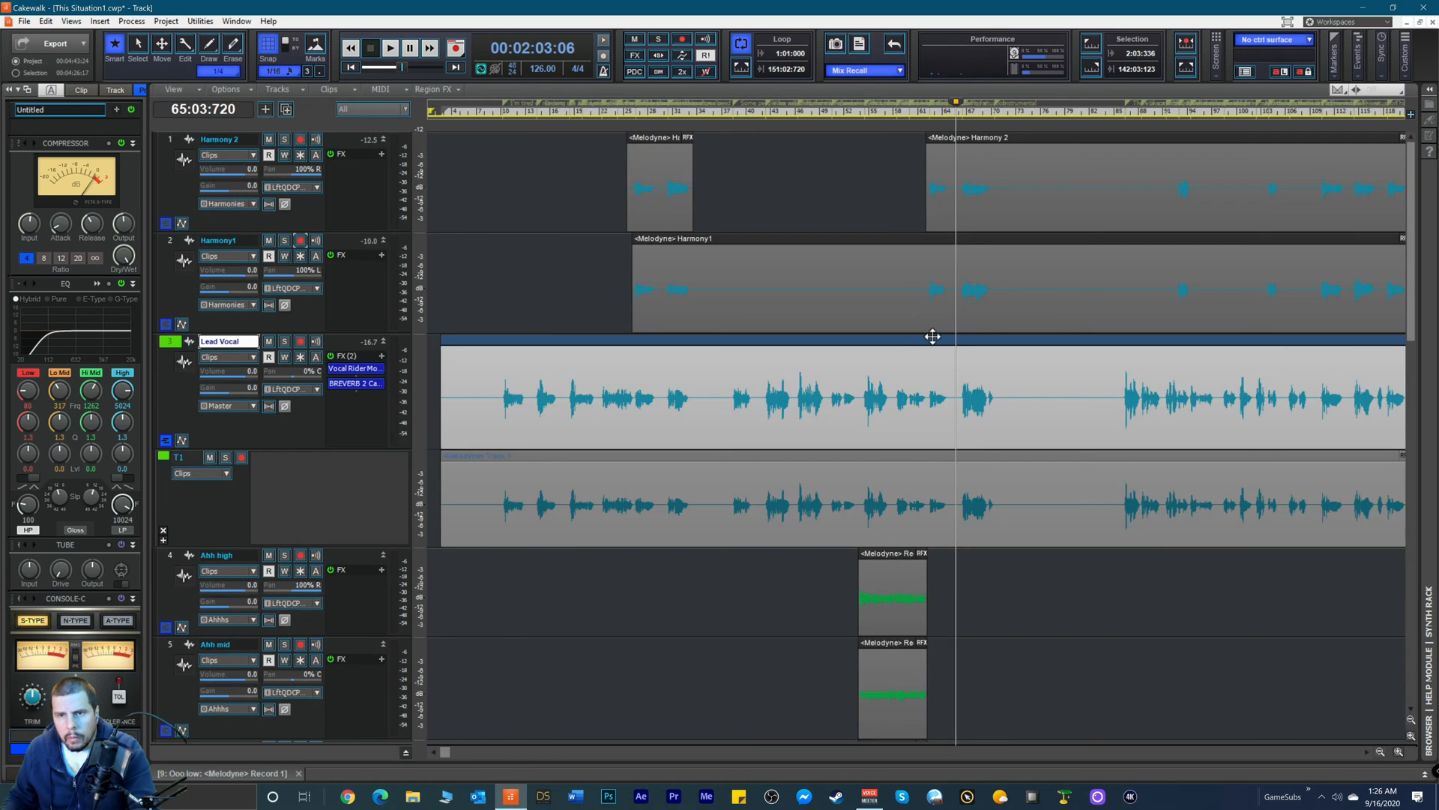
Step: Insert a new audio track above Harmony 2 and enlarge its height to show all its controls
{"action": "right_click", "coordinate": [295, 209]}
{"action": "left_click", "coordinate": [332, 216]}
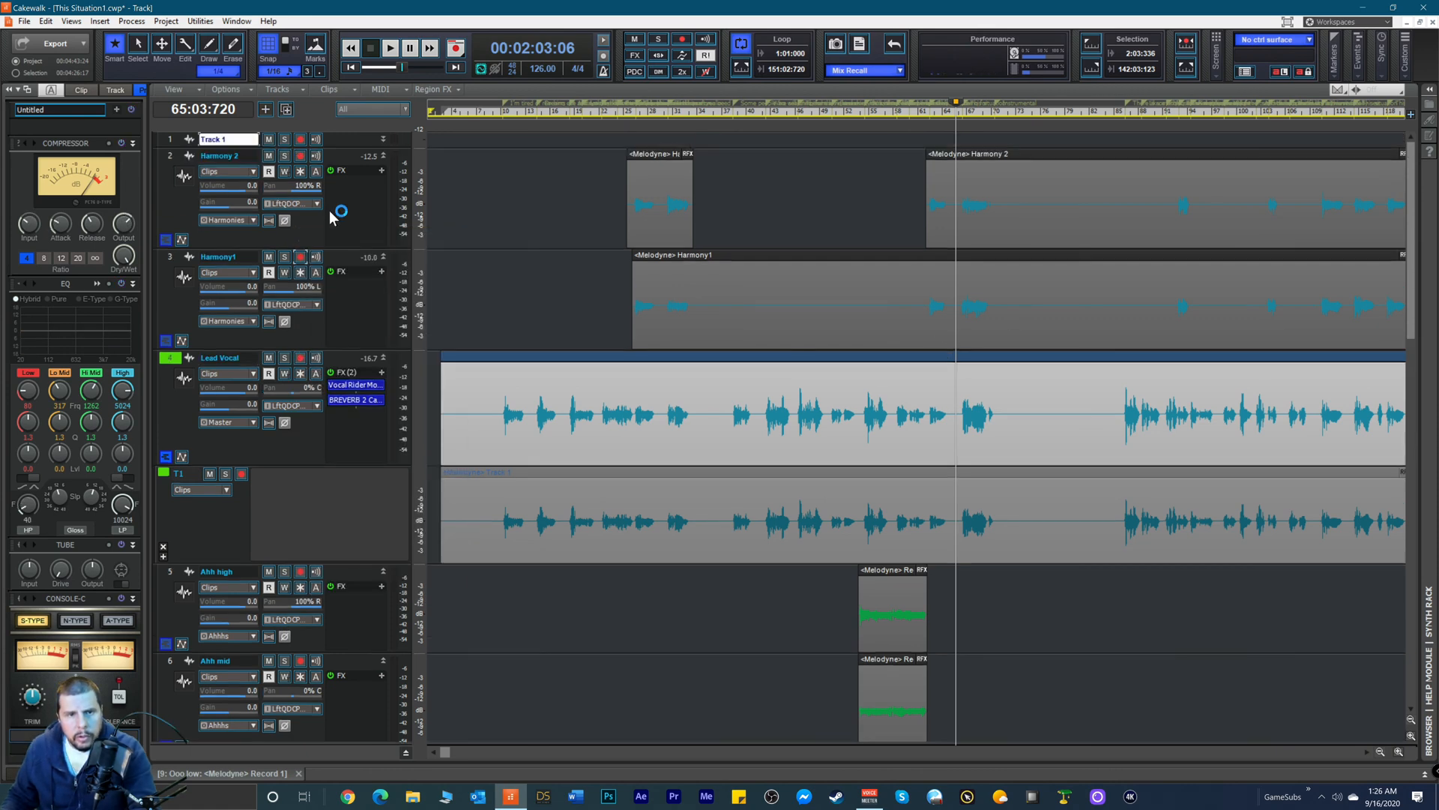
{"action": "left_click_drag", "start_coordinate": [342, 146], "coordinate": [342, 259]}
Step: Arm Track 1 for recording and set its input to Left QUAD-CAPTURE 1-2
{"action": "left_click", "coordinate": [300, 139]}
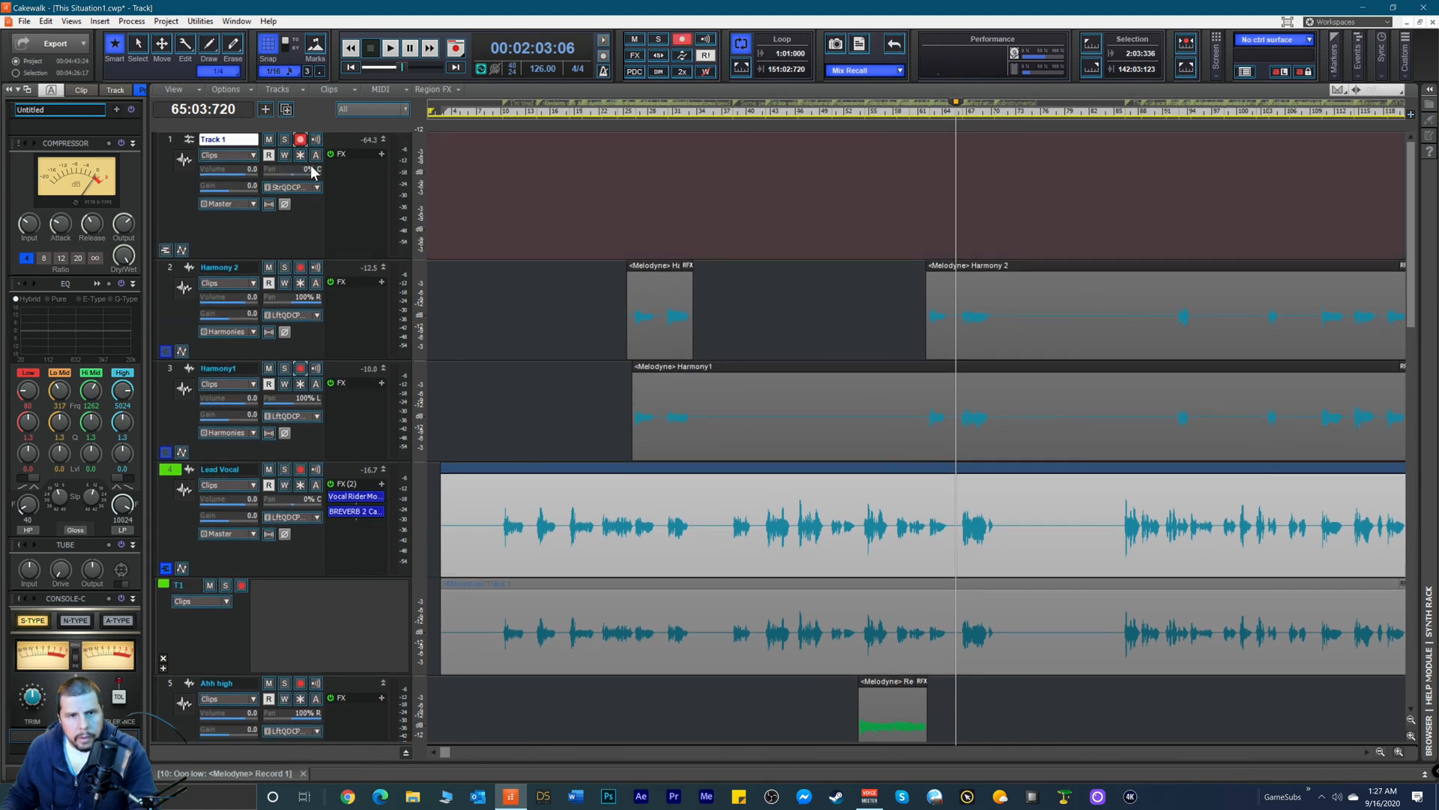
{"action": "left_click", "coordinate": [317, 187]}
{"action": "mouse_move", "coordinate": [360, 215]}
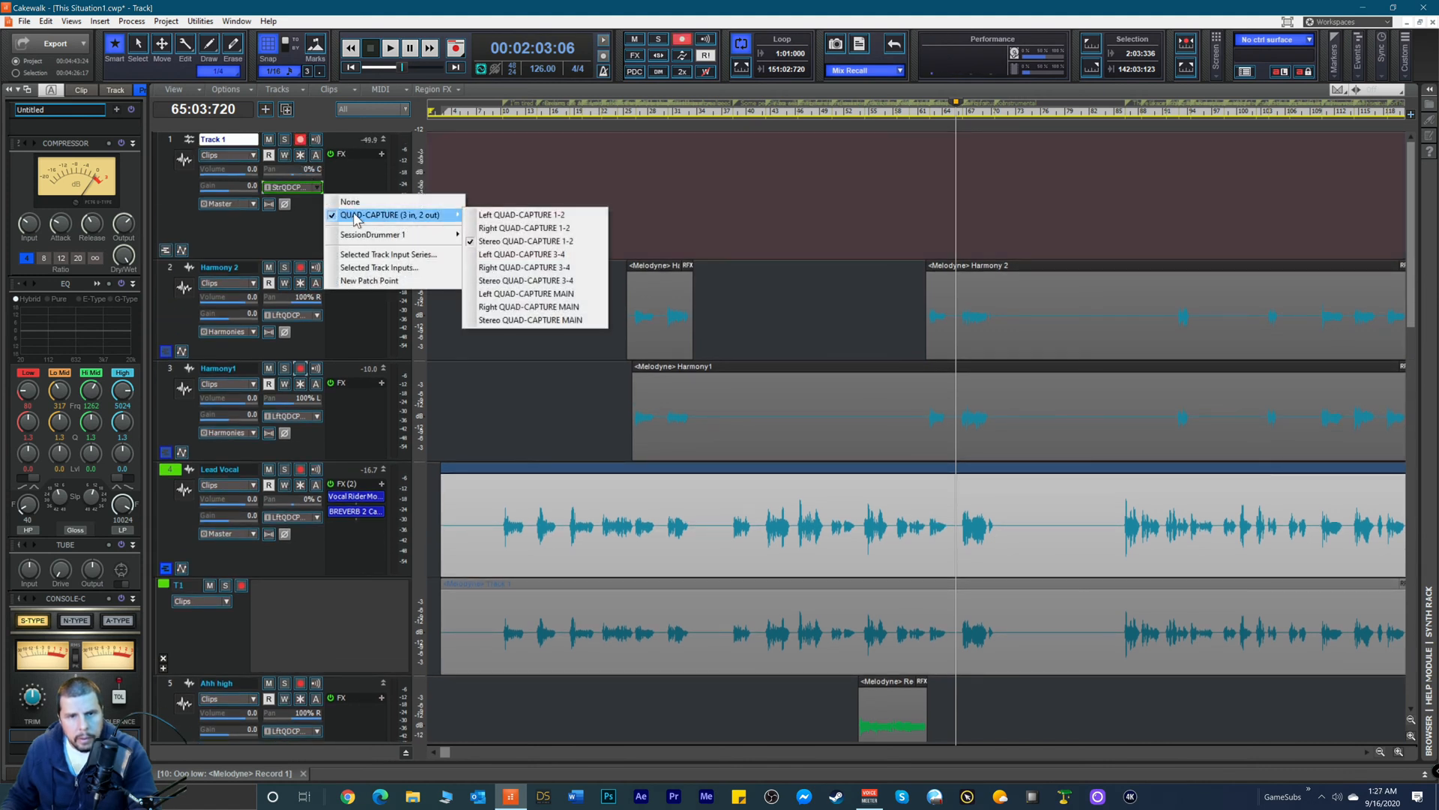
{"action": "left_click", "coordinate": [495, 216]}
Step: Play the phrase from bar 65 into bar 69 repeatedly to rehearse the new vocal part
{"action": "key", "text": "space"}
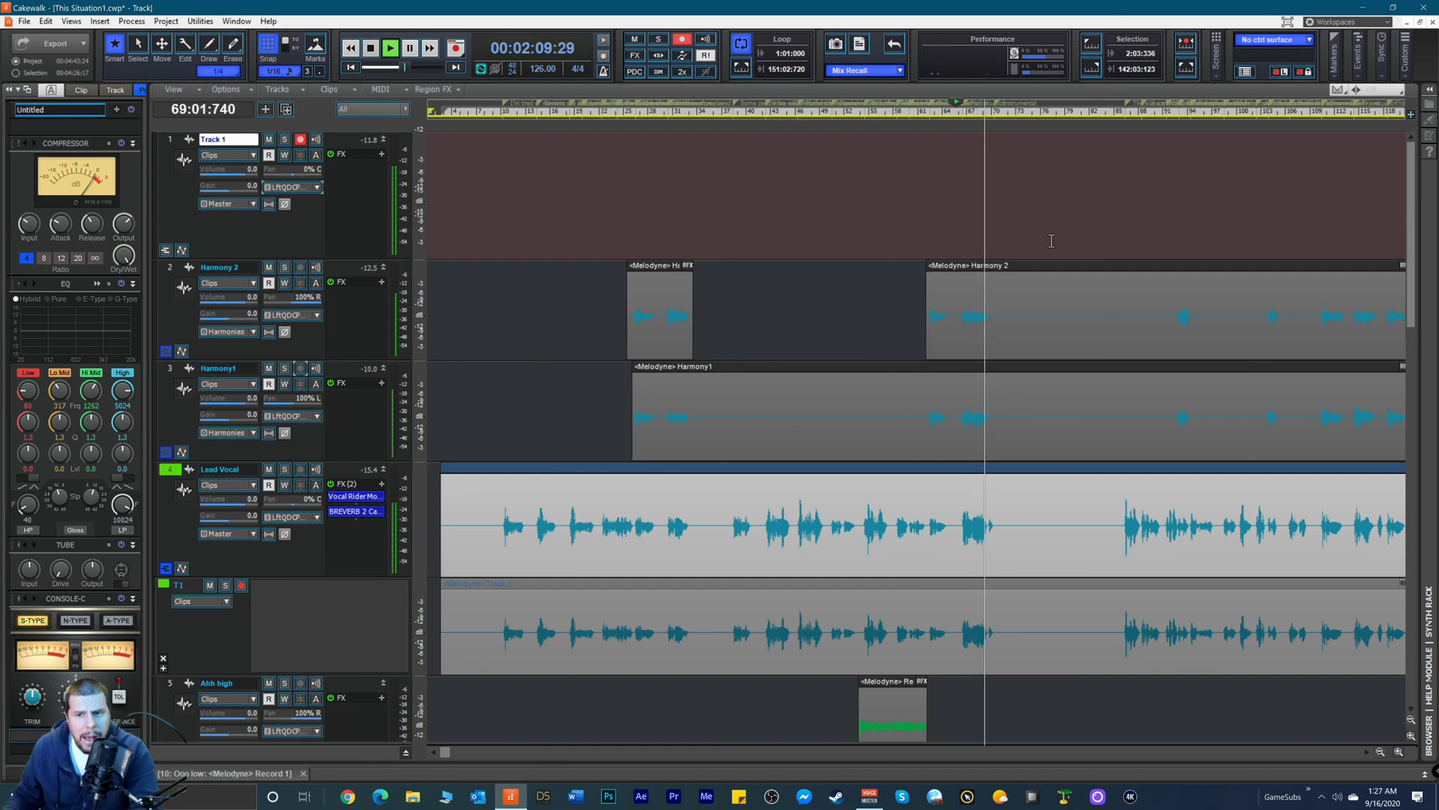
{"action": "key", "text": "space"}
{"action": "key", "text": "space"}
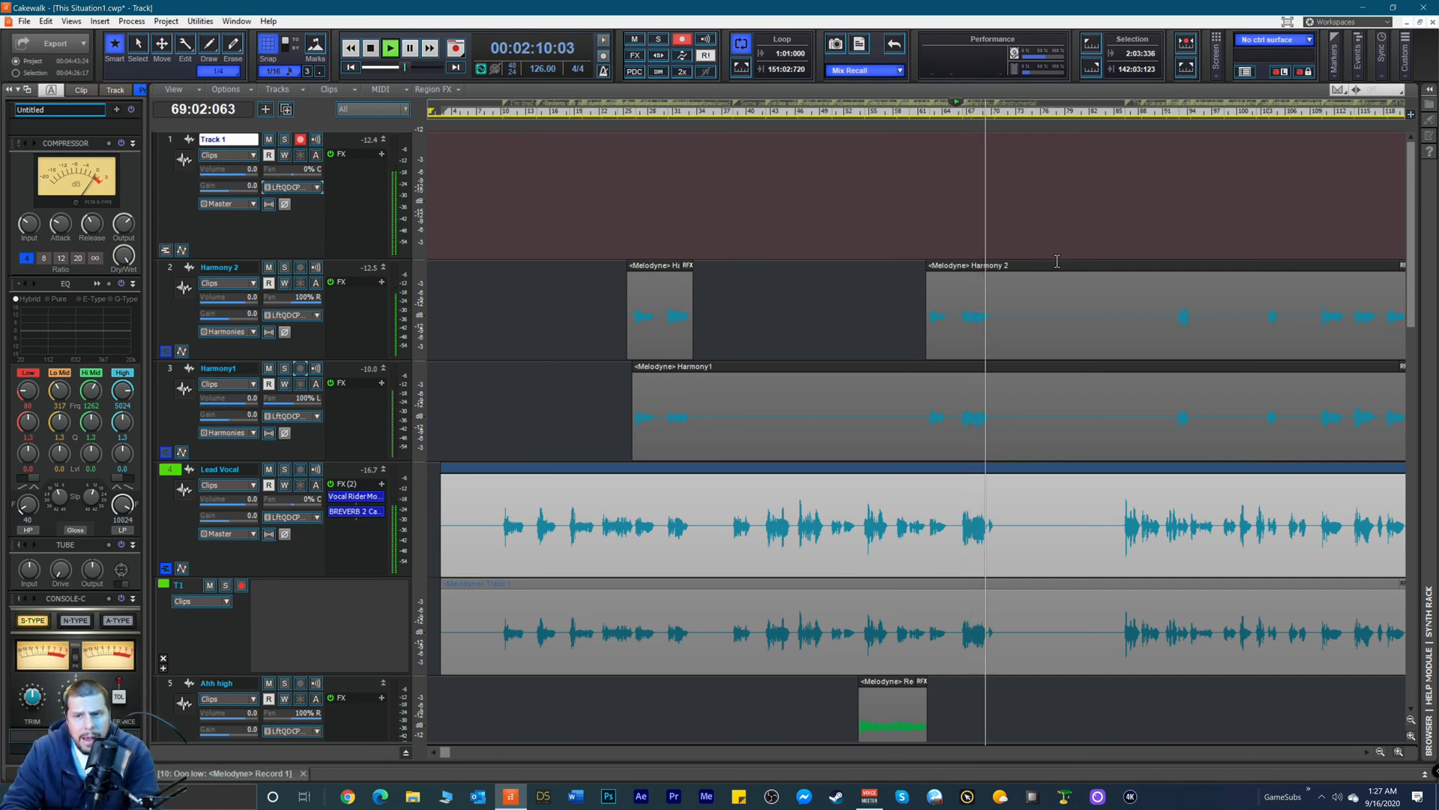
{"action": "key", "text": "space"}
{"action": "key", "text": "space"}
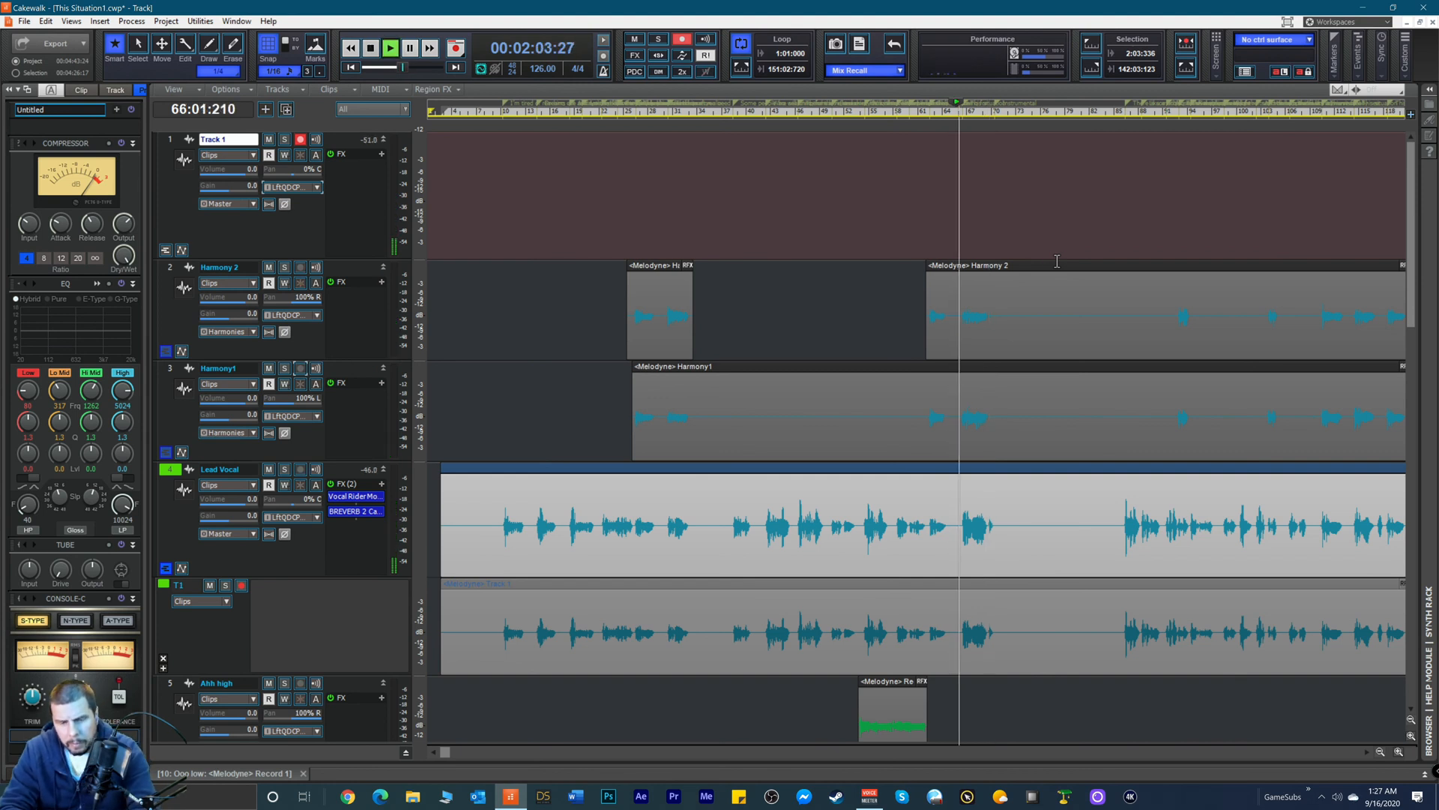
{"action": "key", "text": "space"}
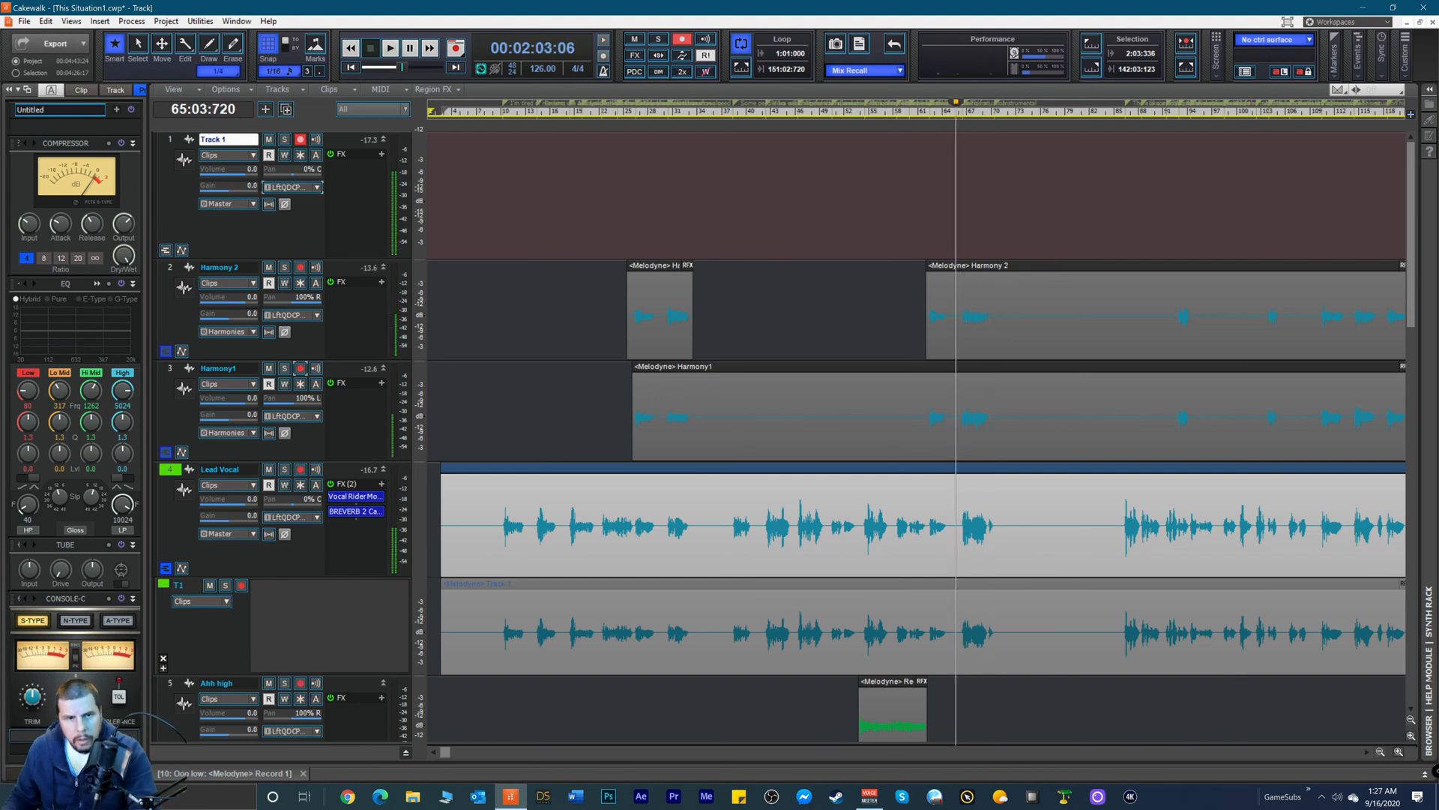
Step: Record a trial vocal take on Track 1 from bar 65 using Left QUAD-CAPTURE 1-2, and delete the take
{"action": "left_click", "coordinate": [314, 185]}
{"action": "mouse_move", "coordinate": [450, 215]}
{"action": "left_click", "coordinate": [494, 215]}
{"action": "key", "text": "space"}
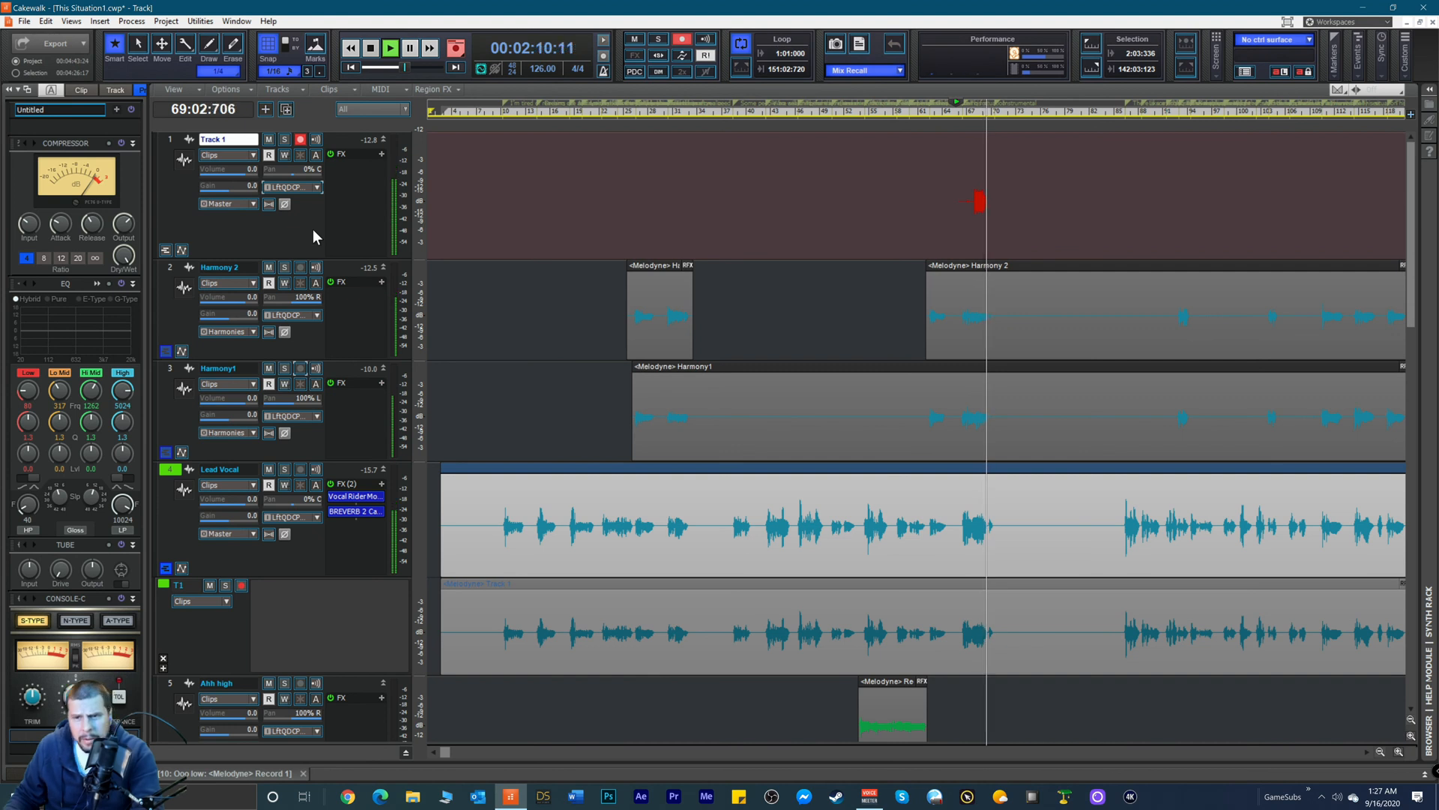
{"action": "key", "text": "space"}
{"action": "key", "text": "space"}
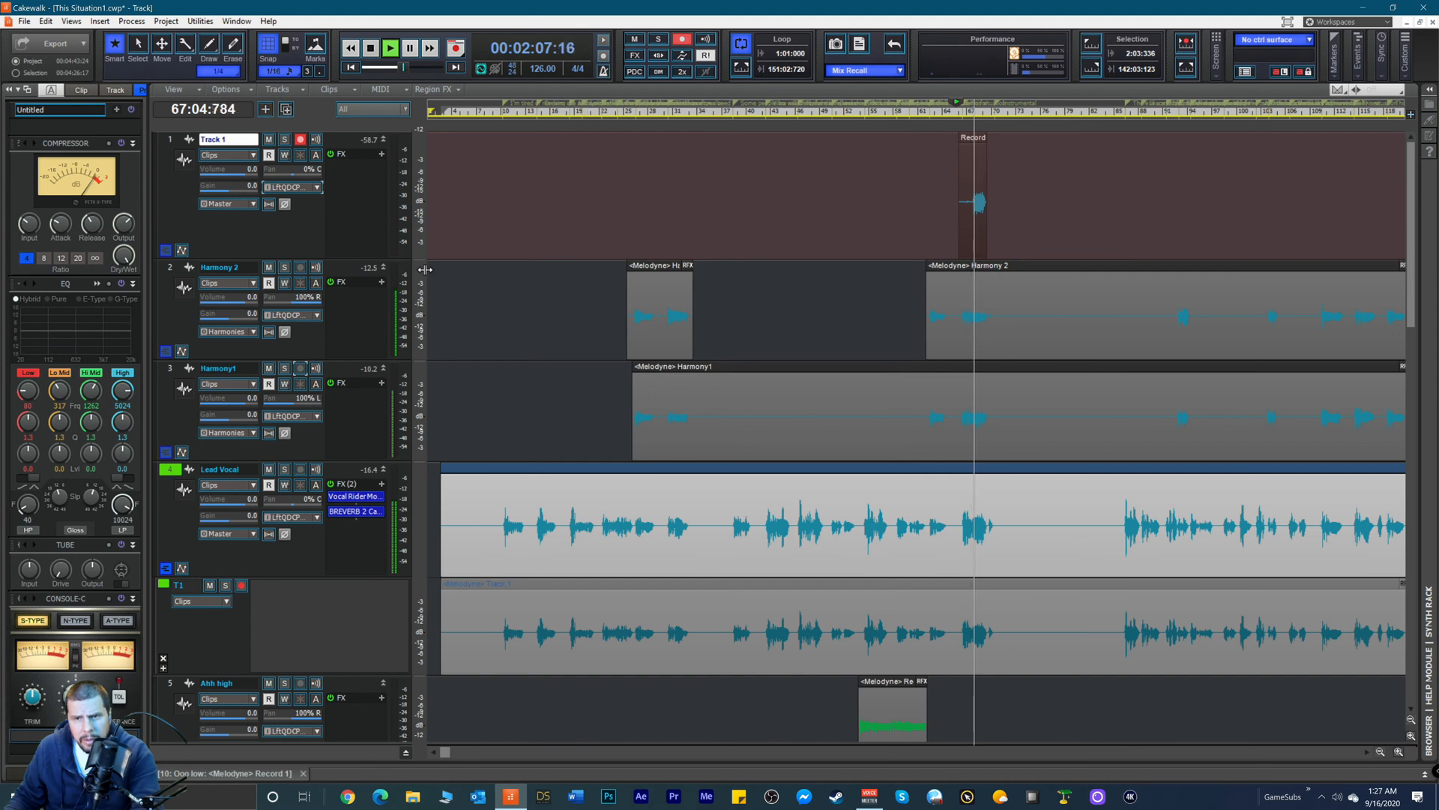
{"action": "key", "text": "space"}
{"action": "left_click_drag", "start_coordinate": [920, 188], "coordinate": [1030, 221]}
{"action": "key", "text": "Delete"}
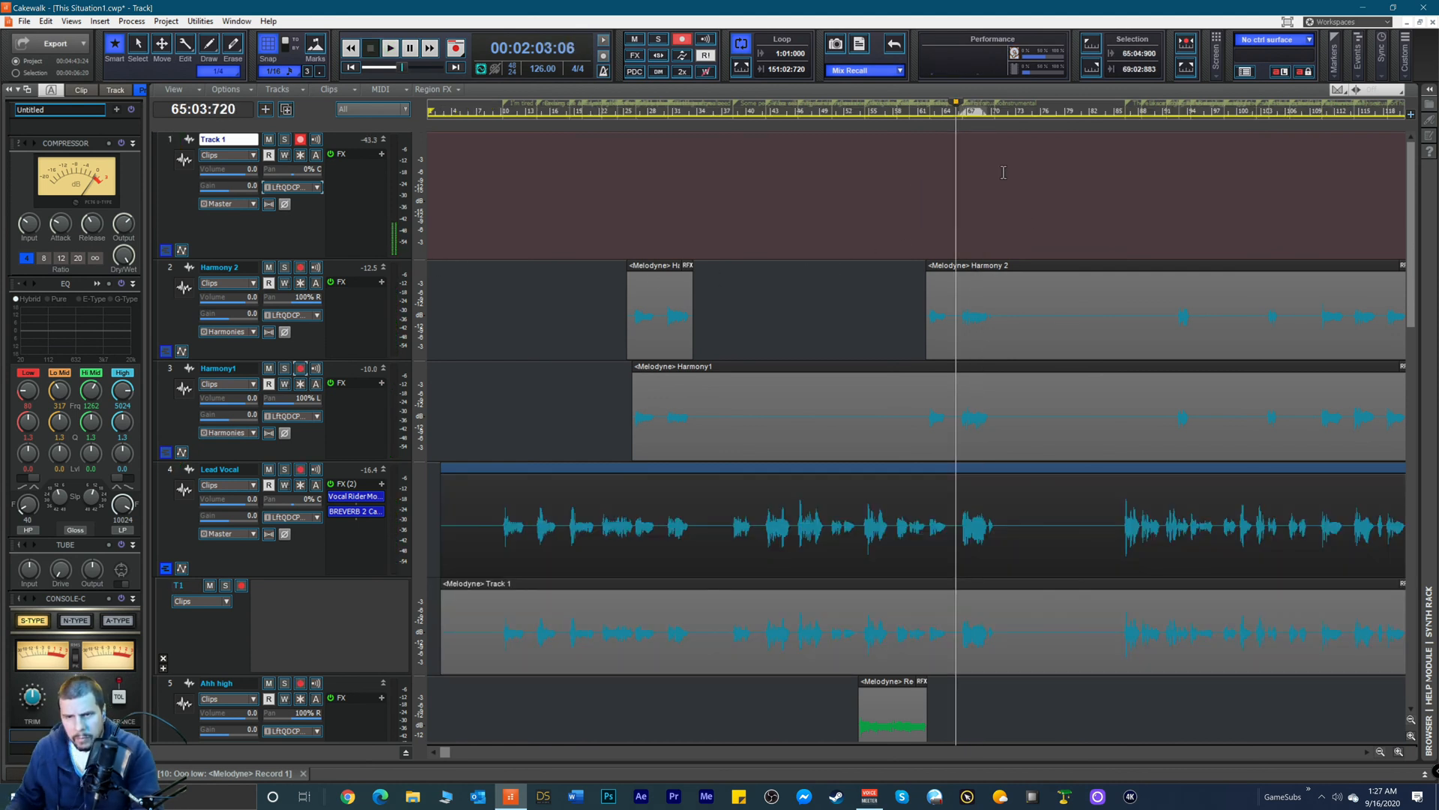
Step: Record a new vocal take on Track 1 starting from 63:04:240 and running past bar 69
{"action": "left_click", "coordinate": [940, 111]}
{"action": "key", "text": "space"}
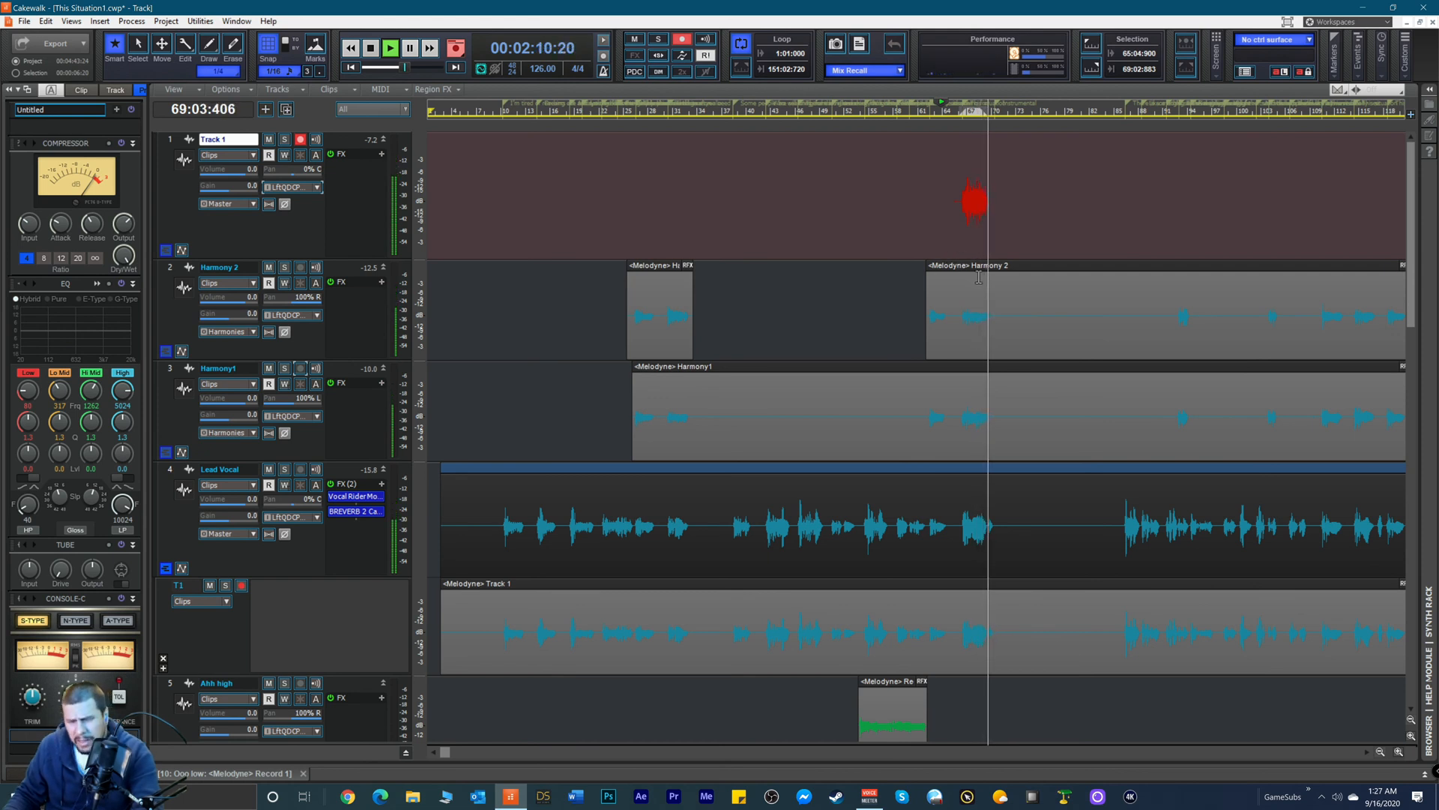
{"action": "key", "text": "space"}
Step: Play back the new take and set Track 1's pan to 67% L and its volume to -13.2
{"action": "key", "text": "space"}
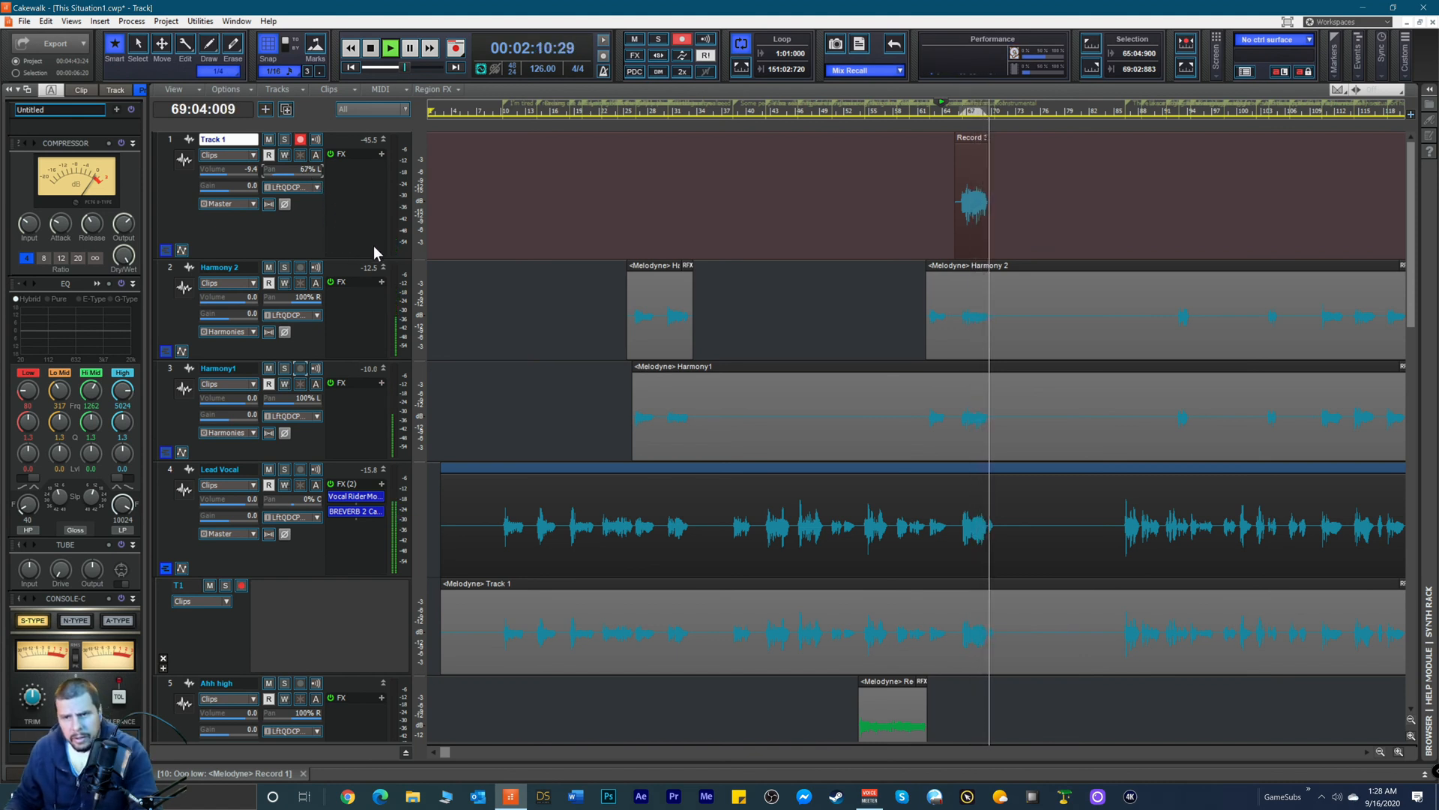
{"action": "key", "text": "space"}
{"action": "scroll", "coordinate": [228, 174], "scroll_direction": "down", "scroll_amount": 4}
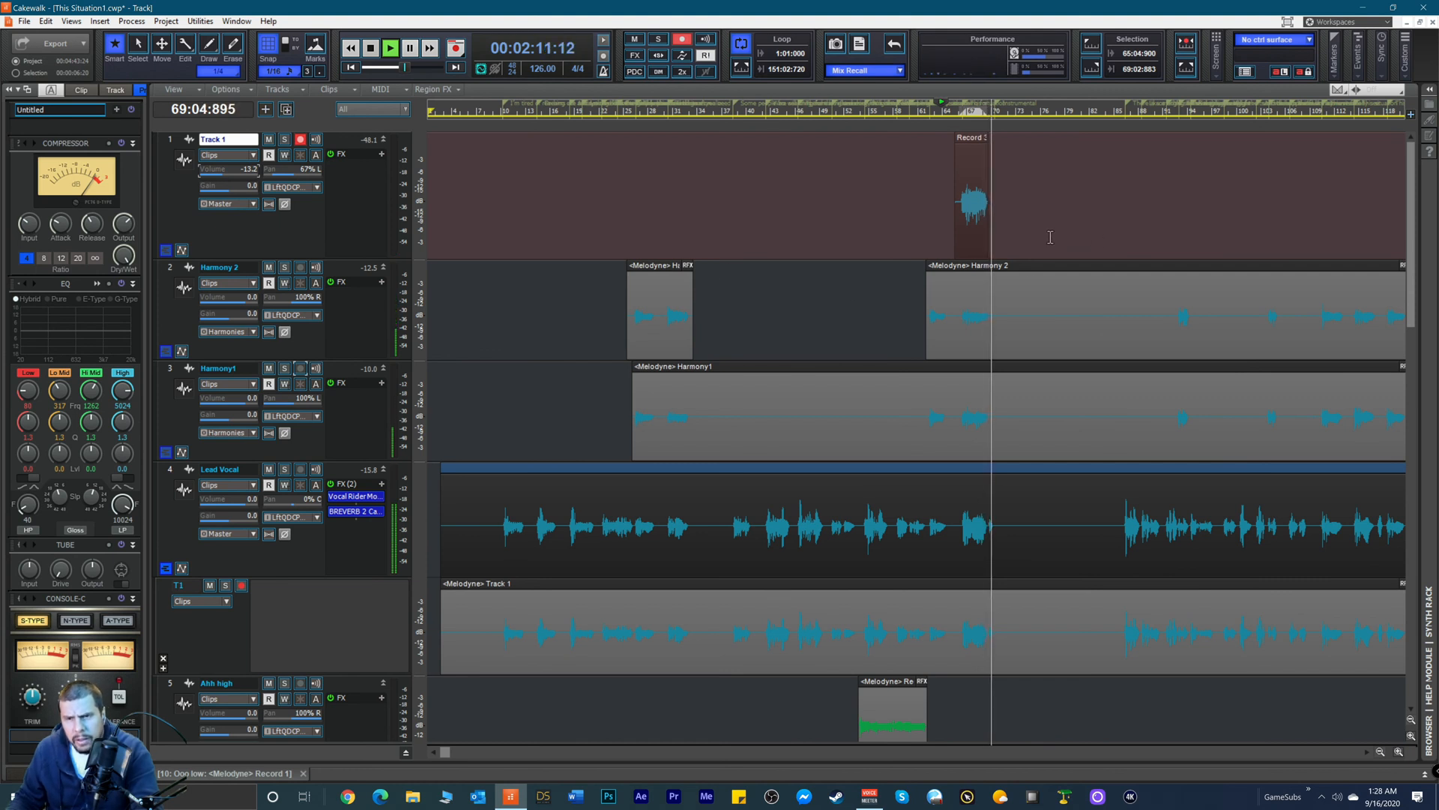
{"action": "key", "text": "space"}
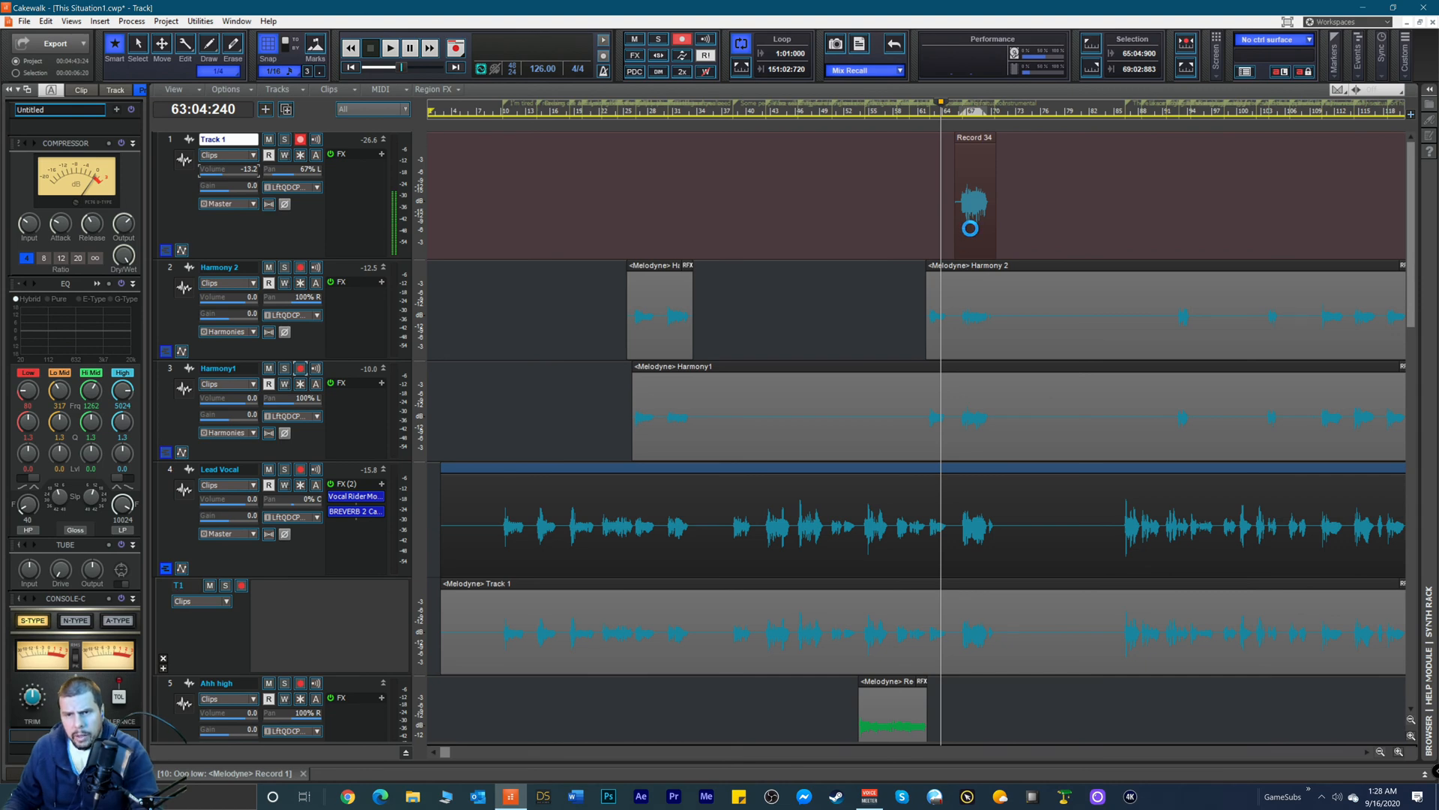
Step: Create a Melodyne region effect on the new Track 1 clip and show only Track 1's notes for editing
{"action": "right_click", "coordinate": [970, 228]}
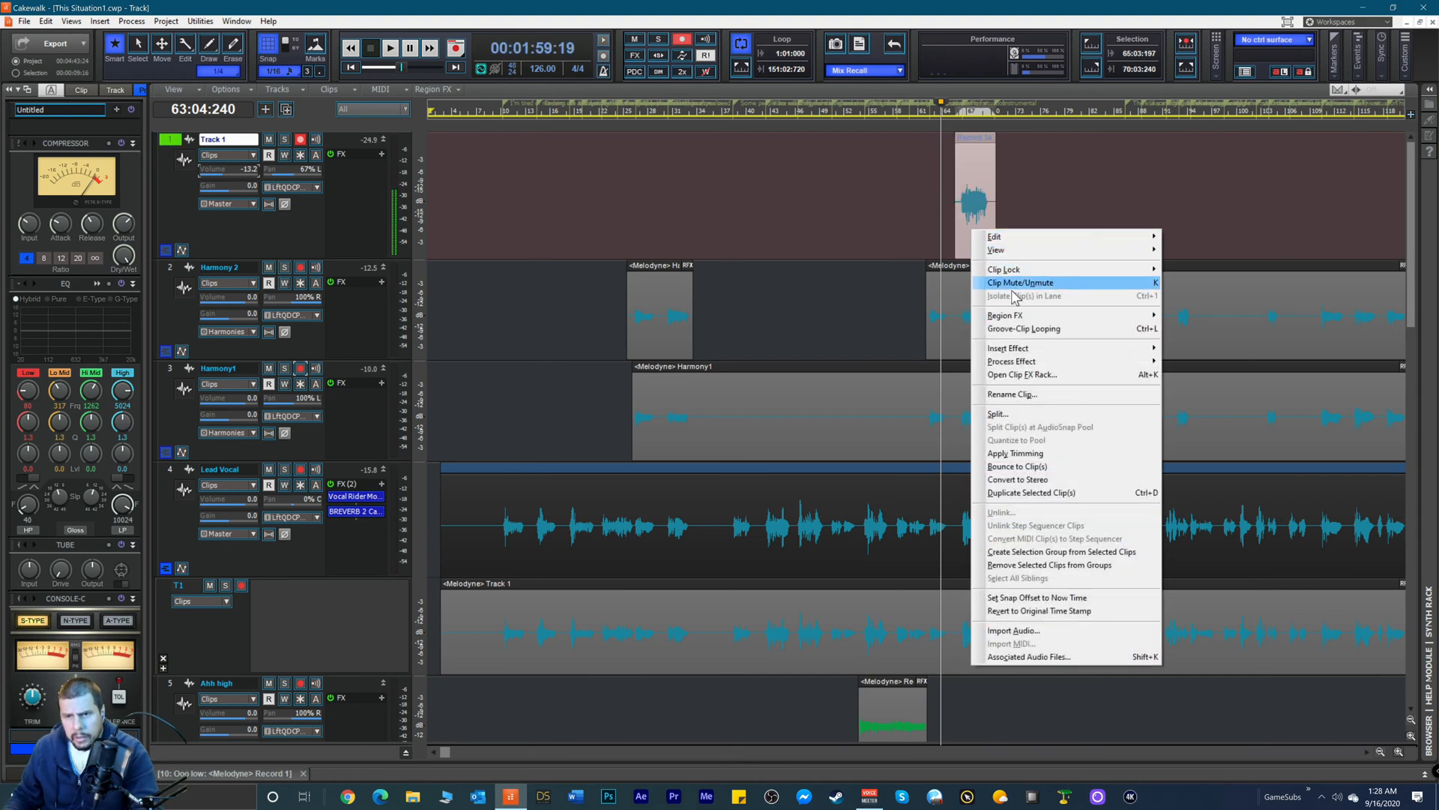
{"action": "mouse_move", "coordinate": [1047, 322]}
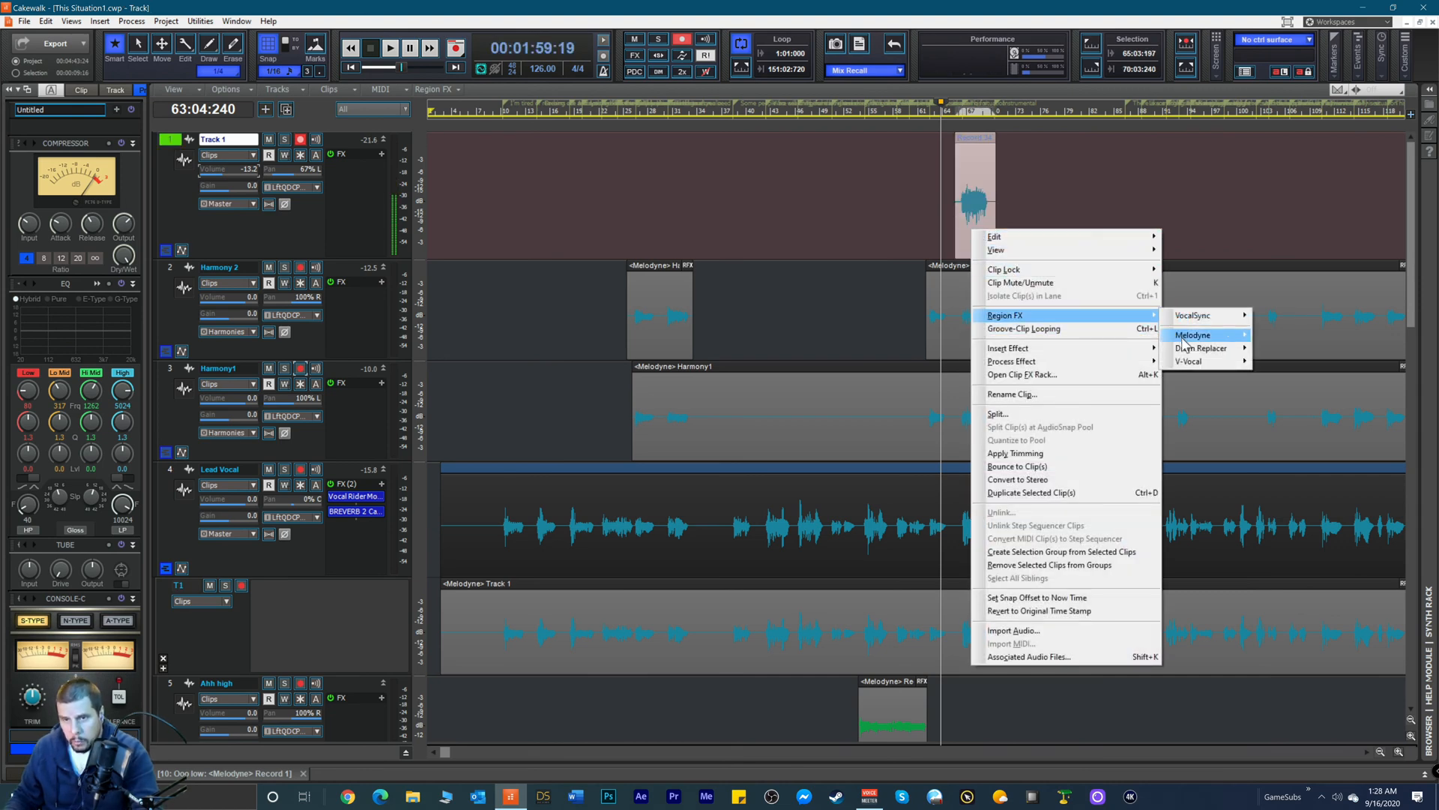
{"action": "mouse_move", "coordinate": [1184, 341]}
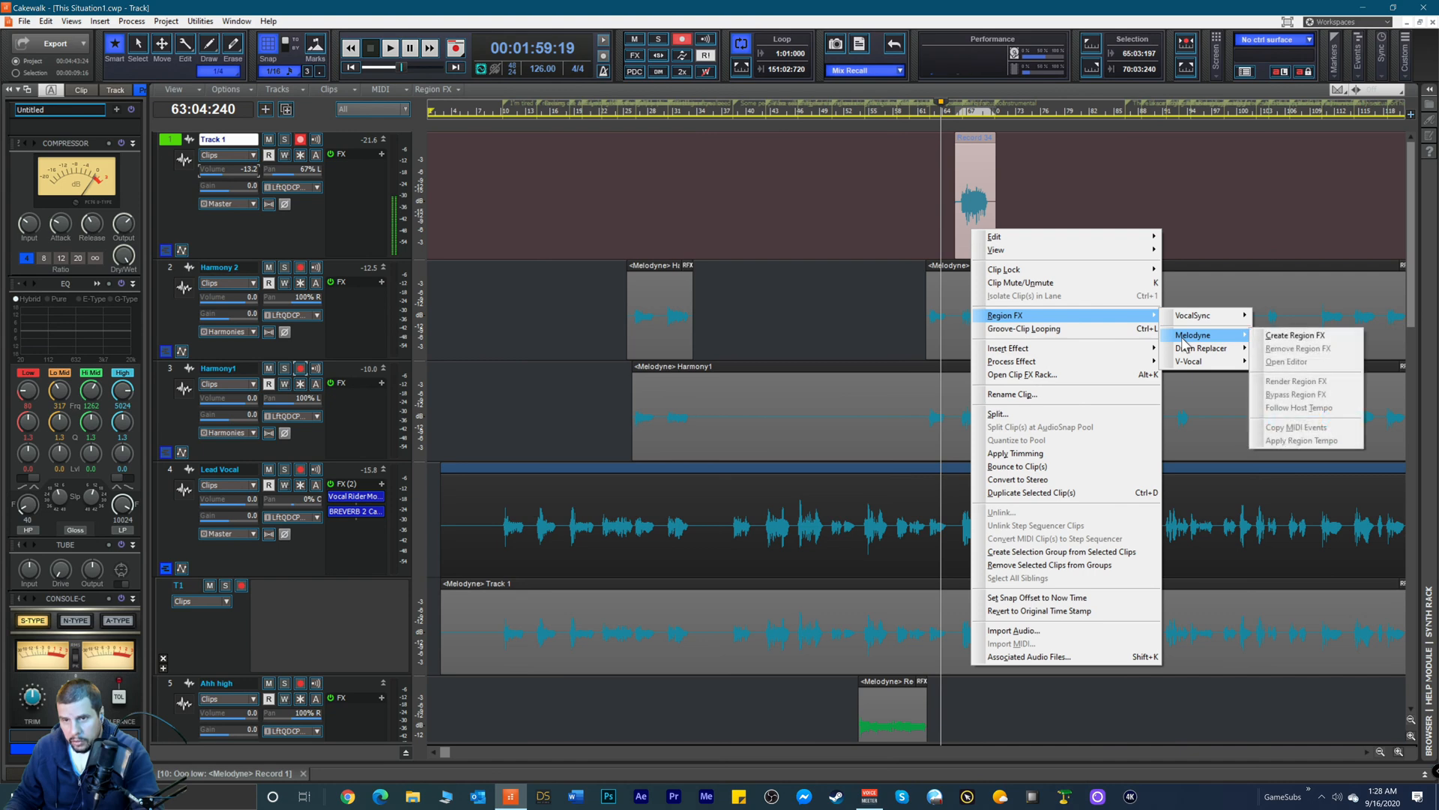
{"action": "left_click", "coordinate": [1277, 340]}
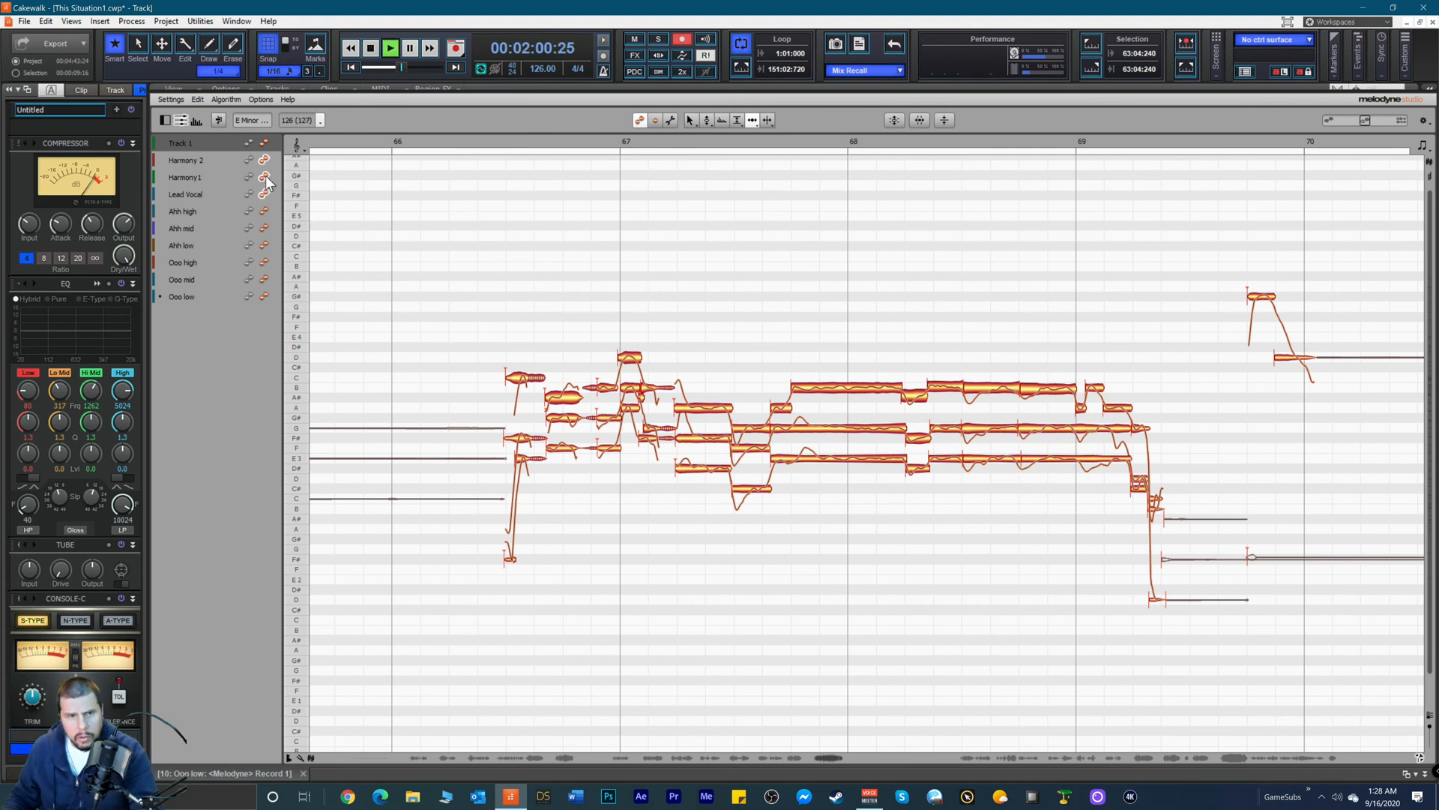
{"action": "left_click", "coordinate": [263, 145]}
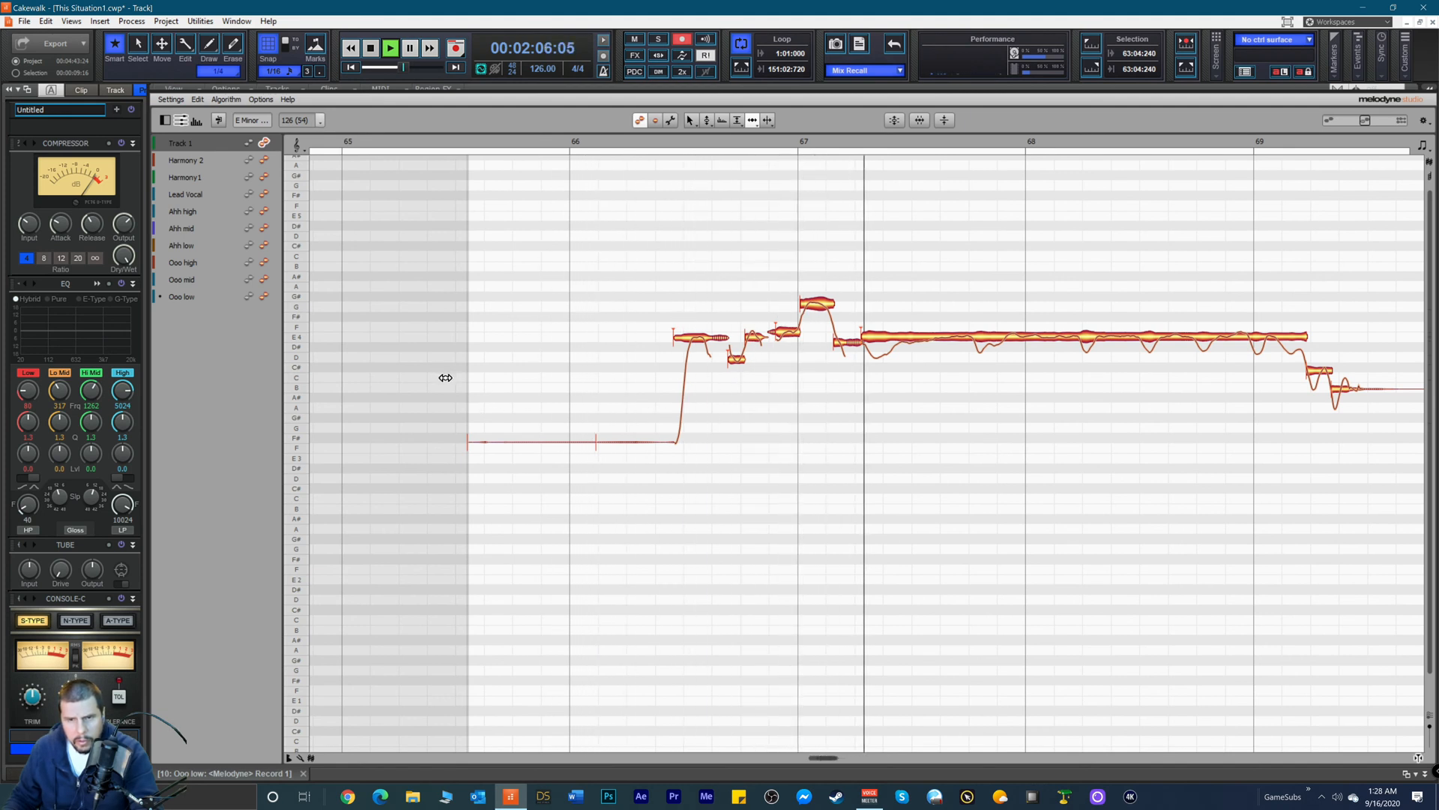
{"action": "key", "text": "space"}
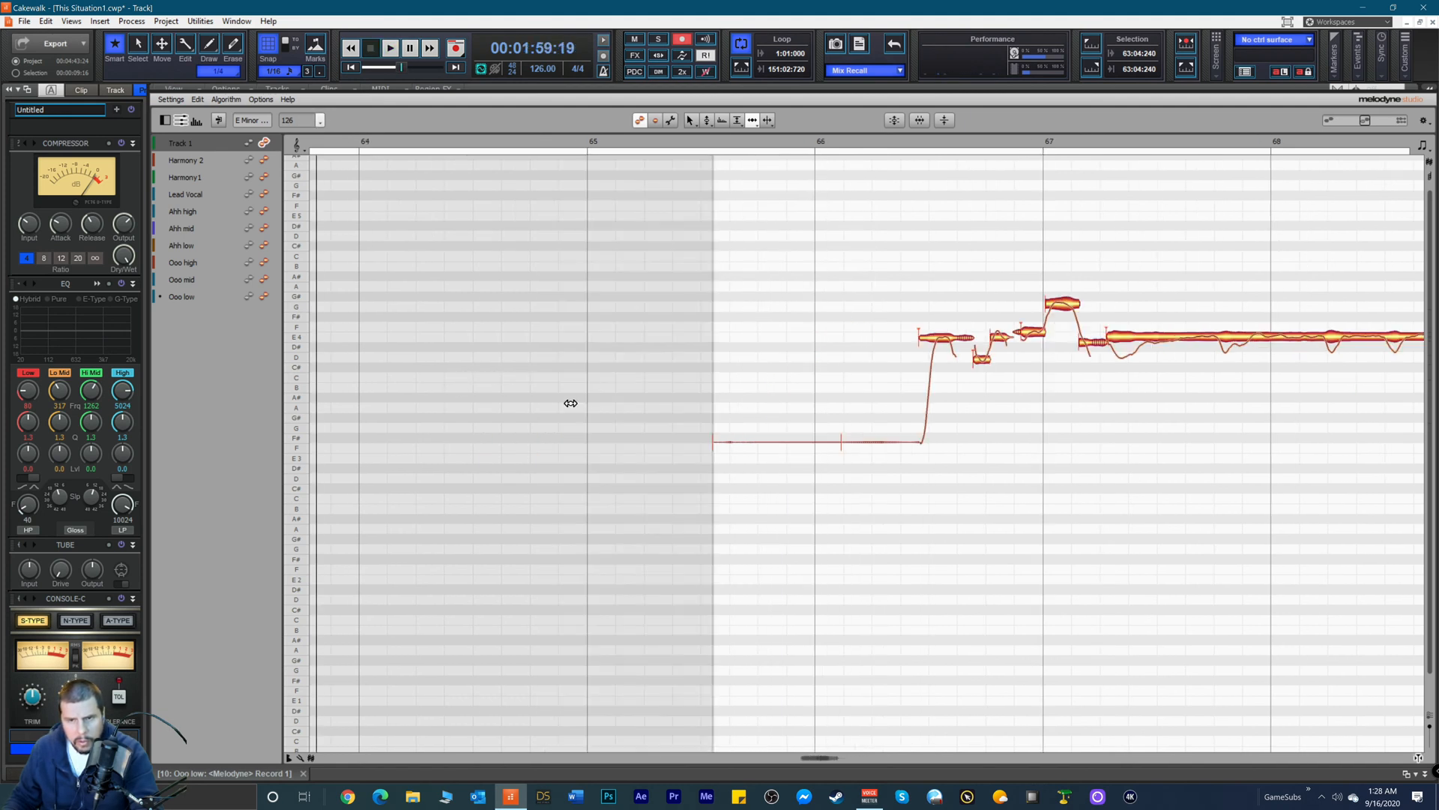
Step: Turn down the low-level noise notes before the Track 1 phrase with the Amplitude tool, and play from just after bar 66
{"action": "left_click_drag", "start_coordinate": [712, 422], "coordinate": [899, 521]}
{"action": "right_click", "coordinate": [851, 480]}
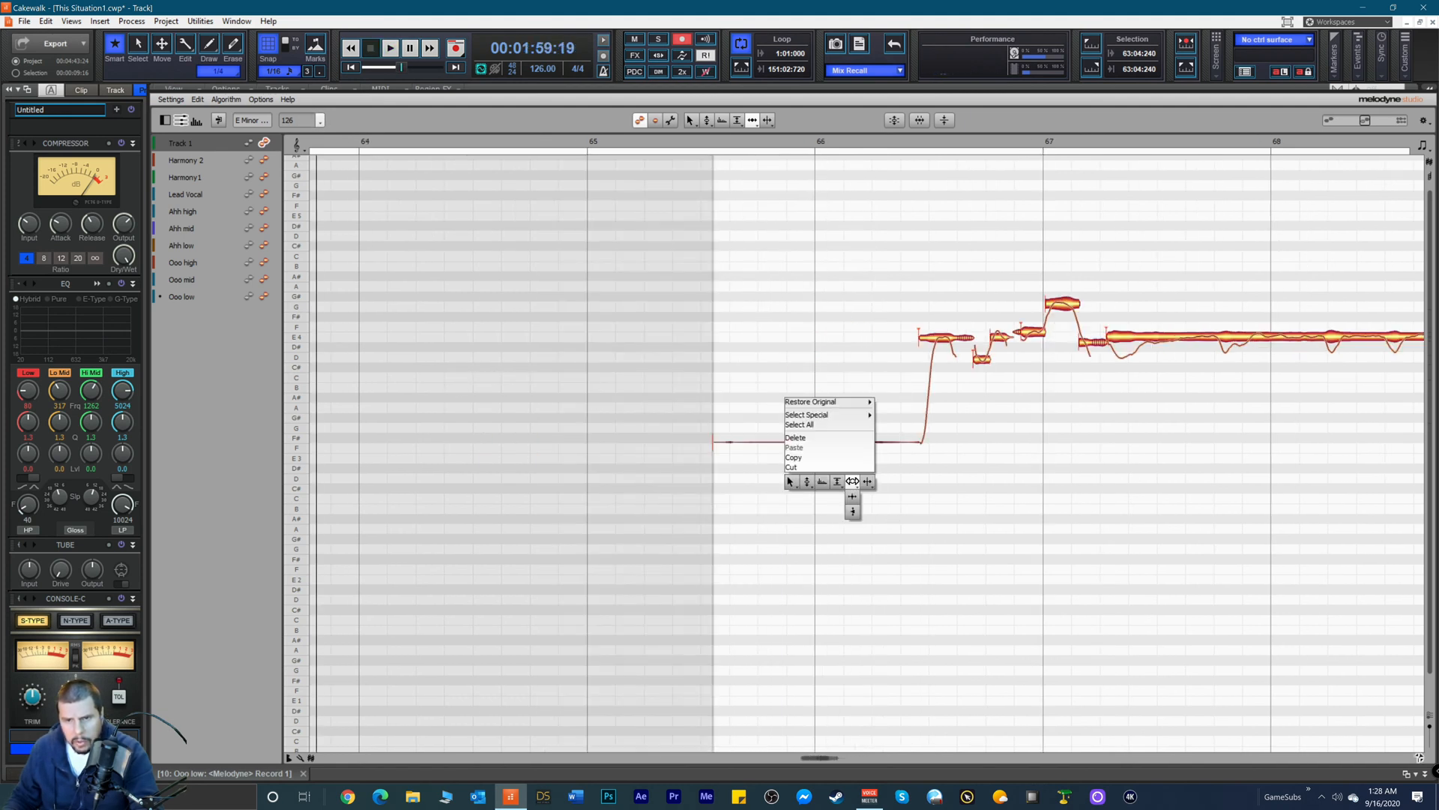
{"action": "left_click", "coordinate": [836, 483]}
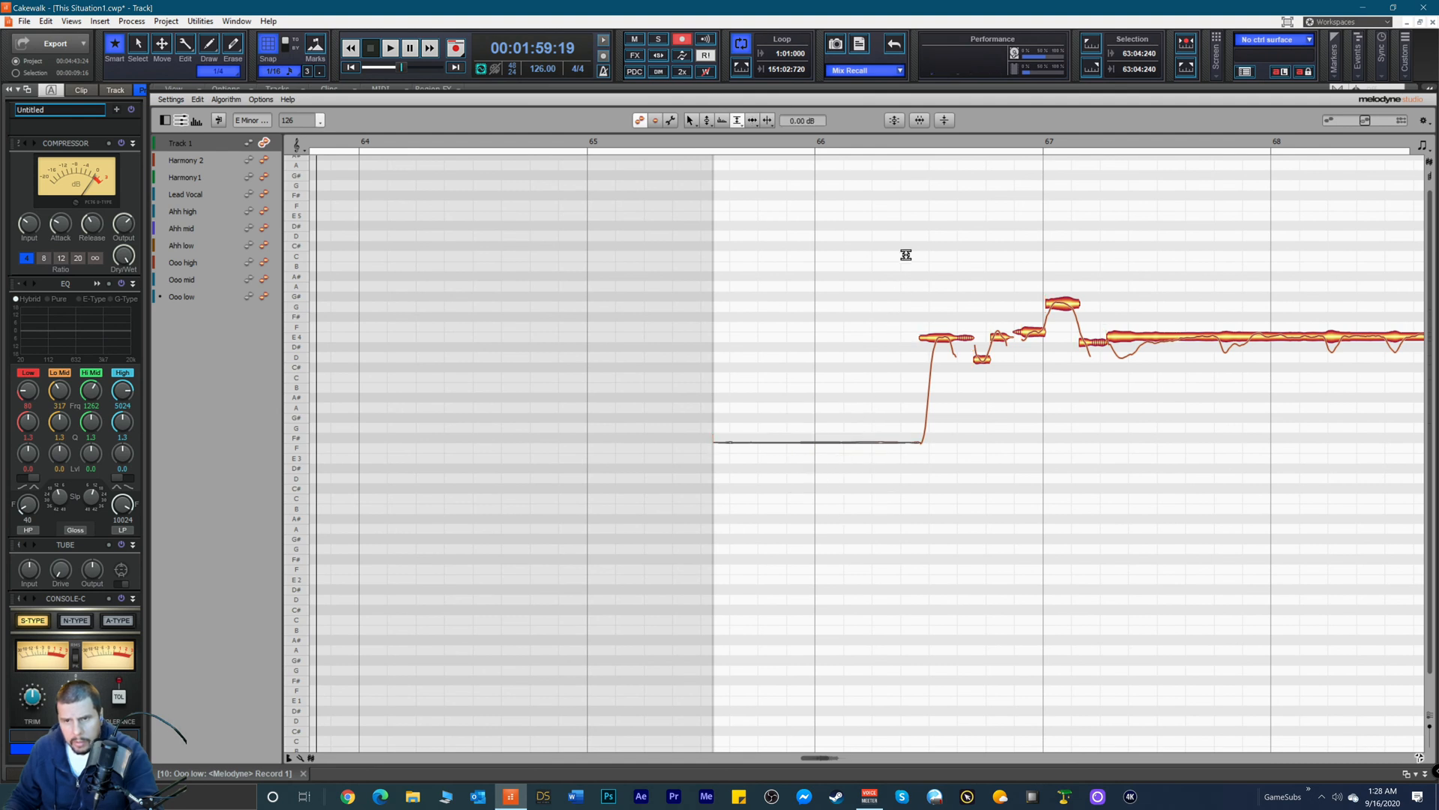
{"action": "left_click", "coordinate": [904, 138]}
Step: Shift the G#, short E and long E note starts around bar 67 slightly earlier with the Time tool, checking by playback
{"action": "right_click", "coordinate": [1017, 162]}
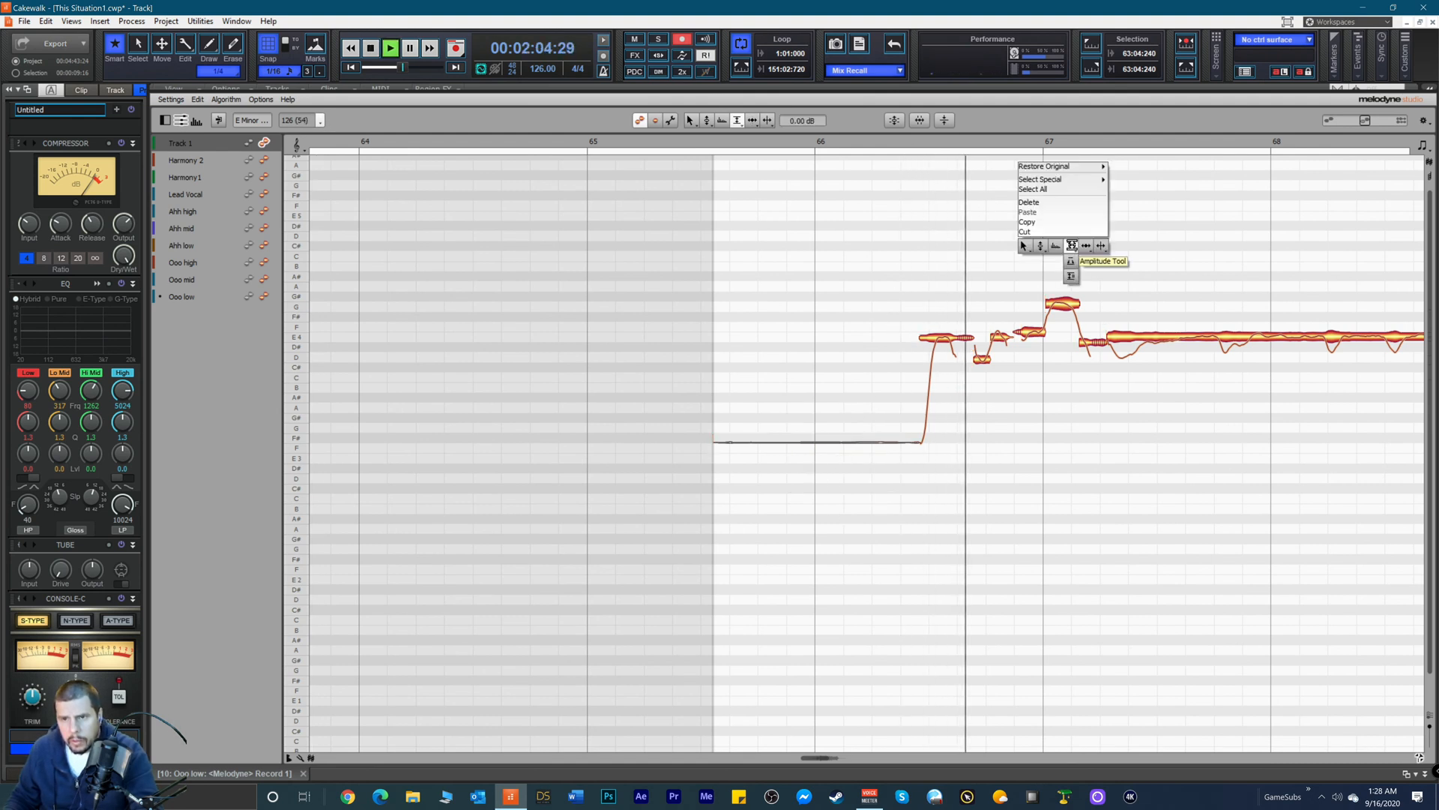
{"action": "left_click", "coordinate": [1087, 242]}
{"action": "left_click", "coordinate": [1048, 302]}
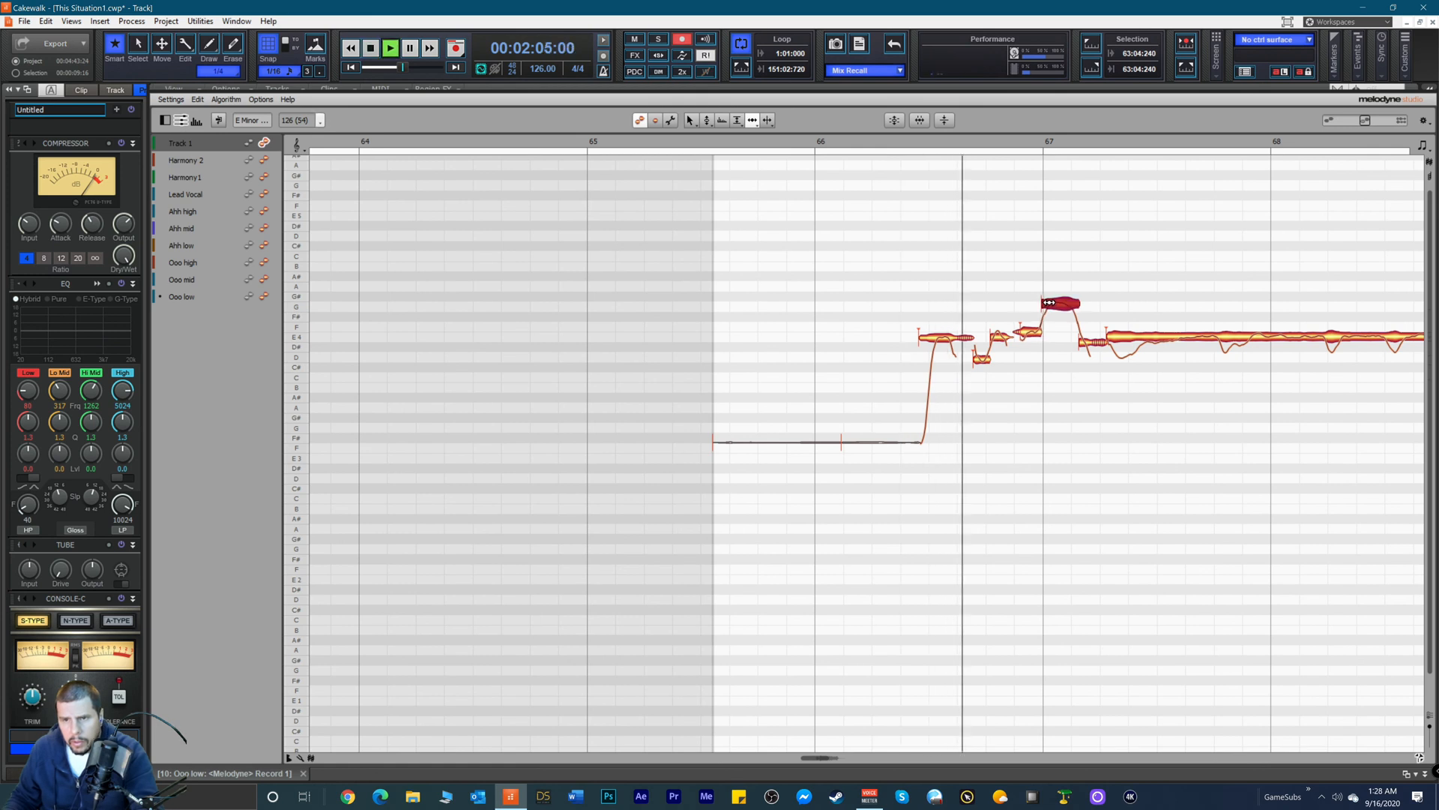
{"action": "left_click", "coordinate": [1023, 330]}
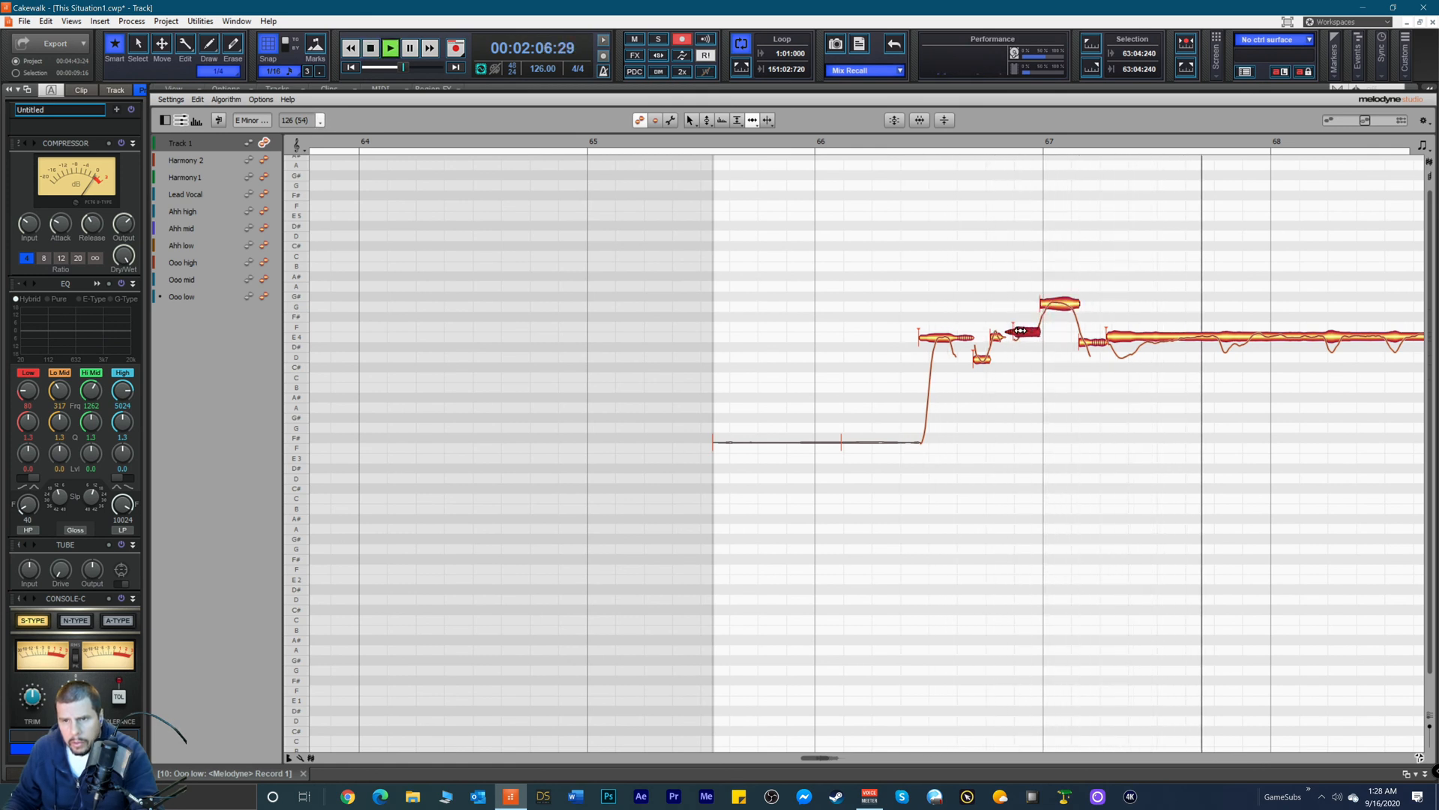
{"action": "left_click", "coordinate": [1080, 342]}
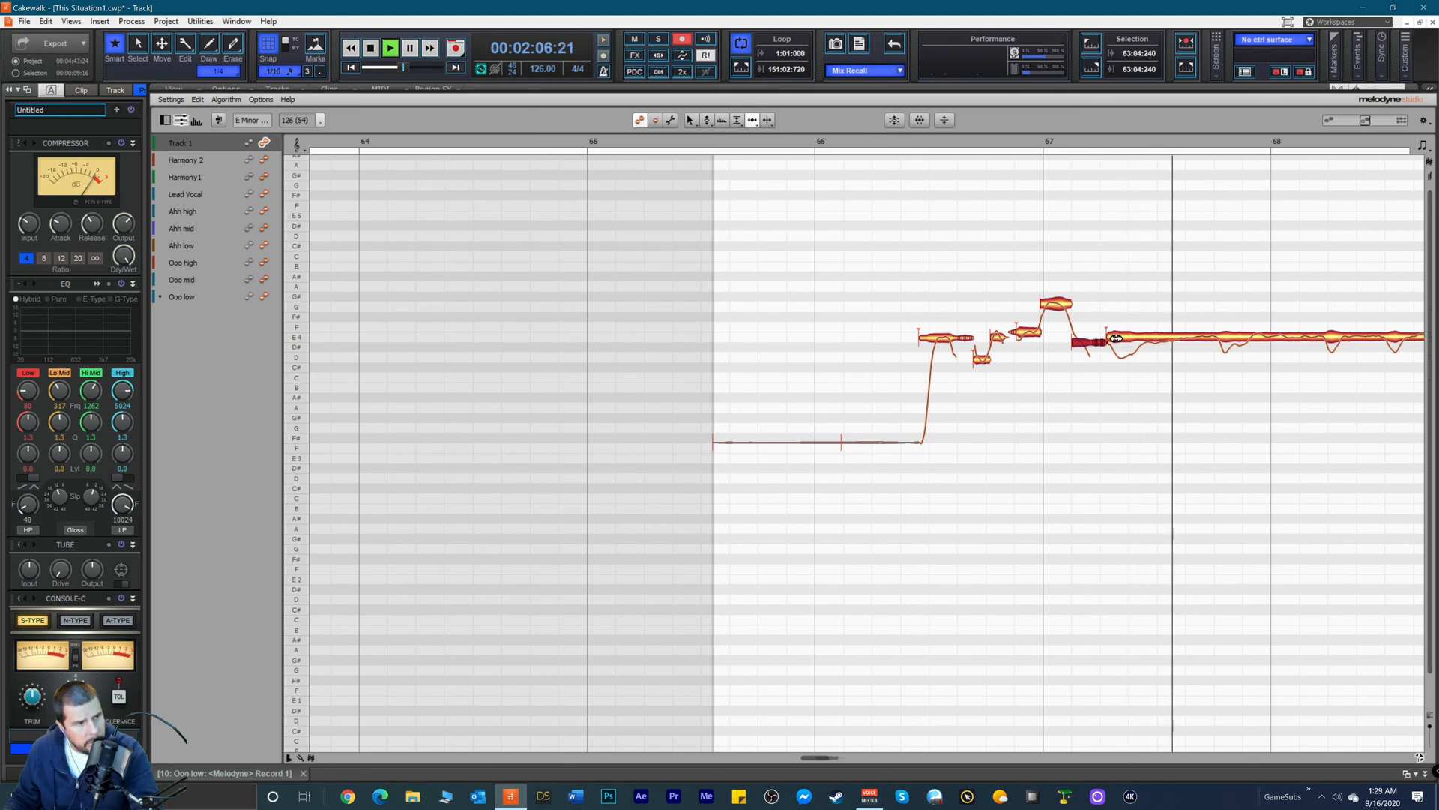
{"action": "key", "text": "space"}
{"action": "left_click", "coordinate": [1117, 338]}
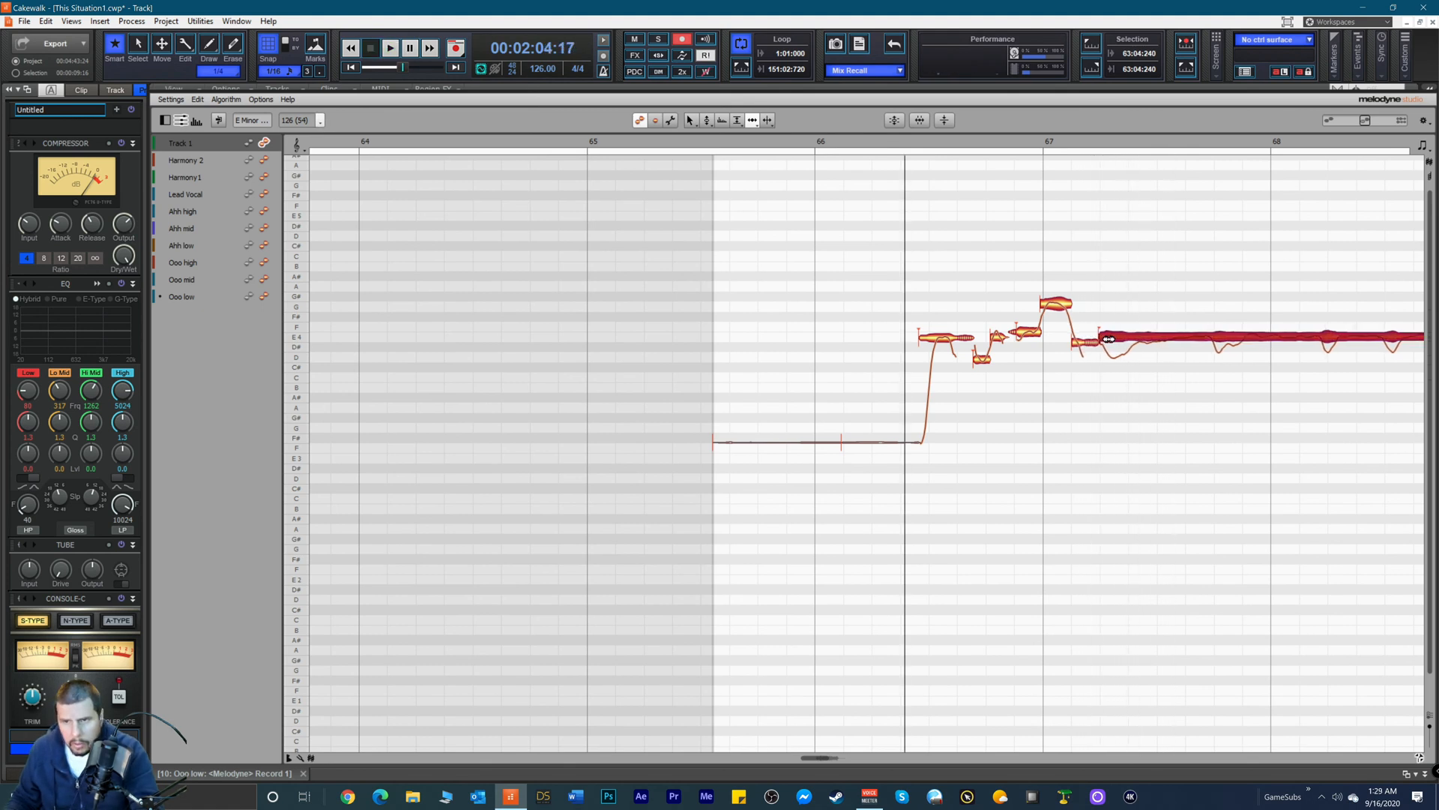
{"action": "key", "text": "space"}
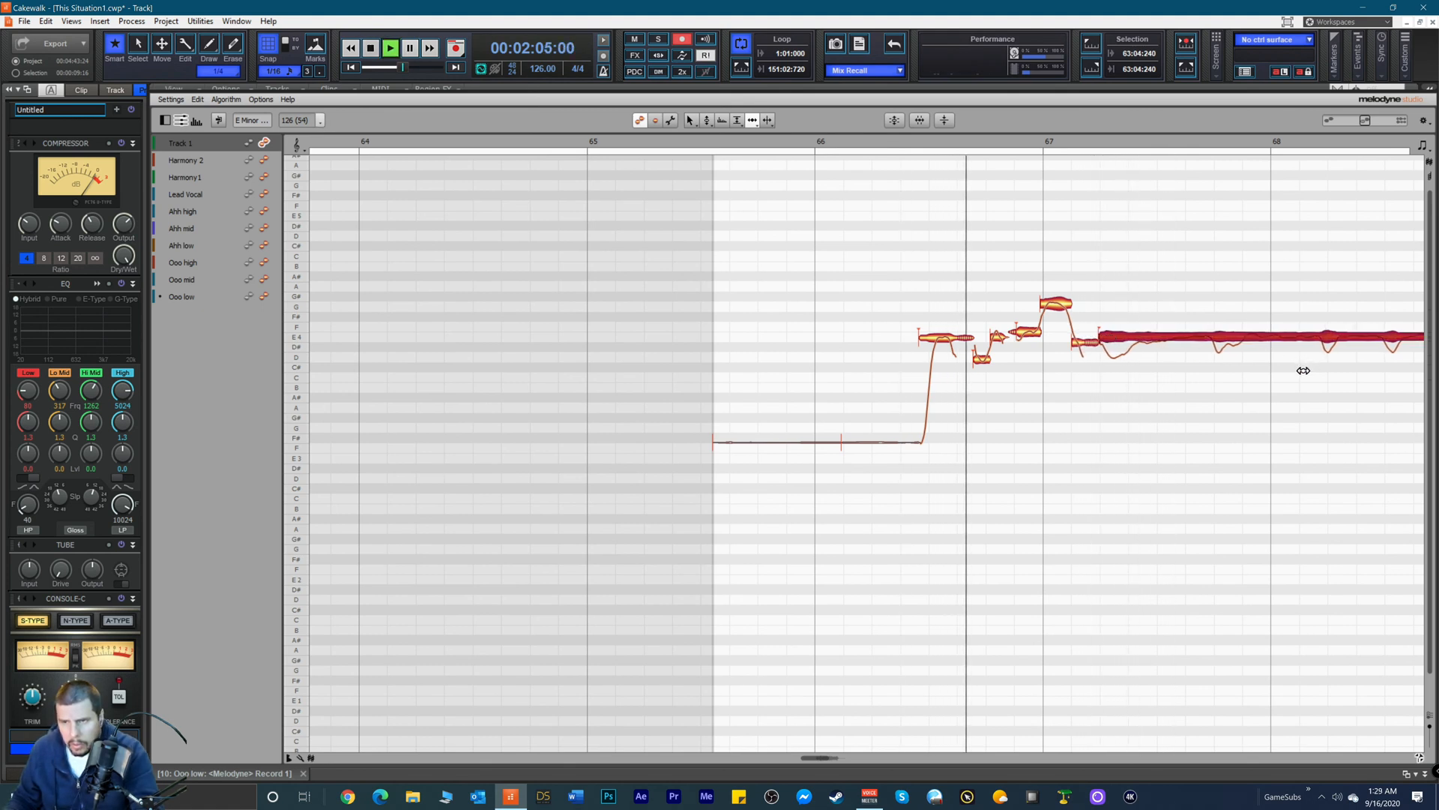
Step: Select all notes of the sung phrase from bar 66 to bar 69 and snap them to the nearest pitches with the Pitch tool
{"action": "right_click", "coordinate": [1169, 365]}
{"action": "left_click", "coordinate": [1181, 366]}
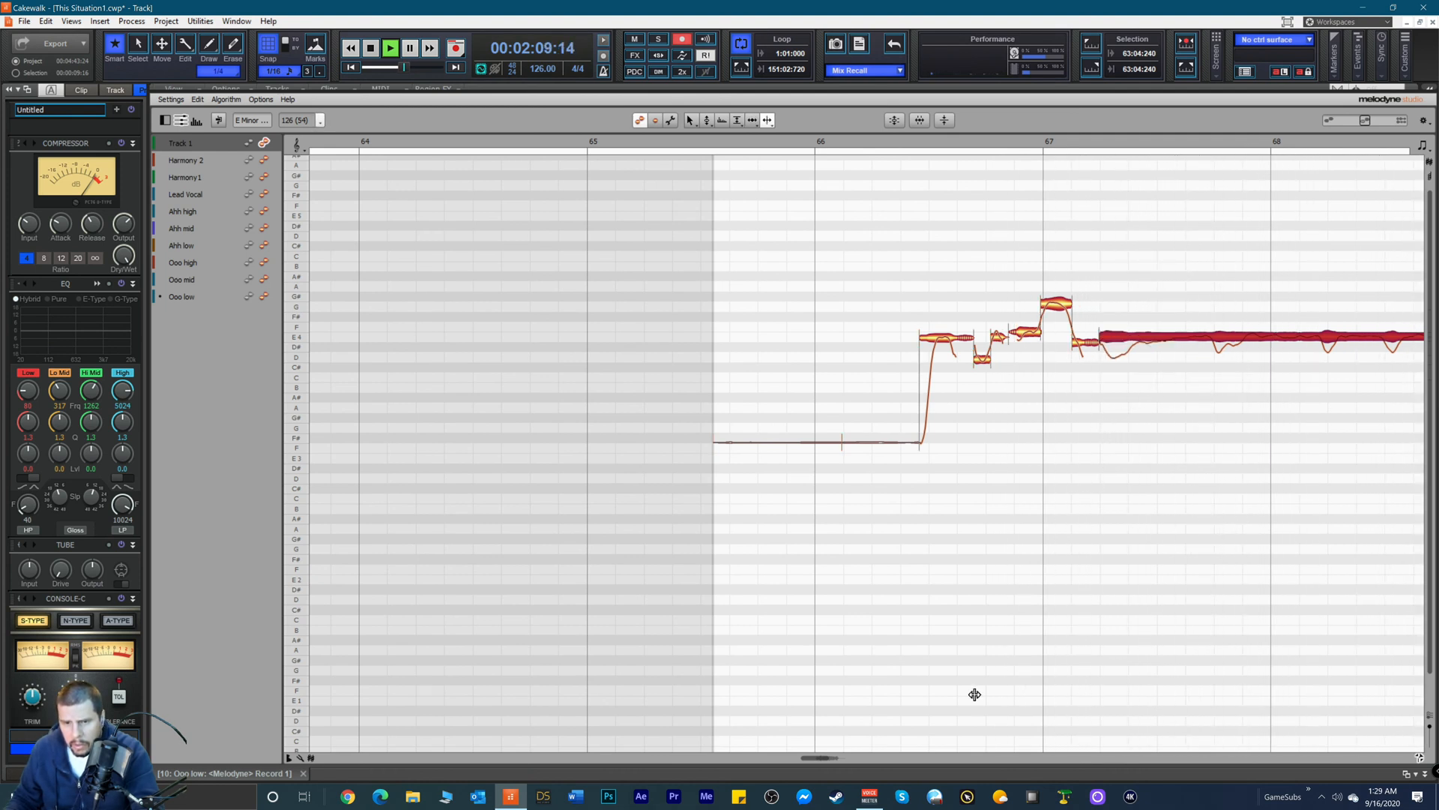
{"action": "left_click_drag", "start_coordinate": [814, 760], "coordinate": [827, 762]}
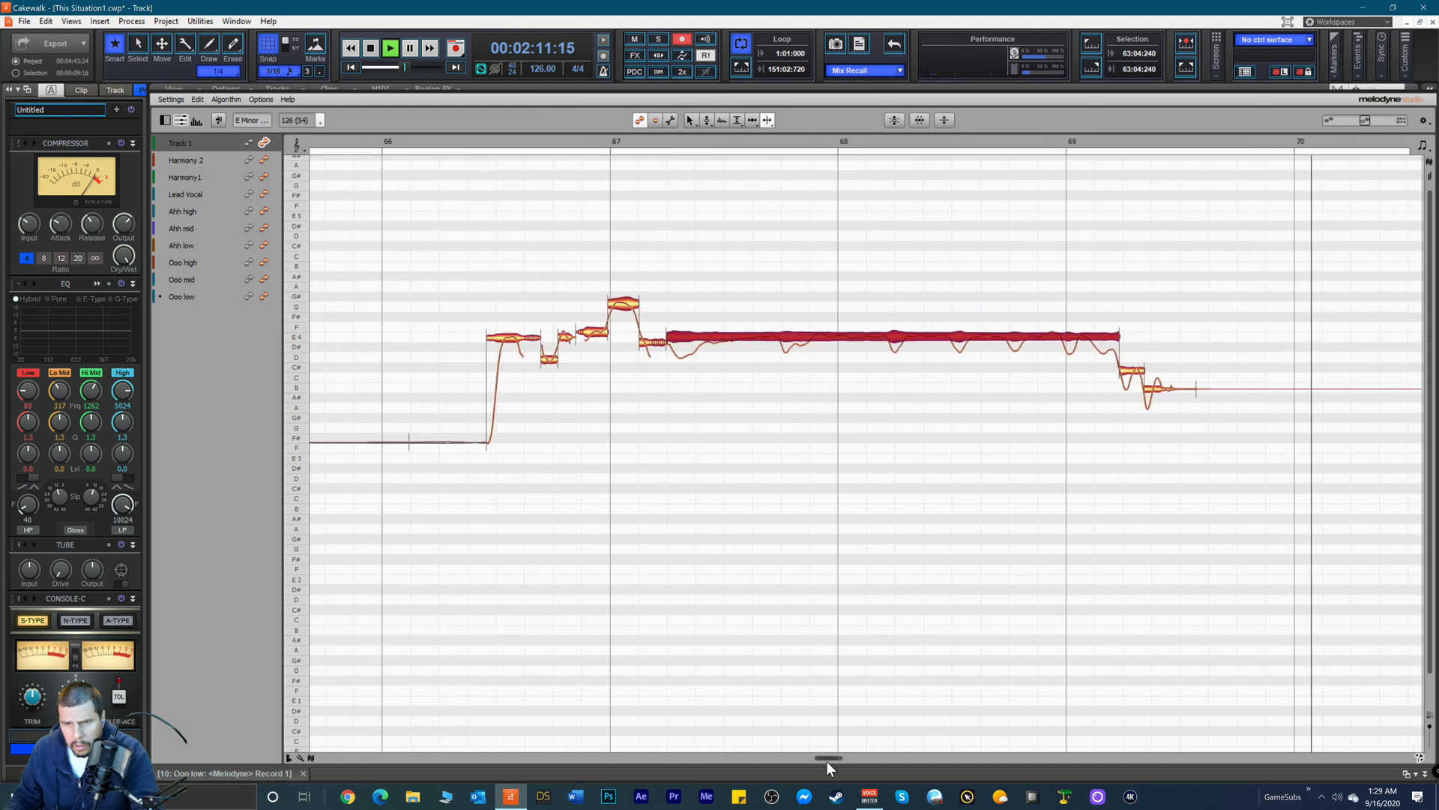
{"action": "key", "text": "space"}
{"action": "left_click_drag", "start_coordinate": [522, 325], "coordinate": [935, 444]}
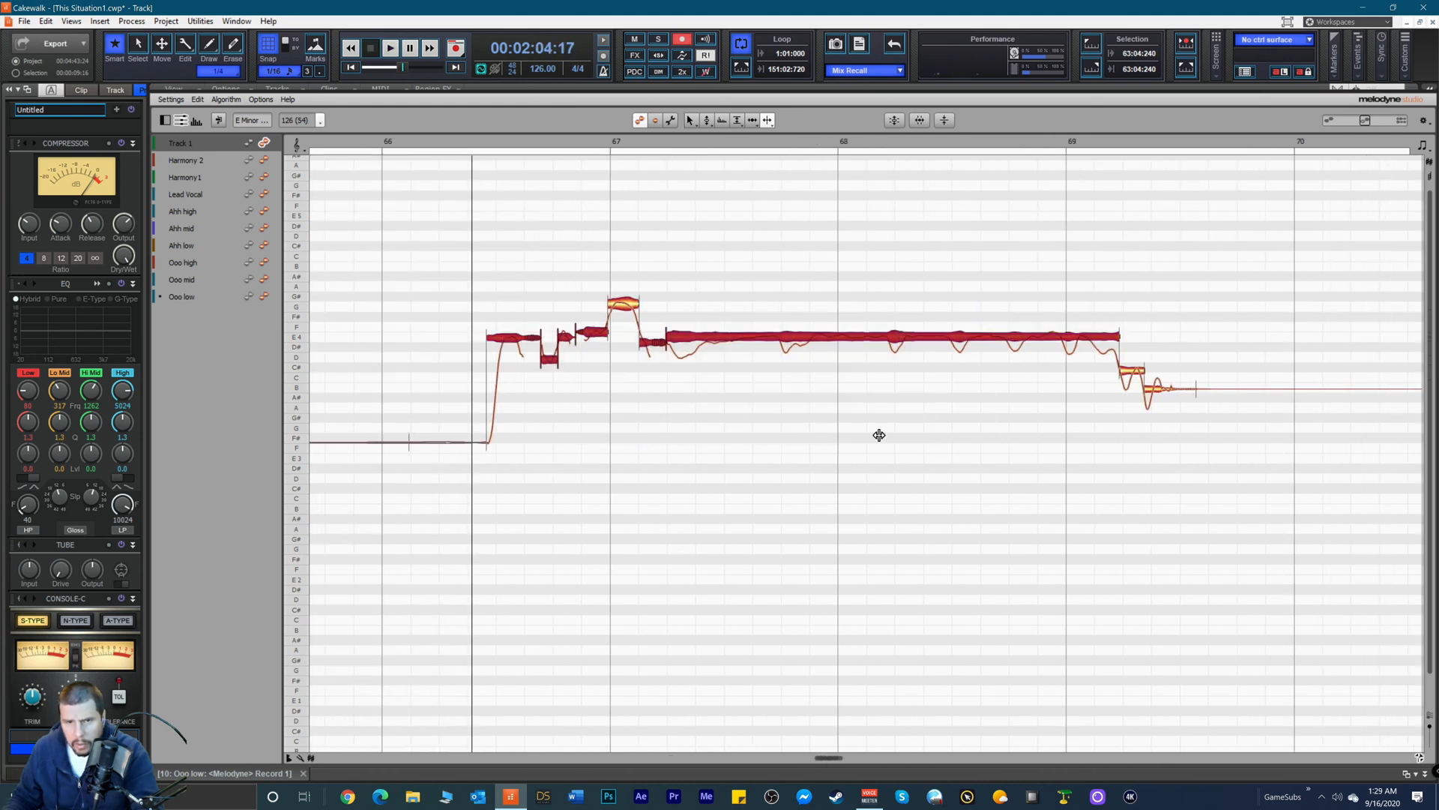
{"action": "left_click_drag", "start_coordinate": [463, 268], "coordinate": [1114, 488]}
{"action": "right_click", "coordinate": [716, 387]}
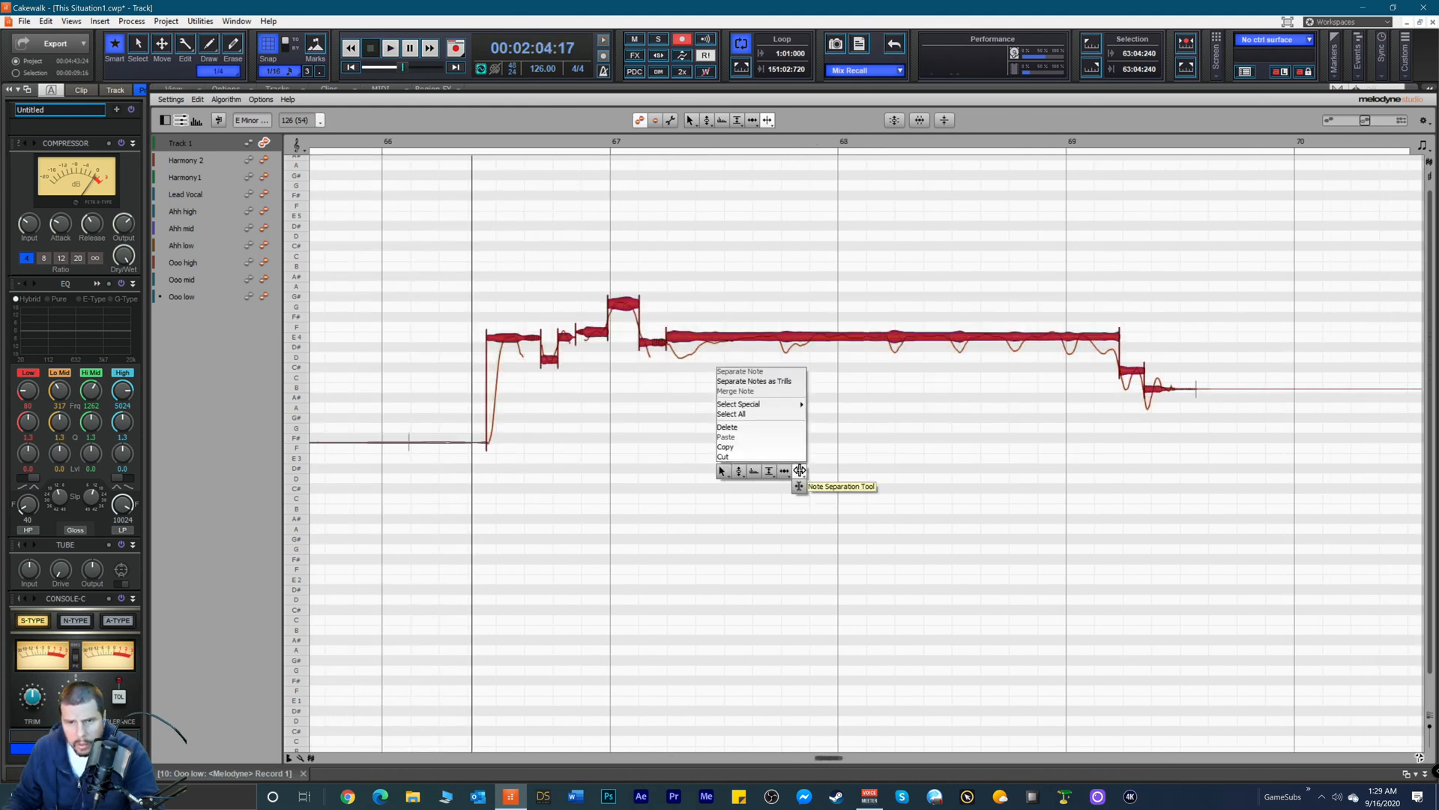
{"action": "left_click", "coordinate": [772, 470]}
{"action": "right_click", "coordinate": [706, 362]}
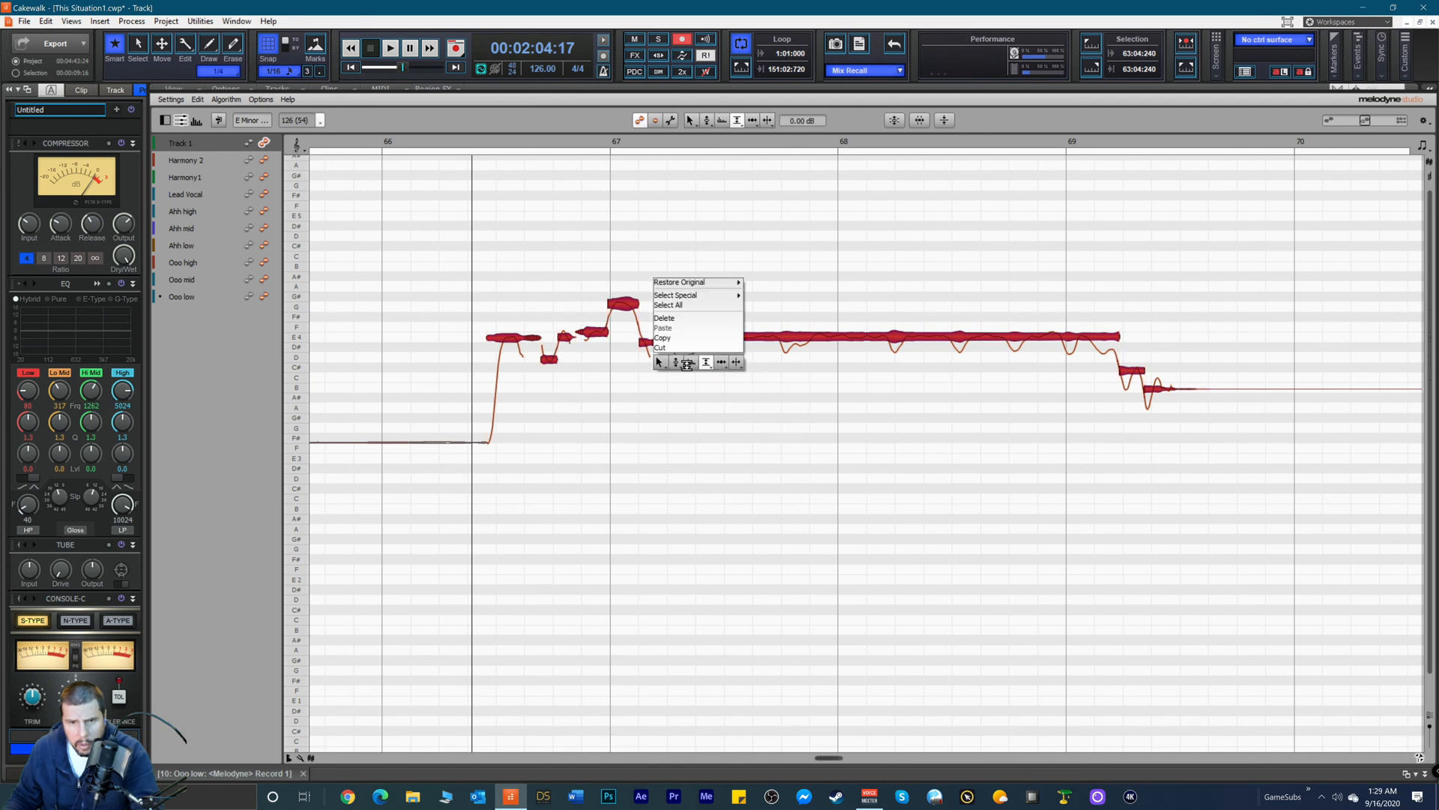
{"action": "left_click", "coordinate": [680, 363]}
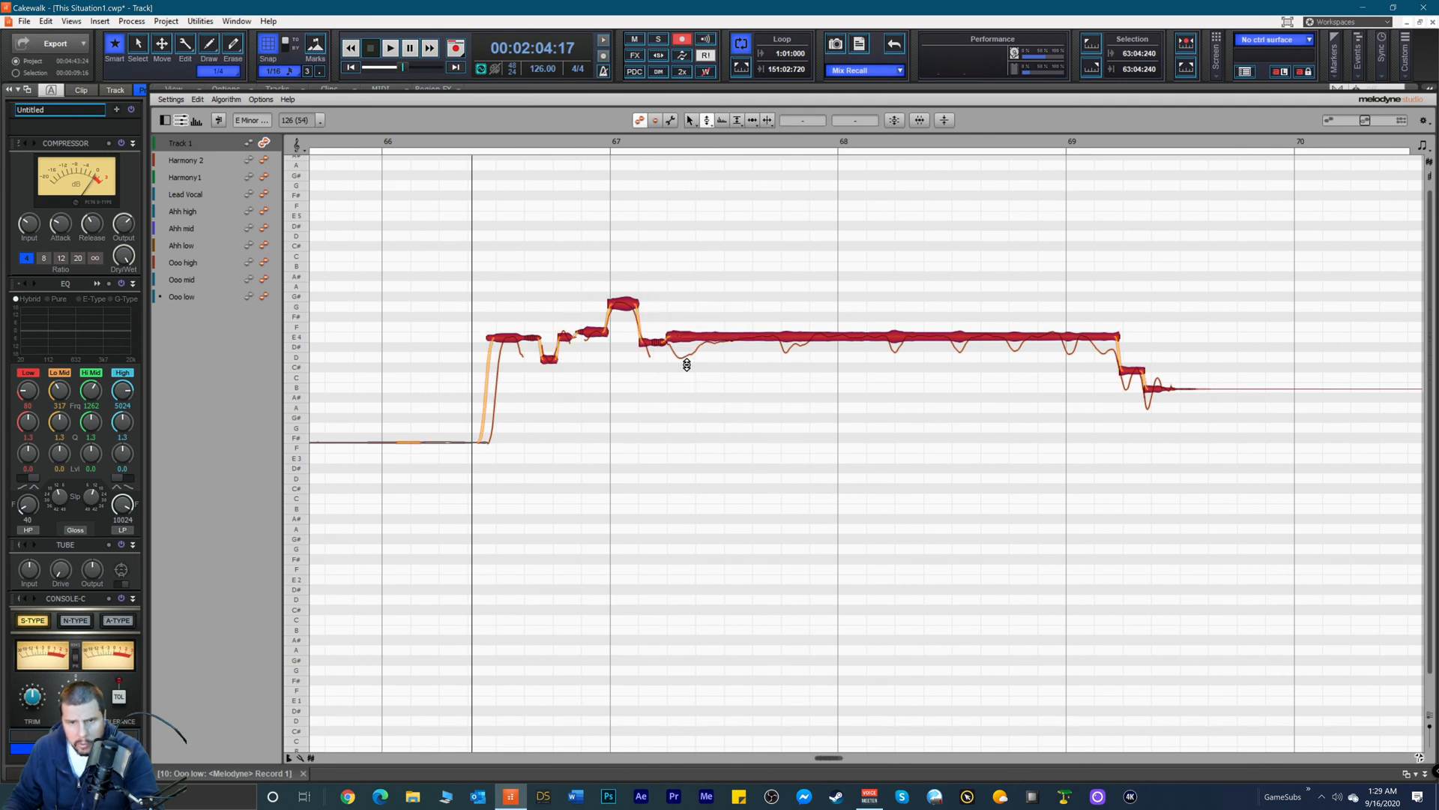
{"action": "double_click", "coordinate": [729, 340]}
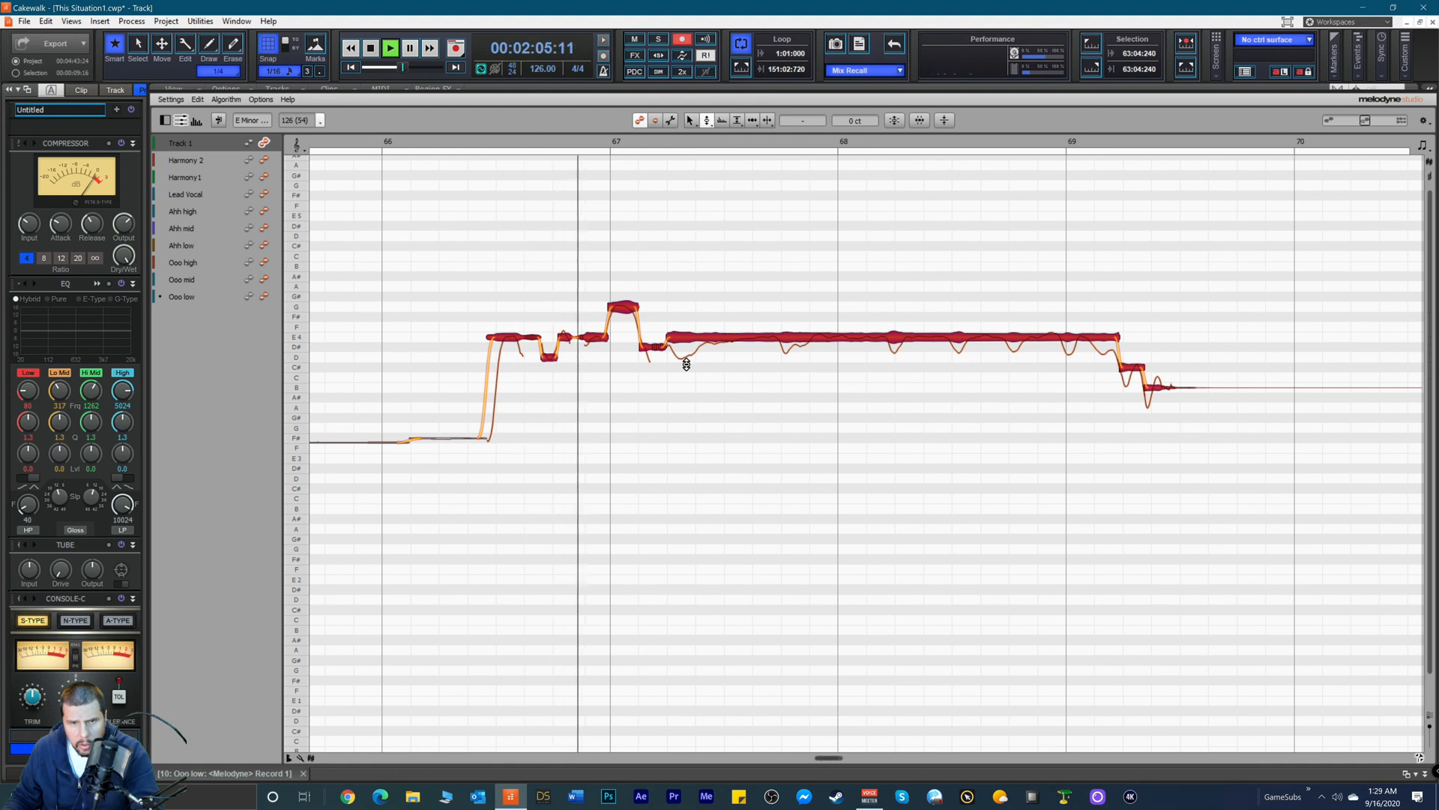
Step: Play back the tuned phrase repeatedly and check the short D# 4 note after bar 67 and the D 4 note before it
{"action": "left_click", "coordinate": [657, 309]}
{"action": "key", "text": "space"}
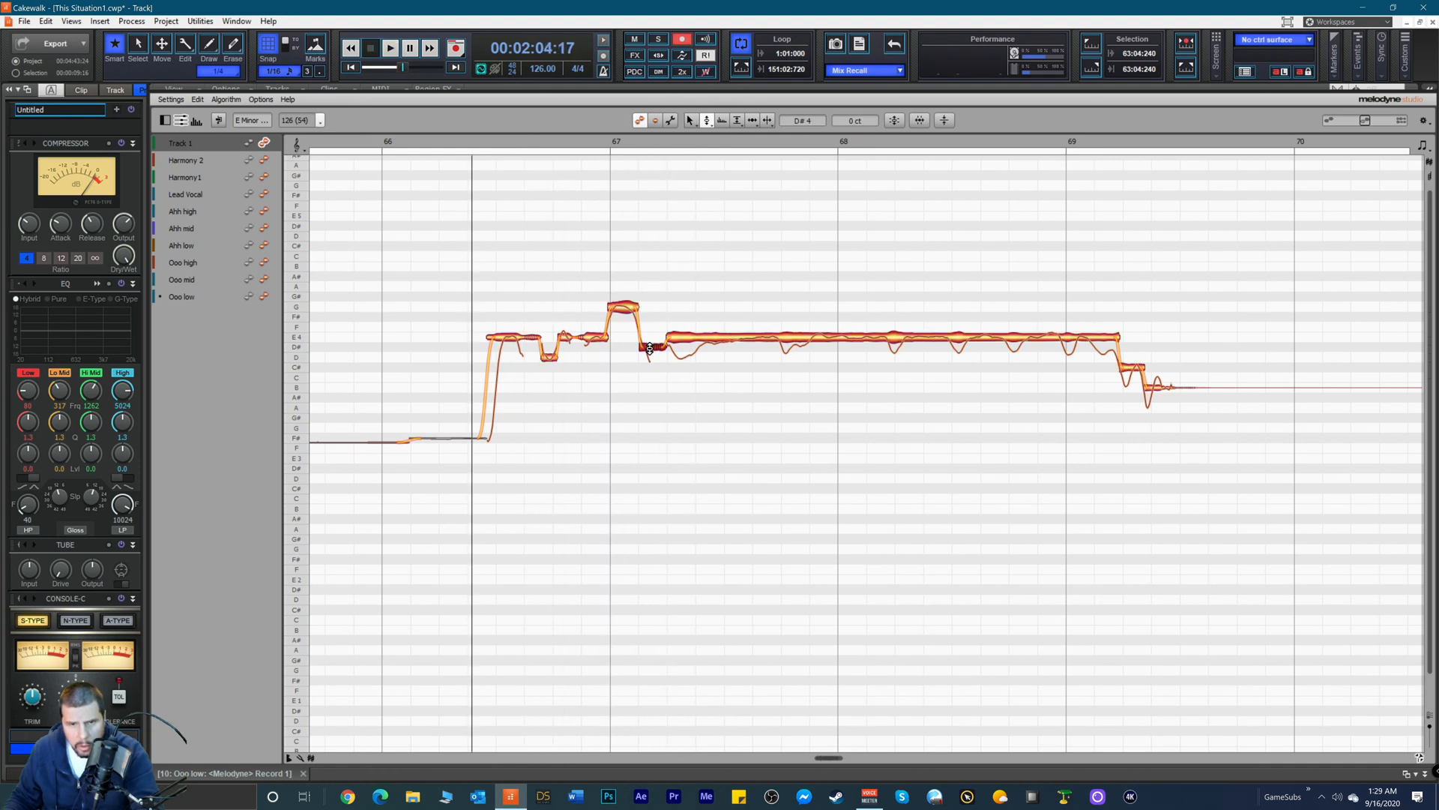
{"action": "key", "text": "space"}
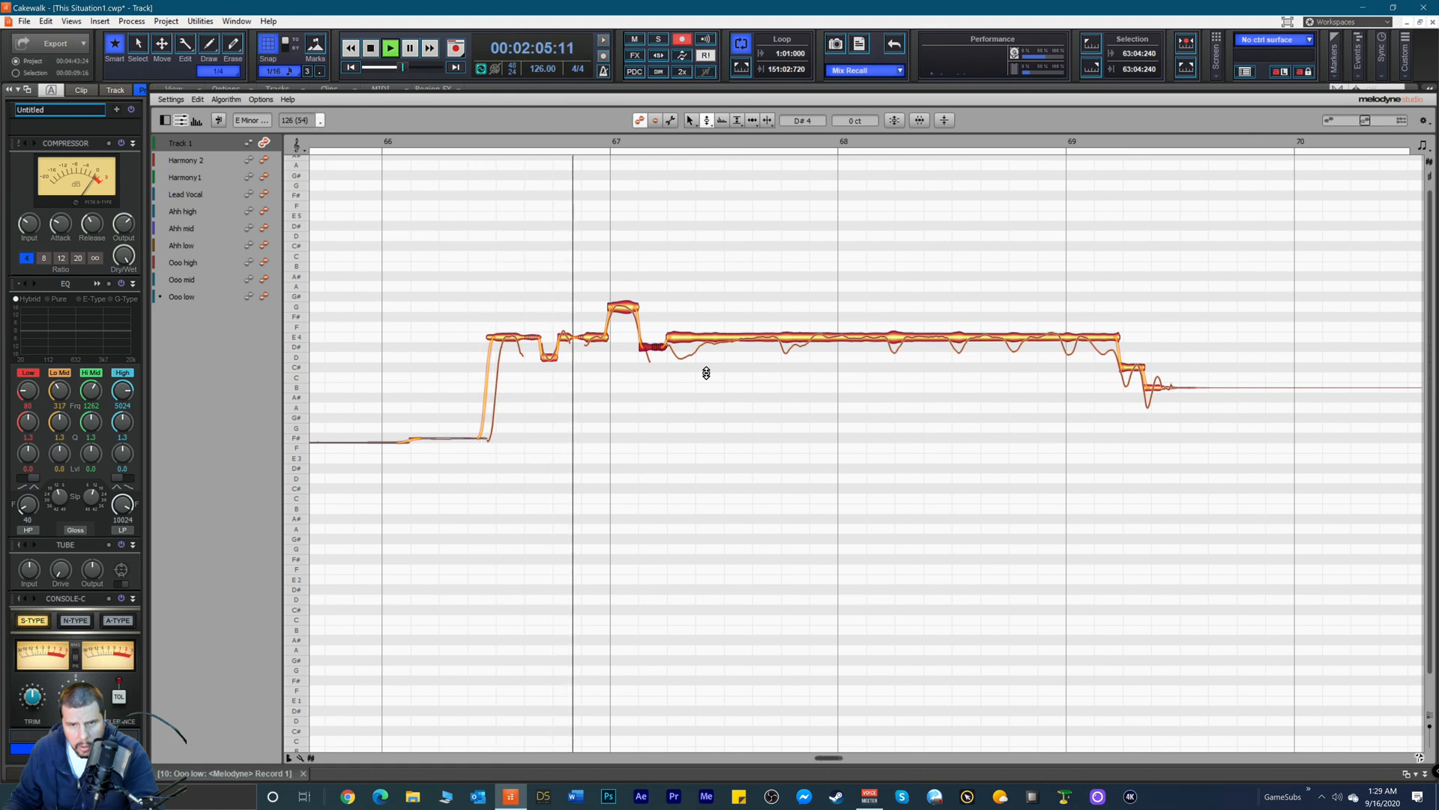
{"action": "key", "text": "space"}
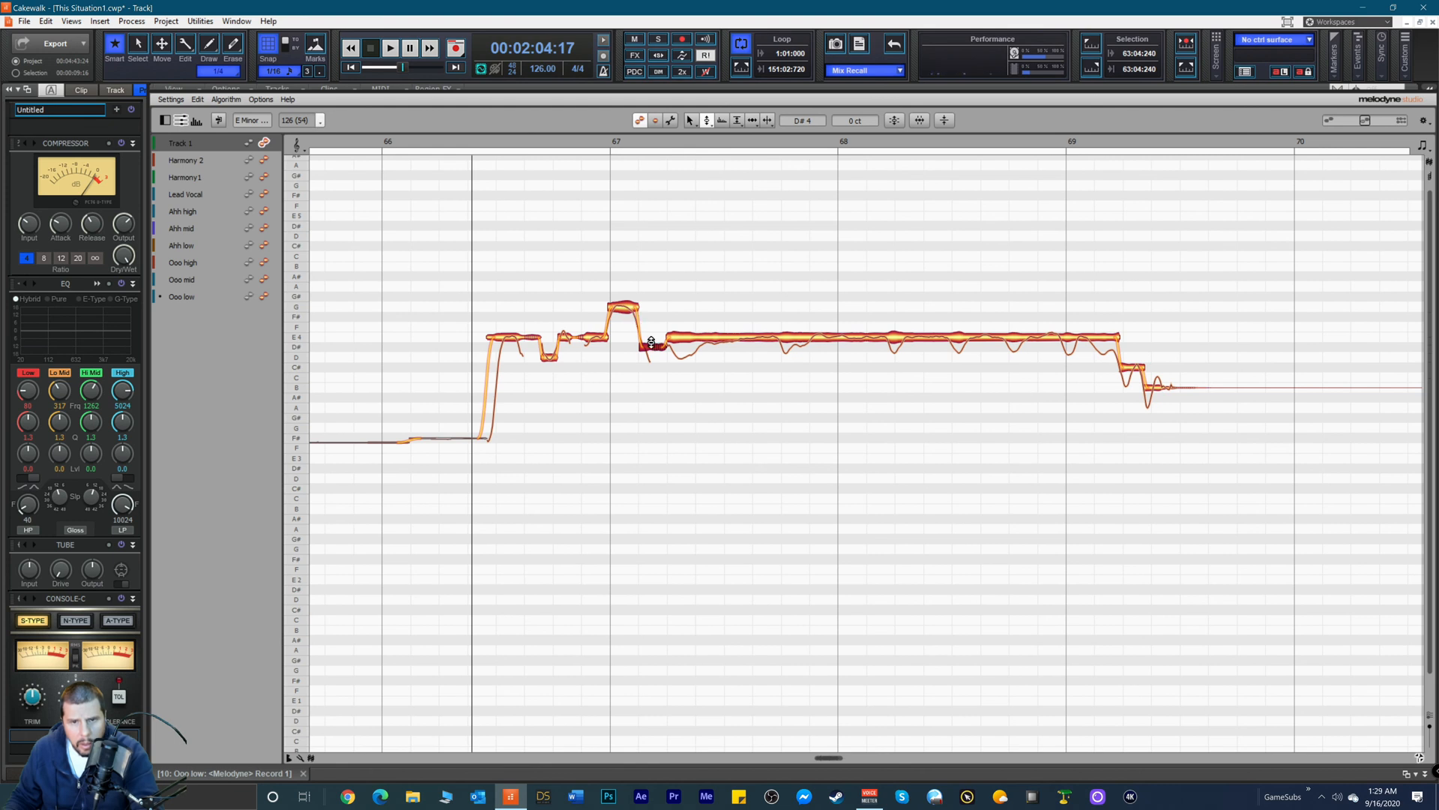
{"action": "key", "text": "space"}
{"action": "key", "text": "space"}
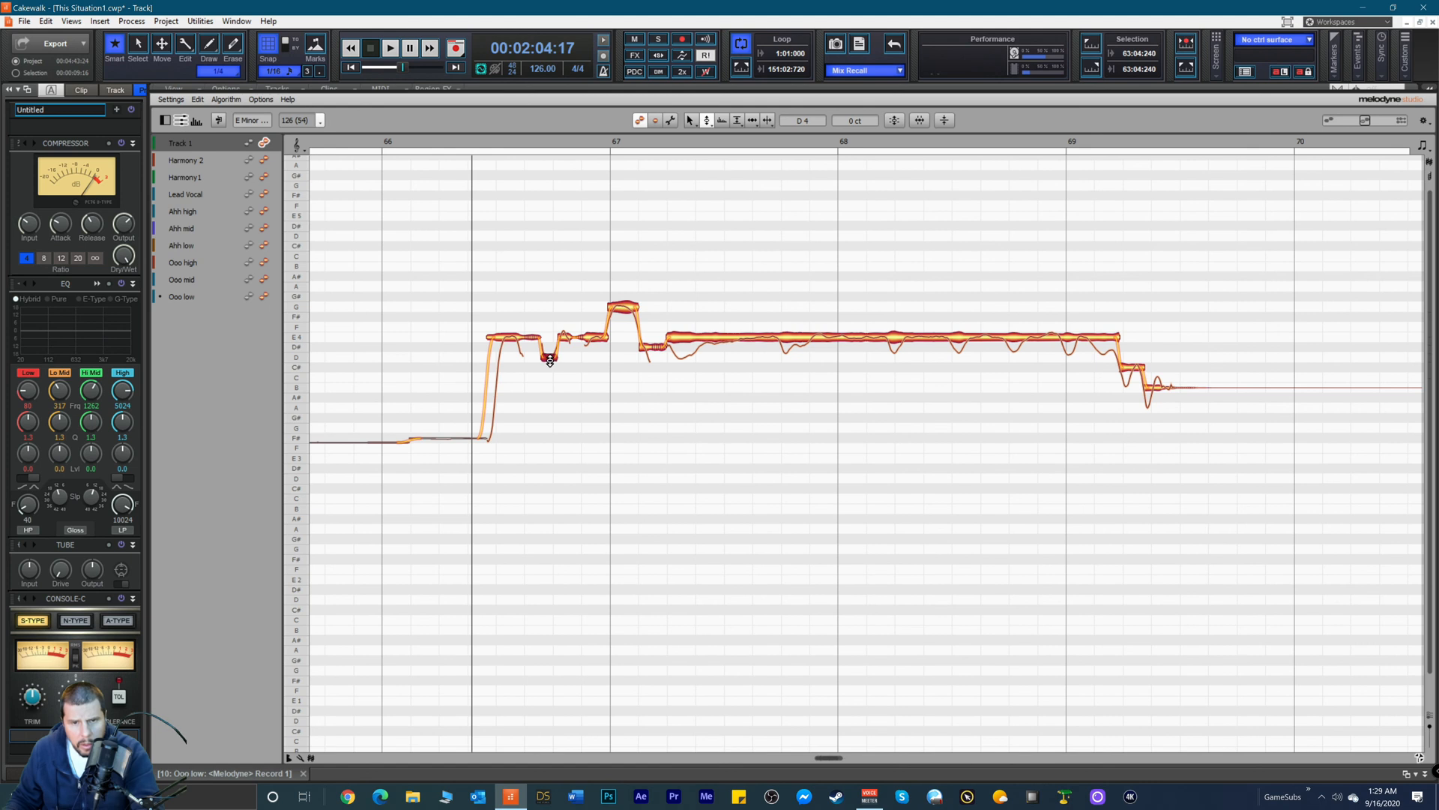
{"action": "key", "text": "space"}
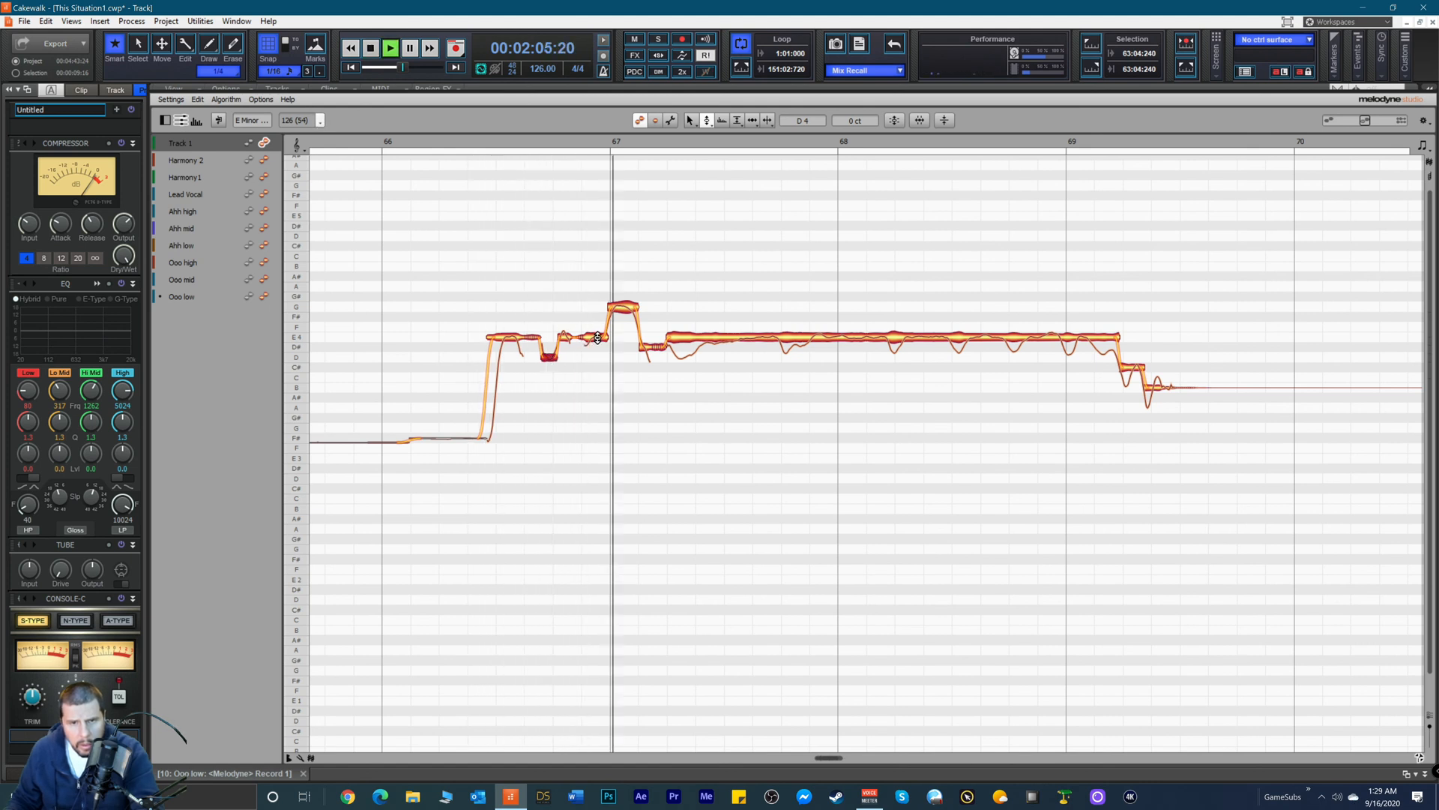
{"action": "key", "text": "space"}
Step: Lower the level of the high G note at bar 67 to -3.84 dB and play the phrase
{"action": "right_click", "coordinate": [616, 309]}
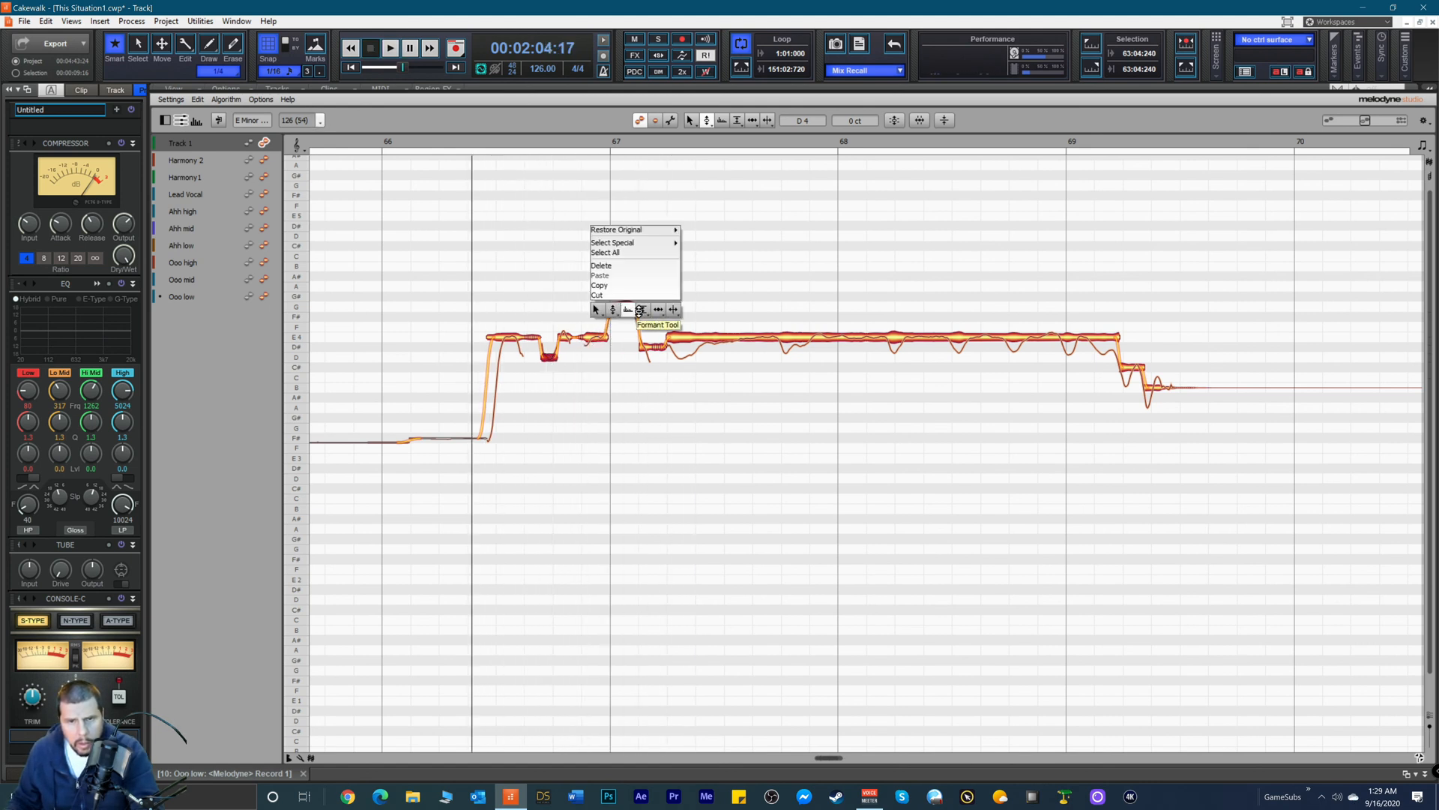
{"action": "left_click", "coordinate": [642, 309]}
{"action": "key", "text": "space"}
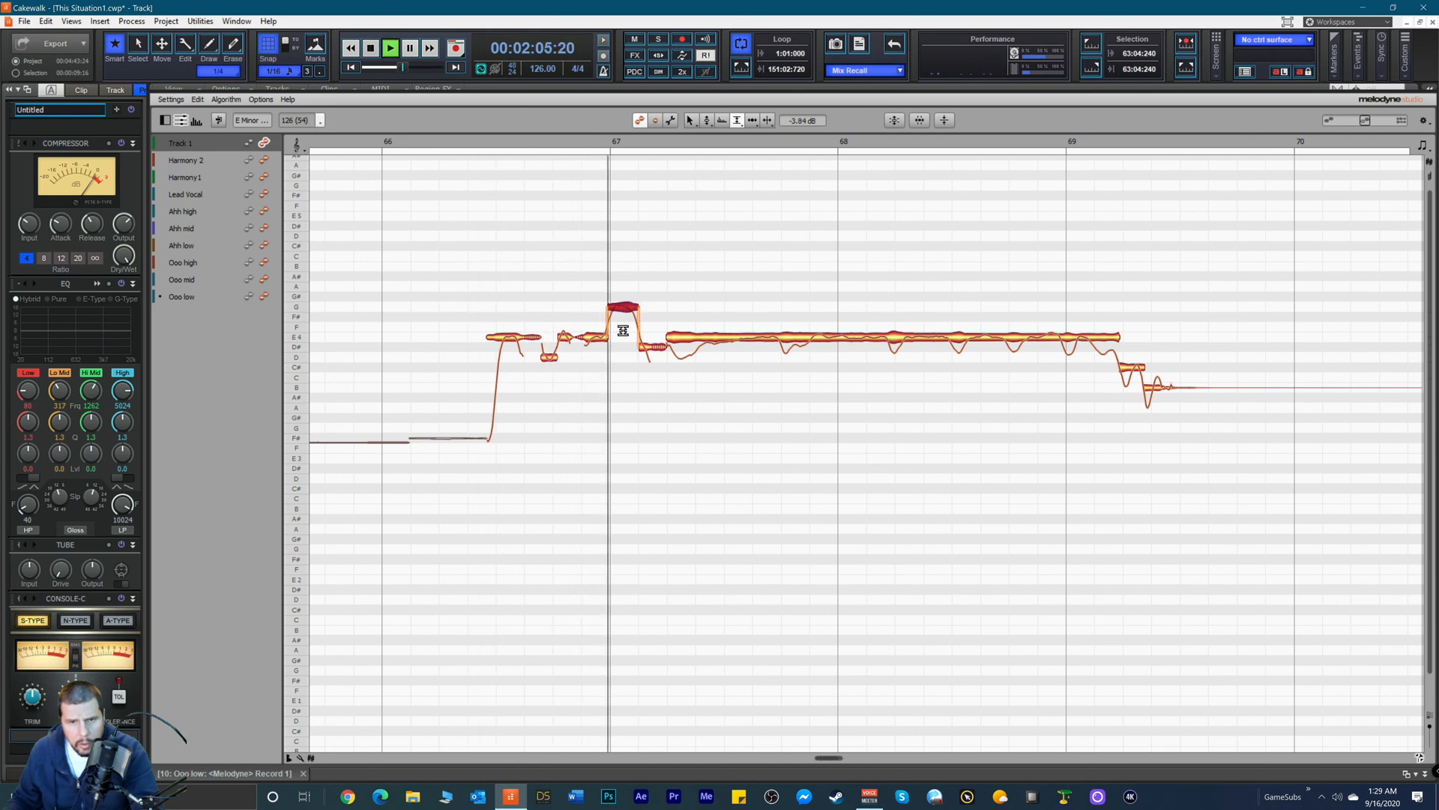
{"action": "key", "text": "space"}
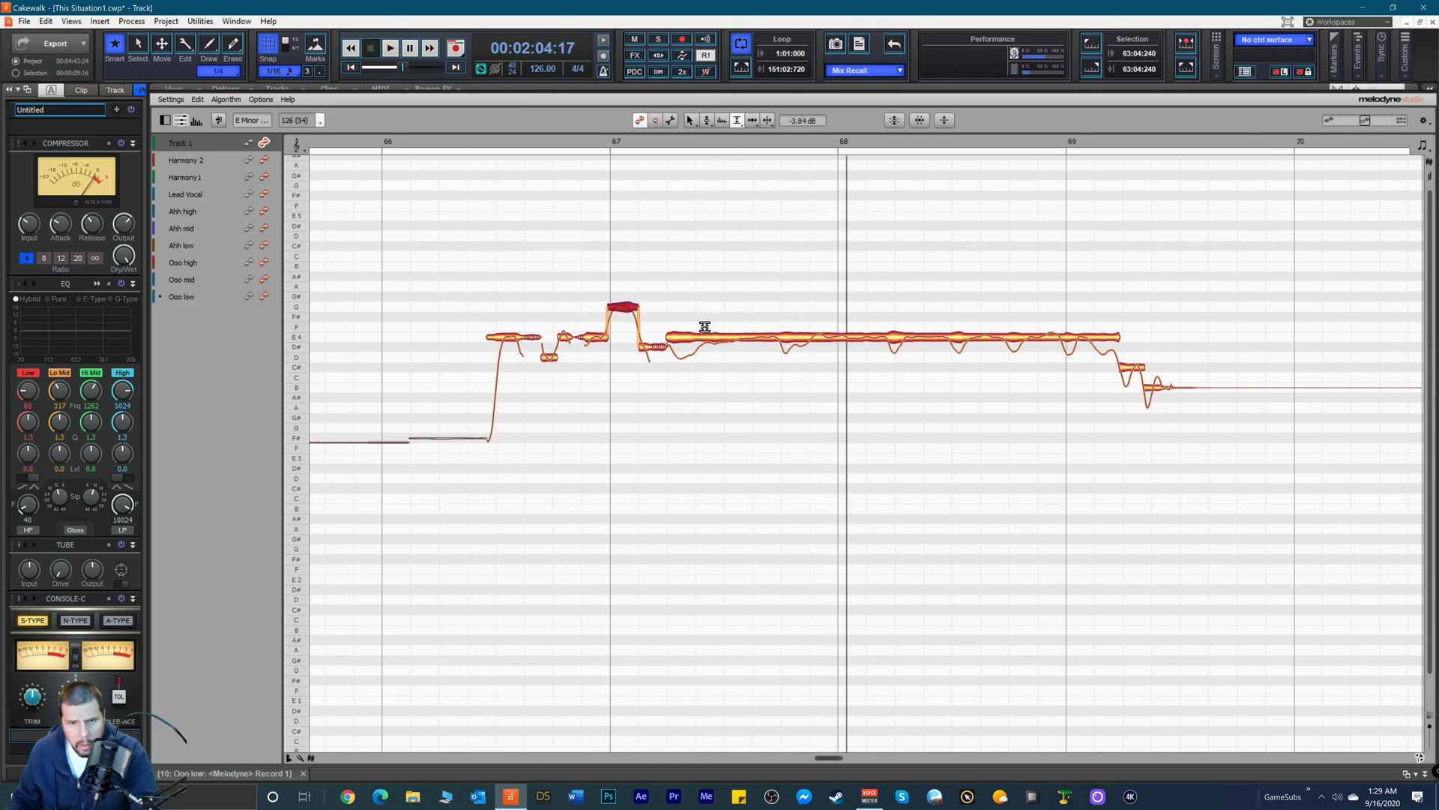
Step: Separate the beginning of the long E 4 note after bar 67 and move the split-off part down to D 4
{"action": "right_click", "coordinate": [704, 327]}
{"action": "left_click", "coordinate": [739, 317]}
{"action": "left_click", "coordinate": [698, 338]}
{"action": "left_click", "coordinate": [697, 338]}
{"action": "right_click", "coordinate": [698, 382]}
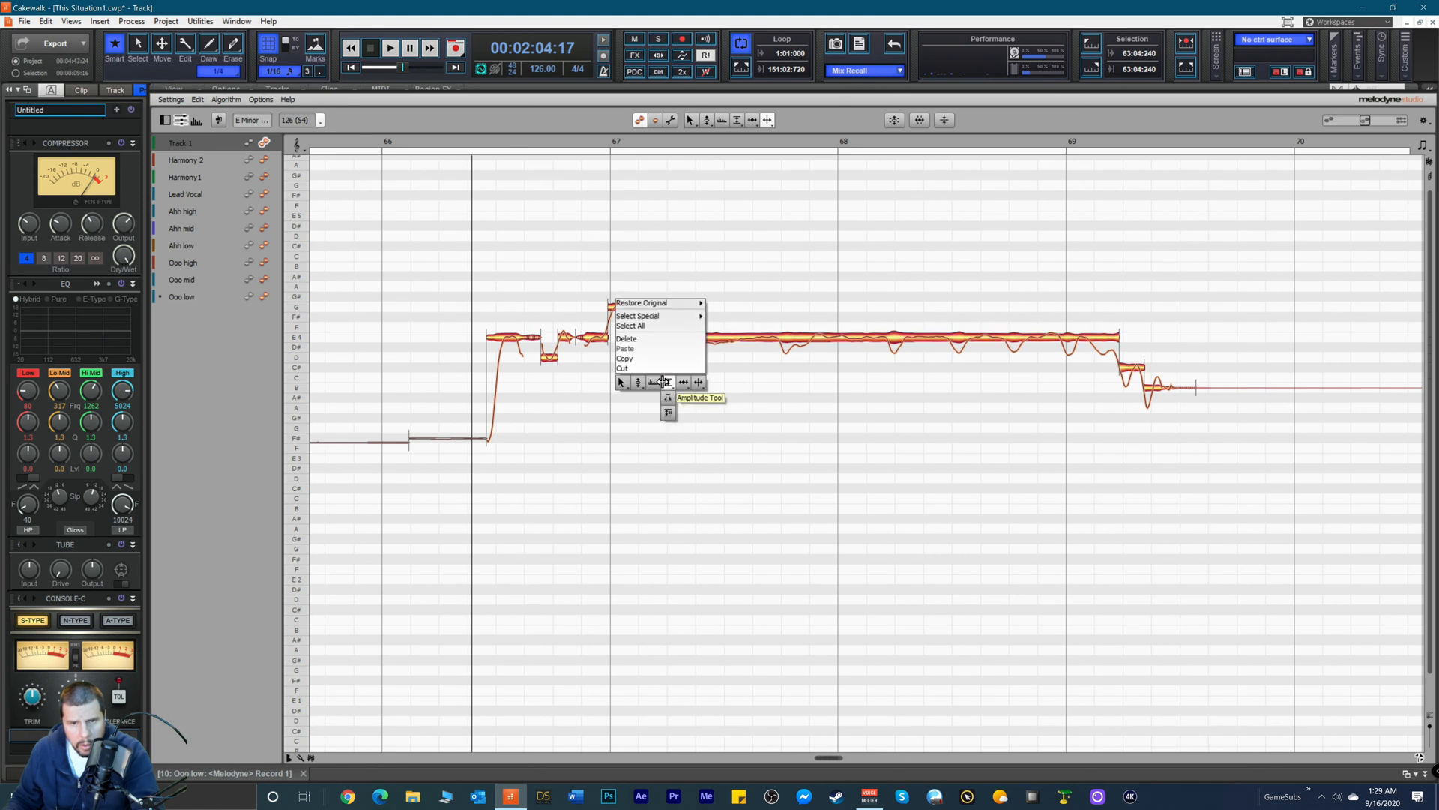
{"action": "left_click", "coordinate": [668, 382]}
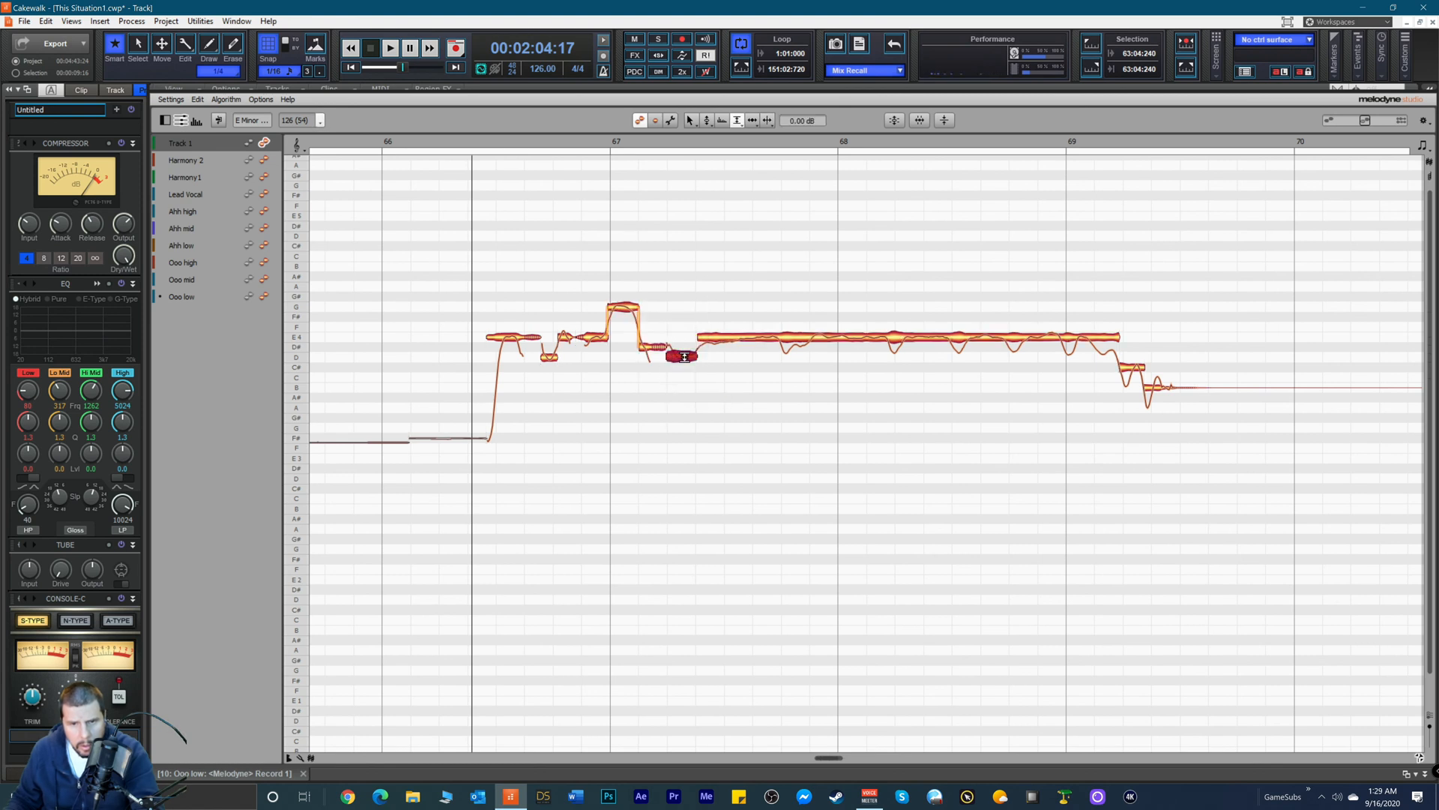
{"action": "right_click", "coordinate": [685, 357]}
{"action": "left_click", "coordinate": [660, 356]}
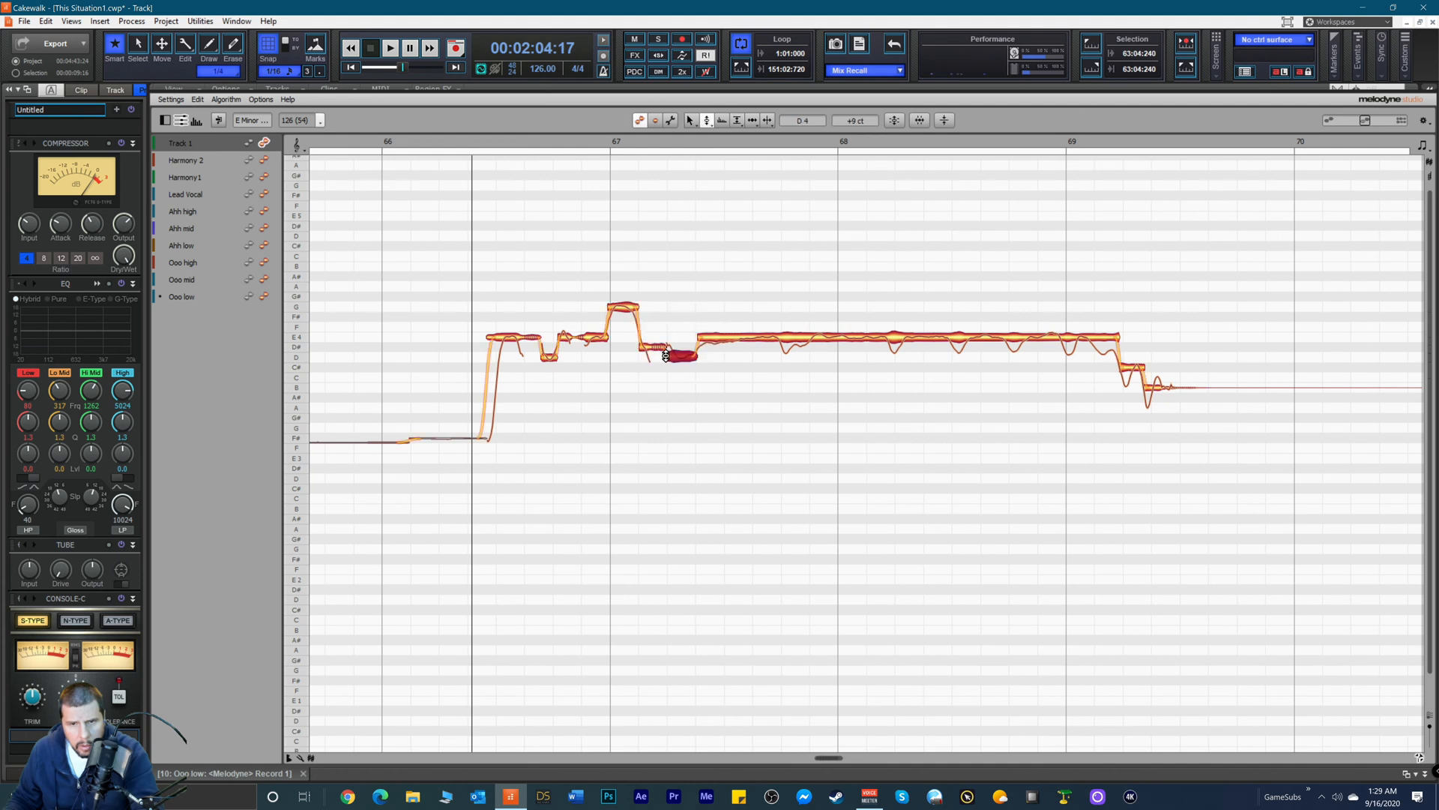
Step: Play back the split, move the short D# 4 note after bar 67 down to D 4, and replay the phrase
{"action": "left_click", "coordinate": [717, 337]}
{"action": "key", "text": "space"}
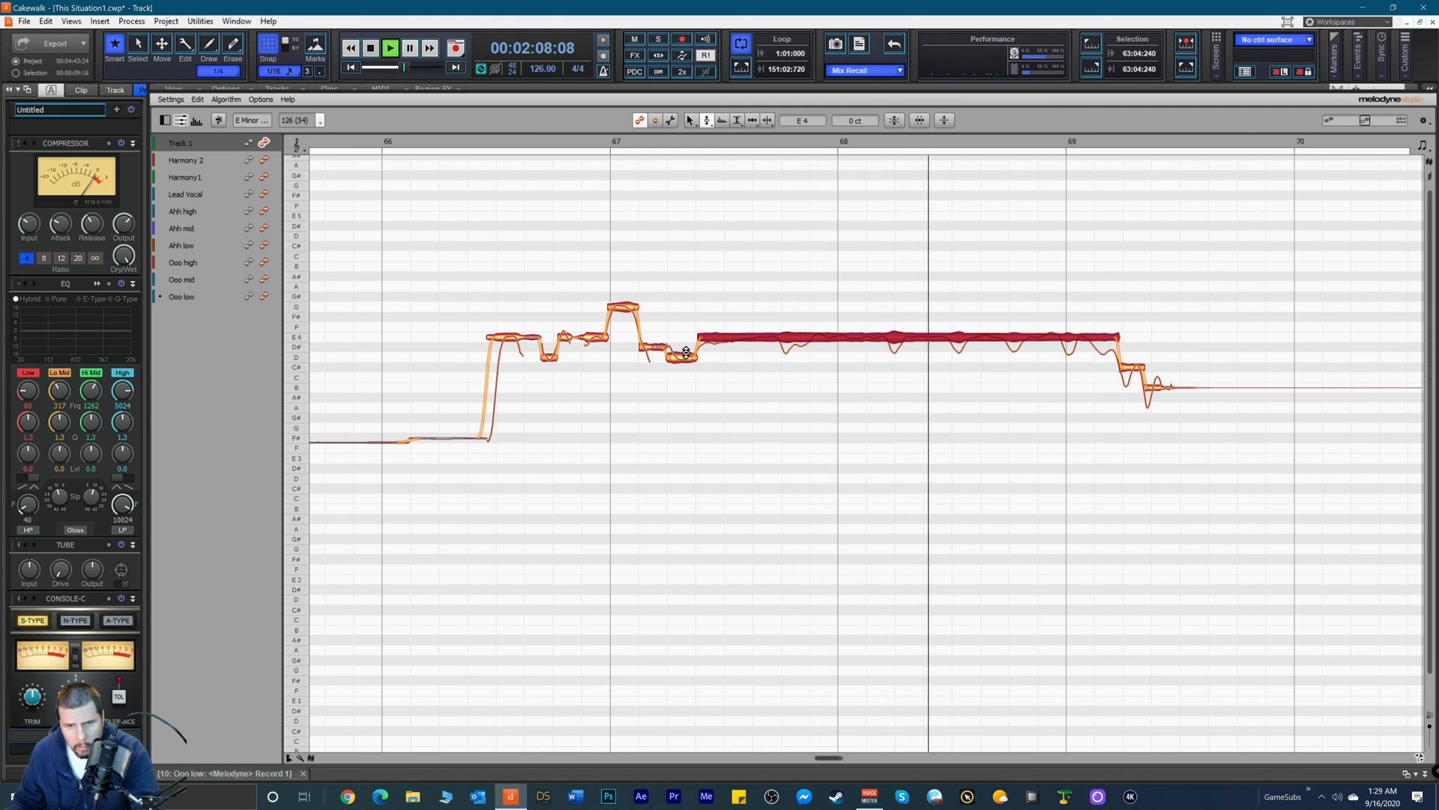
{"action": "key", "text": "space"}
{"action": "left_click", "coordinate": [653, 346]}
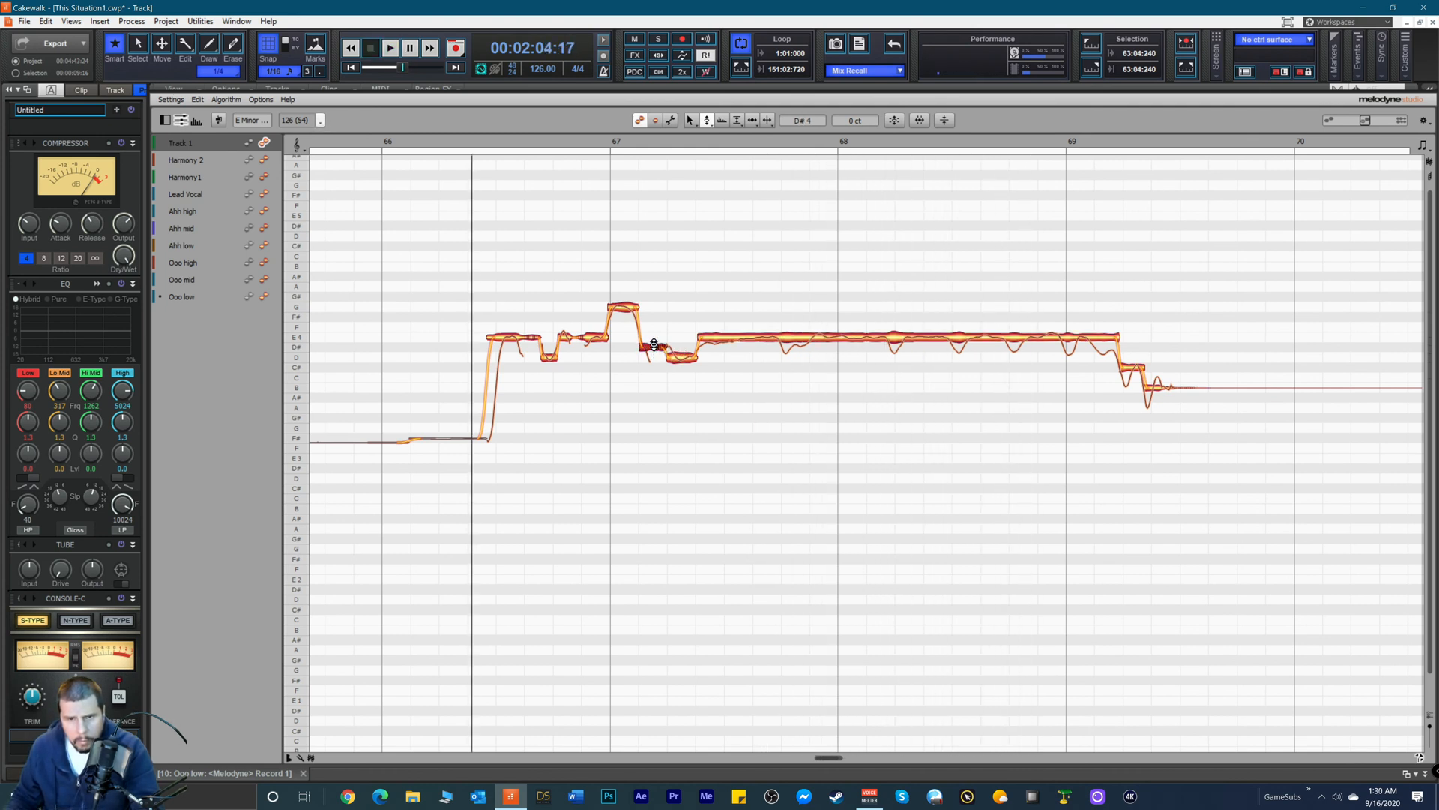
{"action": "double_click", "coordinate": [651, 355]}
{"action": "key", "text": "space"}
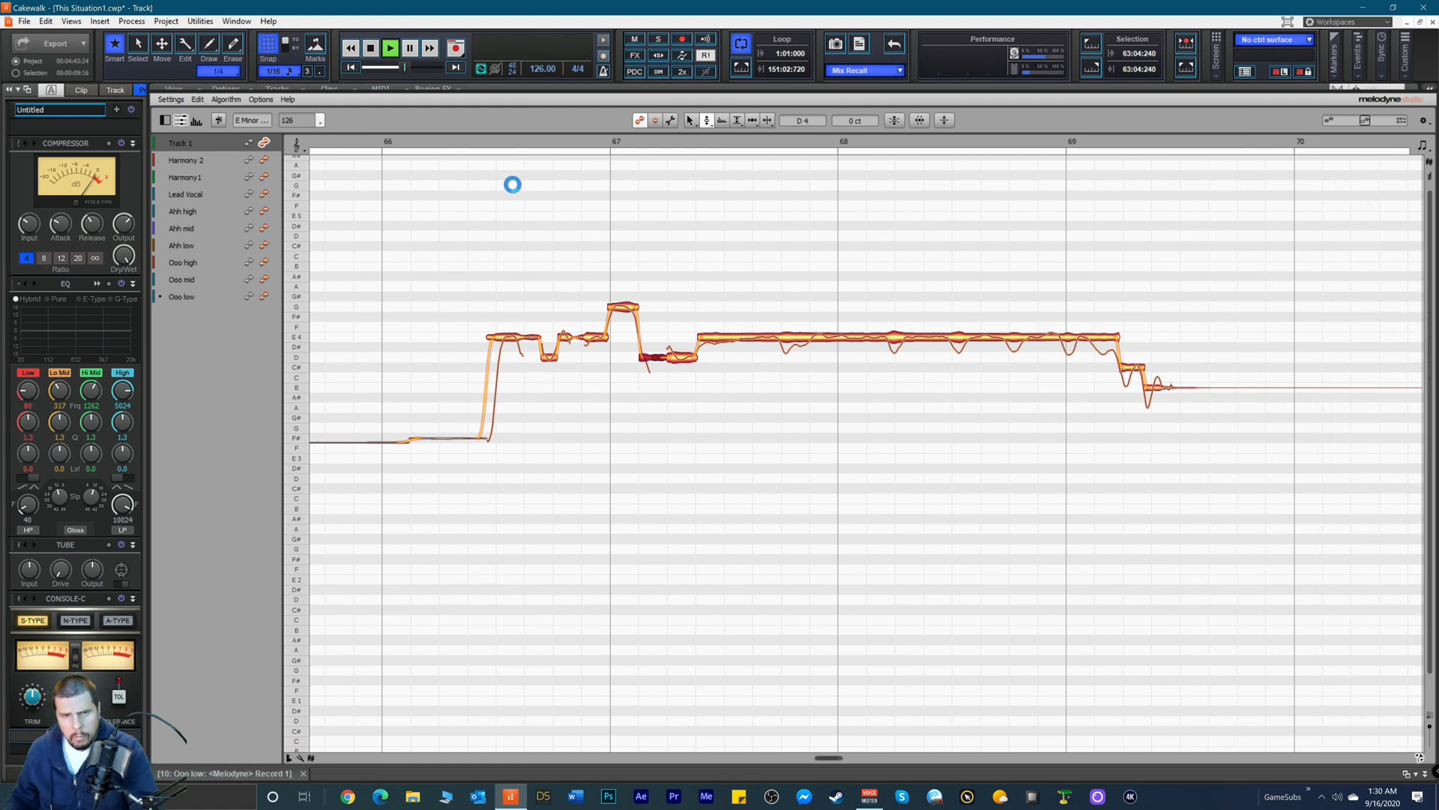
Step: Replay the phrase and split the long E 4 note about three quarters of the way through bar 67
{"action": "left_click", "coordinate": [450, 144]}
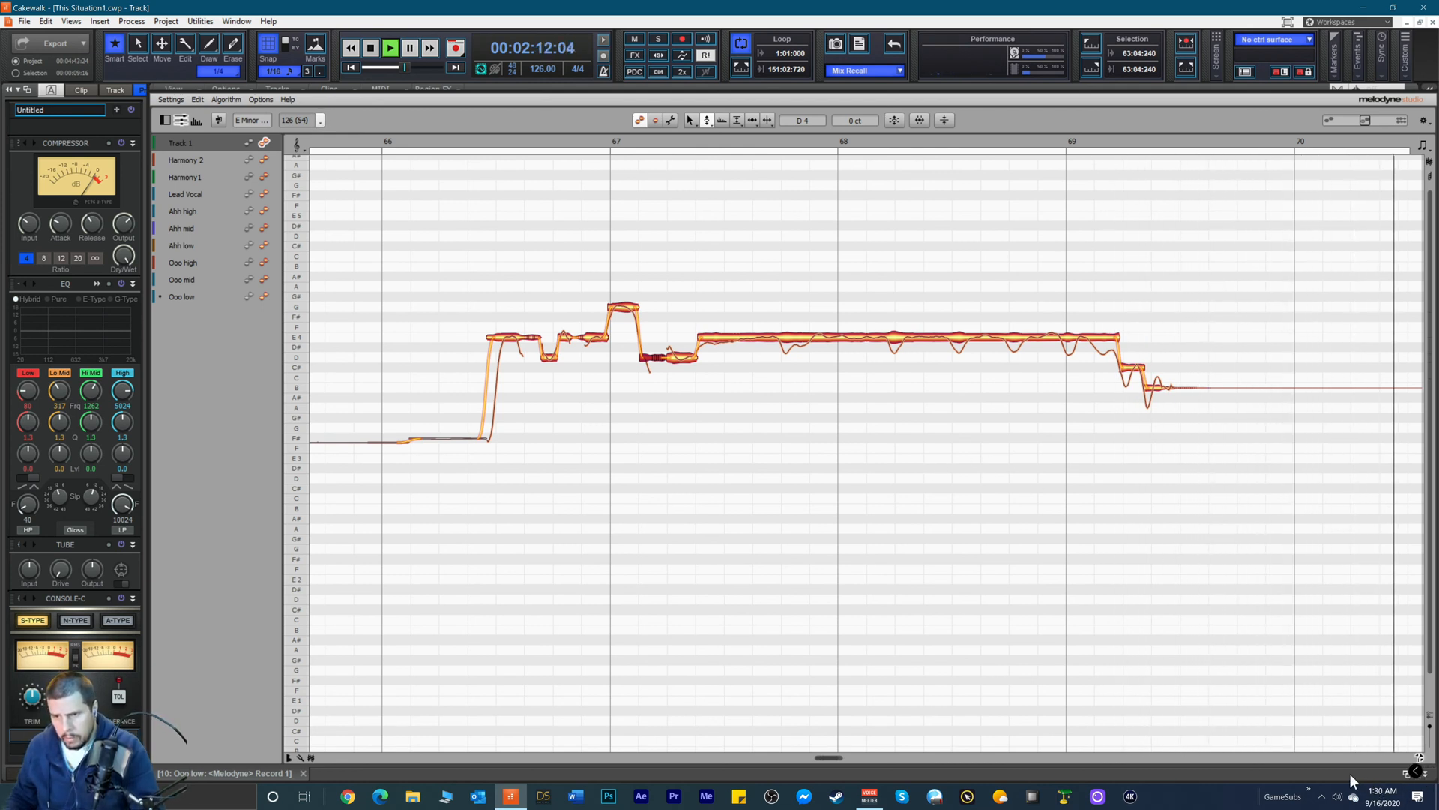
{"action": "key", "text": "space"}
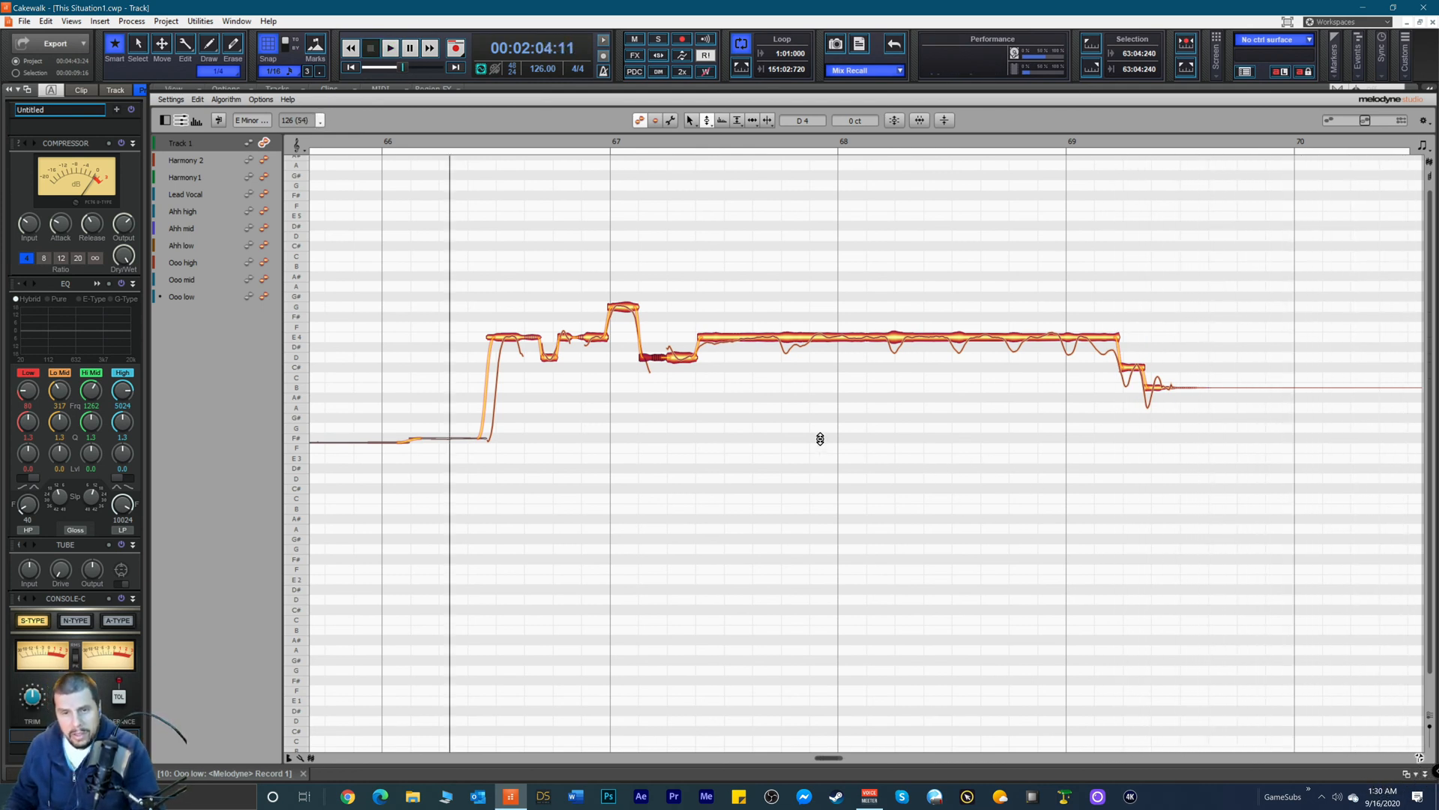
{"action": "right_click", "coordinate": [779, 363]}
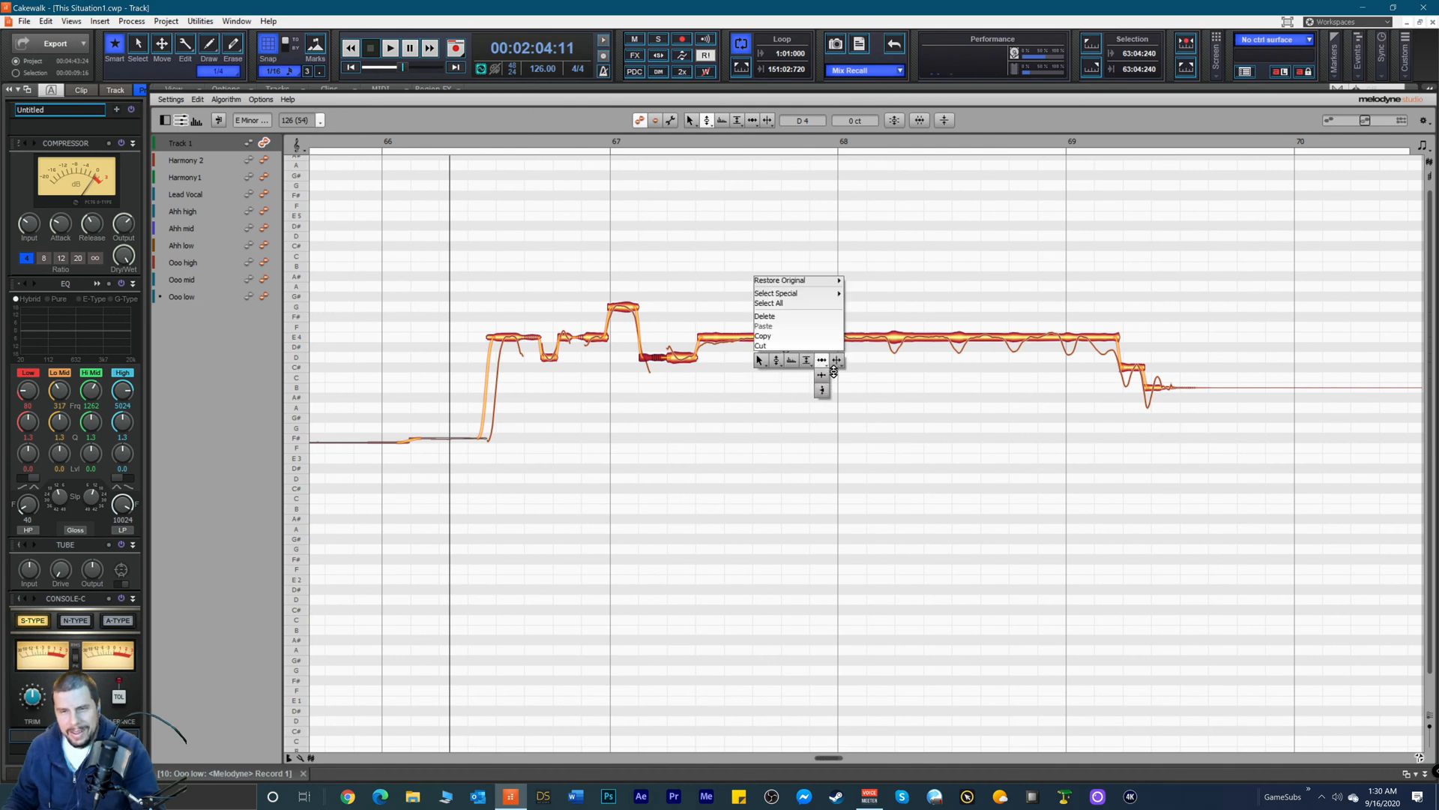
{"action": "left_click", "coordinate": [822, 374]}
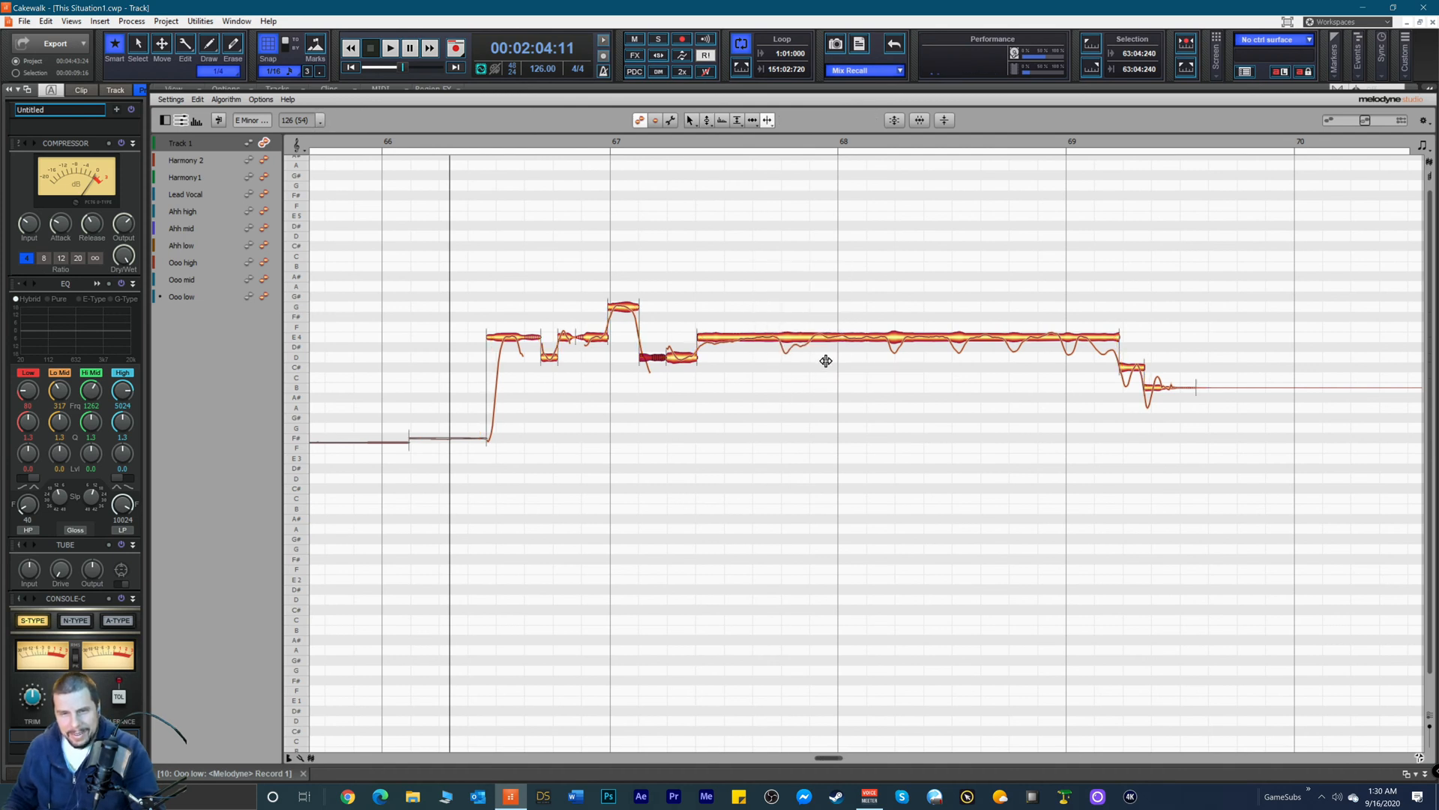
{"action": "left_click", "coordinate": [779, 338]}
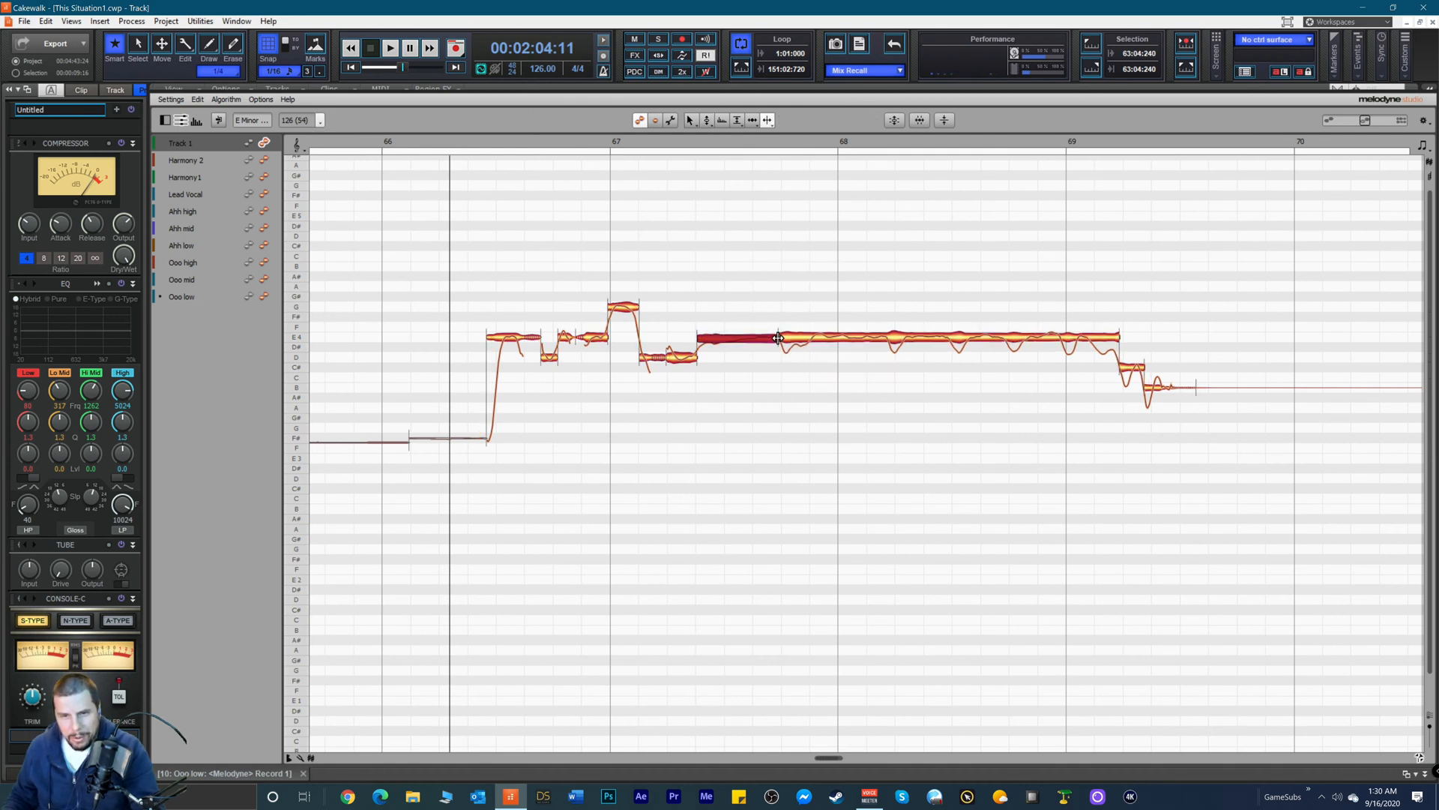
Step: Set the pitch drift of the split-off first part of the long E 4 note to -143 % and play the phrase
{"action": "right_click", "coordinate": [655, 385]}
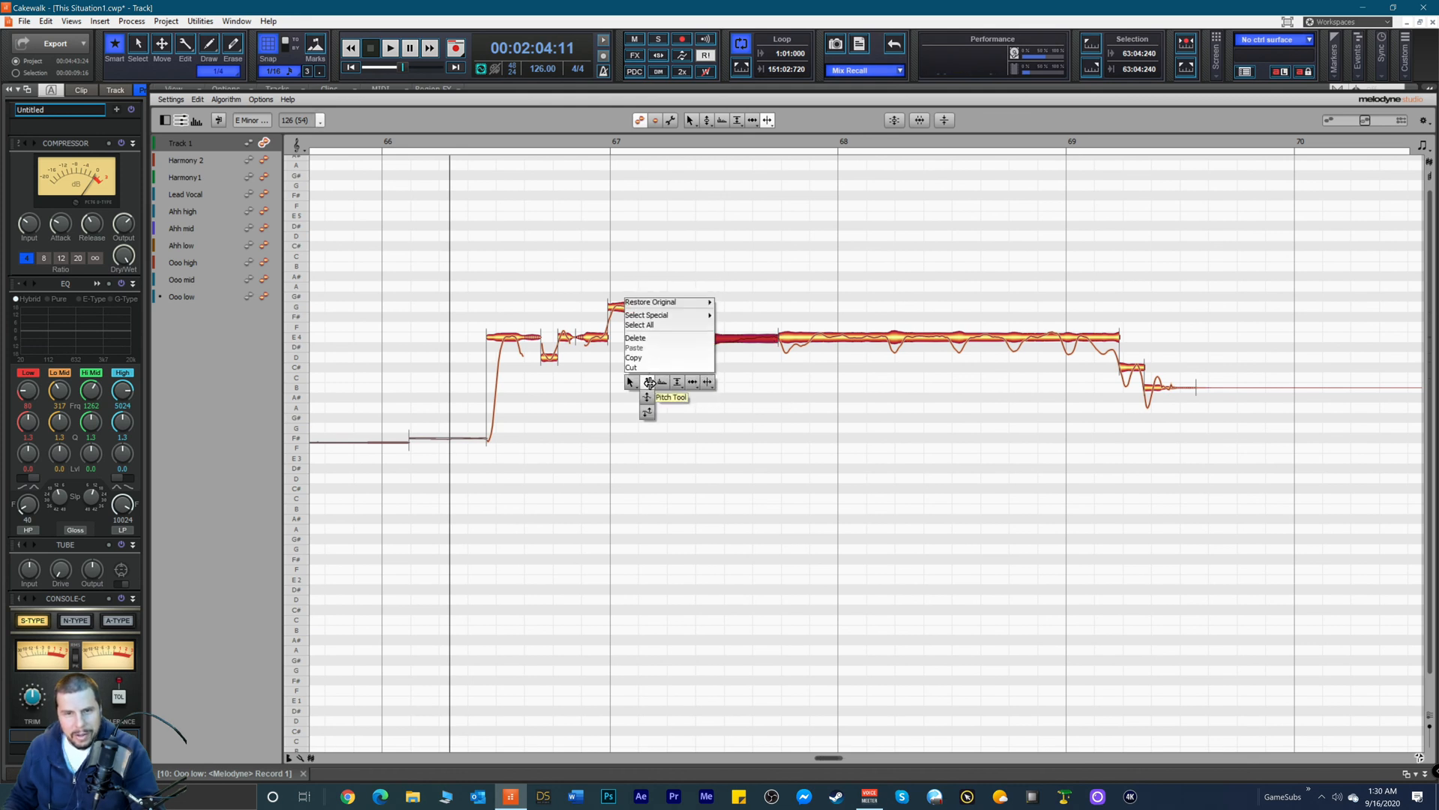
{"action": "left_click", "coordinate": [650, 382]}
{"action": "left_click", "coordinate": [799, 341]}
{"action": "right_click", "coordinate": [747, 340]}
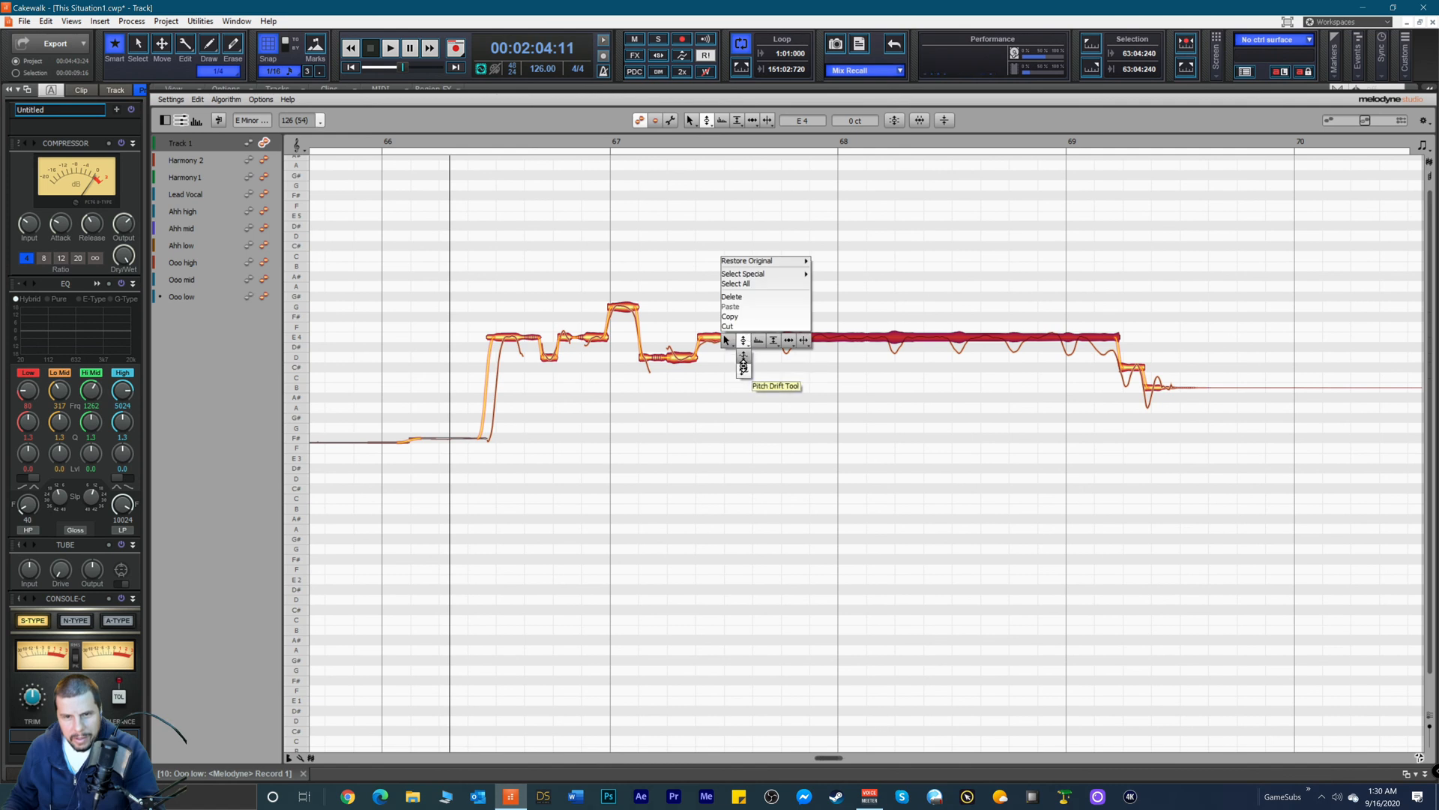
{"action": "left_click", "coordinate": [743, 366]}
{"action": "left_click", "coordinate": [743, 340]}
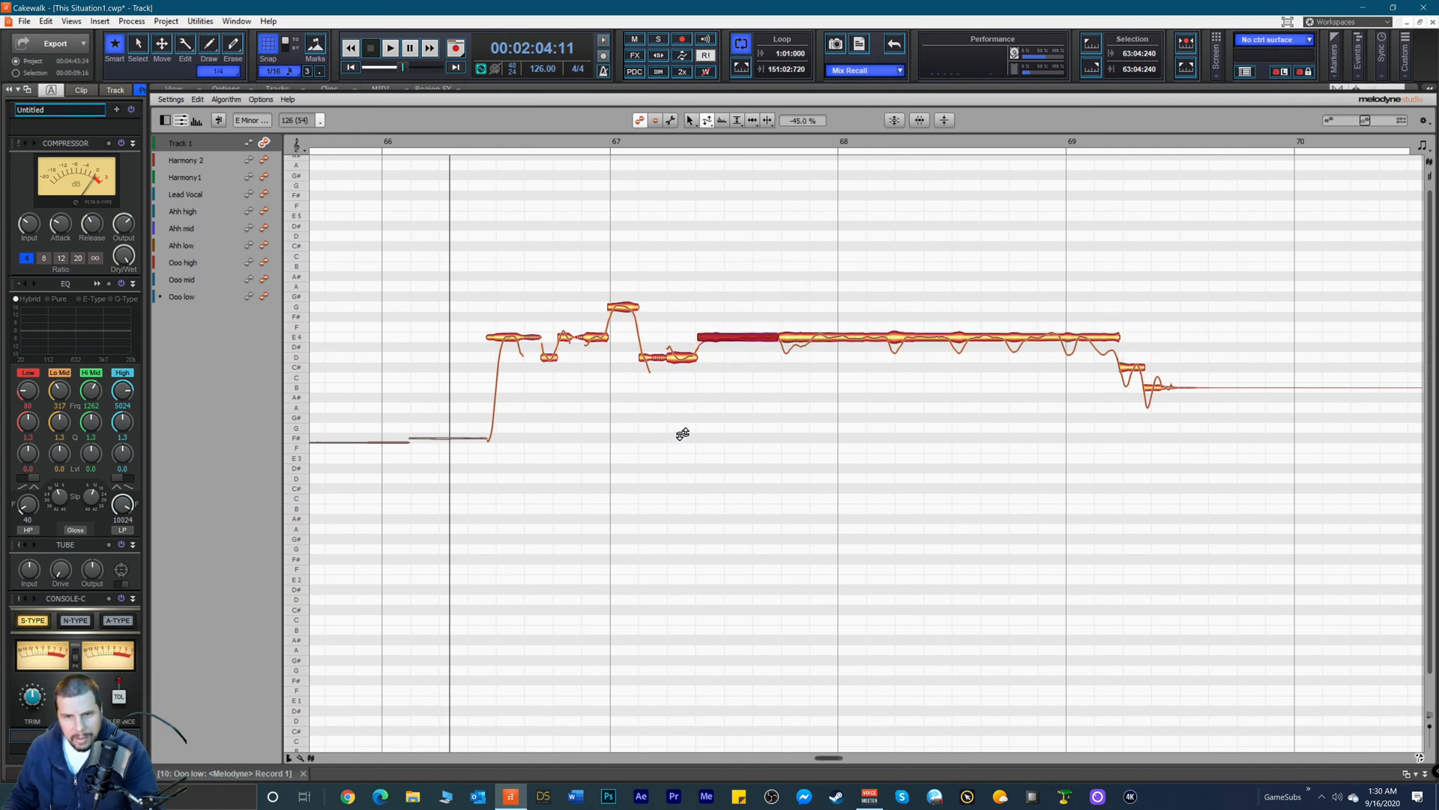
{"action": "key", "text": "space"}
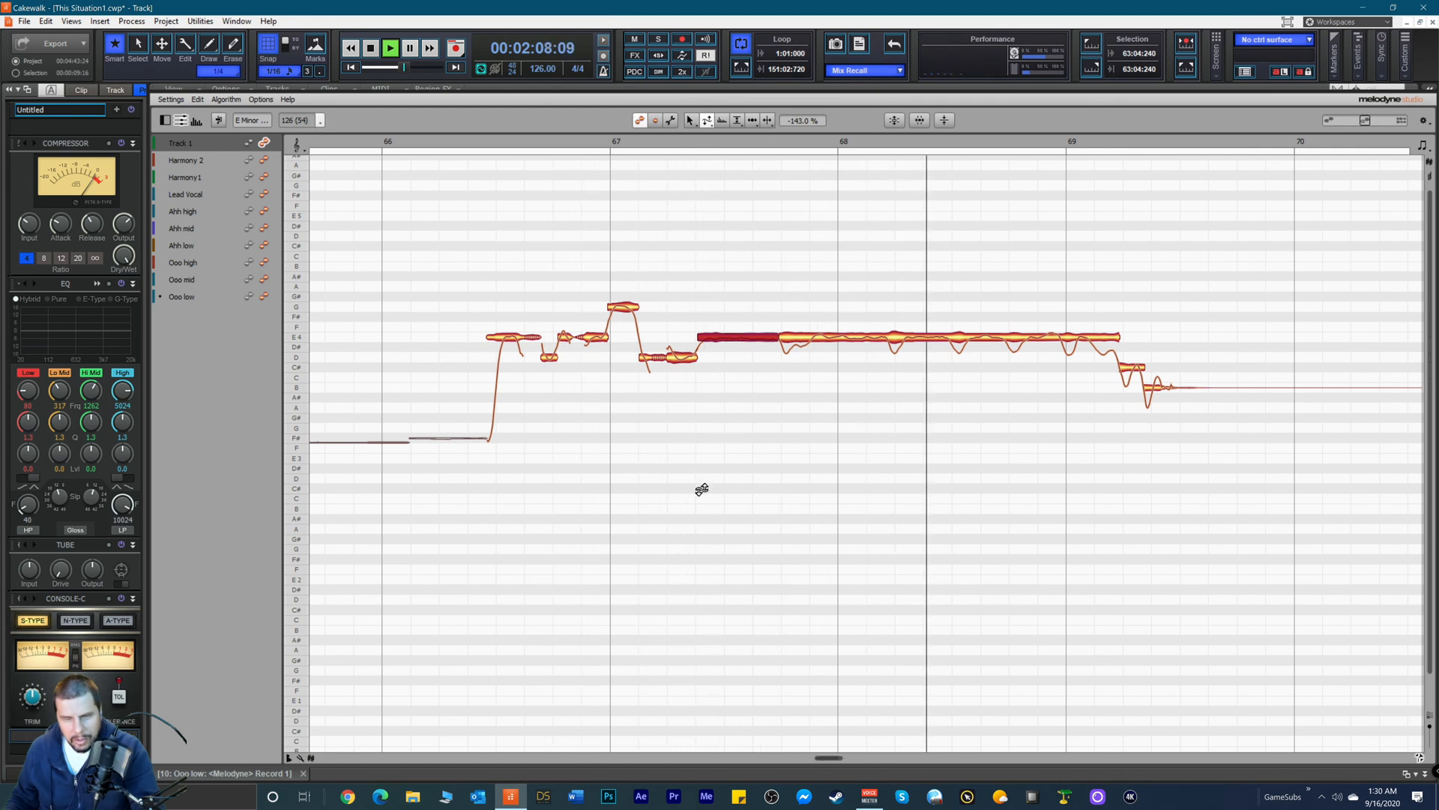
{"action": "key", "text": "space"}
{"action": "key", "text": "space"}
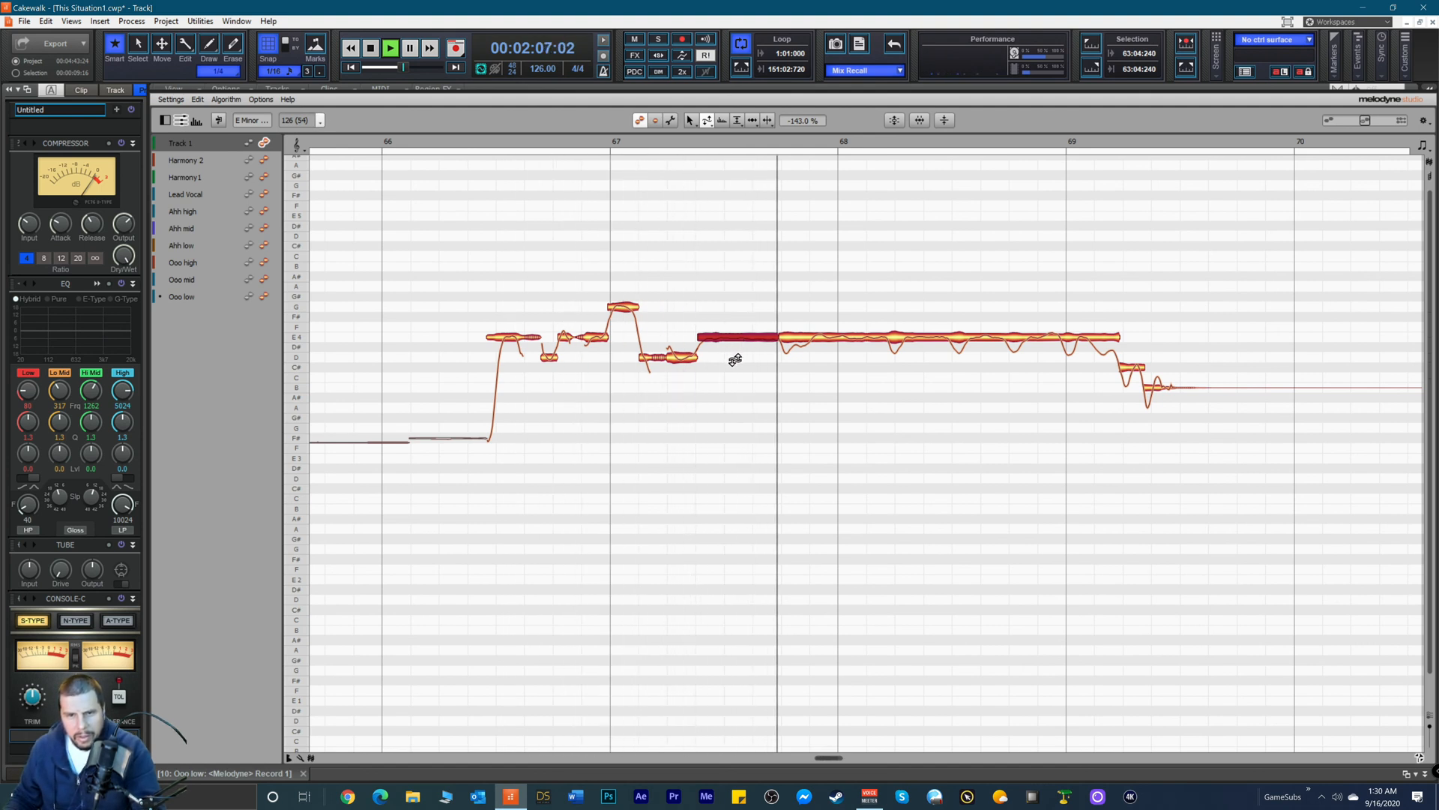
Step: Shift the start of the split E 4 note slightly earlier with the Timing tool, replay the phrase, and return to the track view
{"action": "right_click", "coordinate": [734, 285]}
{"action": "left_click", "coordinate": [773, 275]}
{"action": "key", "text": "space"}
{"action": "key", "text": "space"}
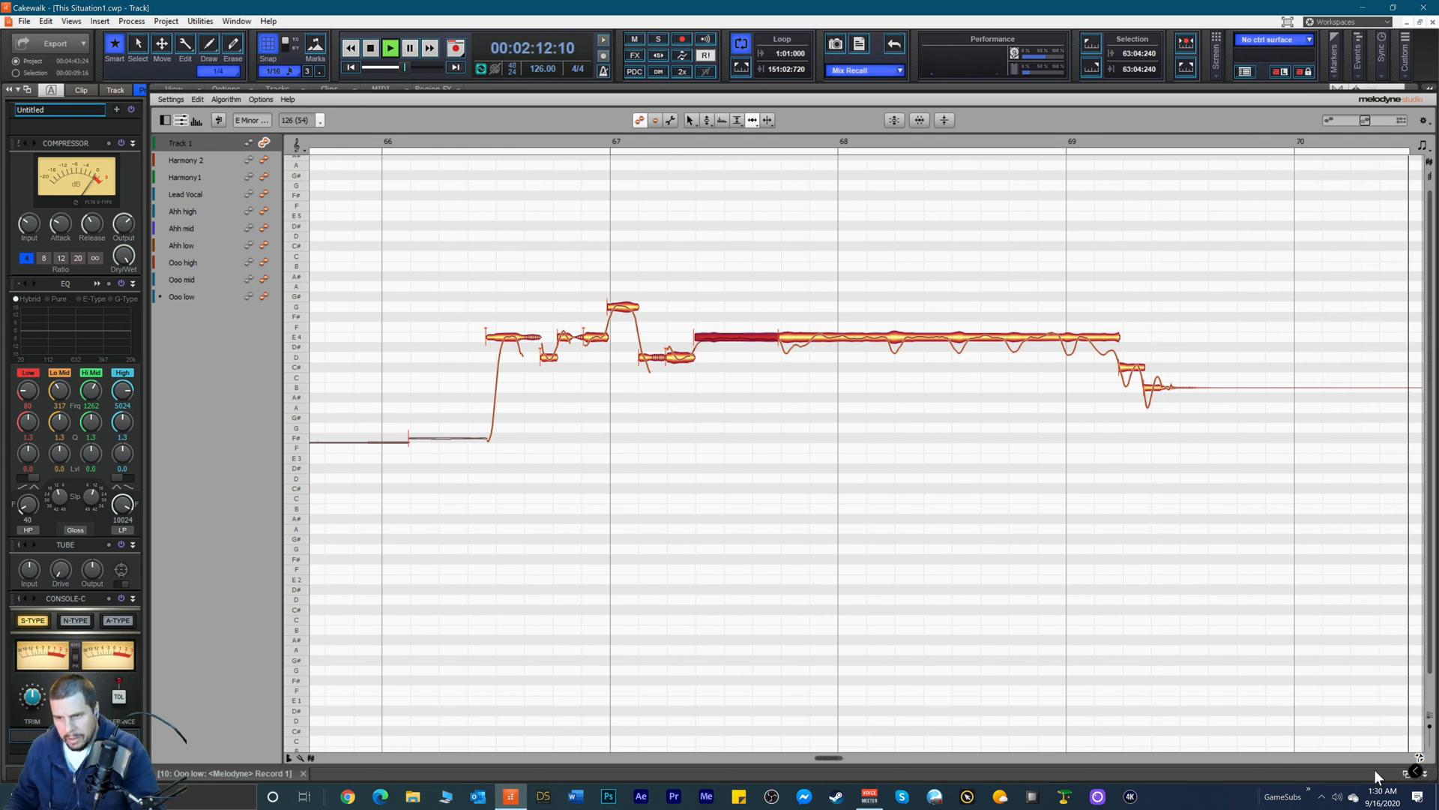
{"action": "left_click", "coordinate": [1425, 773]}
{"action": "left_click", "coordinate": [1424, 774]}
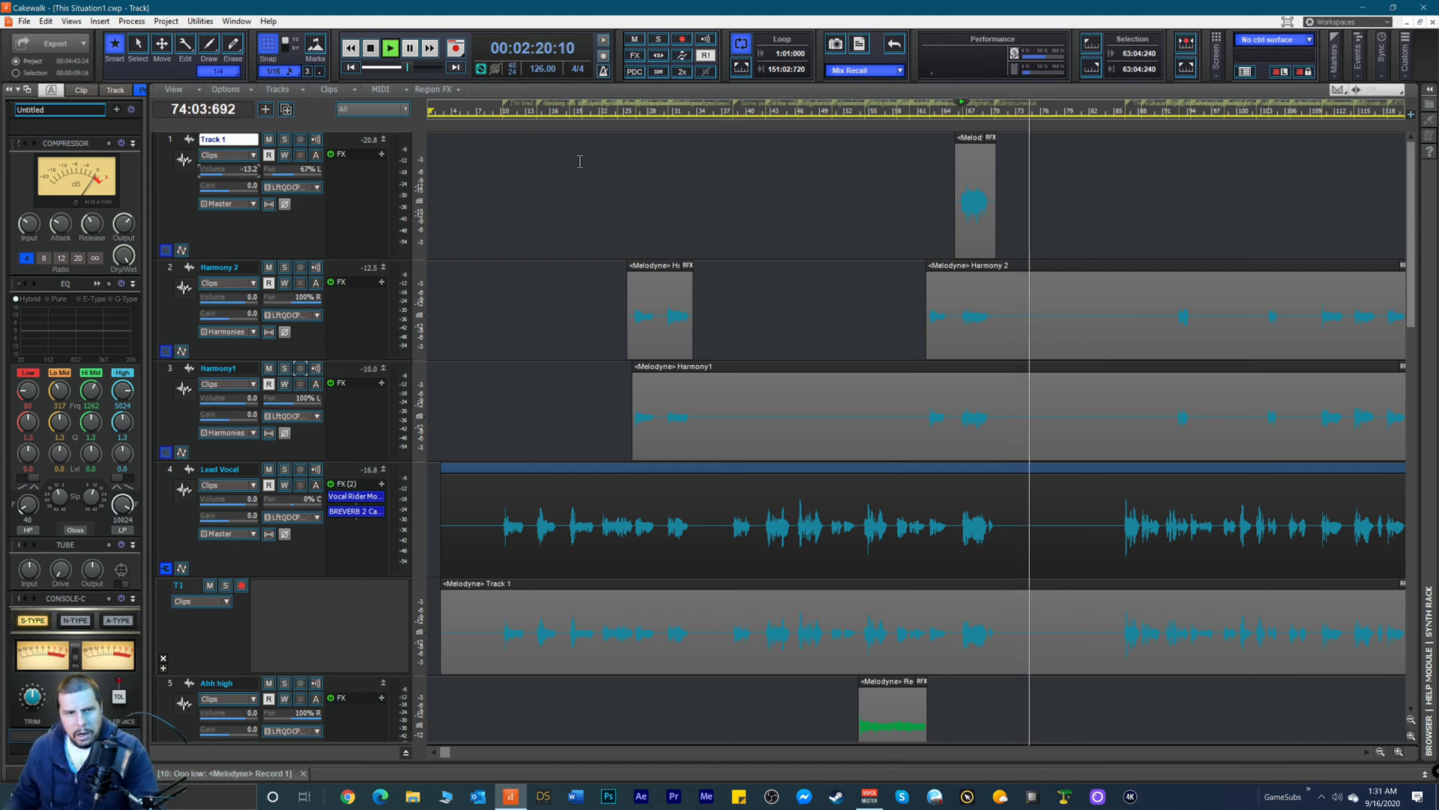
{"action": "key", "text": "space"}
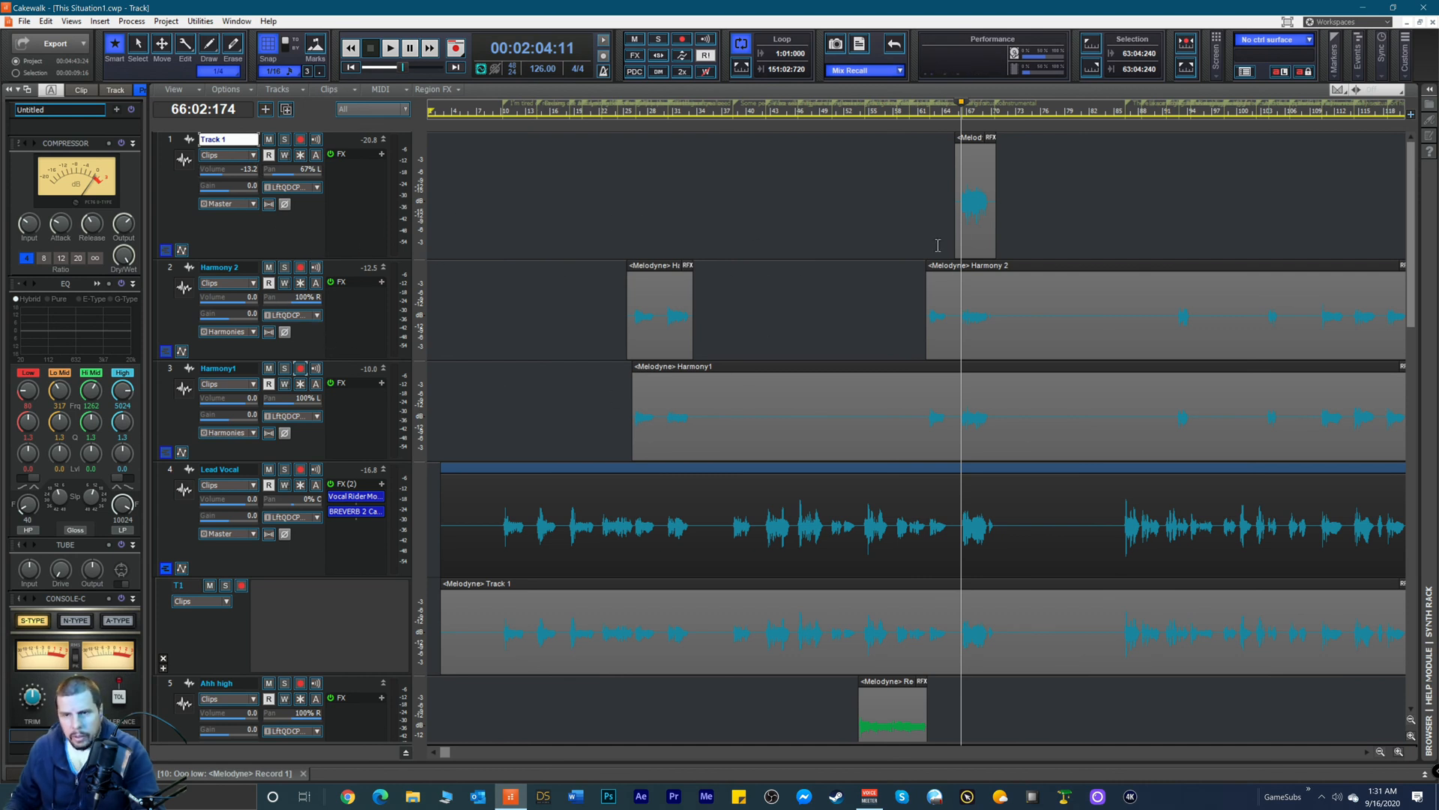
Step: Select the second set of Ooo clips and the Ahh clips on all high, mid and low tracks and copy them to 80:03:240
{"action": "left_click", "coordinate": [1381, 752]}
{"action": "left_click", "coordinate": [1382, 752]}
{"action": "left_click", "coordinate": [1382, 751]}
{"action": "left_click", "coordinate": [1381, 752]}
{"action": "scroll", "coordinate": [835, 443], "scroll_direction": "down", "scroll_amount": 3}
{"action": "scroll", "coordinate": [836, 443], "scroll_direction": "down", "scroll_amount": 5}
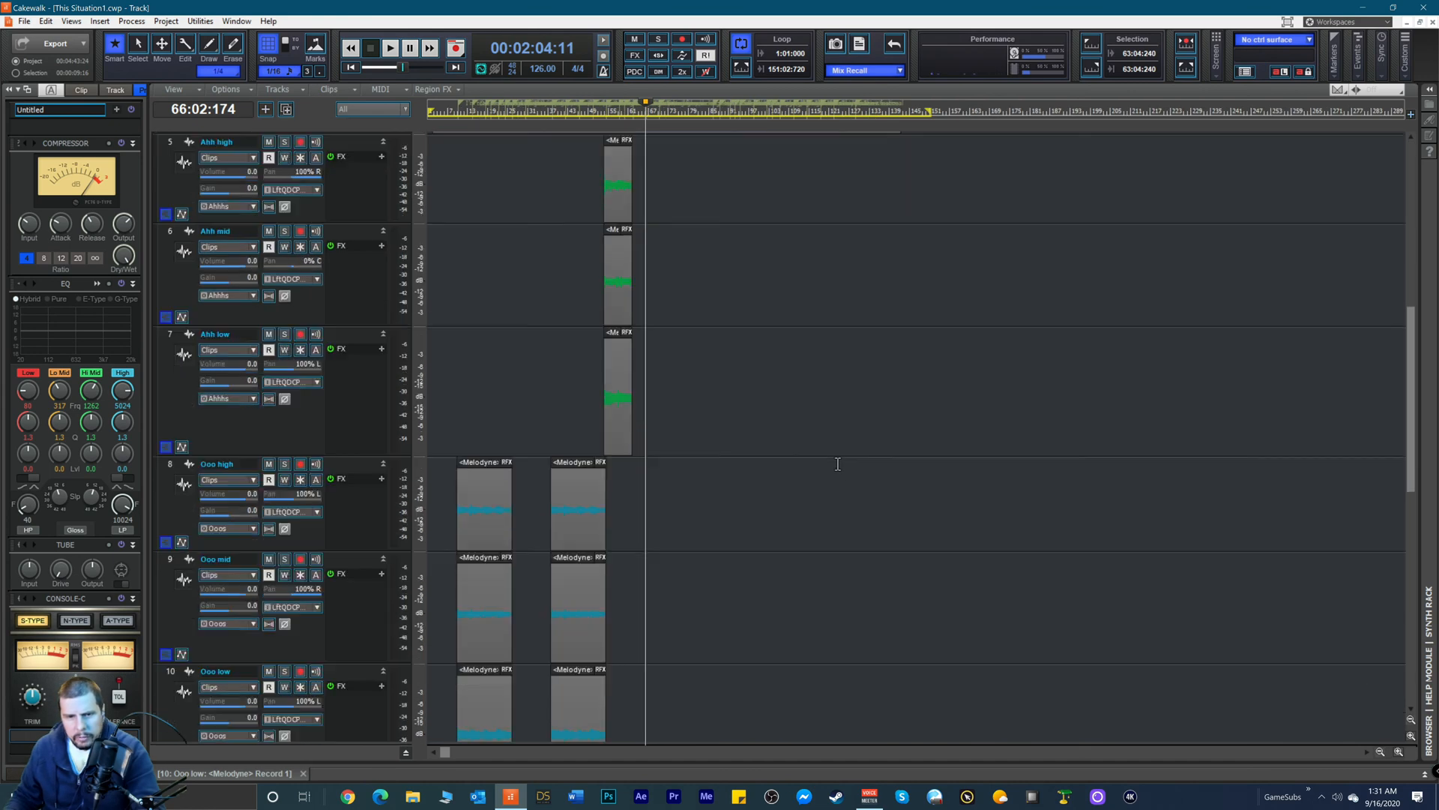
{"action": "scroll", "coordinate": [553, 256], "scroll_direction": "up", "scroll_amount": 3}
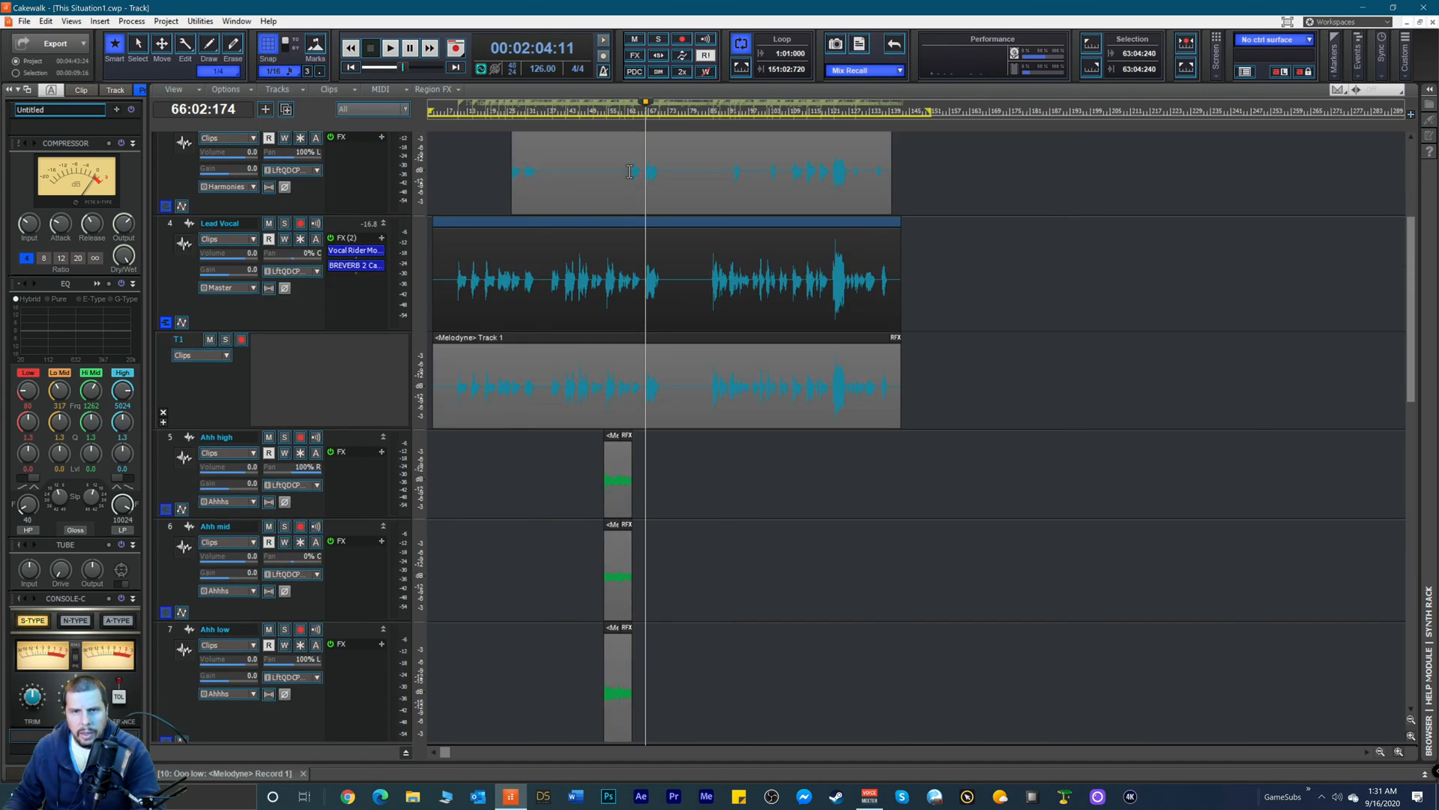
{"action": "left_click", "coordinate": [566, 108]}
{"action": "scroll", "coordinate": [551, 425], "scroll_direction": "down", "scroll_amount": 6}
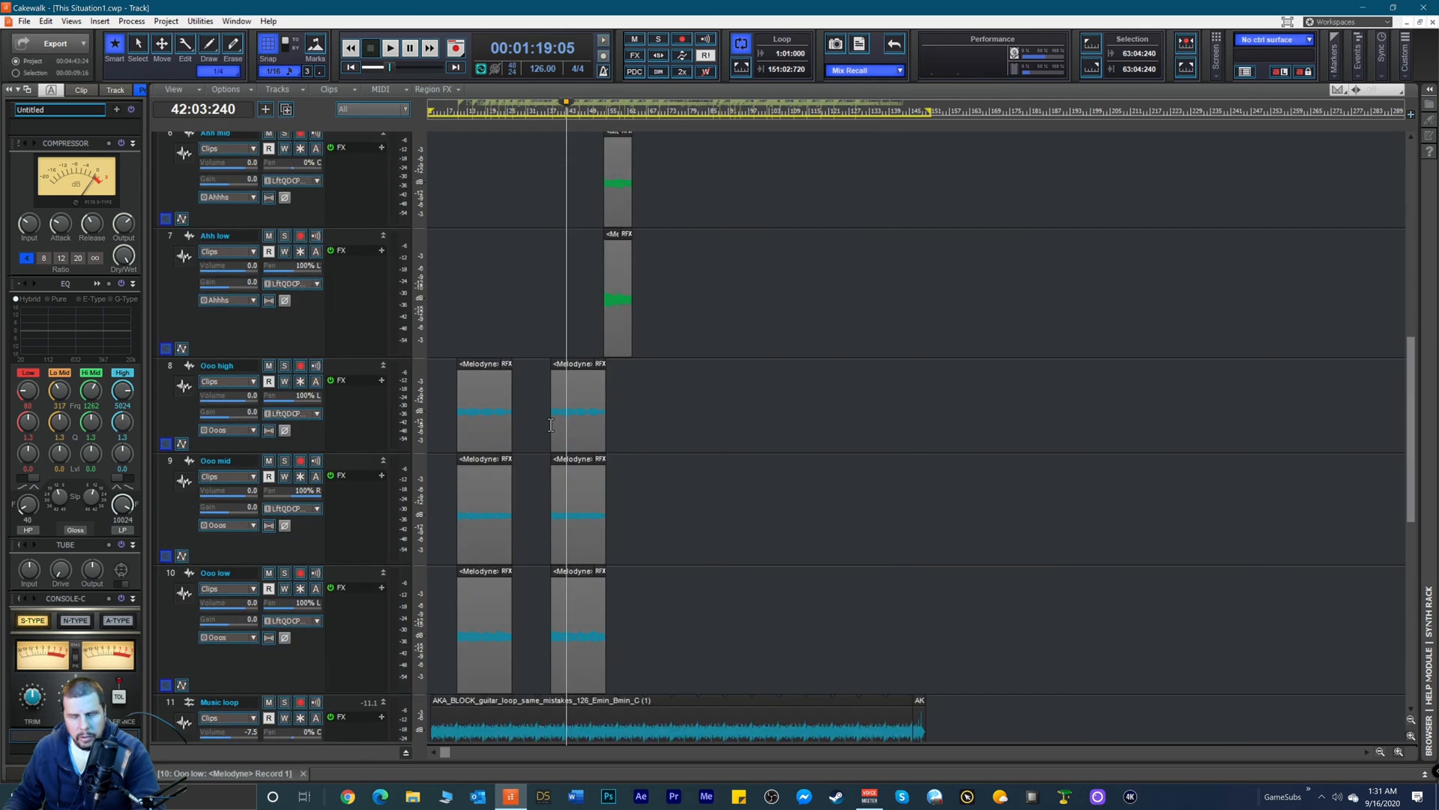
{"action": "key", "text": "space"}
{"action": "key", "text": "space"}
{"action": "left_click_drag", "start_coordinate": [535, 393], "coordinate": [540, 250]}
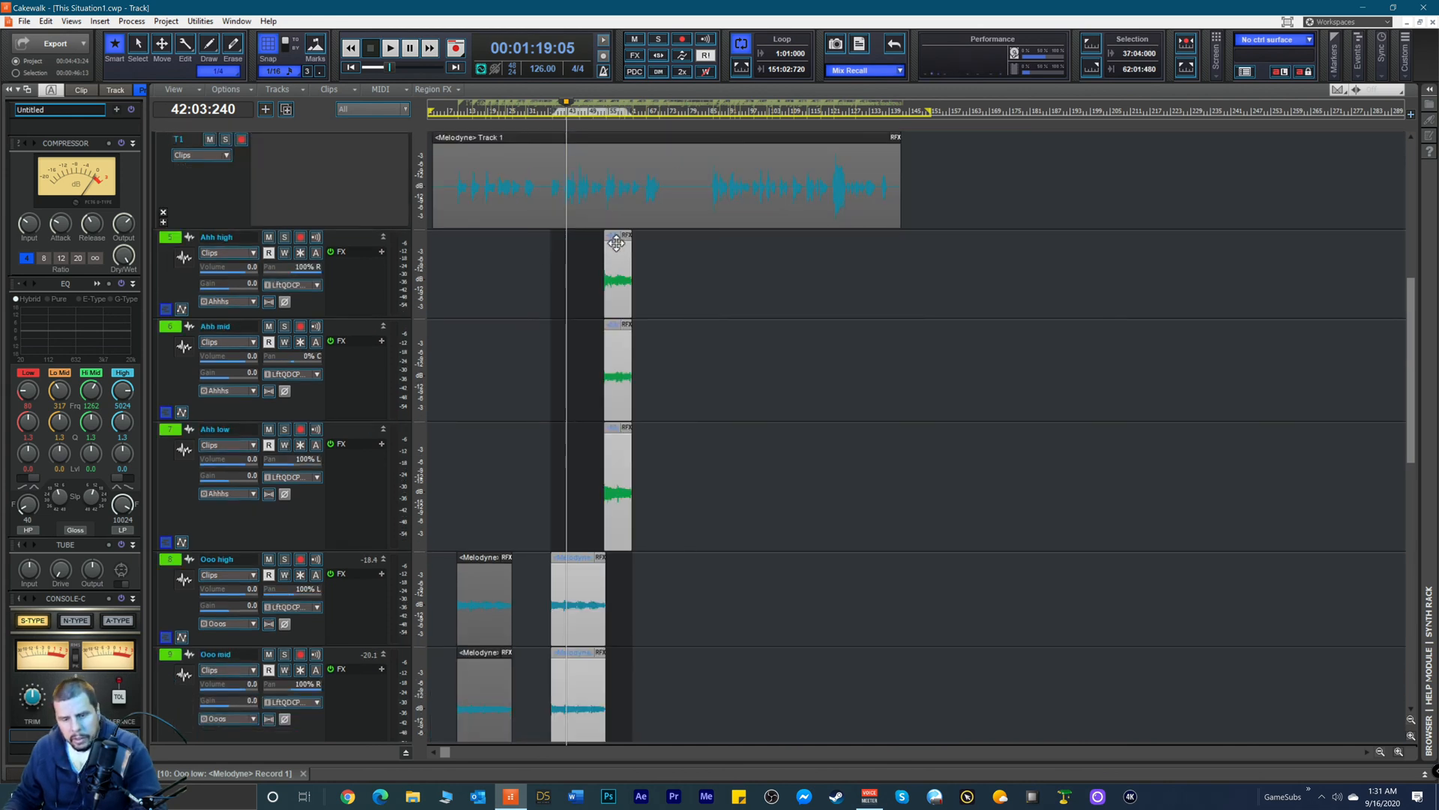
{"action": "left_click_drag", "start_coordinate": [615, 241], "coordinate": [757, 259]}
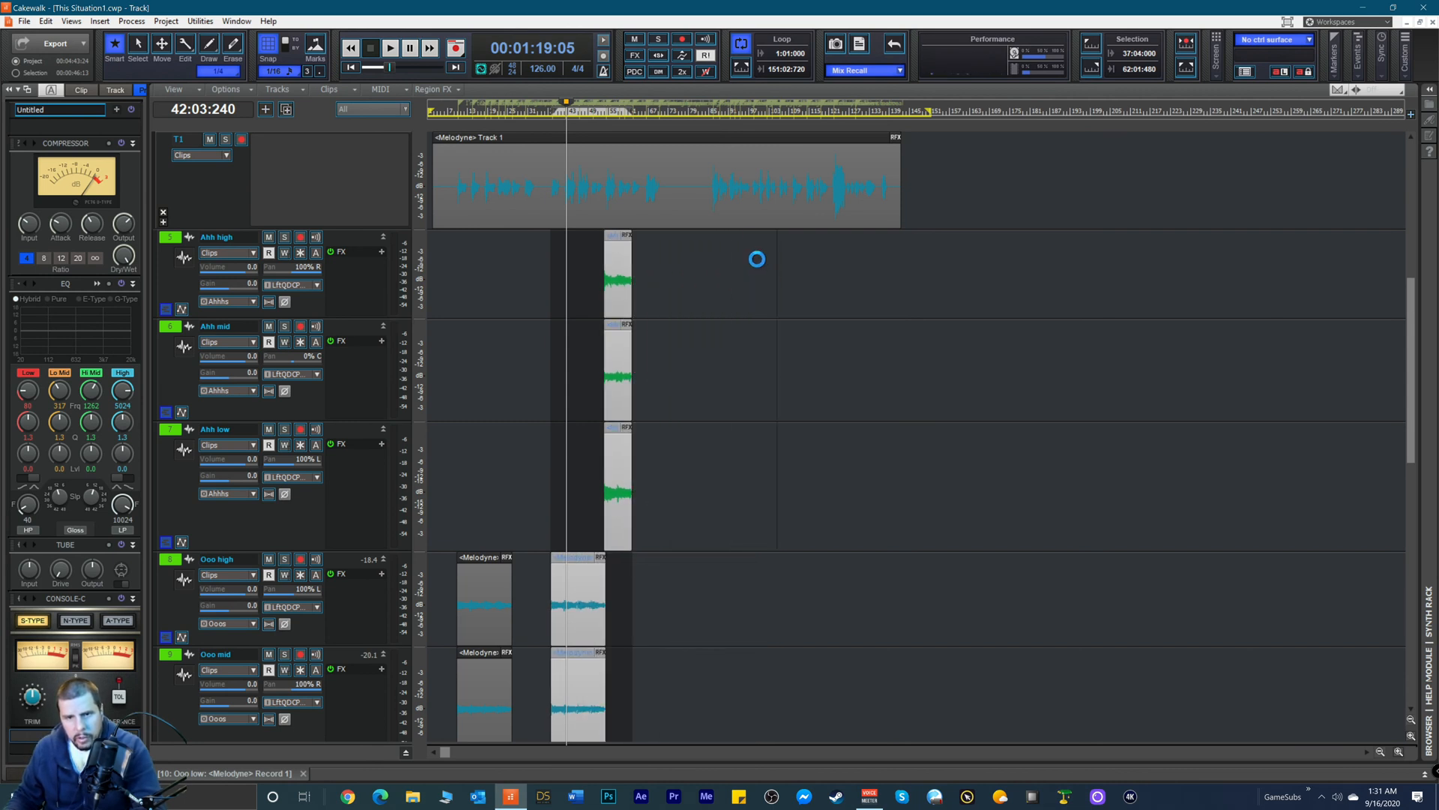
Step: Play the copied backing-vocal clips from around bar 83 to check their timing against the music
{"action": "left_click", "coordinate": [704, 114]}
{"action": "key", "text": "space"}
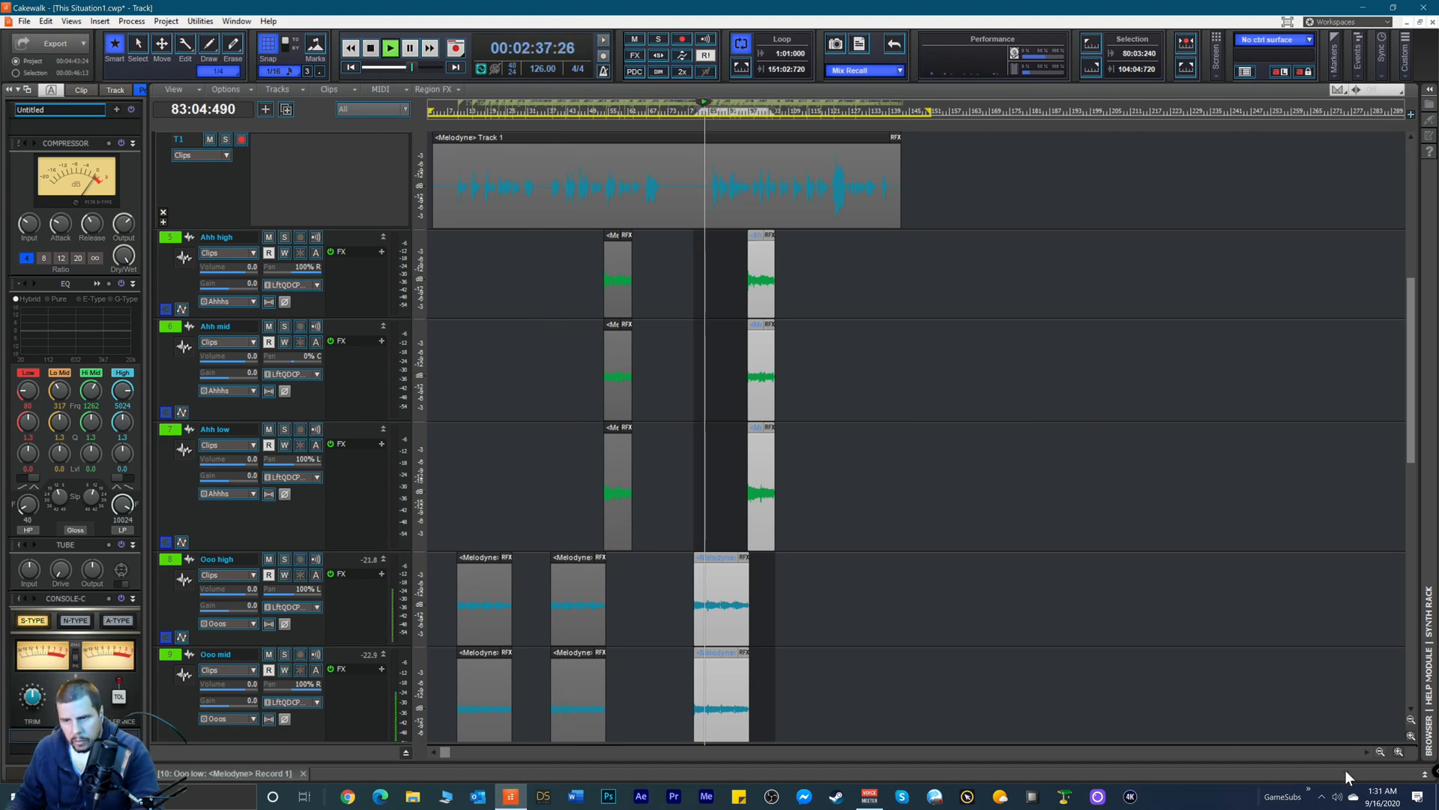
{"action": "left_click", "coordinate": [1399, 751]}
{"action": "left_click", "coordinate": [1399, 751]}
{"action": "left_click", "coordinate": [1399, 751]}
{"action": "key", "text": "space"}
Step: Select the copied Ooo and Ahh clips on all six tracks and move them together to start at 85:02:240
{"action": "scroll", "coordinate": [1129, 562], "scroll_direction": "down", "scroll_amount": 2}
{"action": "left_click_drag", "start_coordinate": [805, 512], "coordinate": [1167, 410]}
{"action": "scroll", "coordinate": [1146, 344], "scroll_direction": "up", "scroll_amount": 6}
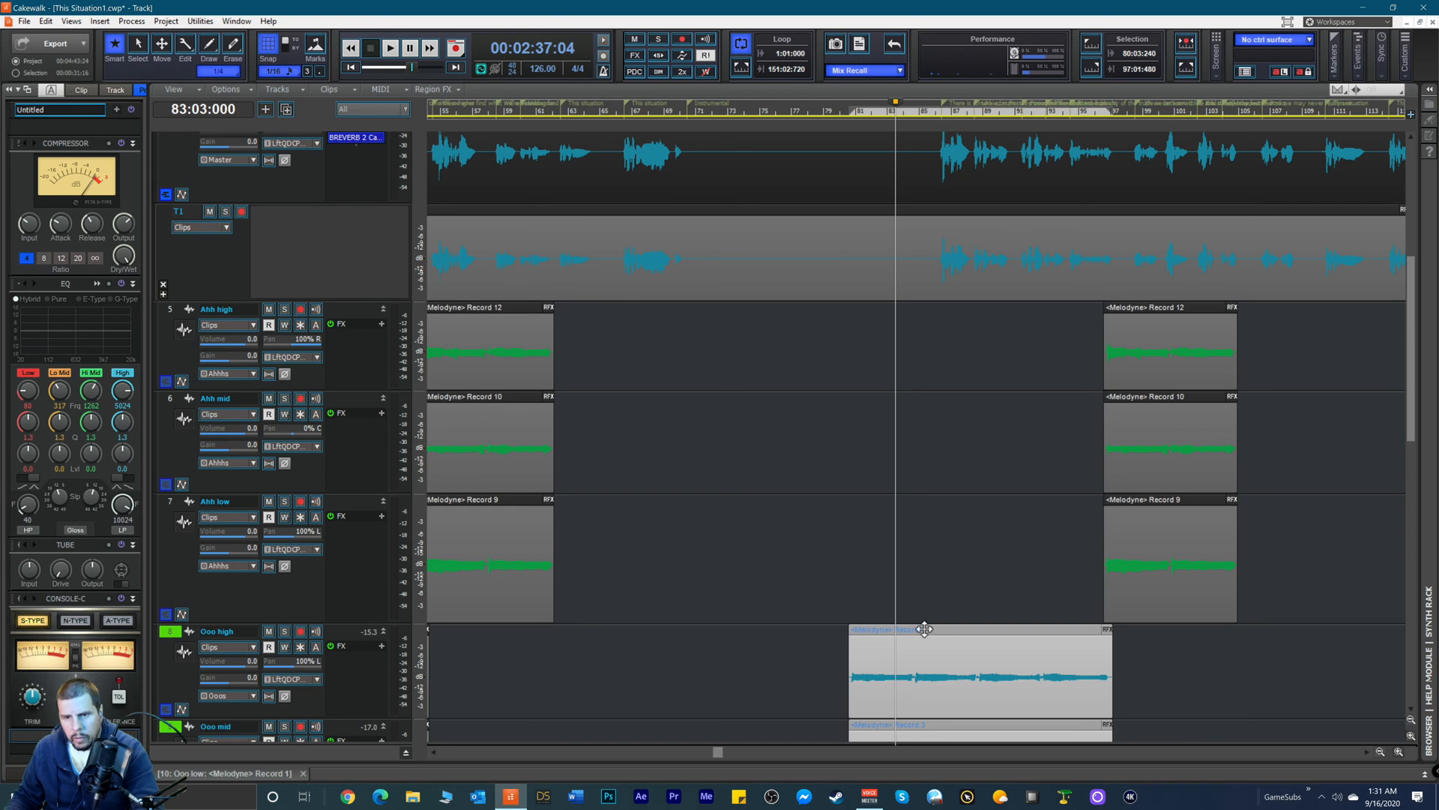
{"action": "left_click_drag", "start_coordinate": [810, 333], "coordinate": [1253, 566]}
{"action": "scroll", "coordinate": [1125, 371], "scroll_direction": "up", "scroll_amount": 6}
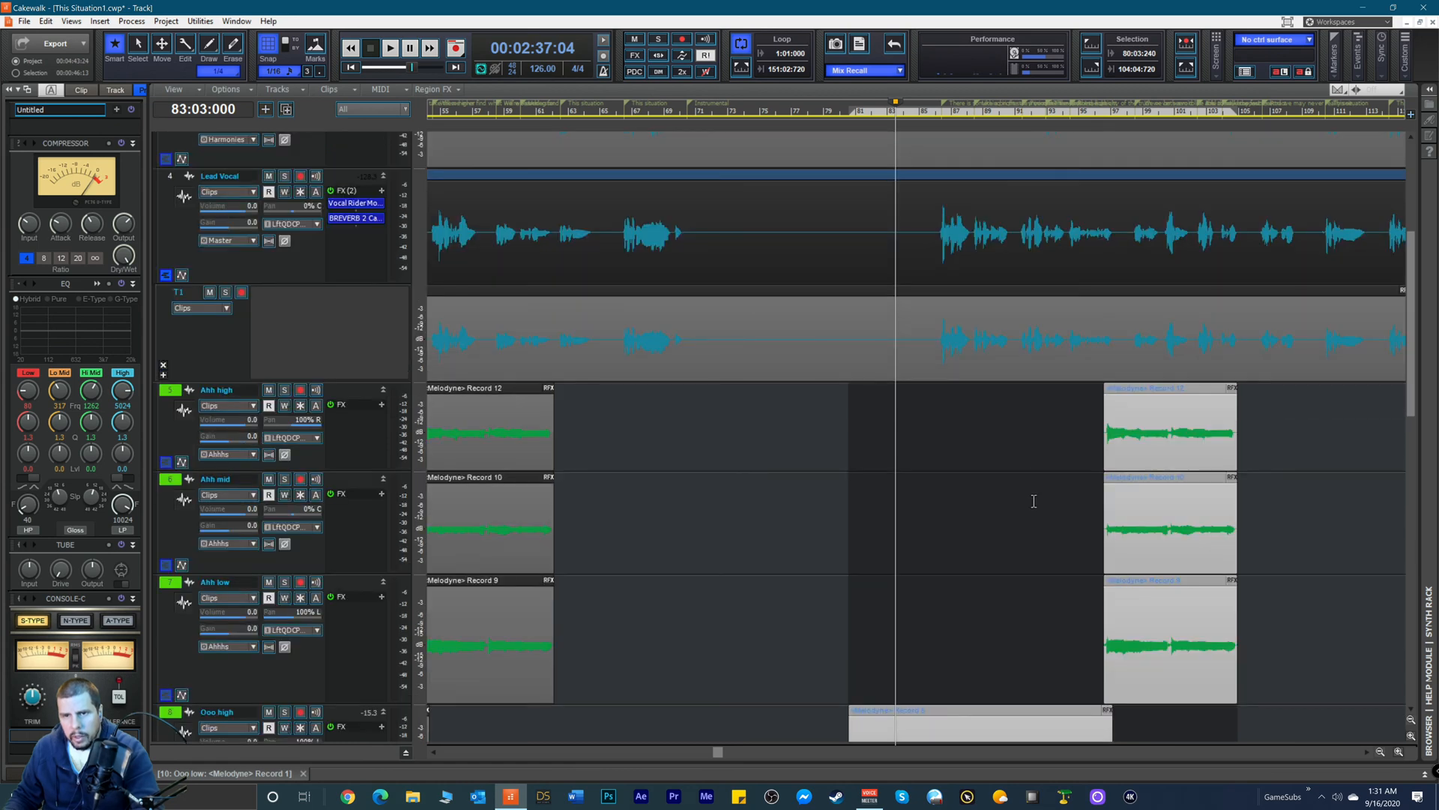
{"action": "scroll", "coordinate": [1034, 497], "scroll_direction": "down", "scroll_amount": 3}
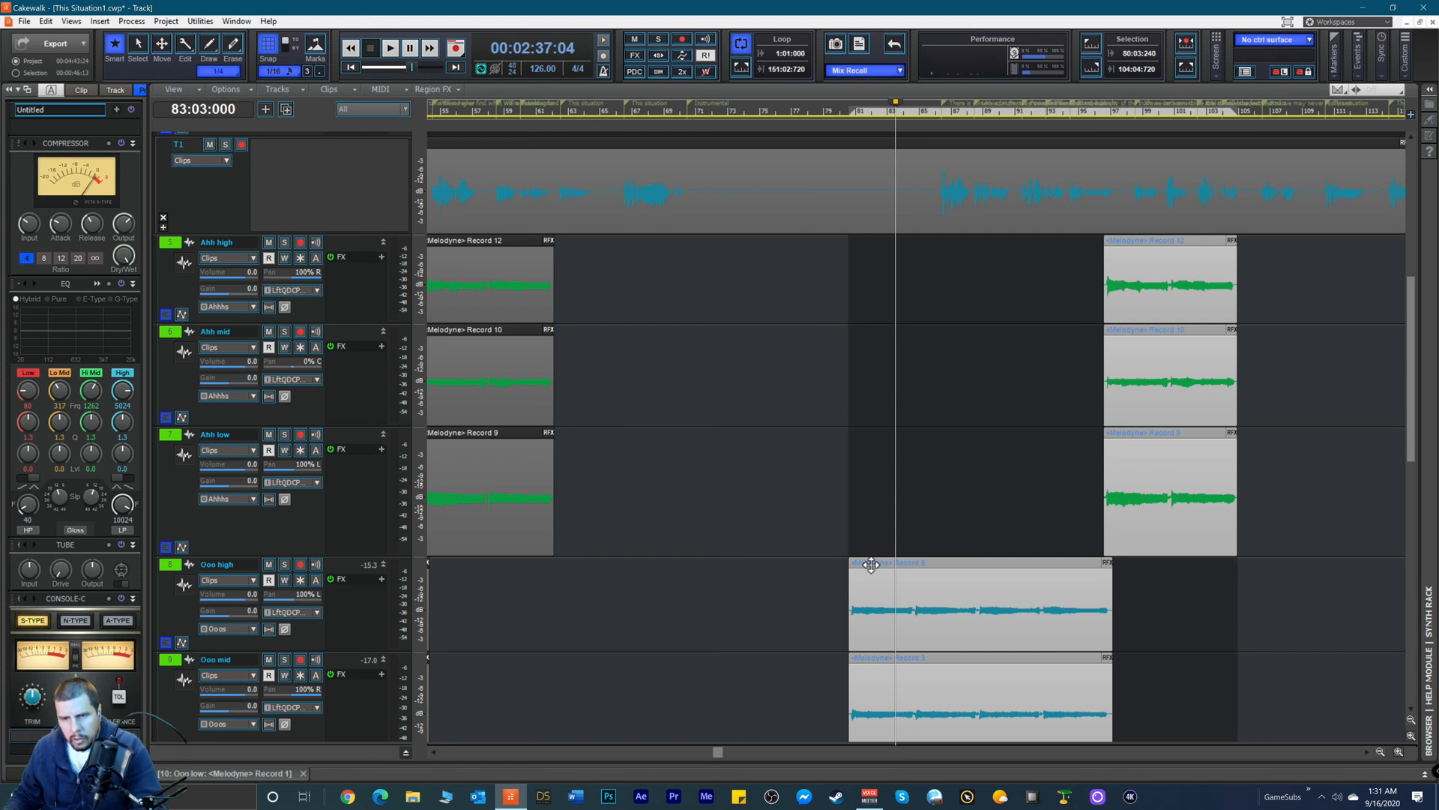
{"action": "left_click_drag", "start_coordinate": [871, 564], "coordinate": [949, 579]}
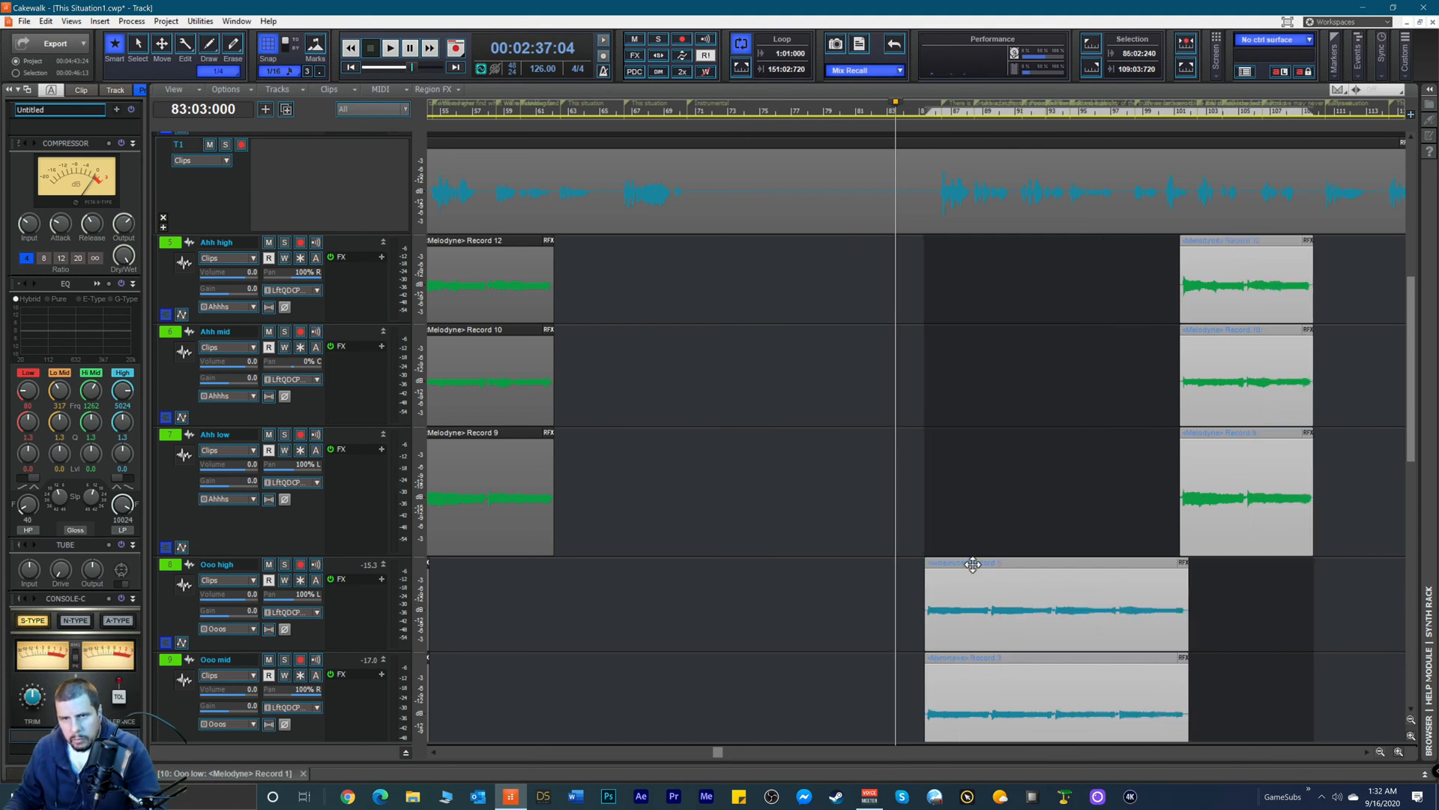
Step: Play the moved clips, set the playhead to 86:01:000, and shift the copied Ooo and Ahh clips to start at 85:04:000
{"action": "key", "text": "alt+space"}
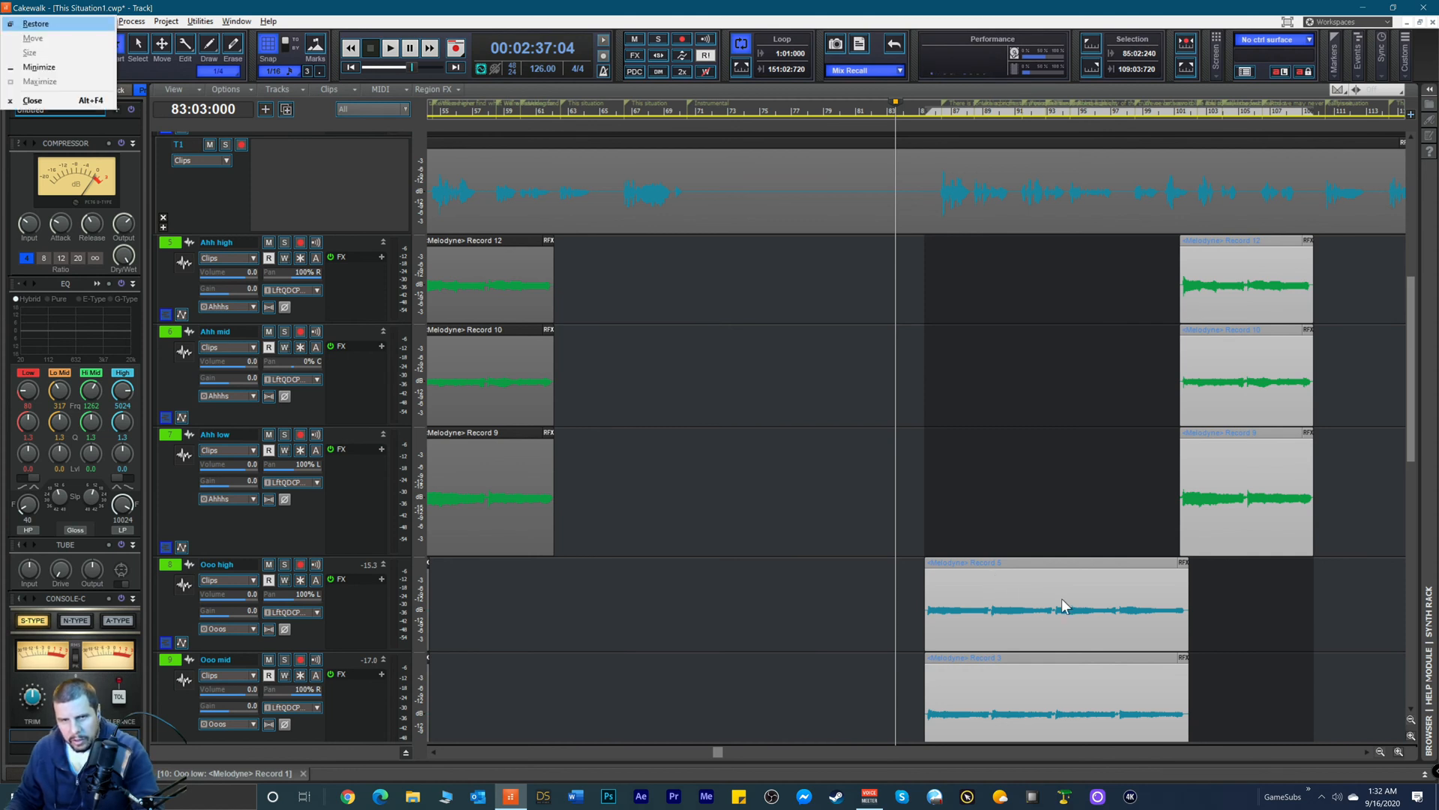
{"action": "key", "text": "Escape"}
{"action": "key", "text": "space"}
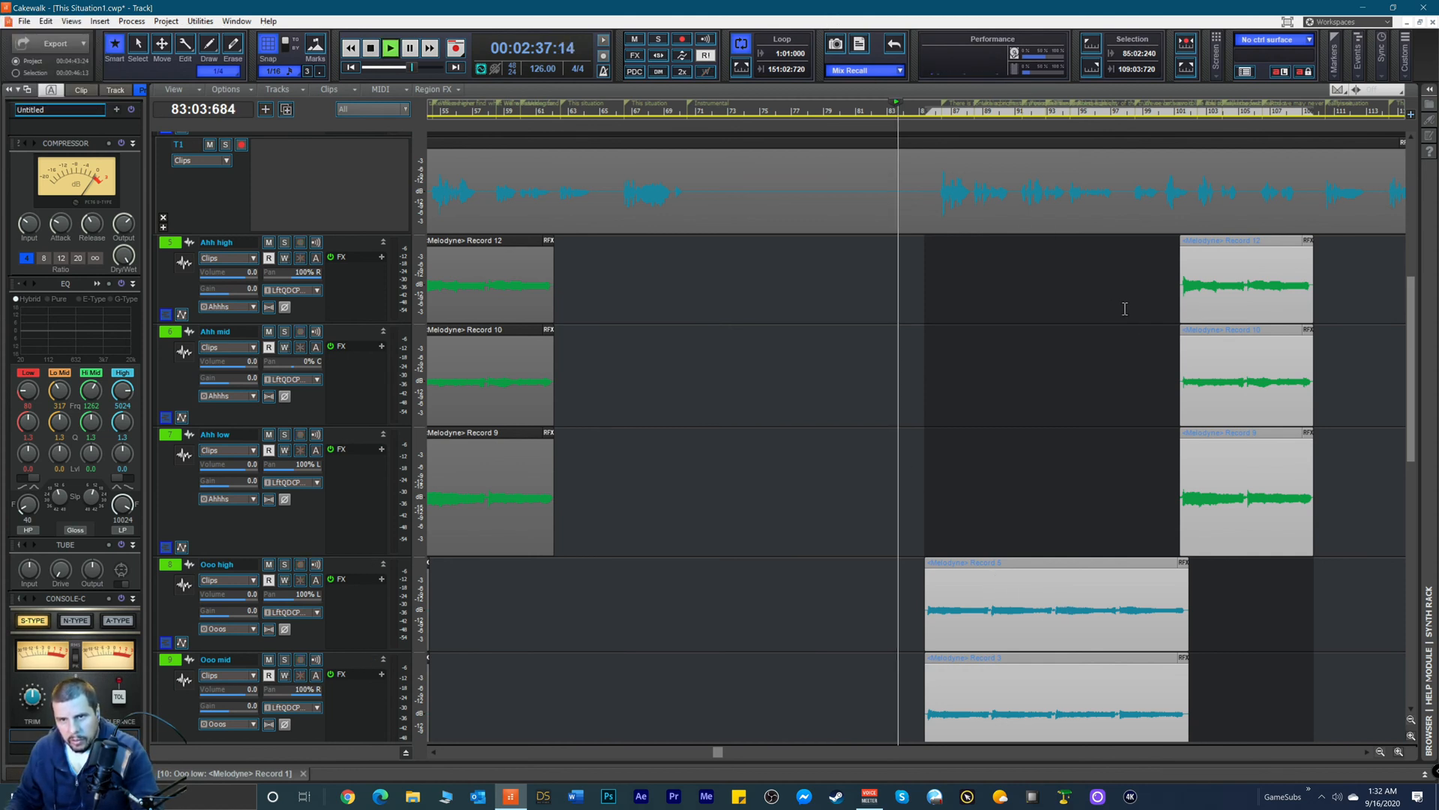
{"action": "left_click", "coordinate": [1399, 751]}
{"action": "left_click", "coordinate": [1399, 751]}
{"action": "left_click", "coordinate": [1399, 751]}
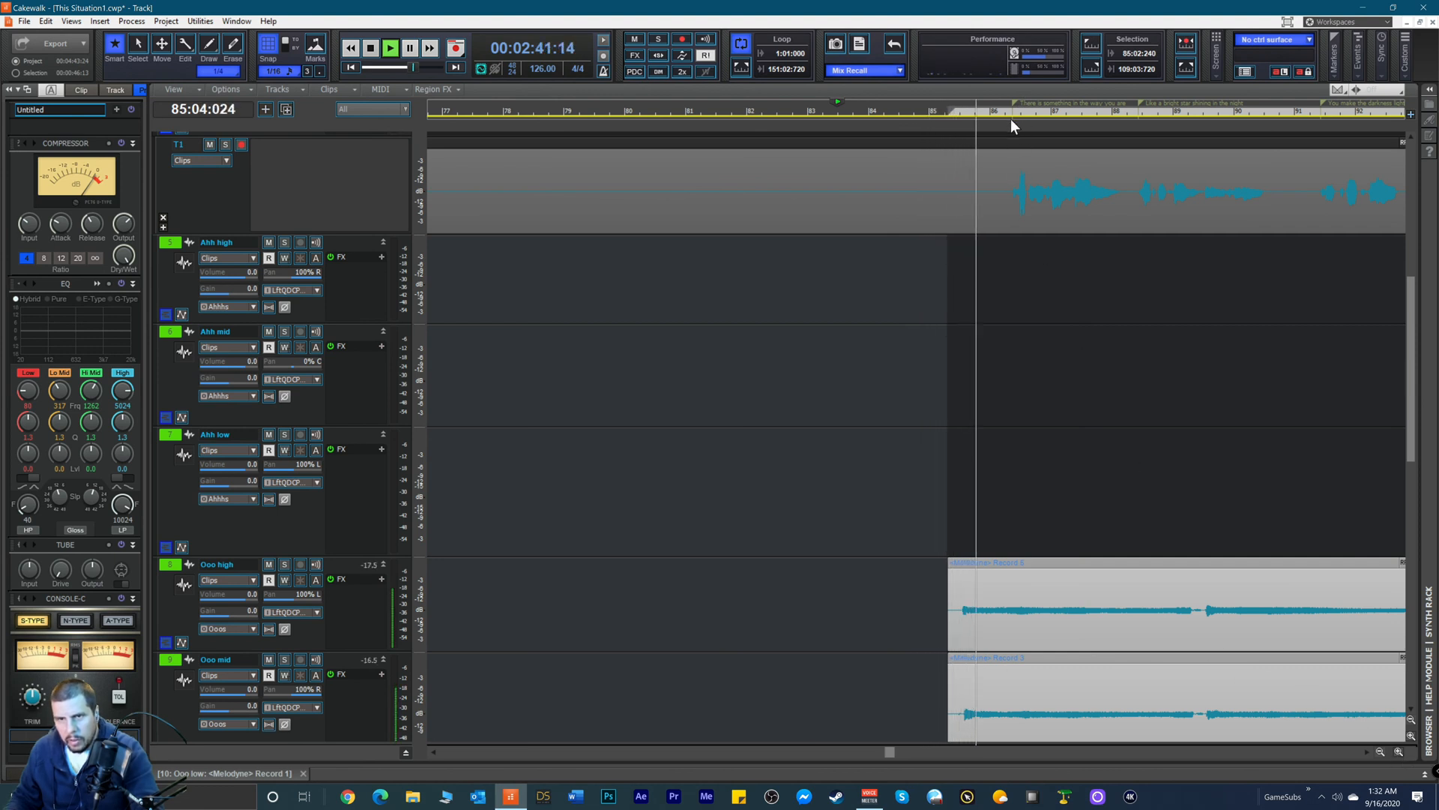
{"action": "key", "text": "space"}
{"action": "left_click", "coordinate": [990, 112]}
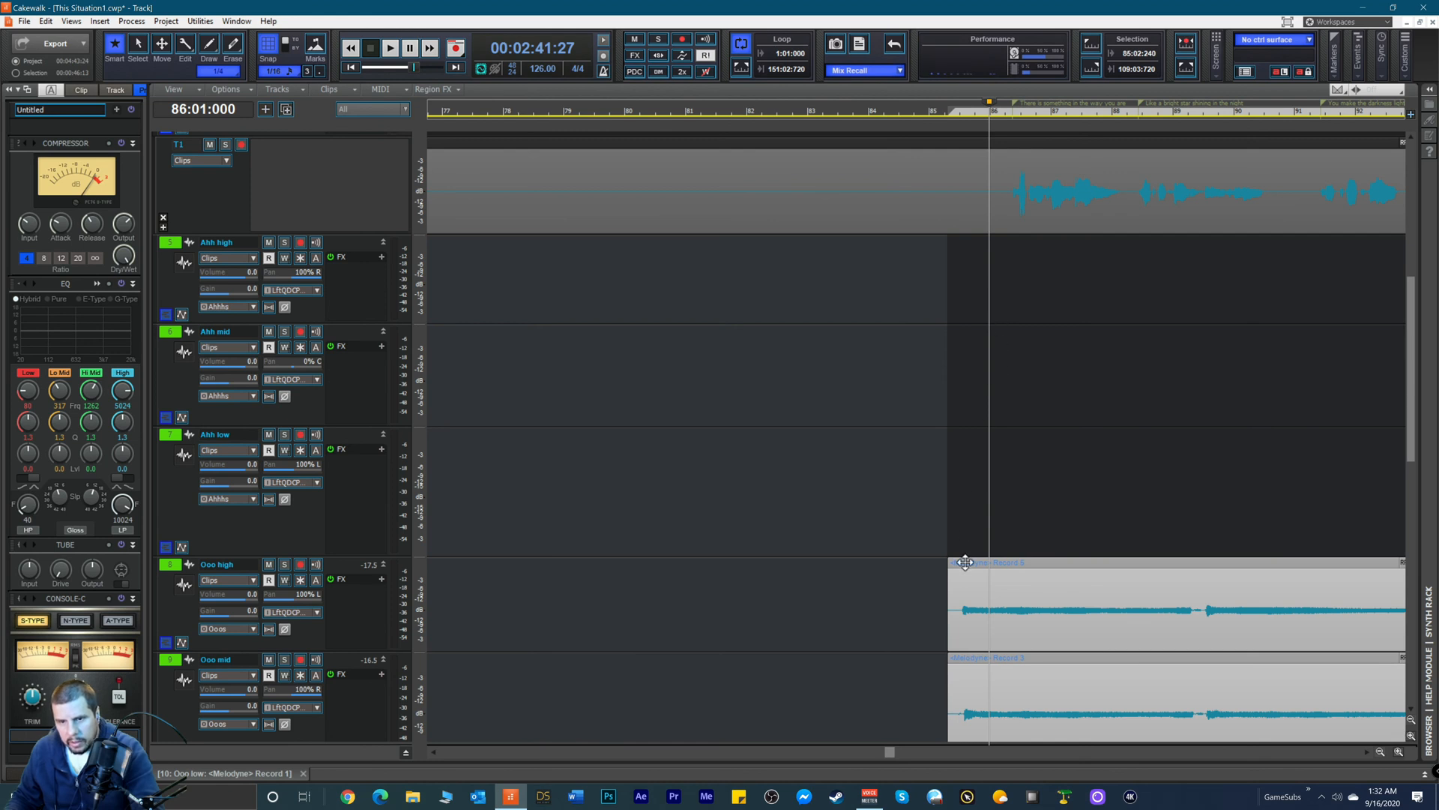
{"action": "left_click_drag", "start_coordinate": [965, 563], "coordinate": [992, 566]}
Step: Play the song from bar 86 and listen through the realigned Ooo and Ahh clips
{"action": "key", "text": "space"}
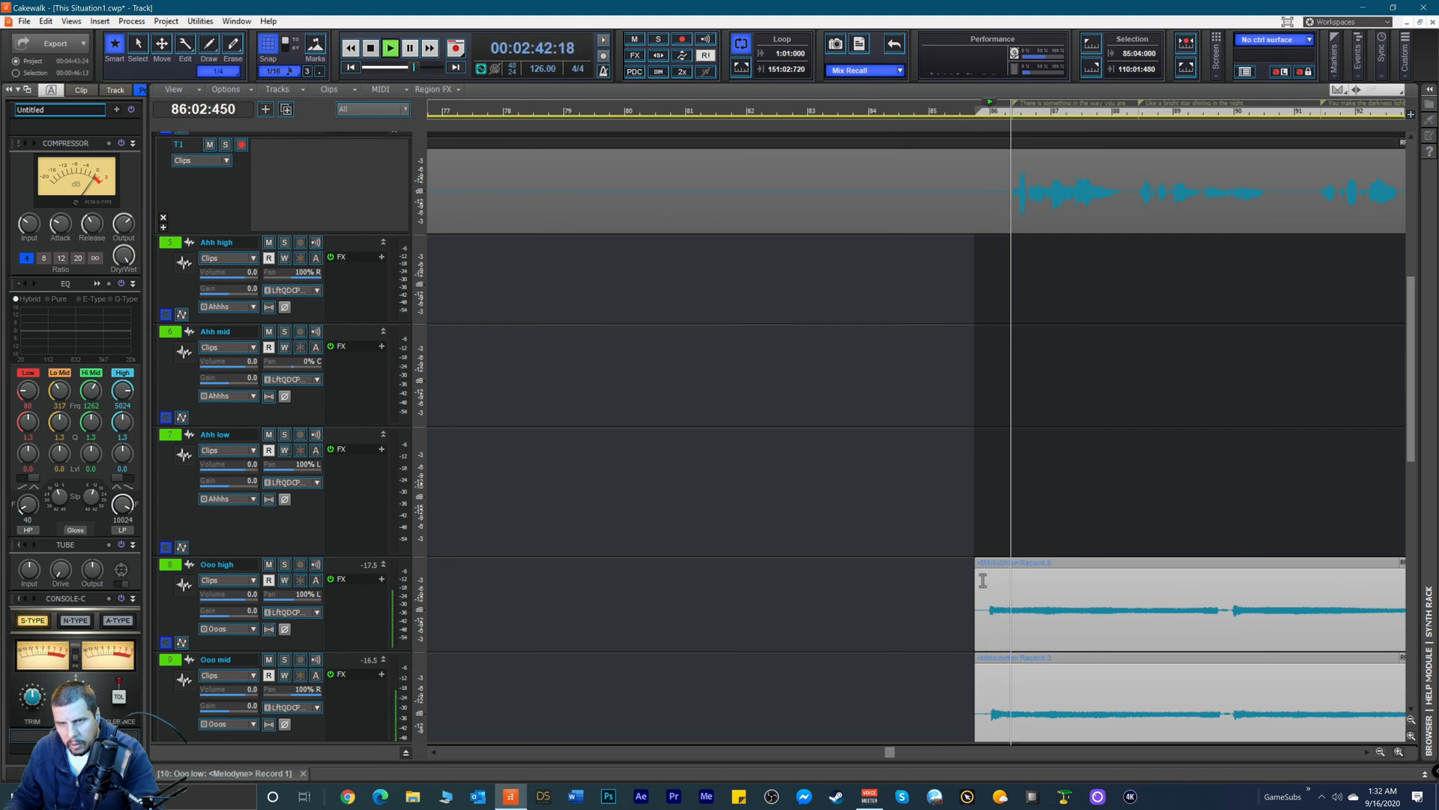
{"action": "left_click", "coordinate": [1381, 752]}
{"action": "left_click", "coordinate": [1382, 751]}
{"action": "left_click", "coordinate": [1382, 751]}
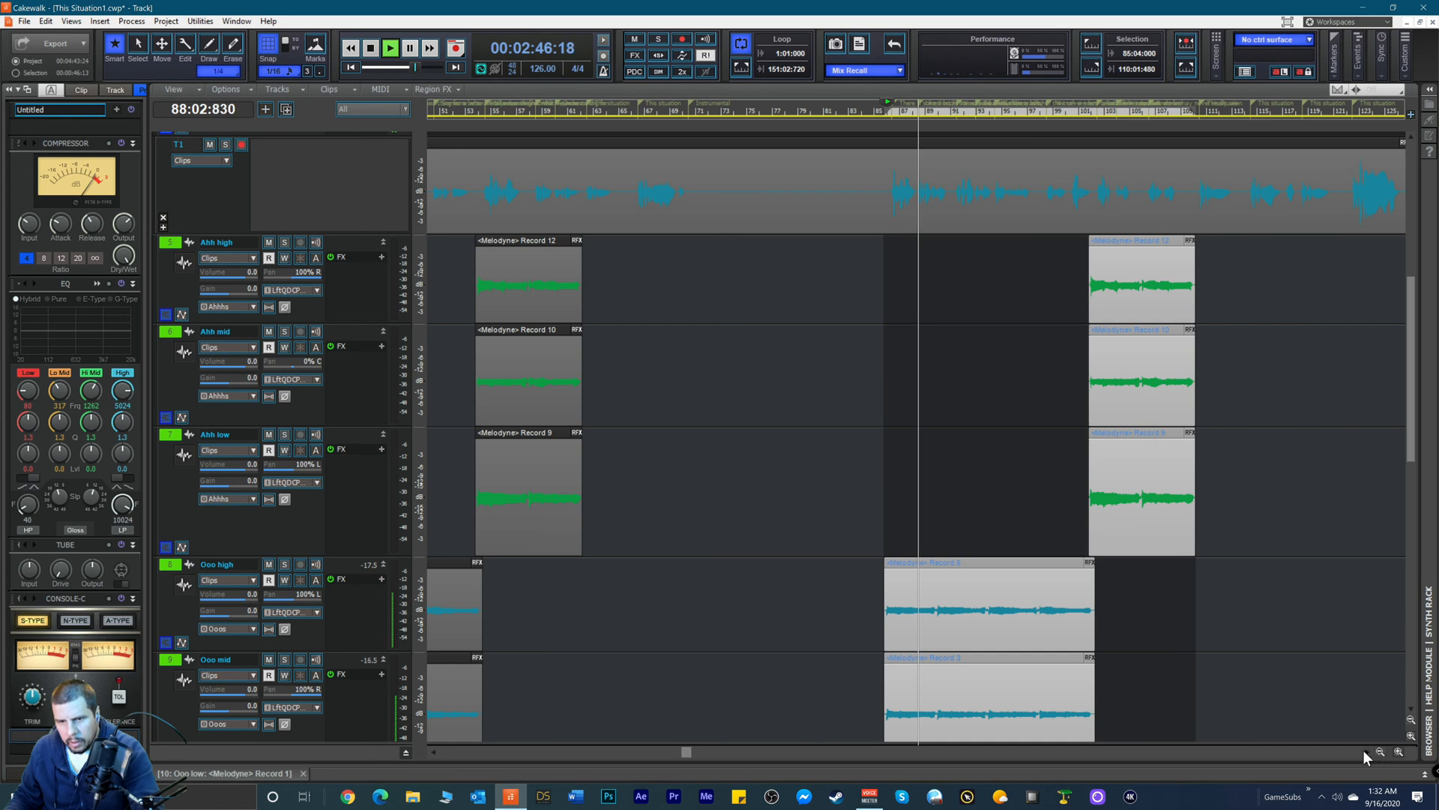
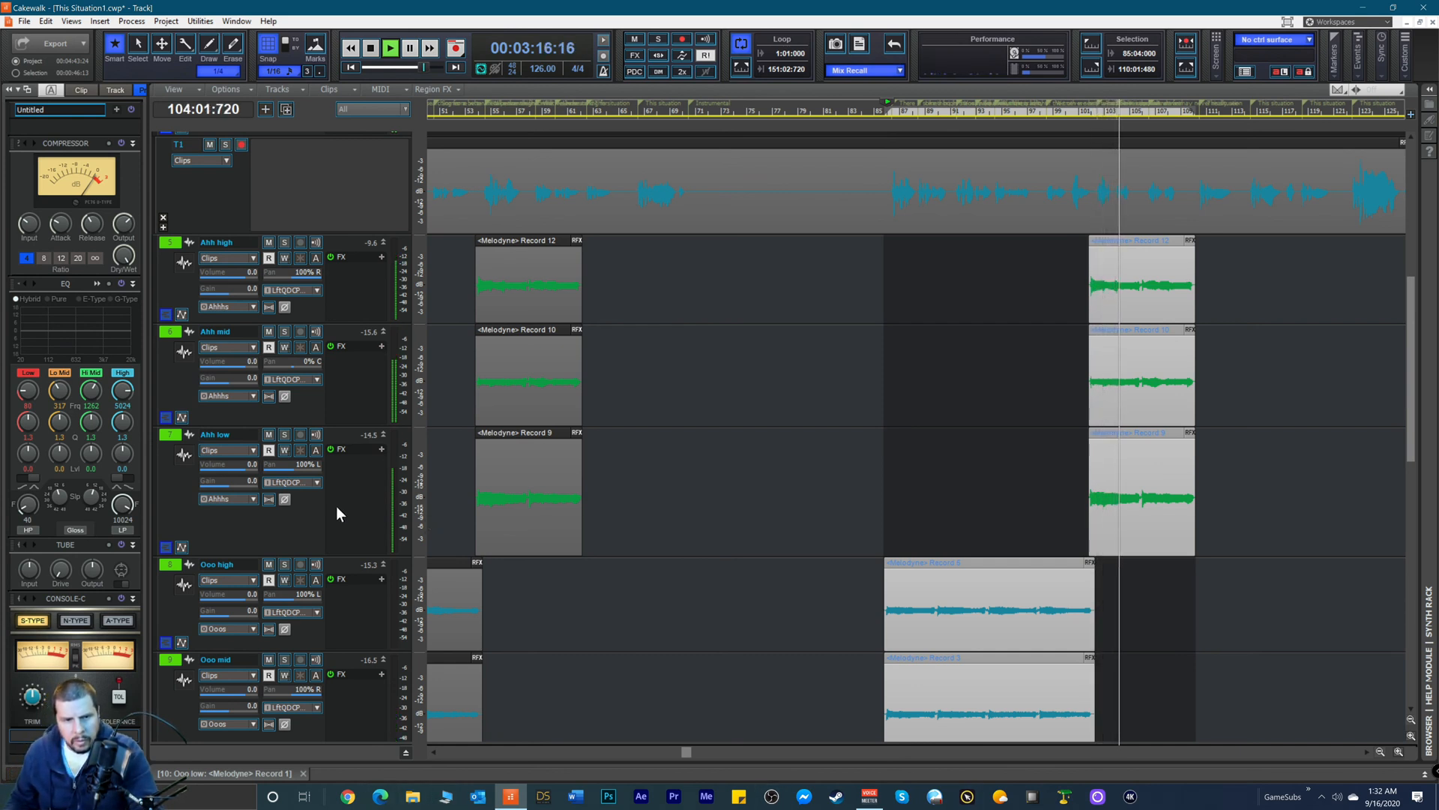
Step: Try the Ahh low track at a volume of -2.5 and reset it to its default
{"action": "key", "text": "F2"}
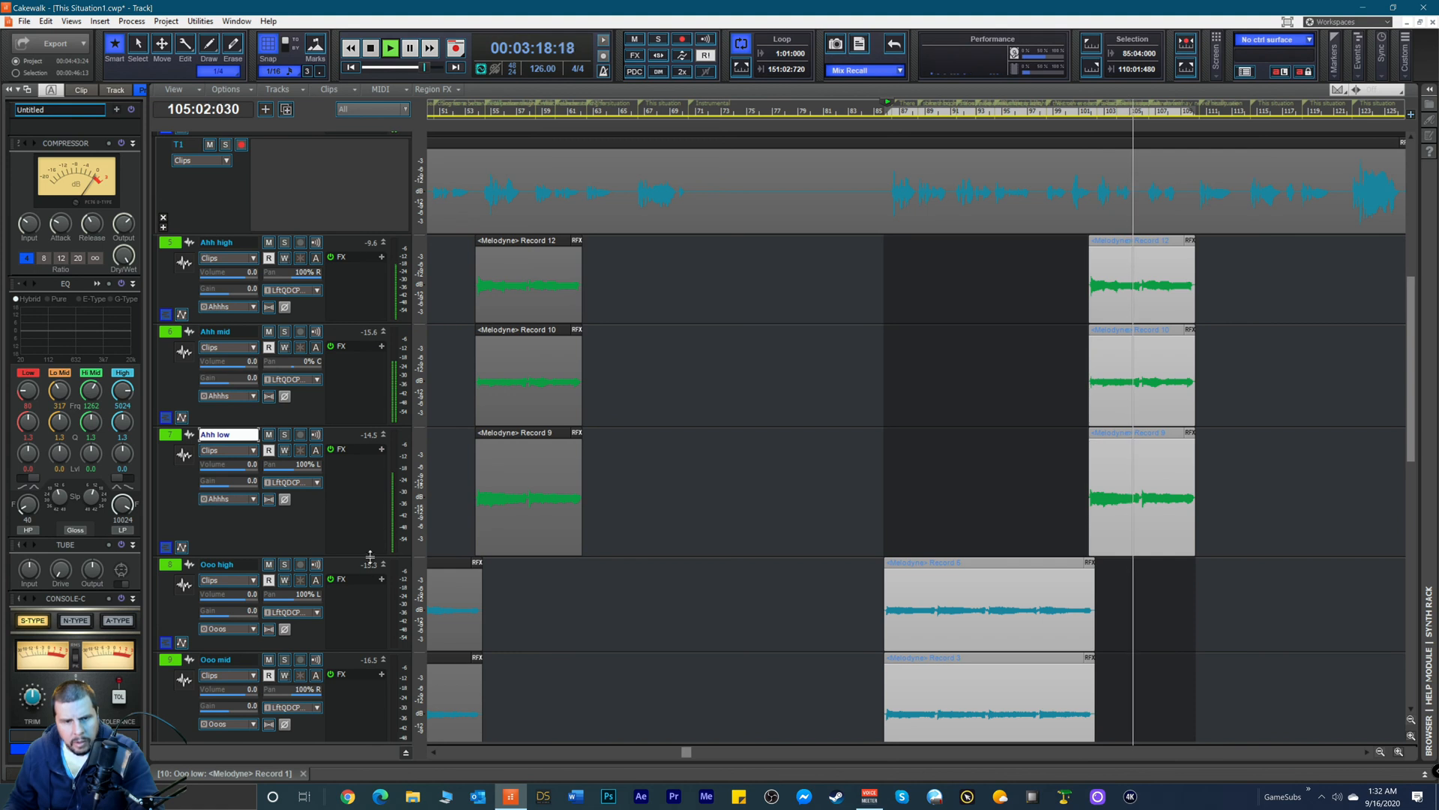
{"action": "left_click_drag", "start_coordinate": [238, 464], "coordinate": [228, 464]}
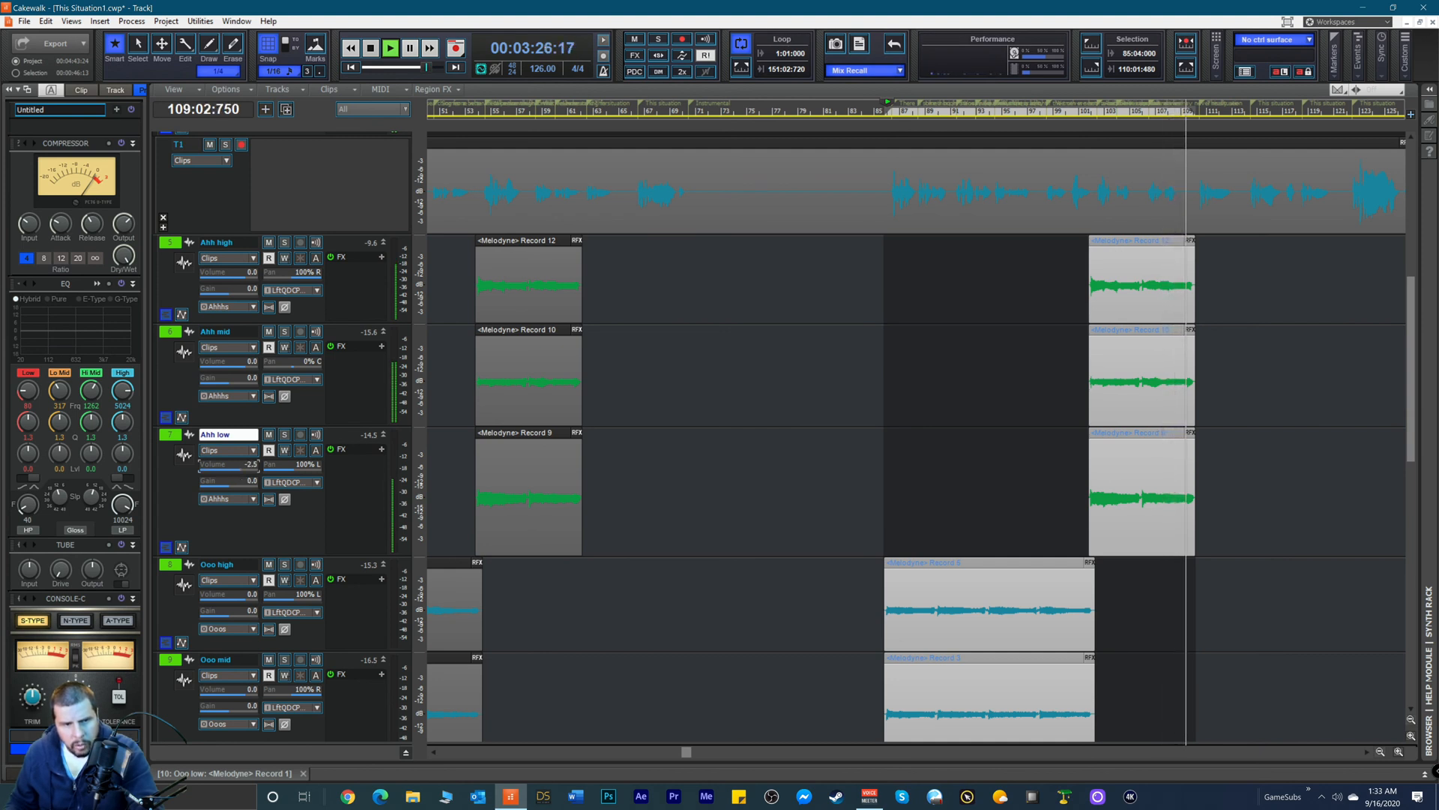
{"action": "double_click", "coordinate": [248, 465]}
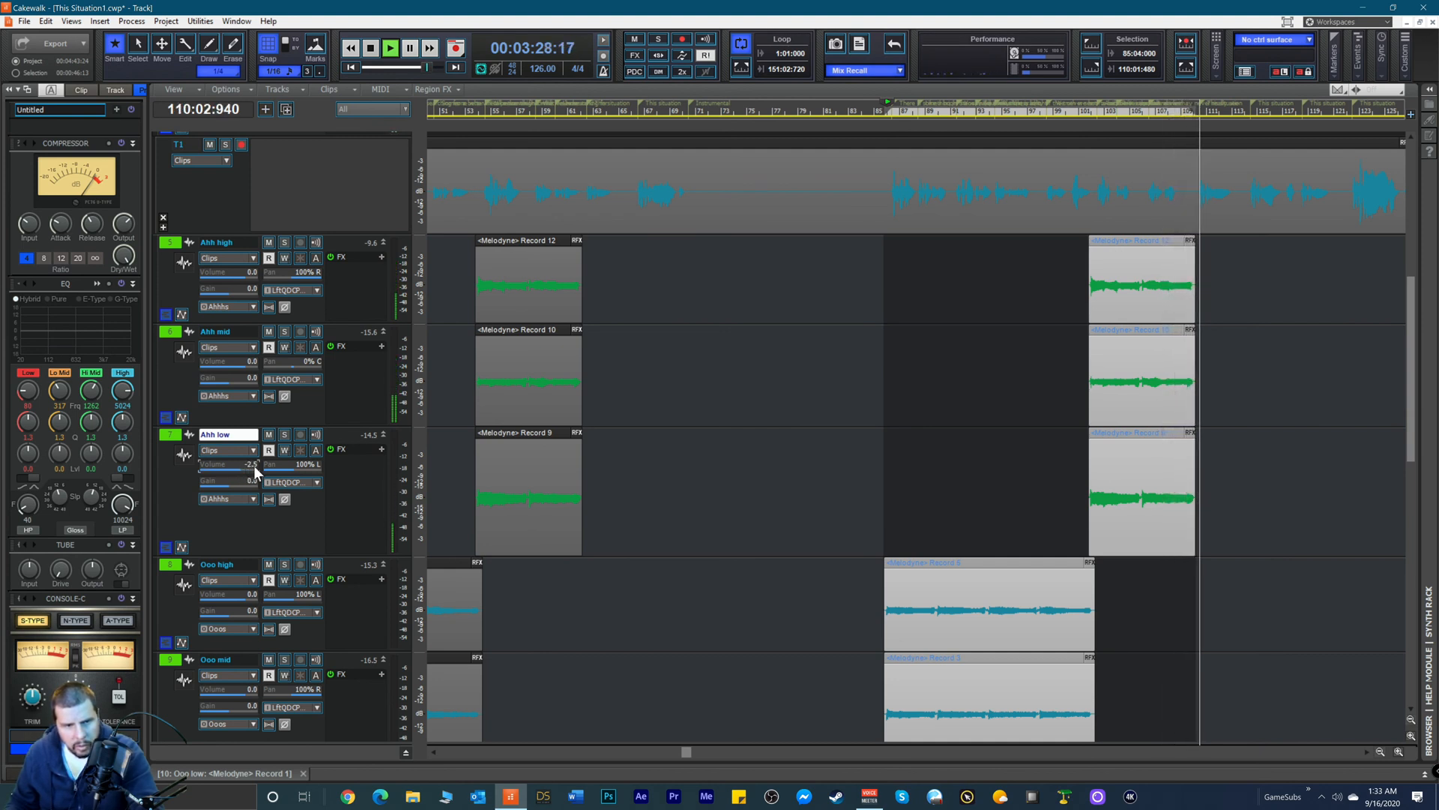
Step: Enlarge the bus area, replay the song from bar 100, and lower the Ahhhs bus output volume to -11.5
{"action": "scroll", "coordinate": [294, 647], "scroll_direction": "down", "scroll_amount": 4}
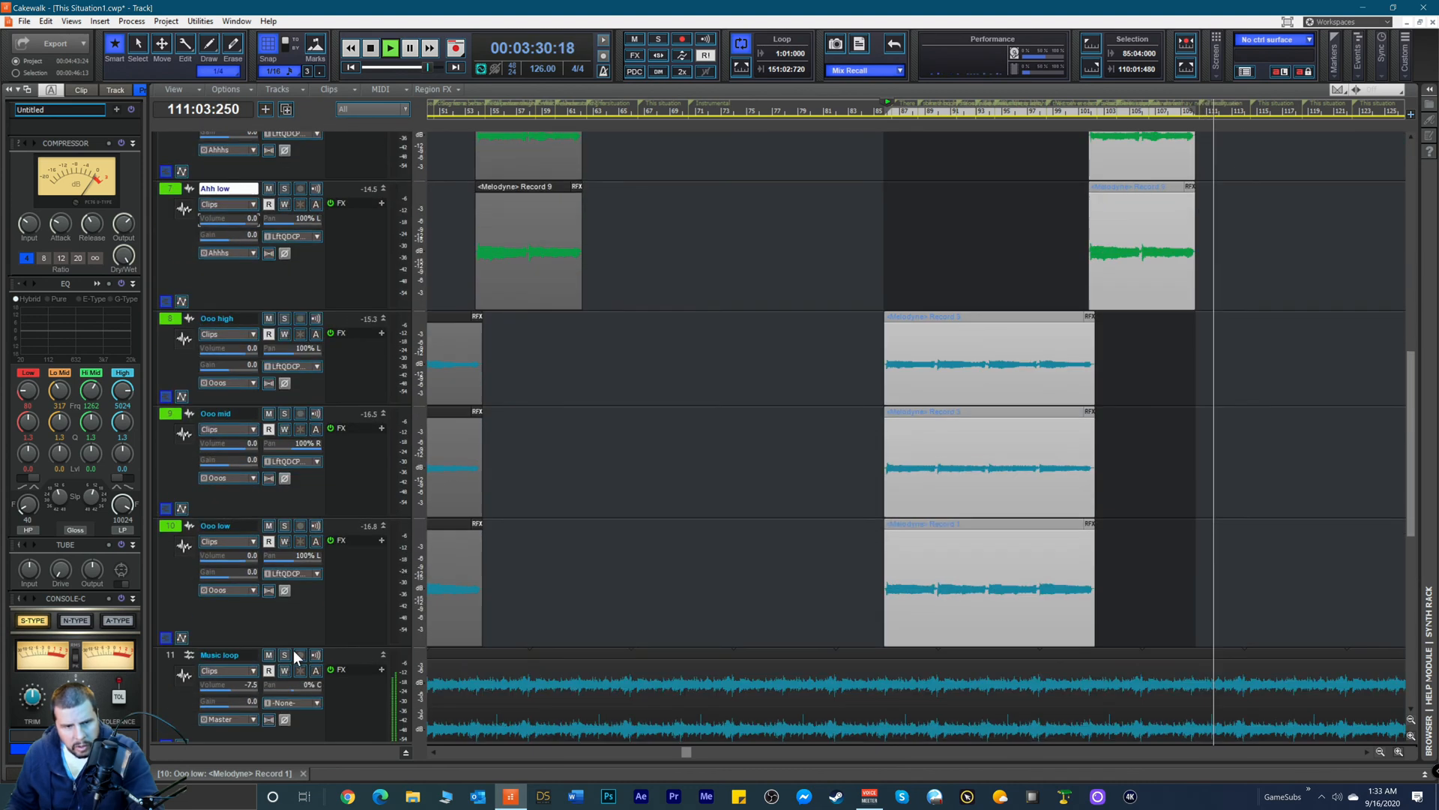
{"action": "left_click_drag", "start_coordinate": [288, 749], "coordinate": [312, 399]}
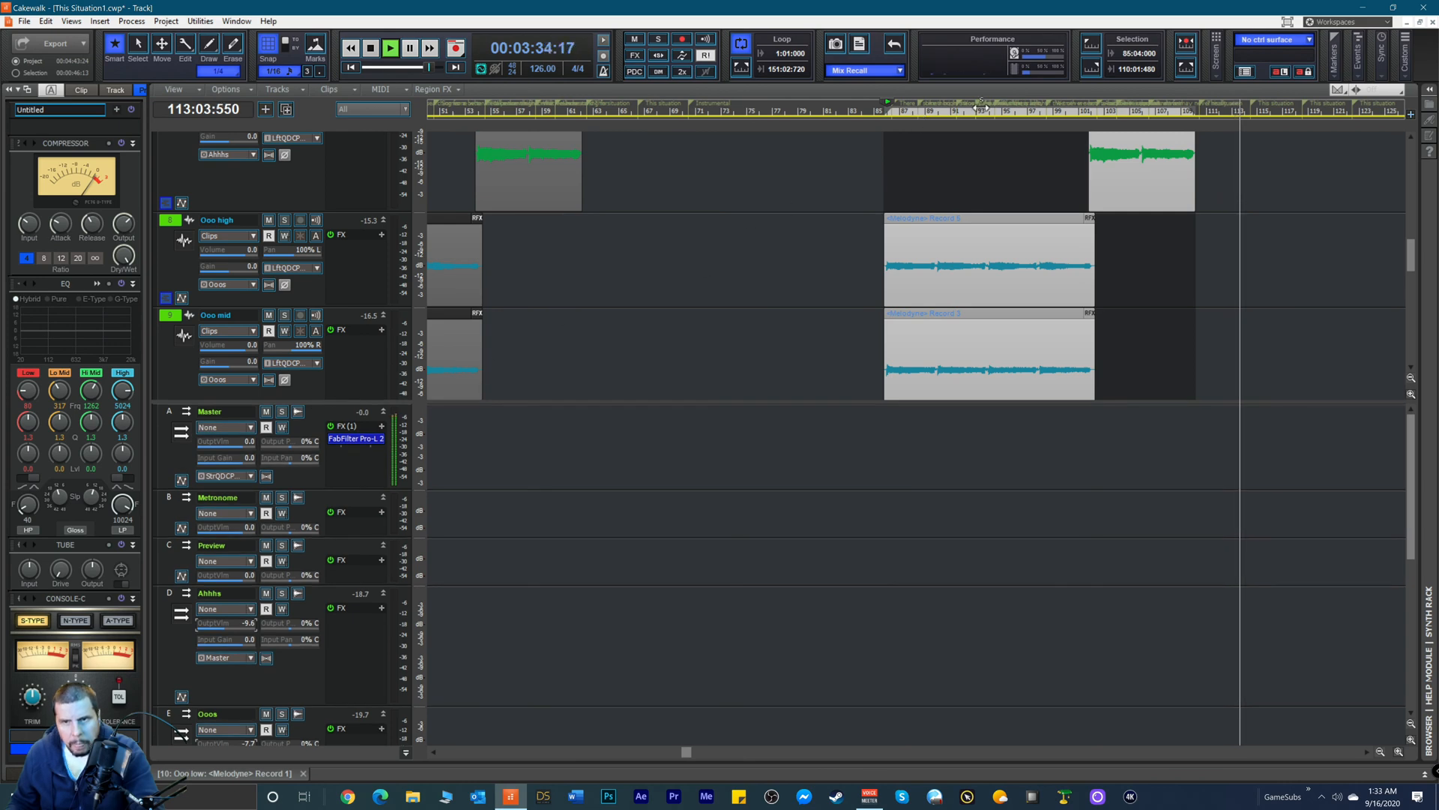
{"action": "left_click", "coordinate": [1066, 111]}
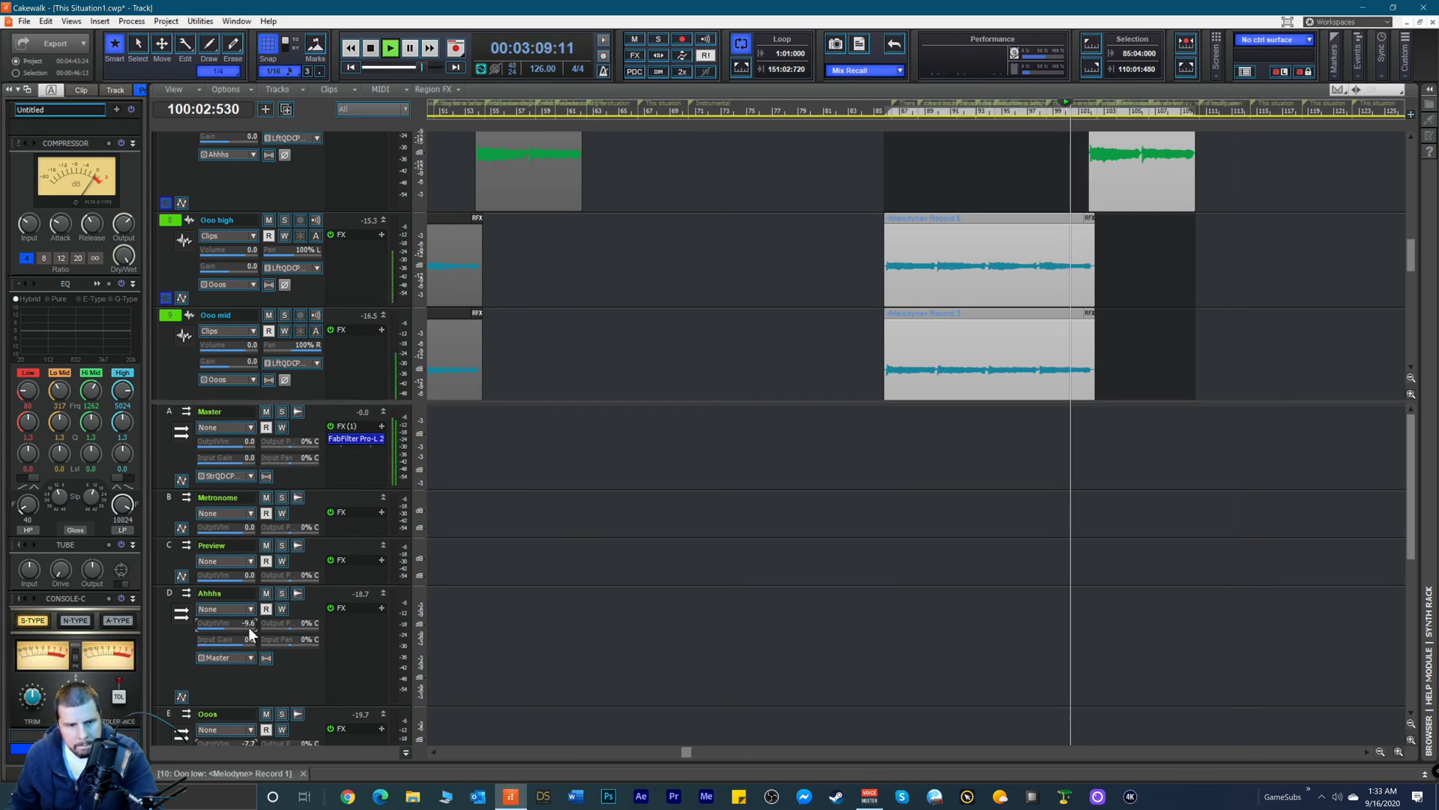
{"action": "scroll", "coordinate": [258, 645], "scroll_direction": "down", "scroll_amount": 3}
{"action": "scroll", "coordinate": [258, 642], "scroll_direction": "up", "scroll_amount": 3}
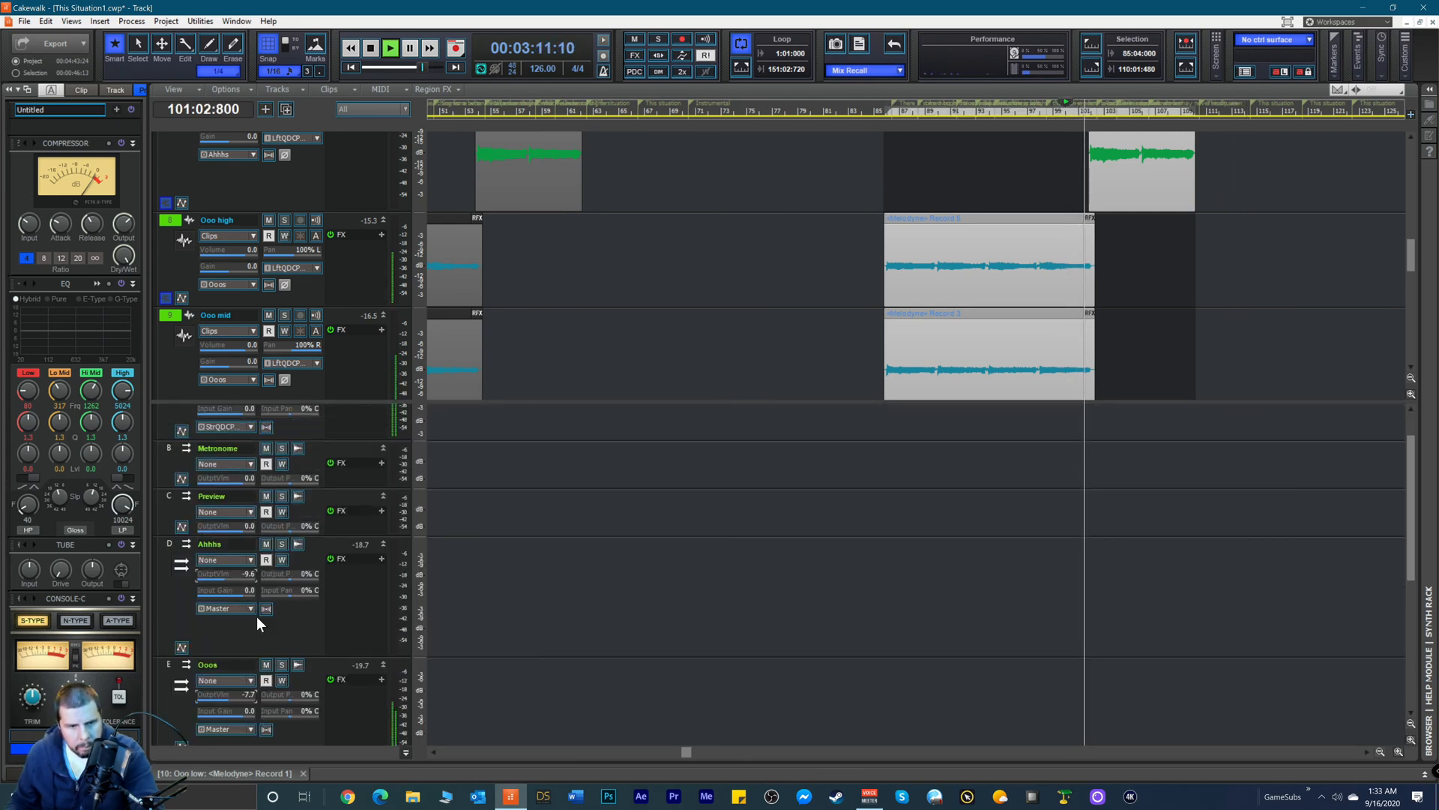
{"action": "left_click_drag", "start_coordinate": [237, 574], "coordinate": [234, 574]}
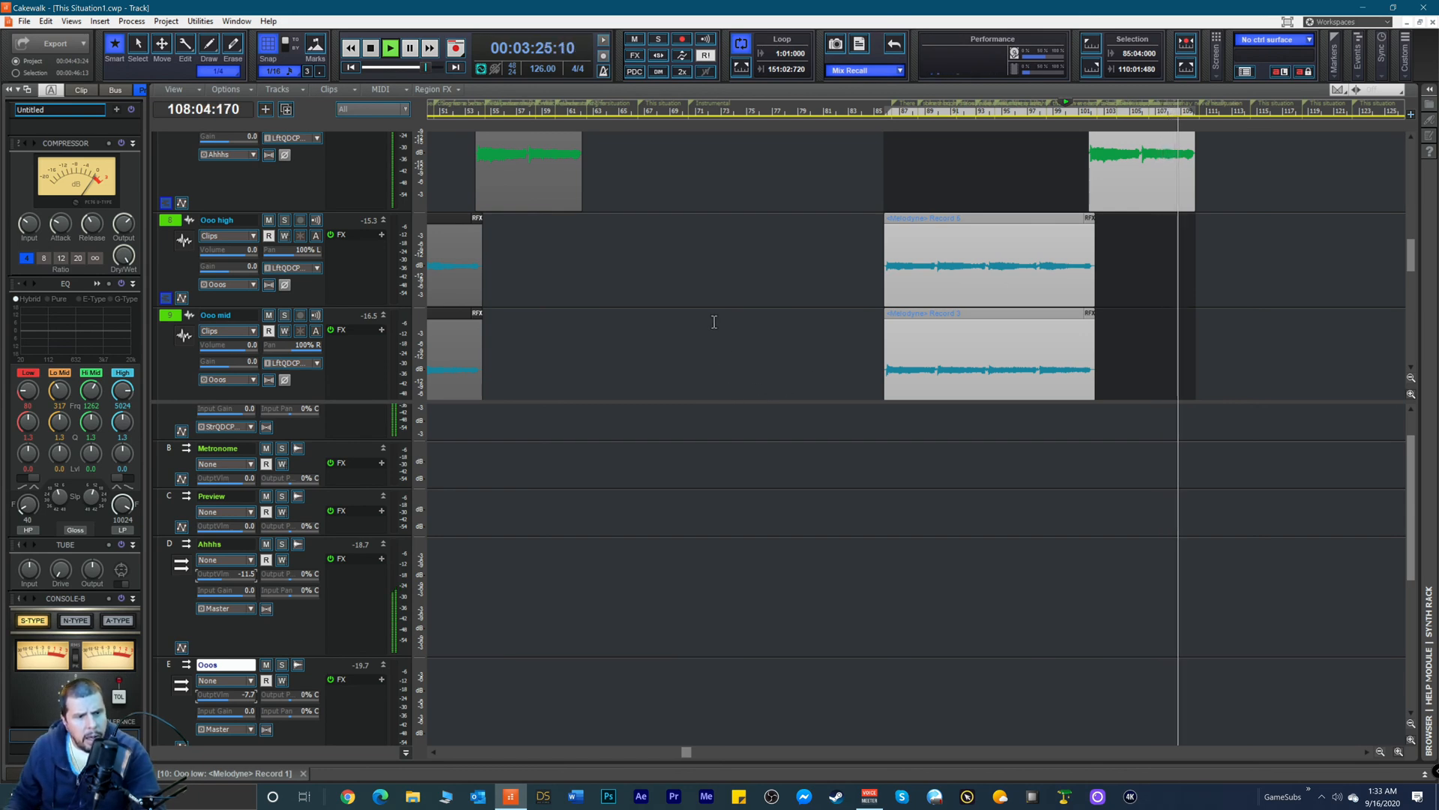
Step: Select the second-verse Ooo high, mid and low clips and copy them along their tracks to start at 120:04:000
{"action": "scroll", "coordinate": [765, 321], "scroll_direction": "up", "scroll_amount": 3}
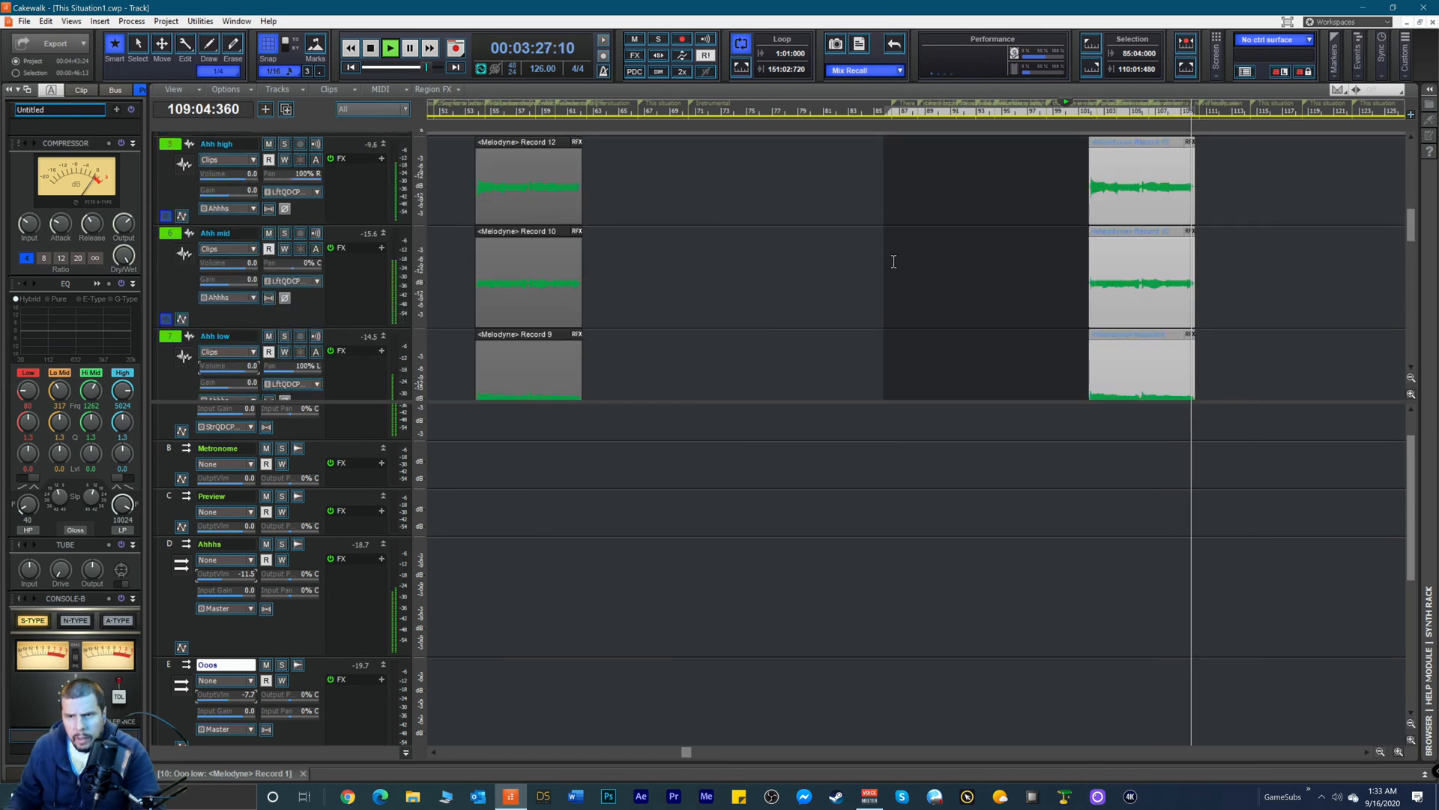
{"action": "scroll", "coordinate": [1075, 292], "scroll_direction": "up", "scroll_amount": 2}
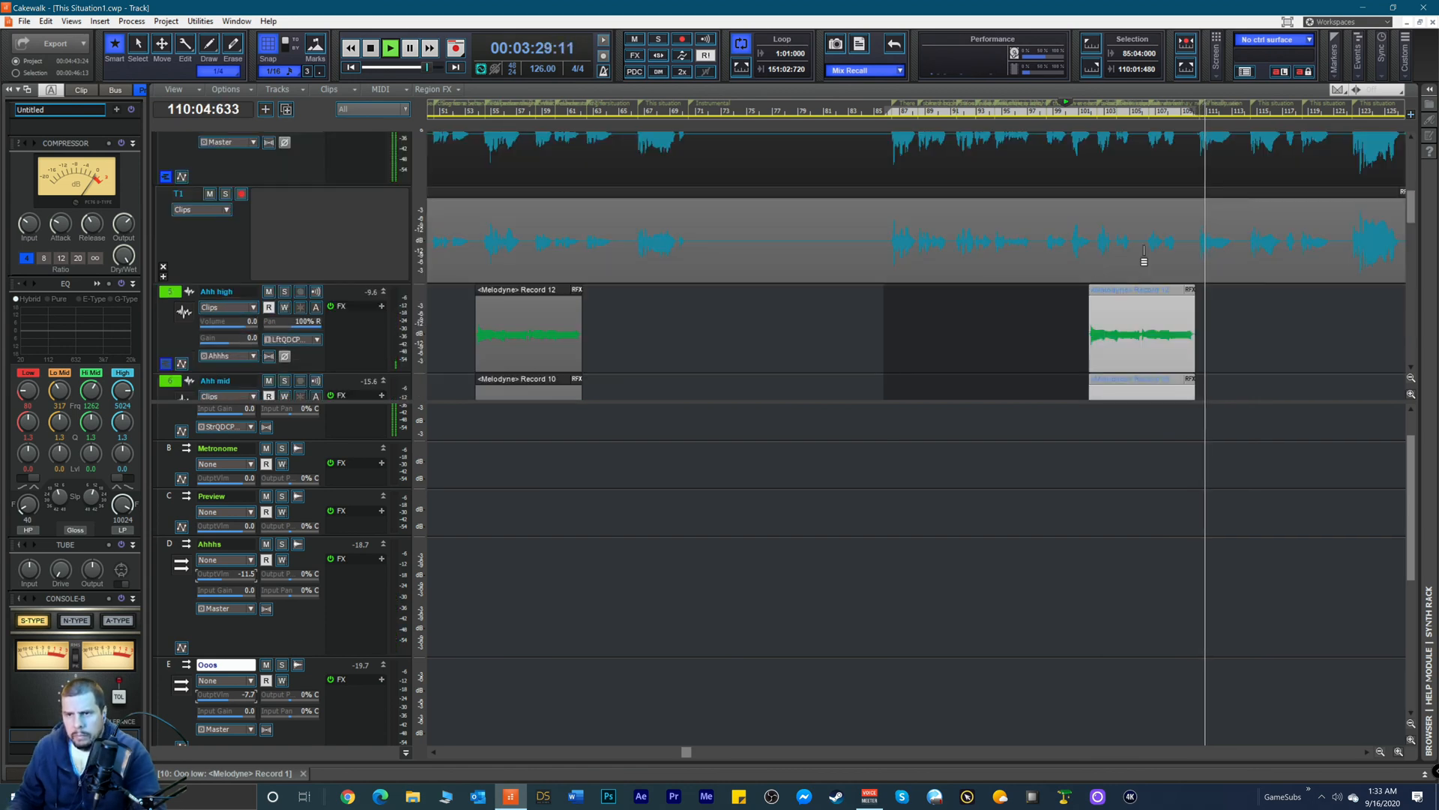
{"action": "scroll", "coordinate": [1146, 270], "scroll_direction": "up", "scroll_amount": 2}
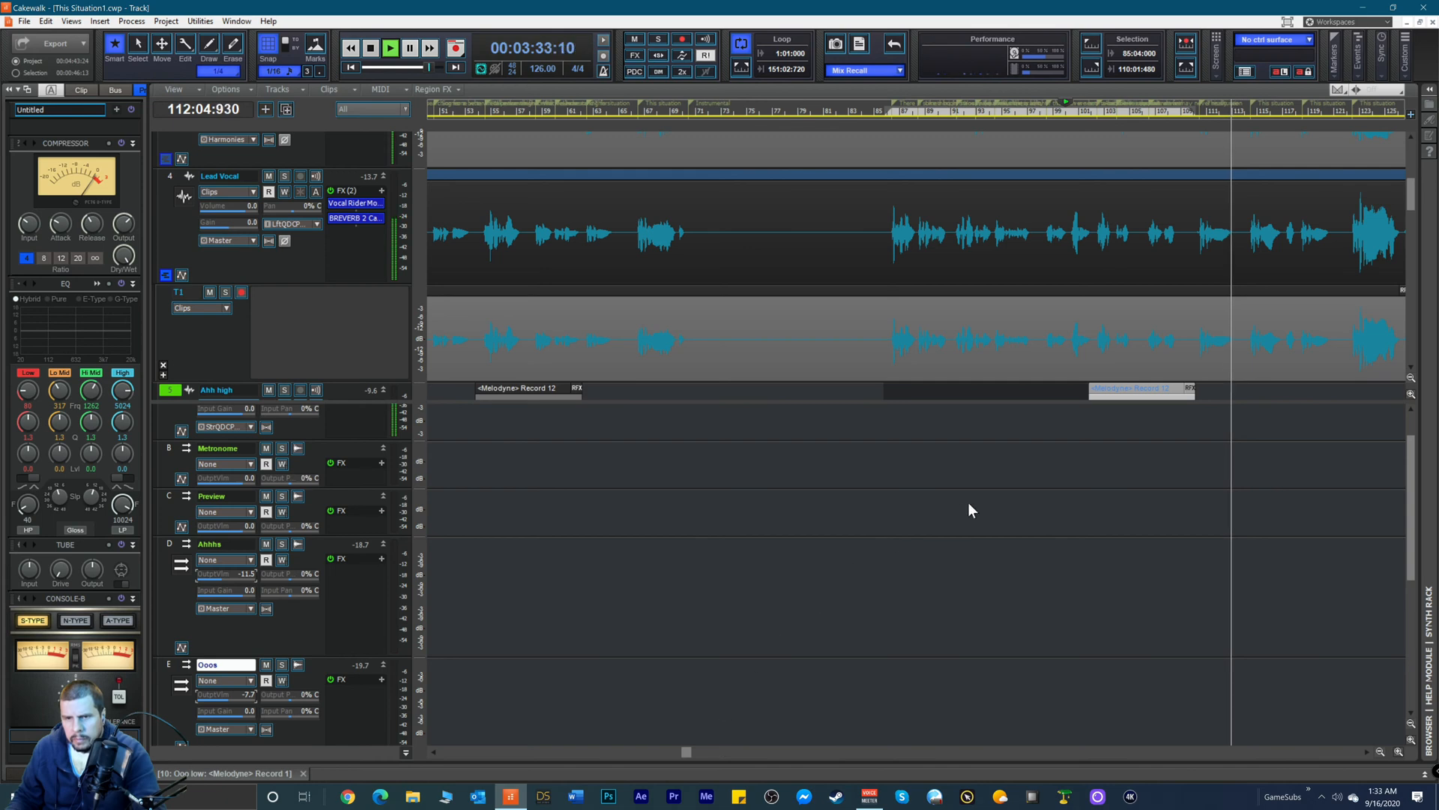
{"action": "scroll", "coordinate": [957, 498], "scroll_direction": "down", "scroll_amount": 10}
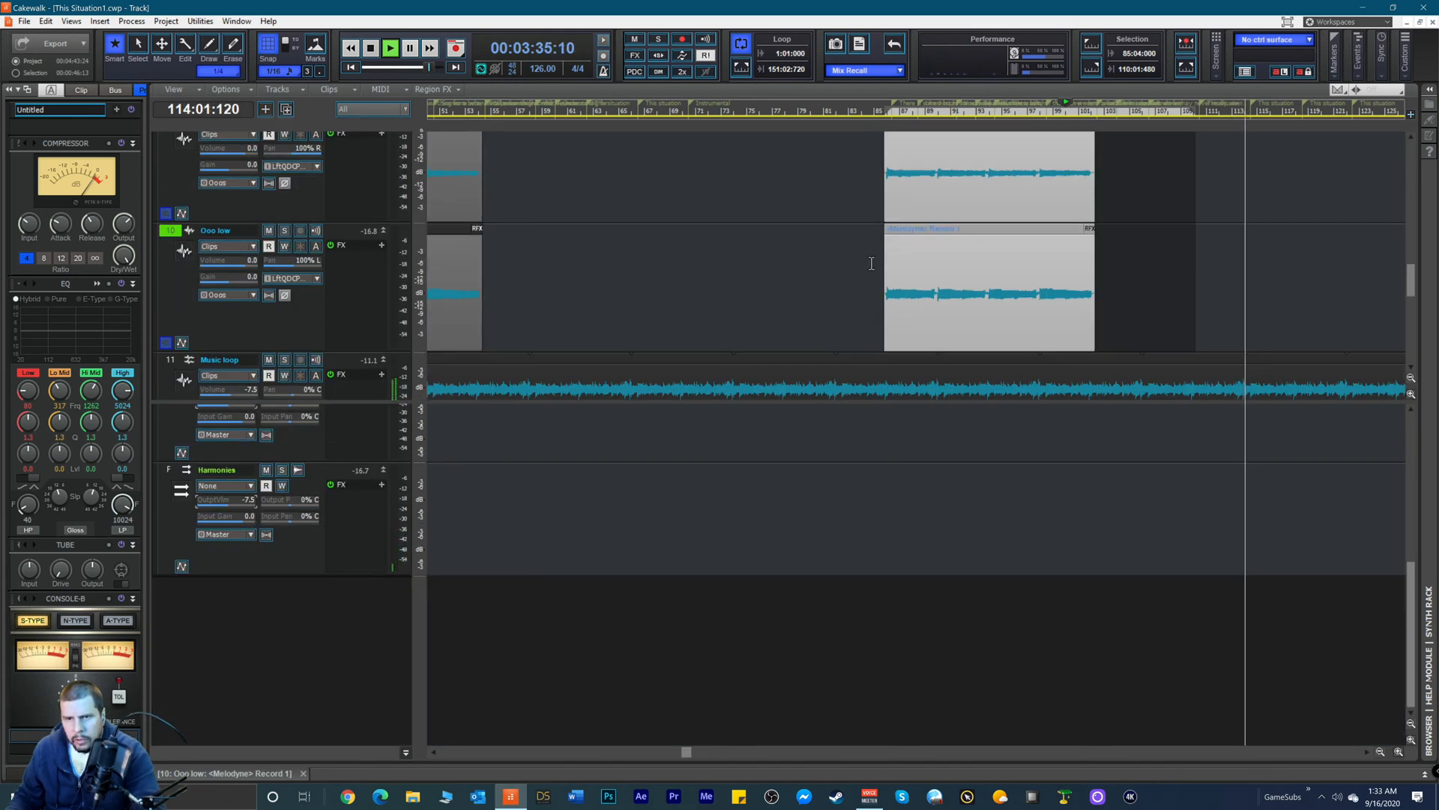
{"action": "scroll", "coordinate": [866, 247], "scroll_direction": "up", "scroll_amount": 2}
{"action": "left_click_drag", "start_coordinate": [857, 200], "coordinate": [1015, 315]}
{"action": "scroll", "coordinate": [951, 225], "scroll_direction": "up", "scroll_amount": 2}
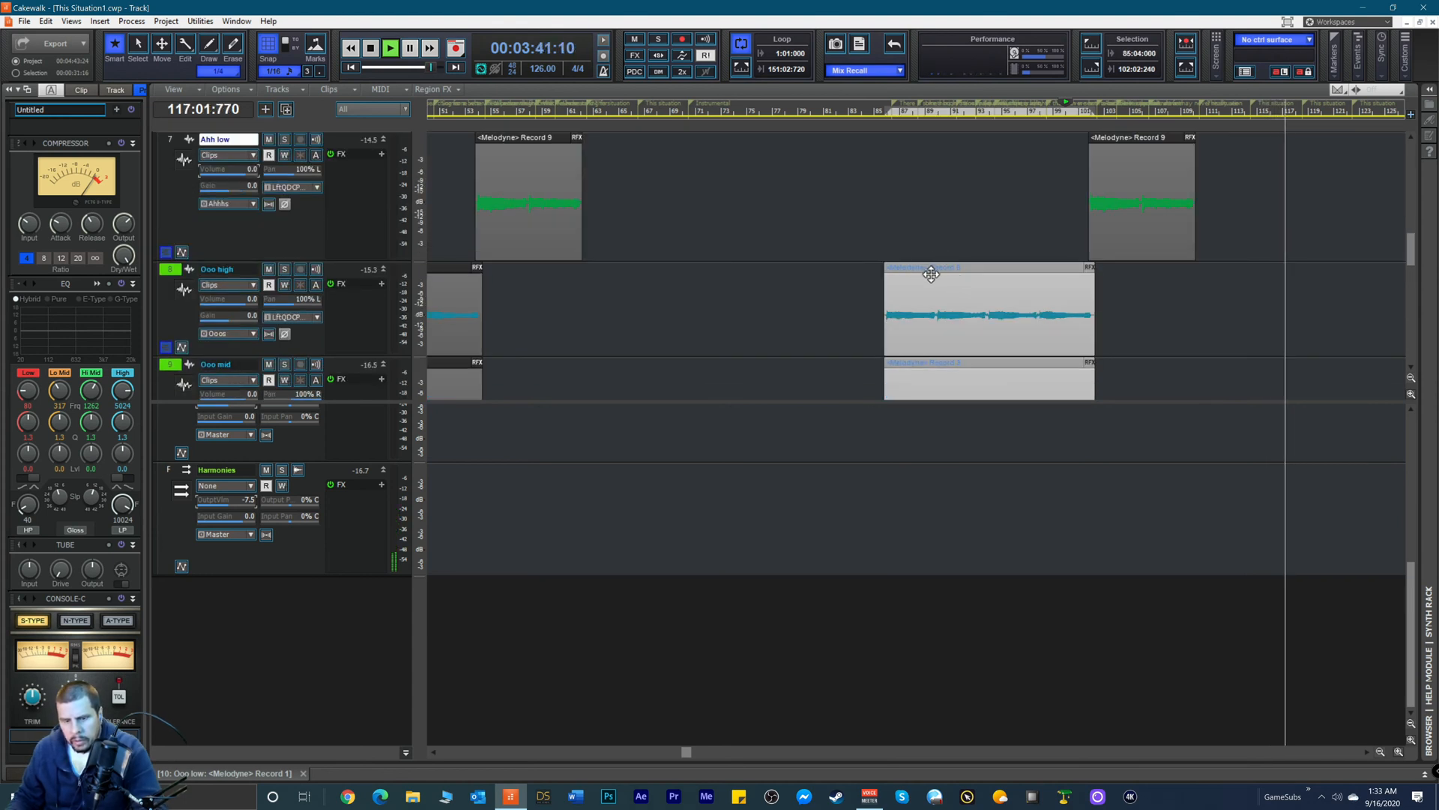
{"action": "left_click_drag", "start_coordinate": [915, 269], "coordinate": [1369, 296]}
{"action": "key", "text": "space"}
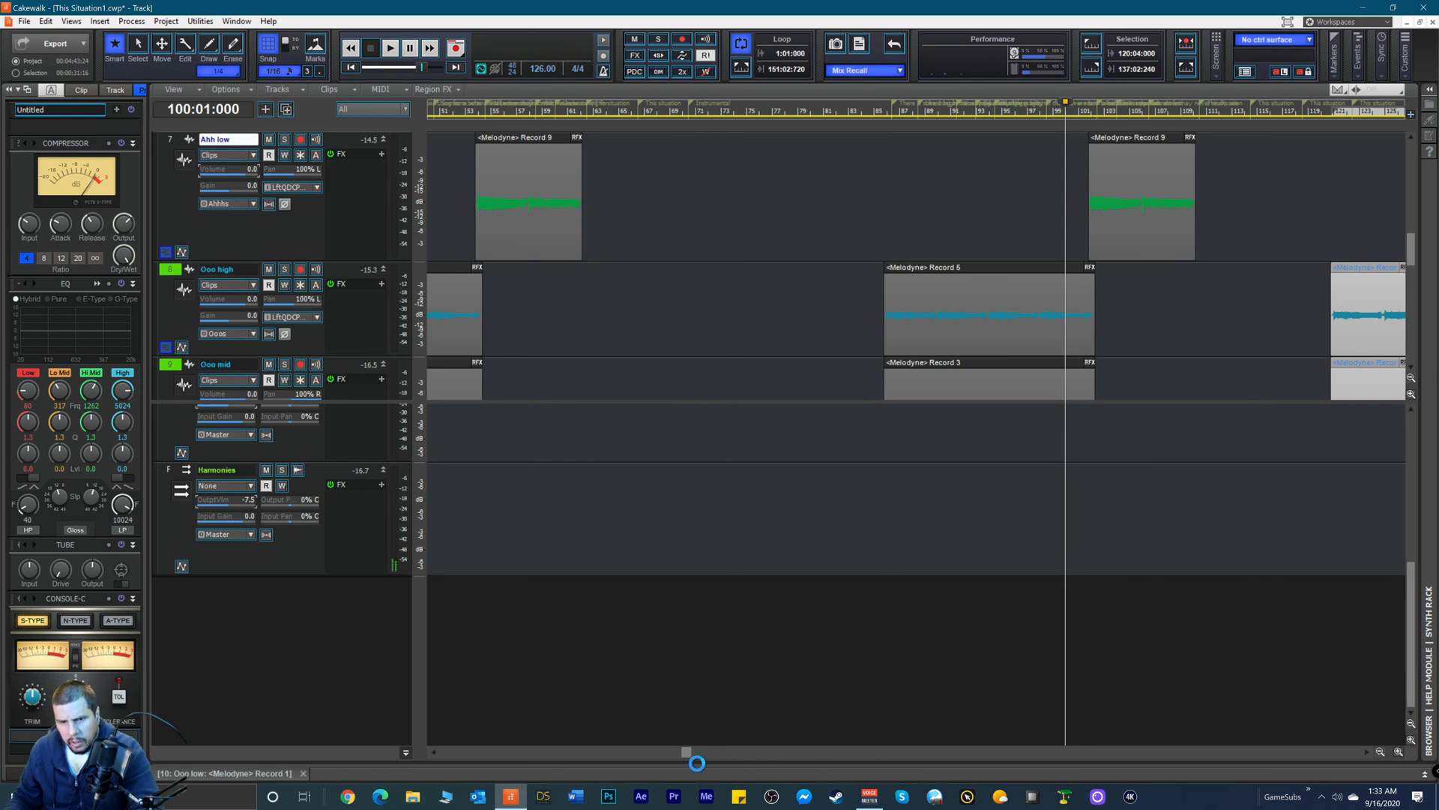
Step: Play the song from about bar 120 and check the timing of the newly copied Ooo clips
{"action": "left_click_drag", "start_coordinate": [687, 754], "coordinate": [871, 771]}
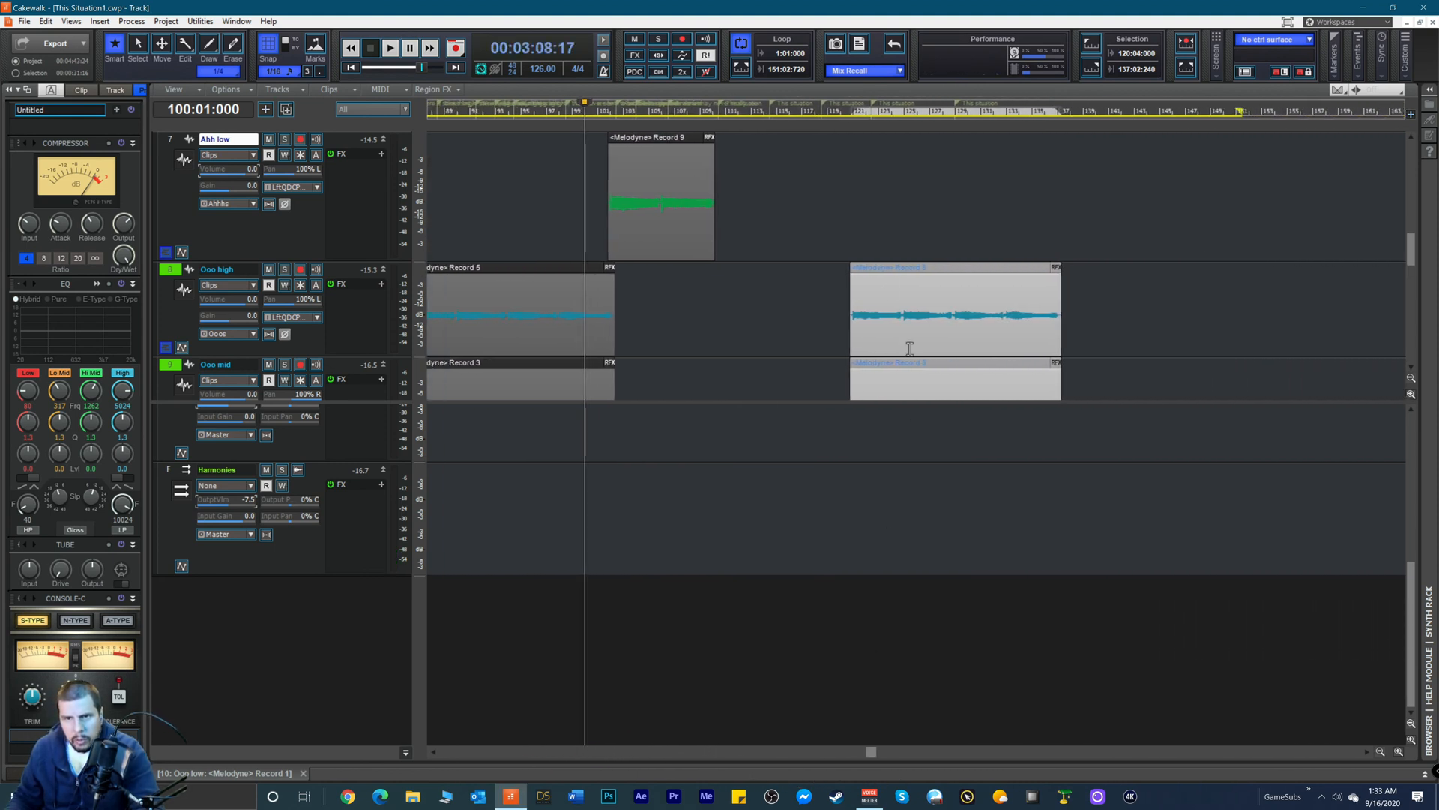
{"action": "left_click", "coordinate": [836, 114]}
{"action": "key", "text": "space"}
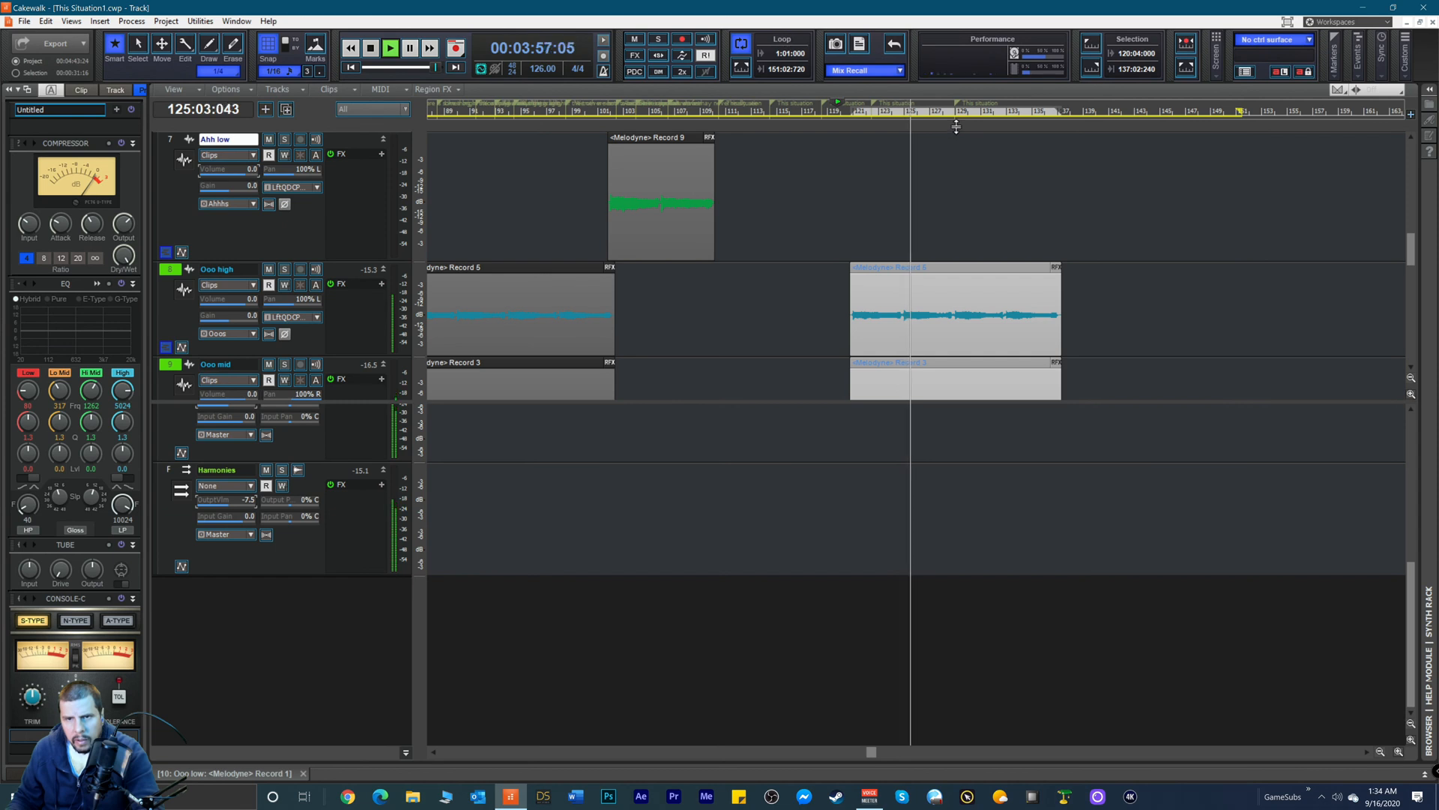
{"action": "key", "text": "space"}
Step: Set the playhead to 126:01:240 and move the three copied Ooo clips to start at 125:04:000
{"action": "left_click", "coordinate": [916, 111]}
{"action": "scroll", "coordinate": [885, 240], "scroll_direction": "down", "scroll_amount": 3}
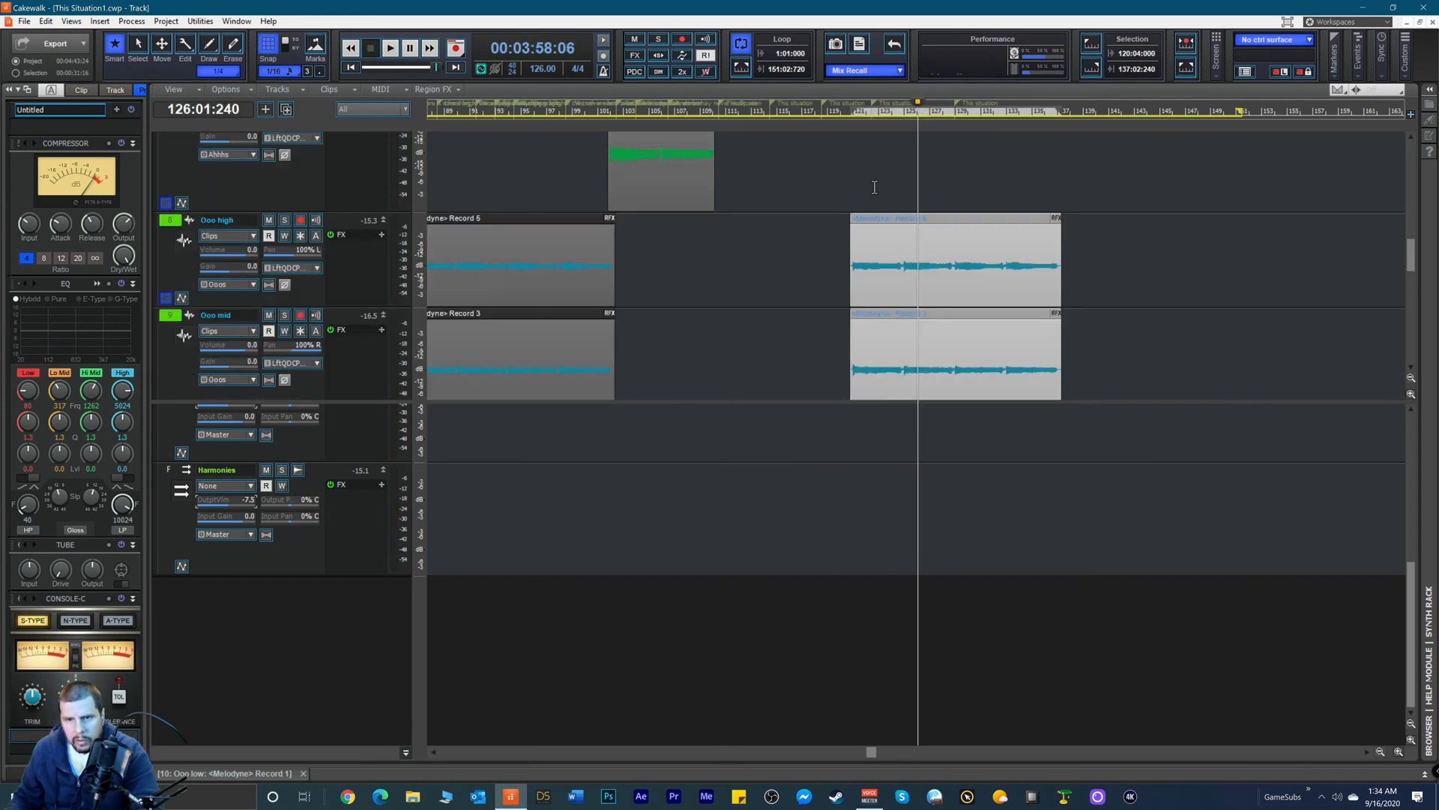
{"action": "left_click_drag", "start_coordinate": [820, 184], "coordinate": [1012, 360]}
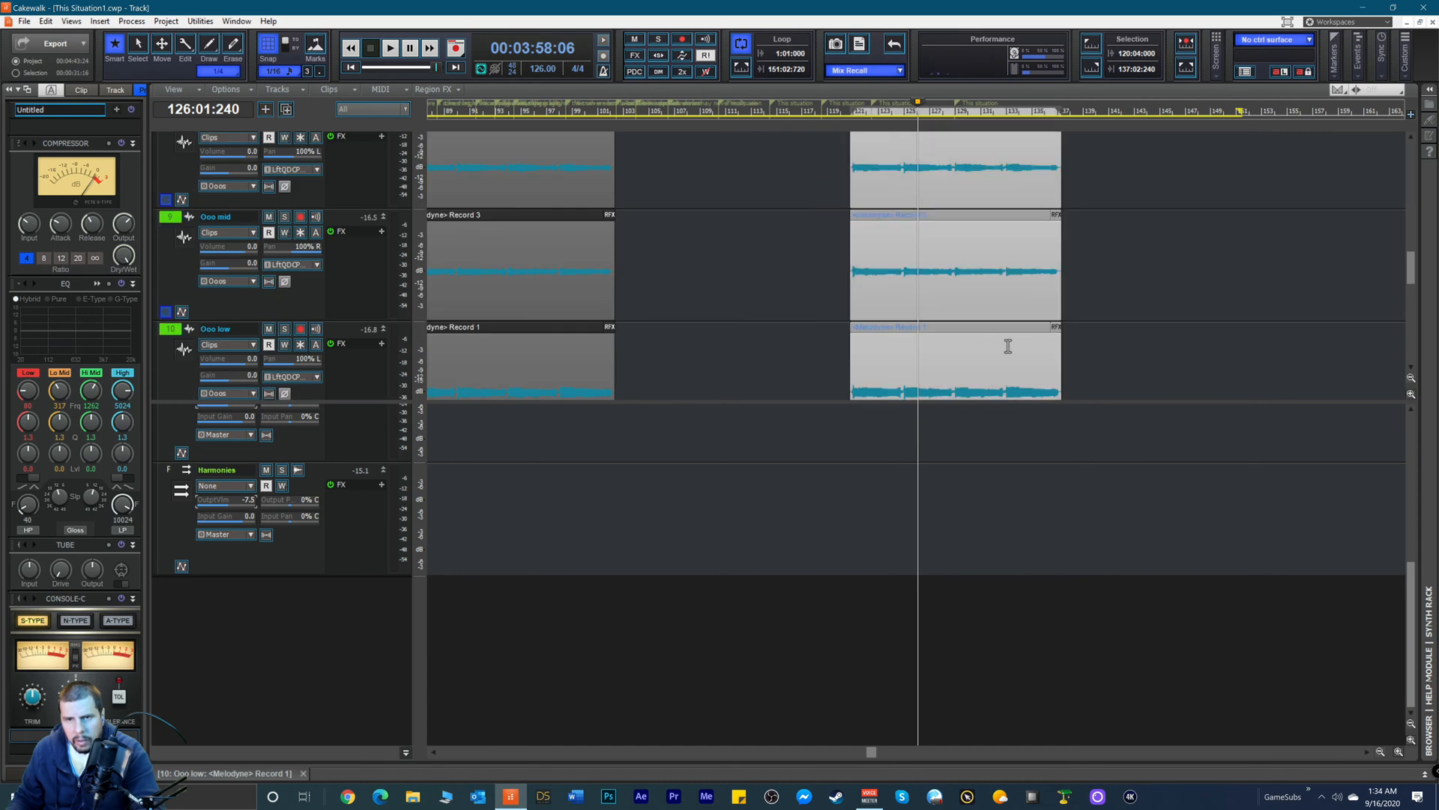
{"action": "scroll", "coordinate": [968, 289], "scroll_direction": "up", "scroll_amount": 1}
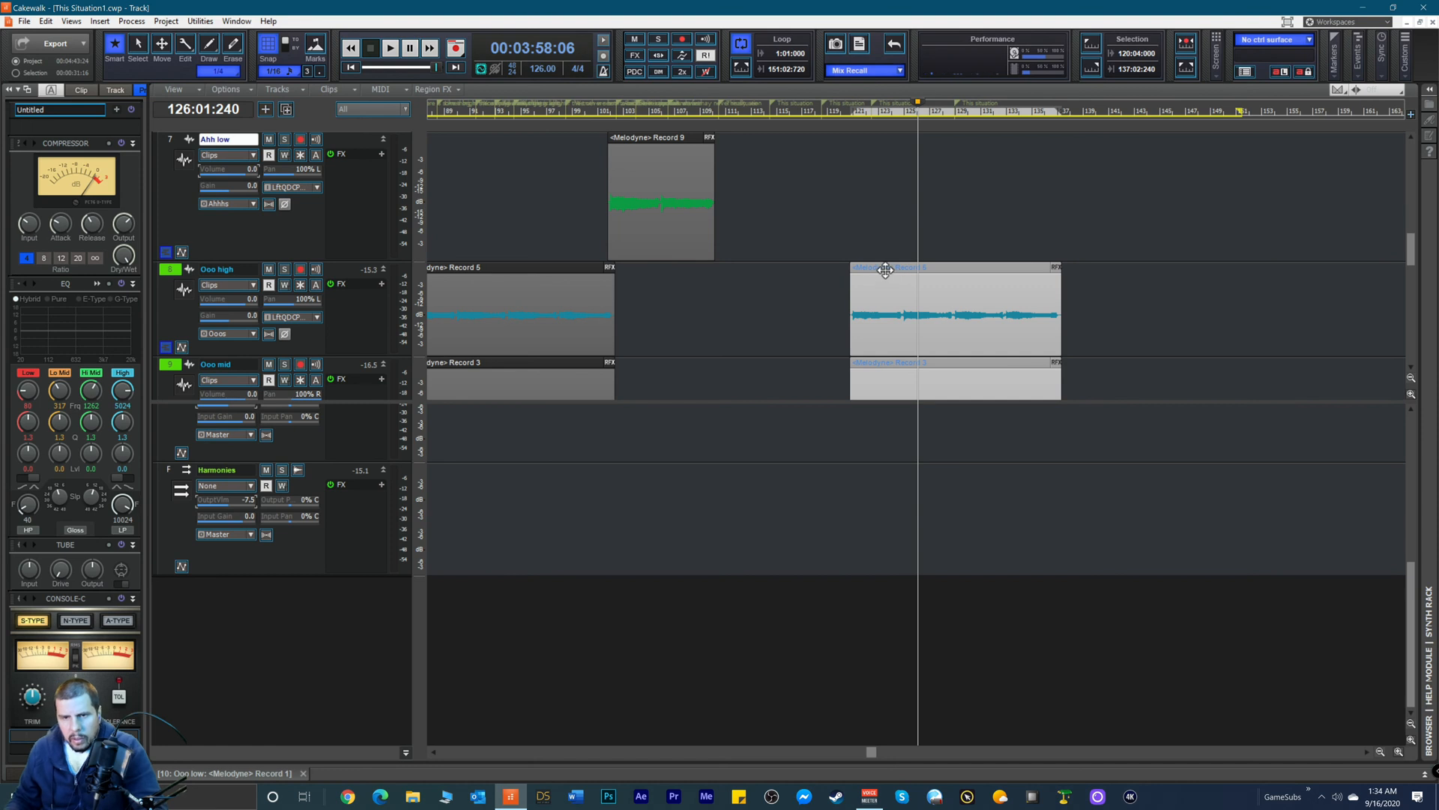
{"action": "left_click_drag", "start_coordinate": [892, 270], "coordinate": [951, 282]}
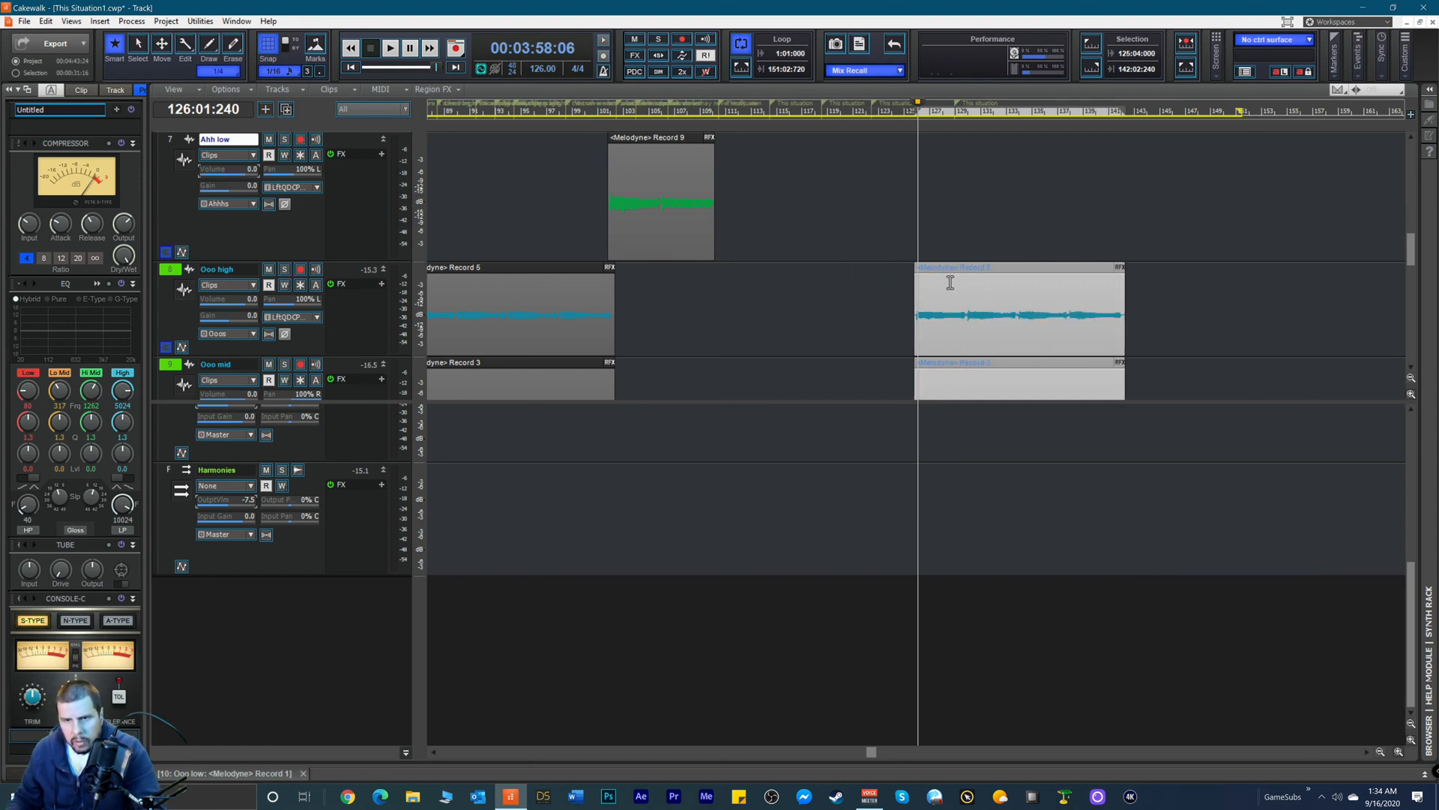
Step: Play from about bar 124 and listen through the moved Ooo clips to their end
{"action": "left_click", "coordinate": [886, 109]}
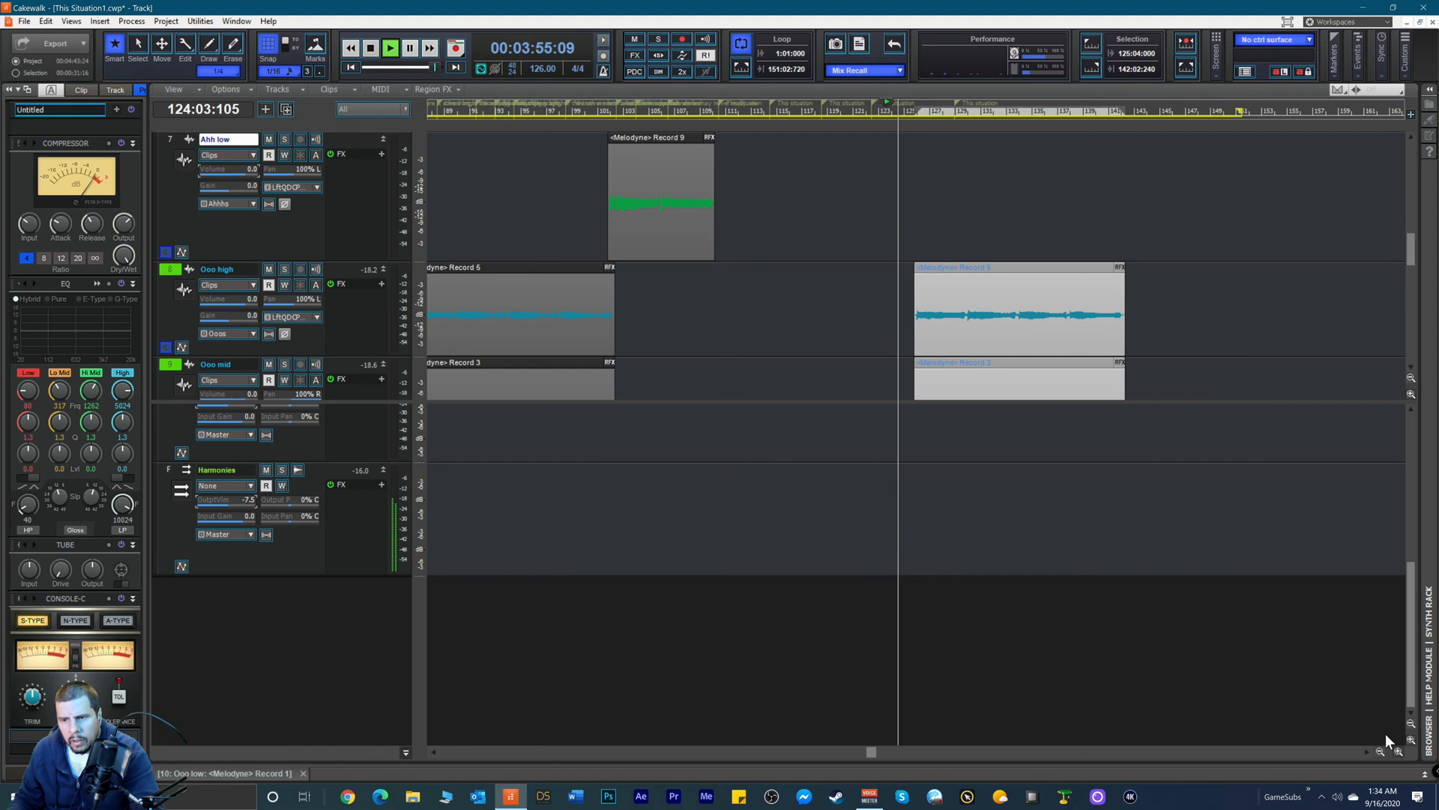
{"action": "left_click", "coordinate": [1397, 748]}
{"action": "scroll", "coordinate": [1074, 257], "scroll_direction": "down", "scroll_amount": 1}
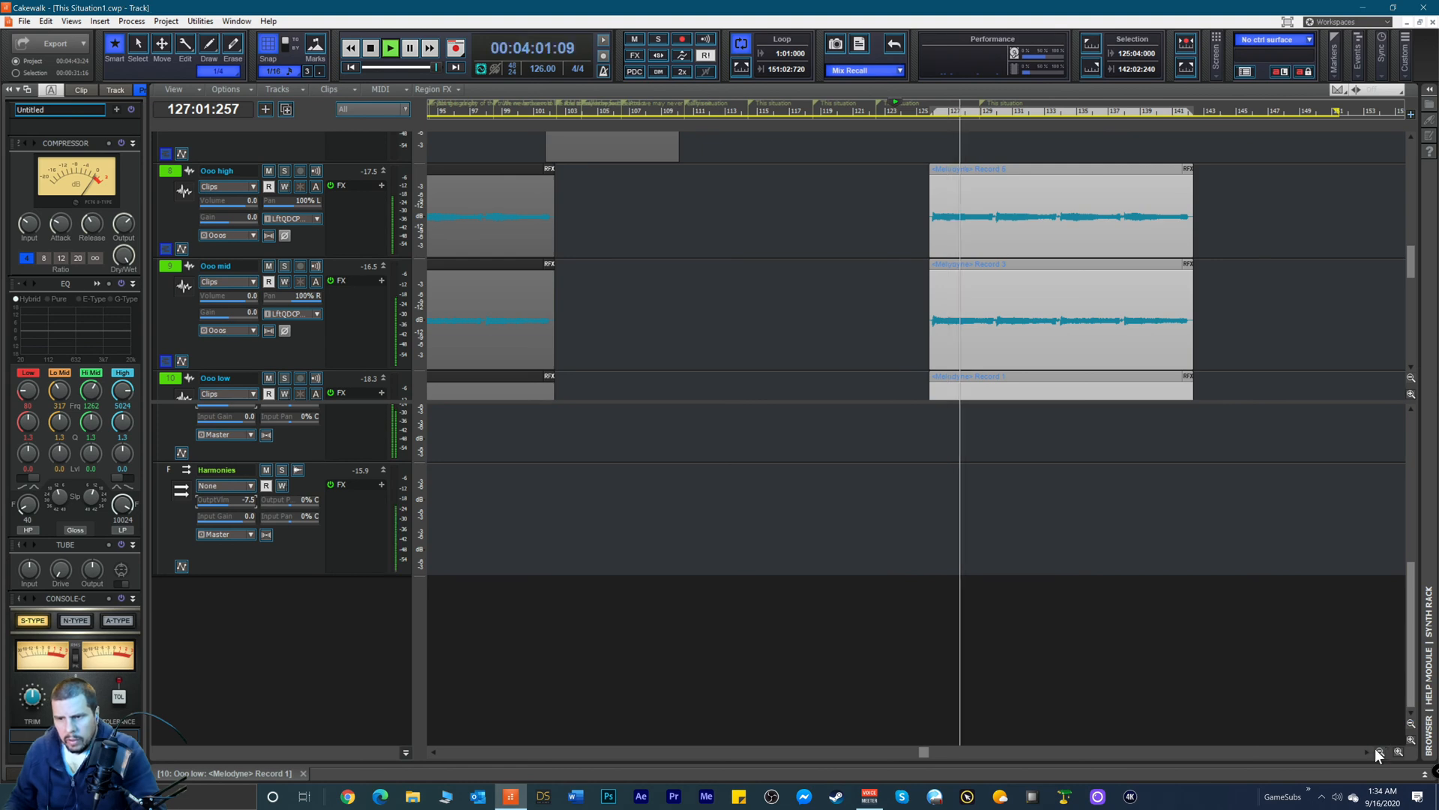
{"action": "scroll", "coordinate": [1160, 312], "scroll_direction": "up", "scroll_amount": 2}
{"action": "scroll", "coordinate": [1175, 259], "scroll_direction": "down", "scroll_amount": 3}
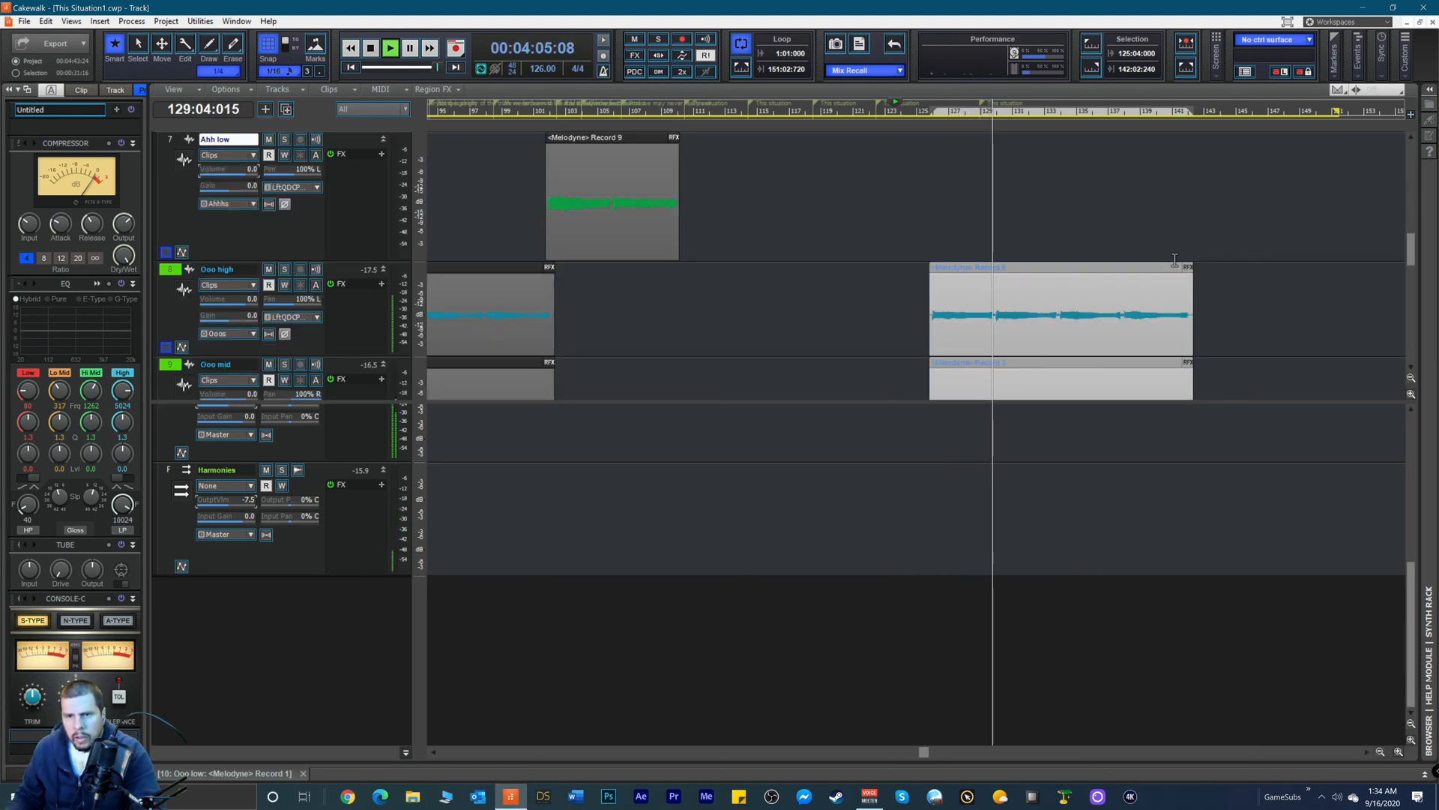
{"action": "scroll", "coordinate": [1177, 261], "scroll_direction": "up", "scroll_amount": 2}
{"action": "scroll", "coordinate": [1179, 263], "scroll_direction": "down", "scroll_amount": 2}
{"action": "scroll", "coordinate": [1190, 275], "scroll_direction": "up", "scroll_amount": 2}
{"action": "scroll", "coordinate": [1191, 274], "scroll_direction": "down", "scroll_amount": 2}
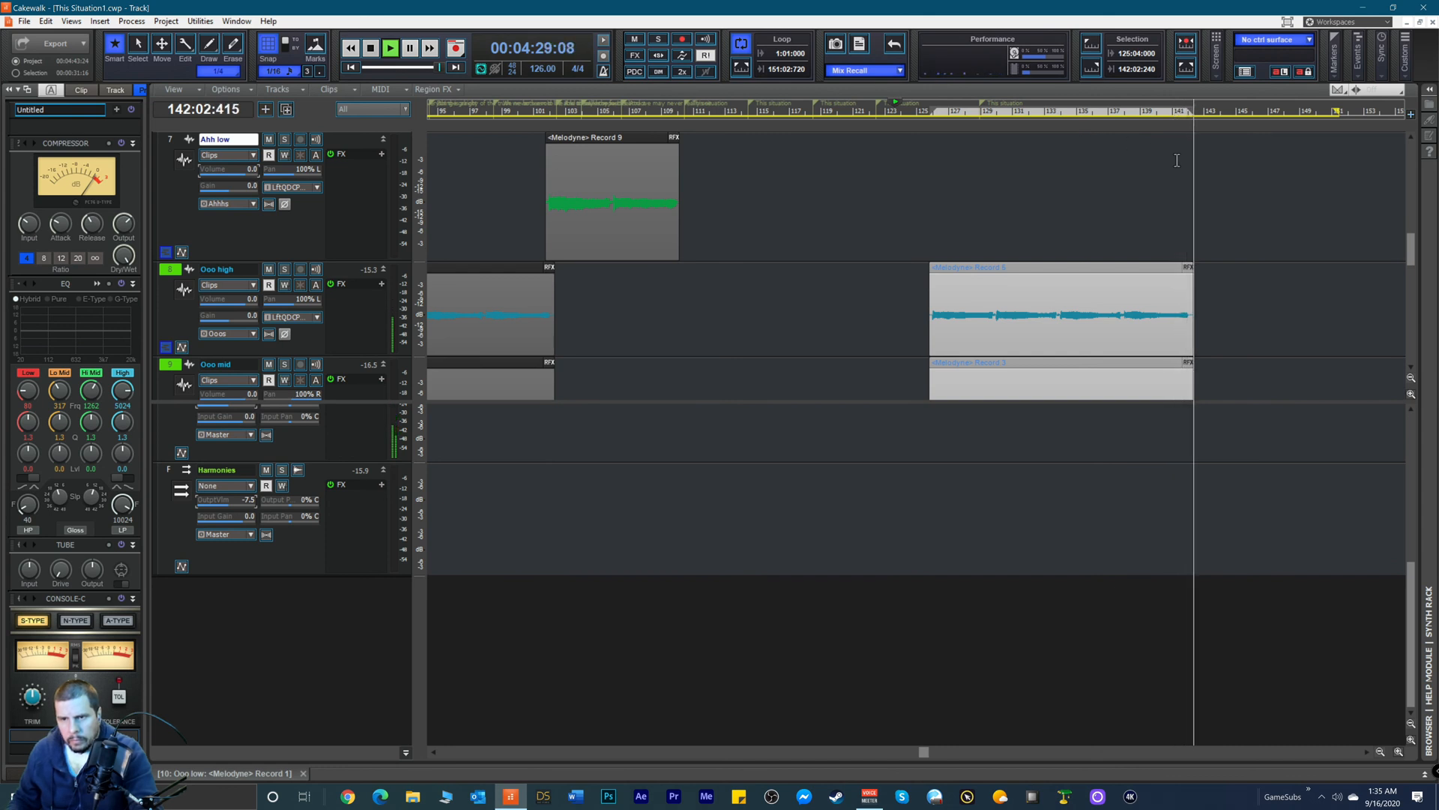
{"action": "key", "text": "space"}
Step: Copy the three second-verse Ahh clips along their tracks to start at 131:02:480, and save the project
{"action": "left_click_drag", "start_coordinate": [763, 212], "coordinate": [597, 369]}
{"action": "scroll", "coordinate": [616, 393], "scroll_direction": "down", "scroll_amount": 1}
{"action": "scroll", "coordinate": [633, 389], "scroll_direction": "down", "scroll_amount": 3}
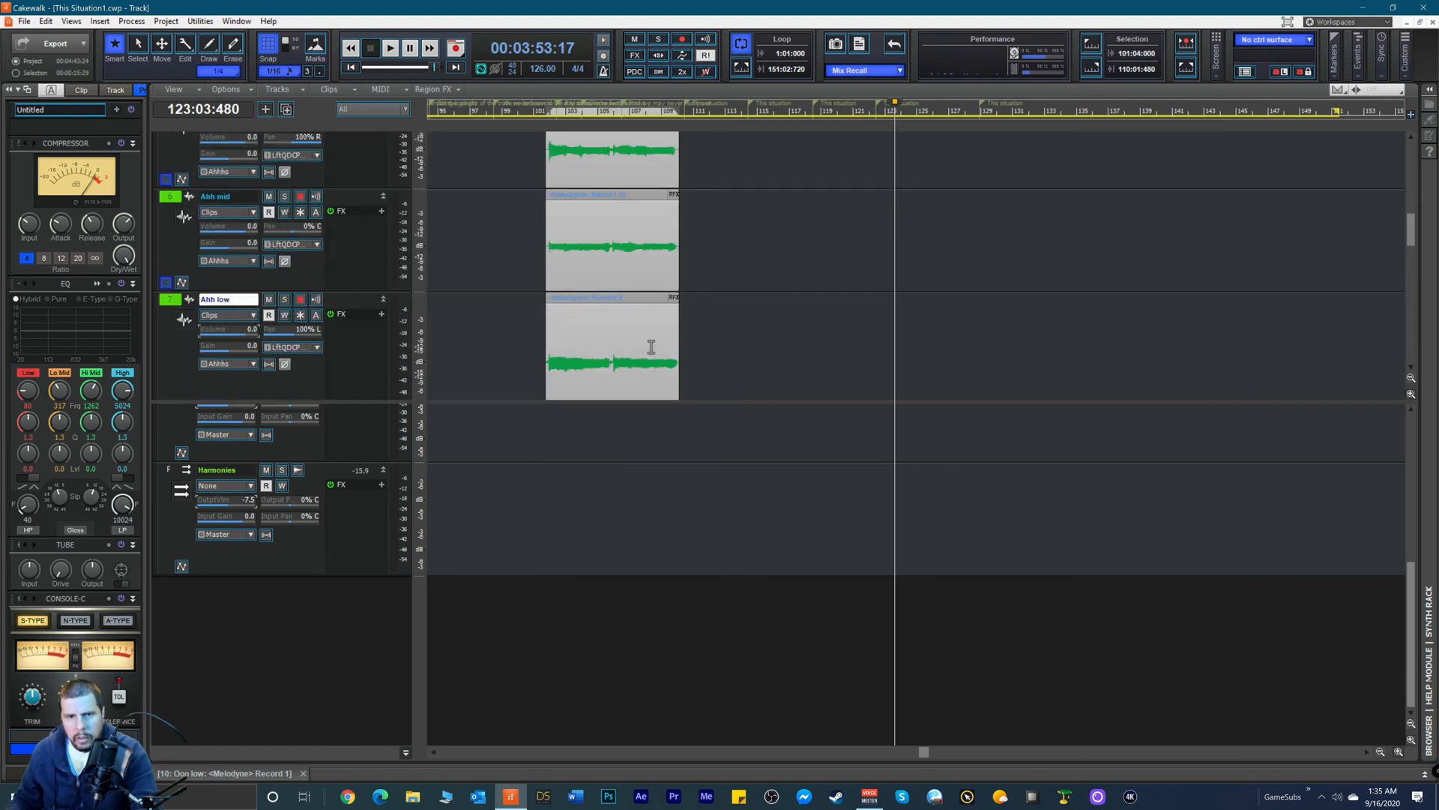
{"action": "scroll", "coordinate": [620, 213], "scroll_direction": "up", "scroll_amount": 1}
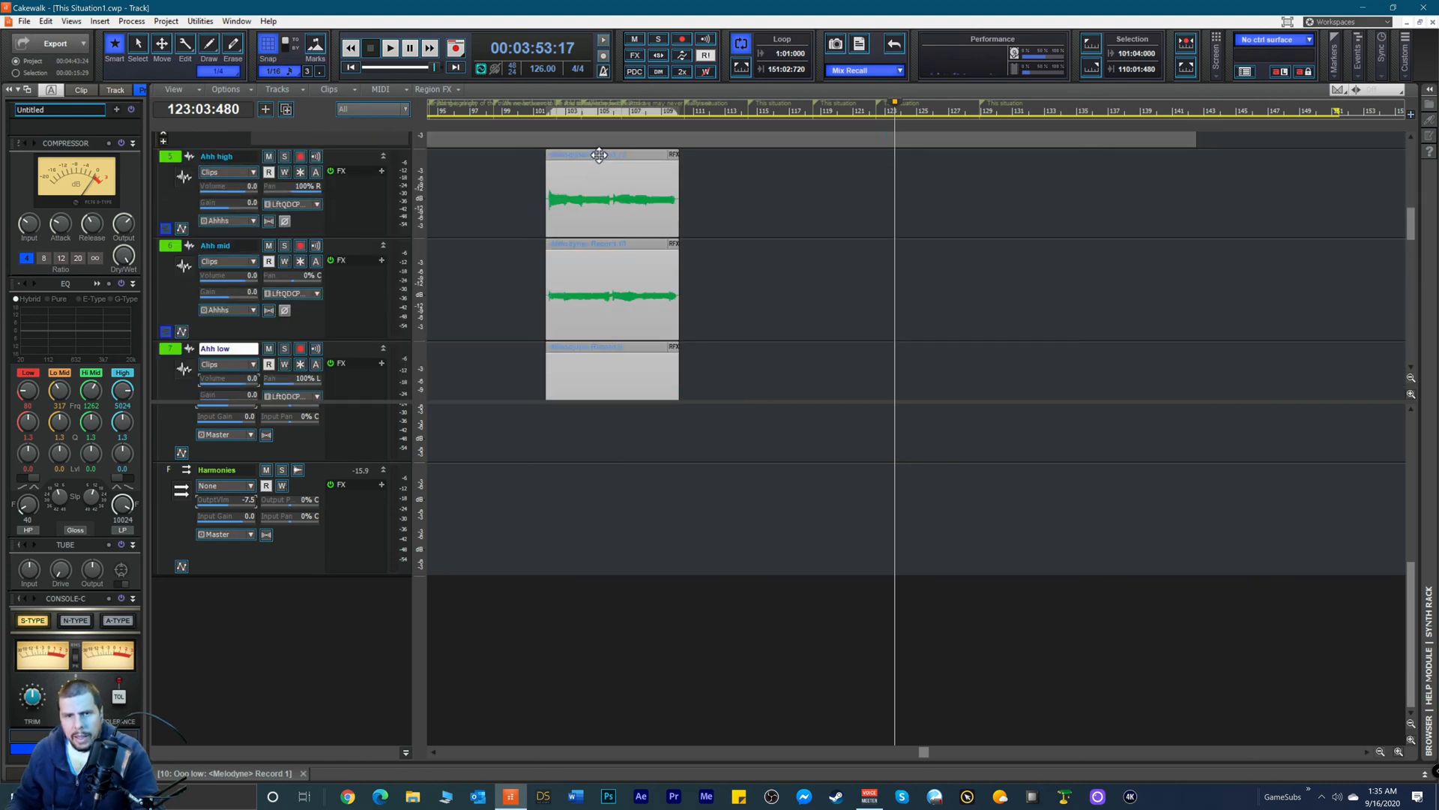
{"action": "left_click_drag", "start_coordinate": [599, 161], "coordinate": [1070, 194]}
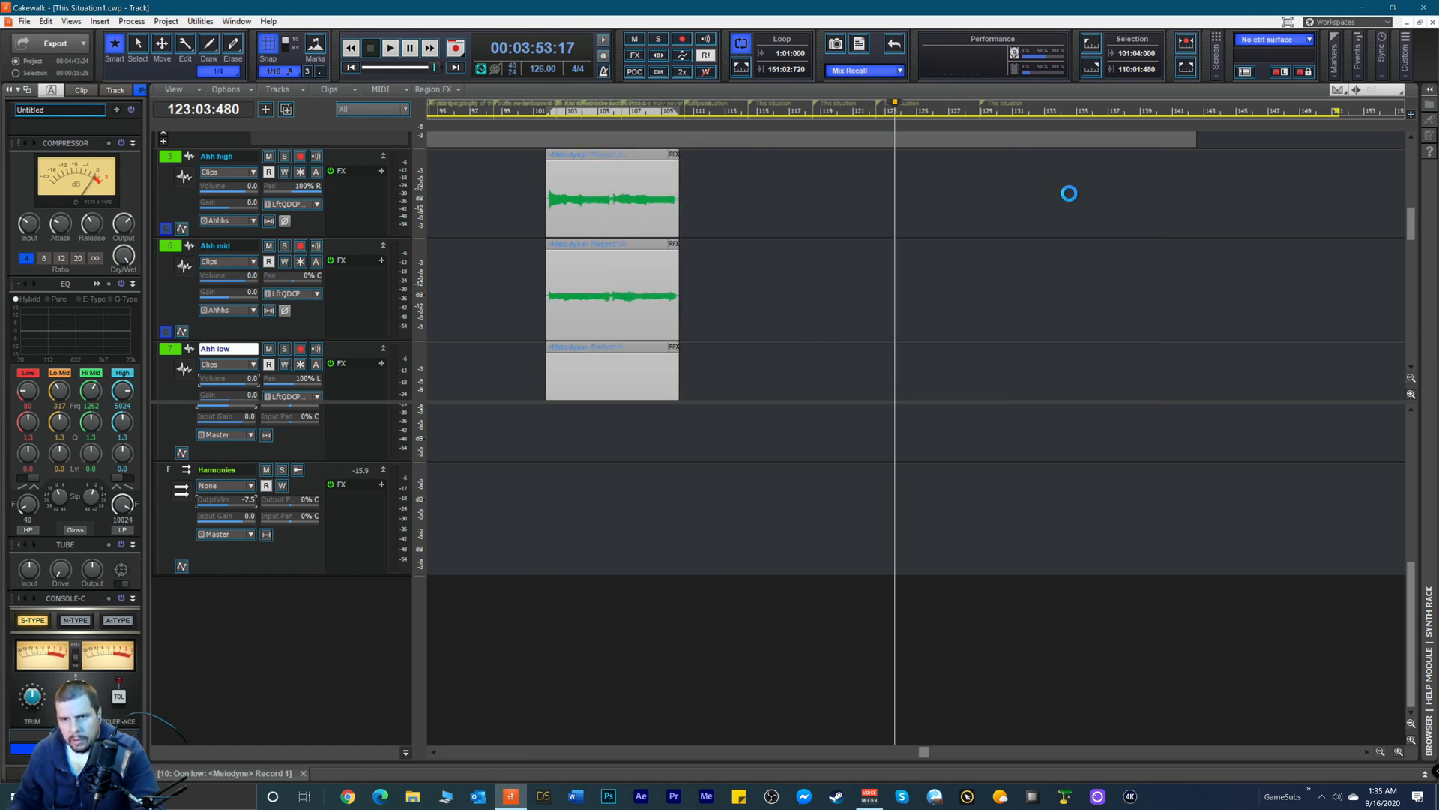
{"action": "left_click", "coordinate": [990, 110]}
{"action": "scroll", "coordinate": [958, 209], "scroll_direction": "down", "scroll_amount": 2}
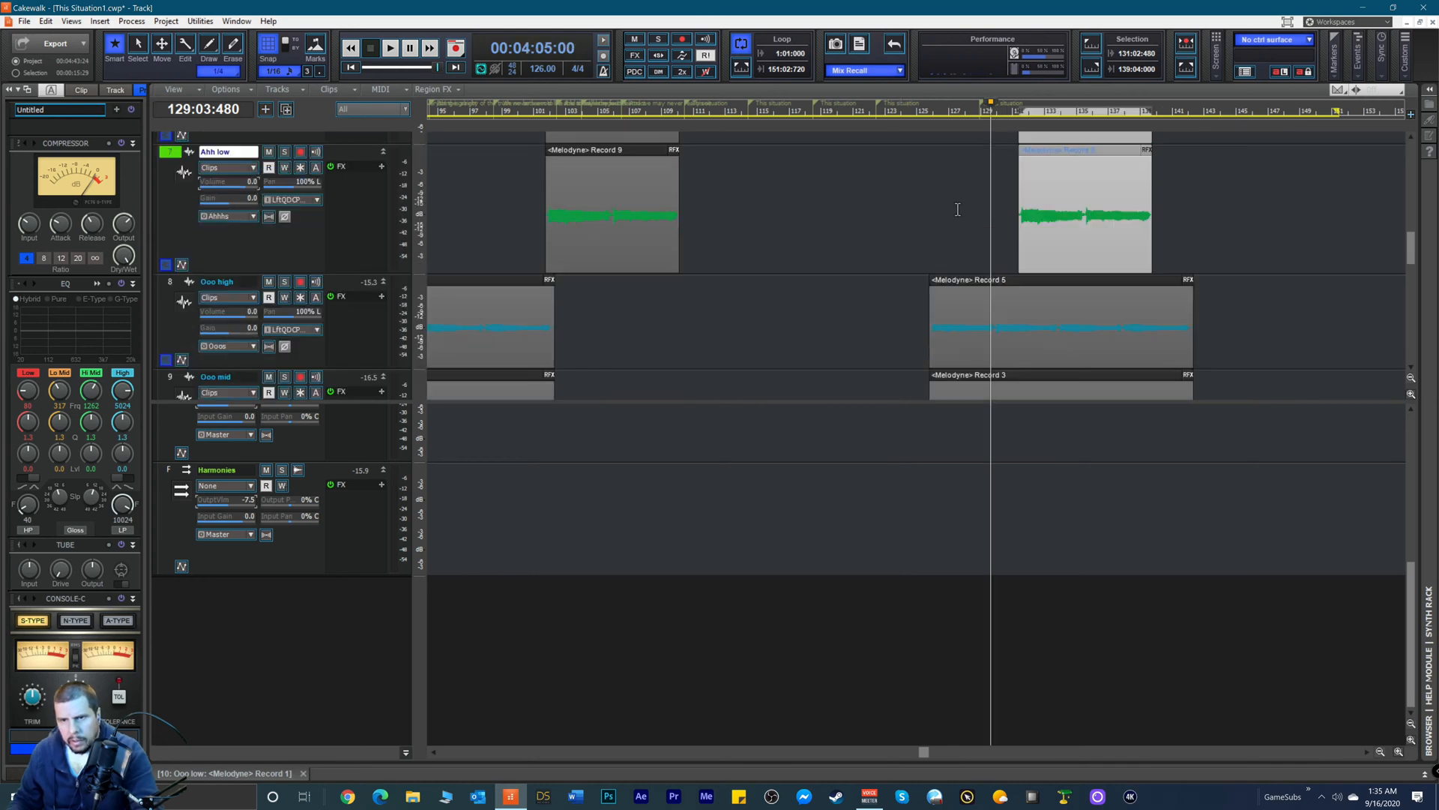
{"action": "key", "text": "ctrl+s"}
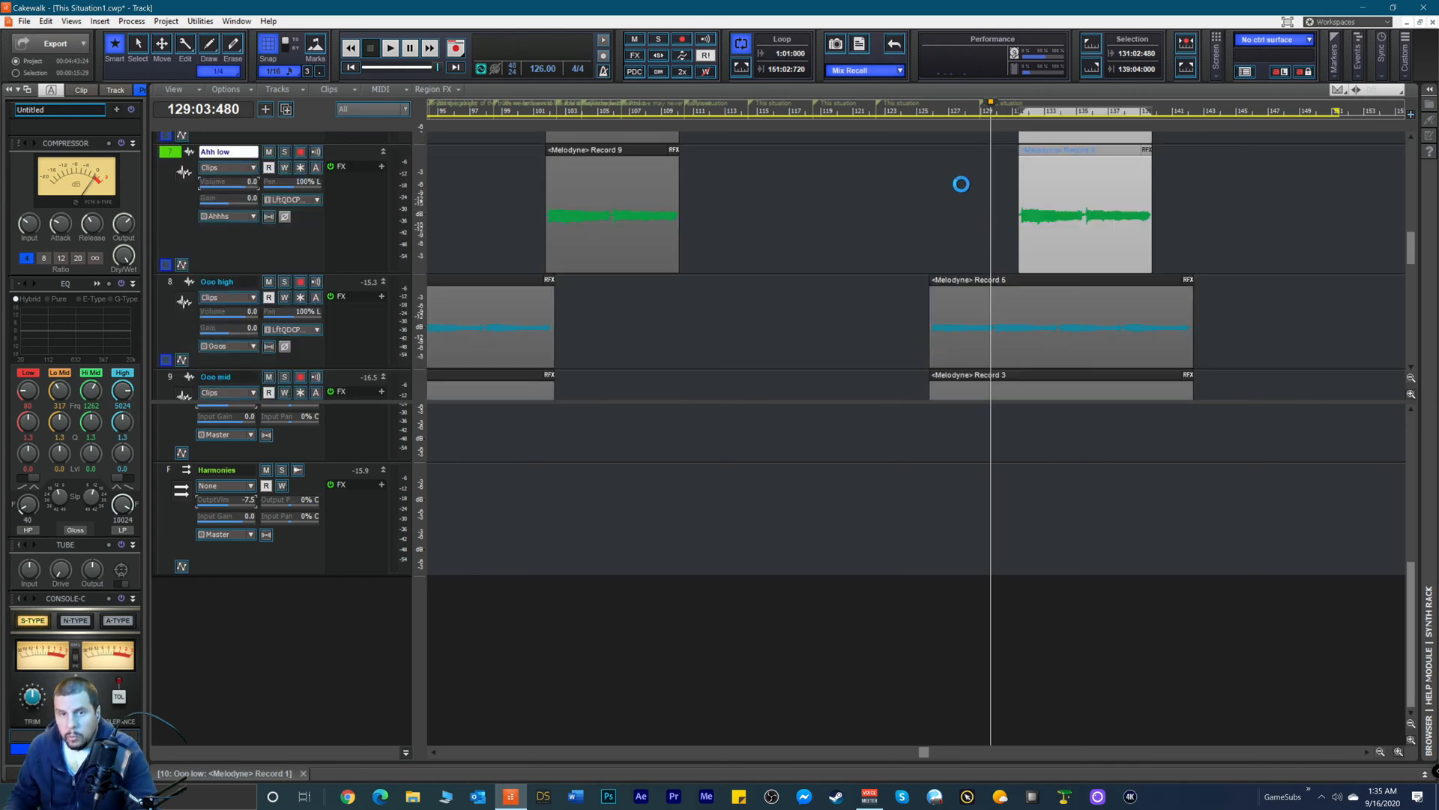
Step: Move the copied Ahh high, mid and low clips to the end of the last Ooo clips, starting at 141:04:240
{"action": "scroll", "coordinate": [959, 223], "scroll_direction": "up", "scroll_amount": 3}
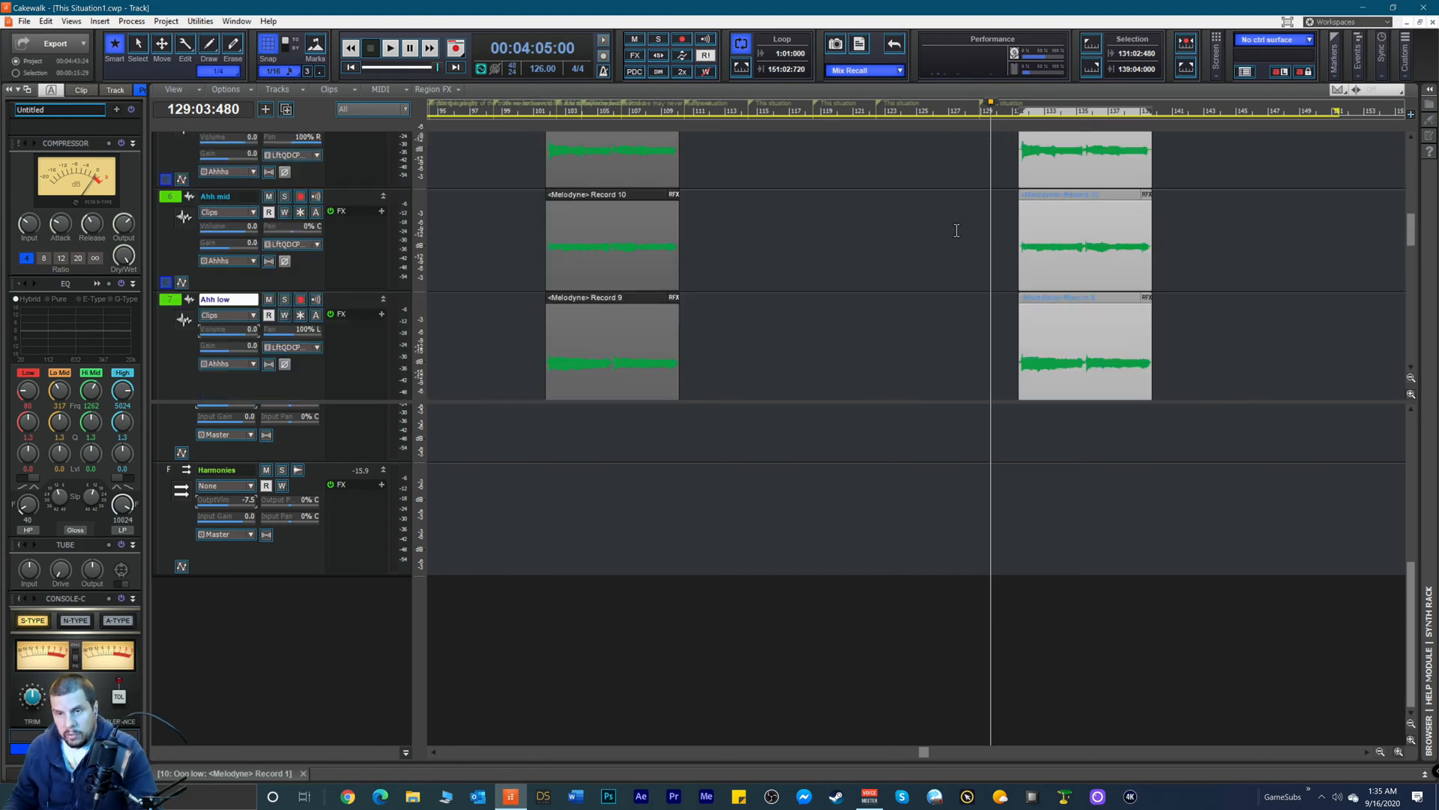
{"action": "scroll", "coordinate": [1016, 209], "scroll_direction": "up", "scroll_amount": 2}
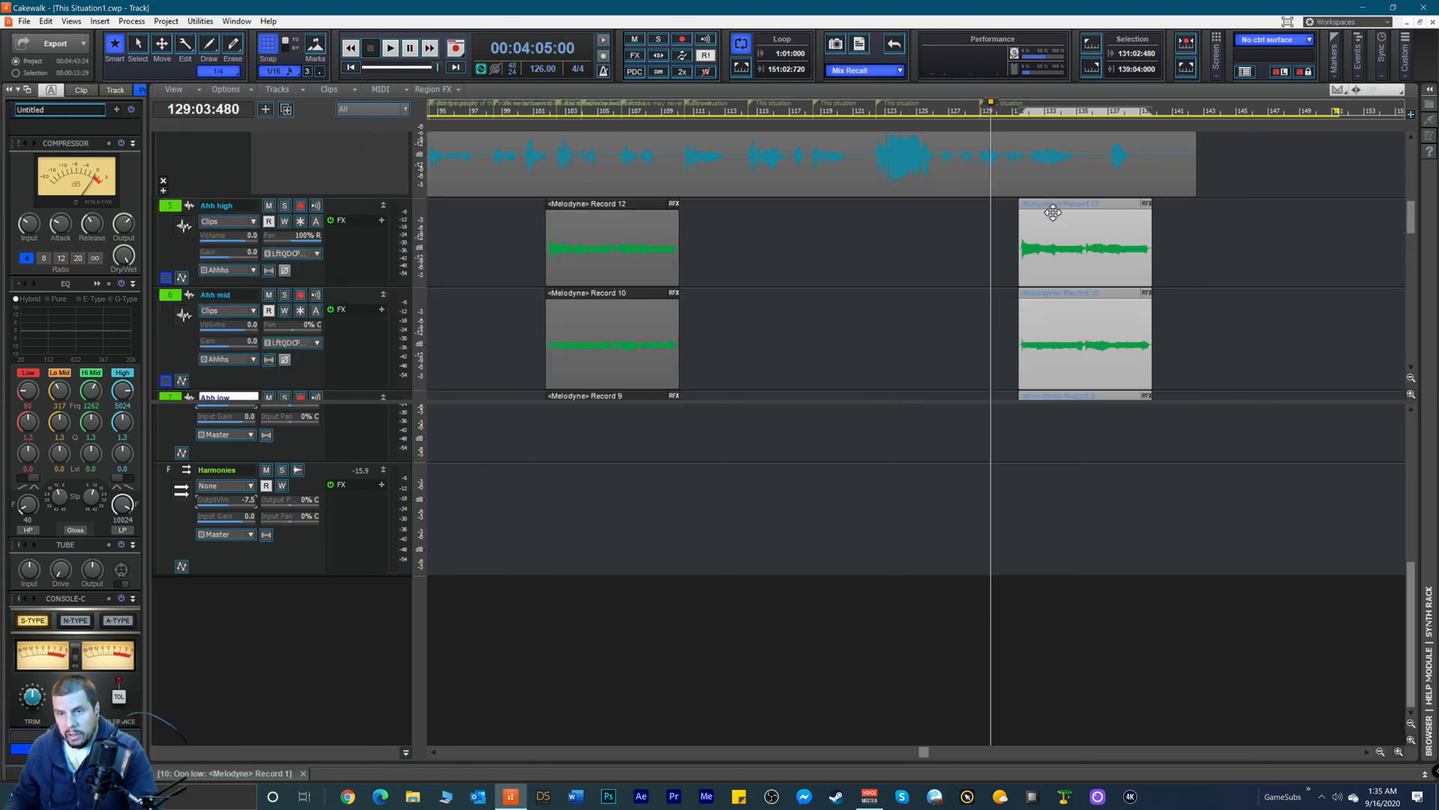
{"action": "left_click_drag", "start_coordinate": [1060, 204], "coordinate": [1141, 204]}
{"action": "scroll", "coordinate": [1194, 220], "scroll_direction": "down", "scroll_amount": 2}
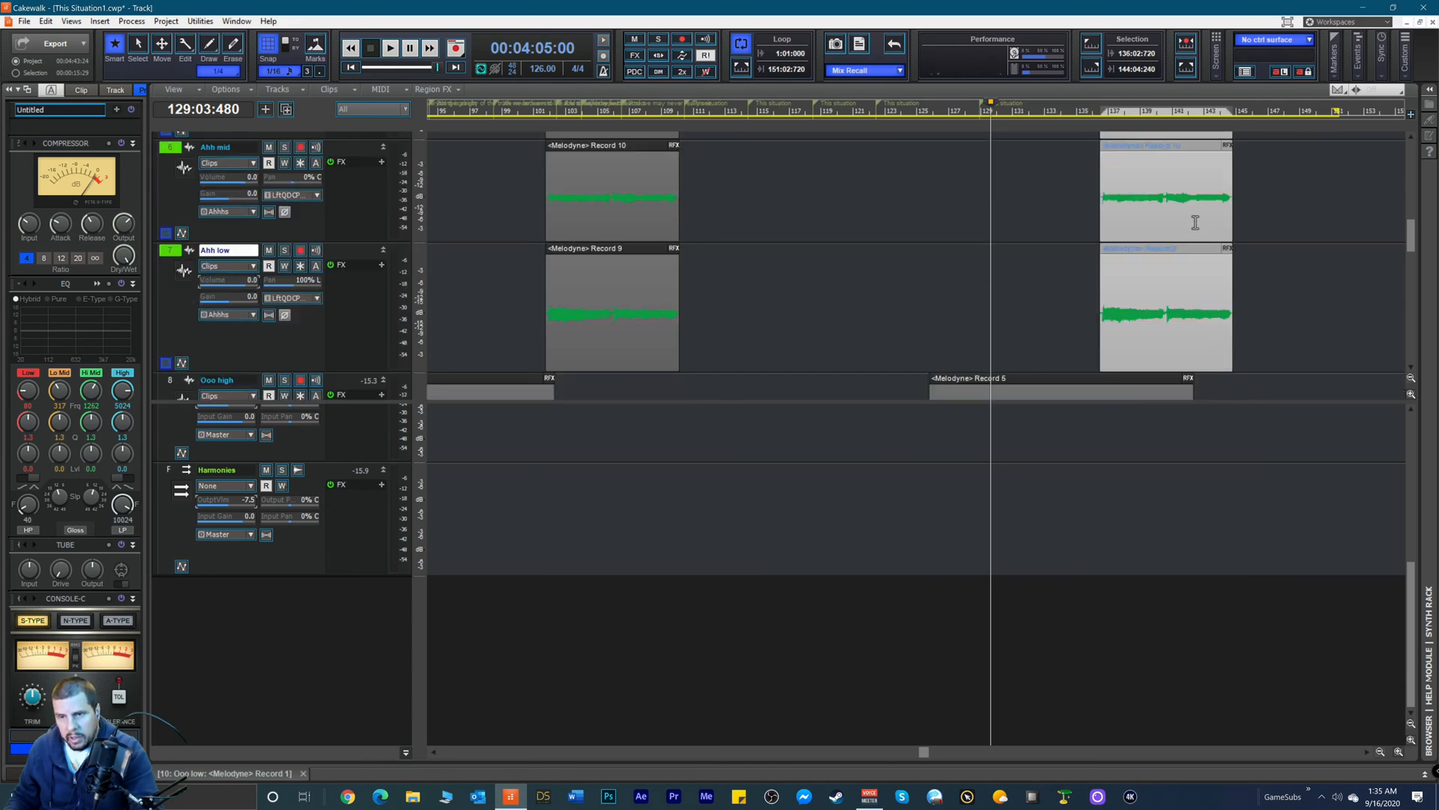
{"action": "scroll", "coordinate": [1131, 209], "scroll_direction": "up", "scroll_amount": 1}
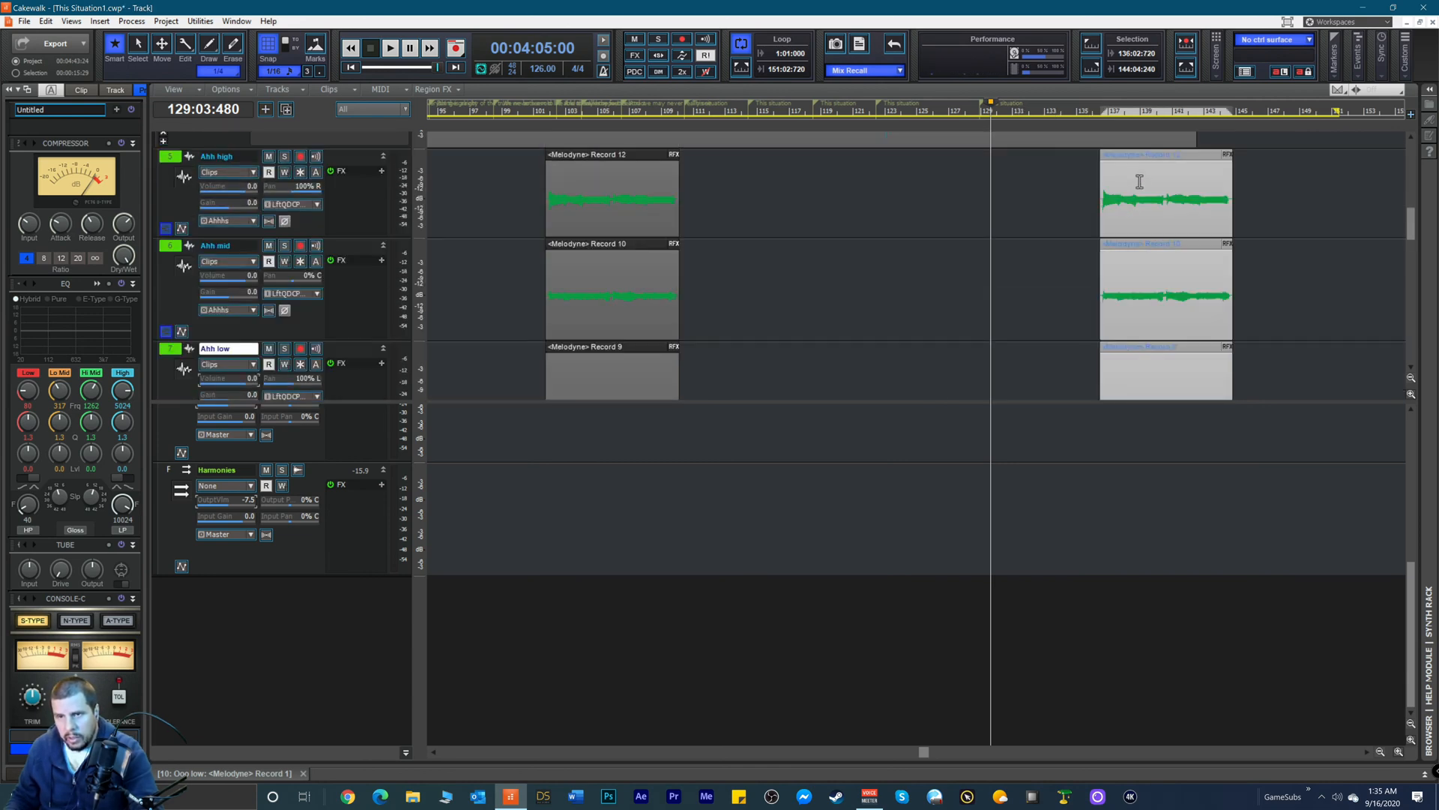
{"action": "left_click_drag", "start_coordinate": [1141, 157], "coordinate": [1213, 165]}
{"action": "left_click", "coordinate": [1145, 111]}
{"action": "scroll", "coordinate": [1124, 259], "scroll_direction": "down", "scroll_amount": 3}
{"action": "scroll", "coordinate": [1124, 260], "scroll_direction": "up", "scroll_amount": 3}
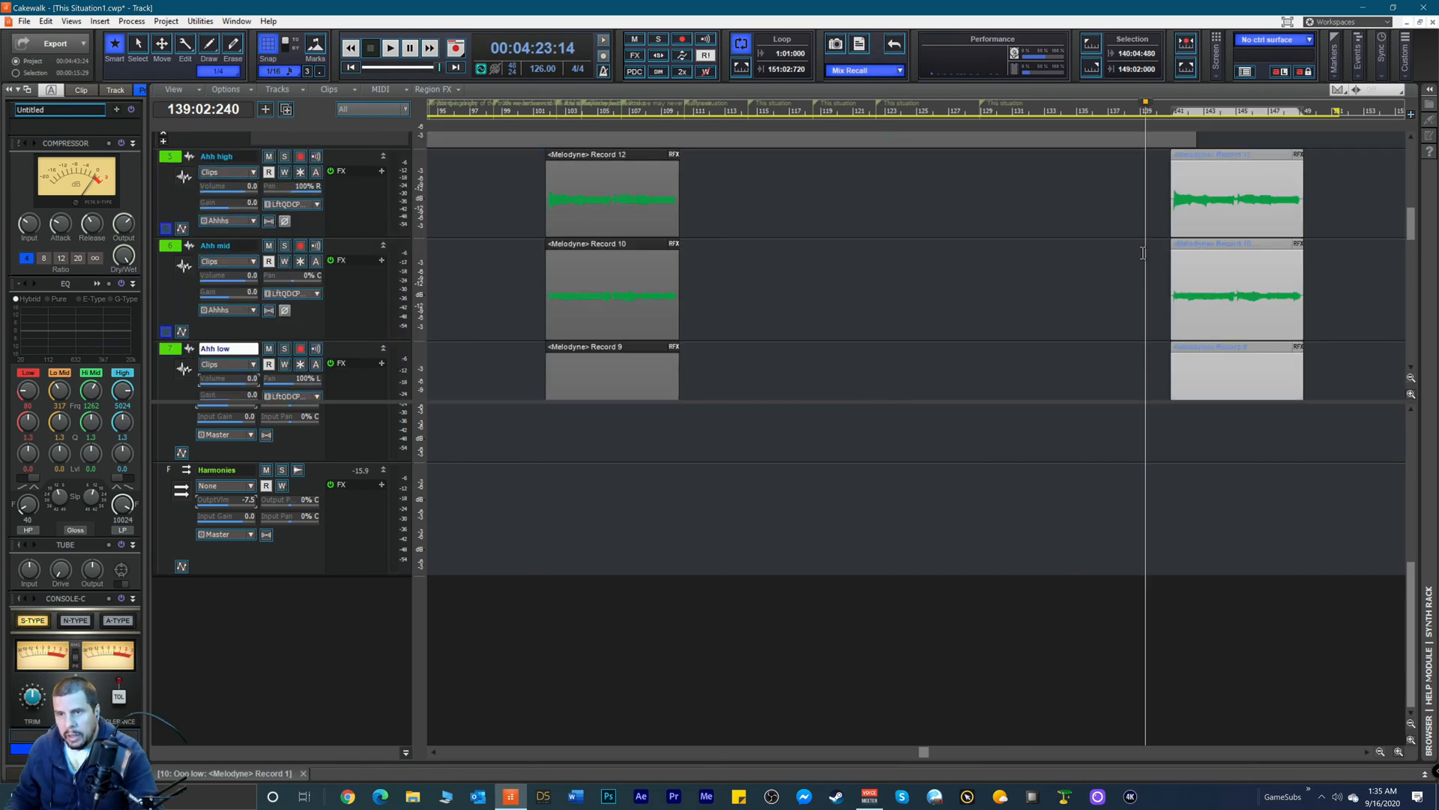
{"action": "left_click_drag", "start_coordinate": [1196, 160], "coordinate": [1212, 166]}
{"action": "scroll", "coordinate": [1210, 182], "scroll_direction": "down", "scroll_amount": 4}
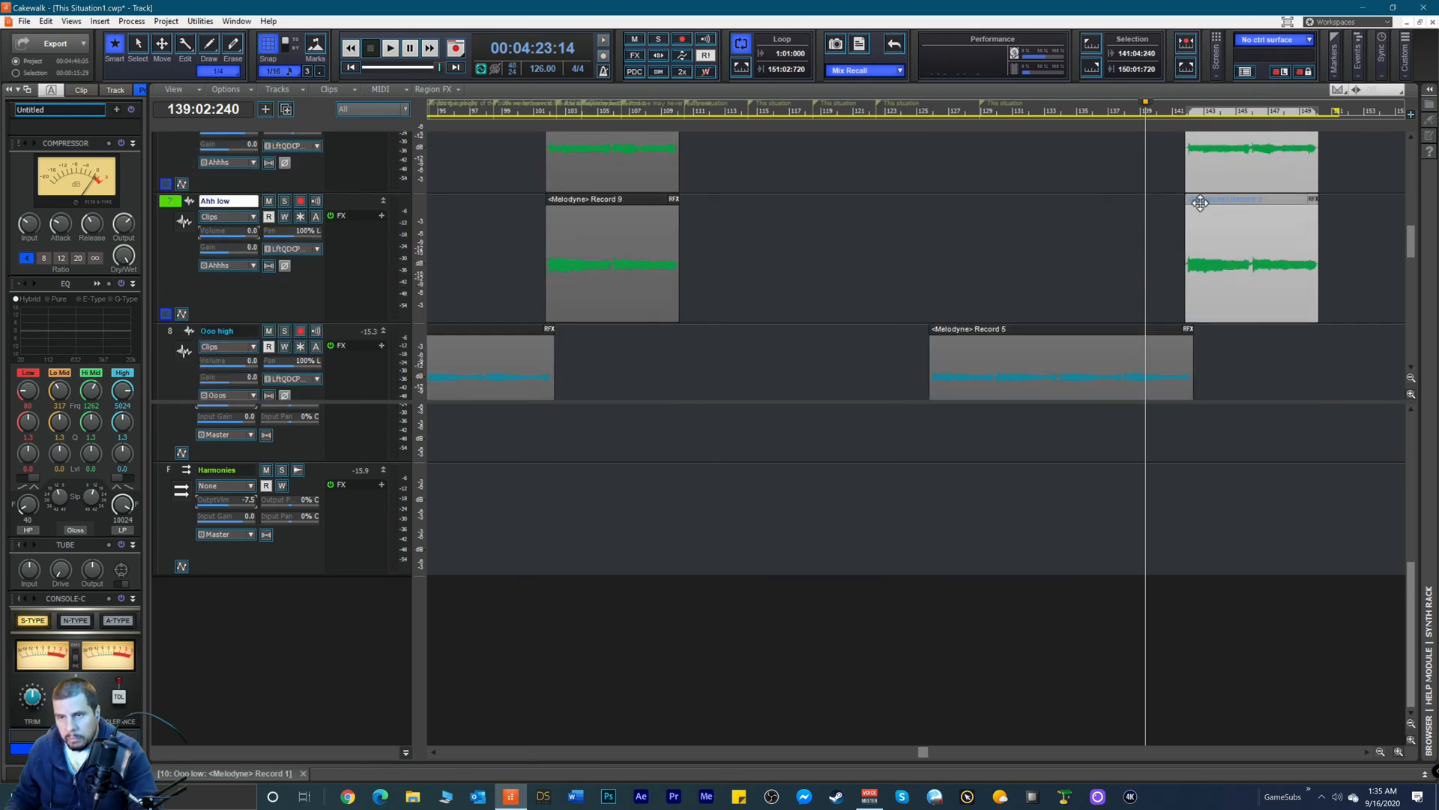
Step: Play from 139:02:240 and check closely how the copied Ahh clips enter at the end of the Ooo clips
{"action": "key", "text": "space"}
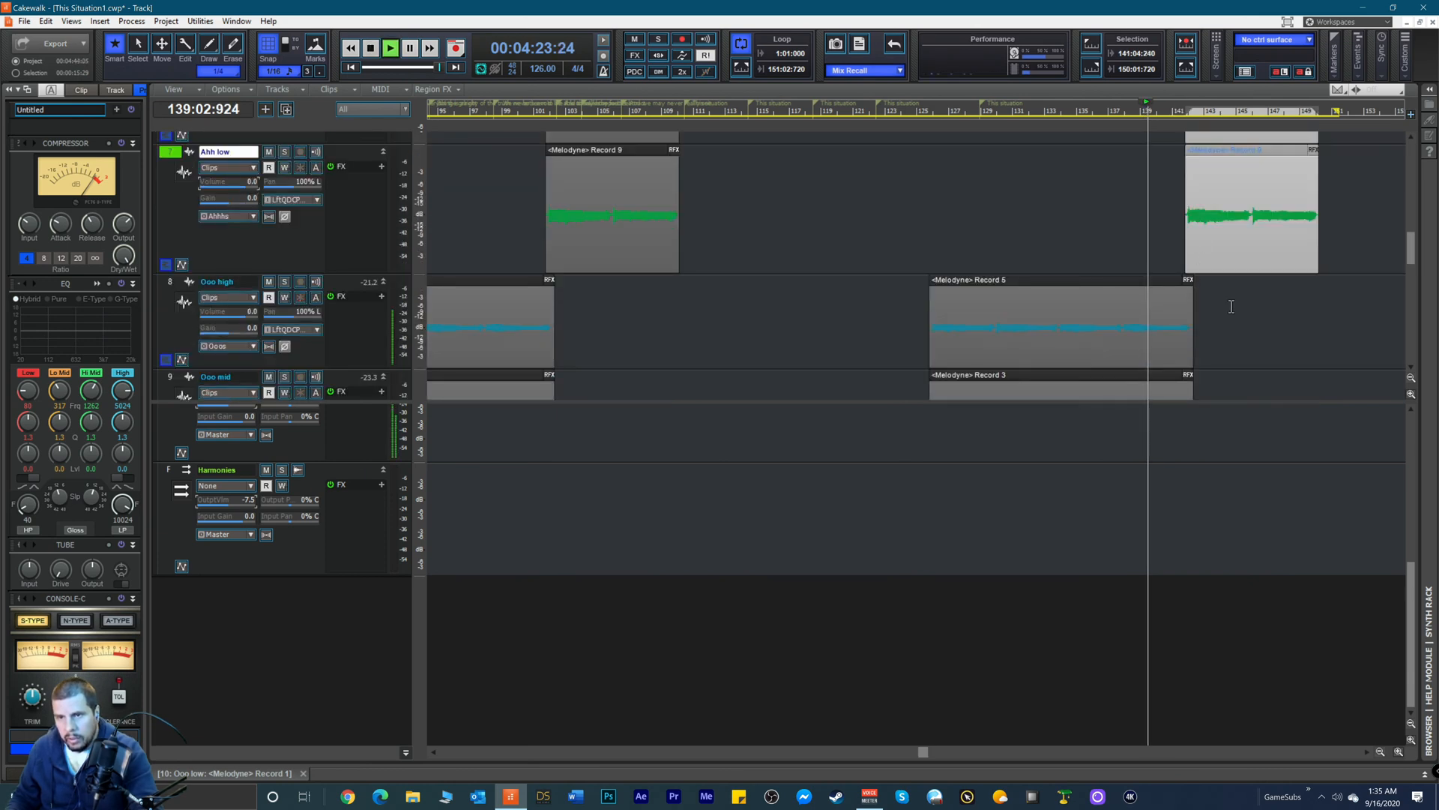
{"action": "left_click", "coordinate": [1399, 751]}
{"action": "left_click", "coordinate": [1399, 751]}
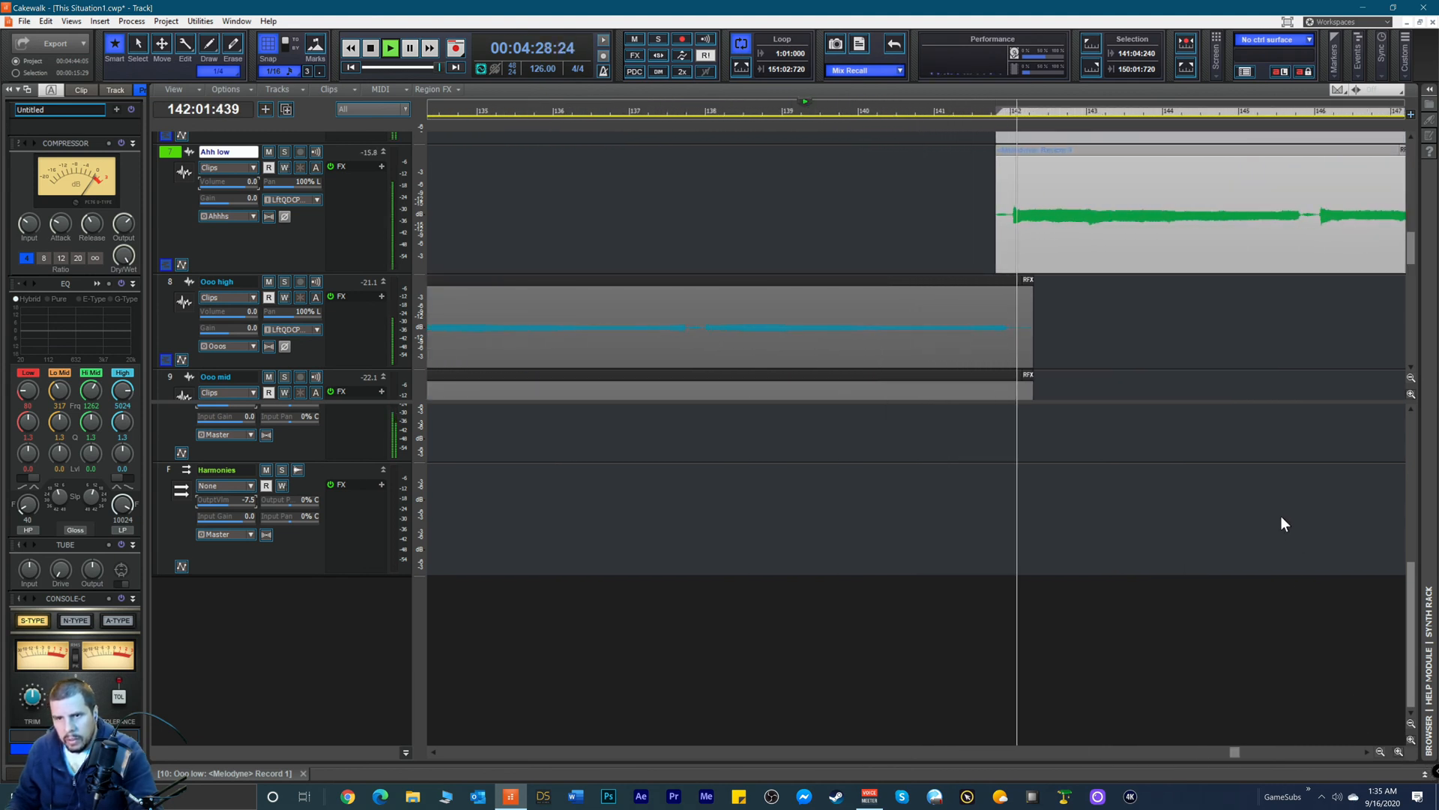
{"action": "key", "text": "space"}
{"action": "scroll", "coordinate": [1036, 196], "scroll_direction": "up", "scroll_amount": 1}
{"action": "scroll", "coordinate": [1060, 223], "scroll_direction": "up", "scroll_amount": 2}
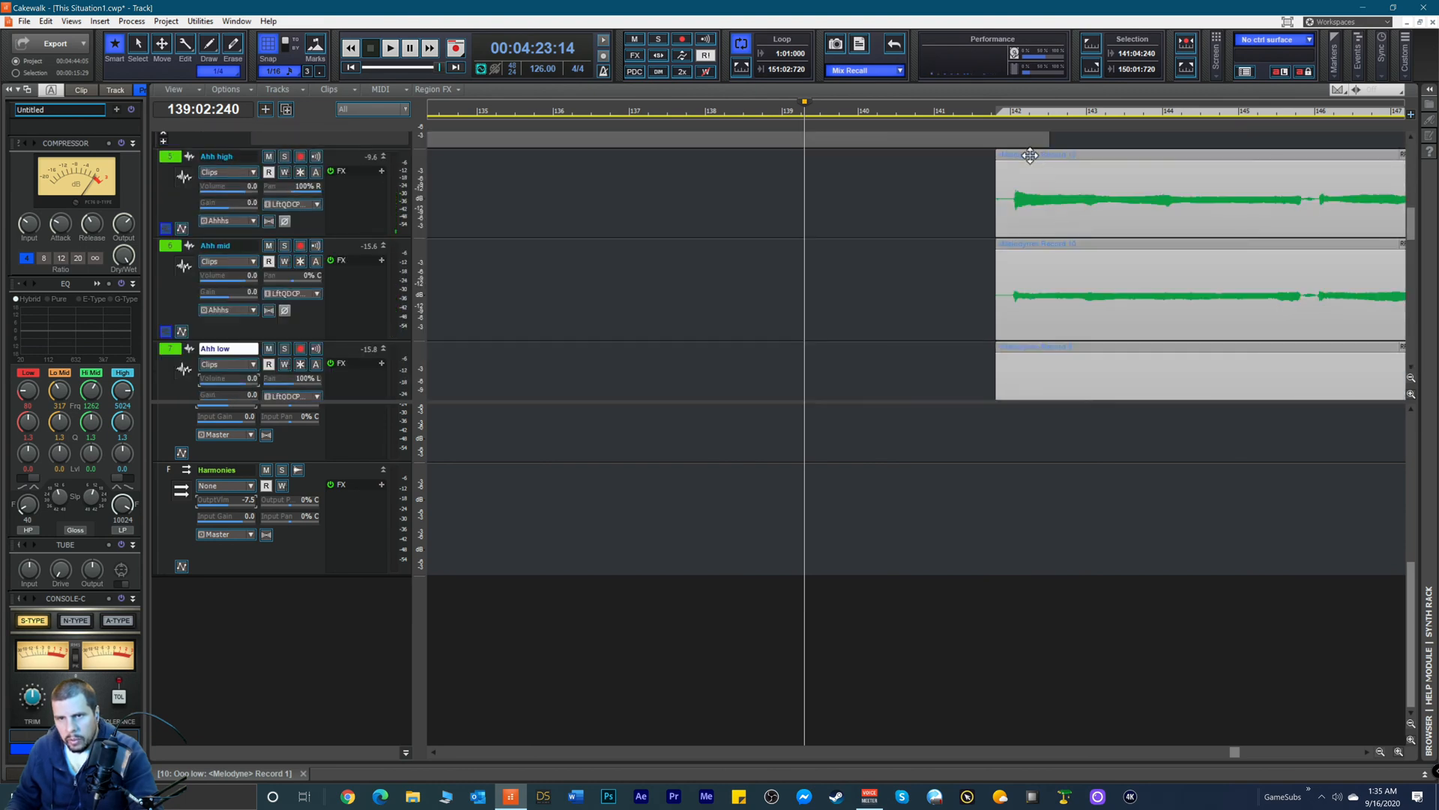
Step: Shift the three final Ahh clips slightly earlier to start at 141:04:000, and audition them briefly from 142:01:000
{"action": "left_click_drag", "start_coordinate": [1029, 155], "coordinate": [1026, 157]}
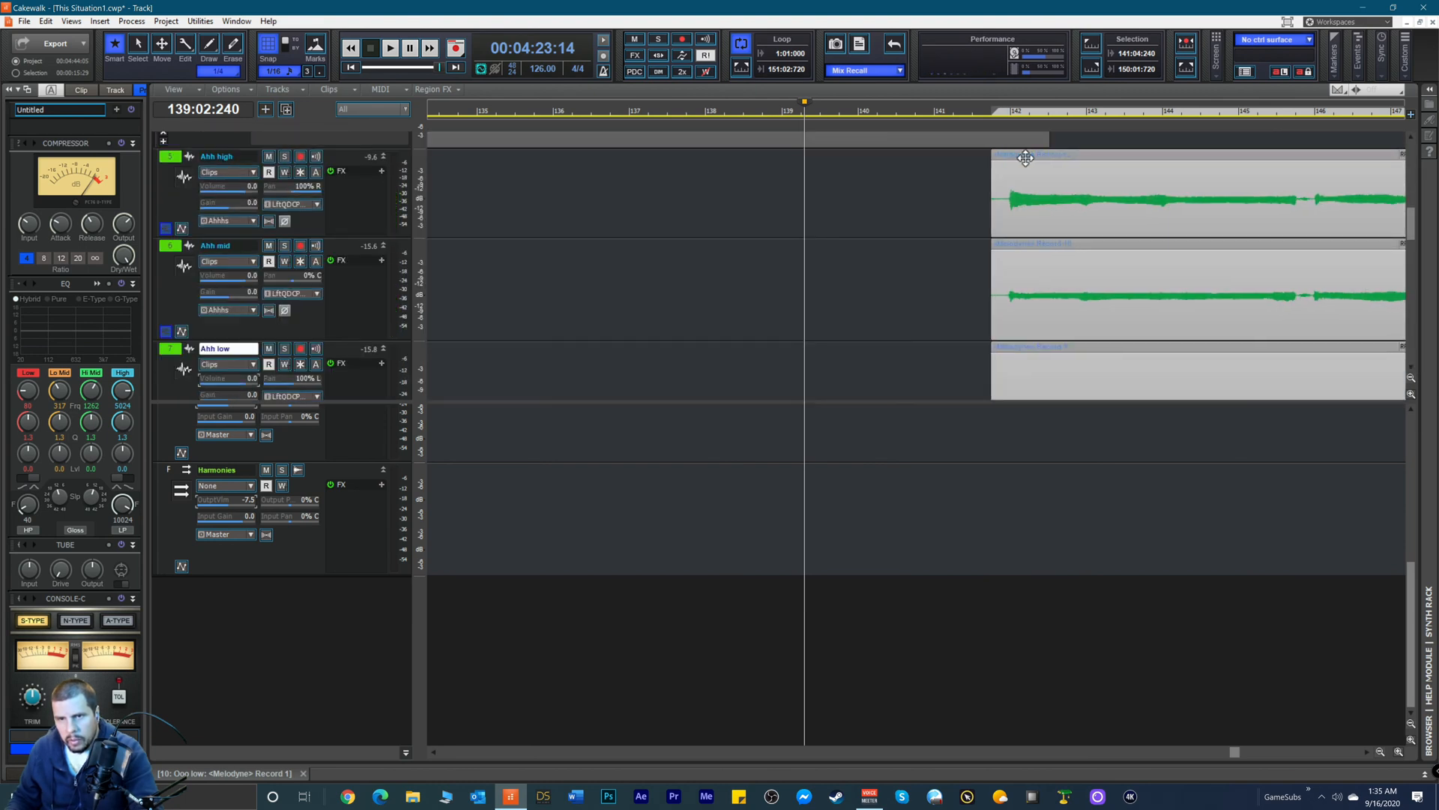
{"action": "left_click", "coordinate": [1009, 113]}
{"action": "key", "text": "space"}
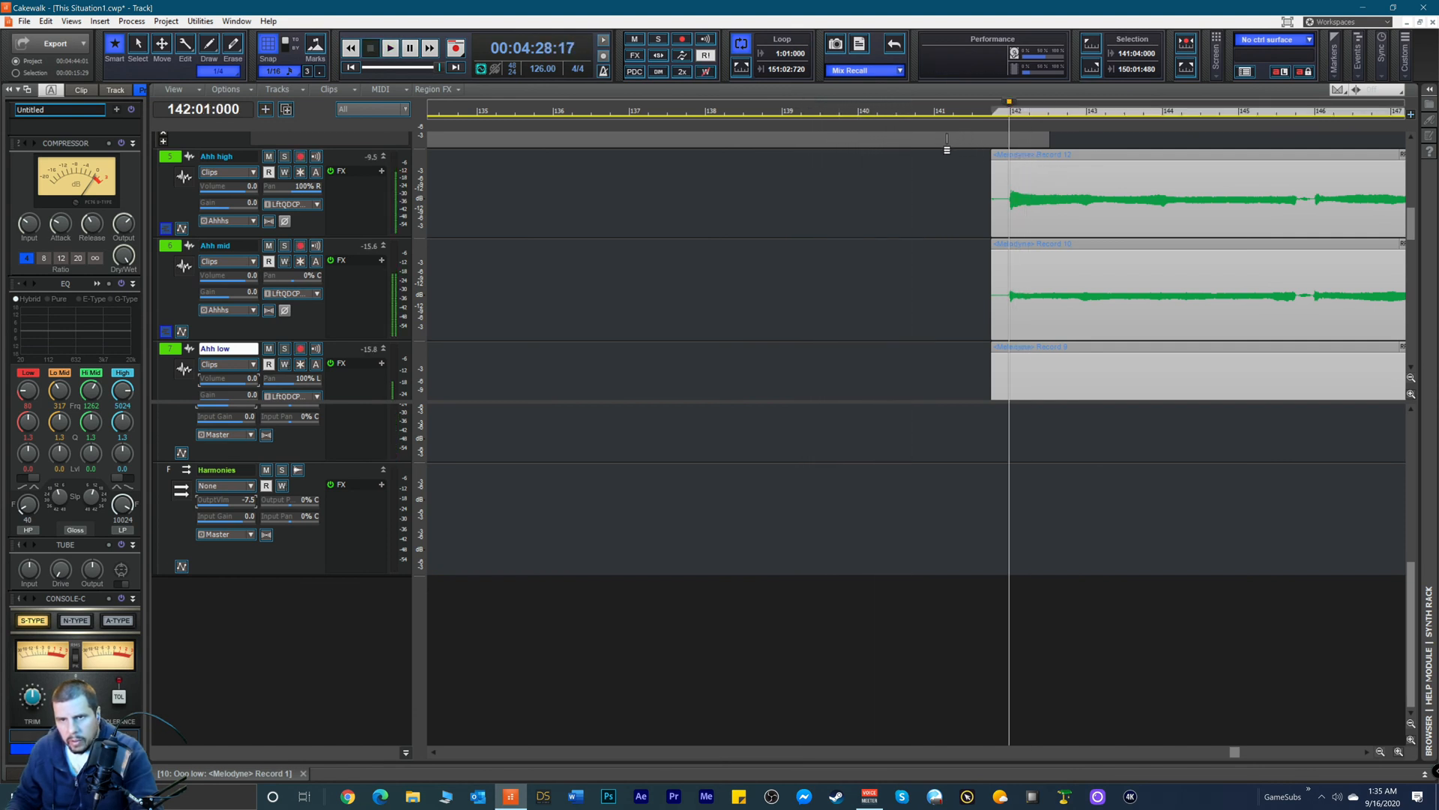
Step: Play from 140:04:480 and listen through the shifted Ahh clips to their end
{"action": "left_click", "coordinate": [924, 114]}
{"action": "key", "text": "space"}
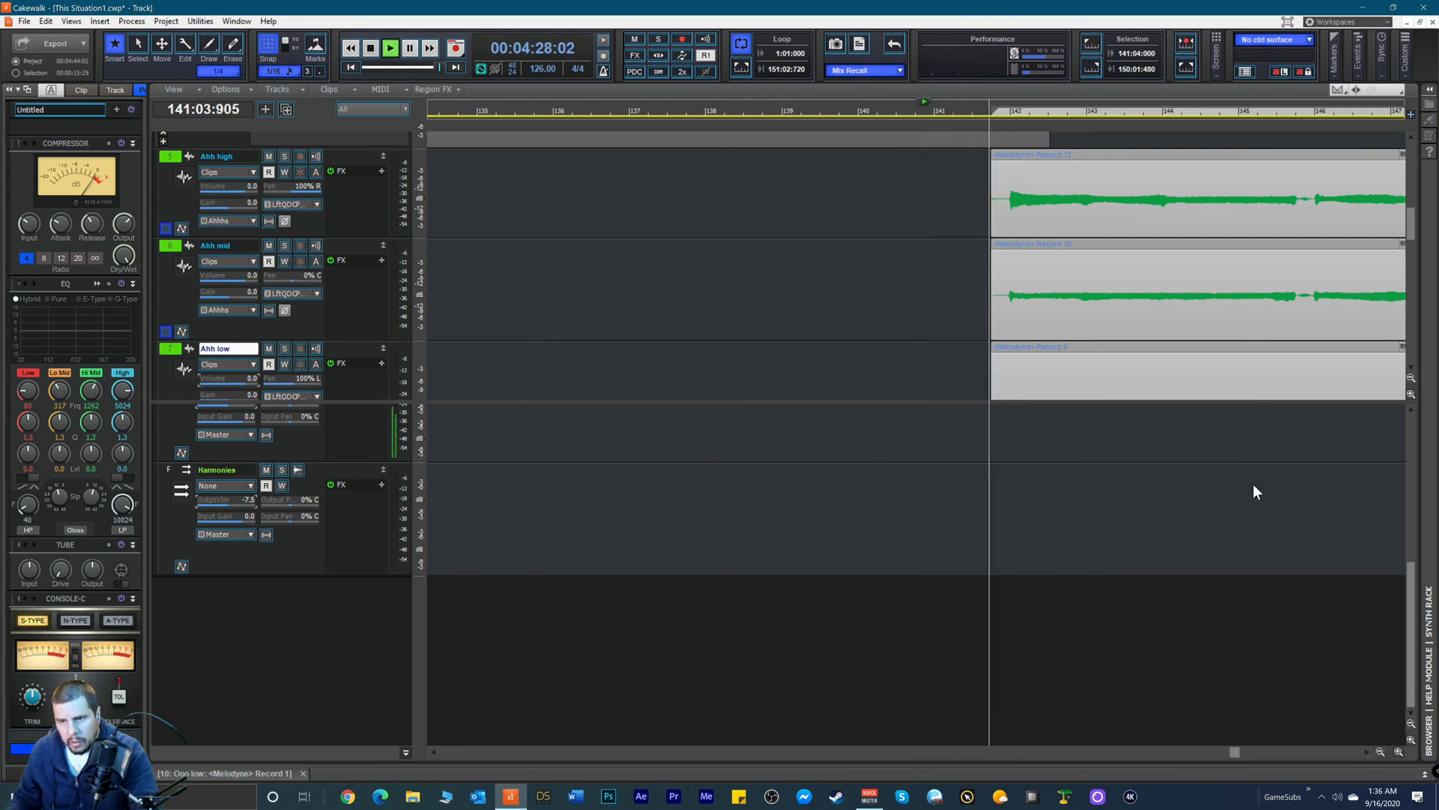
{"action": "left_click", "coordinate": [1382, 751]}
{"action": "left_click", "coordinate": [1383, 750]}
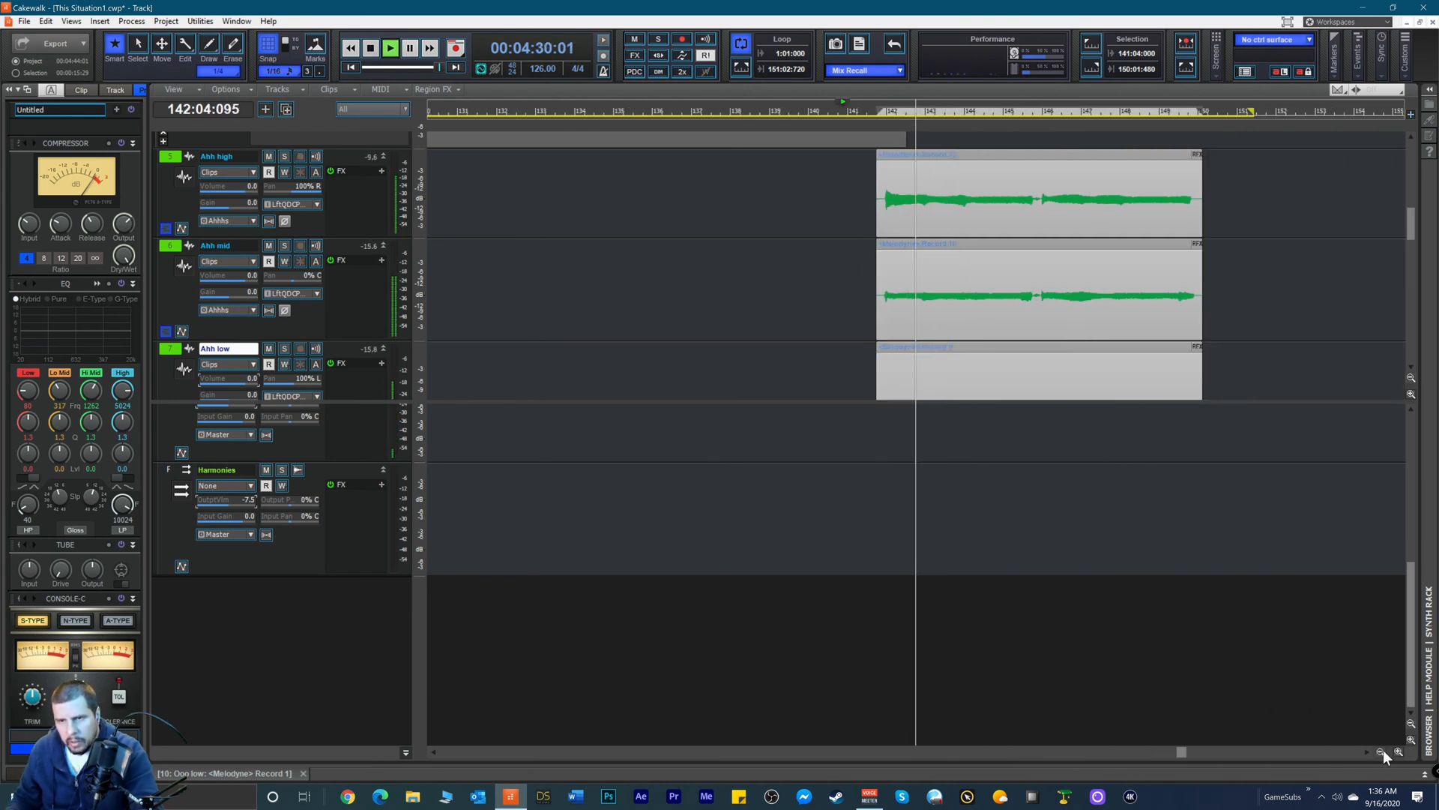
{"action": "left_click", "coordinate": [1383, 750]}
{"action": "scroll", "coordinate": [1199, 288], "scroll_direction": "down", "scroll_amount": 1}
{"action": "scroll", "coordinate": [1194, 278], "scroll_direction": "up", "scroll_amount": 3}
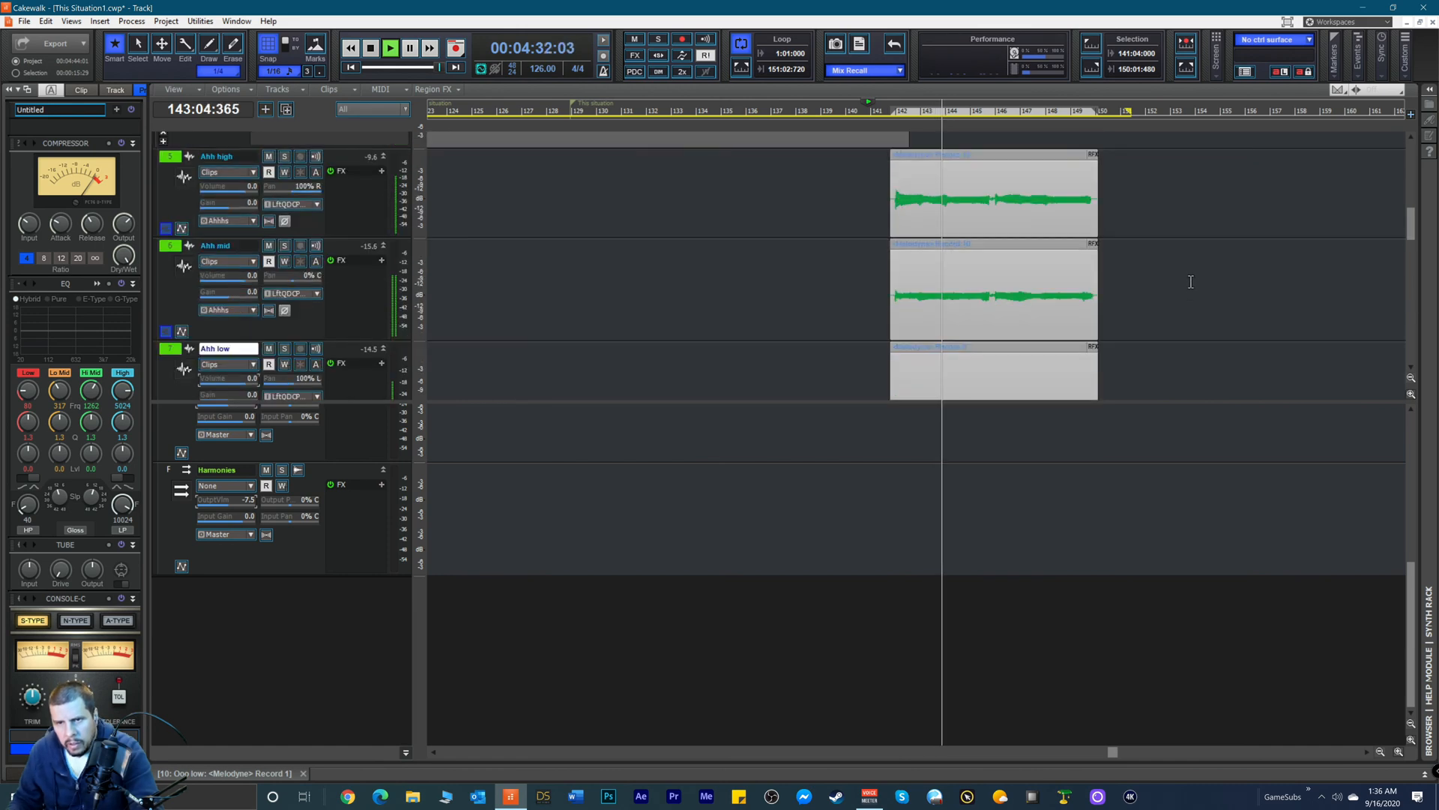
{"action": "scroll", "coordinate": [1194, 294], "scroll_direction": "up", "scroll_amount": 3}
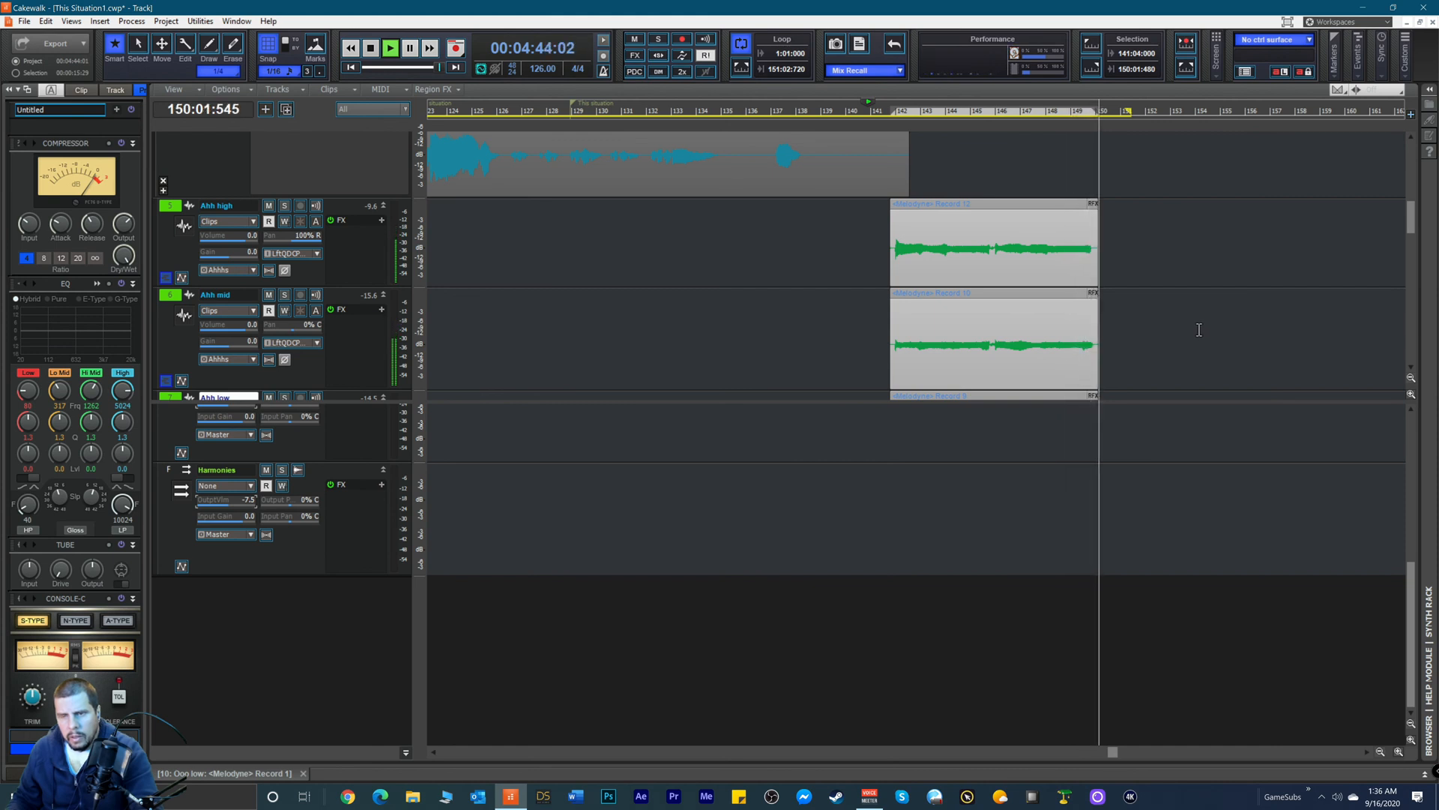
{"action": "key", "text": "space"}
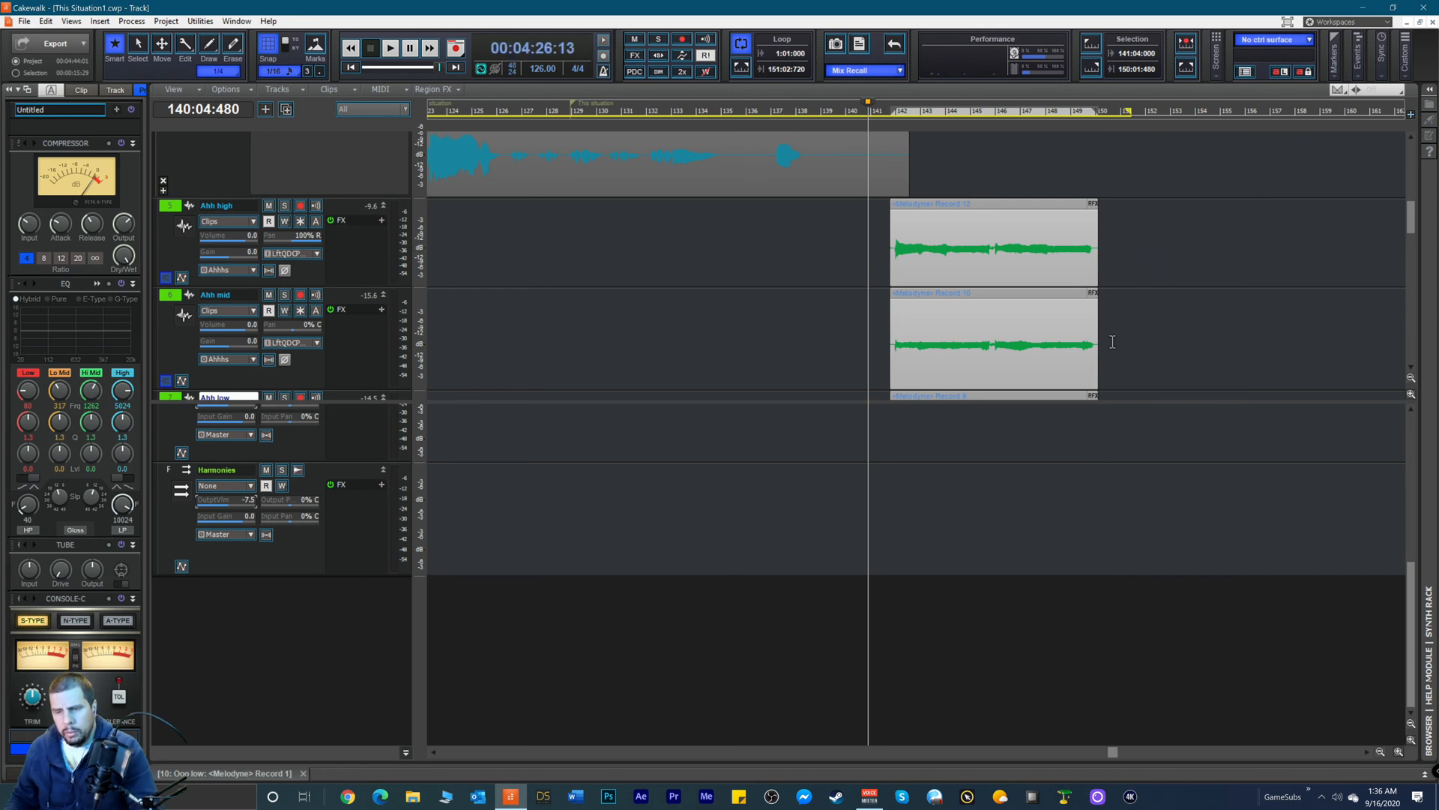
Step: Play the song from the beginning while looking over the tracks, and enlarge the track area over the bus area
{"action": "left_click", "coordinate": [1380, 751]}
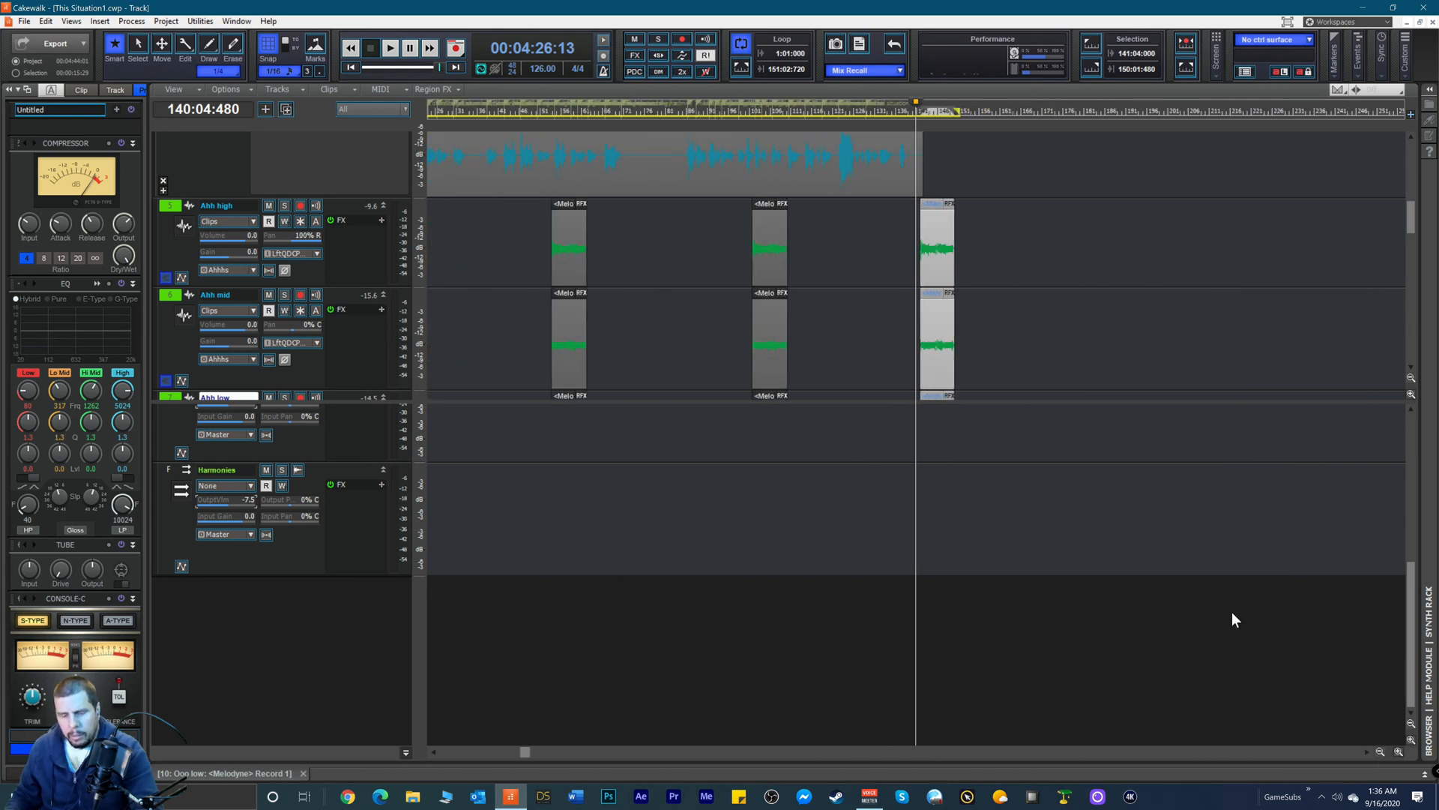
{"action": "key", "text": "w"}
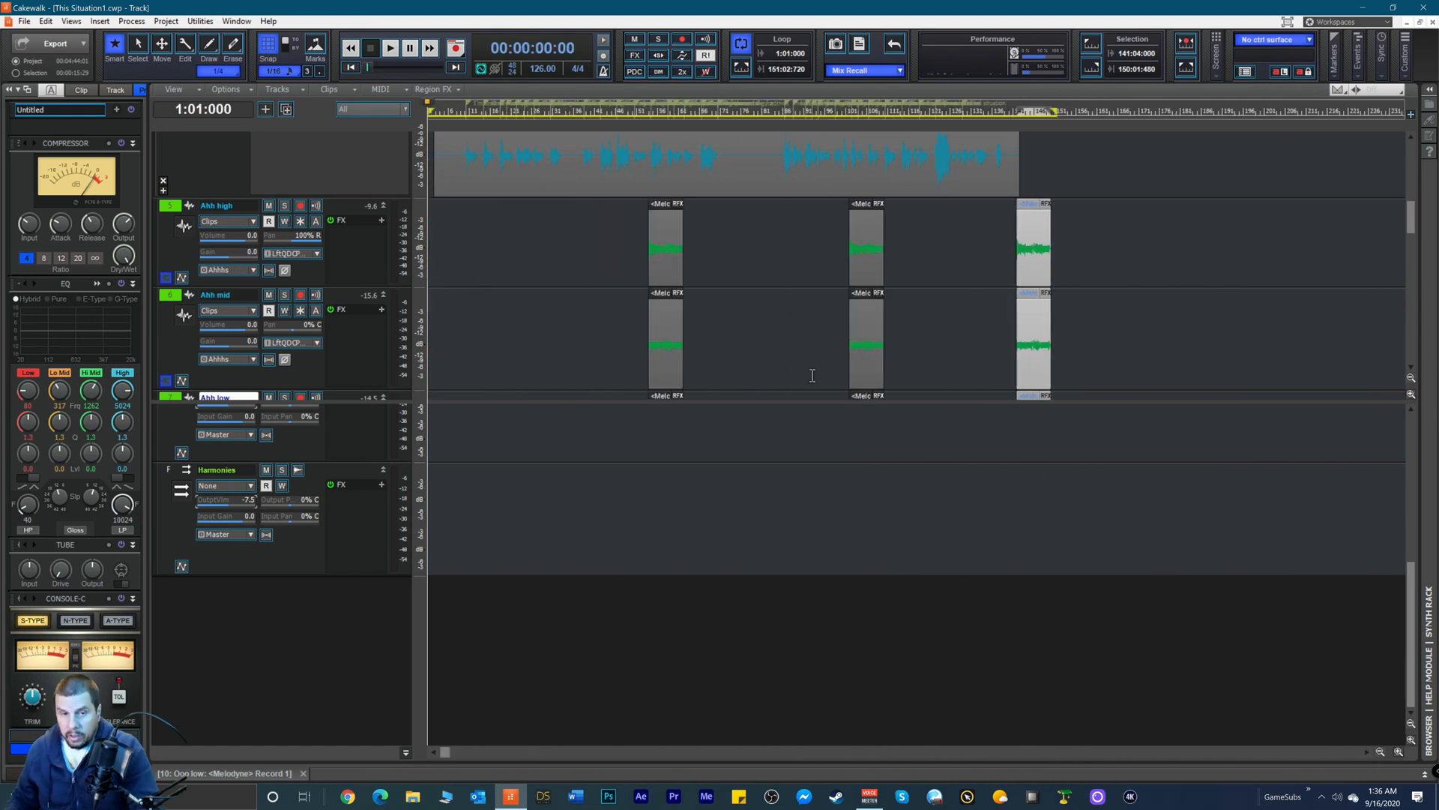
{"action": "key", "text": "space"}
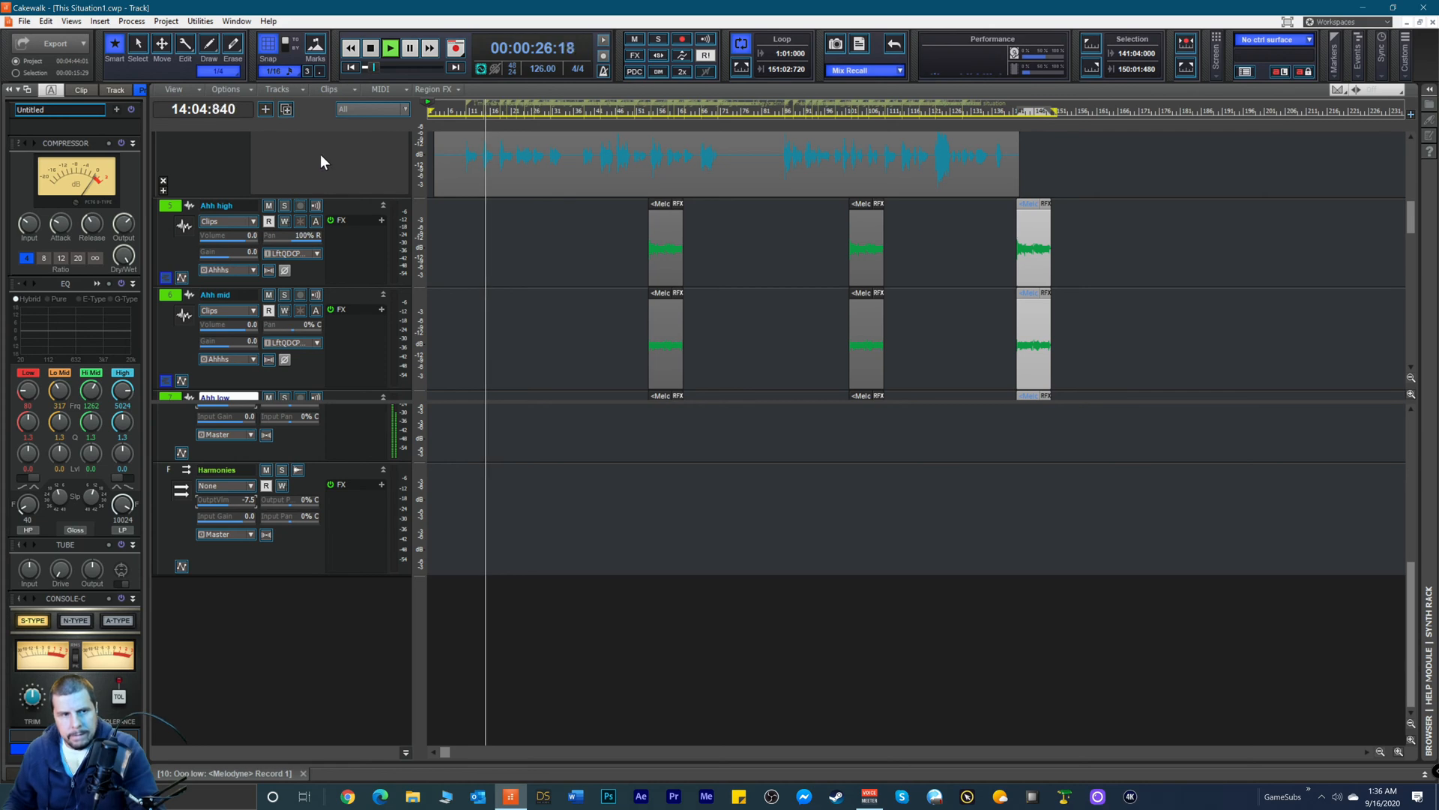
{"action": "scroll", "coordinate": [342, 174], "scroll_direction": "up", "scroll_amount": 1}
{"action": "scroll", "coordinate": [329, 219], "scroll_direction": "down", "scroll_amount": 2}
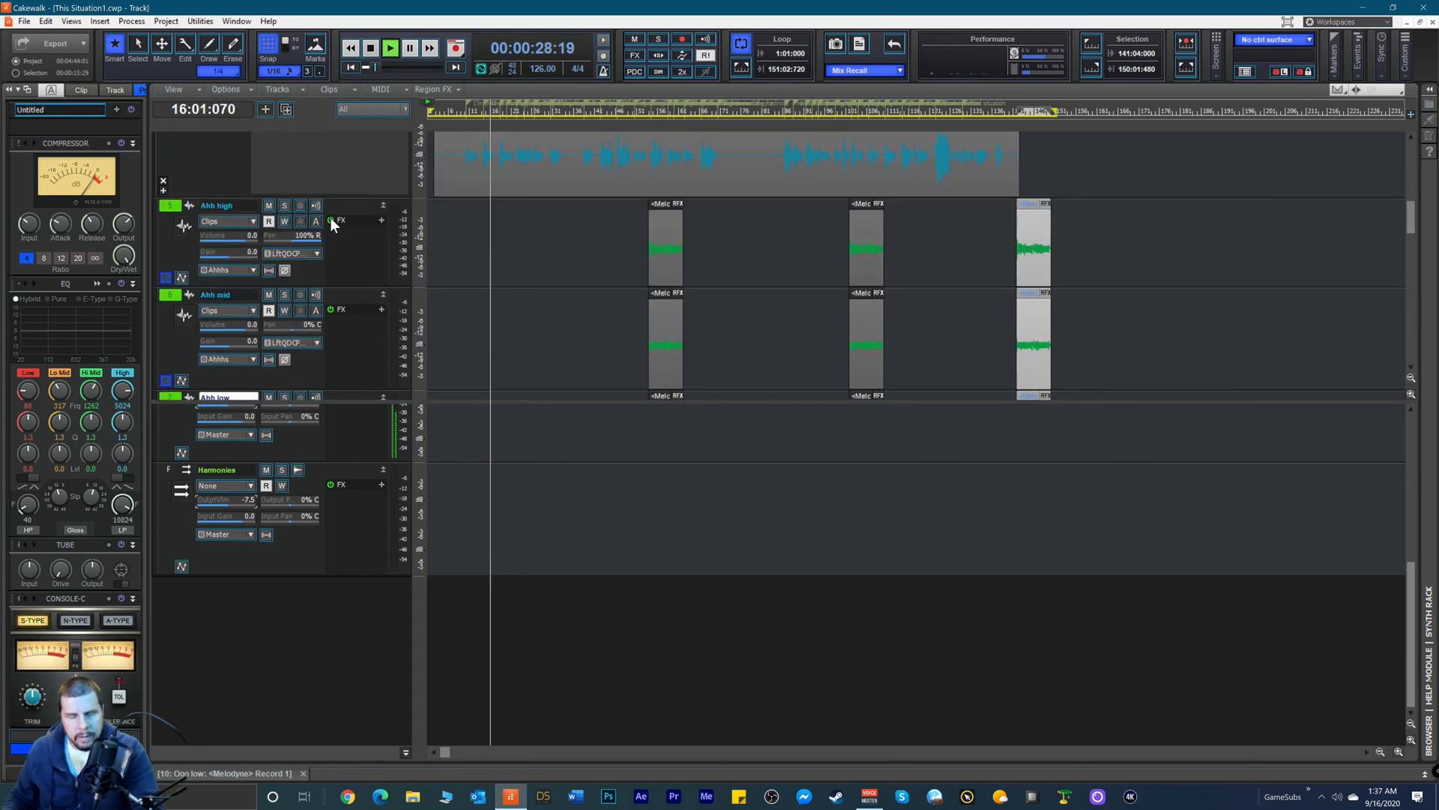
{"action": "scroll", "coordinate": [330, 217], "scroll_direction": "down", "scroll_amount": 3}
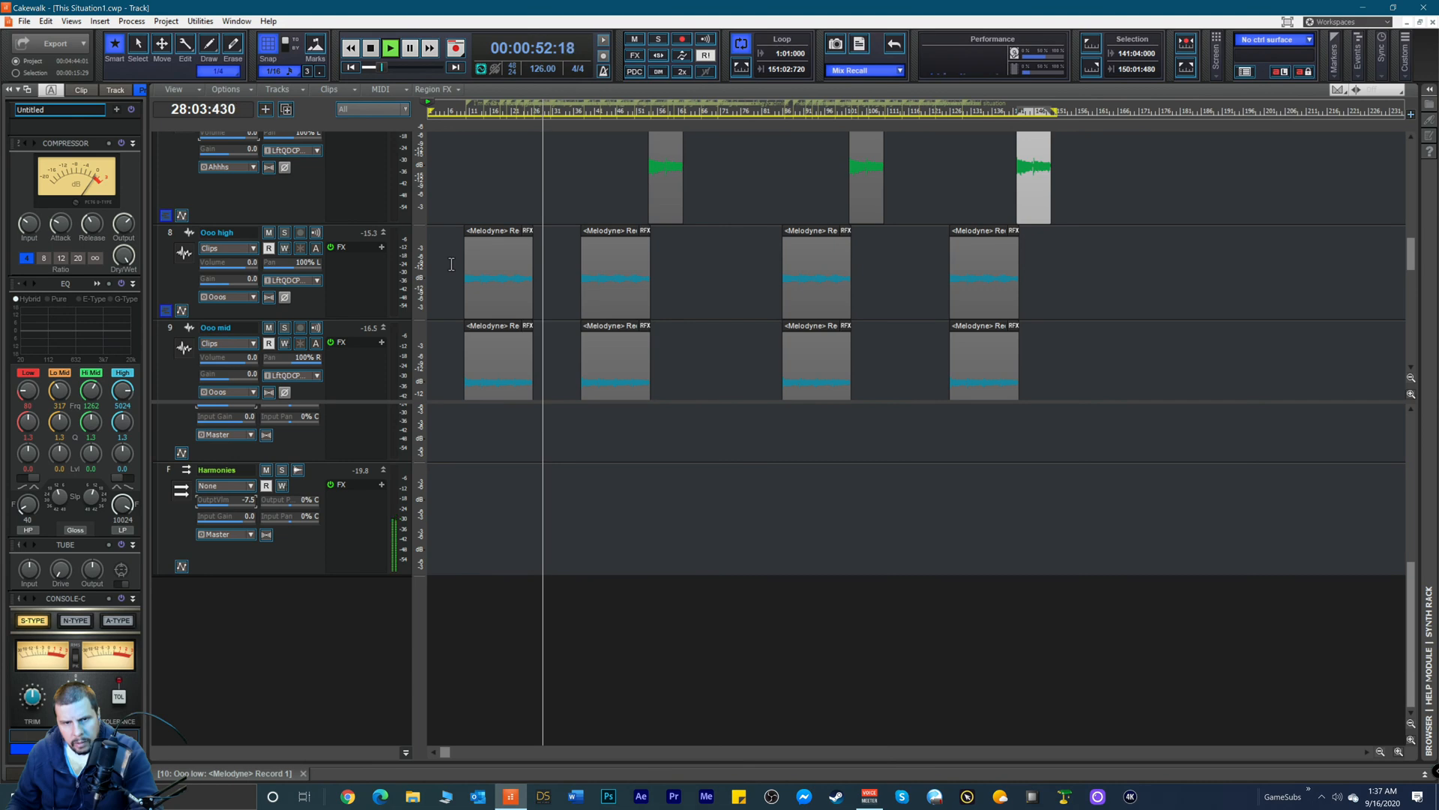
{"action": "scroll", "coordinate": [447, 258], "scroll_direction": "down", "scroll_amount": 1}
{"action": "scroll", "coordinate": [448, 257], "scroll_direction": "down", "scroll_amount": 4}
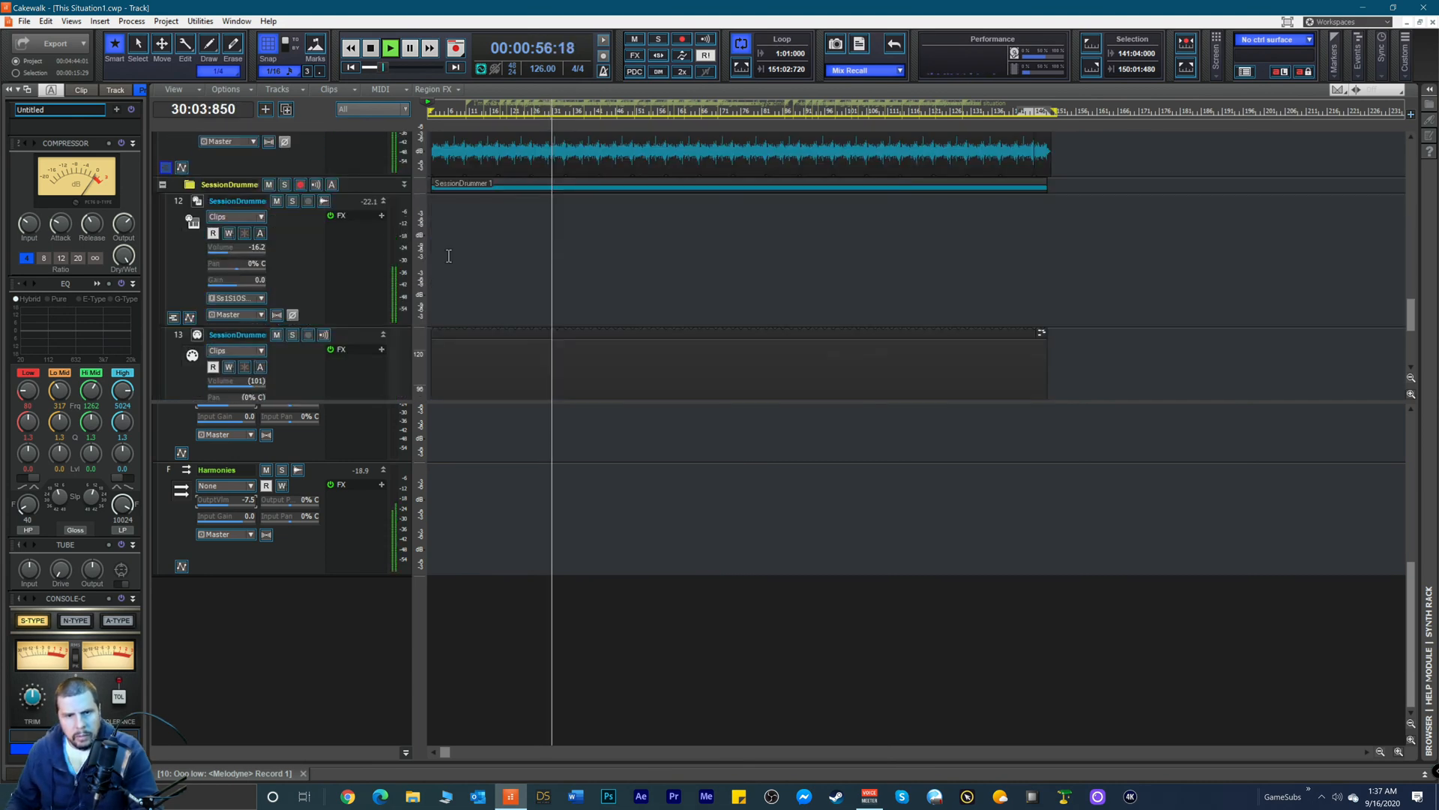
{"action": "scroll", "coordinate": [448, 257], "scroll_direction": "down", "scroll_amount": 3}
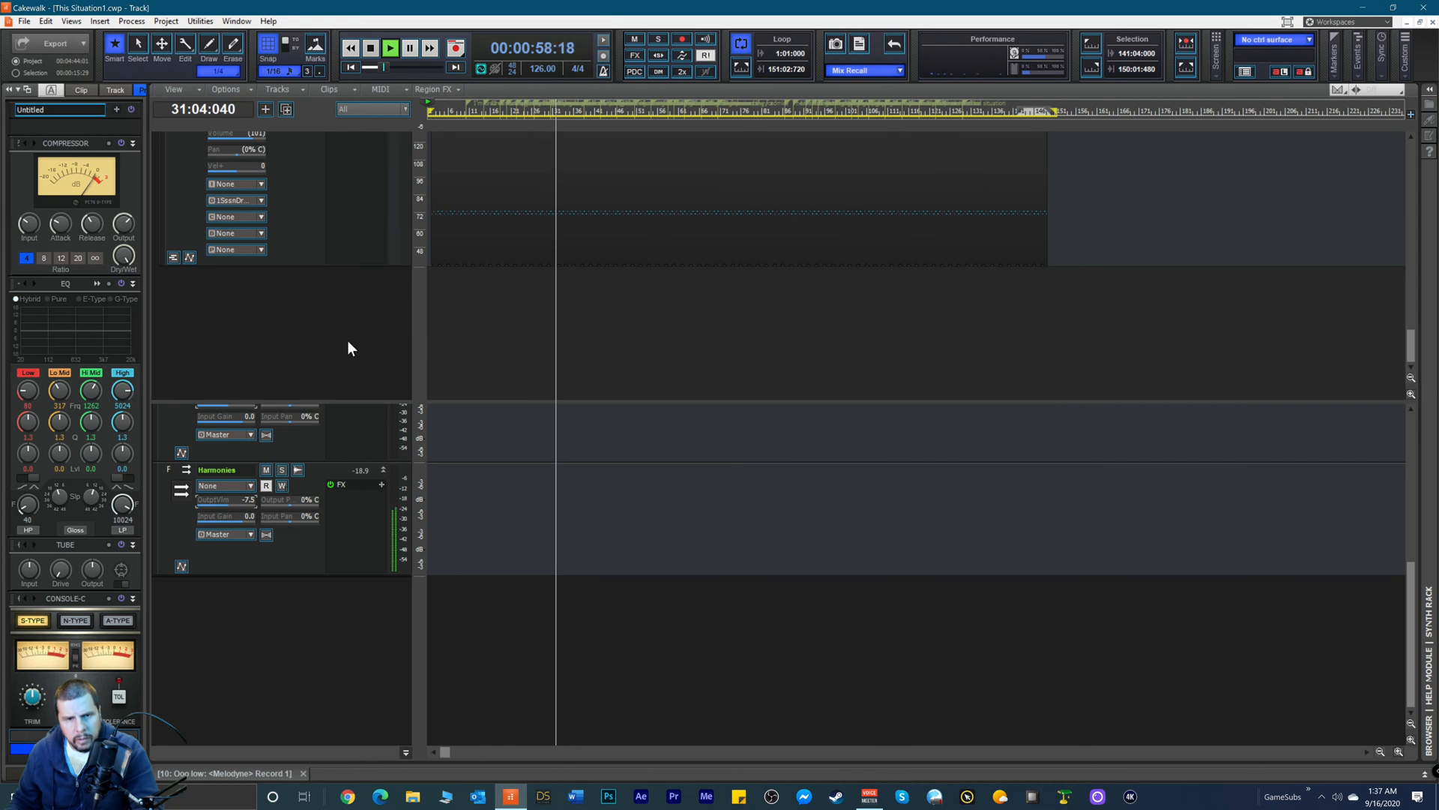
{"action": "left_click_drag", "start_coordinate": [371, 402], "coordinate": [397, 597]}
{"action": "key", "text": "space"}
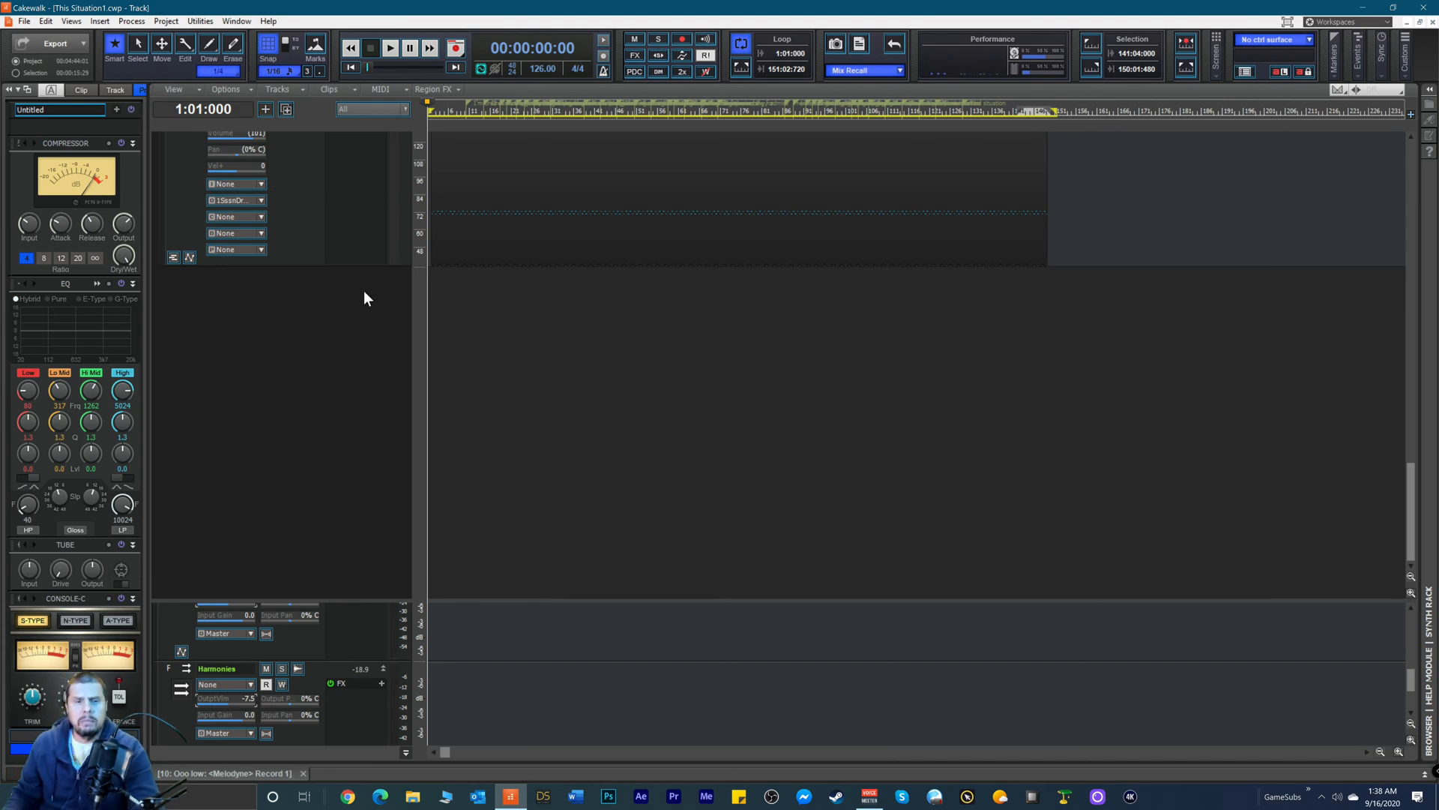
Step: Look over the whole arrangement, from the first vocal tracks to the music loop and the Session Drummer tracks
{"action": "scroll", "coordinate": [372, 260], "scroll_direction": "up", "scroll_amount": 3}
{"action": "scroll", "coordinate": [372, 259], "scroll_direction": "up", "scroll_amount": 10}
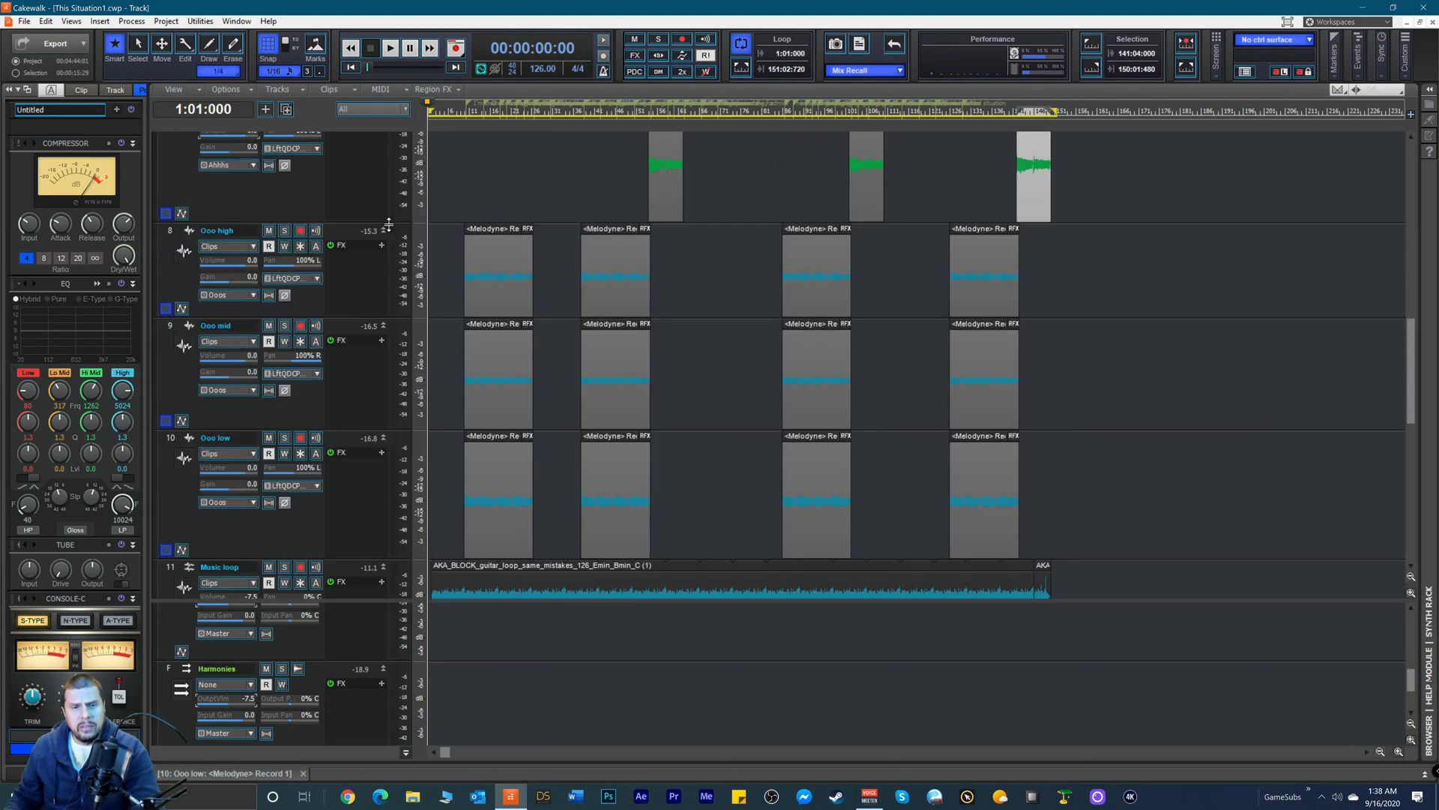
{"action": "scroll", "coordinate": [399, 177], "scroll_direction": "up", "scroll_amount": 5}
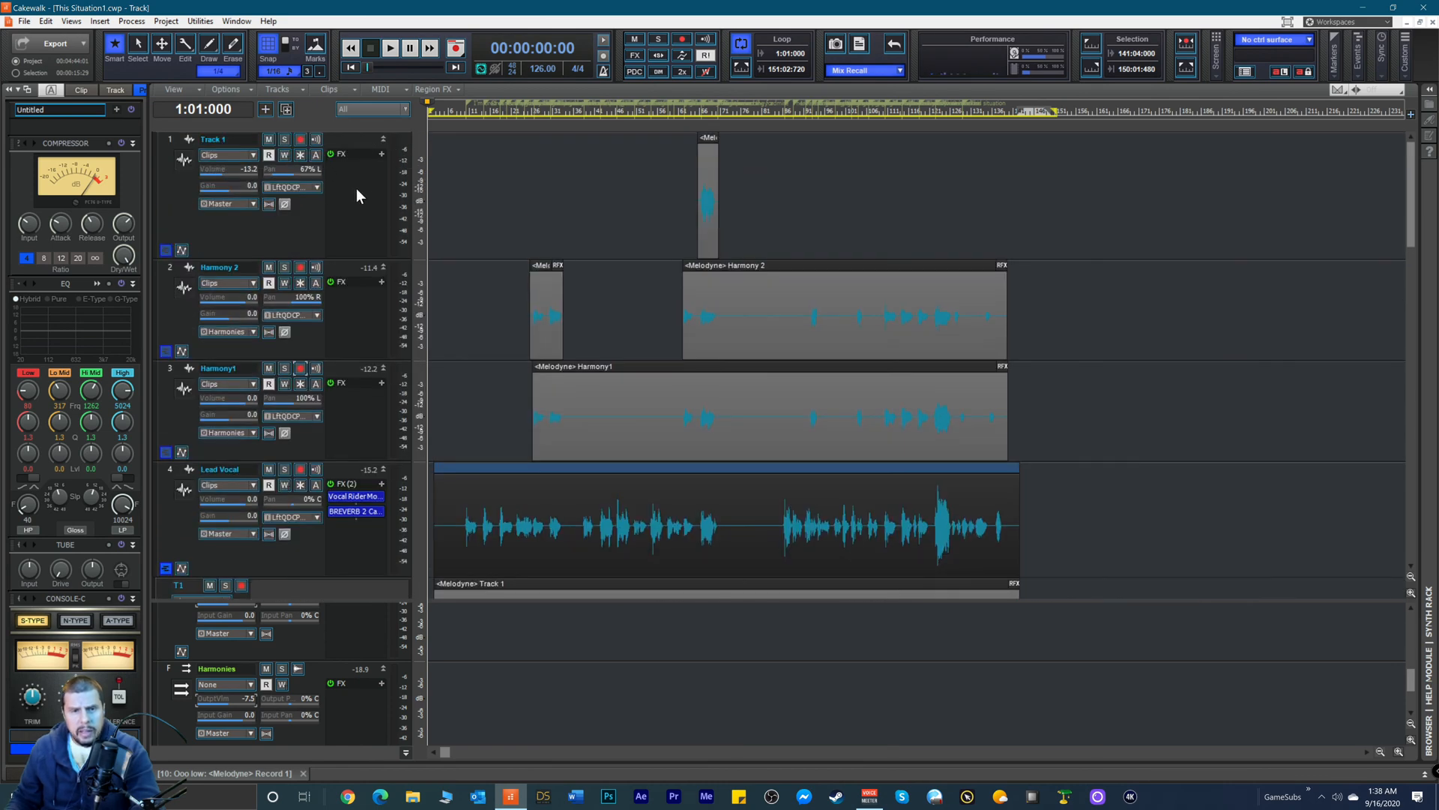
{"action": "scroll", "coordinate": [307, 225], "scroll_direction": "down", "scroll_amount": 2}
{"action": "scroll", "coordinate": [303, 220], "scroll_direction": "down", "scroll_amount": 10}
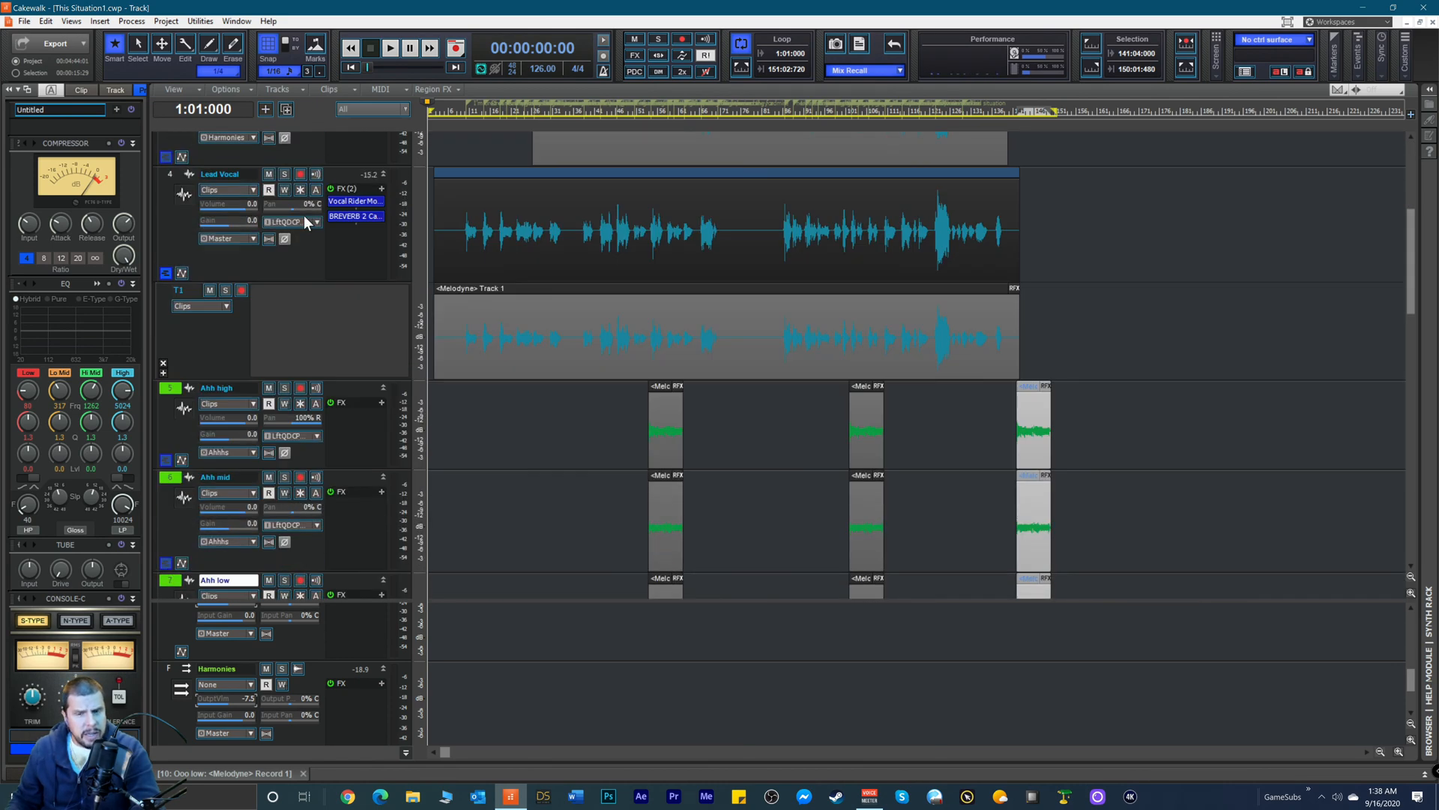
{"action": "scroll", "coordinate": [370, 245], "scroll_direction": "down", "scroll_amount": 3}
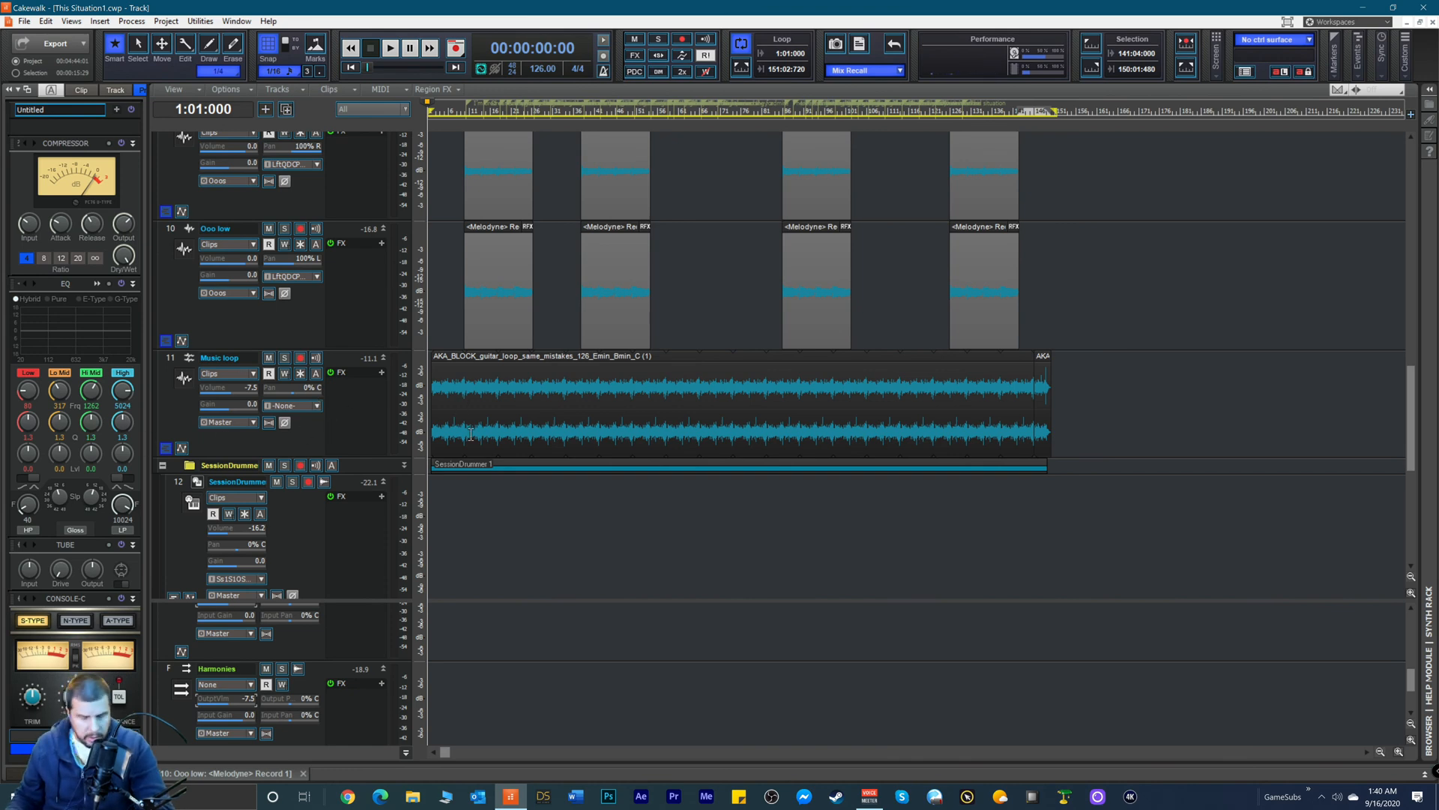
{"action": "scroll", "coordinate": [404, 417], "scroll_direction": "down", "scroll_amount": 5}
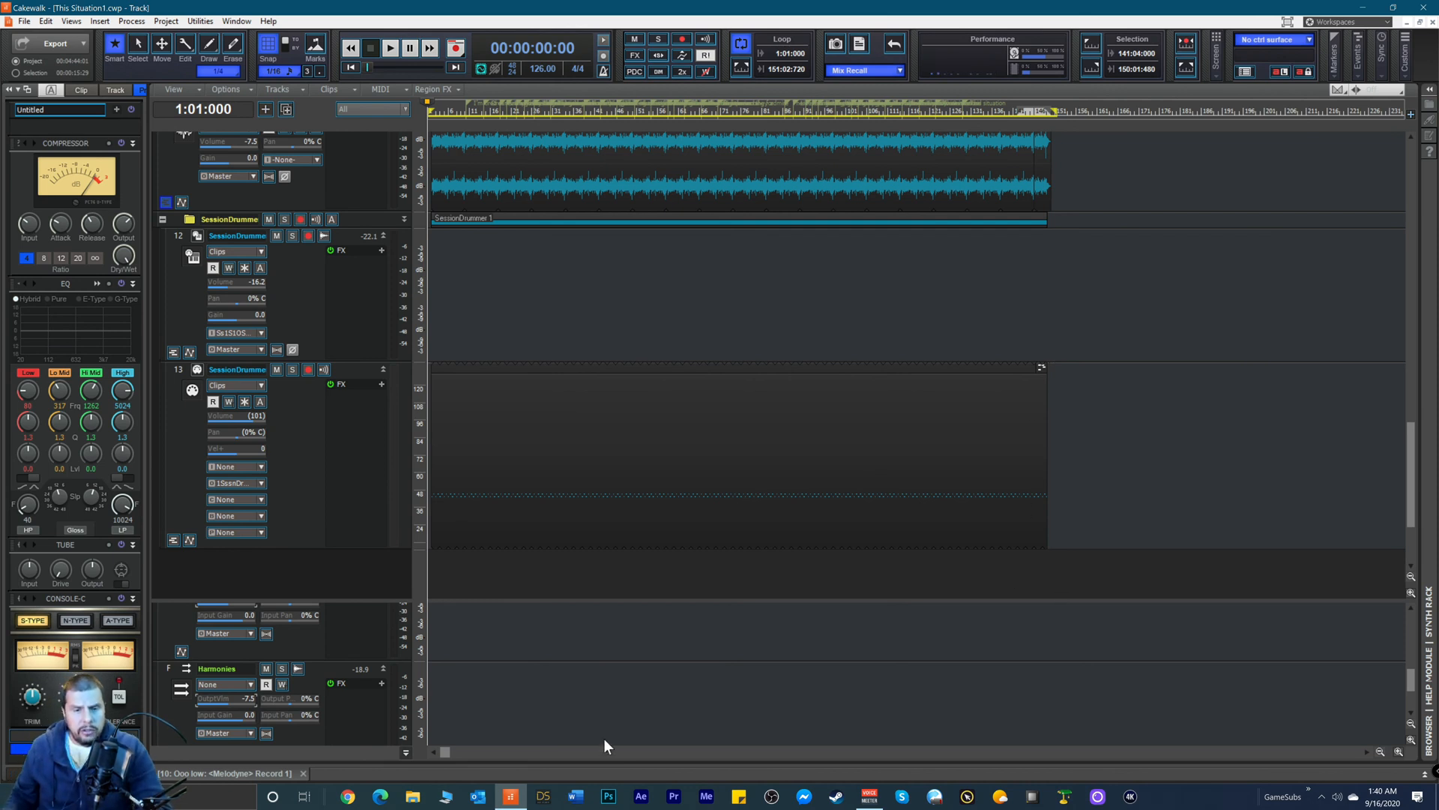
Step: Open the FabFilter Pro-L 2 limiter on the Master bus, view its settings clear of the track controls, and close it
{"action": "scroll", "coordinate": [555, 655], "scroll_direction": "up", "scroll_amount": 5}
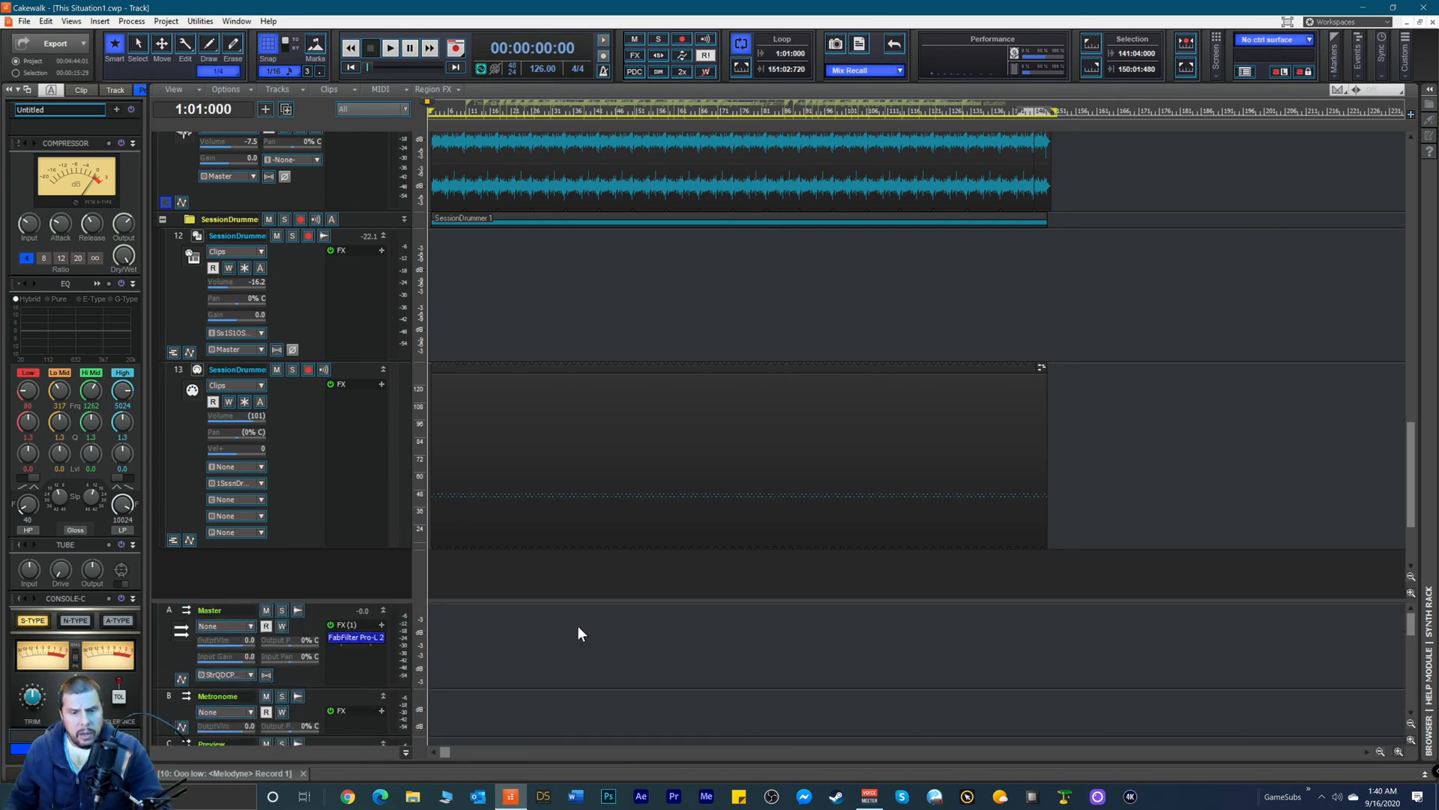
{"action": "double_click", "coordinate": [360, 640]}
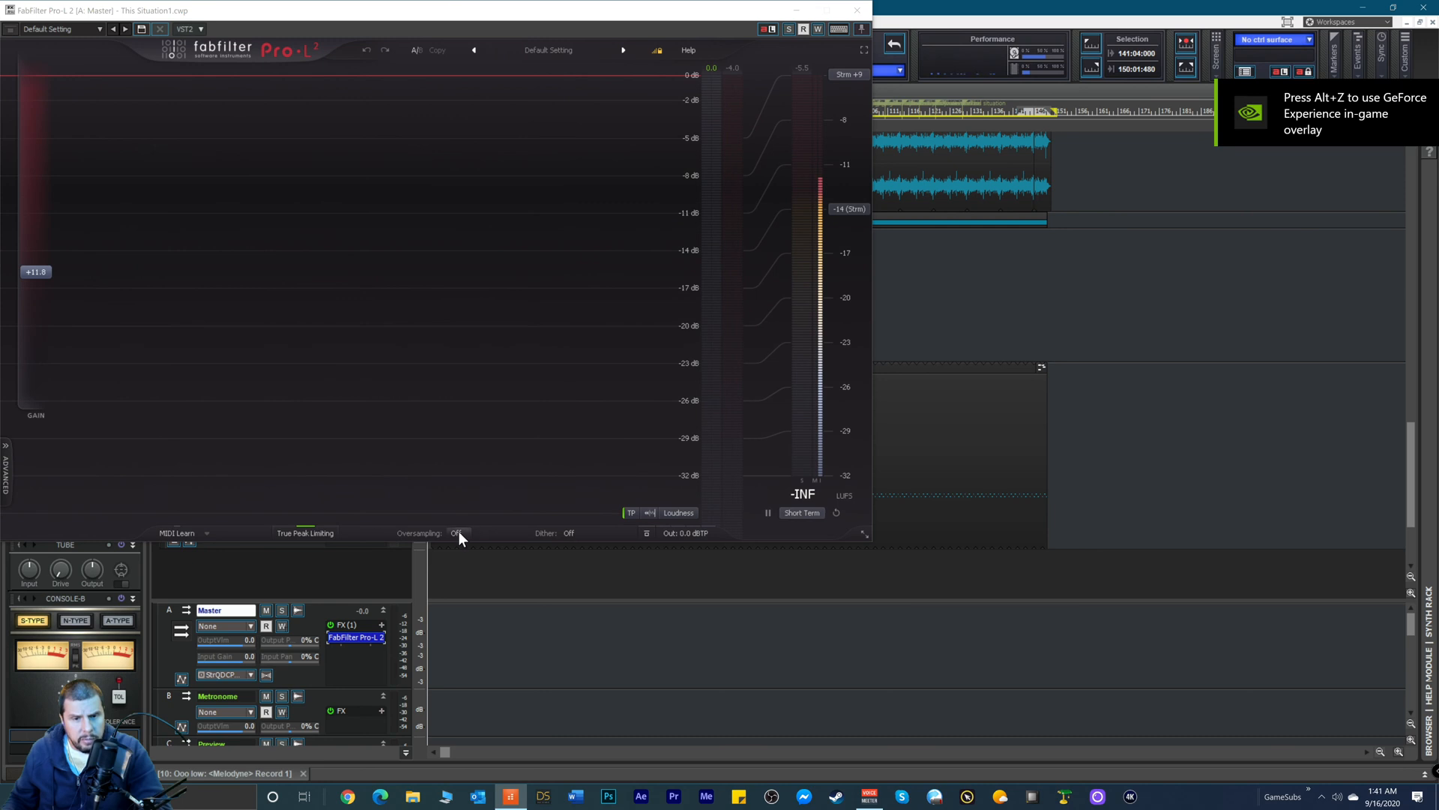
{"action": "left_click_drag", "start_coordinate": [471, 13], "coordinate": [600, 61]}
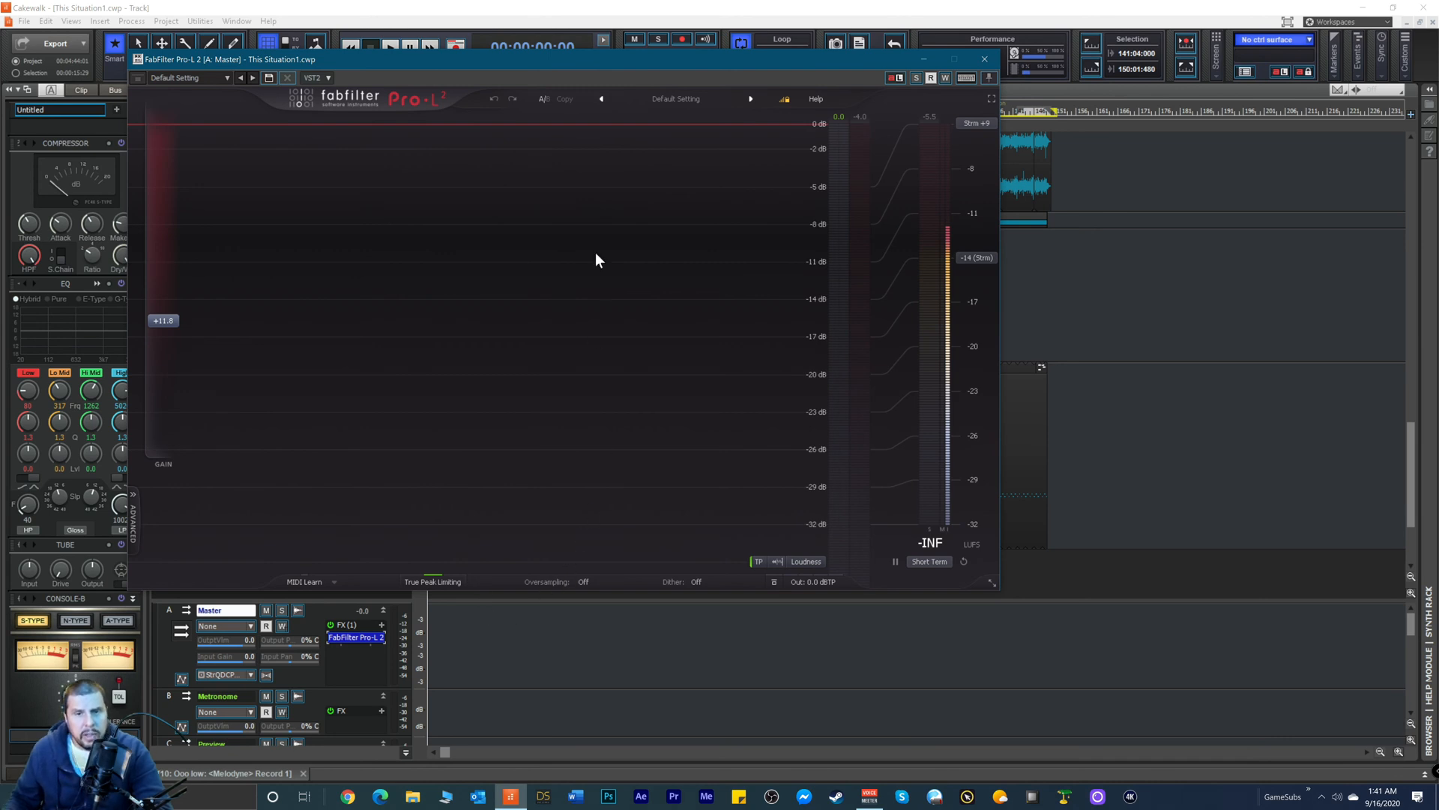
{"action": "left_click_drag", "start_coordinate": [561, 61], "coordinate": [867, 111]}
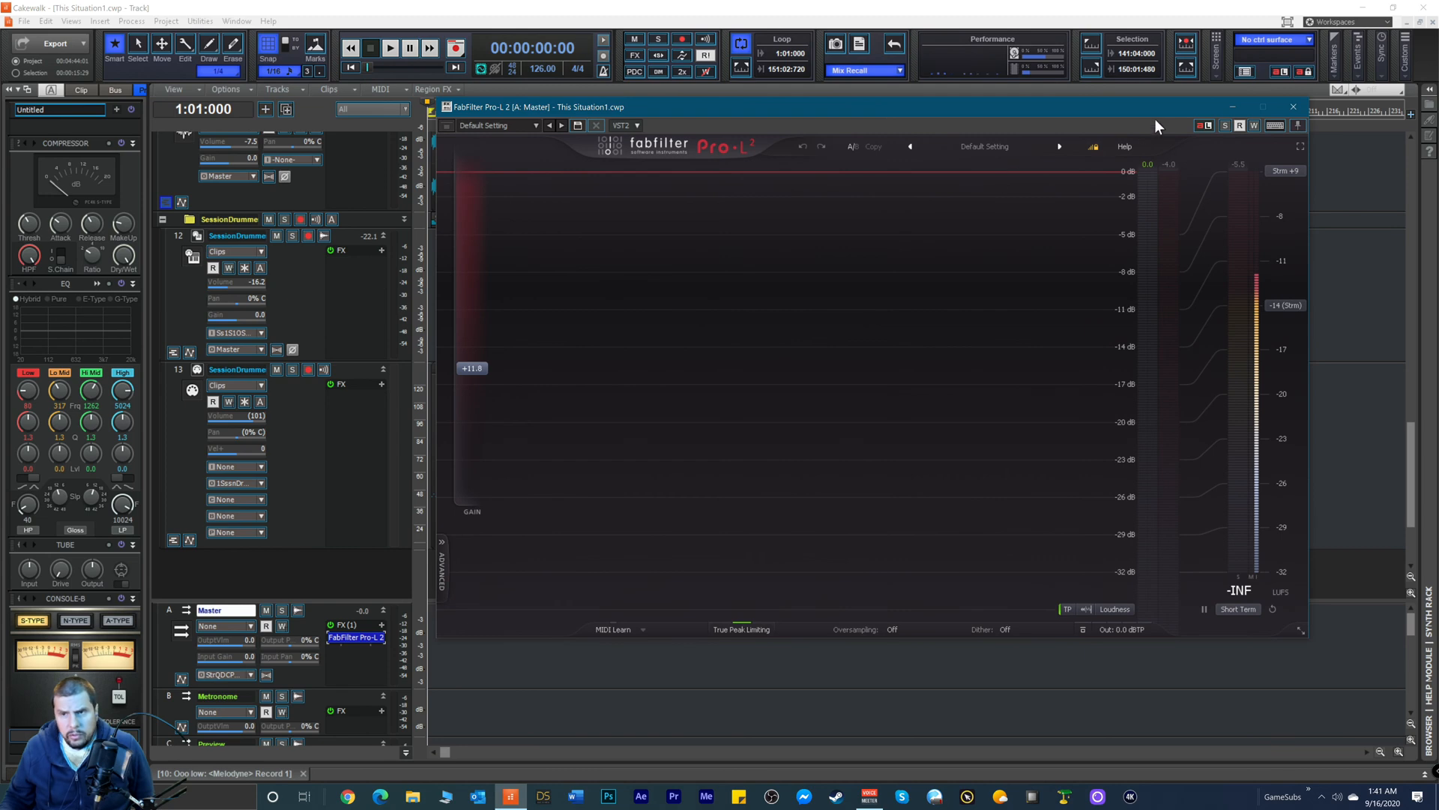
{"action": "left_click", "coordinate": [1226, 106]}
Step: Select Track 1, Harmony 2 and Lead Vocal in turn to examine their channel settings
{"action": "scroll", "coordinate": [345, 403], "scroll_direction": "up", "scroll_amount": 5}
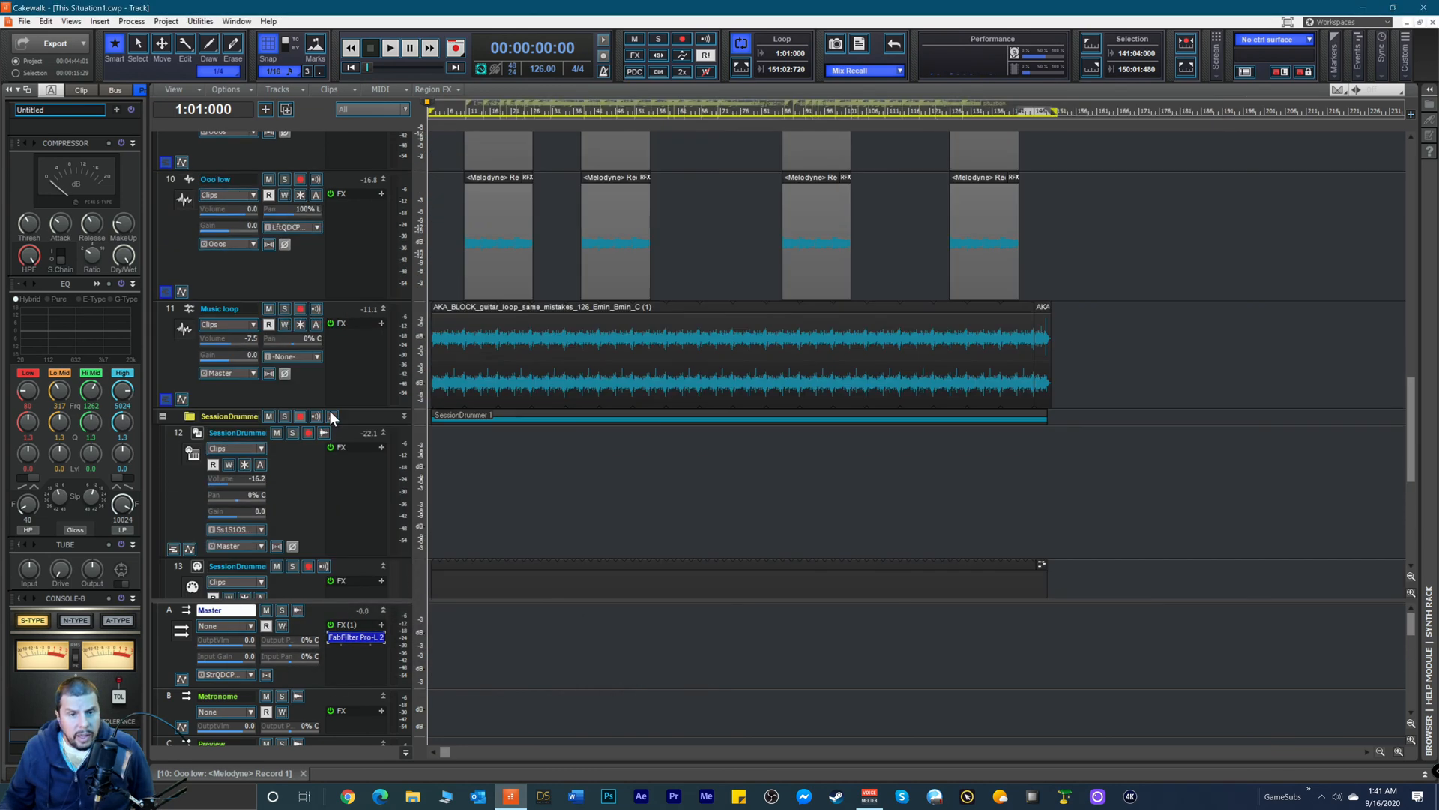
{"action": "scroll", "coordinate": [345, 402], "scroll_direction": "up", "scroll_amount": 8}
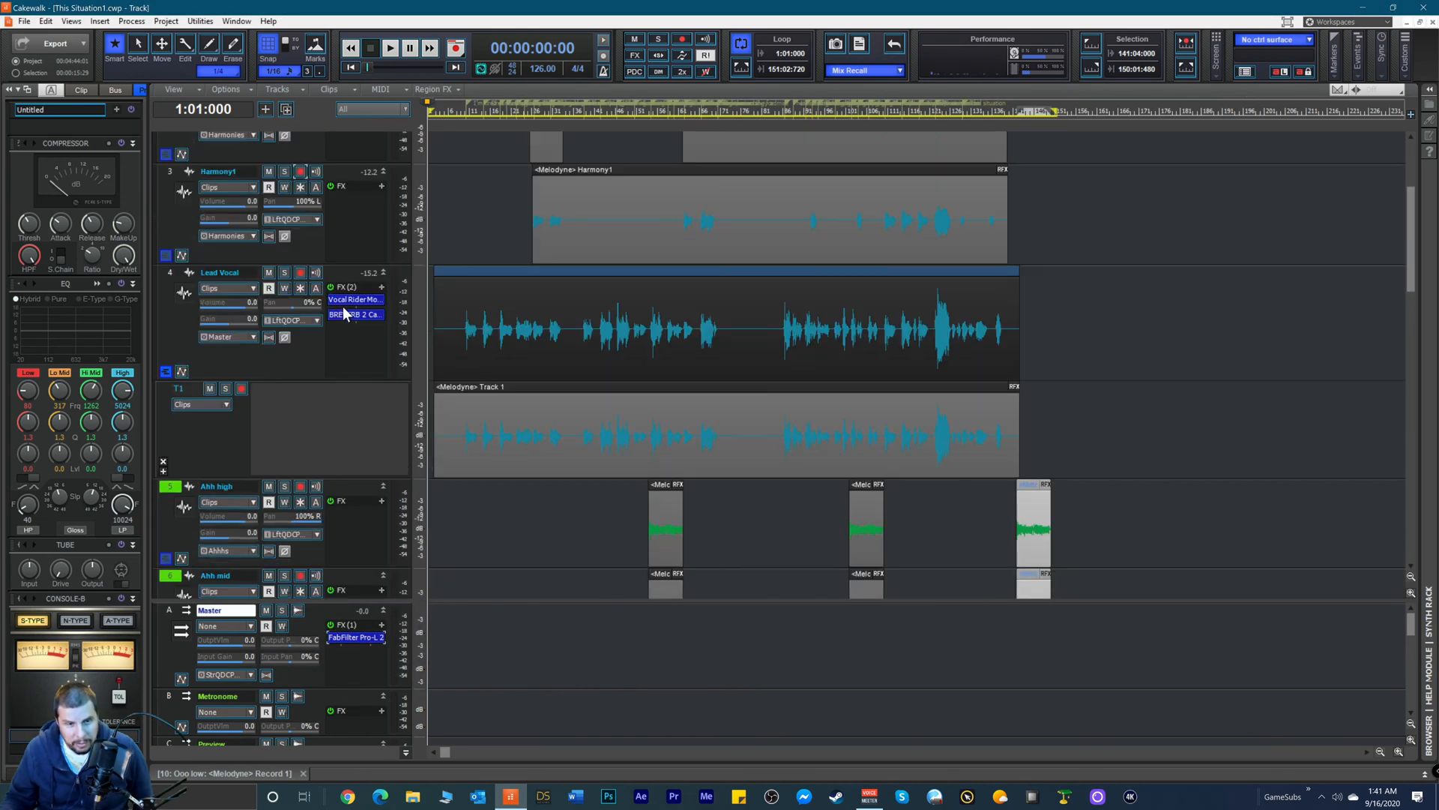
{"action": "scroll", "coordinate": [345, 402], "scroll_direction": "up", "scroll_amount": 2}
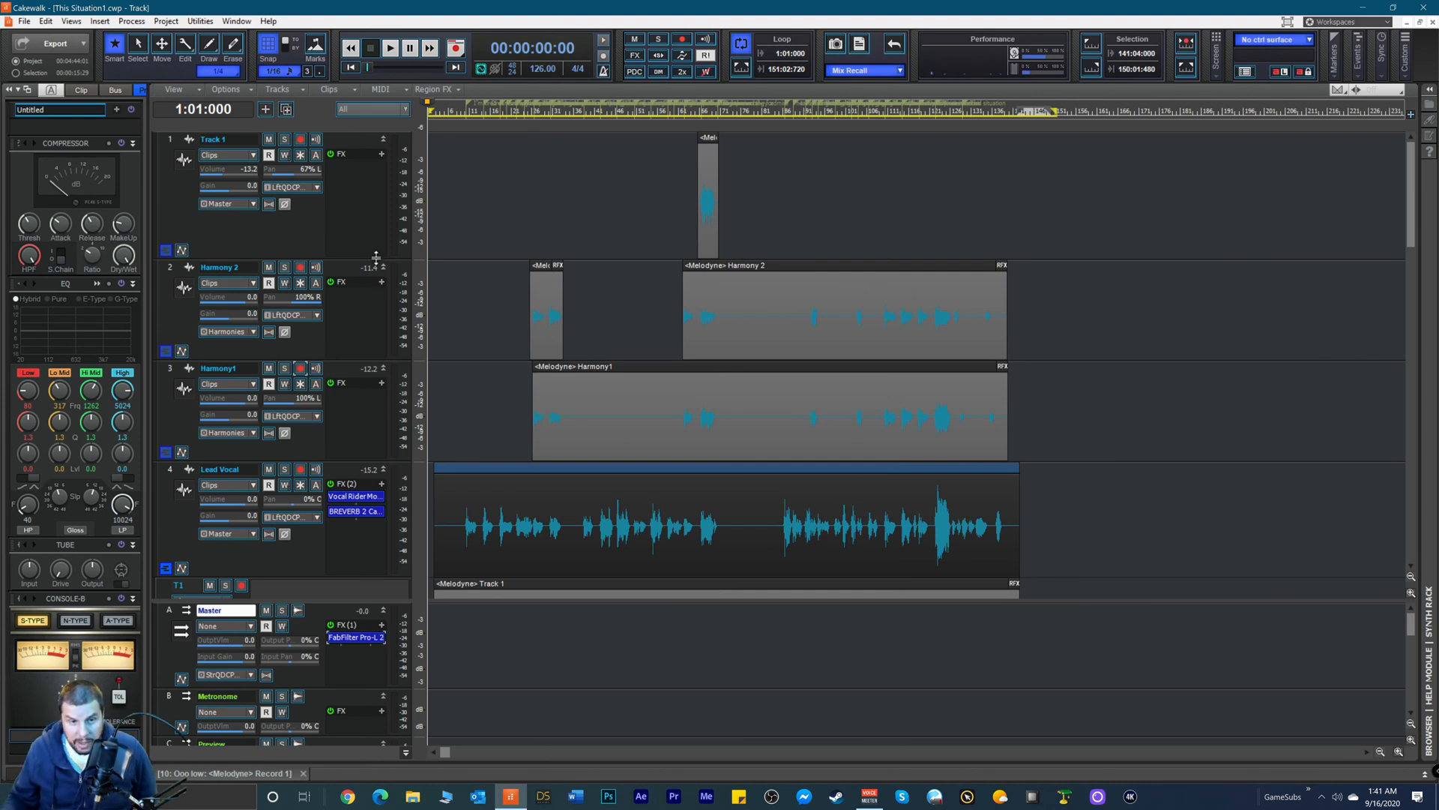
{"action": "left_click", "coordinate": [320, 231]}
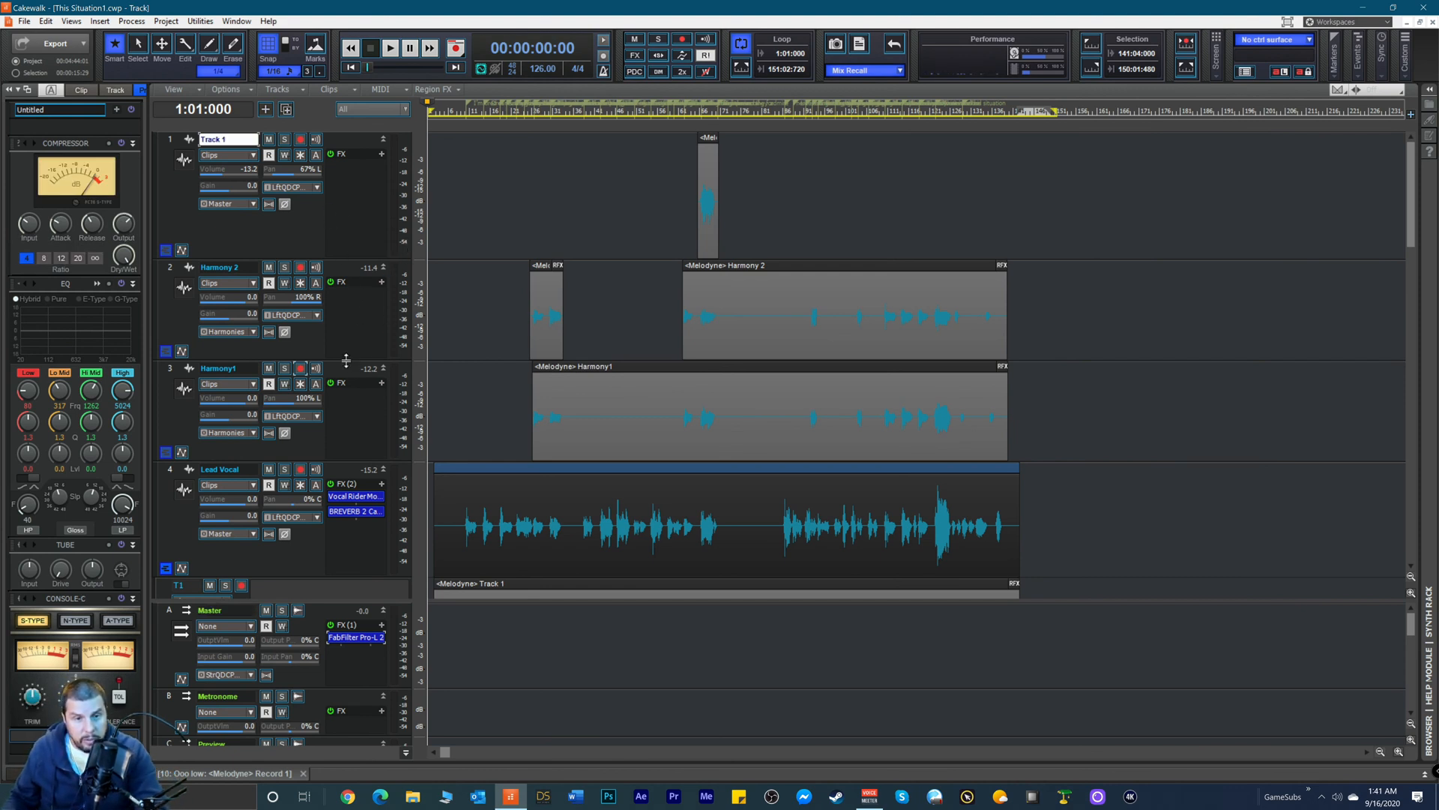
{"action": "left_click", "coordinate": [309, 335]}
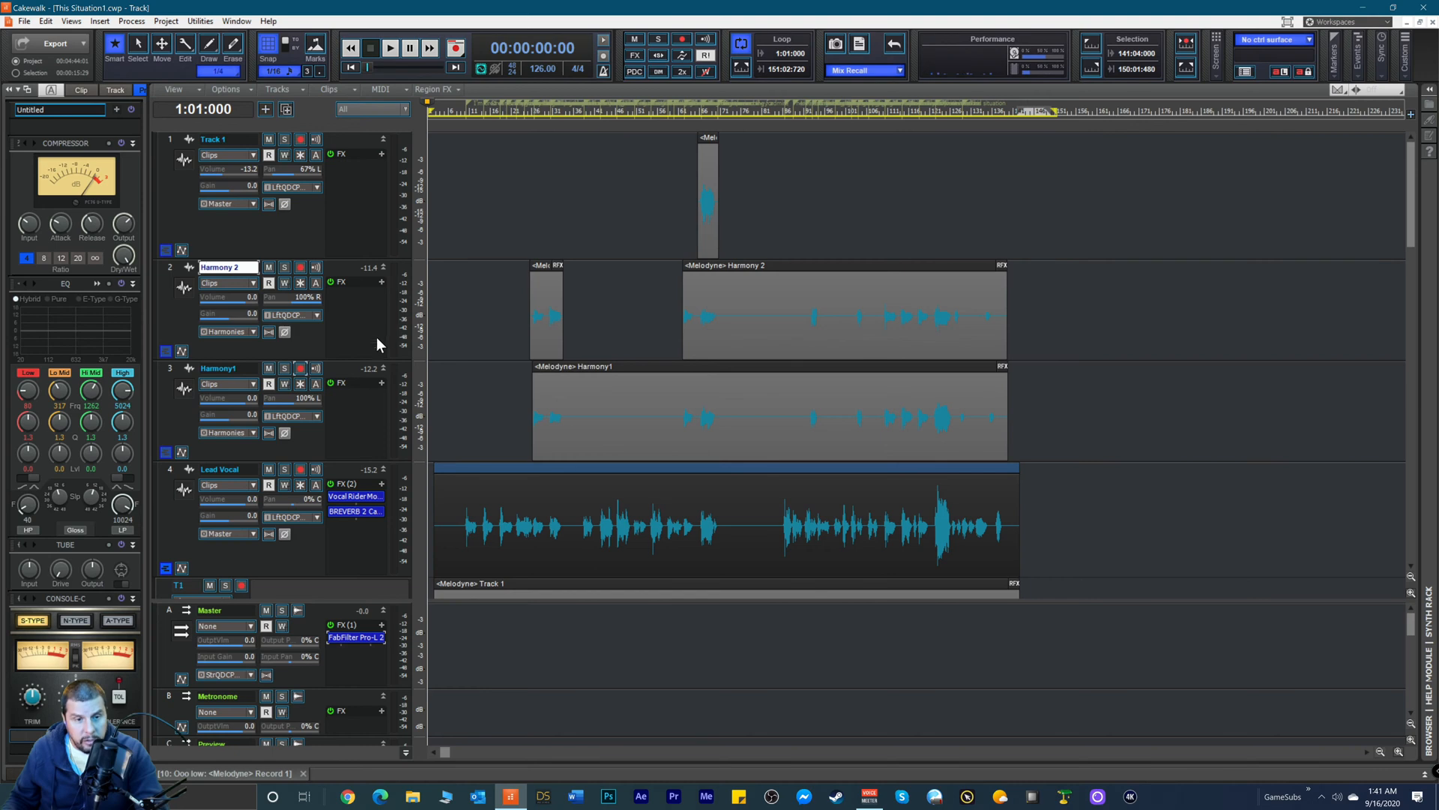
{"action": "left_click", "coordinate": [310, 555]}
Step: Reduce the height of the Ahh low track while reviewing the backing vocal tracks
{"action": "scroll", "coordinate": [374, 450], "scroll_direction": "down", "scroll_amount": 3}
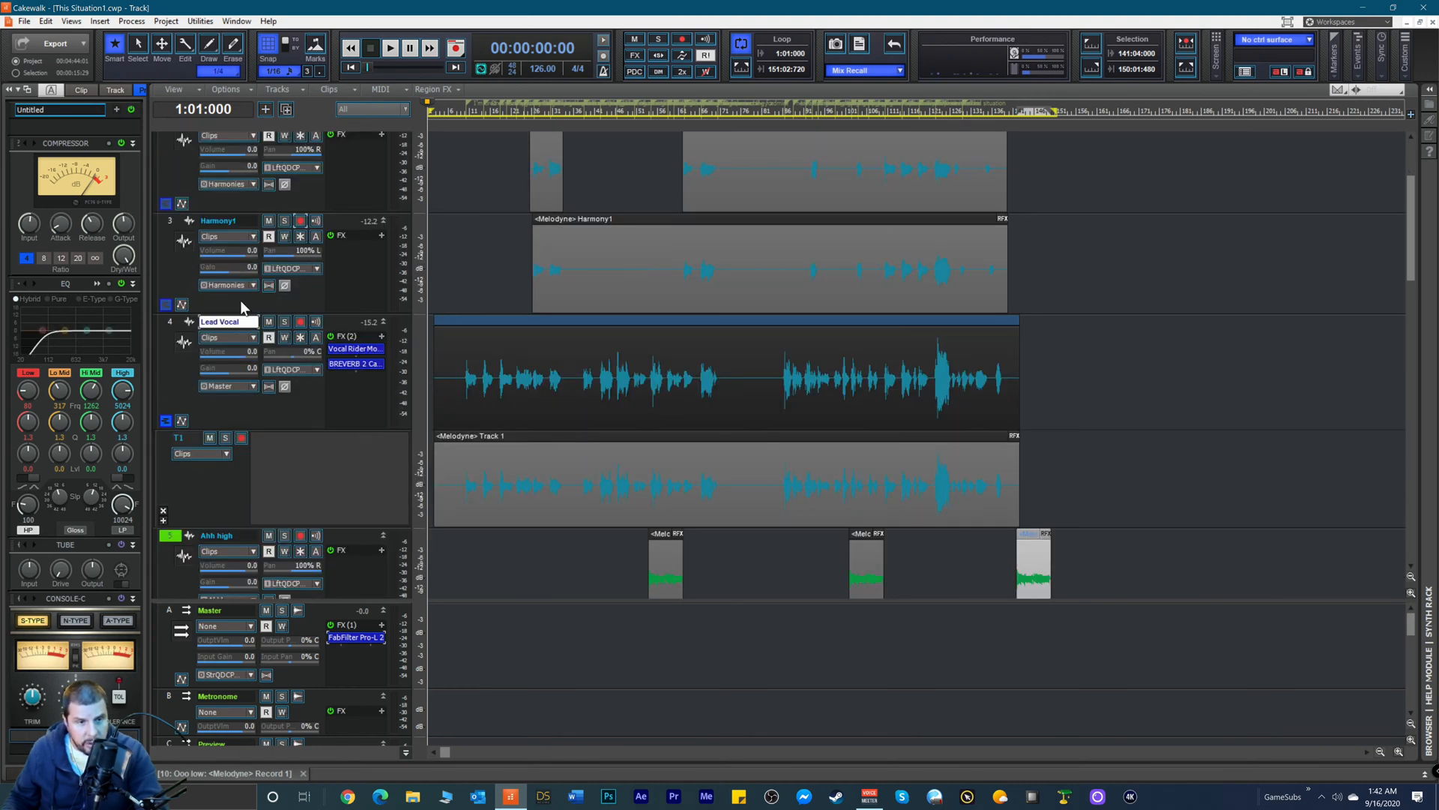
{"action": "scroll", "coordinate": [284, 506], "scroll_direction": "down", "scroll_amount": 1}
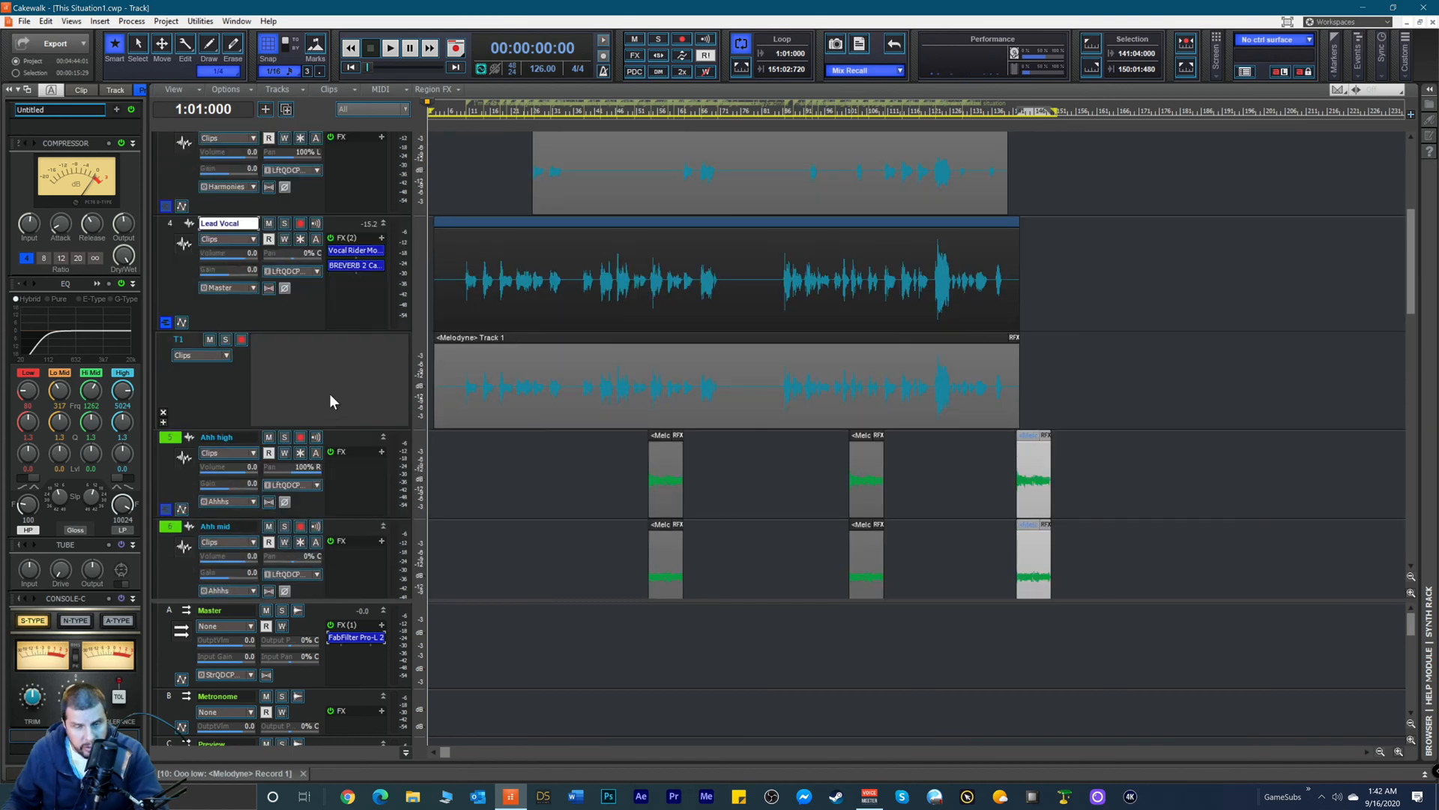
{"action": "scroll", "coordinate": [330, 394], "scroll_direction": "down", "scroll_amount": 1}
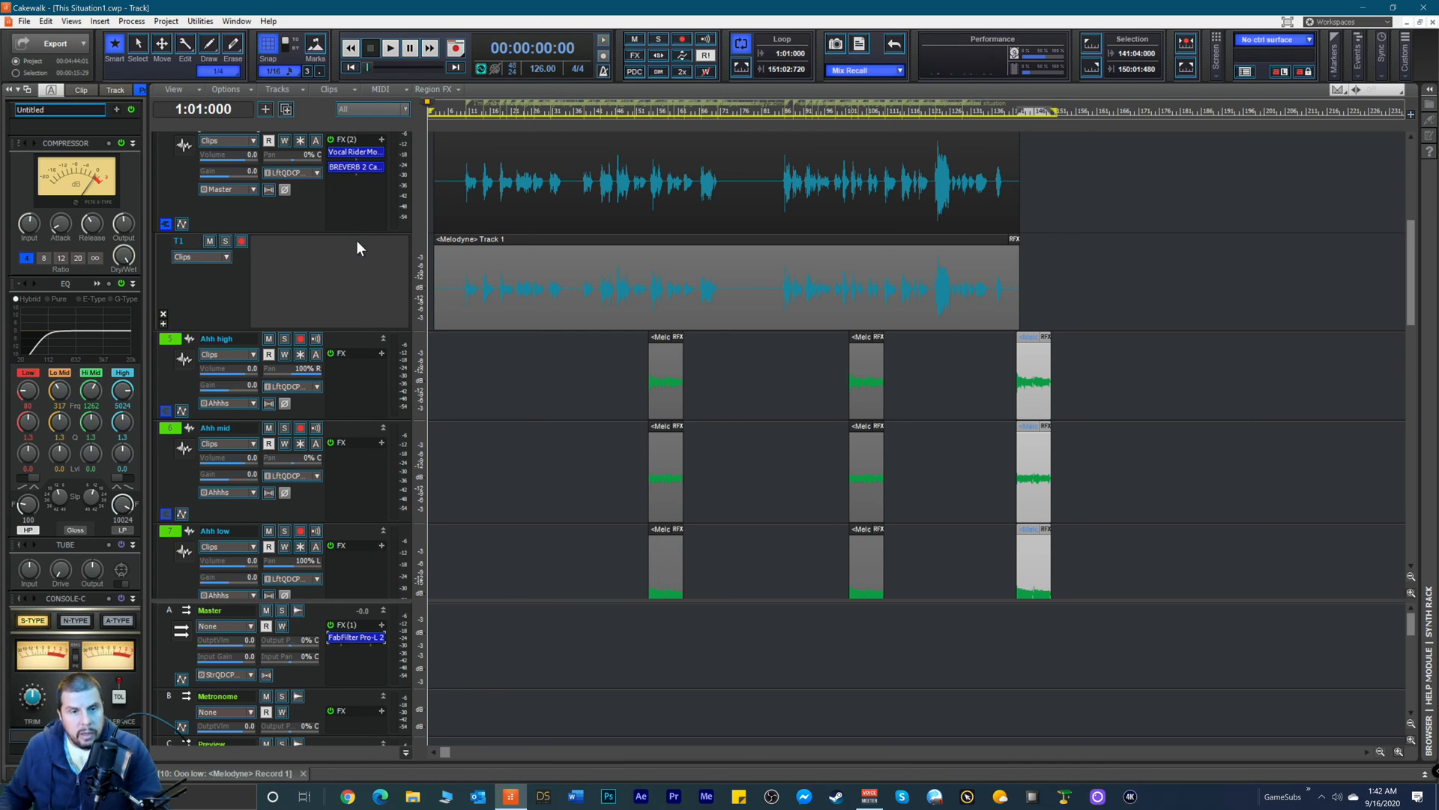
{"action": "scroll", "coordinate": [357, 240], "scroll_direction": "down", "scroll_amount": 3}
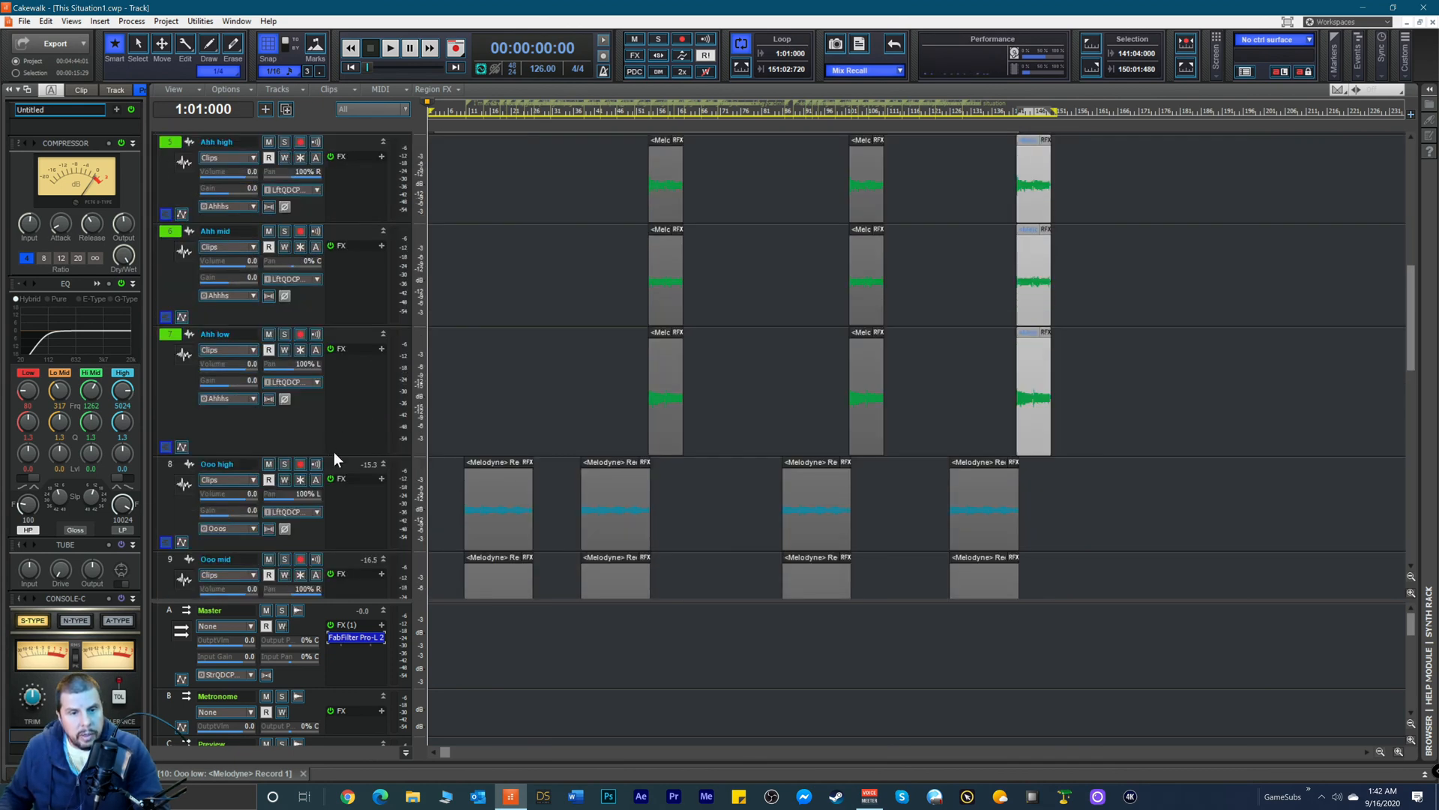
{"action": "left_click_drag", "start_coordinate": [335, 453], "coordinate": [337, 418]}
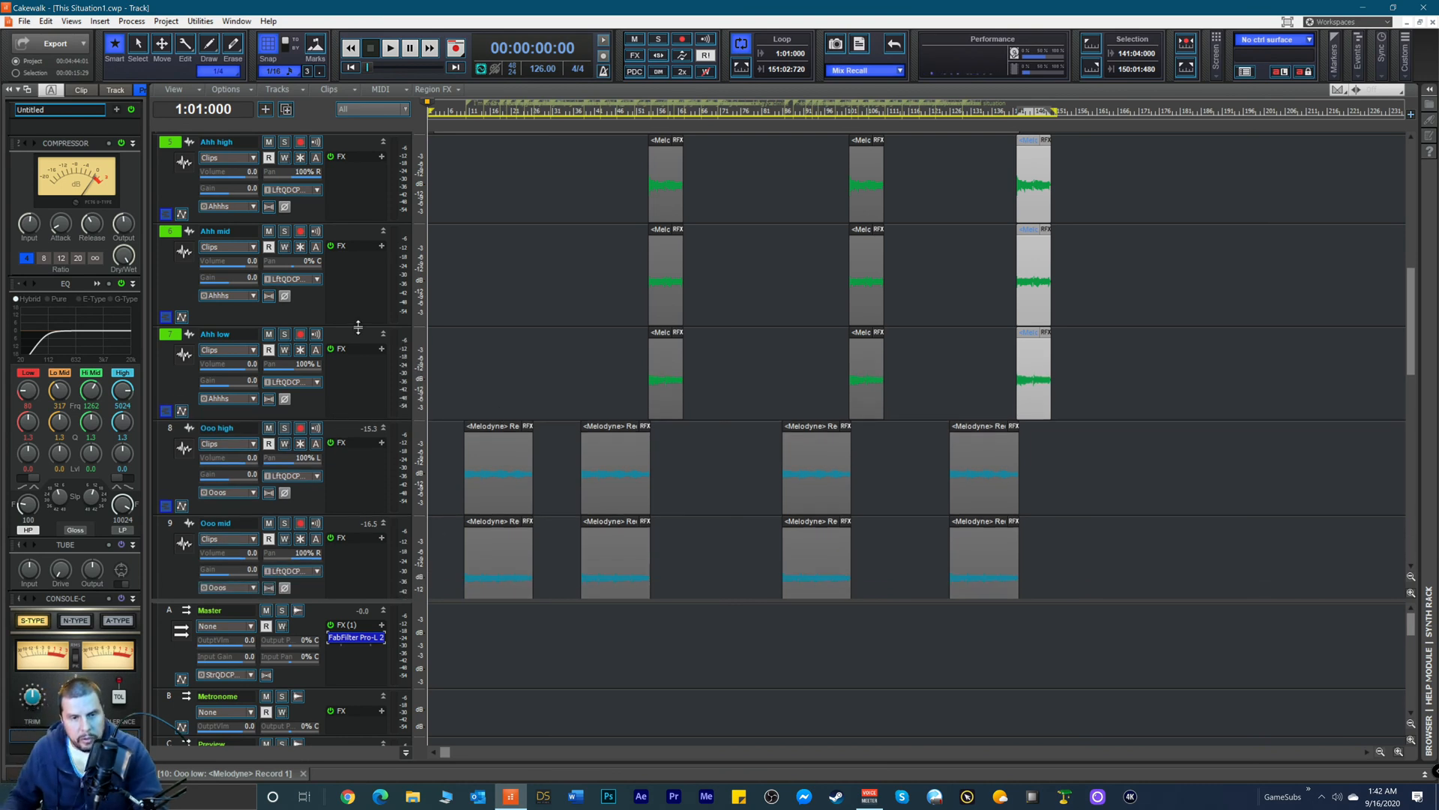
{"action": "scroll", "coordinate": [370, 361], "scroll_direction": "down", "scroll_amount": 4}
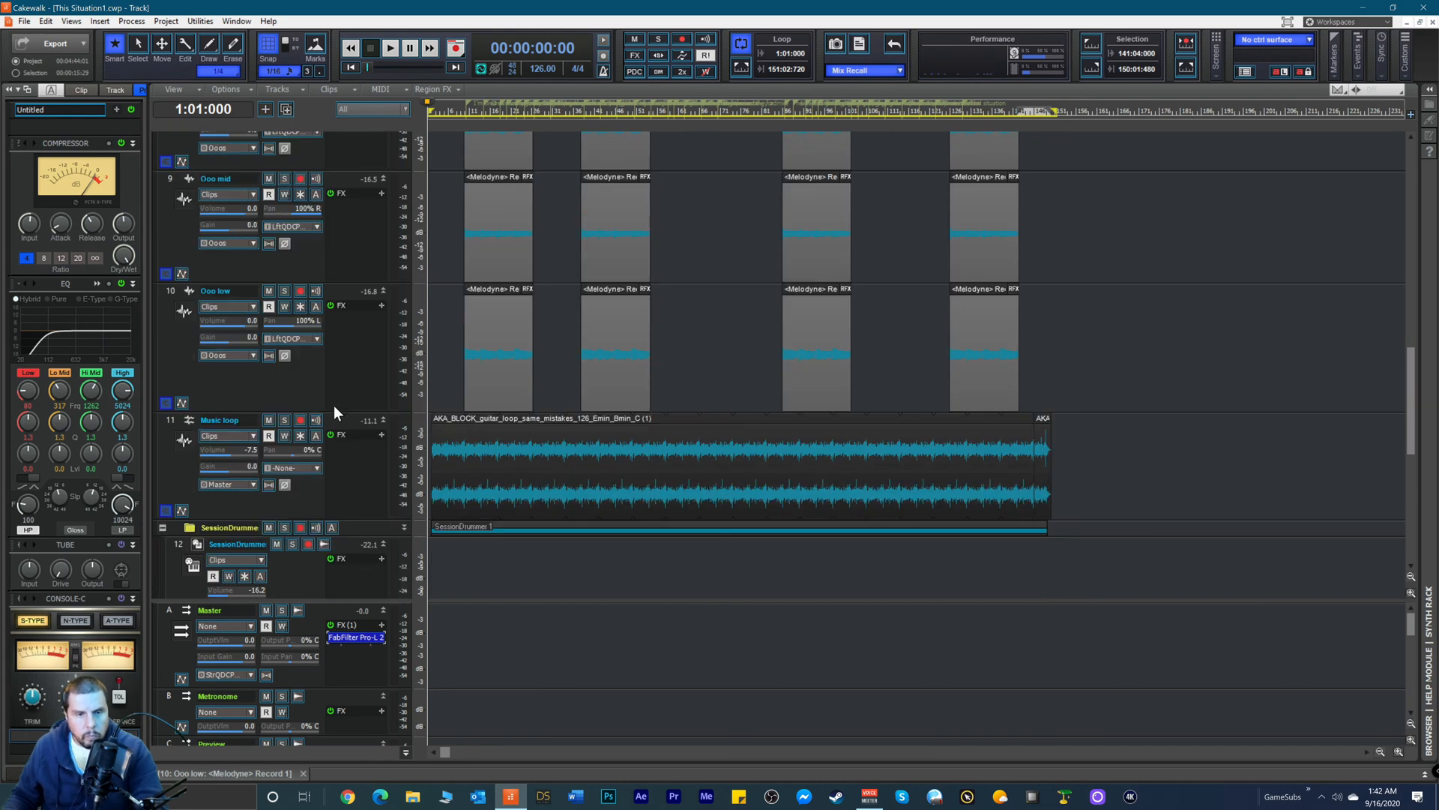
Step: Reduce the heights of the Ooo low and Music loop tracks, enlarge the first SessionDrummer track slightly, and save the project
{"action": "left_click_drag", "start_coordinate": [339, 413], "coordinate": [330, 374]}
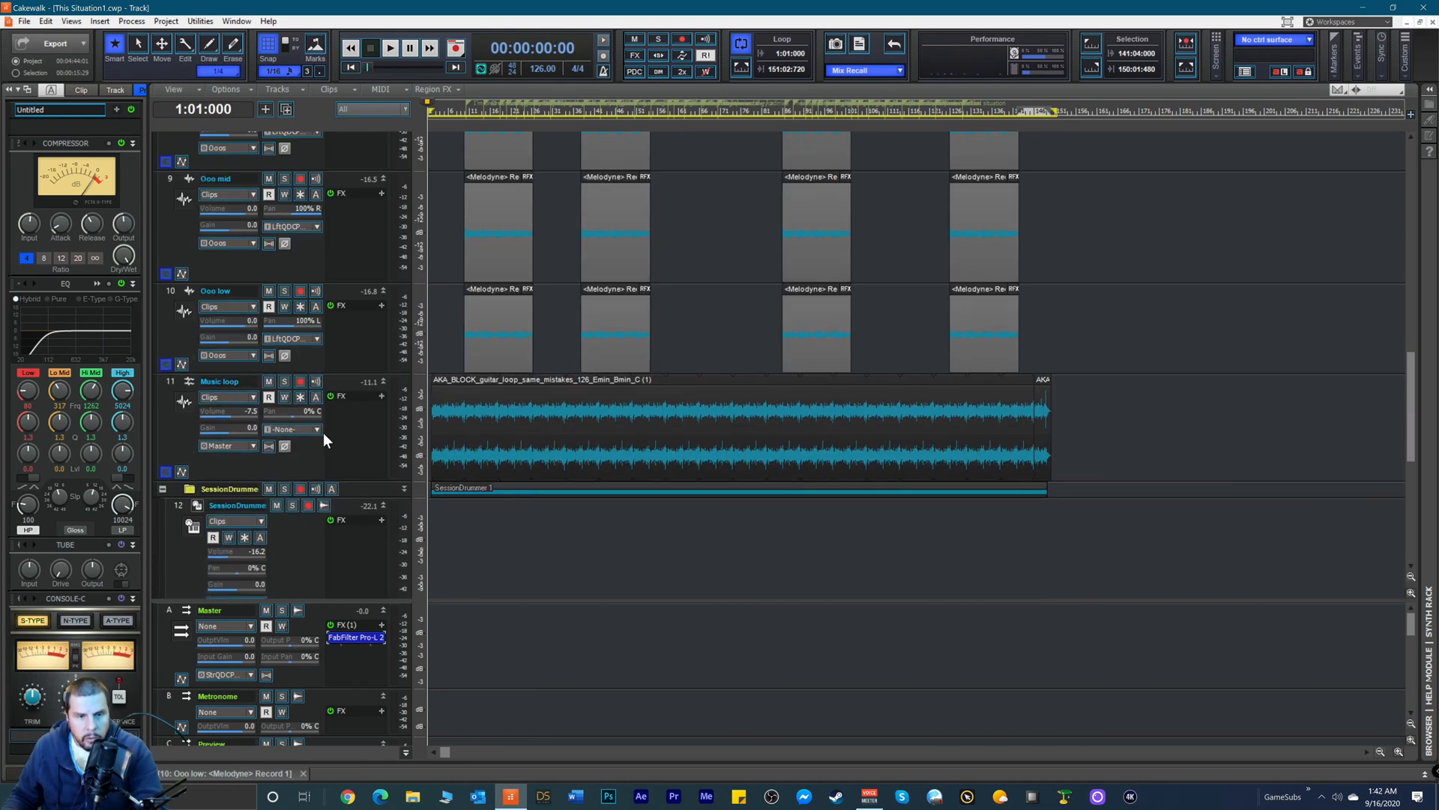
{"action": "left_click_drag", "start_coordinate": [309, 476], "coordinate": [311, 458]}
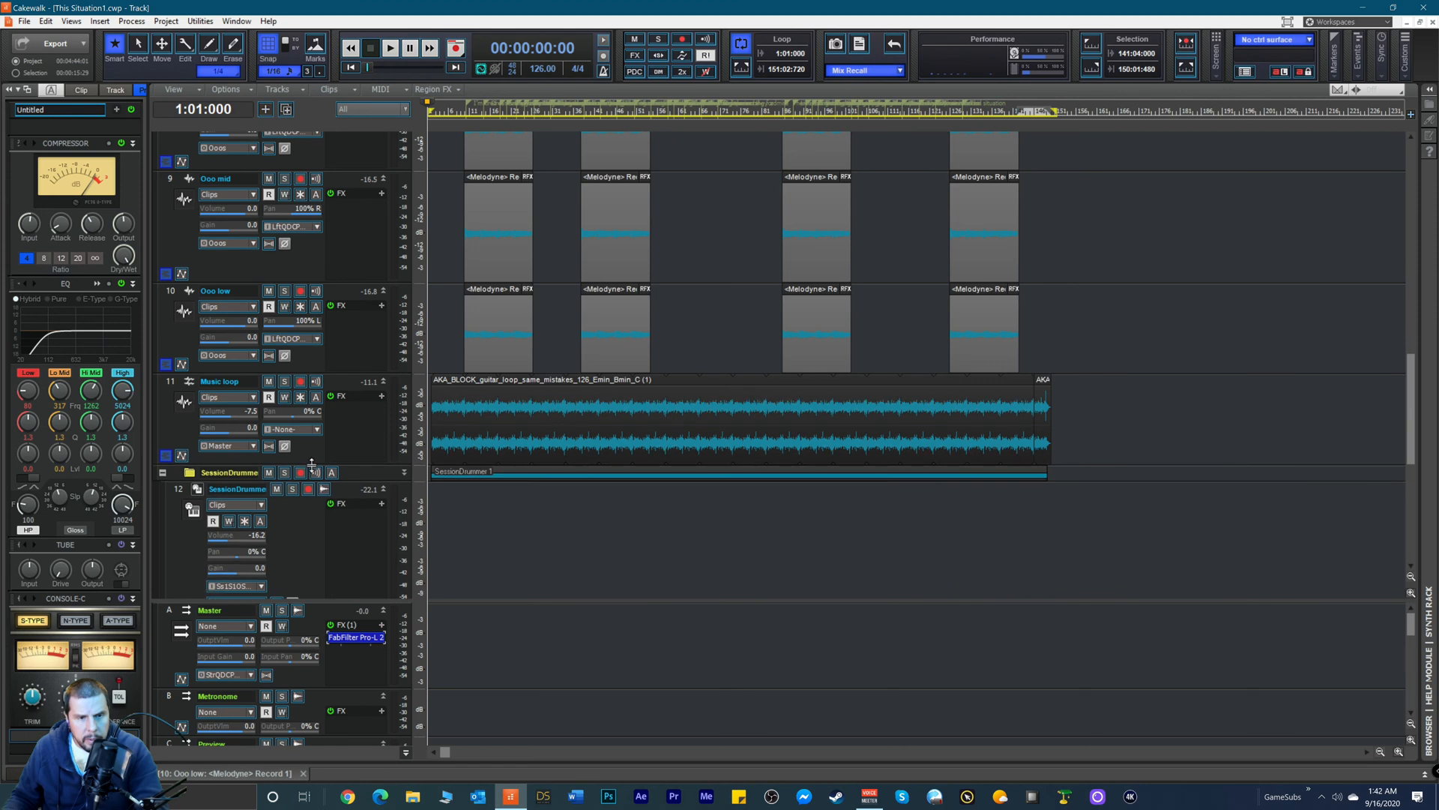
{"action": "scroll", "coordinate": [284, 541], "scroll_direction": "down", "scroll_amount": 2}
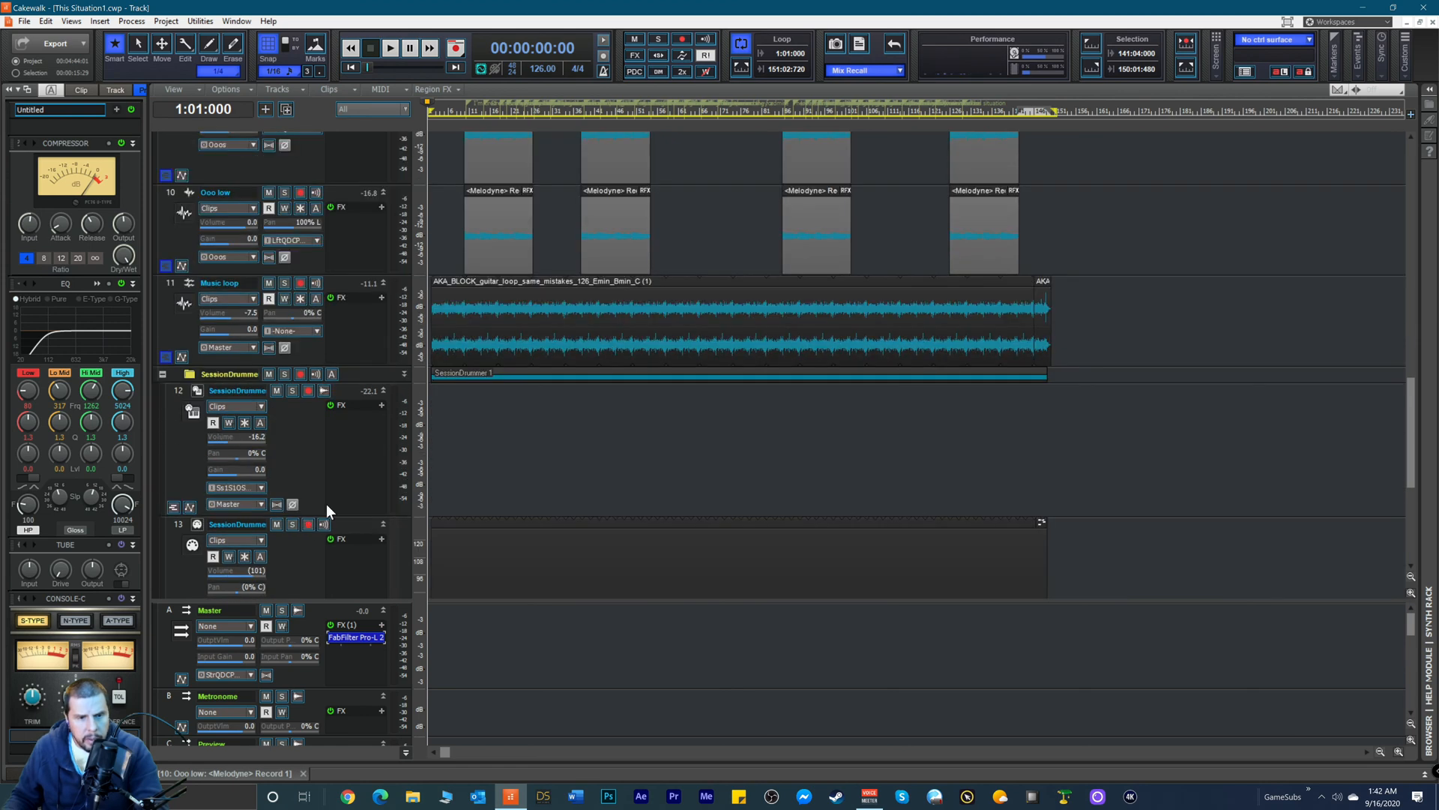
{"action": "left_click_drag", "start_coordinate": [323, 517], "coordinate": [320, 532]}
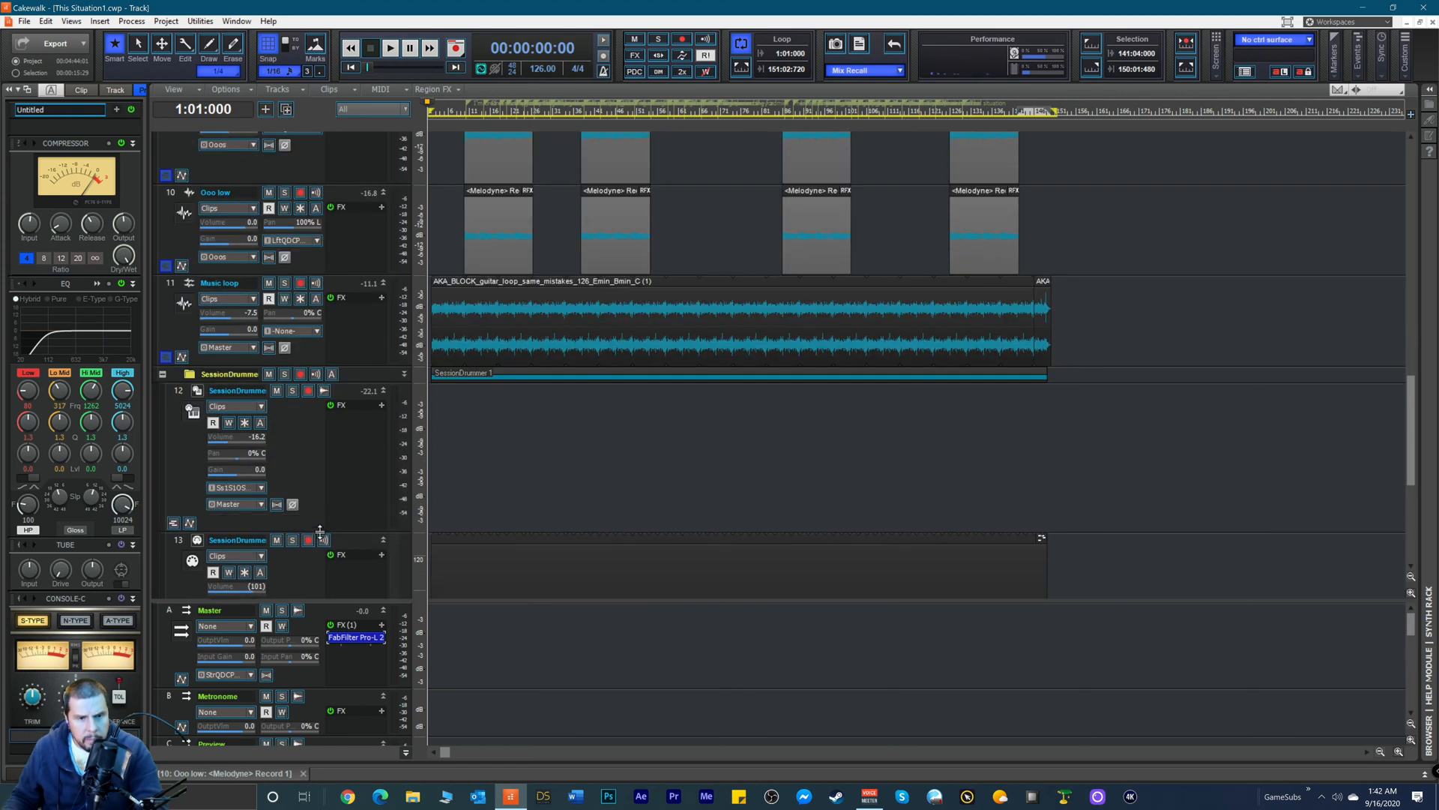
{"action": "scroll", "coordinate": [312, 454], "scroll_direction": "down", "scroll_amount": 3}
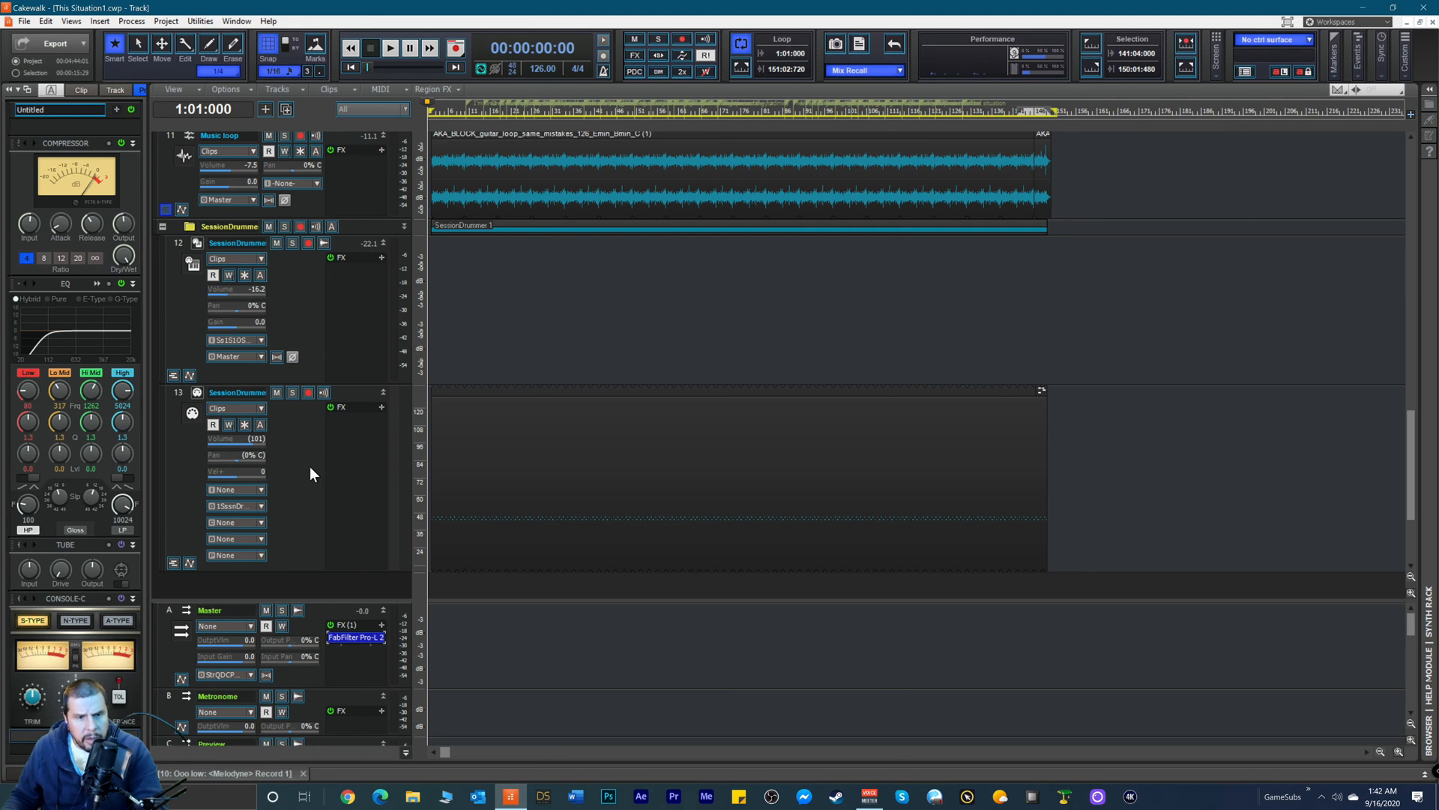
{"action": "key", "text": "ctrl+s"}
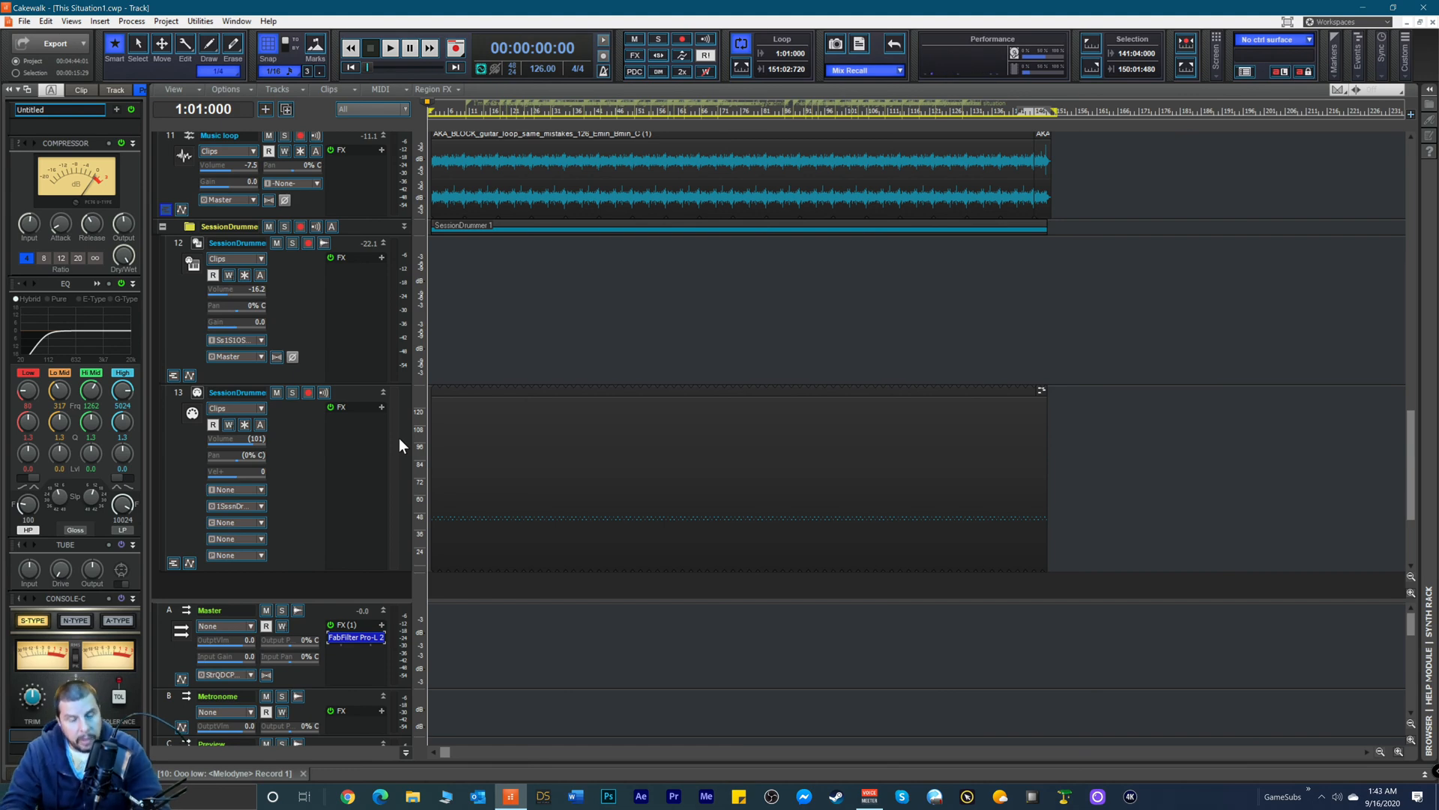
Step: Review how the Ahh and Ooo backing vocal clips line up with the lead vocal and harmony tracks across the song
{"action": "scroll", "coordinate": [505, 363], "scroll_direction": "up", "scroll_amount": 3}
{"action": "scroll", "coordinate": [697, 359], "scroll_direction": "up", "scroll_amount": 10}
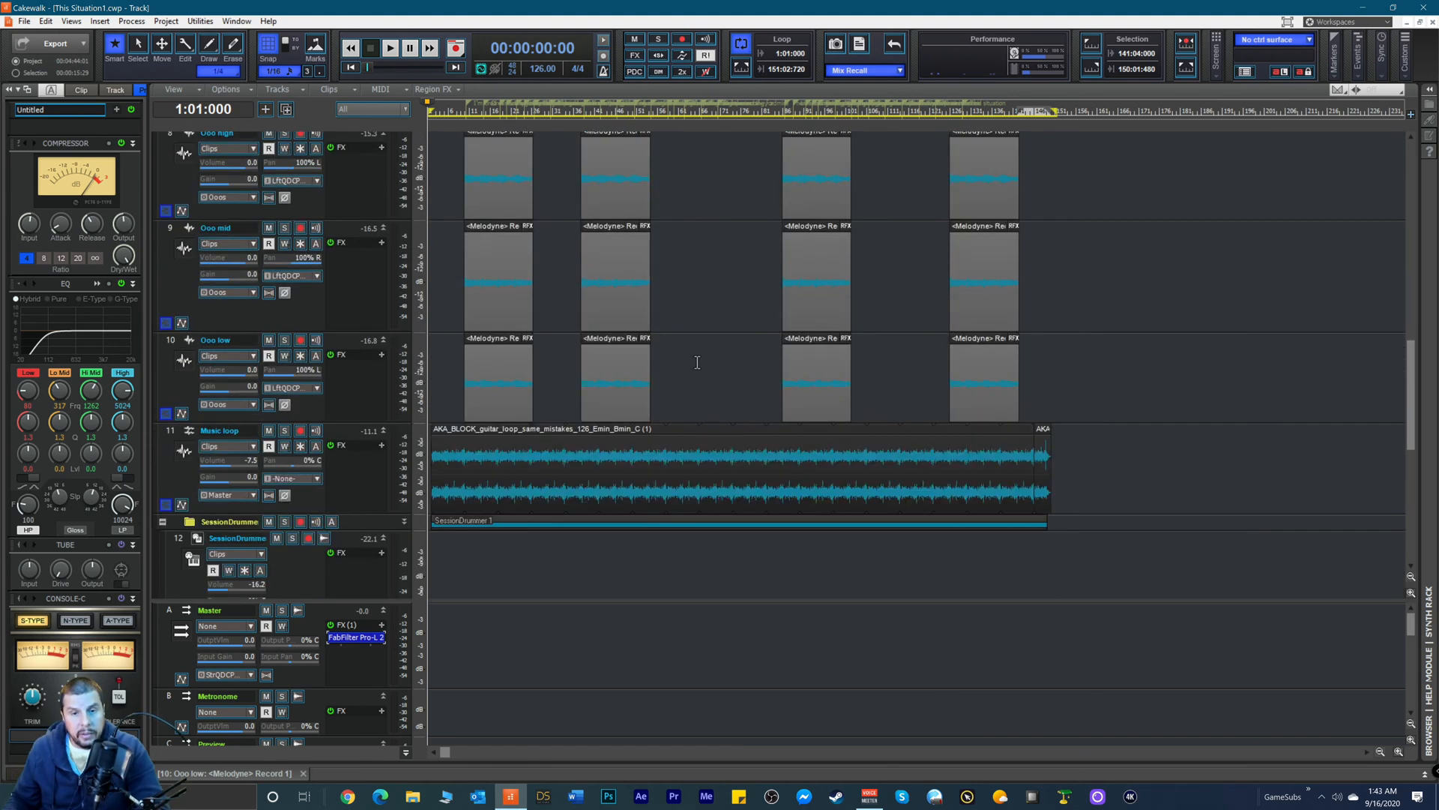
{"action": "scroll", "coordinate": [1082, 397], "scroll_direction": "up", "scroll_amount": 8}
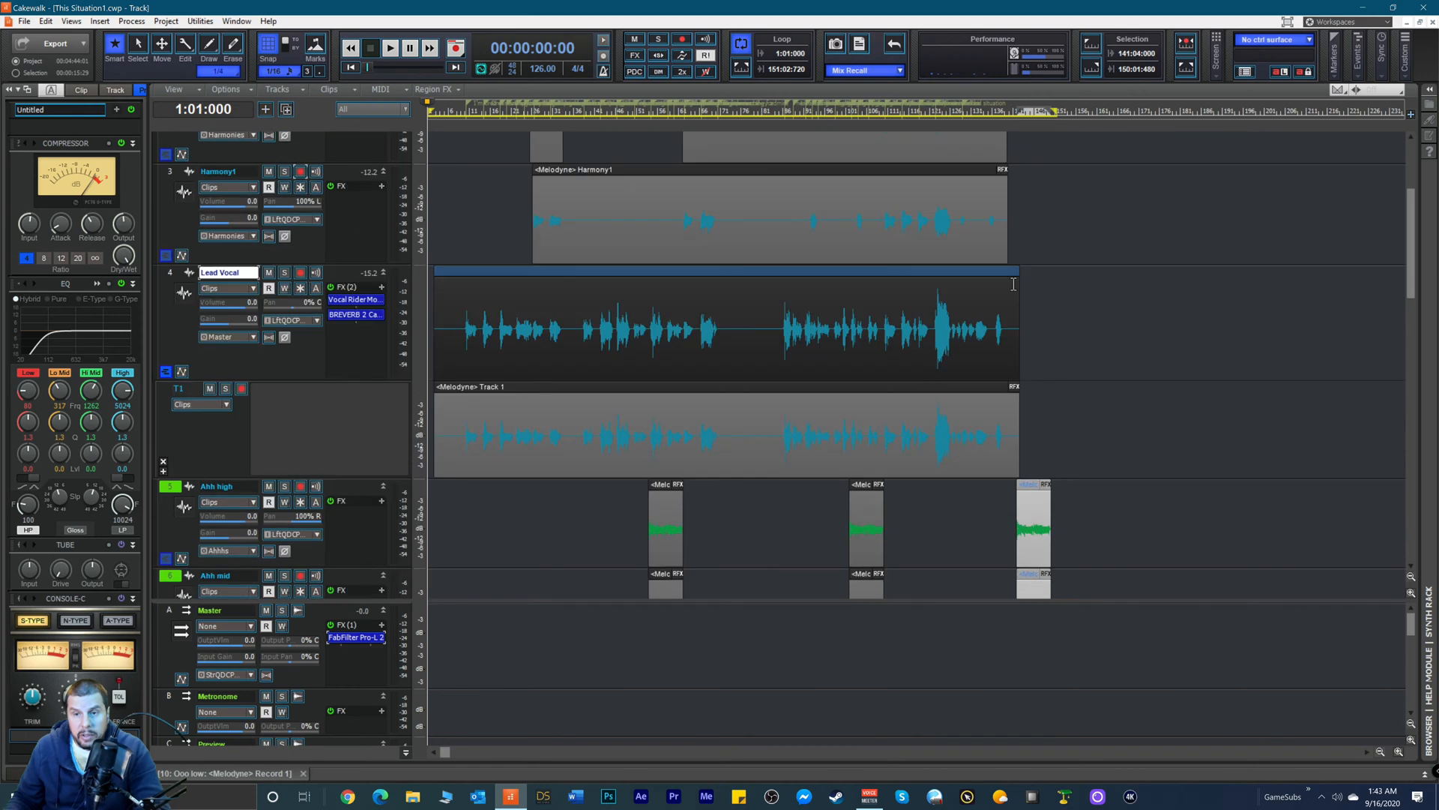
{"action": "scroll", "coordinate": [952, 306], "scroll_direction": "down", "scroll_amount": 10}
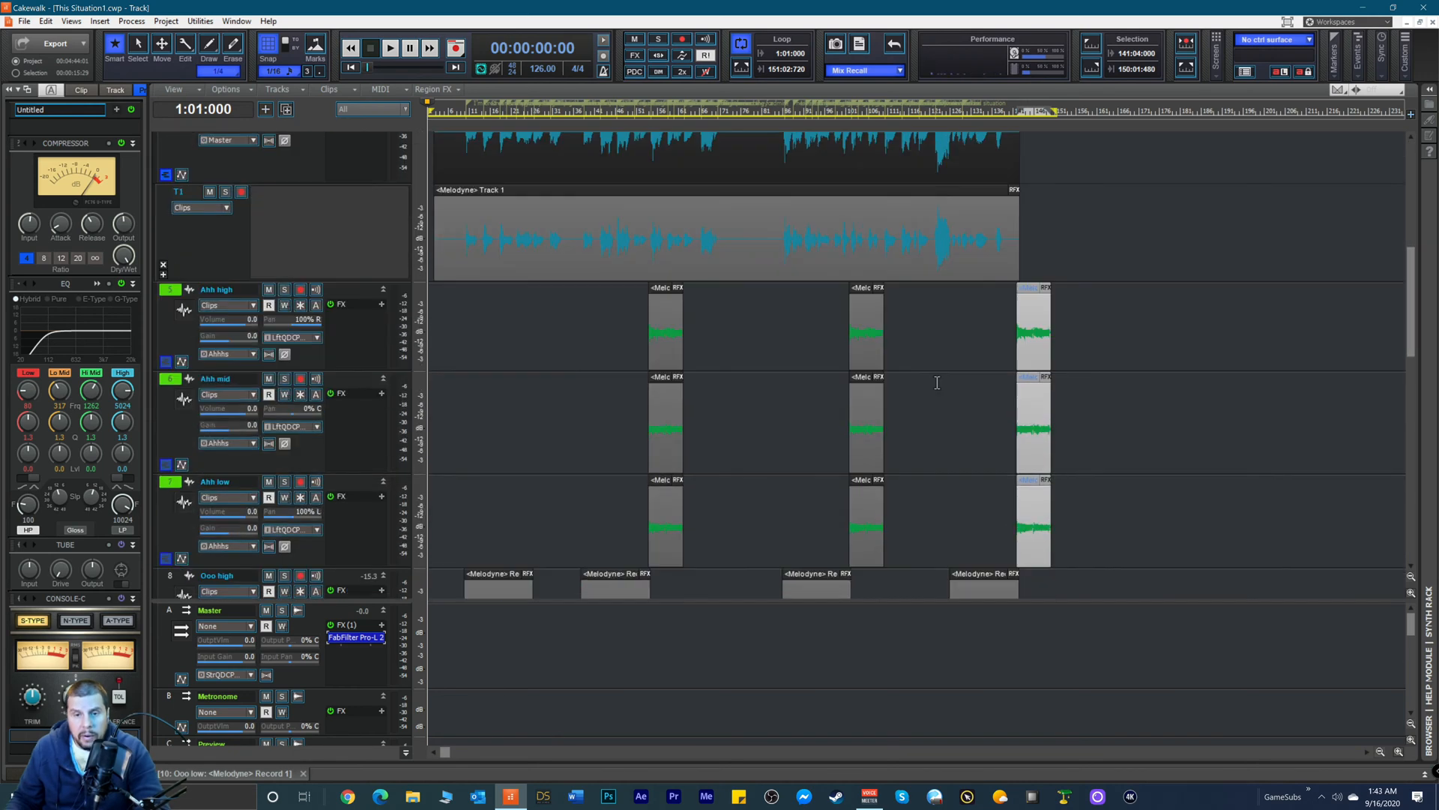
{"action": "scroll", "coordinate": [781, 444], "scroll_direction": "down", "scroll_amount": 2}
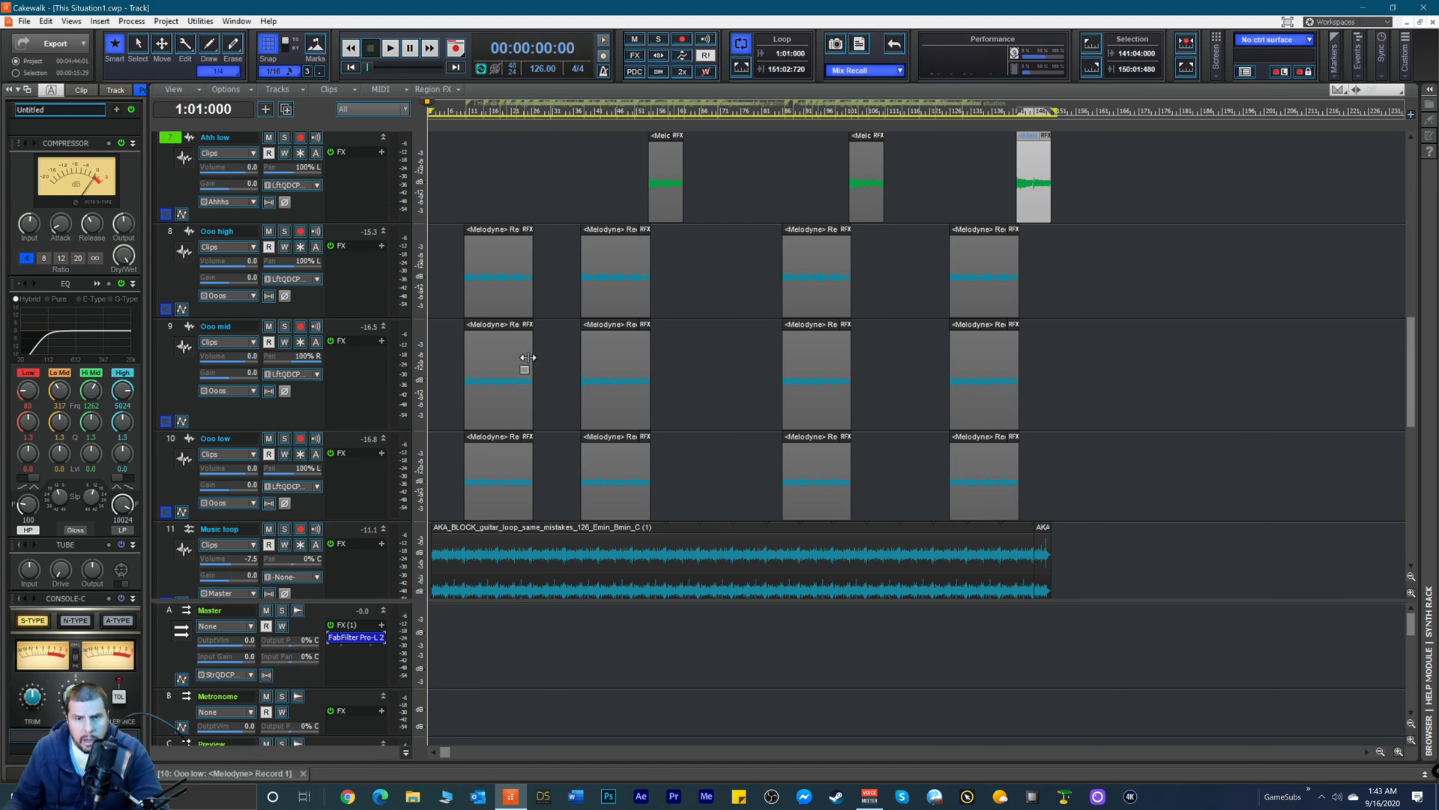
{"action": "scroll", "coordinate": [495, 248], "scroll_direction": "up", "scroll_amount": 2}
{"action": "scroll", "coordinate": [503, 320], "scroll_direction": "down", "scroll_amount": 1}
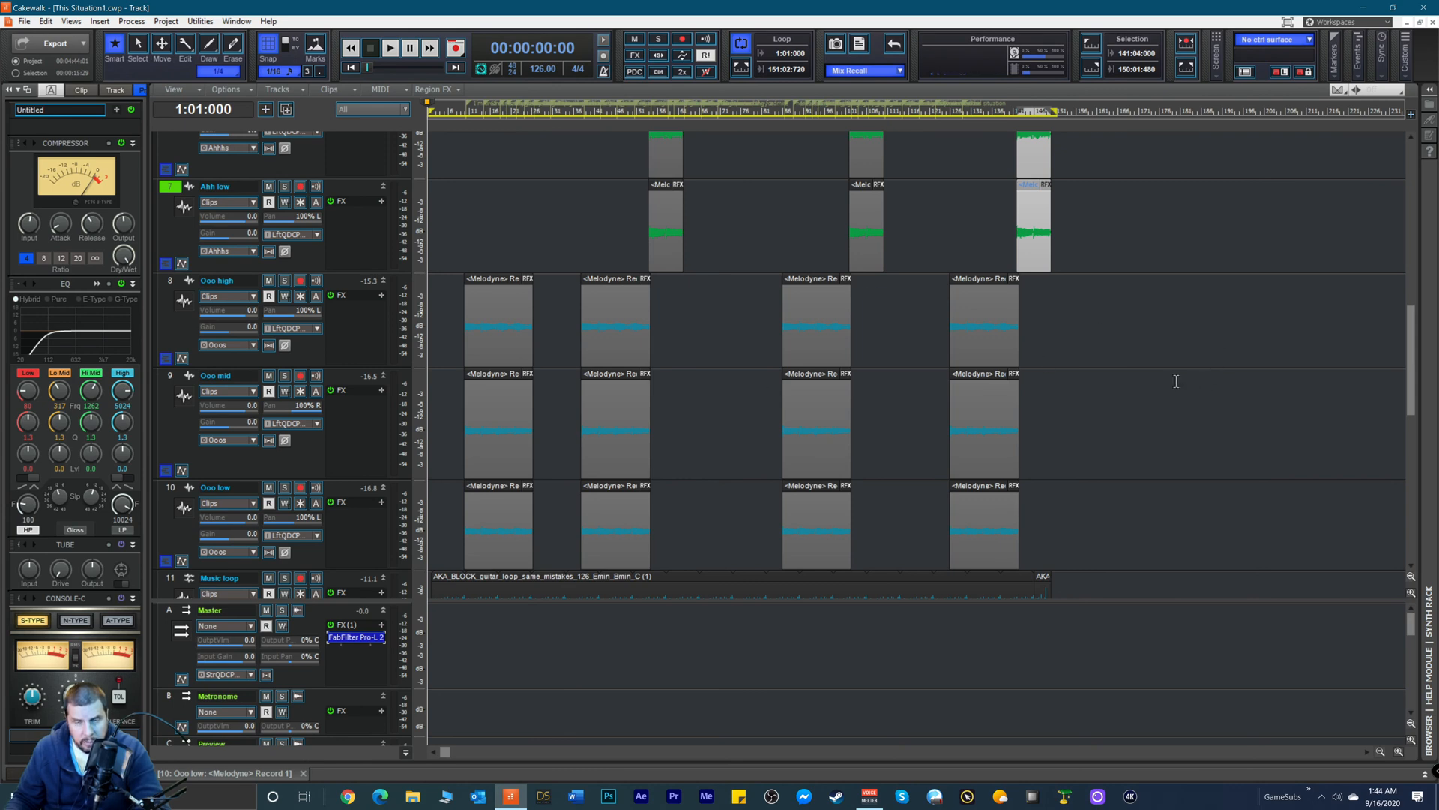
{"action": "scroll", "coordinate": [1089, 318], "scroll_direction": "up", "scroll_amount": 4}
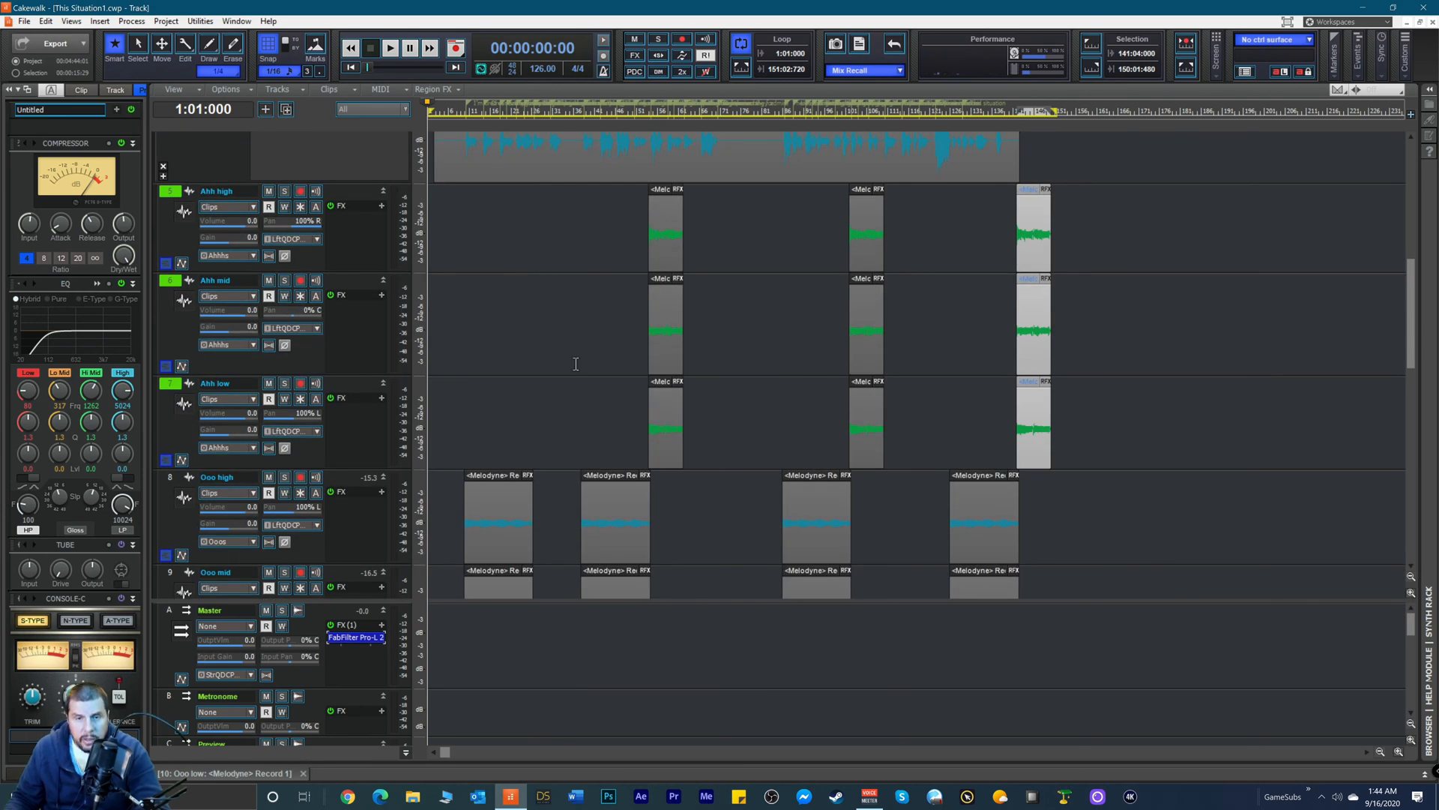
{"action": "scroll", "coordinate": [489, 420], "scroll_direction": "down", "scroll_amount": 2}
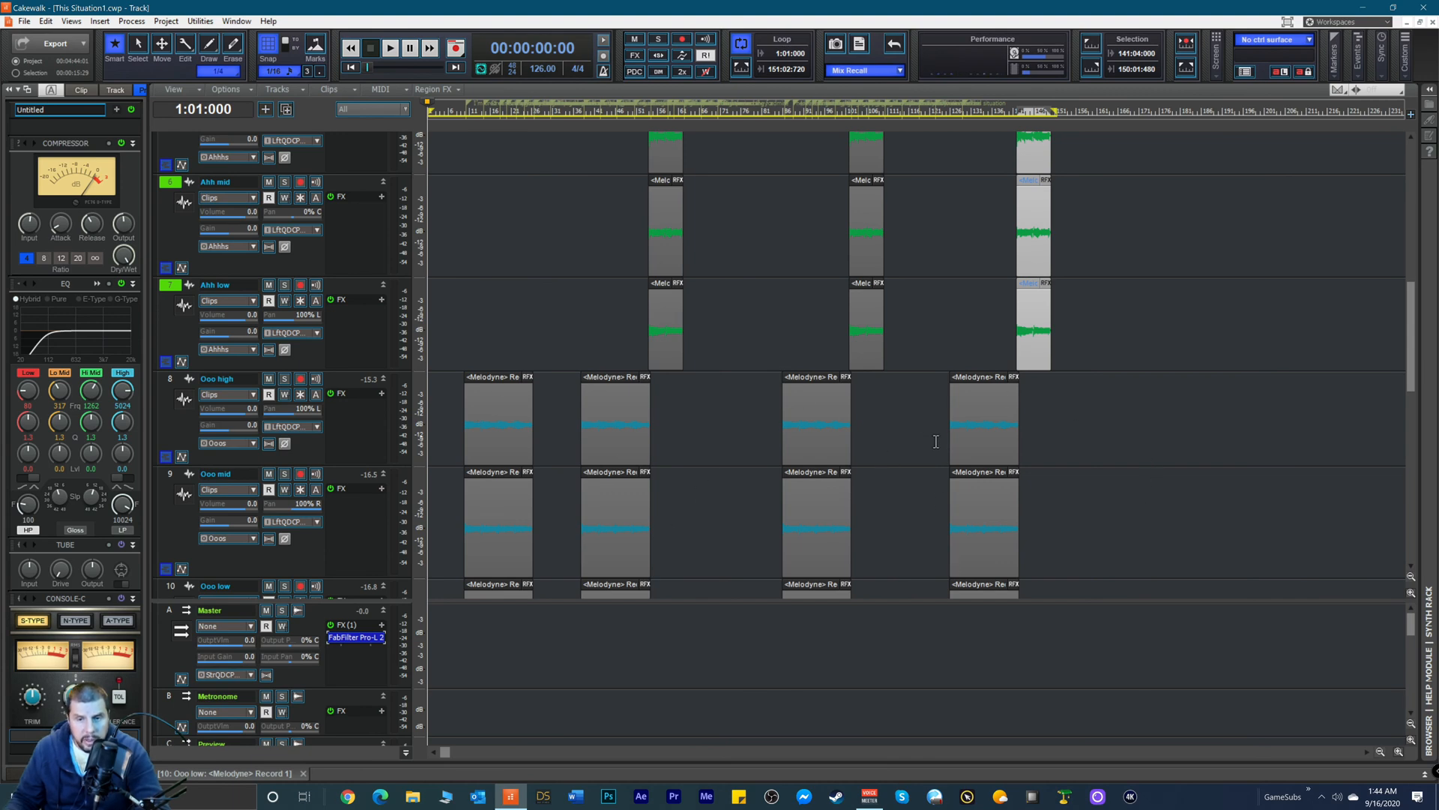
{"action": "scroll", "coordinate": [935, 461], "scroll_direction": "down", "scroll_amount": 2}
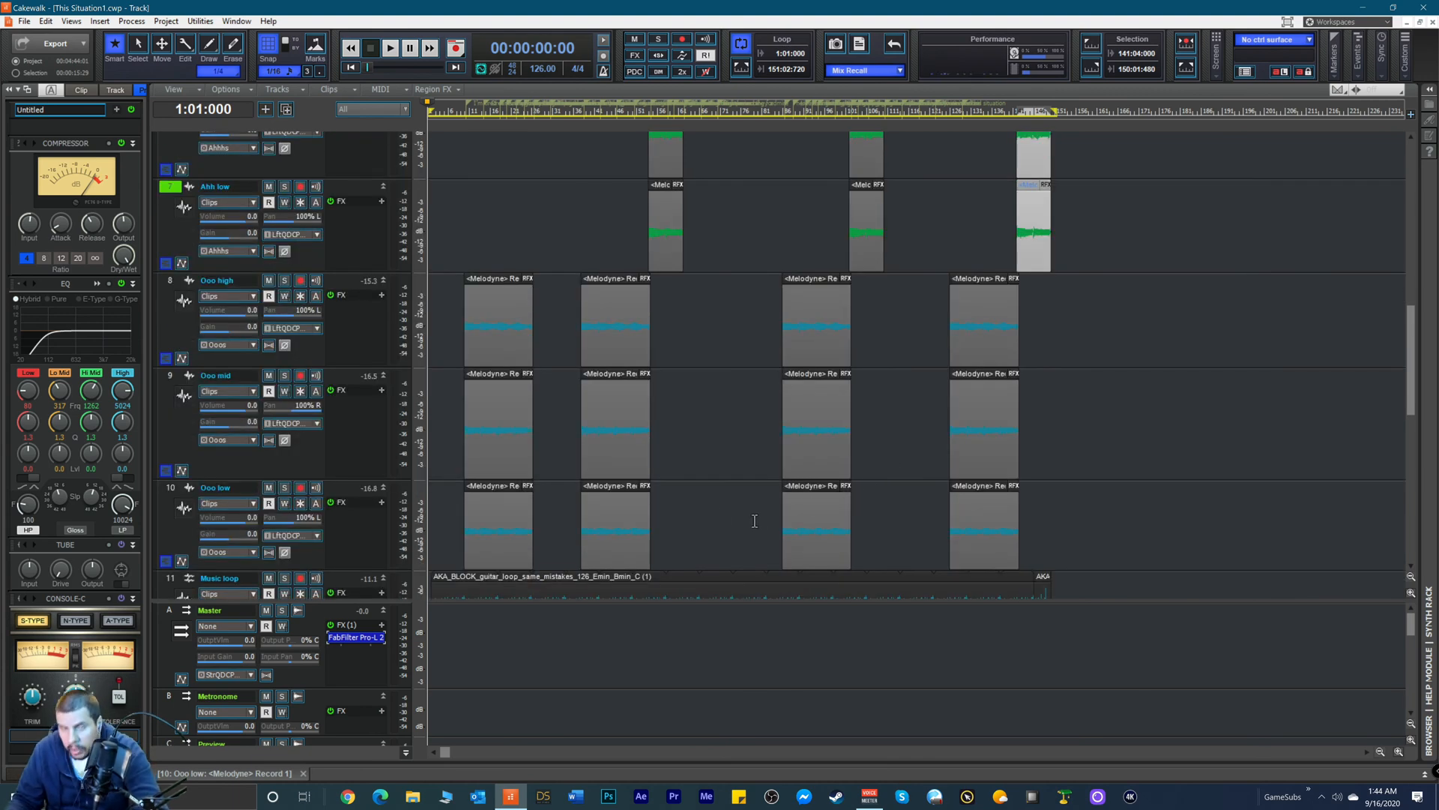
{"action": "scroll", "coordinate": [691, 453], "scroll_direction": "up", "scroll_amount": 4}
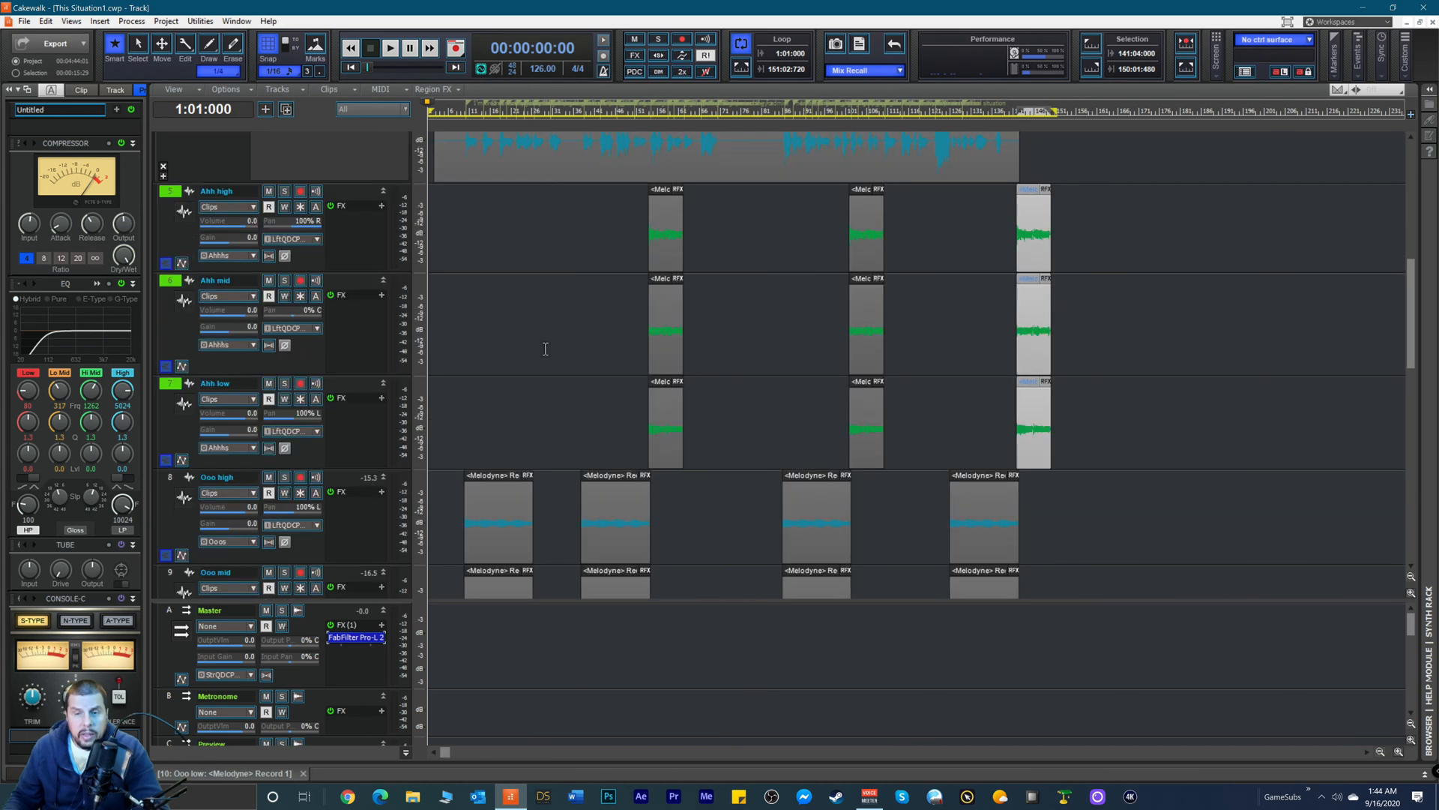
{"action": "scroll", "coordinate": [548, 312], "scroll_direction": "down", "scroll_amount": 1}
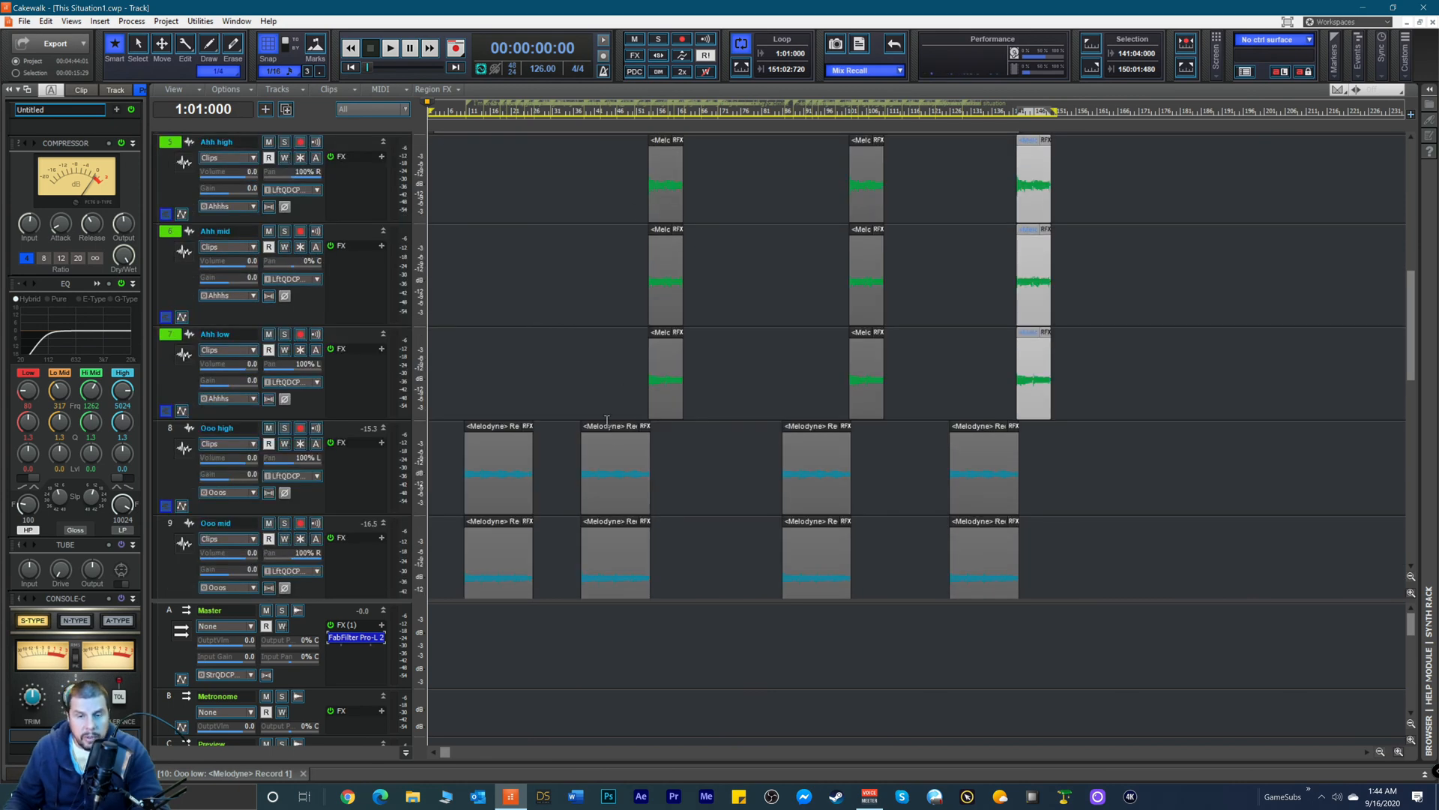
{"action": "scroll", "coordinate": [589, 353], "scroll_direction": "down", "scroll_amount": 2}
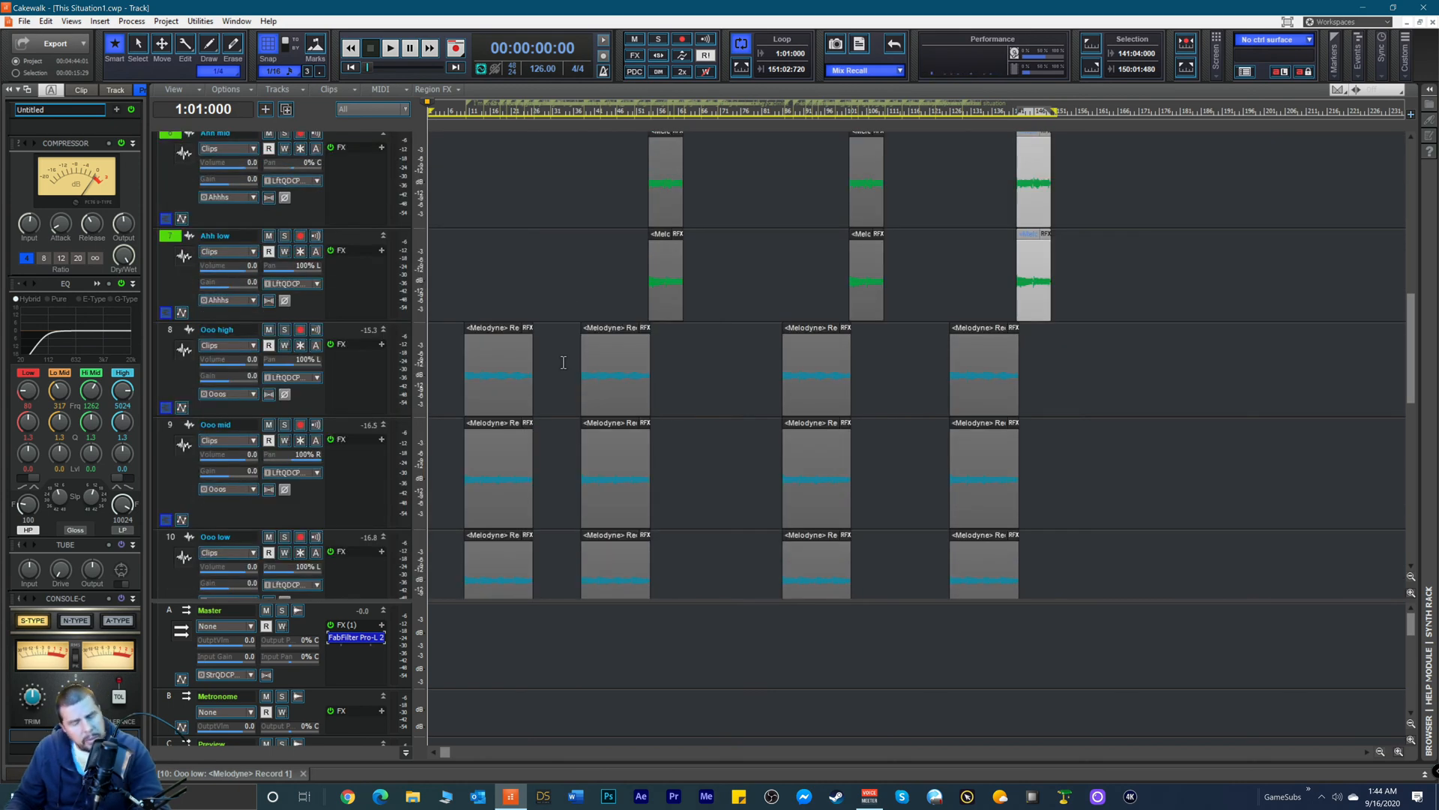
{"action": "scroll", "coordinate": [575, 315], "scroll_direction": "down", "scroll_amount": 1}
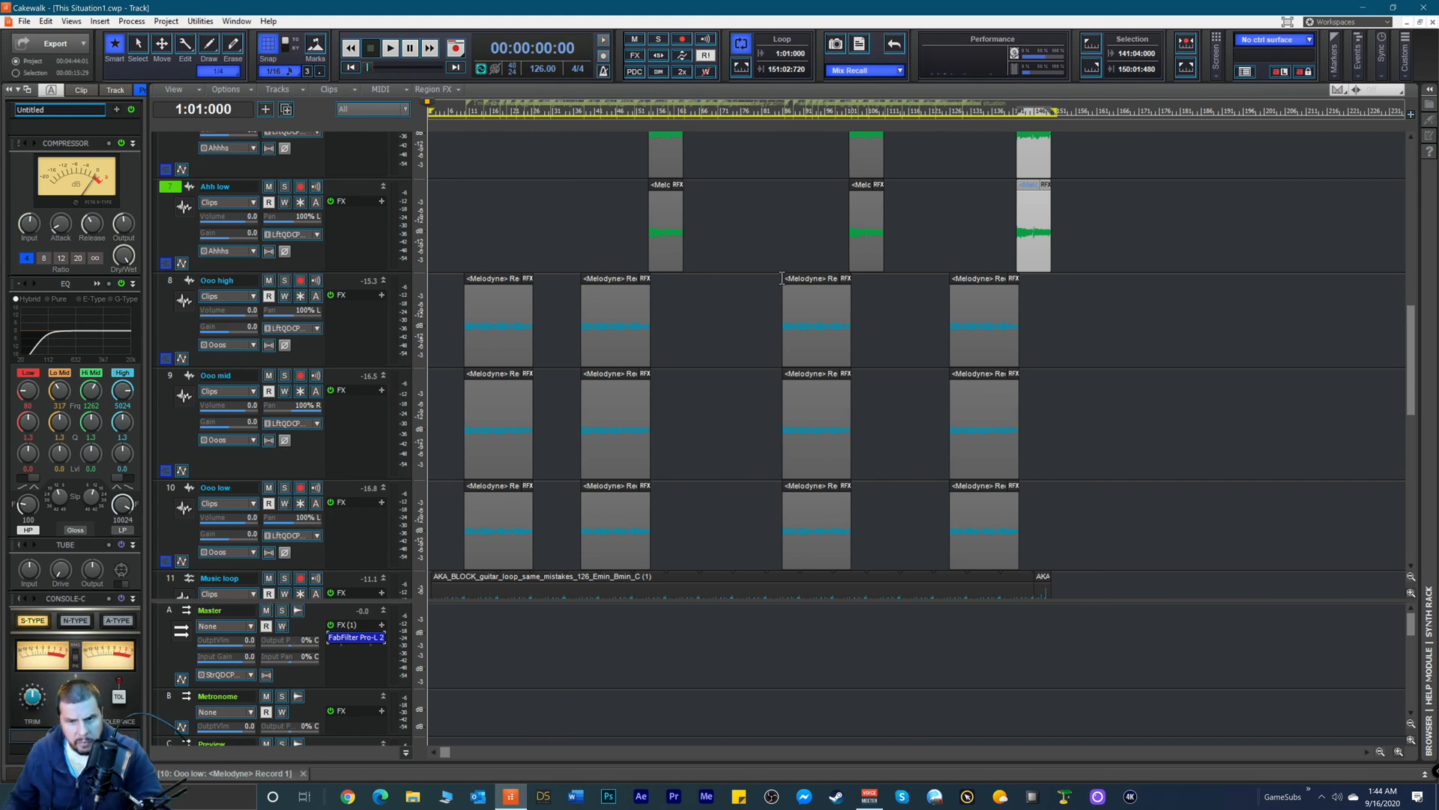
{"action": "scroll", "coordinate": [734, 345], "scroll_direction": "up", "scroll_amount": 3}
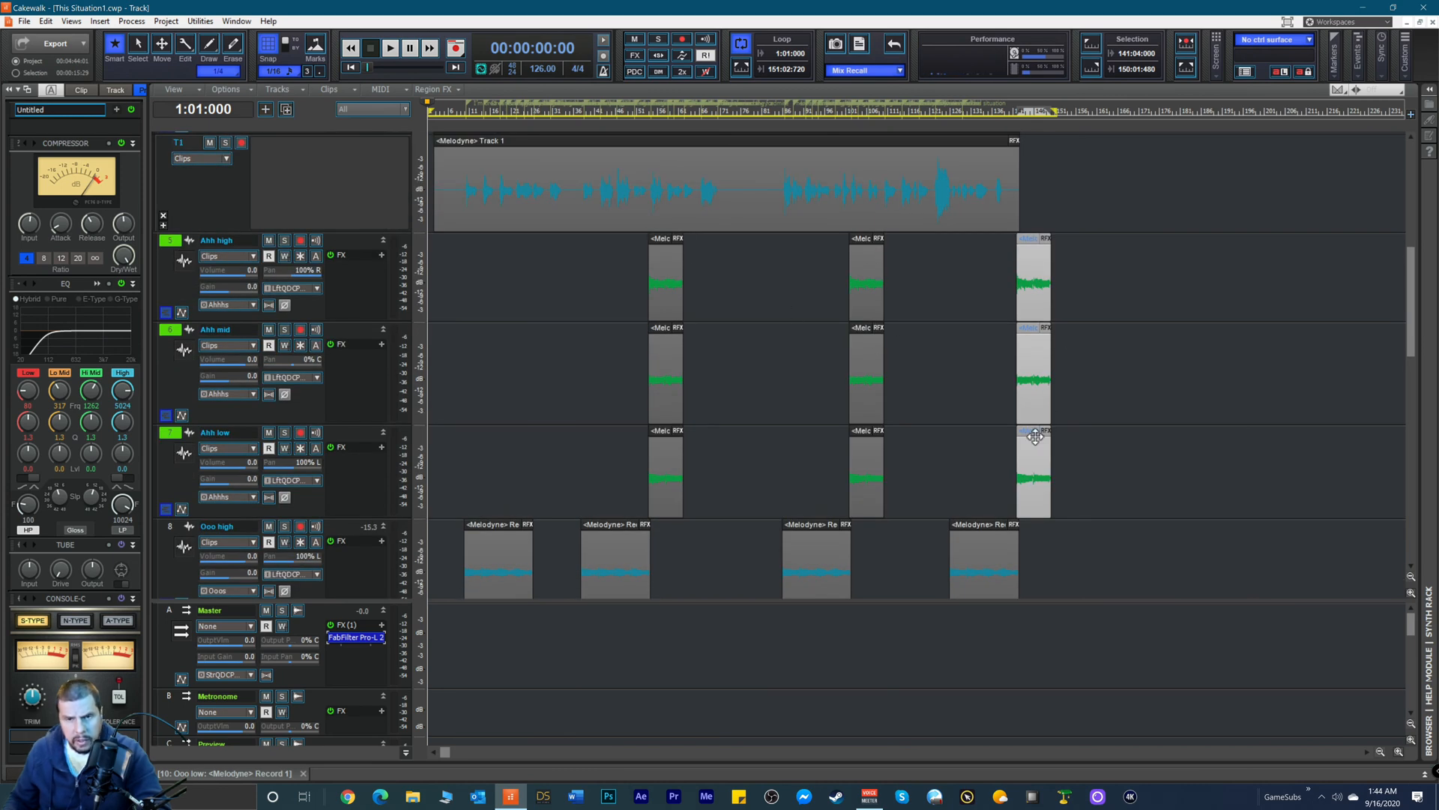
{"action": "scroll", "coordinate": [849, 372], "scroll_direction": "up", "scroll_amount": 2}
{"action": "scroll", "coordinate": [849, 372], "scroll_direction": "up", "scroll_amount": 3}
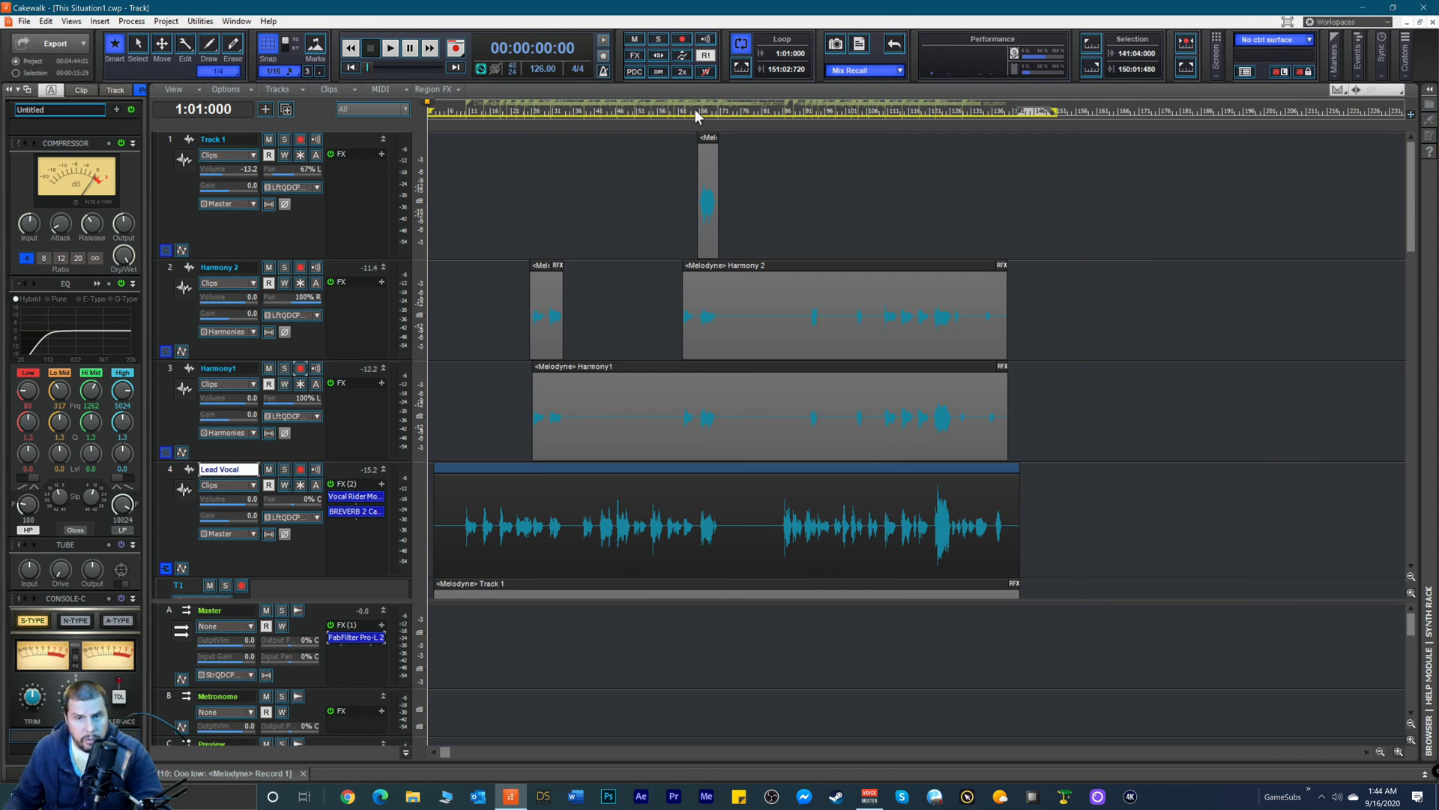
Step: Play the song repeatedly from 120:04:000 to hear the loud lead vocal and harmony passage near the end
{"action": "left_click", "coordinate": [694, 110]}
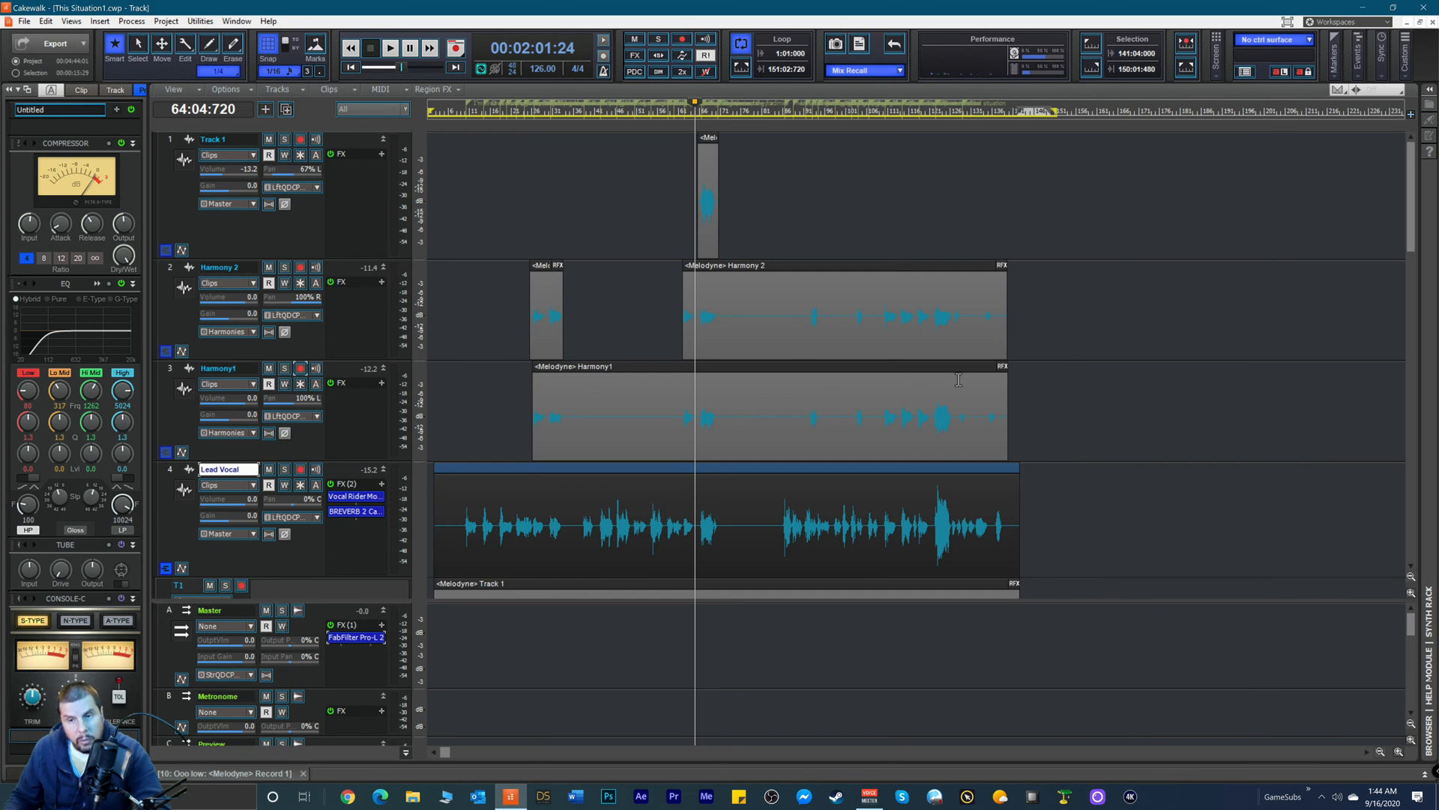
{"action": "left_click", "coordinate": [928, 110]}
{"action": "key", "text": "space"}
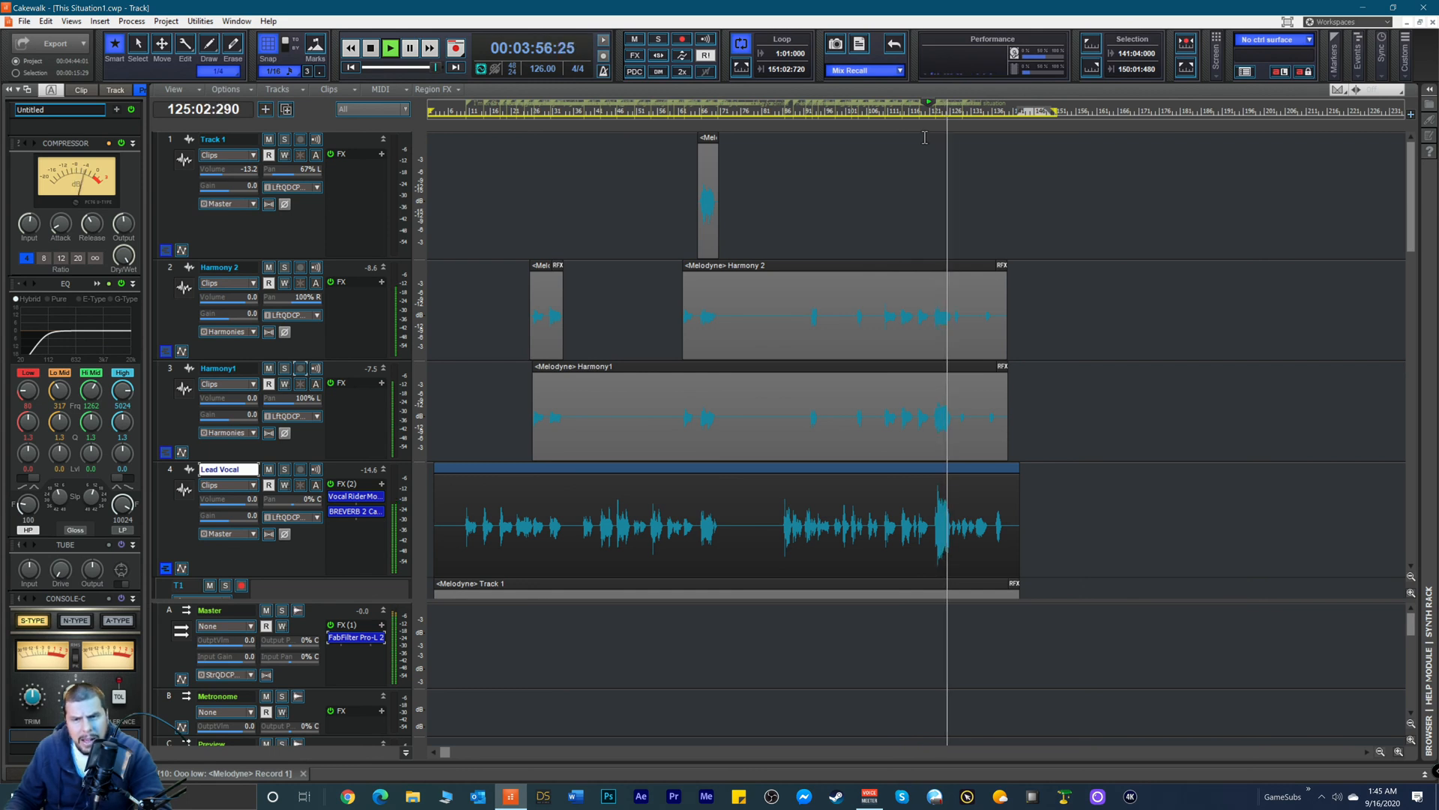
{"action": "key", "text": "space"}
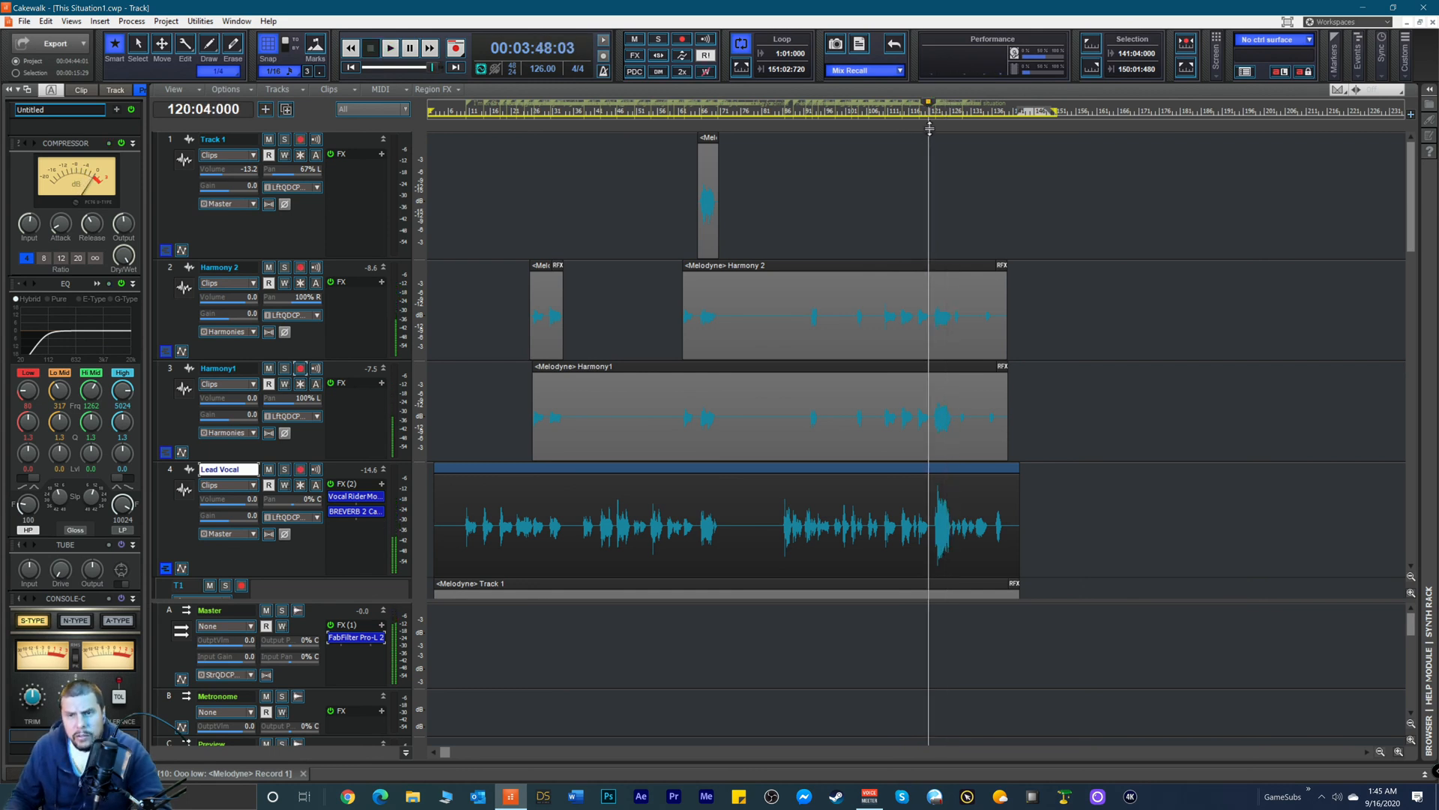
{"action": "key", "text": "space"}
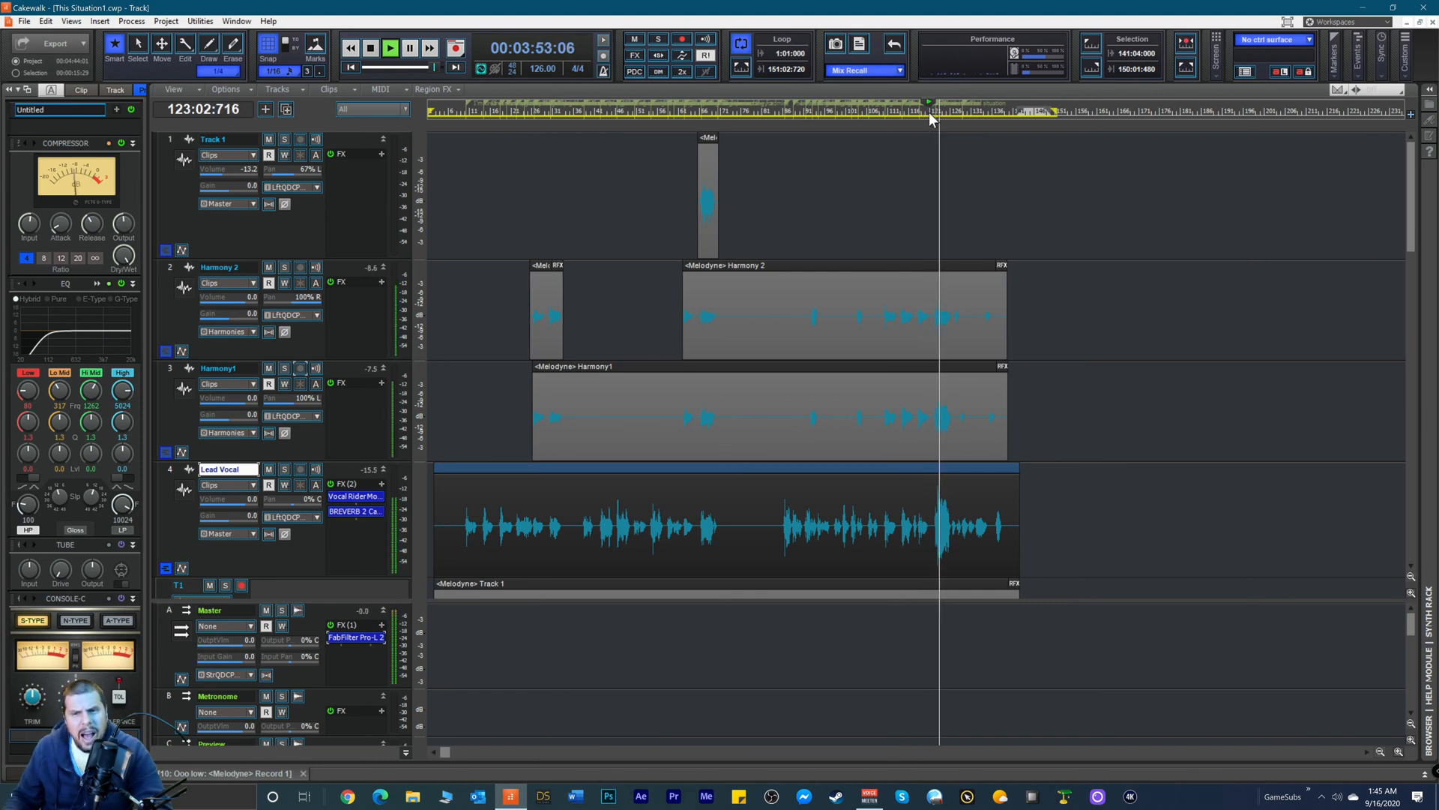
{"action": "left_click", "coordinate": [929, 111]}
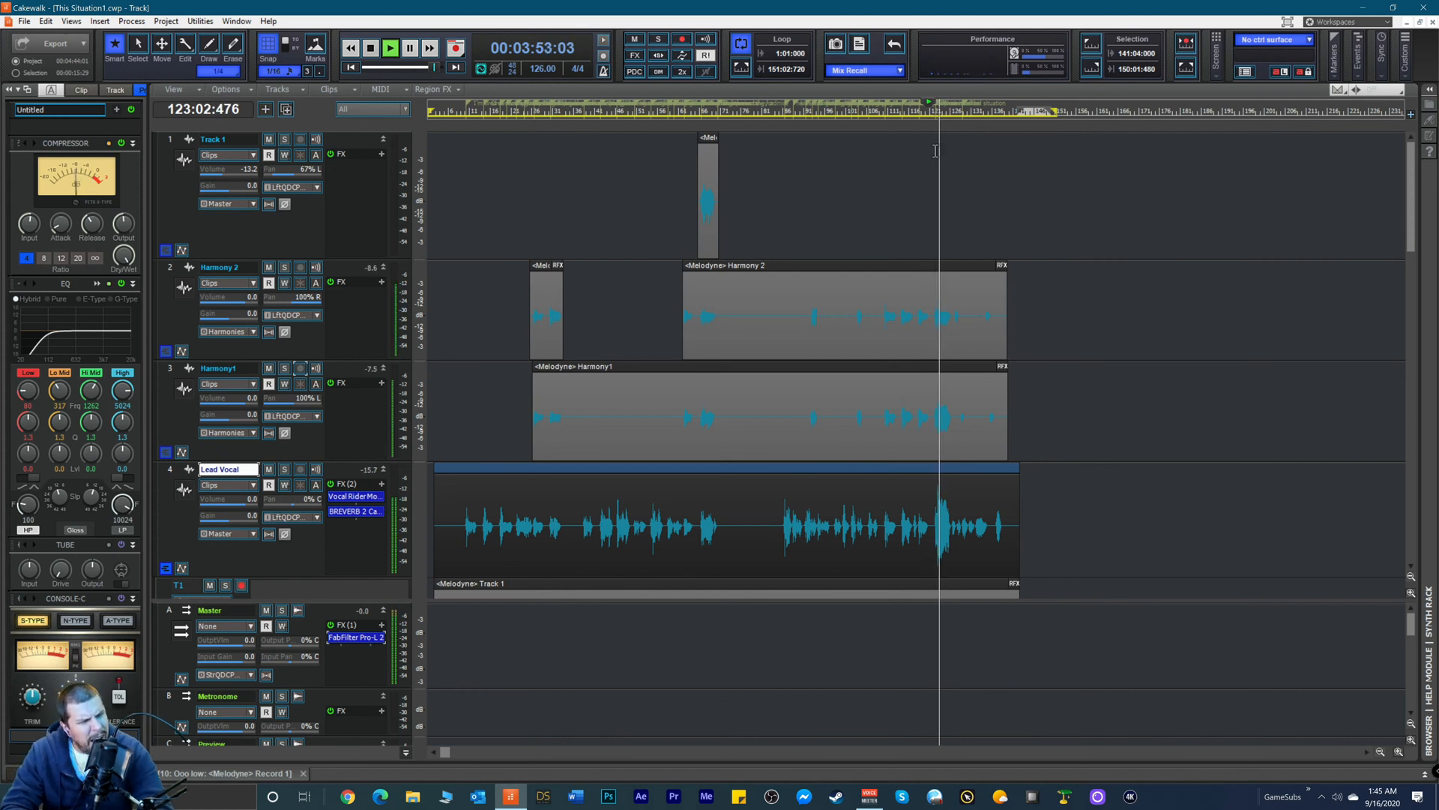
{"action": "key", "text": "space"}
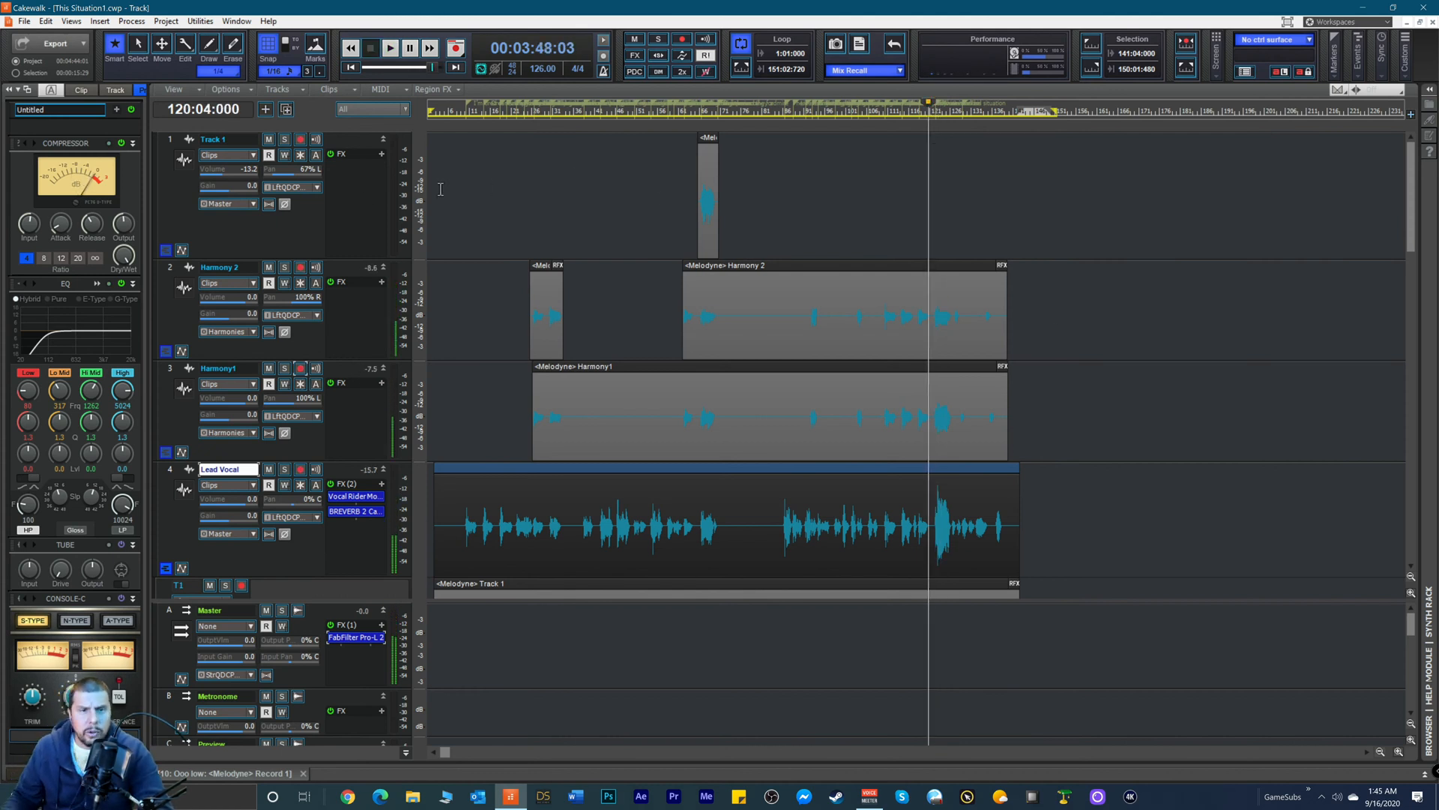
Step: Arm Track 1, record an additional vocal part from 120:04:000 over the loud passage, and save the project
{"action": "left_click", "coordinate": [300, 139]}
{"action": "key", "text": "space"}
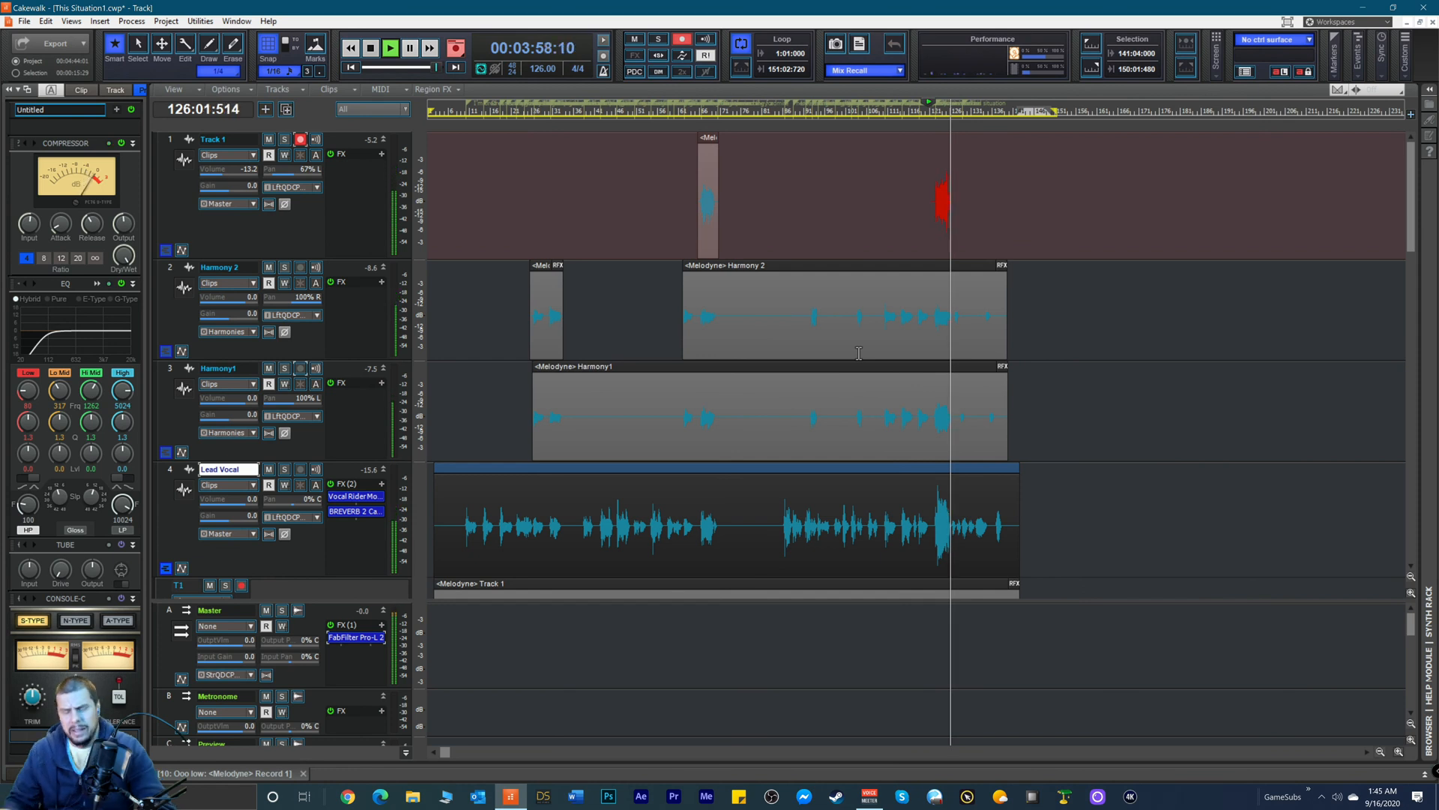
{"action": "key", "text": "space"}
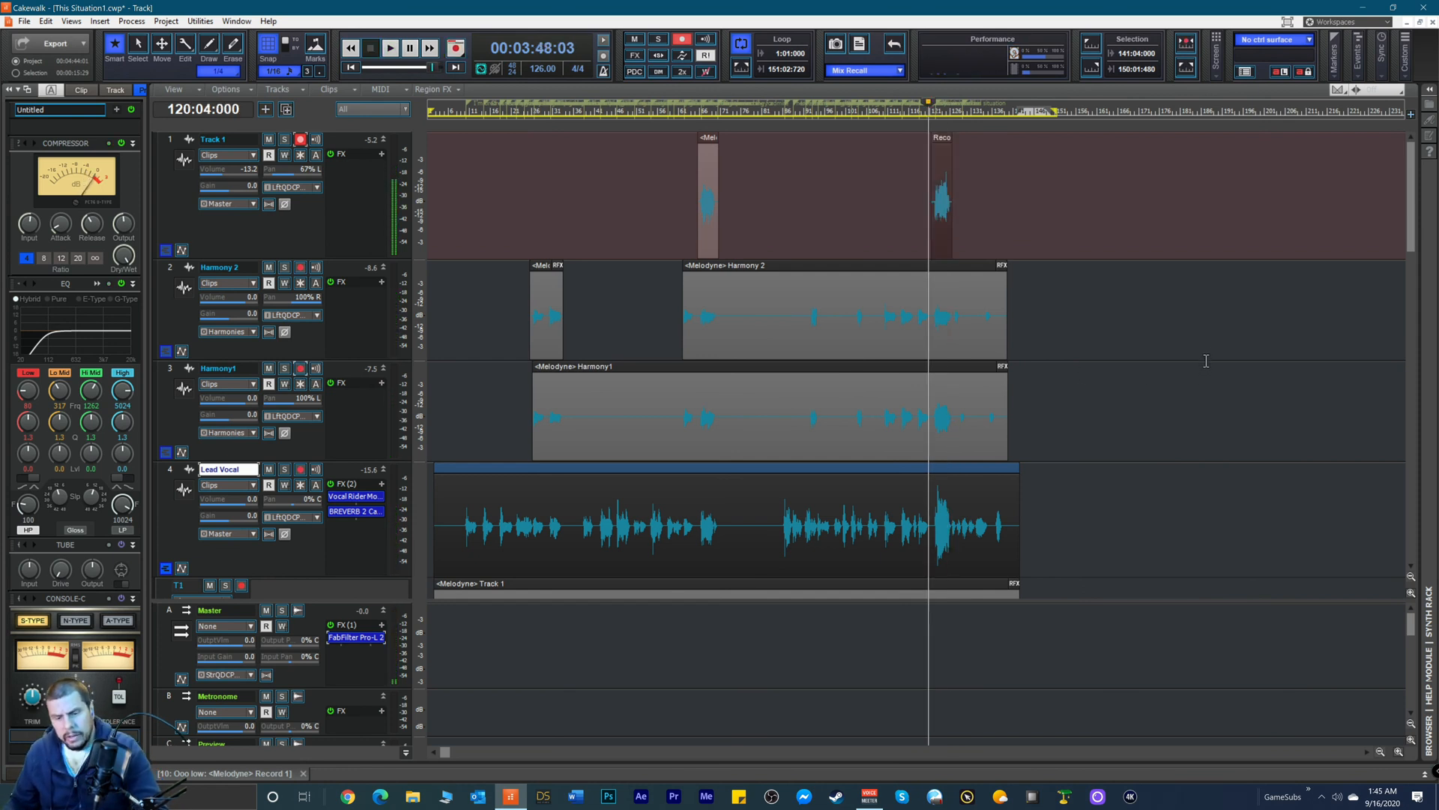
{"action": "key", "text": "ctrl+s"}
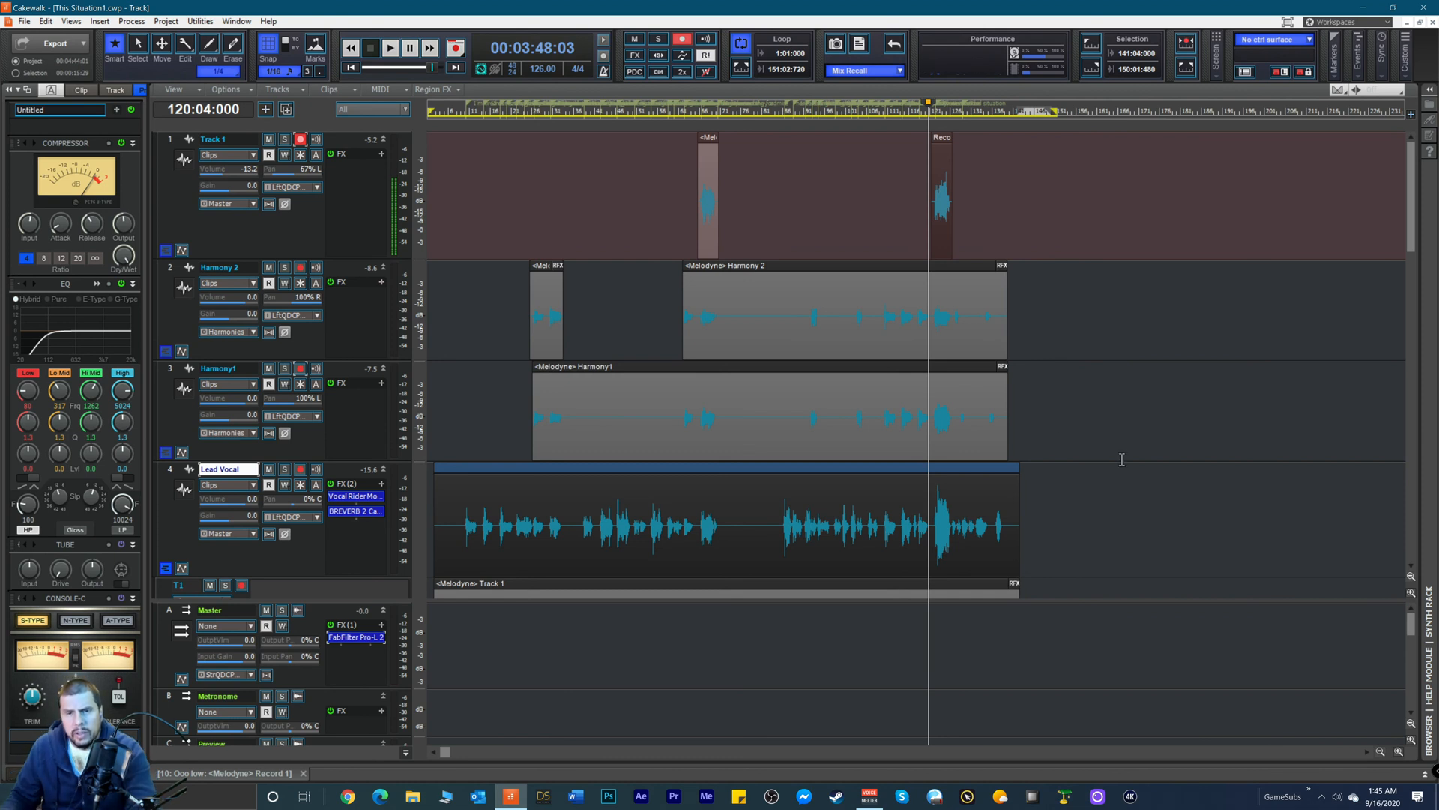
Step: Listen to the first Track 1 vocal clip in the mix, and place the playhead at 121:02:480 by the second clip
{"action": "left_click", "coordinate": [695, 111]}
{"action": "key", "text": "space"}
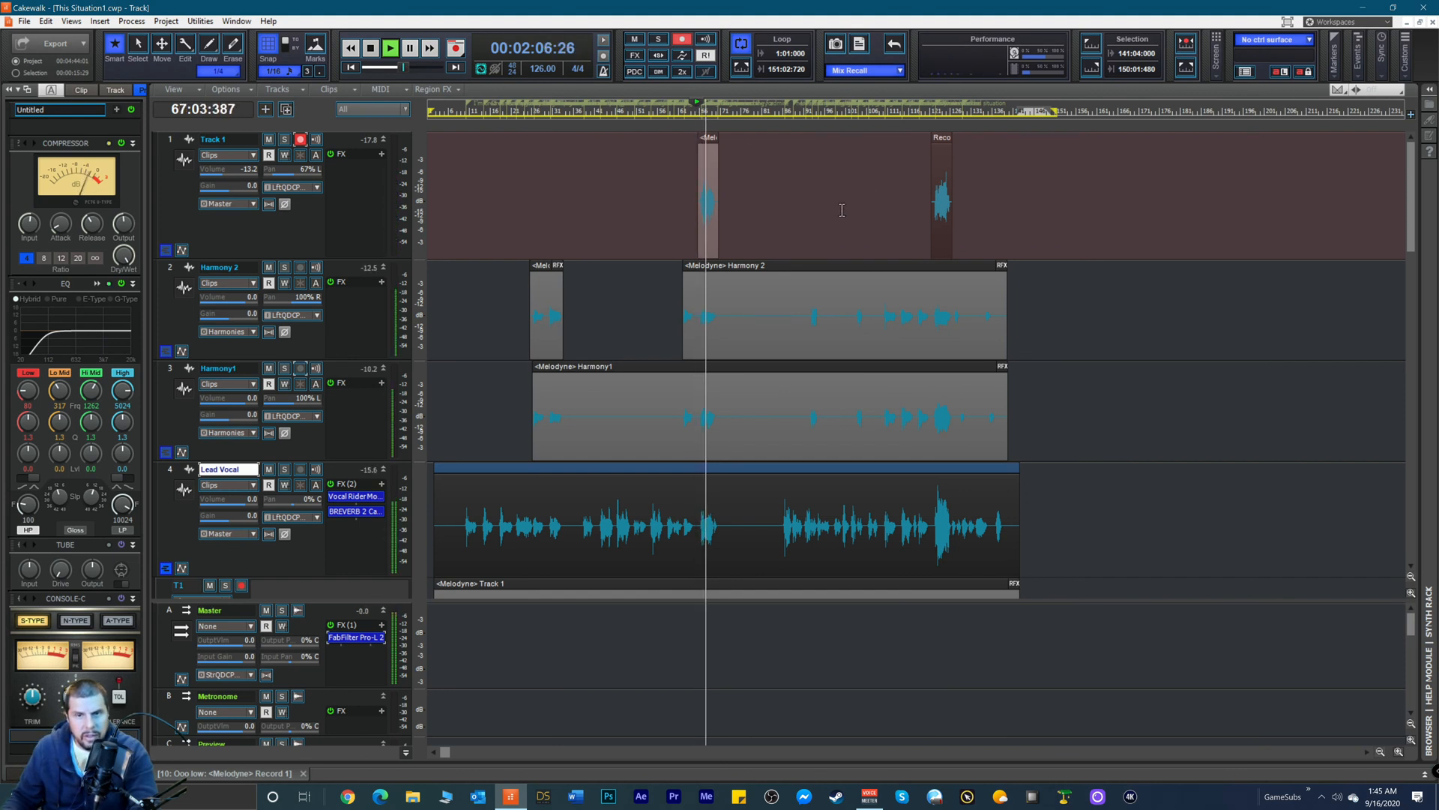
{"action": "key", "text": "space"}
{"action": "left_click", "coordinate": [930, 111]}
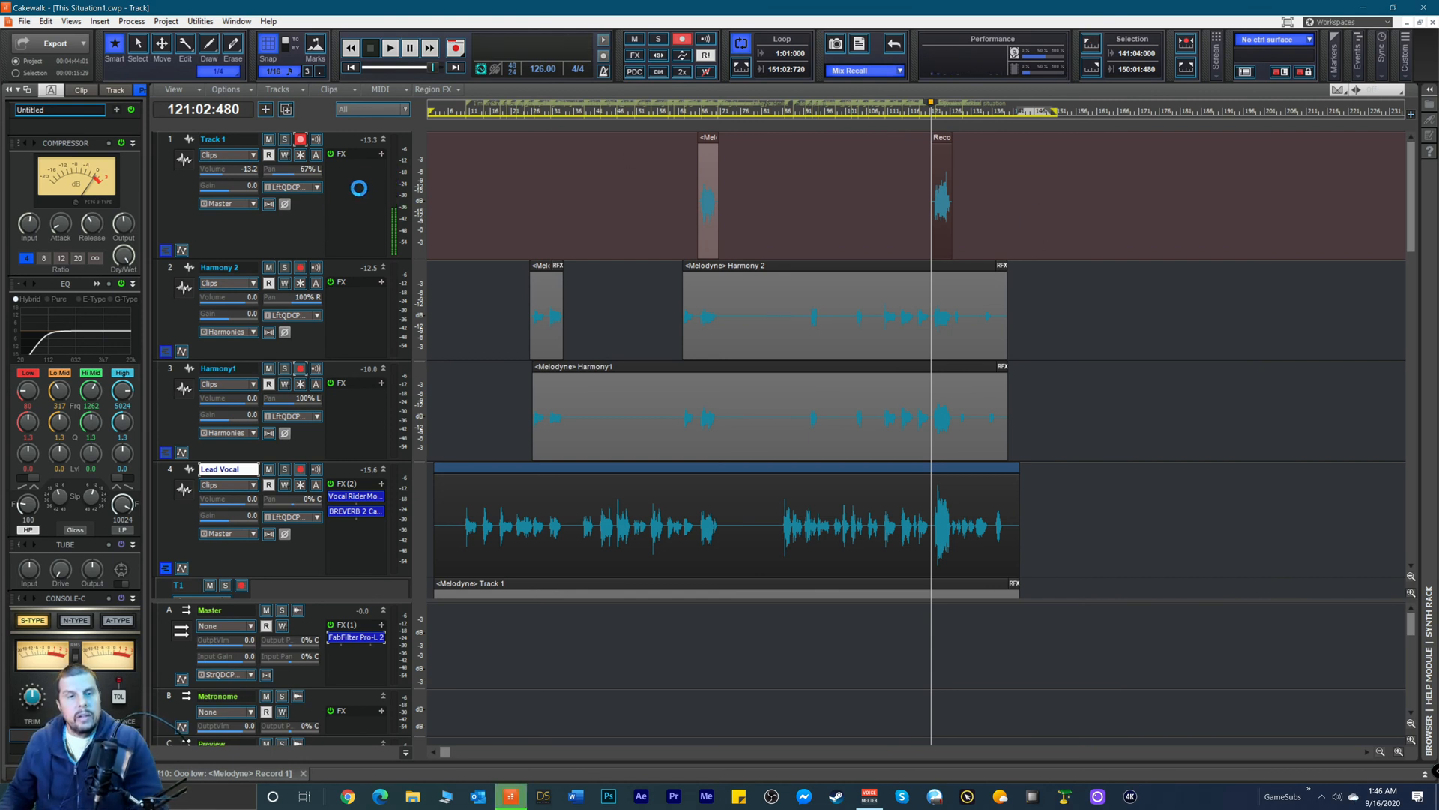
Step: Save the project as a new version named This Situation2.cwp in the This Situation folder
{"action": "left_click", "coordinate": [25, 20]}
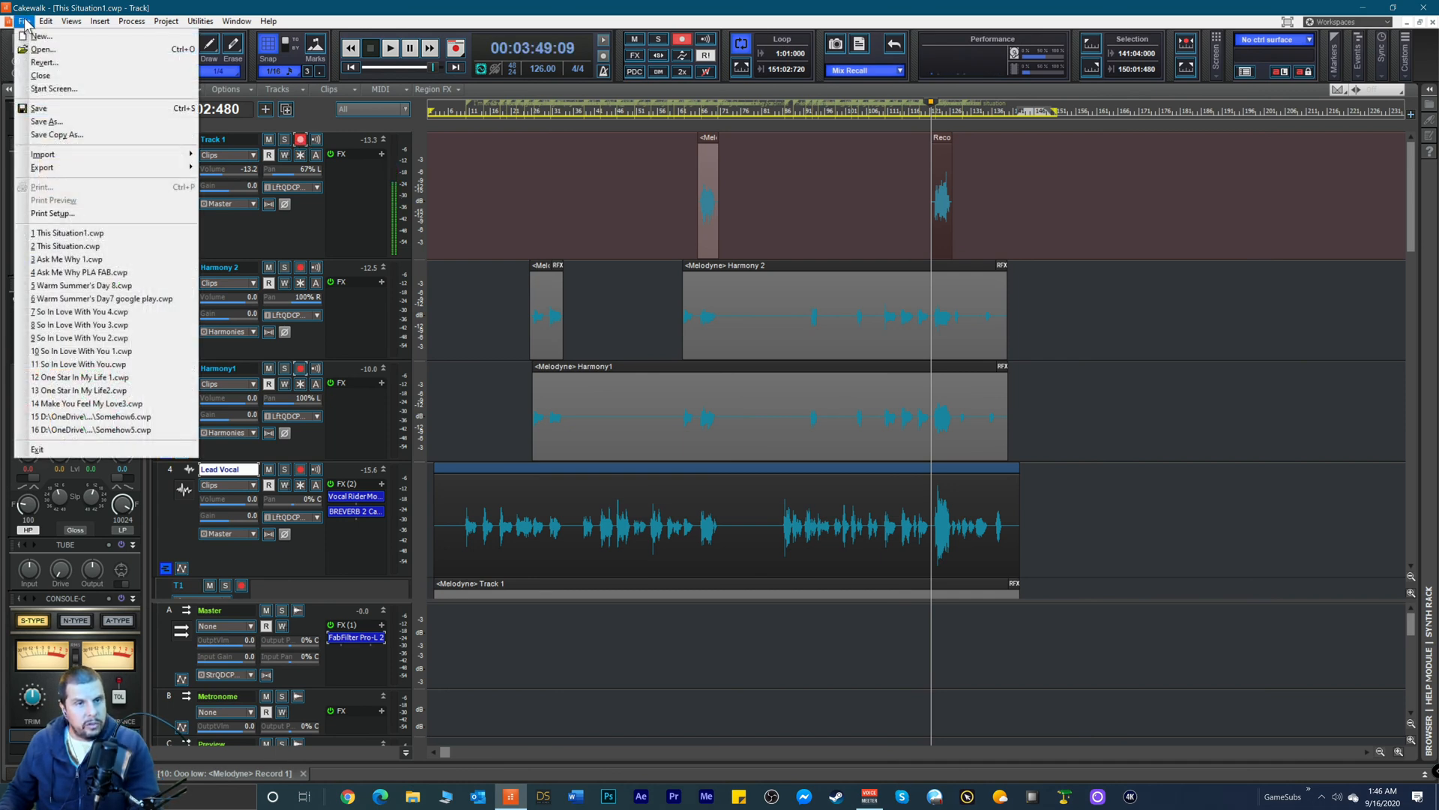
{"action": "left_click", "coordinate": [56, 121]}
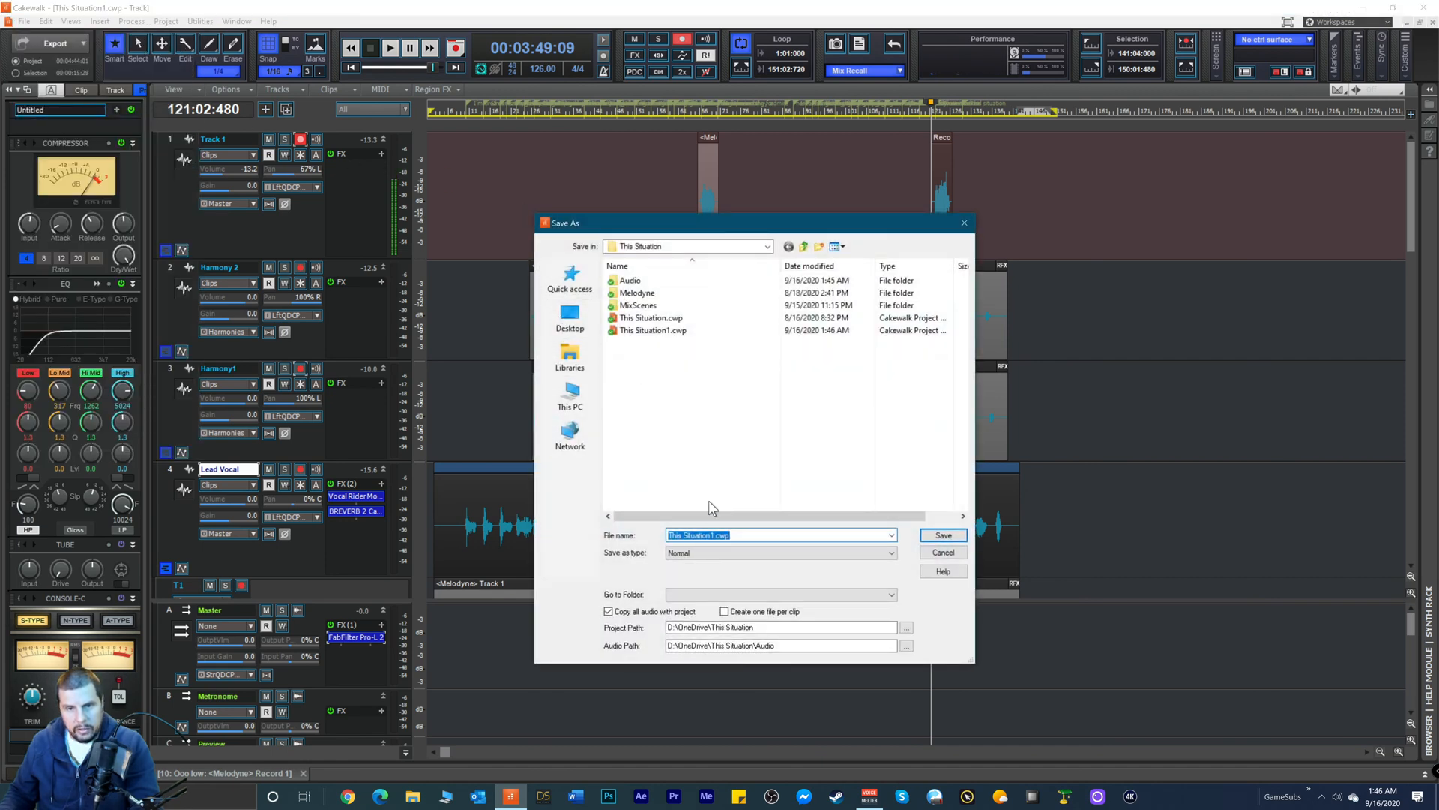
{"action": "left_click", "coordinate": [715, 536]}
{"action": "key", "text": "BackSpace"}
{"action": "type", "text": "2"}
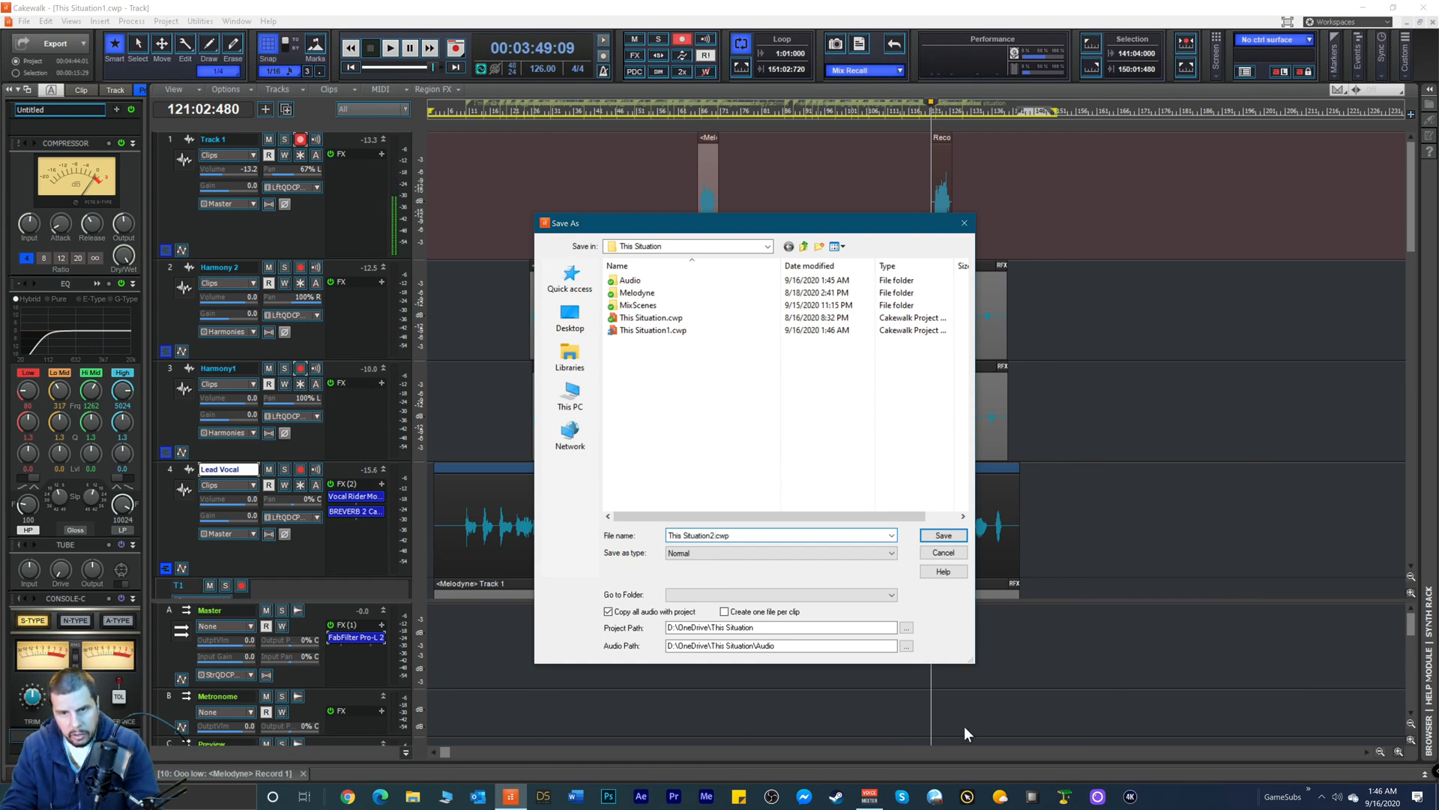
{"action": "key", "text": "Return"}
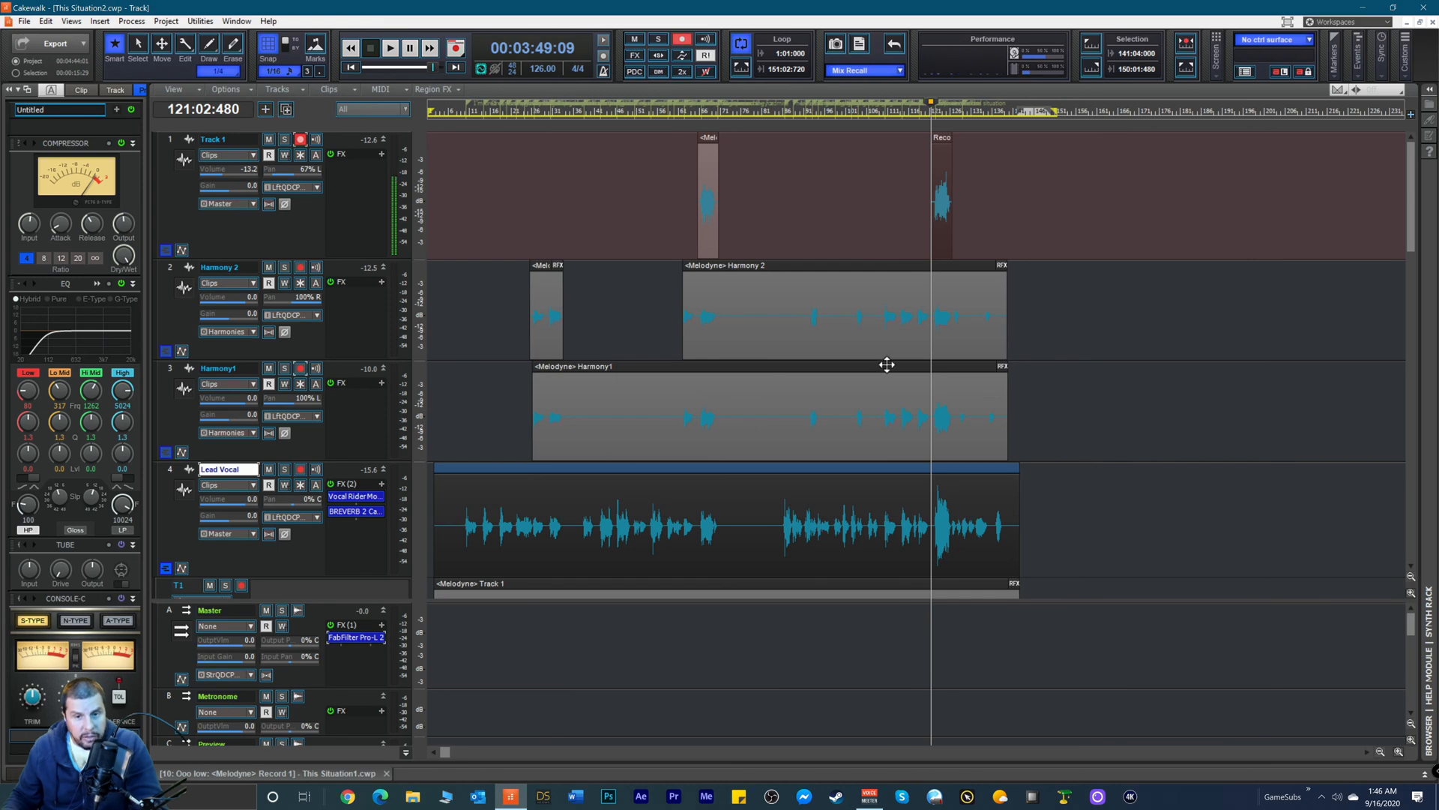
Step: Look over the vocal tracks and place the playhead at 64:03:480, just before the first Track 1 clip
{"action": "scroll", "coordinate": [883, 363], "scroll_direction": "down", "scroll_amount": 3}
{"action": "scroll", "coordinate": [729, 529], "scroll_direction": "up", "scroll_amount": 2}
{"action": "scroll", "coordinate": [615, 420], "scroll_direction": "down", "scroll_amount": 2}
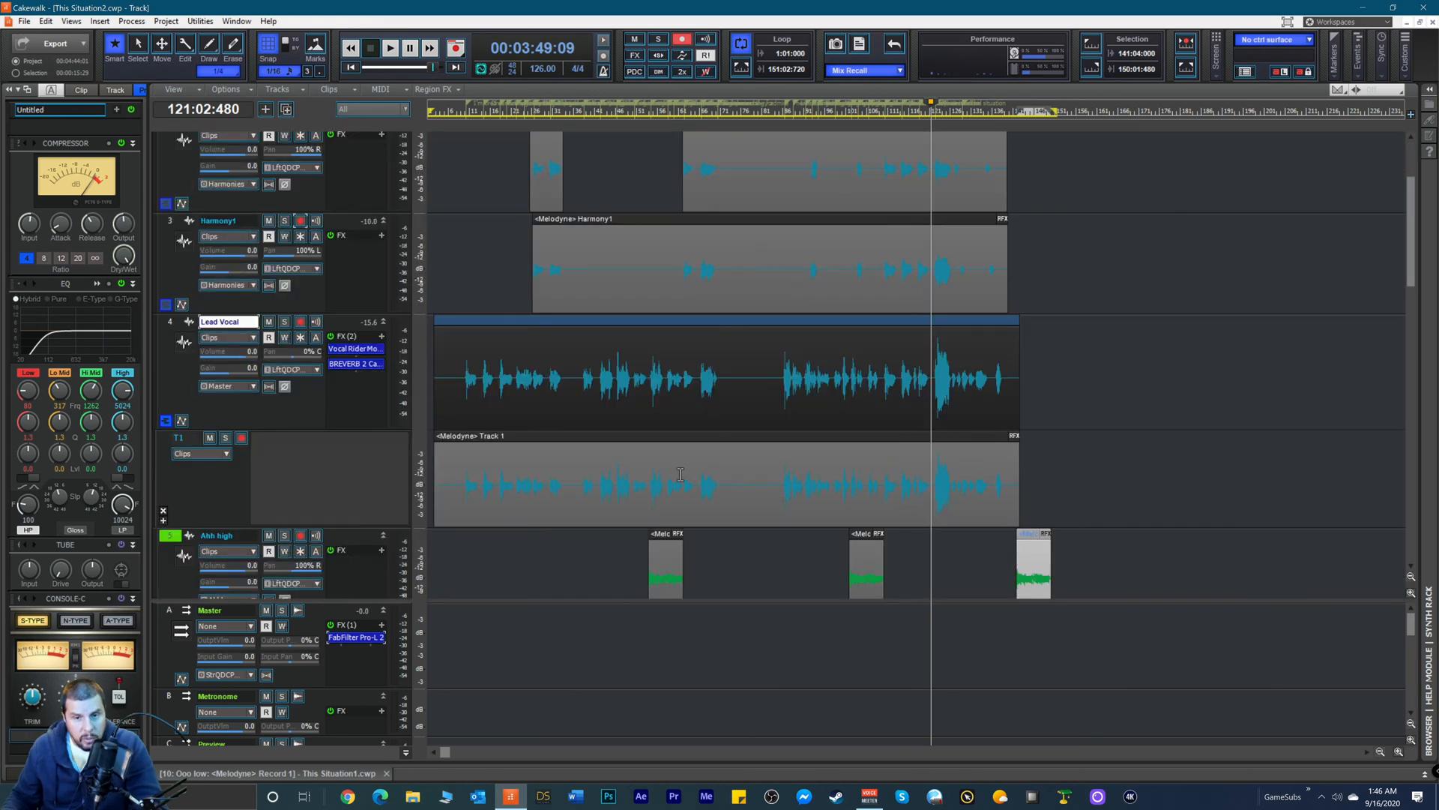
{"action": "scroll", "coordinate": [503, 320], "scroll_direction": "up", "scroll_amount": 3}
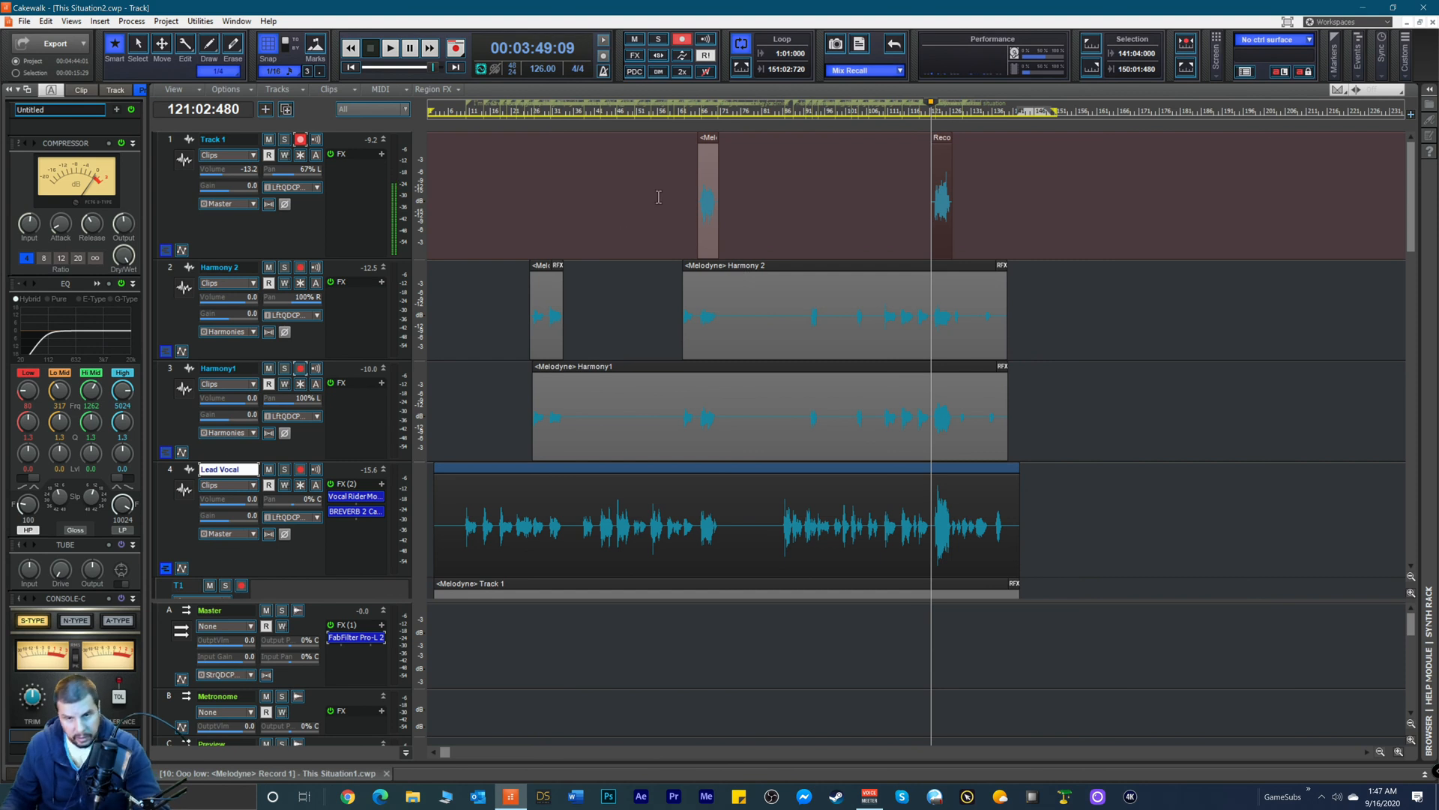
{"action": "left_click", "coordinate": [695, 107]}
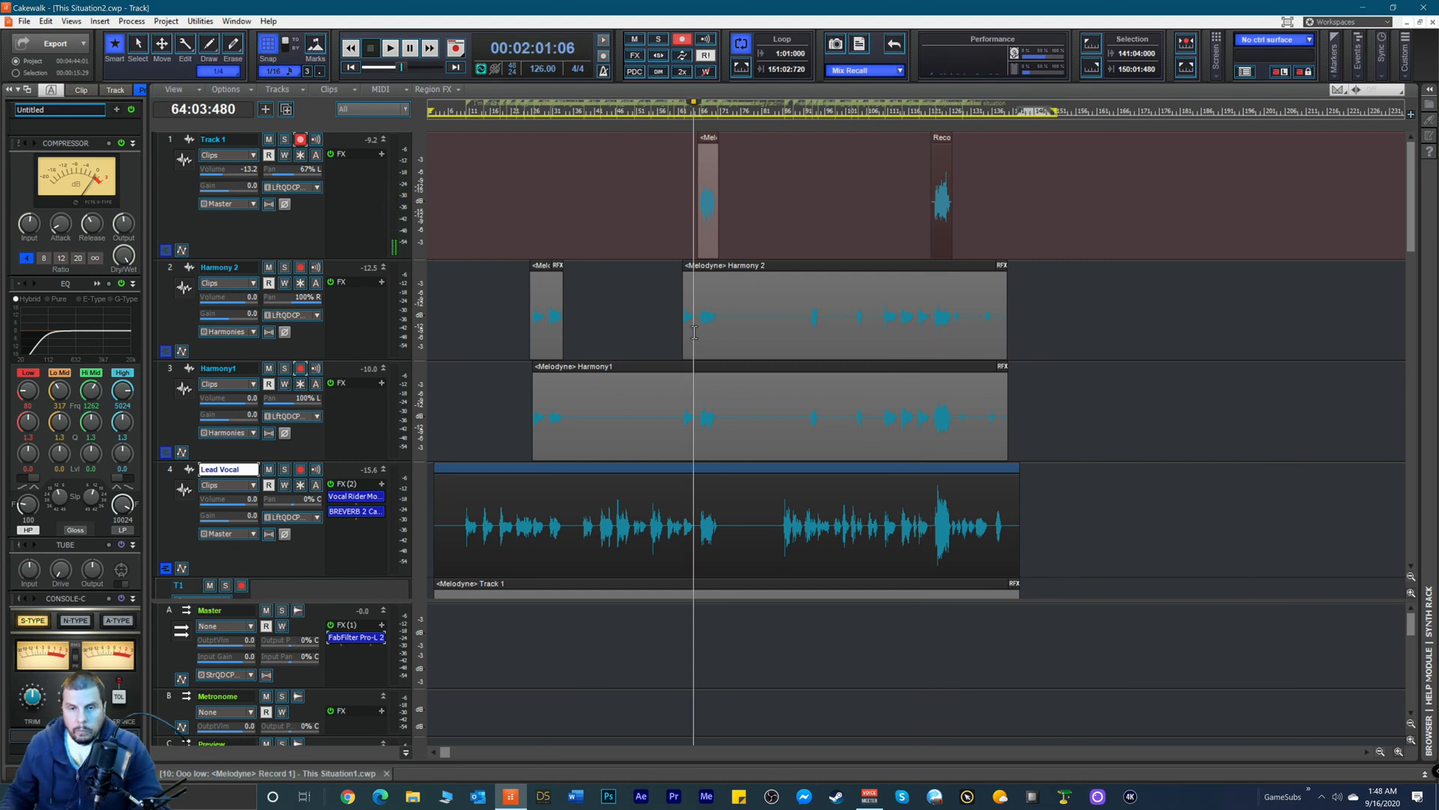